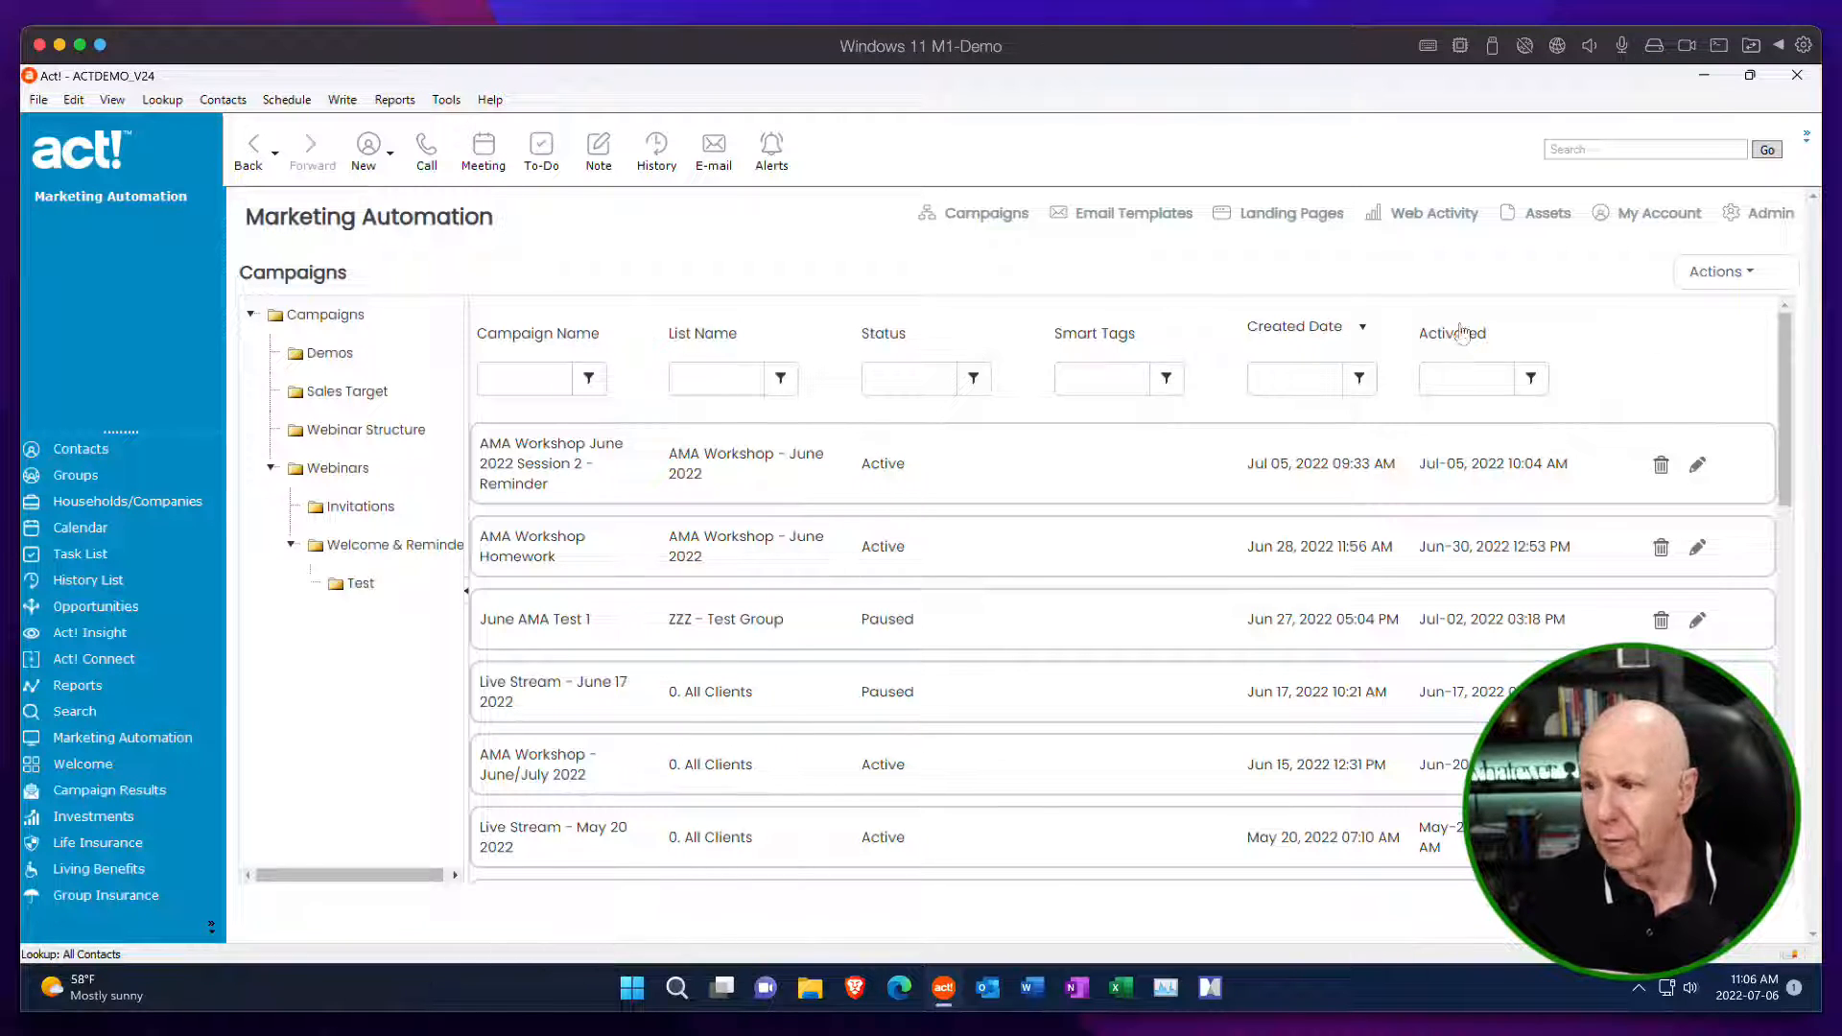
Open the Subscription Management - Unsubscribe Designer from the Marketing Automation admin area.
{"action": "left_click", "coordinate": [1741, 273]}
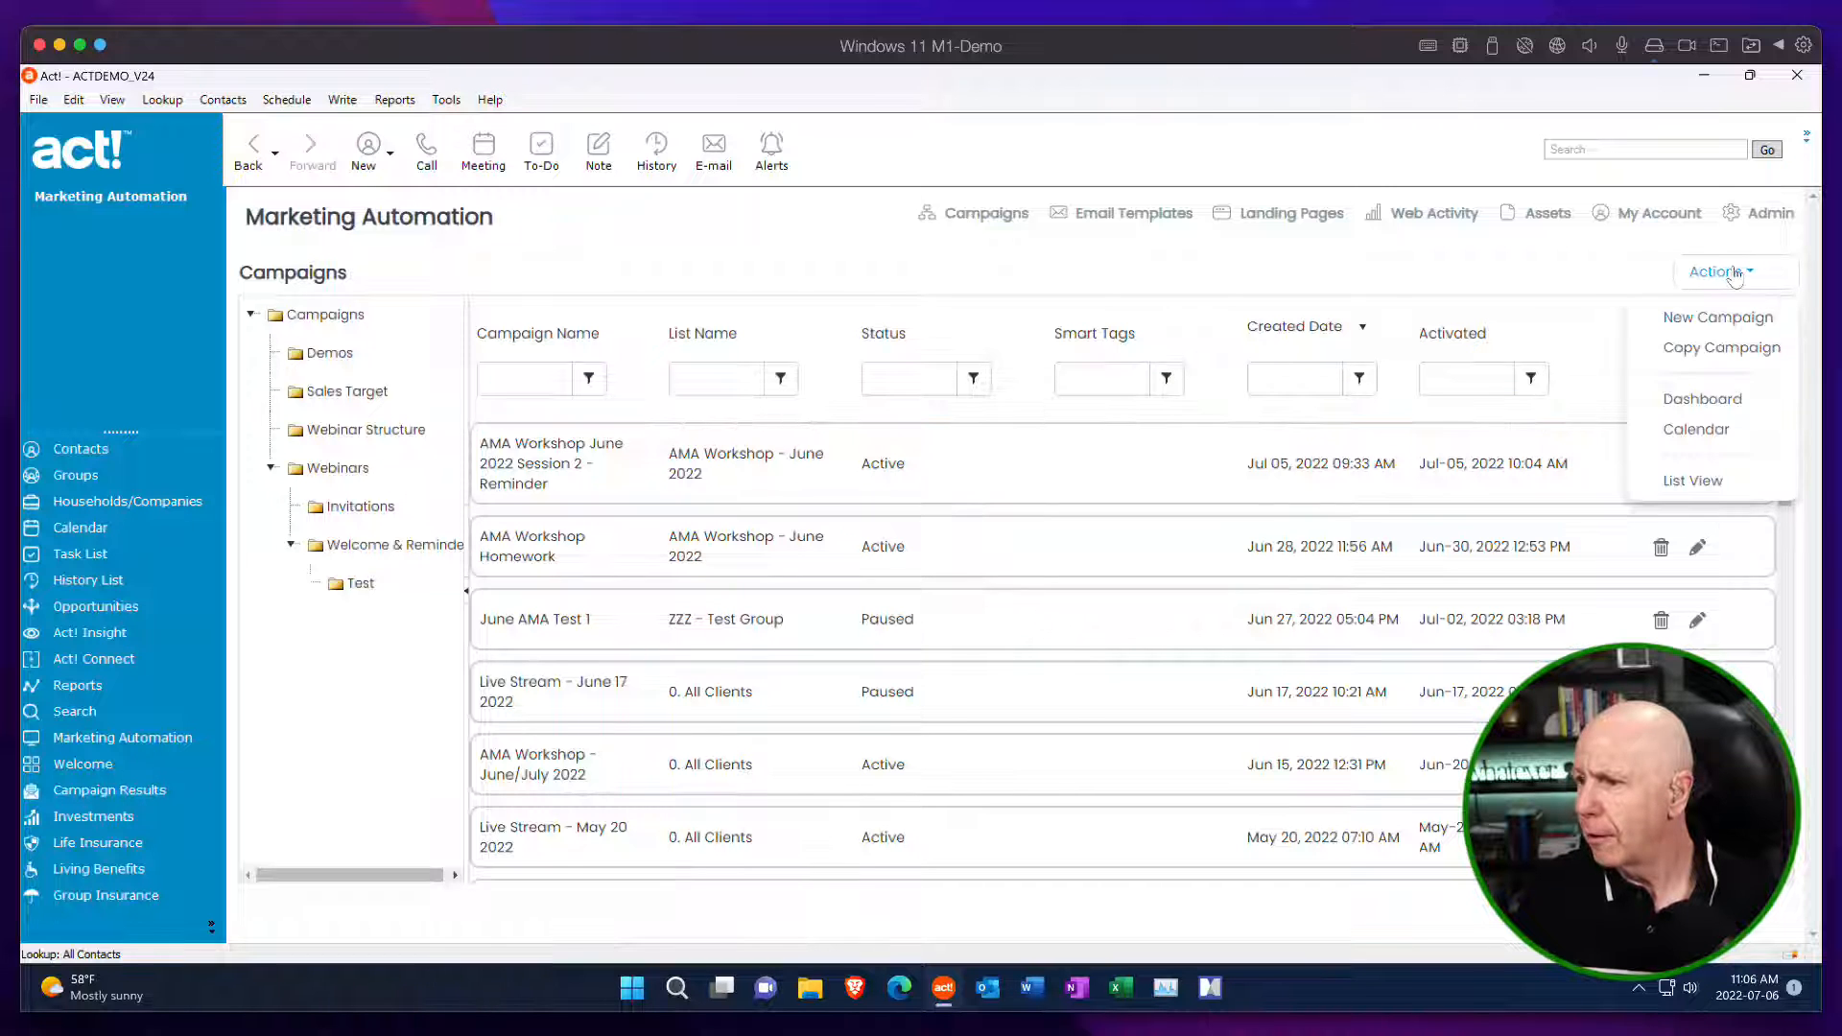
{"action": "left_click", "coordinate": [1773, 213]}
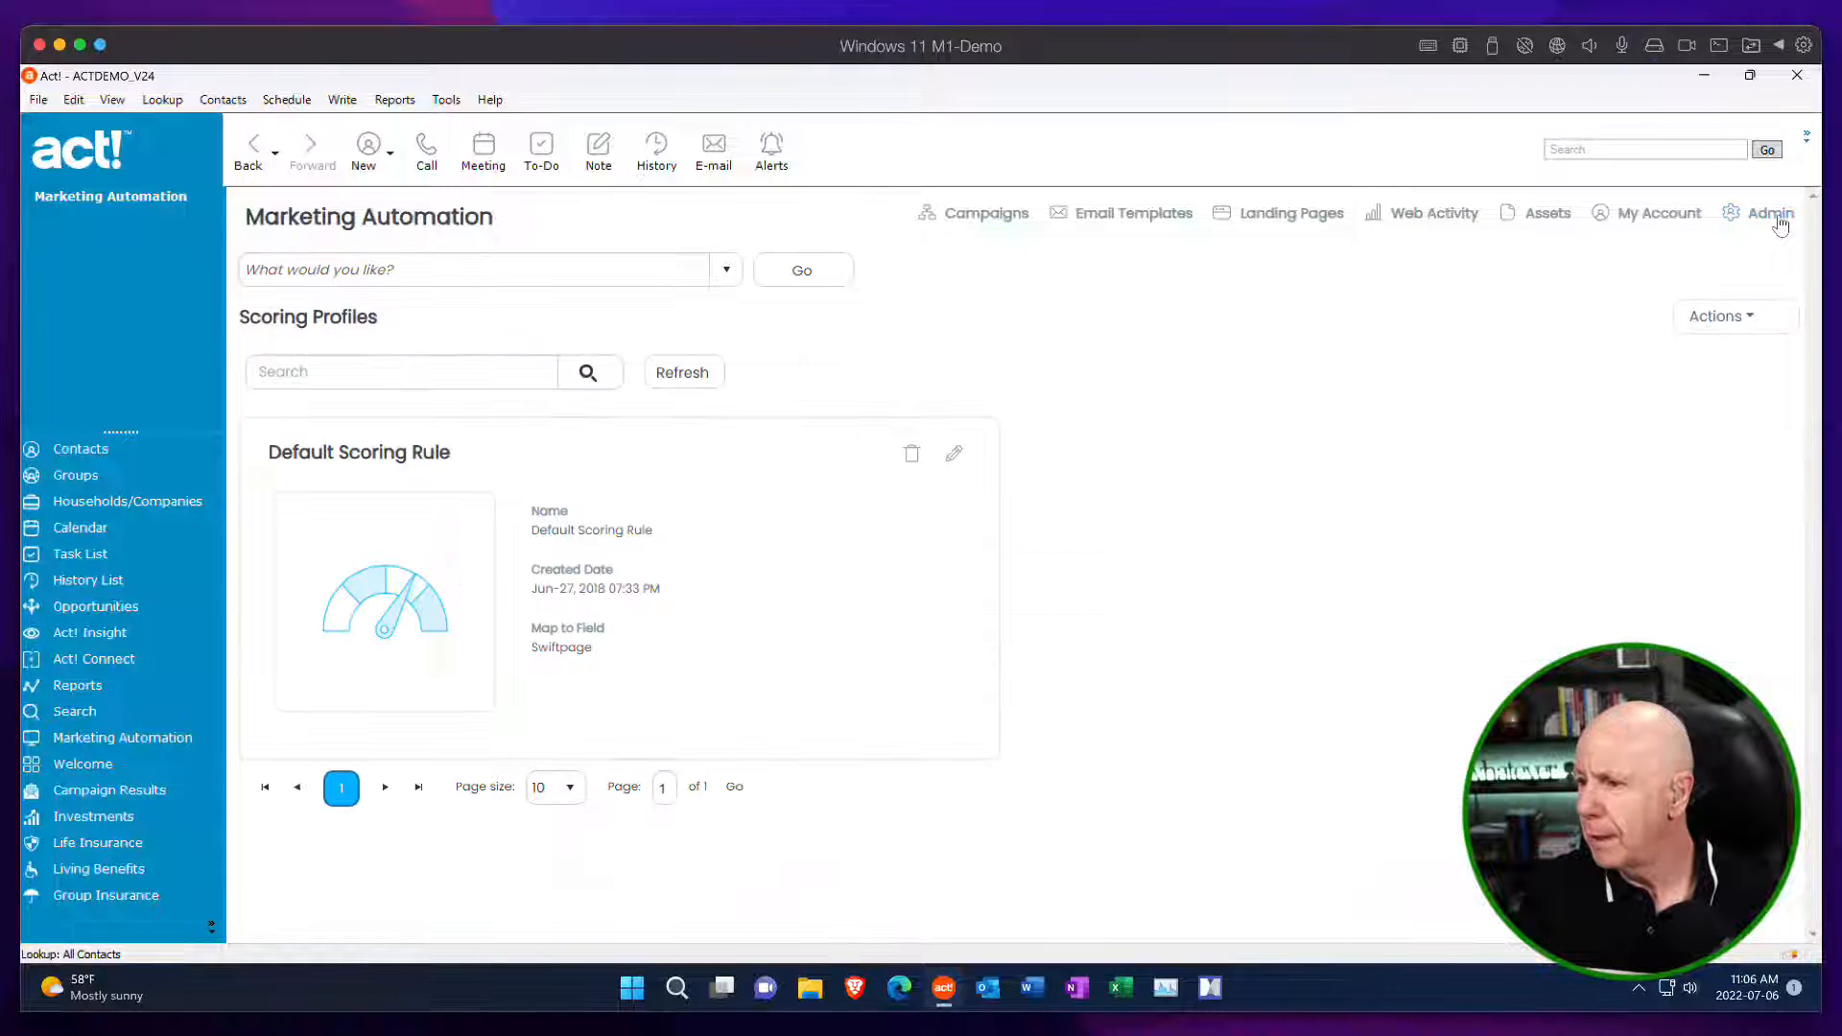
{"action": "left_click", "coordinate": [726, 269]}
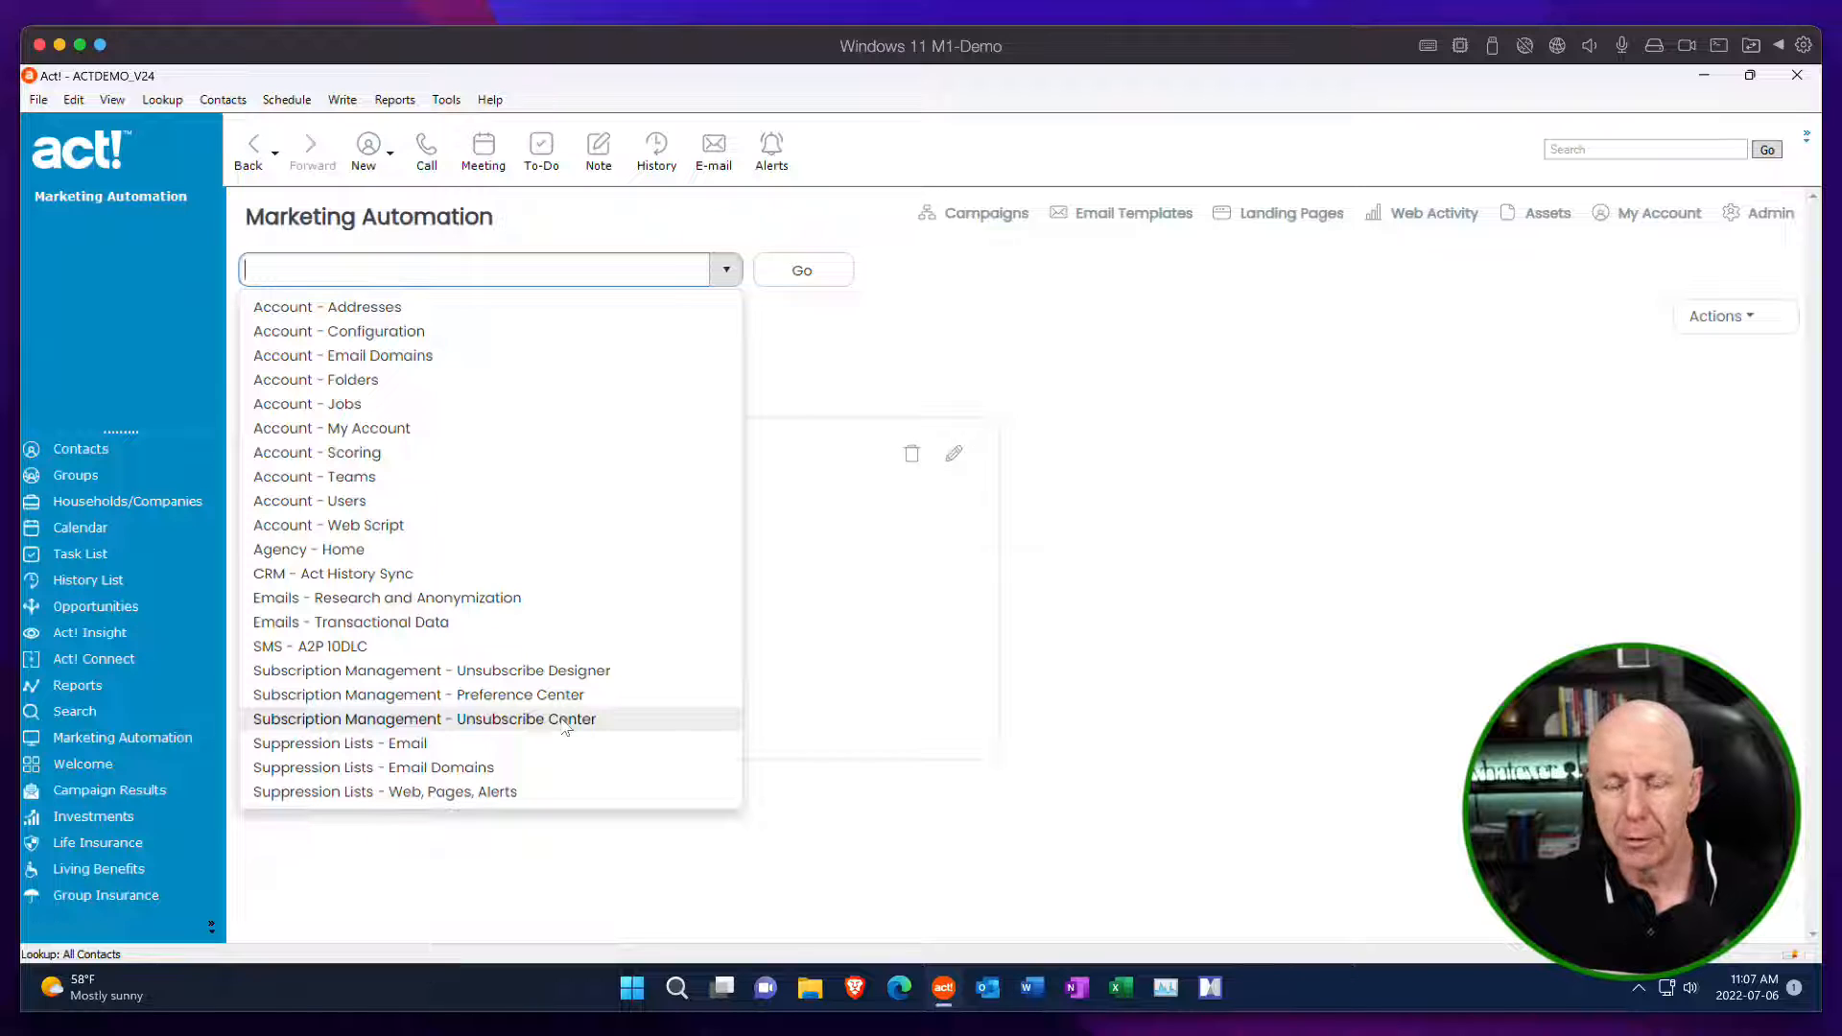
{"action": "left_click", "coordinate": [518, 677]}
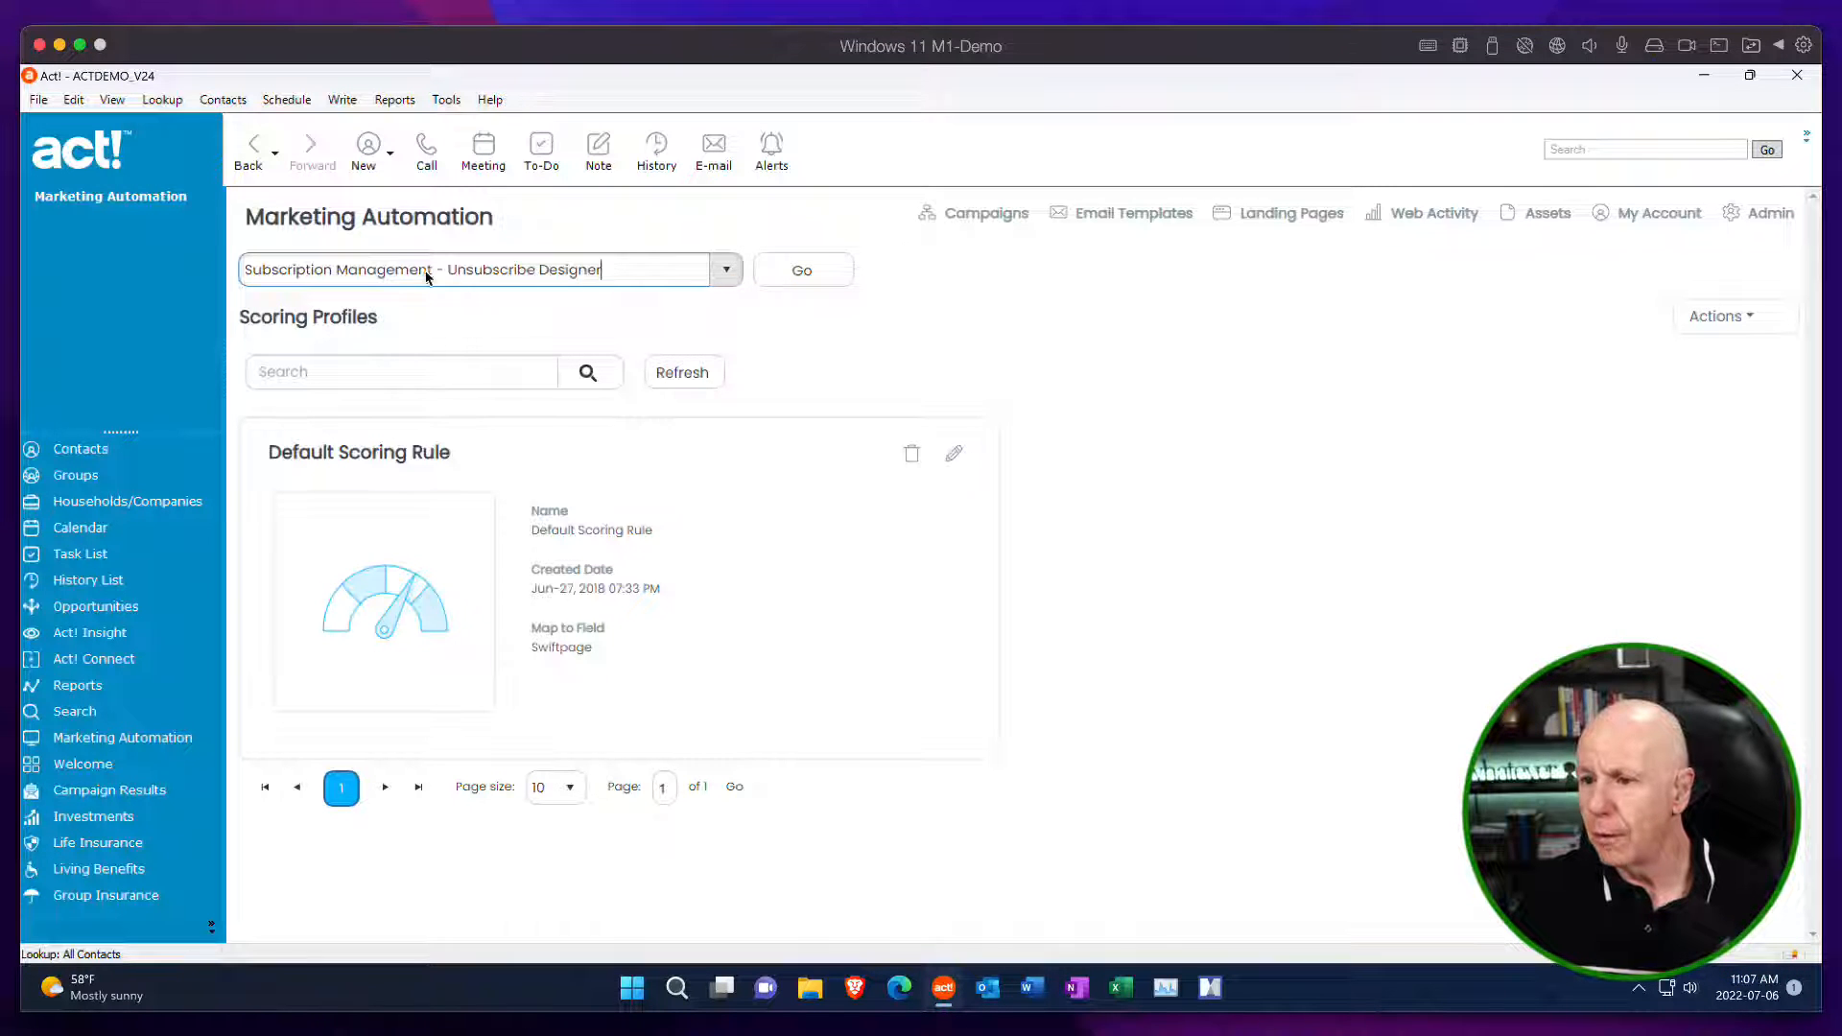
{"action": "left_click", "coordinate": [800, 277]}
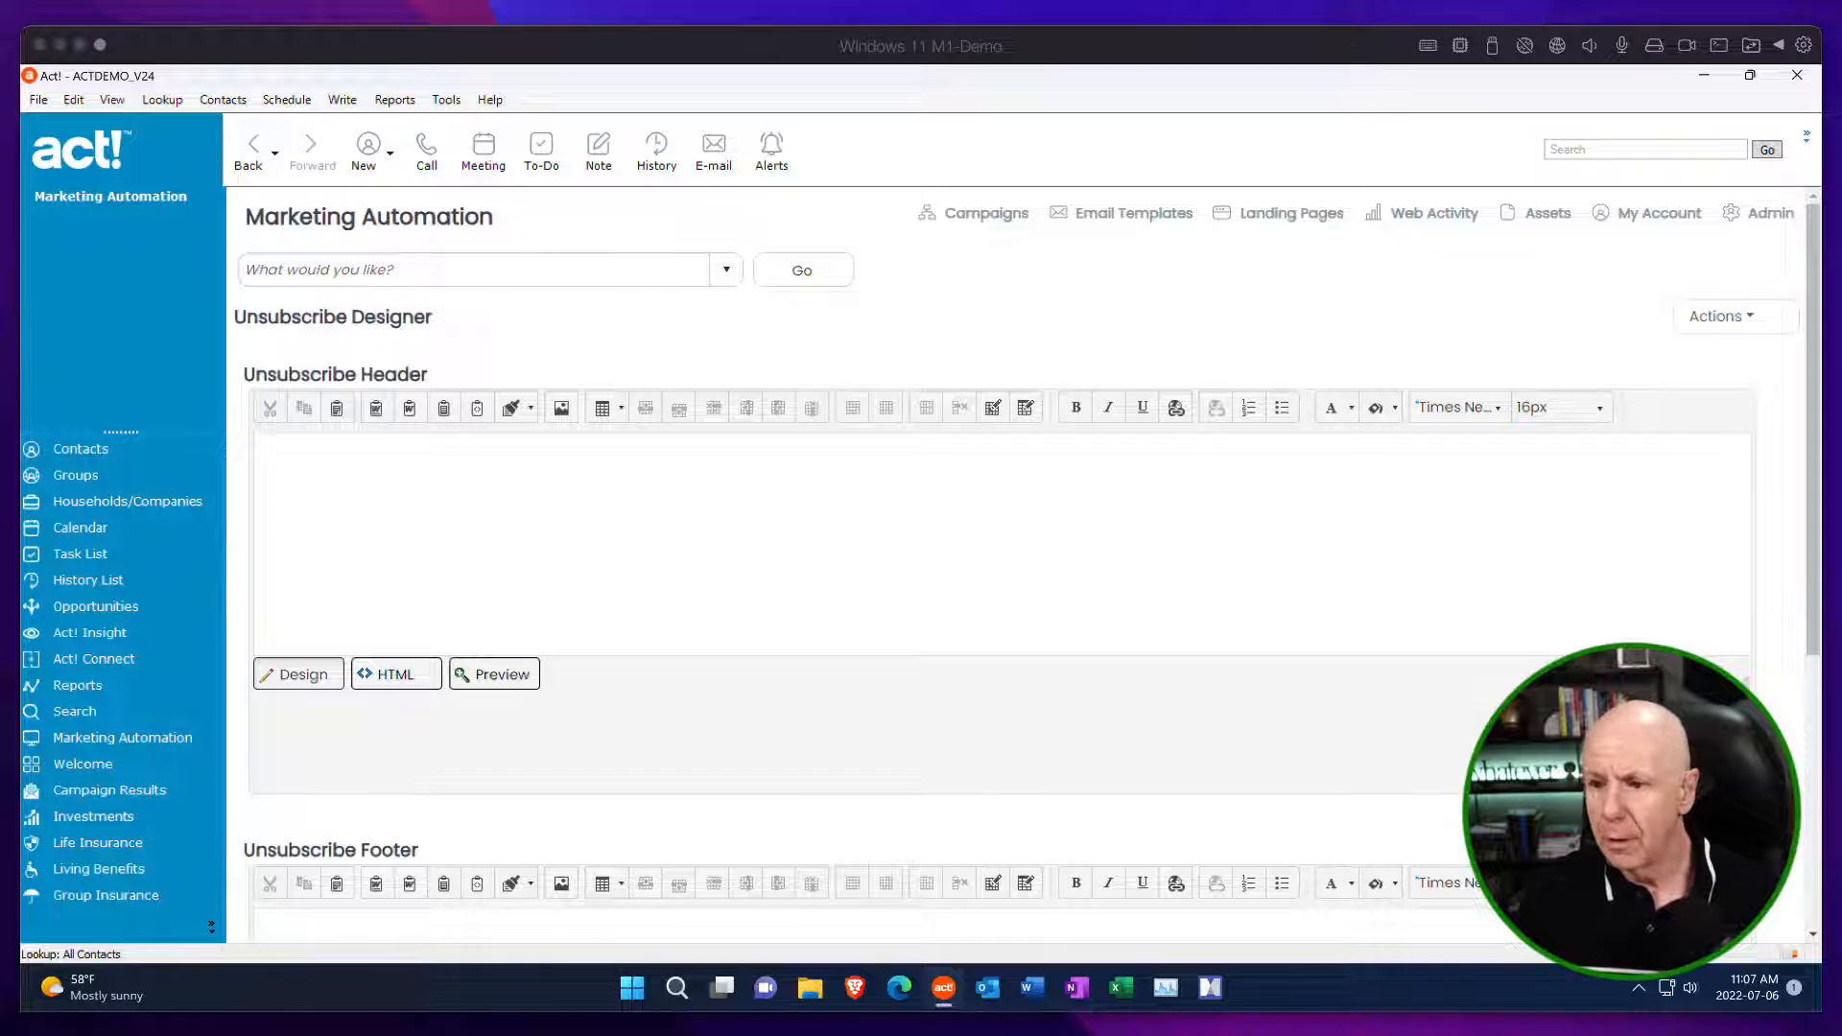
Paste the "Are you sure you want to unsubscribe from all our Awesome Emails?" message into the Unsubscribe Header and format it in bold Tahoma.
{"action": "left_click", "coordinate": [321, 470]}
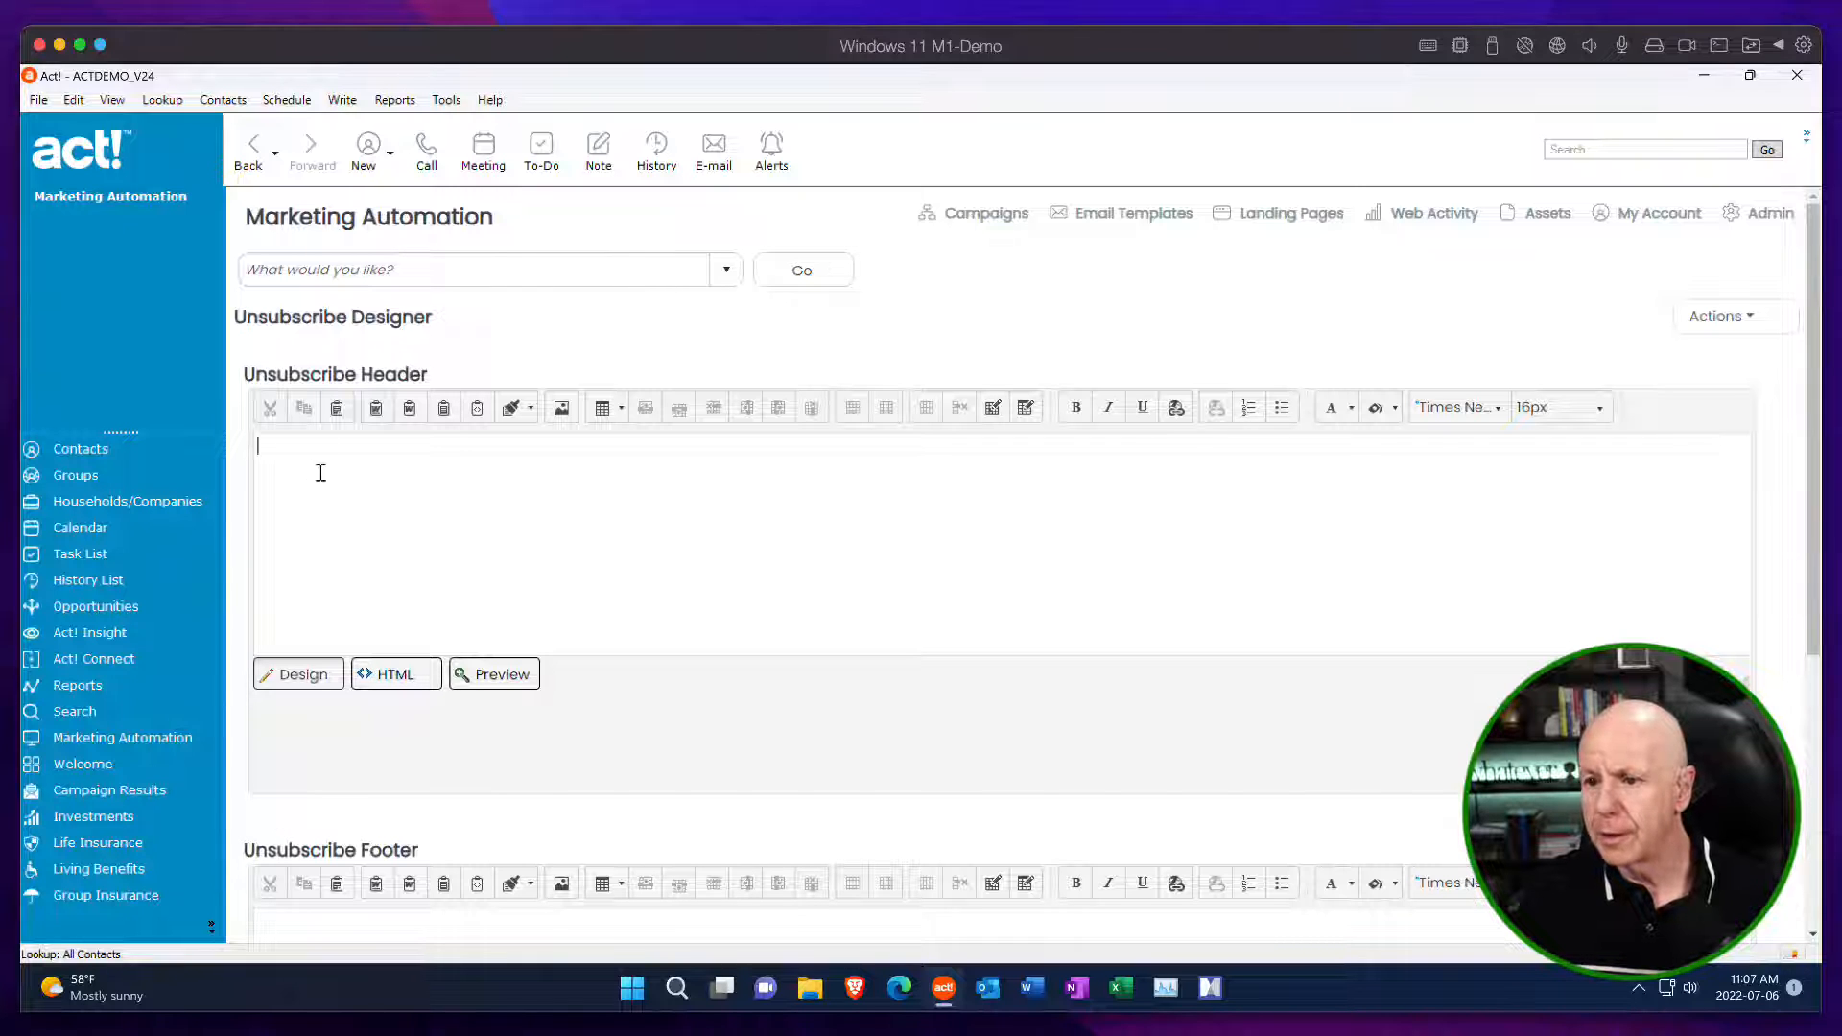
{"action": "type", "text": "Are you sure you want to unsubscribe from all our Awesome Emails? If you click the button below, we'll be sorry to see you go."}
{"action": "left_click_drag", "start_coordinate": [635, 466], "coordinate": [255, 440]}
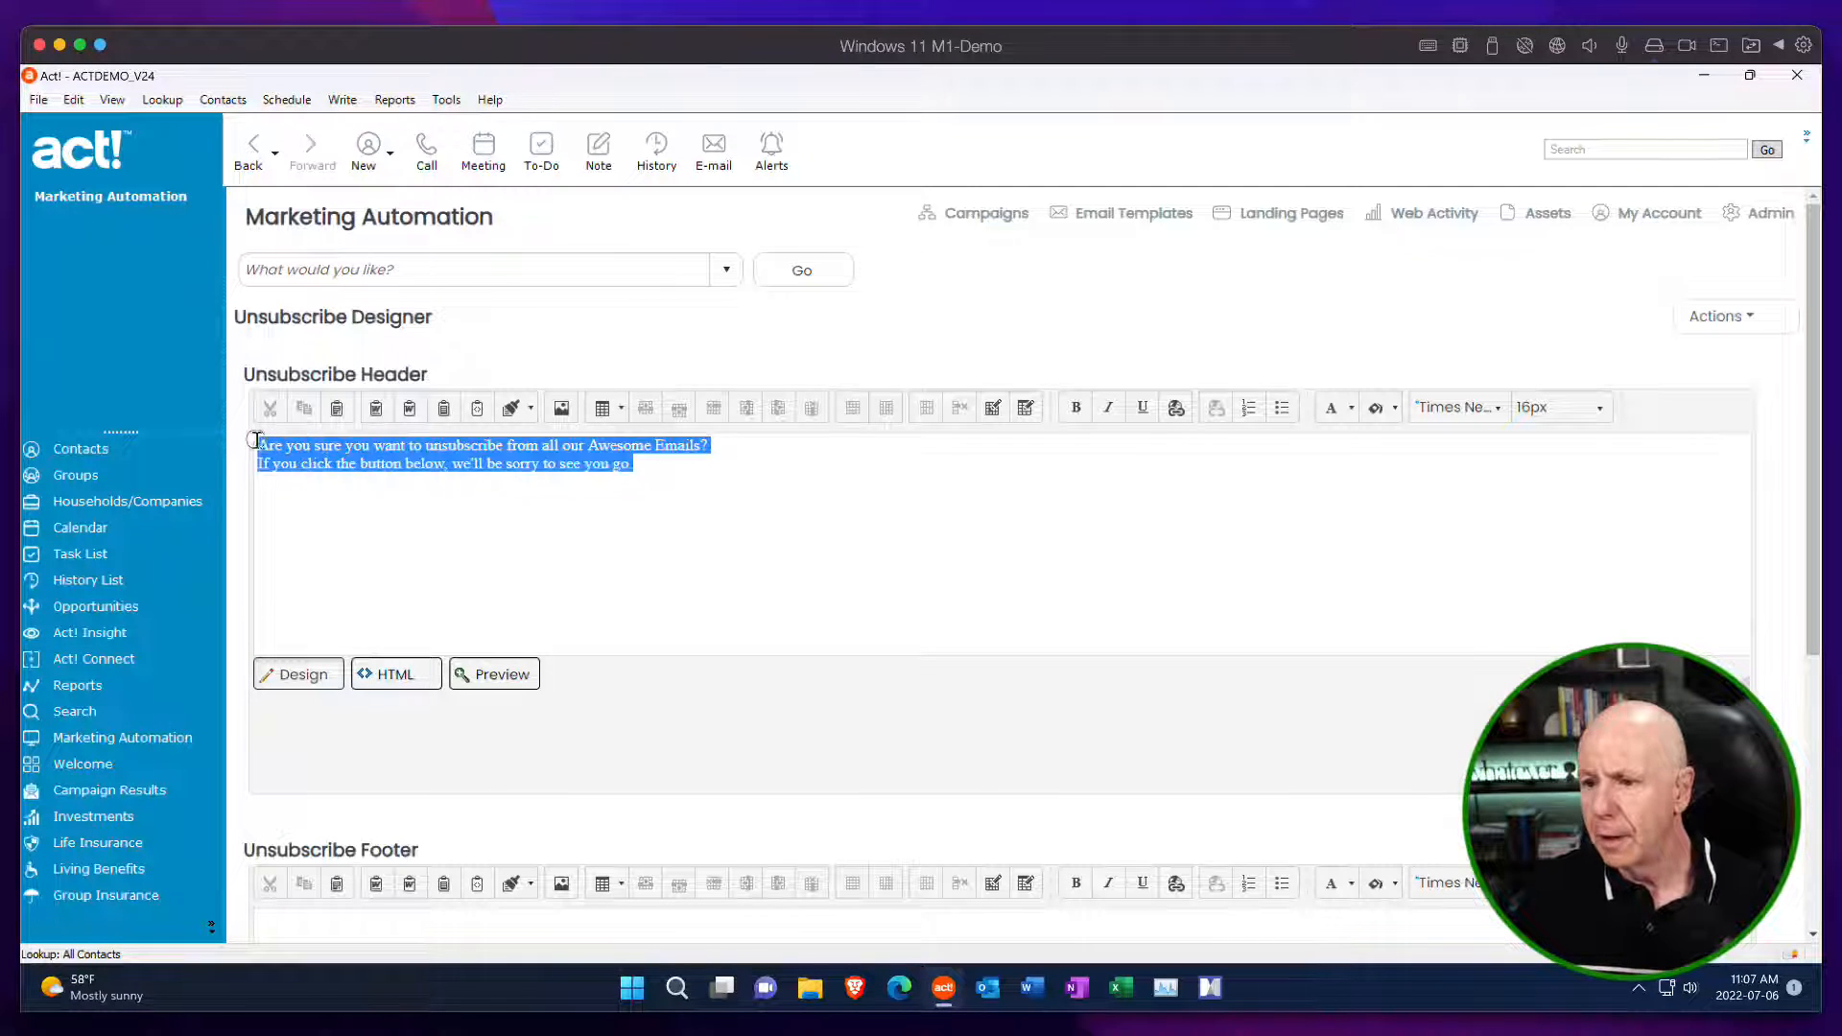
{"action": "left_click", "coordinate": [1499, 411]}
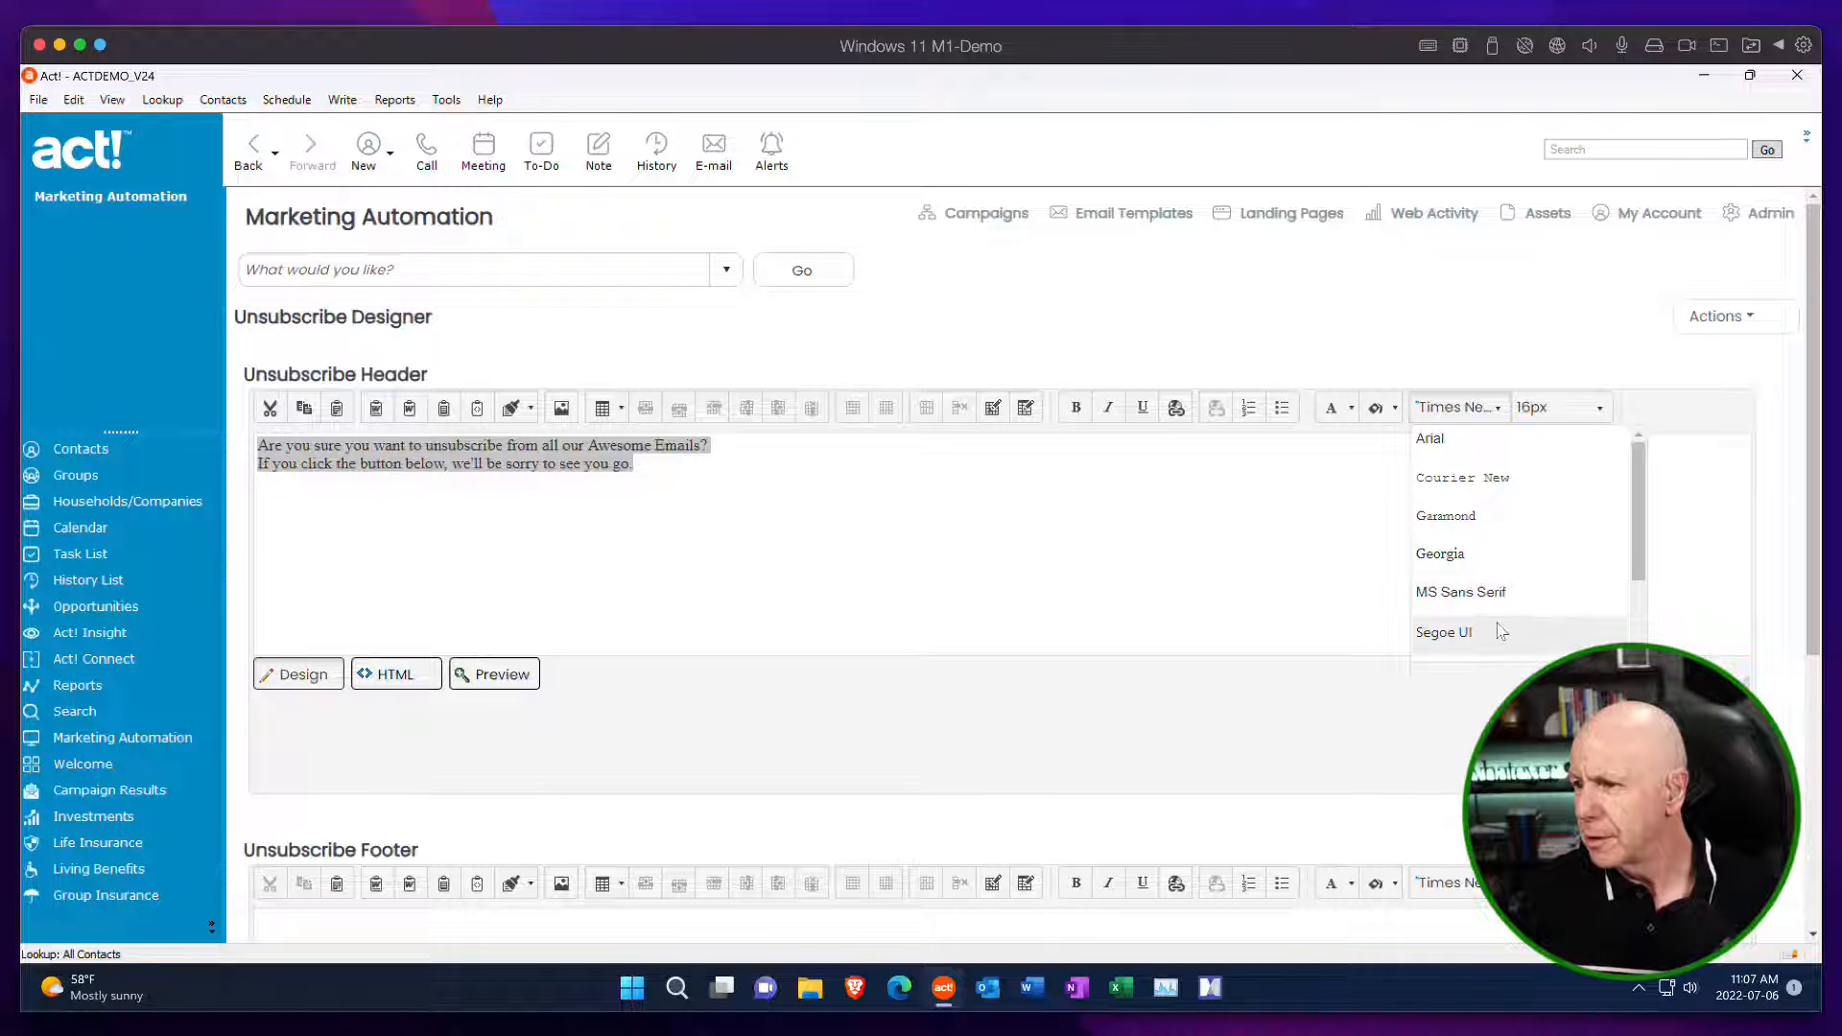
{"action": "scroll", "coordinate": [1501, 631], "scroll_direction": "down", "scroll_amount": 1}
{"action": "scroll", "coordinate": [1501, 631], "scroll_direction": "down", "scroll_amount": 1}
{"action": "left_click", "coordinate": [1447, 530]}
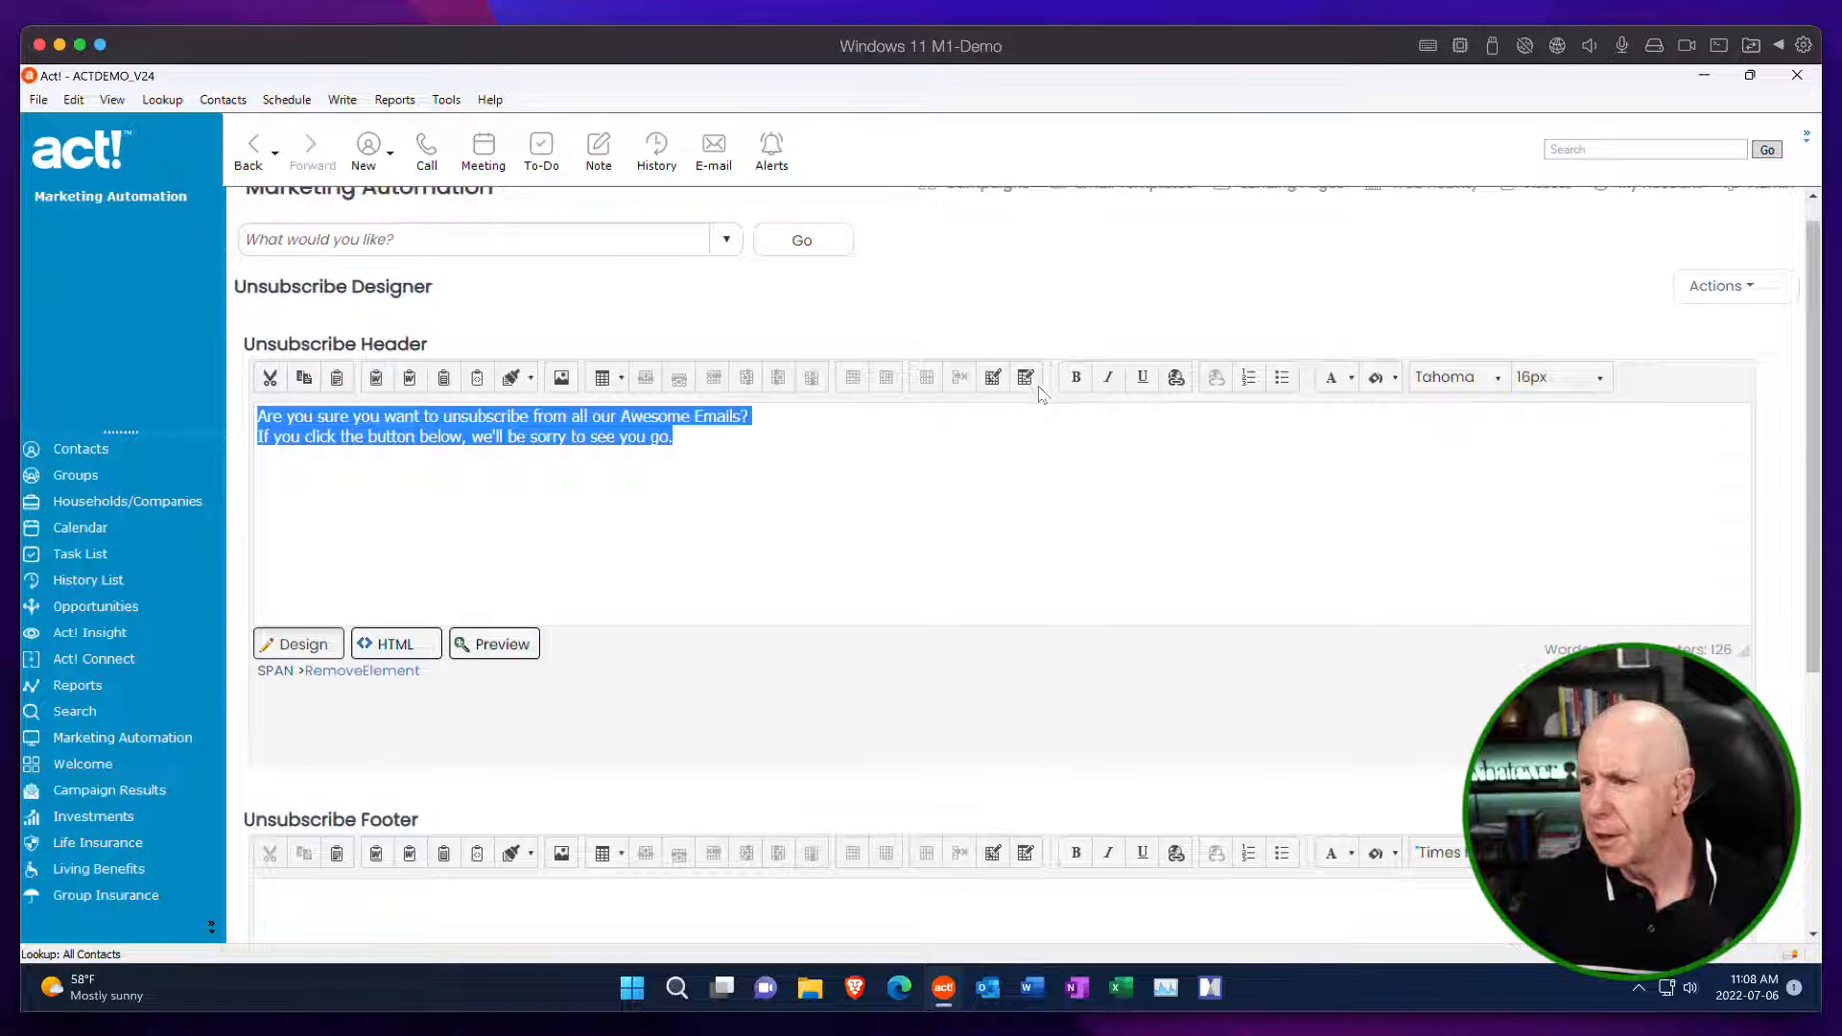
{"action": "left_click", "coordinate": [1076, 377]}
{"action": "left_click", "coordinate": [994, 514]}
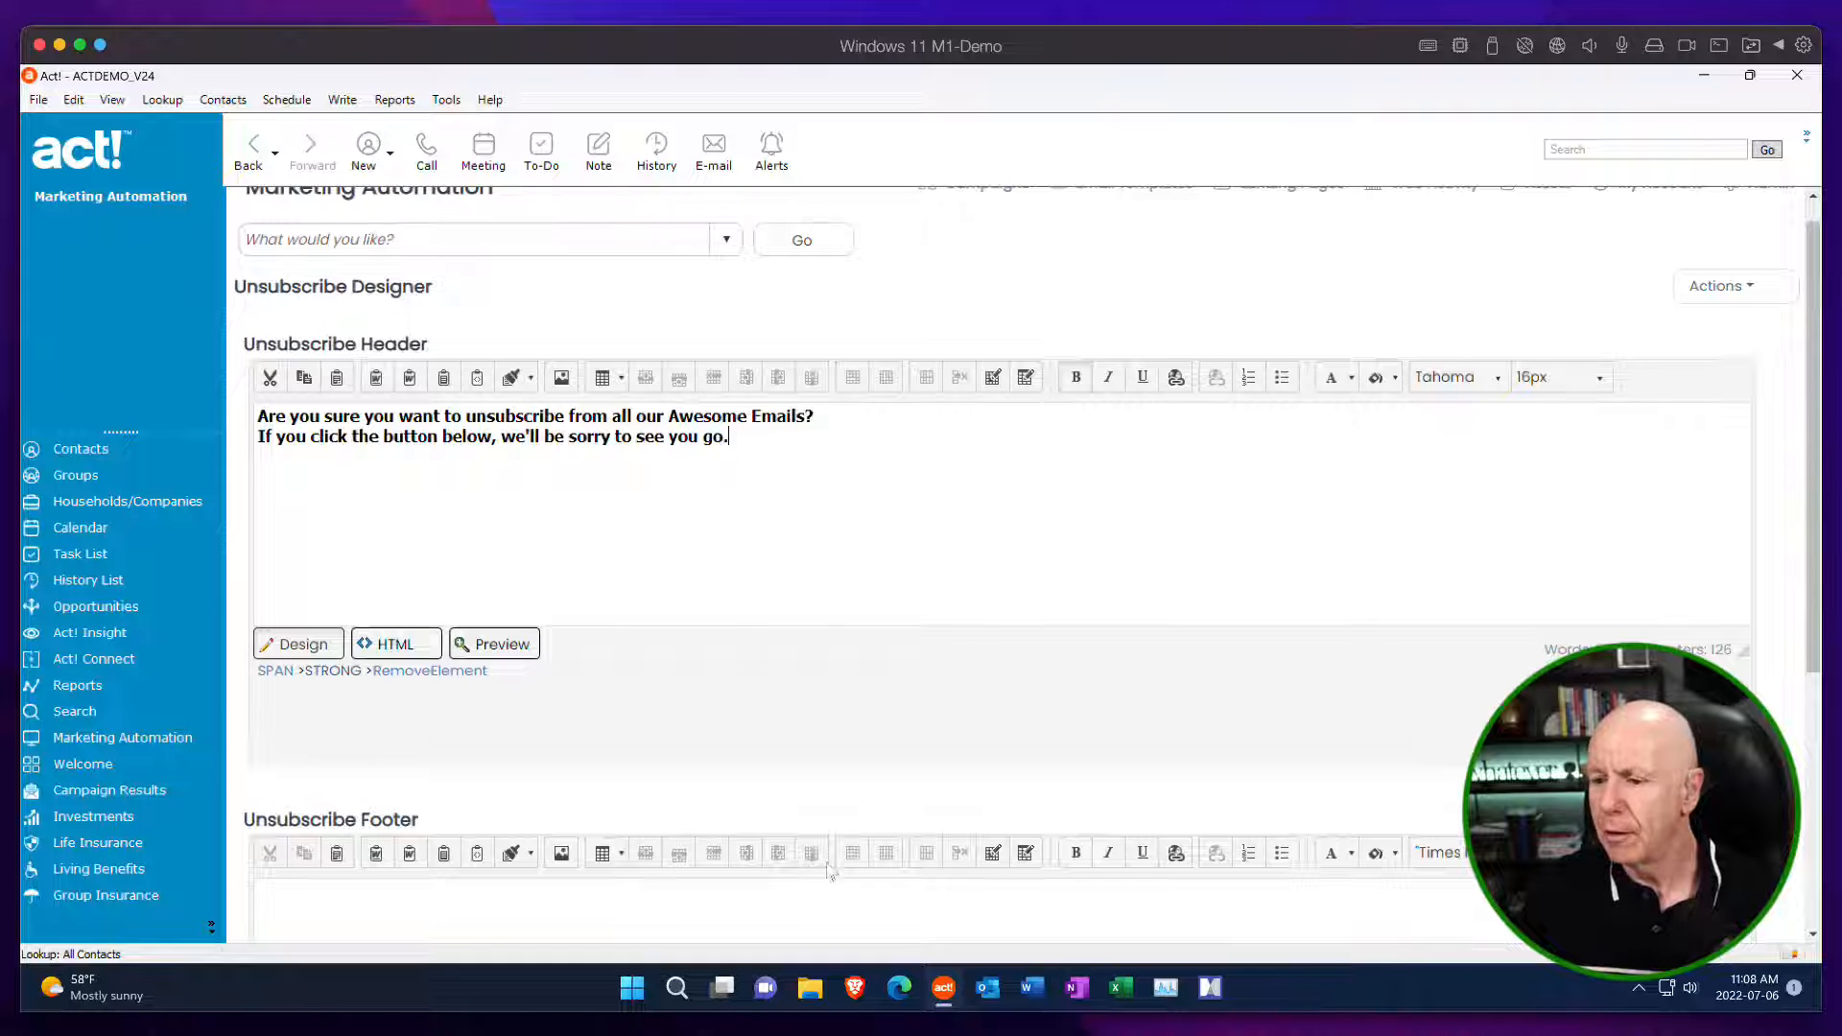
{"action": "left_click", "coordinate": [996, 989]}
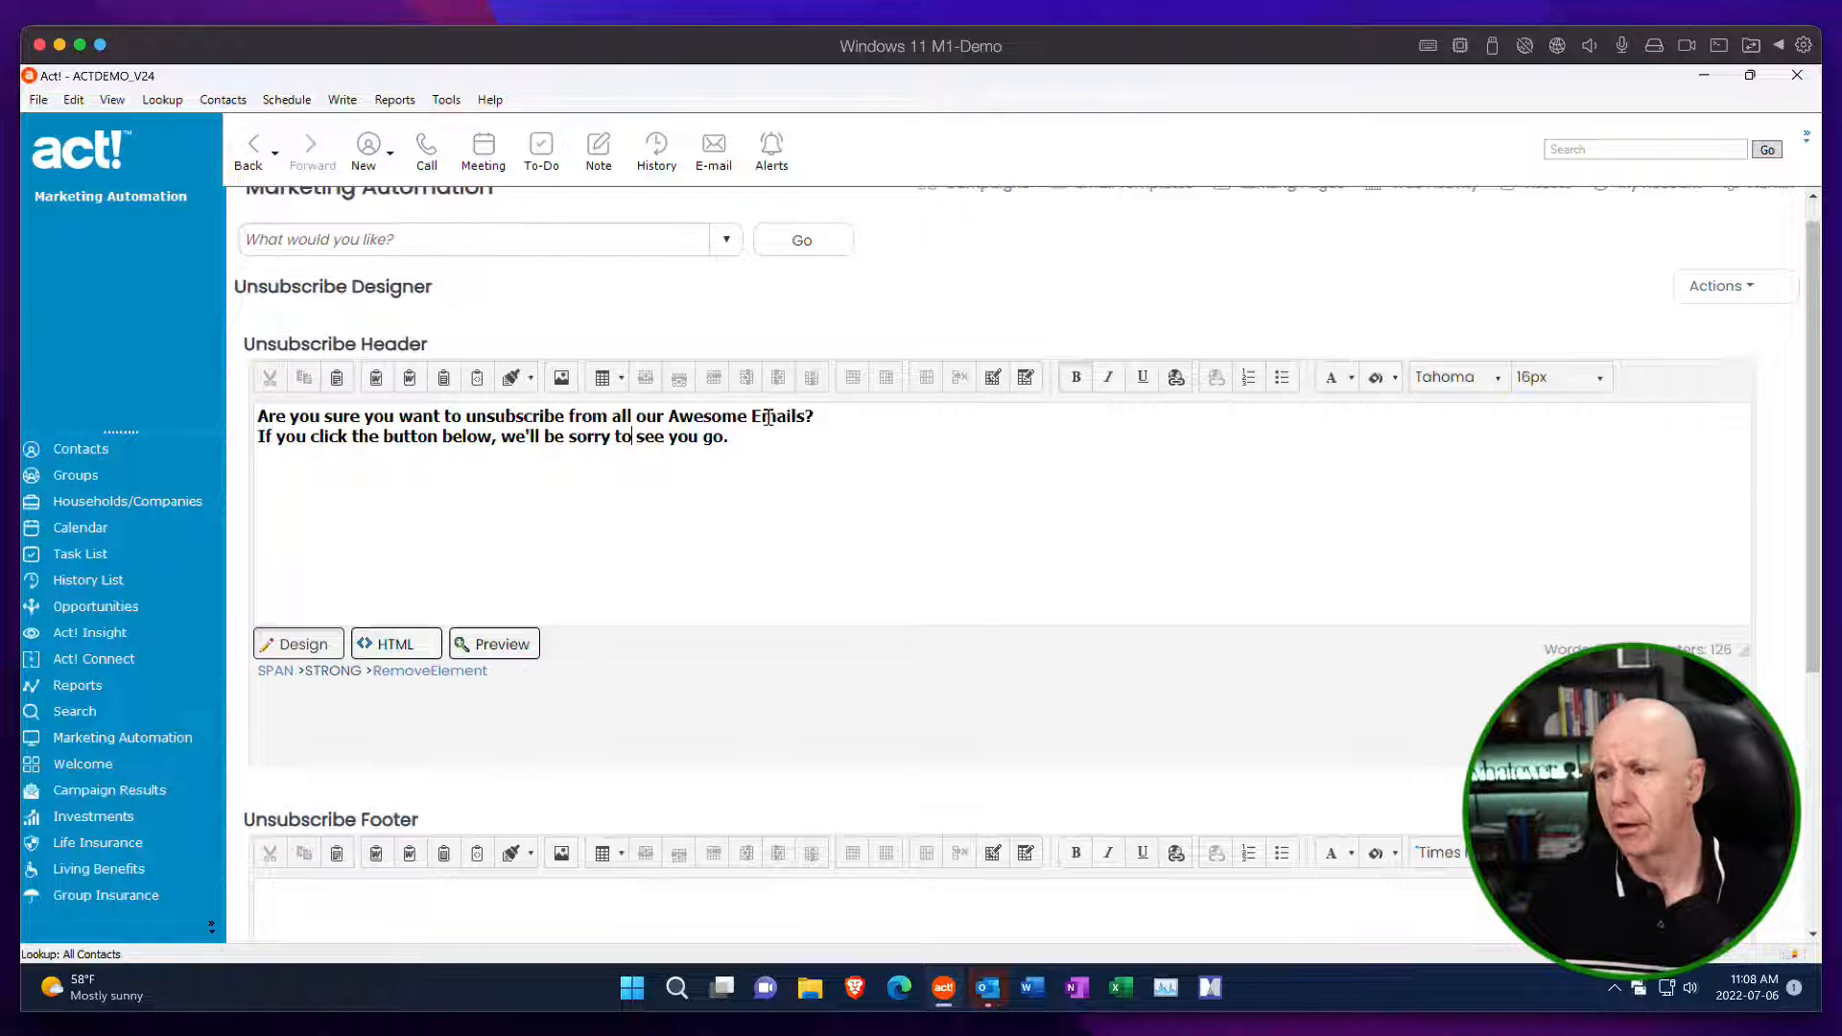
Colour the word "Awesome" in the Unsubscribe Header red (#ff0000).
{"action": "double_click", "coordinate": [720, 416]}
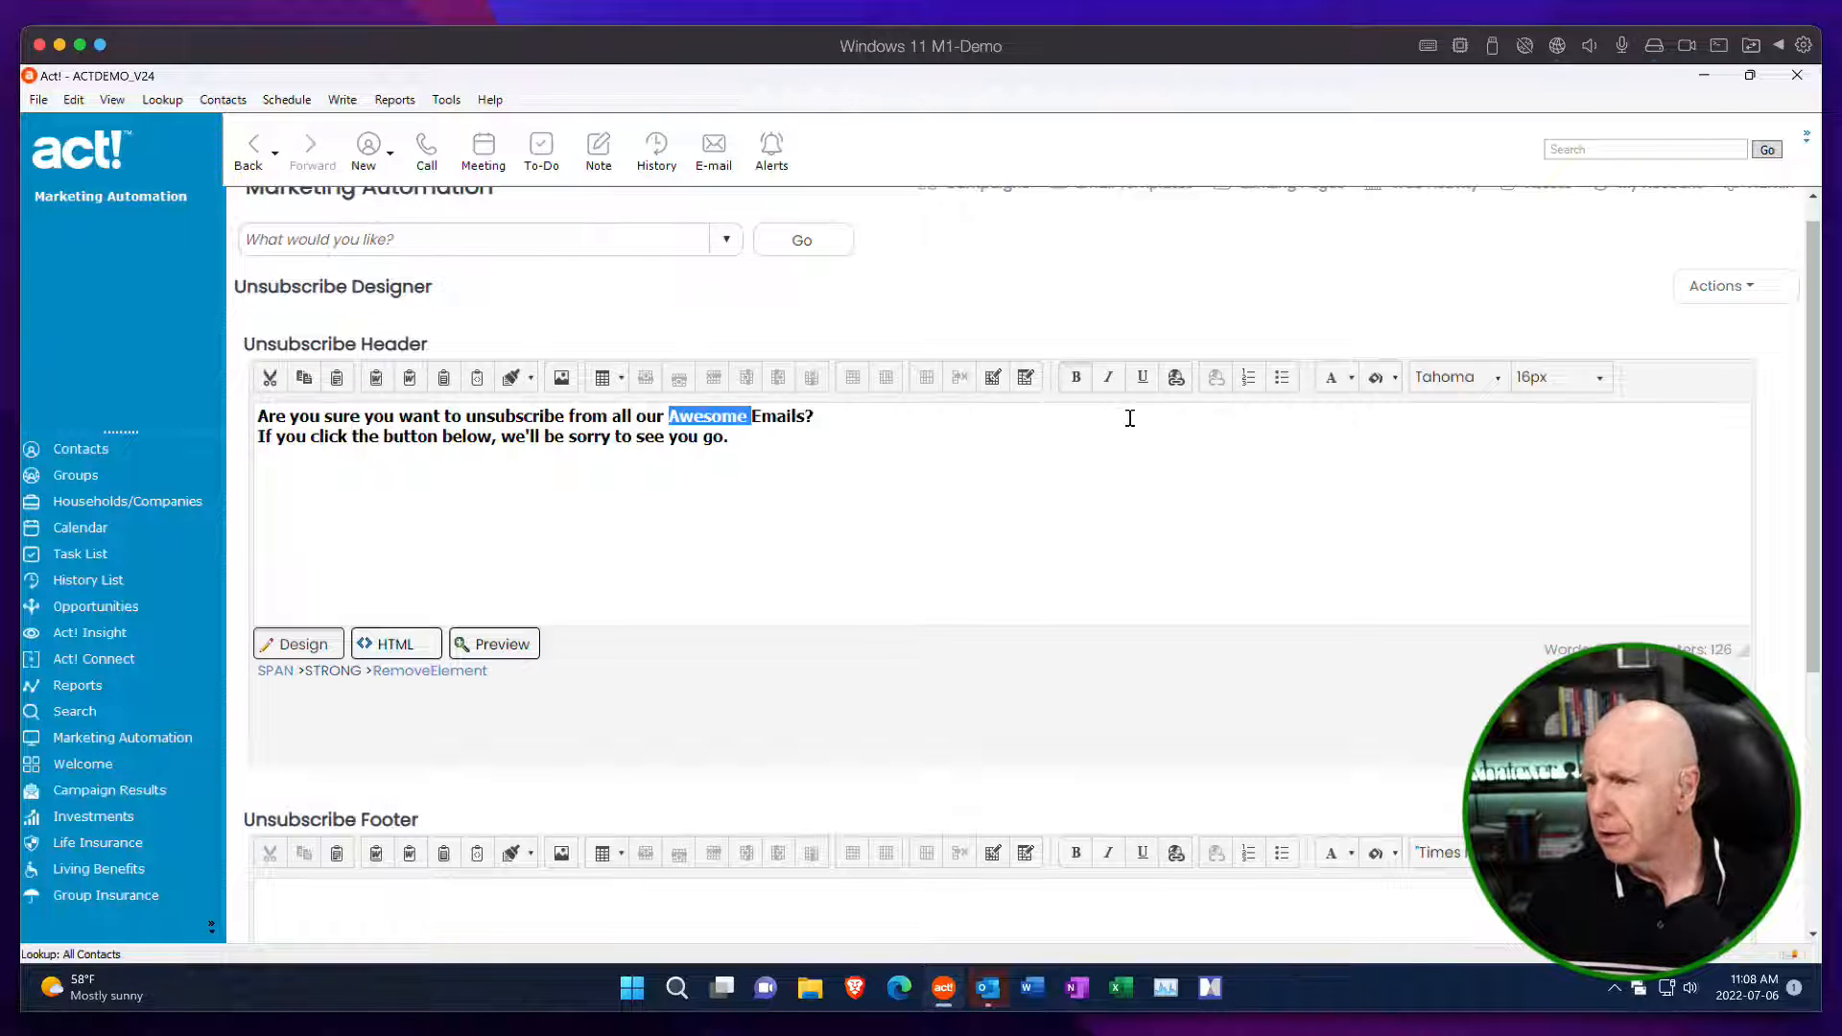
{"action": "left_click", "coordinate": [1350, 378]}
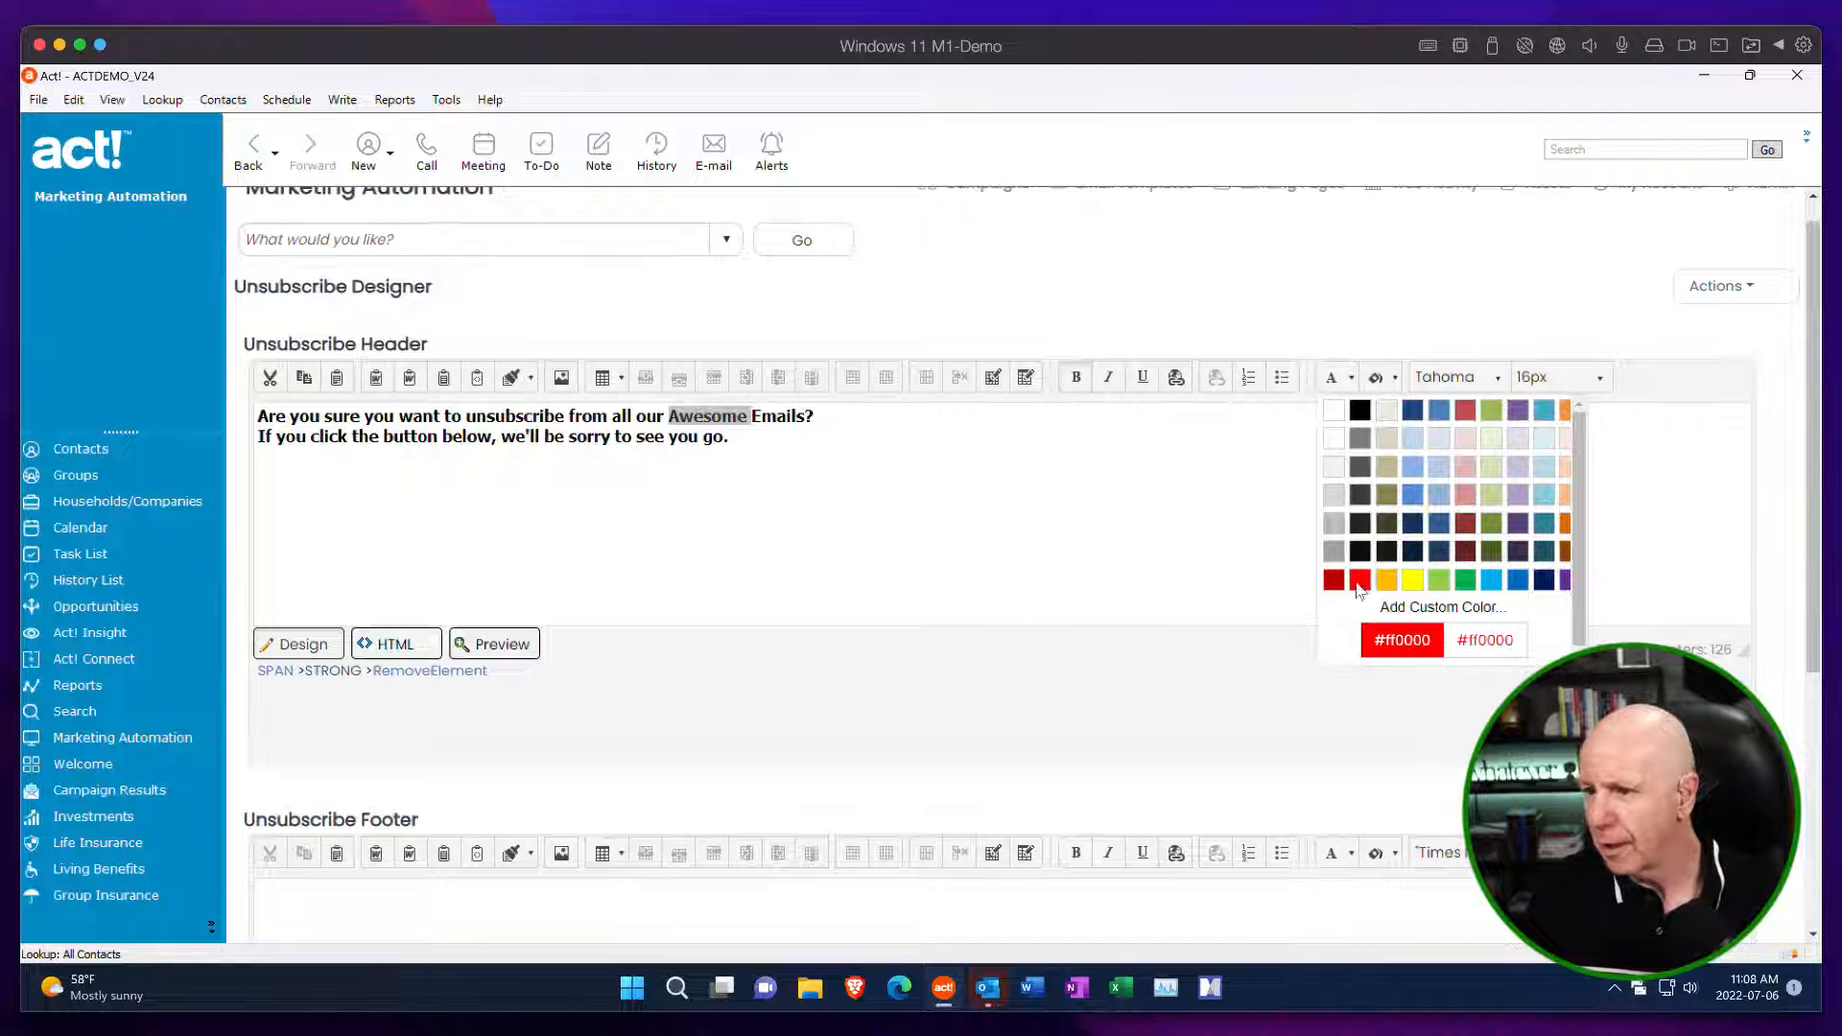
{"action": "left_click", "coordinate": [1360, 580]}
{"action": "left_click", "coordinate": [1004, 485]}
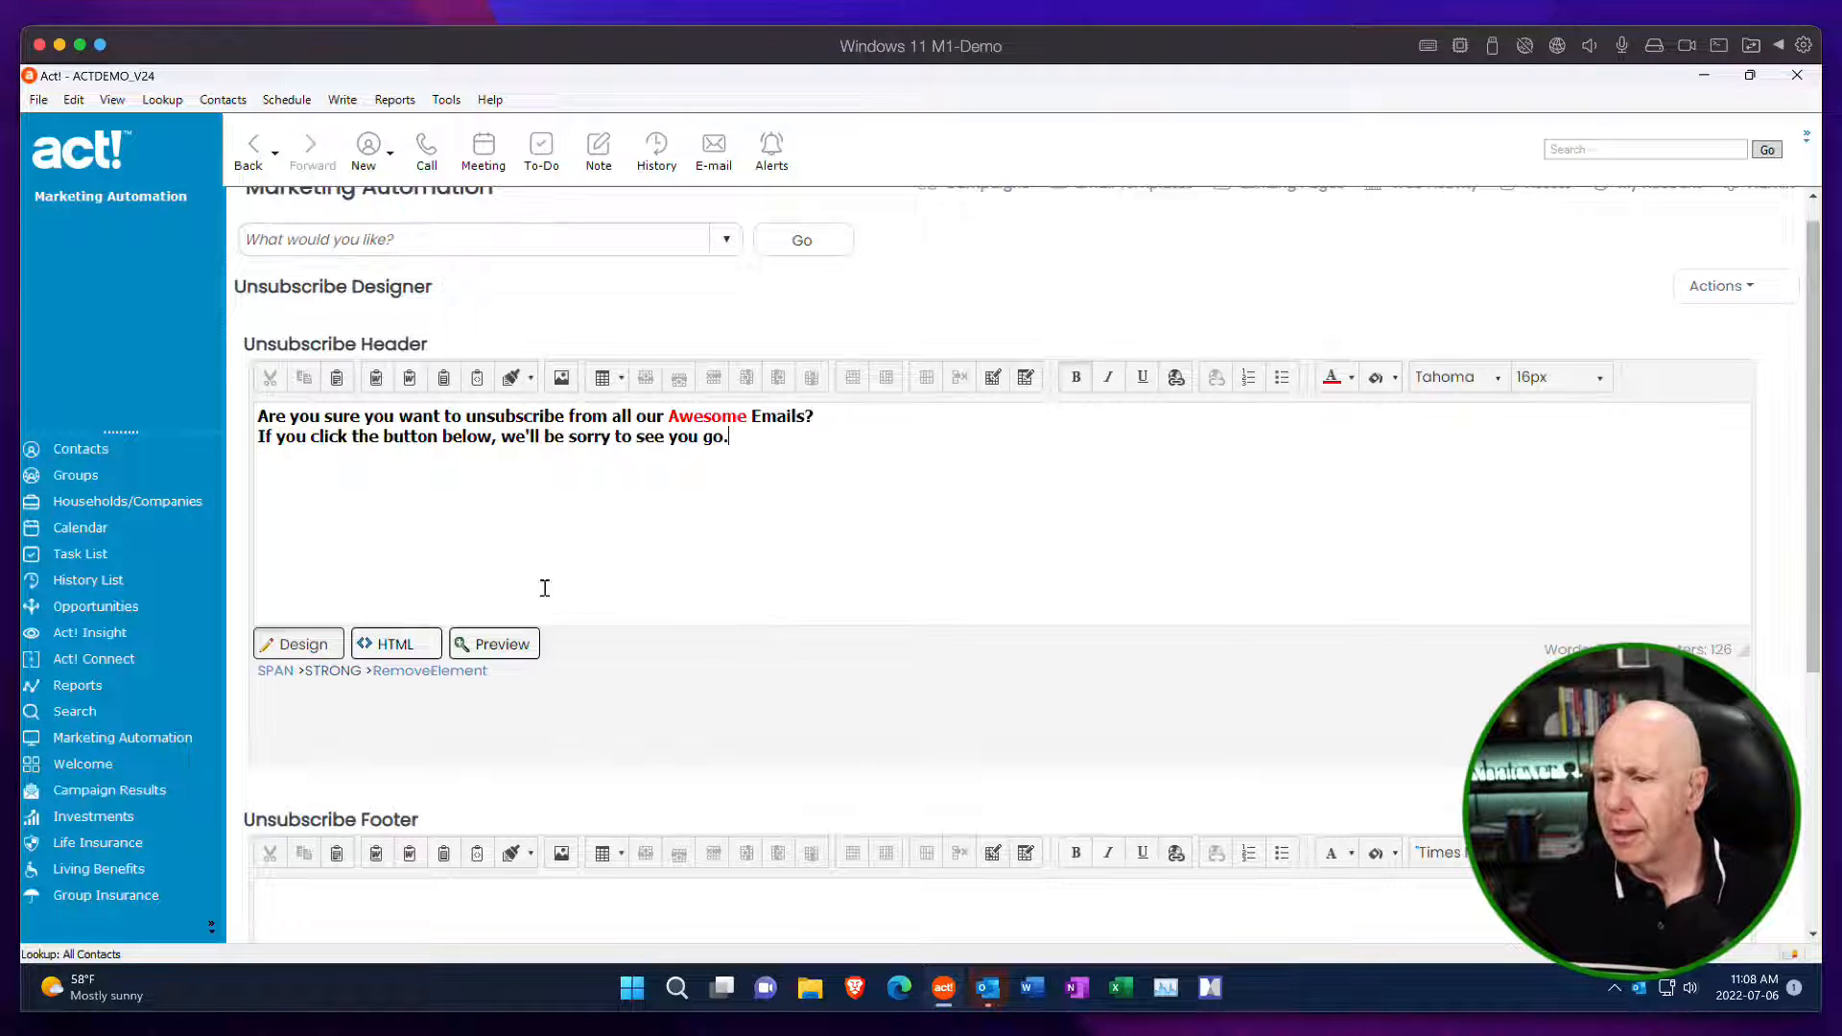
Examine the HTML source of the Unsubscribe Header and return to its design view.
{"action": "left_click", "coordinate": [376, 646]}
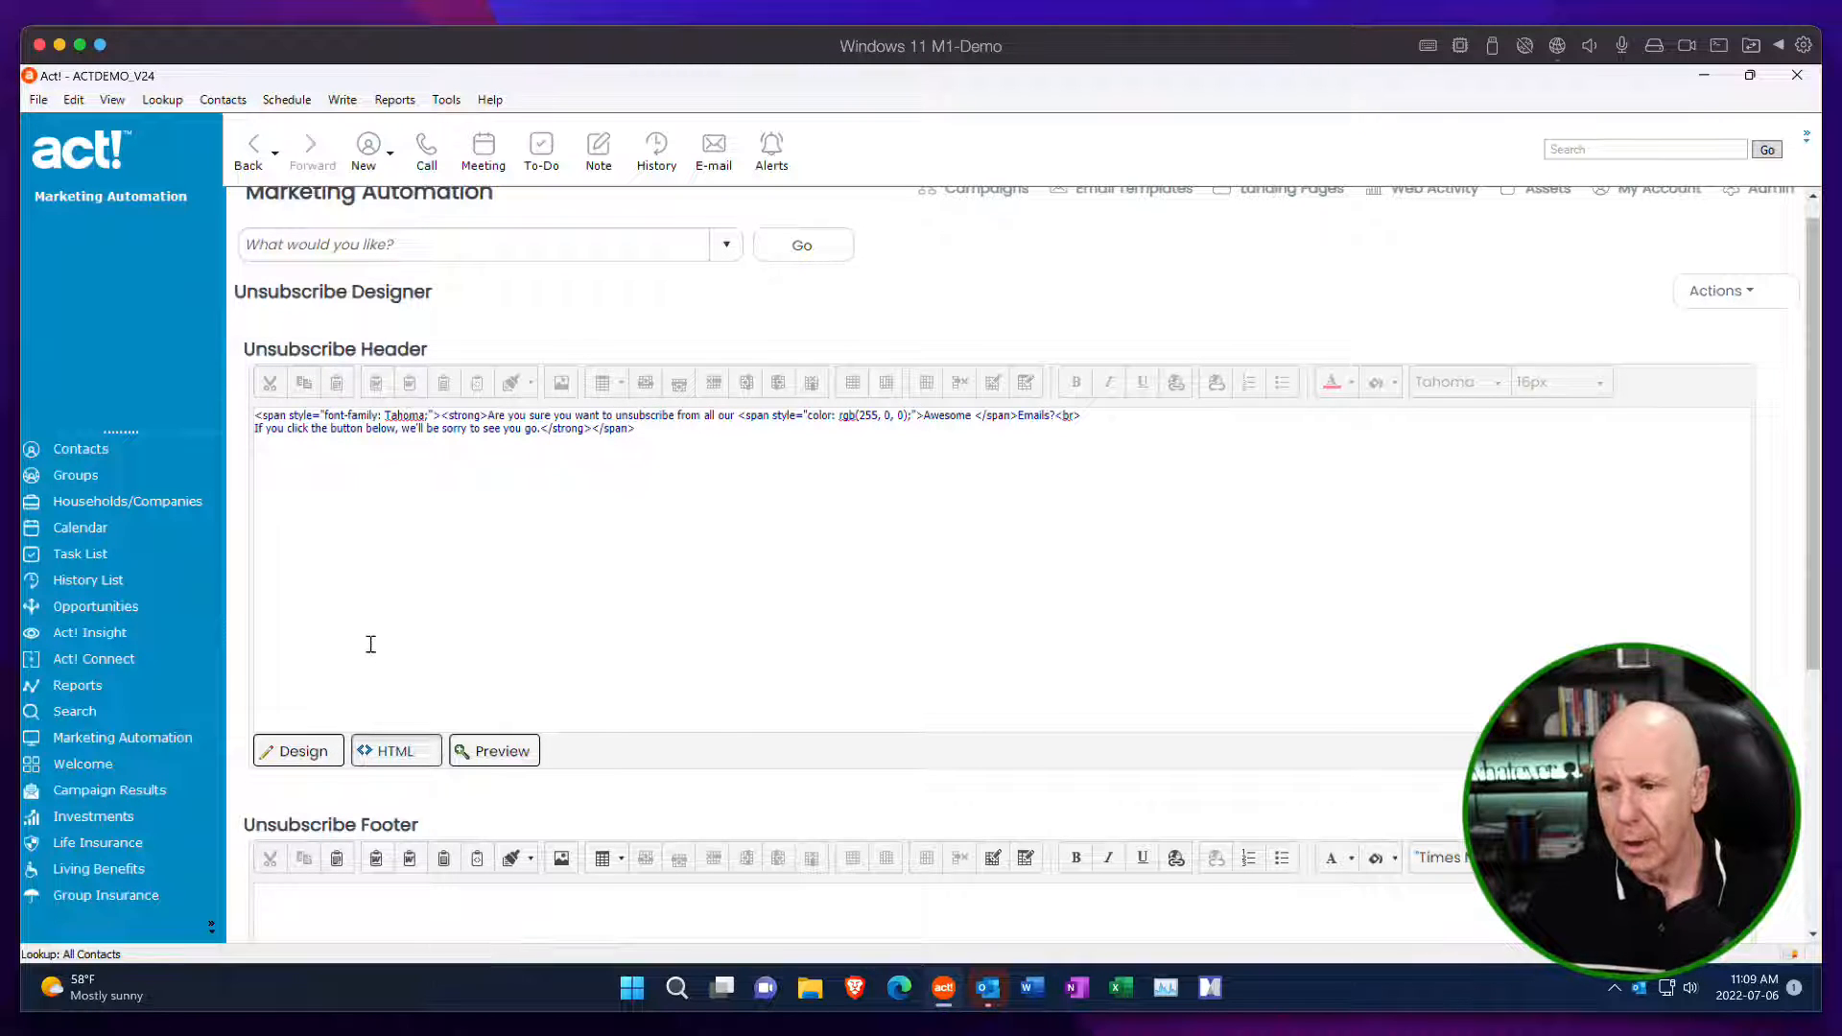
{"action": "left_click", "coordinate": [300, 751]}
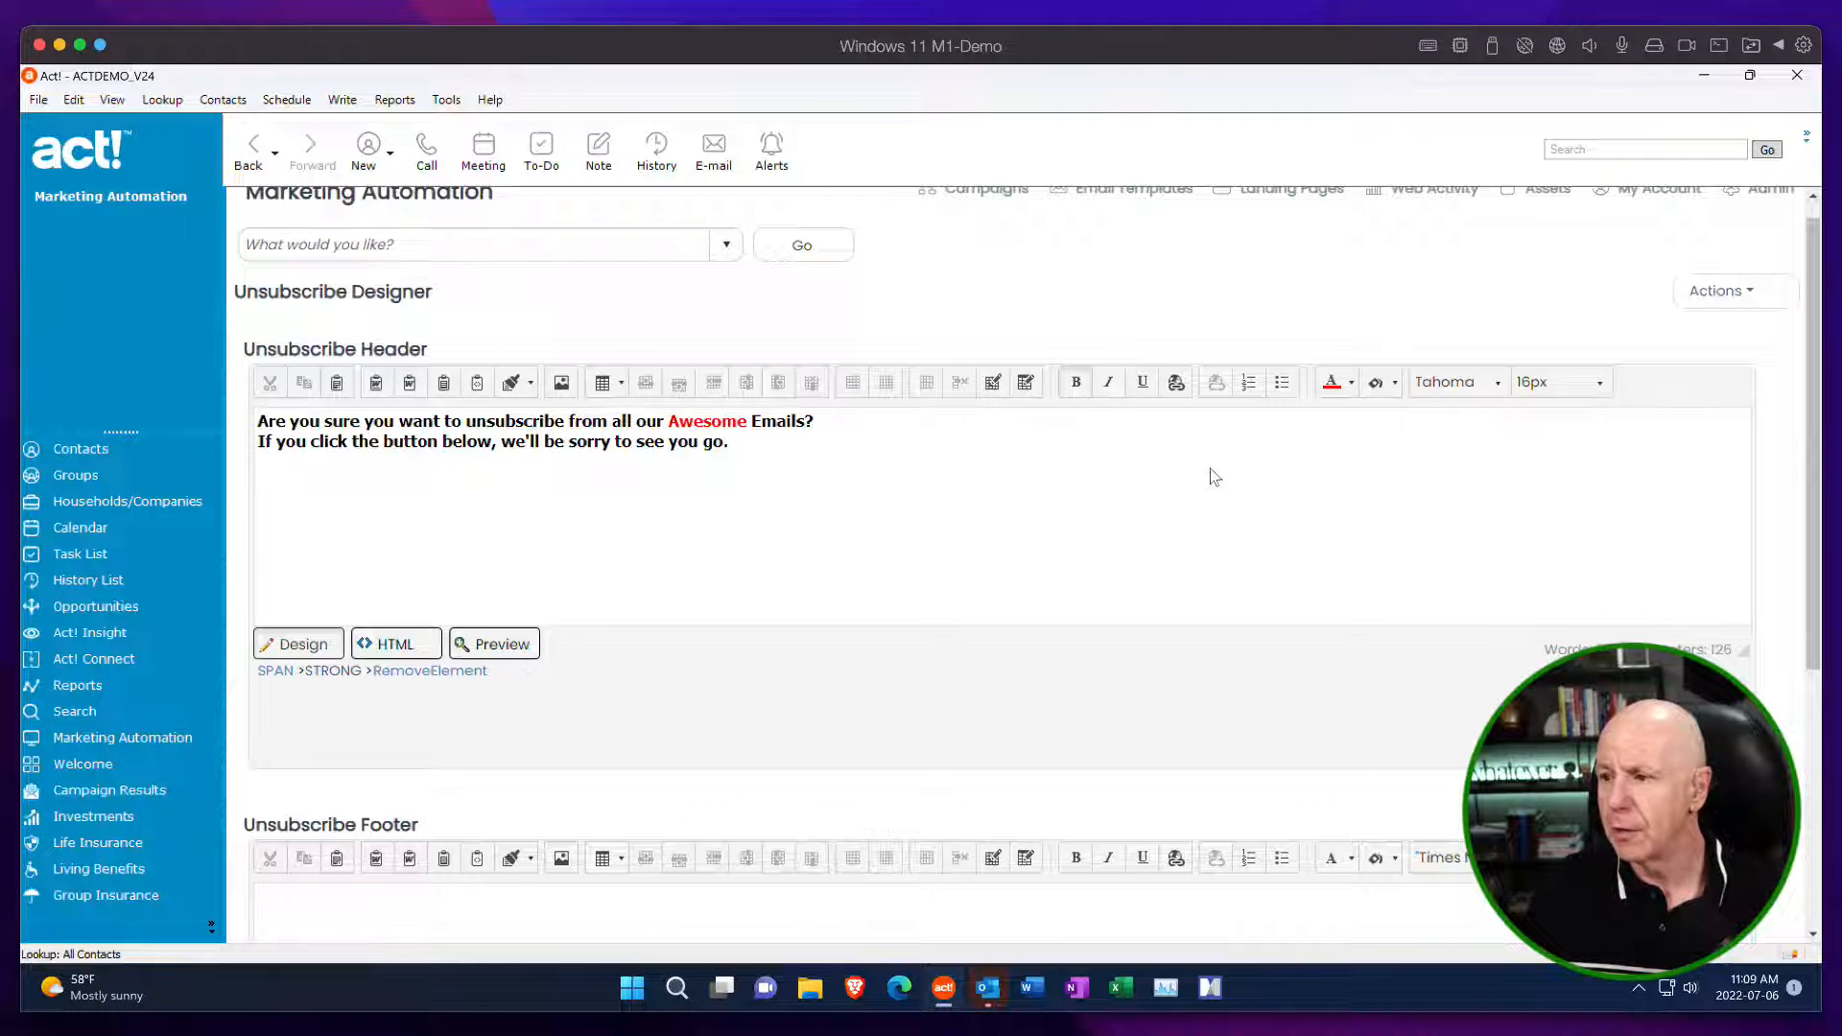
{"action": "scroll", "coordinate": [1127, 441], "scroll_direction": "up", "scroll_amount": 1}
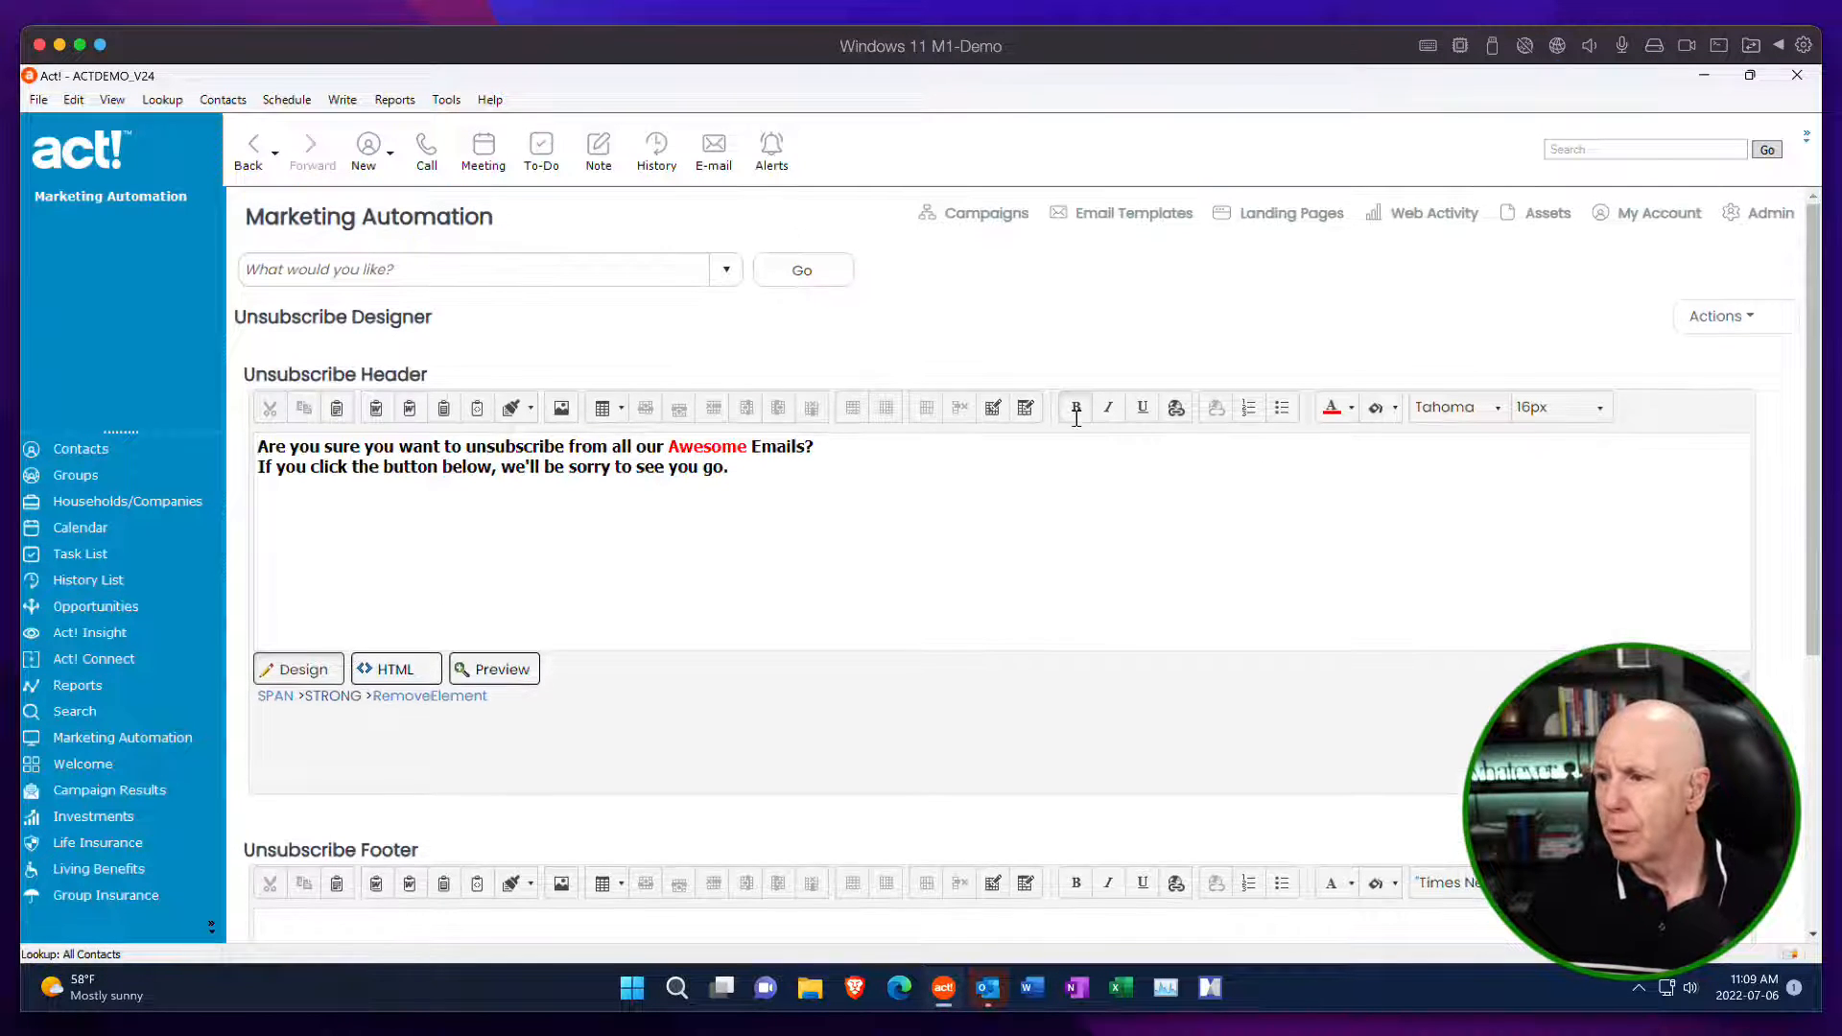
Open the test unsubscribe page to check how it displays, and close it.
{"action": "scroll", "coordinate": [1076, 414], "scroll_direction": "down", "scroll_amount": 5}
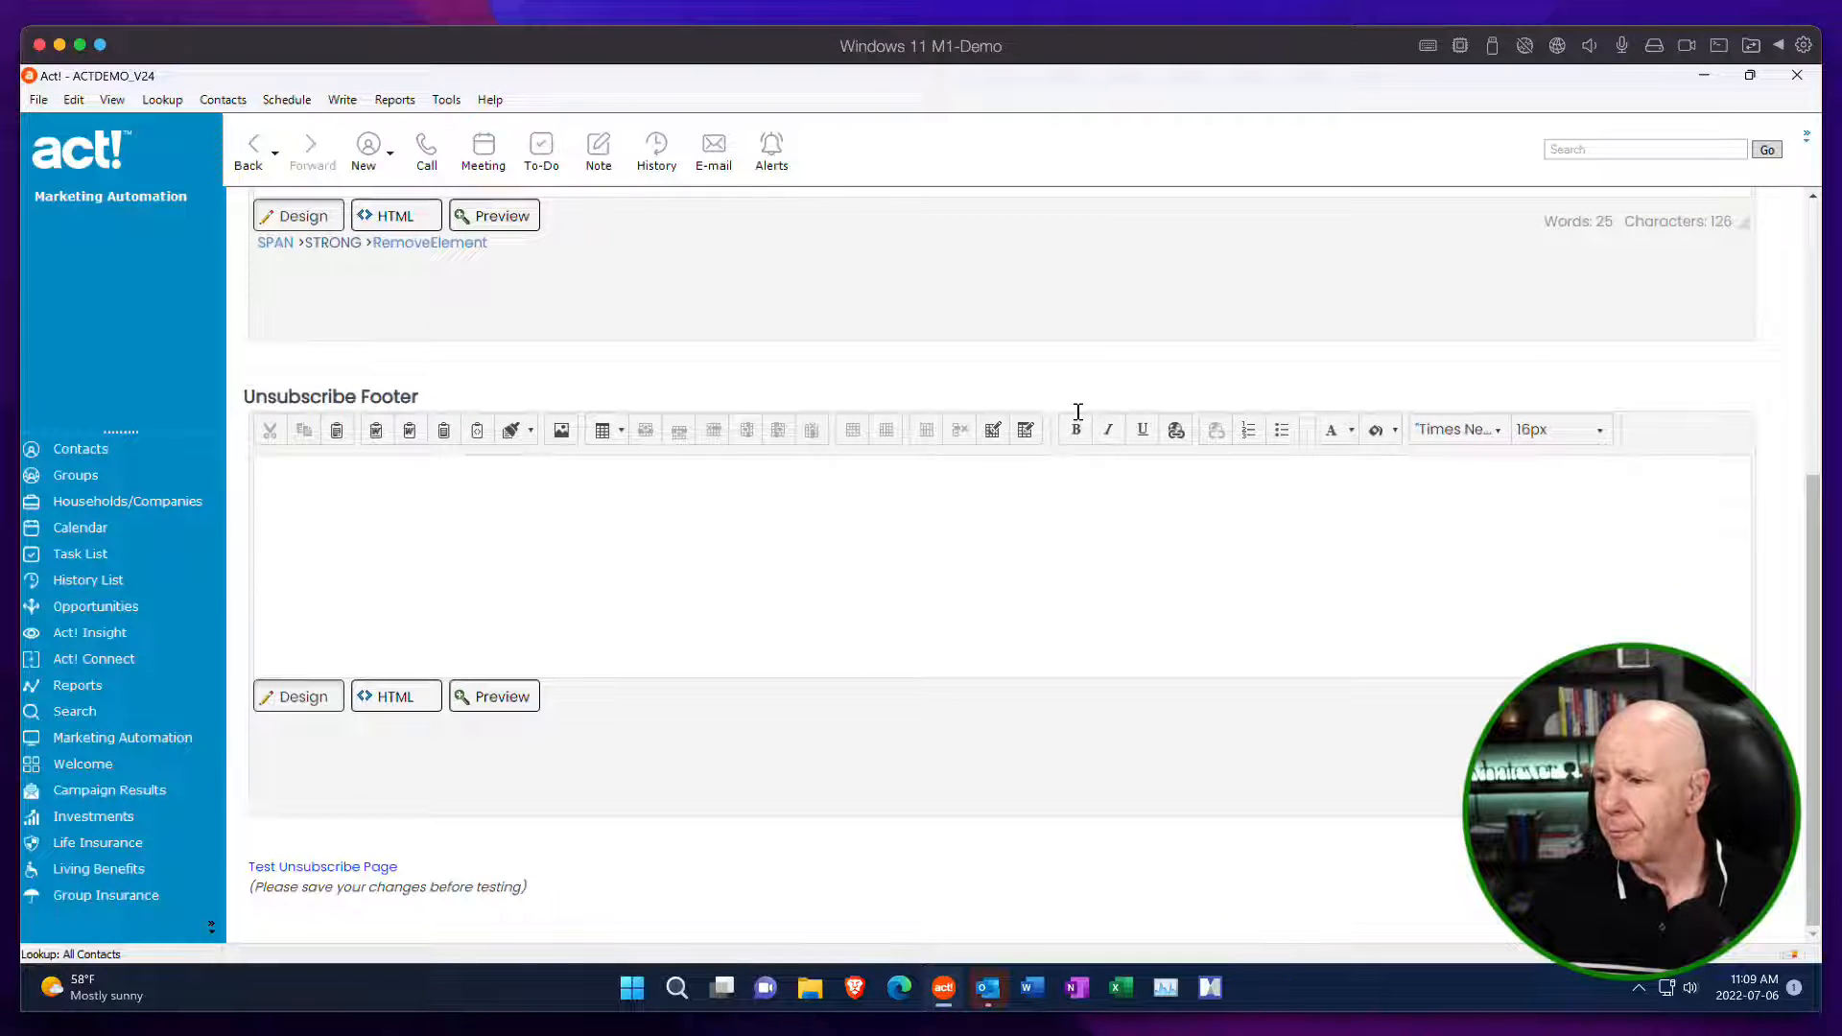
{"action": "left_click", "coordinate": [345, 868]}
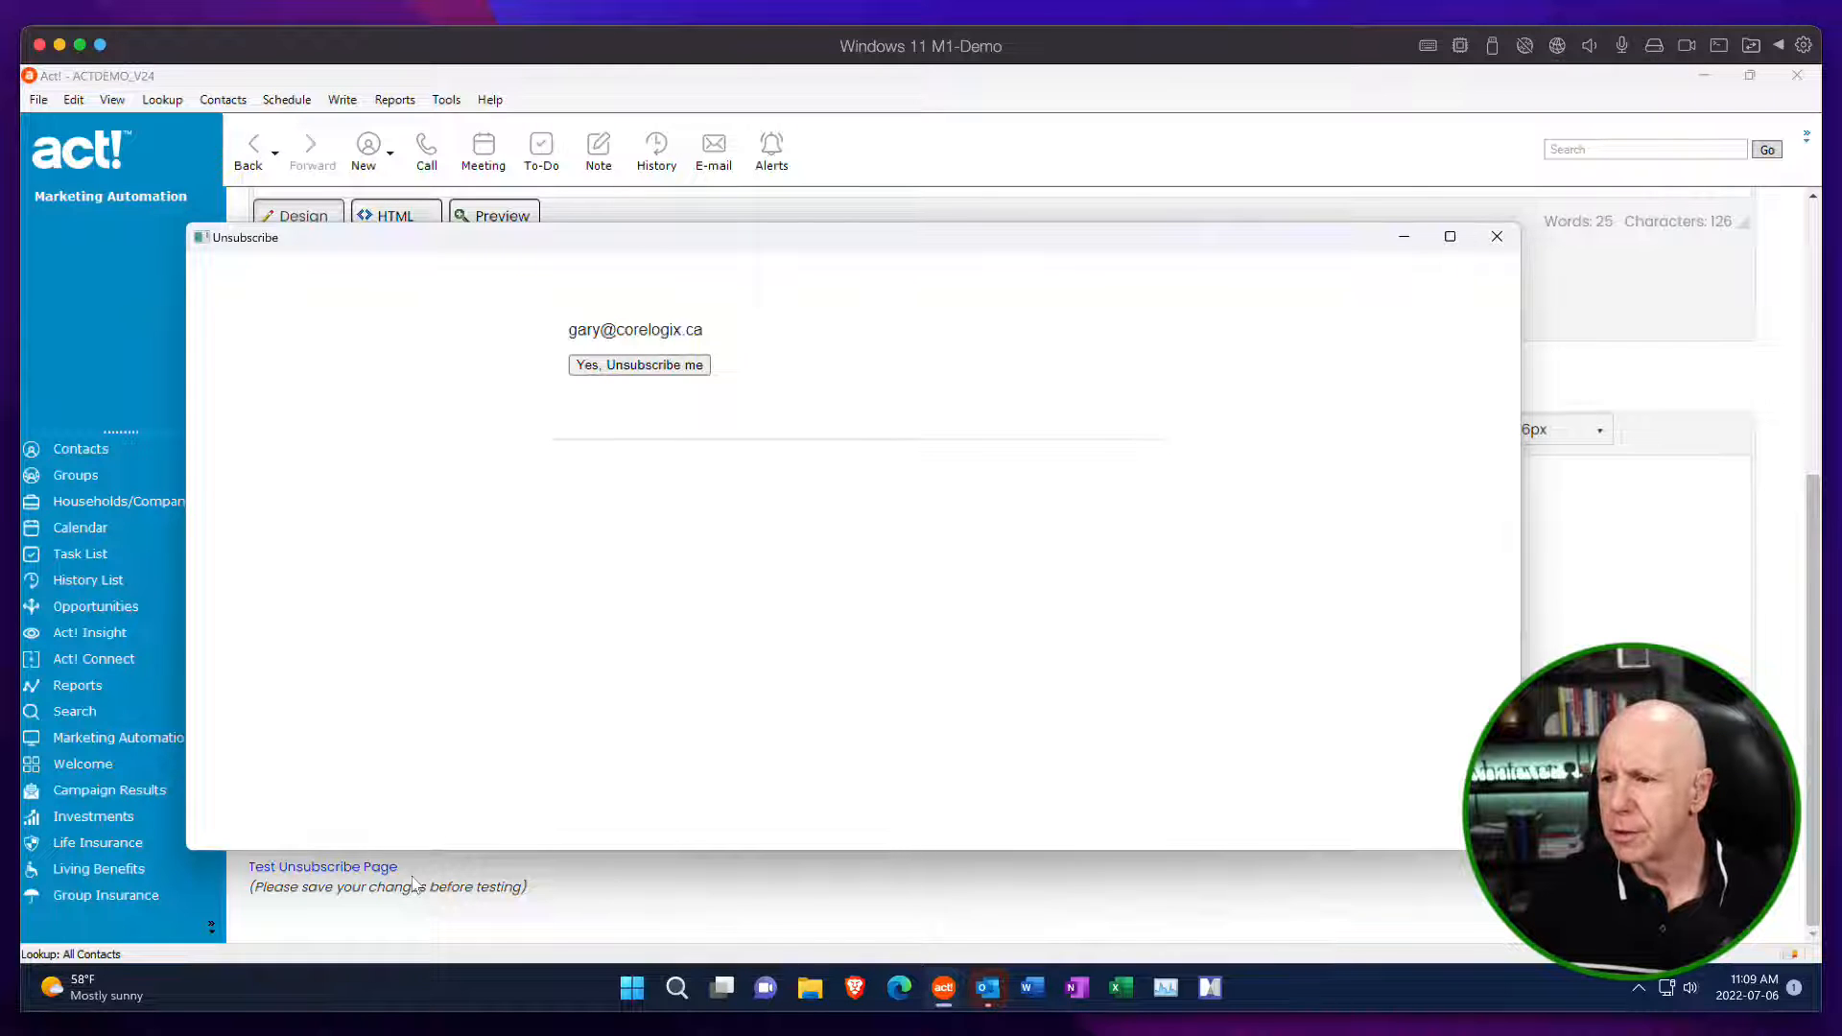
{"action": "left_click", "coordinate": [1496, 236]}
Save the changes made to the unsubscribe page template in the Unsubscribe Designer.
{"action": "scroll", "coordinate": [1142, 340], "scroll_direction": "up", "scroll_amount": 5}
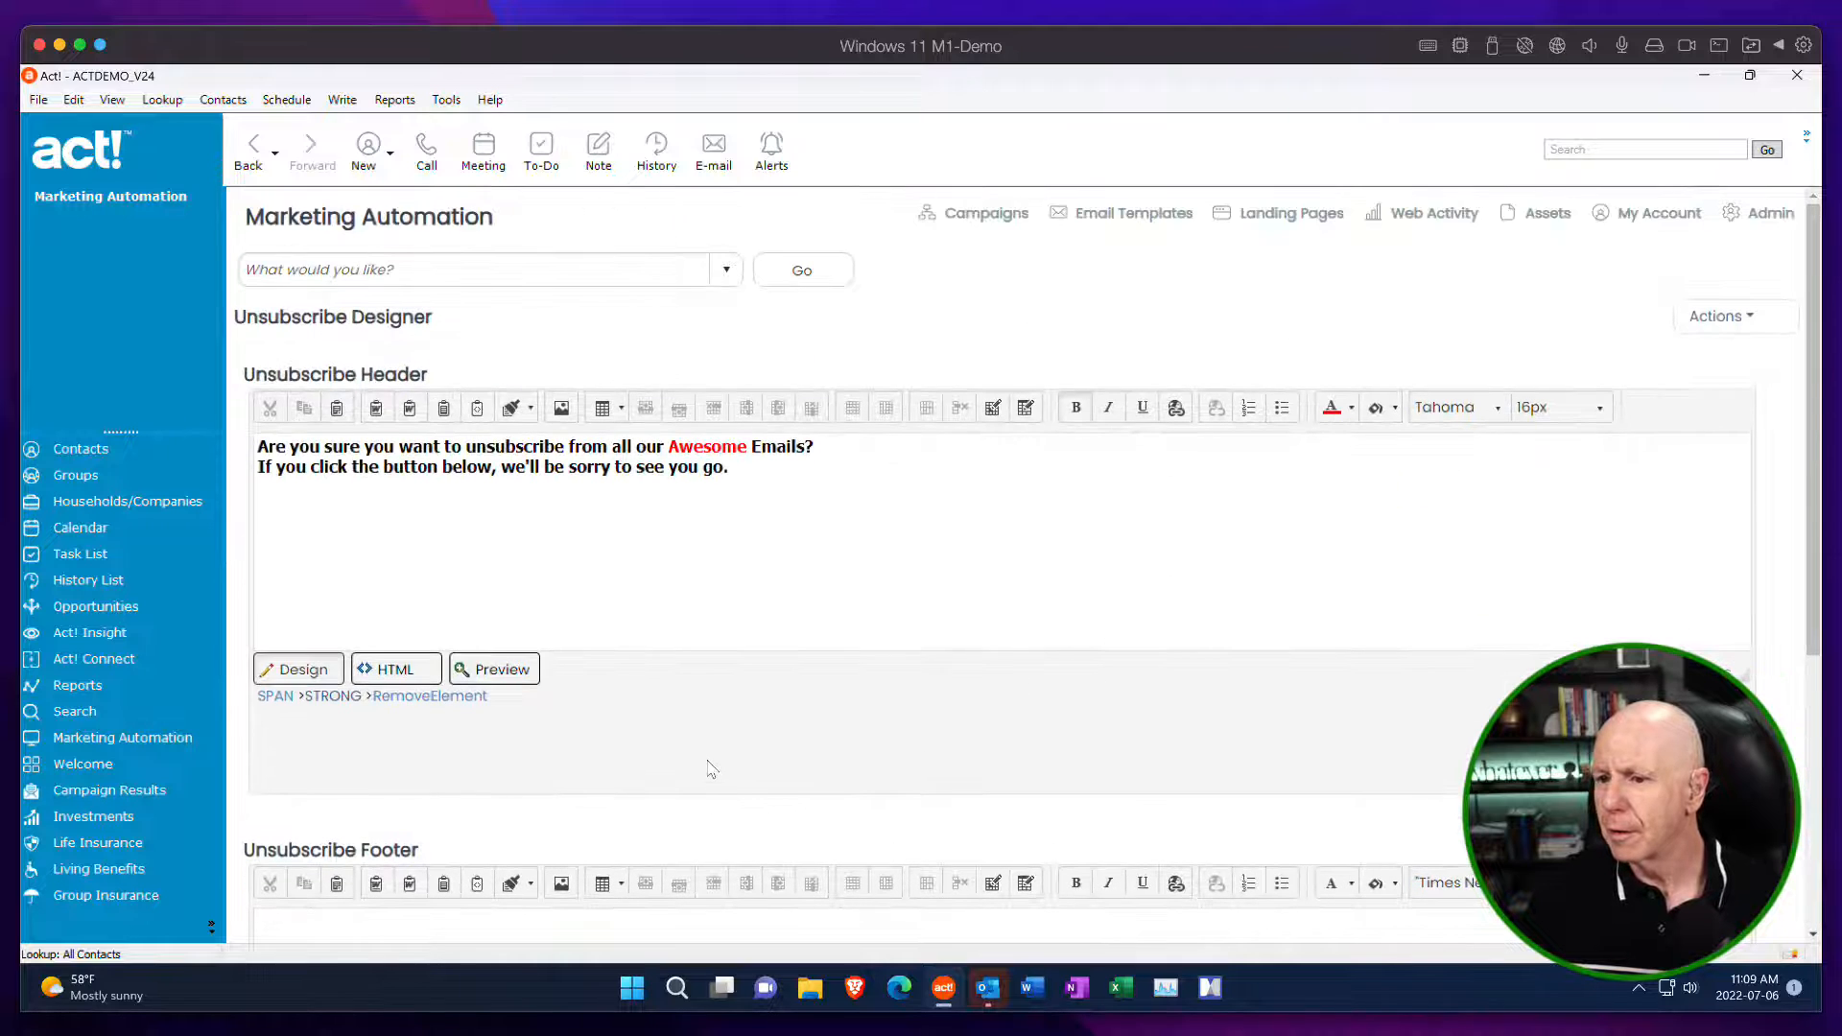
{"action": "scroll", "coordinate": [757, 365], "scroll_direction": "down", "scroll_amount": 5}
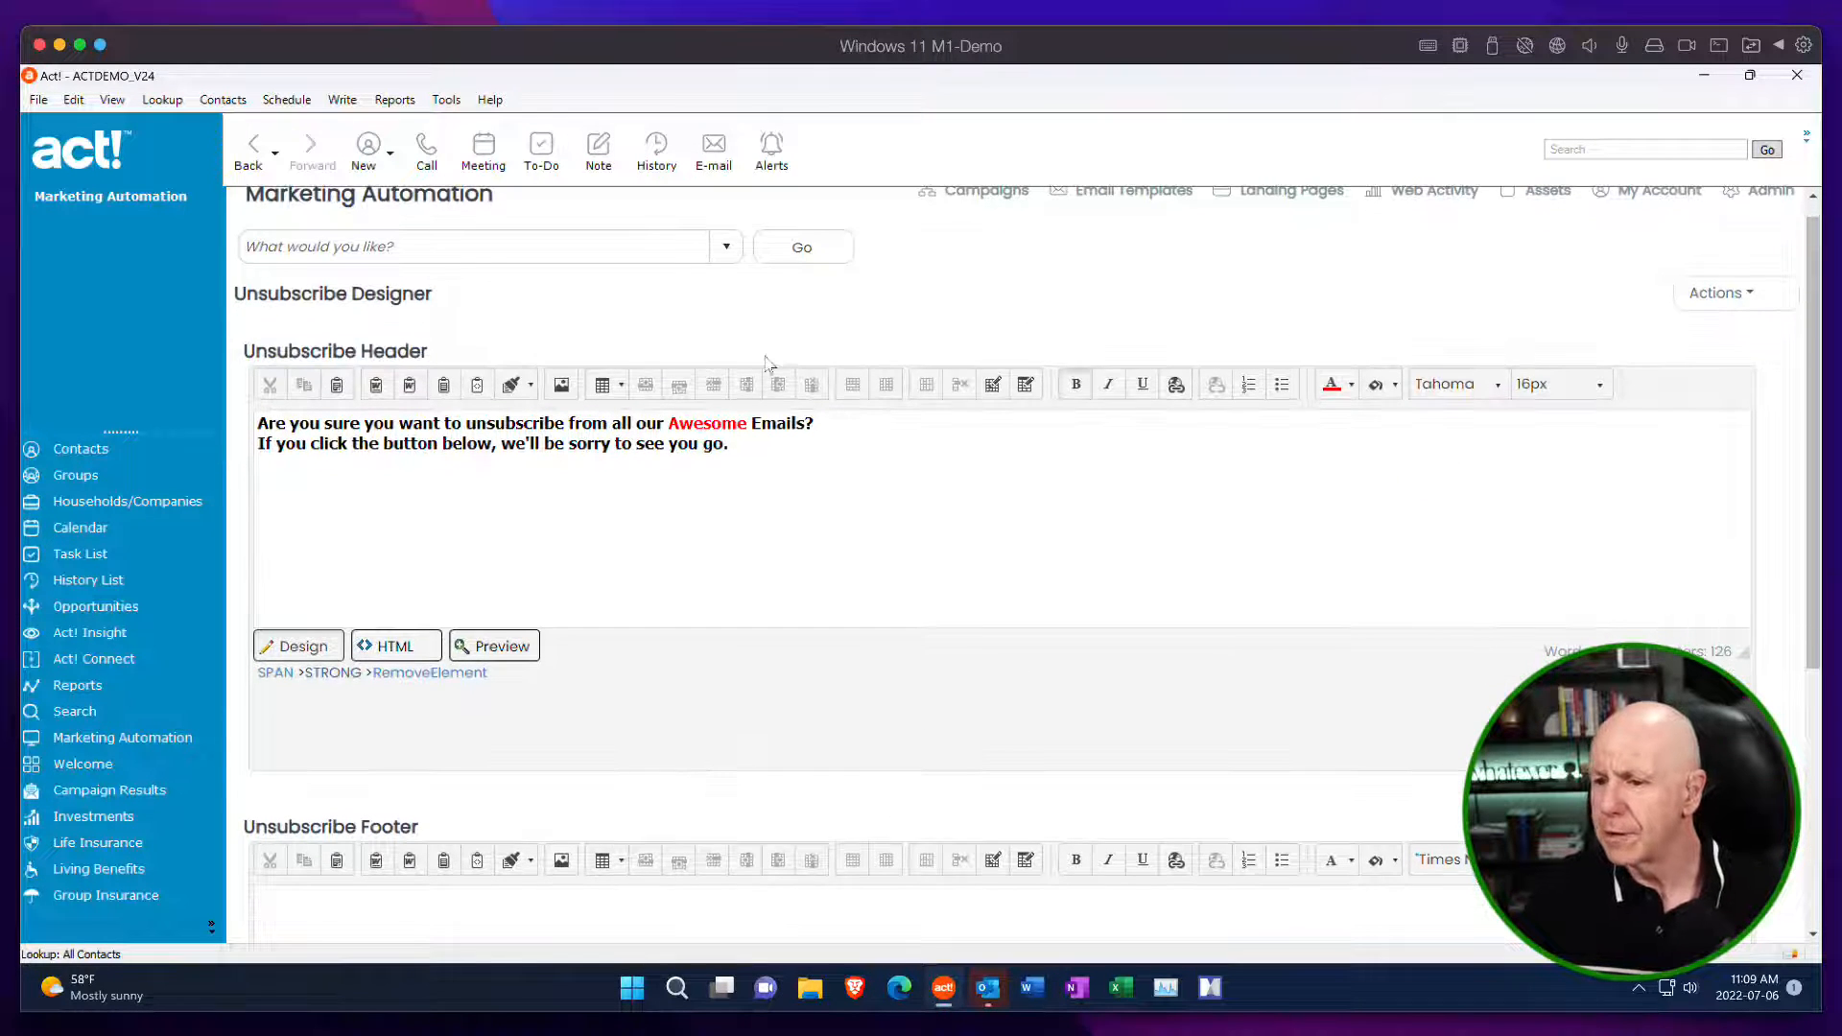
{"action": "scroll", "coordinate": [753, 191], "scroll_direction": "up", "scroll_amount": 6}
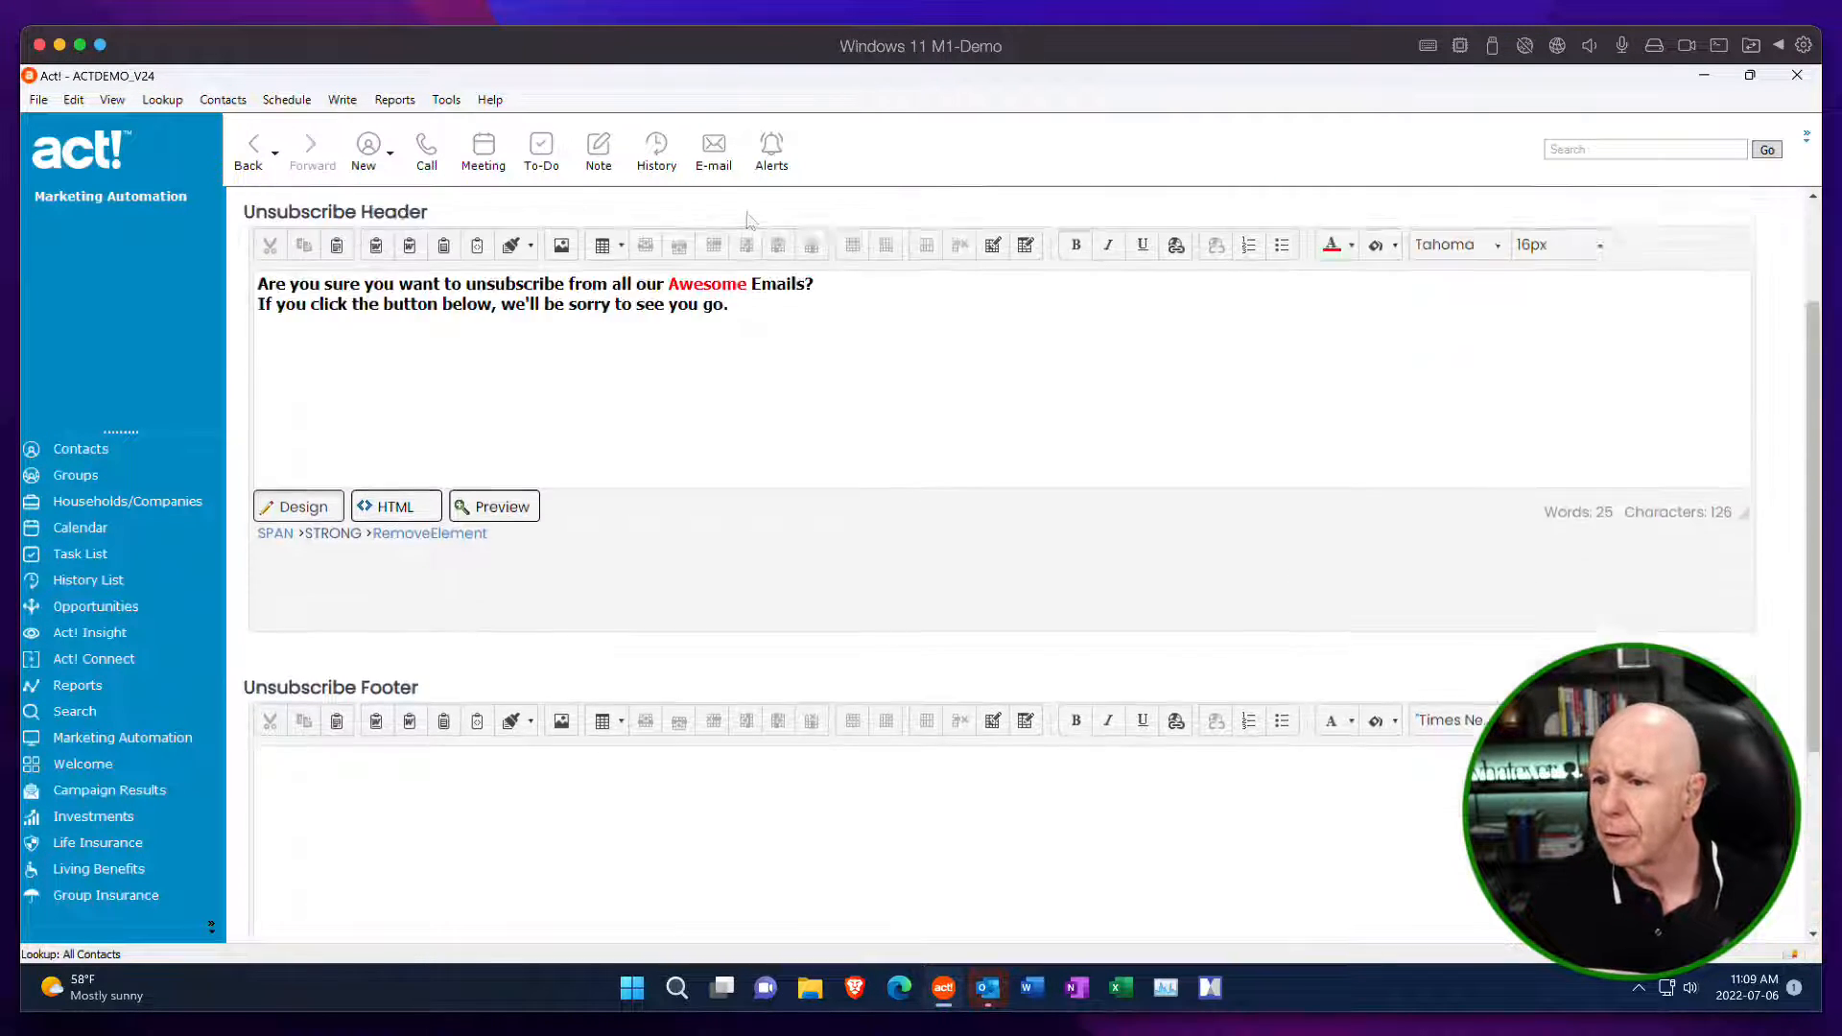
{"action": "scroll", "coordinate": [748, 259], "scroll_direction": "down", "scroll_amount": 5}
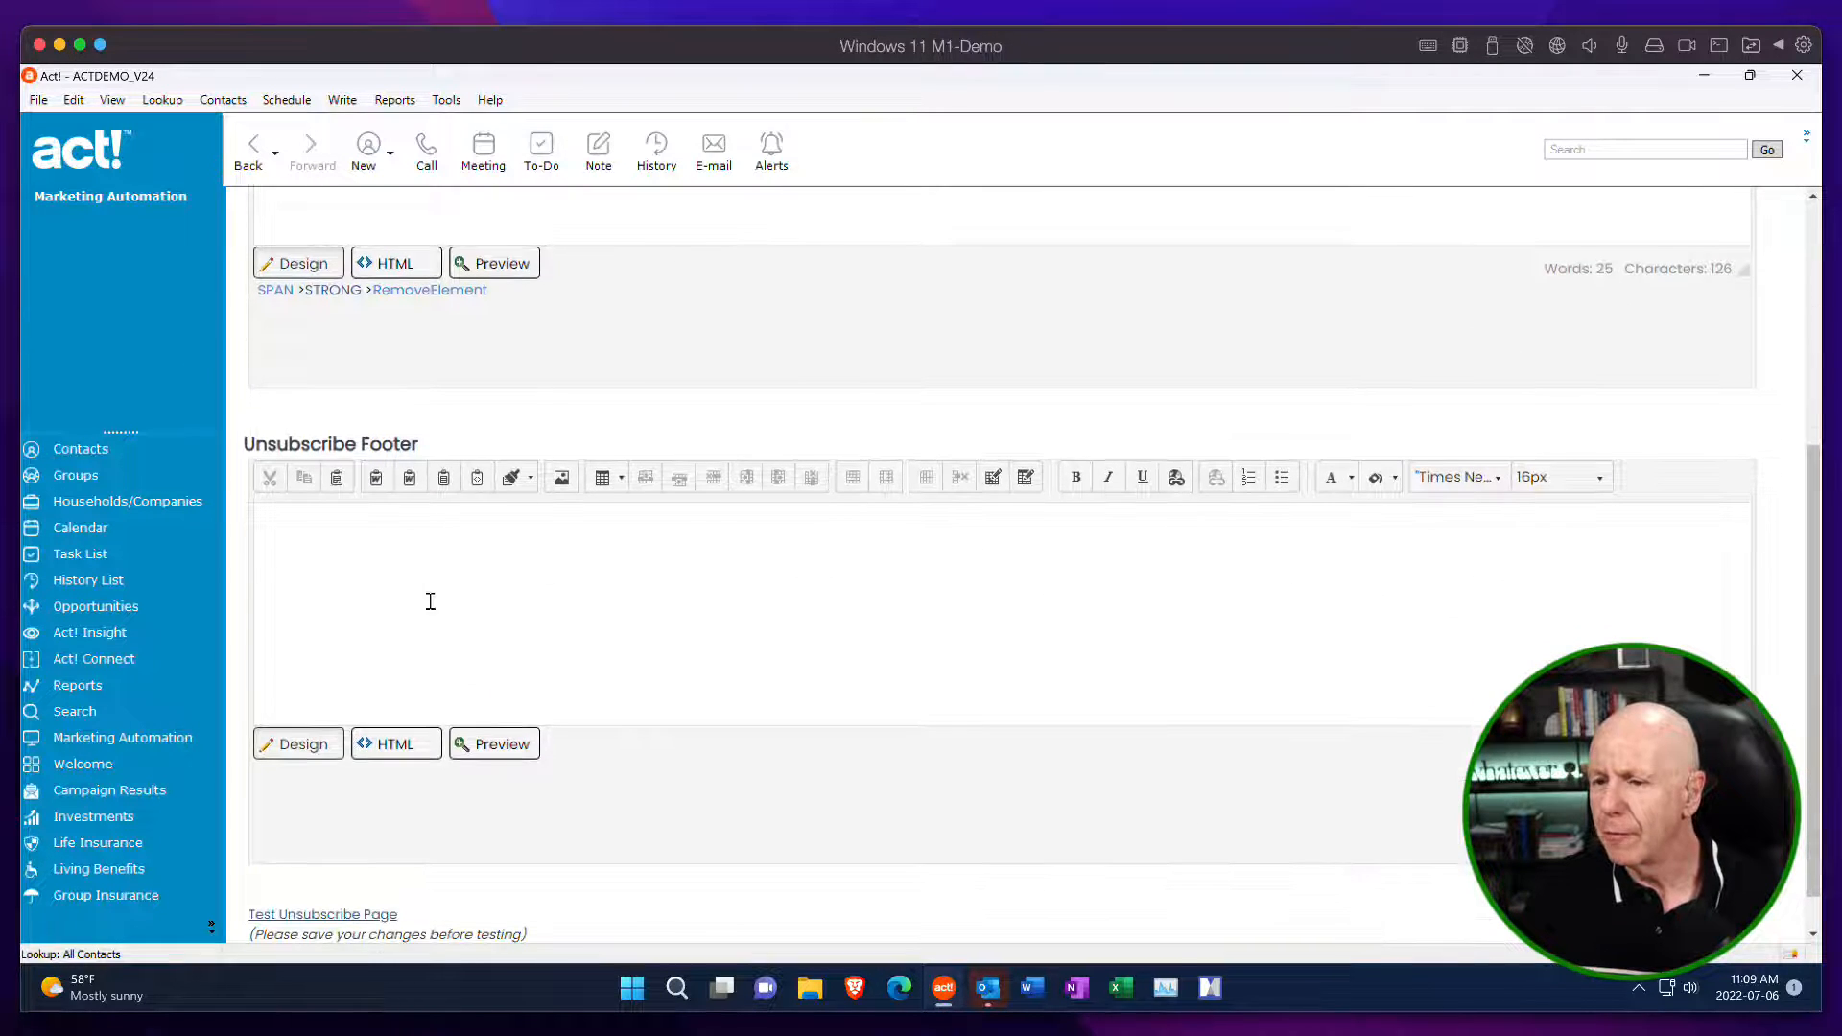
{"action": "scroll", "coordinate": [466, 536], "scroll_direction": "up", "scroll_amount": 5}
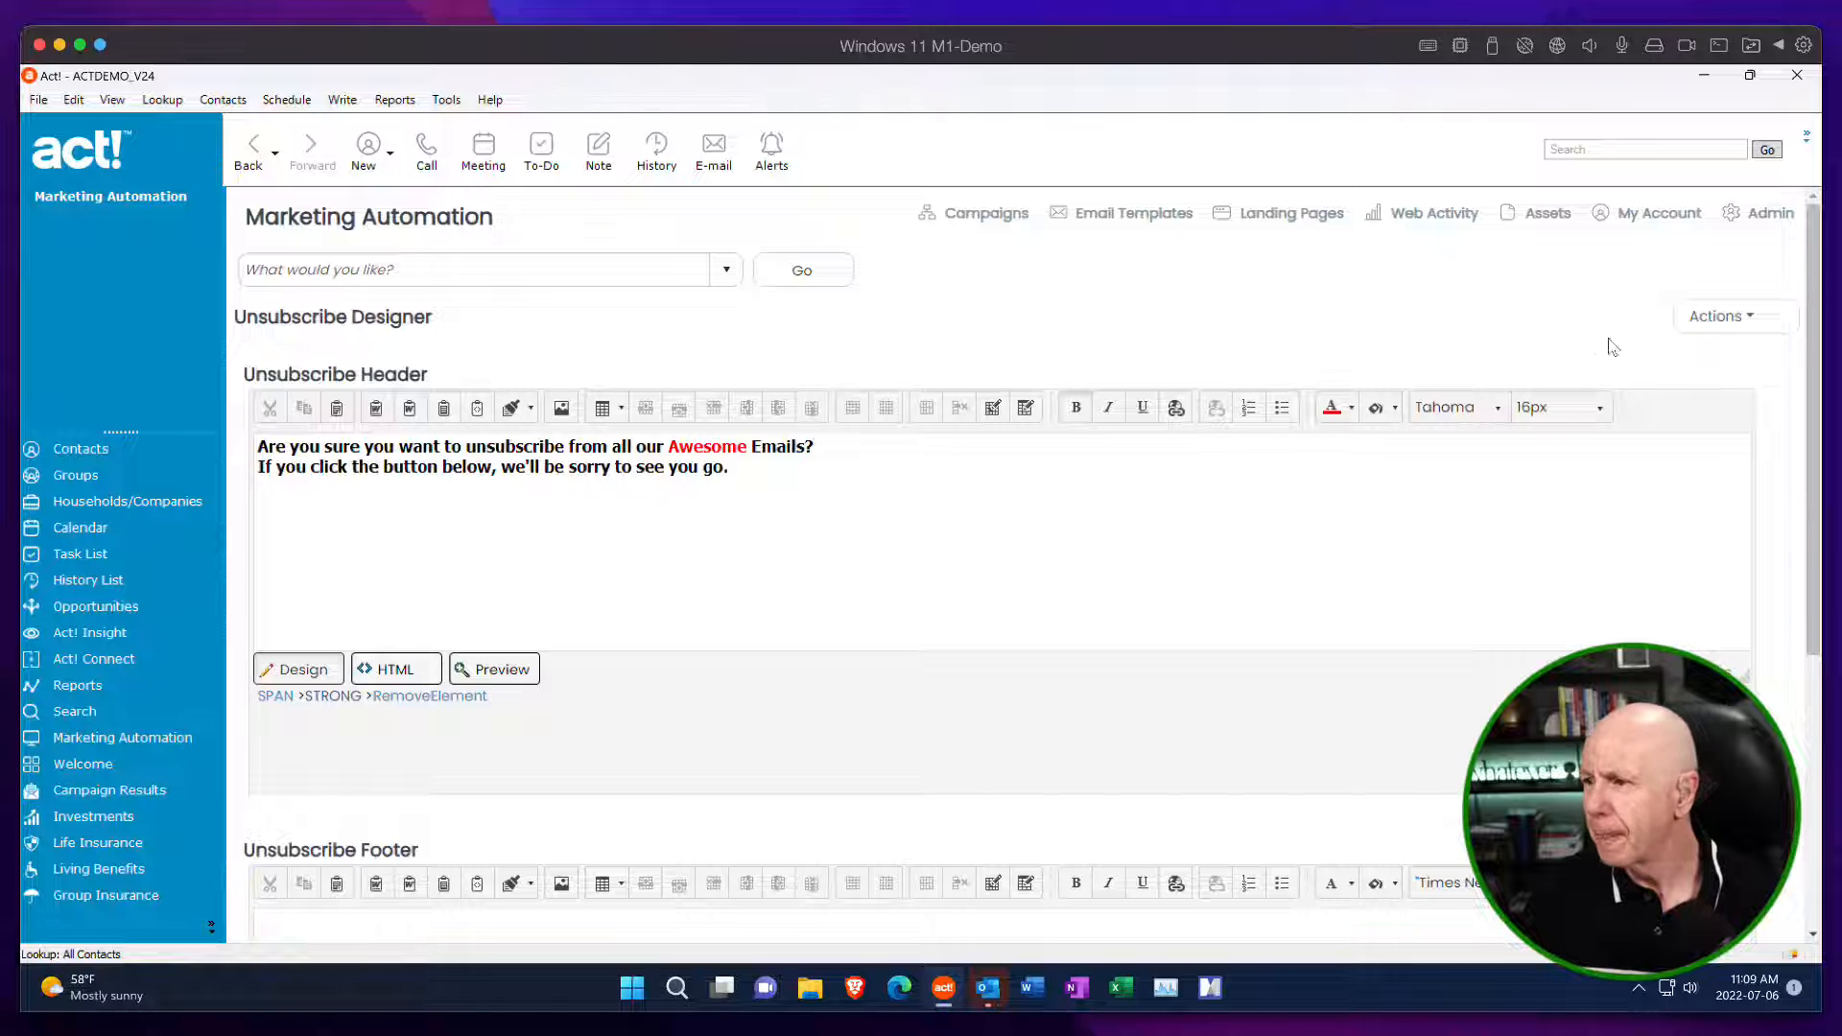
{"action": "left_click", "coordinate": [1717, 315]}
{"action": "left_click", "coordinate": [1669, 363]}
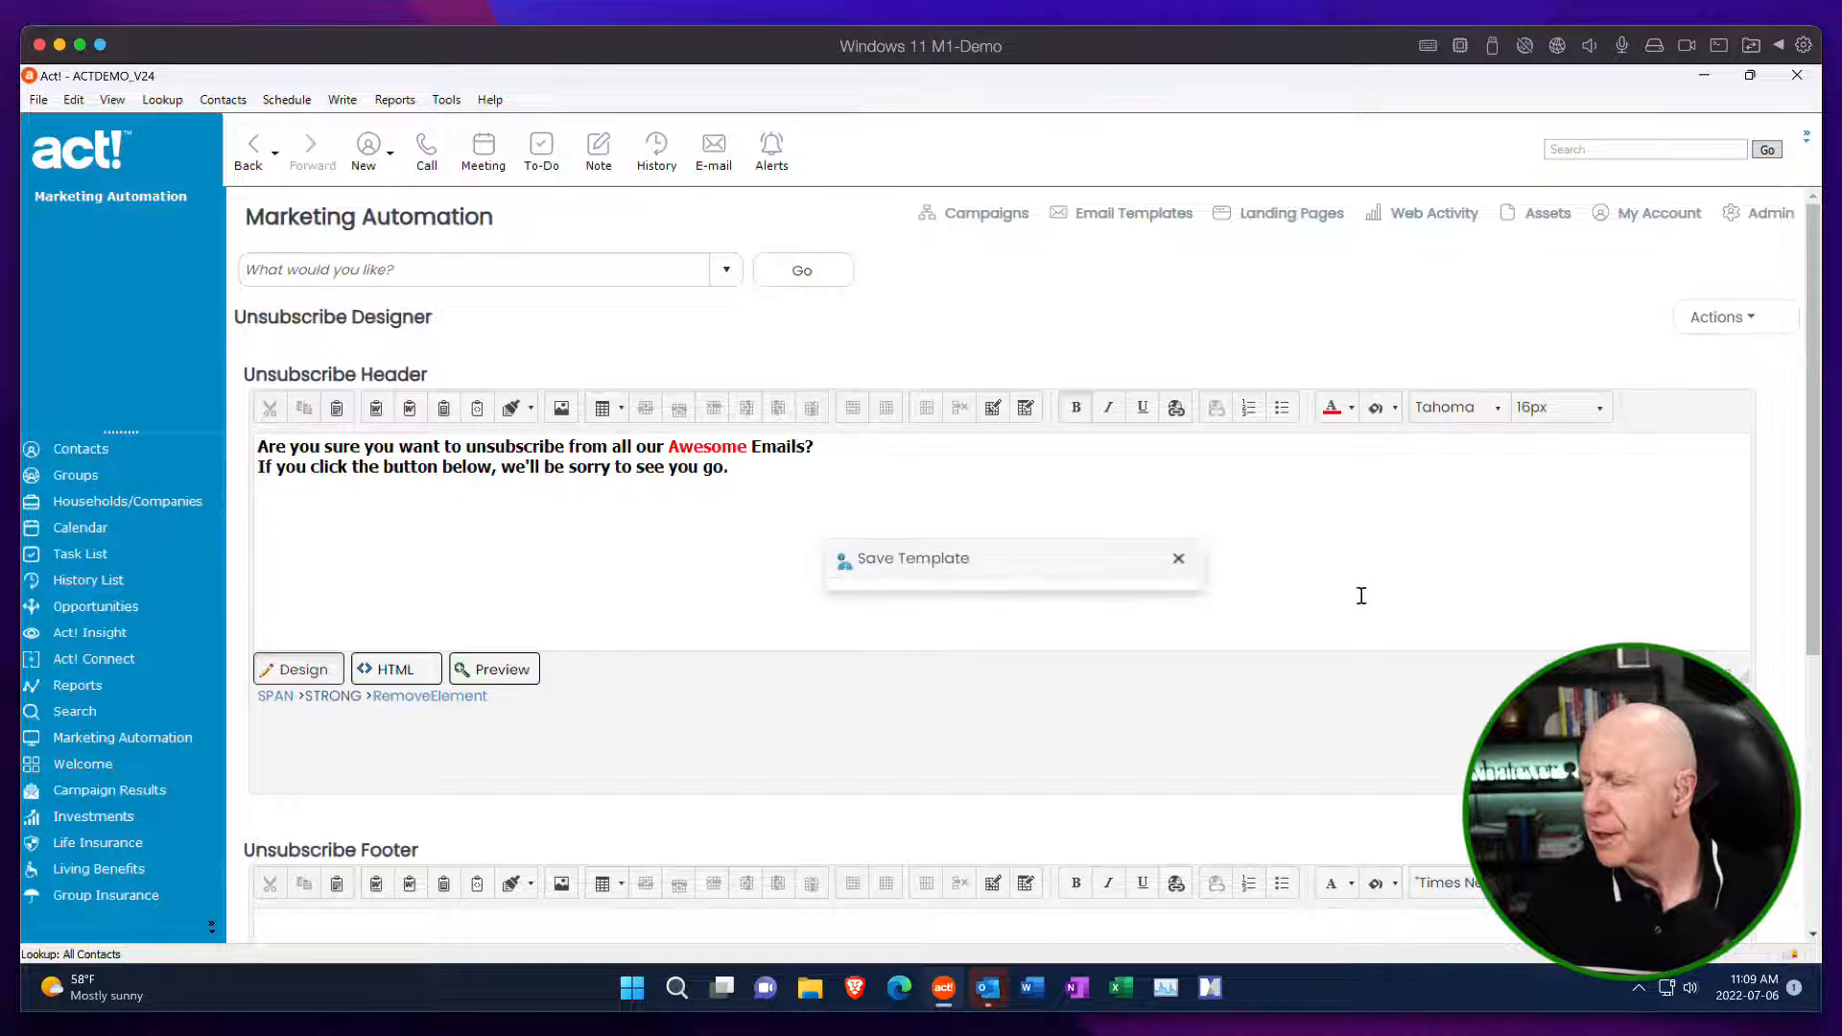
Test the saved unsubscribe page to check its header message, and close the test window.
{"action": "scroll", "coordinate": [1097, 563], "scroll_direction": "down", "scroll_amount": 5}
{"action": "scroll", "coordinate": [700, 403], "scroll_direction": "up", "scroll_amount": 5}
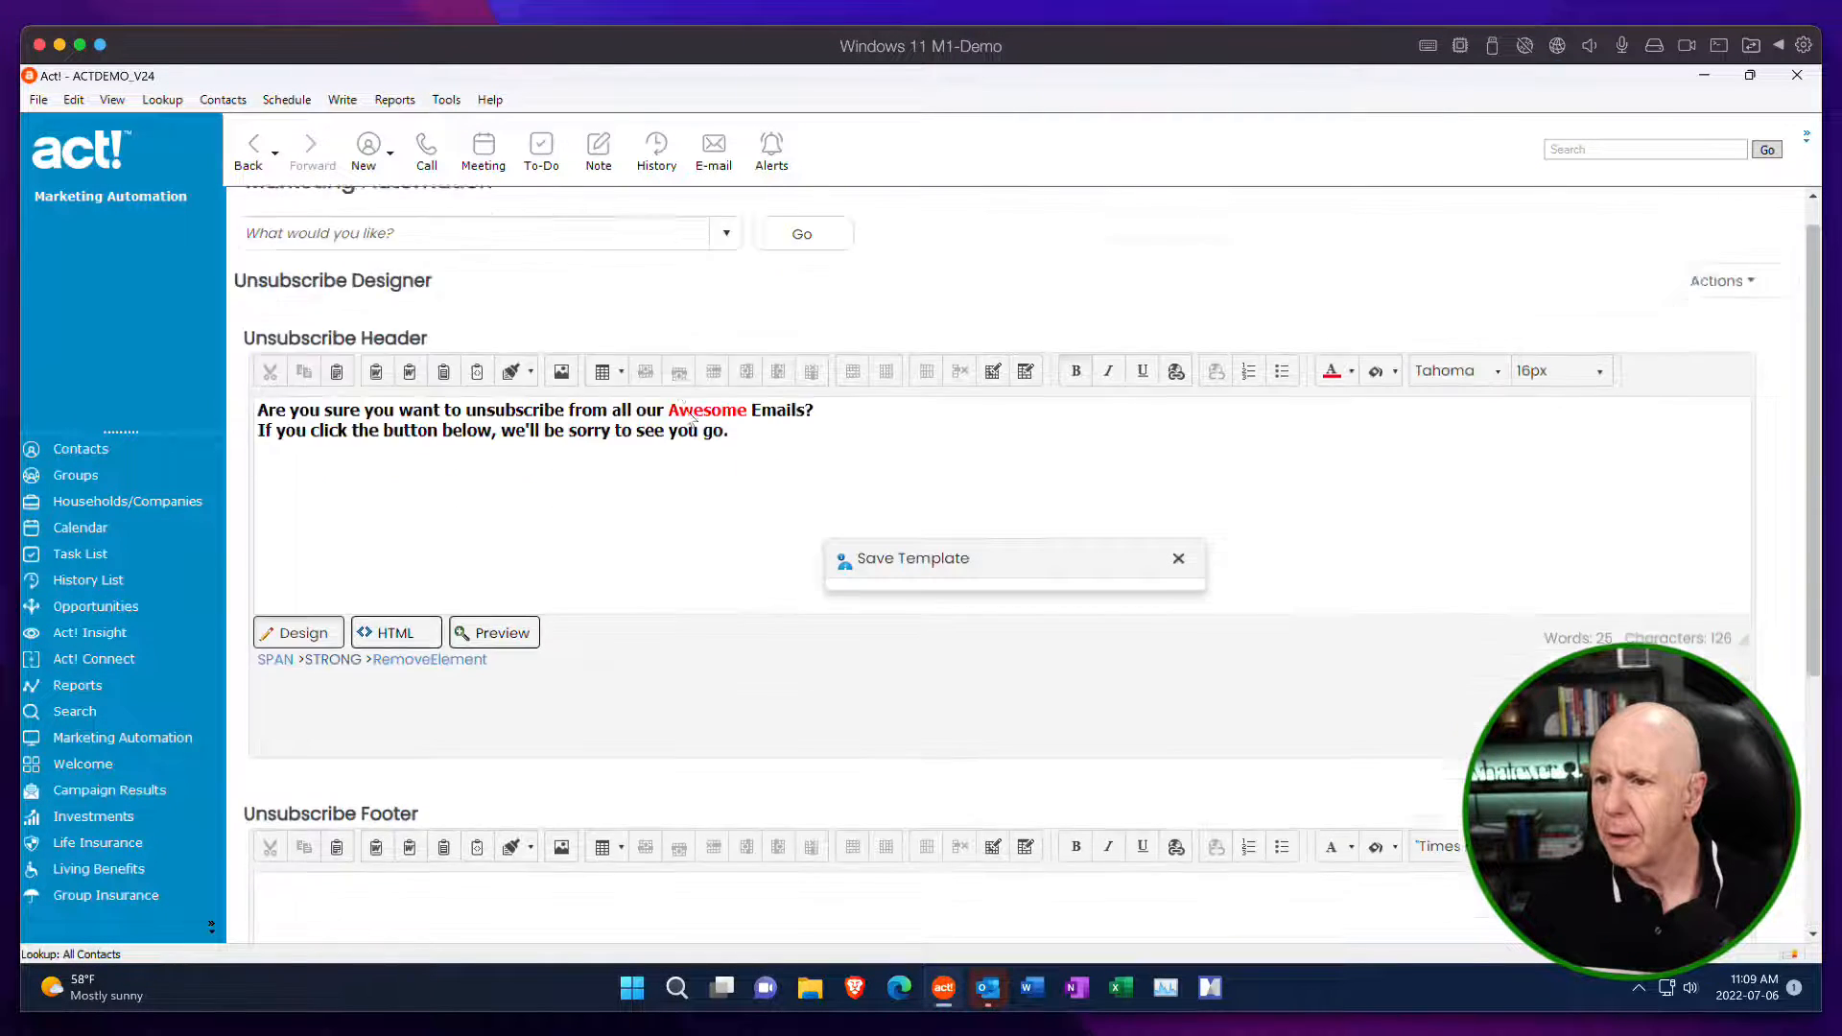
{"action": "scroll", "coordinate": [691, 420], "scroll_direction": "up", "scroll_amount": 1}
{"action": "scroll", "coordinate": [419, 723], "scroll_direction": "down", "scroll_amount": 5}
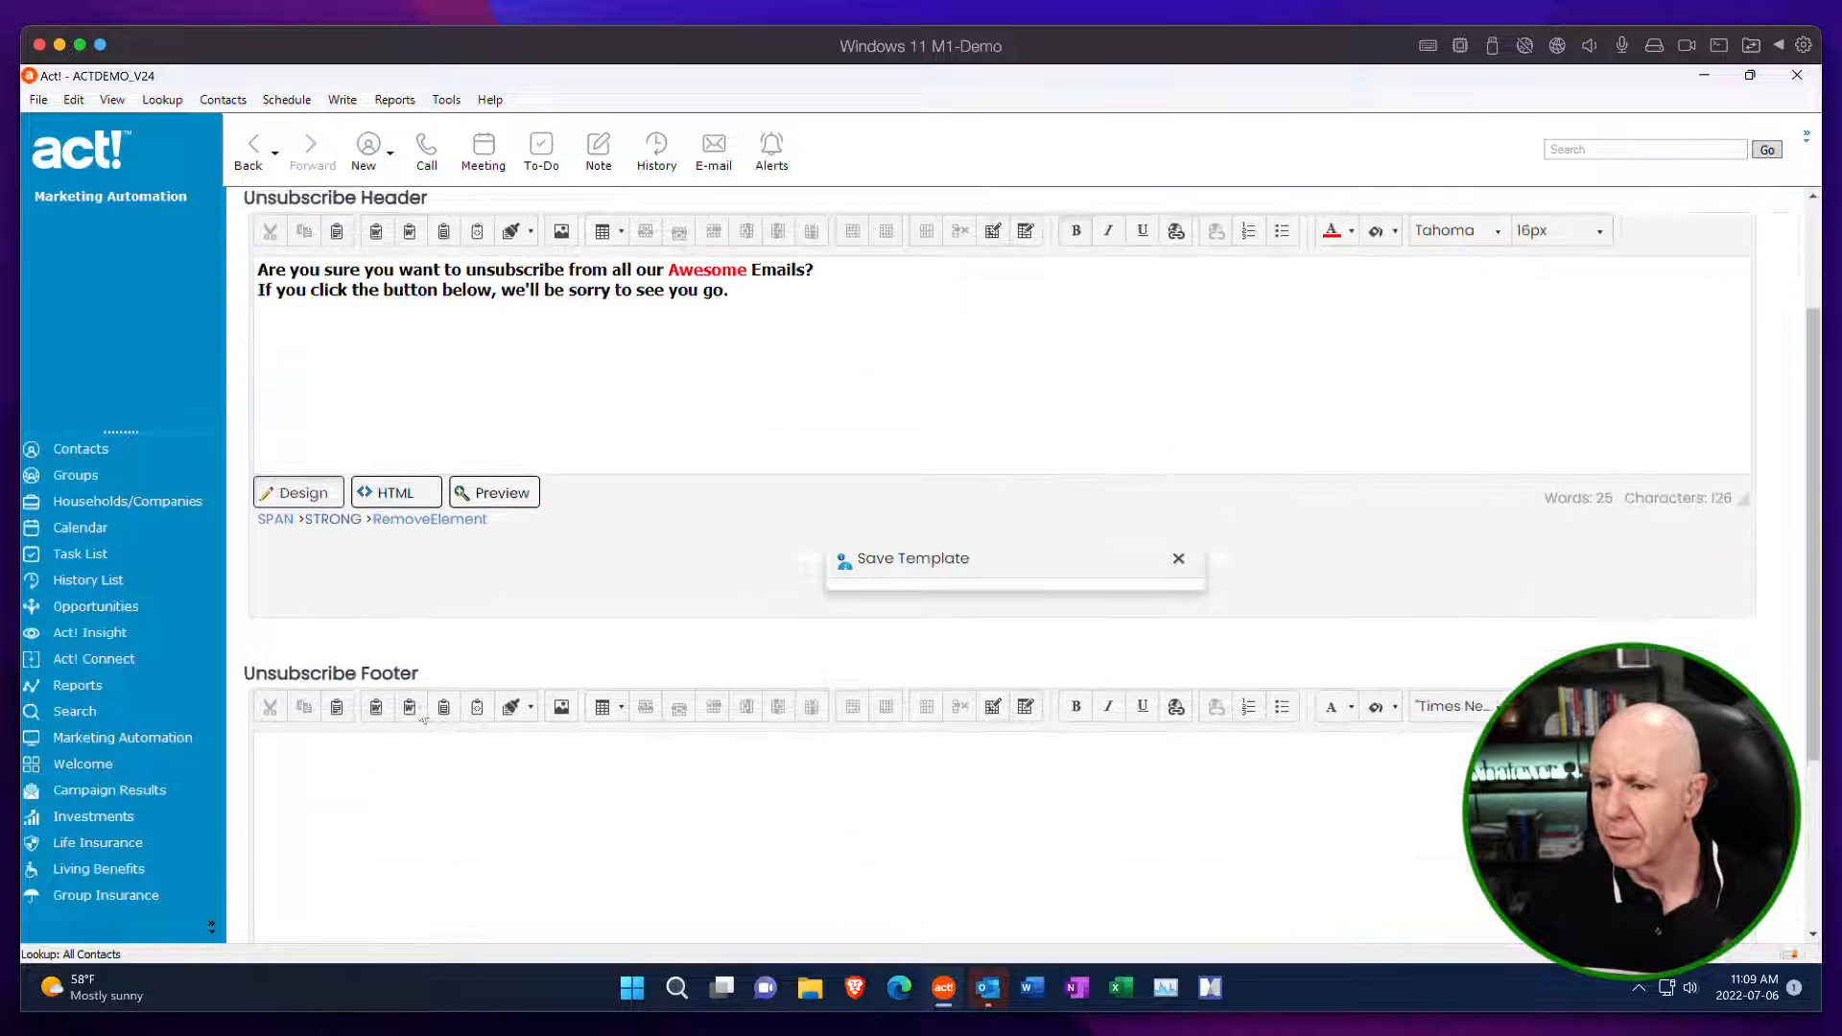
{"action": "left_click", "coordinate": [378, 868]}
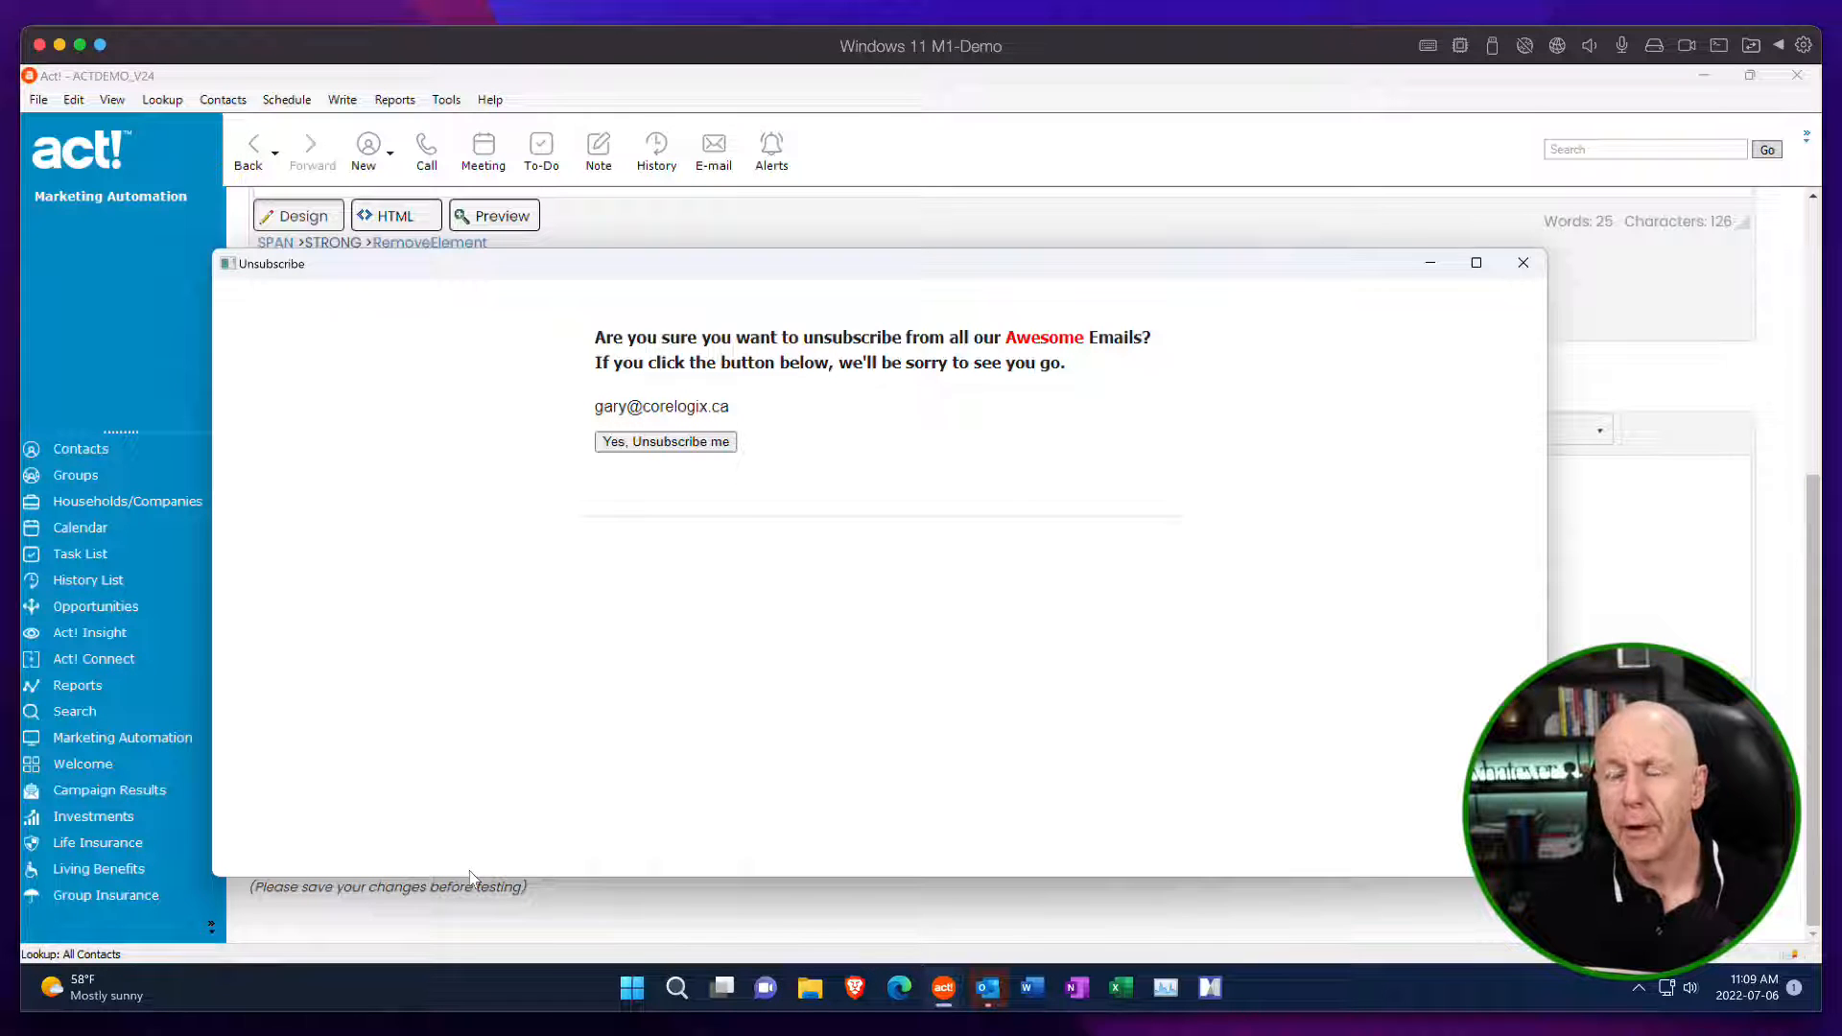
{"action": "left_click", "coordinate": [1524, 263]}
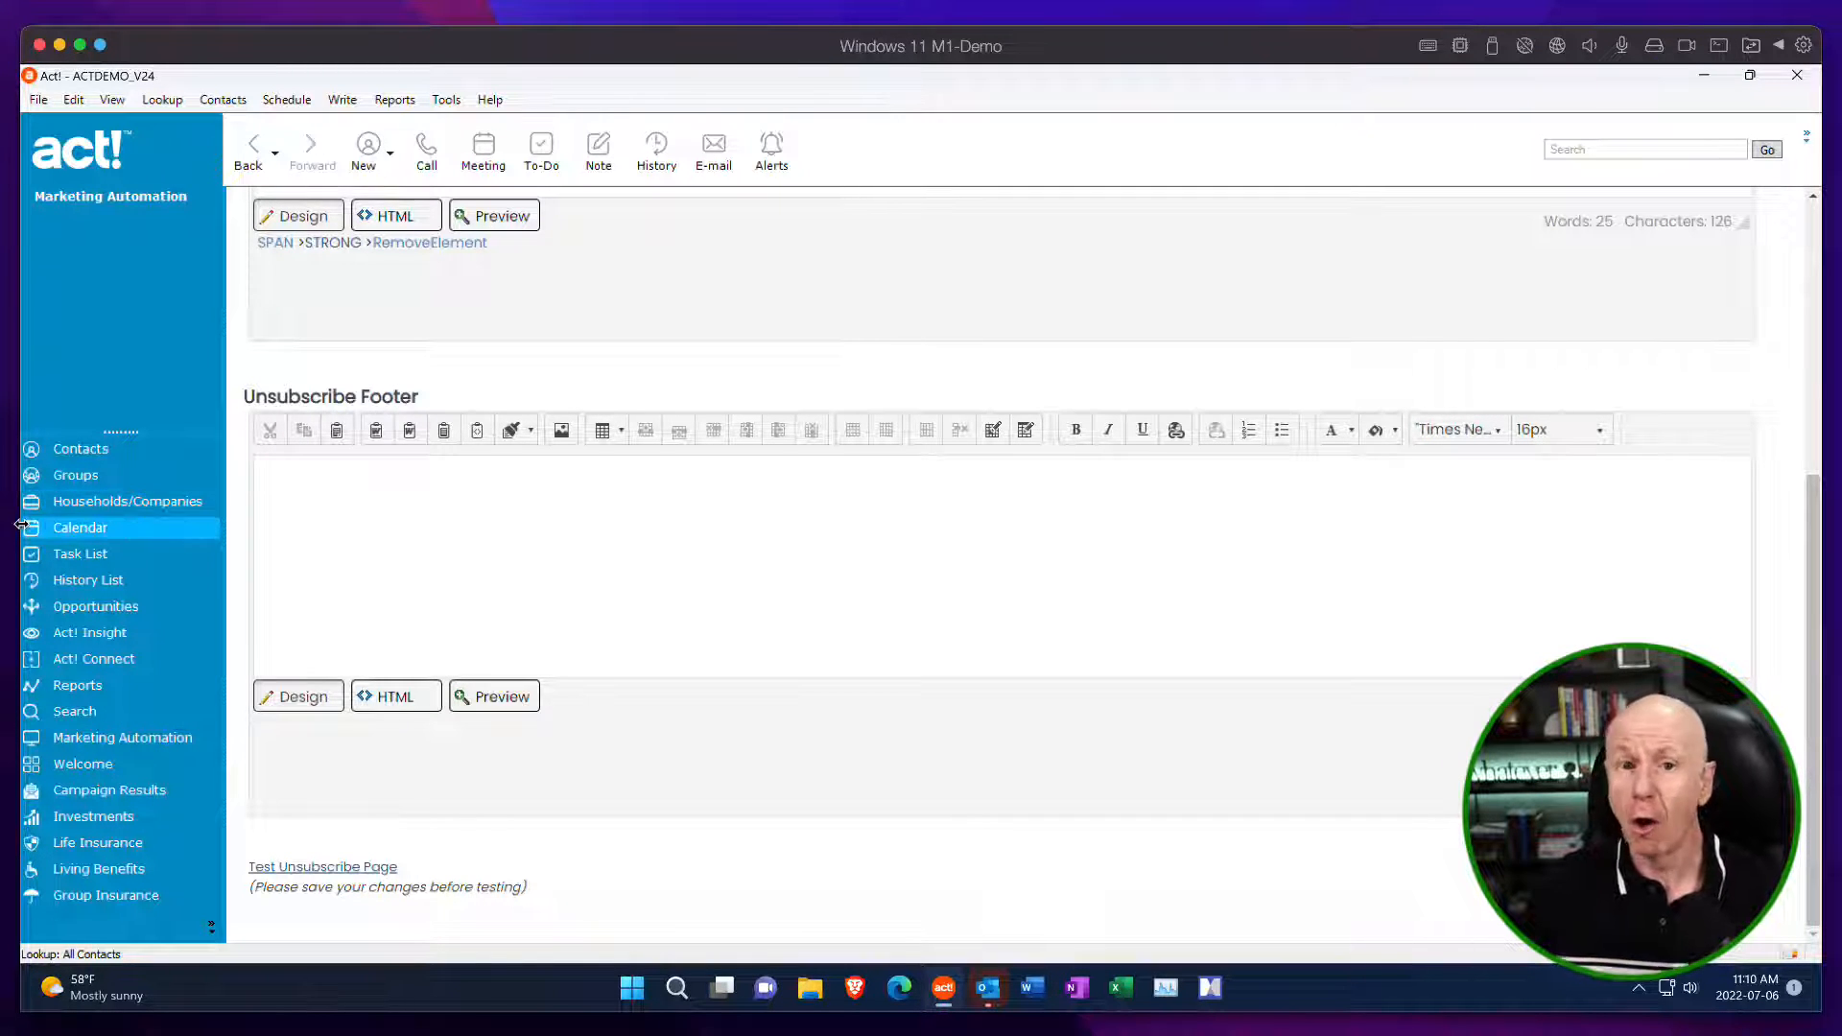
Open the current contact's record and view the unsubscribed marketing lists in its Personal Information.
{"action": "scroll", "coordinate": [304, 602], "scroll_direction": "up", "scroll_amount": 1}
{"action": "scroll", "coordinate": [304, 603], "scroll_direction": "up", "scroll_amount": 6}
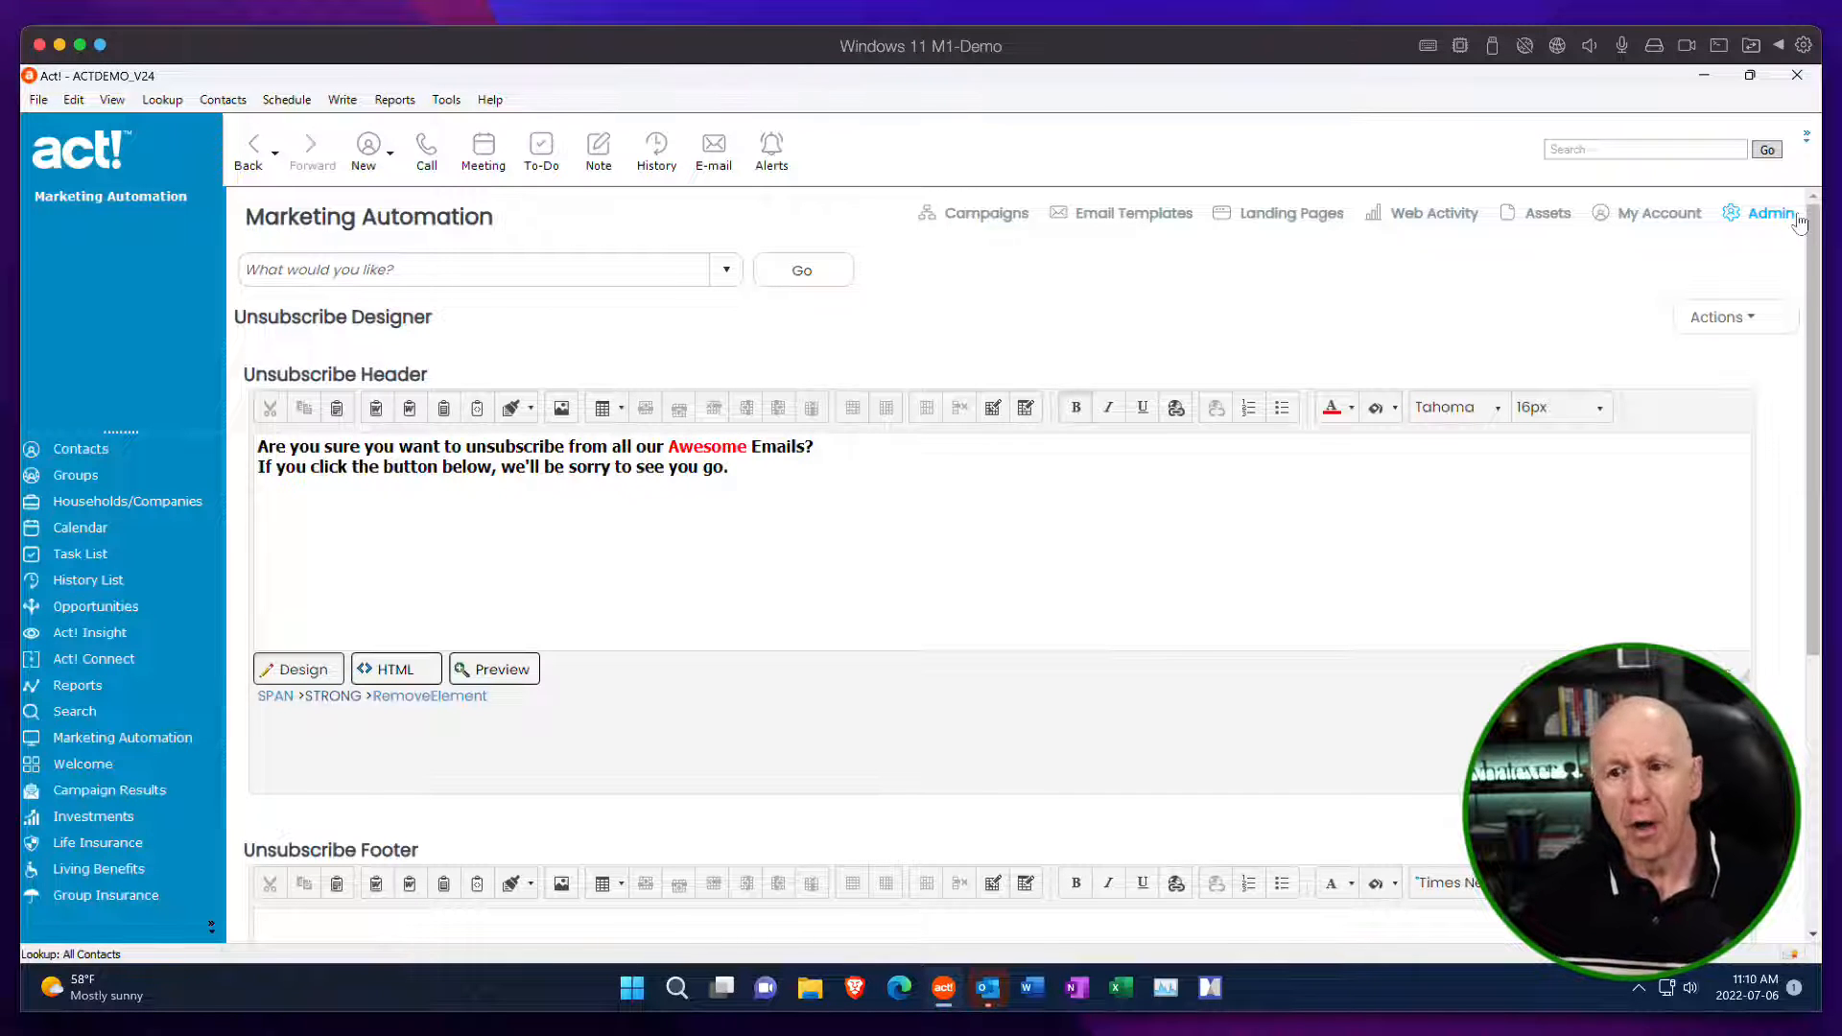
{"action": "left_click", "coordinate": [98, 448]}
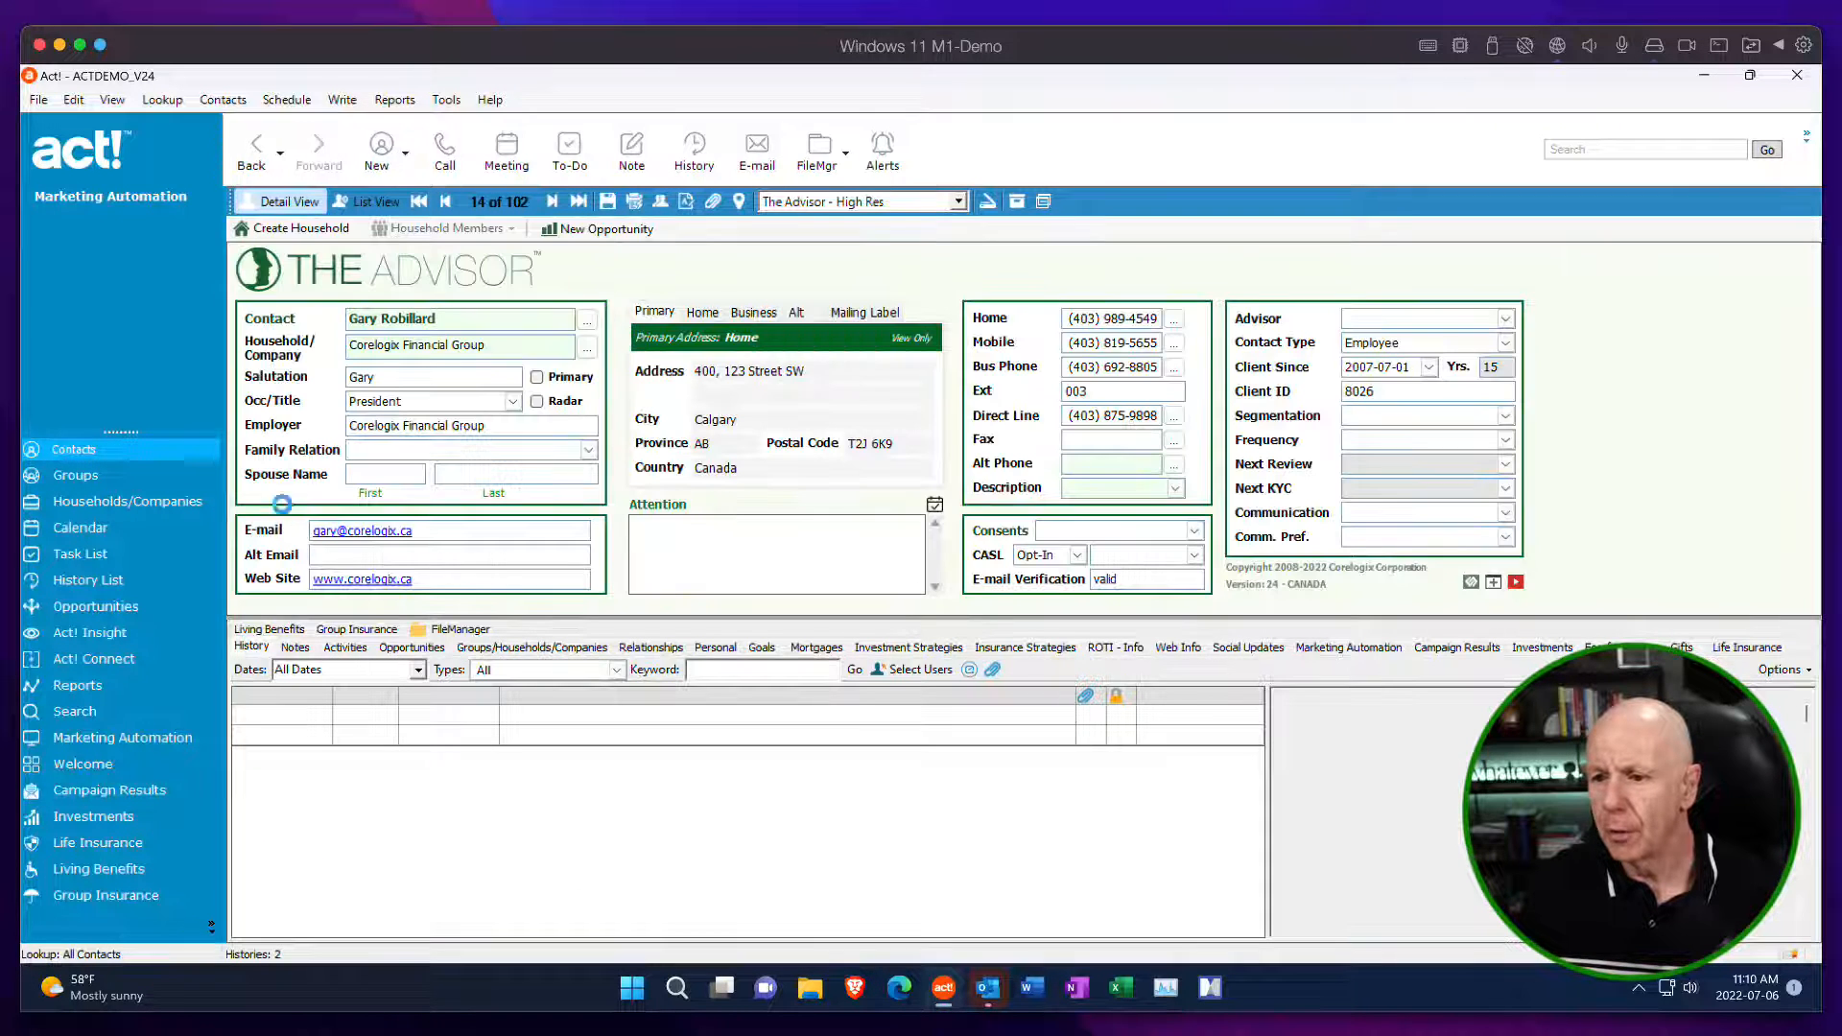
{"action": "left_click", "coordinate": [712, 649]}
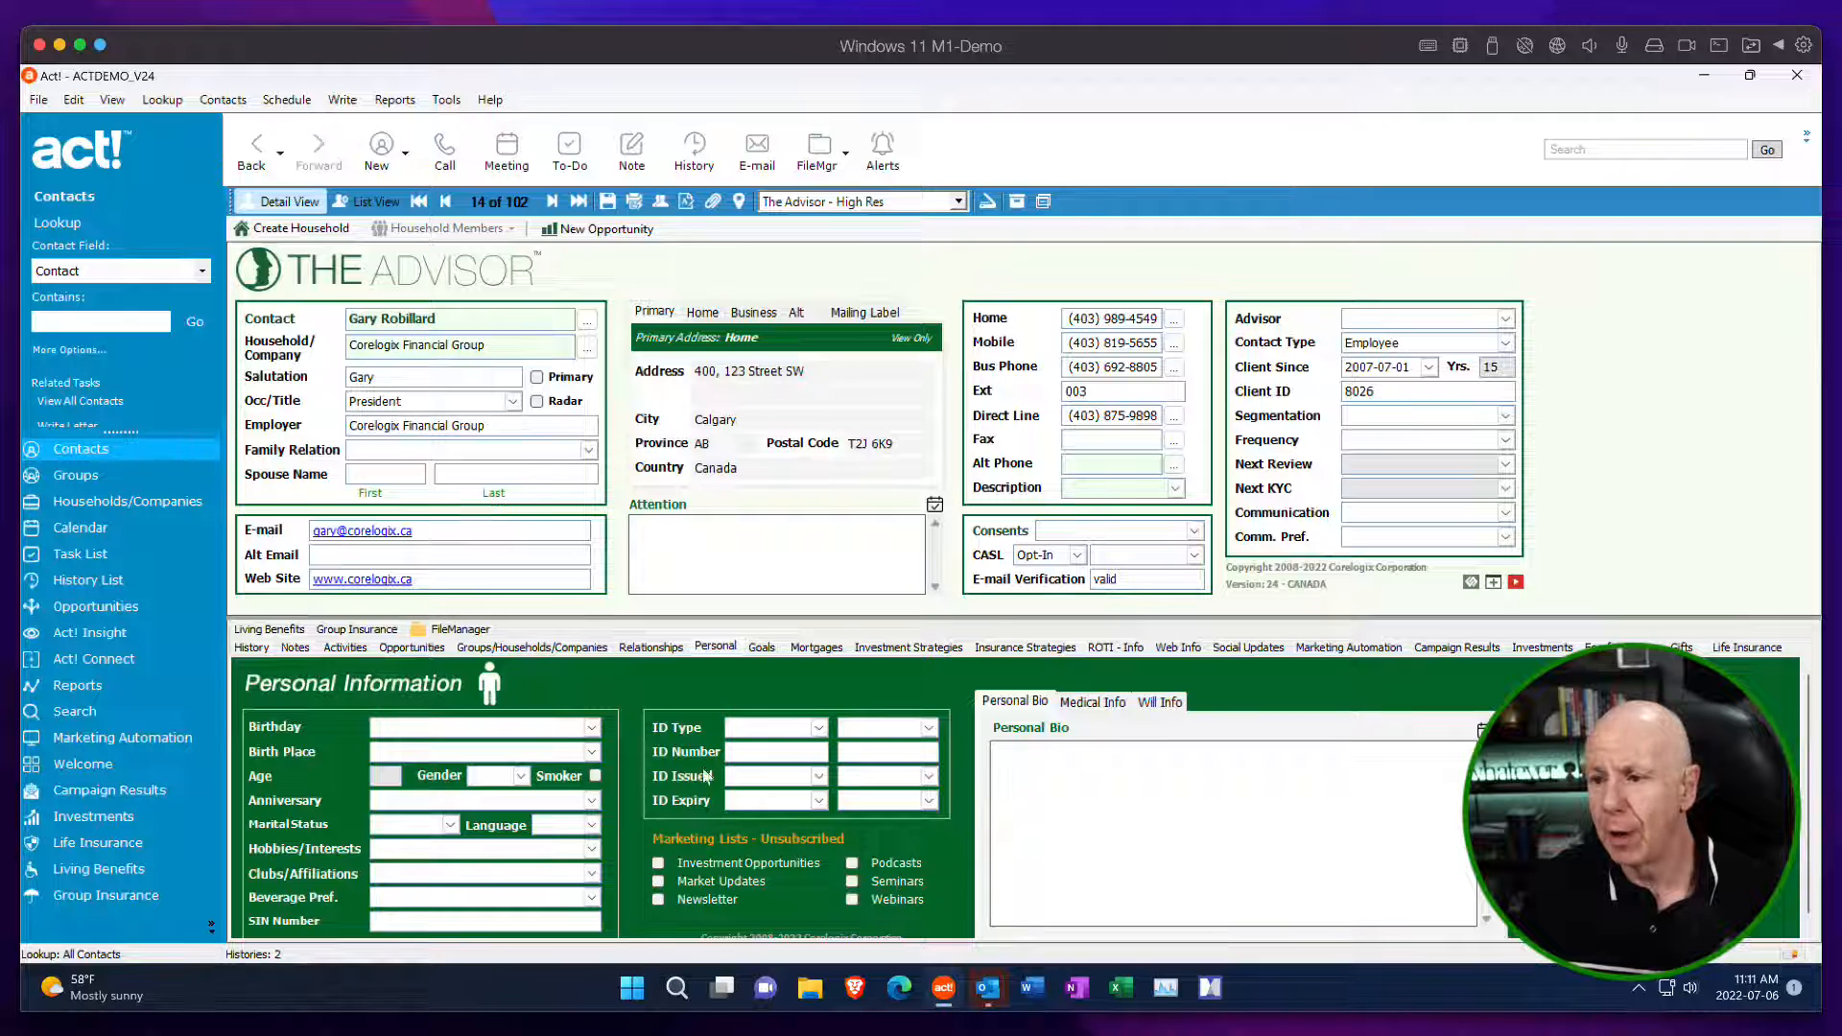
Go back to Marketing Automation and open the Unsubscribe Center under Subscription Management.
{"action": "left_click", "coordinate": [123, 746]}
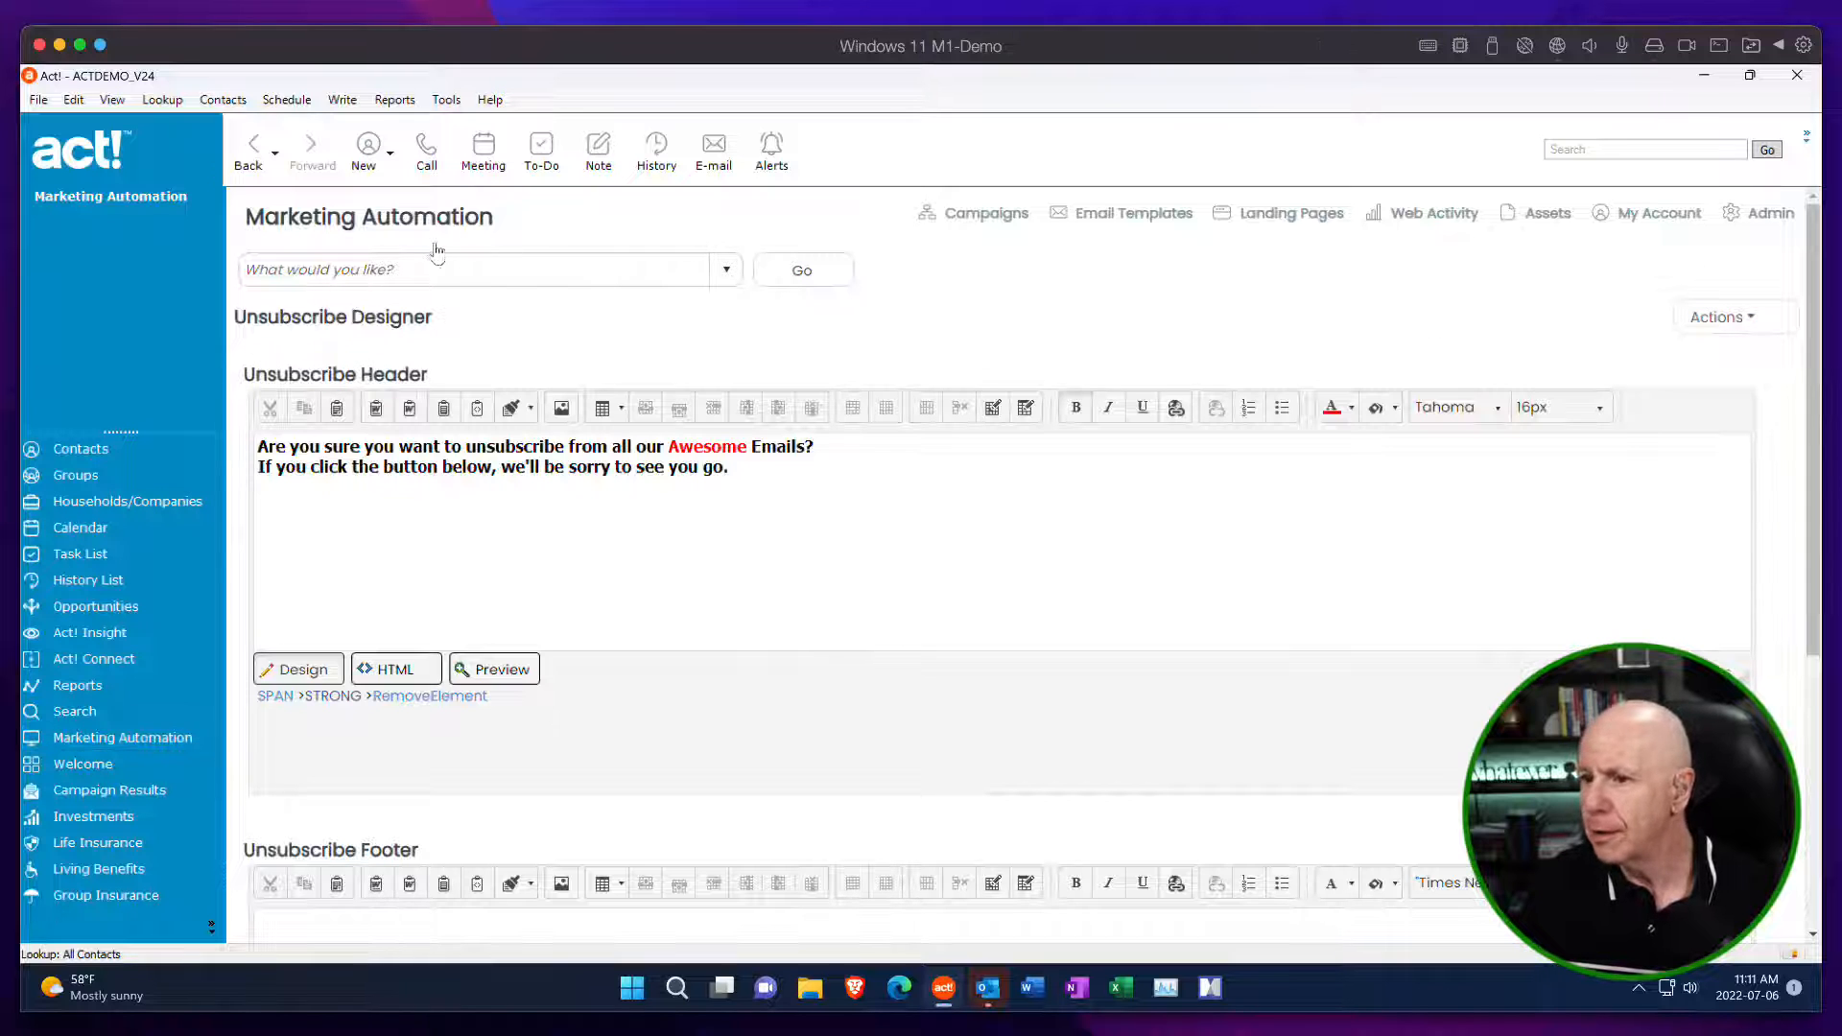
{"action": "left_click", "coordinate": [726, 272]}
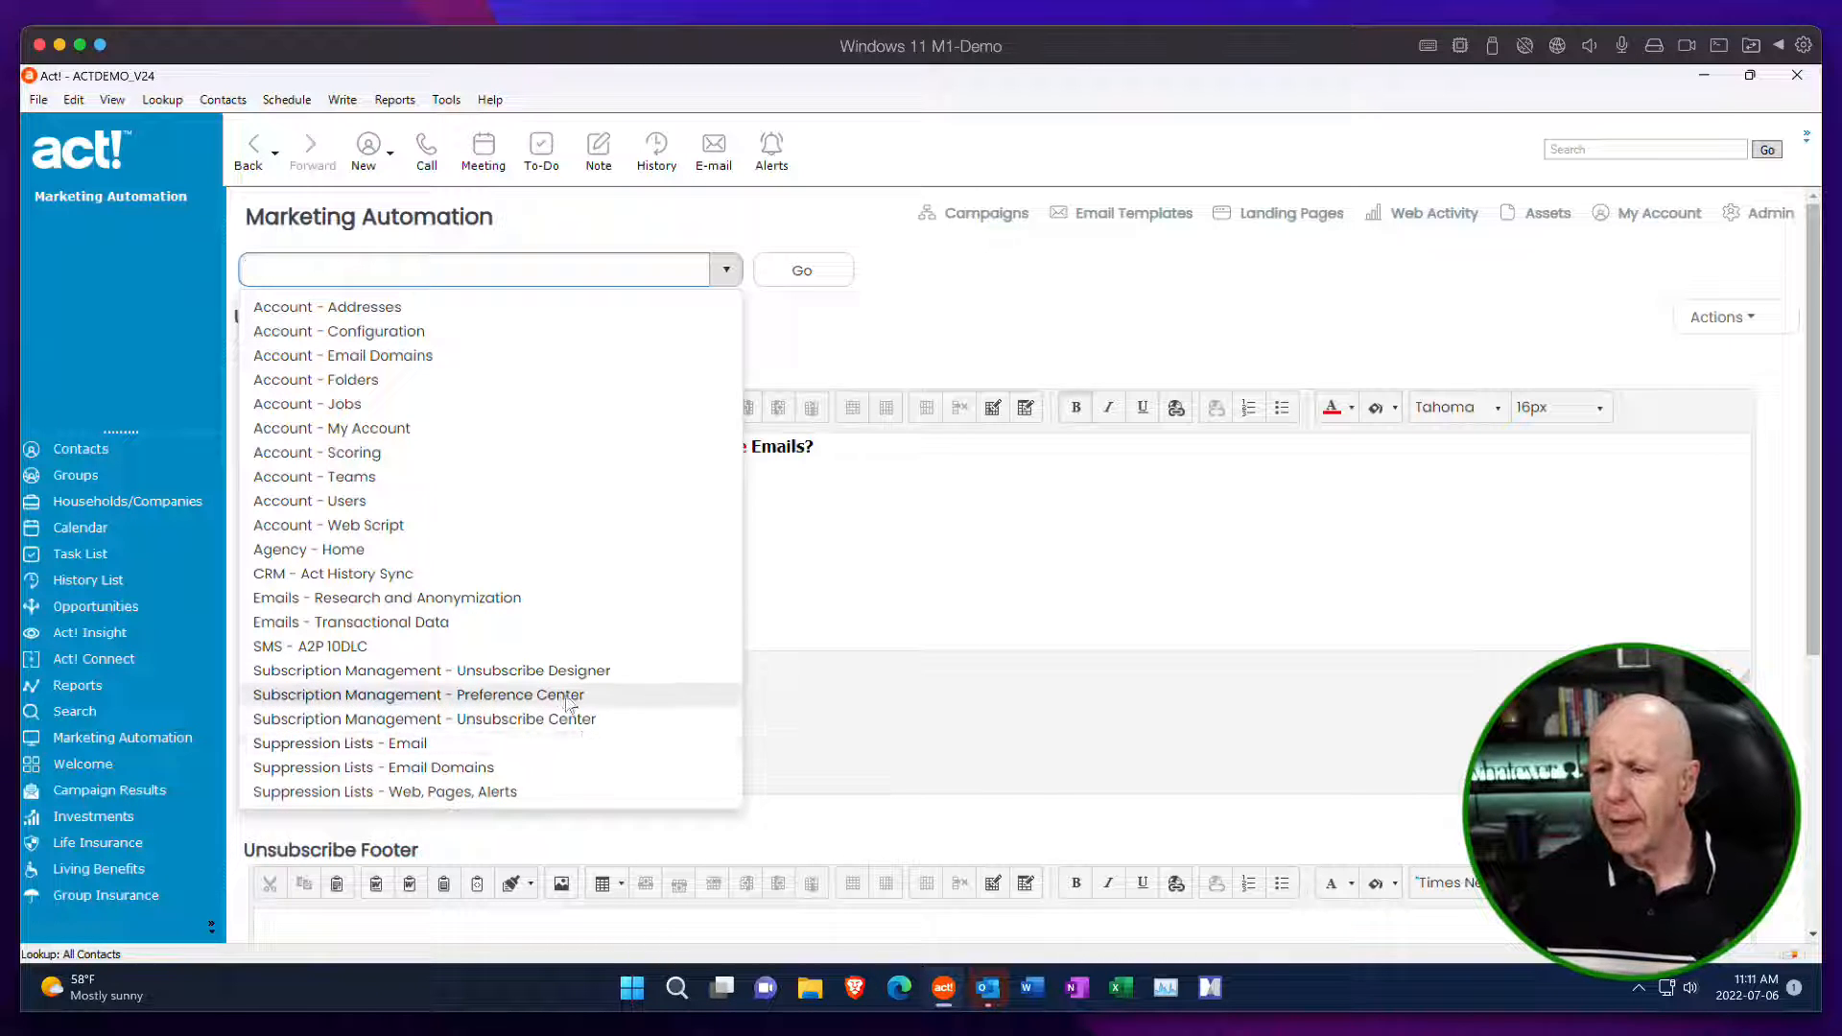
{"action": "left_click", "coordinate": [506, 722]}
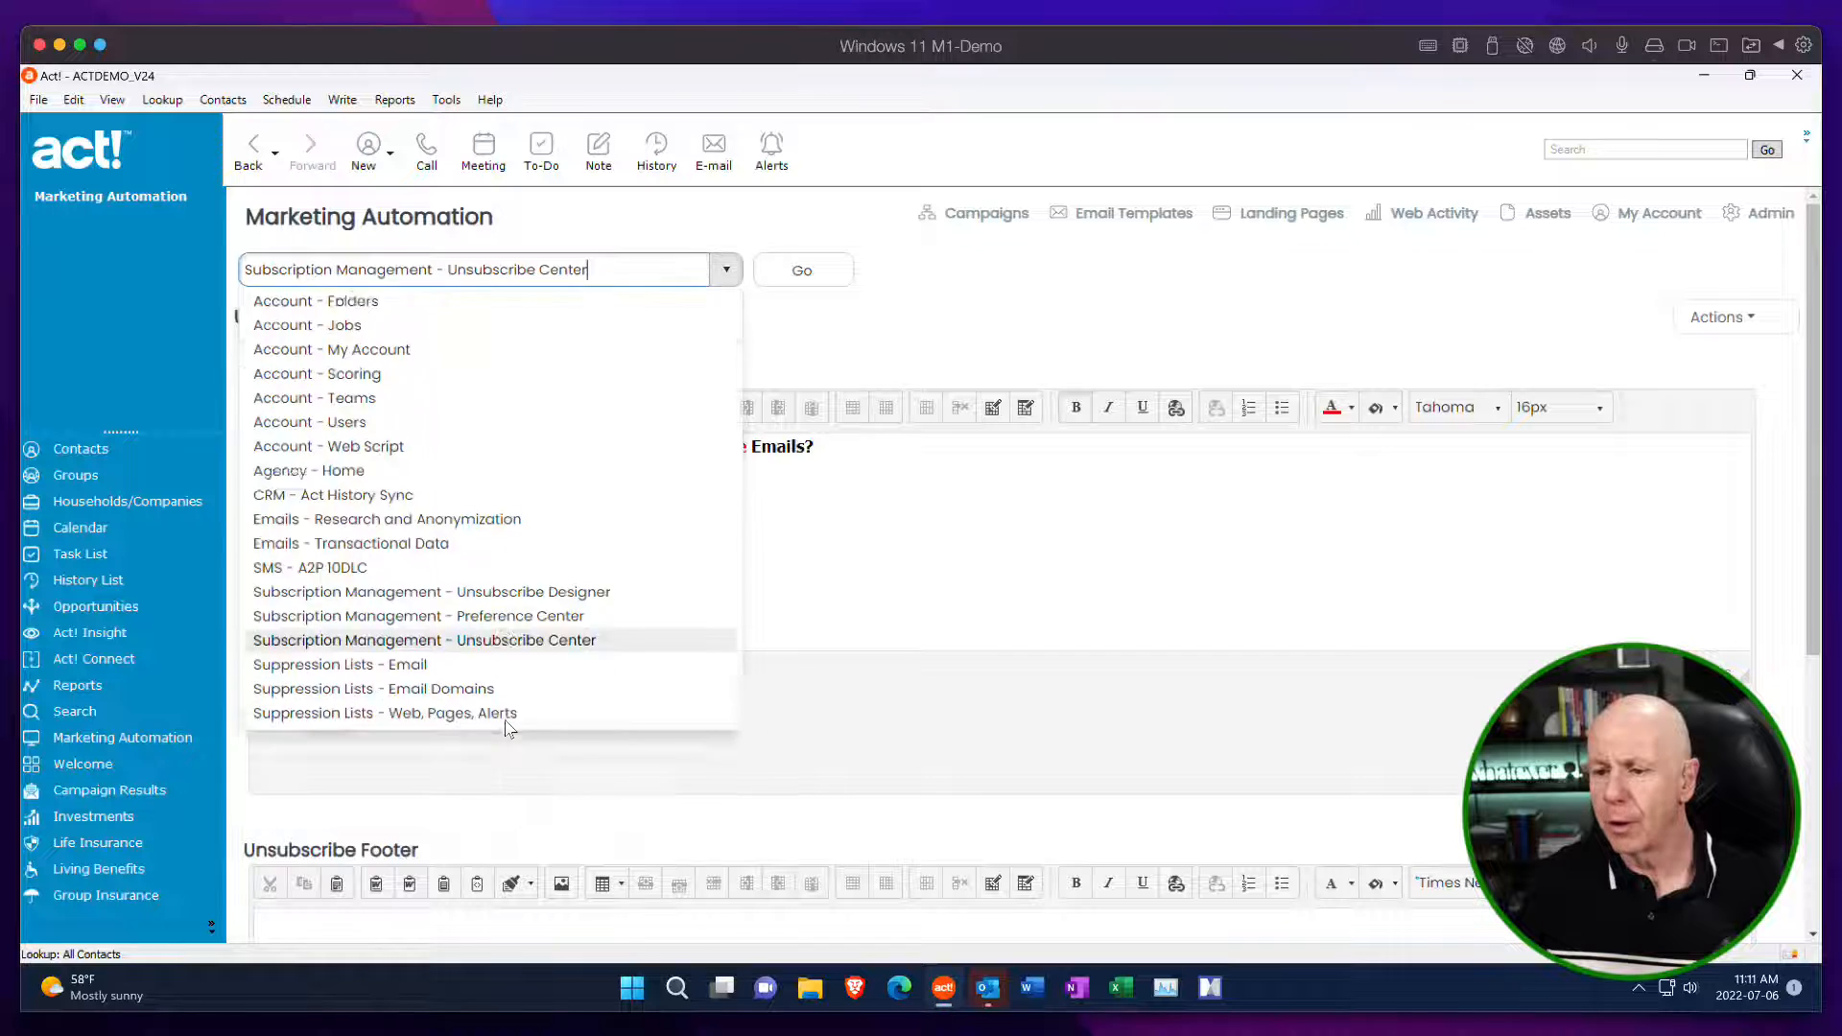
{"action": "left_click", "coordinate": [796, 276]}
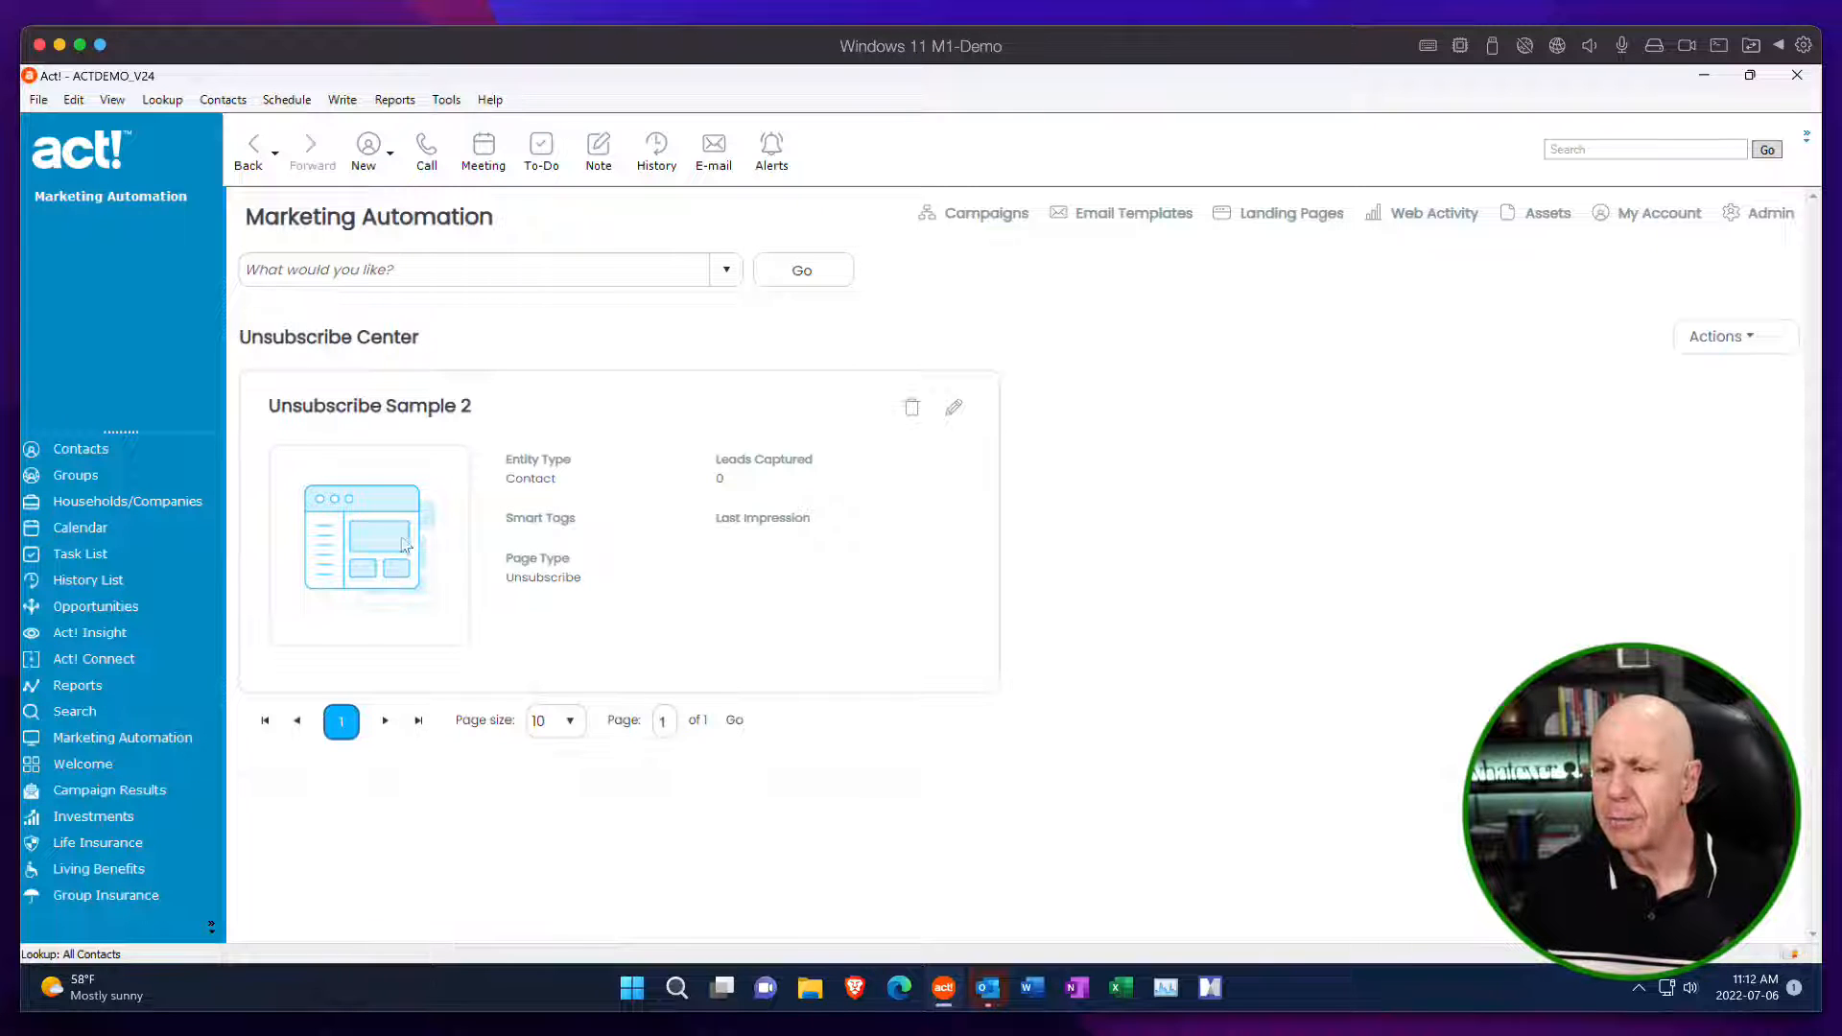
Open the Unsubscribe Sample 2 page, examine the layout of its form step, and return to the page flow.
{"action": "left_click", "coordinate": [954, 408]}
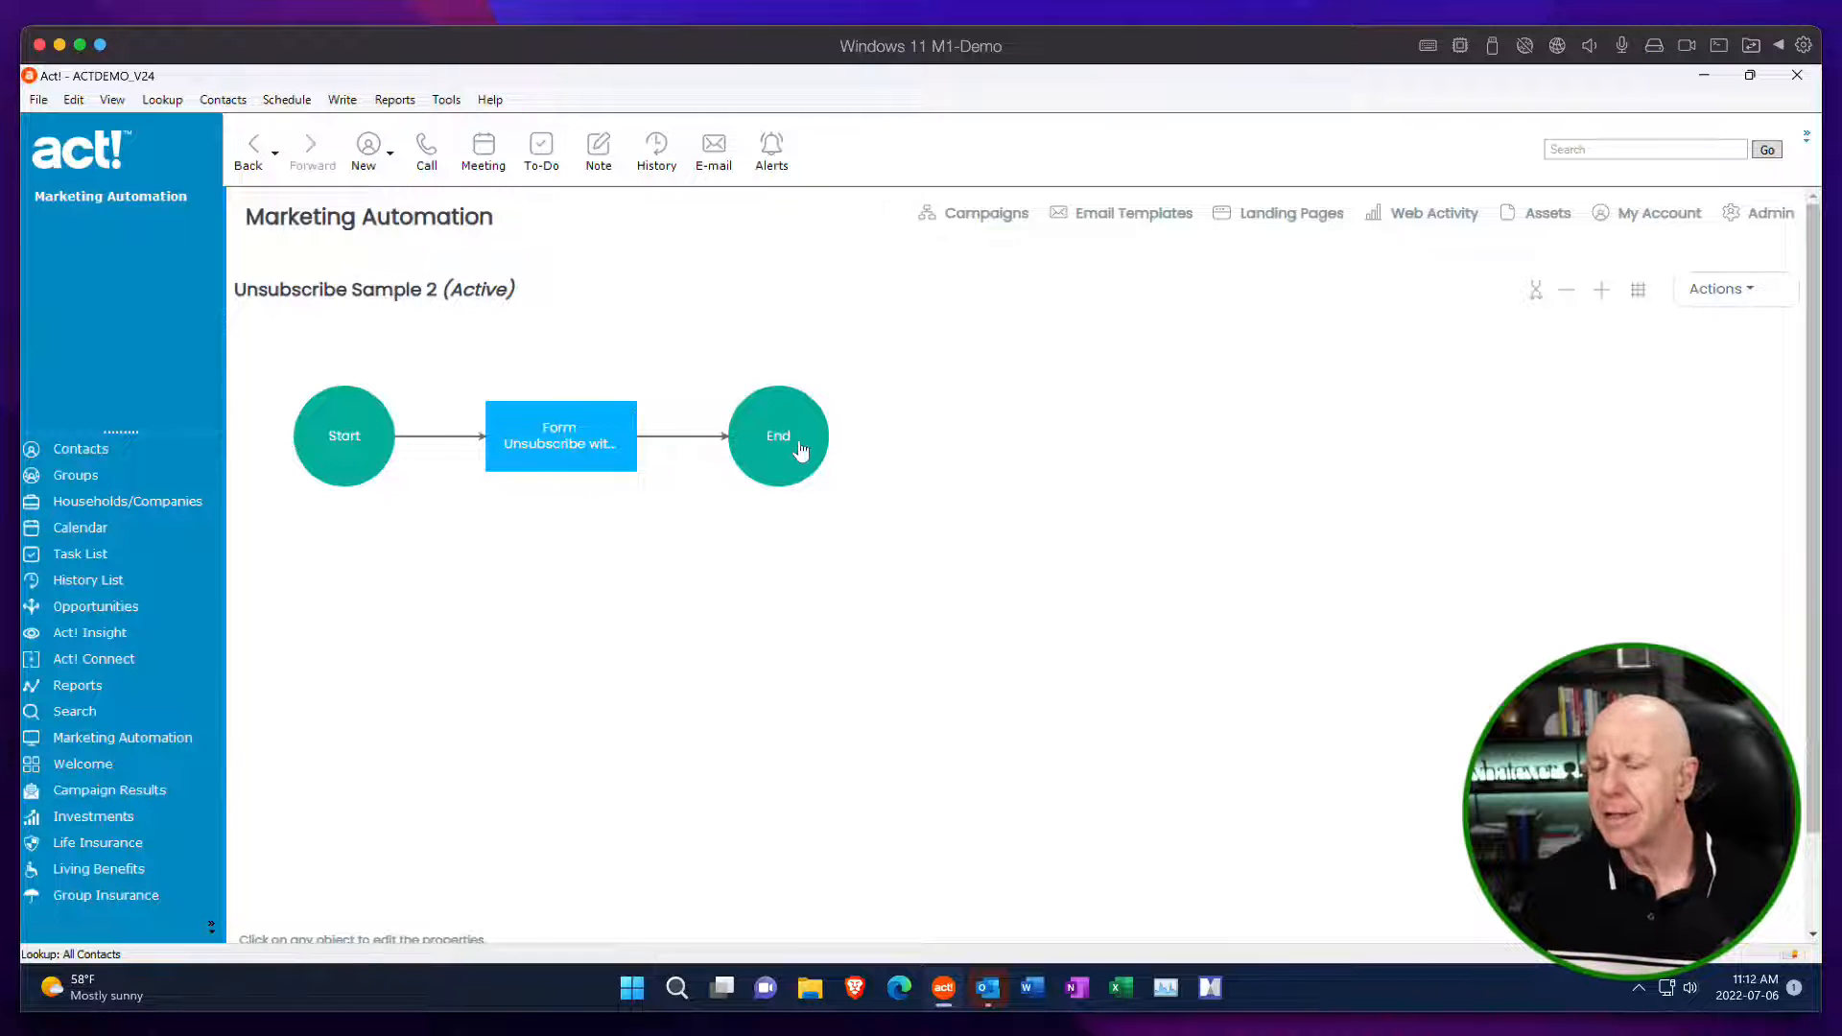
{"action": "left_click", "coordinate": [582, 437]}
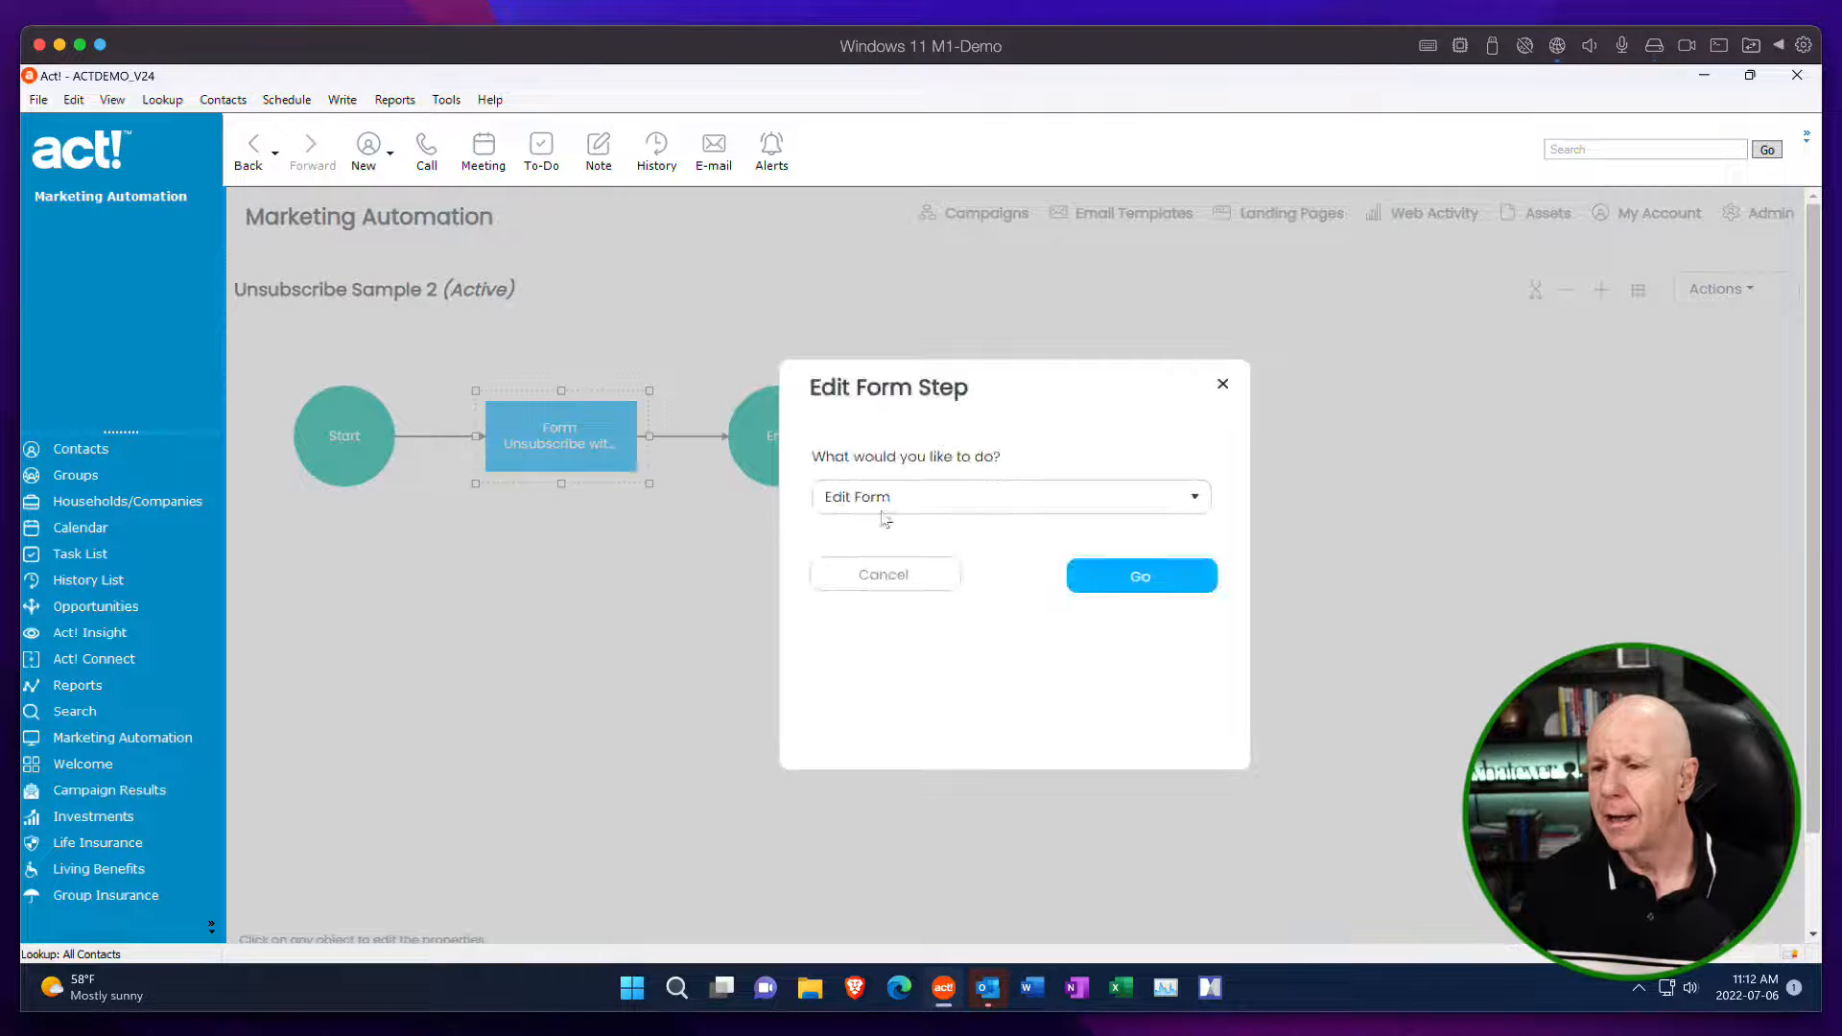
{"action": "left_click", "coordinate": [1138, 576]}
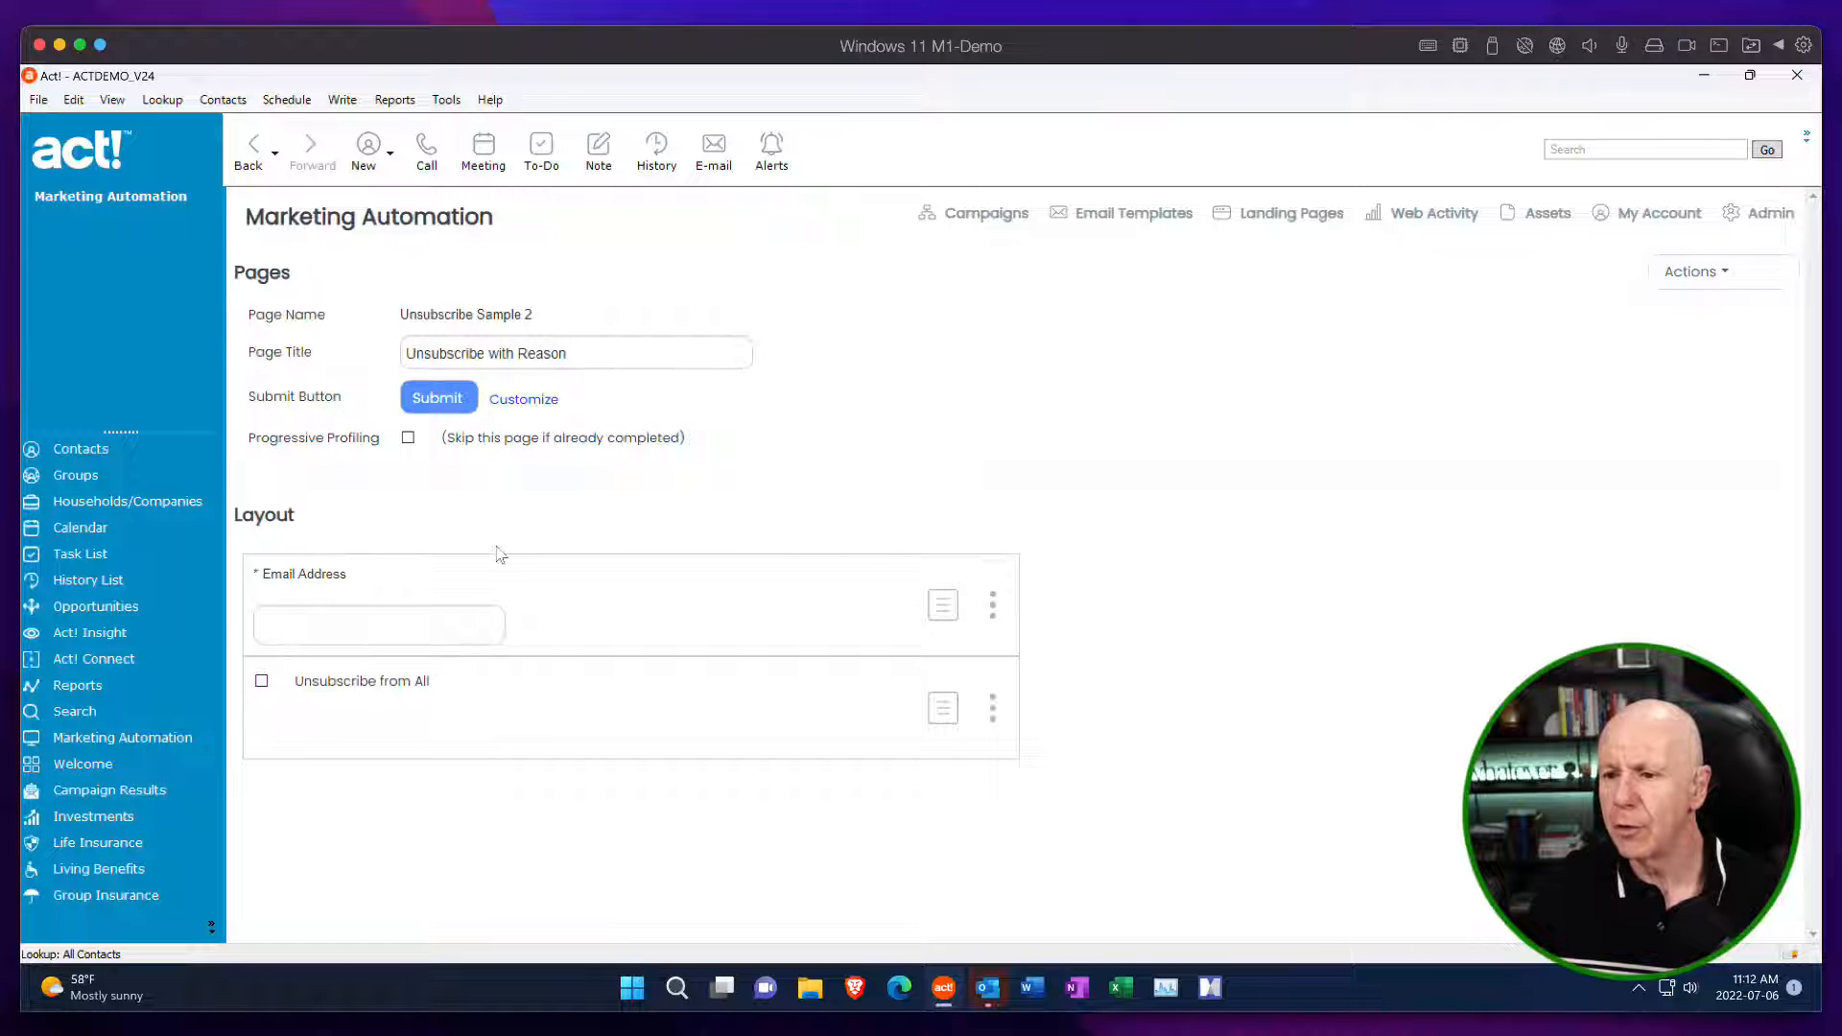
{"action": "left_click", "coordinate": [1715, 278]}
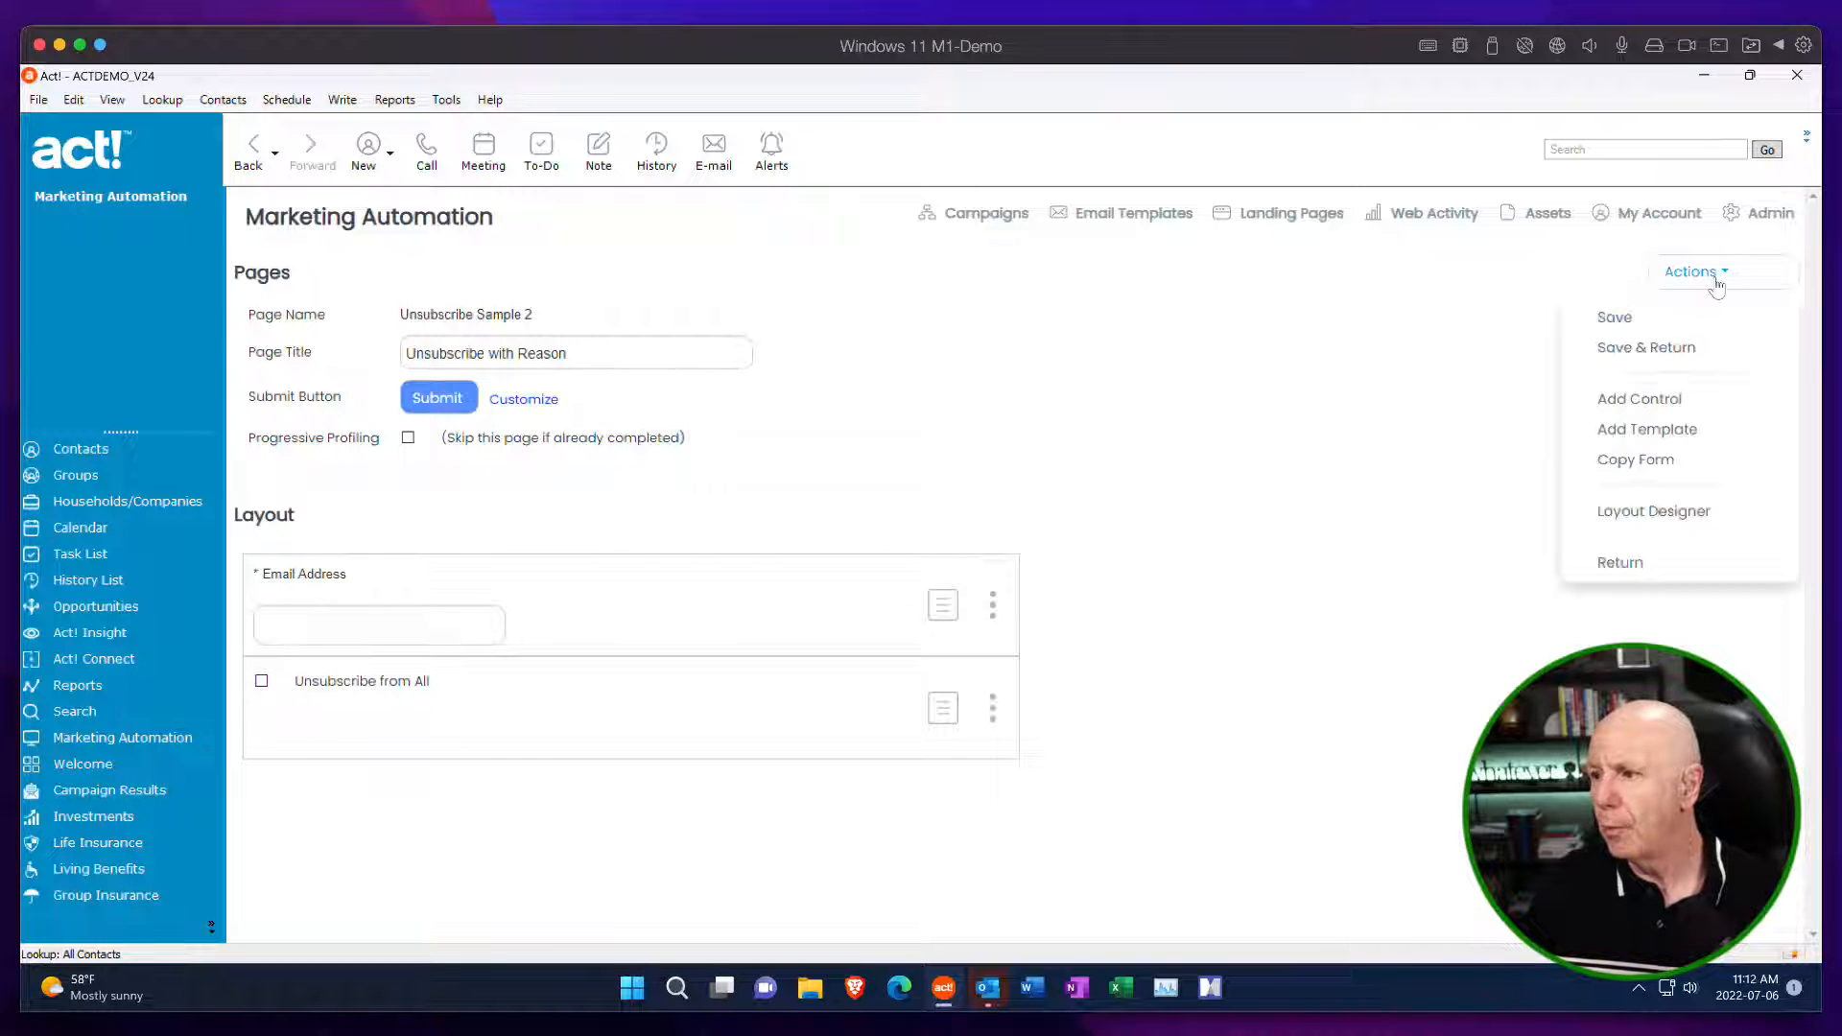
{"action": "left_click", "coordinate": [1642, 566]}
Review the available skins in the page properties of Unsubscribe Sample 2, keep Skin - Demo My Prefs, and save the properties.
{"action": "left_click", "coordinate": [1755, 294]}
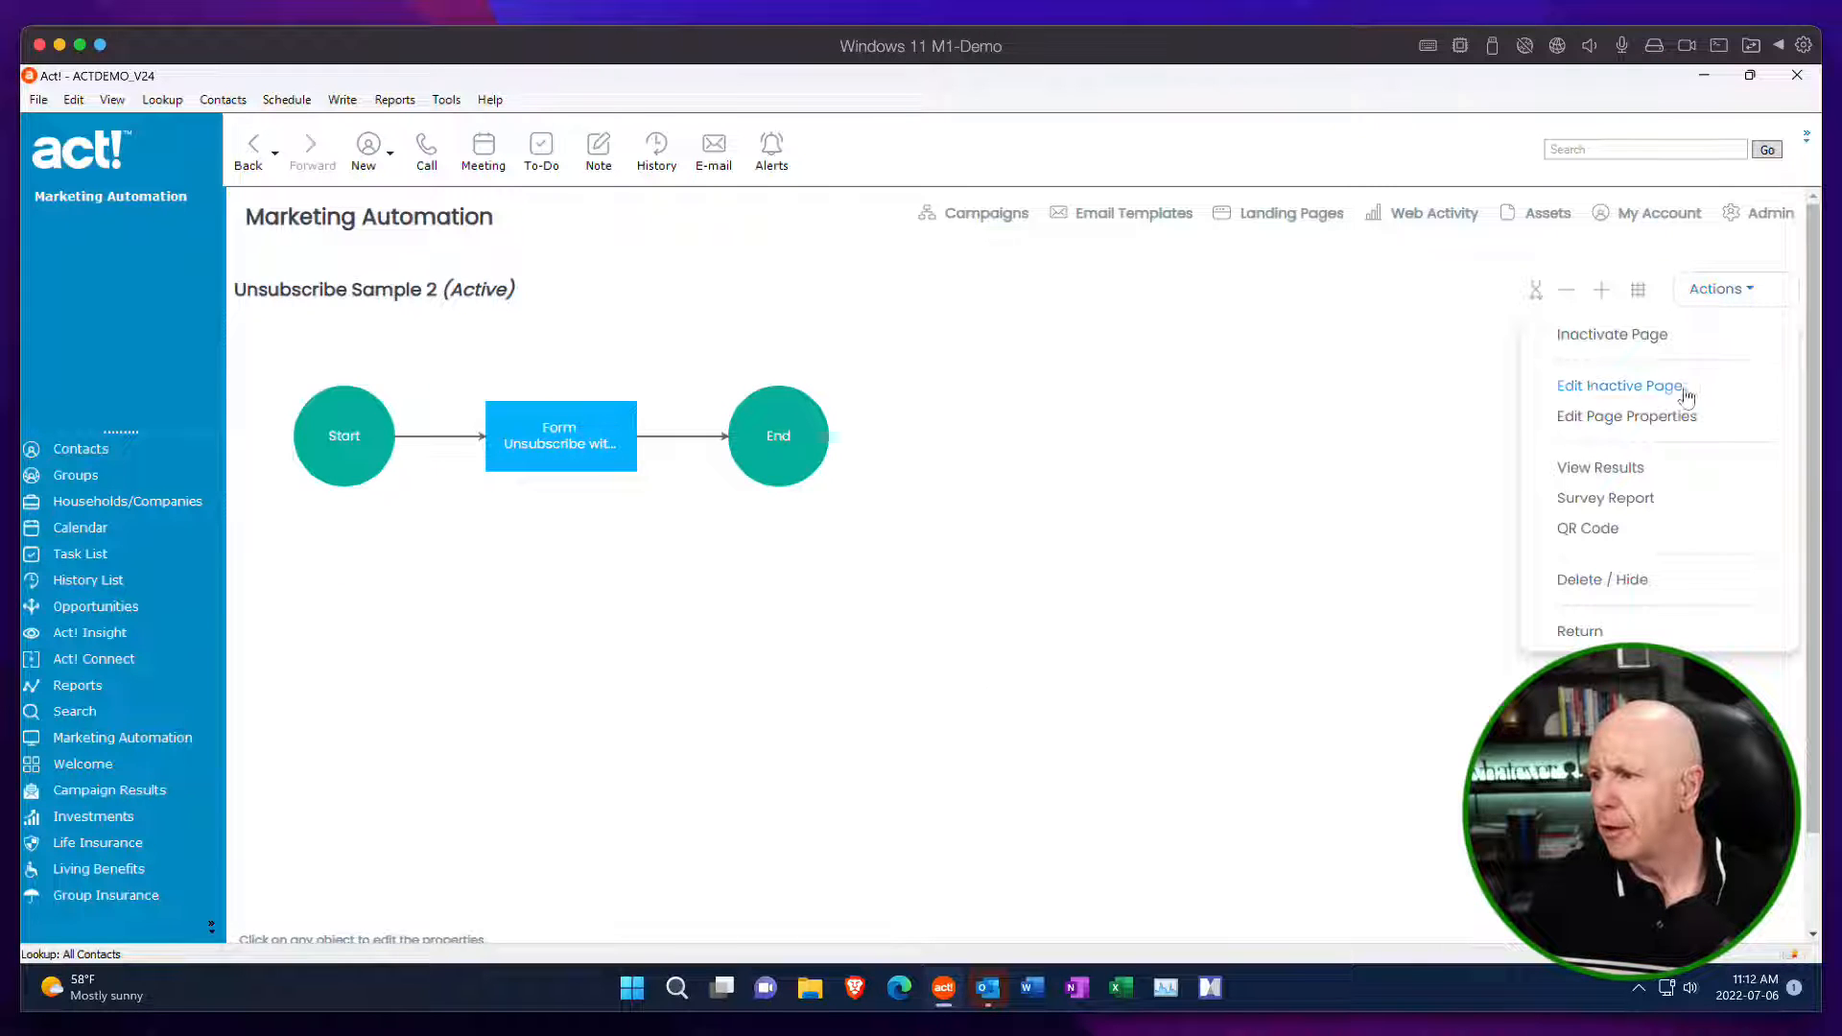
{"action": "left_click", "coordinate": [1678, 418]}
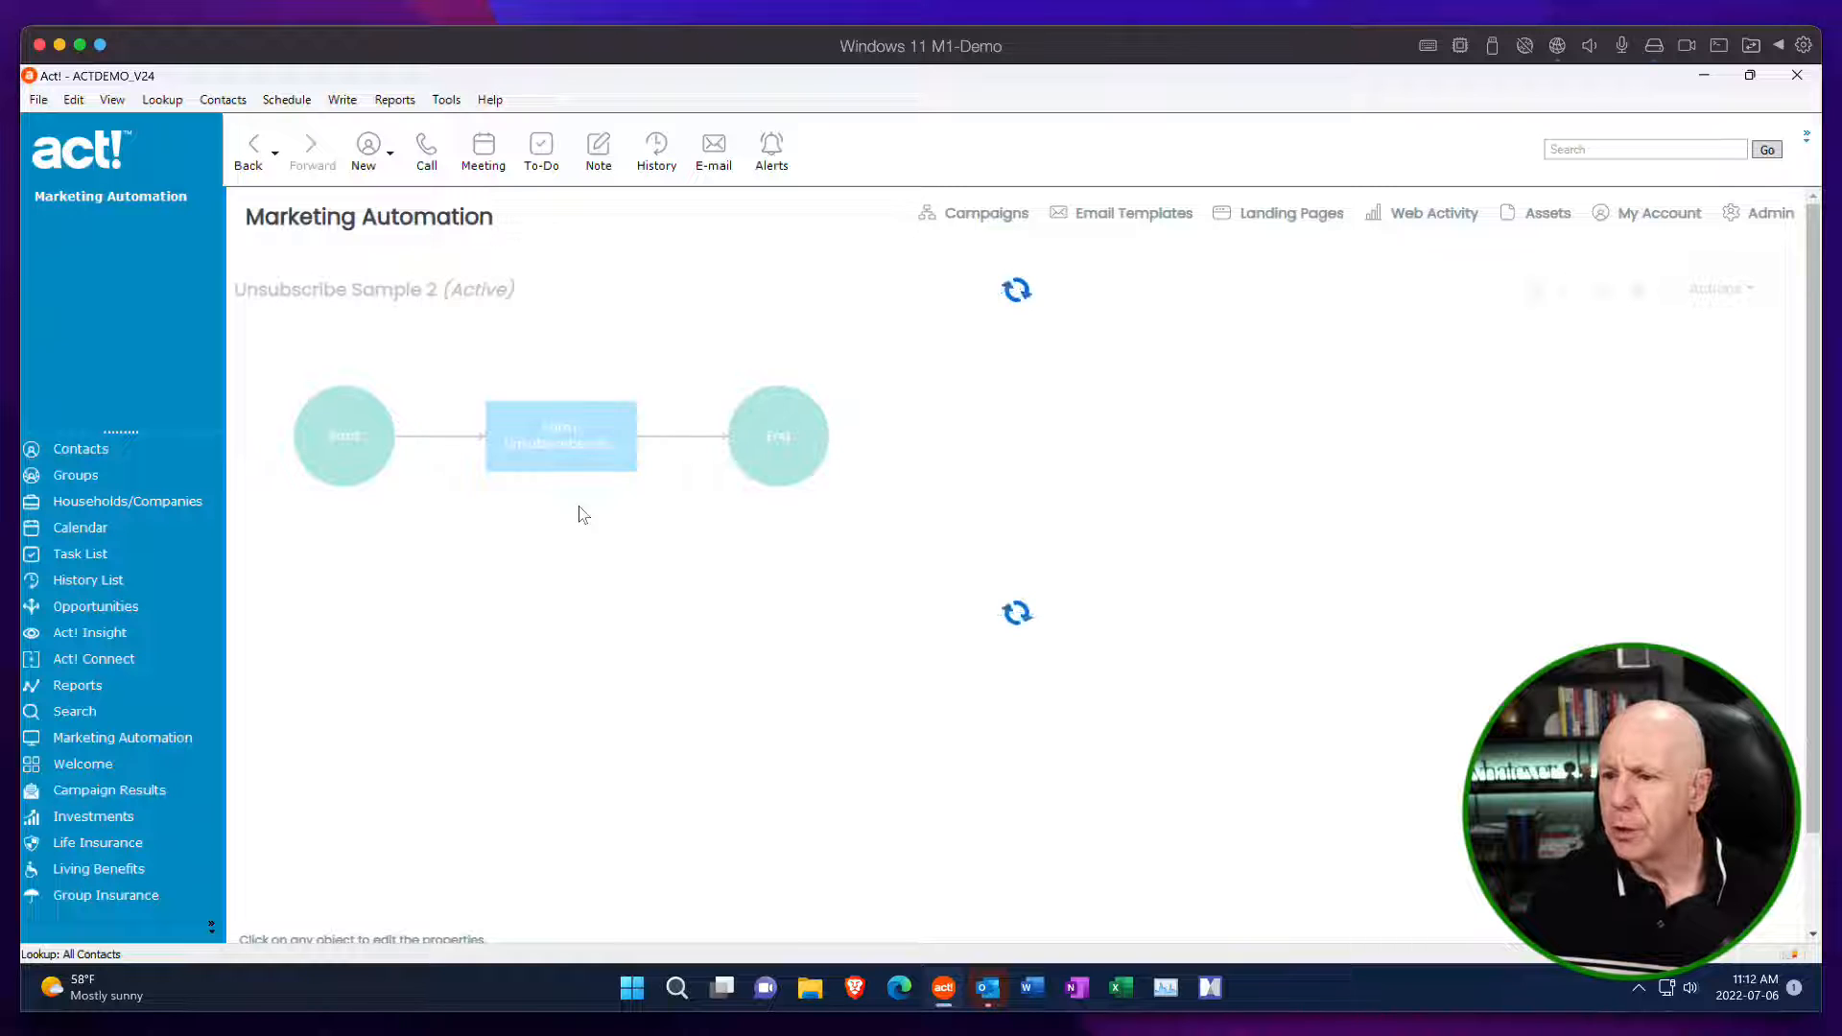
{"action": "scroll", "coordinate": [580, 514], "scroll_direction": "down", "scroll_amount": 3}
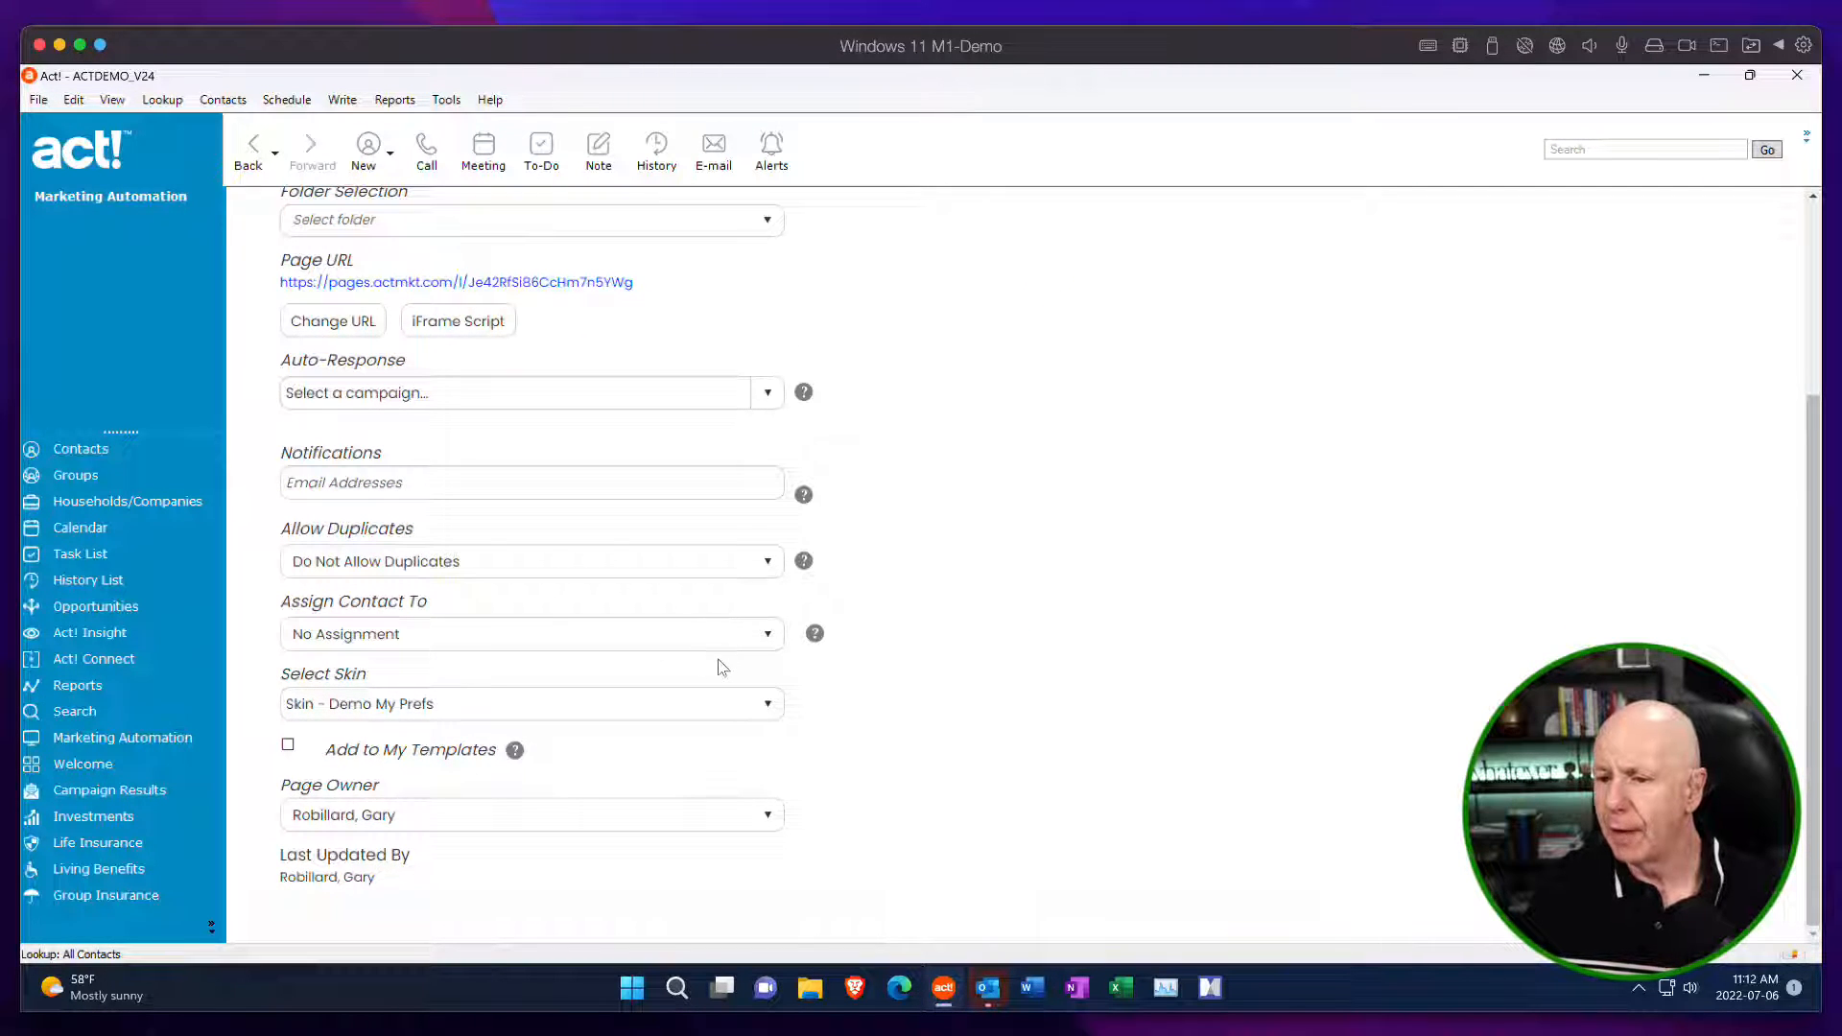
{"action": "left_click", "coordinate": [770, 705]}
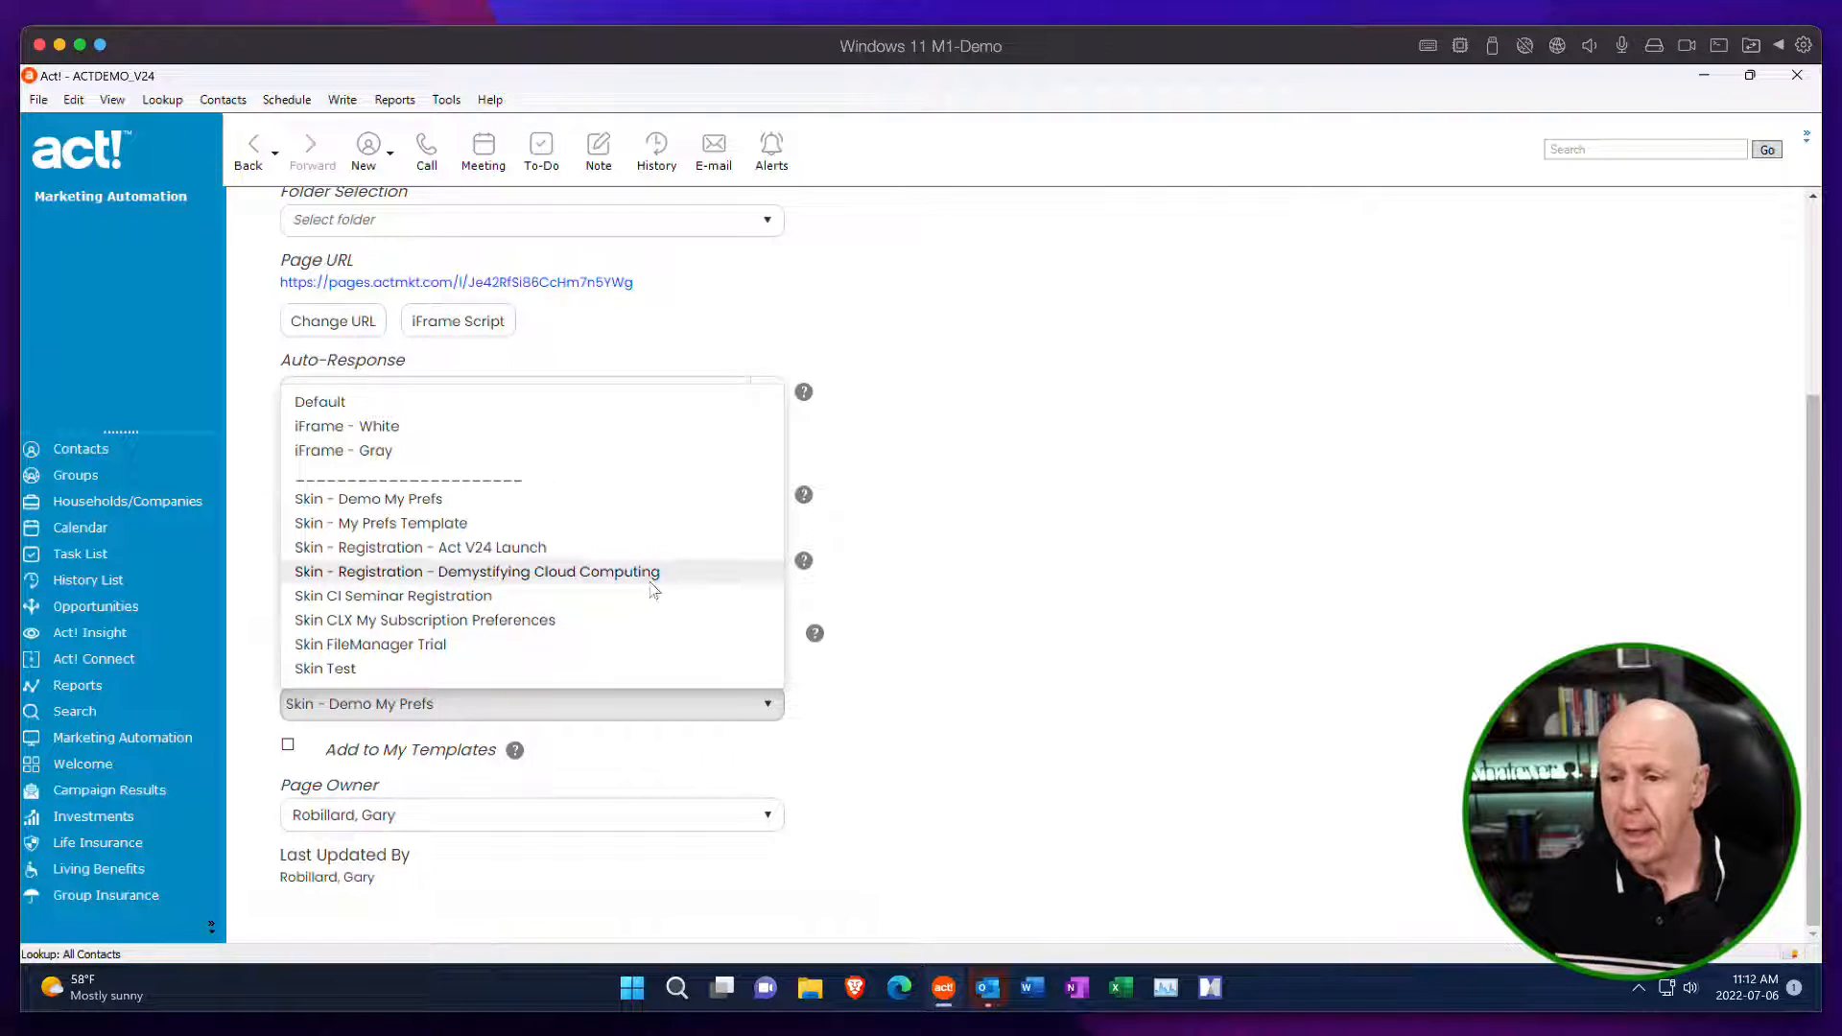
{"action": "left_click", "coordinate": [1214, 614]}
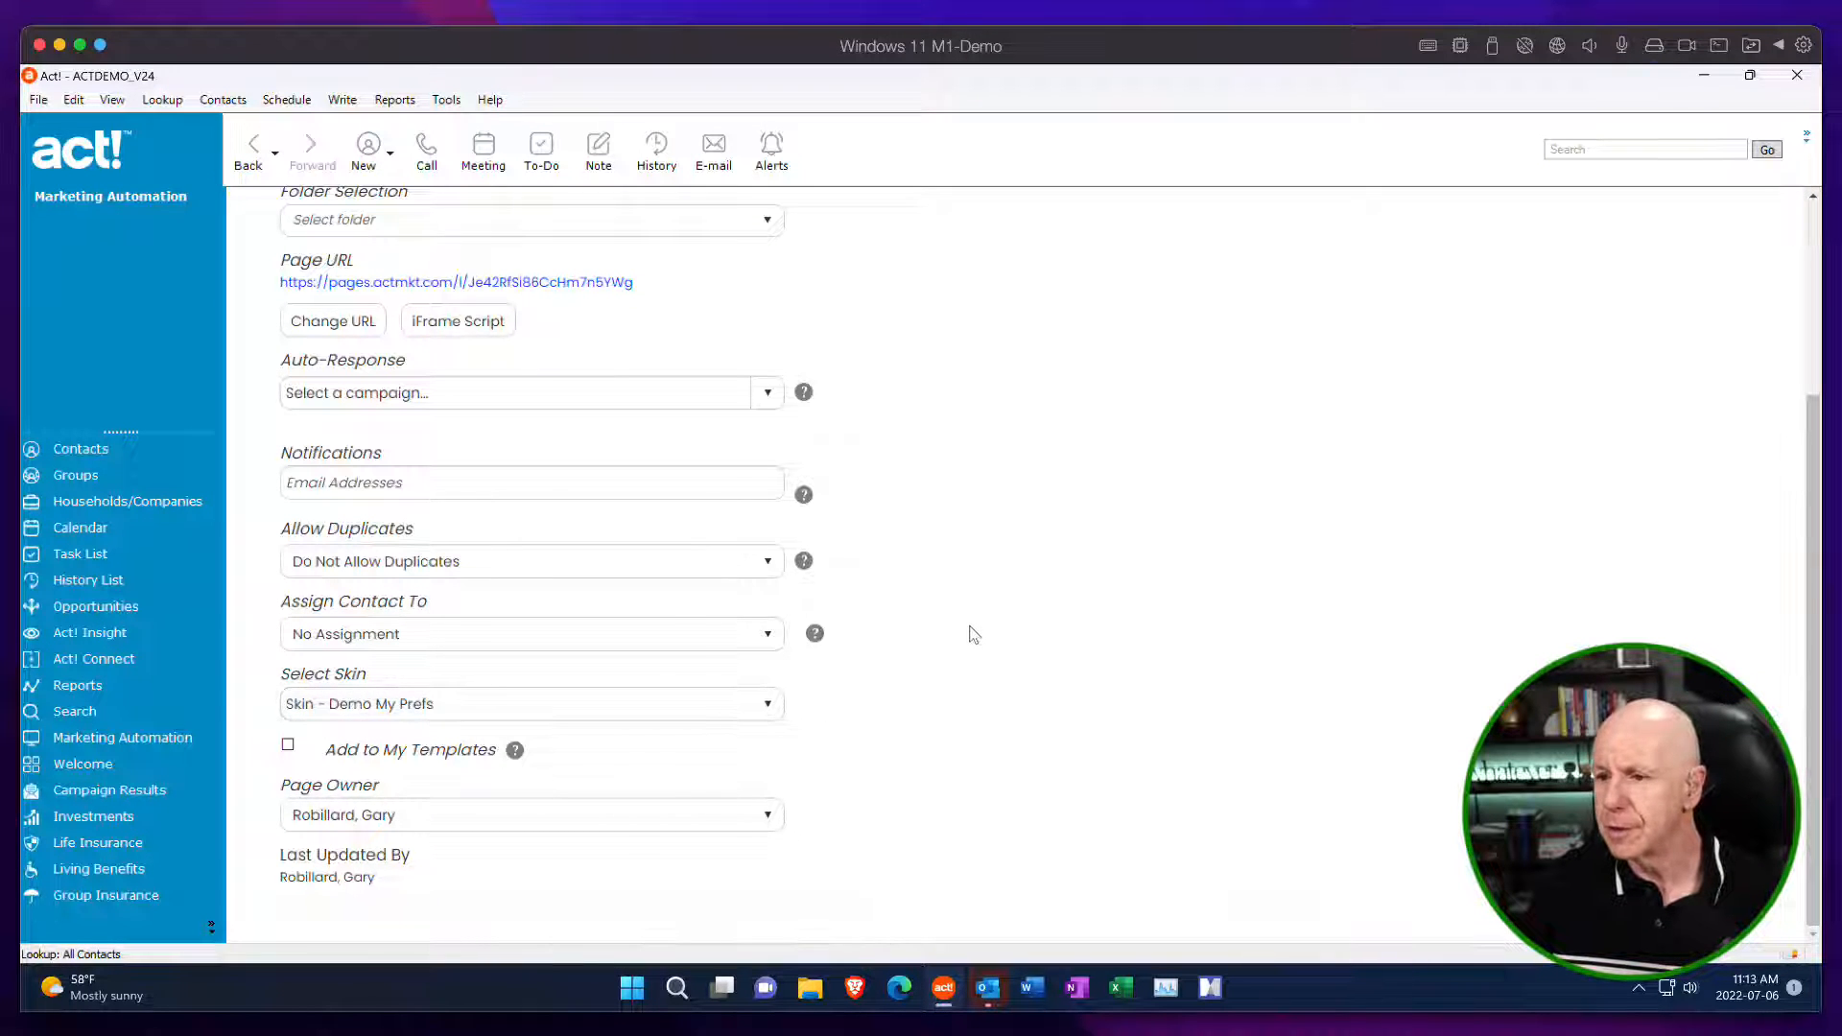
{"action": "scroll", "coordinate": [978, 614], "scroll_direction": "up", "scroll_amount": 3}
{"action": "left_click", "coordinate": [1728, 277]}
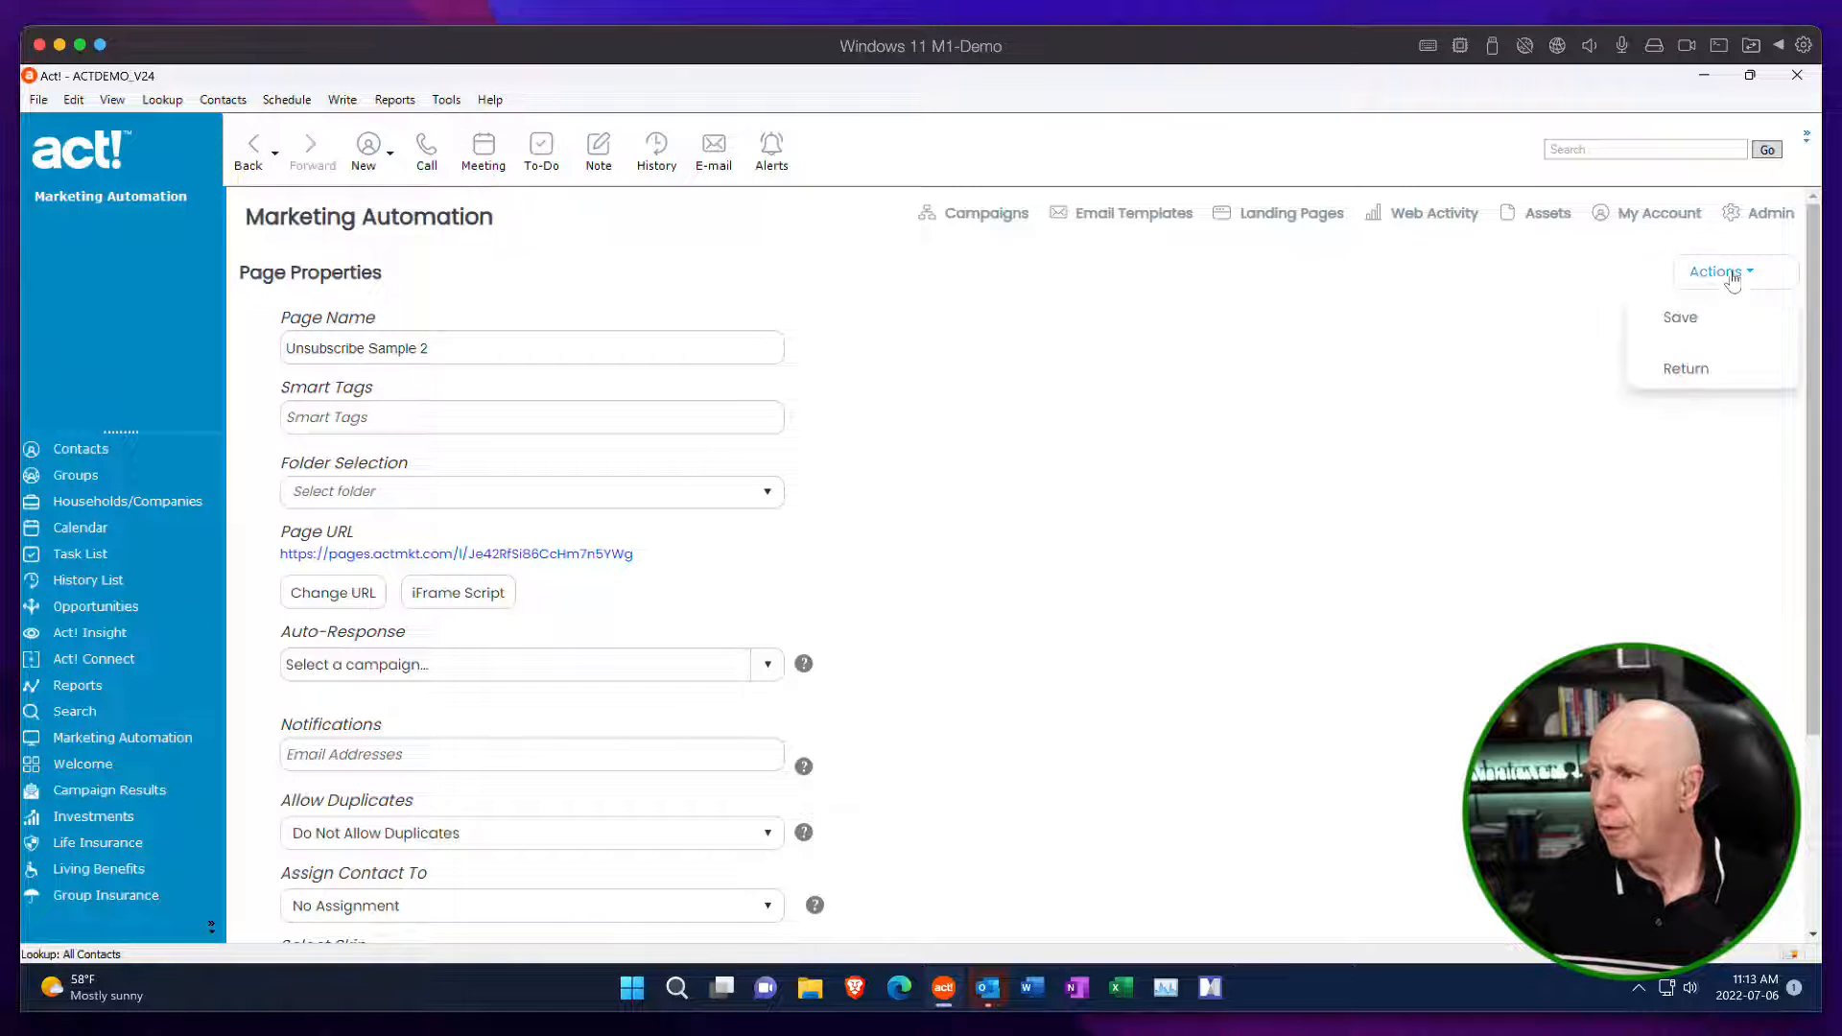
{"action": "left_click", "coordinate": [1713, 315]}
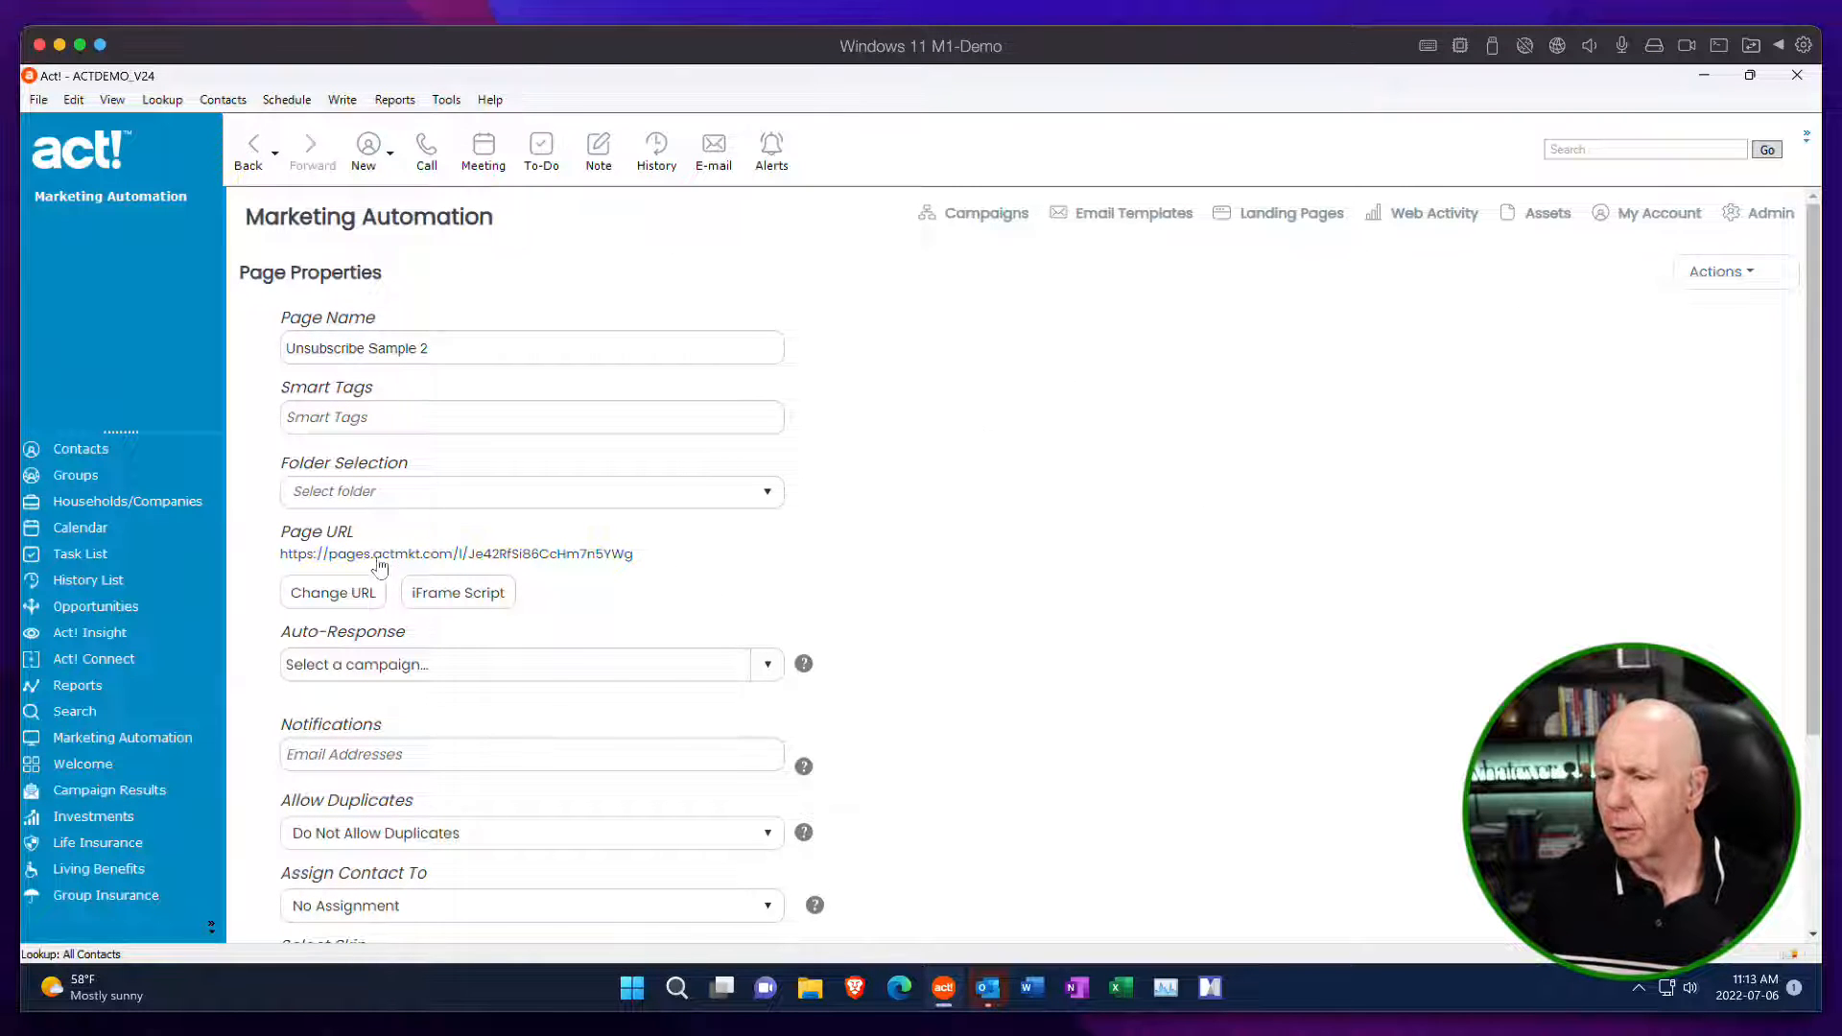
Preview the live unsubscribe page through its page URL, close the preview, and return to the page flow.
{"action": "left_click", "coordinate": [451, 555]}
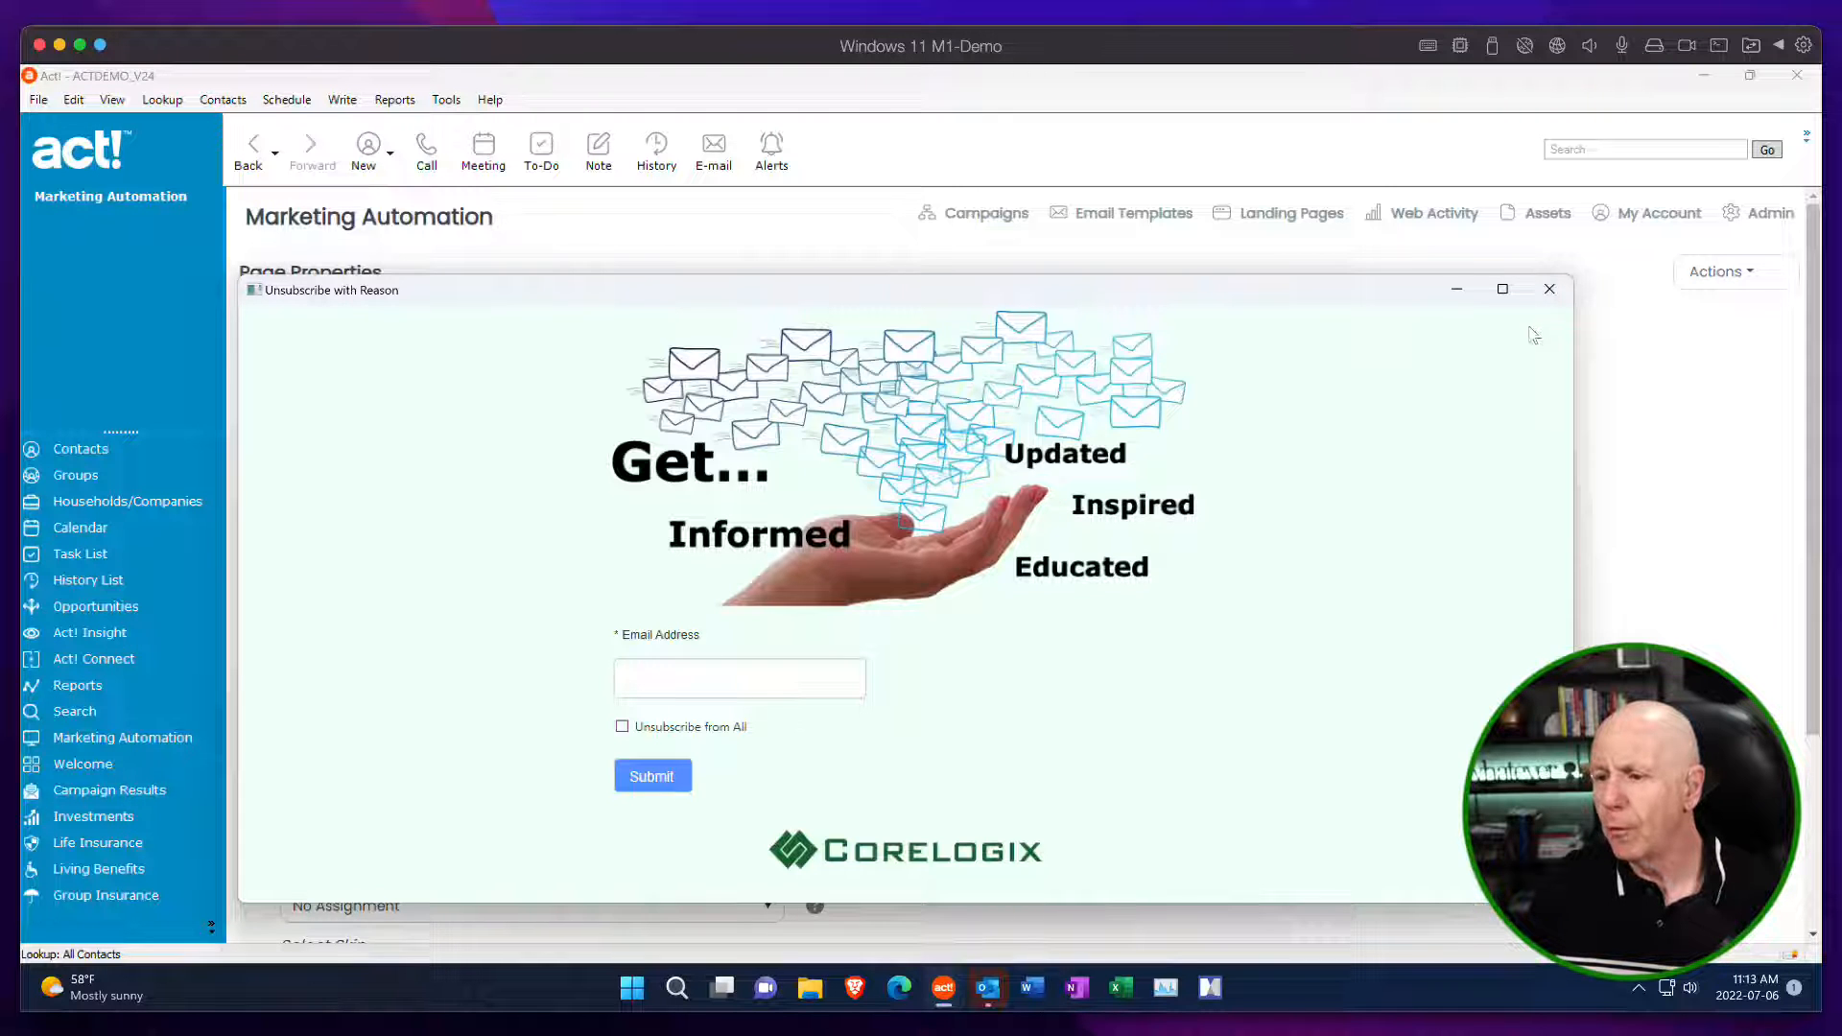
{"action": "left_click", "coordinate": [1548, 289]}
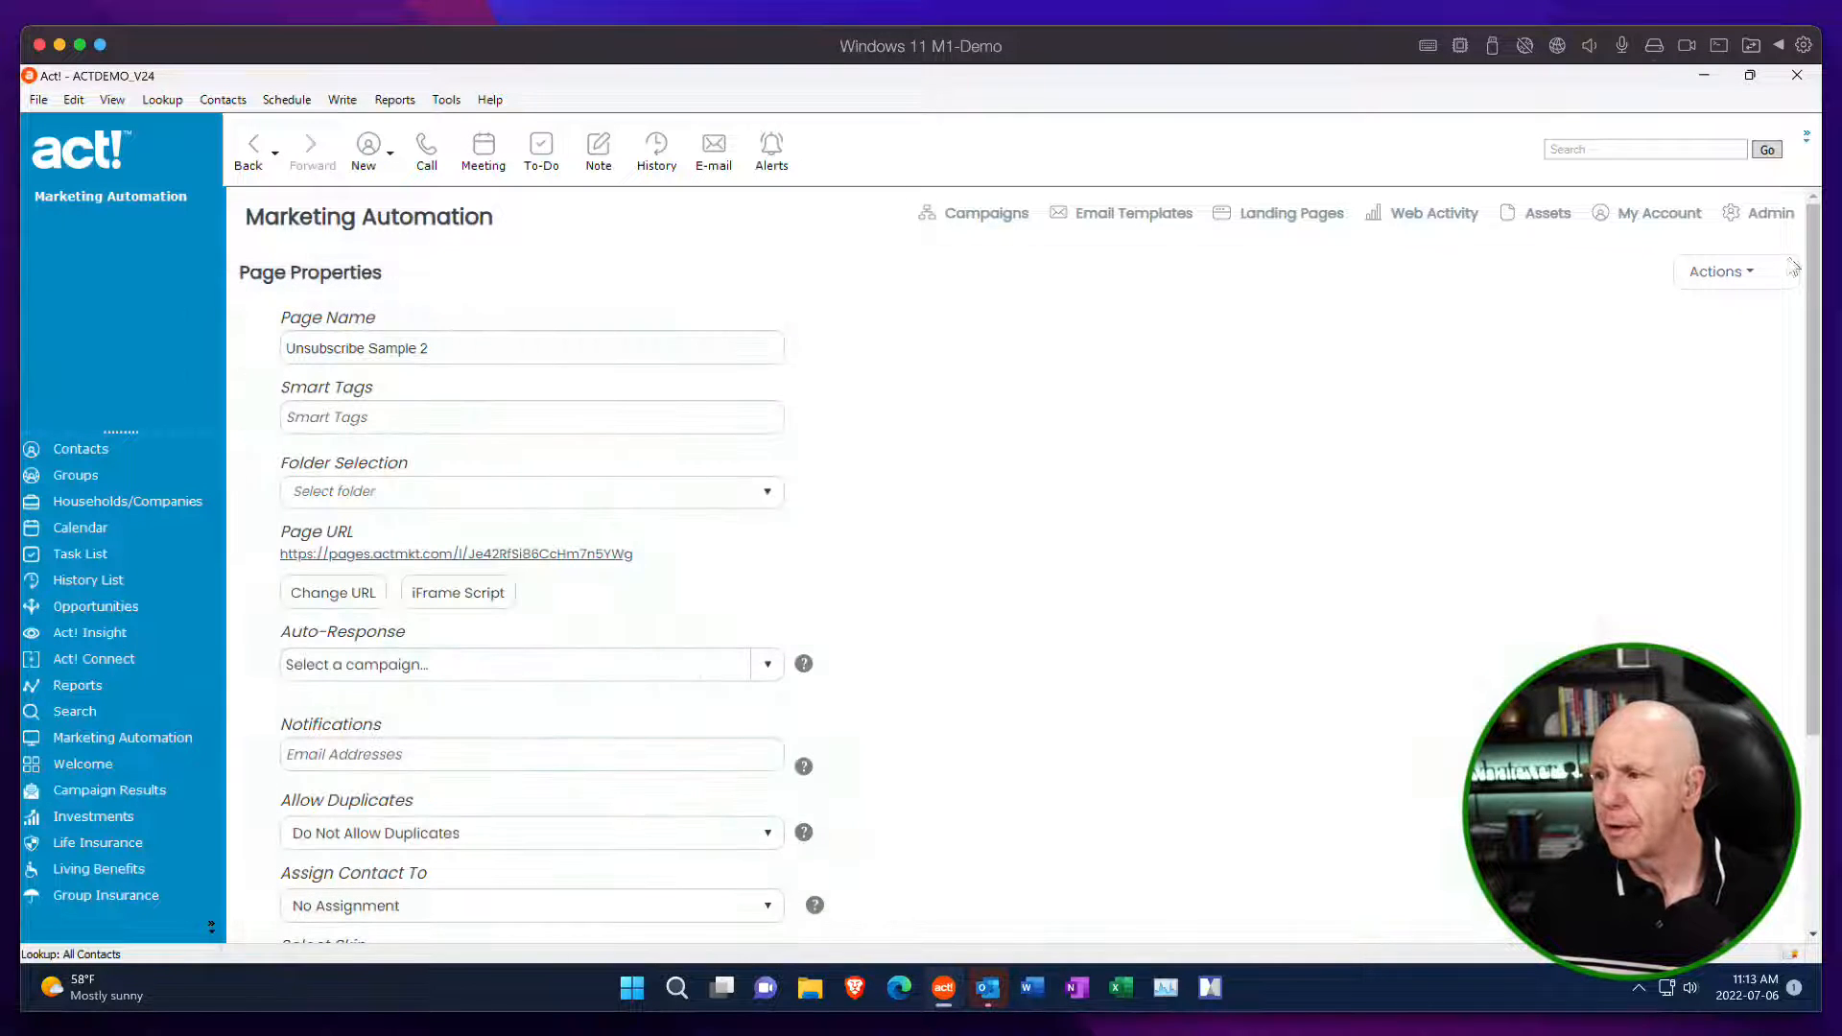
{"action": "left_click", "coordinate": [1738, 274]}
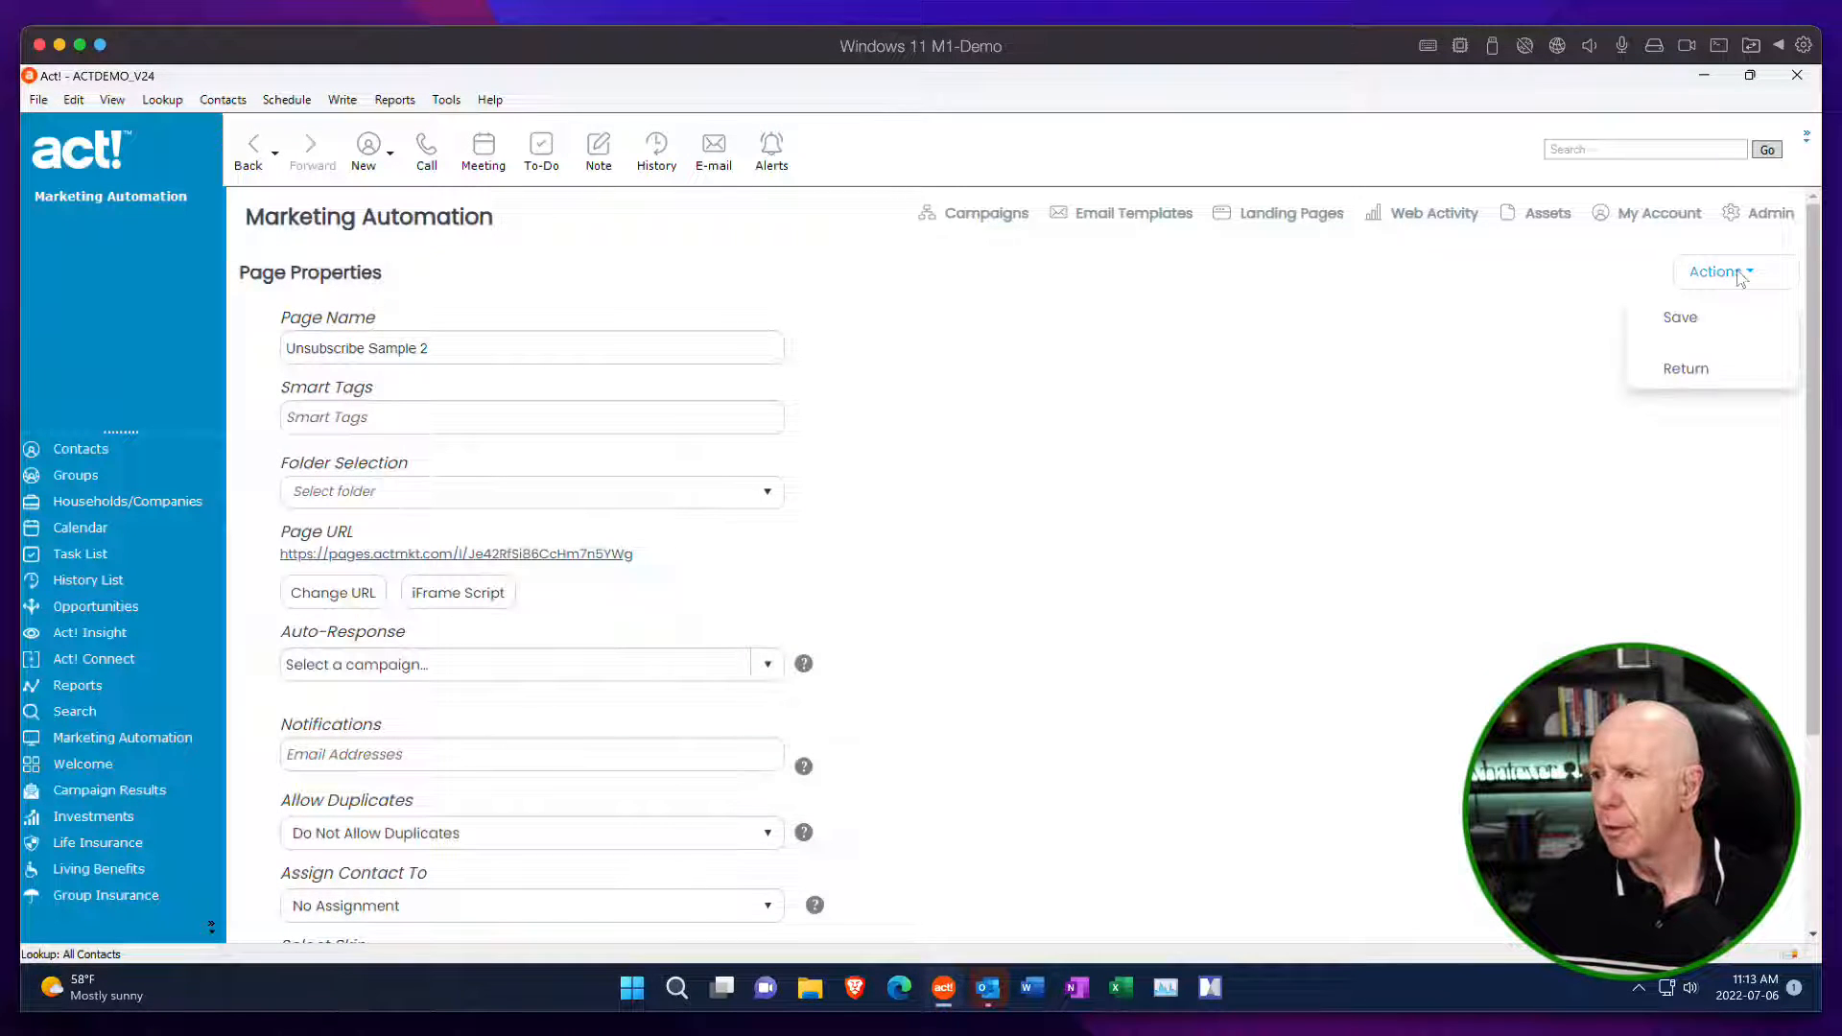
{"action": "left_click", "coordinate": [1686, 370]}
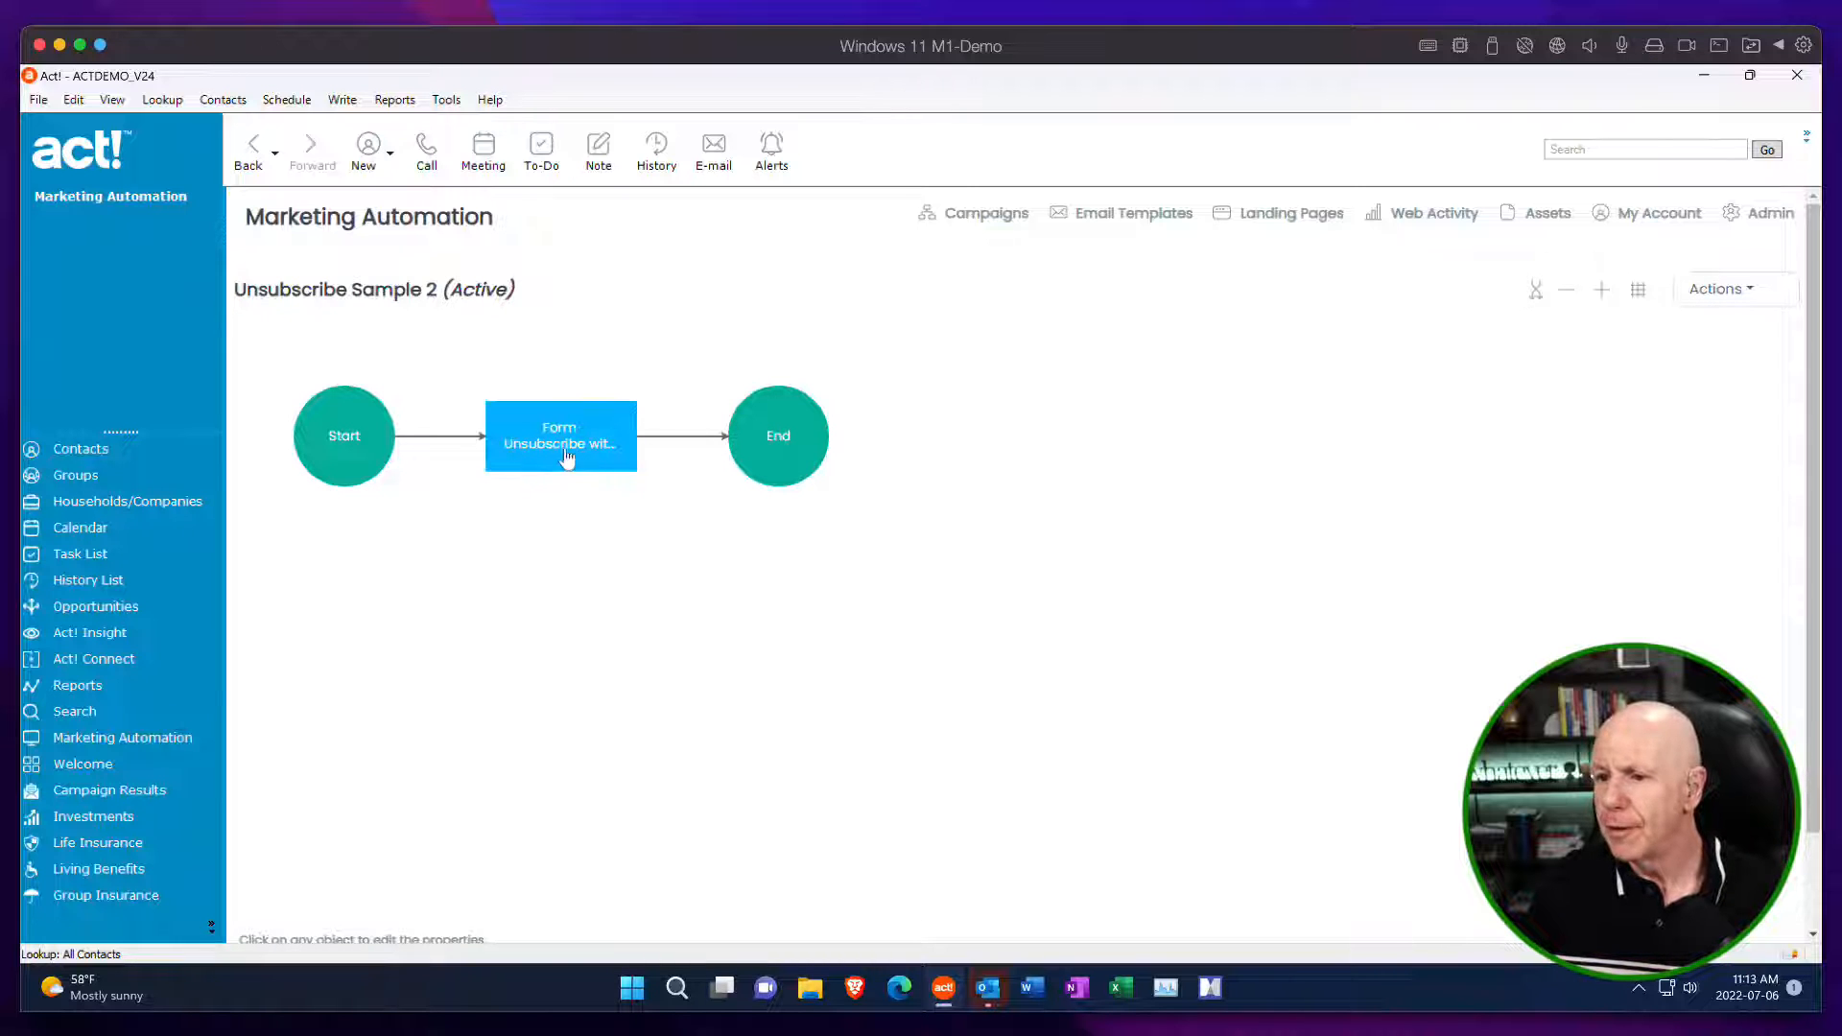
Check the editing options for the End step of Unsubscribe Sample 2, and return to the Unsubscribe Center.
{"action": "left_click", "coordinate": [789, 428]}
{"action": "left_click", "coordinate": [1026, 508]}
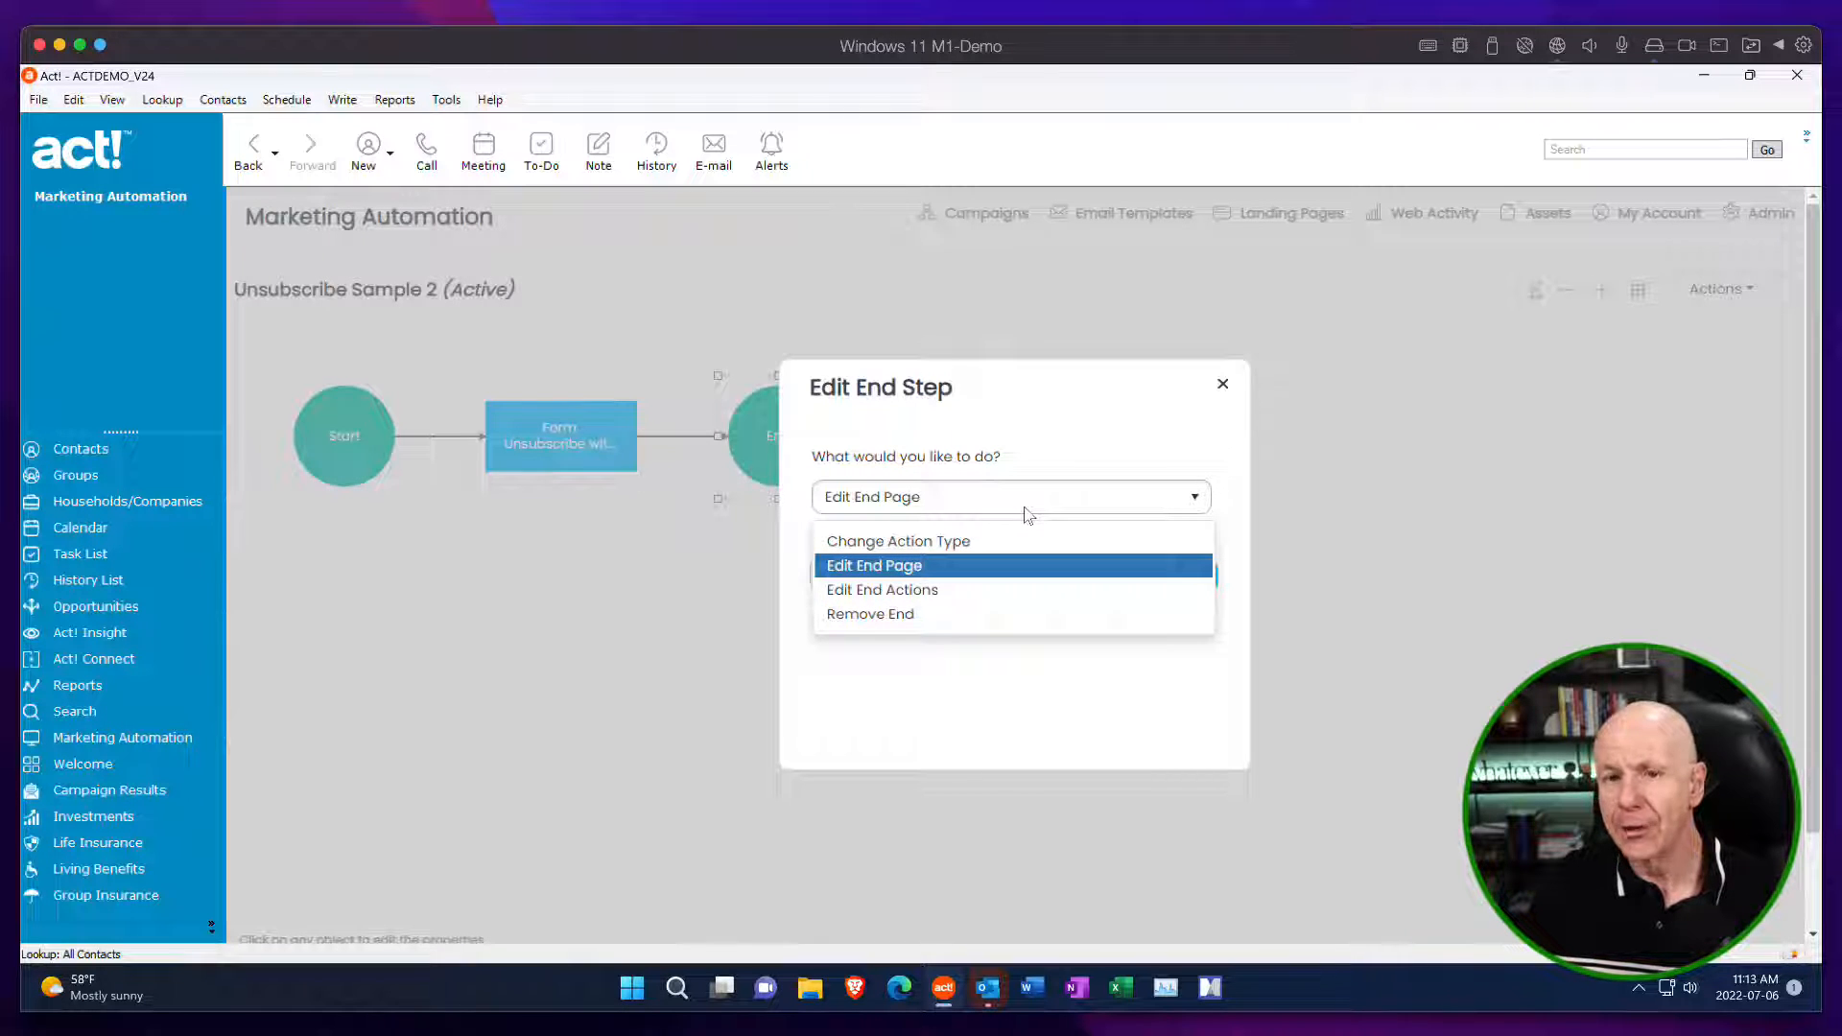
{"action": "left_click", "coordinate": [1223, 385]}
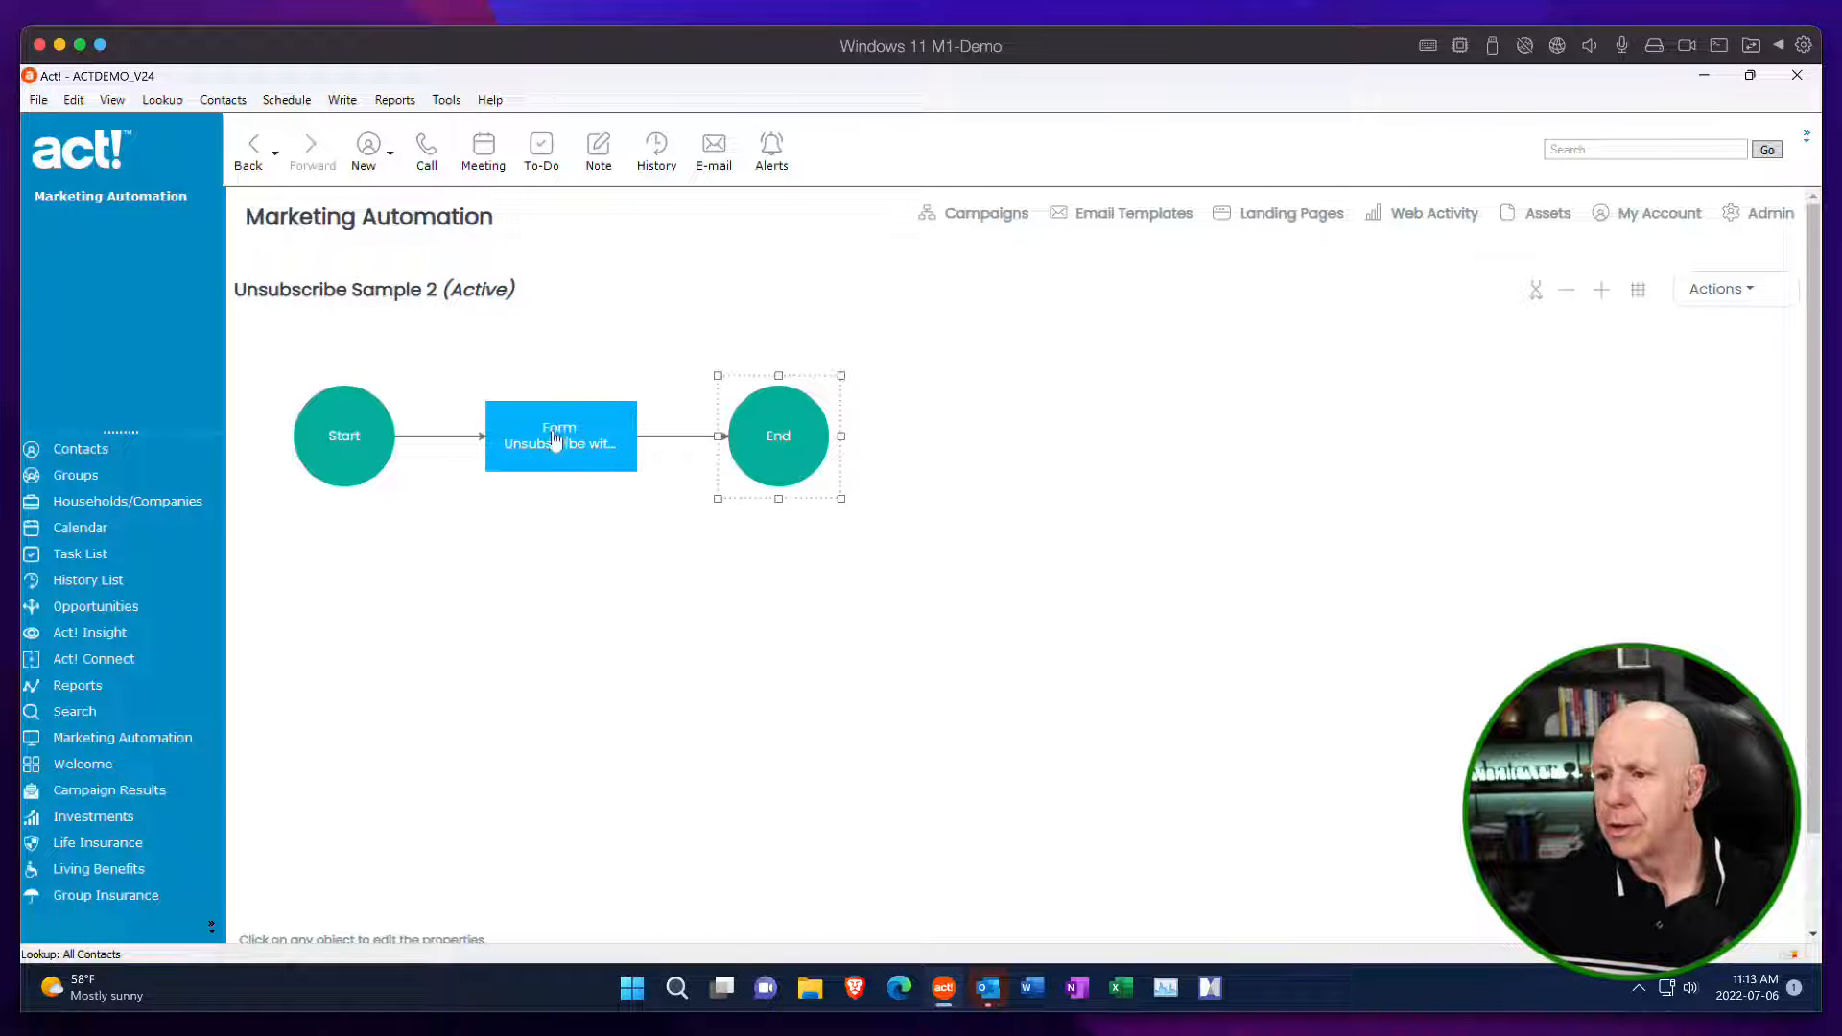
{"action": "left_click", "coordinate": [1719, 289]}
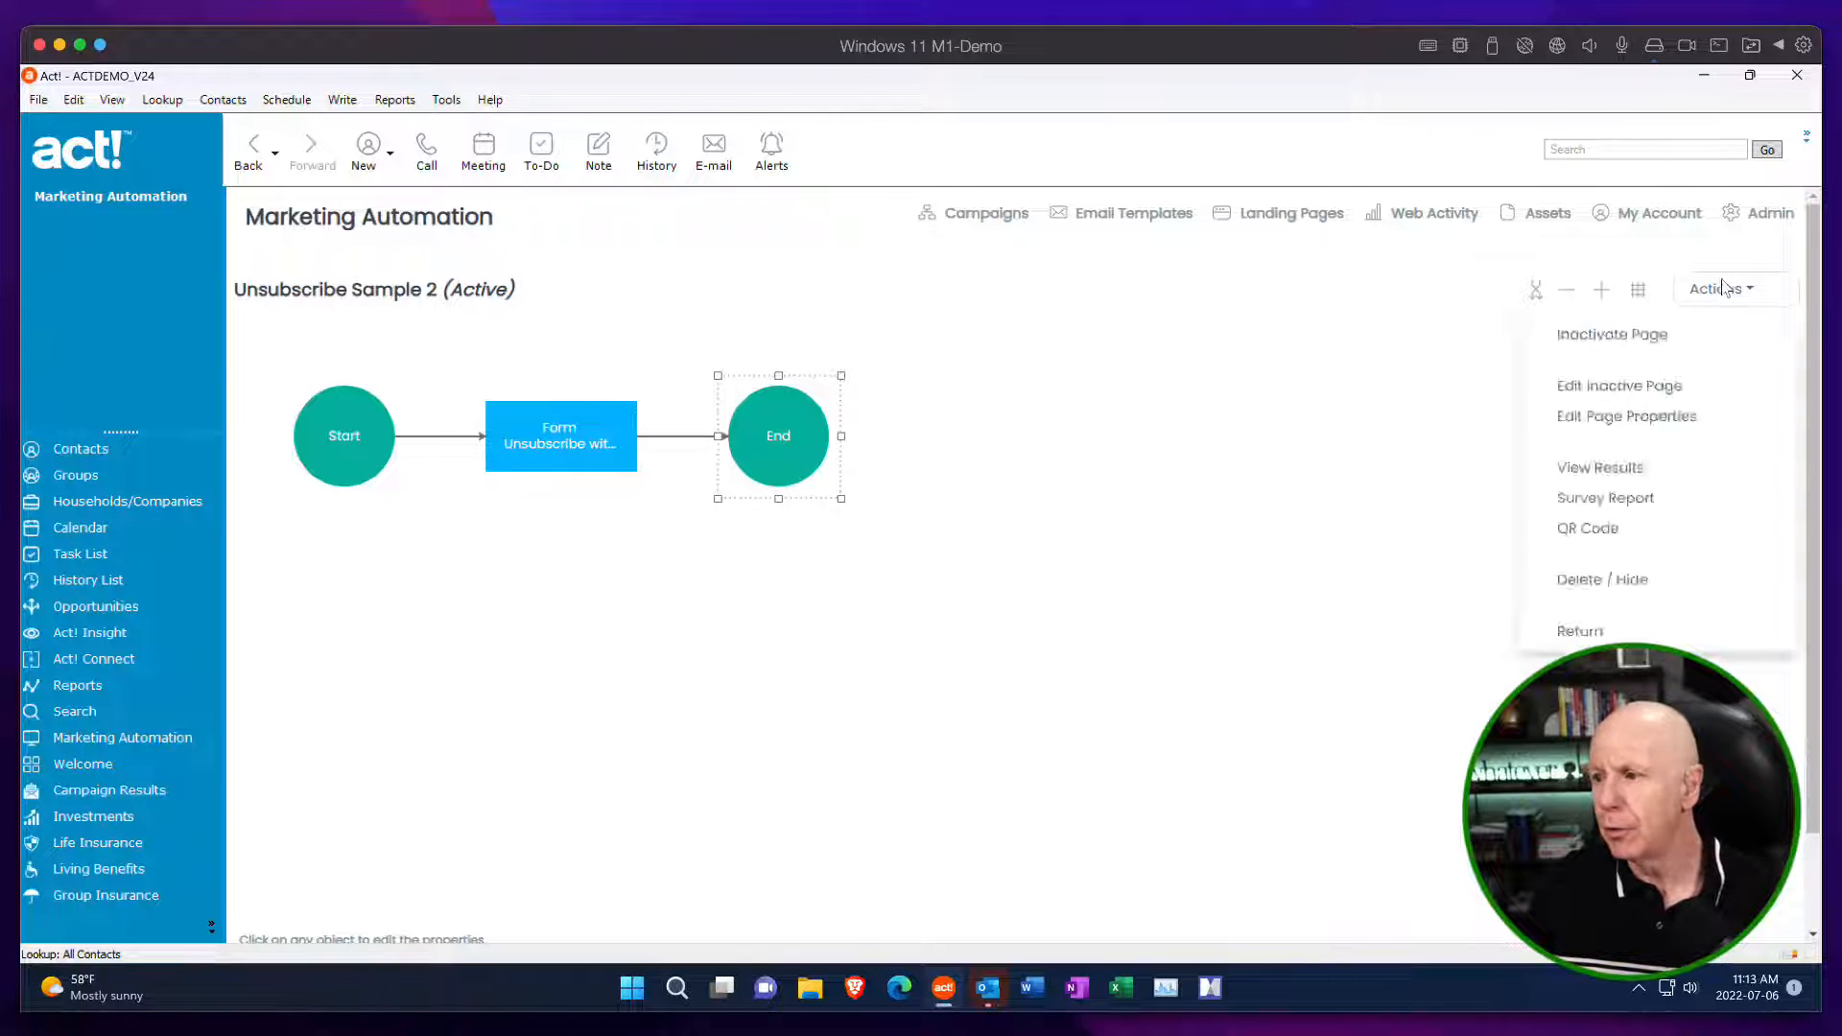
{"action": "left_click", "coordinate": [1607, 632]}
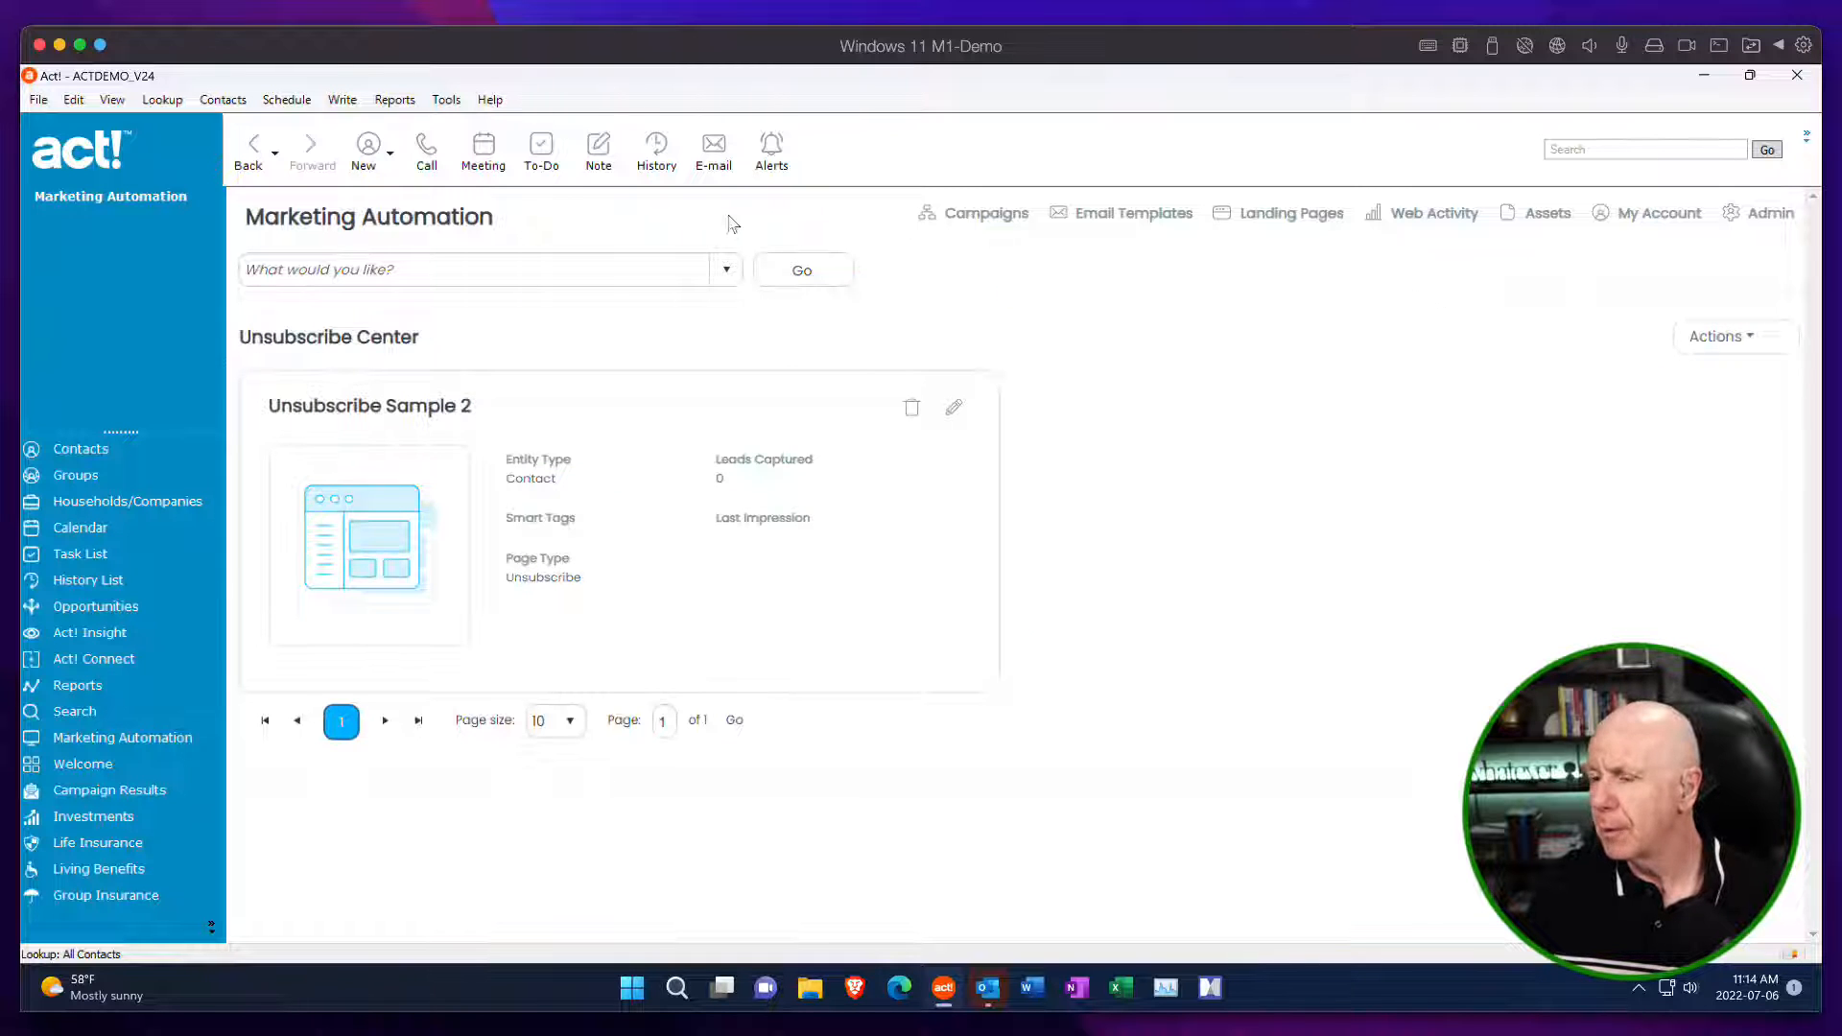
Reopen Unsubscribe Sample 2 from the Unsubscribe Center, review its End step actions again, and go back to the page list.
{"action": "left_click", "coordinate": [726, 269]}
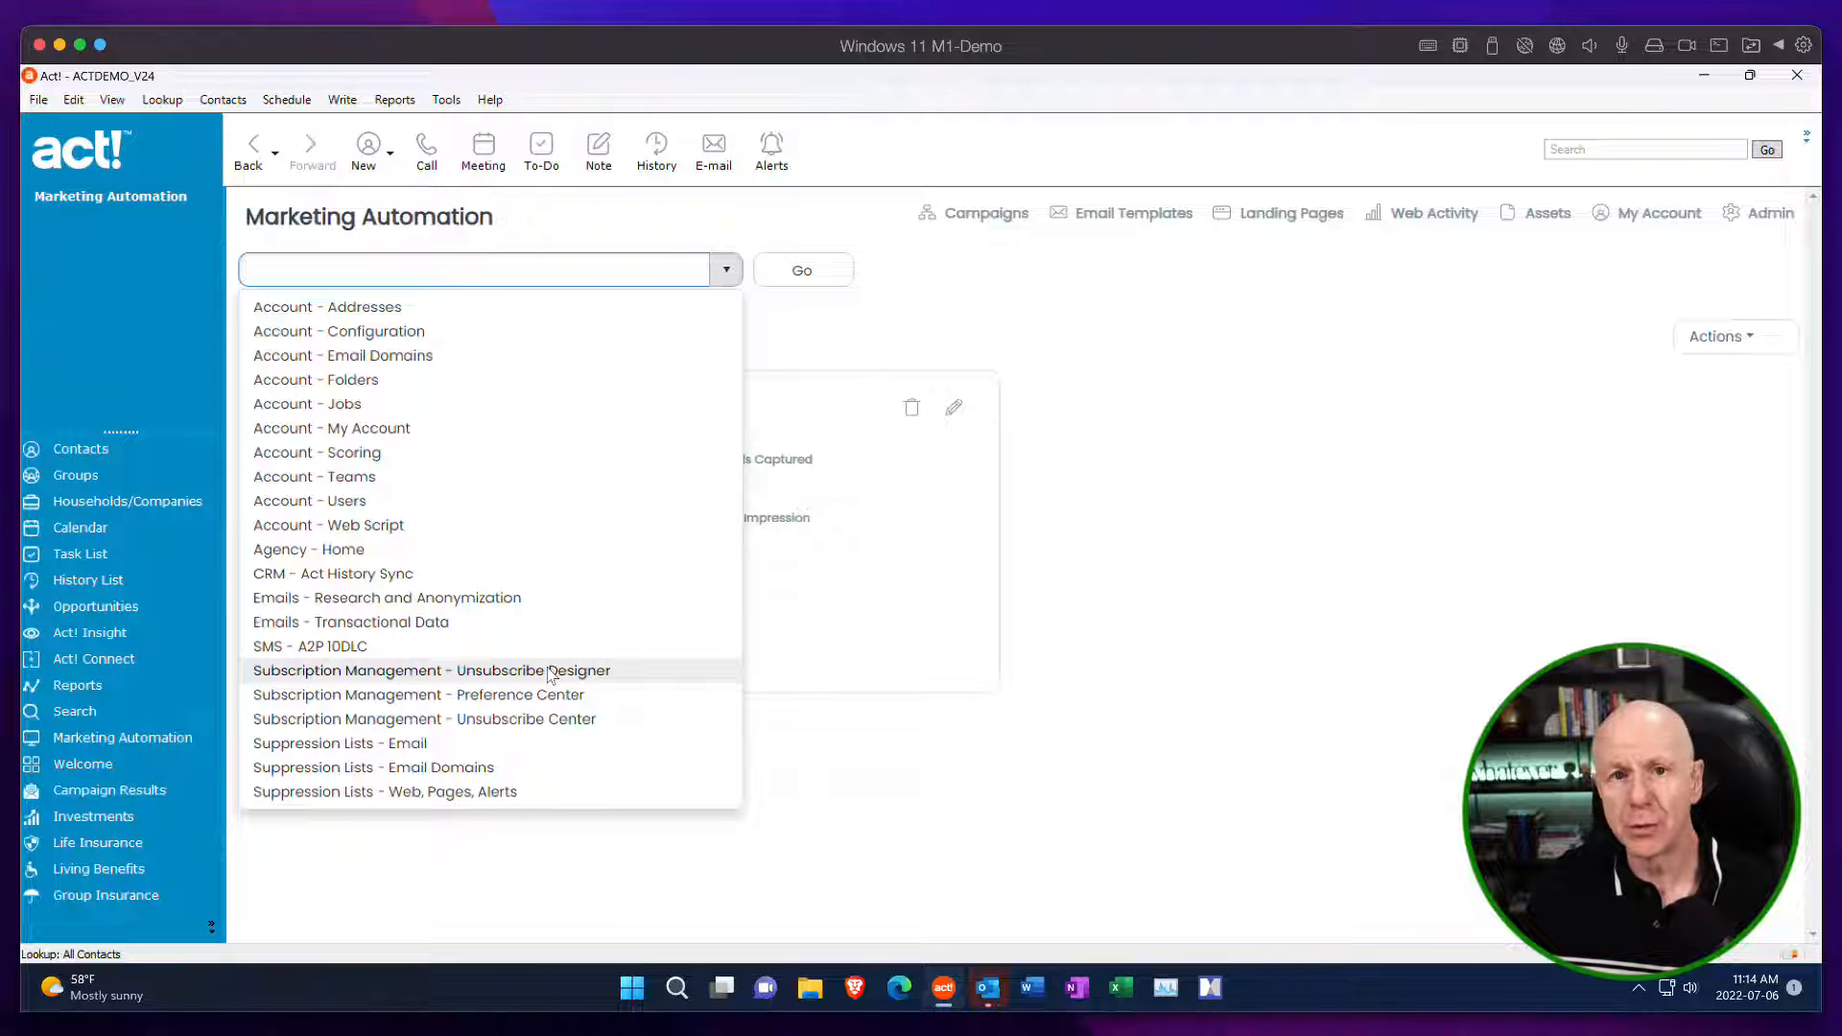
{"action": "left_click", "coordinate": [561, 725]}
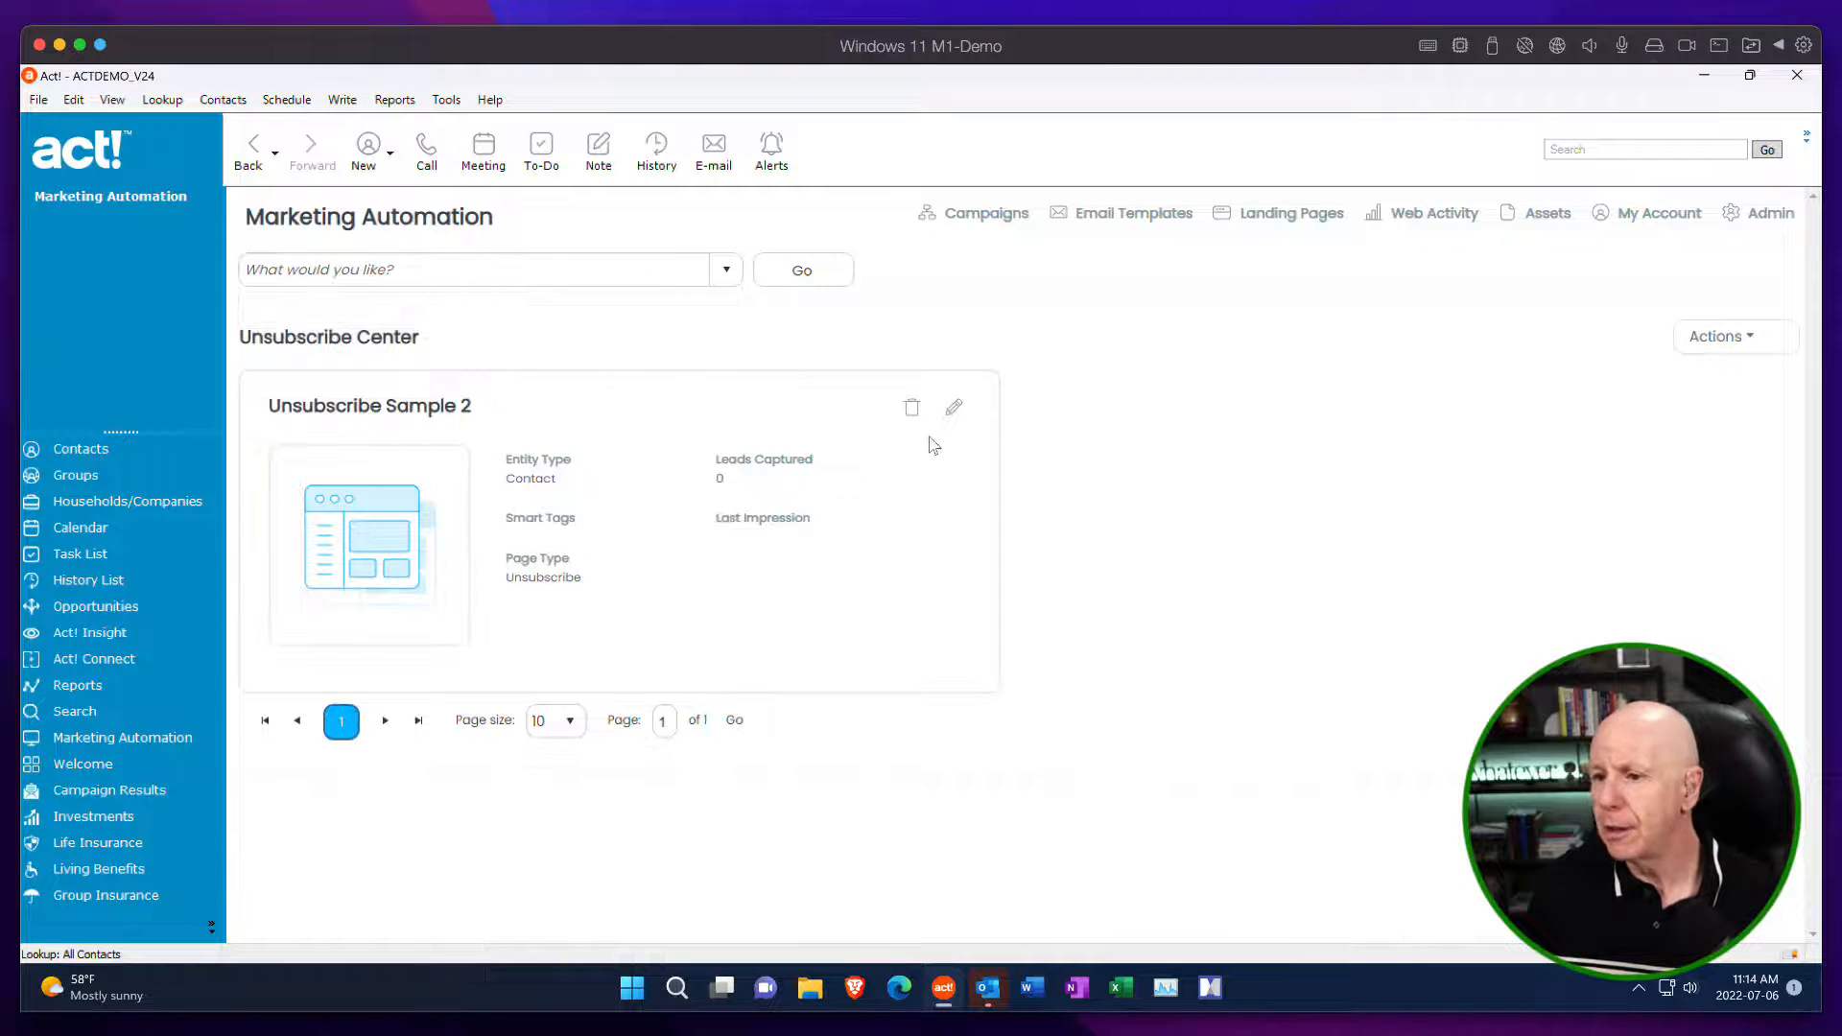
{"action": "left_click", "coordinate": [954, 408]}
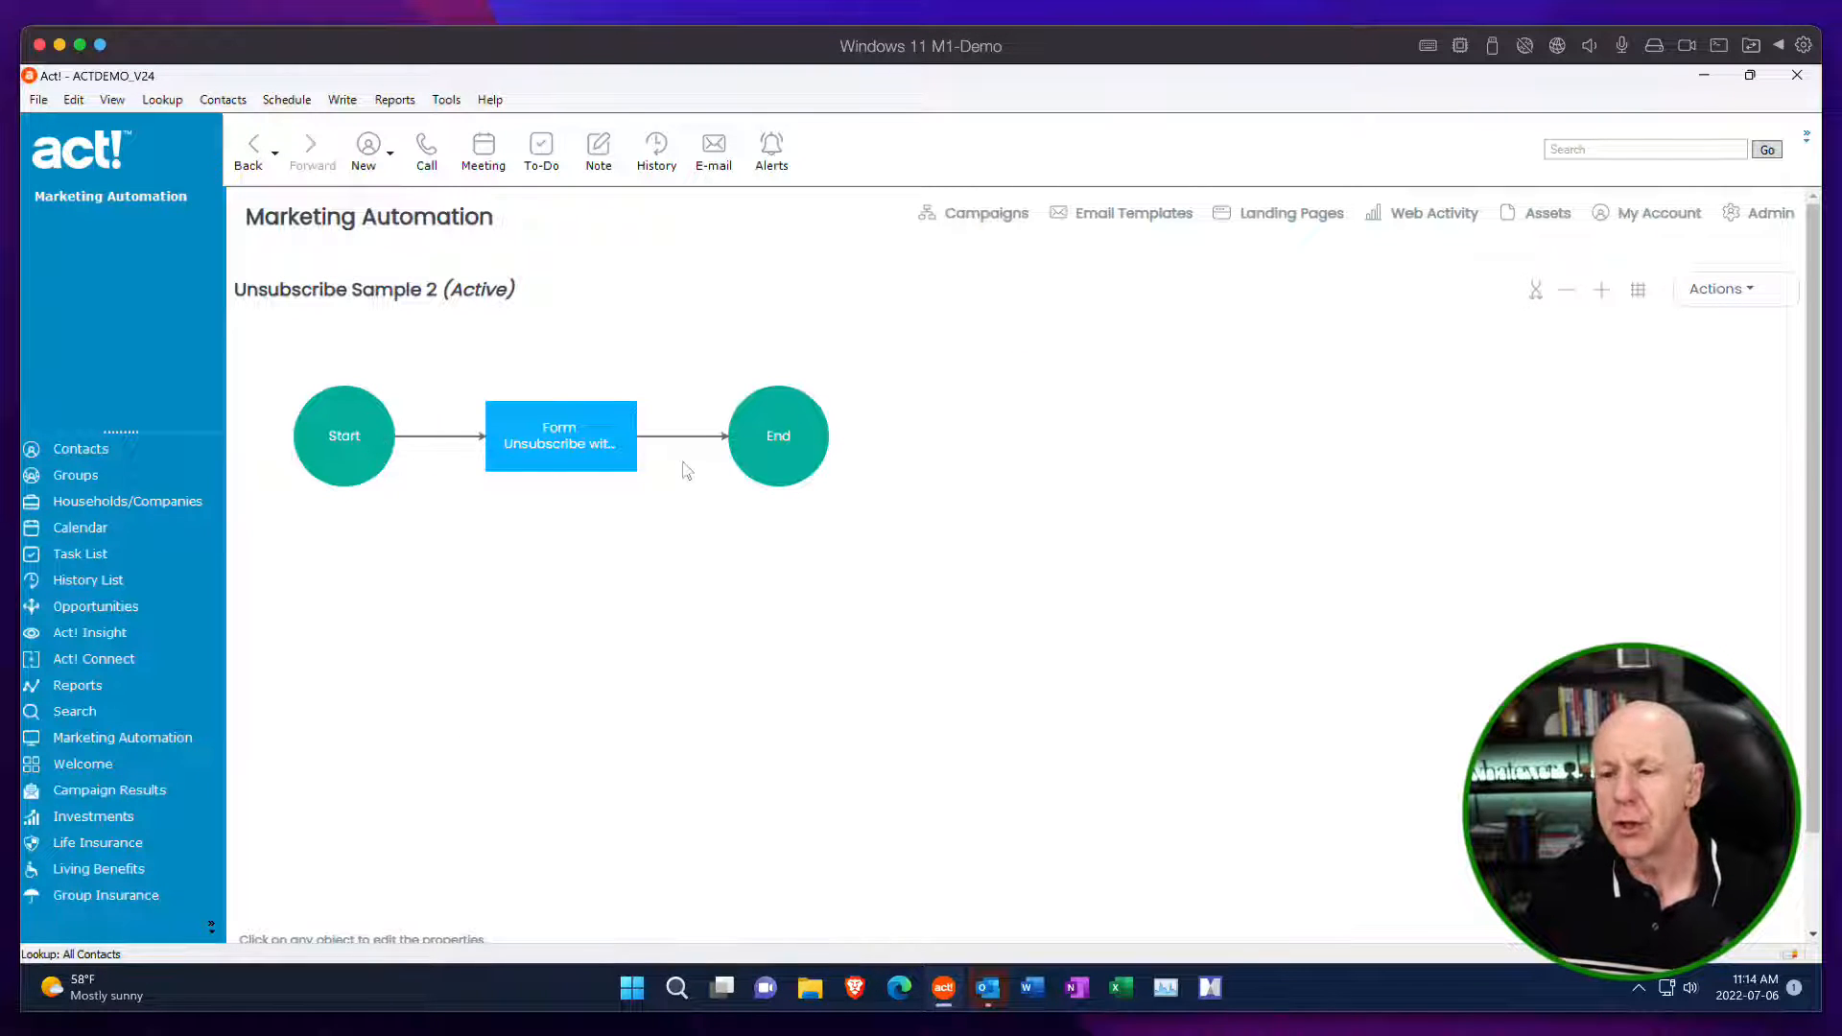
{"action": "left_click", "coordinate": [789, 453]}
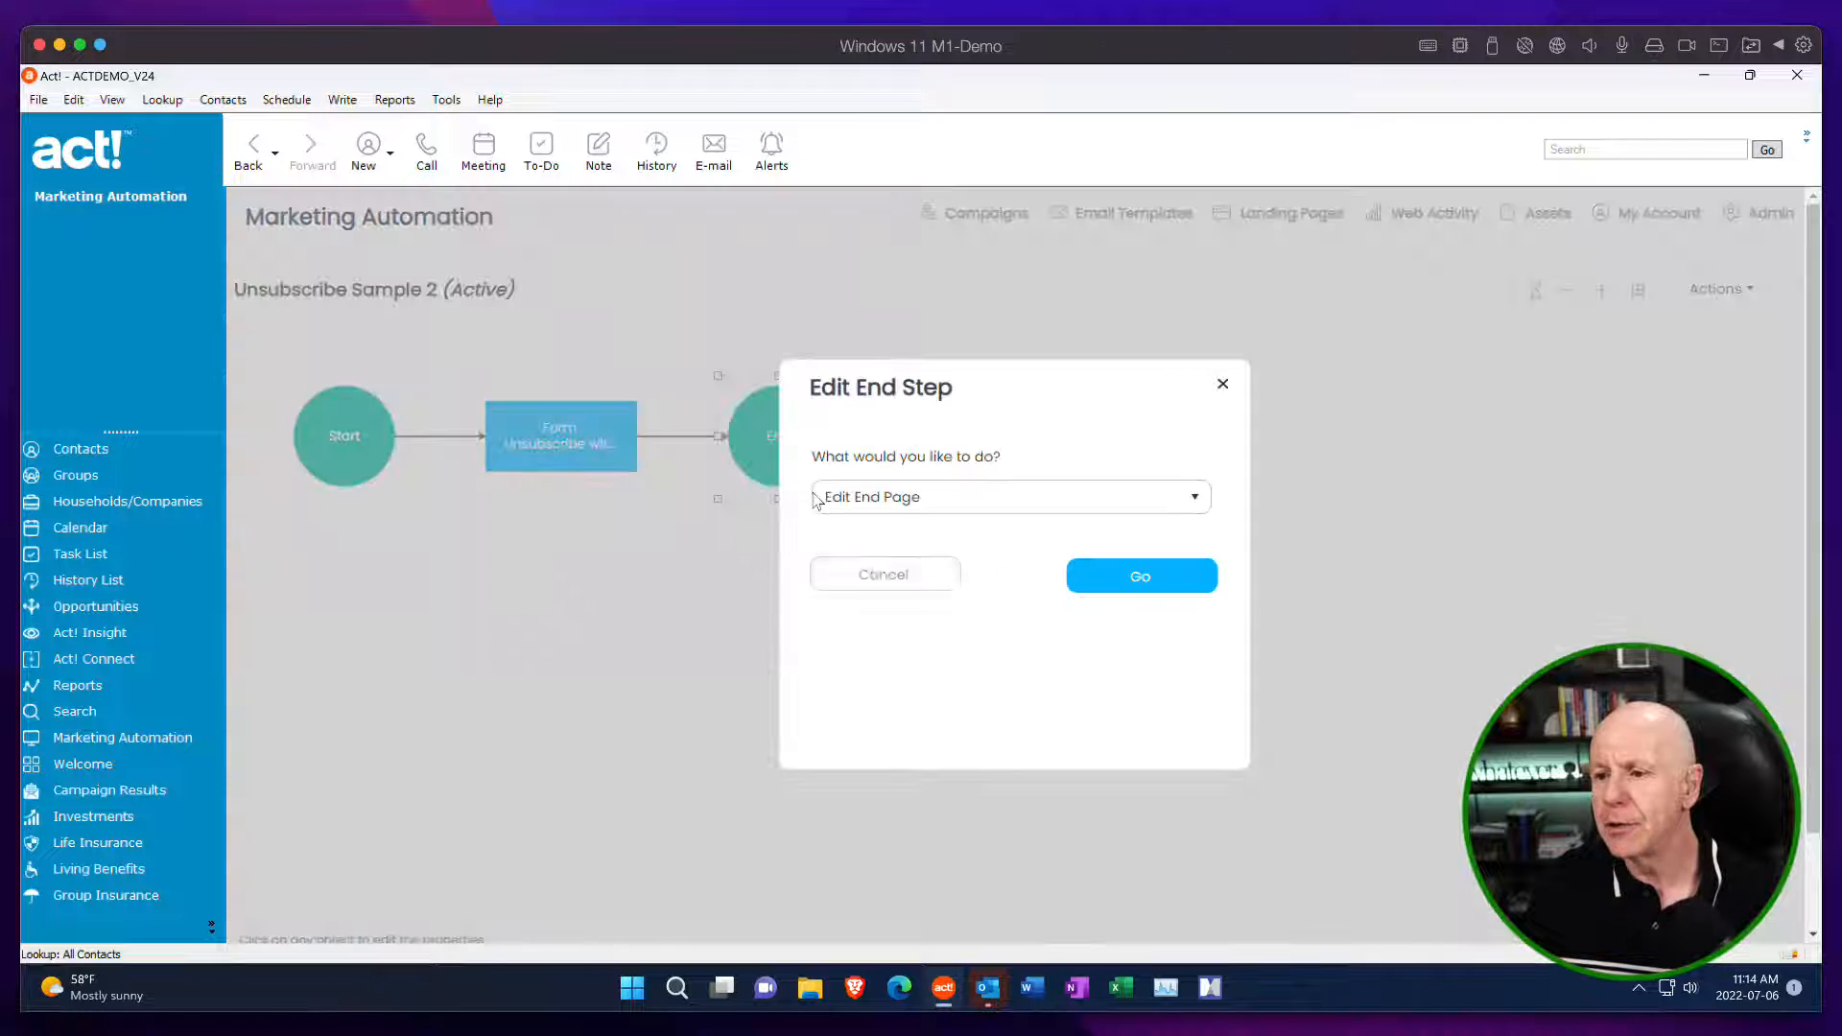
{"action": "left_click", "coordinate": [987, 503]}
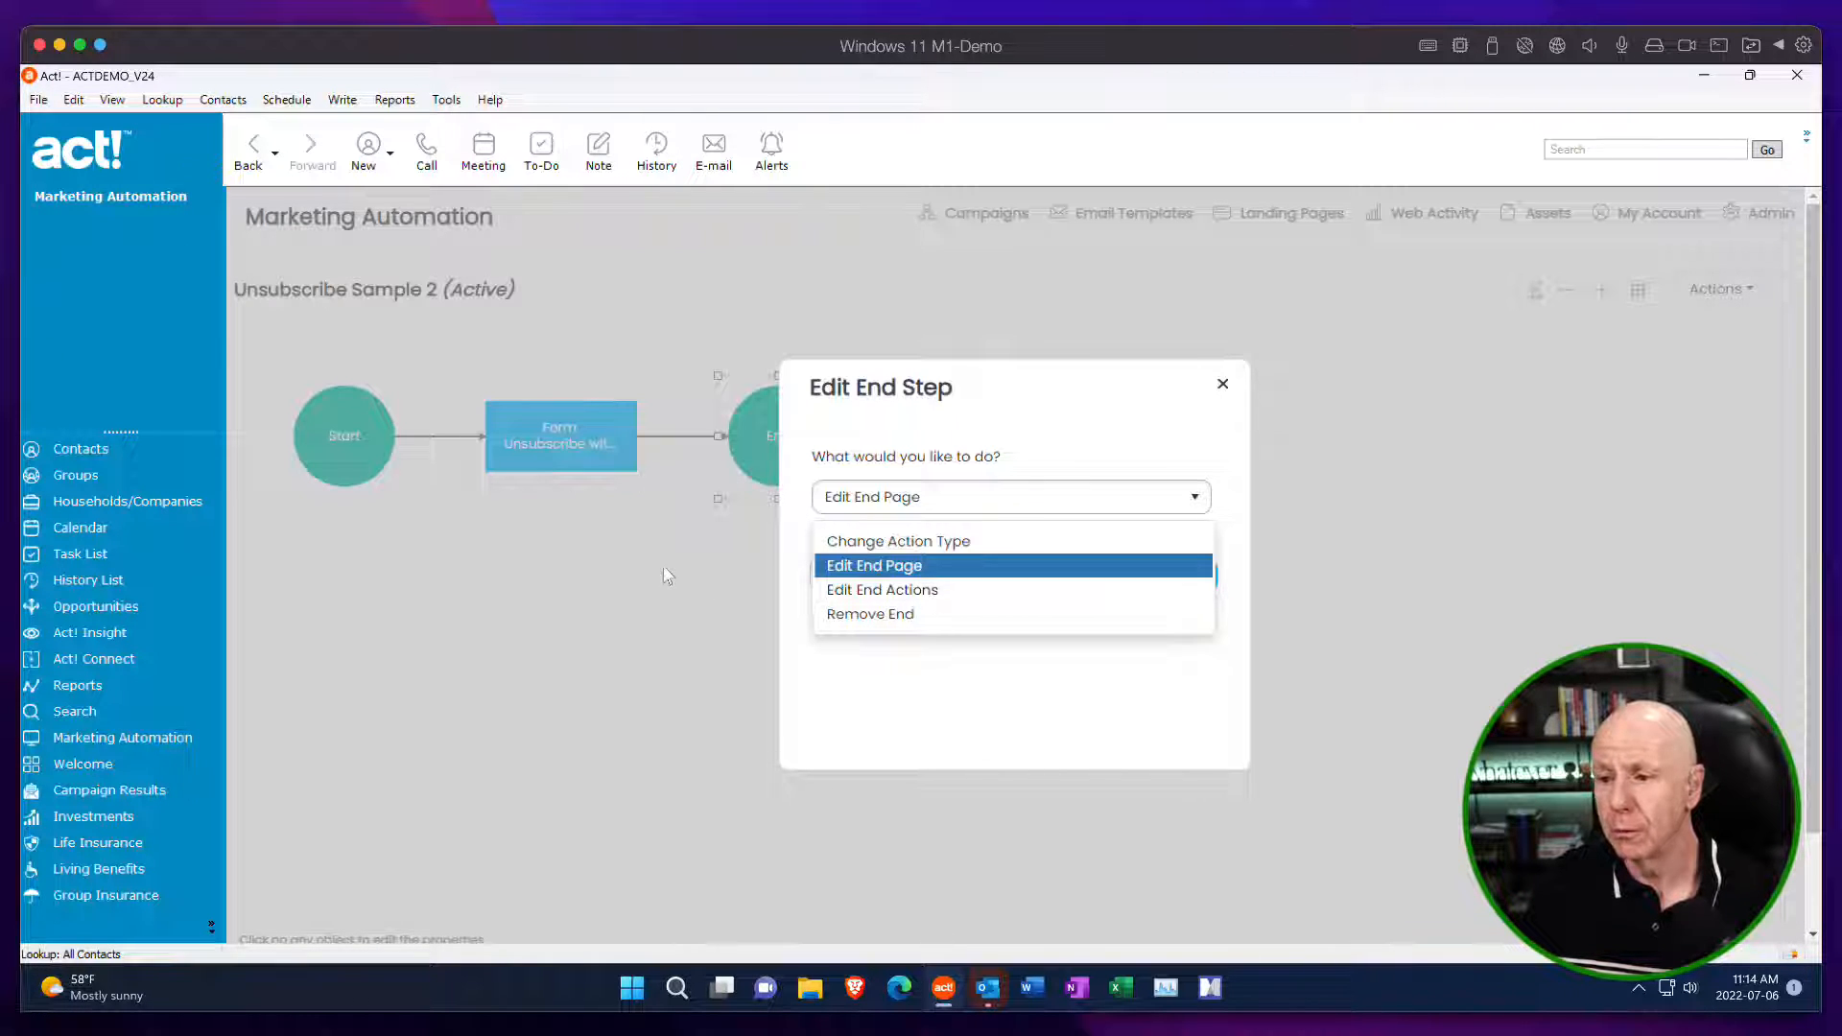
{"action": "left_click", "coordinate": [1222, 384]}
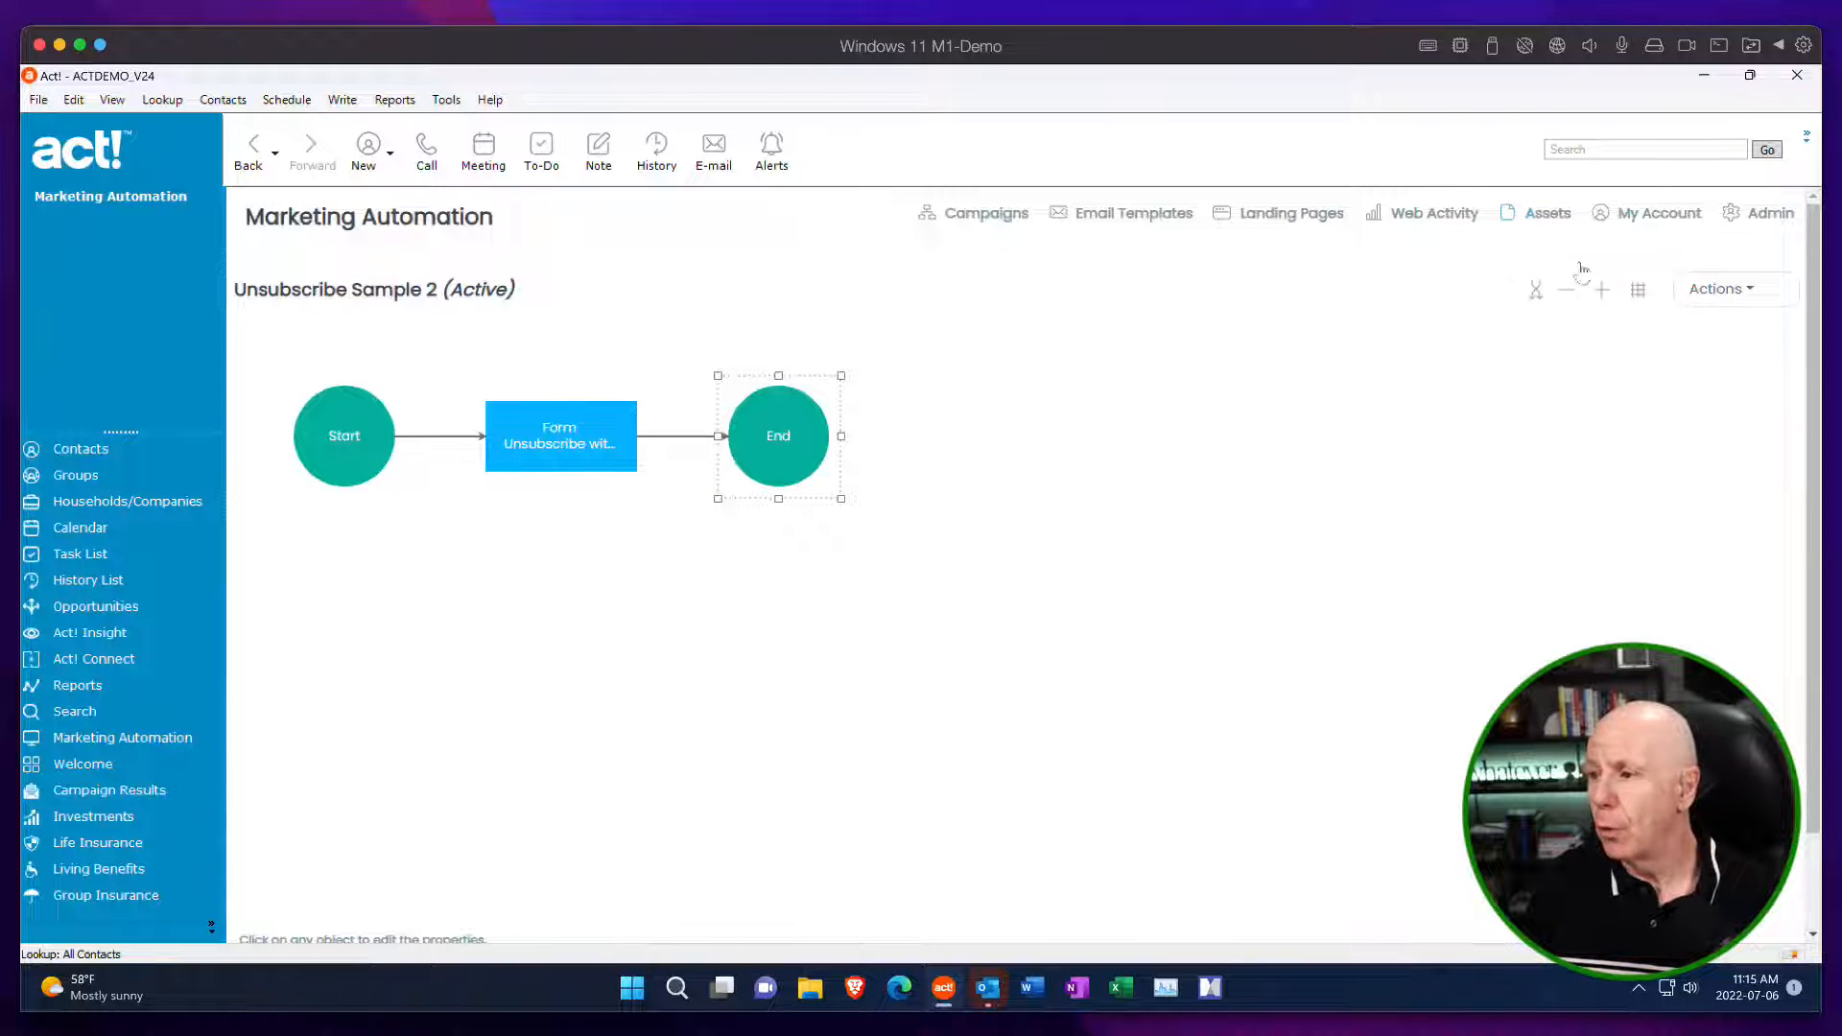
{"action": "mouse_move", "coordinate": [1722, 289]}
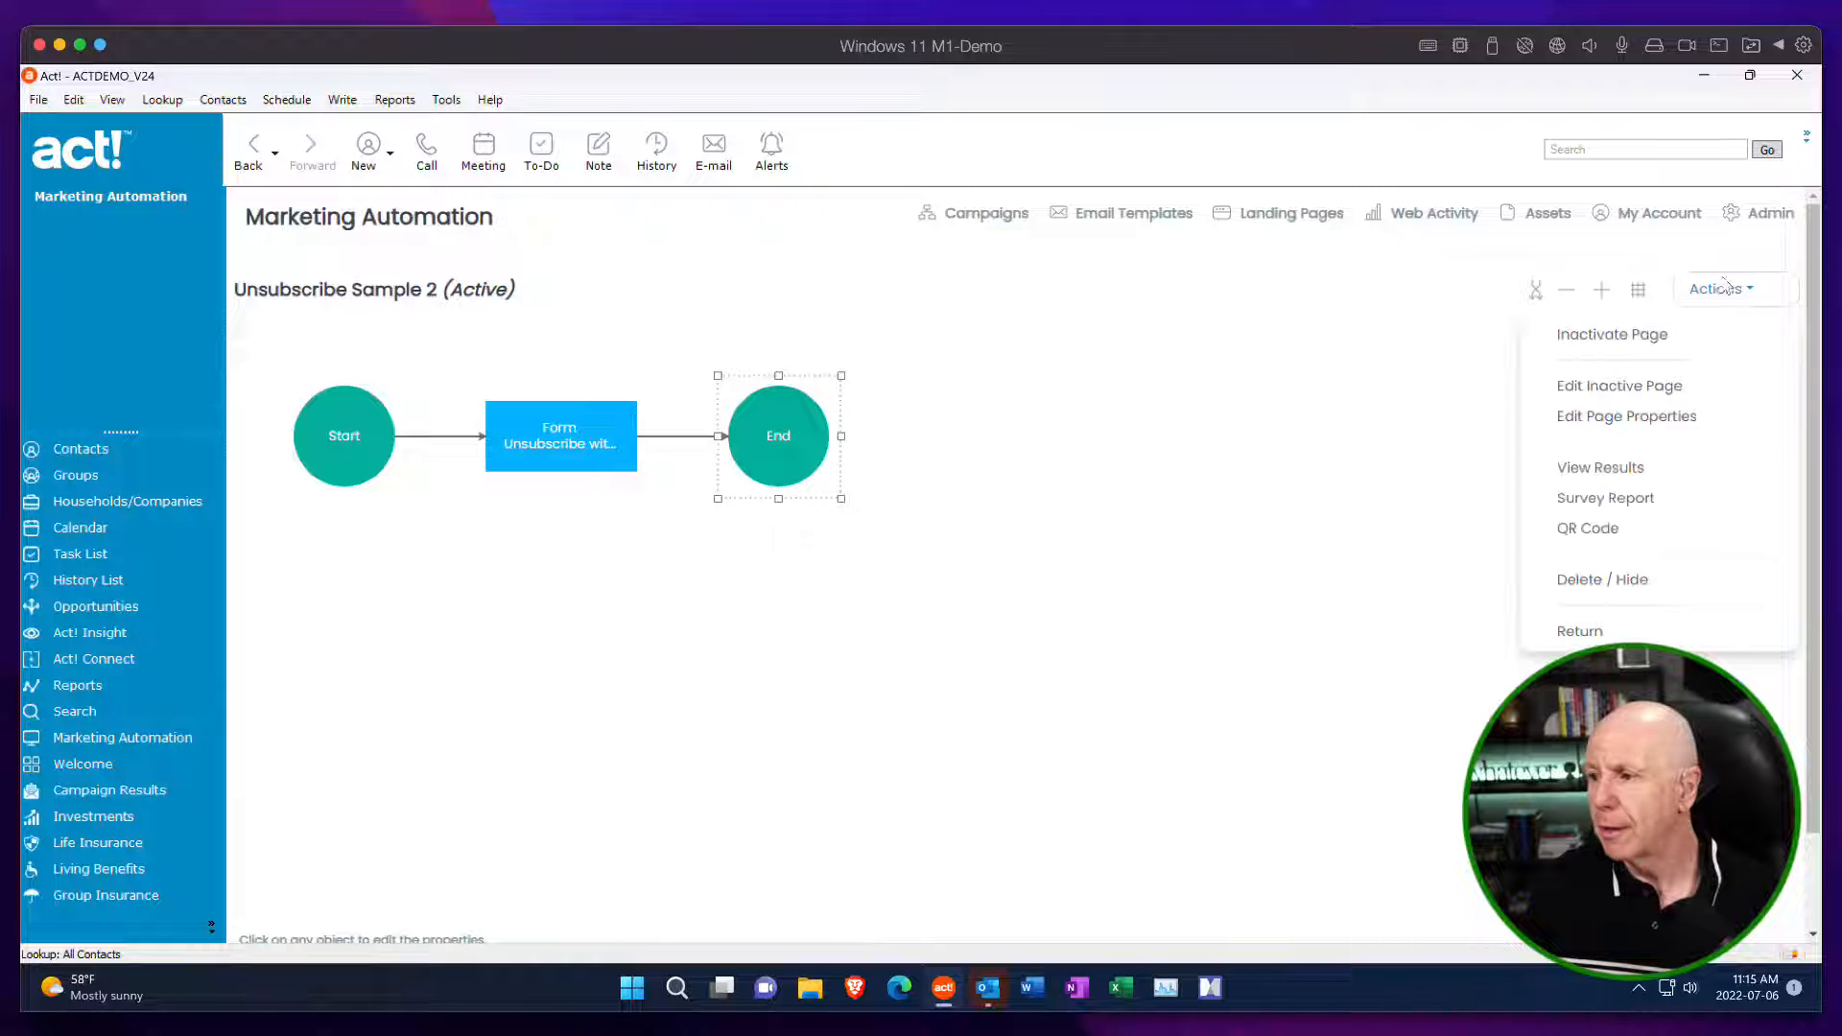
{"action": "left_click", "coordinate": [1595, 632]}
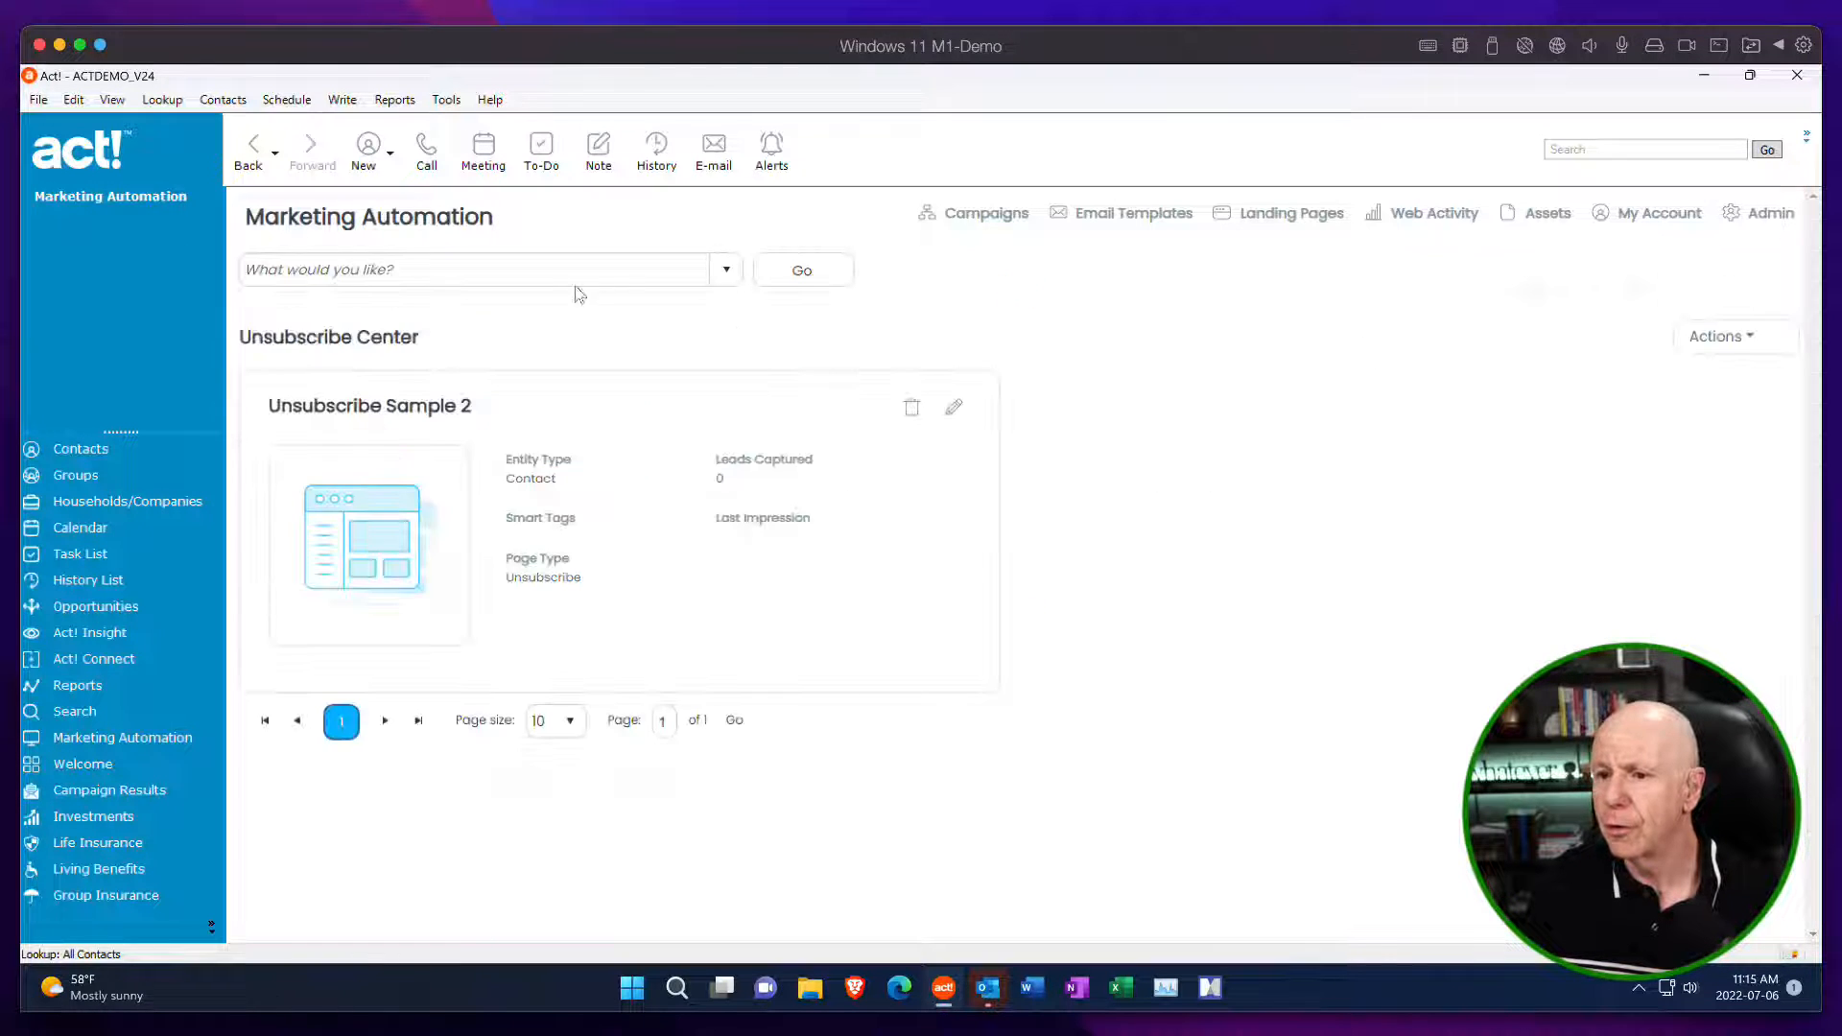
Switch to the Preference Center under Subscription Management and open the Unsubscribe or Change Email Preferences page for editing.
{"action": "left_click", "coordinate": [527, 272]}
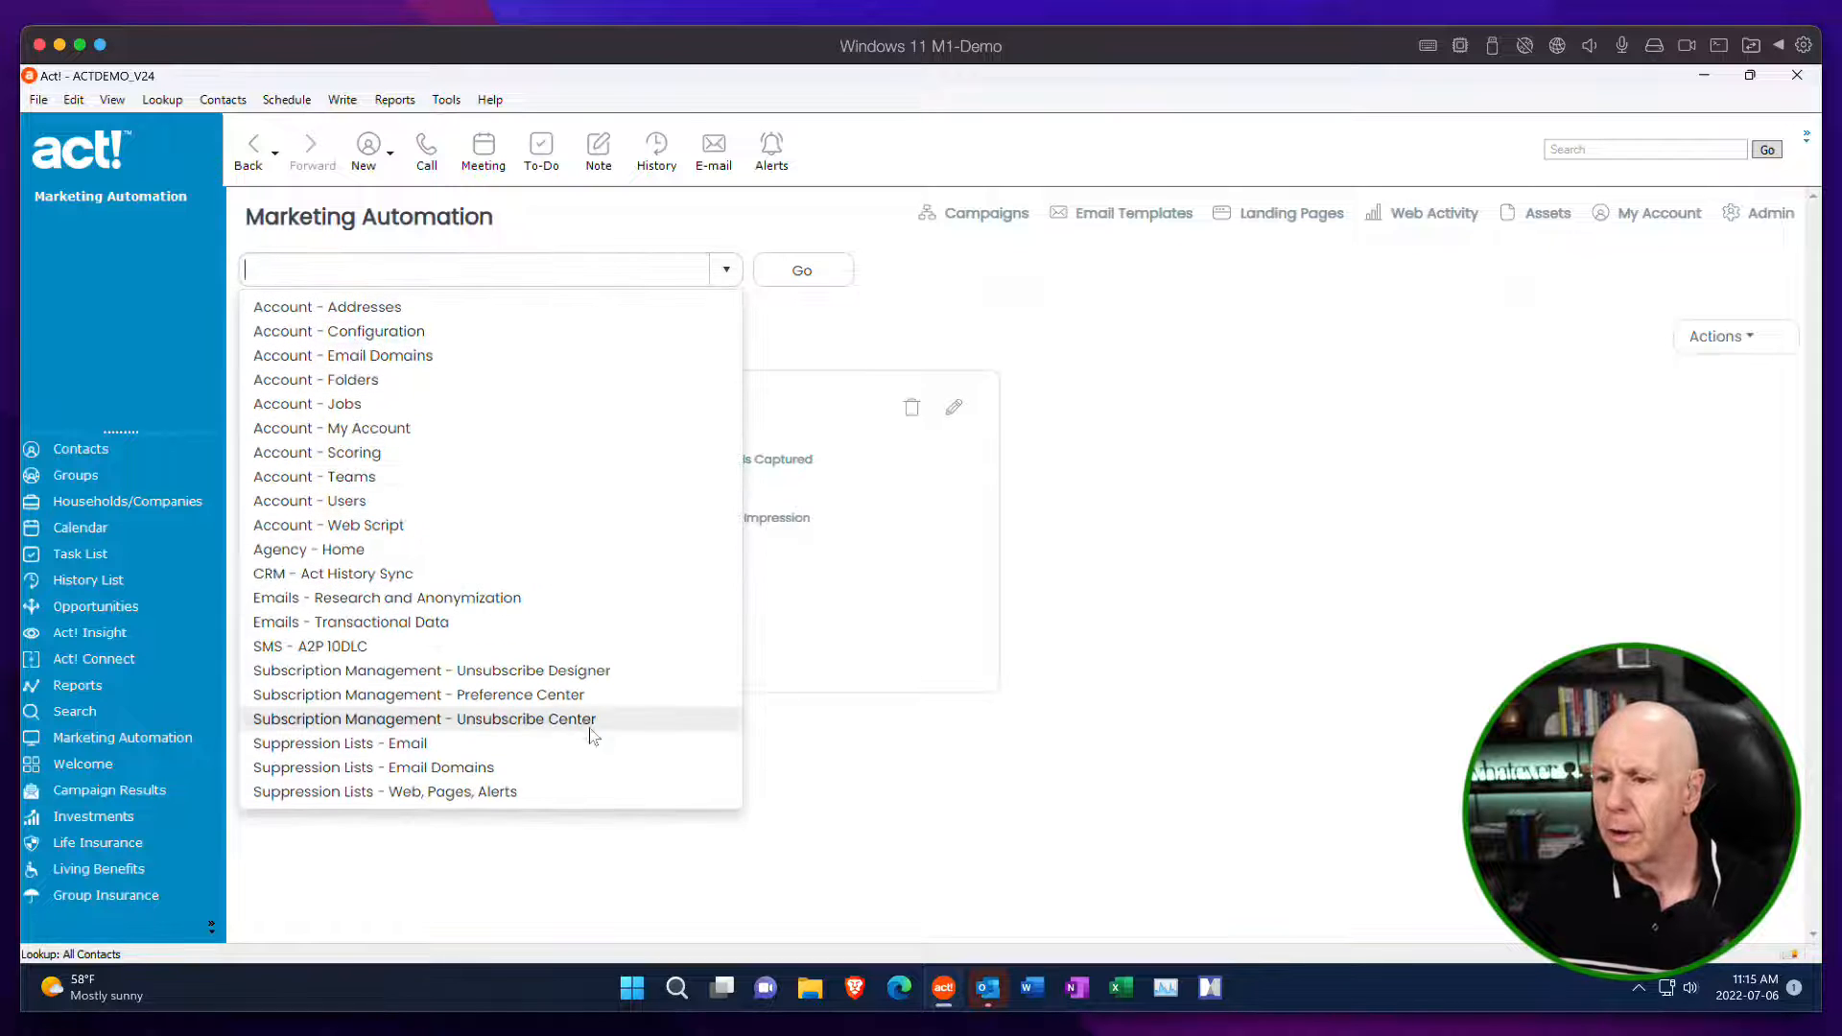
{"action": "left_click", "coordinate": [568, 694]}
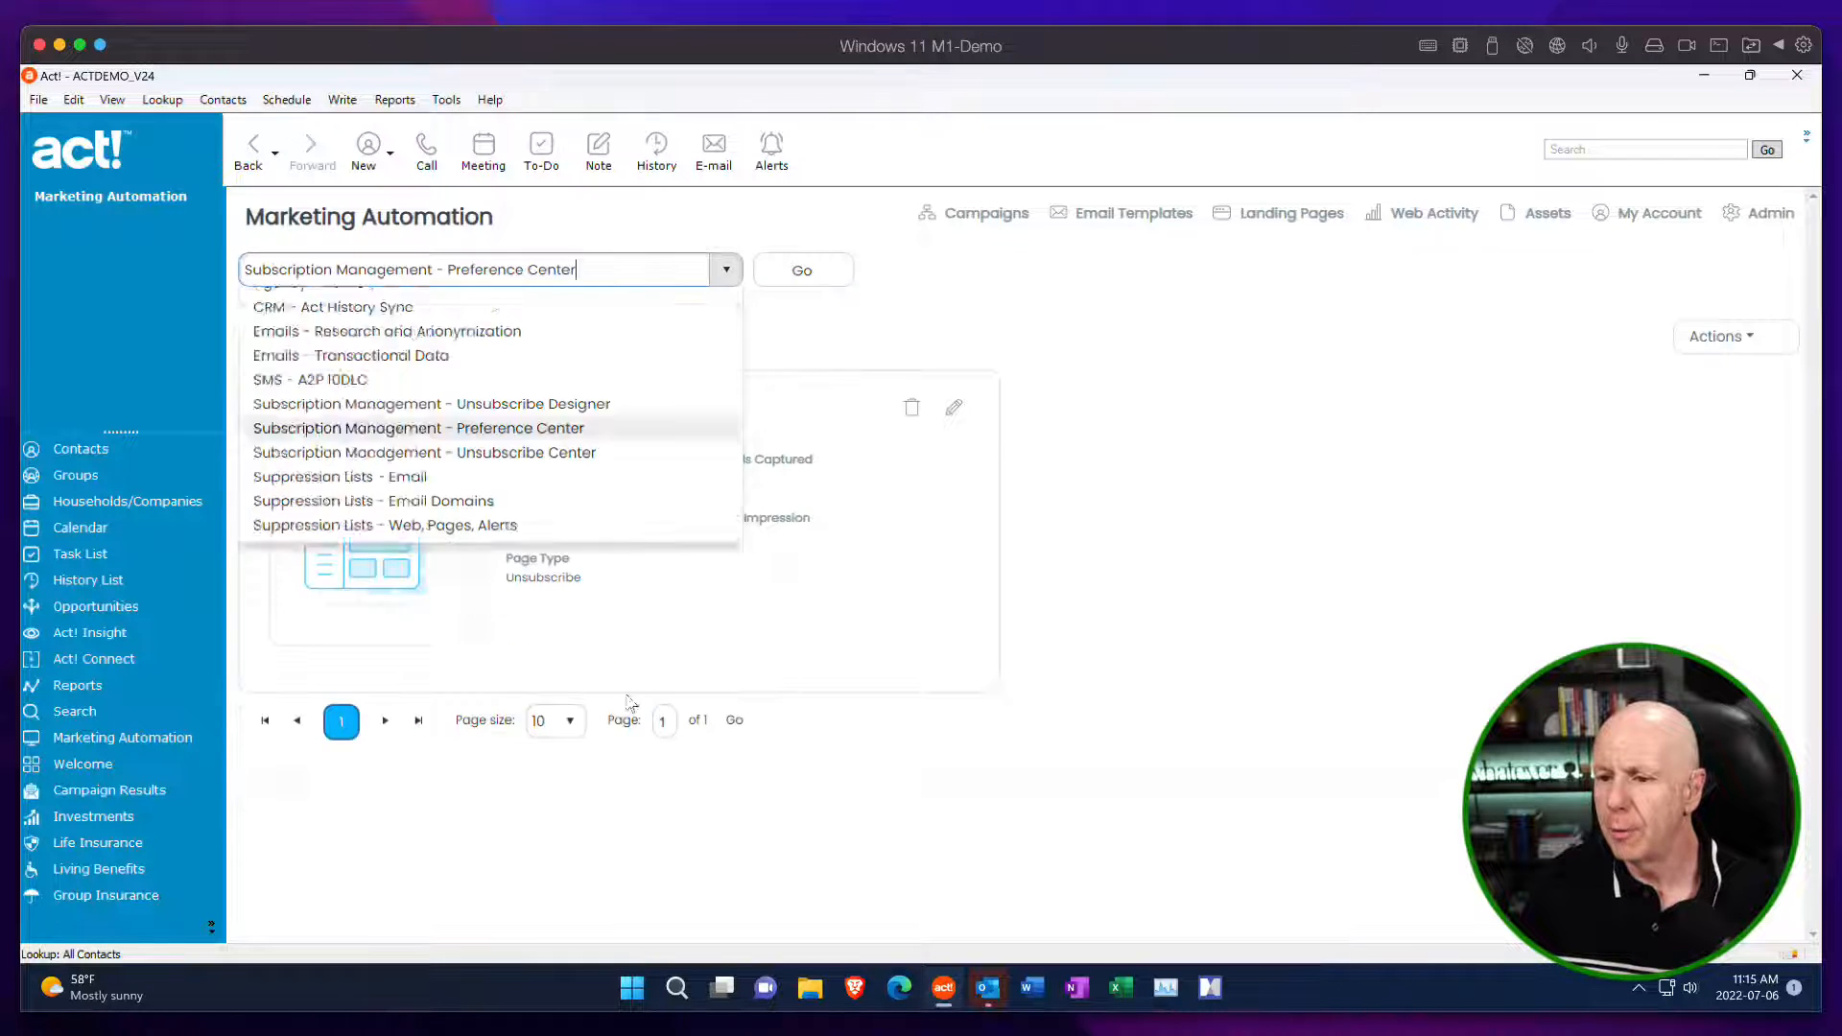
{"action": "left_click", "coordinate": [810, 270]}
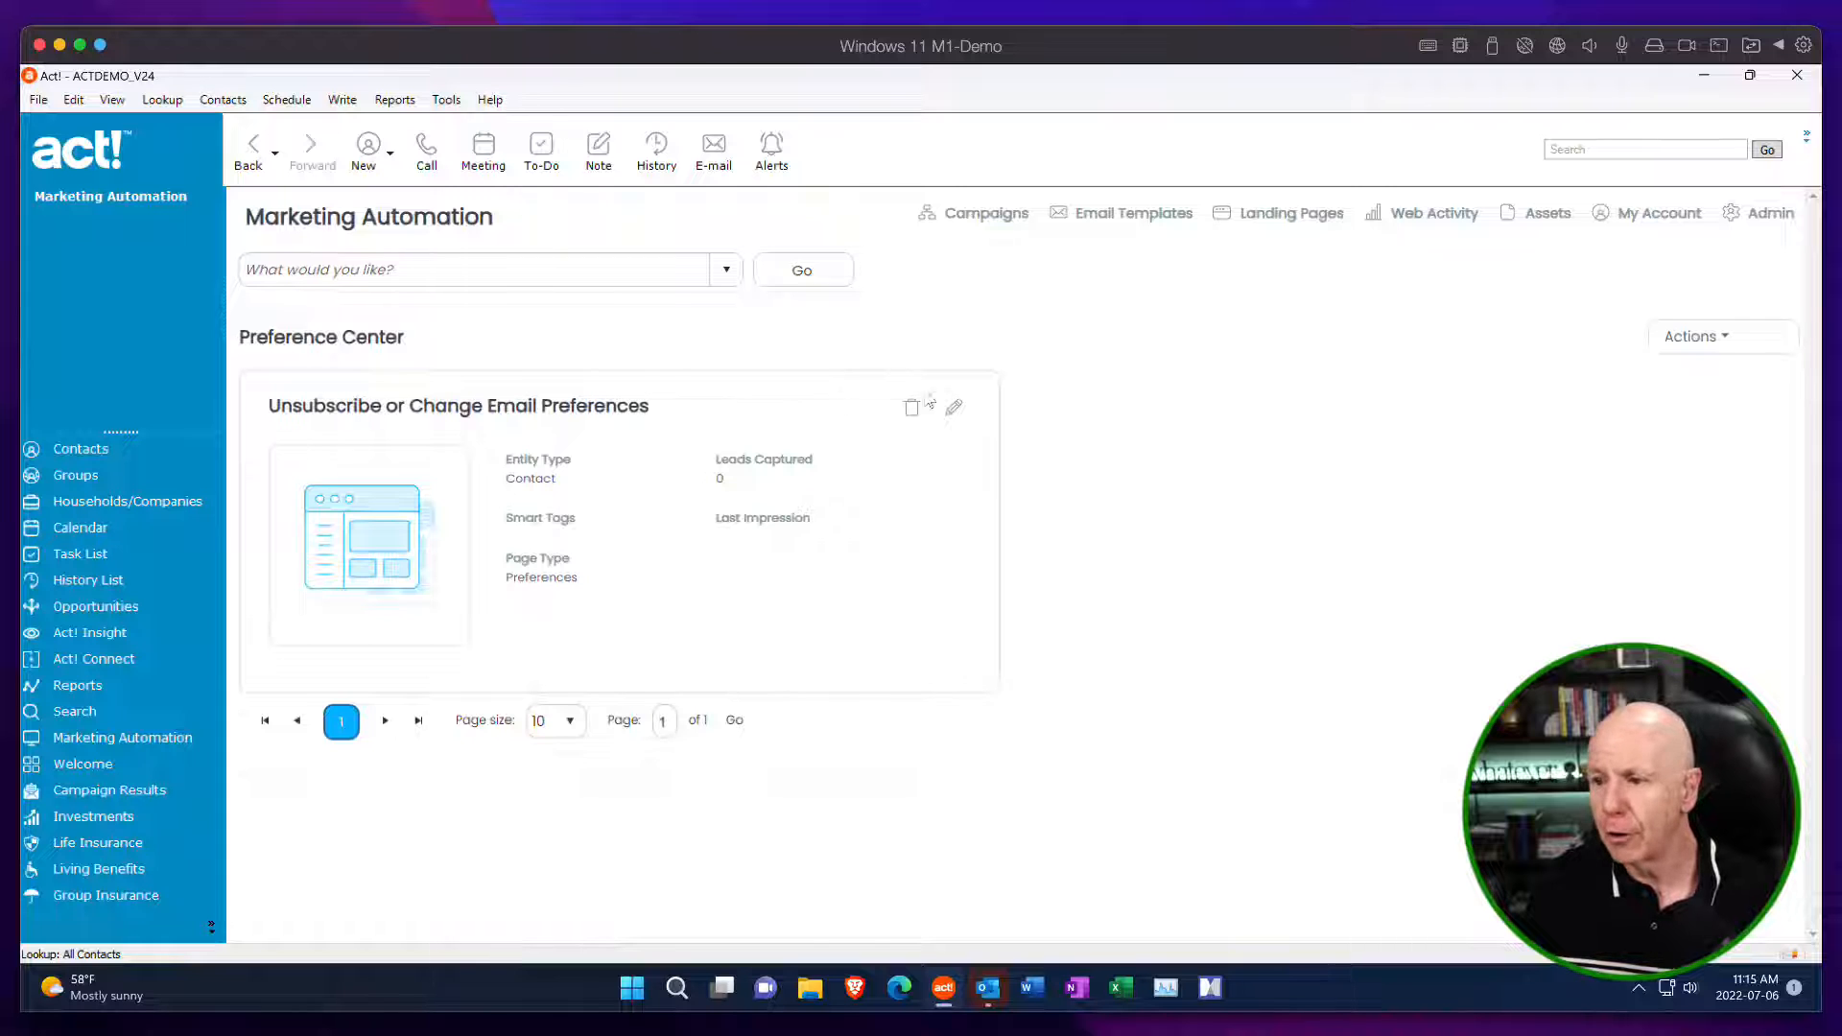
{"action": "left_click", "coordinate": [954, 410]}
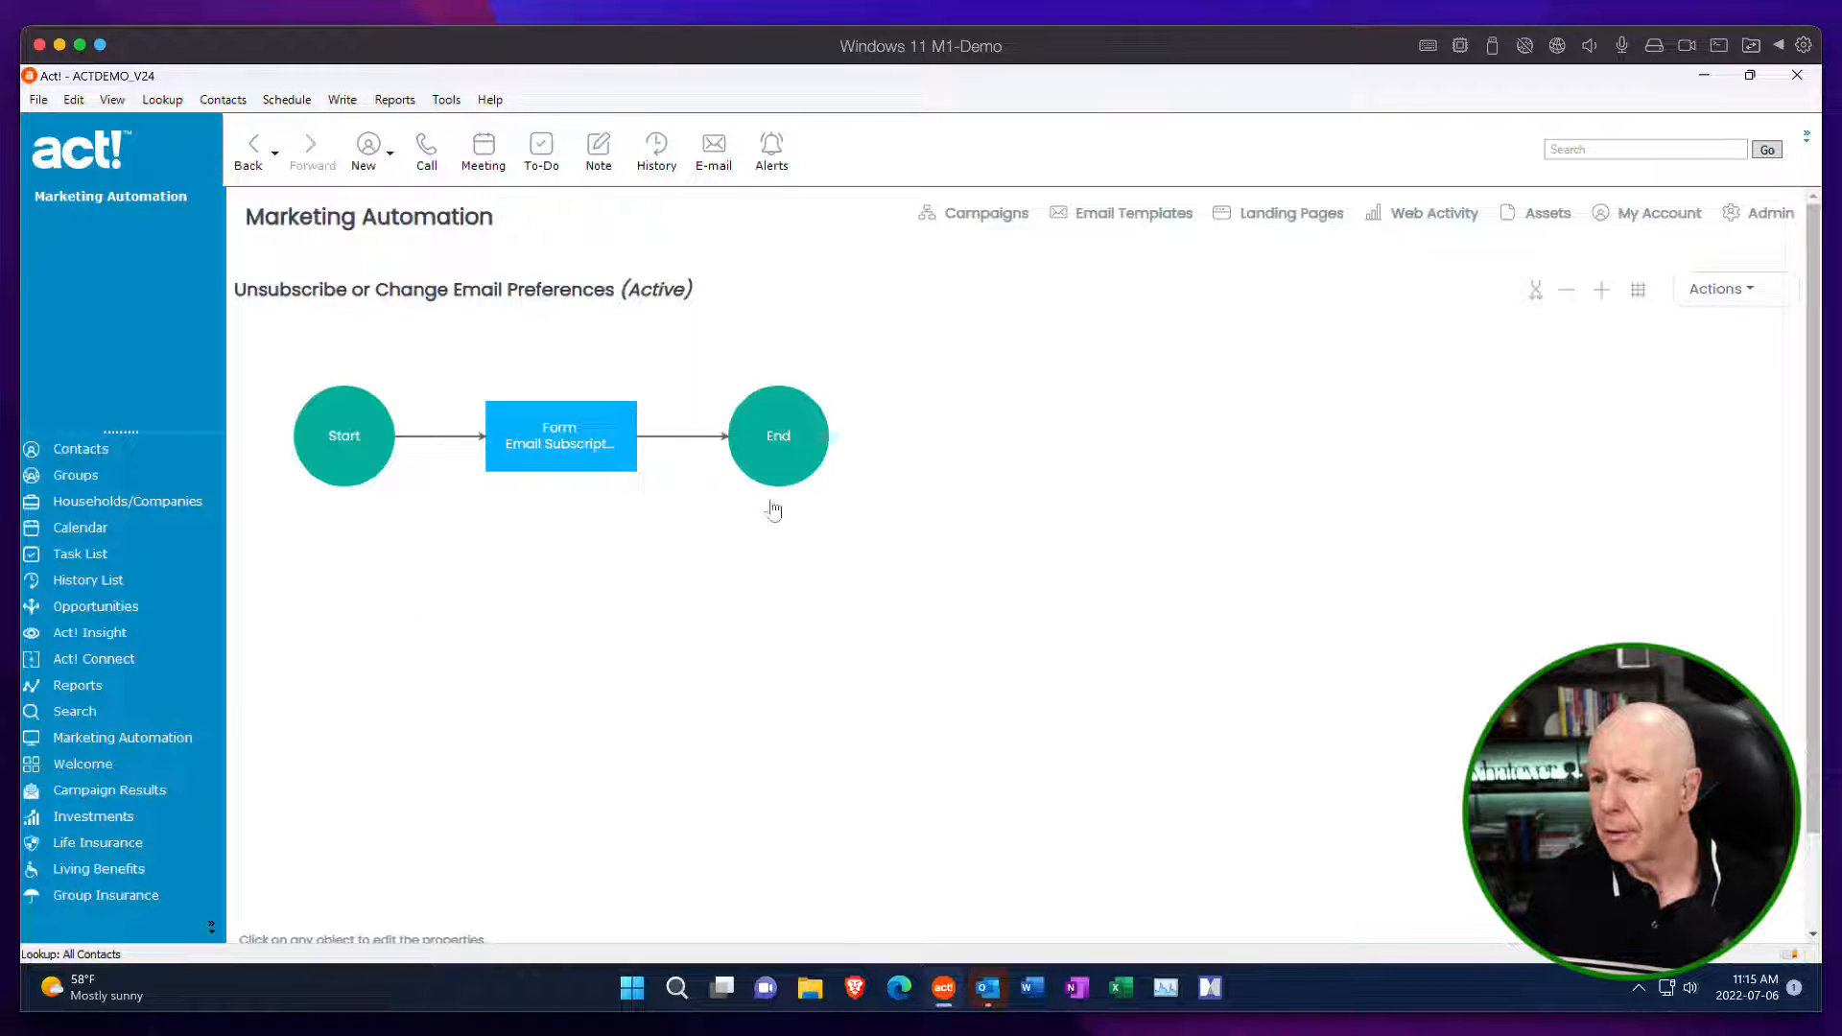
Open the page properties of Unsubscribe or Change Email Preferences and review the URL, auto-response, notification, duplicate, assignment and skin settings.
{"action": "left_click", "coordinate": [1722, 300]}
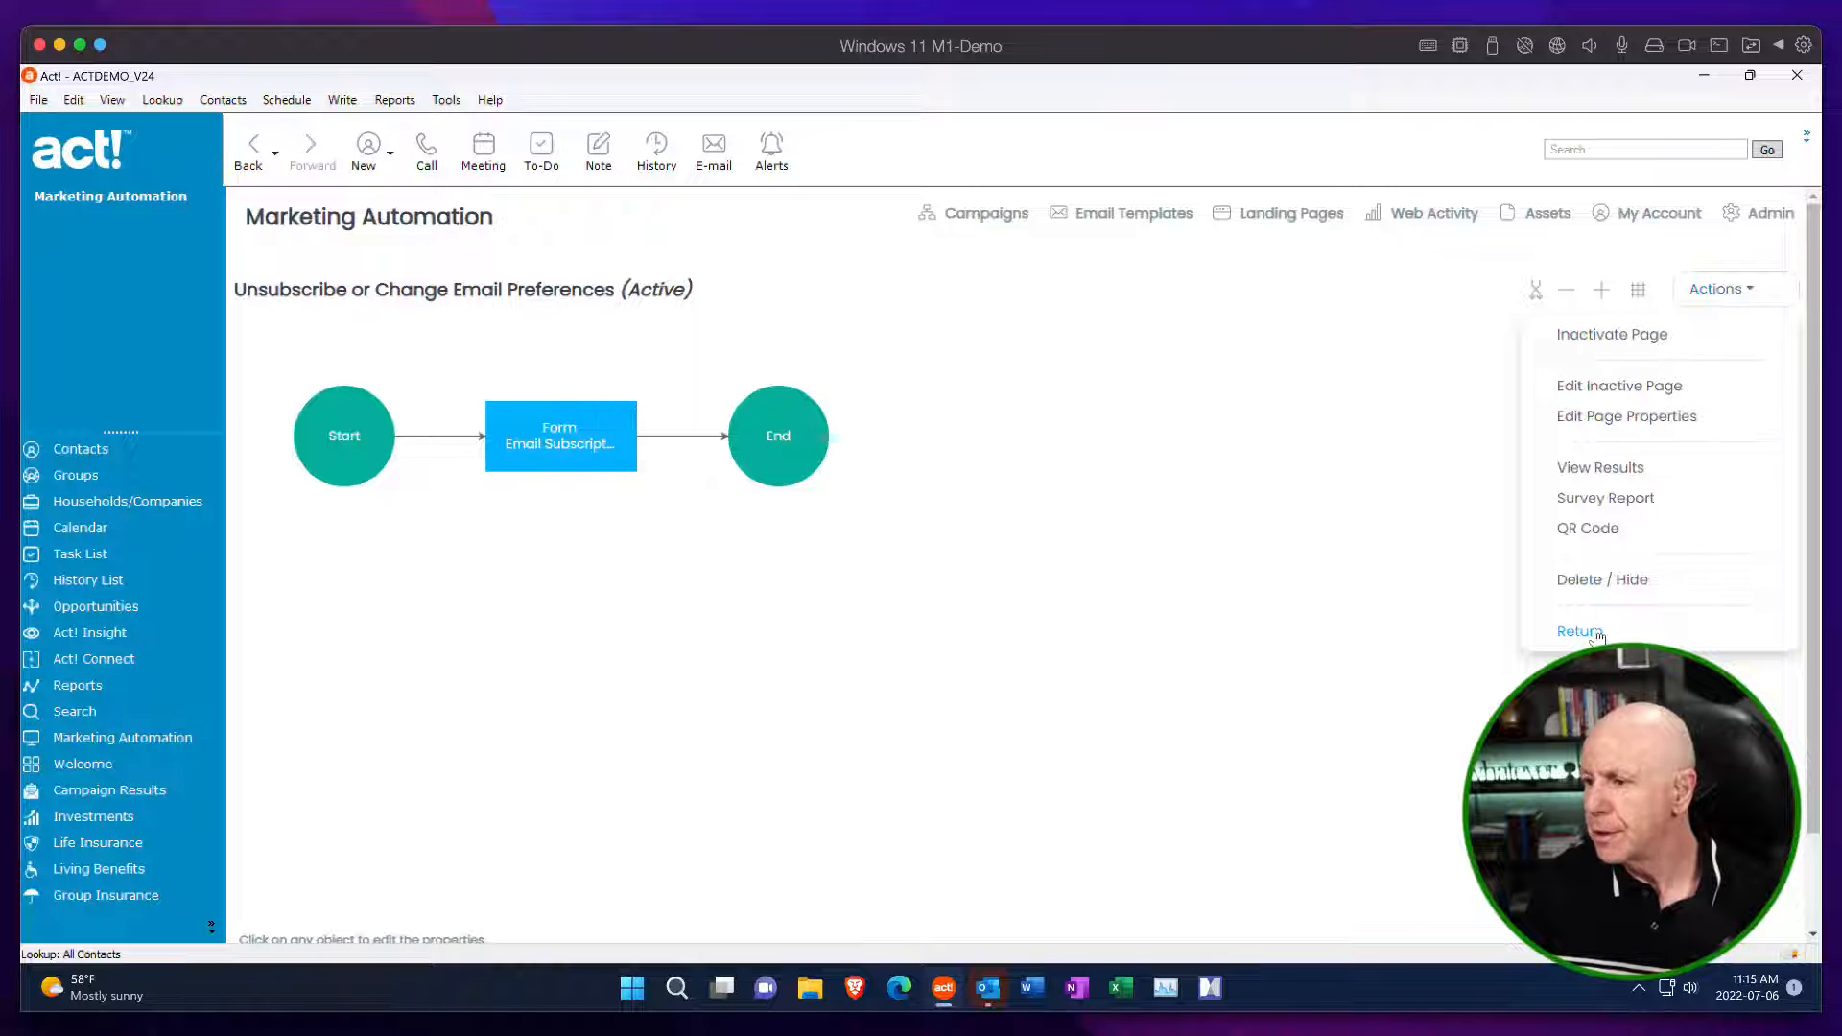
{"action": "left_click", "coordinate": [1627, 419]}
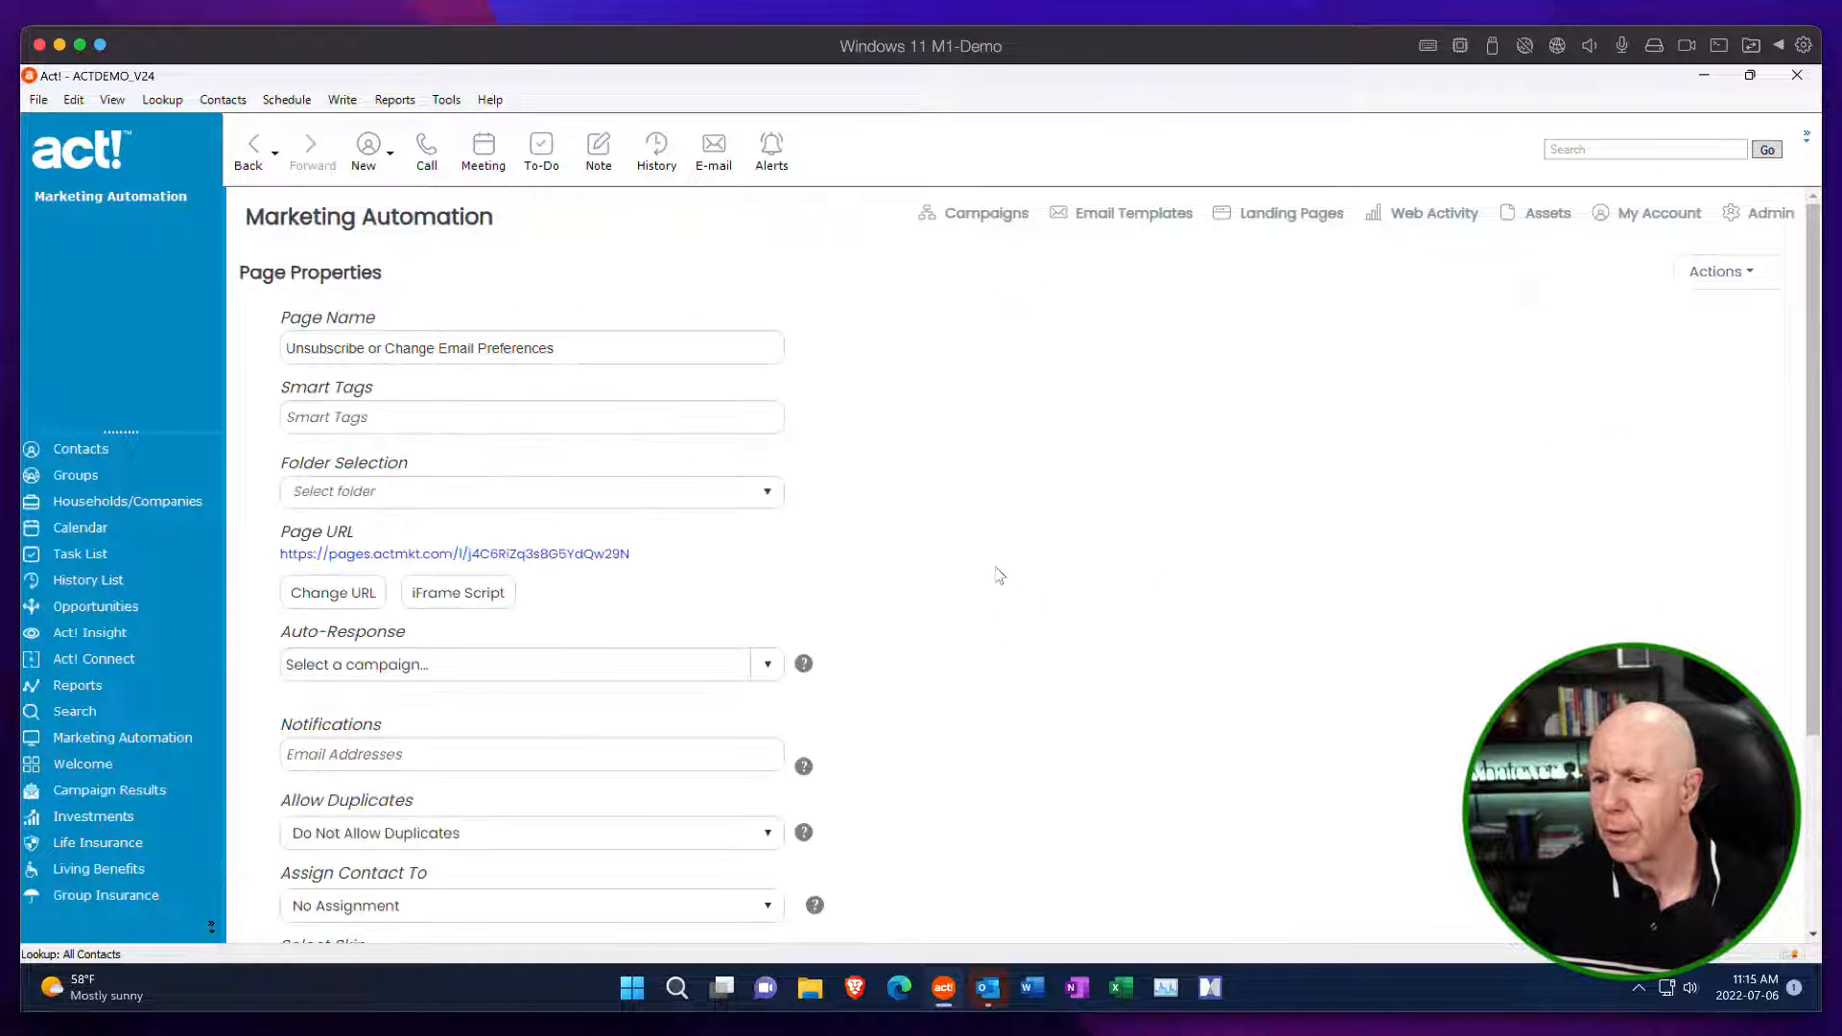
{"action": "scroll", "coordinate": [978, 586], "scroll_direction": "down", "scroll_amount": 2}
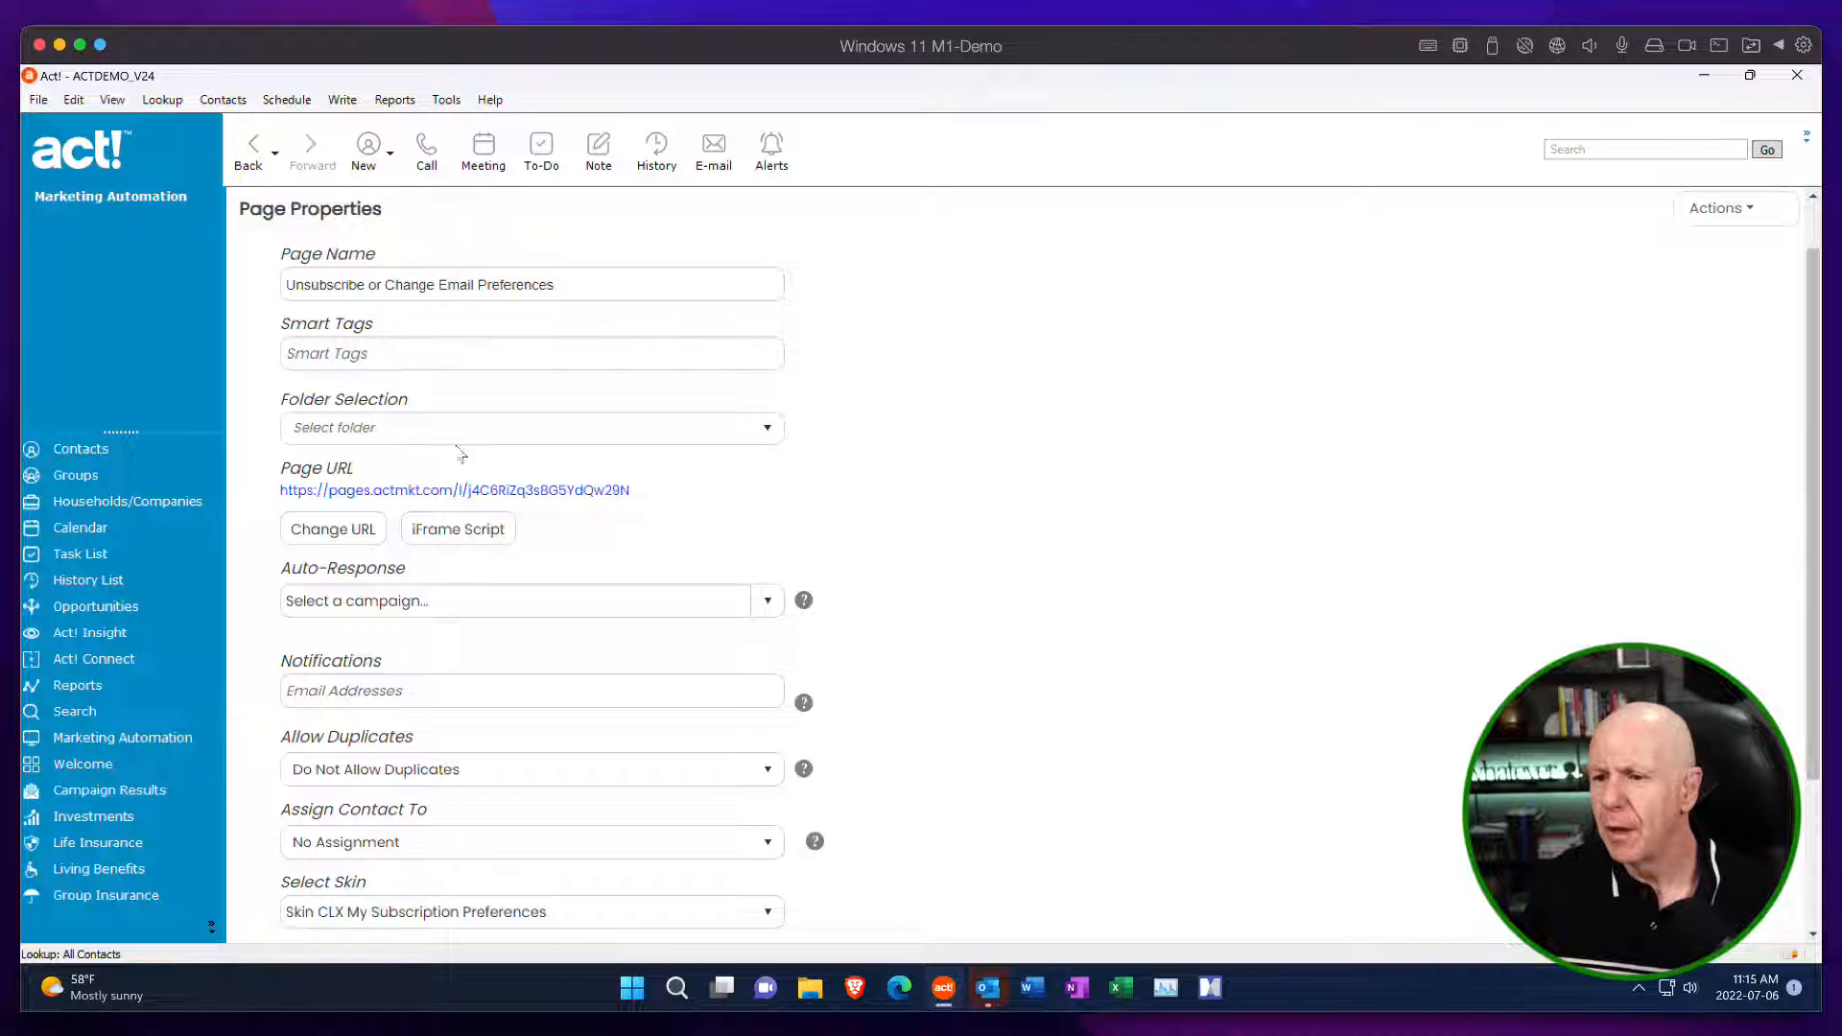
{"action": "scroll", "coordinate": [823, 451], "scroll_direction": "down", "scroll_amount": 4}
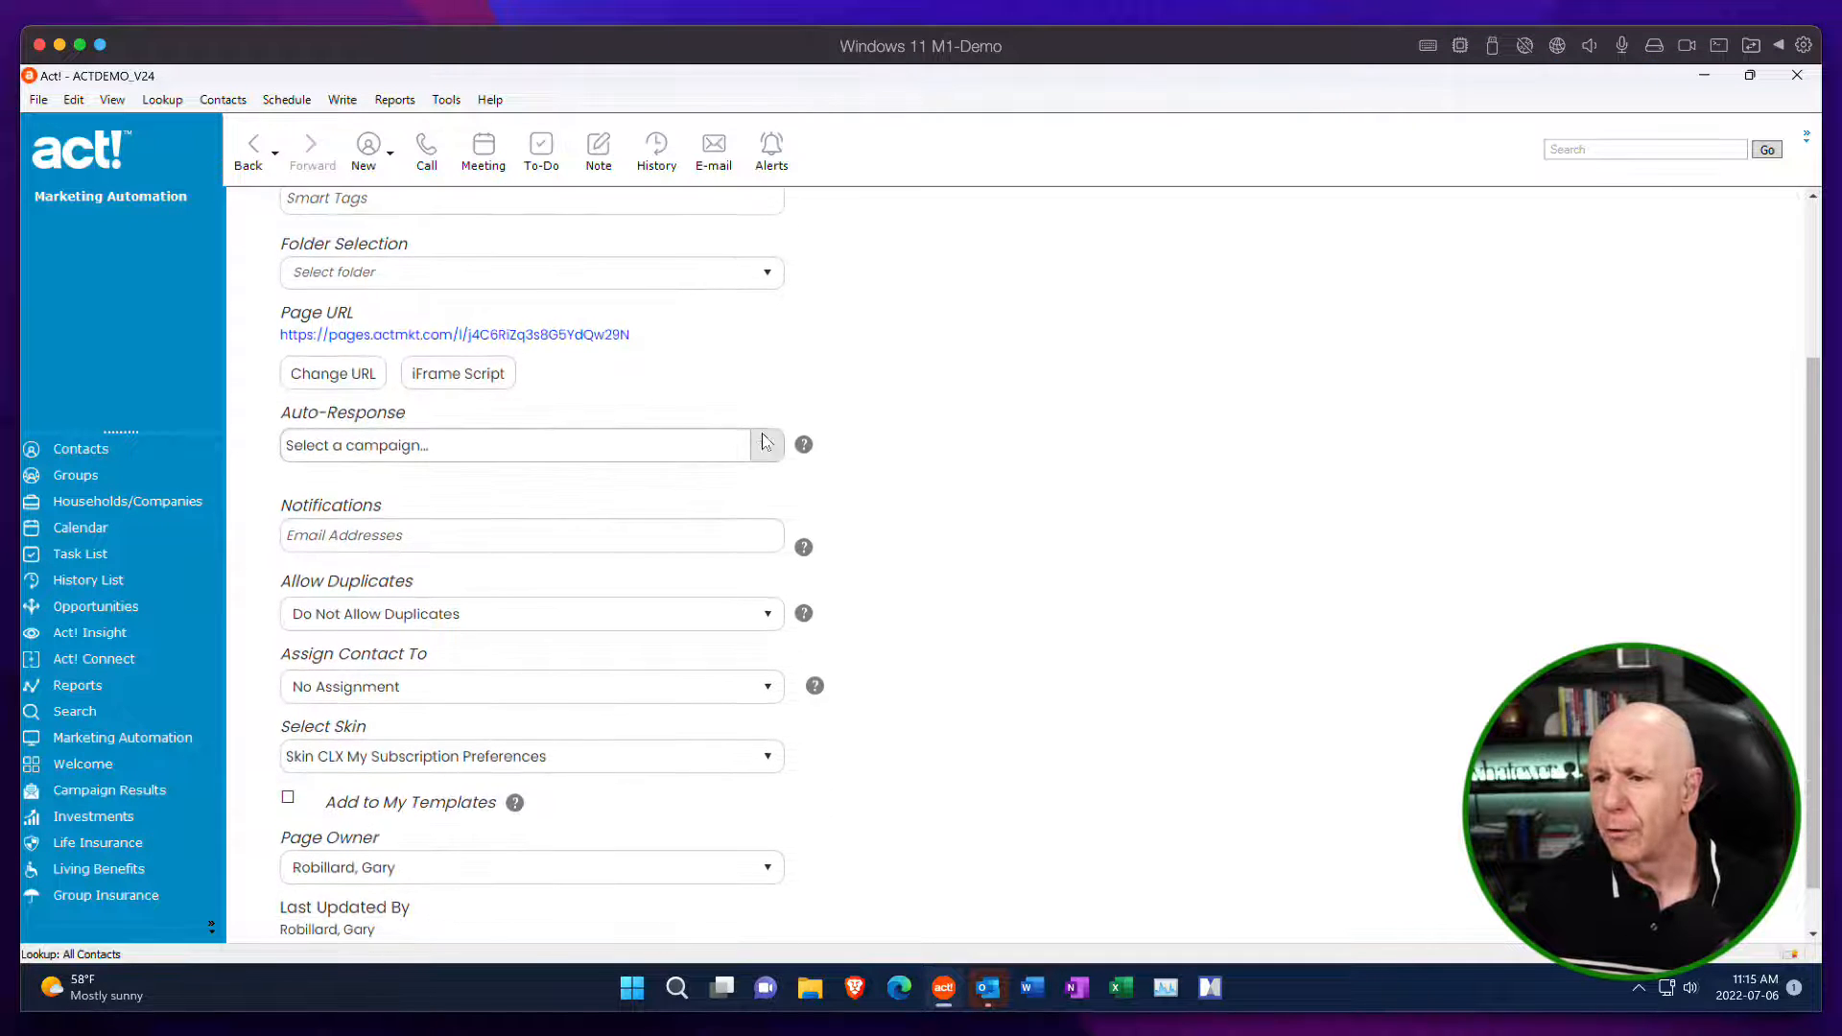
{"action": "scroll", "coordinate": [547, 403], "scroll_direction": "down", "scroll_amount": 1}
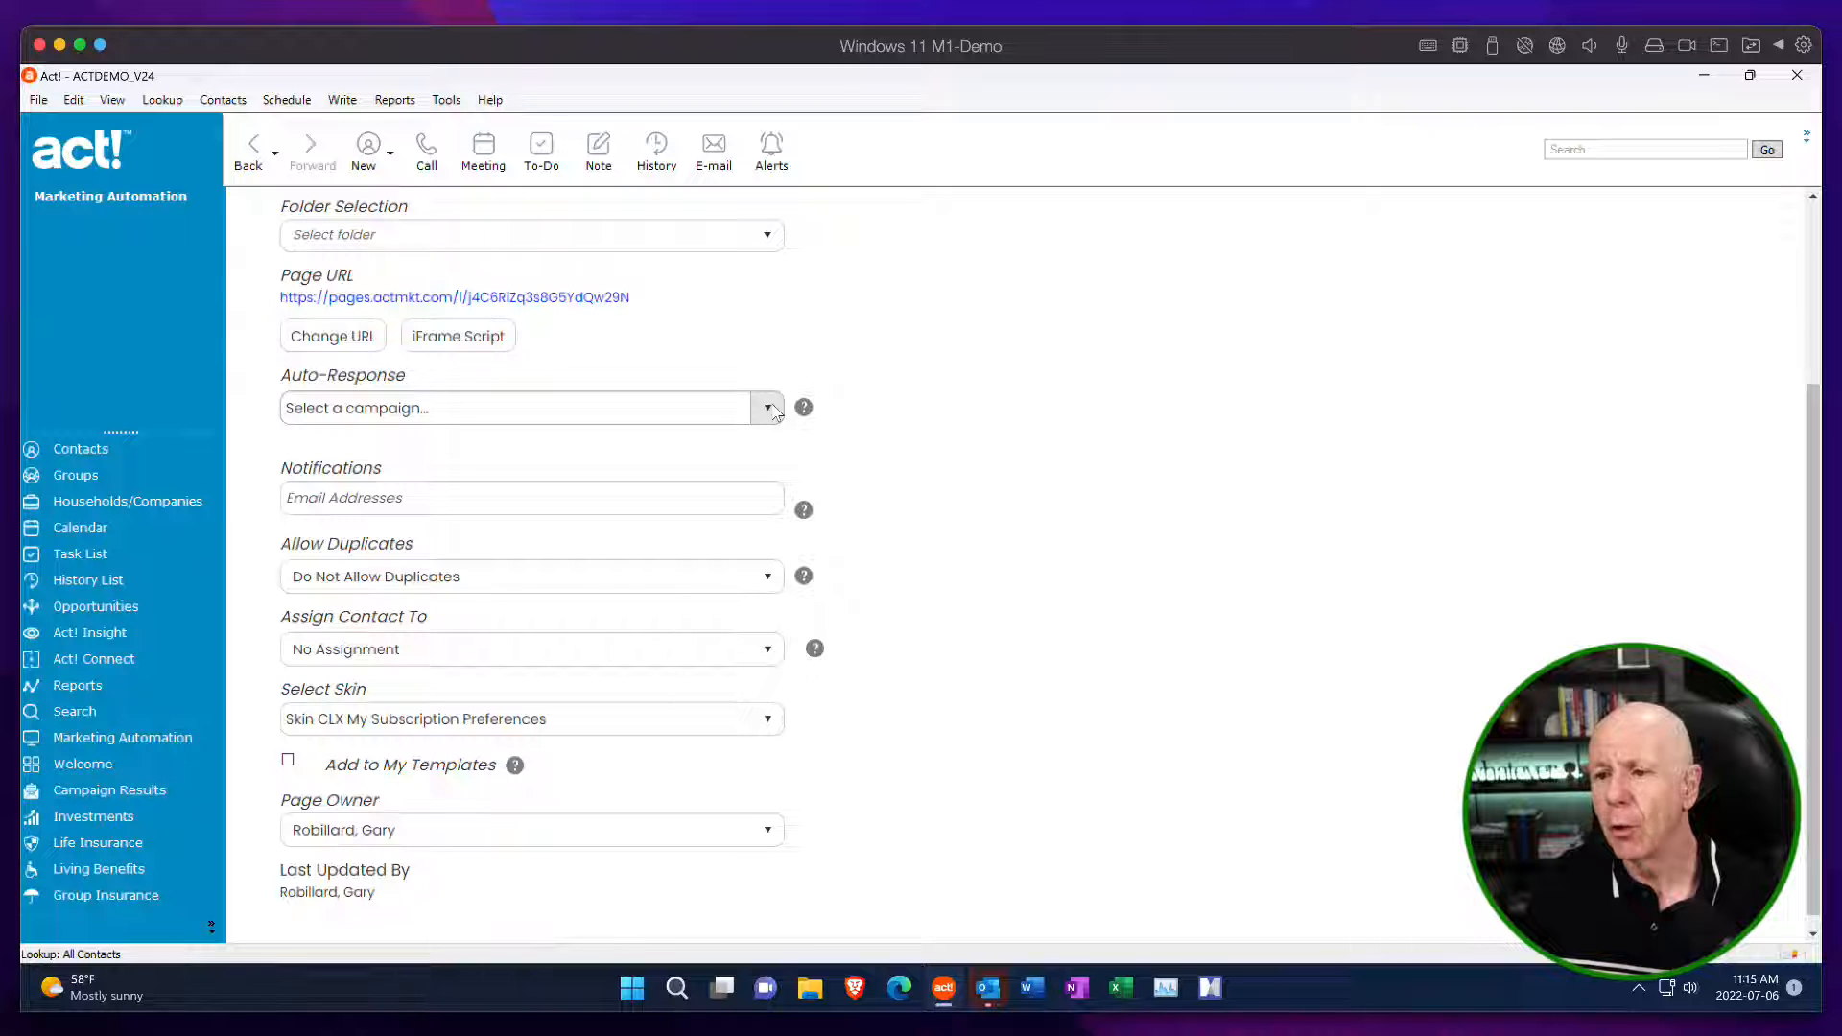
{"action": "scroll", "coordinate": [881, 414], "scroll_direction": "down", "scroll_amount": 1}
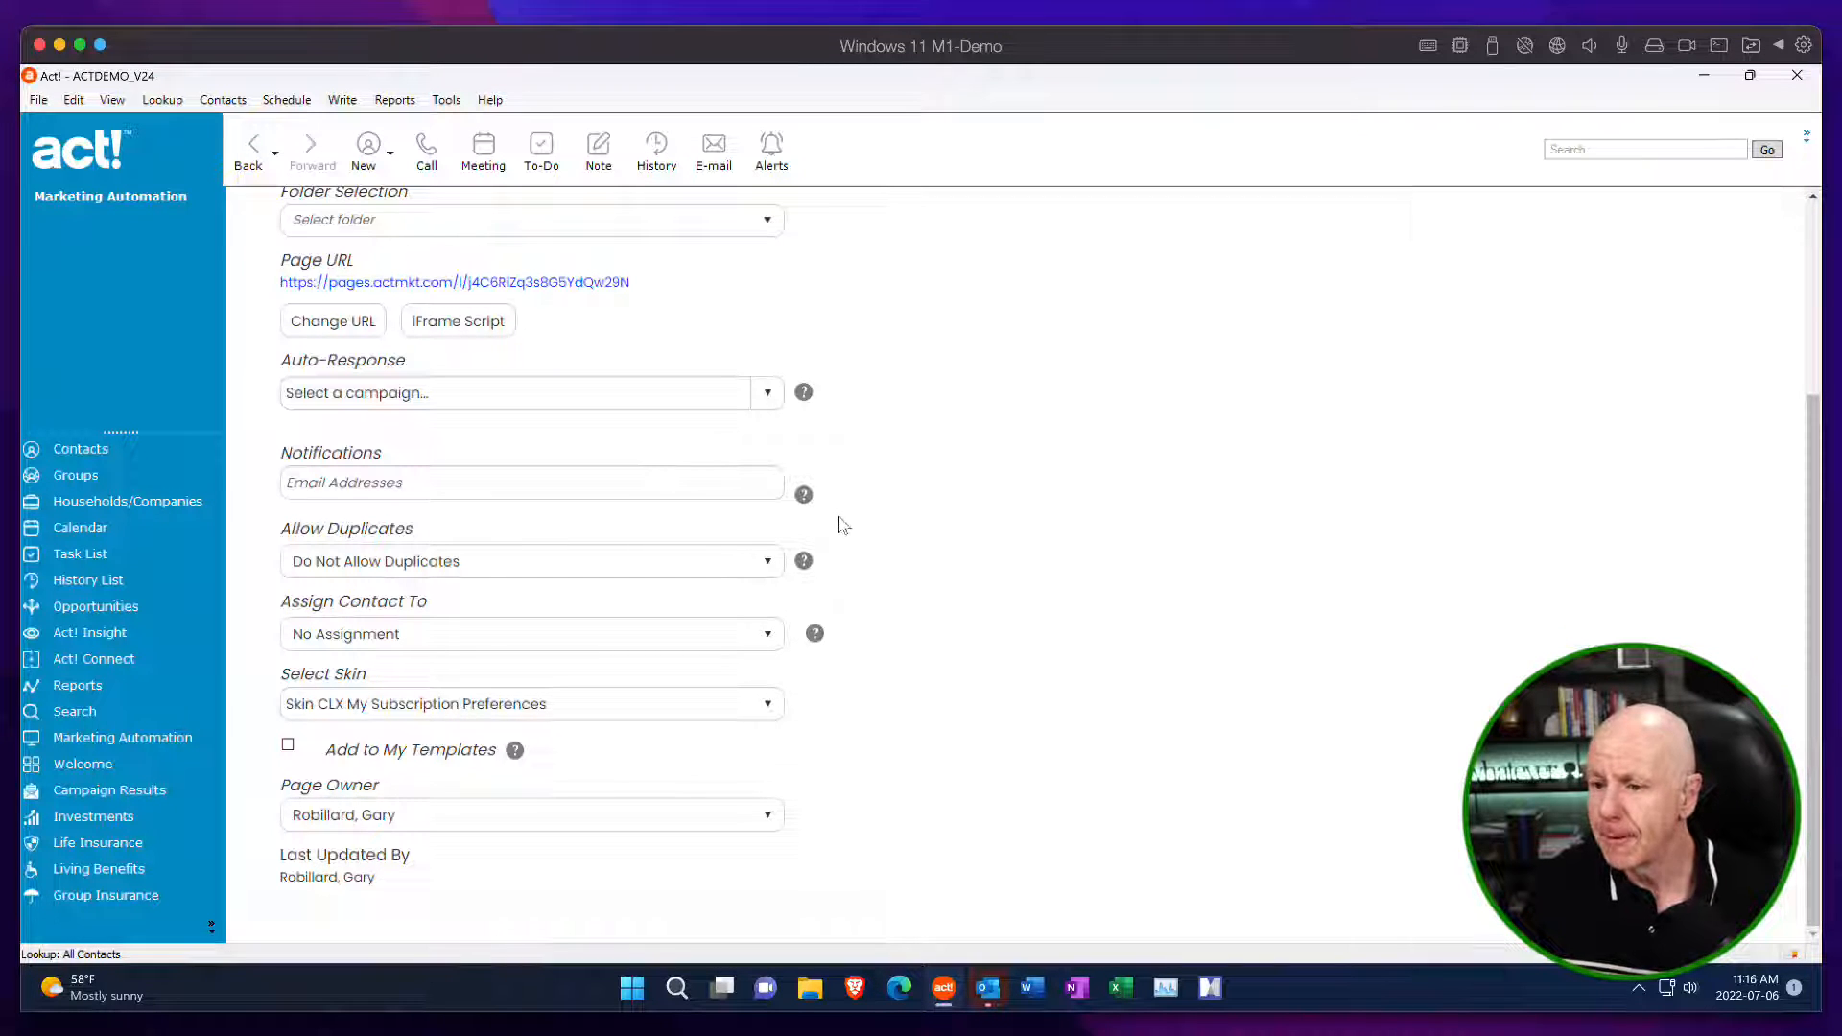
Preview the live preferences page through its page URL, enlarge the preview window, and examine the whole subscription form.
{"action": "scroll", "coordinate": [844, 489], "scroll_direction": "up", "scroll_amount": 3}
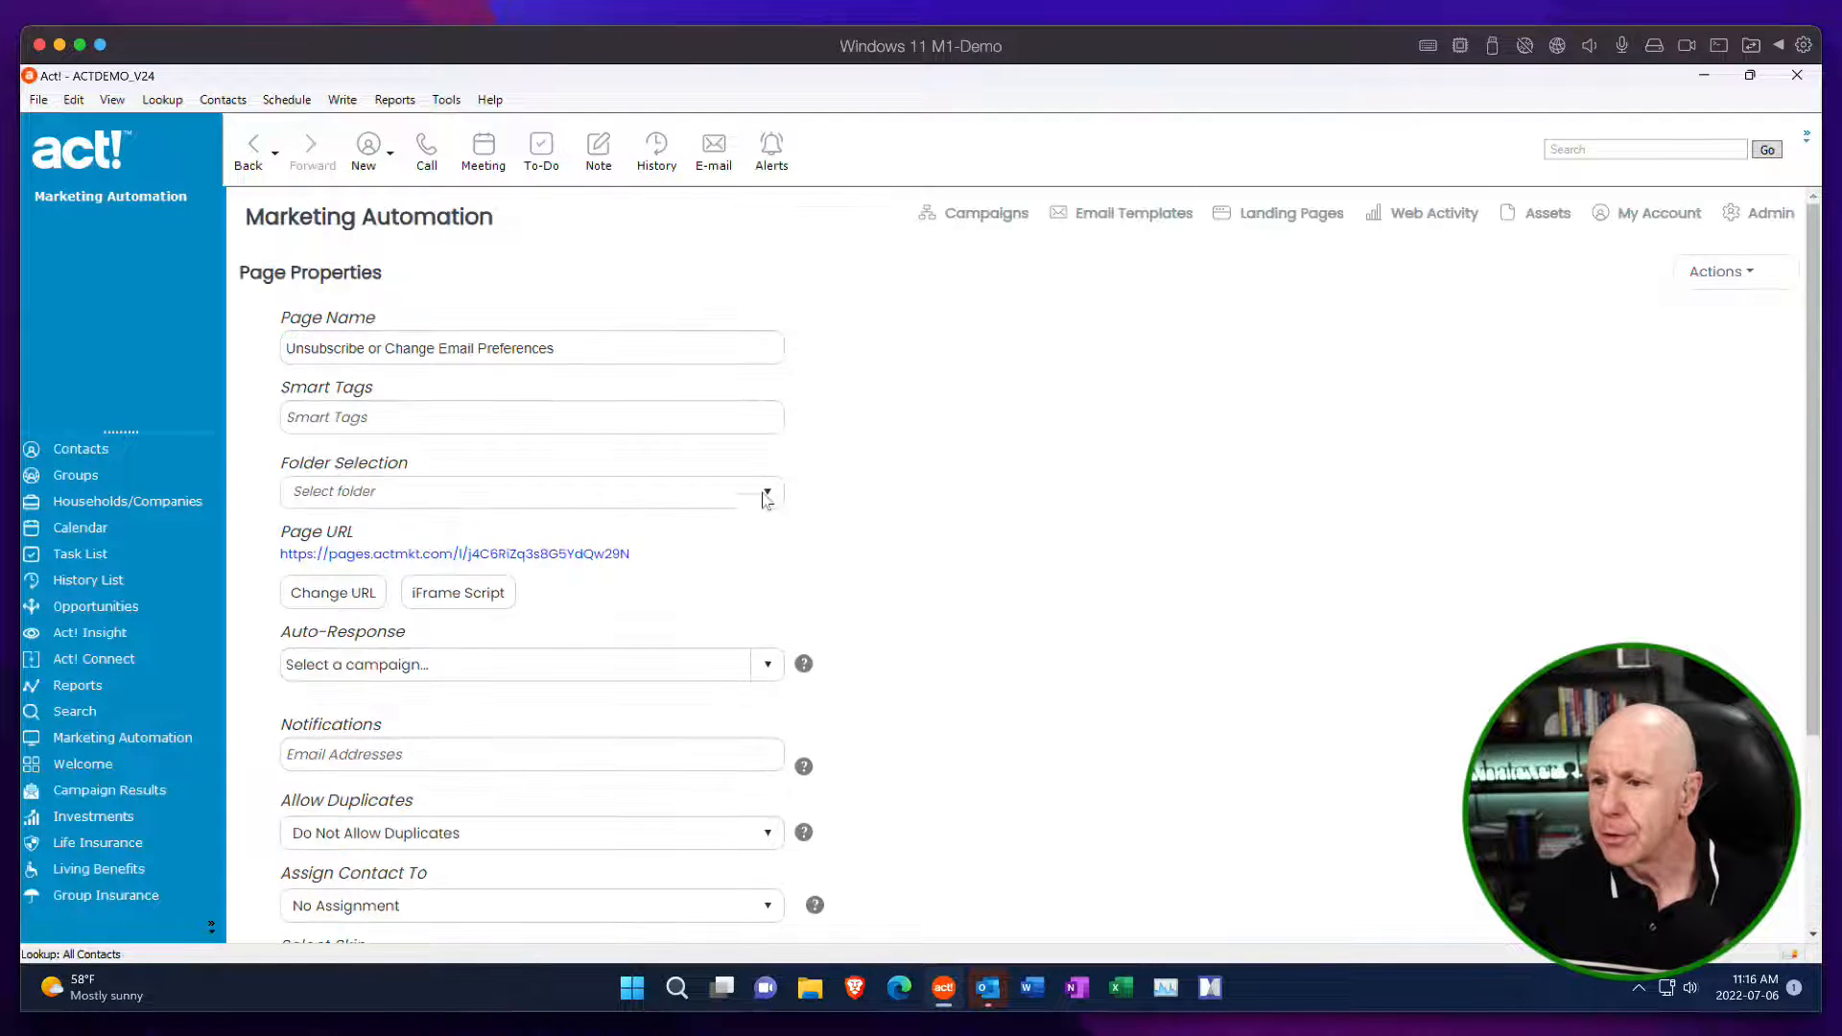
{"action": "left_click", "coordinate": [557, 555]}
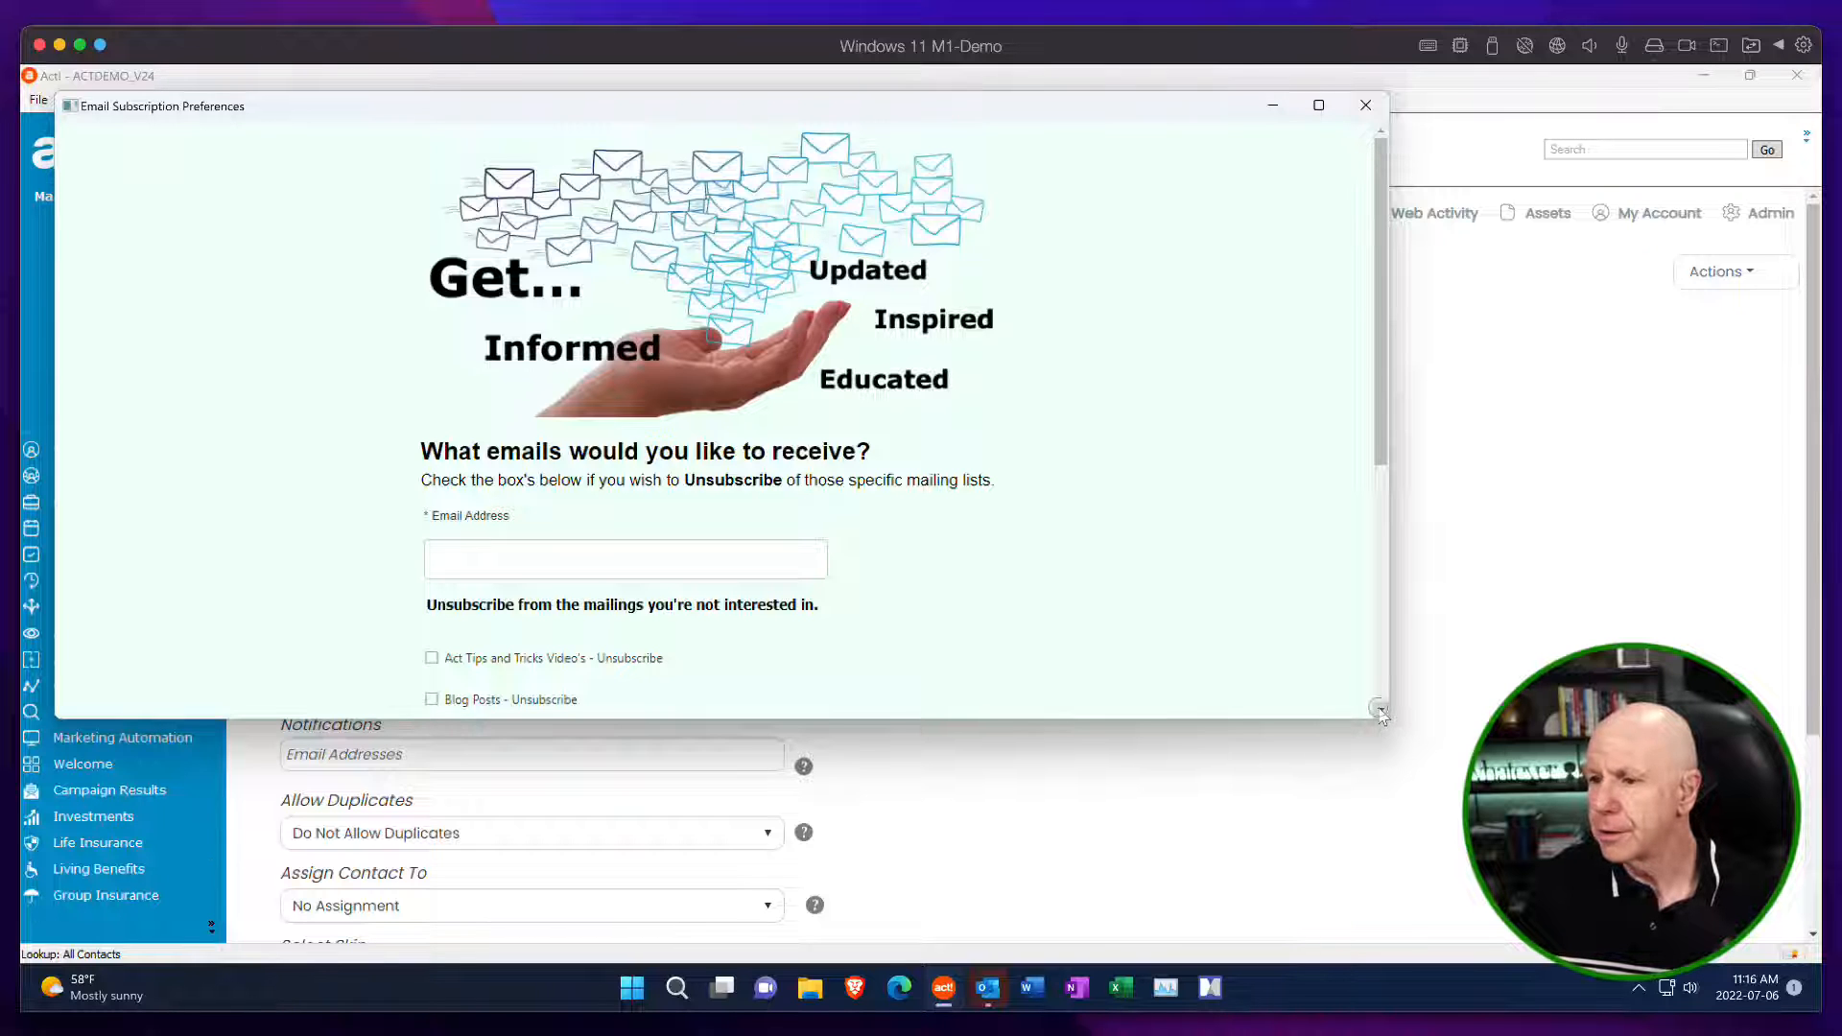
{"action": "left_click", "coordinate": [1381, 711]}
{"action": "left_click_drag", "start_coordinate": [1394, 731], "coordinate": [1504, 949]}
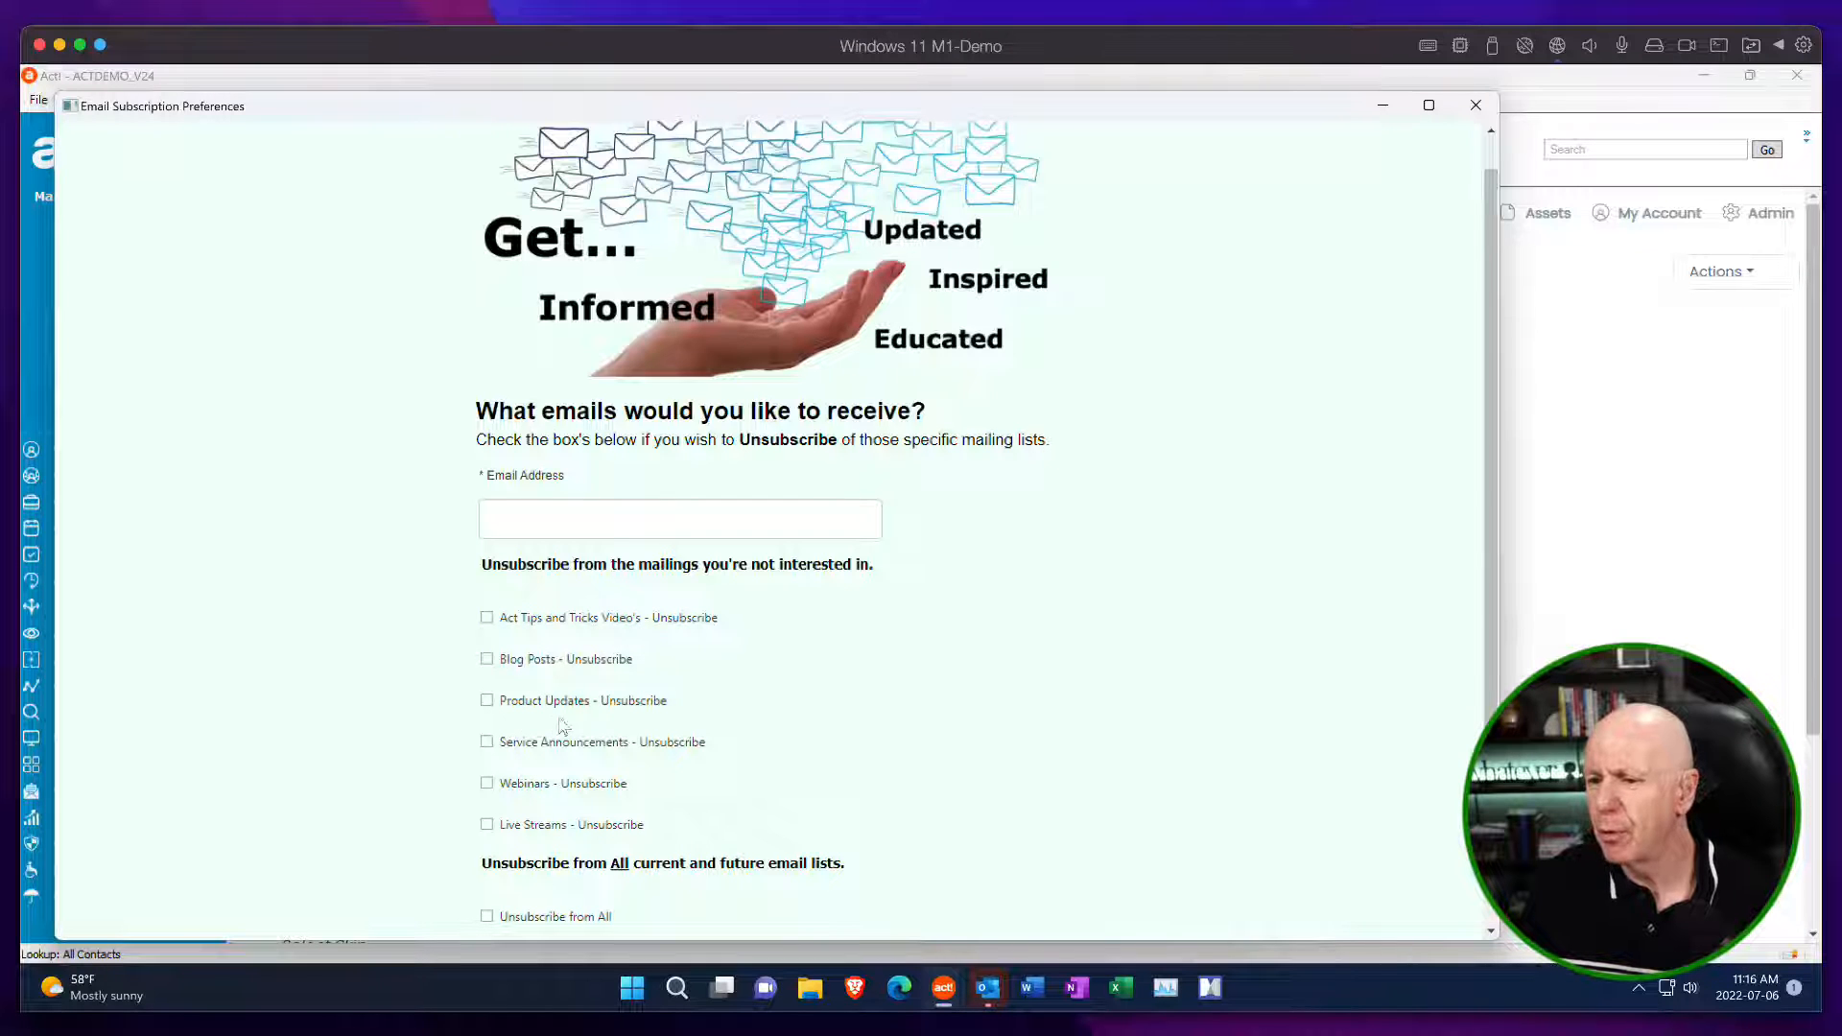
{"action": "scroll", "coordinate": [594, 660], "scroll_direction": "down", "scroll_amount": 3}
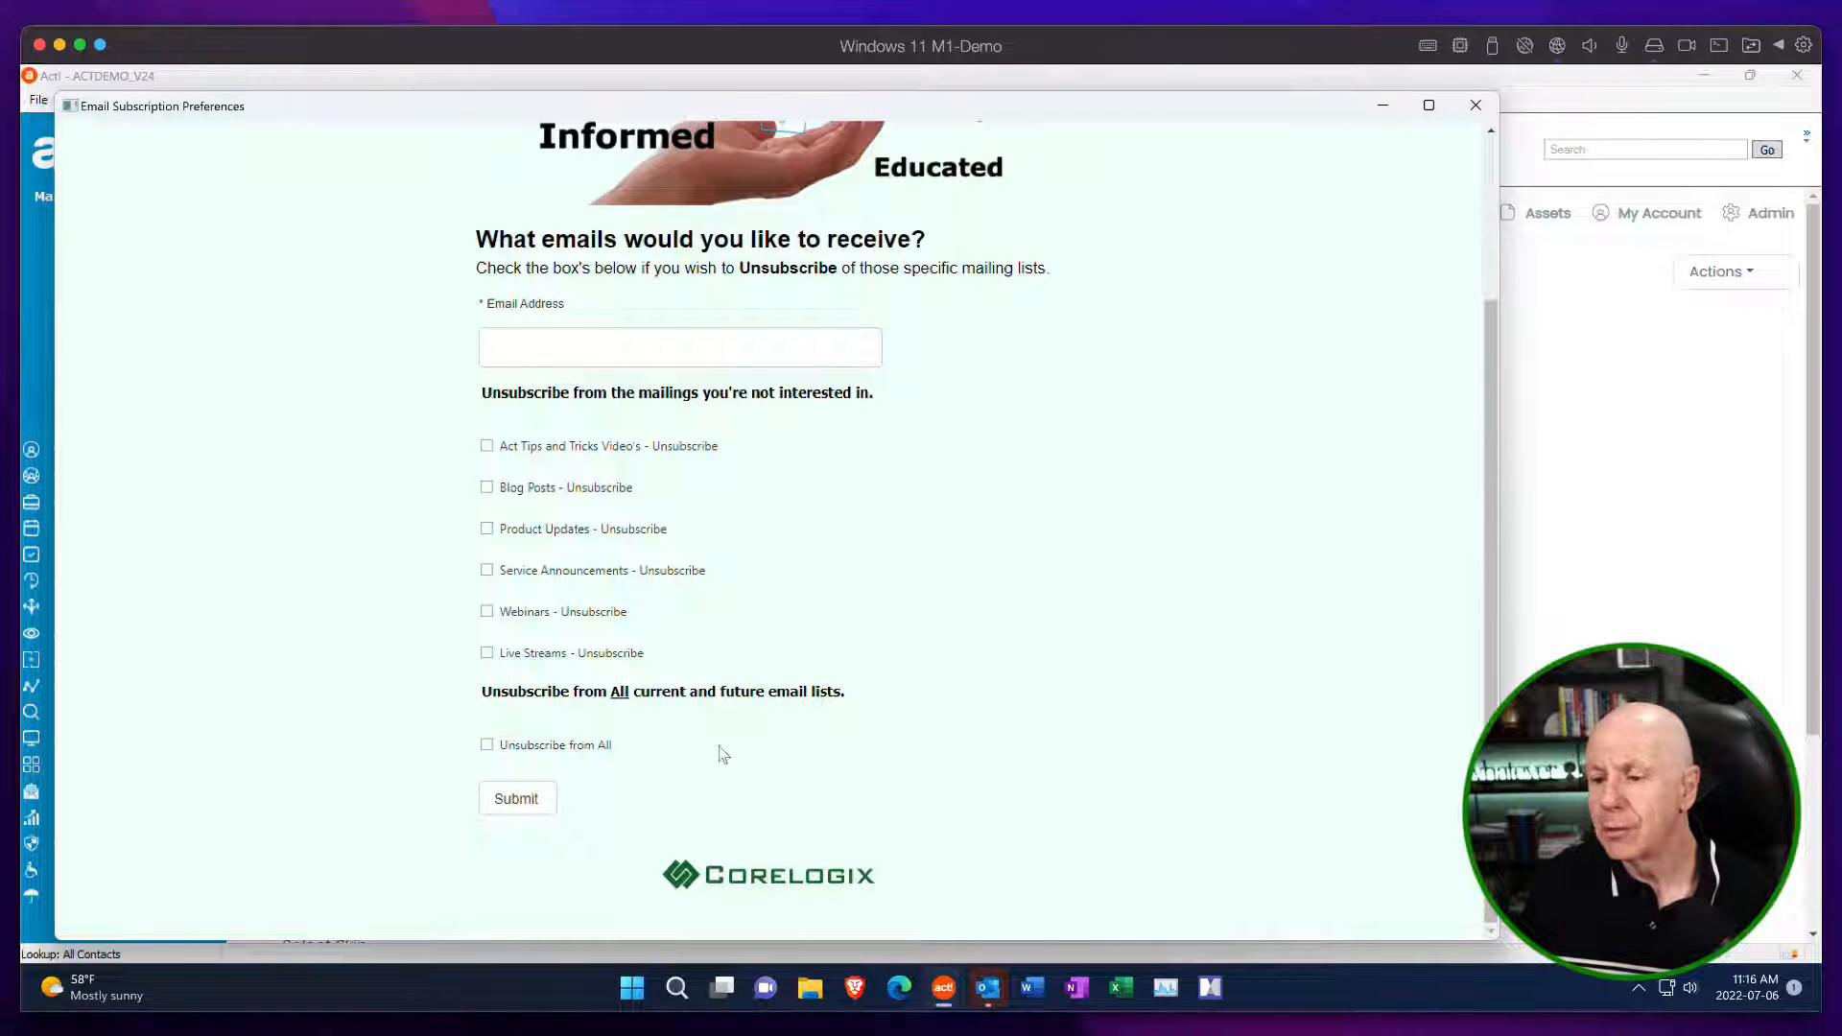
{"action": "scroll", "coordinate": [871, 707], "scroll_direction": "up", "scroll_amount": 3}
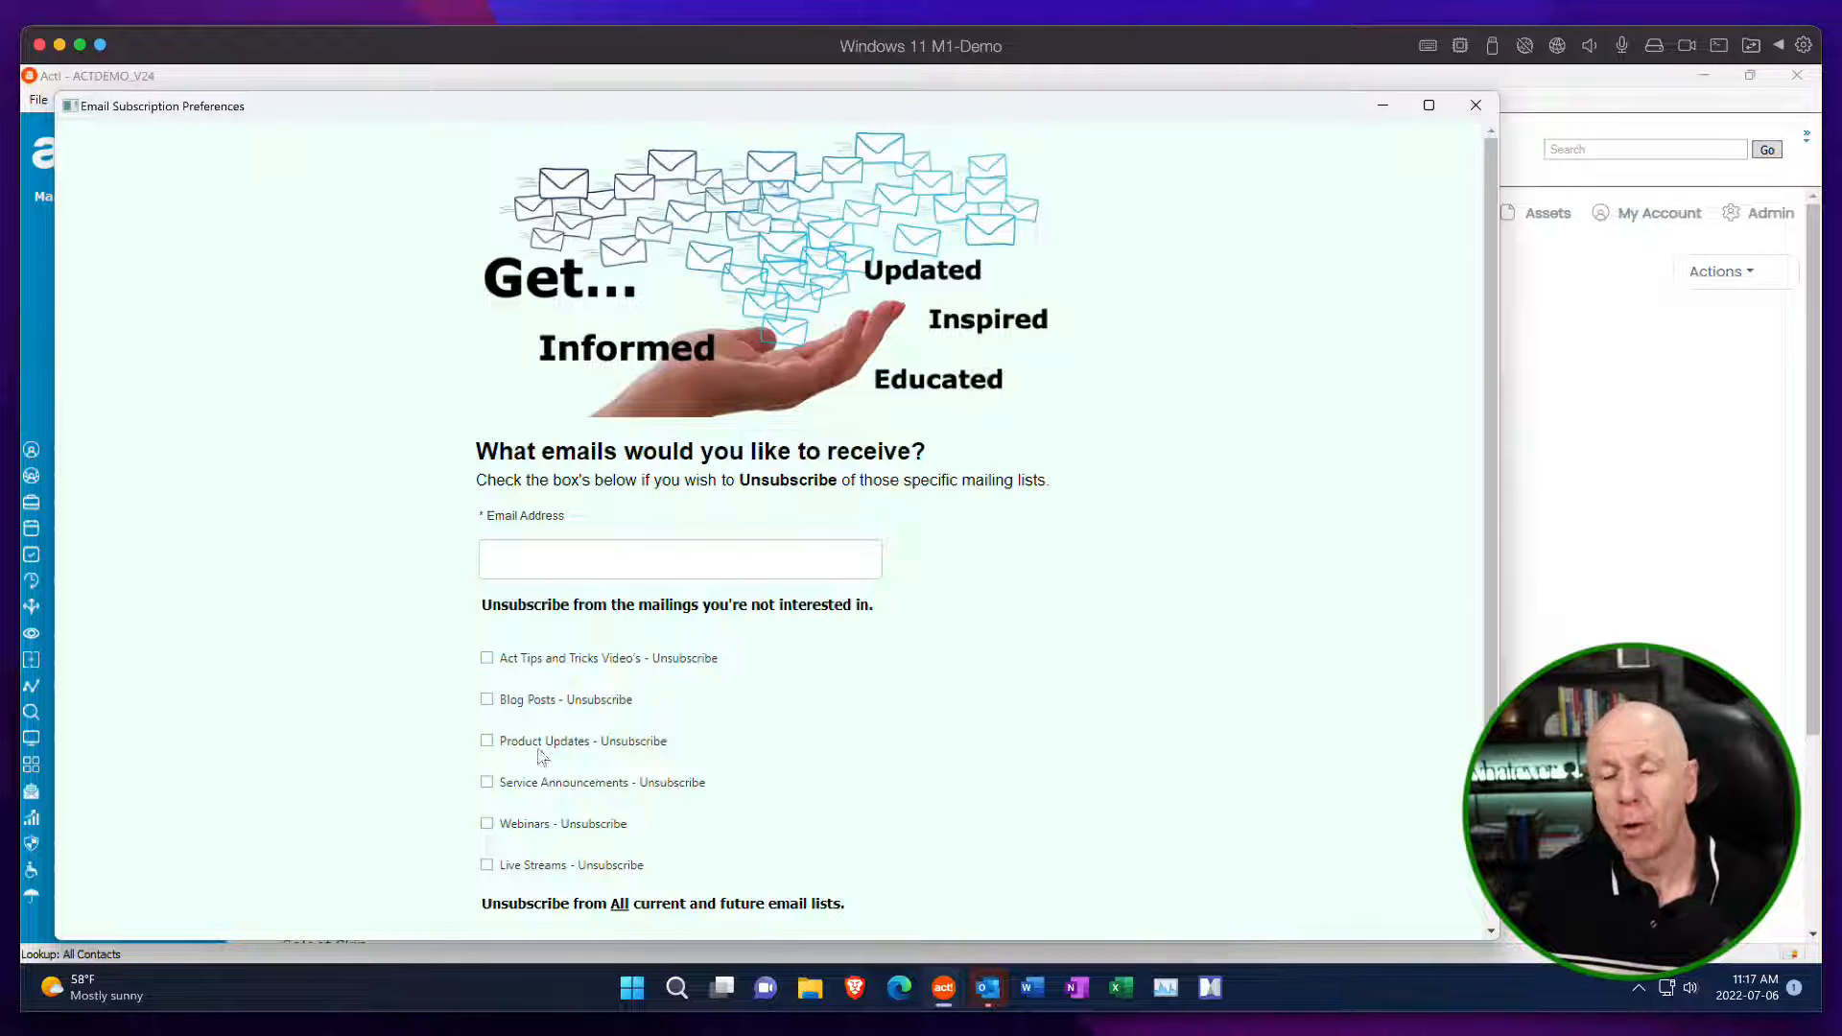
Try ticking the Product Updates and Blog Posts unsubscribe options, clear both again, and close the preview.
{"action": "left_click", "coordinate": [485, 741]}
{"action": "left_click", "coordinate": [486, 700]}
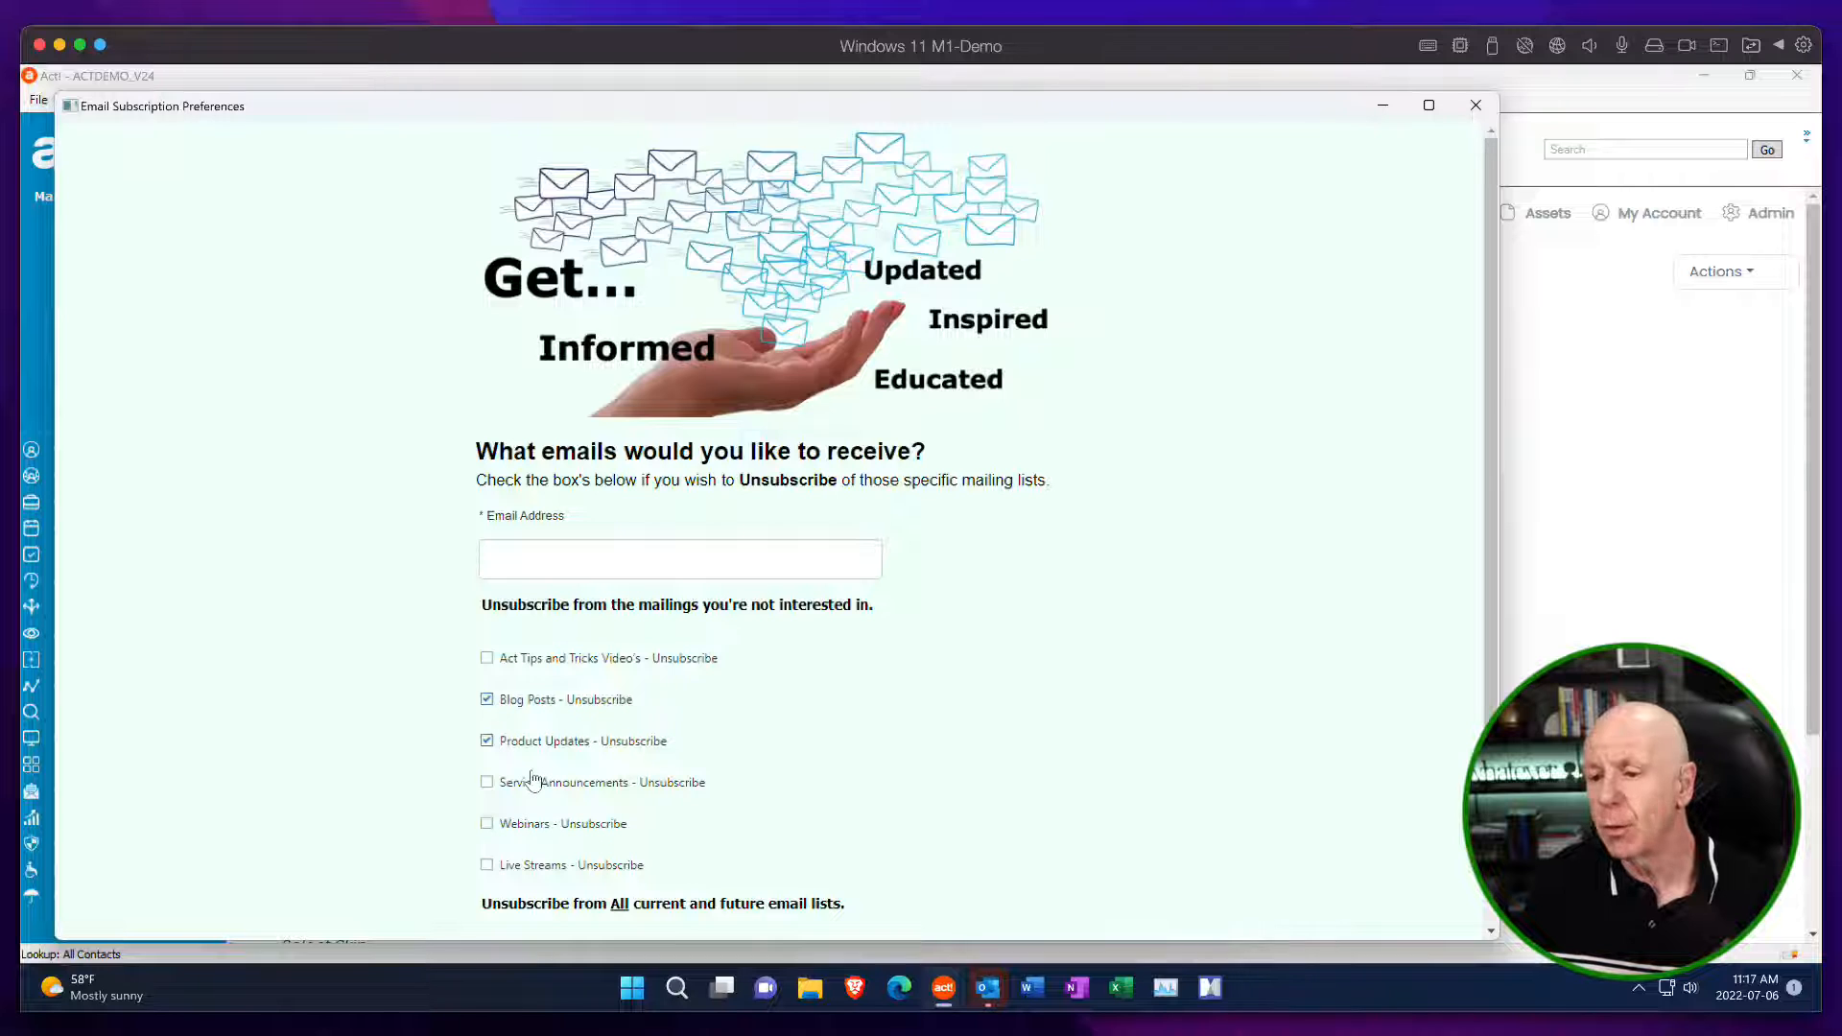
{"action": "left_click", "coordinate": [486, 741]}
{"action": "left_click", "coordinate": [486, 700]}
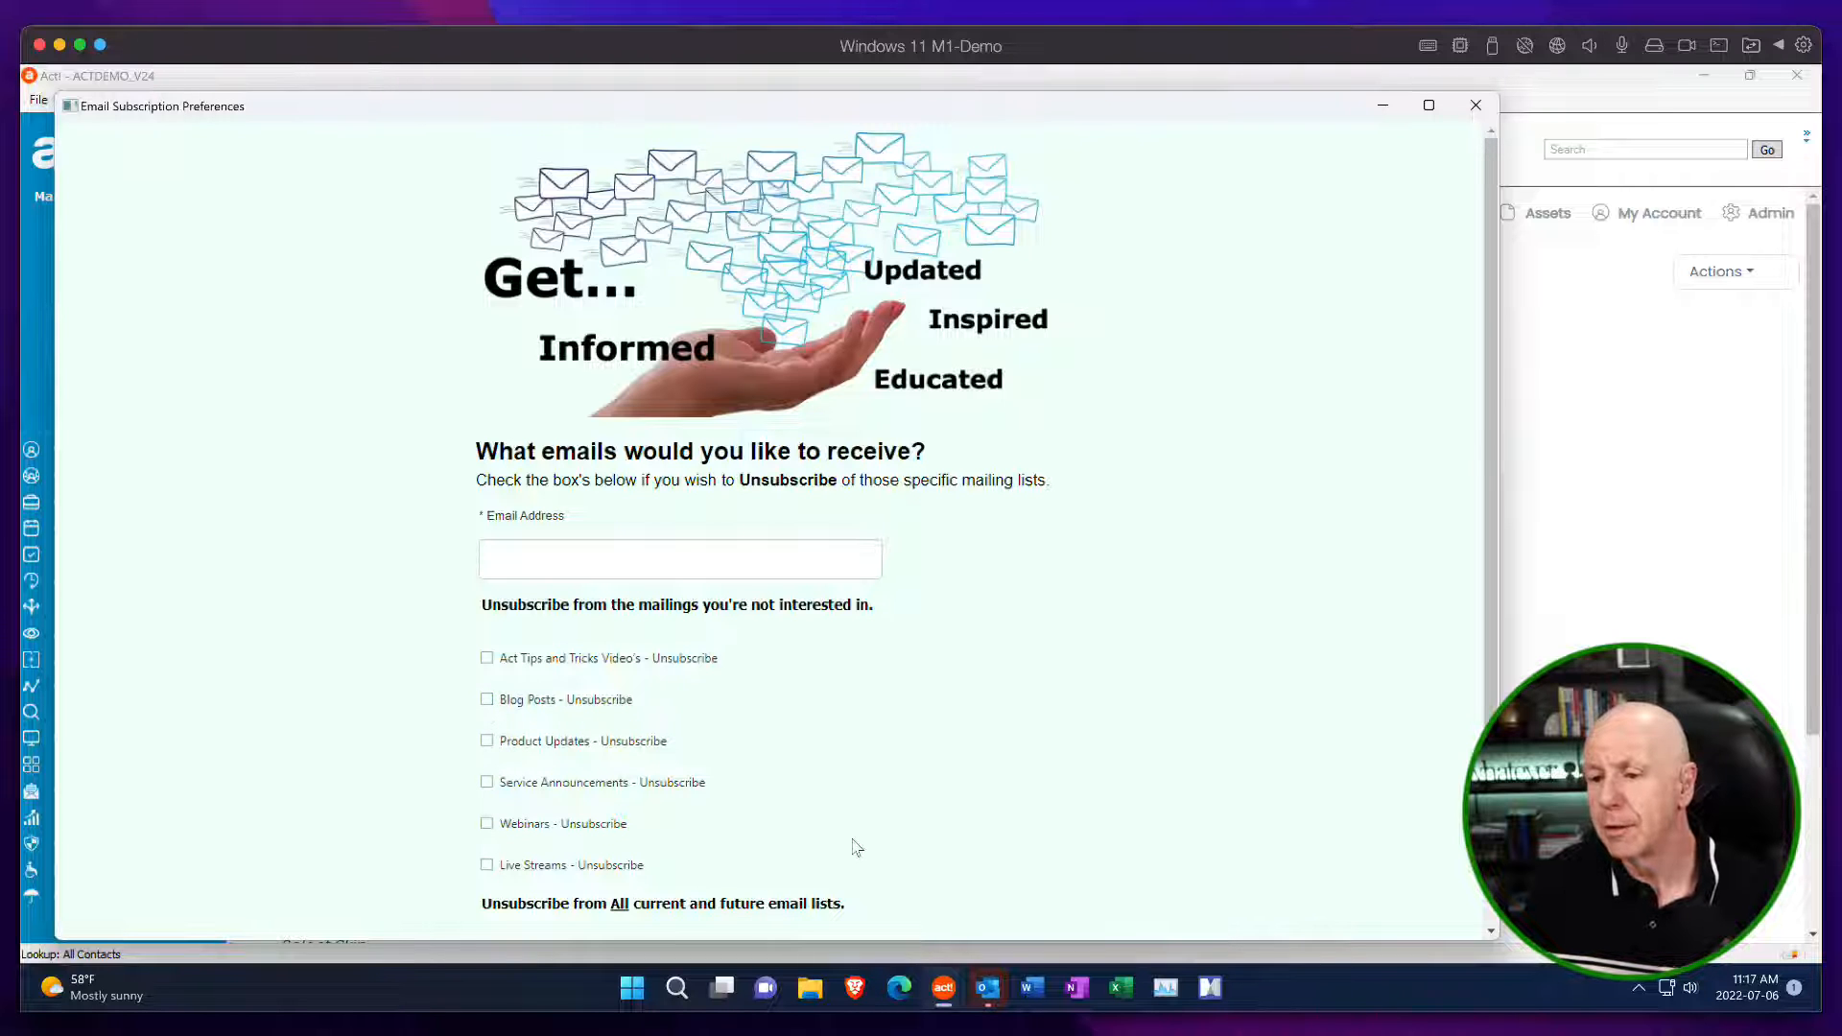
{"action": "left_click", "coordinate": [1475, 104]}
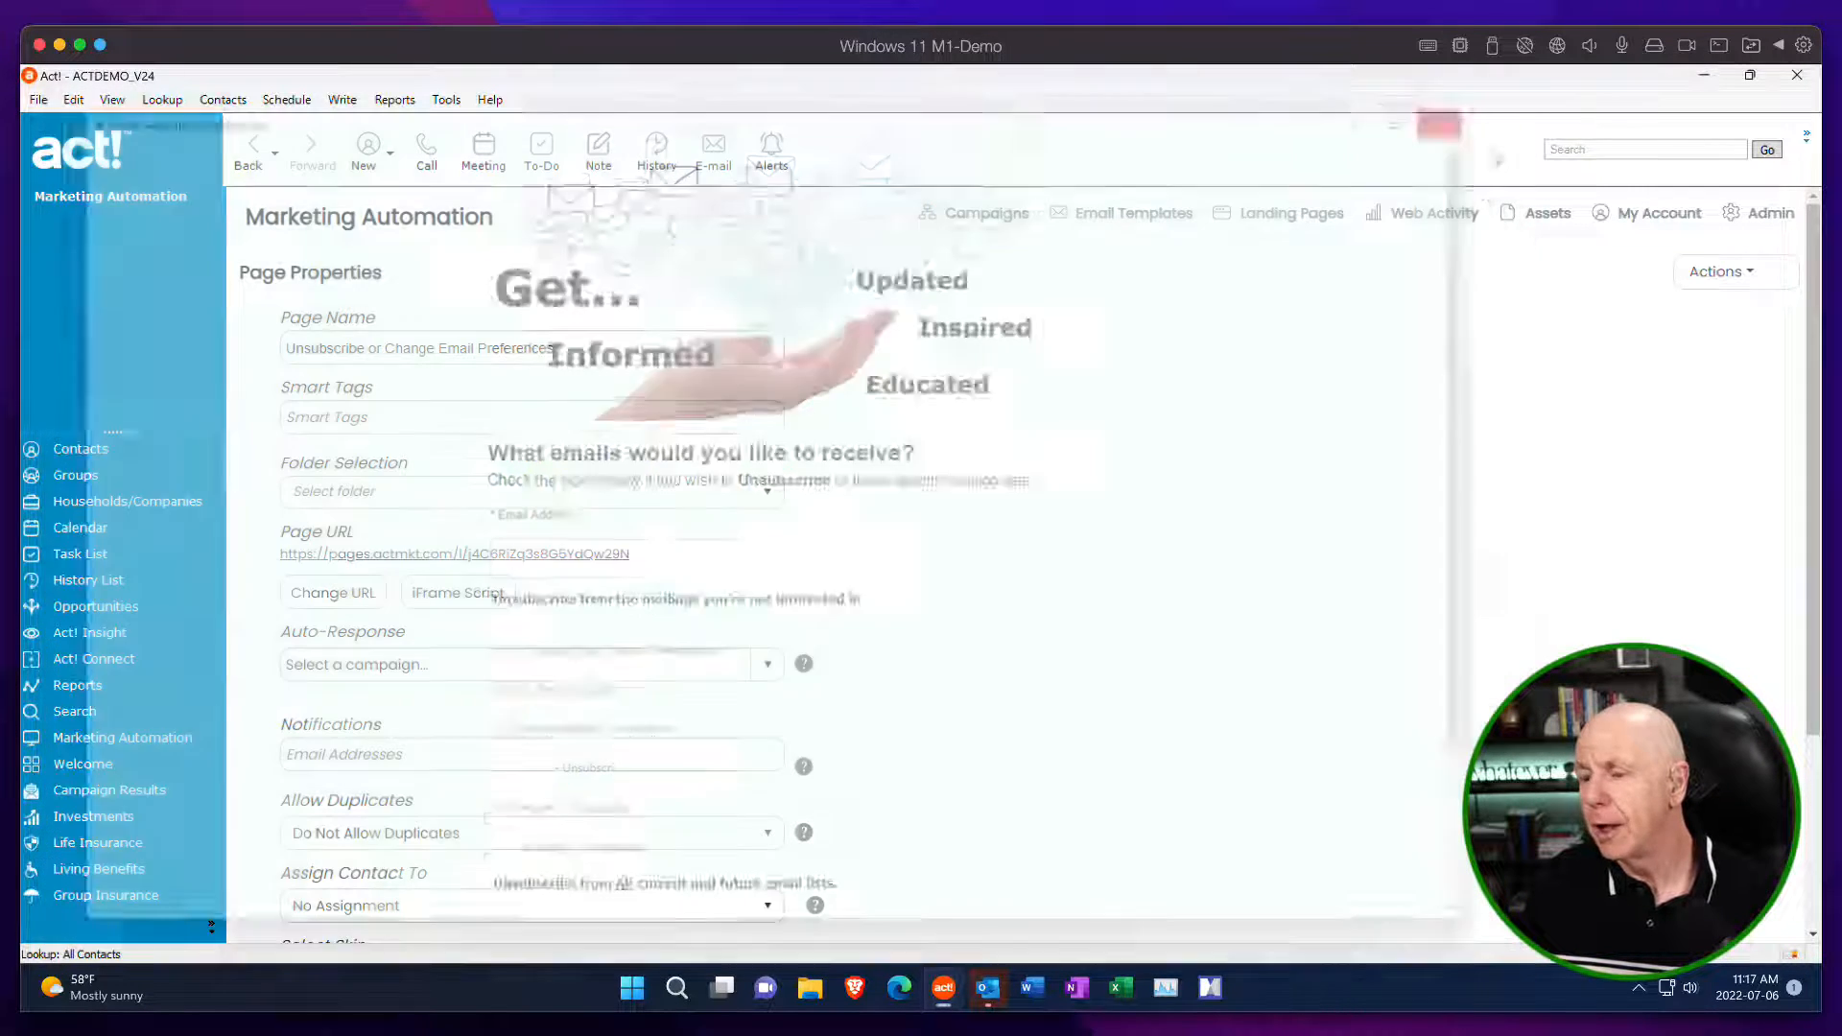
Leave the page properties without saving, check the actions available for the page flow, and return to the Preference Center list.
{"action": "left_click", "coordinate": [1717, 272]}
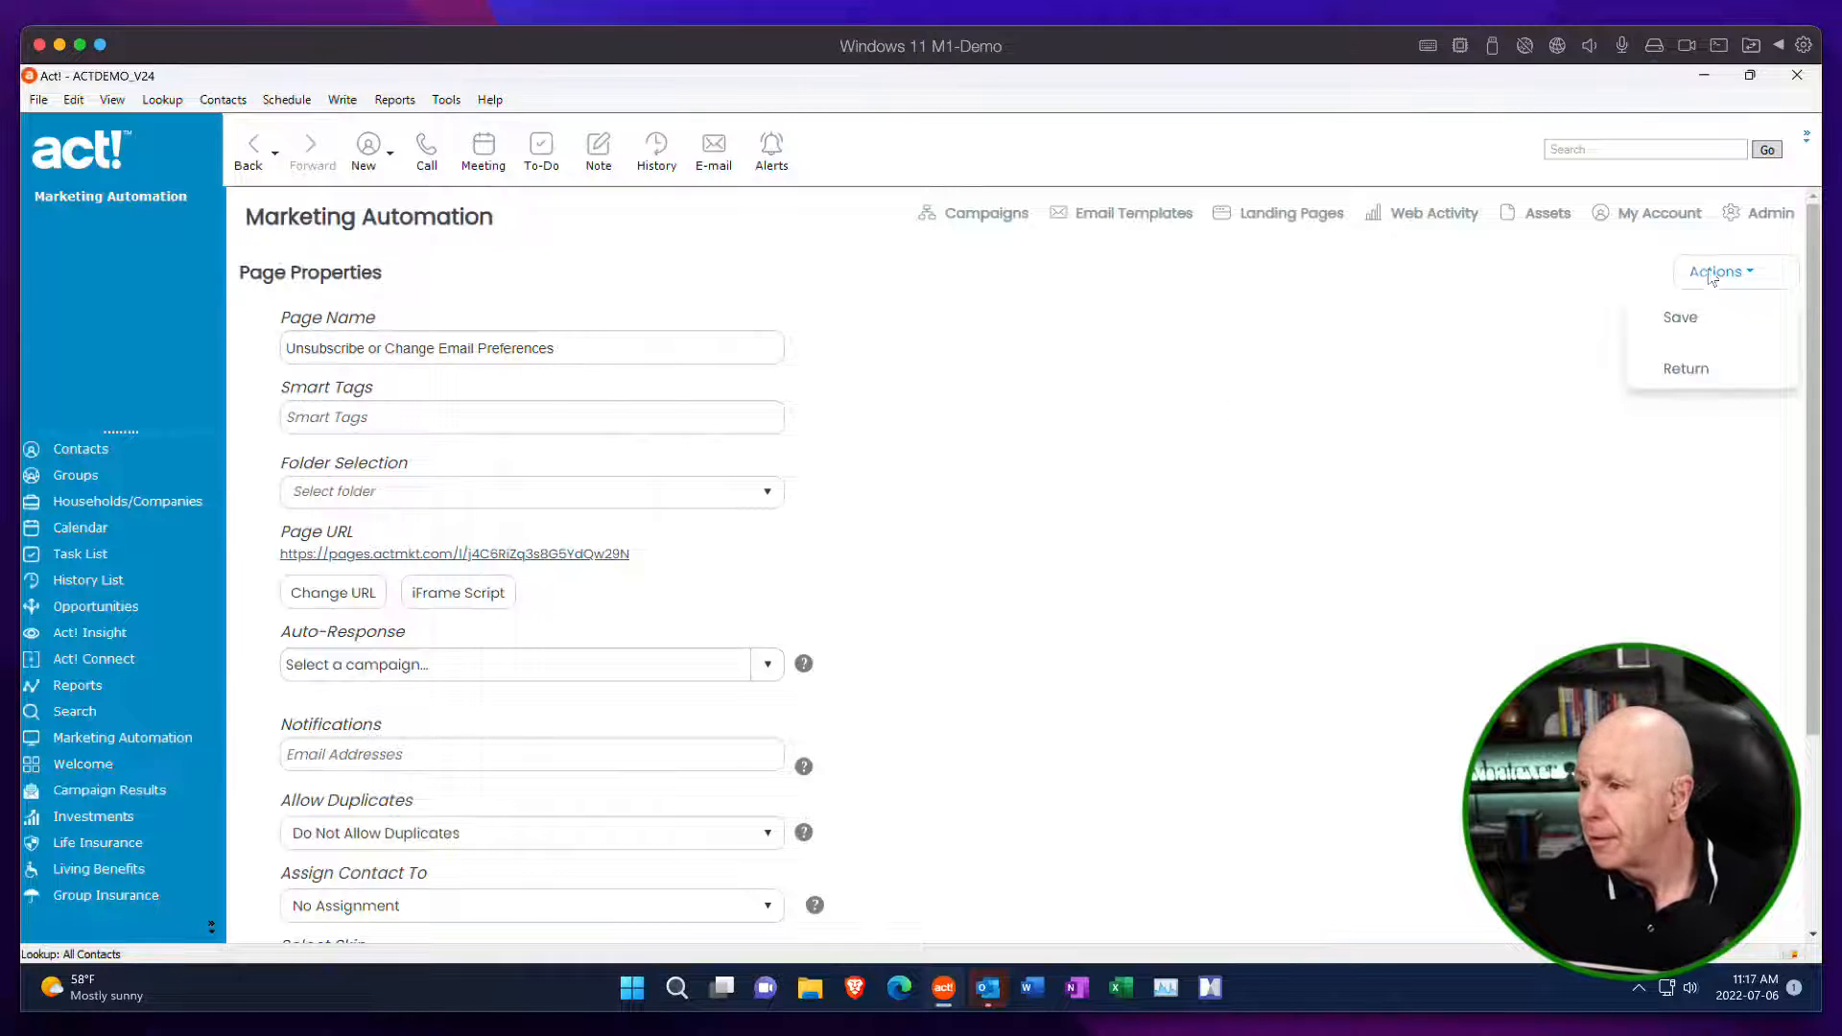
{"action": "left_click", "coordinate": [1686, 368]}
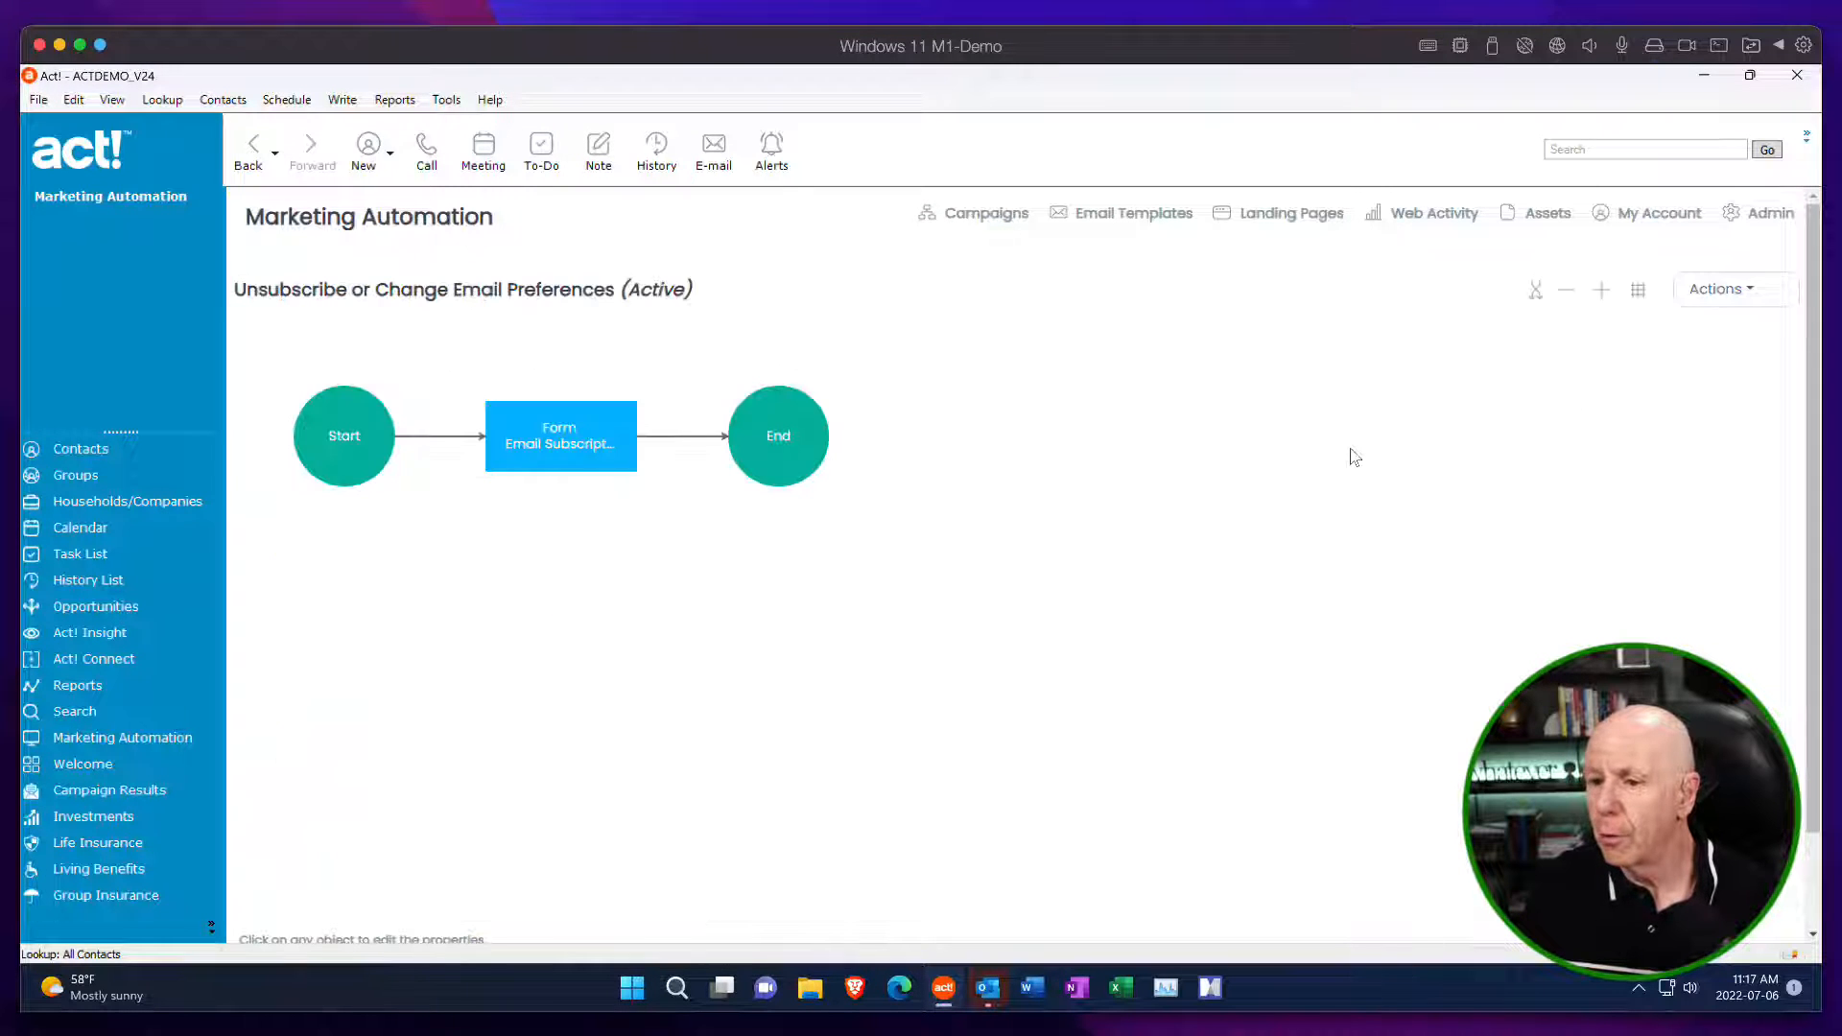
{"action": "left_click", "coordinate": [1723, 288]}
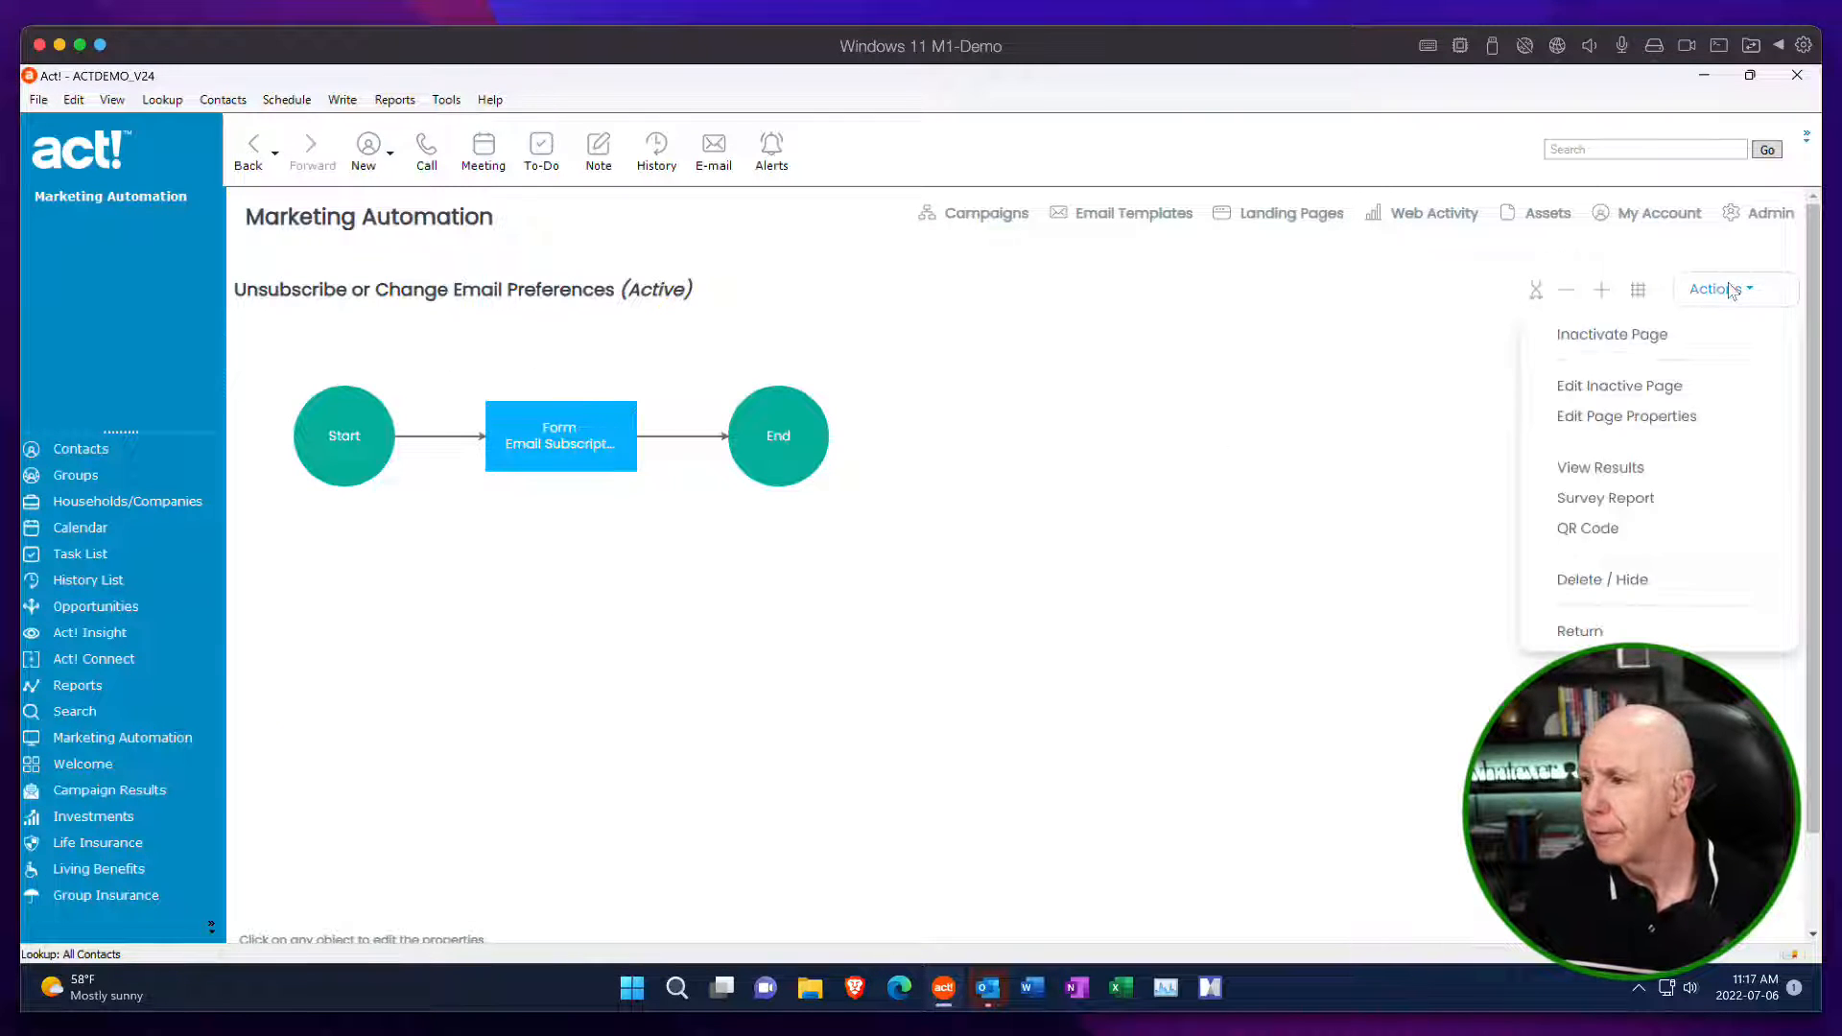
{"action": "left_click", "coordinate": [1724, 288]}
{"action": "mouse_move", "coordinate": [1707, 293]}
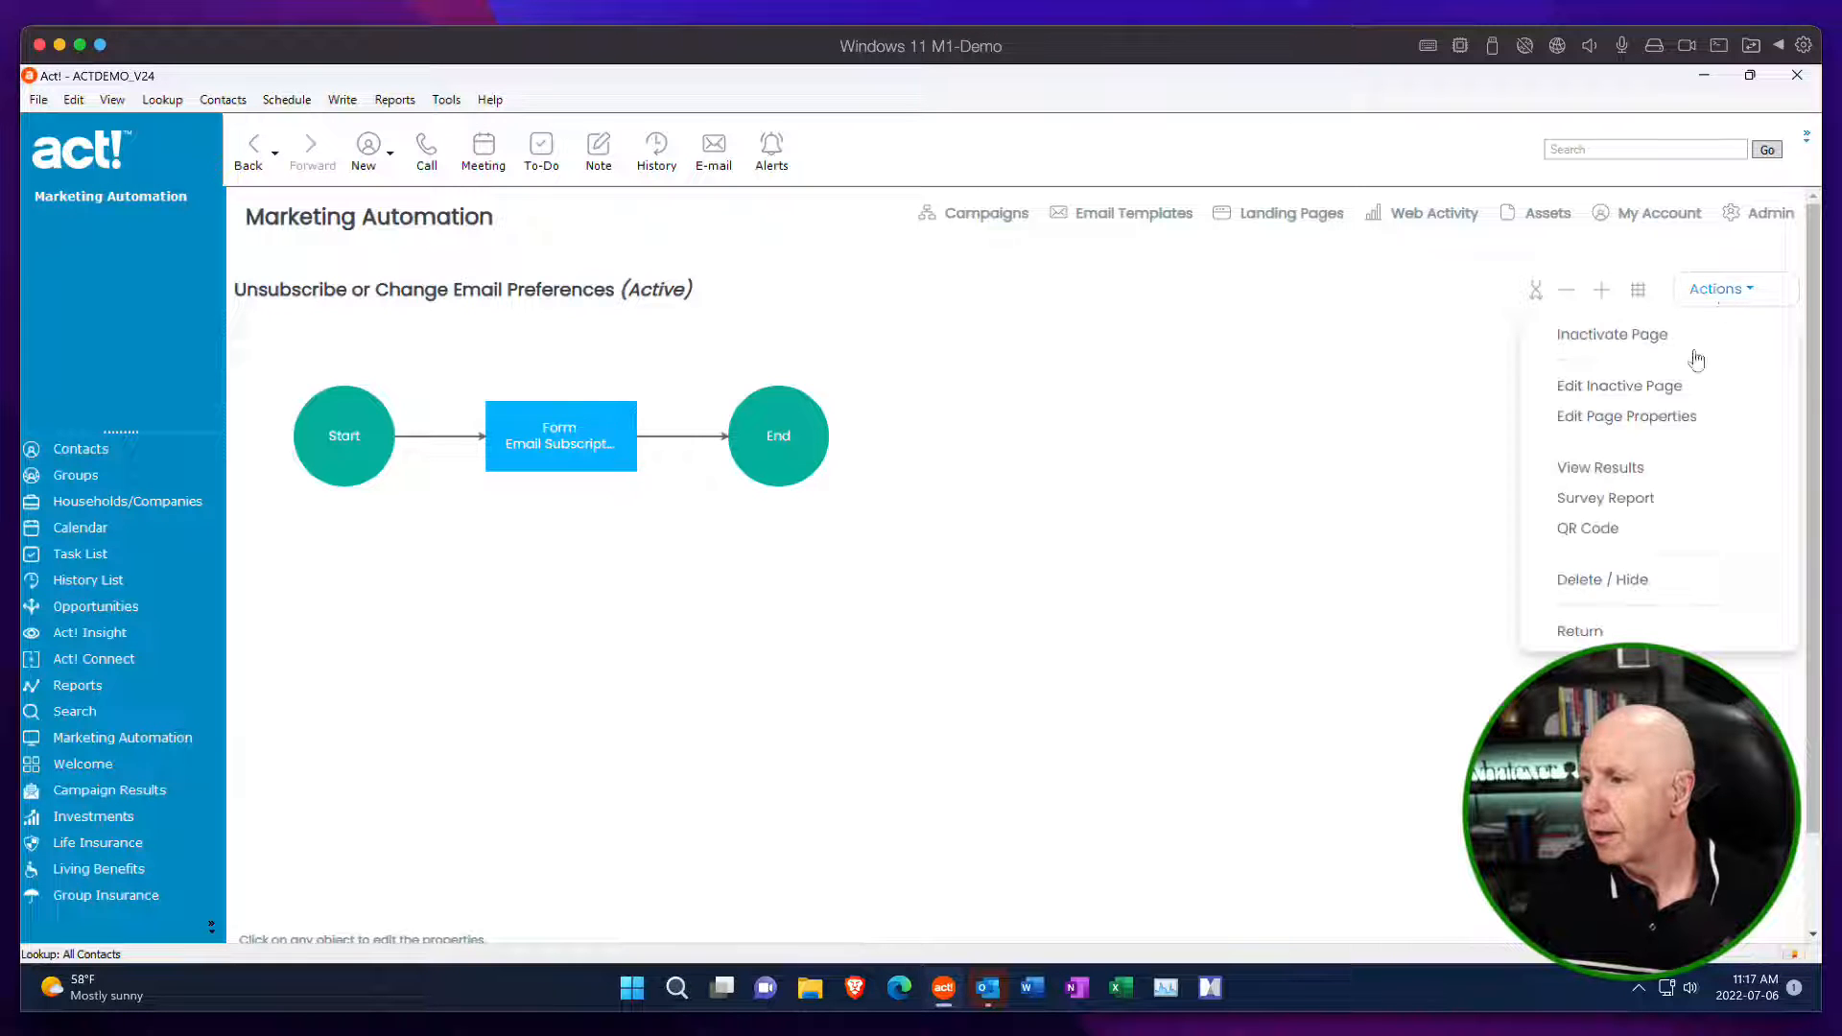
{"action": "left_click", "coordinate": [1590, 641]}
{"action": "left_click", "coordinate": [1741, 288]}
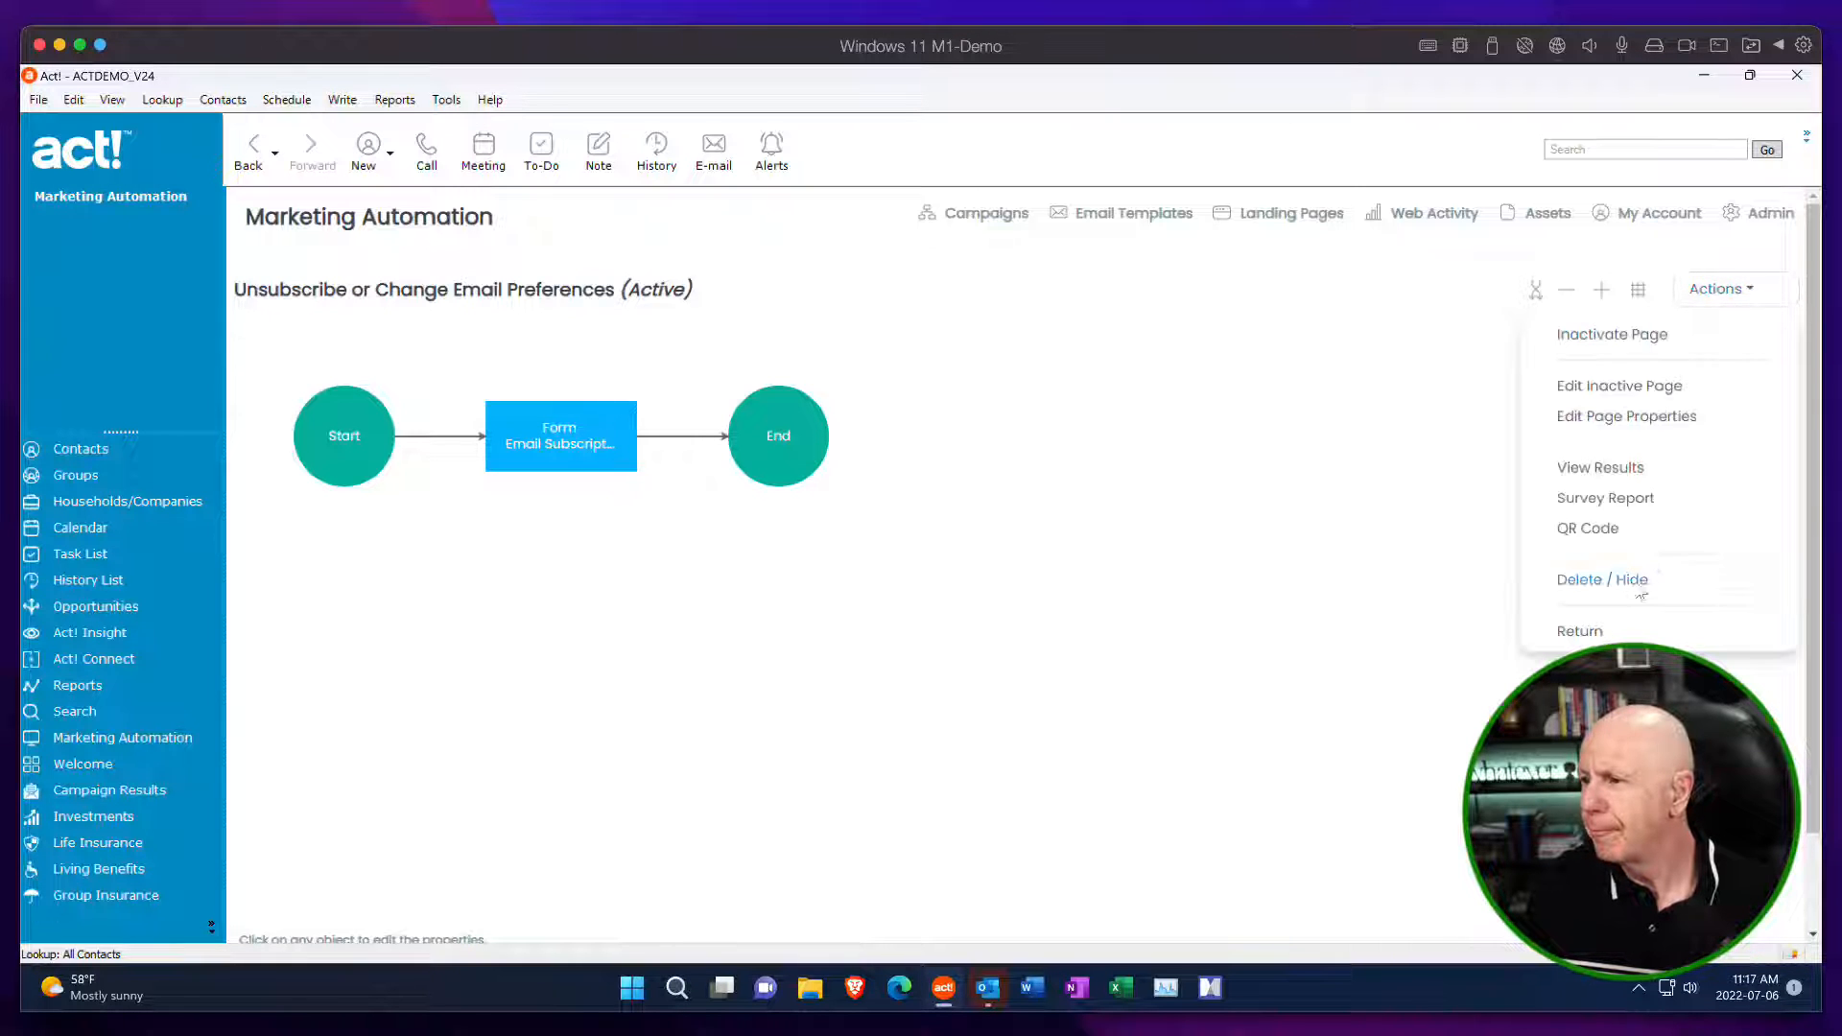
{"action": "left_click", "coordinate": [1589, 631]}
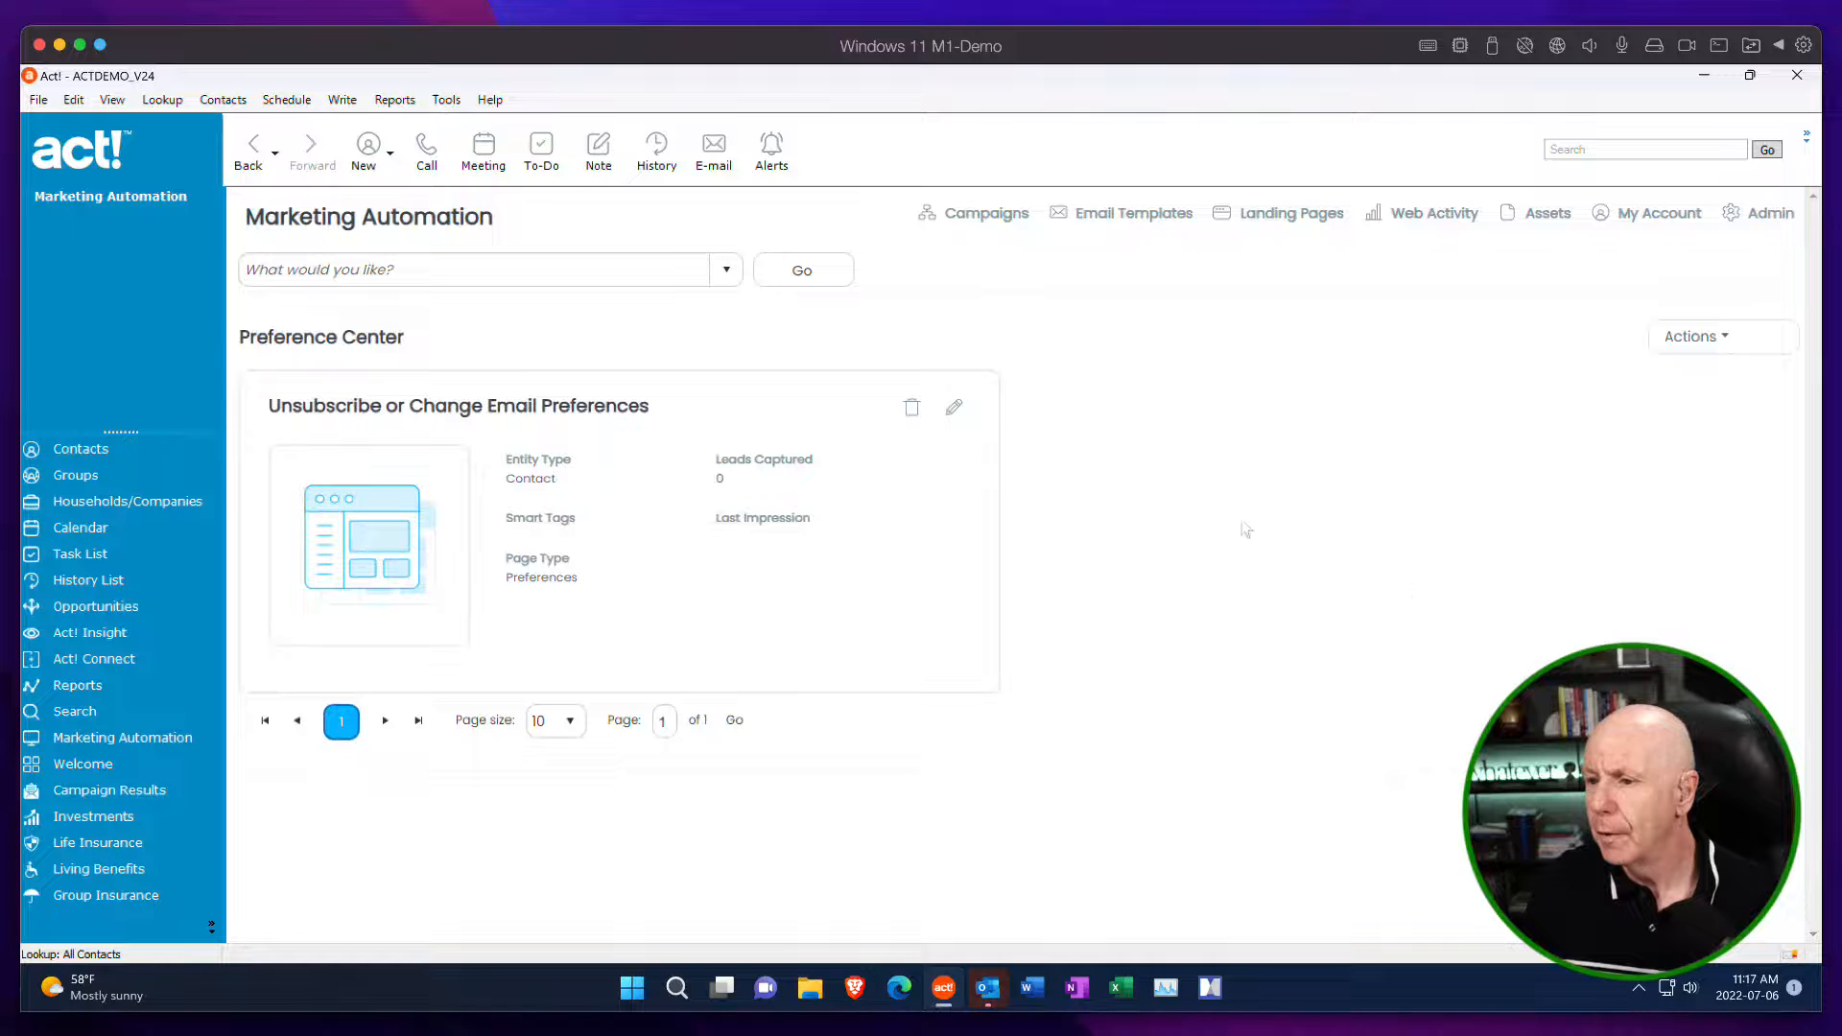
Start a new page from the Preference Center template and name it "DEMO Unsubscribe or Change Email Preferences".
{"action": "mouse_move", "coordinate": [1717, 334]}
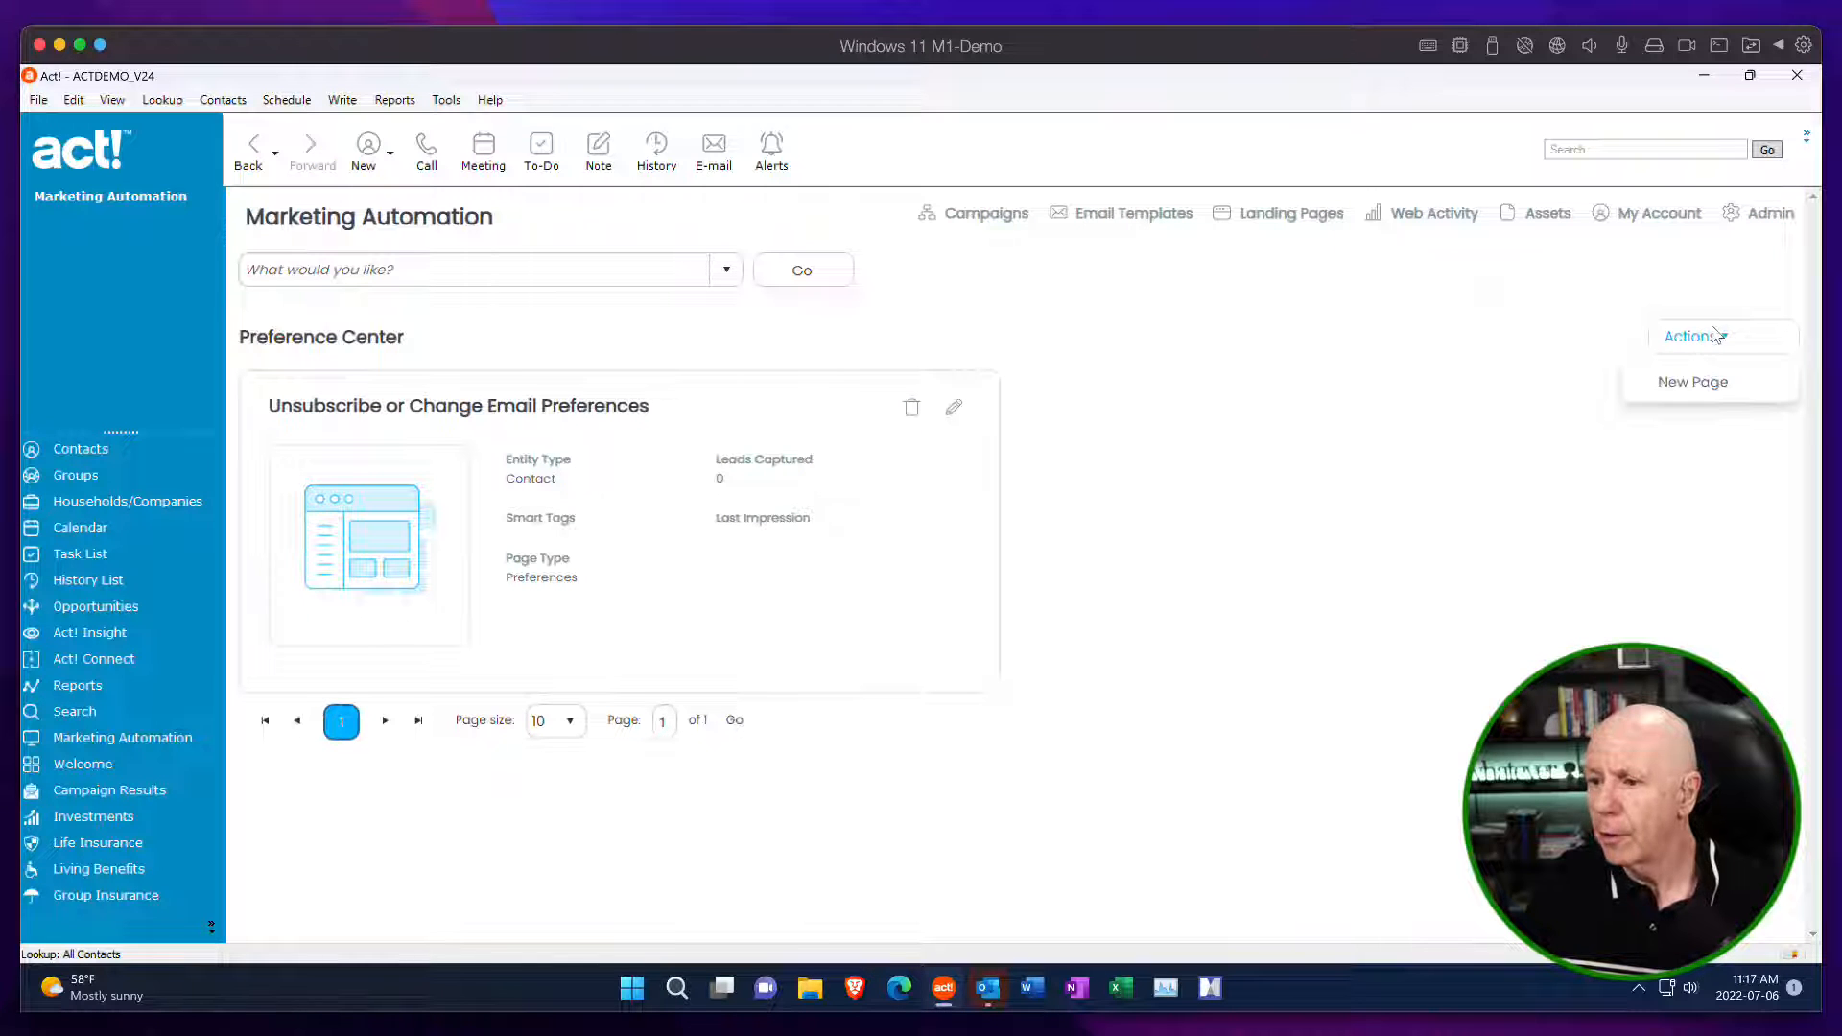
{"action": "left_click", "coordinate": [1692, 379]}
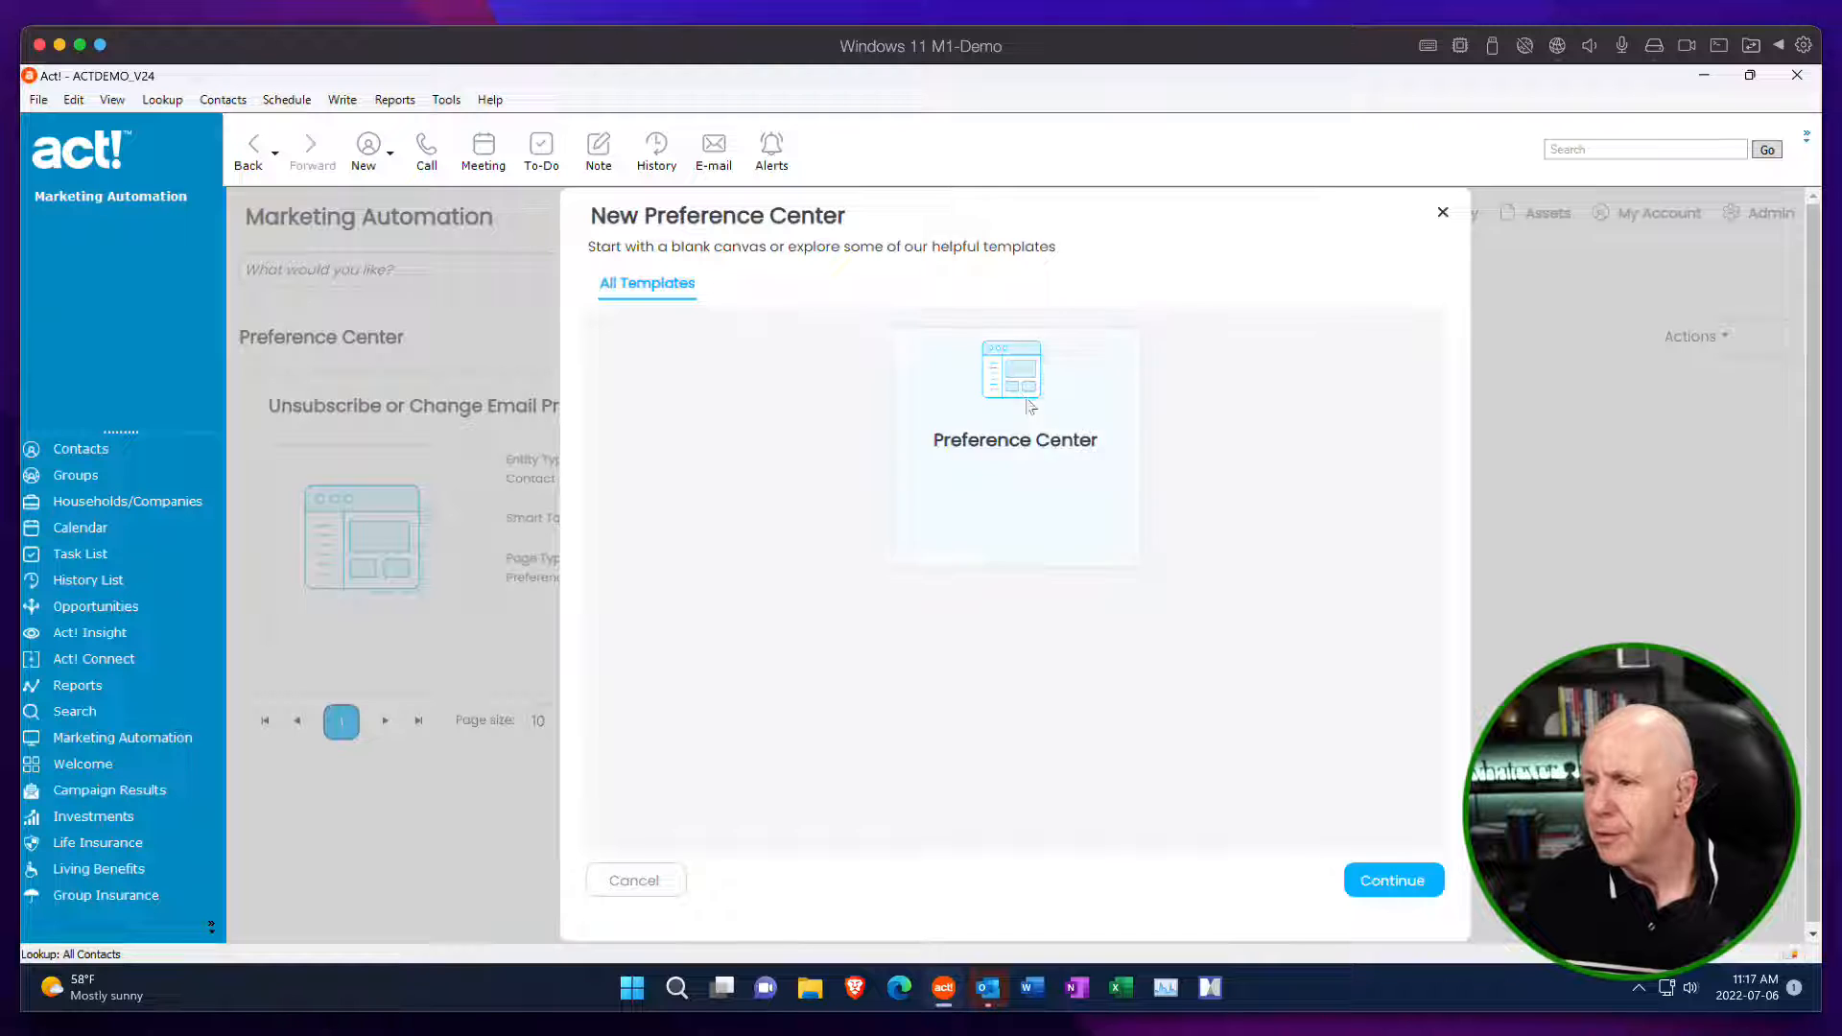
{"action": "left_click", "coordinate": [1407, 882]}
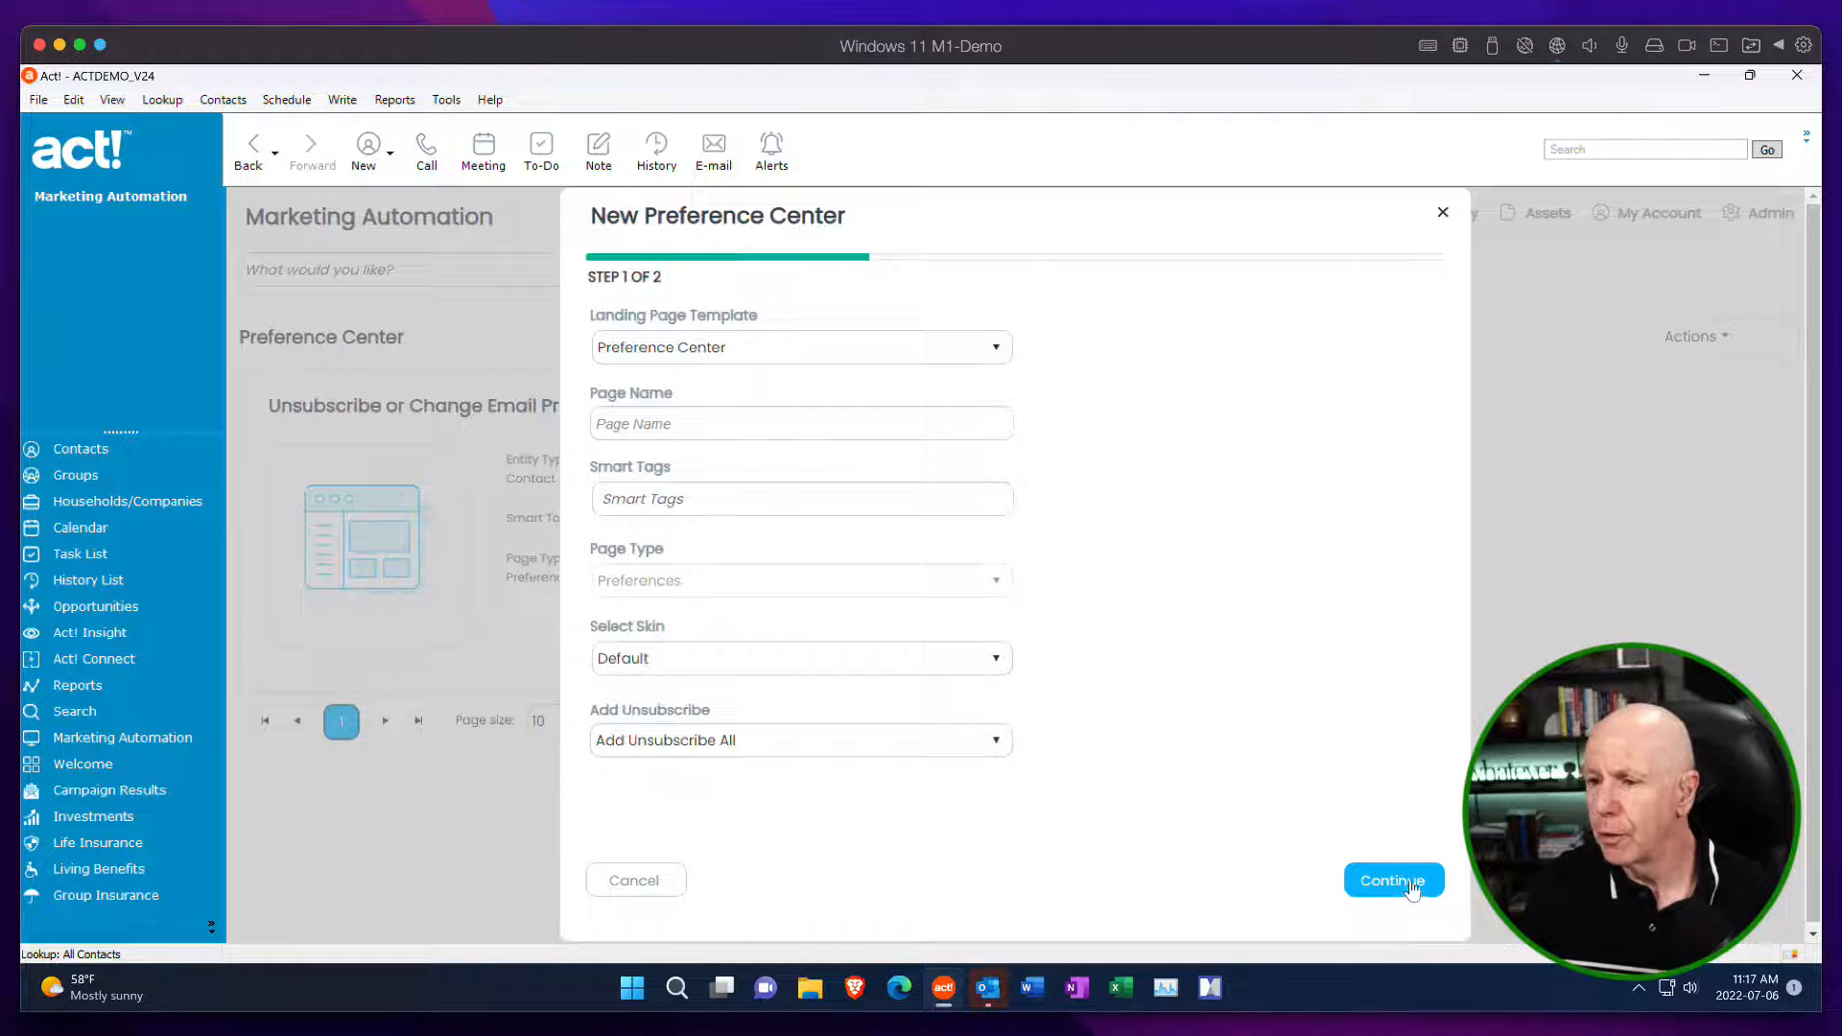
{"action": "left_click", "coordinate": [645, 425]}
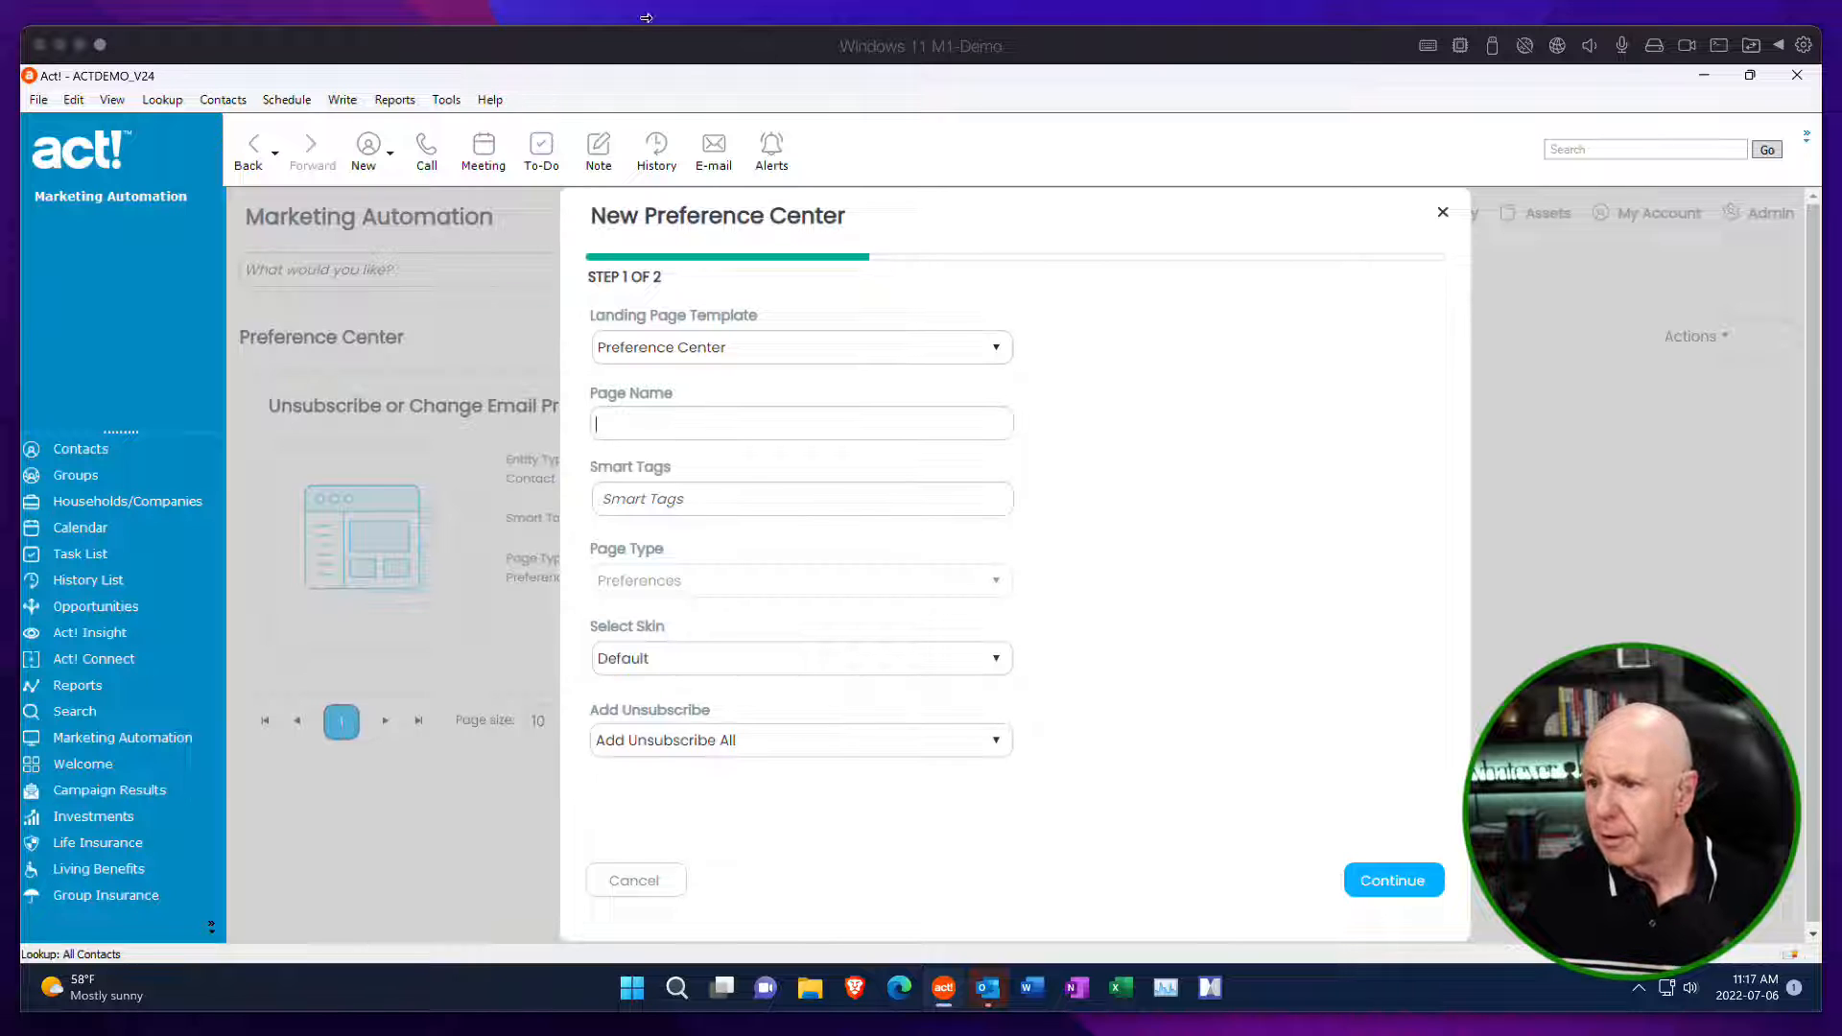
{"action": "left_click", "coordinate": [630, 424]}
{"action": "type", "text": "DEMO Unsubscribe or Change Email Preferences"}
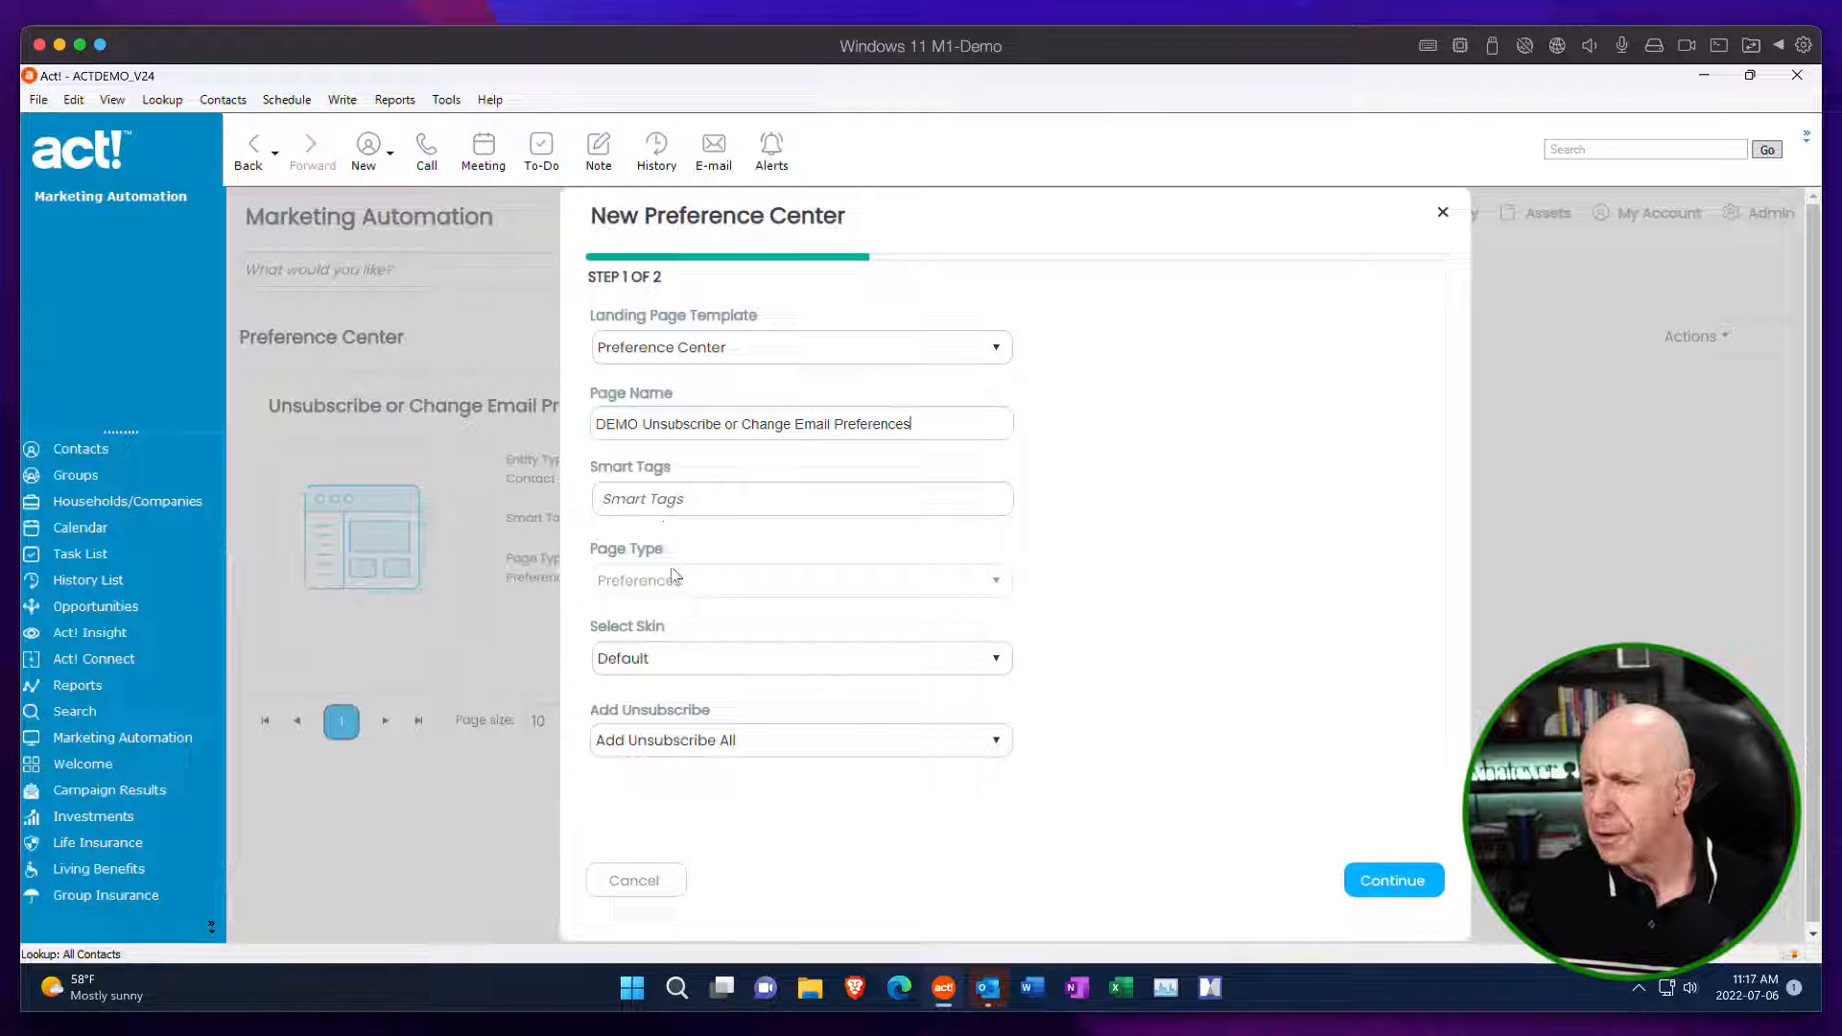
Check the skin and unsubscribe choices, keep Default and Add Unsubscribe All, and continue to the preference selections.
{"action": "left_click", "coordinate": [997, 659]}
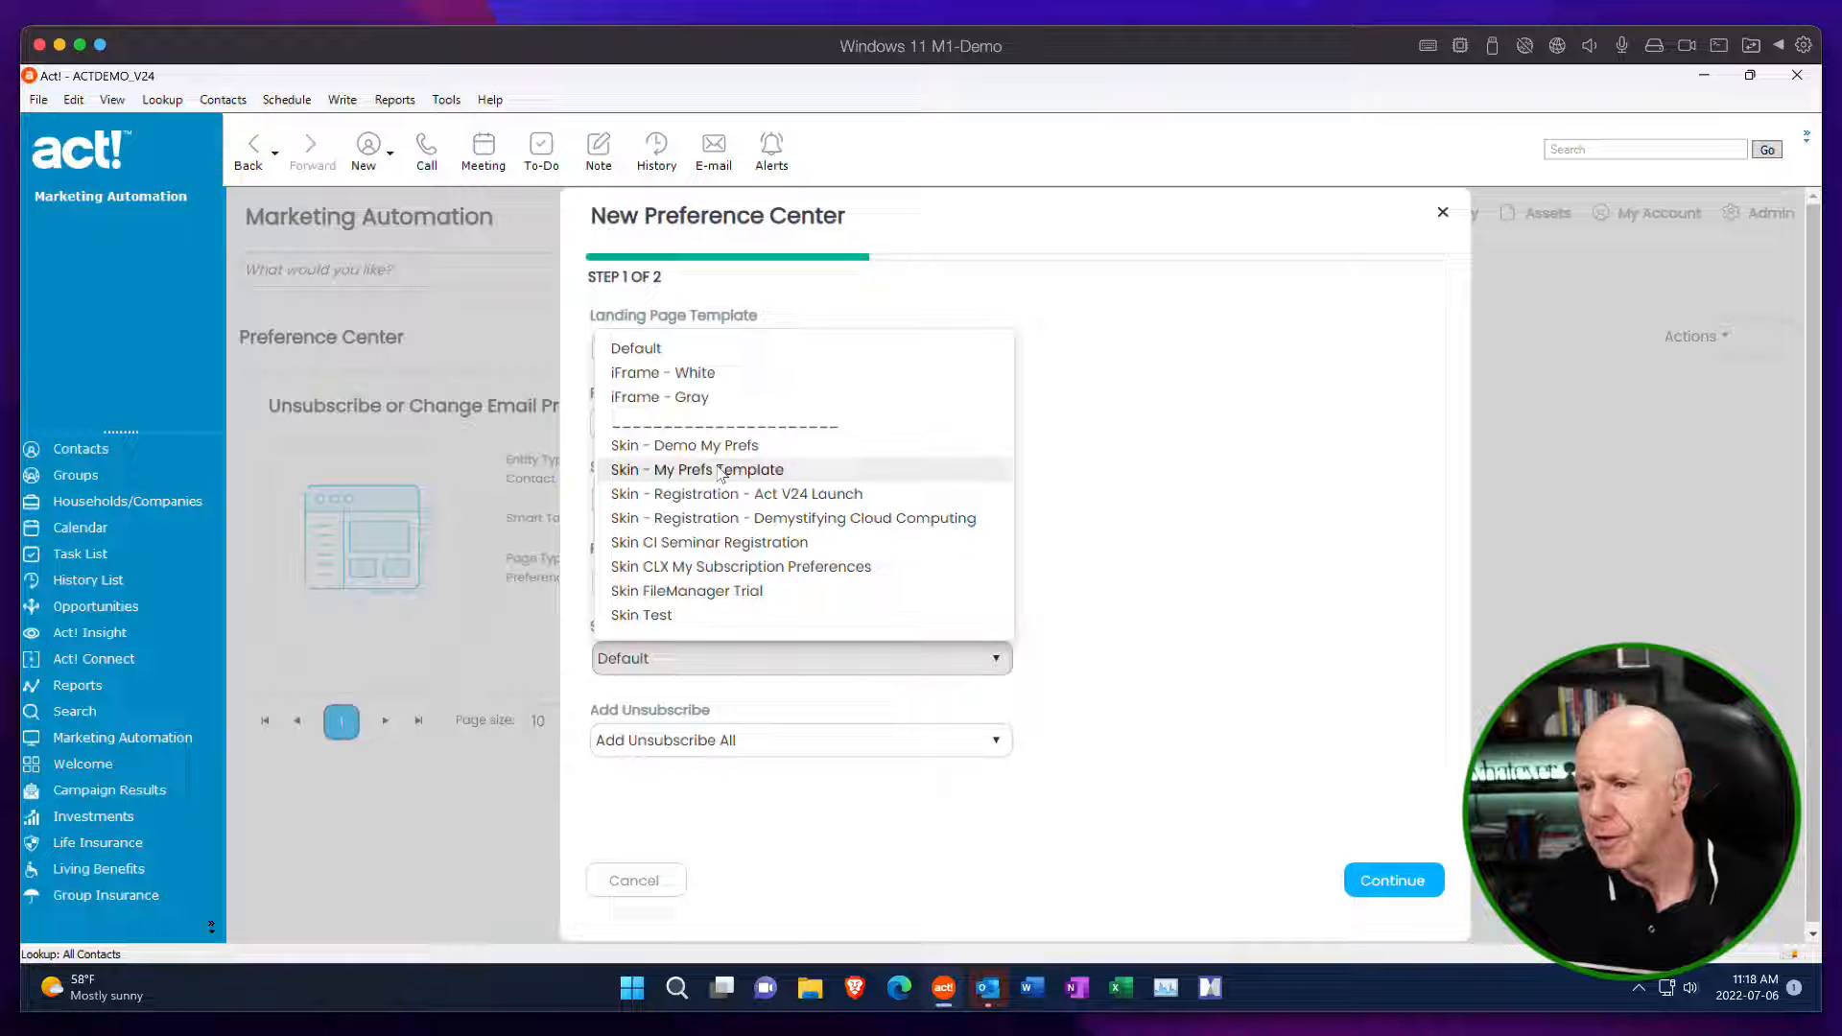
{"action": "left_click", "coordinate": [1200, 572]}
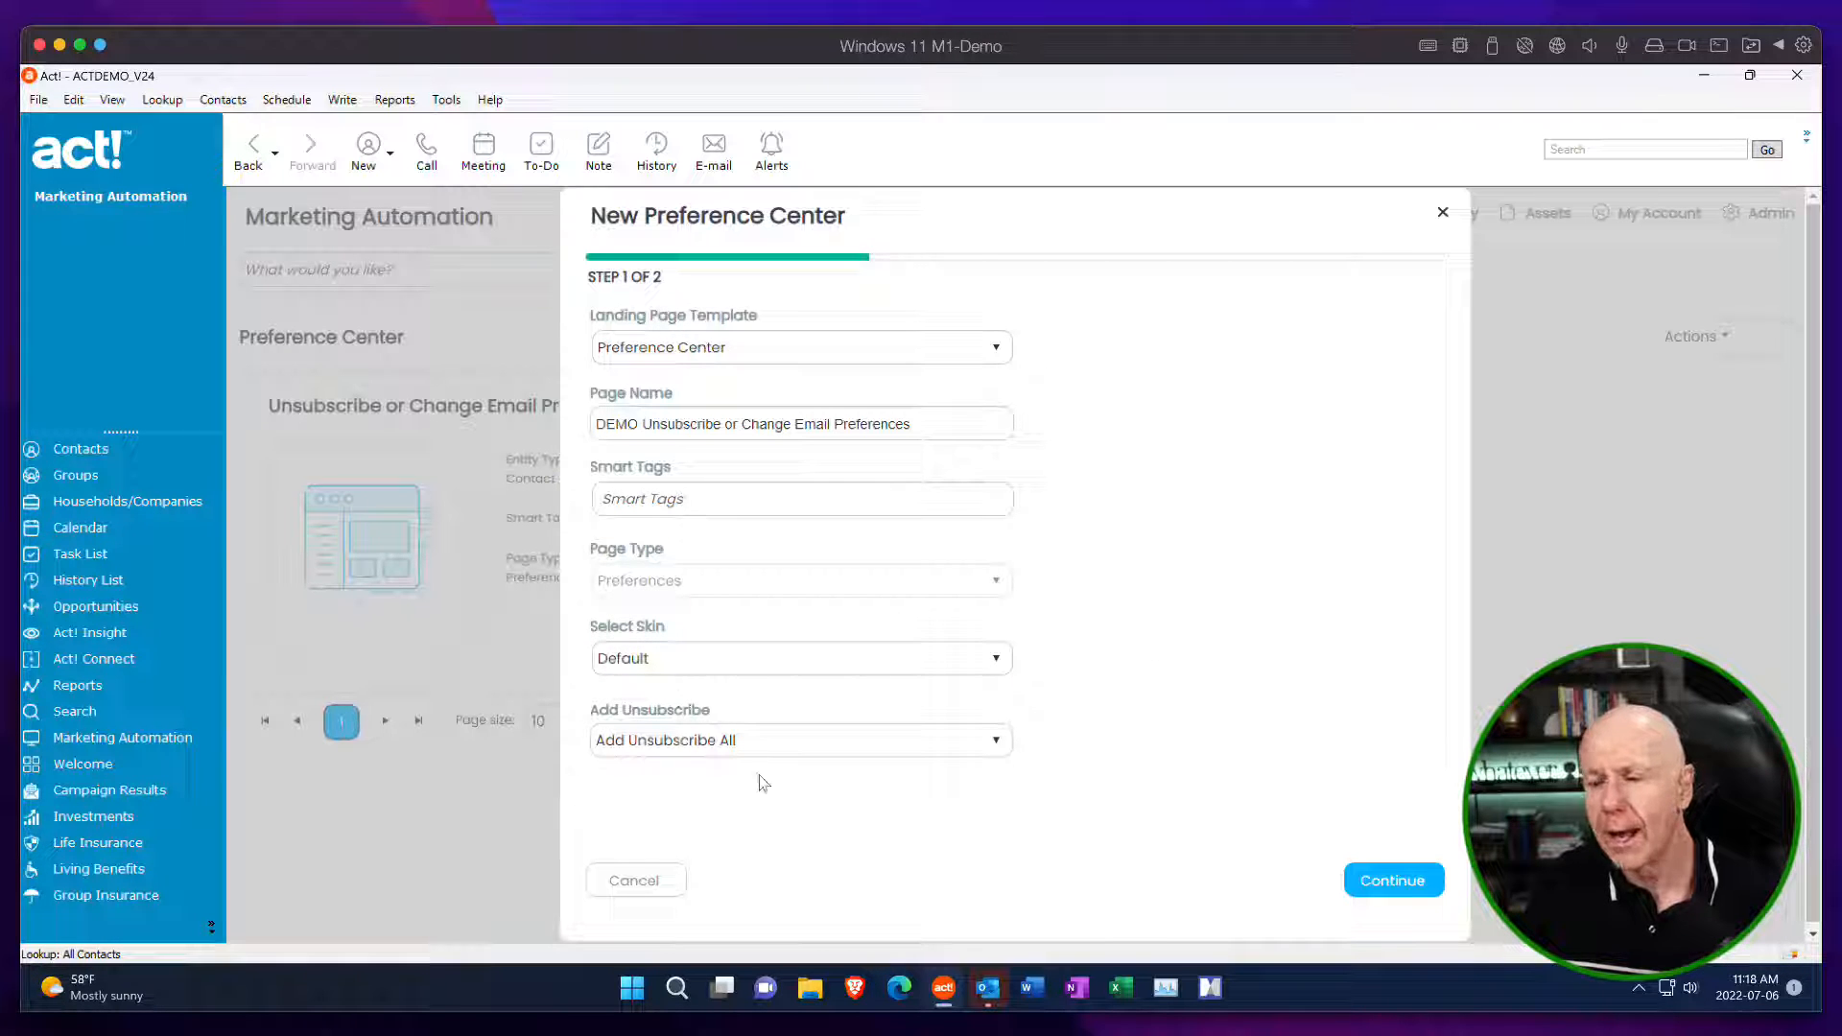
{"action": "left_click", "coordinate": [997, 743]}
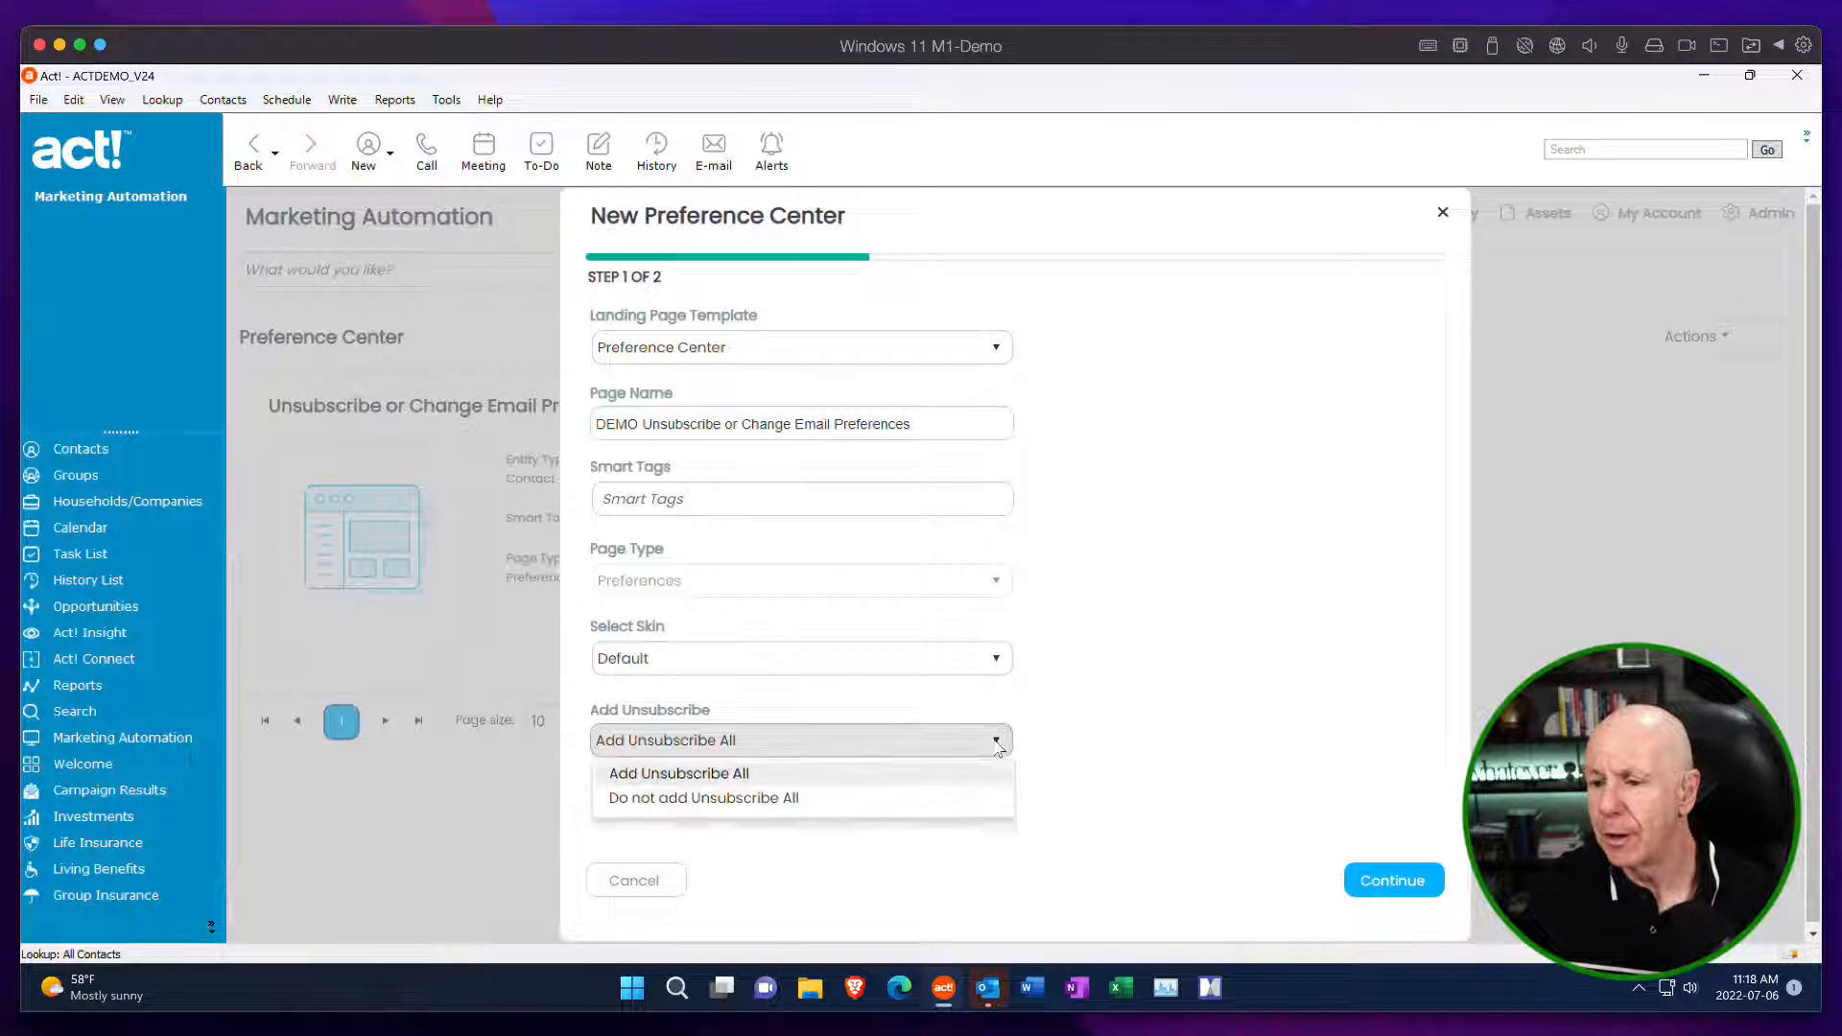
{"action": "left_click", "coordinate": [1083, 726]}
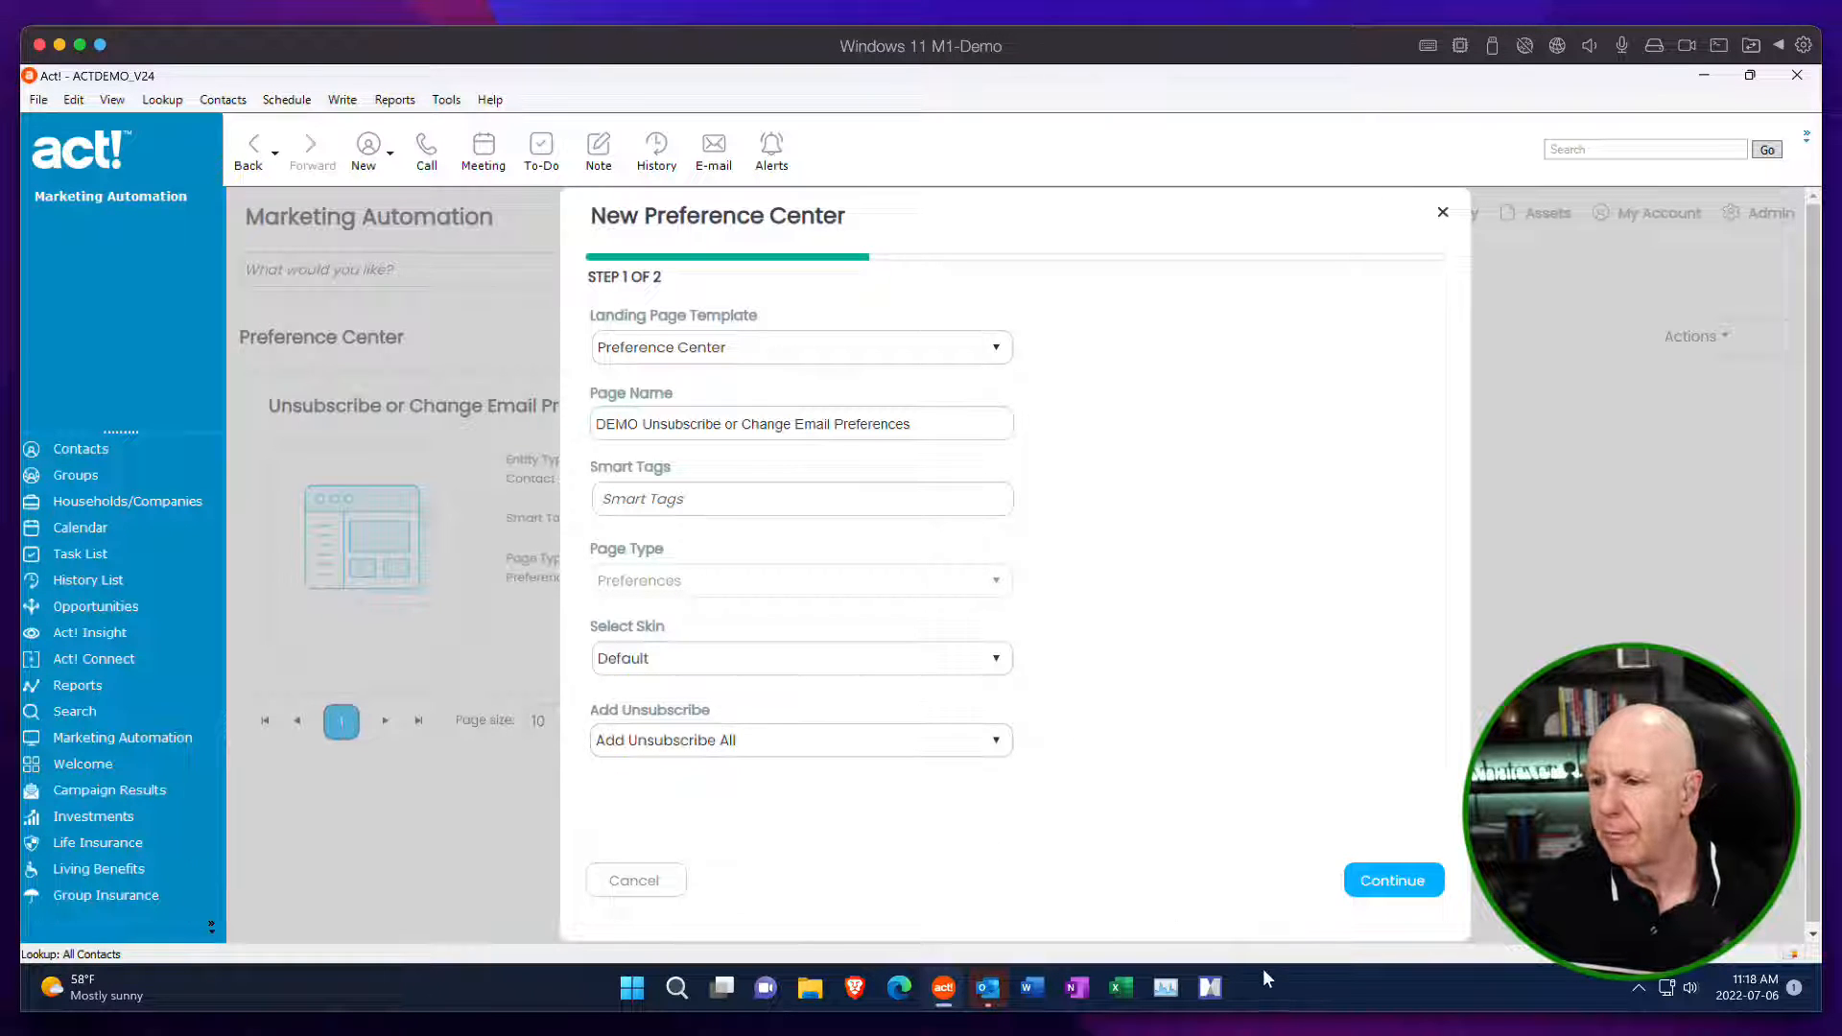
{"action": "left_click", "coordinate": [1401, 885]}
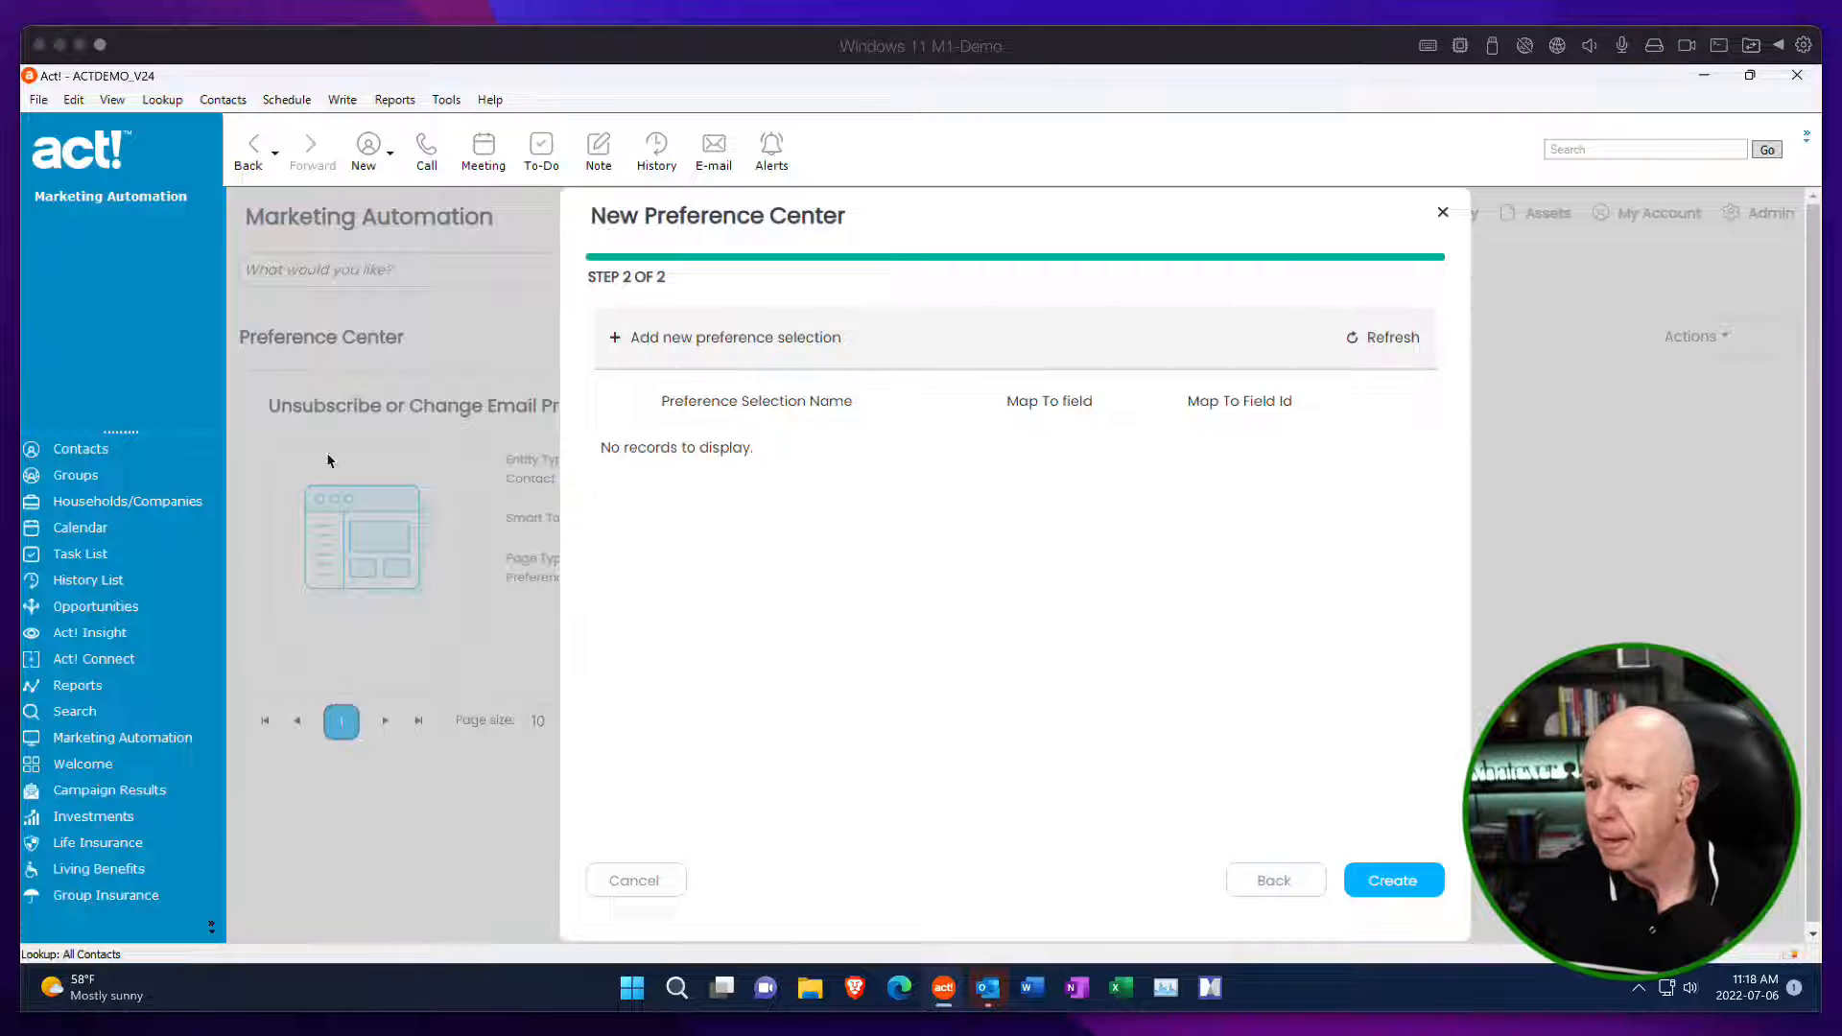
Add a preference selection named "Investment Opportunities – Unsubscribe" mapped to the customFields/investment_opportinities (Boolean) field.
{"action": "left_click", "coordinate": [614, 338]}
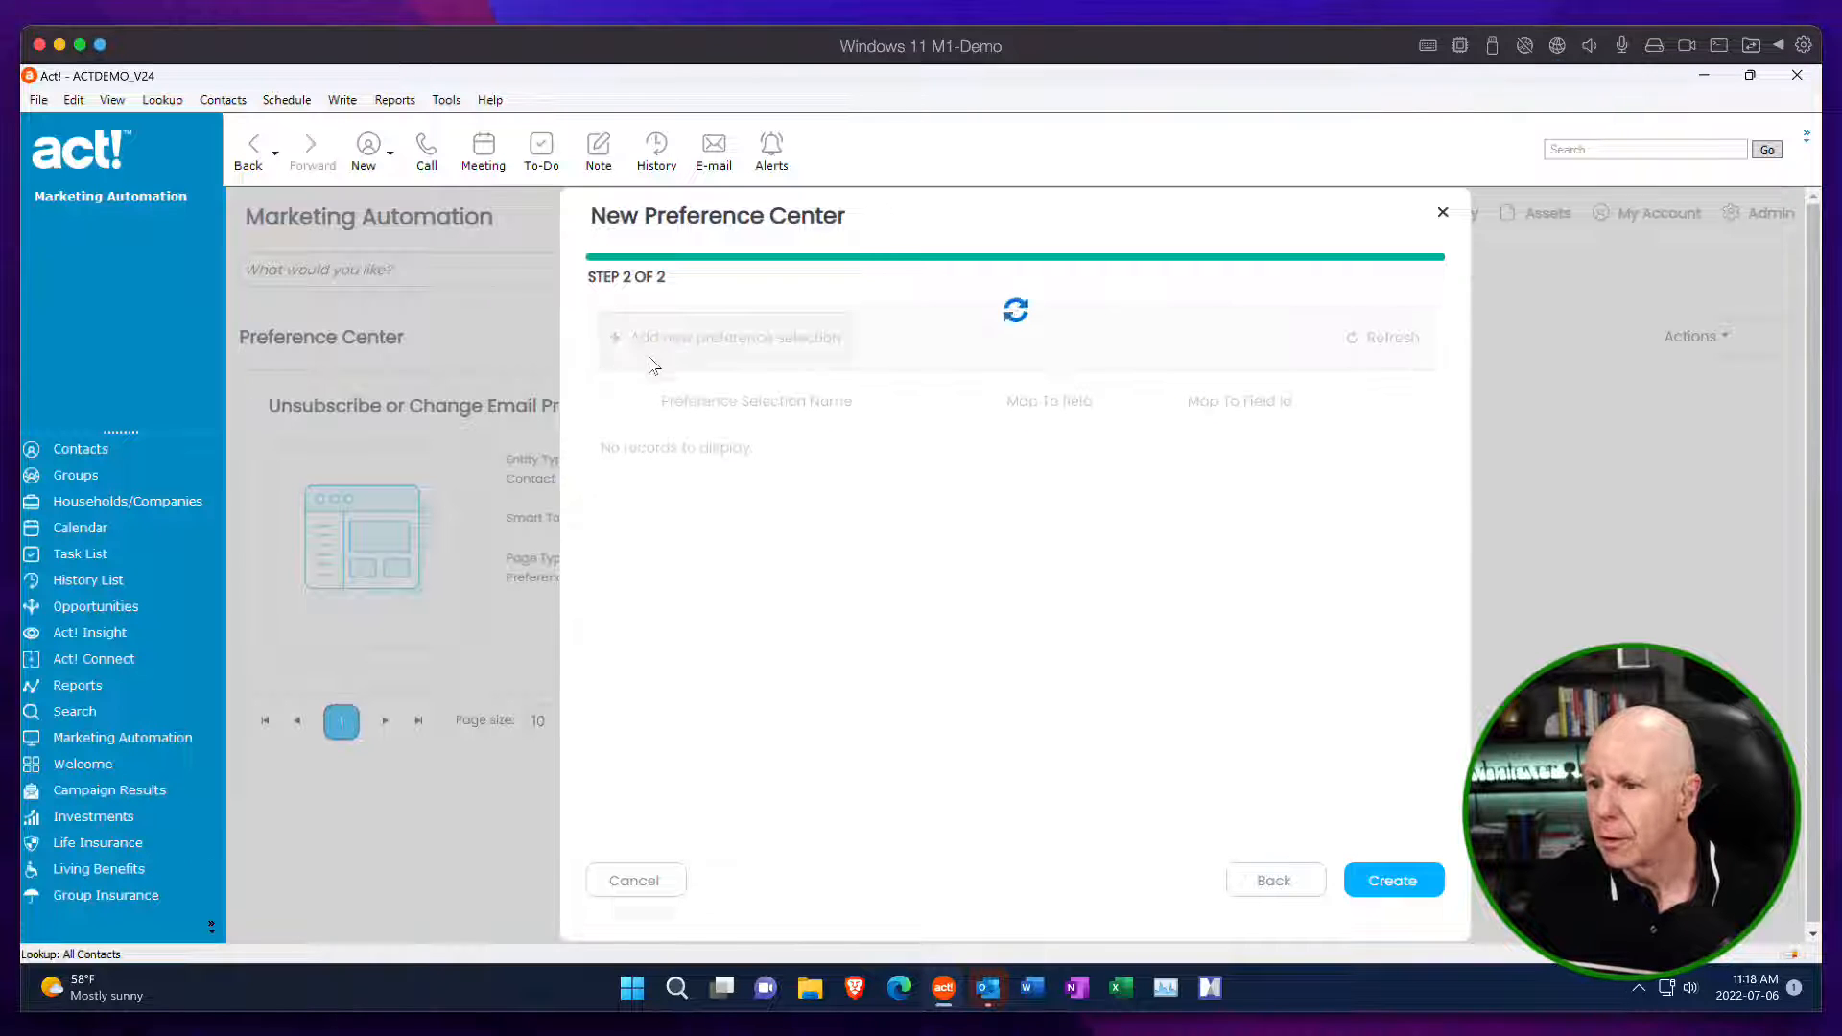
{"action": "left_click", "coordinate": [925, 477]}
{"action": "type", "text": "Opportunities – Unsubscribe"}
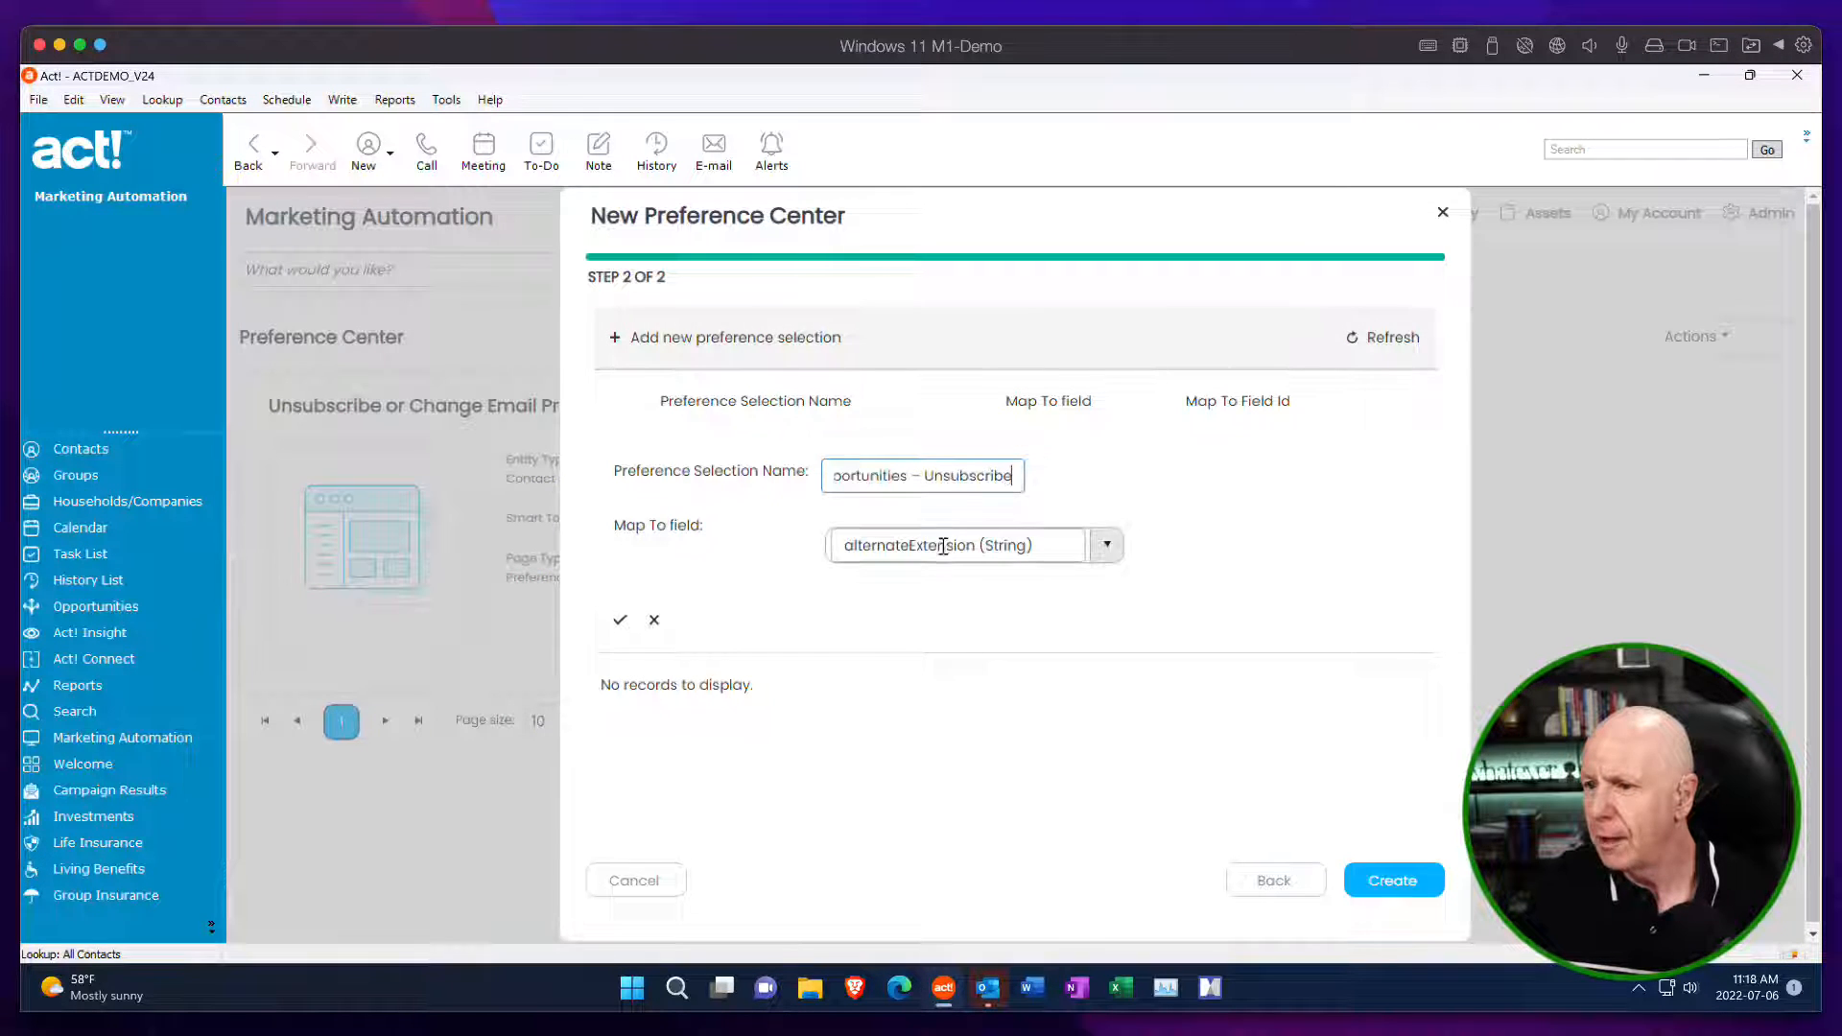
{"action": "left_click_drag", "start_coordinate": [992, 476], "coordinate": [781, 476]}
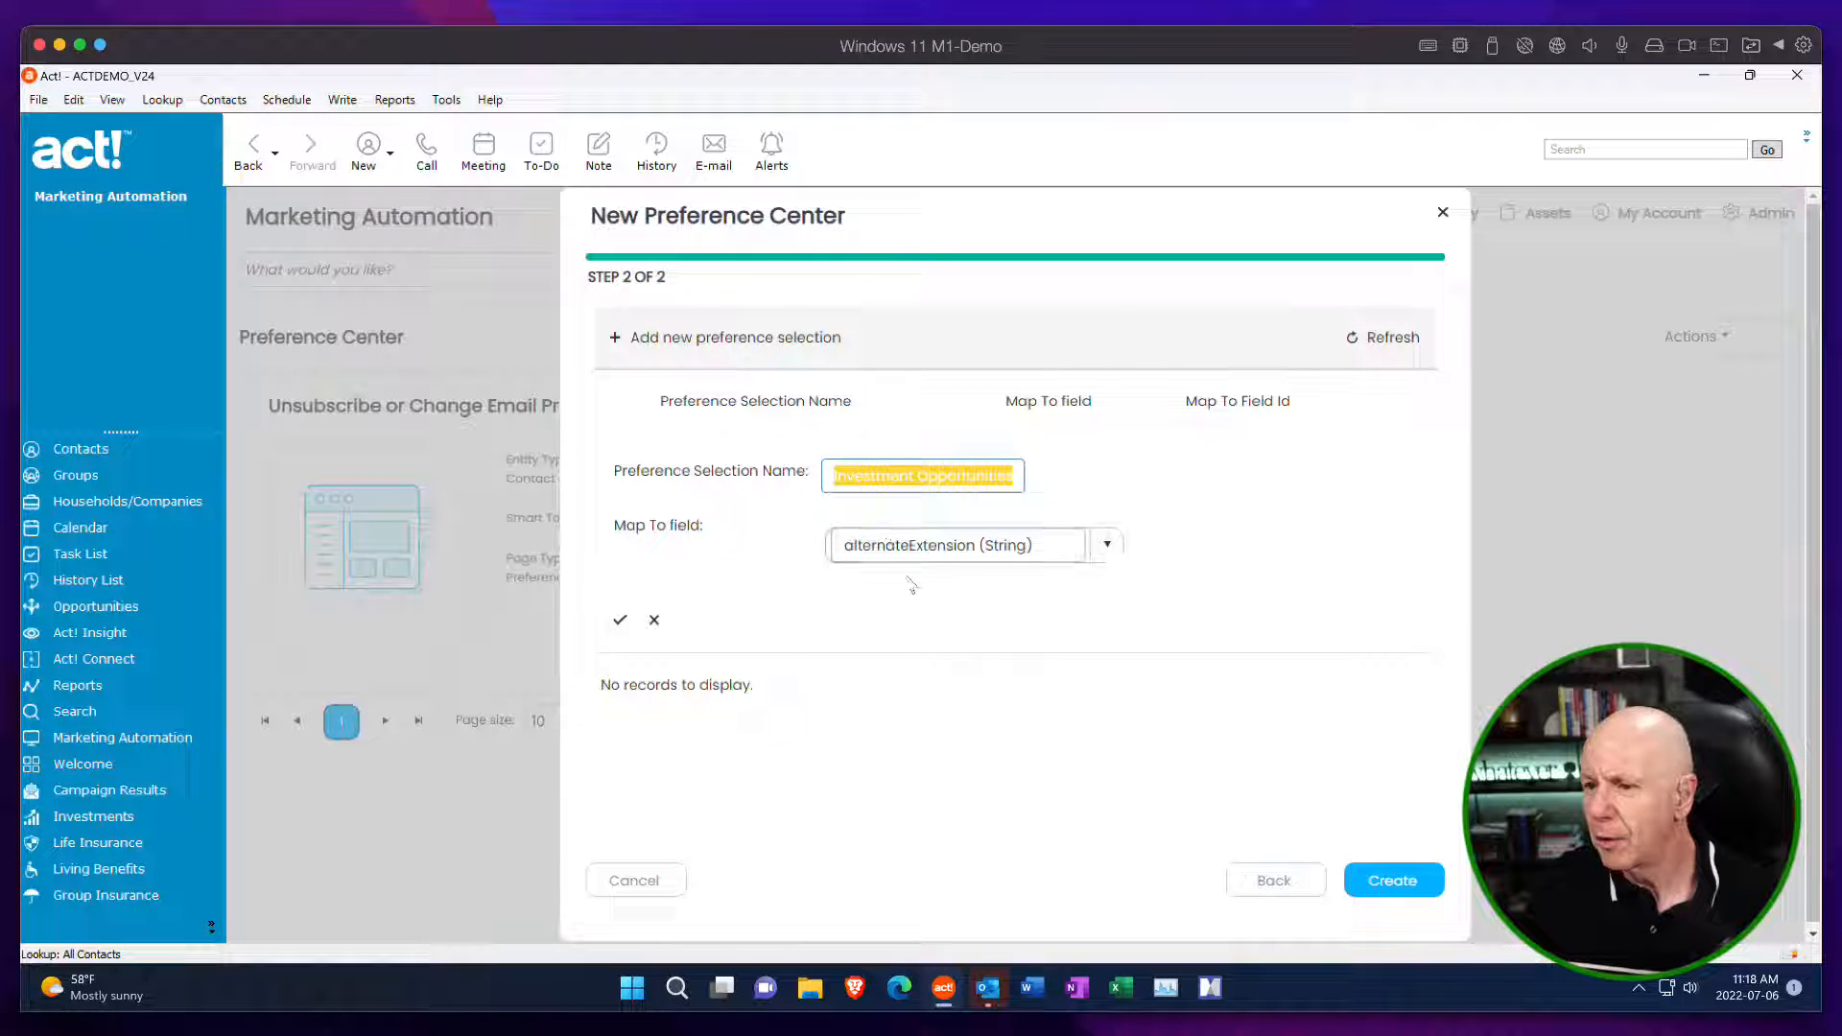
{"action": "left_click_drag", "start_coordinate": [1043, 544], "coordinate": [817, 547]}
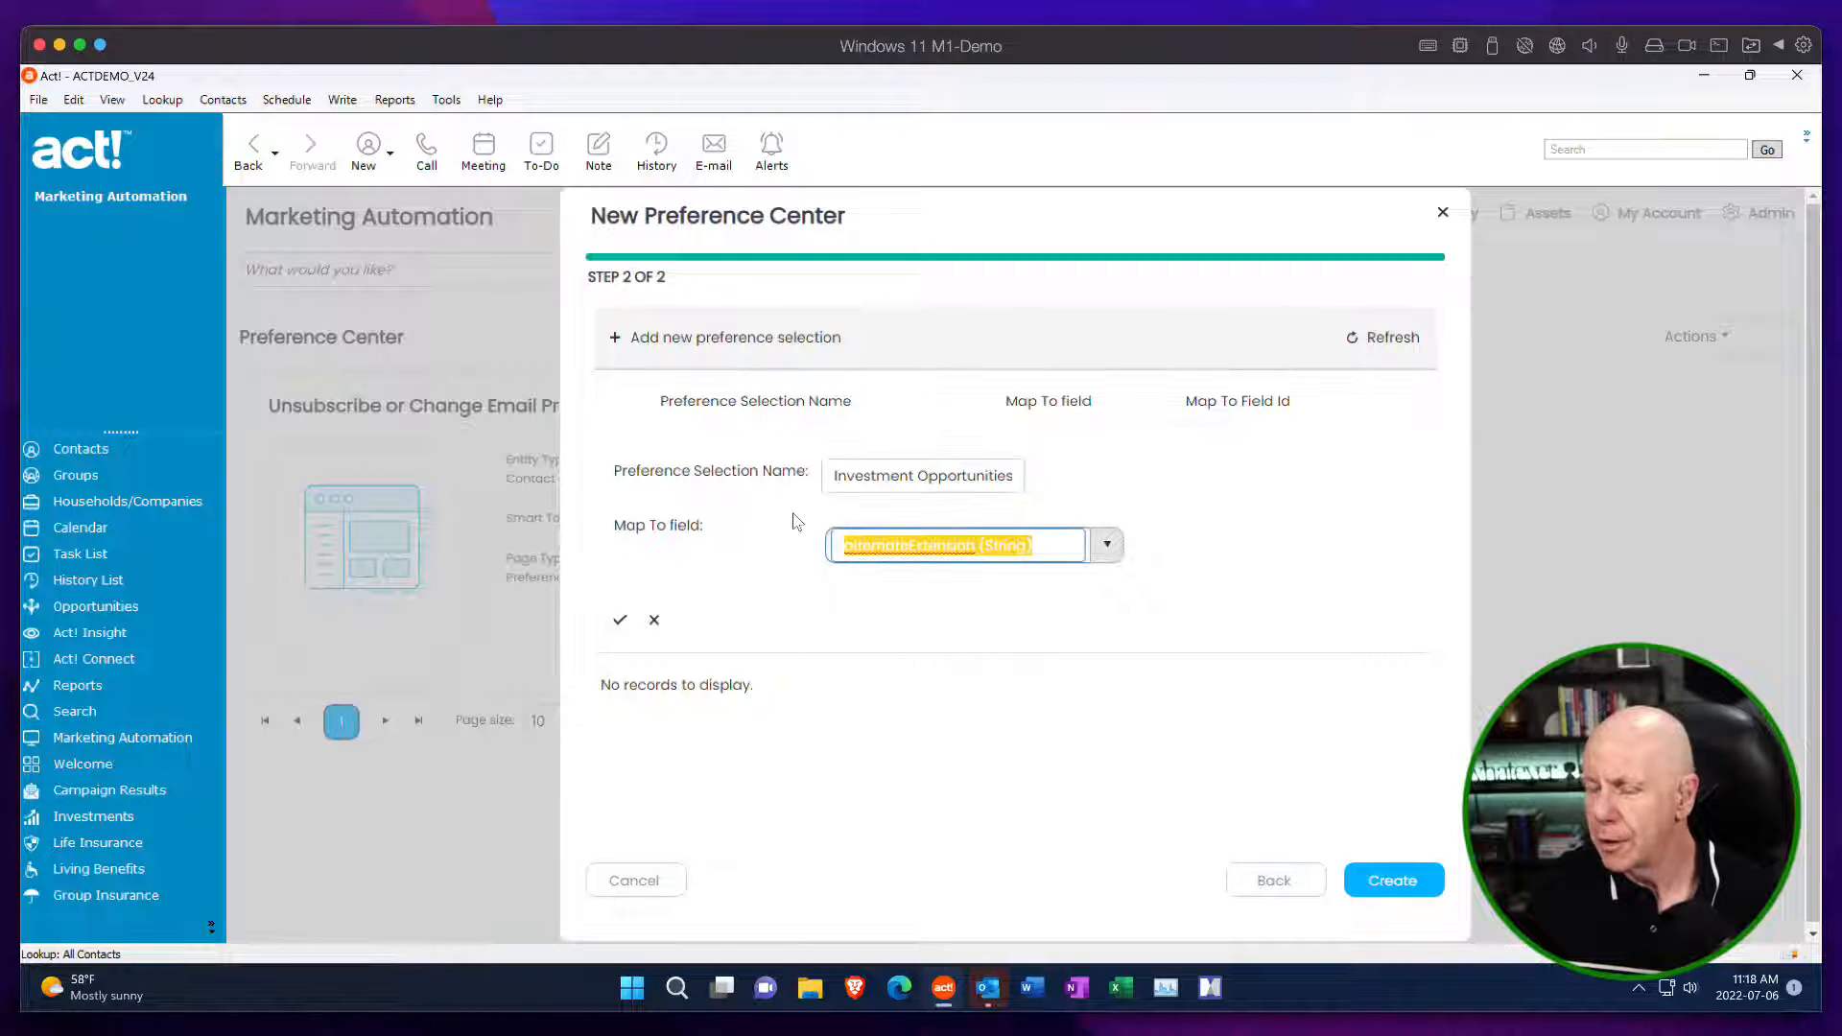
{"action": "type", "text": "inve"}
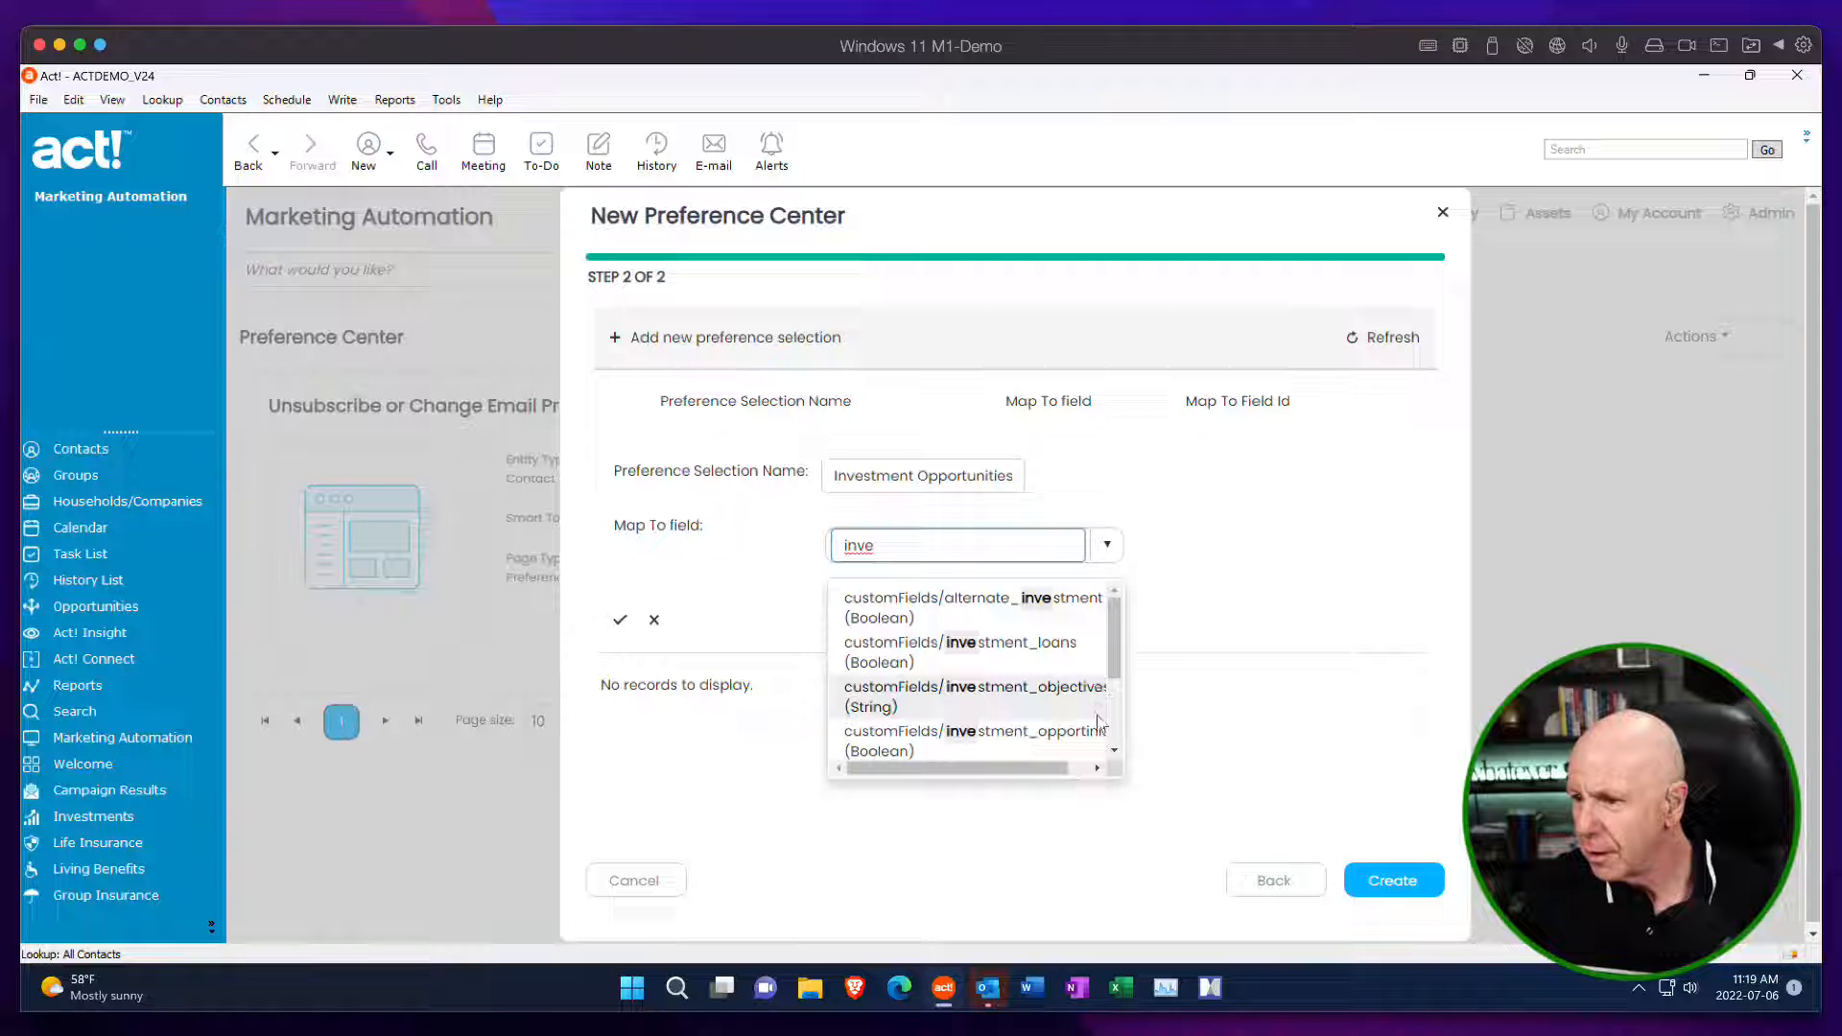
{"action": "left_click", "coordinate": [952, 743]}
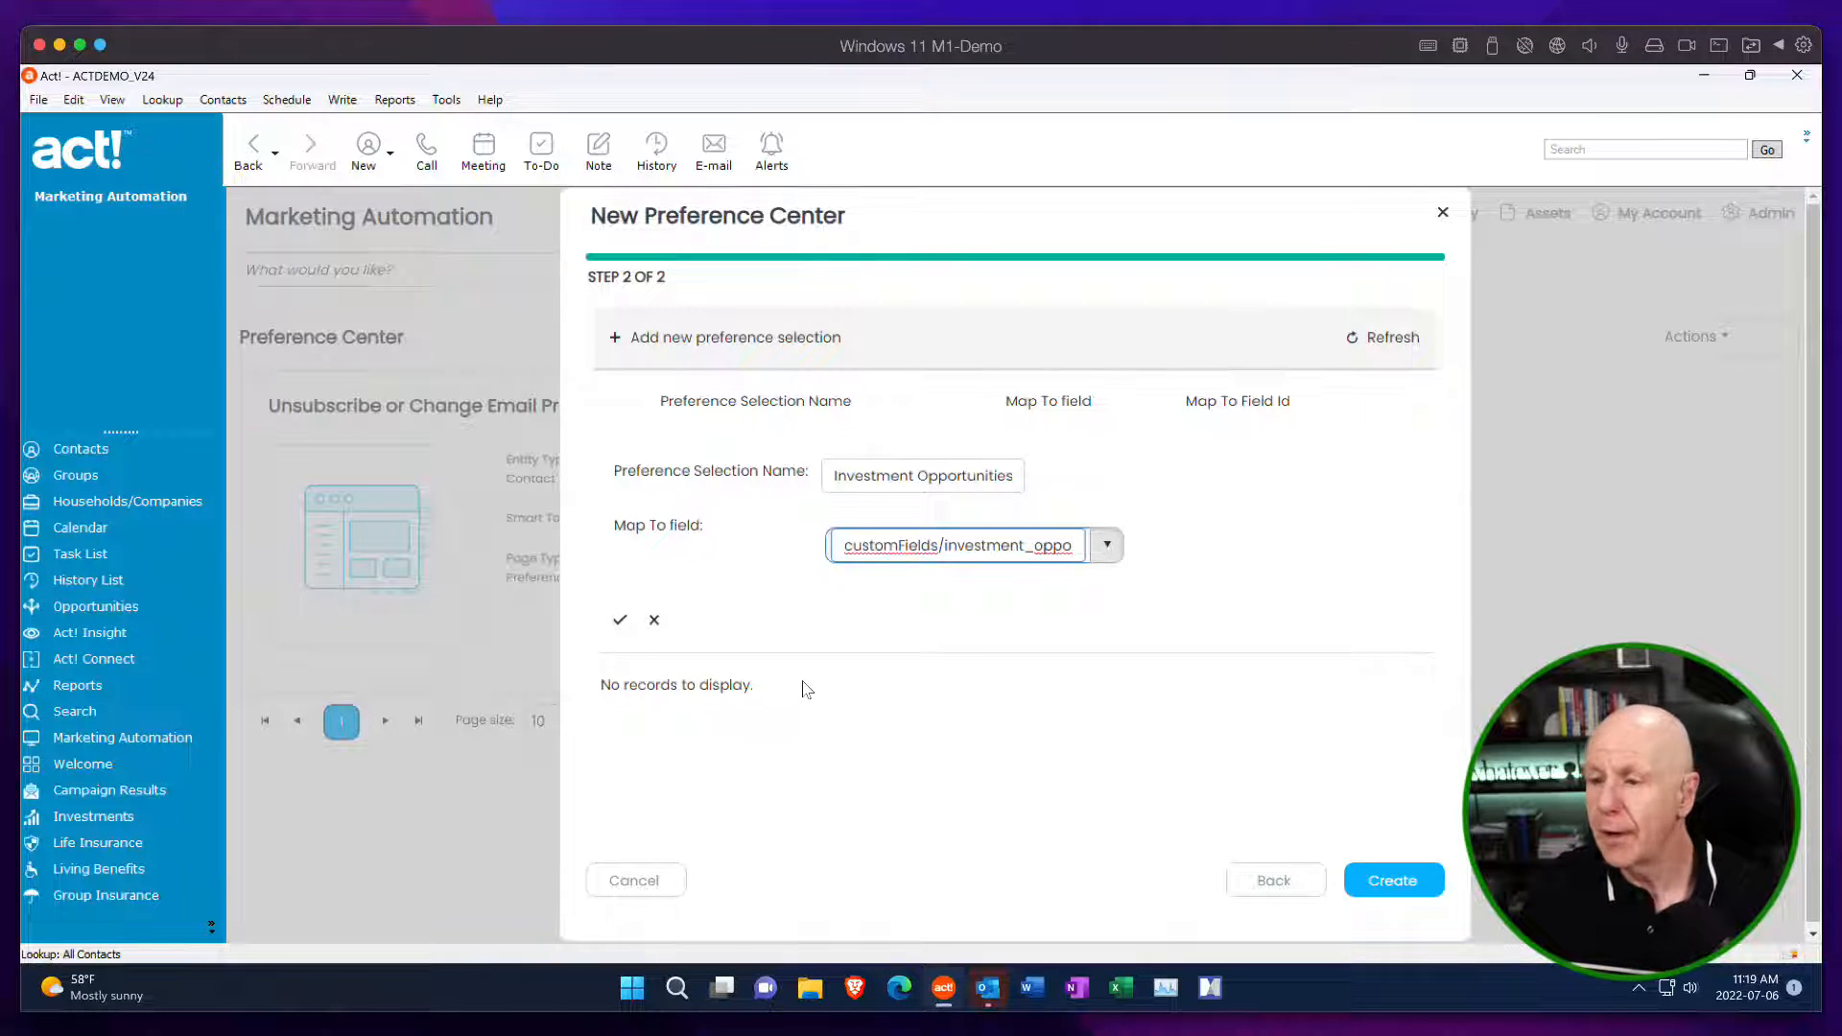
{"action": "left_click", "coordinate": [620, 624]}
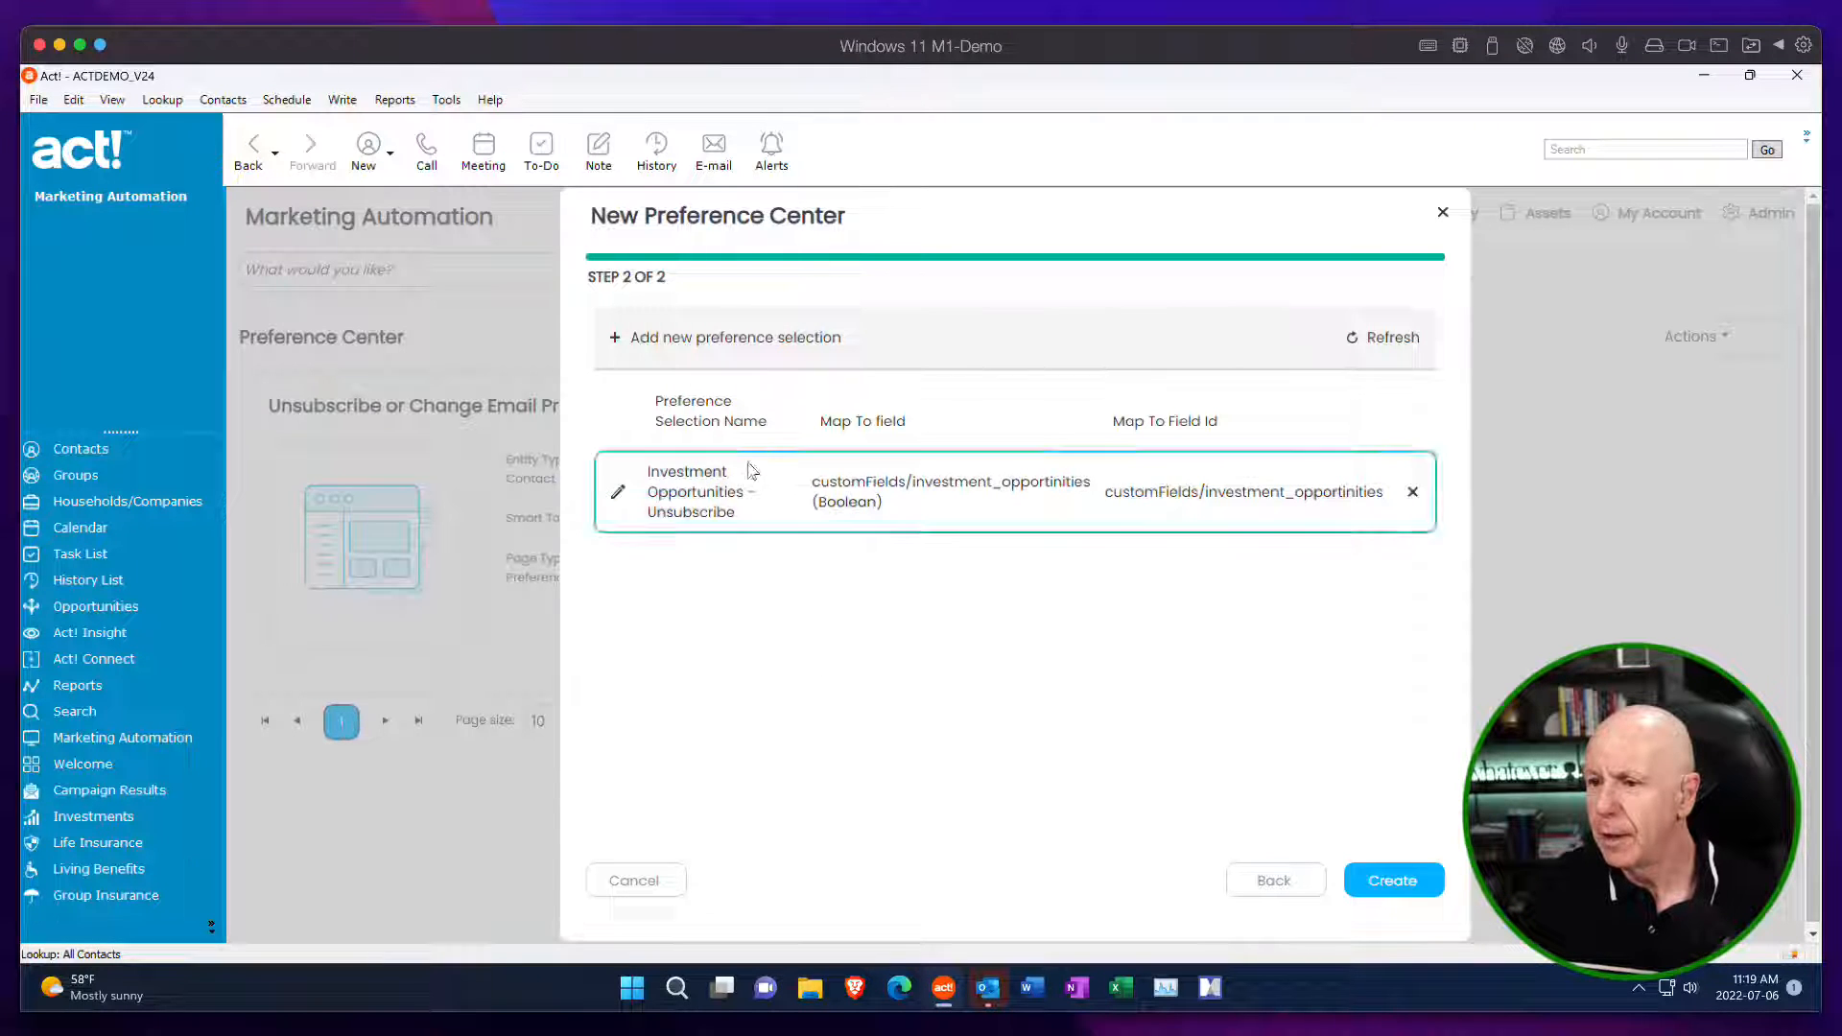
Add a preference selection named "Market updates – Unsubscribe" mapped to the customFields/market_updates (Boolean) field.
{"action": "left_click", "coordinate": [726, 337]}
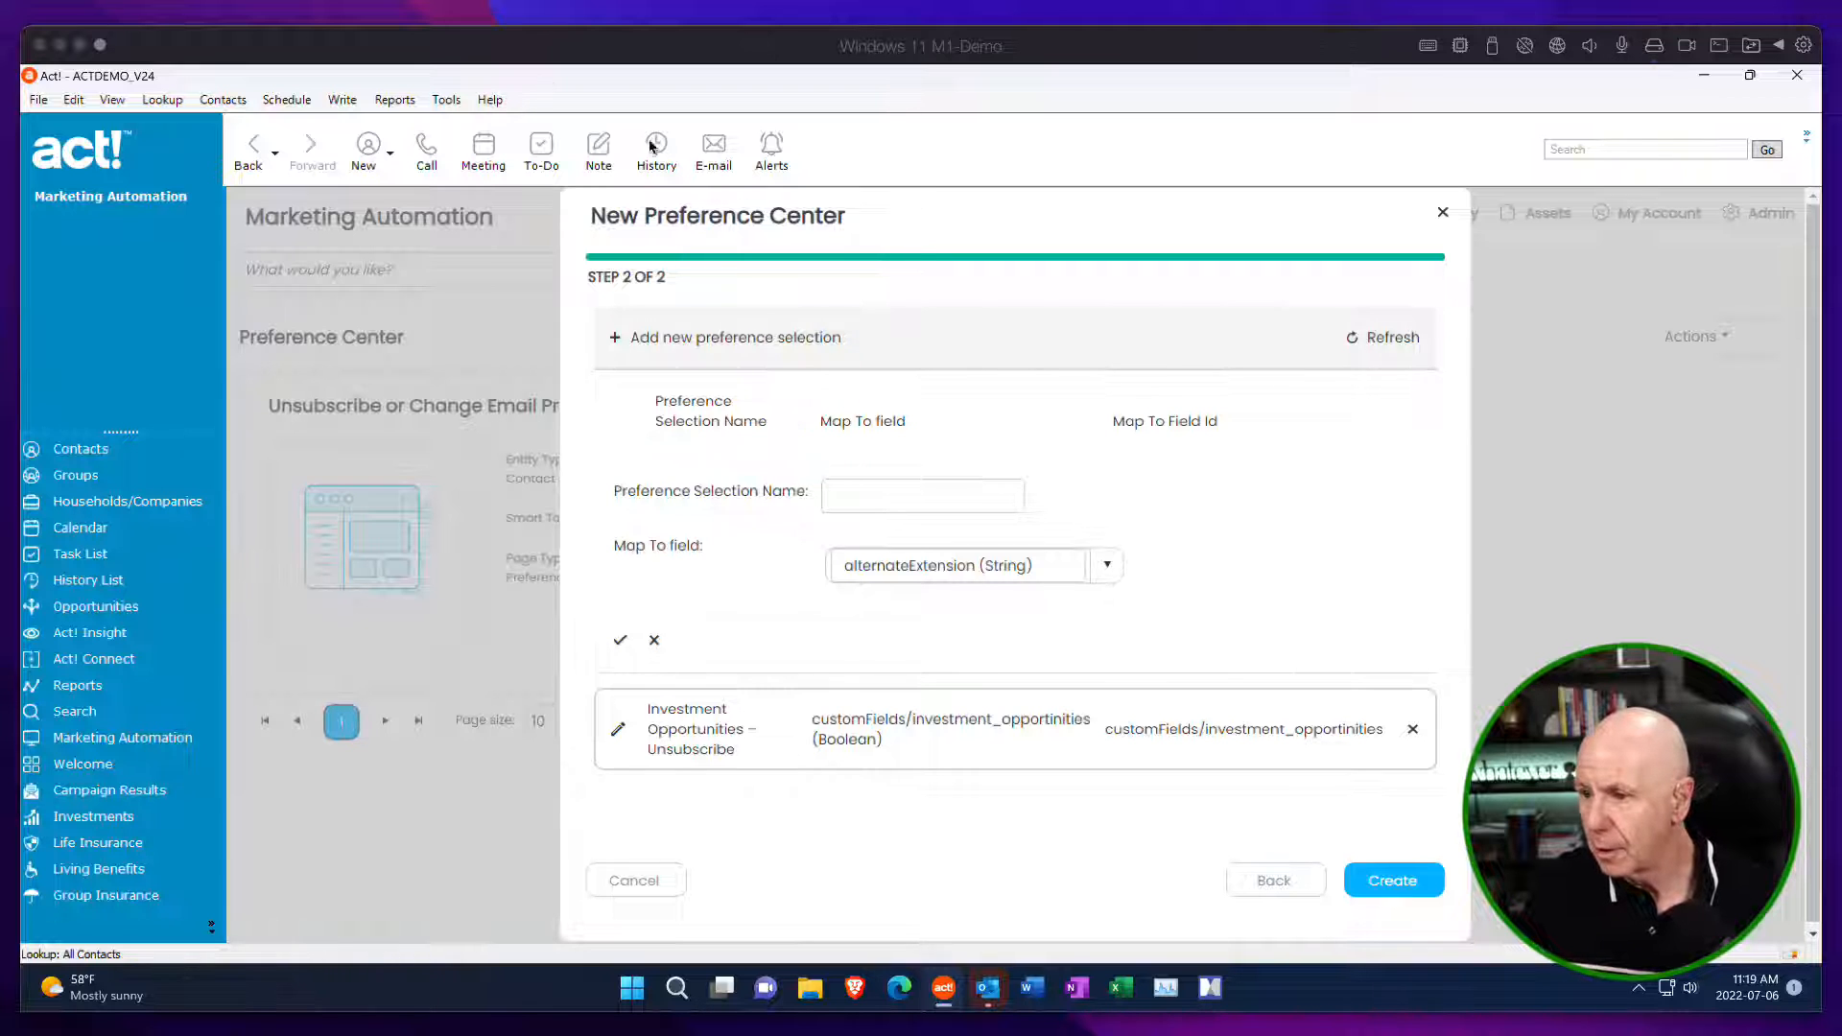
{"action": "left_click", "coordinate": [859, 497]}
{"action": "key", "text": "ctrl+v"}
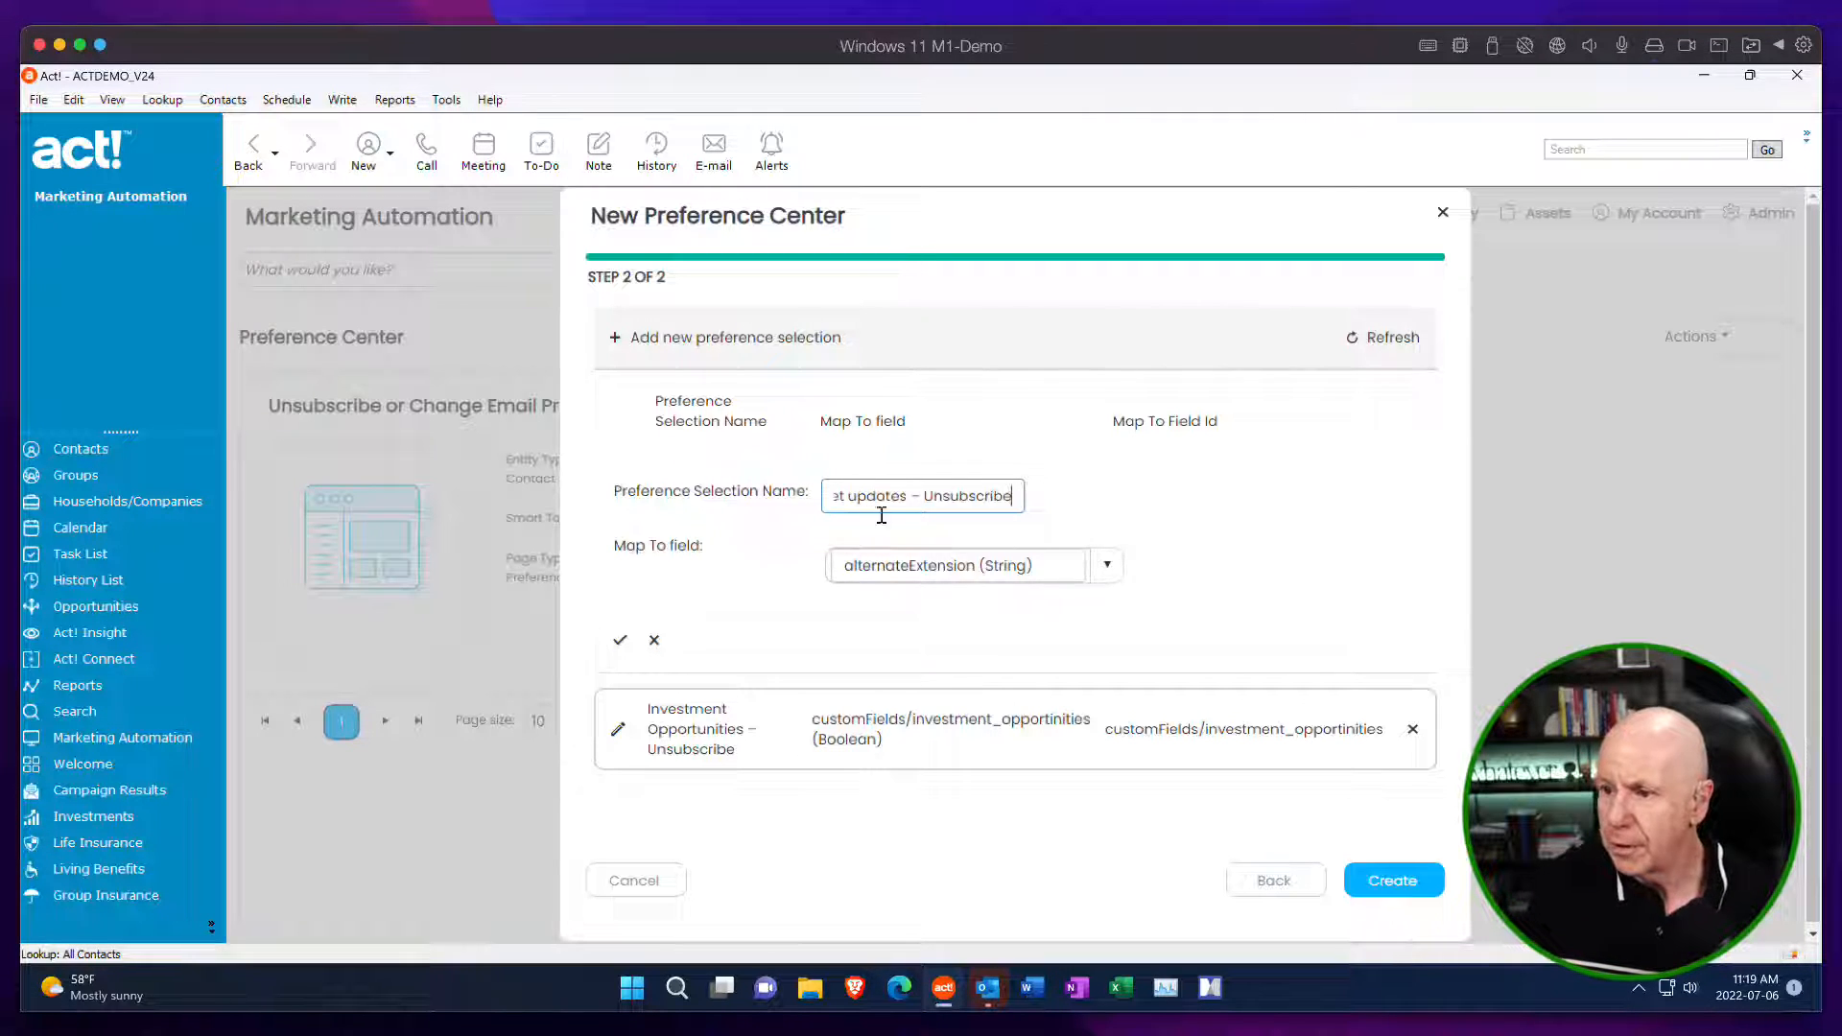
{"action": "left_click", "coordinate": [1055, 566]}
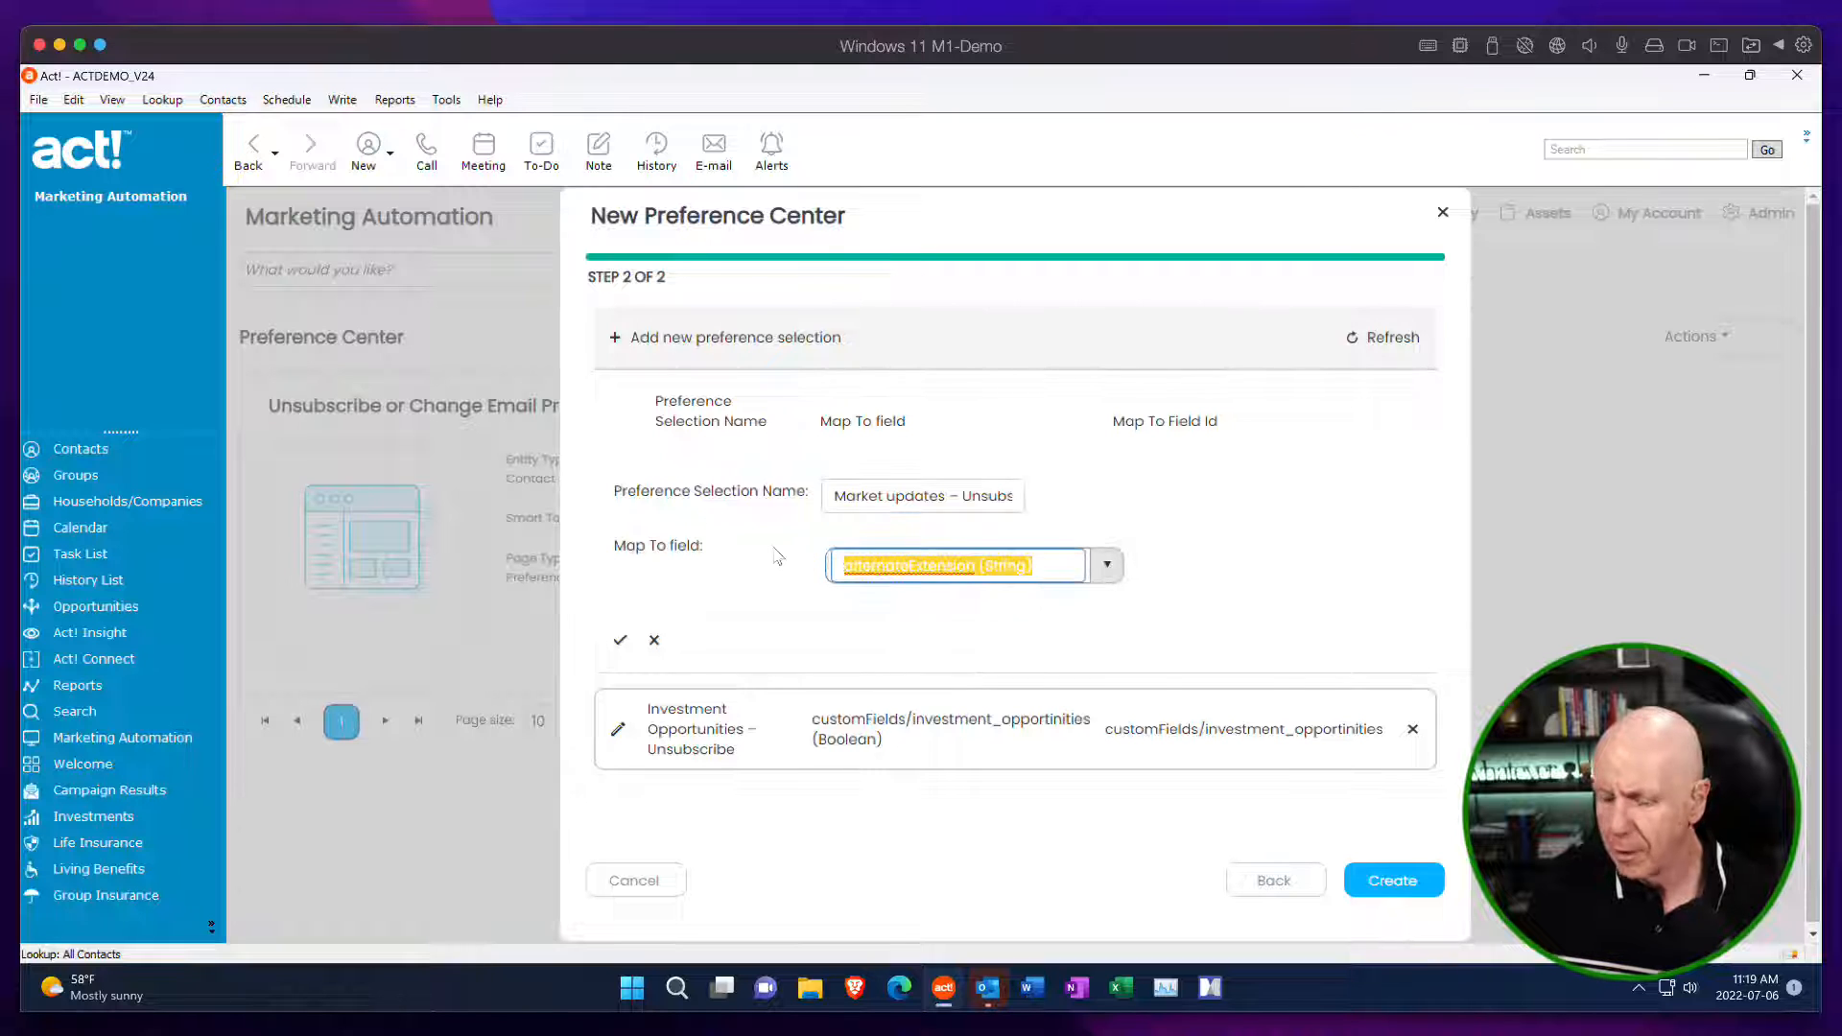
{"action": "type", "text": "market"}
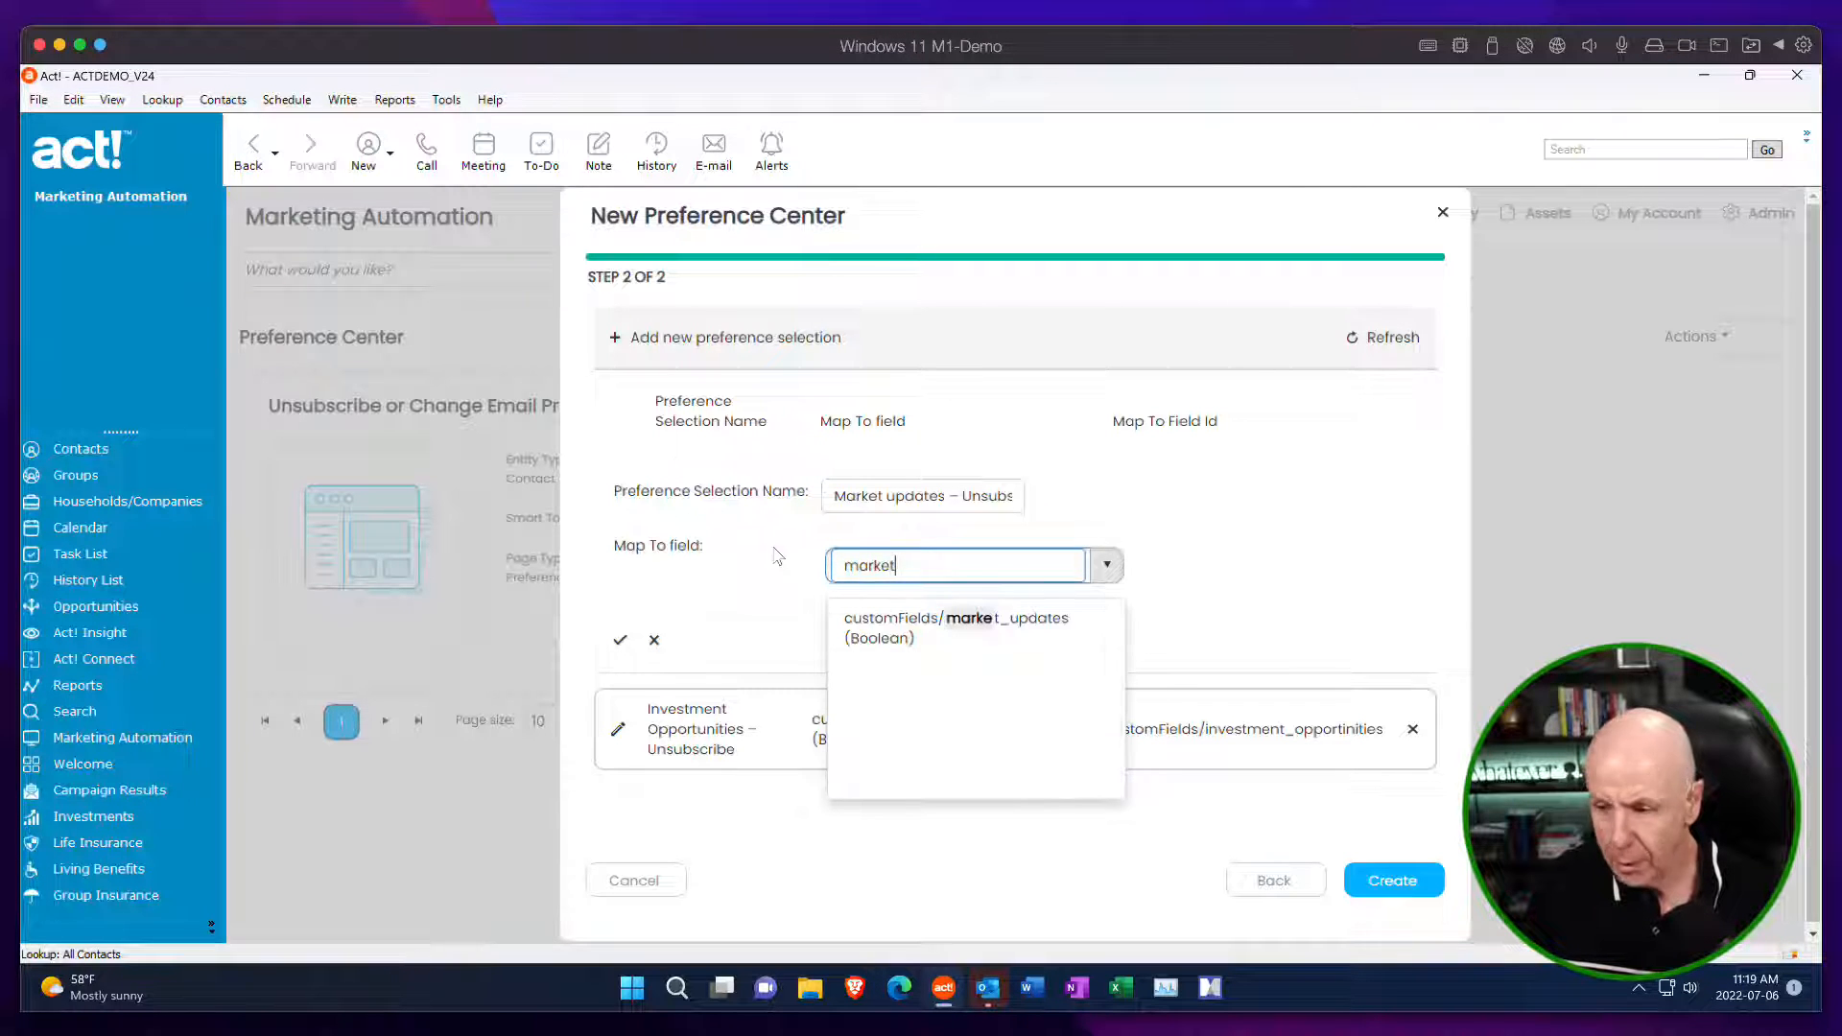
{"action": "left_click", "coordinate": [884, 626]}
{"action": "left_click", "coordinate": [620, 640]}
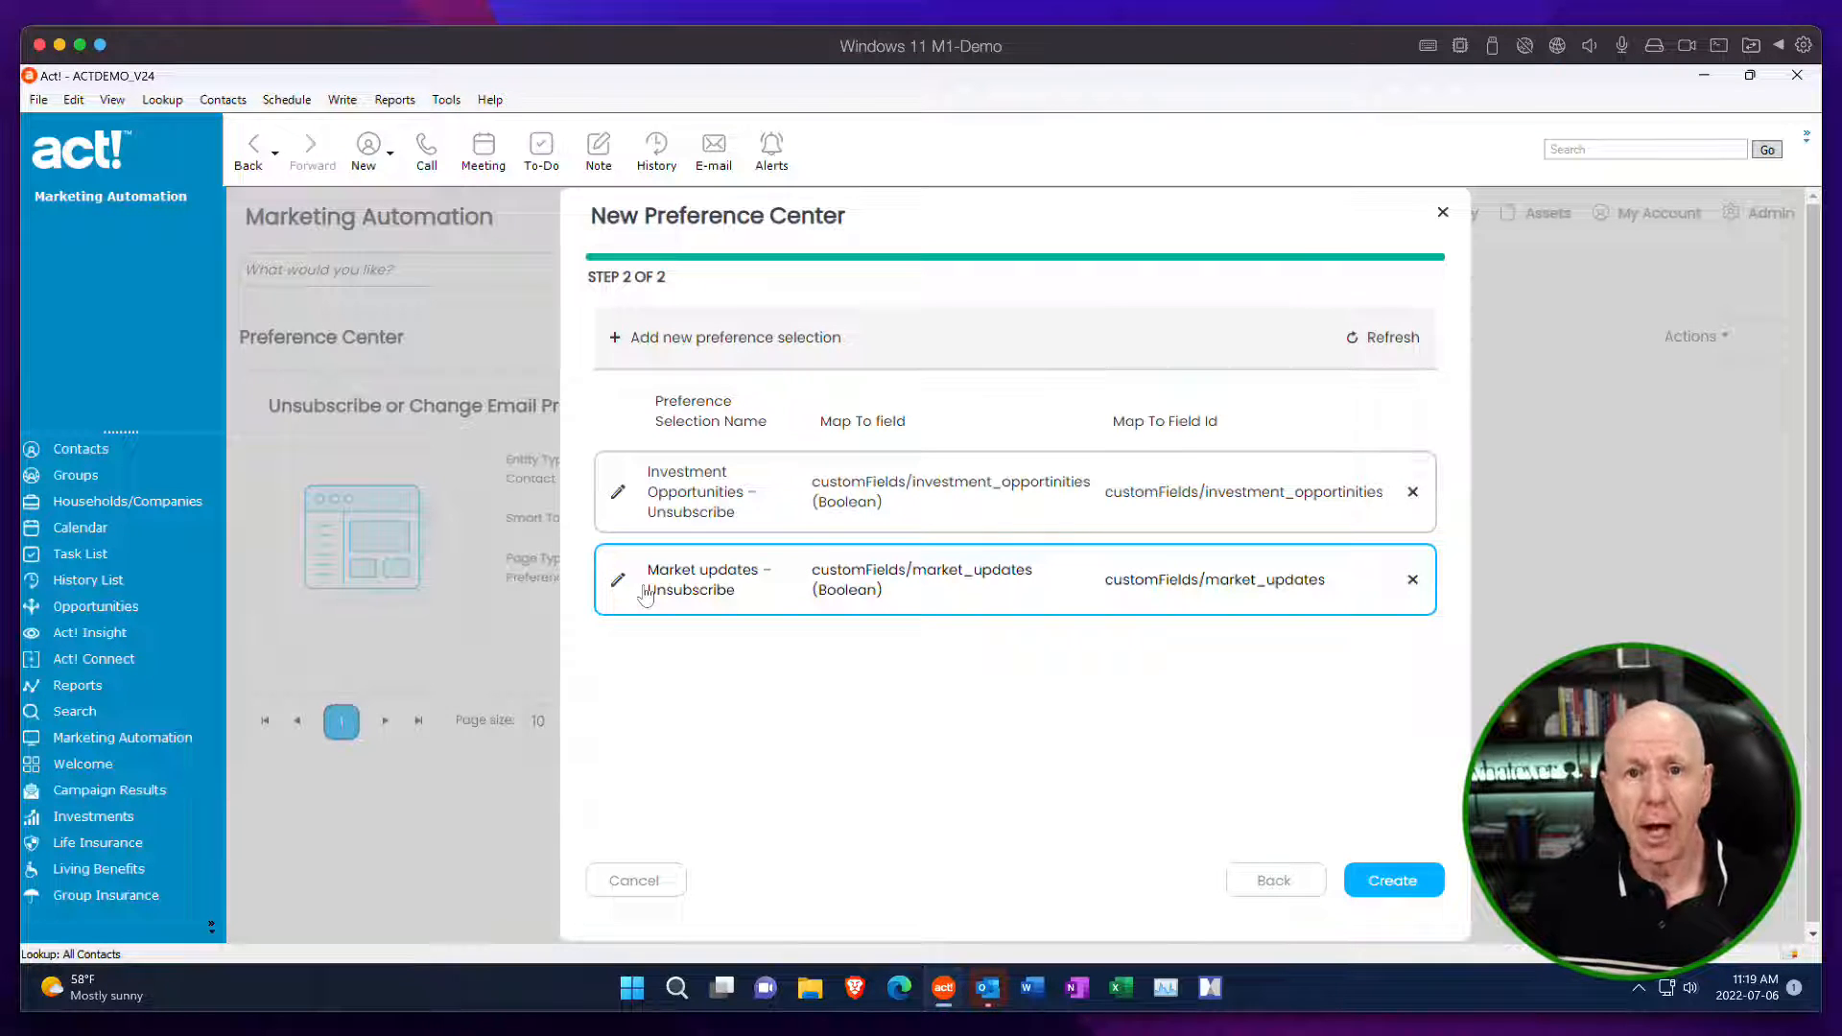
Add a preference selection named "Newsletter – Unsubscribe" mapped to the customFields/newsletter (Boolean) field.
{"action": "left_click", "coordinate": [624, 345]}
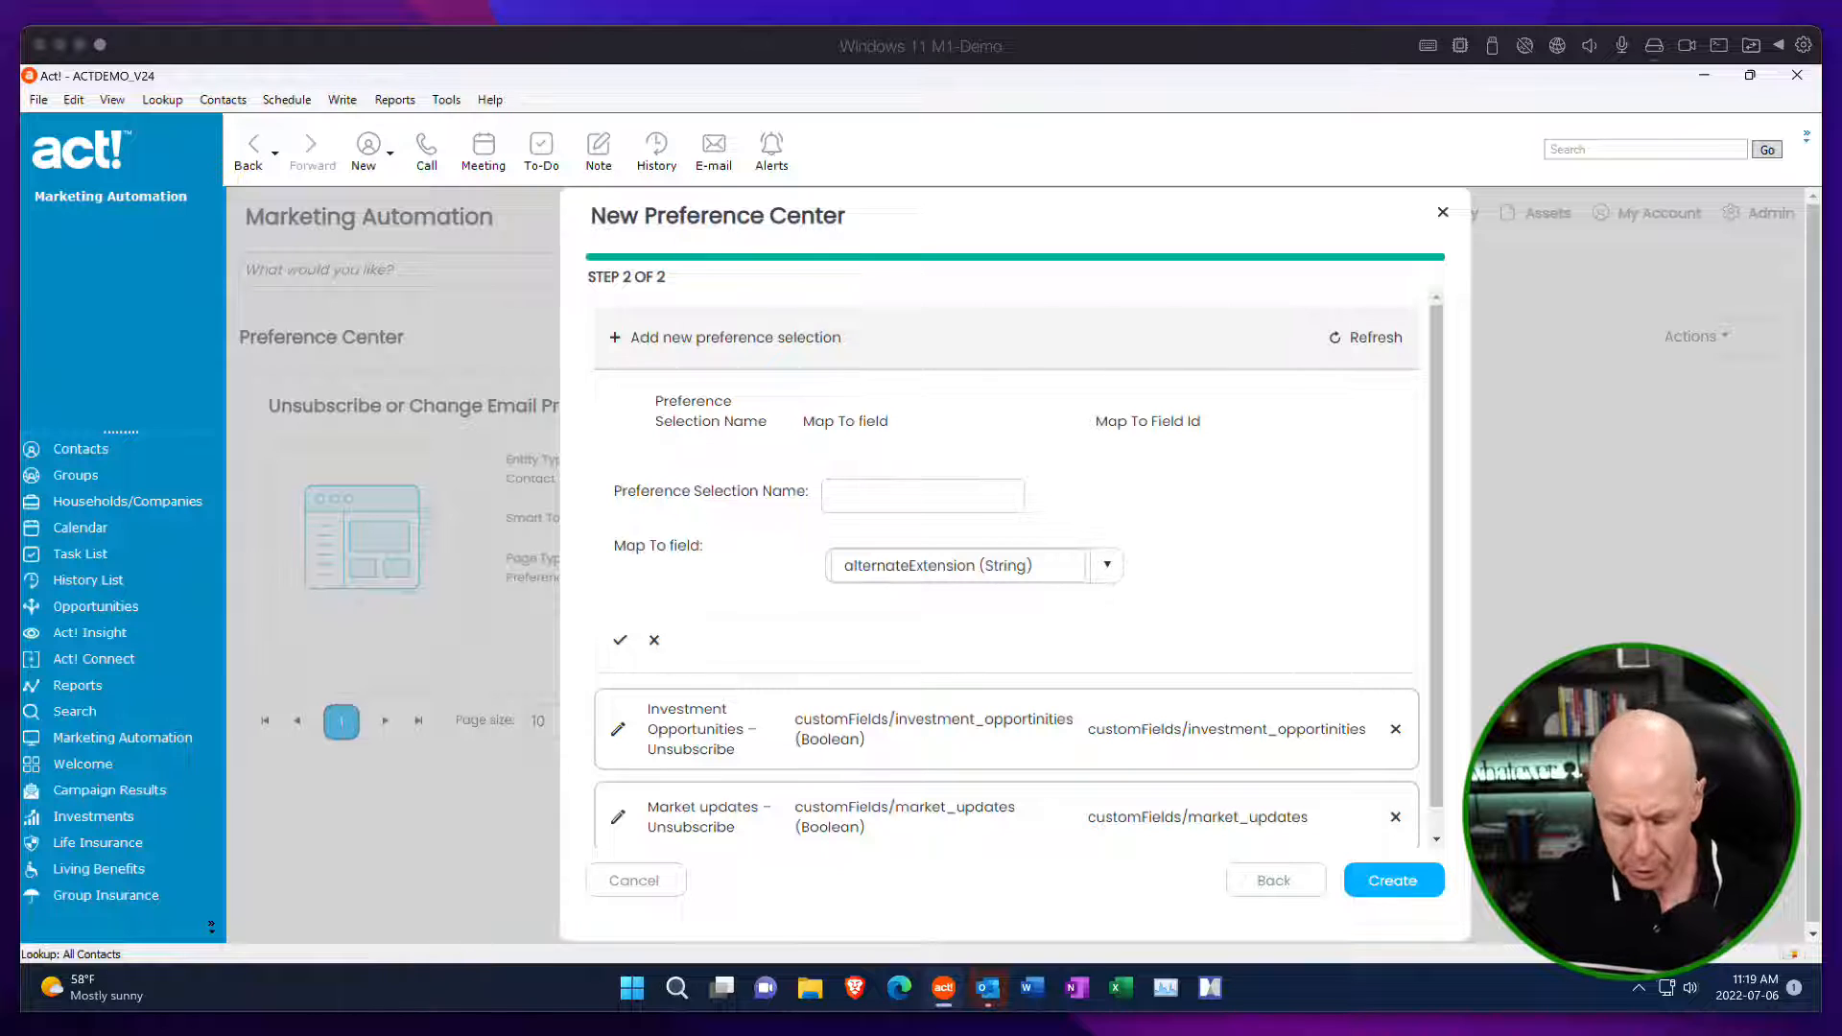
{"action": "left_click", "coordinate": [847, 494]}
{"action": "type", "text": "Newsletter – Unsubscribe"}
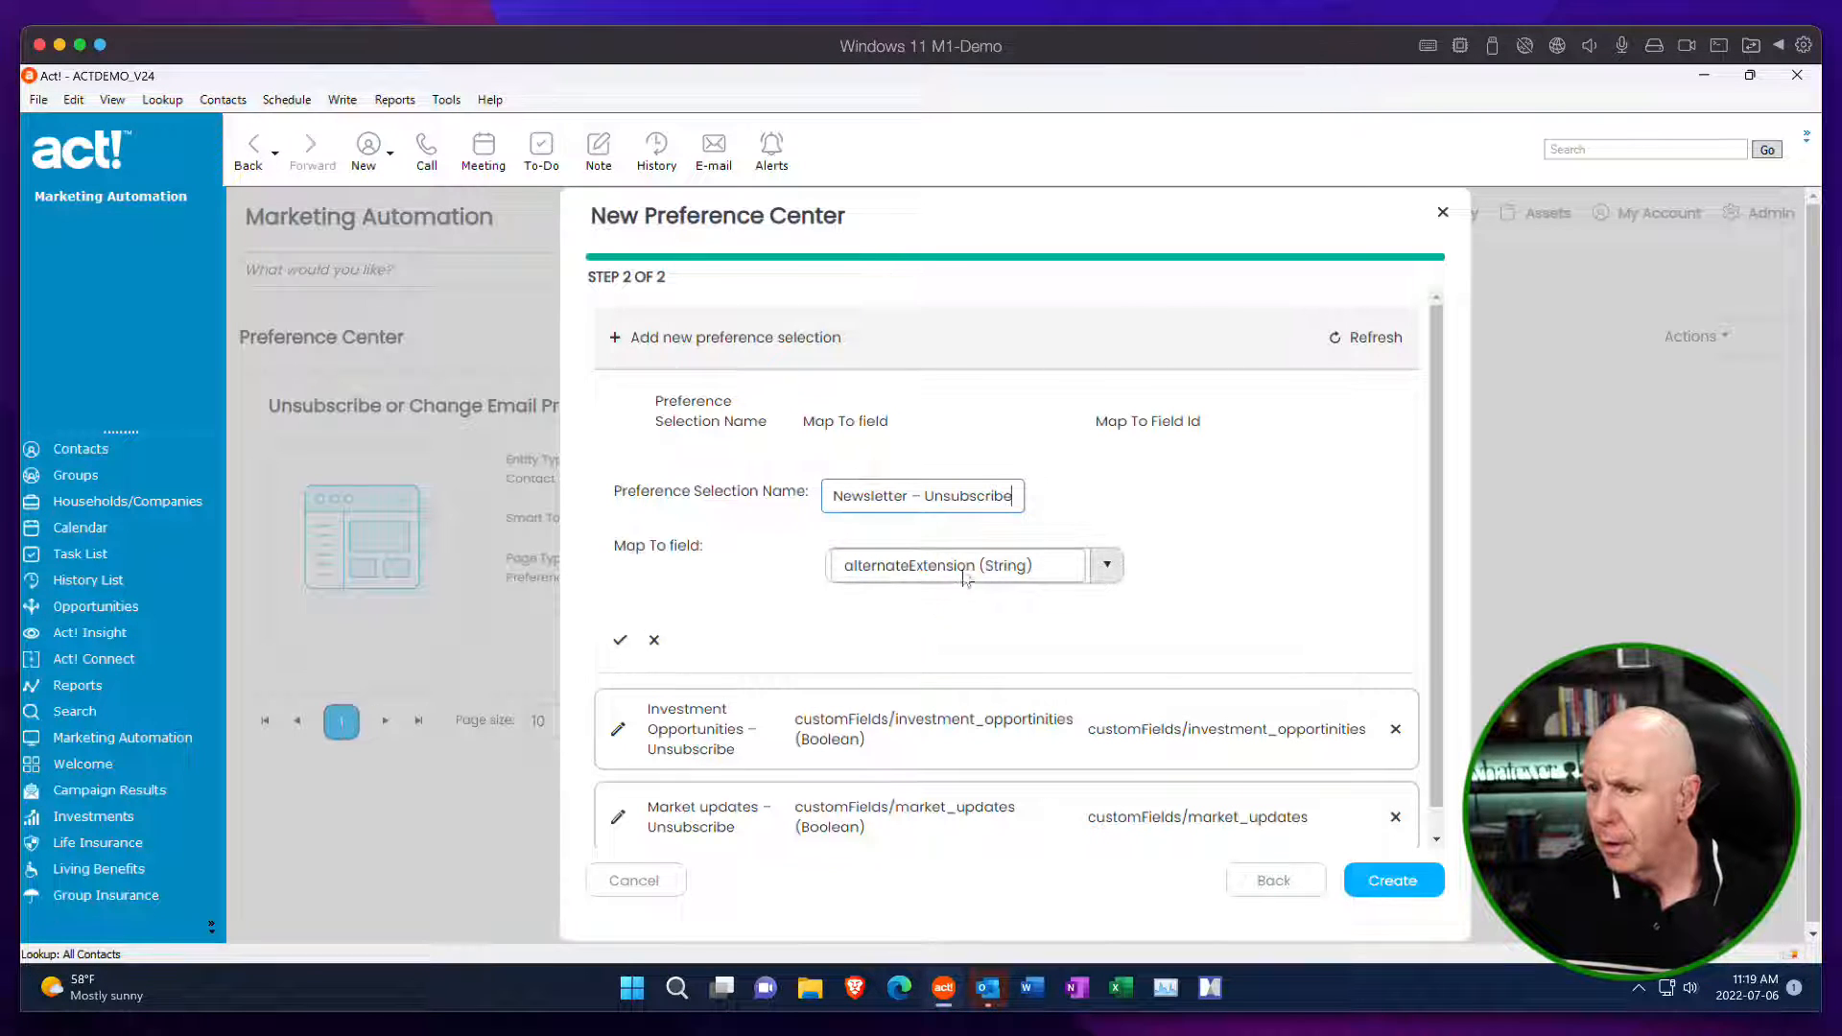
{"action": "left_click", "coordinate": [1055, 563]}
{"action": "type", "text": "news"}
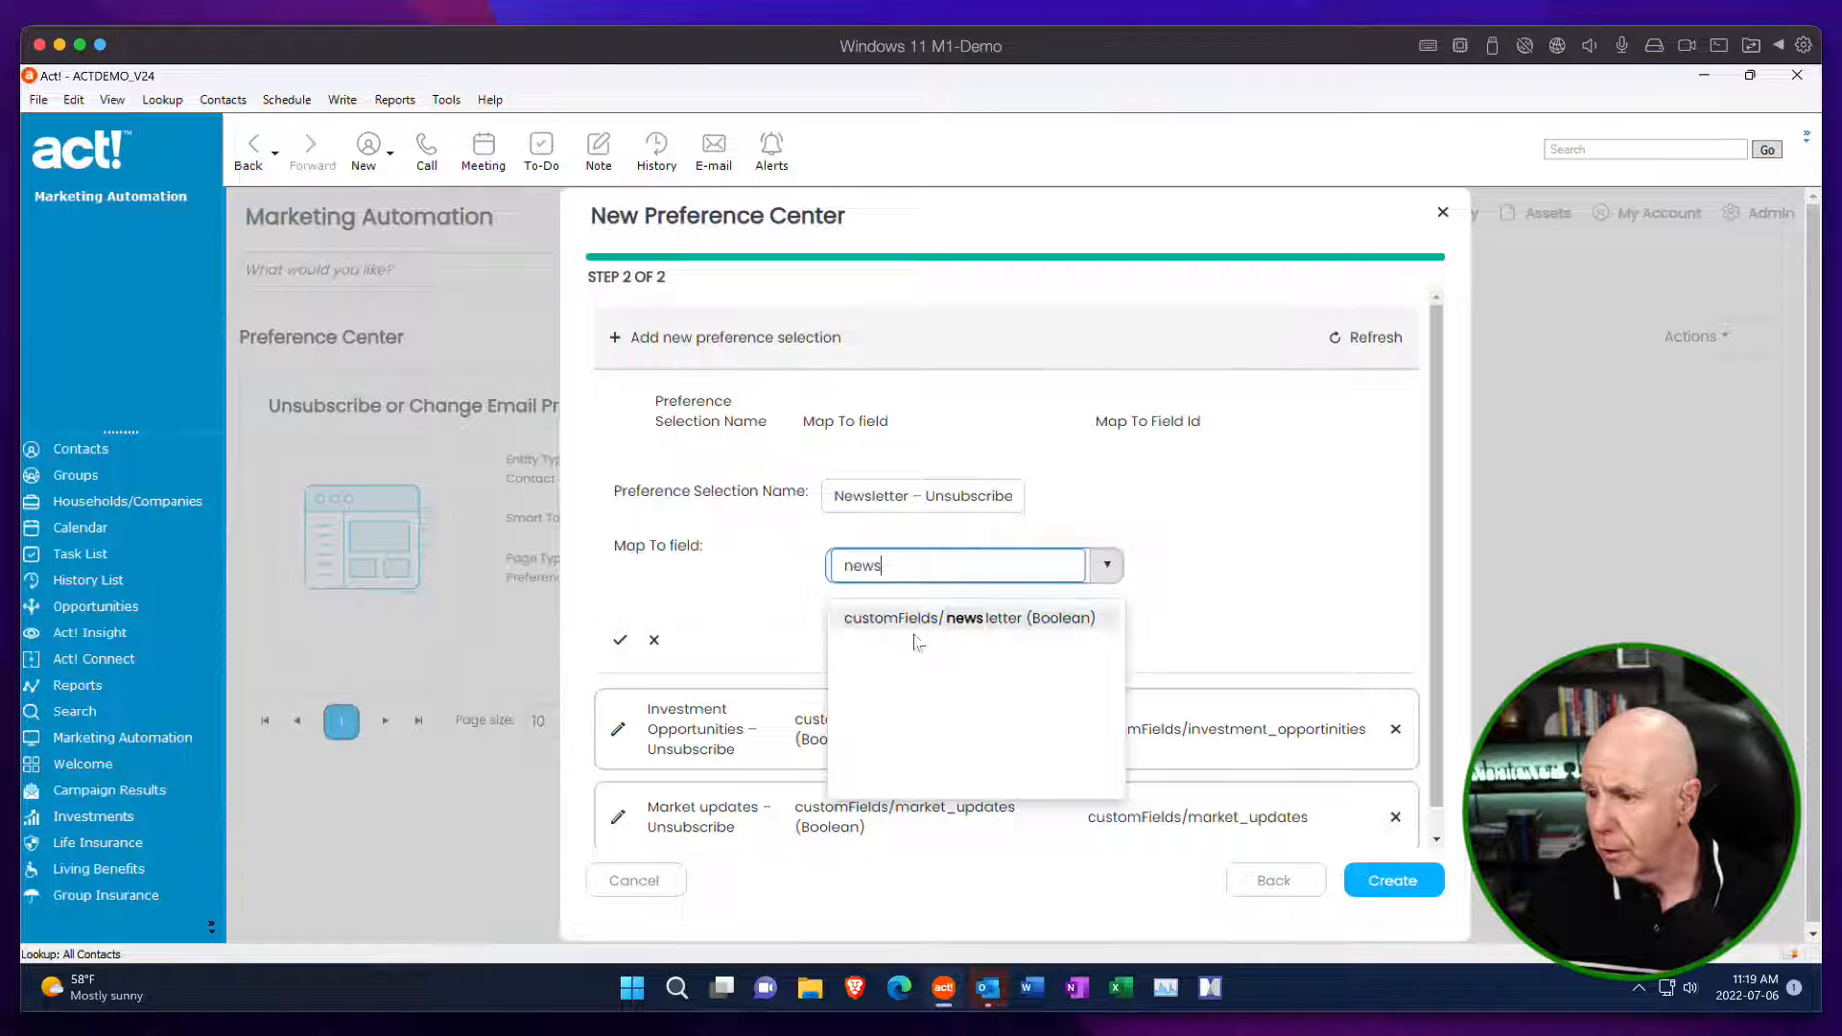
{"action": "left_click", "coordinate": [944, 618]}
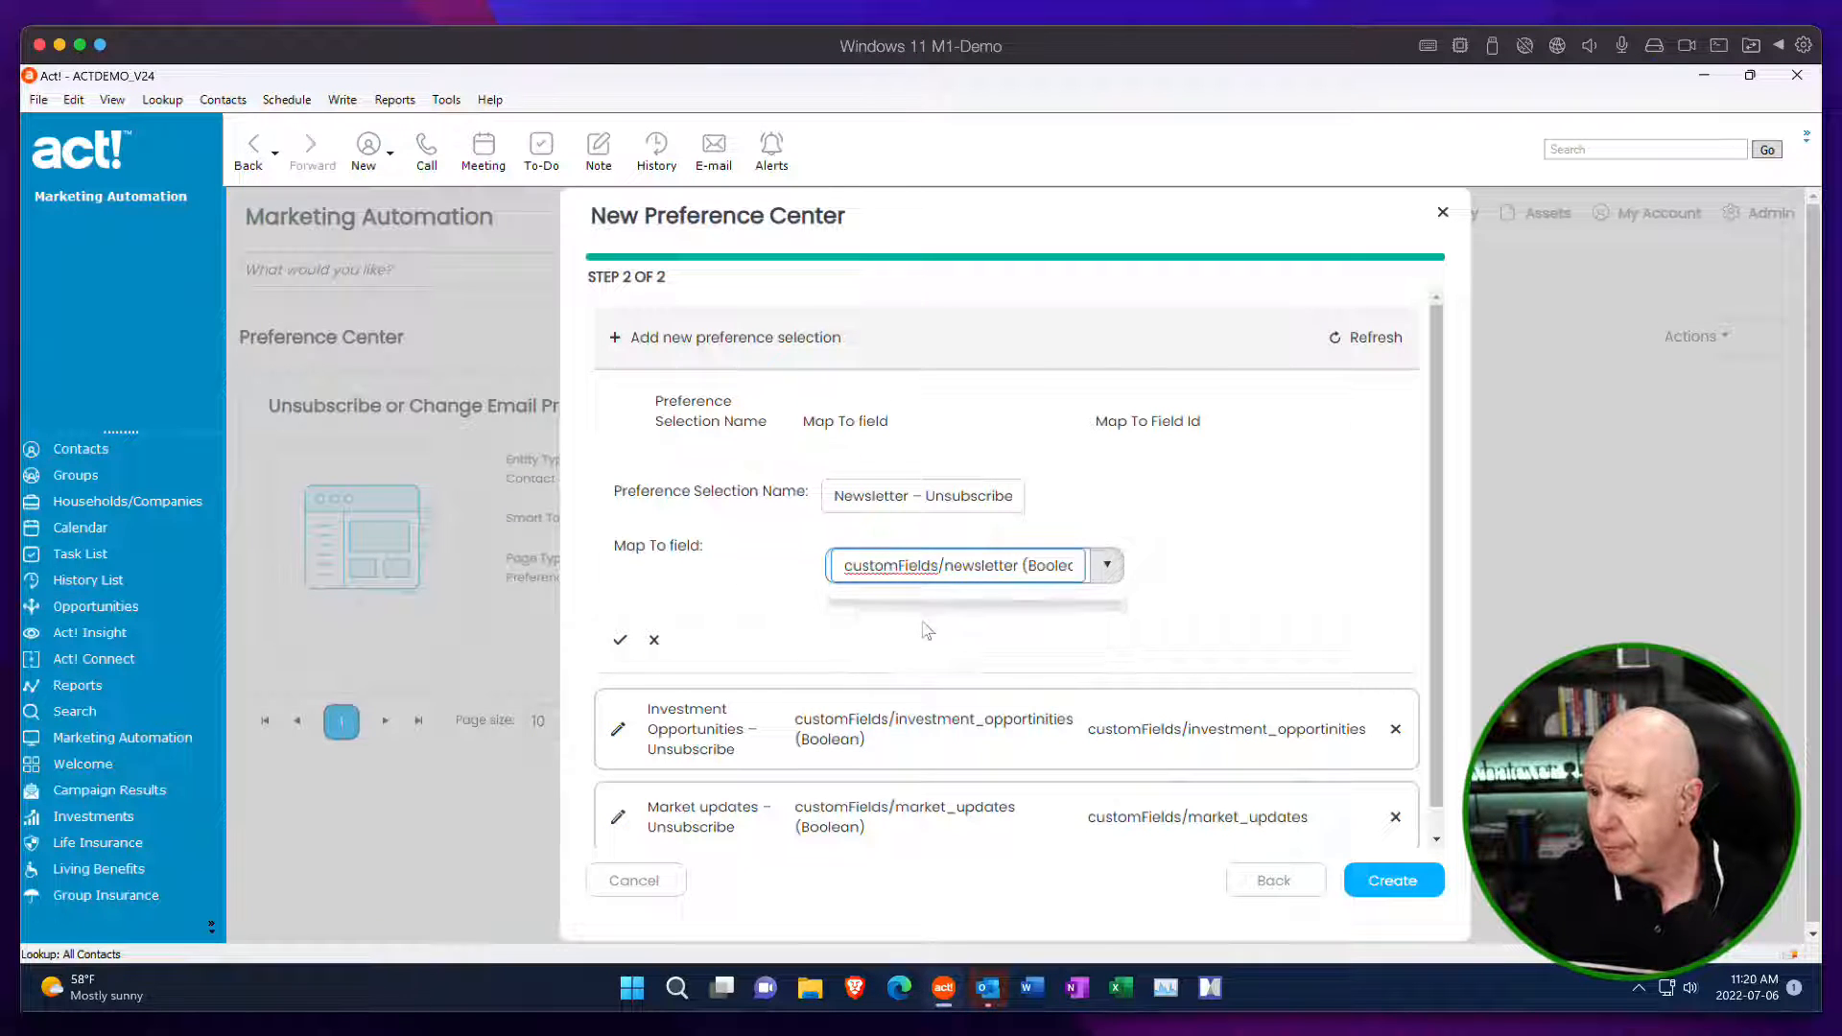
{"action": "left_click", "coordinate": [620, 639]}
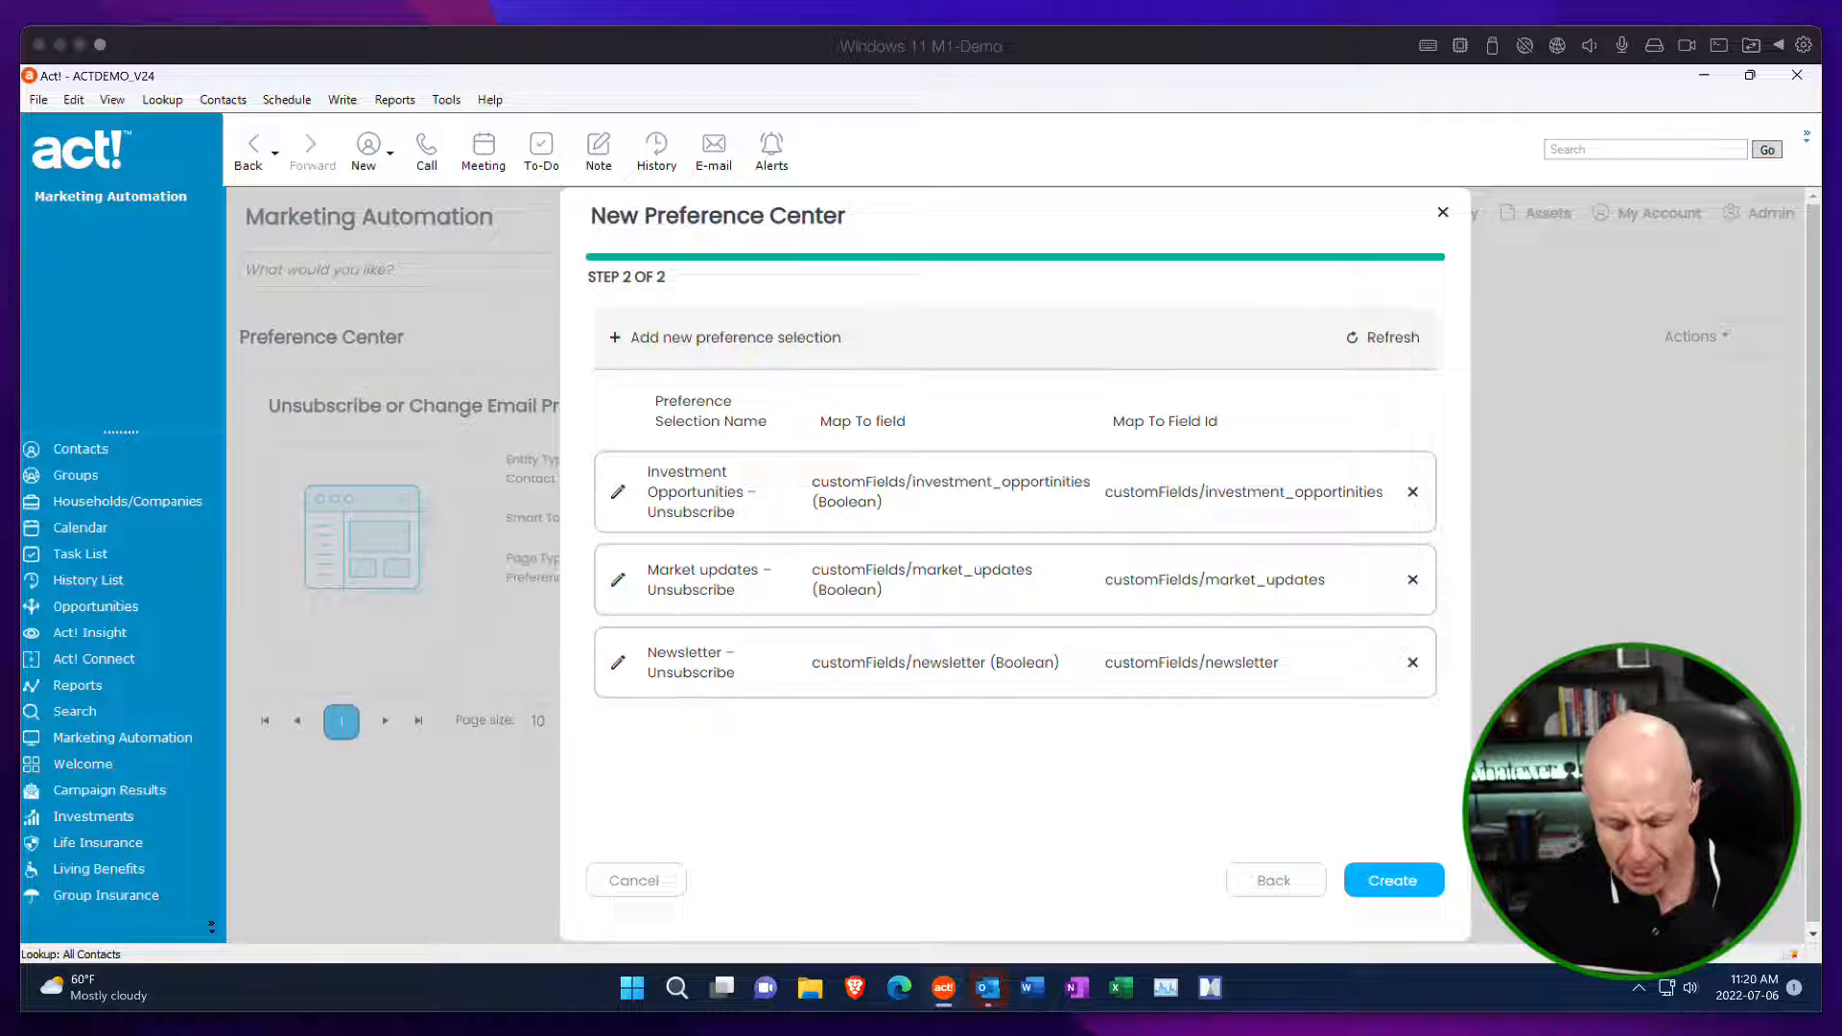
Add a preference selection named "Podcasts – Unsubscribe" mapped to the customFields/podcast (Boolean) field.
{"action": "left_click", "coordinate": [615, 339]}
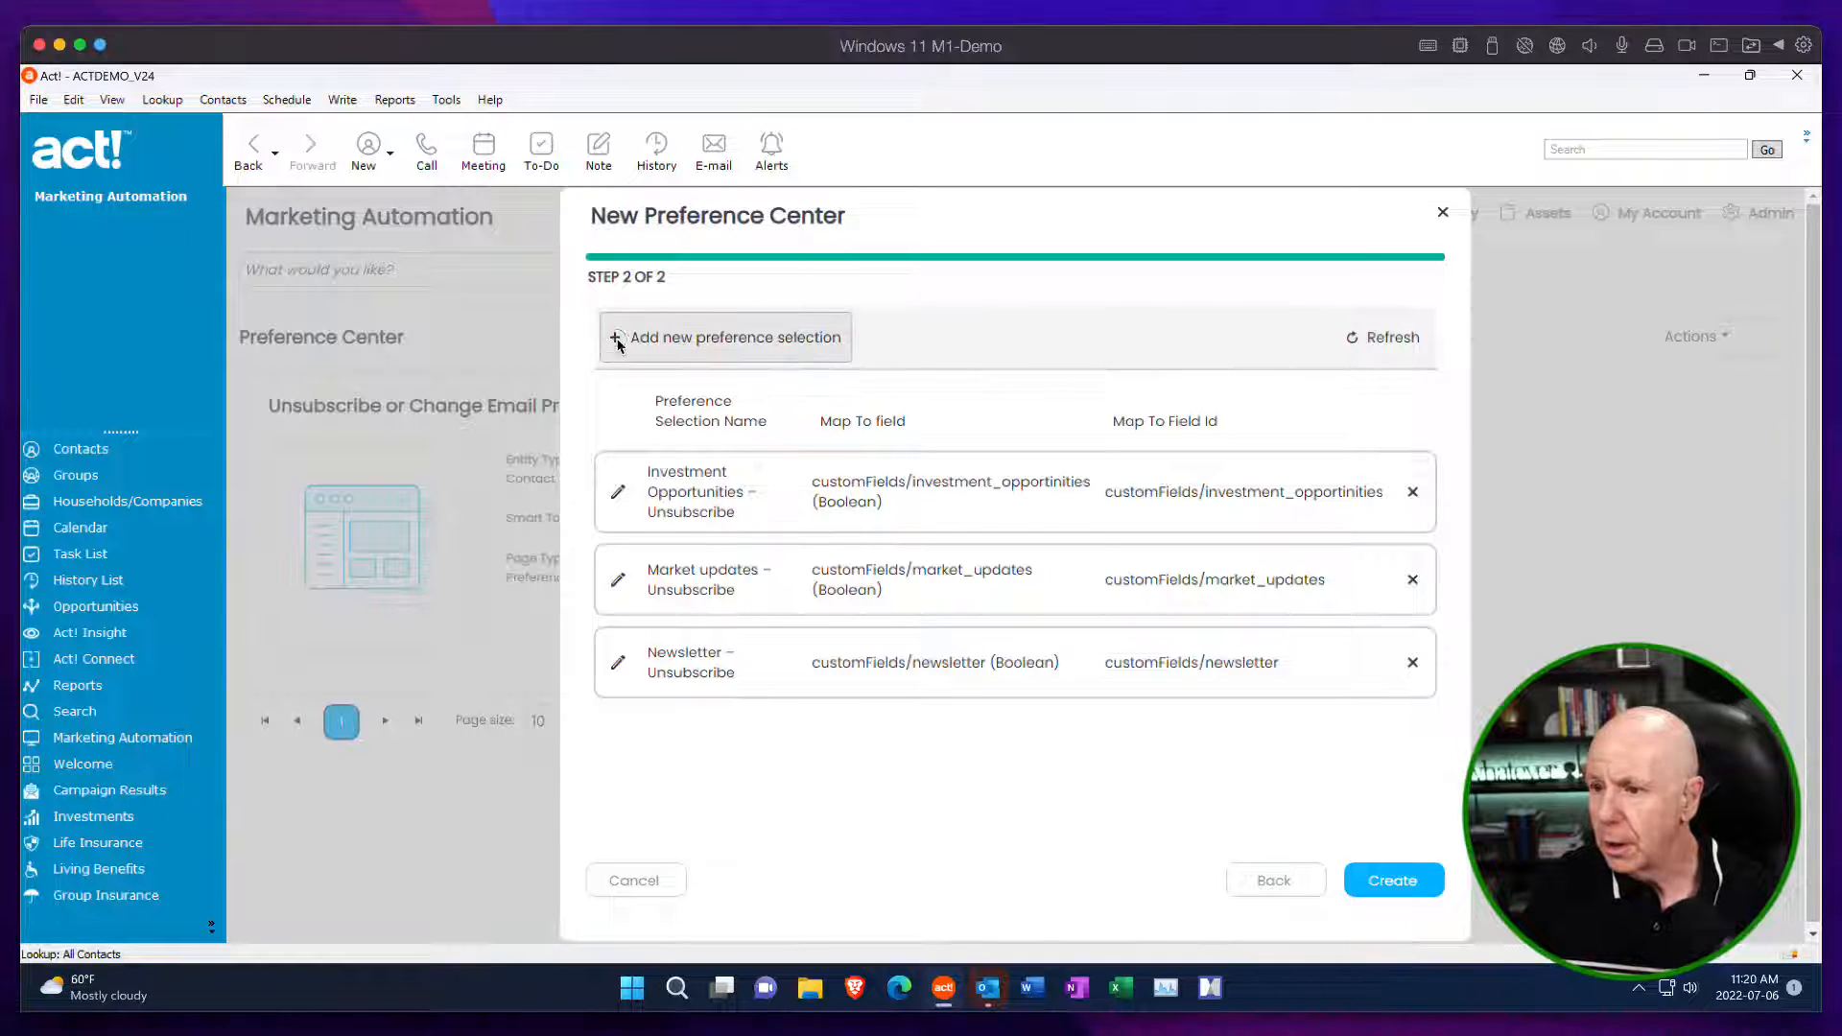
{"action": "left_click", "coordinate": [878, 491]}
{"action": "type", "text": "Podcasts – Unsubscribe"}
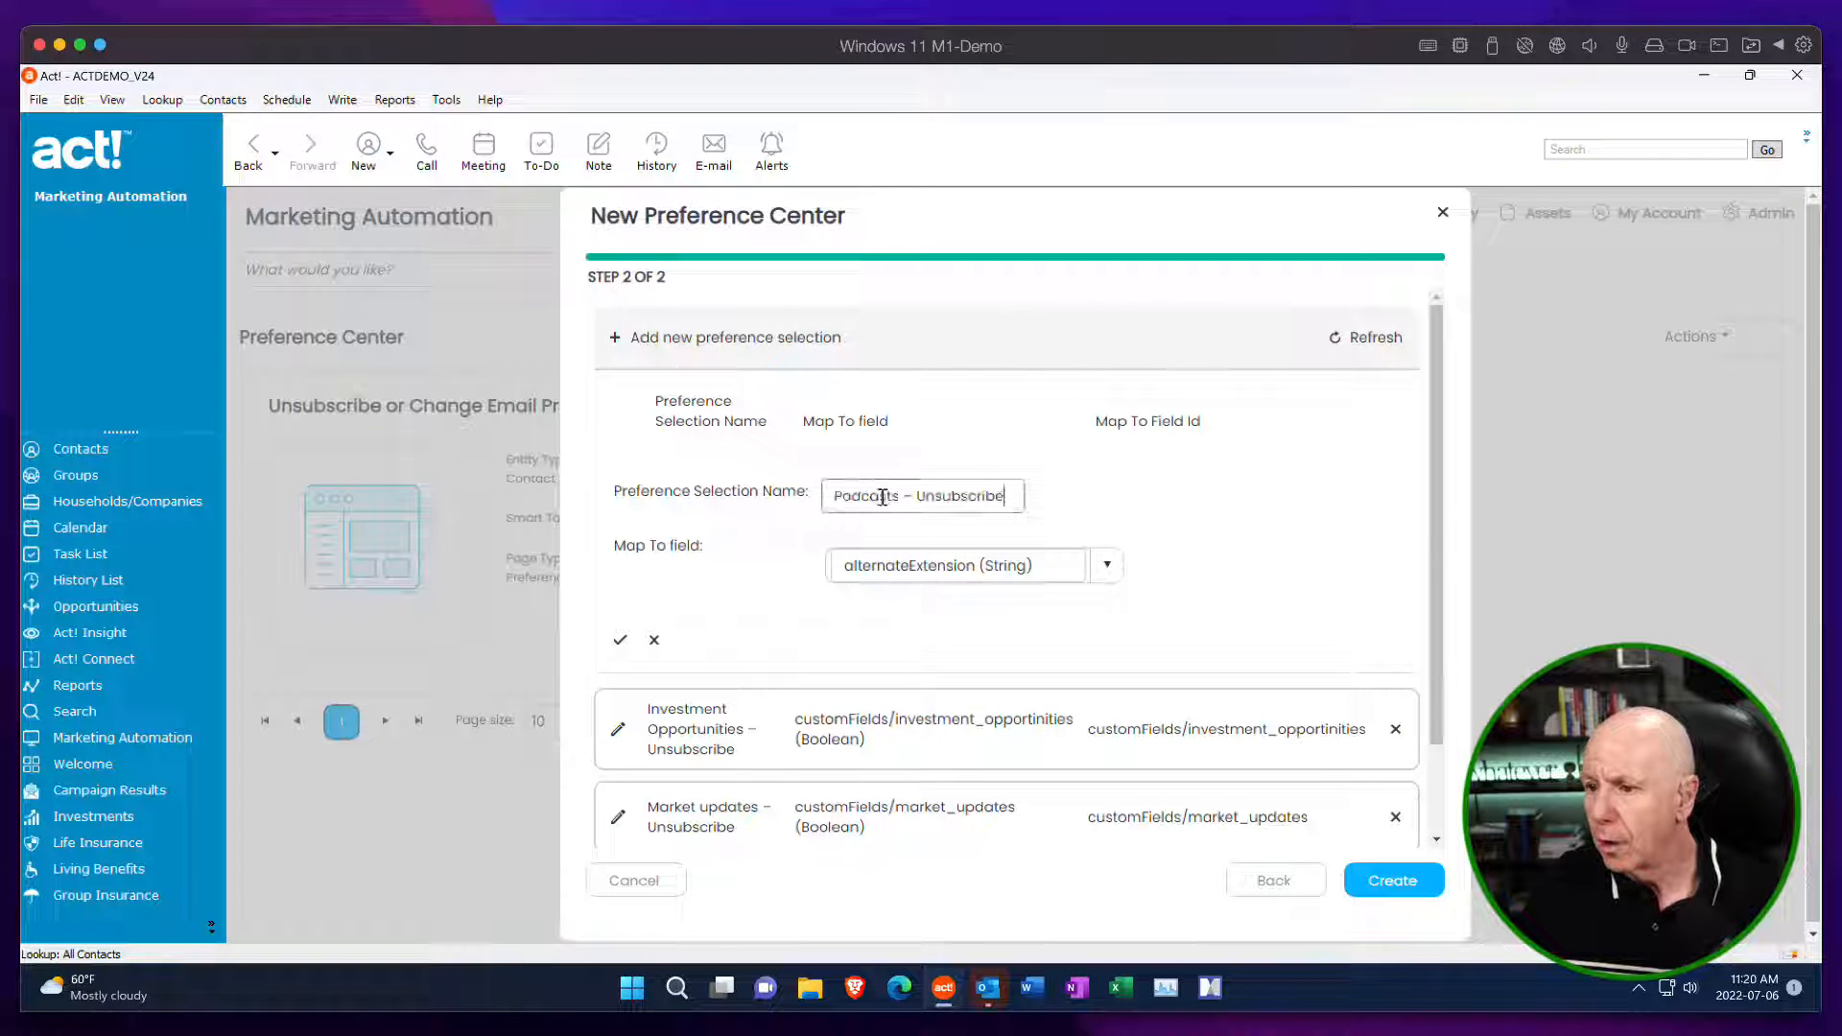
{"action": "left_click", "coordinate": [1042, 565]}
{"action": "type", "text": "pod"}
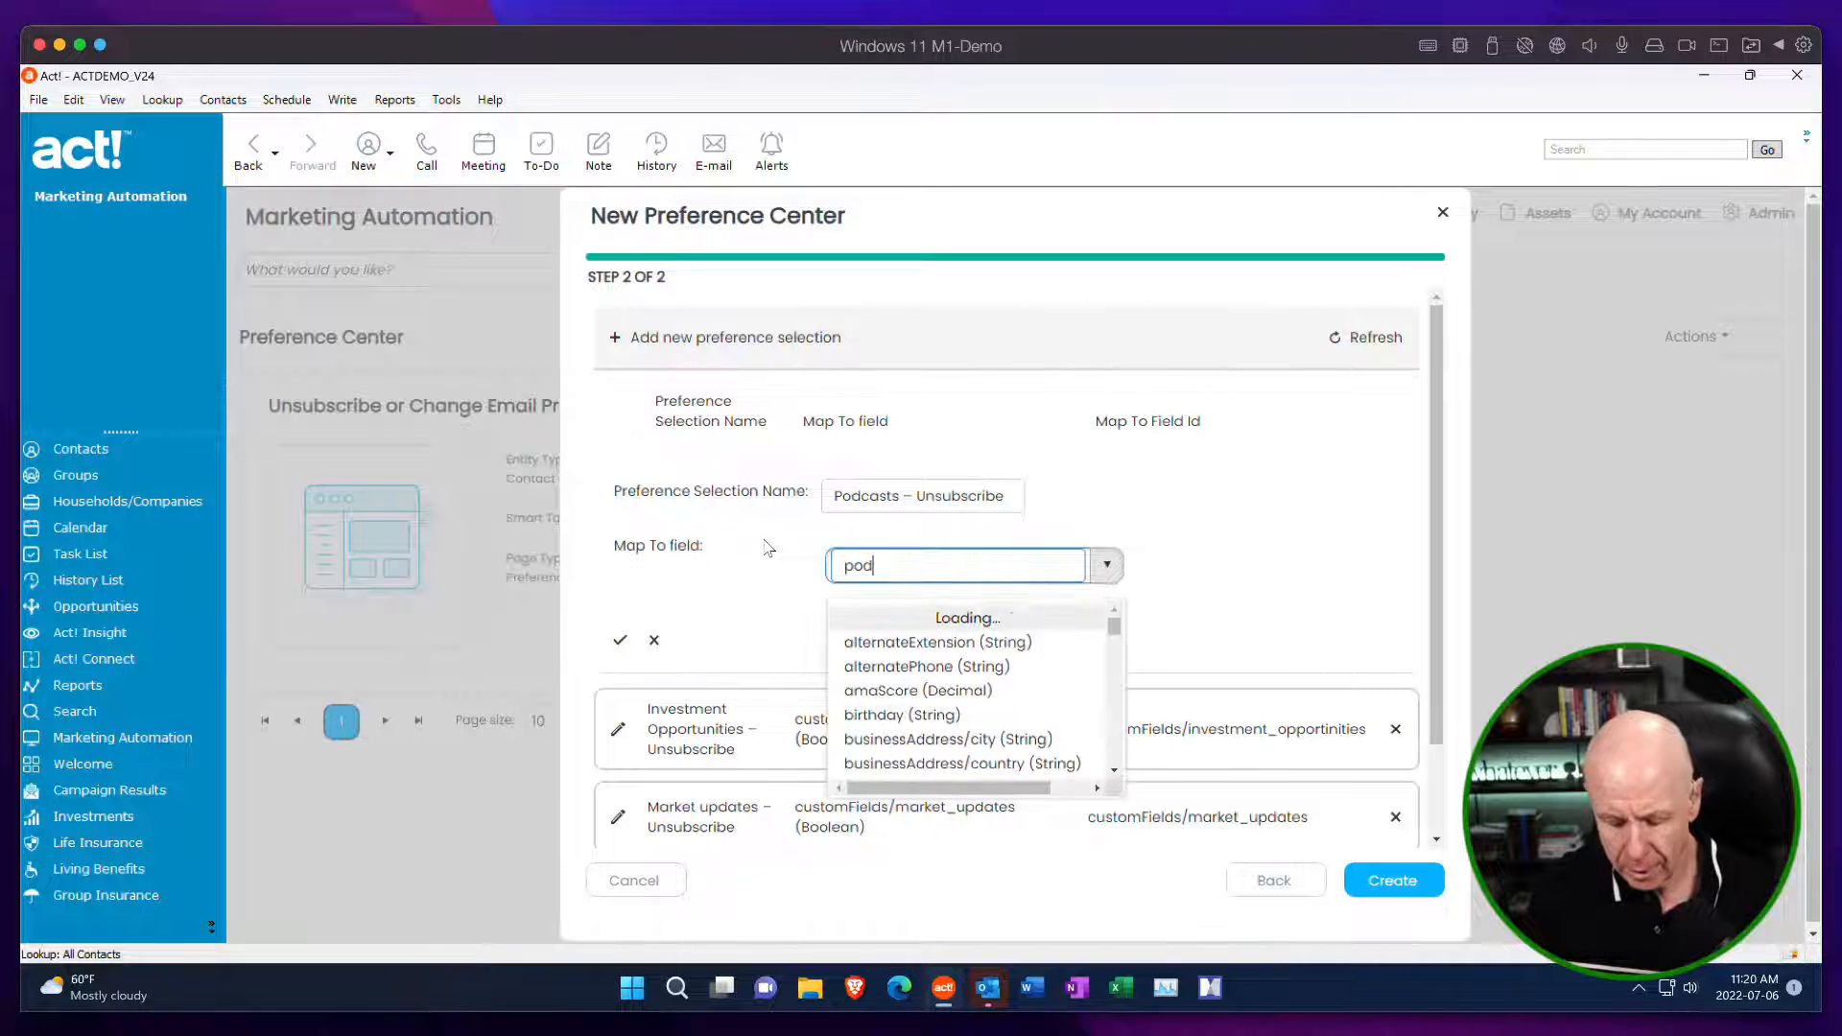
{"action": "left_click", "coordinate": [926, 623]}
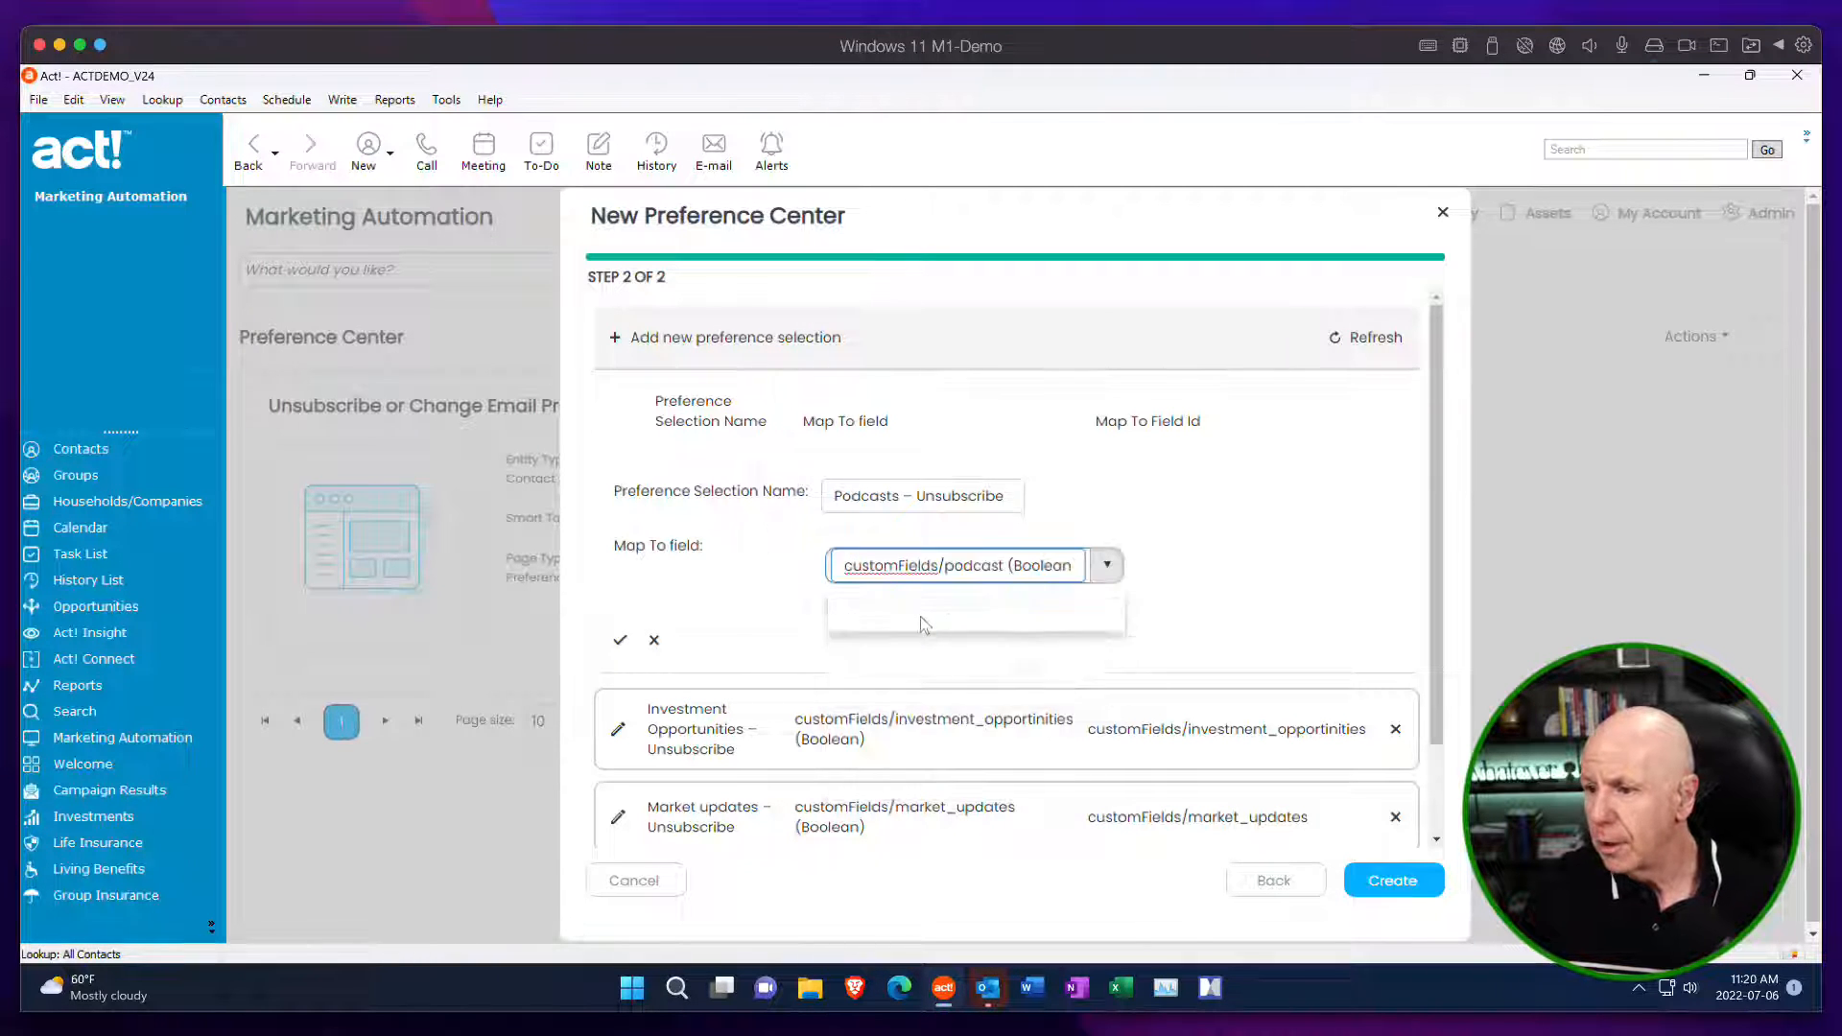
{"action": "left_click", "coordinate": [620, 640]}
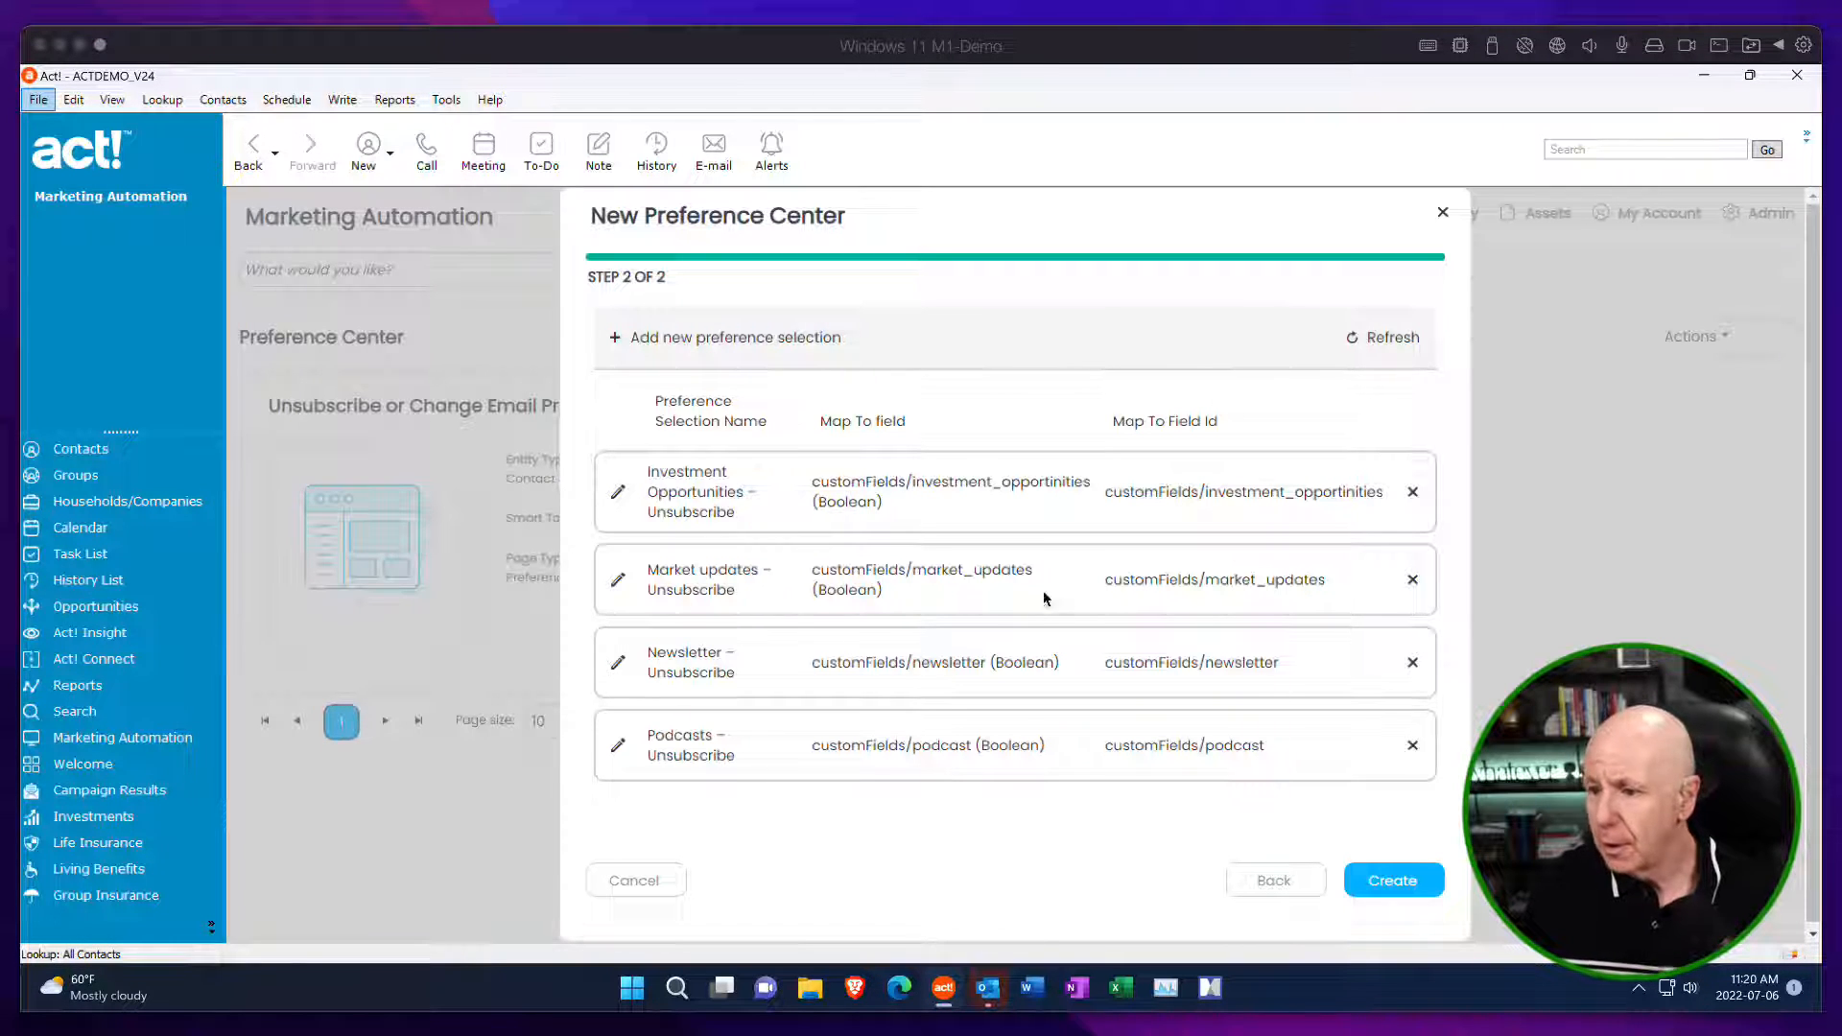
Add a preference selection named "Seminars – Unsubscribe" mapped to the customFields/seminars (Boolean) field.
{"action": "left_click", "coordinate": [617, 341]}
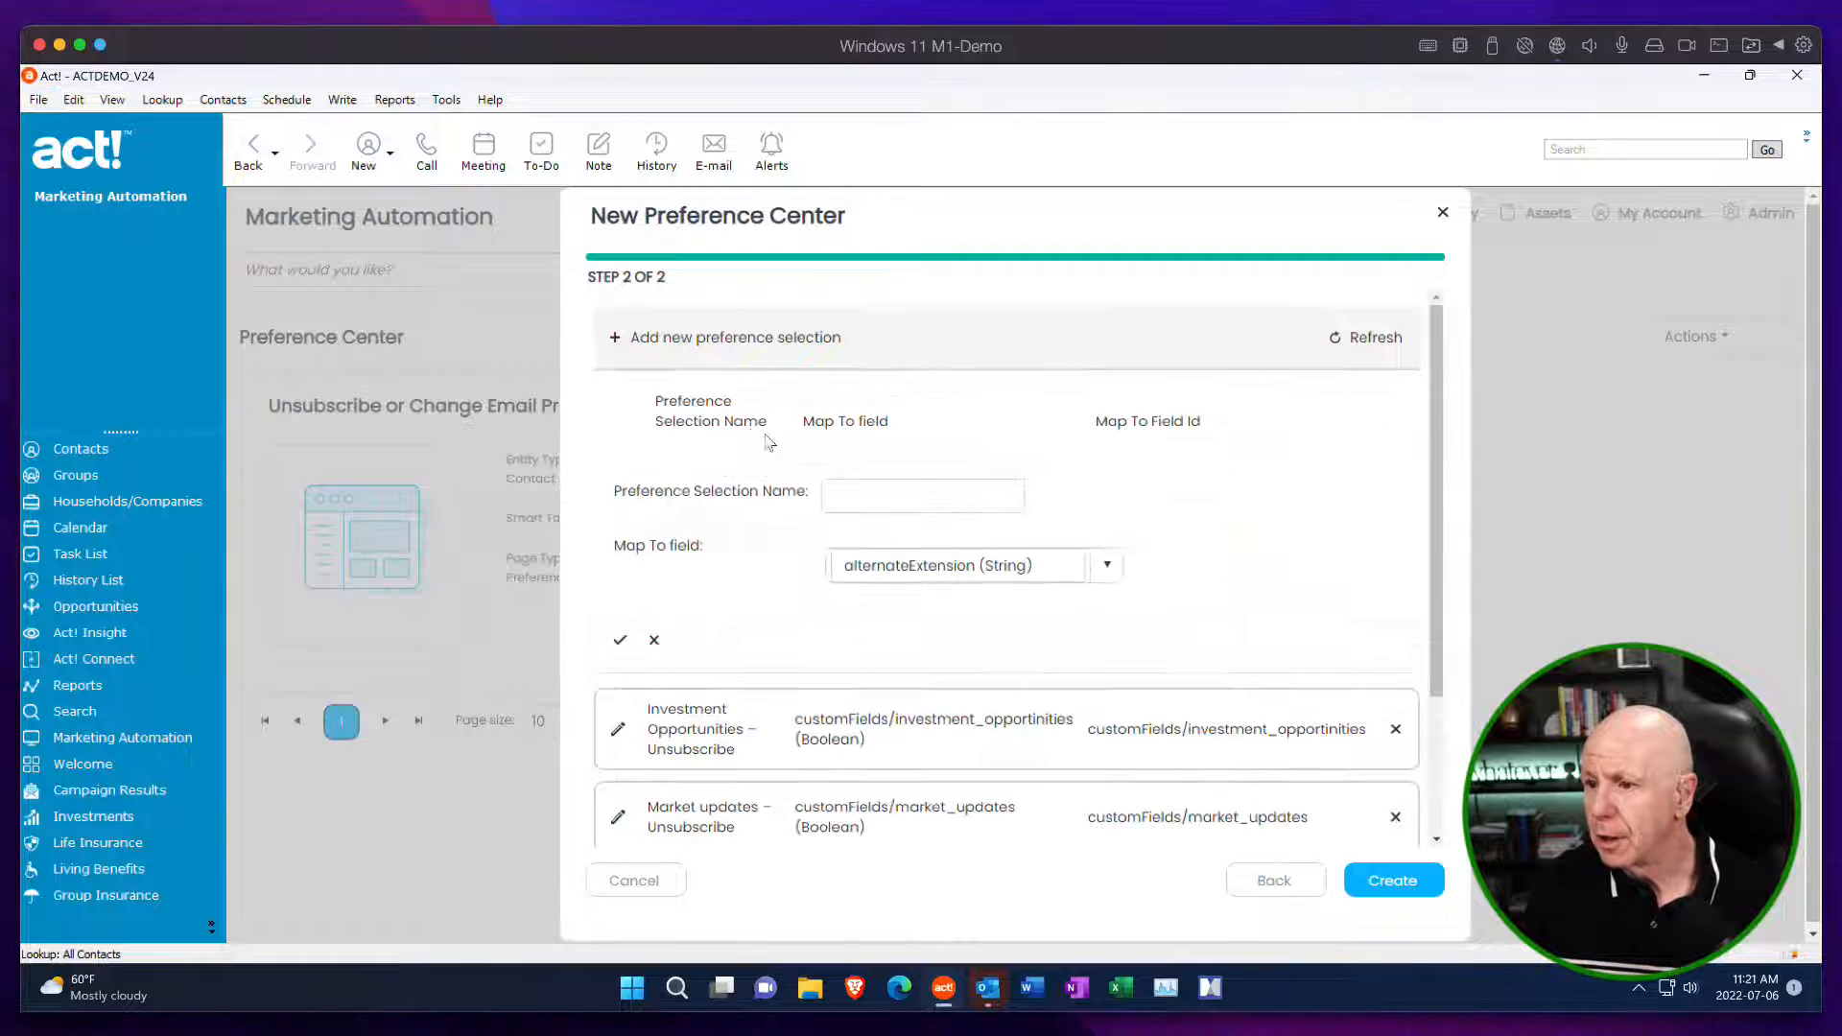
{"action": "left_click", "coordinate": [876, 498]}
{"action": "type", "text": "Seminars – Unsubscribe"}
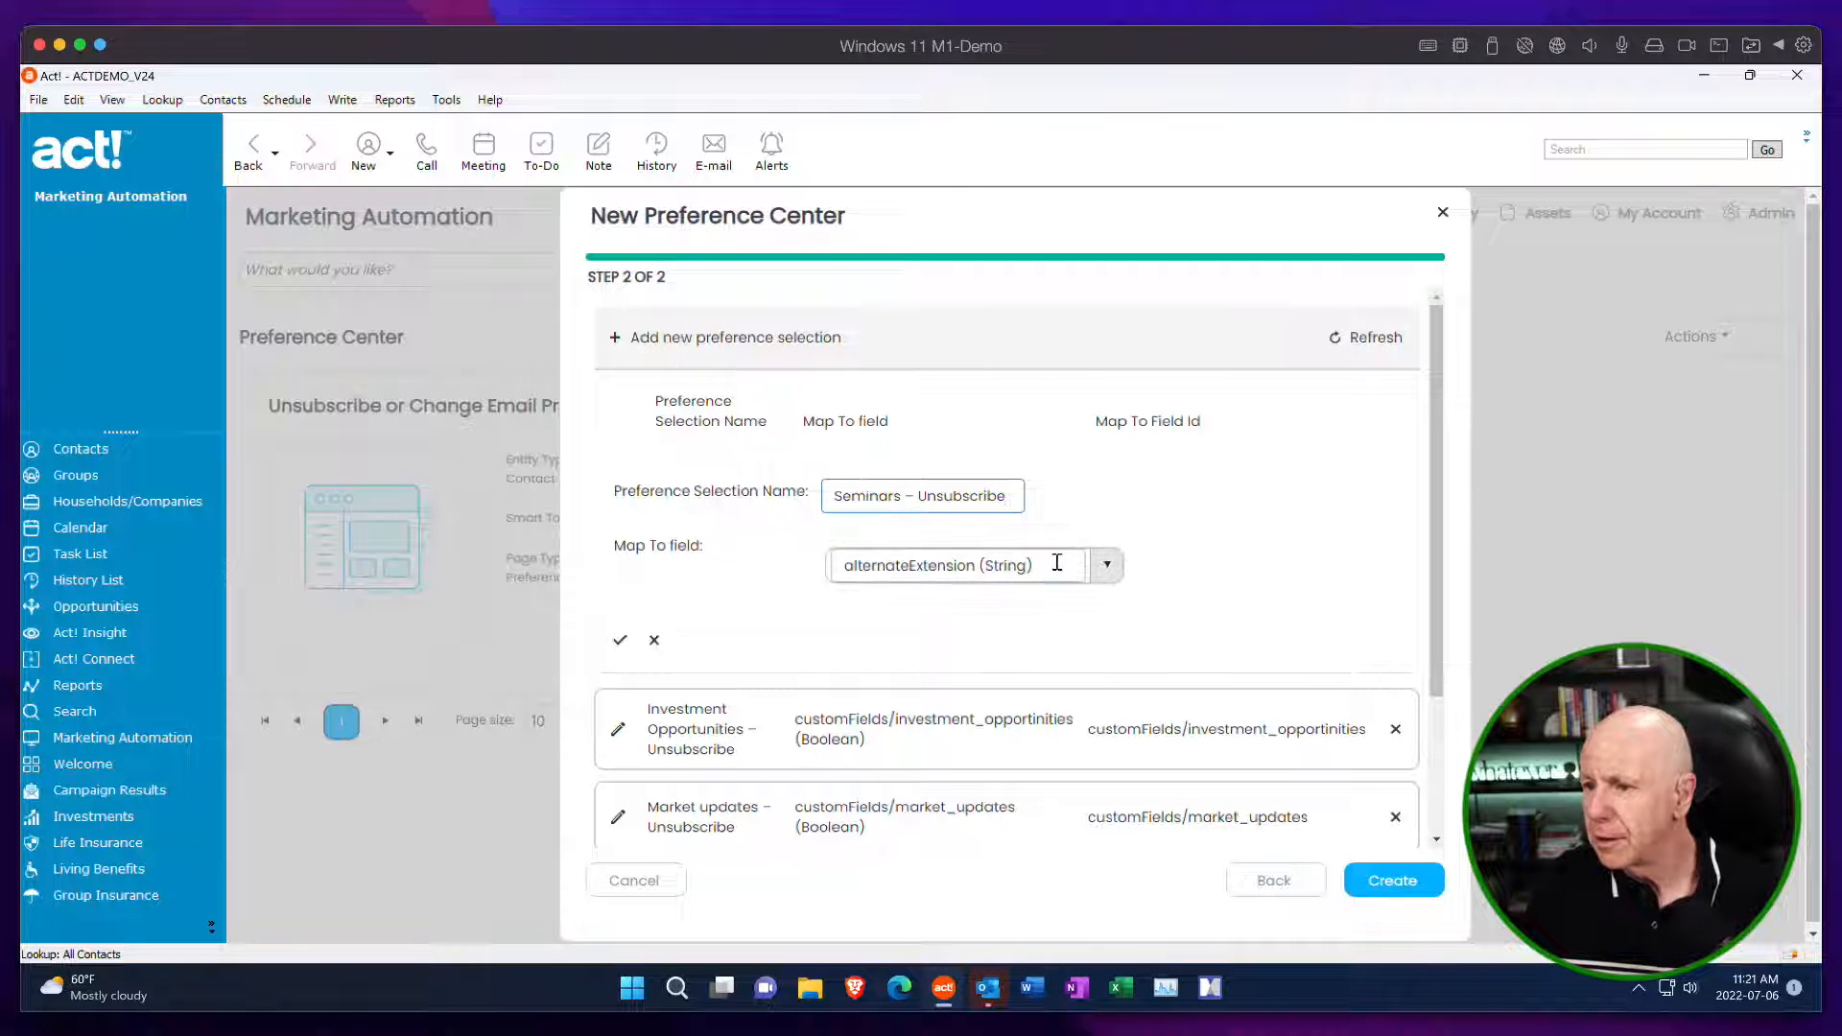
{"action": "left_click_drag", "start_coordinate": [1055, 564], "coordinate": [614, 545]}
{"action": "type", "text": "semin"}
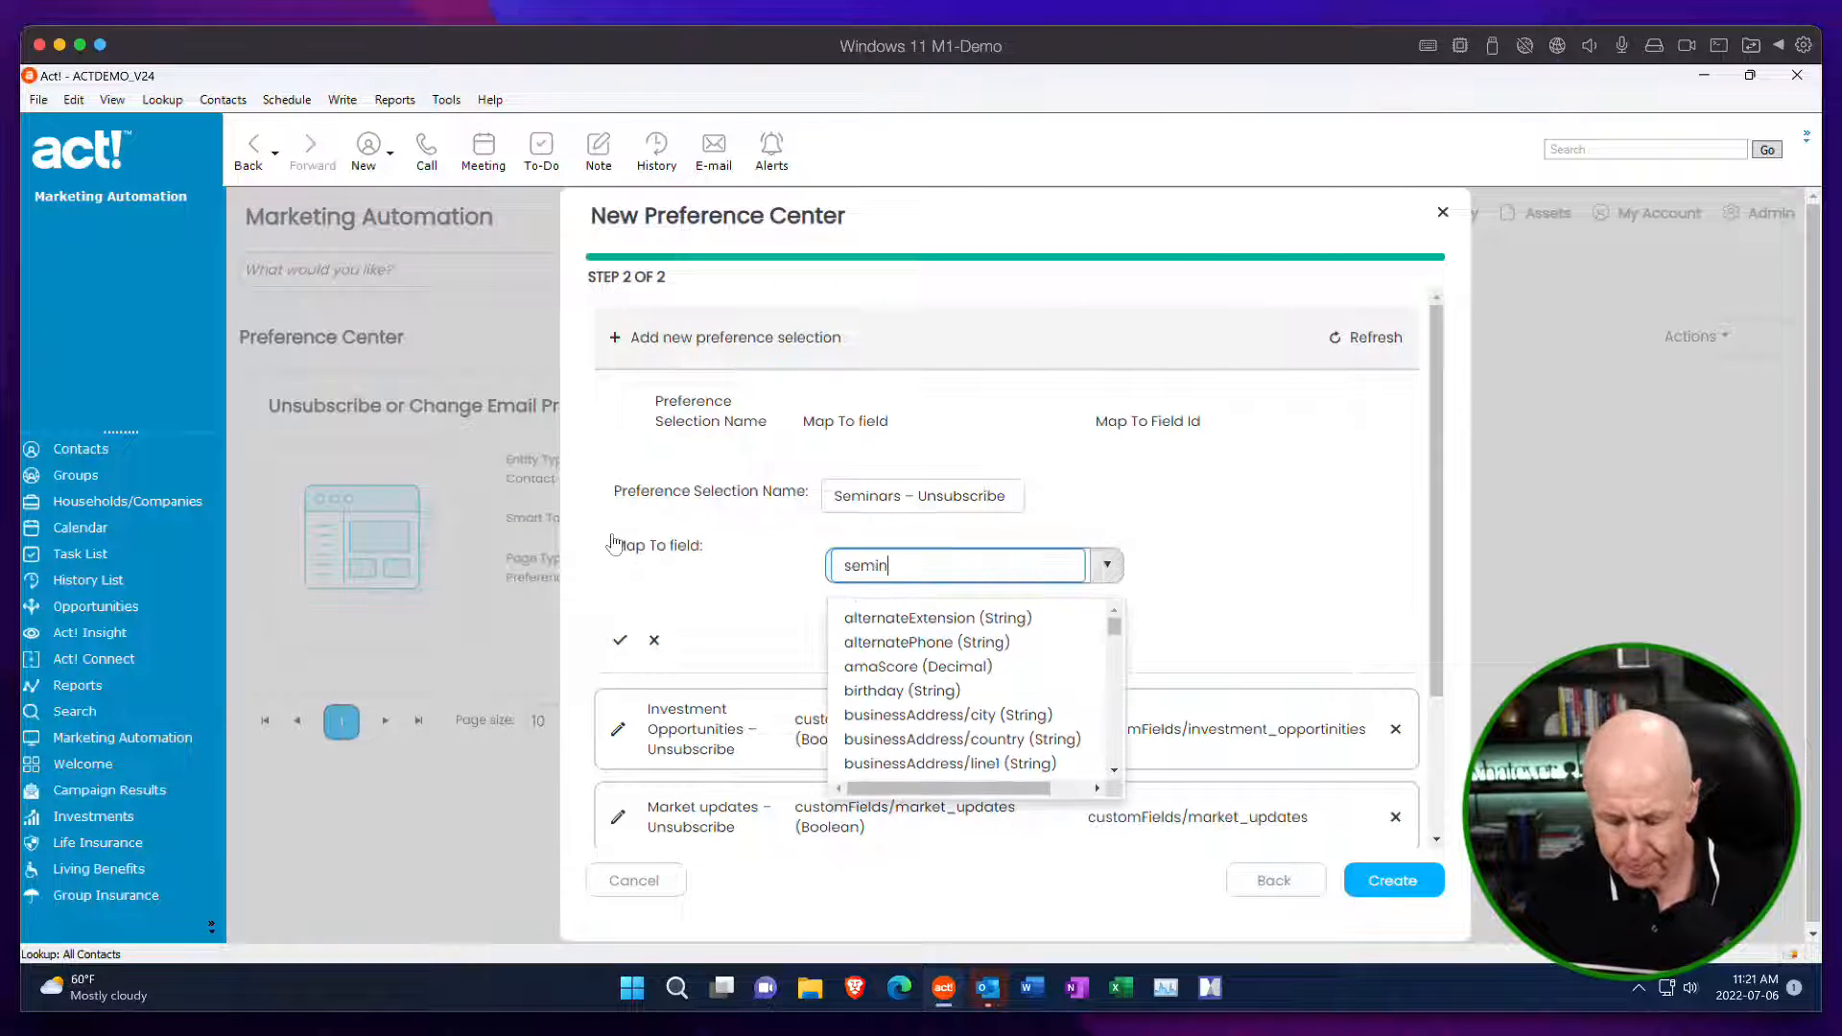
{"action": "type", "text": "ar"}
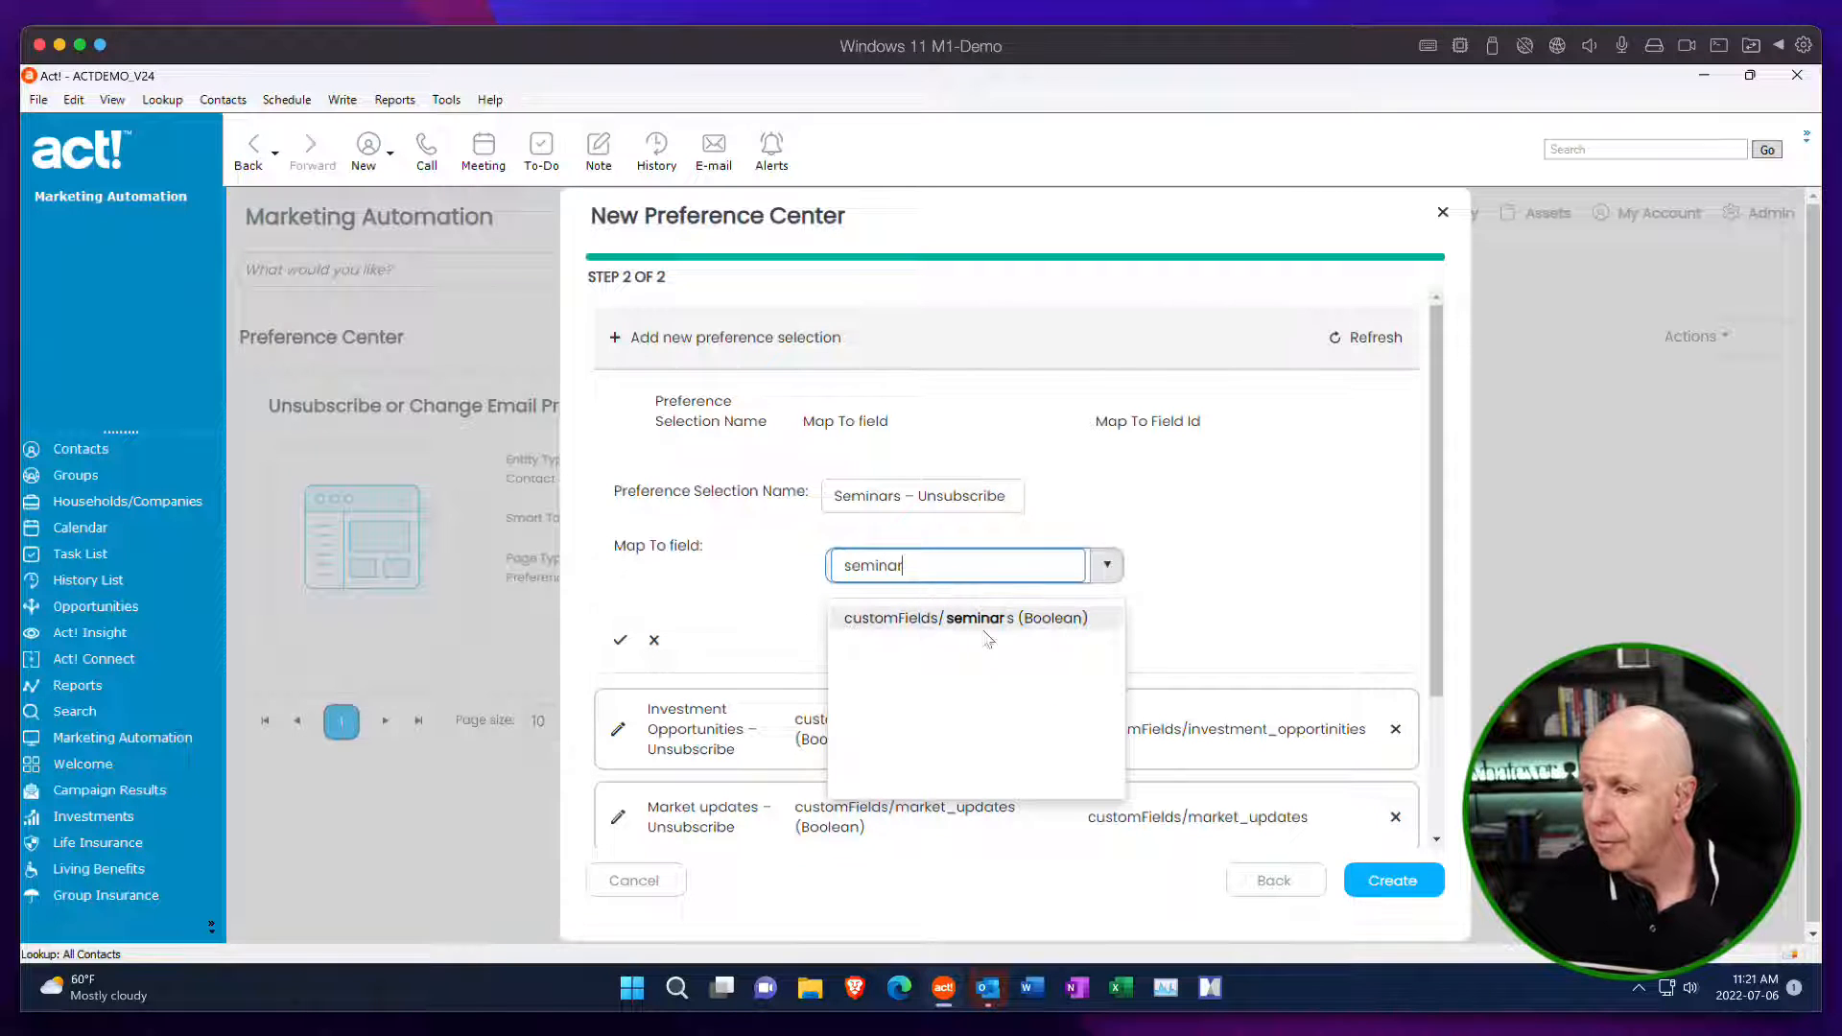
{"action": "left_click", "coordinate": [985, 626]}
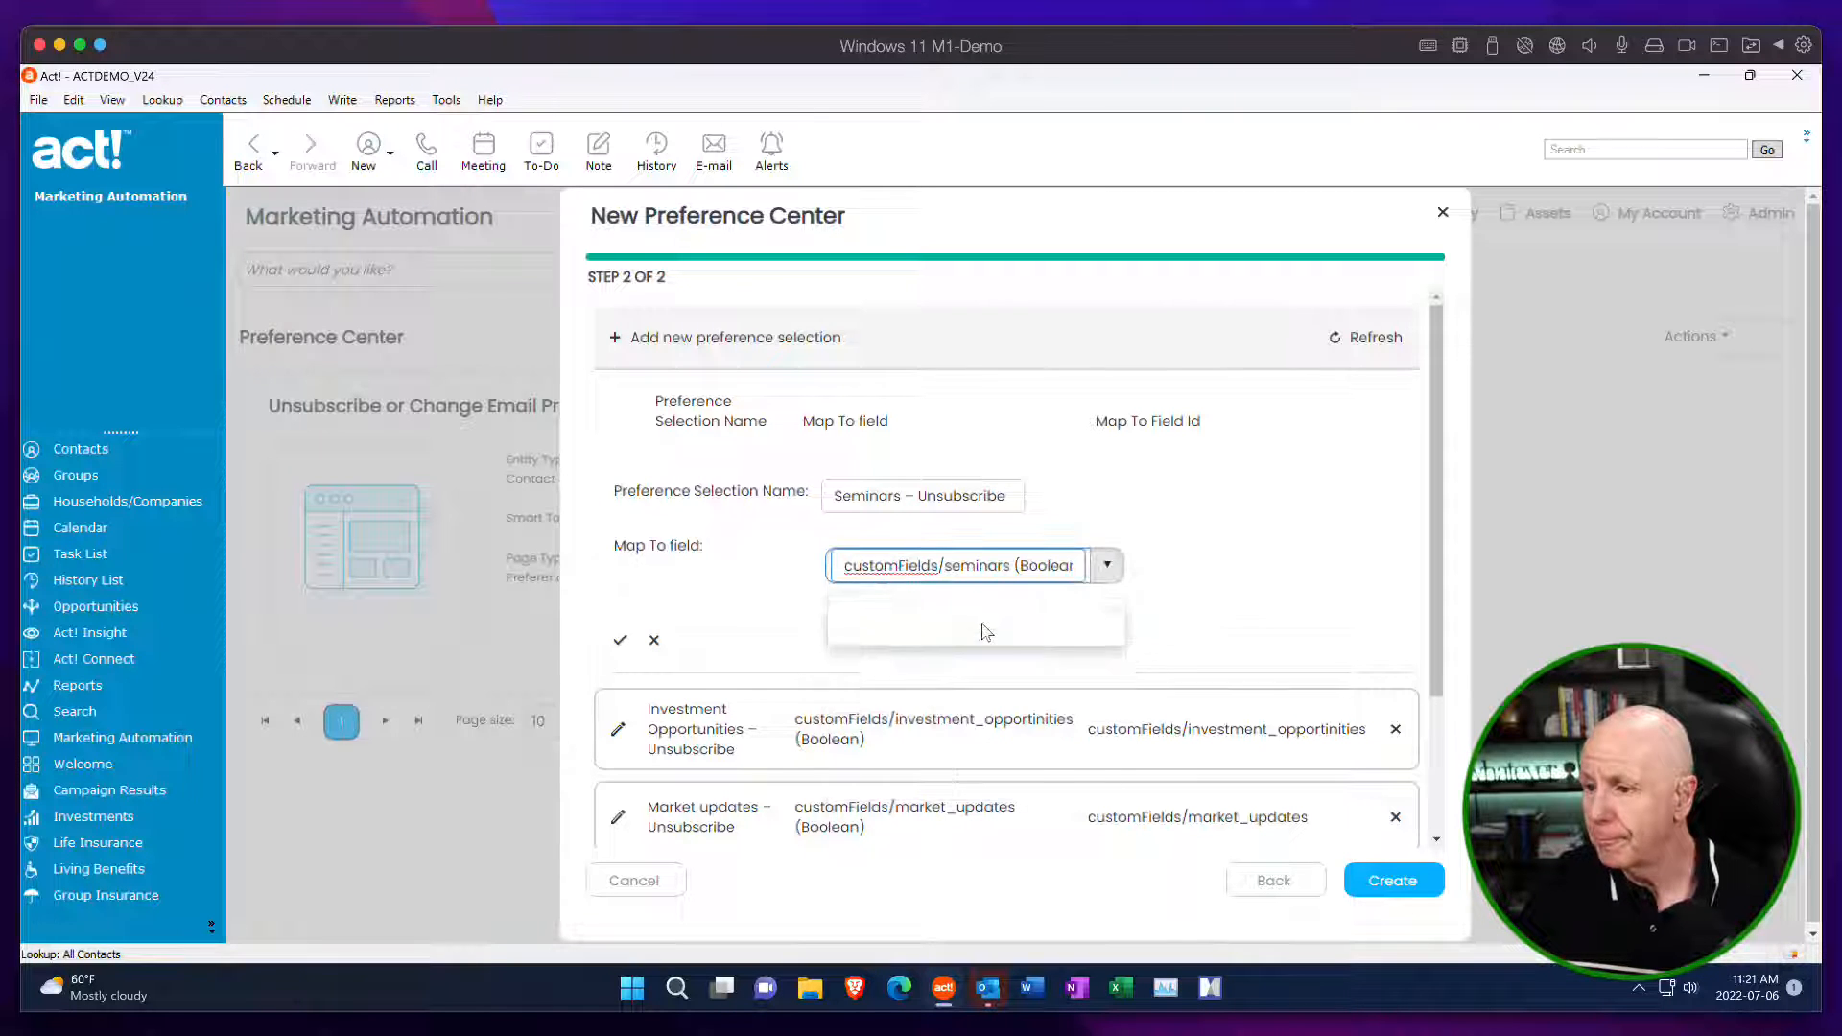
{"action": "left_click", "coordinate": [619, 639]}
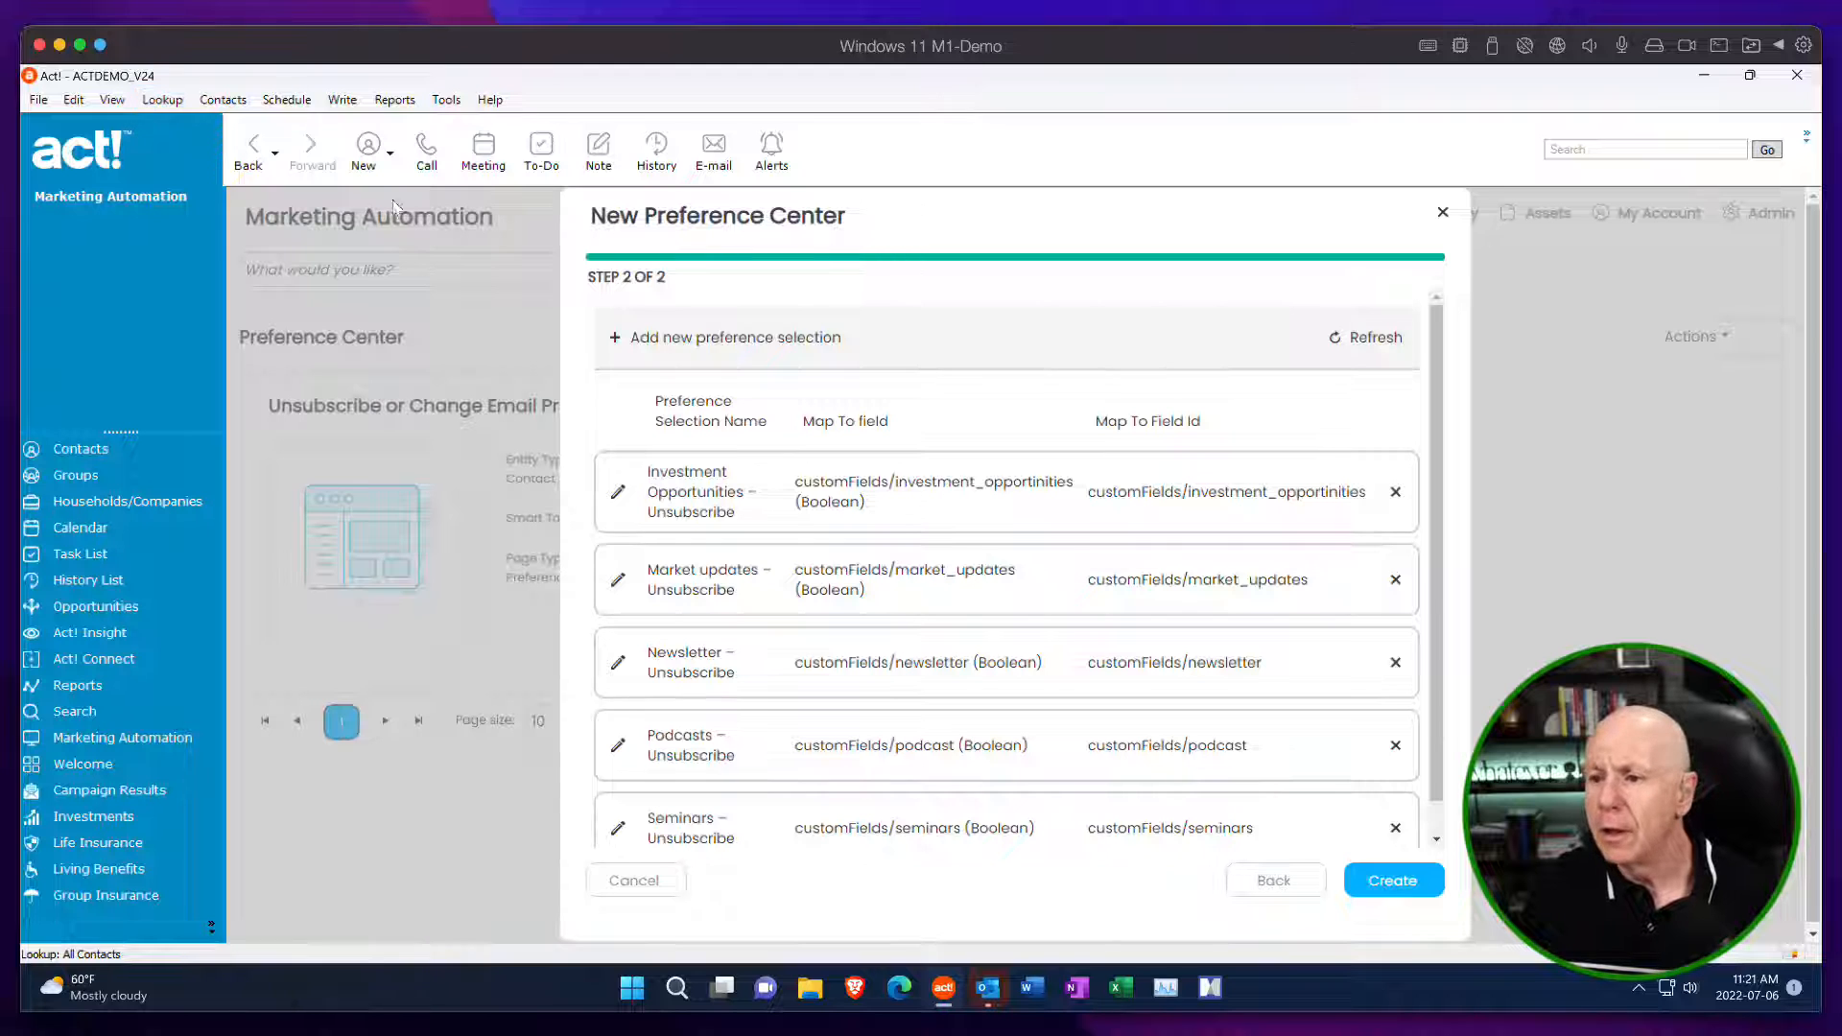
Add a preference selection named "Webinars – Unsubscribe" mapped to the customFields/webinars (Boolean) field, and create the Preference Center page.
{"action": "left_click", "coordinate": [624, 335]}
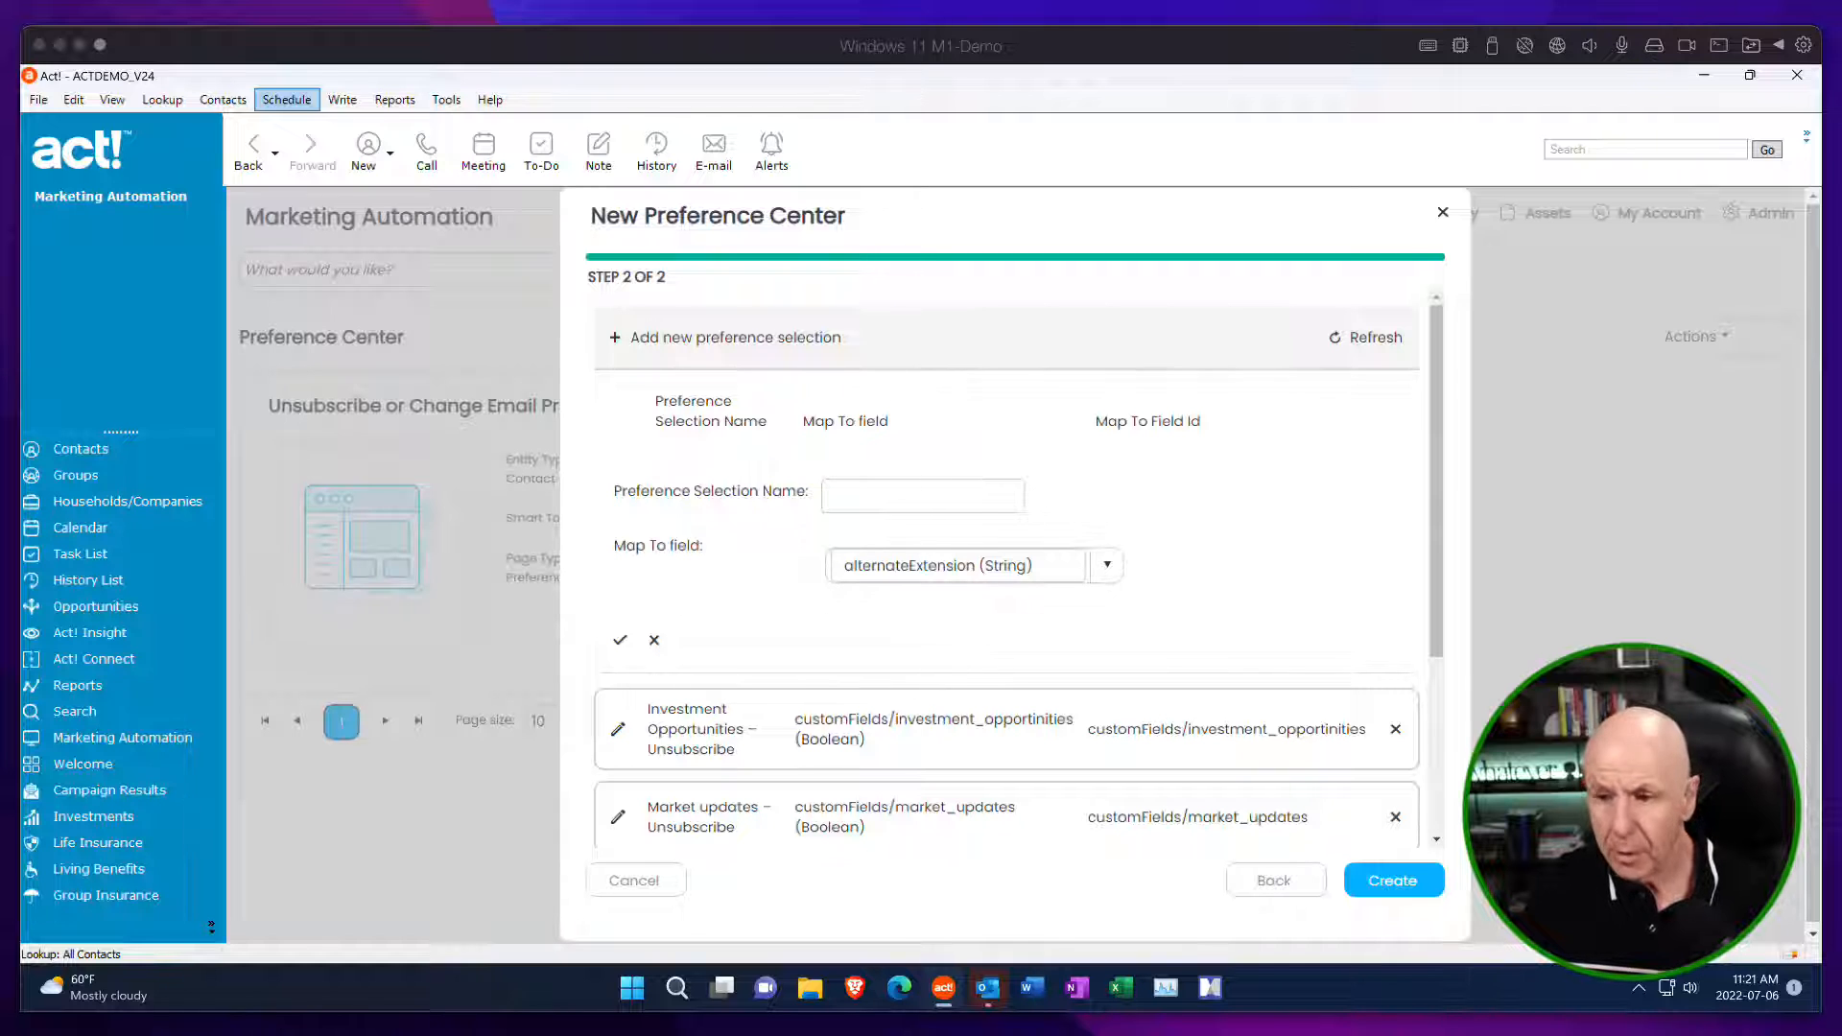
{"action": "left_click", "coordinate": [863, 495]}
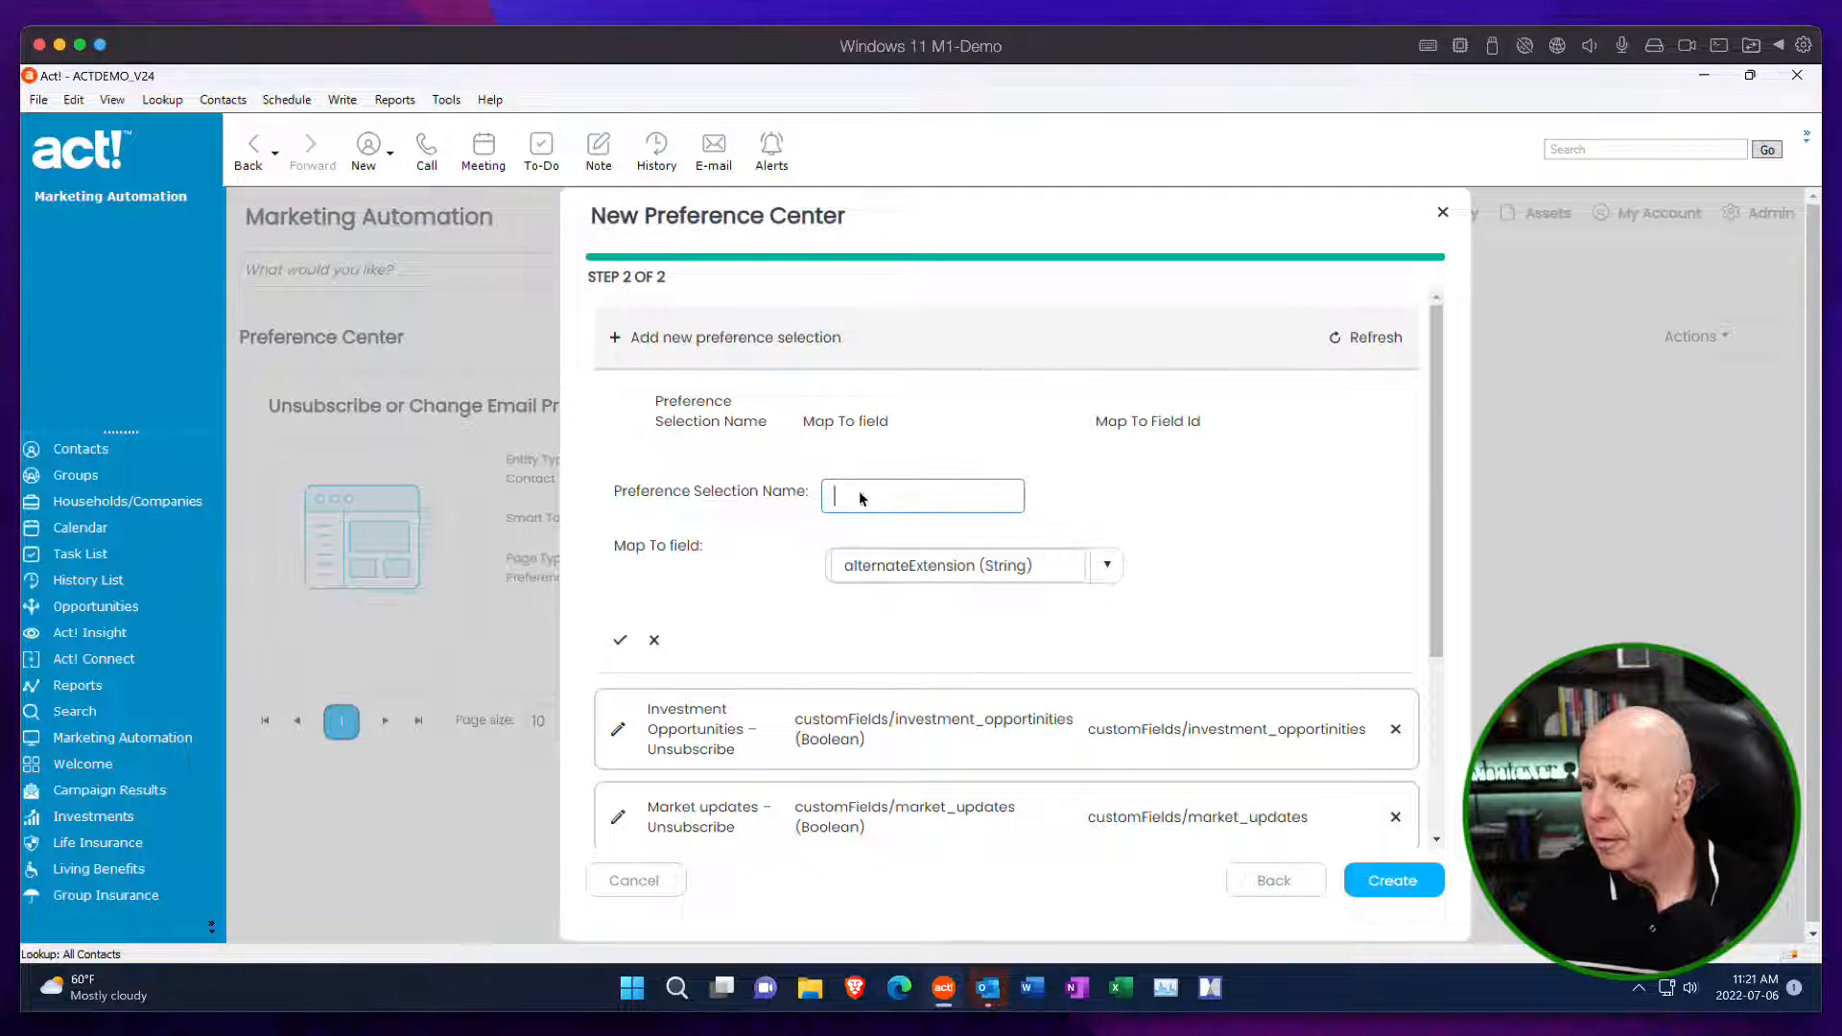
{"action": "type", "text": "Webinars – Unsubscribe"}
{"action": "left_click_drag", "start_coordinate": [1061, 559], "coordinate": [793, 563]}
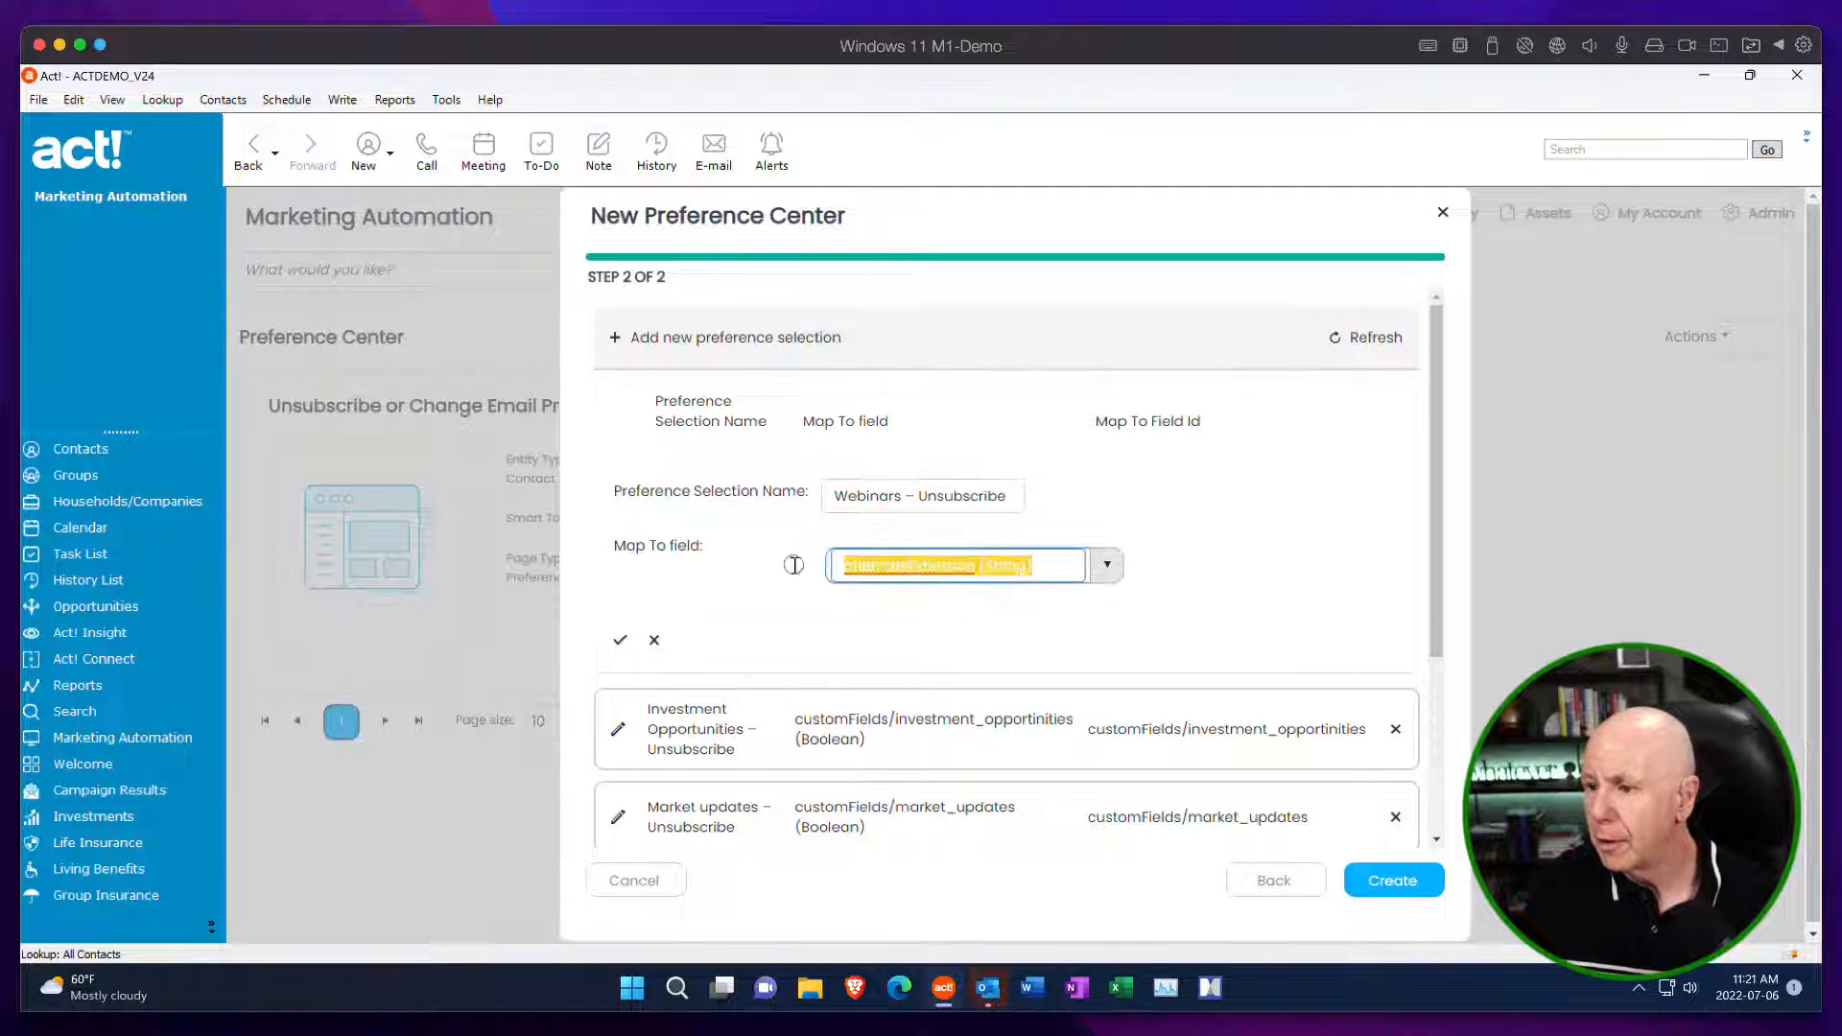
{"action": "type", "text": "webina"}
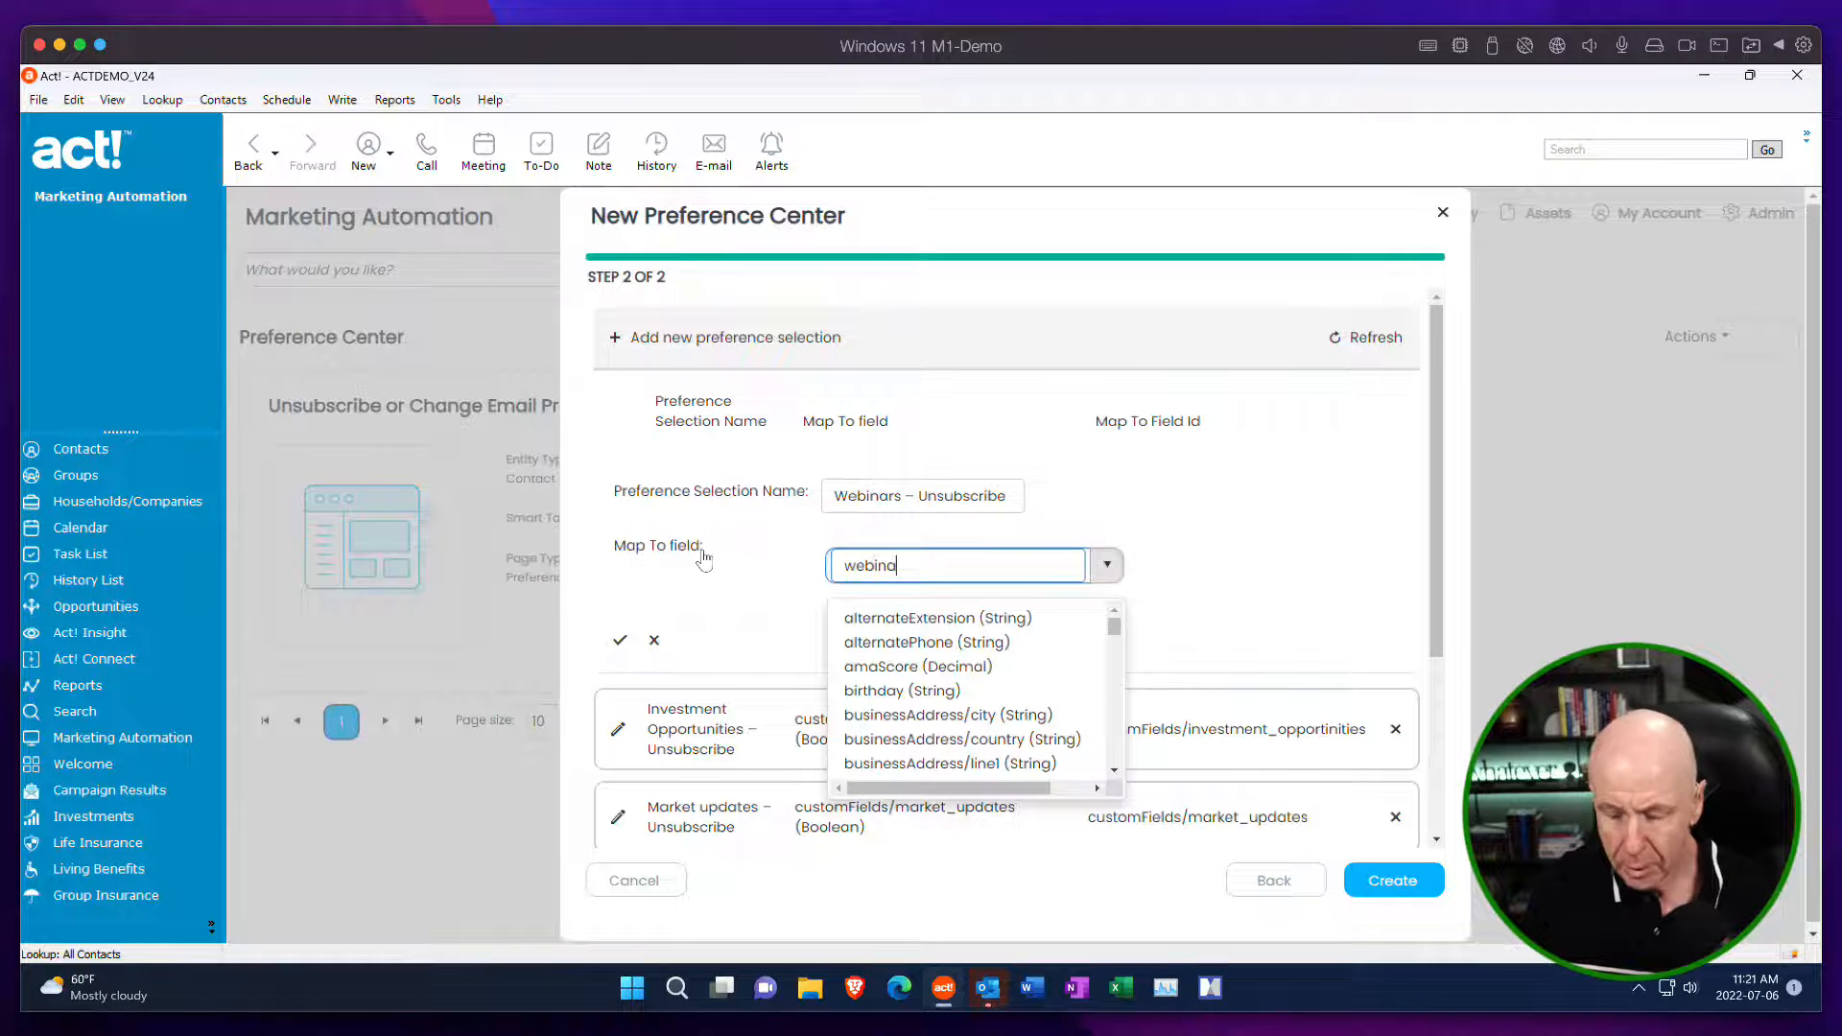
{"action": "left_click", "coordinate": [919, 619]}
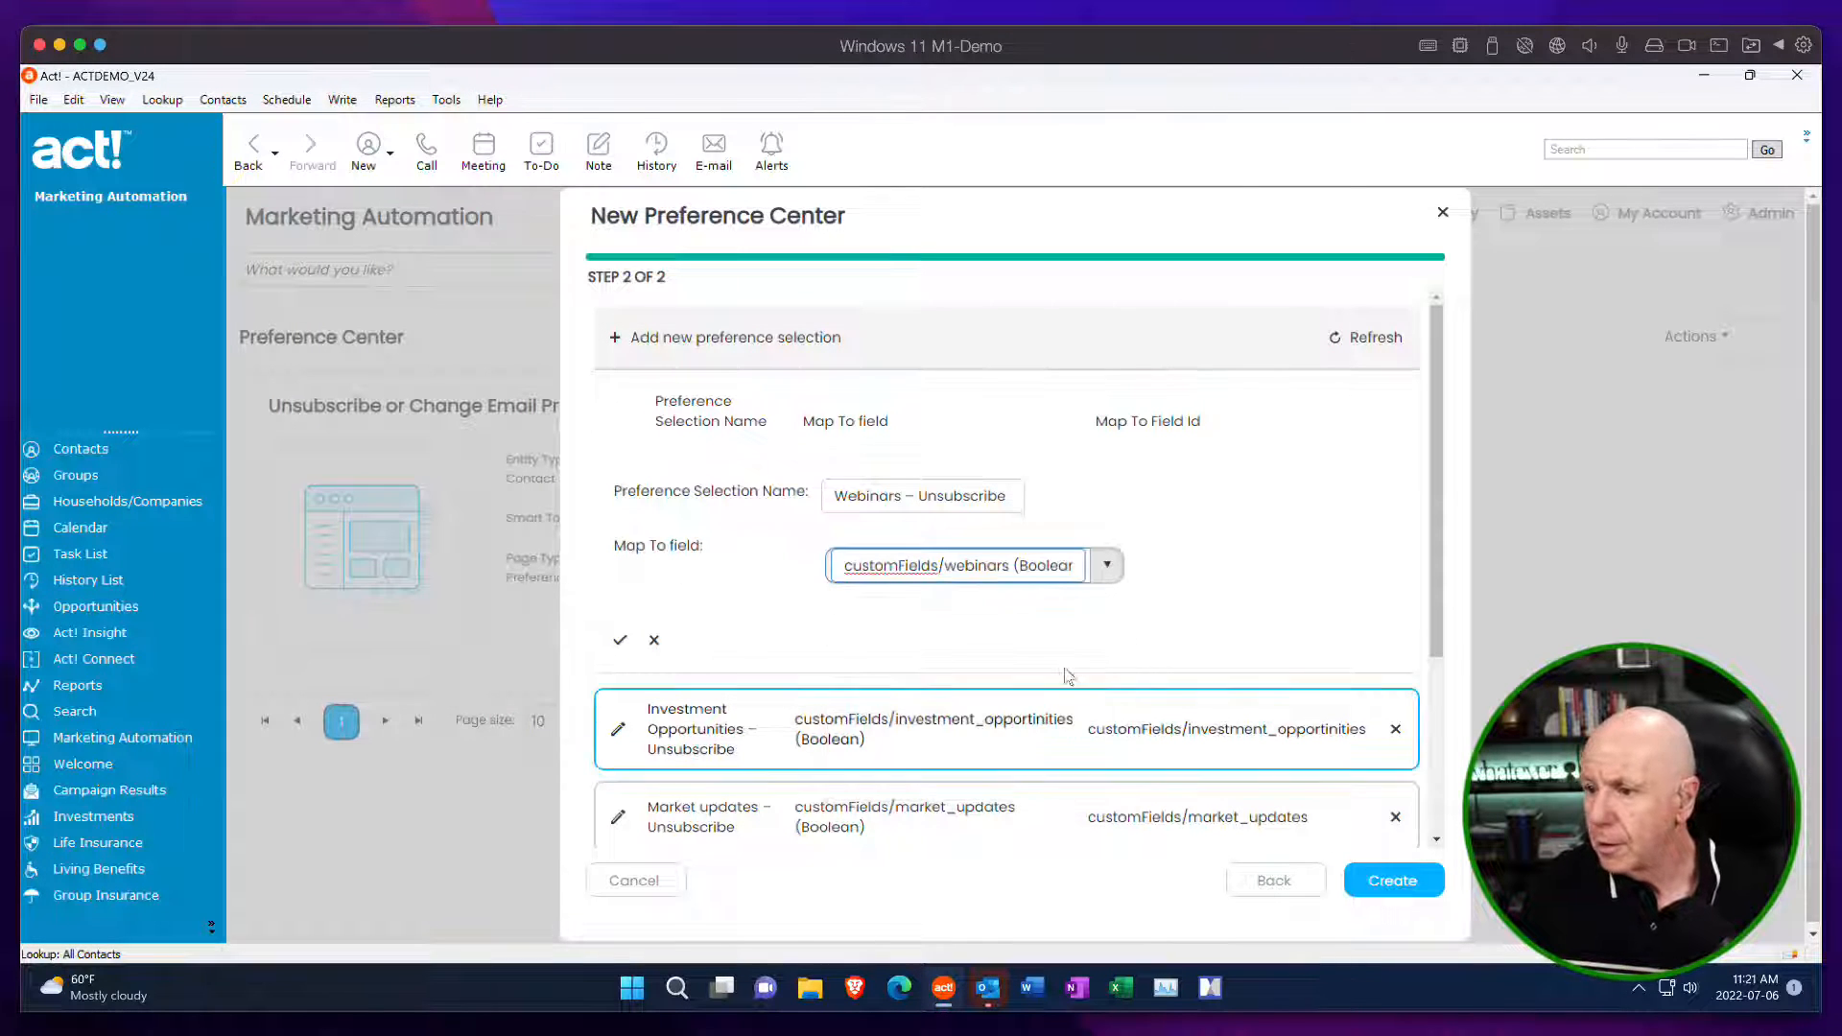
{"action": "left_click", "coordinate": [620, 639]}
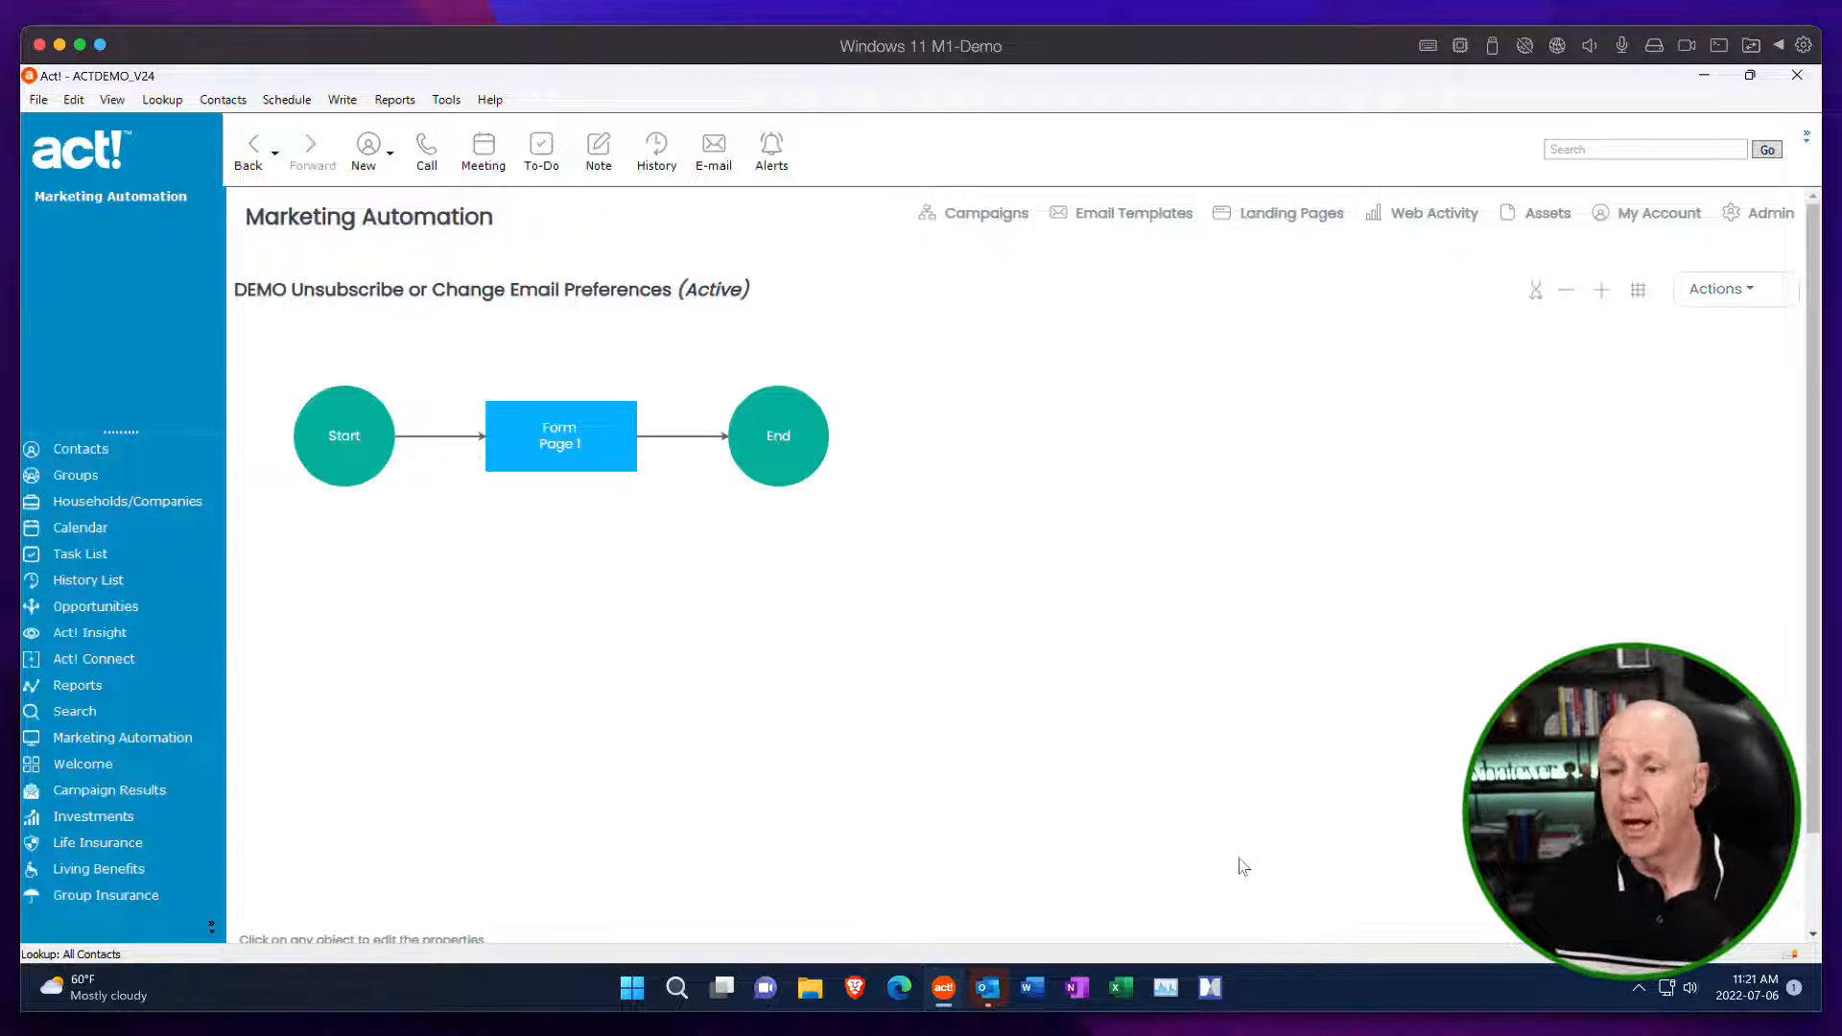
{"action": "left_click", "coordinate": [789, 444]}
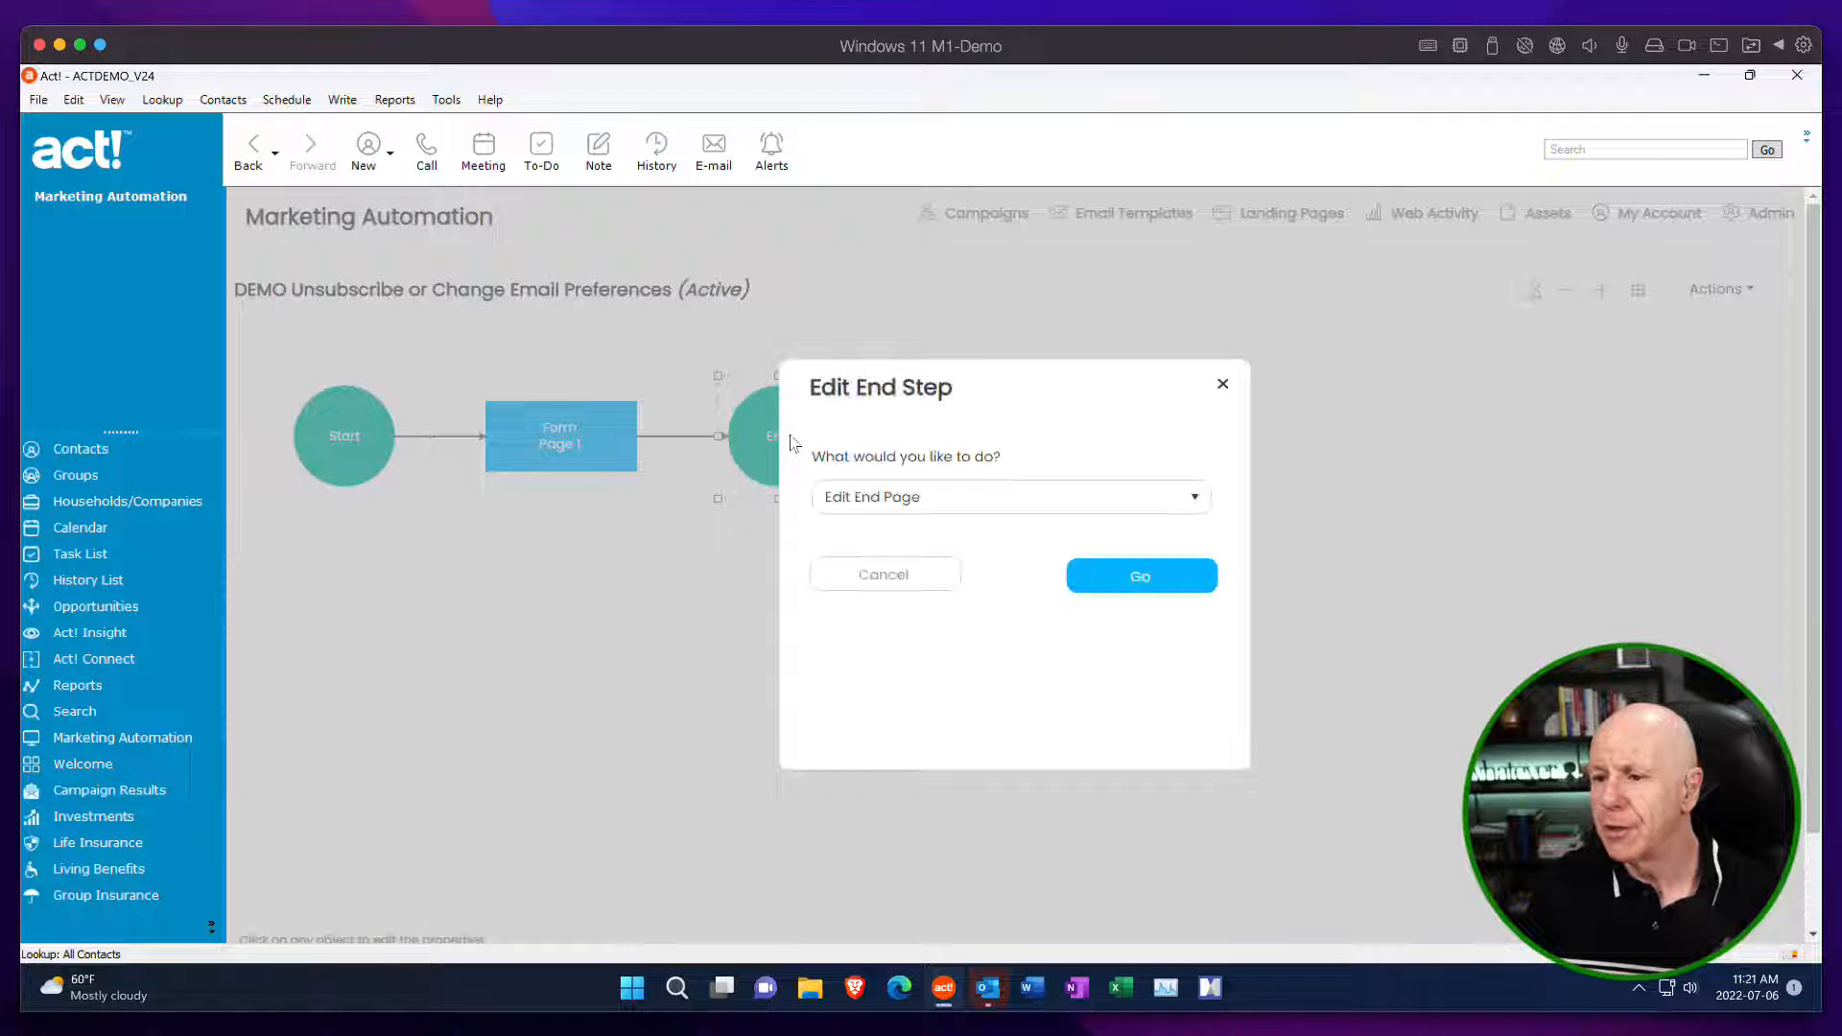
{"action": "left_click", "coordinate": [966, 515]}
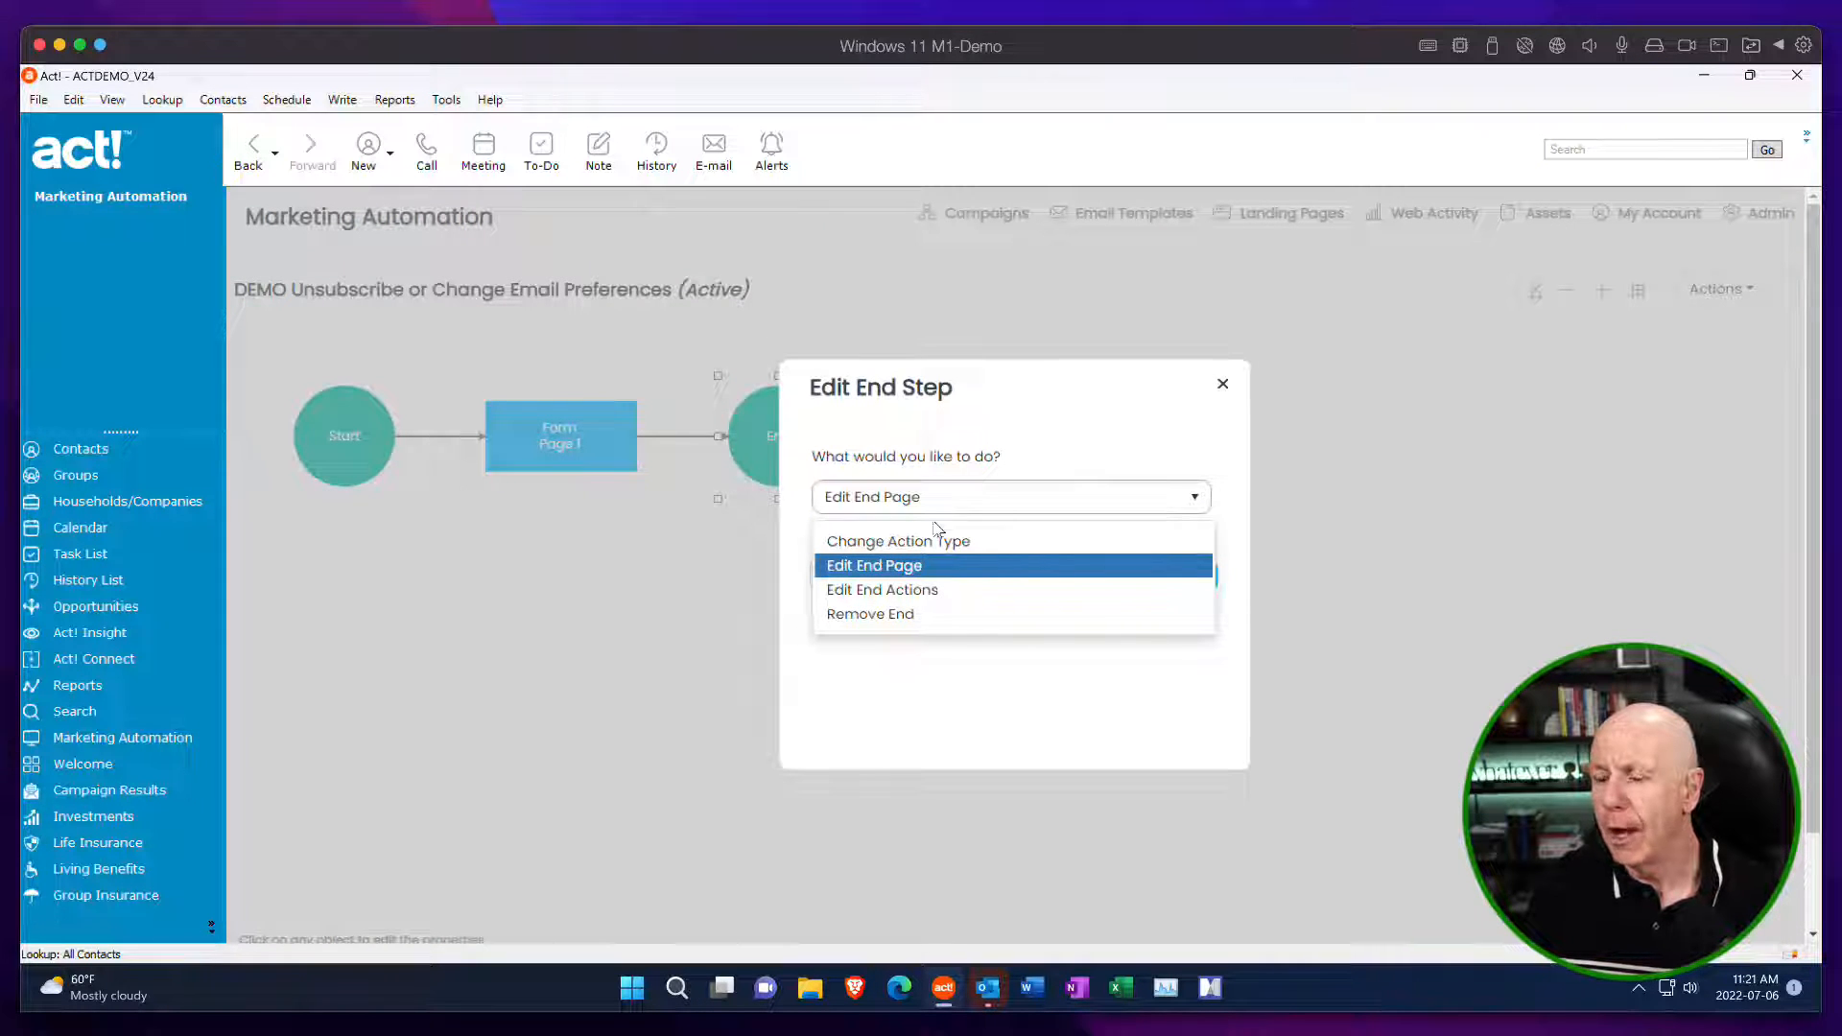
{"action": "left_click", "coordinate": [1222, 383]}
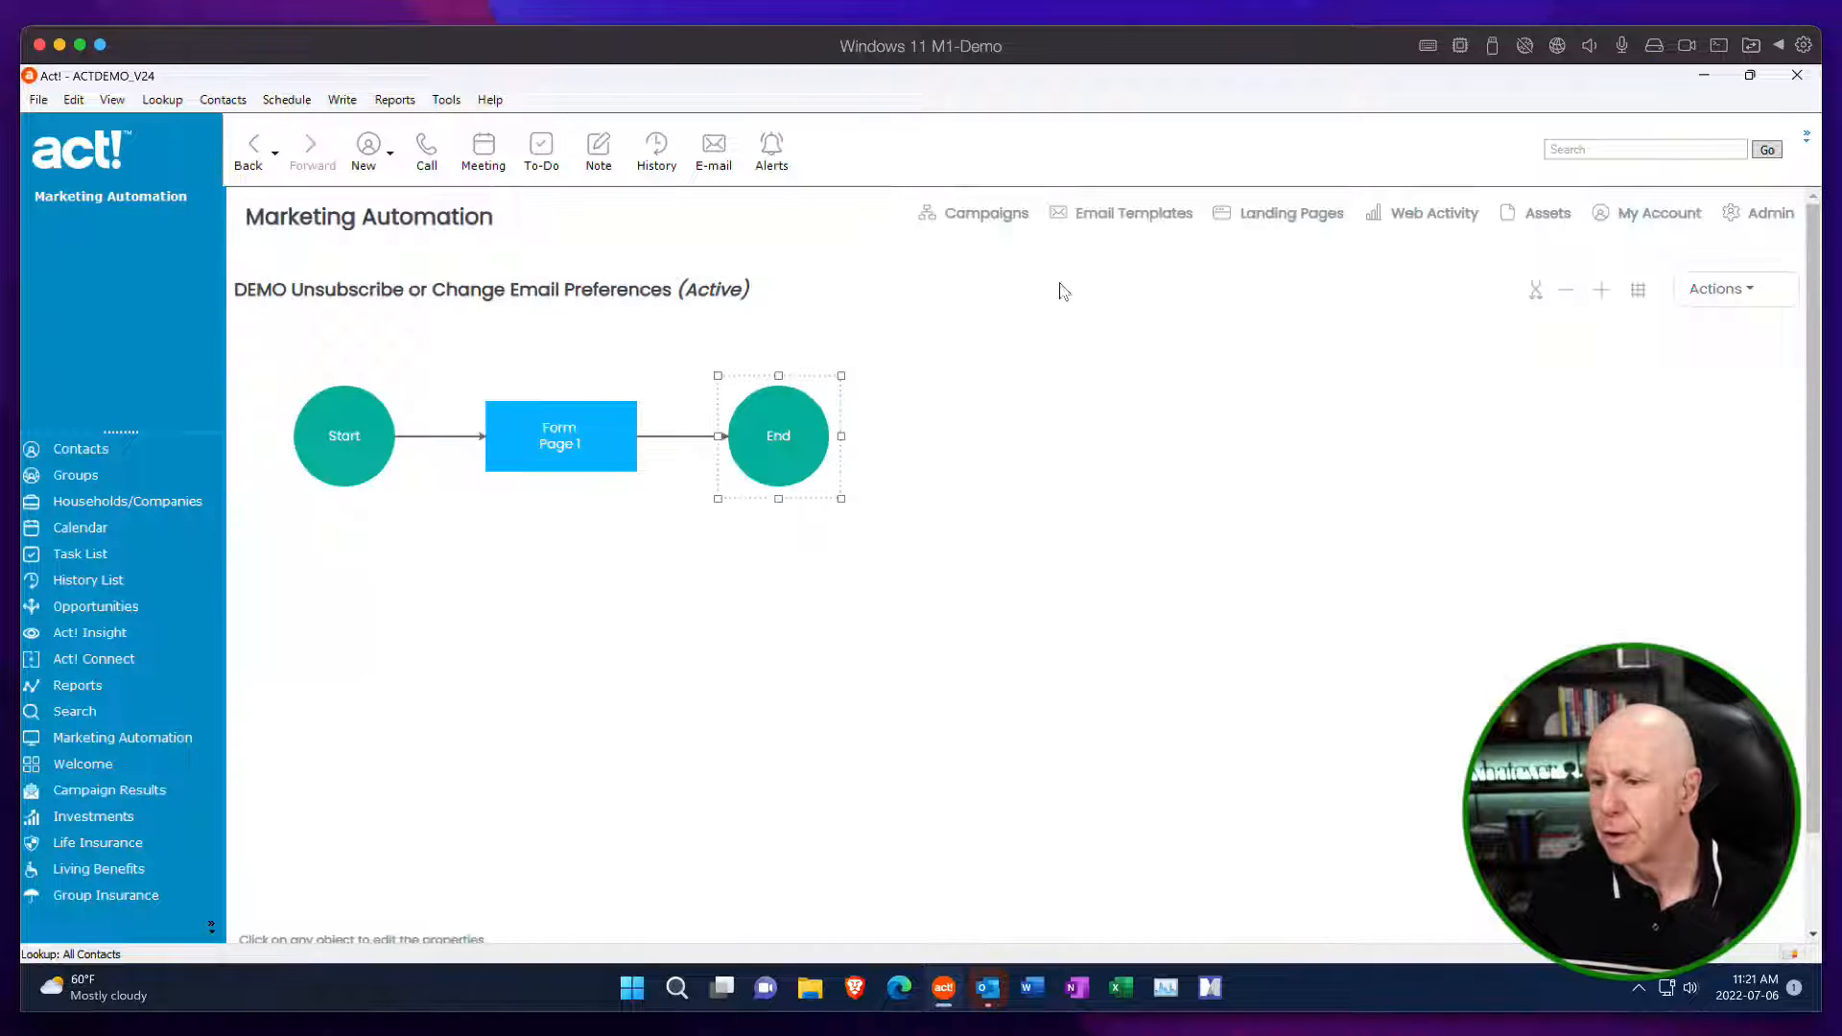
Open the Form Page 1 step for editing and look over its fields.
{"action": "left_click", "coordinate": [592, 440]}
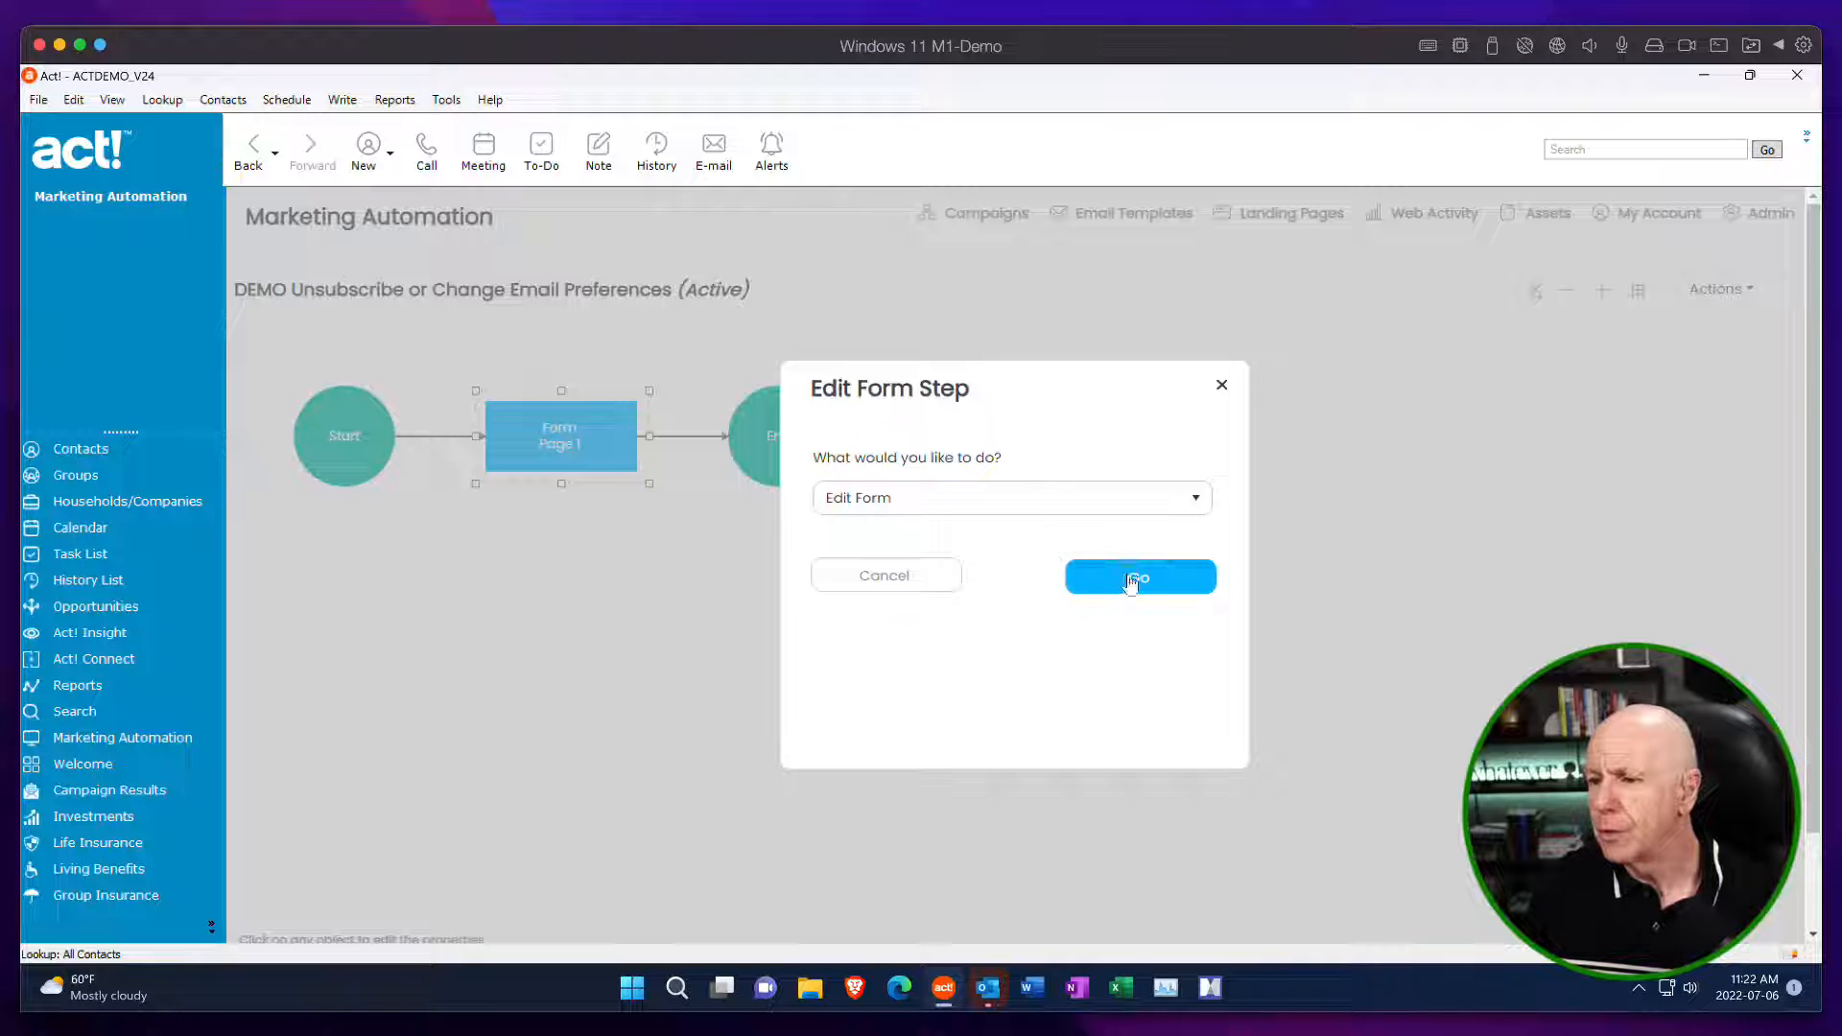
{"action": "left_click", "coordinate": [1132, 580]}
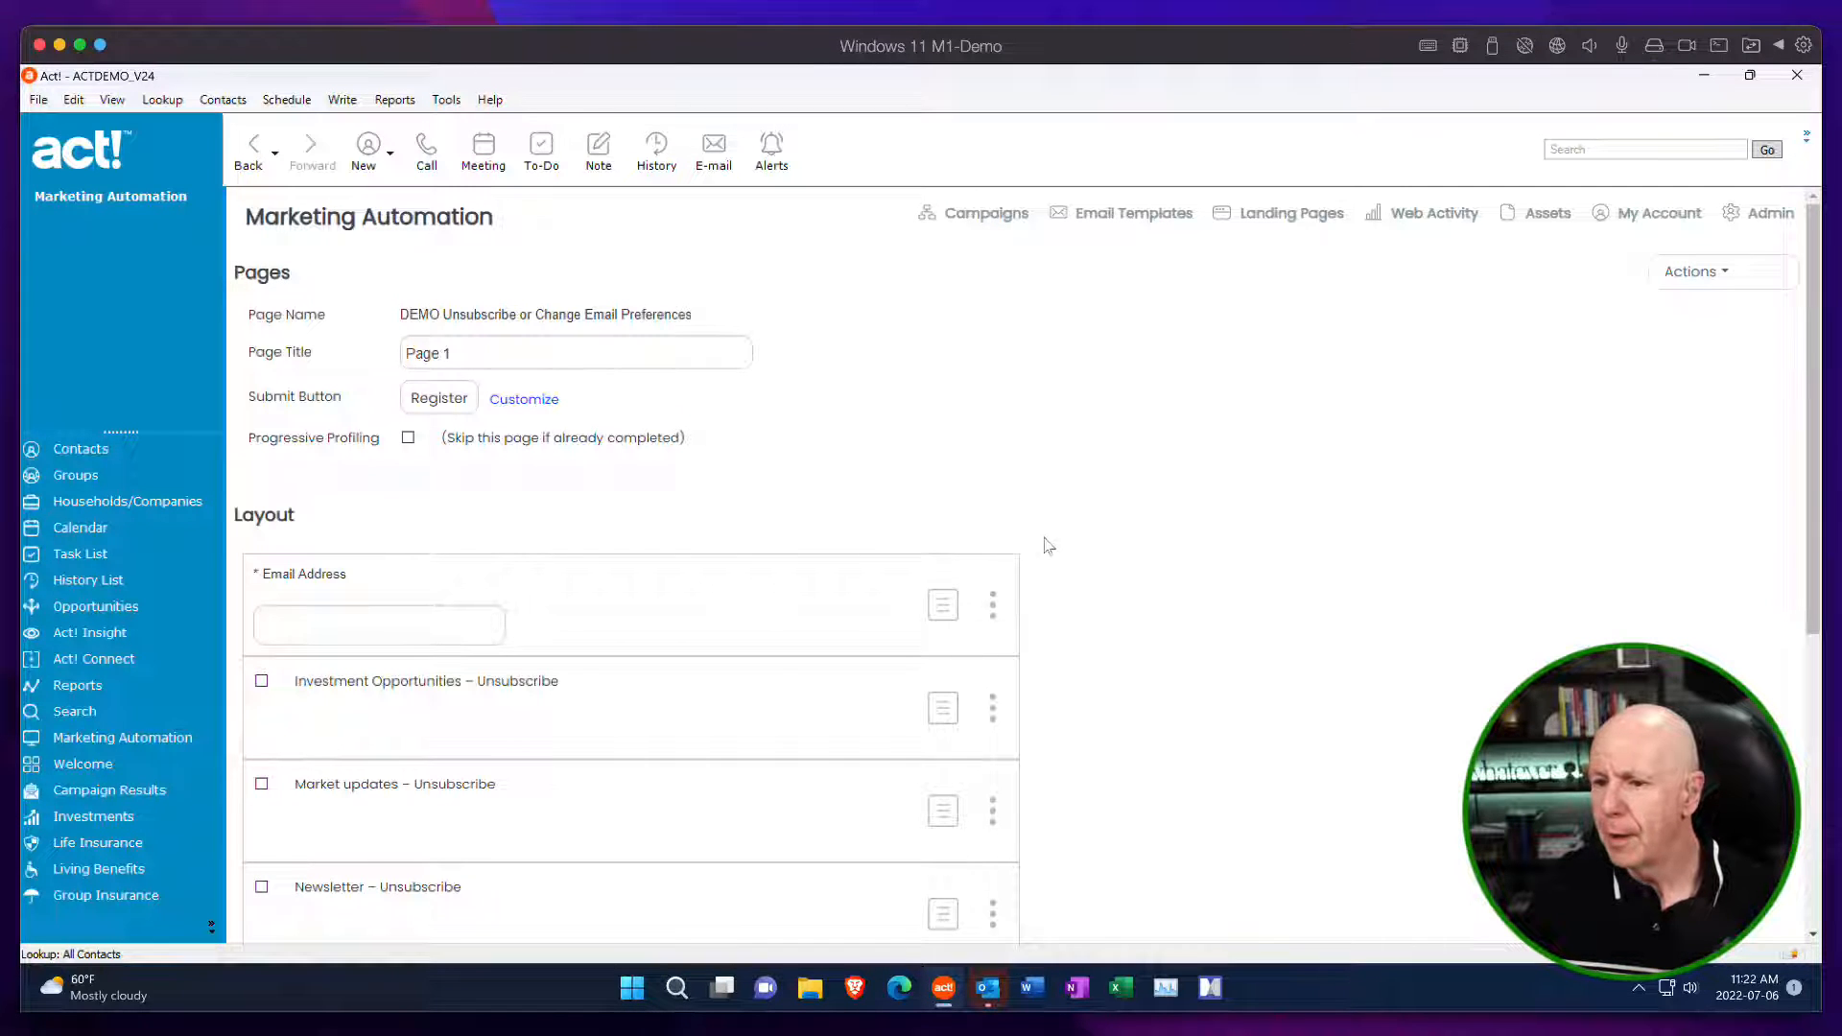
{"action": "scroll", "coordinate": [1047, 544], "scroll_direction": "down", "scroll_amount": 3}
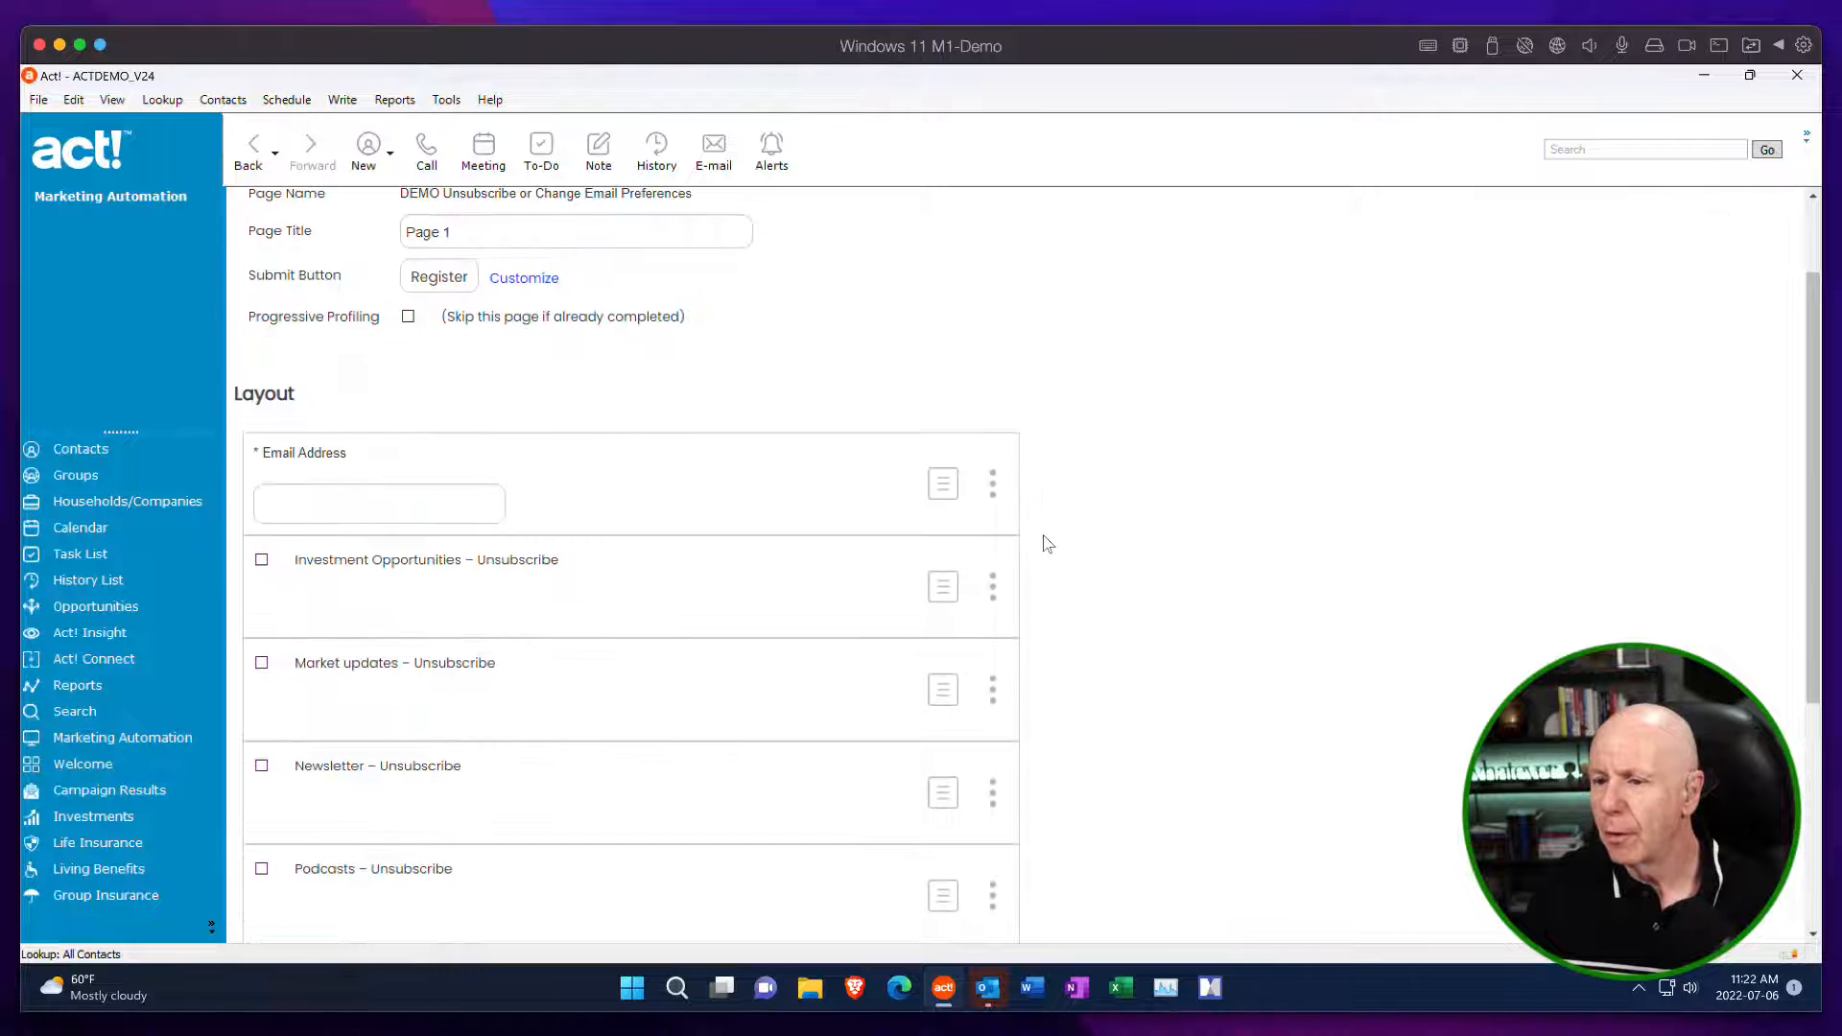
{"action": "scroll", "coordinate": [1047, 543], "scroll_direction": "up", "scroll_amount": 3}
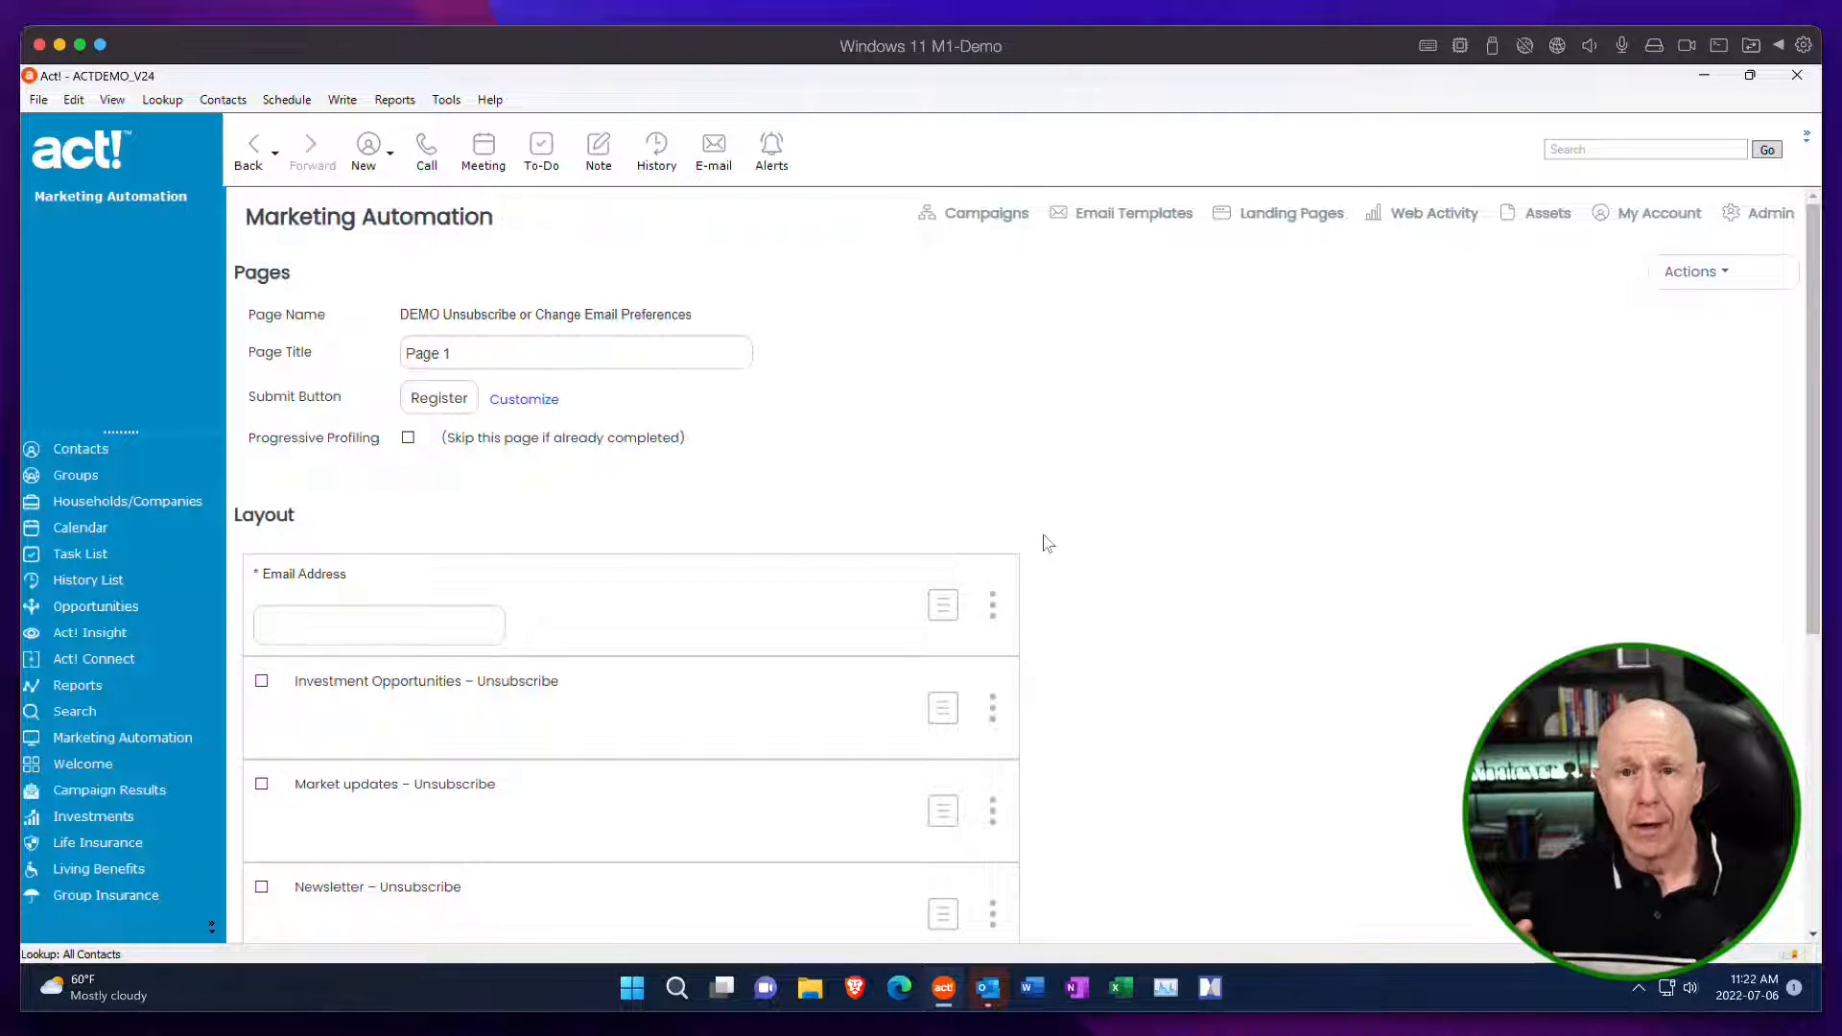
Examine the form's available actions and its layout from the Email Address field to the Unsubscribe from All selection.
{"action": "left_click", "coordinate": [1716, 273]}
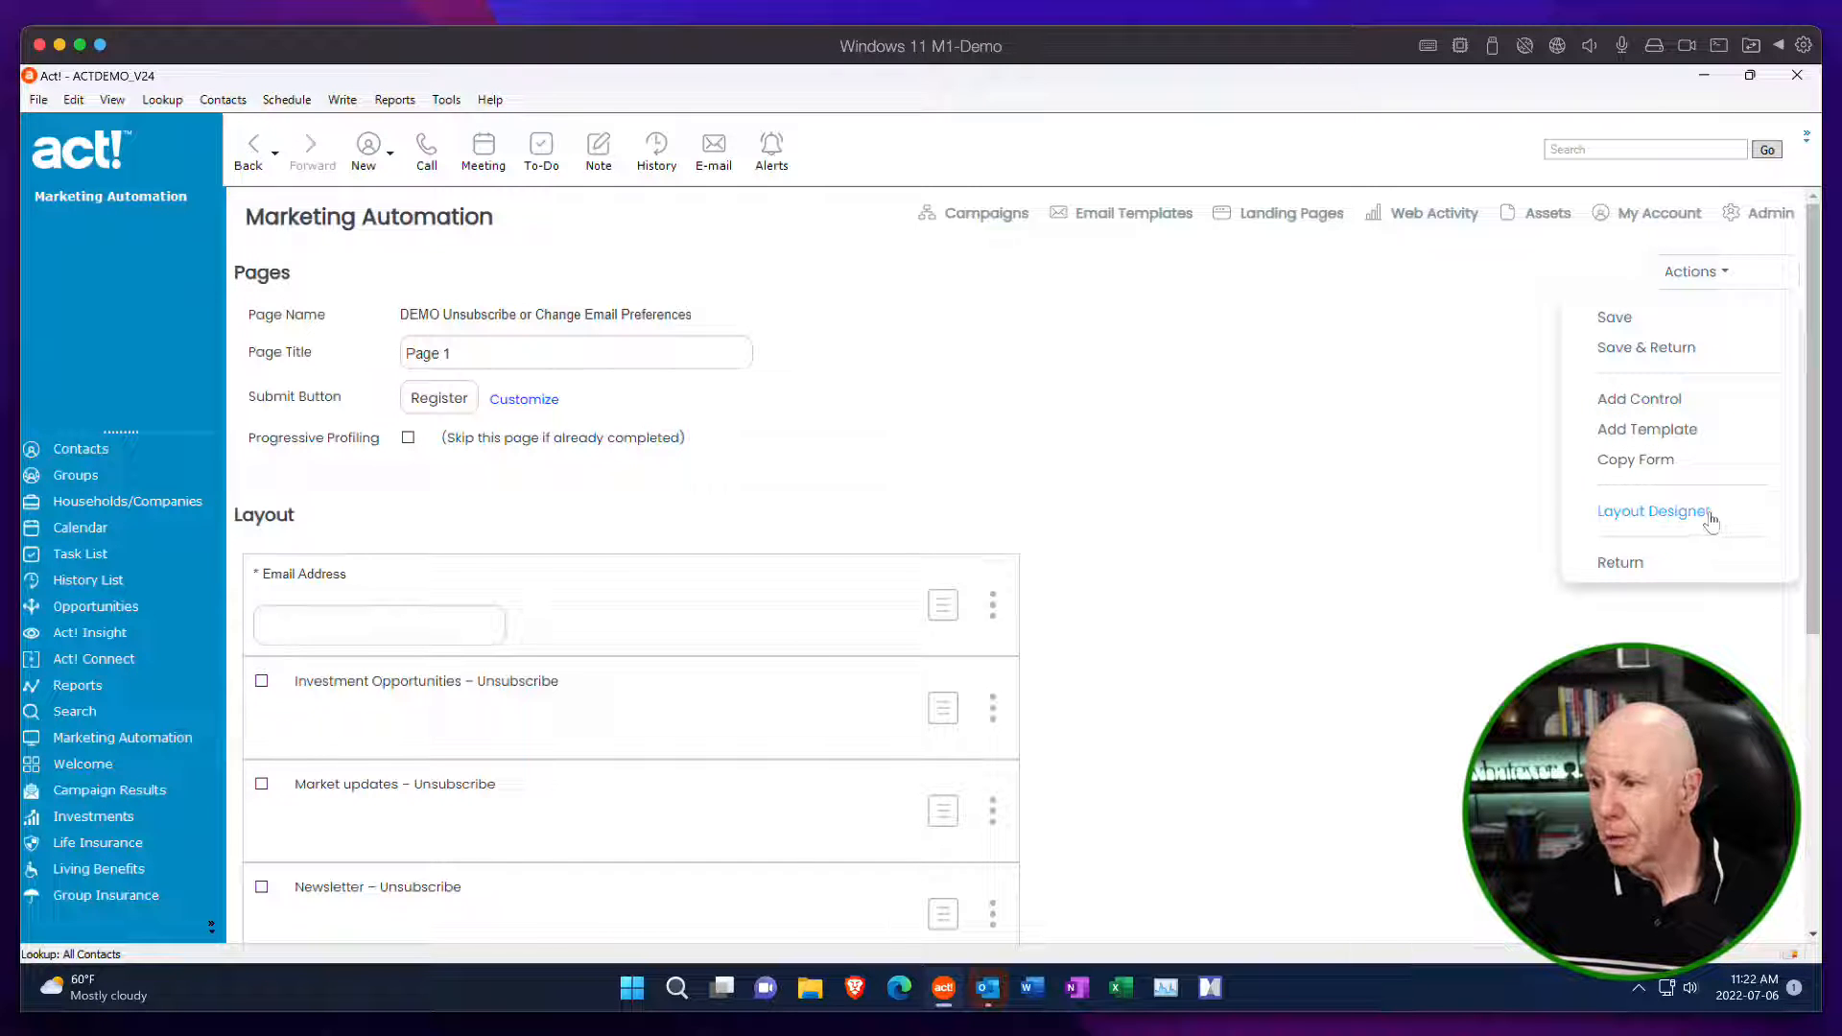
{"action": "left_click", "coordinate": [1654, 494]}
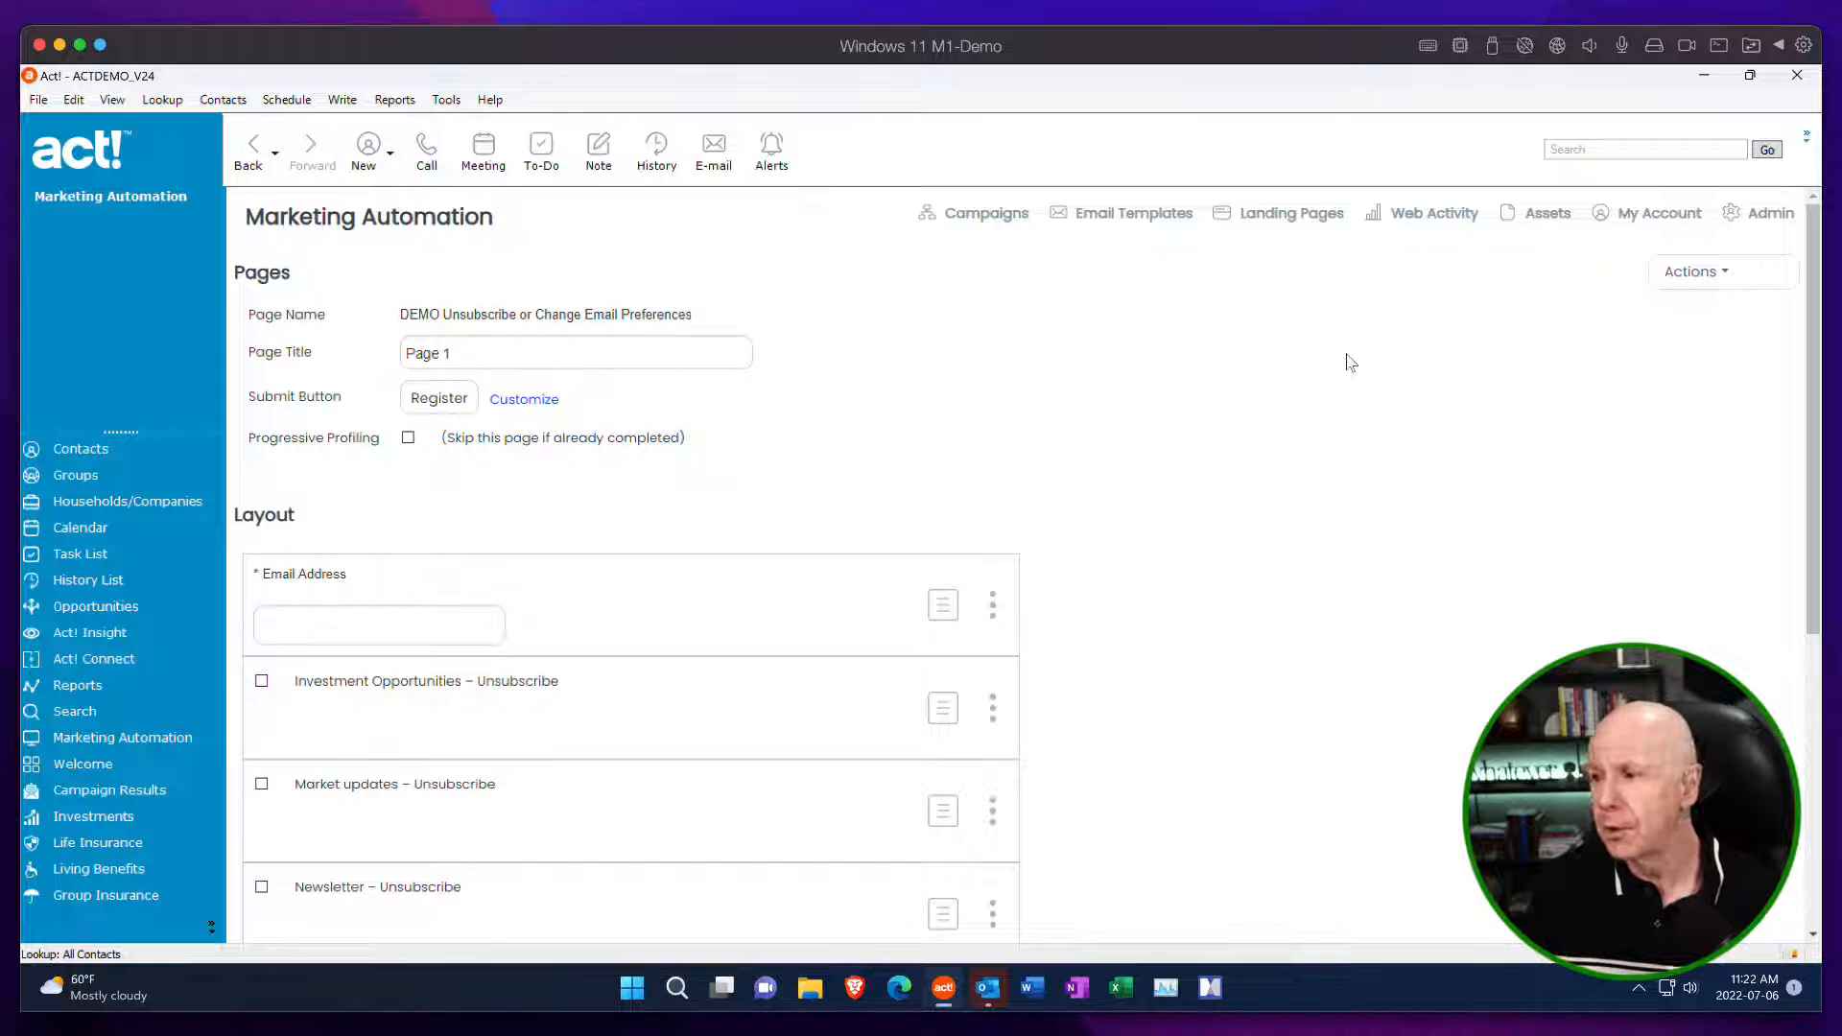
{"action": "left_click", "coordinate": [1712, 273]}
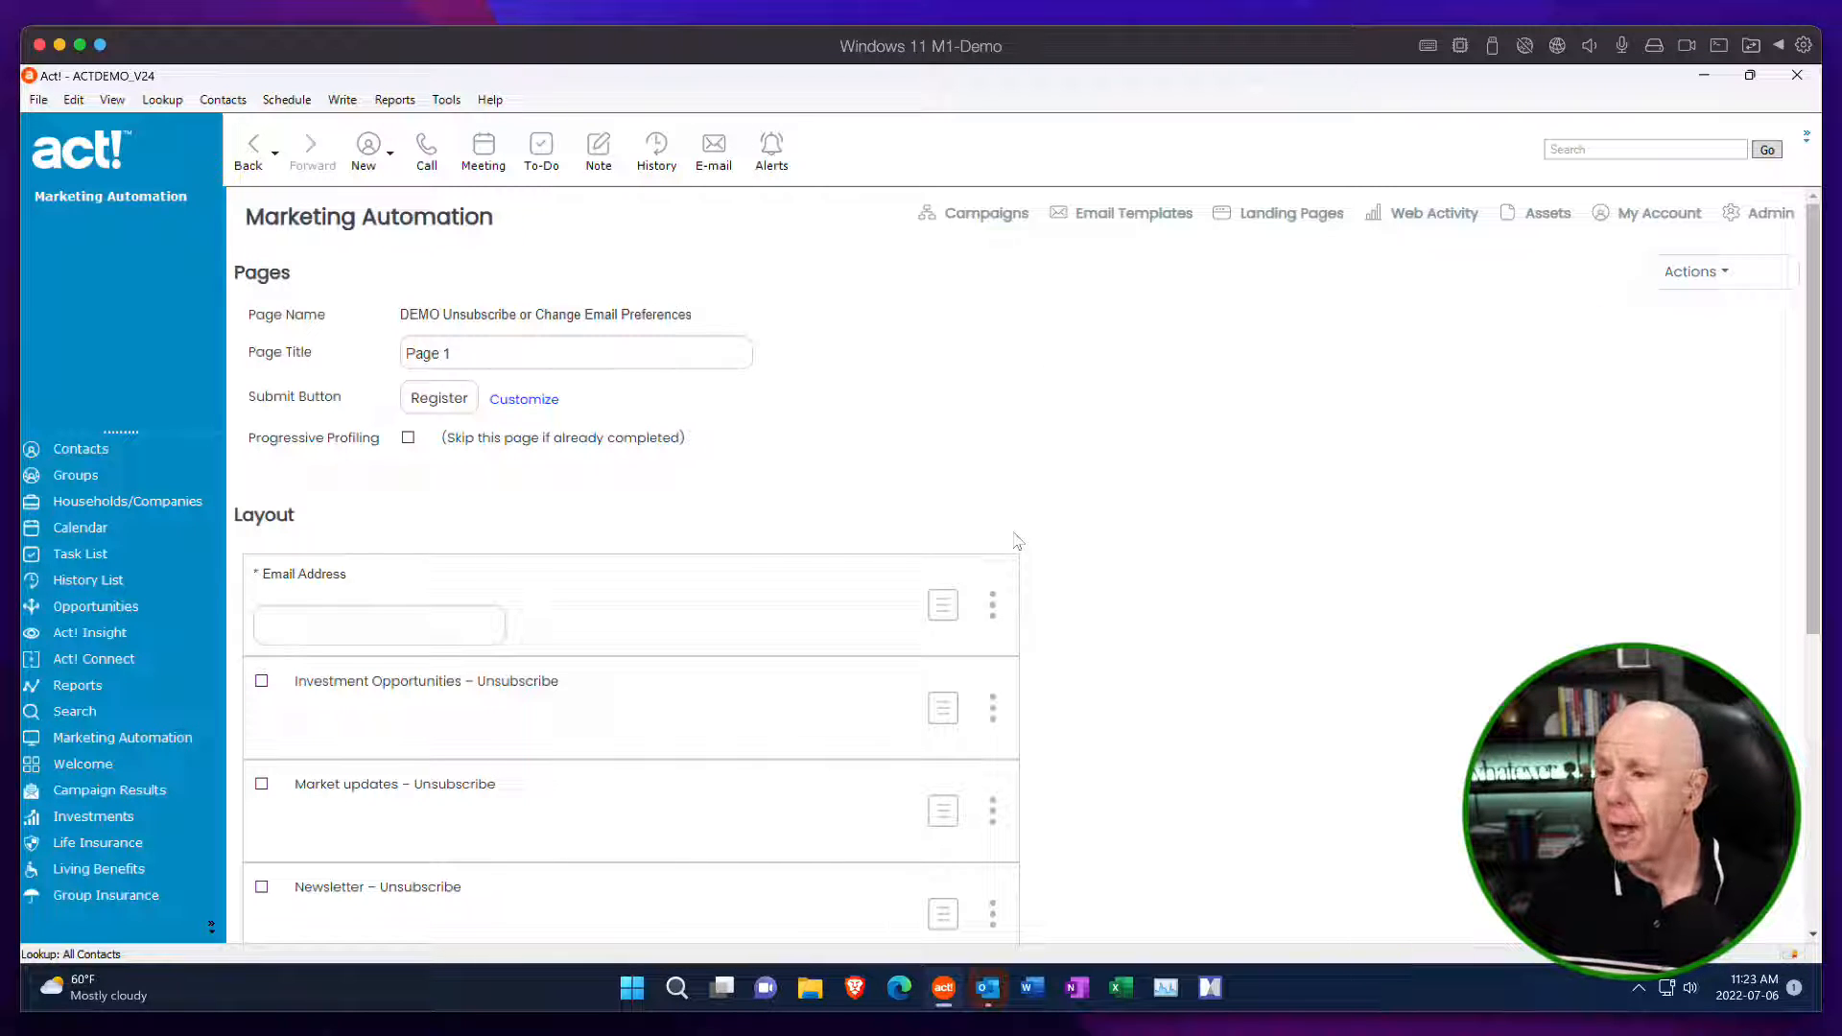
{"action": "scroll", "coordinate": [739, 553], "scroll_direction": "down", "scroll_amount": 1}
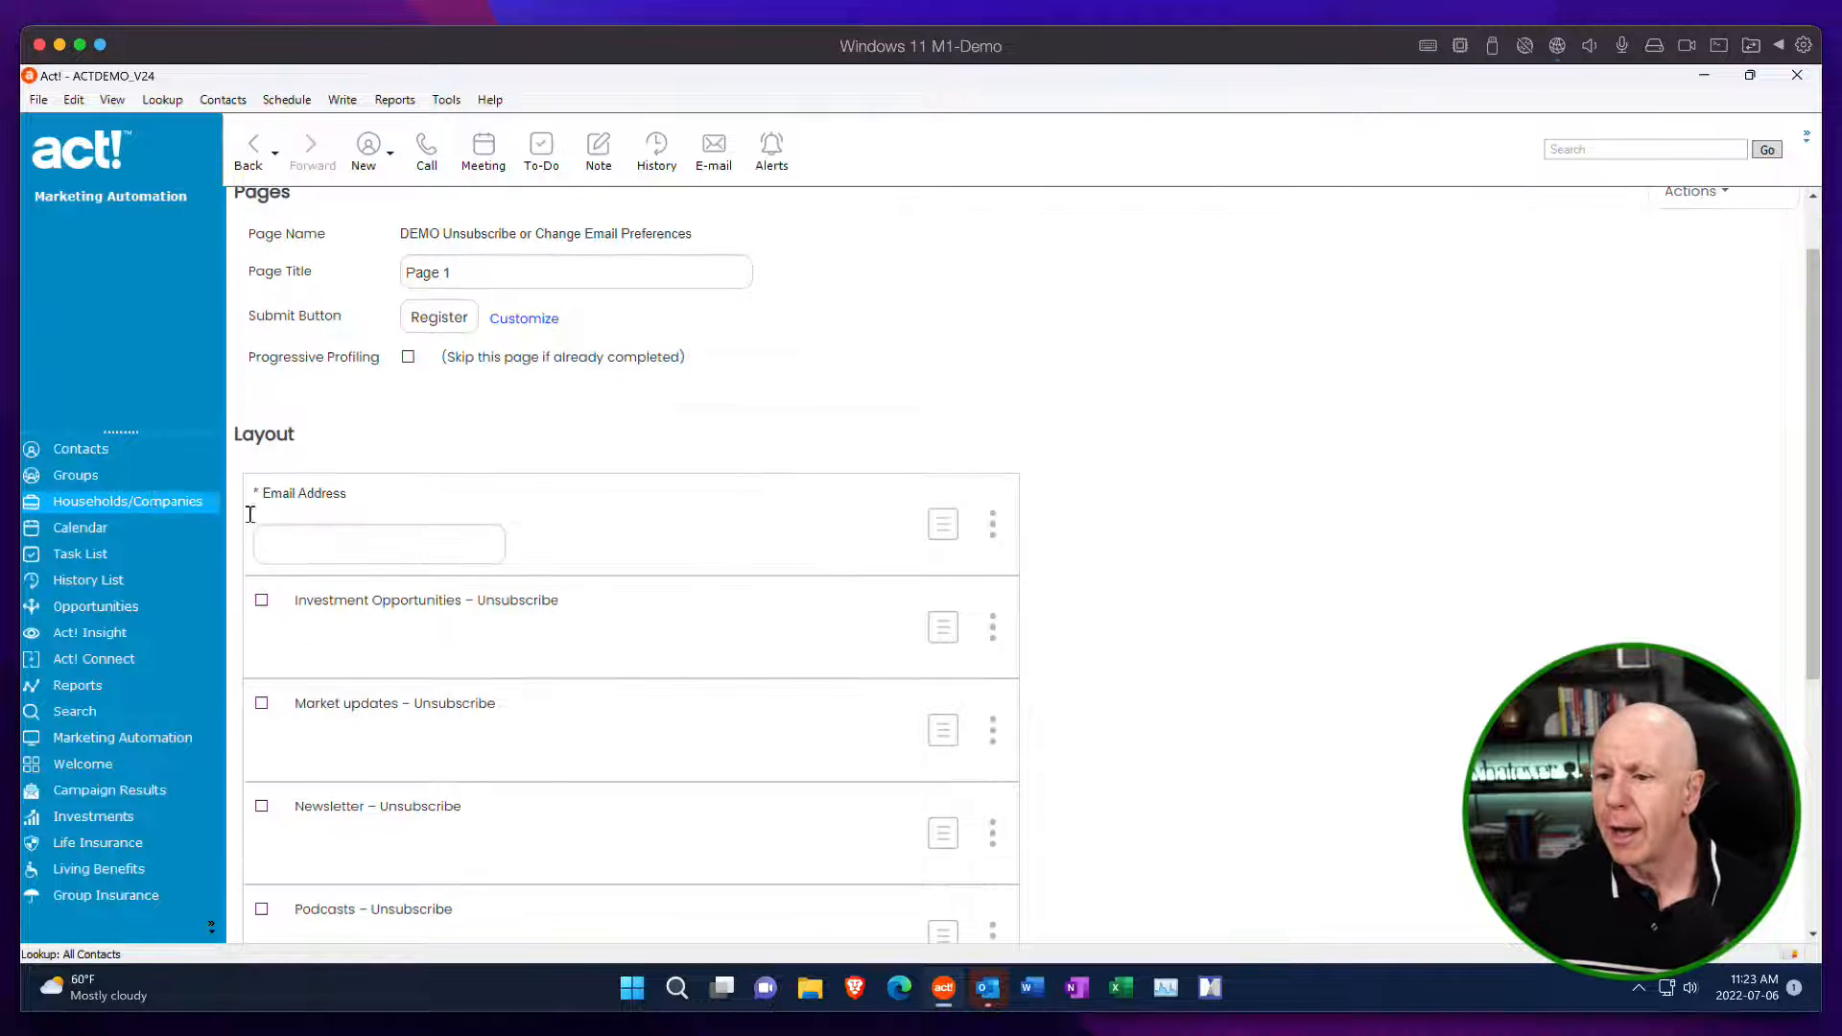
{"action": "scroll", "coordinate": [499, 526], "scroll_direction": "down", "scroll_amount": 5}
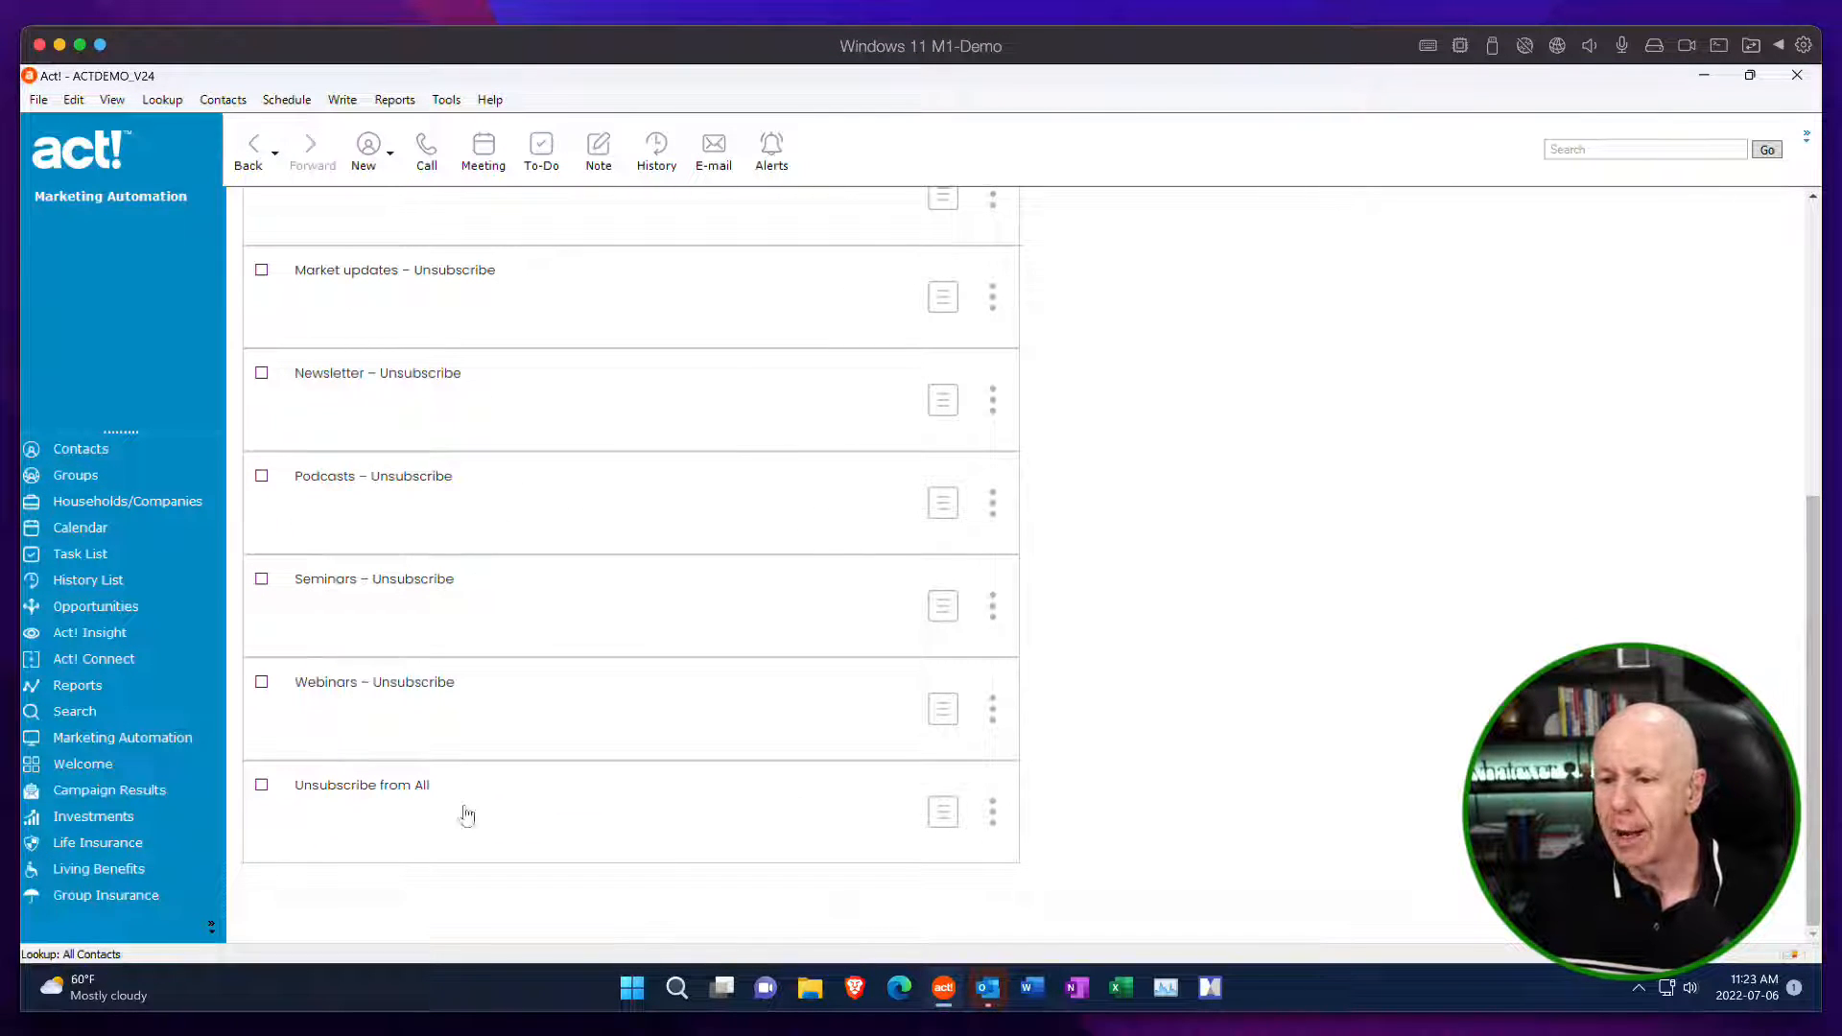
{"action": "scroll", "coordinate": [530, 656], "scroll_direction": "up", "scroll_amount": 2}
{"action": "scroll", "coordinate": [530, 656], "scroll_direction": "up", "scroll_amount": 4}
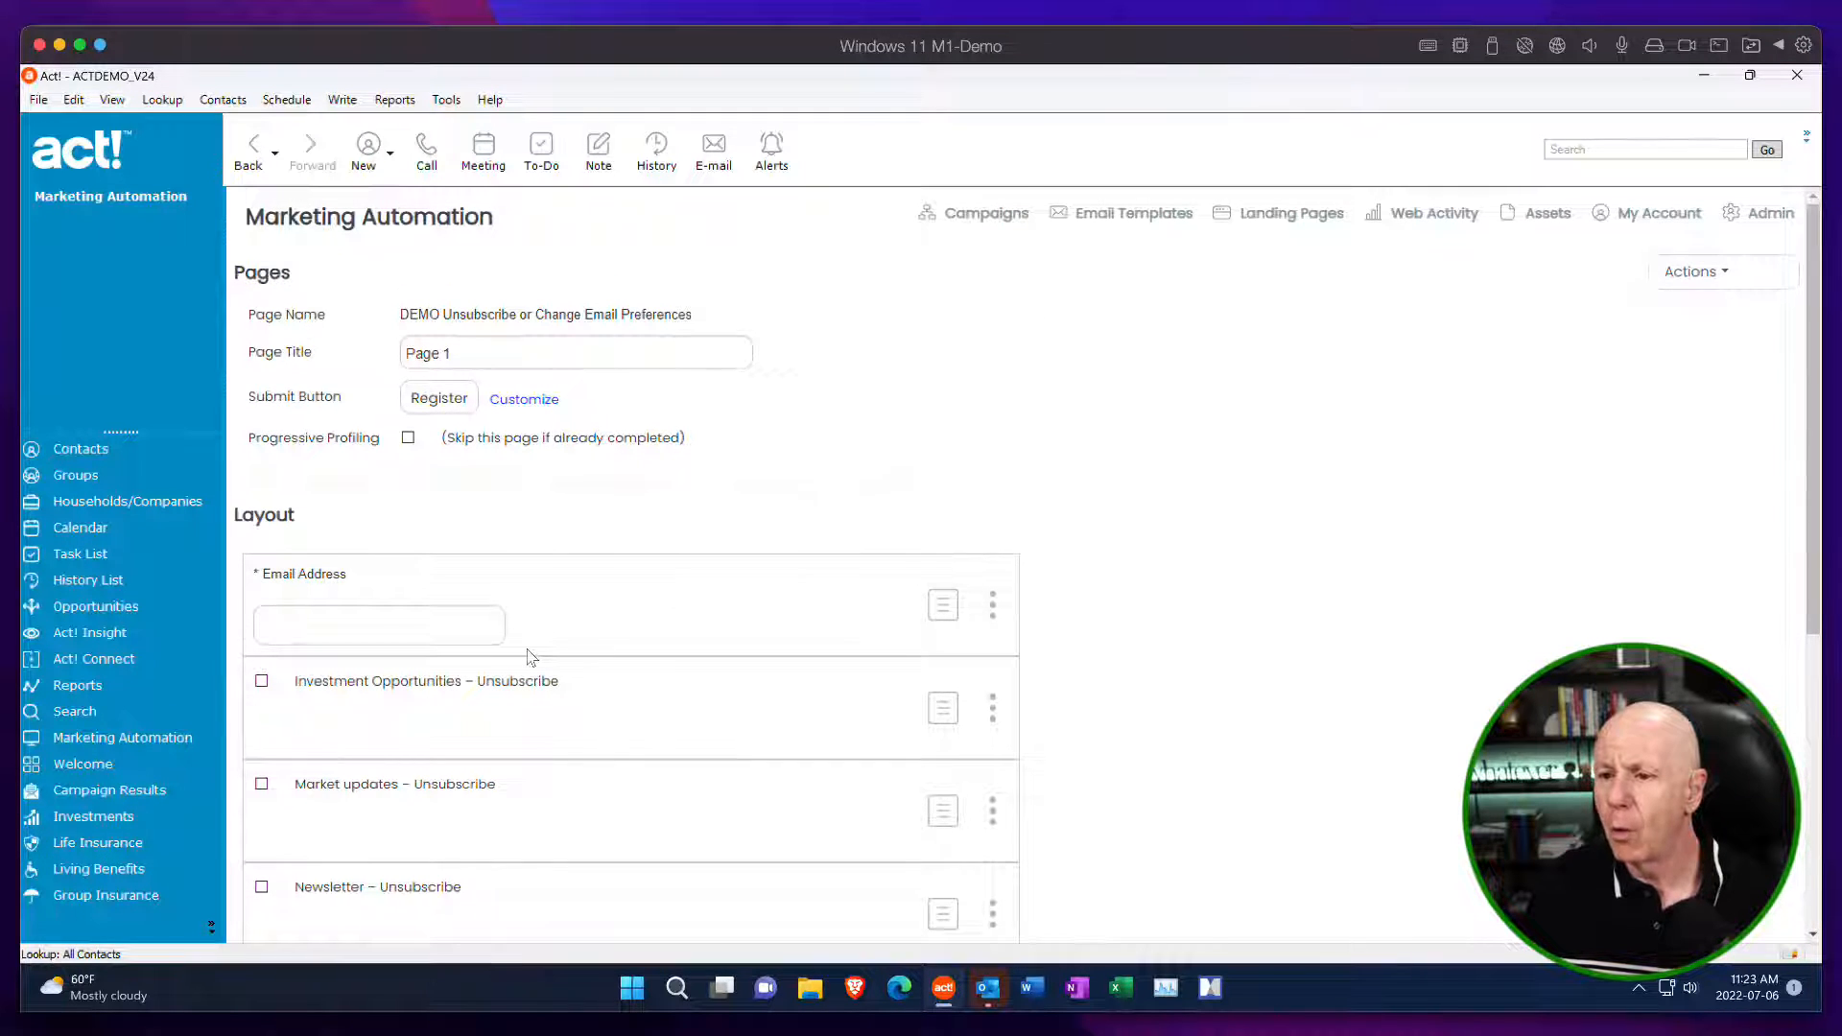
{"action": "scroll", "coordinate": [530, 657], "scroll_direction": "down", "scroll_amount": 5}
{"action": "scroll", "coordinate": [529, 656], "scroll_direction": "up", "scroll_amount": 6}
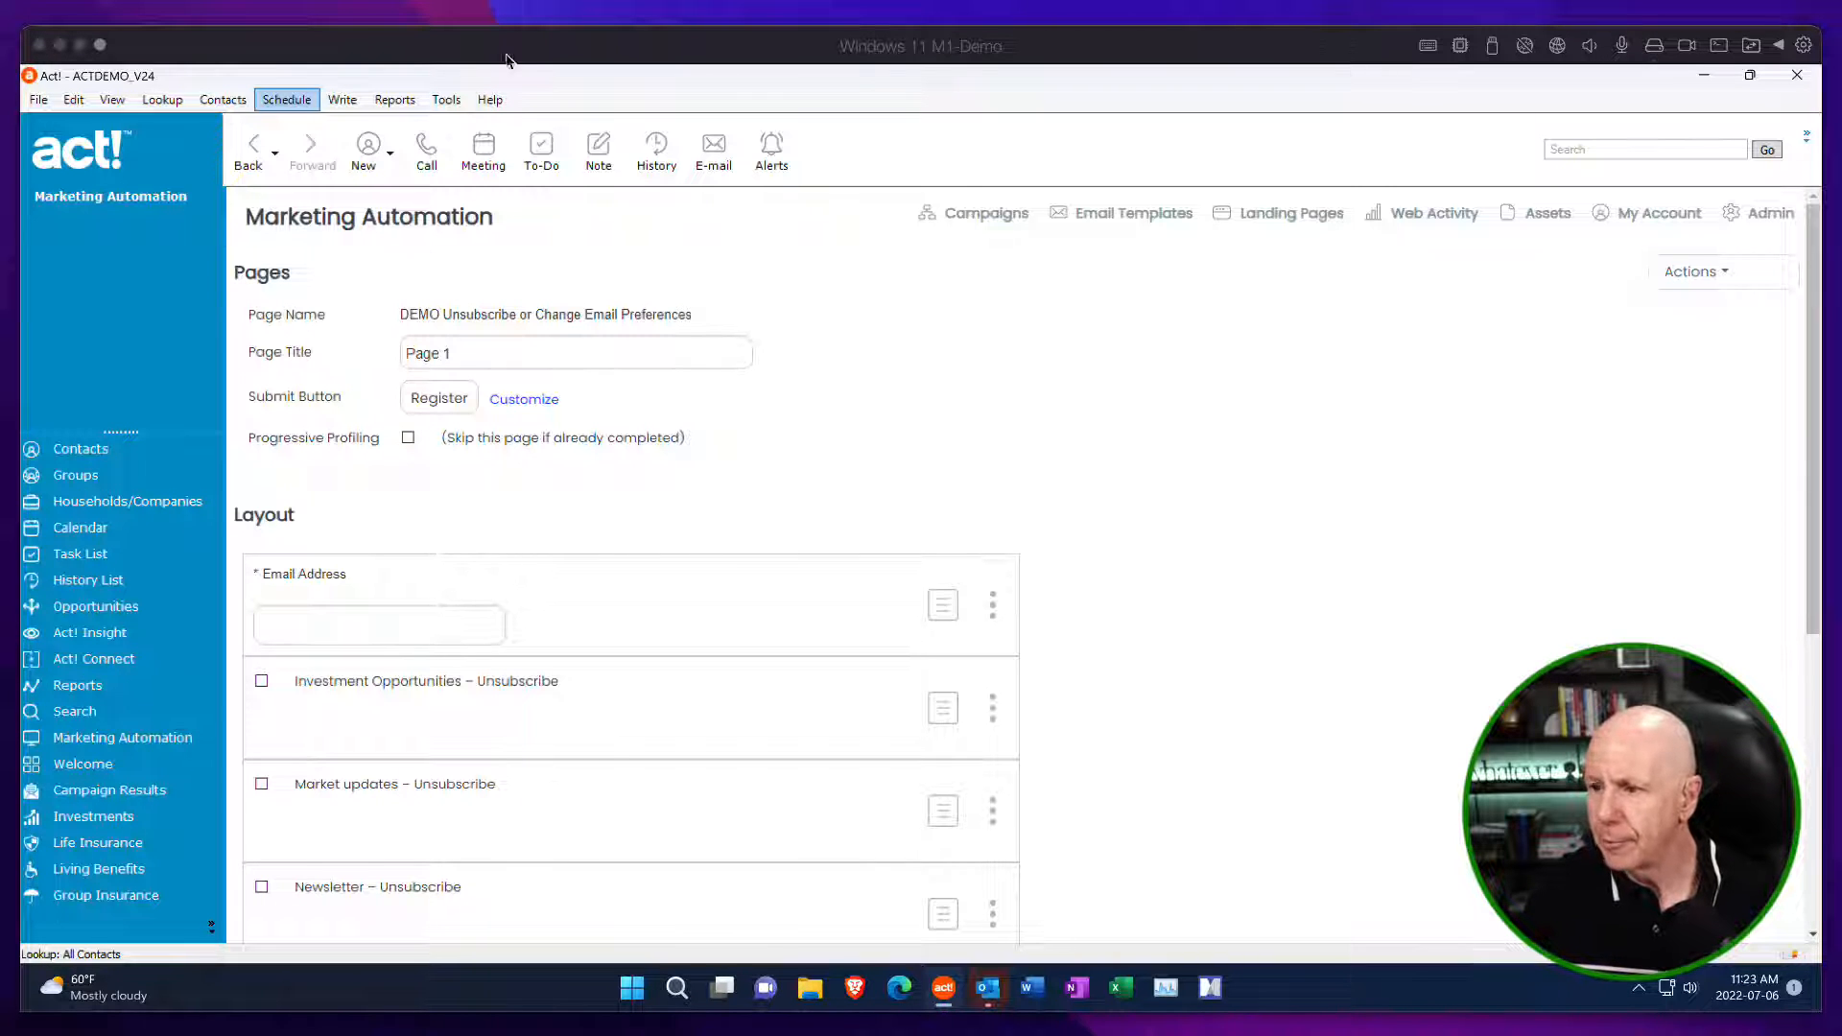
Add an HTML control to the form.
{"action": "left_click", "coordinate": [1710, 277]}
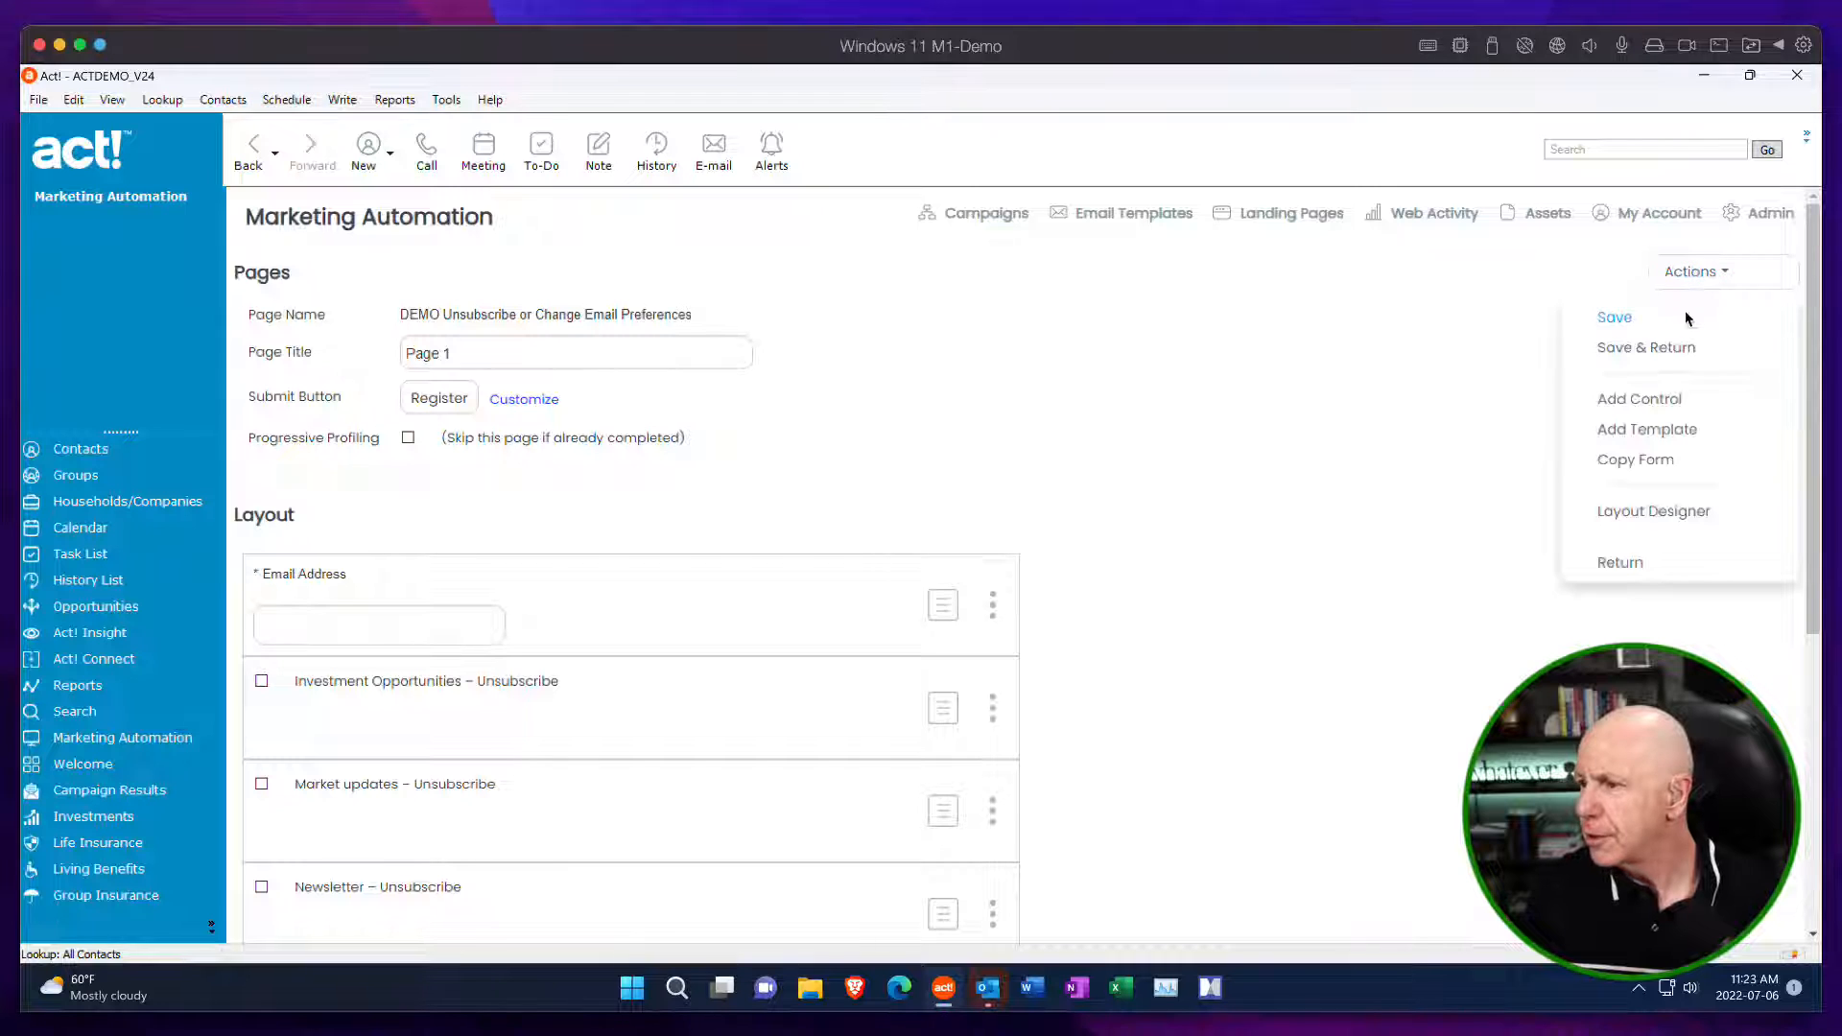
{"action": "left_click", "coordinate": [1649, 402]}
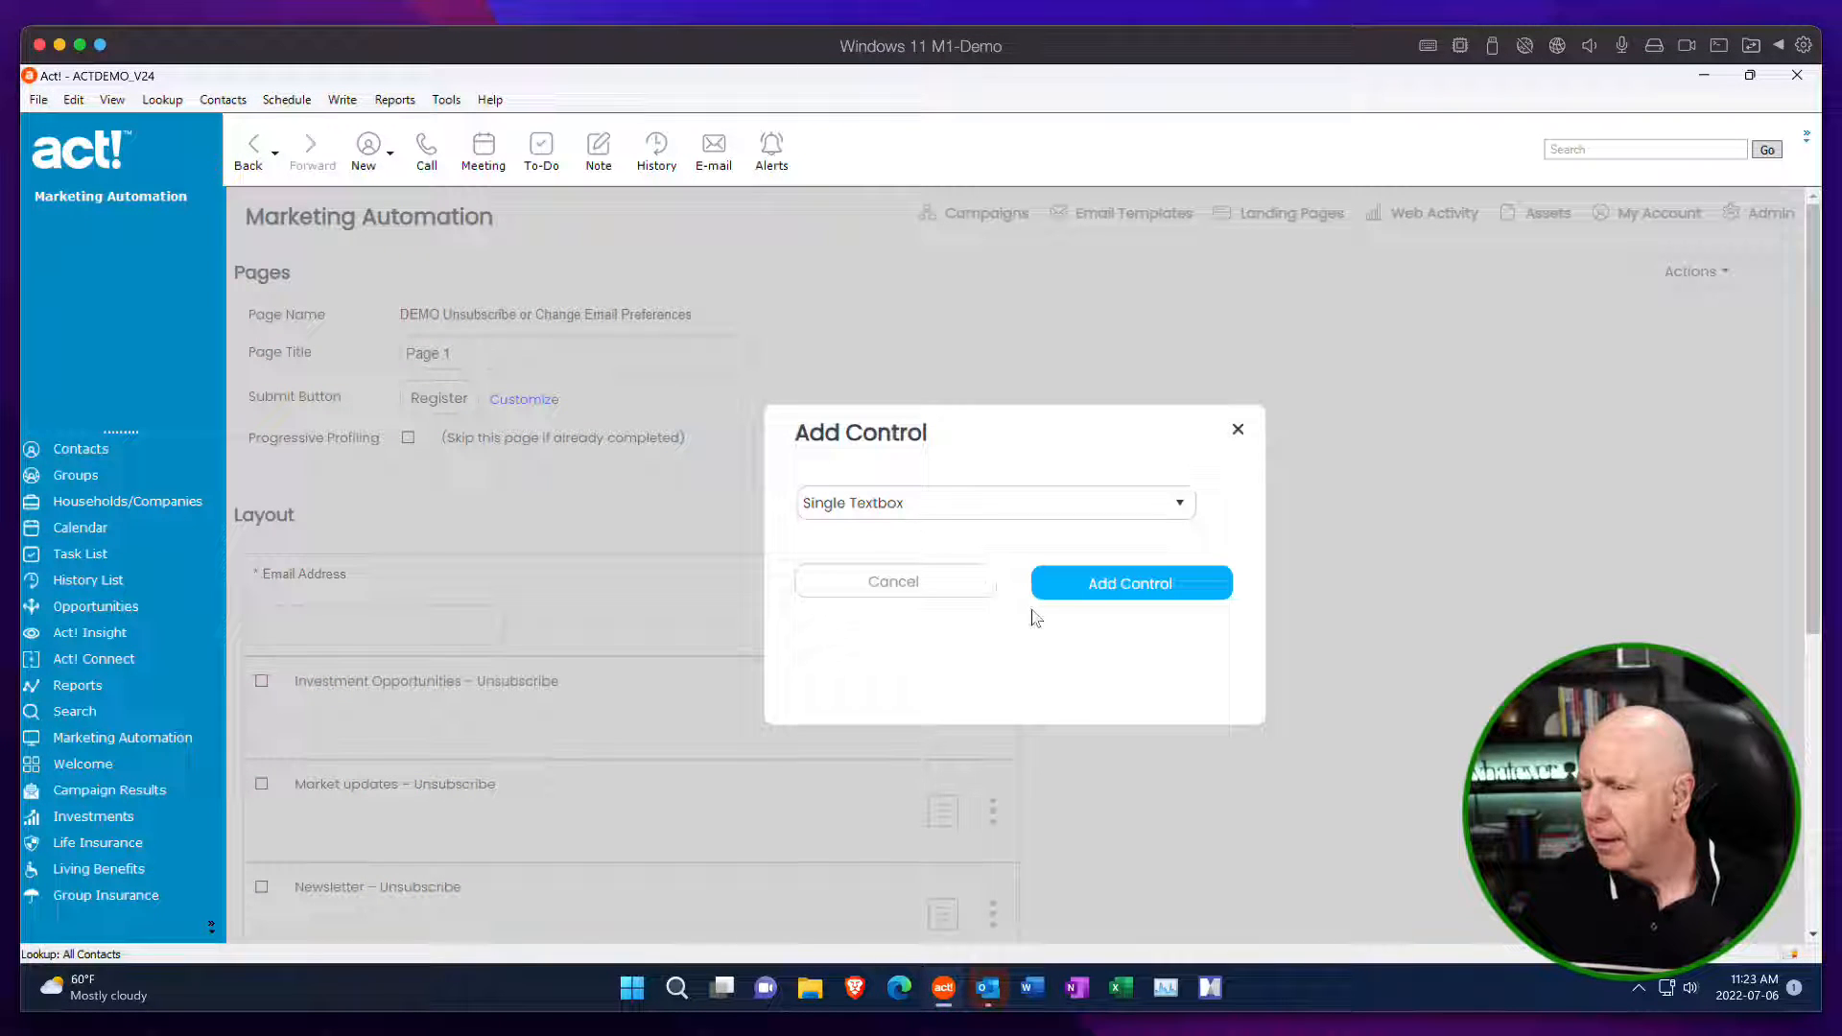
{"action": "left_click", "coordinate": [1025, 504]}
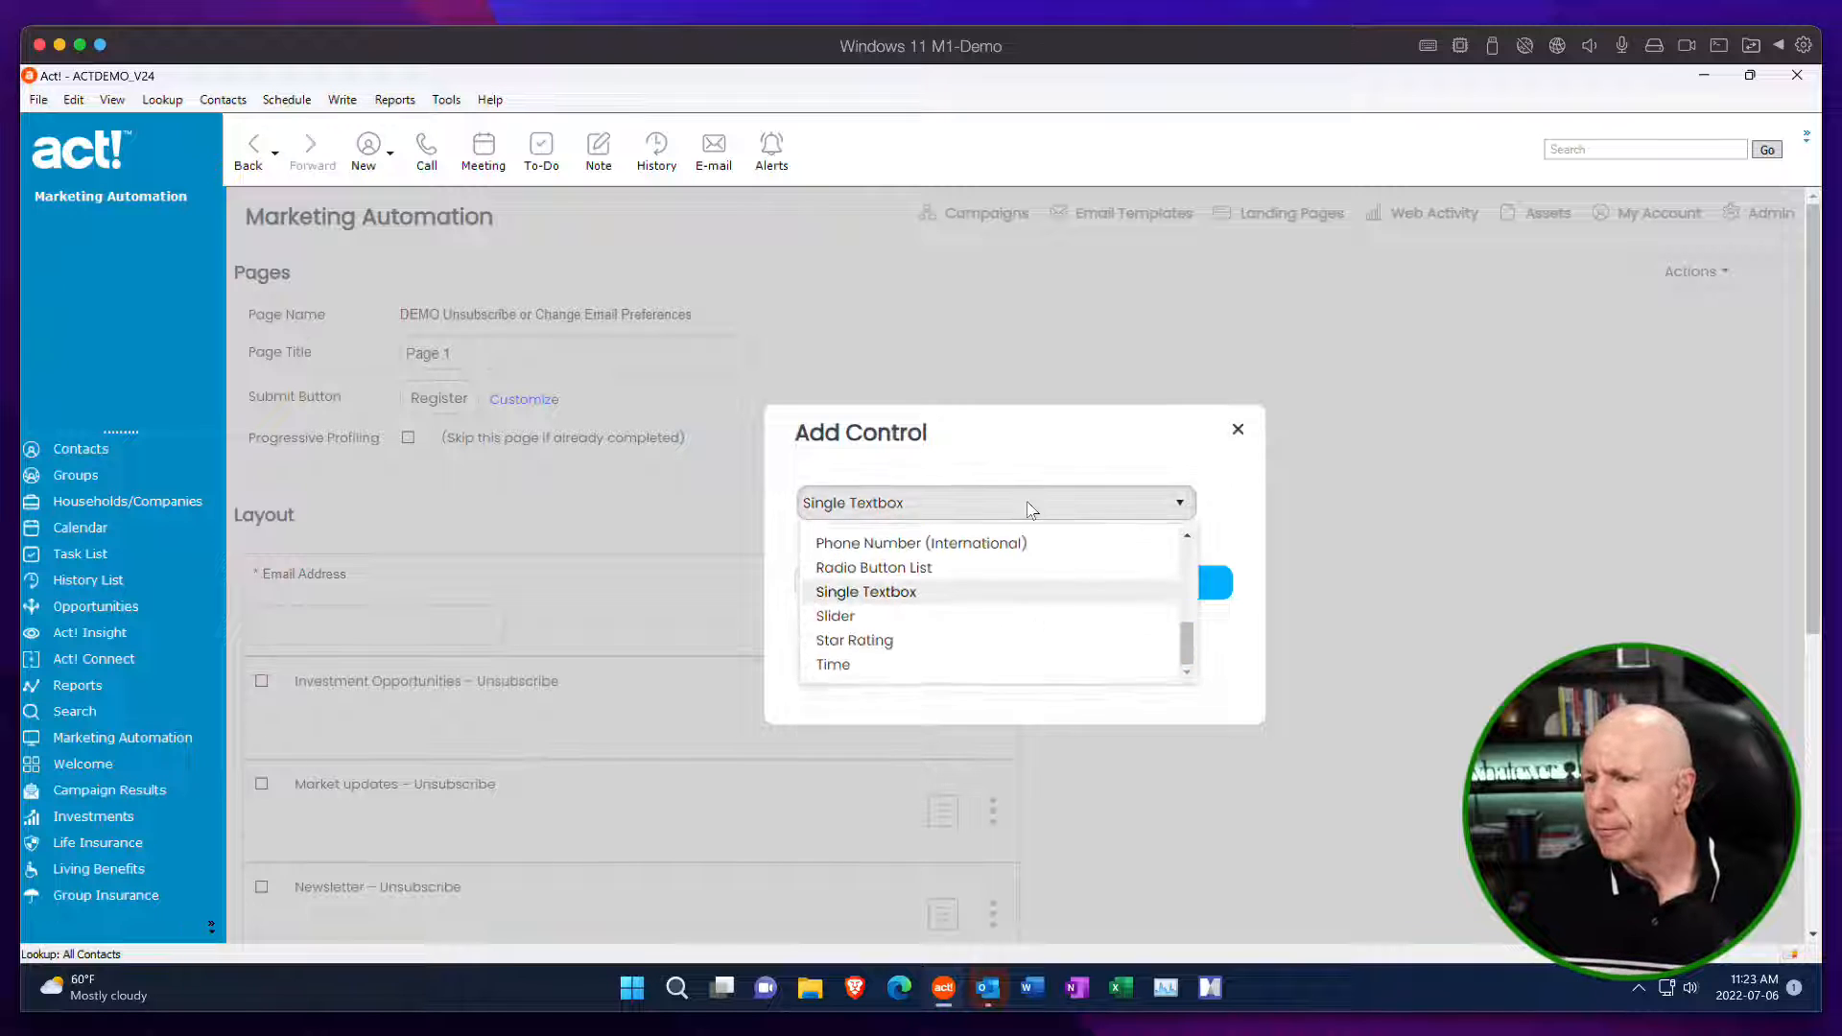
{"action": "left_click_drag", "start_coordinate": [1186, 645], "coordinate": [1186, 607]}
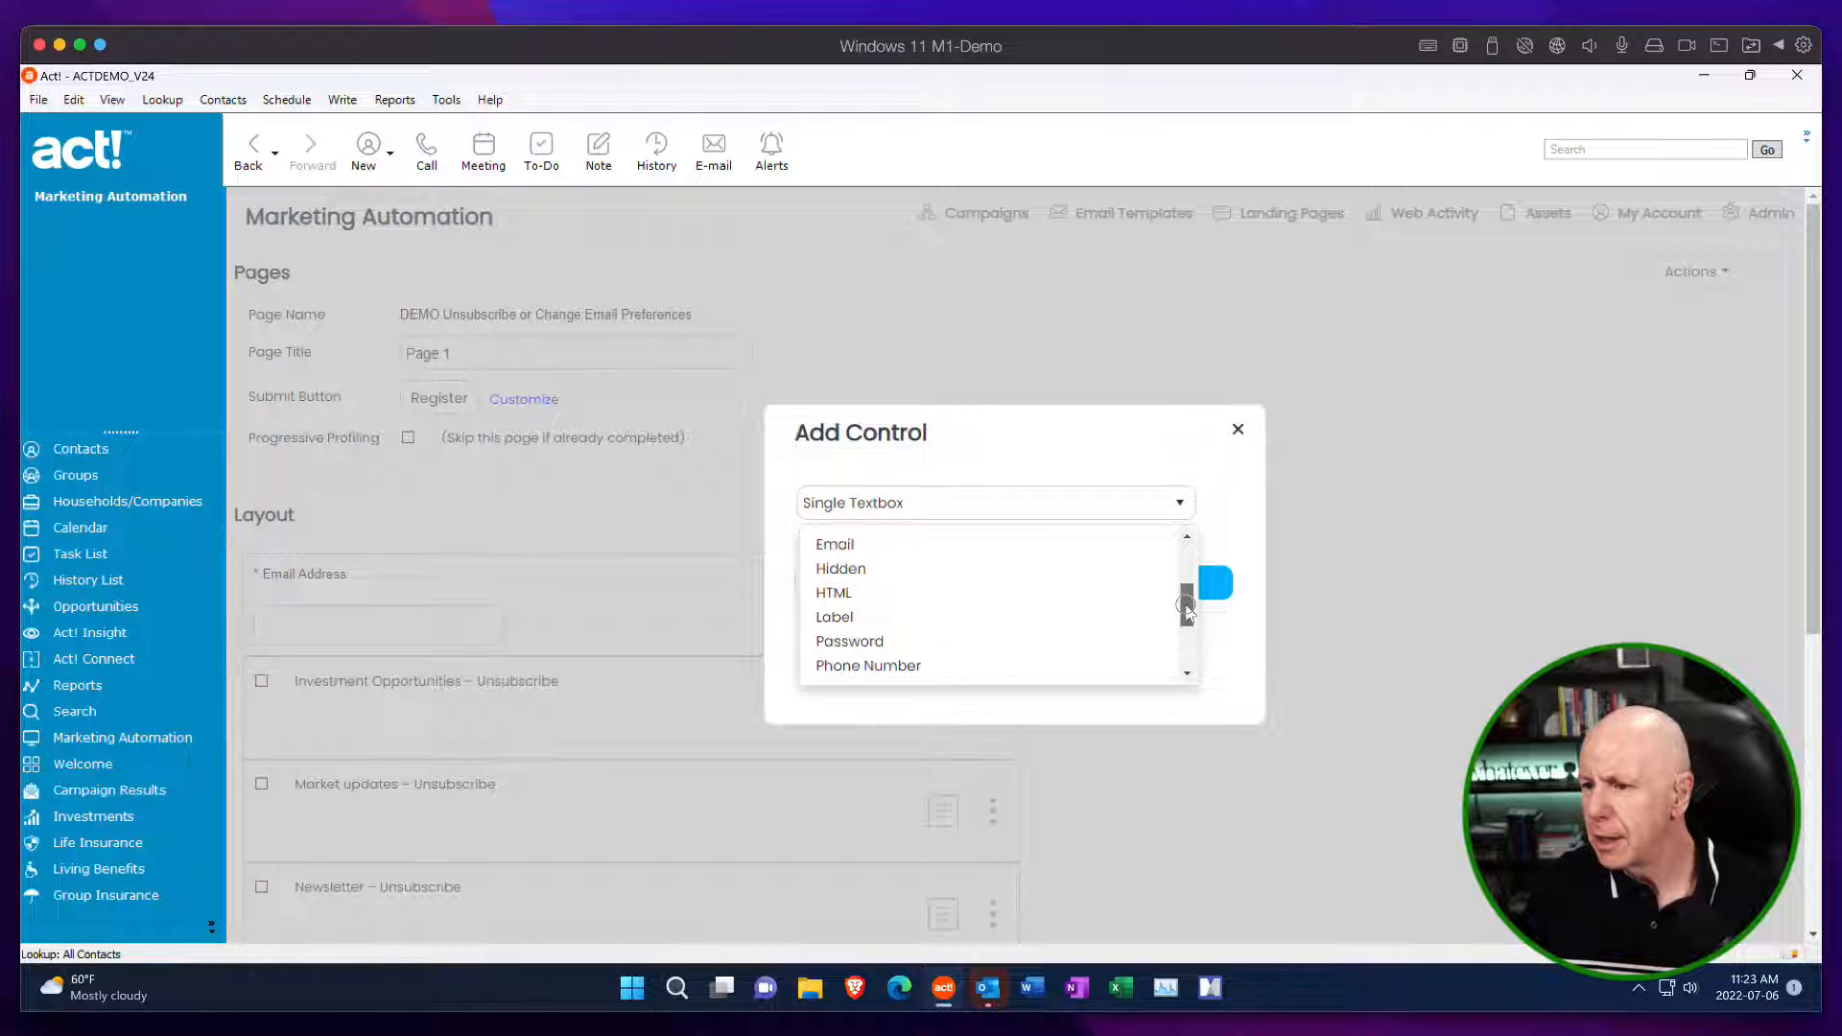
{"action": "left_click", "coordinate": [902, 594]}
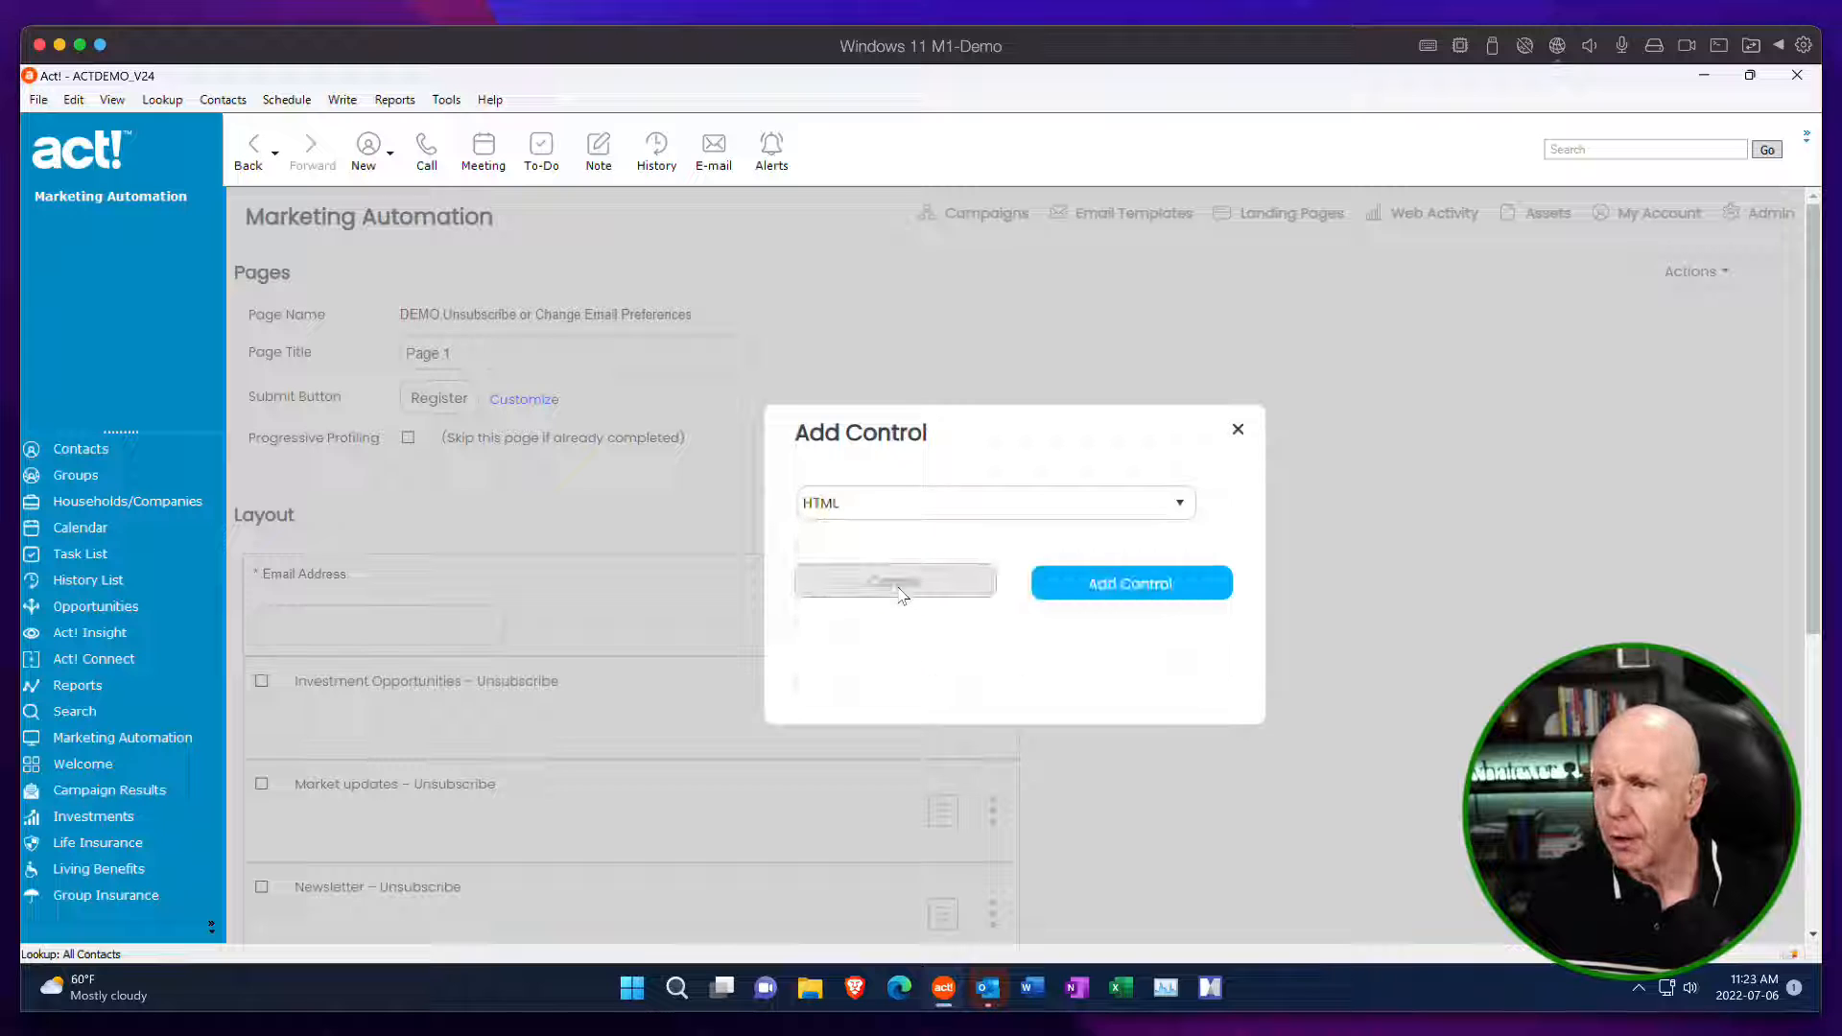
{"action": "left_click", "coordinate": [1127, 591]}
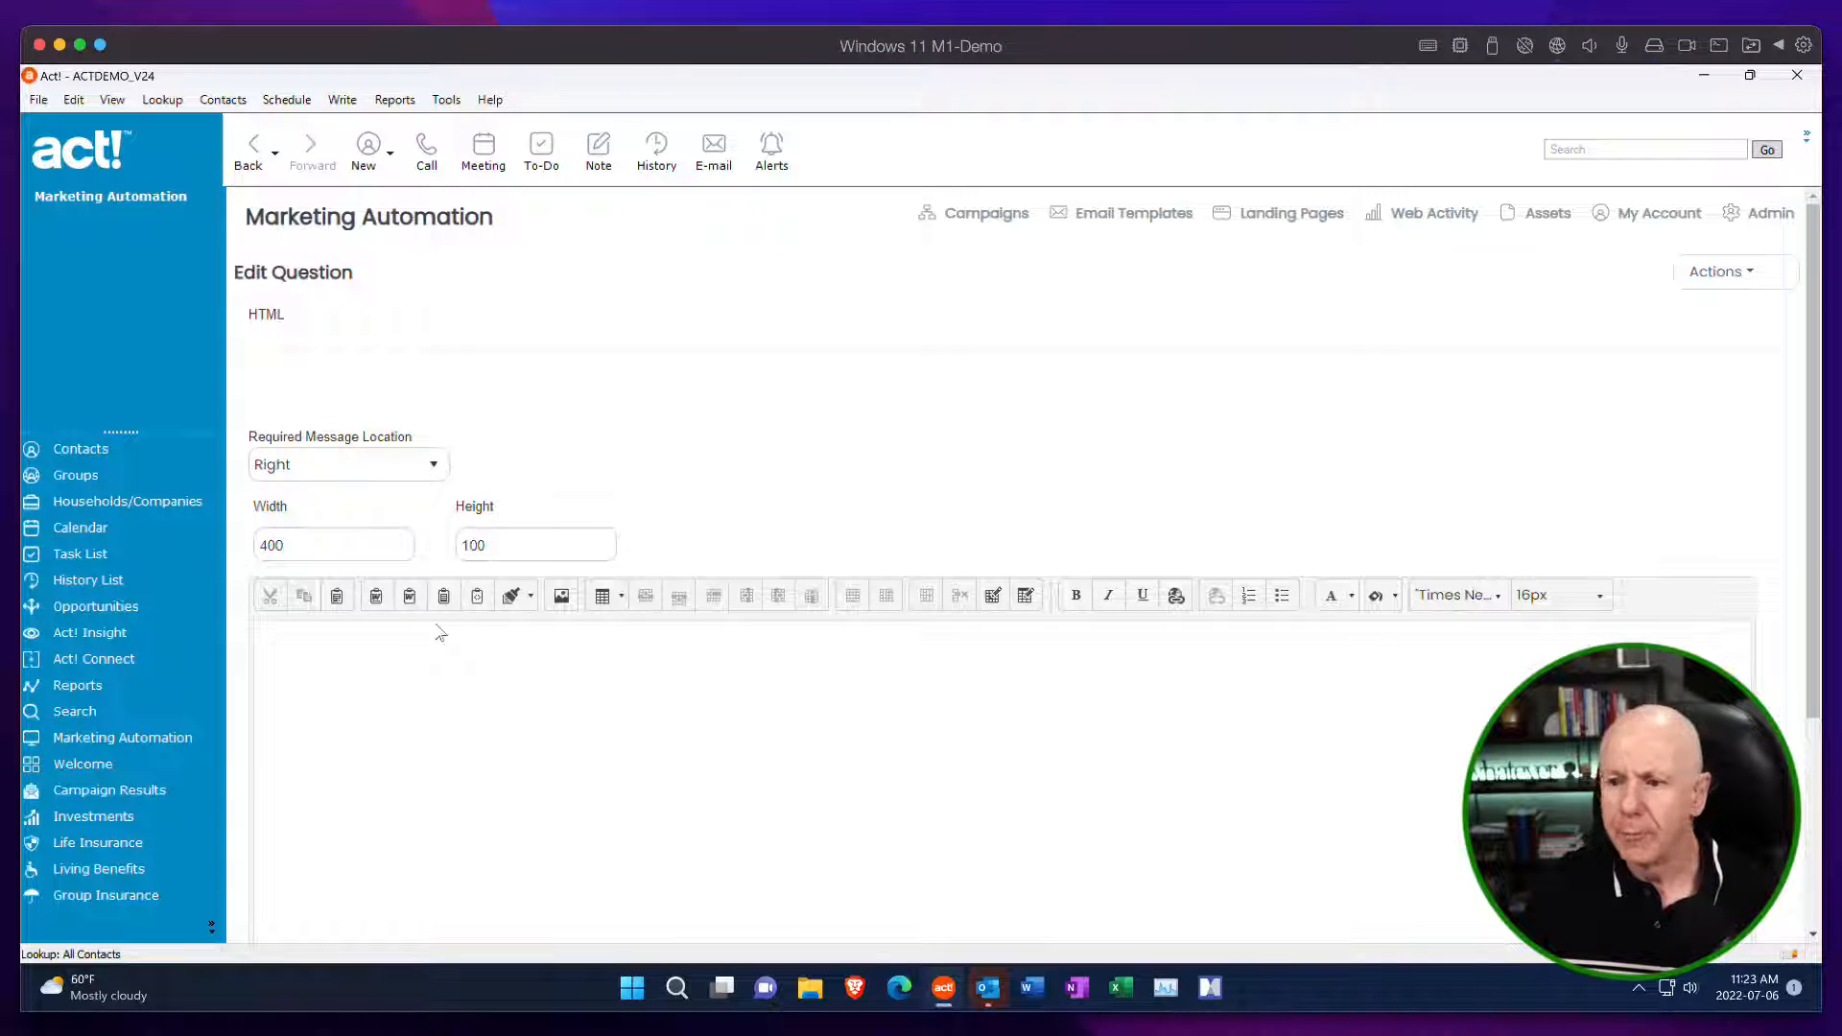
Insert the text "Unsubscribe from the mailing lists you're not interested in." into the HTML control's content.
{"action": "scroll", "coordinate": [527, 424], "scroll_direction": "down", "scroll_amount": 1}
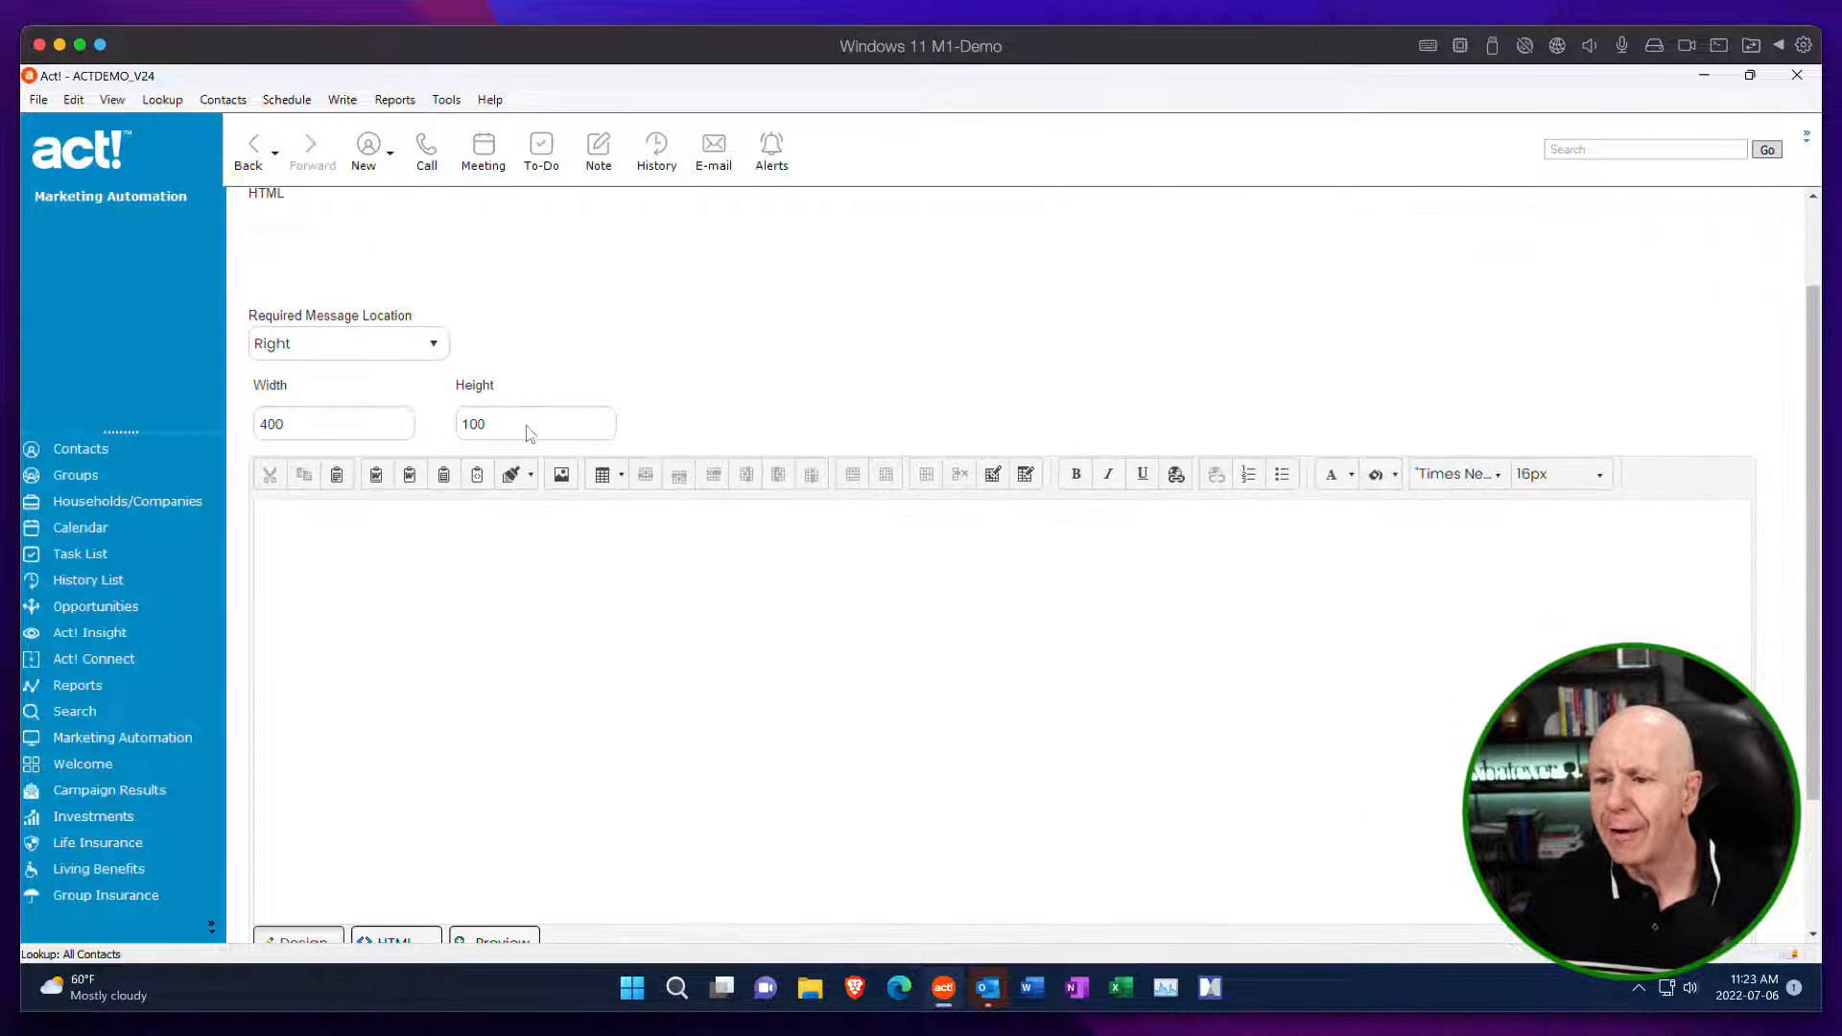
{"action": "left_click", "coordinate": [321, 518]}
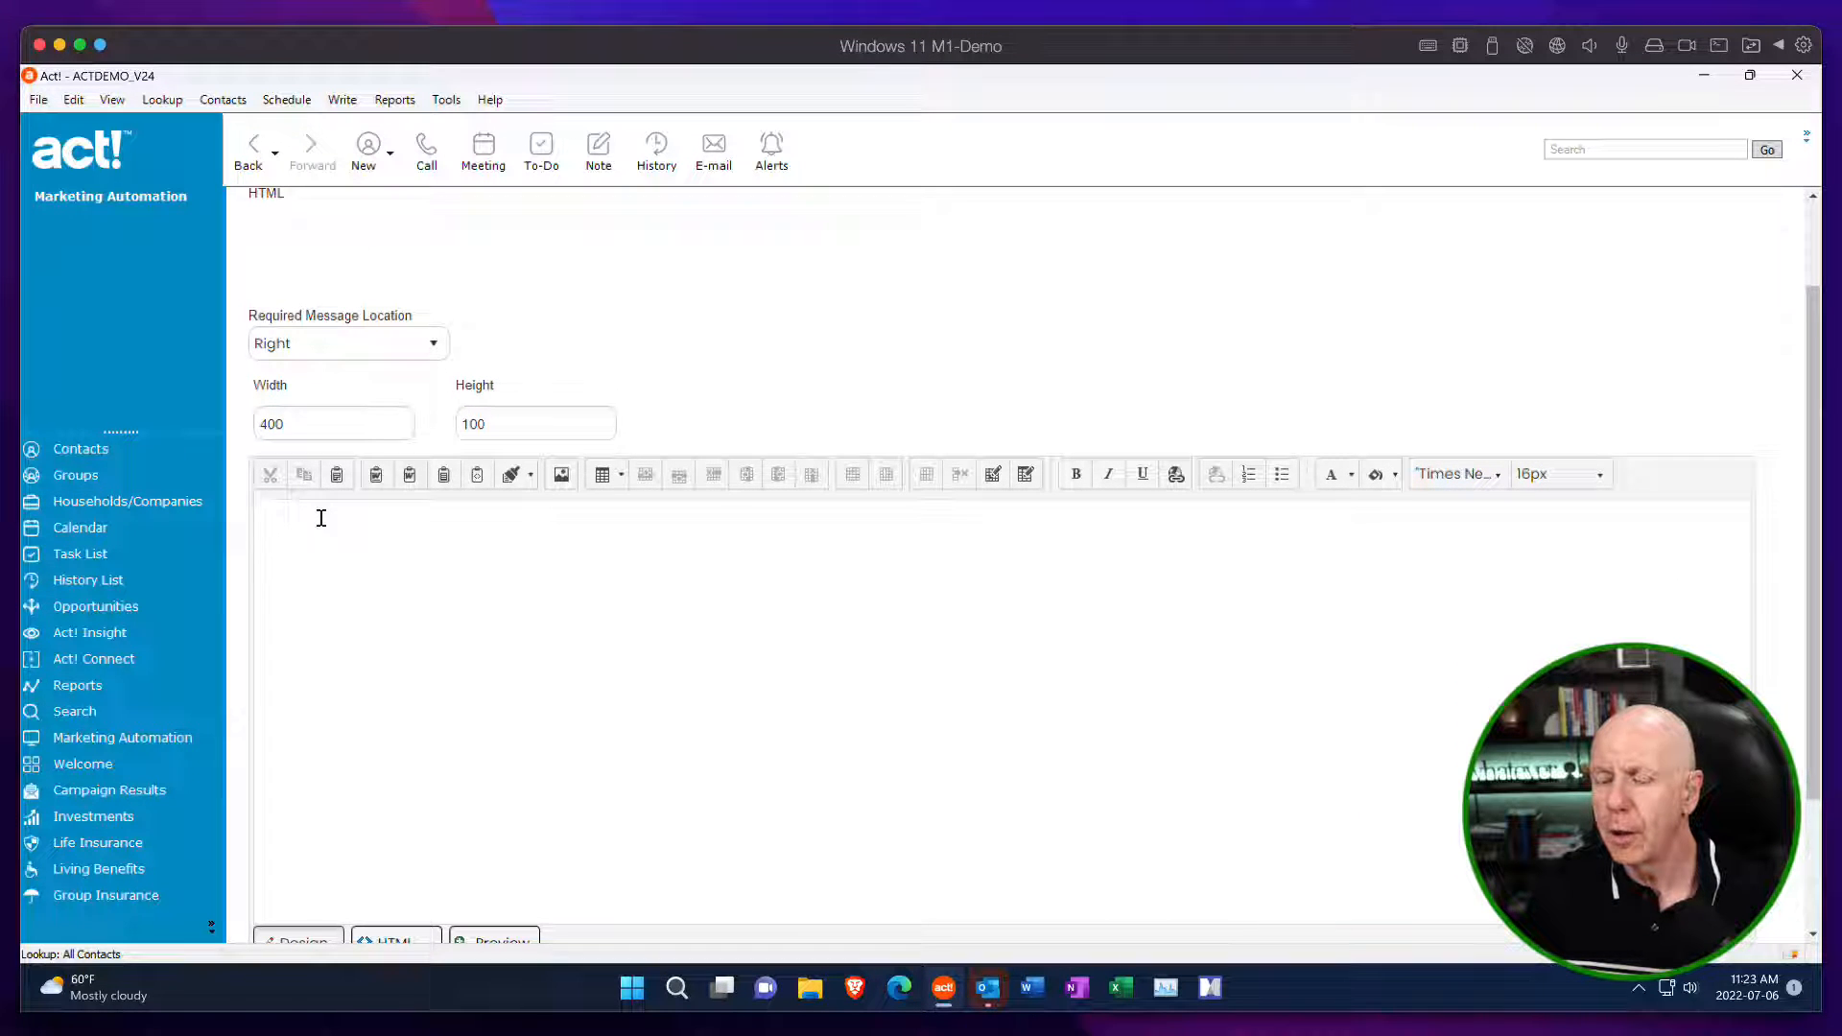
{"action": "type", "text": "Unsubscribe from the mailing lists you're not interested in."}
Make the mailing-list instruction text bold and colour it dark blue (#1f497d).
{"action": "left_click_drag", "start_coordinate": [639, 514], "coordinate": [209, 505]}
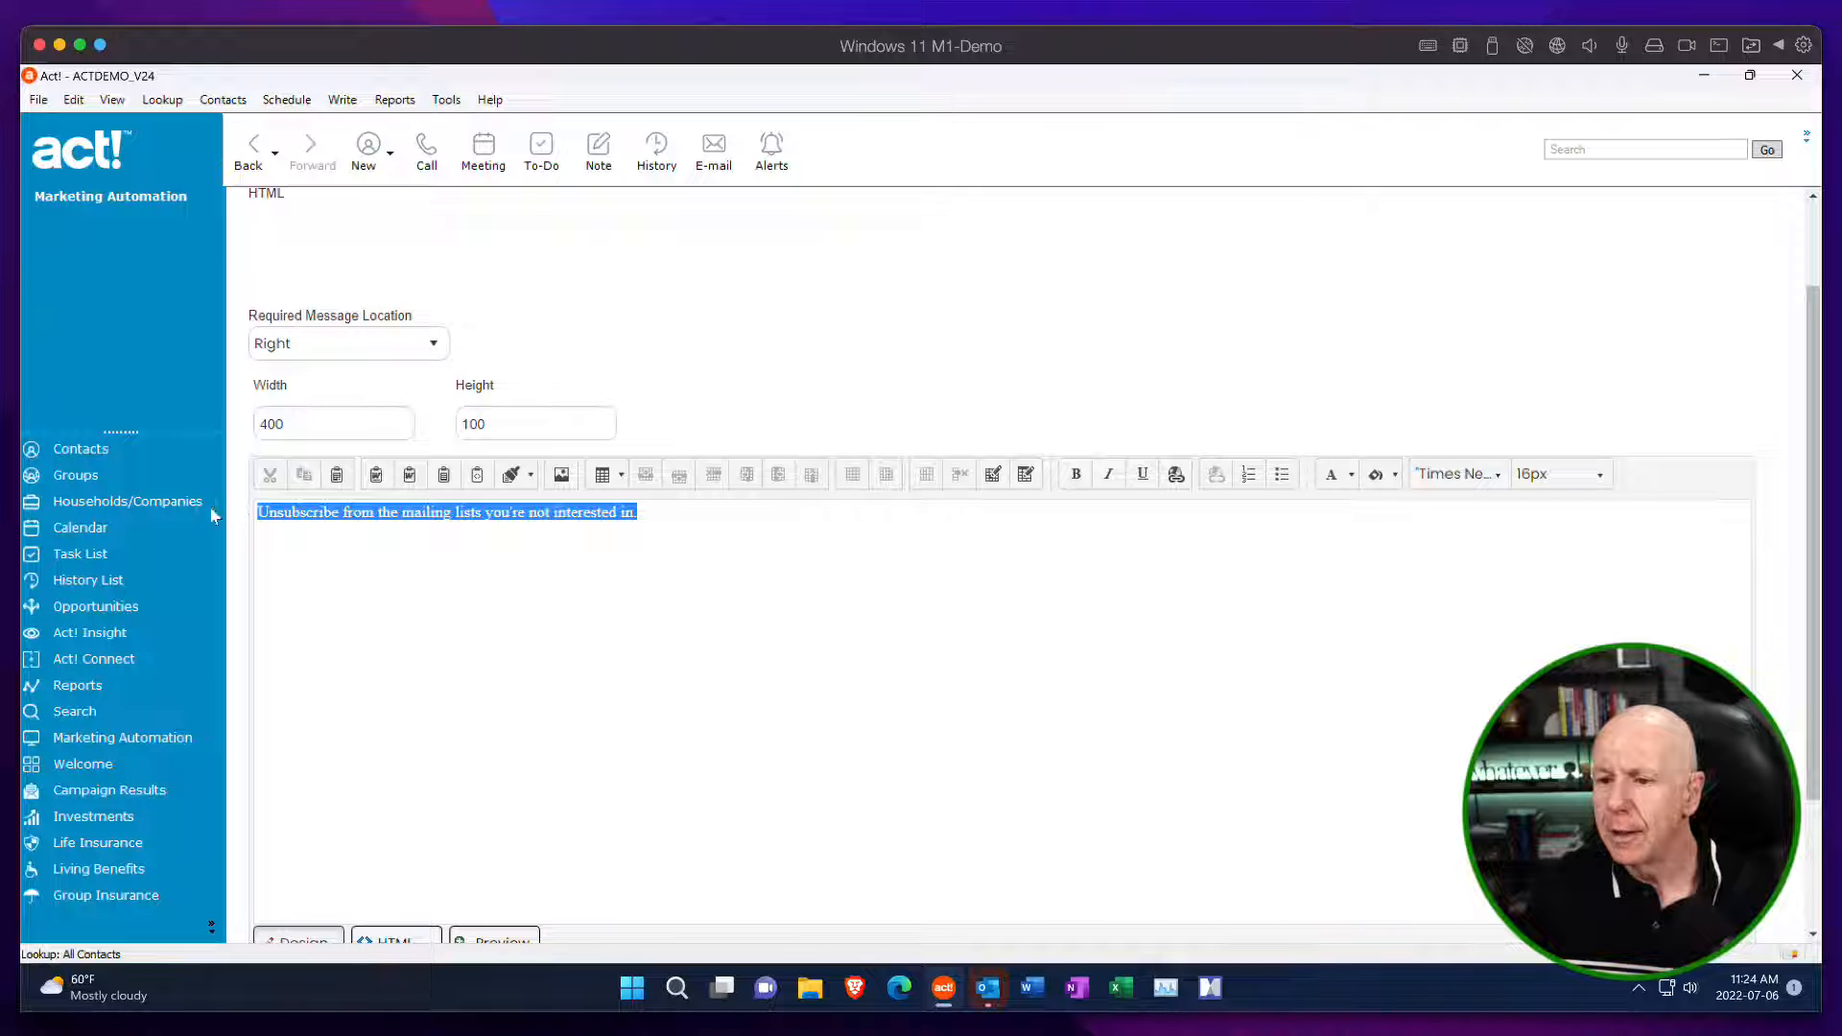
{"action": "left_click", "coordinate": [1078, 475]}
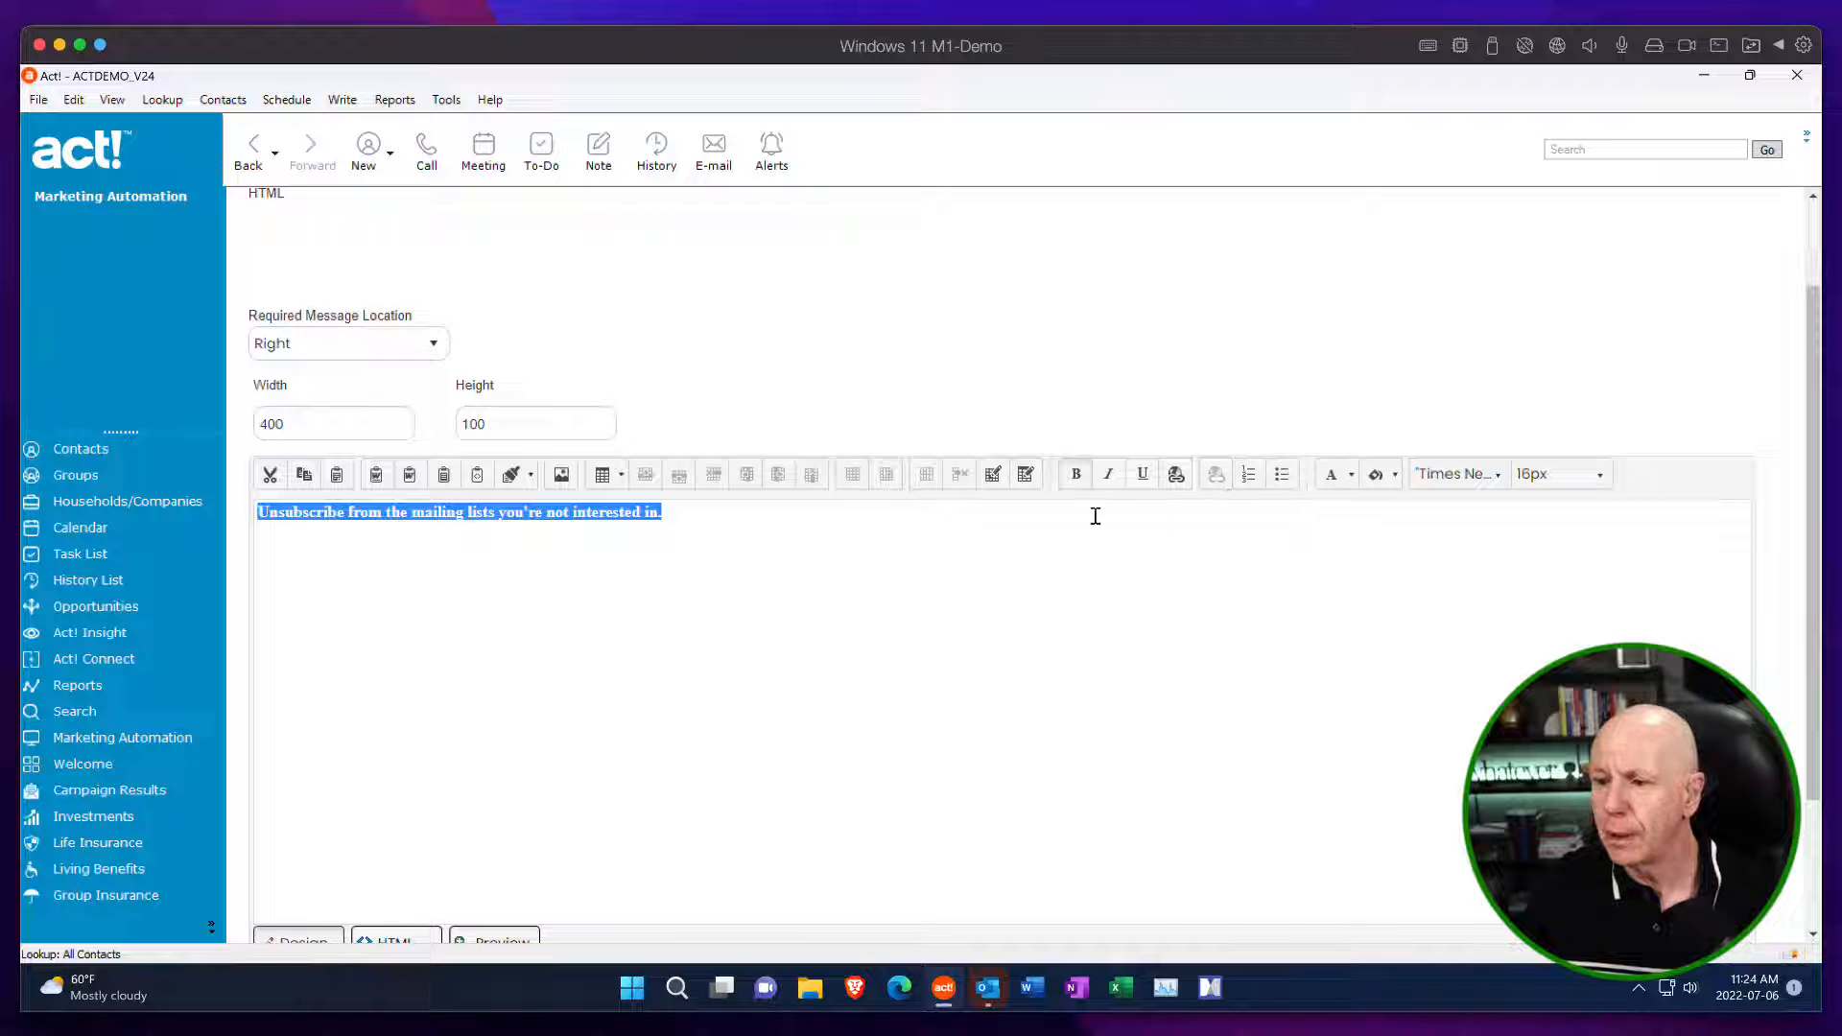
{"action": "left_click", "coordinate": [1348, 479]}
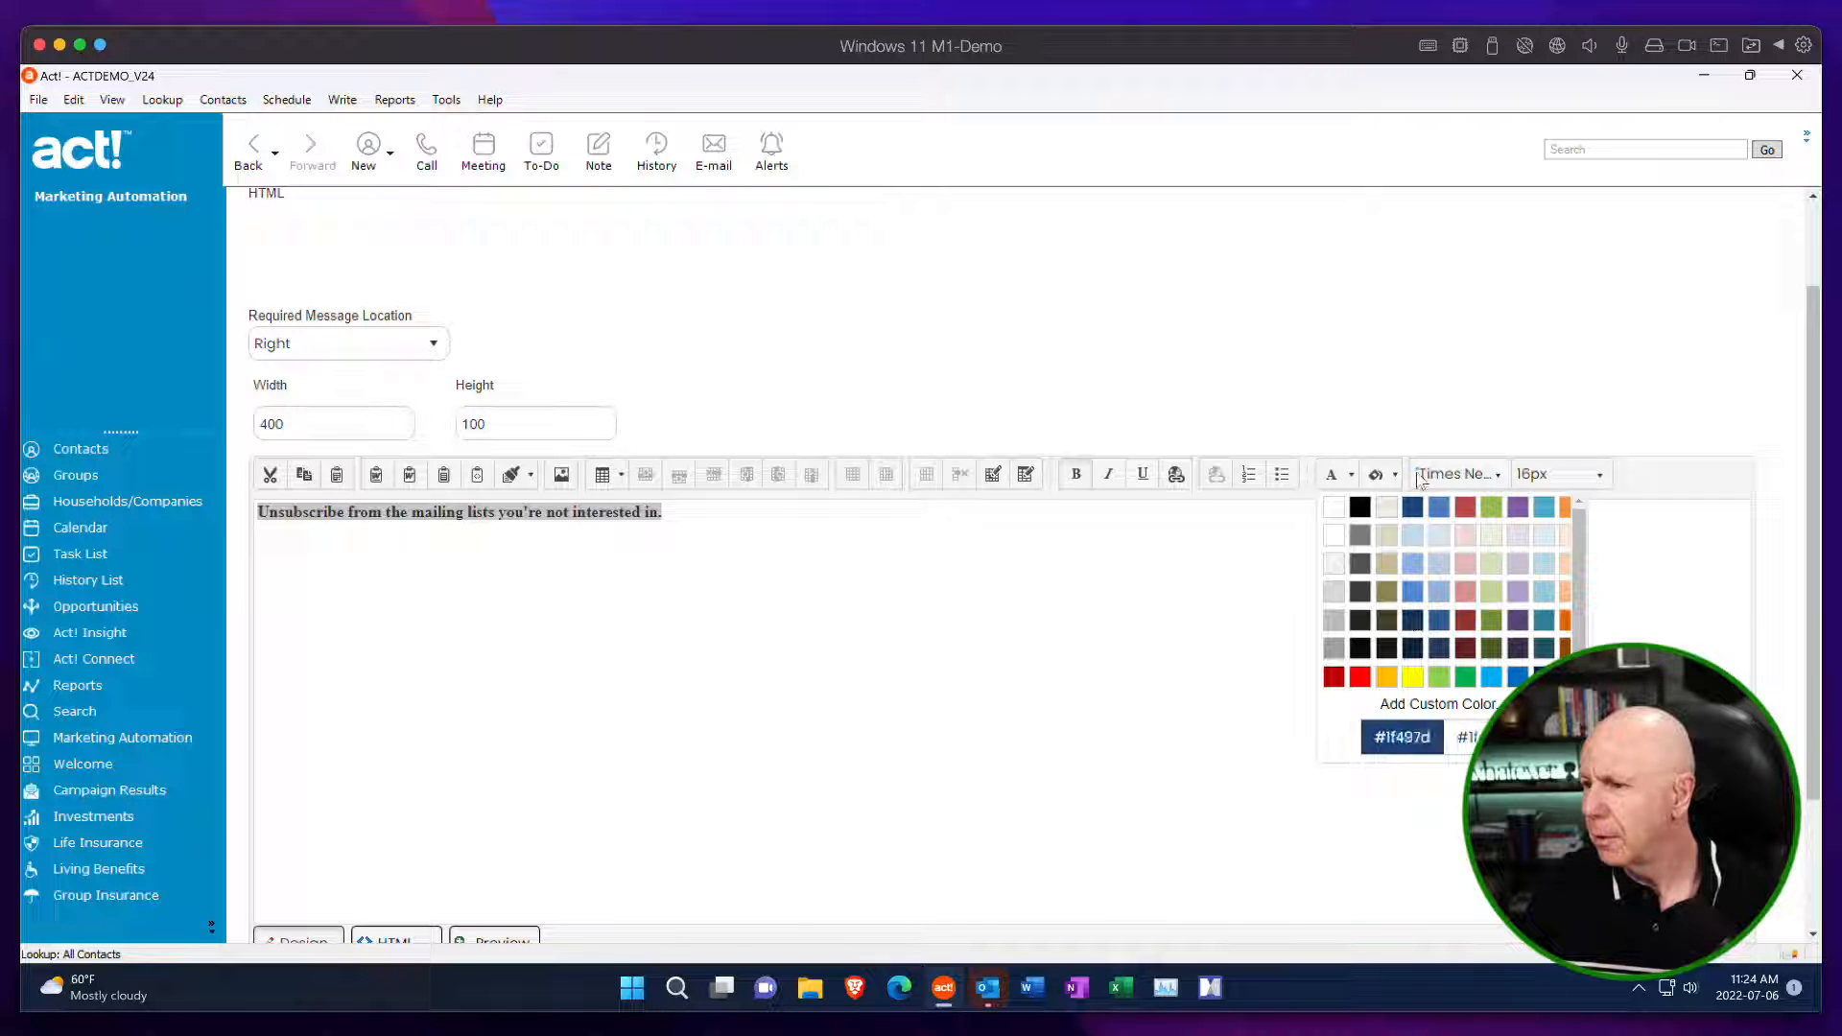
{"action": "left_click", "coordinate": [1413, 509]}
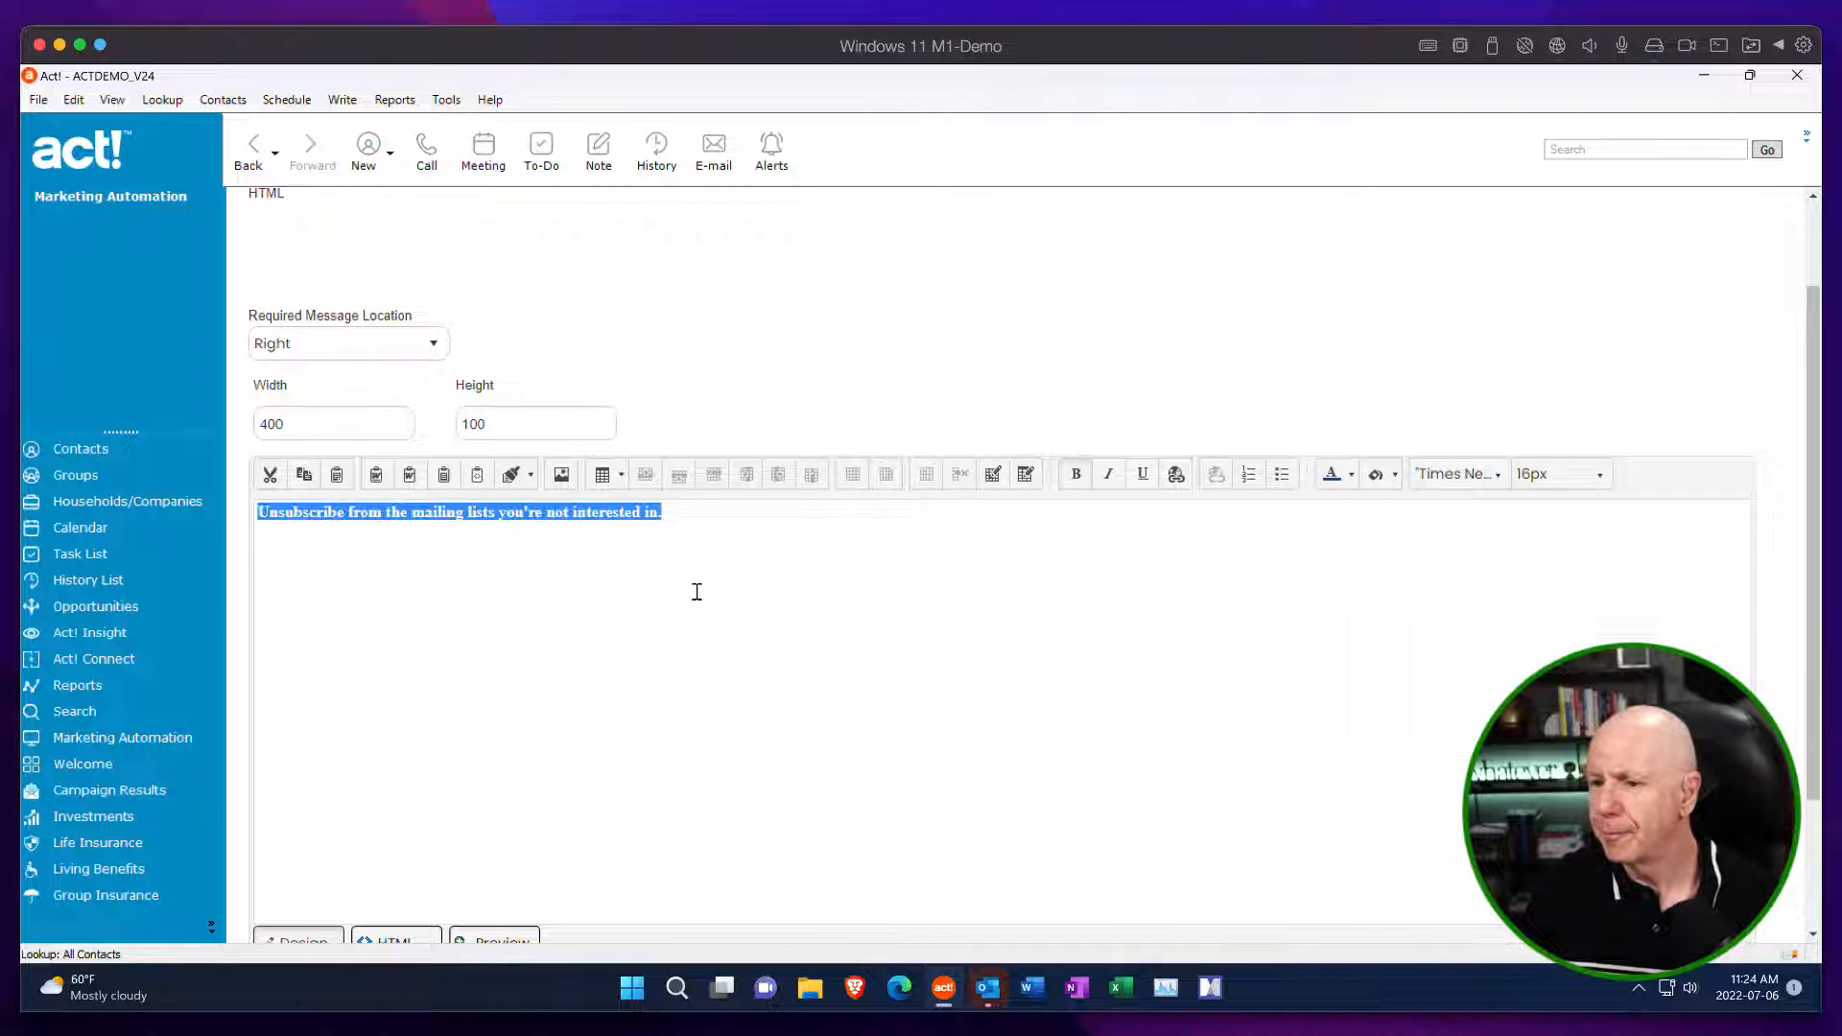
Set the instruction text's font to Tahoma and its size to 18px.
{"action": "left_click_drag", "start_coordinate": [707, 518], "coordinate": [251, 511]}
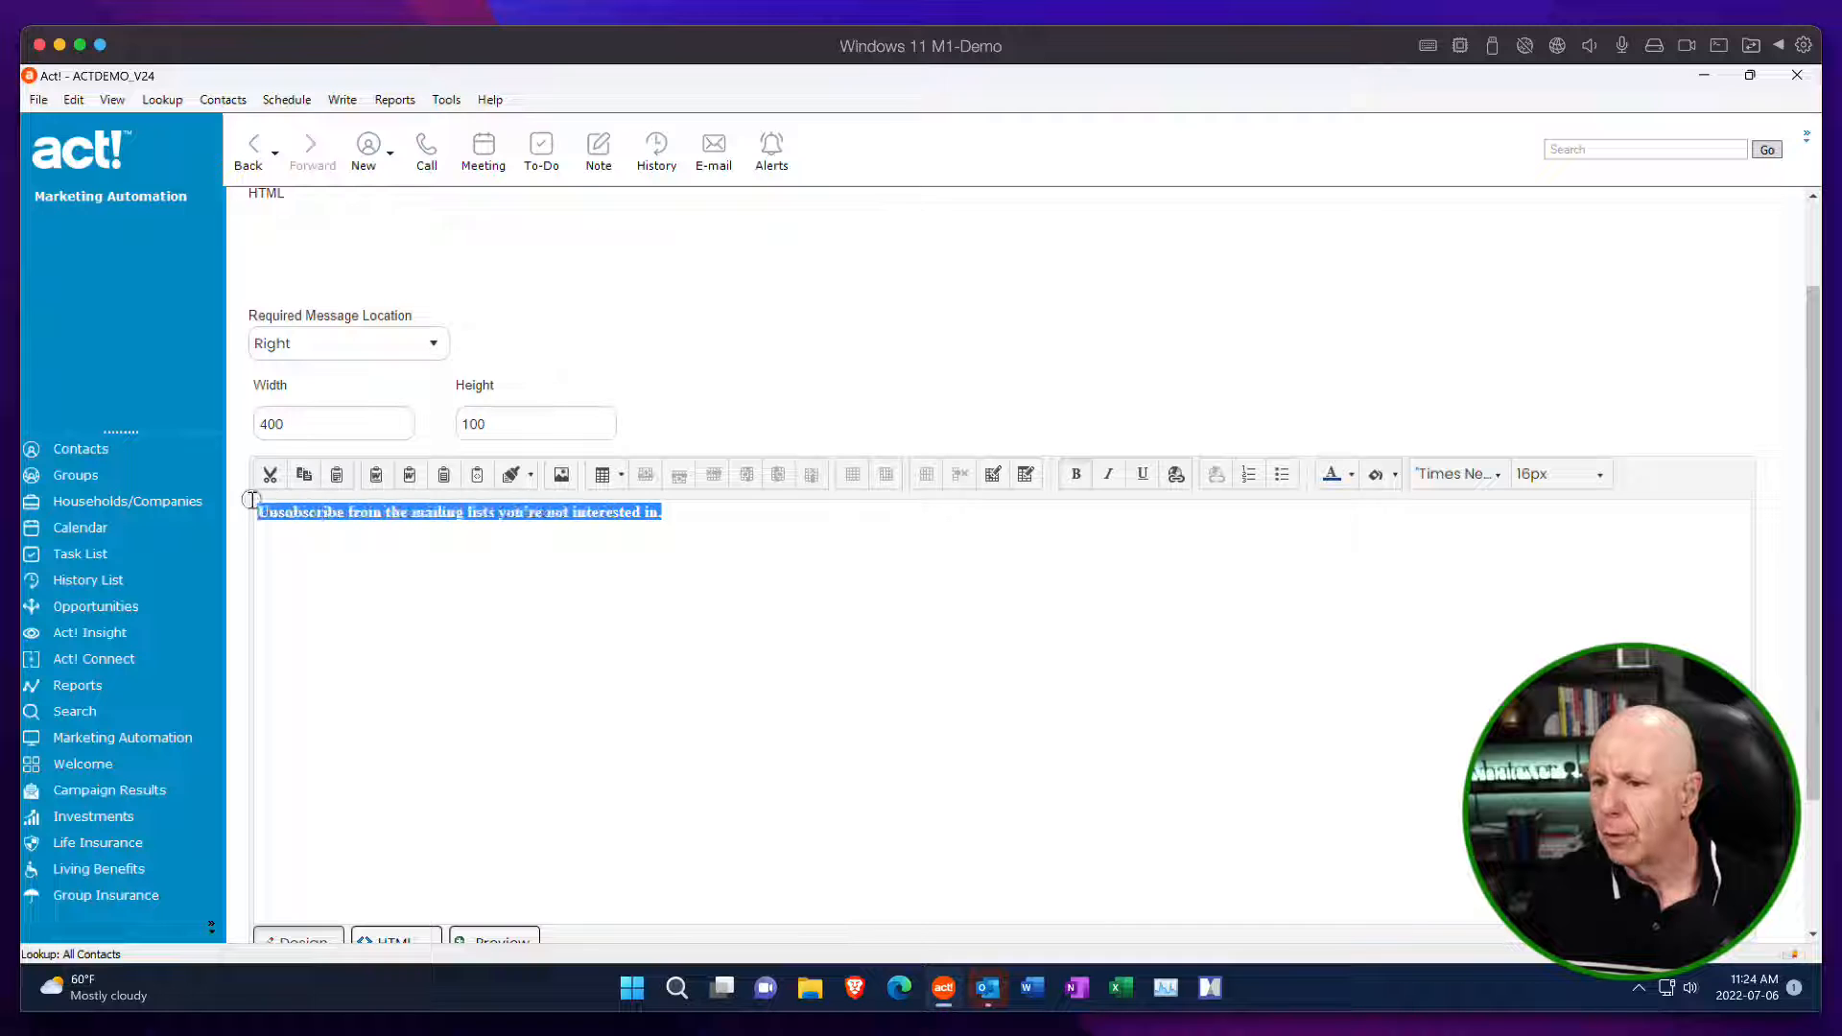
{"action": "left_click", "coordinate": [1494, 477]}
{"action": "scroll", "coordinate": [1486, 672], "scroll_direction": "down", "scroll_amount": 2}
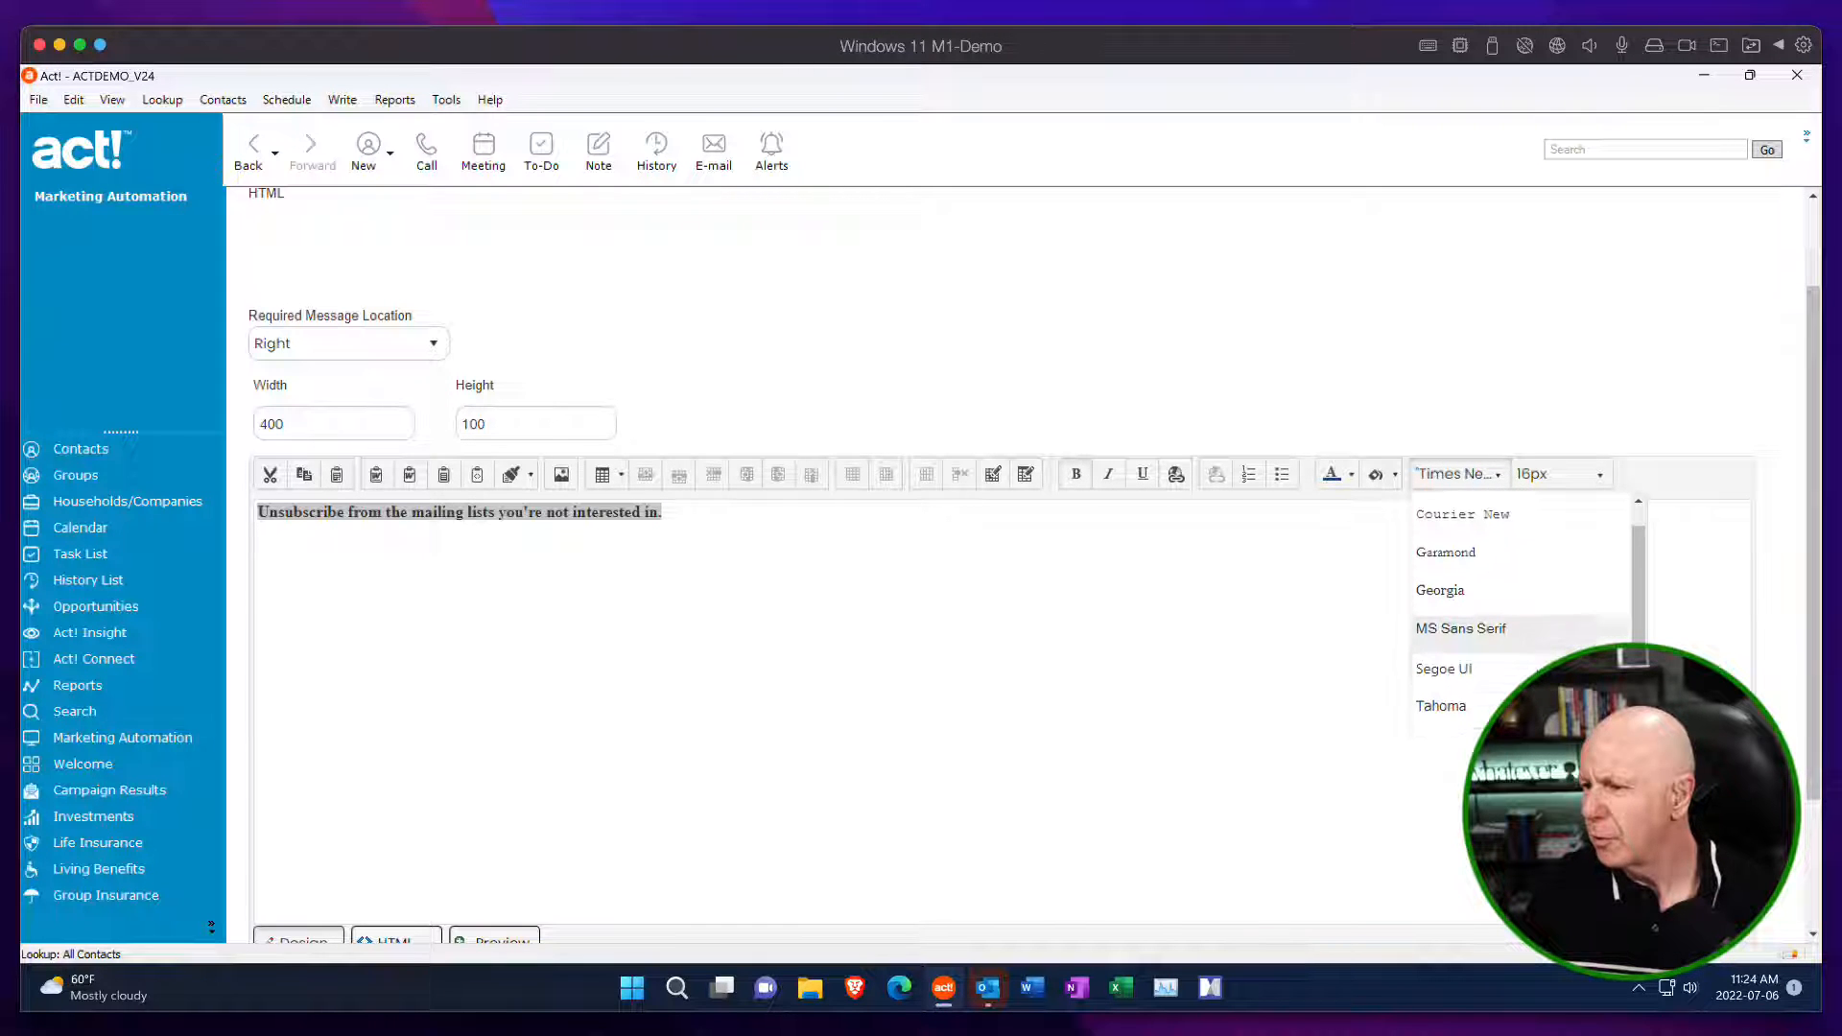
{"action": "left_click", "coordinate": [1487, 688]}
{"action": "left_click", "coordinate": [1599, 476]}
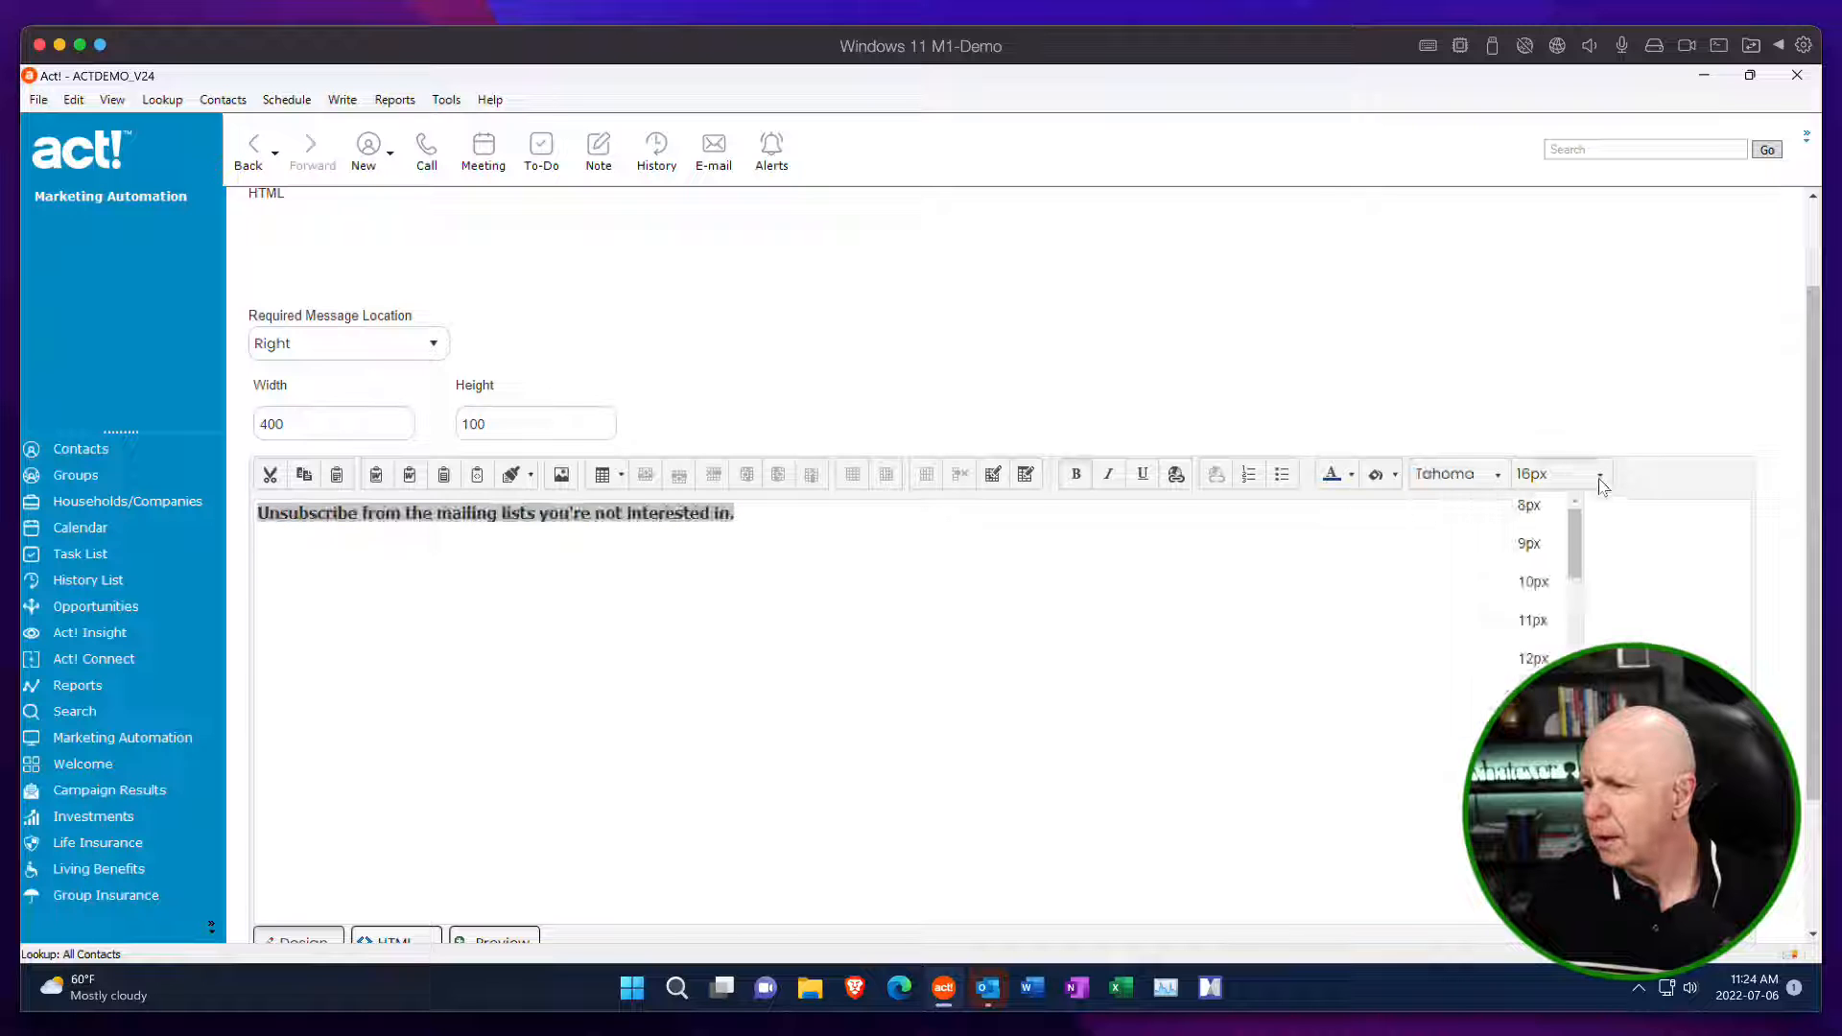
{"action": "left_click_drag", "start_coordinate": [1574, 550], "coordinate": [1577, 629]}
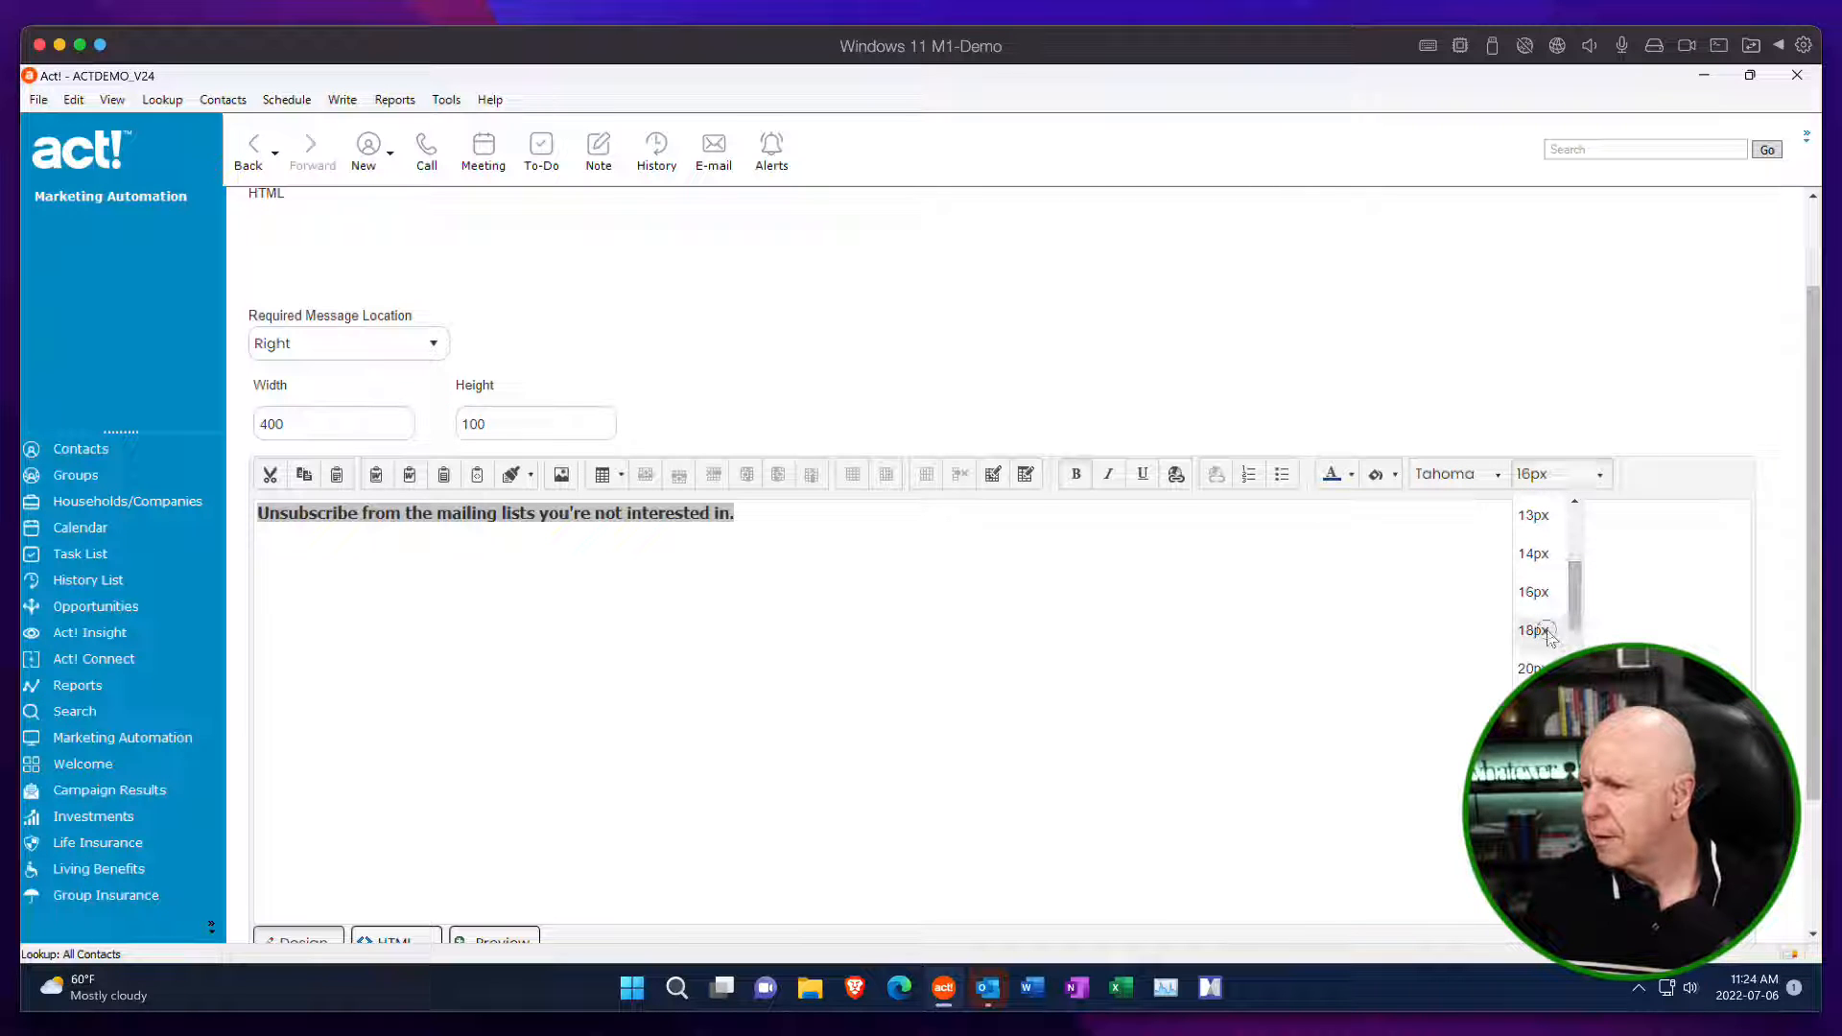
{"action": "left_click", "coordinate": [1534, 631]}
{"action": "left_click", "coordinate": [1130, 644]}
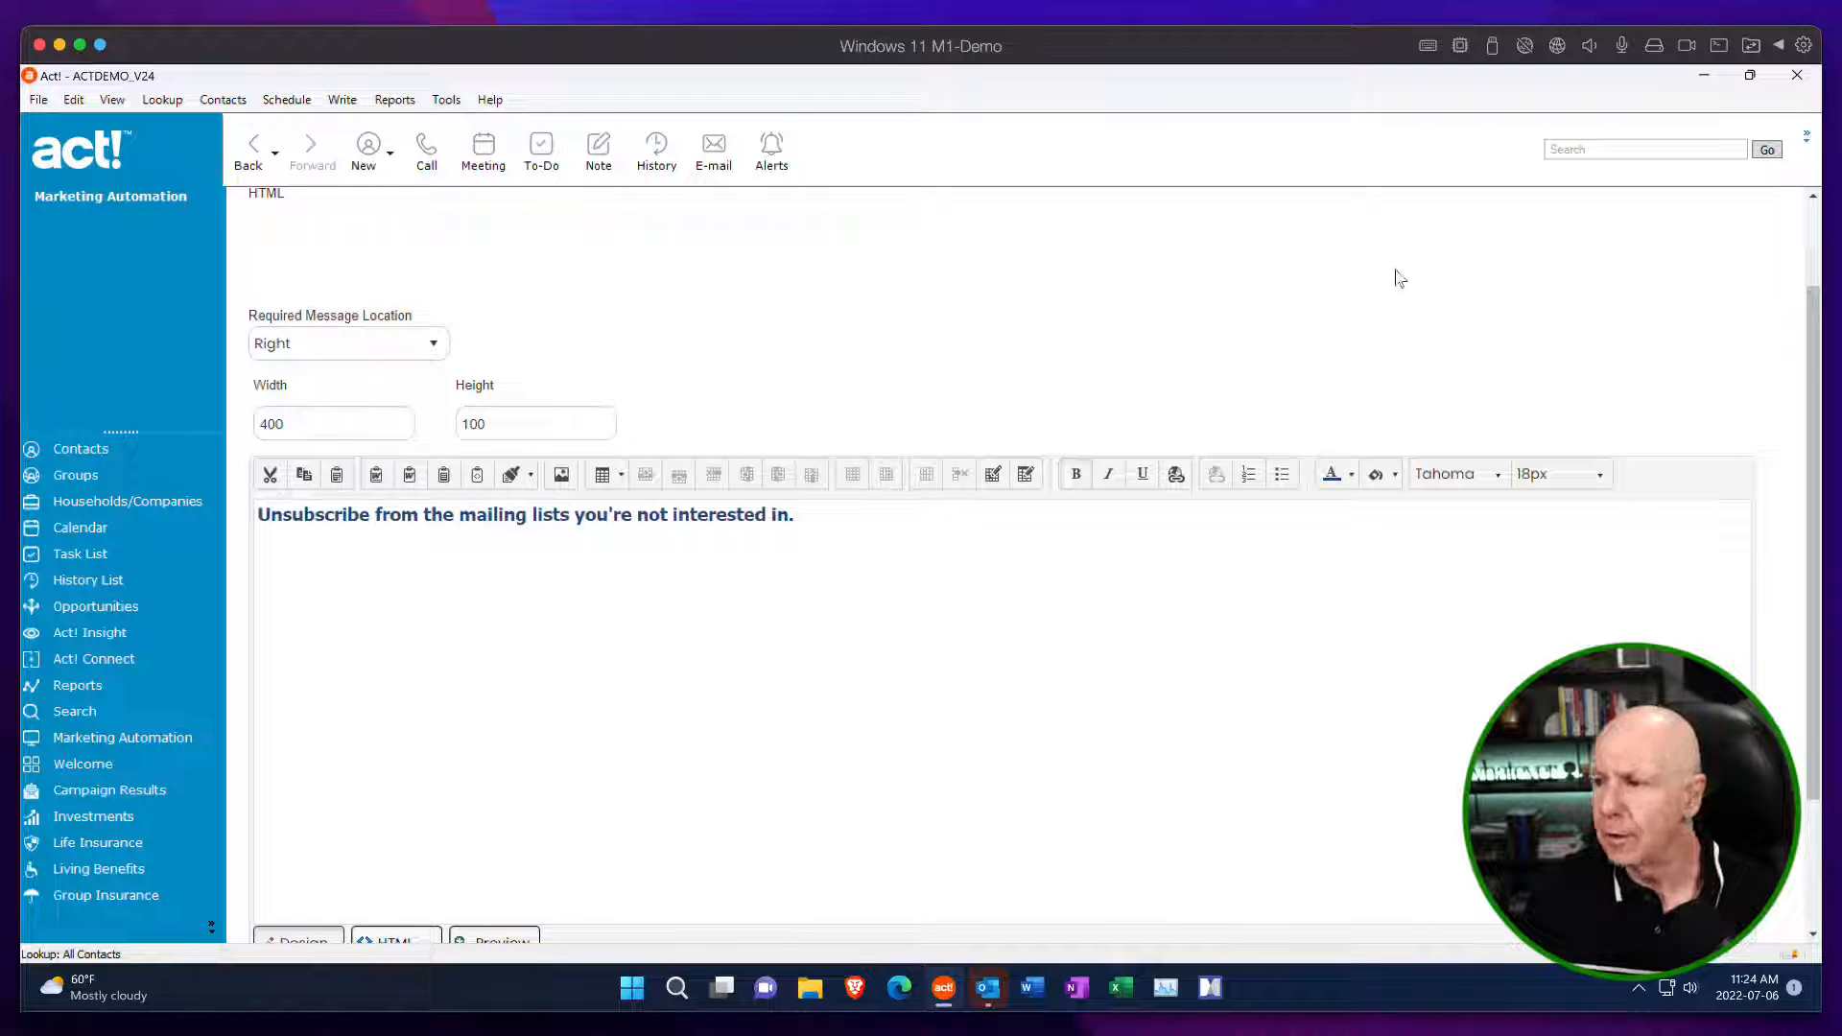
Save the HTML control, return to the form page, and locate the new instruction text in the layout.
{"action": "left_click_drag", "start_coordinate": [1816, 322], "coordinate": [1782, 292]}
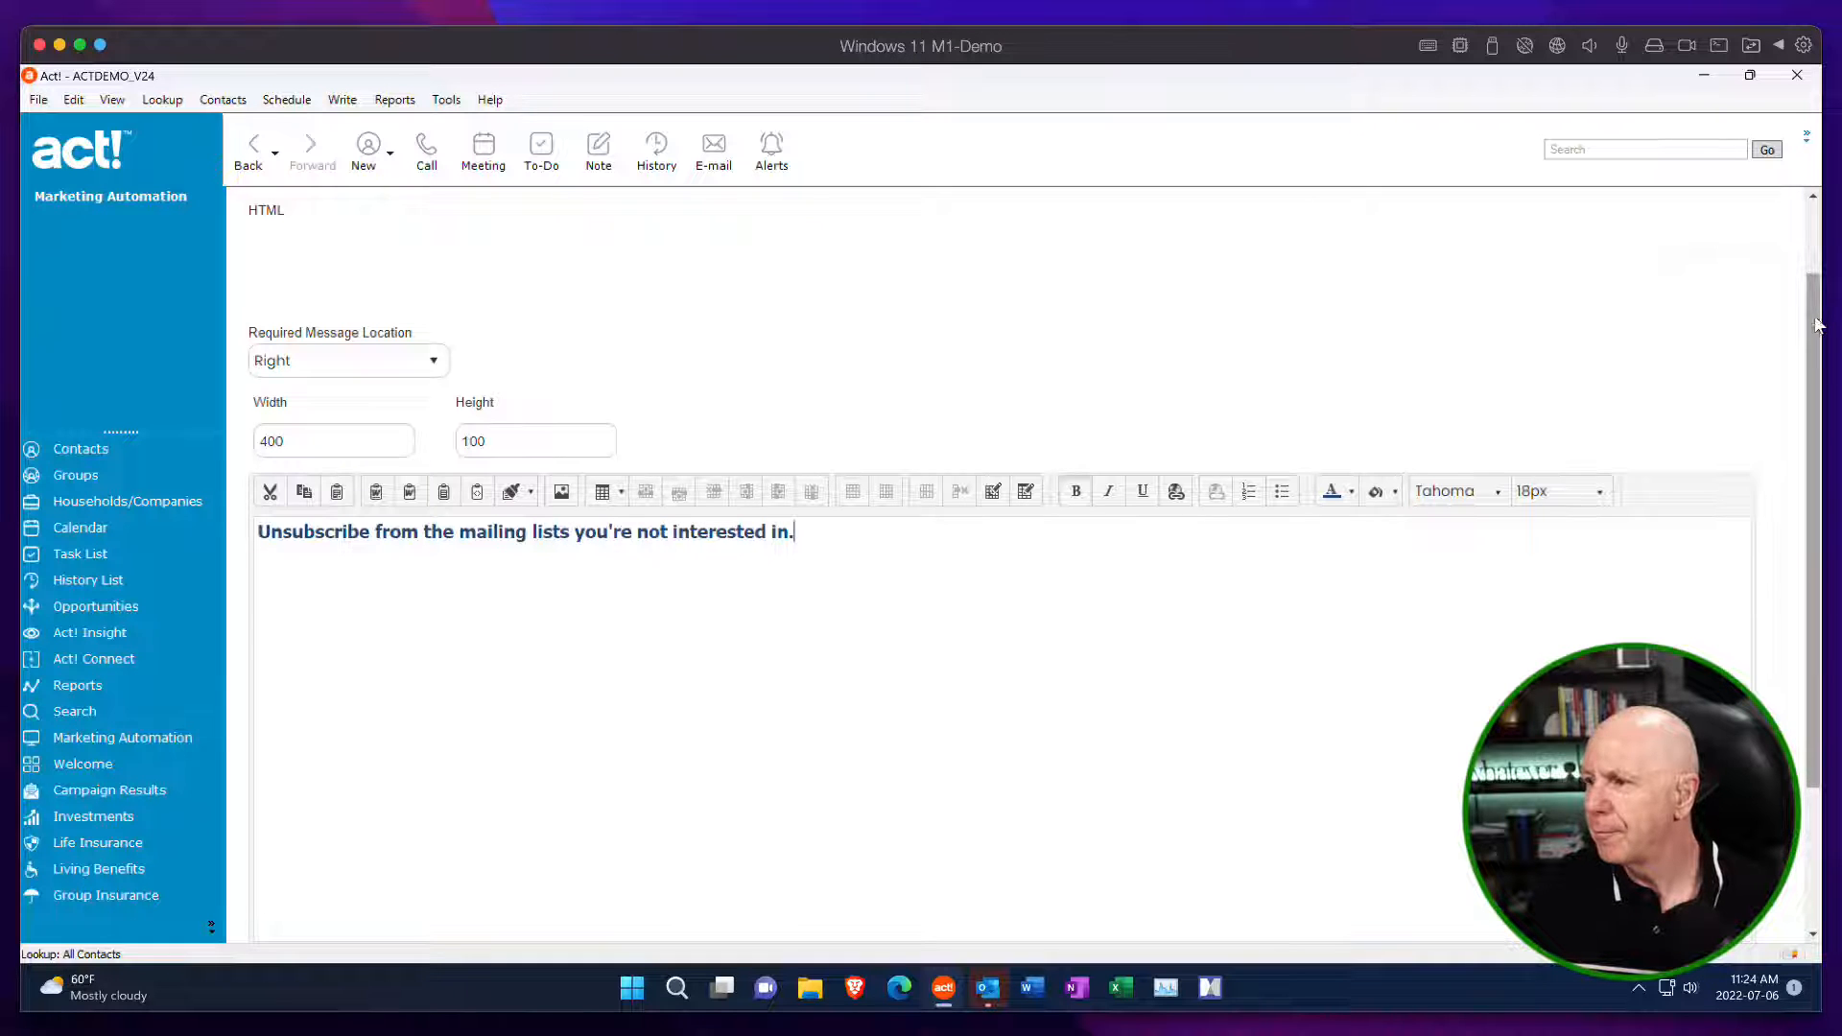
{"action": "scroll", "coordinate": [1816, 326], "scroll_direction": "up", "scroll_amount": 2}
{"action": "left_click", "coordinate": [1717, 271]}
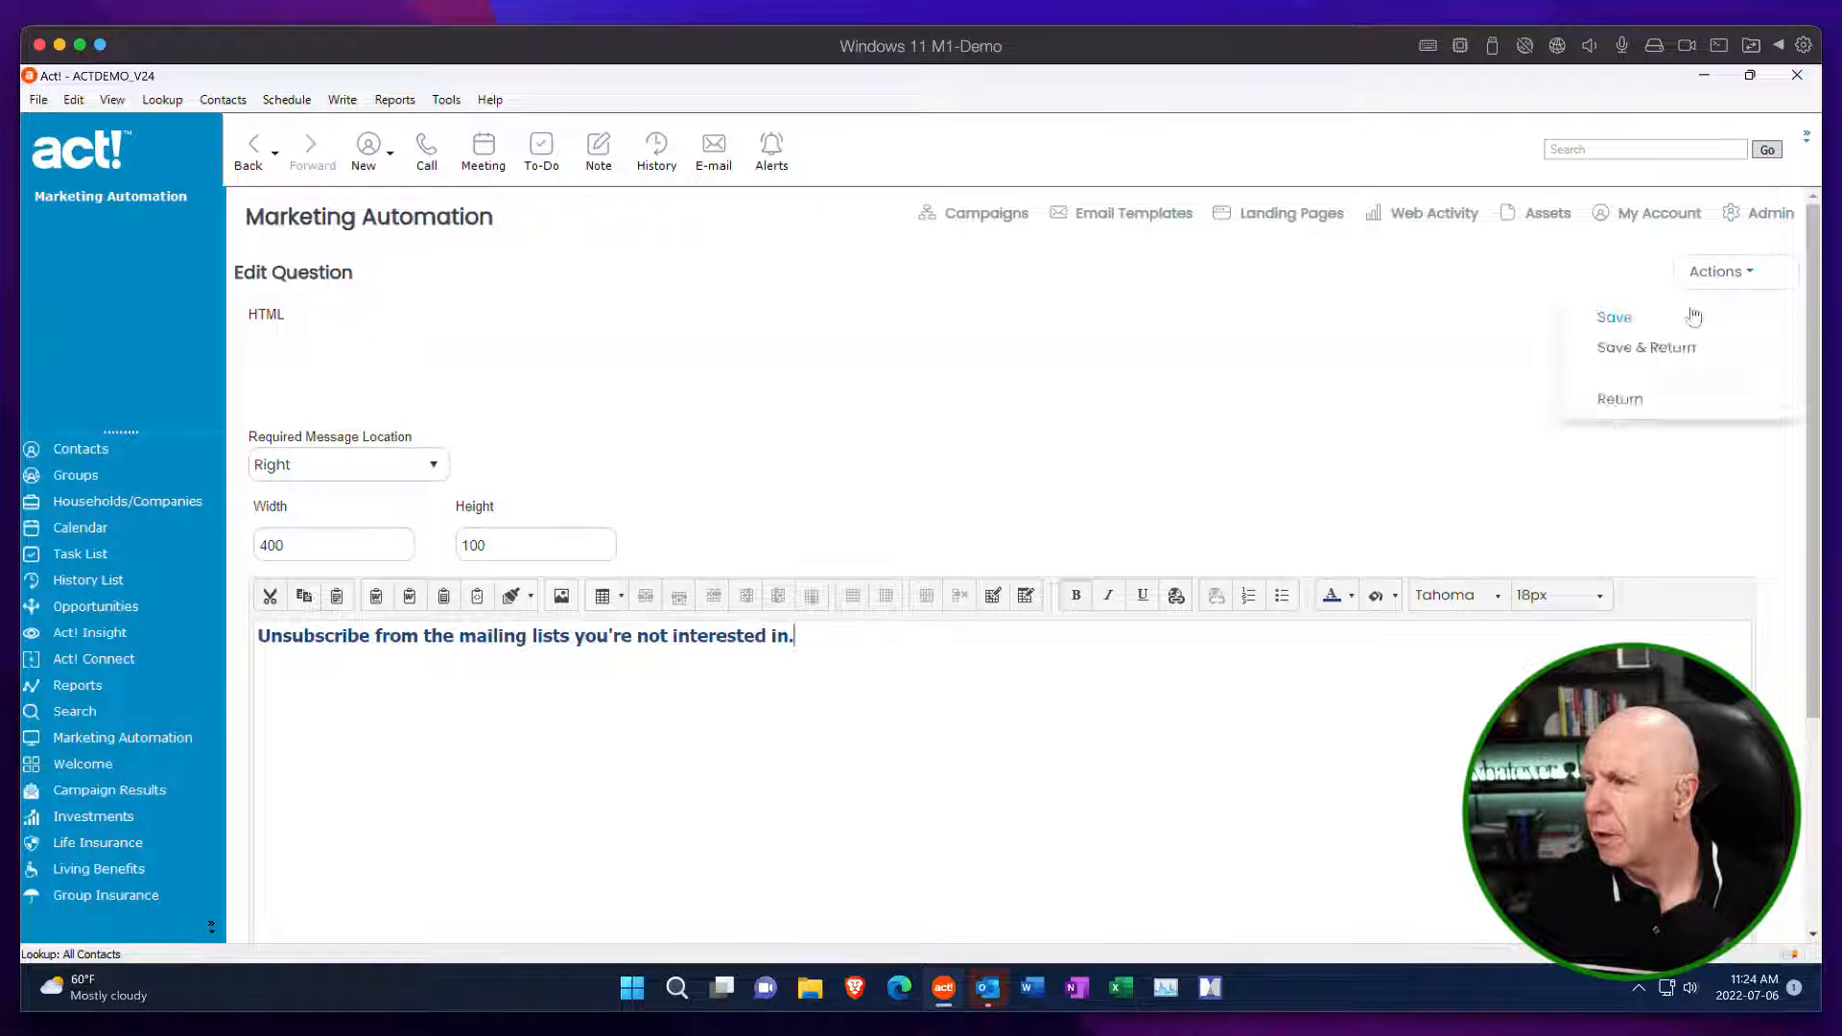
{"action": "left_click", "coordinate": [1669, 351]}
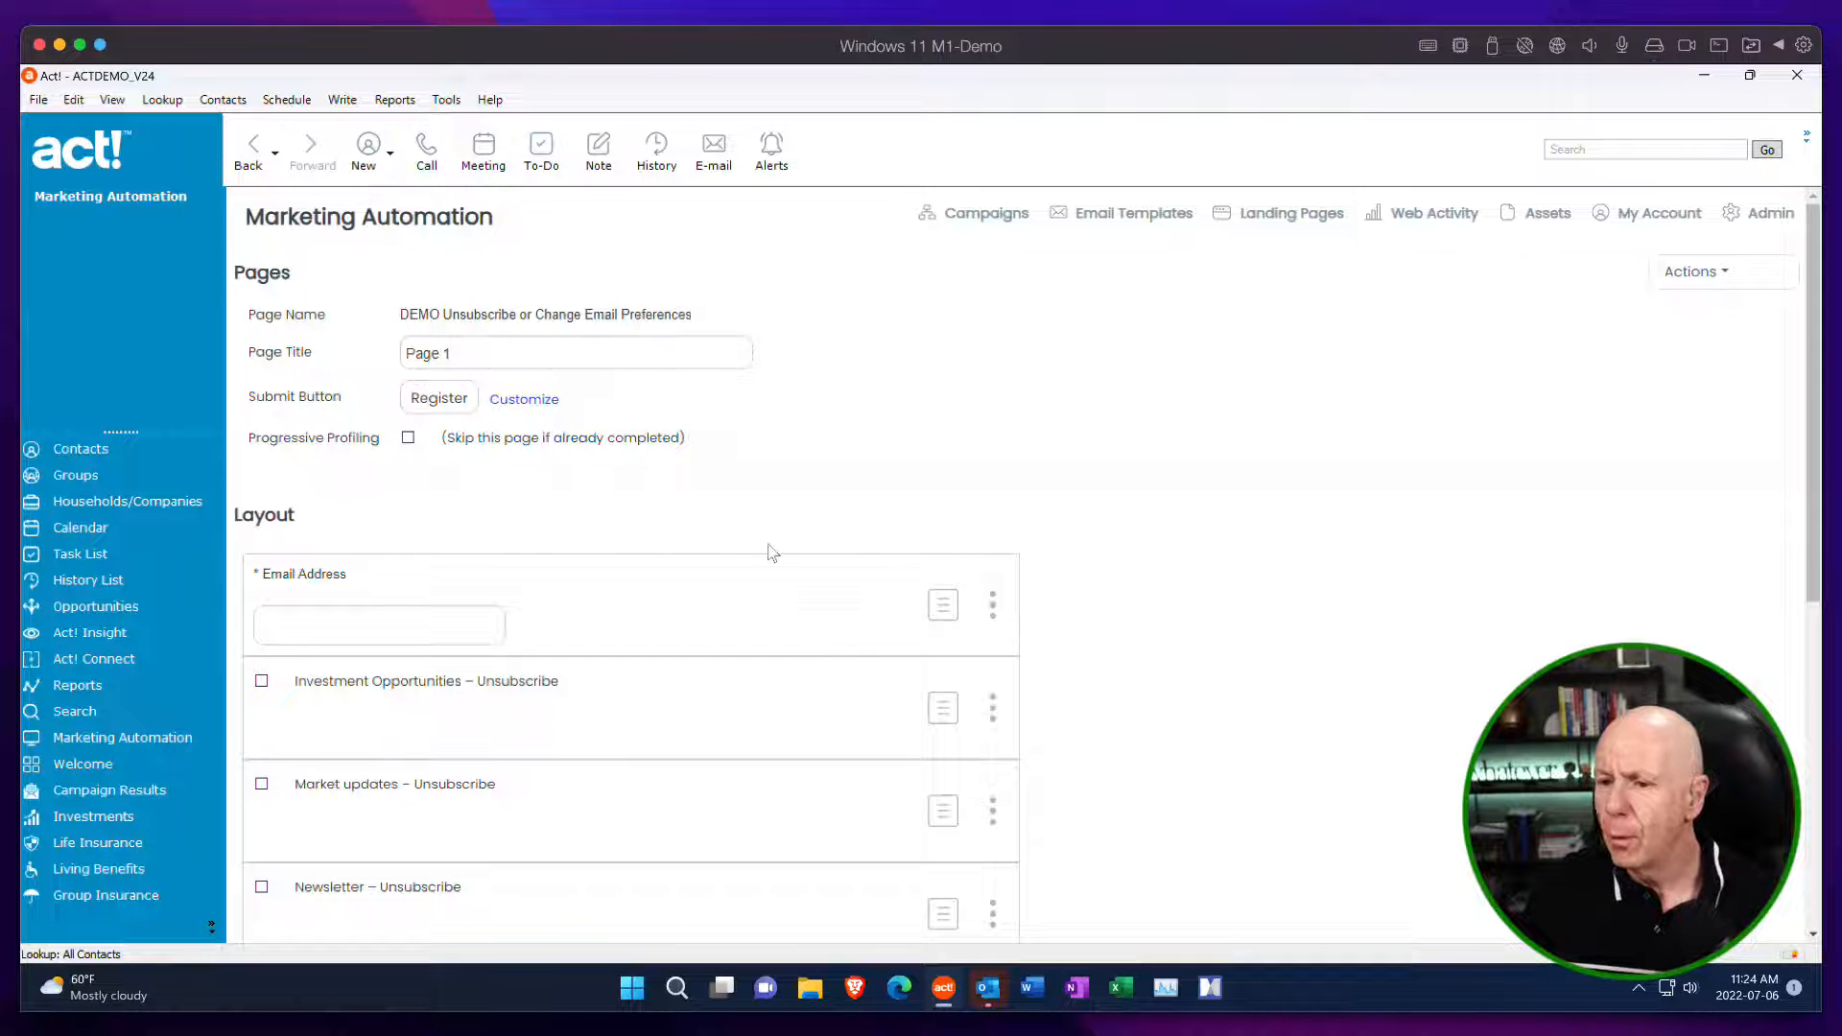
{"action": "scroll", "coordinate": [770, 552], "scroll_direction": "down", "scroll_amount": 6}
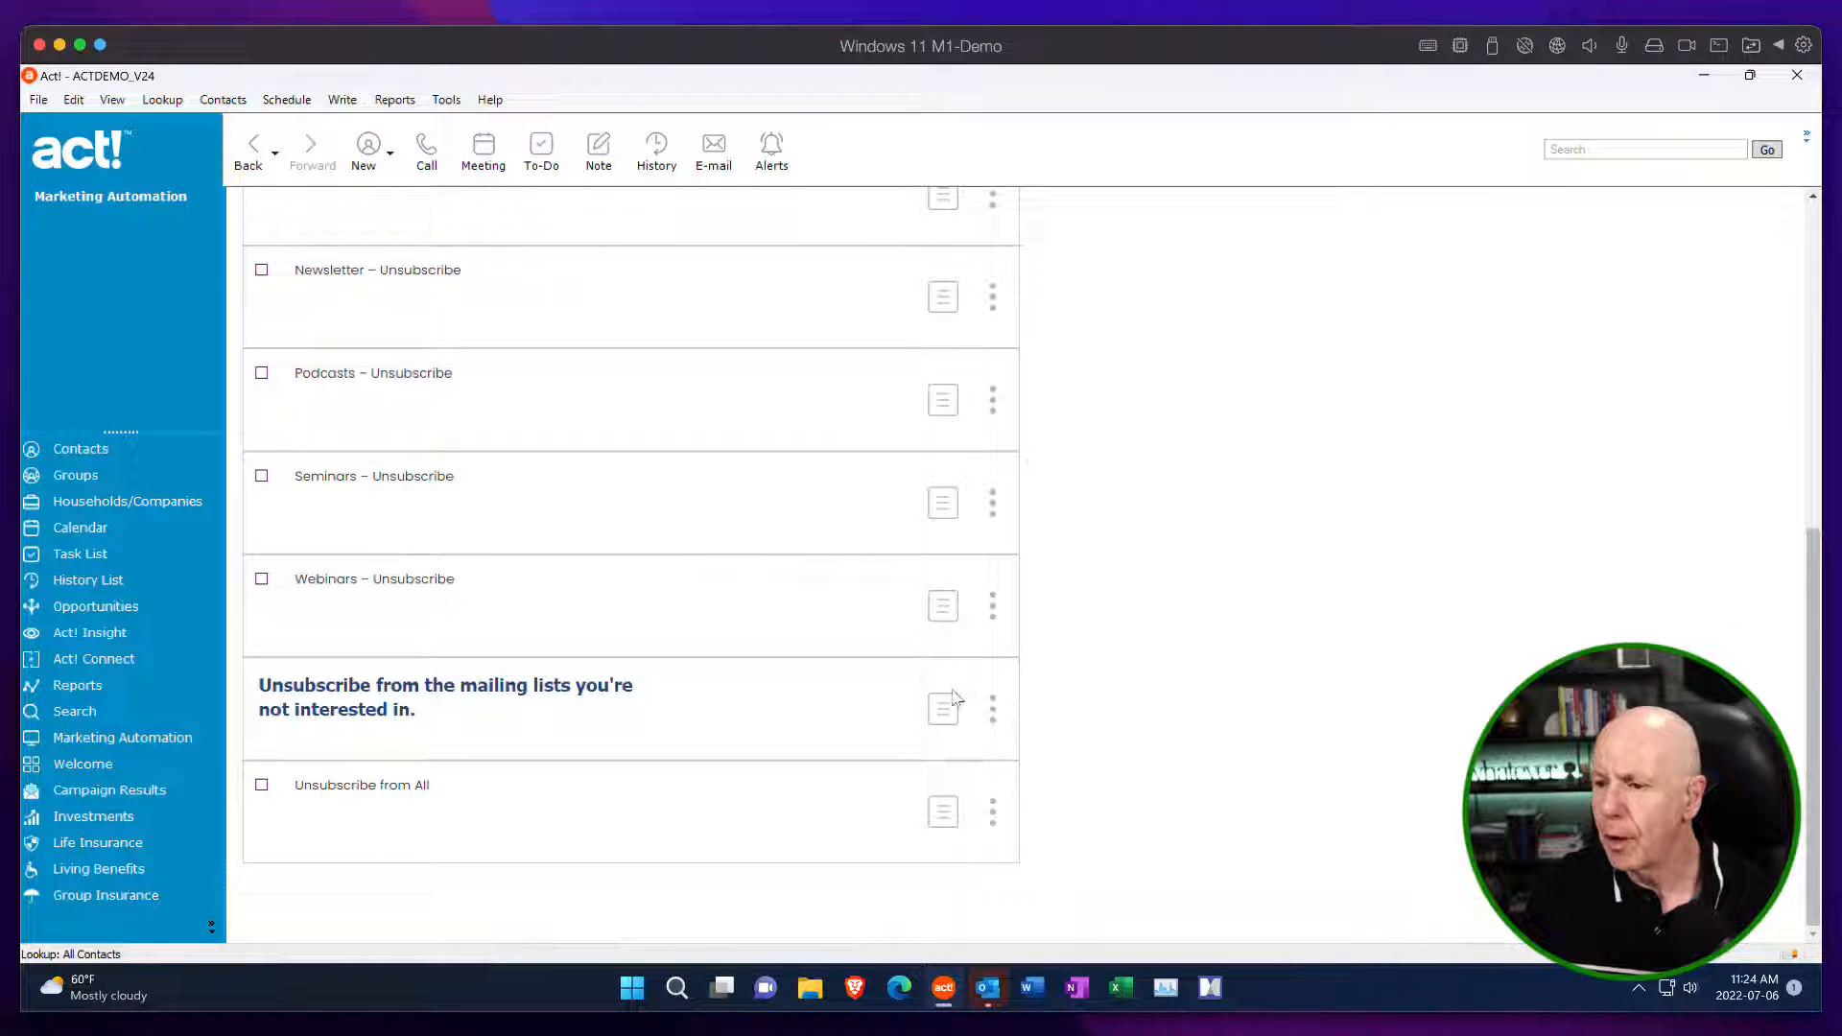
Move the mailing-list instruction text directly below the Email Address field and review the form's layout order.
{"action": "left_click_drag", "start_coordinate": [952, 720], "coordinate": [921, 547]}
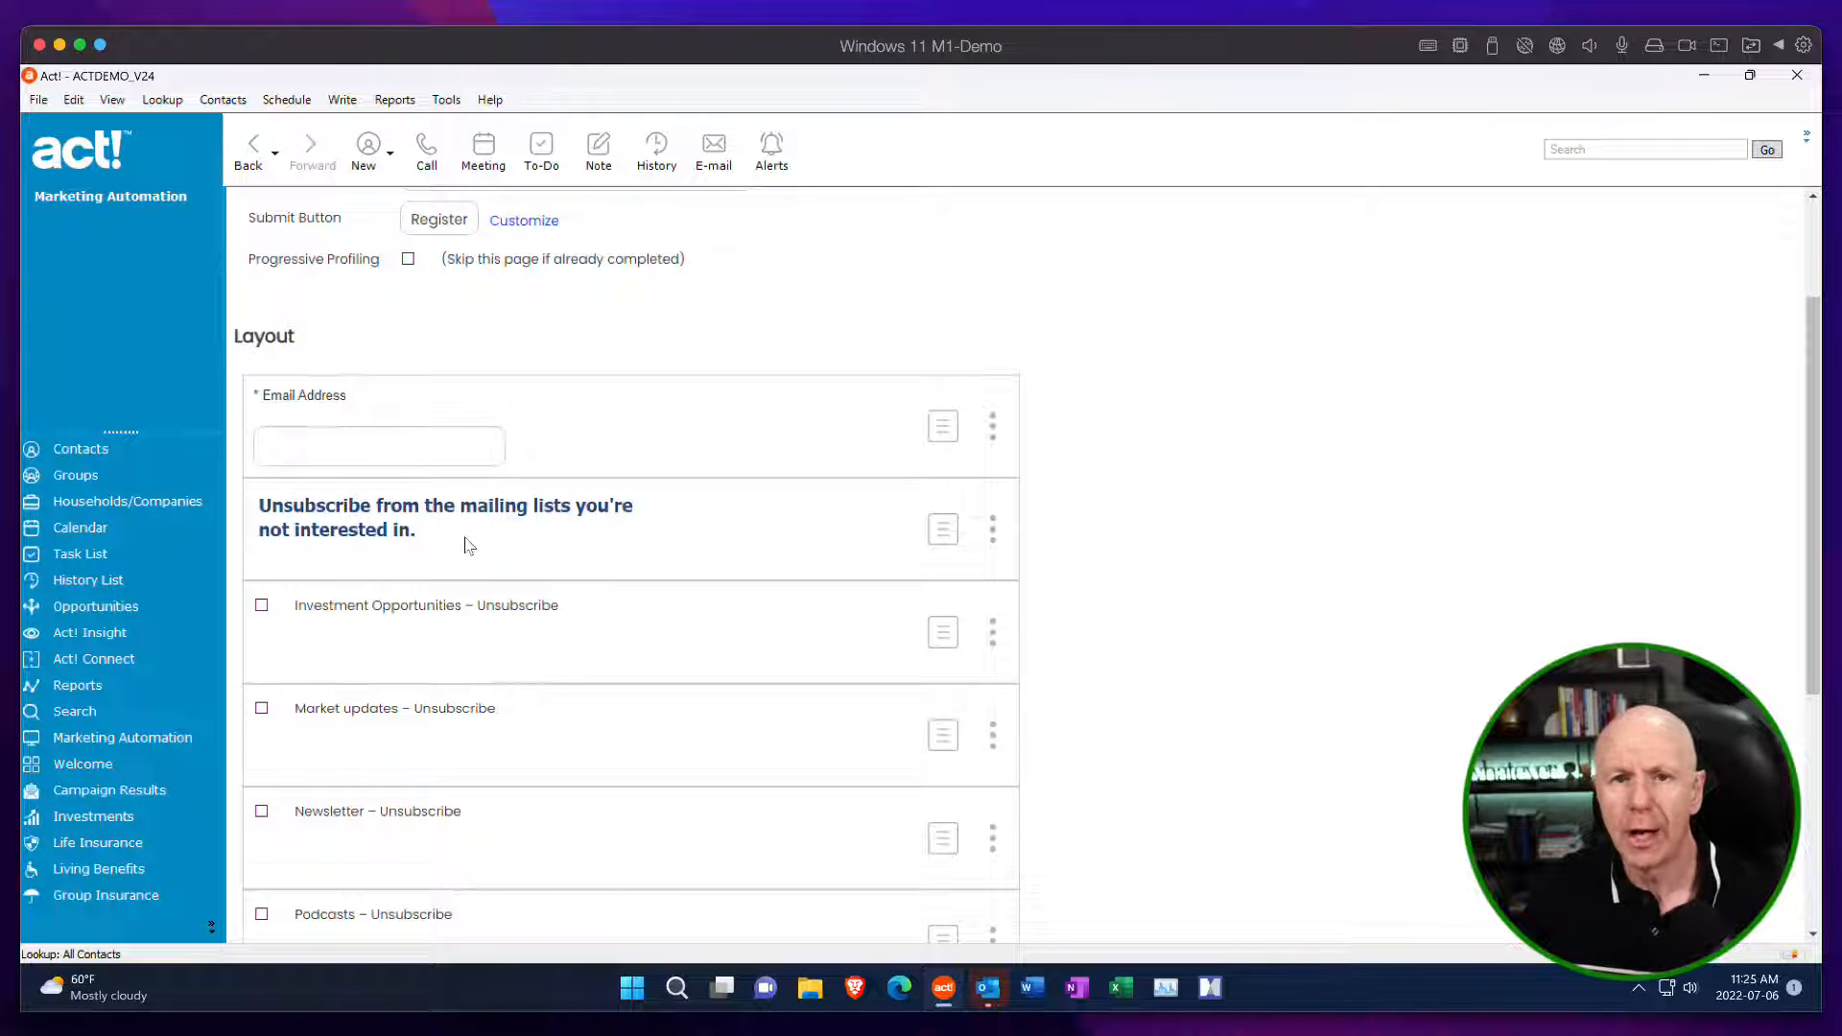
{"action": "scroll", "coordinate": [468, 545], "scroll_direction": "down", "scroll_amount": 2}
{"action": "scroll", "coordinate": [594, 564], "scroll_direction": "down", "scroll_amount": 2}
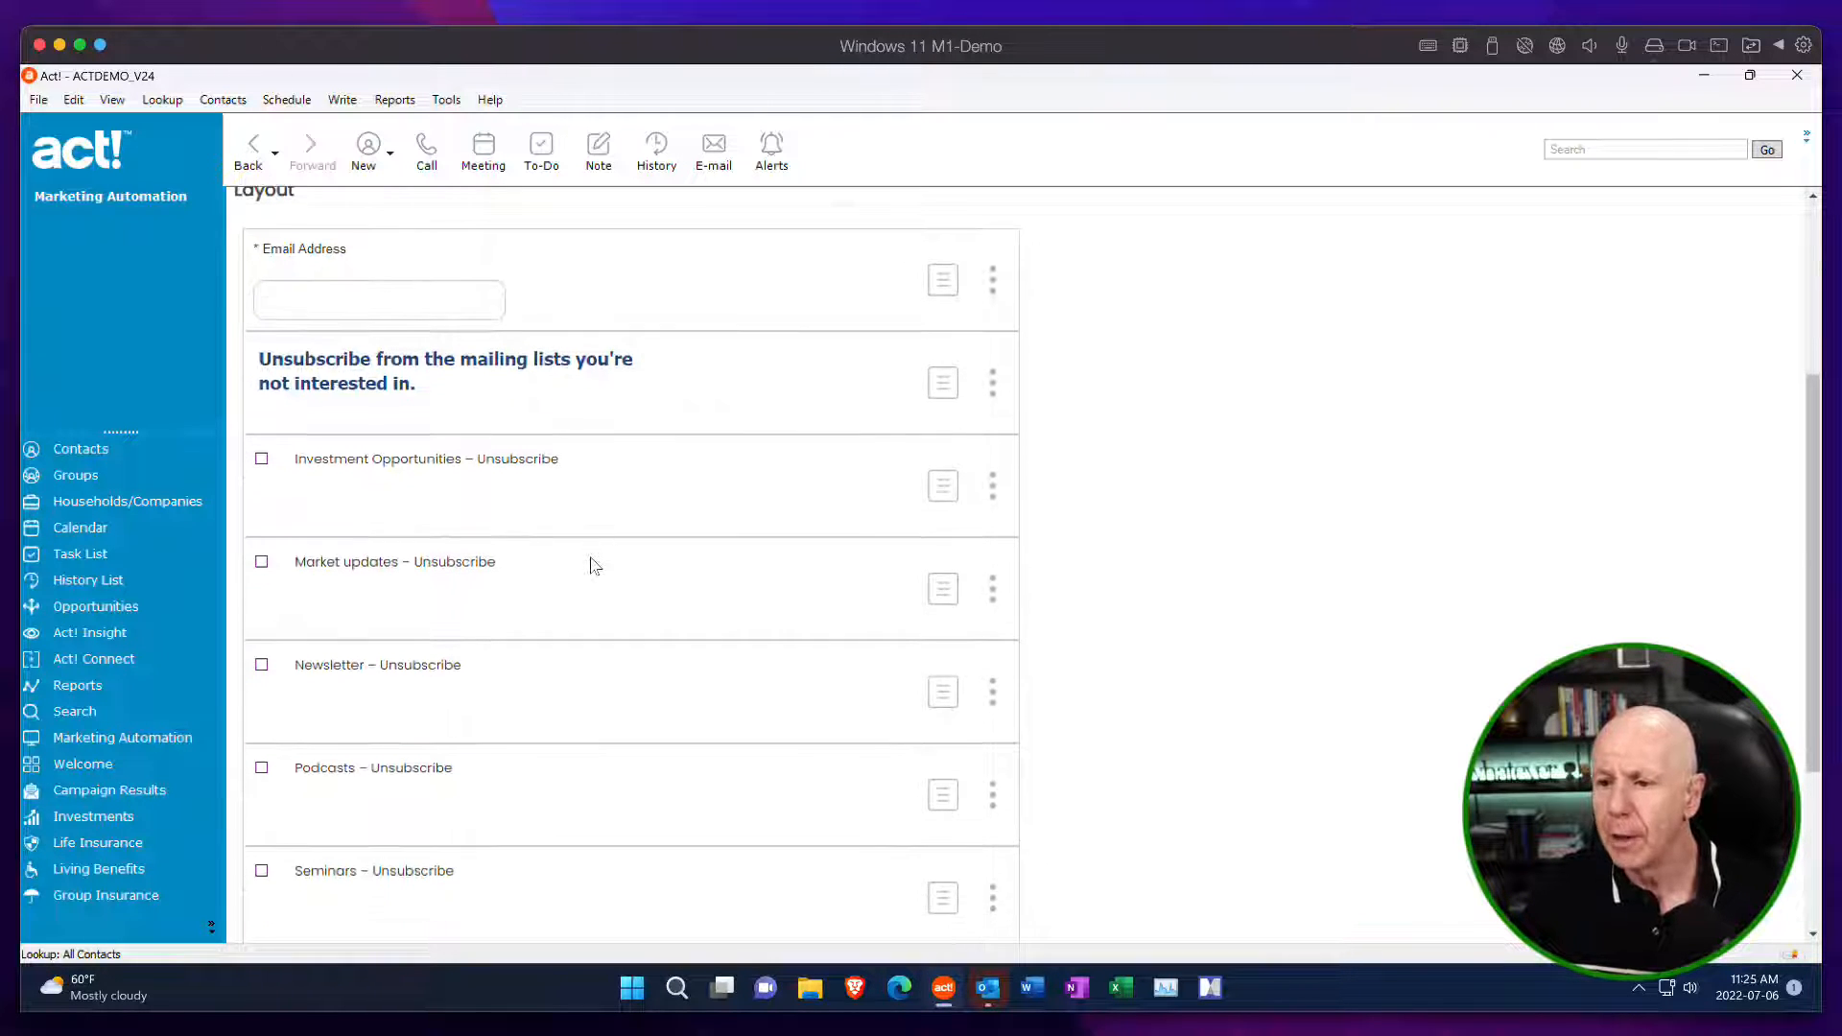
{"action": "scroll", "coordinate": [585, 662], "scroll_direction": "down", "scroll_amount": 3}
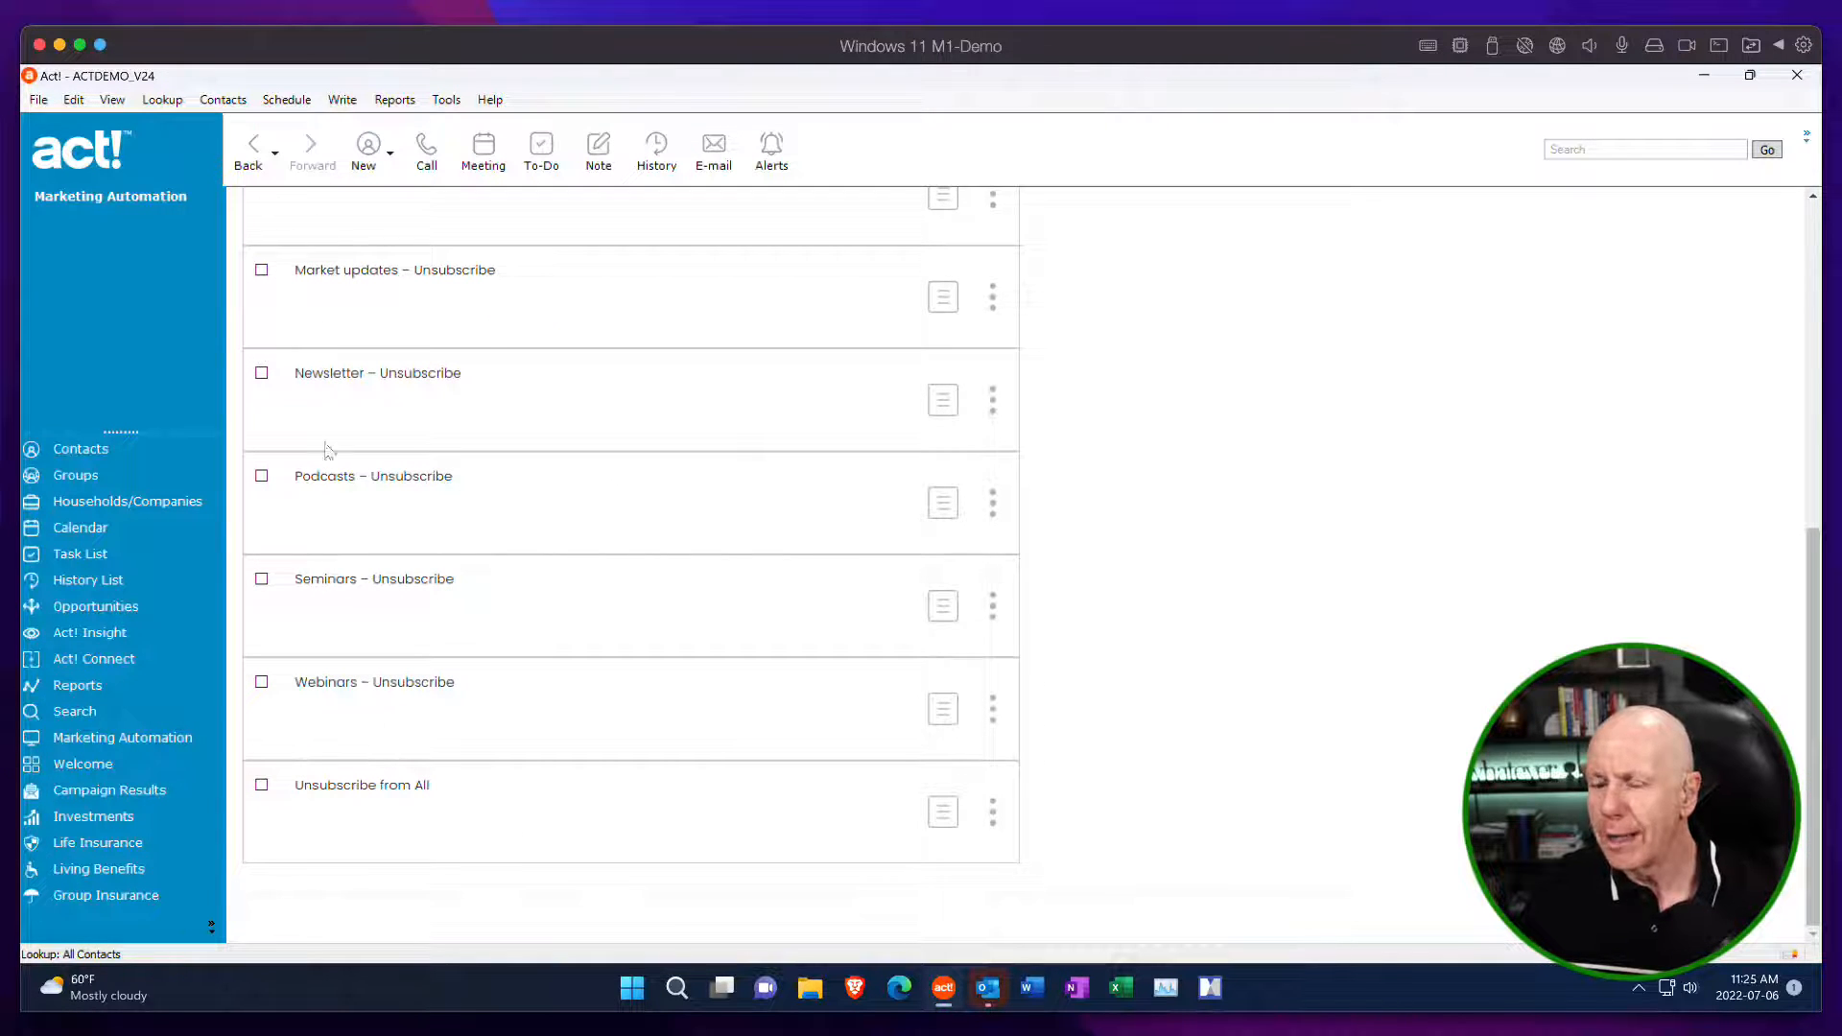
{"action": "scroll", "coordinate": [370, 595], "scroll_direction": "up", "scroll_amount": 7}
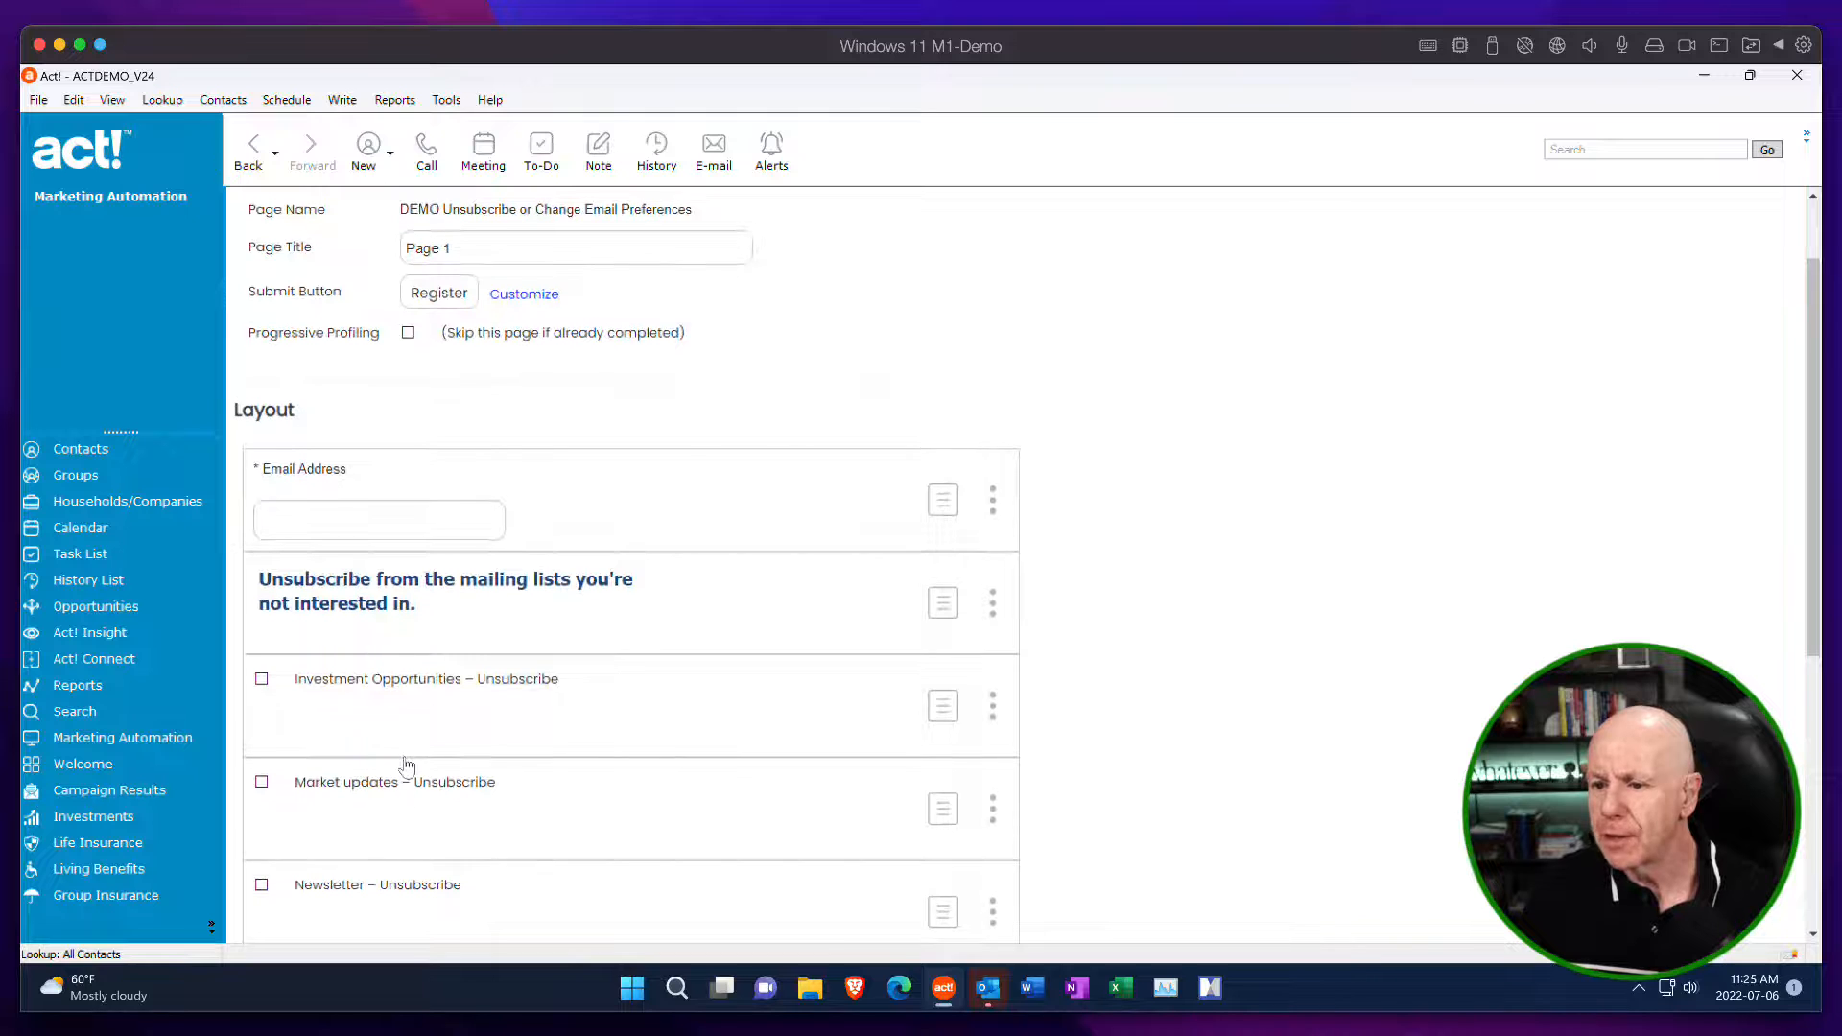
Insert an HTML control from the Unsubscribe from All item and fill it with "Unsubscribe from All current and future email lists.".
{"action": "scroll", "coordinate": [407, 765], "scroll_direction": "down", "scroll_amount": 7}
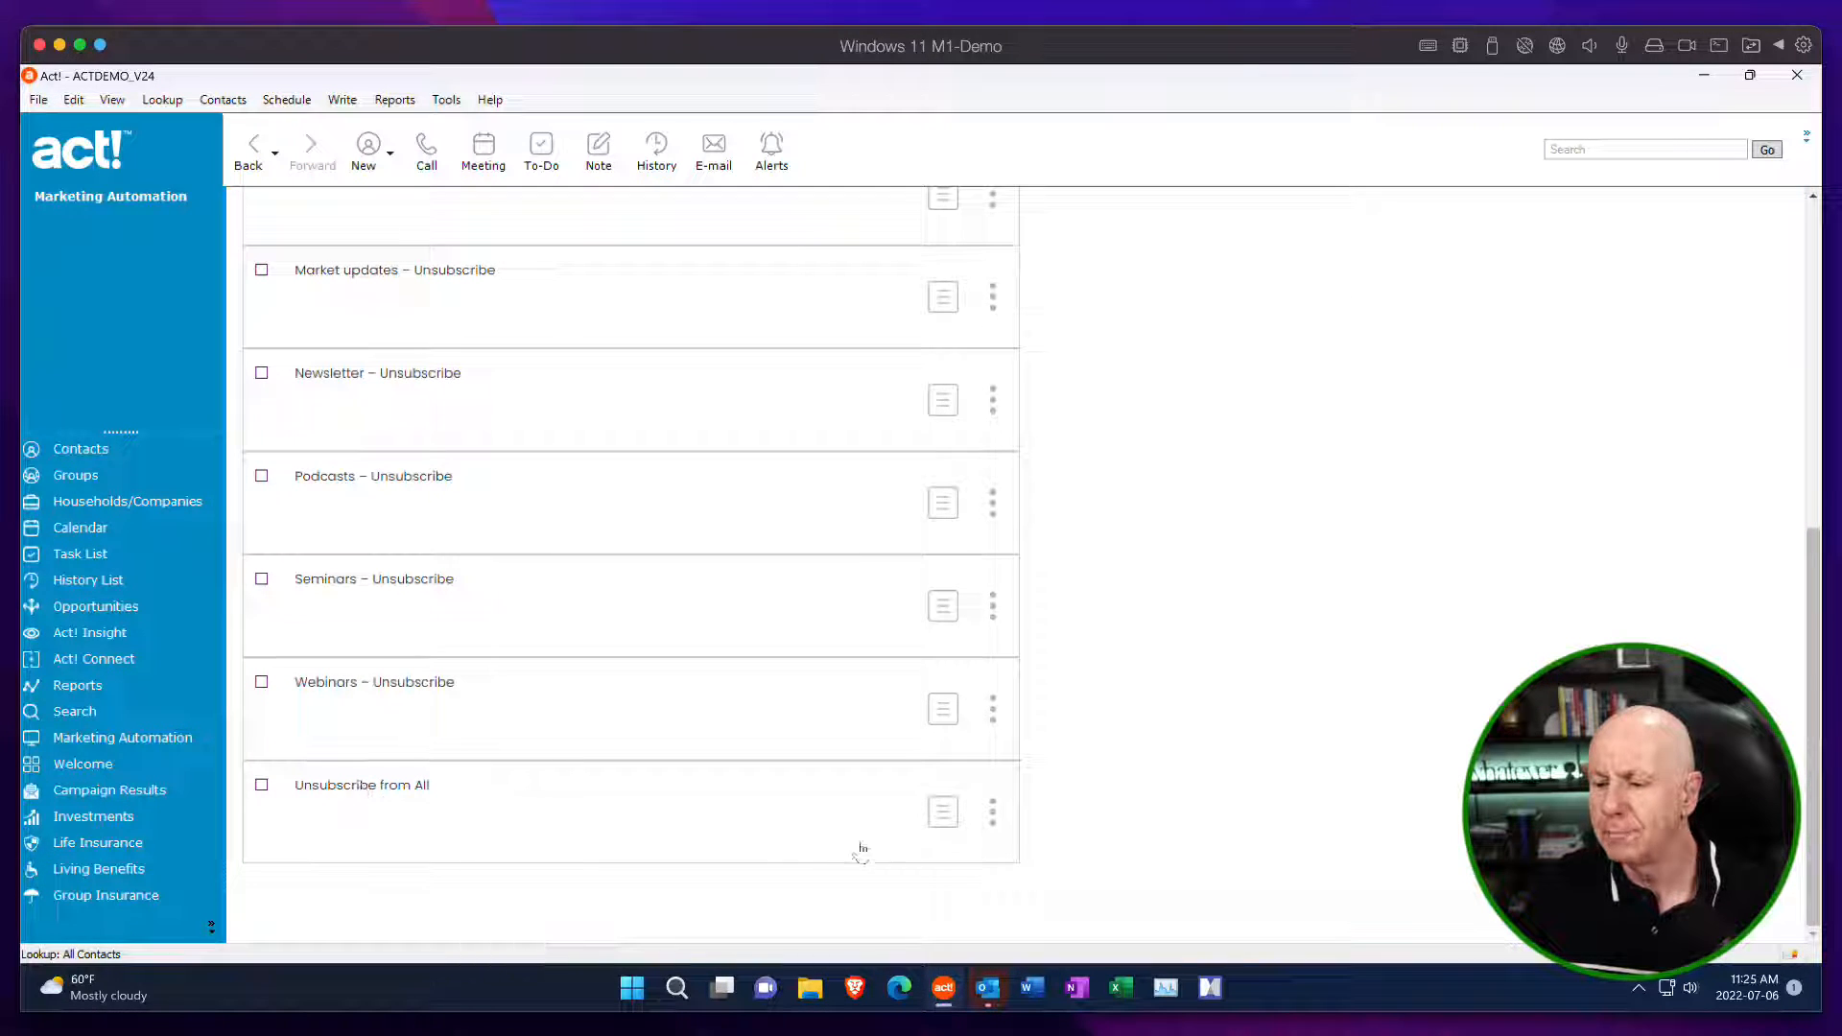
{"action": "left_click", "coordinate": [994, 813]}
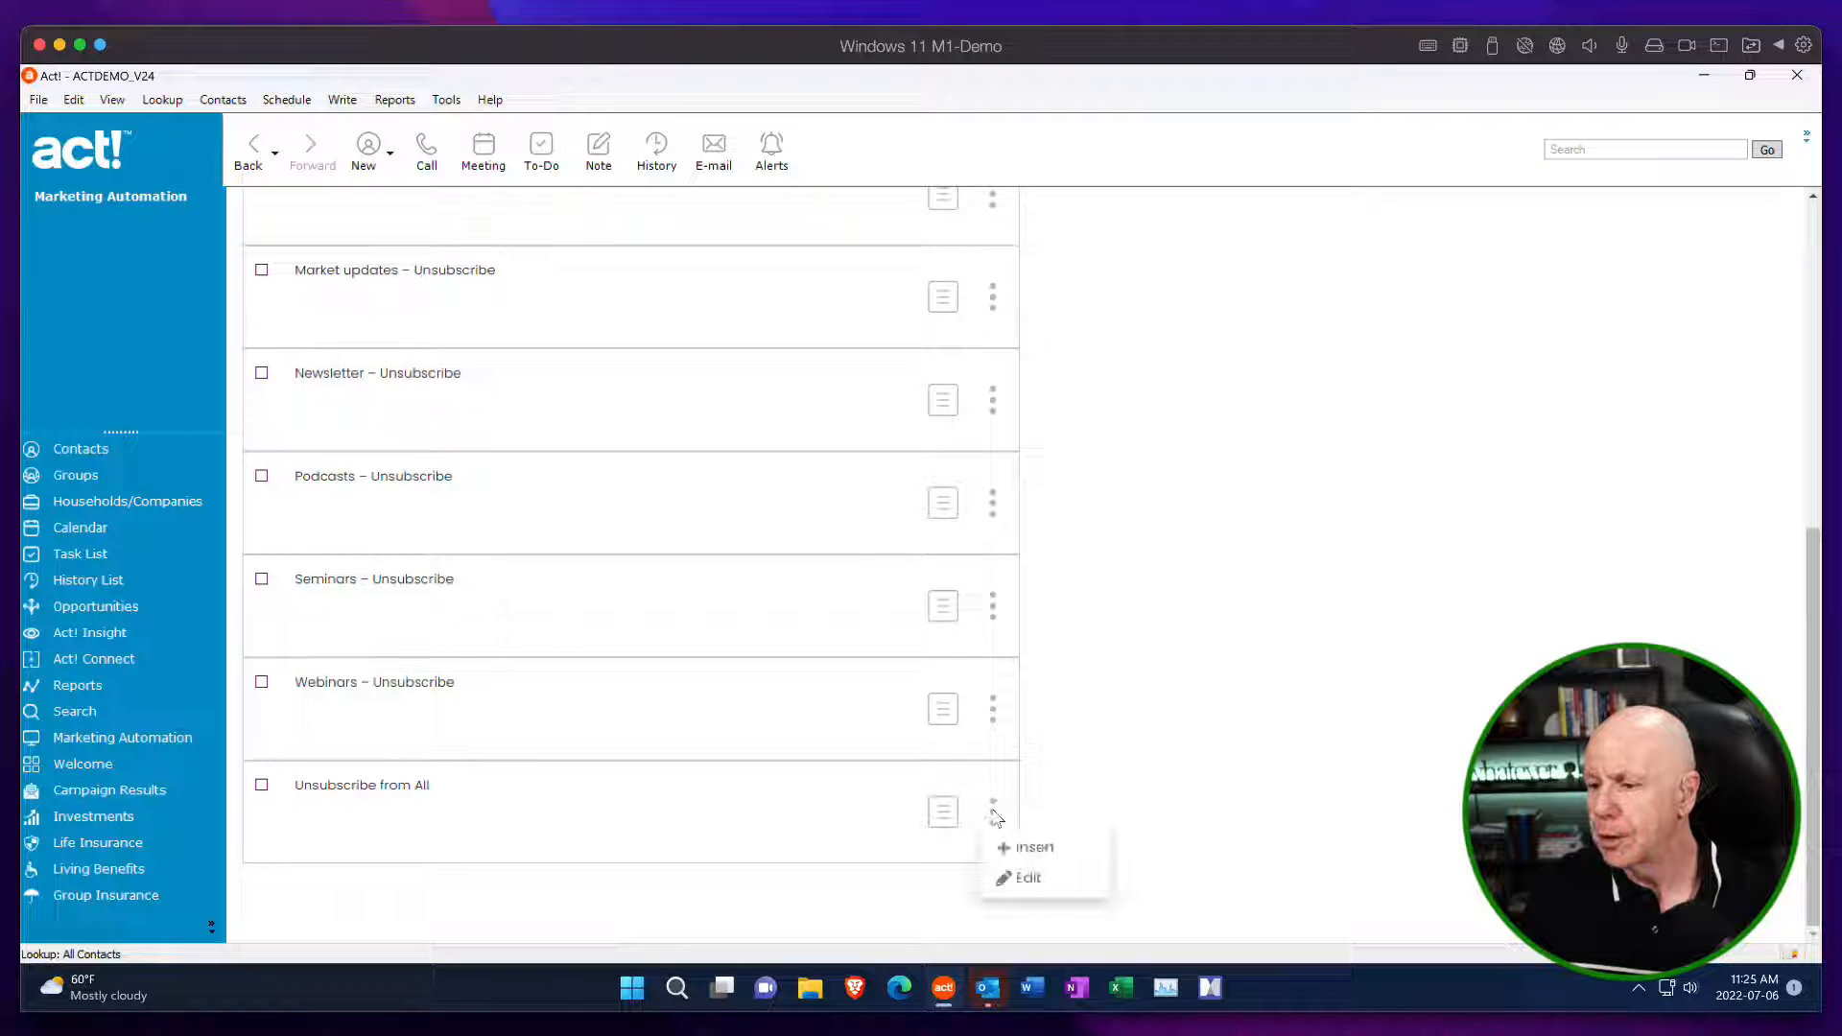
{"action": "left_click", "coordinate": [1035, 849]}
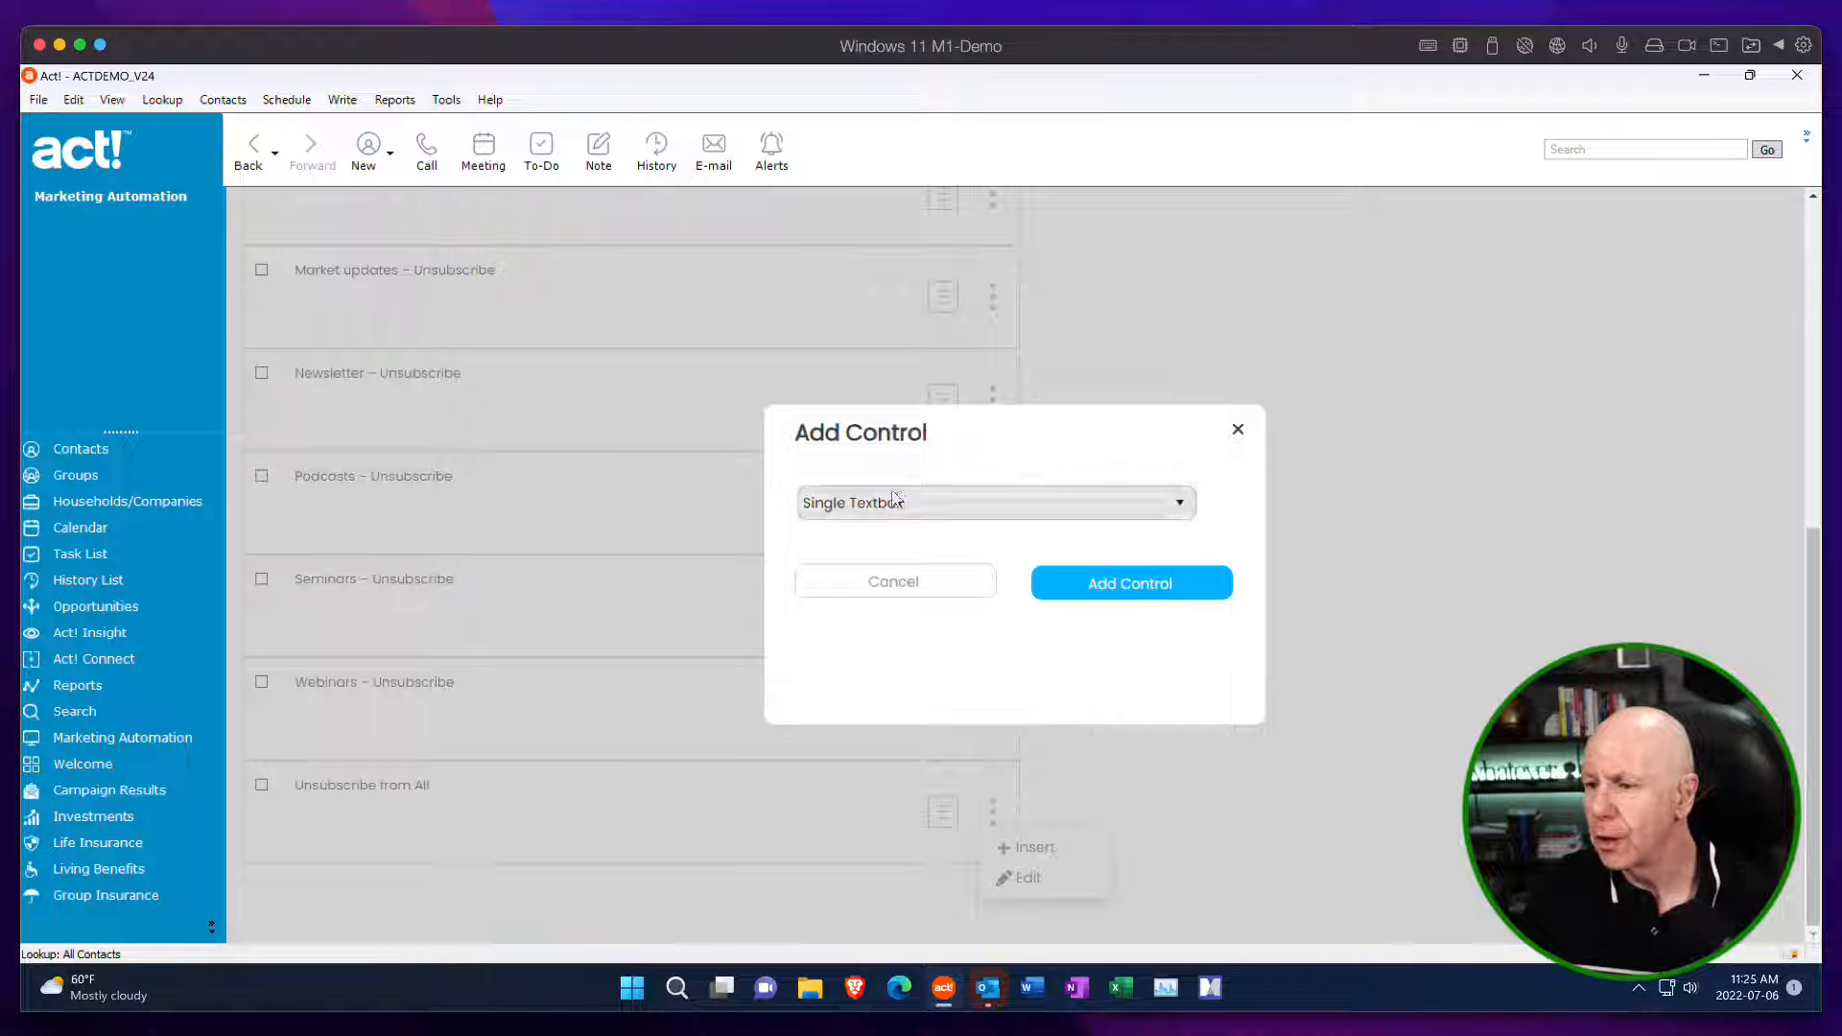
{"action": "left_click", "coordinate": [902, 504]}
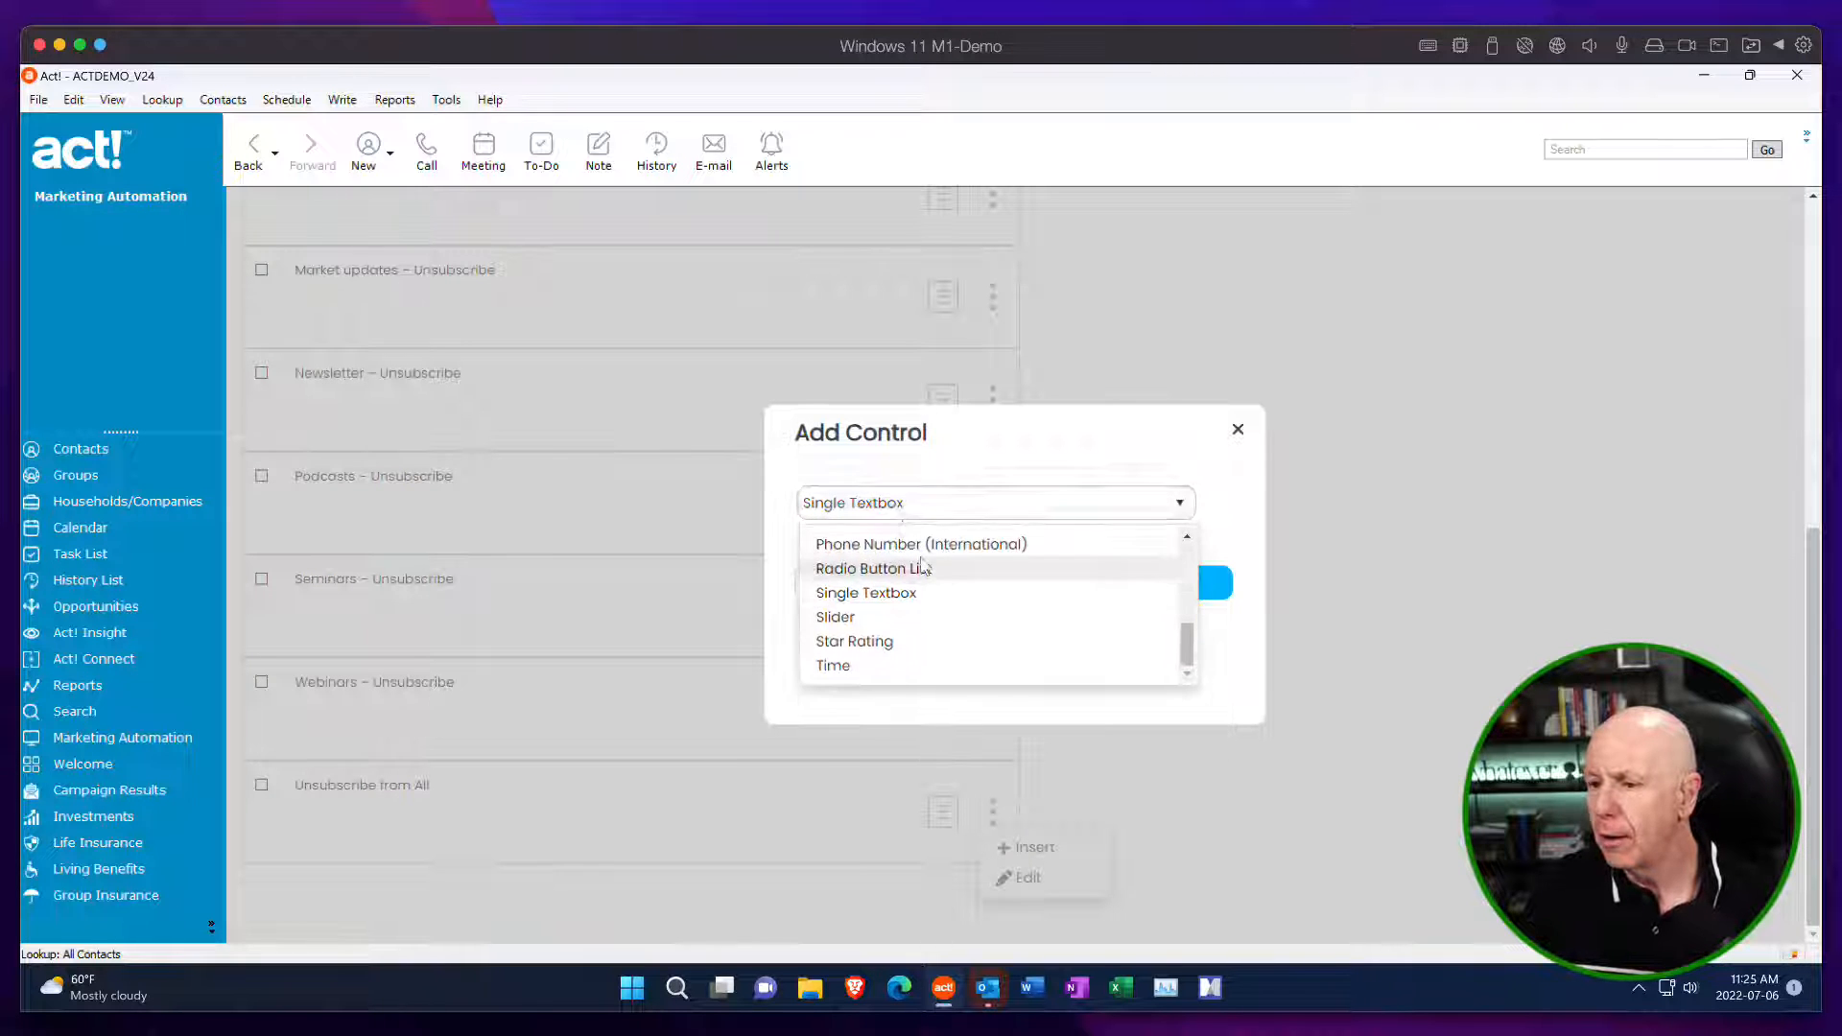
{"action": "scroll", "coordinate": [923, 566], "scroll_direction": "up", "scroll_amount": 5}
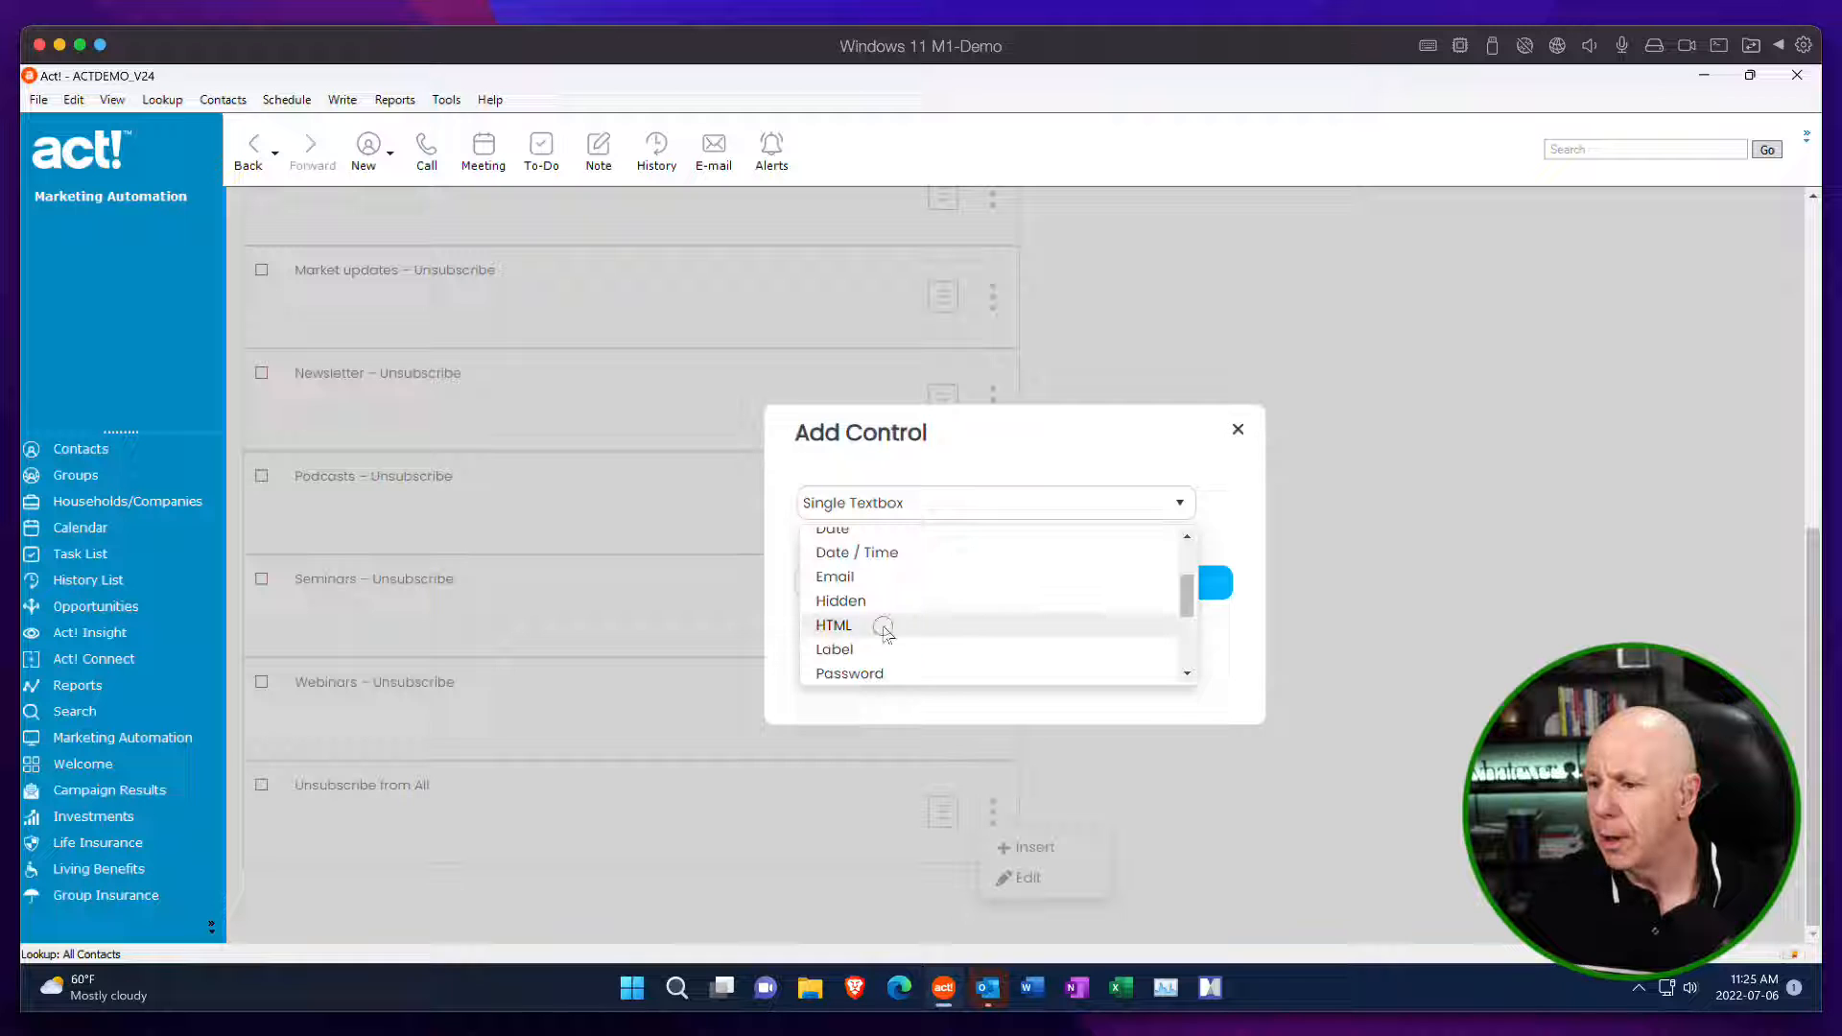
{"action": "left_click", "coordinate": [883, 633]}
{"action": "left_click", "coordinate": [1136, 592]}
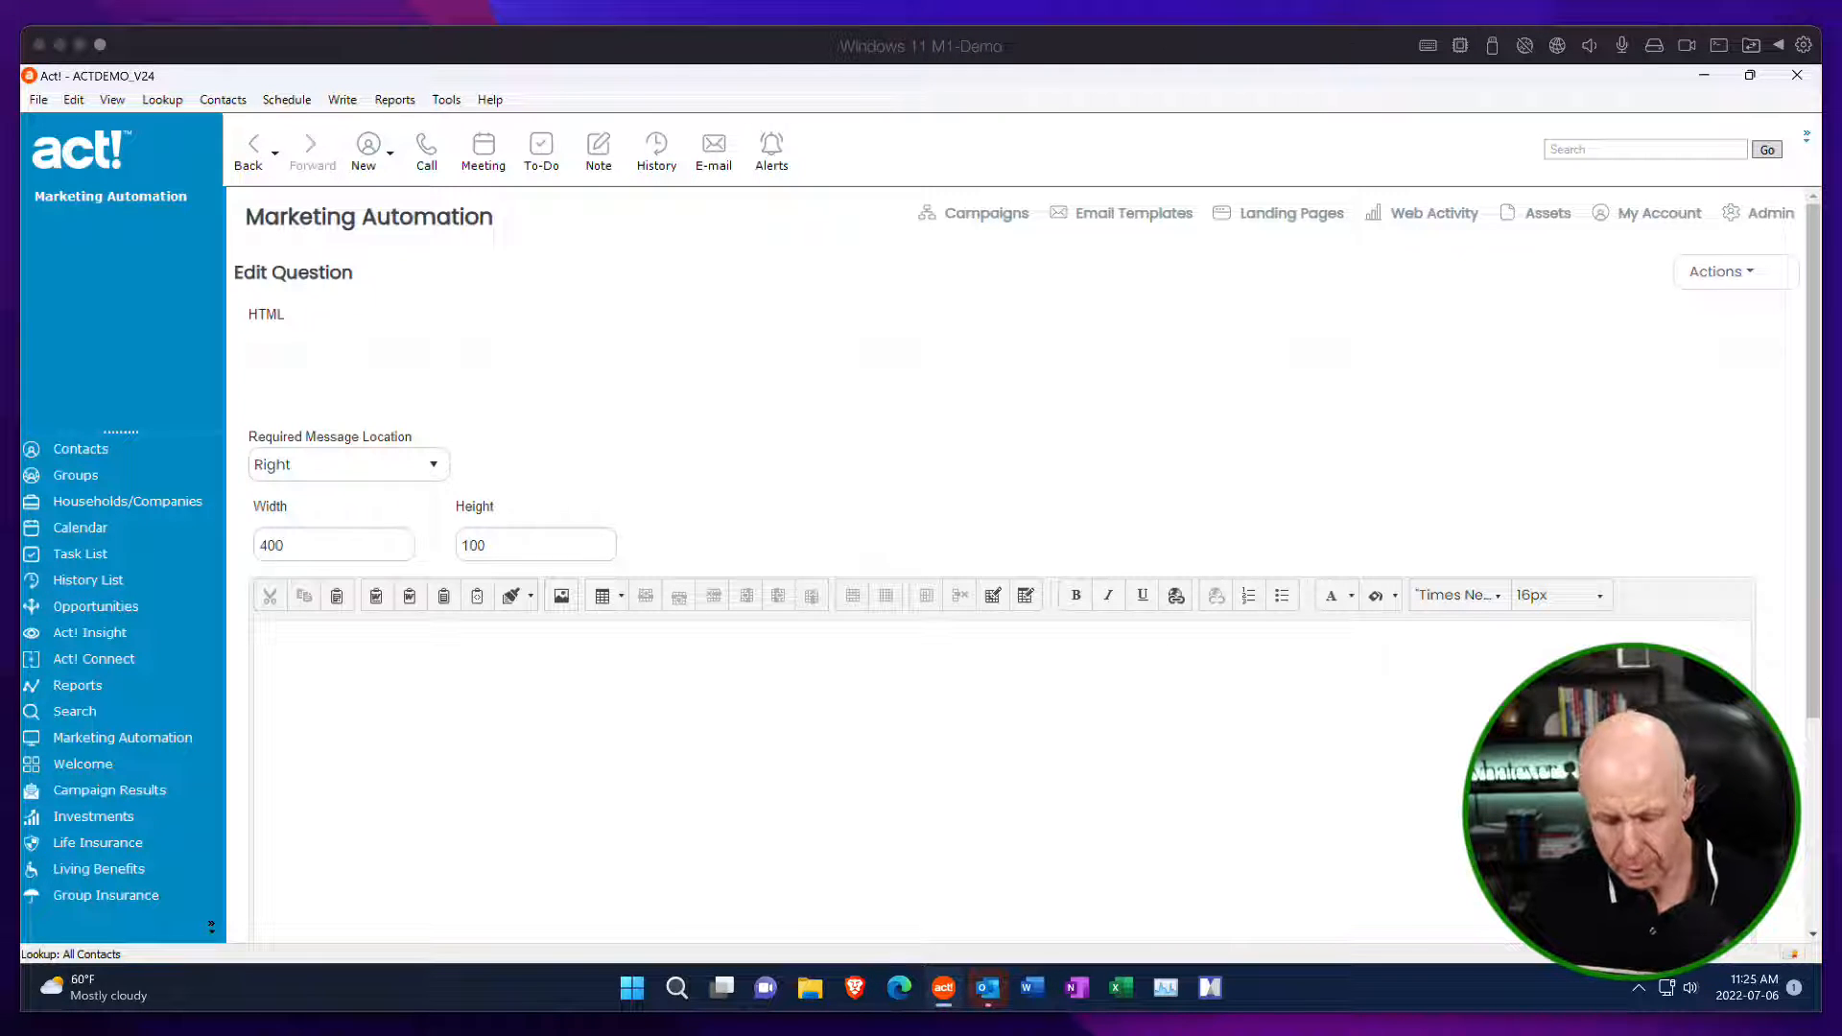
{"action": "left_click", "coordinate": [374, 646]}
{"action": "type", "text": "Unsubscribe from All current and future email lists."}
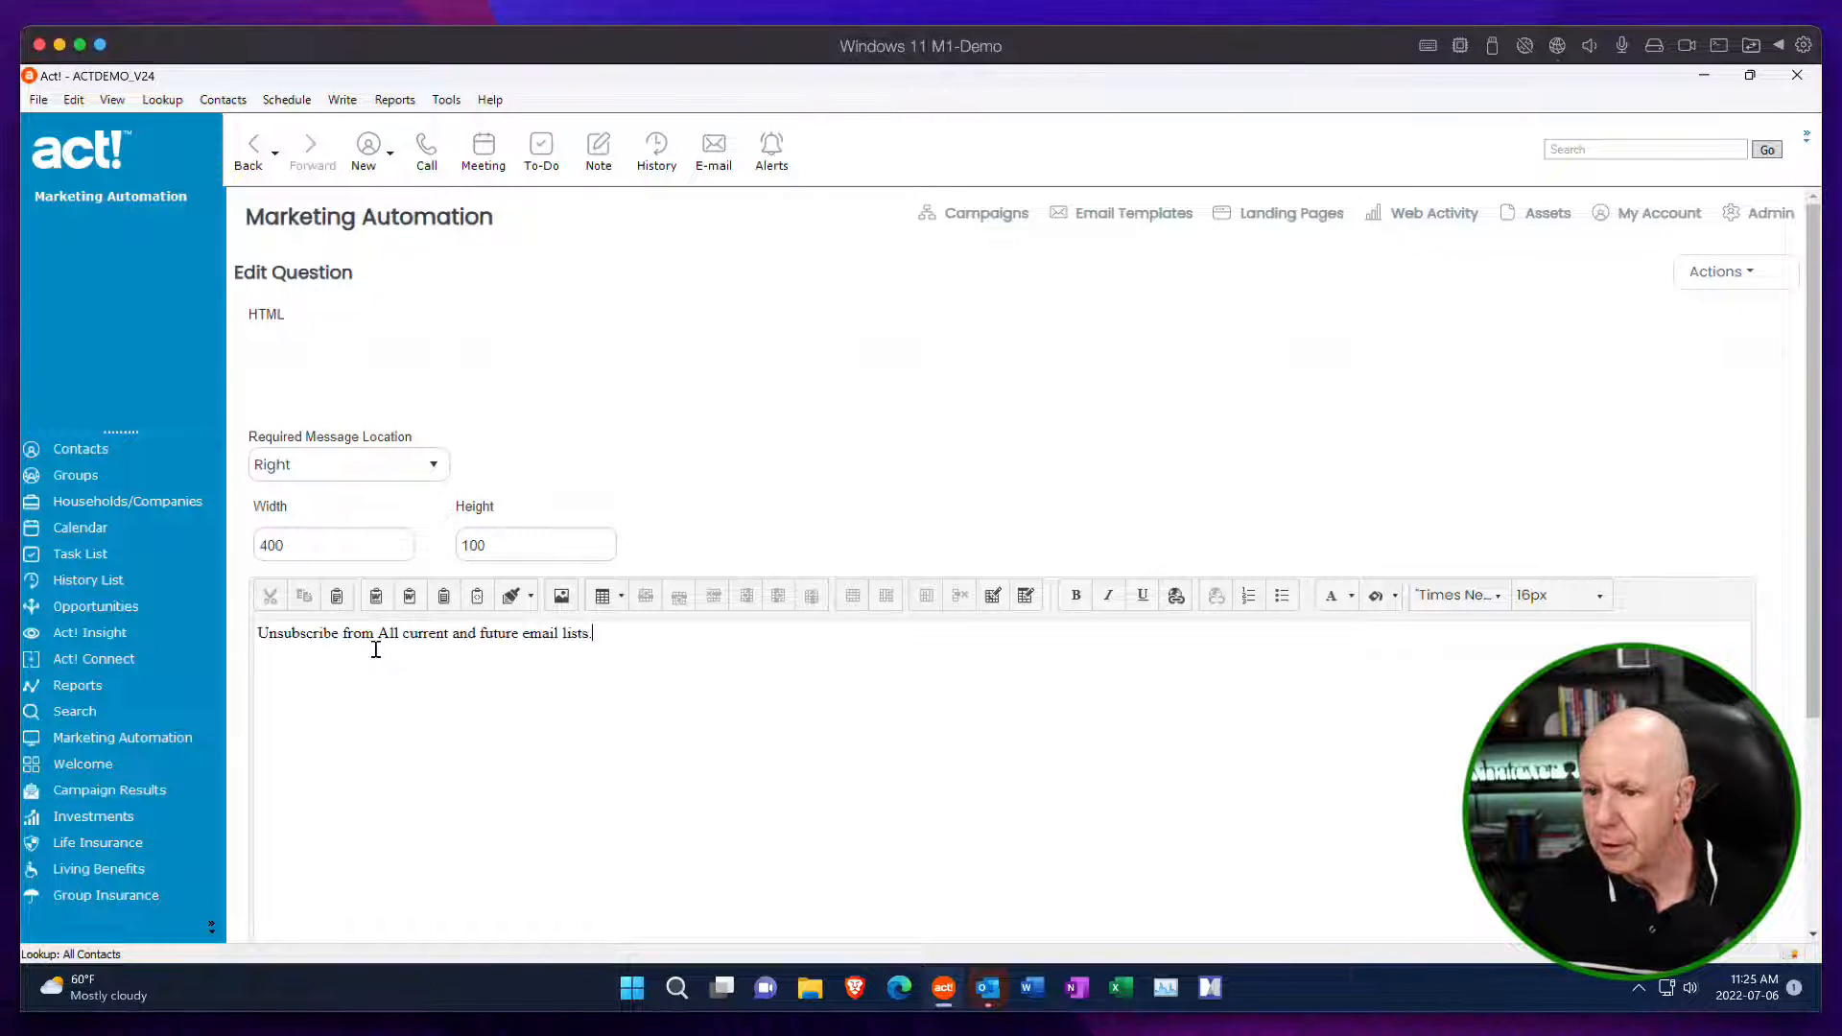
Format the unsubscribe-from-all text as bold Tahoma at 18px.
{"action": "left_click_drag", "start_coordinate": [617, 642], "coordinate": [240, 635]}
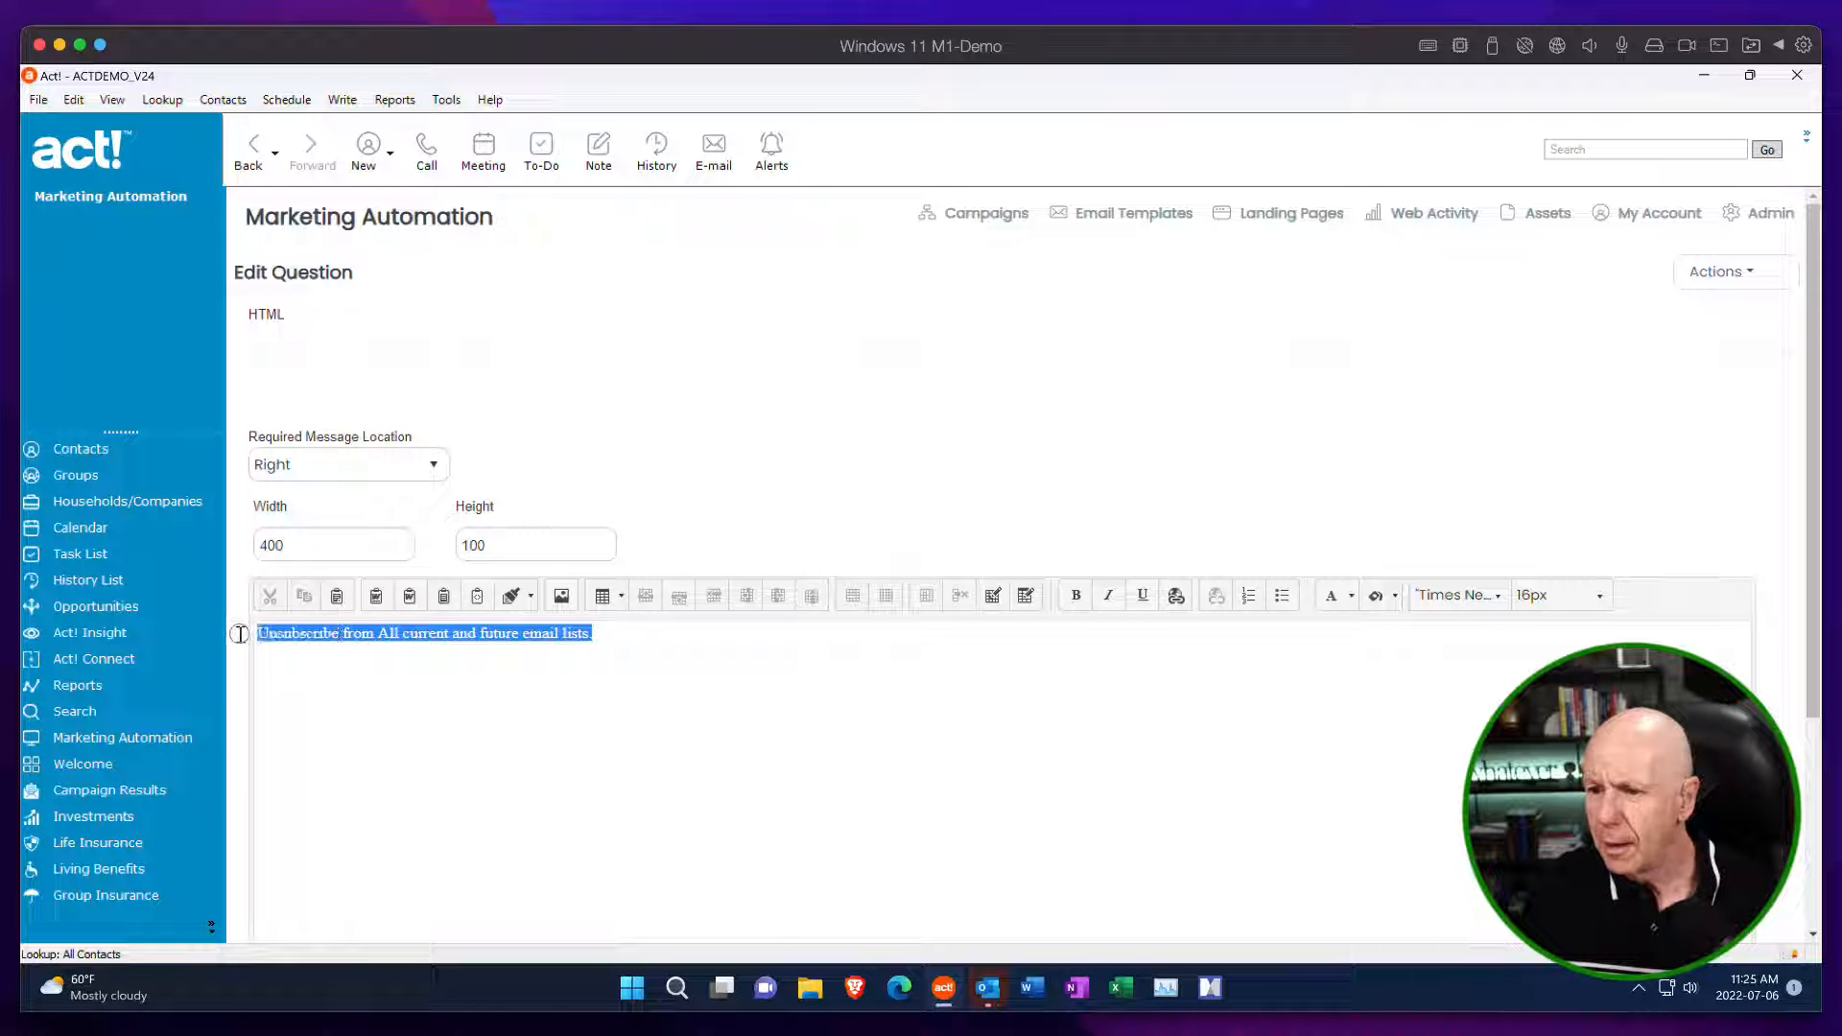
{"action": "left_click", "coordinate": [1599, 596]}
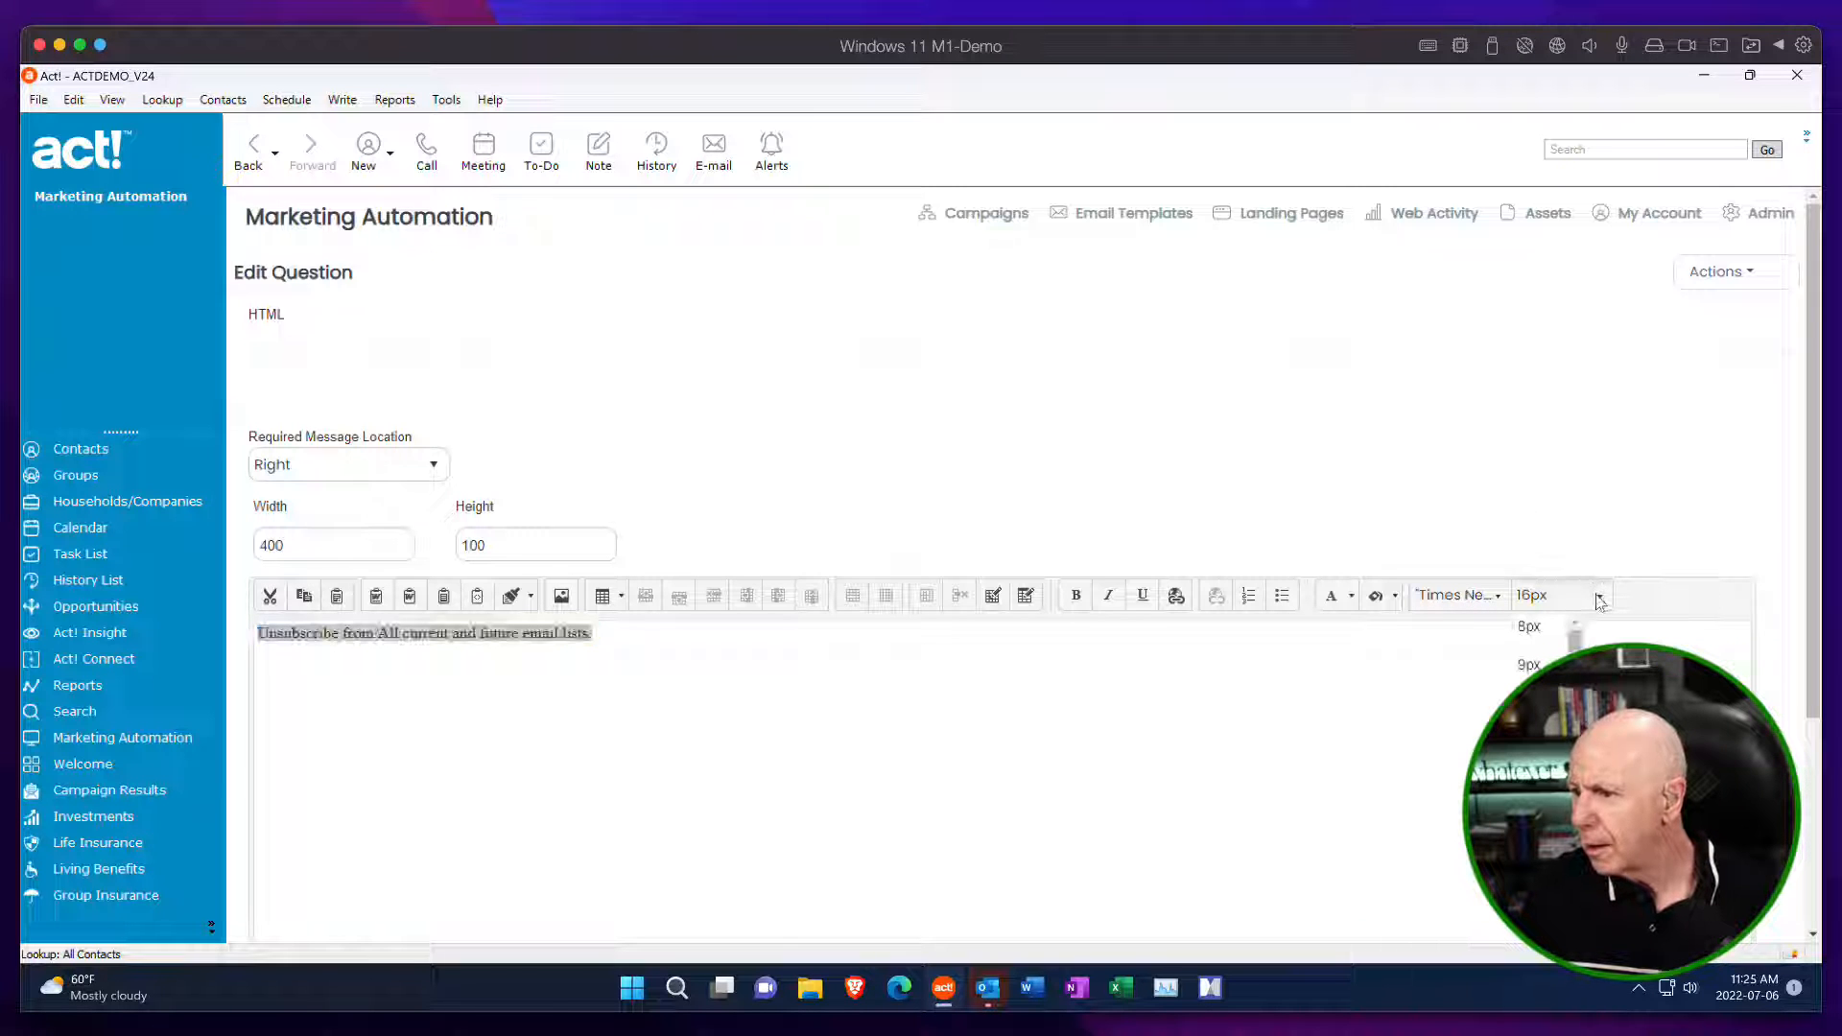
{"action": "scroll", "coordinate": [1539, 710], "scroll_direction": "down", "scroll_amount": 2}
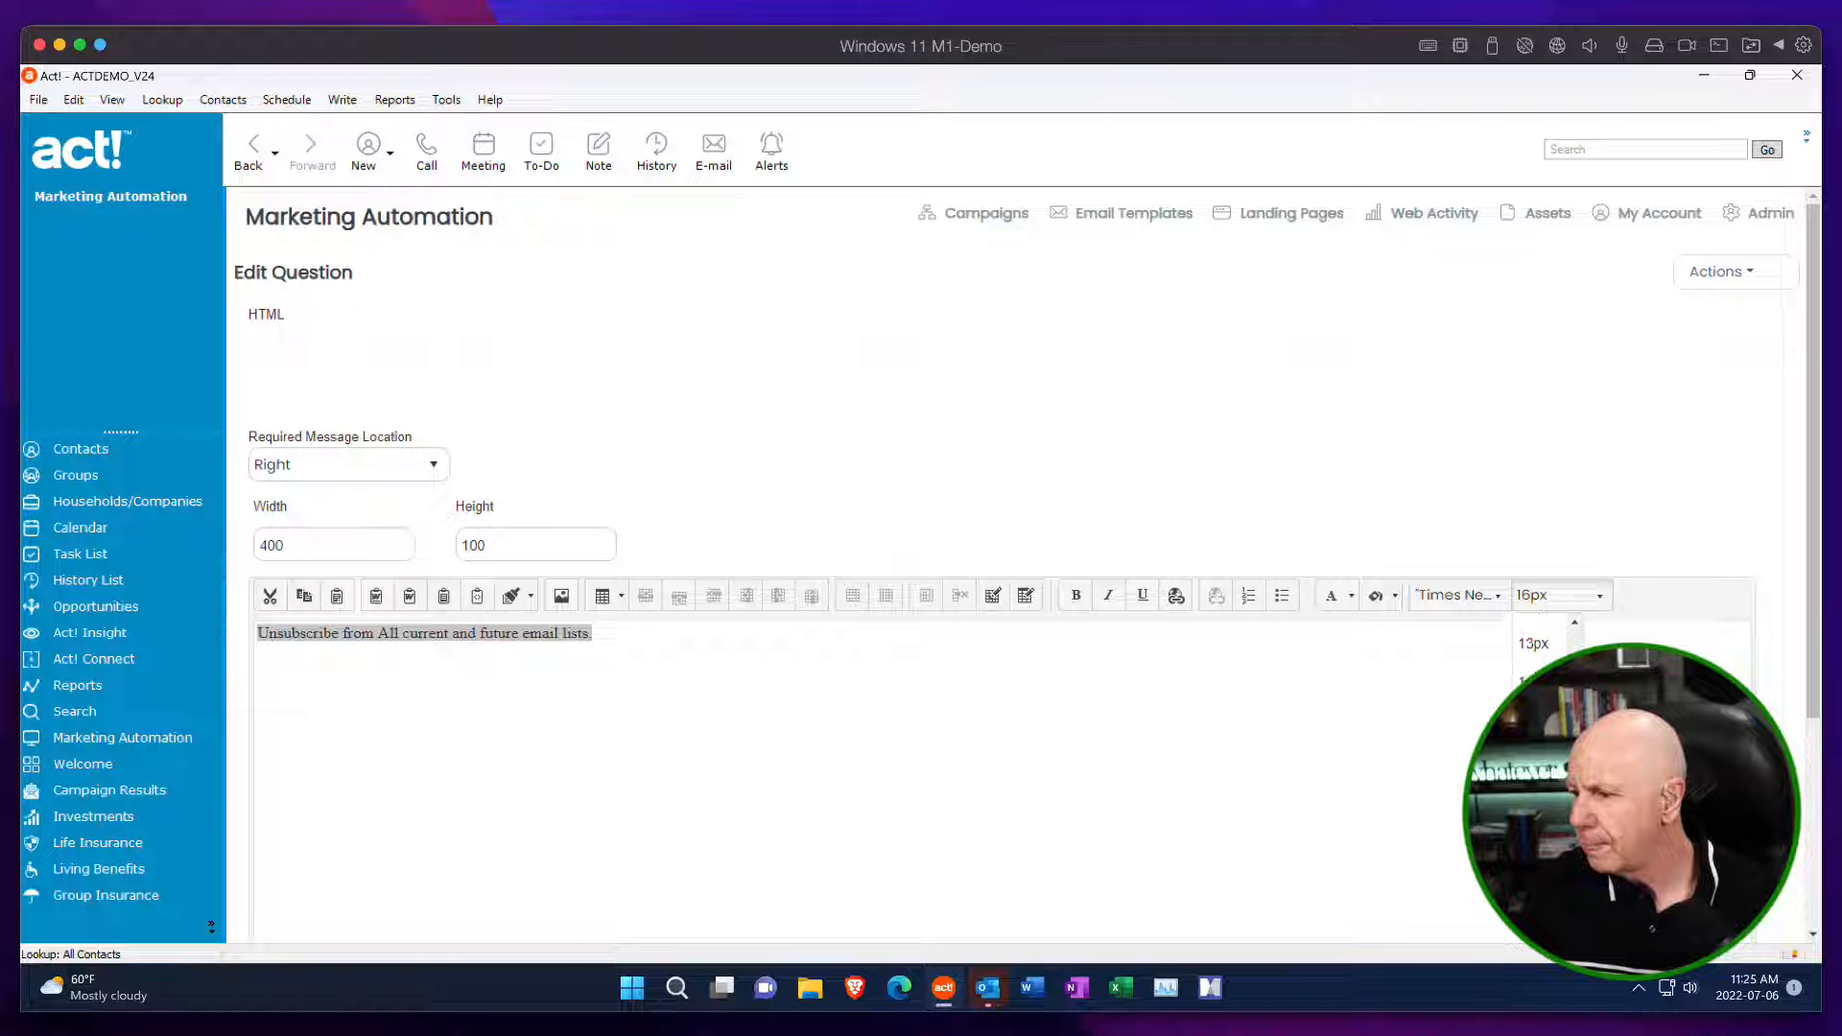
{"action": "left_click", "coordinate": [1537, 710]}
{"action": "left_click", "coordinate": [1496, 596]}
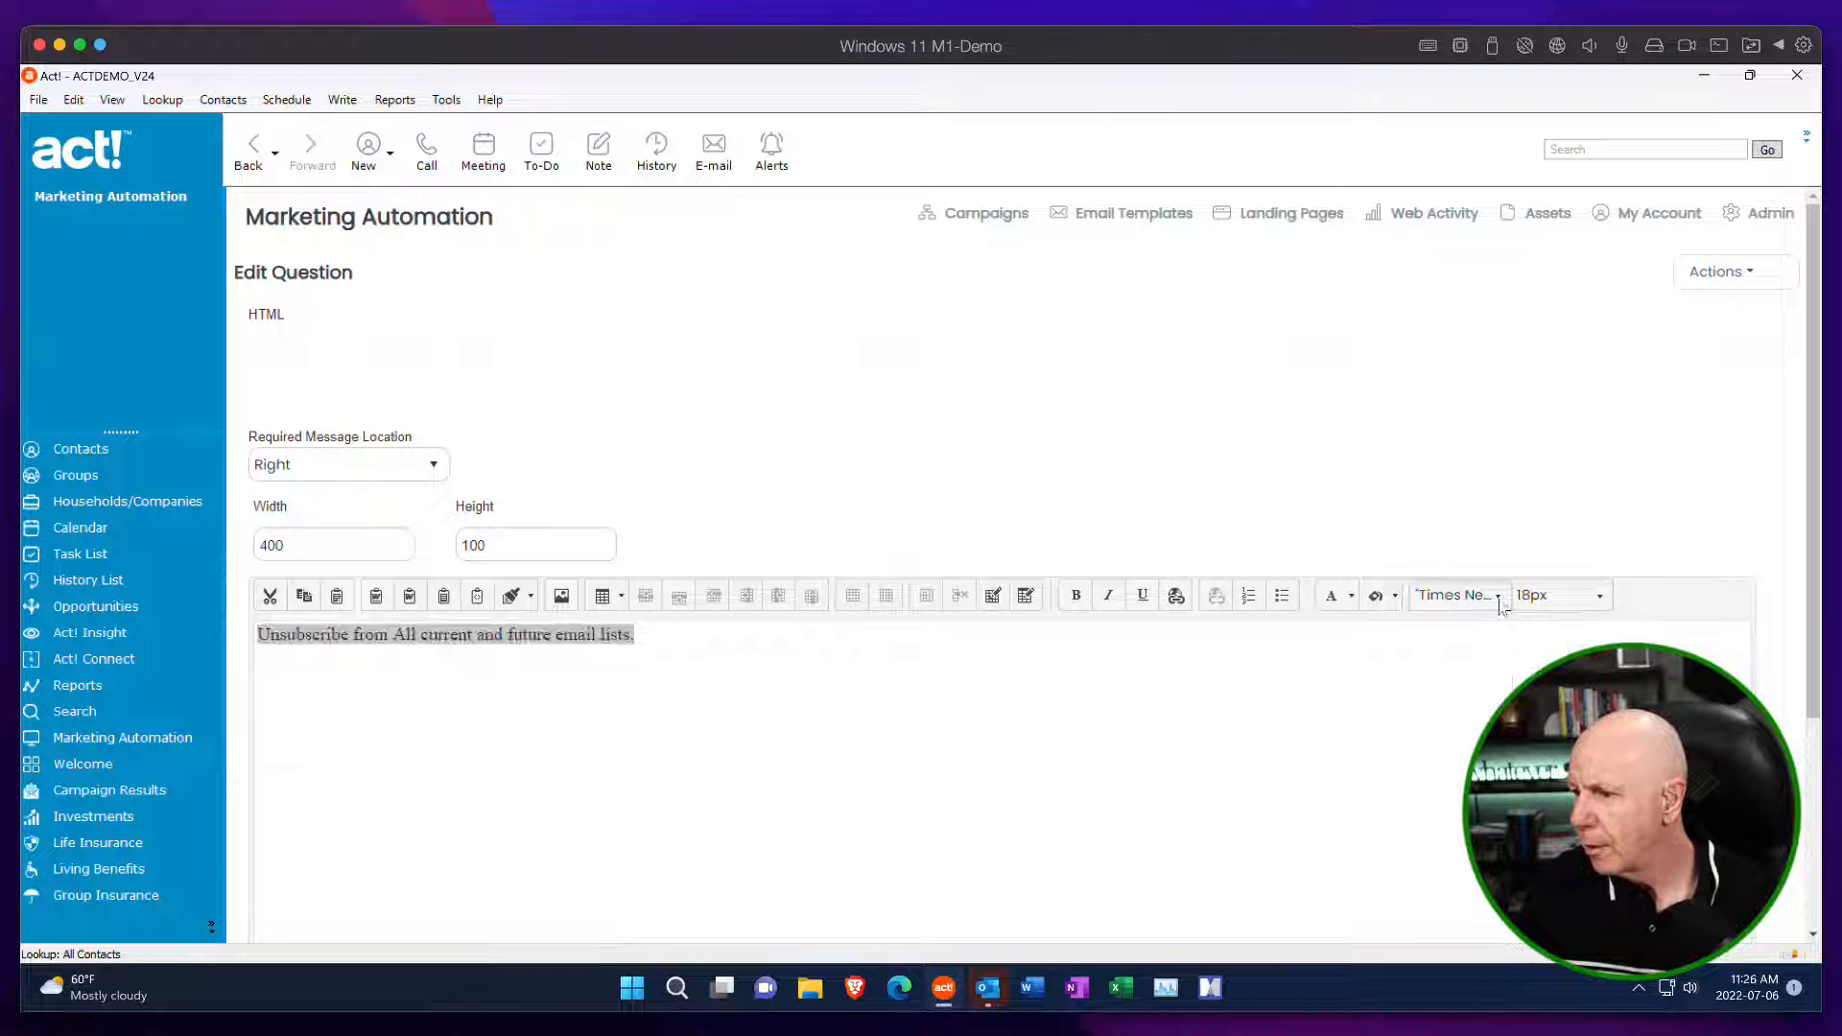
{"action": "scroll", "coordinate": [1477, 707], "scroll_direction": "down", "scroll_amount": 4}
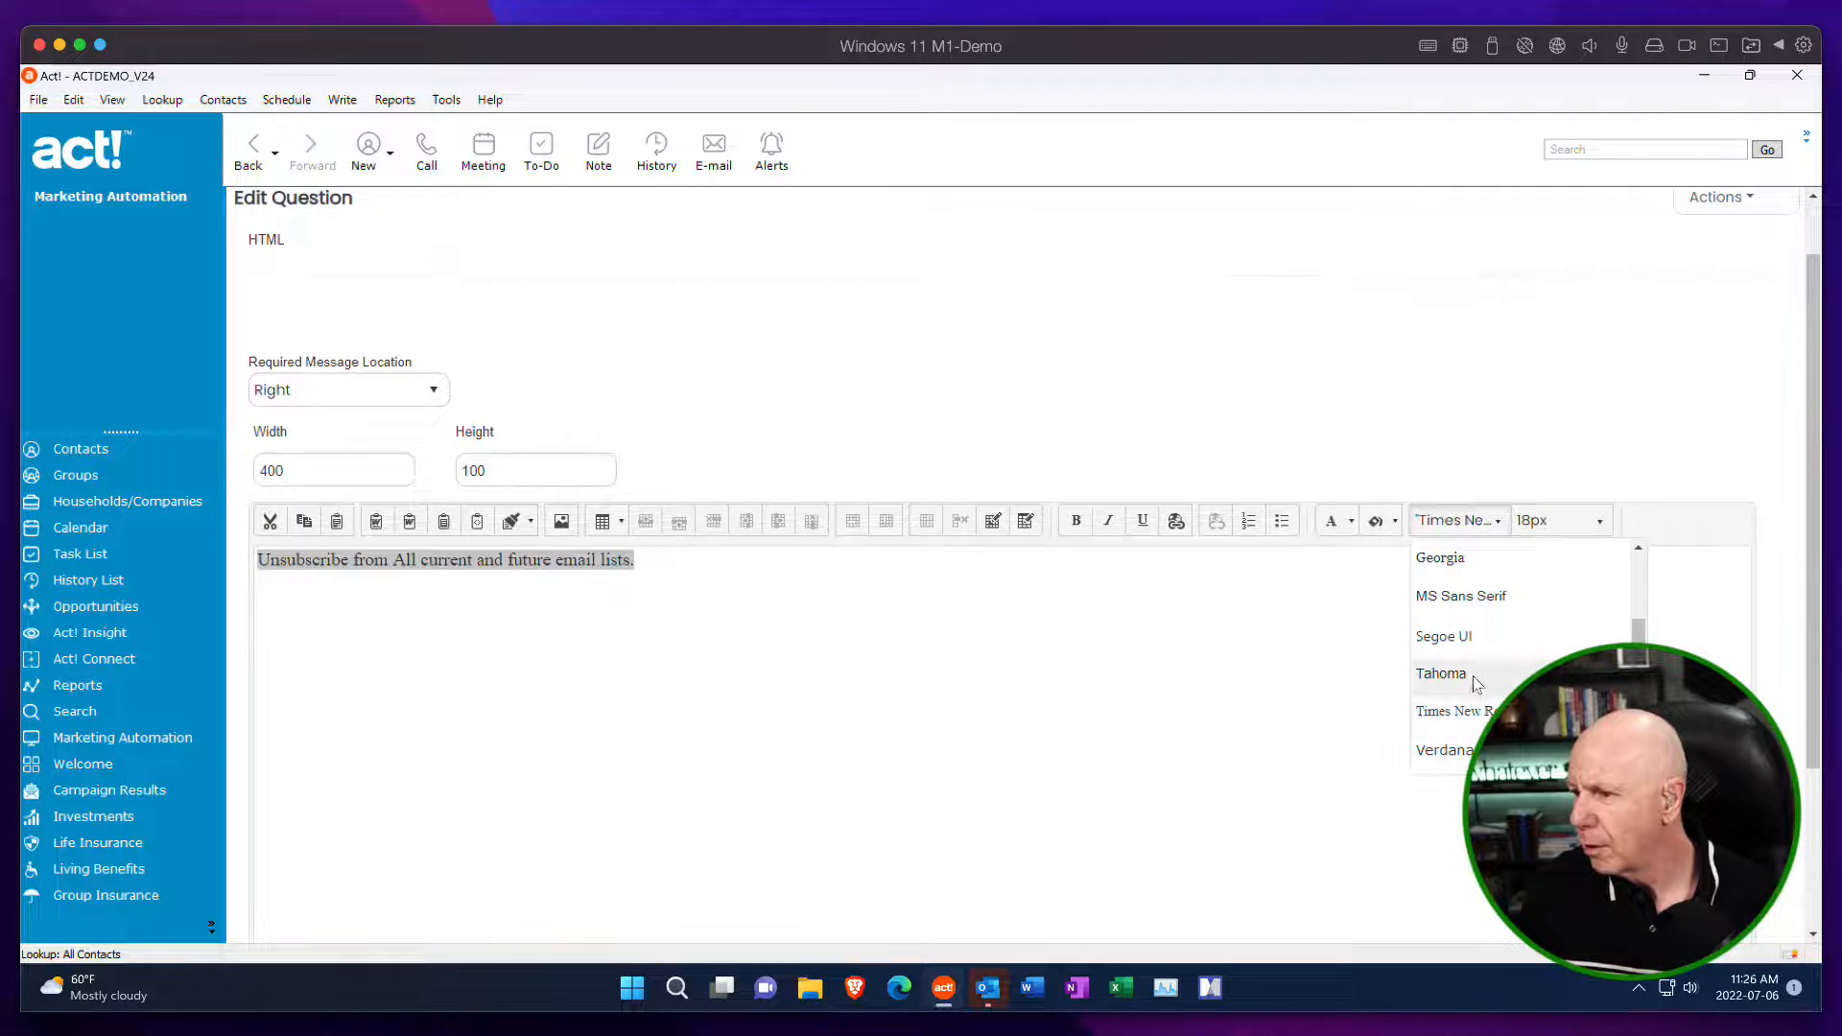
{"action": "left_click", "coordinate": [1467, 673]}
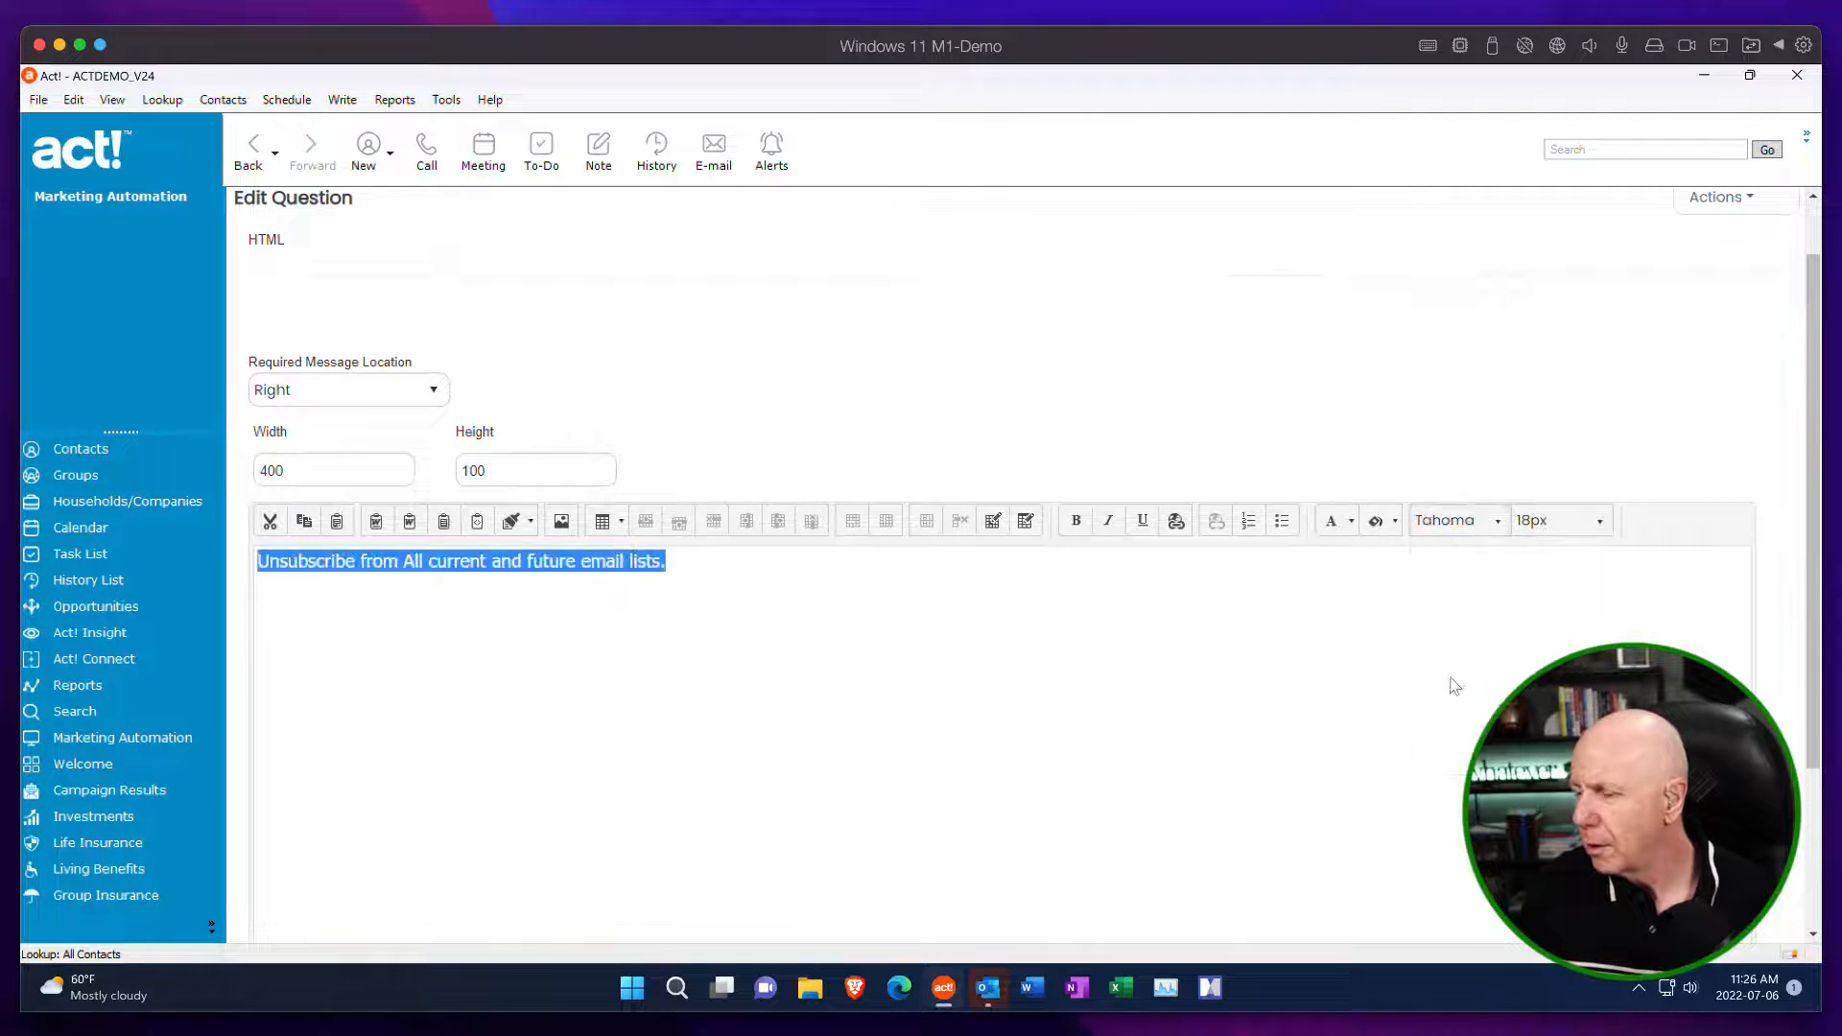
{"action": "left_click", "coordinate": [1075, 521]}
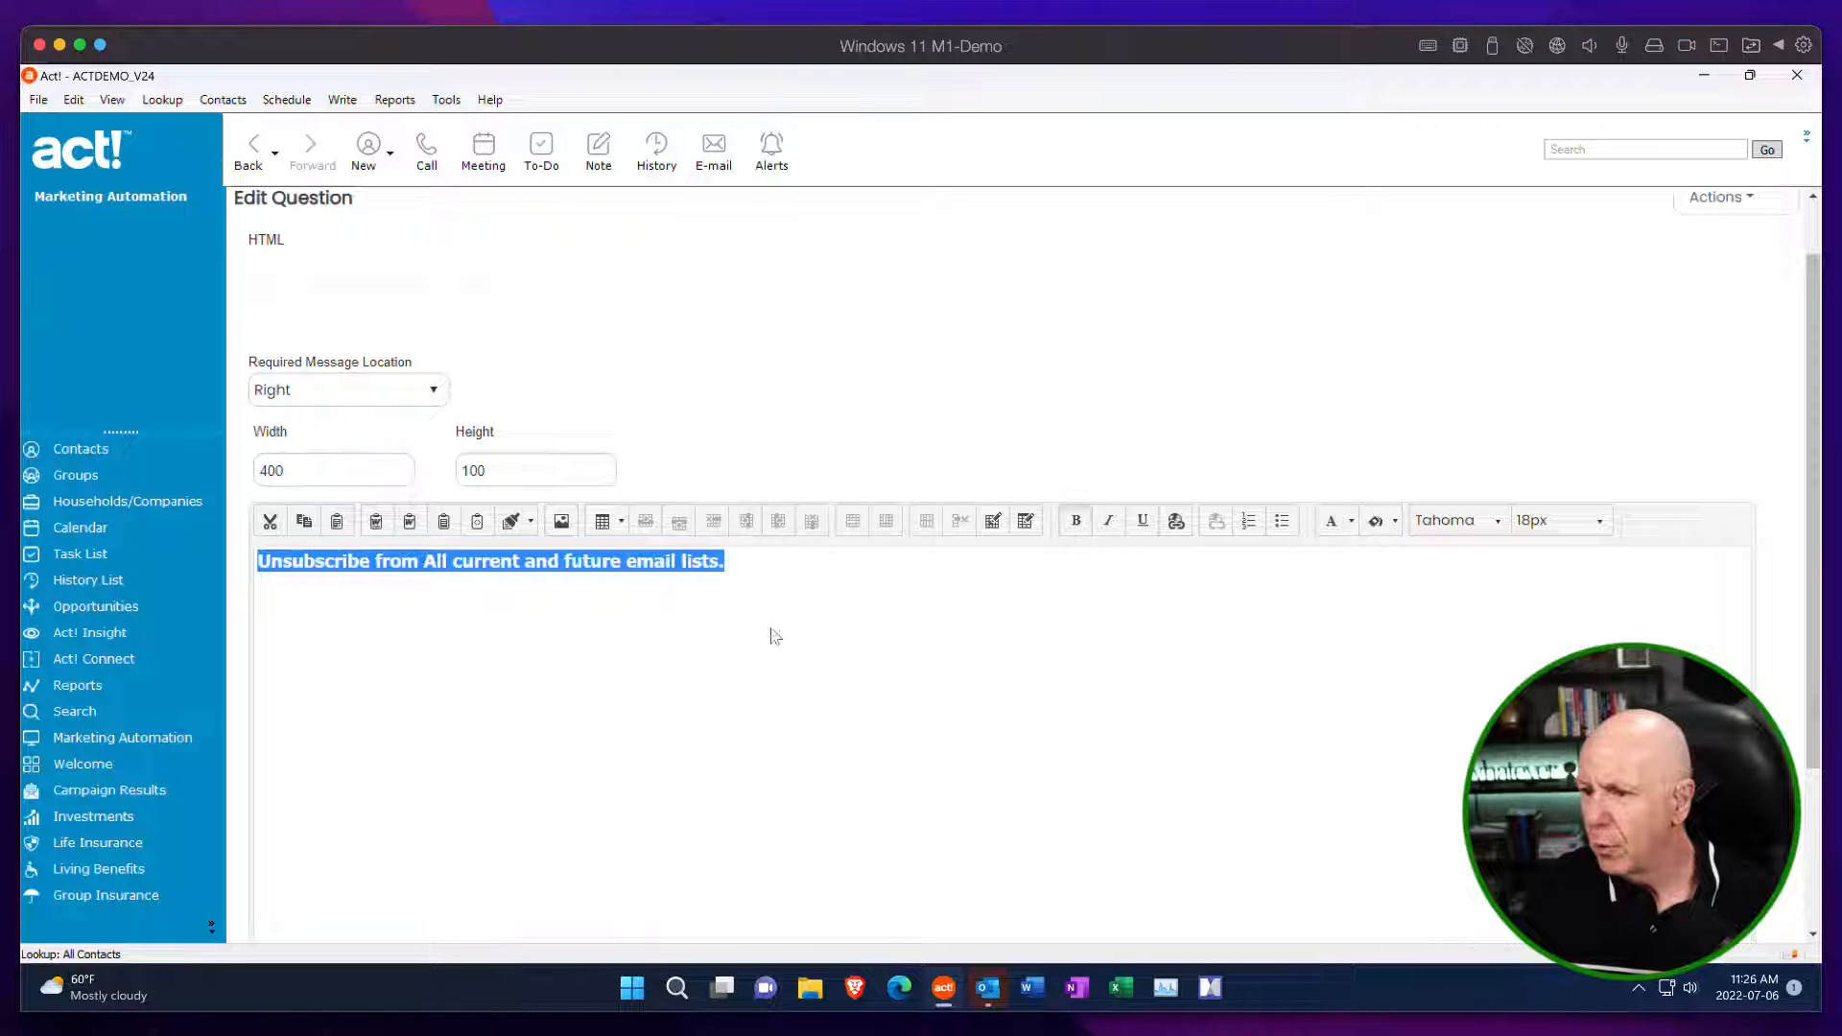
{"action": "left_click", "coordinate": [264, 566]}
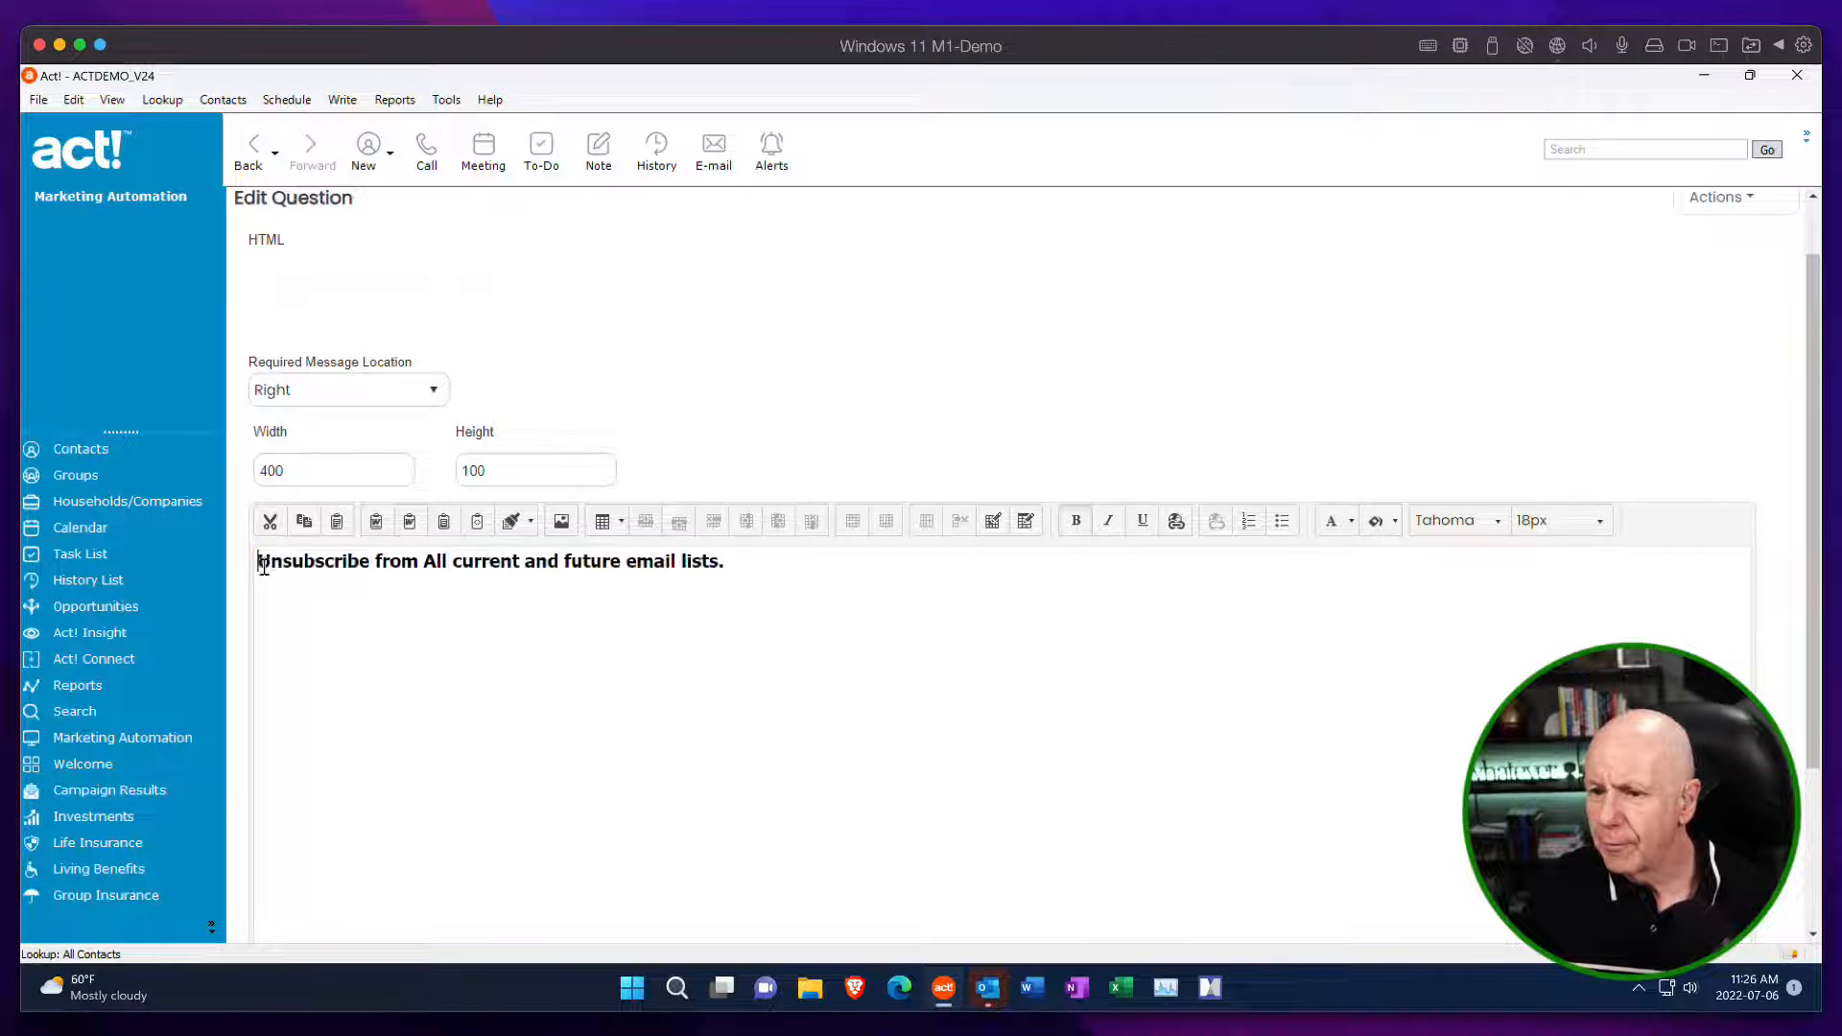
Add a second line reading "Are You Sure??" below the unsubscribe-from-all text.
{"action": "left_click", "coordinate": [754, 558]}
{"action": "key", "text": "Return"}
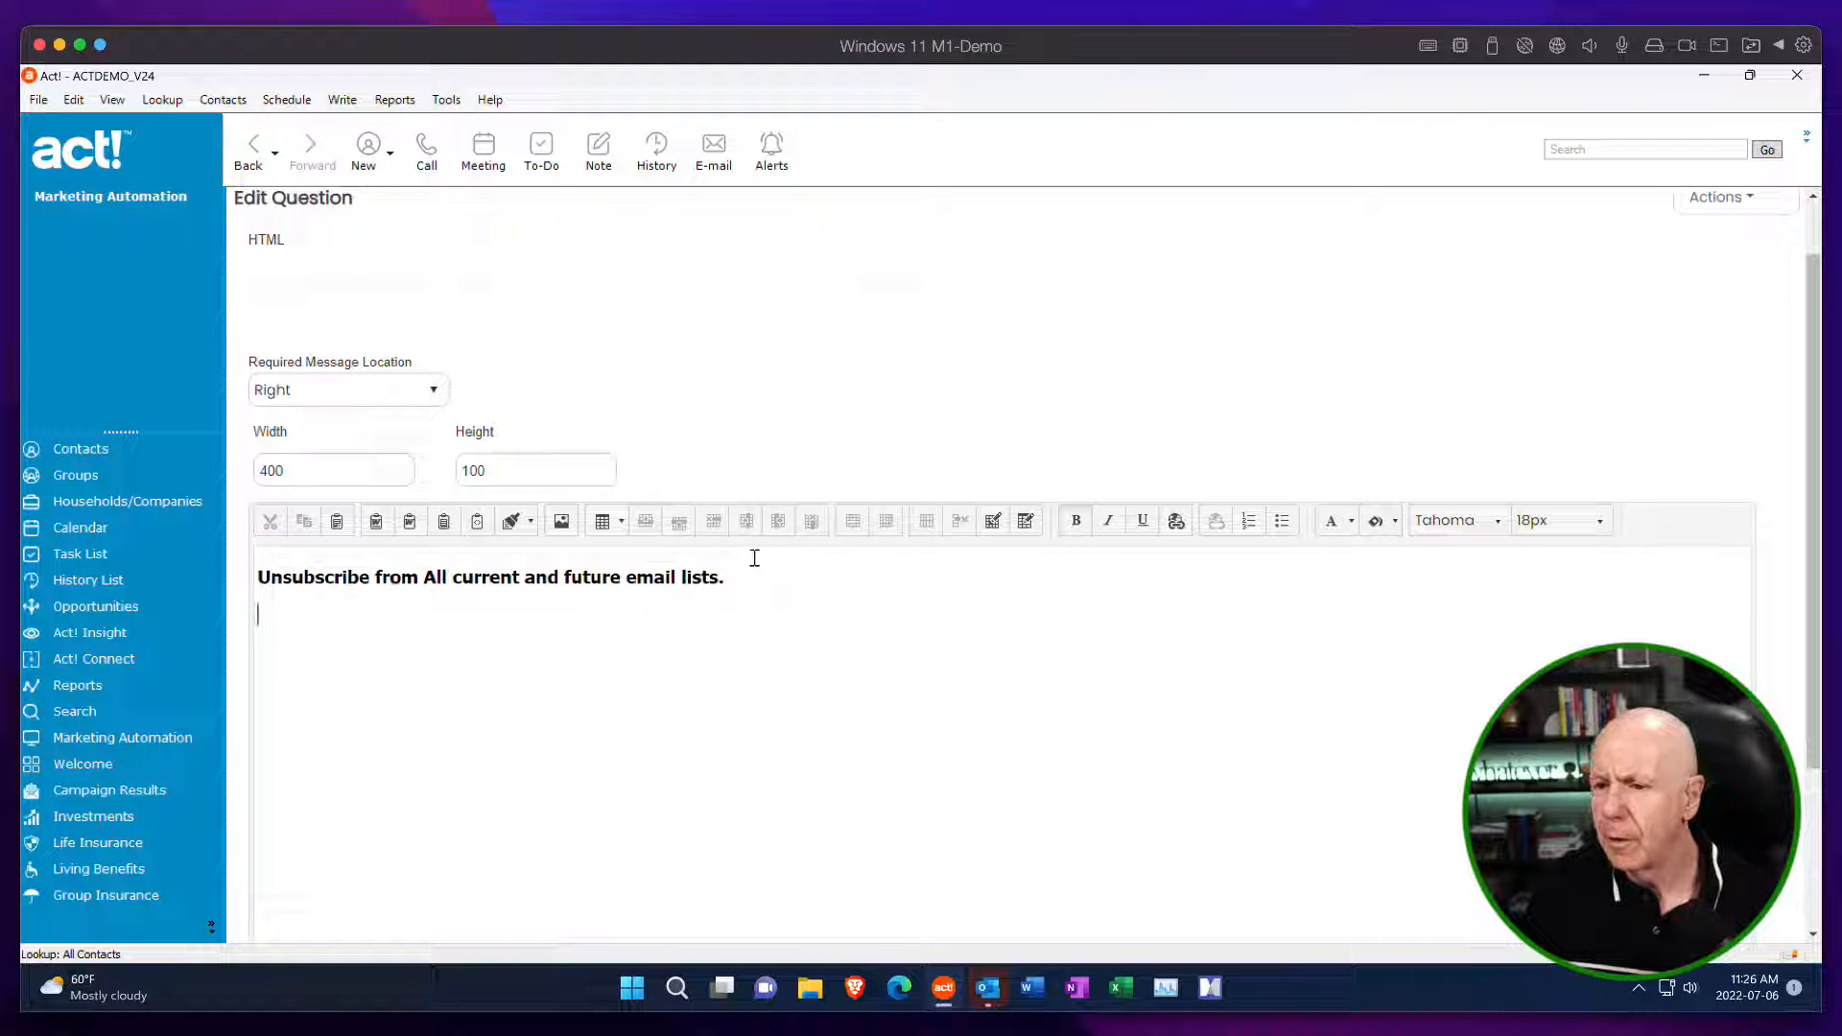
{"action": "type", "text": "A"}
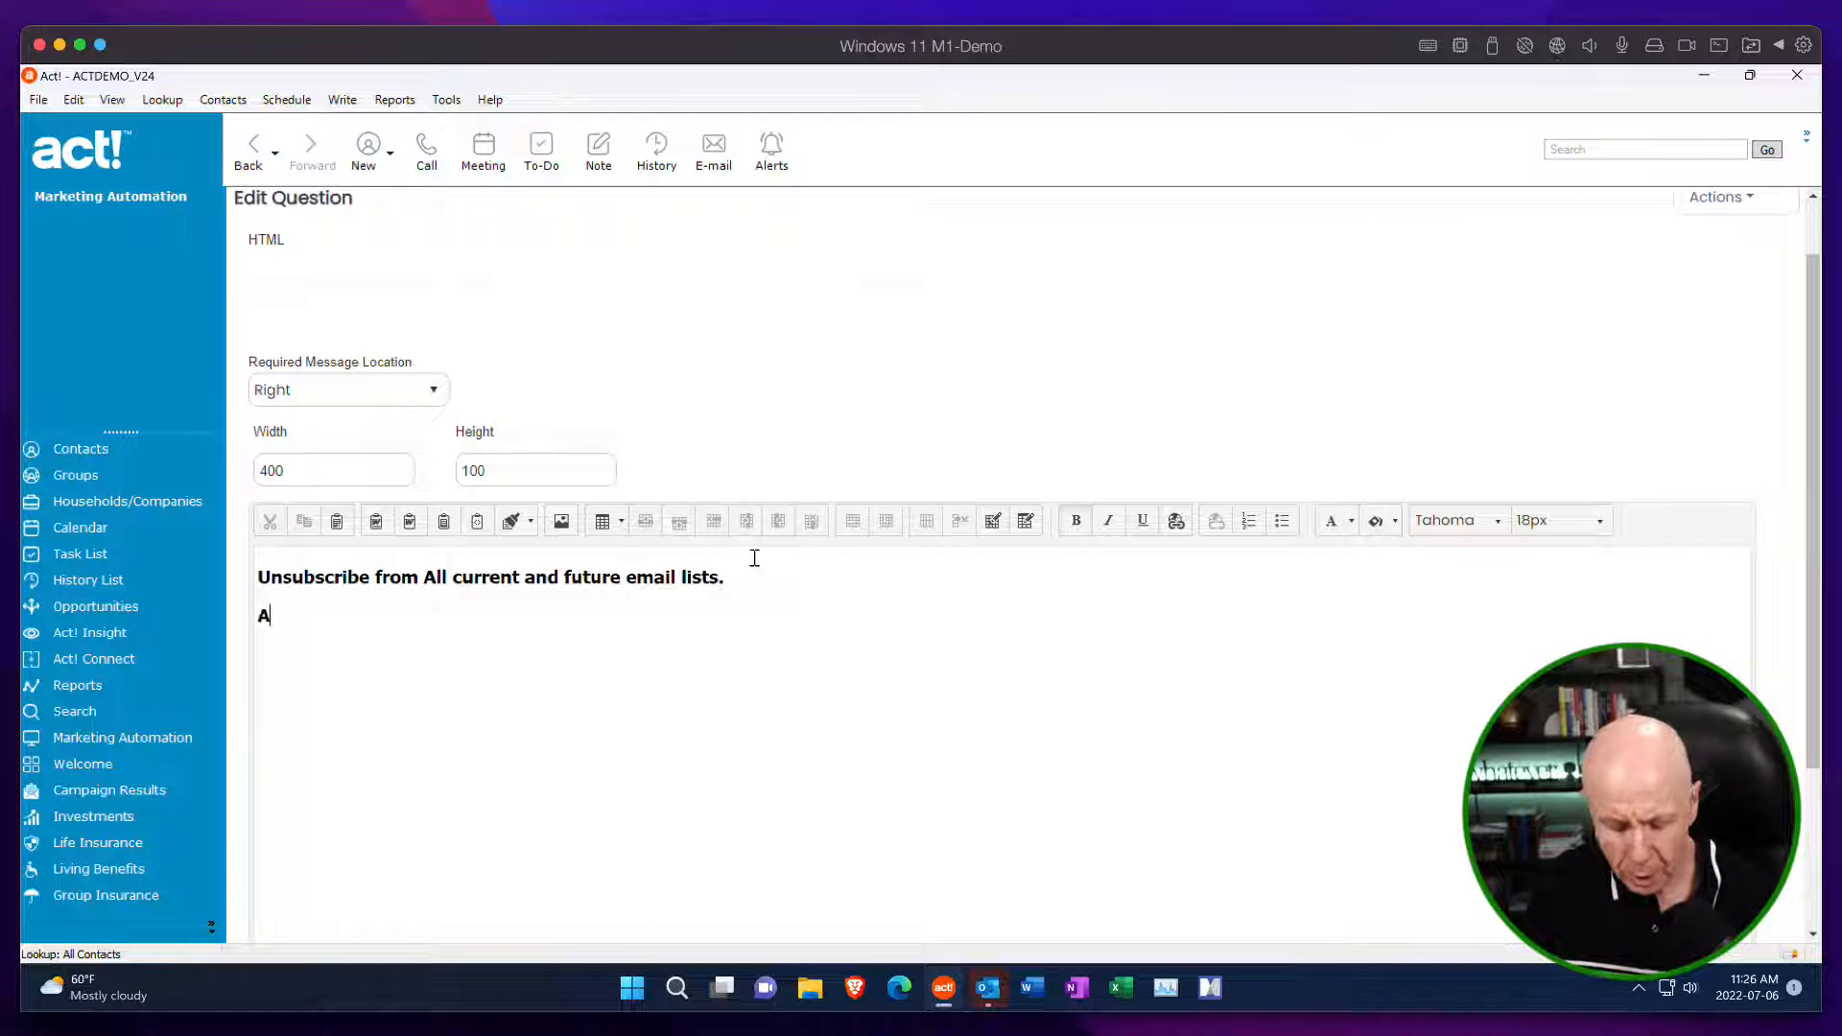
{"action": "type", "text": "re"}
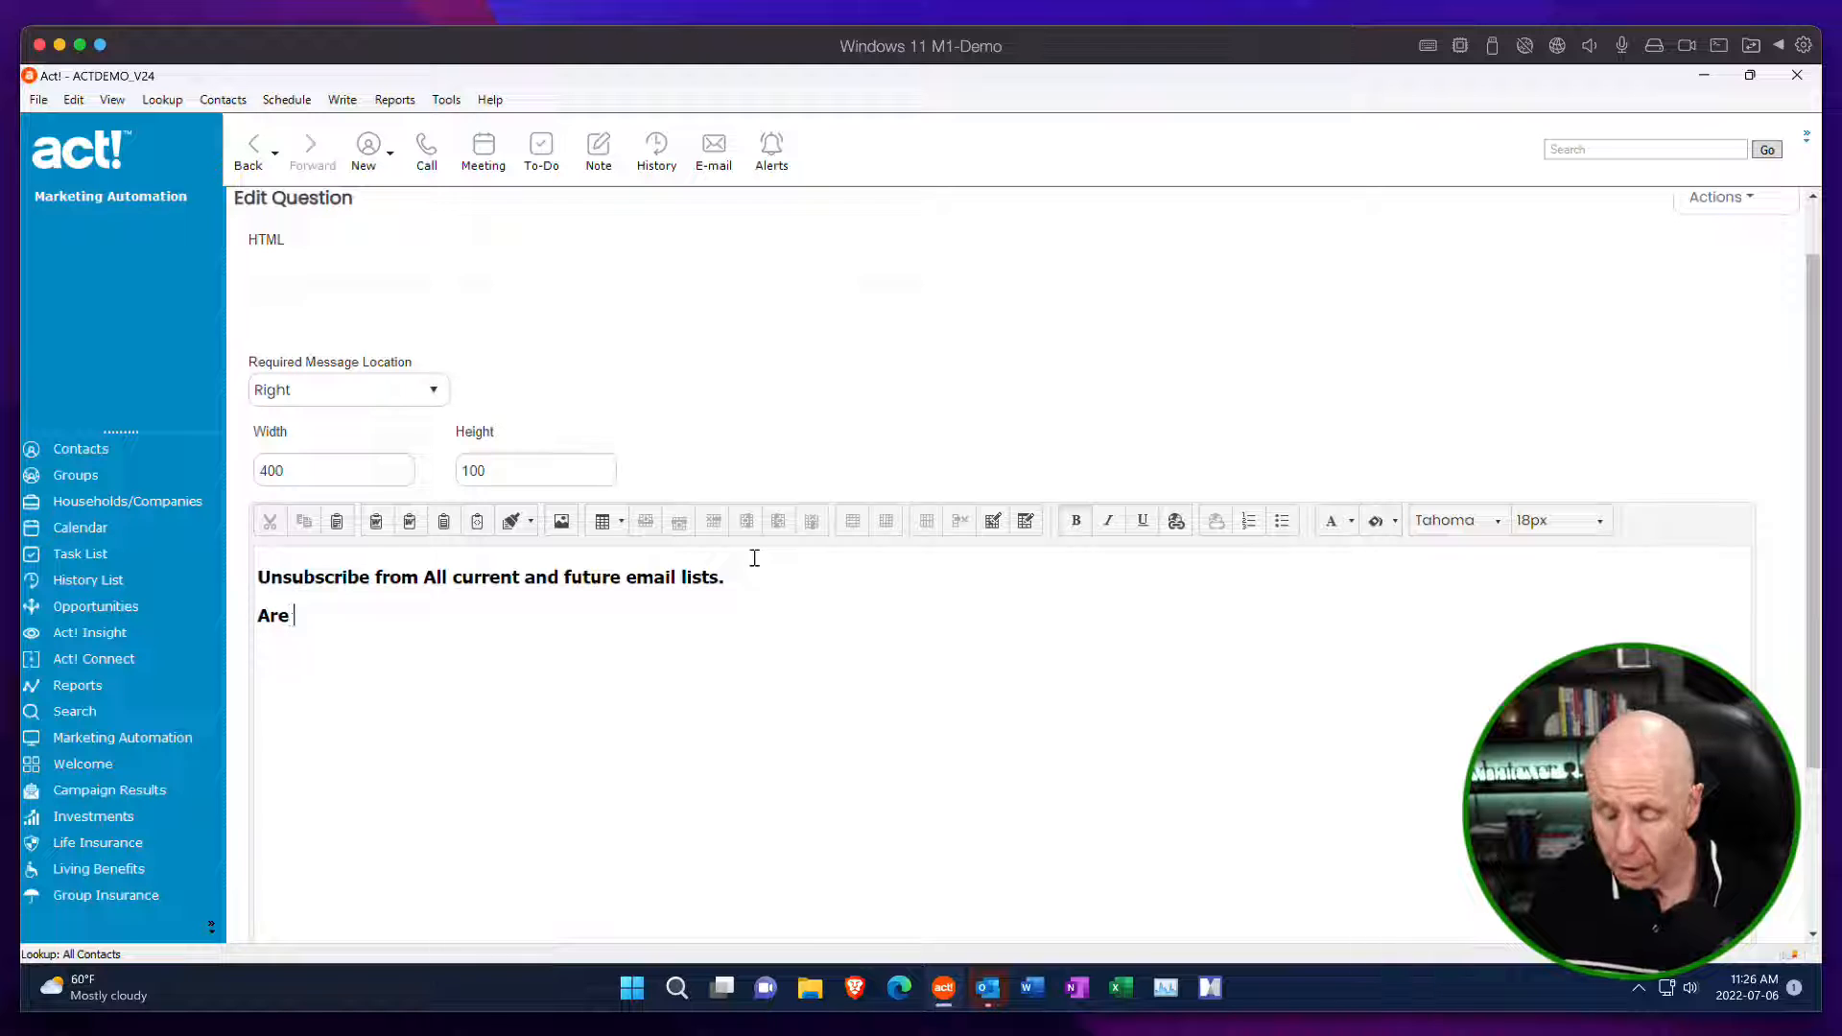
{"action": "type", "text": " You Su"}
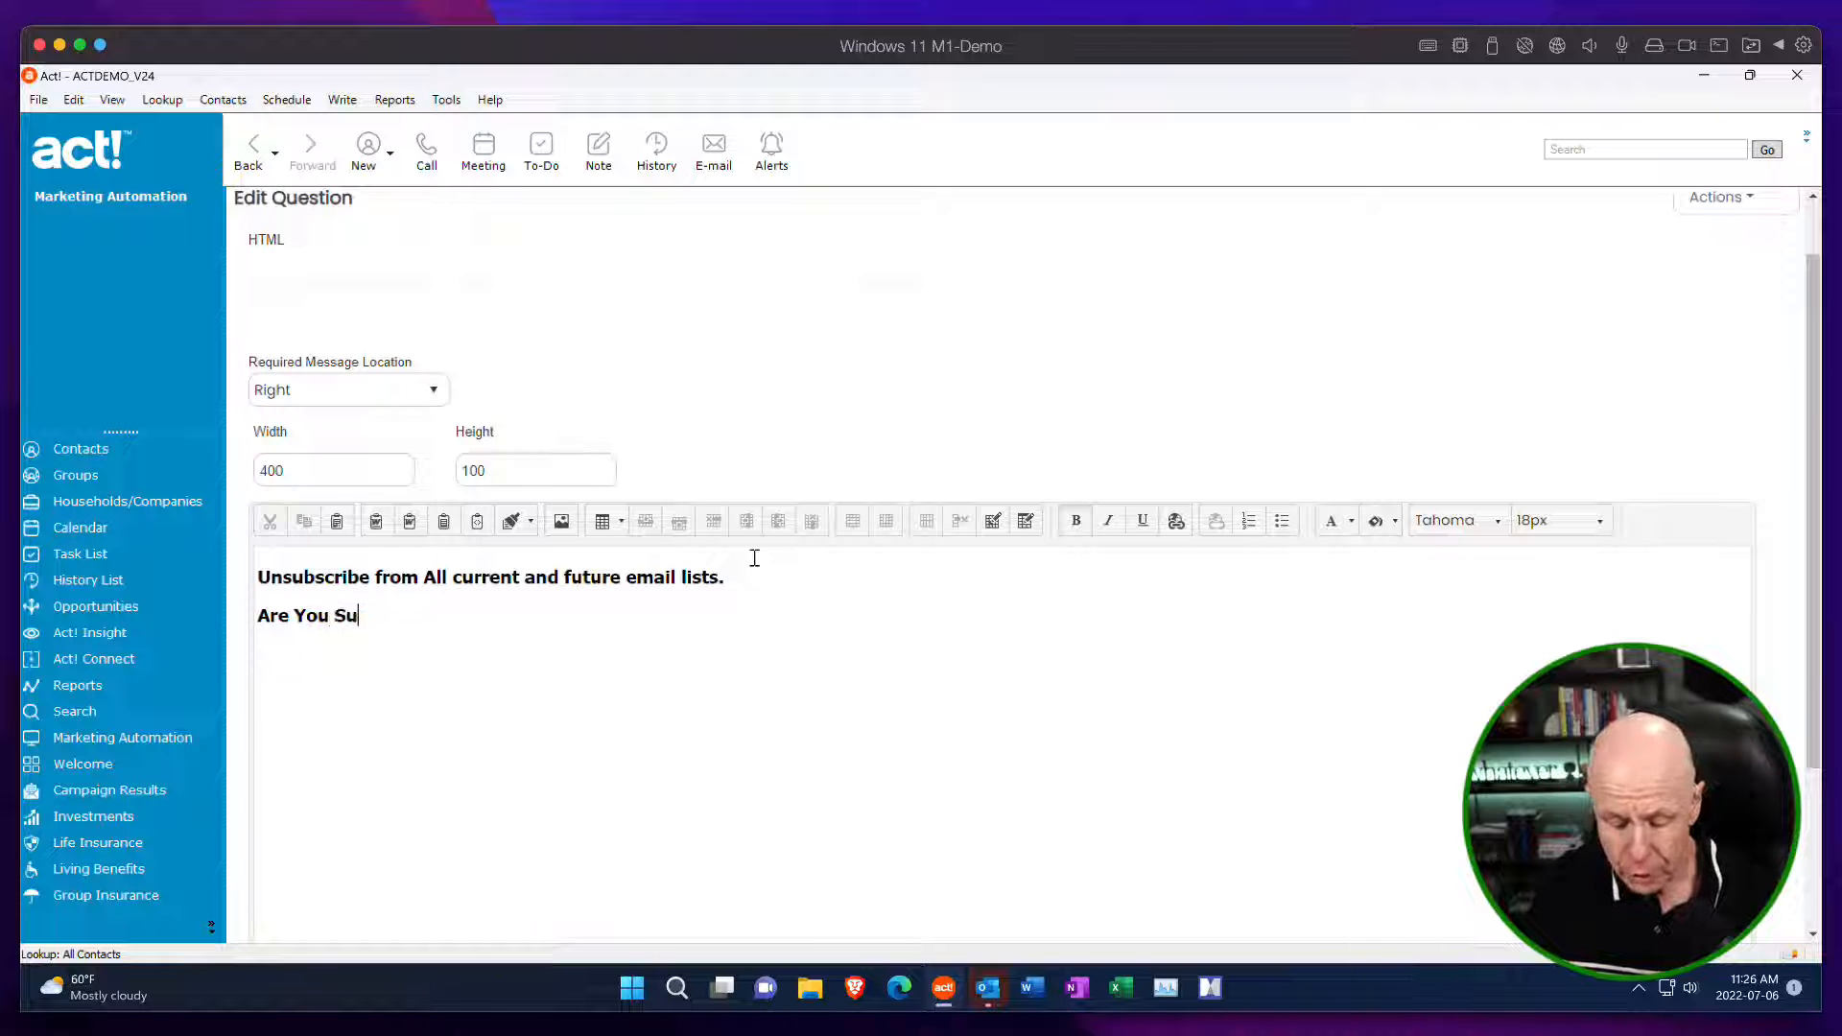
{"action": "type", "text": "re?"}
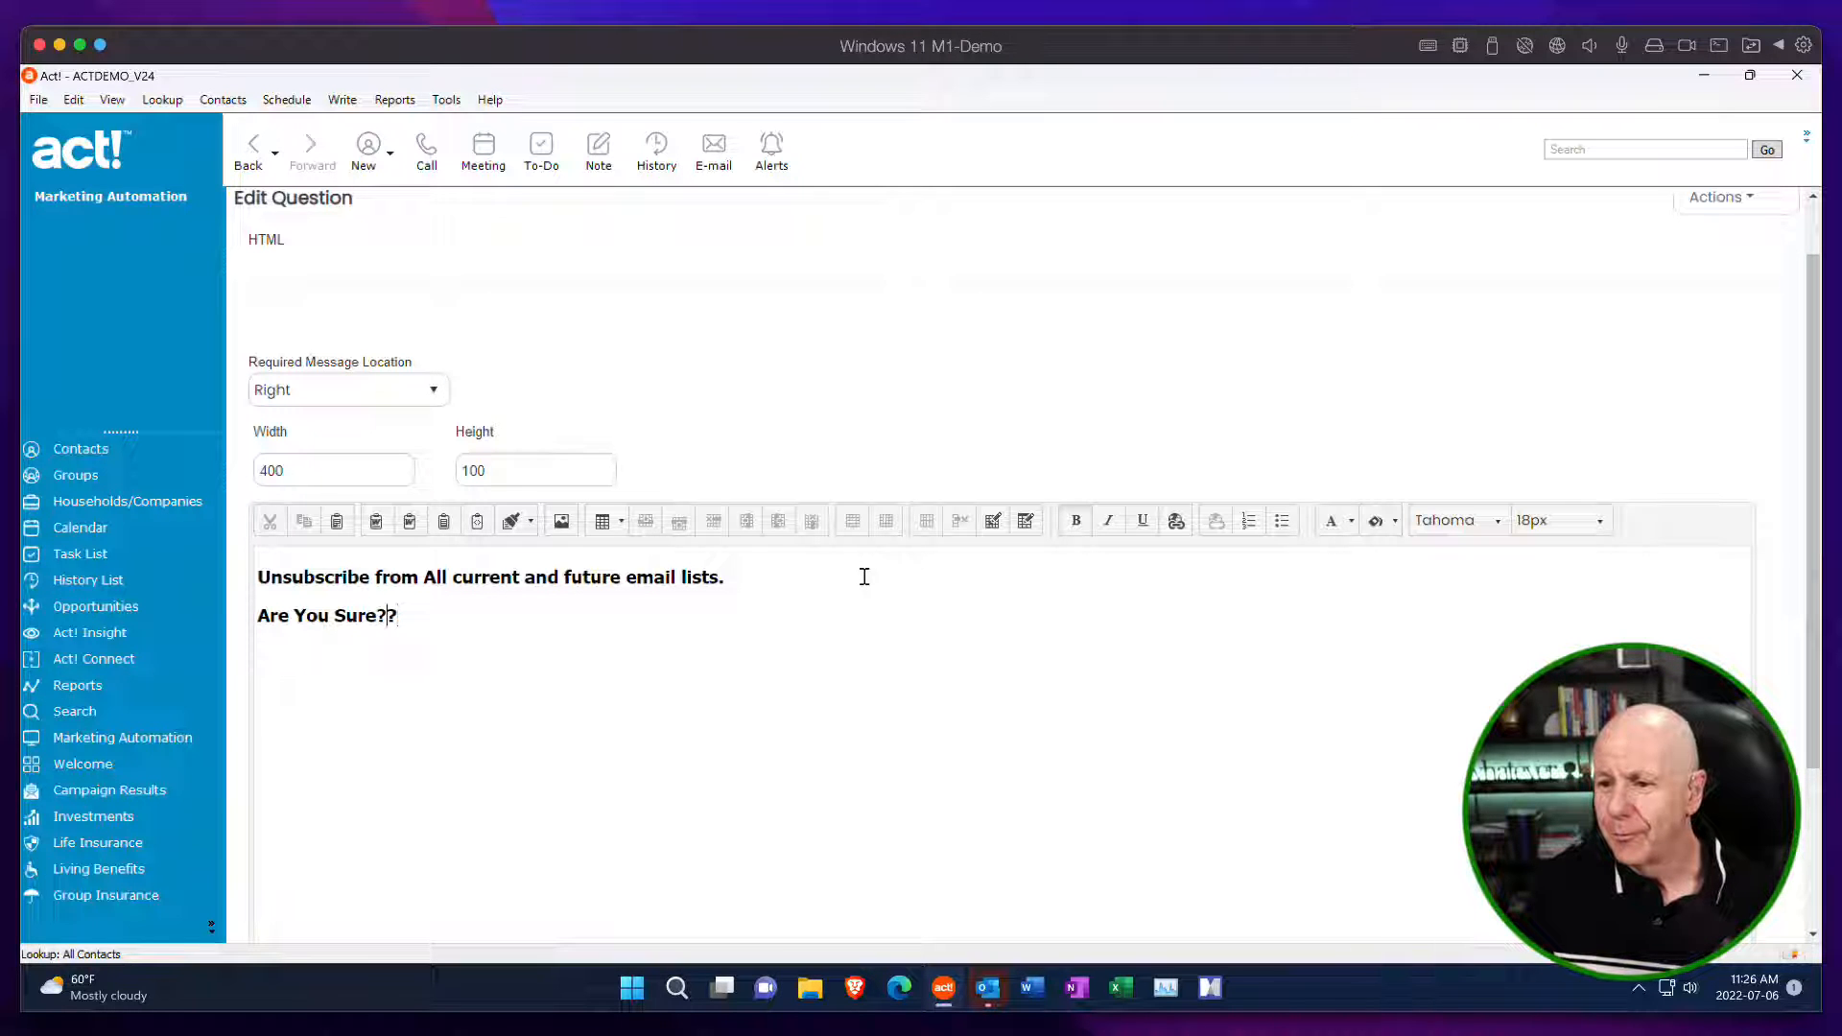
Extend the second line to read "Are You Sure, You Want to Unsubscribe??".
{"action": "key", "text": "Left"}
{"action": "key", "text": "Left"}
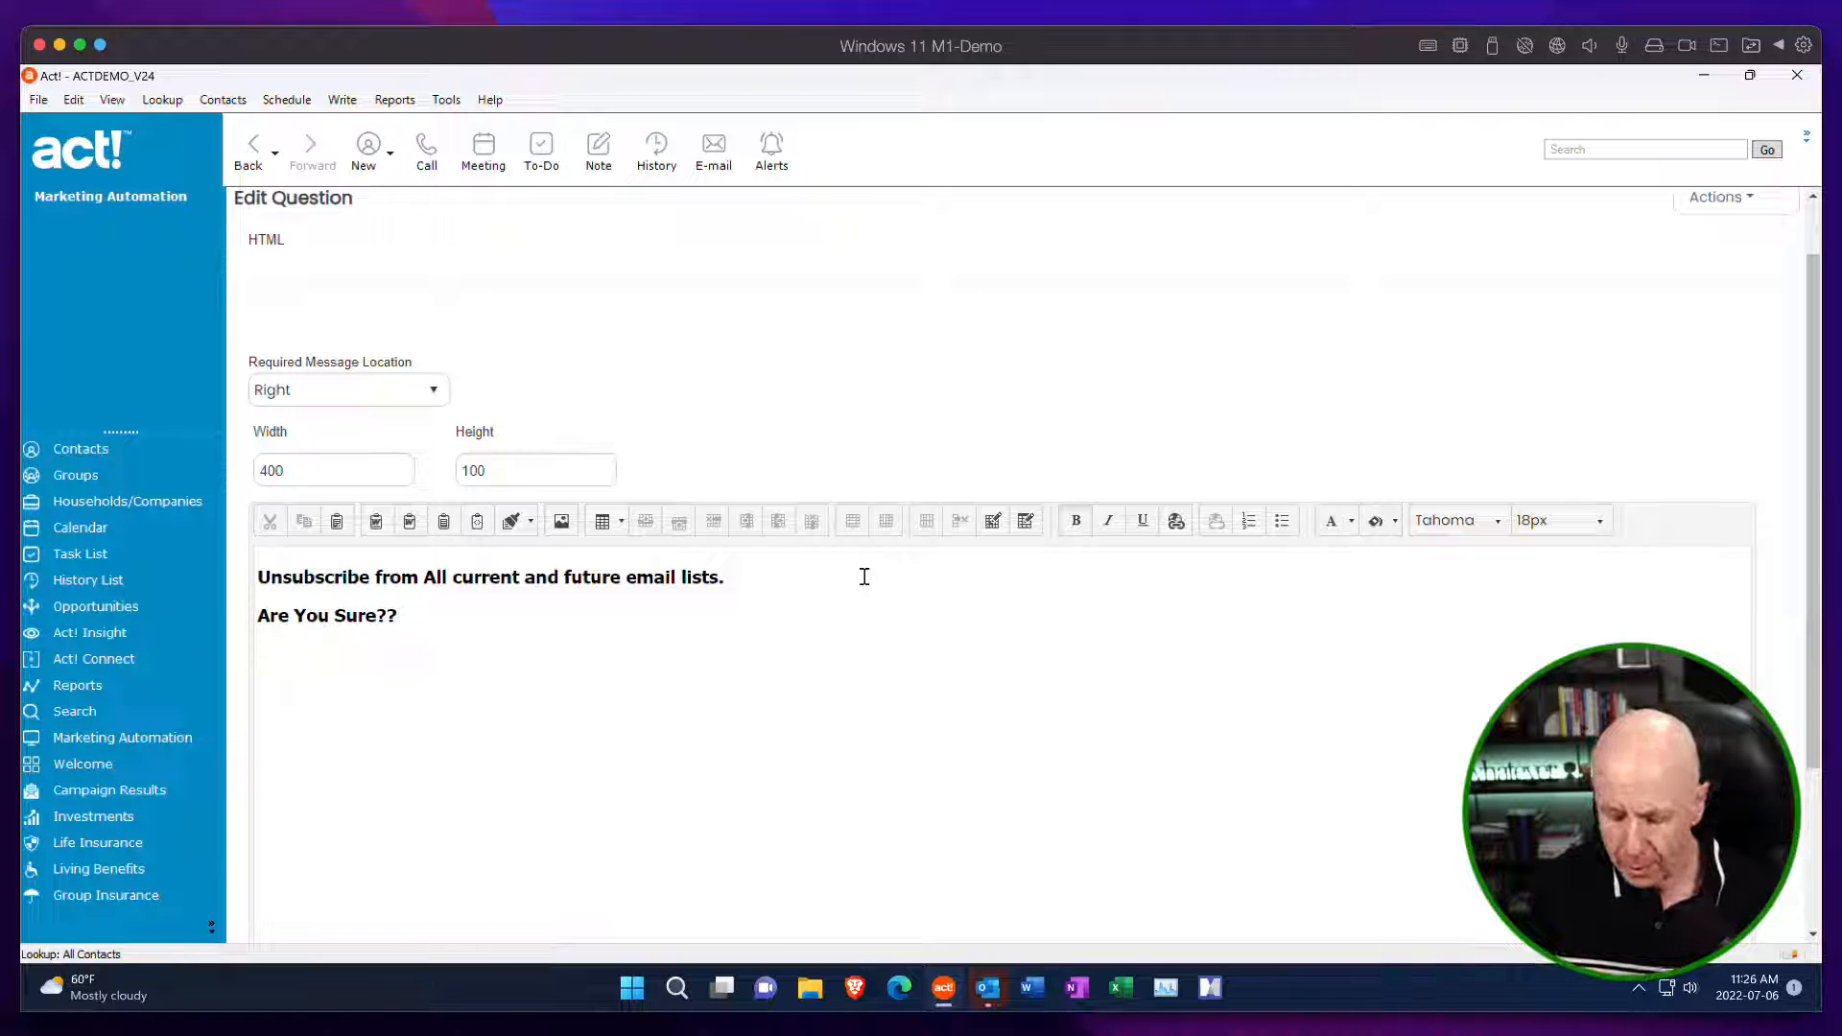
{"action": "type", "text": ", "}
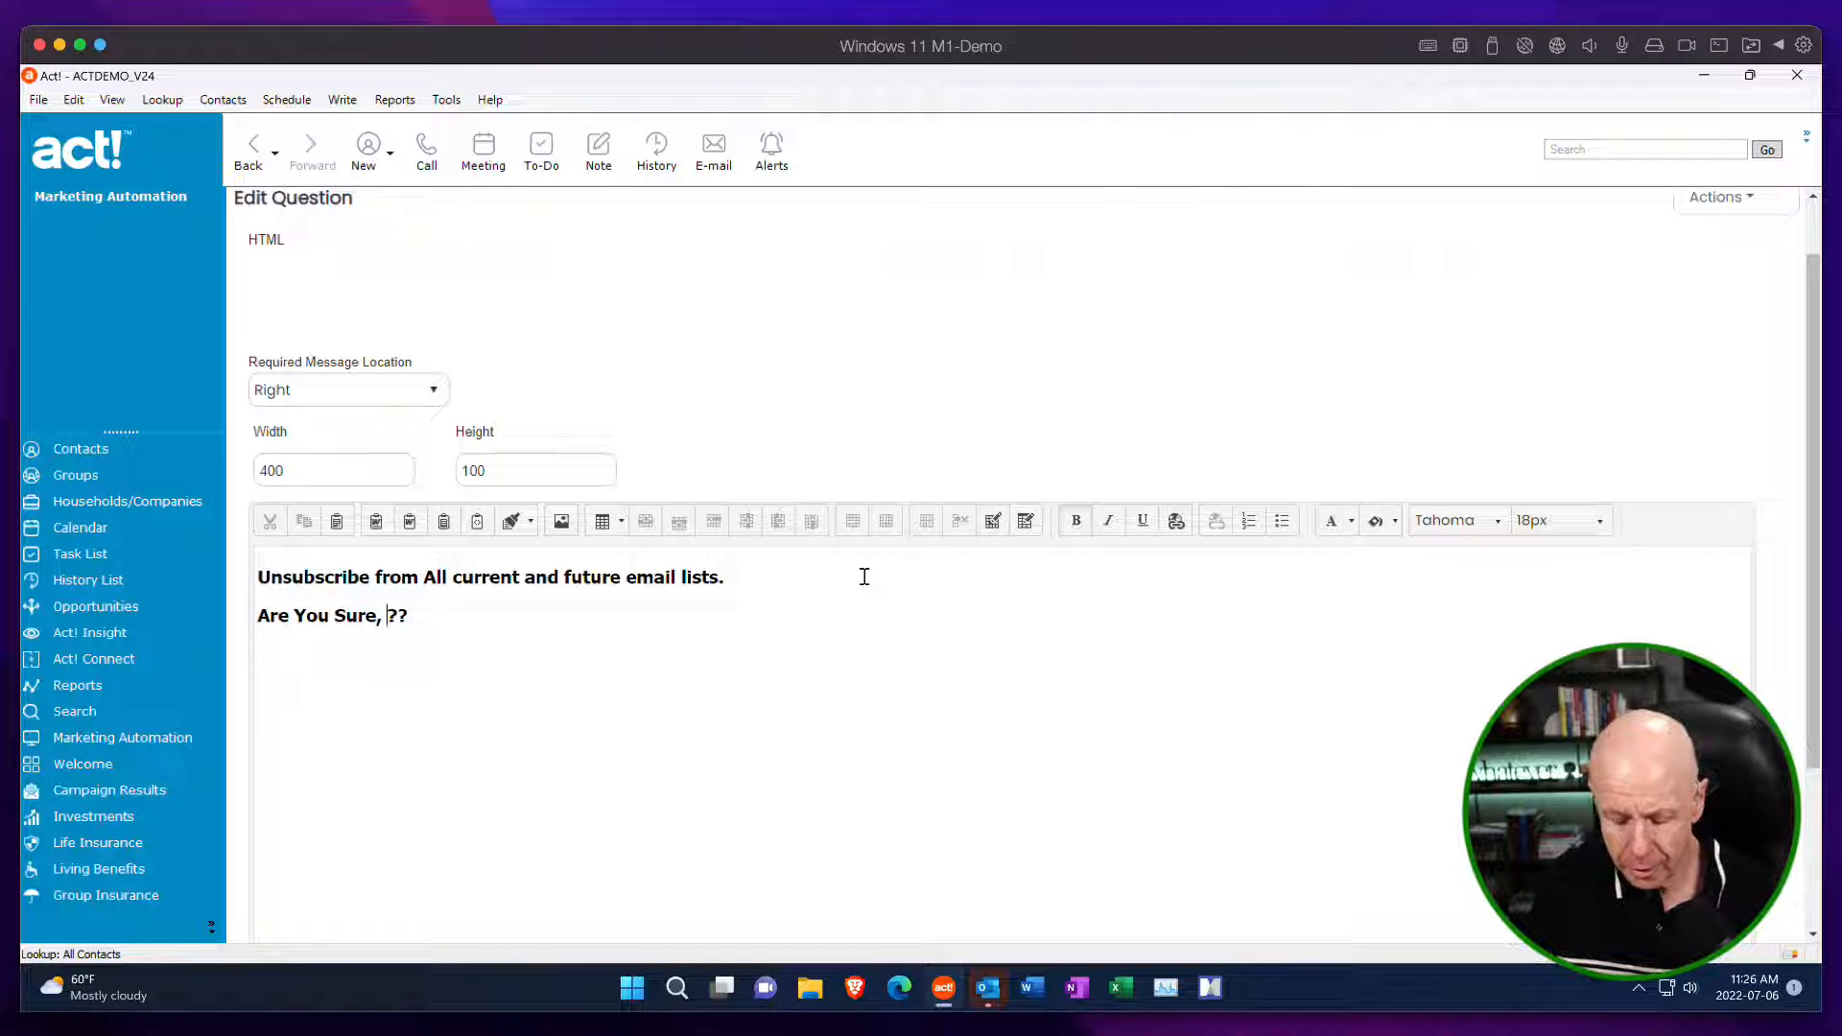
{"action": "type", "text": "You "}
{"action": "type", "text": "Want to "}
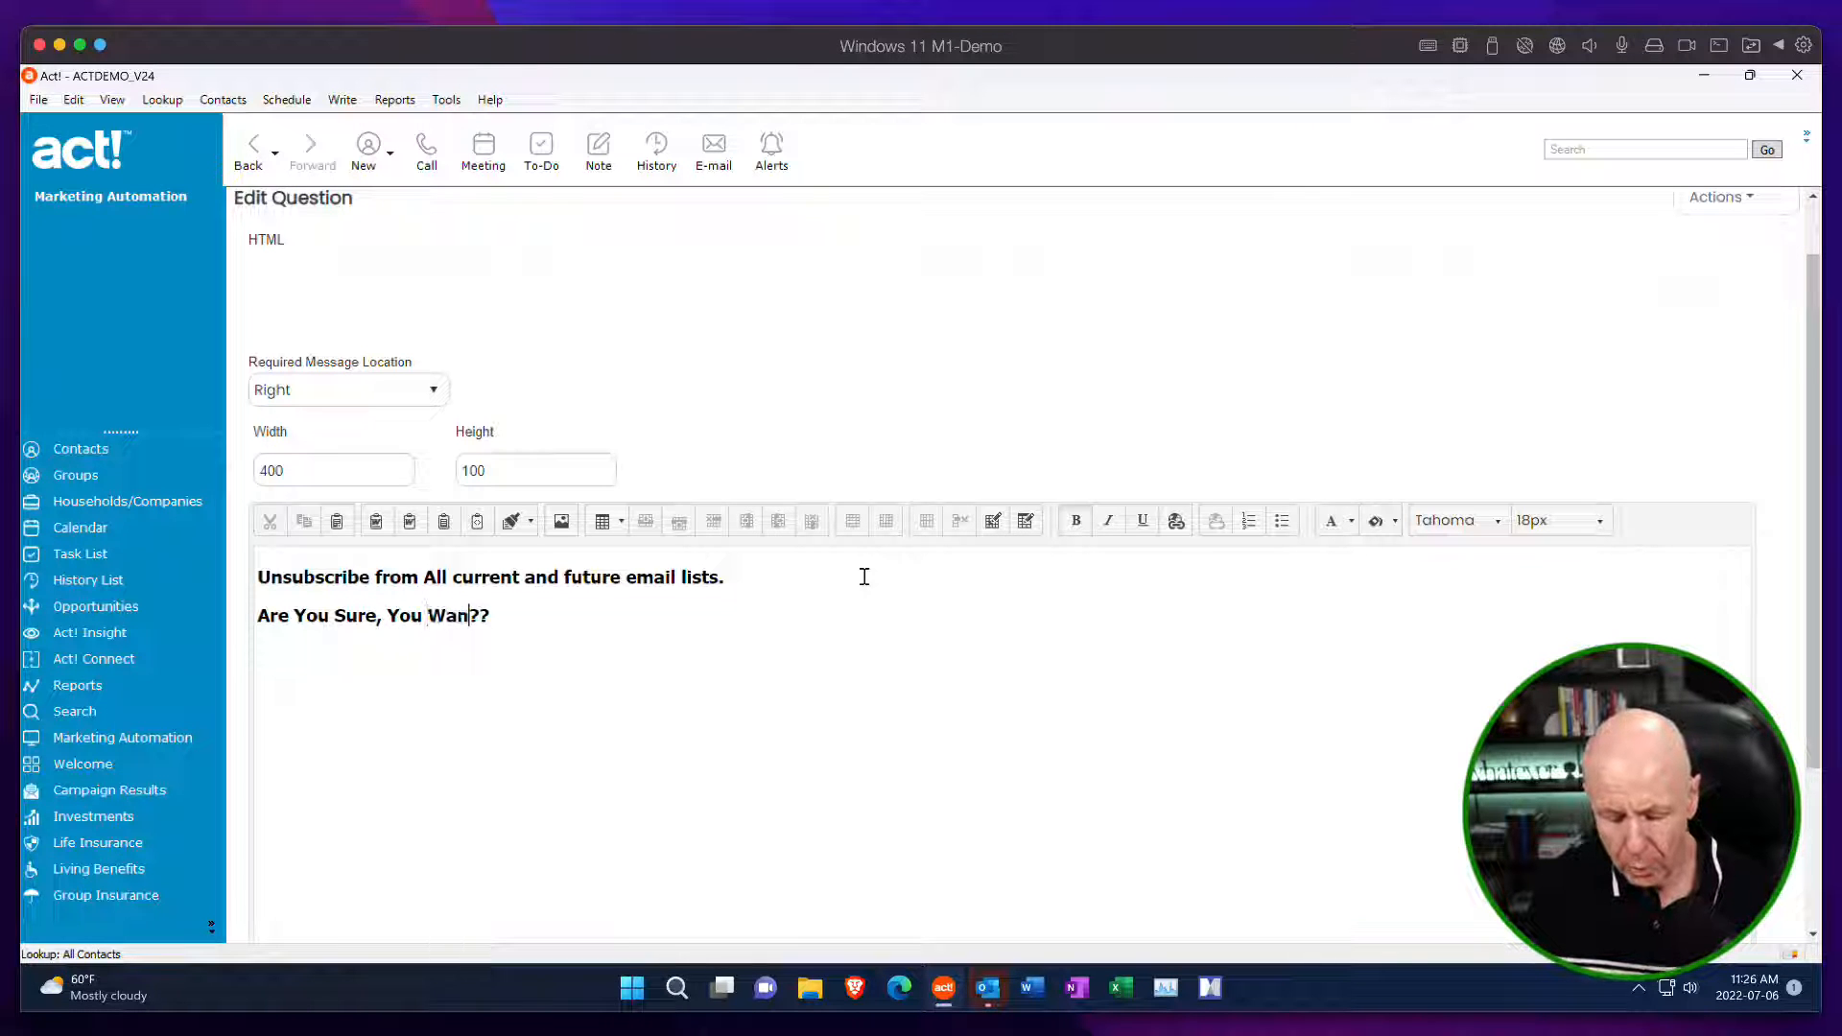
{"action": "type", "text": "Unsubsc"}
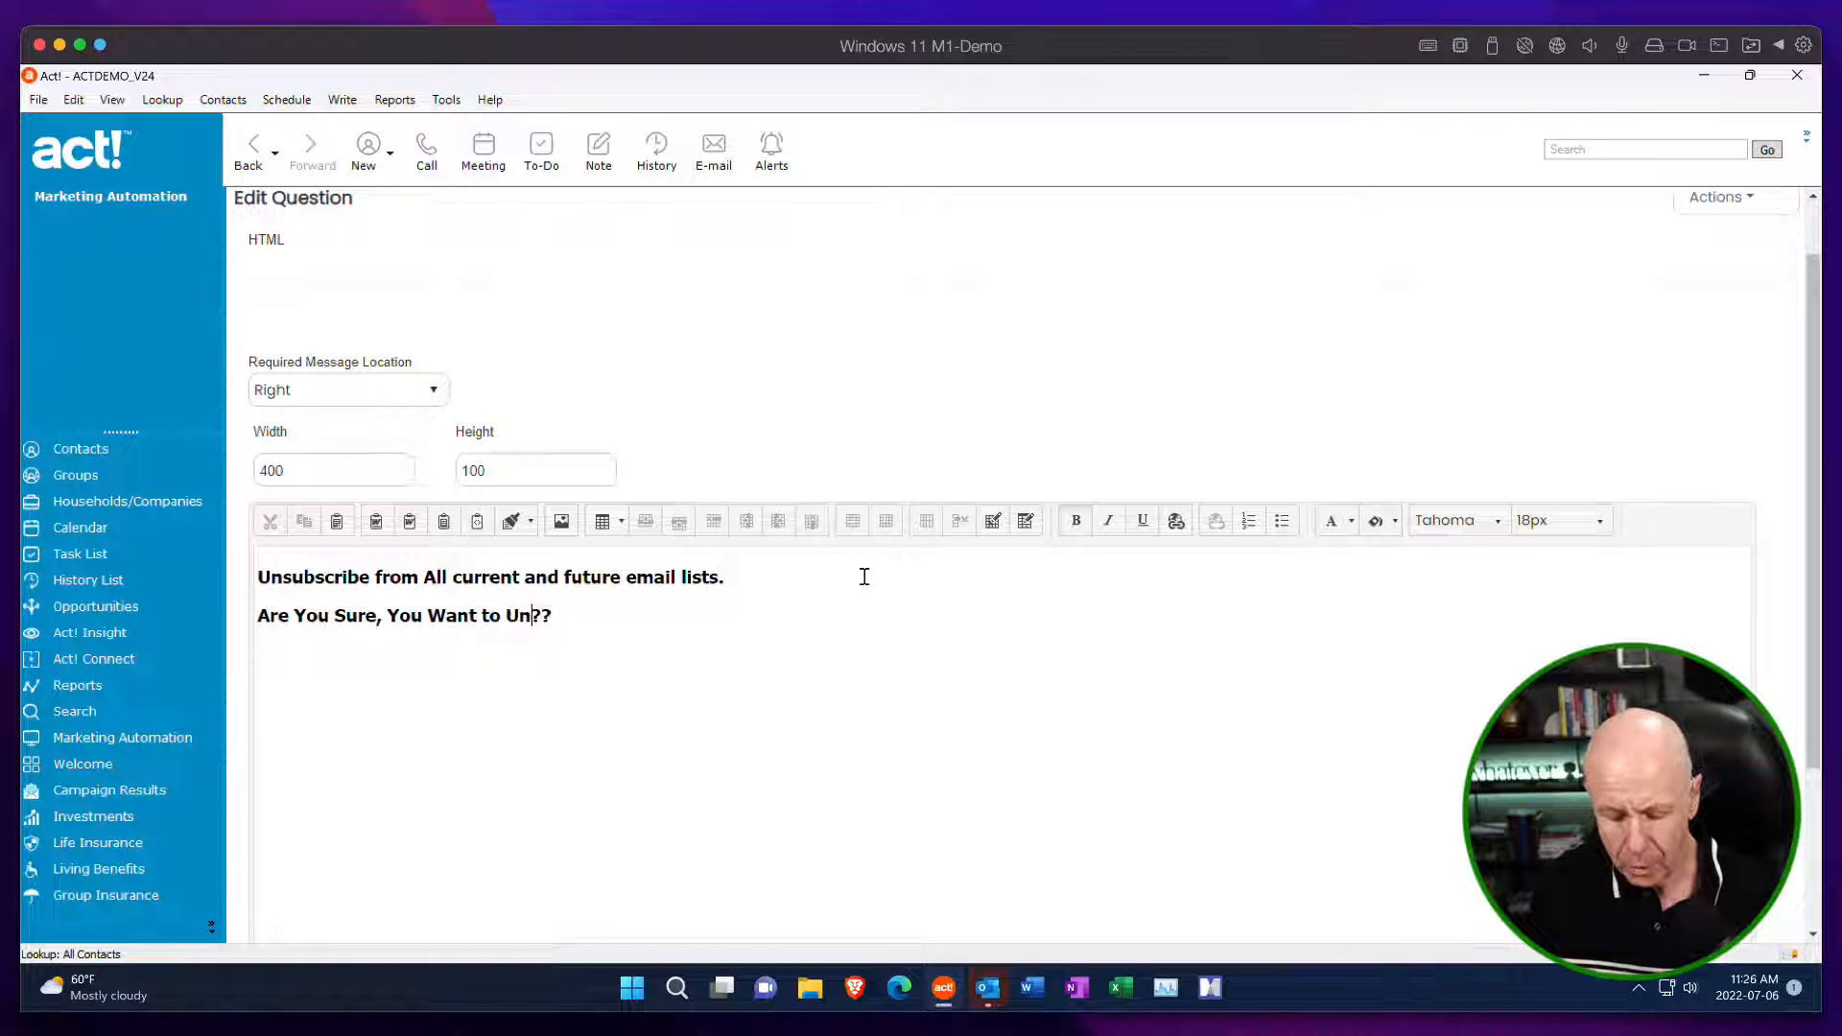
{"action": "type", "text": "rib"}
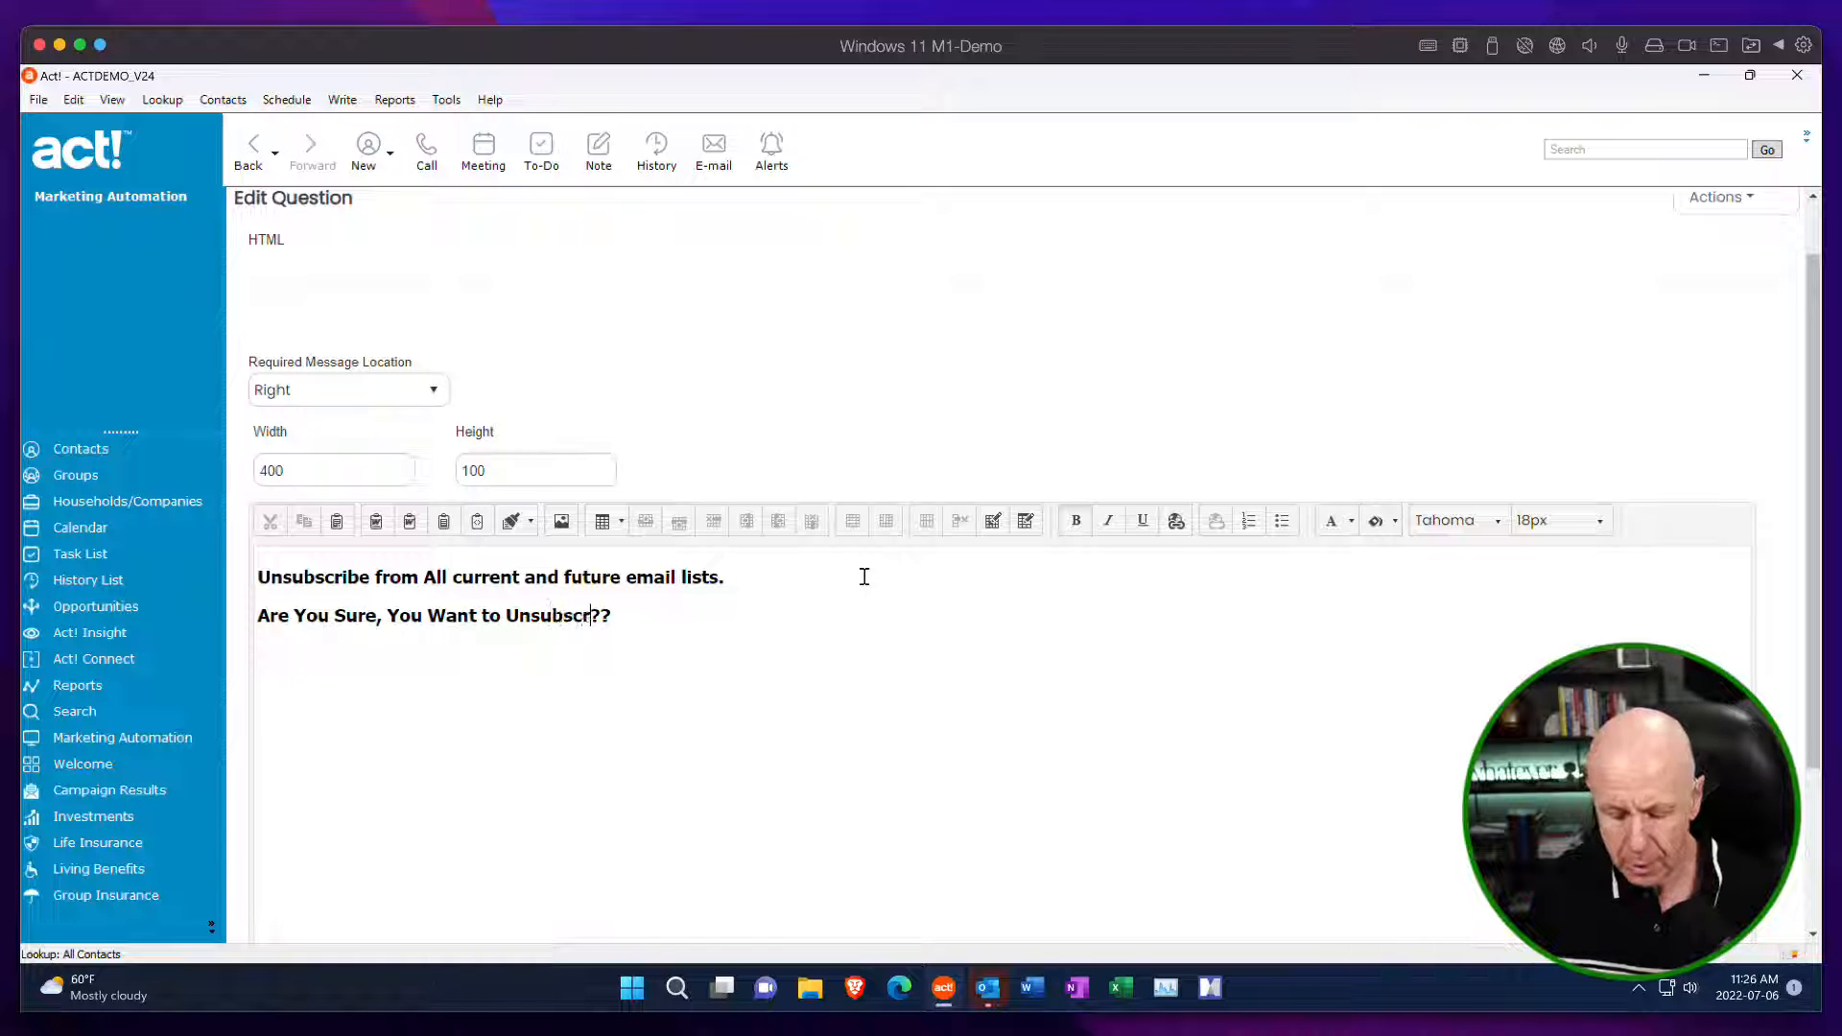
{"action": "type", "text": "e"}
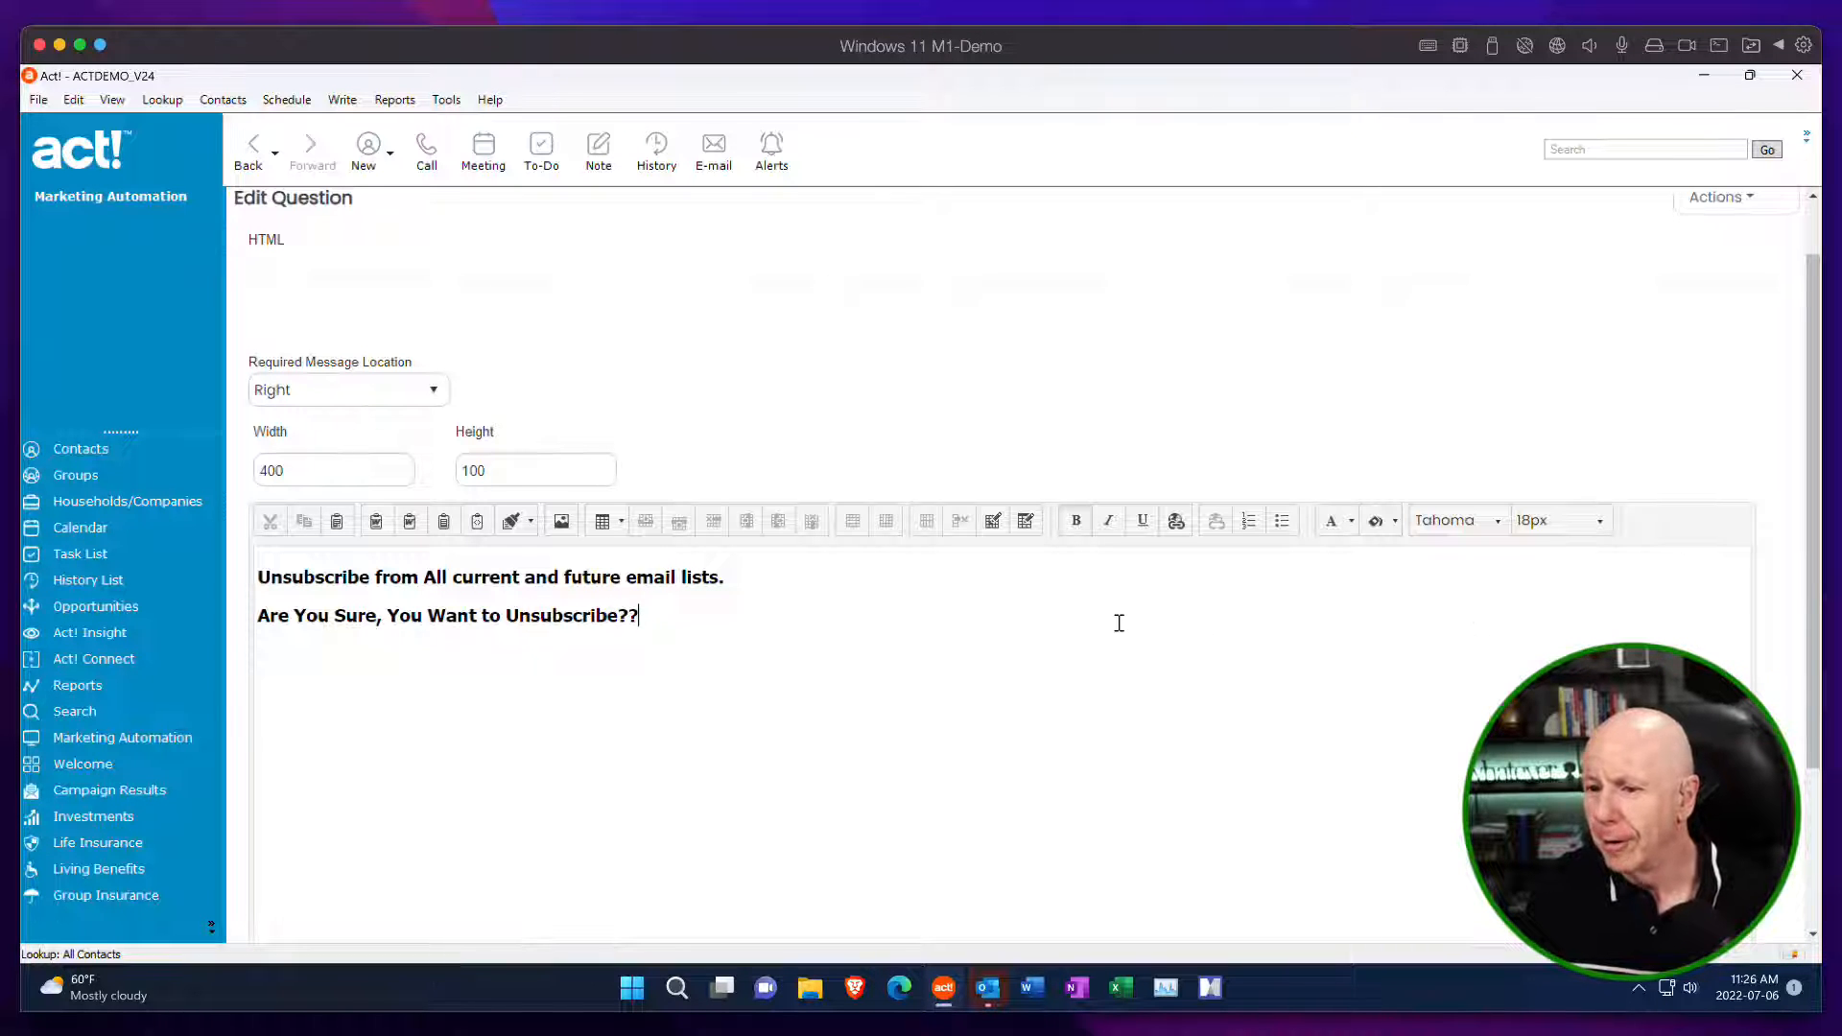
Set the font size of the "Are You Sure" line to 16px.
{"action": "left_click_drag", "start_coordinate": [672, 616], "coordinate": [249, 619]}
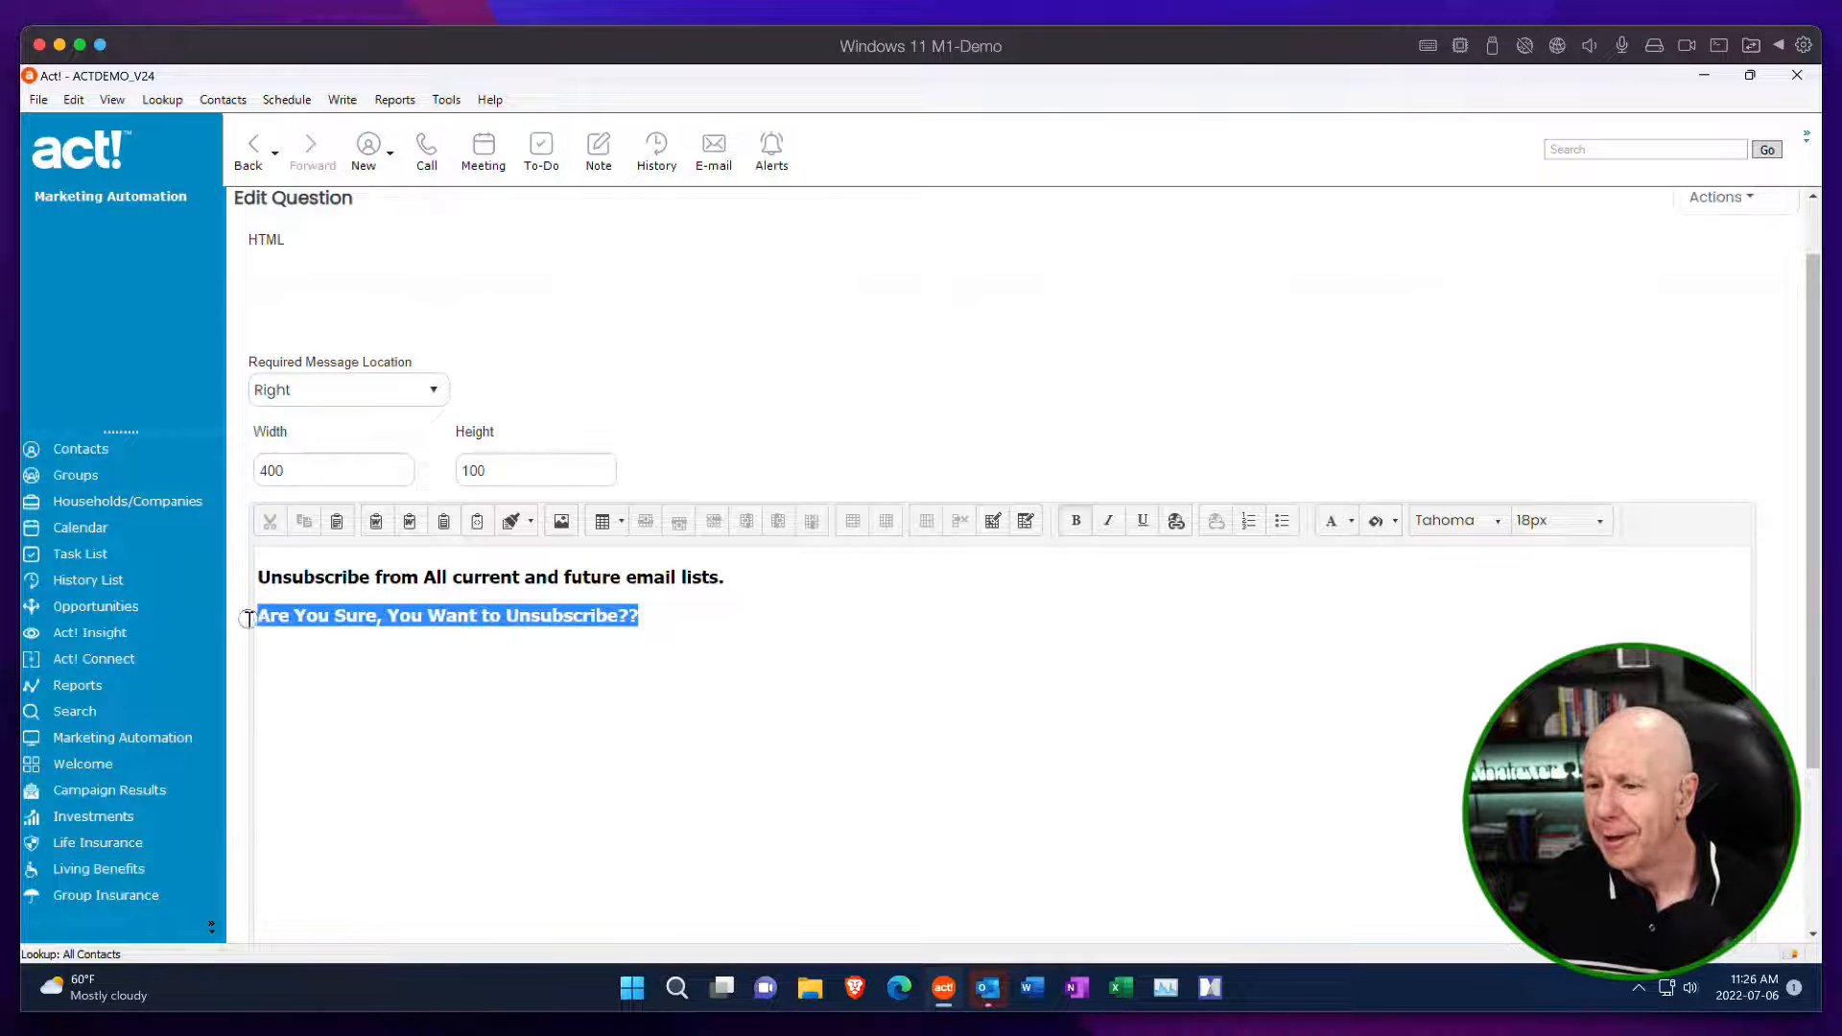
{"action": "left_click", "coordinate": [1599, 523]}
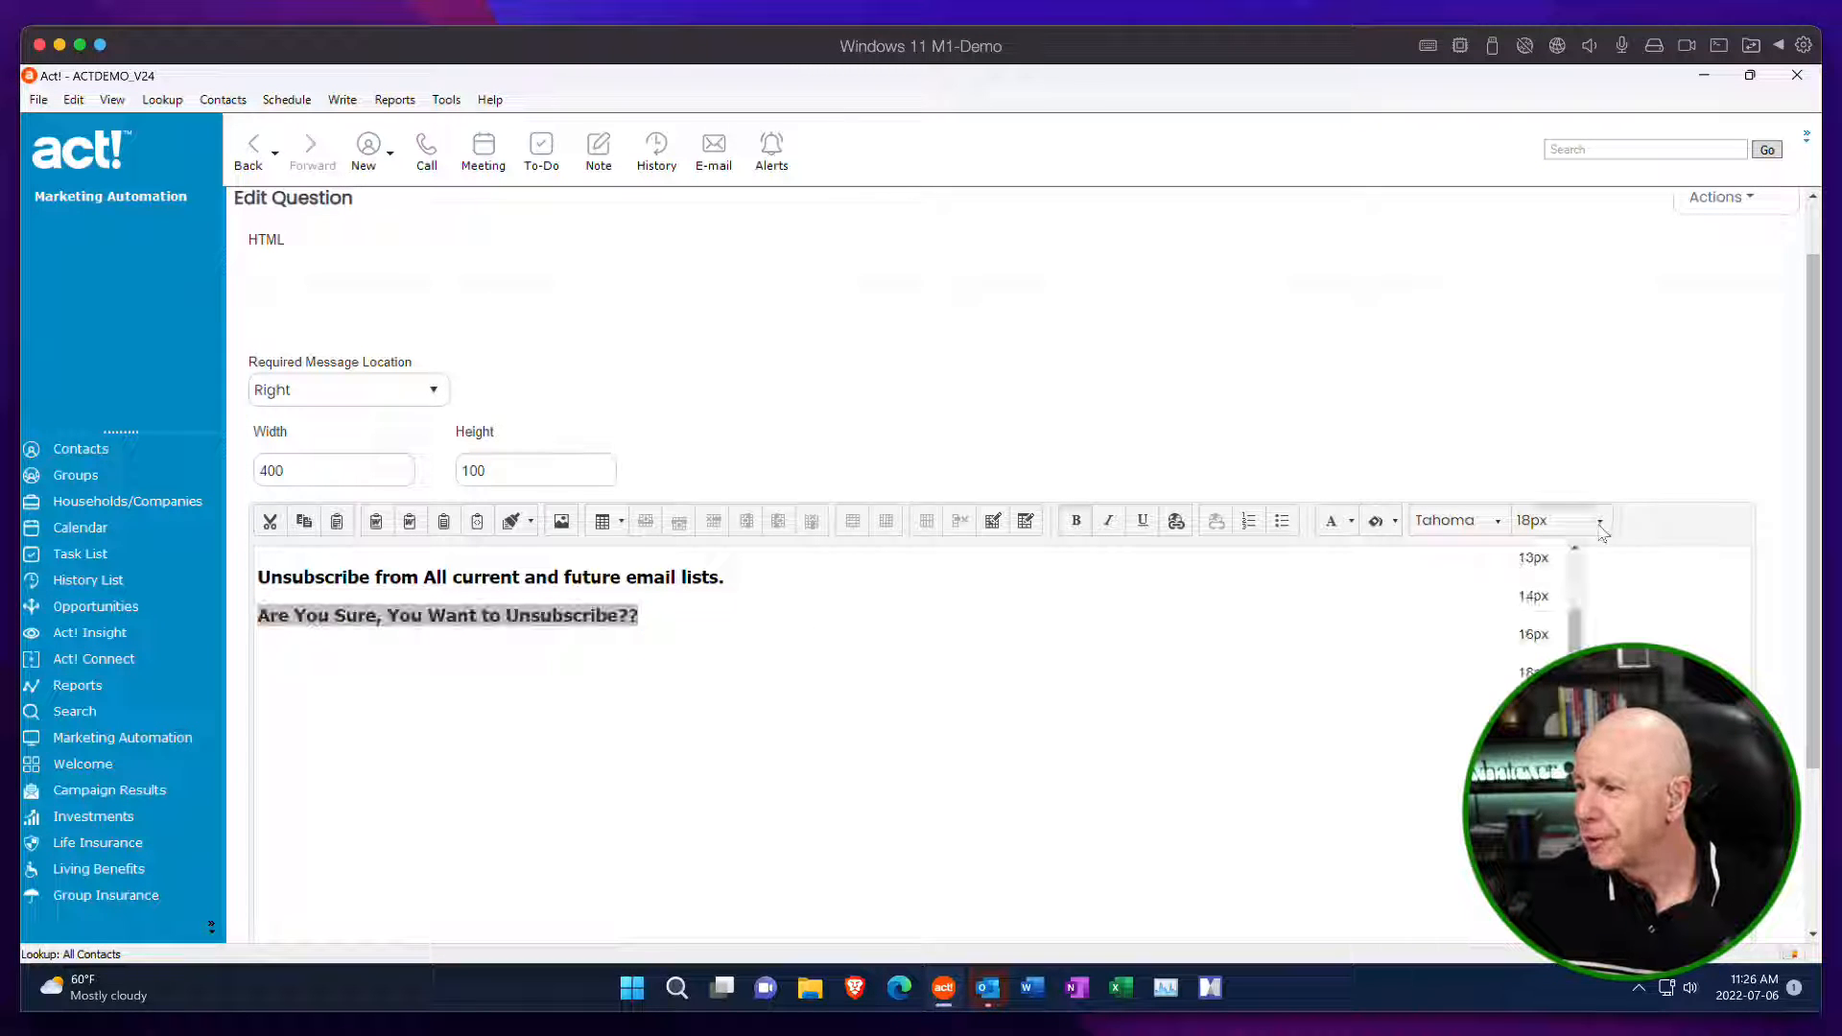
{"action": "left_click", "coordinate": [1532, 634]}
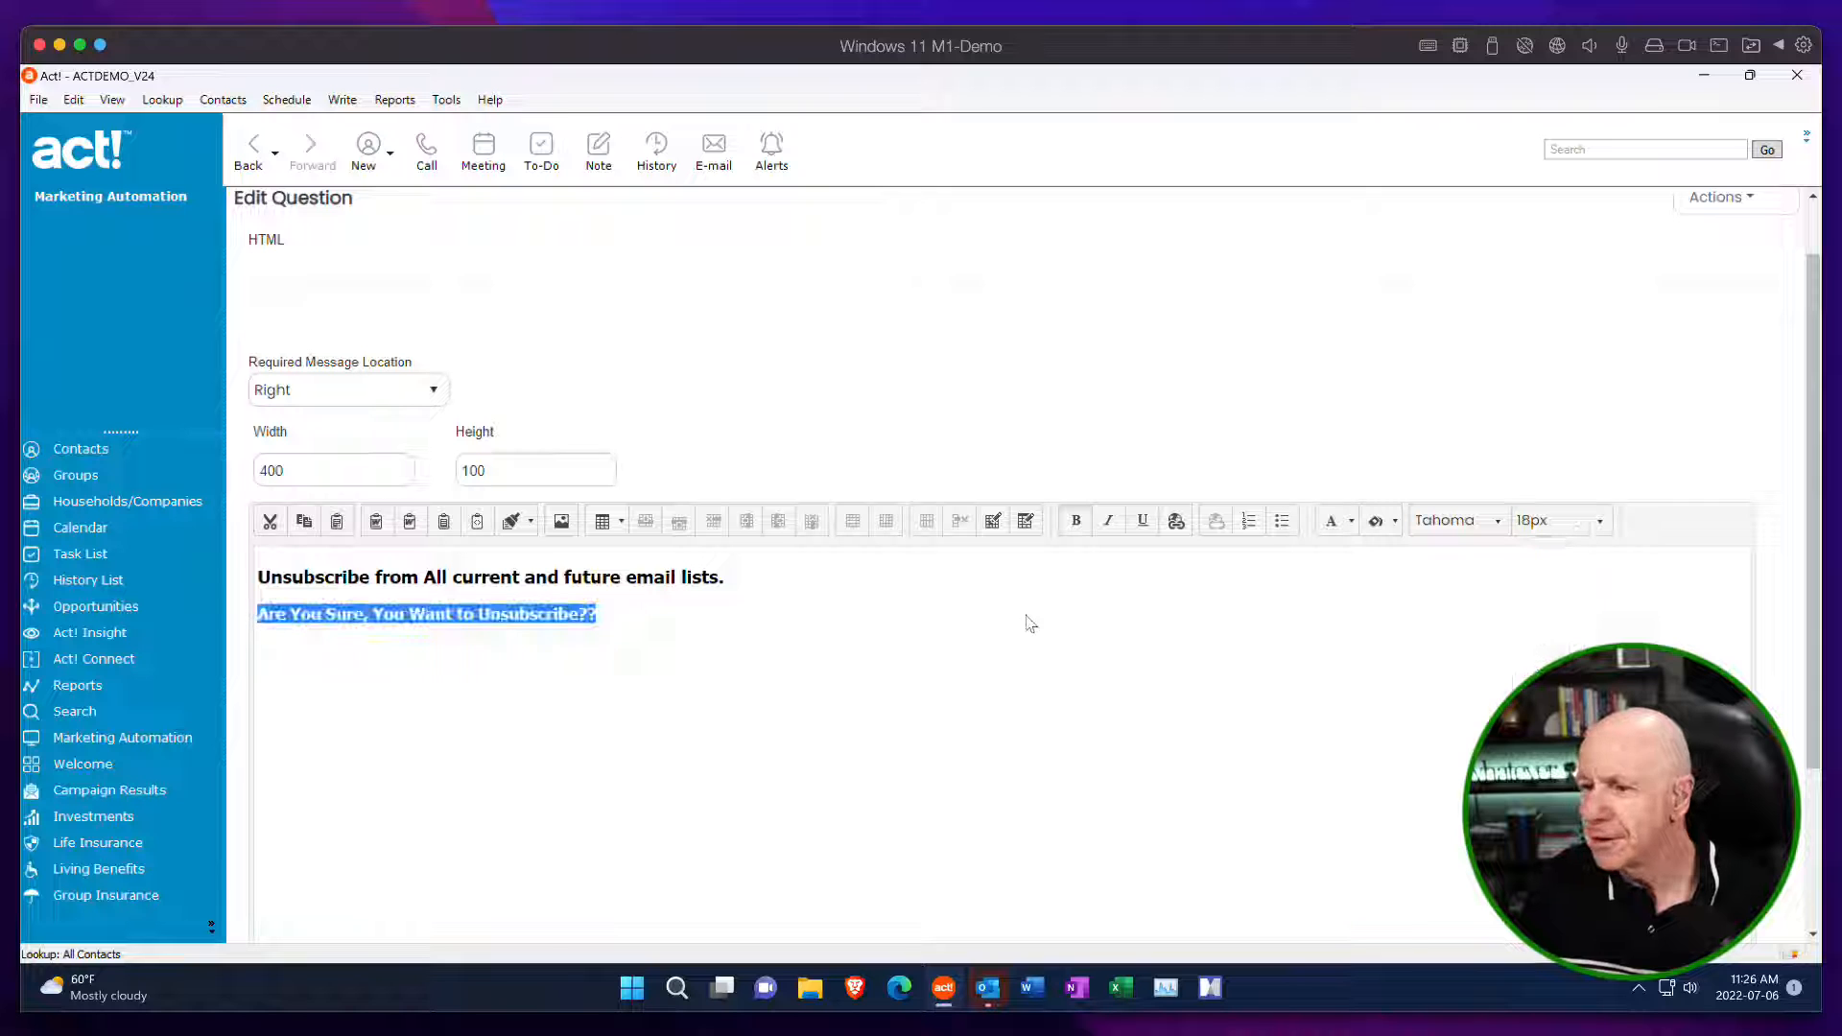
{"action": "left_click", "coordinate": [990, 602]}
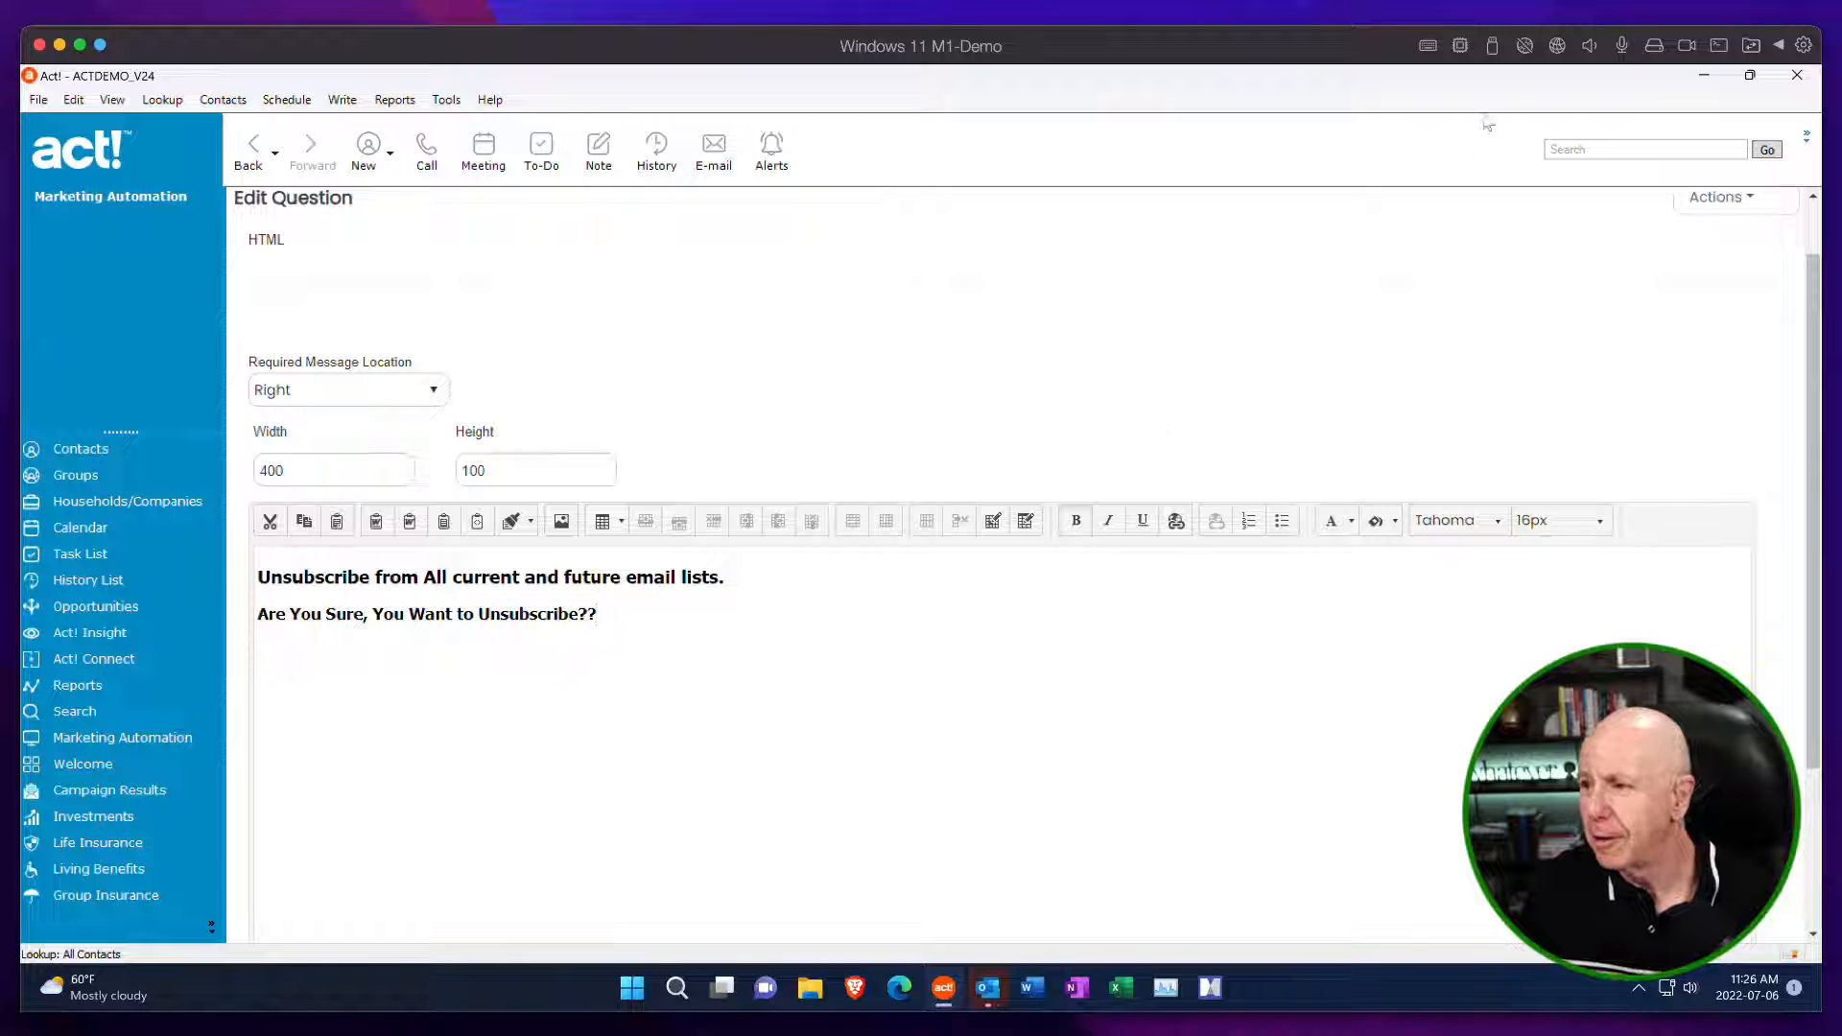
Save the unsubscribe-from-all text and move its block above the Unsubscribe from All checkbox in the form layout.
{"action": "left_click", "coordinate": [1726, 198]}
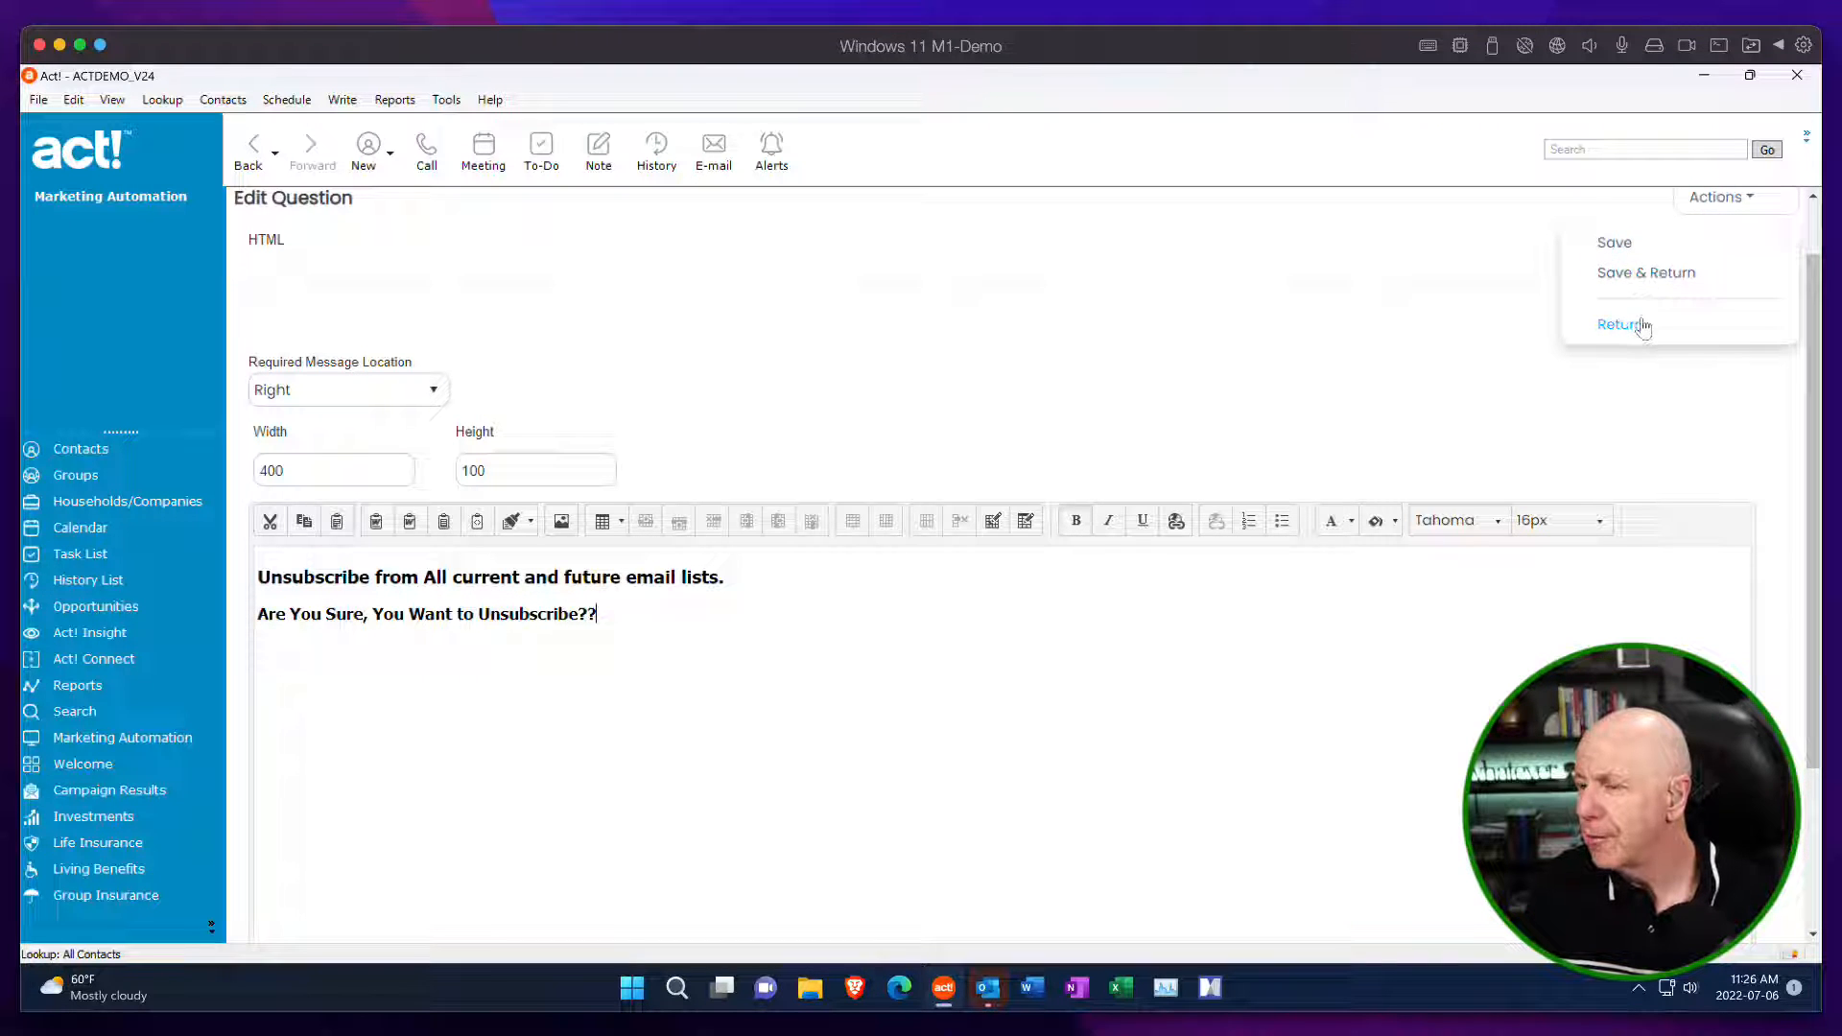
{"action": "left_click", "coordinate": [1644, 275]}
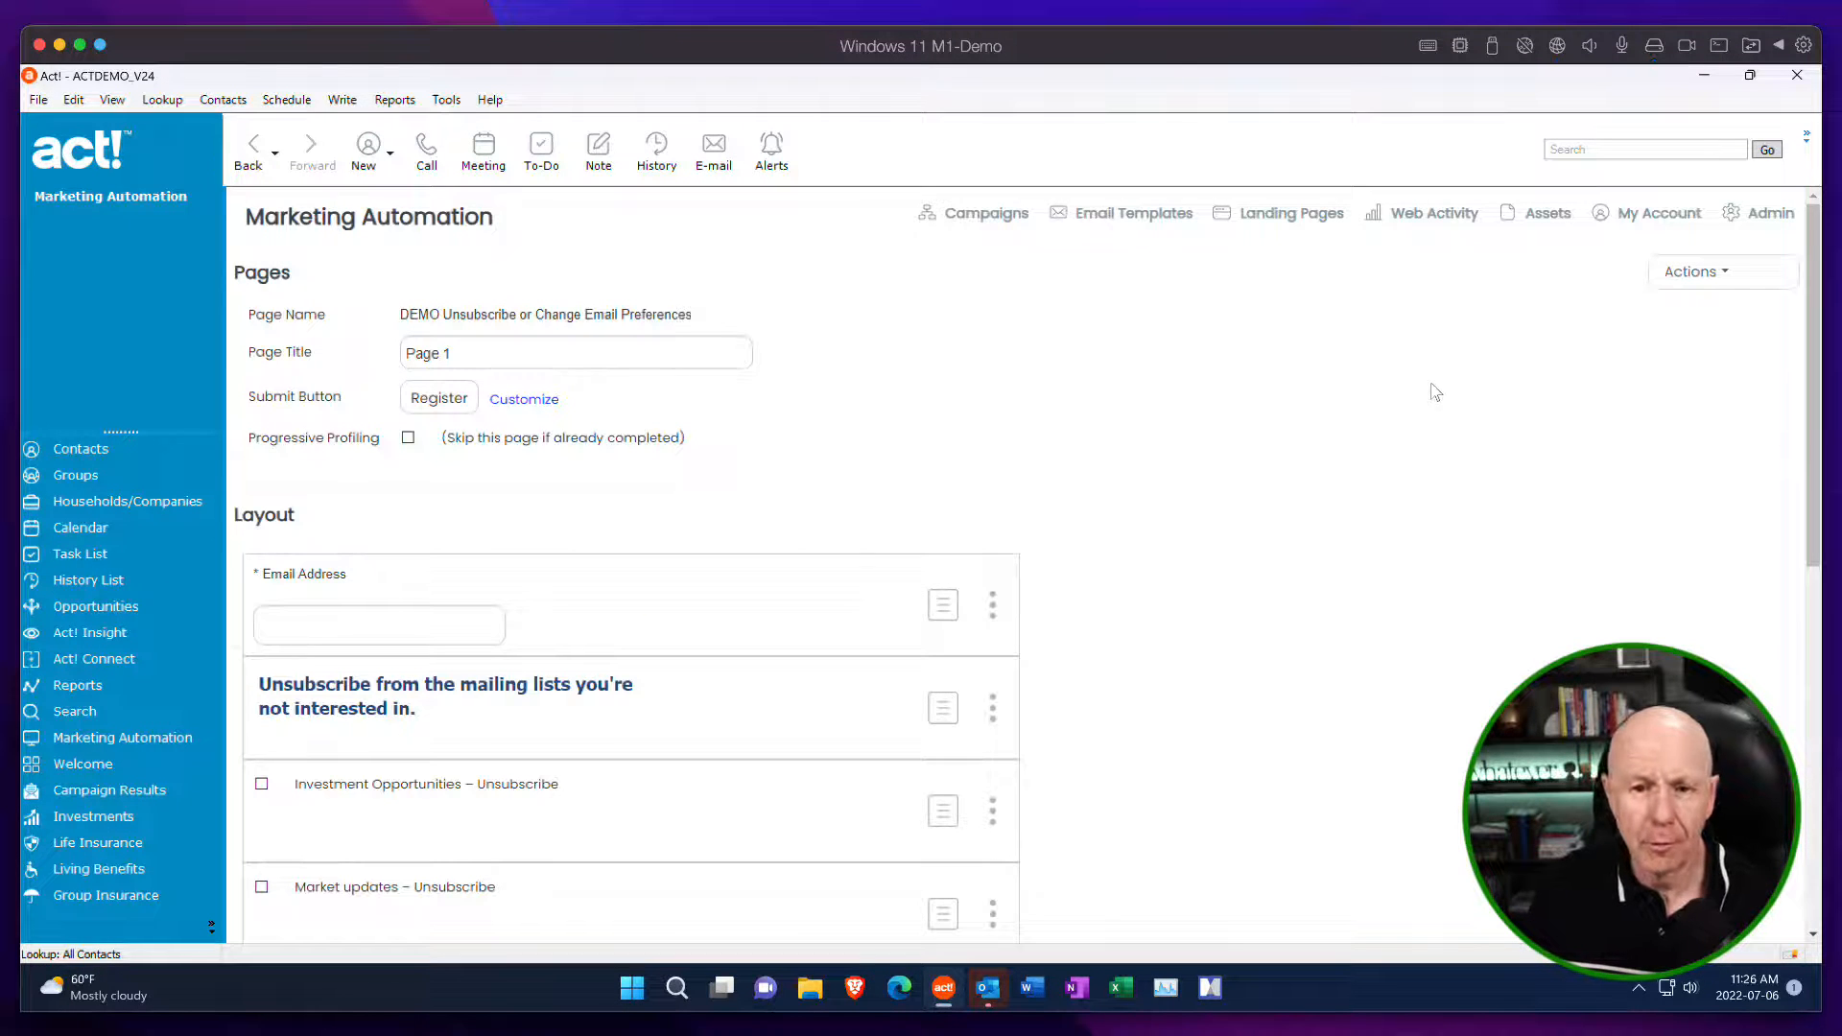
{"action": "scroll", "coordinate": [1190, 472], "scroll_direction": "down", "scroll_amount": 8}
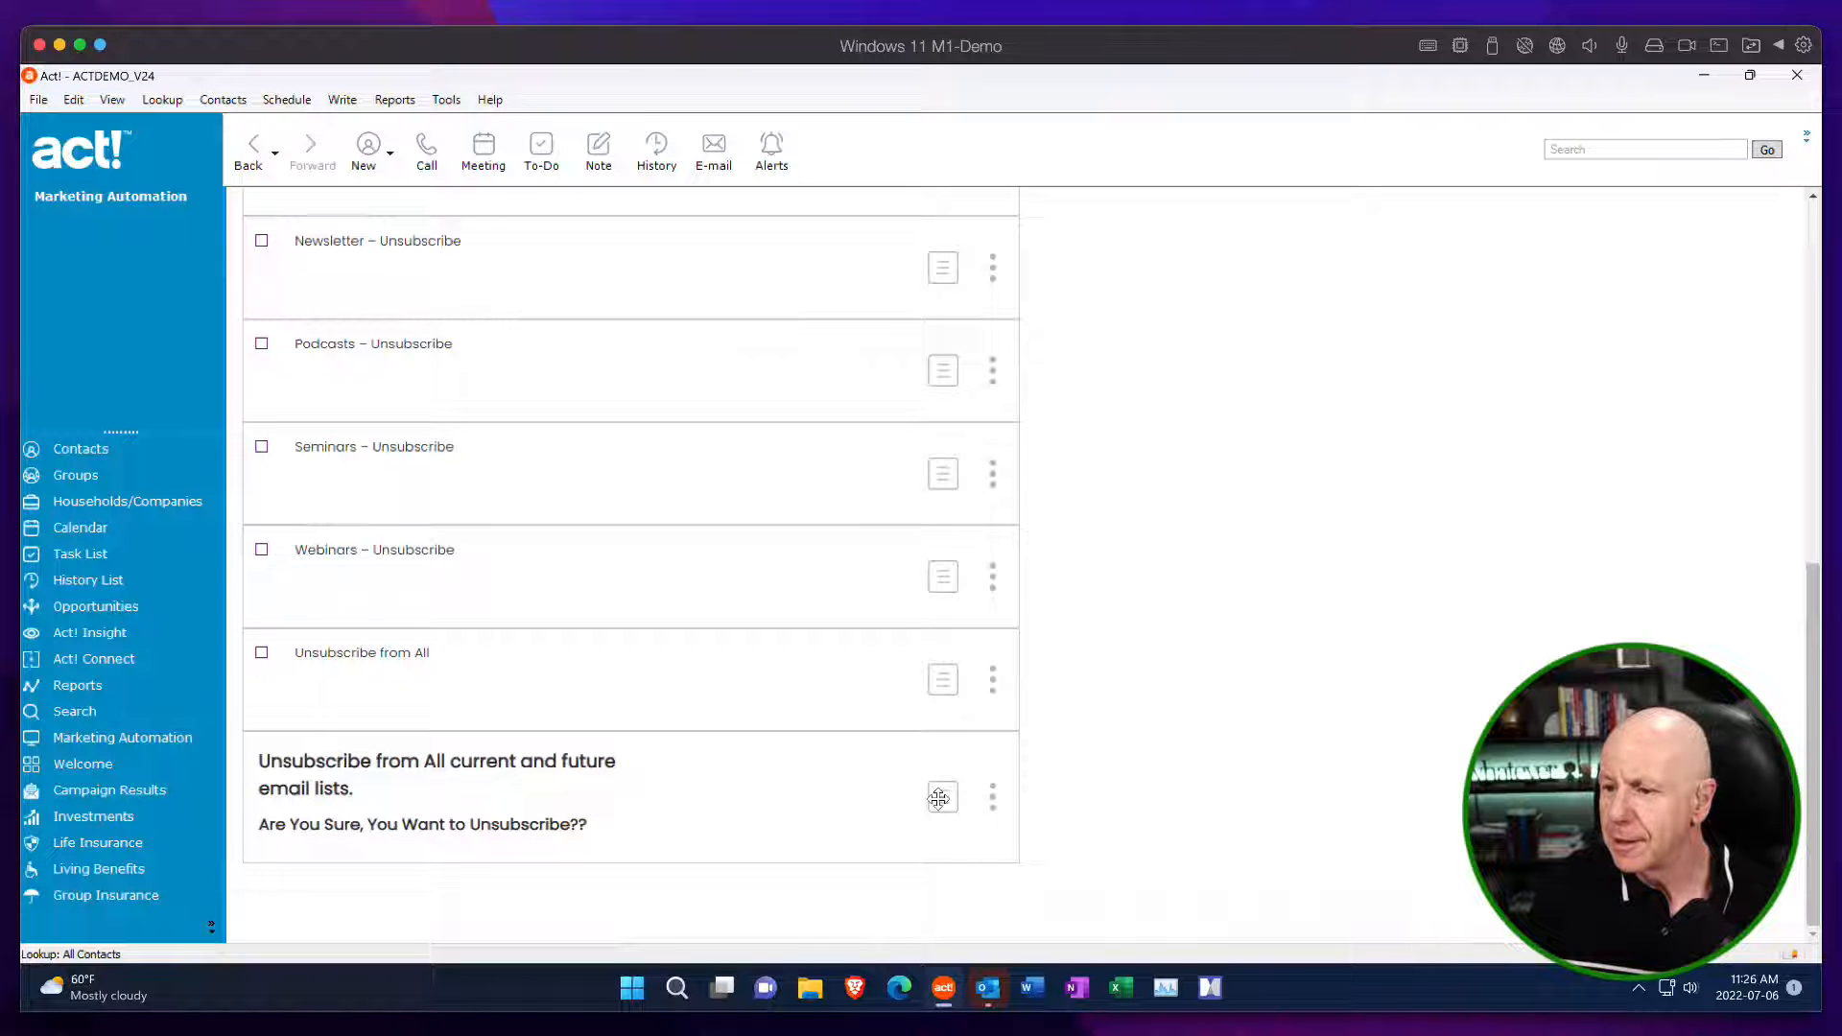
{"action": "left_click_drag", "start_coordinate": [938, 794], "coordinate": [930, 660]}
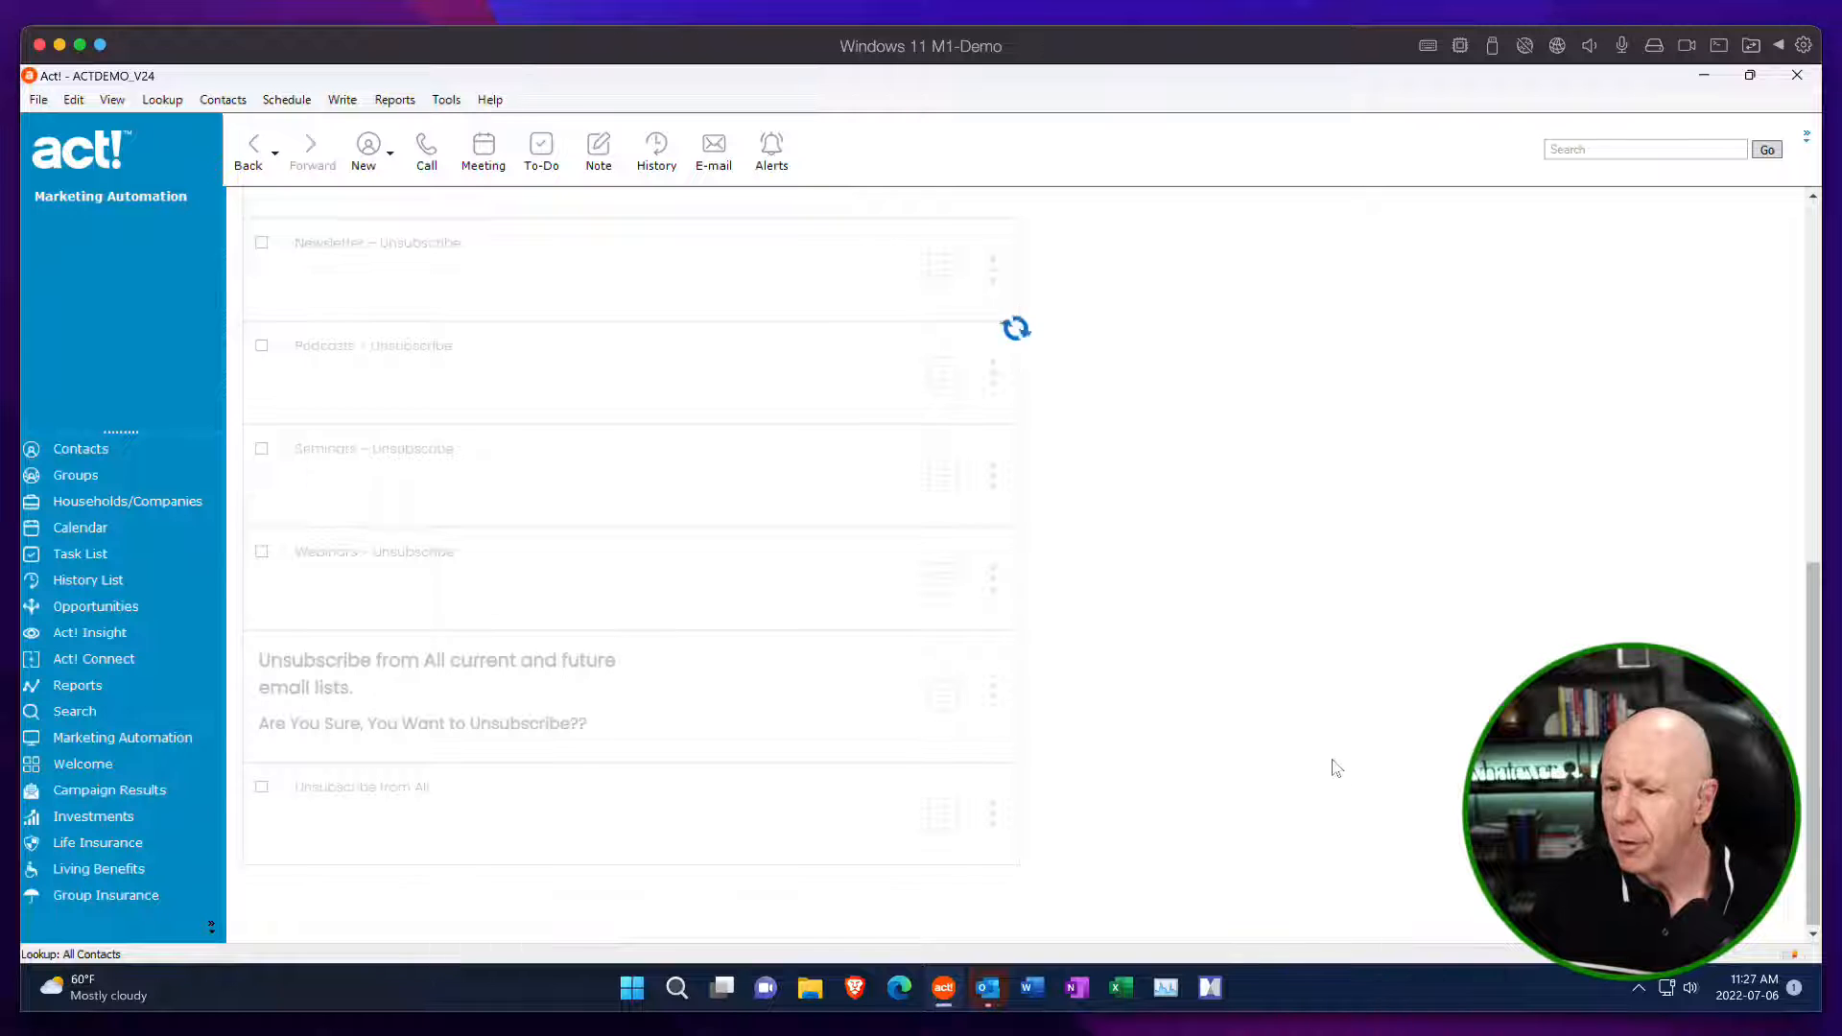
Review the order of the form's fields, from the email address through the Unsubscribe from All checkbox.
{"action": "scroll", "coordinate": [1328, 681], "scroll_direction": "up", "scroll_amount": 5}
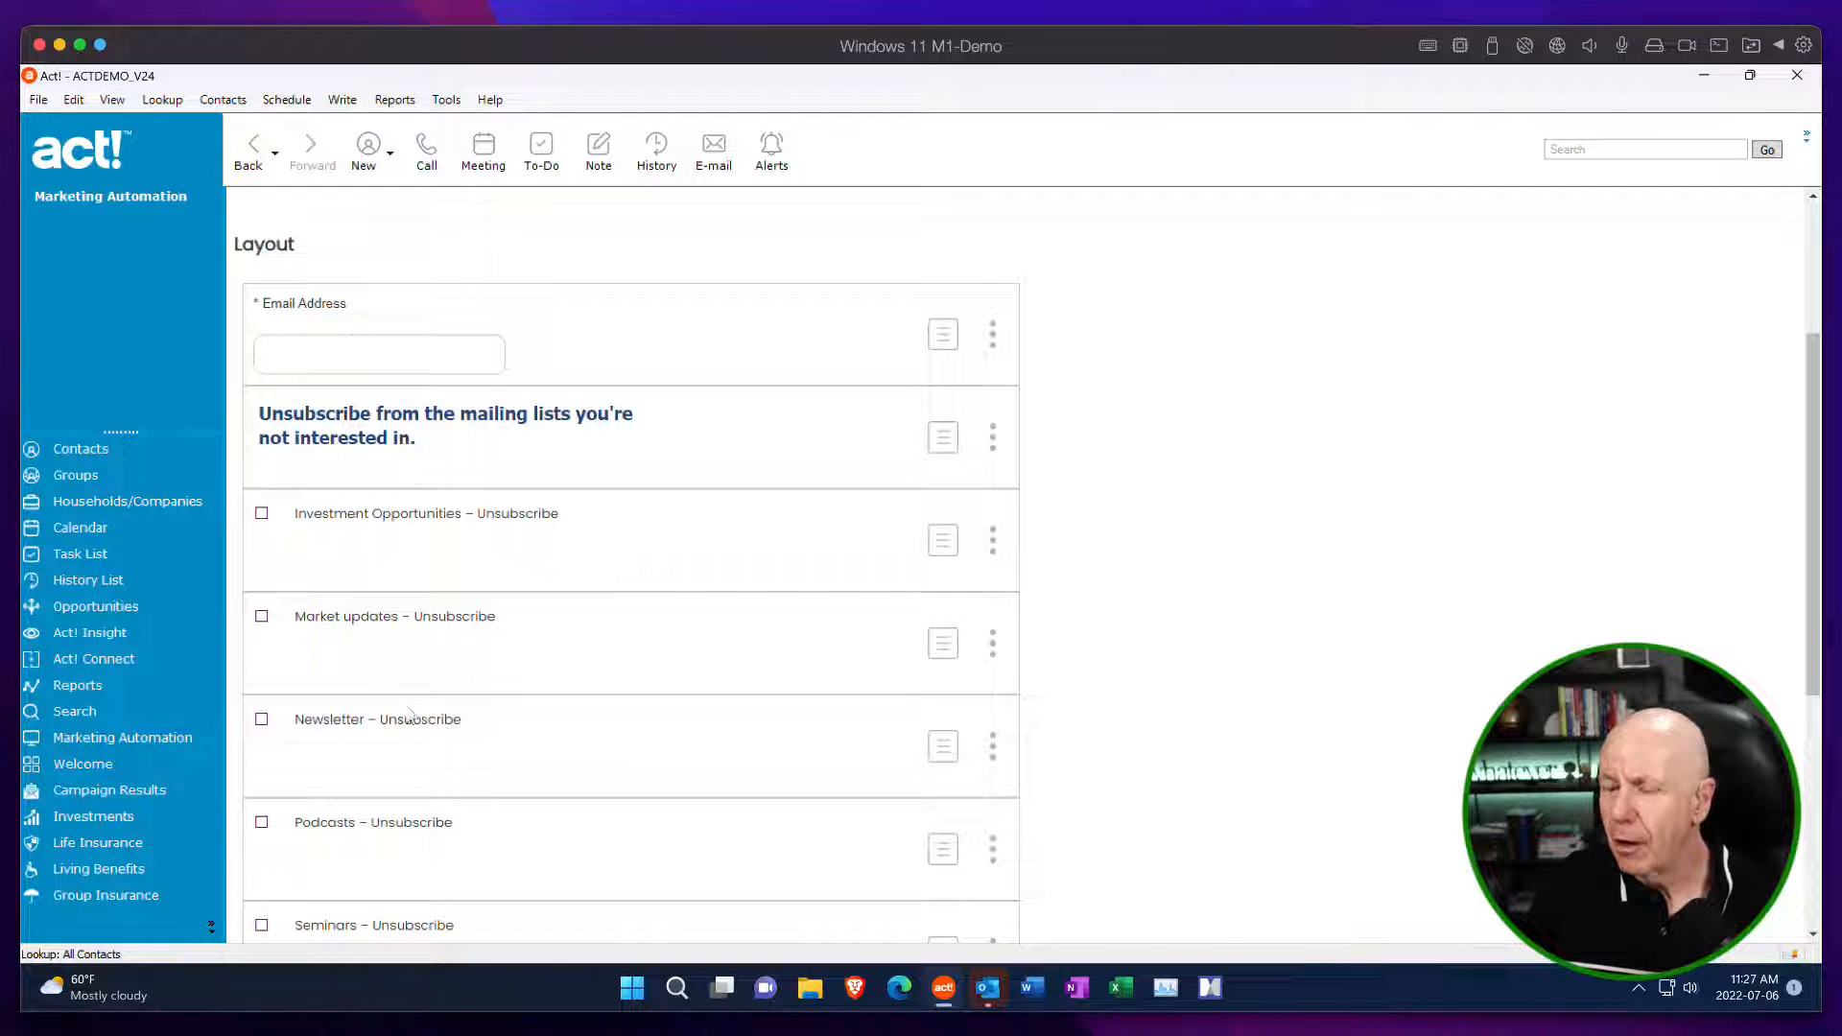
{"action": "scroll", "coordinate": [453, 731], "scroll_direction": "down", "scroll_amount": 3}
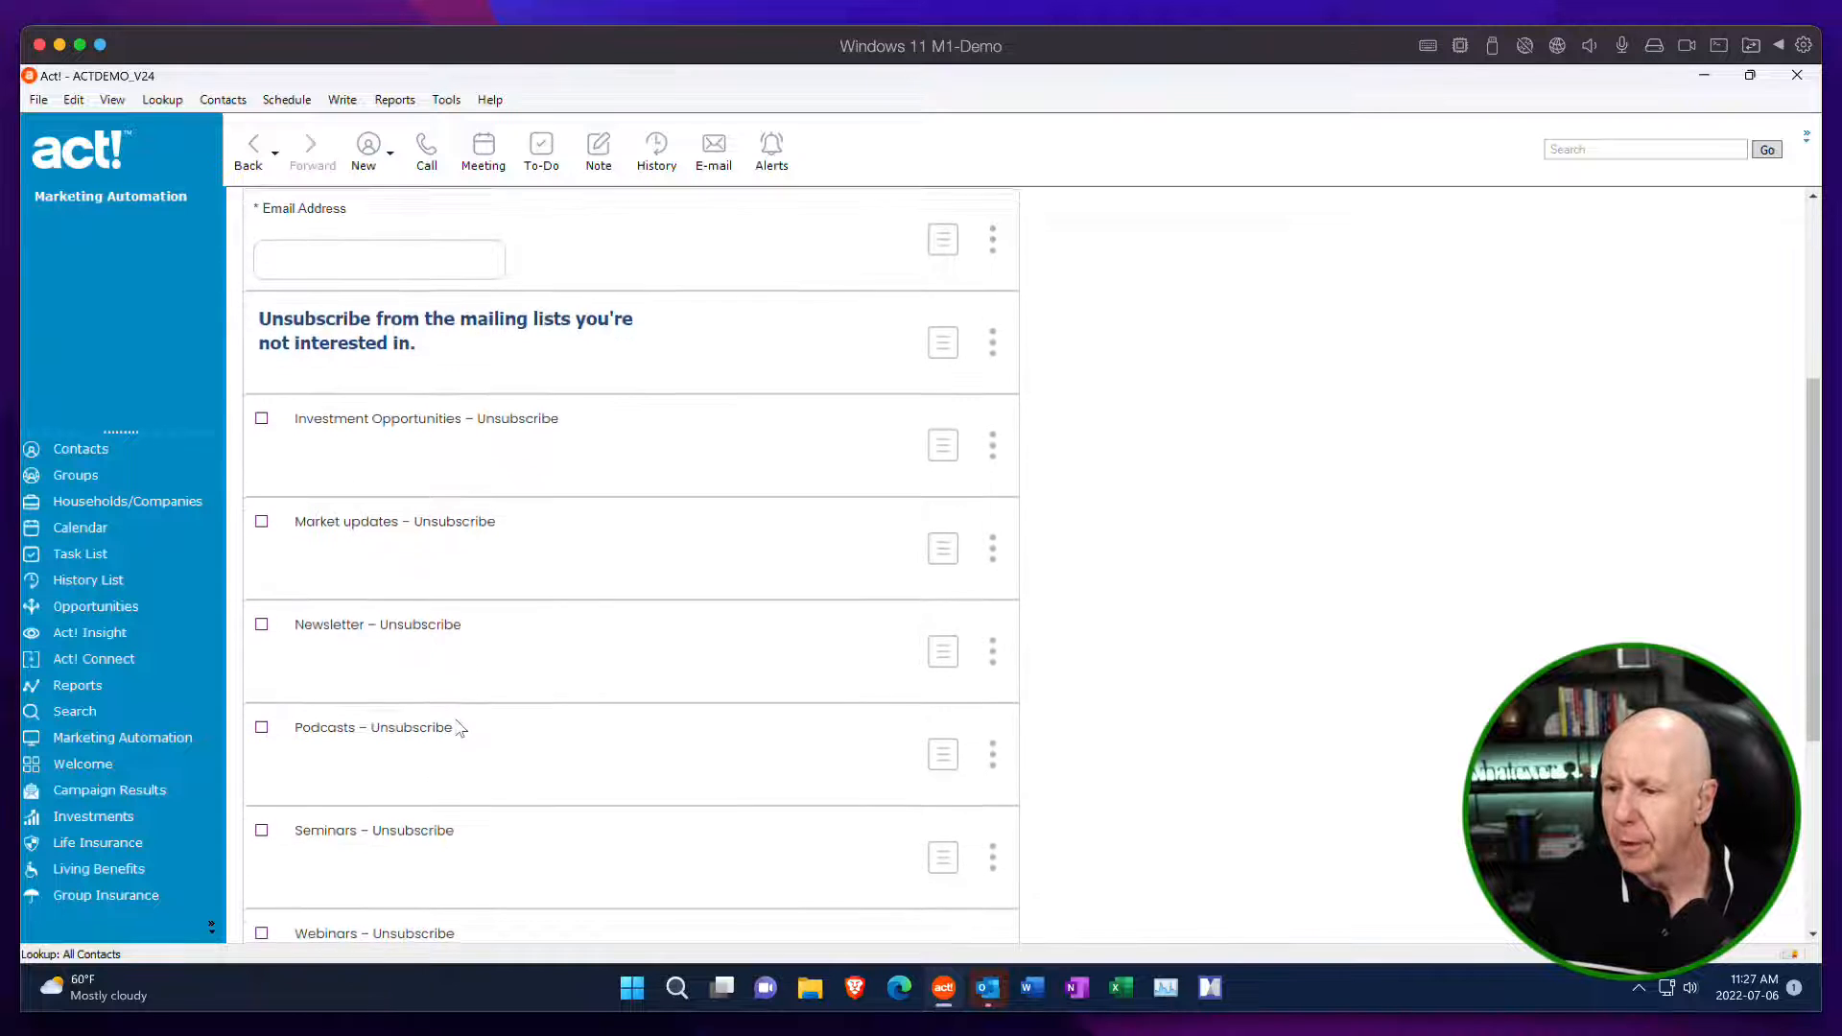
{"action": "scroll", "coordinate": [455, 726], "scroll_direction": "down", "scroll_amount": 3}
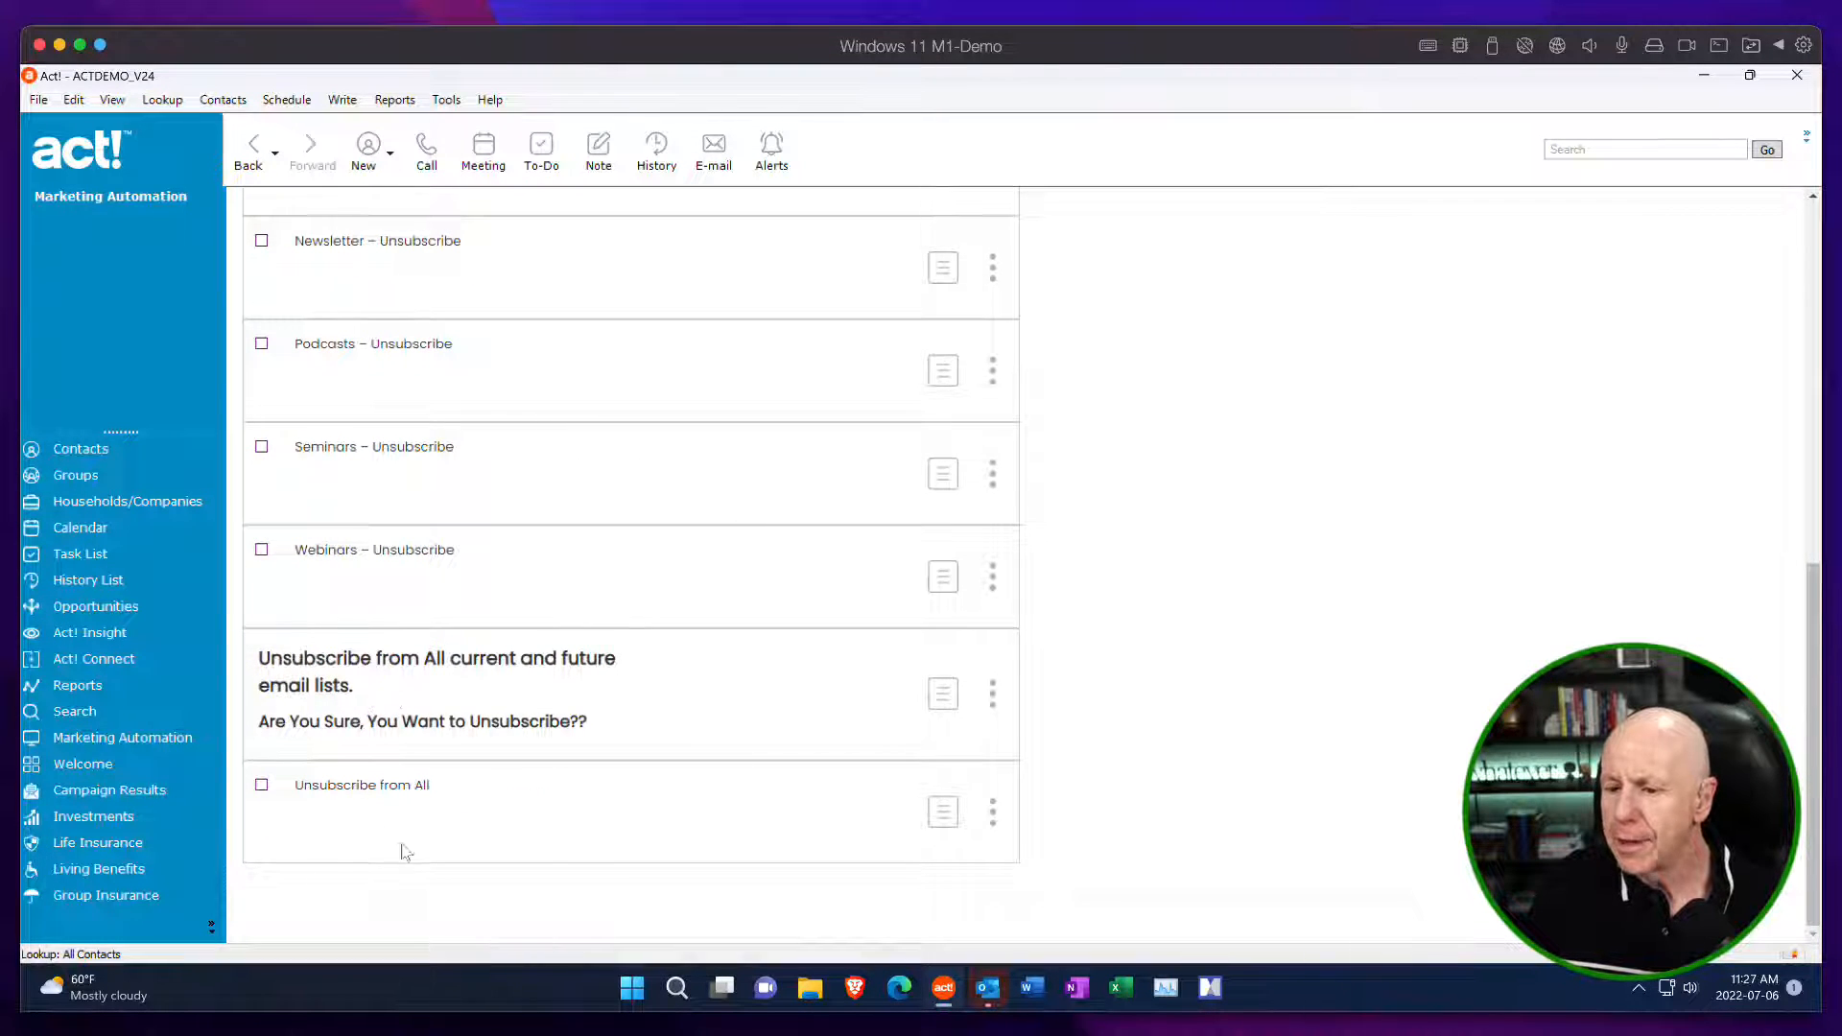
{"action": "scroll", "coordinate": [474, 489], "scroll_direction": "up", "scroll_amount": 1}
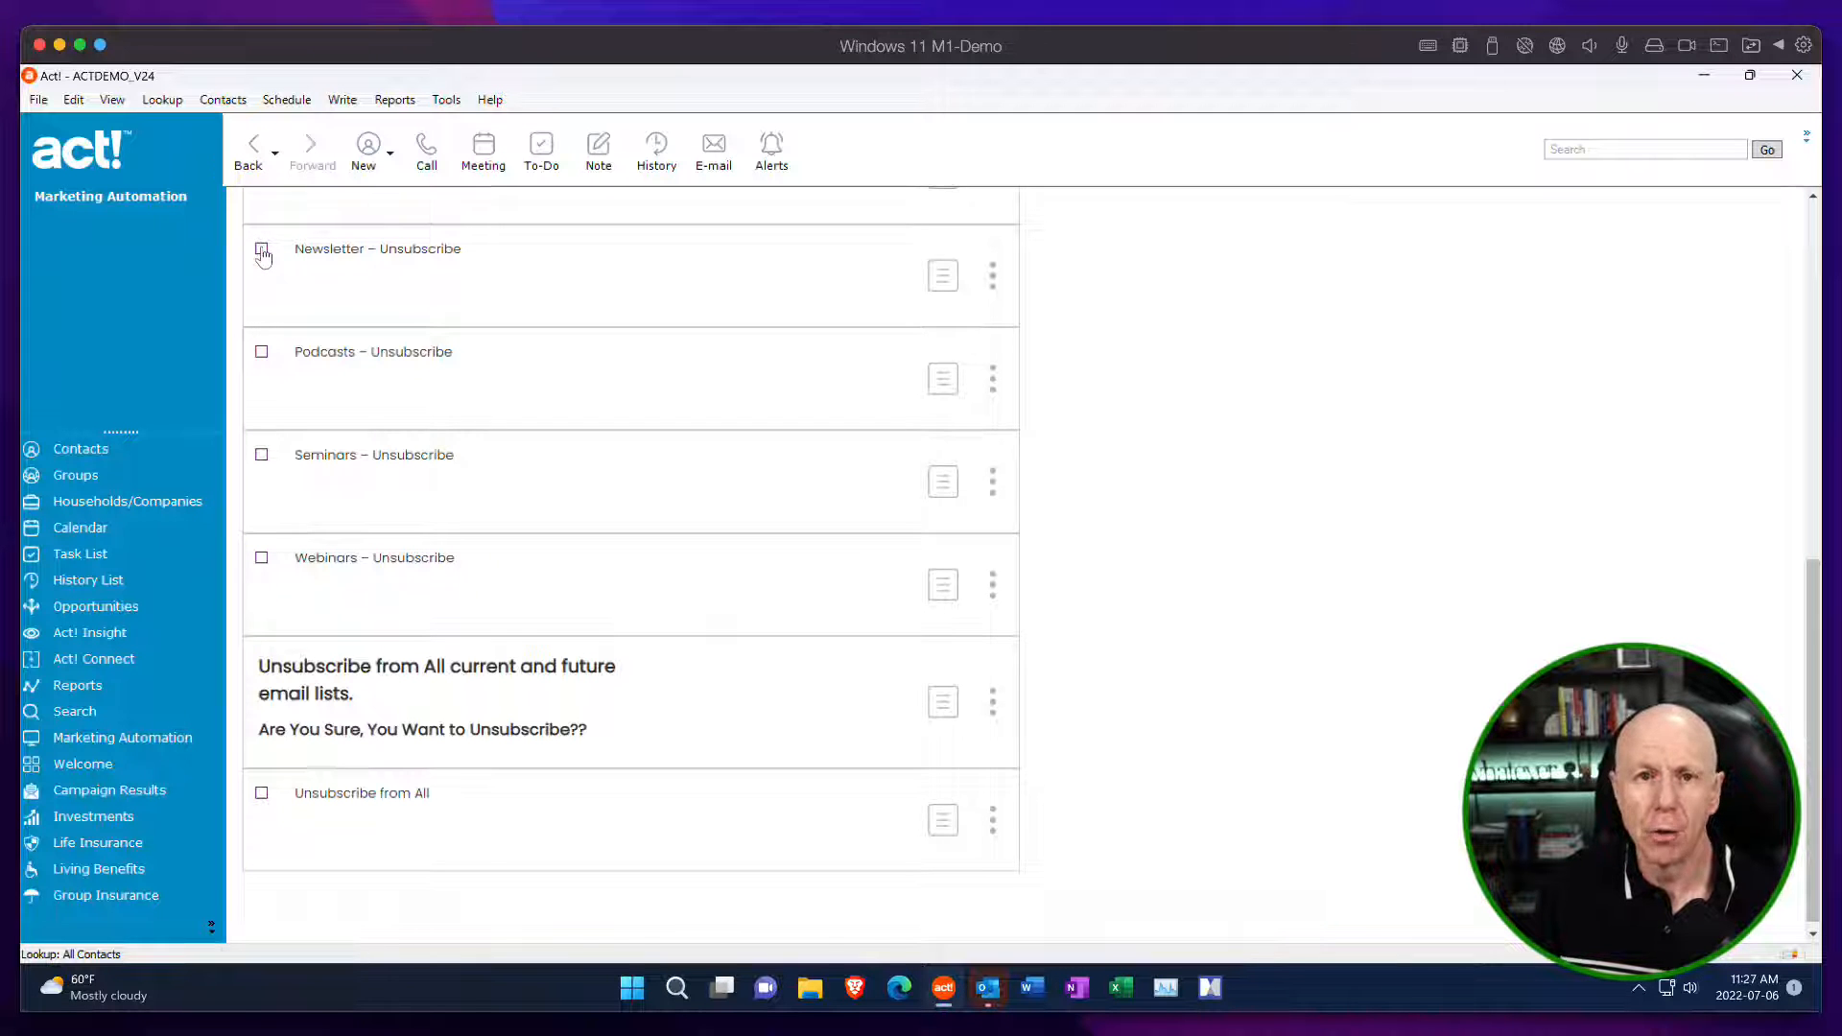
{"action": "scroll", "coordinate": [451, 383], "scroll_direction": "up", "scroll_amount": 5}
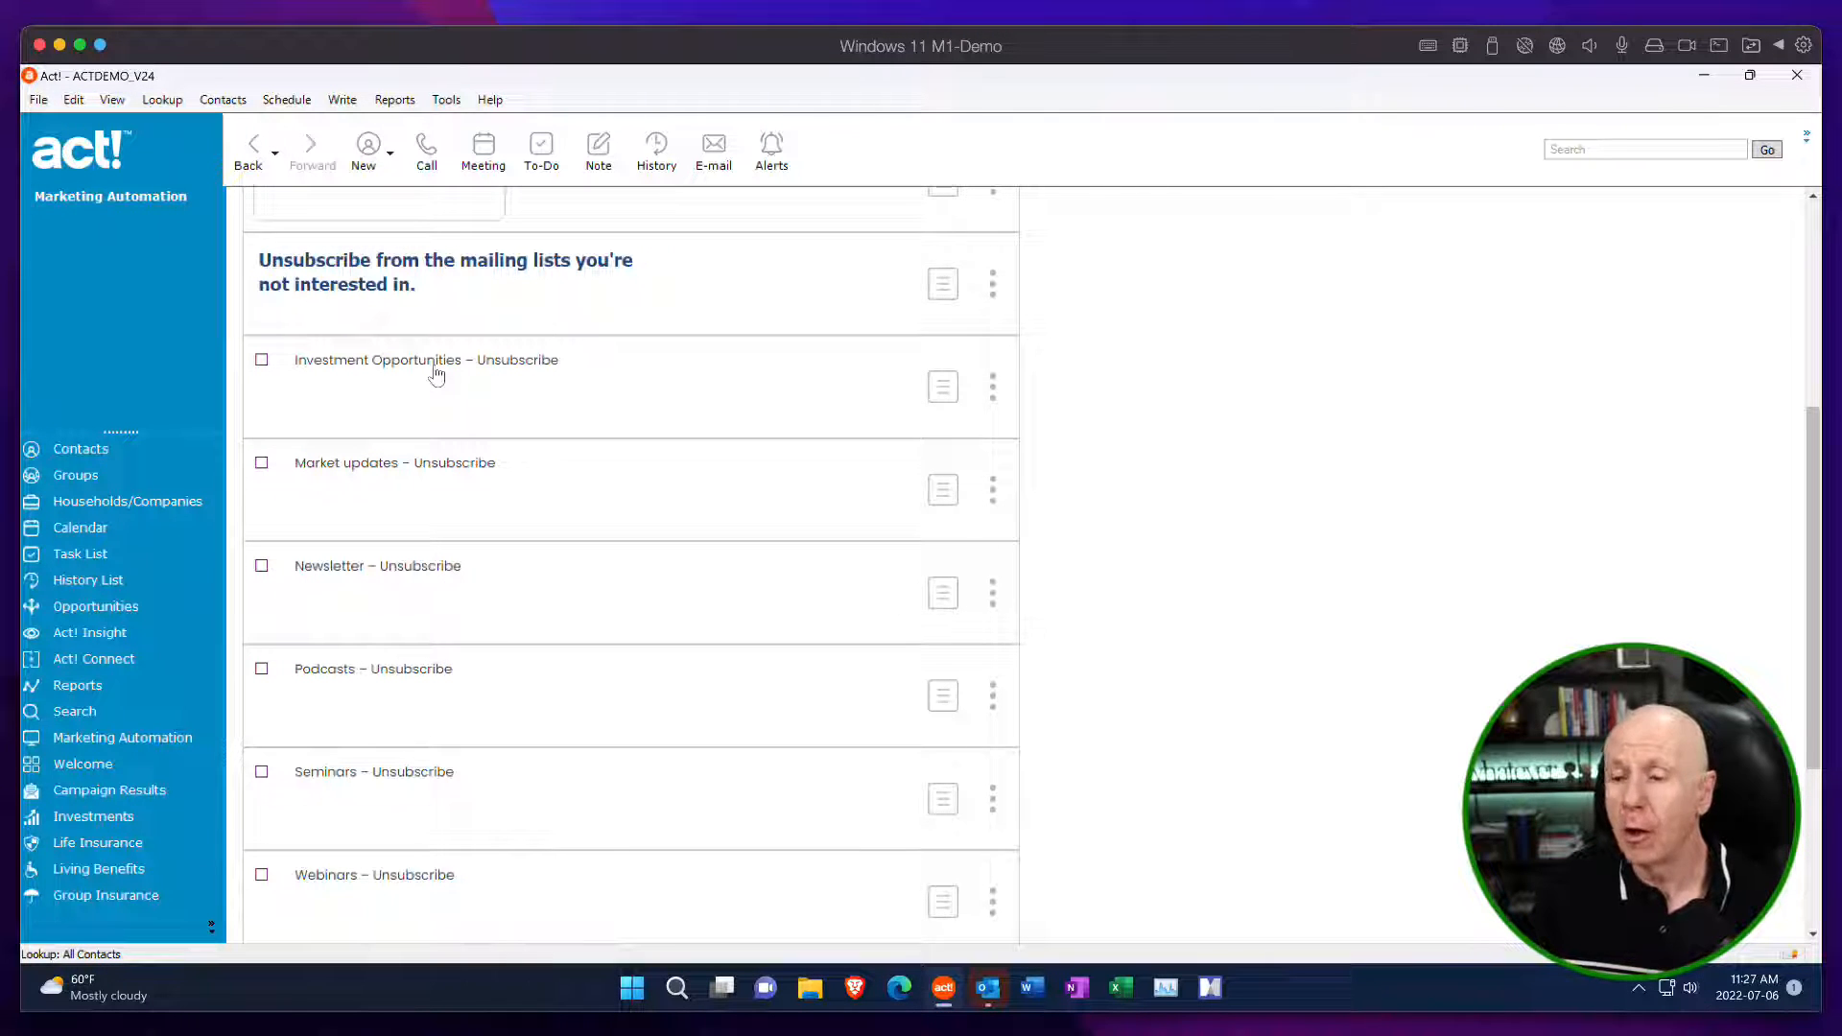
{"action": "scroll", "coordinate": [748, 483], "scroll_direction": "up", "scroll_amount": 6}
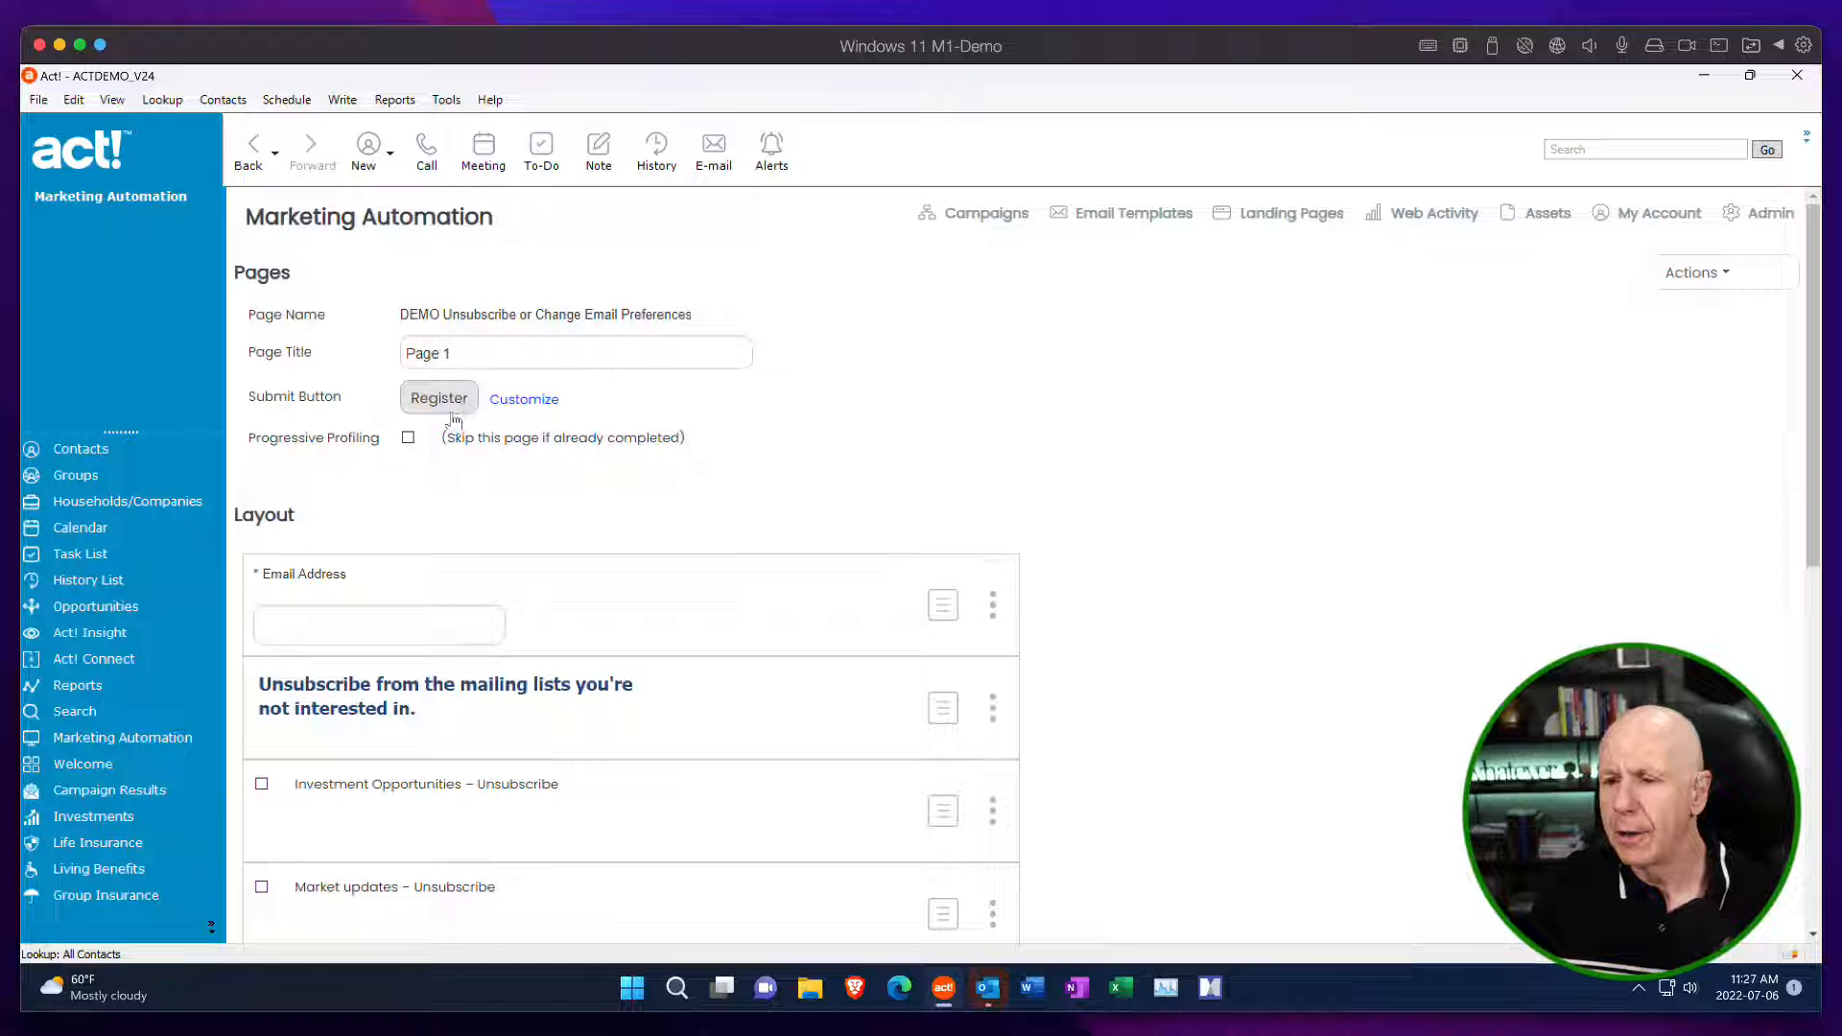
Change the form's submit button text to "Update My Info".
{"action": "left_click", "coordinate": [518, 402]}
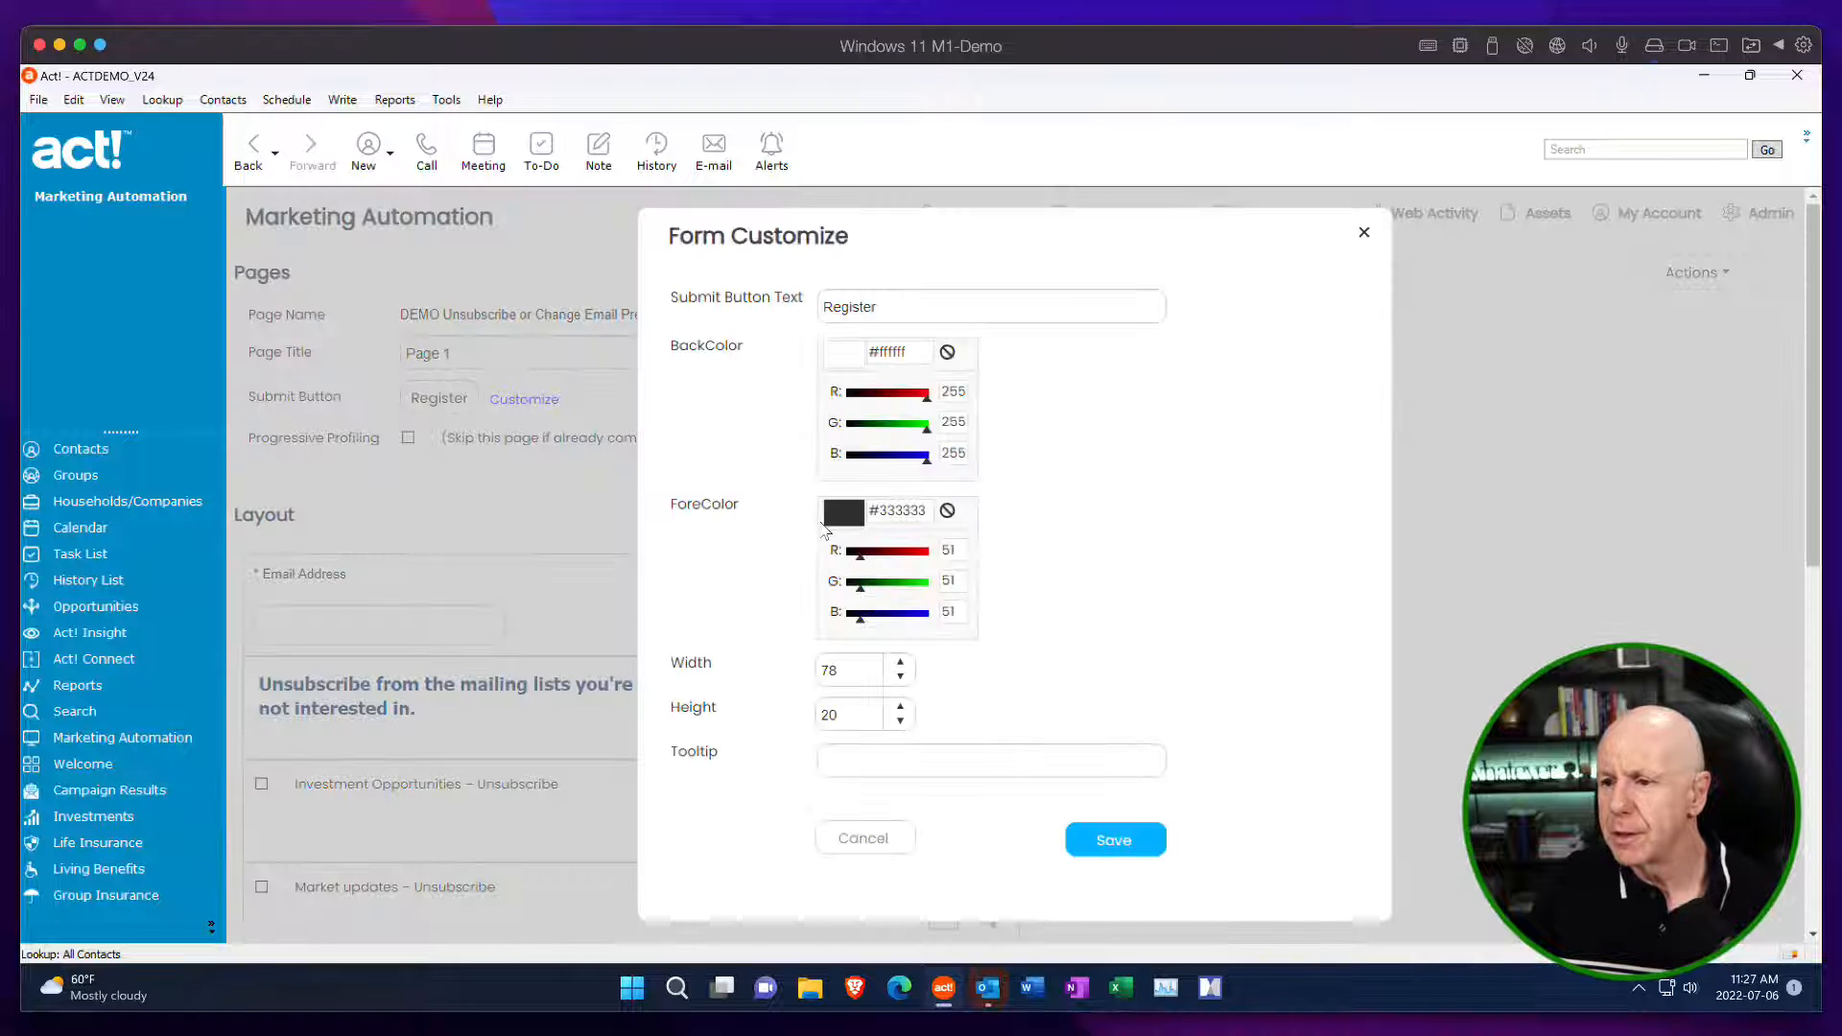
{"action": "double_click", "coordinate": [911, 305]}
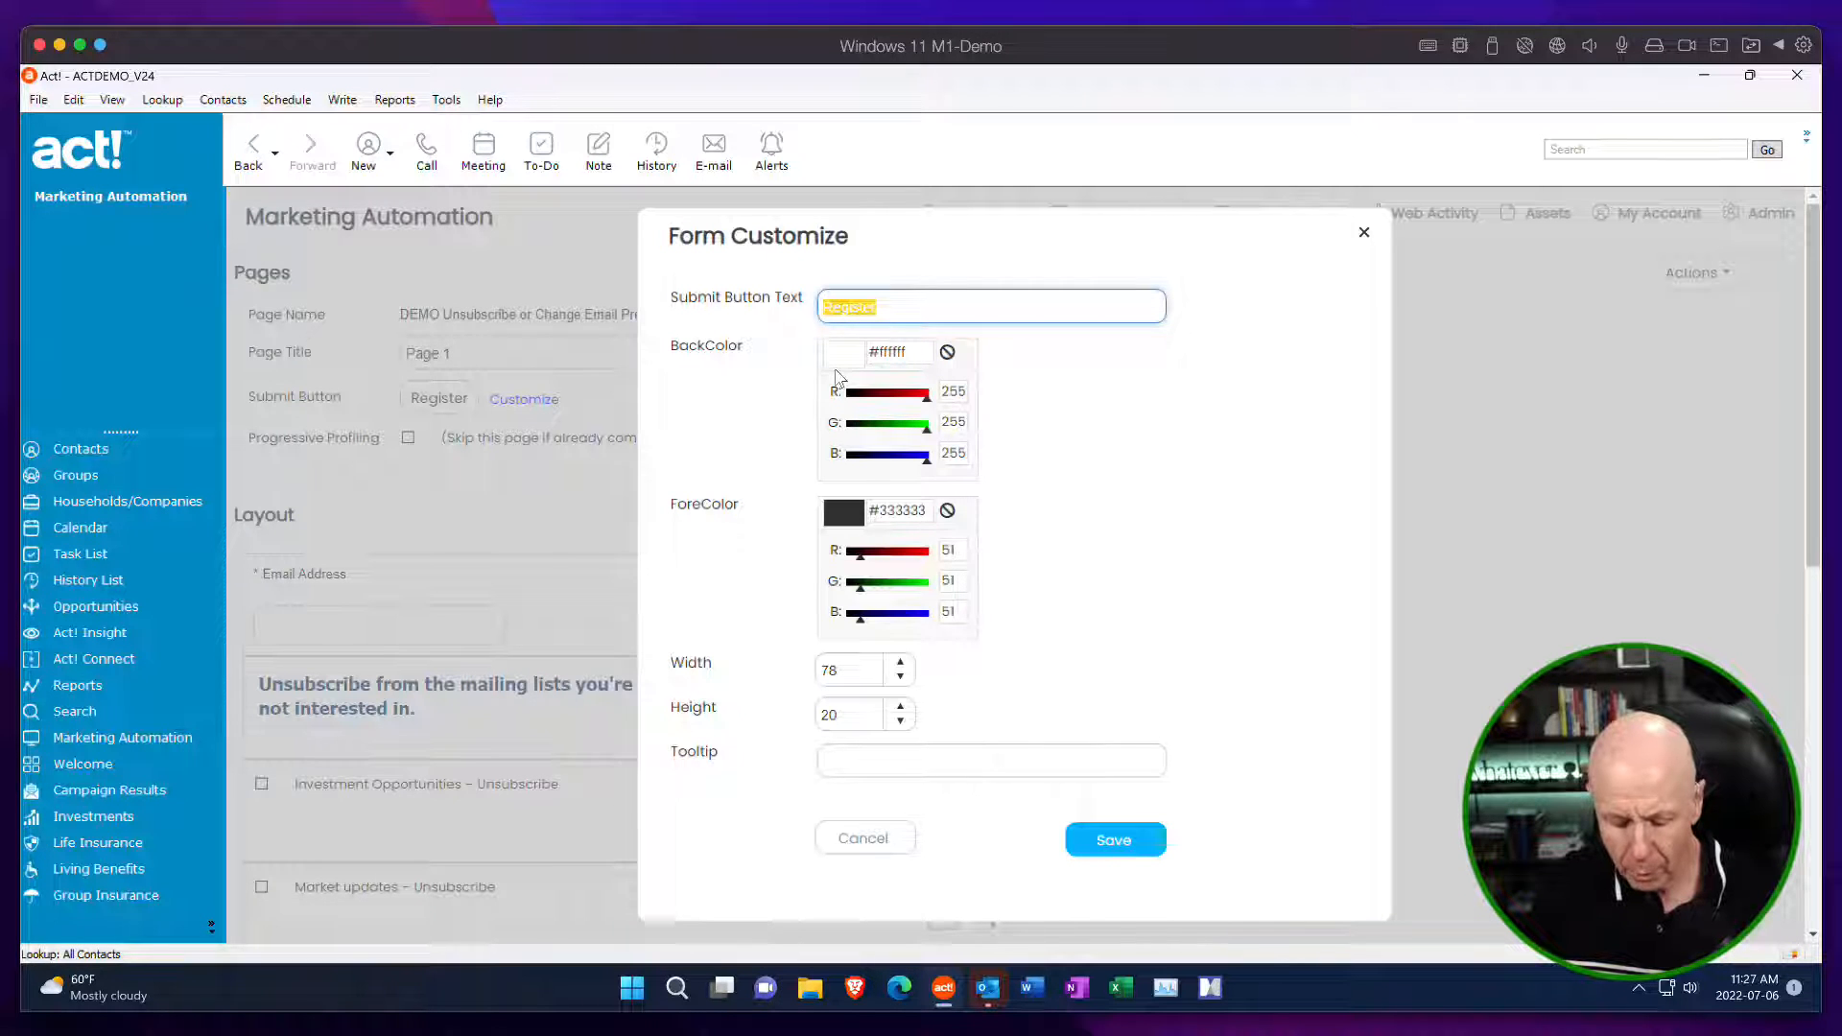
{"action": "type", "text": "U"}
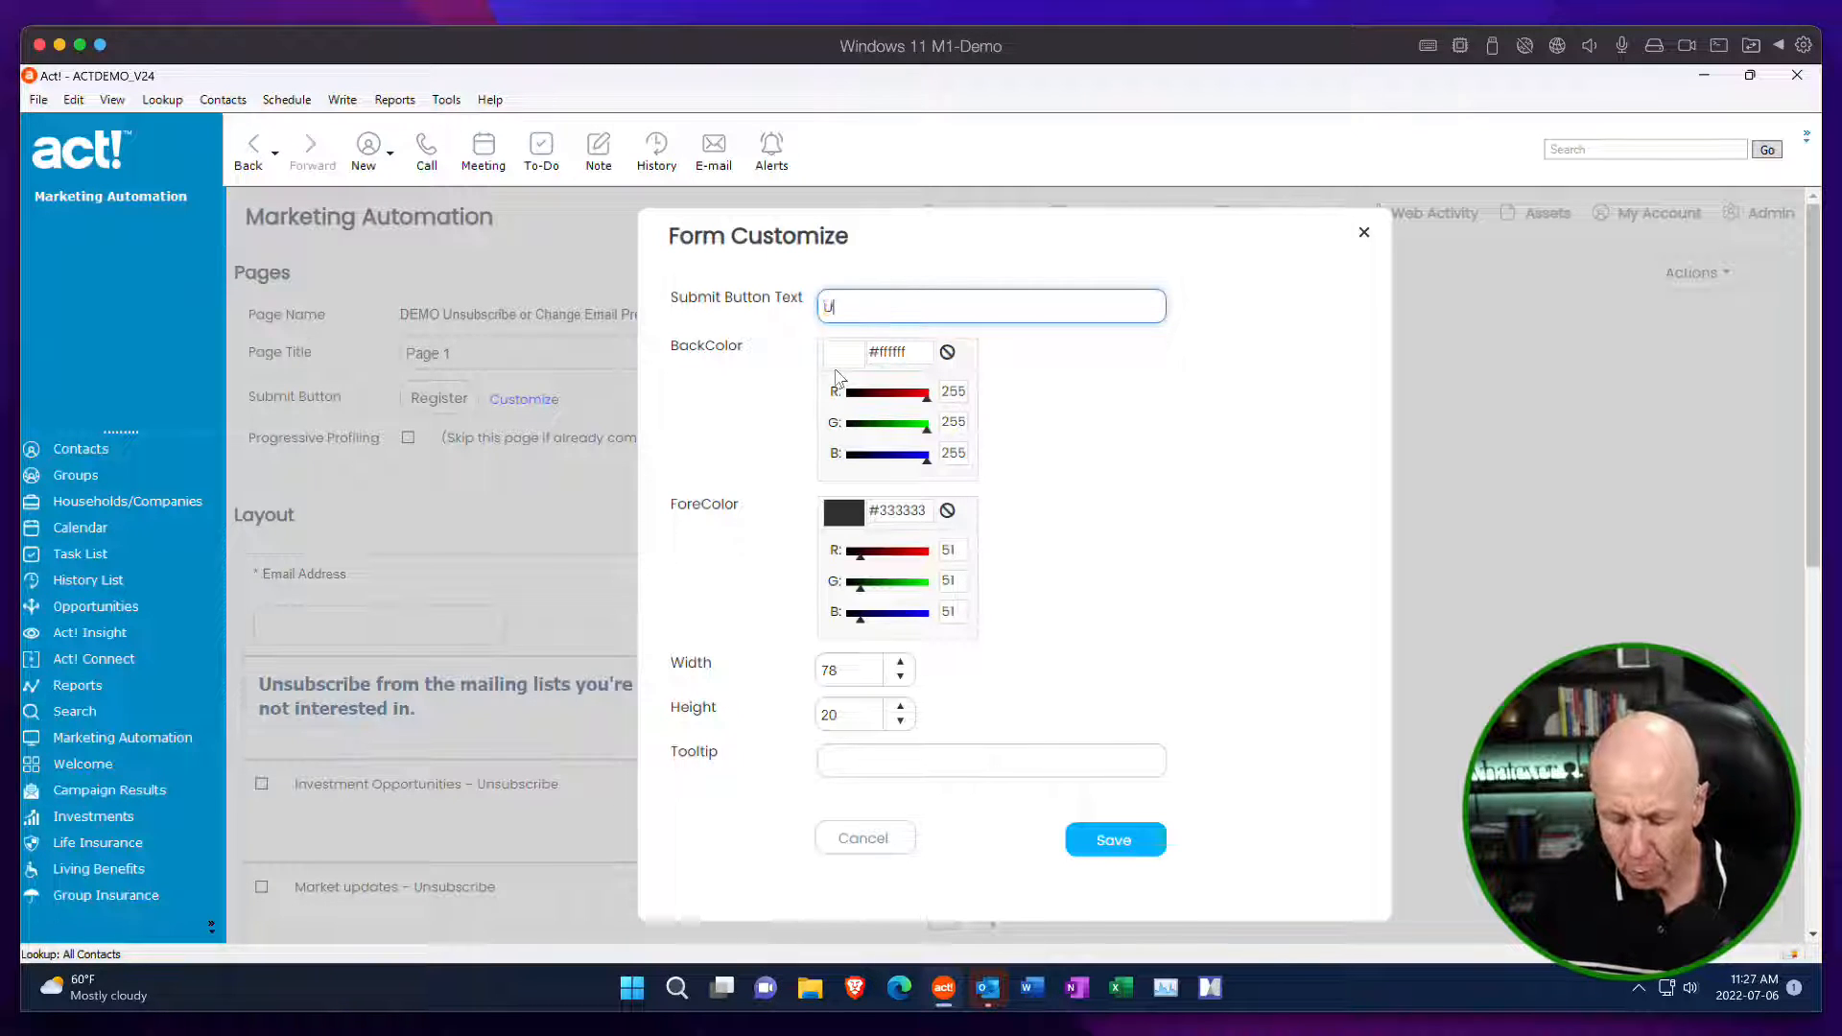
{"action": "type", "text": "odate"}
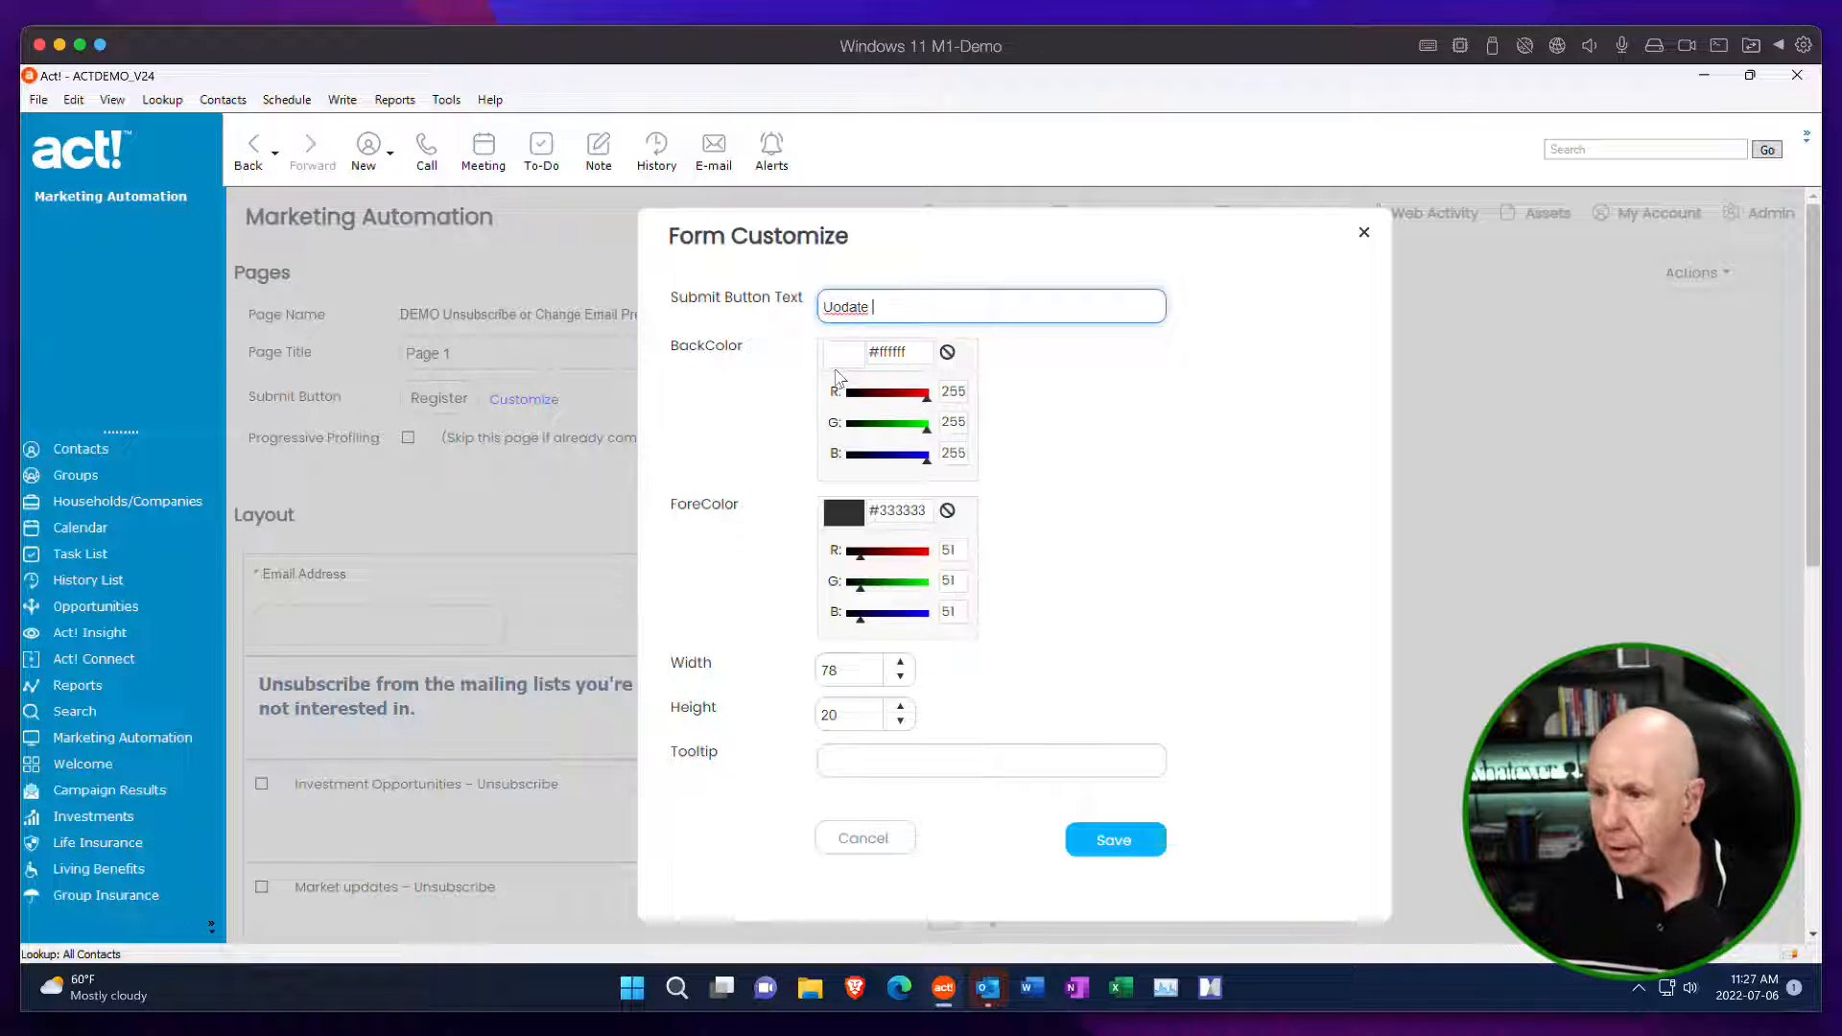
{"action": "key", "text": "BackSpace"}
{"action": "key", "text": "BackSpace"}
{"action": "key", "text": "BackSpace"}
{"action": "key", "text": "BackSpace"}
{"action": "key", "text": "BackSpace"}
{"action": "key", "text": "BackSpace"}
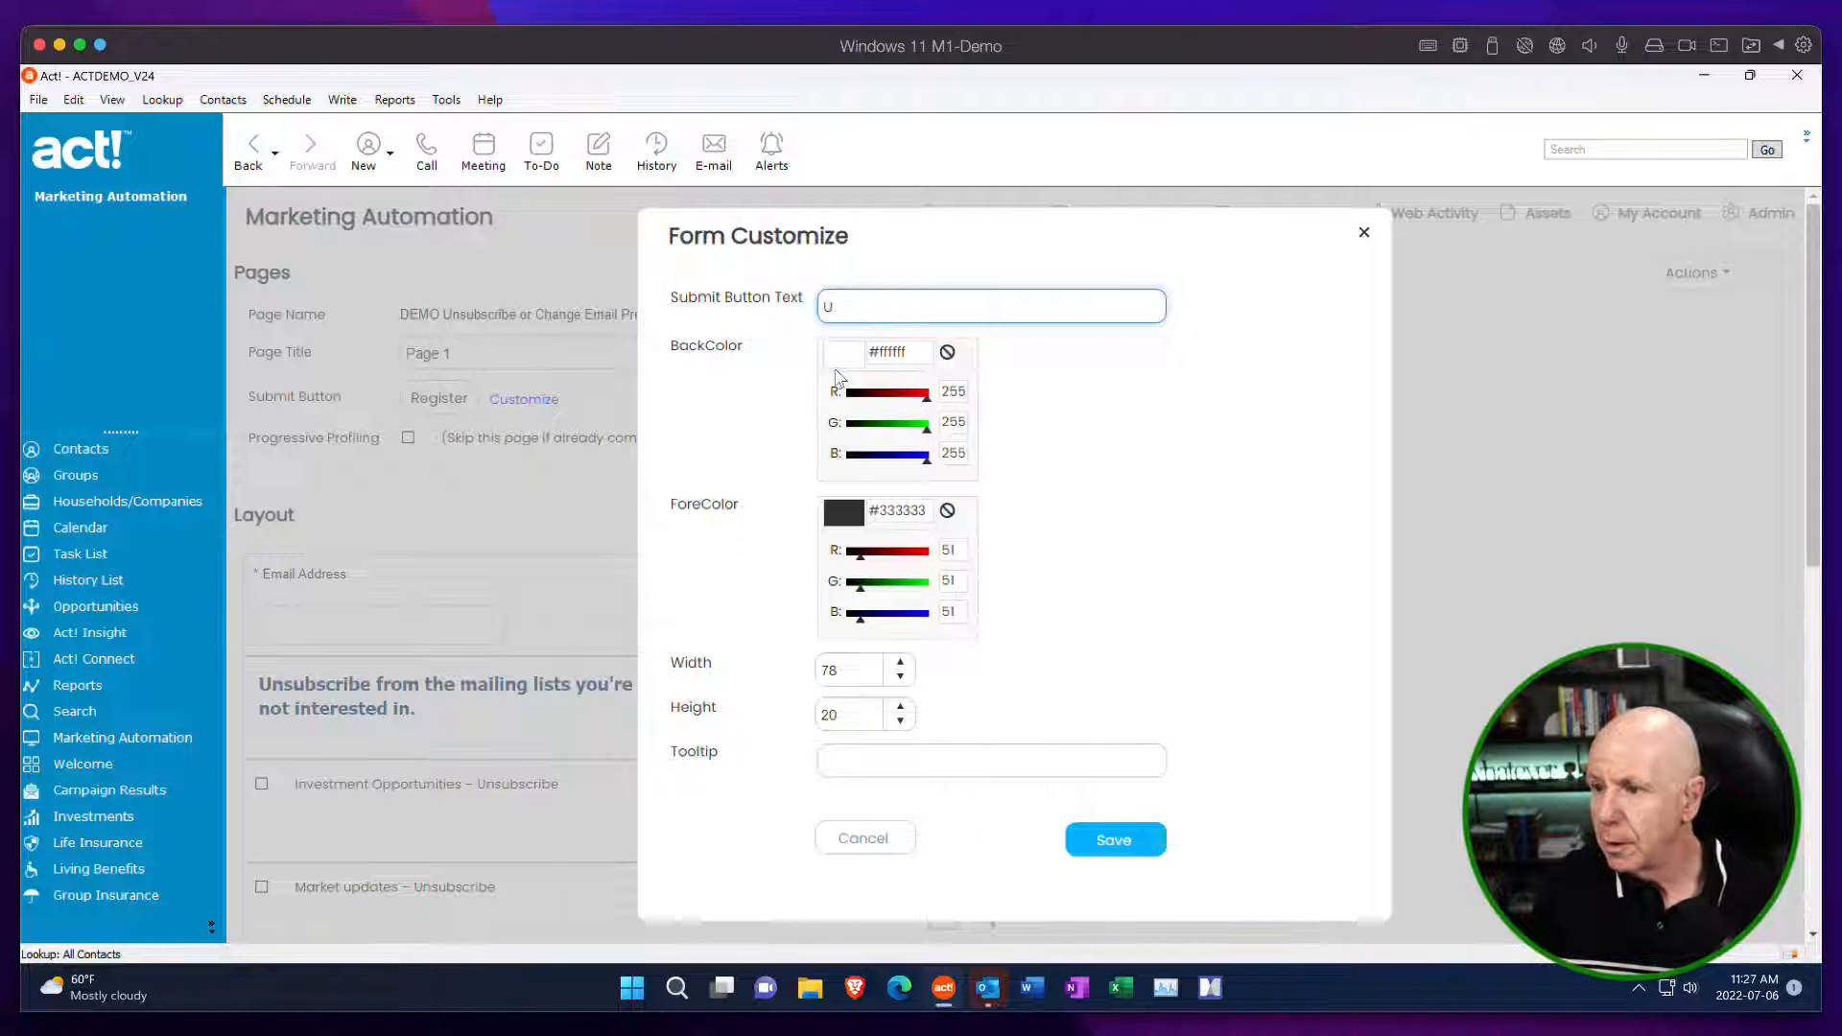
{"action": "type", "text": "p"}
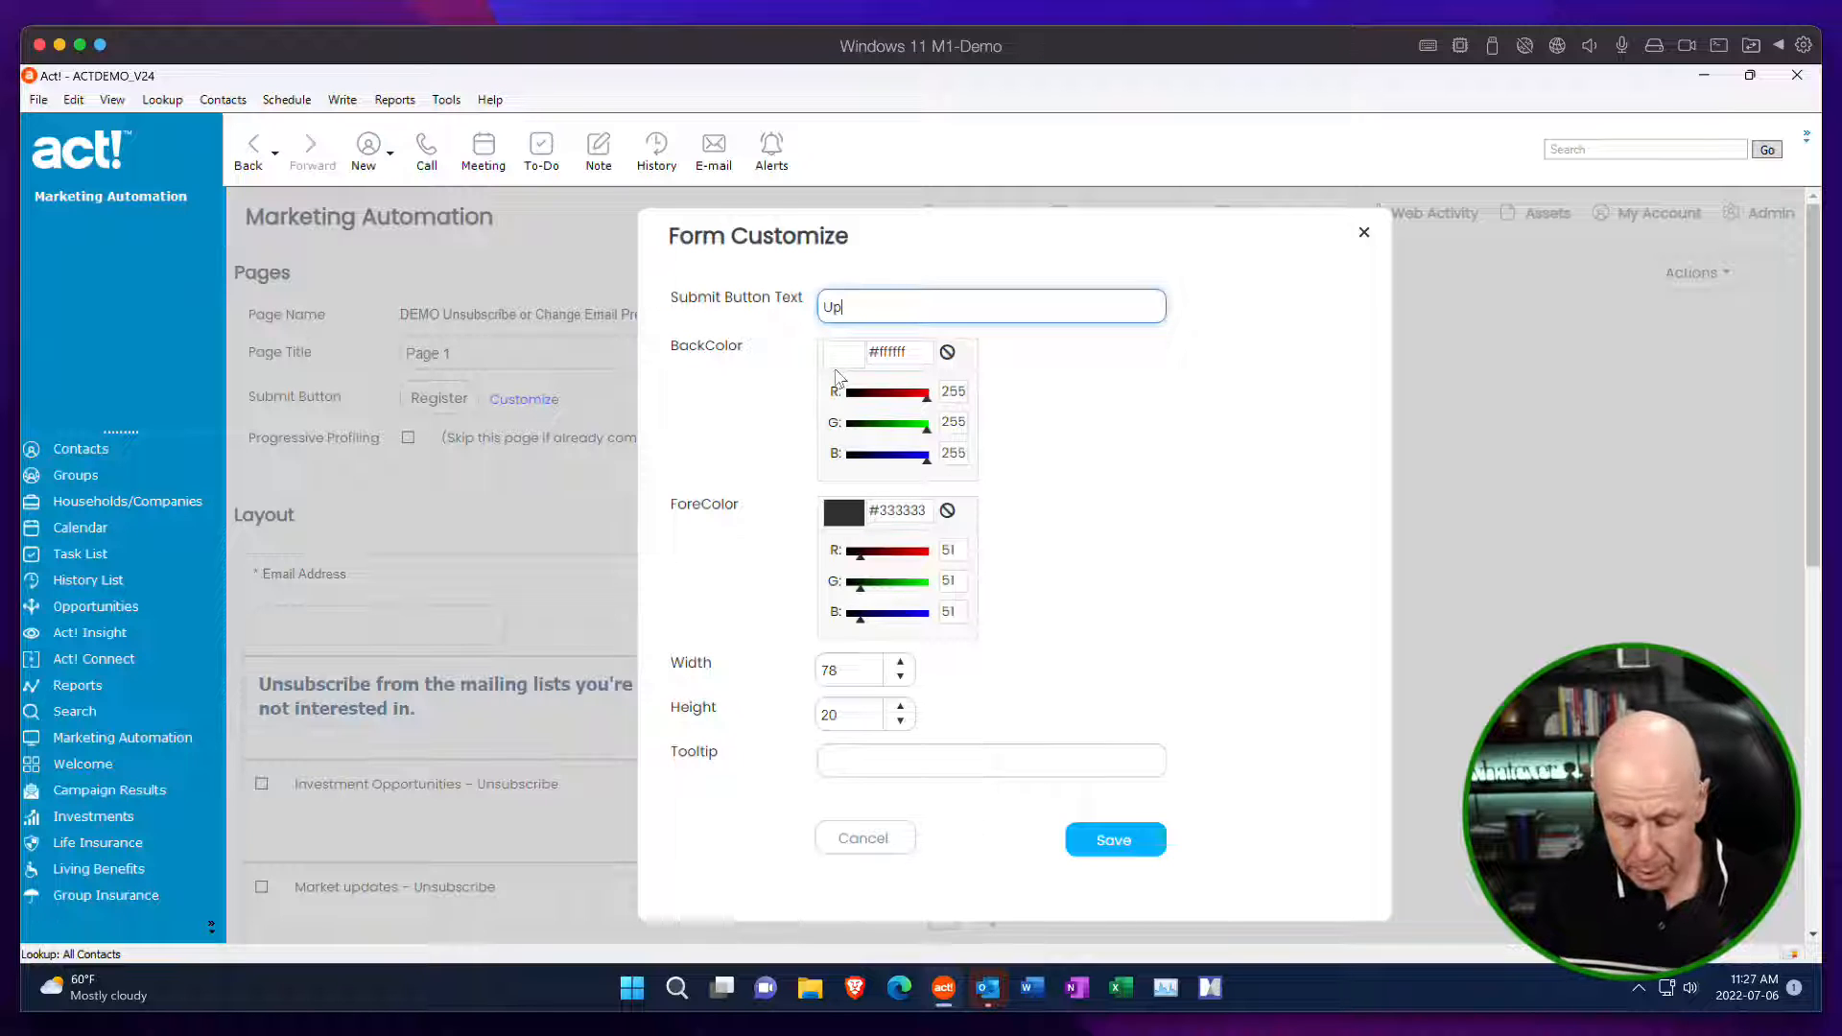
{"action": "type", "text": "date My Info"}
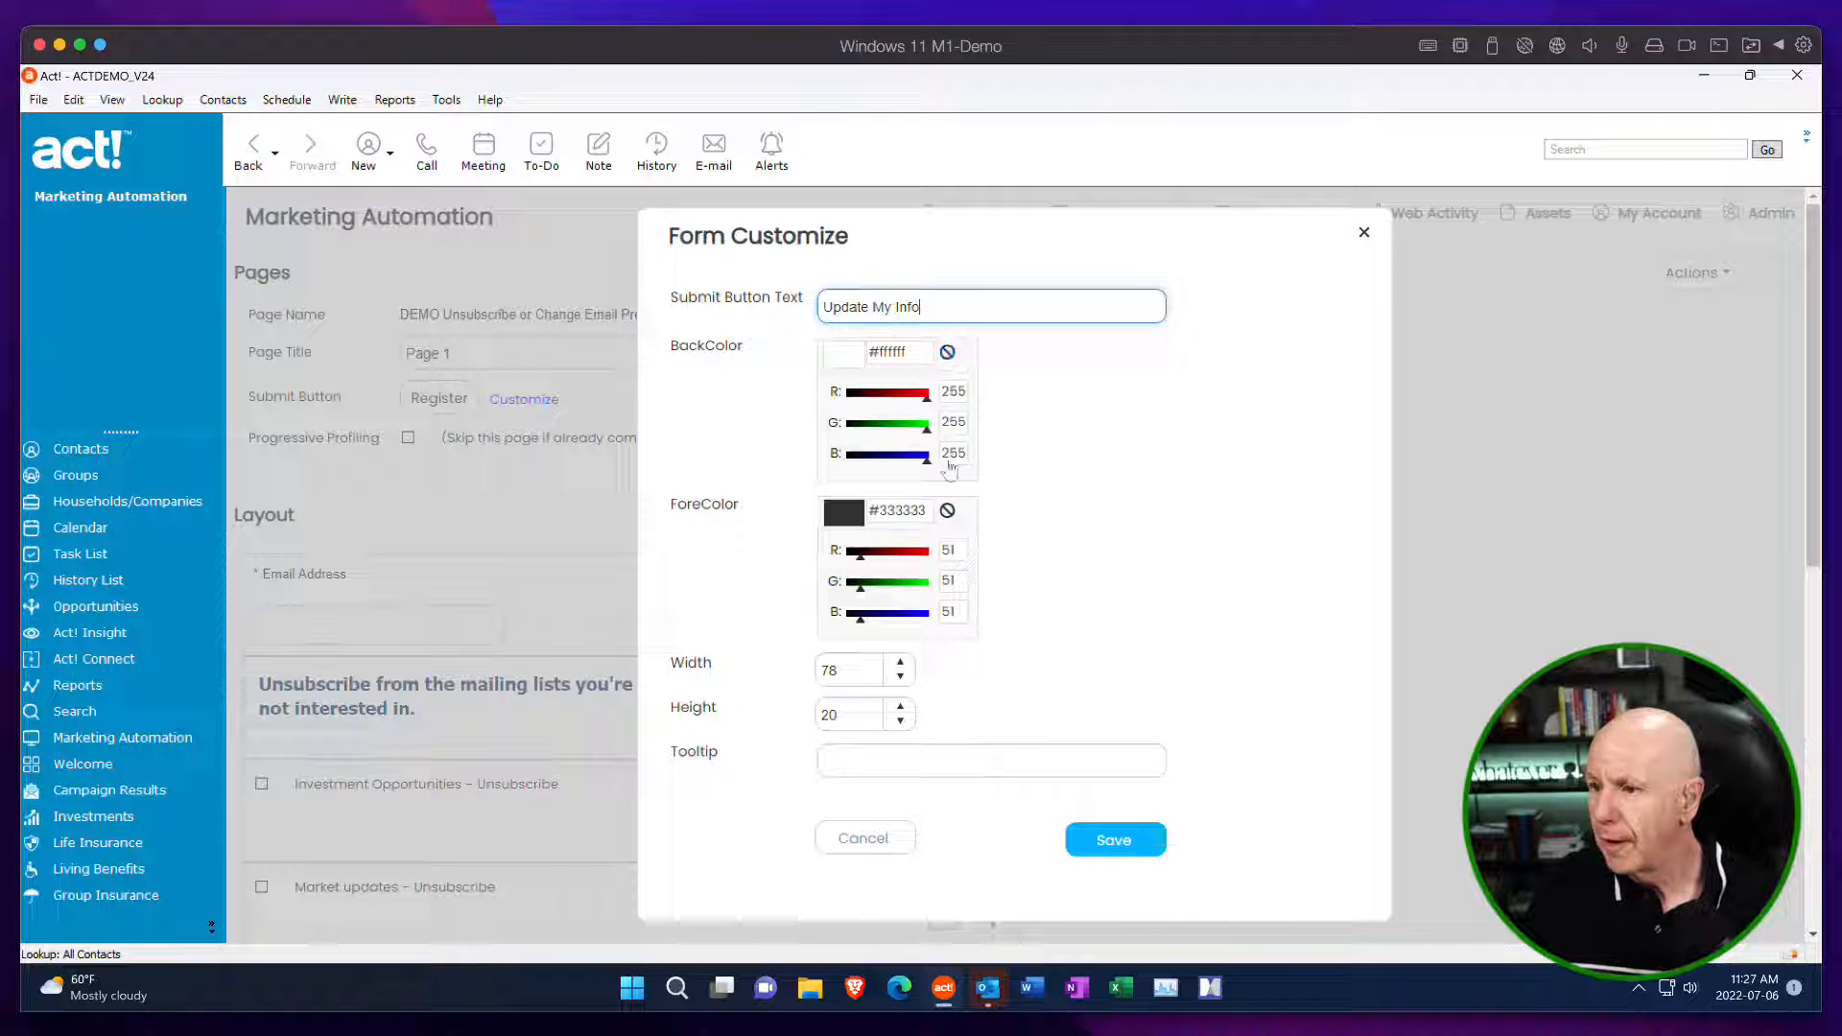
Set the submit button's background color to green #419b22 (R 65, G 155, B 34).
{"action": "left_click", "coordinate": [855, 365]}
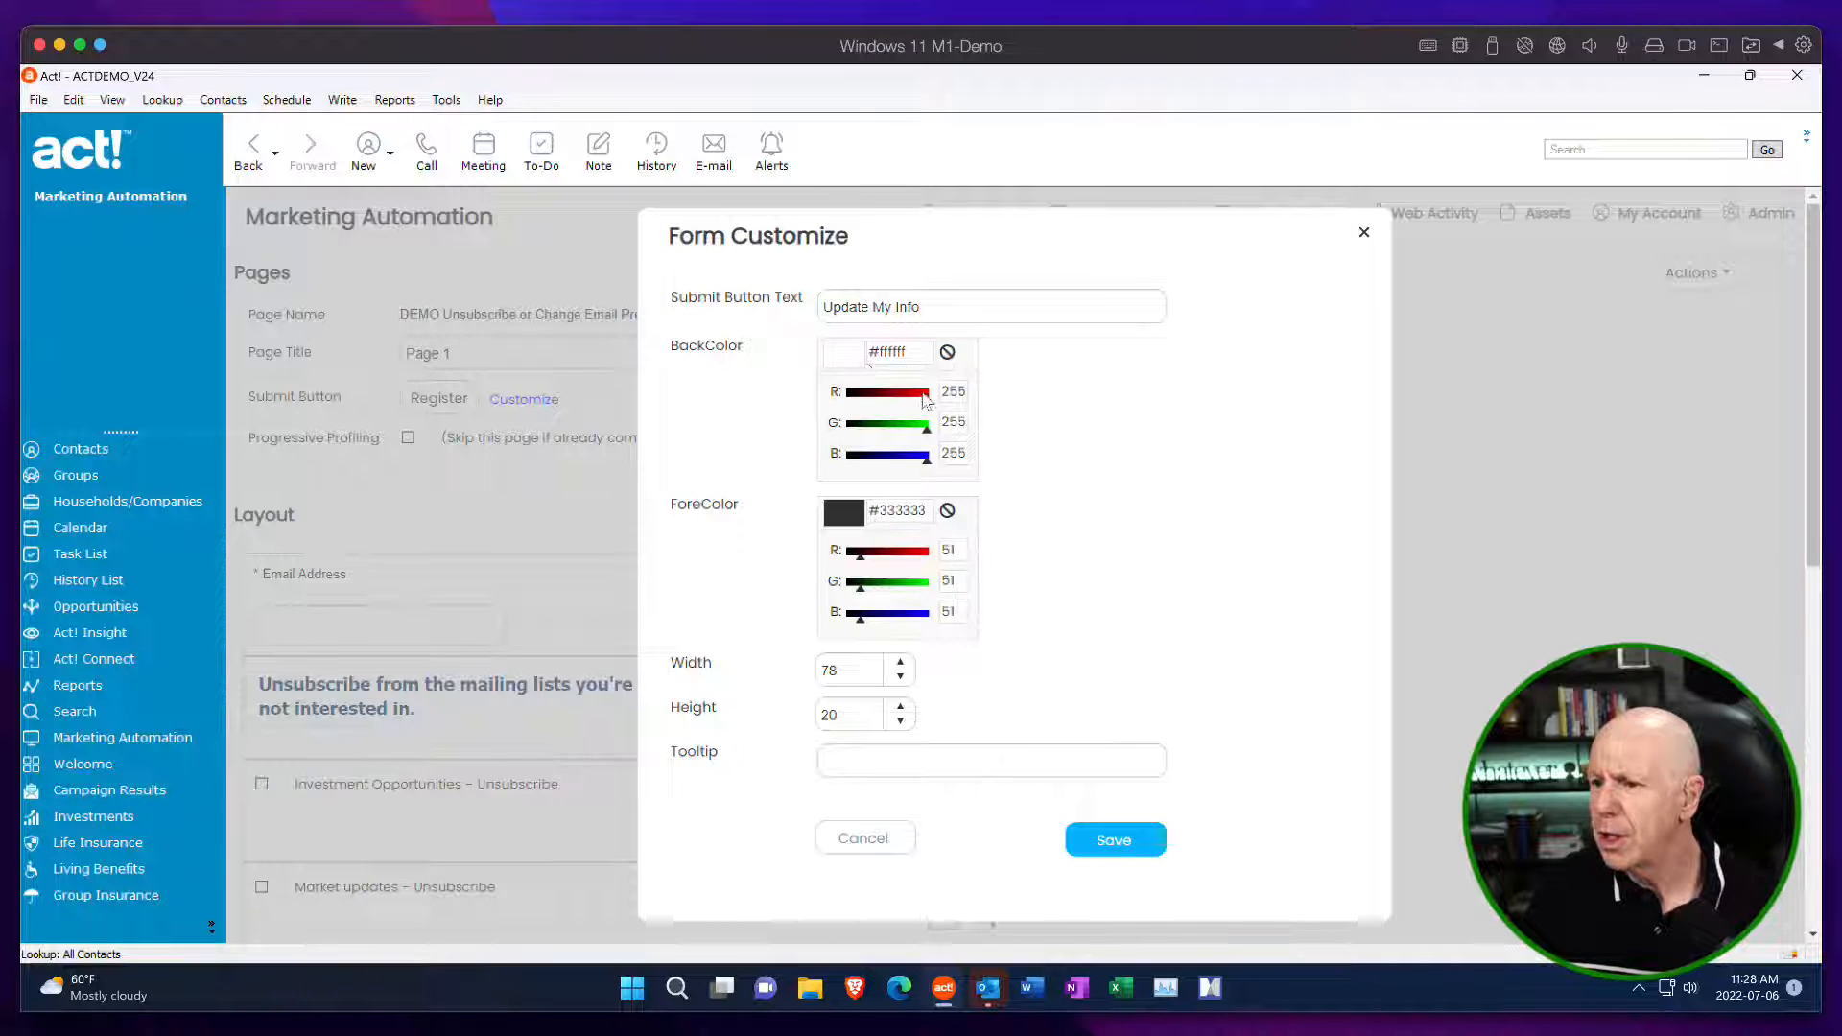
{"action": "left_click_drag", "start_coordinate": [925, 401], "coordinate": [896, 393]}
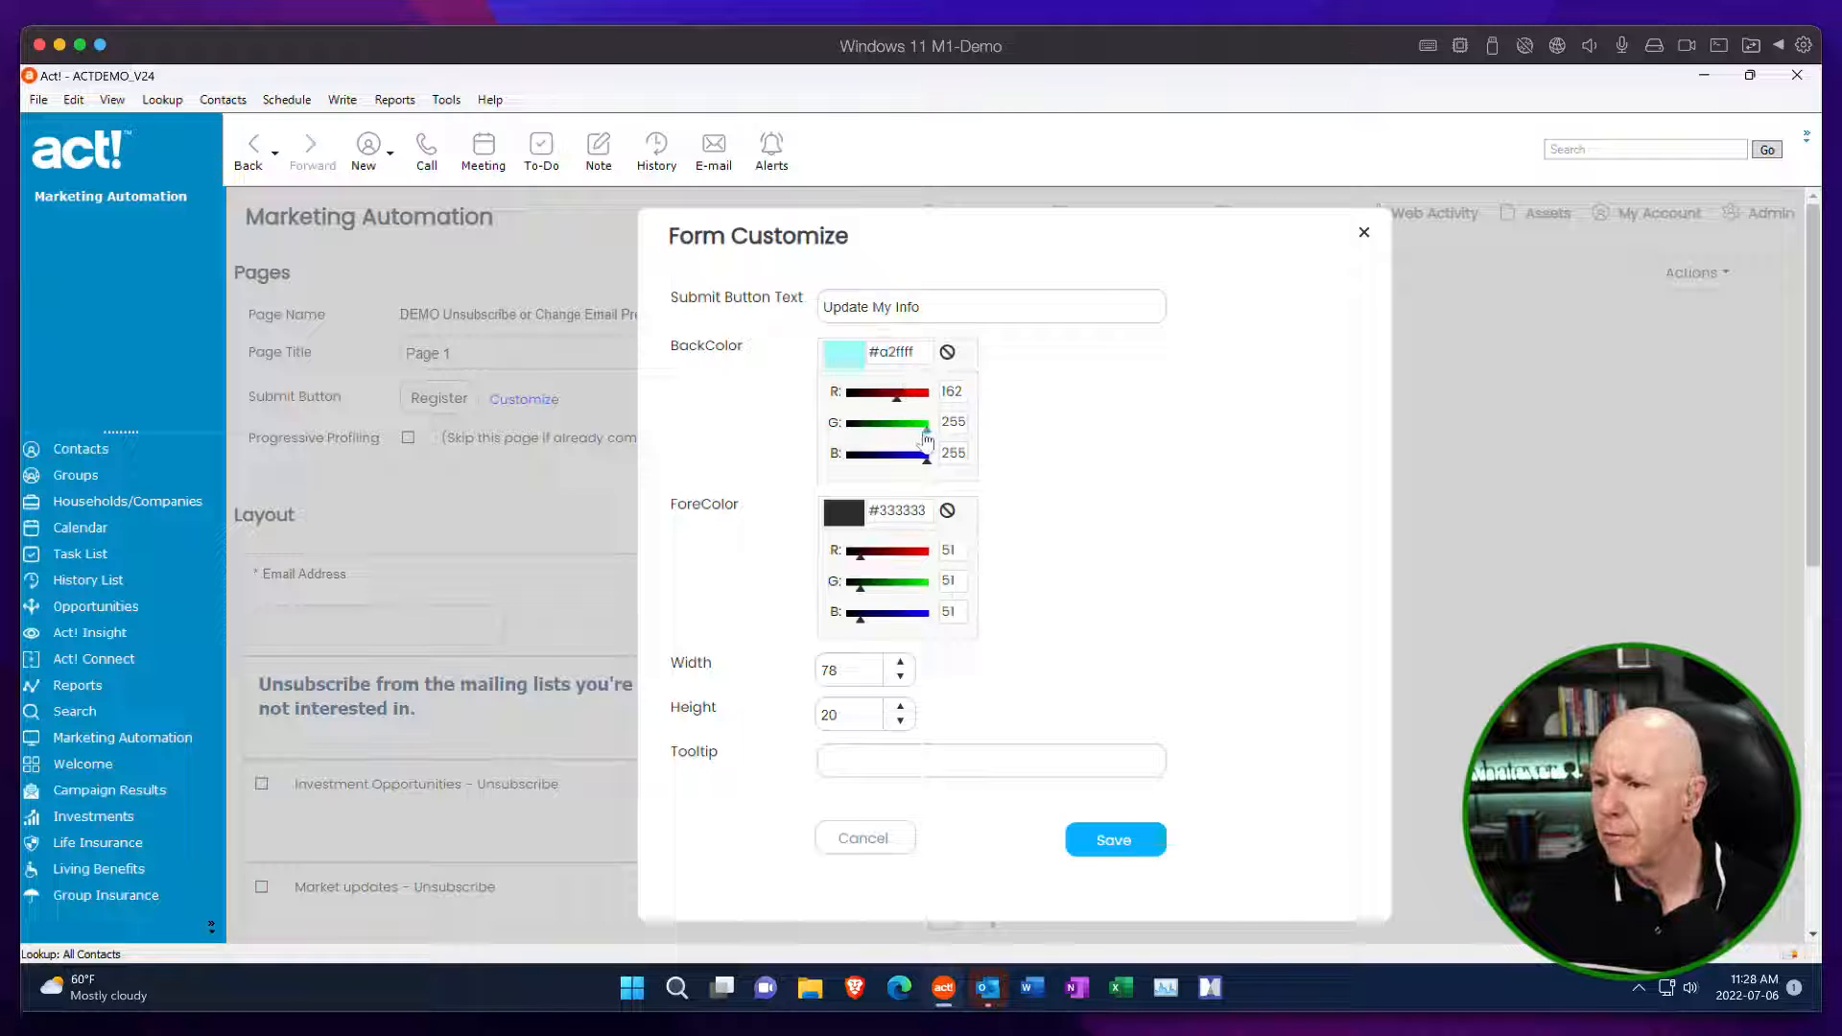
{"action": "left_click_drag", "start_coordinate": [927, 431], "coordinate": [882, 404]}
{"action": "mouse_move", "coordinate": [926, 470]}
{"action": "left_mouse_down"}
{"action": "mouse_move", "coordinate": [888, 468]}
{"action": "mouse_move", "coordinate": [909, 466]}
{"action": "mouse_move", "coordinate": [900, 427]}
{"action": "mouse_move", "coordinate": [919, 401]}
{"action": "mouse_move", "coordinate": [932, 419]}
{"action": "mouse_move", "coordinate": [887, 434]}
{"action": "mouse_move", "coordinate": [936, 459]}
{"action": "left_mouse_up"}
{"action": "left_click_drag", "start_coordinate": [926, 394], "coordinate": [895, 431]}
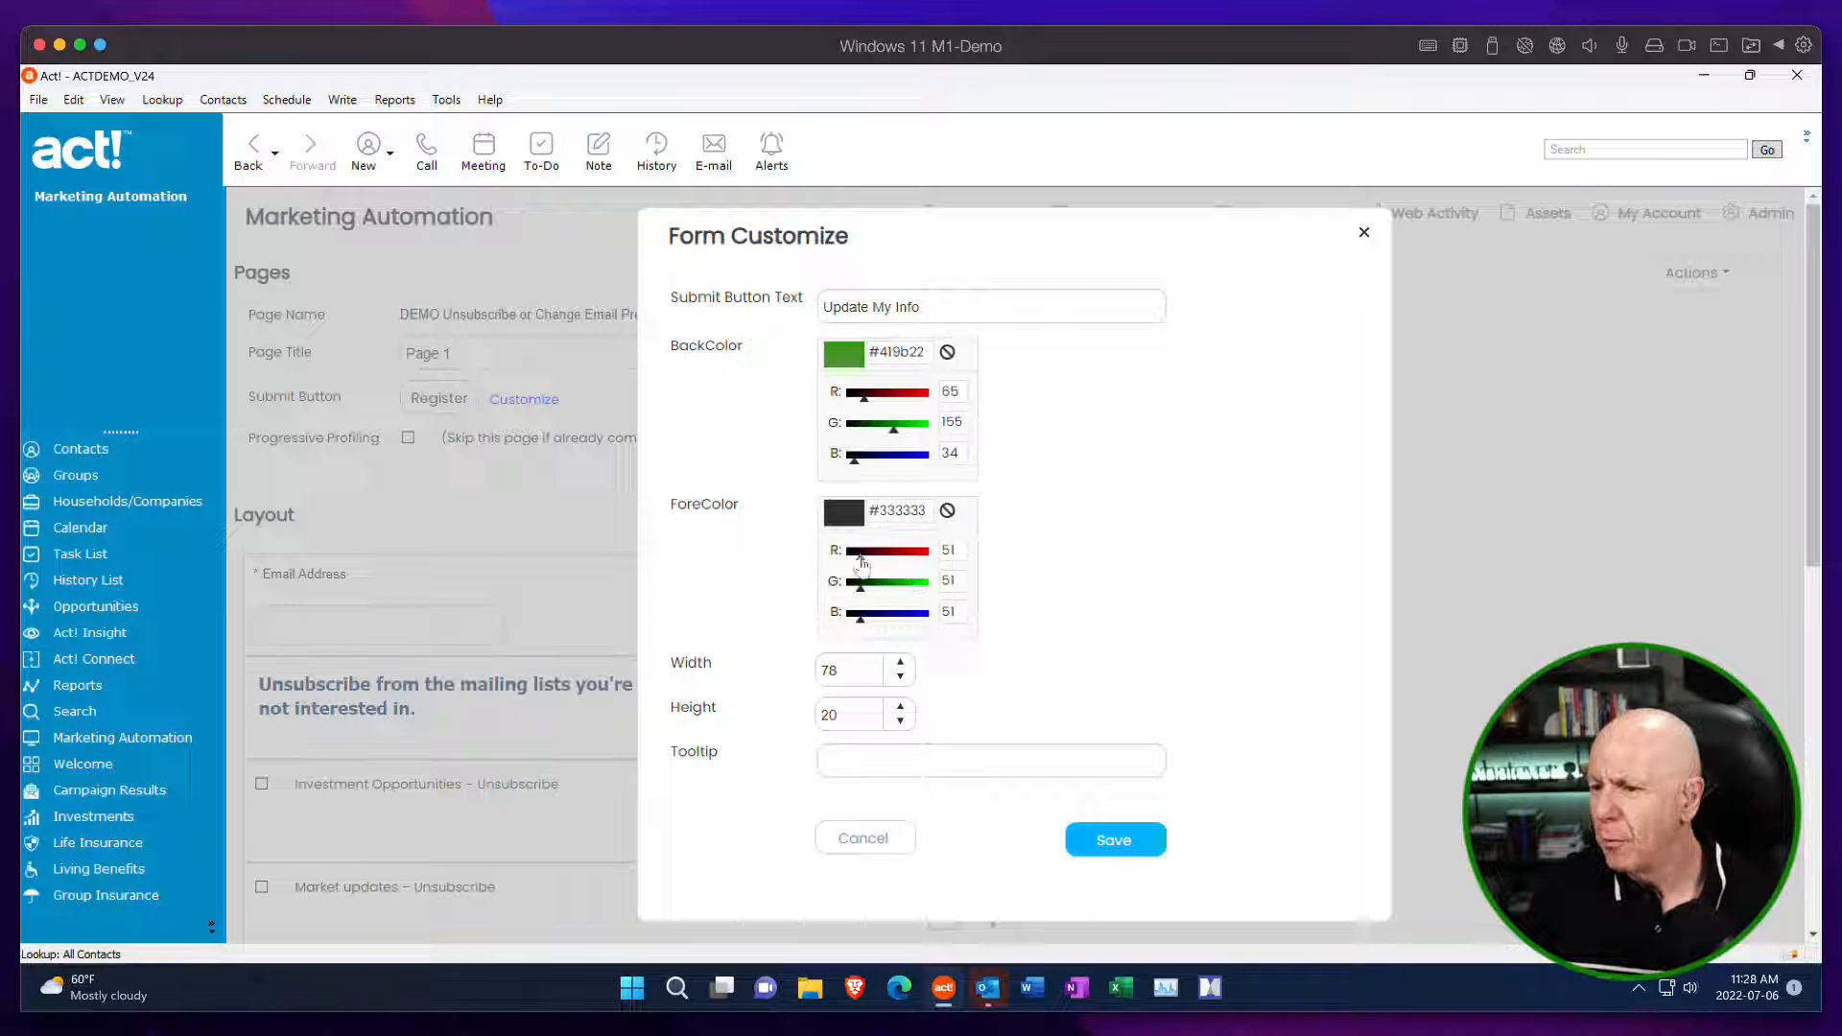
Set the submit button's text color to white #ffffff and save the button customization.
{"action": "left_click_drag", "start_coordinate": [861, 559], "coordinate": [964, 585]}
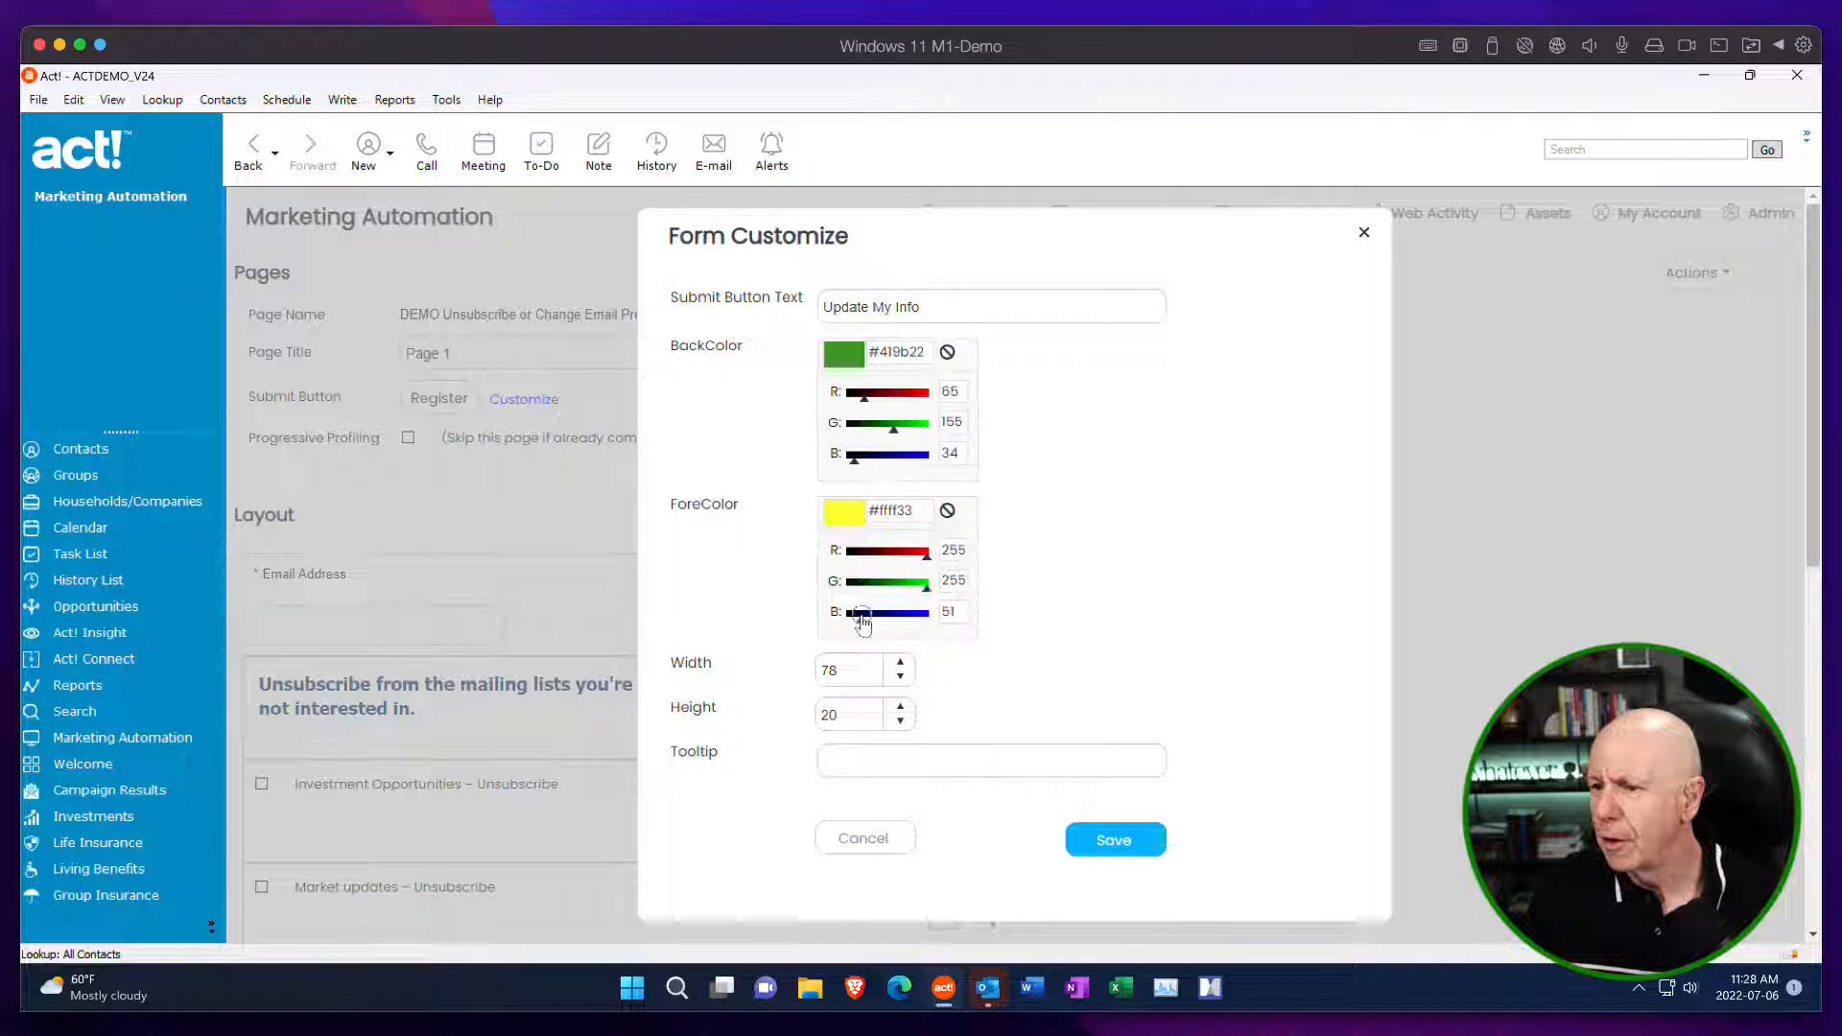
{"action": "left_click_drag", "start_coordinate": [859, 615], "coordinate": [957, 615]}
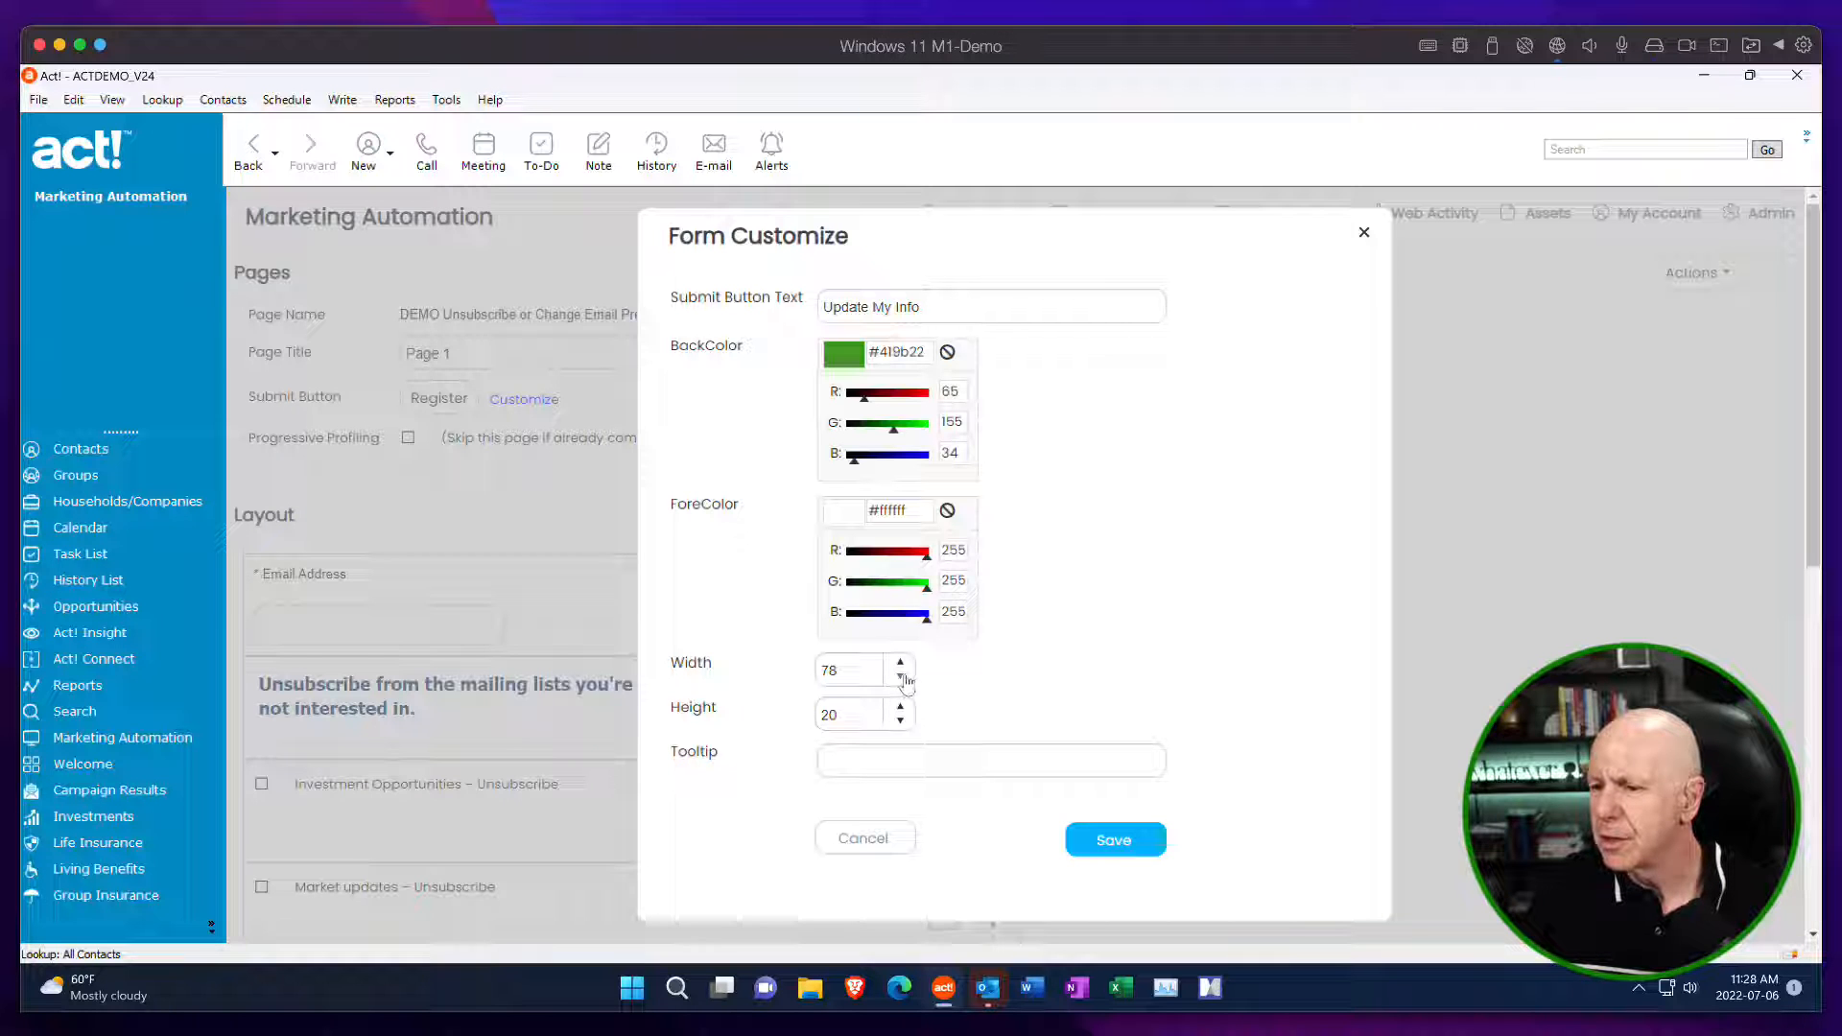
{"action": "left_click", "coordinate": [1127, 844]}
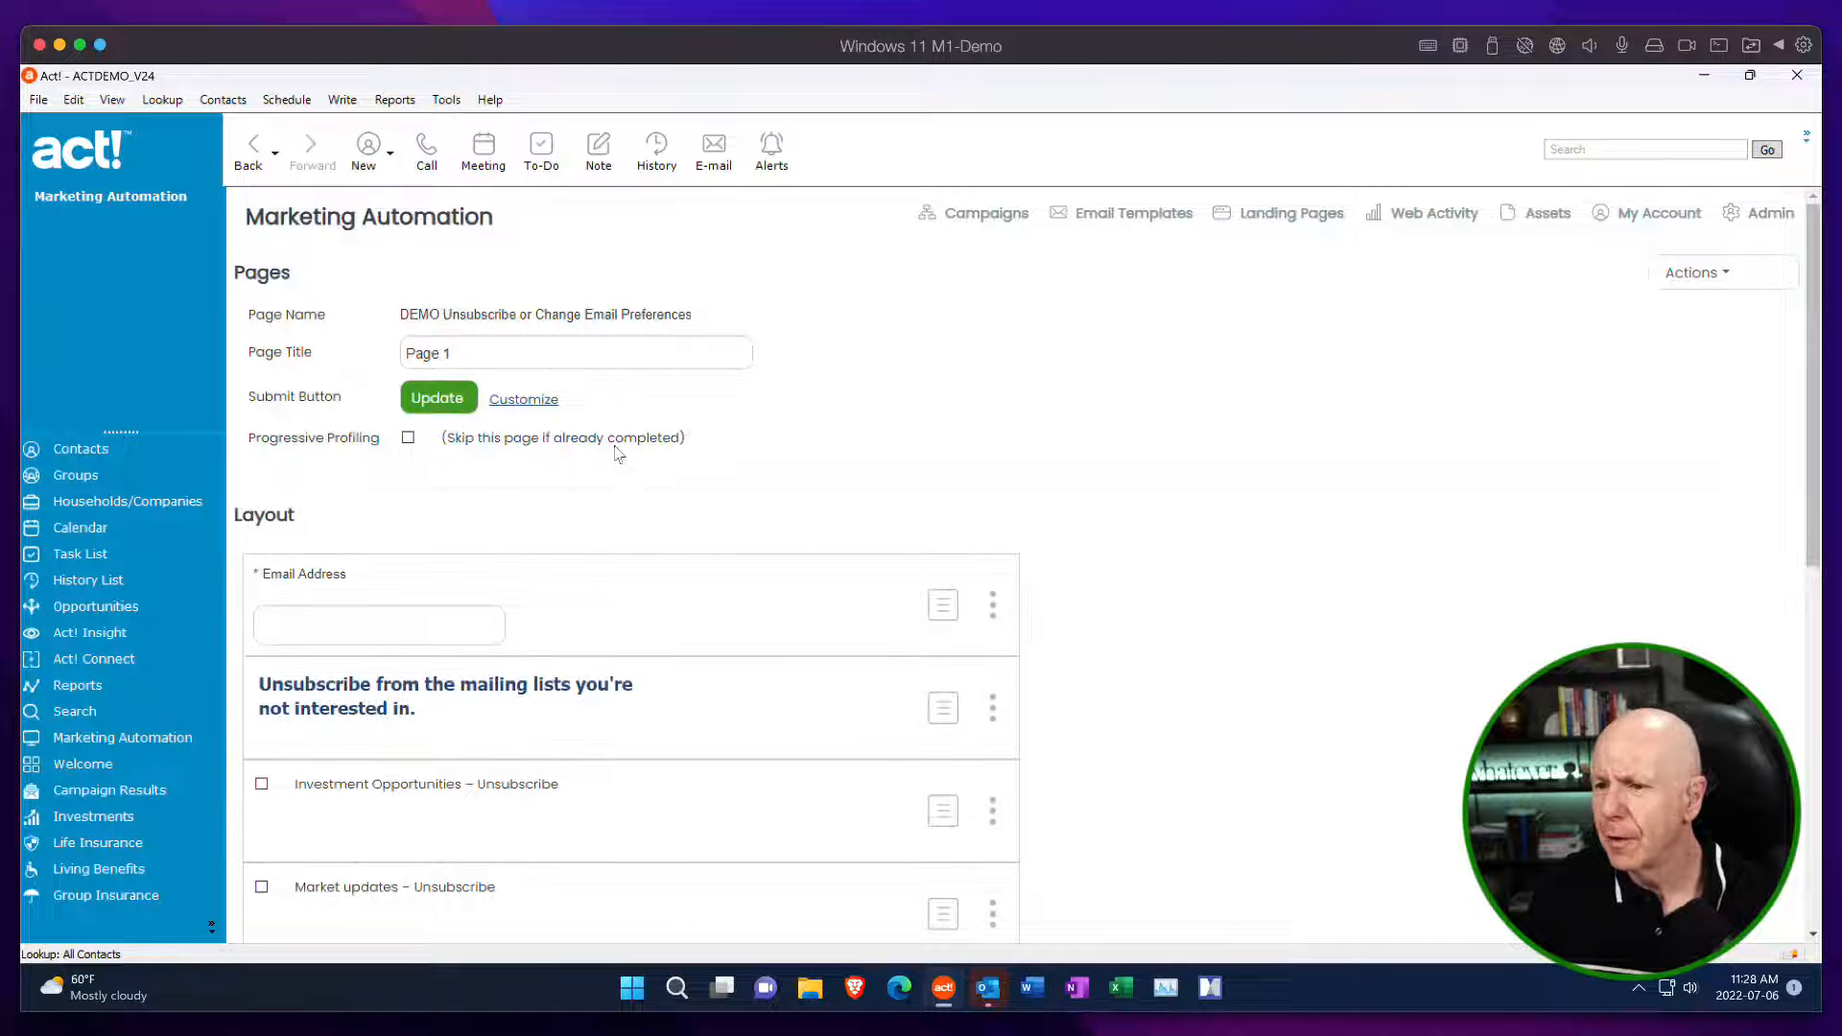
Widen the submit button to 100, then save the form and return to the page diagram.
{"action": "left_click", "coordinate": [540, 403]}
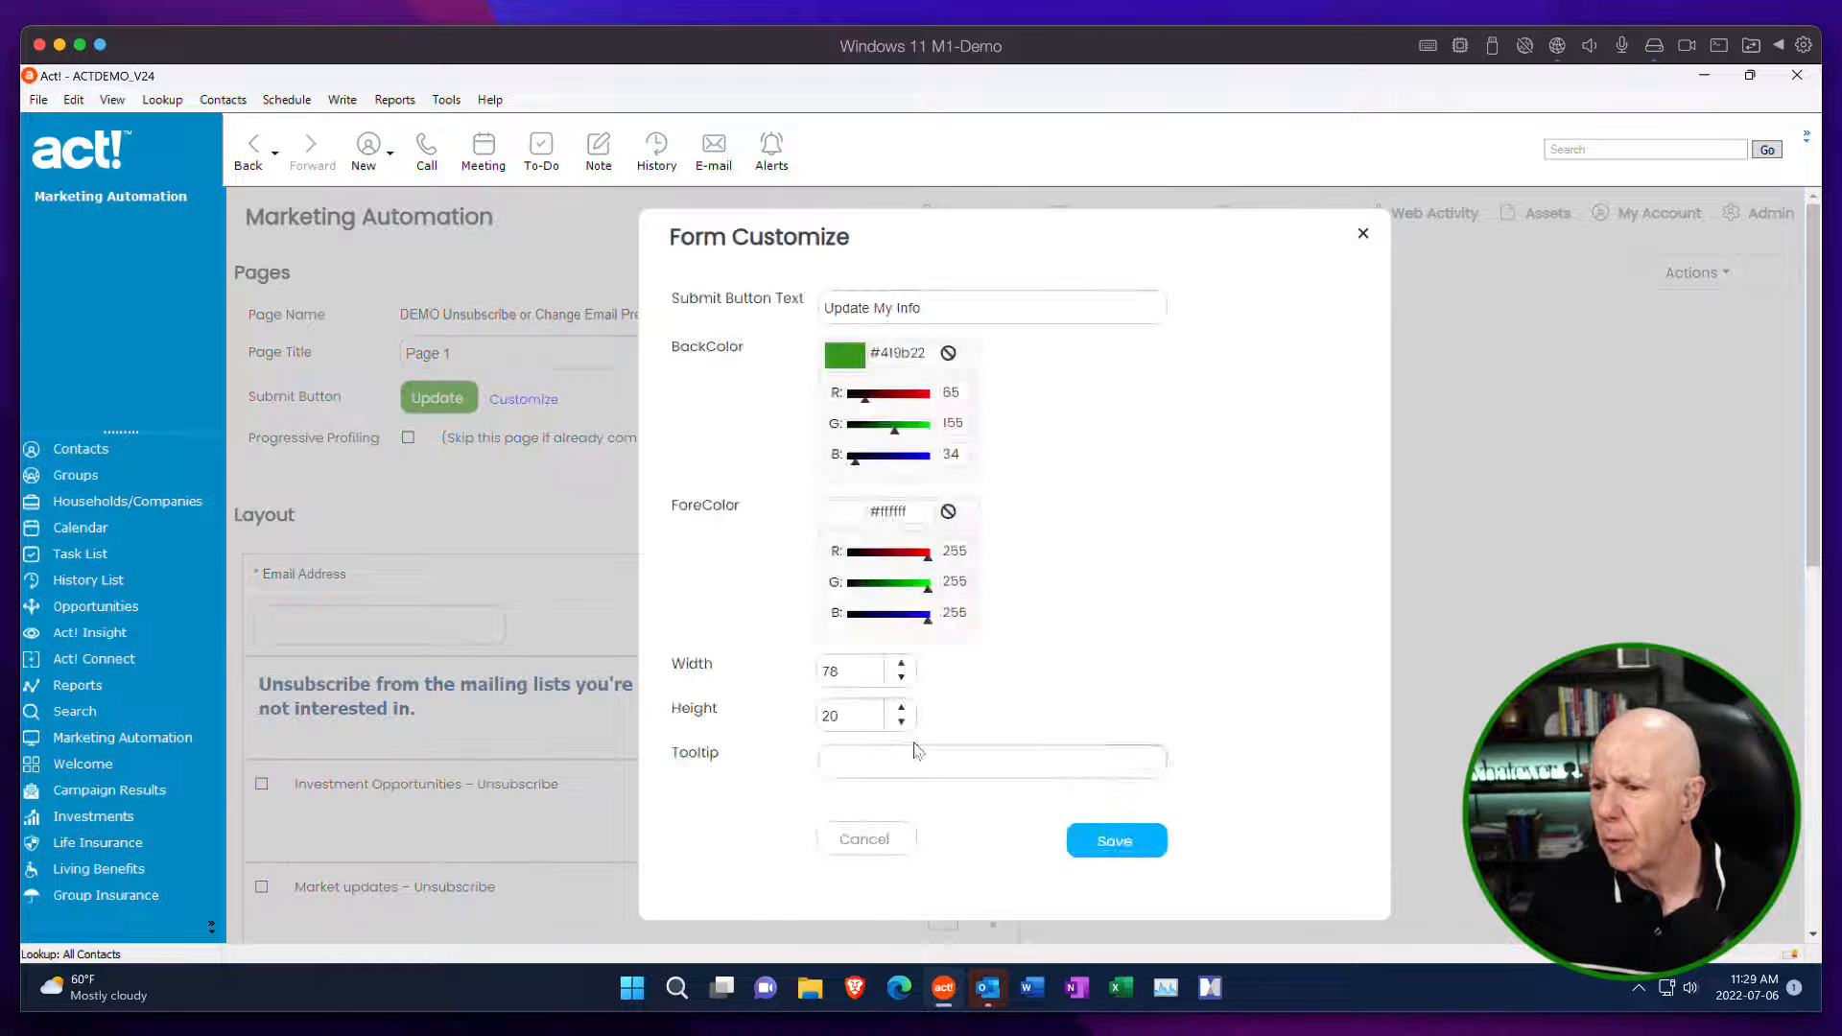
{"action": "left_click", "coordinate": [900, 664]}
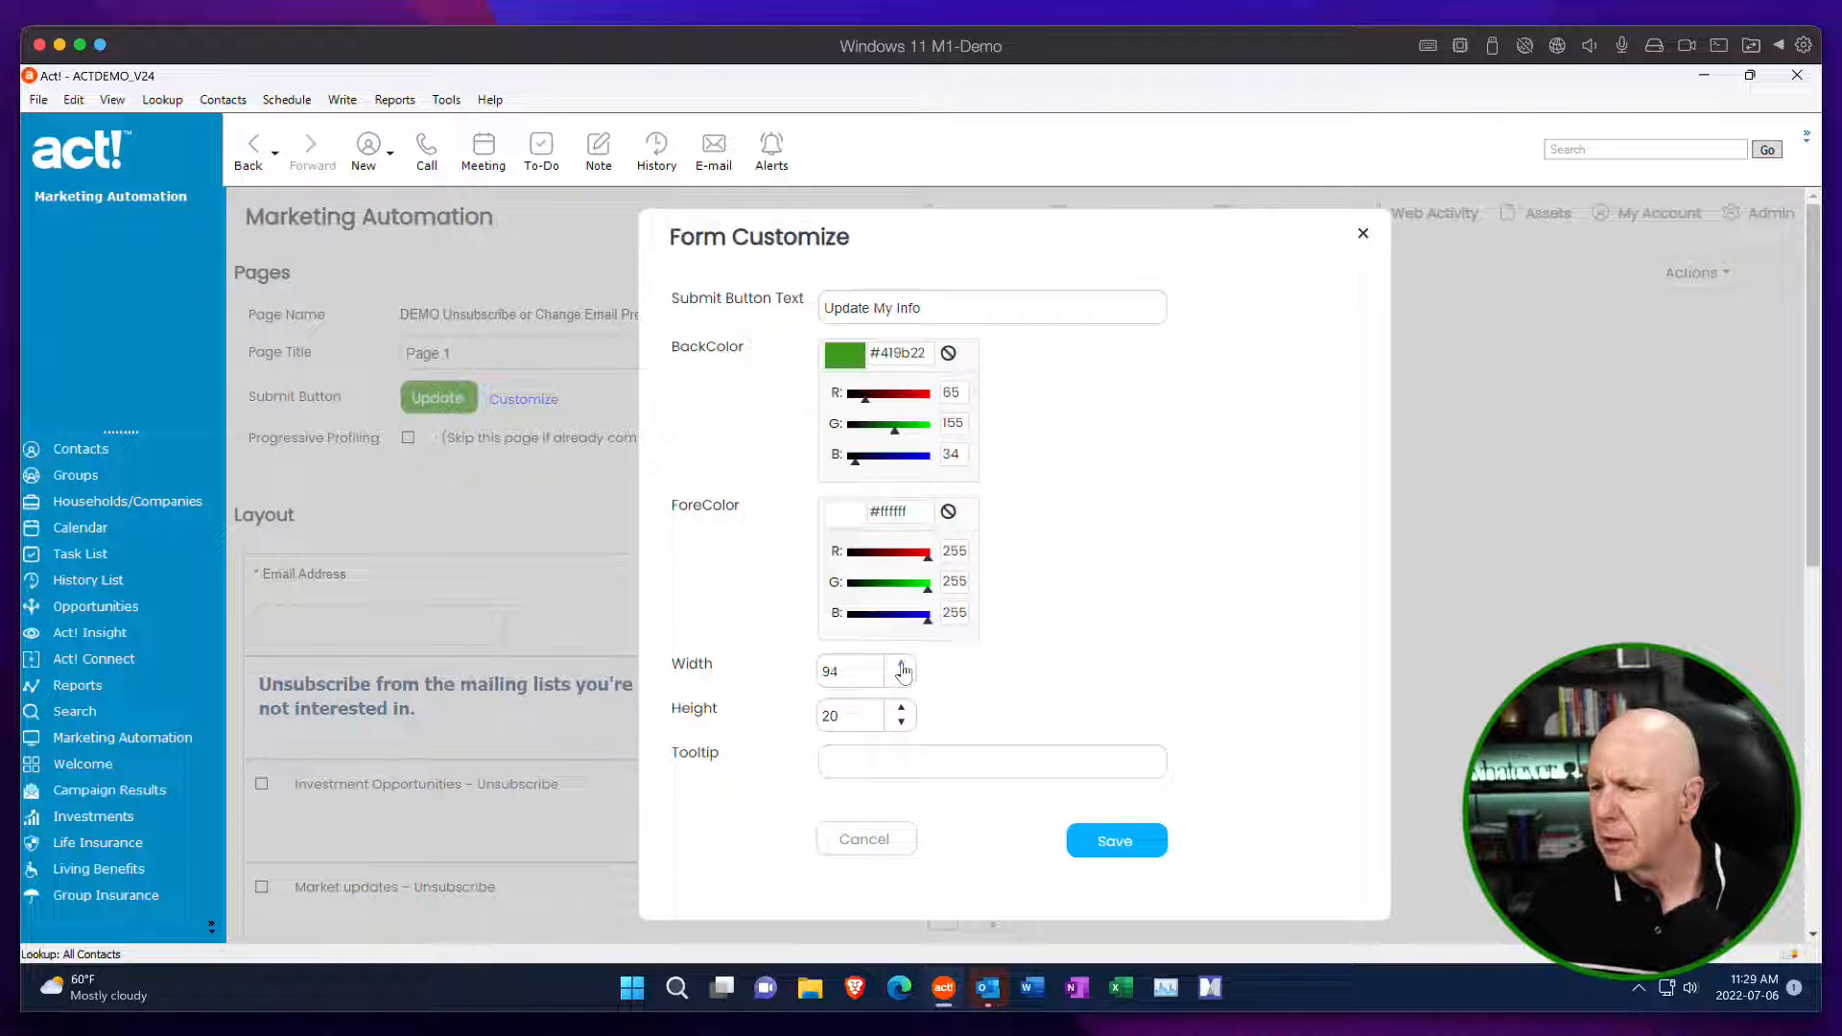
{"action": "left_click", "coordinate": [901, 665]}
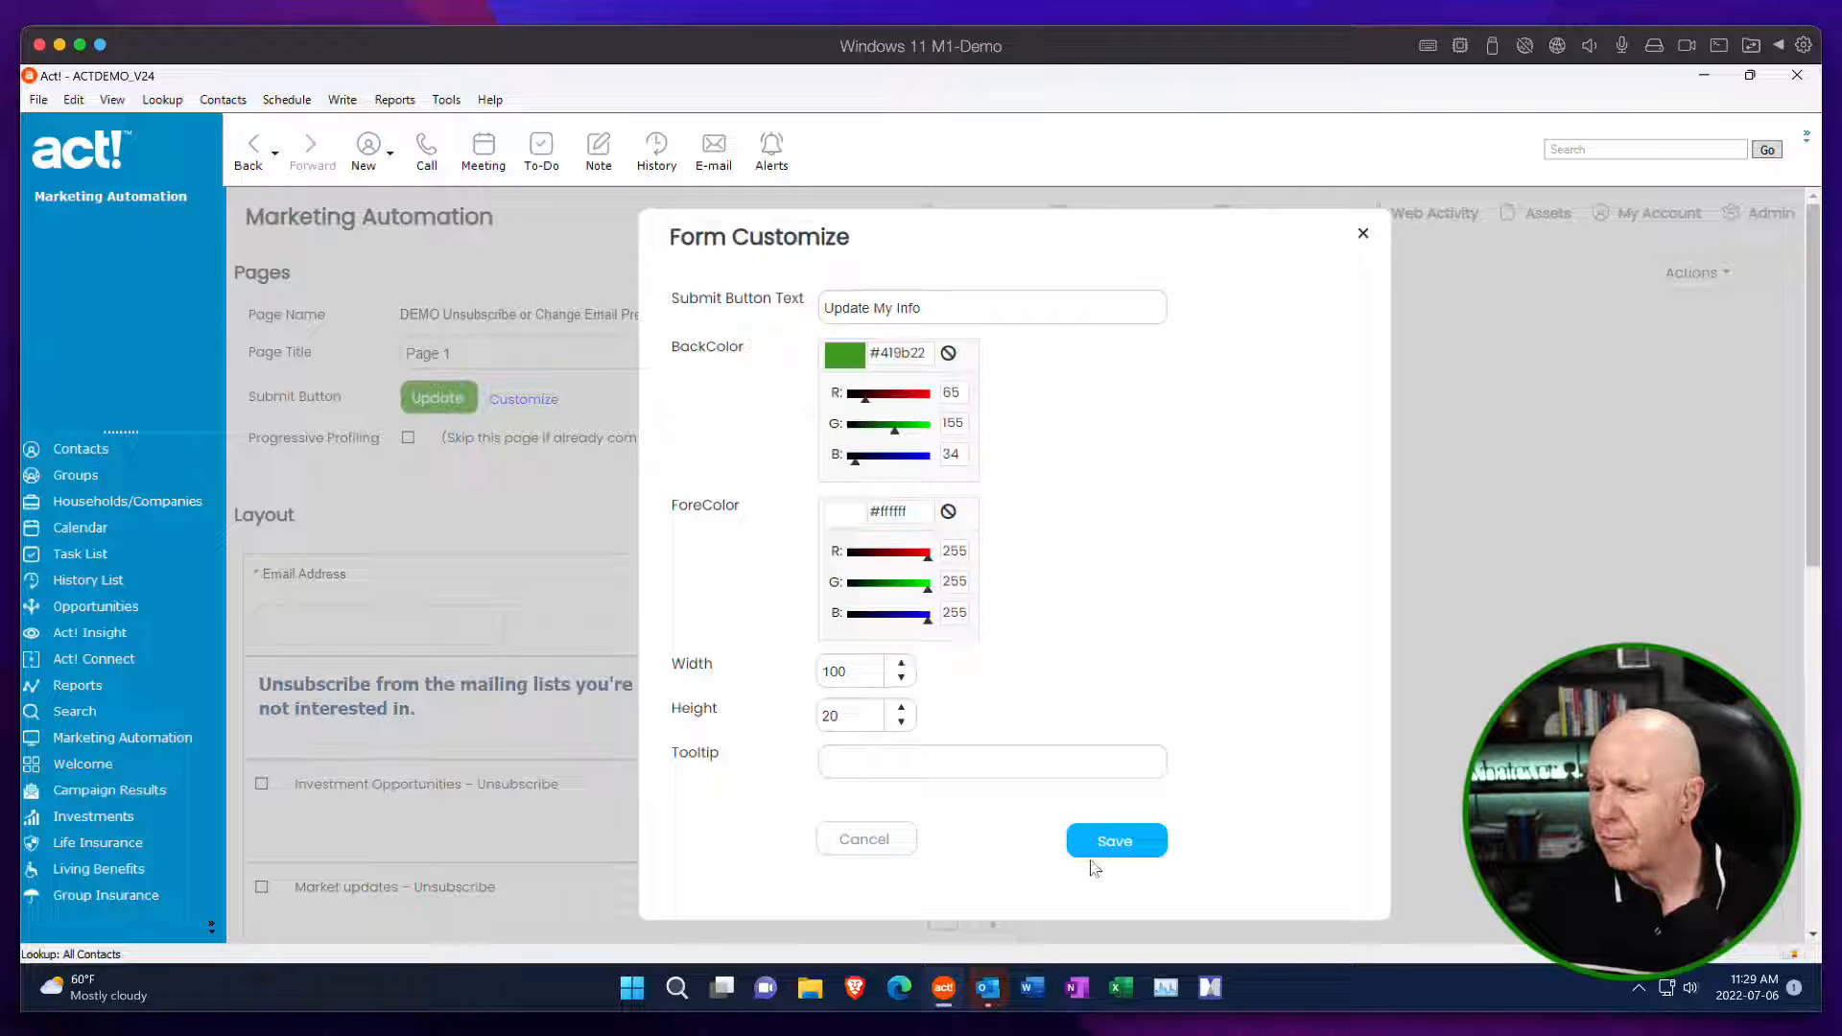
{"action": "left_click", "coordinate": [1130, 844]}
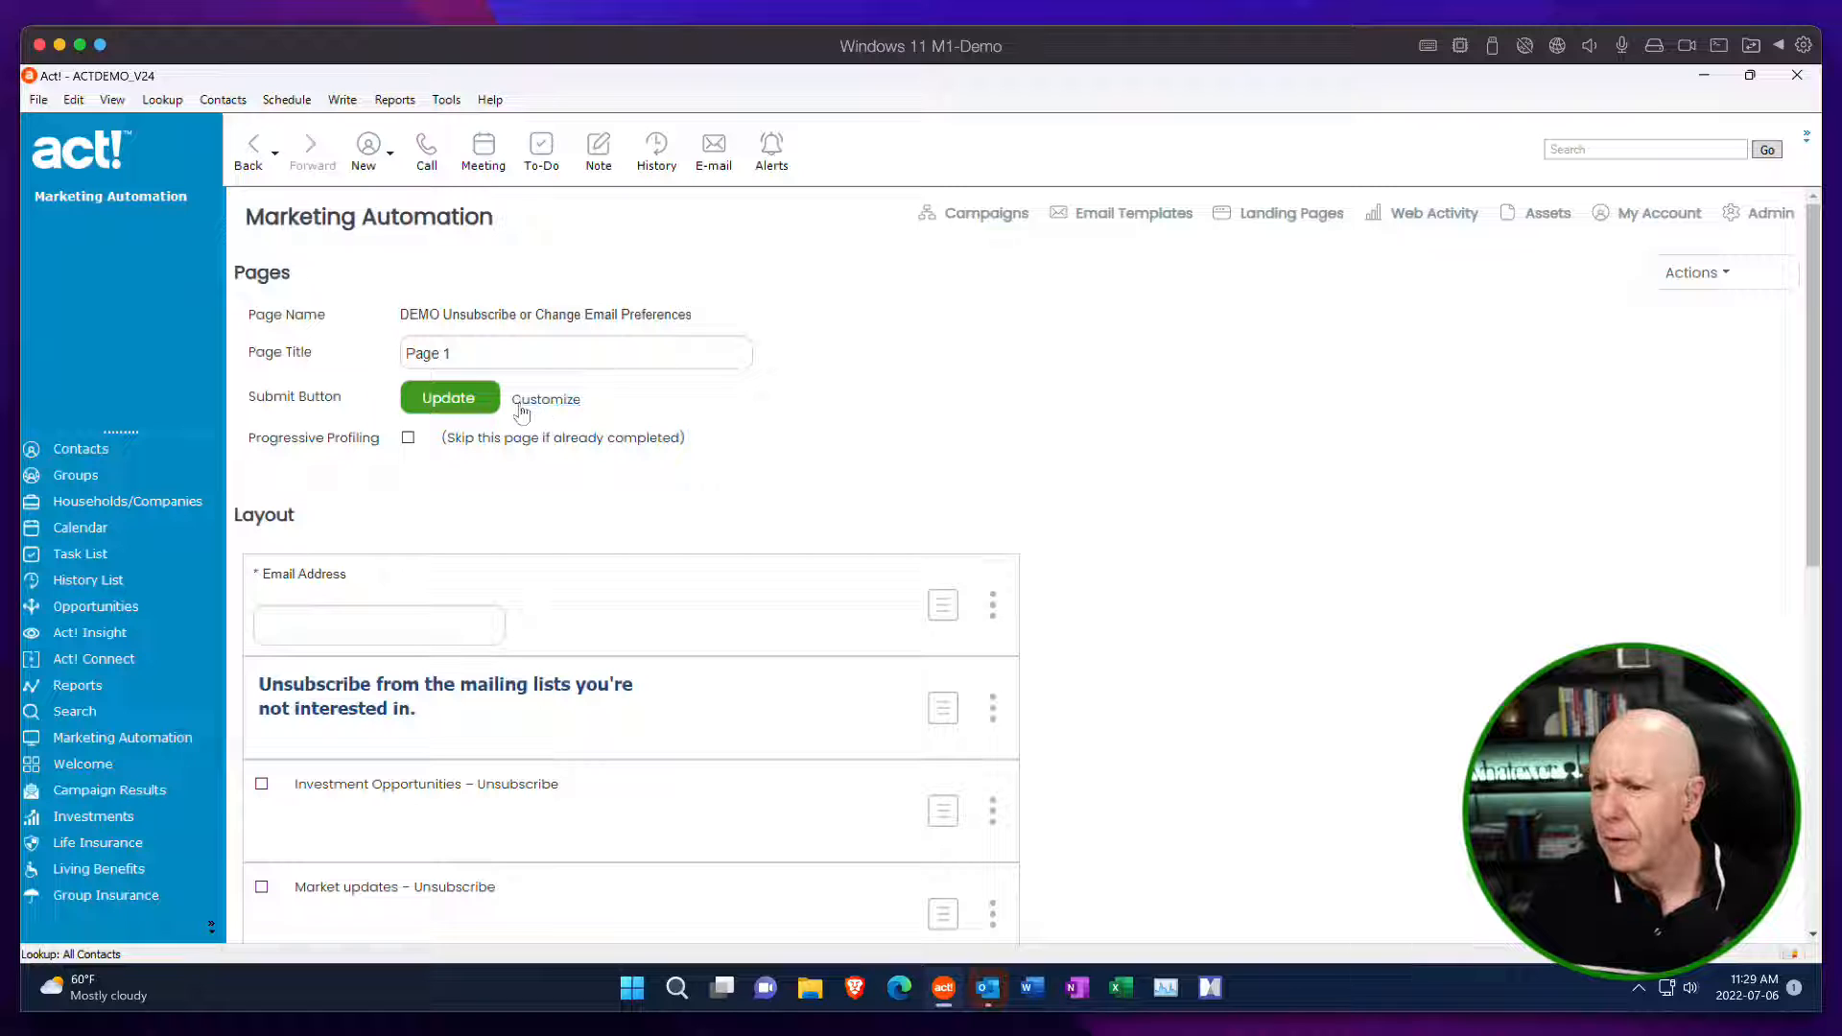
{"action": "left_click", "coordinate": [1699, 275]}
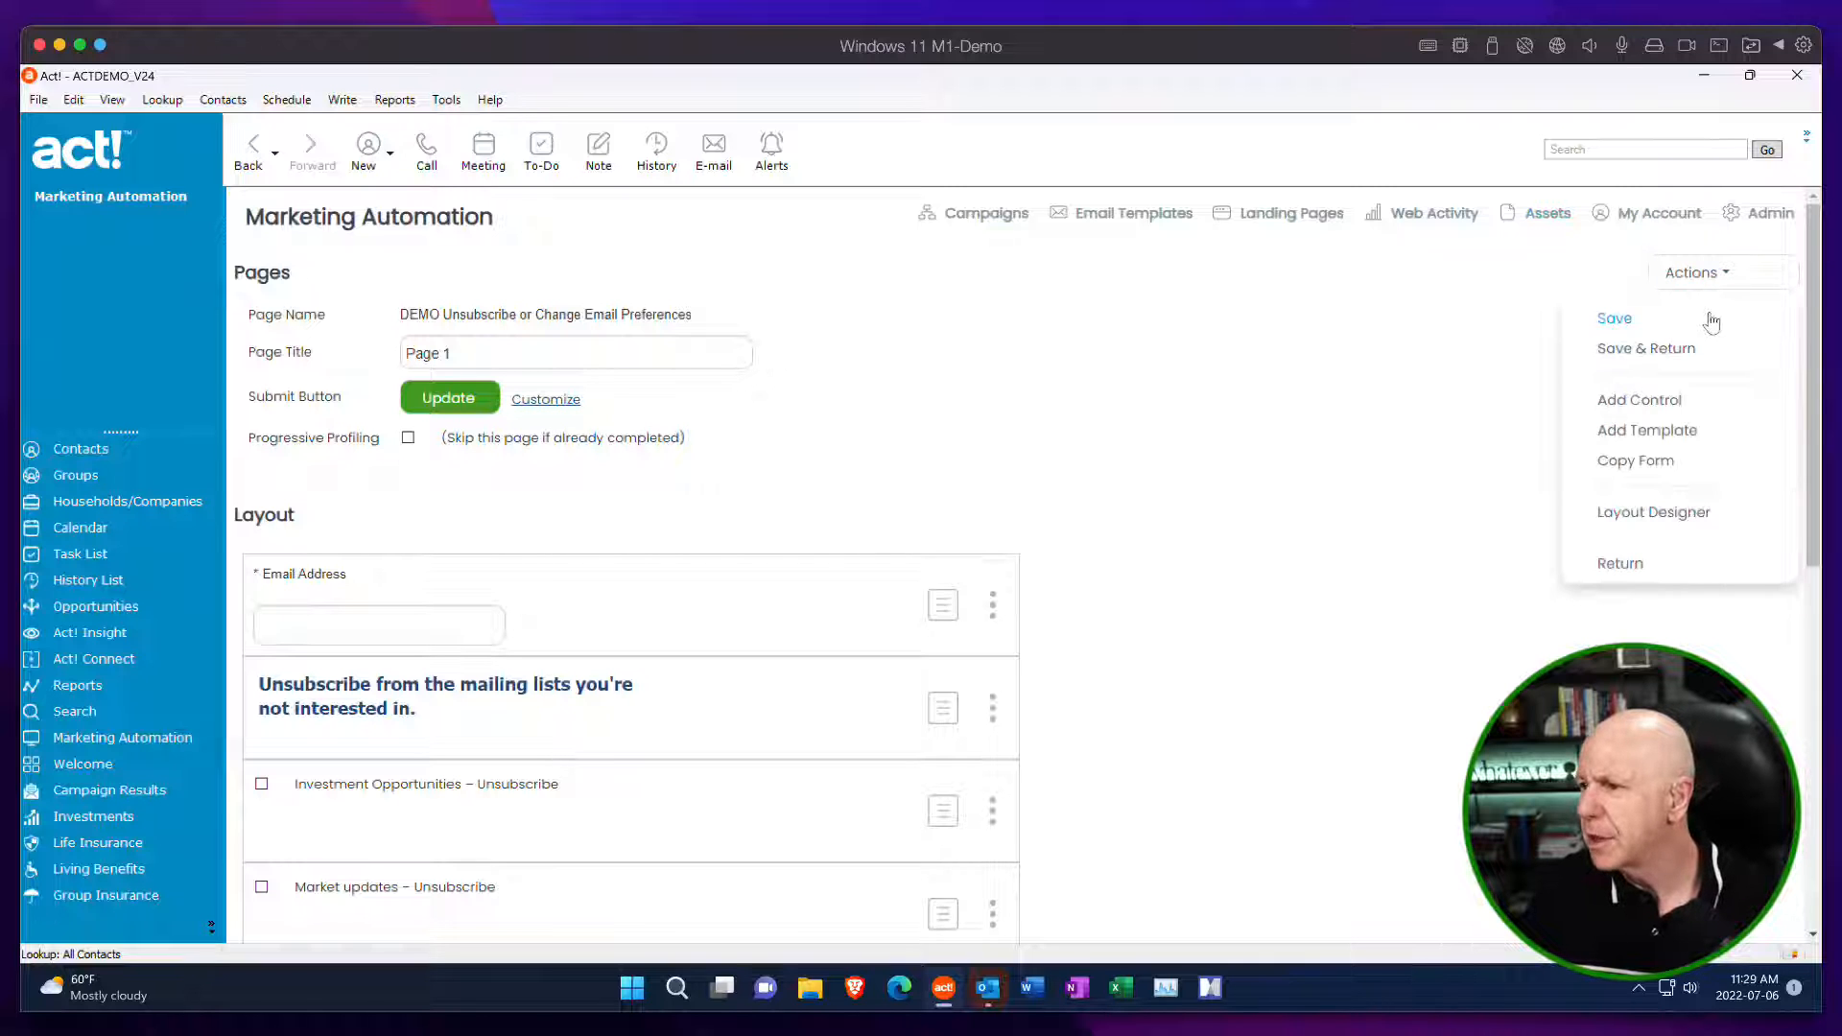
{"action": "left_click", "coordinate": [1666, 351]}
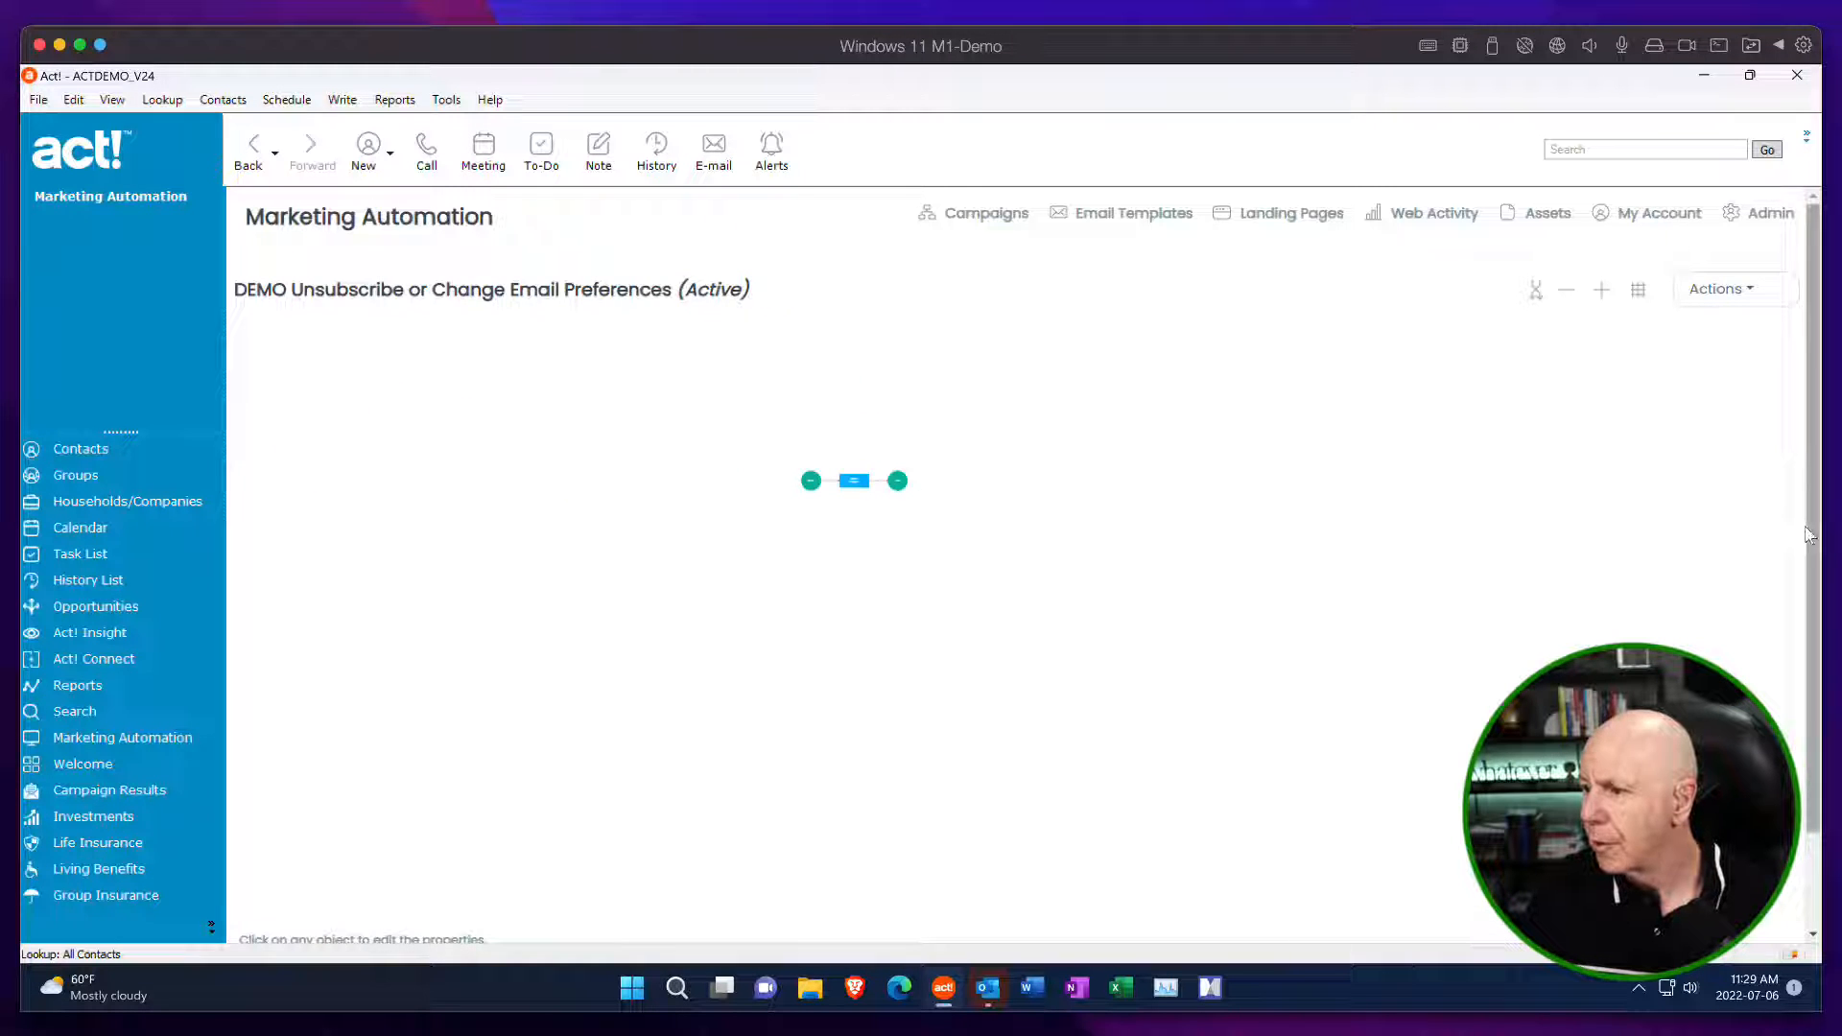
Fit the page diagram to view, preview the landing page through its link down to the submit button, and close the preview.
{"action": "left_click", "coordinate": [1637, 290]}
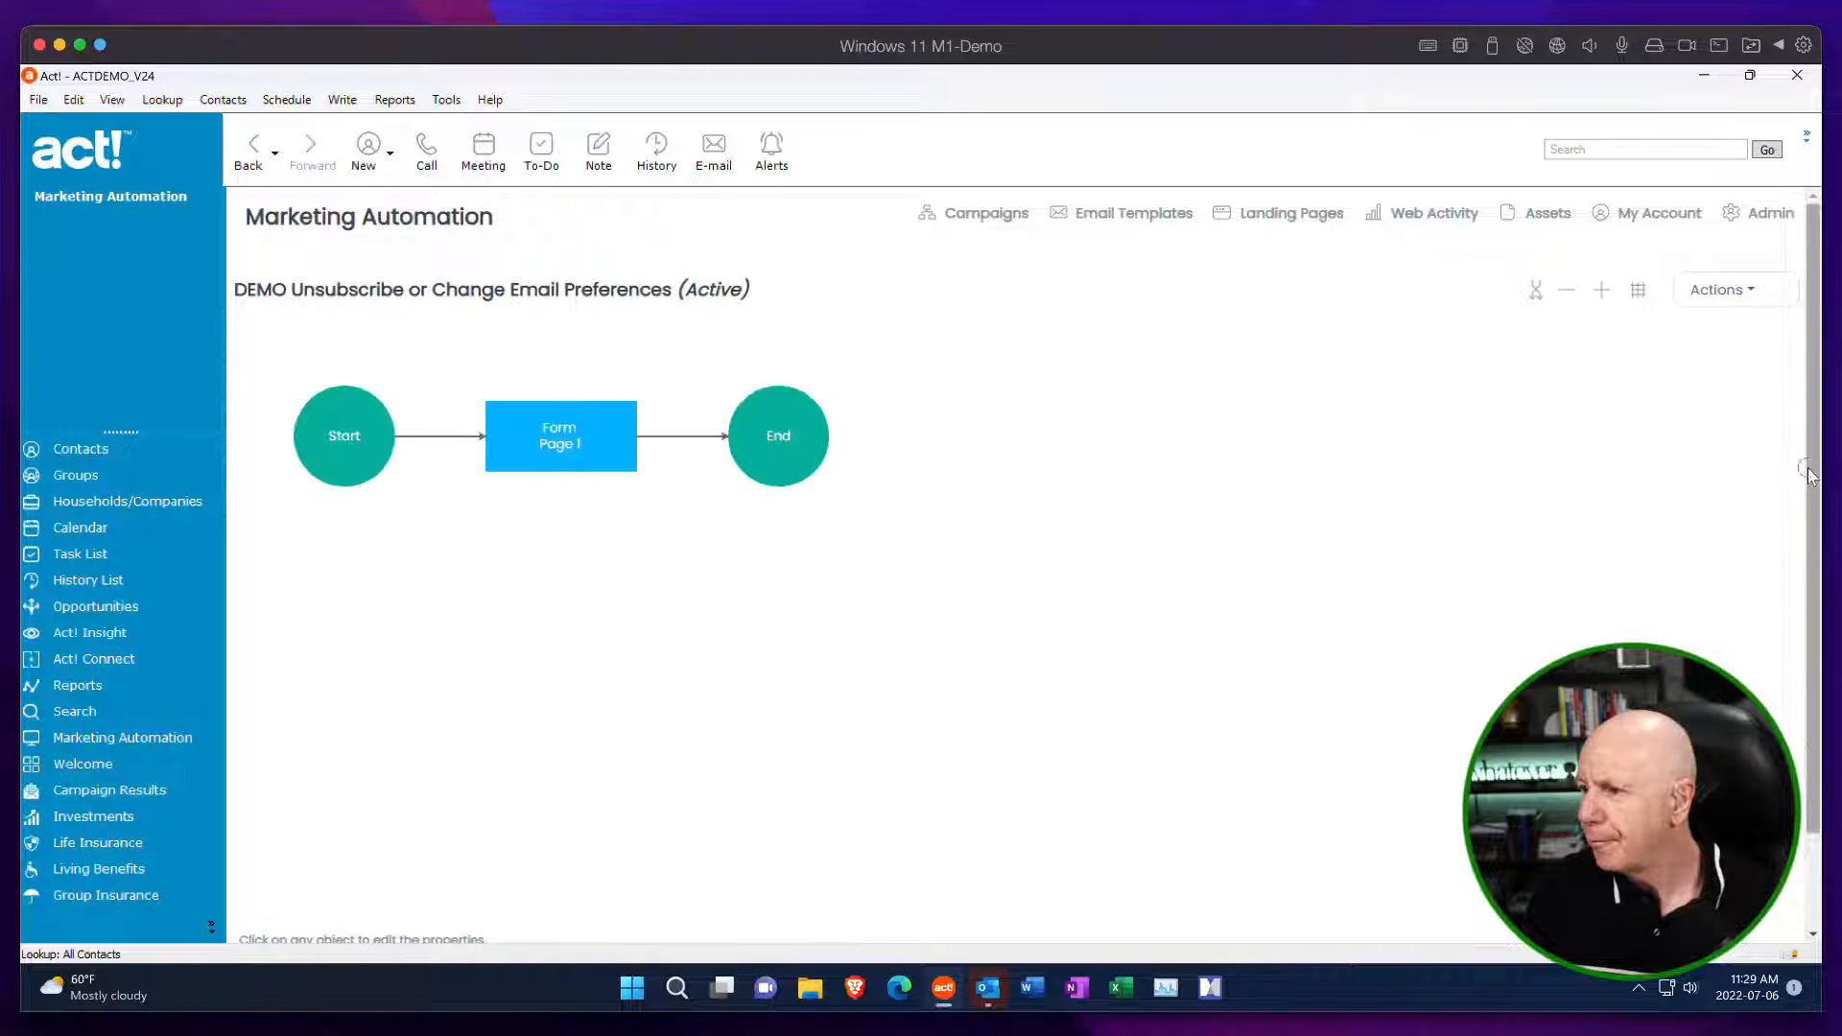
{"action": "scroll", "coordinate": [1787, 483], "scroll_direction": "down", "scroll_amount": 1}
{"action": "left_click", "coordinate": [499, 887]}
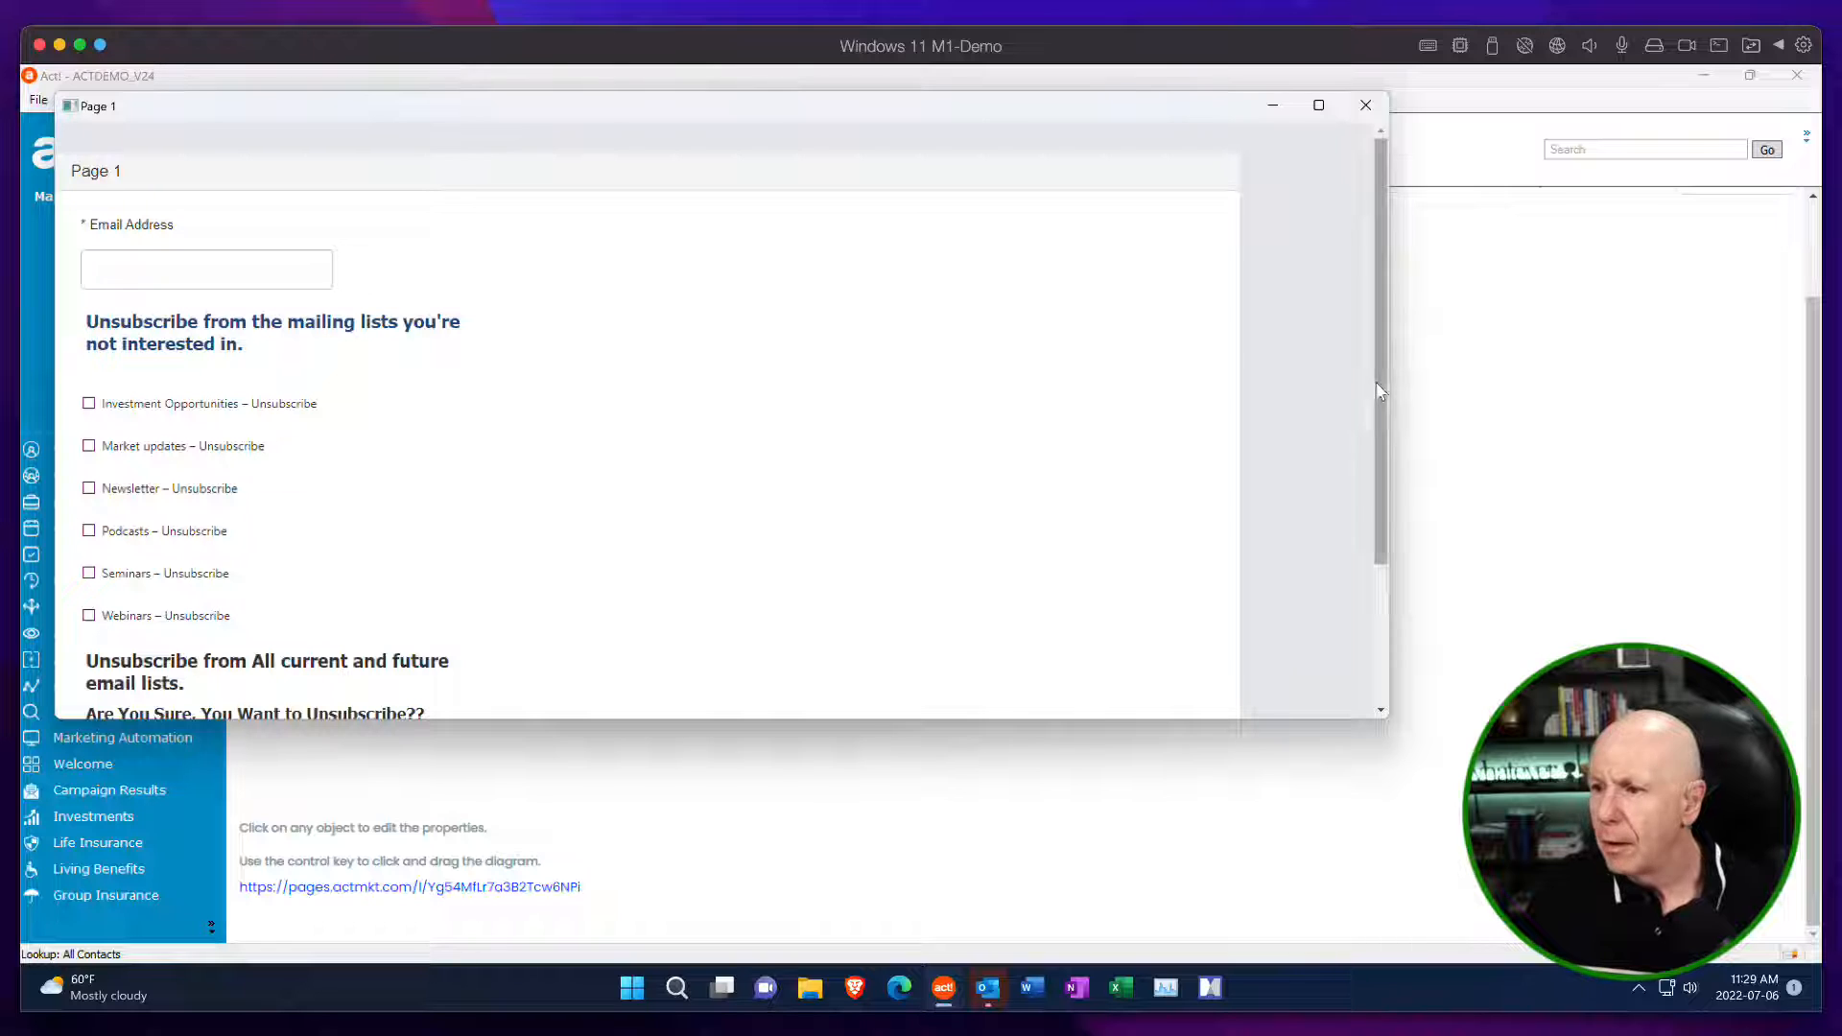
{"action": "left_click_drag", "start_coordinate": [1380, 419], "coordinate": [1362, 364]}
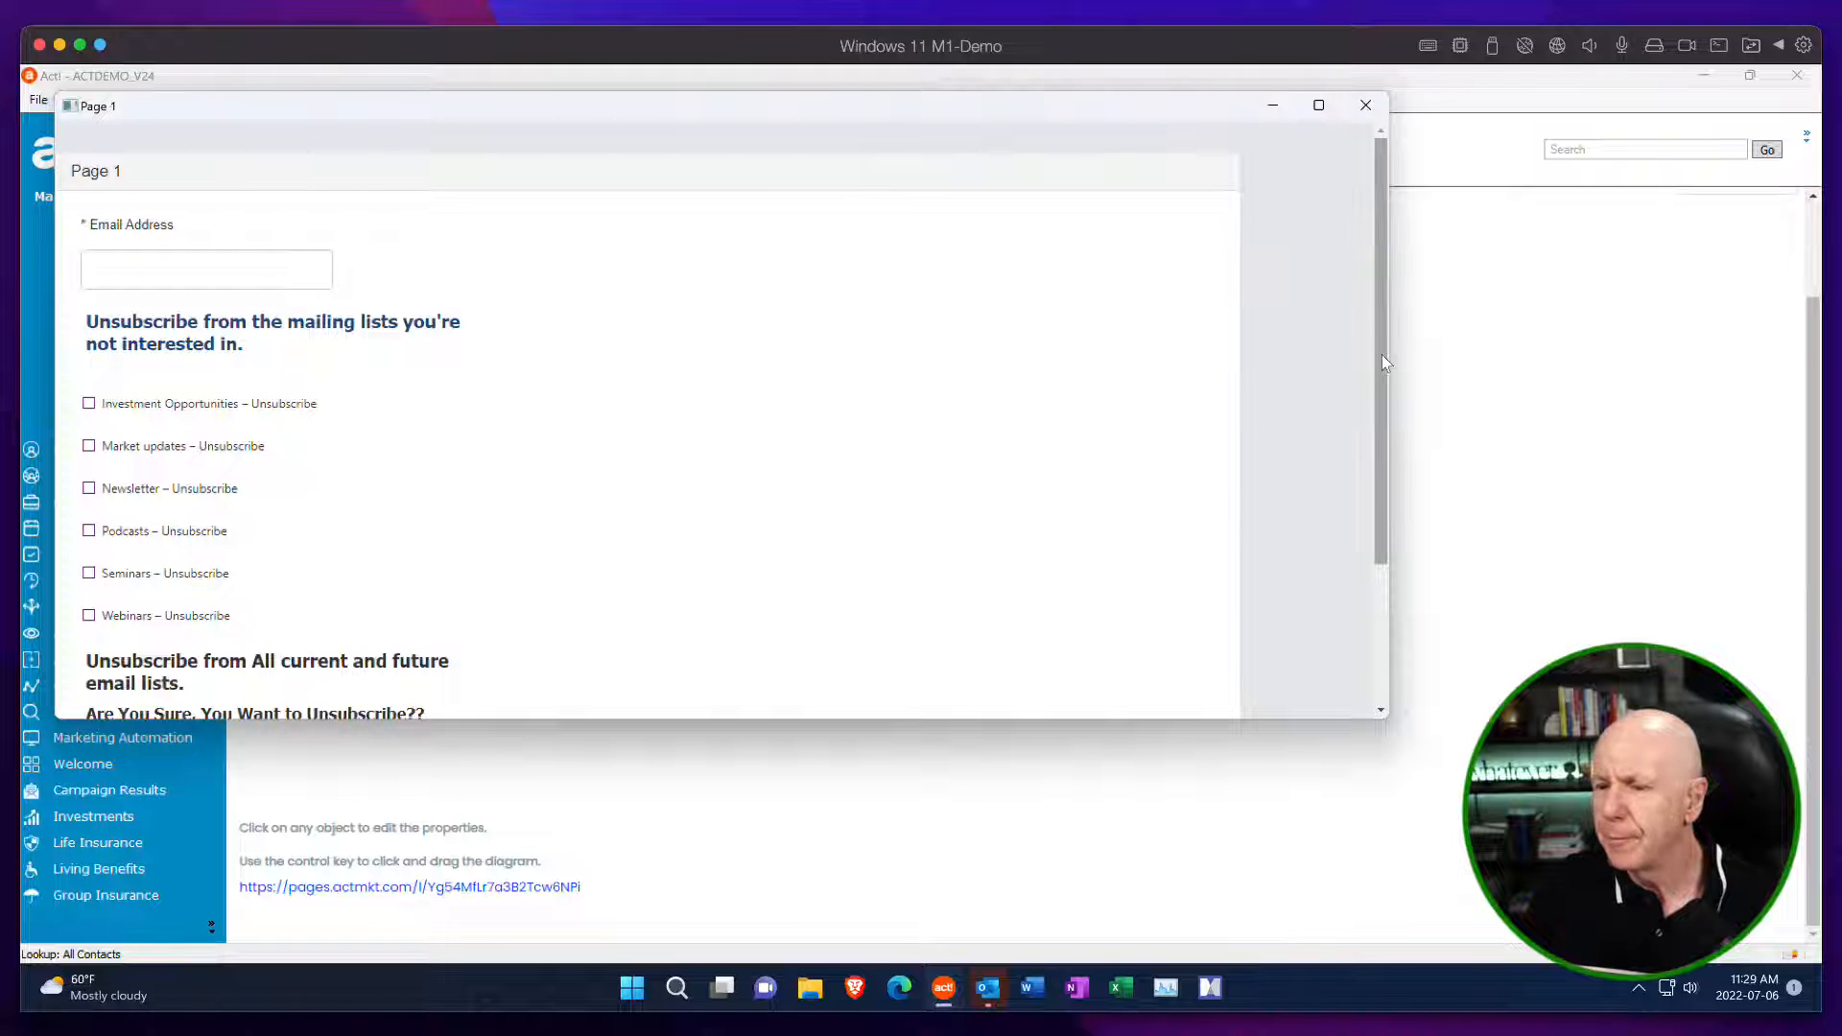
{"action": "left_click_drag", "start_coordinate": [1382, 364], "coordinate": [1378, 495]}
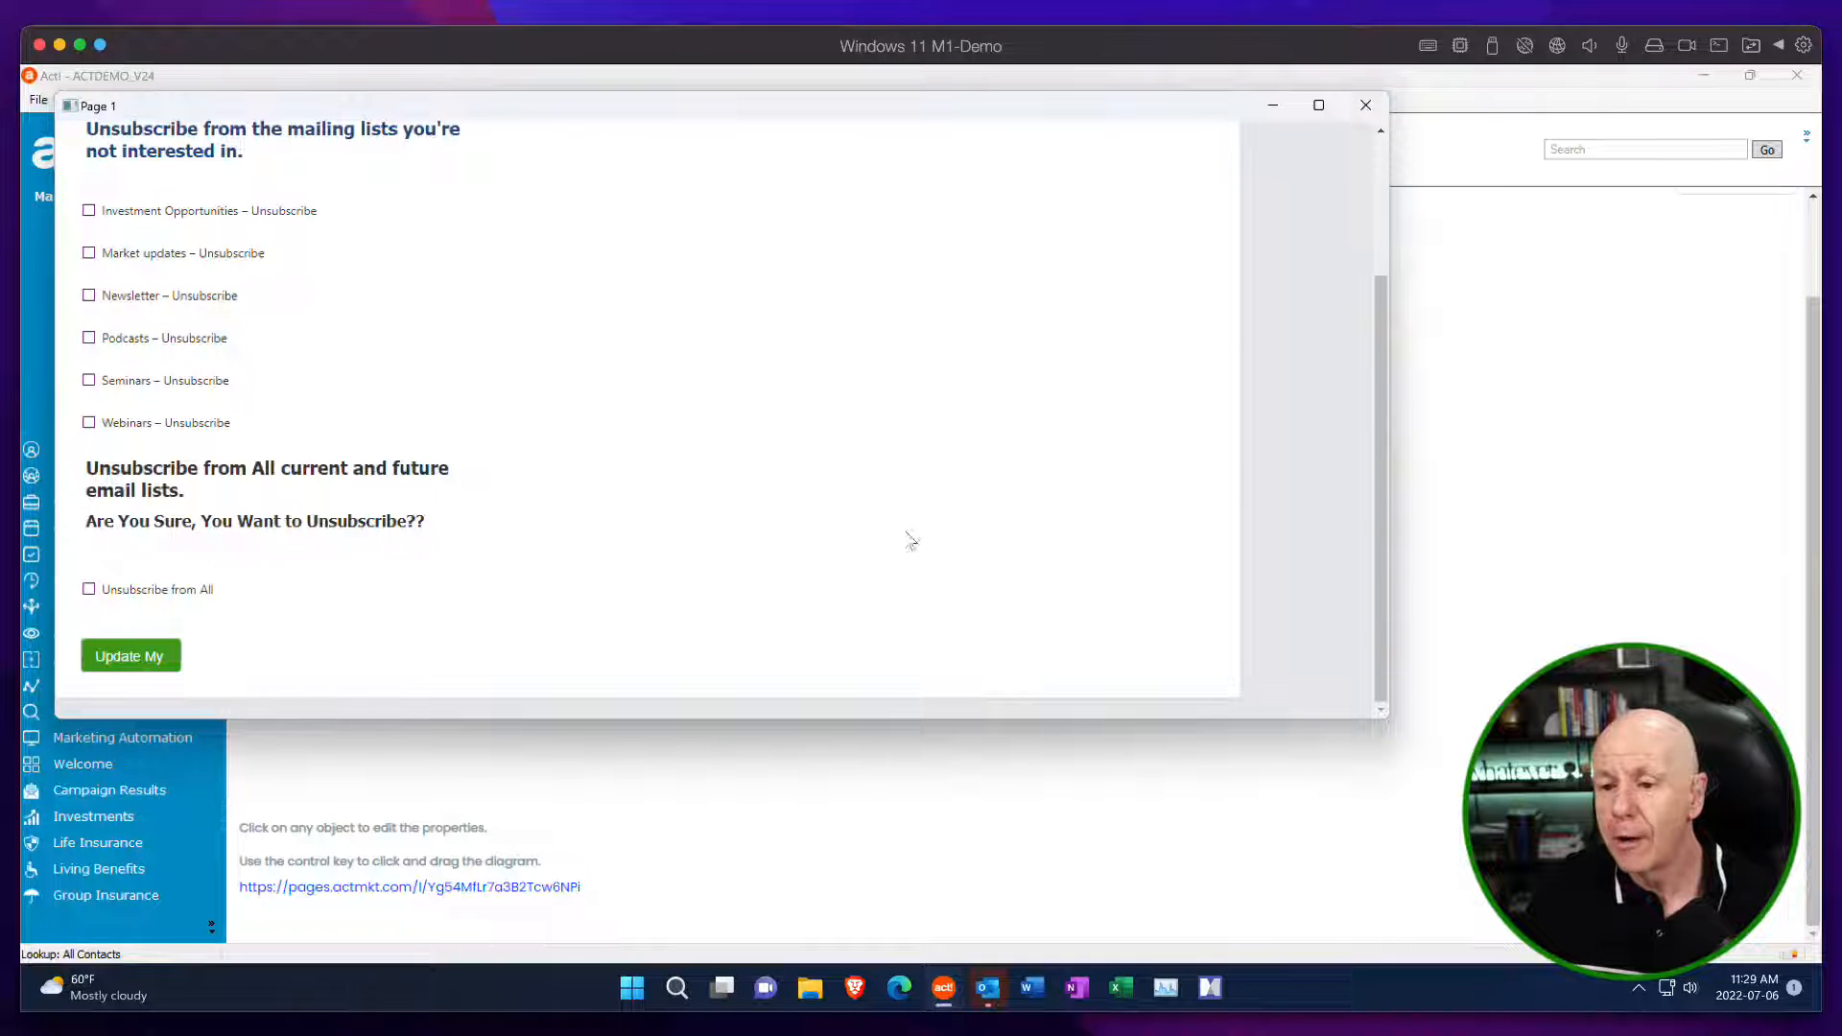
{"action": "left_click", "coordinate": [1365, 105]}
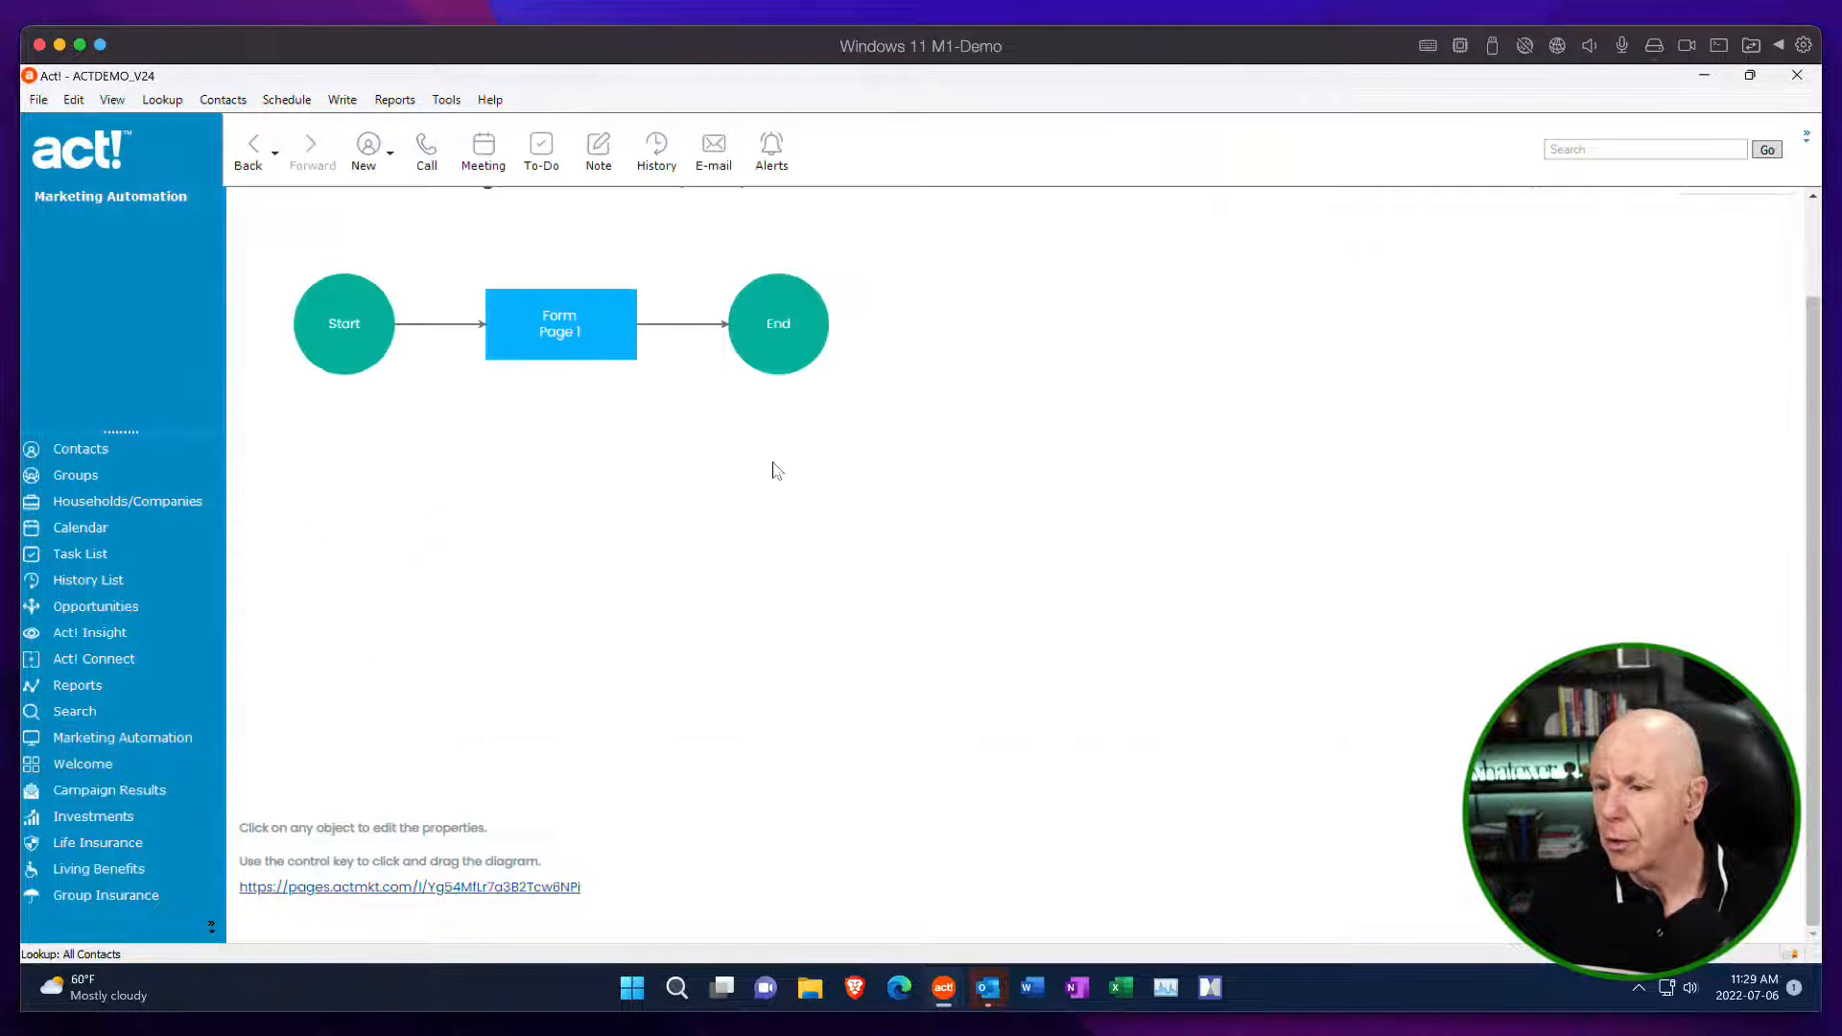
Reopen the Page 1 form, set the submit button's width to 150, and save both the button customization and the form.
{"action": "left_click", "coordinate": [585, 352]}
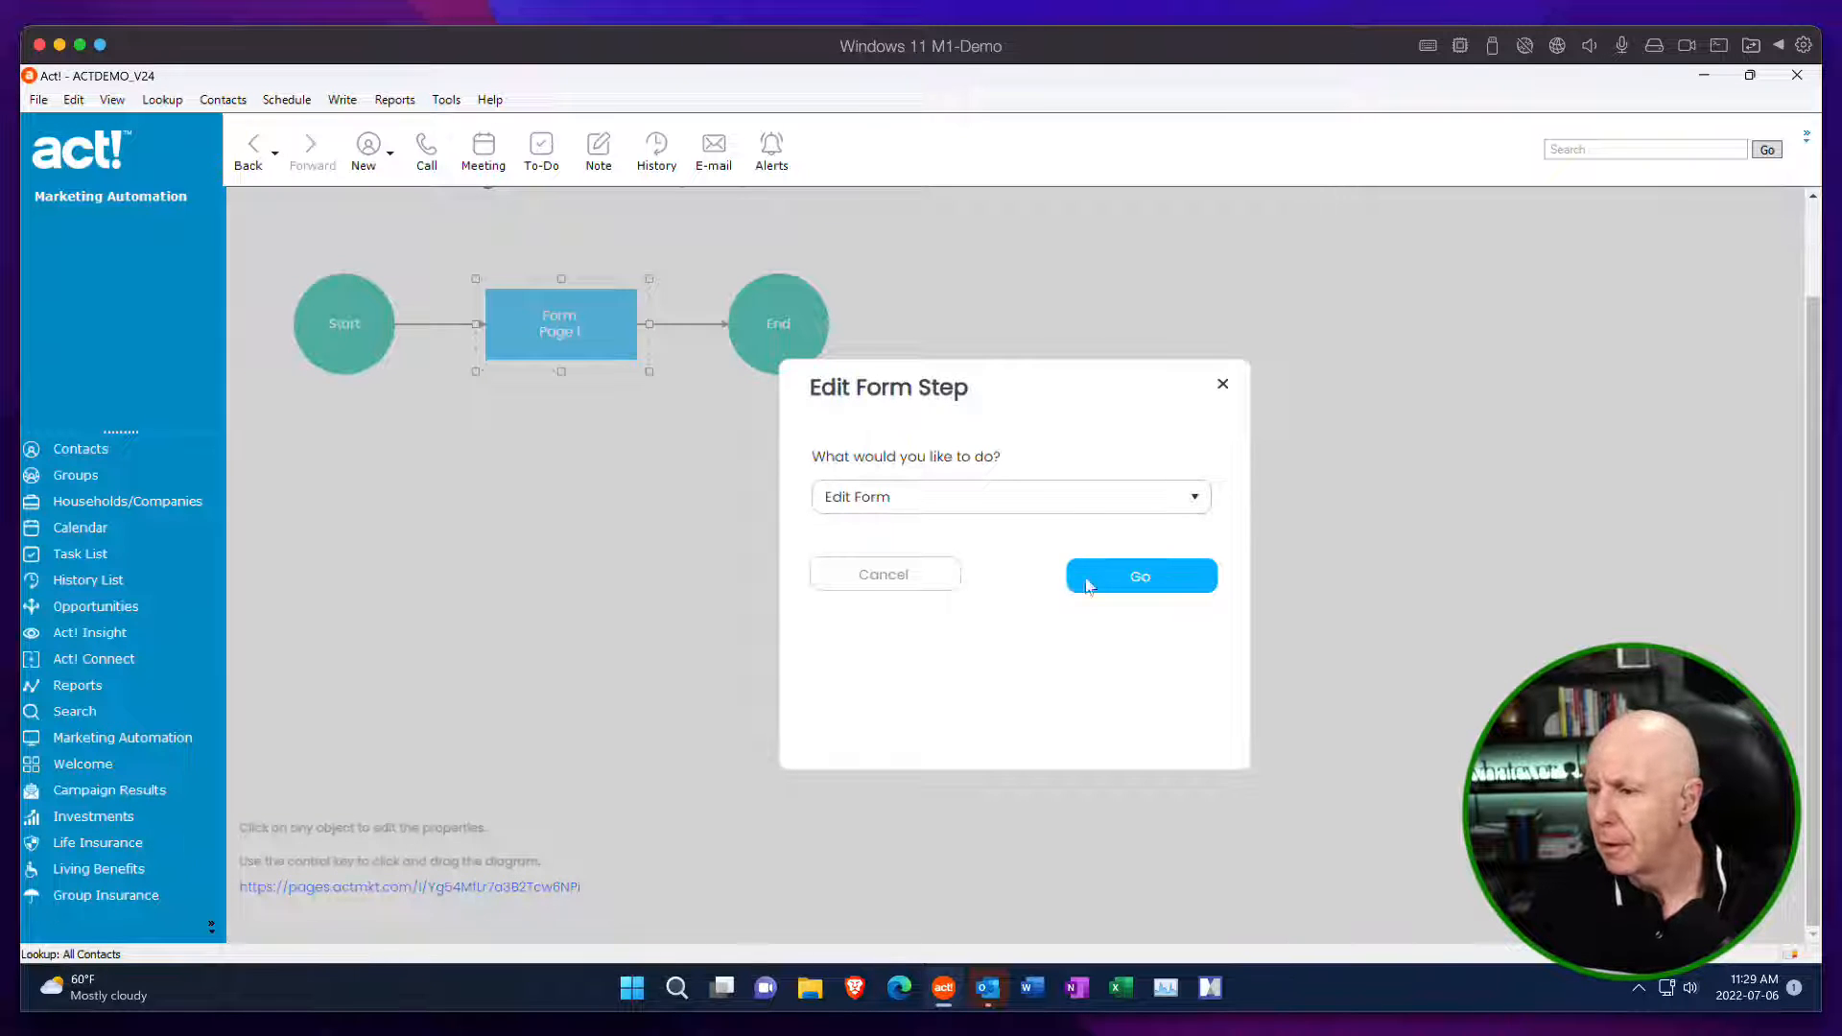
{"action": "left_click", "coordinate": [1152, 587]}
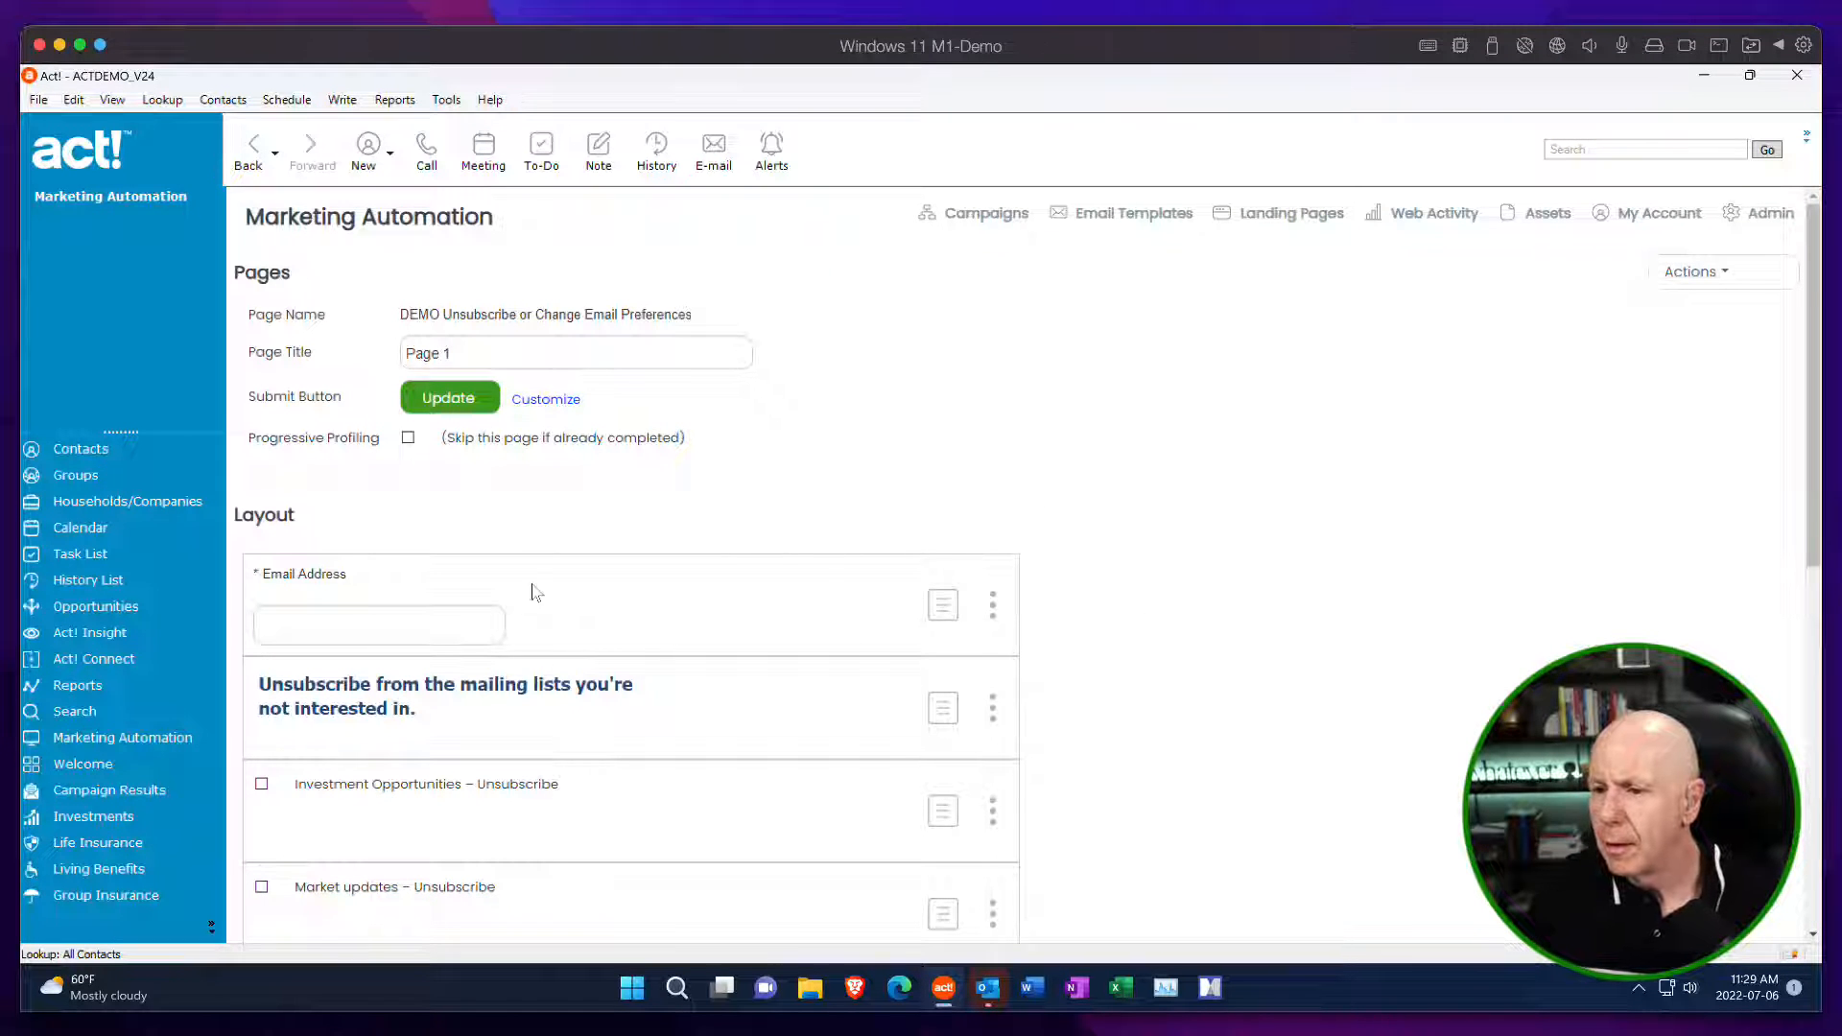
{"action": "left_click", "coordinate": [549, 400]}
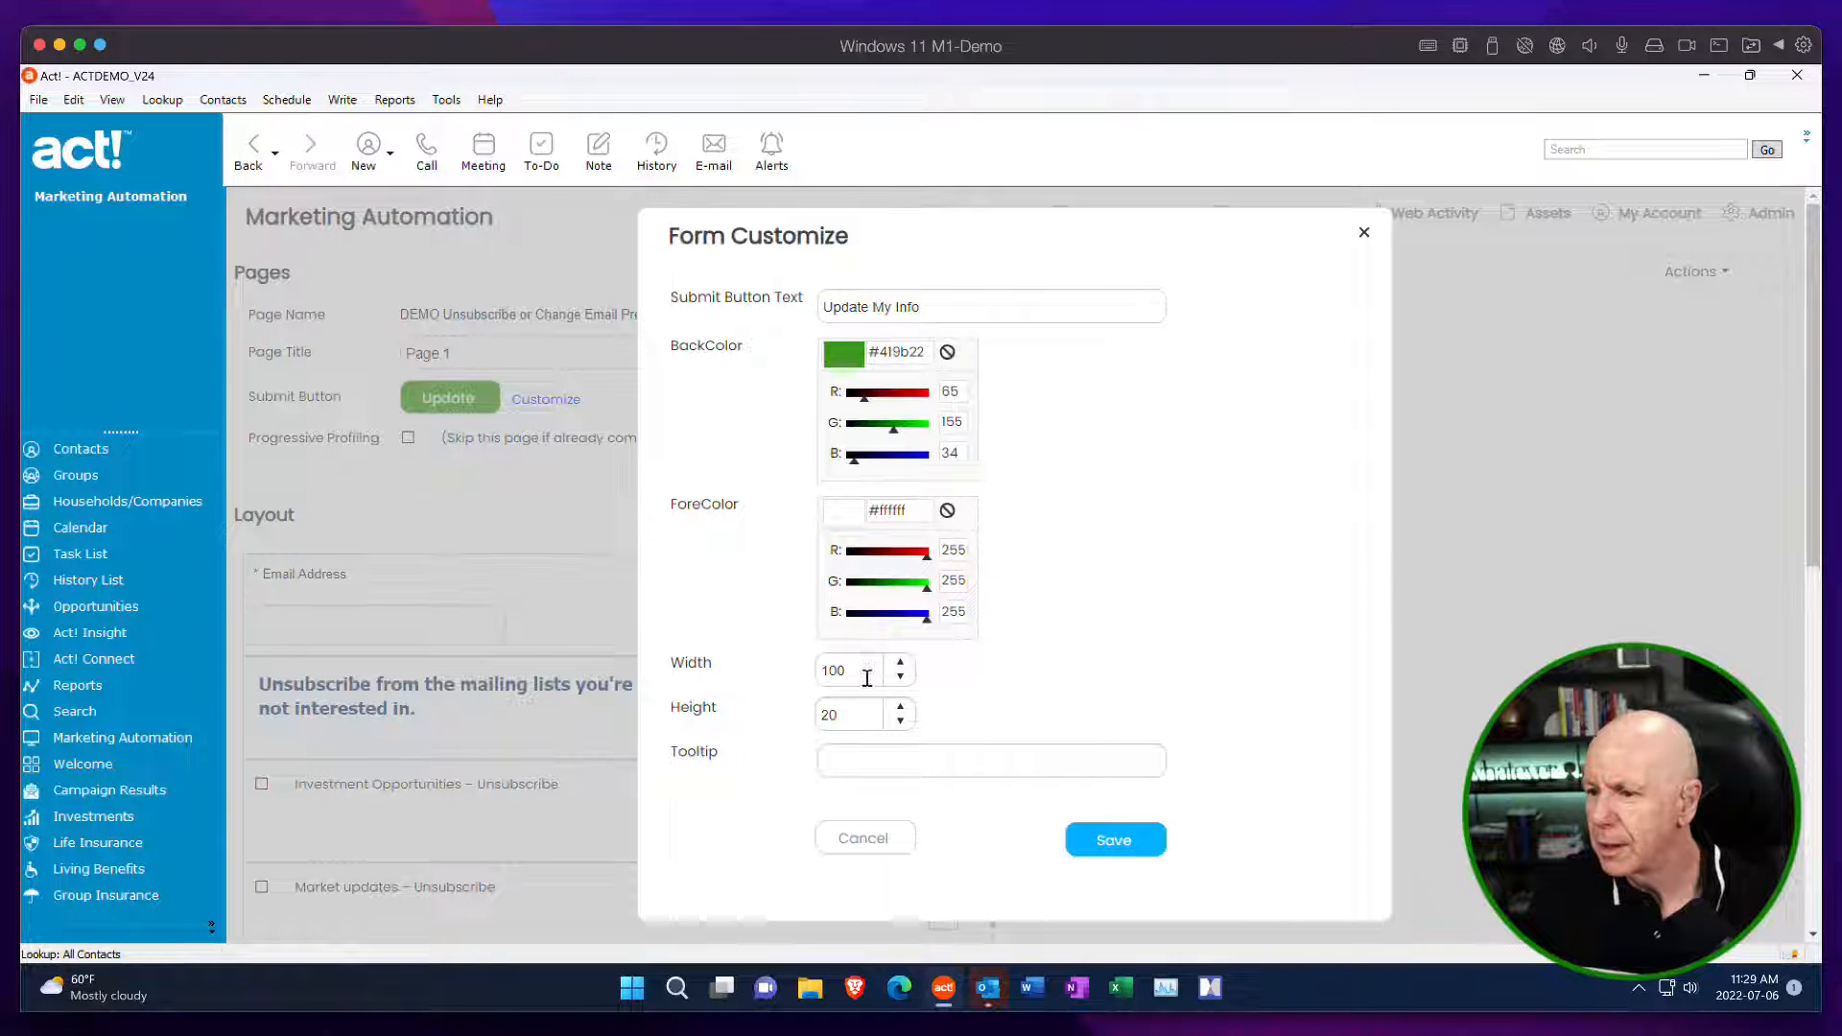
{"action": "double_click", "coordinate": [866, 679]}
{"action": "type", "text": "1"}
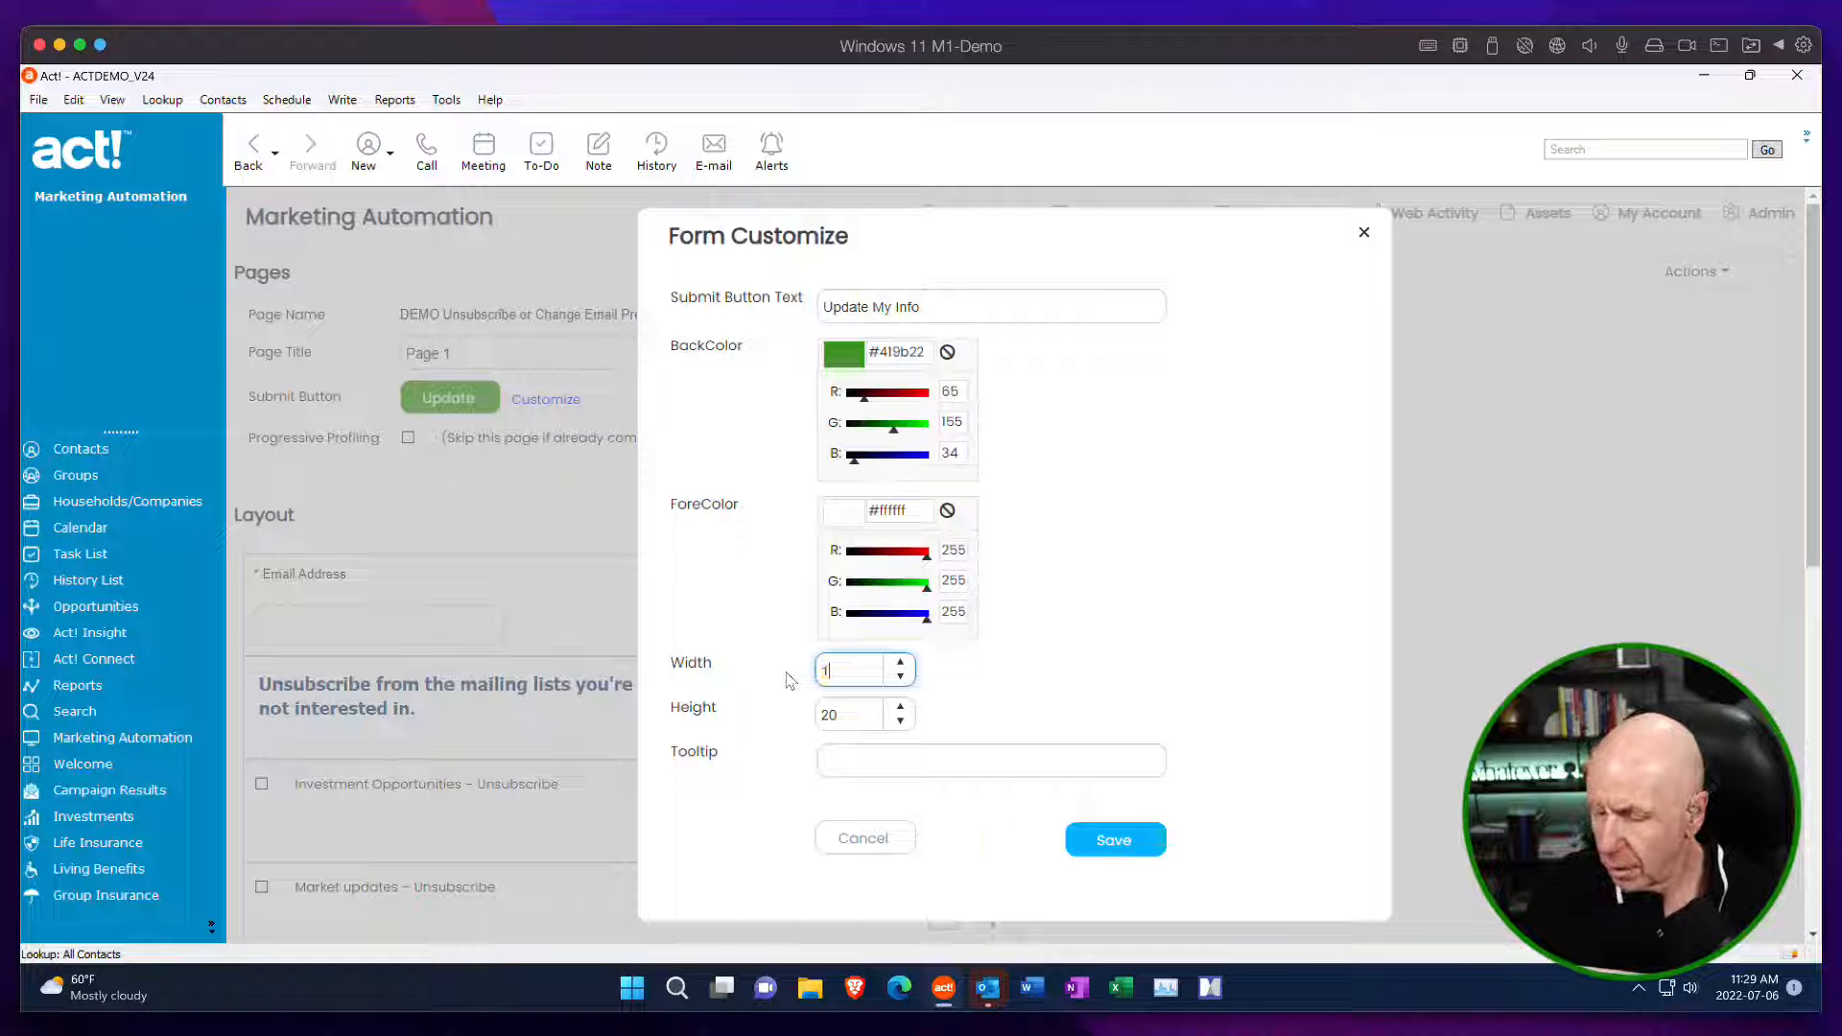
{"action": "left_click", "coordinate": [1122, 848]}
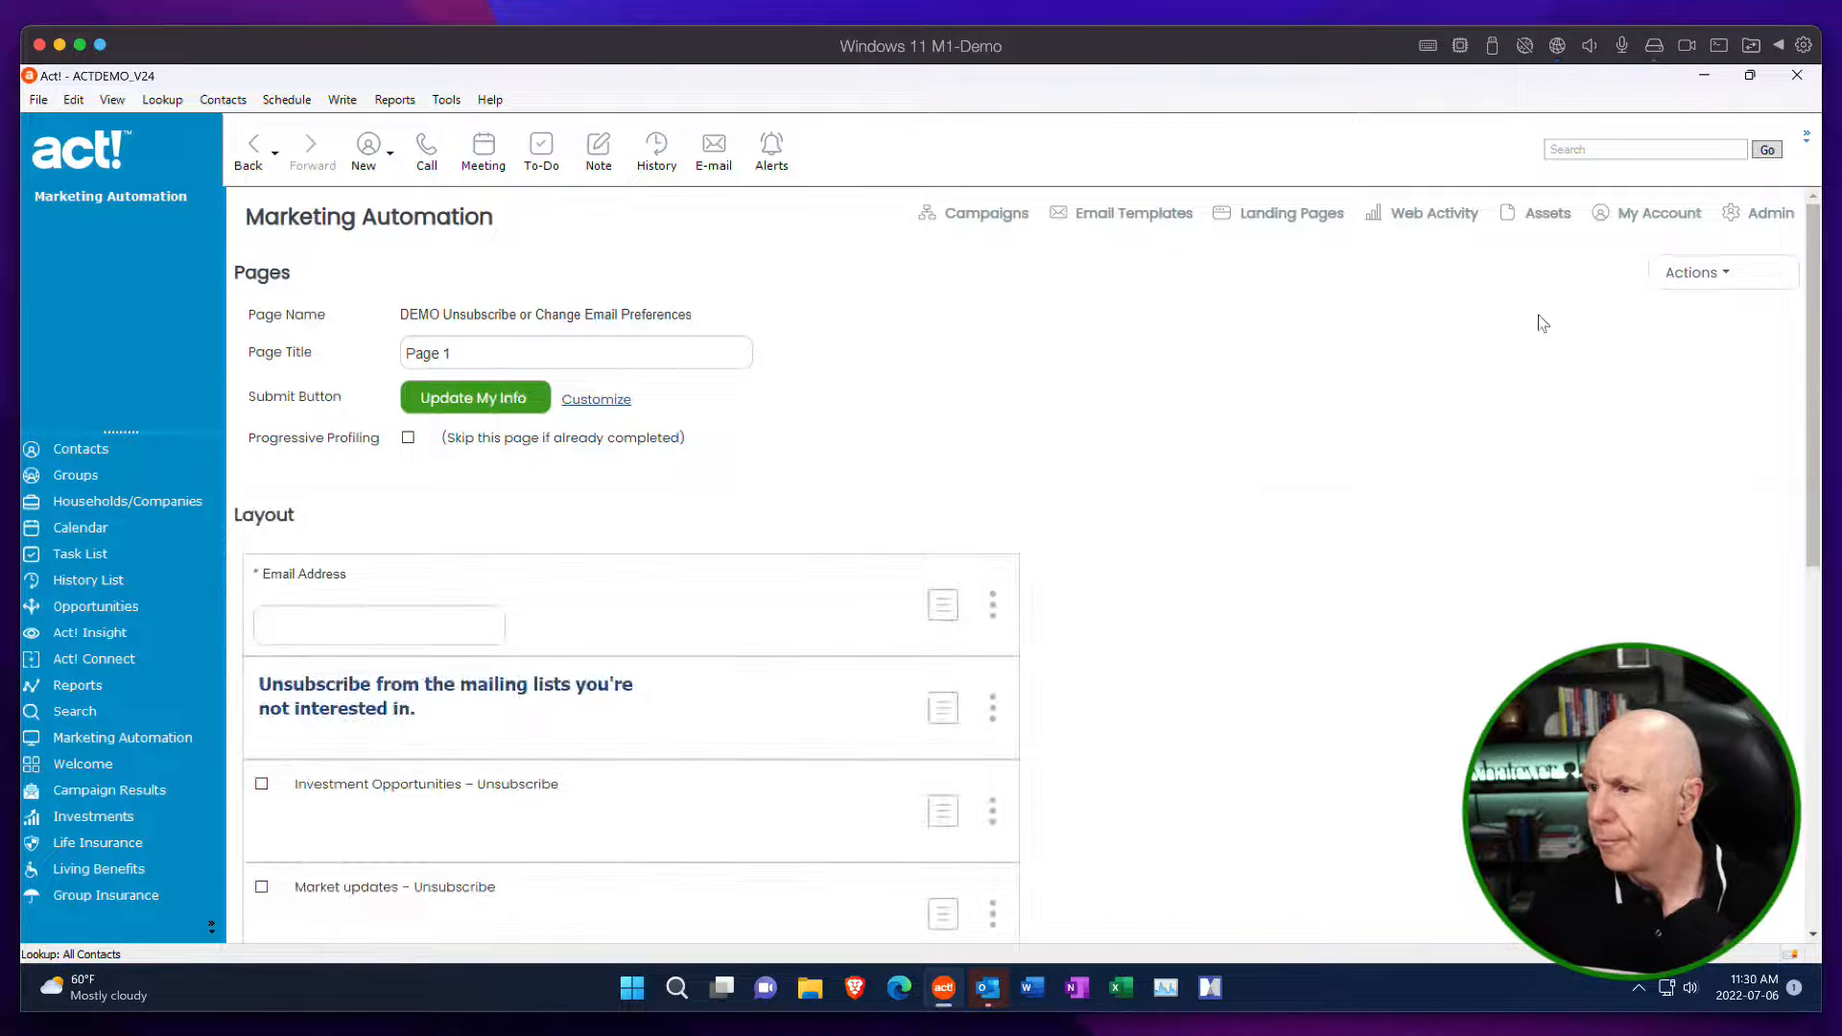
{"action": "left_click", "coordinate": [1691, 272]}
{"action": "left_click", "coordinate": [1673, 348]}
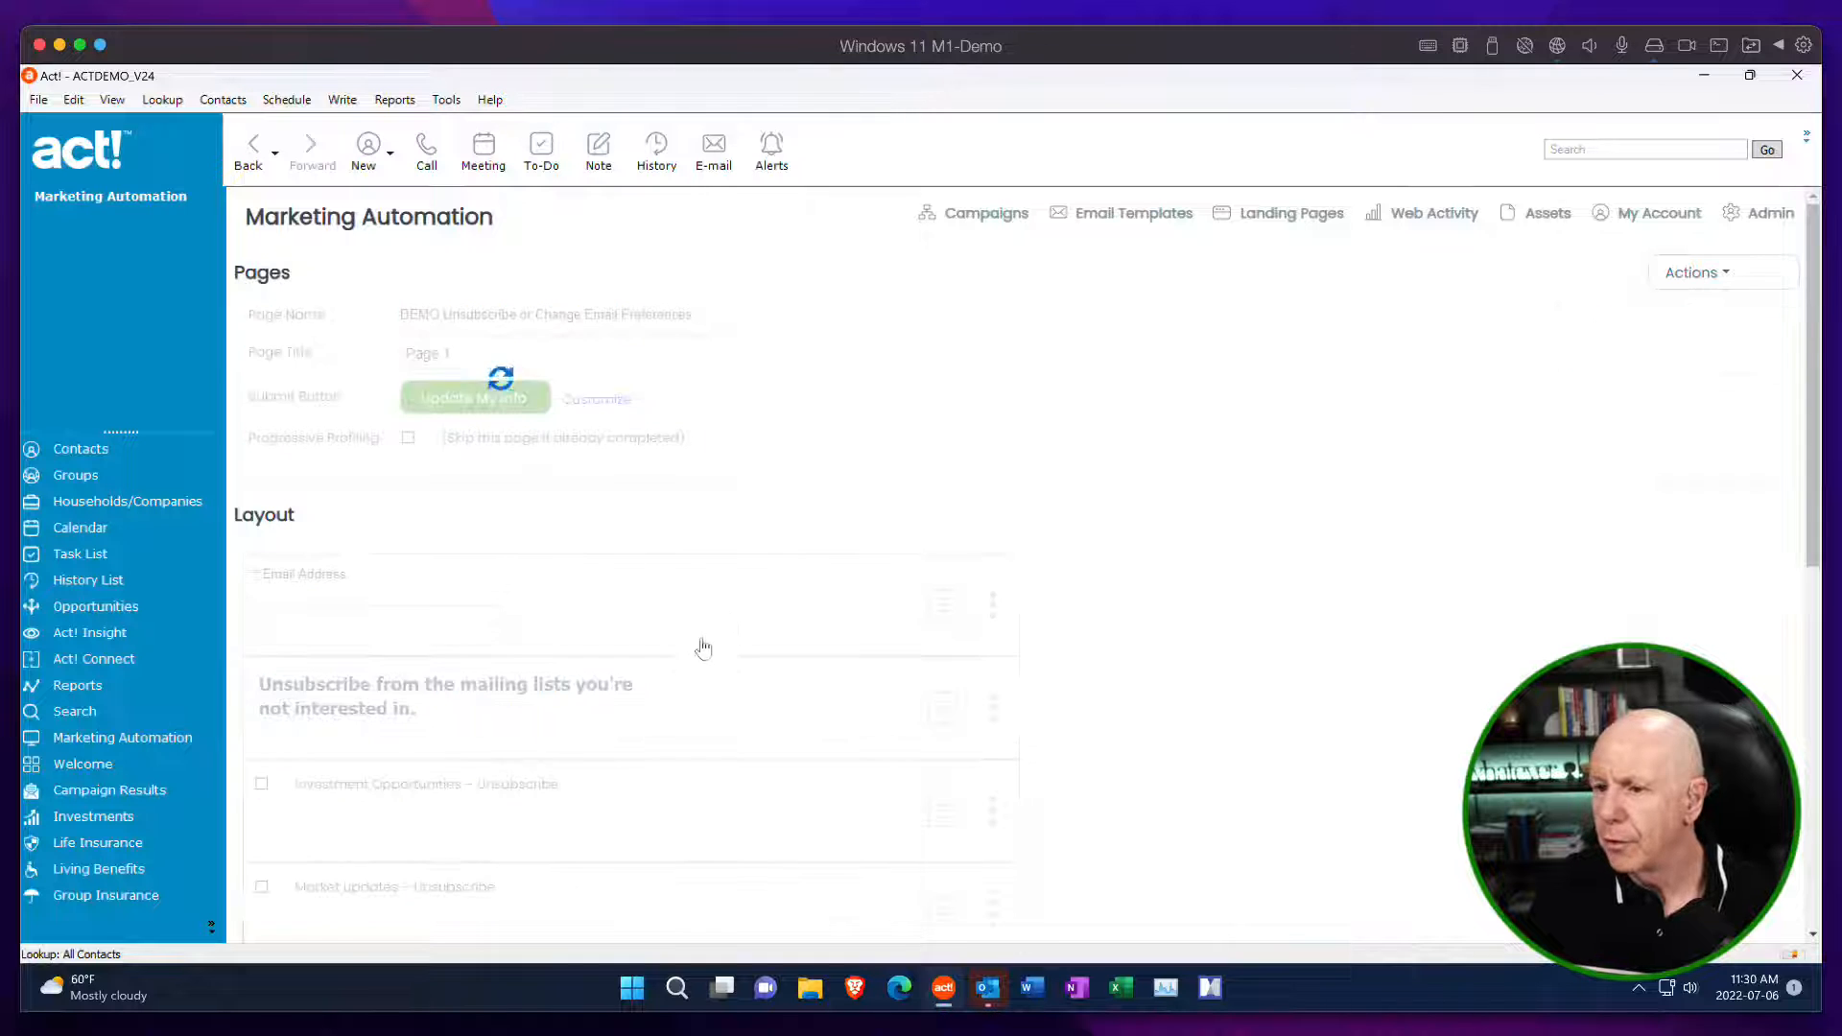
Preview the landing page through its link, review the form from the email field to the submit button, and close the preview.
{"action": "scroll", "coordinate": [1770, 575], "scroll_direction": "down", "scroll_amount": 2}
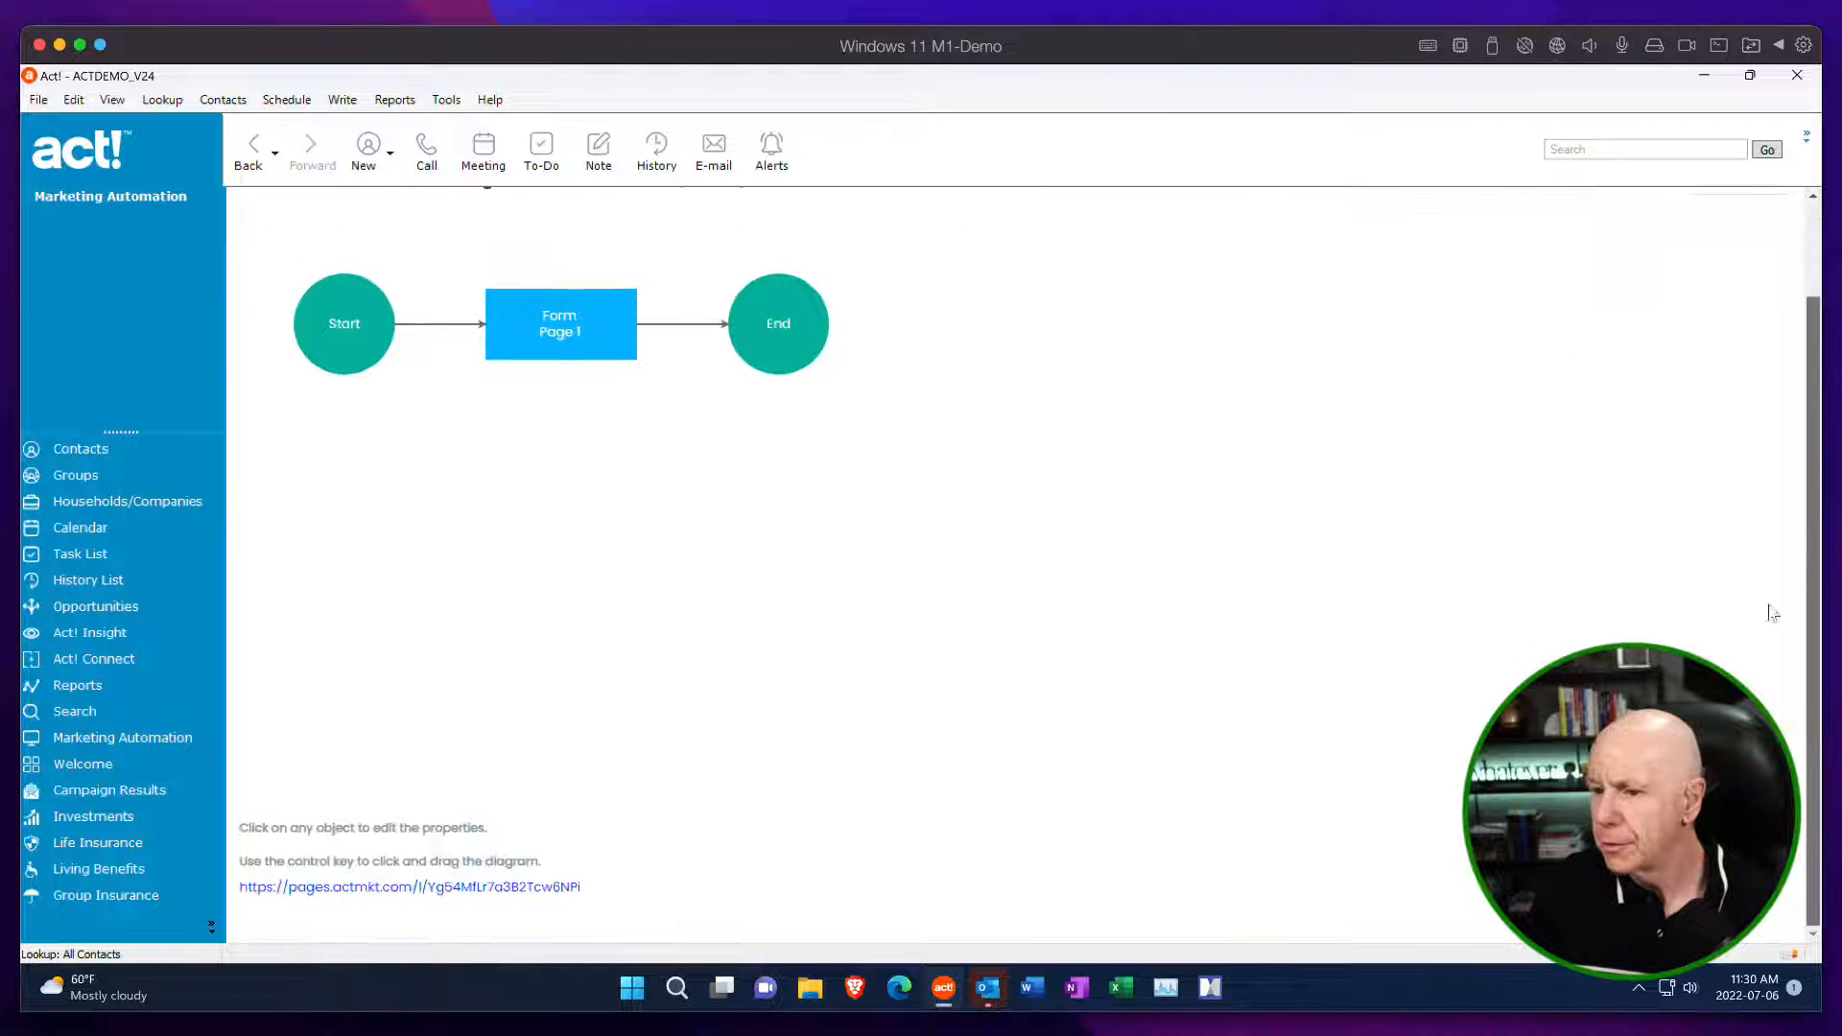
{"action": "left_click", "coordinate": [499, 890]}
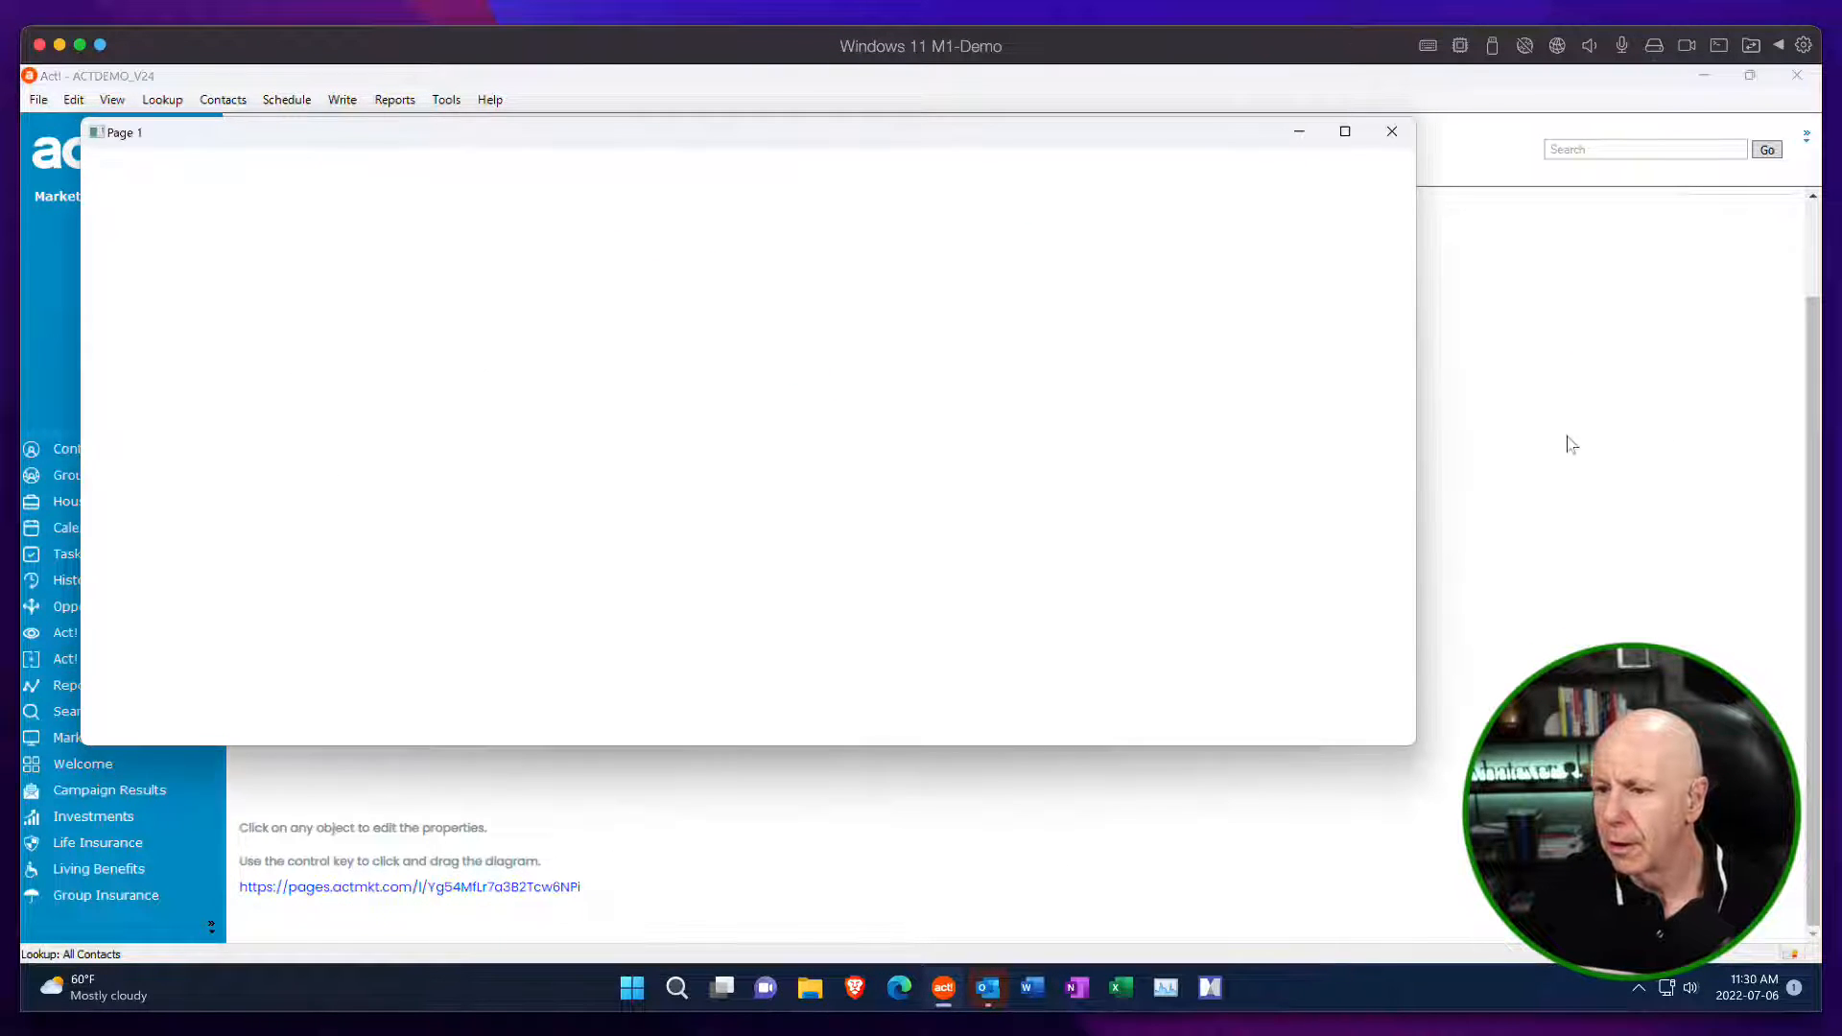
{"action": "left_click_drag", "start_coordinate": [1397, 420], "coordinate": [1414, 608]}
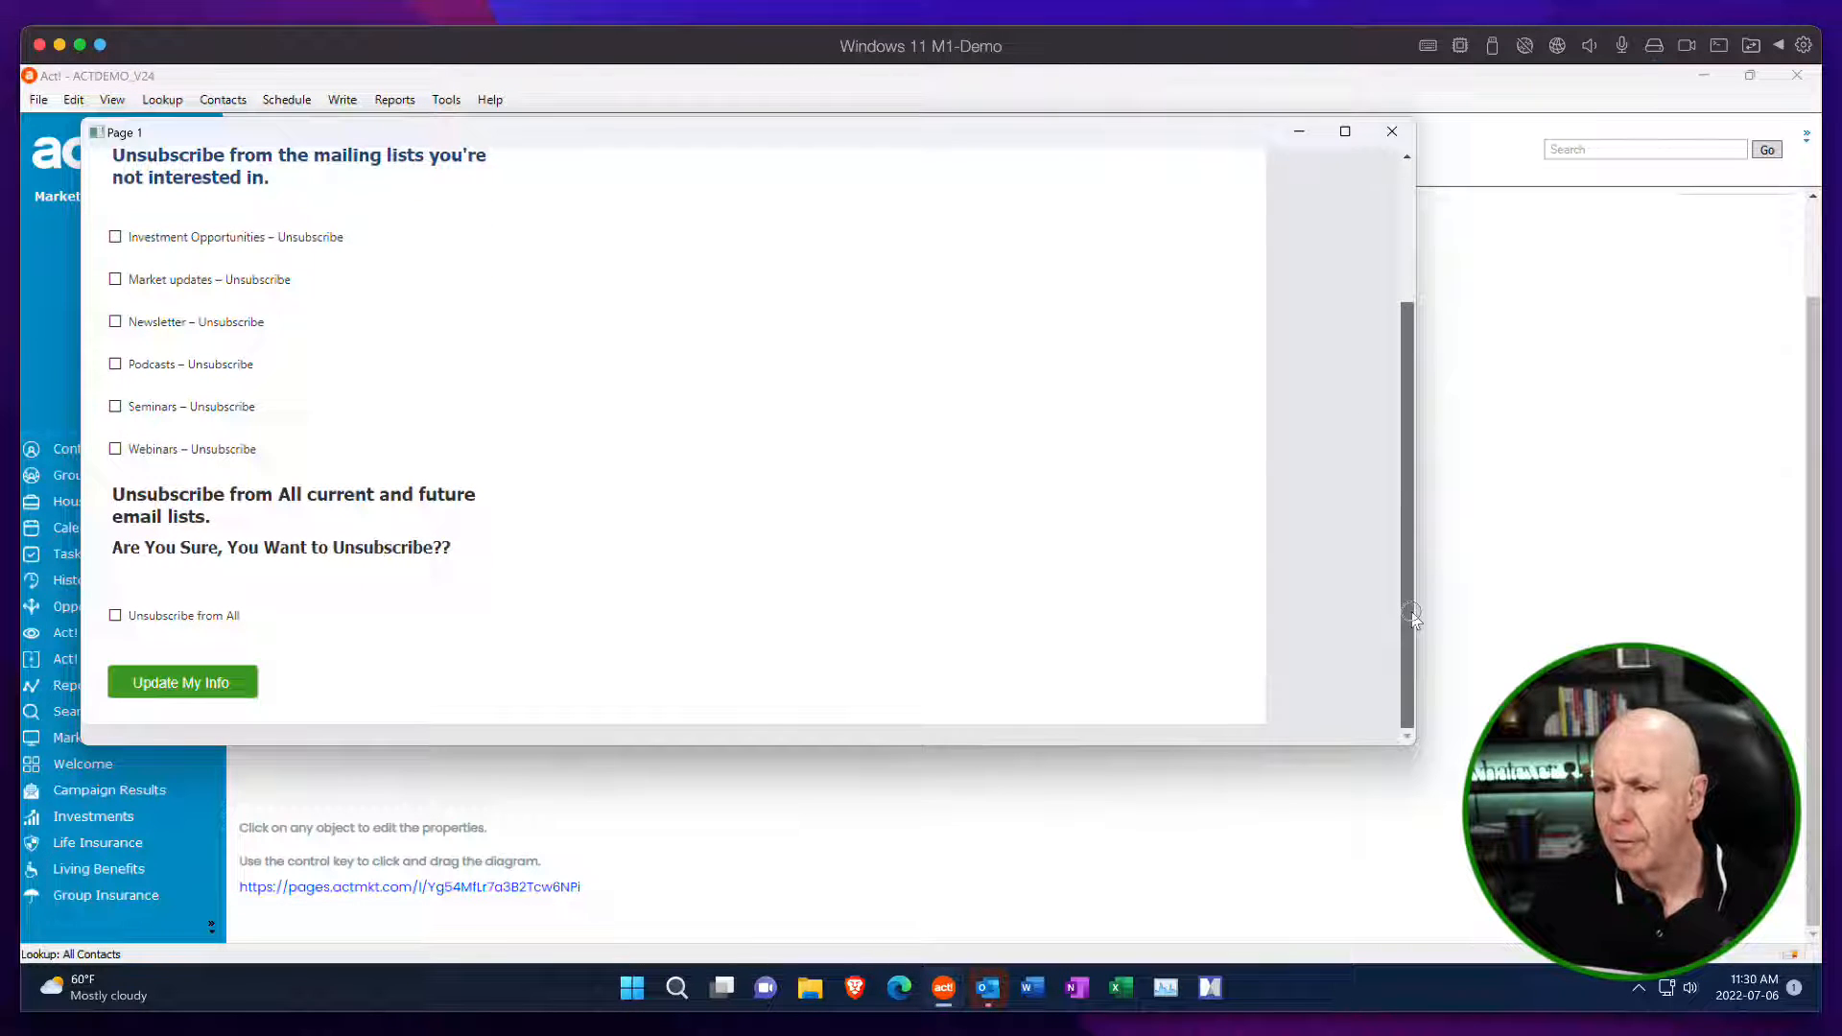
{"action": "left_click_drag", "start_coordinate": [1414, 614], "coordinate": [1418, 401]}
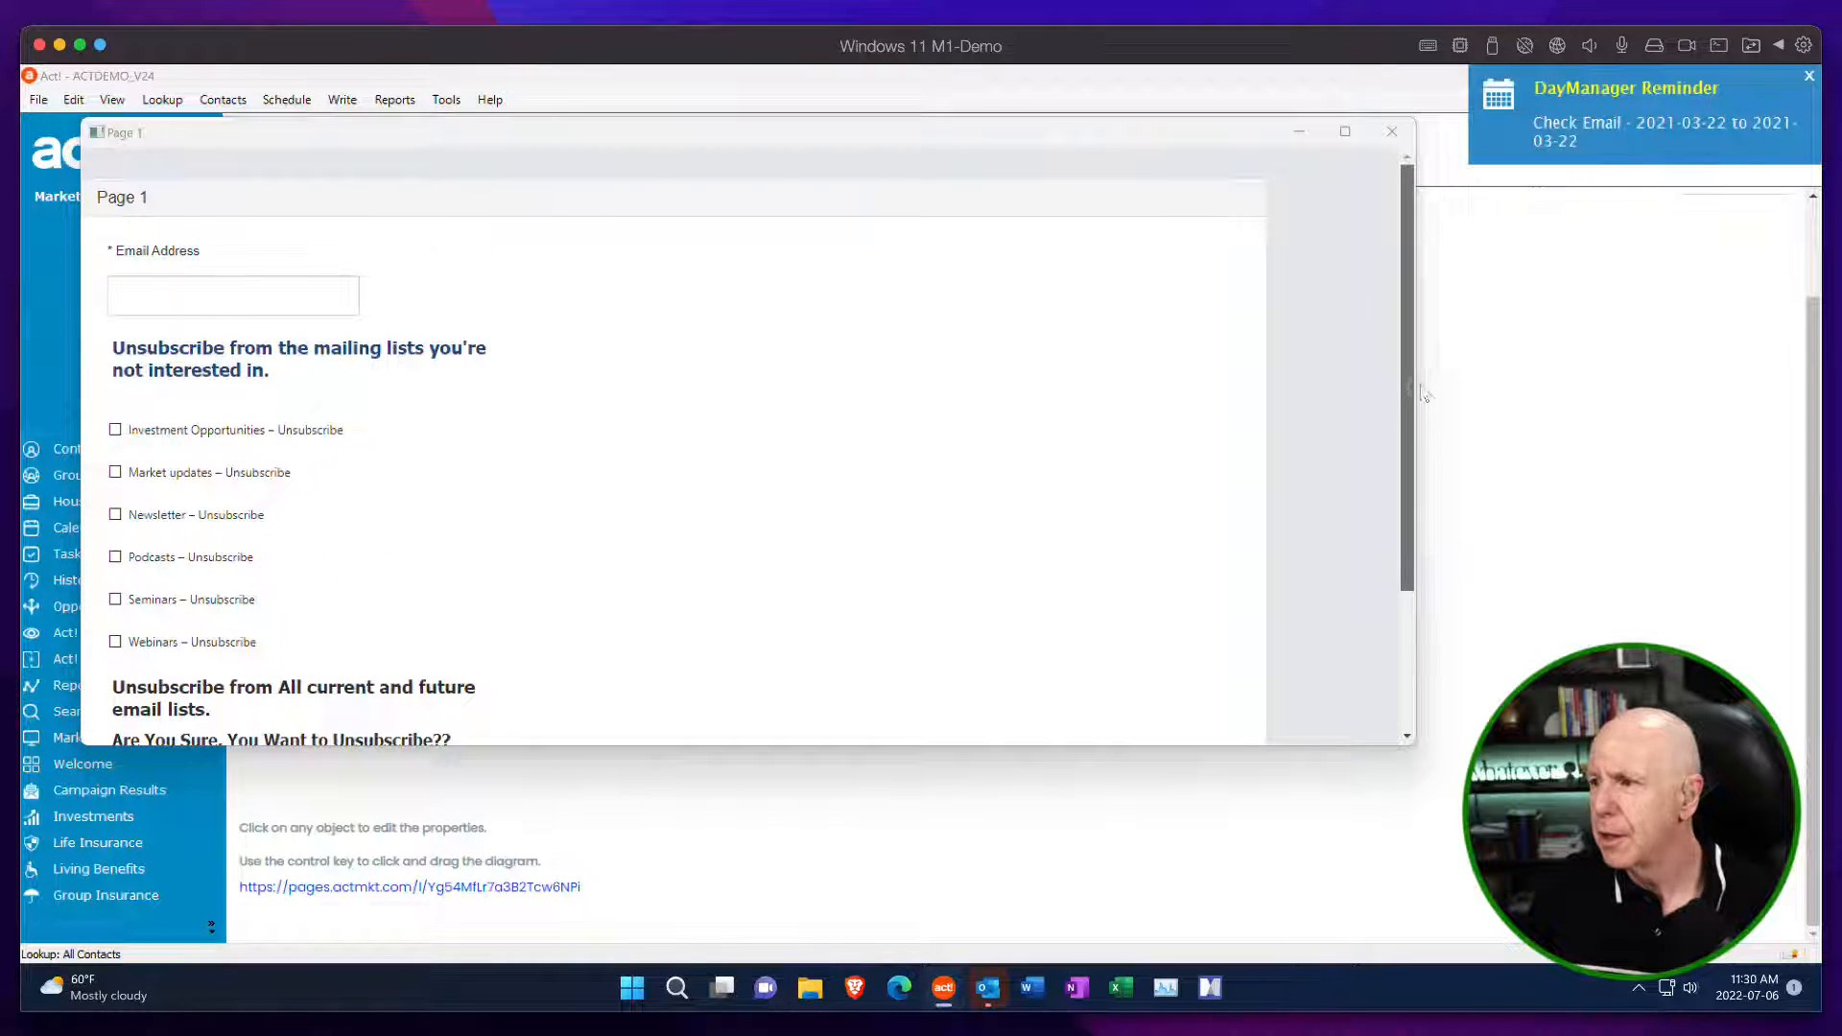
{"action": "left_click", "coordinate": [1809, 76]}
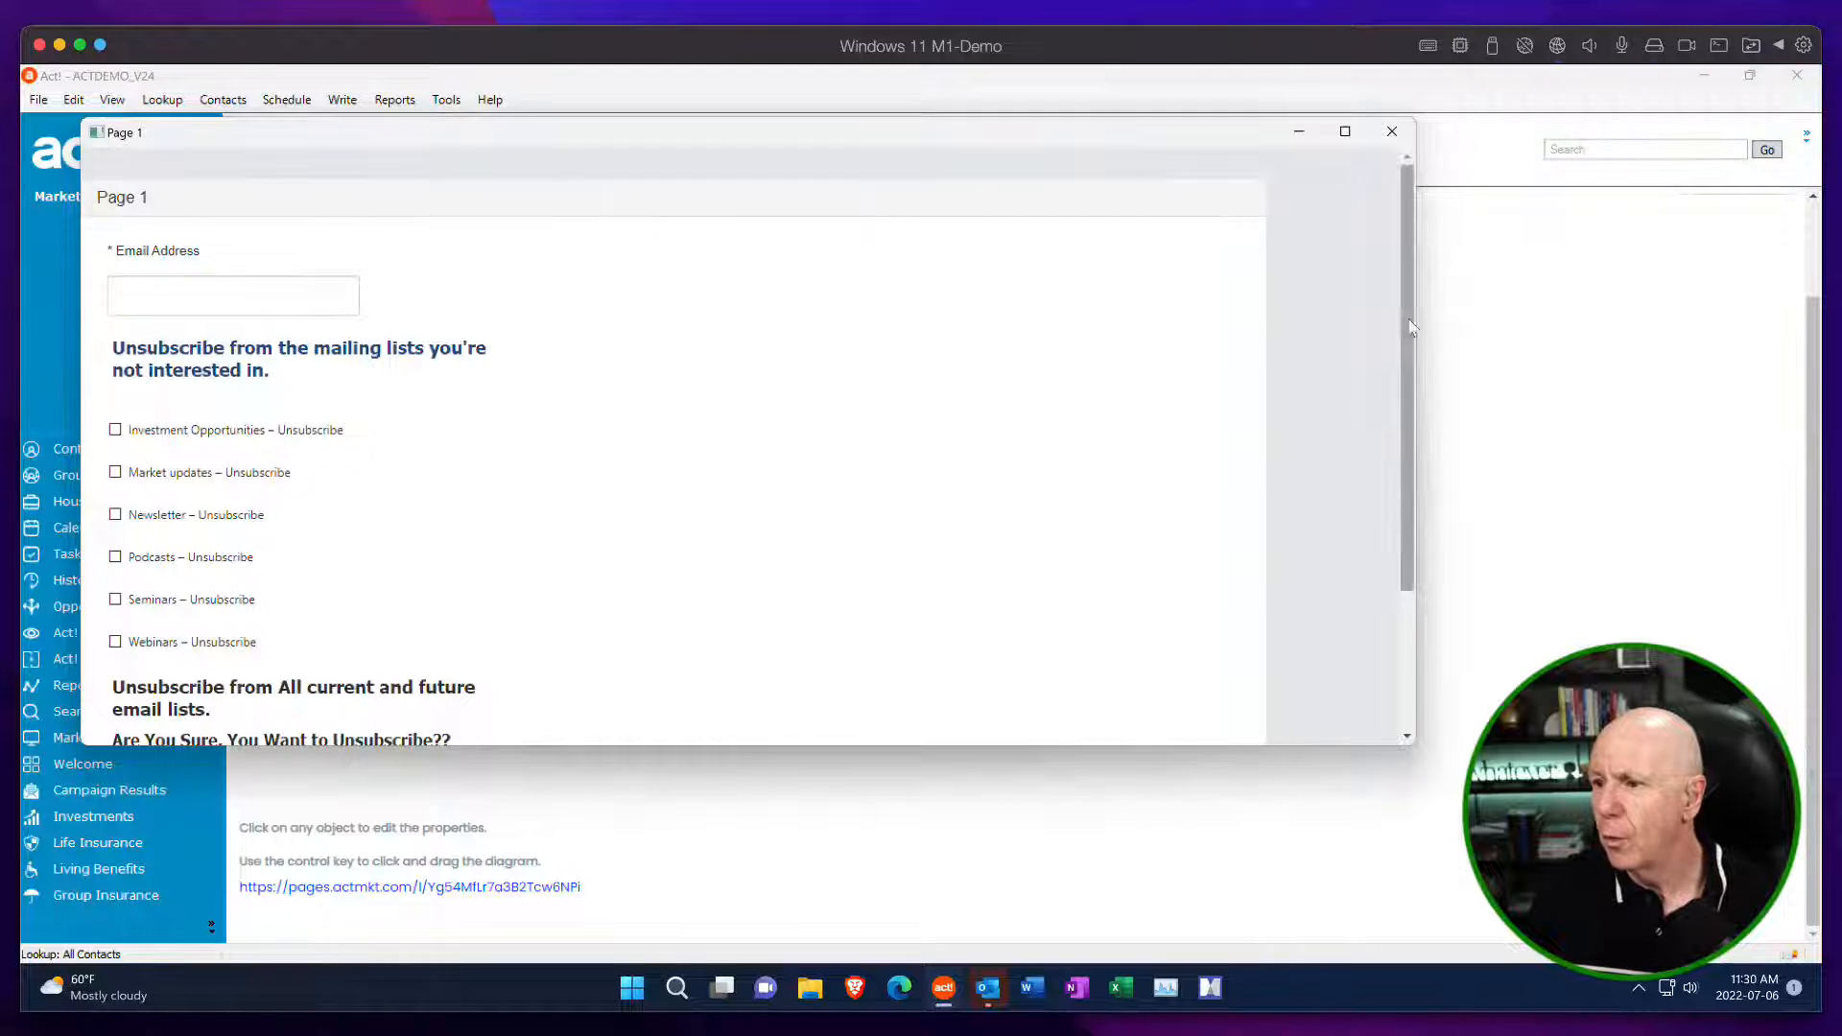
{"action": "left_click_drag", "start_coordinate": [1406, 326], "coordinate": [1412, 484]}
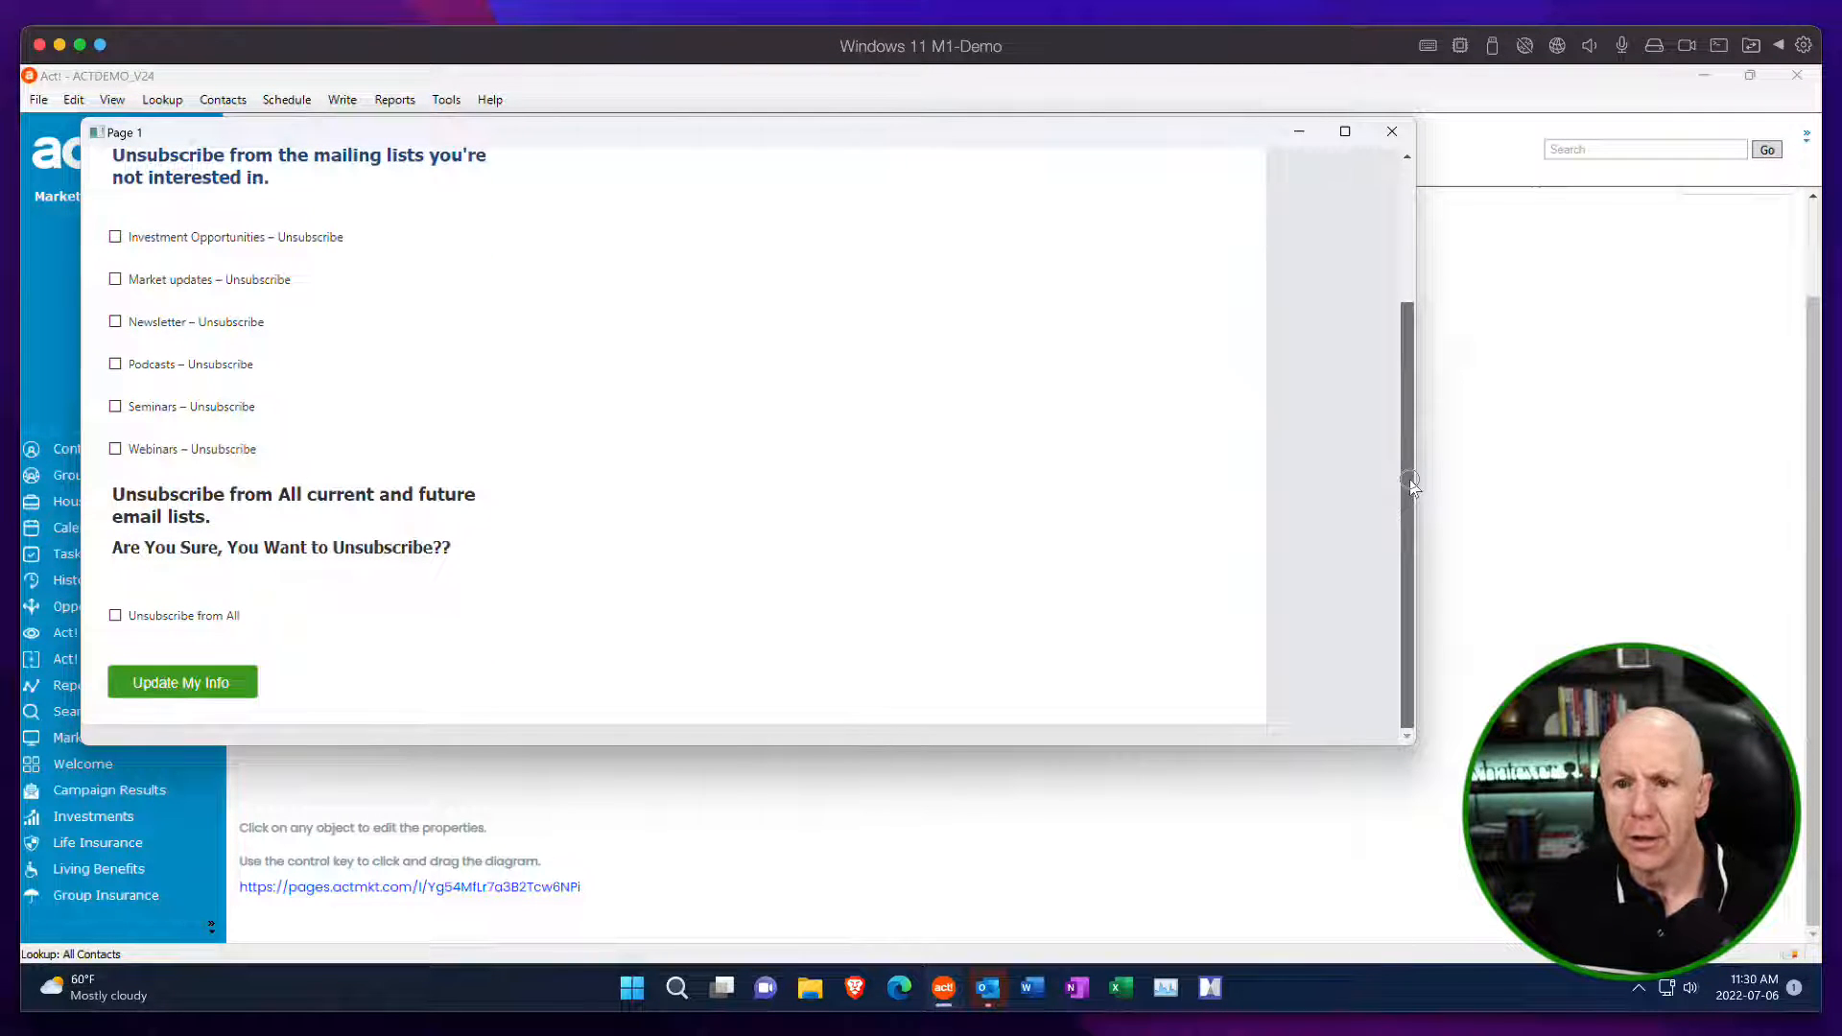
{"action": "left_click_drag", "start_coordinate": [1412, 485], "coordinate": [1434, 163]}
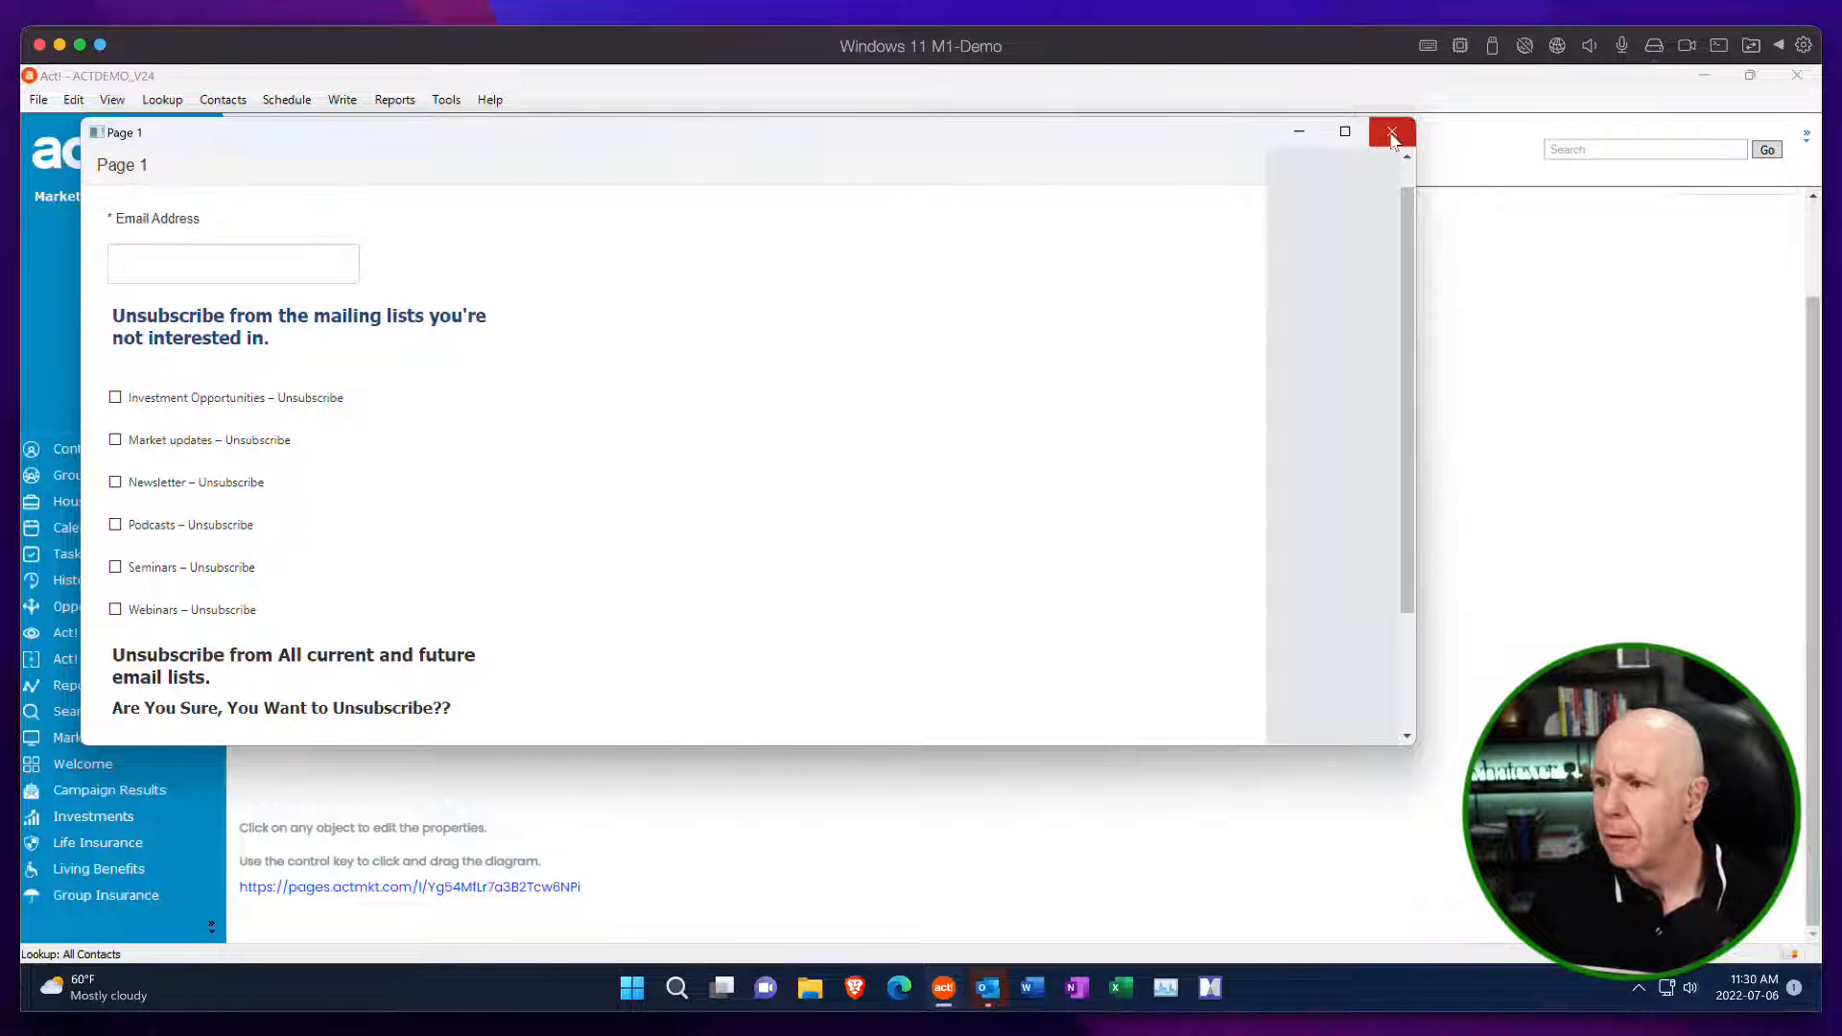
{"action": "left_click", "coordinate": [1392, 134]}
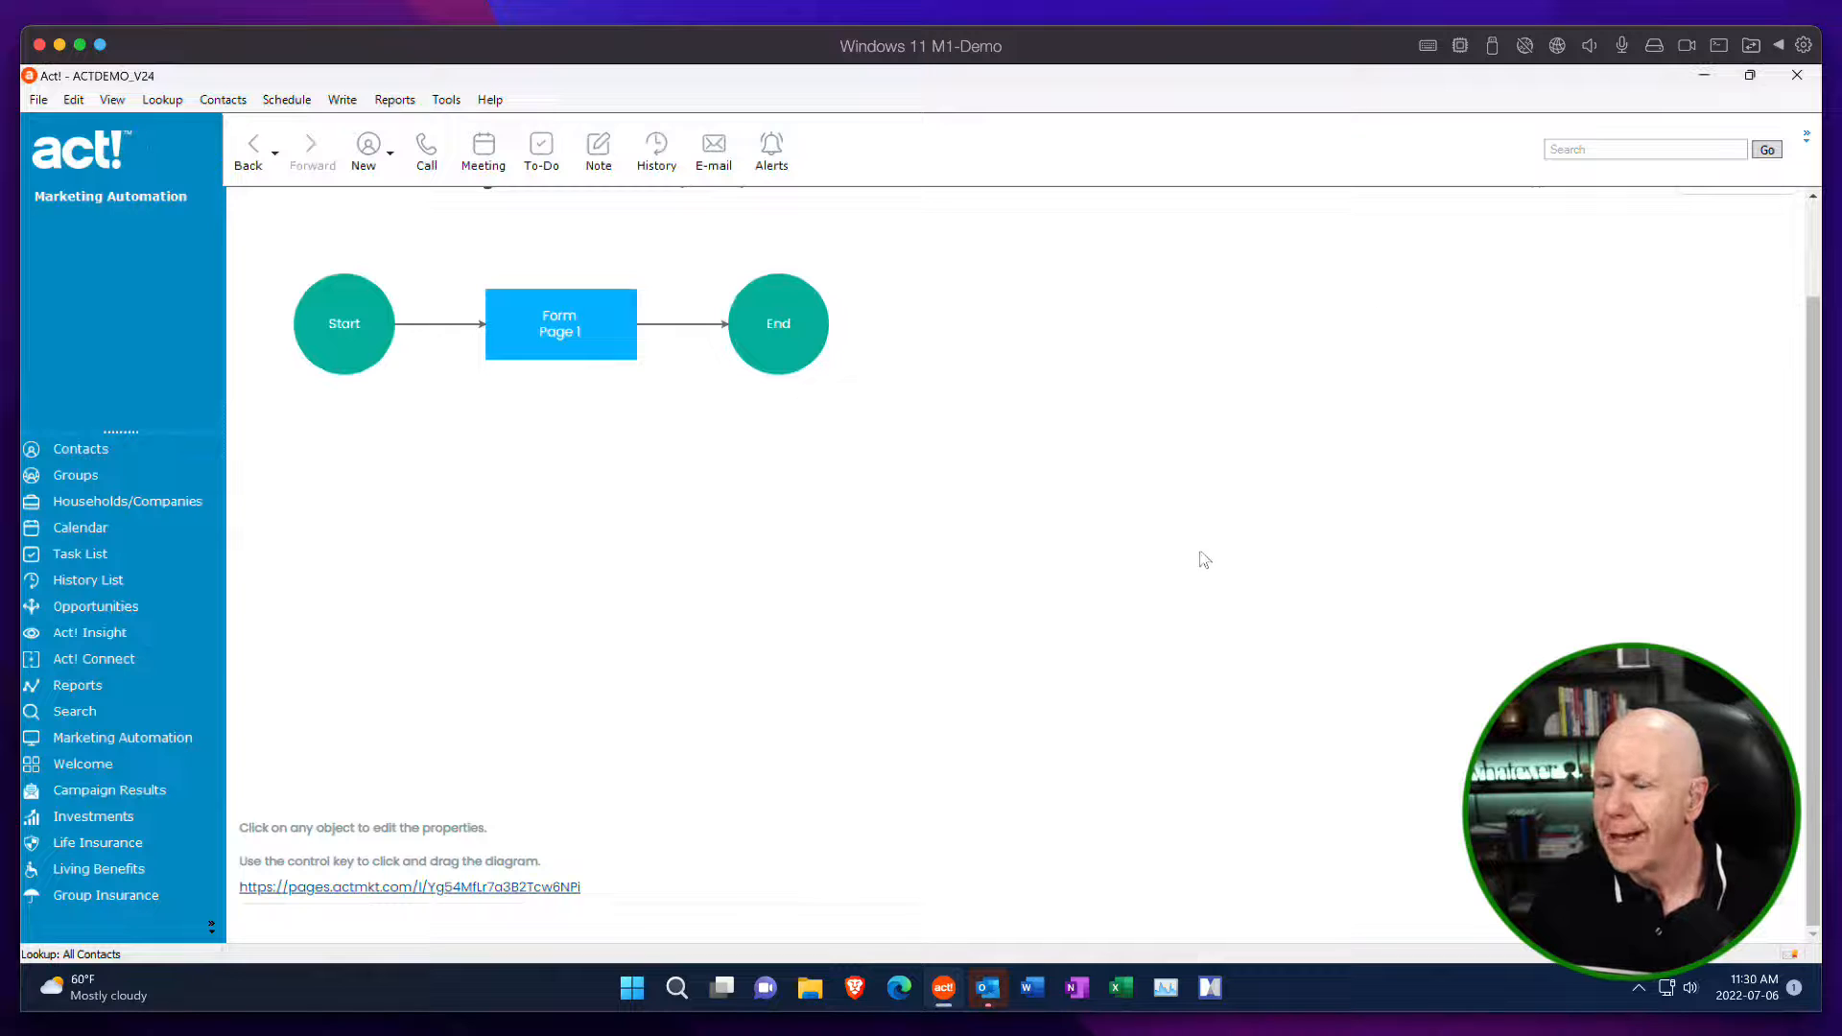
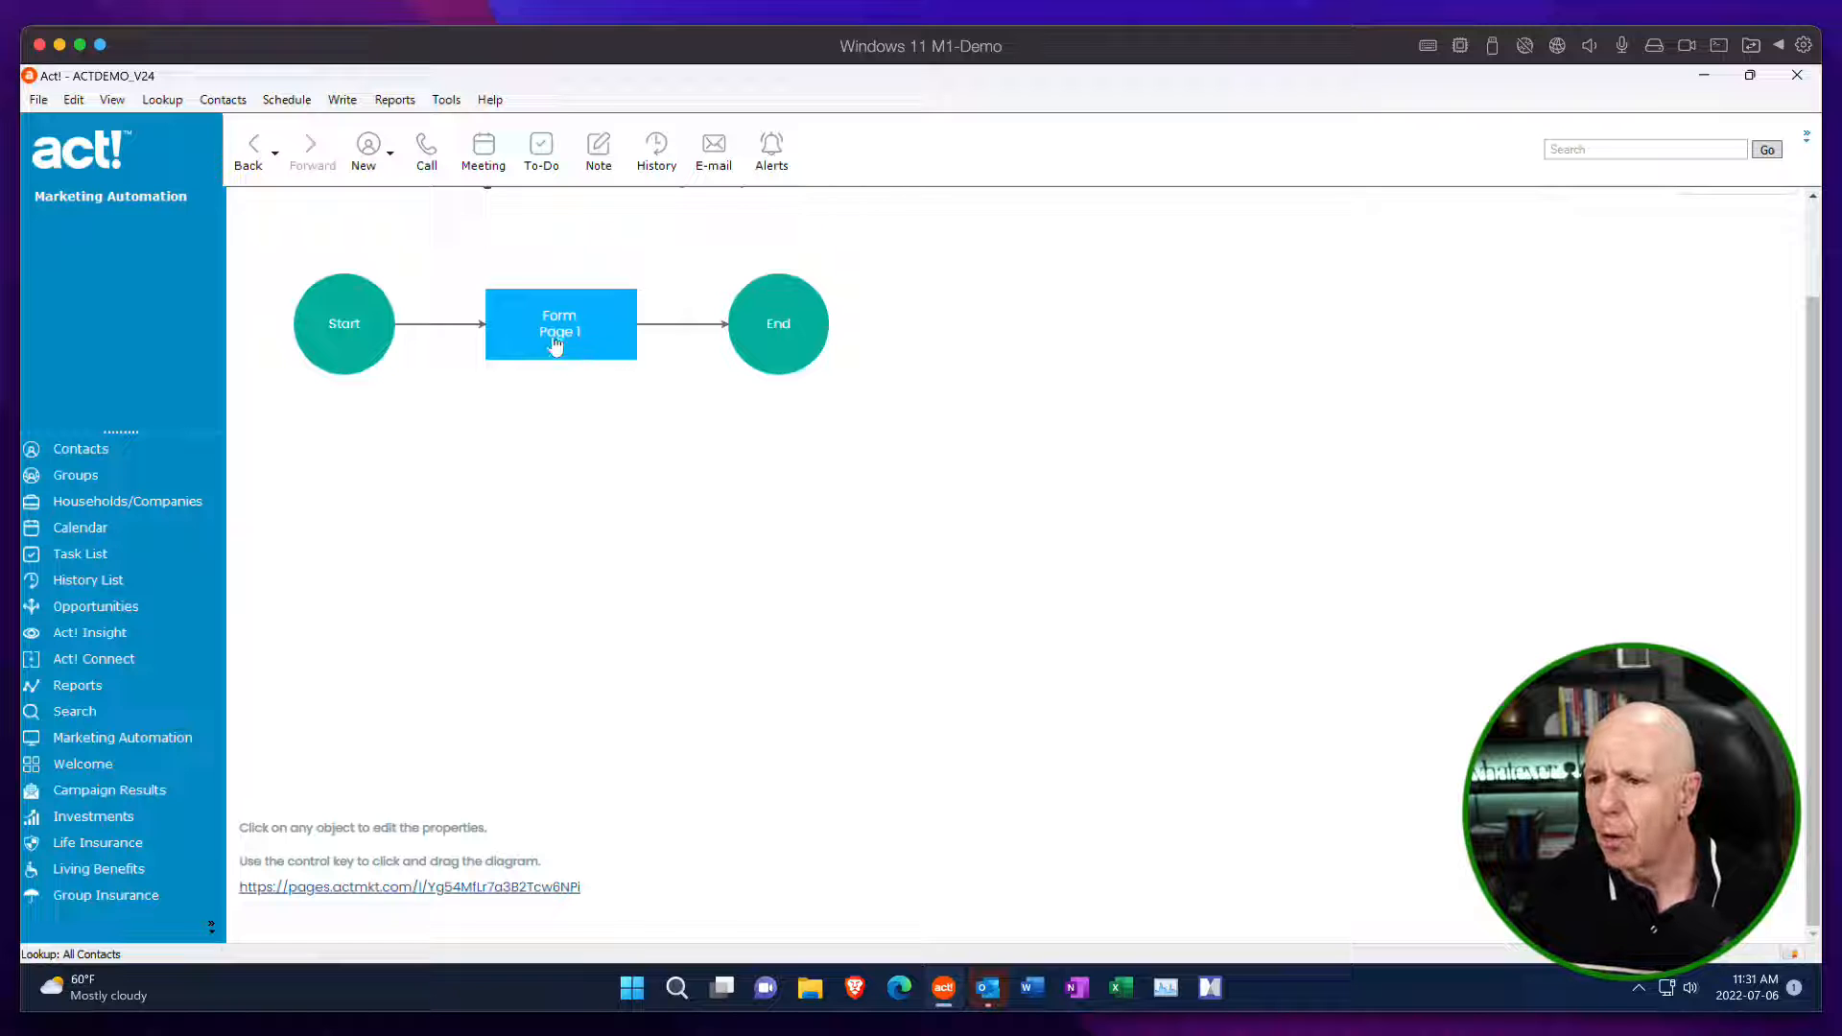
Reopen the Page 1 form, set the "Unsubscribe from the mailing lists you're not interested in." text to 16px, and save the question.
{"action": "left_click", "coordinate": [611, 353]}
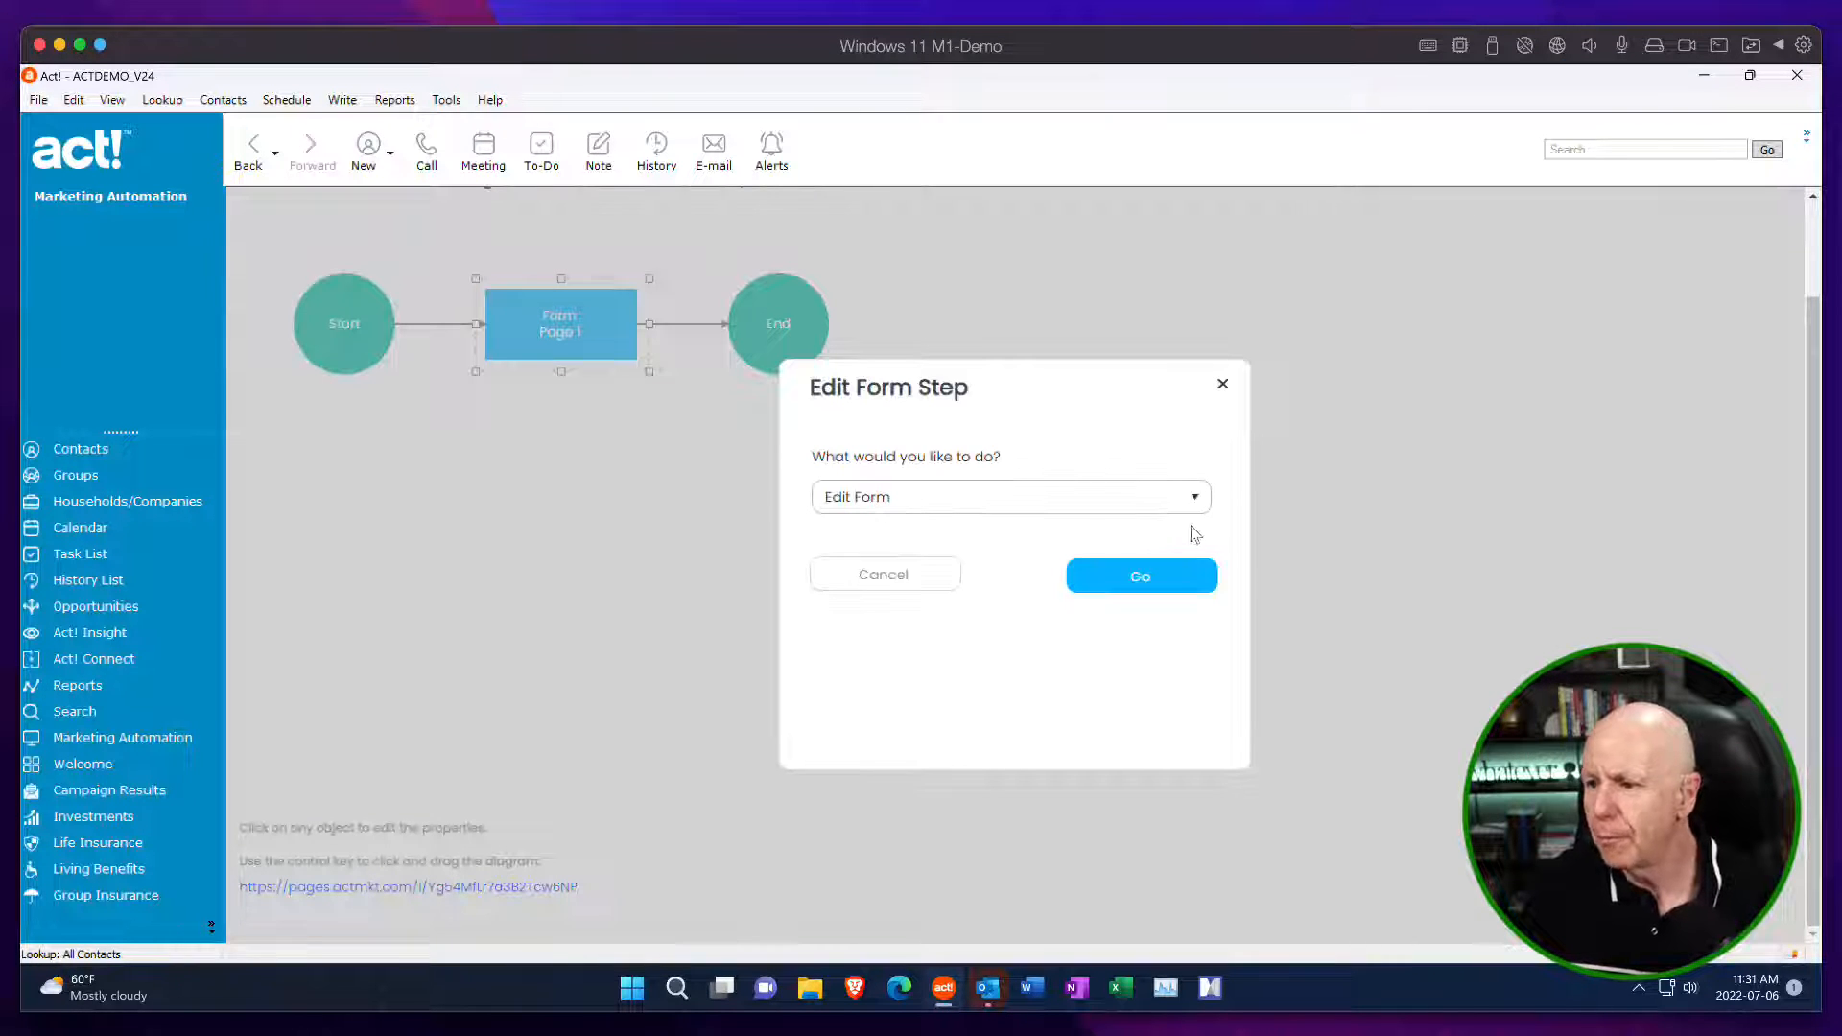
{"action": "left_click", "coordinate": [1158, 583]}
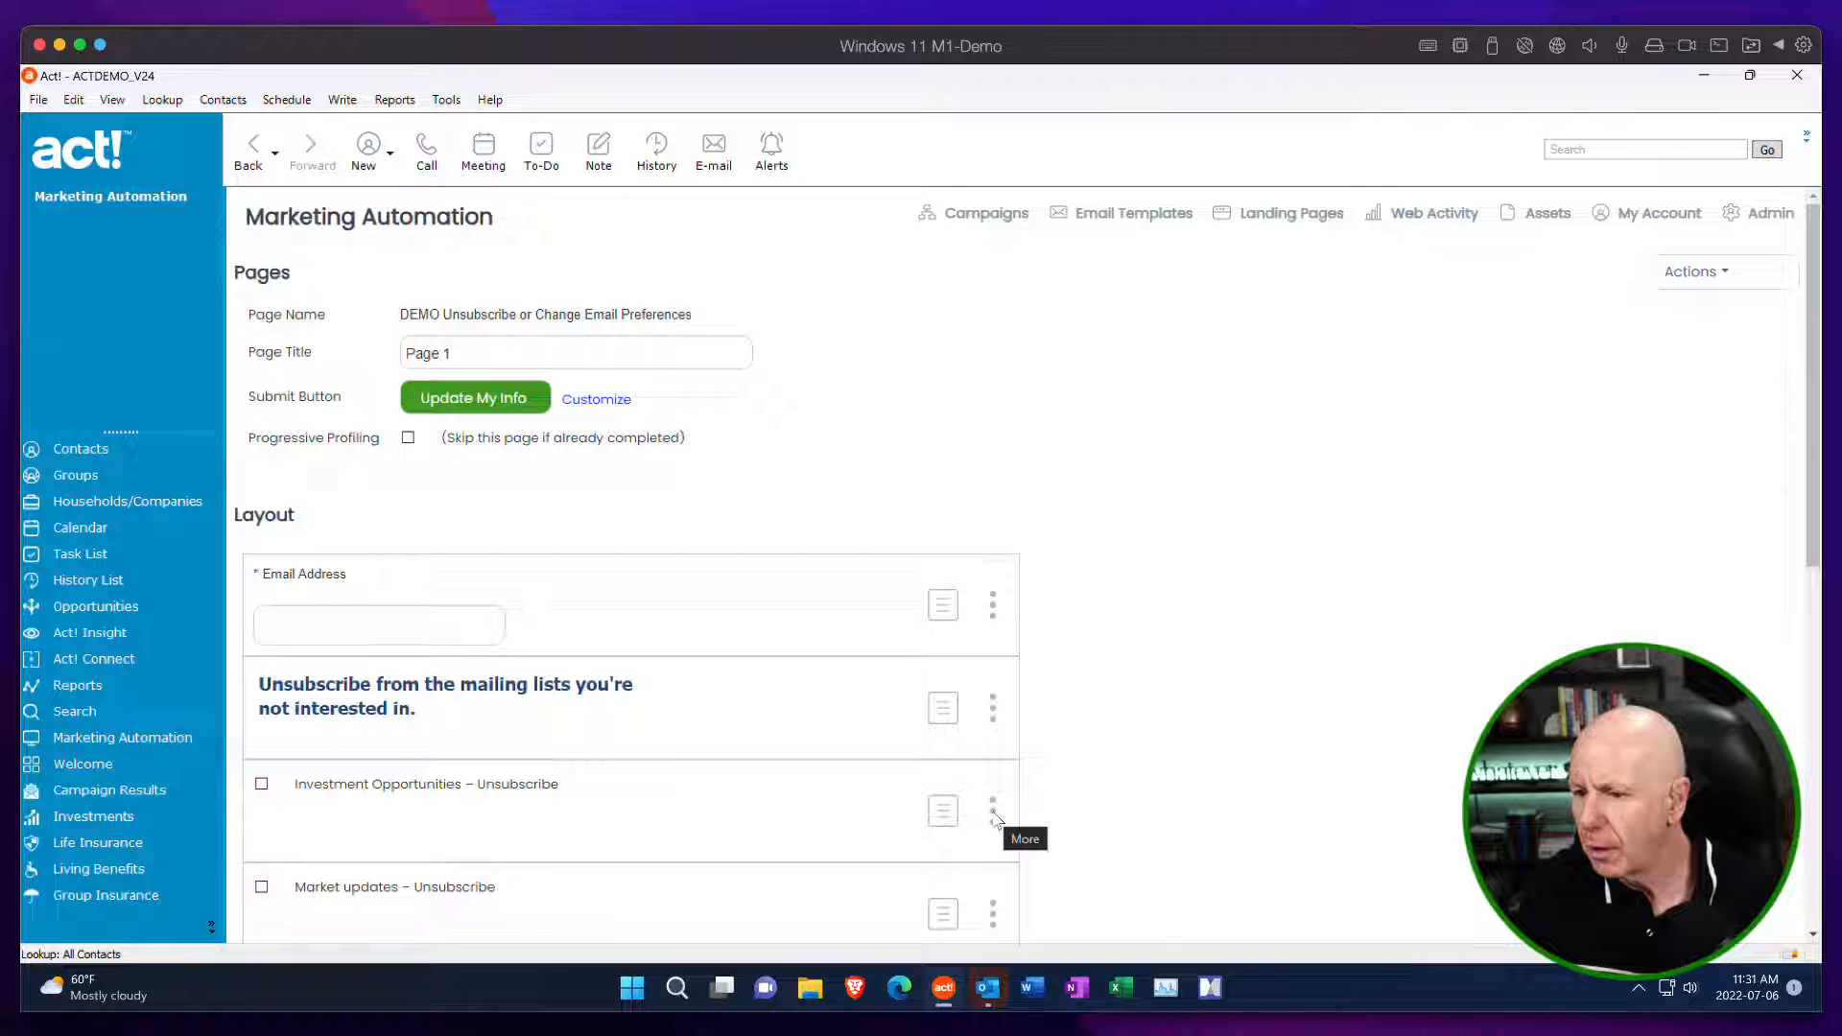
{"action": "left_click", "coordinate": [996, 717]}
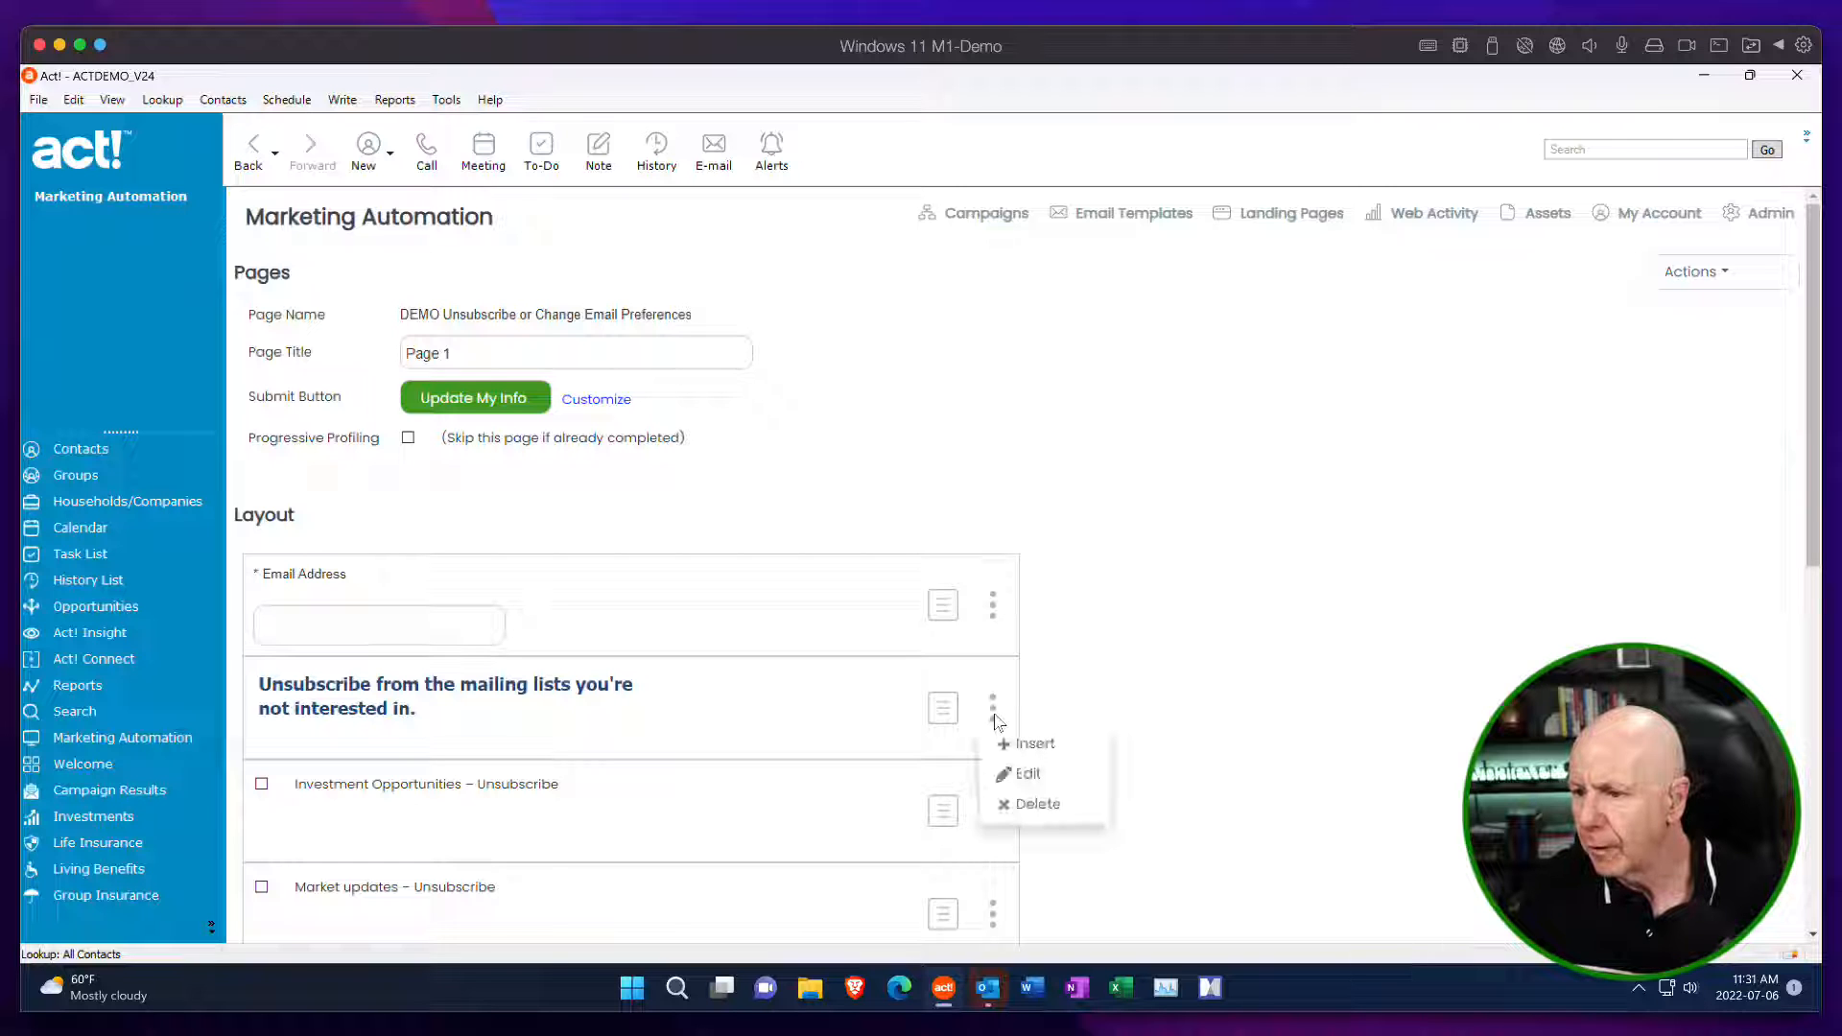
{"action": "left_click", "coordinate": [1042, 777]}
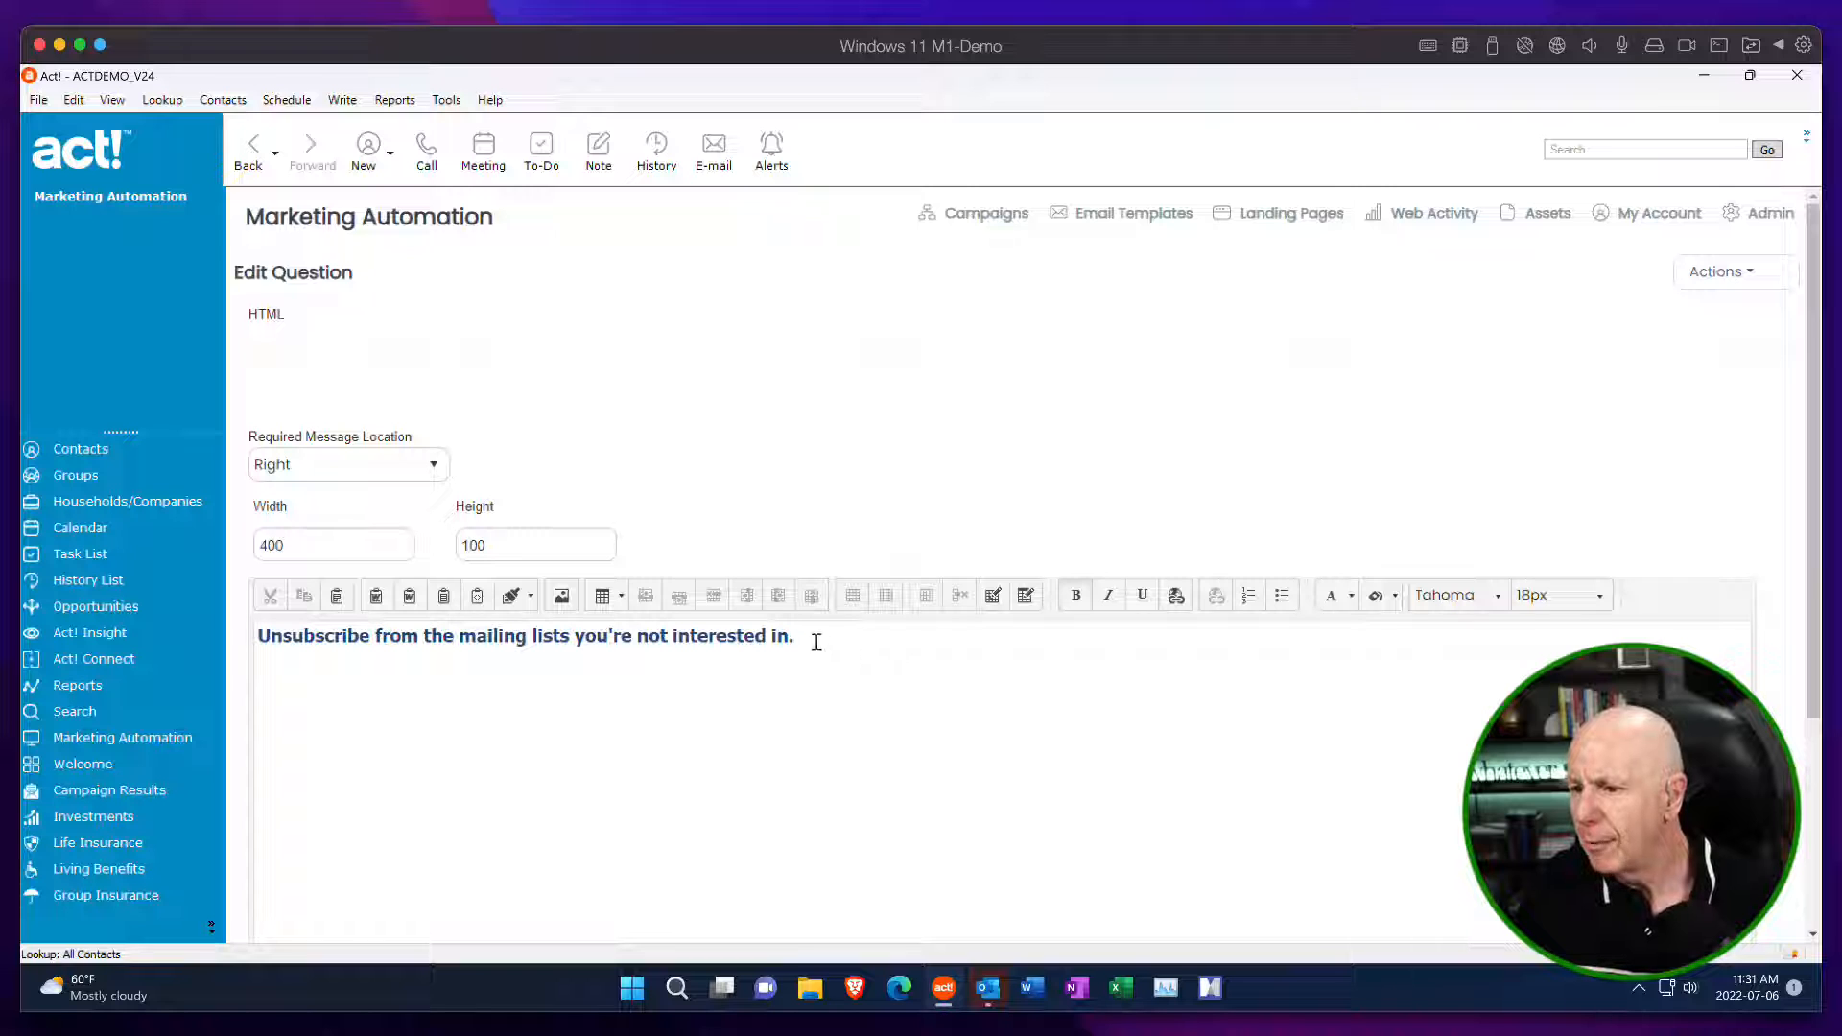
{"action": "left_click_drag", "start_coordinate": [816, 642], "coordinate": [247, 641]}
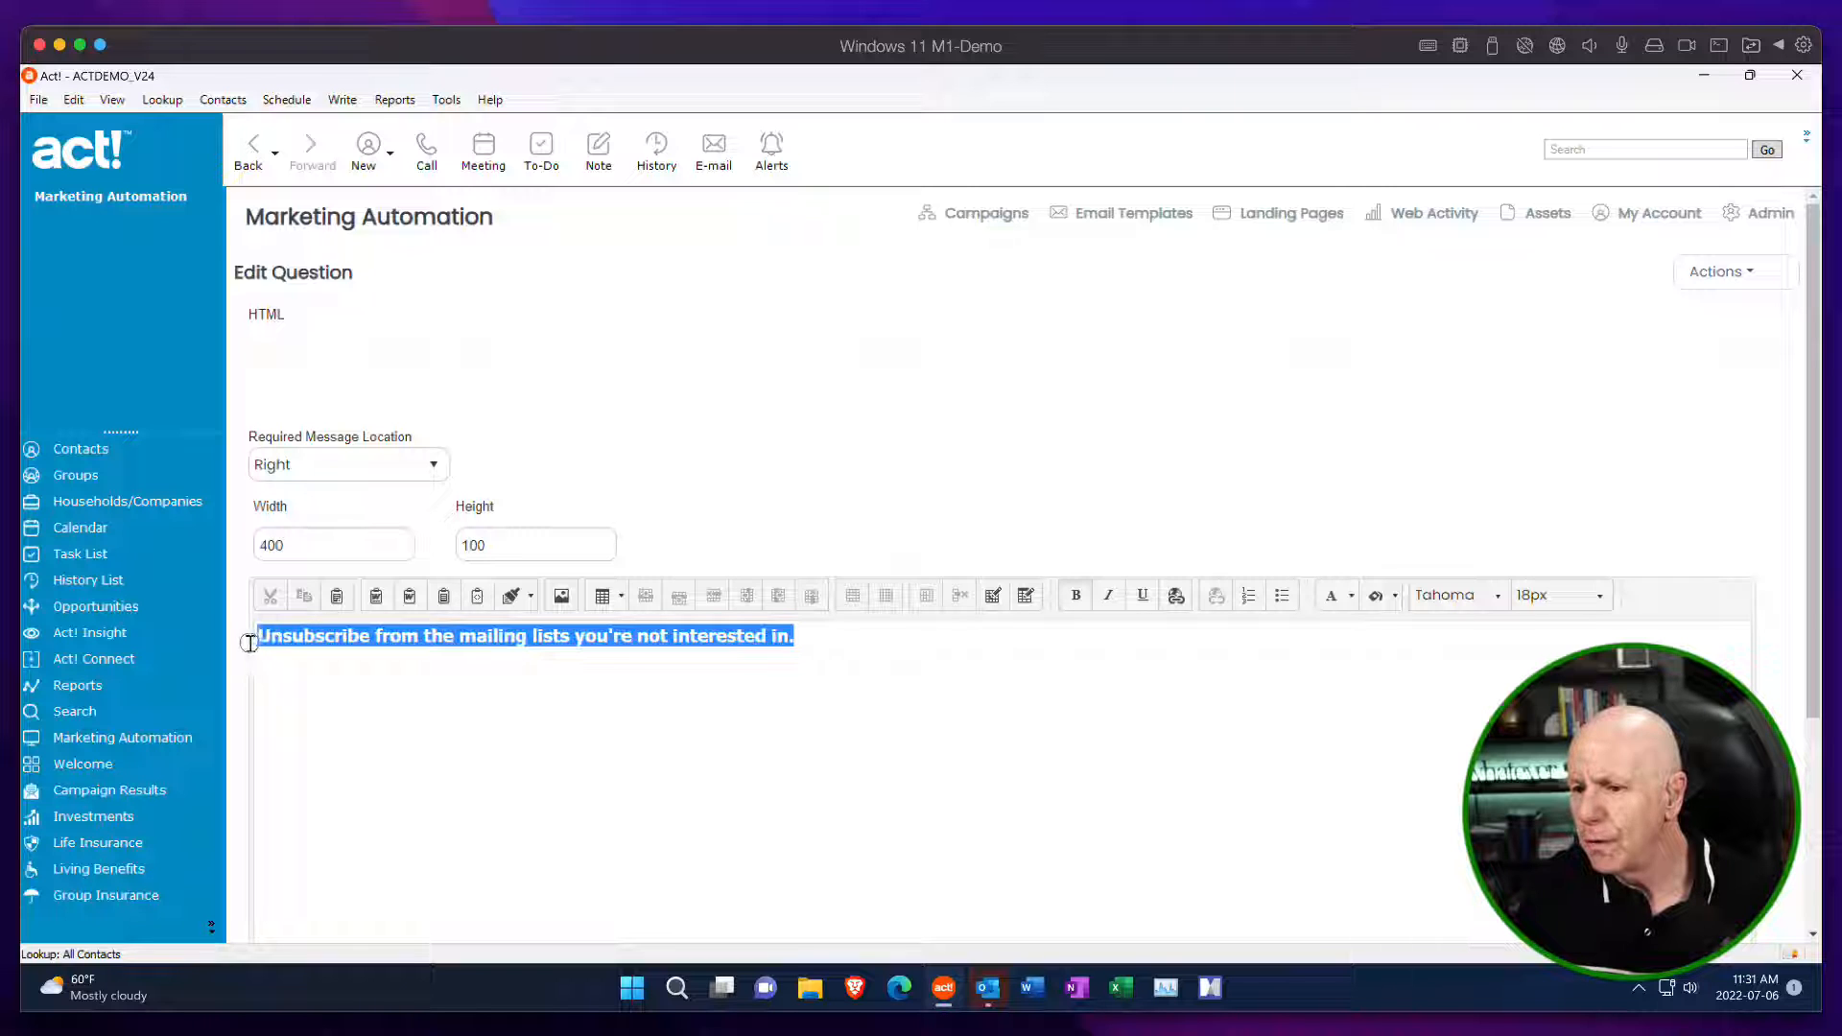
{"action": "left_click", "coordinate": [1584, 604]}
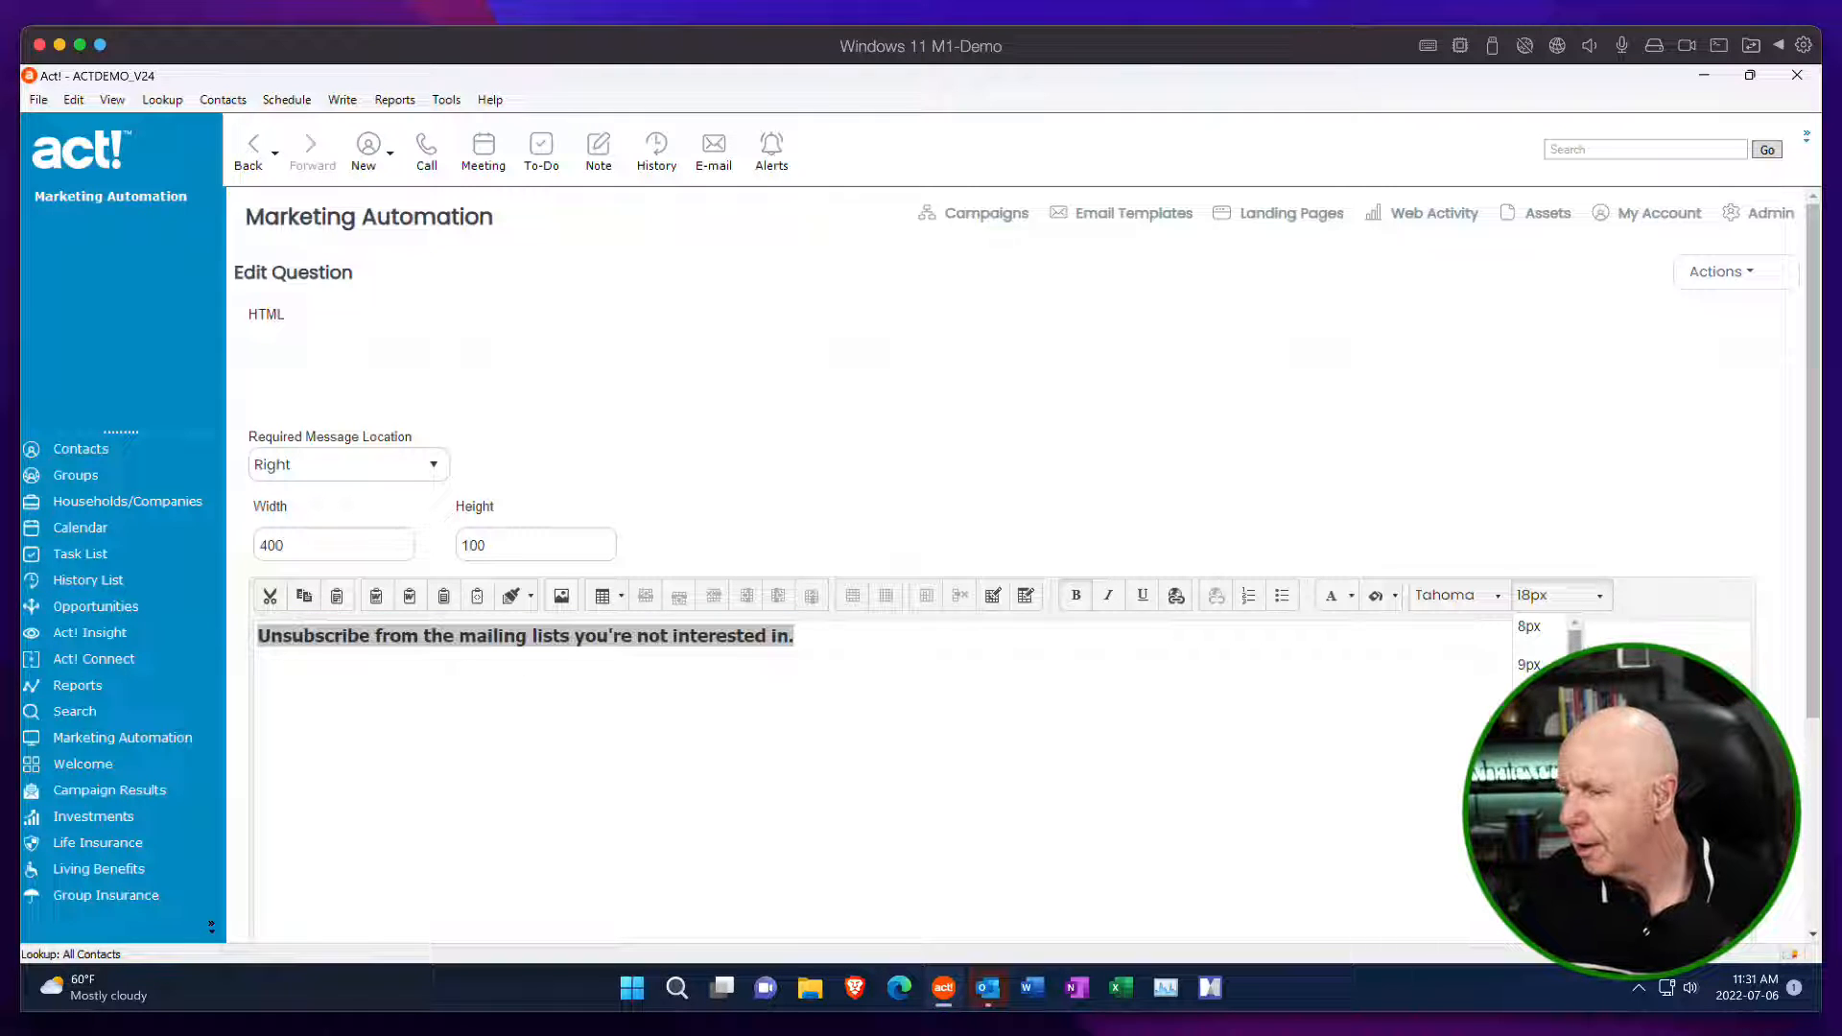
{"action": "scroll", "coordinate": [1540, 652], "scroll_direction": "down", "scroll_amount": 3}
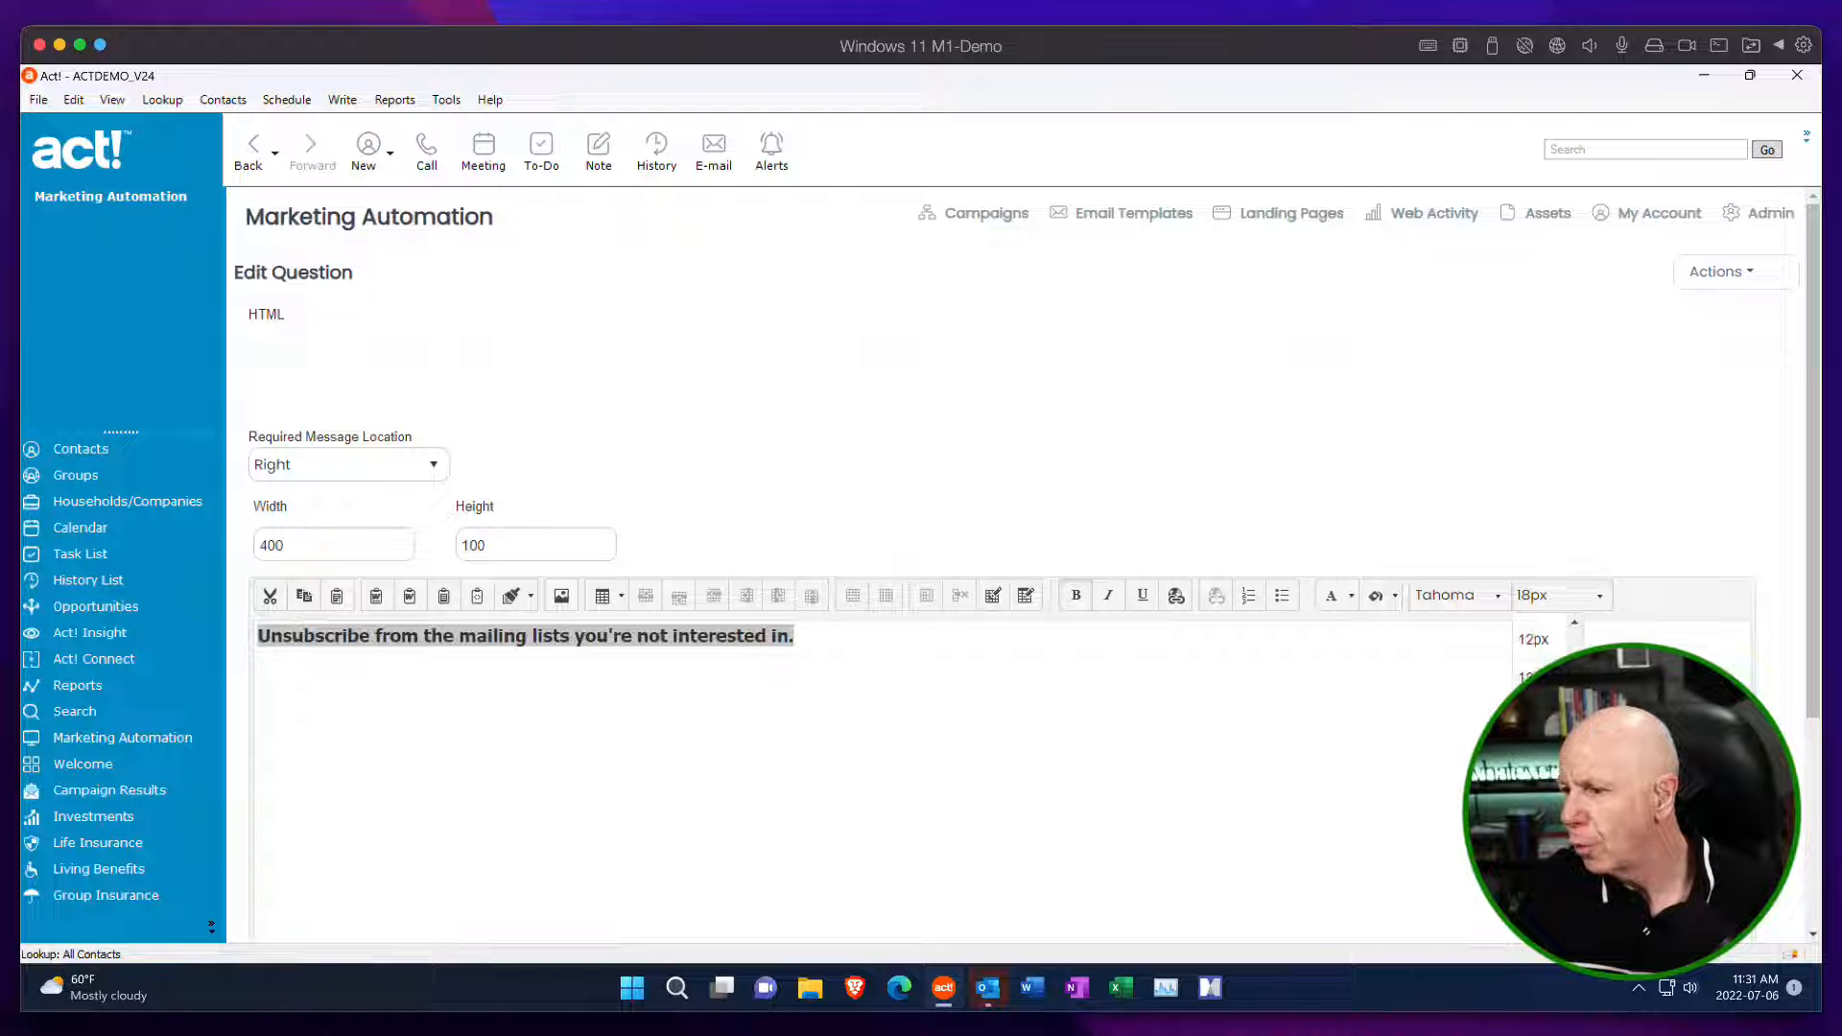
{"action": "left_click", "coordinate": [1539, 754]}
{"action": "left_click", "coordinate": [1722, 272]}
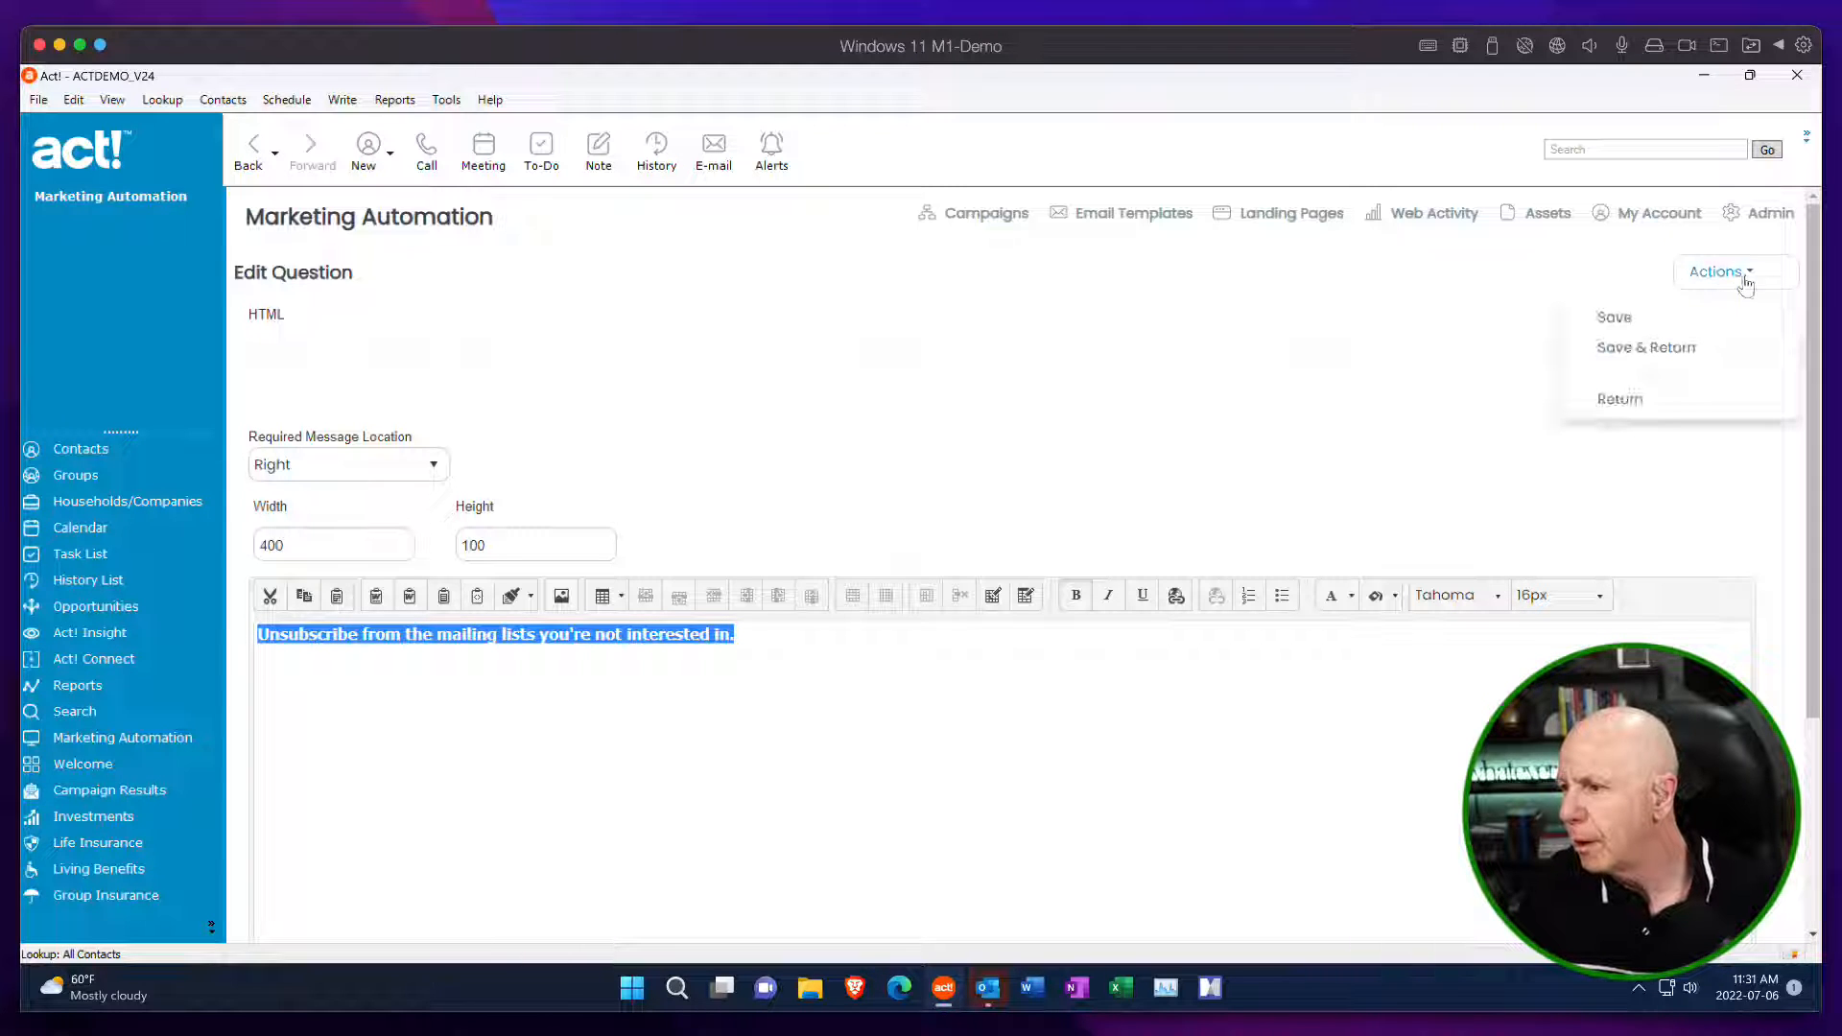
{"action": "left_click", "coordinate": [1659, 353]}
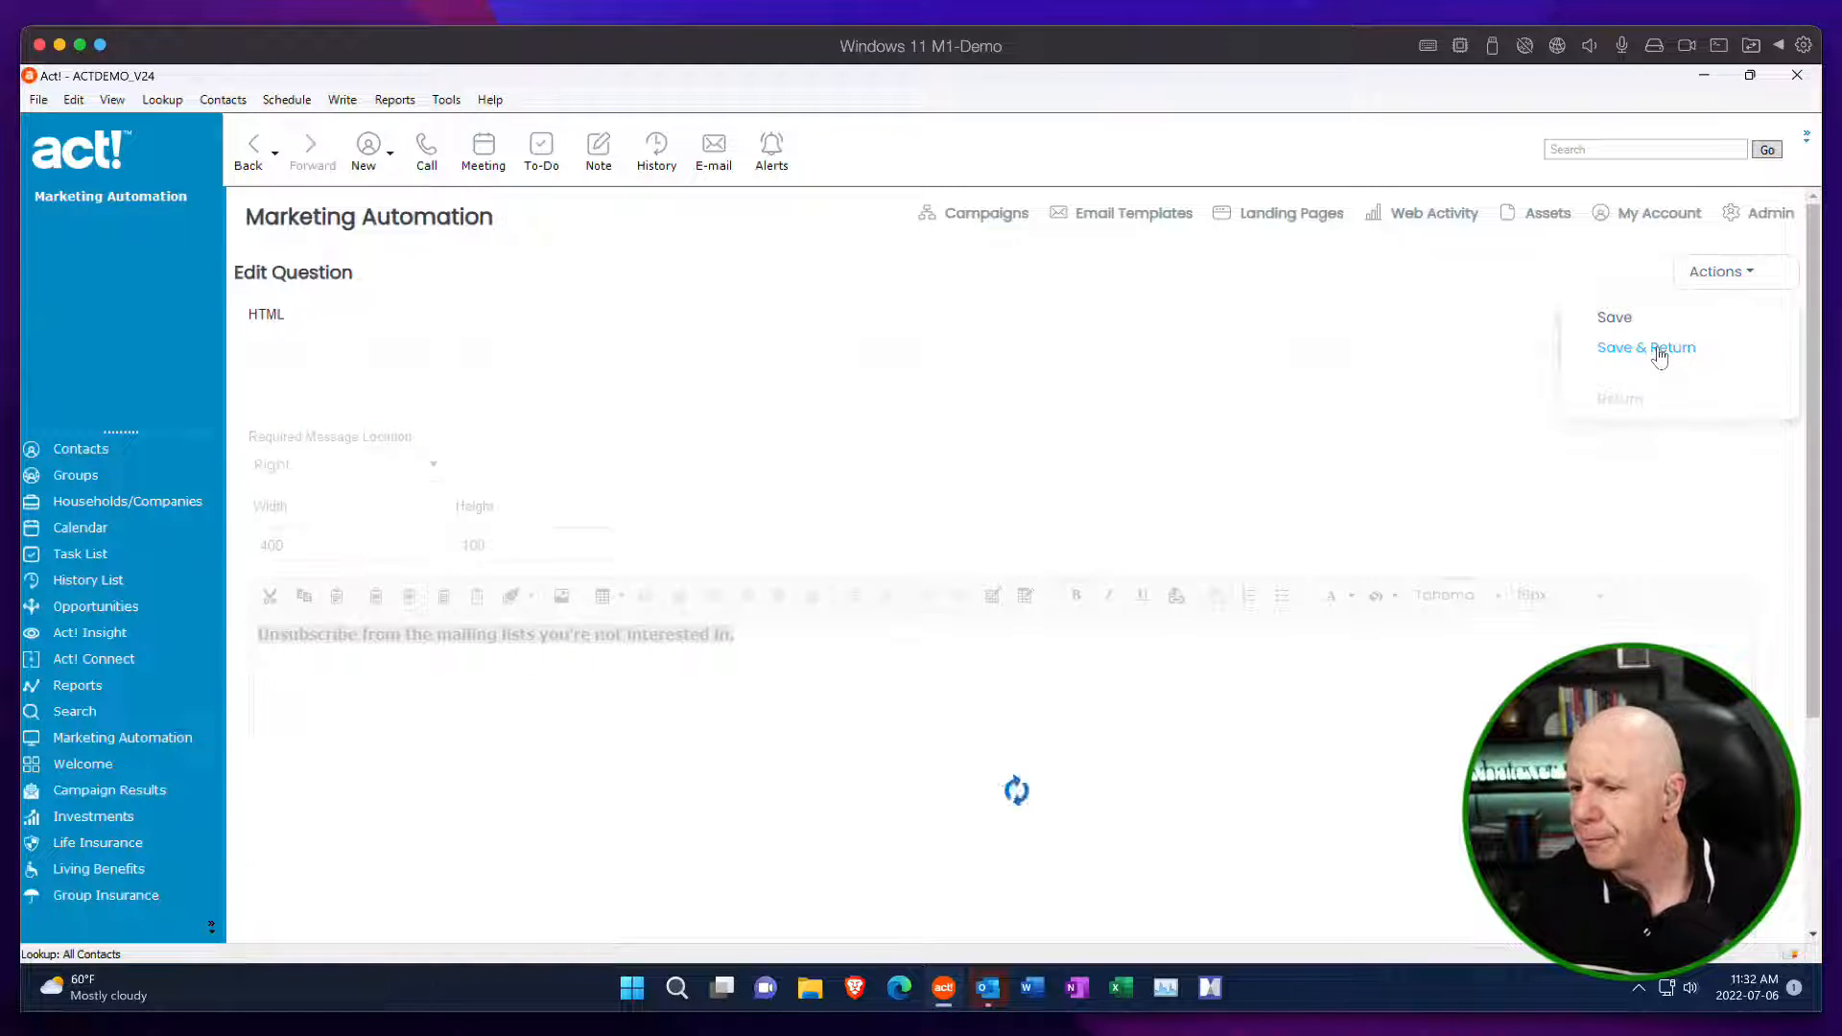
Set both lines of the "Unsubscribe from All current and future email lists." text block to 16px, then save and return to the form.
{"action": "scroll", "coordinate": [1247, 671], "scroll_direction": "down", "scroll_amount": 7}
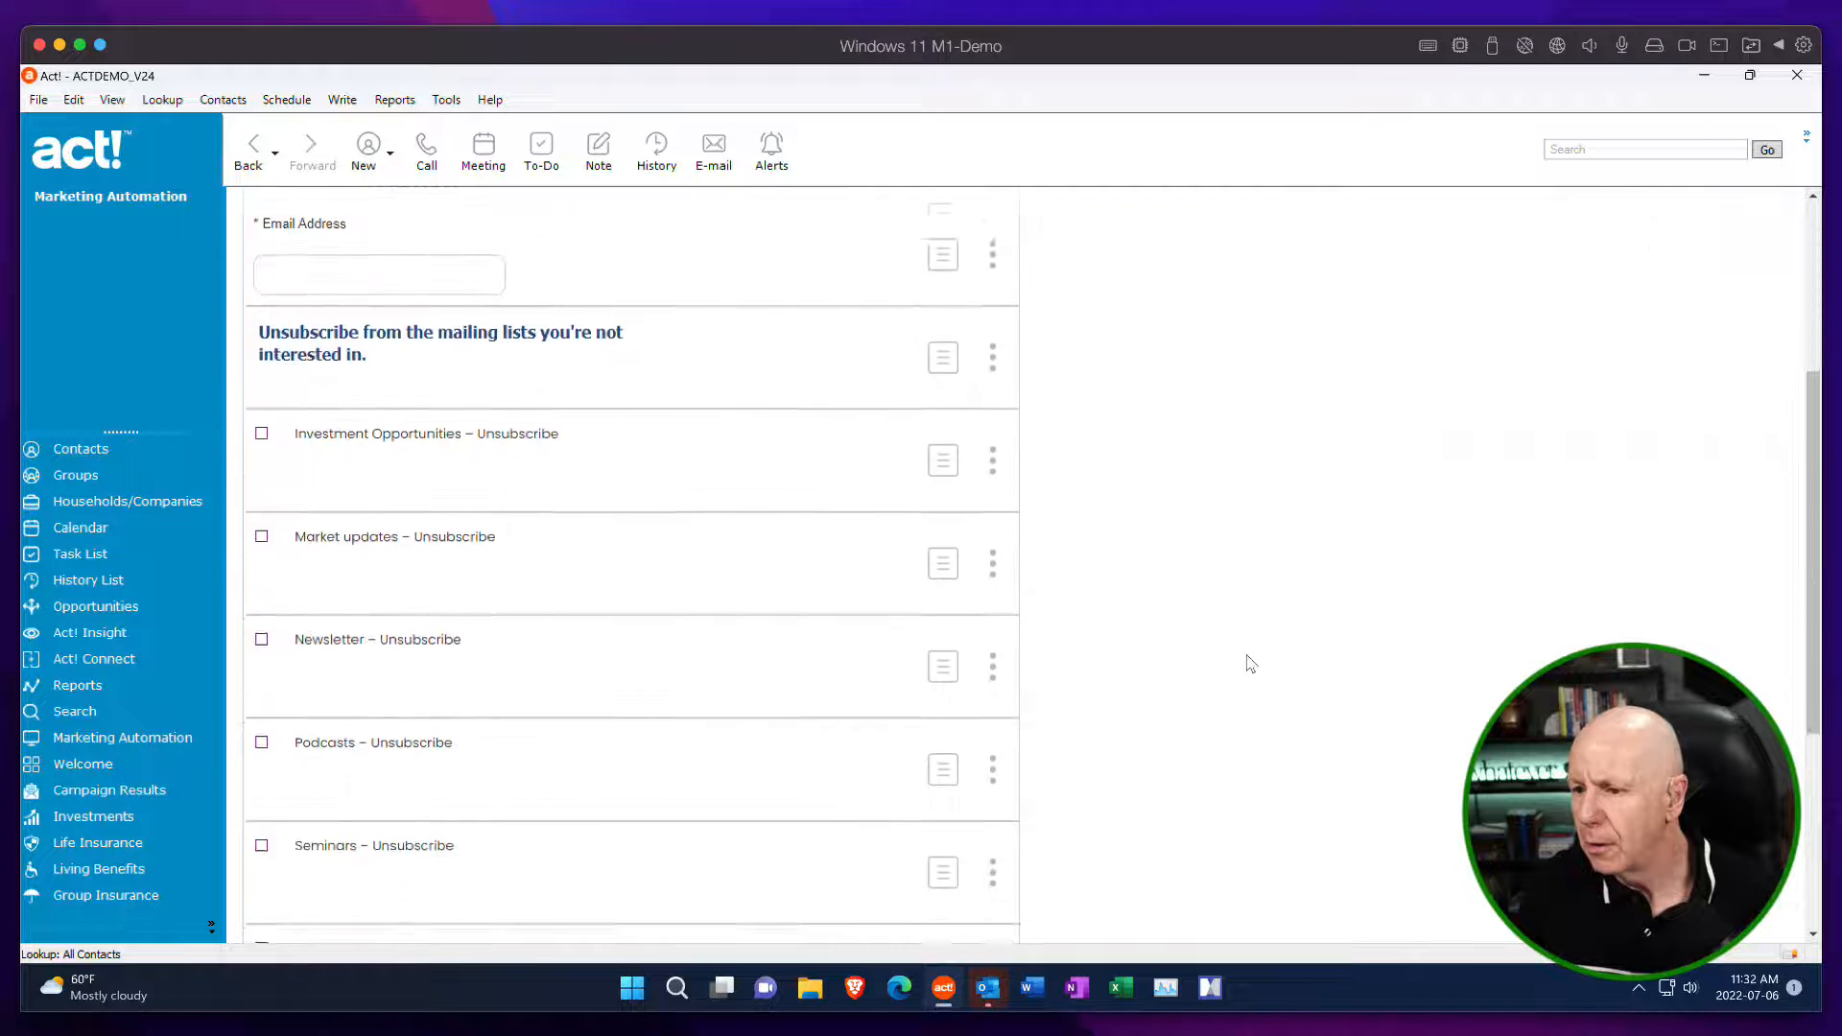
{"action": "left_click", "coordinate": [993, 775]}
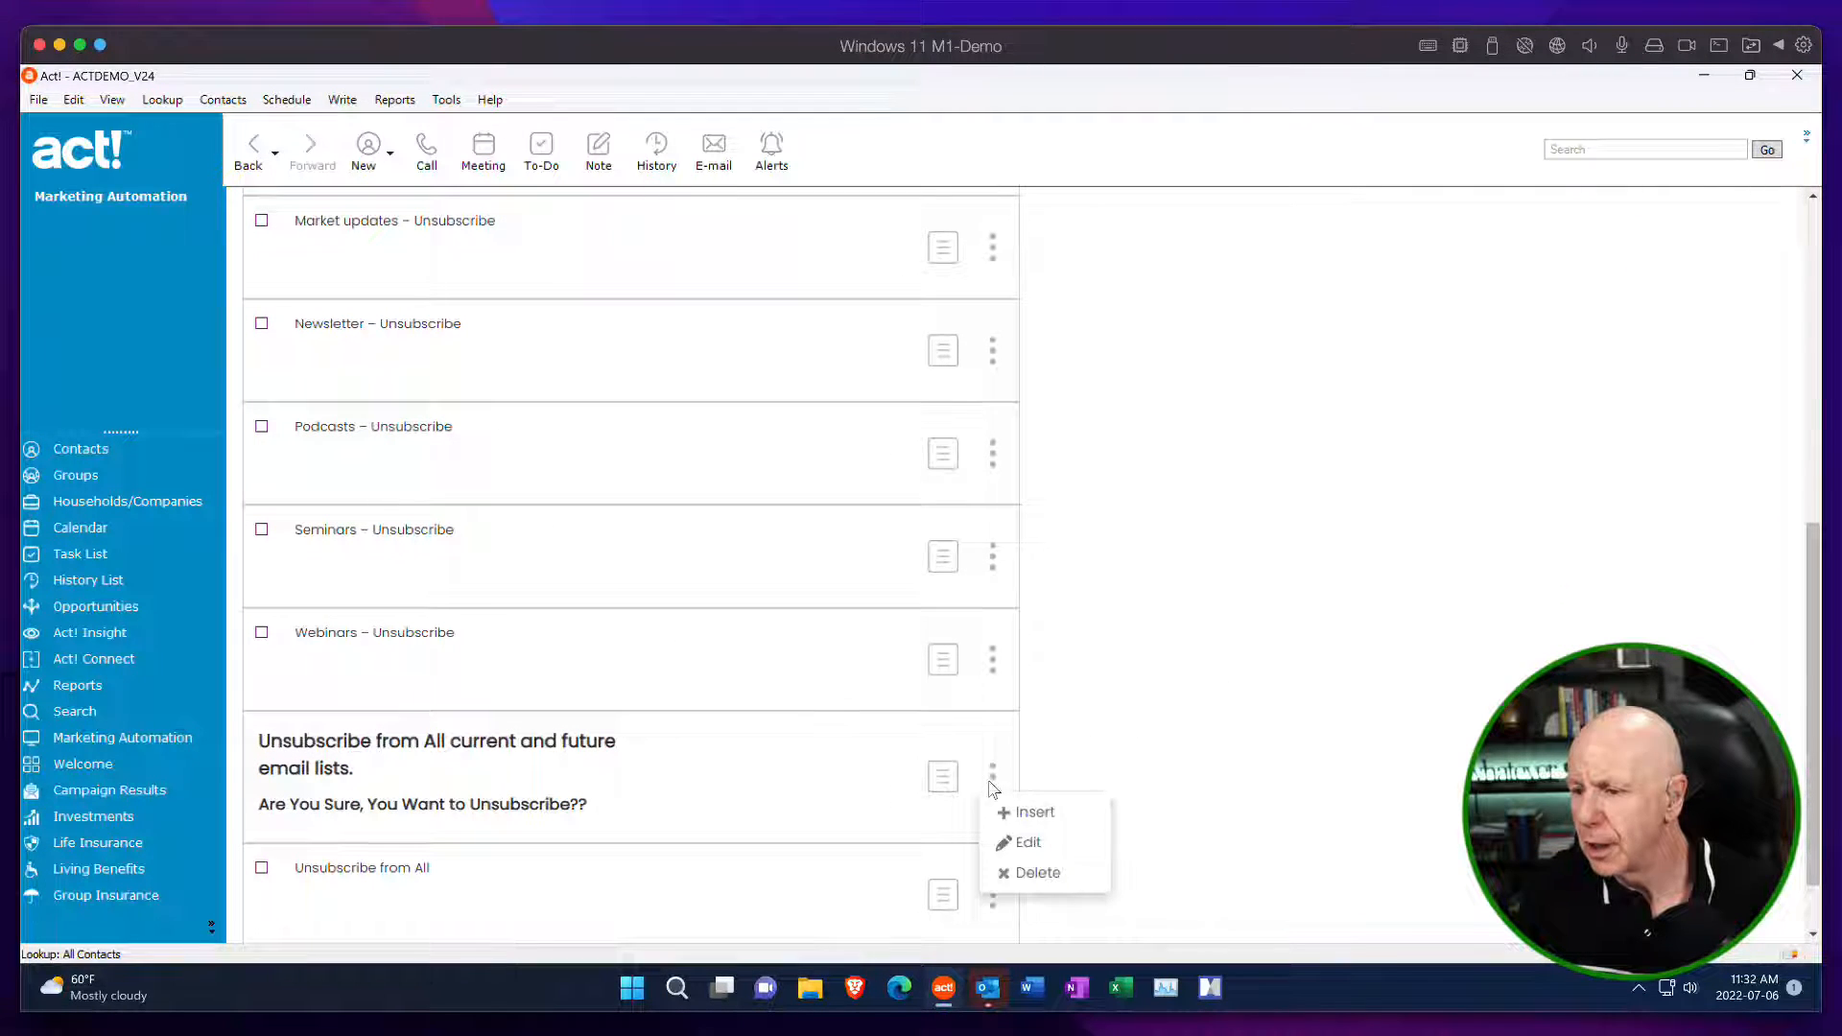
{"action": "left_click", "coordinate": [1040, 844]}
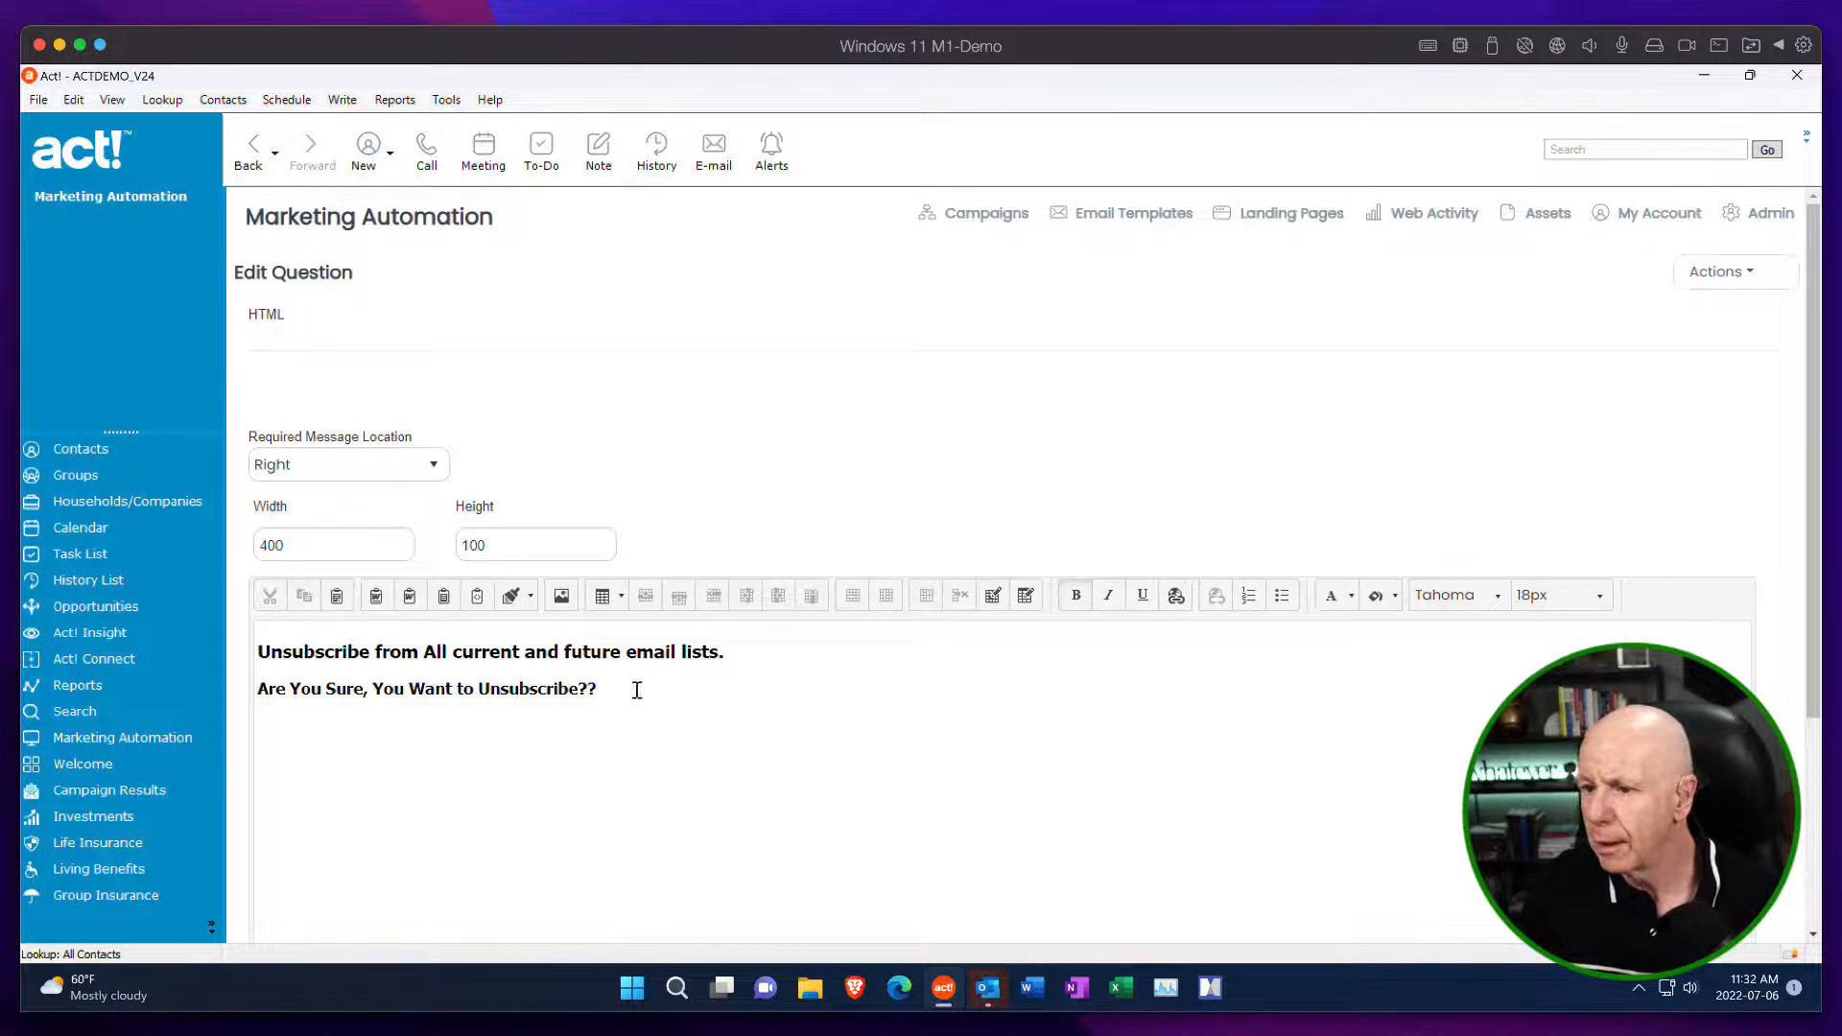
{"action": "left_click_drag", "start_coordinate": [637, 690], "coordinate": [239, 645]}
{"action": "left_click", "coordinate": [1587, 599]}
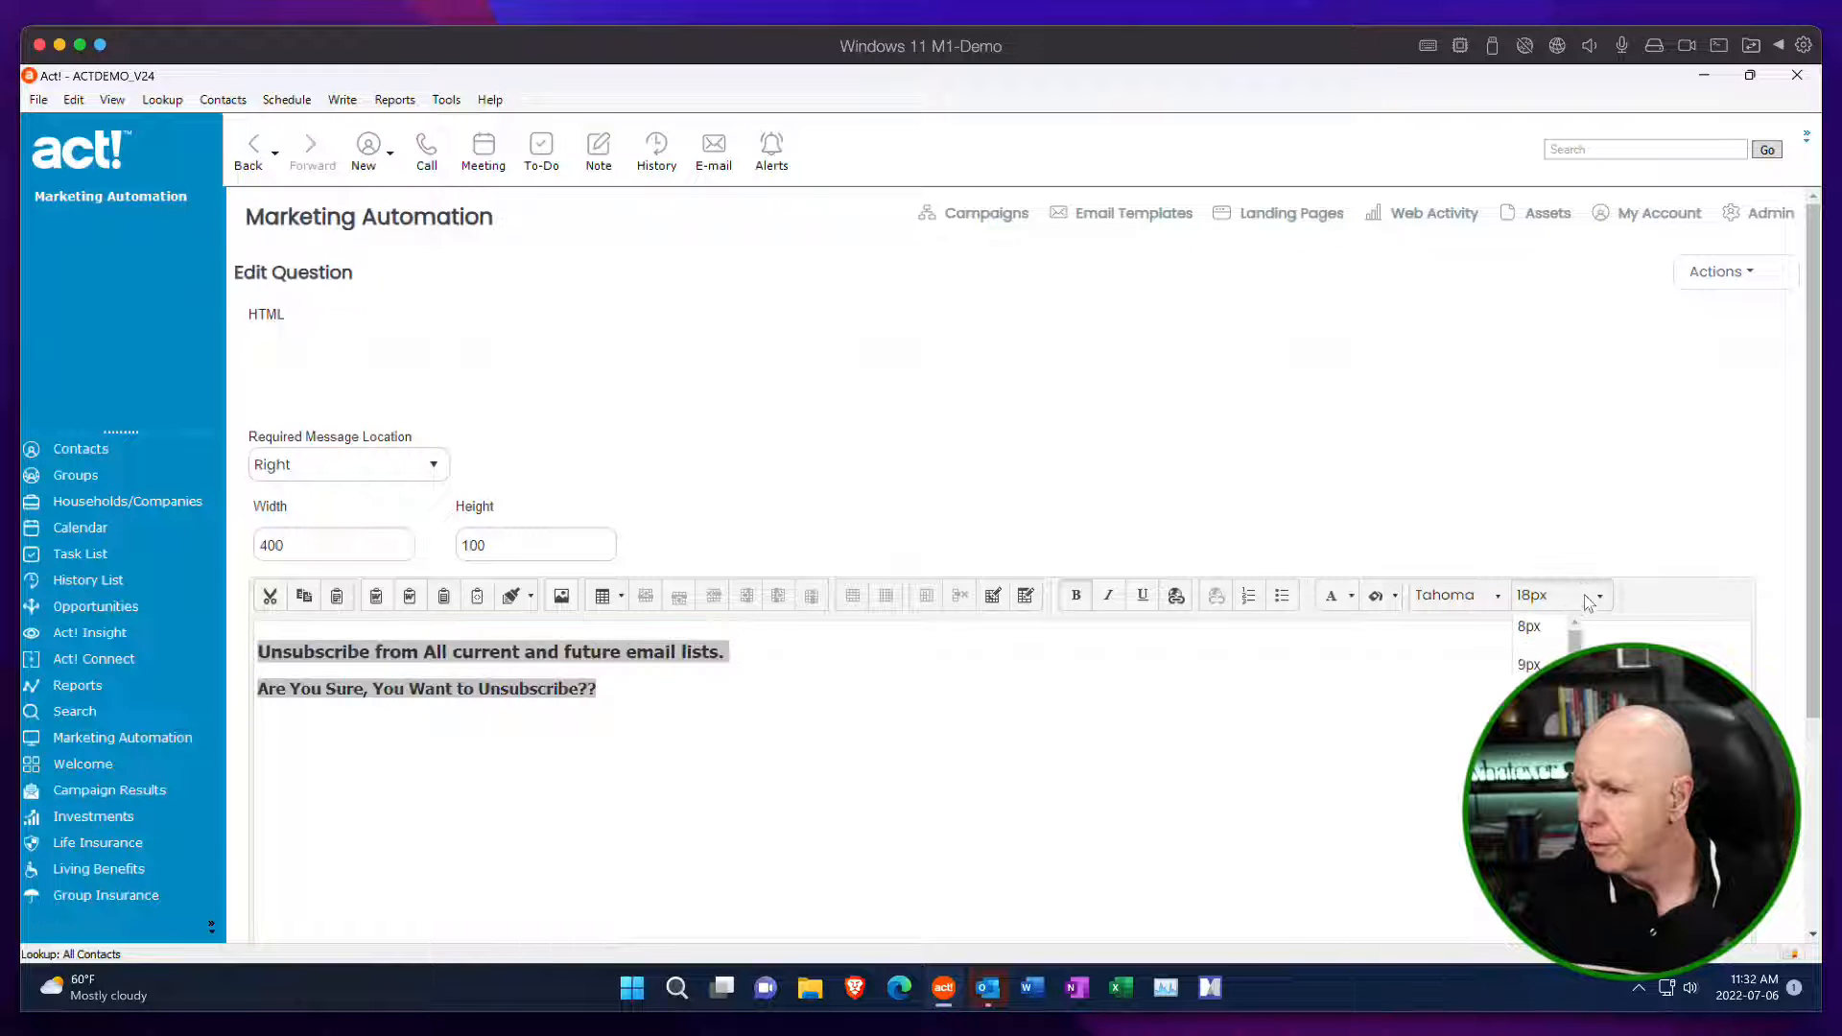
{"action": "scroll", "coordinate": [1545, 671], "scroll_direction": "down", "scroll_amount": 3}
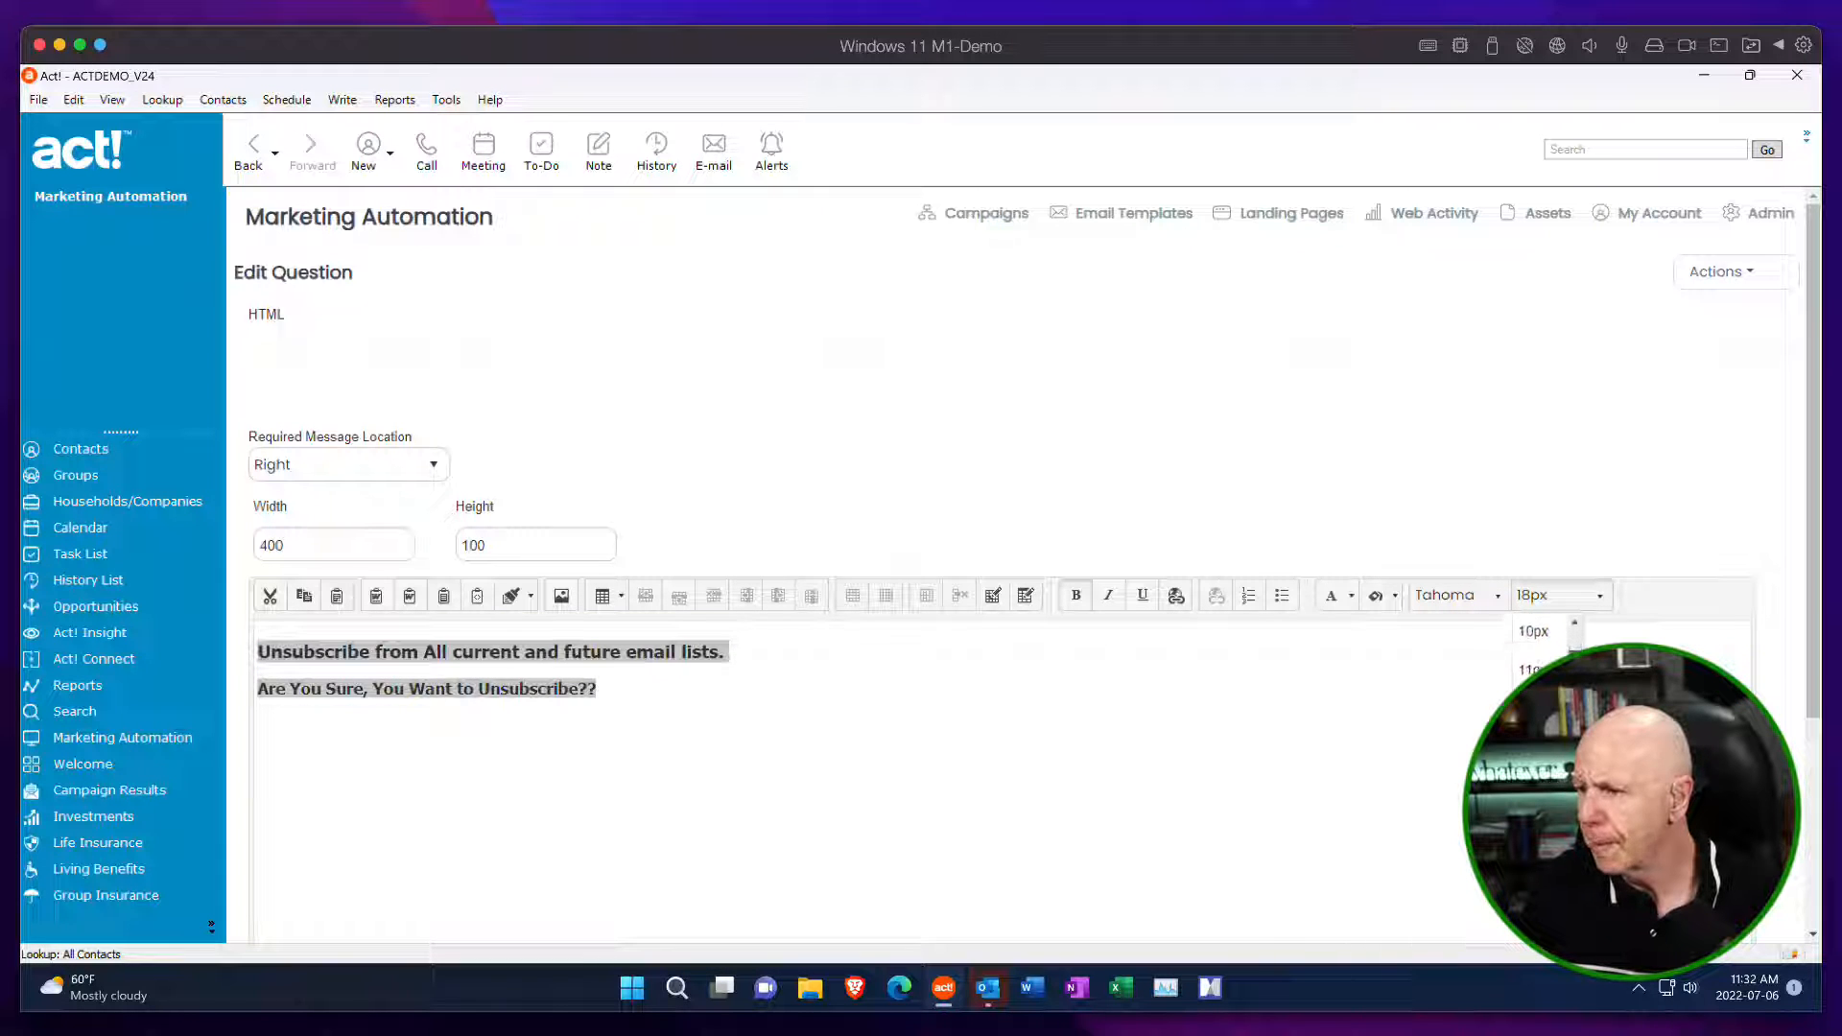
{"action": "left_click", "coordinate": [1535, 806]}
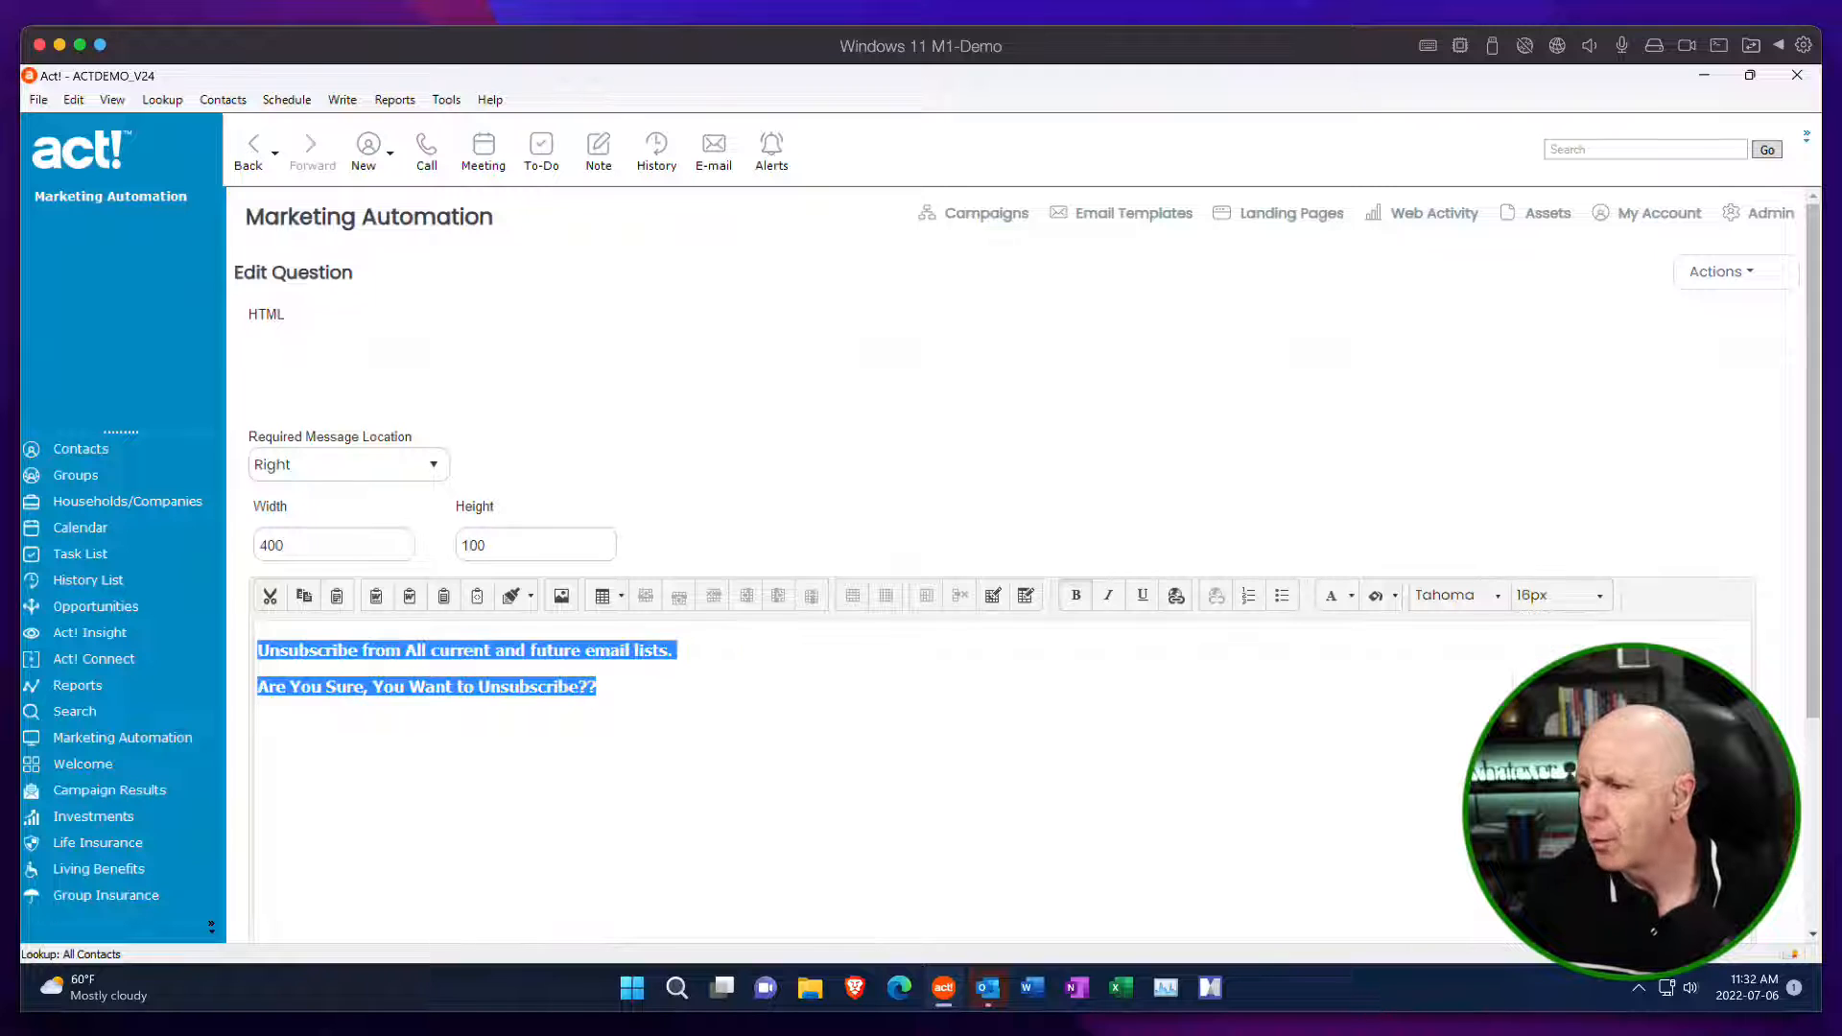
{"action": "left_click", "coordinate": [1720, 271]}
{"action": "left_click", "coordinate": [1694, 348]}
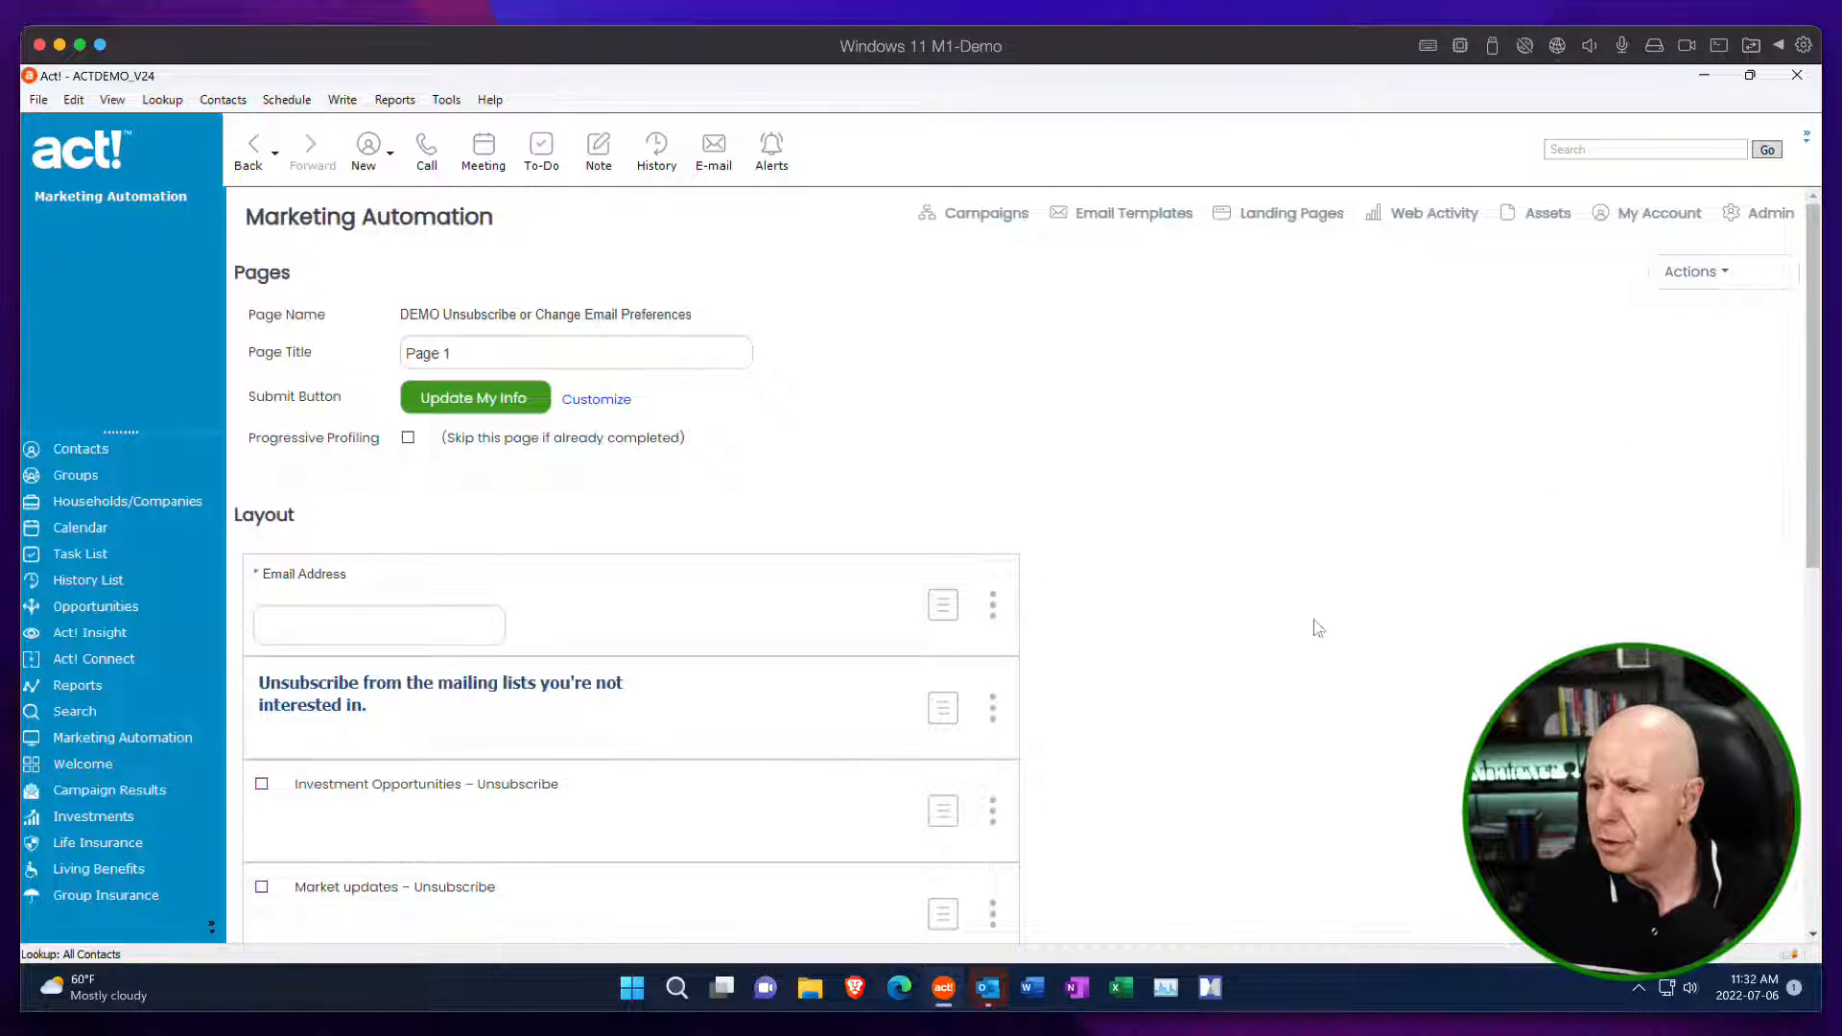
Review the form layout down to the Unsubscribe from All checkbox, save the form, and return to the Preference Center list.
{"action": "scroll", "coordinate": [1283, 520], "scroll_direction": "down", "scroll_amount": 5}
{"action": "scroll", "coordinate": [1284, 520], "scroll_direction": "up", "scroll_amount": 4}
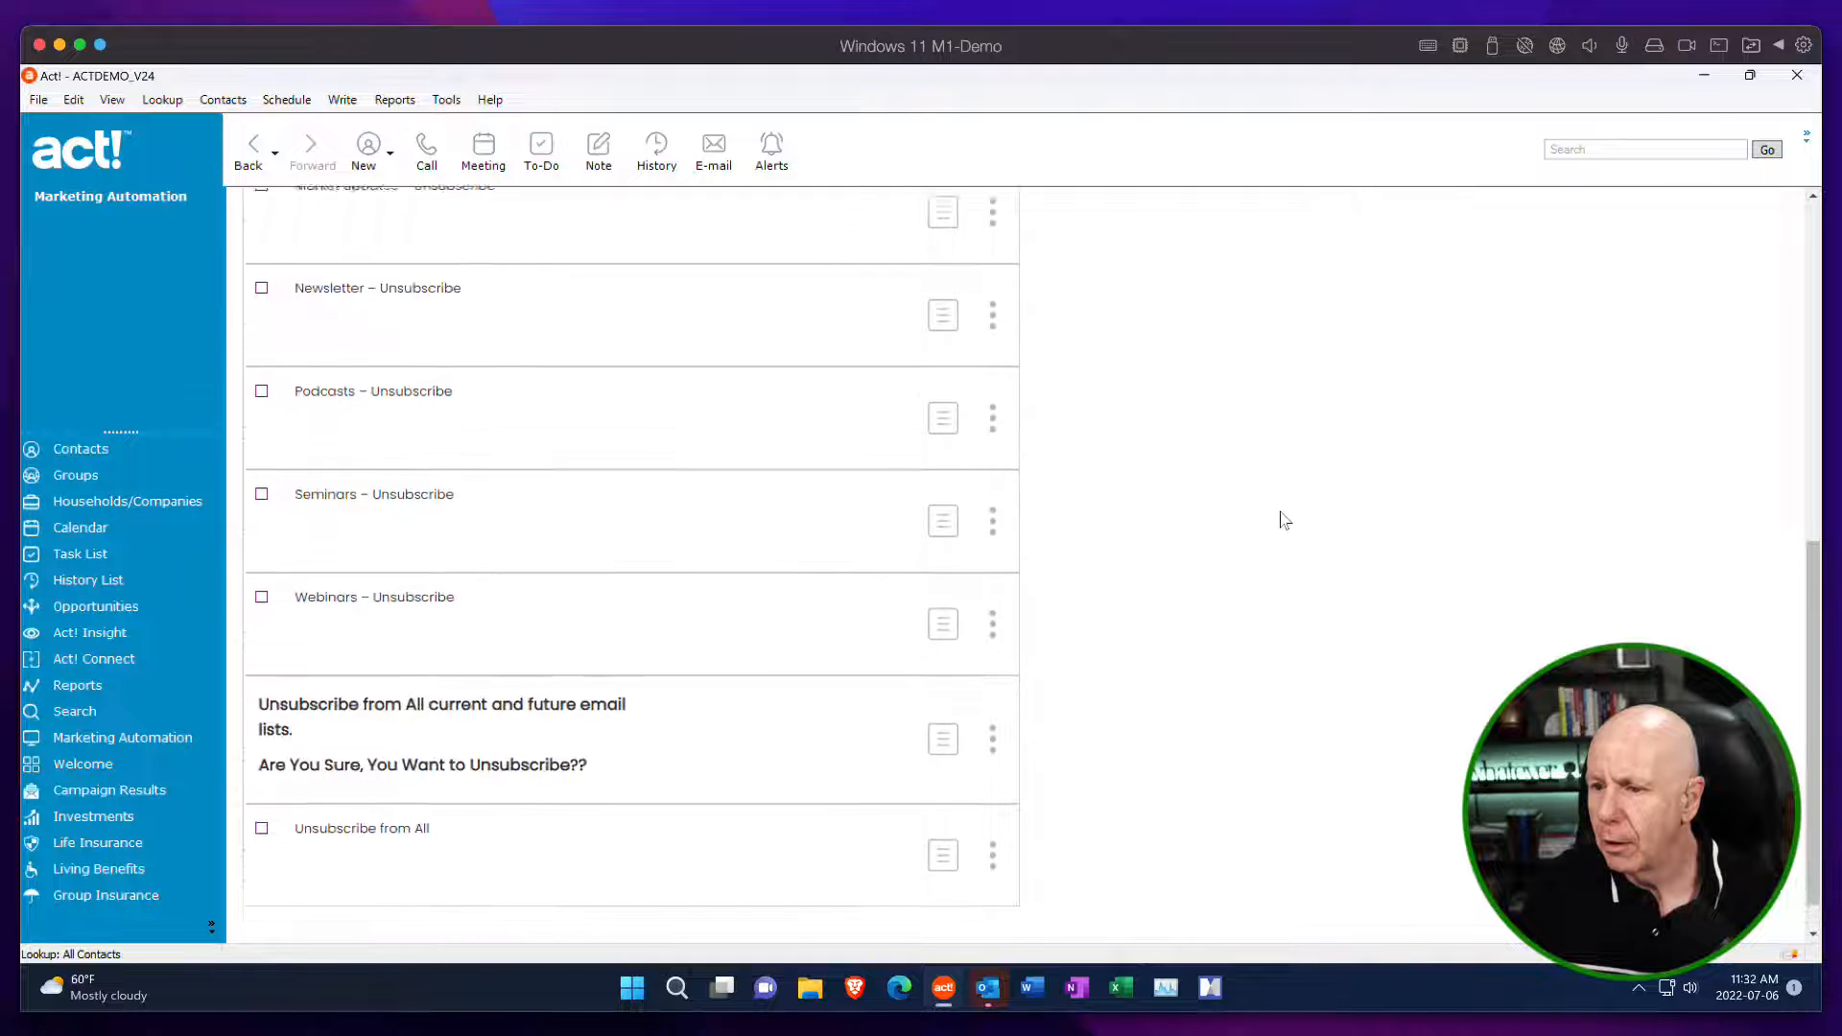
{"action": "scroll", "coordinate": [1284, 520], "scroll_direction": "up", "scroll_amount": 1}
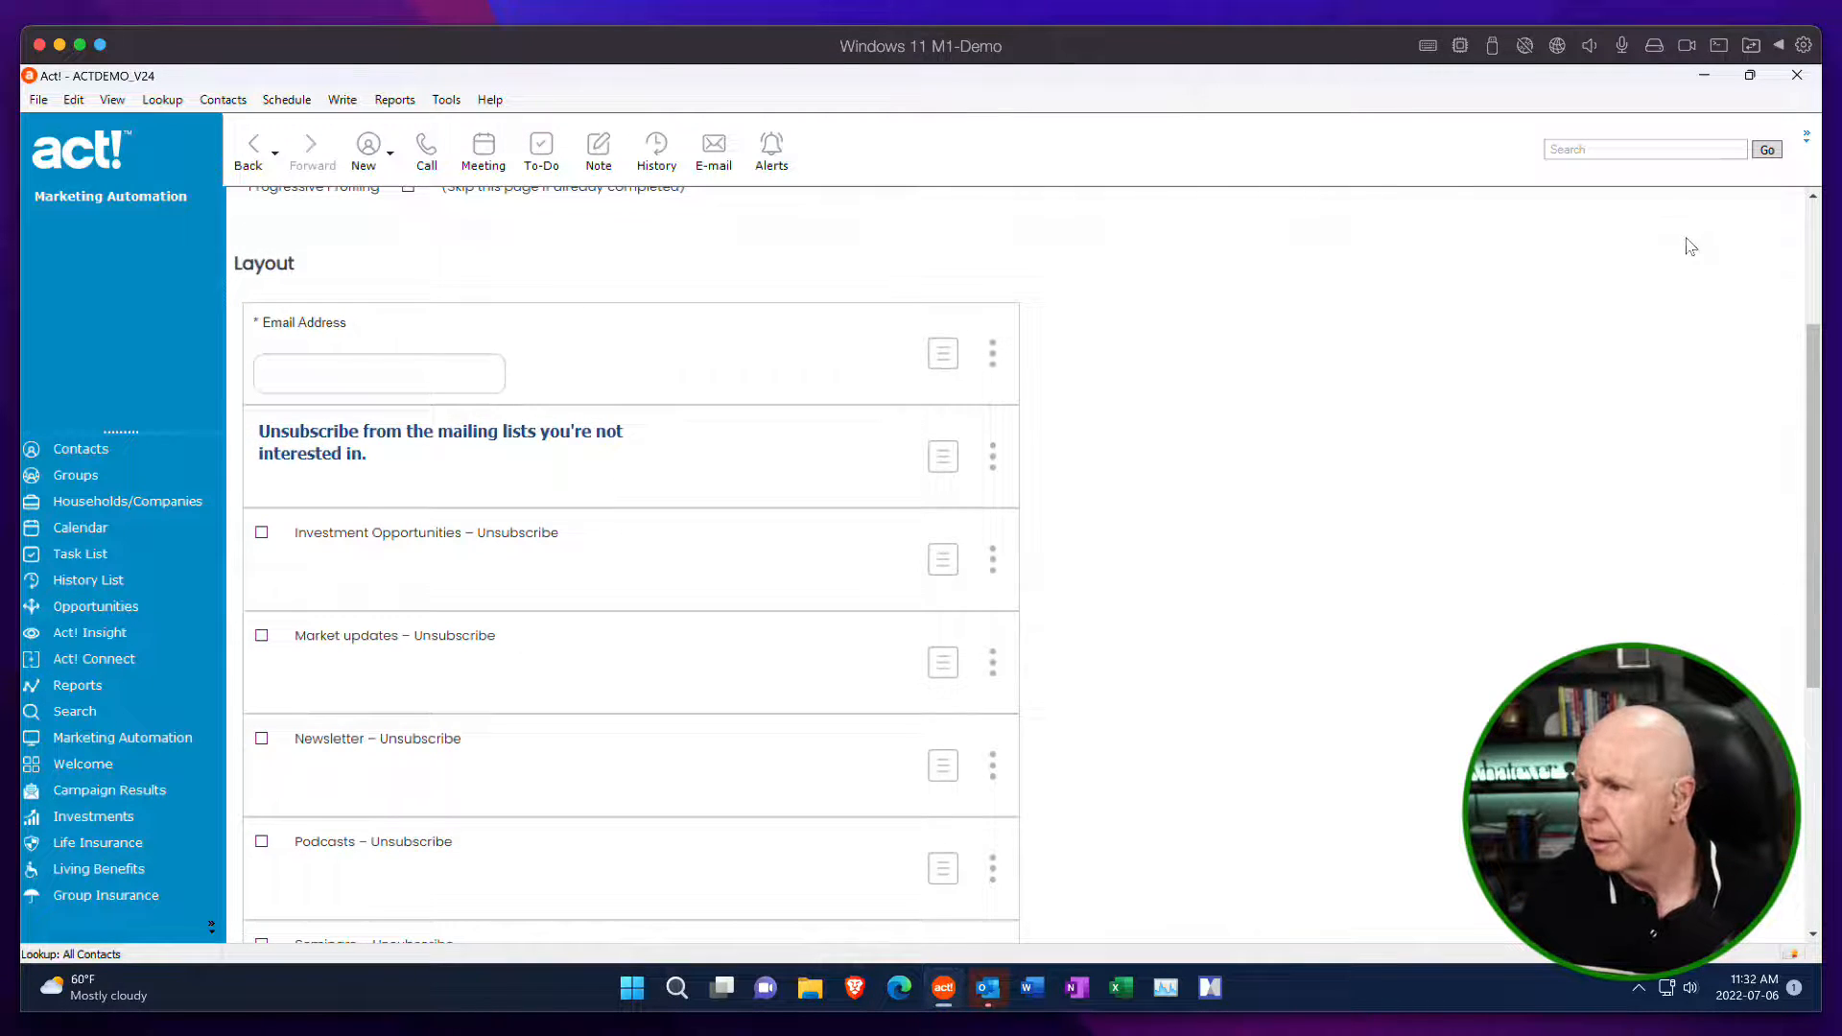
{"action": "scroll", "coordinate": [1686, 242], "scroll_direction": "up", "scroll_amount": 3}
{"action": "left_click", "coordinate": [1726, 273]}
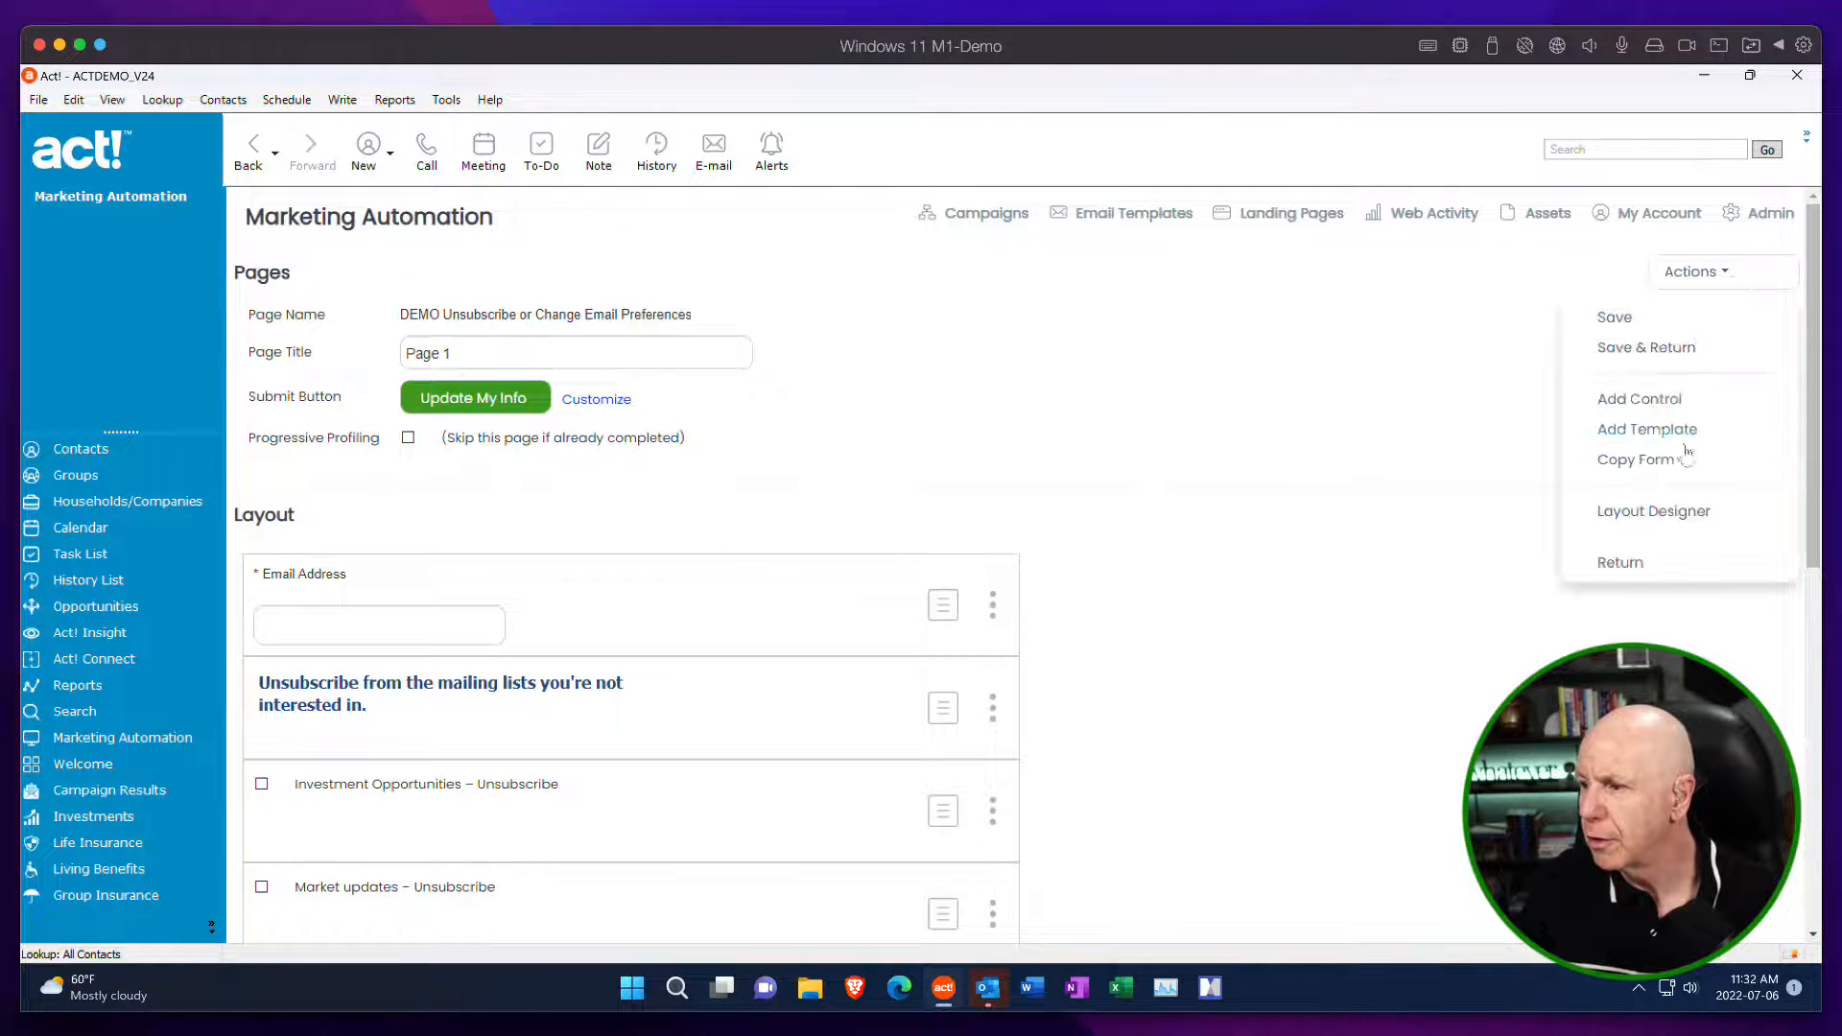
{"action": "left_click", "coordinate": [1659, 353]}
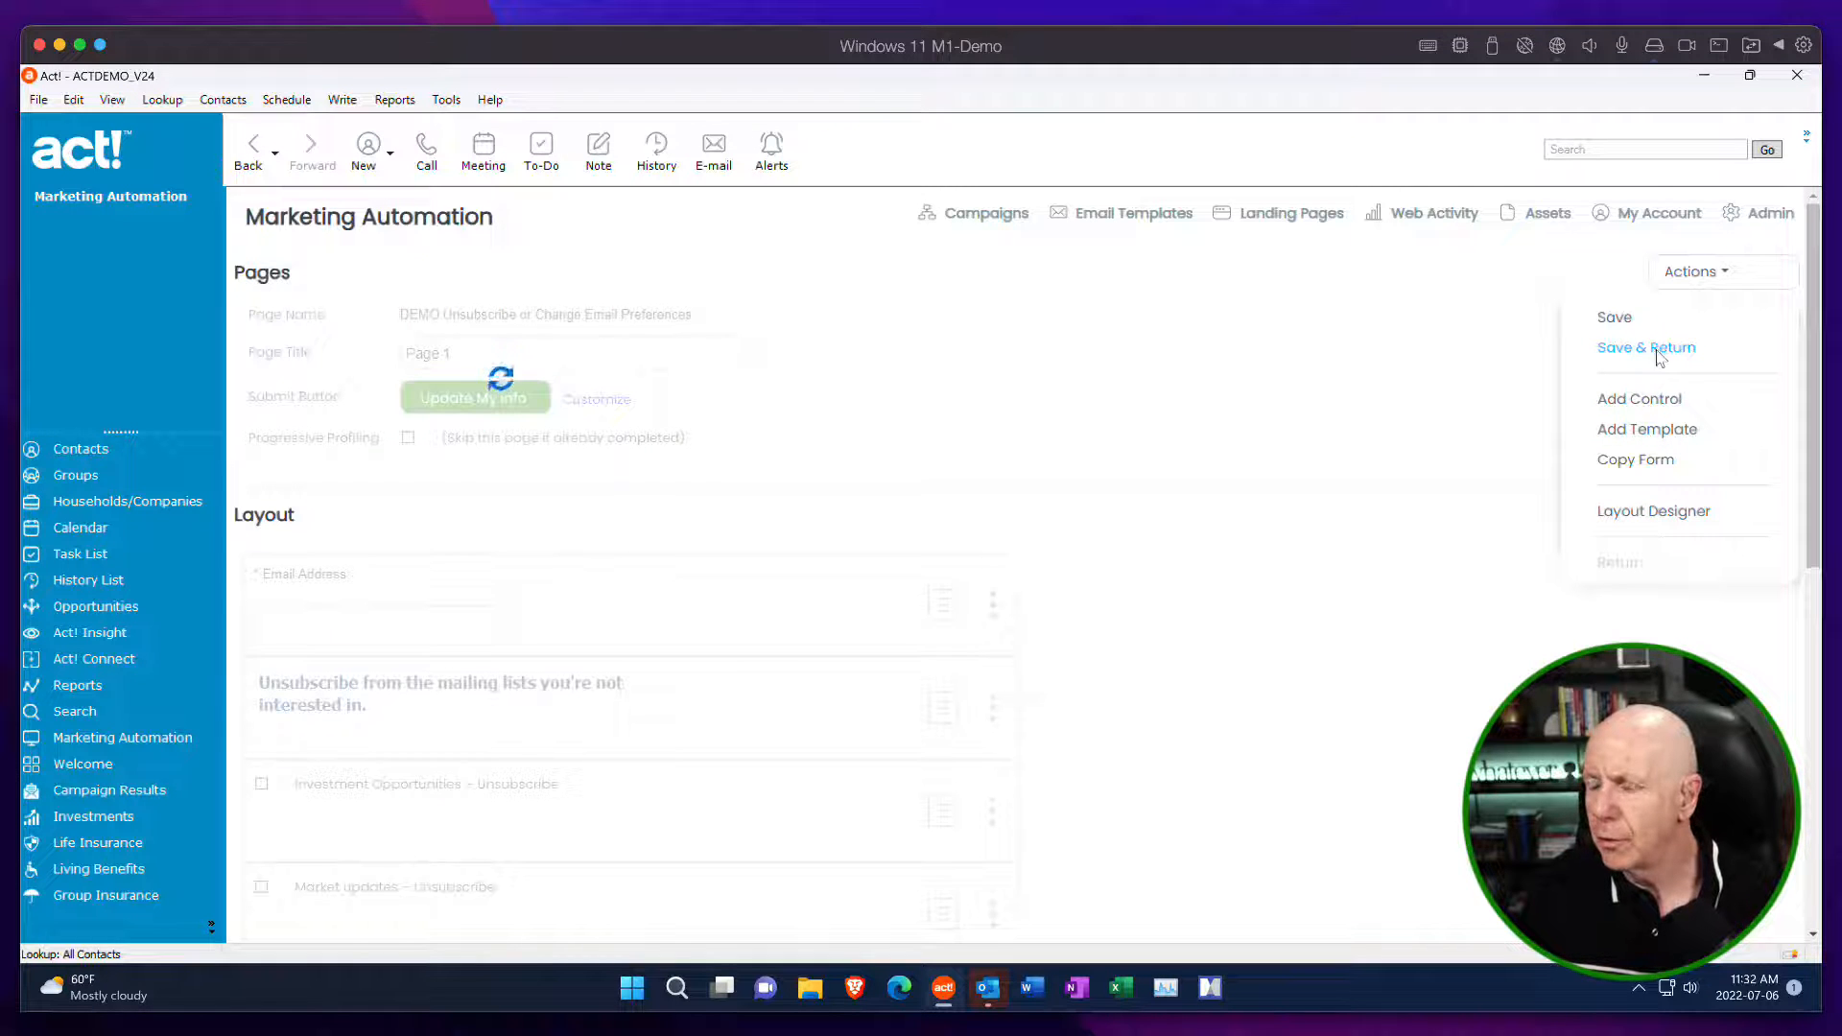
{"action": "left_click", "coordinate": [1720, 288]}
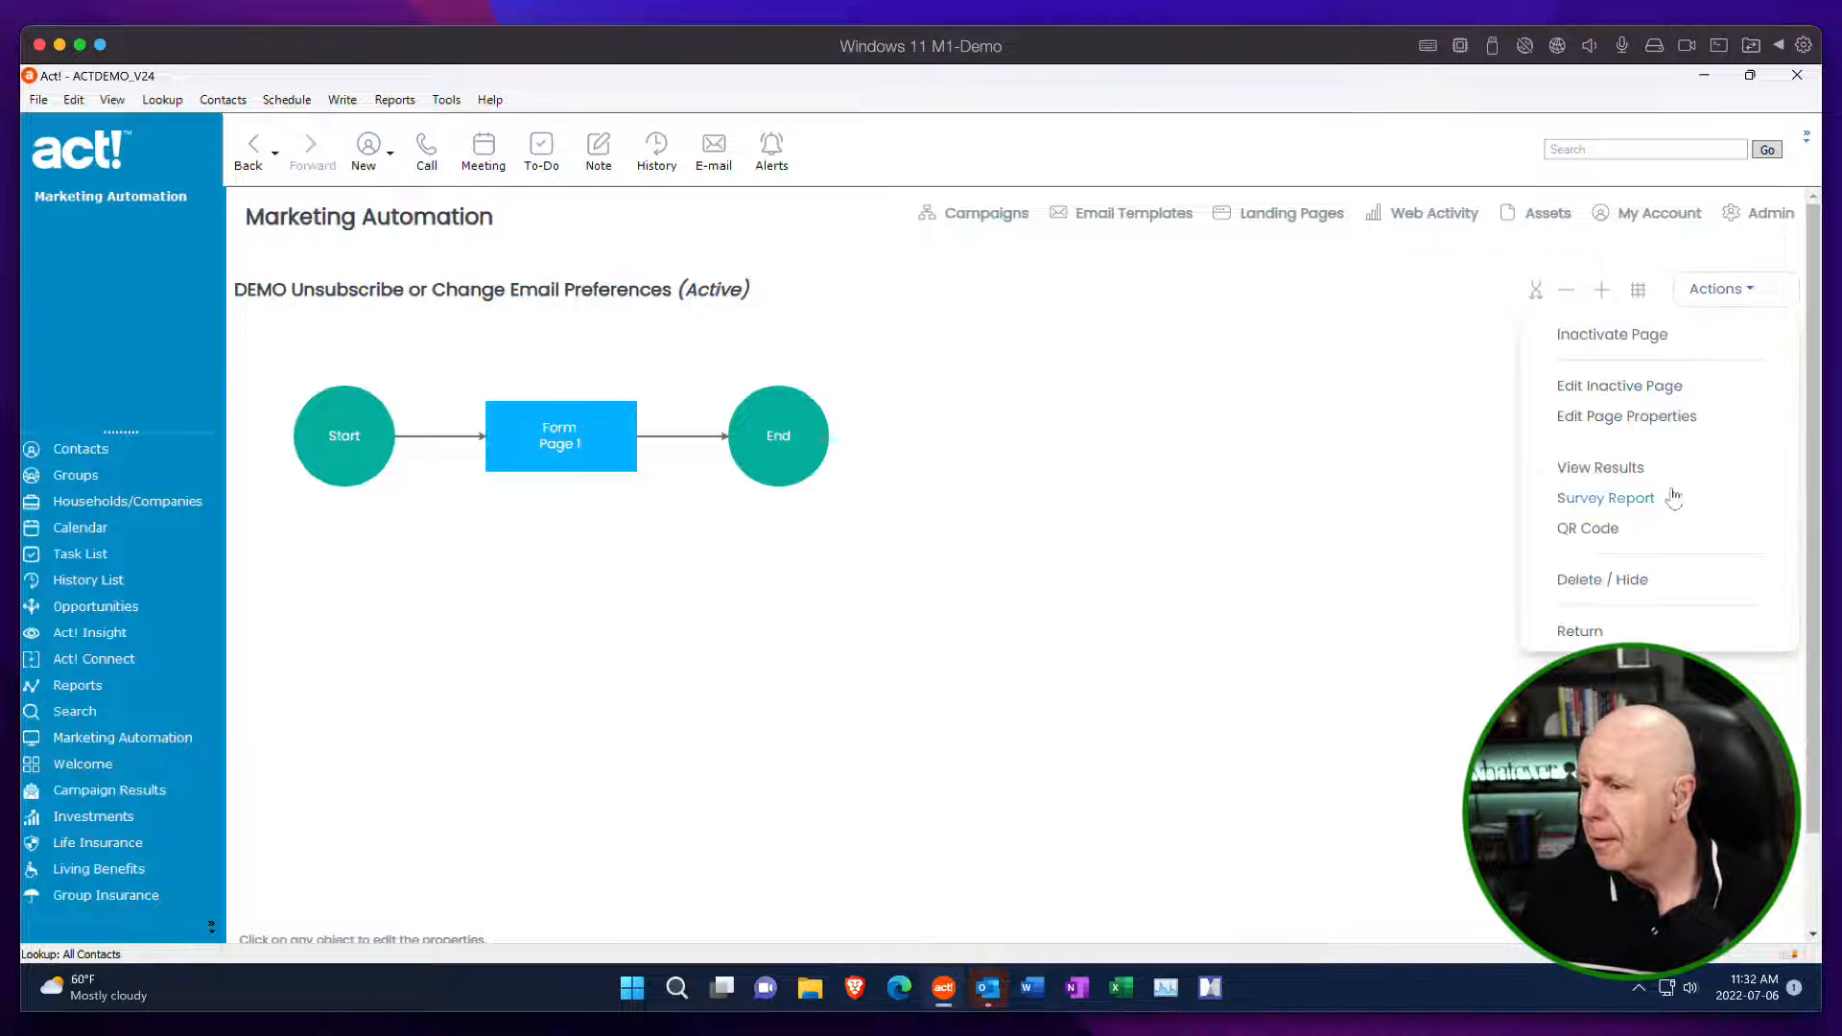
{"action": "left_click", "coordinate": [1581, 631]}
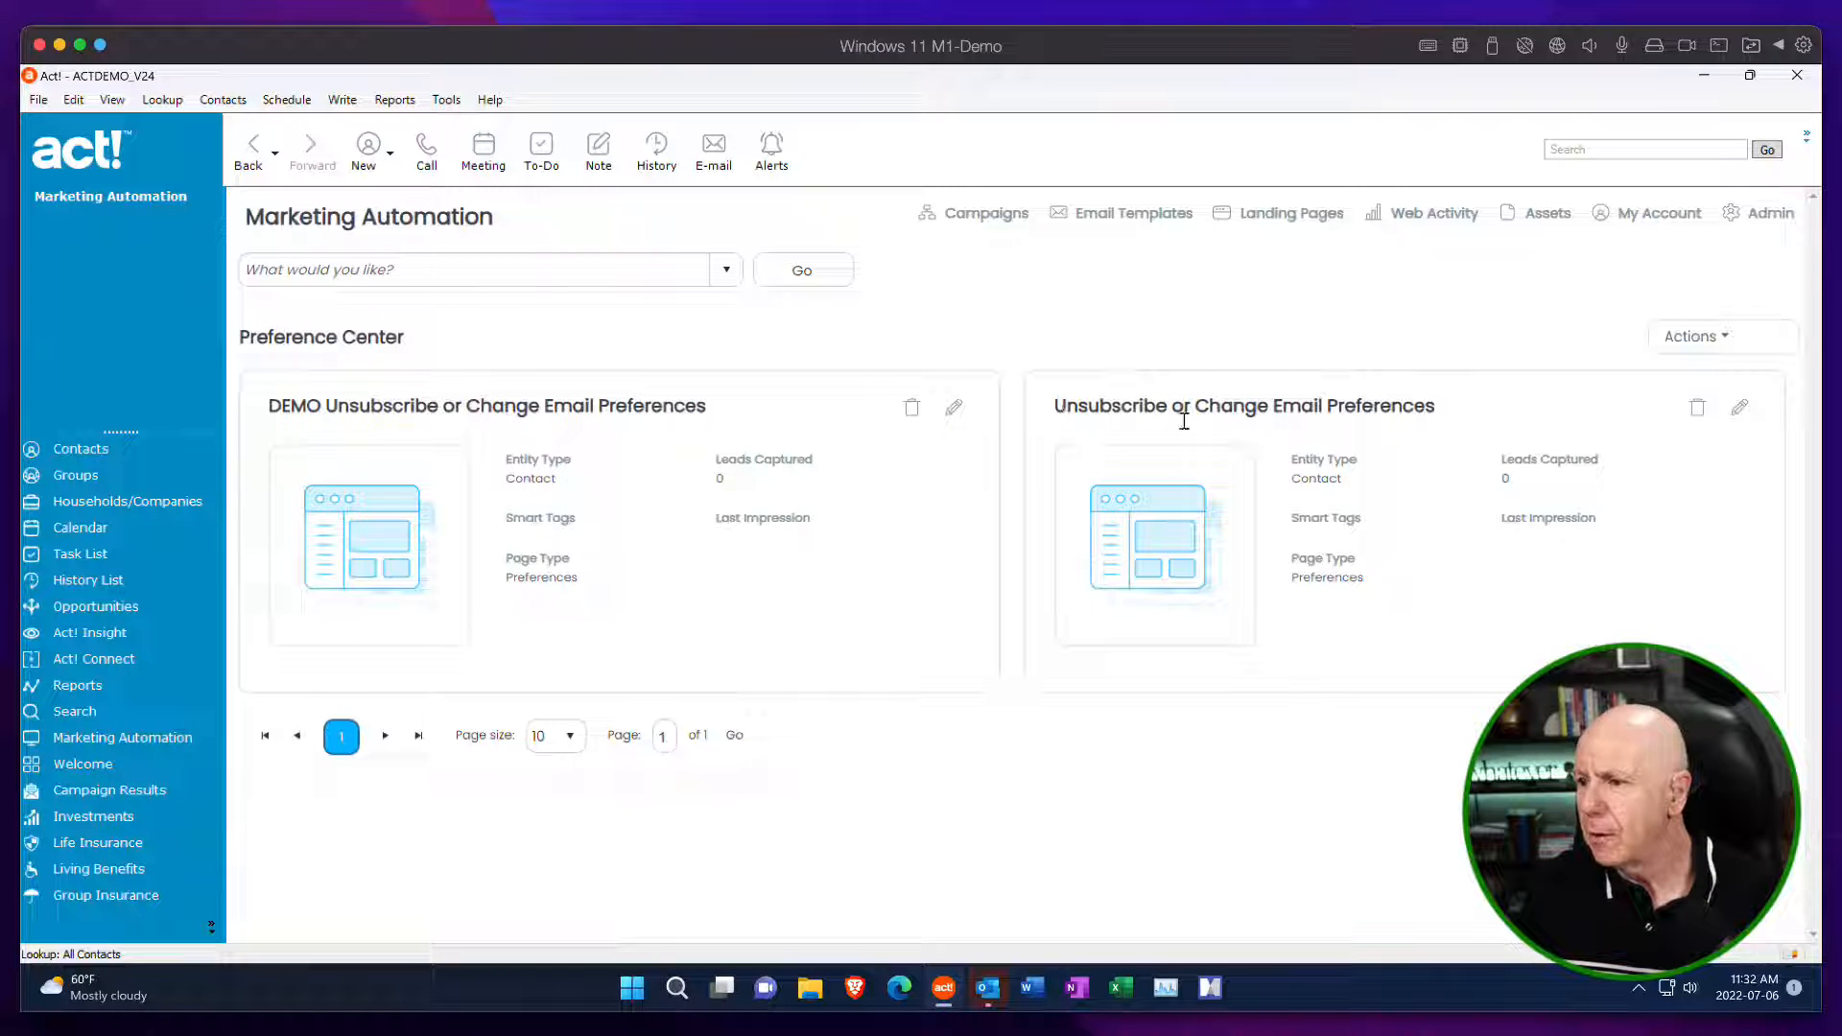
Open the existing Unsubscribe or Change Email Preferences page, preview it through its landing page link, and return to the Preference Center list.
{"action": "left_click", "coordinate": [1738, 411]}
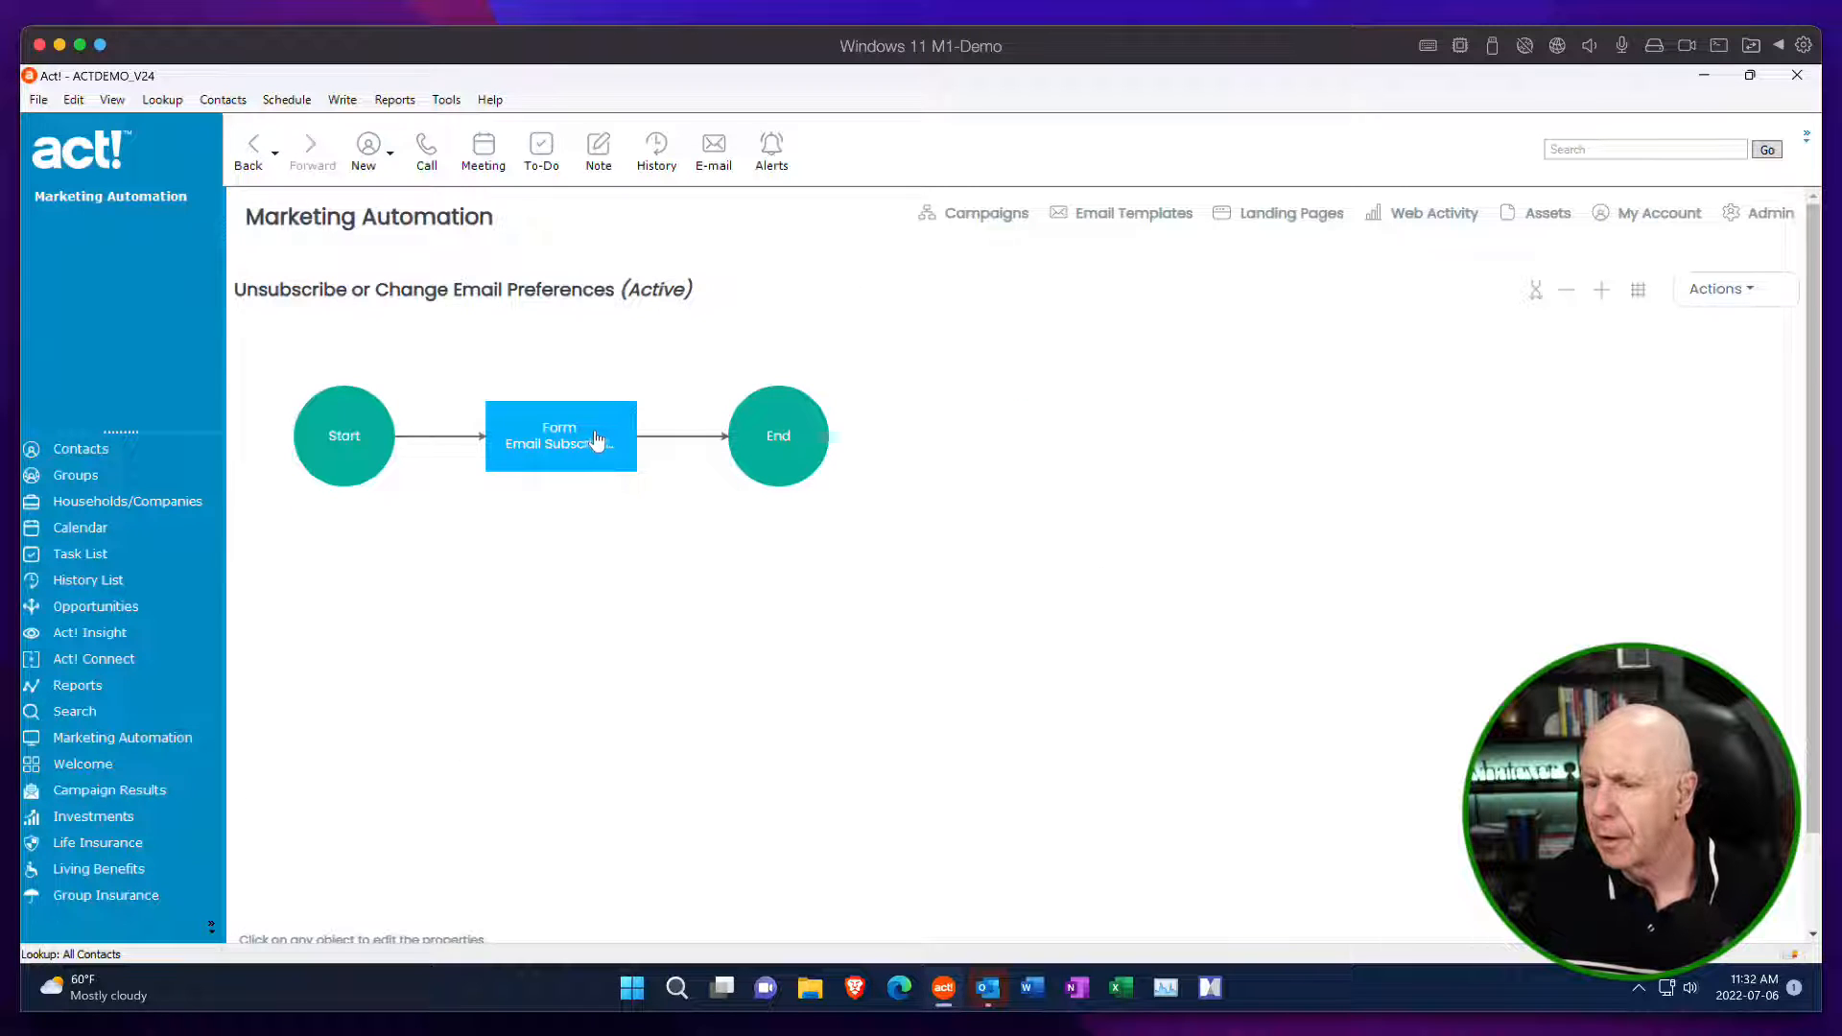
{"action": "left_click", "coordinate": [595, 440]}
{"action": "left_click", "coordinate": [885, 573]}
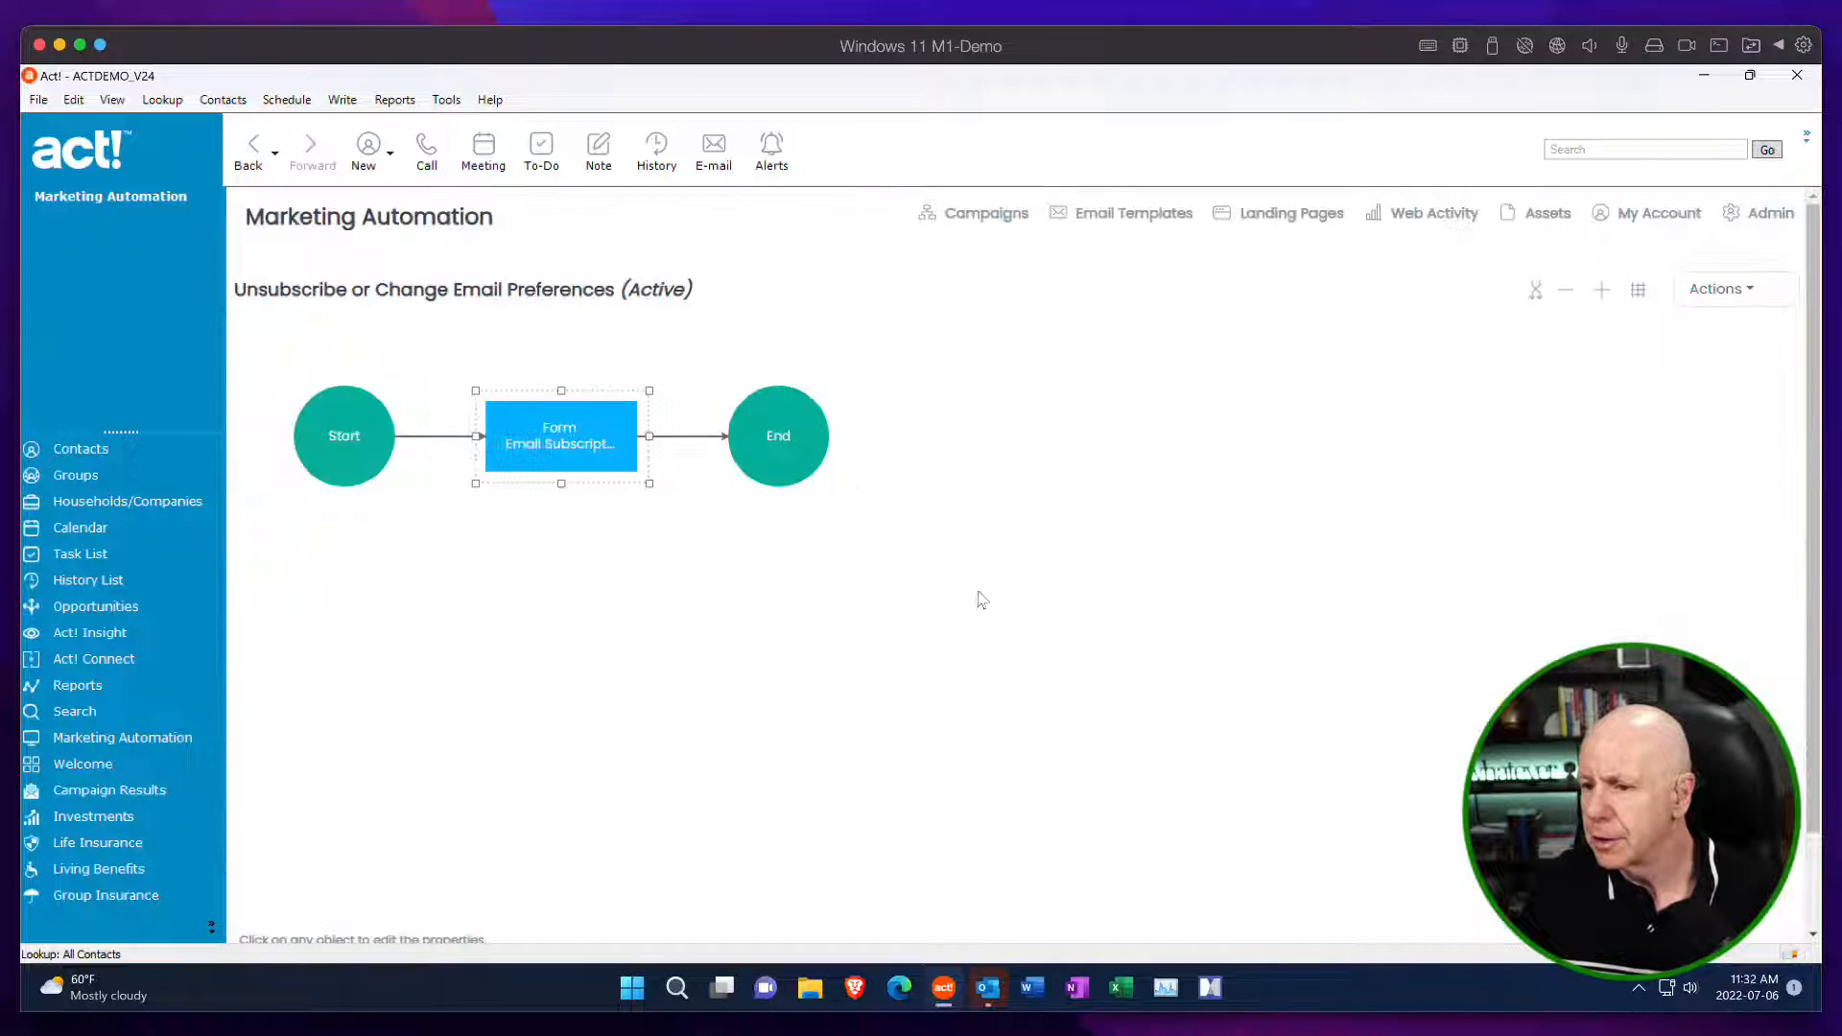
{"action": "left_click_drag", "start_coordinate": [1815, 412], "coordinate": [1810, 572]}
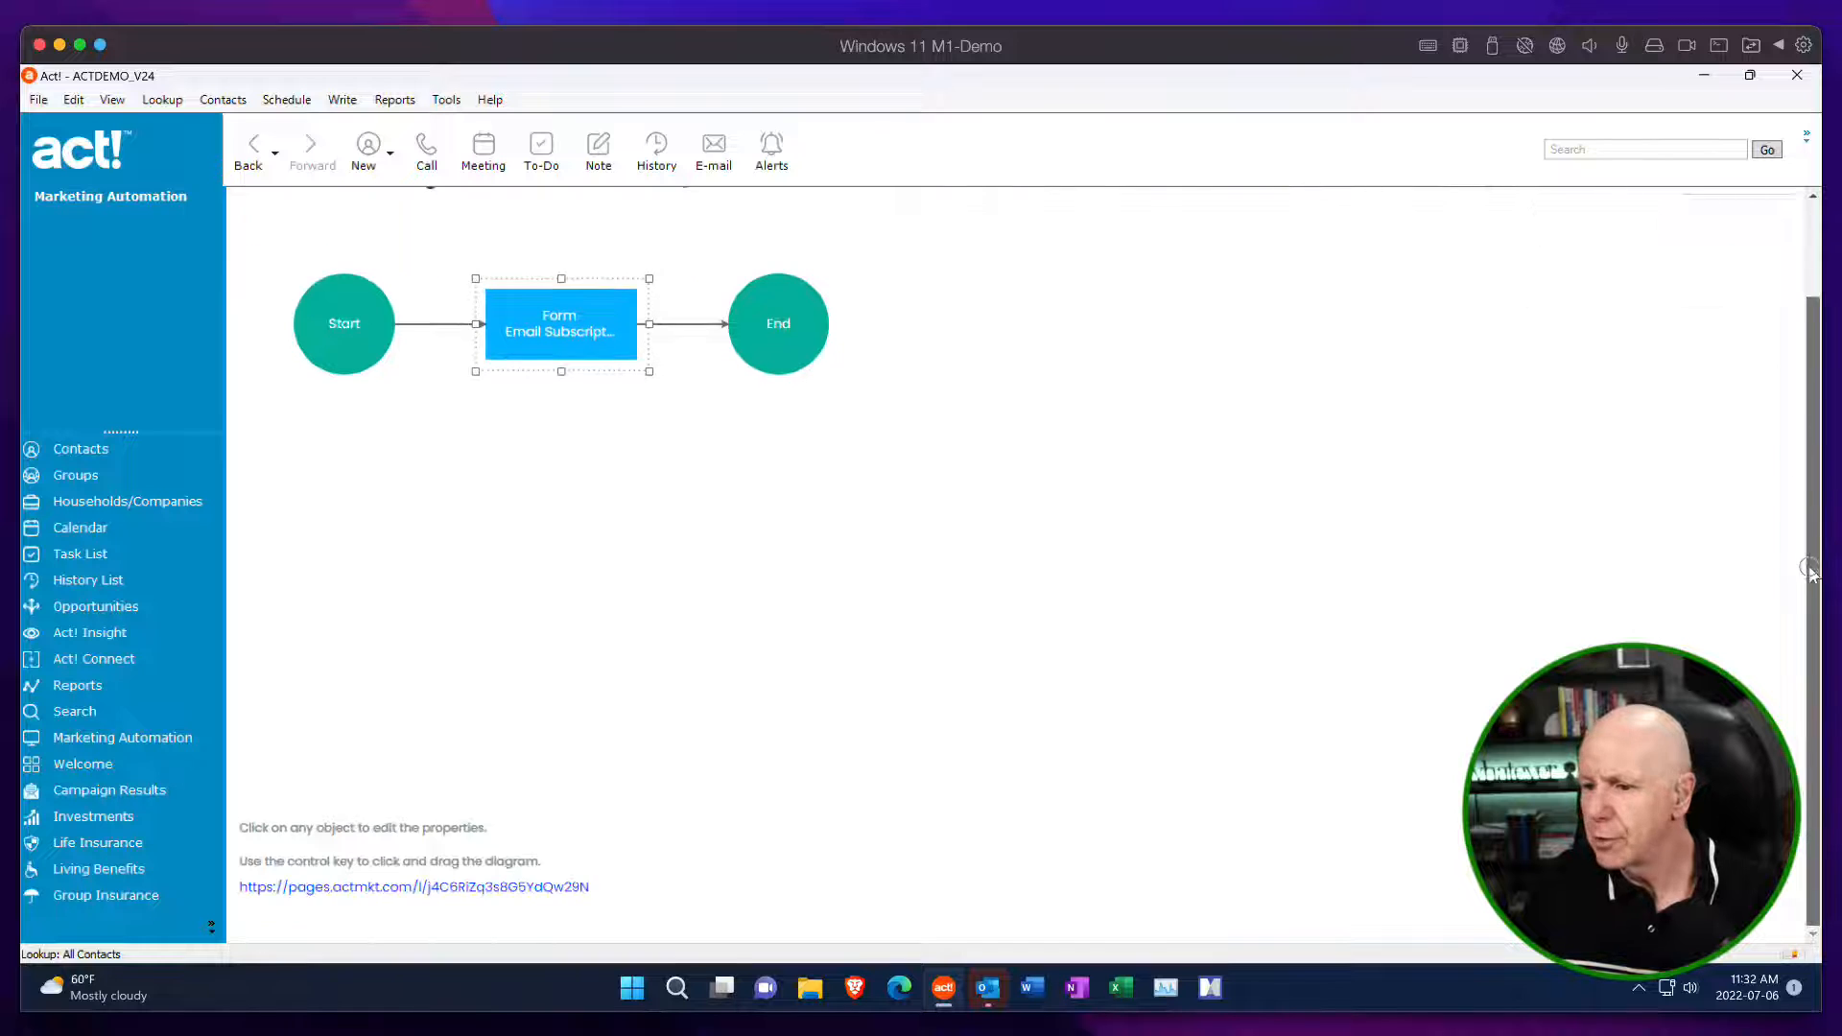
{"action": "left_click", "coordinate": [564, 887]}
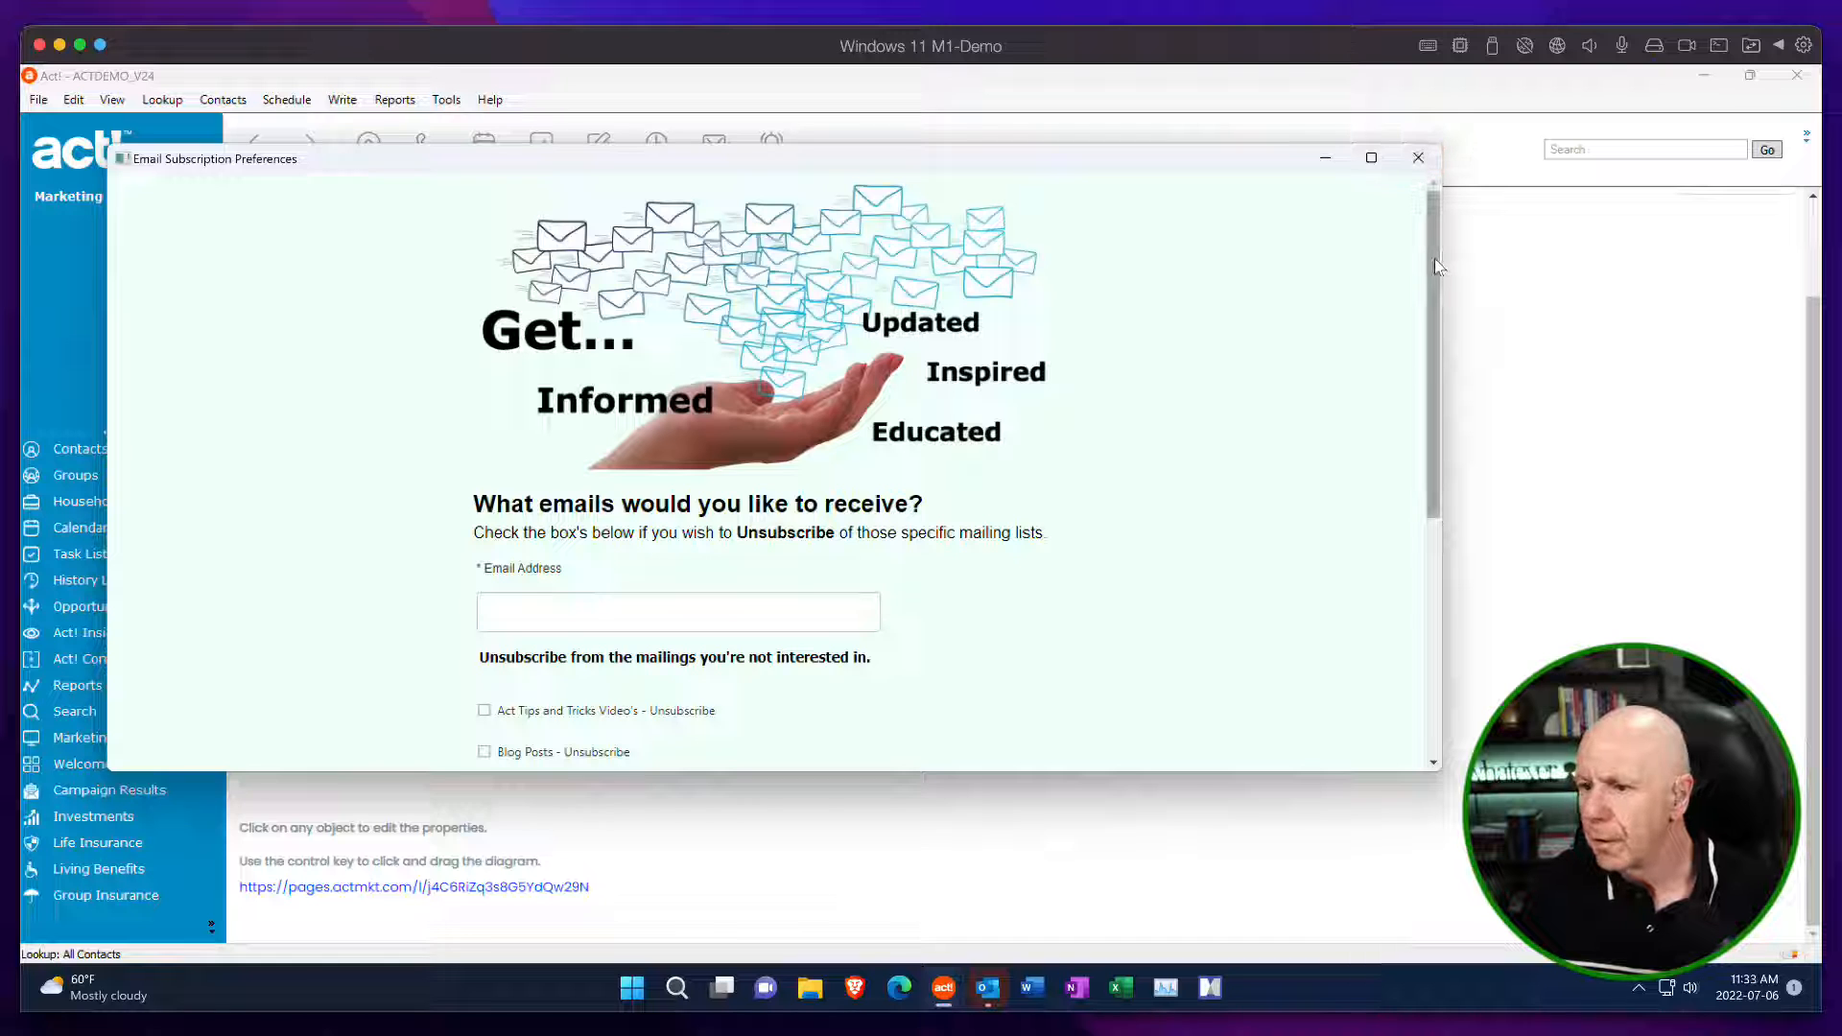
{"action": "mouse_move", "coordinate": [1435, 257]}
{"action": "left_mouse_down"}
{"action": "mouse_move", "coordinate": [1427, 399]}
{"action": "mouse_move", "coordinate": [1397, 480]}
{"action": "mouse_move", "coordinate": [1425, 230]}
{"action": "left_mouse_up"}
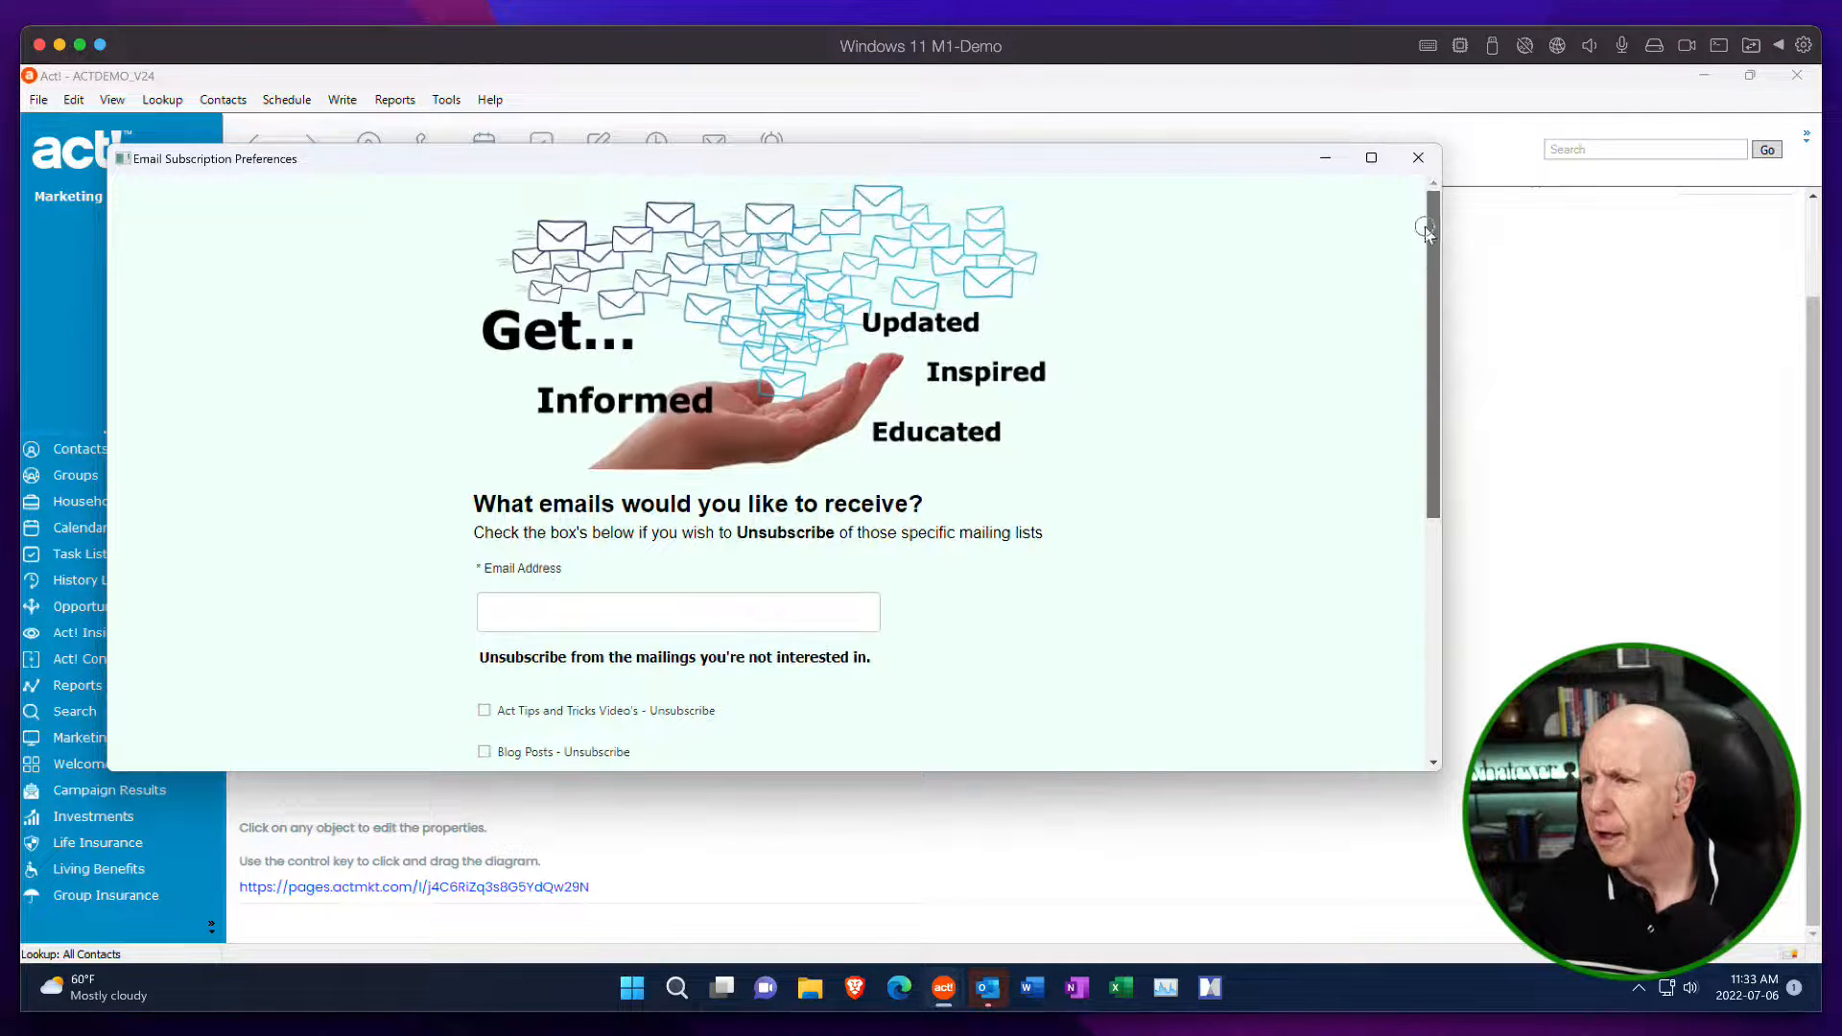
{"action": "left_click", "coordinate": [1418, 157]}
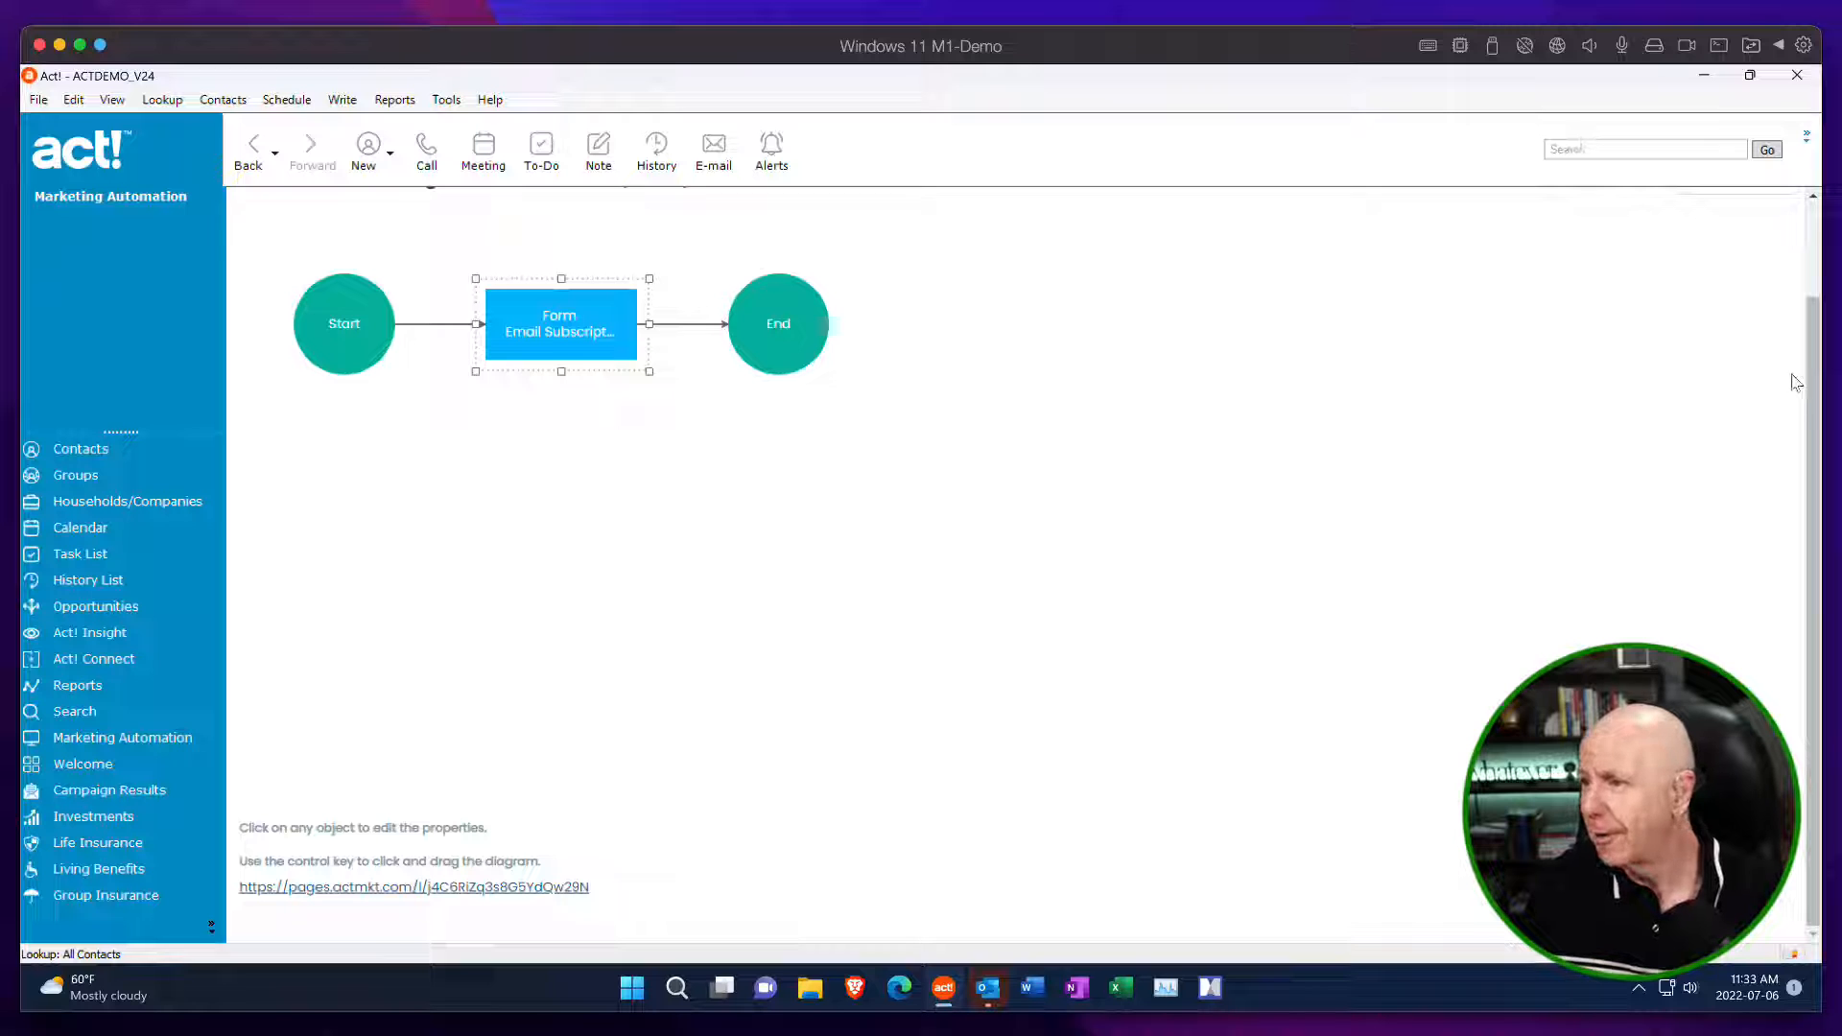
{"action": "left_click_drag", "start_coordinate": [1813, 320], "coordinate": [1816, 238]}
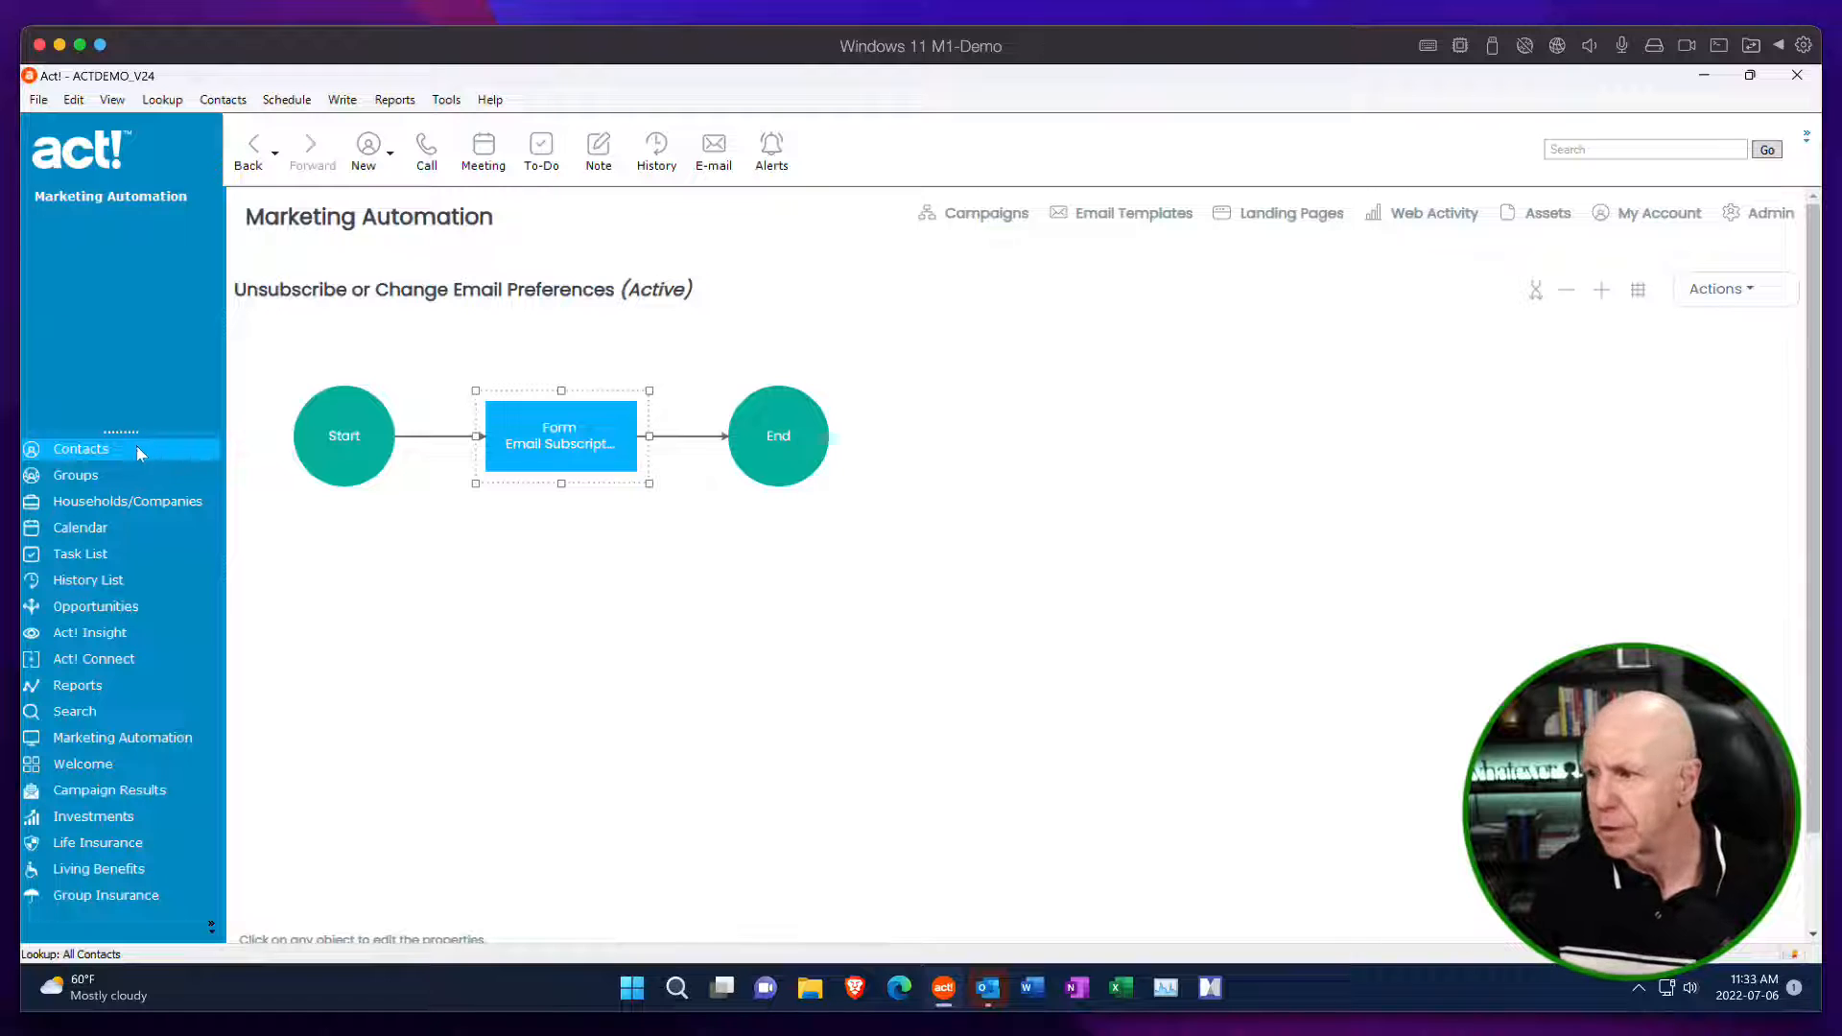
{"action": "left_click", "coordinate": [1744, 294]}
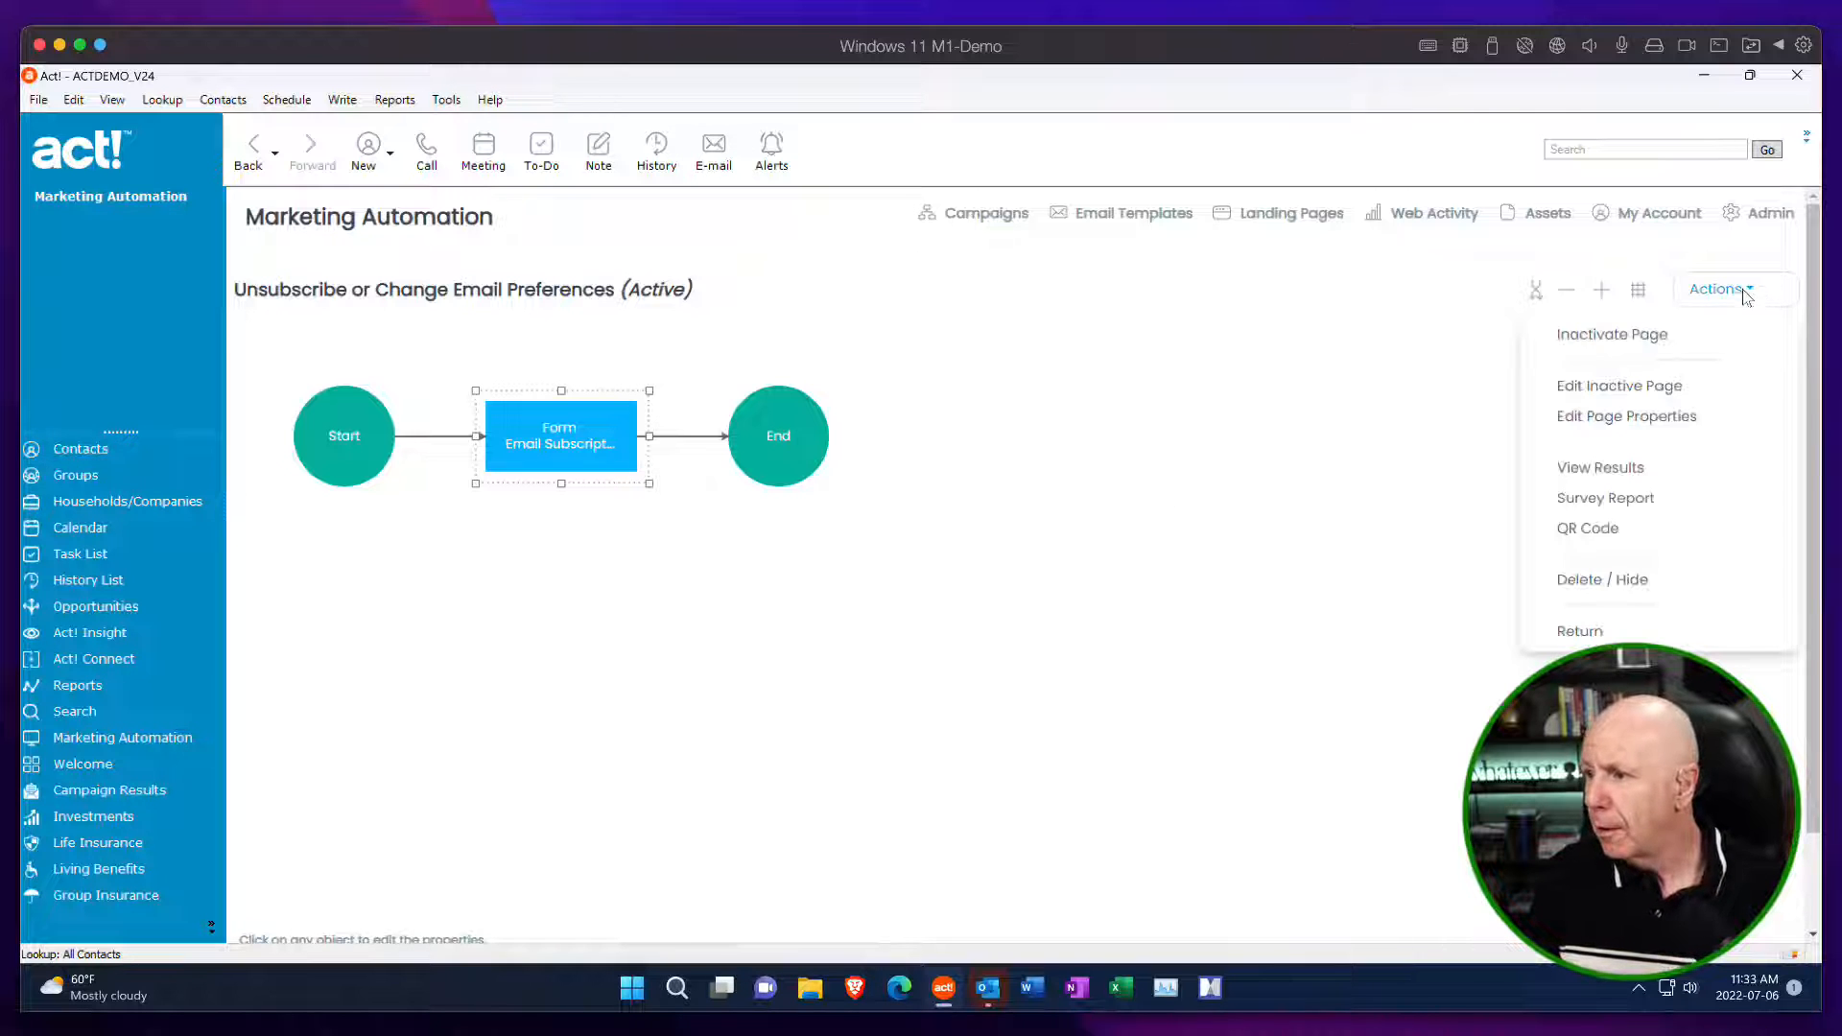
{"action": "left_click", "coordinate": [1600, 634]}
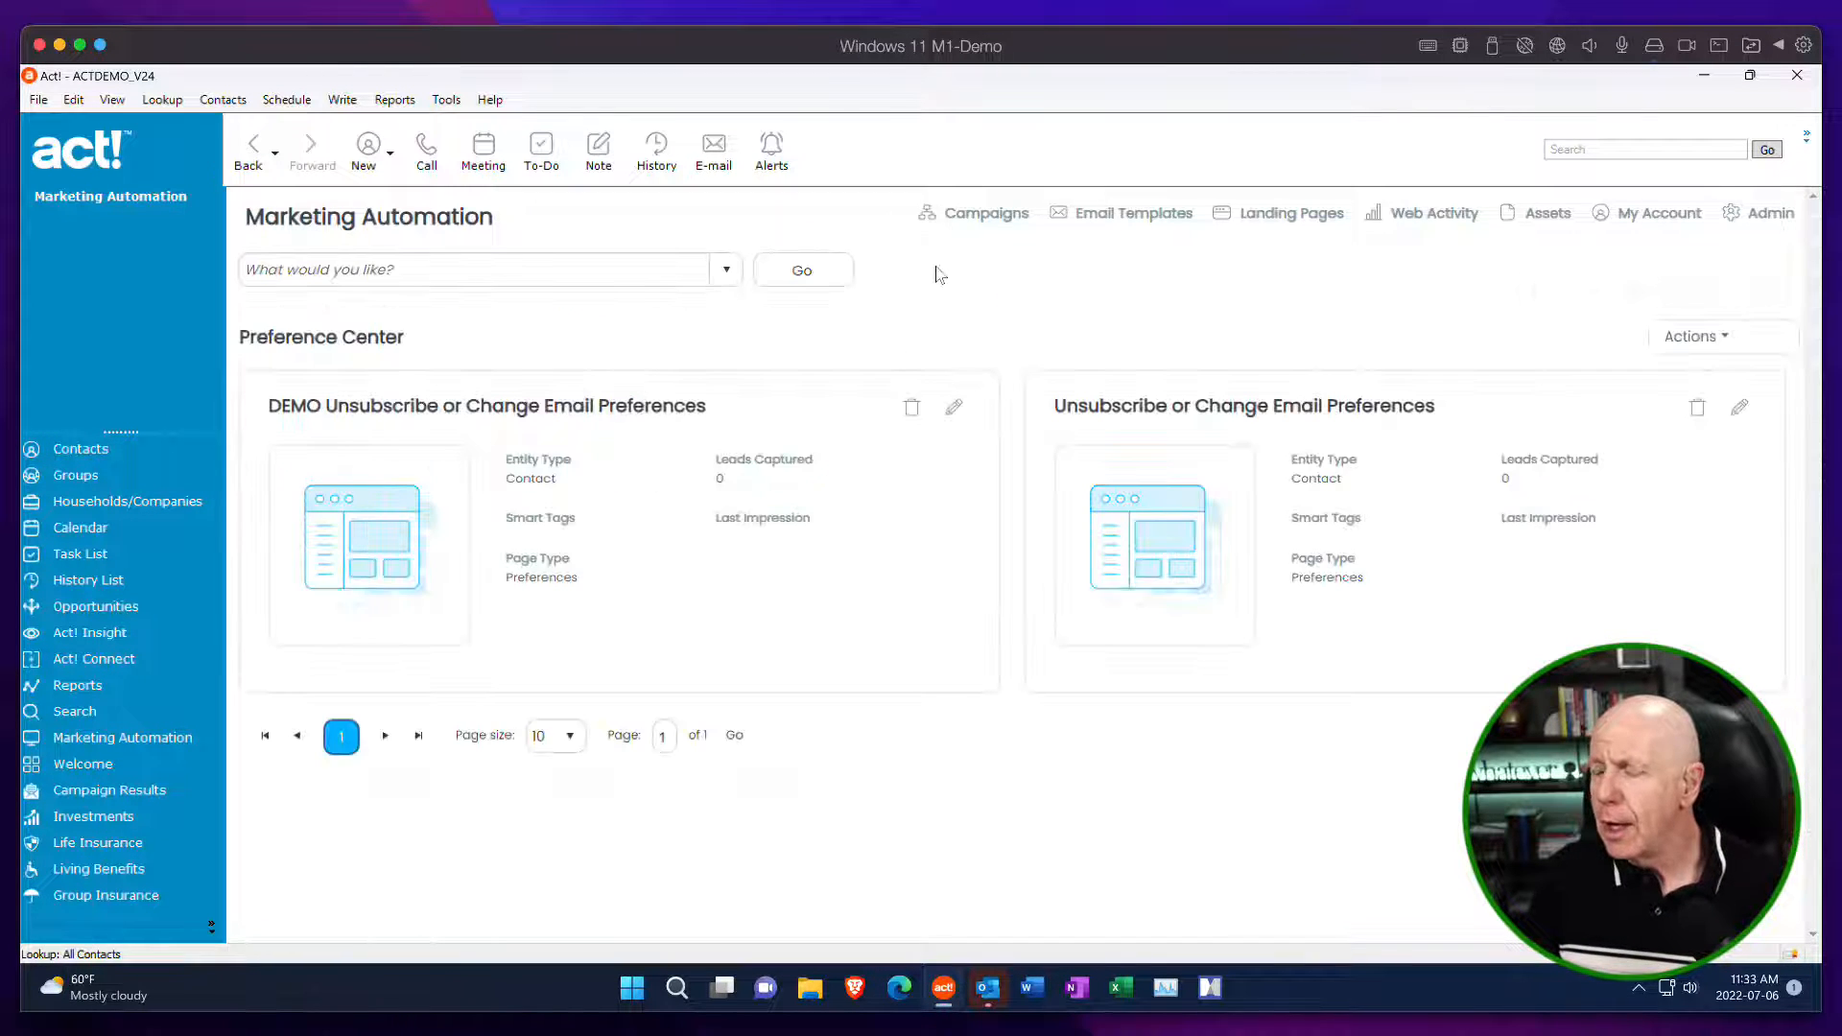
{"action": "left_click", "coordinate": [726, 270]}
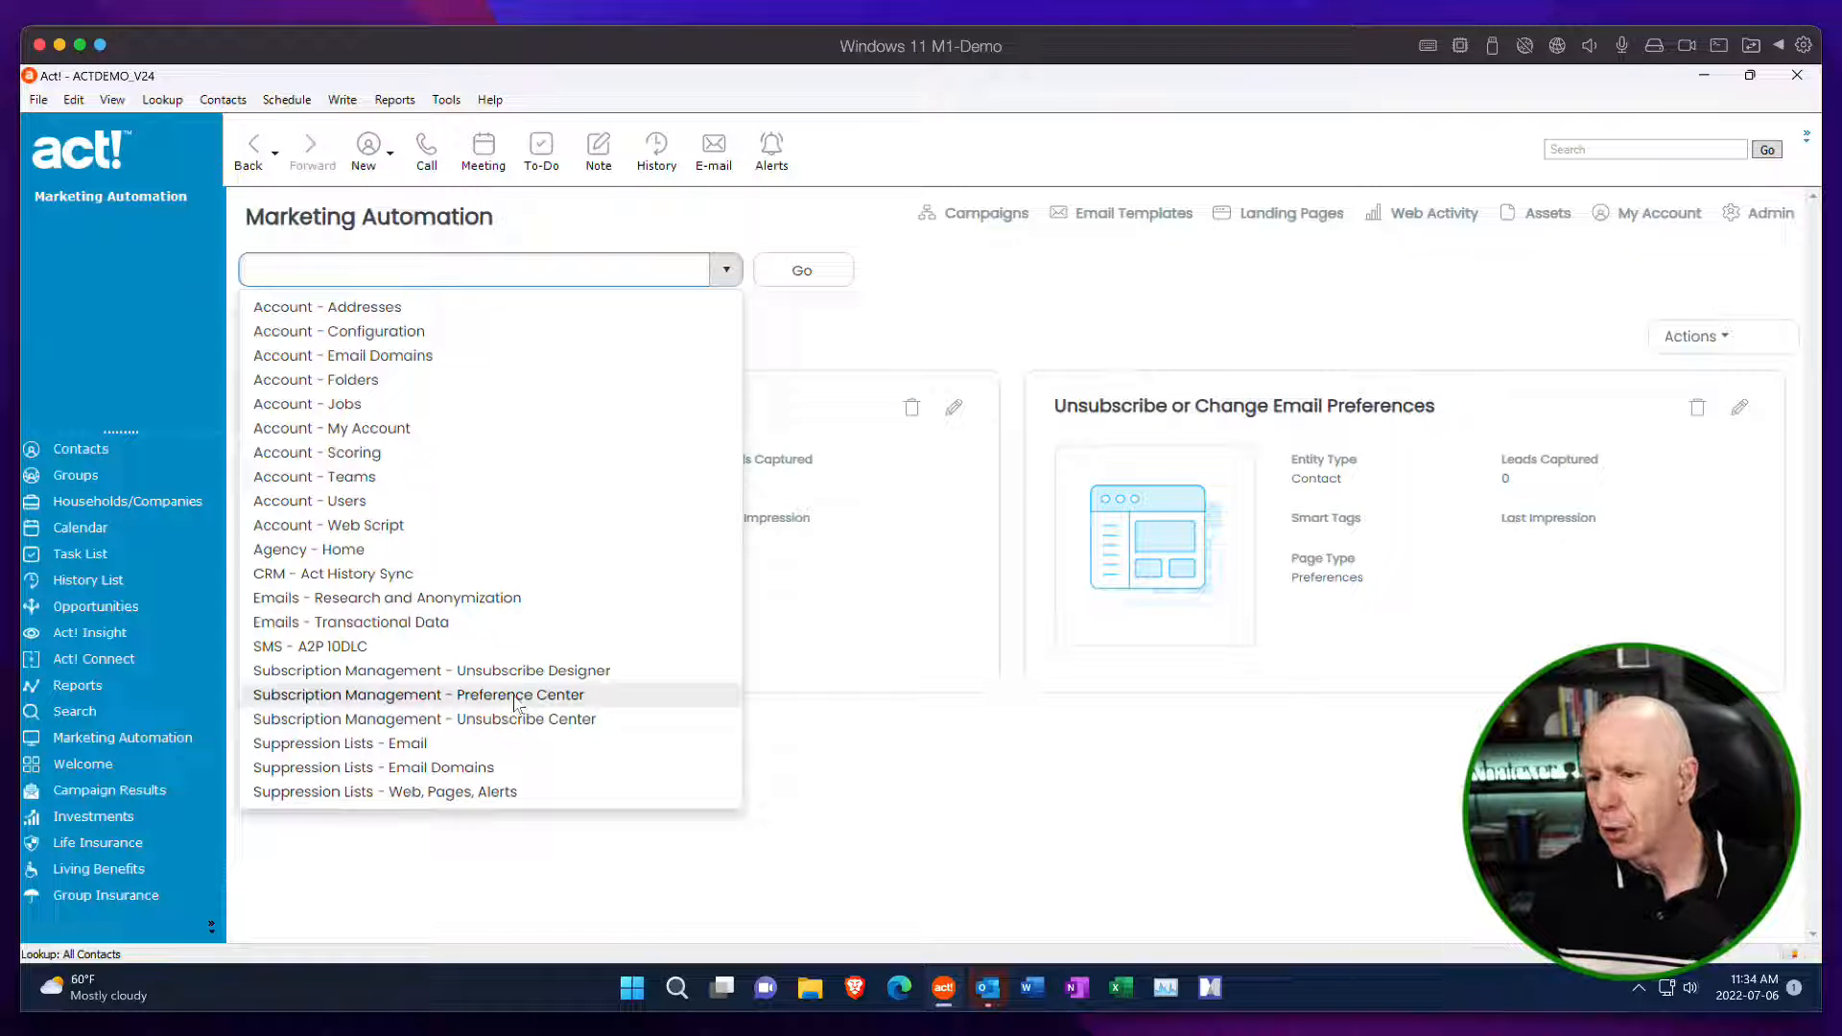
{"action": "left_click", "coordinate": [914, 657]}
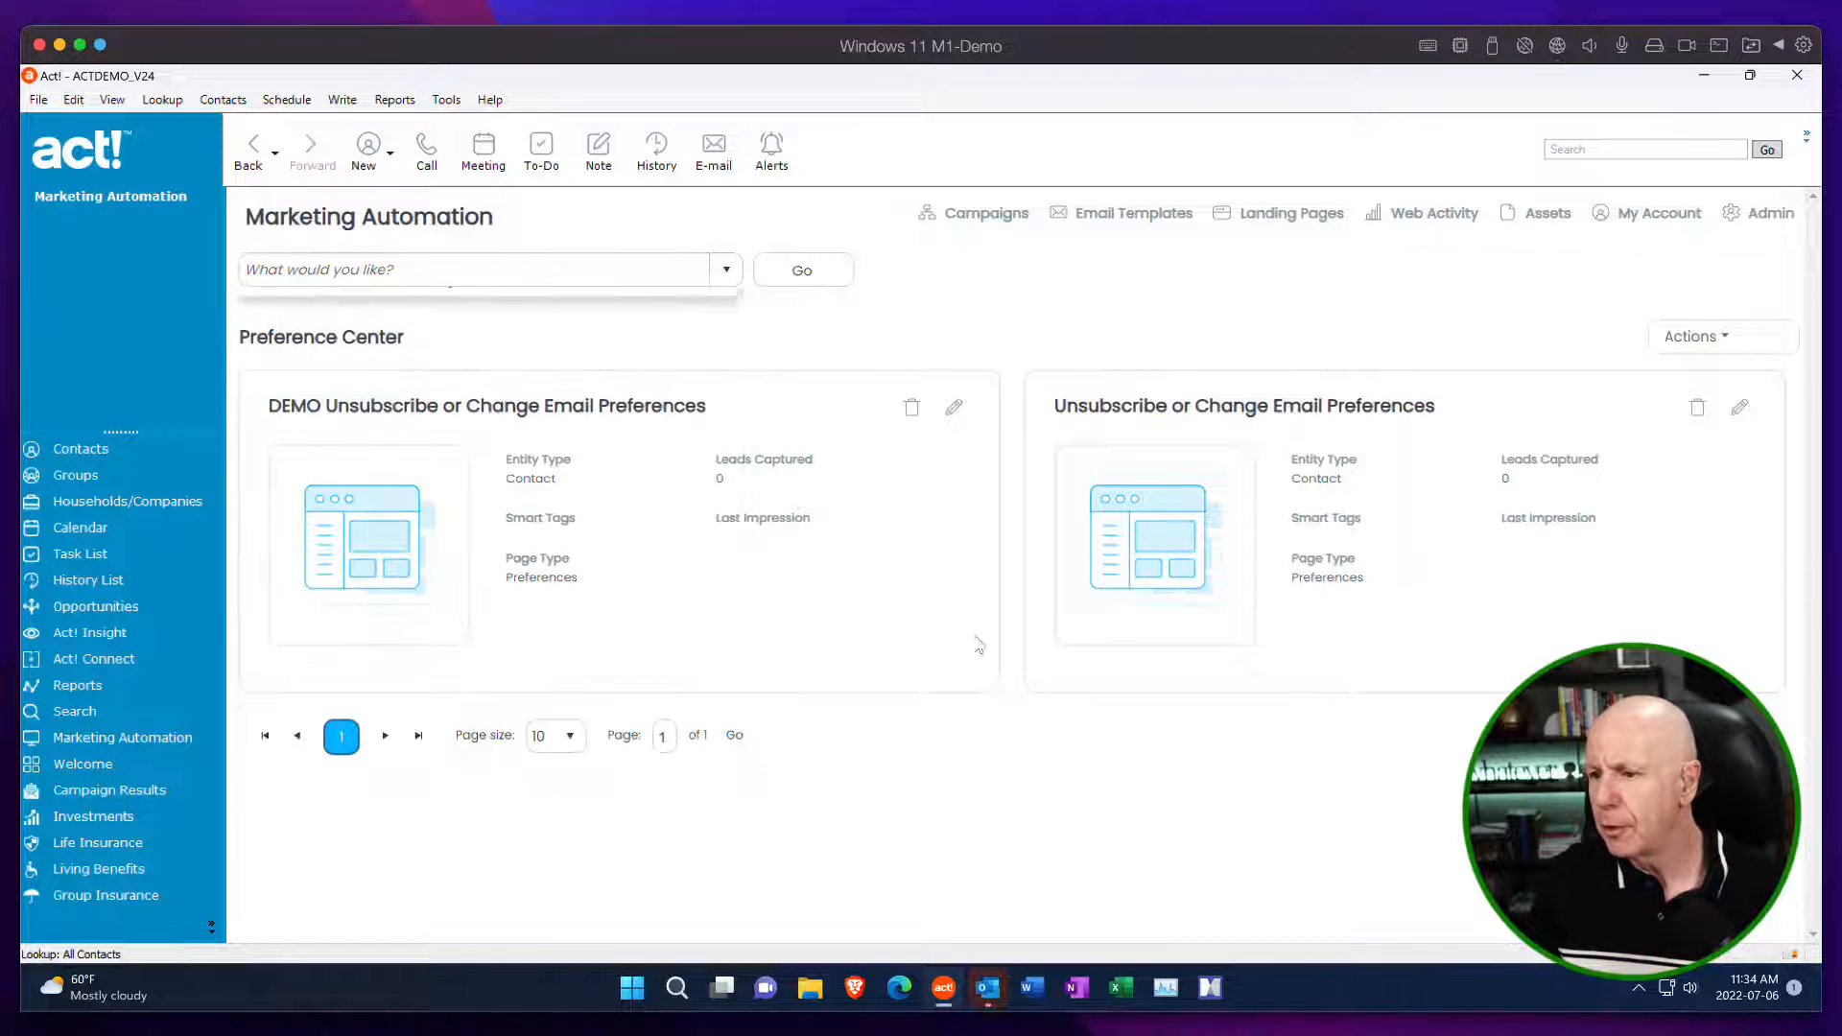
Copy the iFrame script from the page properties of the existing Unsubscribe or Change Email Preferences page.
{"action": "left_click", "coordinate": [1736, 412]}
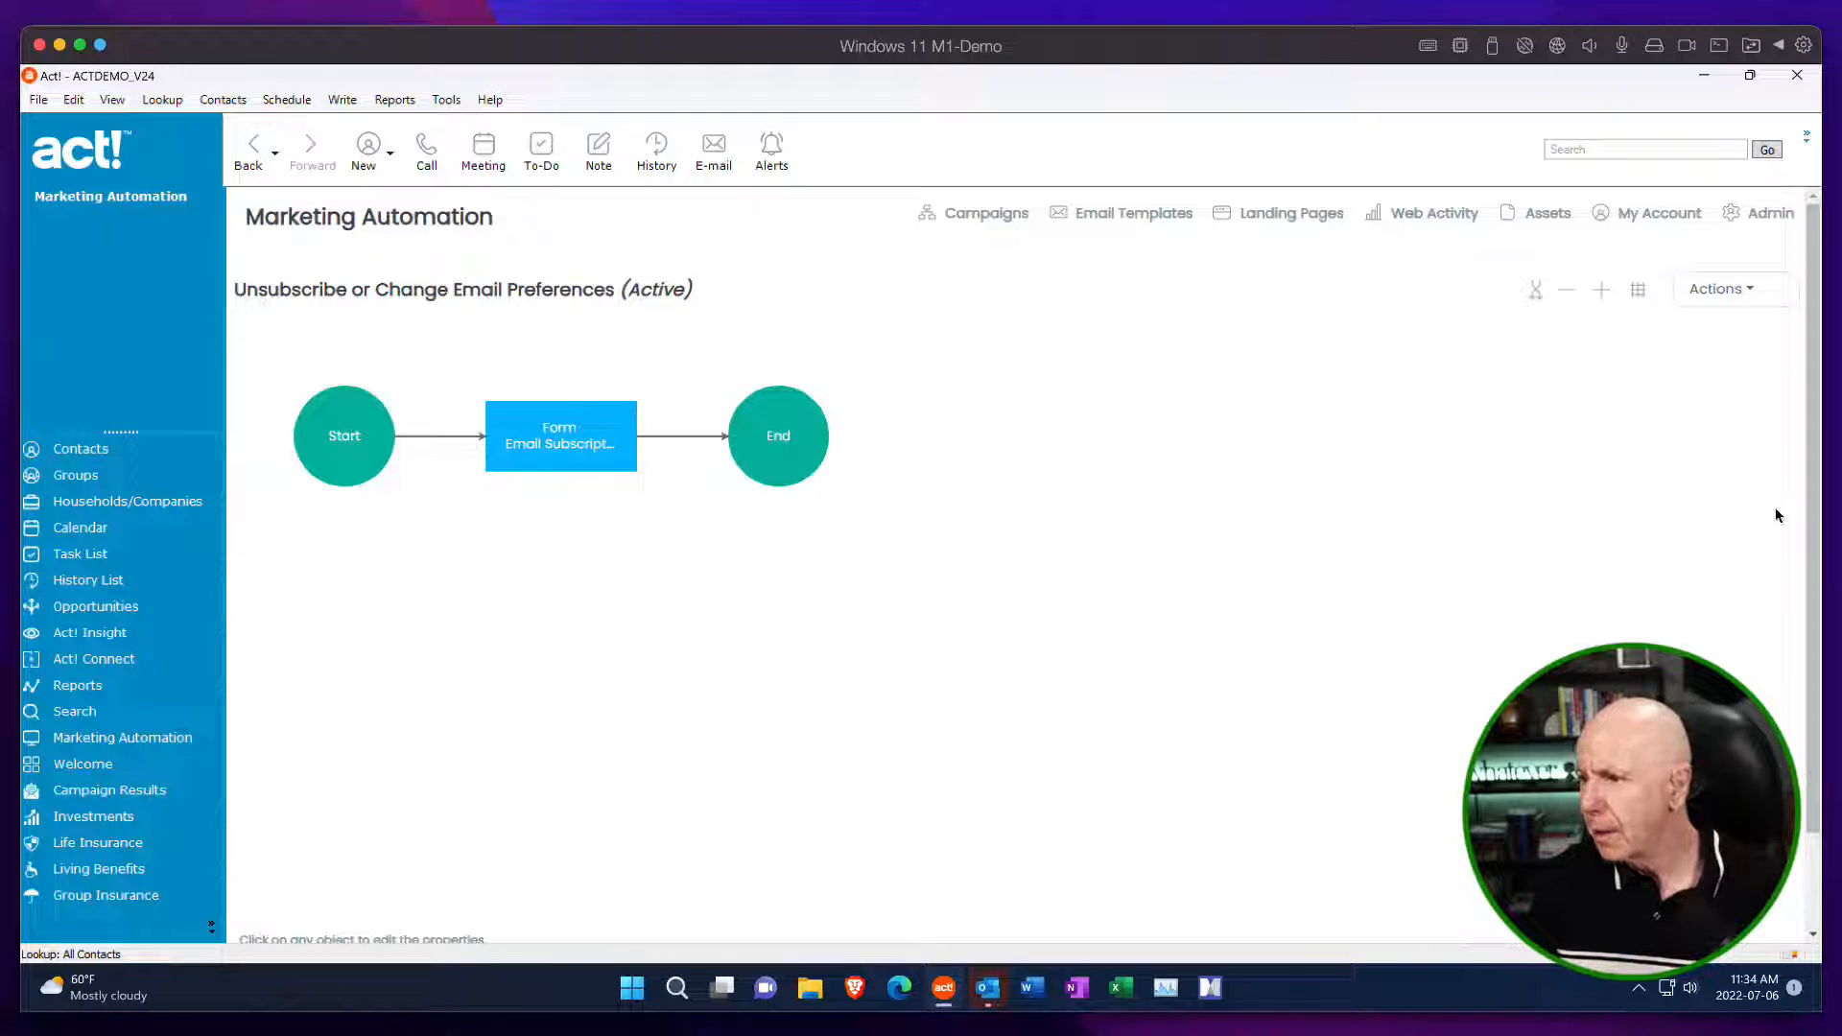
{"action": "left_click", "coordinate": [1727, 293]}
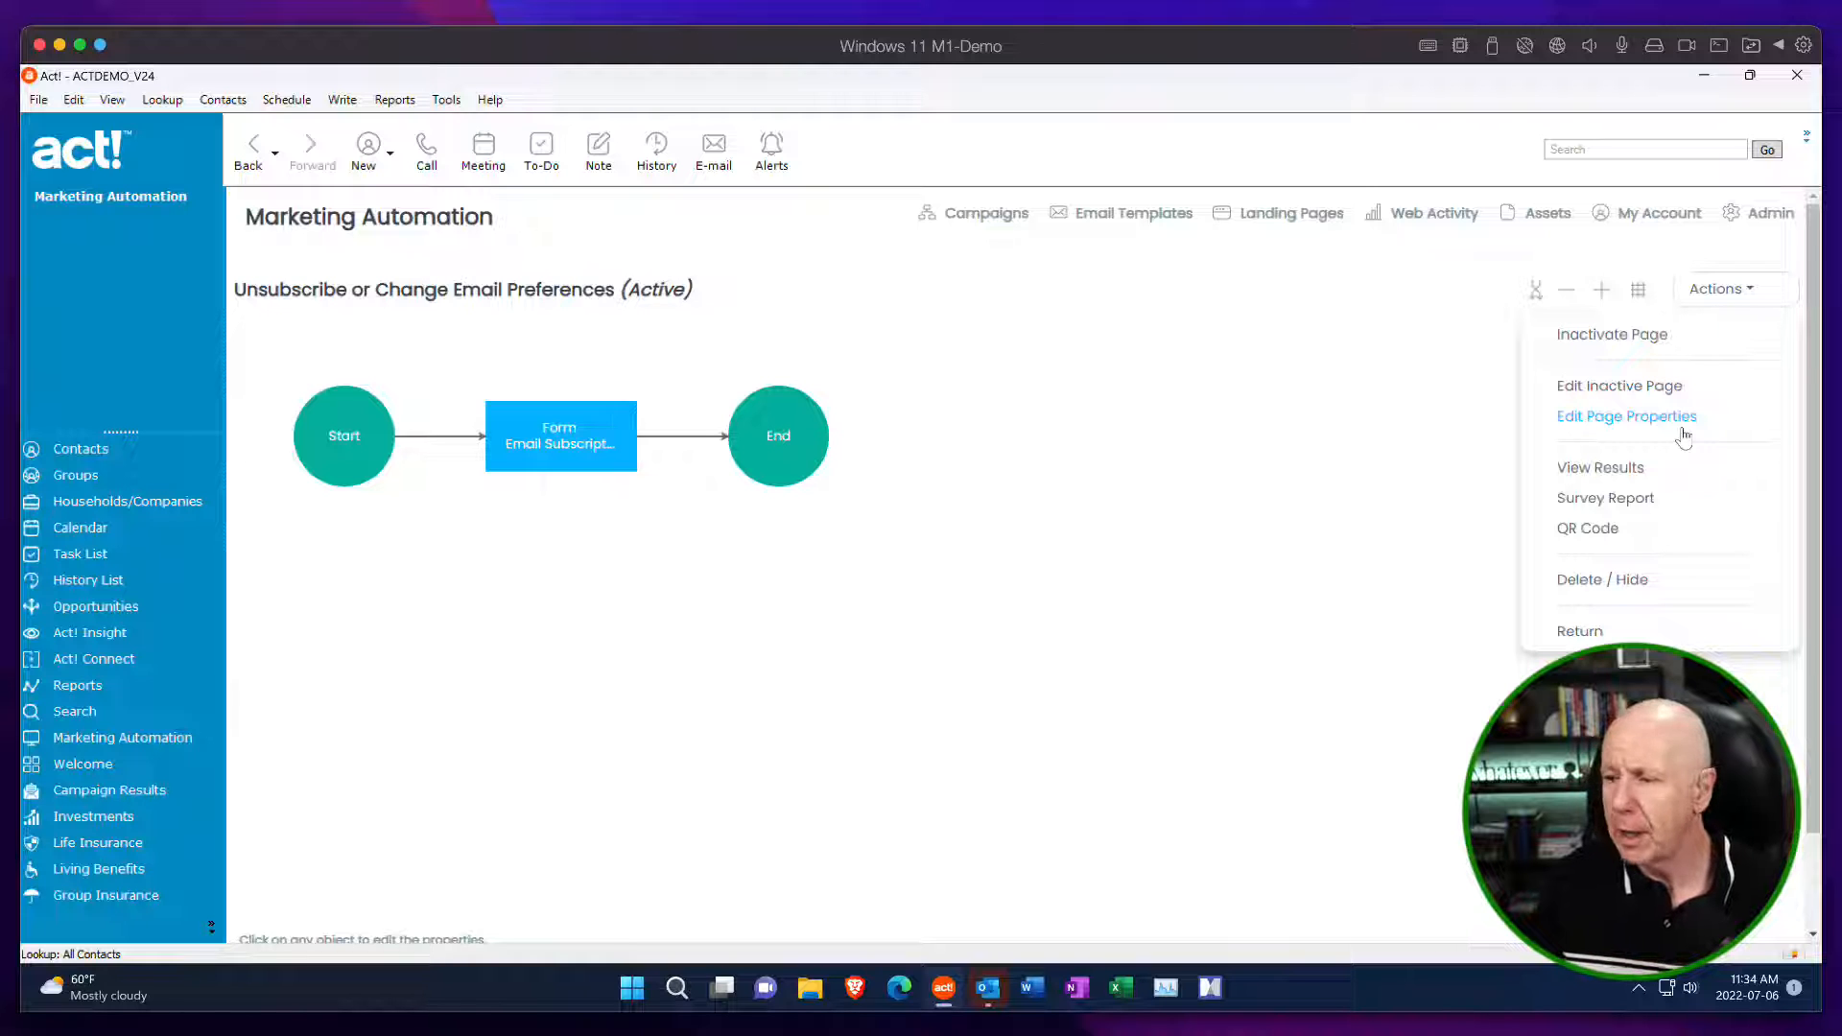
{"action": "left_click", "coordinate": [1647, 422]}
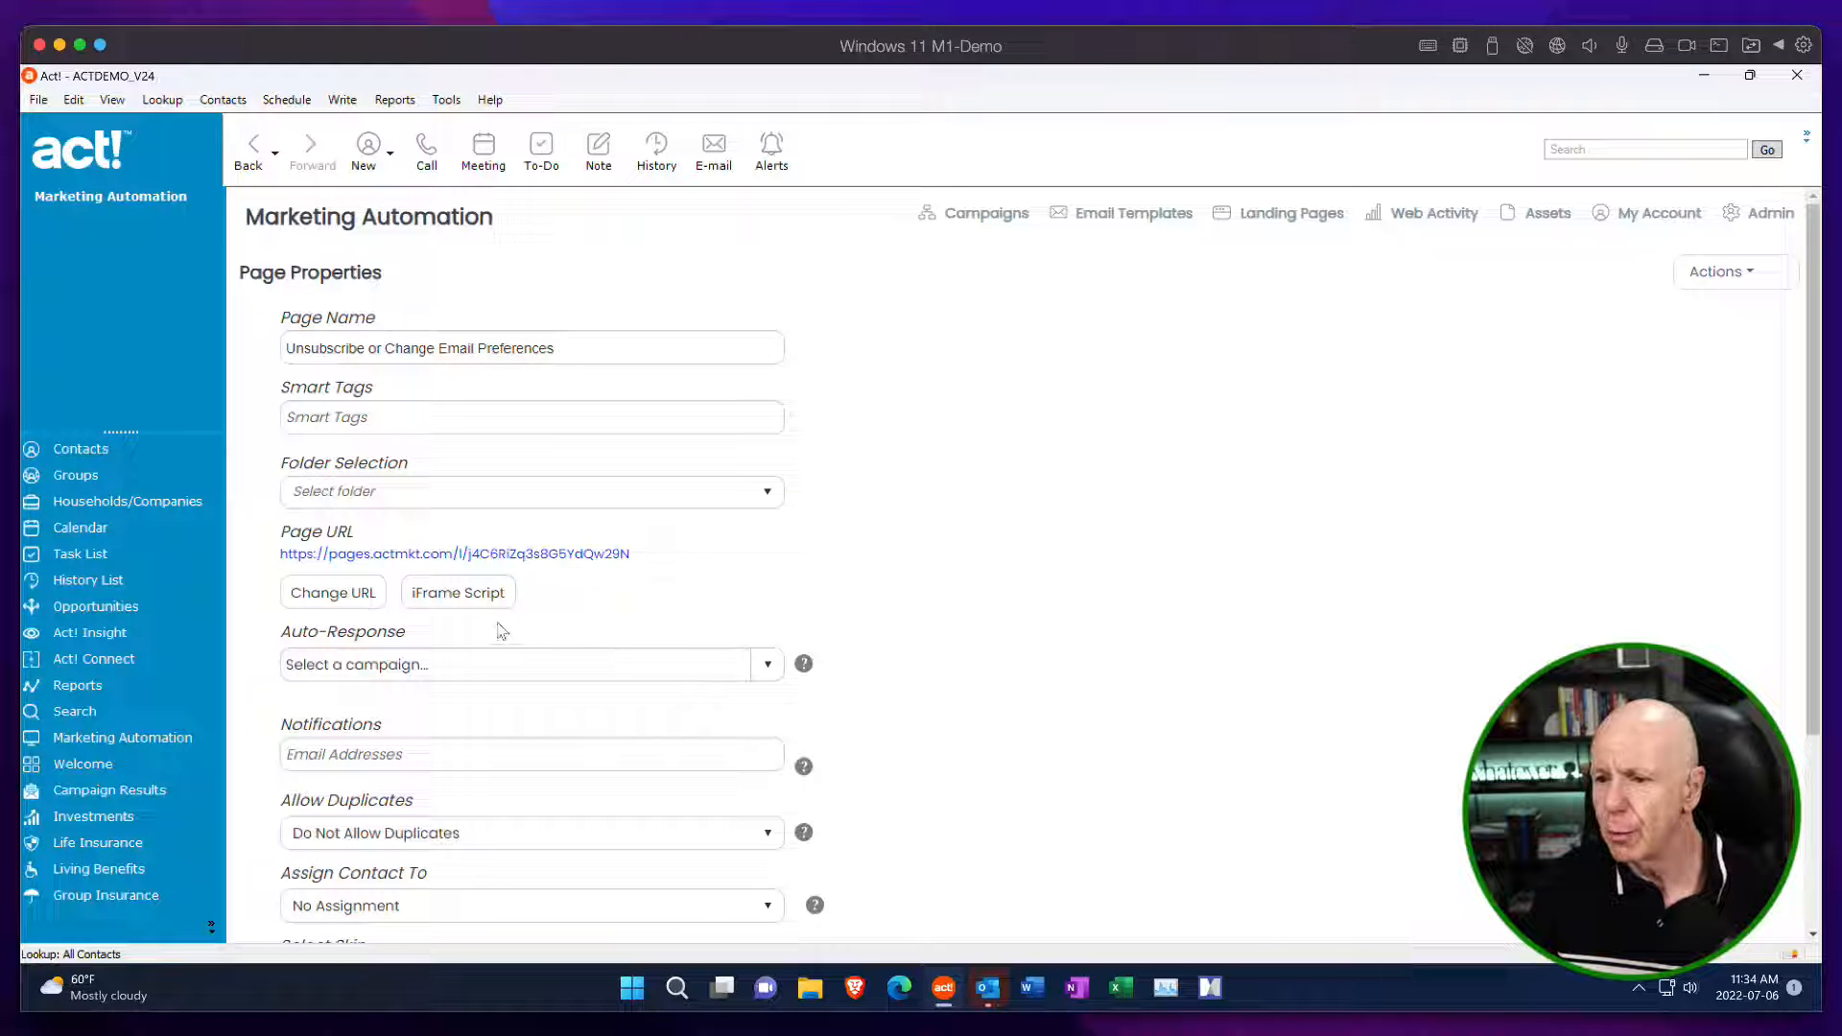
{"action": "left_click", "coordinate": [463, 599]}
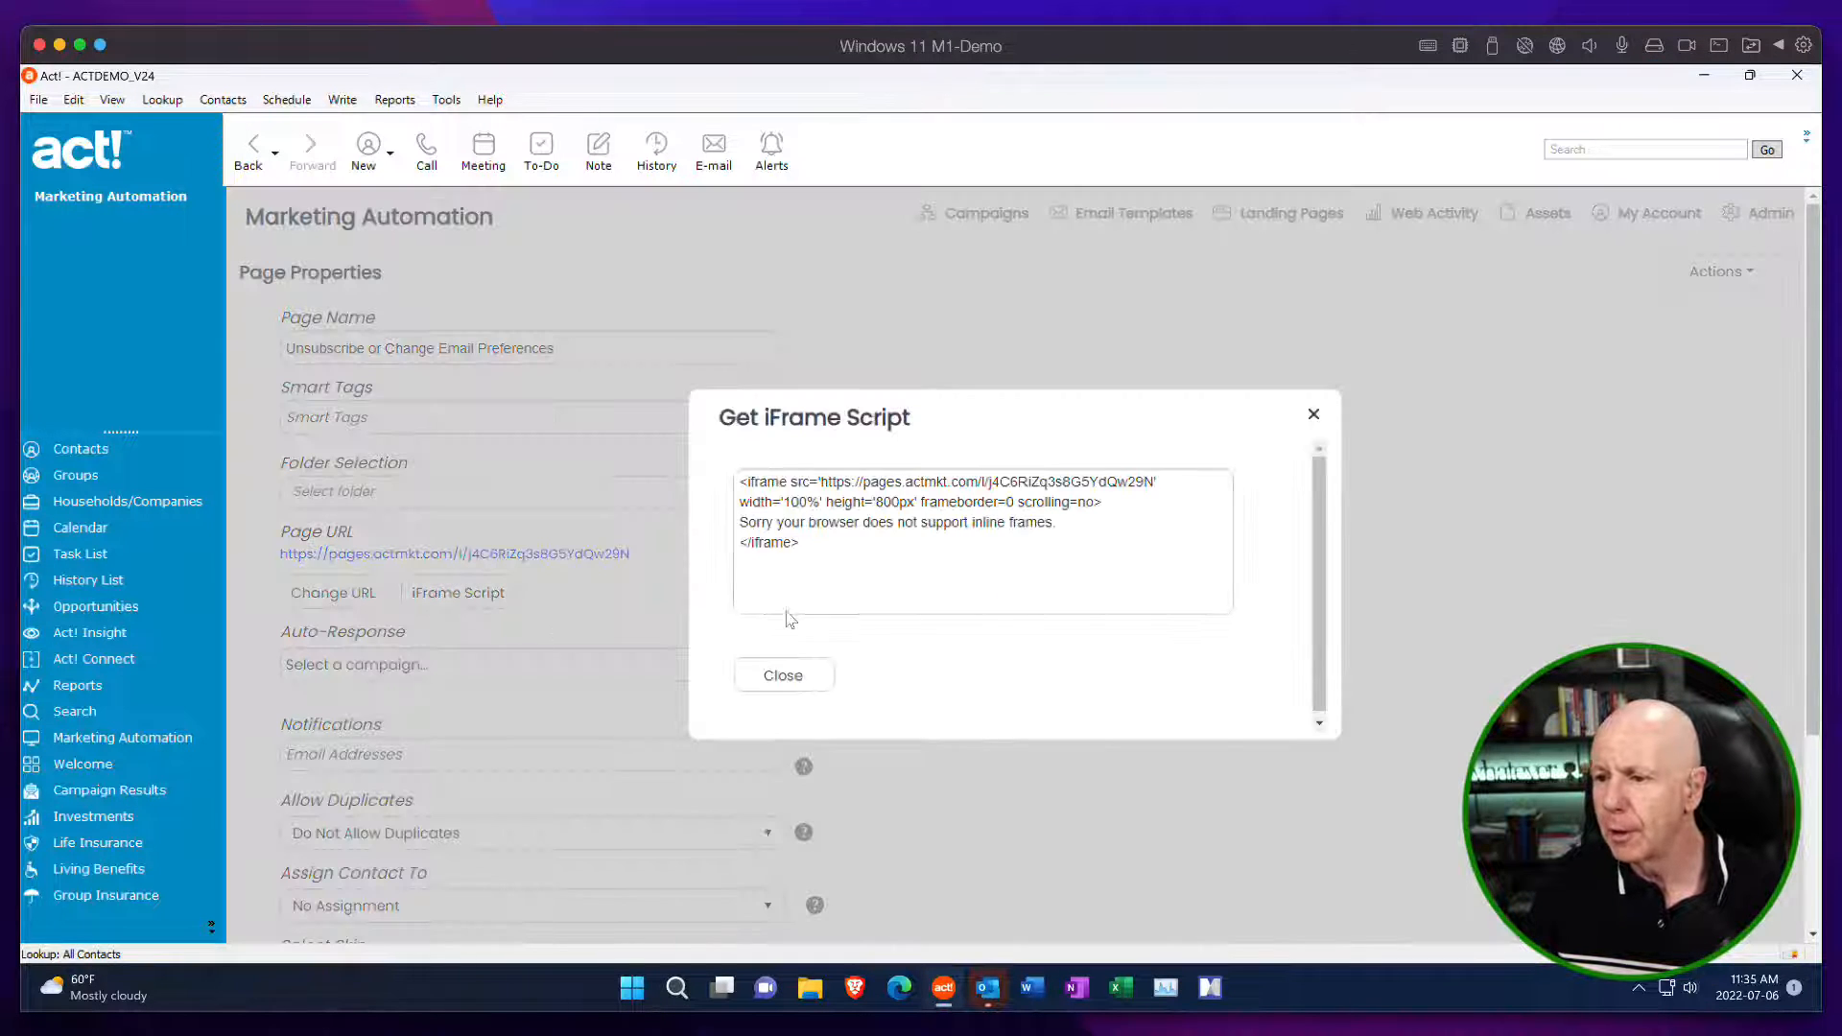
{"action": "left_click_drag", "start_coordinate": [815, 545], "coordinate": [732, 487]}
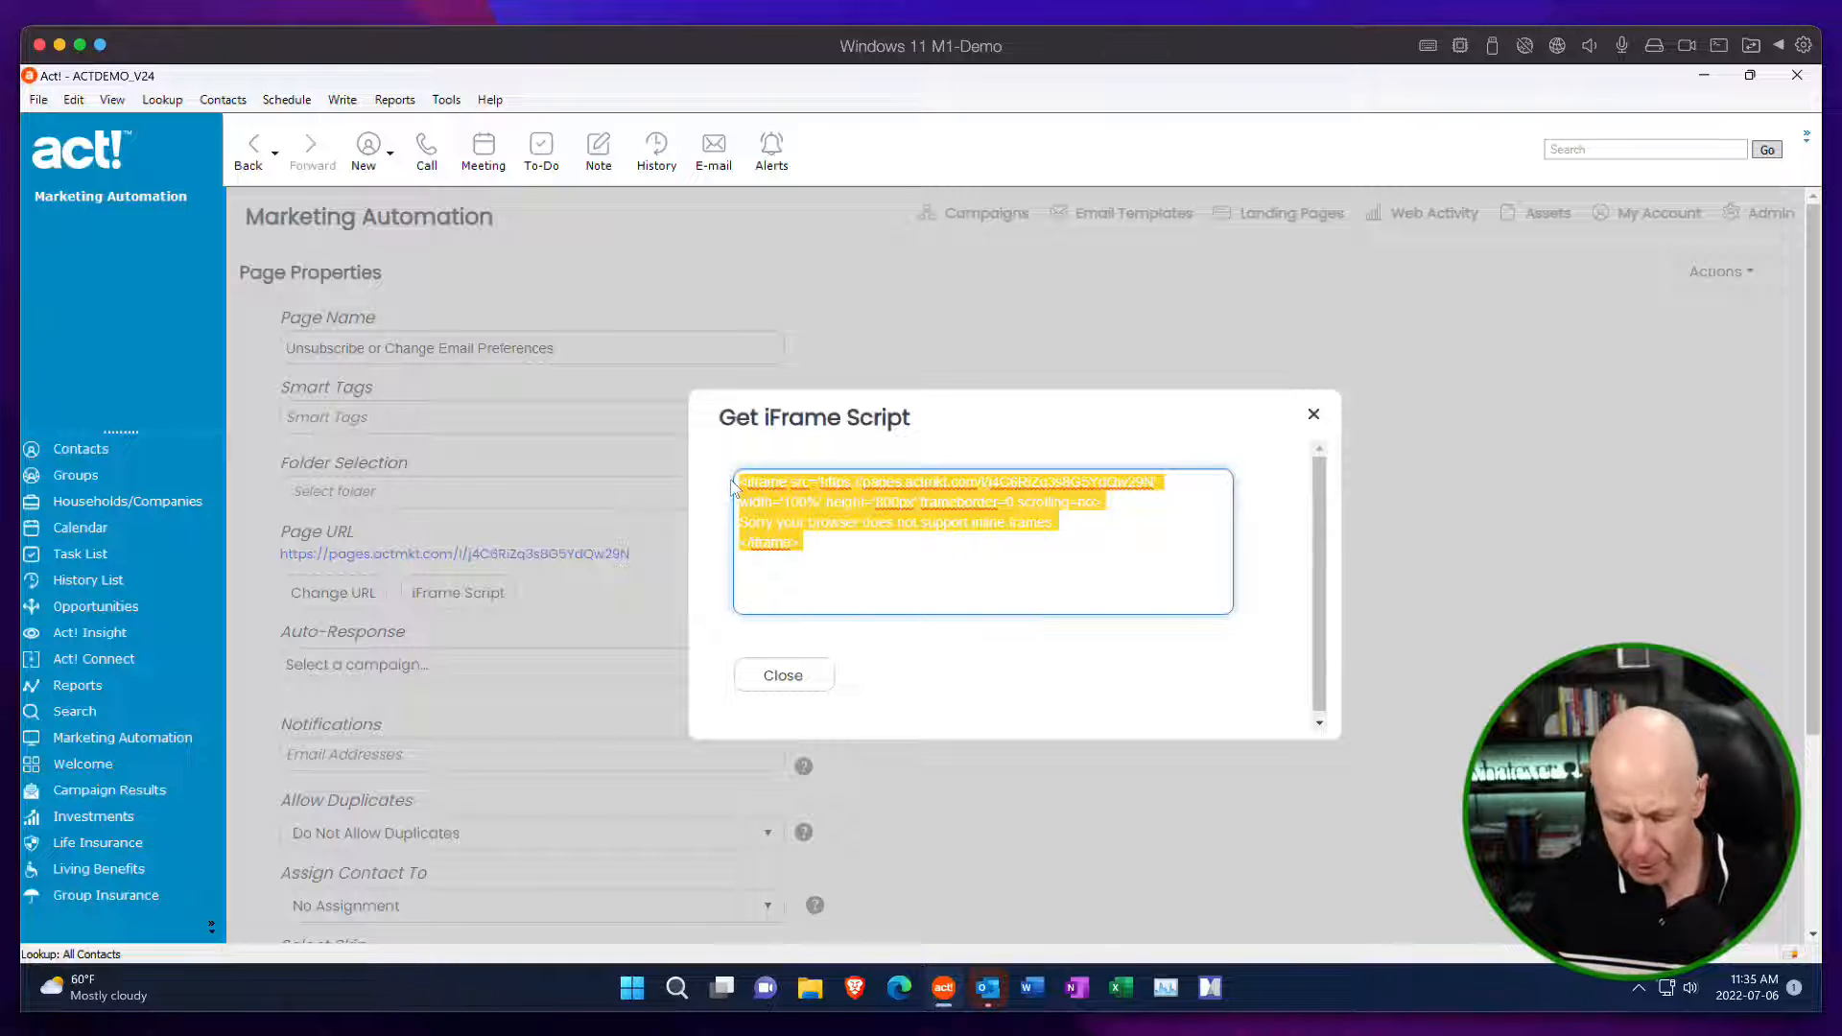
{"action": "left_click", "coordinate": [821, 687]}
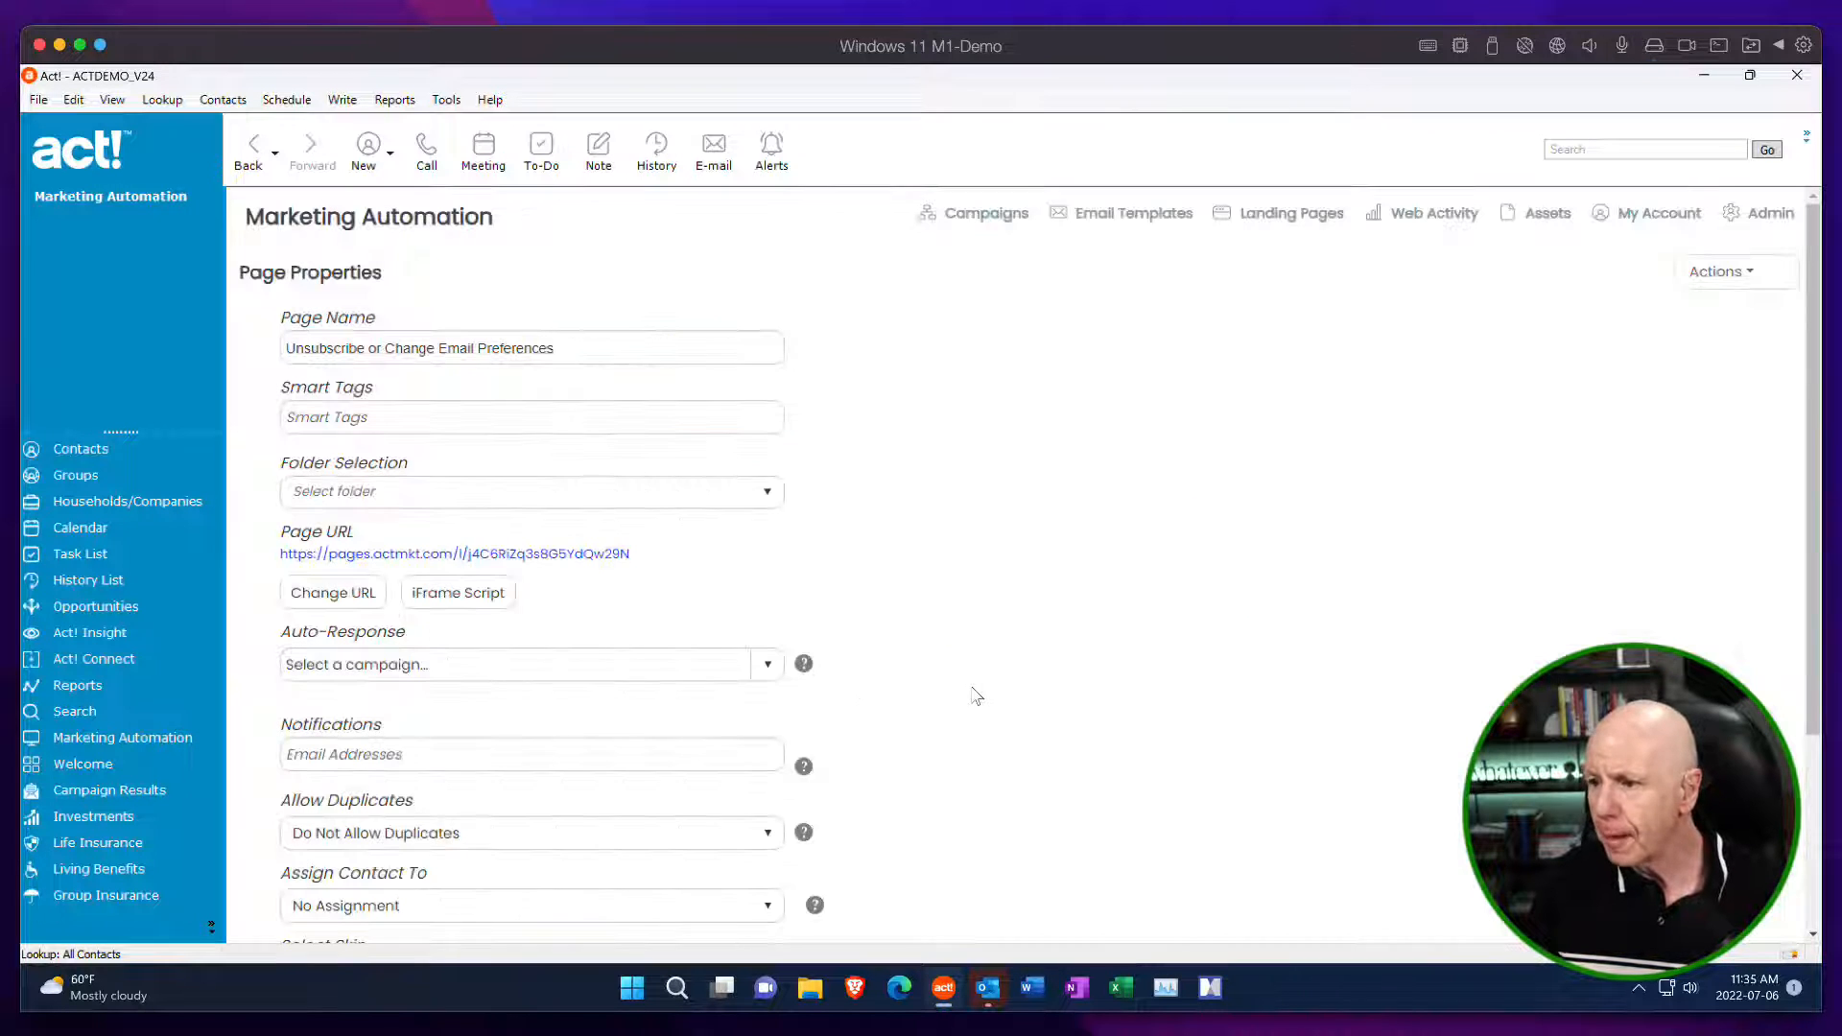
Leave the page properties, return to the Preference Center list, and open Subscription Management - Unsubscribe Designer.
{"action": "left_click", "coordinate": [1743, 263]}
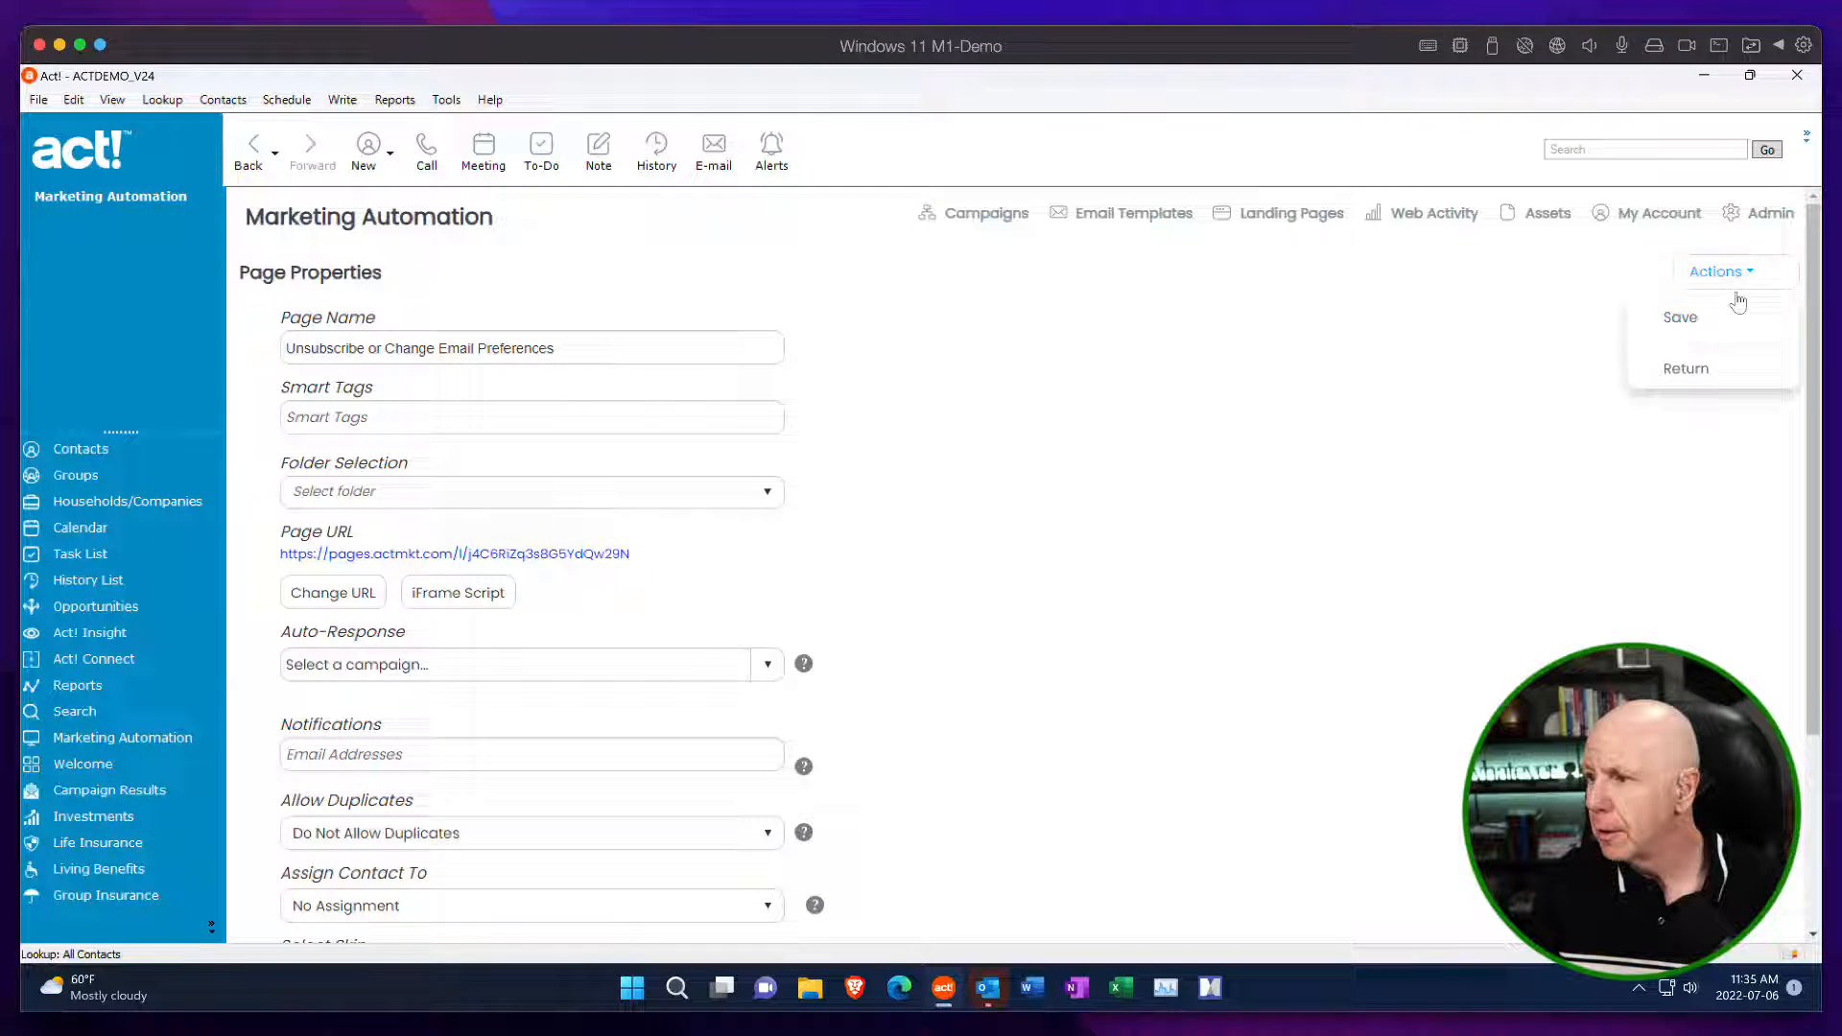
{"action": "left_click", "coordinate": [1704, 380]}
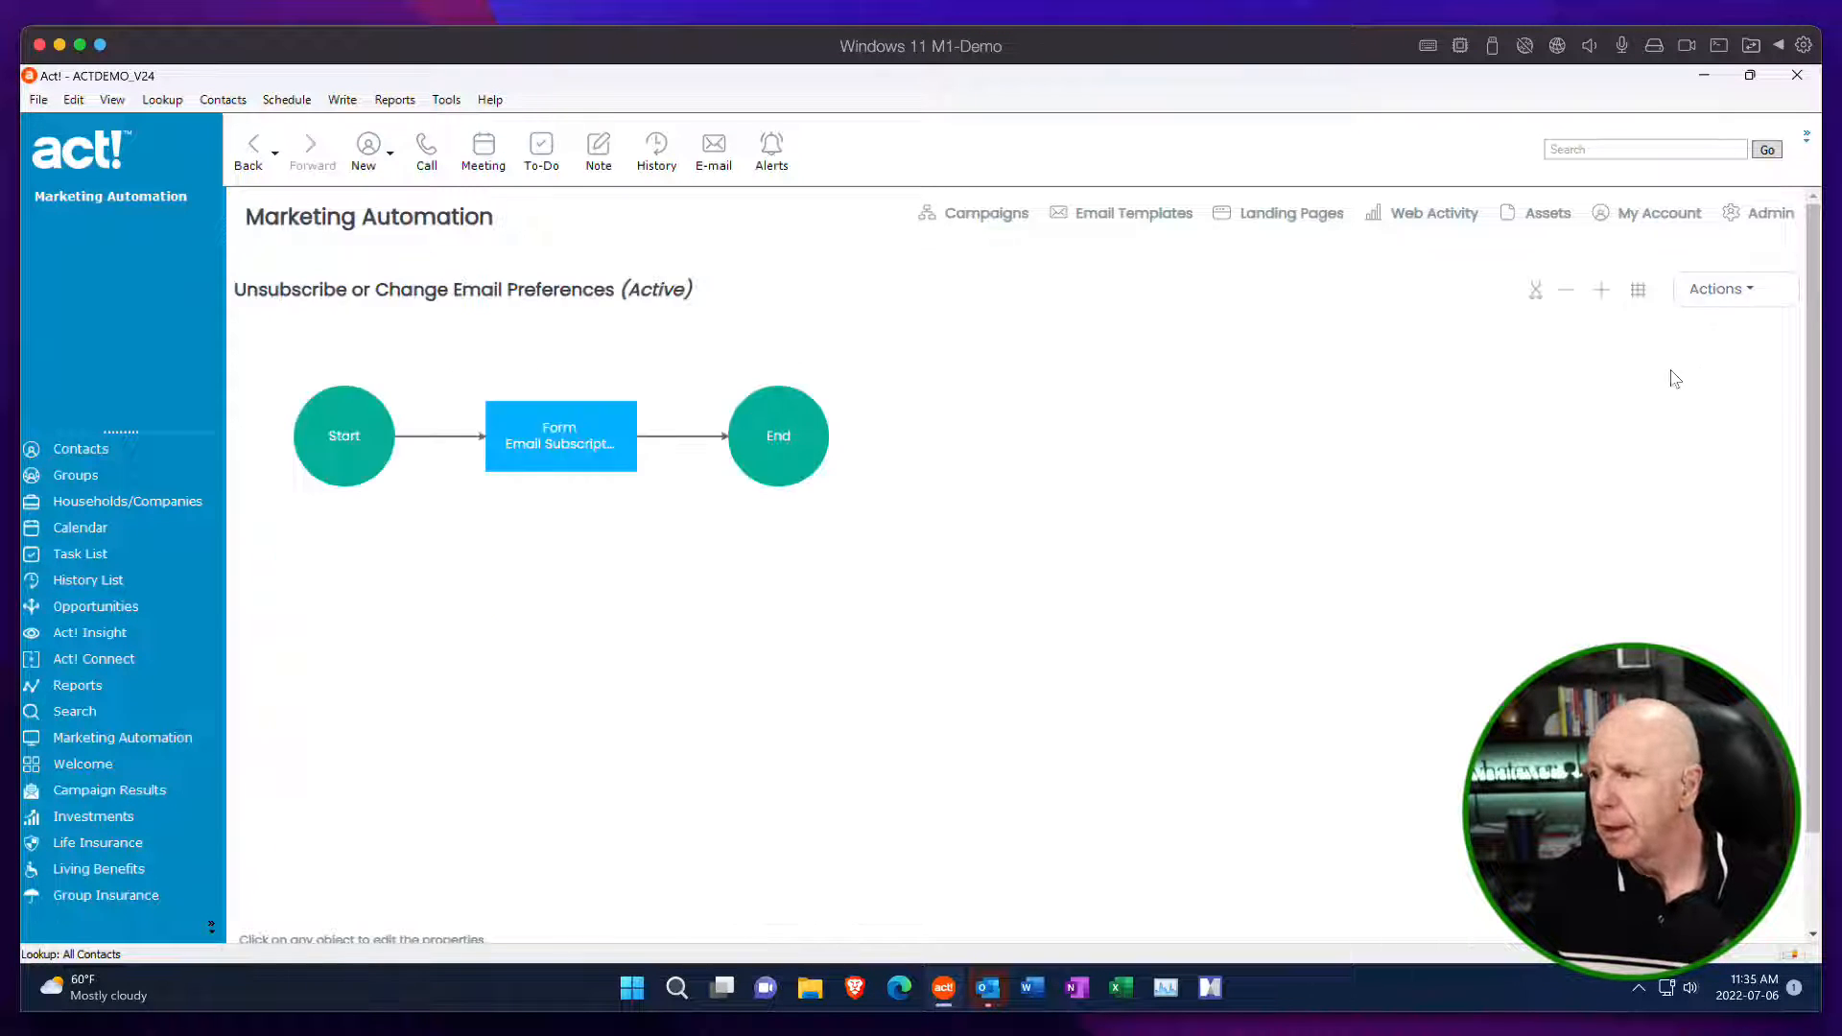
{"action": "left_click", "coordinate": [1720, 289]}
{"action": "left_click", "coordinate": [1607, 630]}
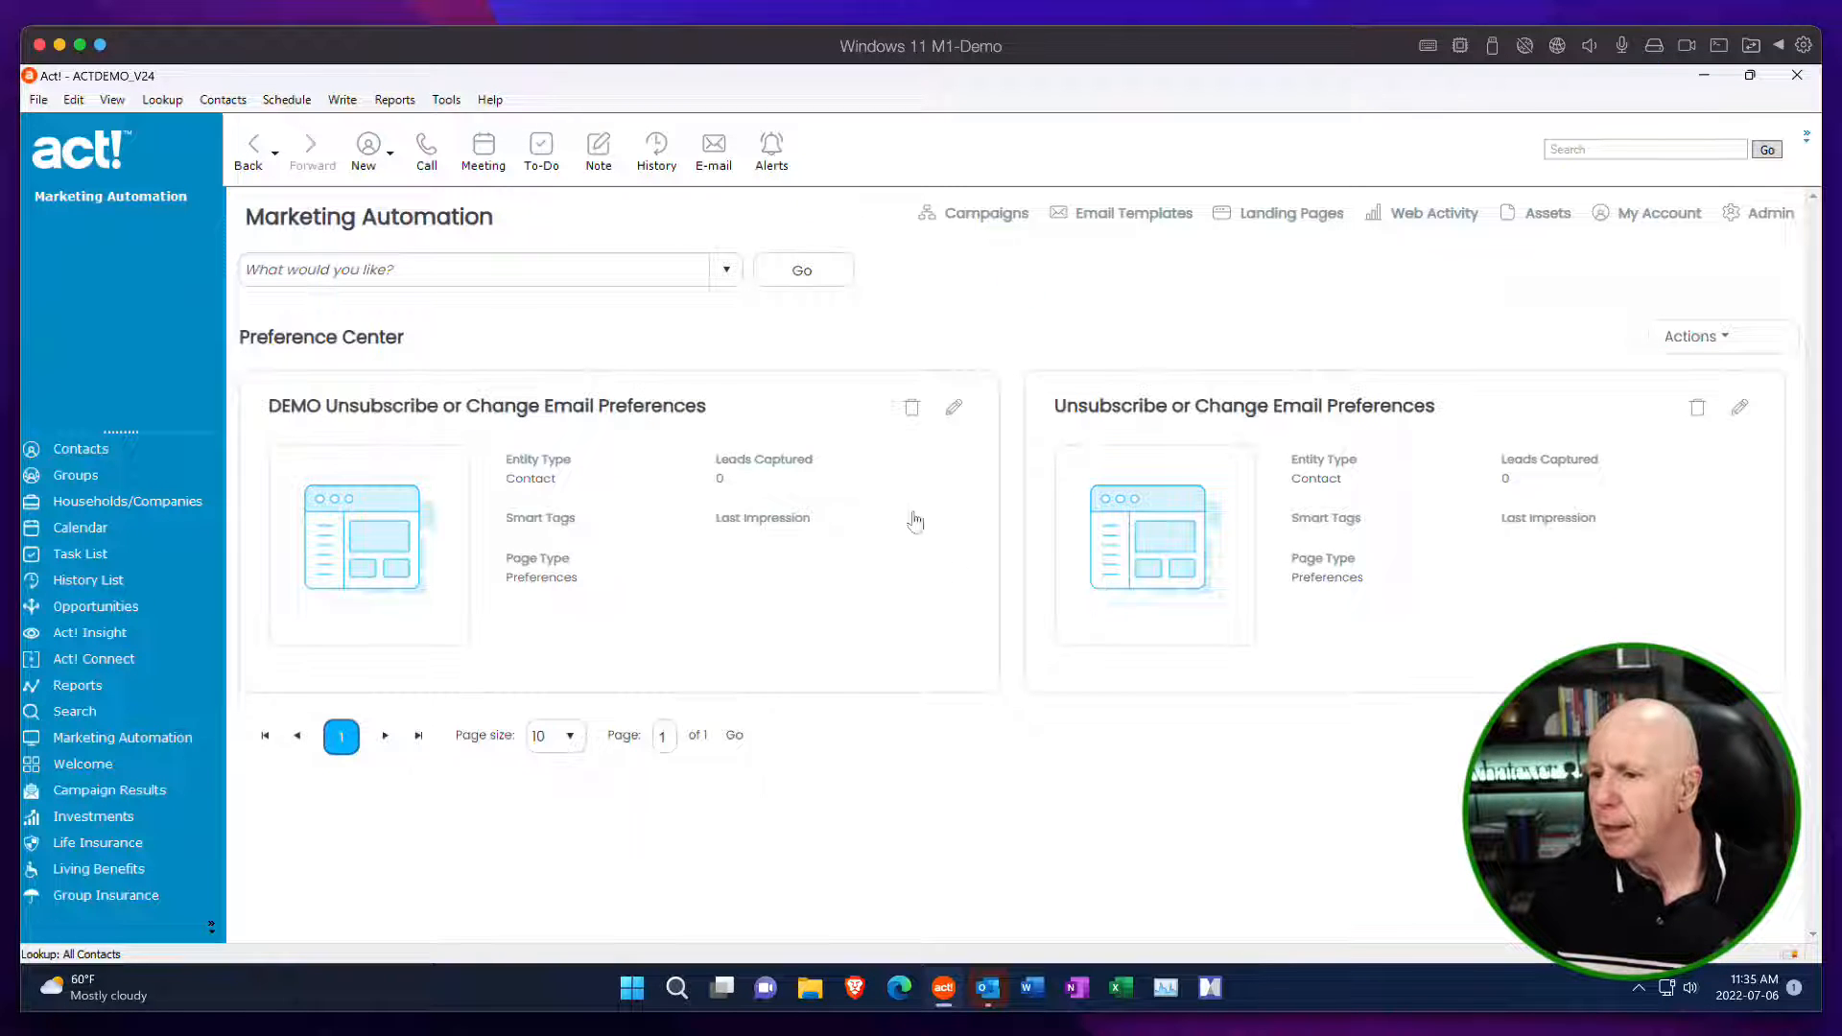
{"action": "left_click", "coordinate": [576, 270]}
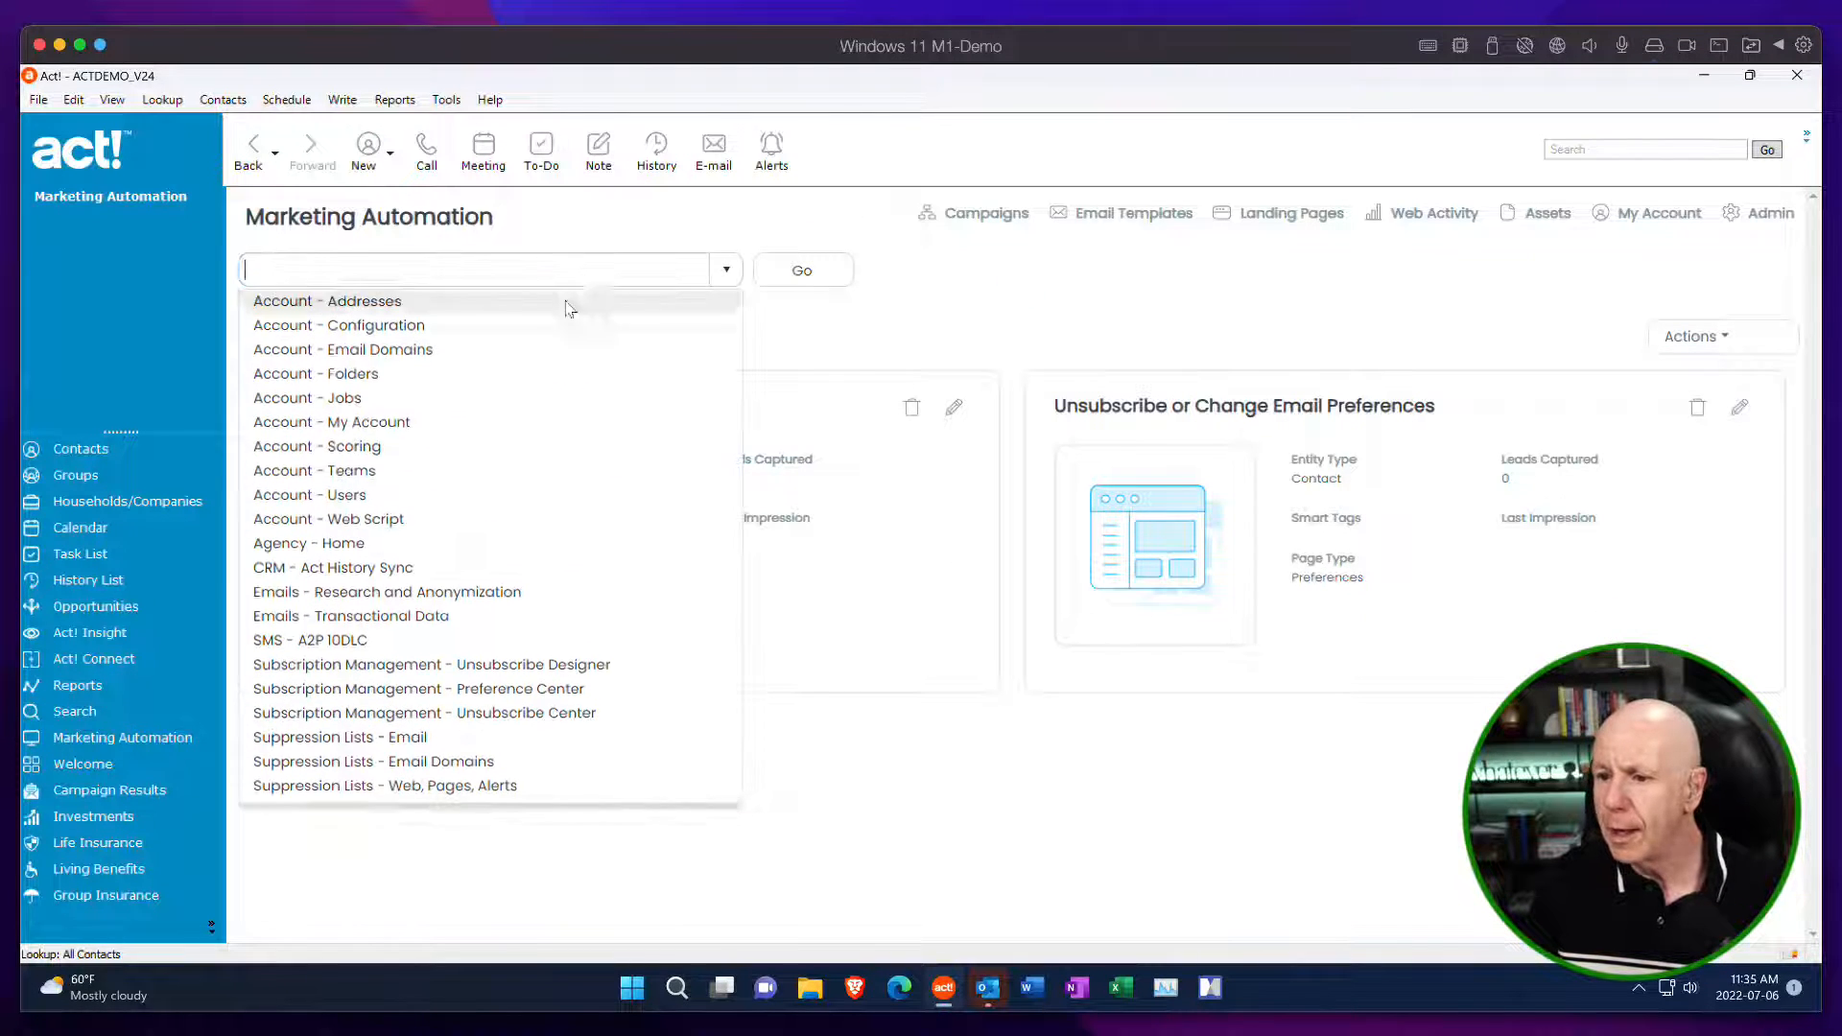
{"action": "left_click", "coordinate": [602, 670]}
{"action": "left_click", "coordinate": [827, 281]}
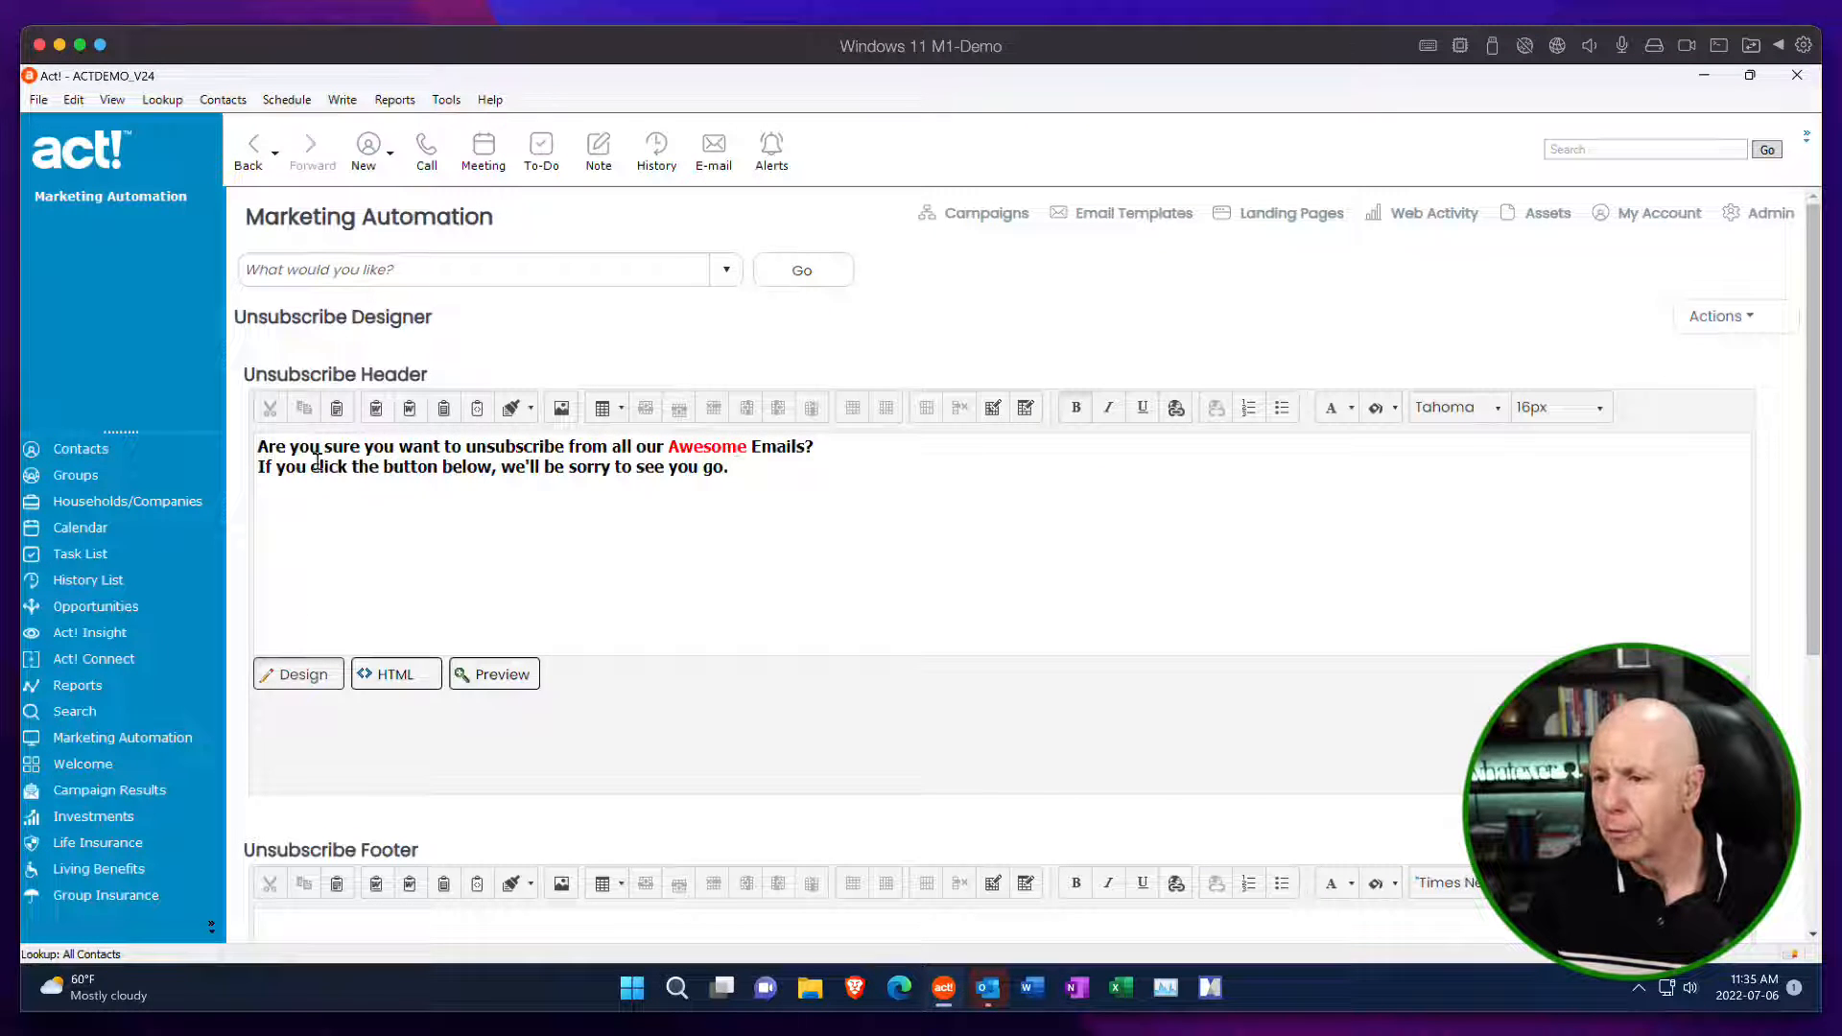
Try to paste the iFrame script below the existing Unsubscribe Header text in design mode, then delete the pasted script.
{"action": "left_click", "coordinate": [751, 467]}
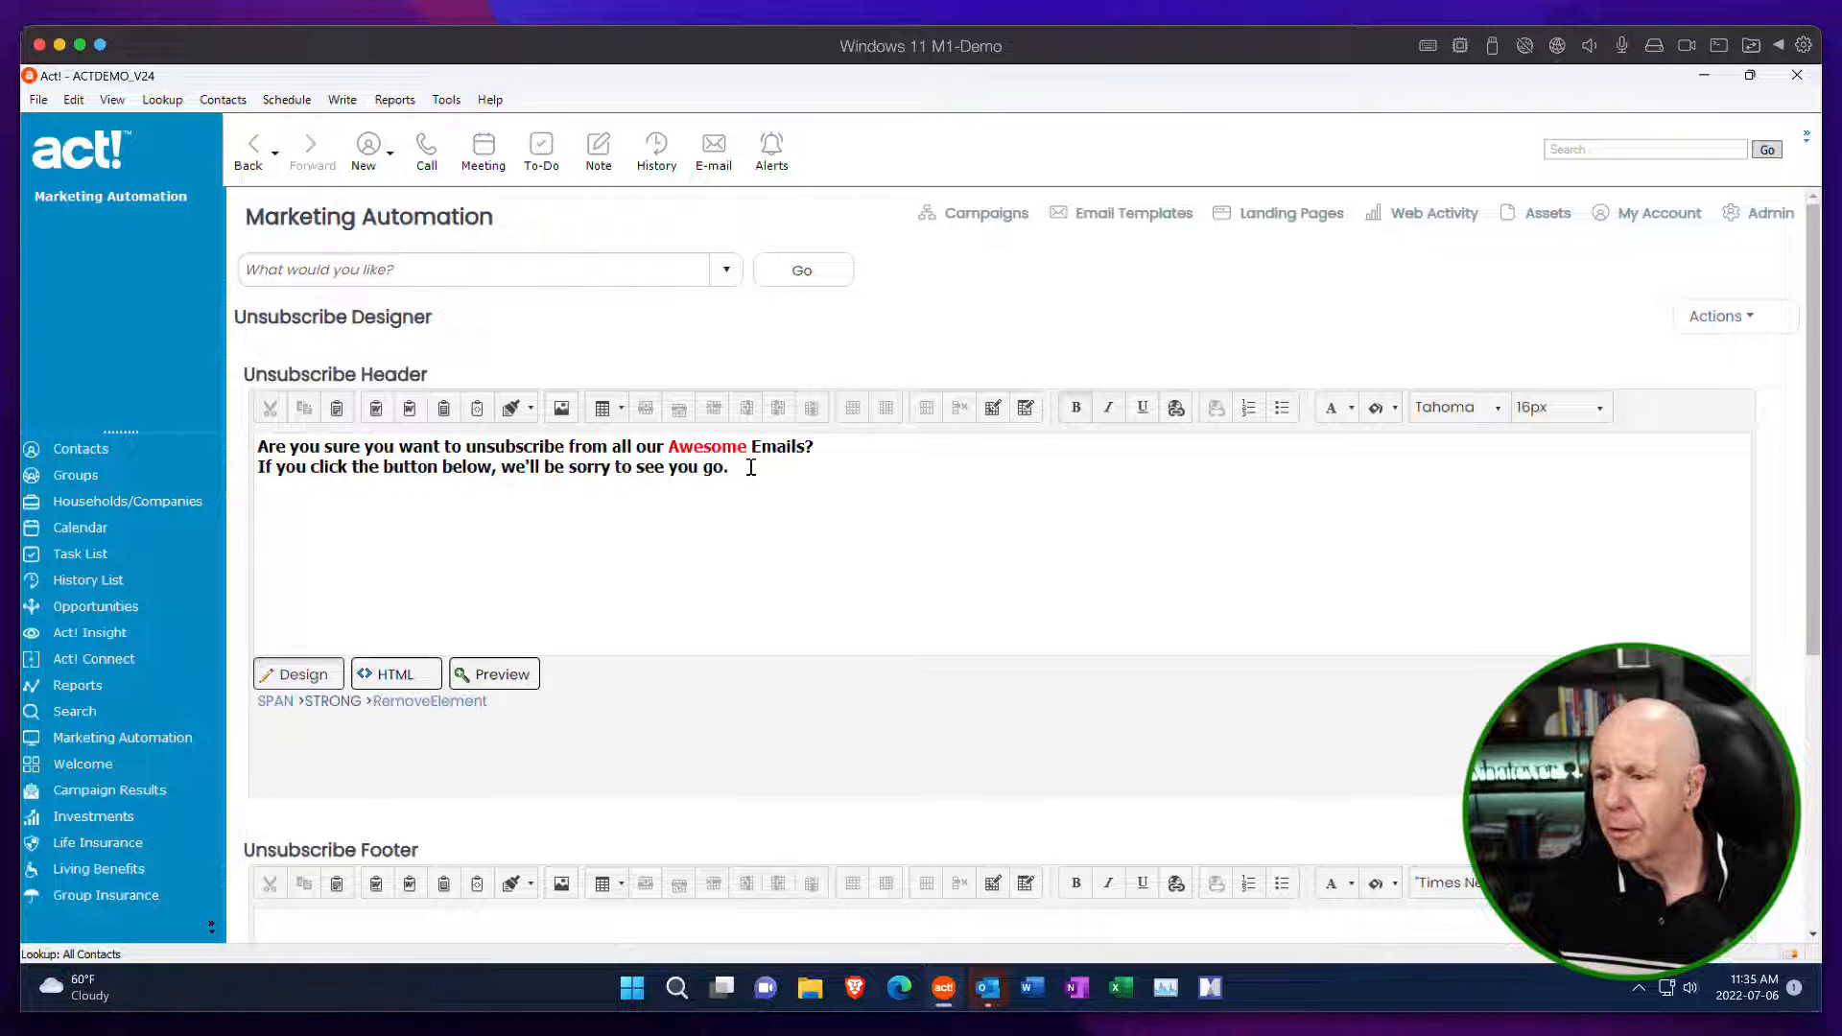
{"action": "key", "text": "Return"}
{"action": "key", "text": "Return"}
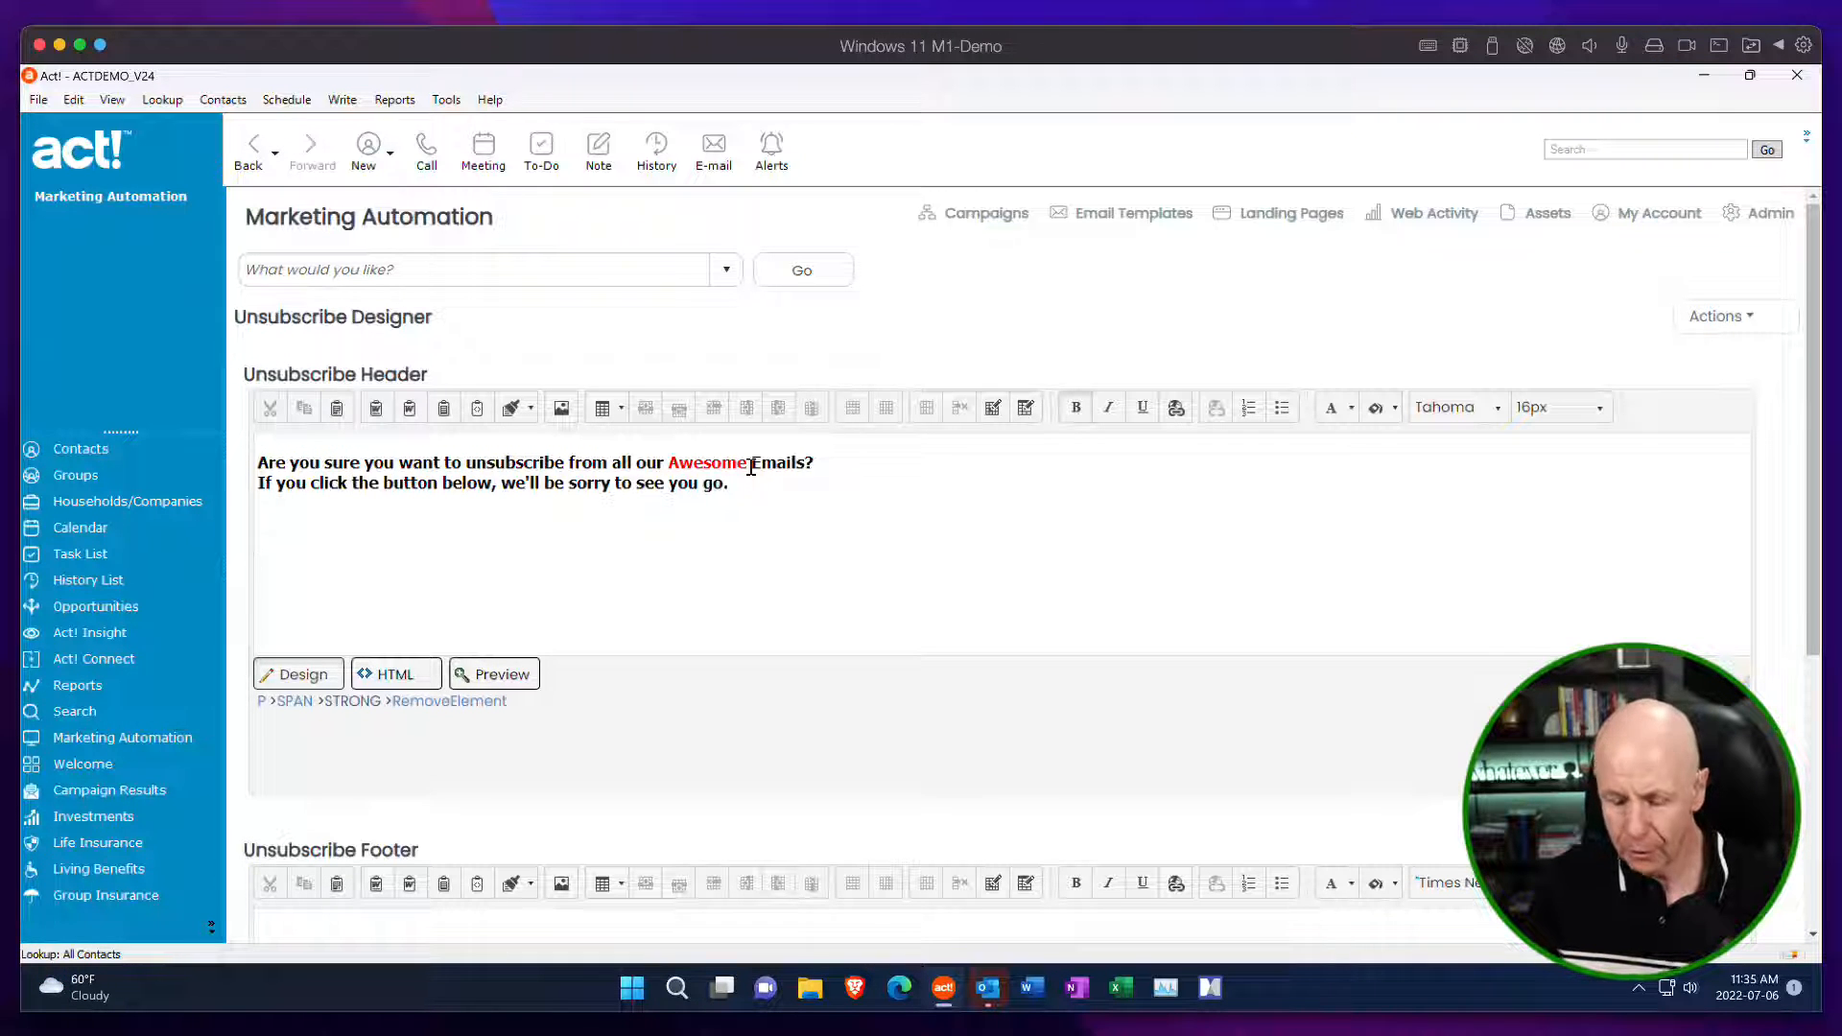
{"action": "type", "text": "<iframe src='https://pages.actmkt.com/l/j4C6RiZq3s8G5YdQw29N' width='100%' height='800px' frameborder=0 scrolling=no> Sorry your browser does not support inline frames. </iframe>"}
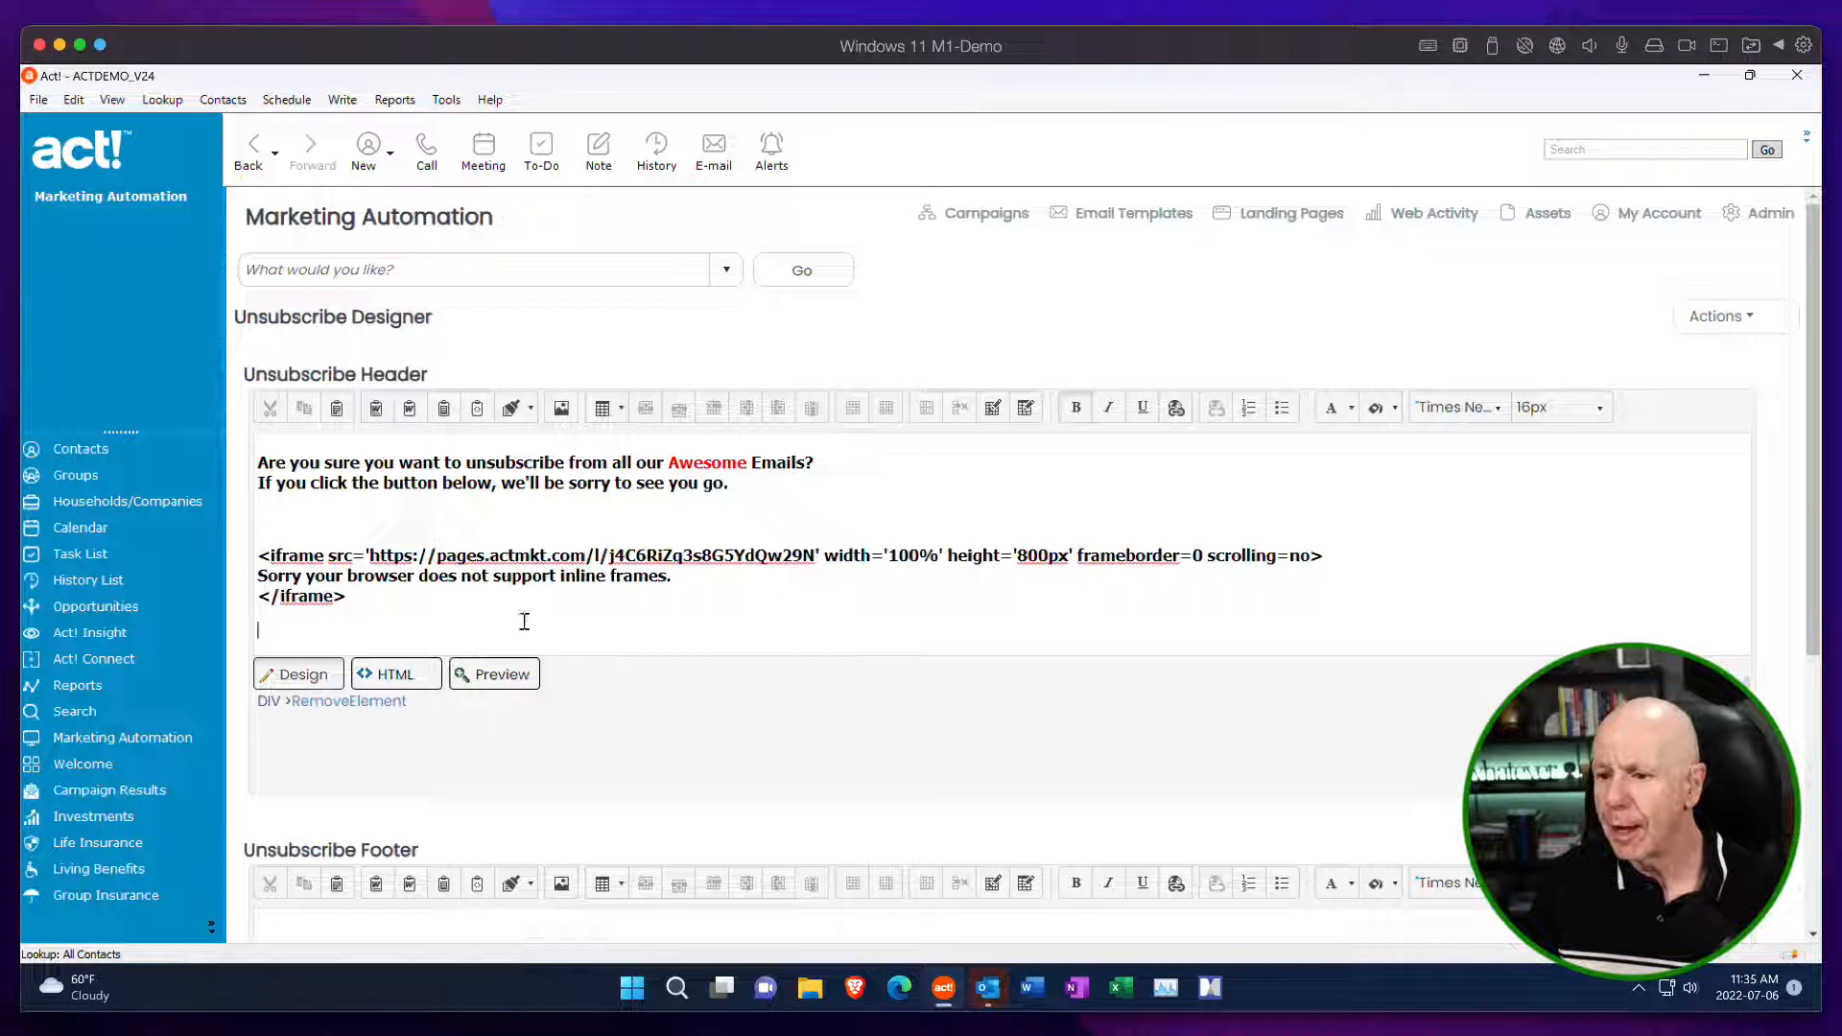
{"action": "left_click_drag", "start_coordinate": [364, 598], "coordinate": [186, 552]}
{"action": "key", "text": "ctrl+c"}
{"action": "key", "text": "Delete"}
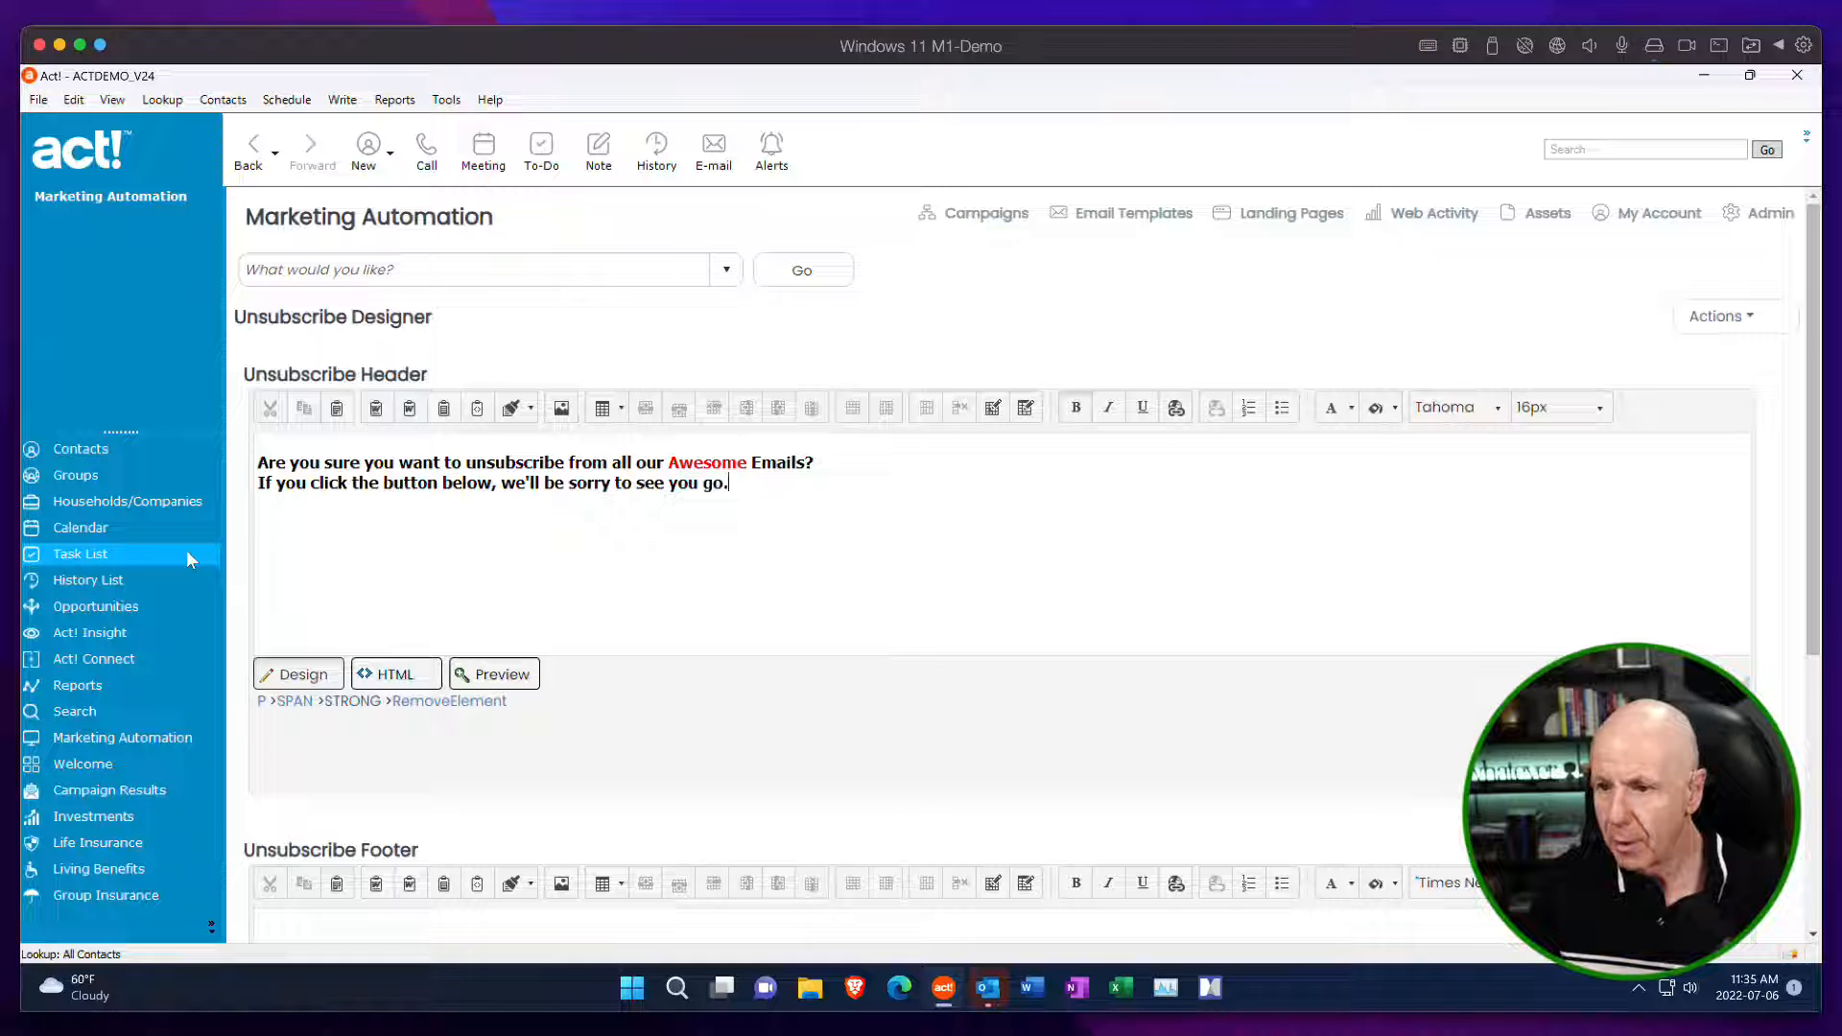
Replace the existing Unsubscribe Header text with the copied iFrame script in the HTML source, and return to the design view.
{"action": "left_click_drag", "start_coordinate": [731, 484], "coordinate": [212, 445]}
{"action": "key", "text": "Delete"}
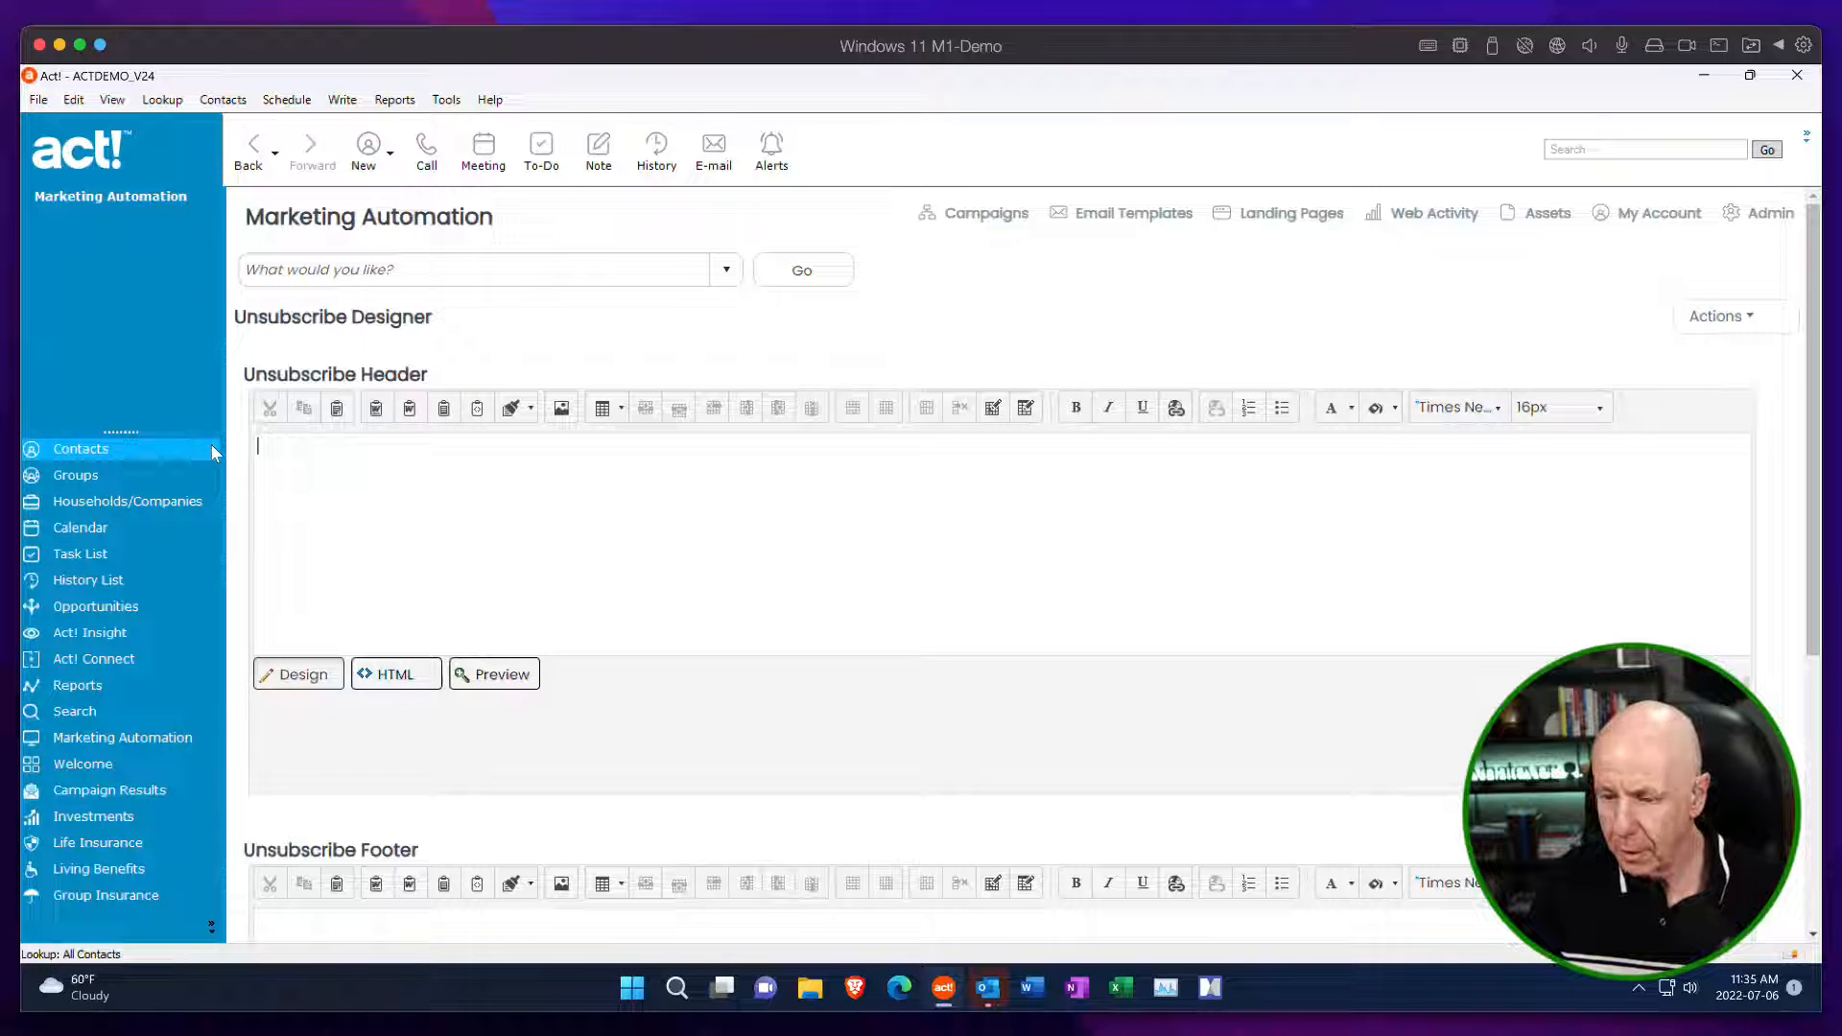
{"action": "left_click", "coordinate": [396, 677]}
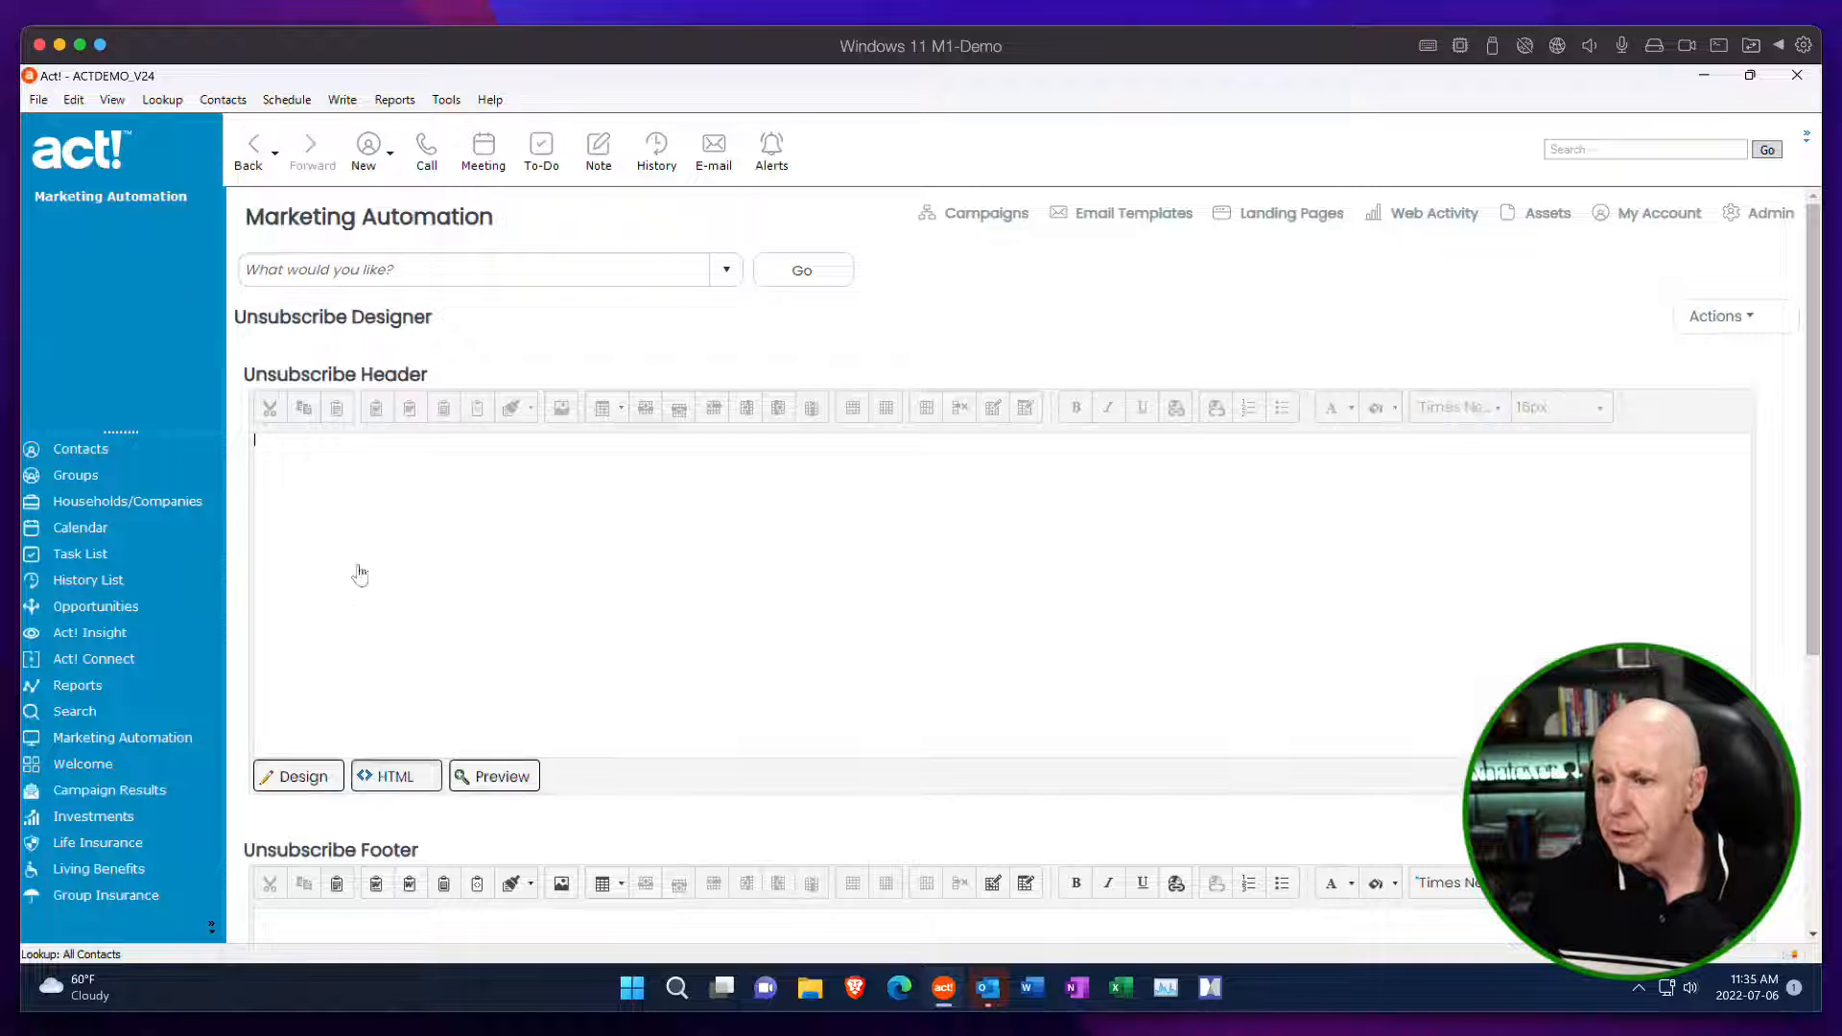
{"action": "left_click", "coordinate": [318, 475]}
{"action": "key", "text": "ctrl+v"}
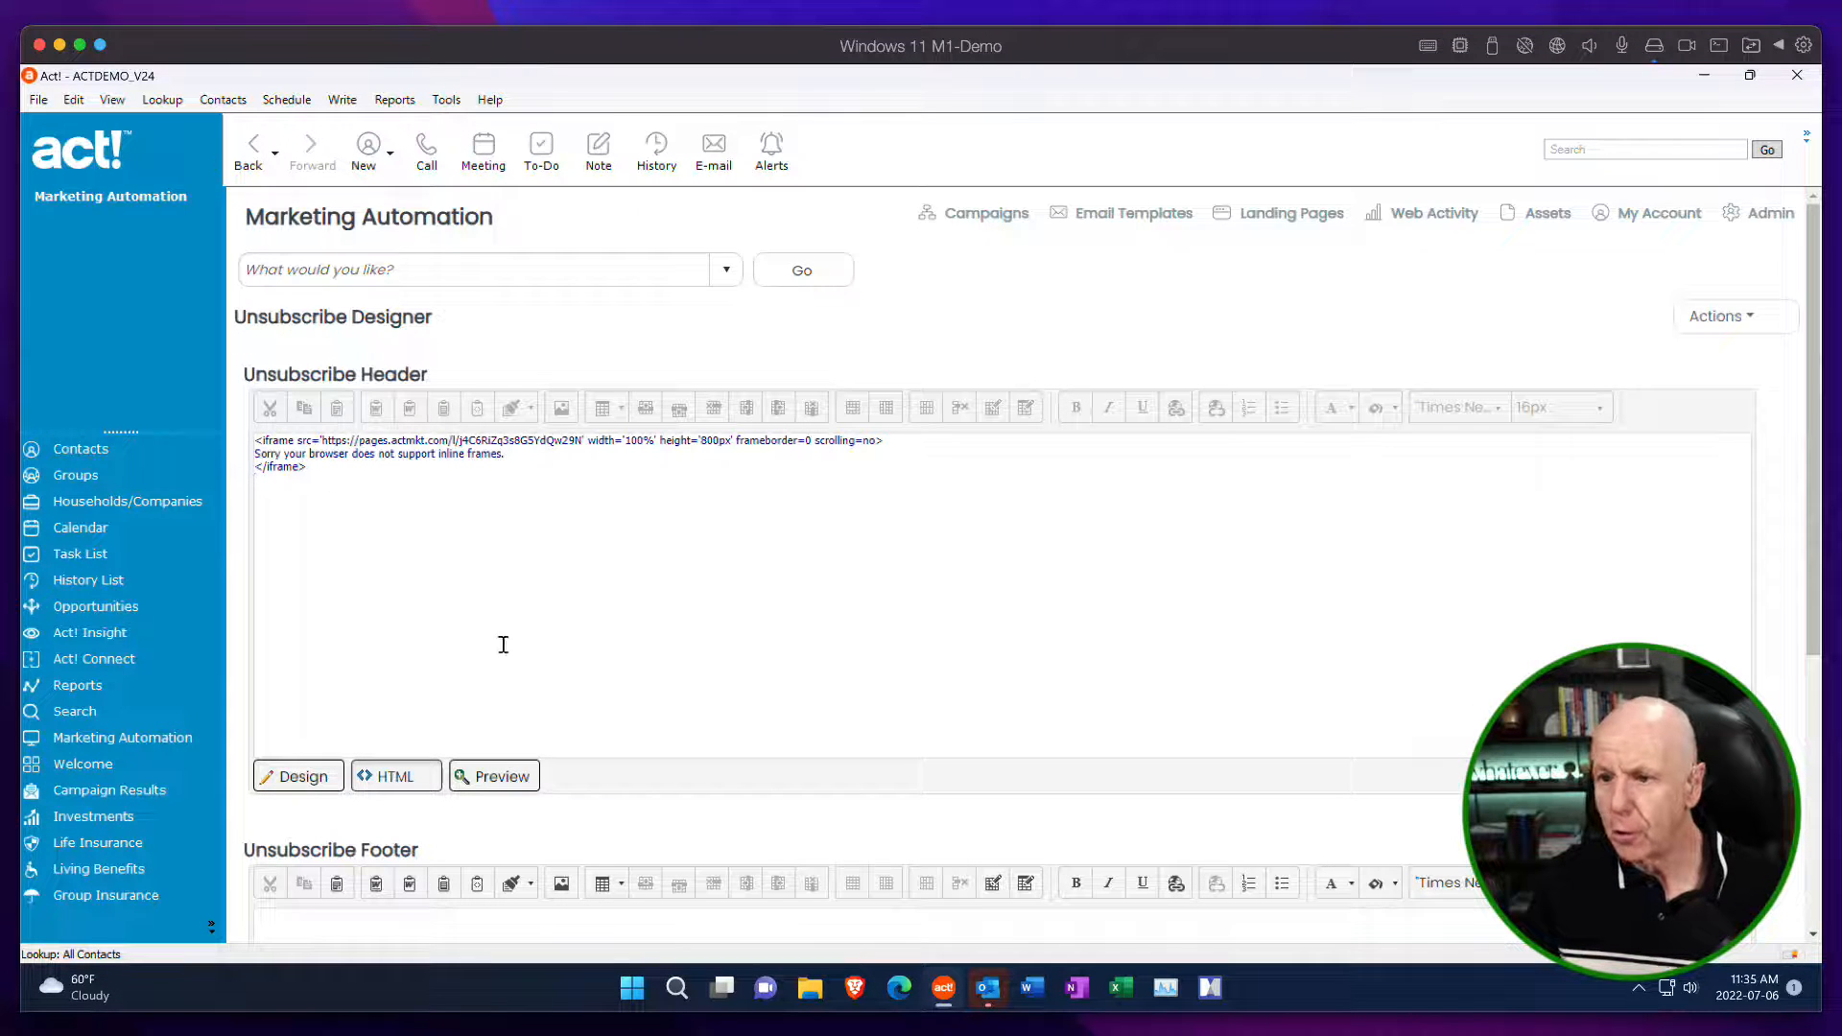
{"action": "left_click", "coordinate": [305, 779]}
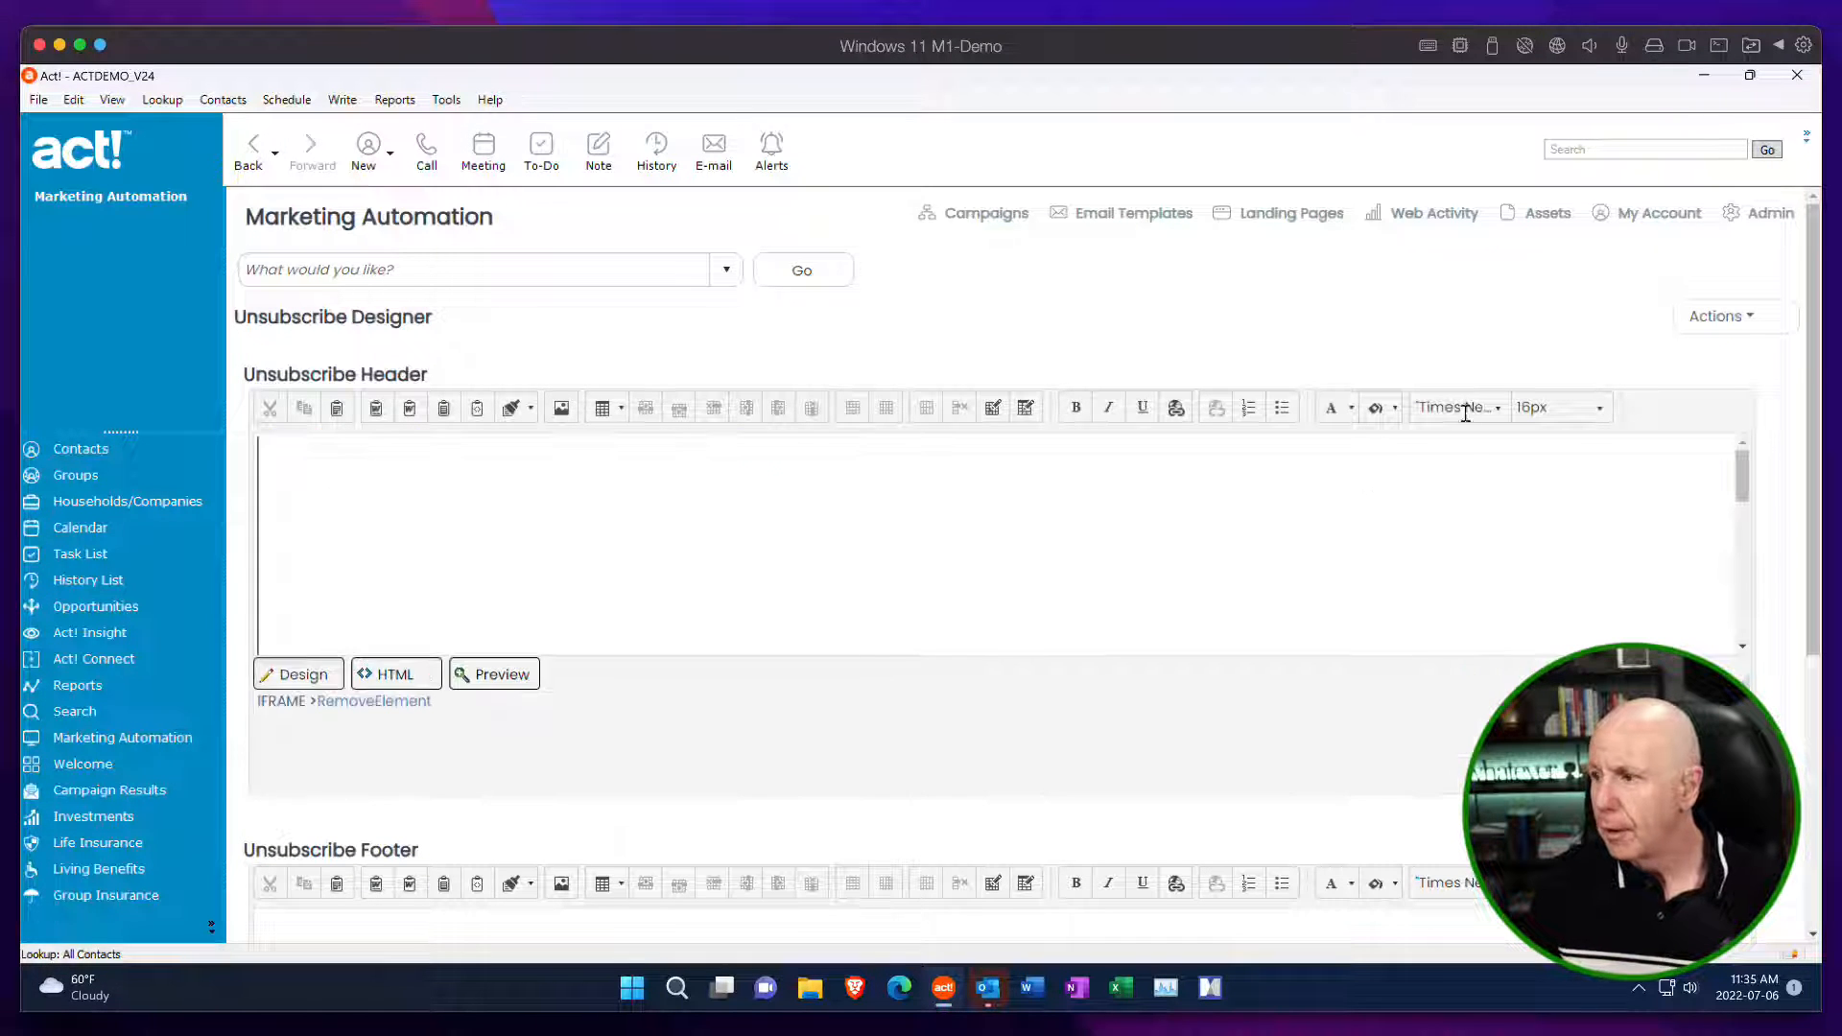
Check the embedded page in the Unsubscribe Header and save the Unsubscribe Designer template.
{"action": "left_click", "coordinate": [1748, 325]}
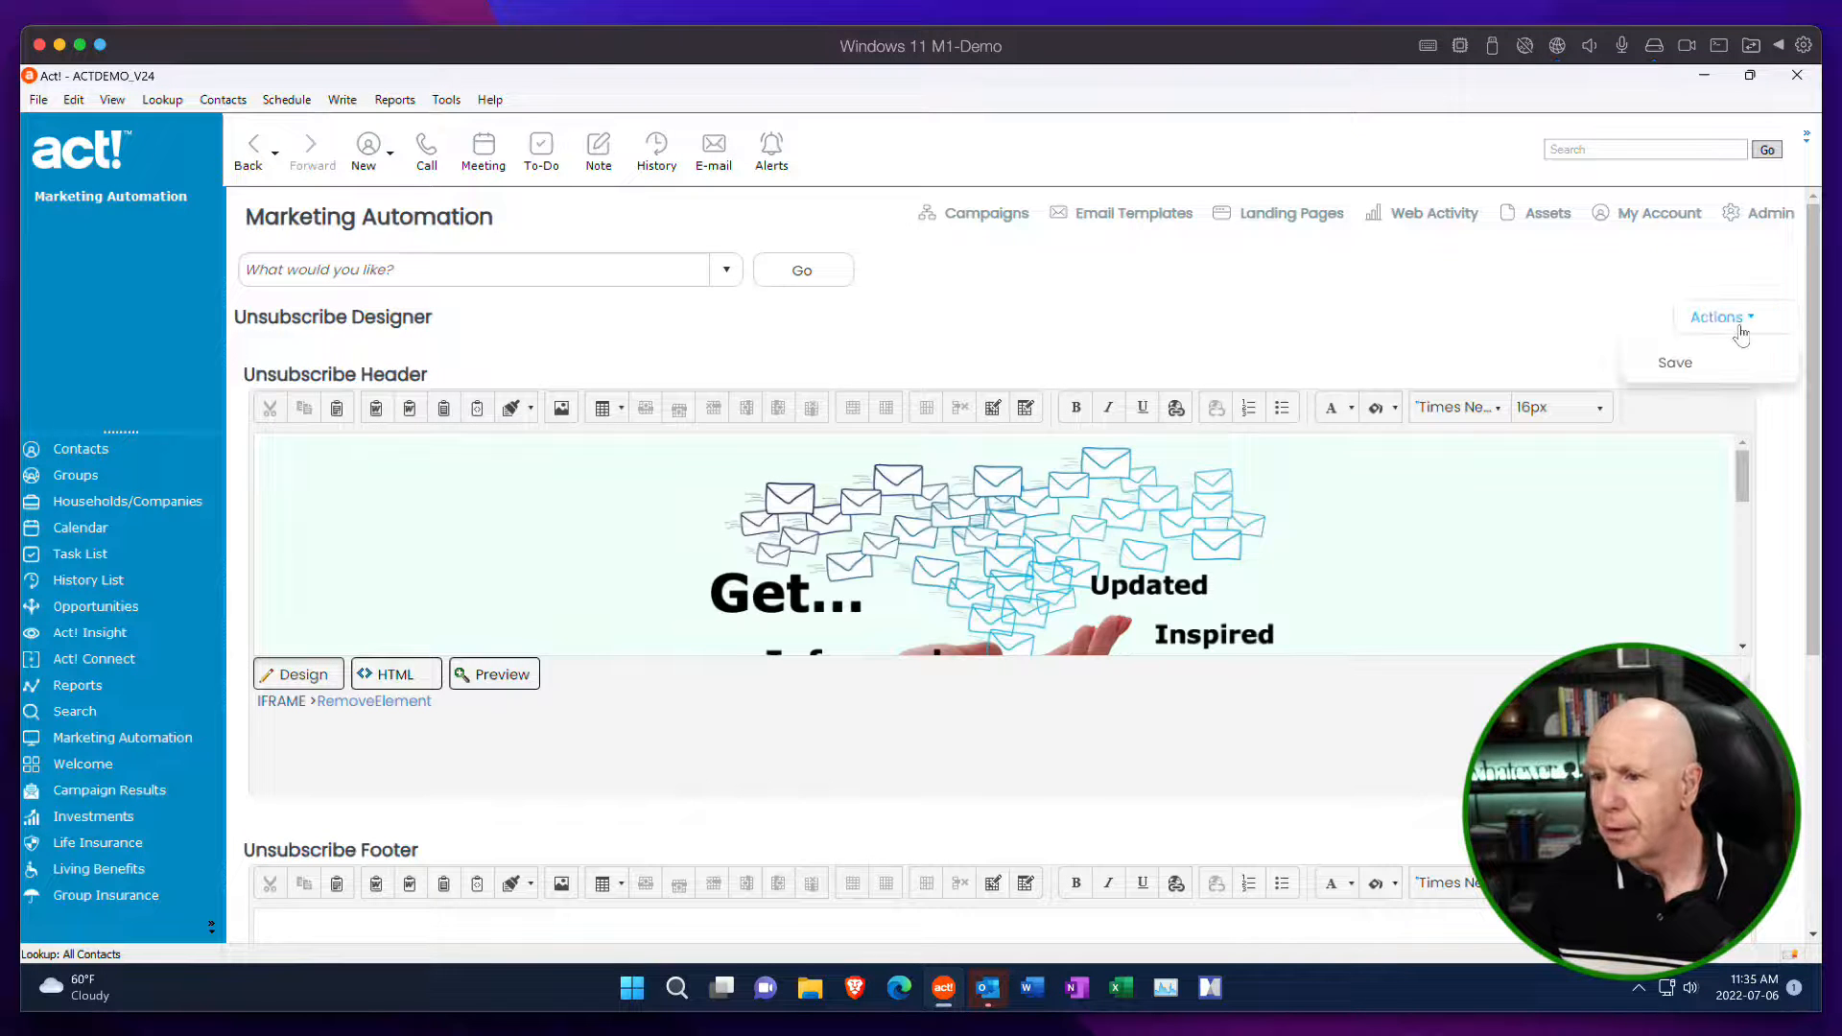
{"action": "left_click_drag", "start_coordinate": [1740, 475], "coordinate": [1755, 429]}
{"action": "left_click", "coordinate": [1742, 325]}
{"action": "left_click", "coordinate": [1674, 362]}
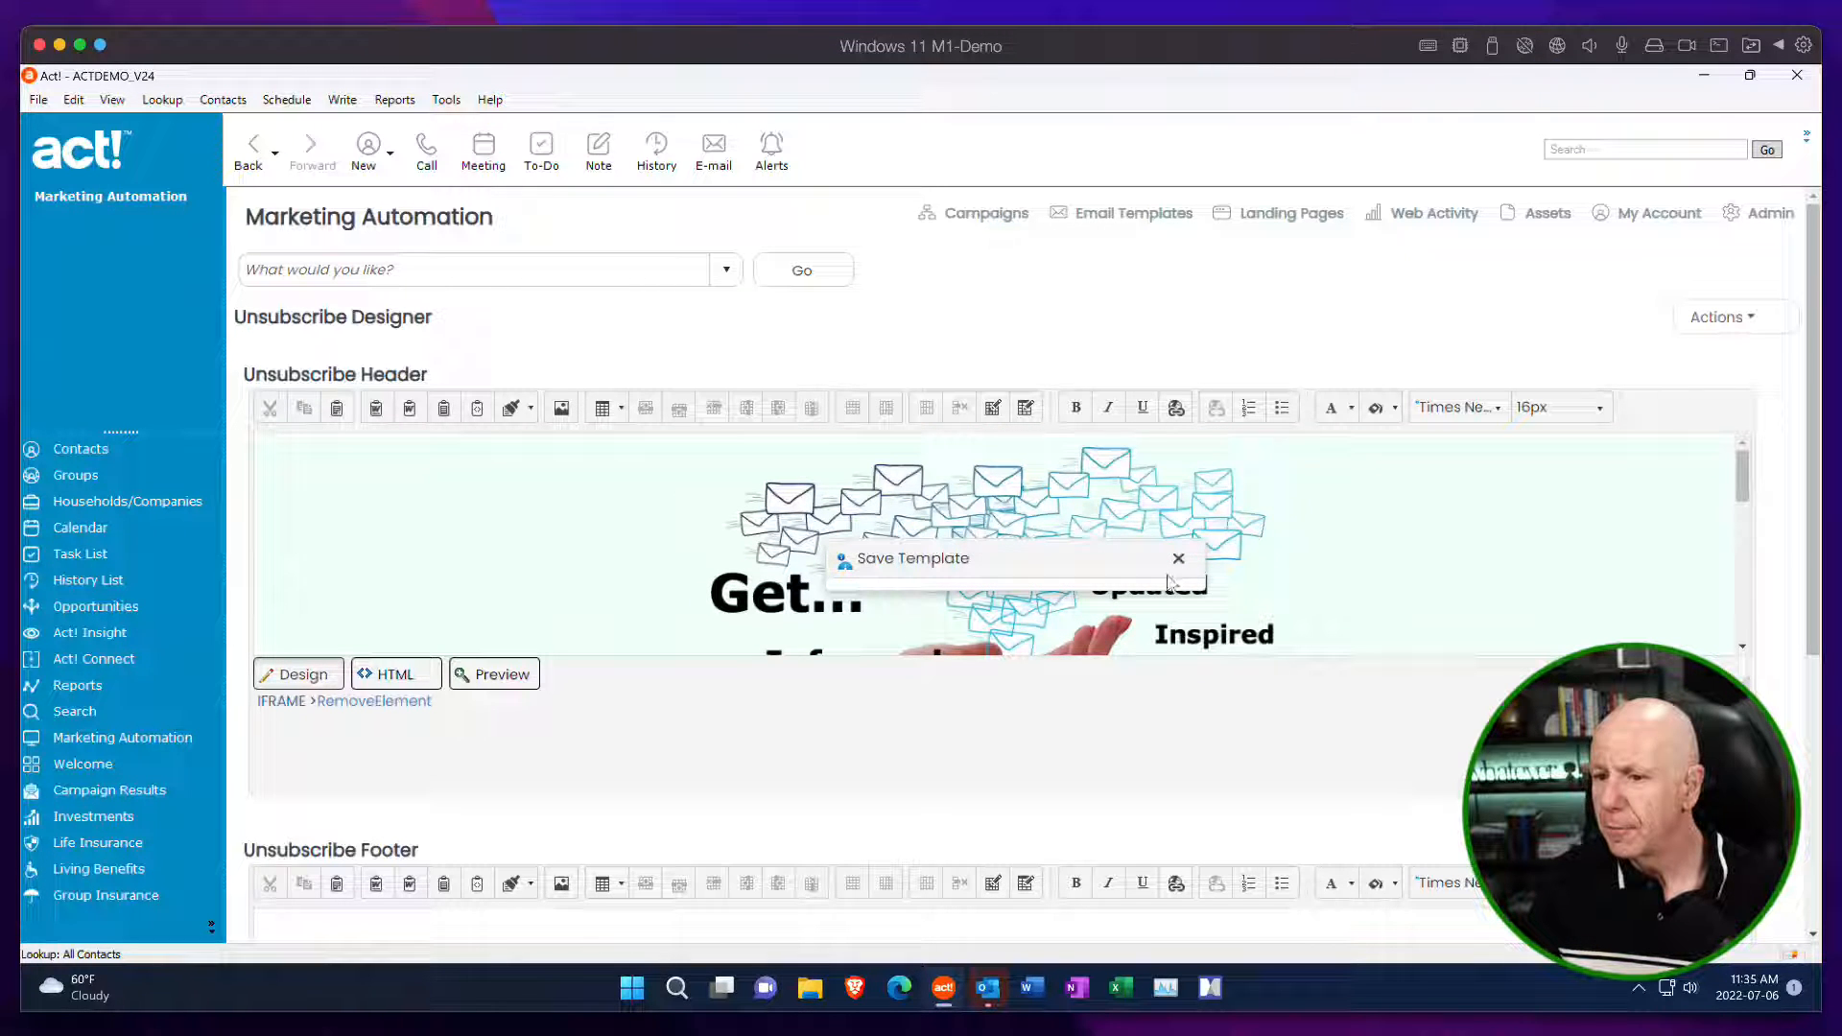
{"action": "scroll", "coordinate": [1811, 484], "scroll_direction": "down", "scroll_amount": 1}
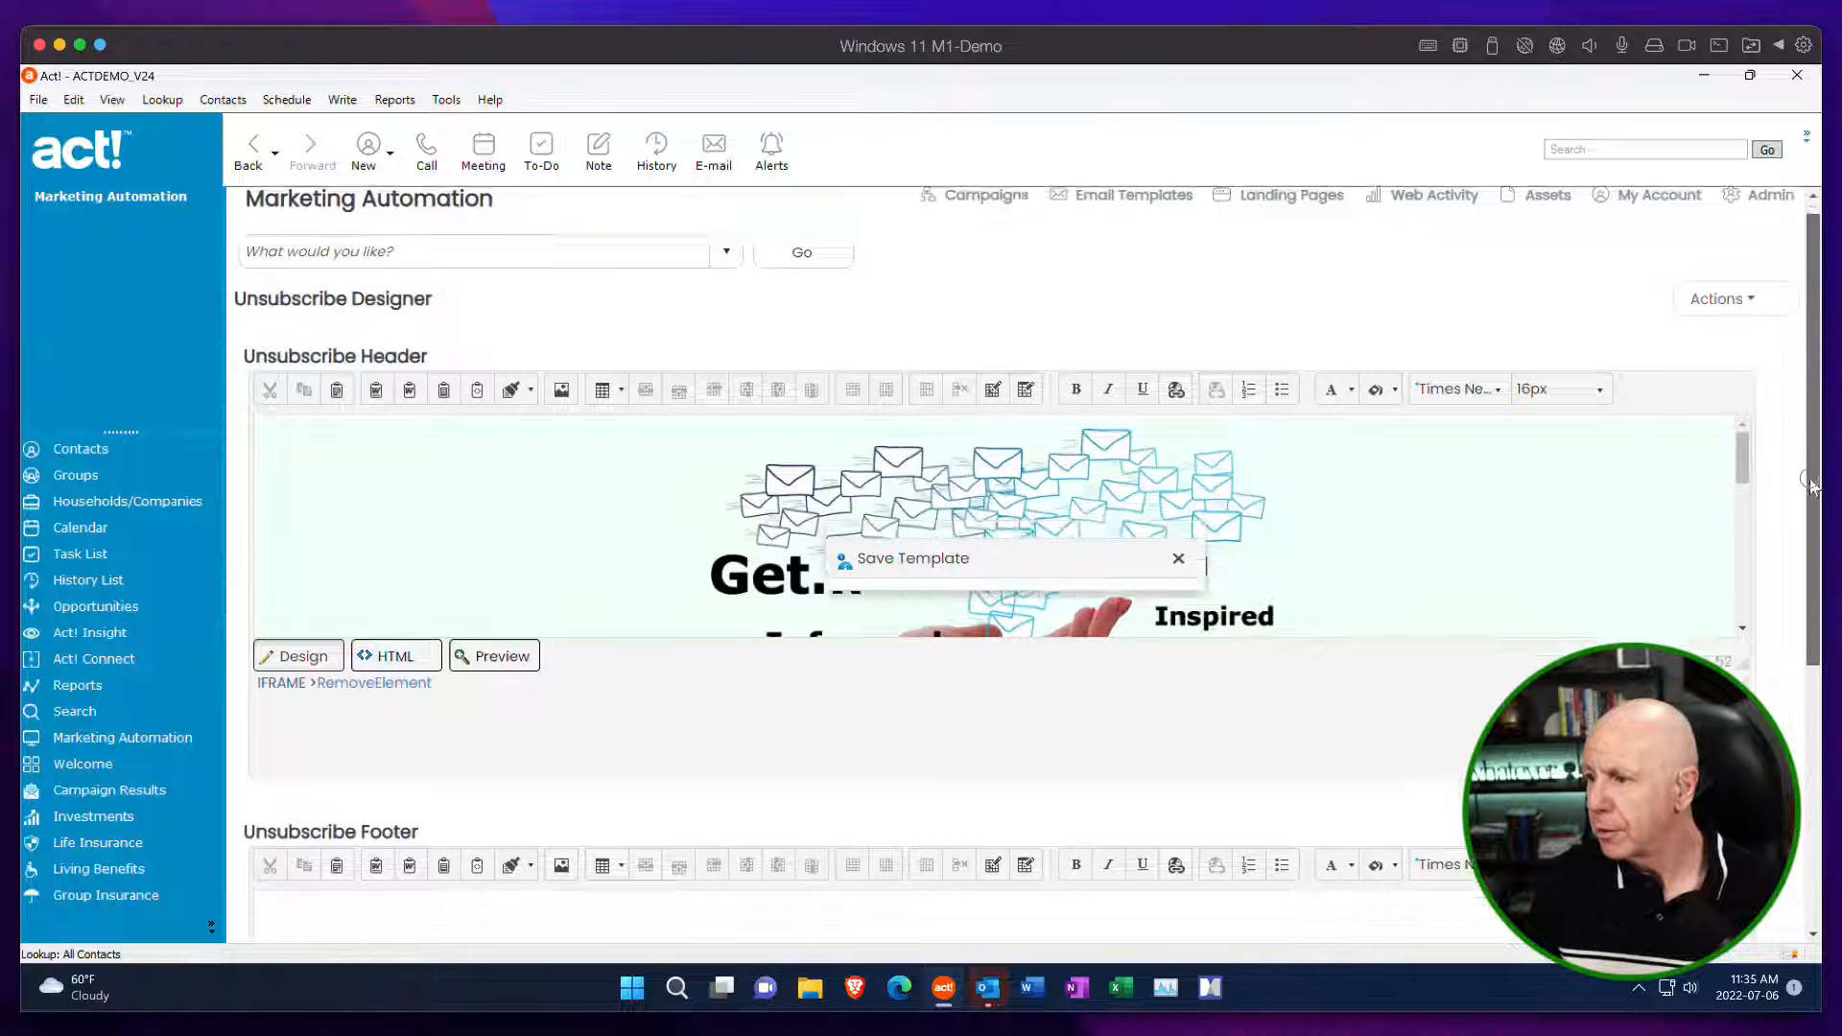
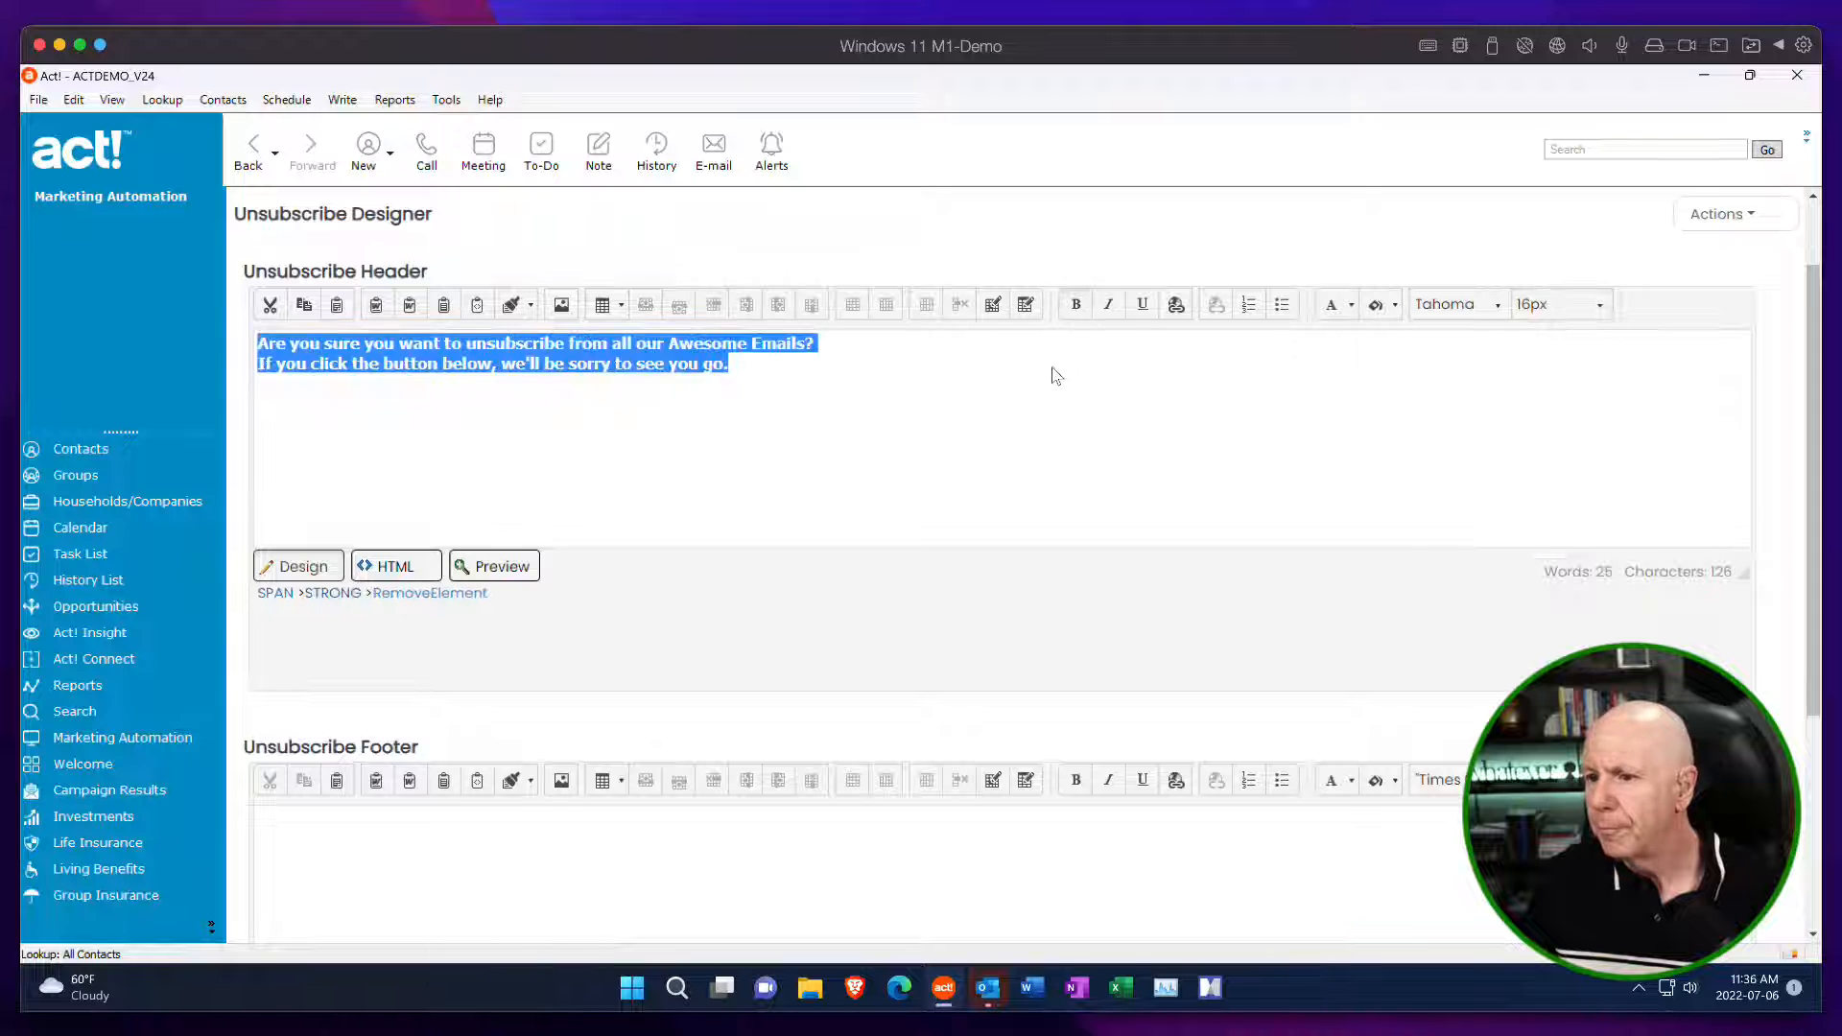
Save the Unsubscribe Designer with the header text "Are you sure you want to unsubscribe from all our Awesome Emails?" in place.
{"action": "left_click", "coordinate": [1148, 481]}
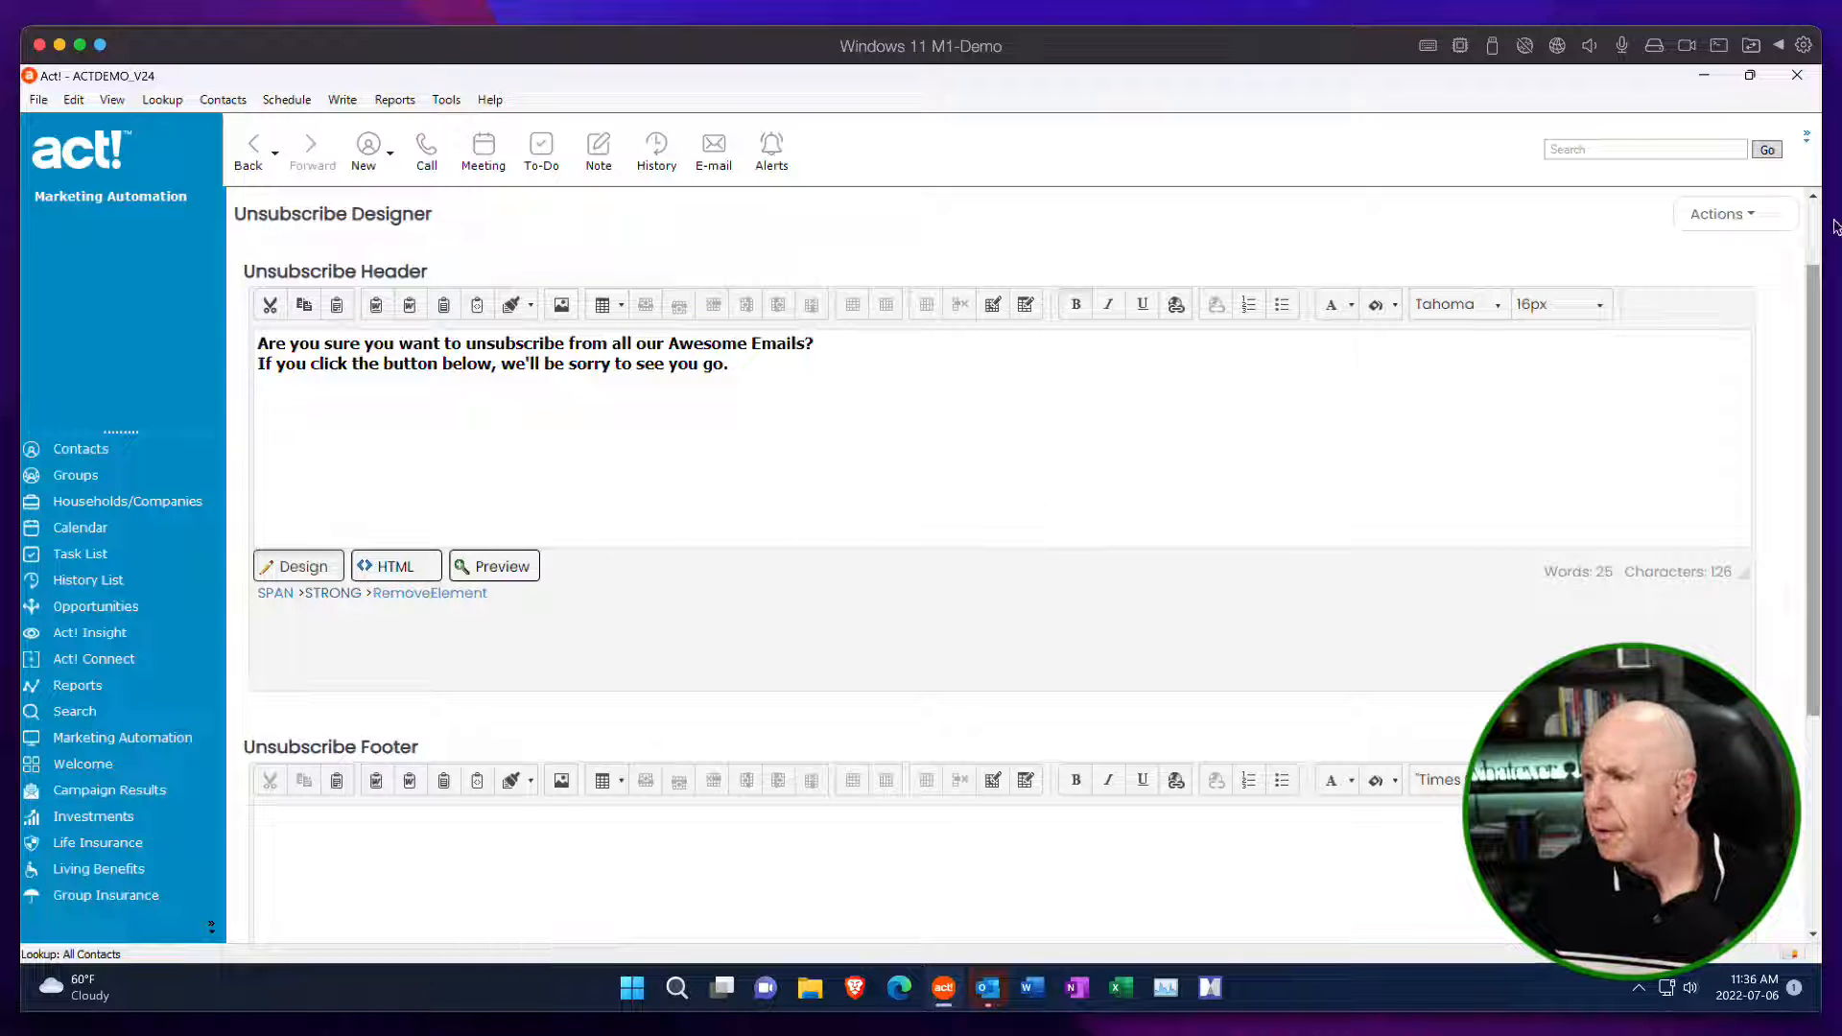
{"action": "left_click", "coordinate": [1727, 215]}
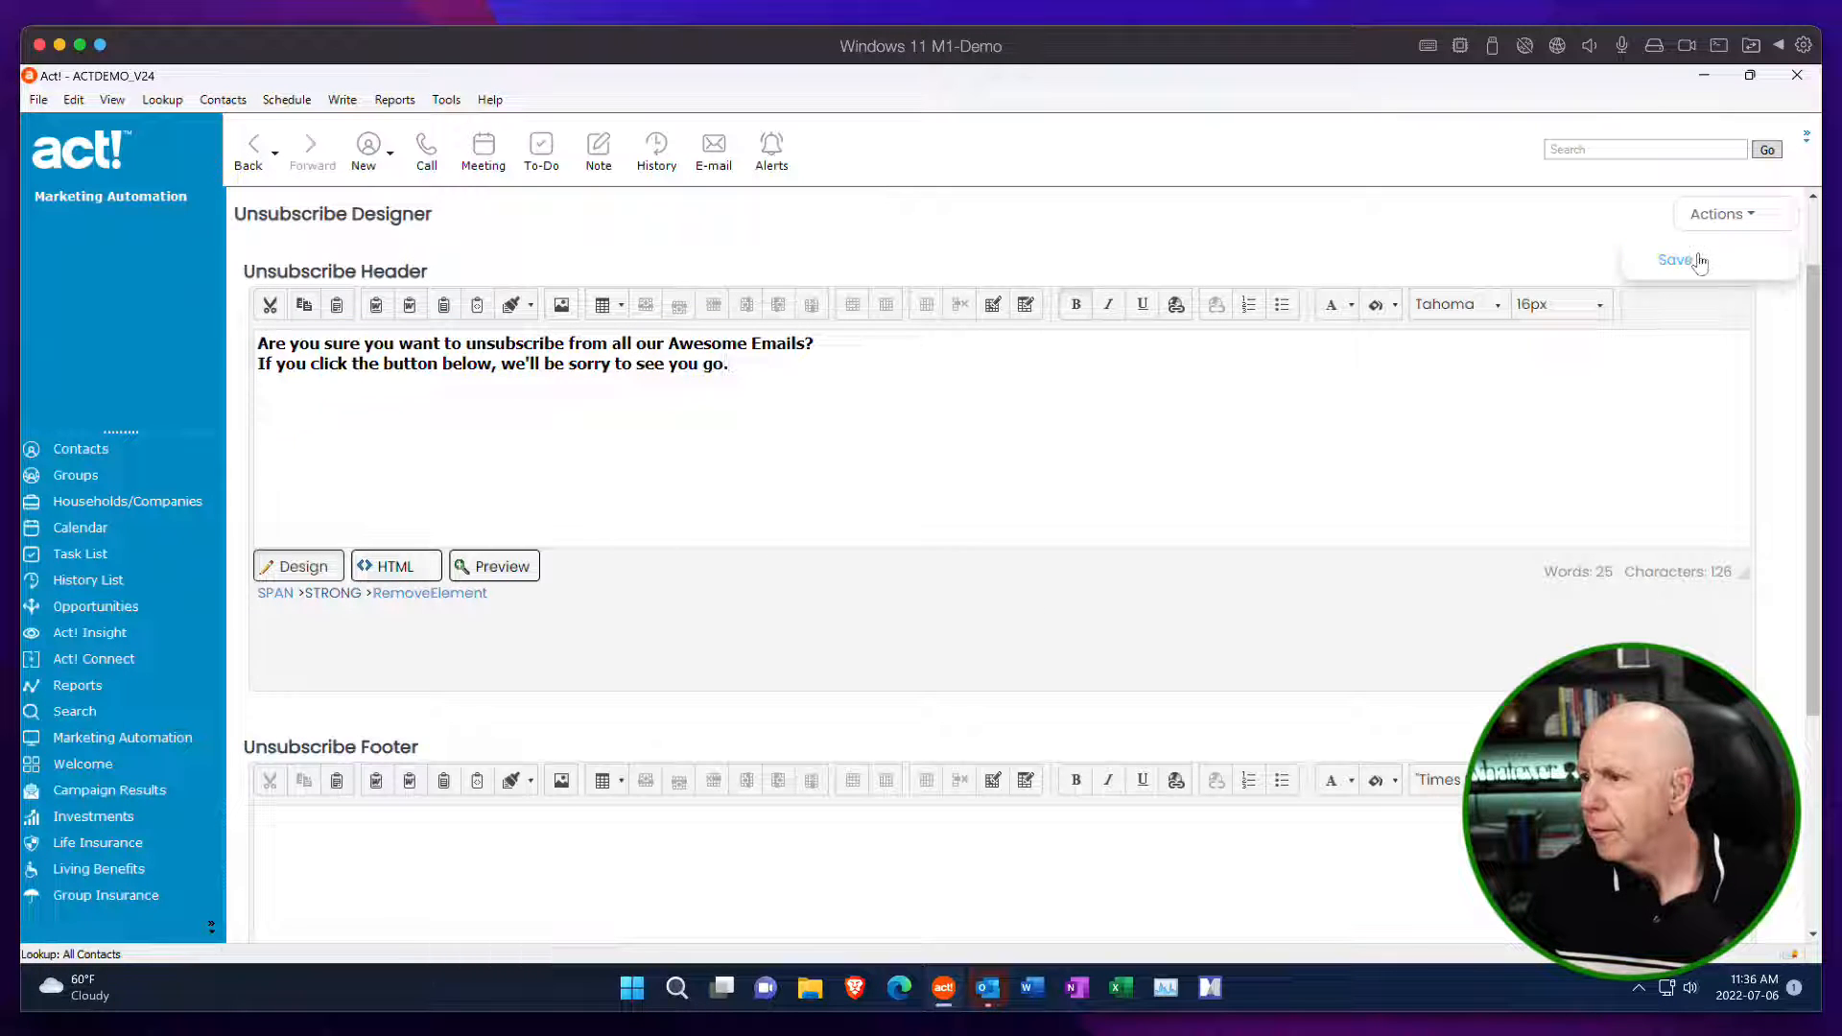
{"action": "left_click", "coordinate": [1714, 261]}
{"action": "left_click", "coordinate": [1186, 527]}
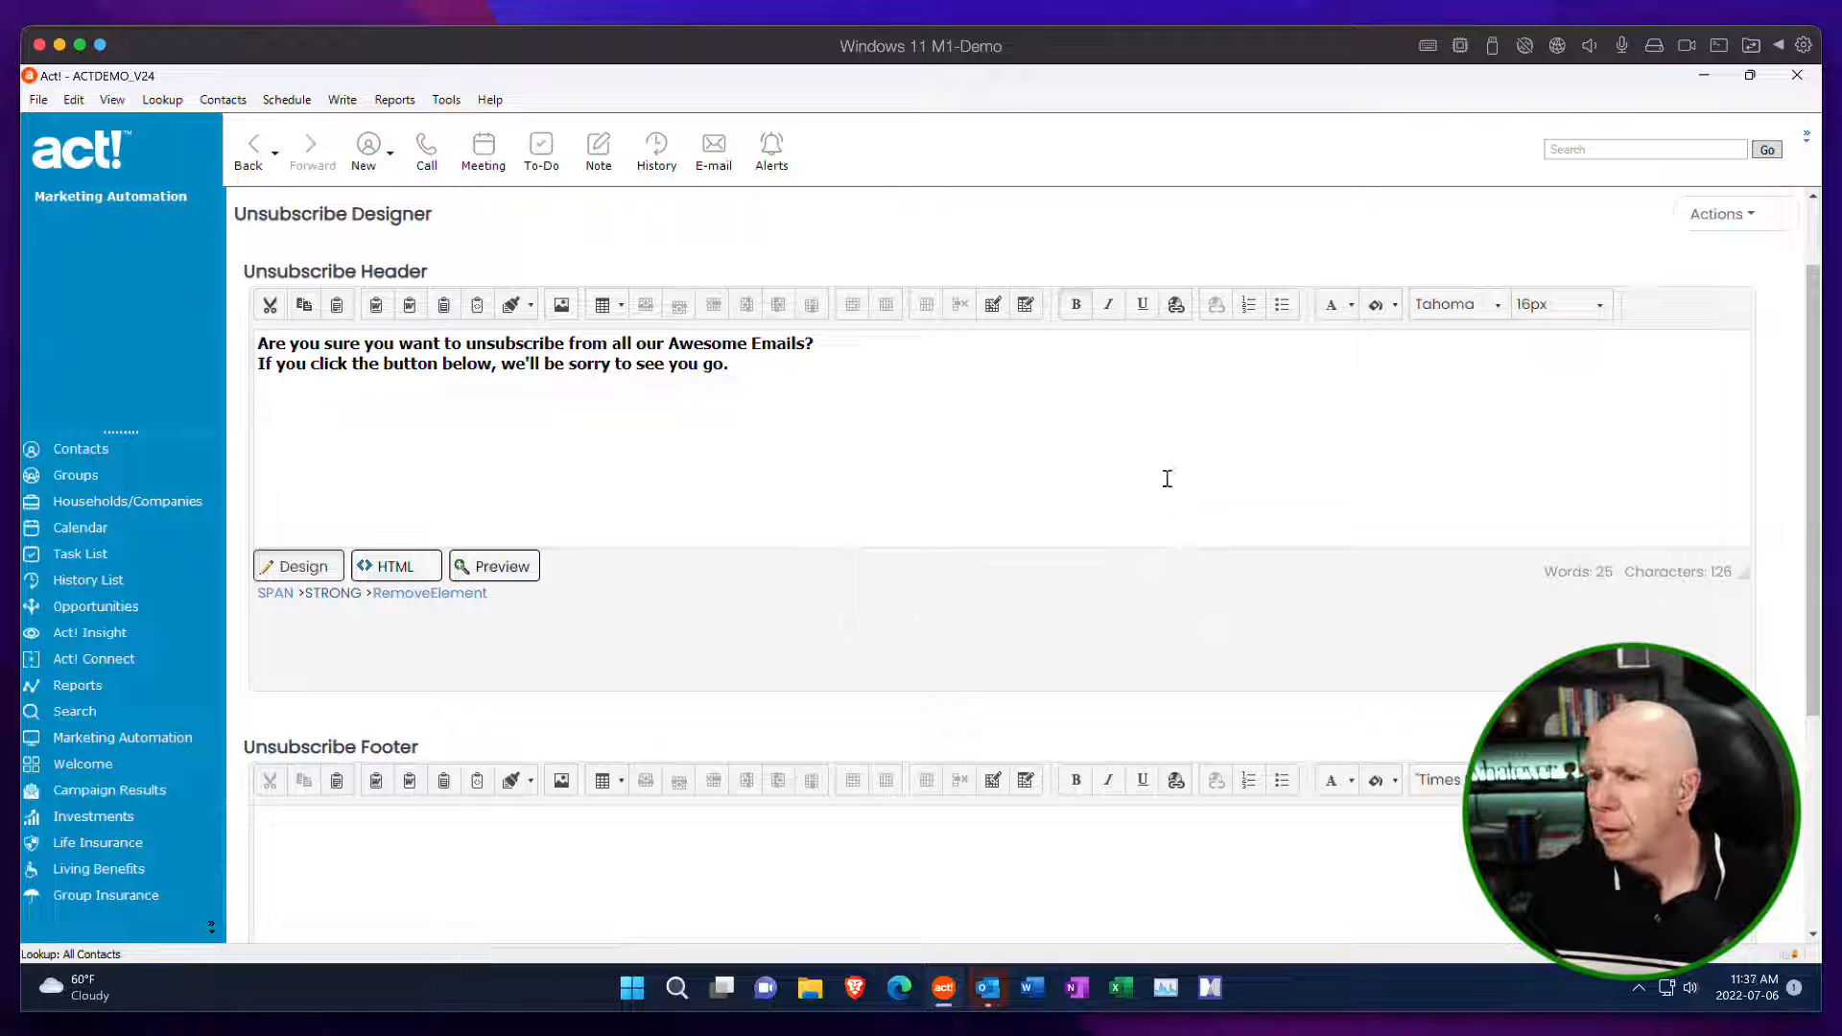
View the contact record's unsubscribed marketing lists, return to Marketing Automation, and open the Campaigns list.
{"action": "left_click", "coordinate": [119, 456]}
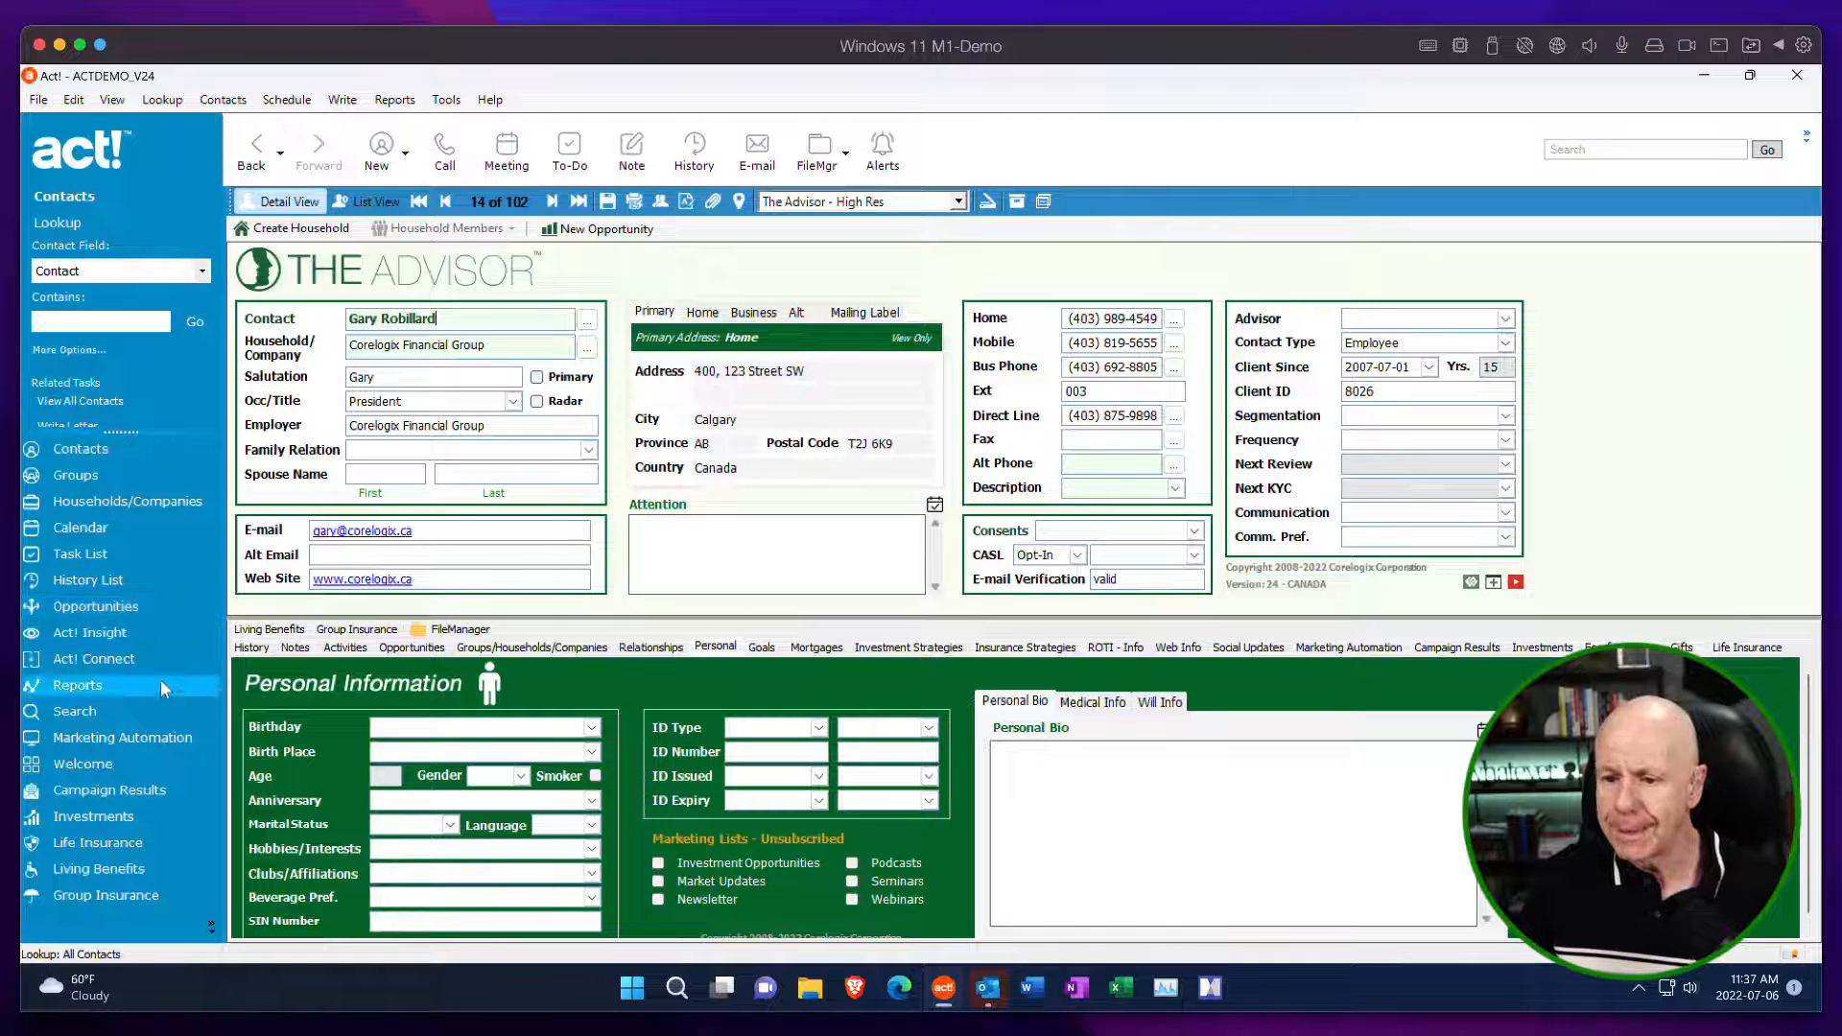
{"action": "left_click", "coordinate": [145, 736]}
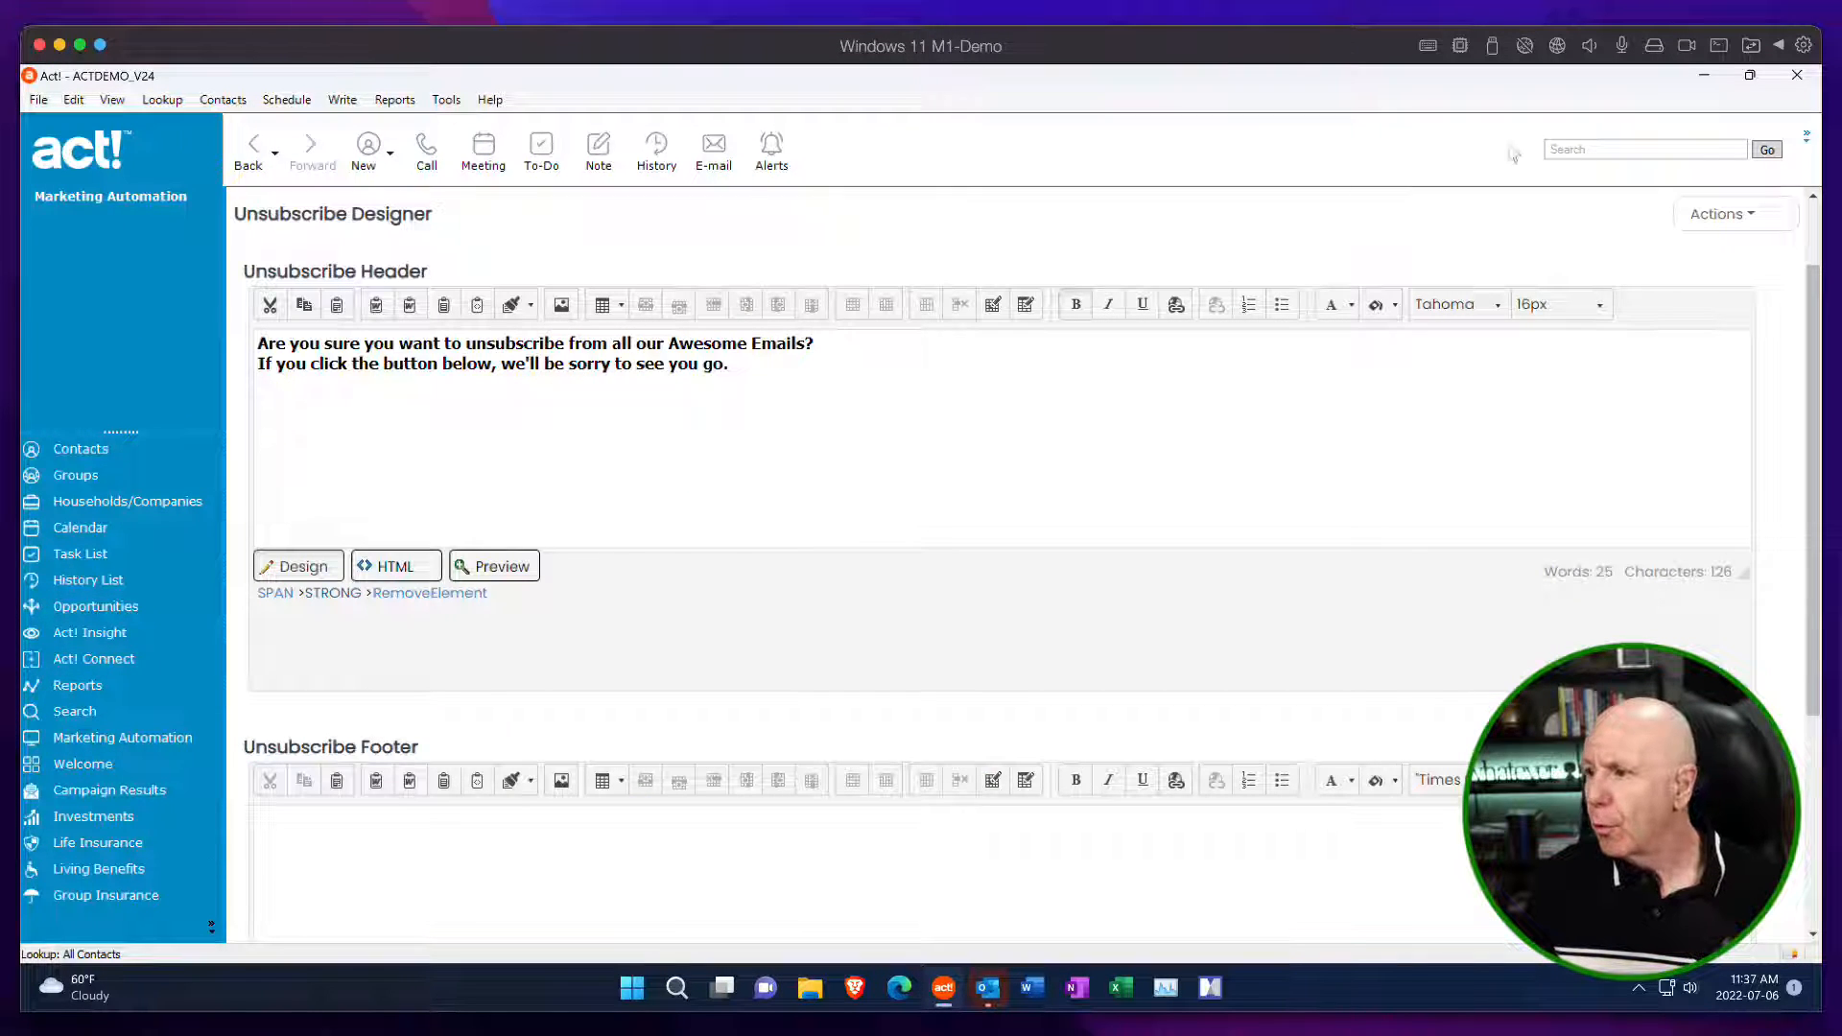
{"action": "left_click", "coordinate": [1741, 216]}
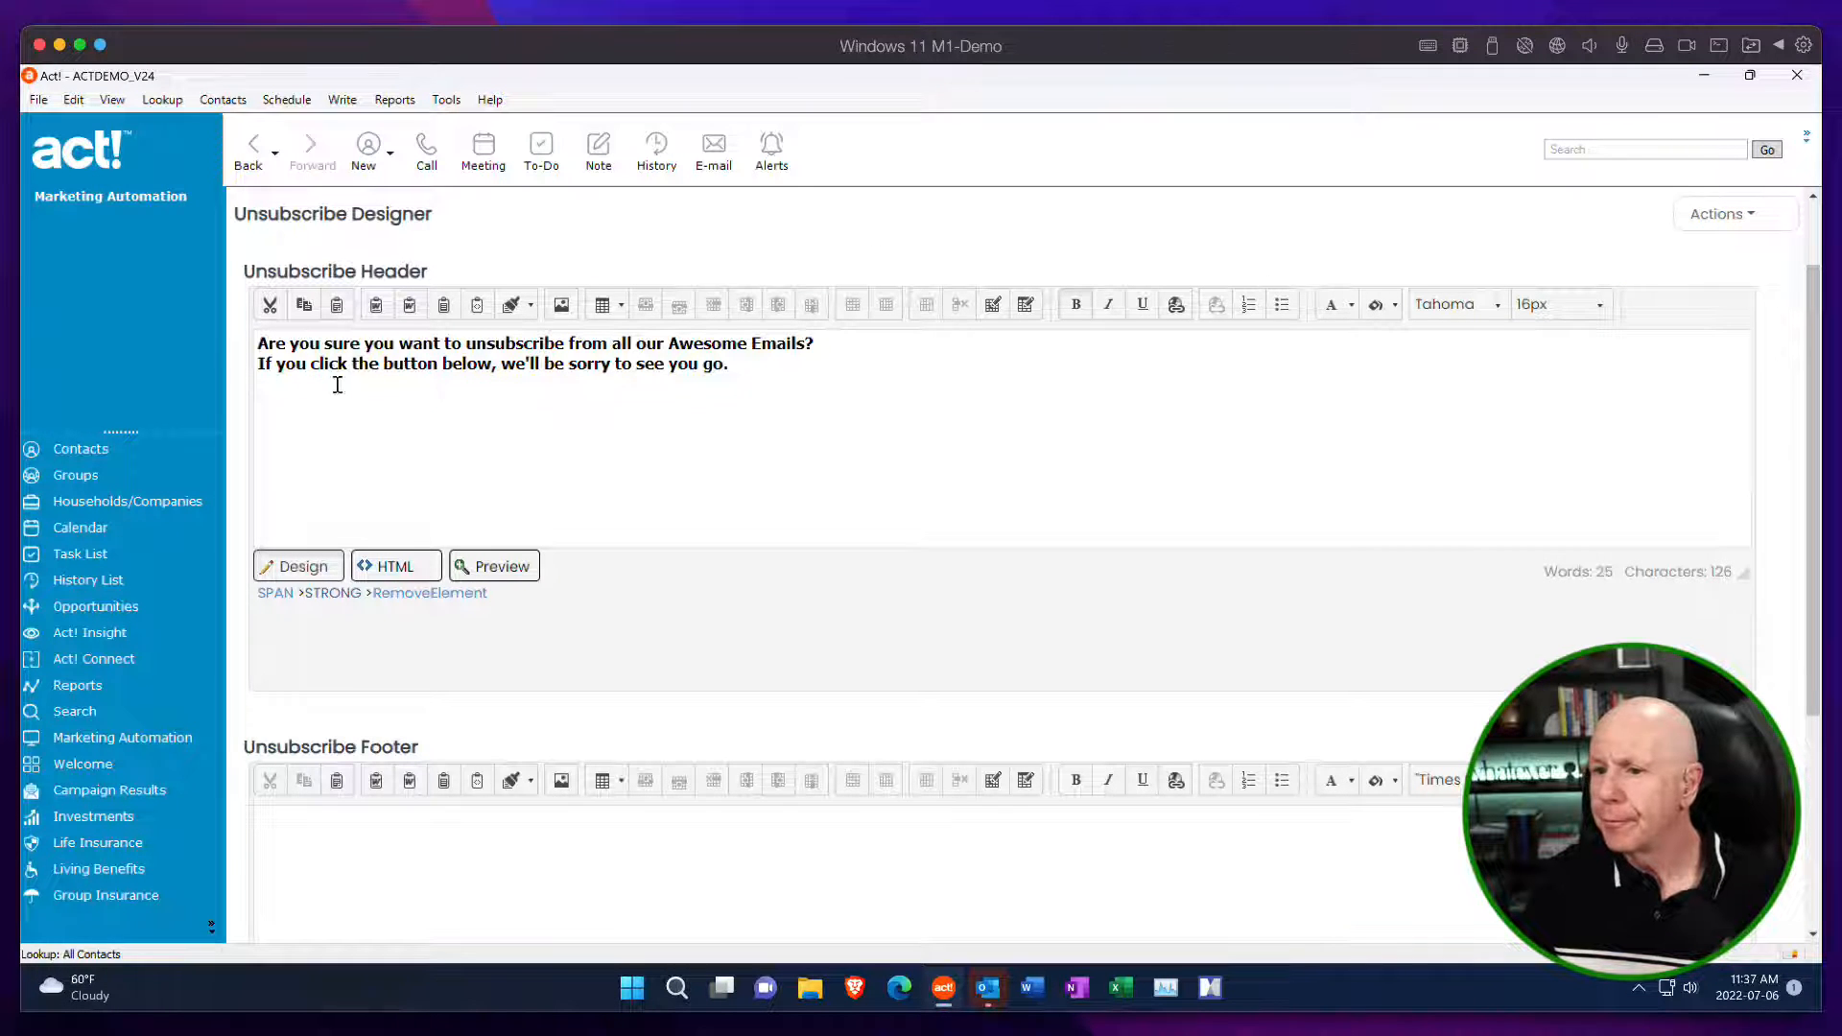
{"action": "scroll", "coordinate": [337, 385], "scroll_direction": "up", "scroll_amount": 1}
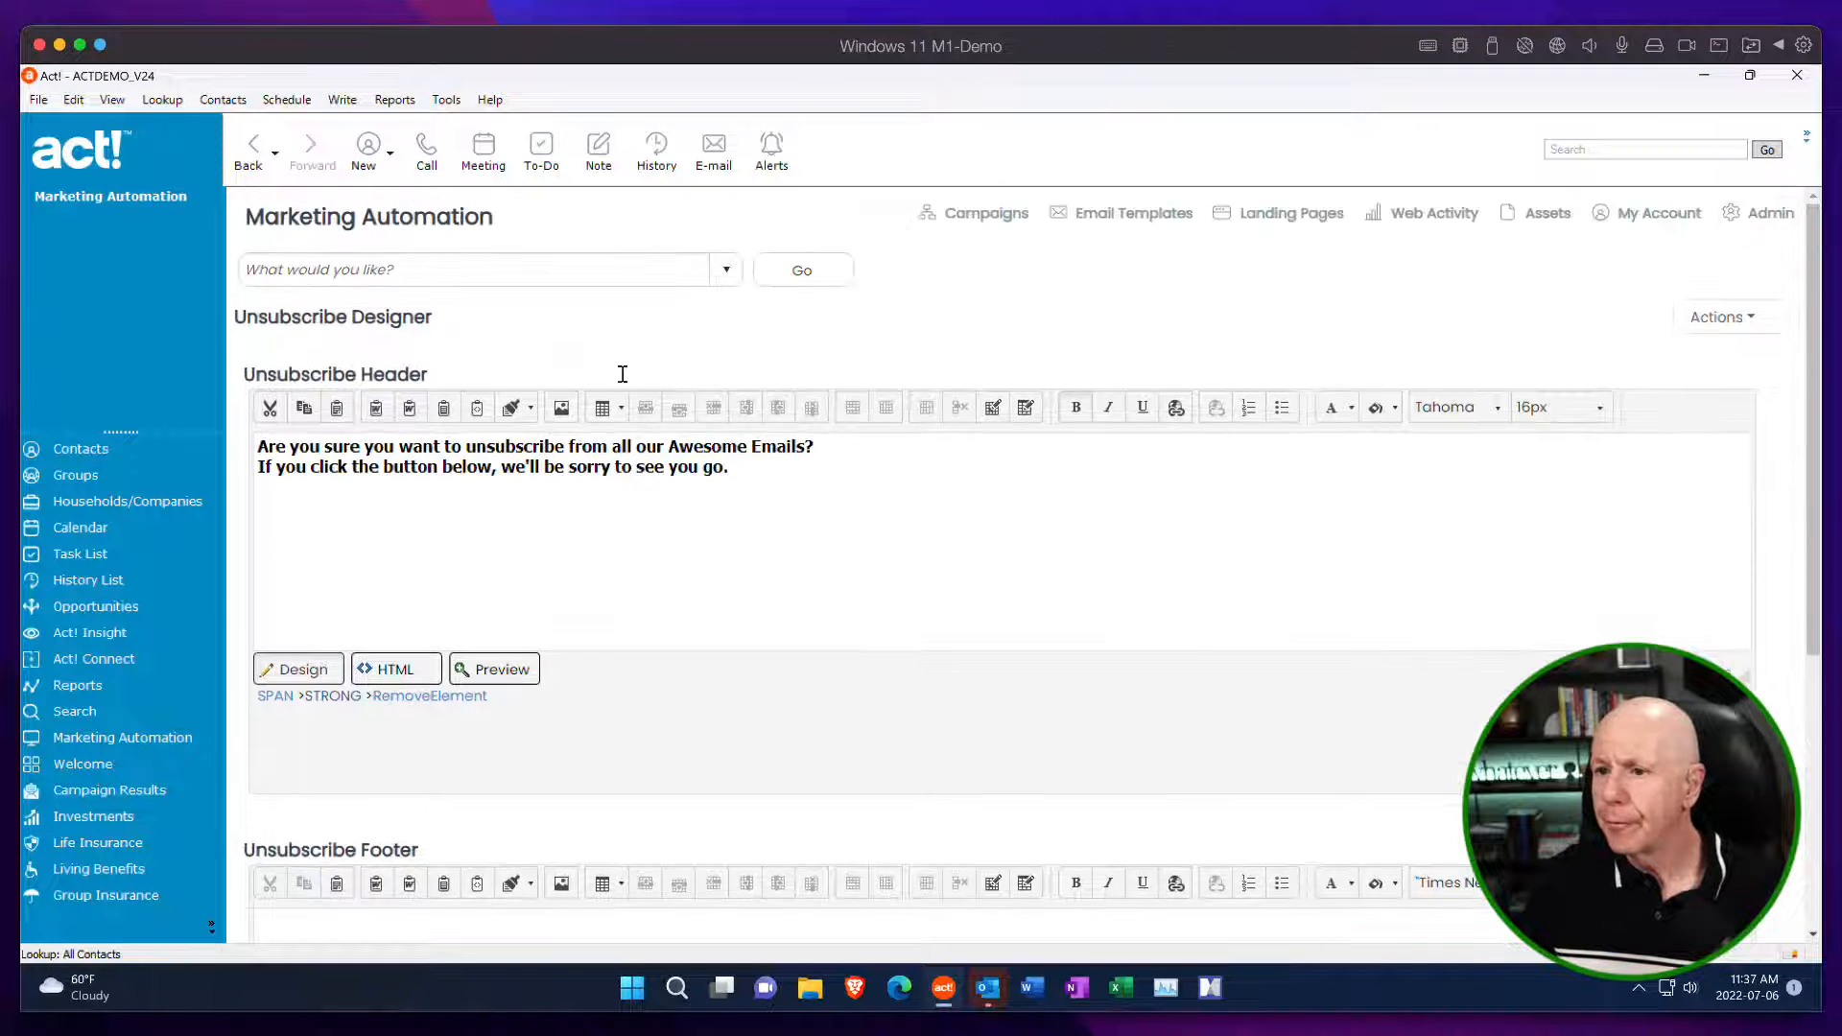
{"action": "left_click", "coordinate": [988, 213]}
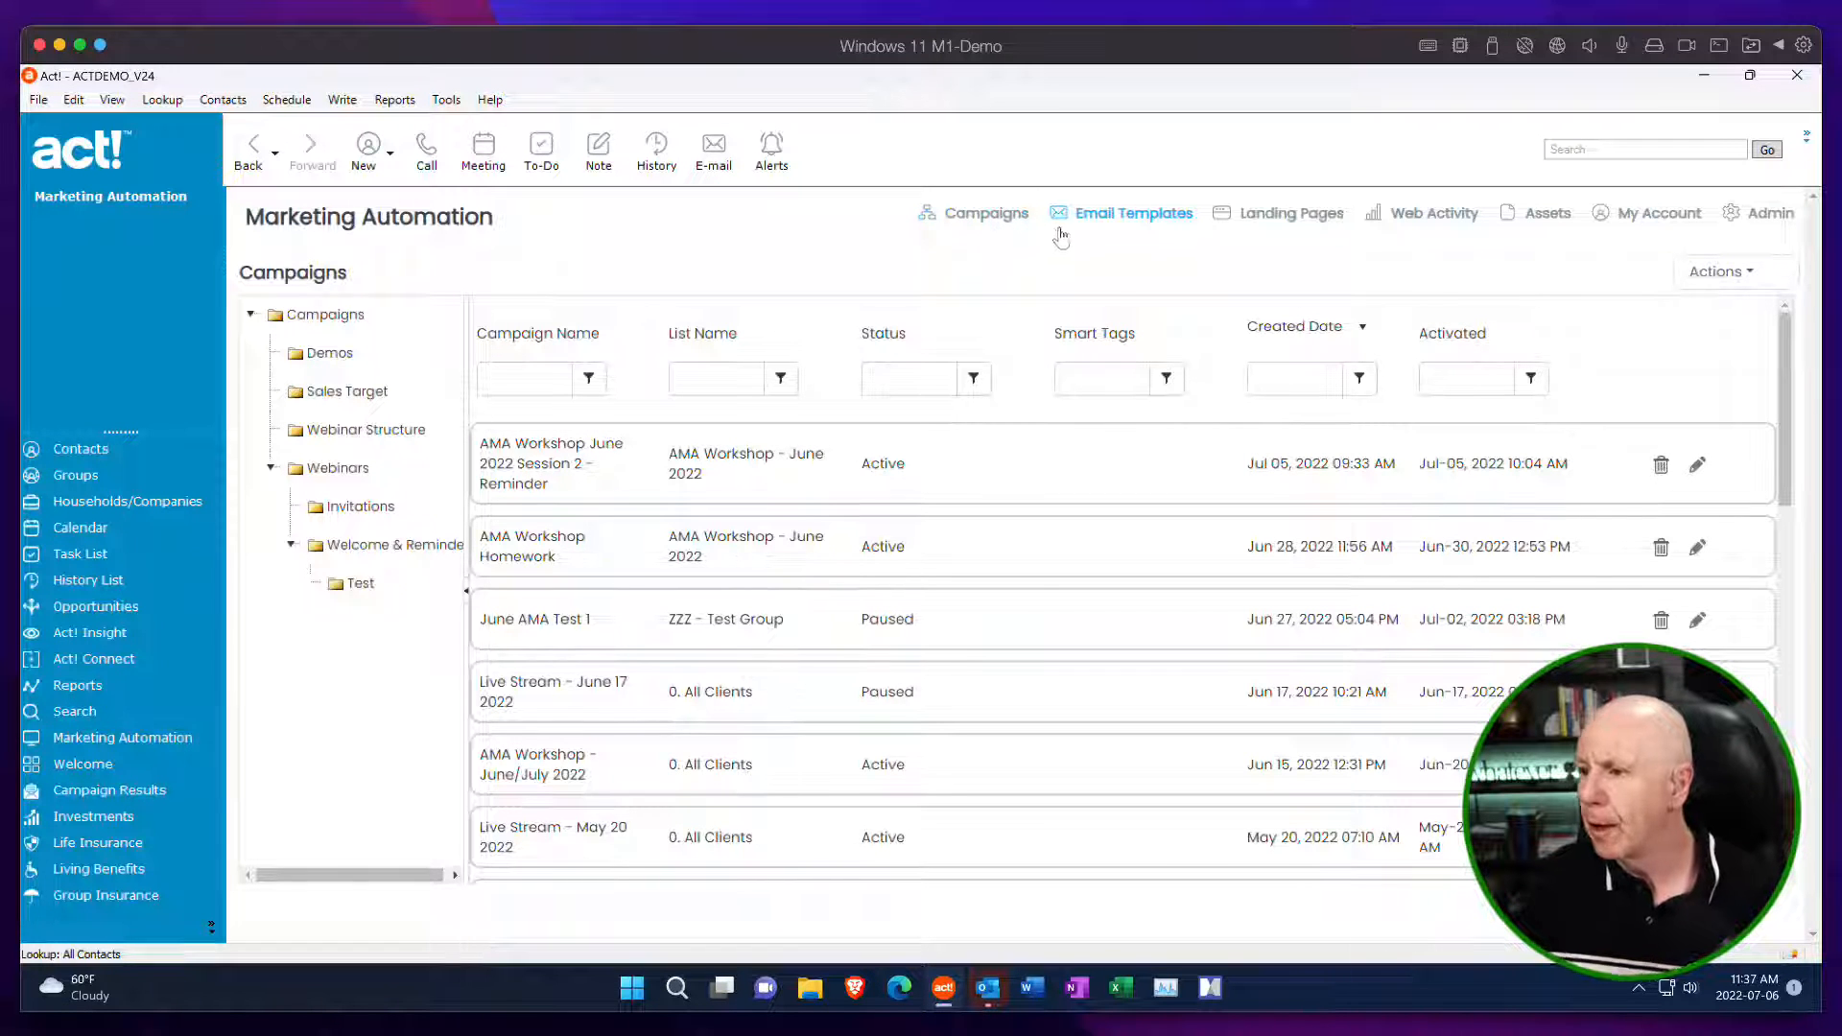
Create a new email template from the One Column WYSIWYG layout and name it fg fsdgsdgsdf.
{"action": "left_click", "coordinate": [1159, 220]}
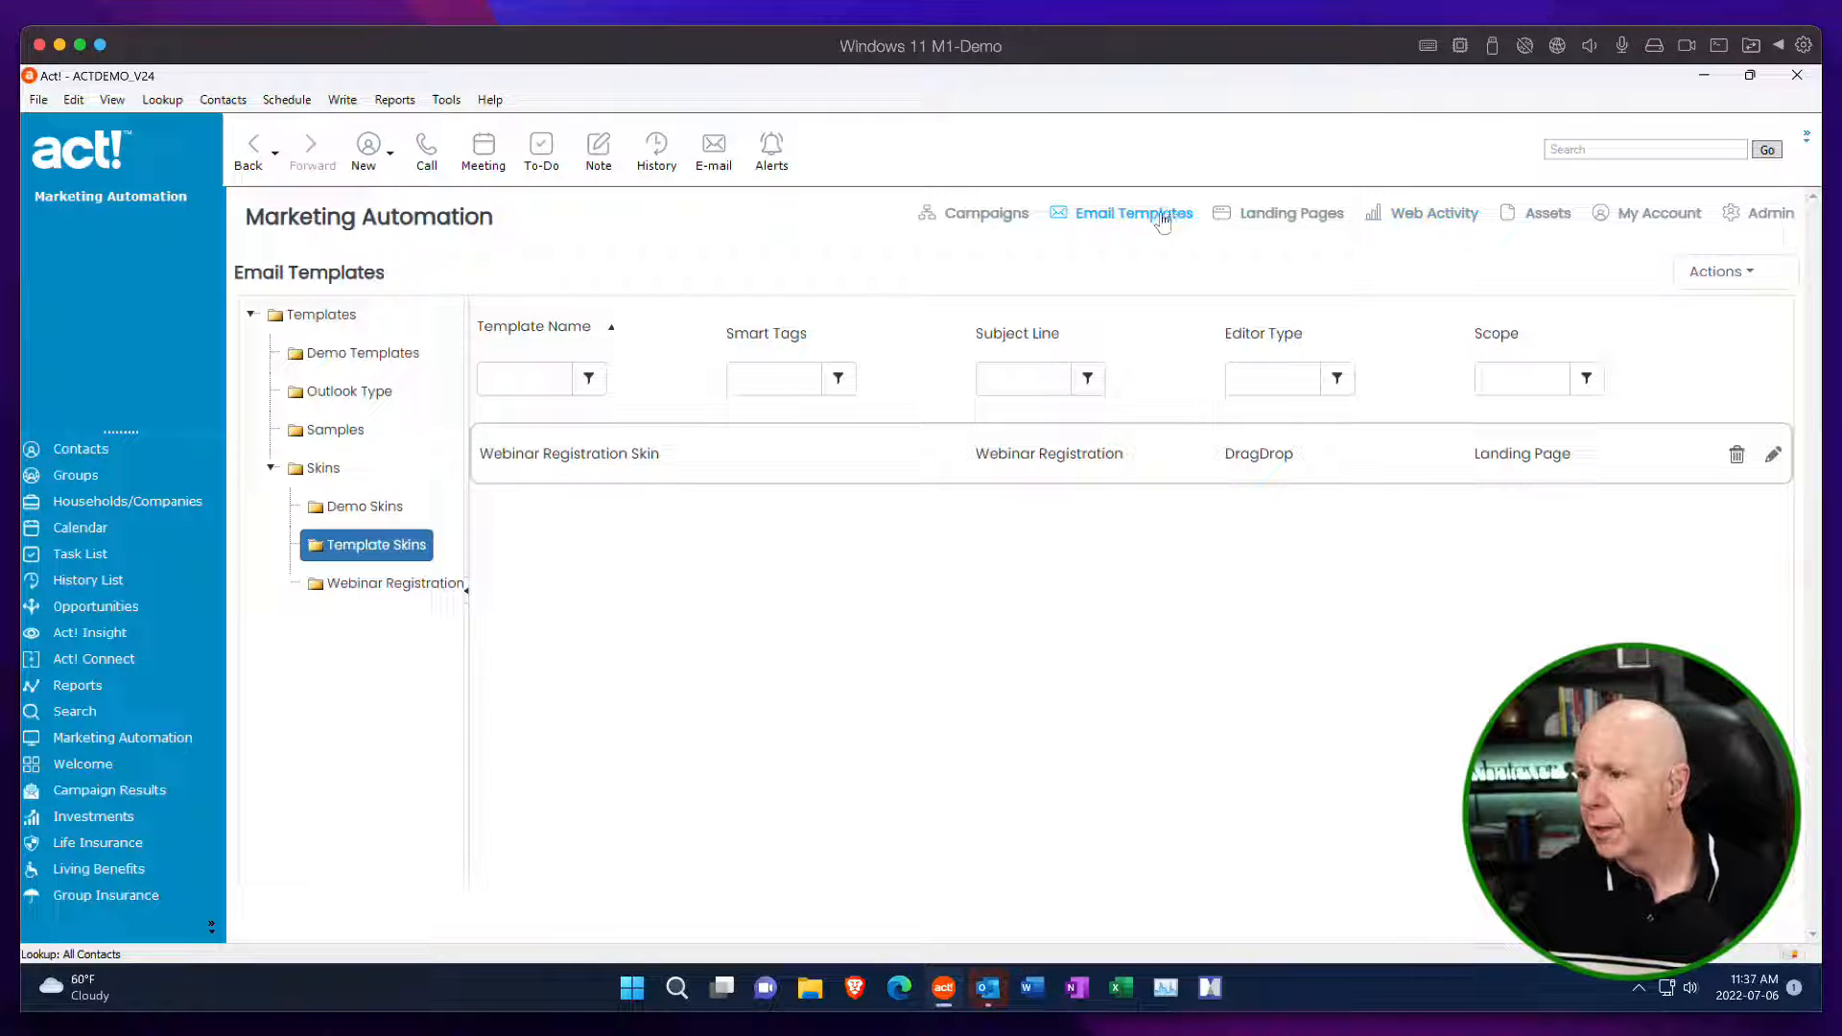
{"action": "left_click", "coordinate": [1726, 276]}
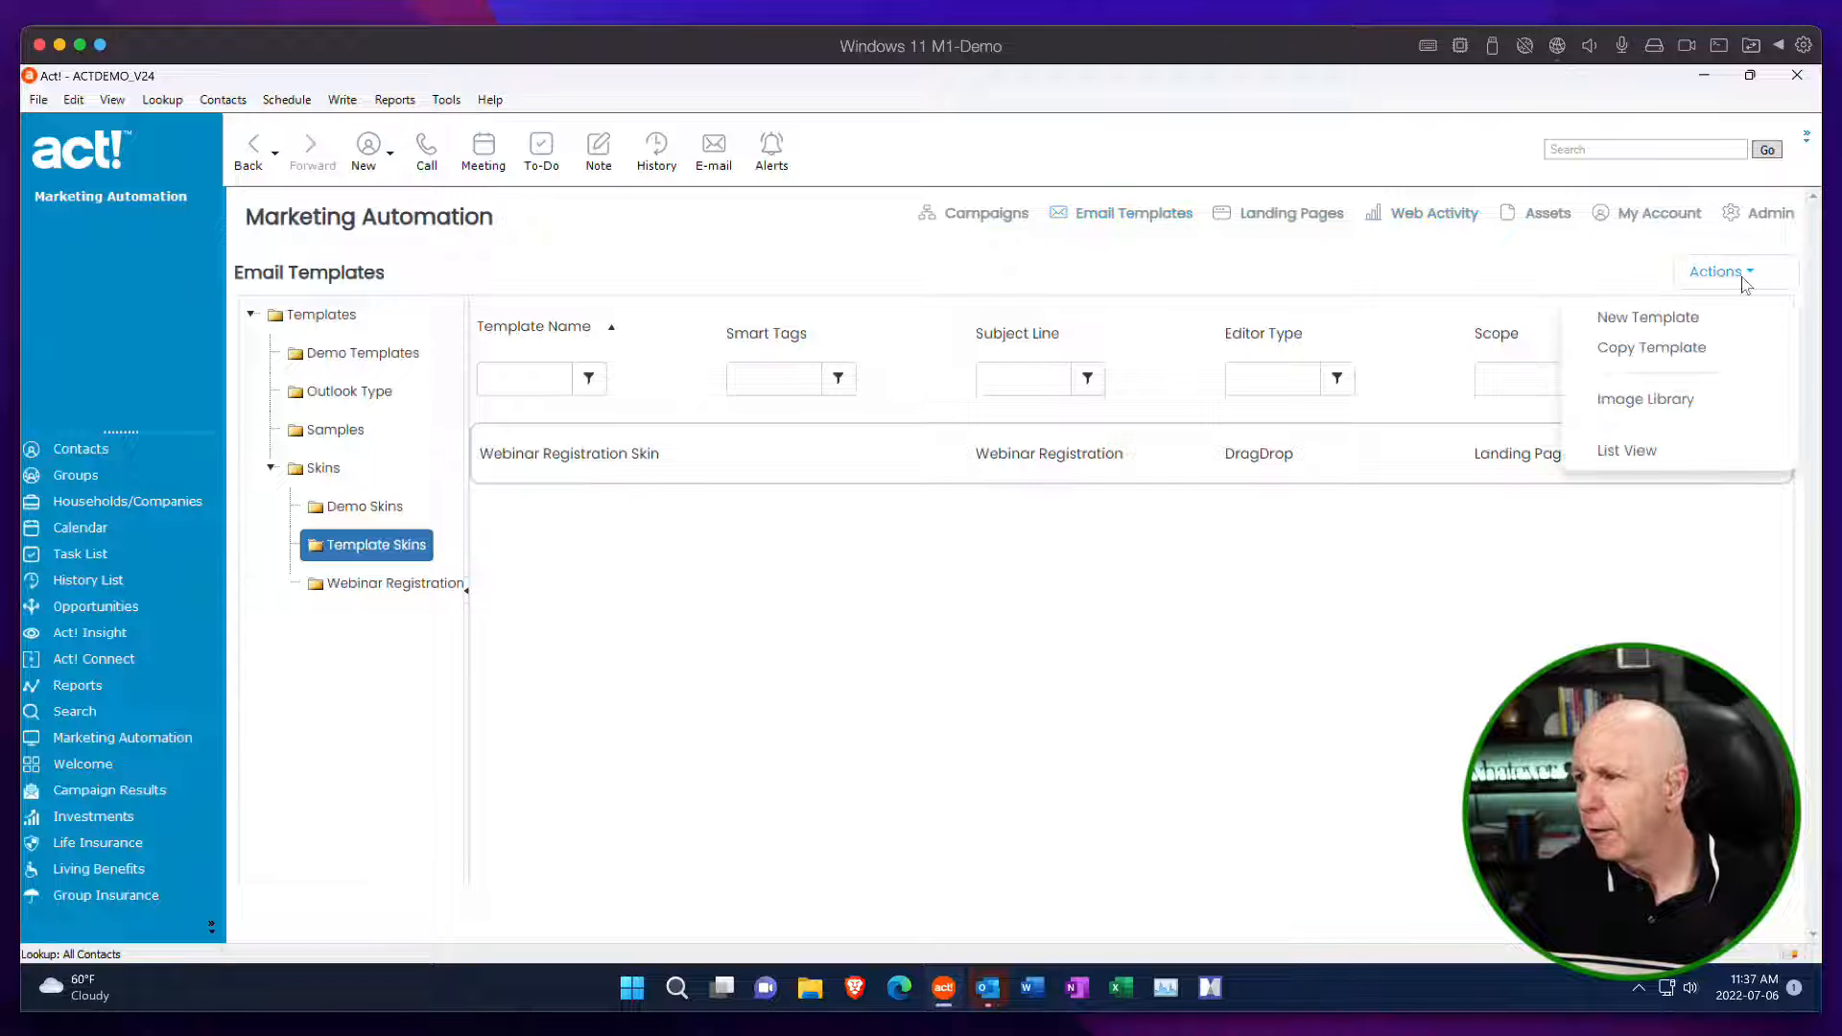
{"action": "left_click", "coordinate": [1683, 322]}
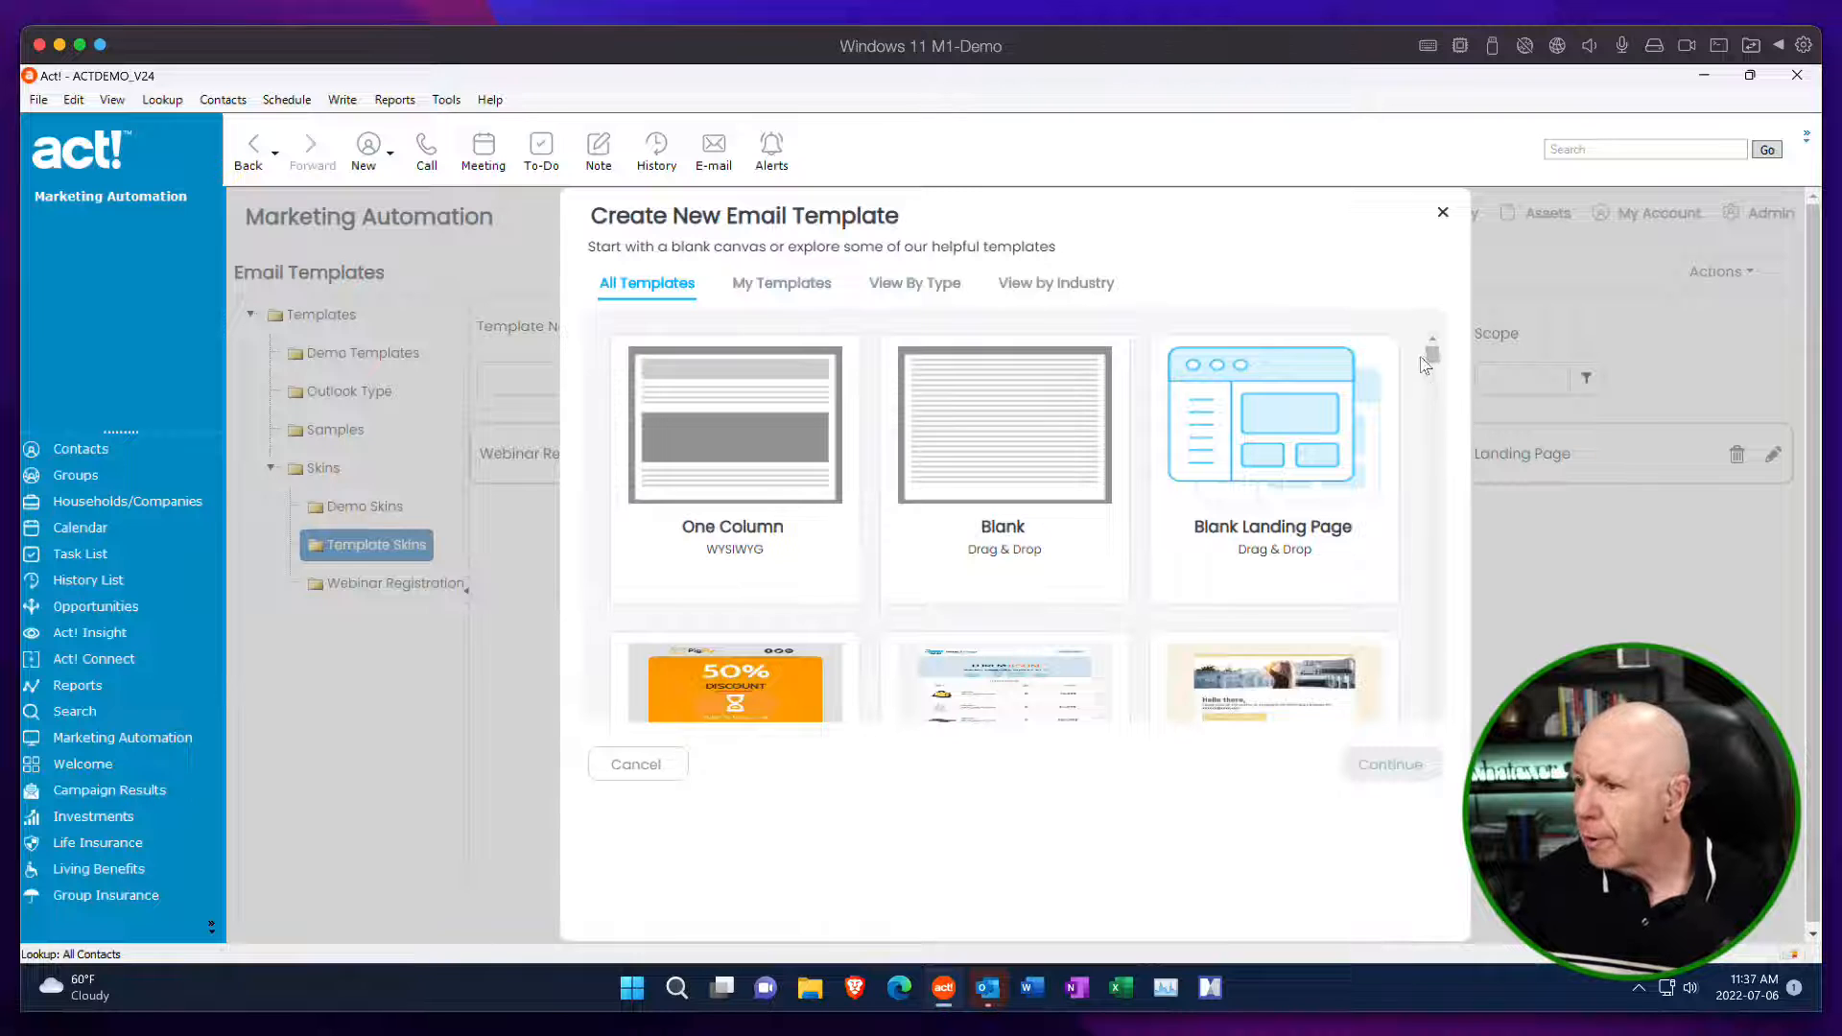
{"action": "mouse_move", "coordinate": [1432, 358]}
{"action": "left_mouse_down"}
{"action": "mouse_move", "coordinate": [1431, 478]}
{"action": "mouse_move", "coordinate": [1430, 347]}
{"action": "left_mouse_up"}
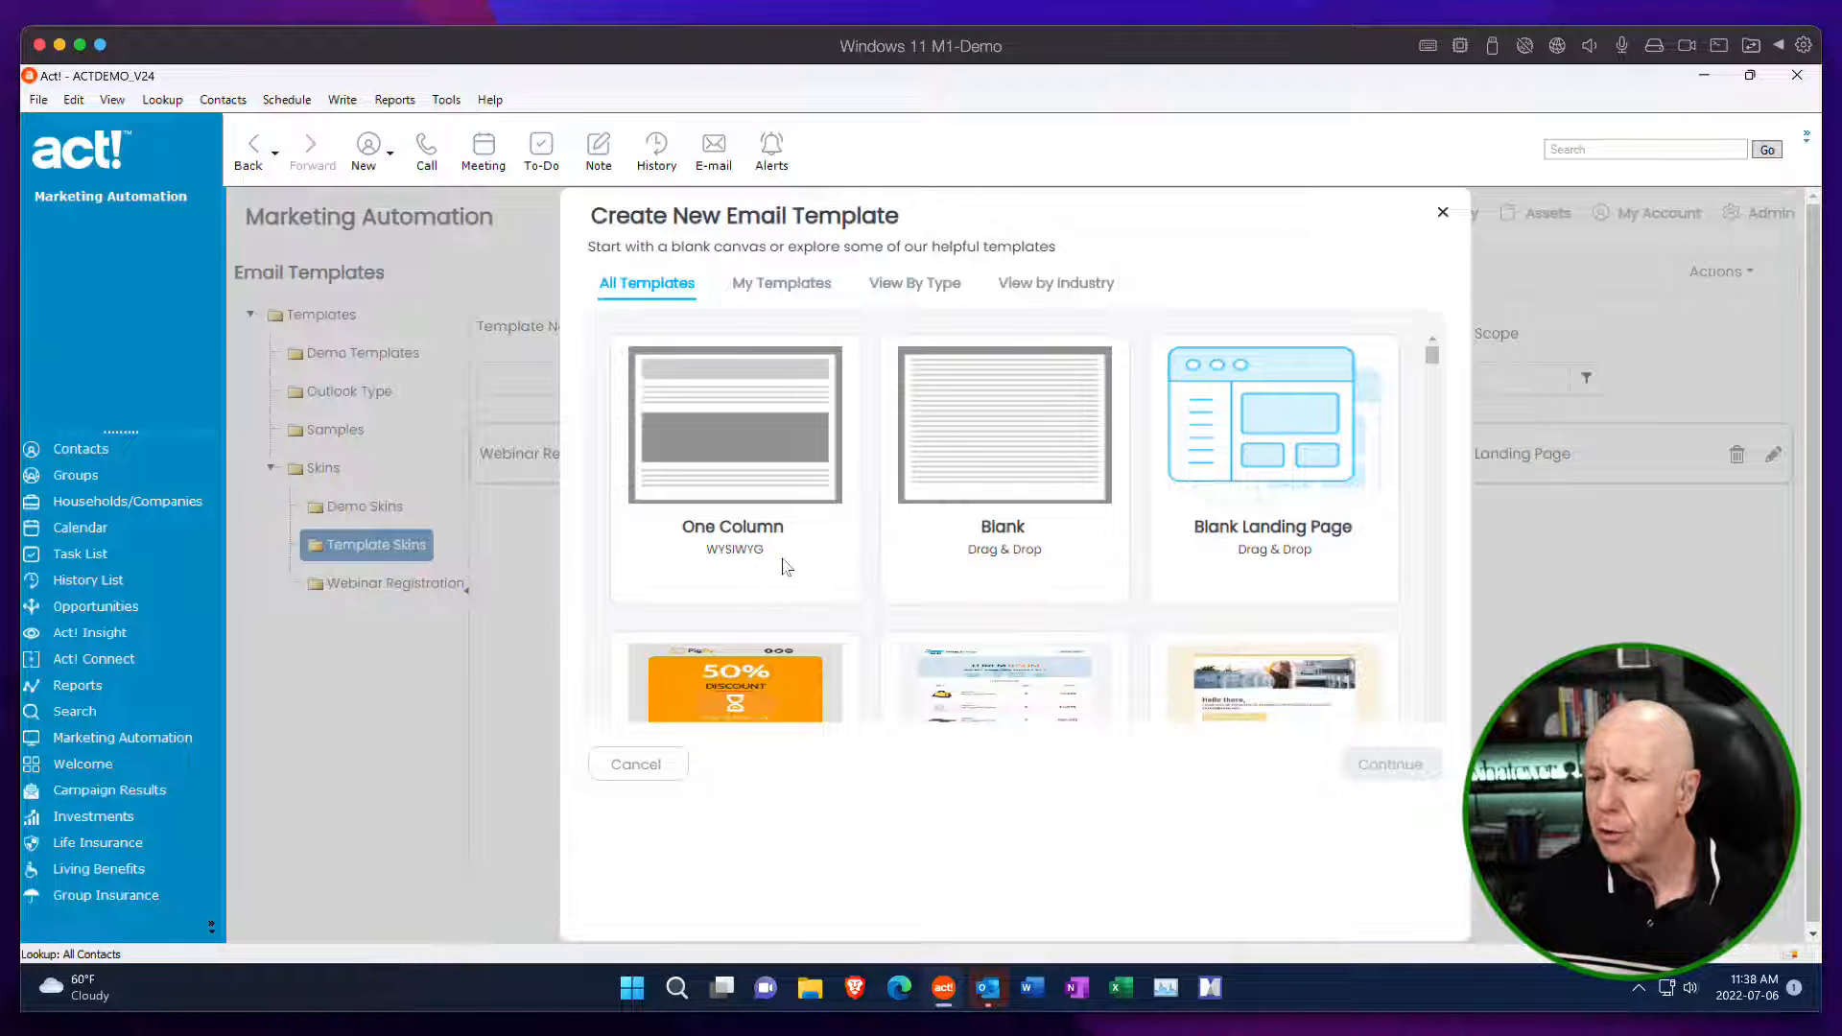
{"action": "left_click", "coordinate": [710, 430]}
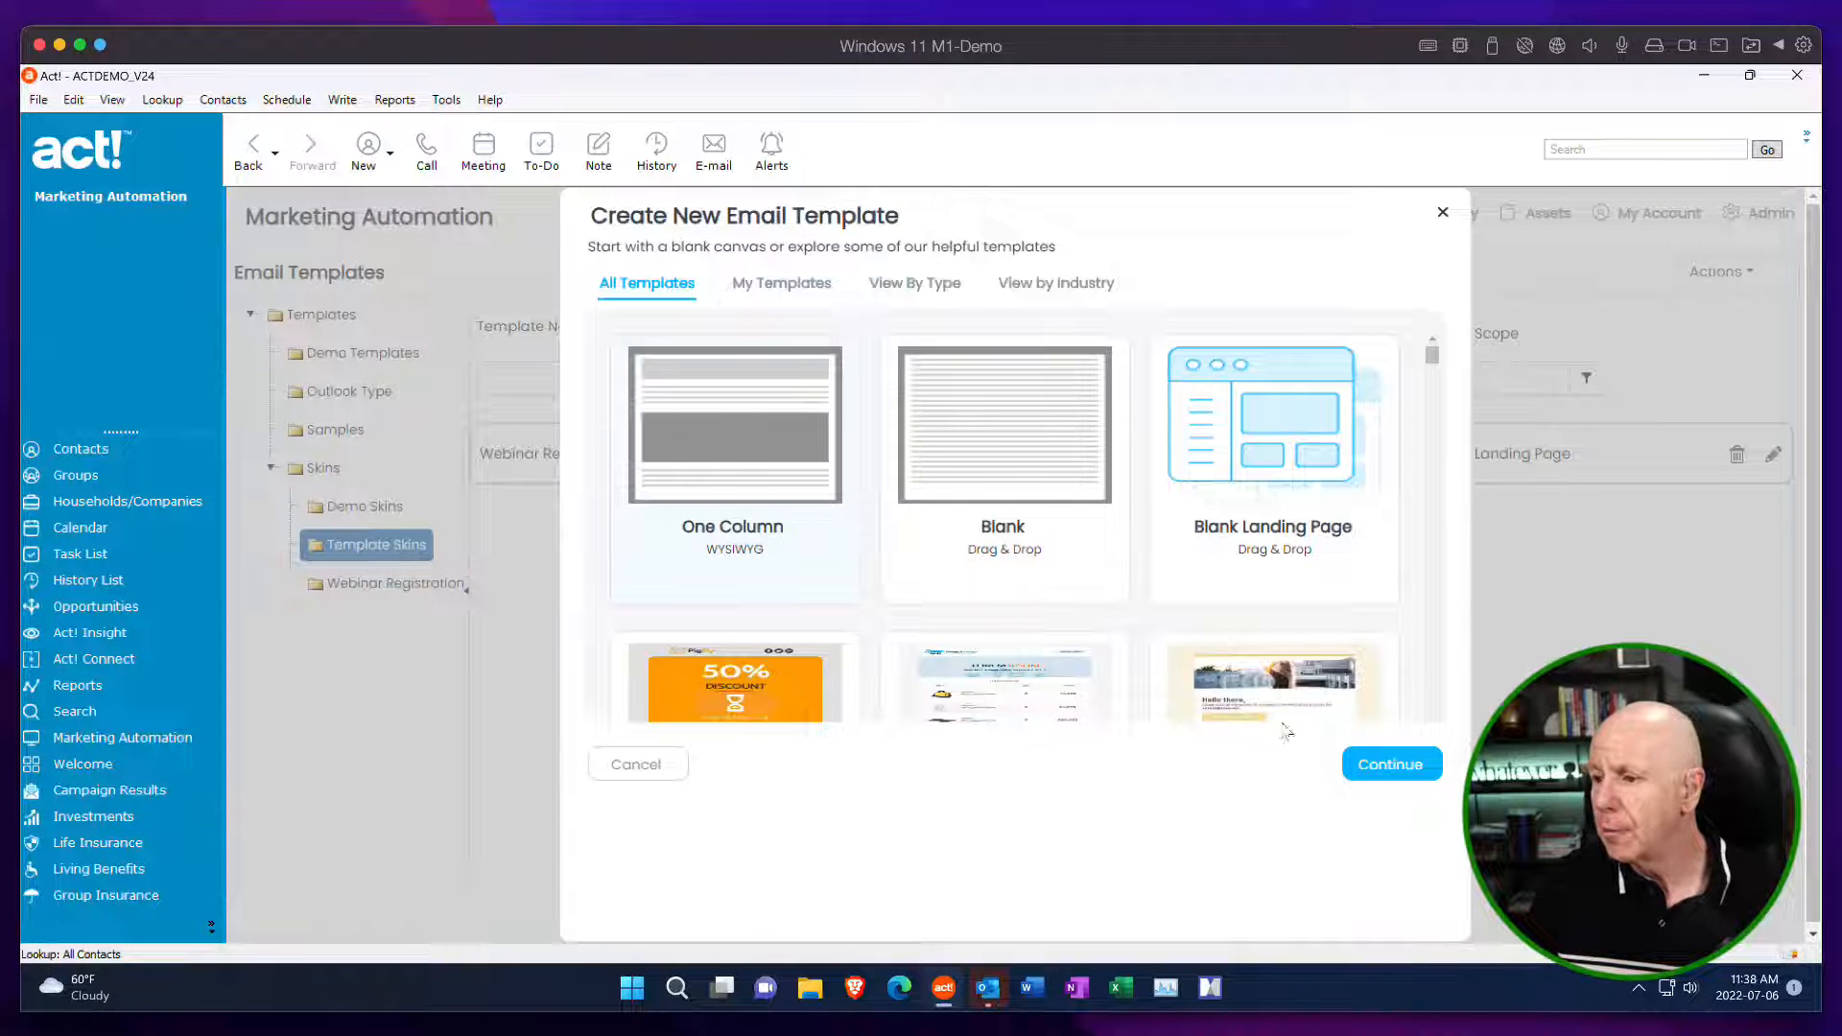
{"action": "left_click", "coordinate": [1390, 765]}
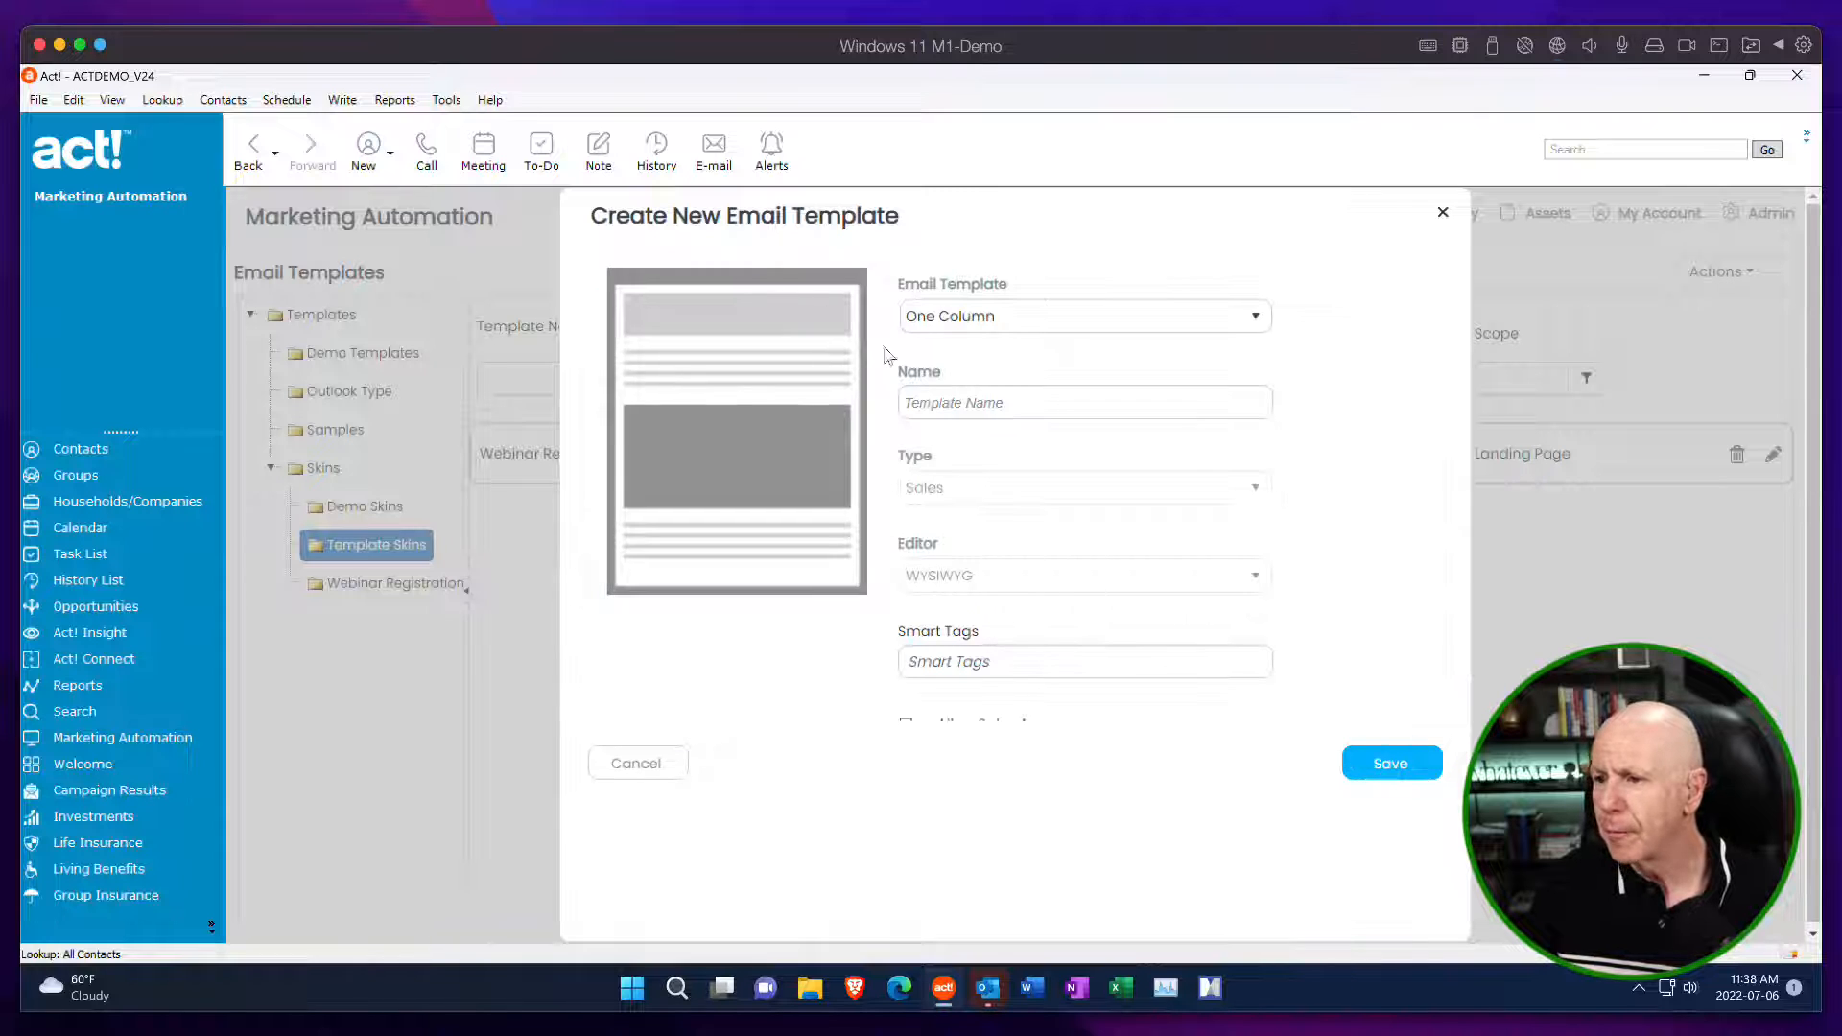
{"action": "left_click", "coordinate": [1014, 401]}
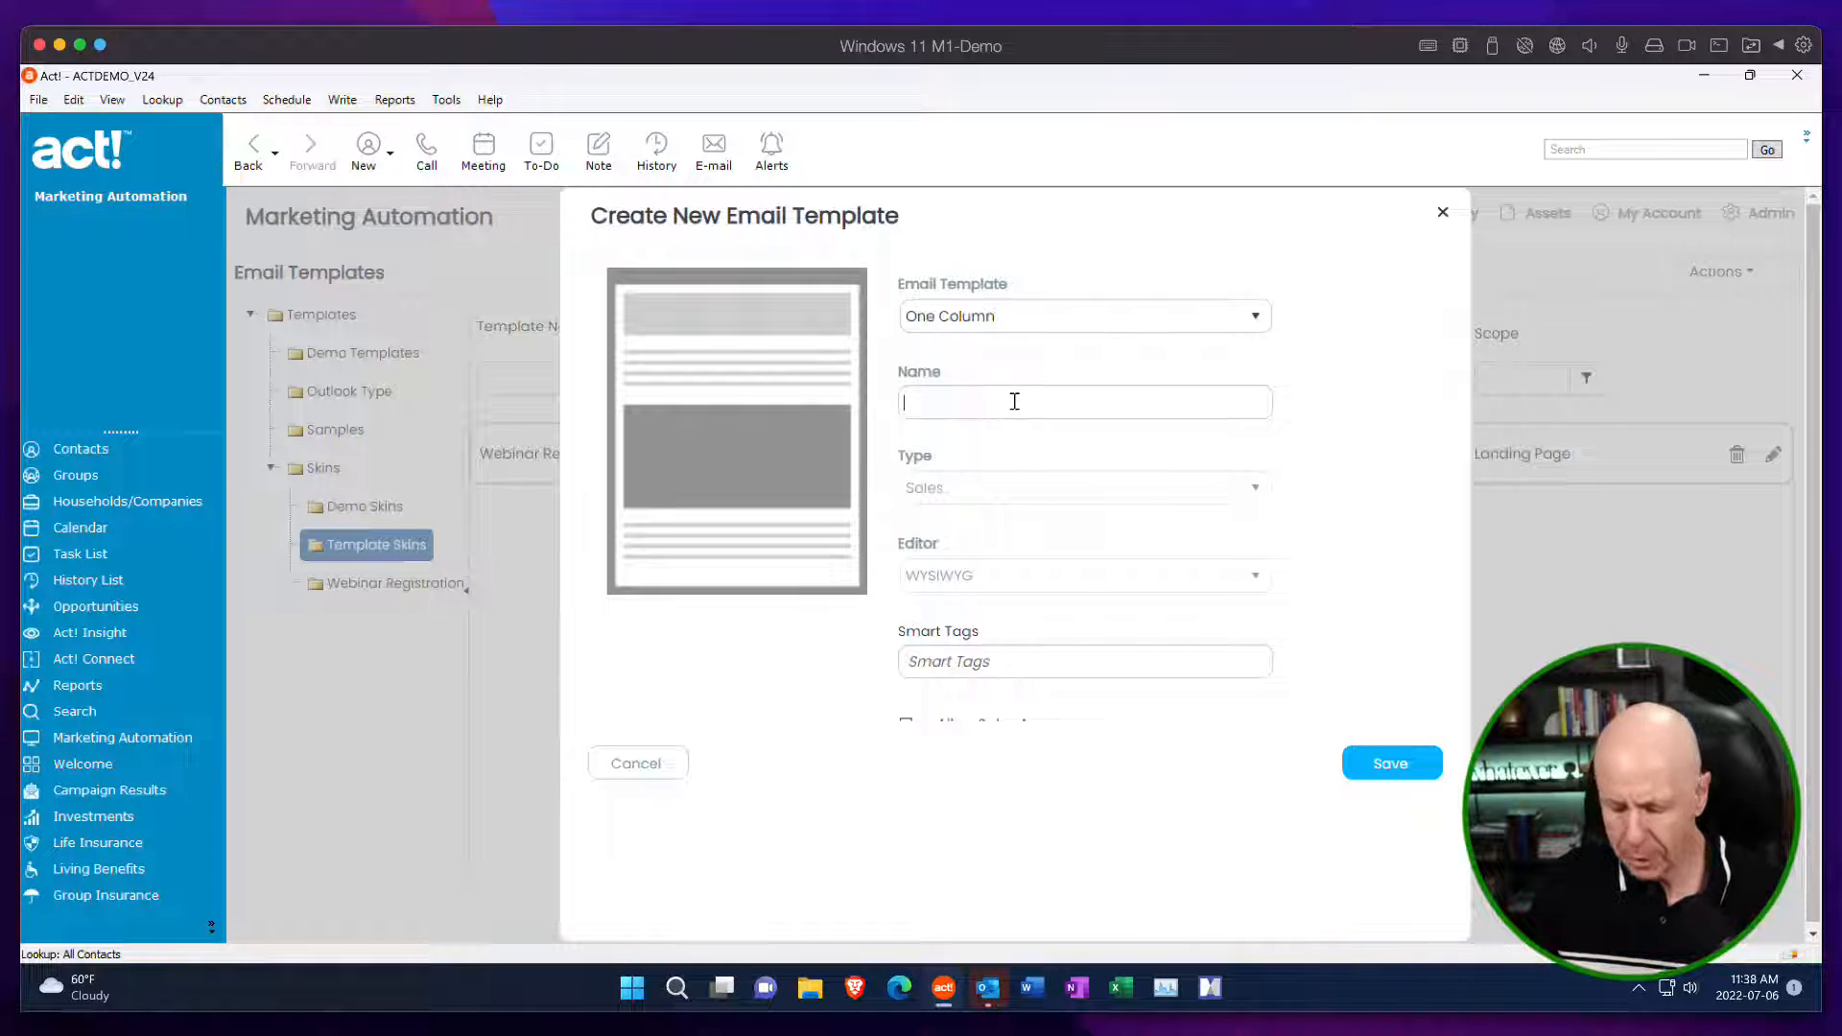
{"action": "type", "text": "fg fsdgsdgsdf"}
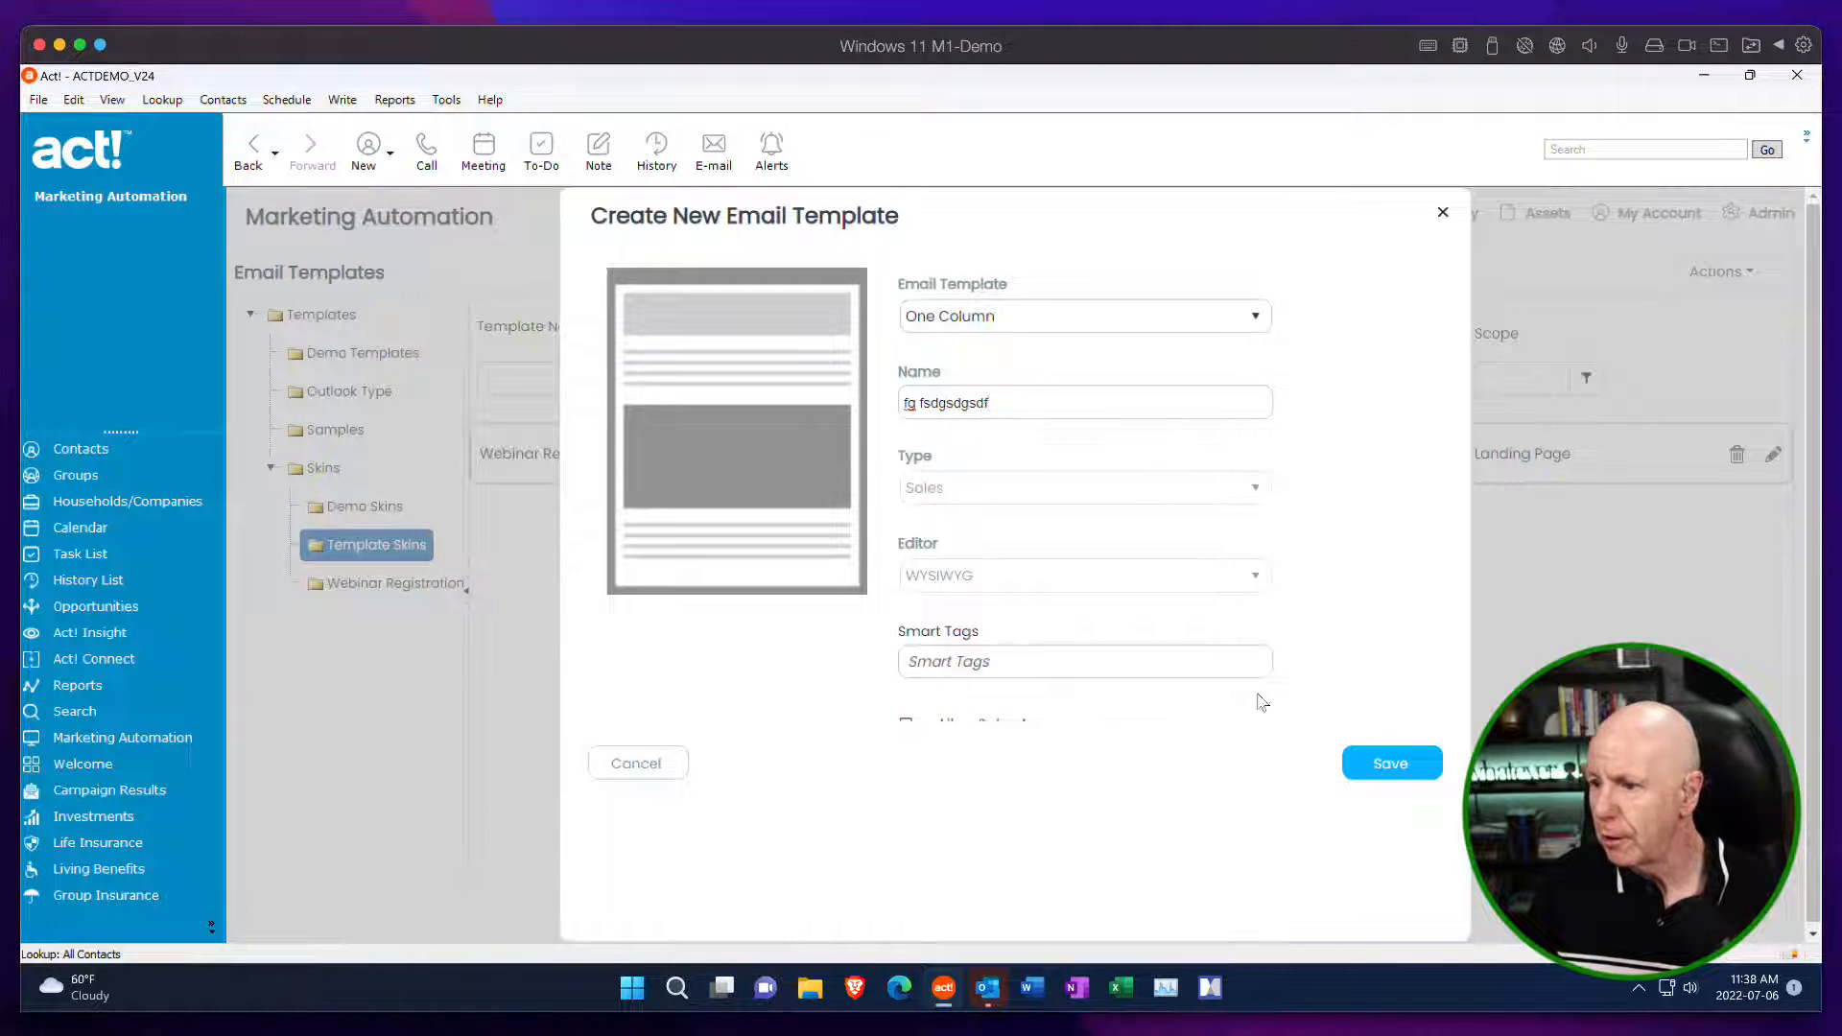
{"action": "left_click", "coordinate": [1400, 766]}
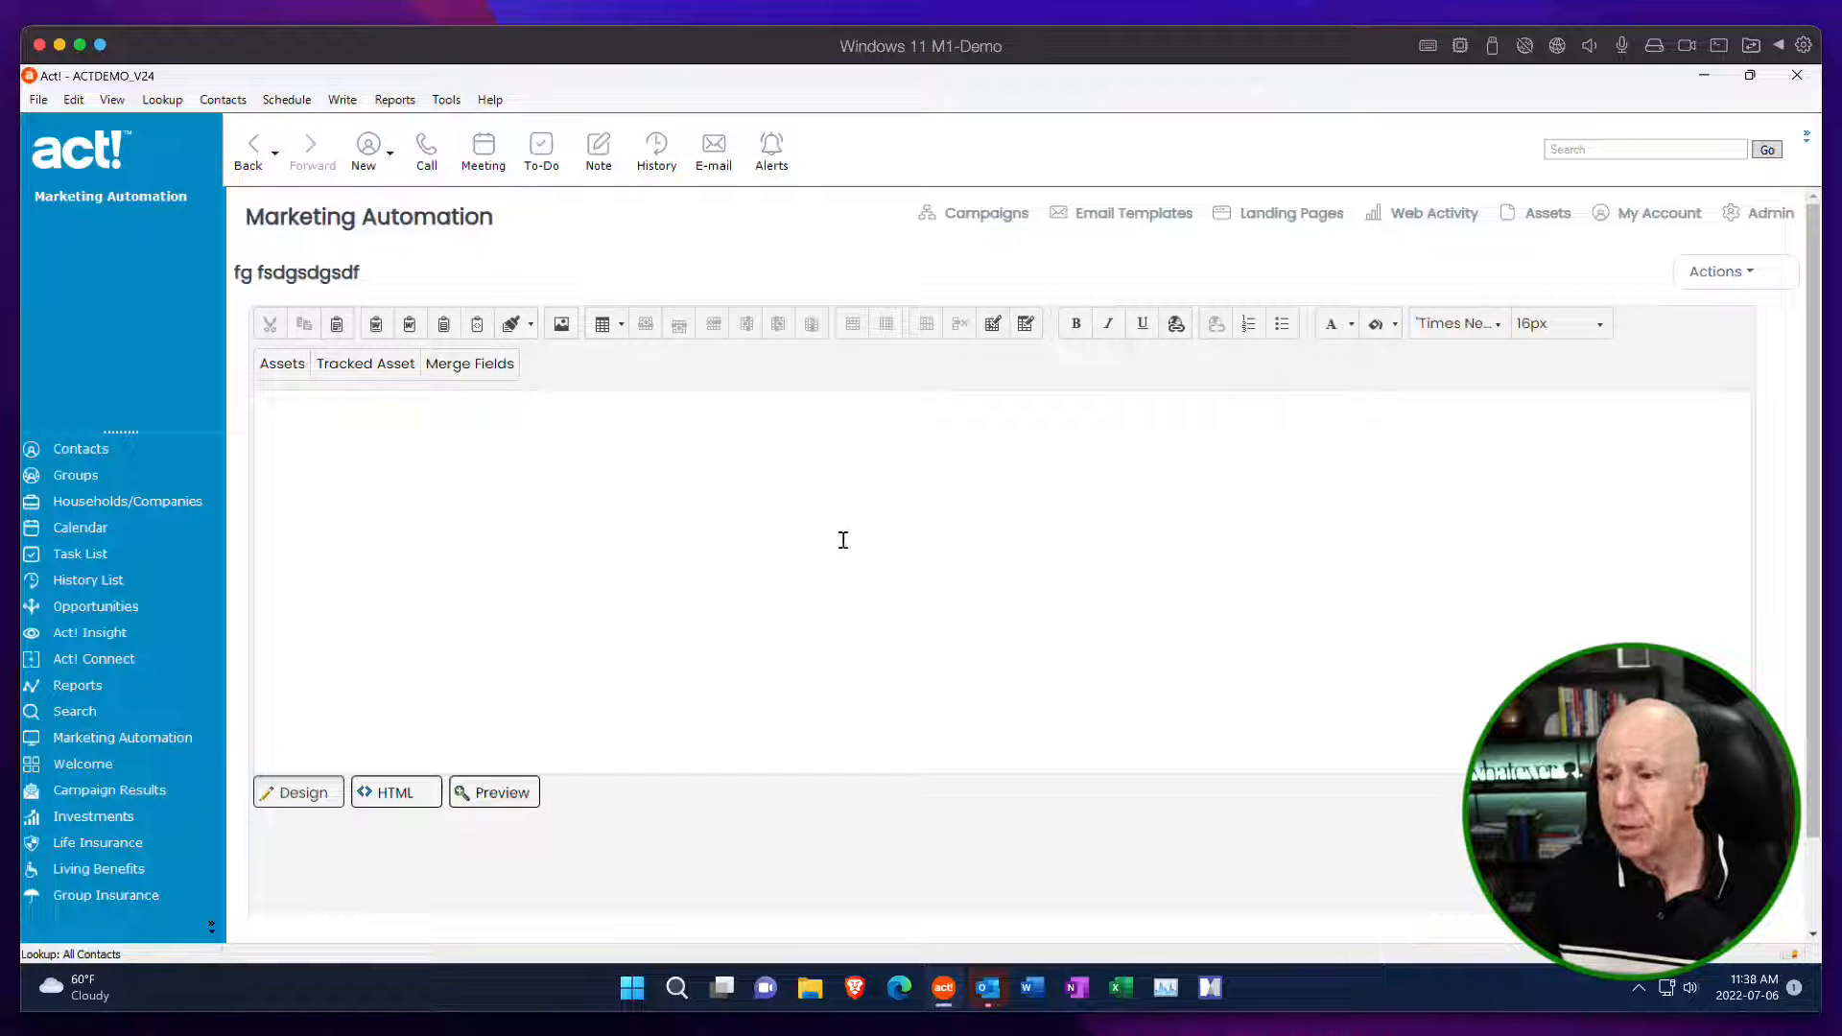
Check the blank template's HTML source view, switch back to the design view, and return to the Email Templates list.
{"action": "left_click", "coordinate": [394, 794]}
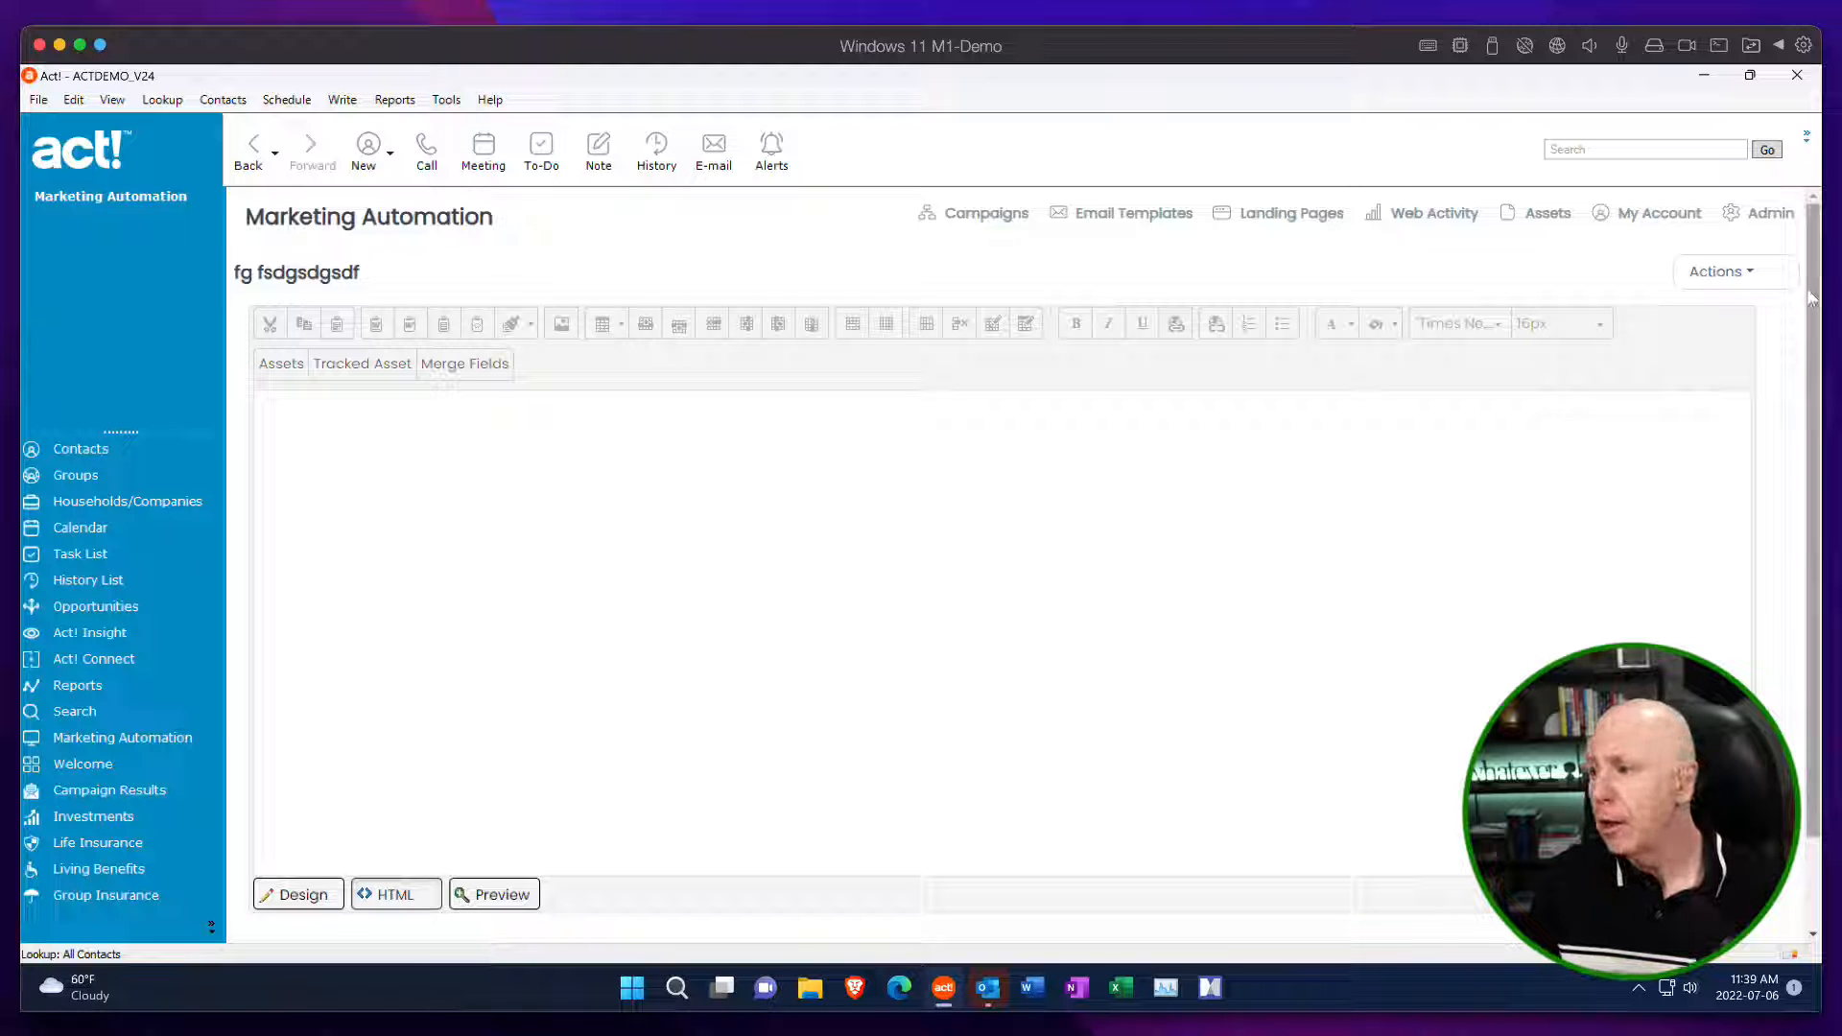
{"action": "left_click", "coordinate": [326, 894]}
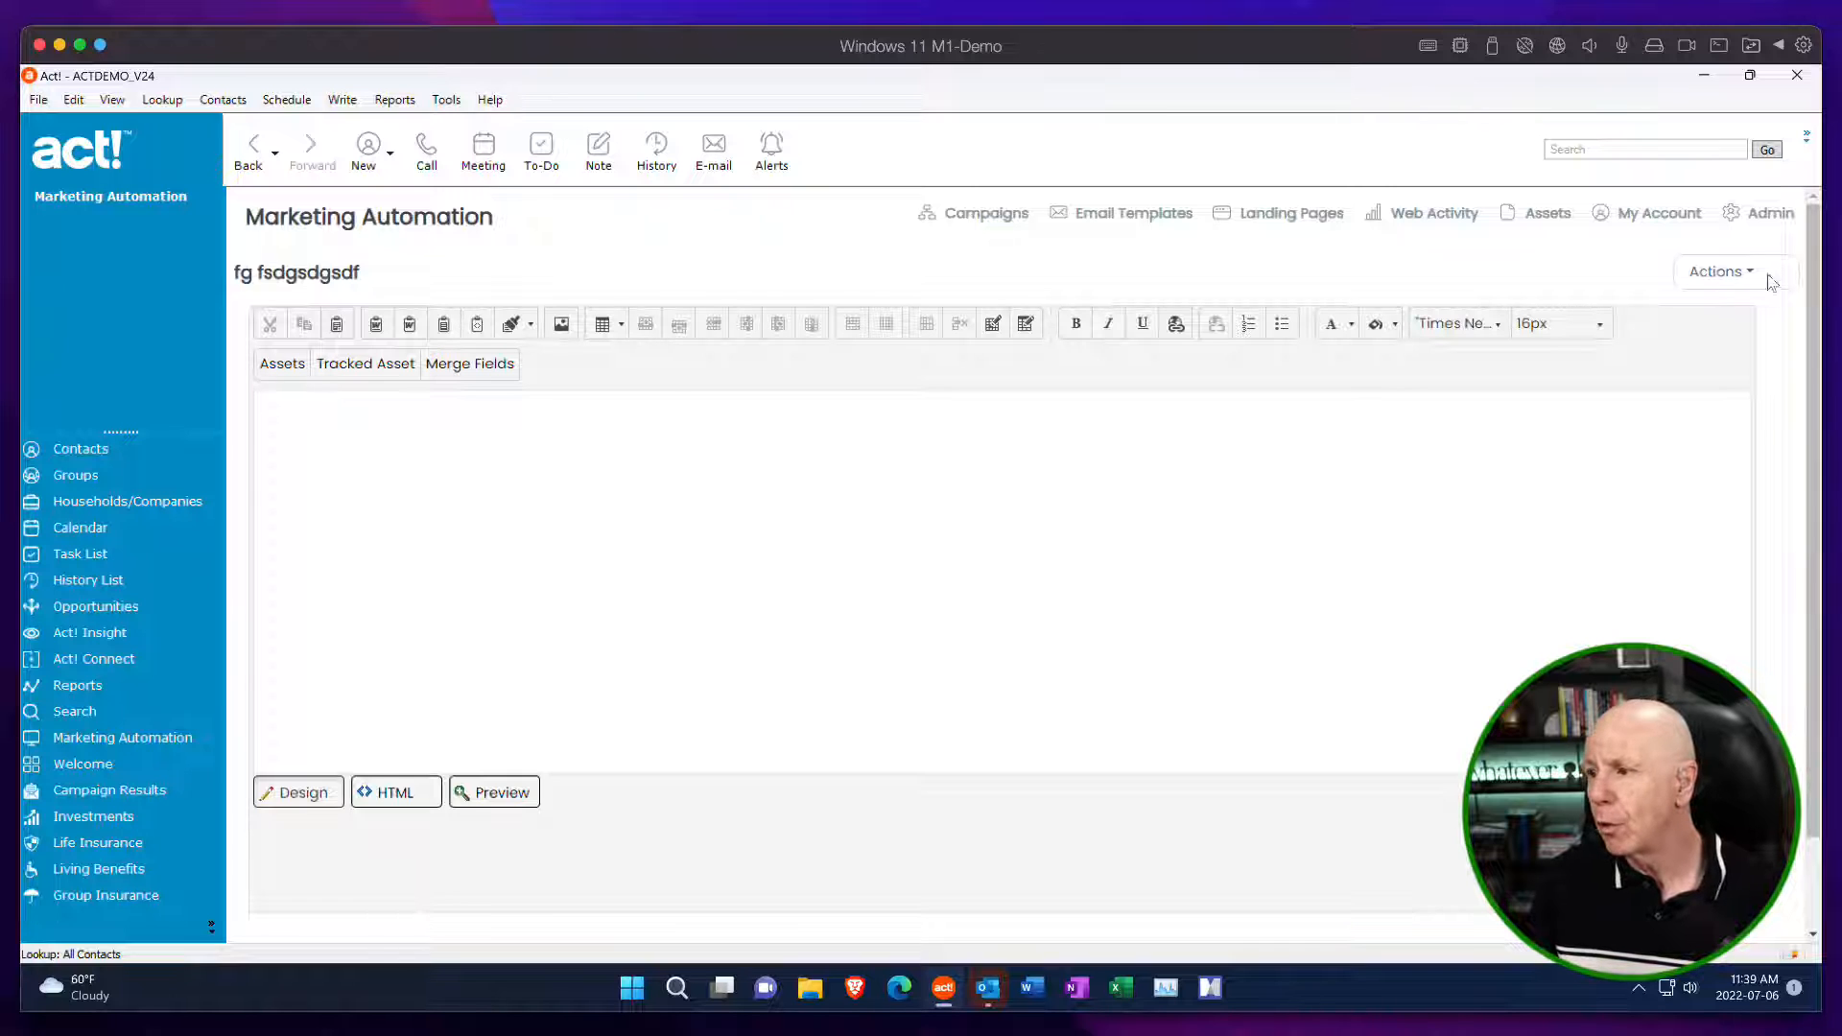
{"action": "left_click", "coordinate": [1719, 271]}
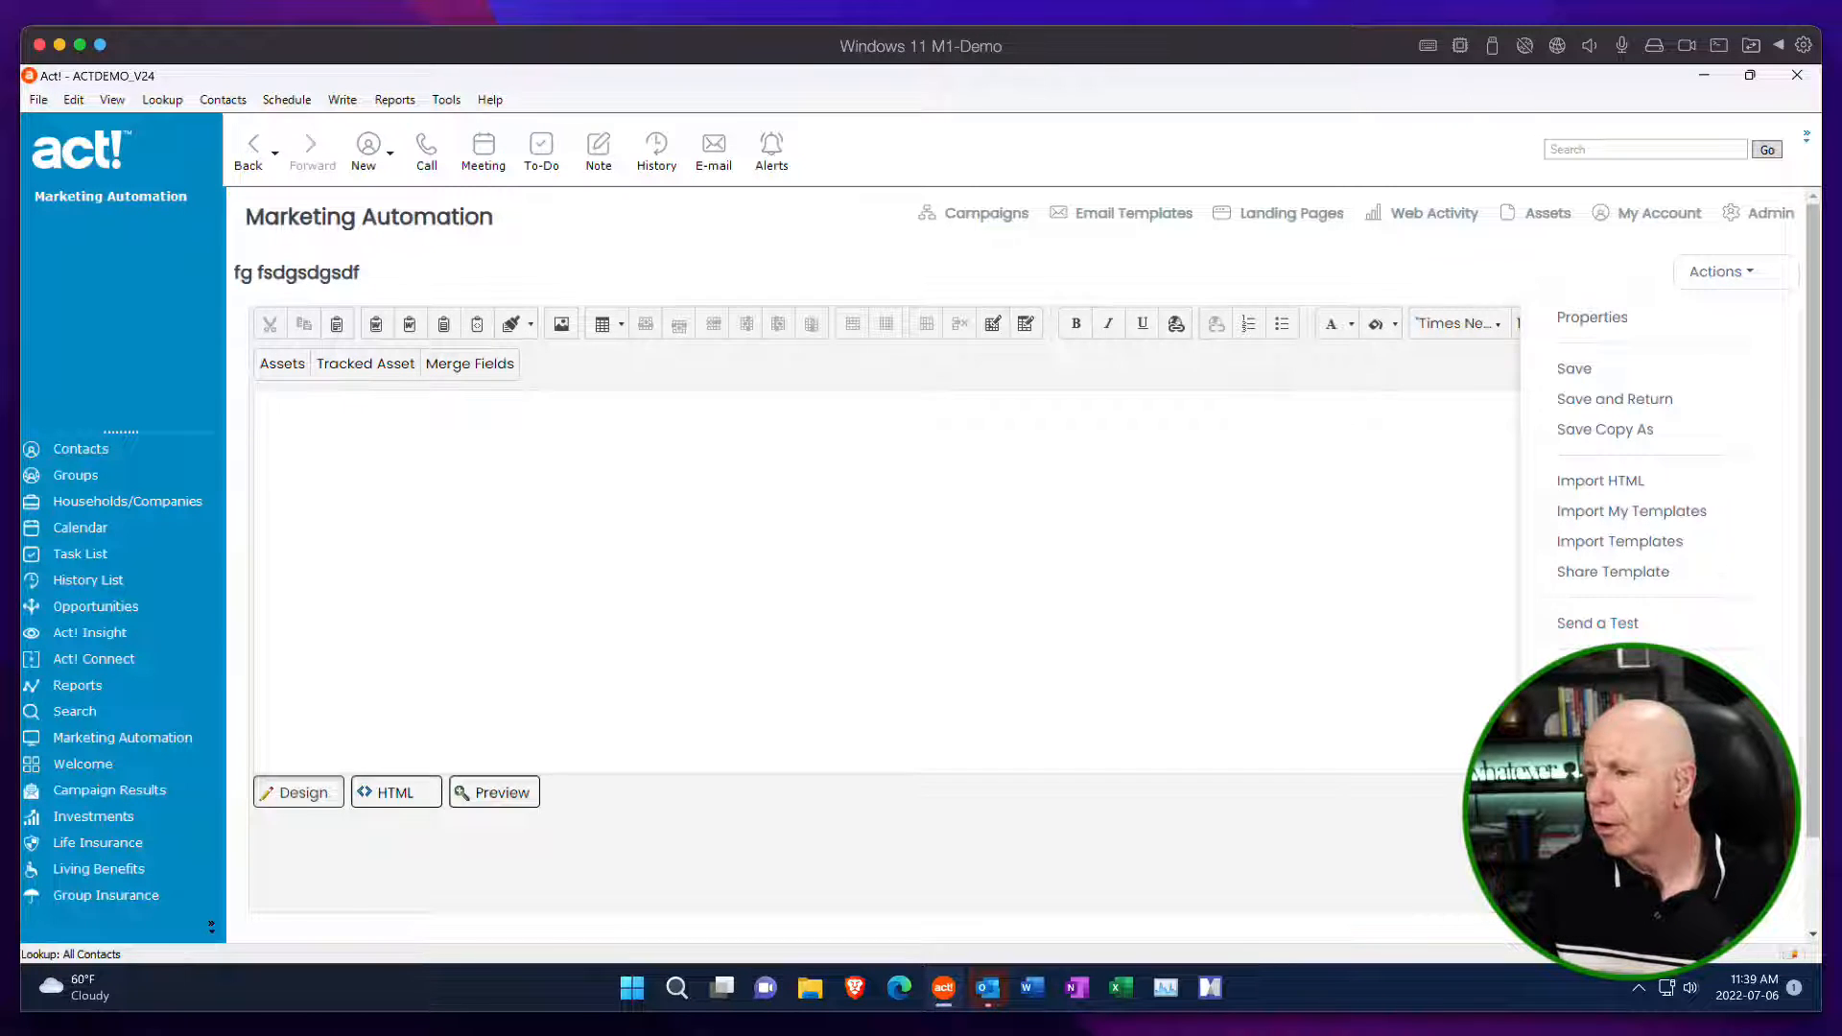
{"action": "left_click", "coordinate": [1614, 398]}
Create a Blank drag-and-drop email template named vzxvxzcv, then leave its editor for the Email Templates list.
{"action": "left_click", "coordinate": [1718, 272]}
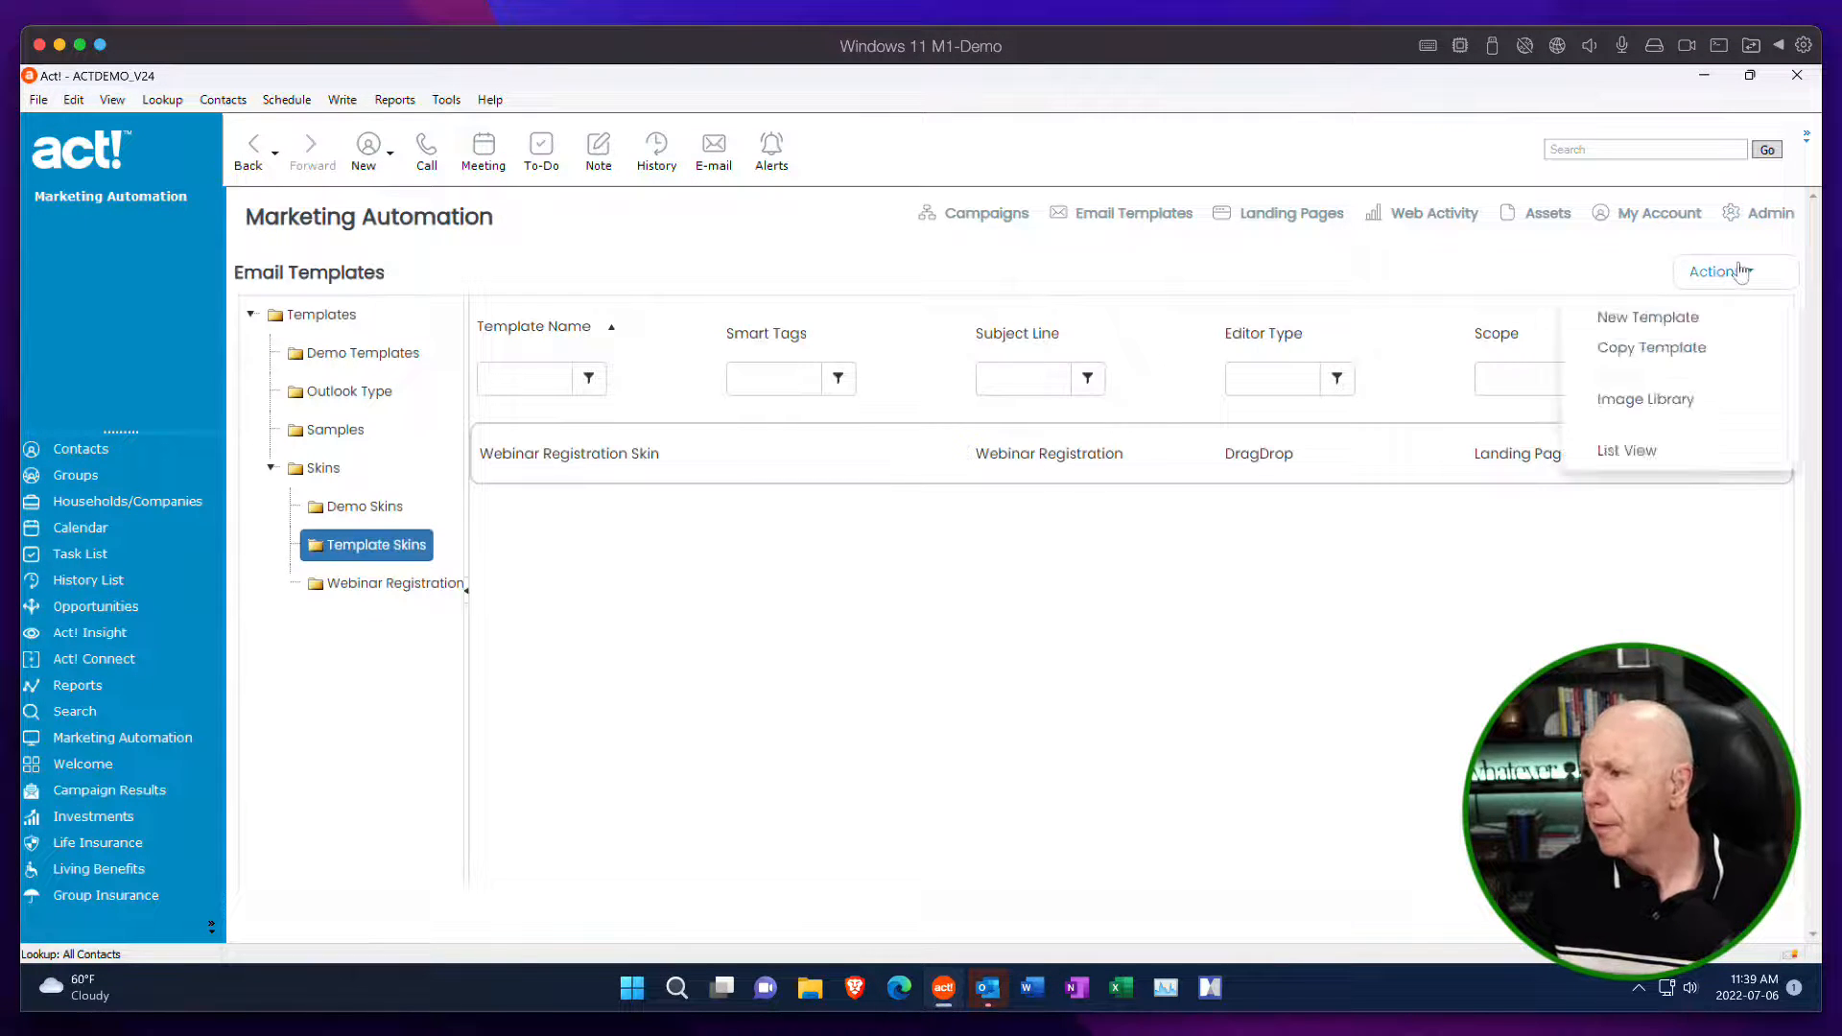
{"action": "left_click", "coordinate": [1648, 318]}
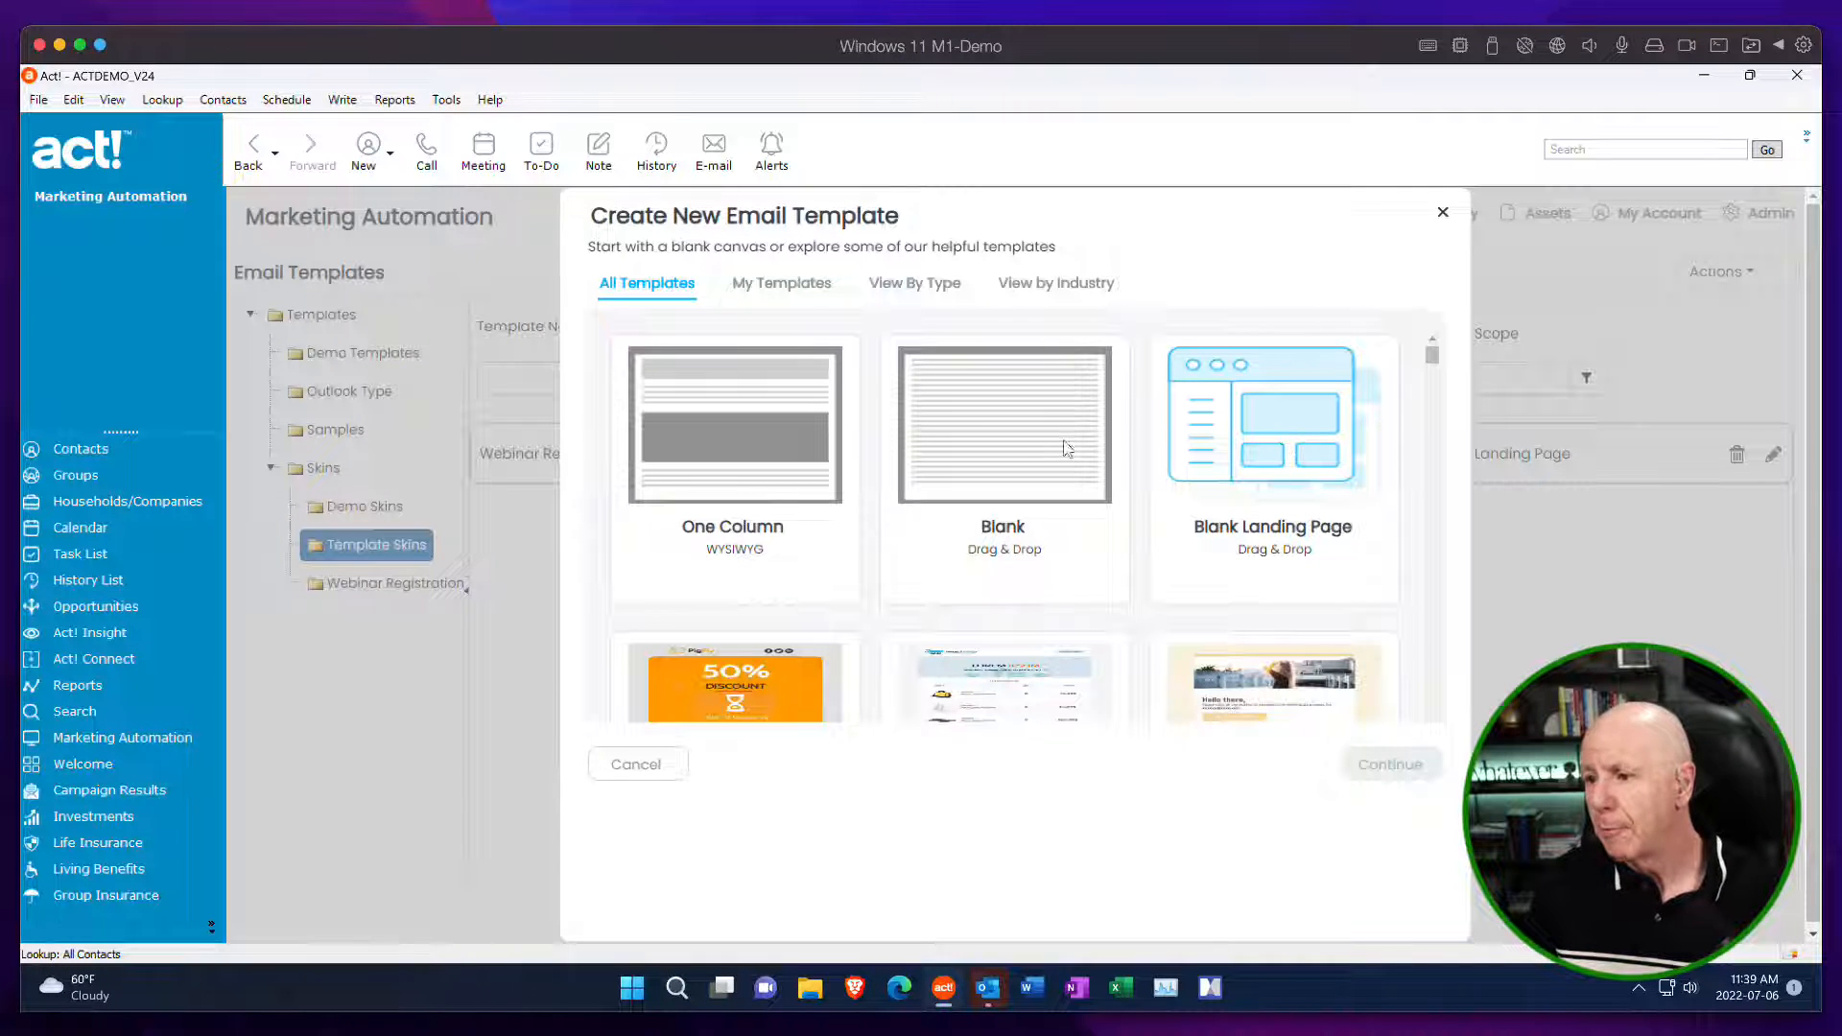
{"action": "left_click", "coordinate": [1019, 442]}
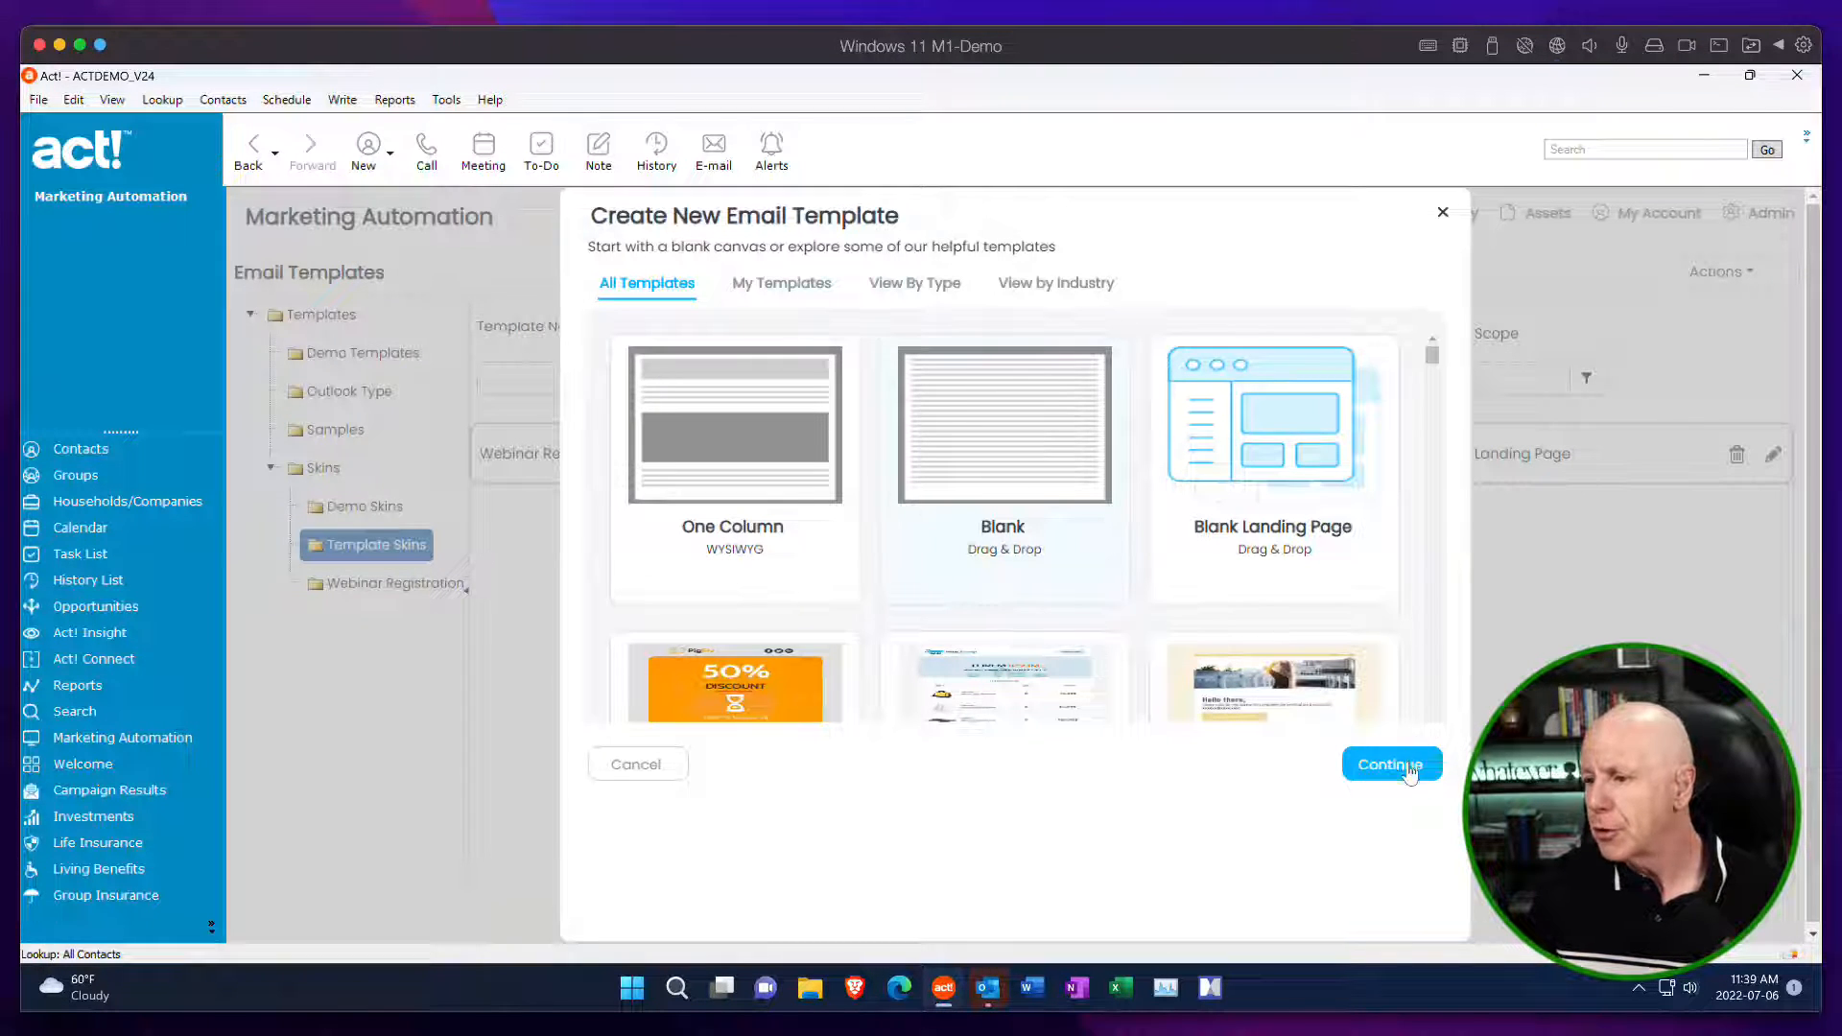
{"action": "left_click", "coordinate": [1408, 767]}
{"action": "left_click", "coordinate": [1008, 399]}
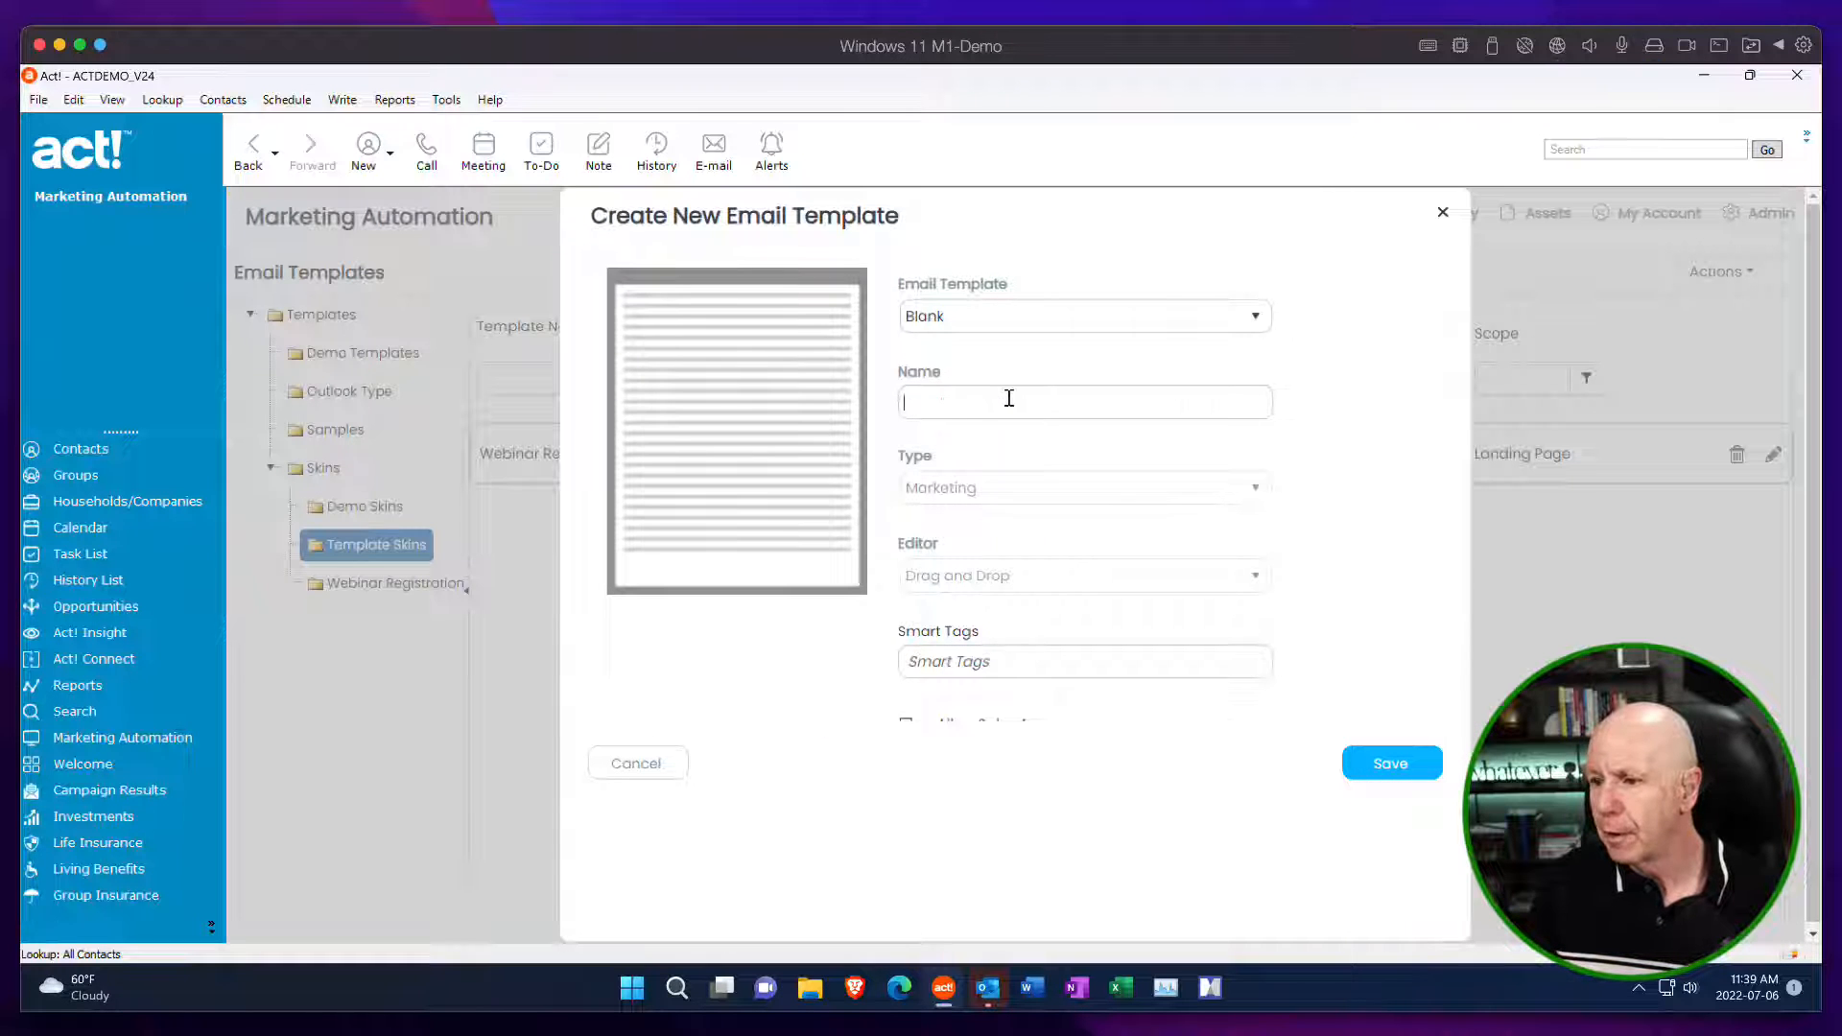
{"action": "type", "text": "vzxvxzcv"}
{"action": "left_click", "coordinate": [1391, 757]}
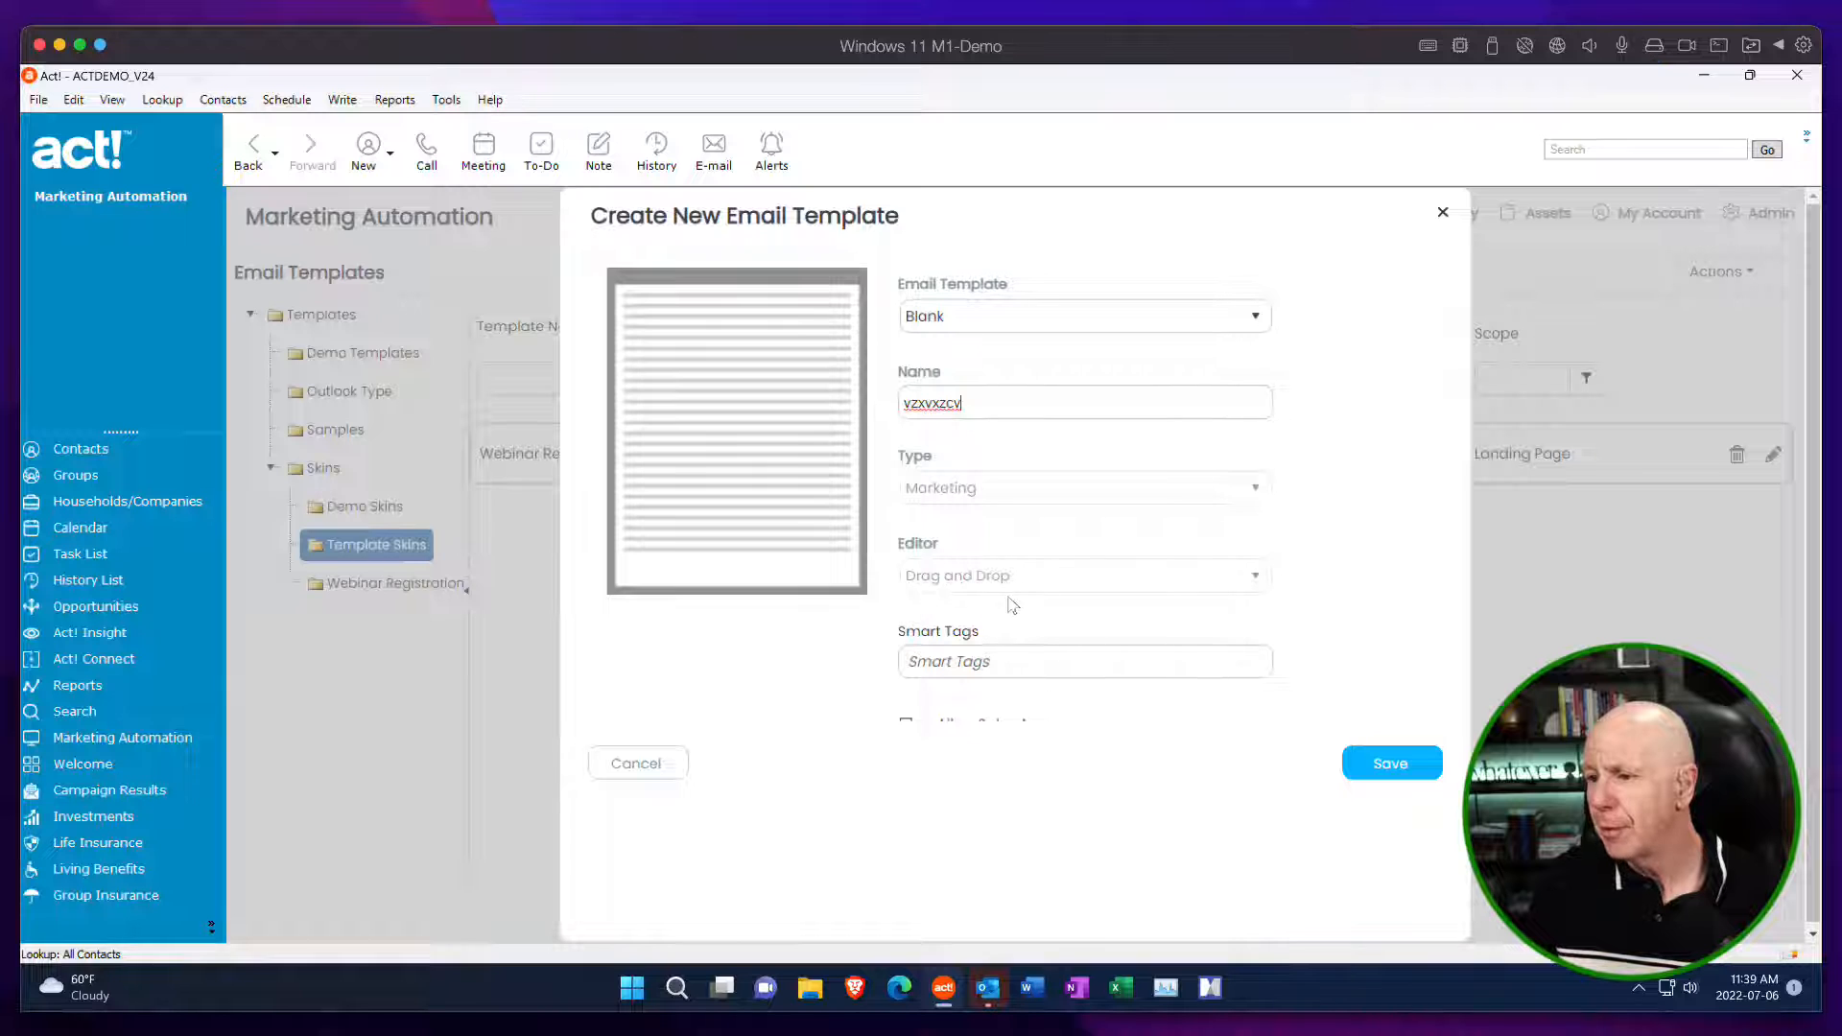
{"action": "left_click", "coordinate": [1393, 767]}
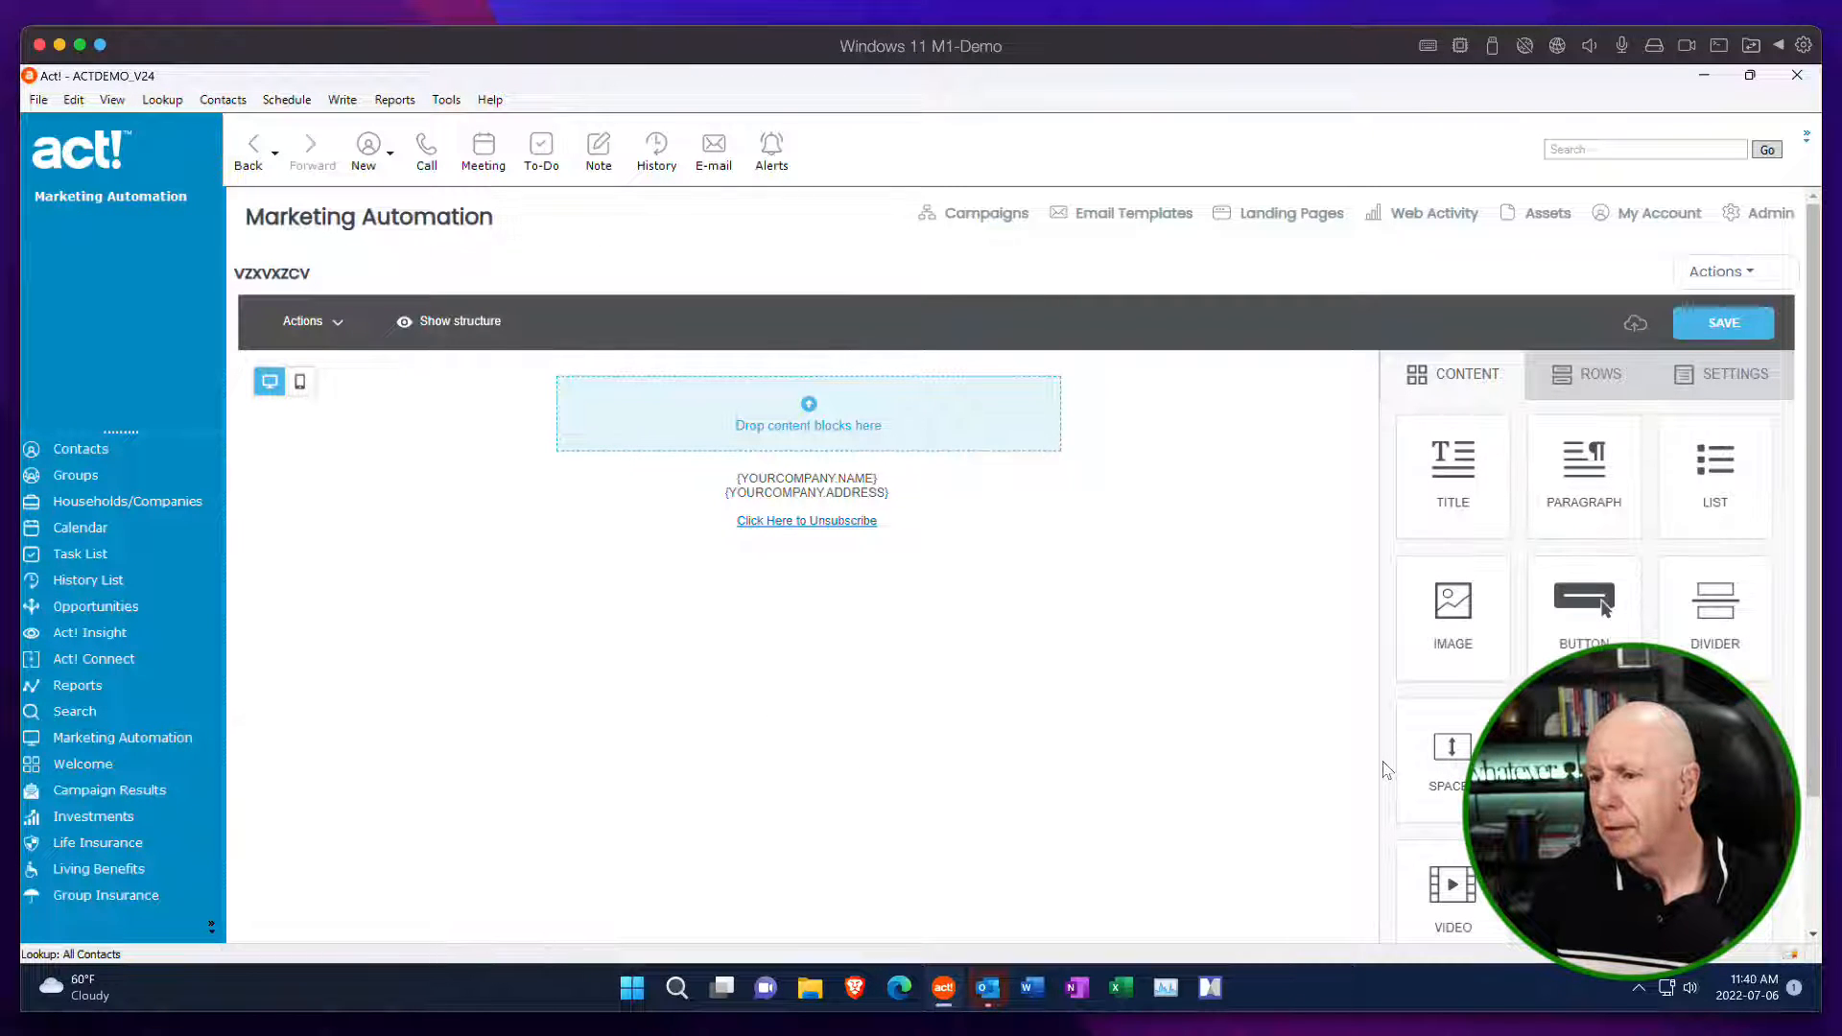
{"action": "left_click", "coordinate": [1725, 274]}
{"action": "left_click", "coordinate": [1597, 654]}
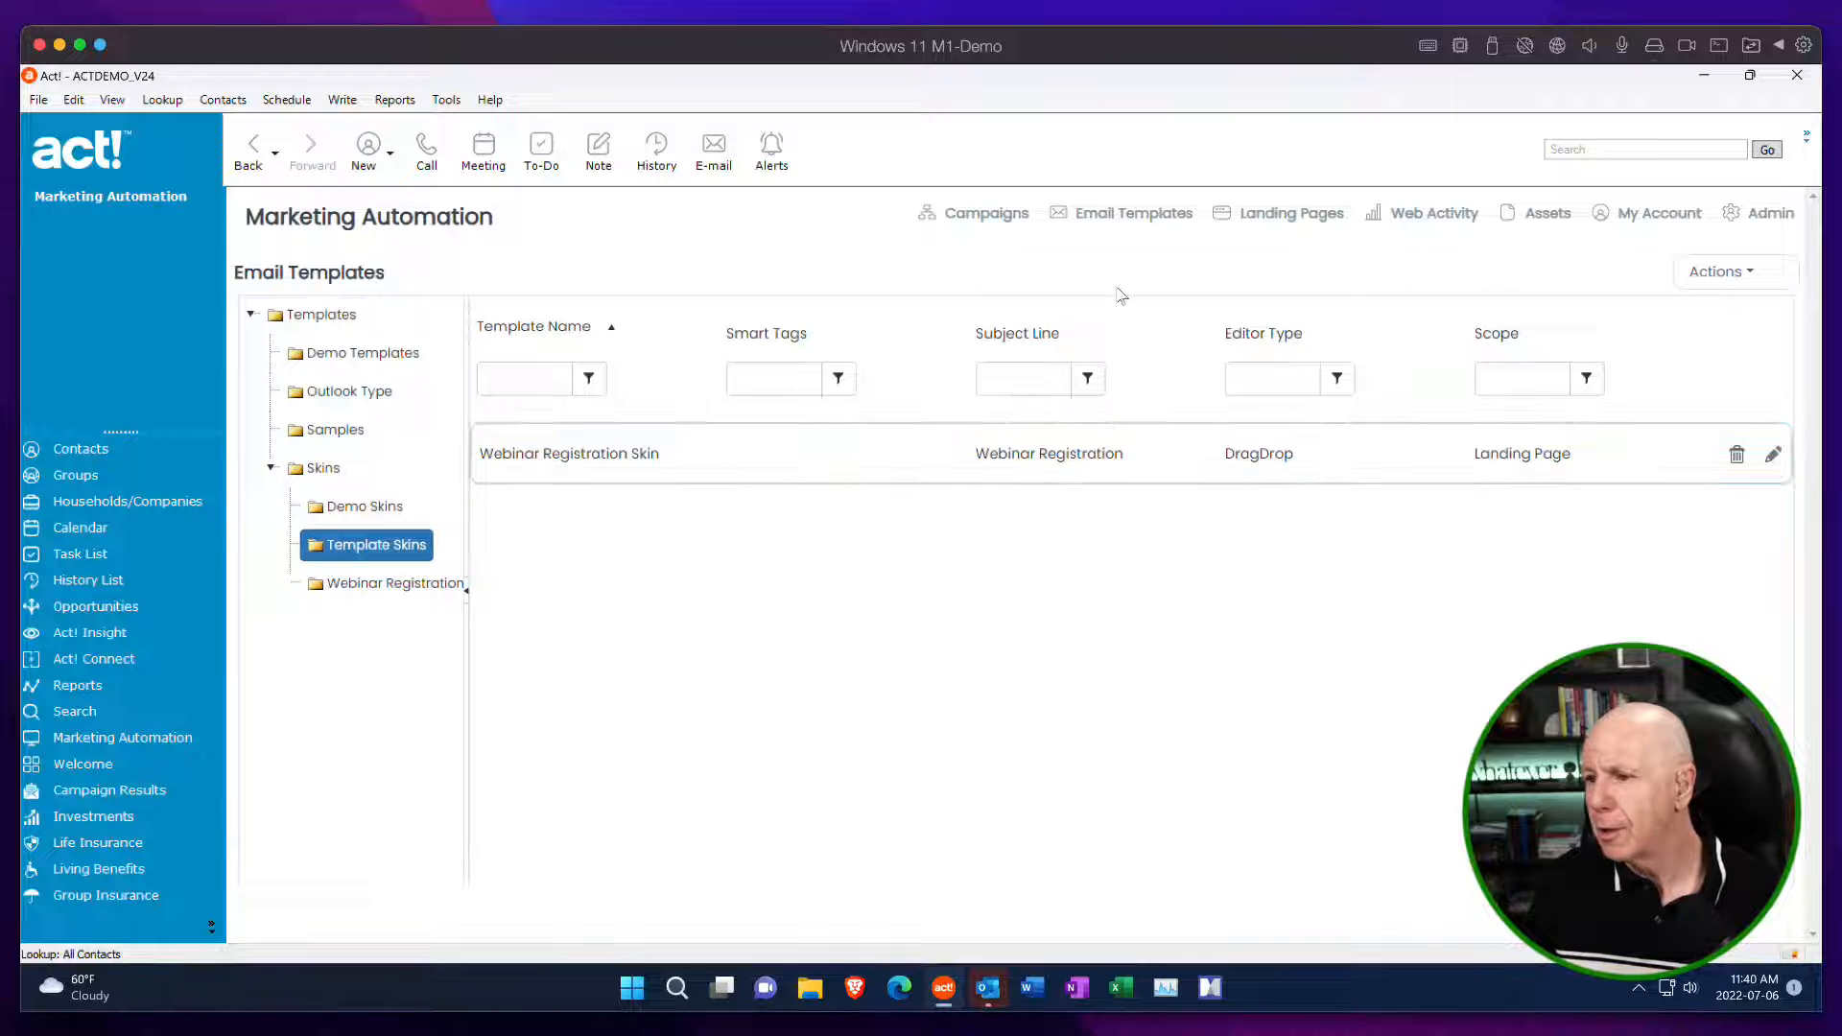
Create a Blank Landing Page drag-and-drop template named zxcvzxcvxcz, then leave its editor for the Email Templates list.
{"action": "left_click", "coordinate": [1722, 272]}
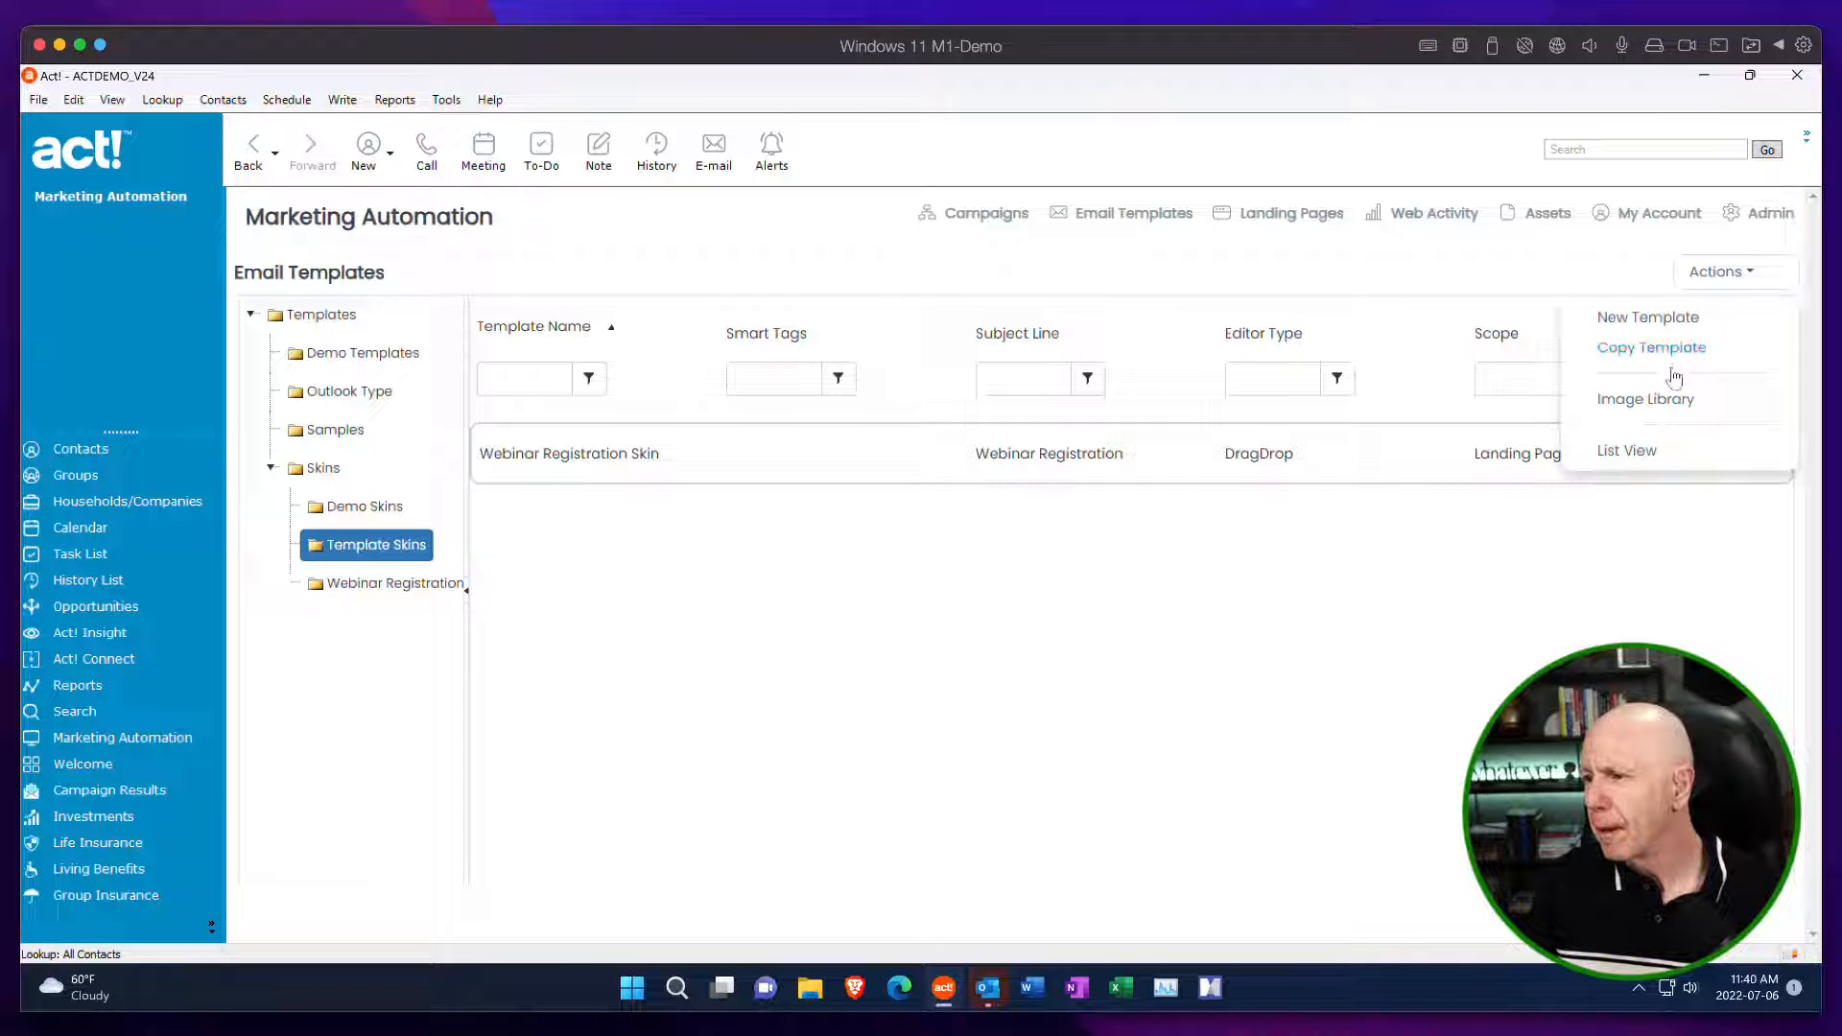
{"action": "left_click", "coordinate": [1655, 317]}
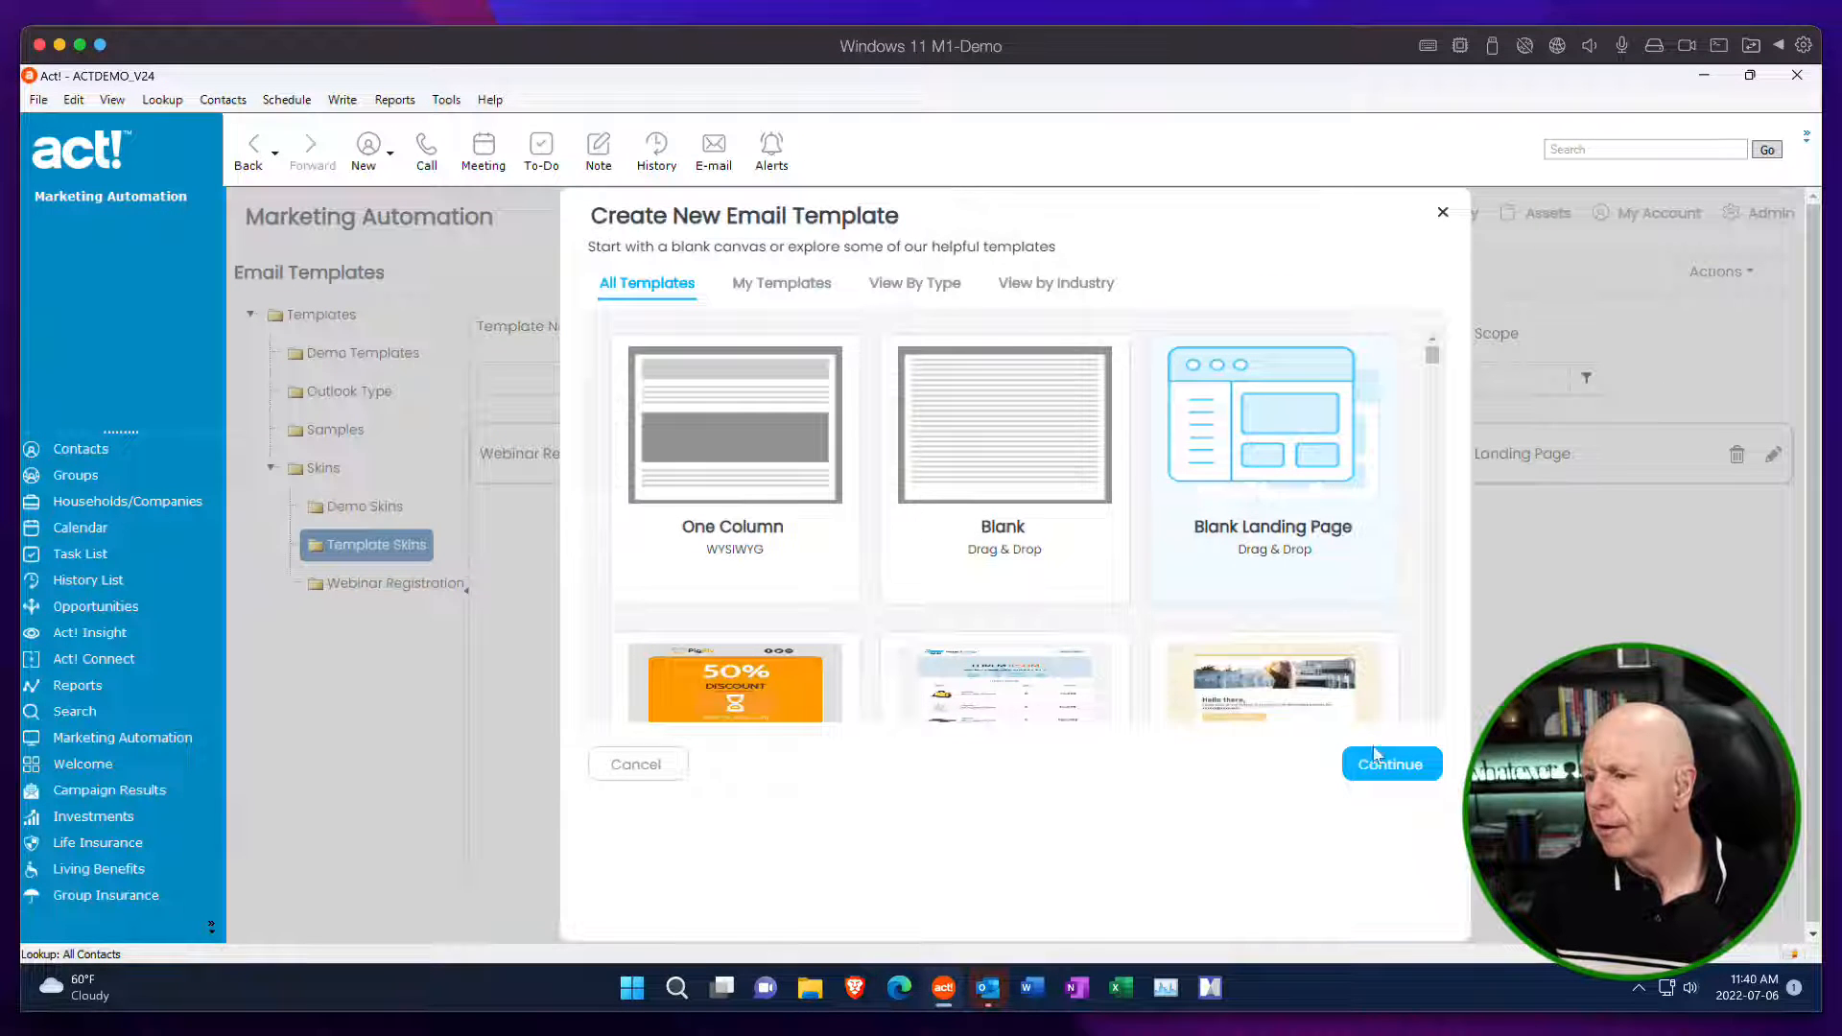
{"action": "left_click", "coordinate": [1387, 765]}
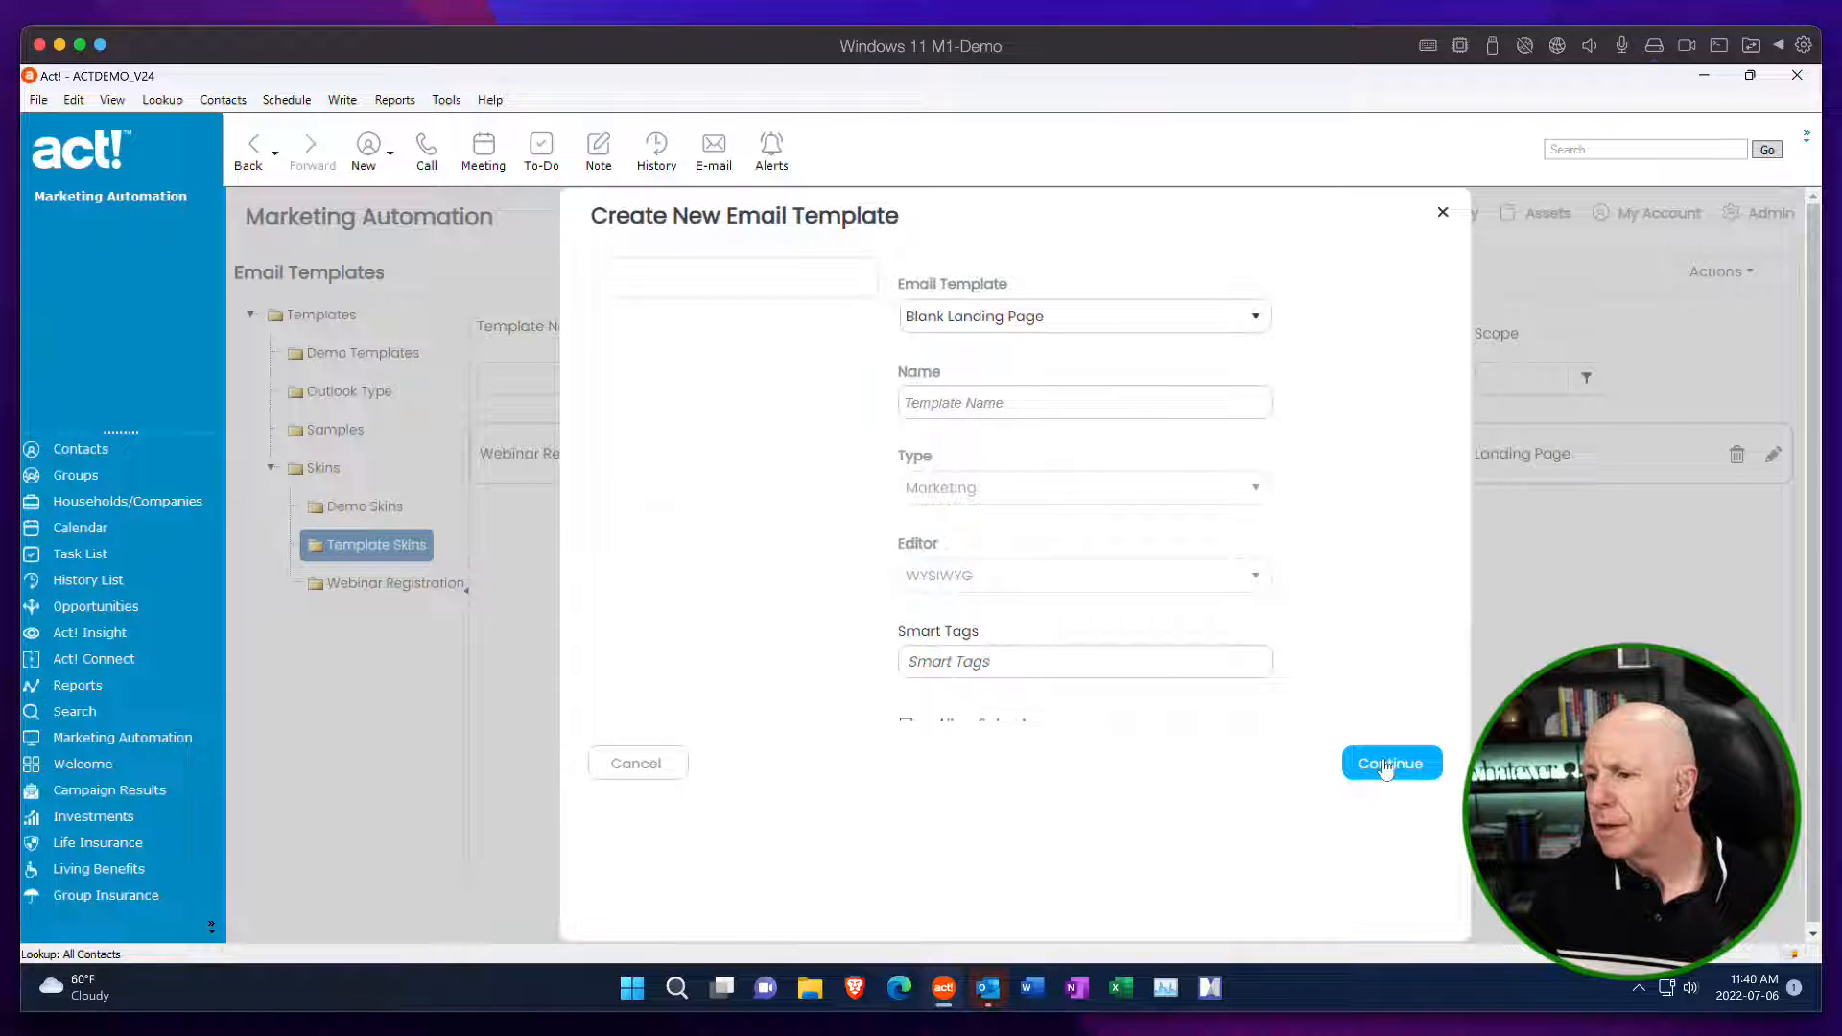
{"action": "left_click", "coordinate": [1005, 411]}
{"action": "type", "text": "zxczxczxc"}
{"action": "left_click", "coordinate": [1392, 765]}
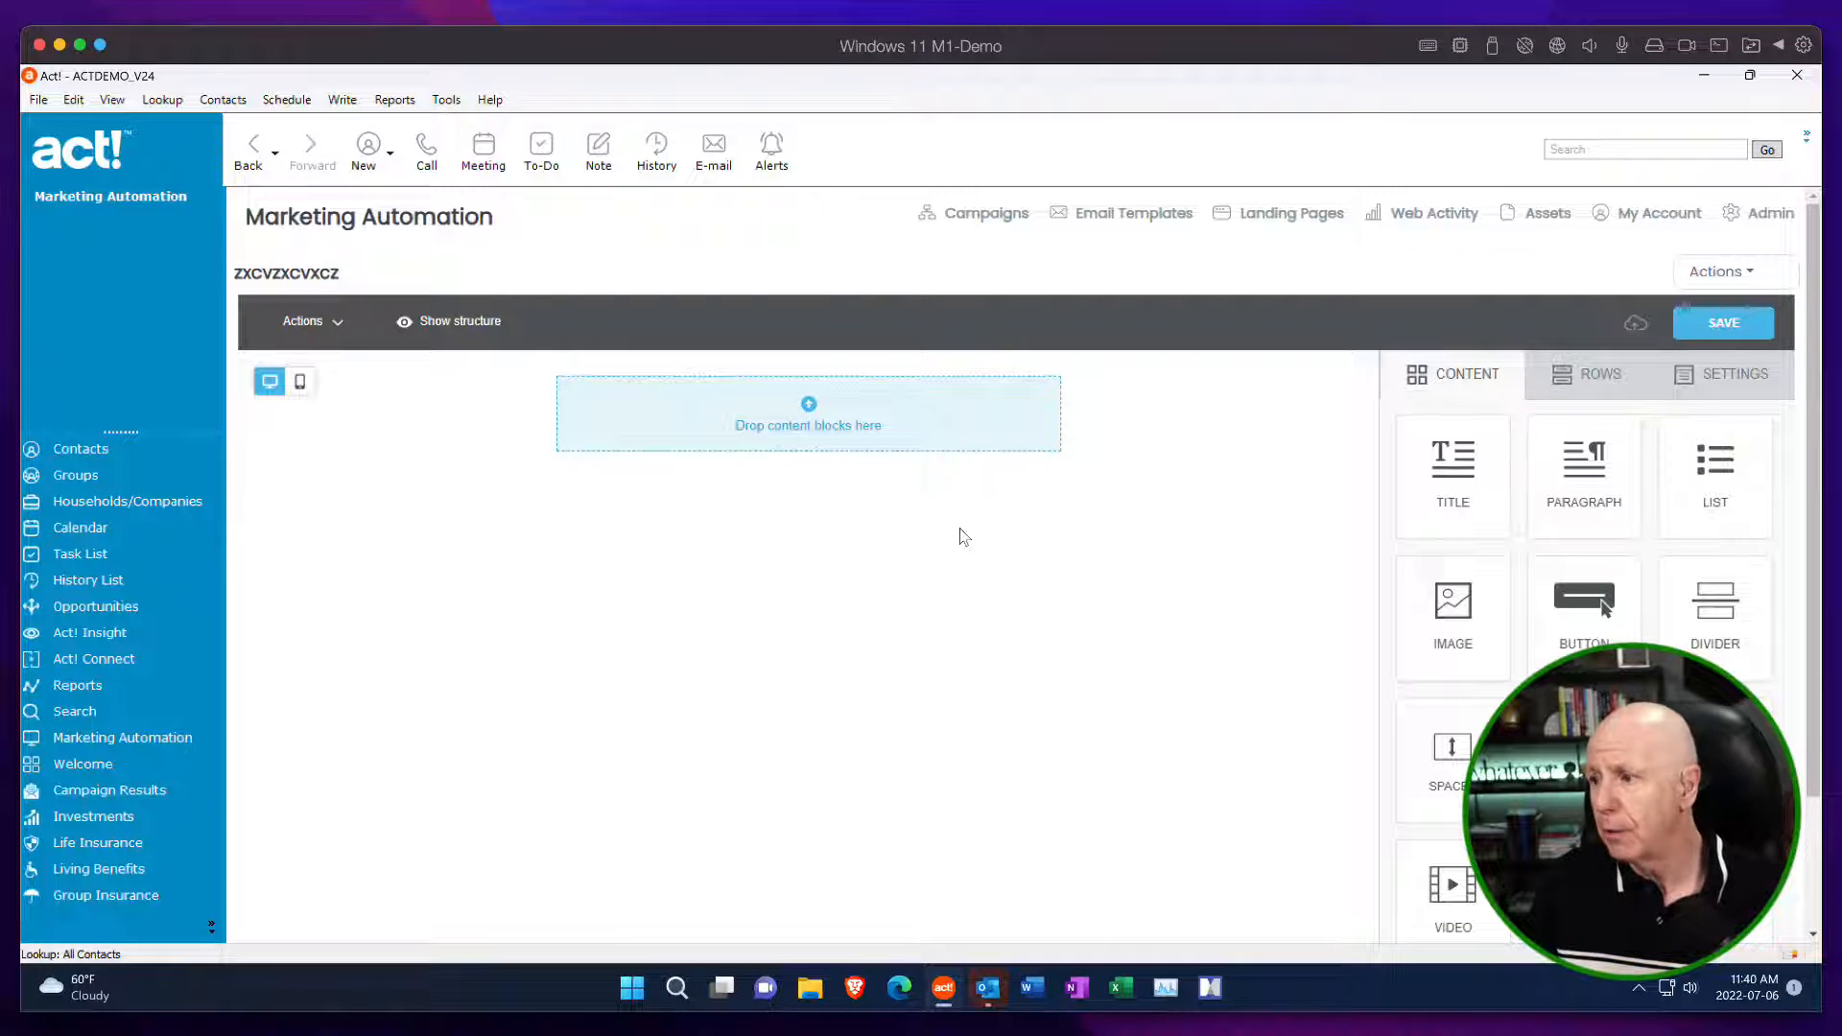
{"action": "left_click", "coordinate": [1752, 276]}
{"action": "left_click", "coordinate": [1737, 678]}
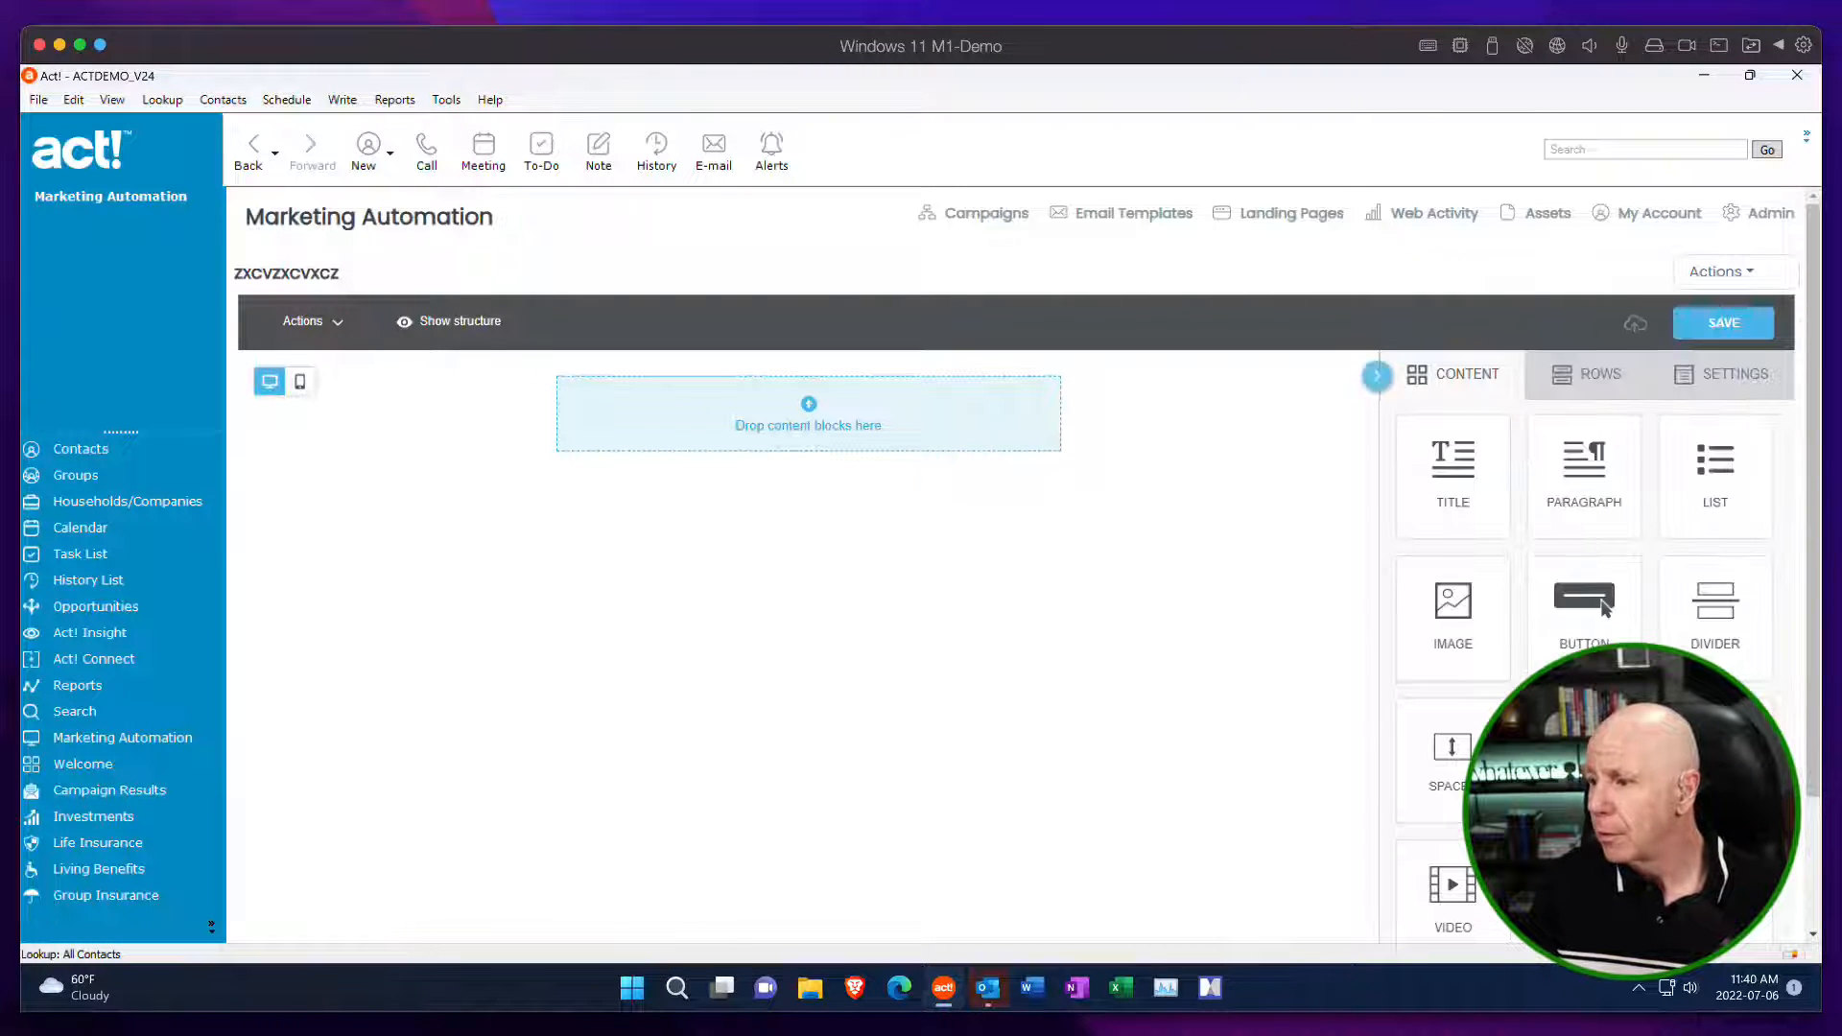
{"action": "left_click", "coordinate": [1719, 272]}
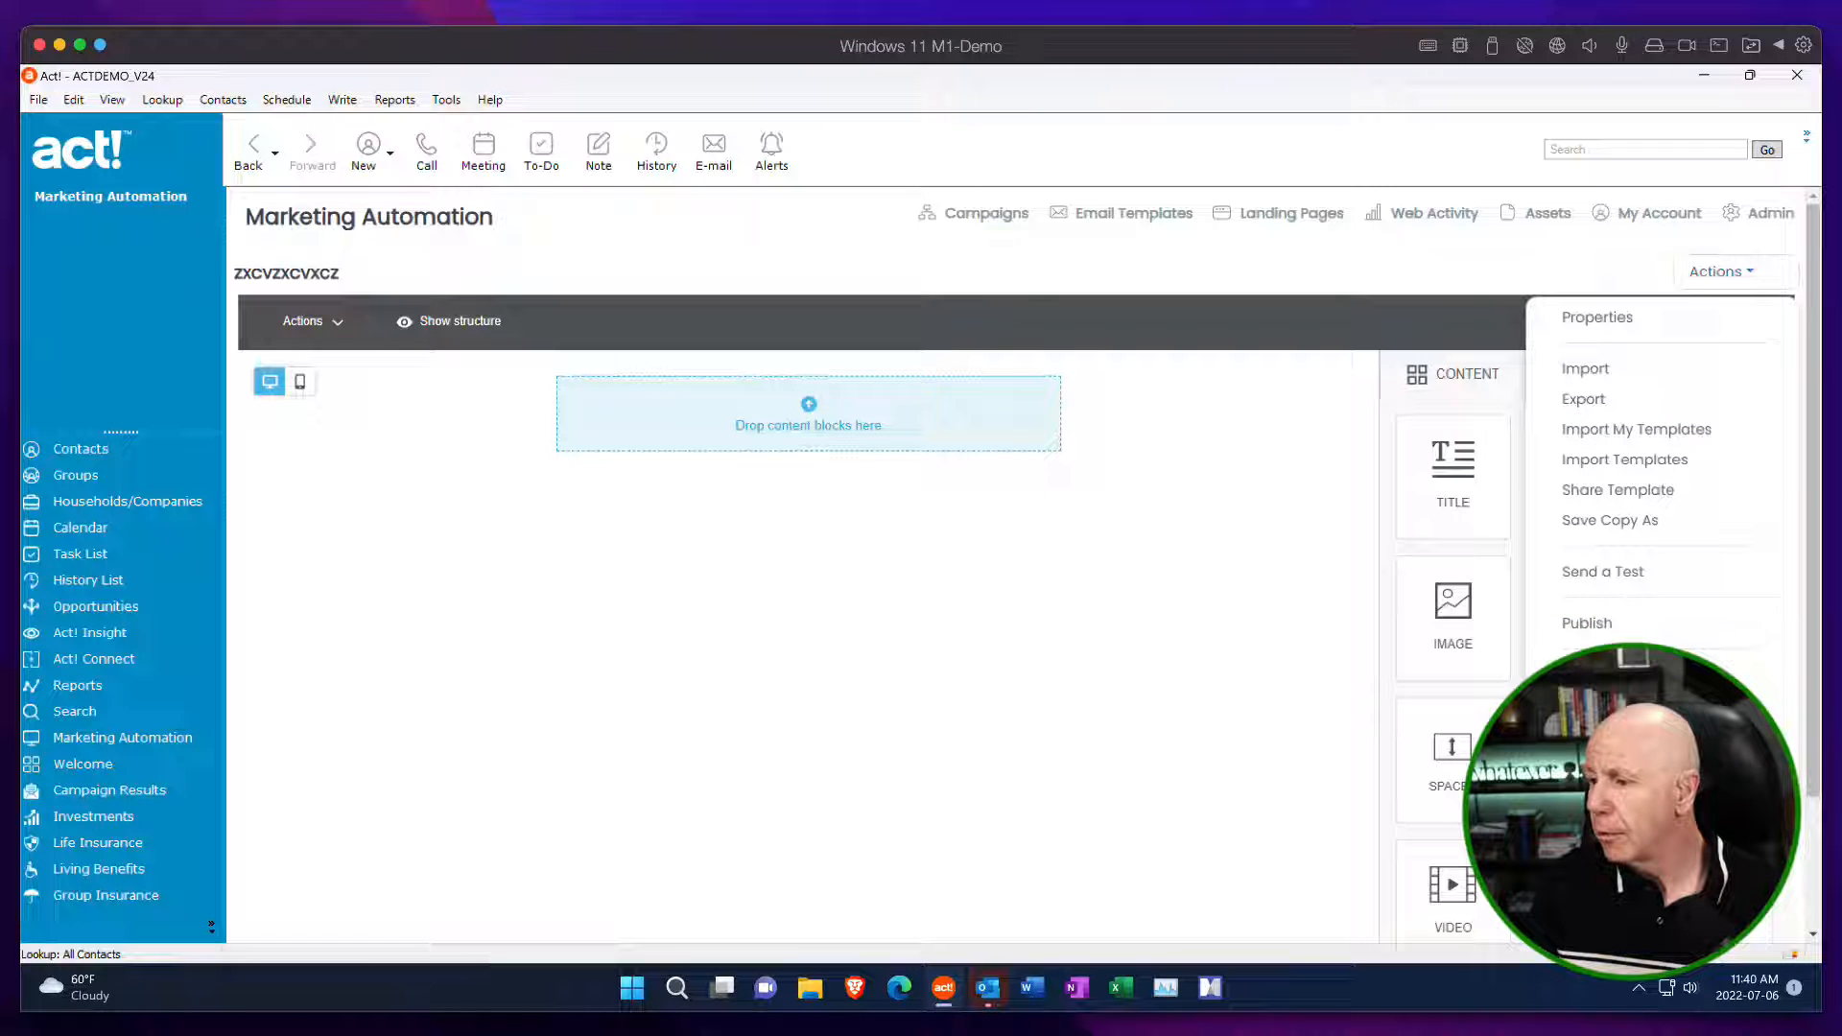
{"action": "left_click", "coordinate": [1589, 674]}
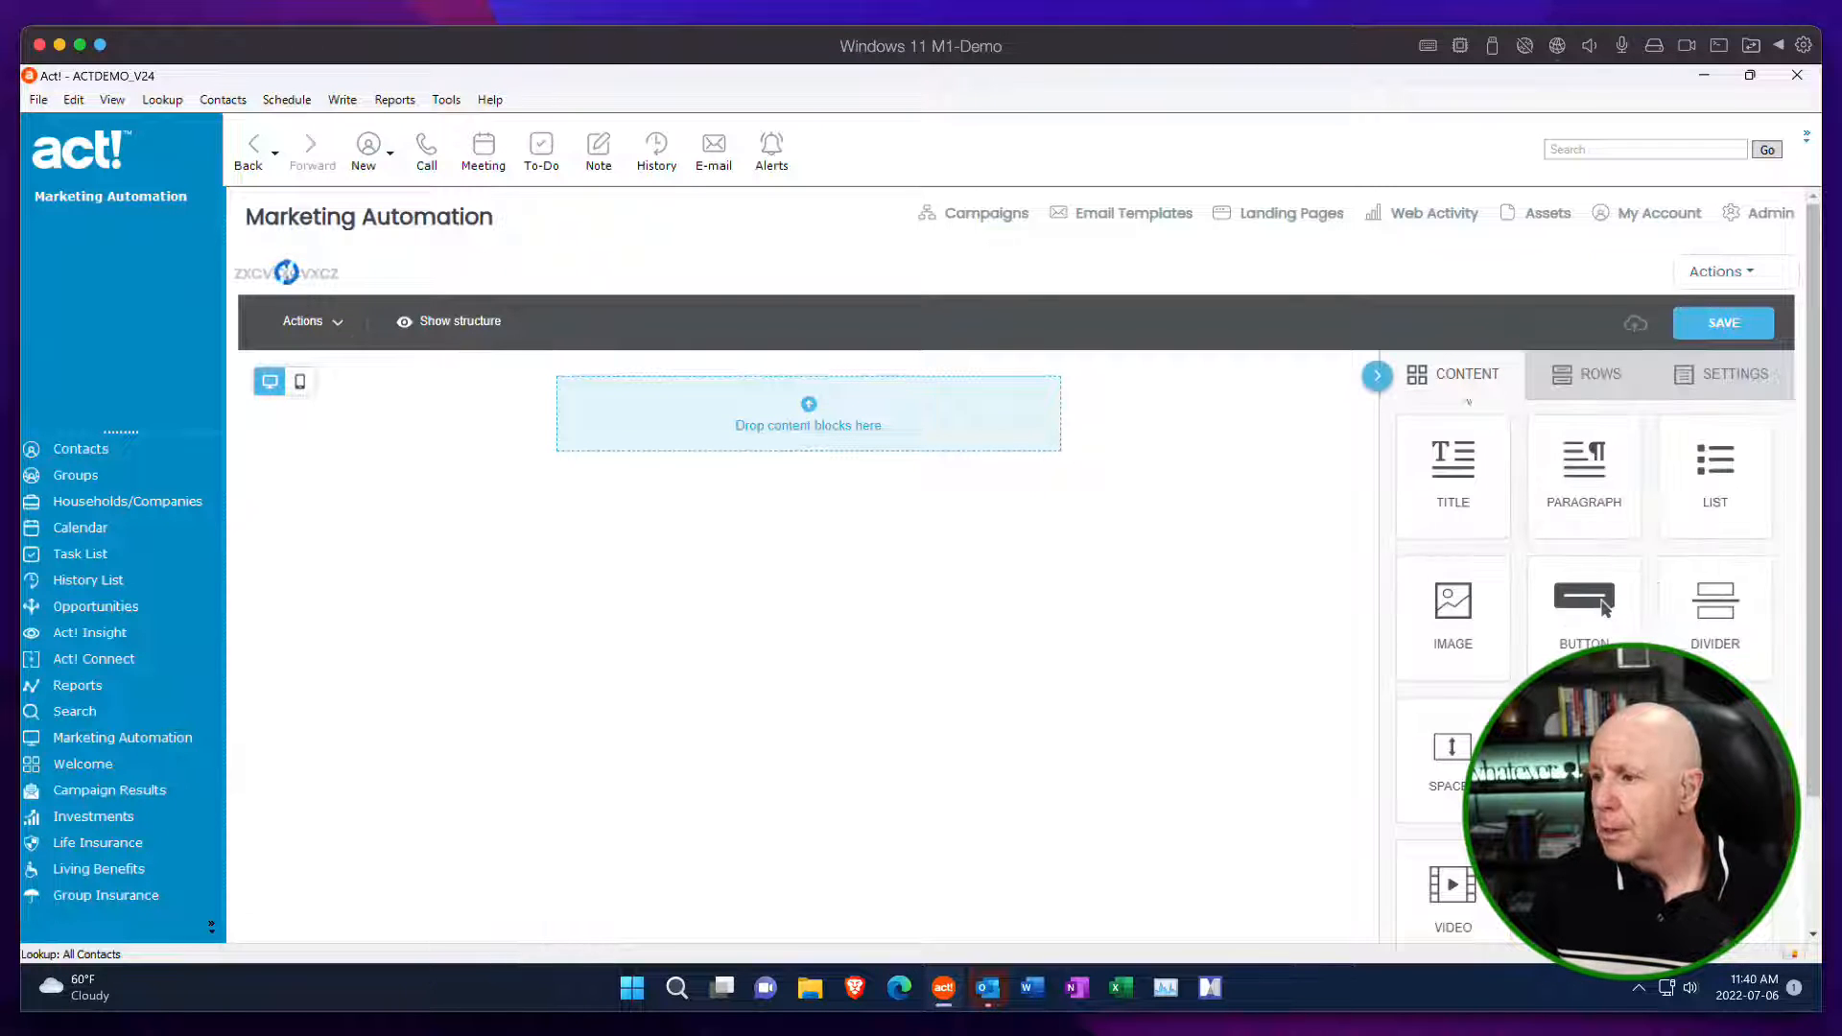
Create a new email template from the Blank drag-and-drop layout and name it Junk.
{"action": "left_click", "coordinate": [1718, 277]}
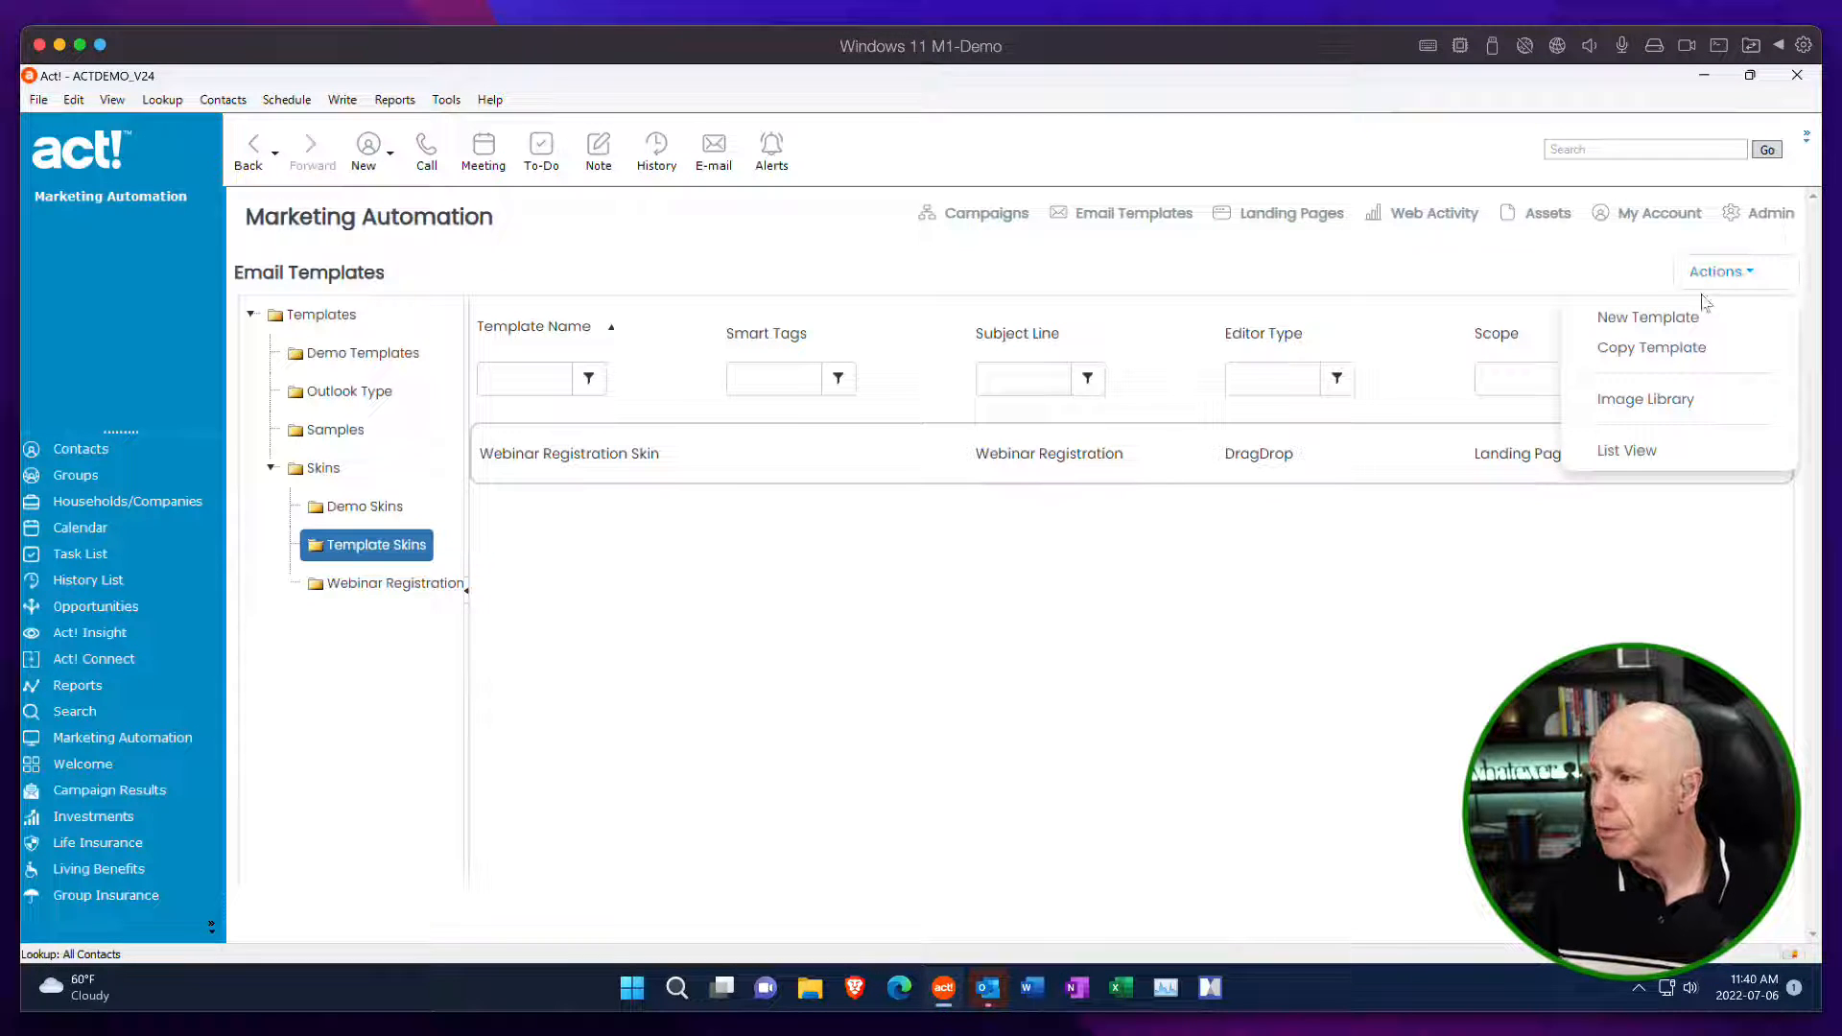
{"action": "left_click", "coordinate": [1669, 318]}
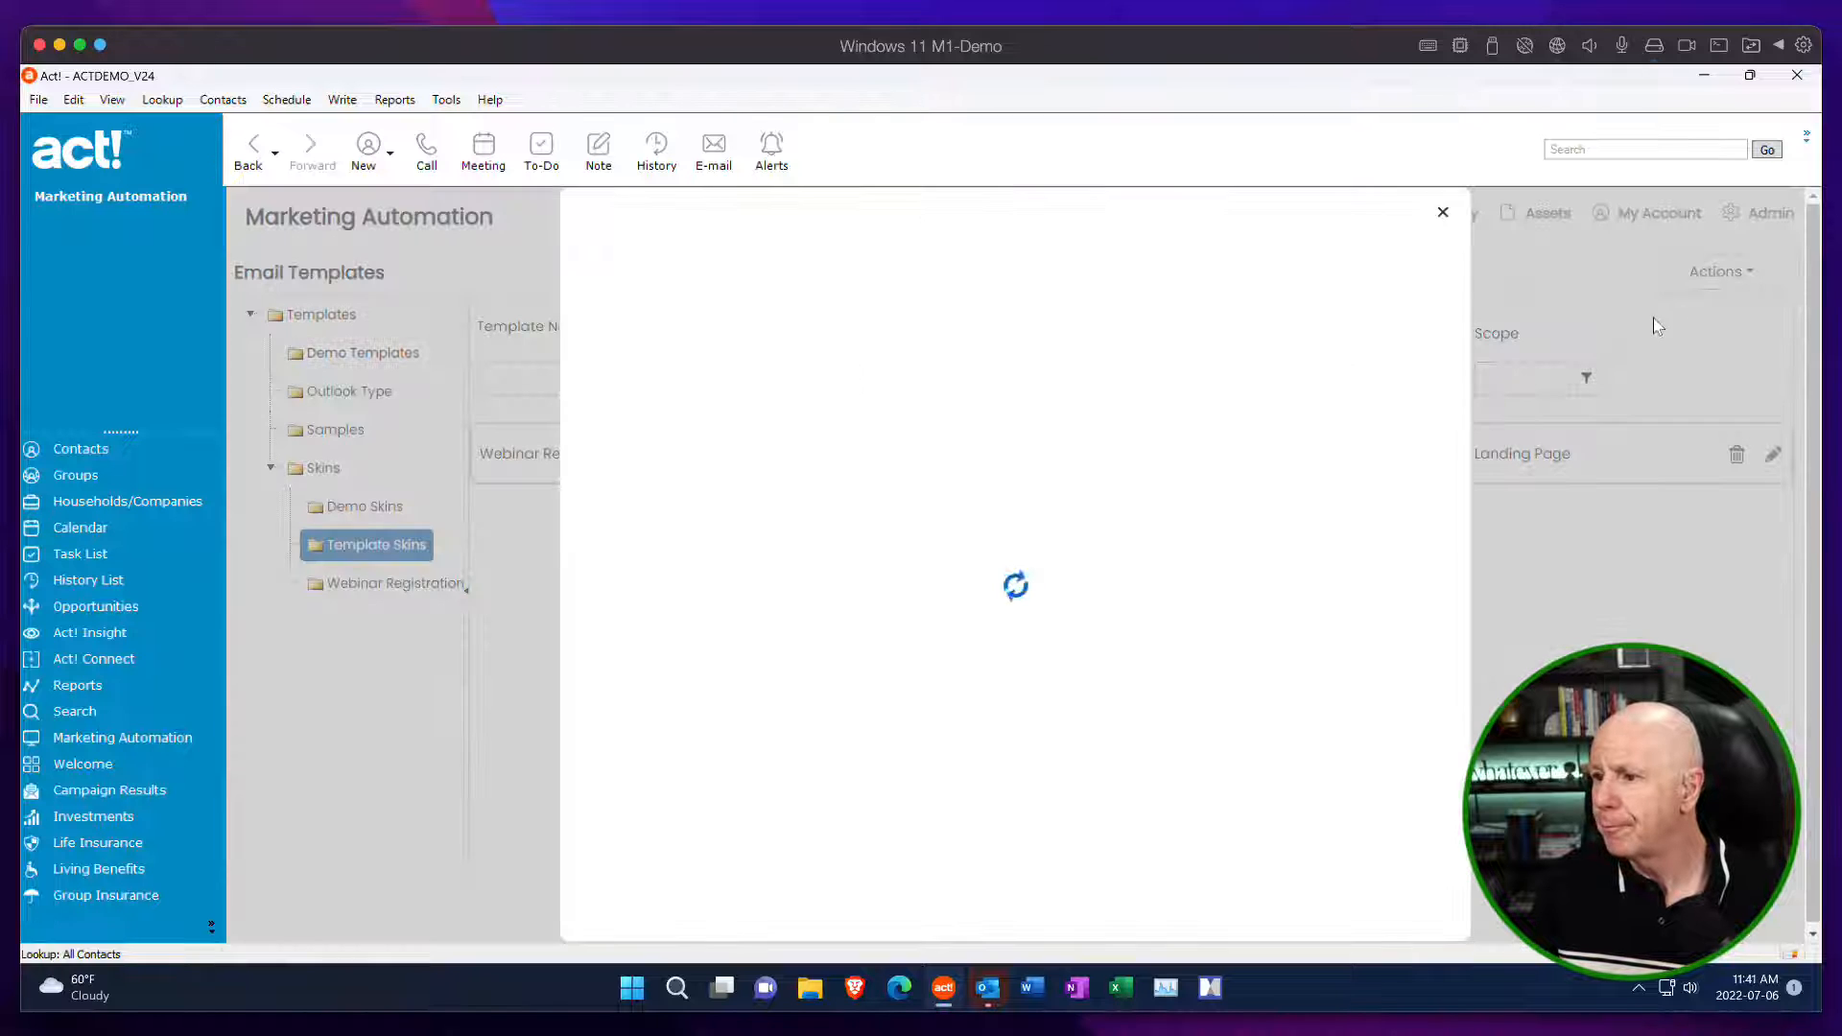
{"action": "left_click", "coordinate": [1082, 427]}
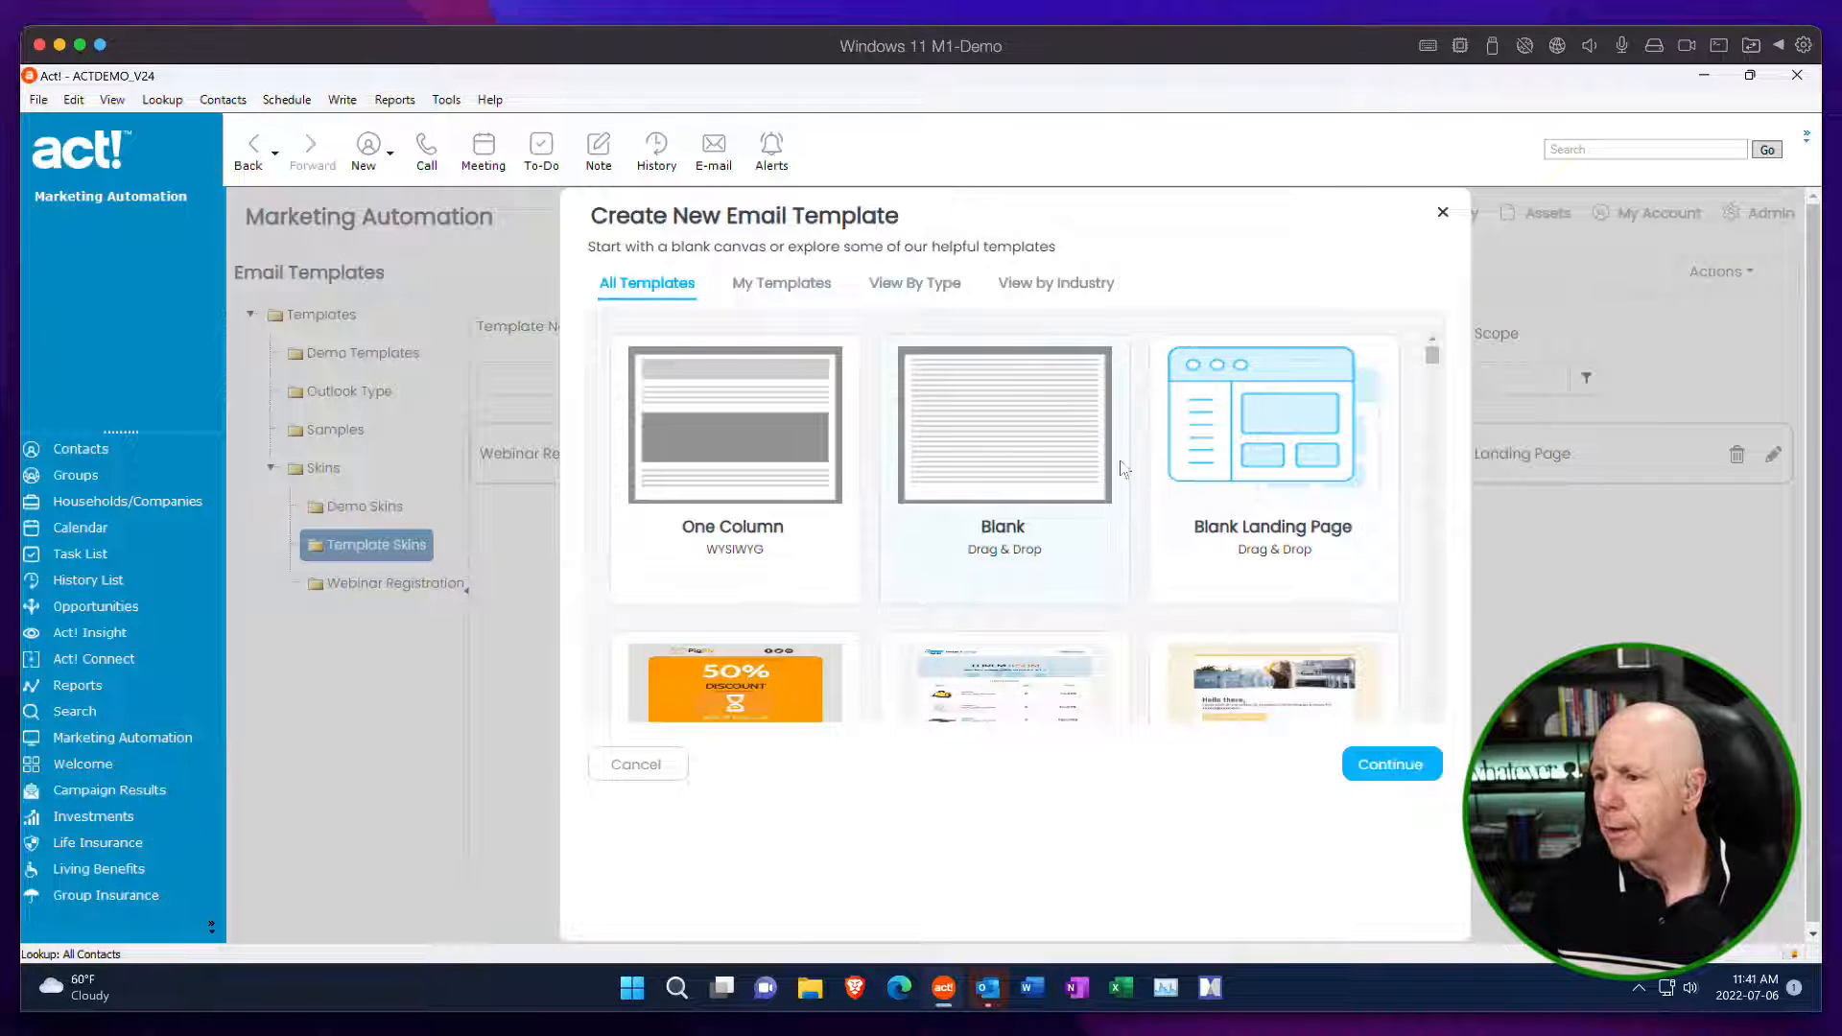
{"action": "left_click", "coordinate": [1390, 765]}
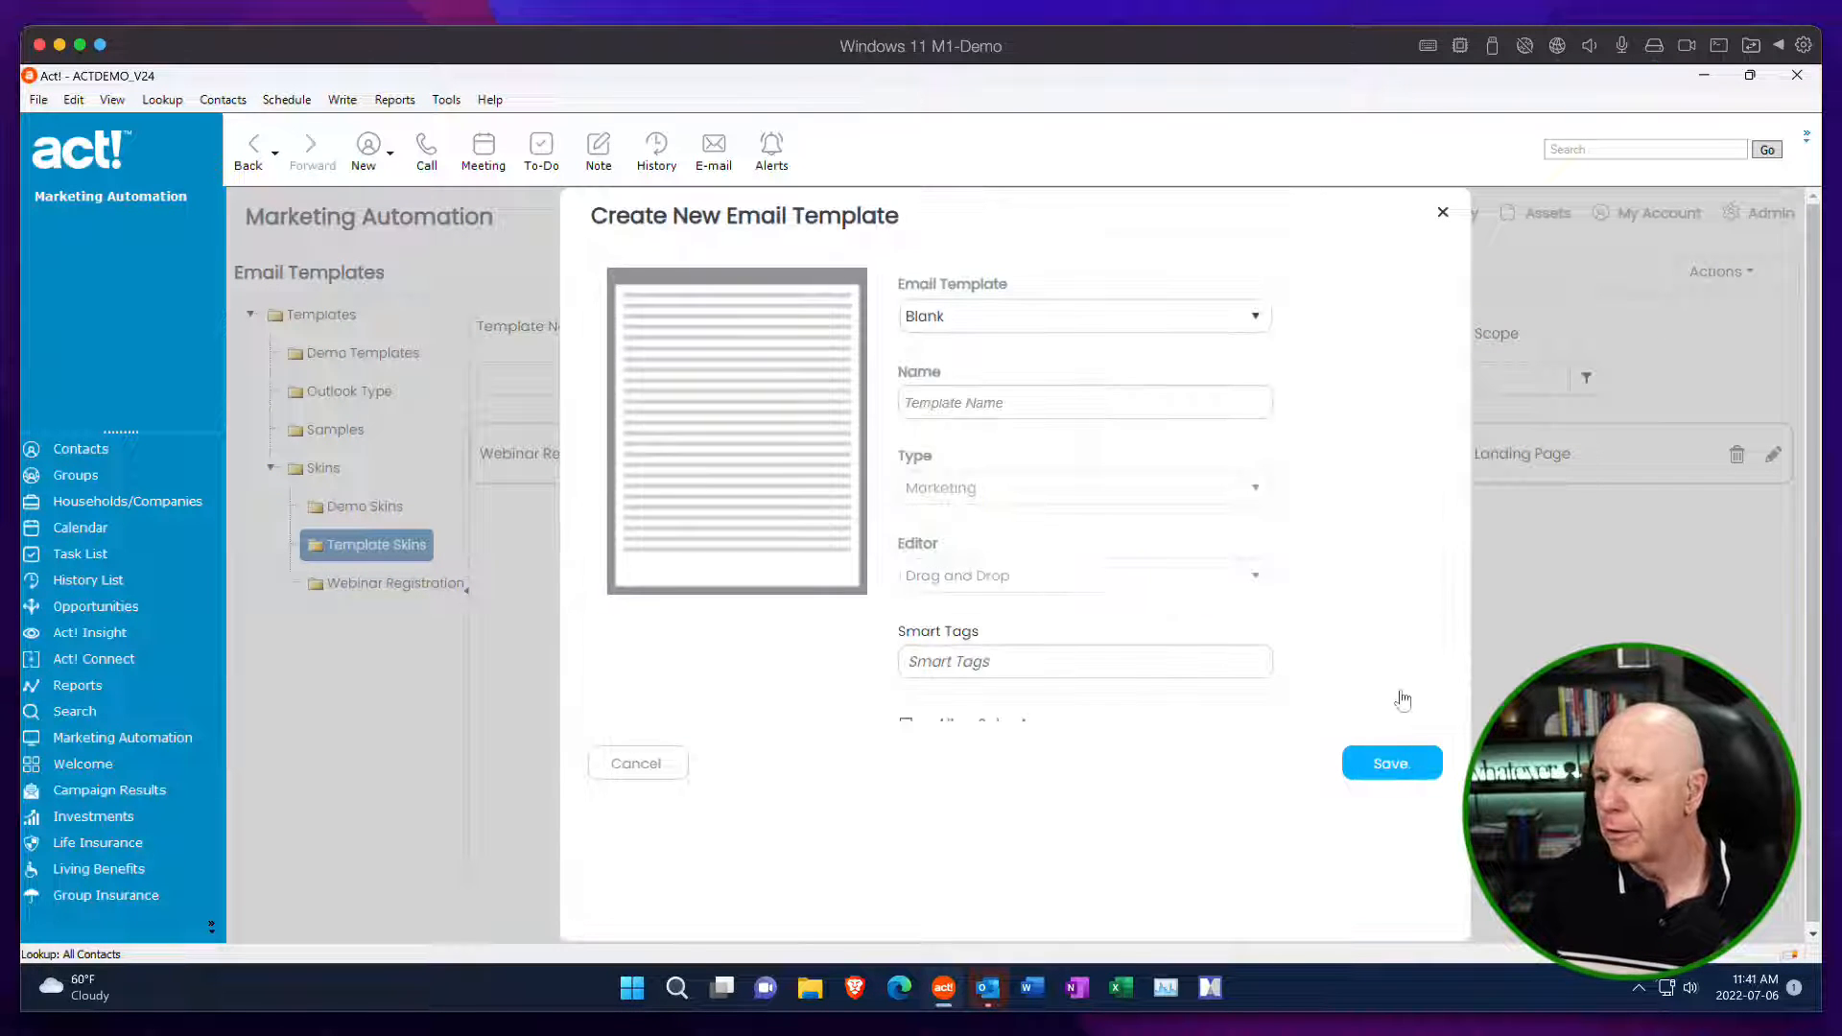
{"action": "left_click", "coordinate": [988, 408]}
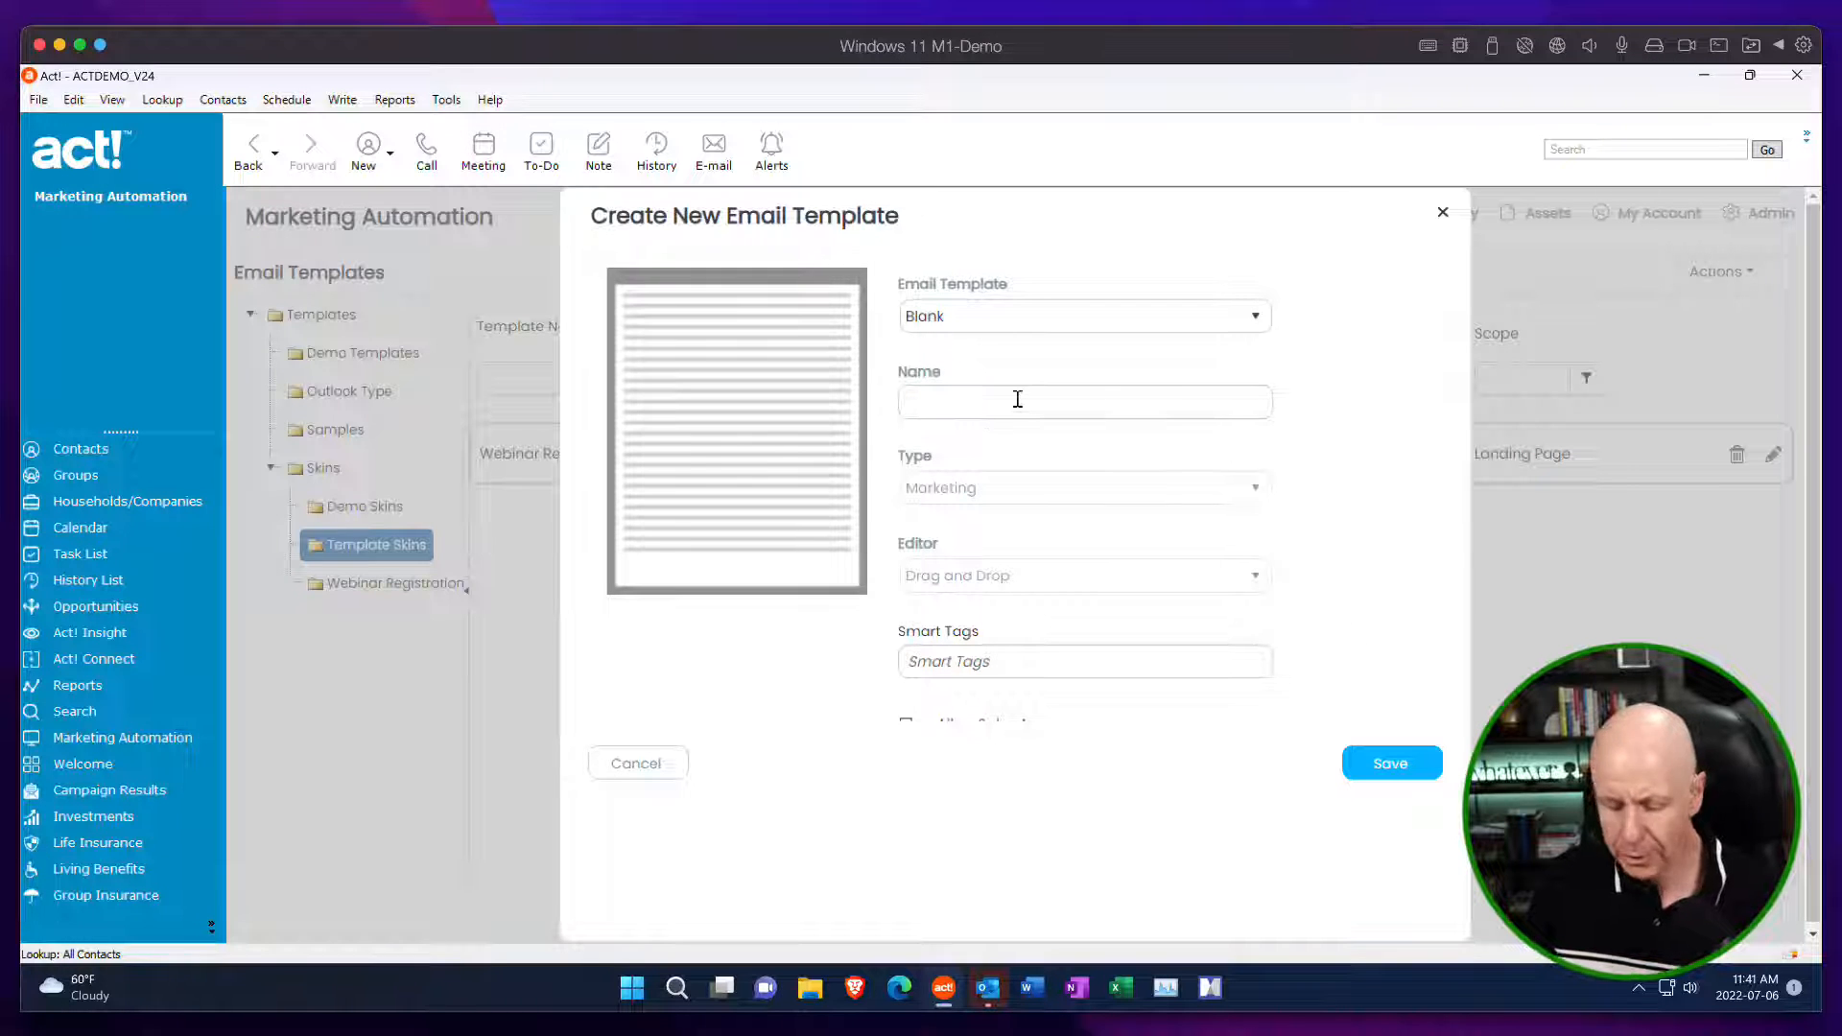
{"action": "type", "text": "Junk"}
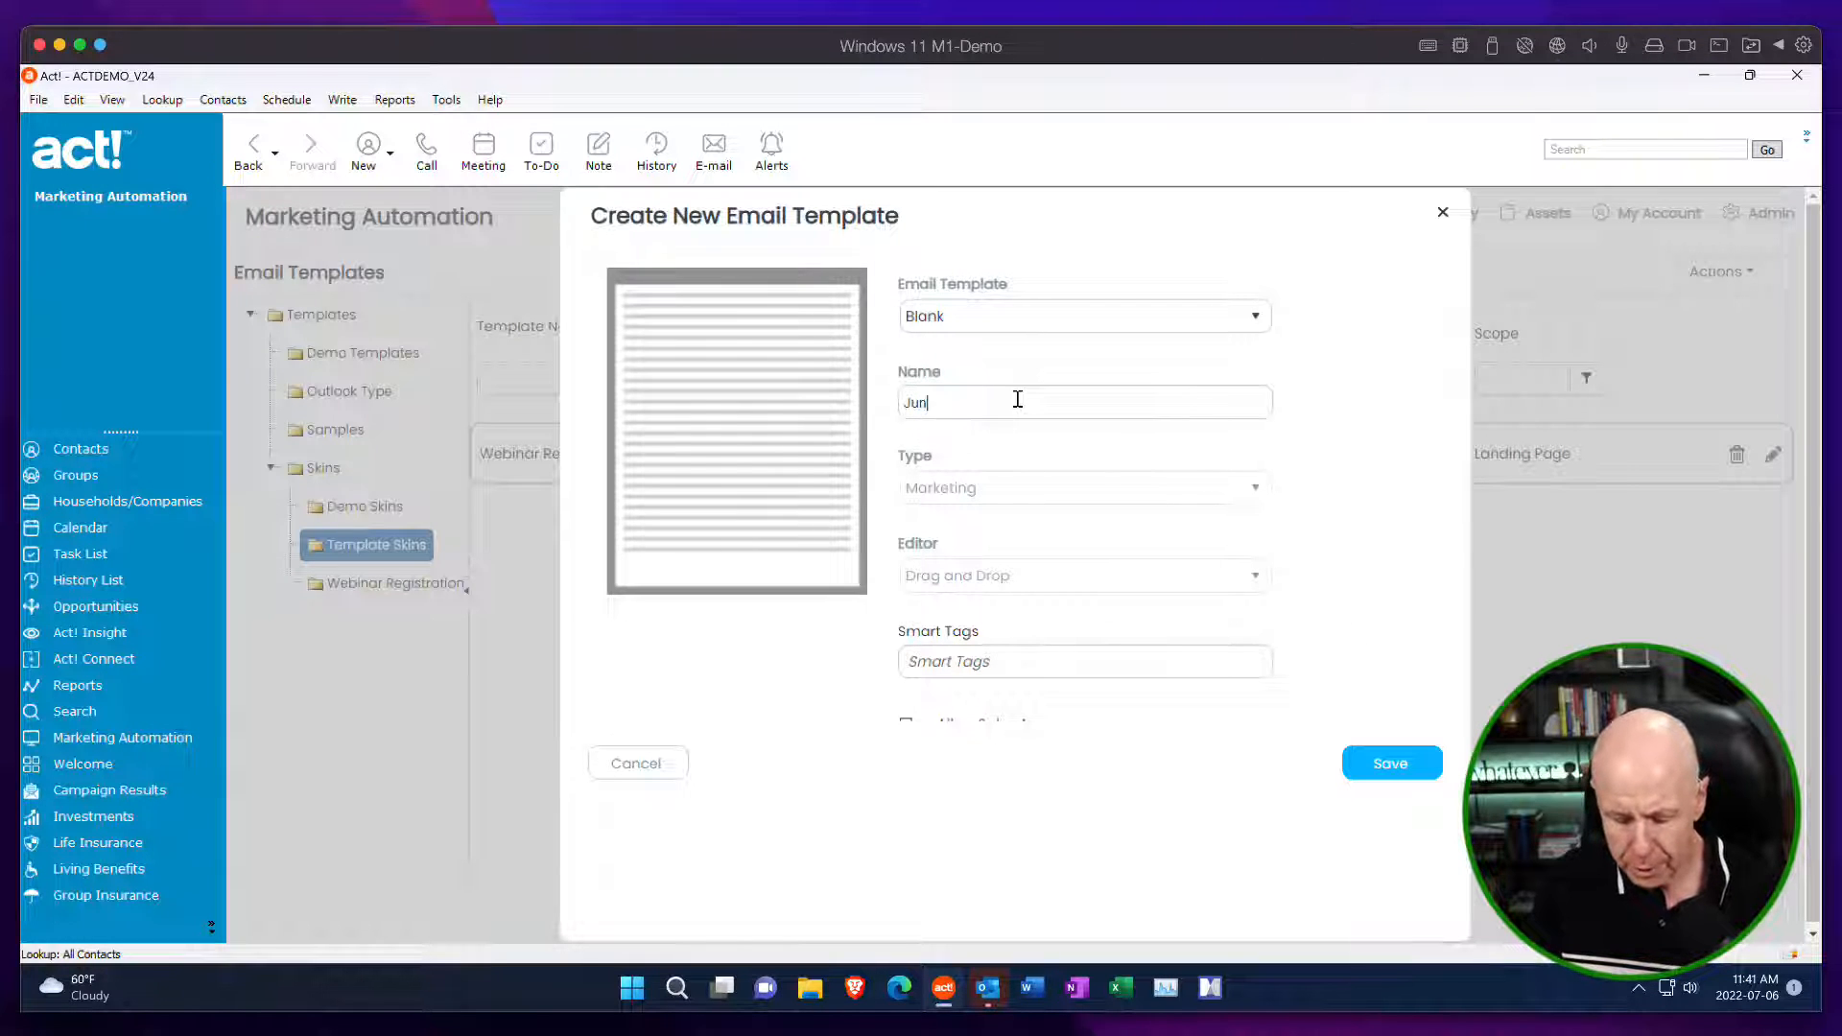
{"action": "left_click", "coordinate": [1418, 765]}
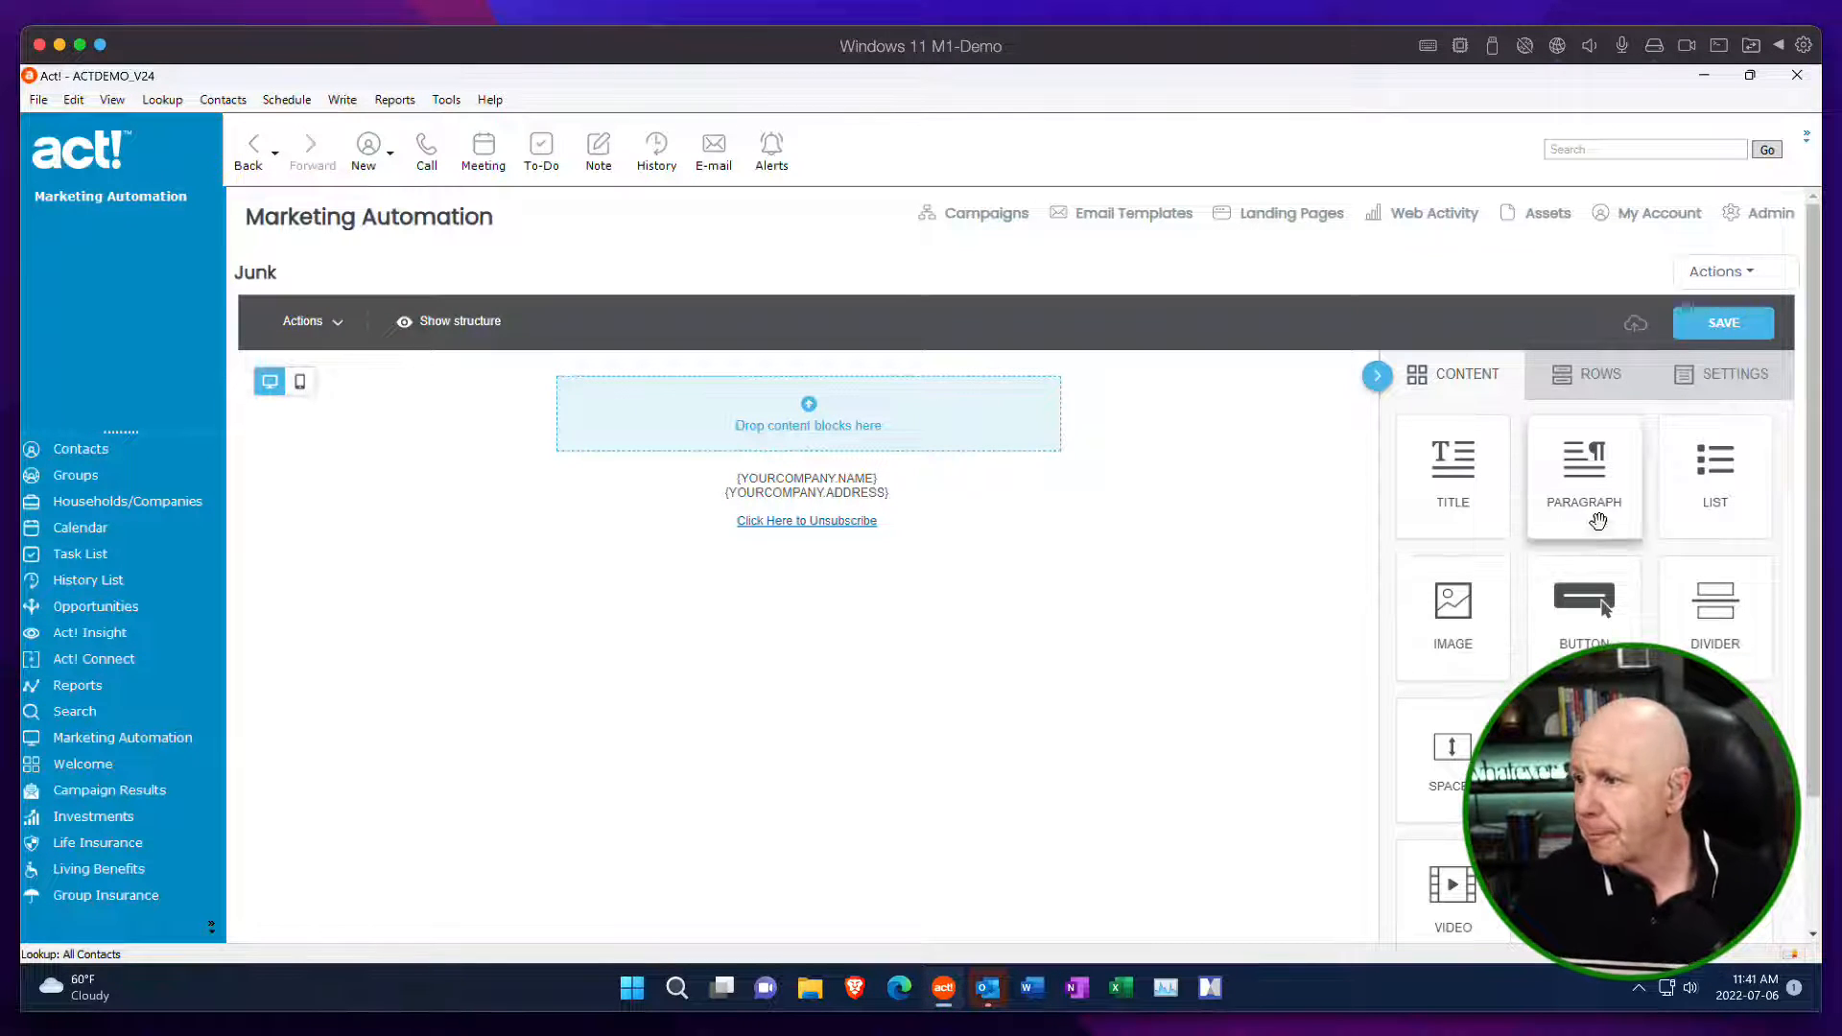
In the template's general settings, try content area widths of 900 px and 700 px, and set the width to 600 px.
{"action": "left_click", "coordinate": [1752, 402]}
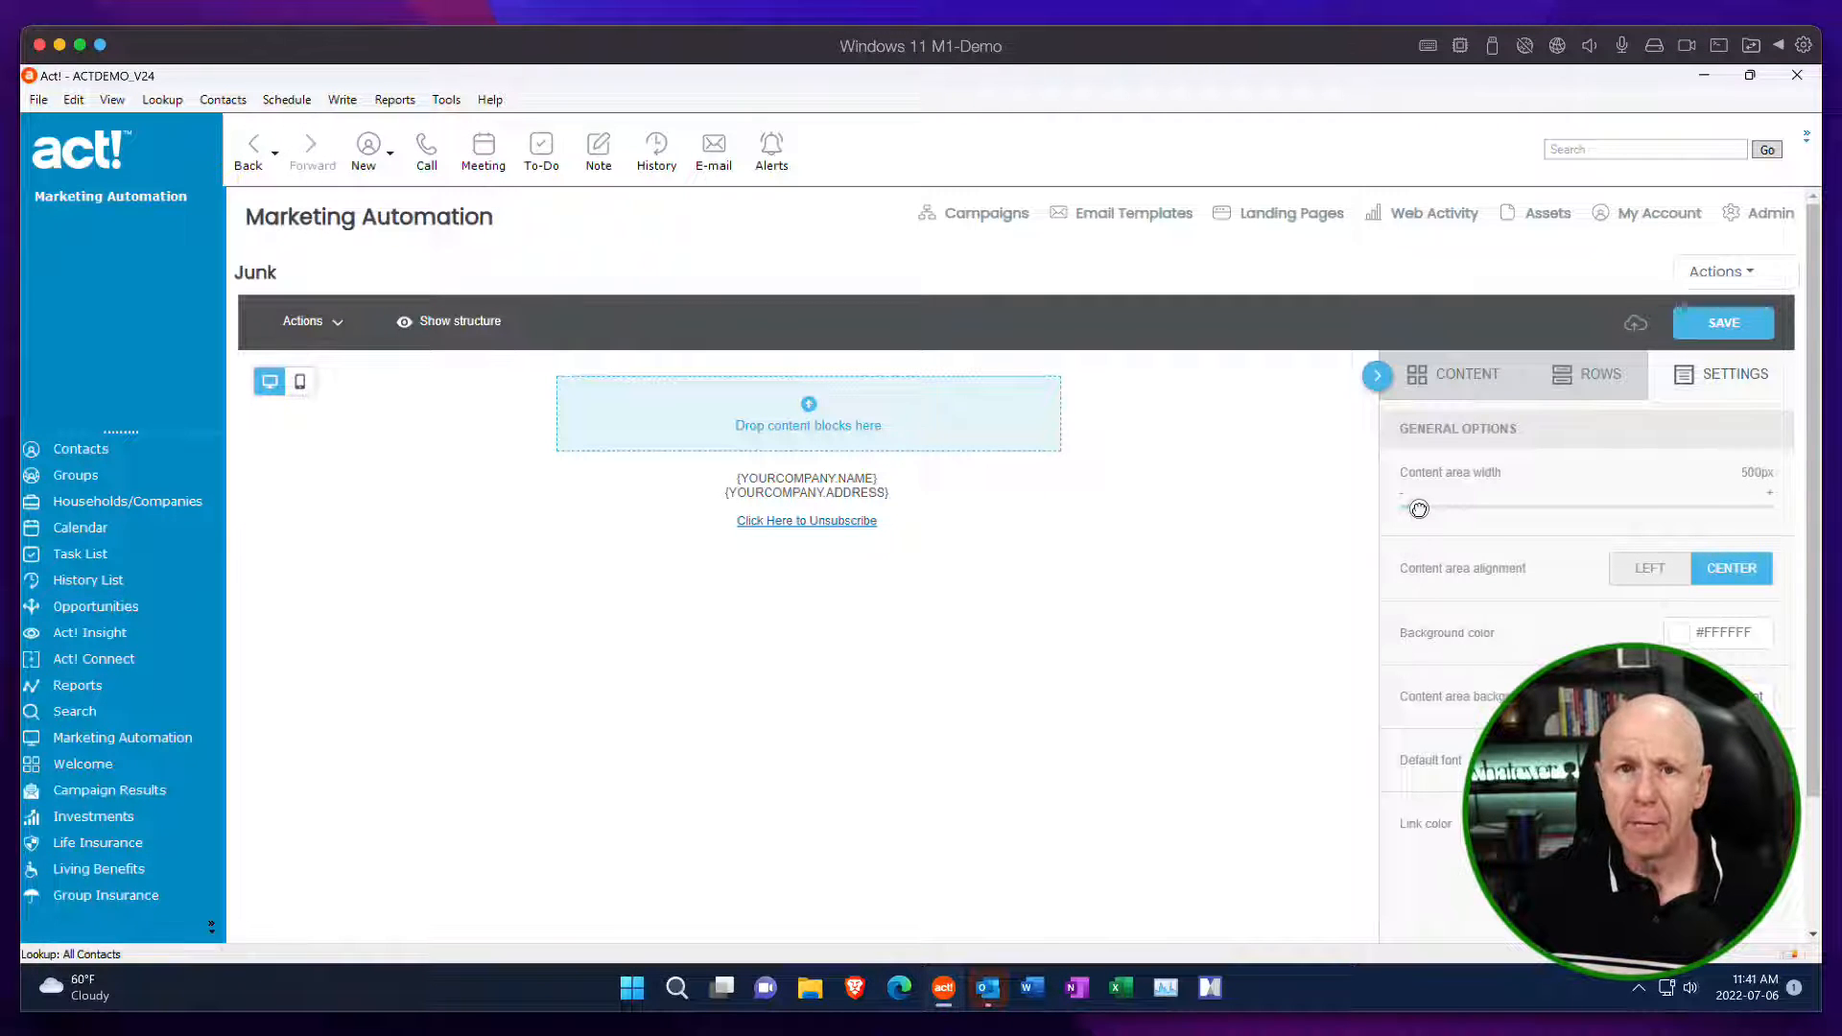
{"action": "left_click_drag", "start_coordinate": [1419, 508], "coordinate": [1509, 507]}
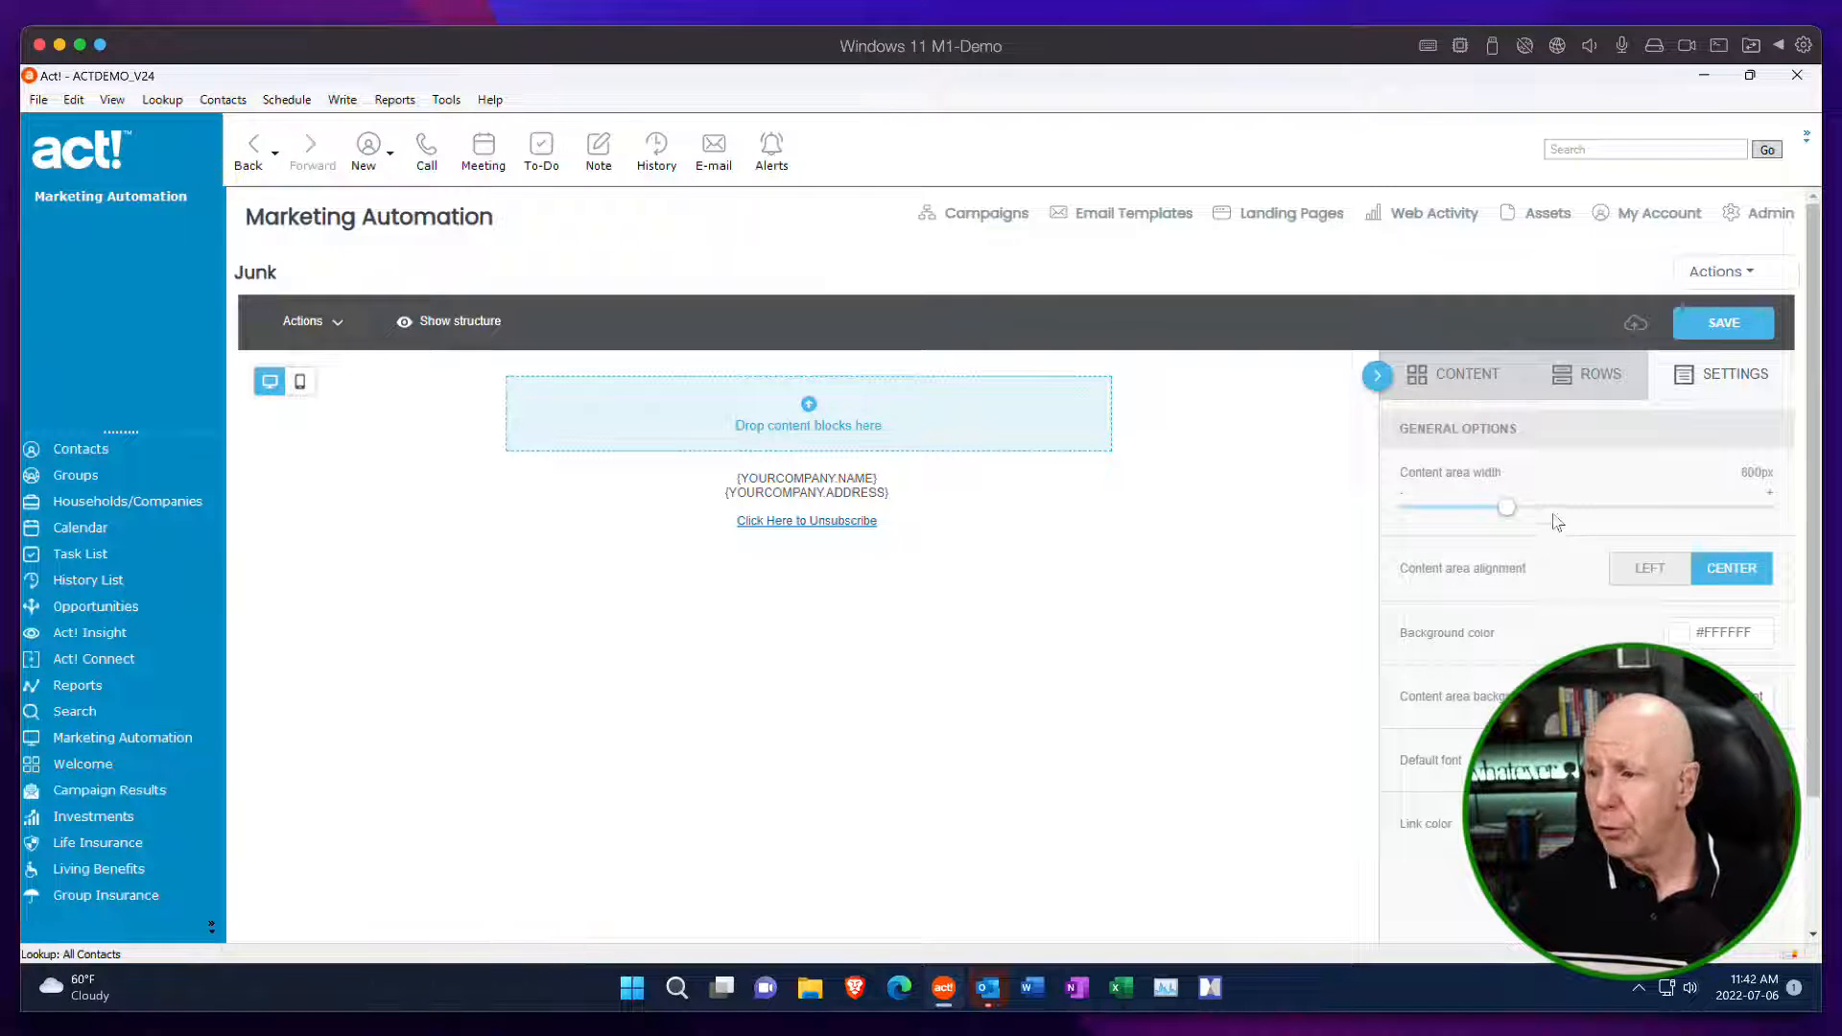
{"action": "left_click_drag", "start_coordinate": [1506, 504], "coordinate": [1782, 508]}
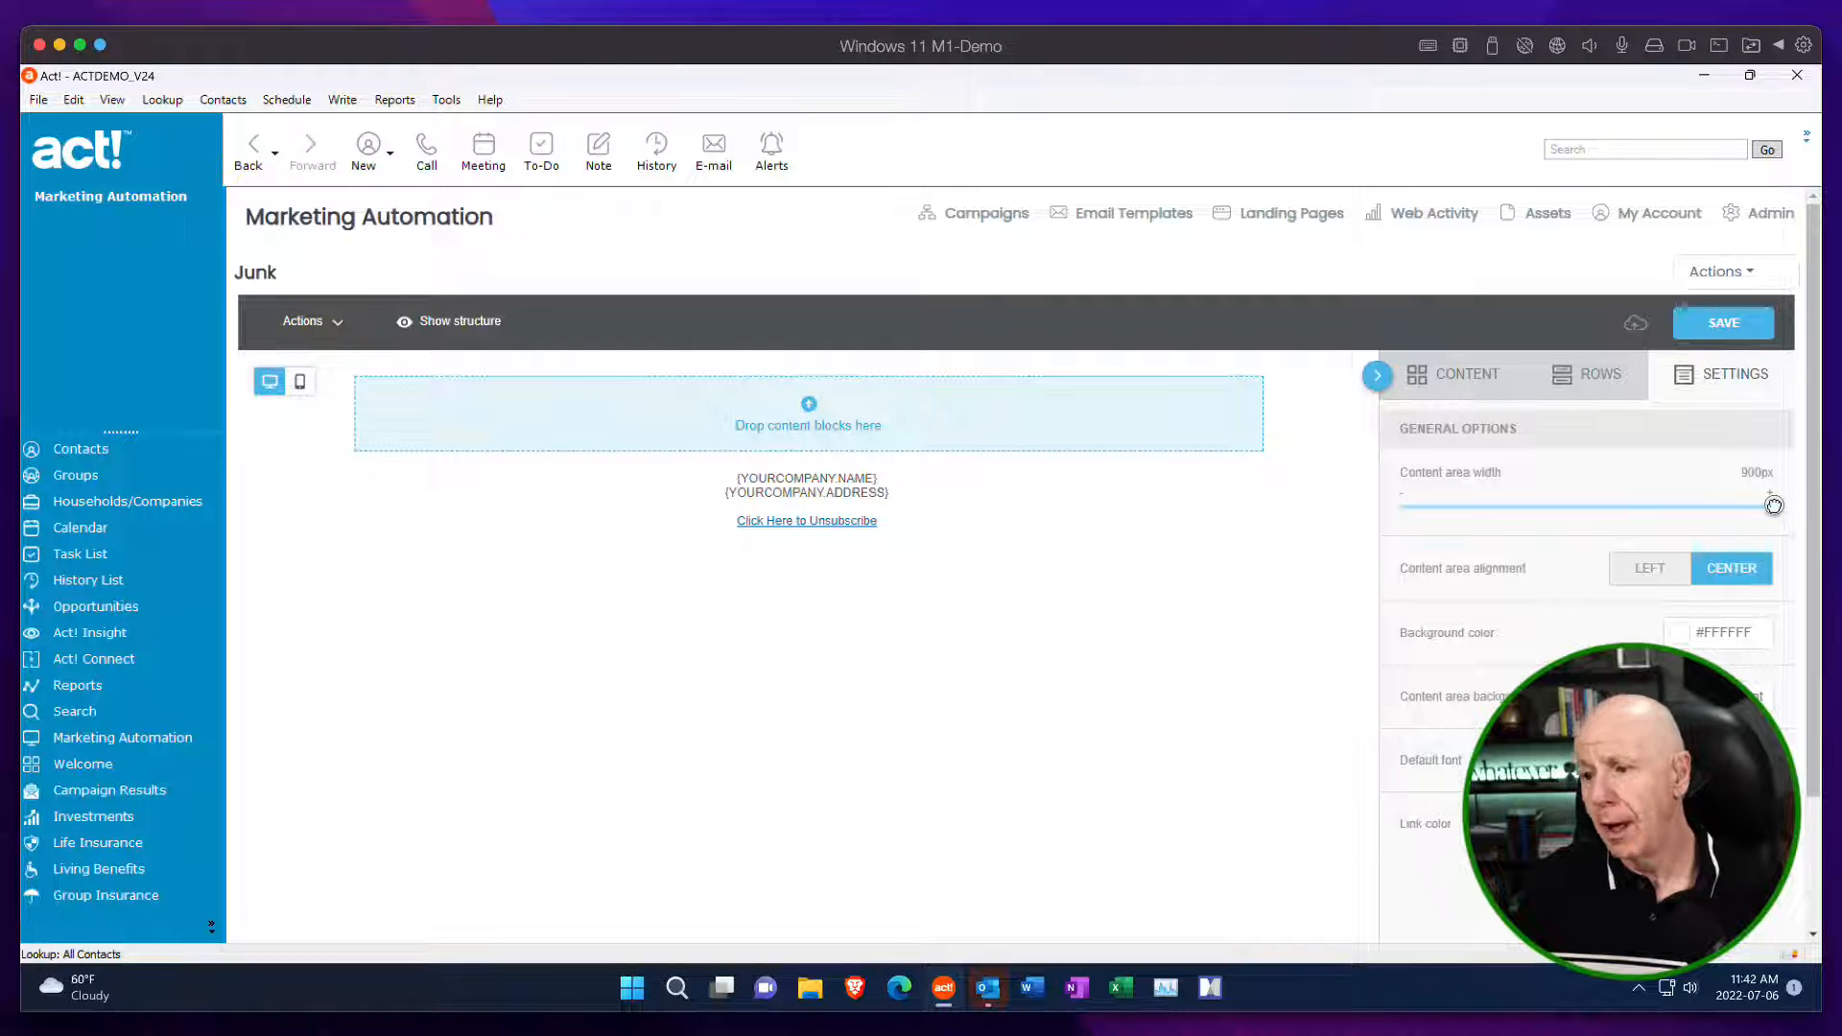
{"action": "left_click_drag", "start_coordinate": [1772, 506], "coordinate": [1598, 510]}
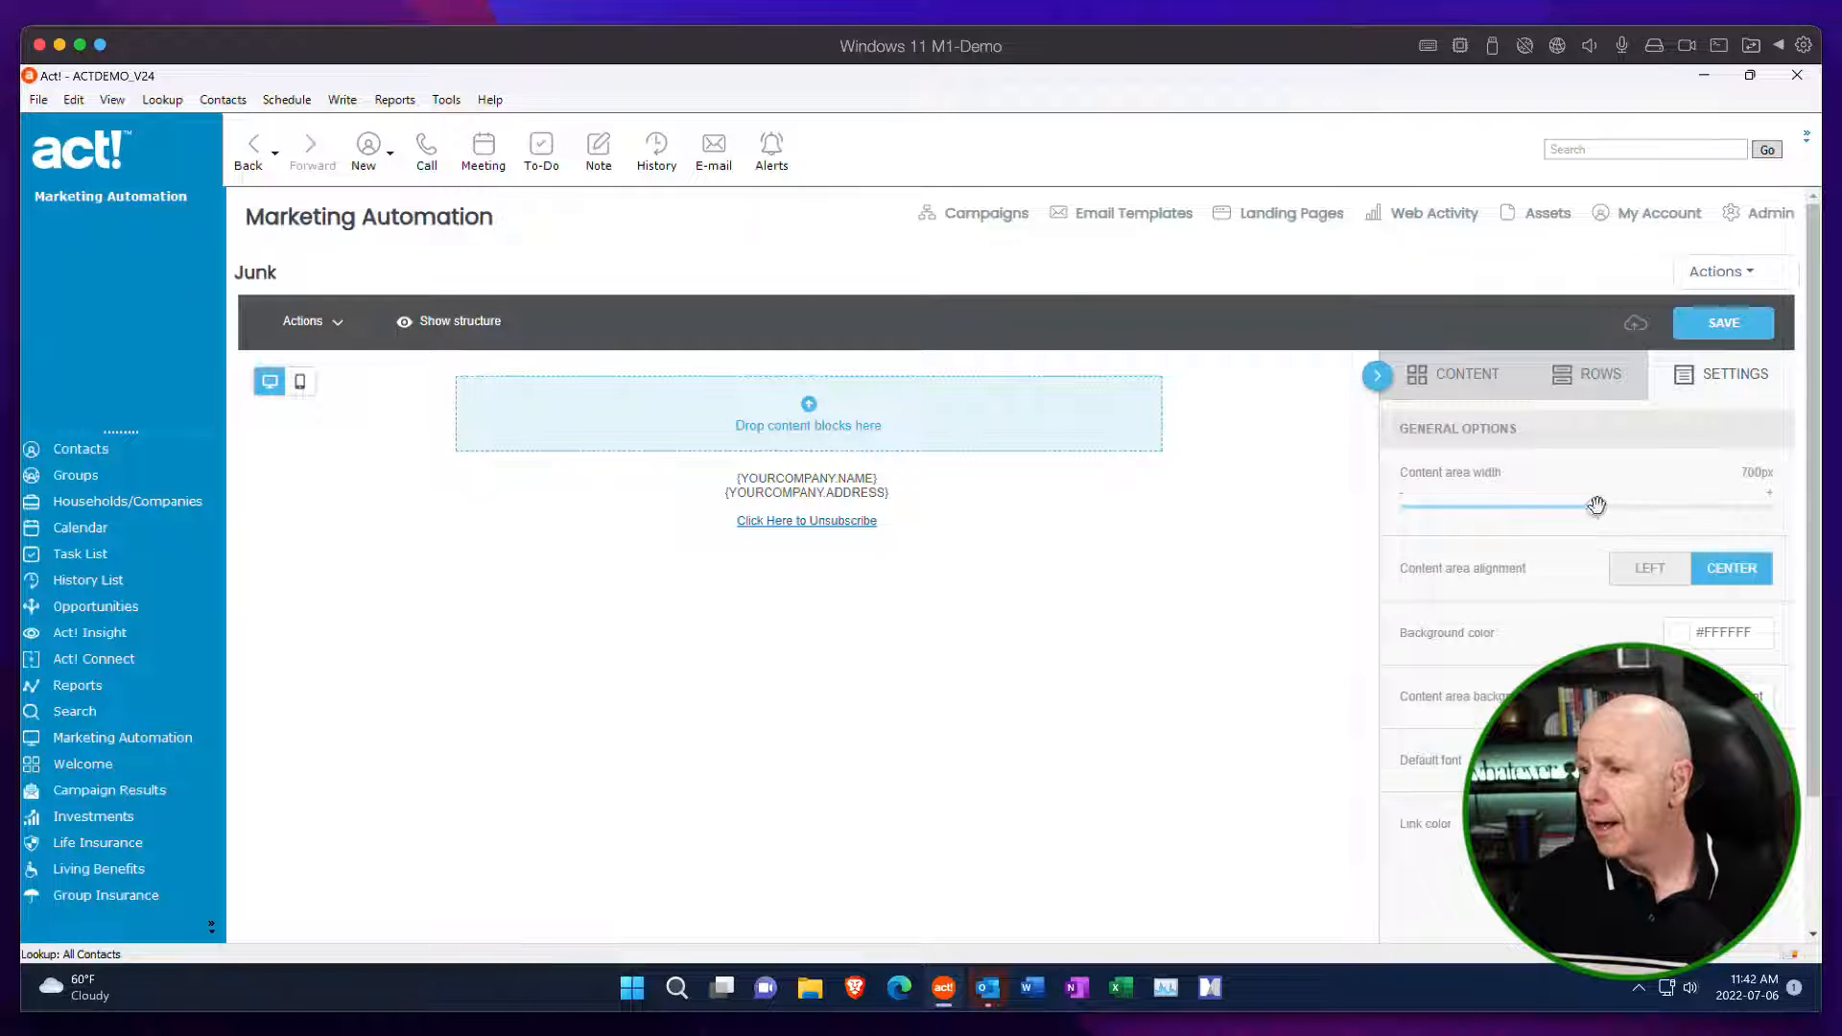
{"action": "left_click_drag", "start_coordinate": [1595, 507], "coordinate": [1506, 506]}
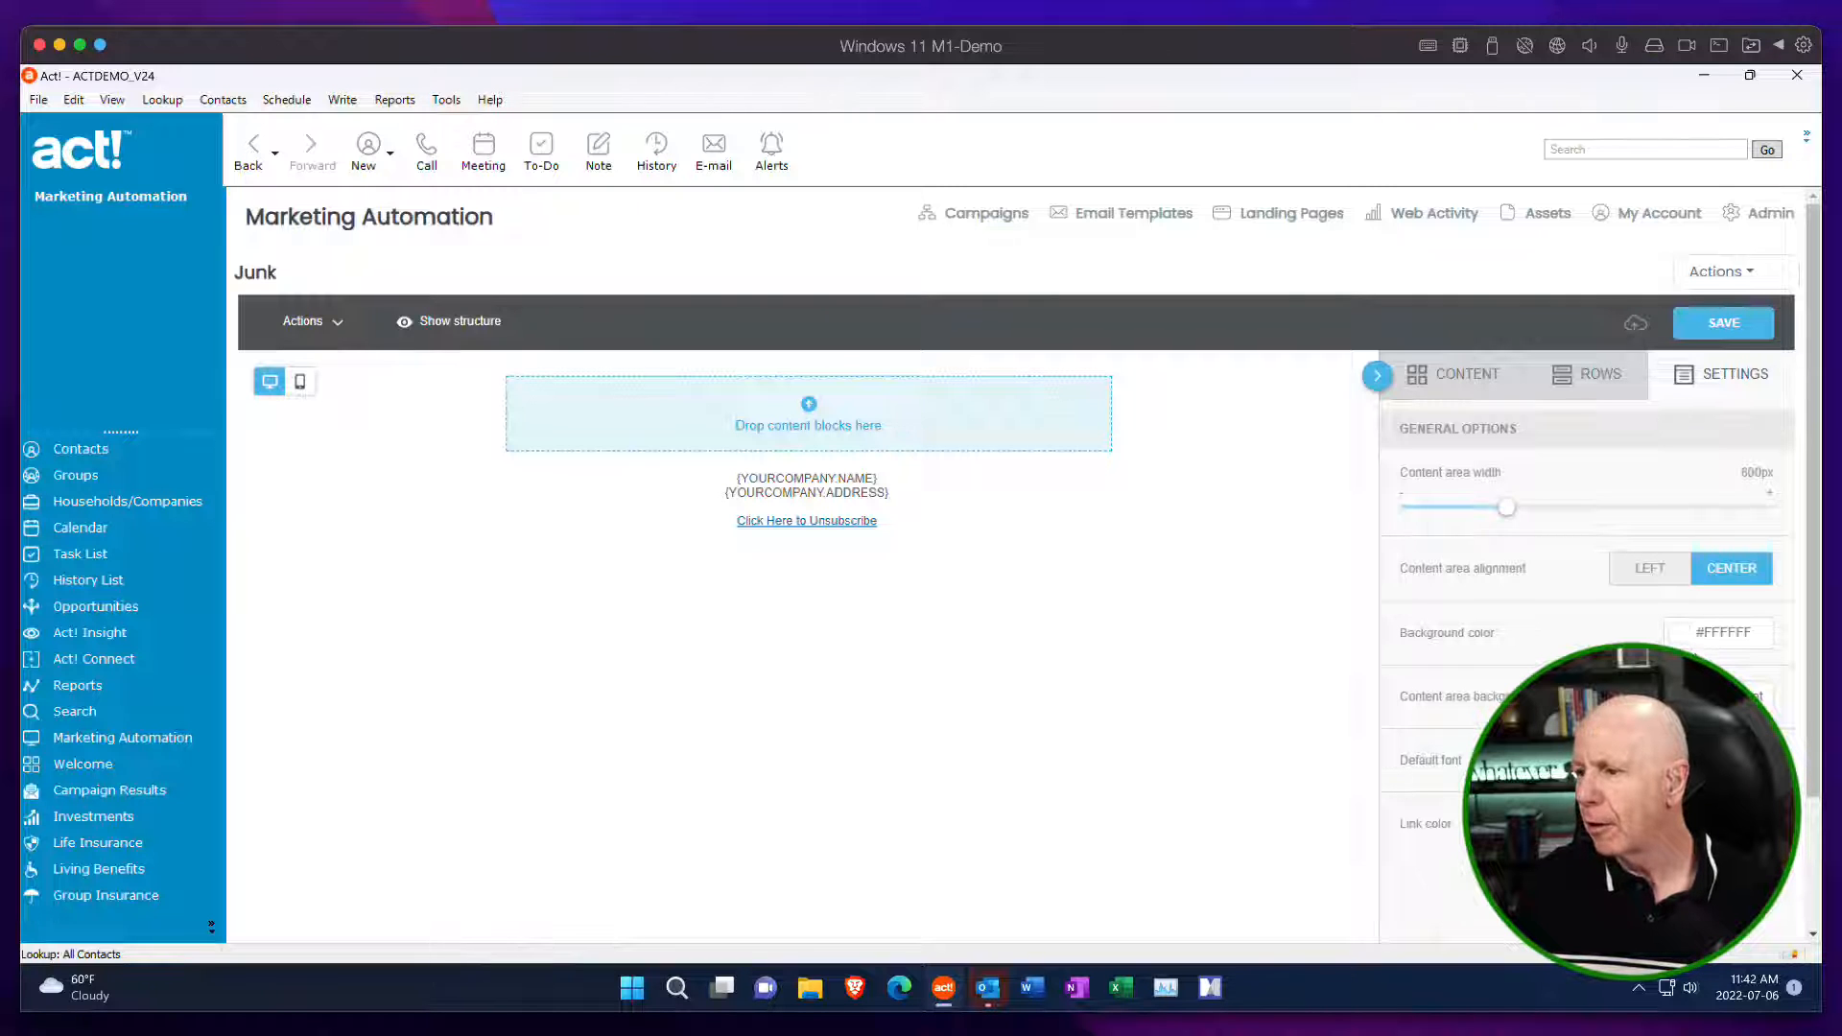
Try light blue #c7e3f6 and green #9aeb9a as the template's background color, ending on near-white #fbfbfb.
{"action": "left_click", "coordinate": [1688, 635]}
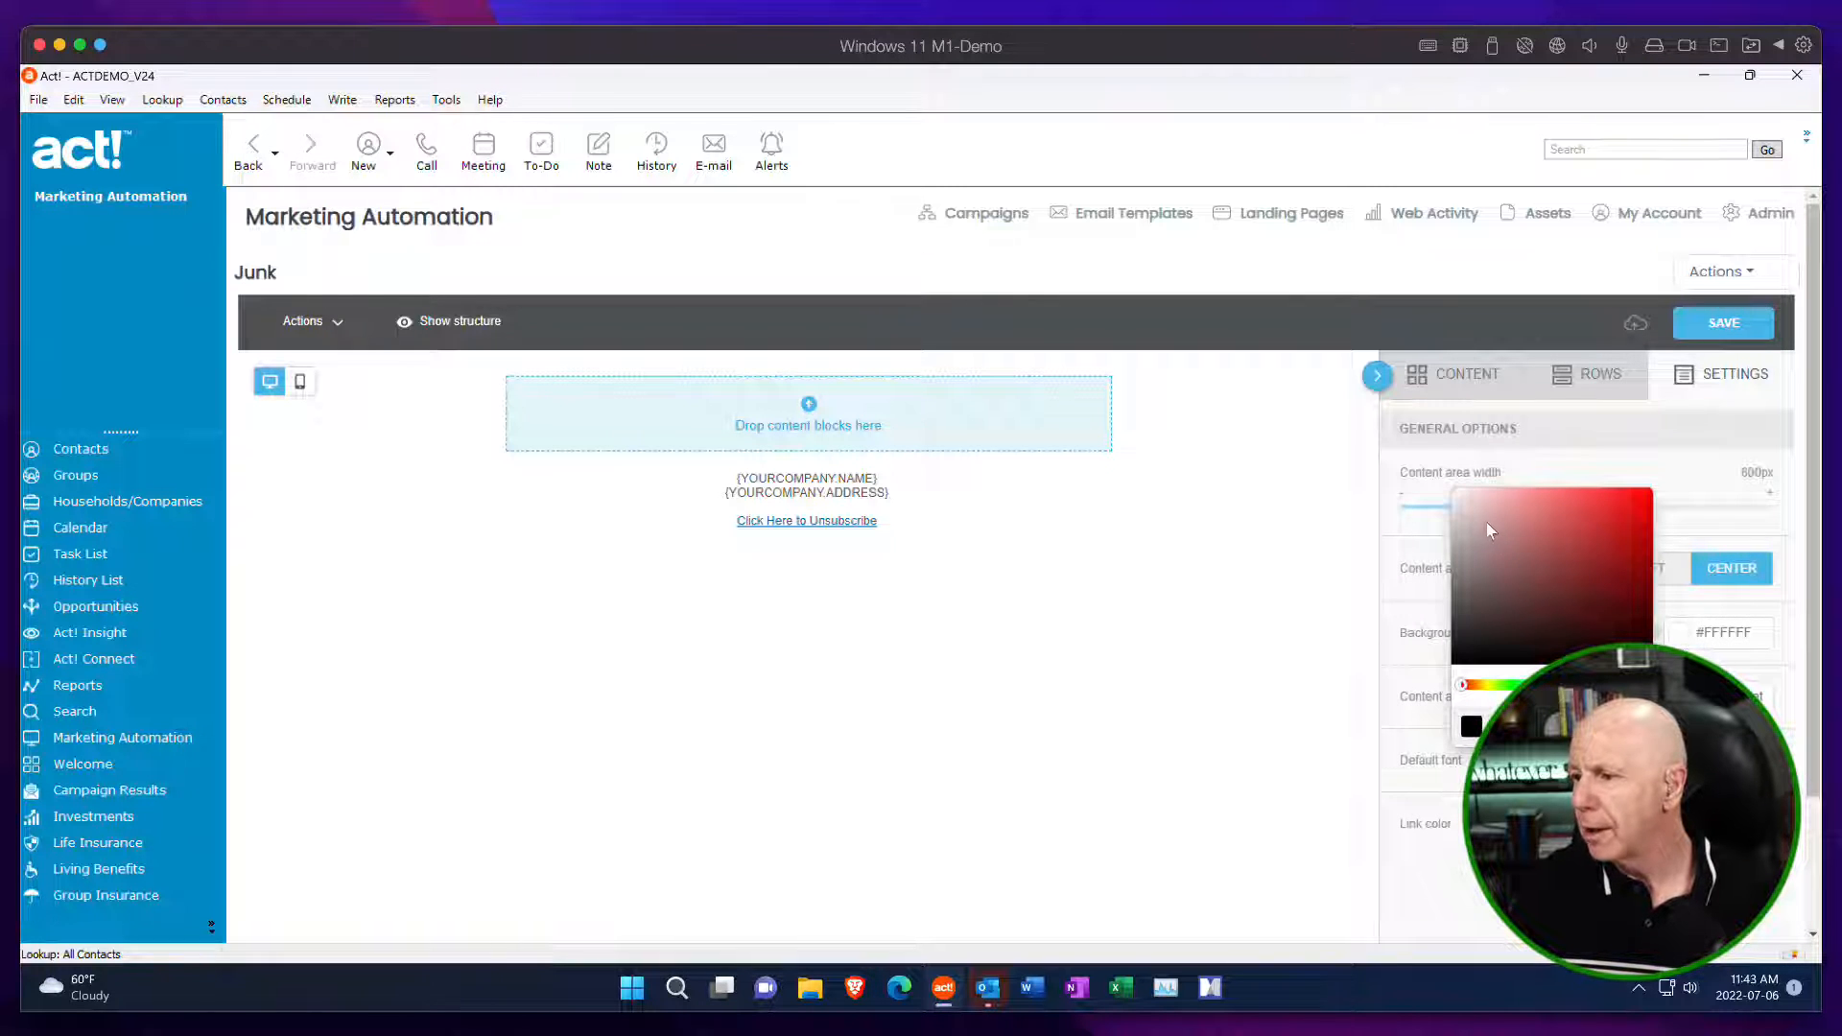
{"action": "left_click", "coordinate": [1567, 685]}
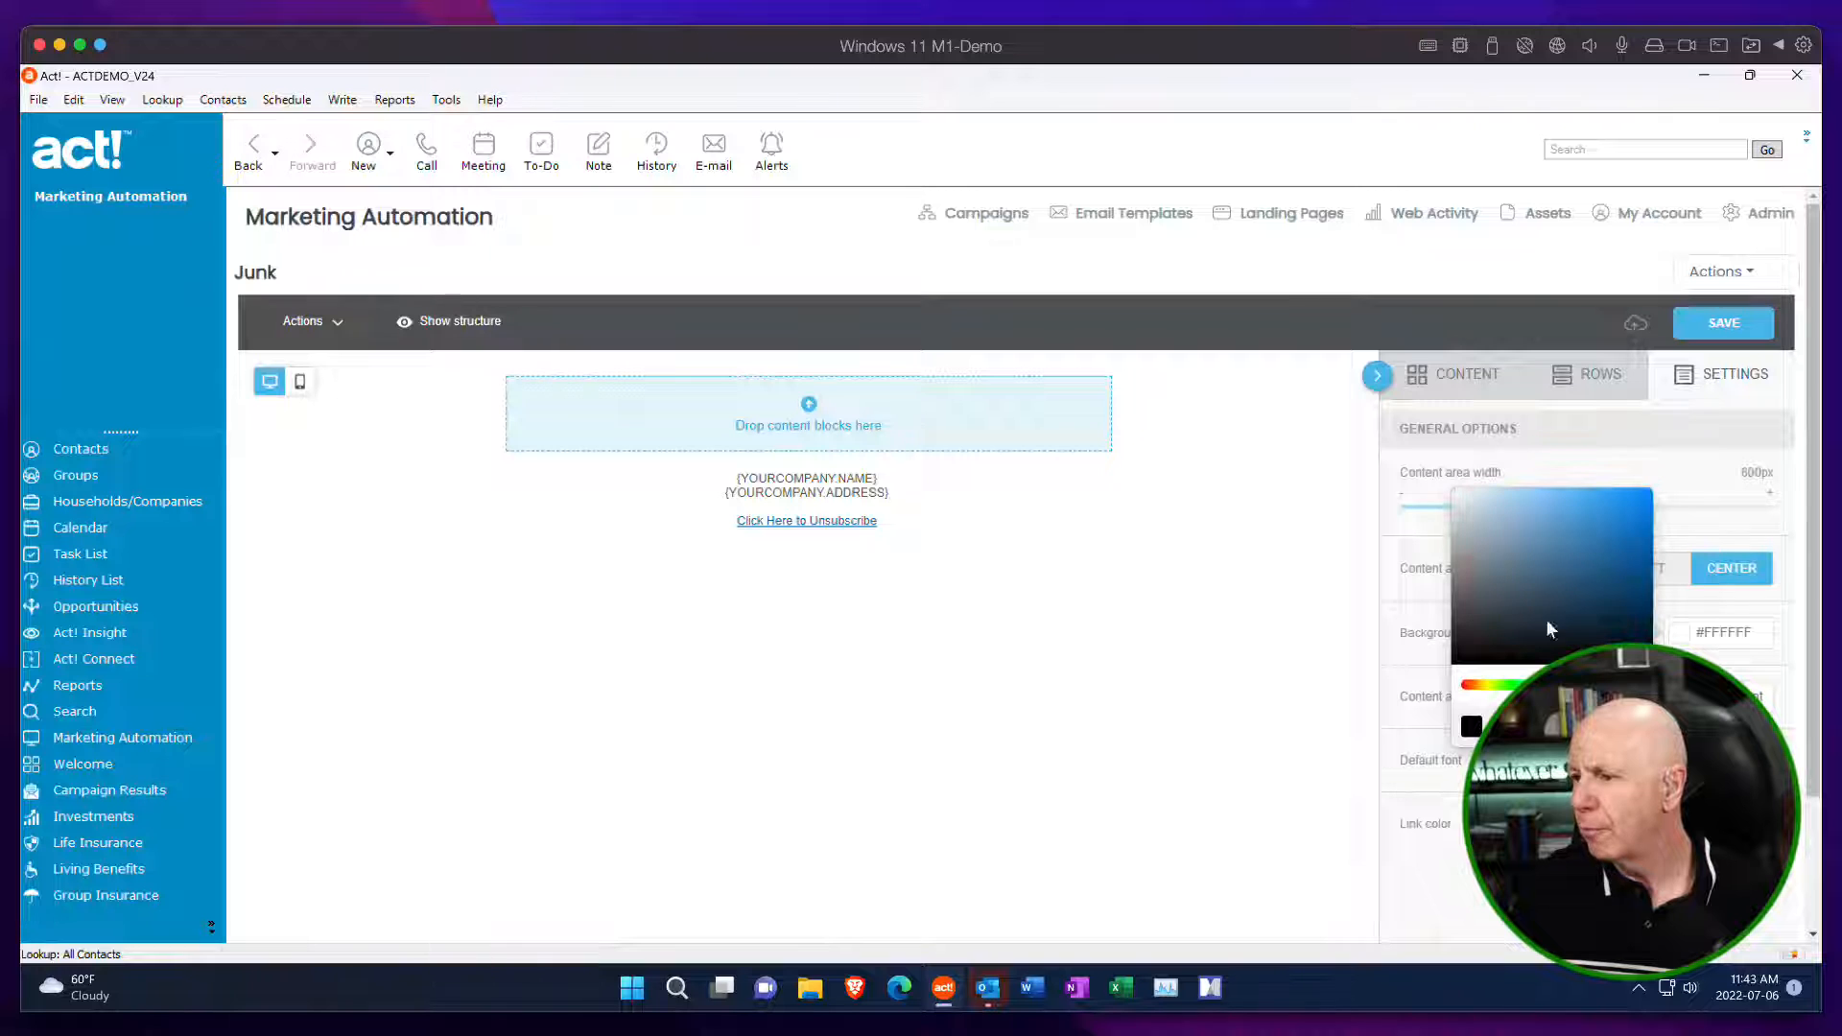
{"action": "mouse_move", "coordinate": [1497, 516]}
{"action": "left_mouse_down"}
{"action": "mouse_move", "coordinate": [1578, 526]}
{"action": "mouse_move", "coordinate": [1578, 501]}
{"action": "mouse_move", "coordinate": [1489, 495]}
{"action": "left_mouse_up"}
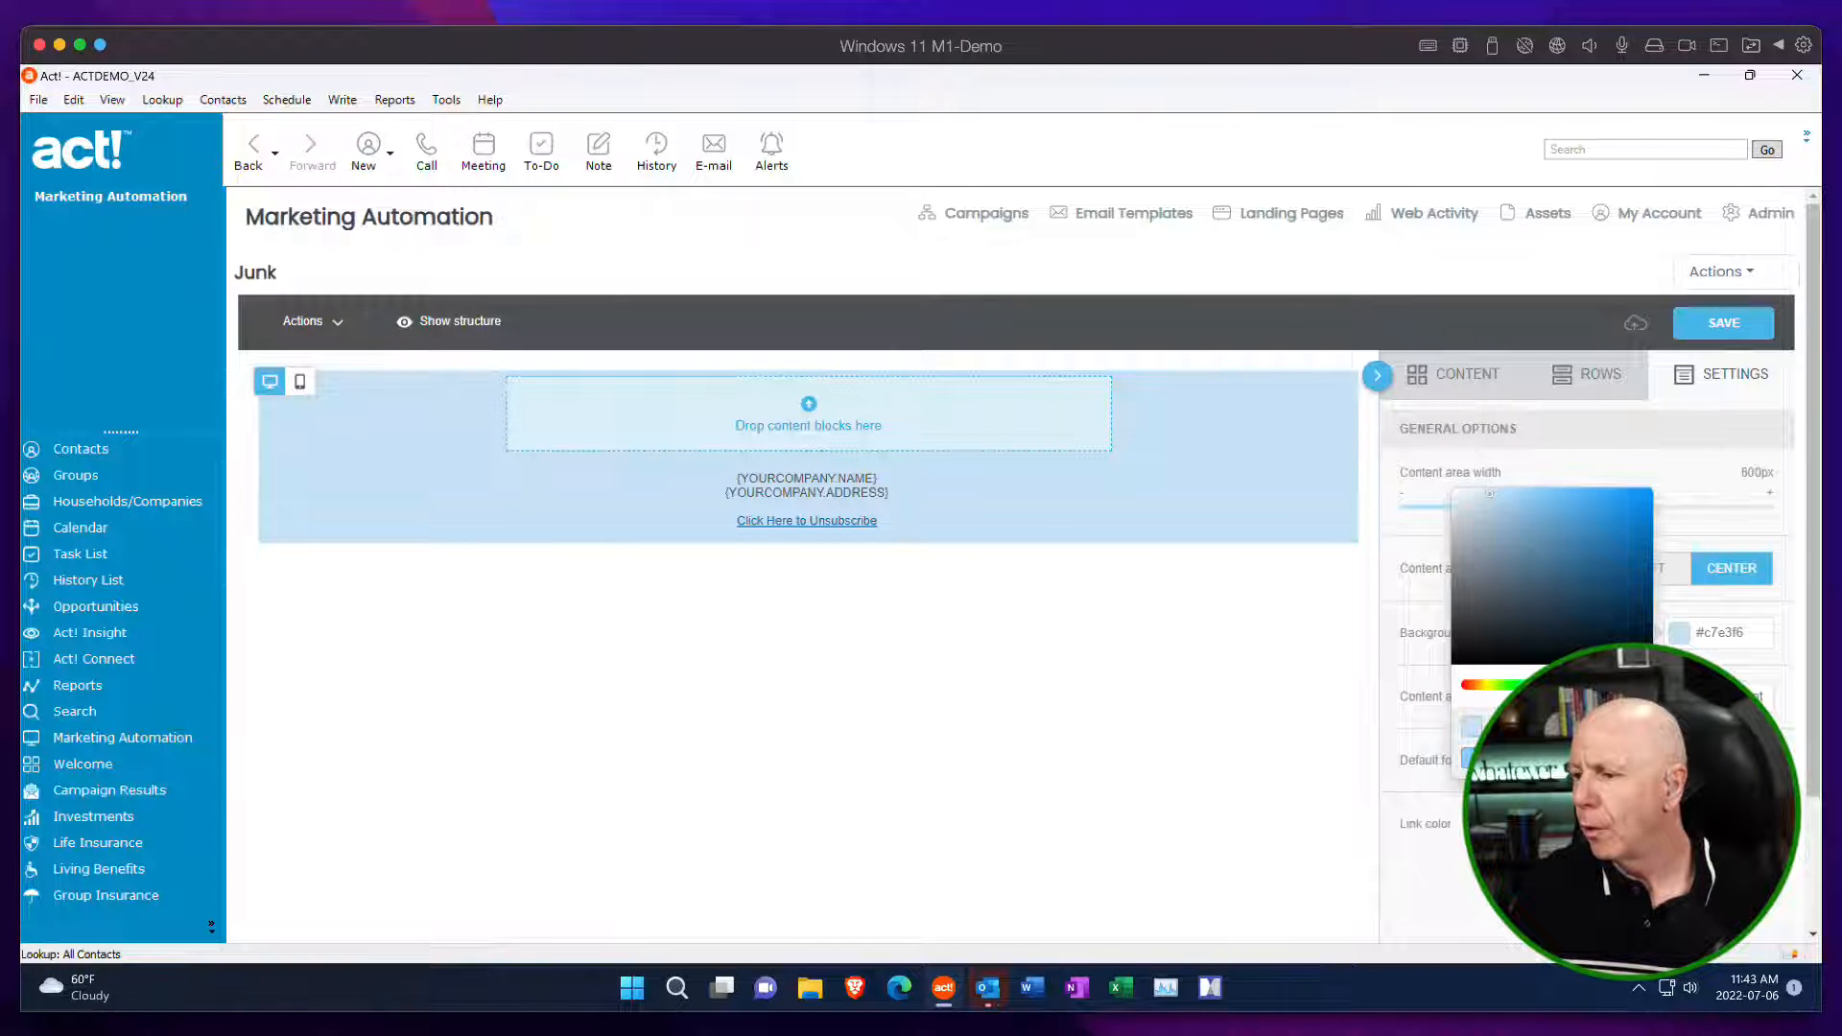
{"action": "left_click", "coordinate": [1516, 685]}
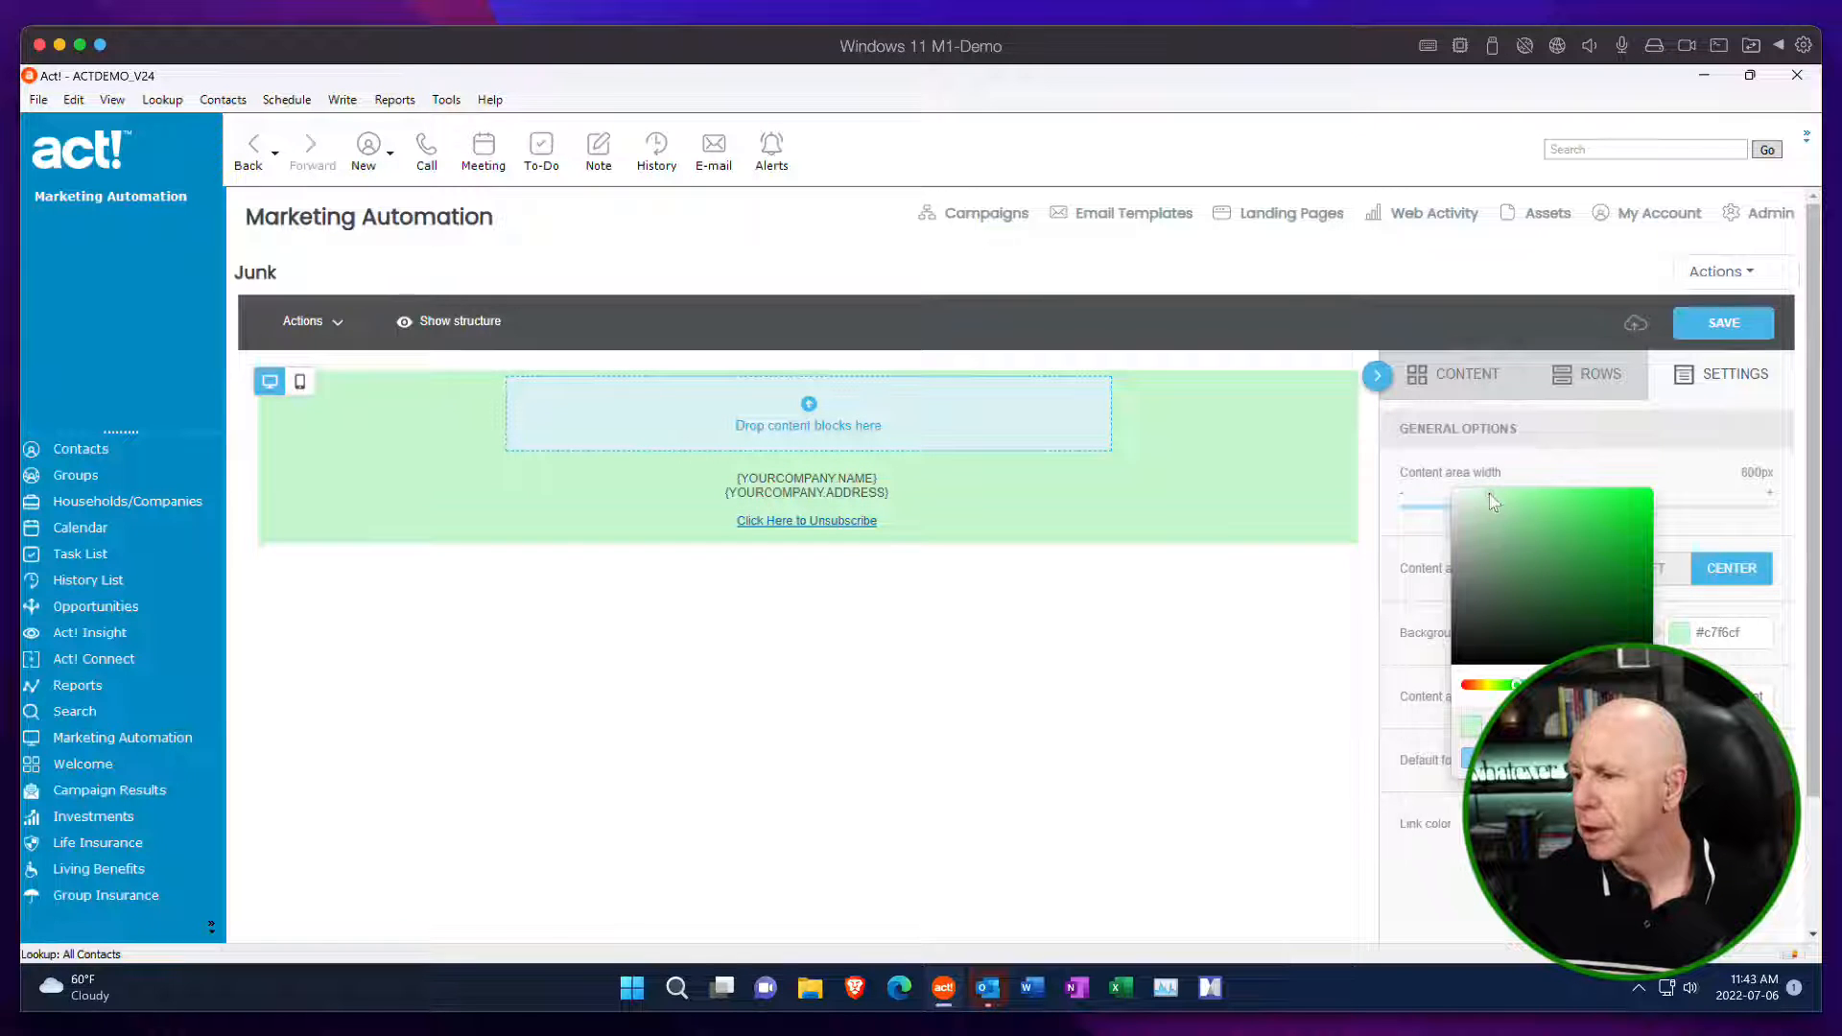
{"action": "mouse_move", "coordinate": [1490, 496]}
{"action": "left_mouse_down"}
{"action": "mouse_move", "coordinate": [1450, 500]}
{"action": "mouse_move", "coordinate": [1473, 519]}
{"action": "mouse_move", "coordinate": [1520, 500]}
{"action": "left_mouse_up"}
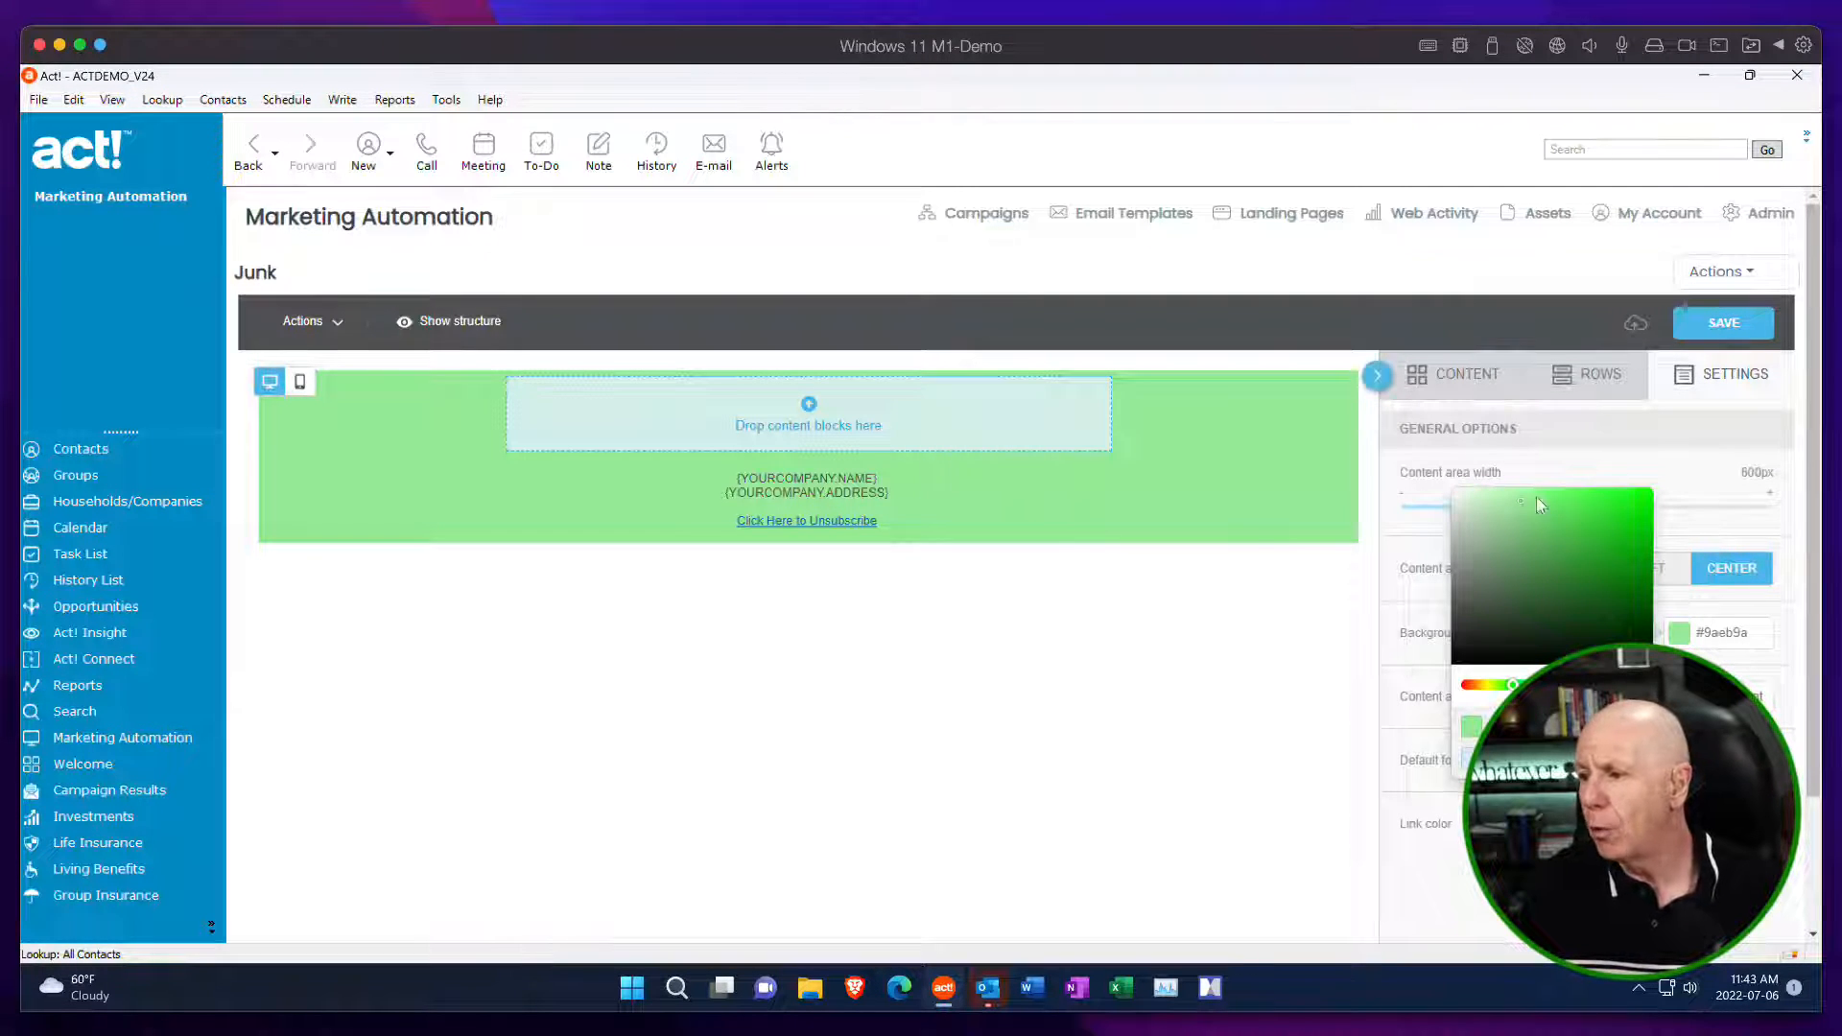
{"action": "left_click", "coordinate": [1410, 492]}
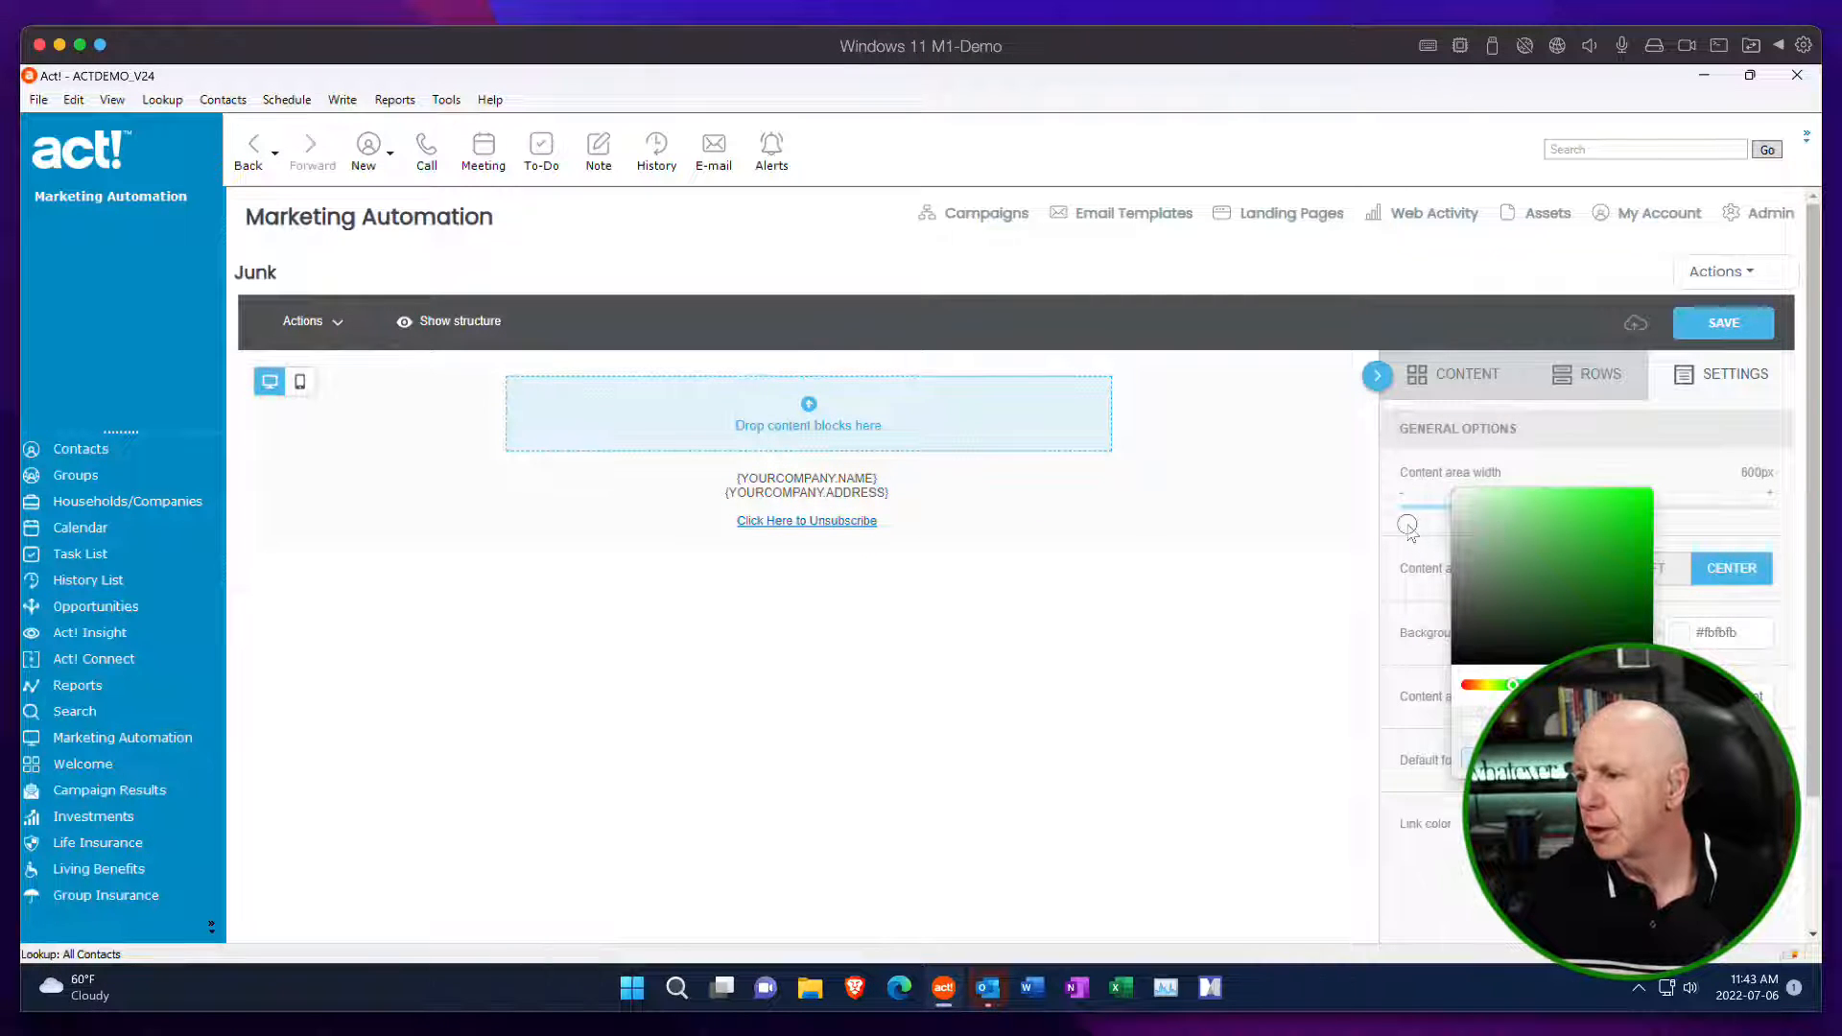
{"action": "left_click", "coordinate": [1407, 525]}
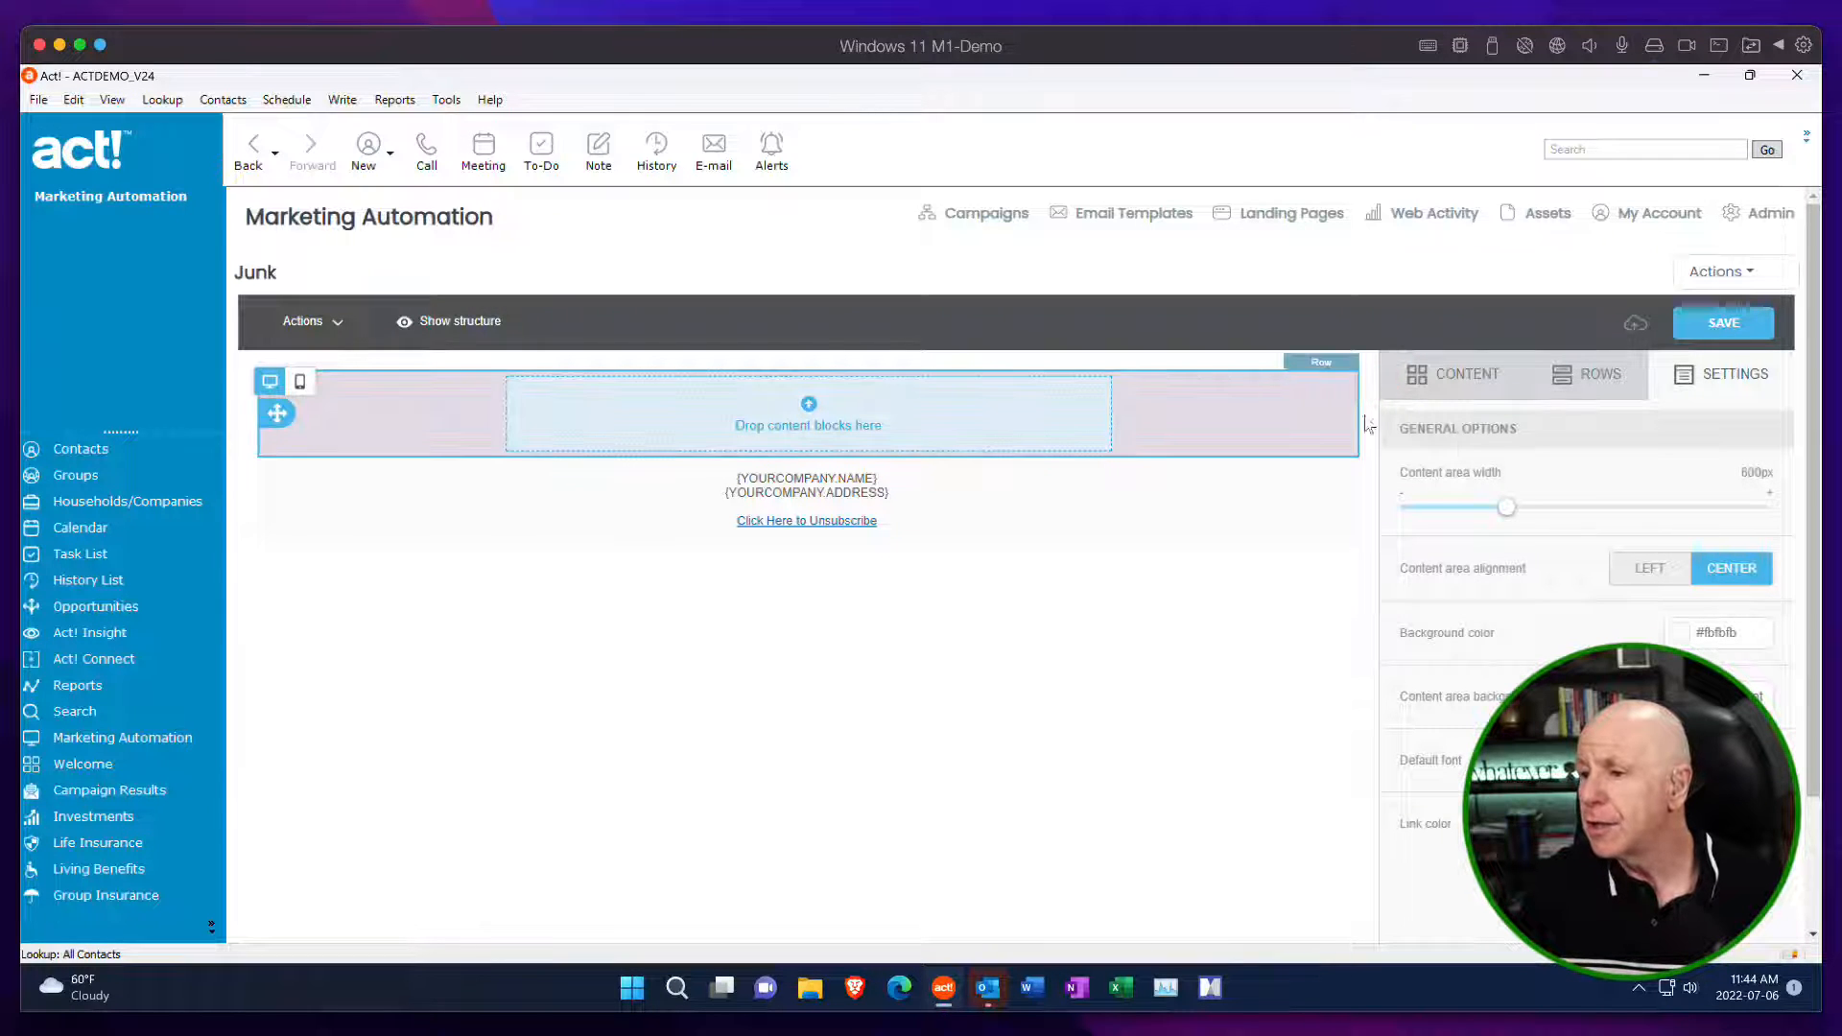
Set the template's background color to light gray #e6e4e4.
{"action": "left_click", "coordinate": [1695, 638]}
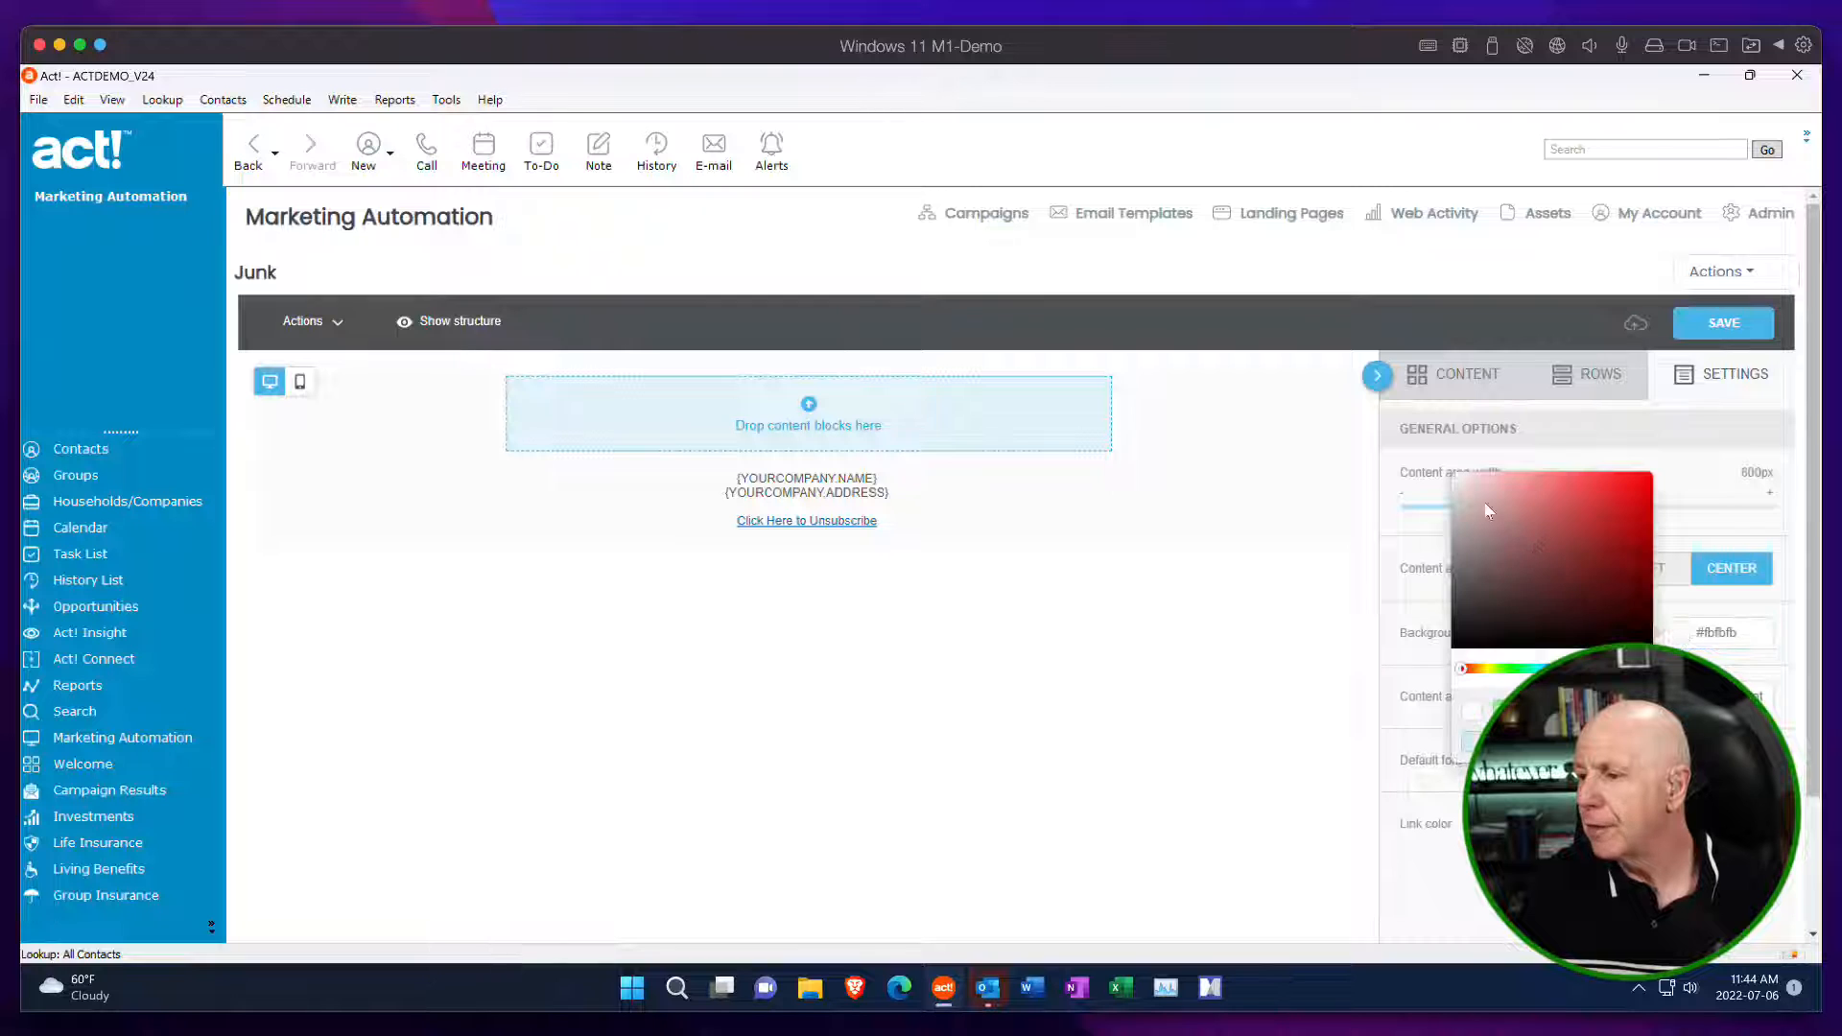
{"action": "left_click", "coordinate": [1453, 490]}
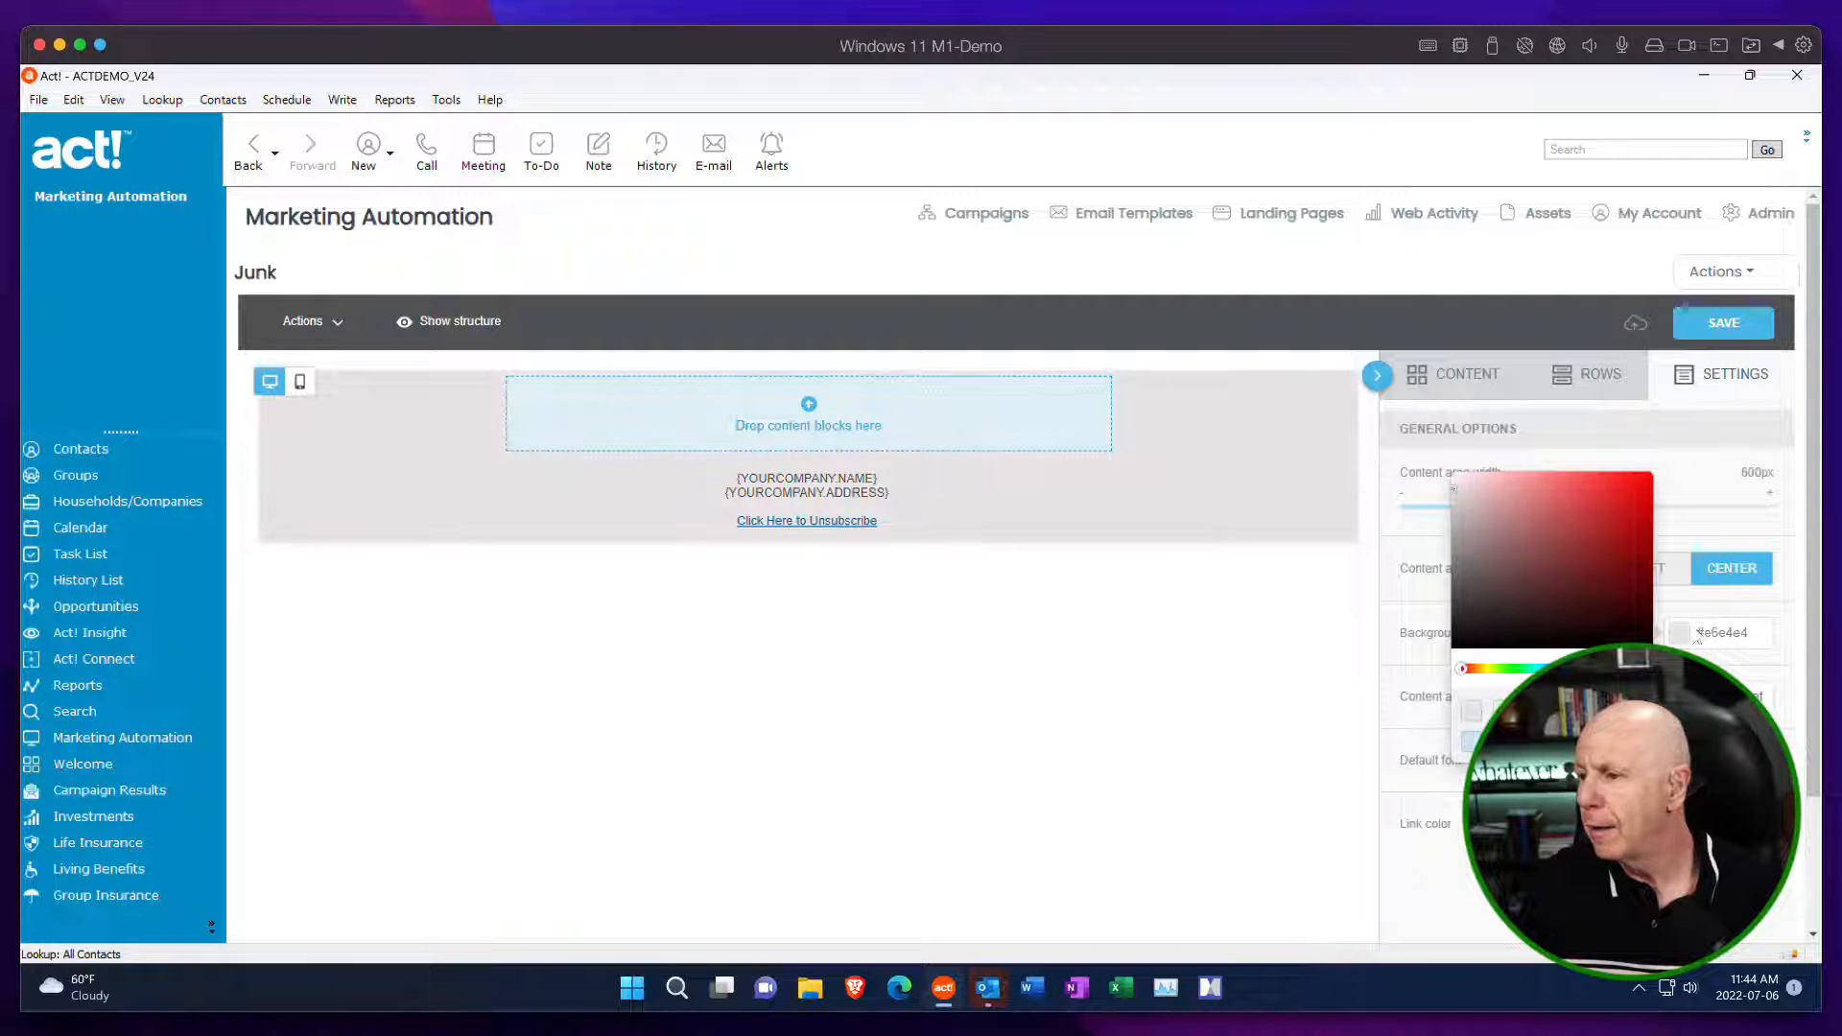
{"action": "left_click", "coordinate": [1780, 607]}
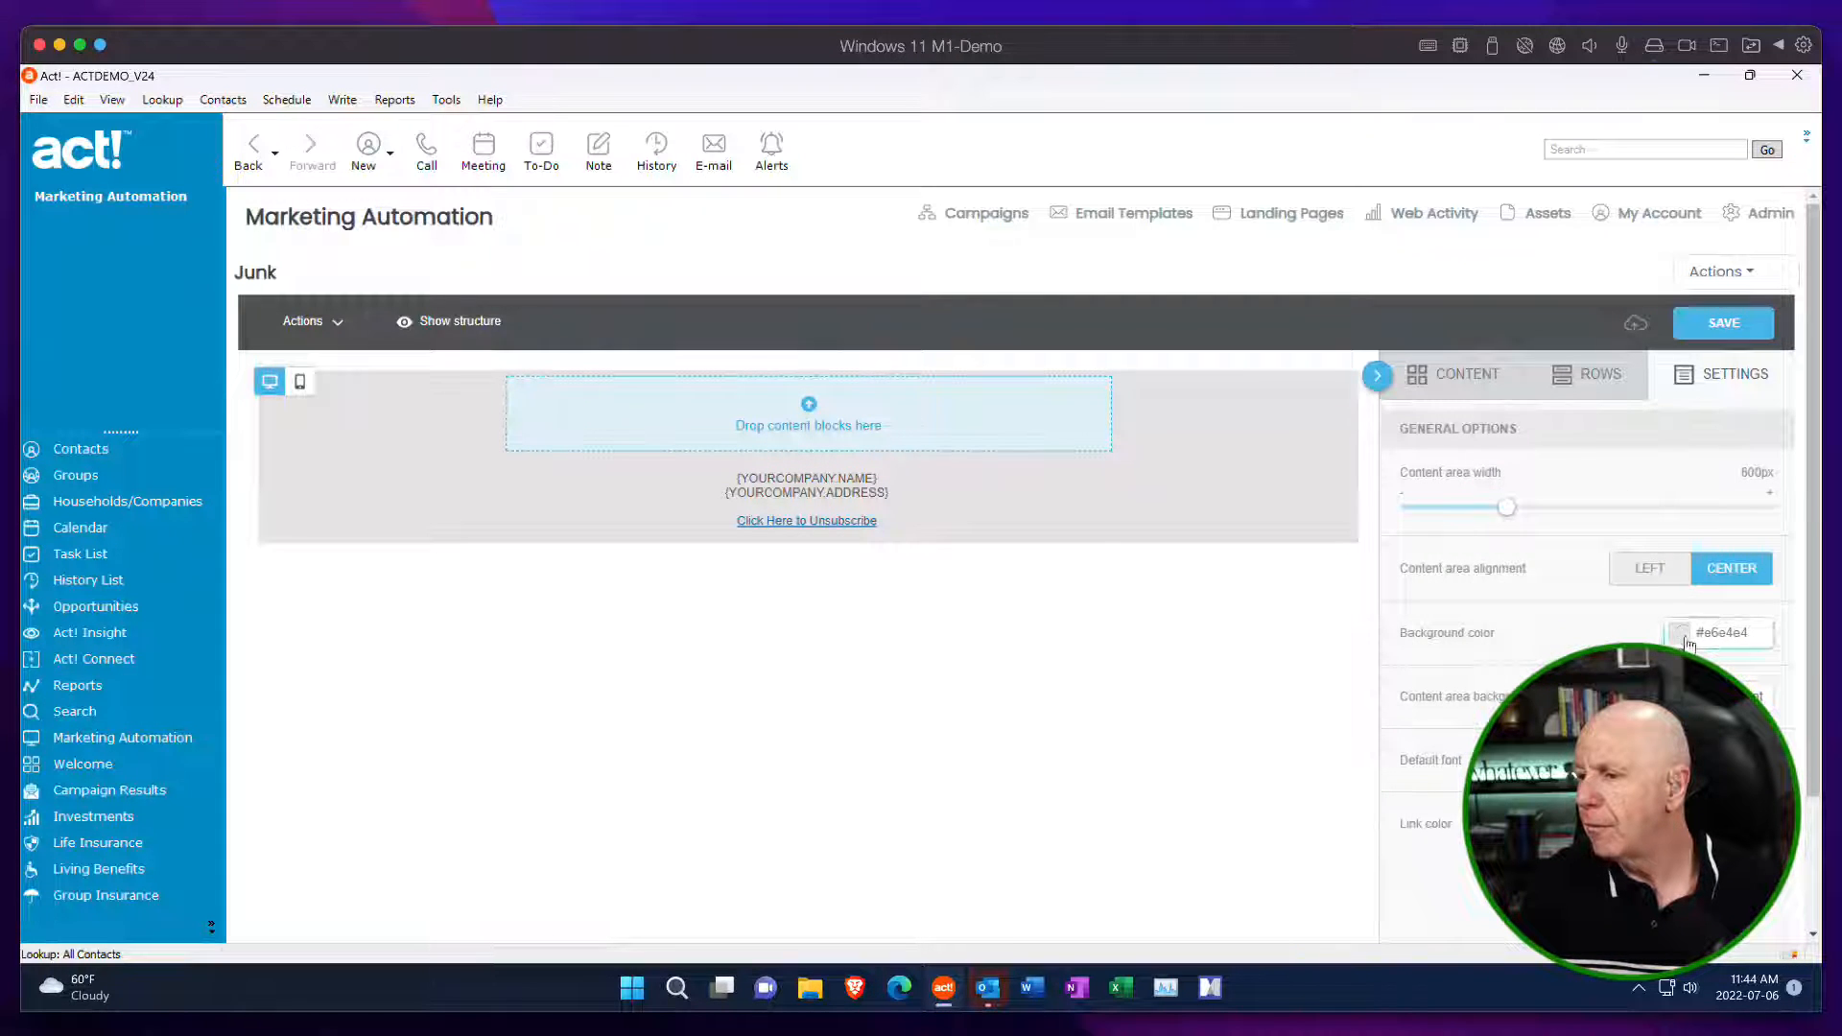
{"action": "left_click", "coordinate": [1690, 638]}
{"action": "left_click", "coordinate": [1778, 675]}
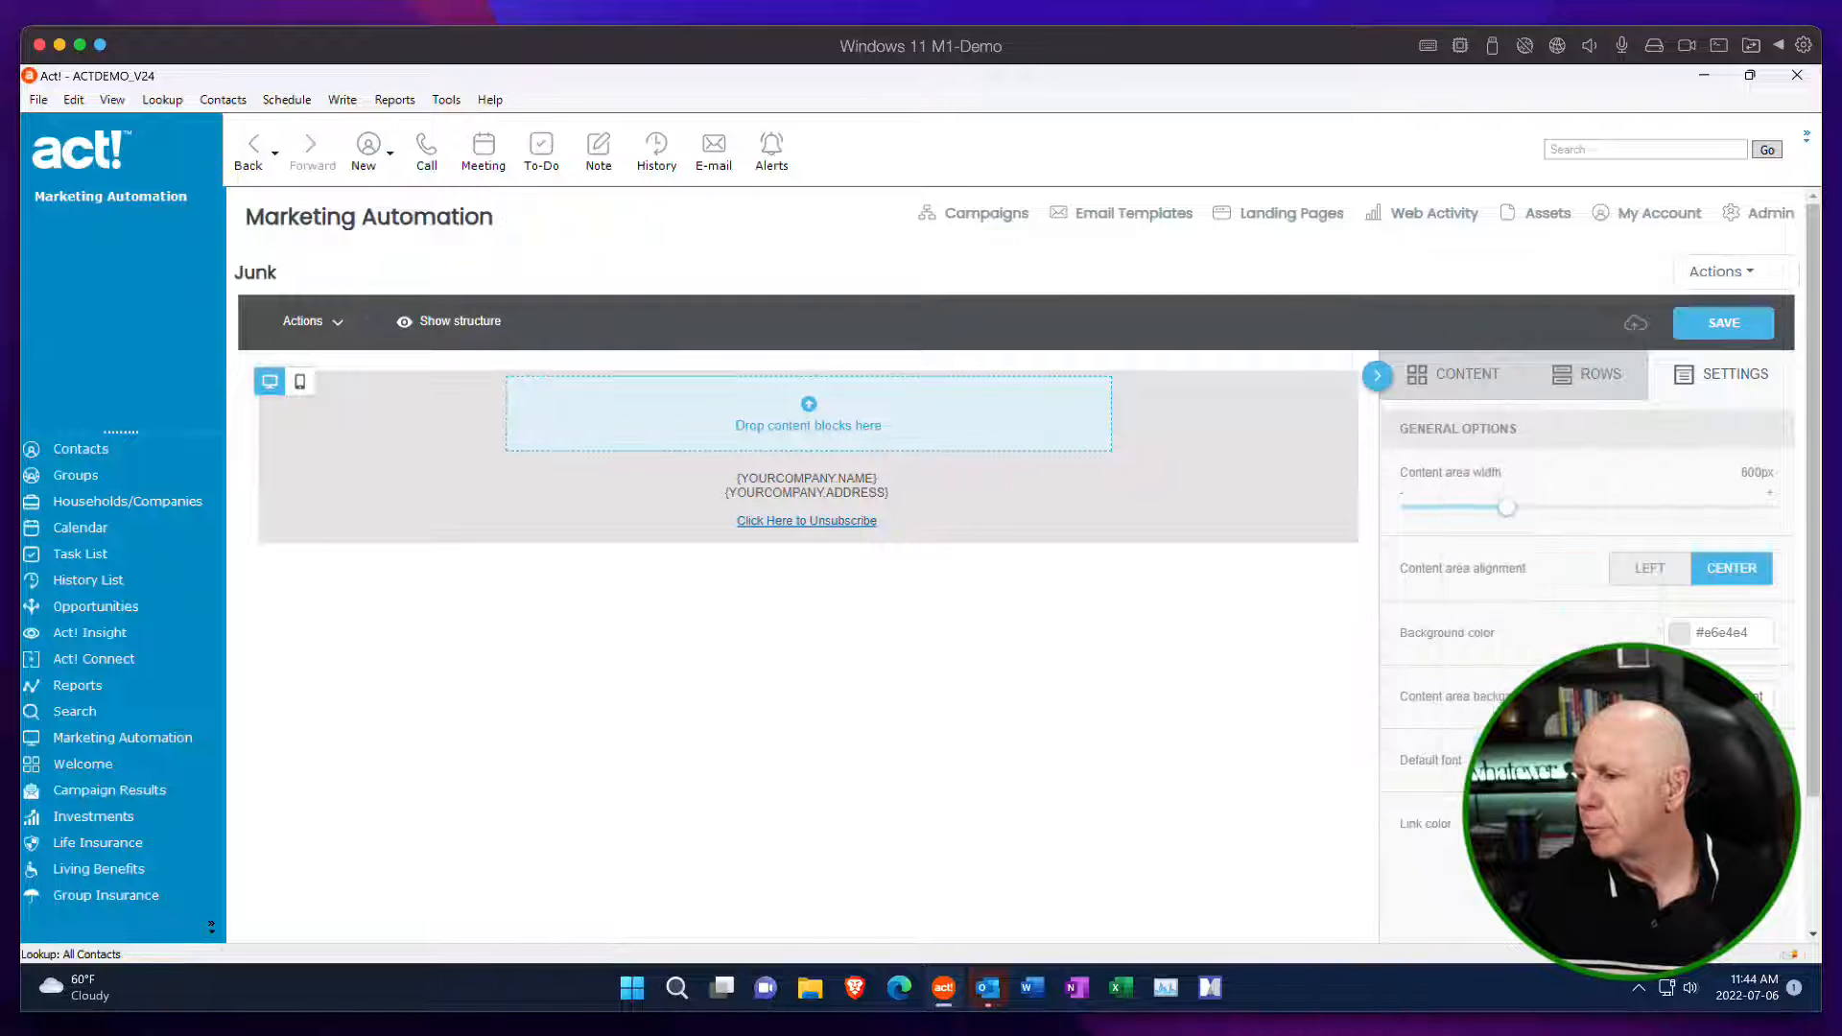
Try red as the content area background color, and change it to white.
{"action": "left_click", "coordinate": [1692, 697]}
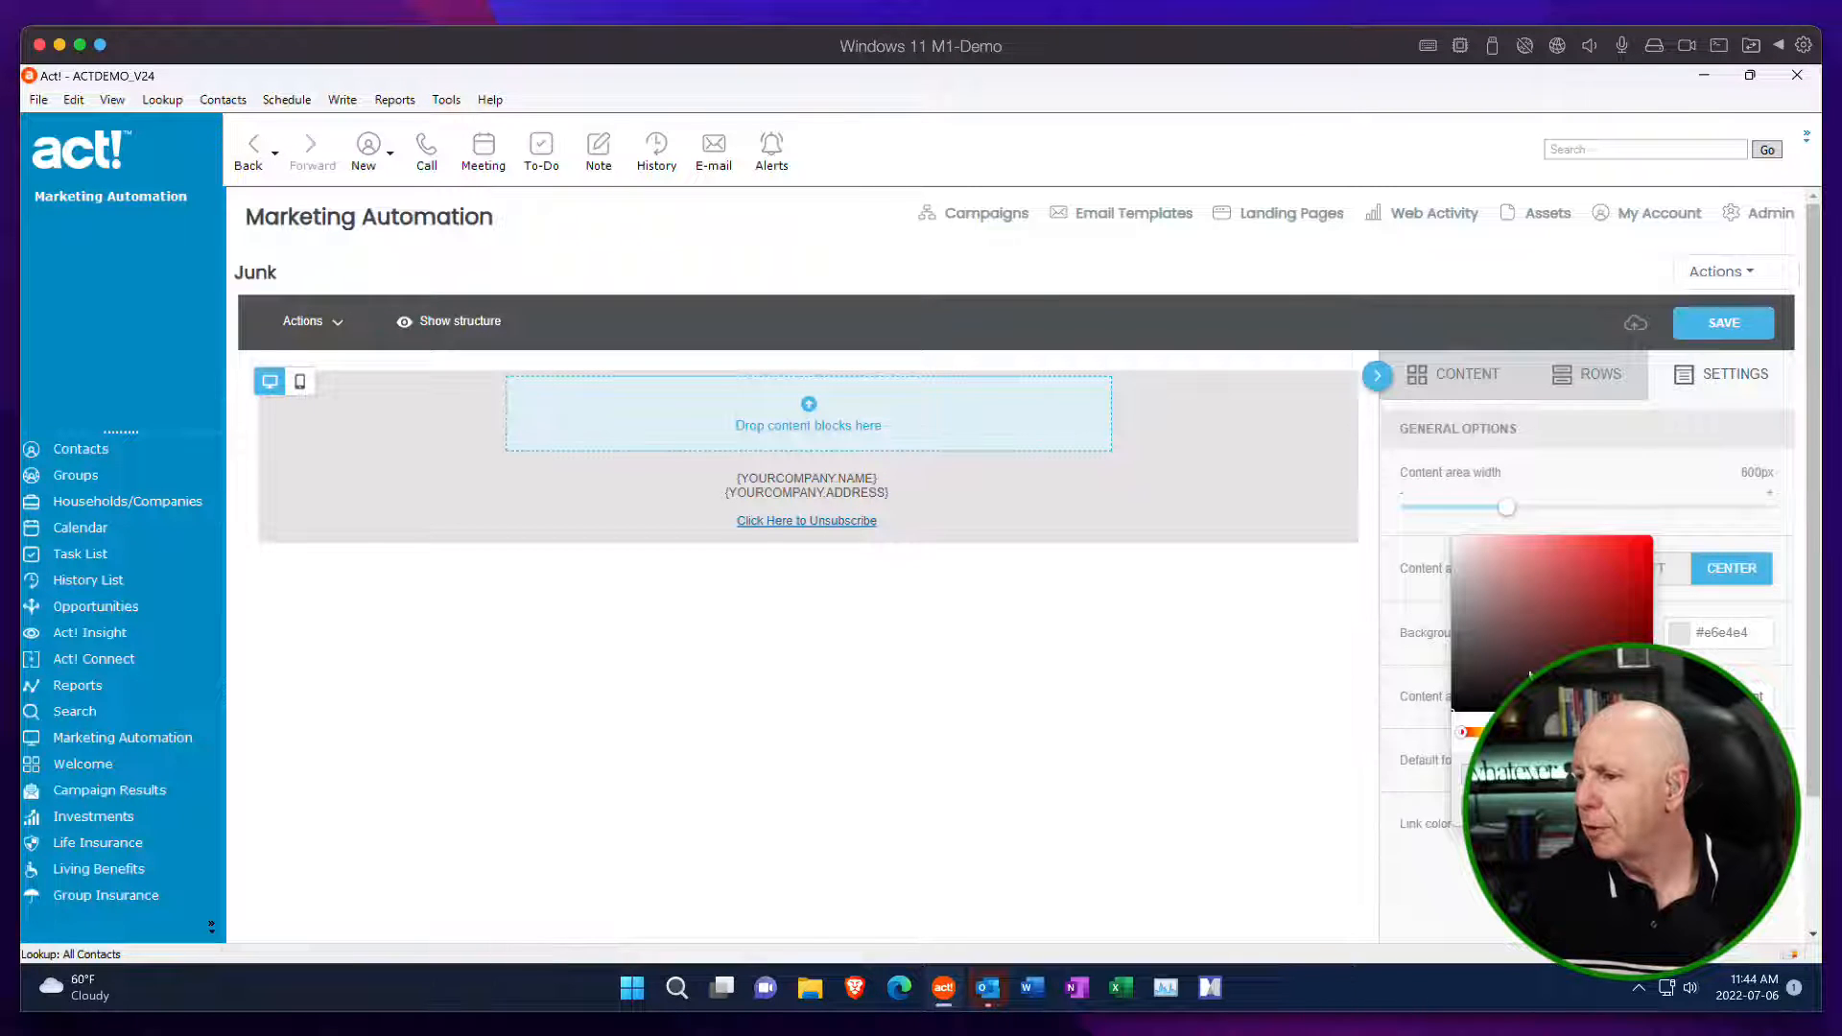
{"action": "left_click", "coordinate": [1588, 557]}
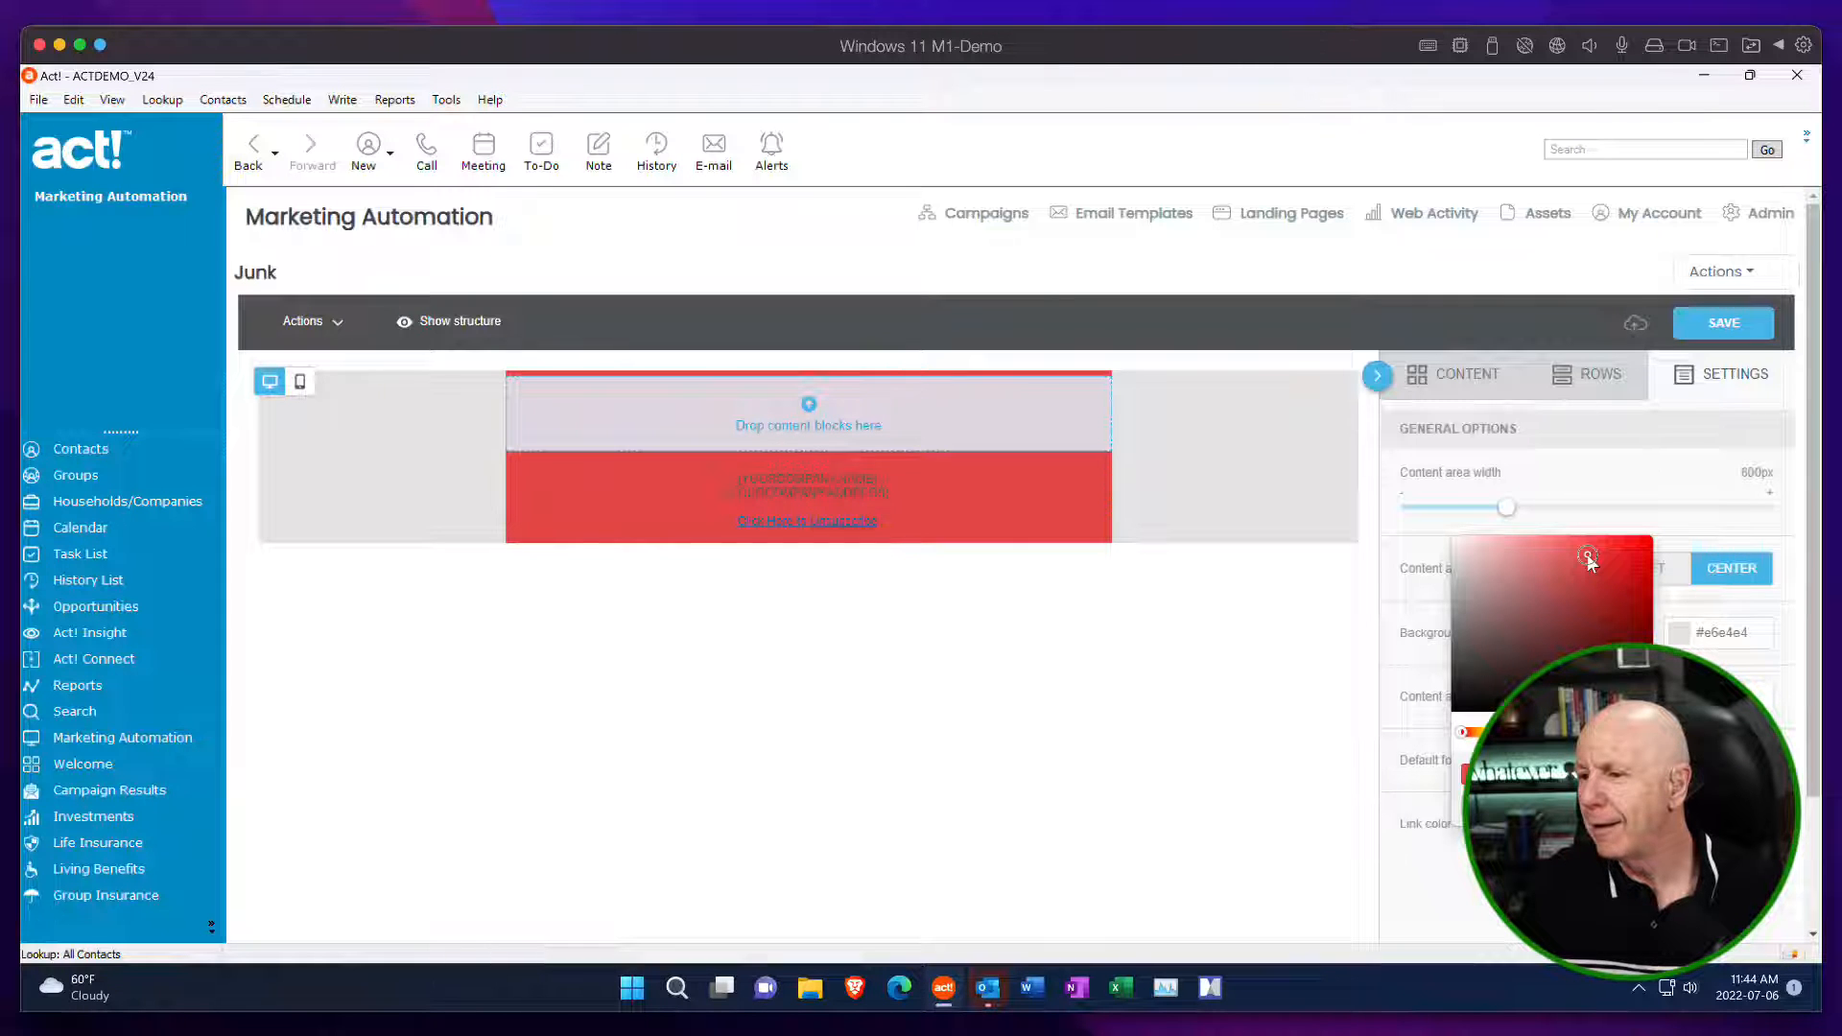
{"action": "left_click_drag", "start_coordinate": [1513, 555], "coordinate": [1437, 533]}
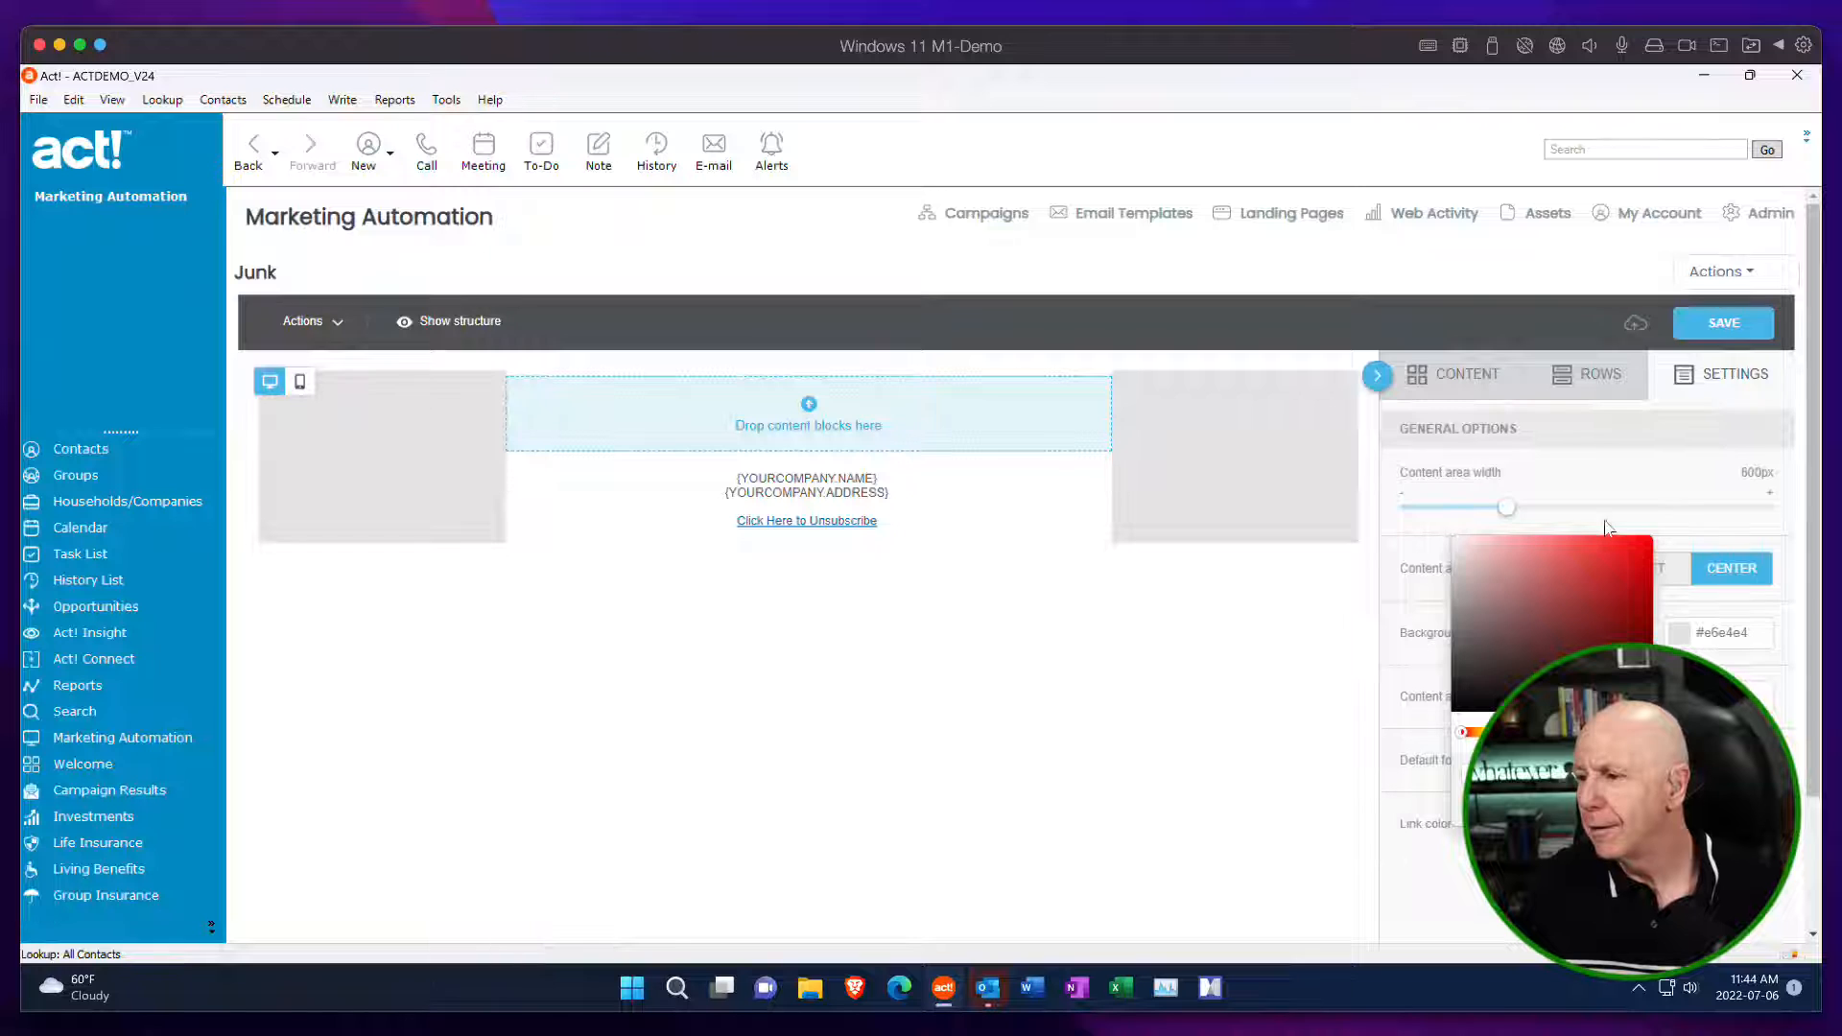
{"action": "left_click", "coordinate": [1675, 523]}
Set the template's background color to white #ffffff.
{"action": "left_click", "coordinate": [1682, 635]}
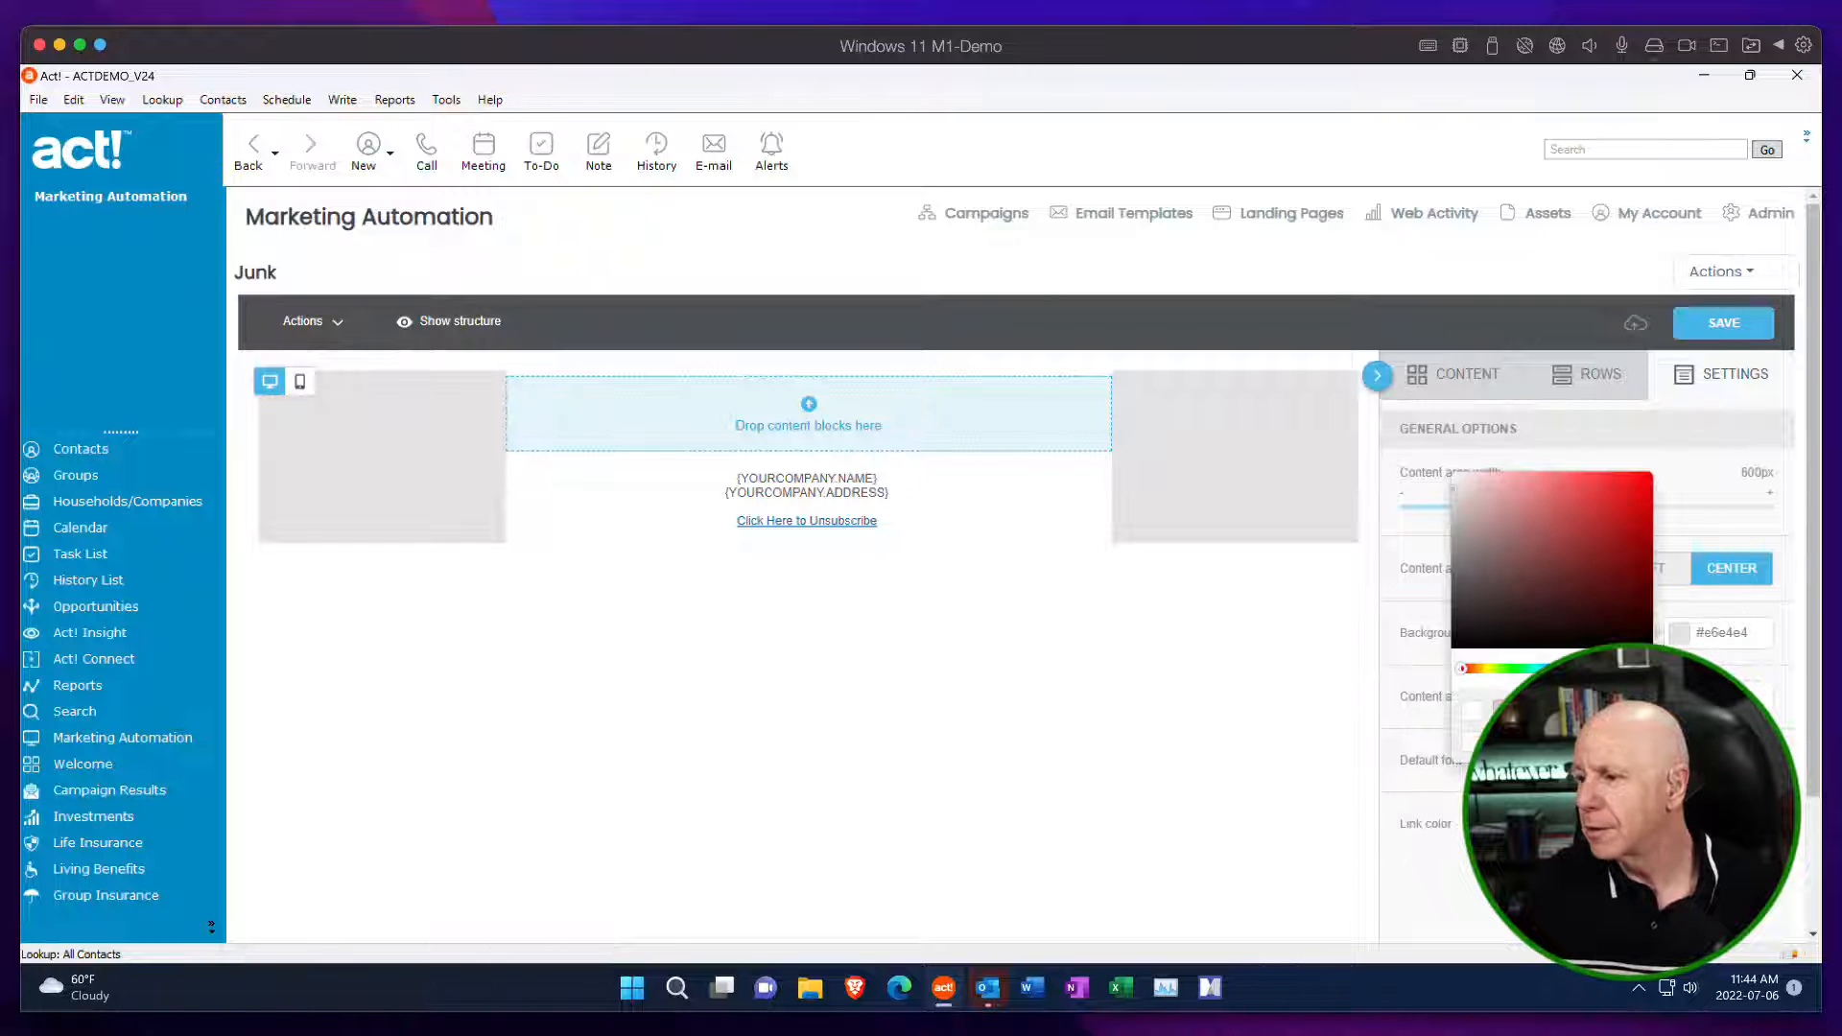
{"action": "left_click", "coordinate": [1473, 714]}
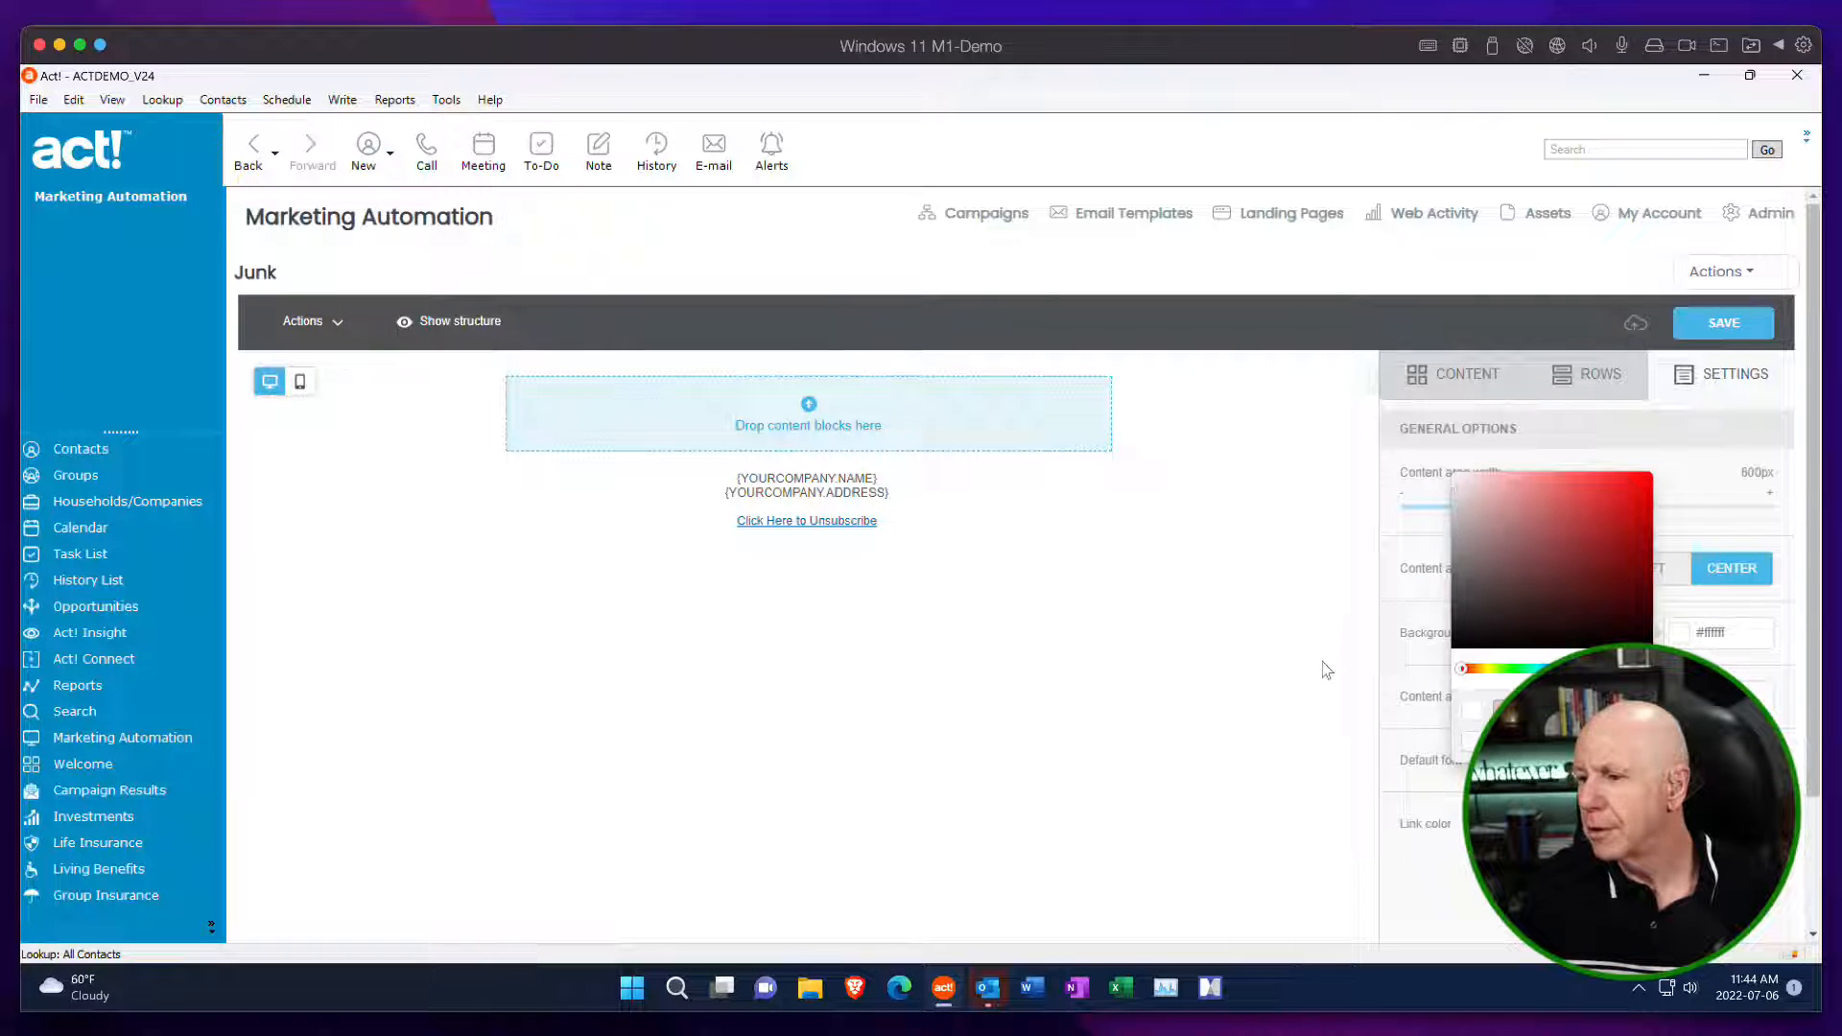
{"action": "left_click", "coordinate": [1679, 694]}
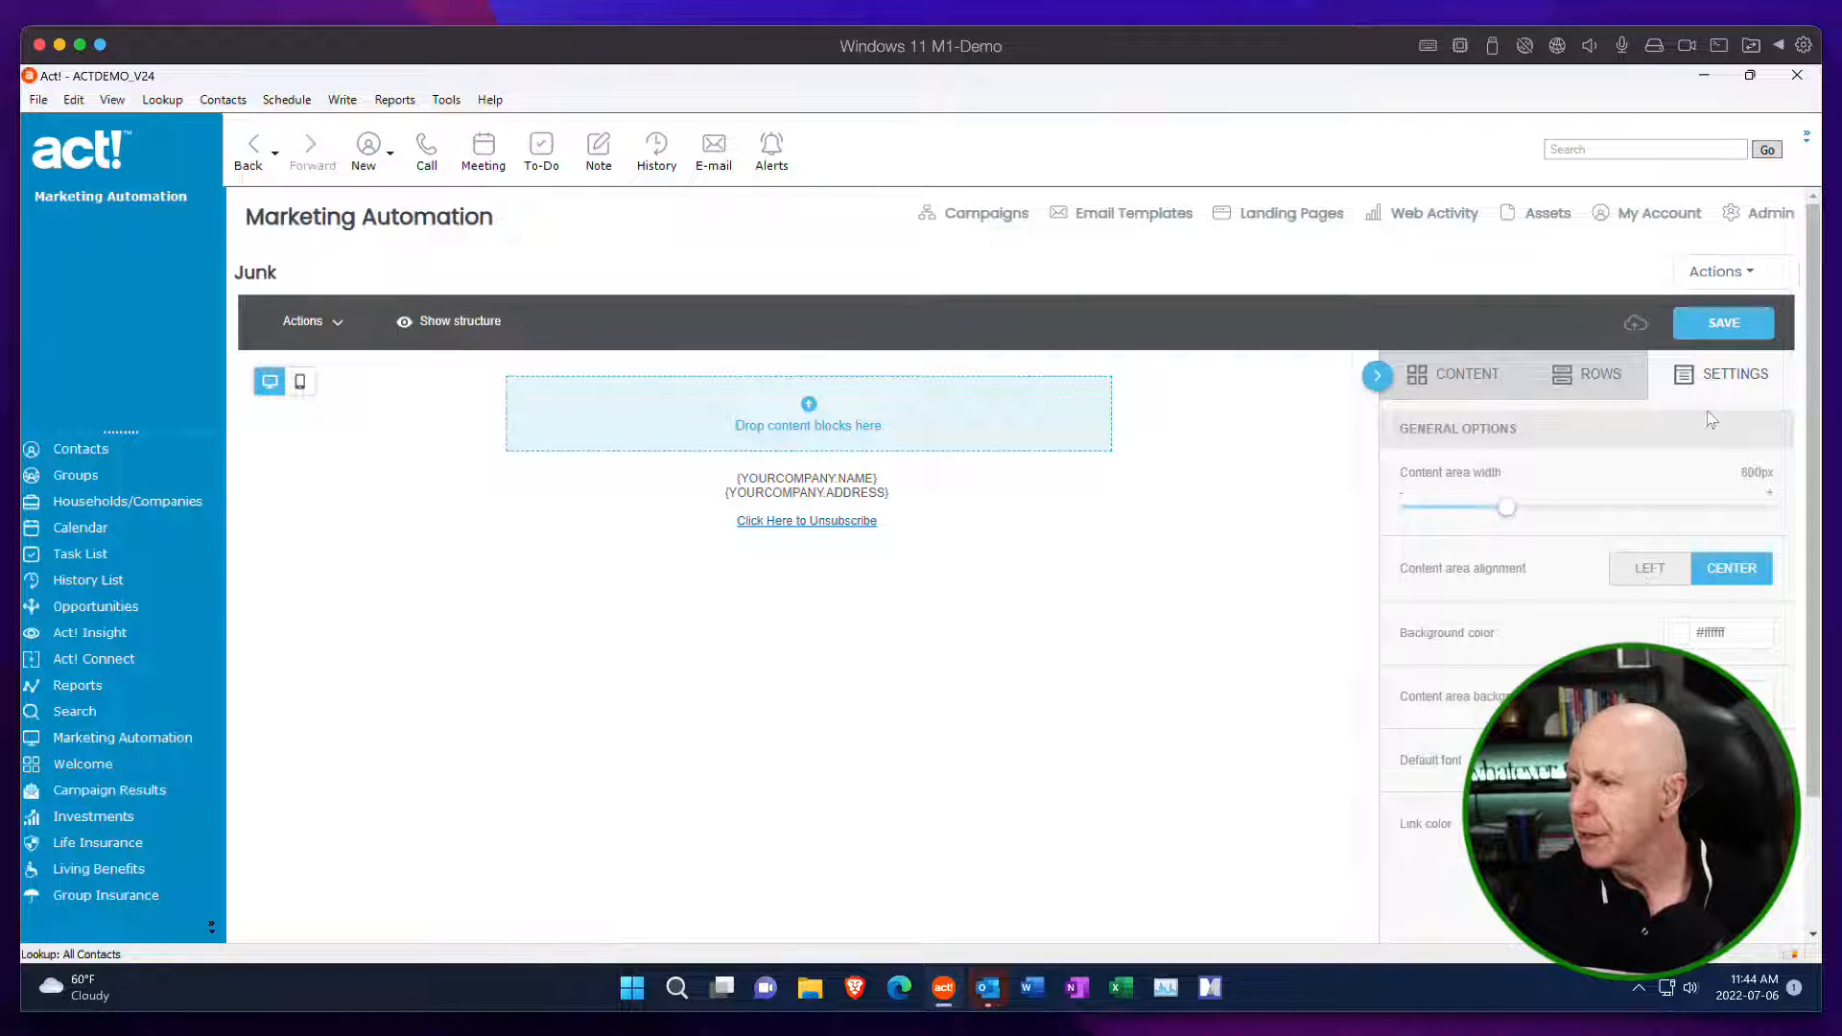
Try out a single-column row on the template canvas and review the available multi-column row layouts.
{"action": "left_click", "coordinate": [1595, 380]}
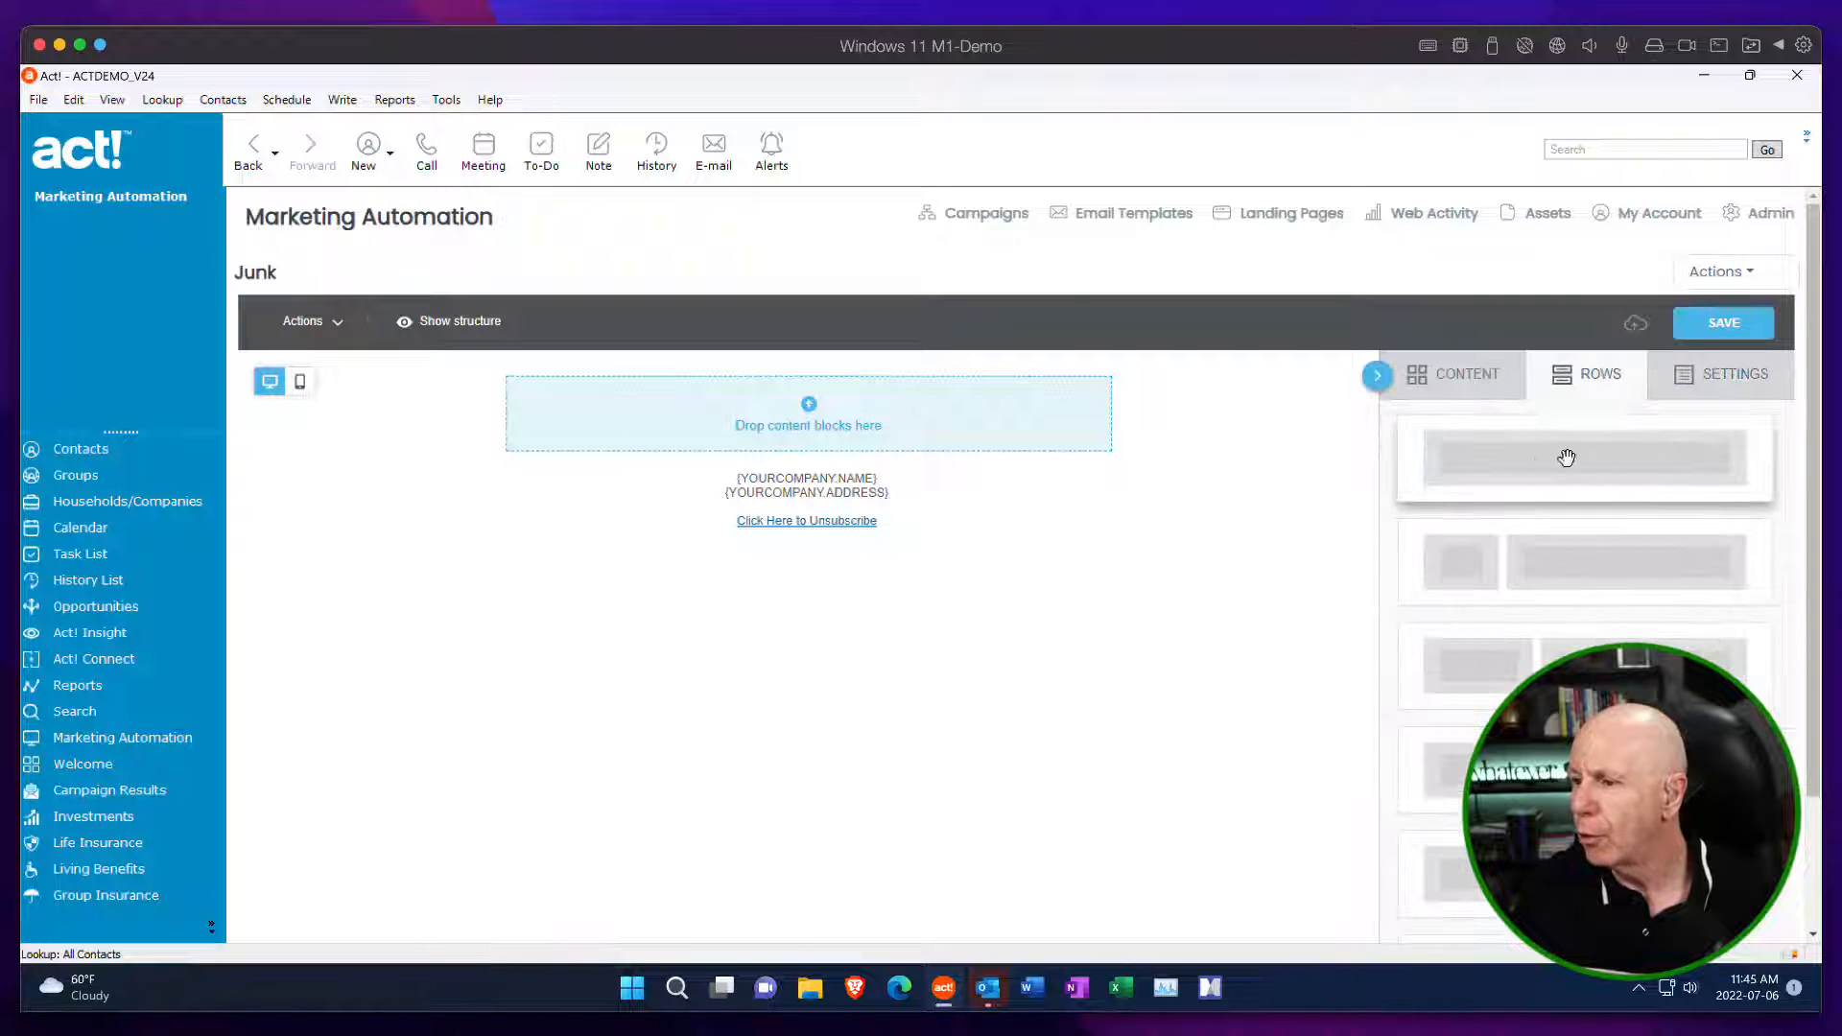
{"action": "left_click_drag", "start_coordinate": [1563, 456], "coordinate": [695, 427]}
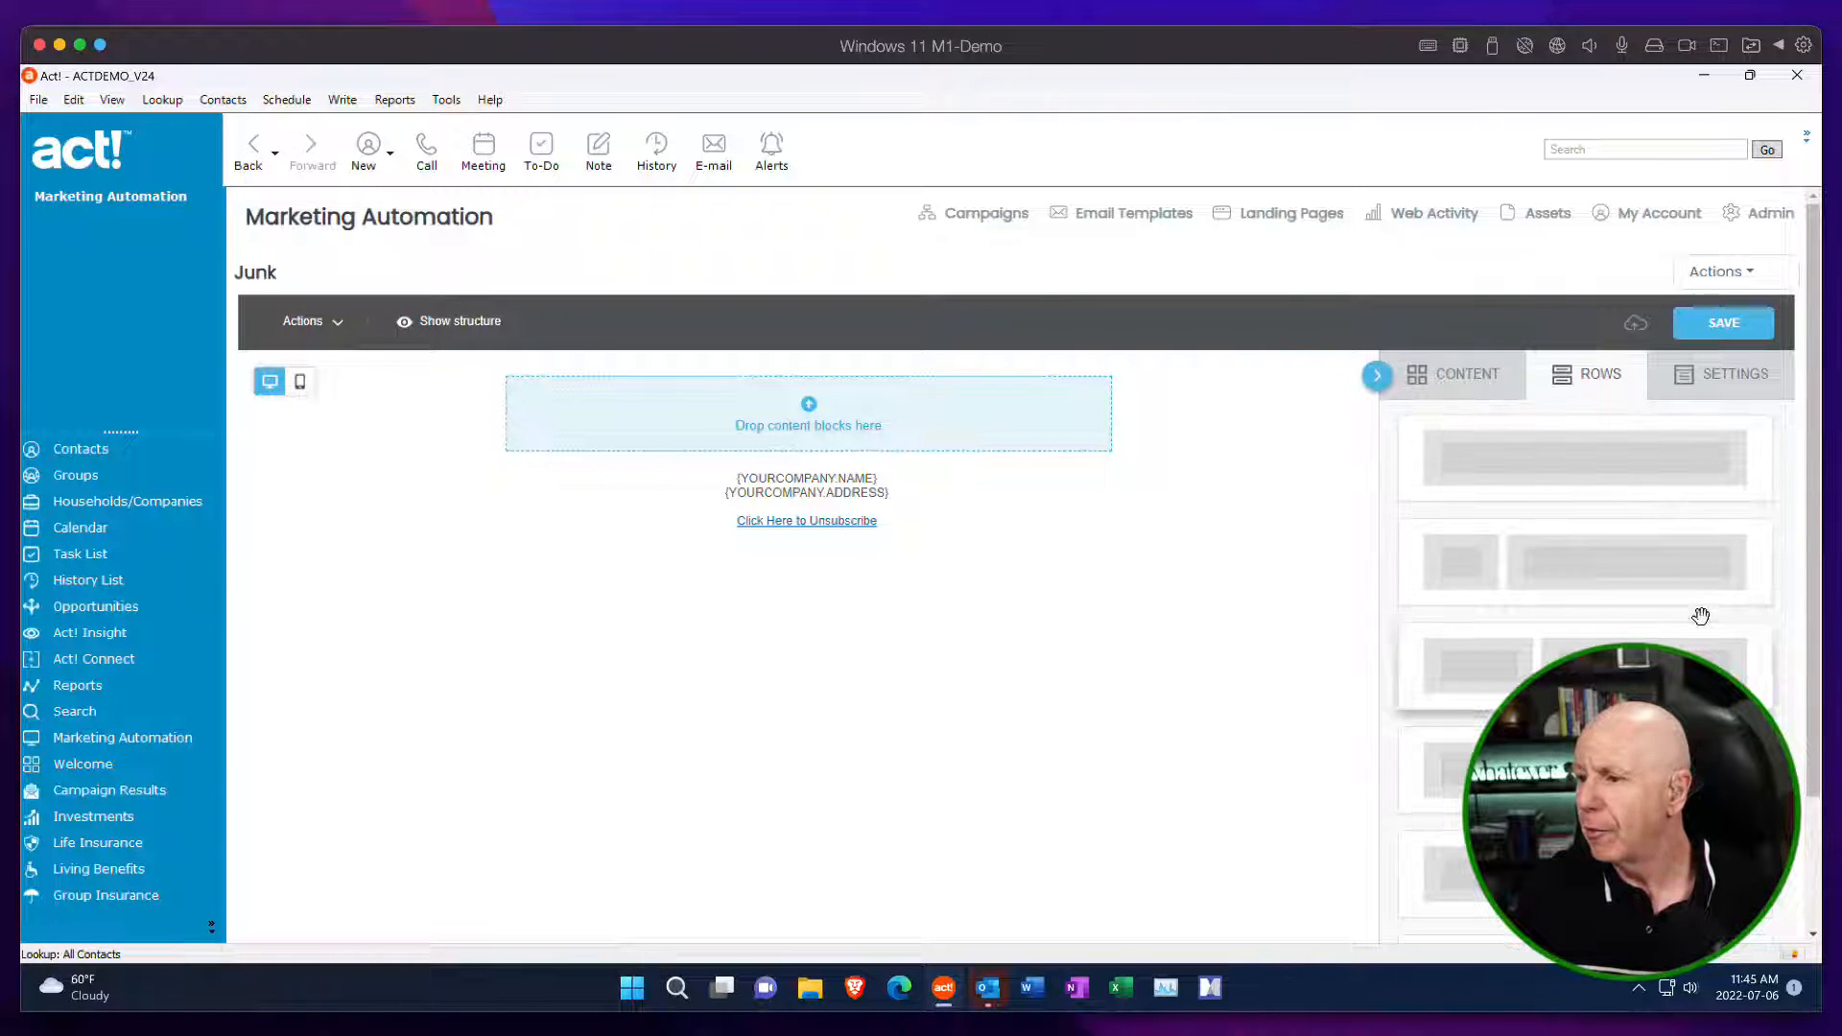
{"action": "scroll", "coordinate": [1700, 584], "scroll_direction": "down", "scroll_amount": 1}
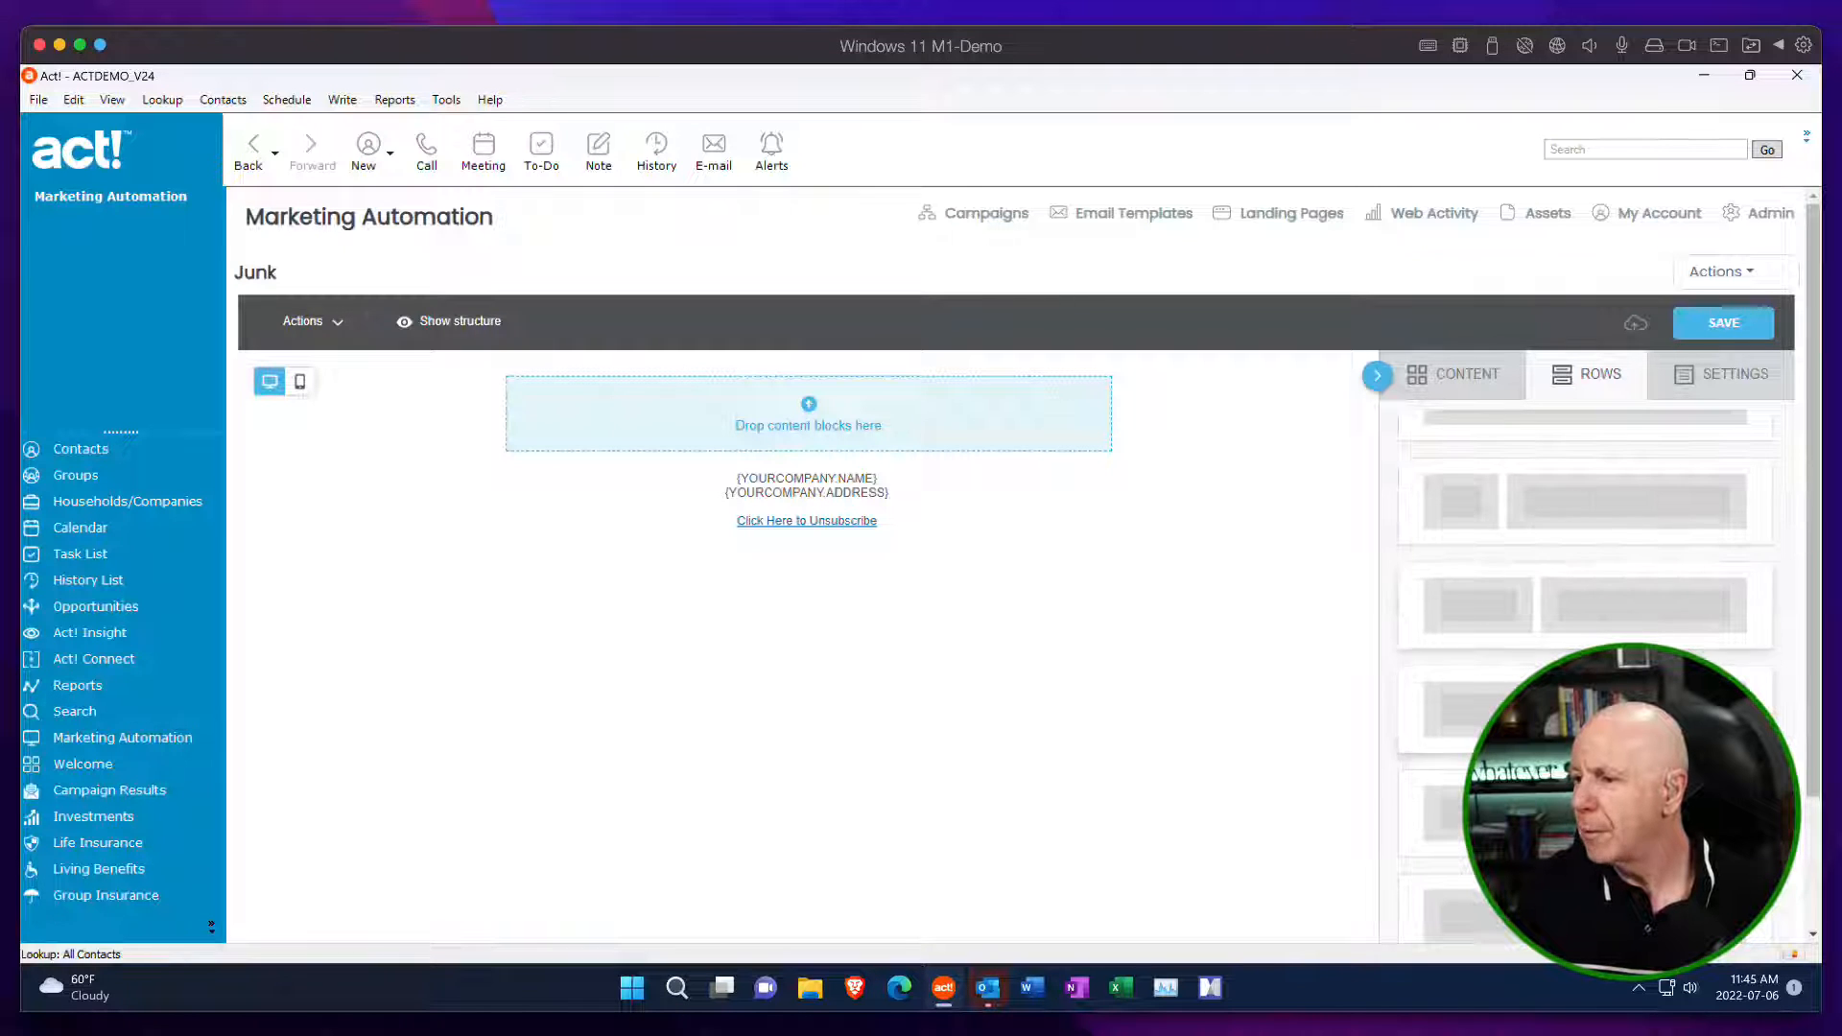
{"action": "scroll", "coordinate": [1585, 594], "scroll_direction": "down", "scroll_amount": 2}
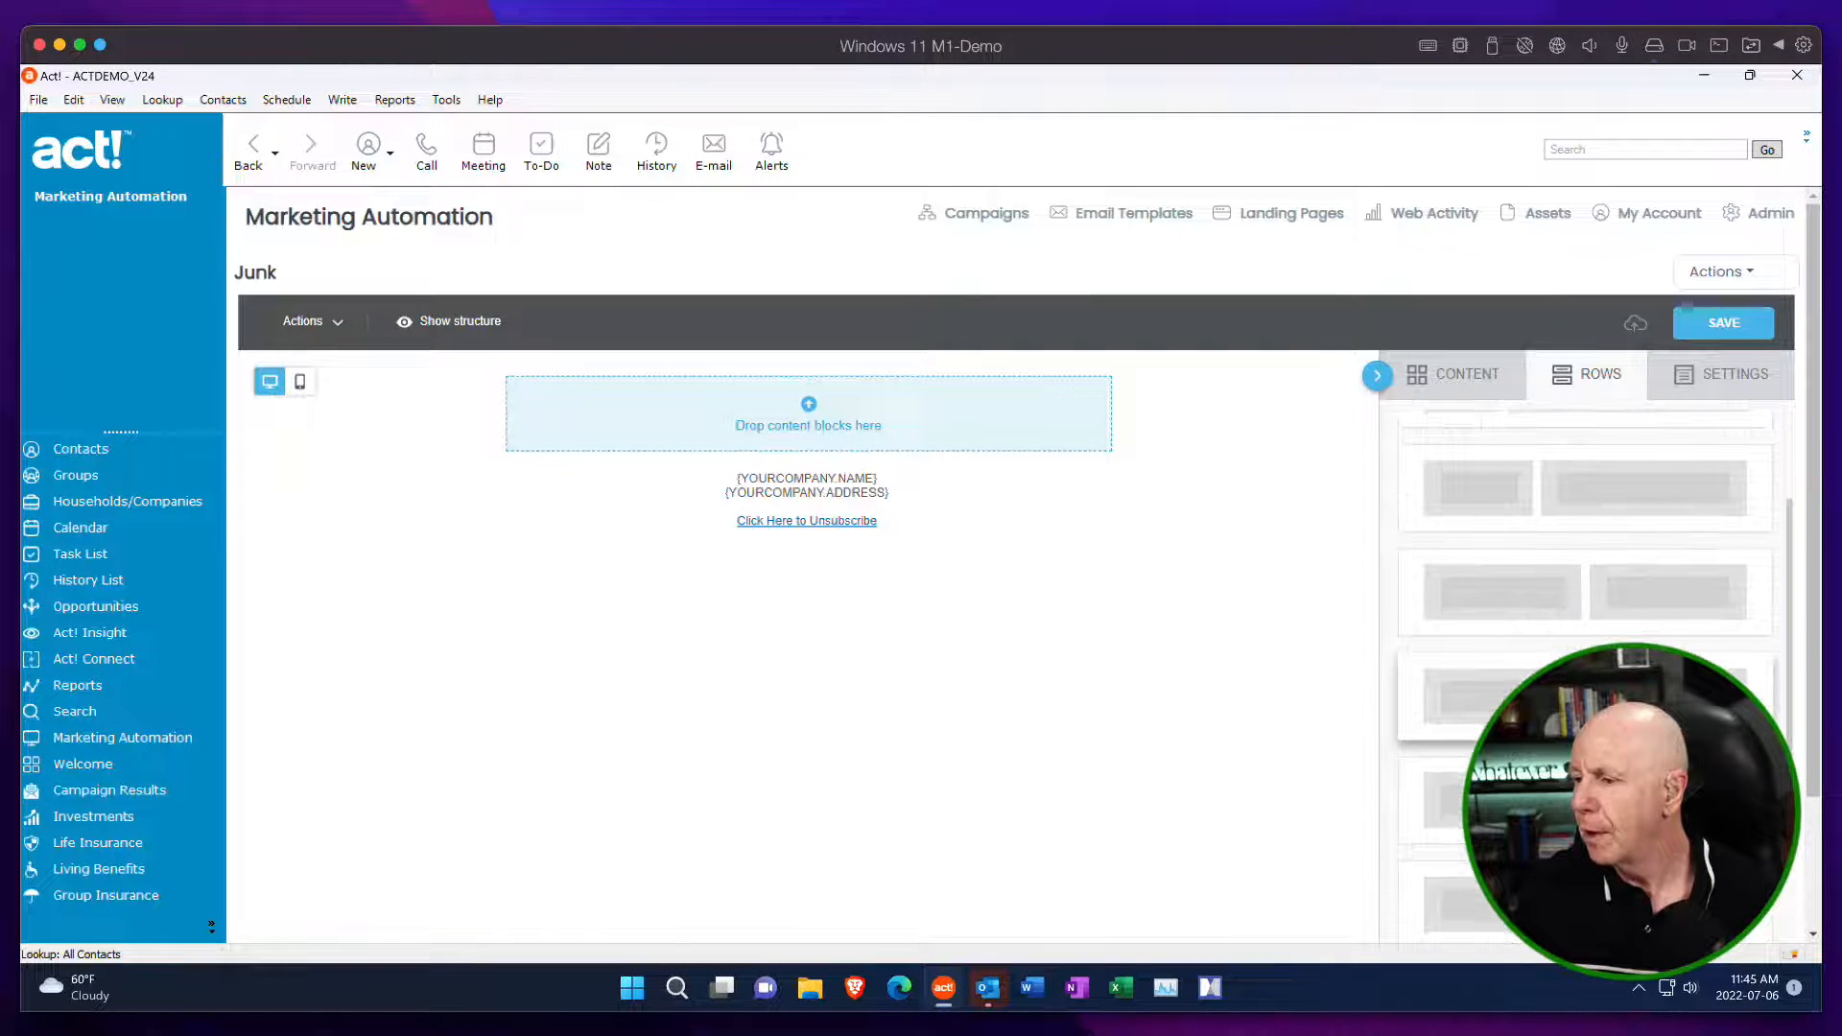
{"action": "scroll", "coordinate": [1597, 587], "scroll_direction": "down", "scroll_amount": 3}
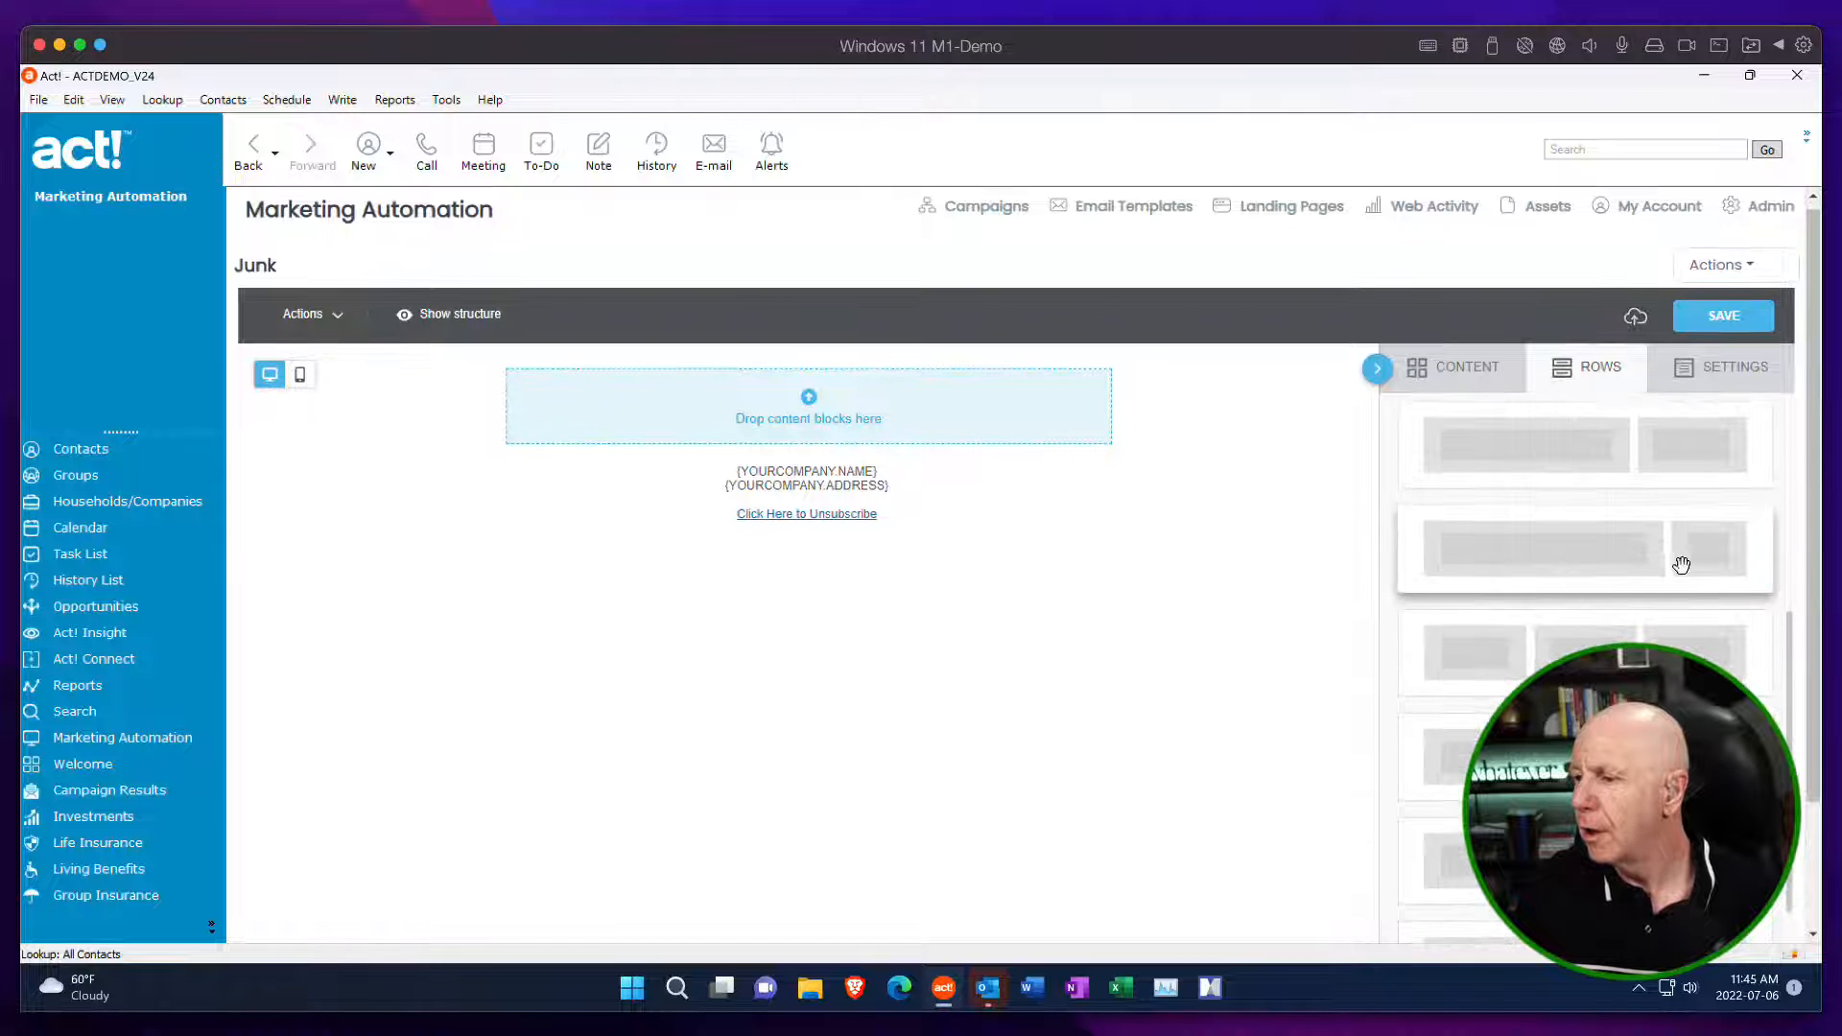
{"action": "scroll", "coordinate": [1584, 595], "scroll_direction": "down", "scroll_amount": 5}
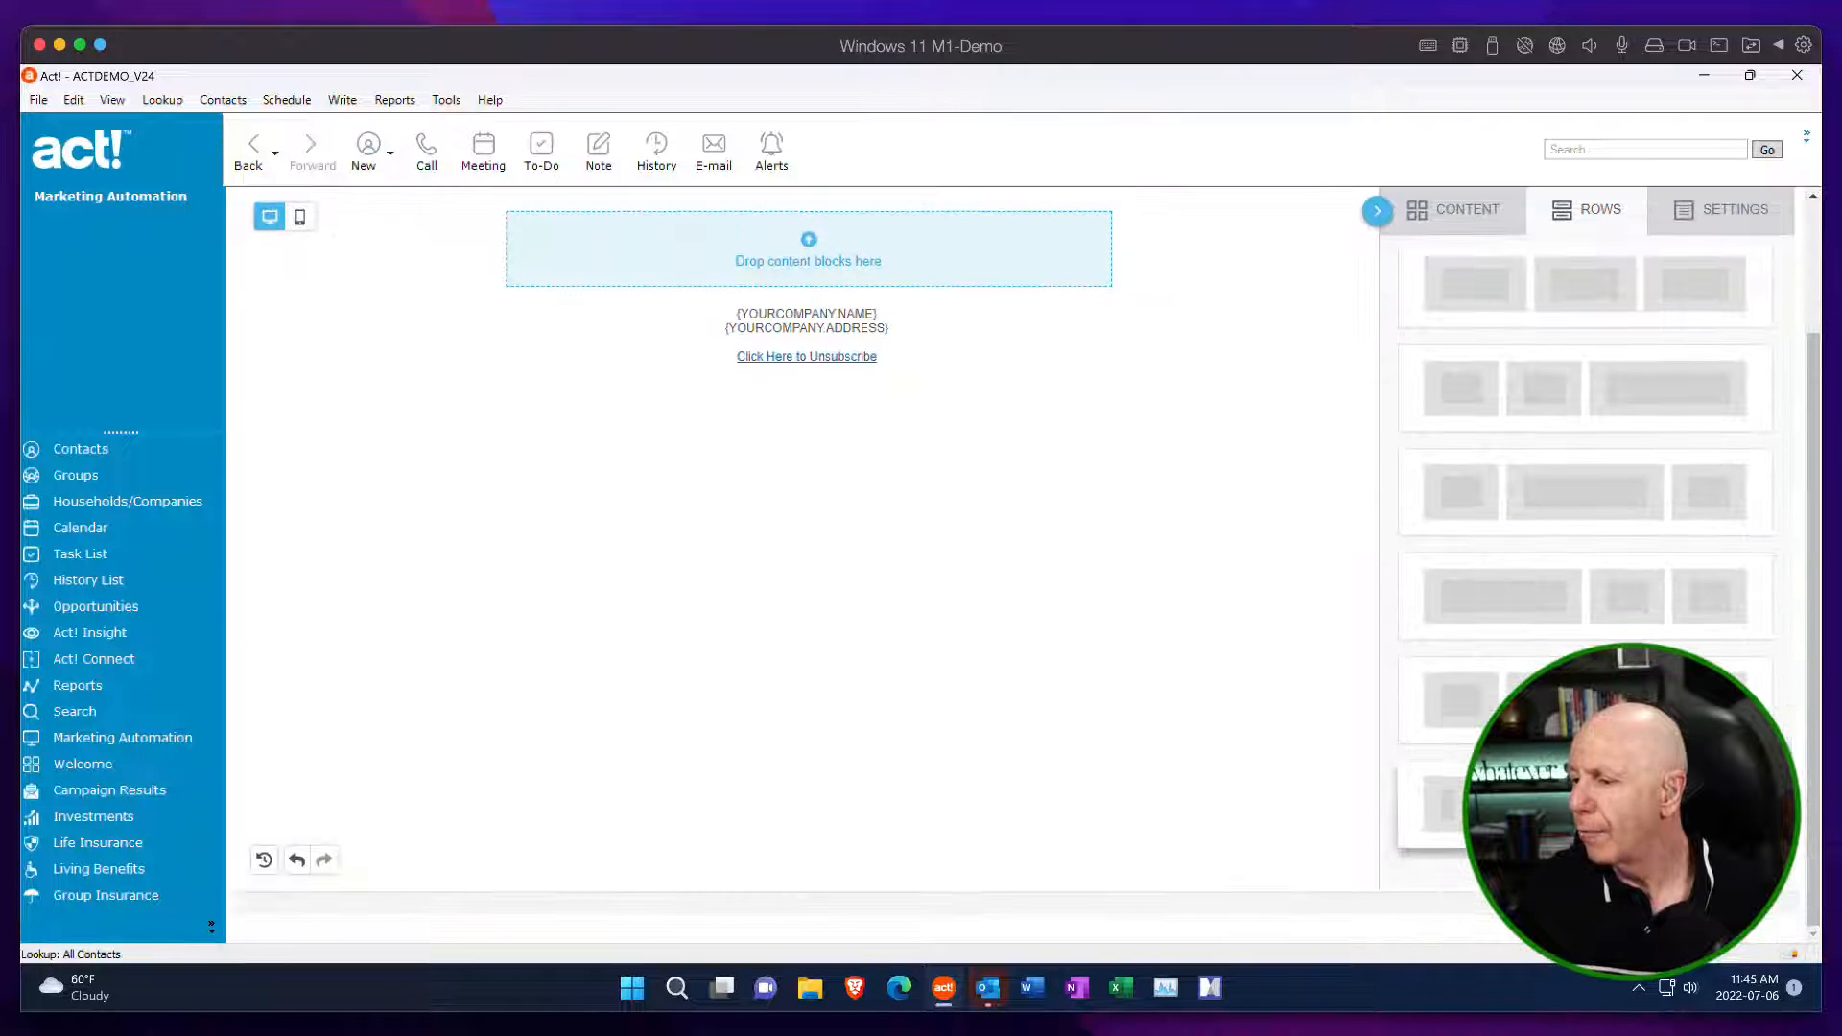
Add another single-column row and a two-column row with a narrow first column and a wide second column to the template.
{"action": "scroll", "coordinate": [1649, 636], "scroll_direction": "up", "scroll_amount": 3}
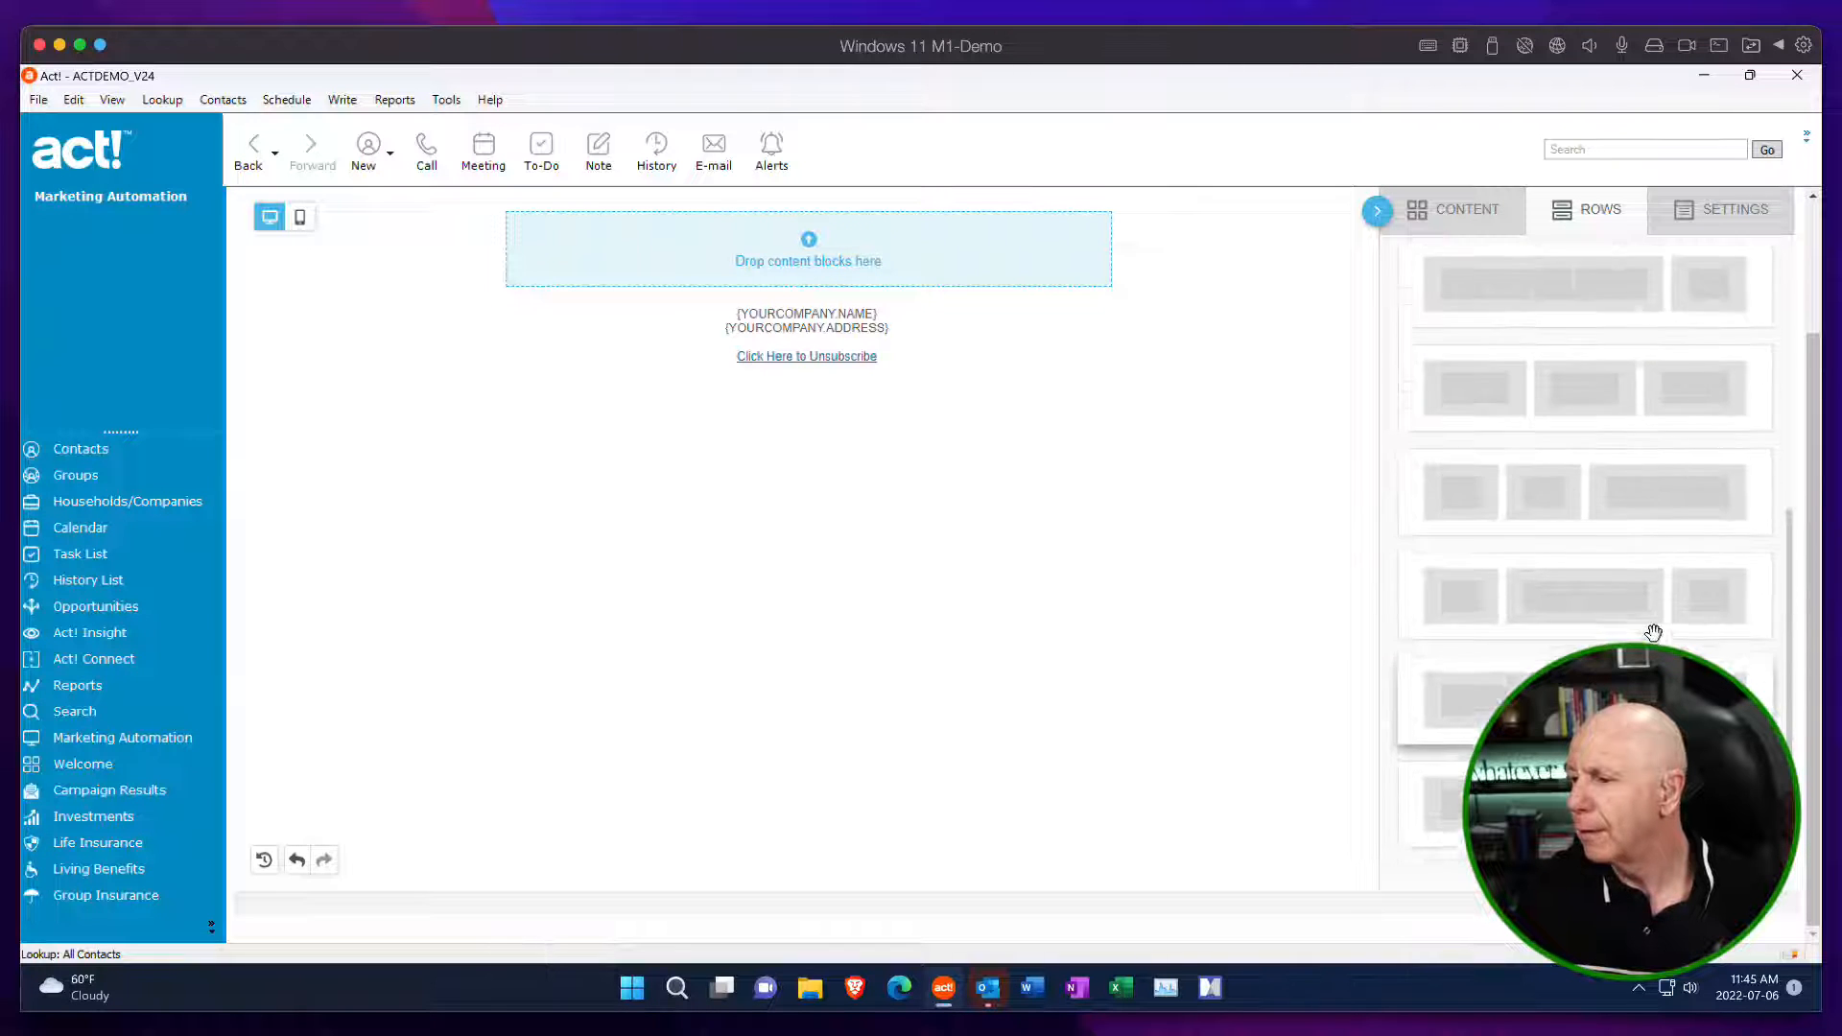
{"action": "scroll", "coordinate": [1649, 636], "scroll_direction": "up", "scroll_amount": 4}
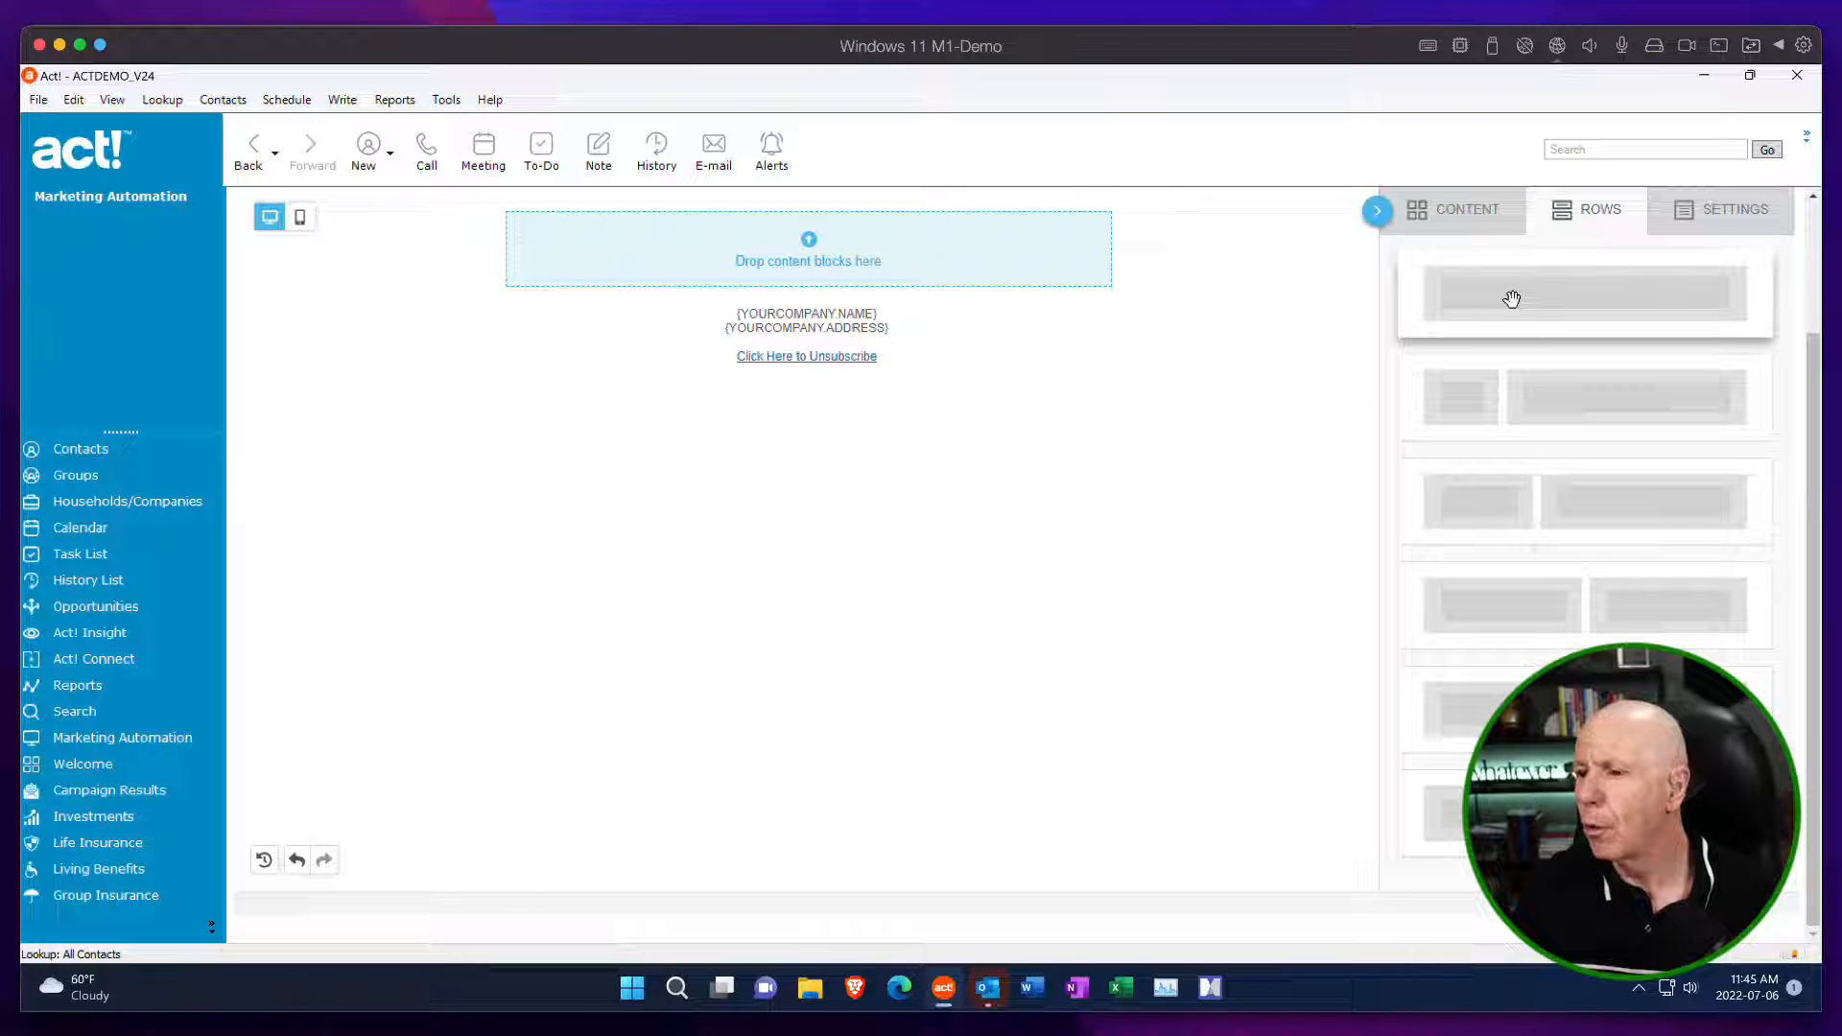
{"action": "left_click_drag", "start_coordinate": [1511, 300], "coordinate": [972, 242]}
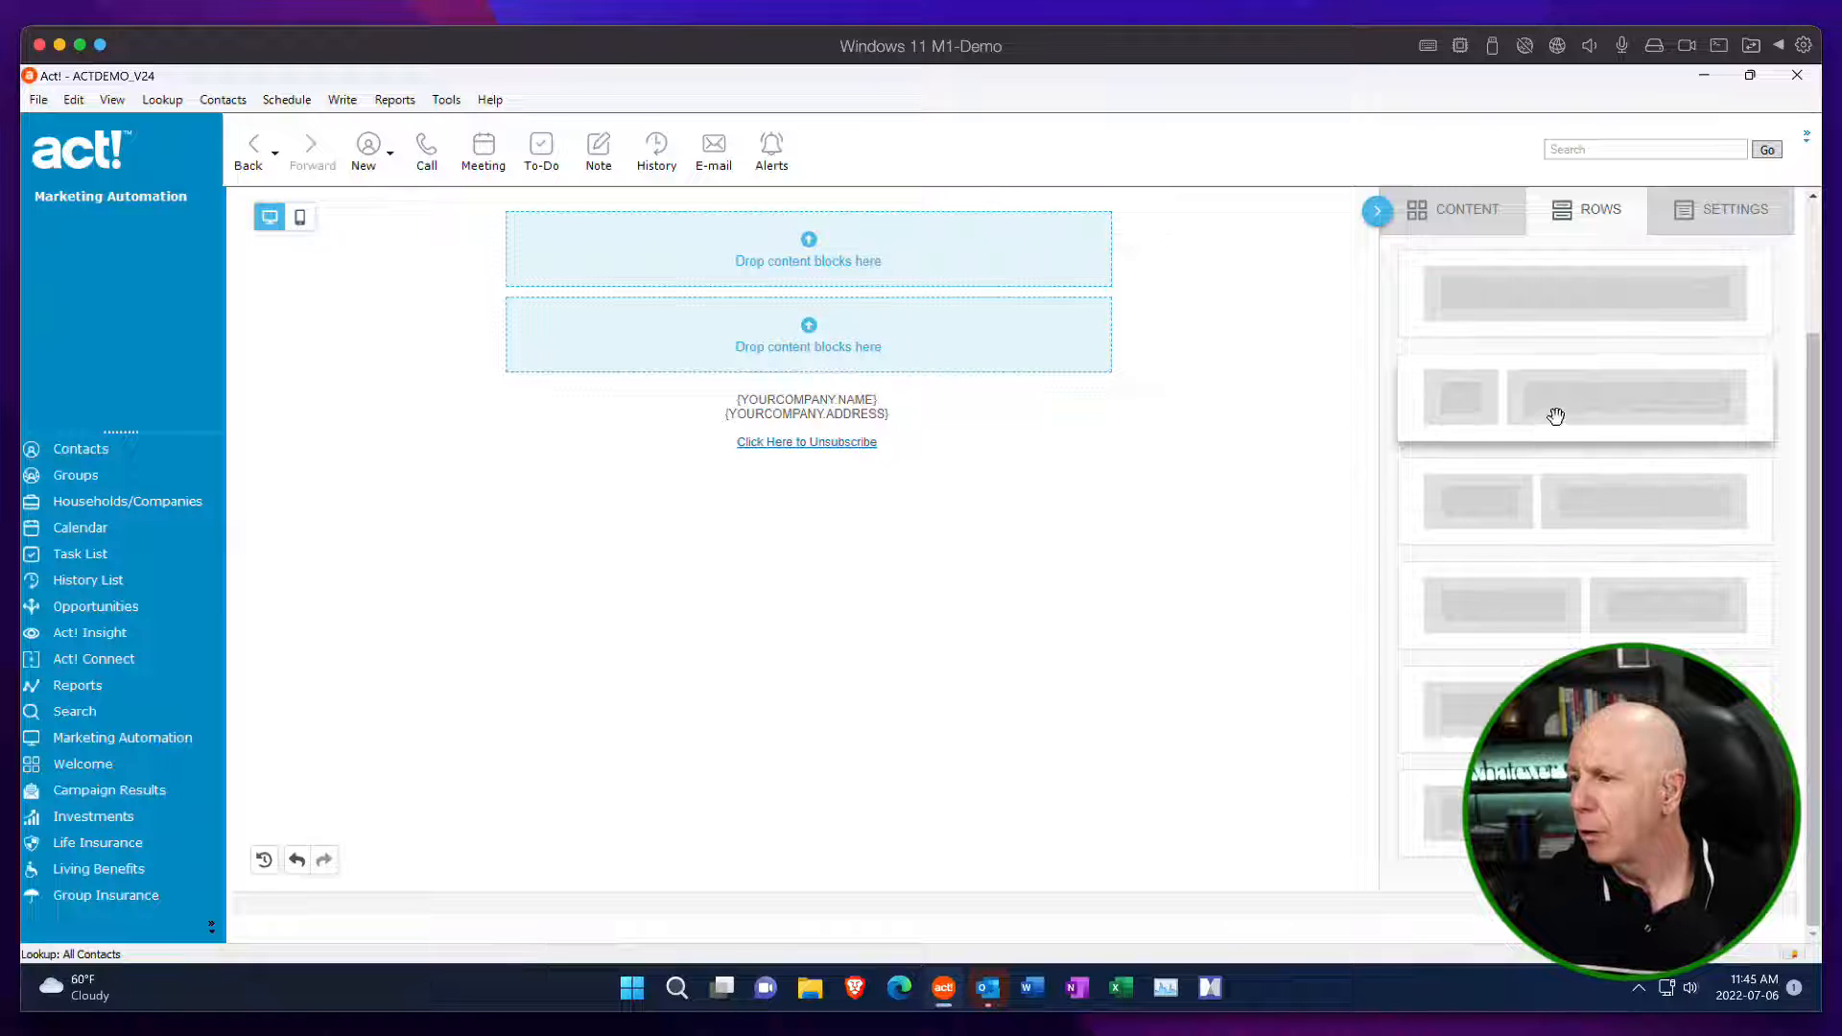
{"action": "left_click_drag", "start_coordinate": [1554, 412], "coordinate": [930, 395]}
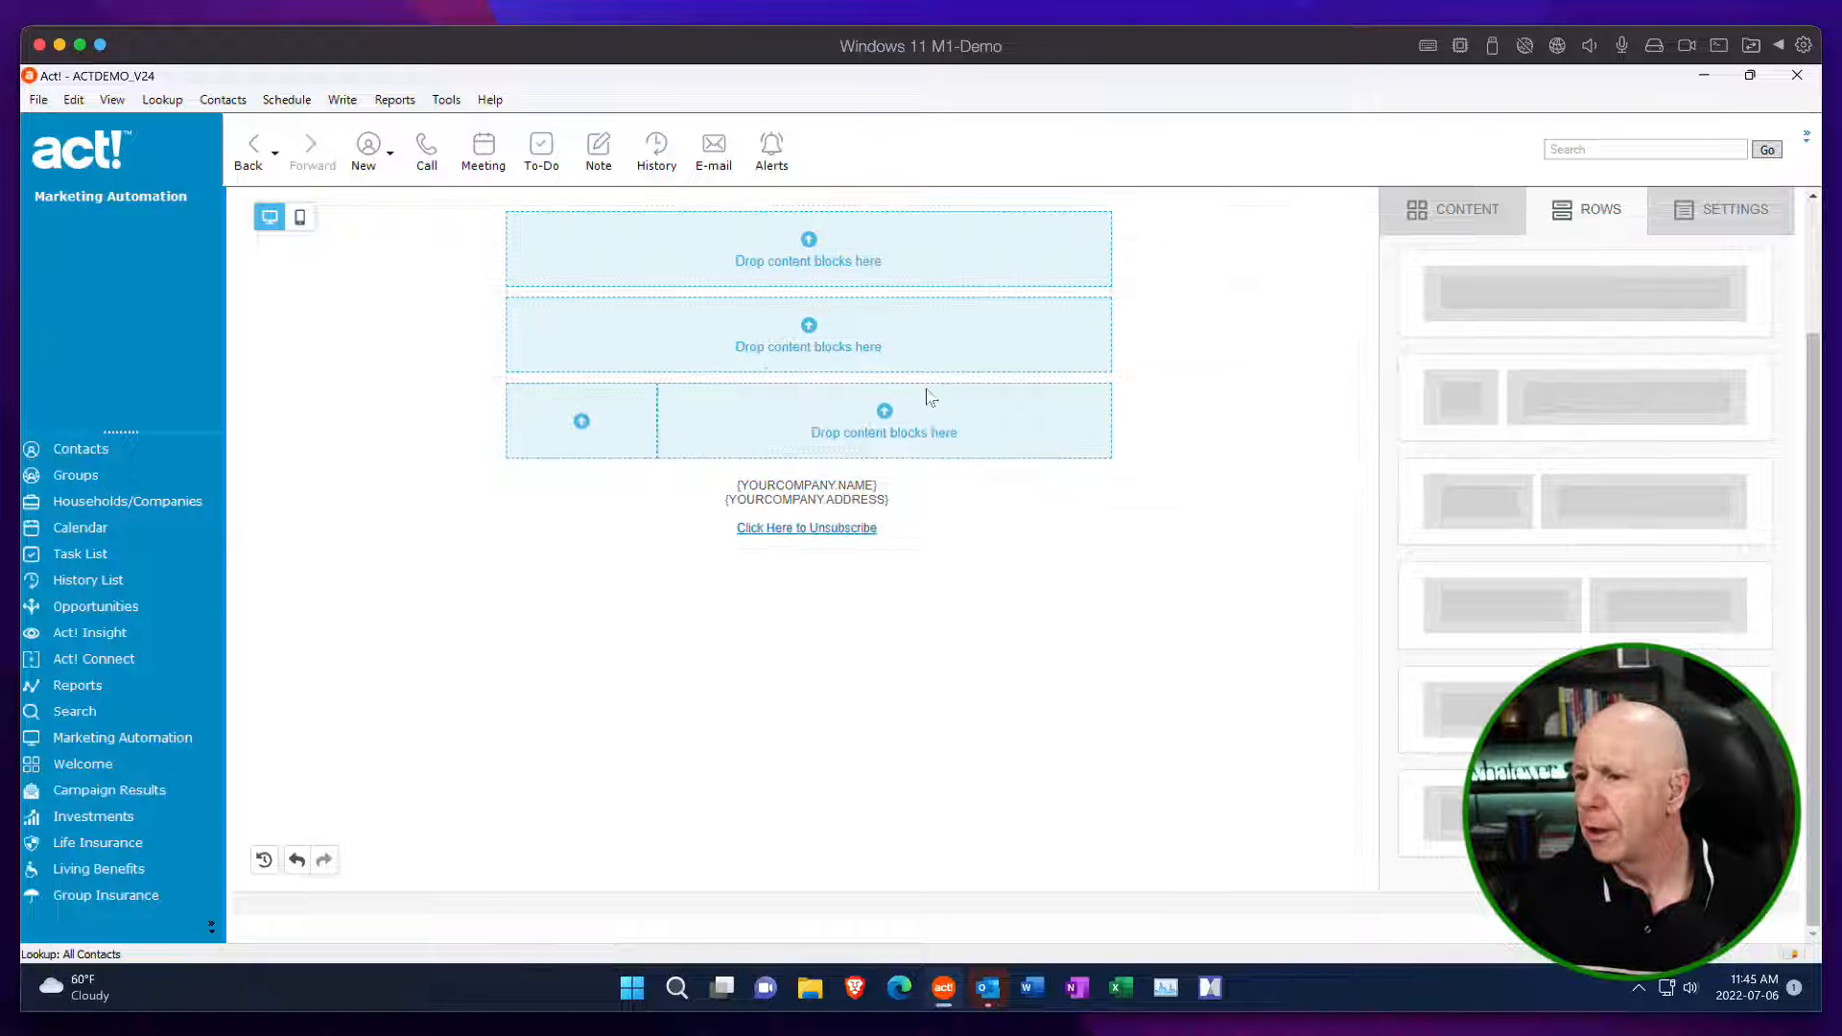
Add a two-column row with a wide first and a narrow second column, followed by a single-column row, above the company footer.
{"action": "scroll", "coordinate": [1646, 643], "scroll_direction": "down", "scroll_amount": 5}
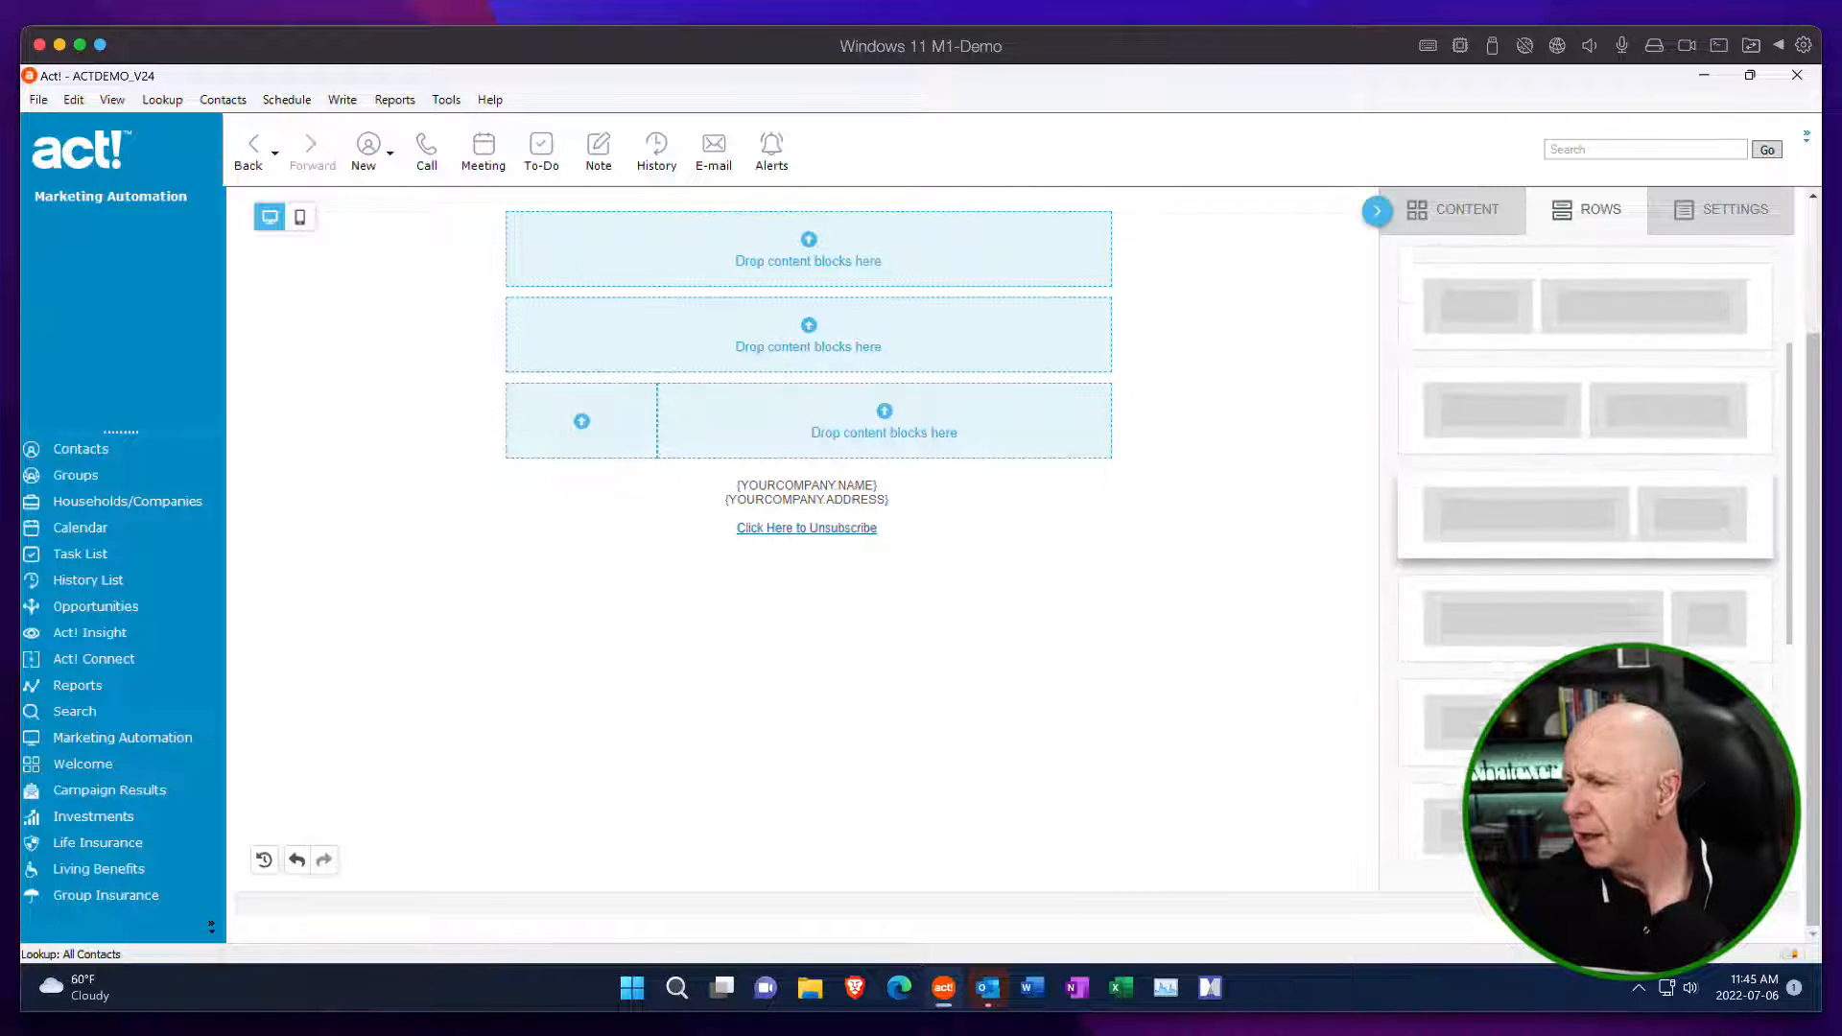
{"action": "scroll", "coordinate": [1585, 537], "scroll_direction": "down", "scroll_amount": 1}
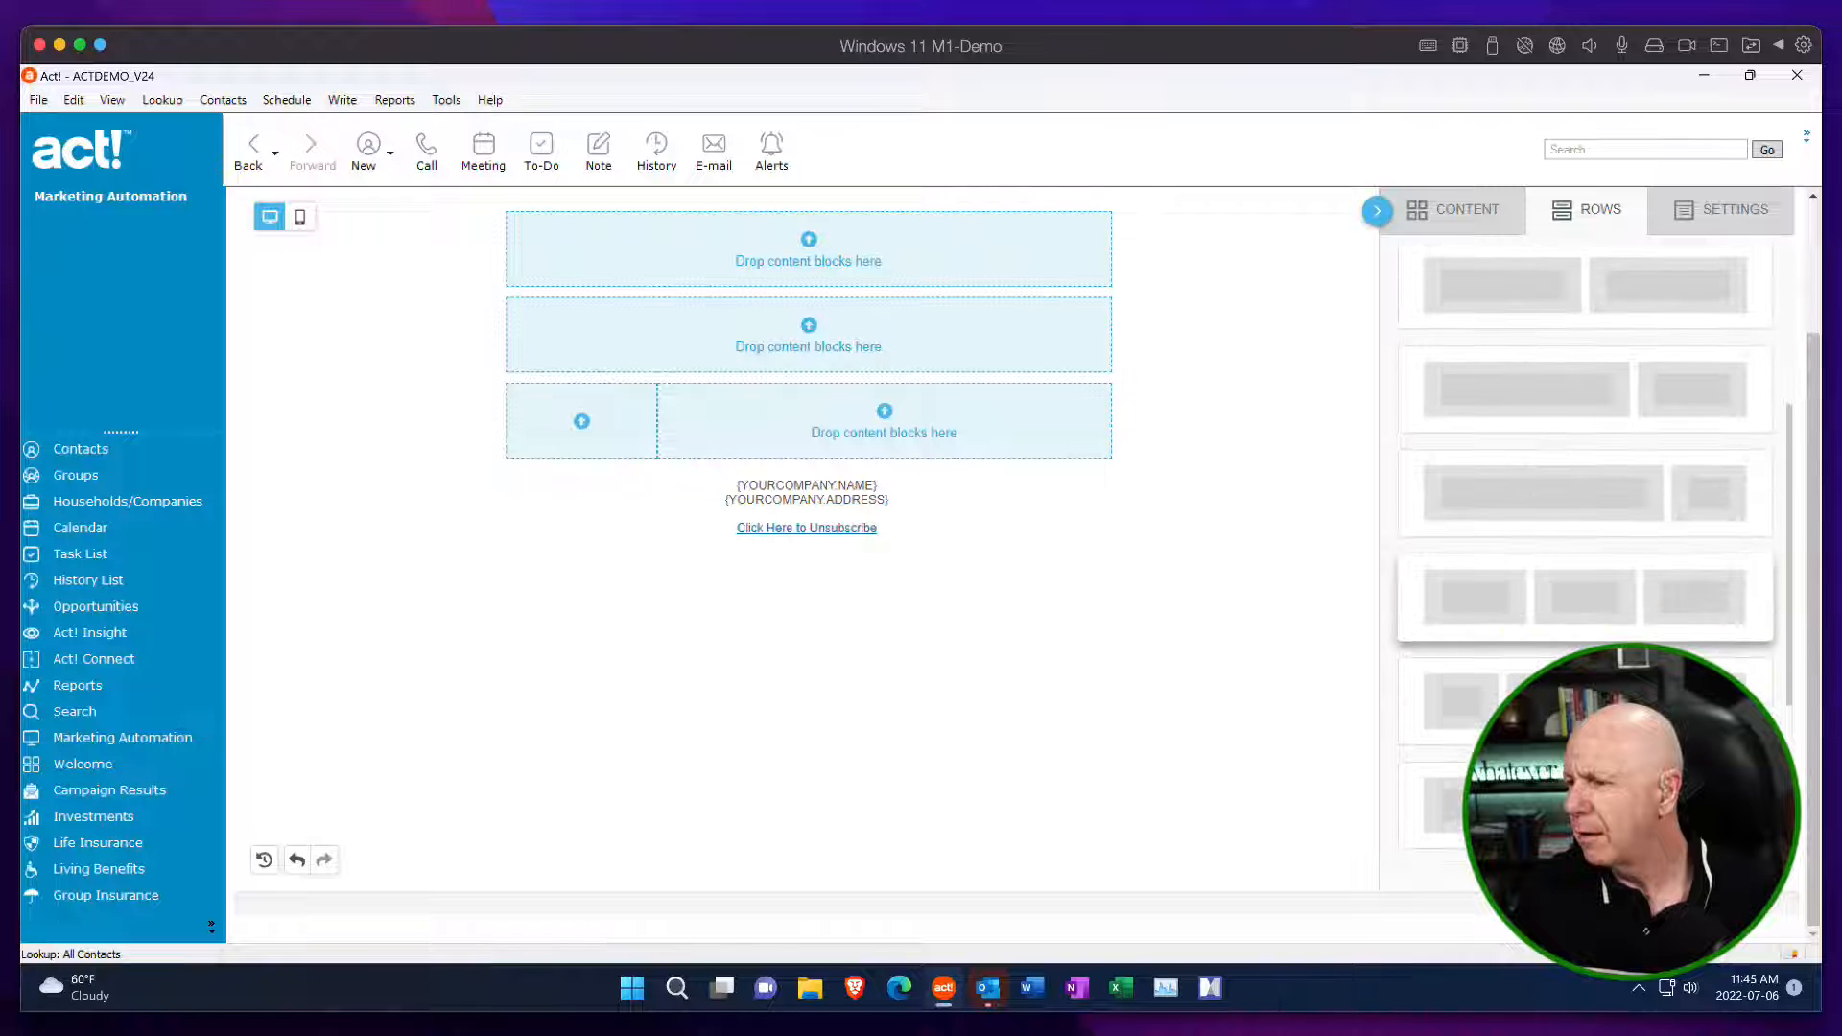
{"action": "scroll", "coordinate": [1585, 537], "scroll_direction": "up", "scroll_amount": 3}
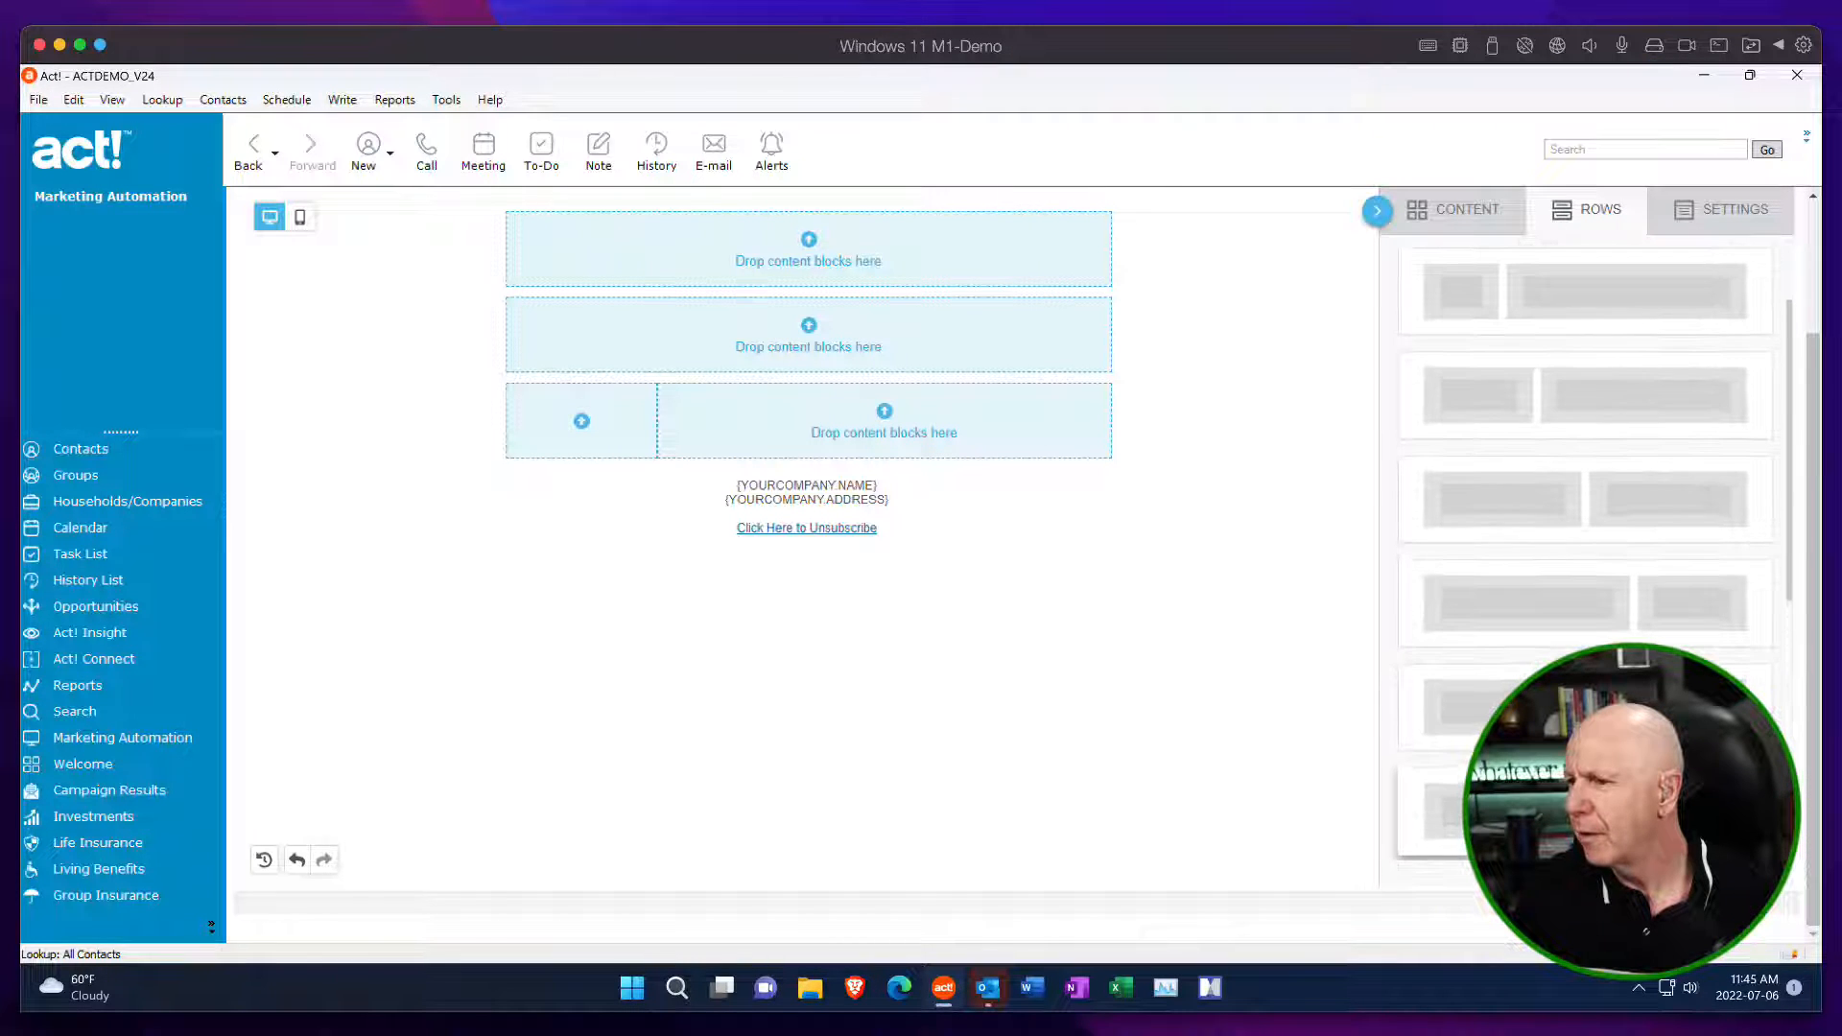
{"action": "scroll", "coordinate": [1583, 518], "scroll_direction": "down", "scroll_amount": 1}
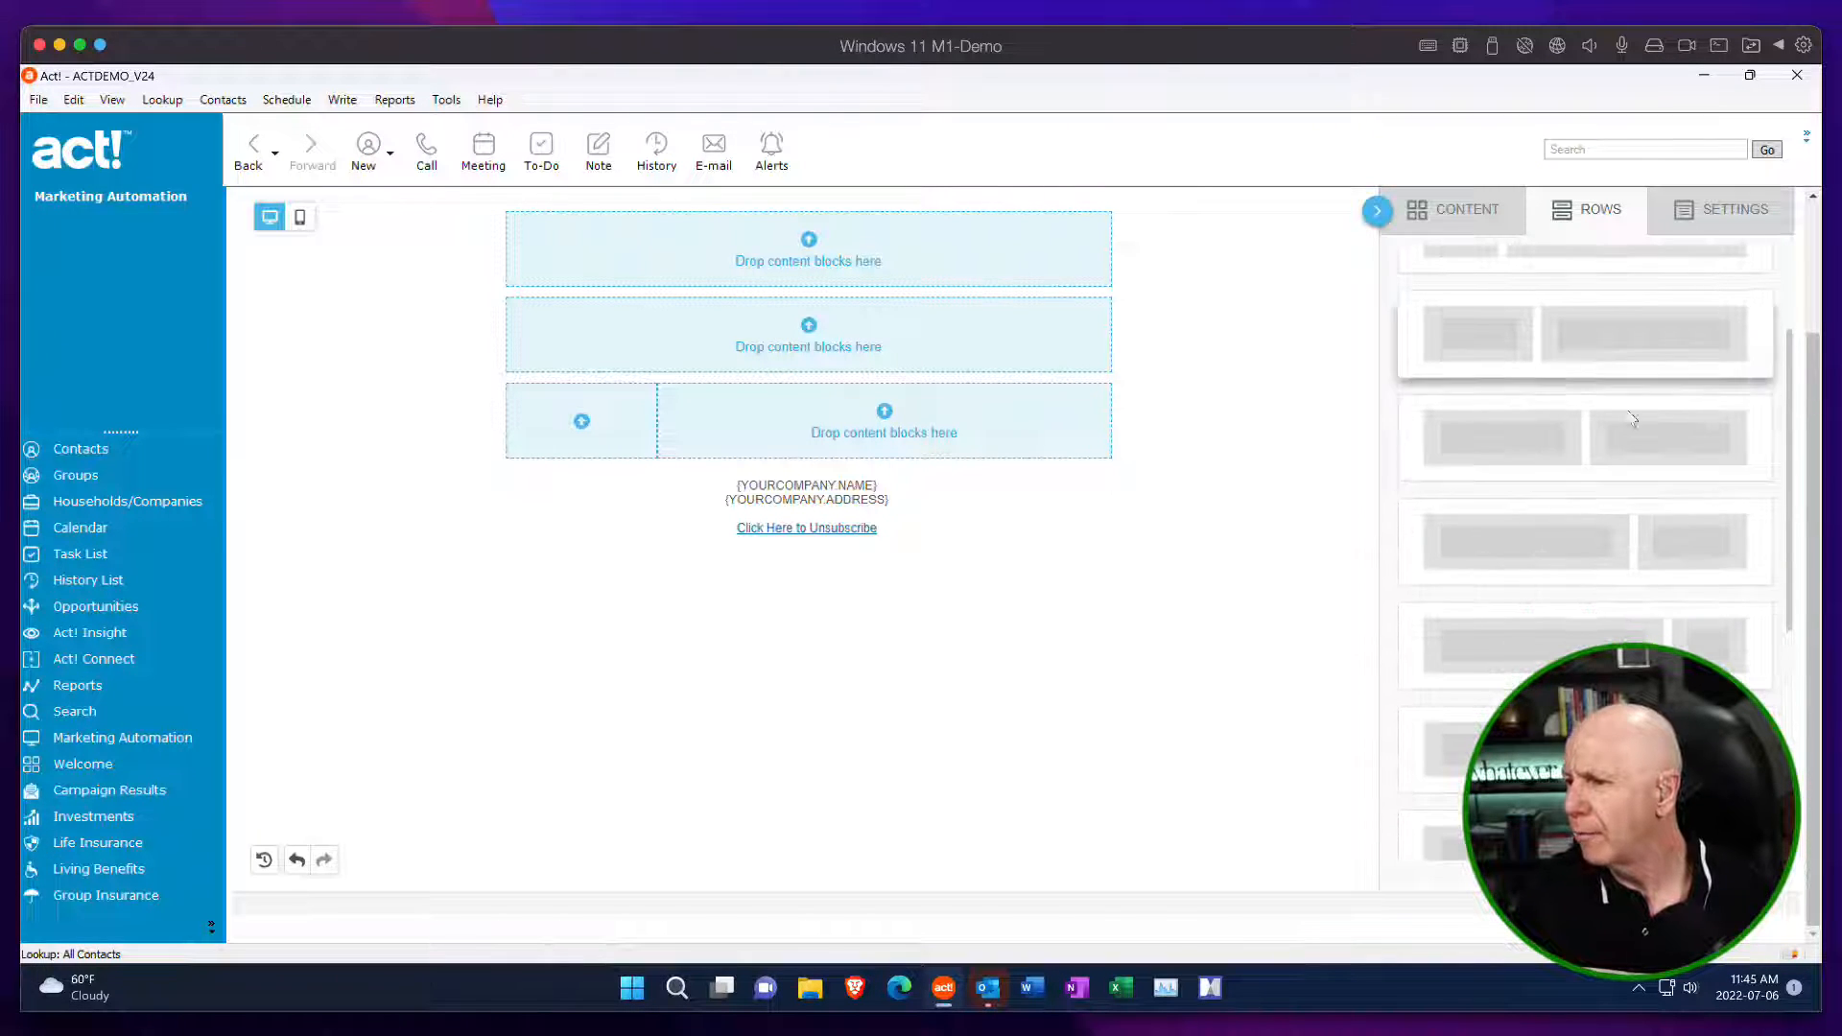
{"action": "left_click_drag", "start_coordinate": [1544, 641], "coordinate": [869, 466]}
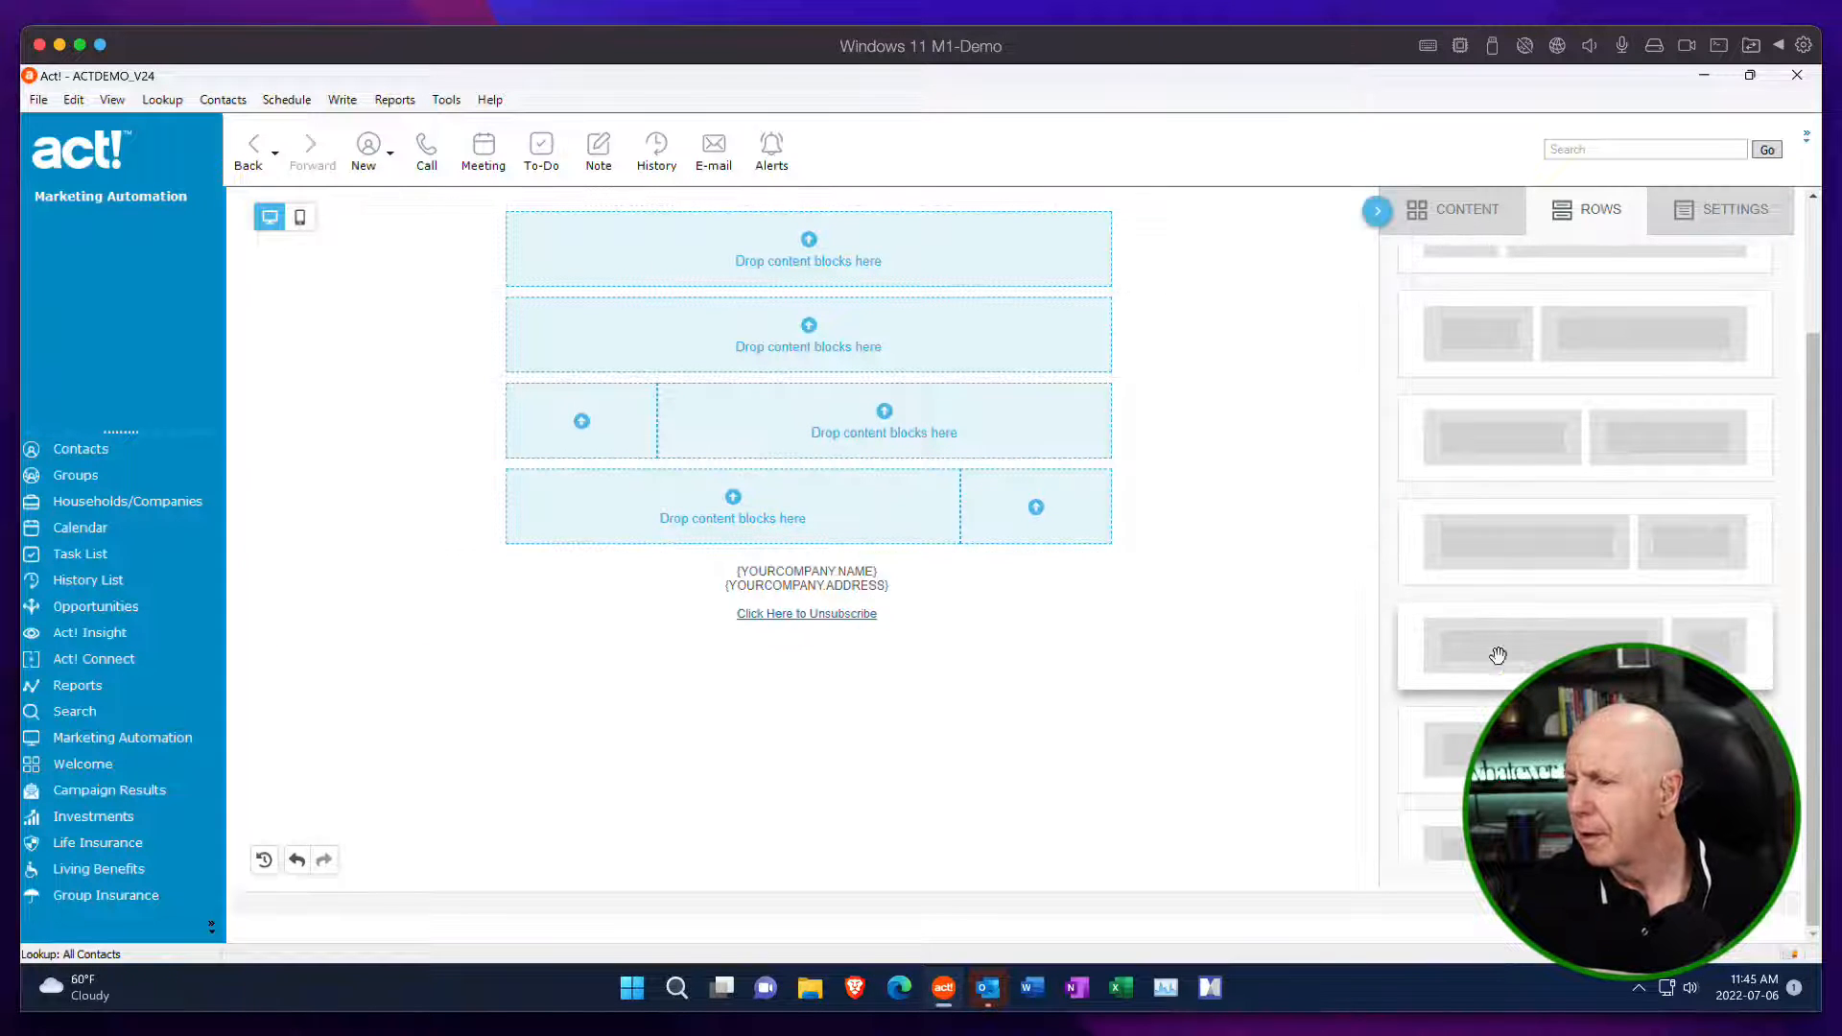
{"action": "scroll", "coordinate": [1498, 654], "scroll_direction": "down", "scroll_amount": 3}
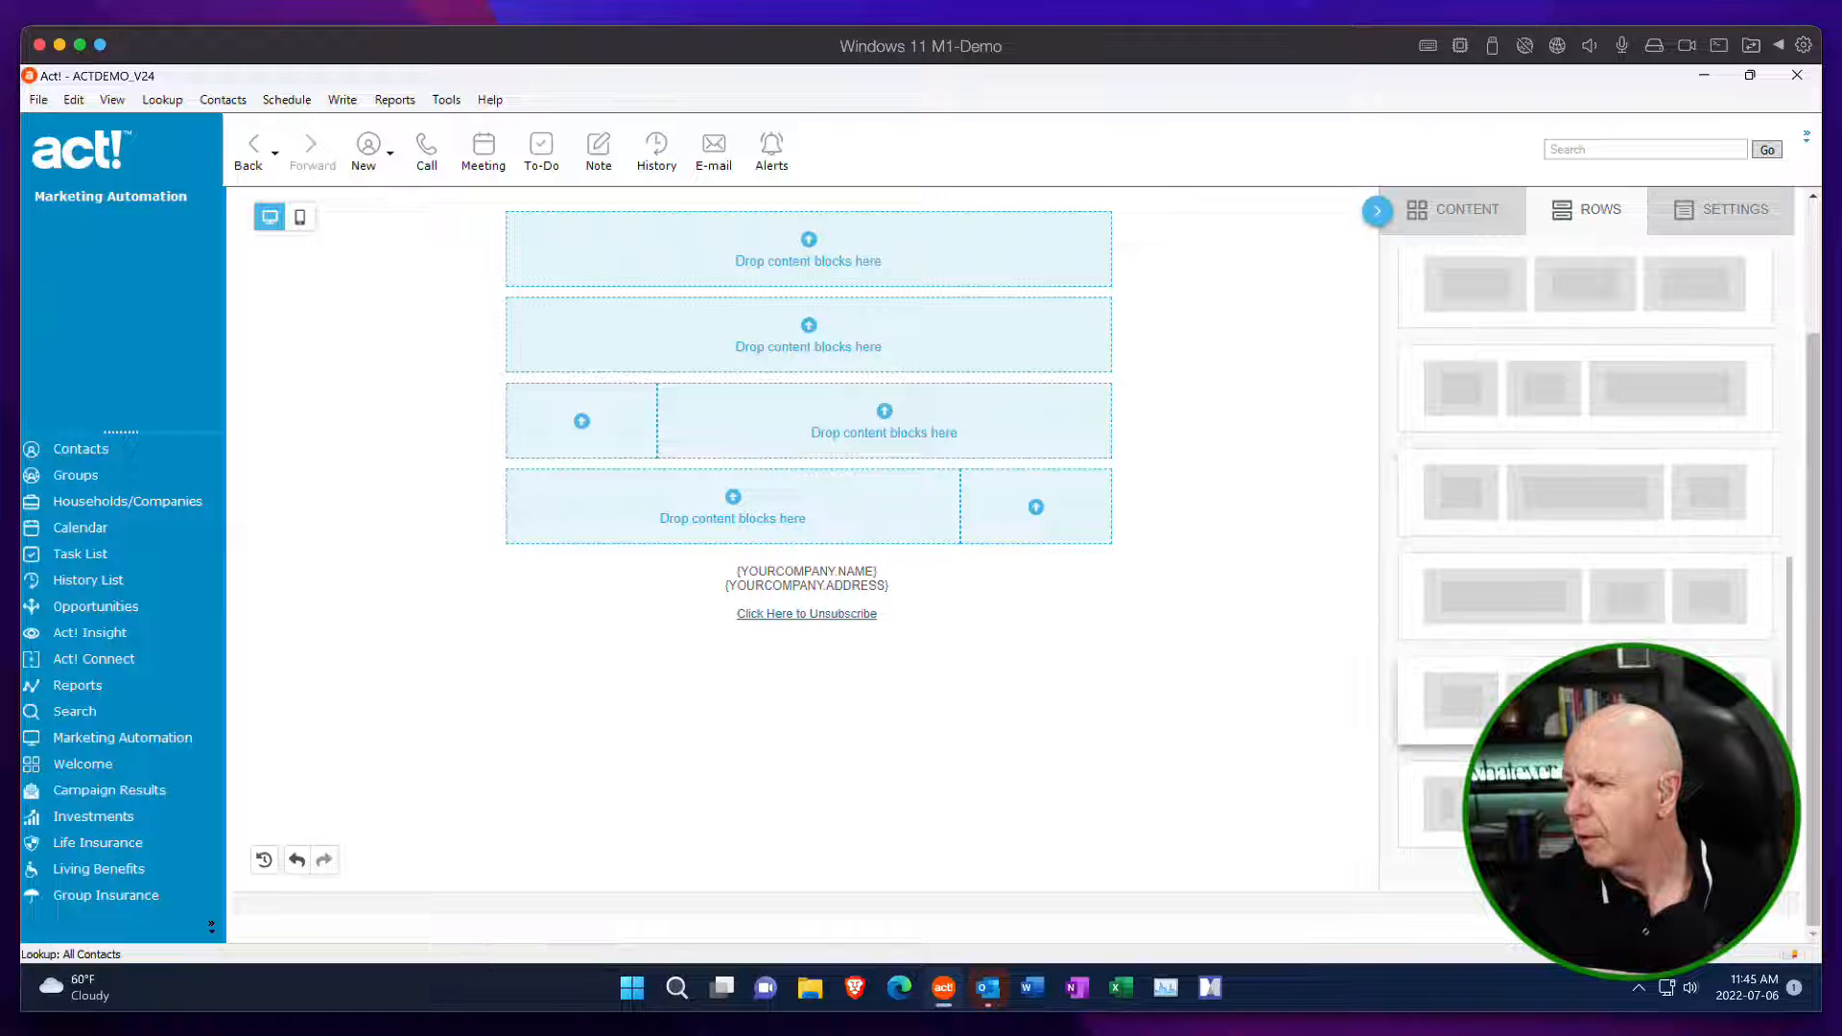
{"action": "scroll", "coordinate": [1554, 499], "scroll_direction": "up", "scroll_amount": 5}
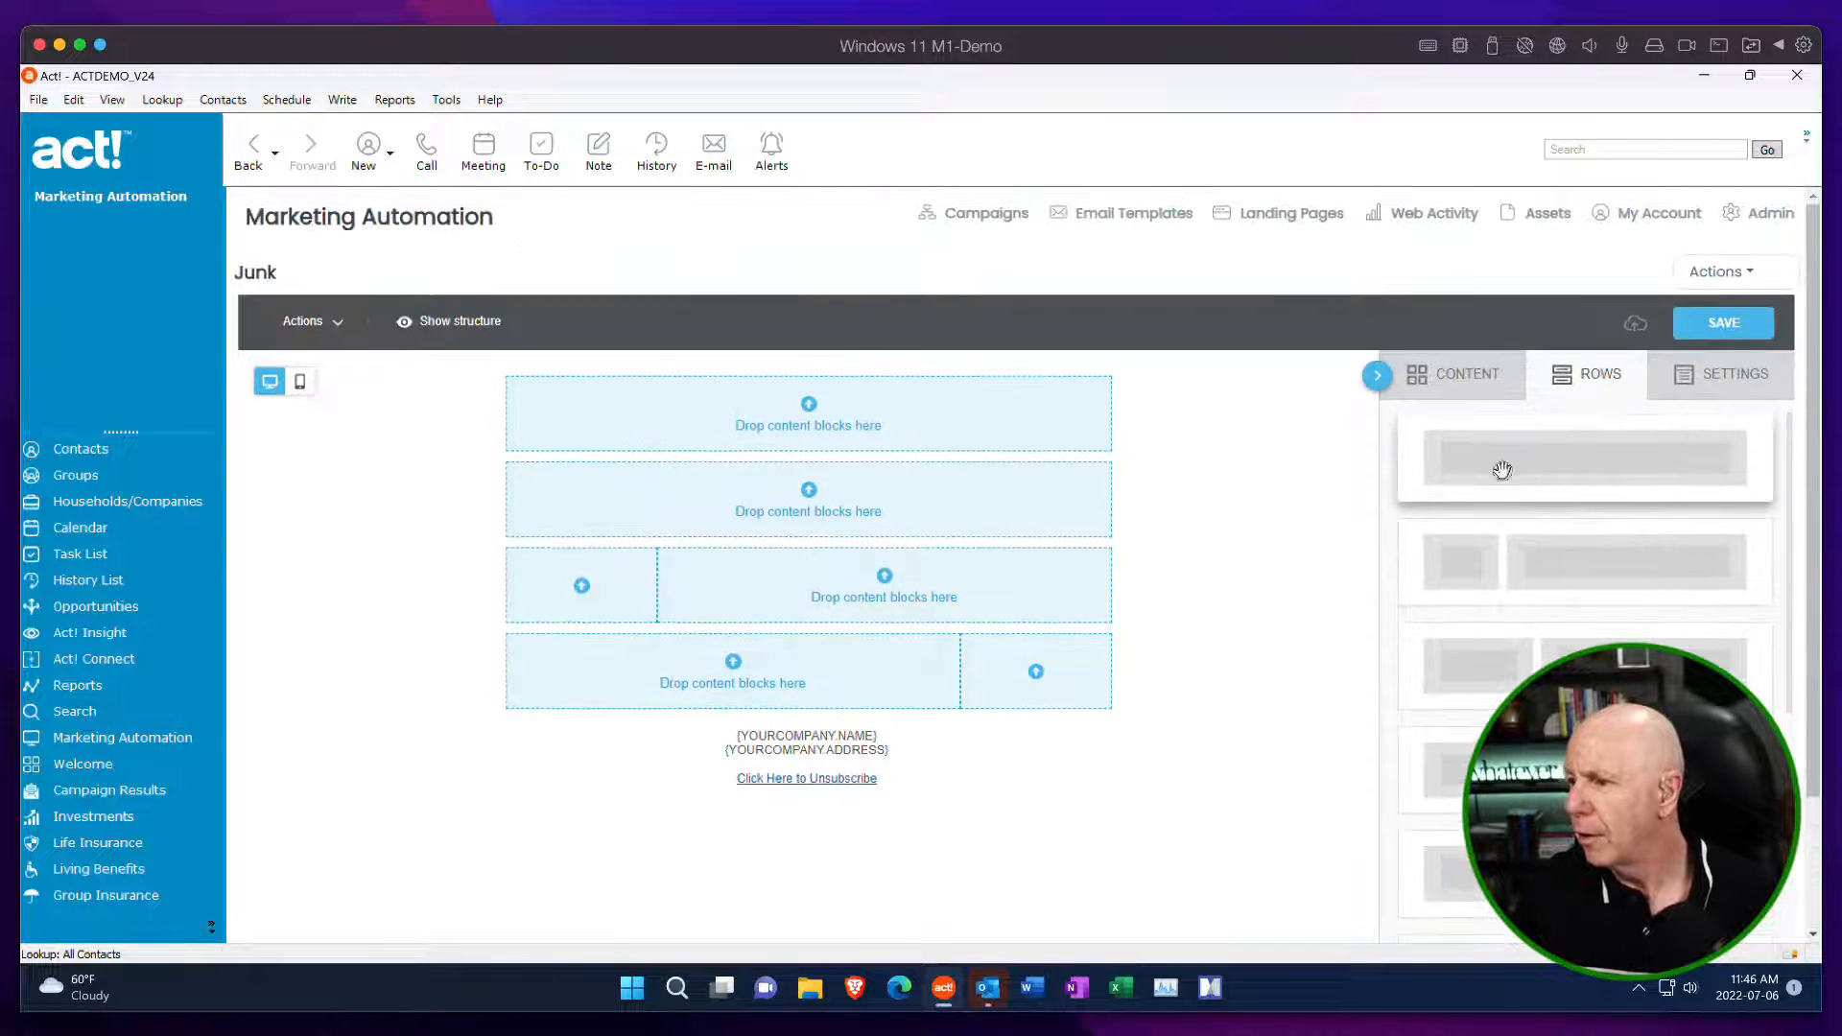
{"action": "left_click_drag", "start_coordinate": [1502, 470], "coordinate": [1055, 715]}
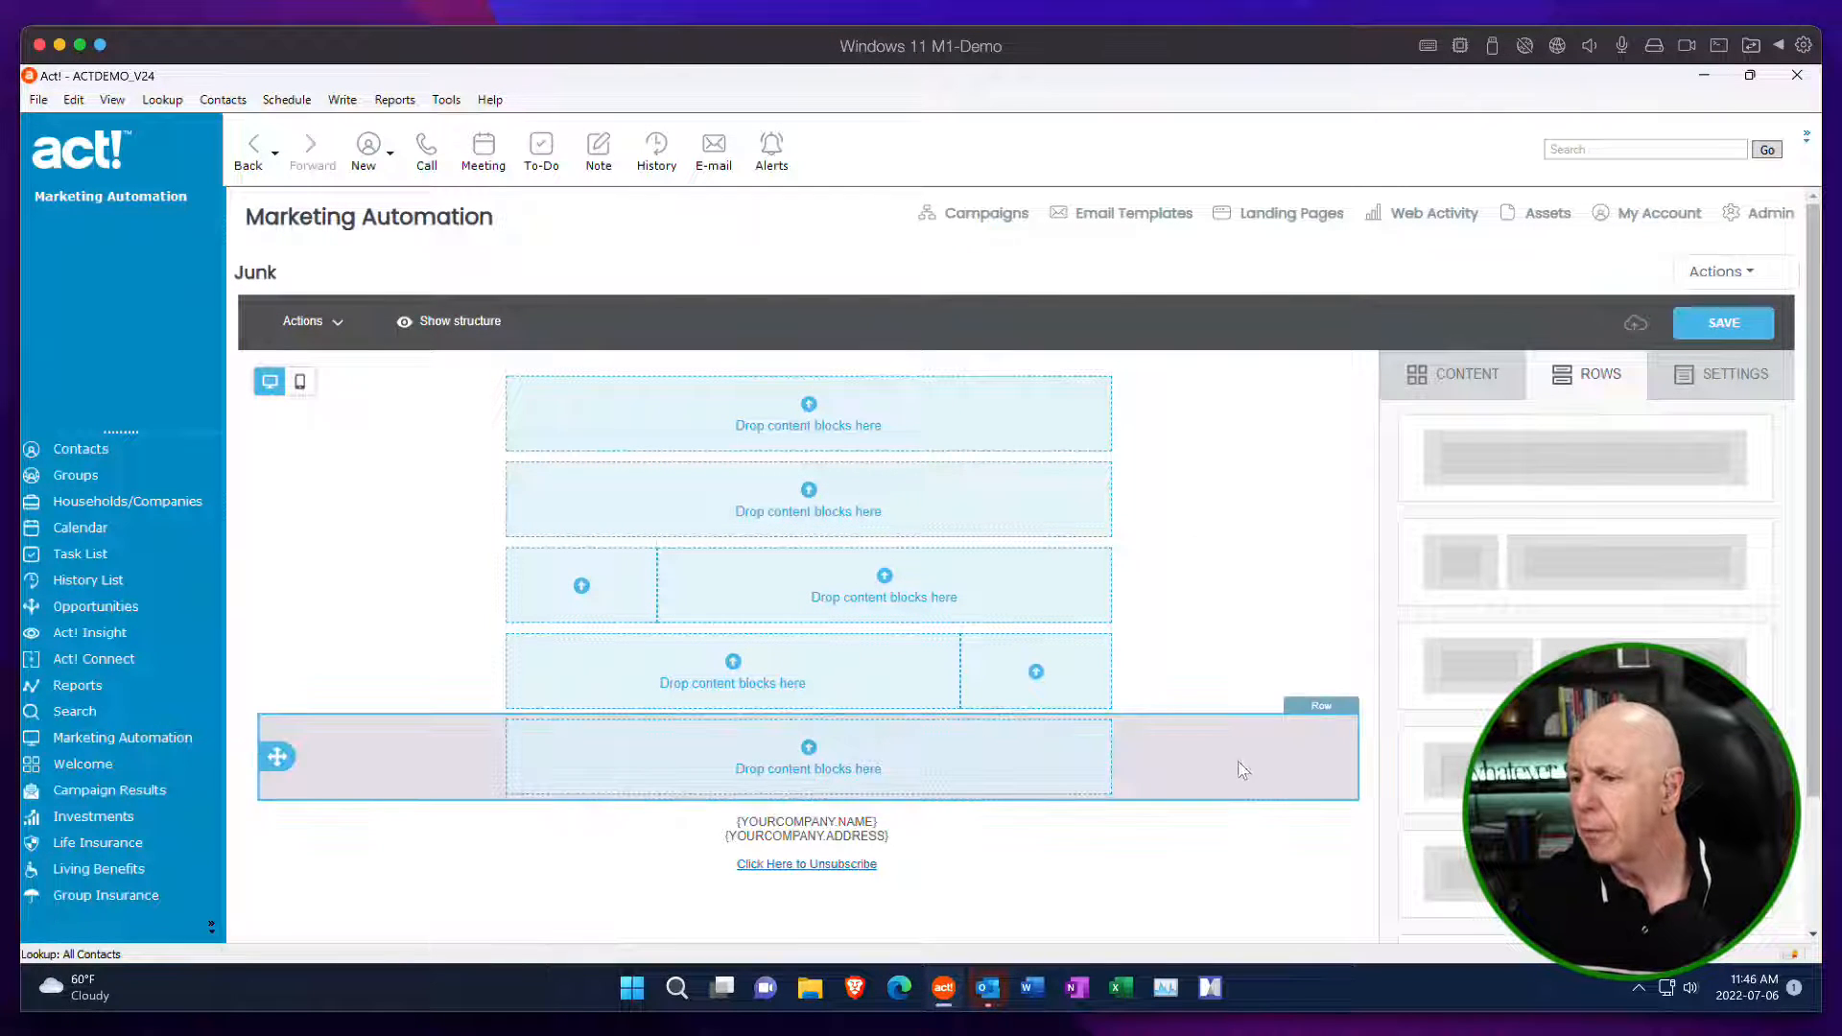
Try red #d01515 as the row background color of the fourth row.
{"action": "left_click", "coordinate": [1251, 658]}
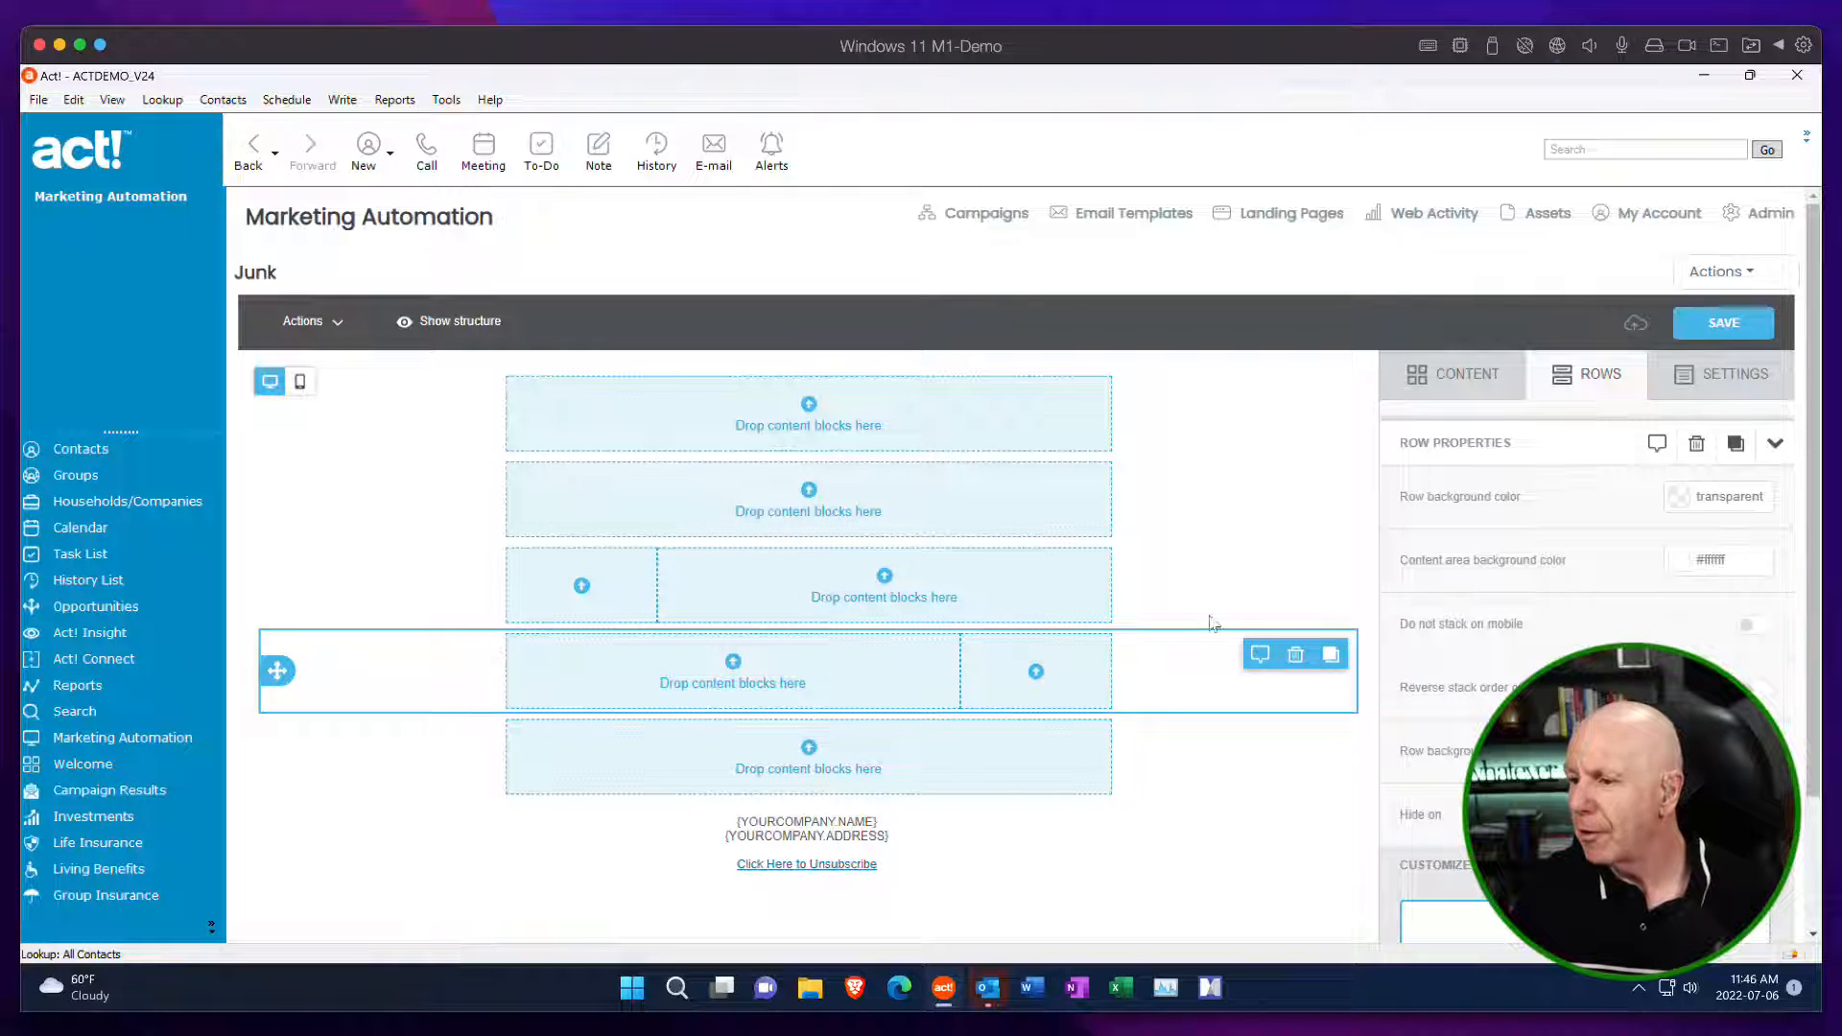
{"action": "left_click", "coordinate": [1676, 498]}
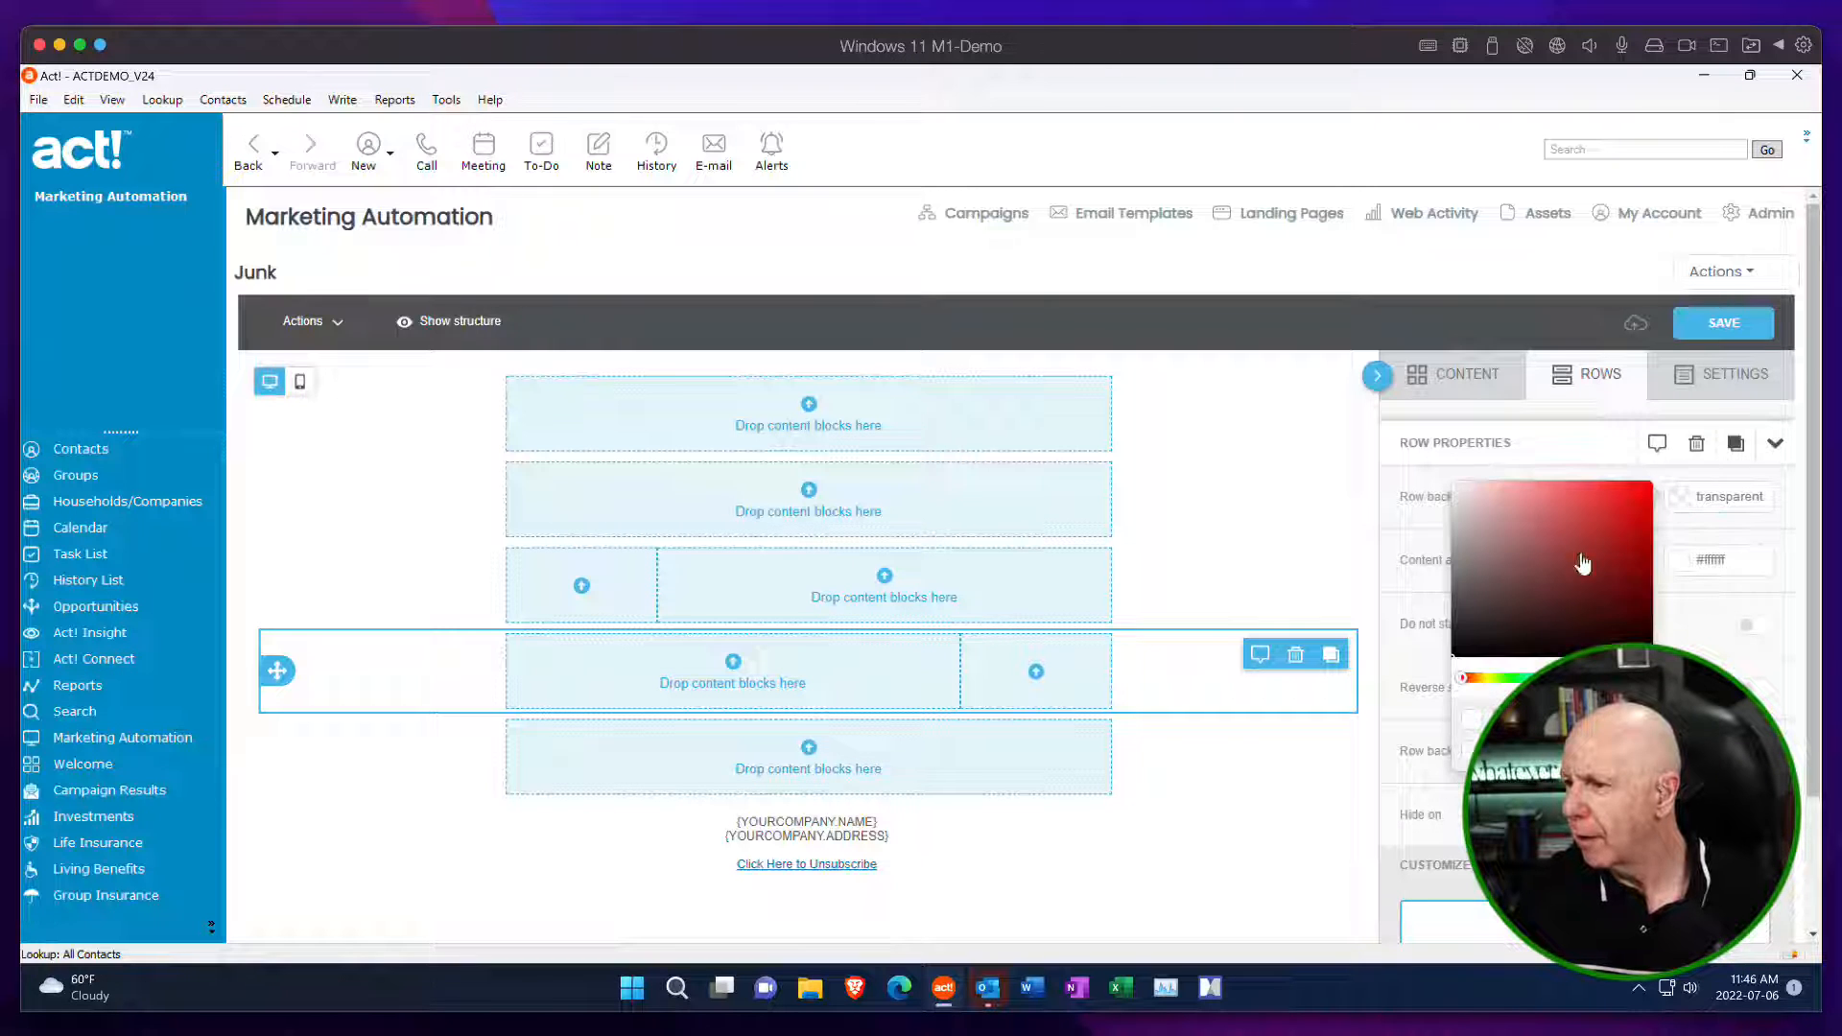
{"action": "left_click", "coordinate": [1632, 513]}
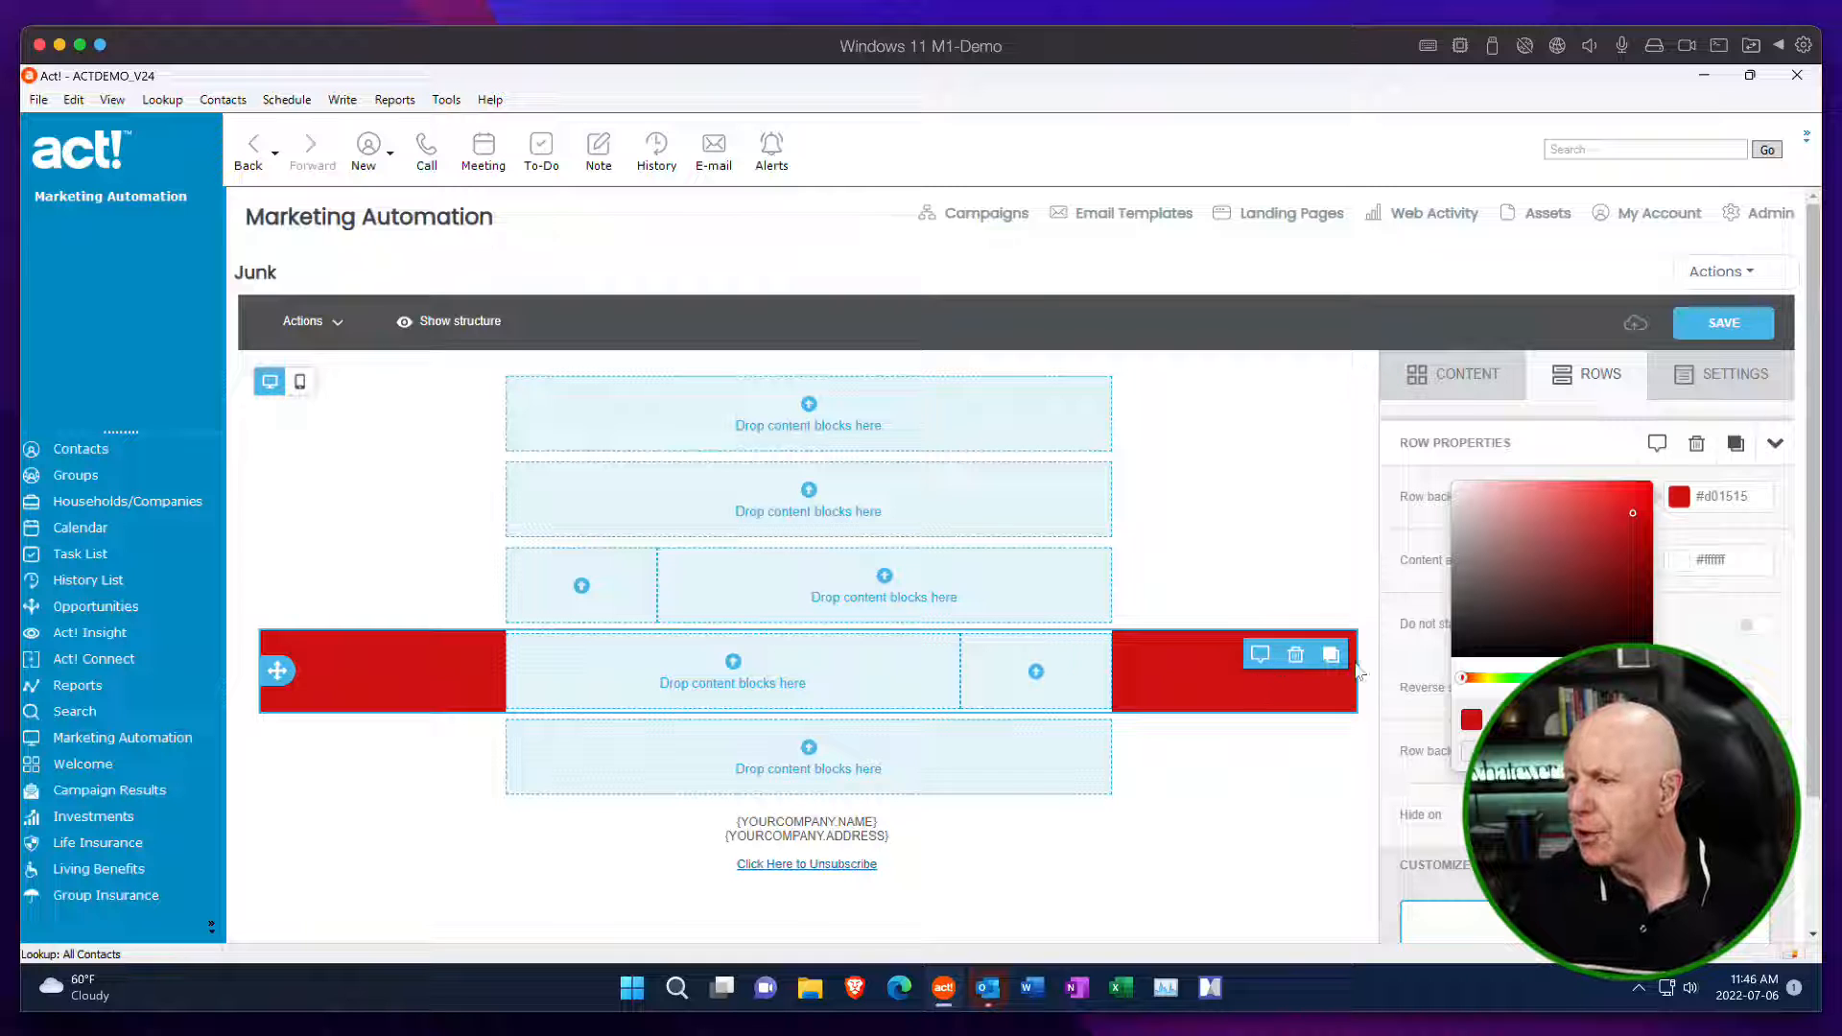
Try black #000000 and blue #0068a5 as the fourth row's content area background color.
{"action": "left_click", "coordinate": [1695, 587]}
{"action": "left_click", "coordinate": [1681, 568]}
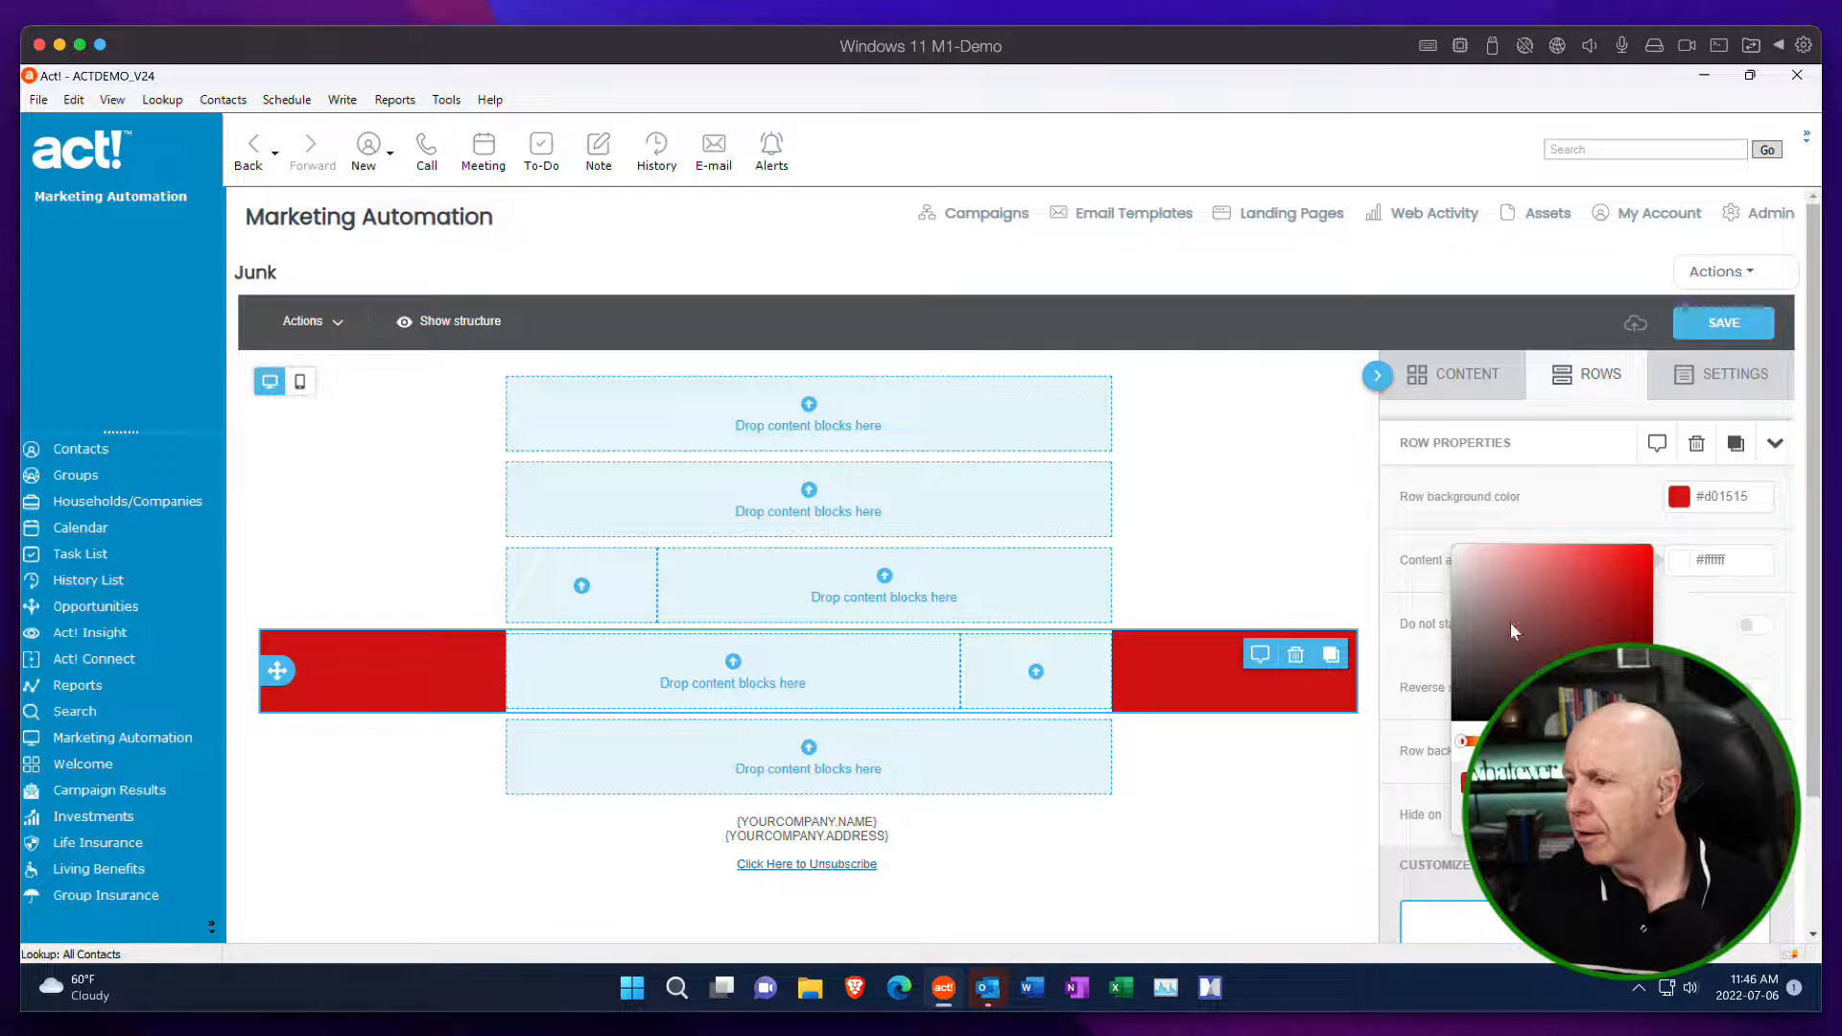
{"action": "left_click_drag", "start_coordinate": [1483, 592], "coordinate": [1453, 720]}
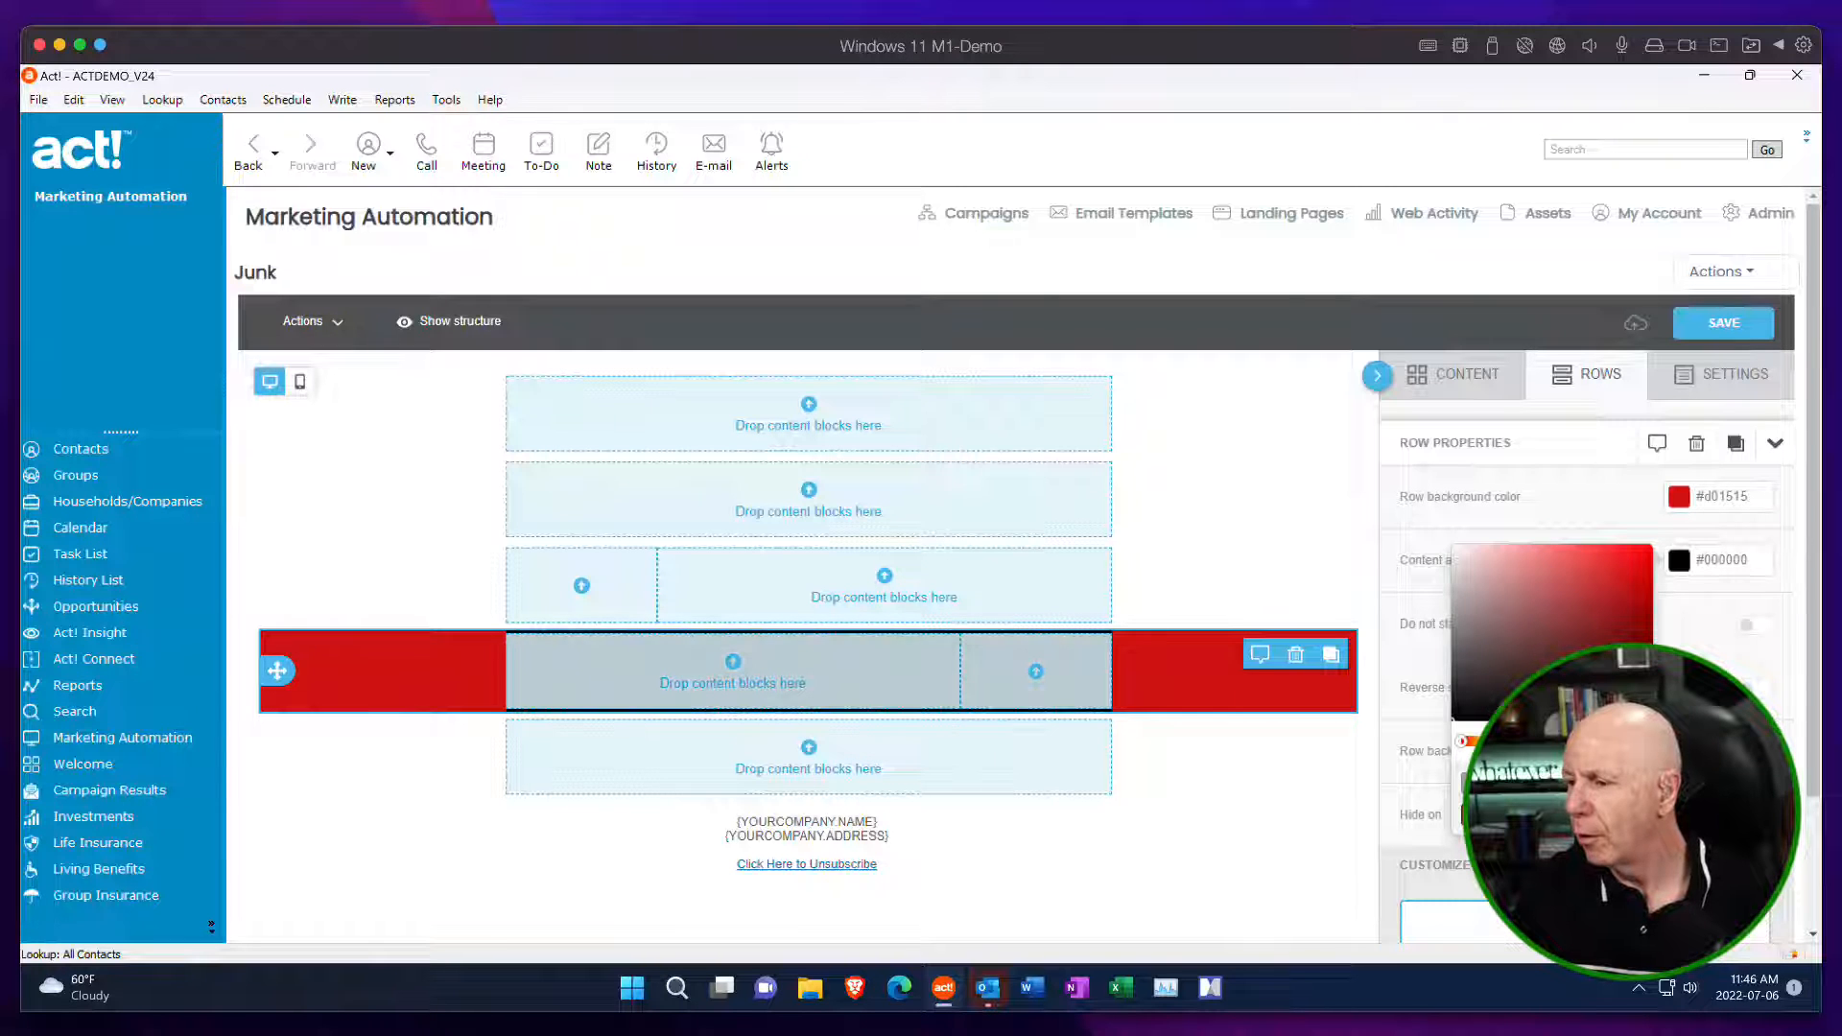
{"action": "left_click", "coordinate": [1513, 814]}
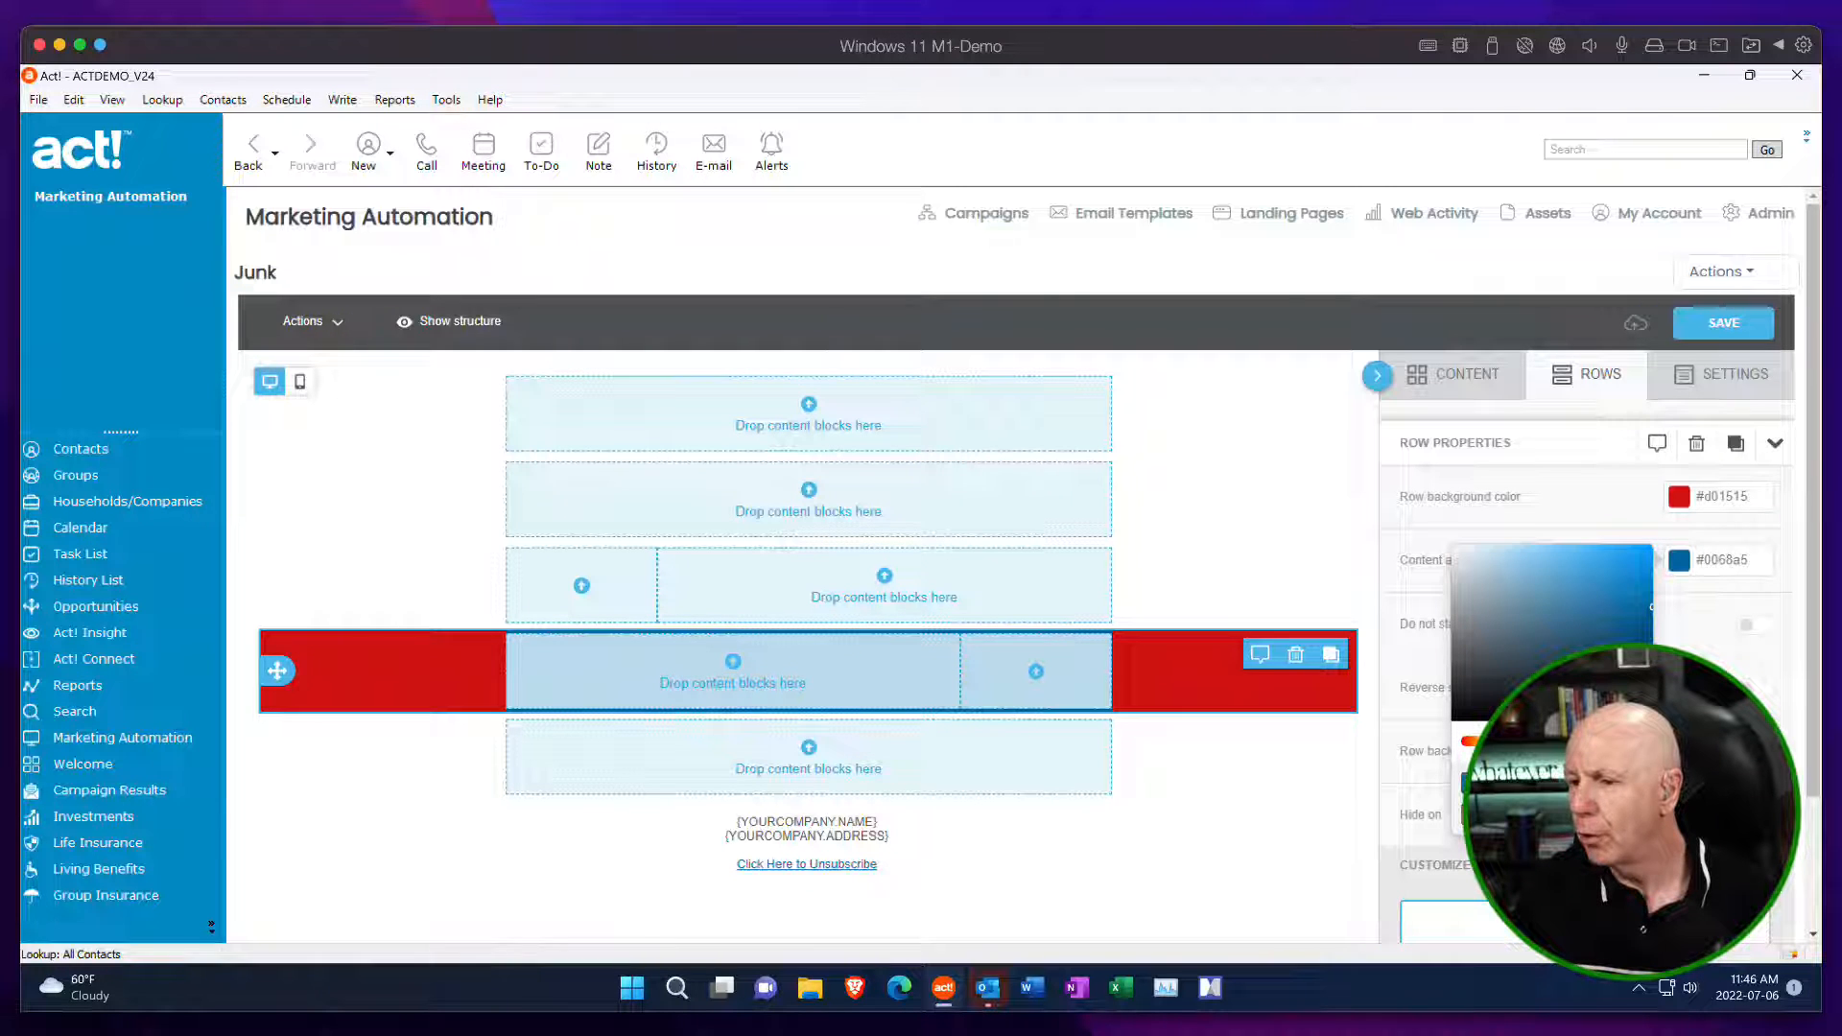
Set both the row background and the content area background of the fourth row to white #ffffff.
{"action": "left_click", "coordinate": [1671, 513]}
{"action": "left_click", "coordinate": [1679, 496]}
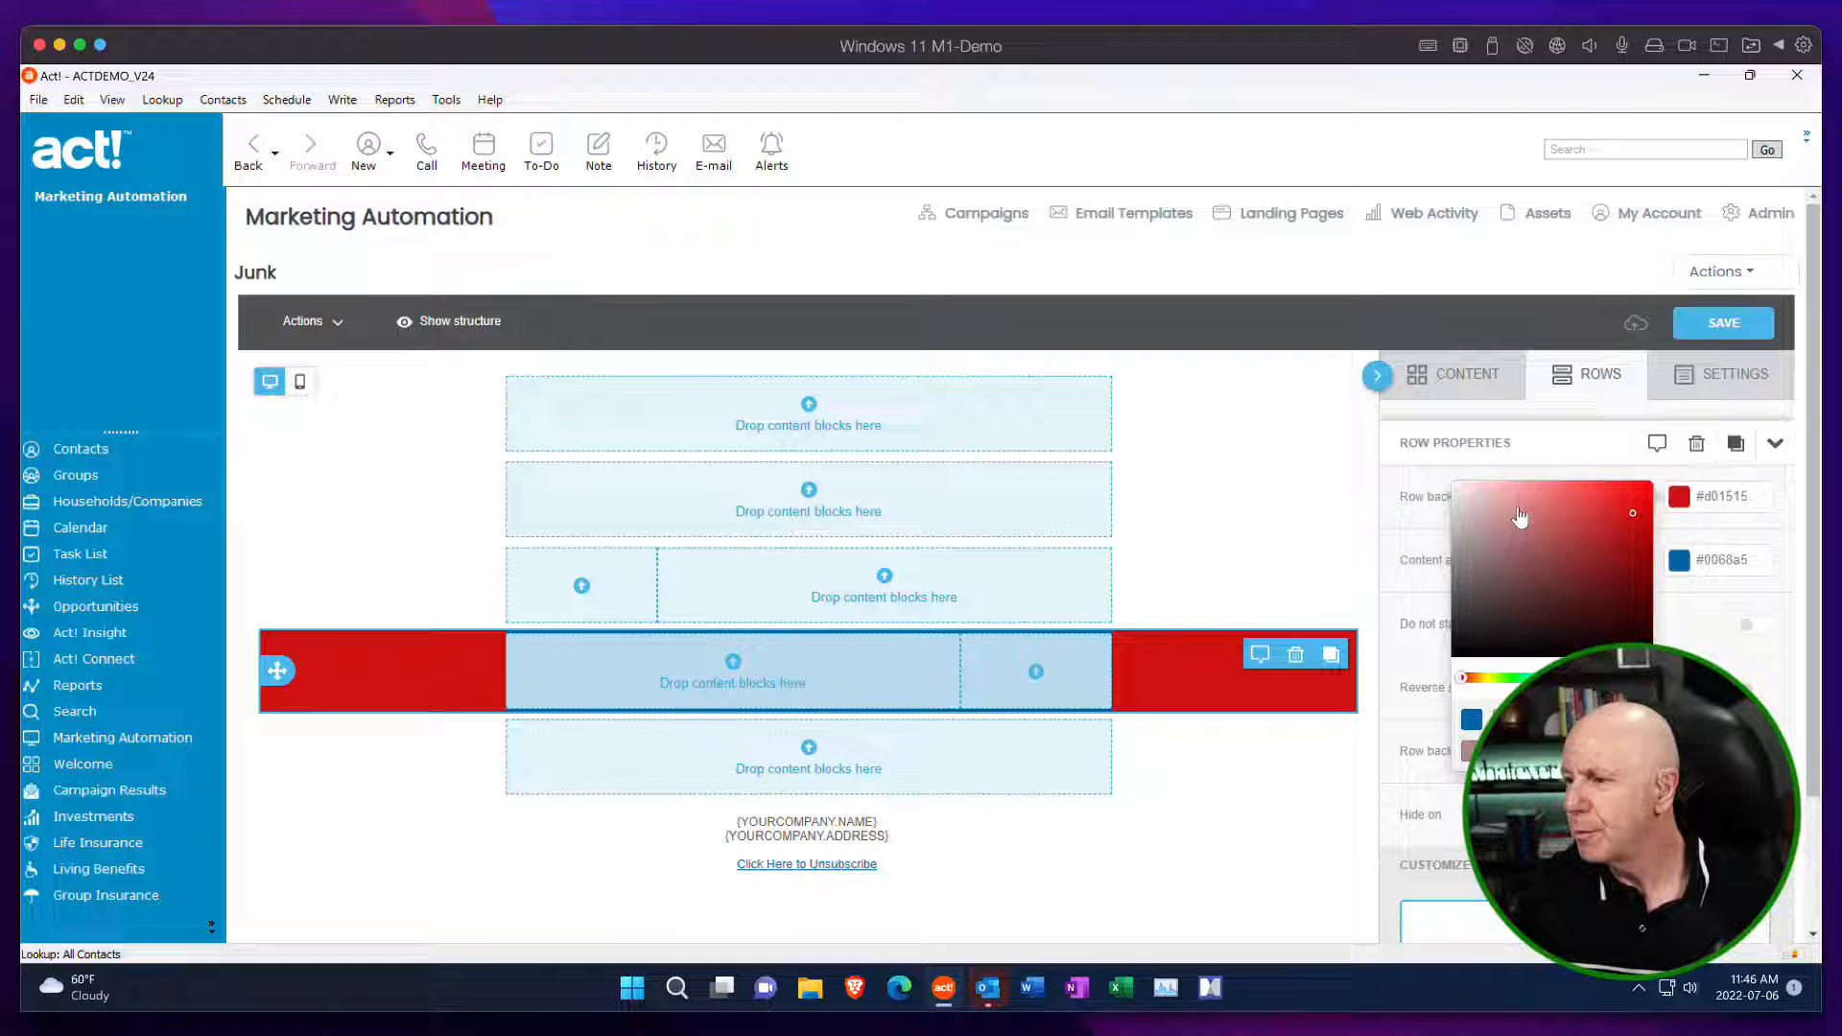
{"action": "left_click", "coordinate": [1457, 492]}
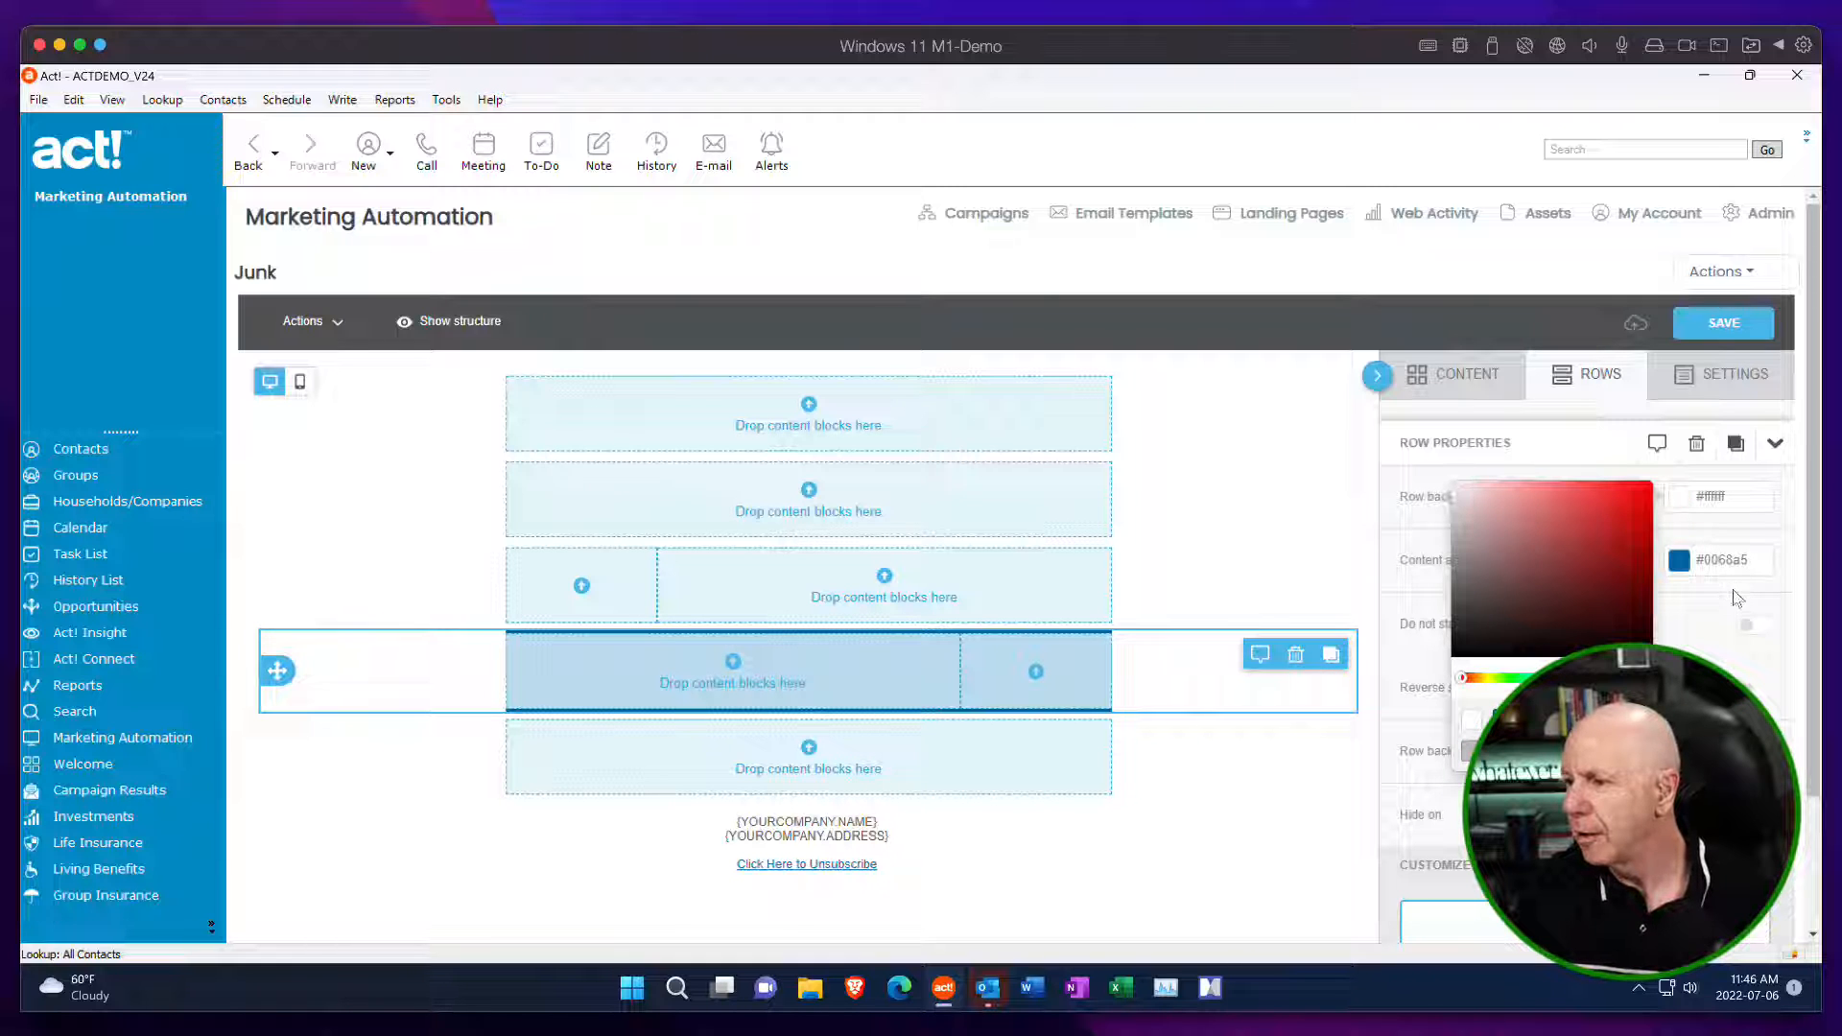
{"action": "left_click", "coordinate": [1720, 564]}
{"action": "left_click", "coordinate": [1679, 560]}
{"action": "left_click", "coordinate": [1425, 546]}
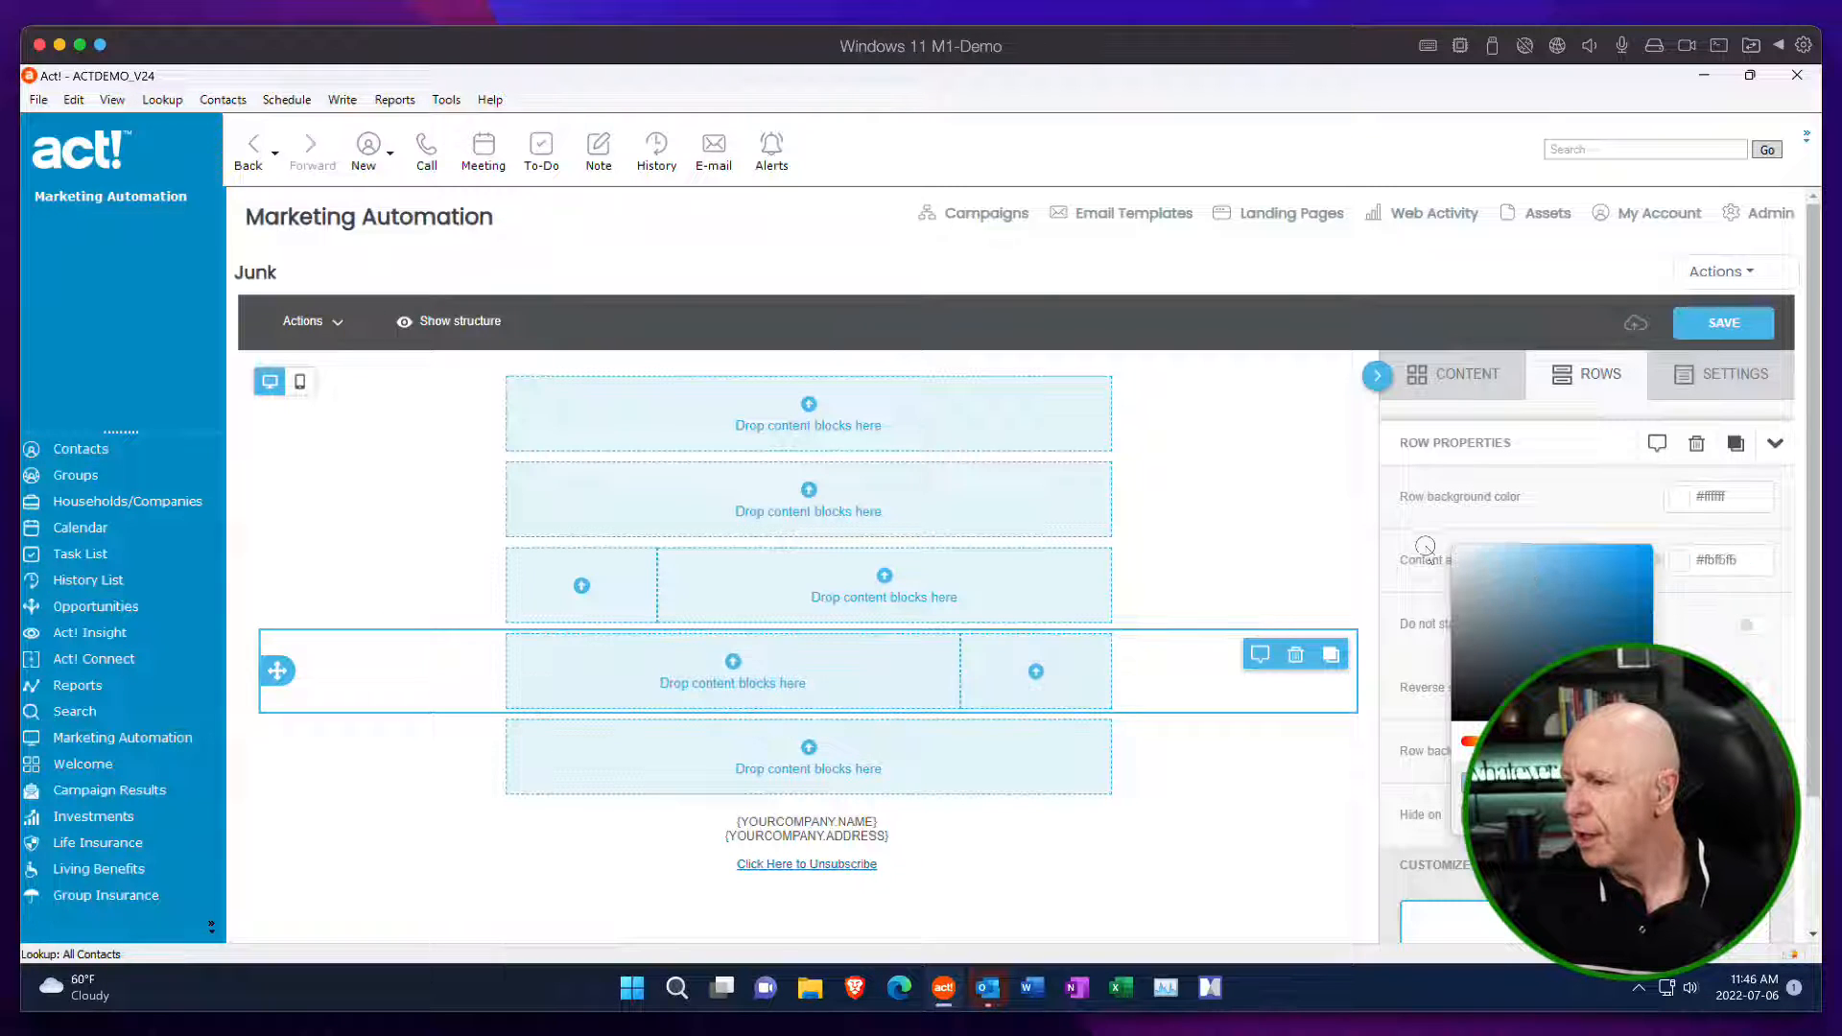
{"action": "left_click", "coordinate": [1564, 515]}
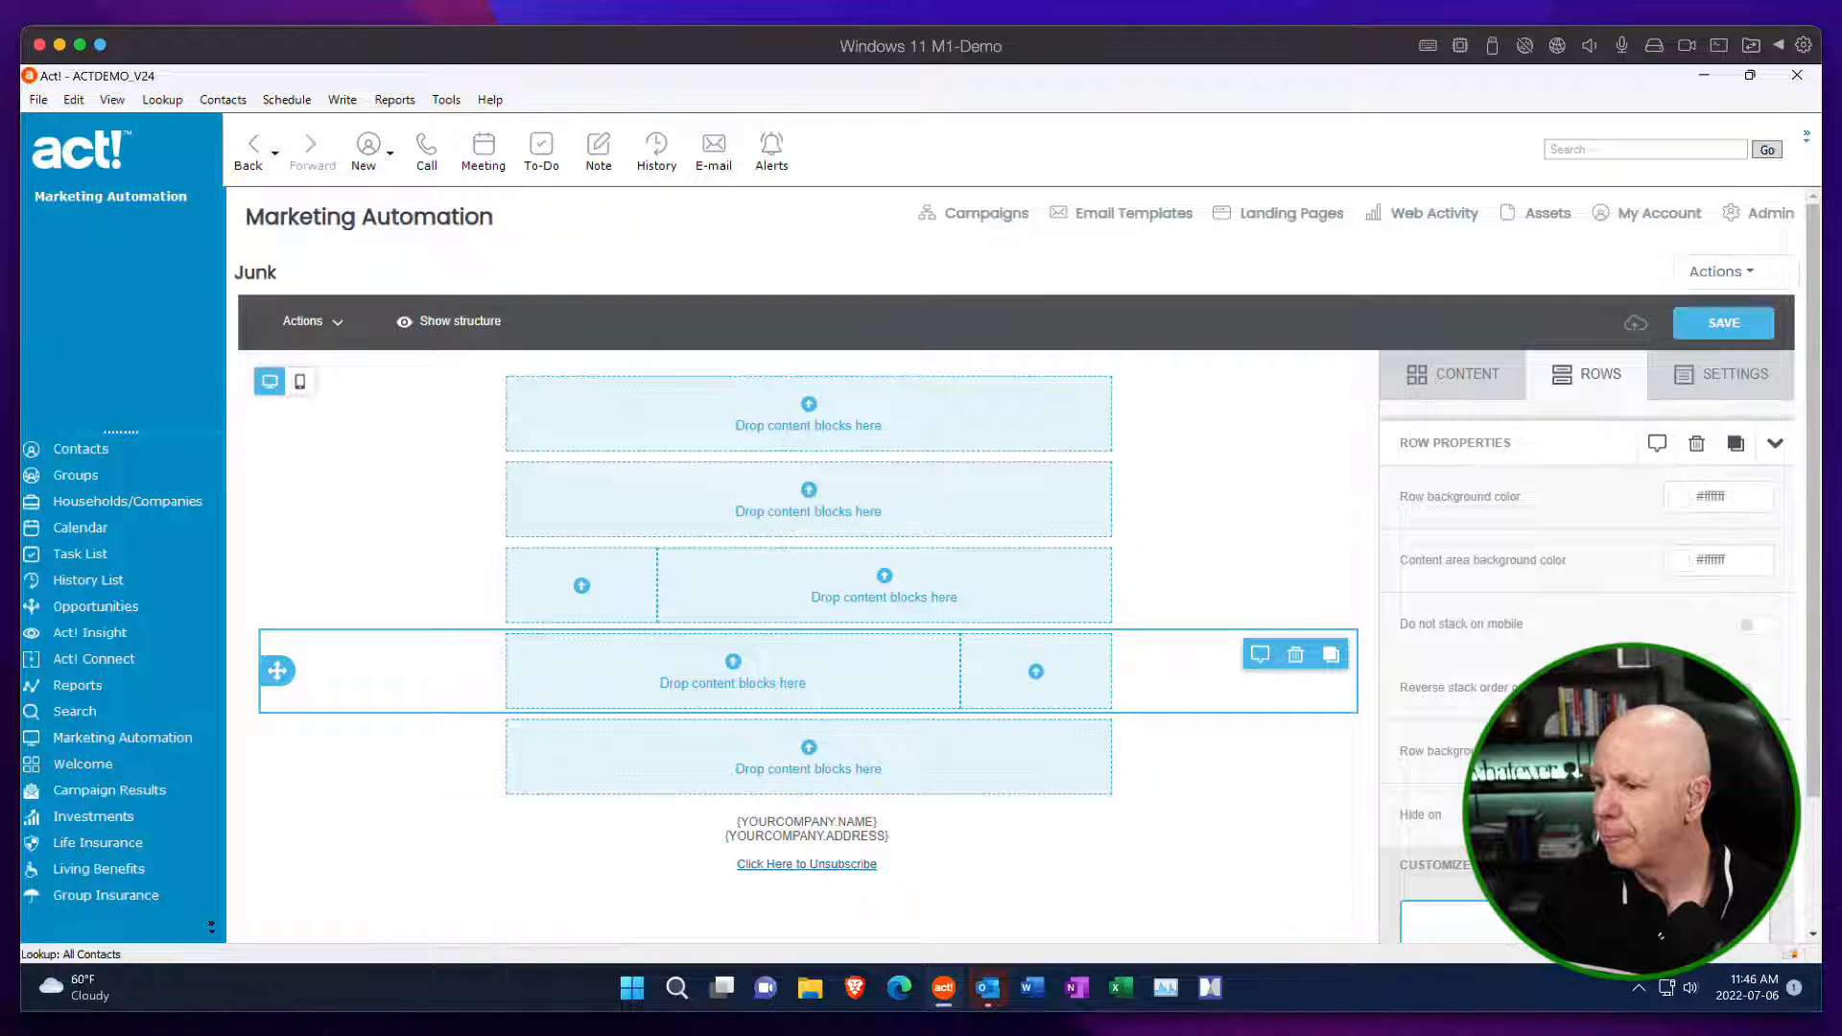
Resize the third row's two columns to a 4 and 8 split, and review the first column's background, padding and border settings.
{"action": "scroll", "coordinate": [1535, 624], "scroll_direction": "down", "scroll_amount": 1}
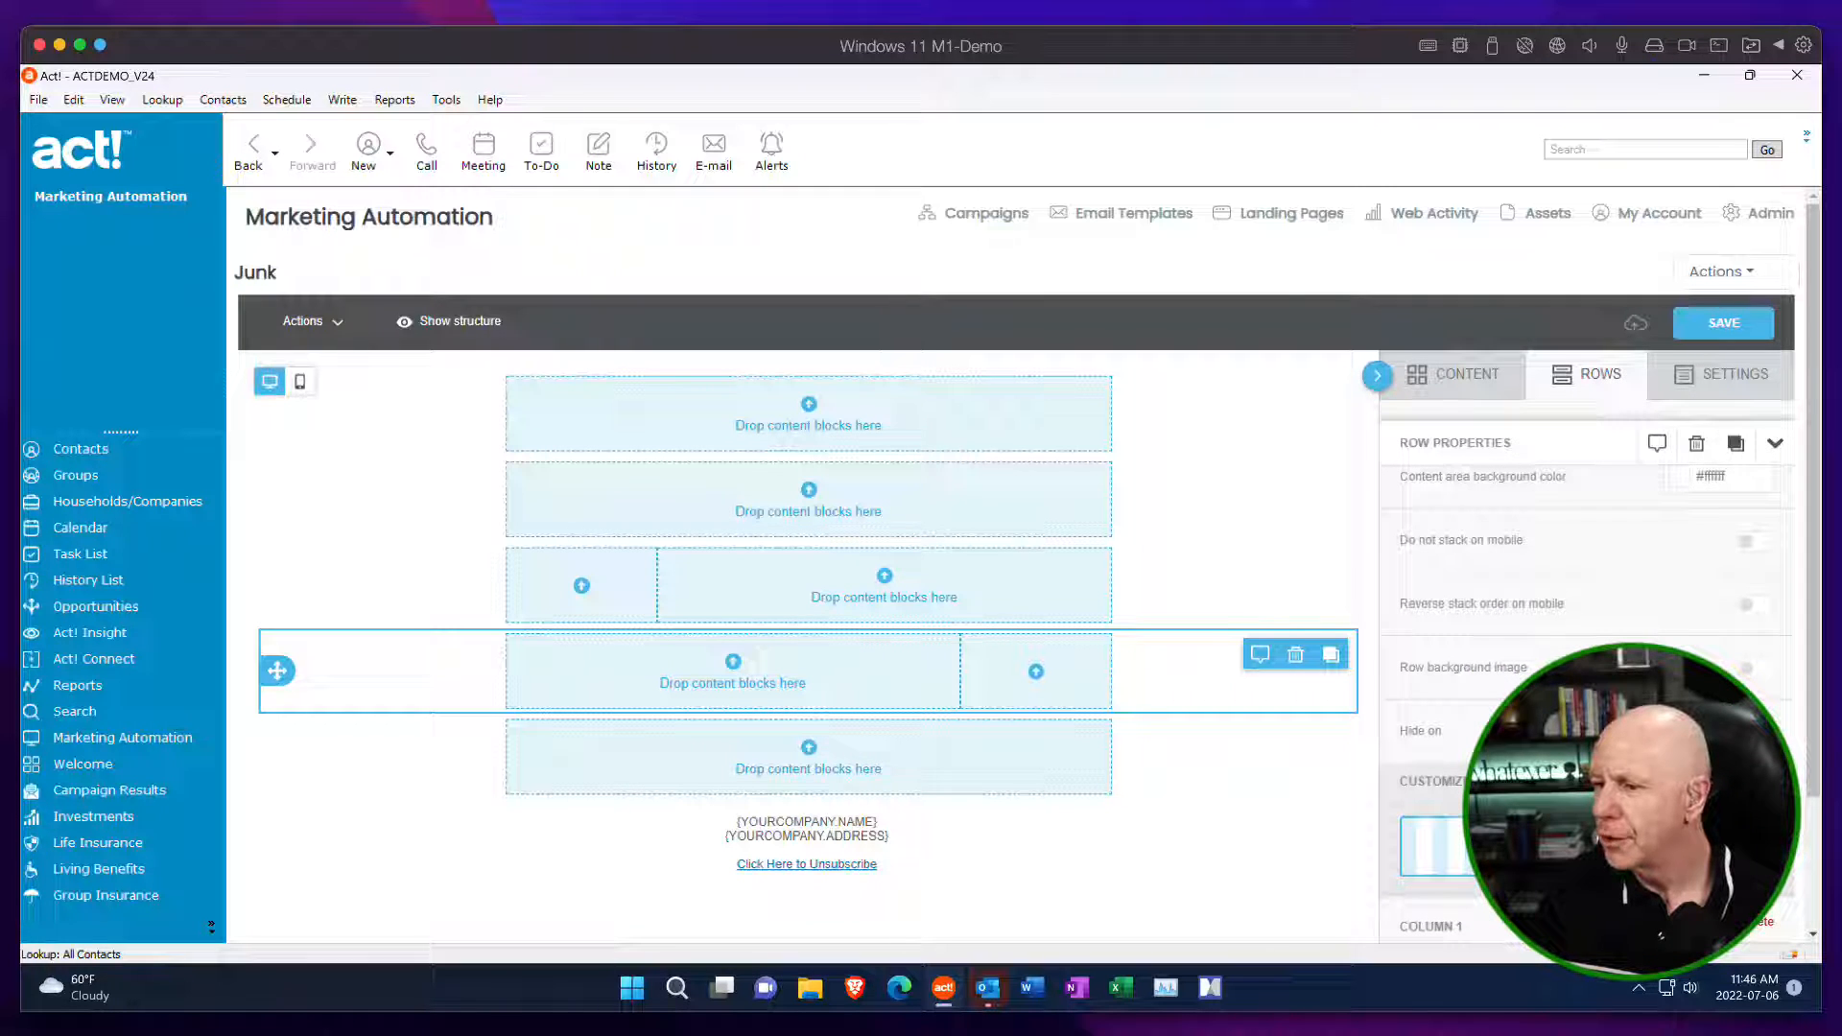
{"action": "left_click", "coordinate": [1285, 767]}
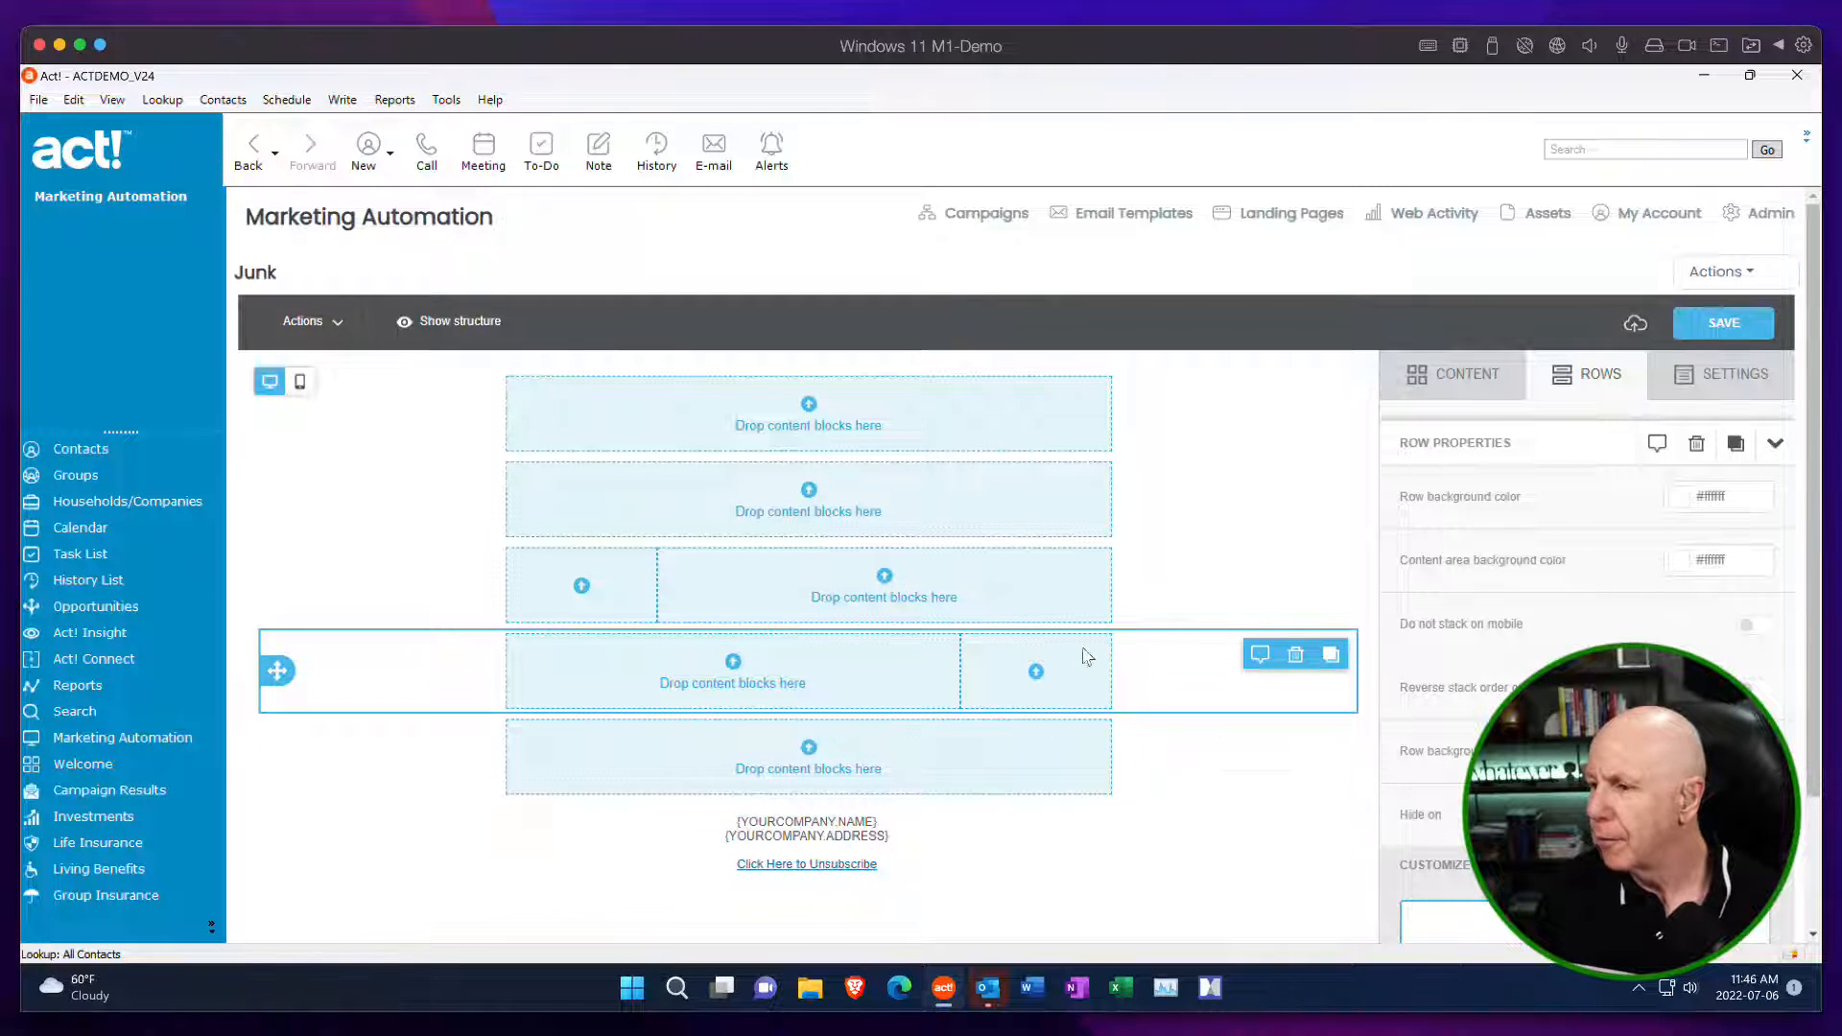
{"action": "left_click", "coordinate": [909, 583]}
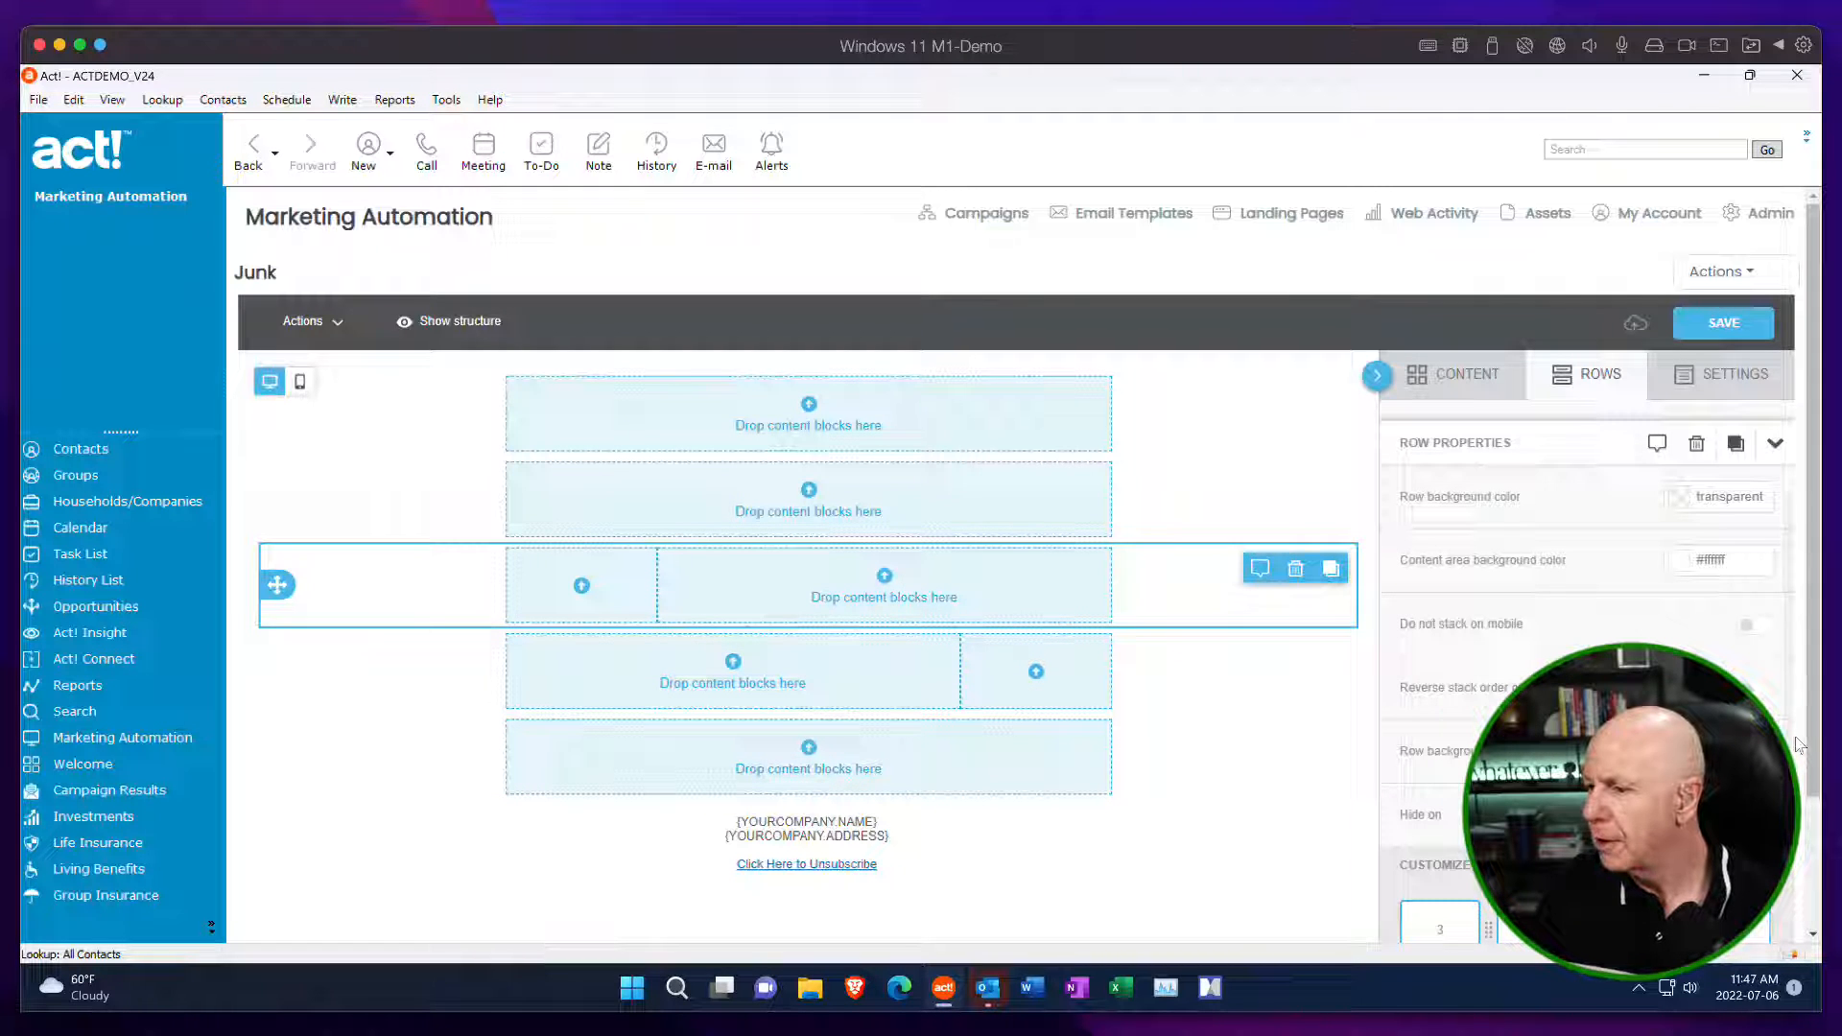
{"action": "scroll", "coordinate": [1811, 733], "scroll_direction": "down", "scroll_amount": 2}
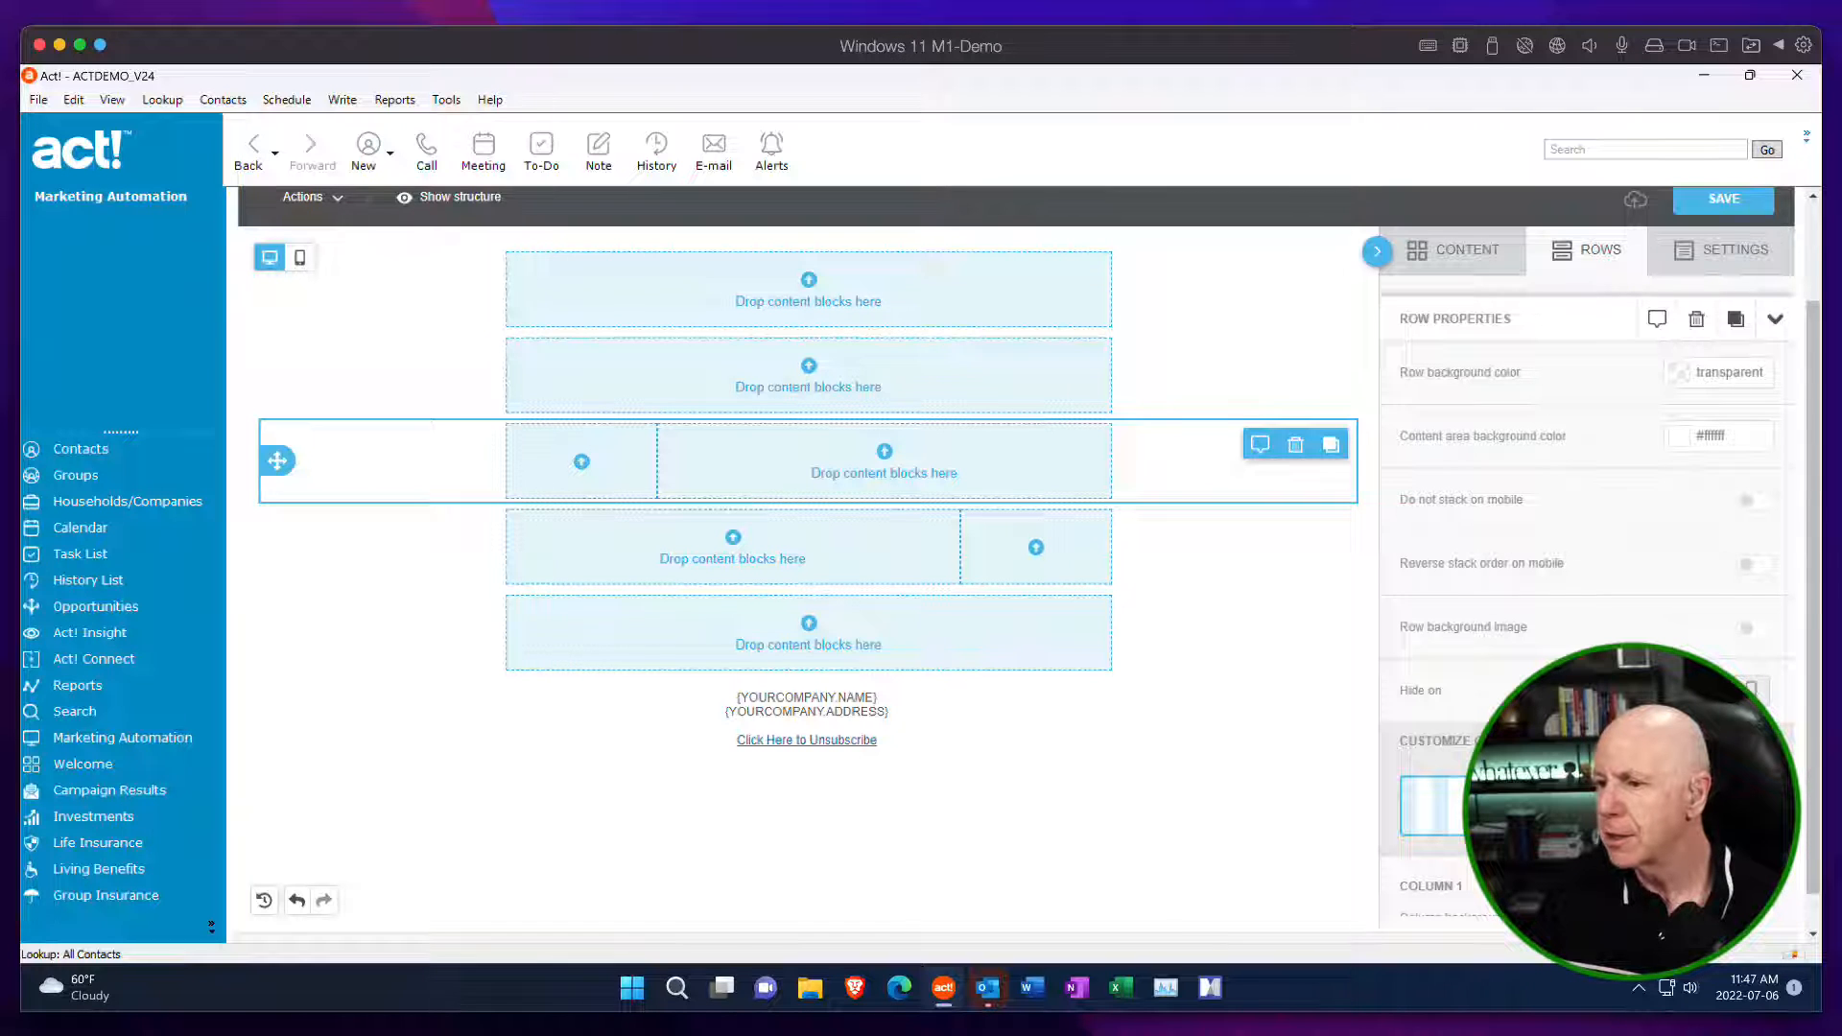
{"action": "mouse_move", "coordinate": [1494, 806]}
{"action": "left_mouse_down"}
{"action": "mouse_move", "coordinate": [1619, 806]}
{"action": "mouse_move", "coordinate": [1523, 806]}
{"action": "left_mouse_up"}
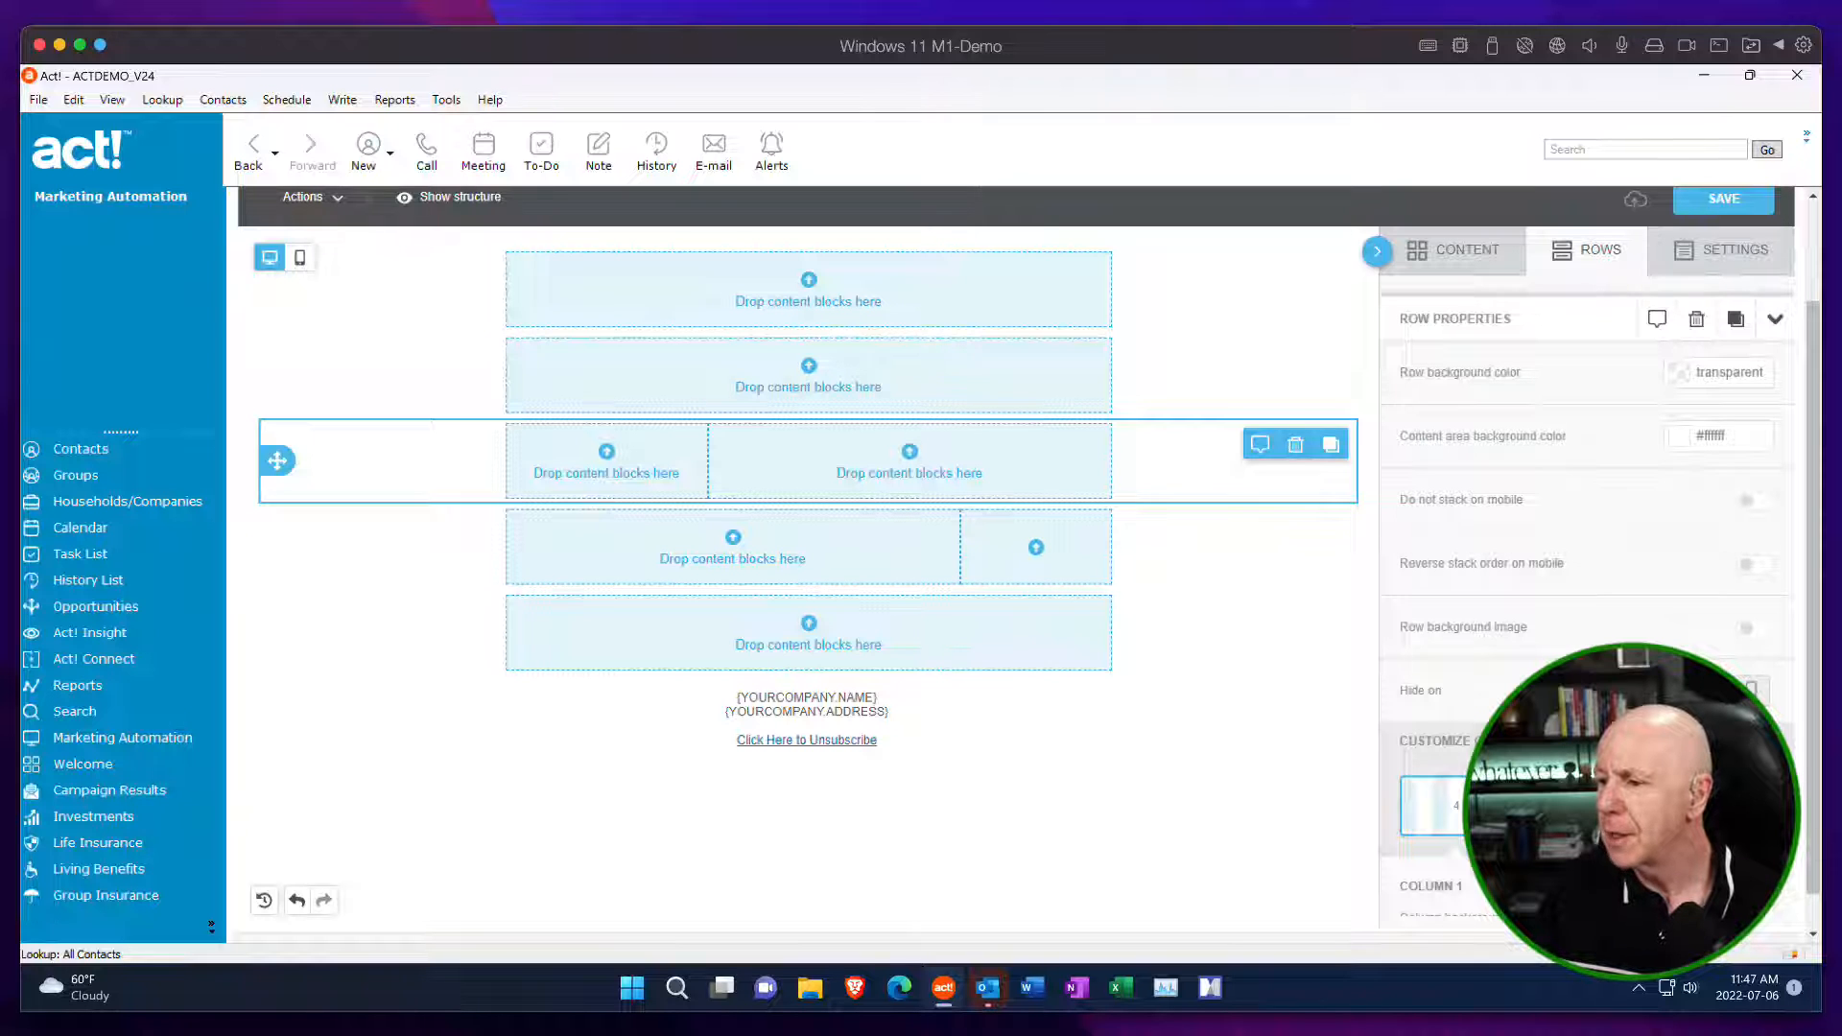
{"action": "left_click_drag", "start_coordinate": [1523, 805], "coordinate": [1555, 805]}
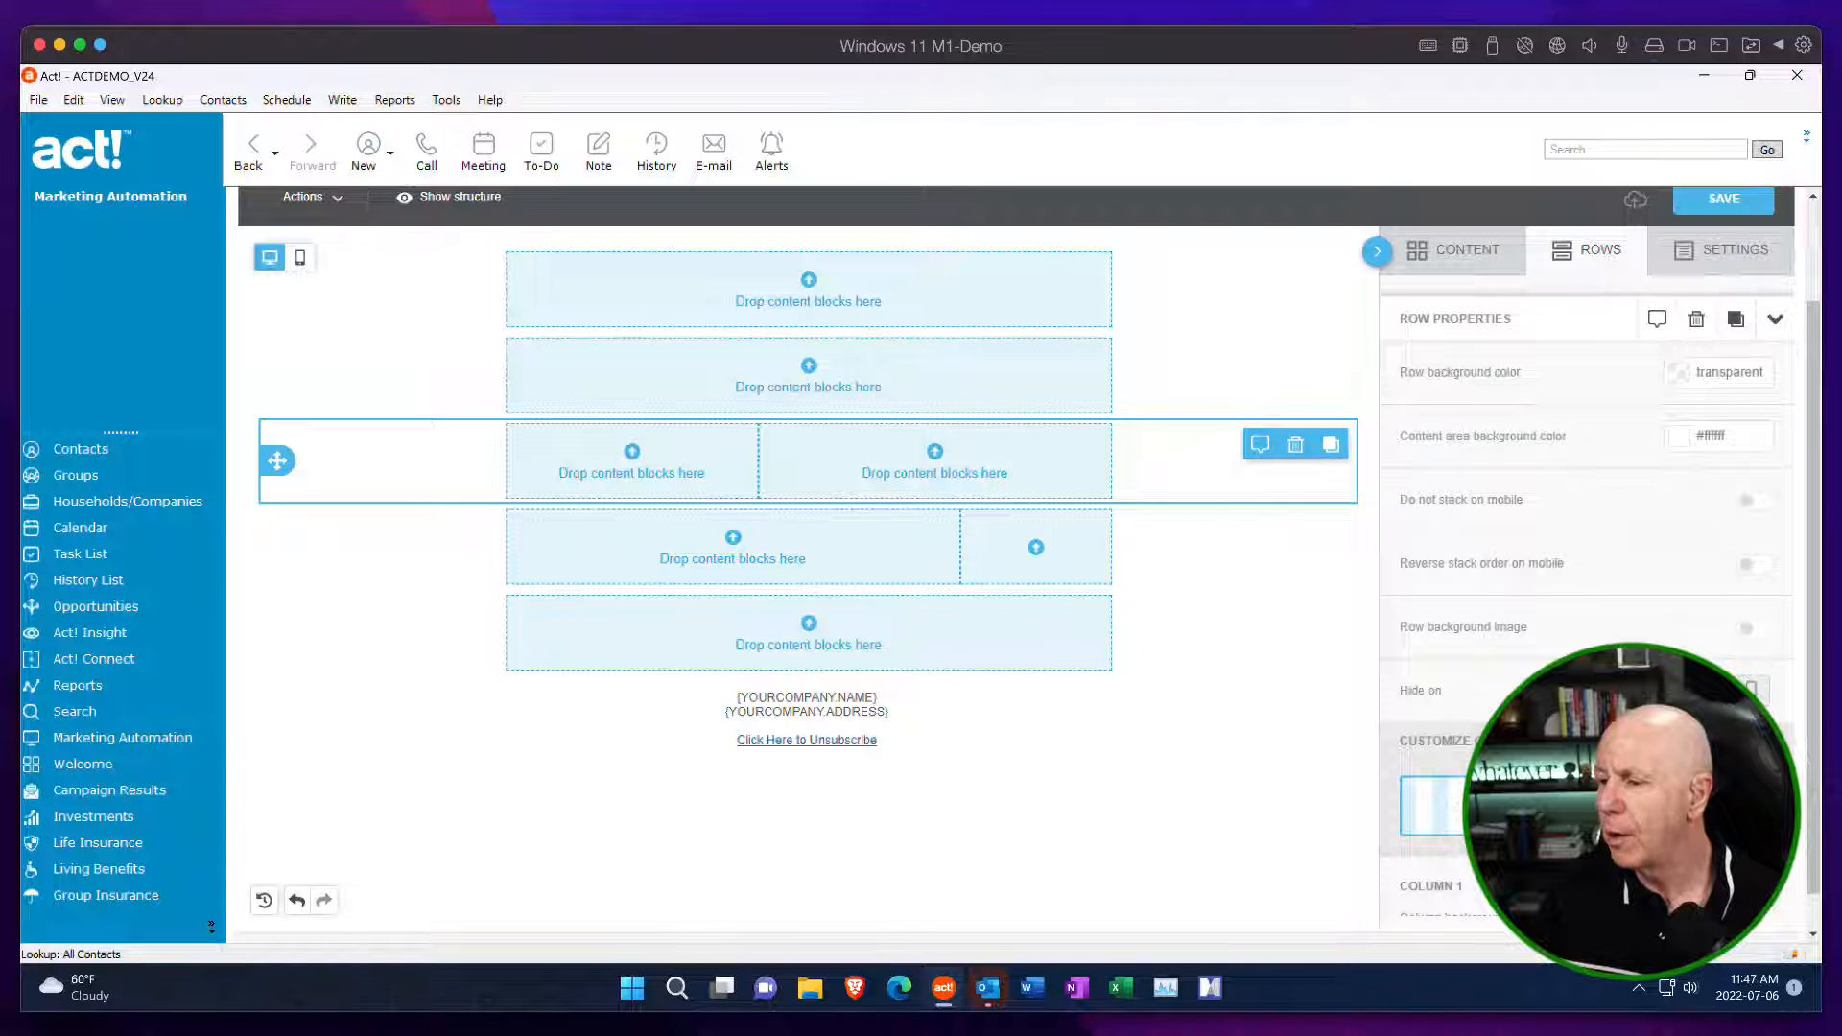
{"action": "left_click_drag", "start_coordinate": [1552, 806], "coordinate": [1521, 806]}
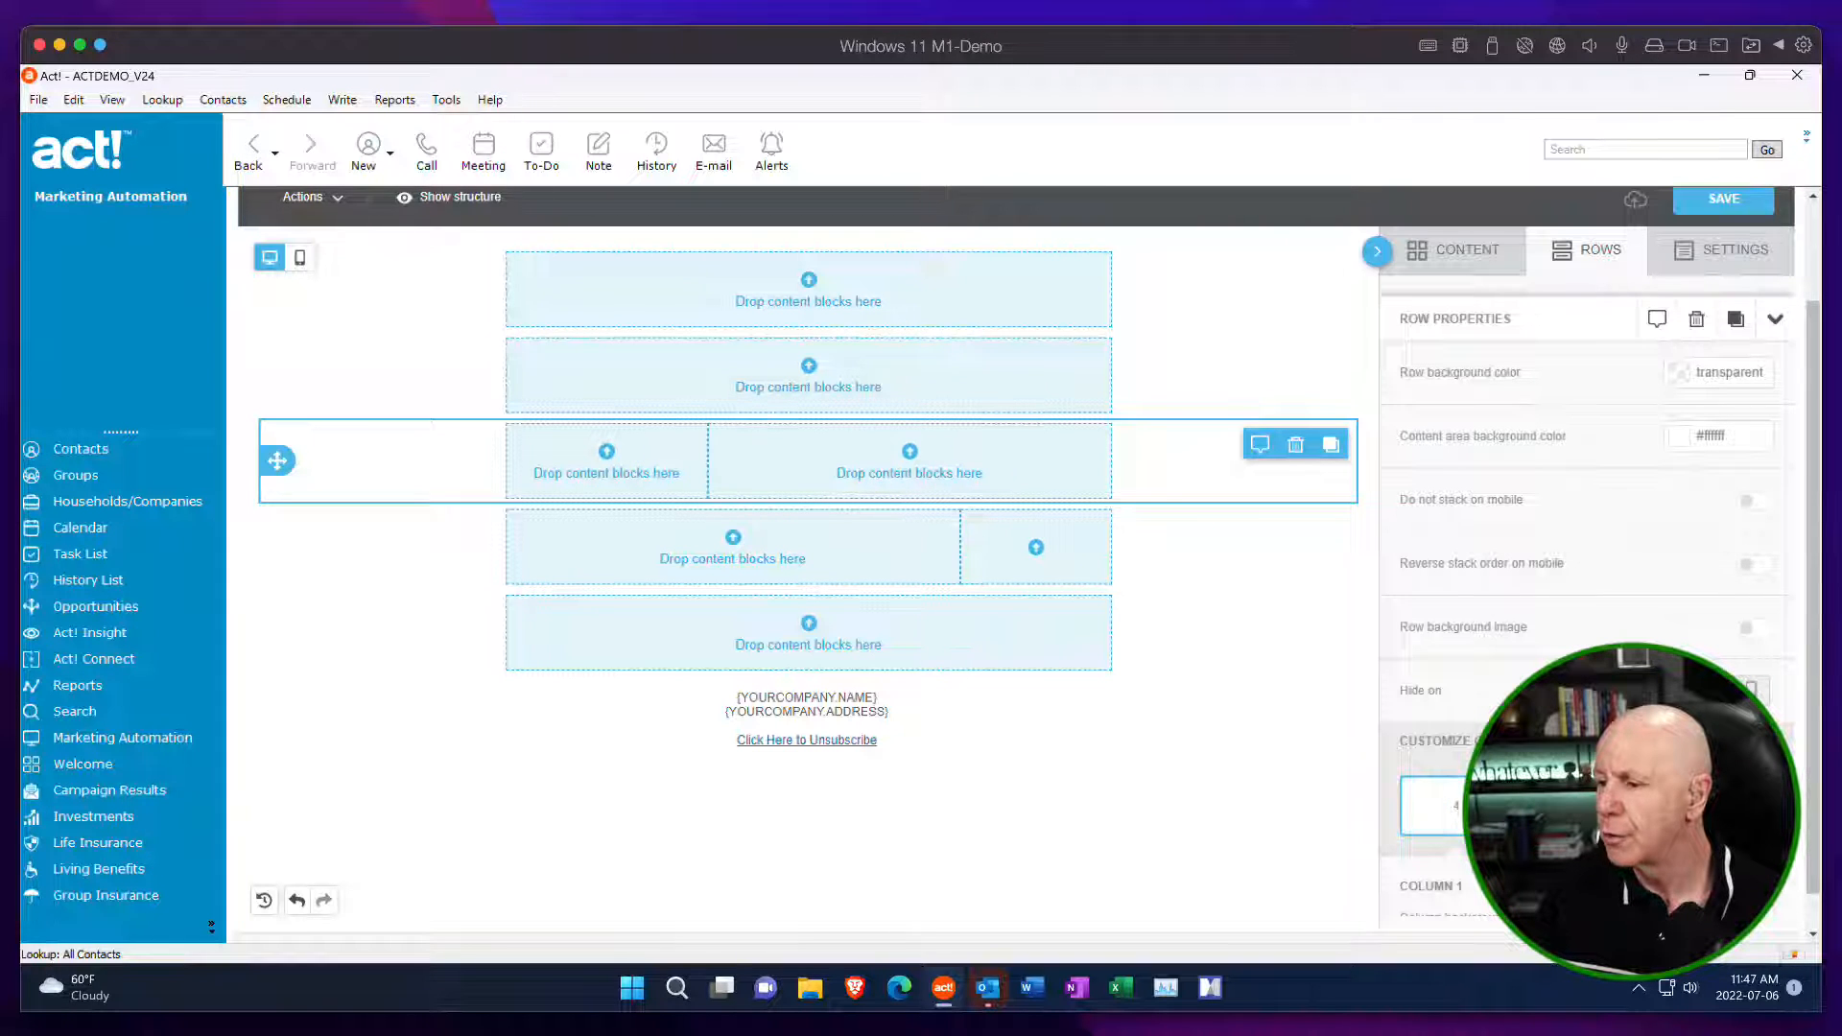
{"action": "scroll", "coordinate": [1535, 806], "scroll_direction": "down", "scroll_amount": 4}
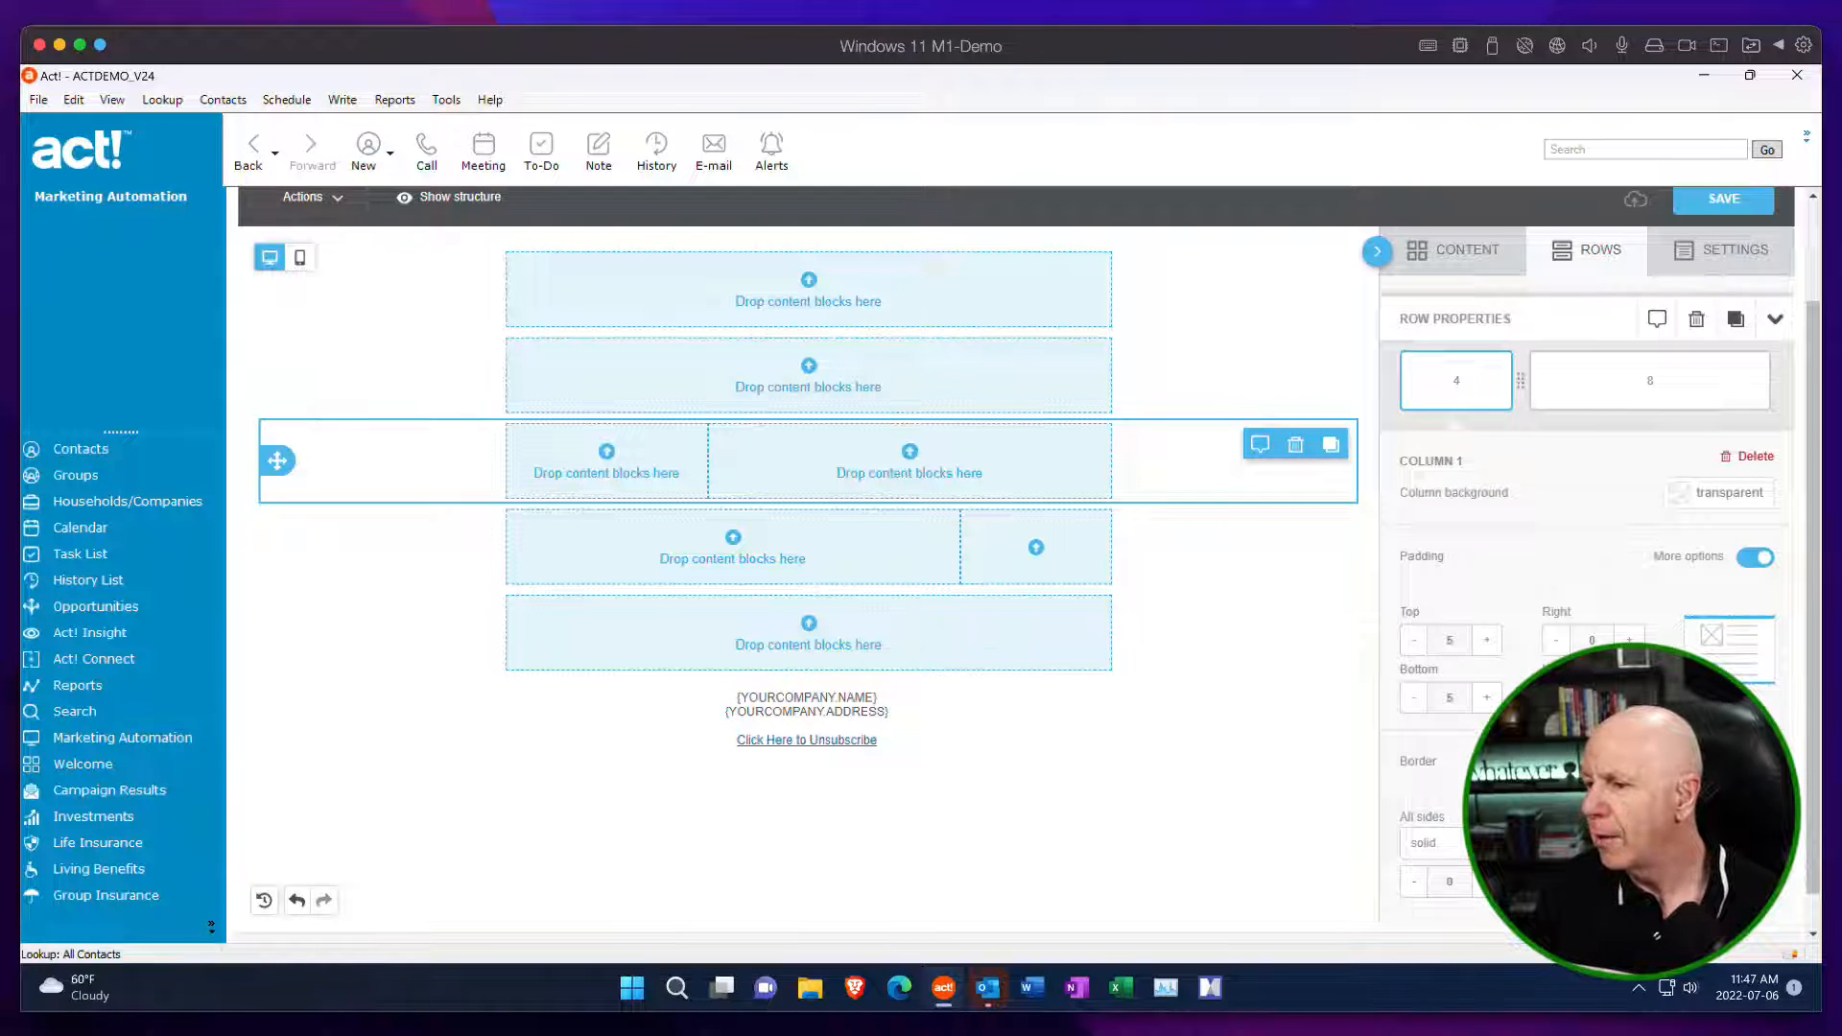
{"action": "scroll", "coordinate": [1615, 638], "scroll_direction": "up", "scroll_amount": 5}
{"action": "scroll", "coordinate": [1273, 580], "scroll_direction": "up", "scroll_amount": 1}
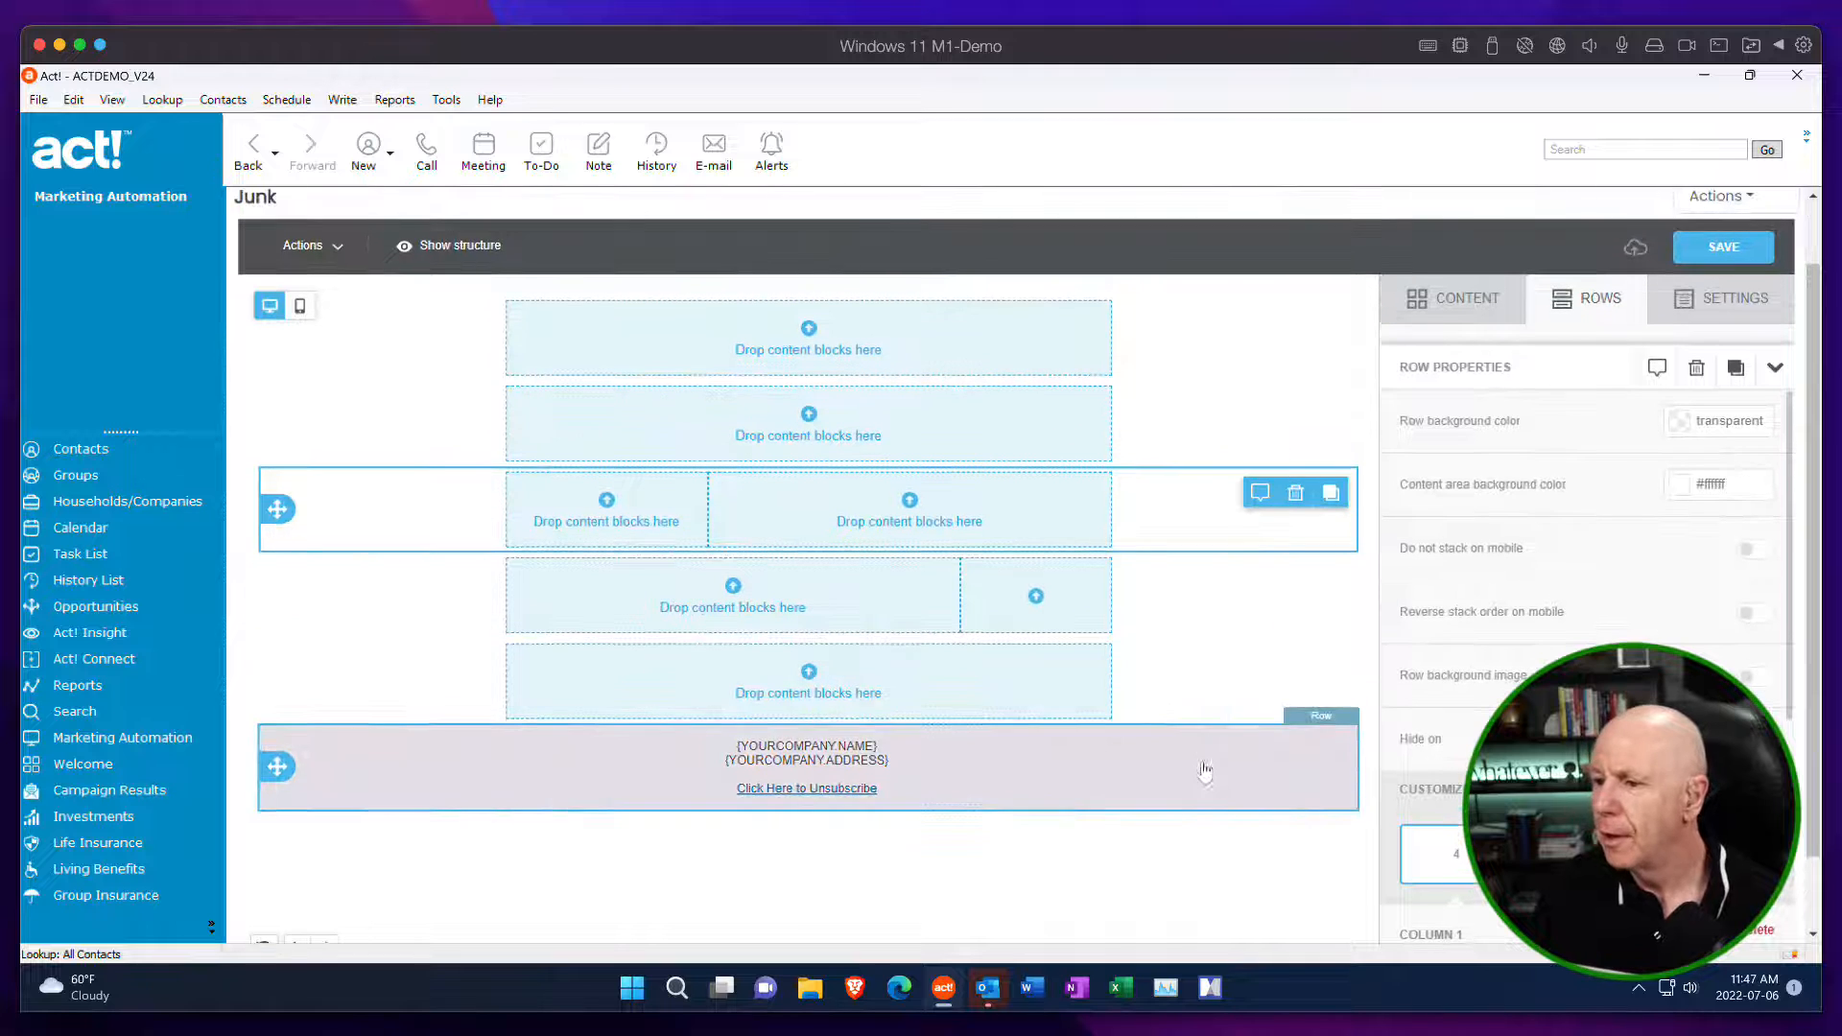
Place a title block in the first row of the template and a paragraph block in the second row.
{"action": "left_click", "coordinate": [1215, 678]}
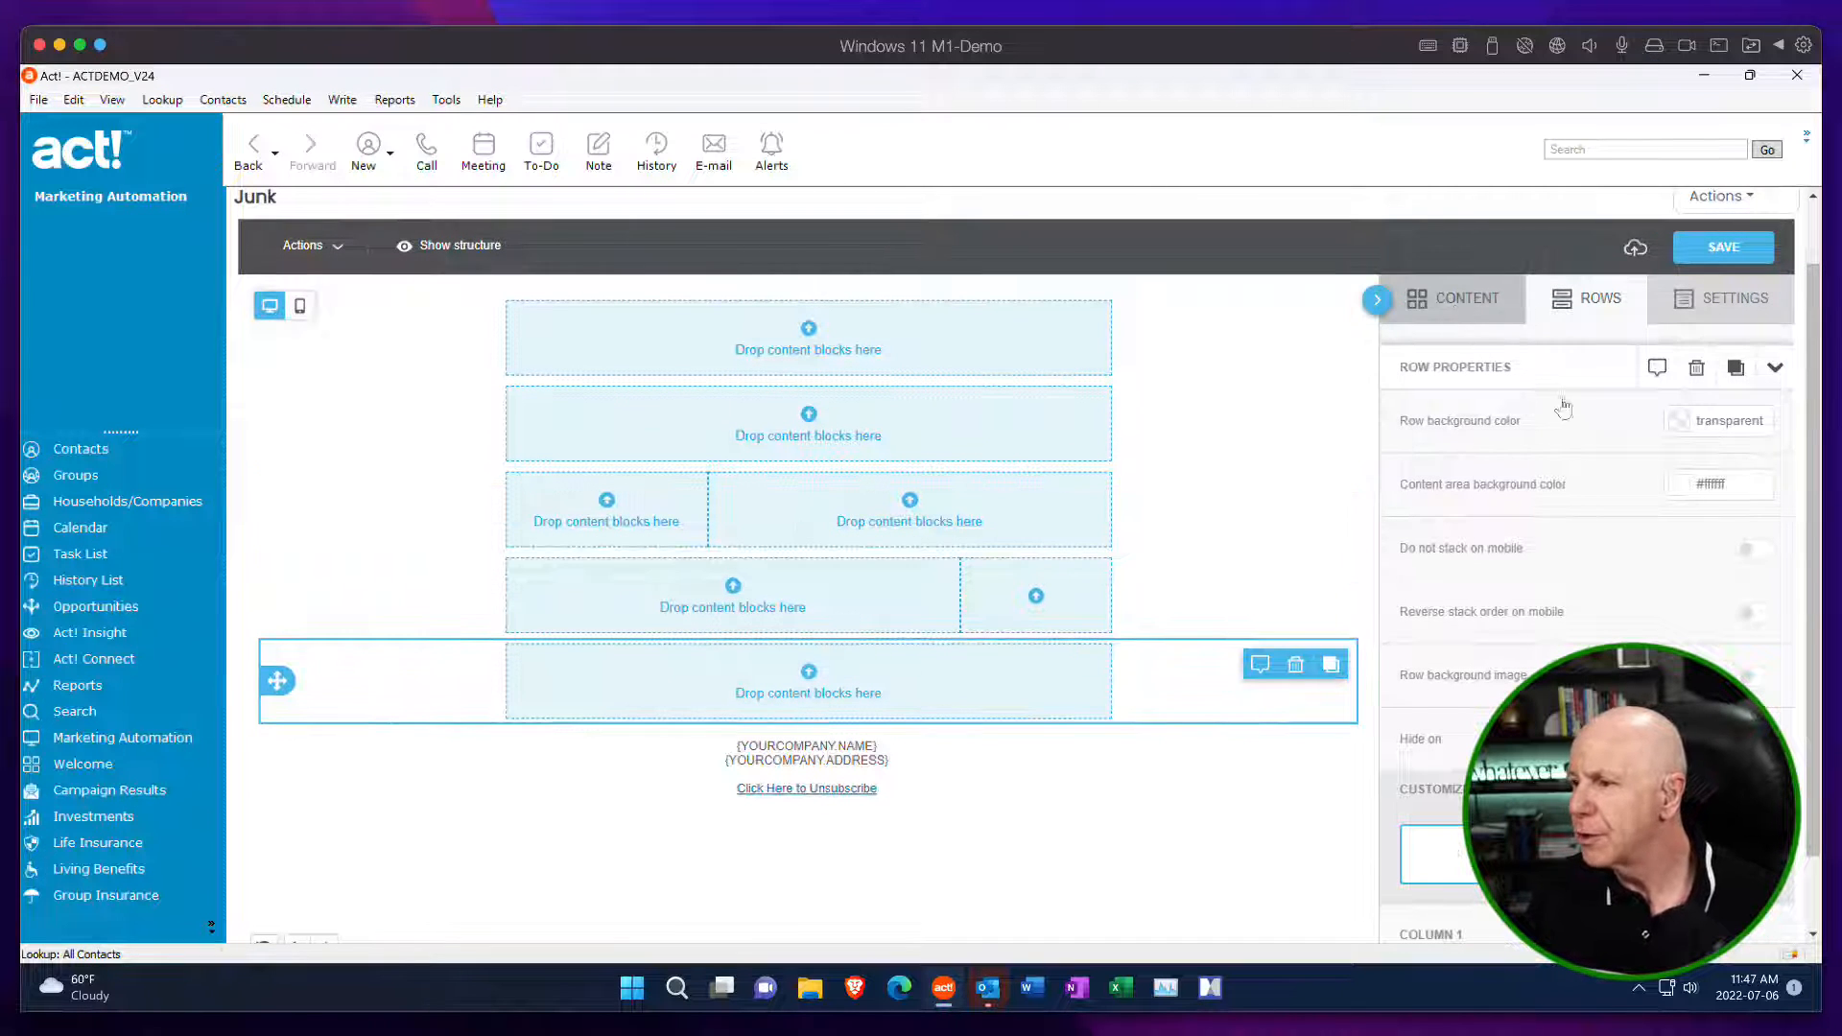
{"action": "left_click", "coordinate": [1468, 299]}
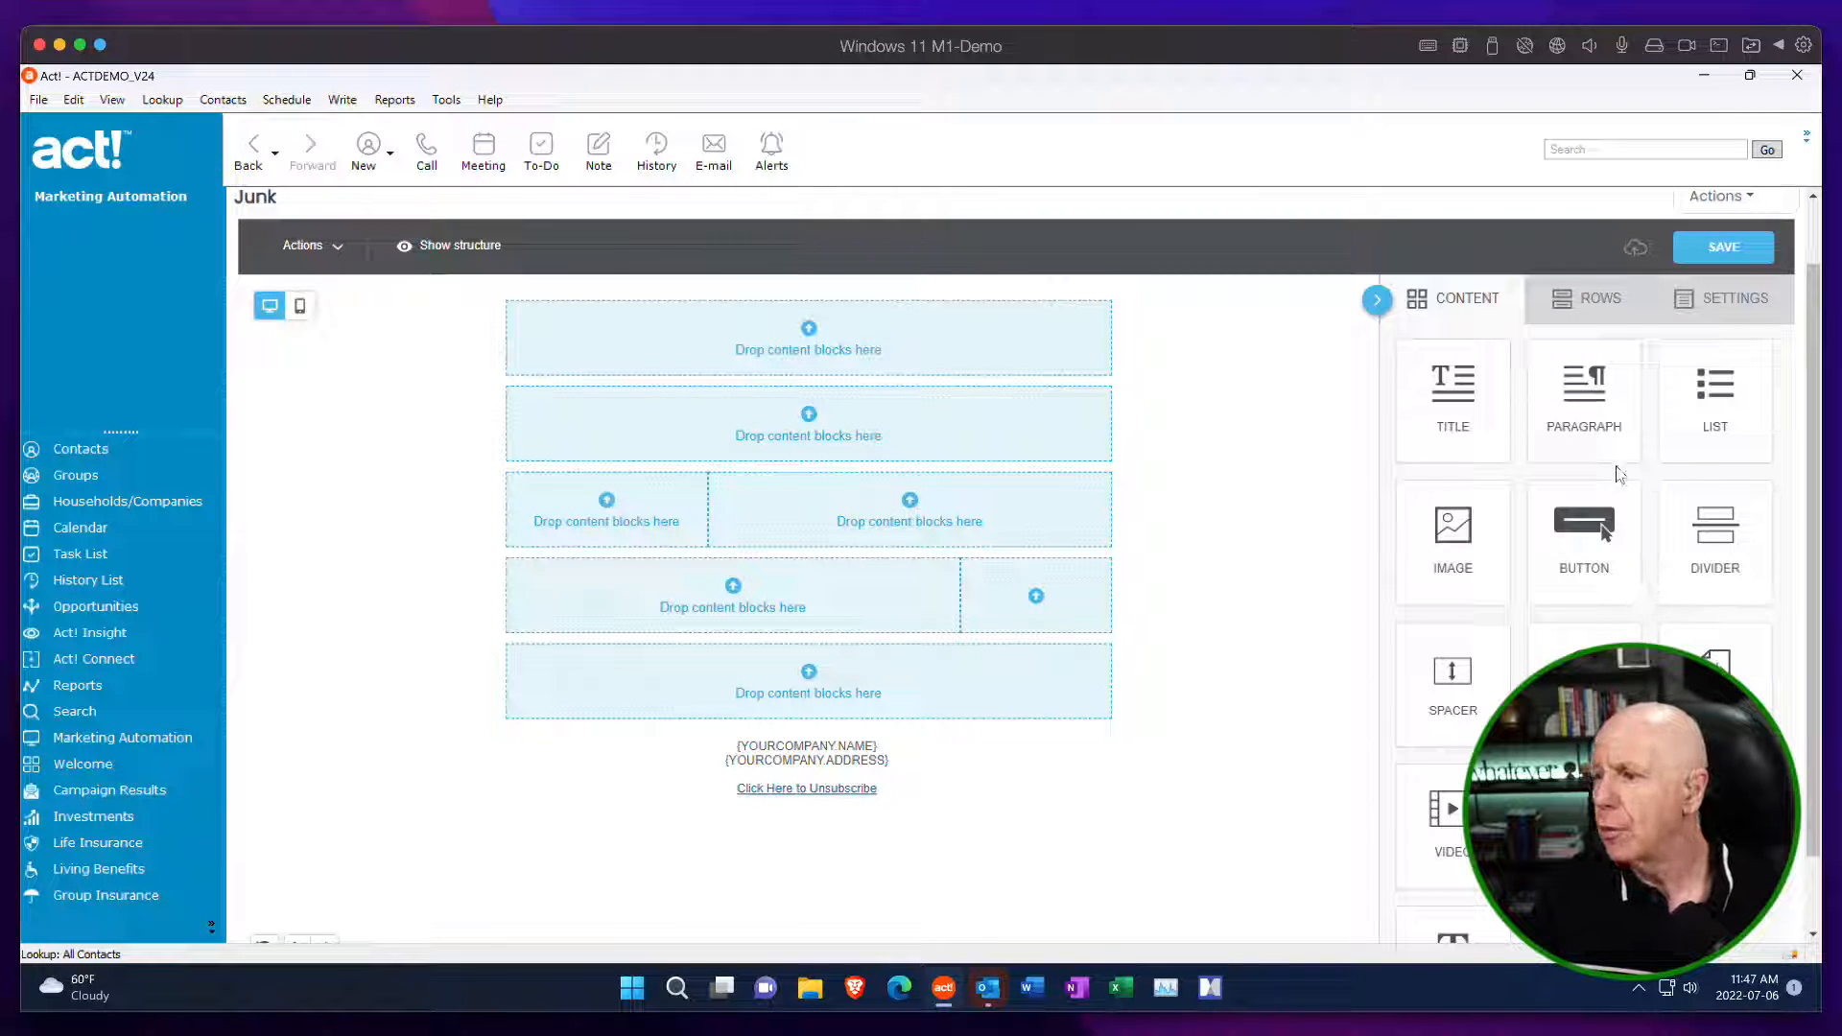
{"action": "left_click_drag", "start_coordinate": [1450, 400], "coordinate": [967, 328]}
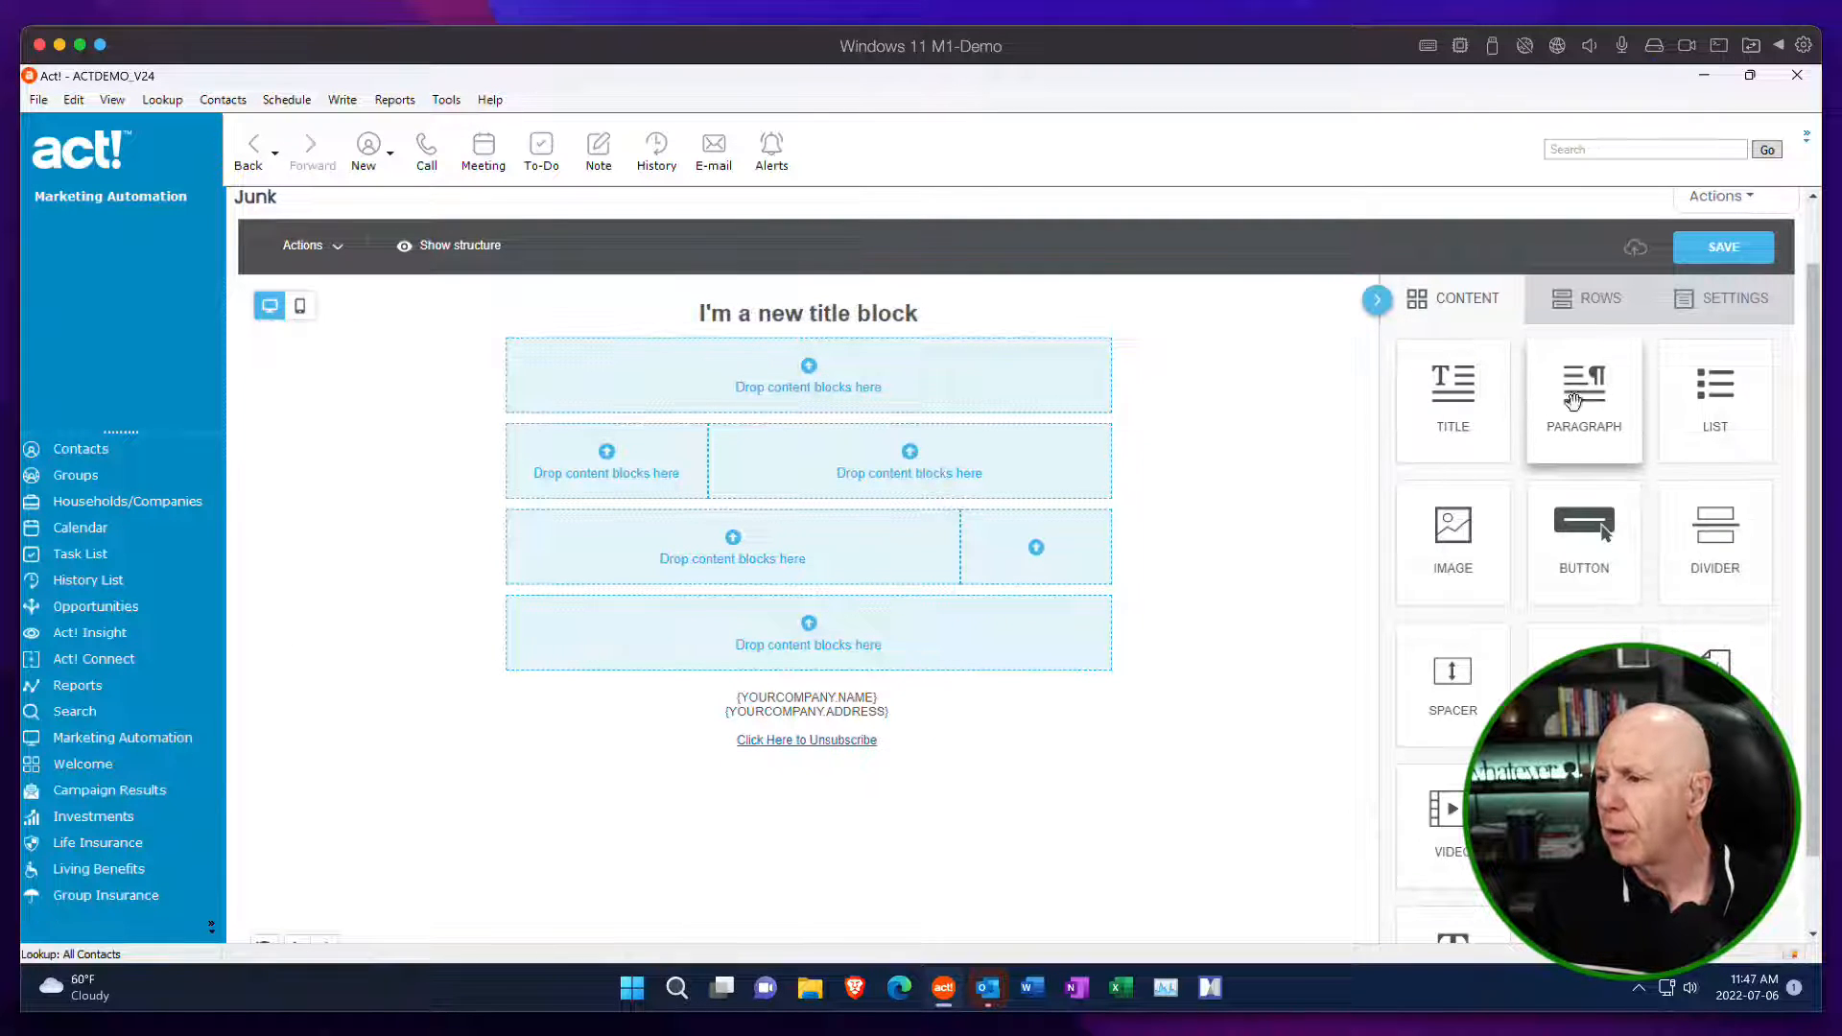
{"action": "left_click_drag", "start_coordinate": [1573, 401], "coordinate": [917, 354]}
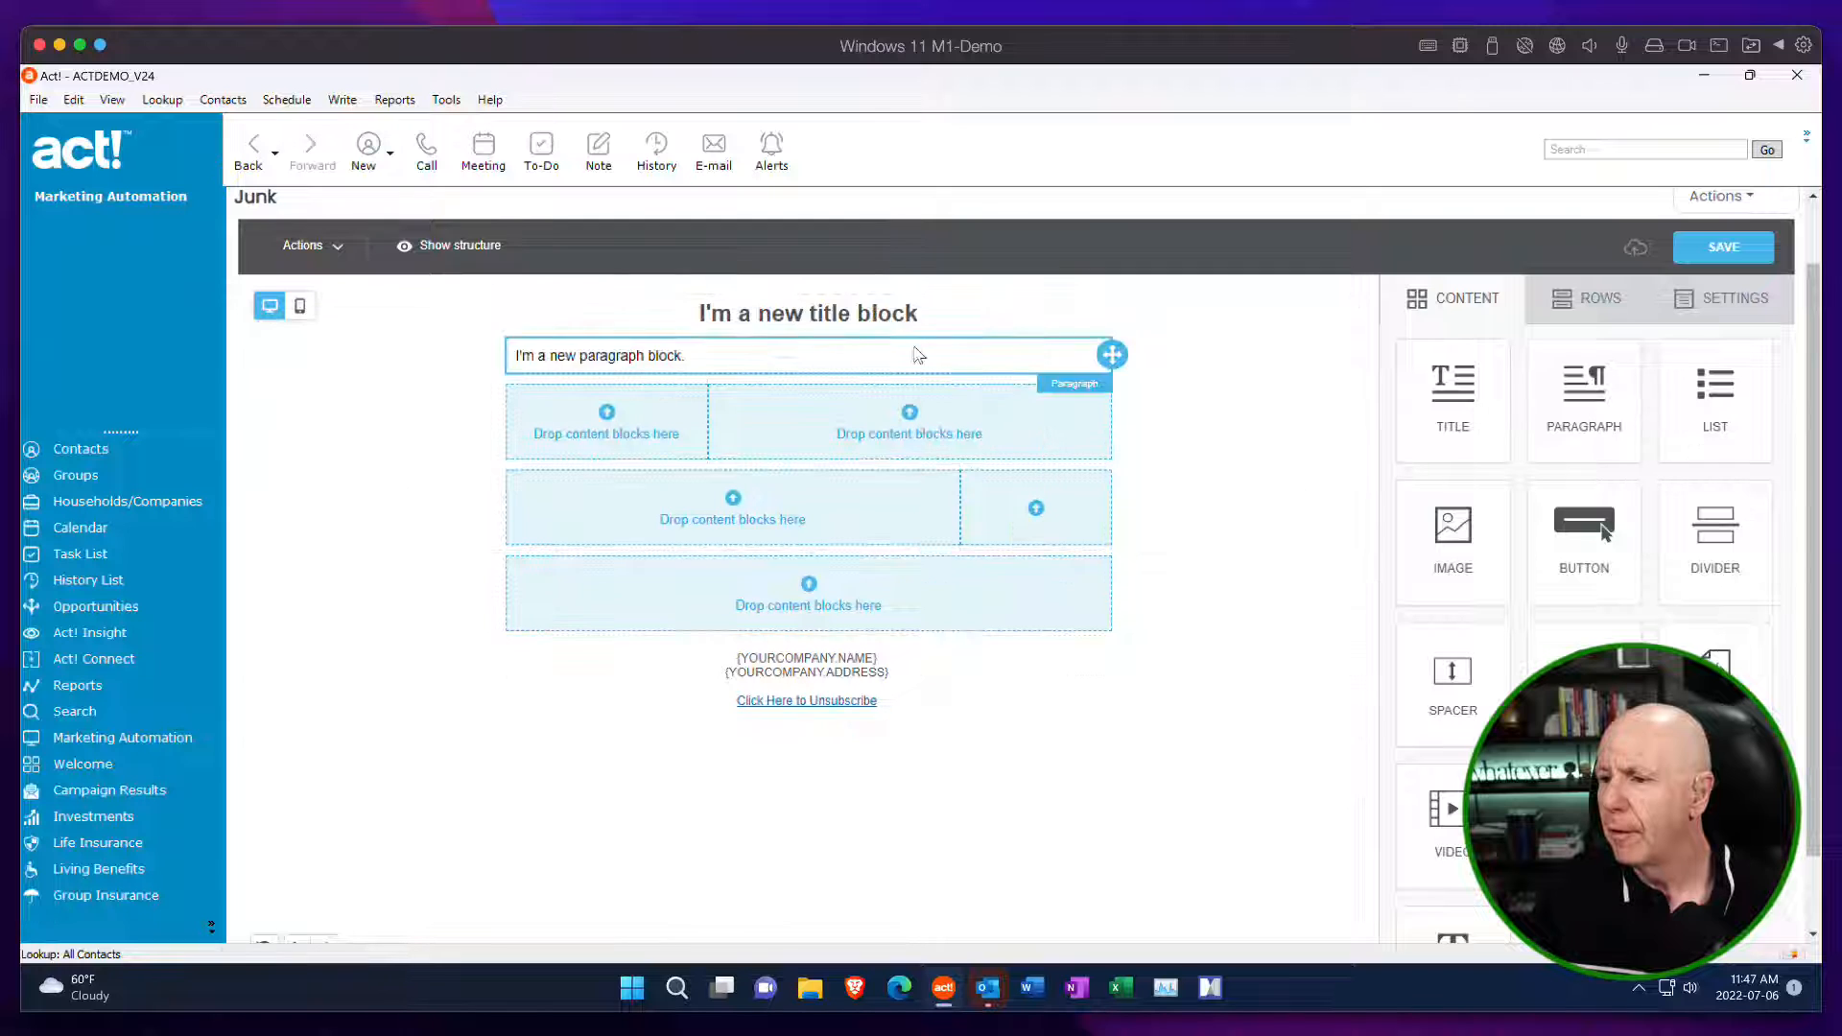
Place a list block below the paragraph in the second row, and a text block beneath the list.
{"action": "left_click_drag", "start_coordinate": [1676, 391], "coordinate": [902, 387]}
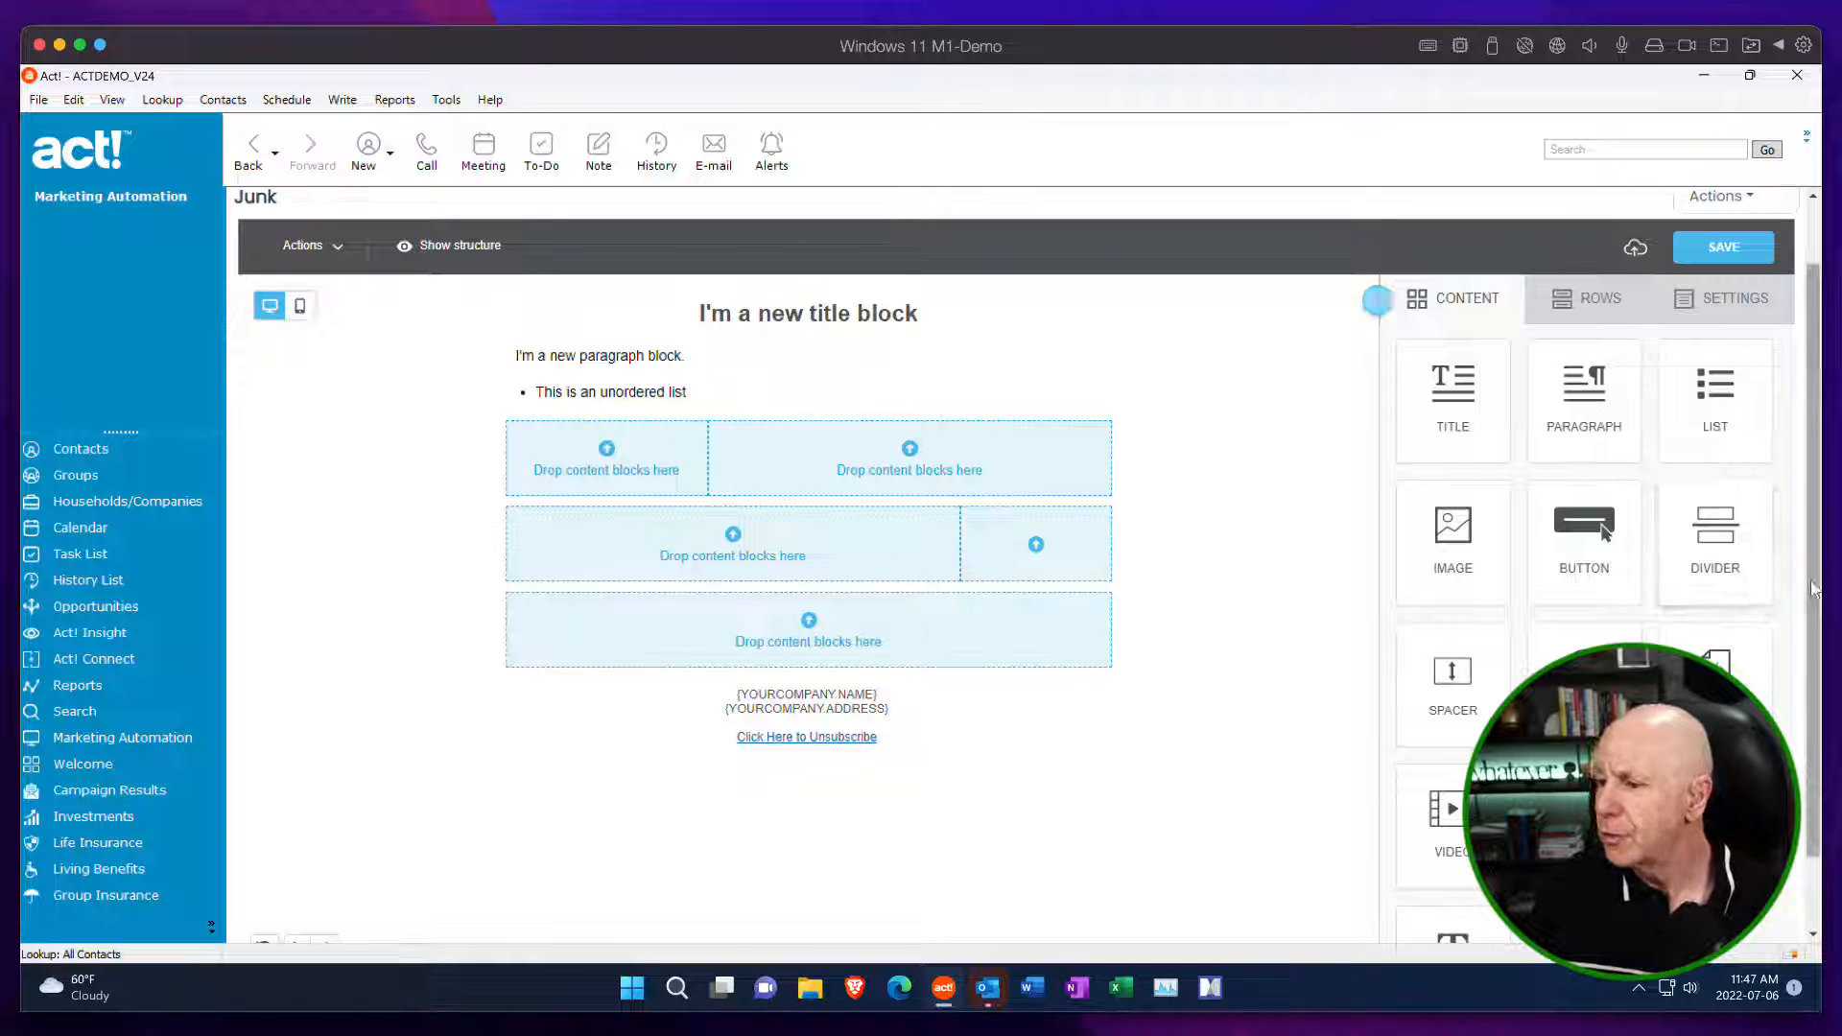
{"action": "scroll", "coordinate": [1715, 551], "scroll_direction": "down", "scroll_amount": 1}
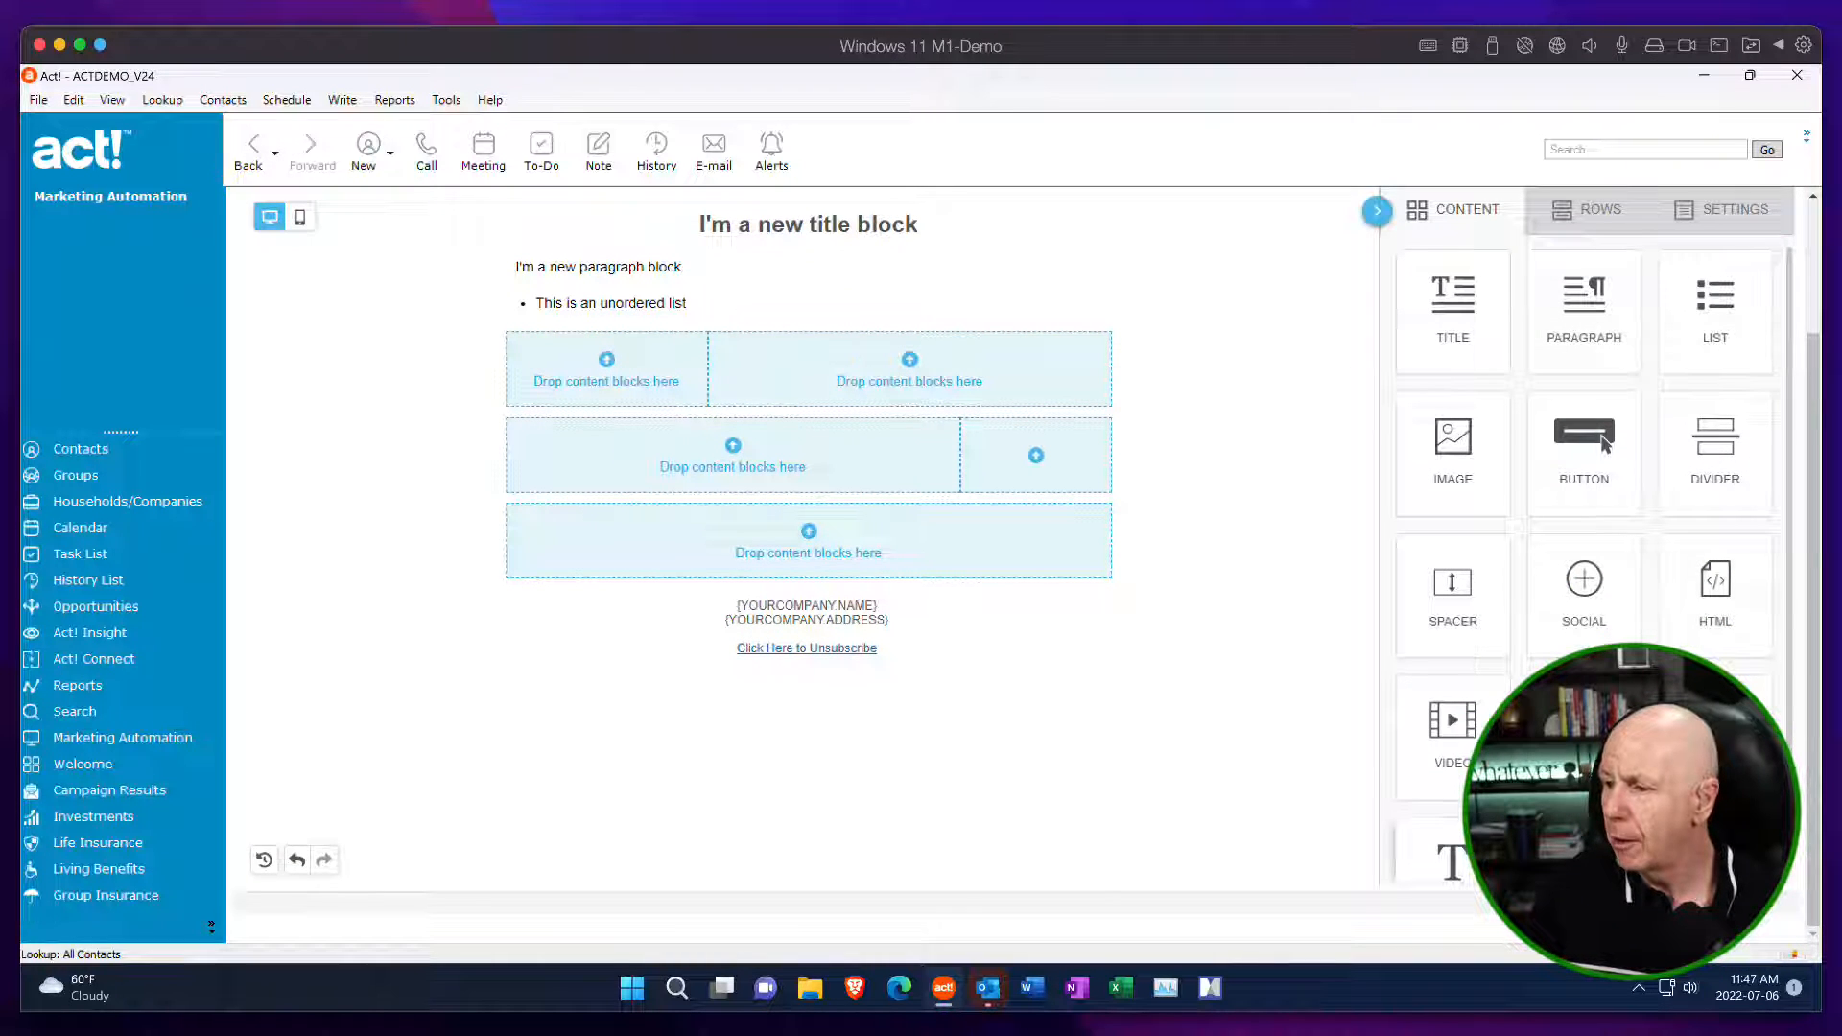
{"action": "left_click_drag", "start_coordinate": [1451, 857], "coordinate": [882, 327]}
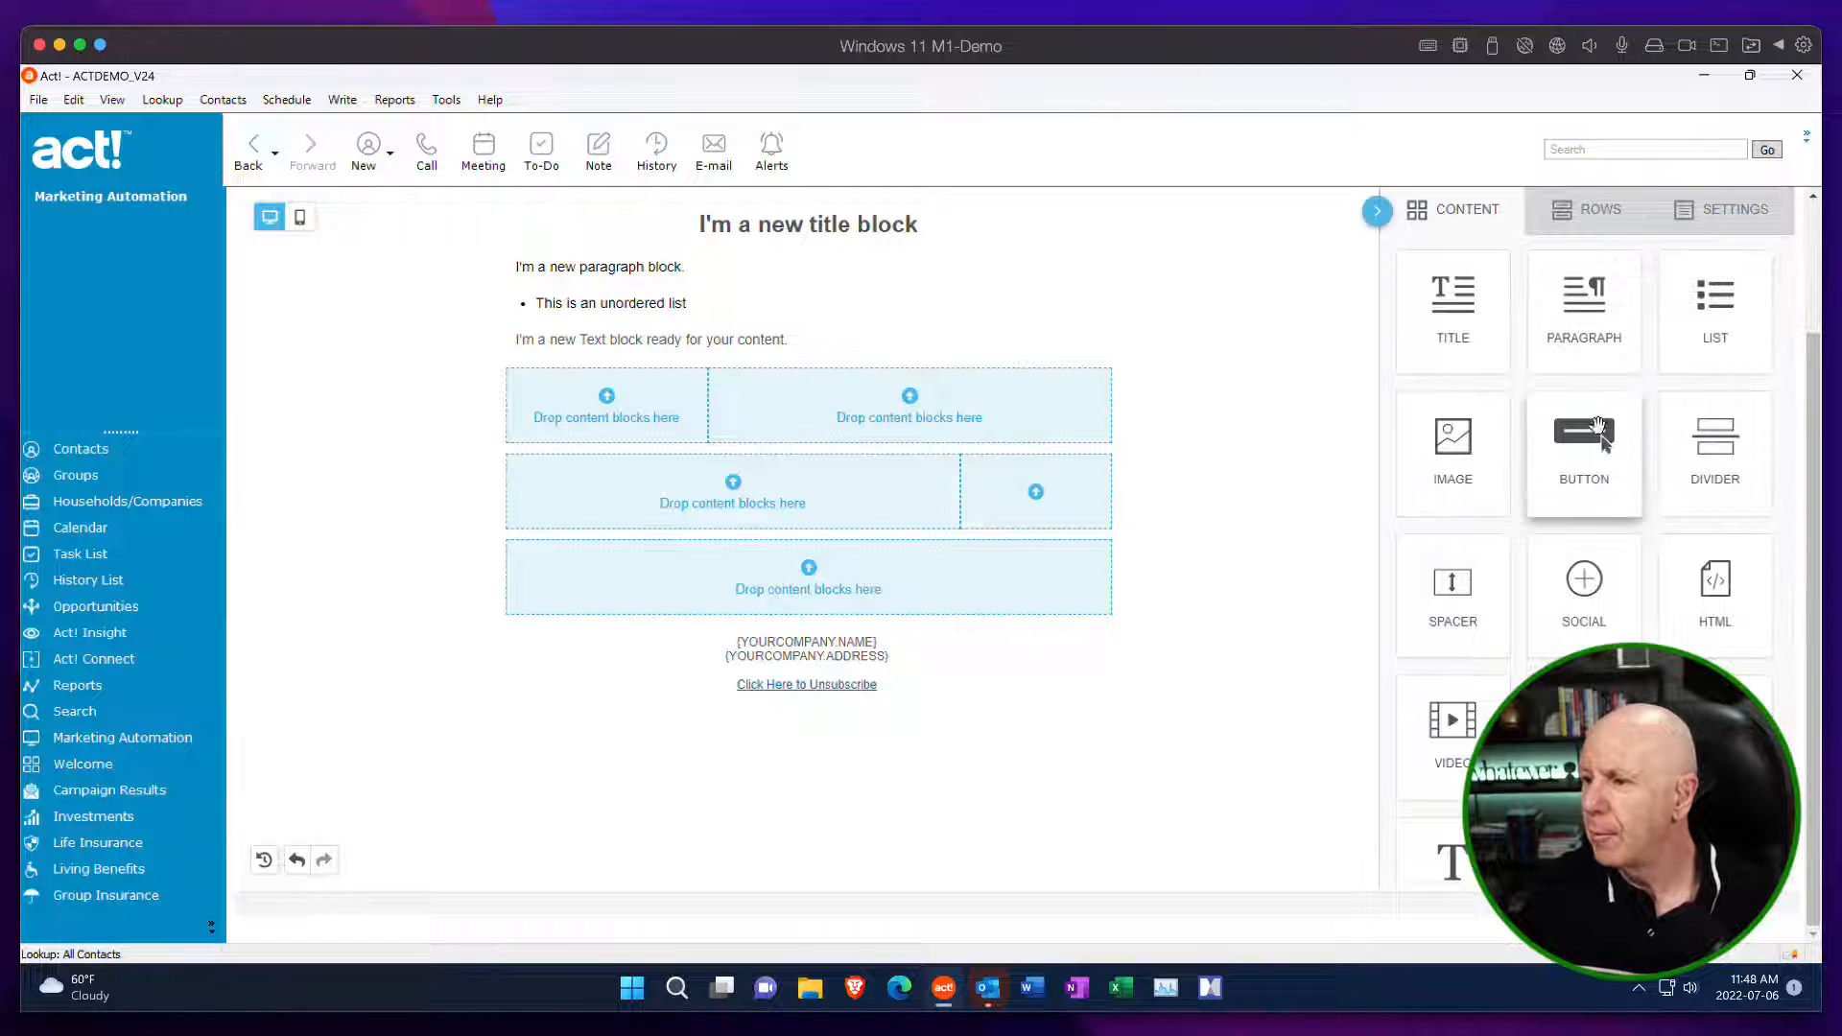
Place an image block in the third row's narrow column and a button block directly below it.
{"action": "left_click_drag", "start_coordinate": [1462, 455], "coordinate": [645, 412]}
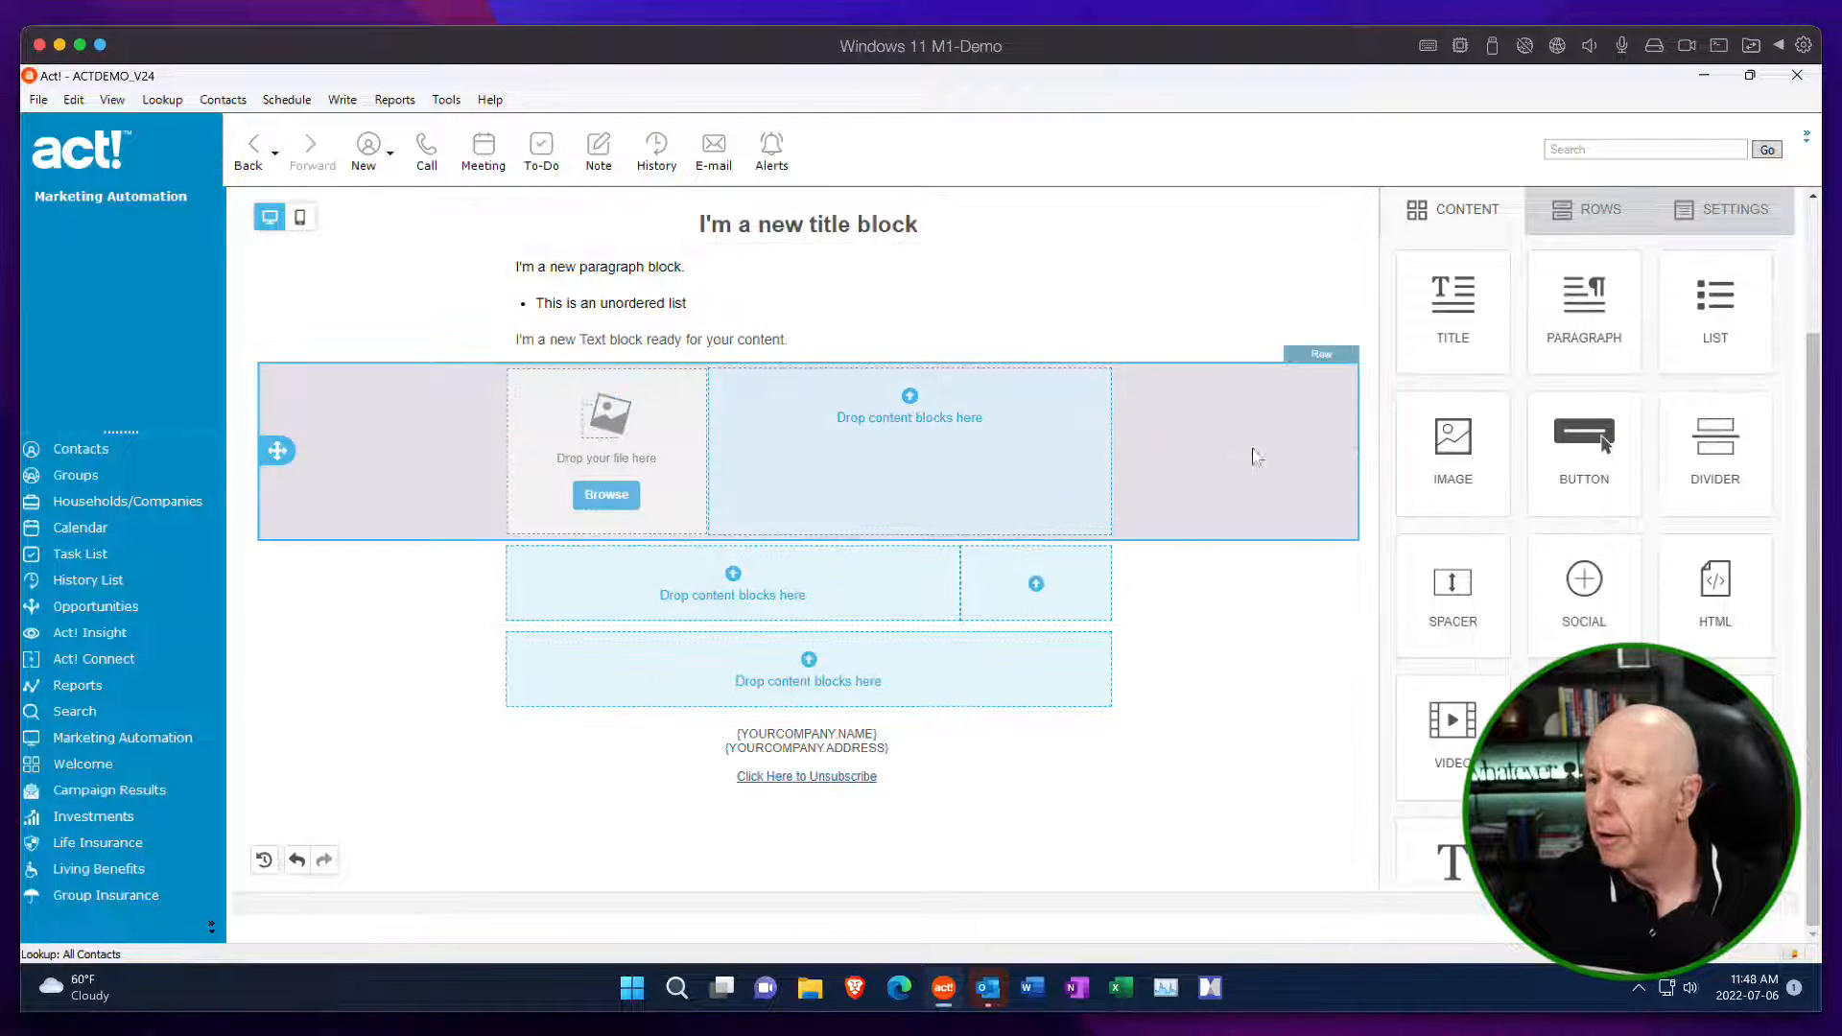
{"action": "mouse_move", "coordinate": [1584, 448]}
{"action": "left_mouse_down"}
{"action": "mouse_move", "coordinate": [785, 447]}
{"action": "mouse_move", "coordinate": [575, 514]}
{"action": "left_mouse_up"}
{"action": "left_click_drag", "start_coordinate": [785, 529], "coordinate": [793, 538]}
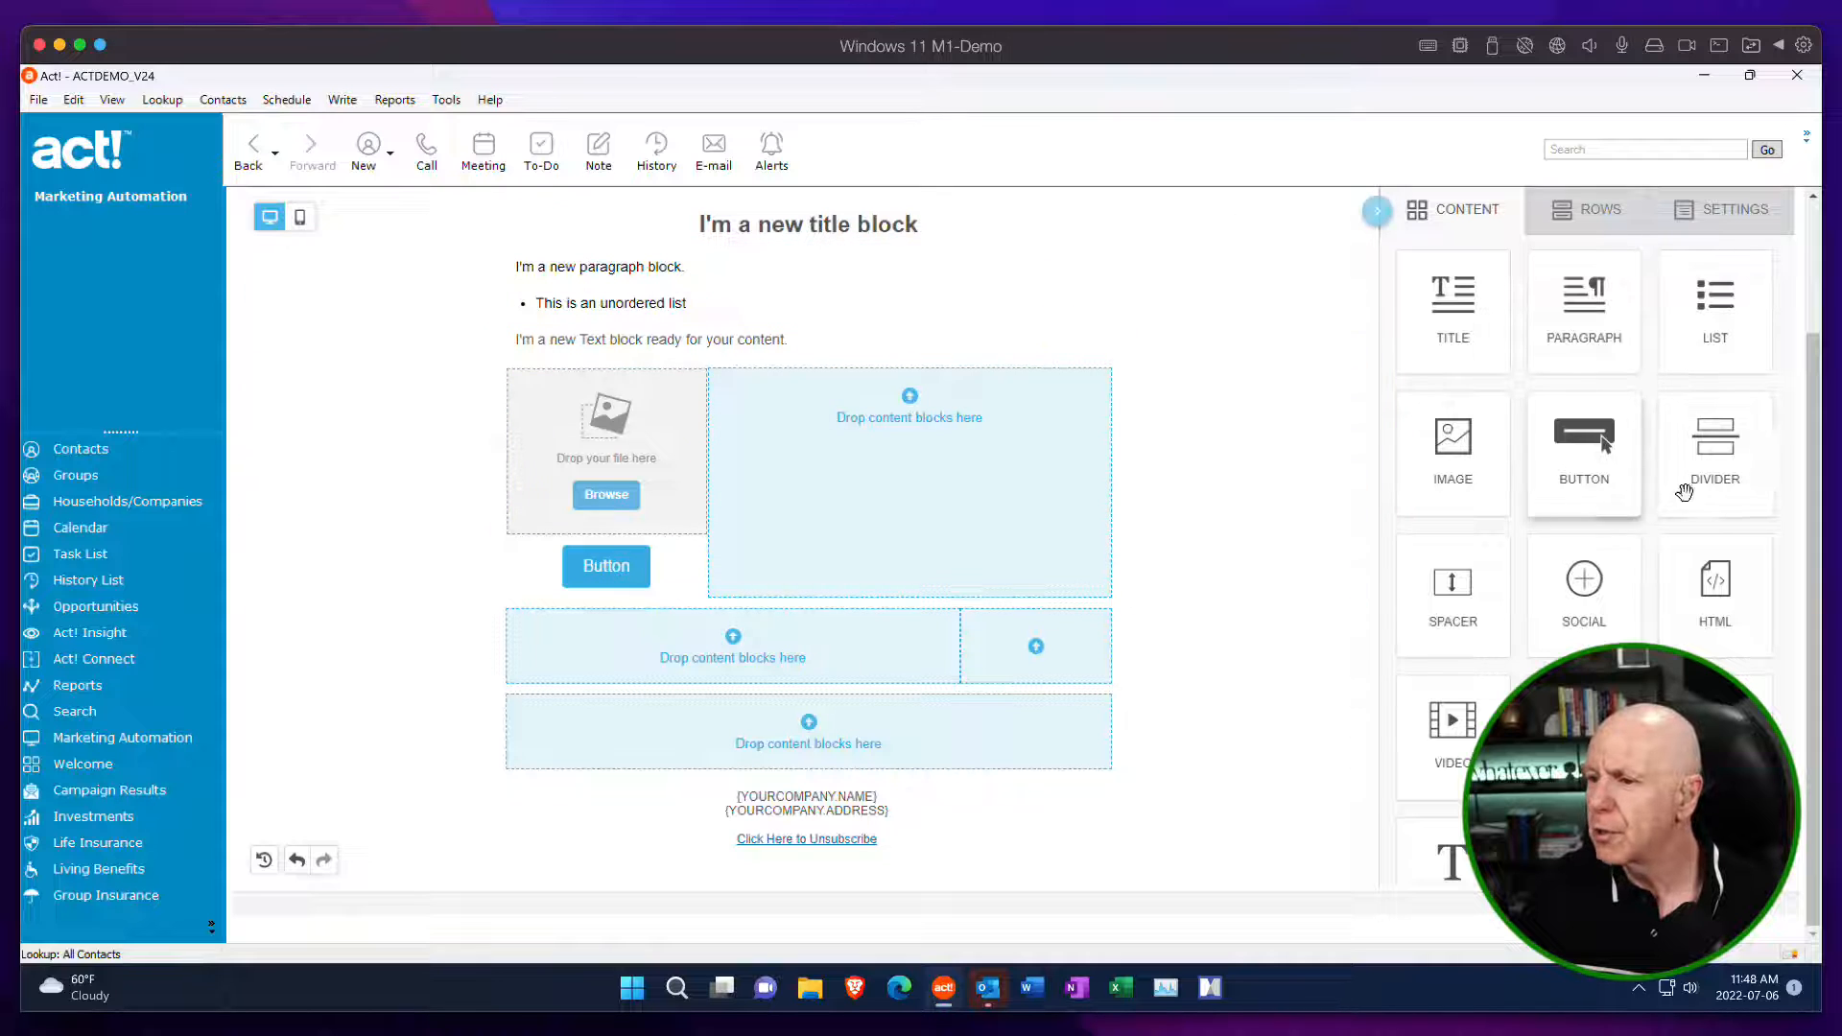
Add a divider below the second row's text block and a social block below the unsubscribe link in the footer.
{"action": "left_click_drag", "start_coordinate": [1718, 461], "coordinate": [815, 365]}
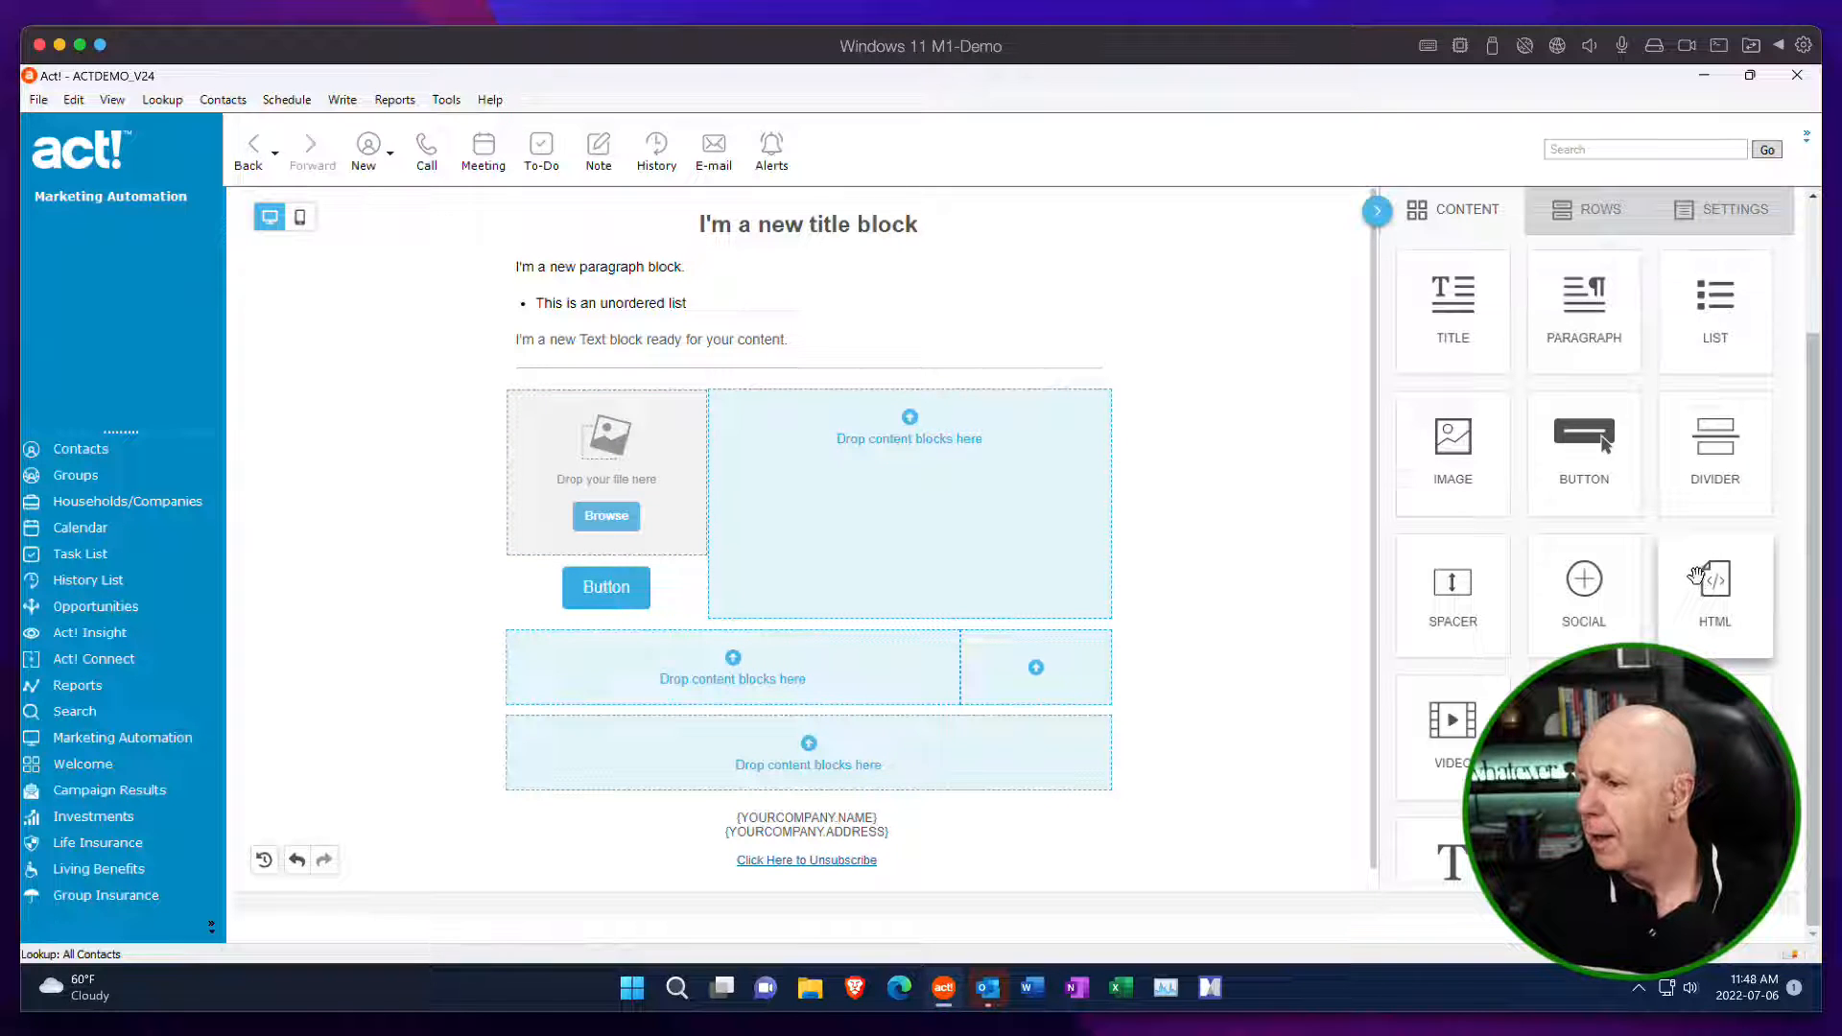
{"action": "scroll", "coordinate": [1696, 575], "scroll_direction": "down", "scroll_amount": 1}
{"action": "scroll", "coordinate": [1333, 555], "scroll_direction": "down", "scroll_amount": 1}
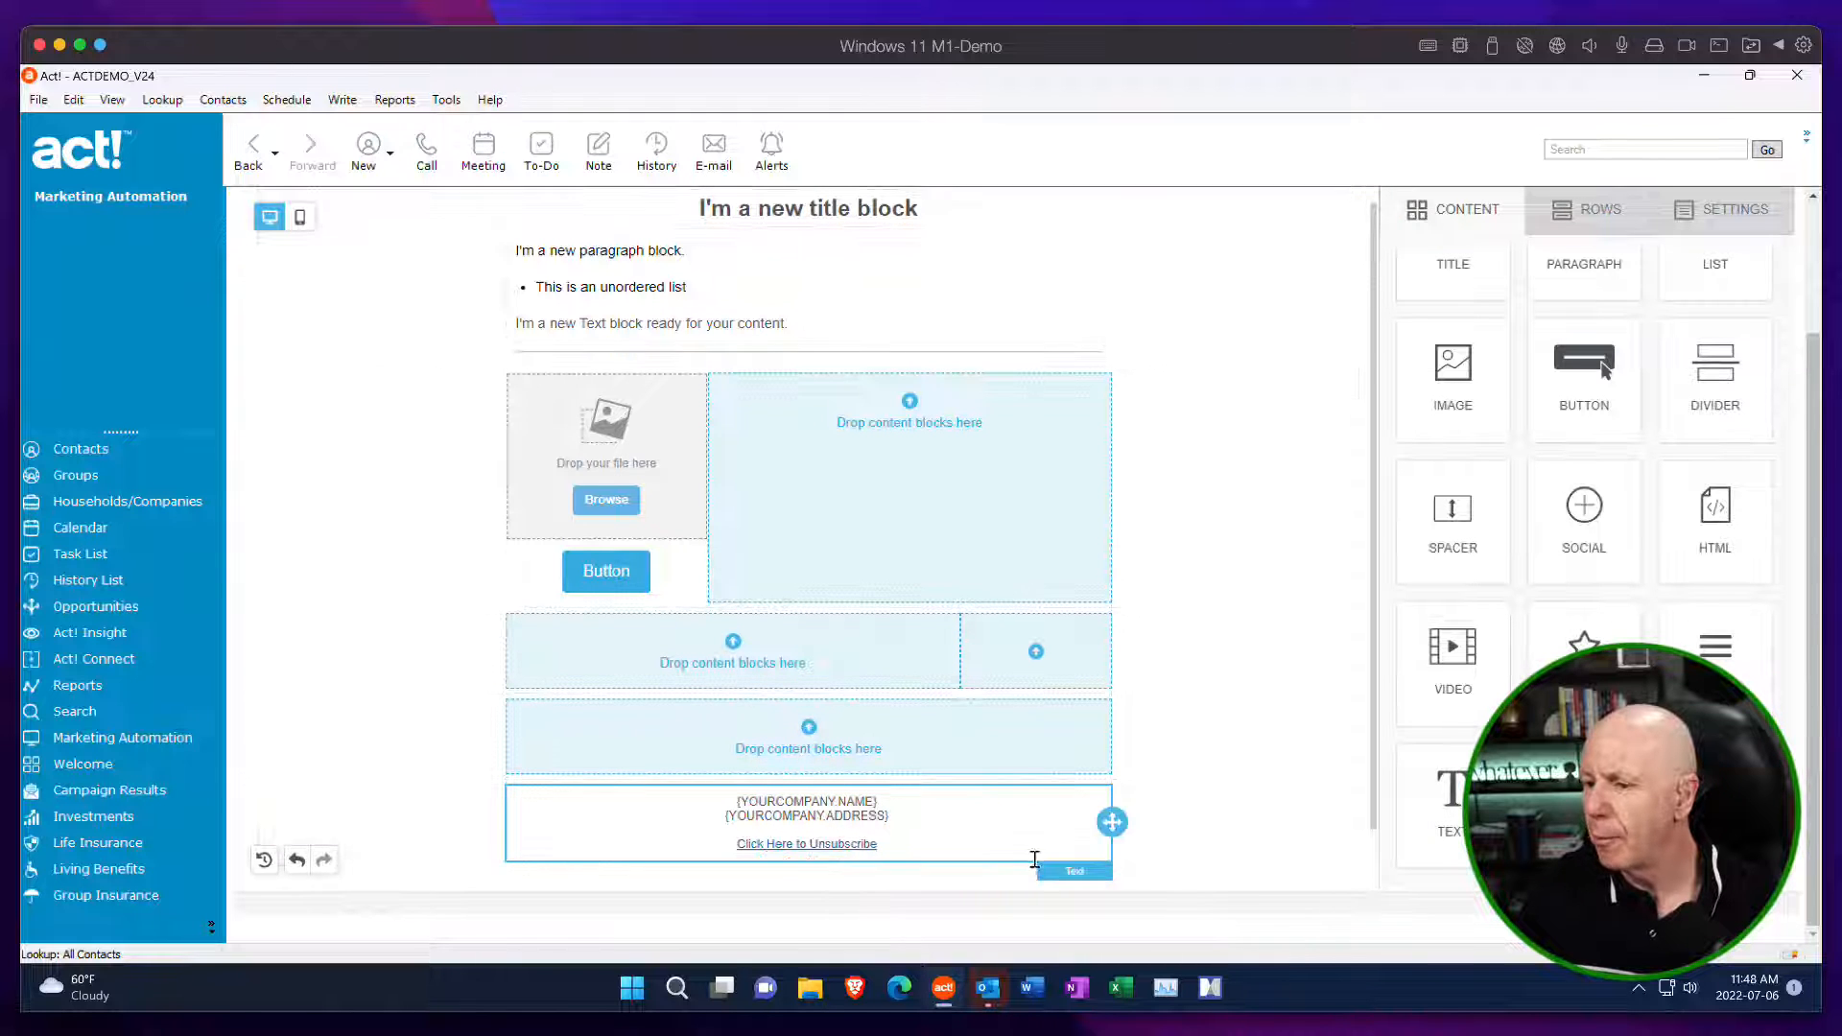
{"action": "scroll", "coordinate": [1120, 828], "scroll_direction": "down", "scroll_amount": 1}
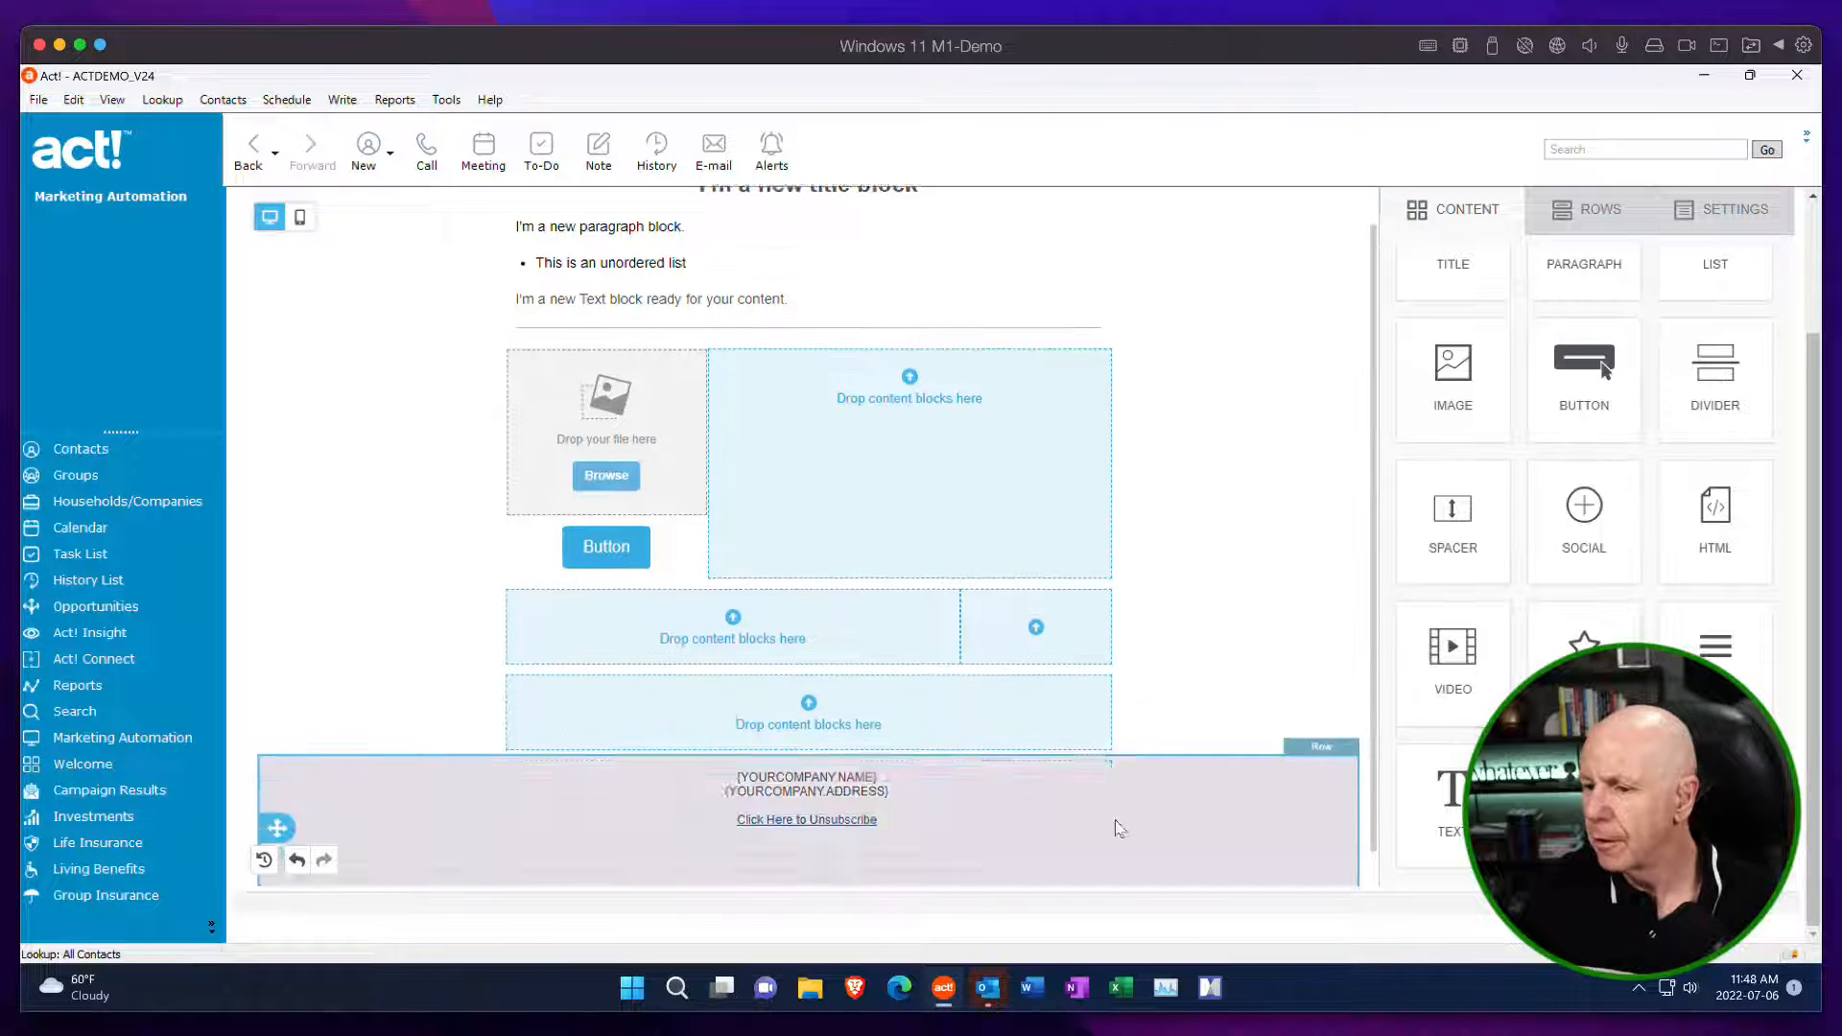
{"action": "left_click_drag", "start_coordinate": [1119, 828], "coordinate": [1055, 821]}
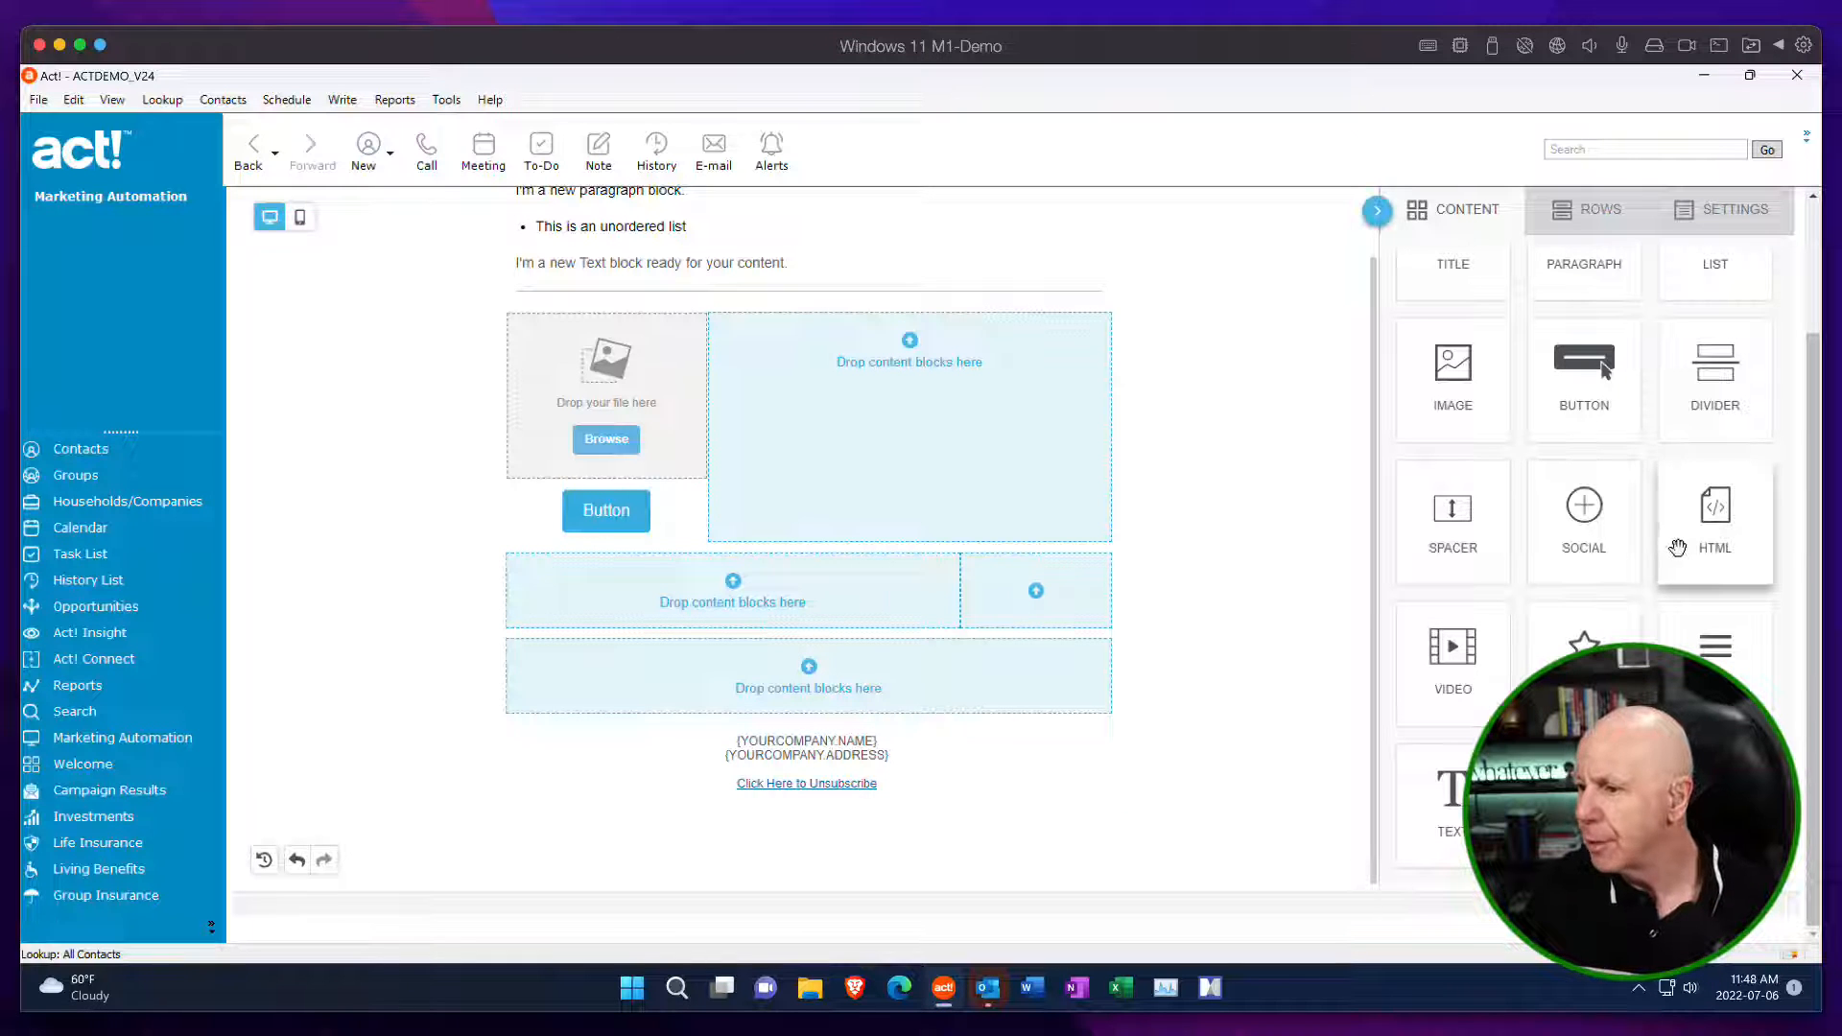
{"action": "left_click_drag", "start_coordinate": [1496, 548], "coordinate": [1000, 851]}
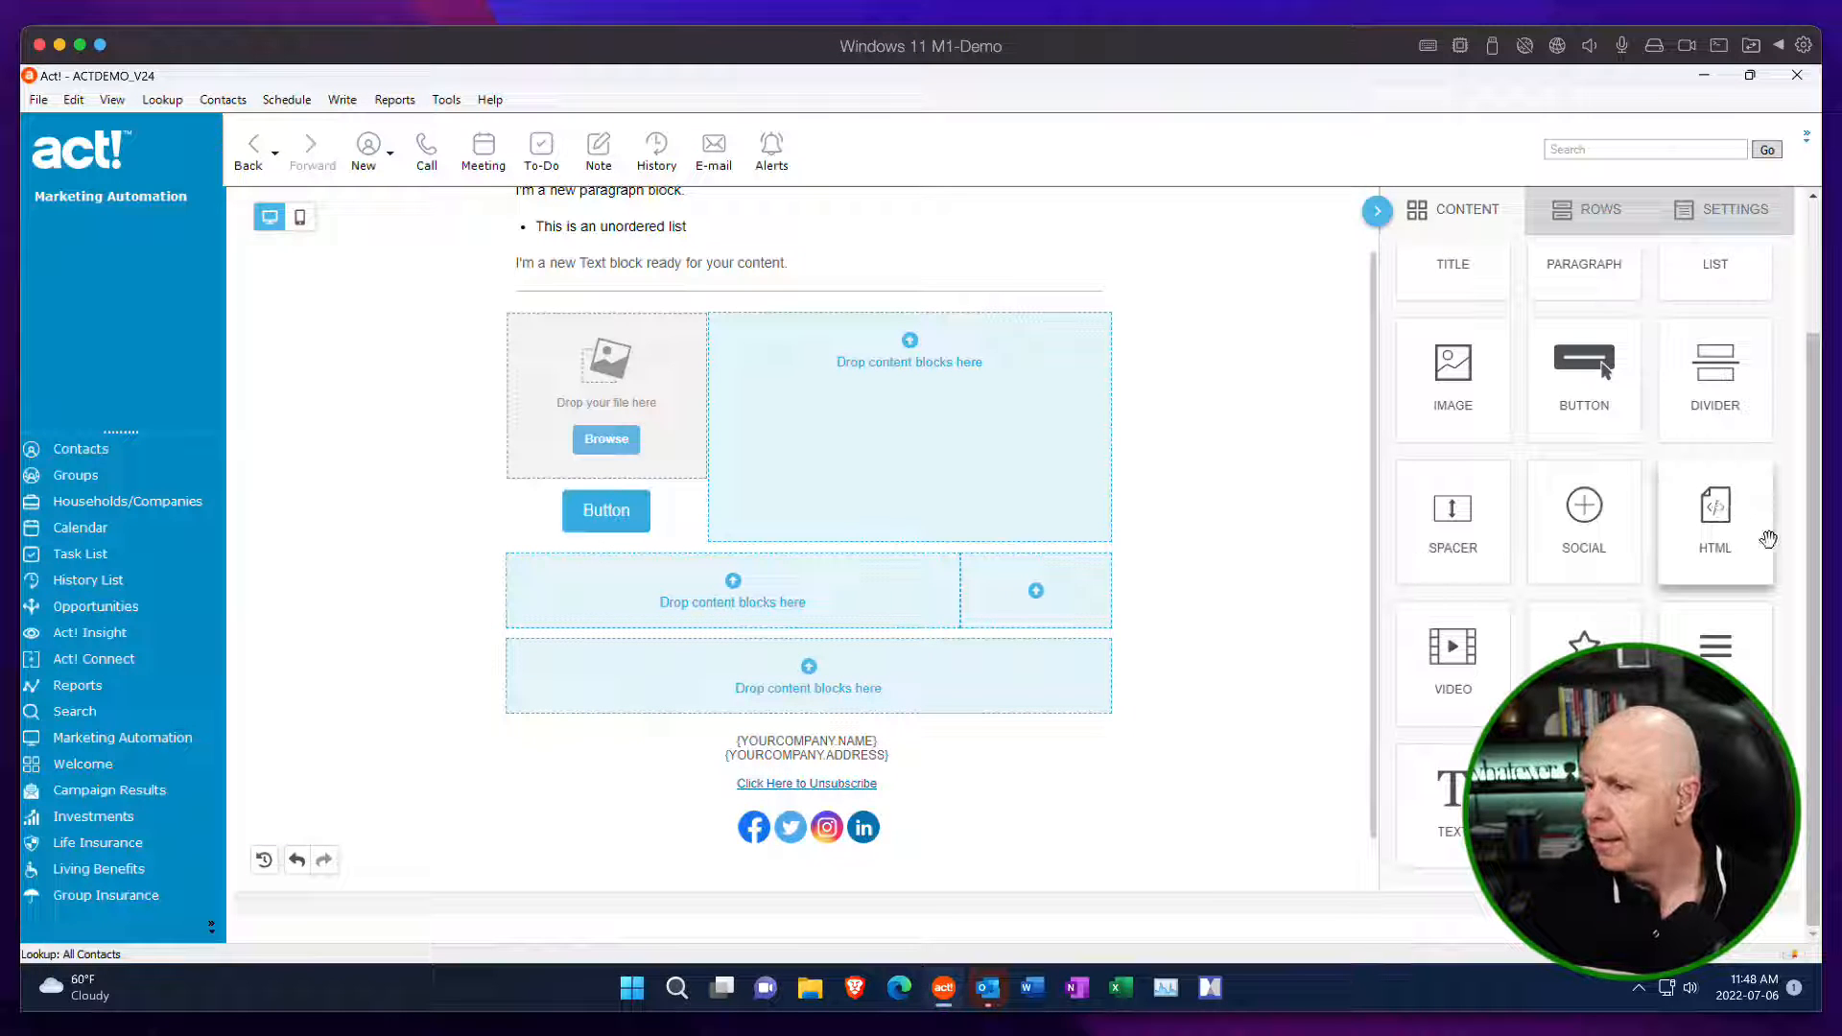
Add an HTML block to the third row's wide column and move it between the second row's text block and divider.
{"action": "left_click_drag", "start_coordinate": [1727, 518], "coordinate": [892, 543]}
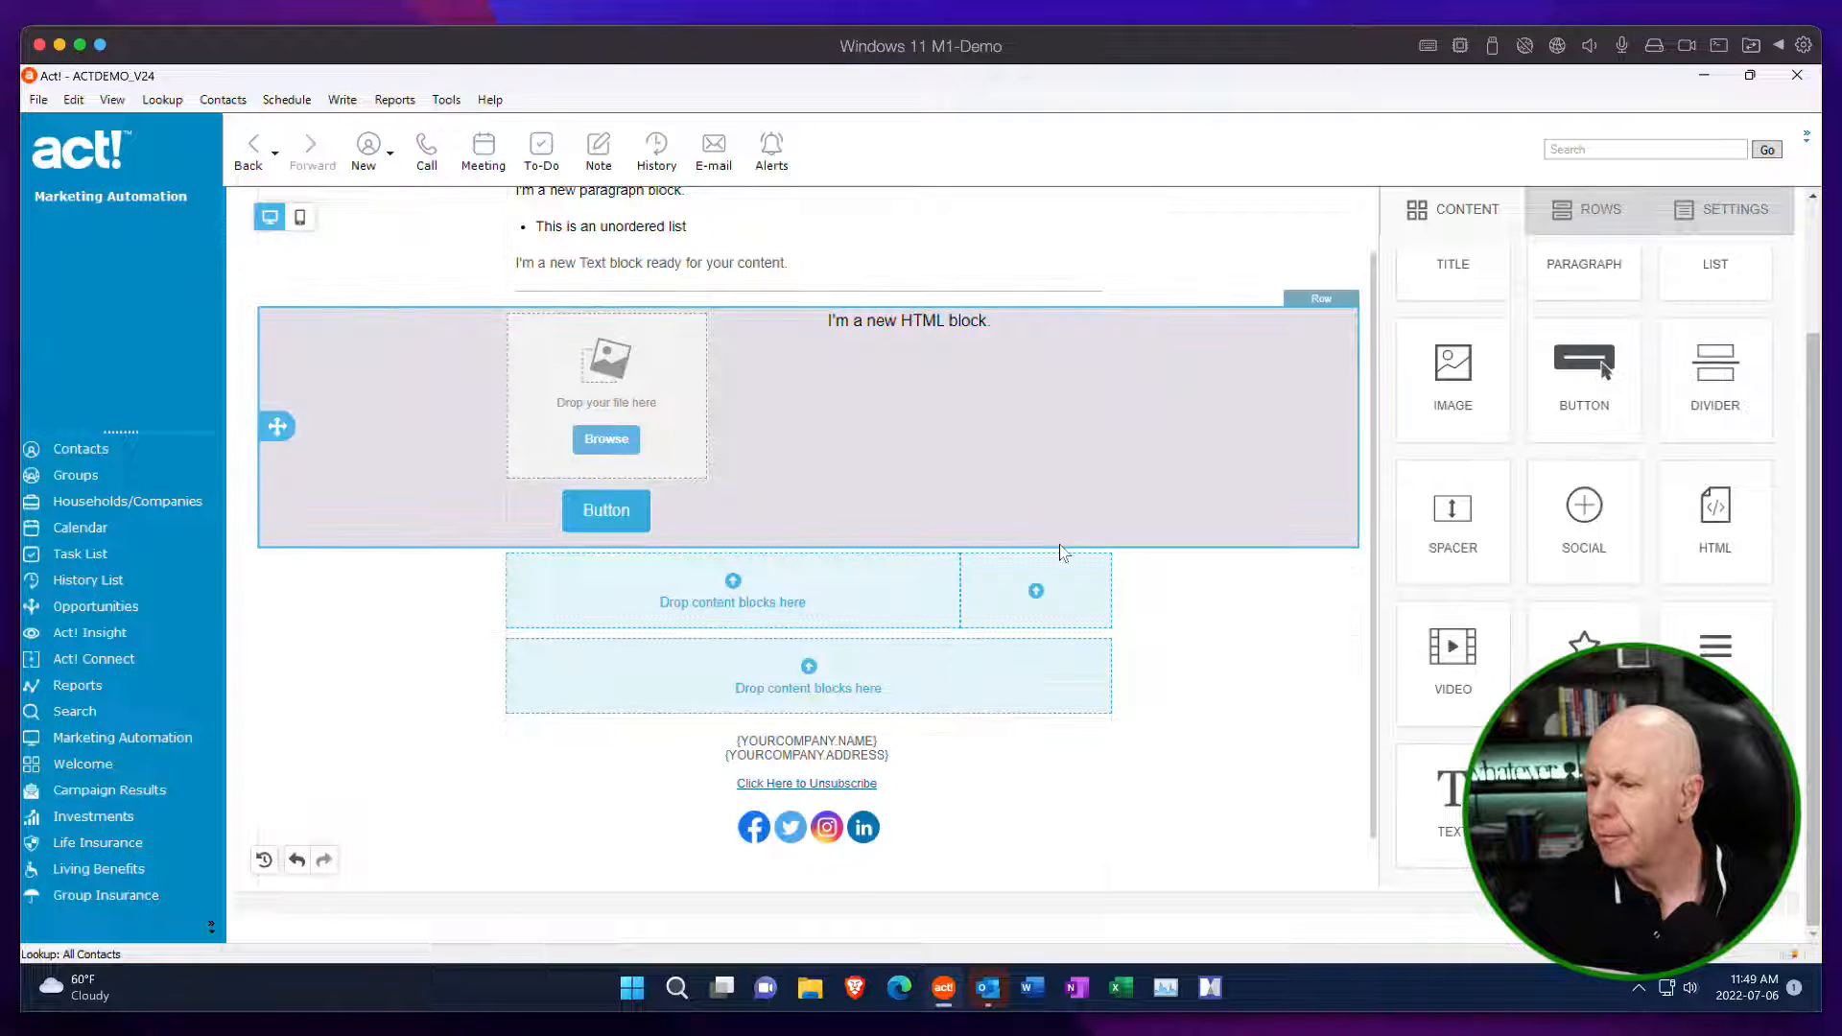
{"action": "left_click", "coordinate": [1338, 520]}
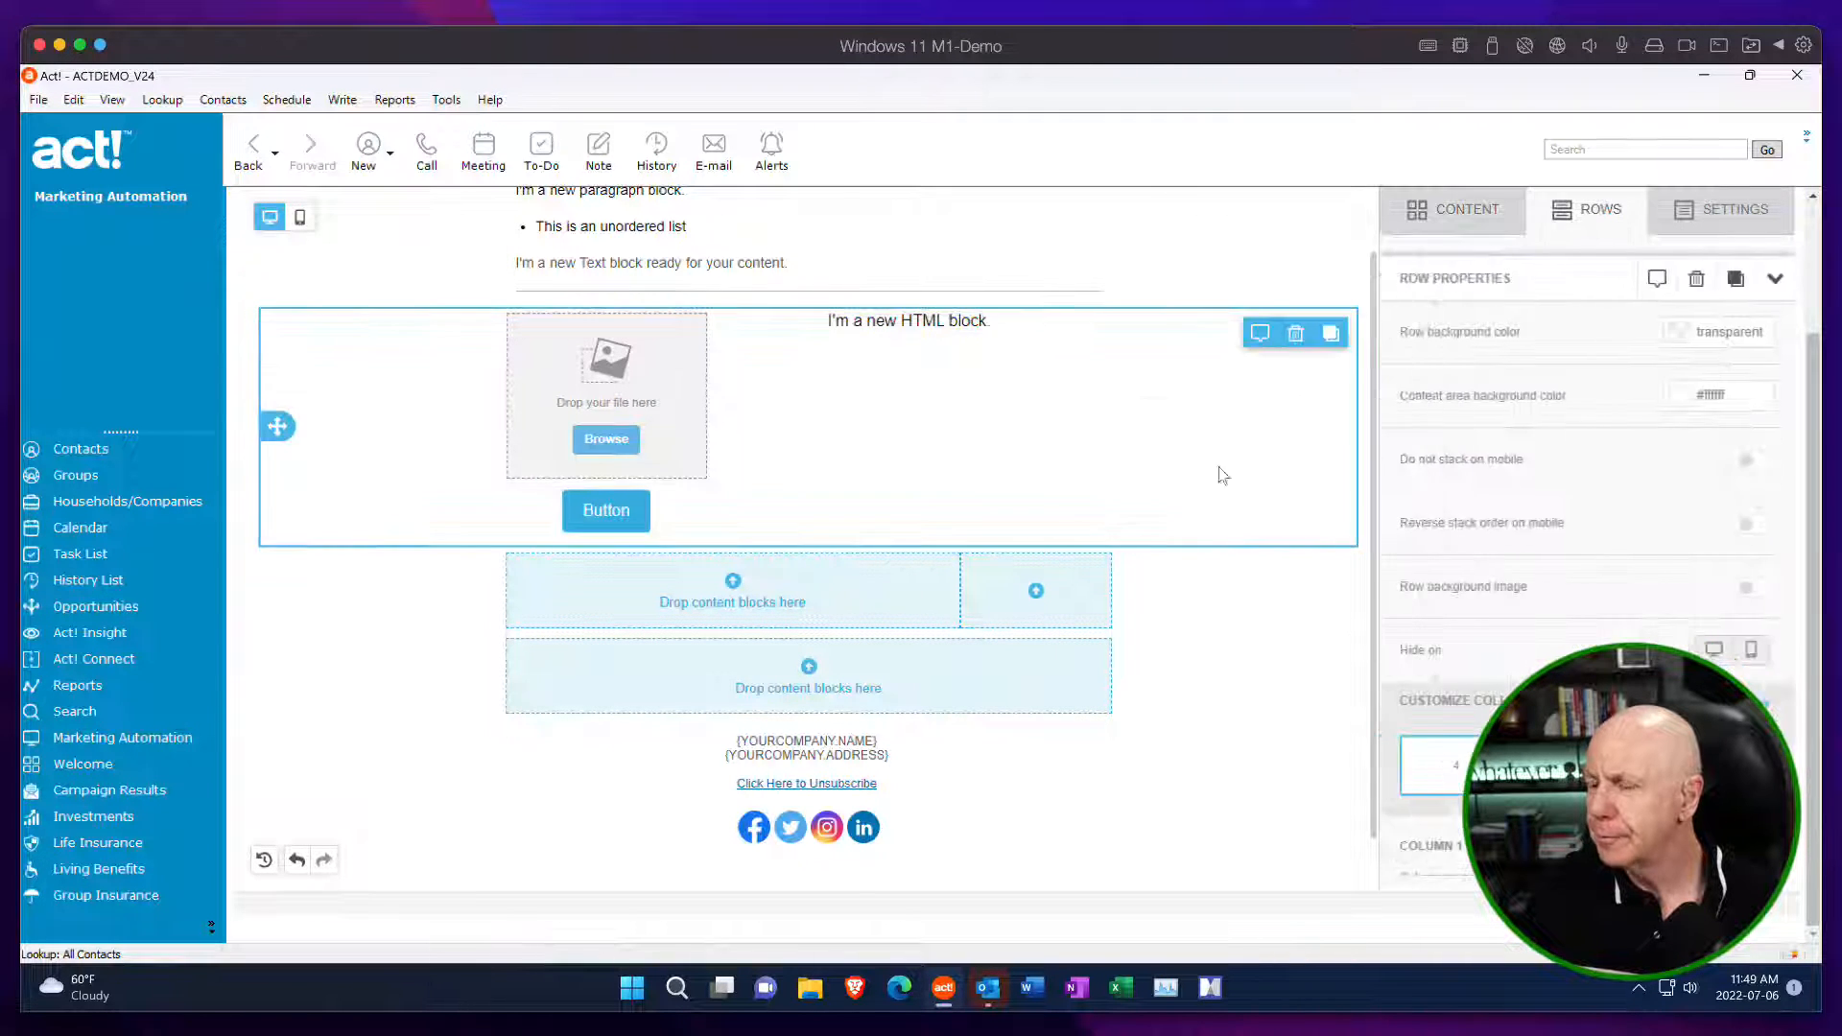
{"action": "left_click_drag", "start_coordinate": [1113, 321], "coordinate": [802, 284]}
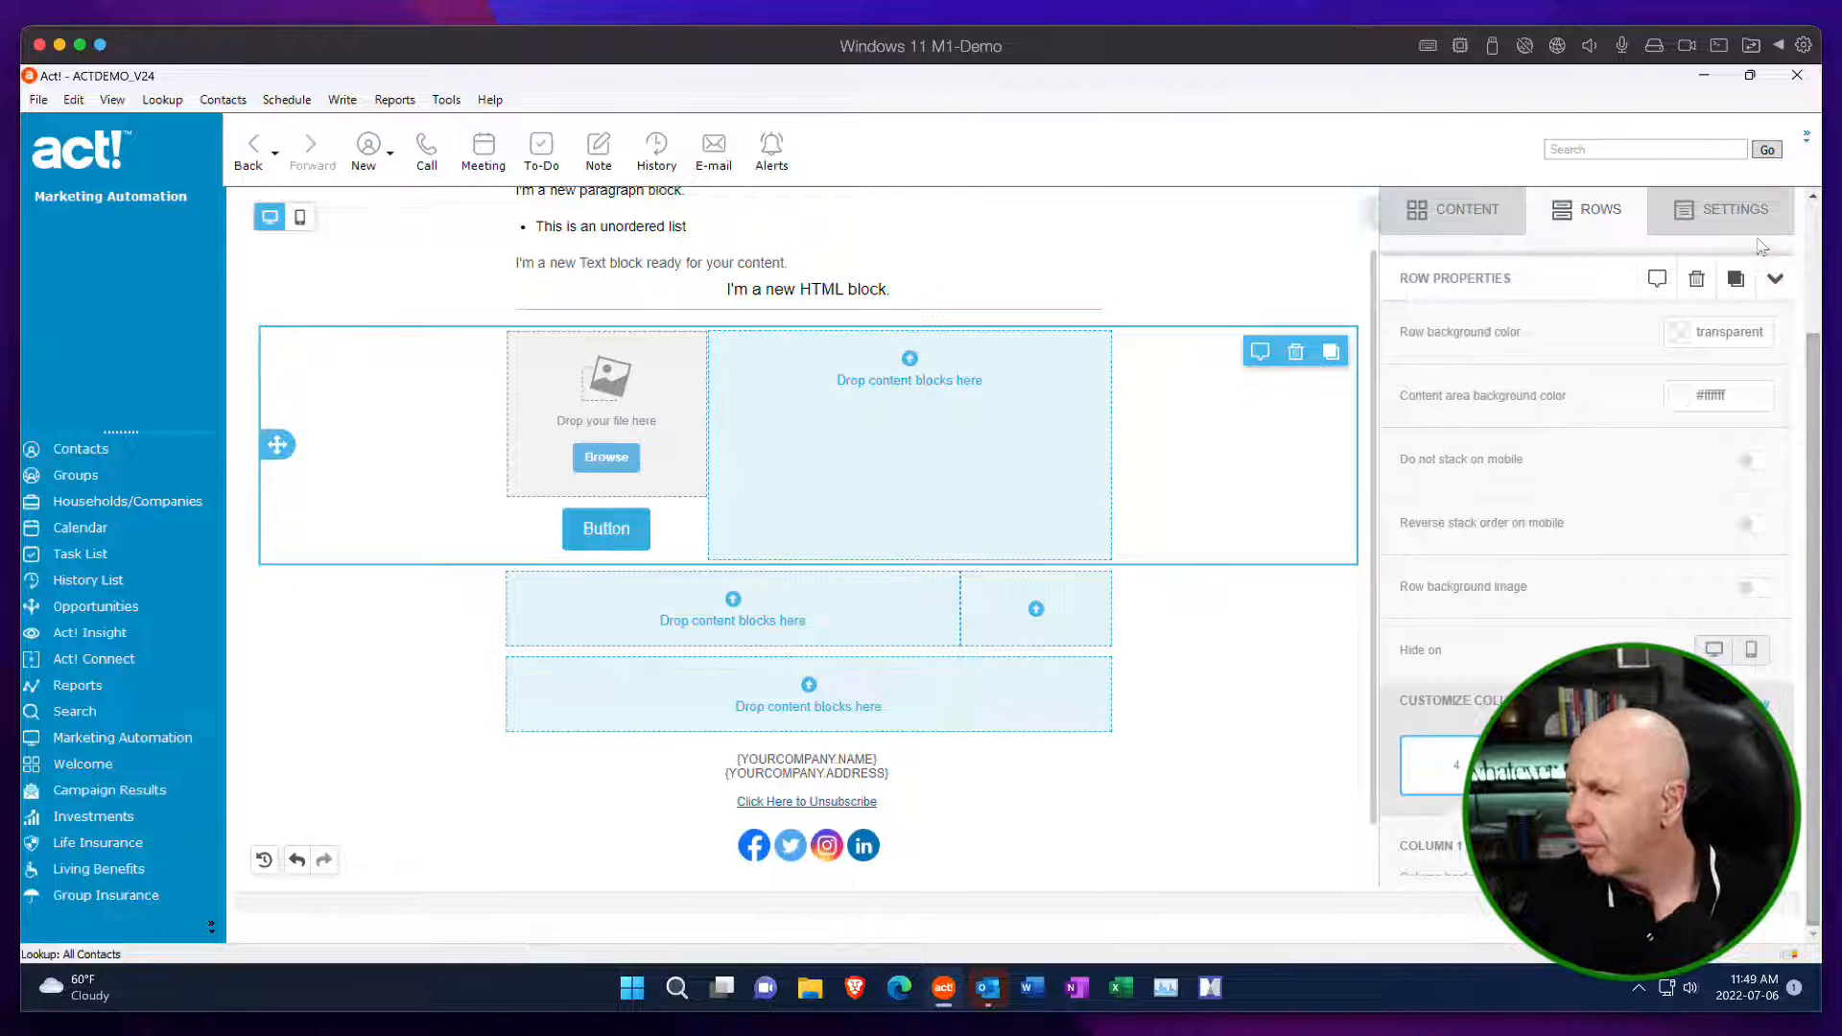
Place a video block in the empty single-column fifth row and an icons block below the footer's social icons.
{"action": "left_click", "coordinate": [1453, 209]}
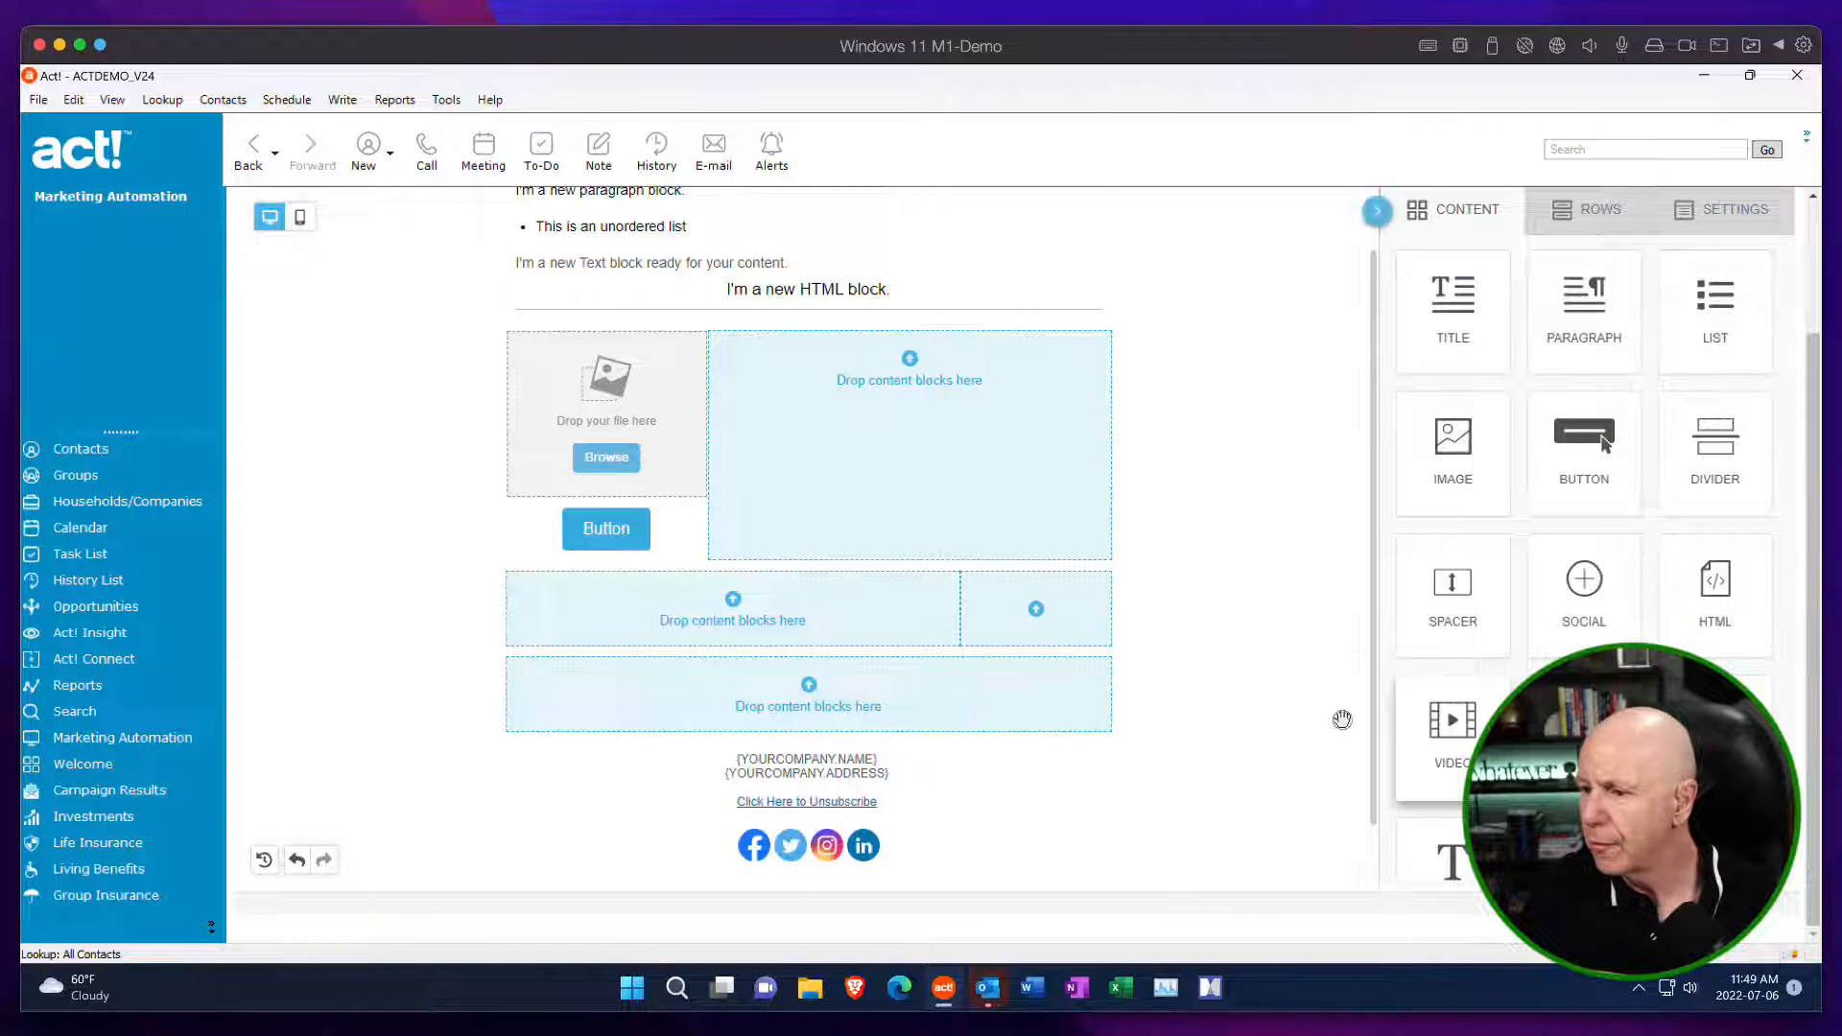
{"action": "left_click_drag", "start_coordinate": [1342, 720], "coordinate": [840, 706]}
{"action": "left_click_drag", "start_coordinate": [1221, 734], "coordinate": [1223, 737]}
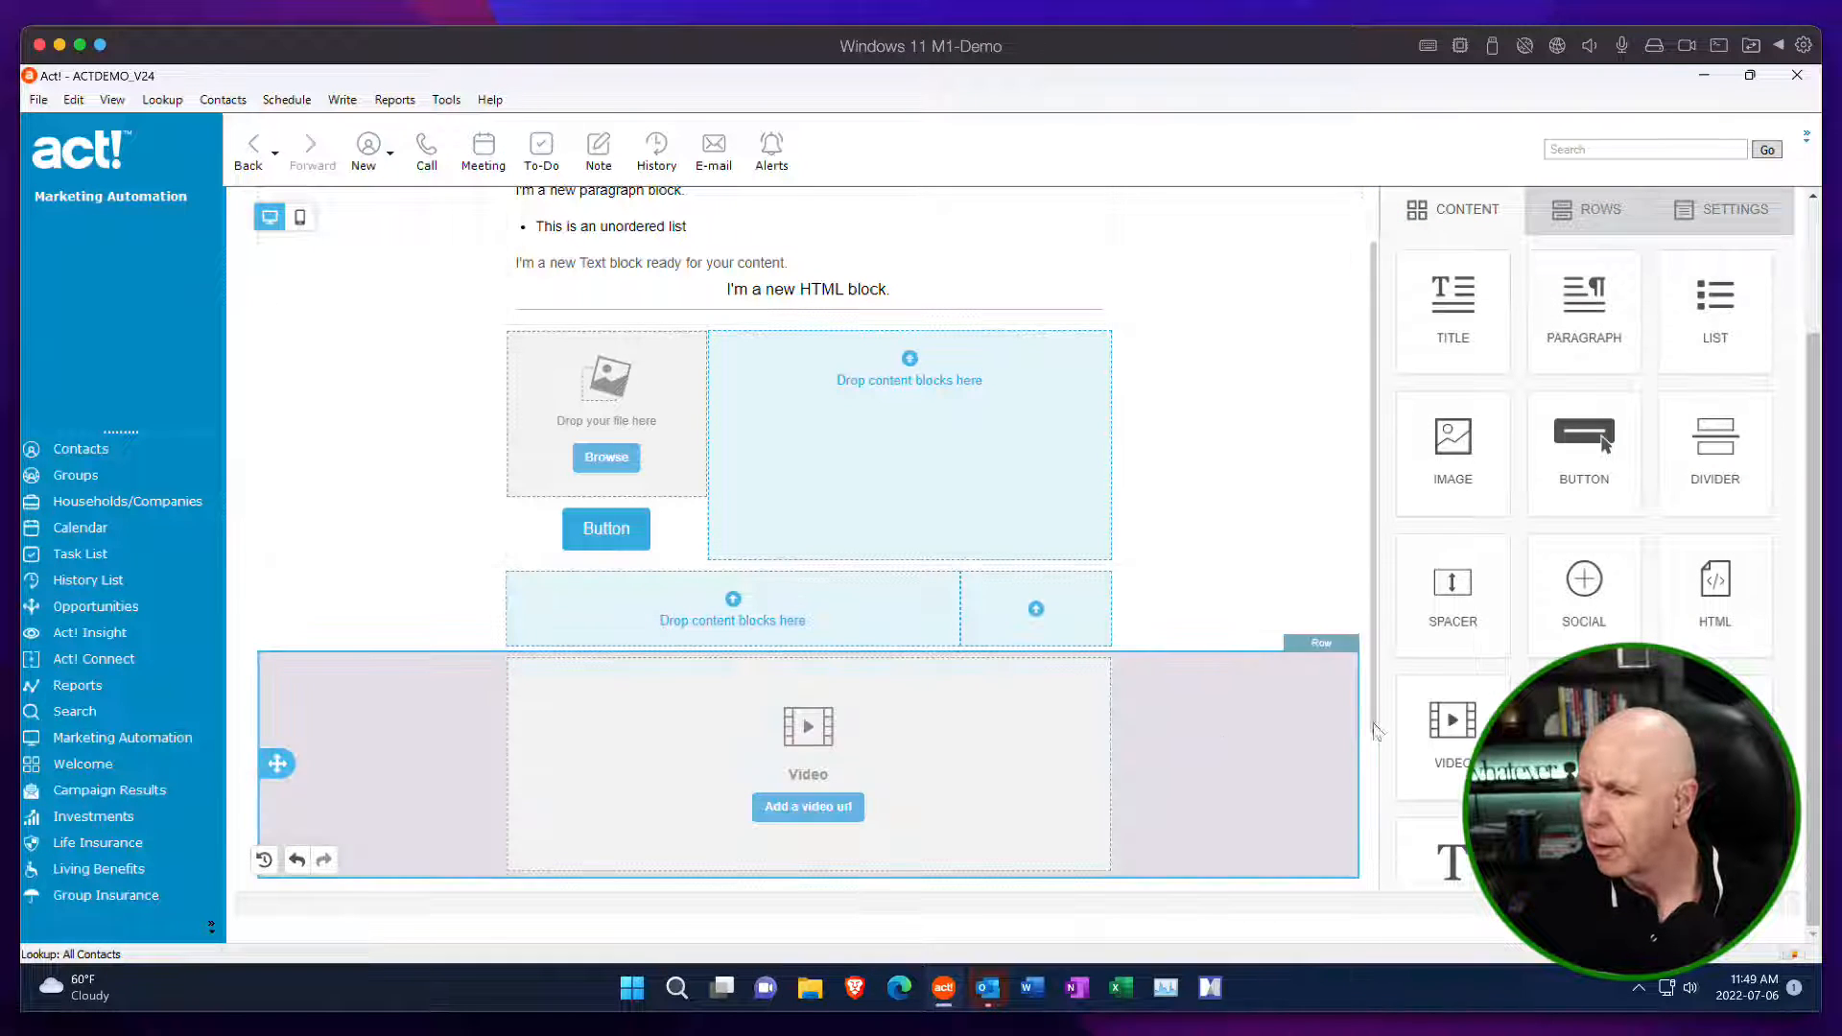
{"action": "scroll", "coordinate": [1307, 649], "scroll_direction": "down", "scroll_amount": 4}
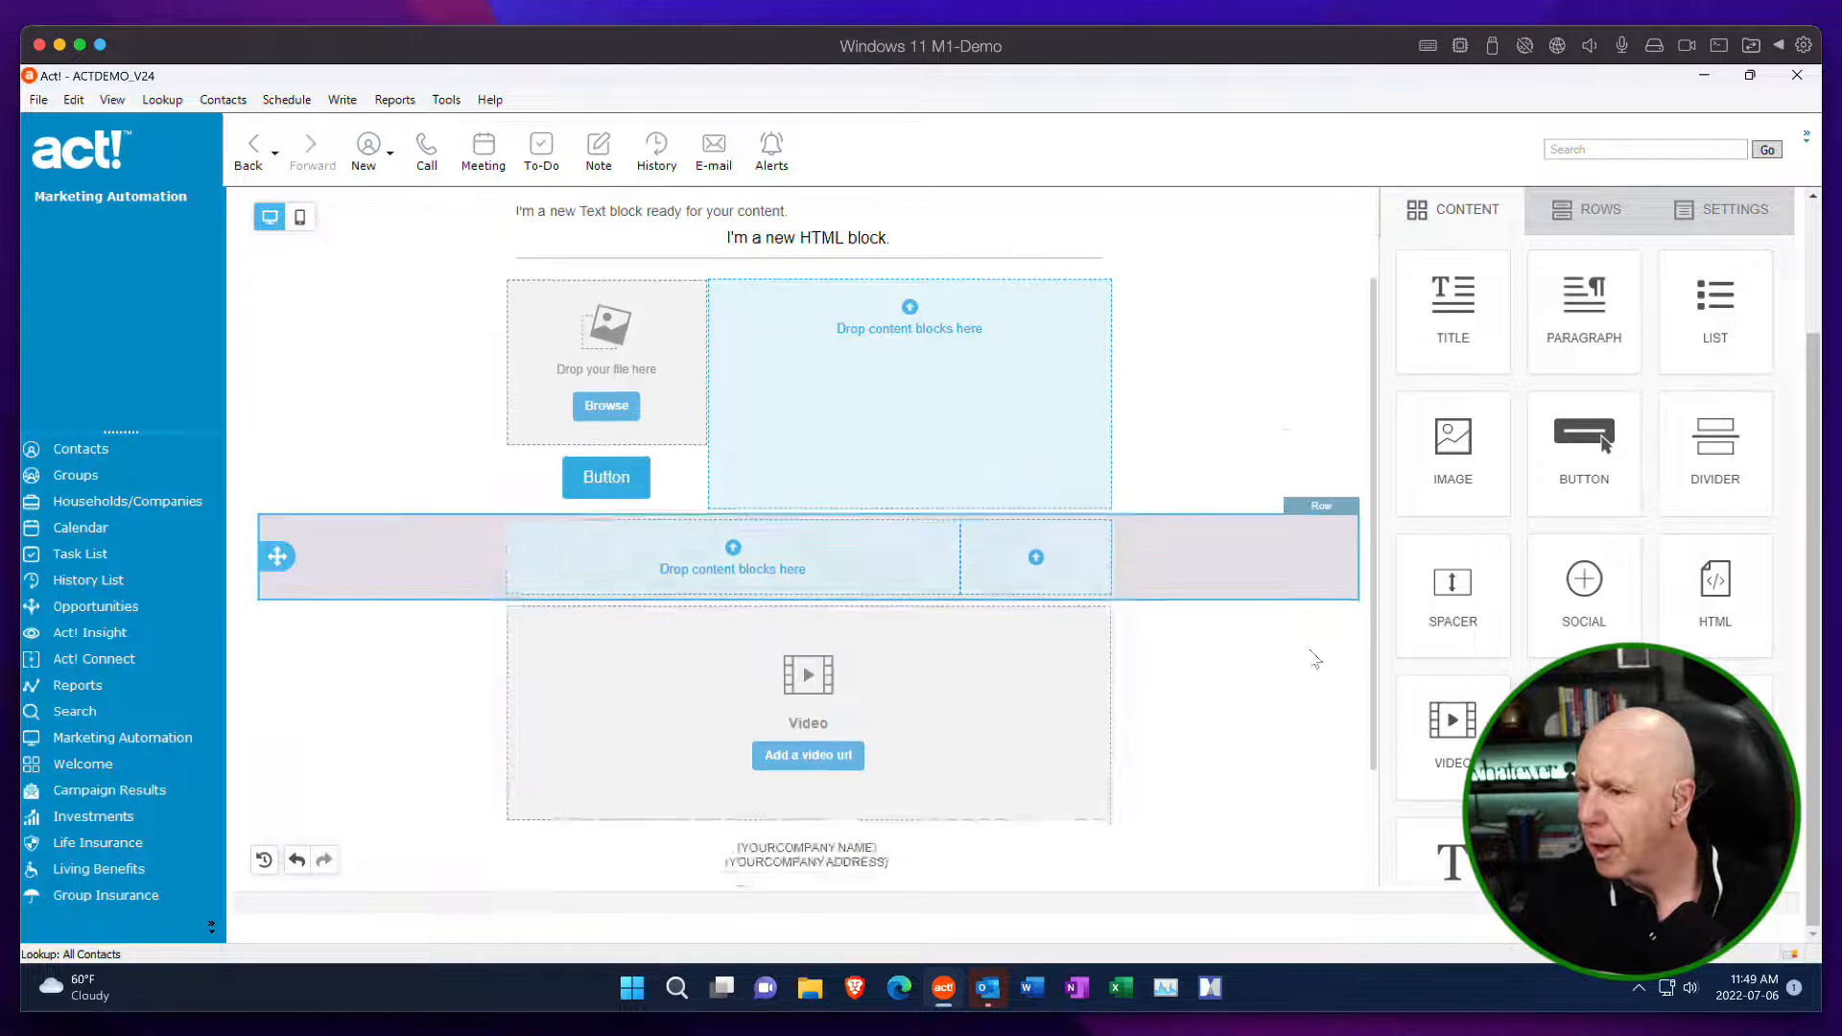
{"action": "left_click_drag", "start_coordinate": [1578, 724], "coordinate": [1024, 797]}
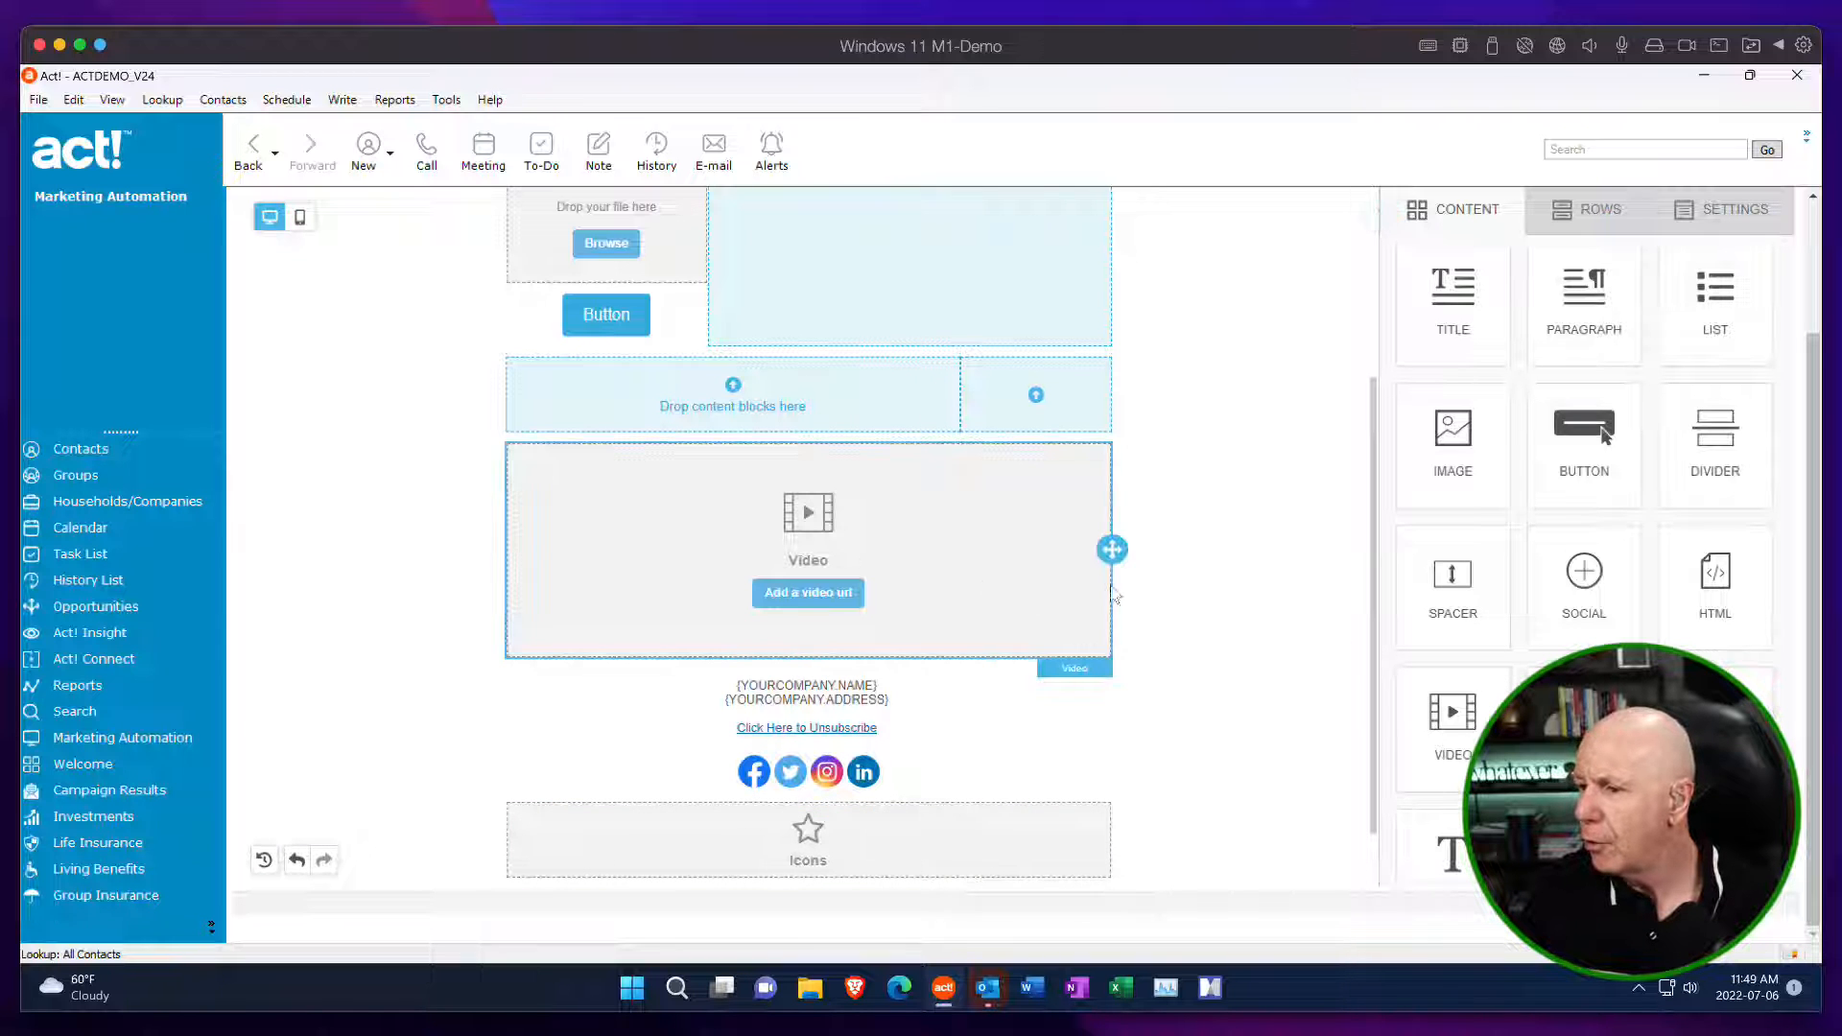
Place a menu block above the title block and a GIPHY block in the fourth row's wide column.
{"action": "scroll", "coordinate": [1216, 591], "scroll_direction": "up", "scroll_amount": 8}
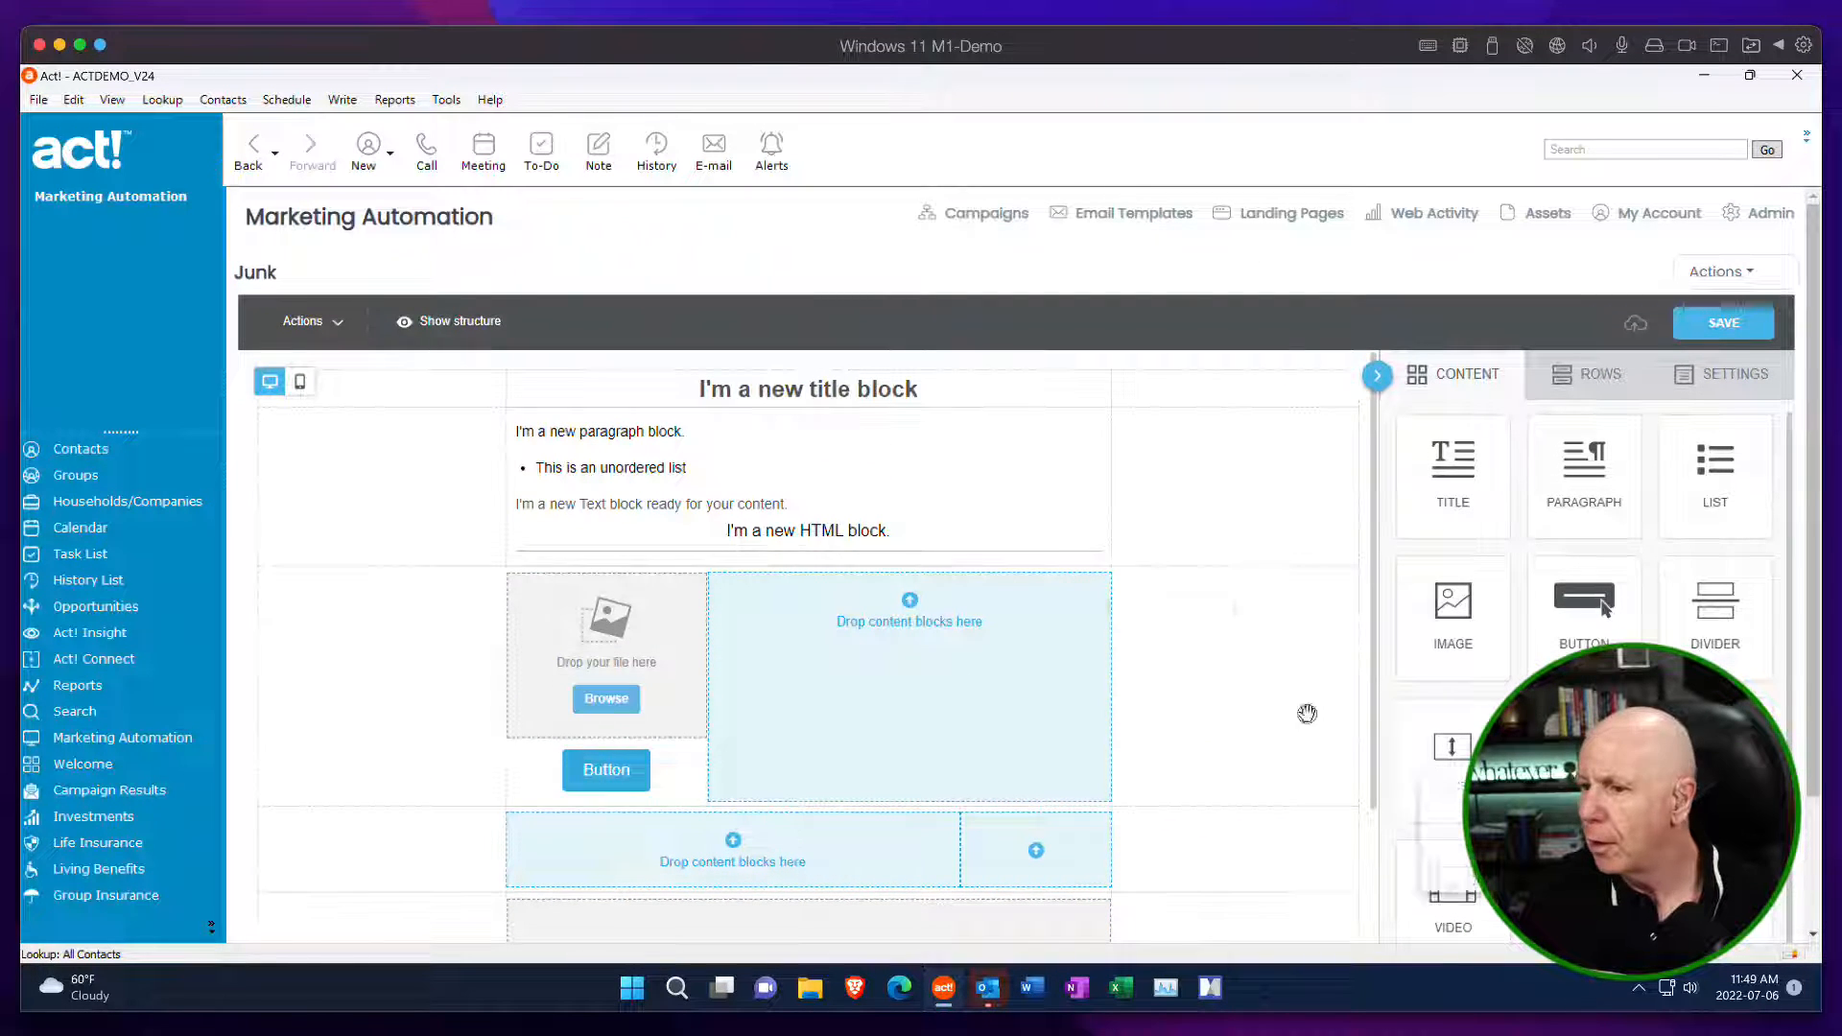
{"action": "left_click_drag", "start_coordinate": [1304, 707], "coordinate": [762, 378]}
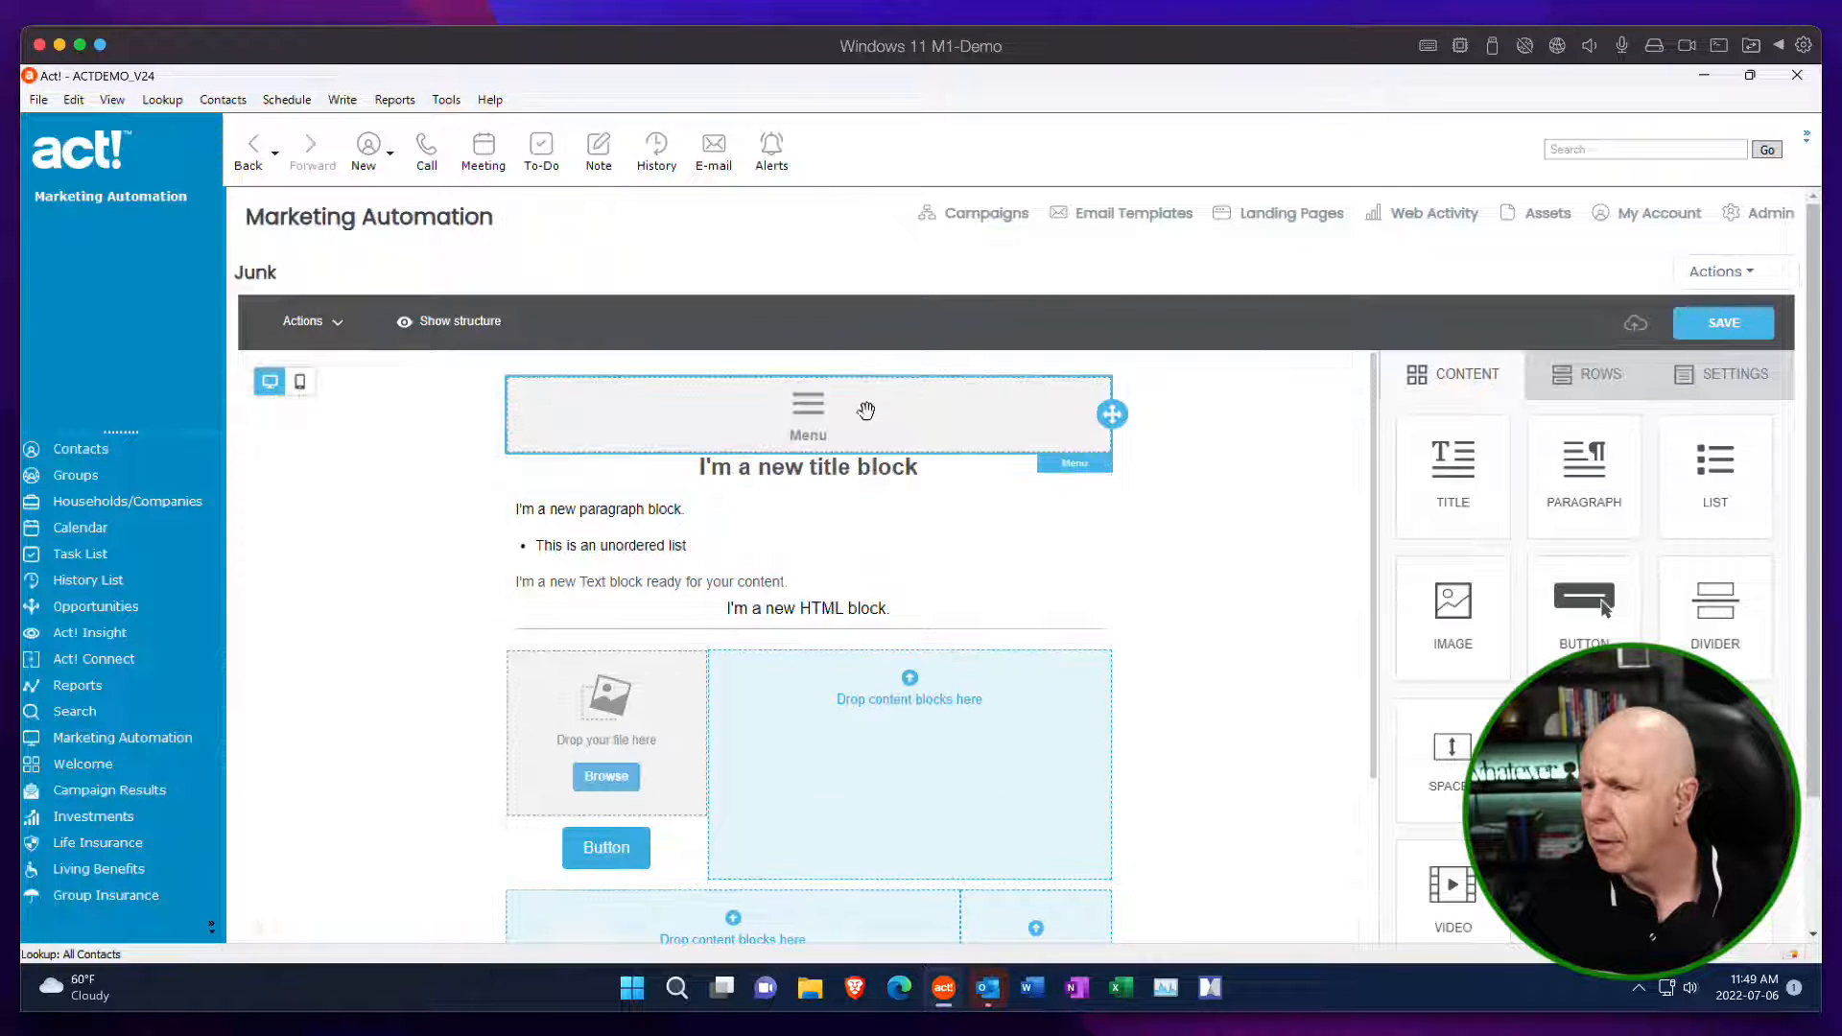
{"action": "scroll", "coordinate": [1322, 671], "scroll_direction": "down", "scroll_amount": 4}
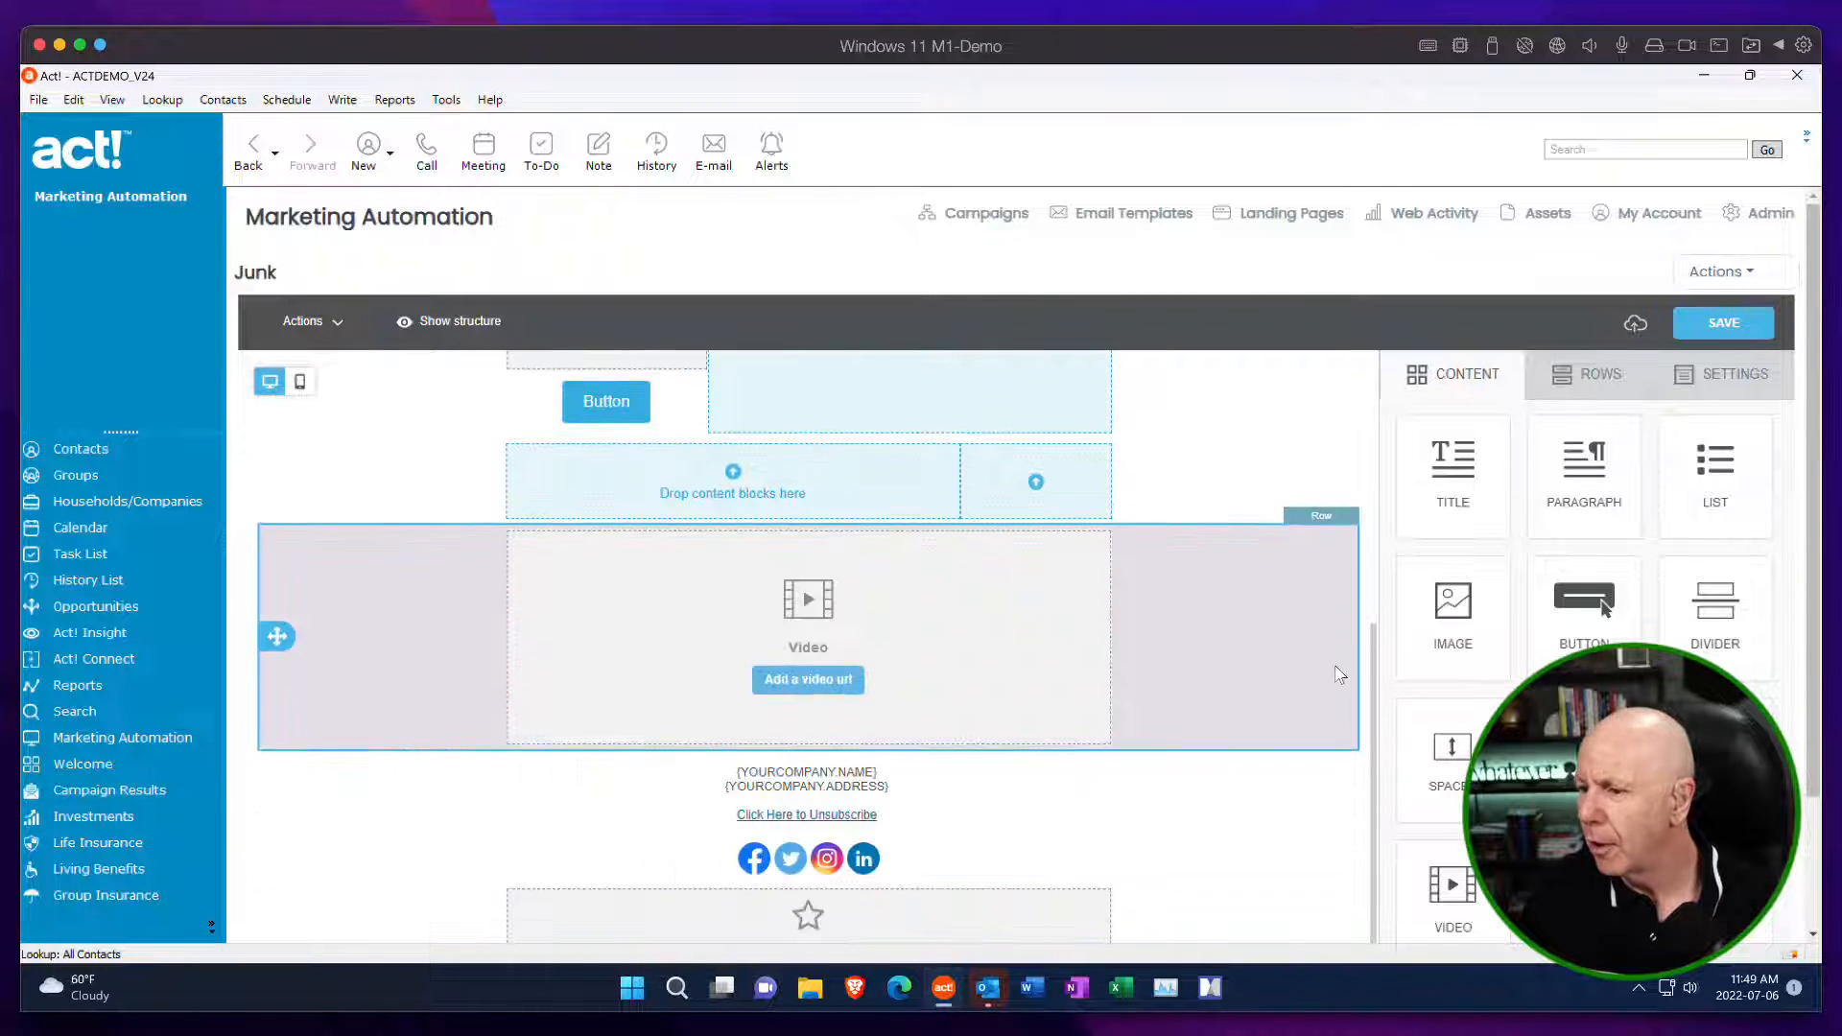
{"action": "scroll", "coordinate": [1405, 693], "scroll_direction": "down", "scroll_amount": 1}
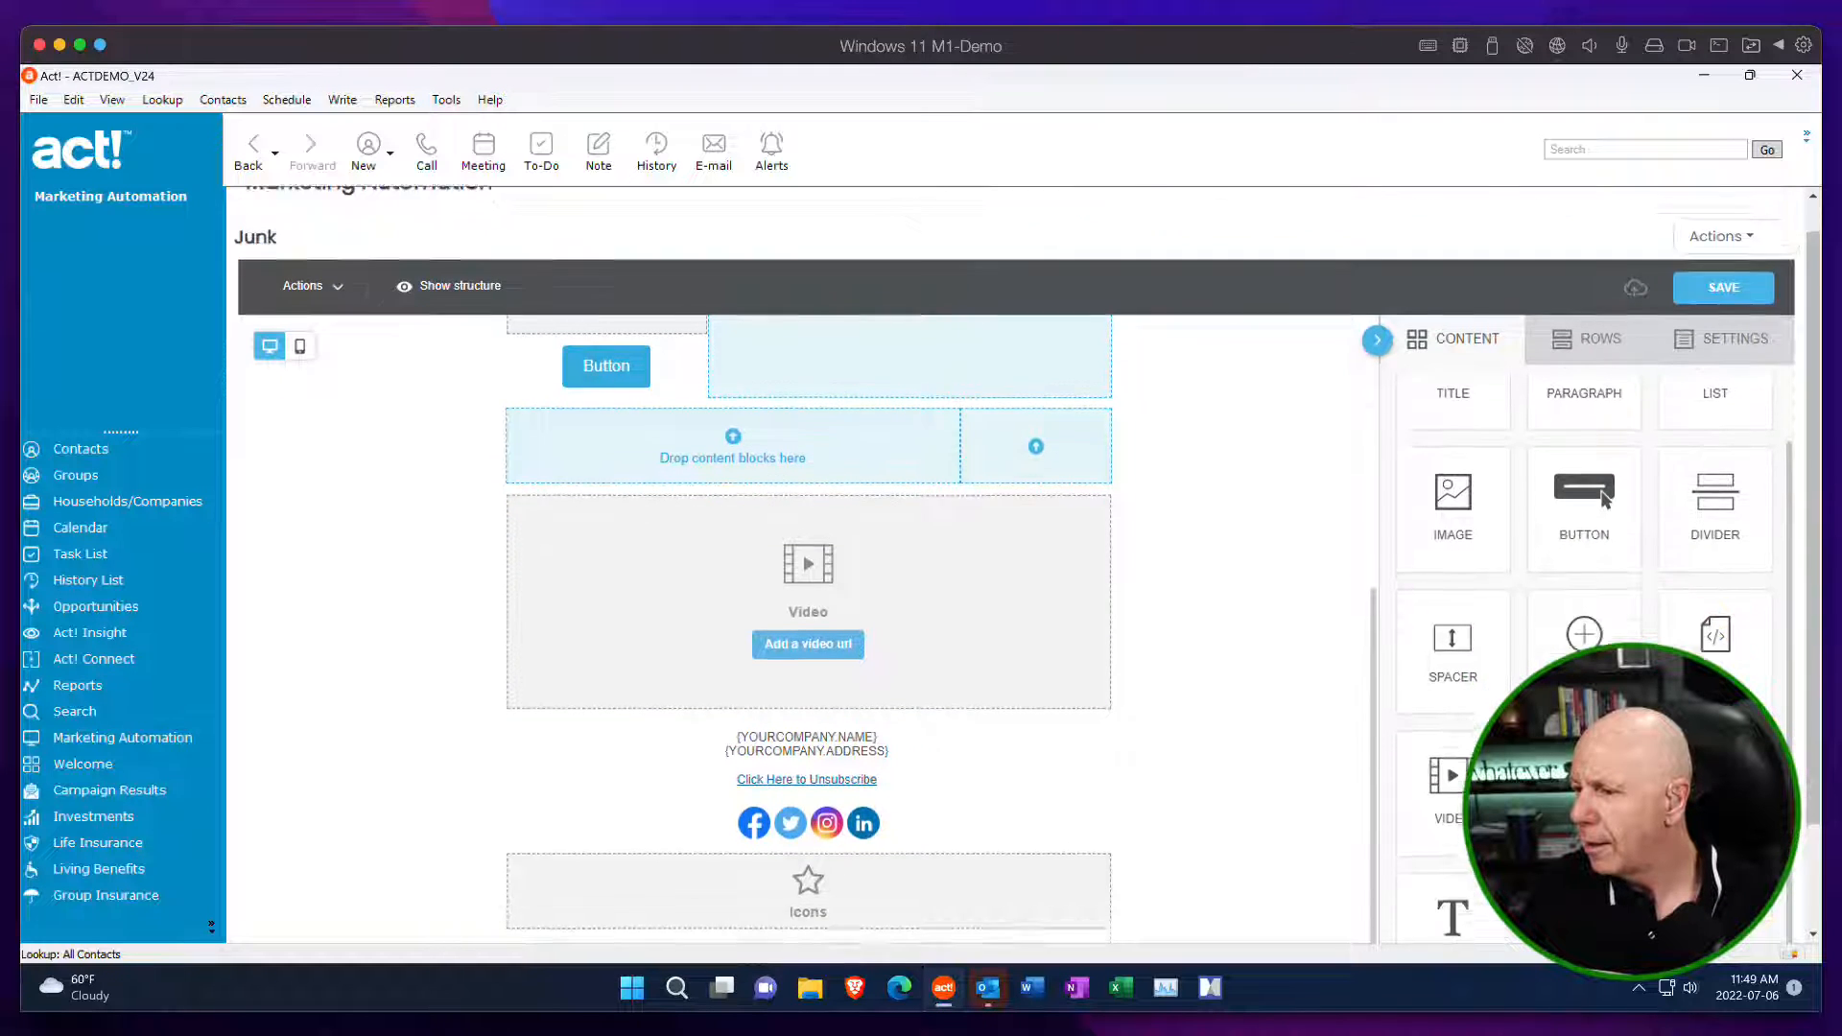
{"action": "scroll", "coordinate": [1406, 693], "scroll_direction": "down", "scroll_amount": 2}
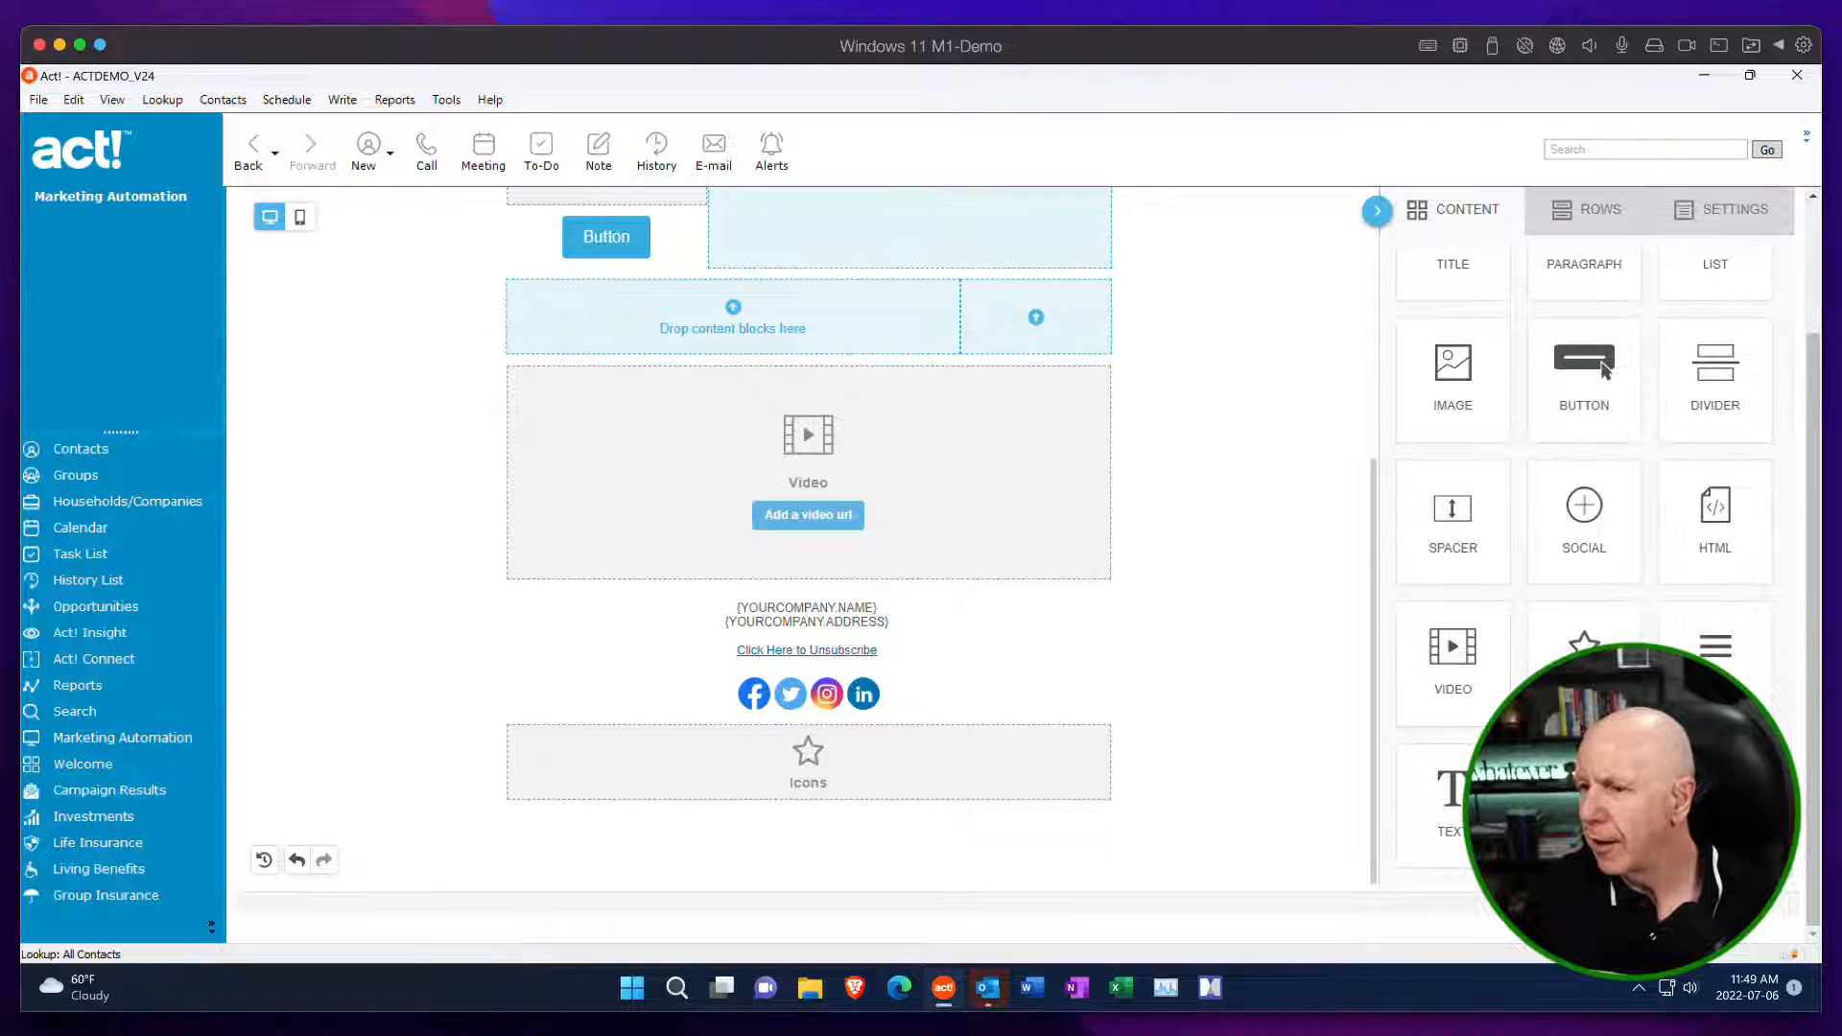
{"action": "scroll", "coordinate": [1223, 641], "scroll_direction": "up", "scroll_amount": 3}
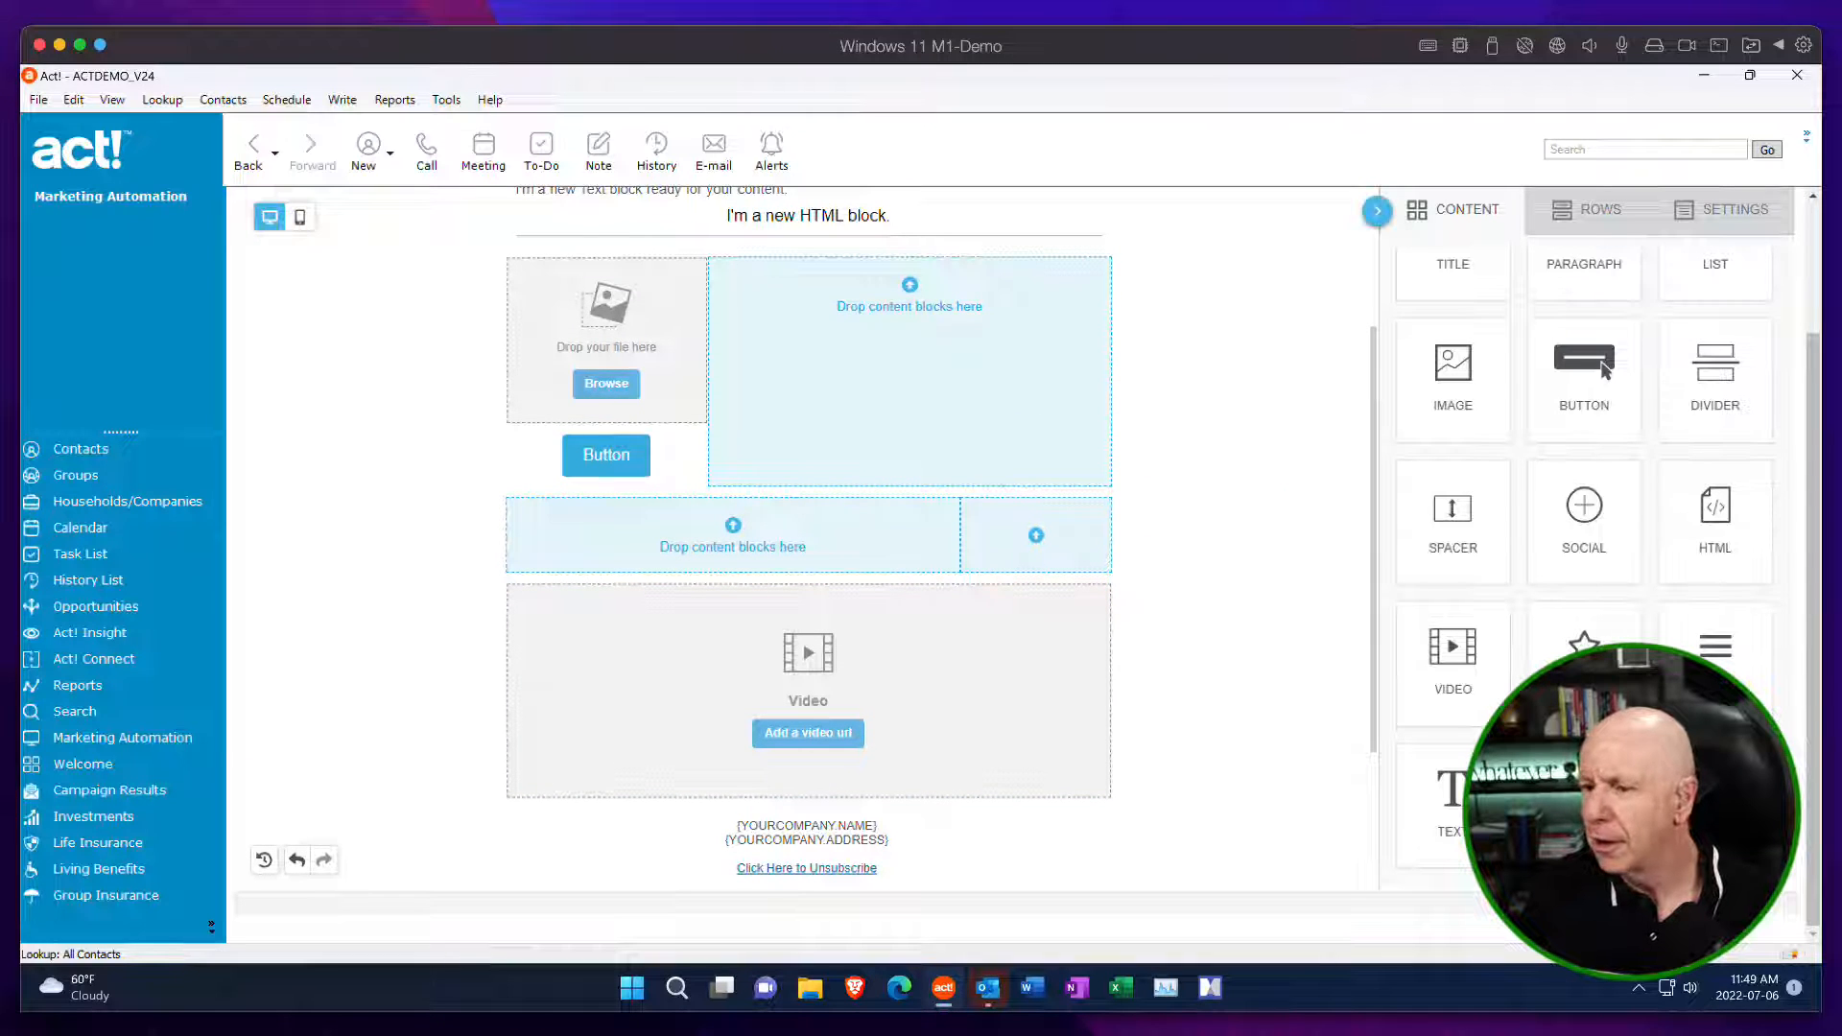
{"action": "mouse_move", "coordinate": [1588, 683]}
{"action": "left_mouse_down"}
{"action": "mouse_move", "coordinate": [1155, 608]}
{"action": "mouse_move", "coordinate": [1040, 538]}
{"action": "mouse_move", "coordinate": [852, 547]}
{"action": "left_mouse_up"}
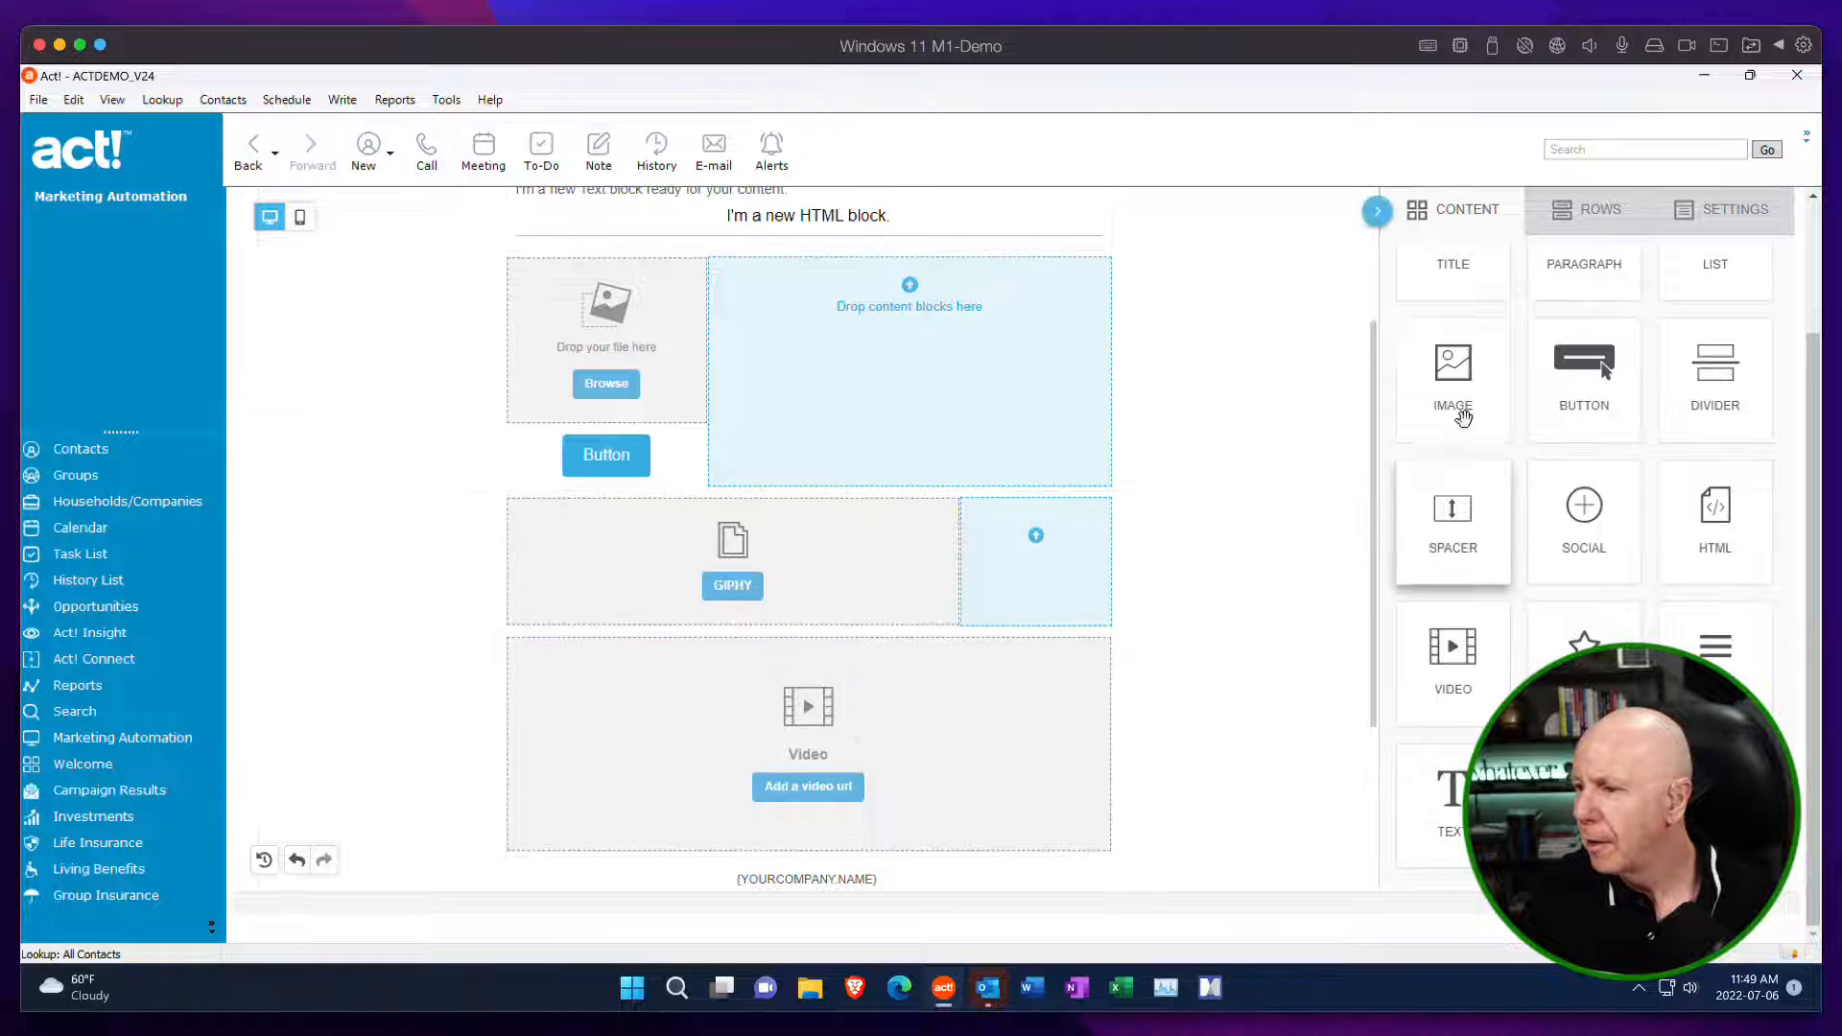
Fill the fourth row's narrow column and the third row's wide column with a text block each.
{"action": "scroll", "coordinate": [1468, 374], "scroll_direction": "up", "scroll_amount": 1}
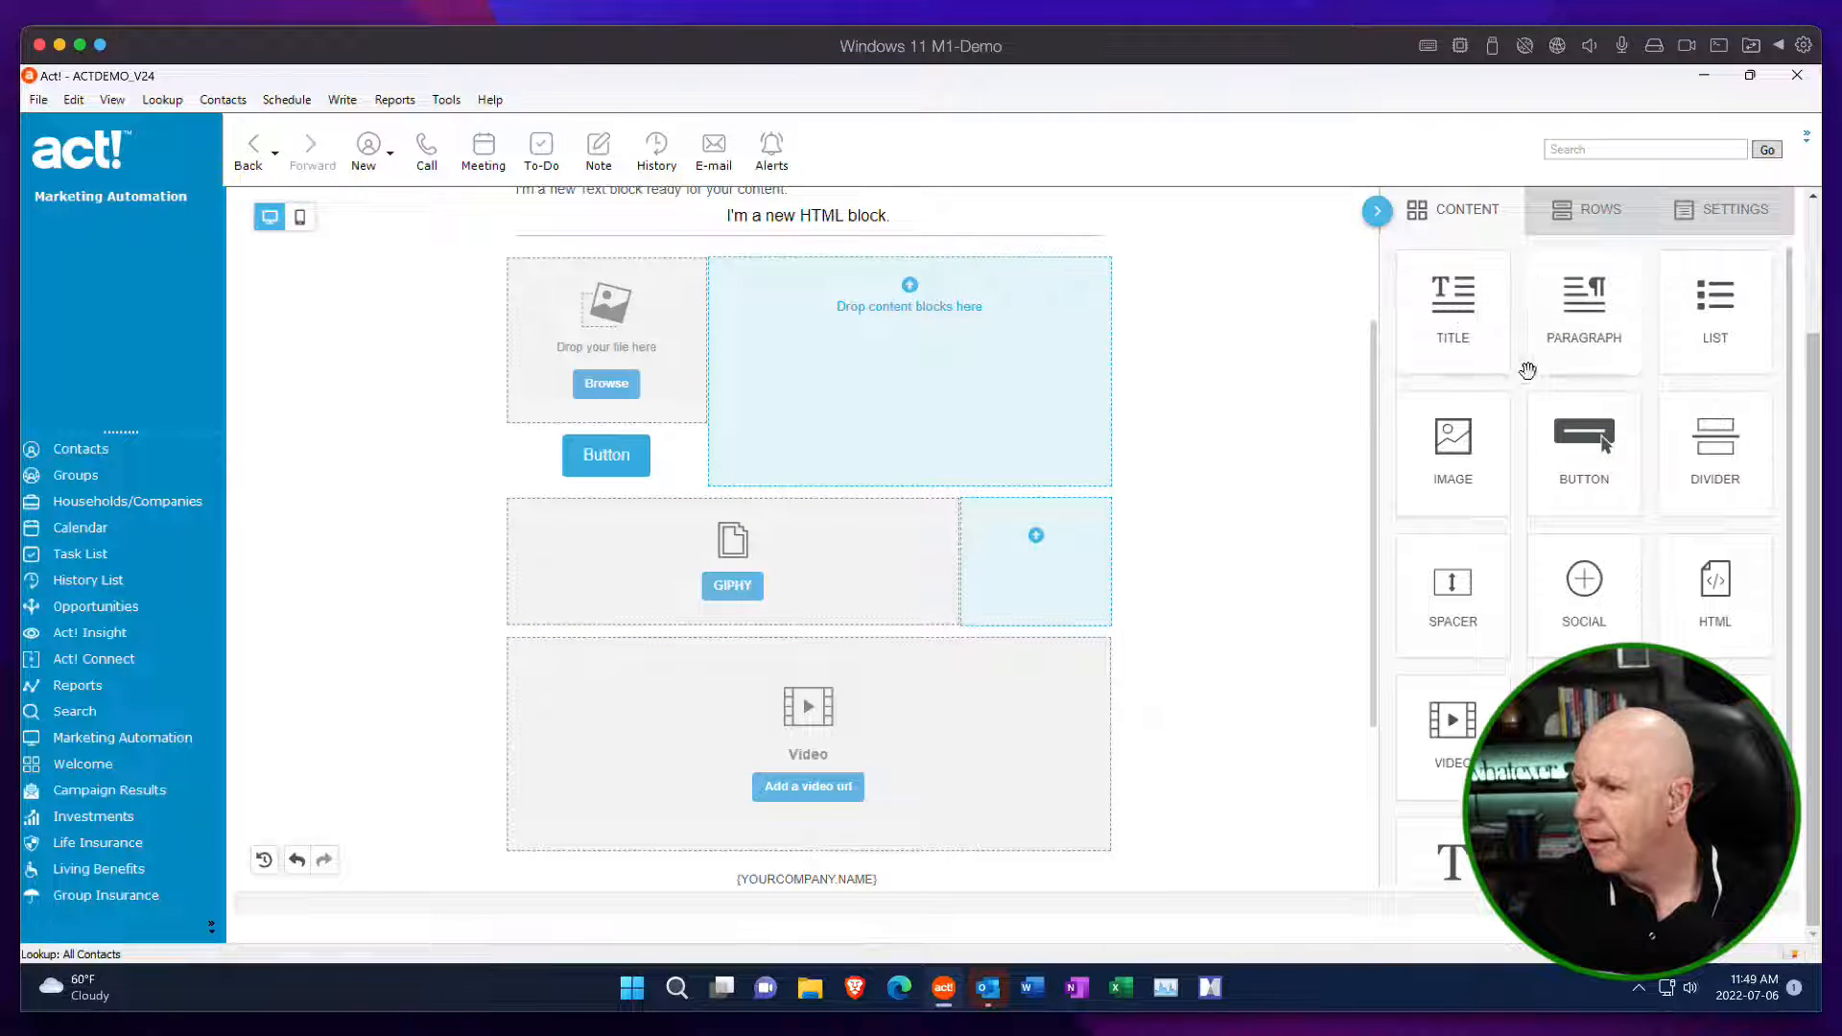
{"action": "scroll", "coordinate": [1604, 444], "scroll_direction": "down", "scroll_amount": 1}
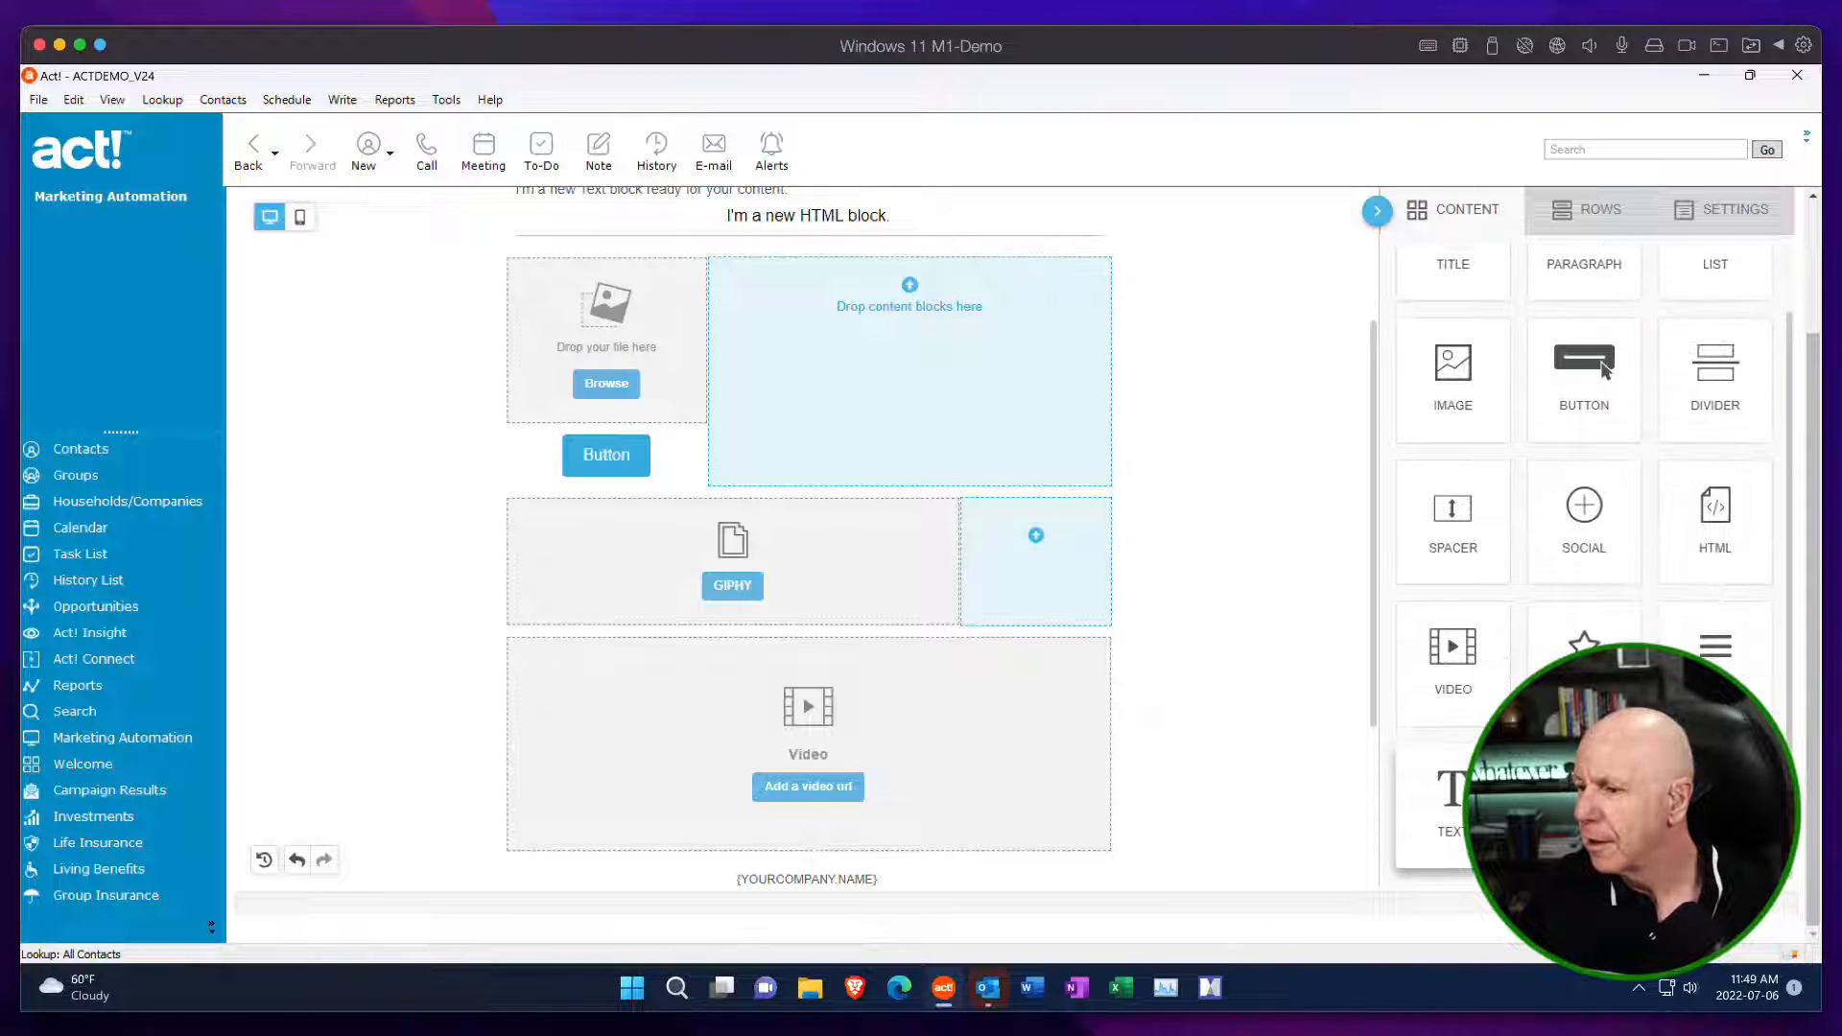
{"action": "mouse_move", "coordinate": [1448, 788]}
{"action": "left_mouse_down"}
{"action": "mouse_move", "coordinate": [1137, 571]}
{"action": "mouse_move", "coordinate": [1043, 544]}
{"action": "mouse_move", "coordinate": [1065, 557]}
{"action": "left_mouse_up"}
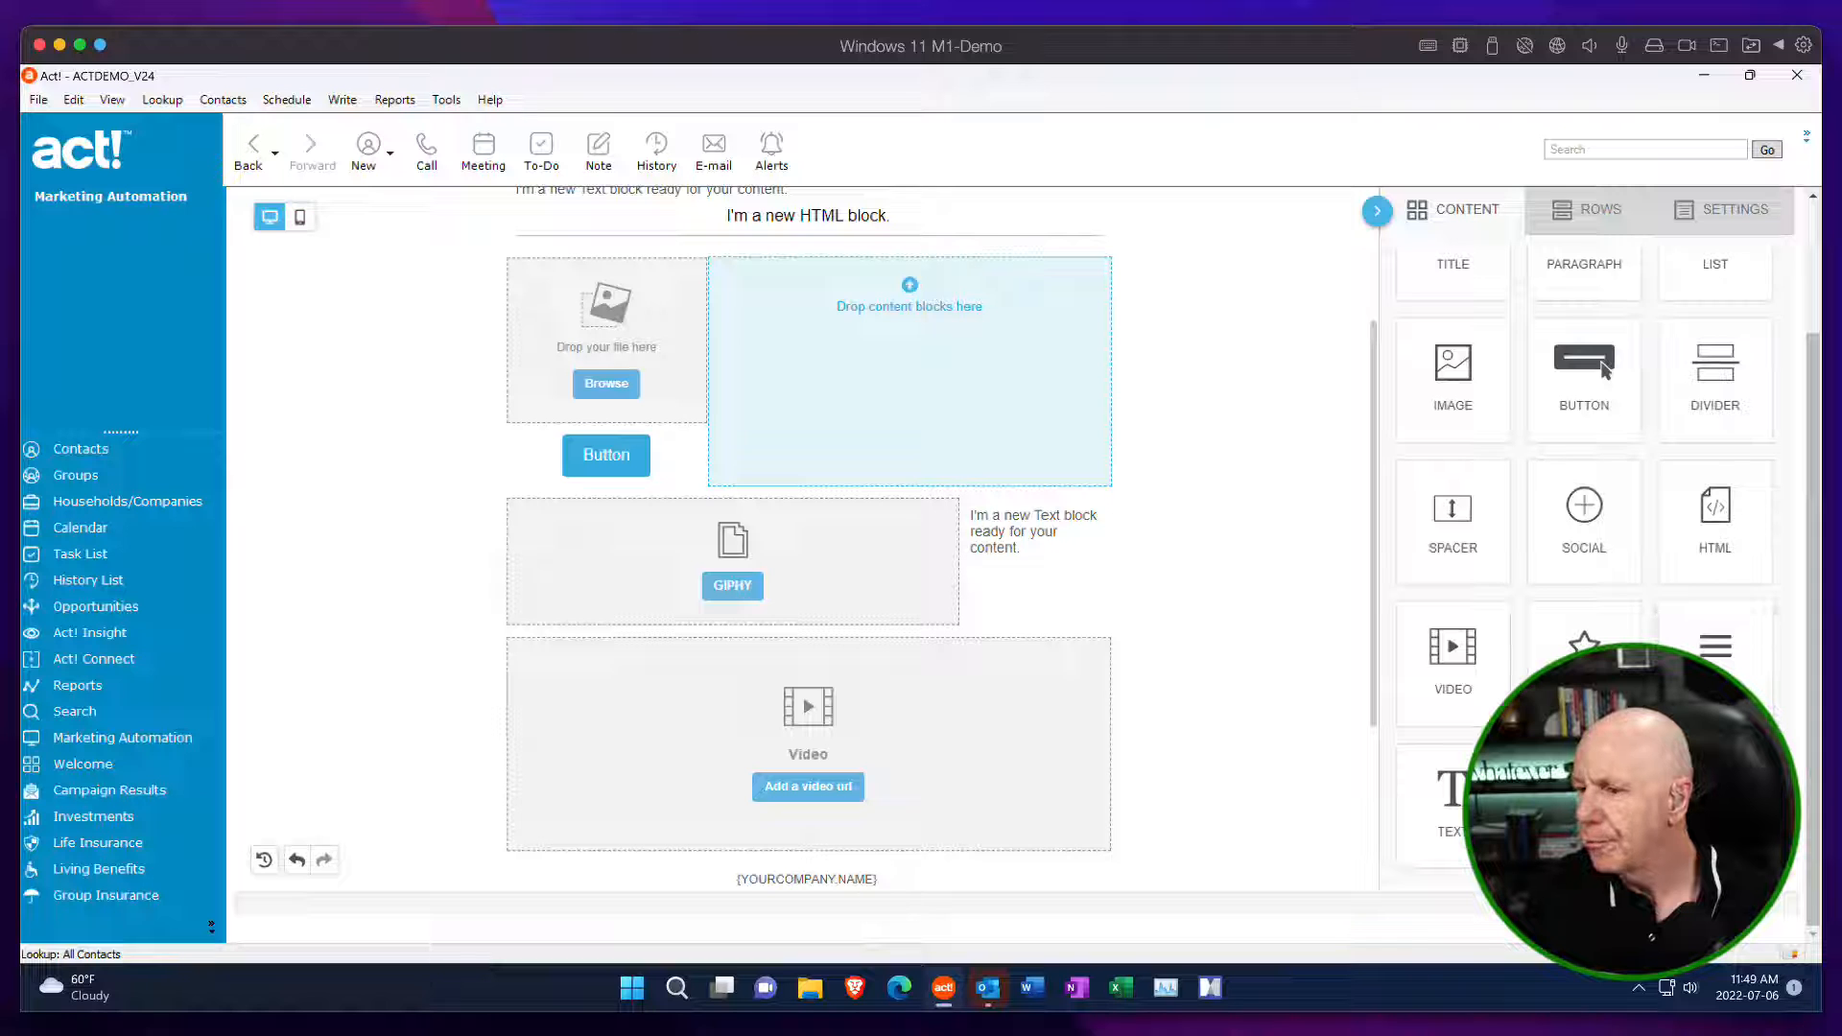
{"action": "left_click_drag", "start_coordinate": [1452, 805], "coordinate": [1032, 394]}
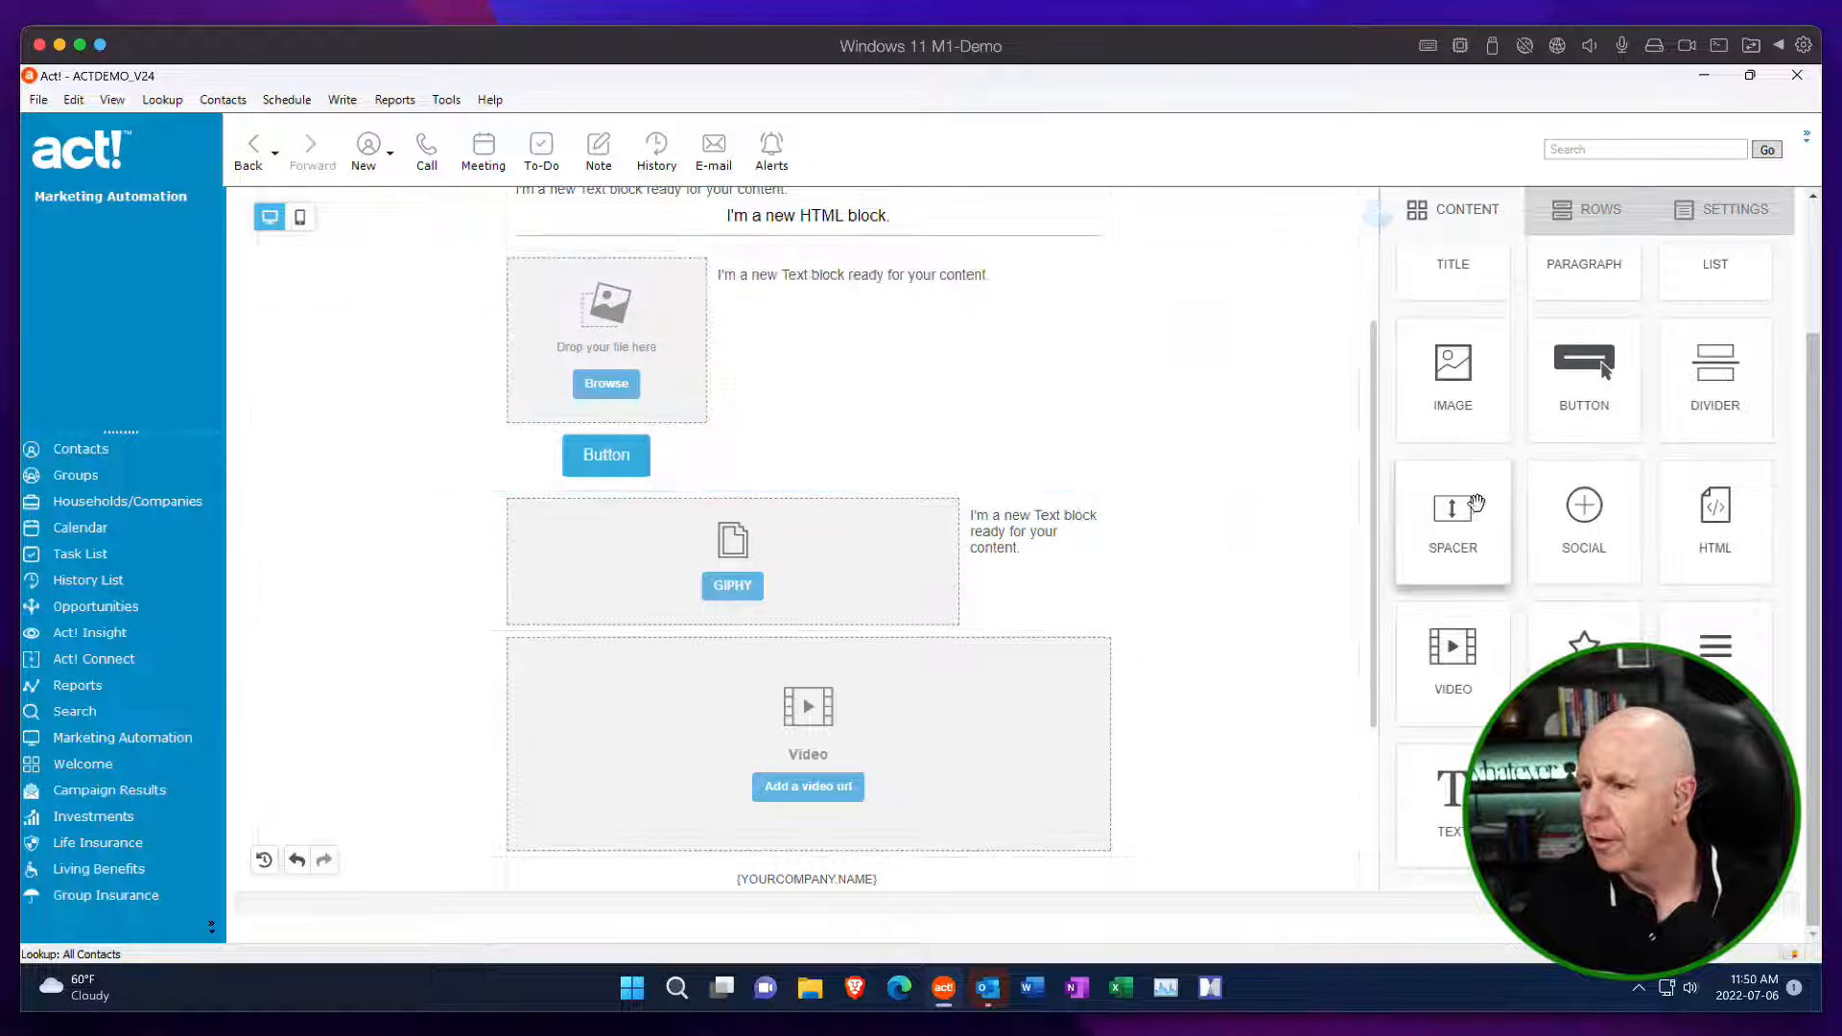
Review the menu block's content properties and turn on More options for its items padding.
{"action": "scroll", "coordinate": [1336, 510], "scroll_direction": "up", "scroll_amount": 5}
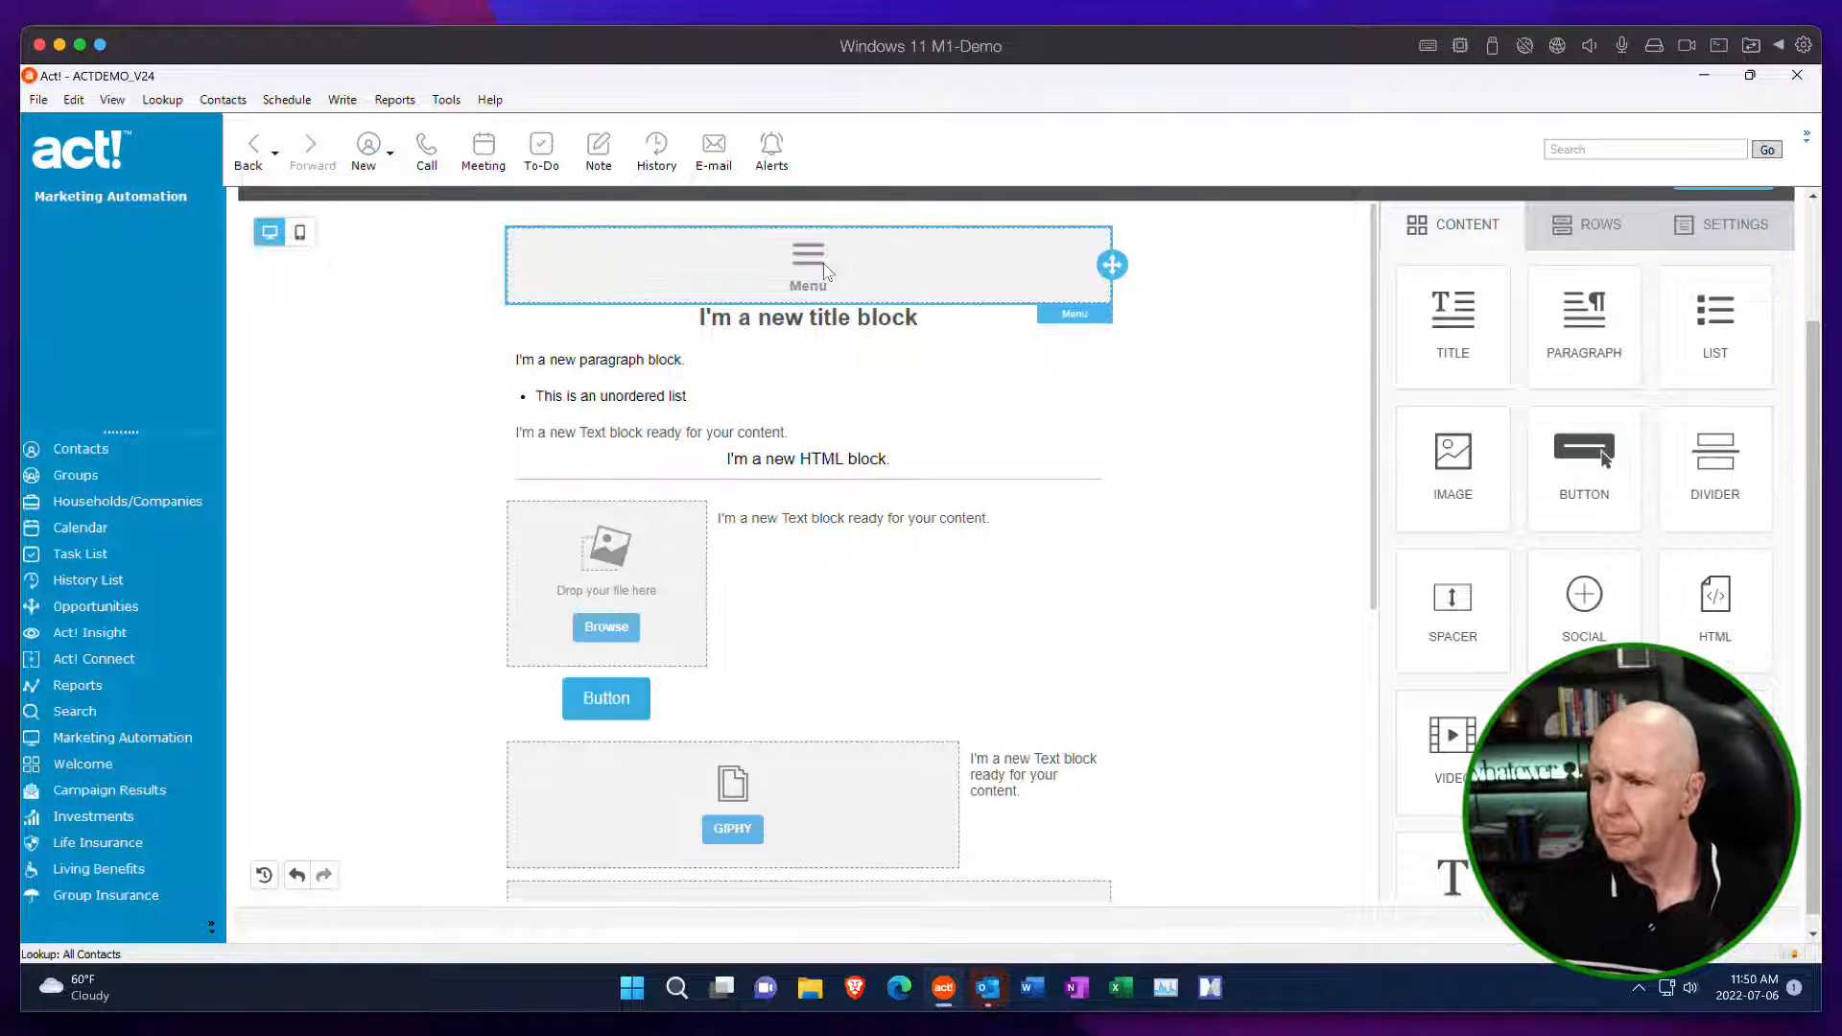
{"action": "left_click", "coordinate": [825, 274]}
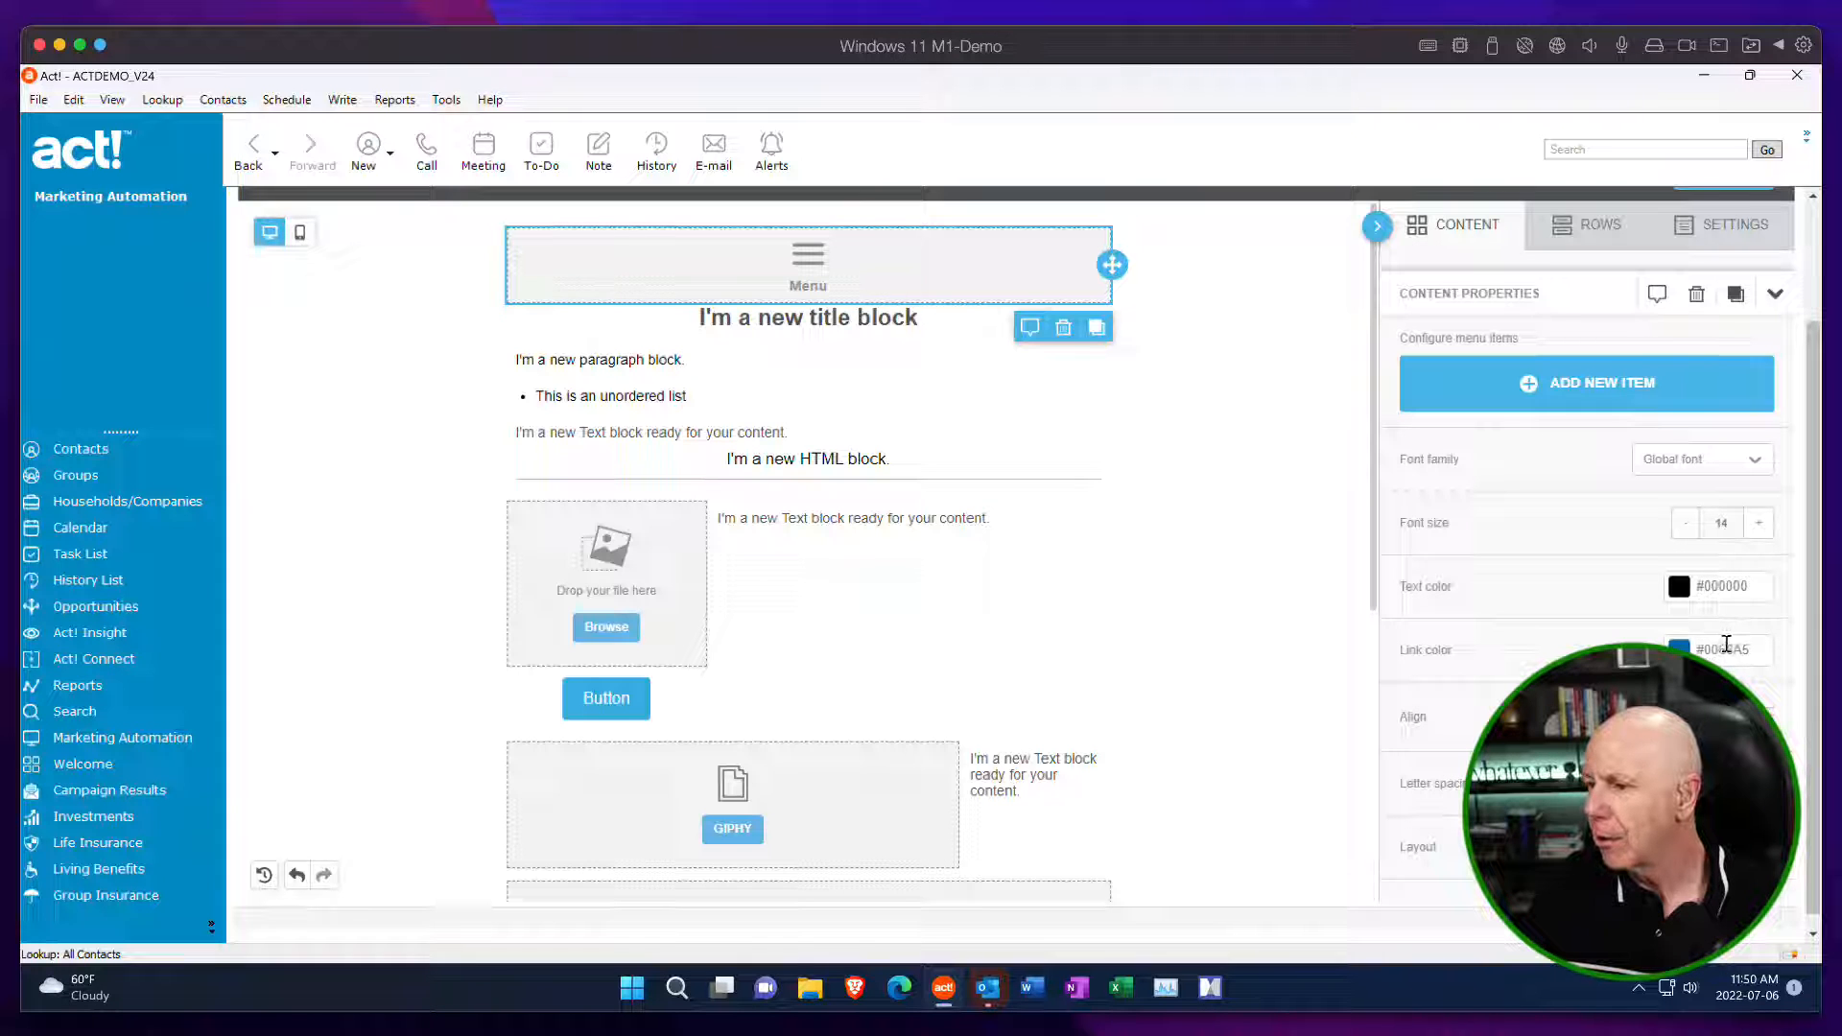
{"action": "scroll", "coordinate": [1727, 644], "scroll_direction": "down", "scroll_amount": 1}
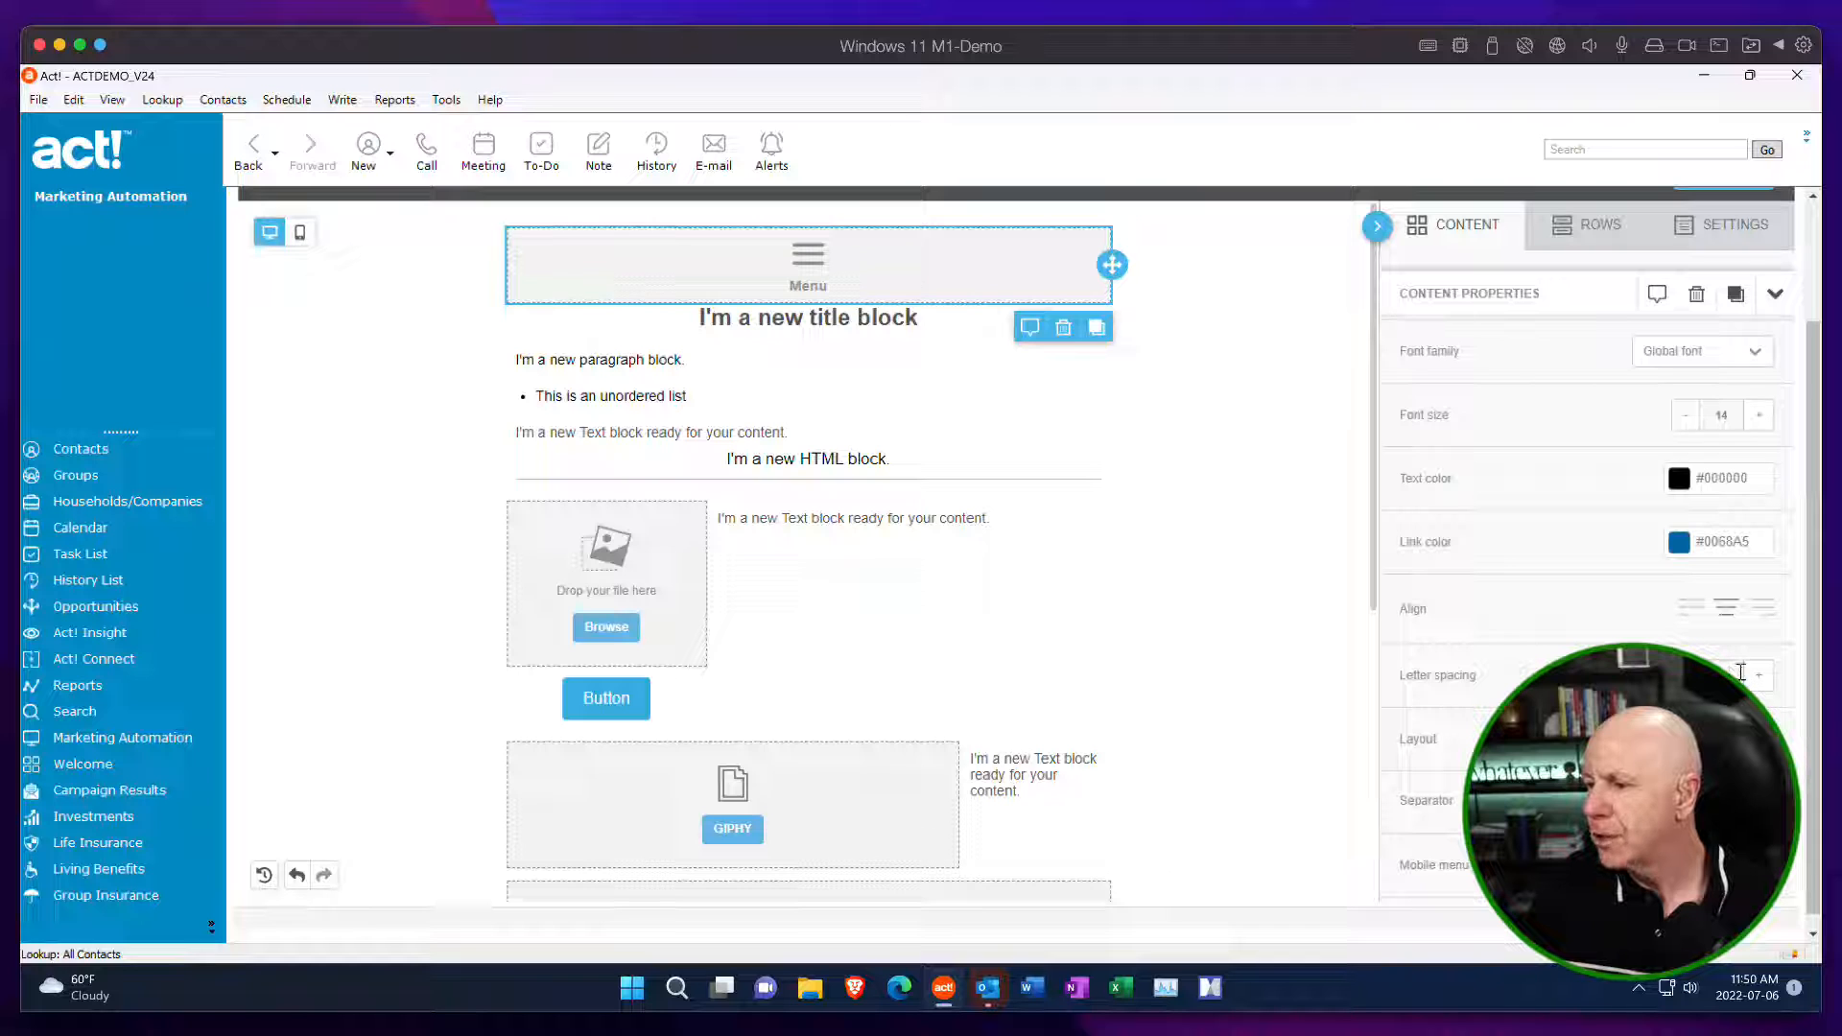
{"action": "scroll", "coordinate": [1744, 677], "scroll_direction": "down", "scroll_amount": 1}
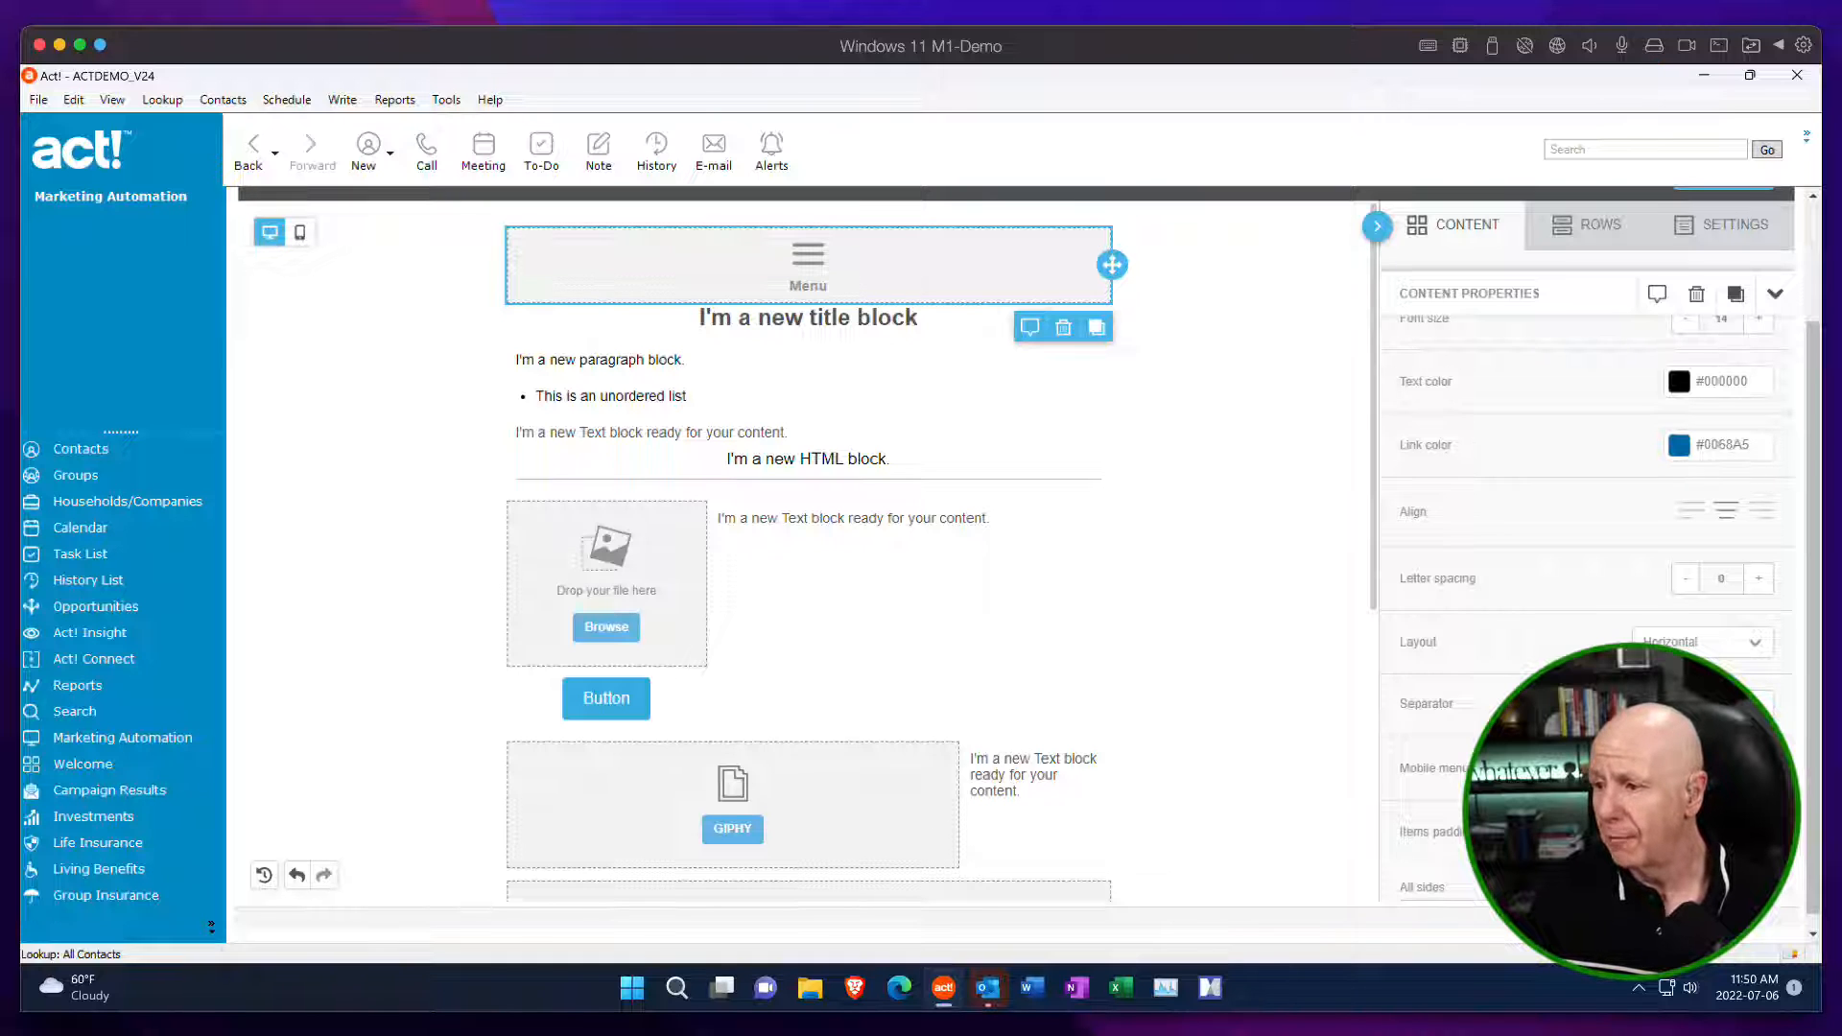
{"action": "scroll", "coordinate": [1582, 575], "scroll_direction": "down", "scroll_amount": 2}
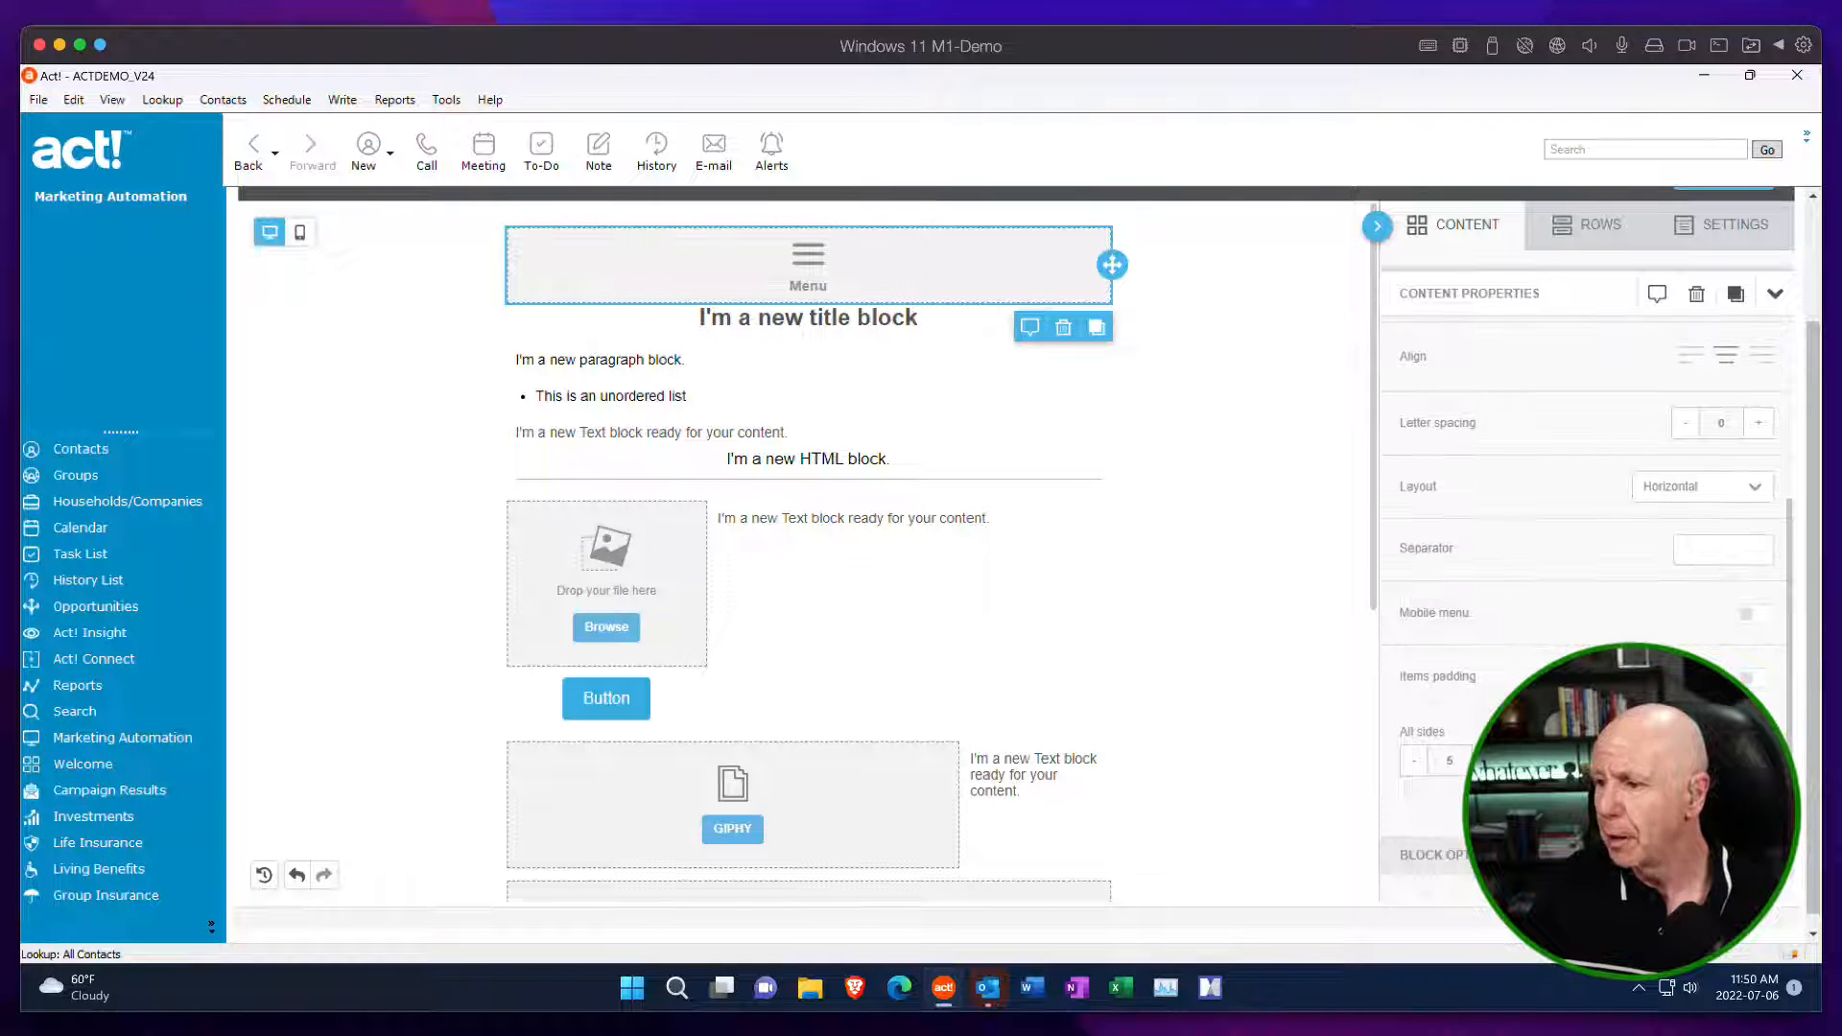
{"action": "left_click", "coordinate": [1753, 683]}
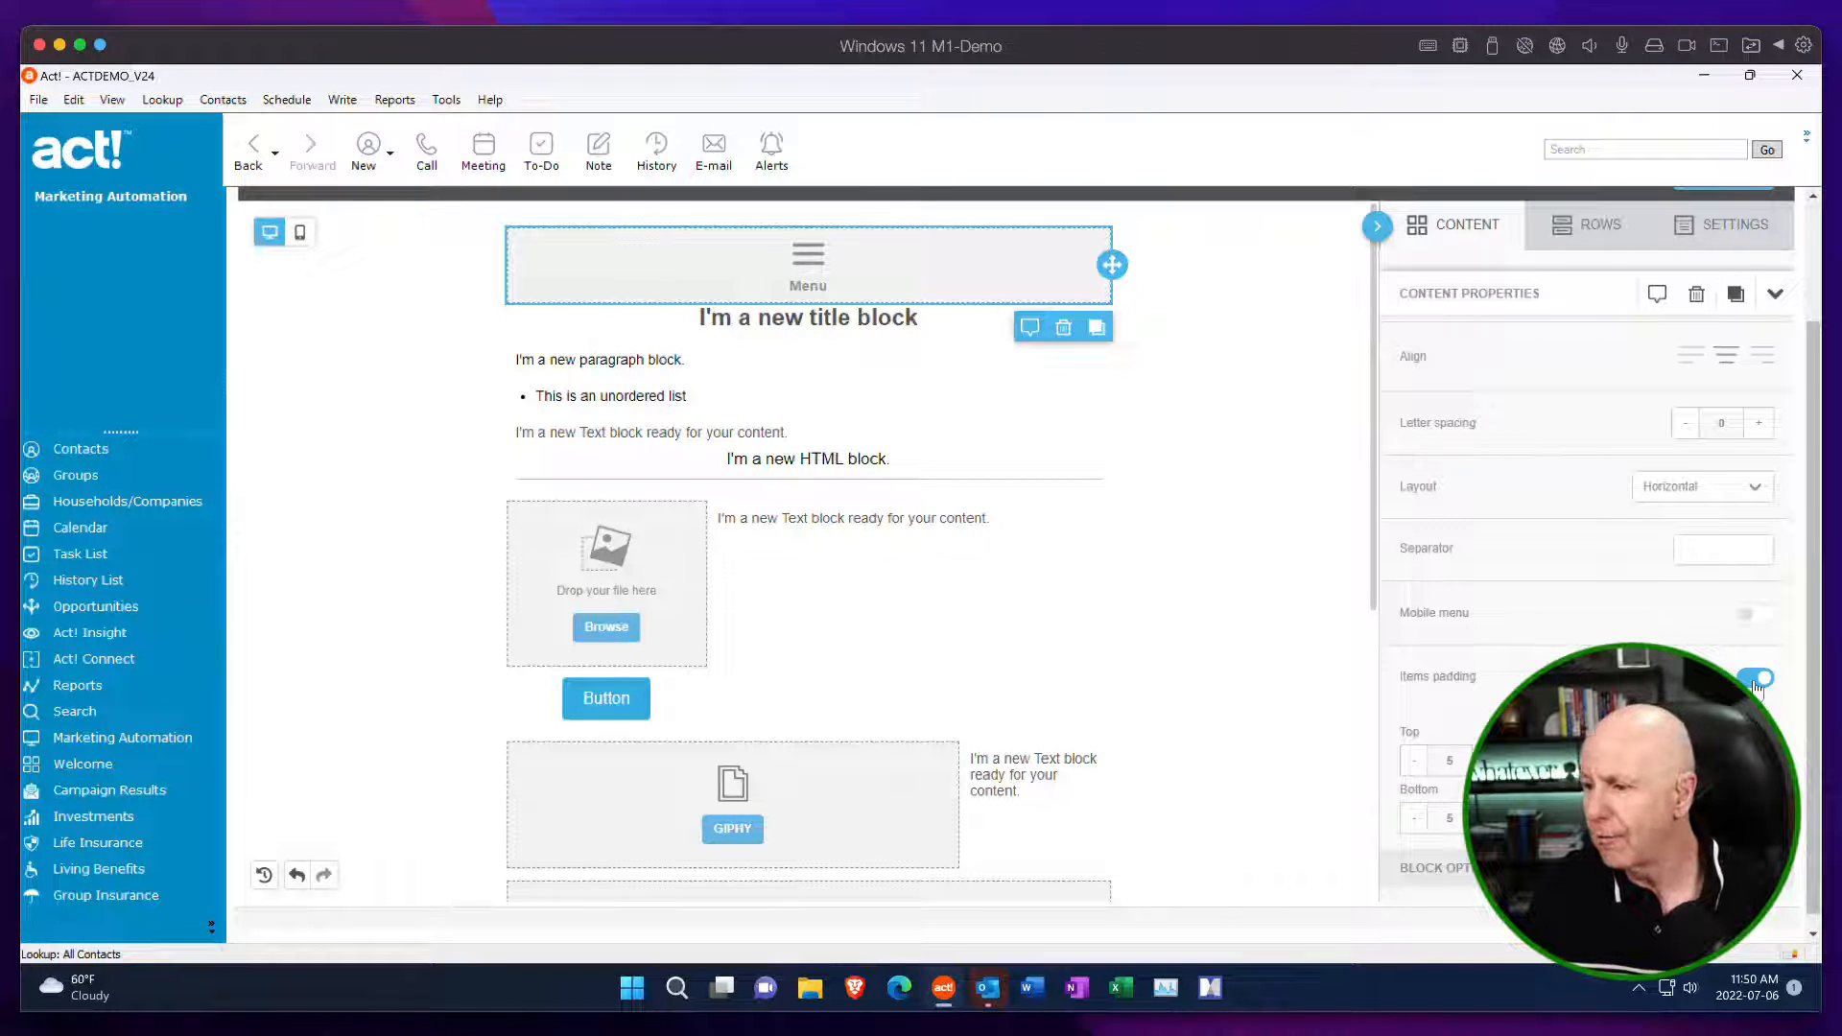
{"action": "scroll", "coordinate": [1669, 628], "scroll_direction": "down", "scroll_amount": 3}
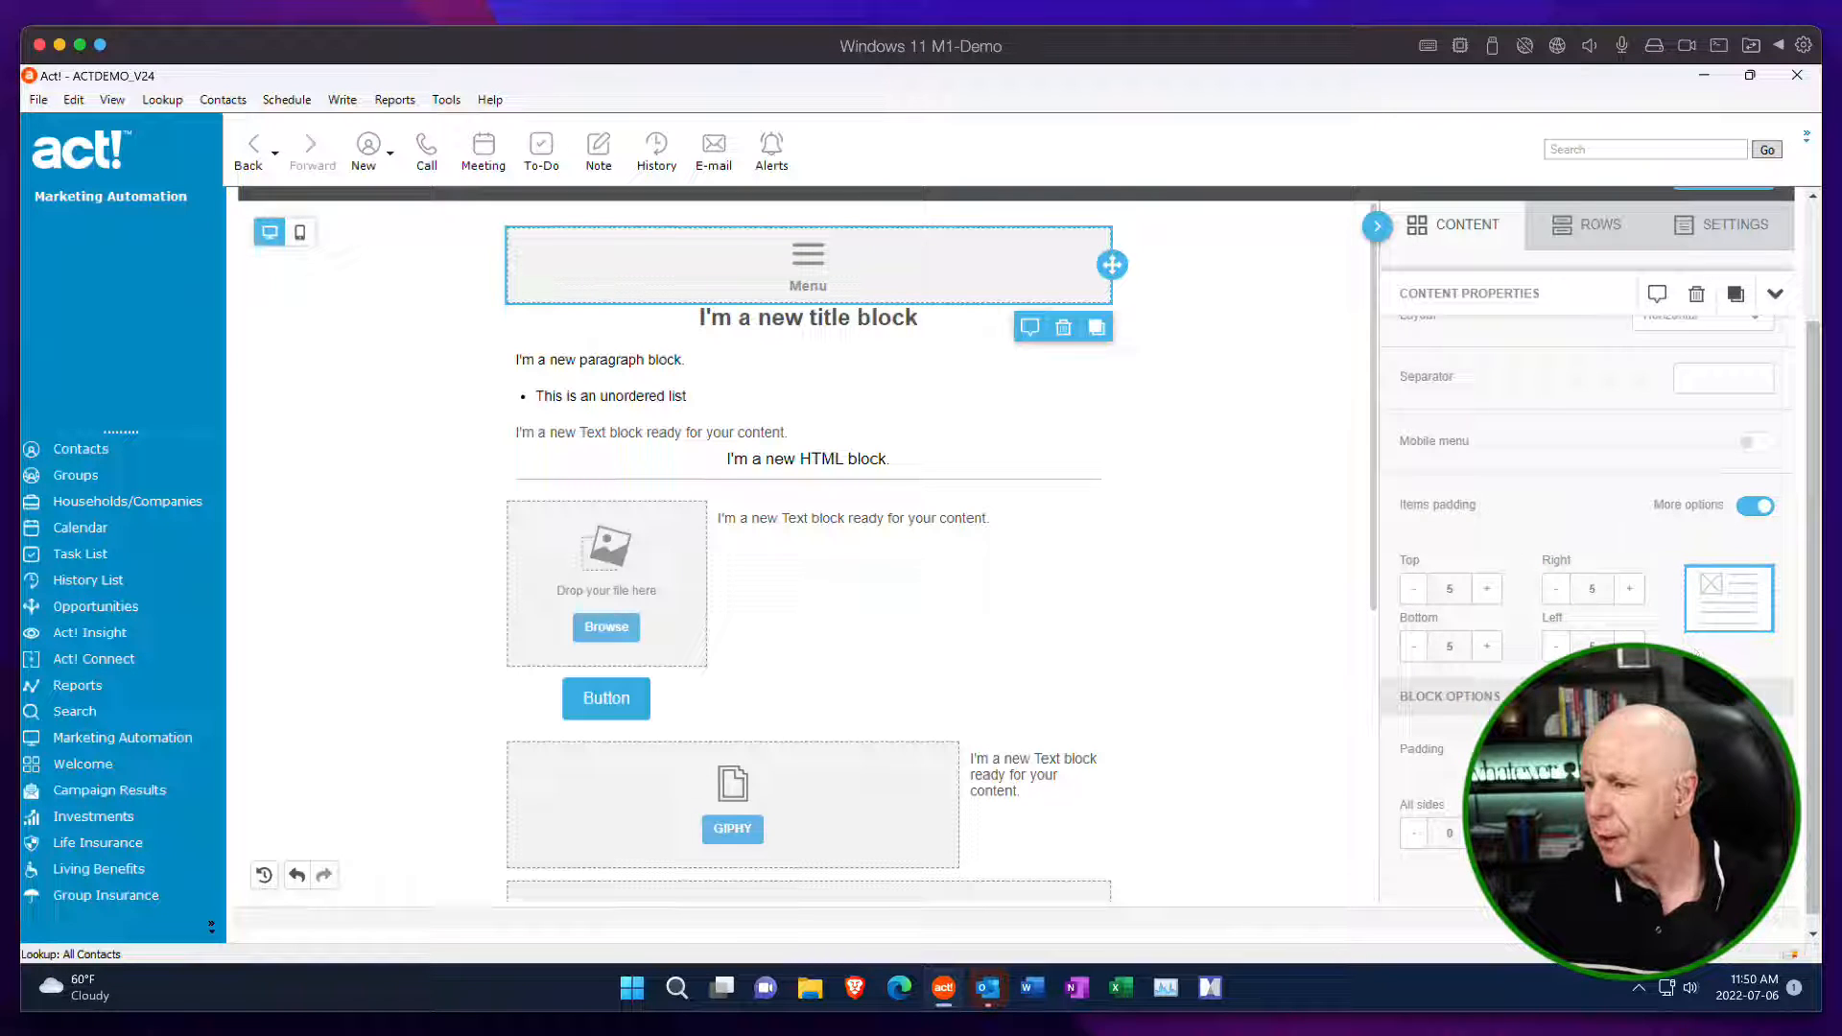
Turn on More options for the menu block's overall padding in the block options.
{"action": "left_click", "coordinate": [1754, 750]}
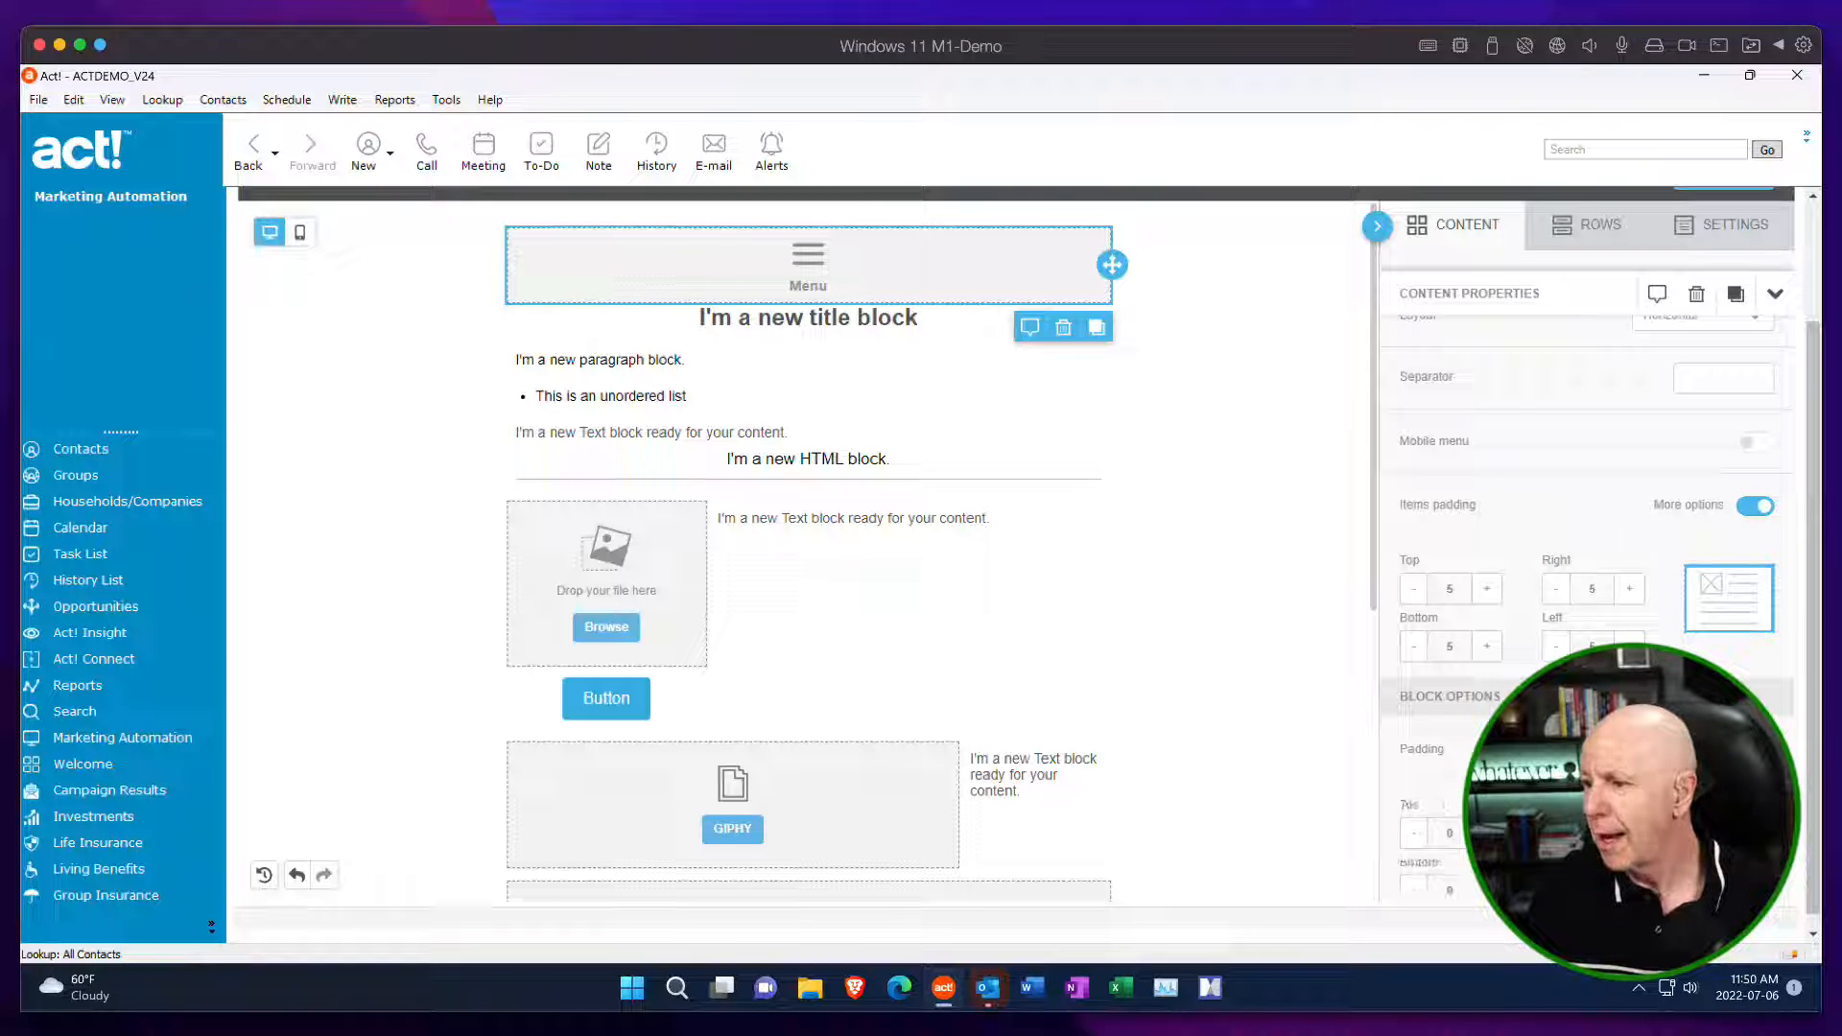
{"action": "scroll", "coordinate": [1657, 628], "scroll_direction": "up", "scroll_amount": 3}
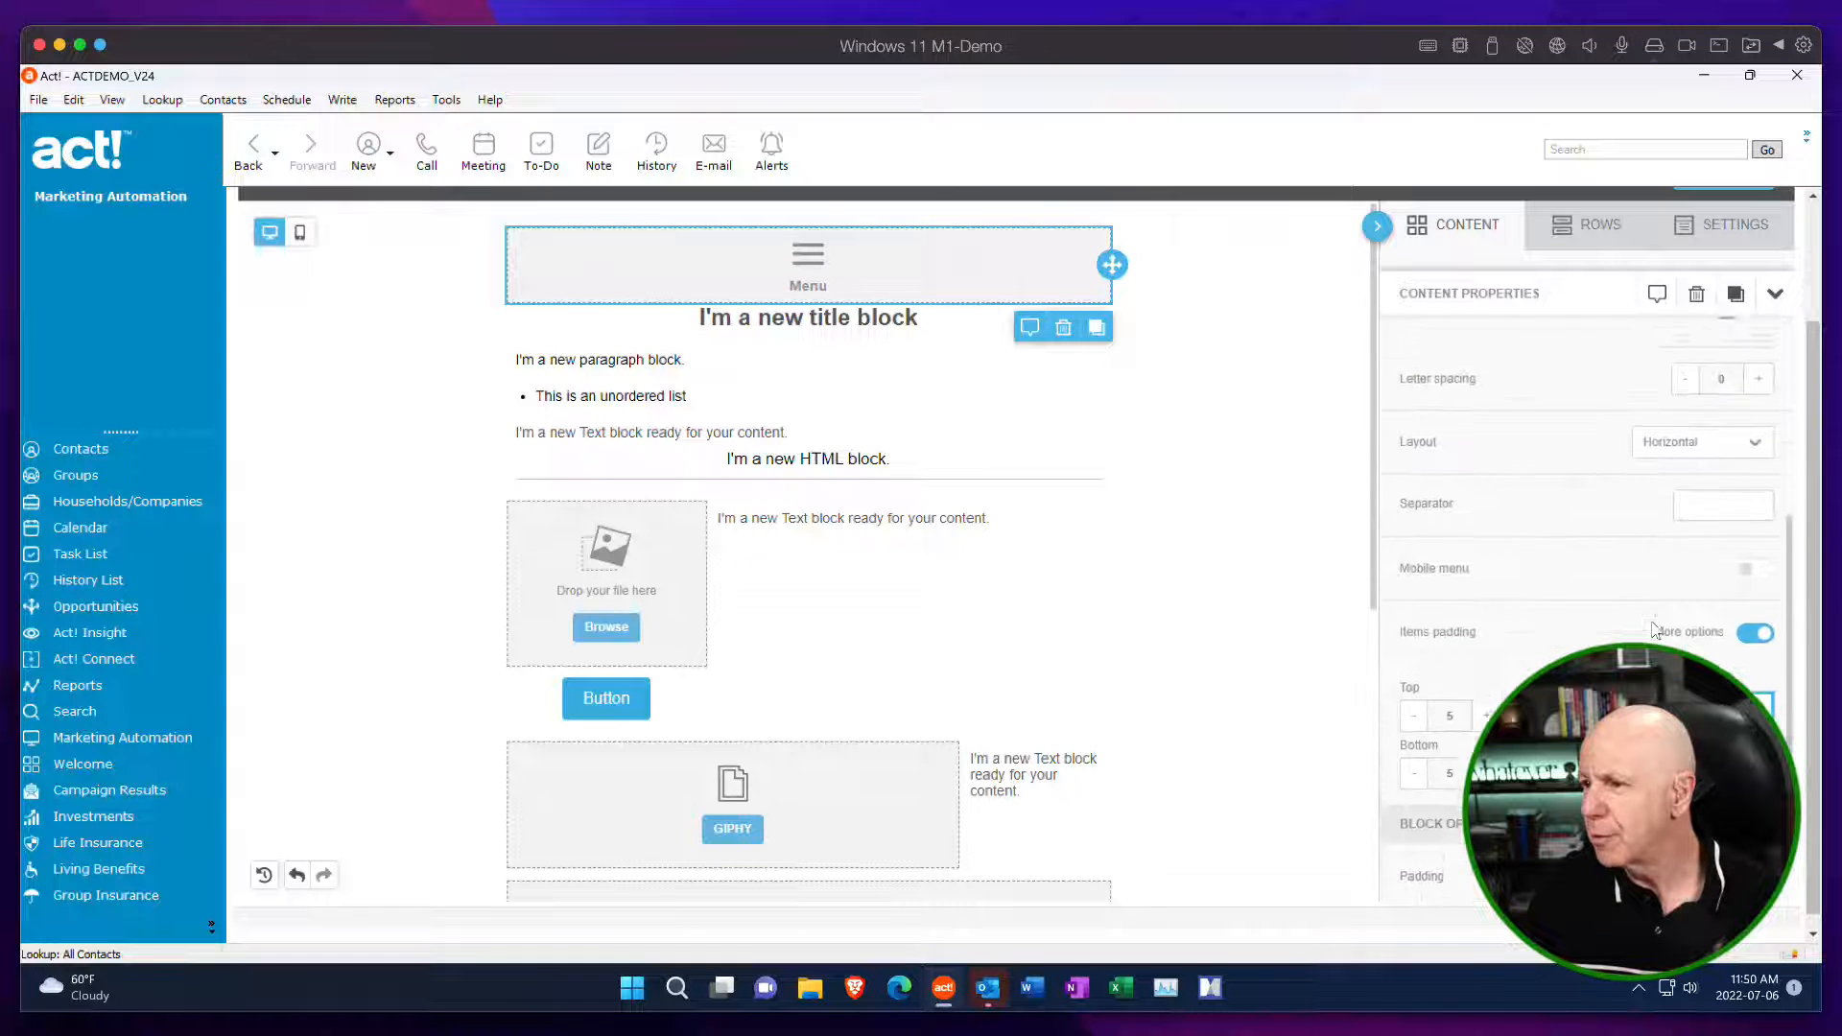
{"action": "scroll", "coordinate": [1653, 630], "scroll_direction": "down", "scroll_amount": 2}
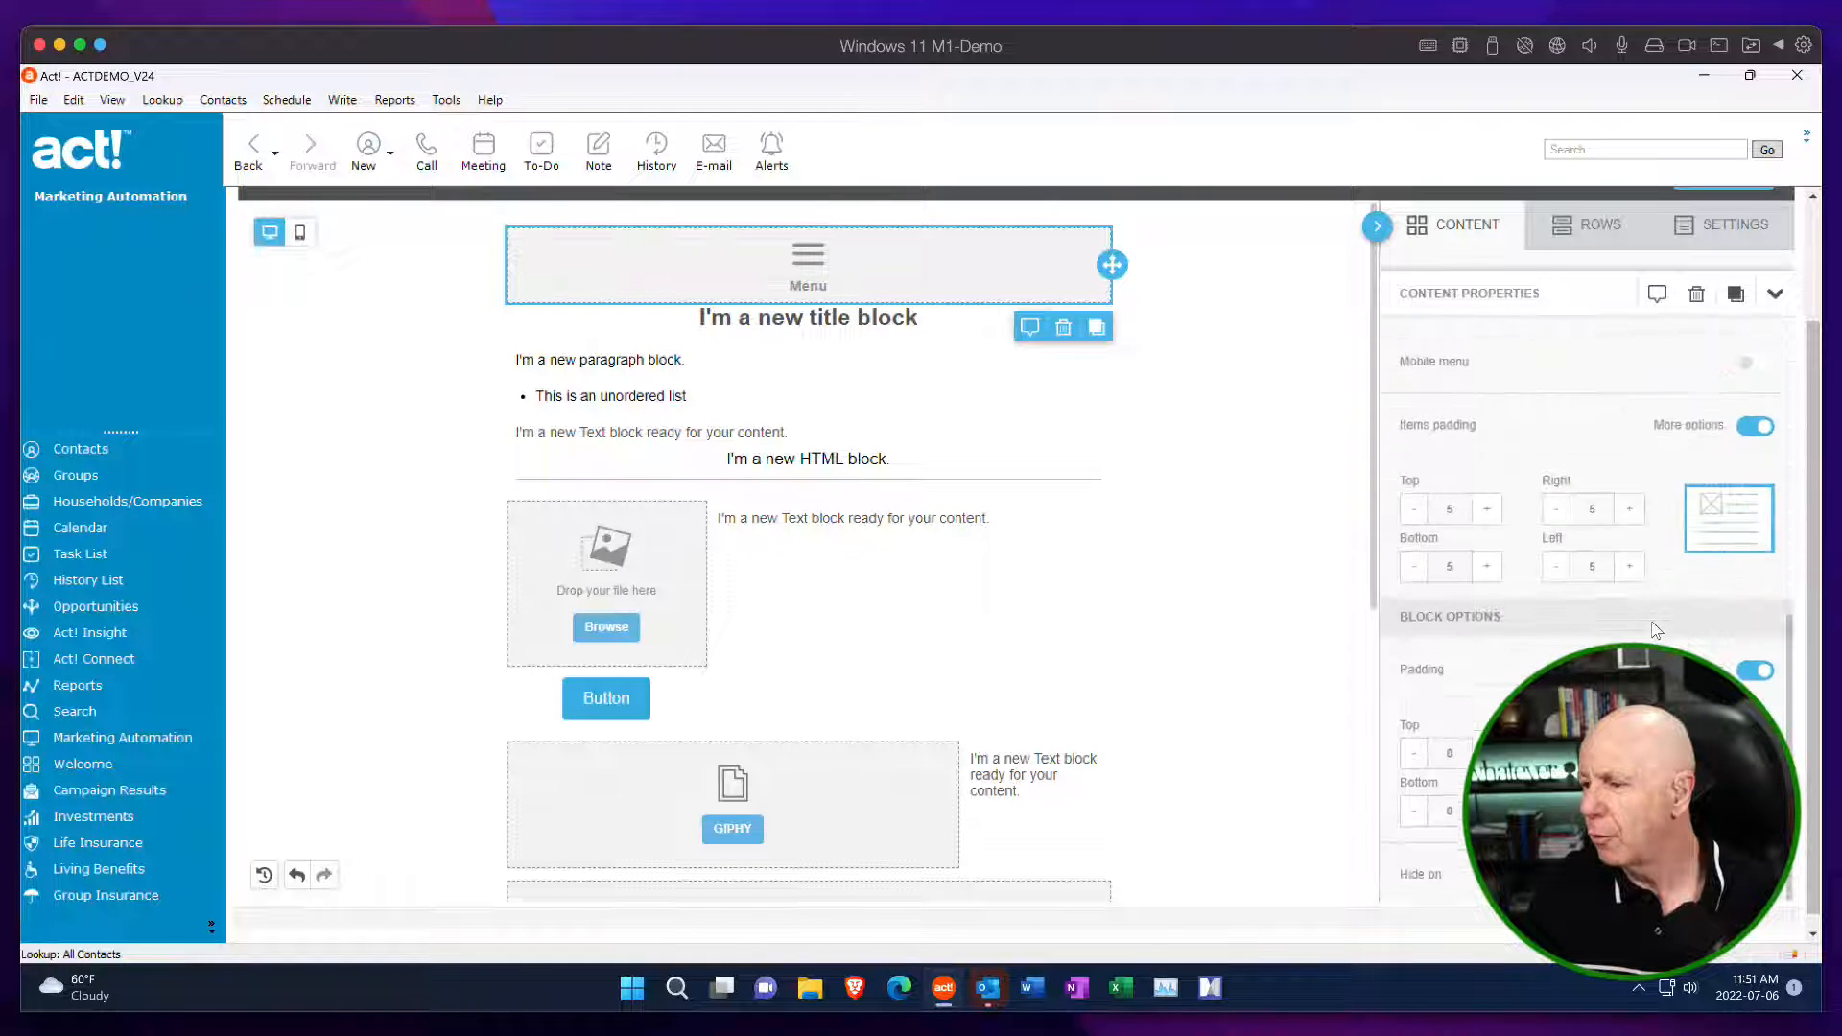
Add a menu item with the title Home to the menu block, plus a second blank menu item.
{"action": "scroll", "coordinate": [1653, 630], "scroll_direction": "up", "scroll_amount": 5}
{"action": "scroll", "coordinate": [1650, 595], "scroll_direction": "up", "scroll_amount": 3}
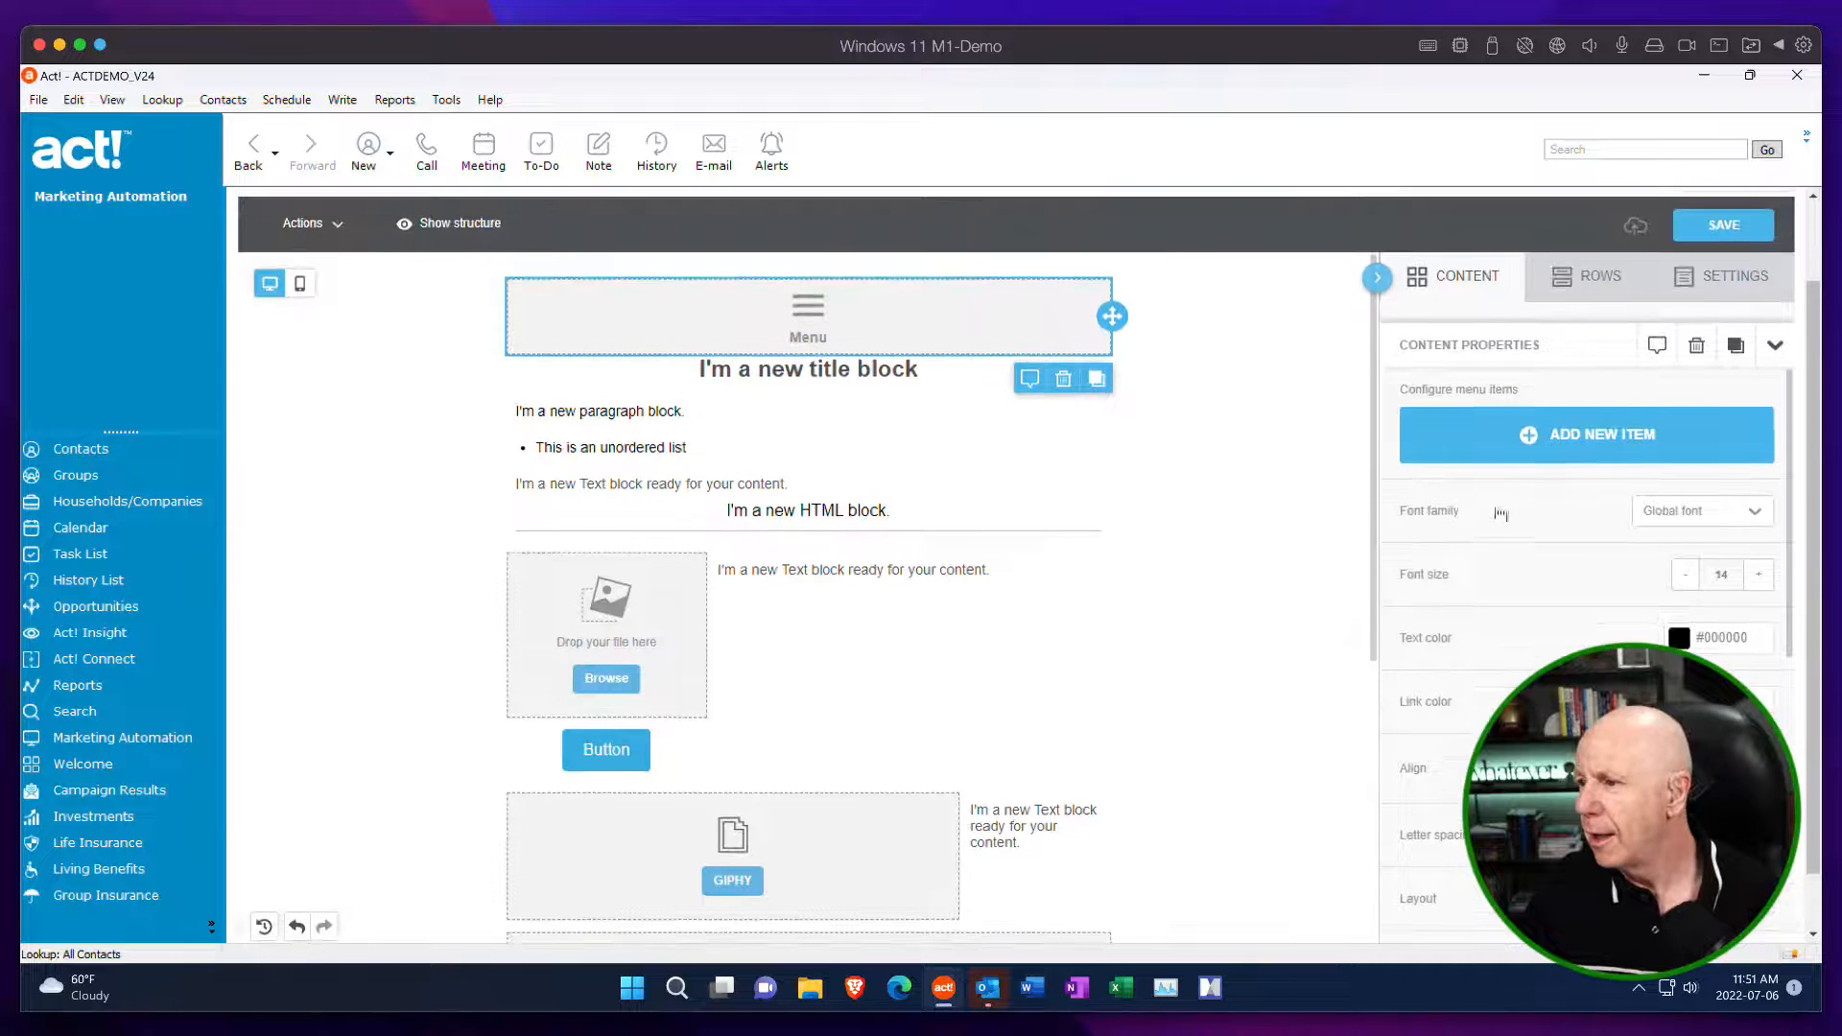
{"action": "left_click", "coordinate": [1529, 439]}
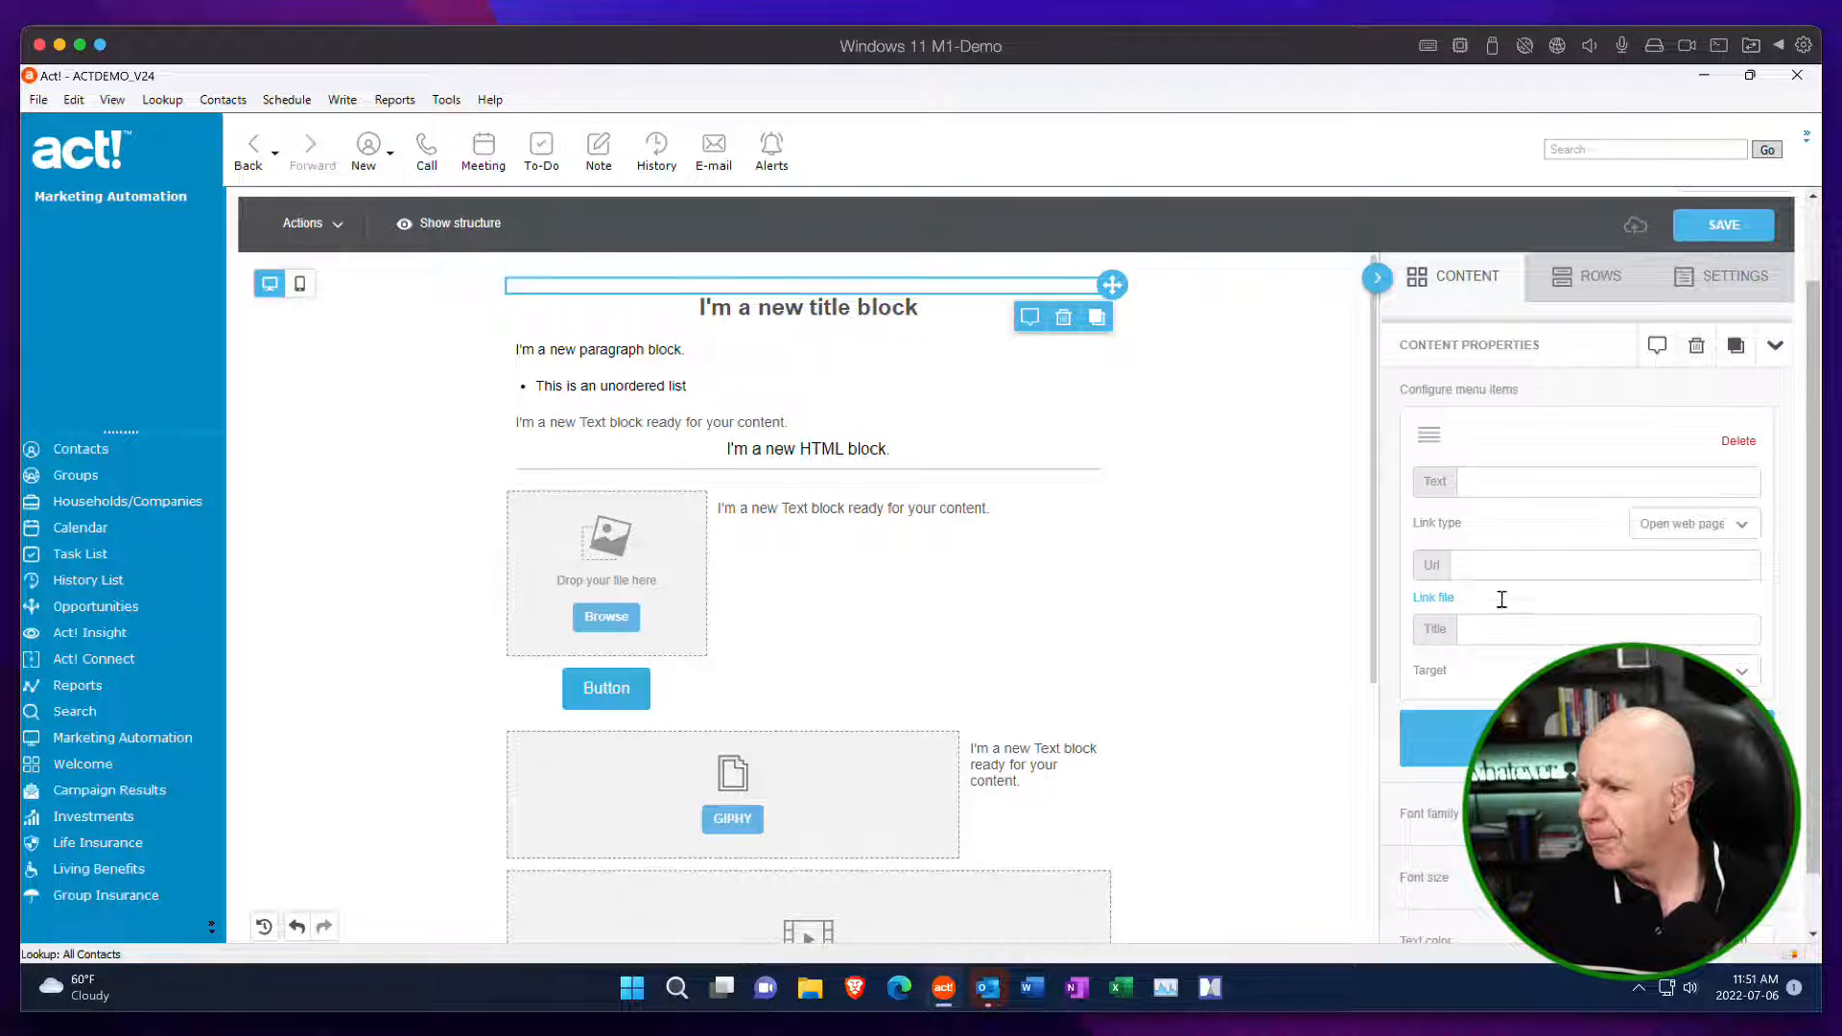
{"action": "left_click", "coordinate": [1499, 631]}
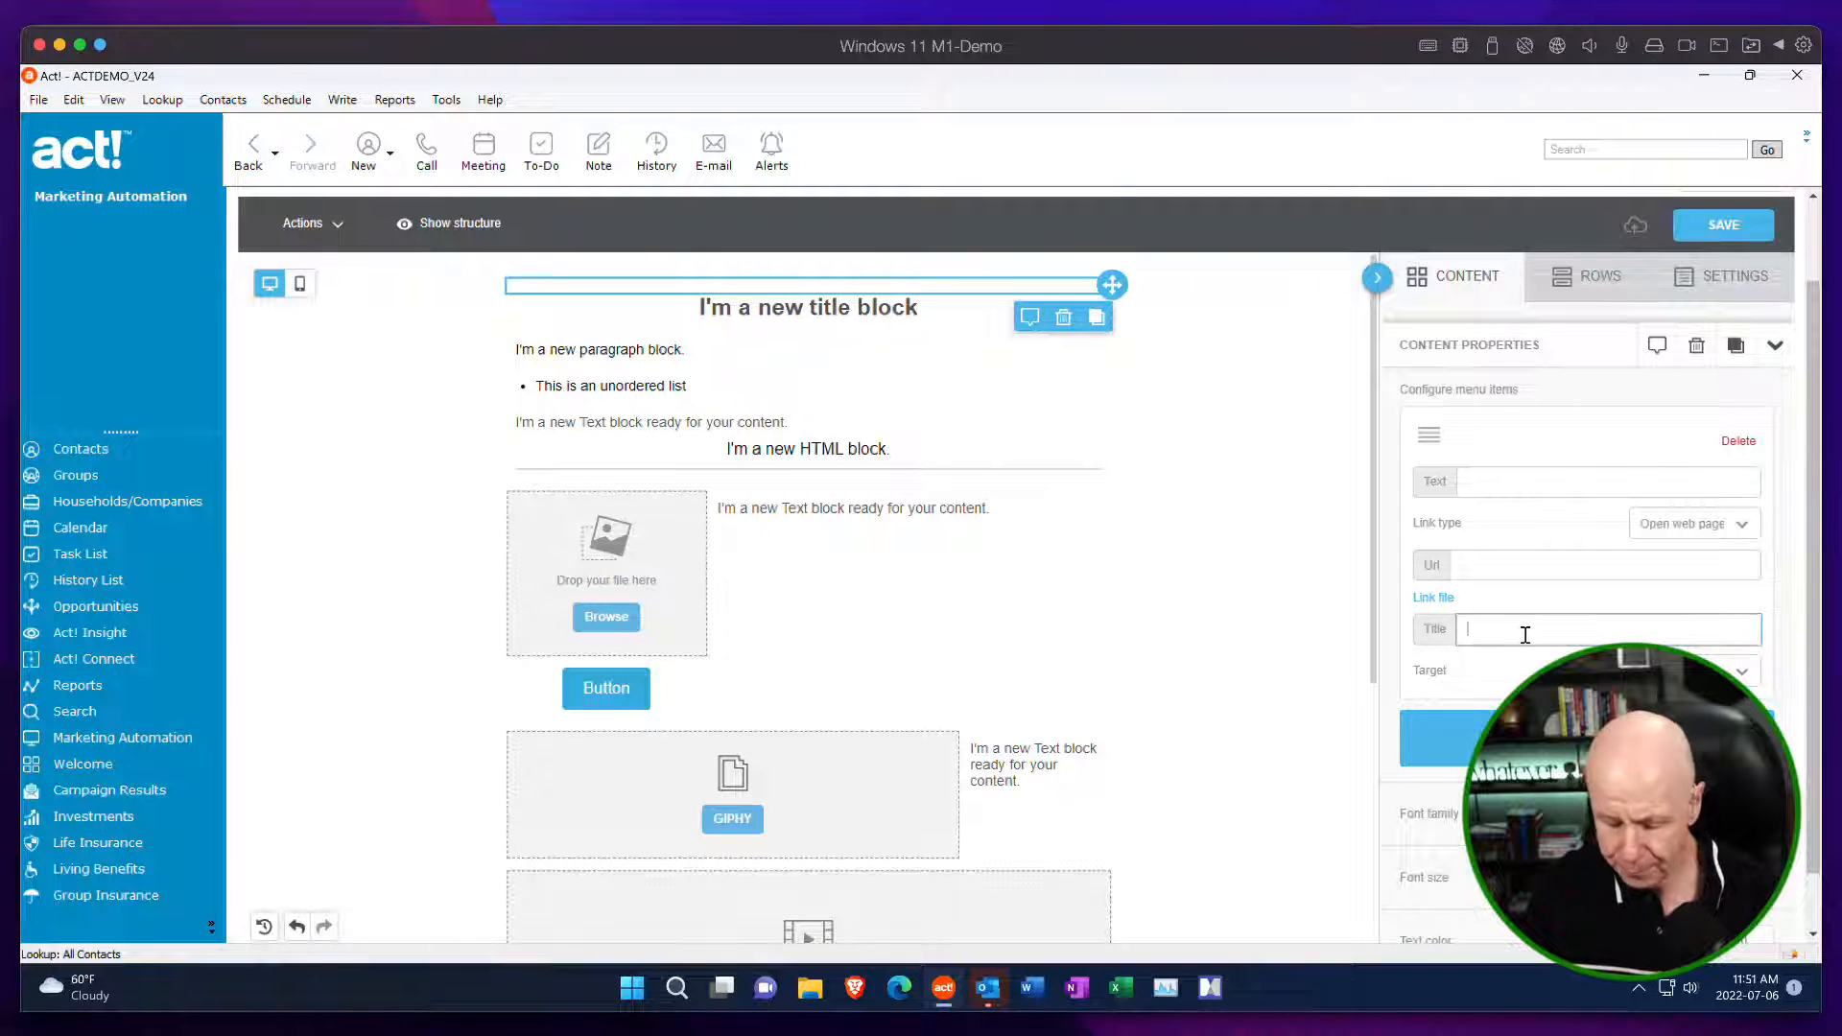
{"action": "type", "text": "Hom"}
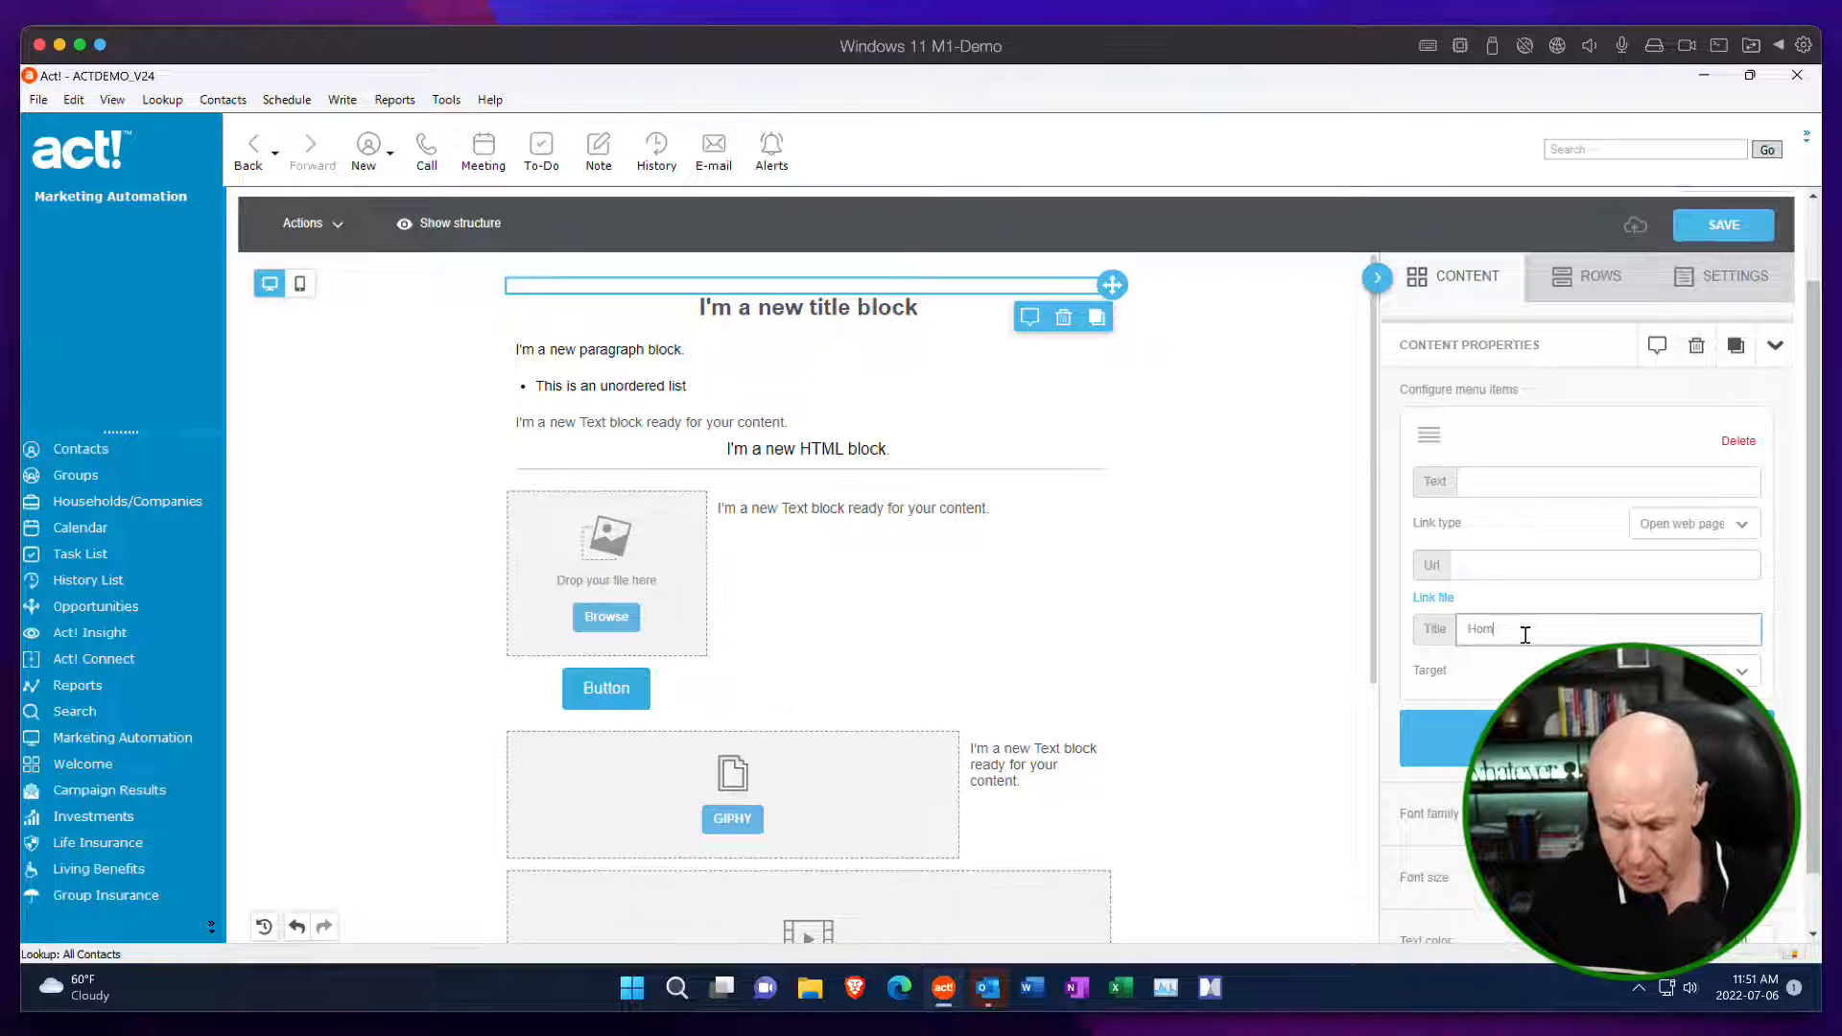
{"action": "type", "text": "e"}
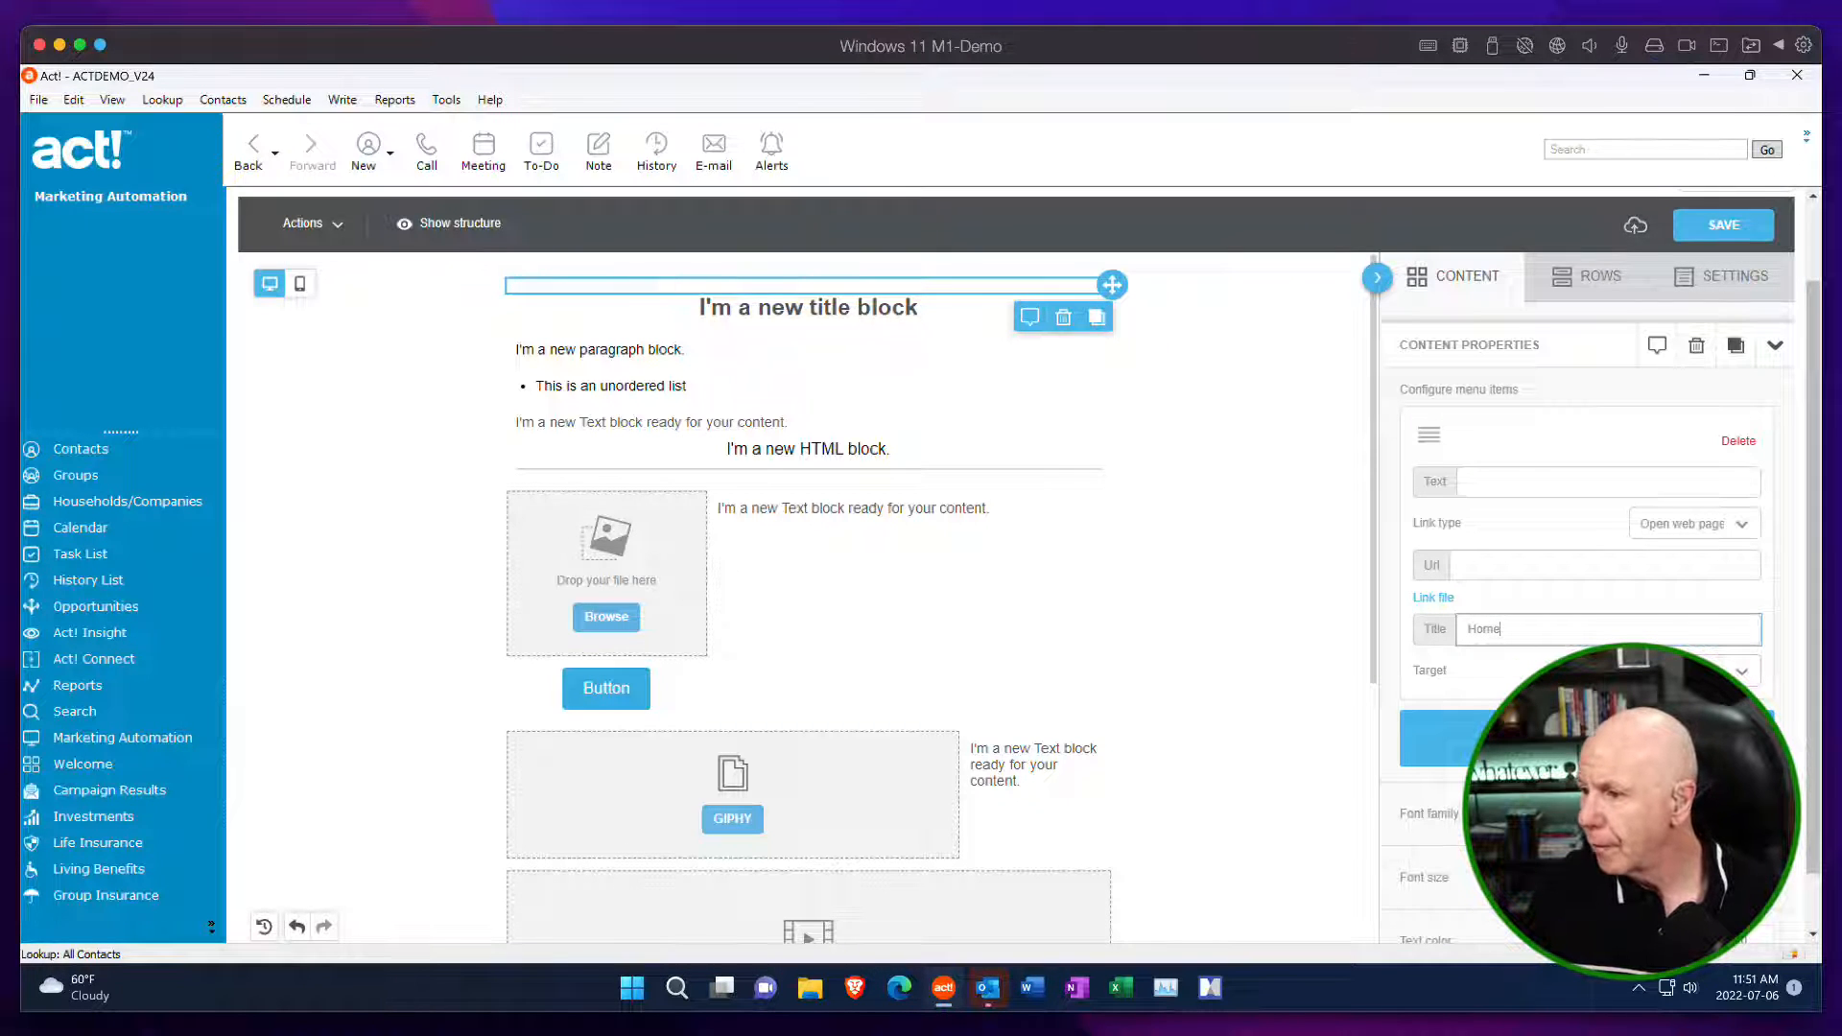
{"action": "left_click", "coordinate": [1585, 738]}
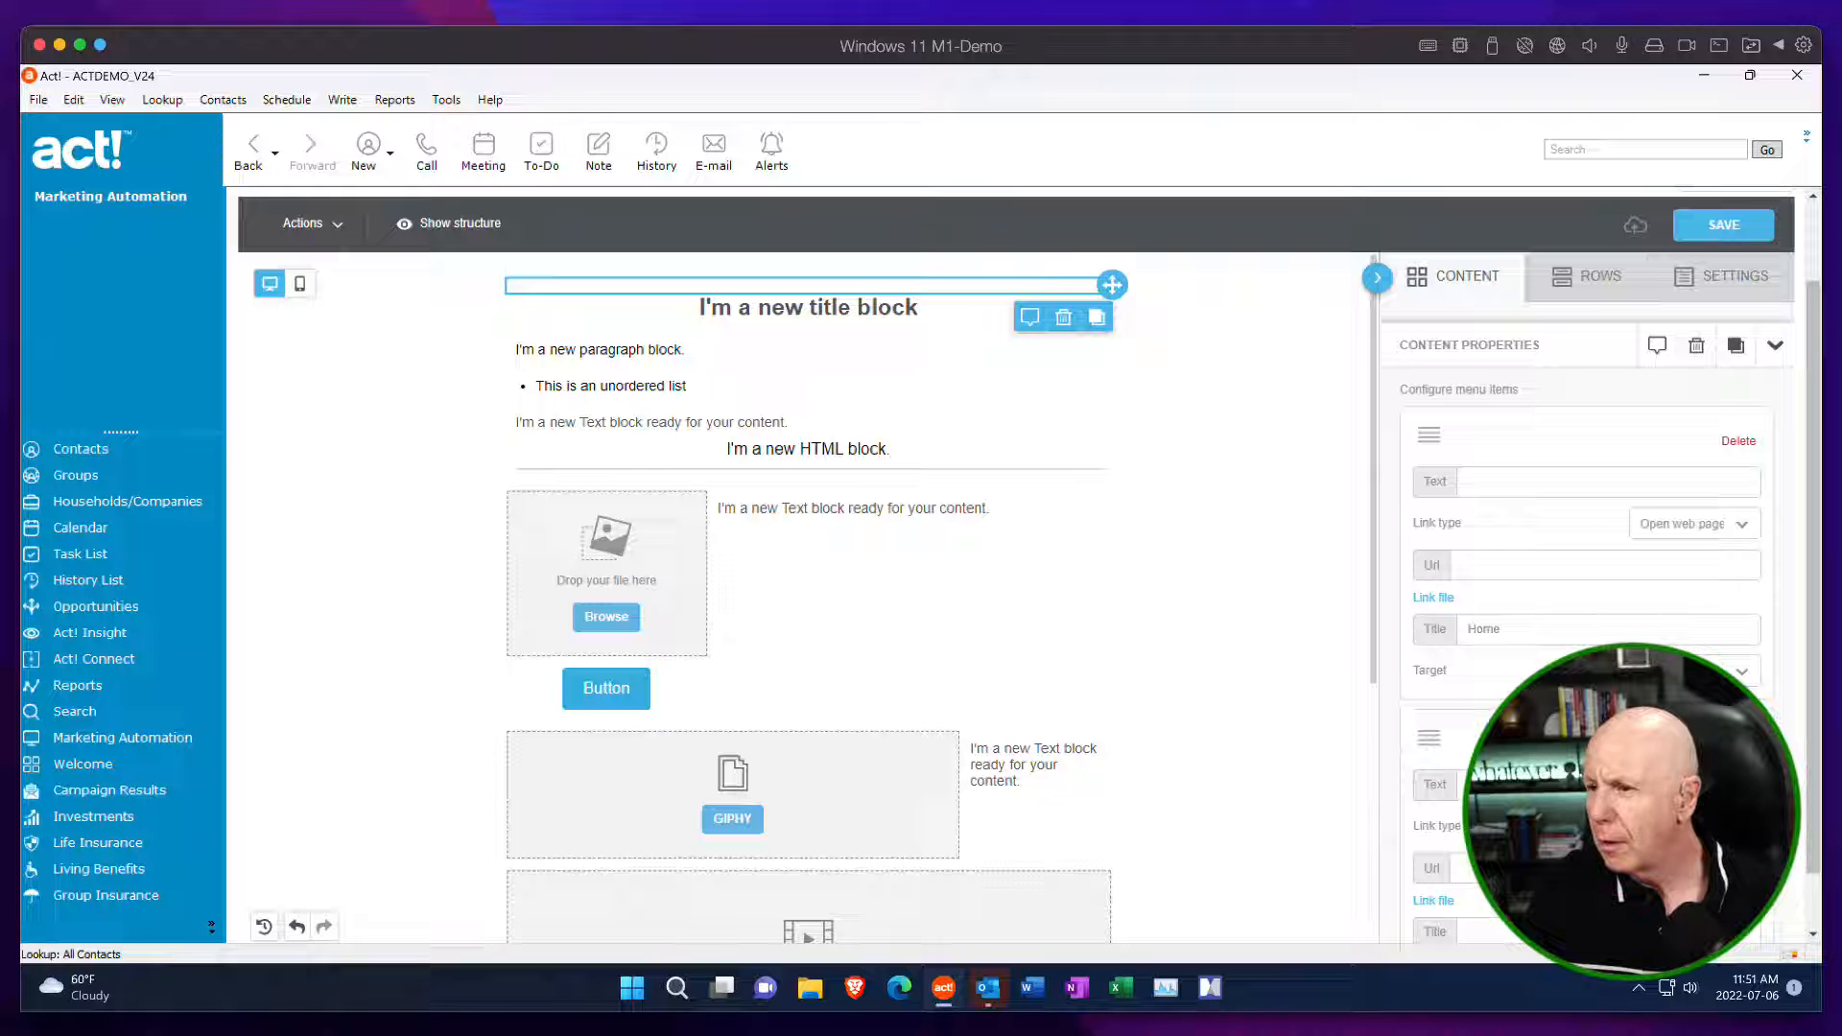
Set the first menu item's text to Home and clear its title.
{"action": "scroll", "coordinate": [1663, 476], "scroll_direction": "up", "scroll_amount": 2}
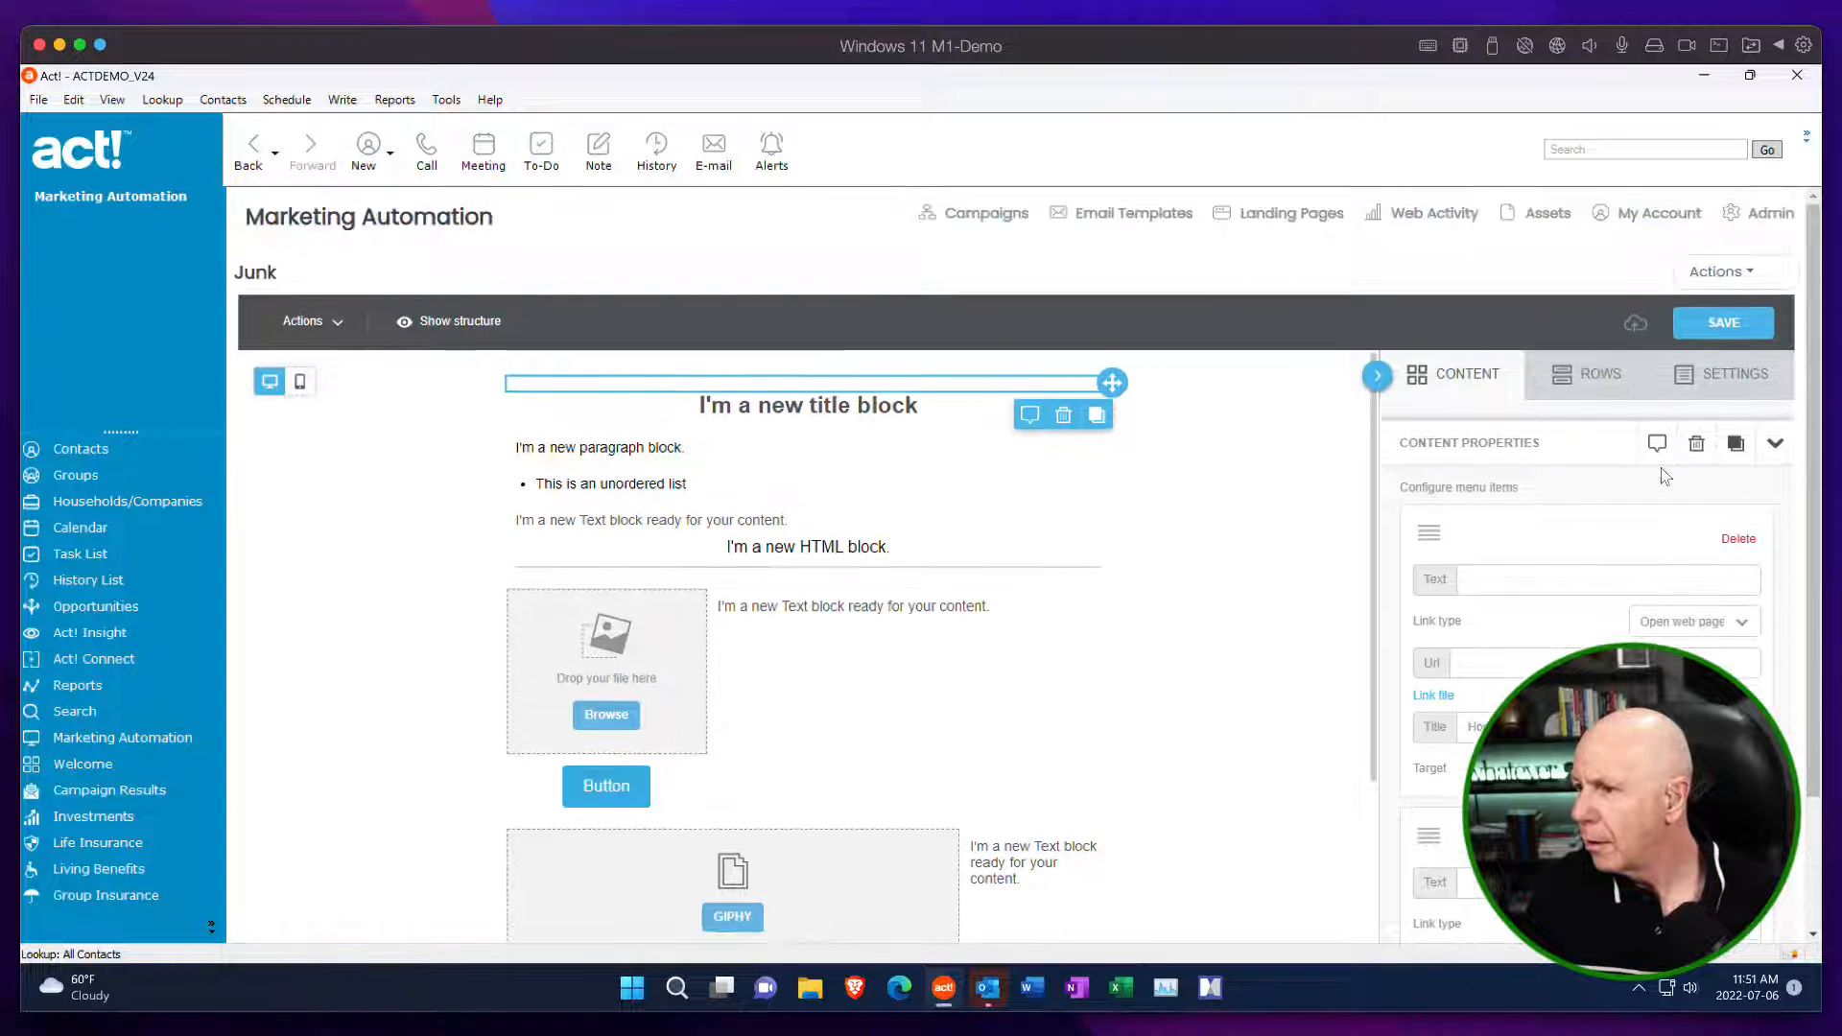
{"action": "scroll", "coordinate": [1664, 475], "scroll_direction": "down", "scroll_amount": 3}
{"action": "scroll", "coordinate": [1535, 398], "scroll_direction": "down", "scroll_amount": 3}
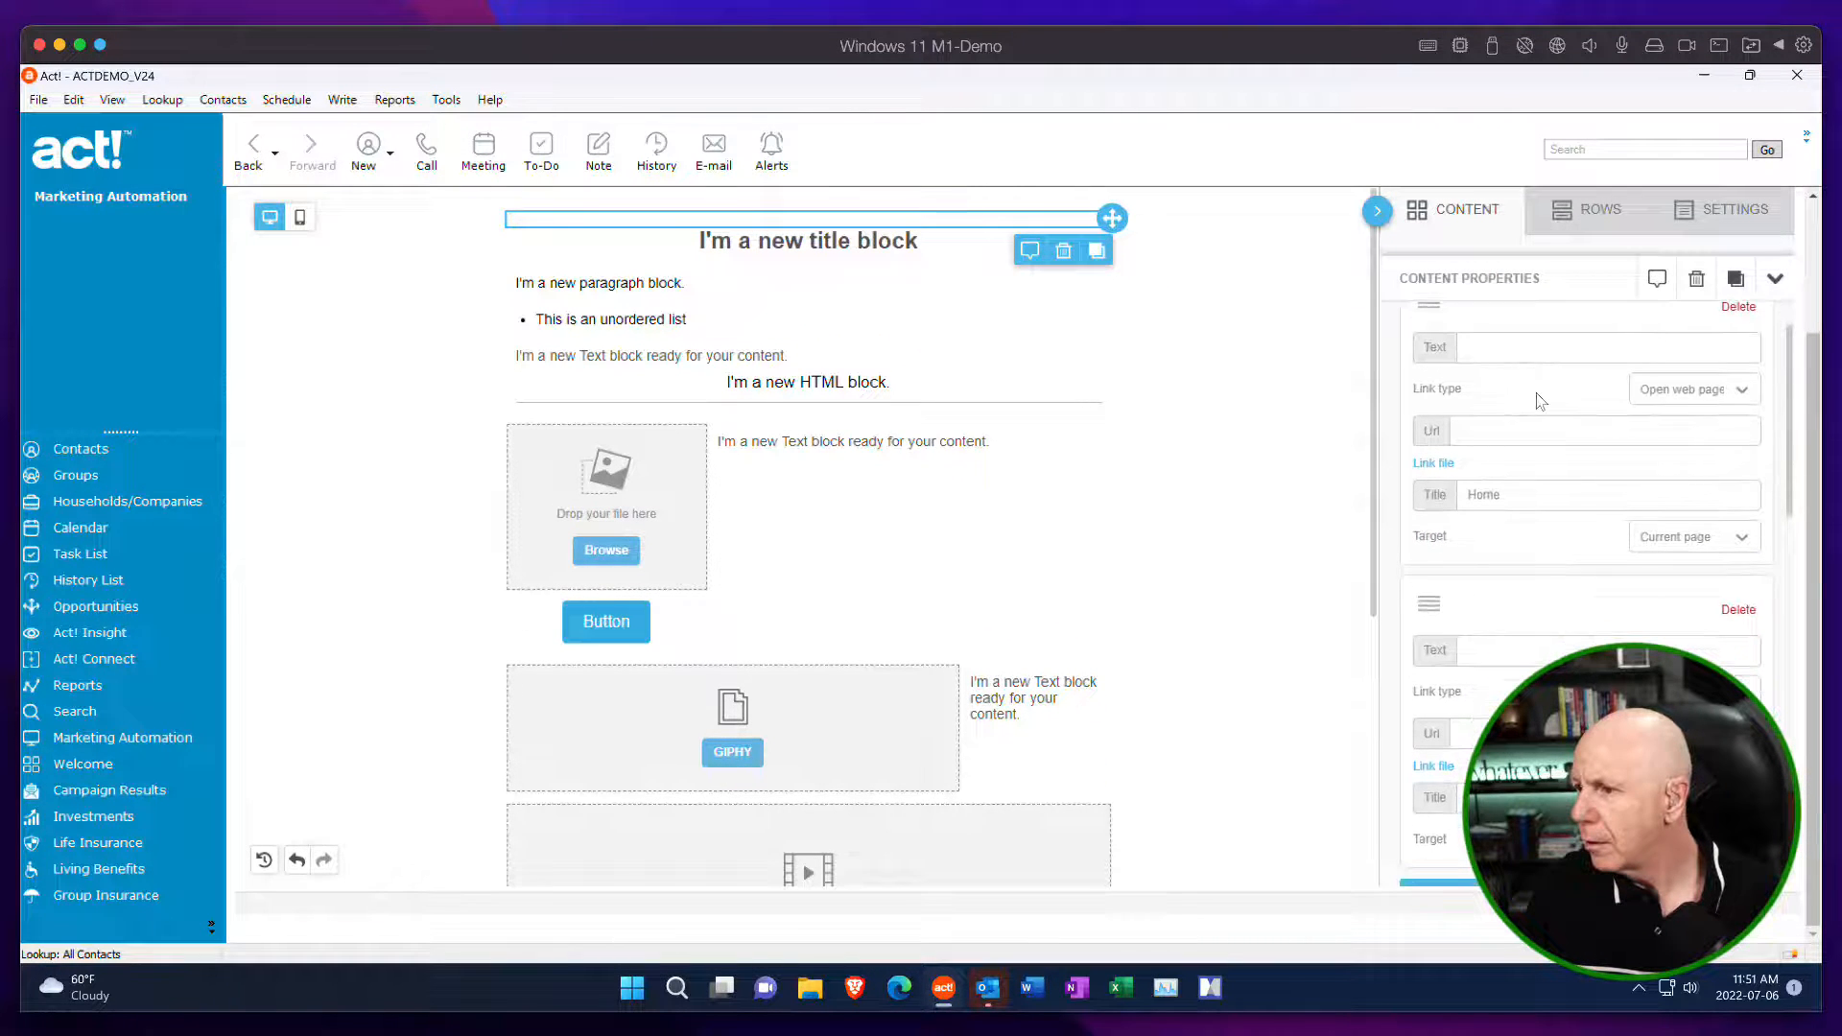
{"action": "left_click", "coordinate": [1521, 370]}
{"action": "scroll", "coordinate": [1643, 441], "scroll_direction": "down", "scroll_amount": 5}
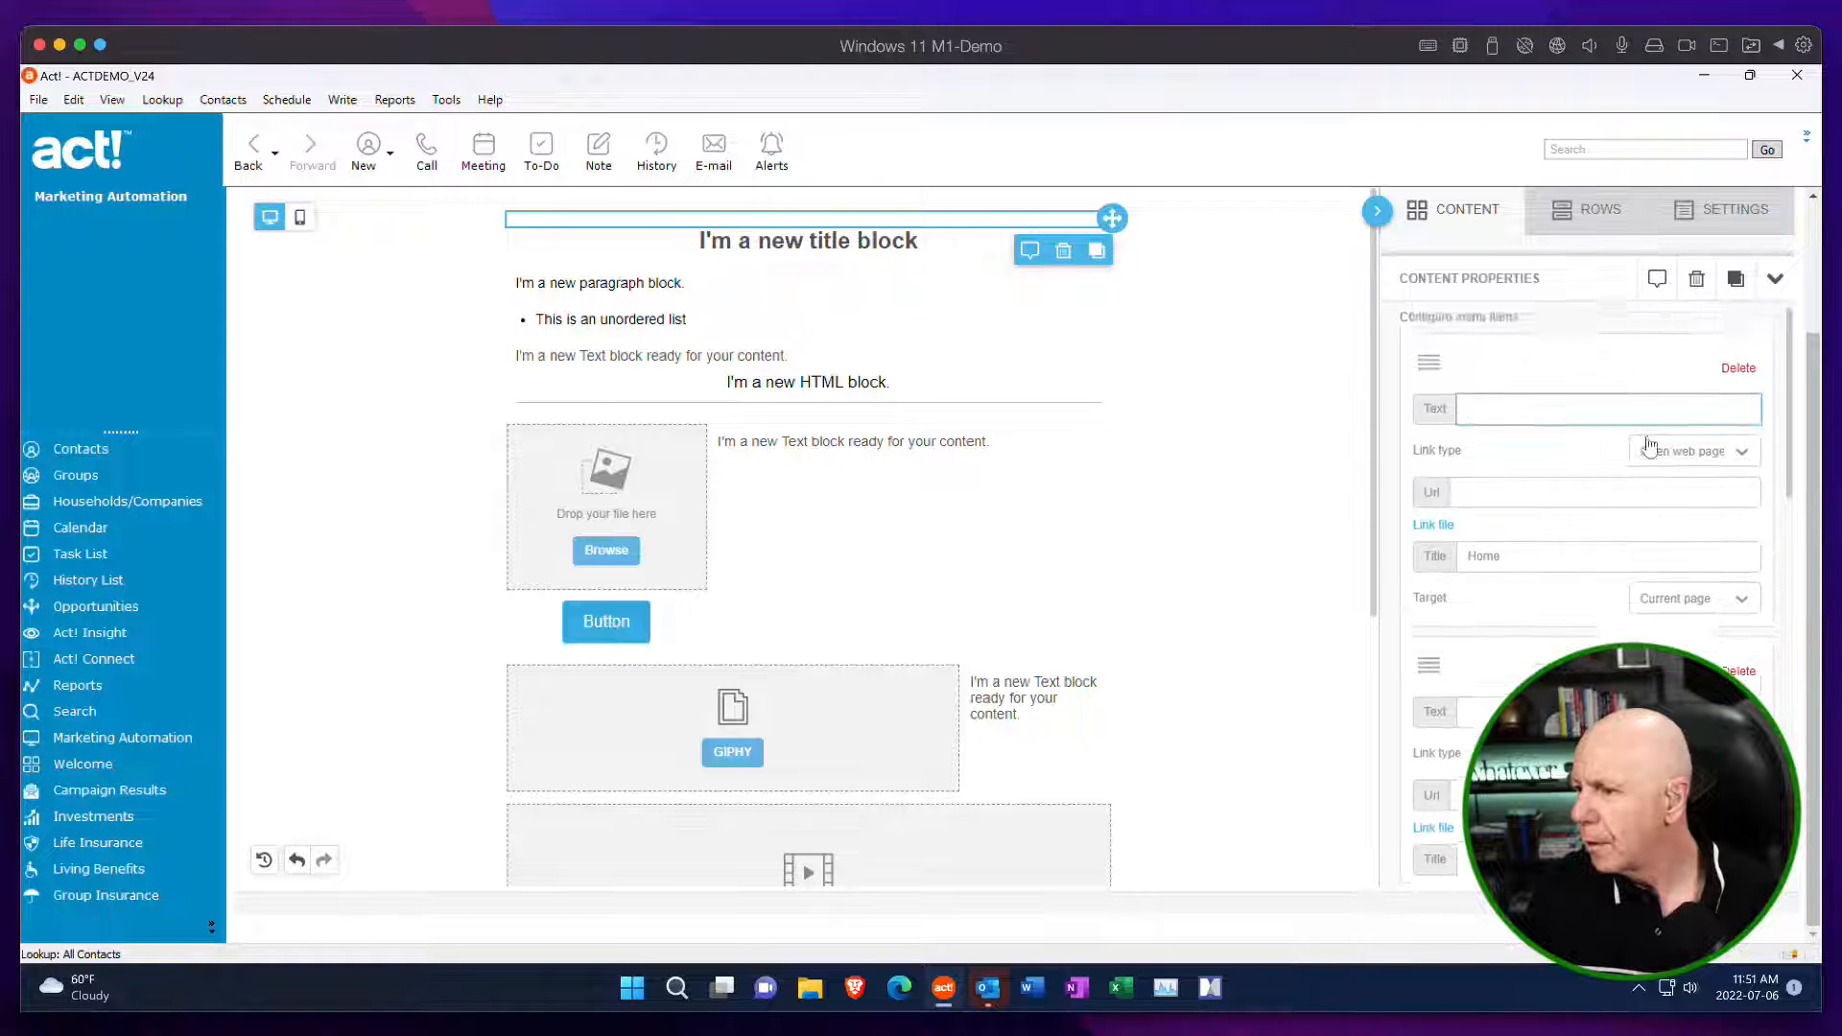
{"action": "scroll", "coordinate": [1643, 442], "scroll_direction": "up", "scroll_amount": 4}
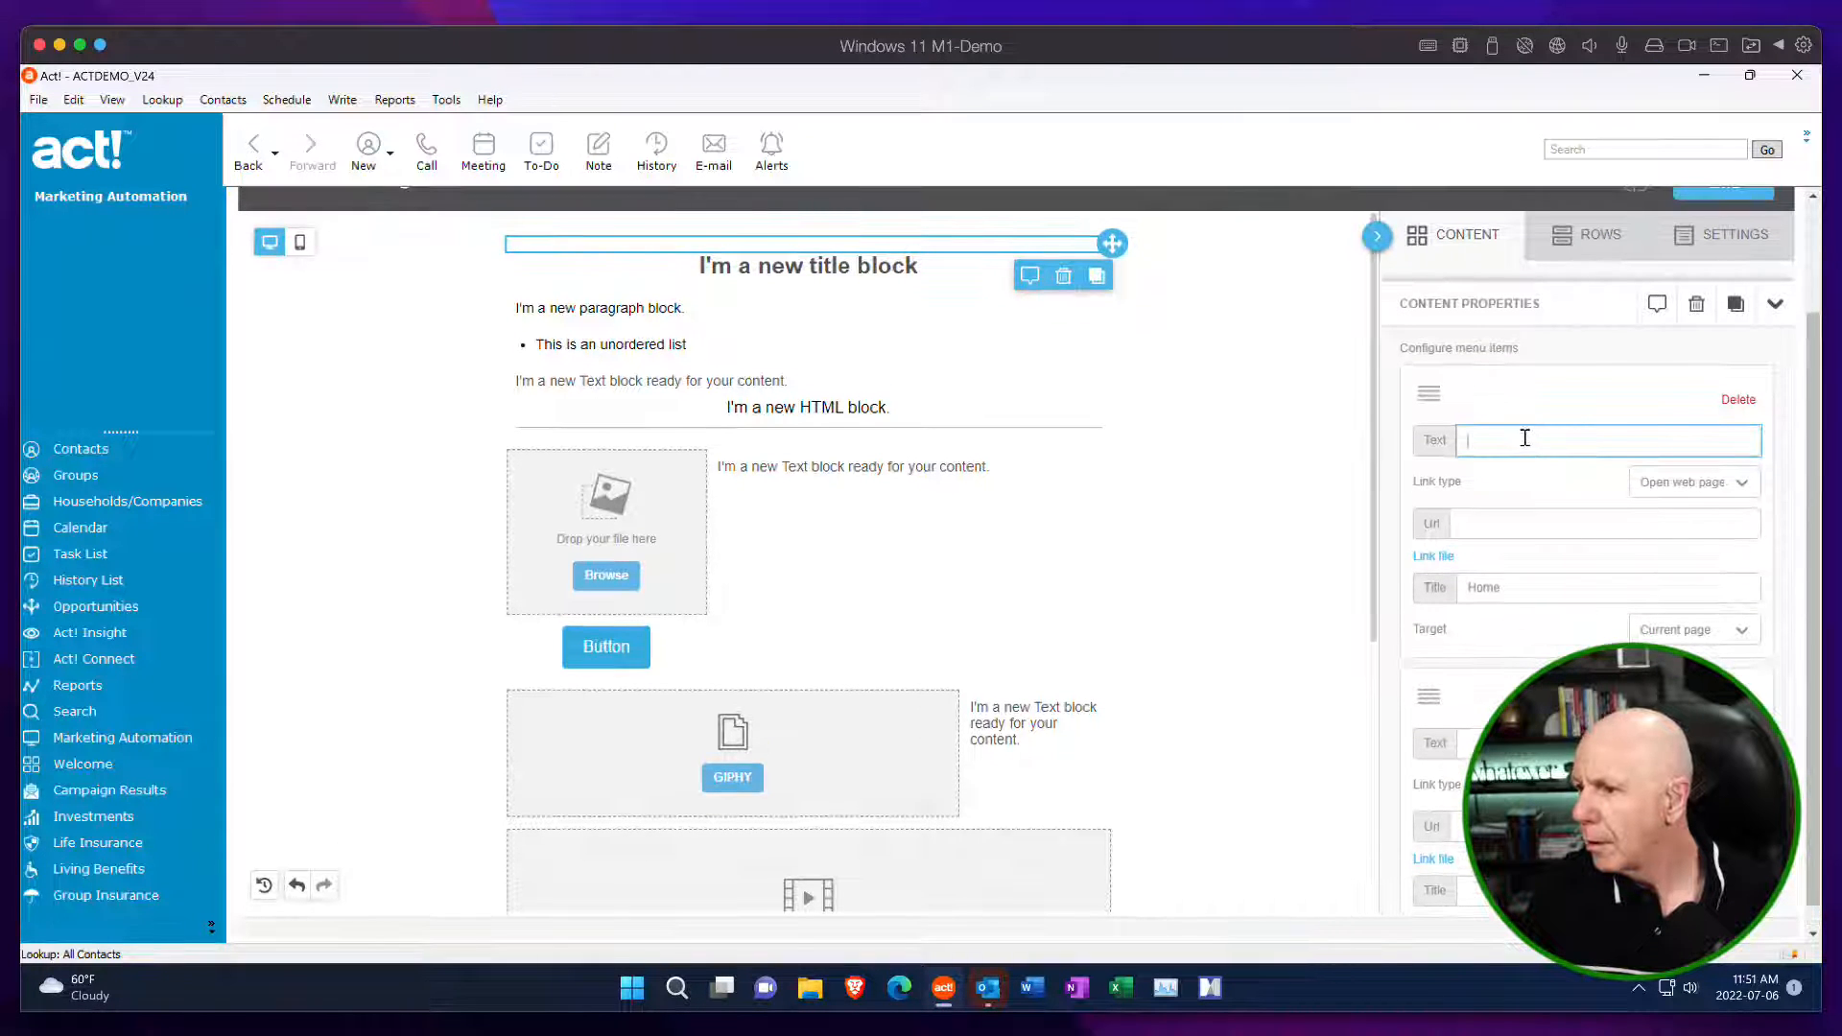
{"action": "type", "text": "omne"}
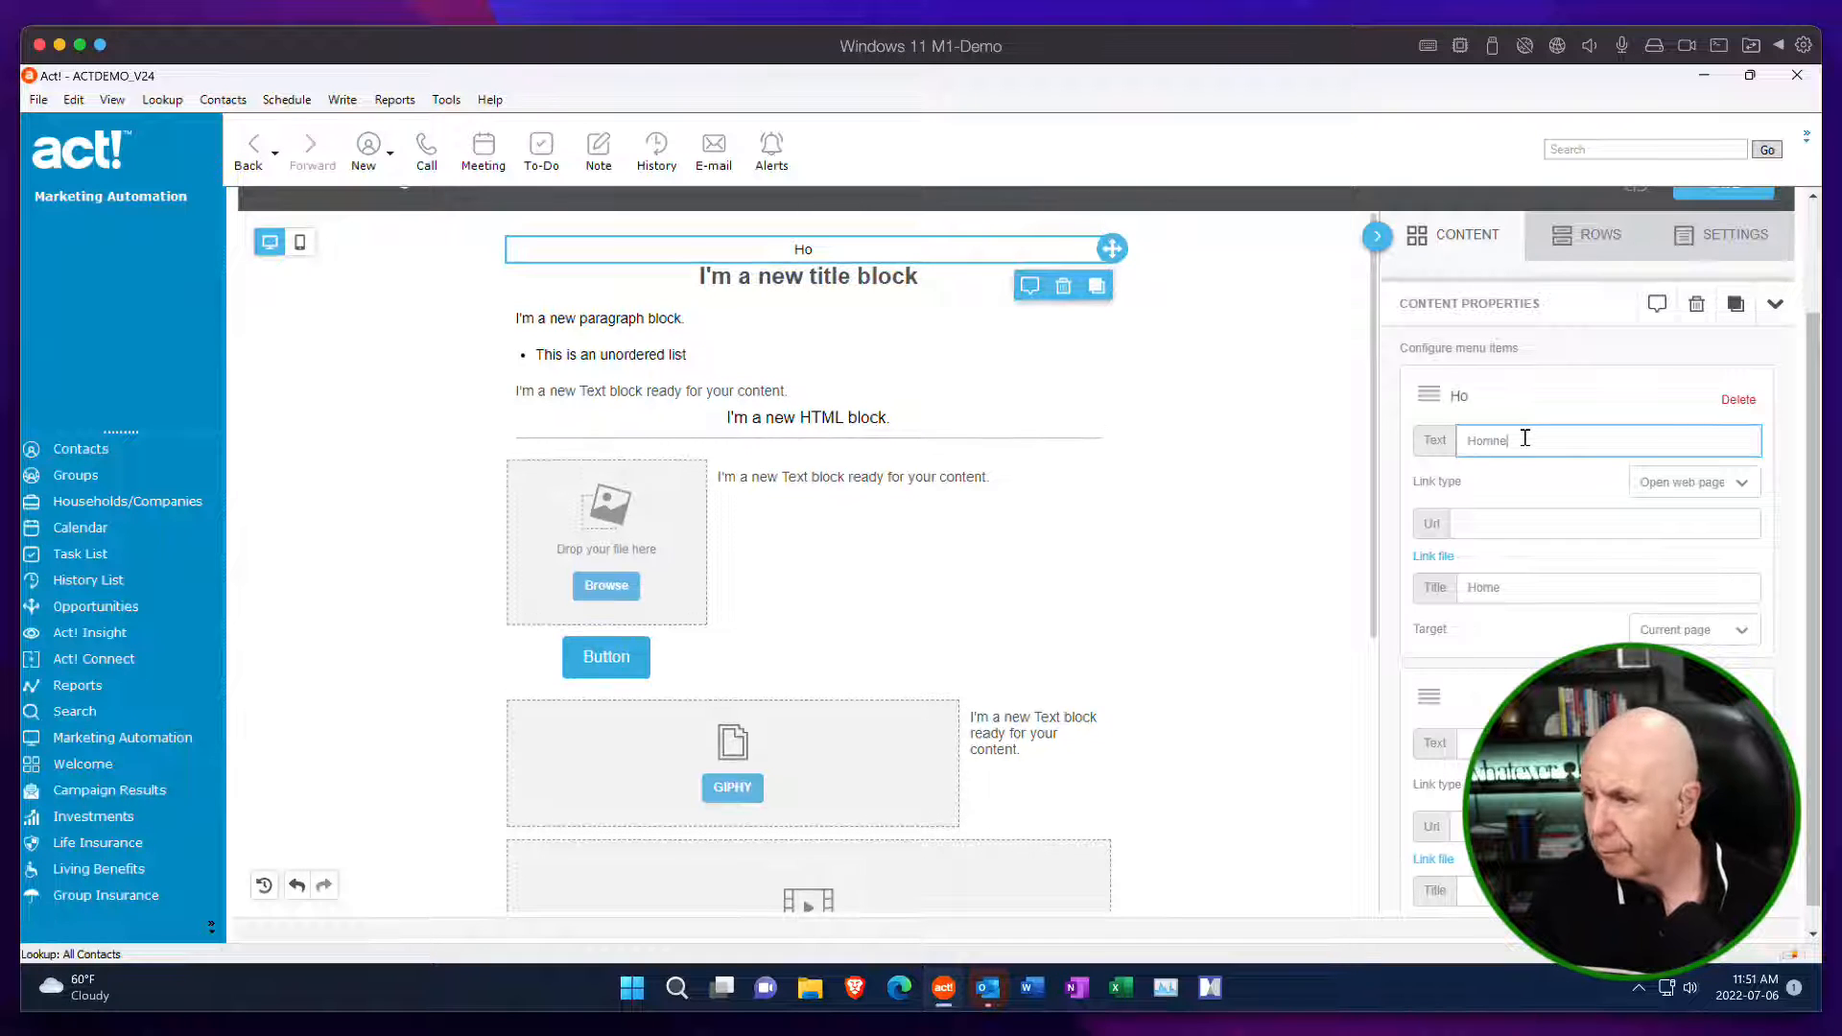
{"action": "key", "text": "BackSpace"}
{"action": "key", "text": "BackSpace"}
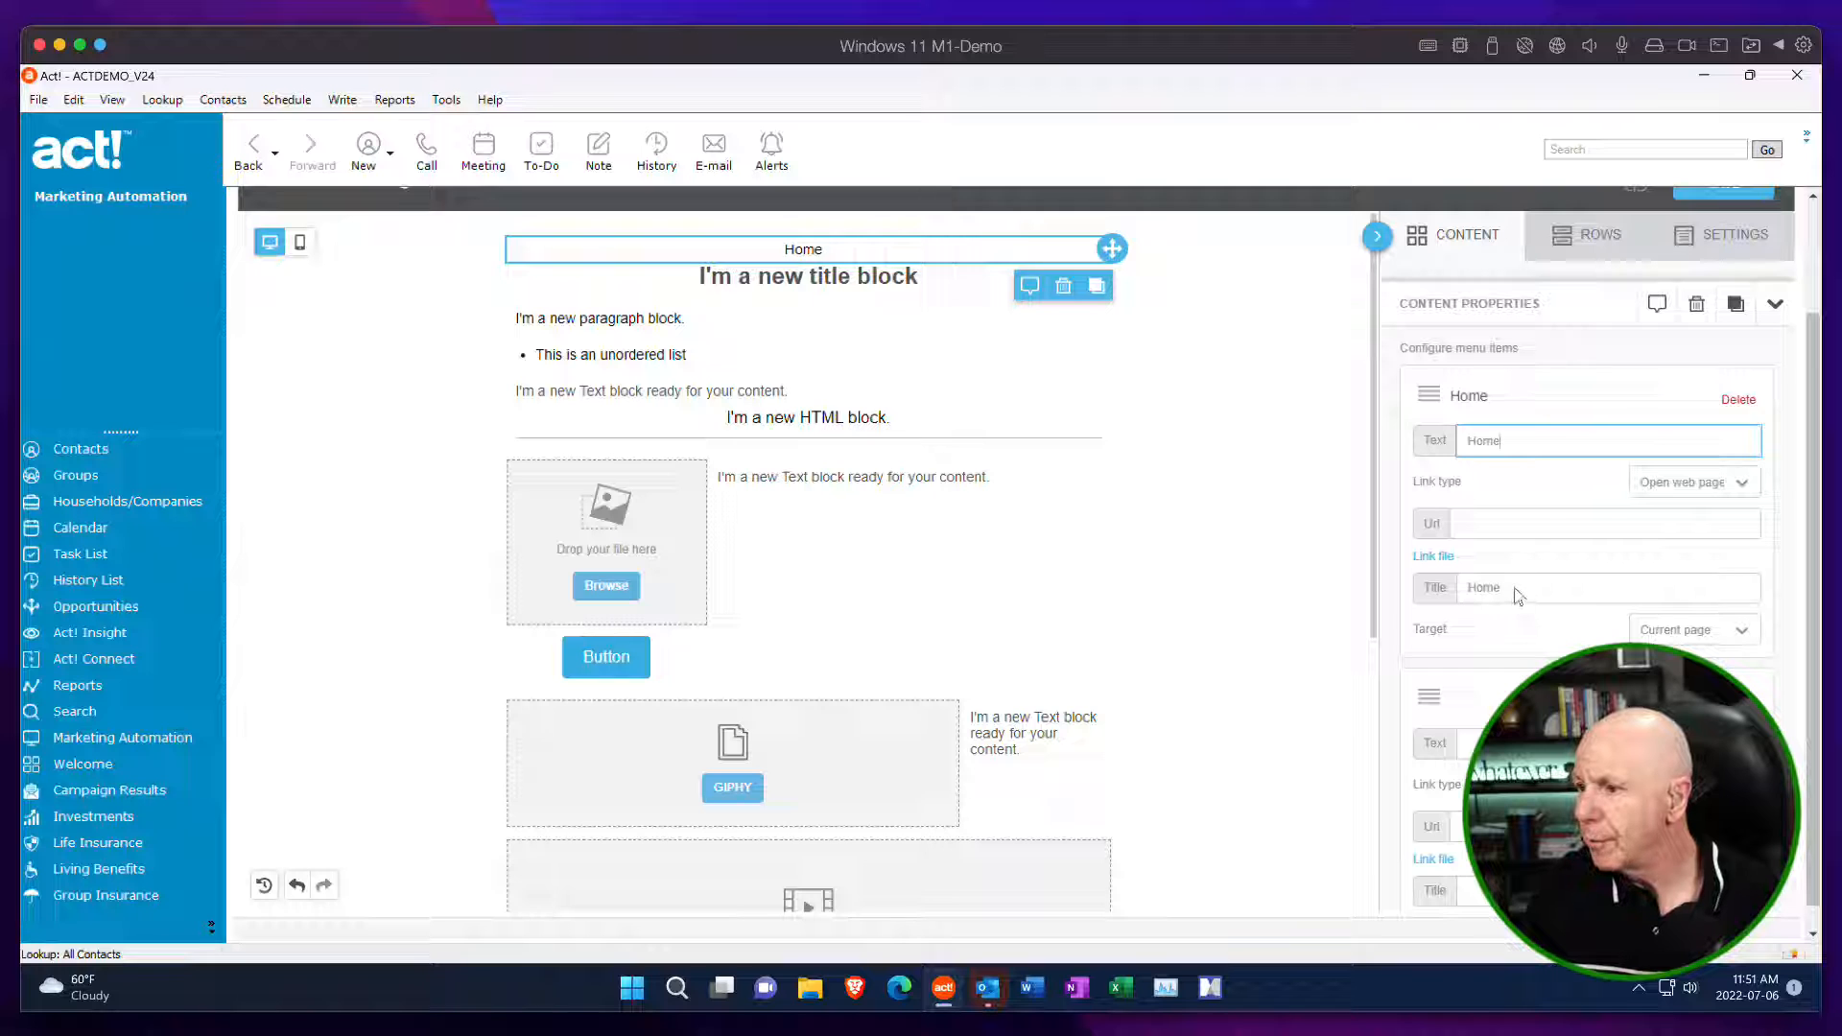
{"action": "left_click_drag", "start_coordinate": [1513, 587], "coordinate": [1460, 588]}
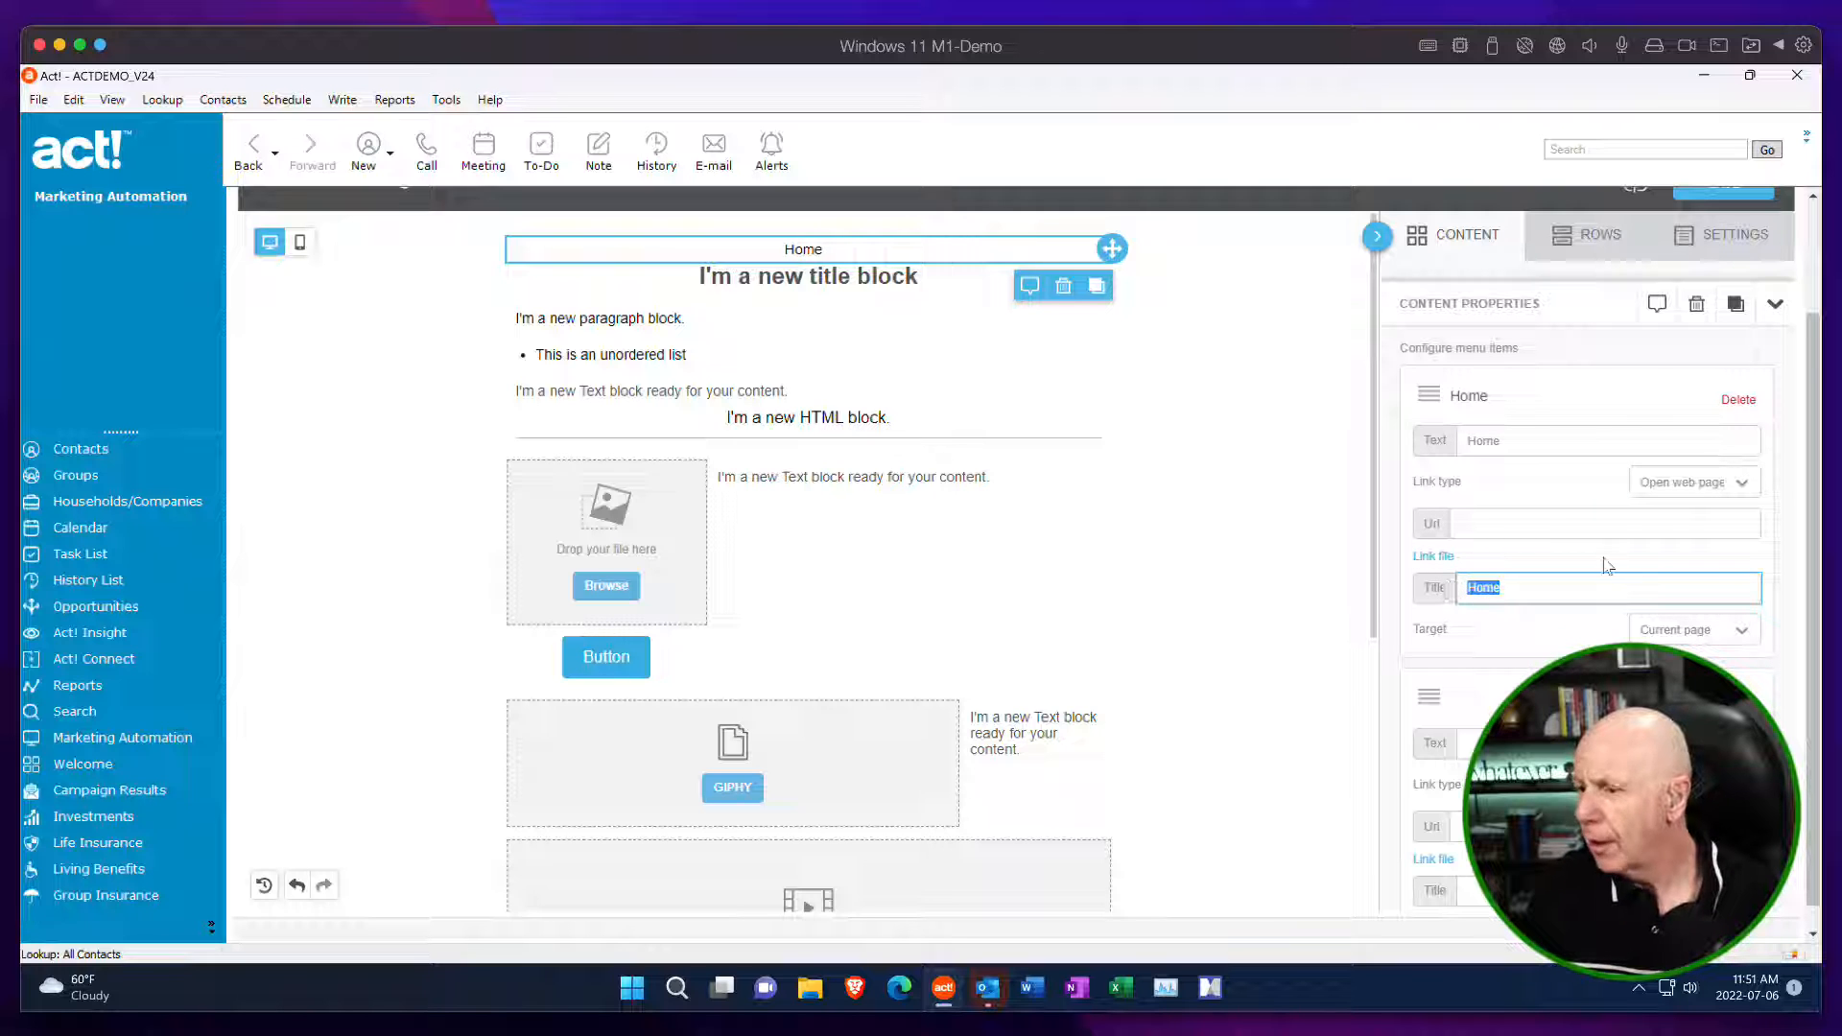
{"action": "key", "text": "BackSpace"}
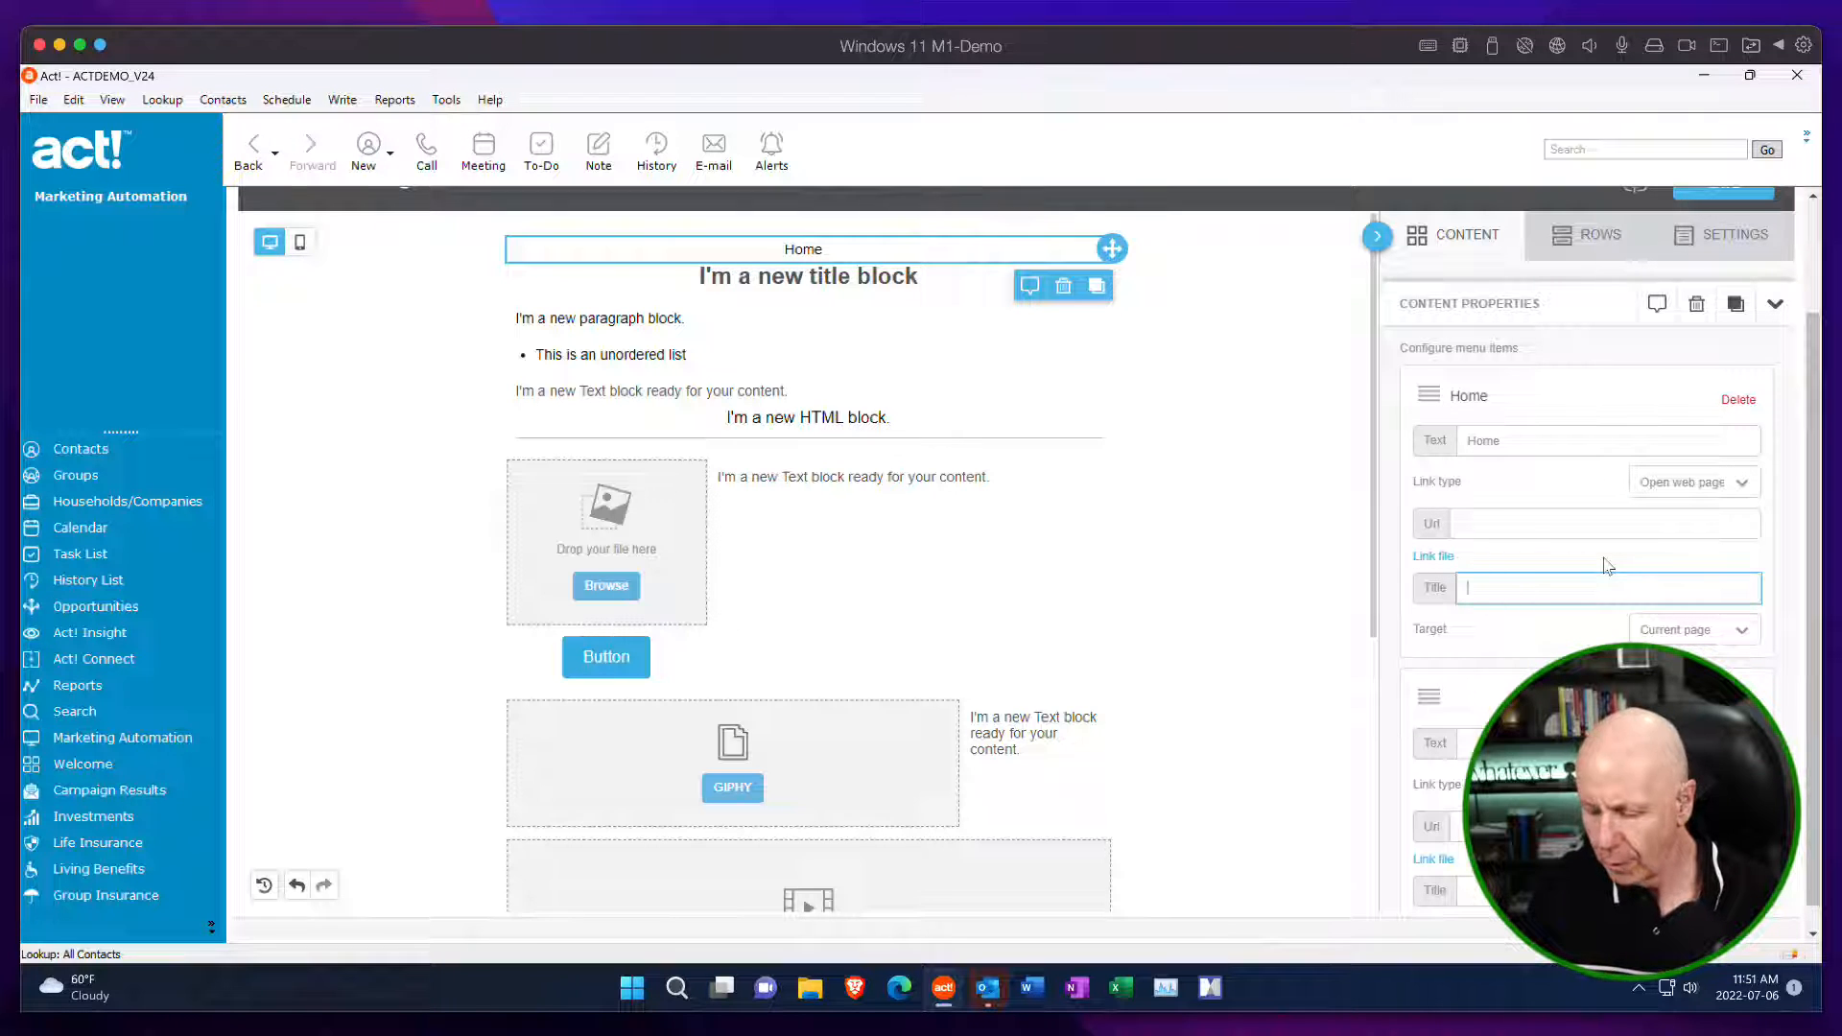
{"action": "left_click", "coordinate": [1514, 527]}
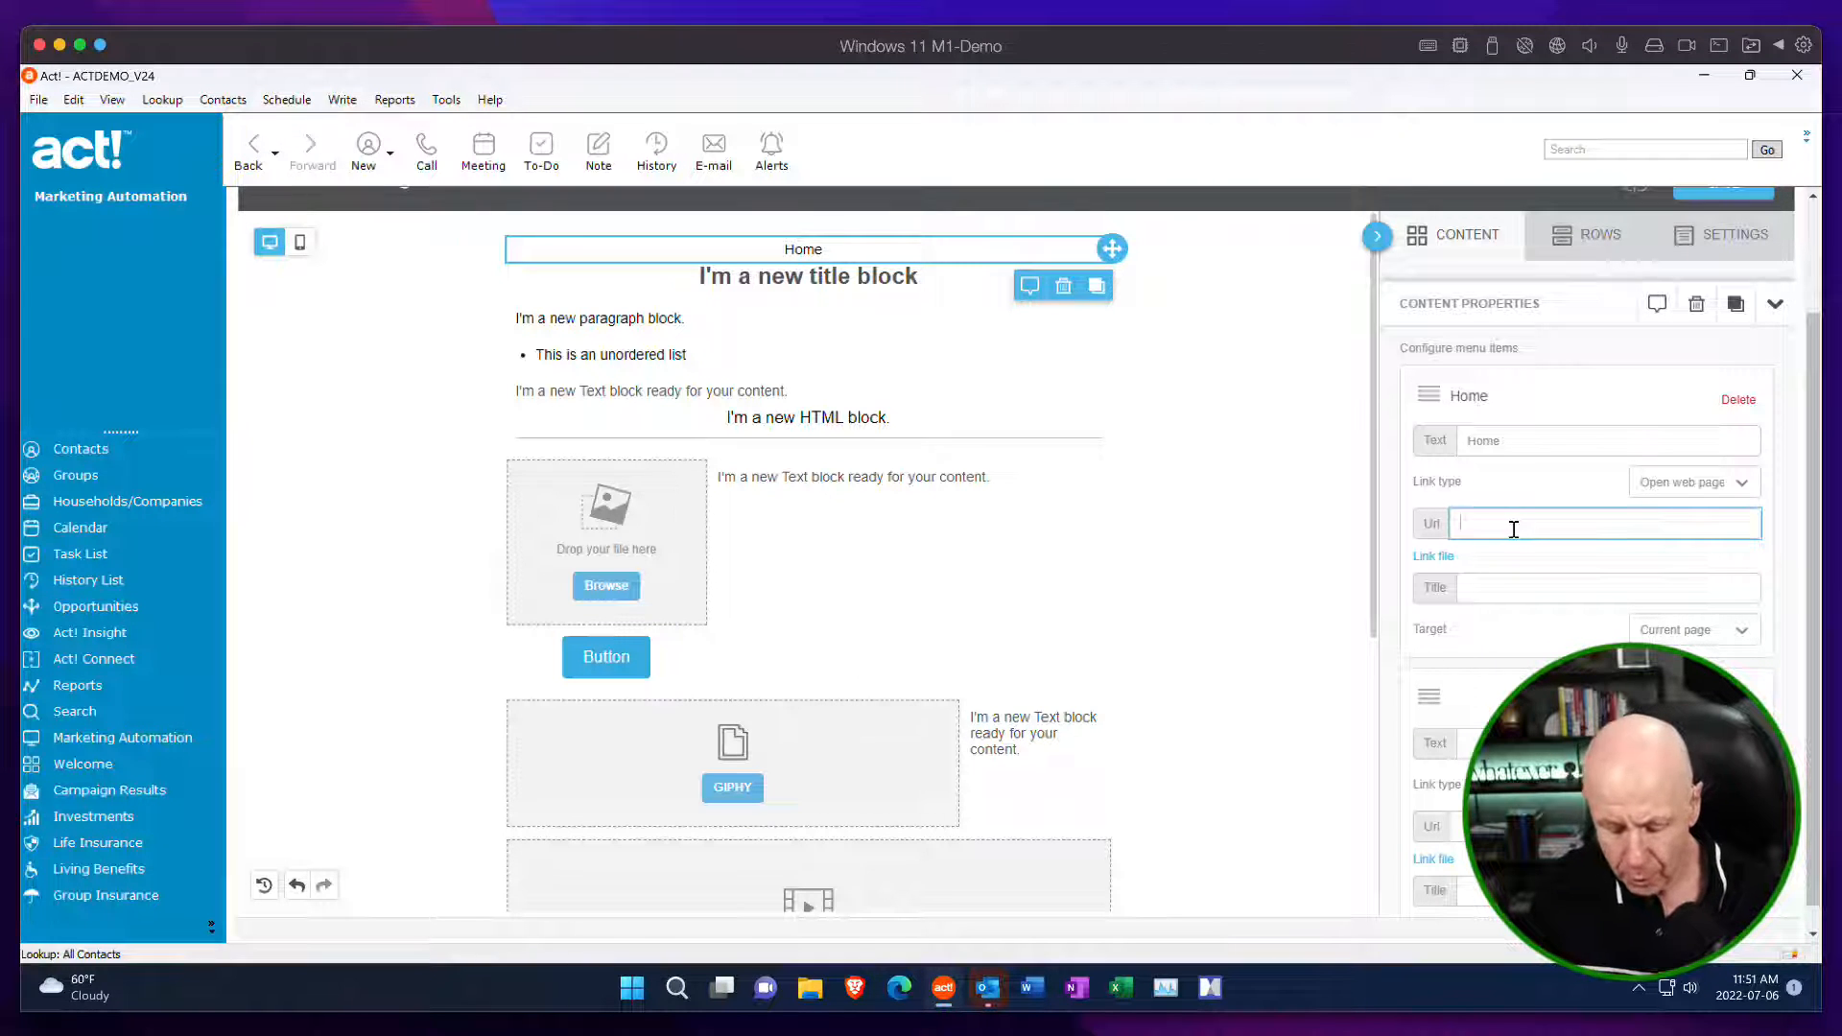
{"action": "type", "text": "http"}
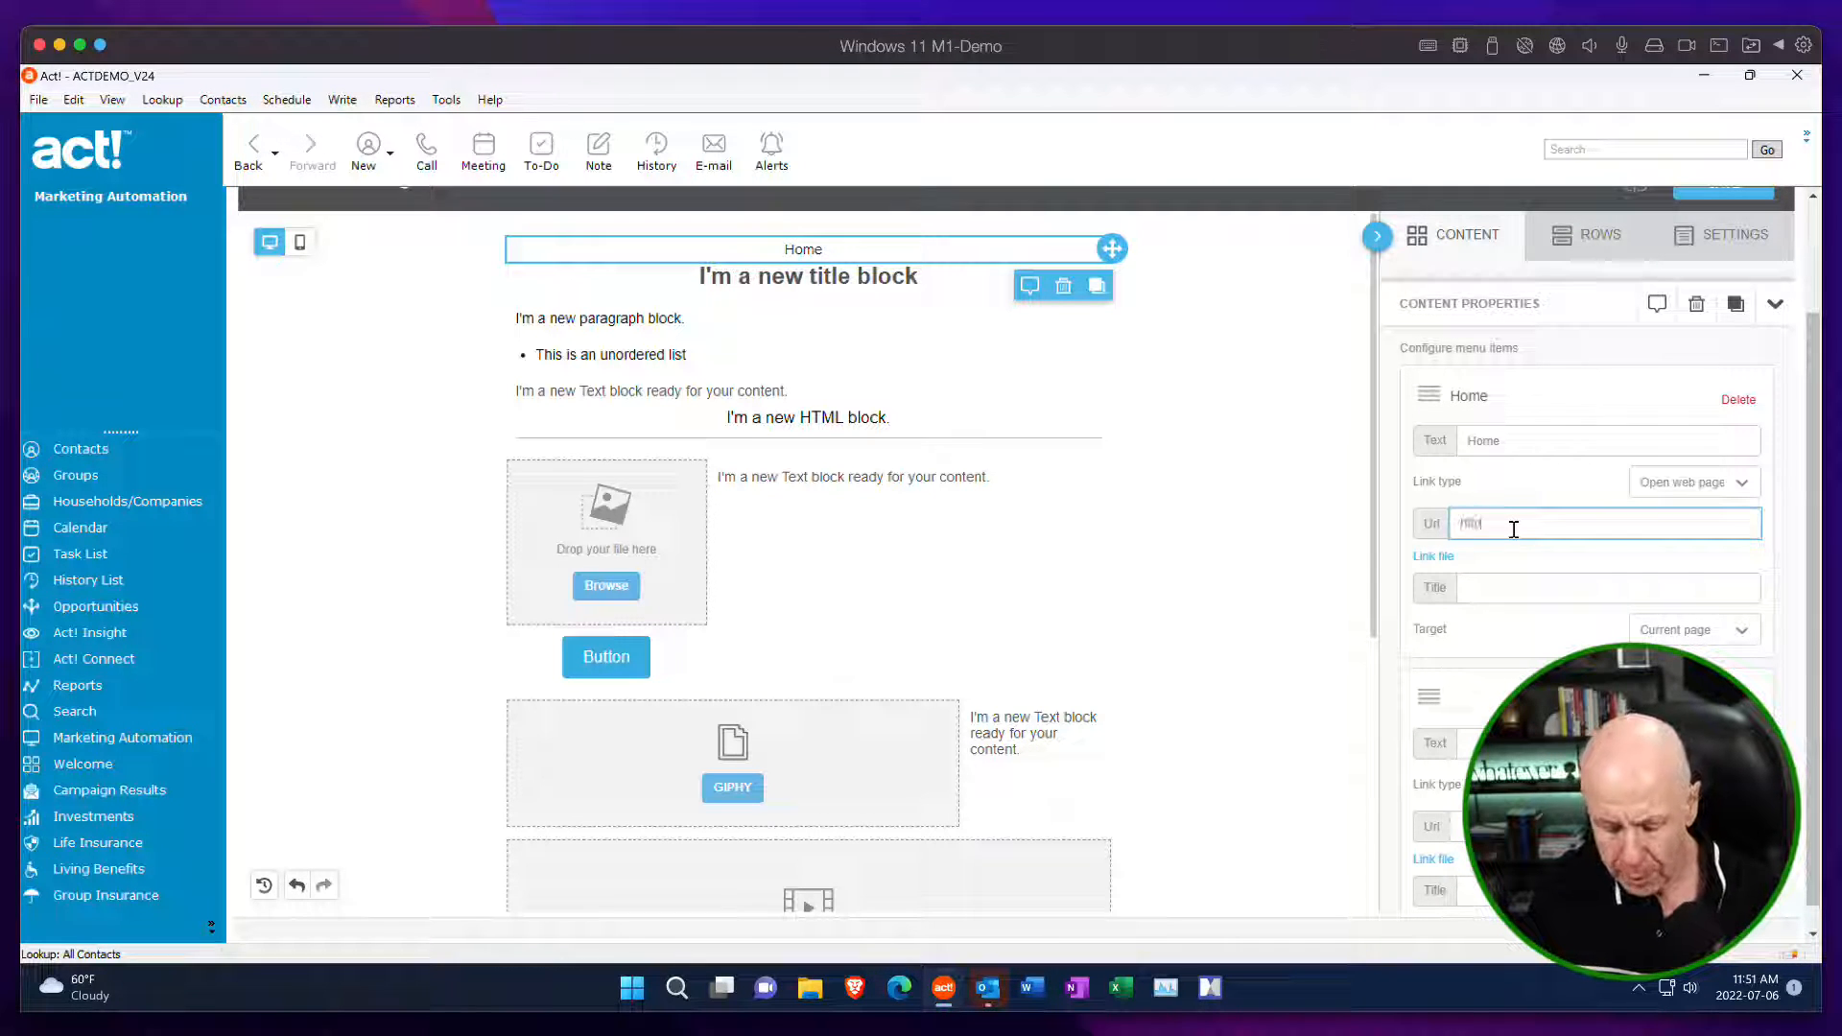
{"action": "type", "text": "s://"}
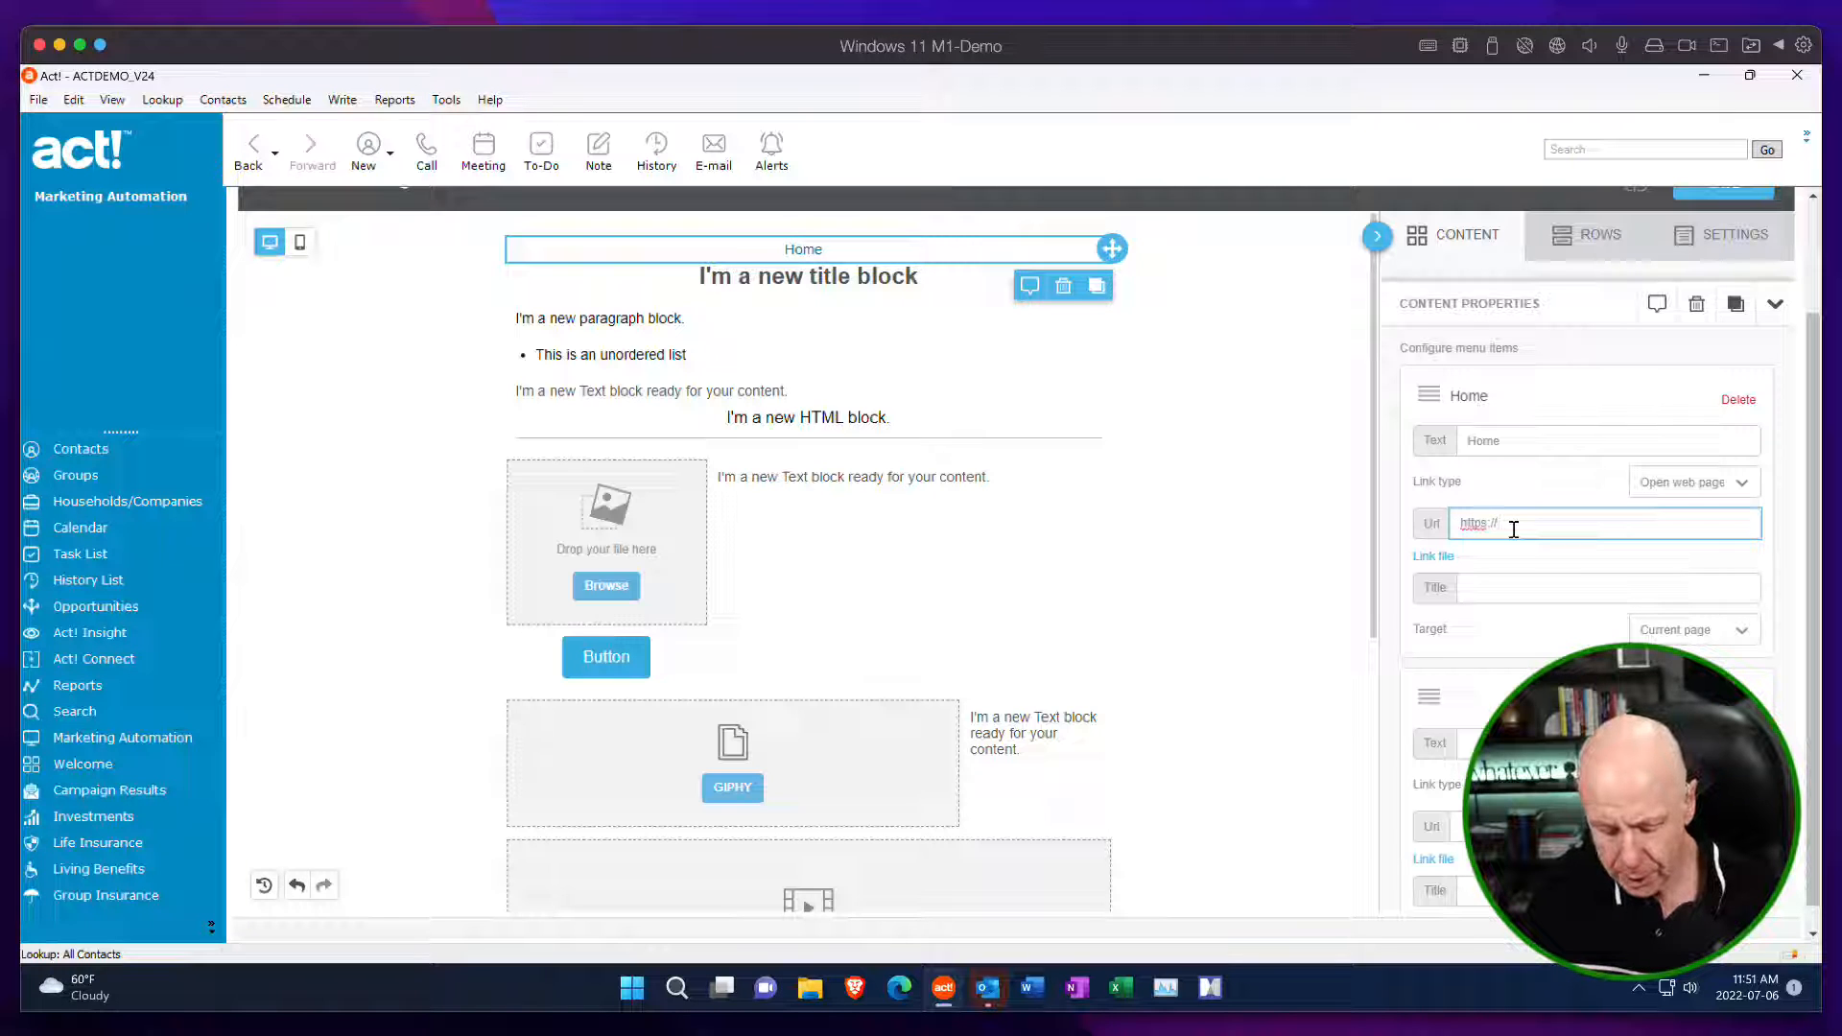
{"action": "type", "text": "compulogi"}
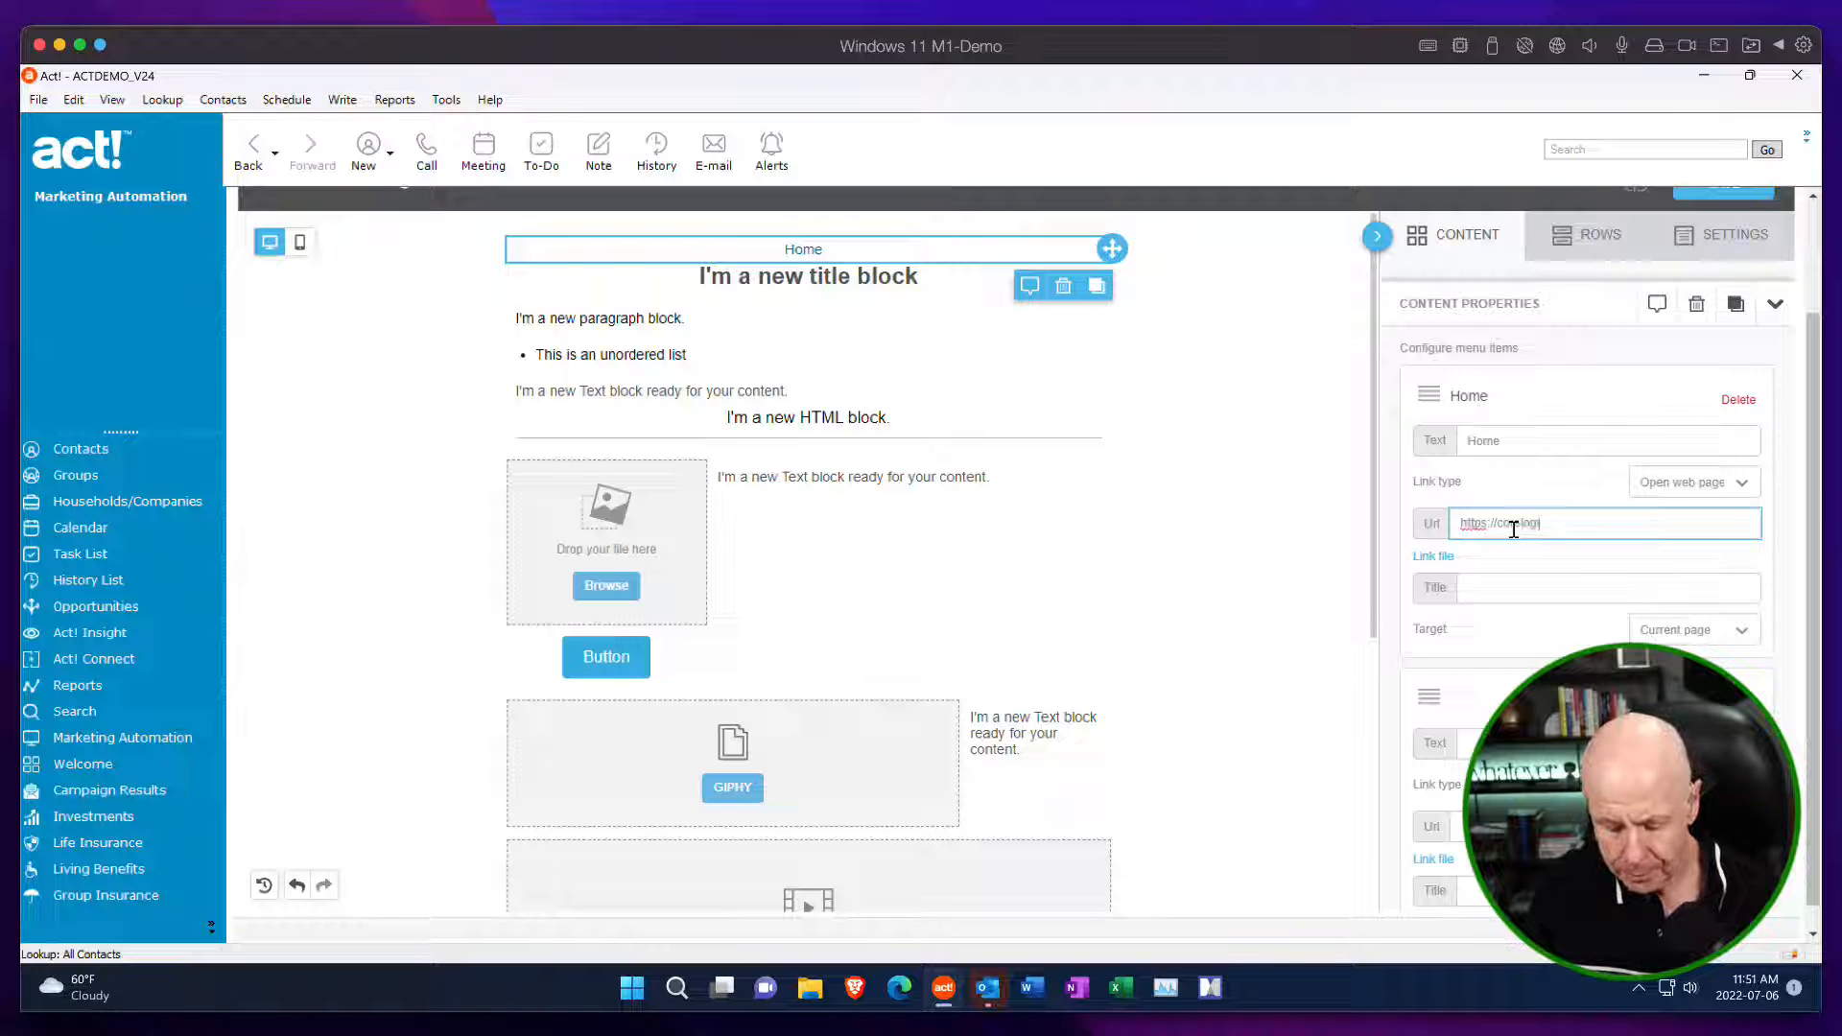
{"action": "type", "text": "x.ca/home"}
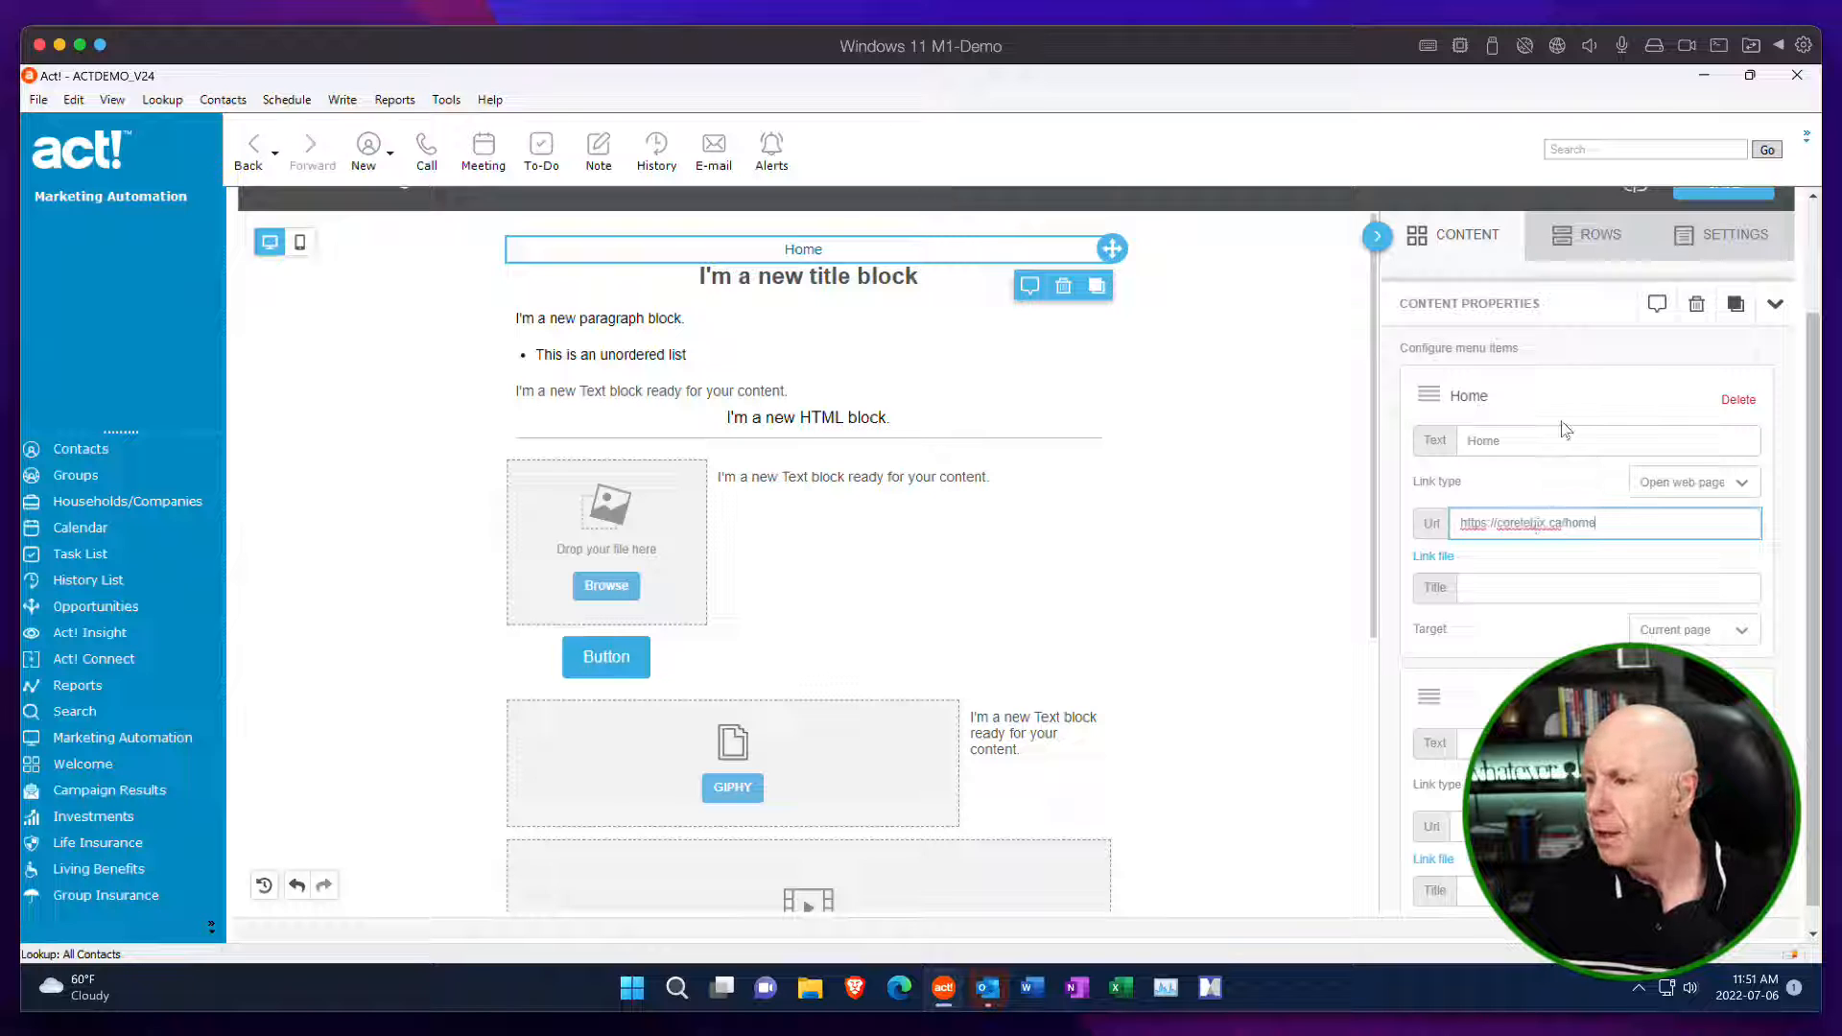
{"action": "scroll", "coordinate": [1643, 437], "scroll_direction": "up", "scroll_amount": 2}
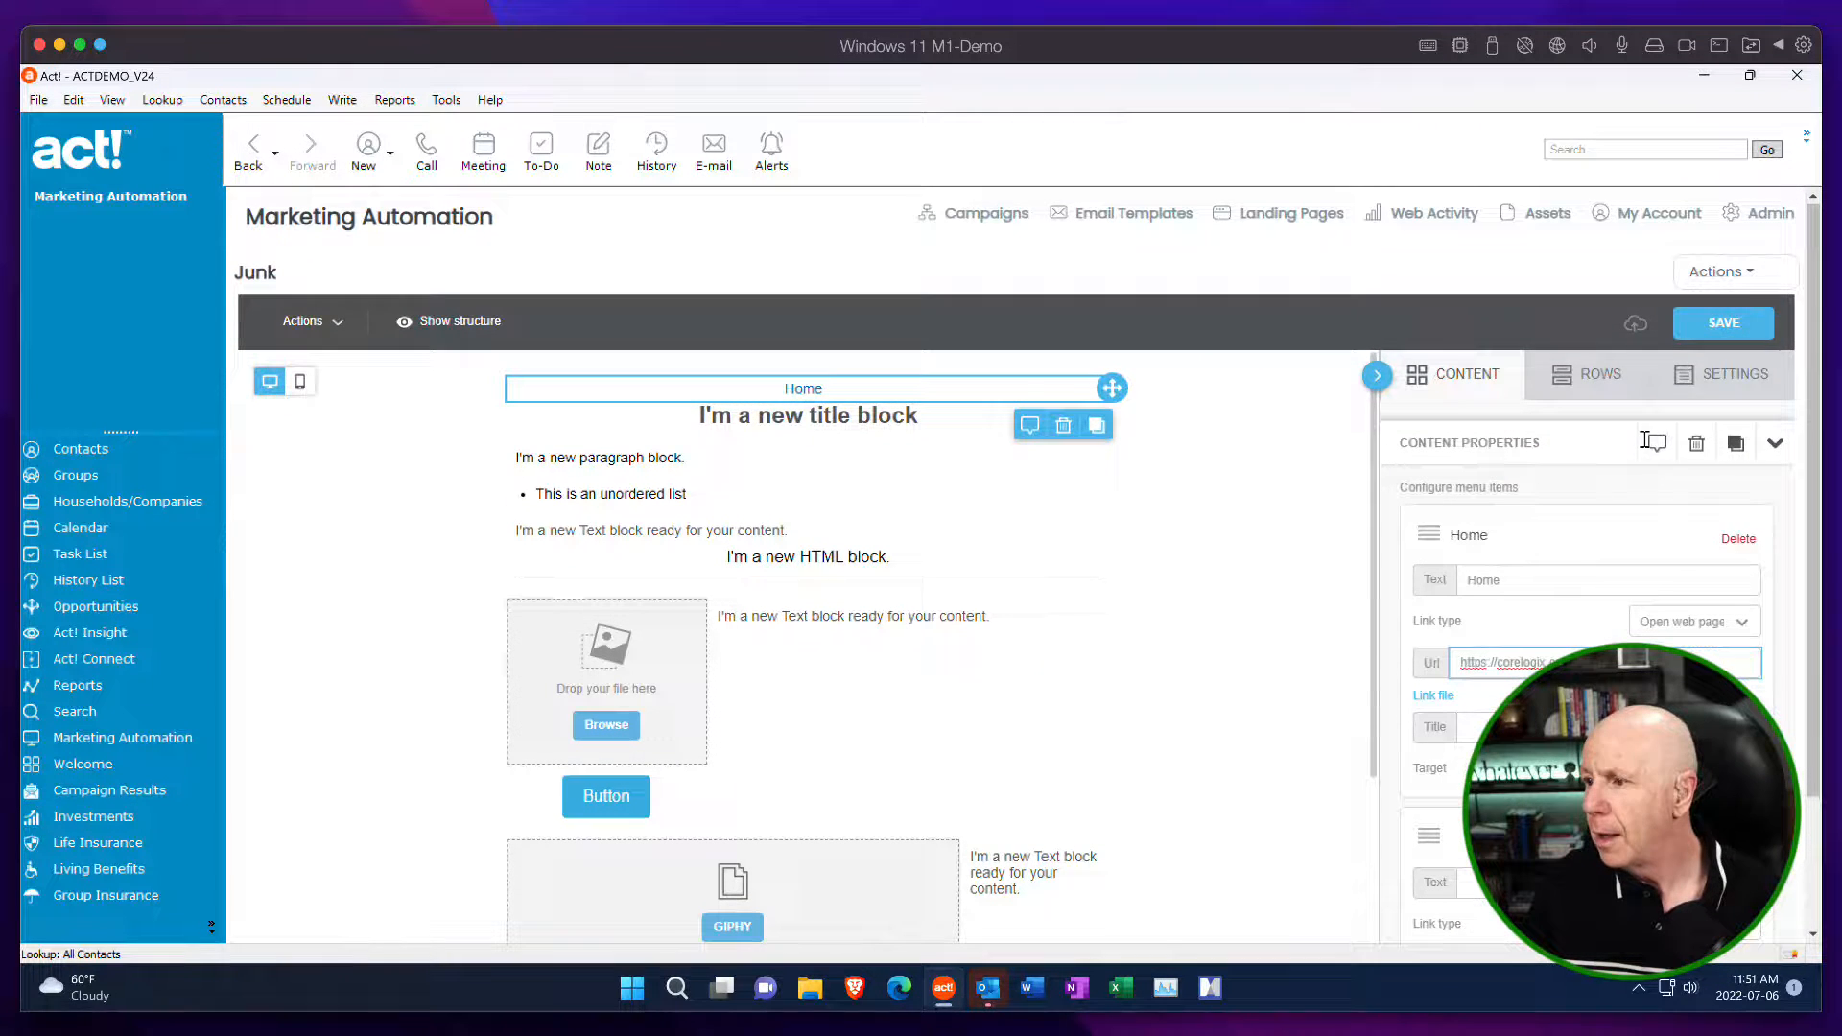
{"action": "left_click", "coordinate": [1721, 331]}
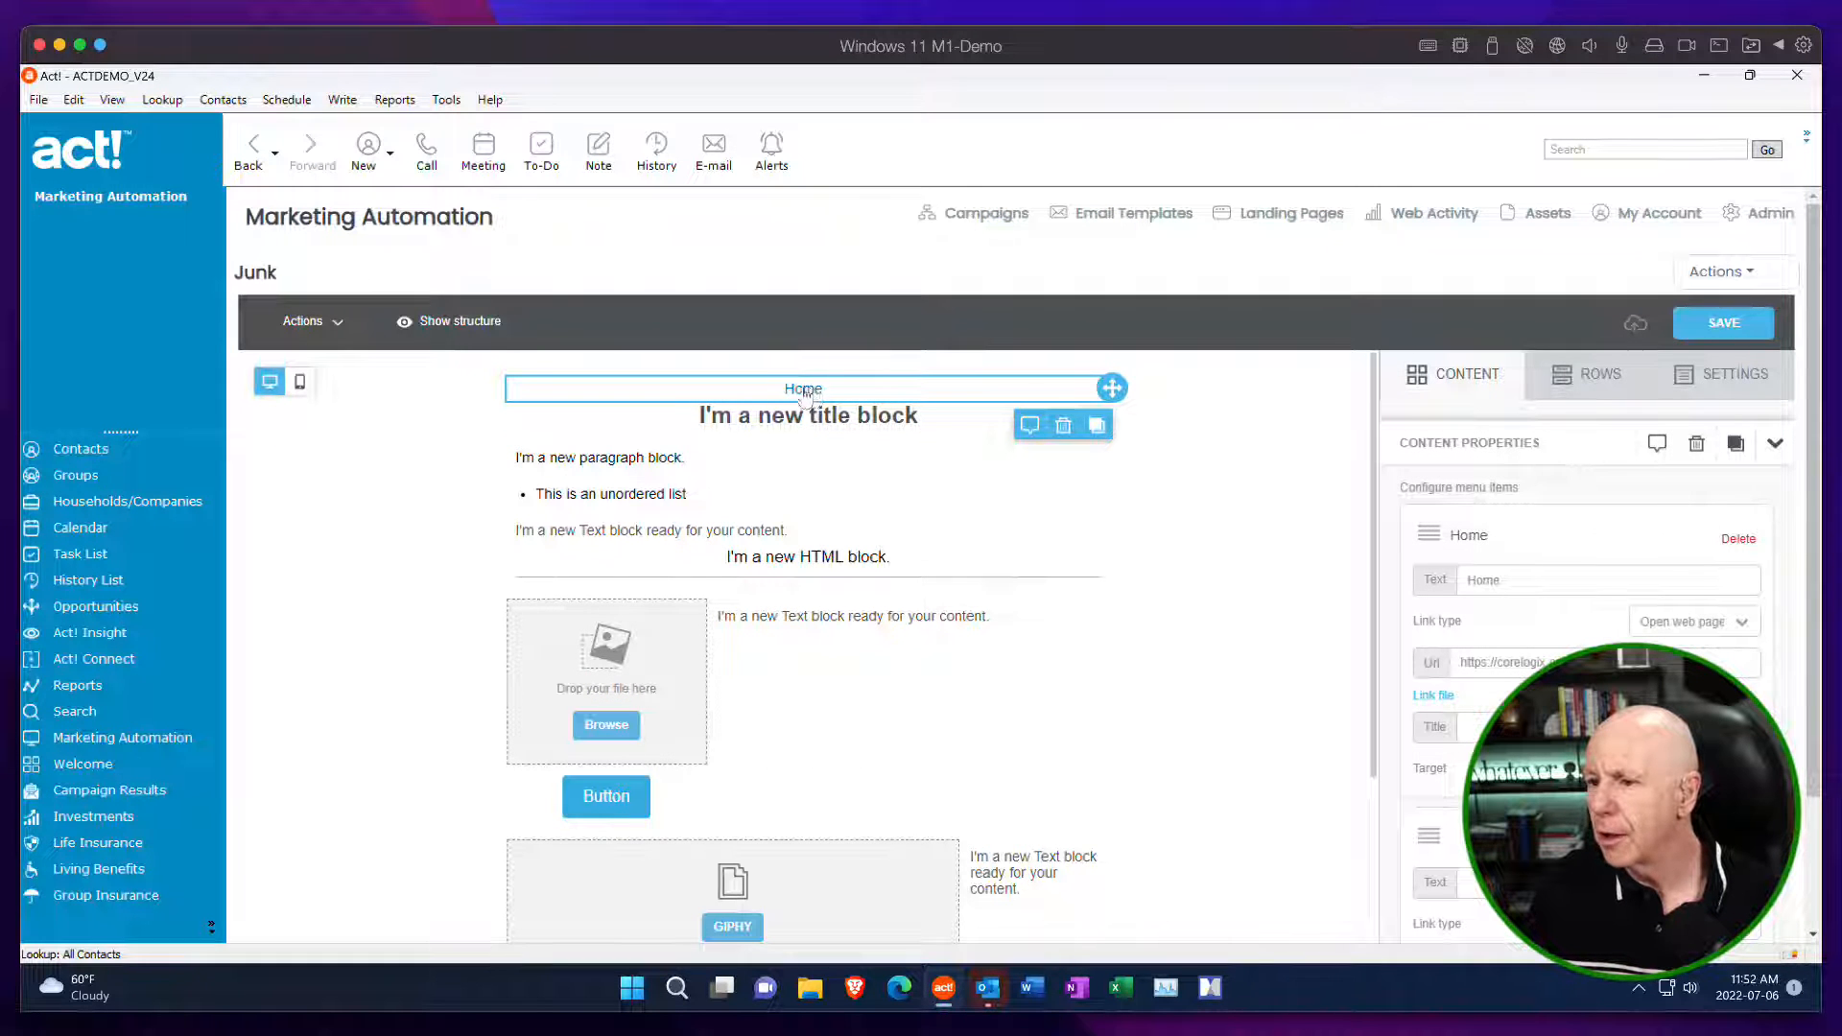
Add two more blank menu items to the menu block.
{"action": "scroll", "coordinate": [1640, 568], "scroll_direction": "down", "scroll_amount": 2}
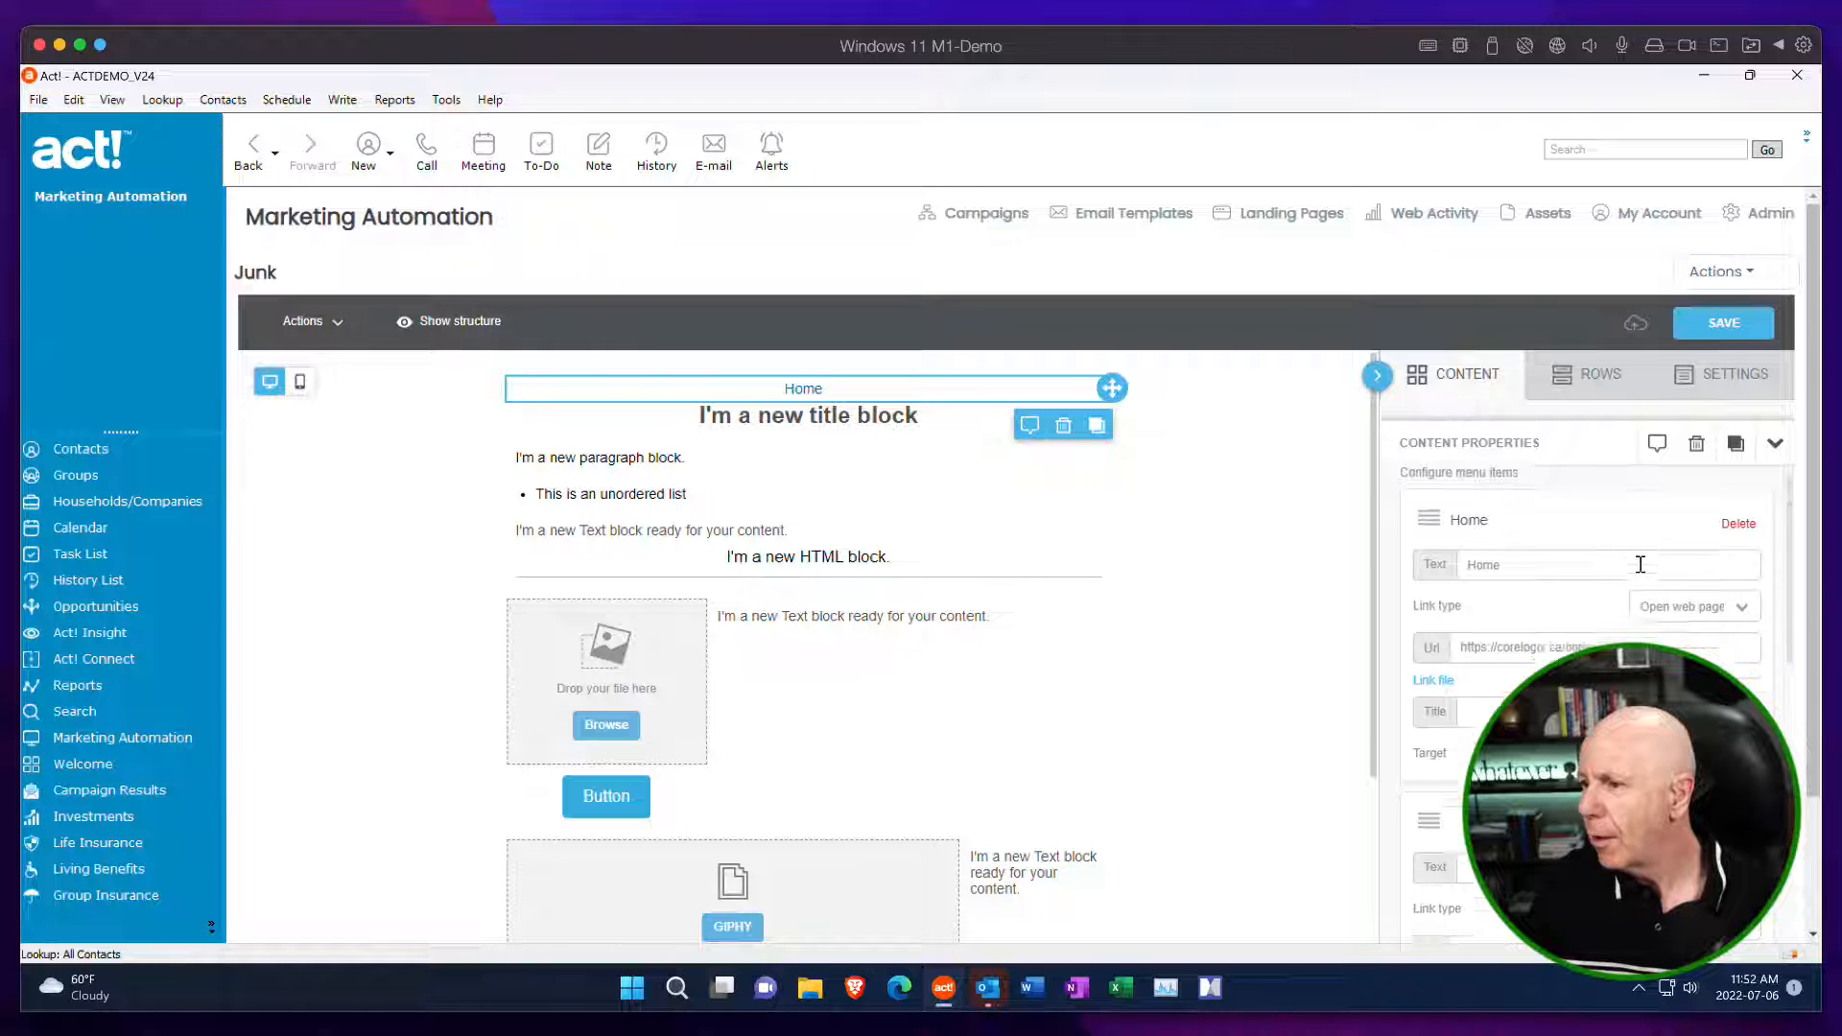
{"action": "scroll", "coordinate": [1623, 579], "scroll_direction": "up", "scroll_amount": 2}
{"action": "scroll", "coordinate": [1625, 575], "scroll_direction": "down", "scroll_amount": 5}
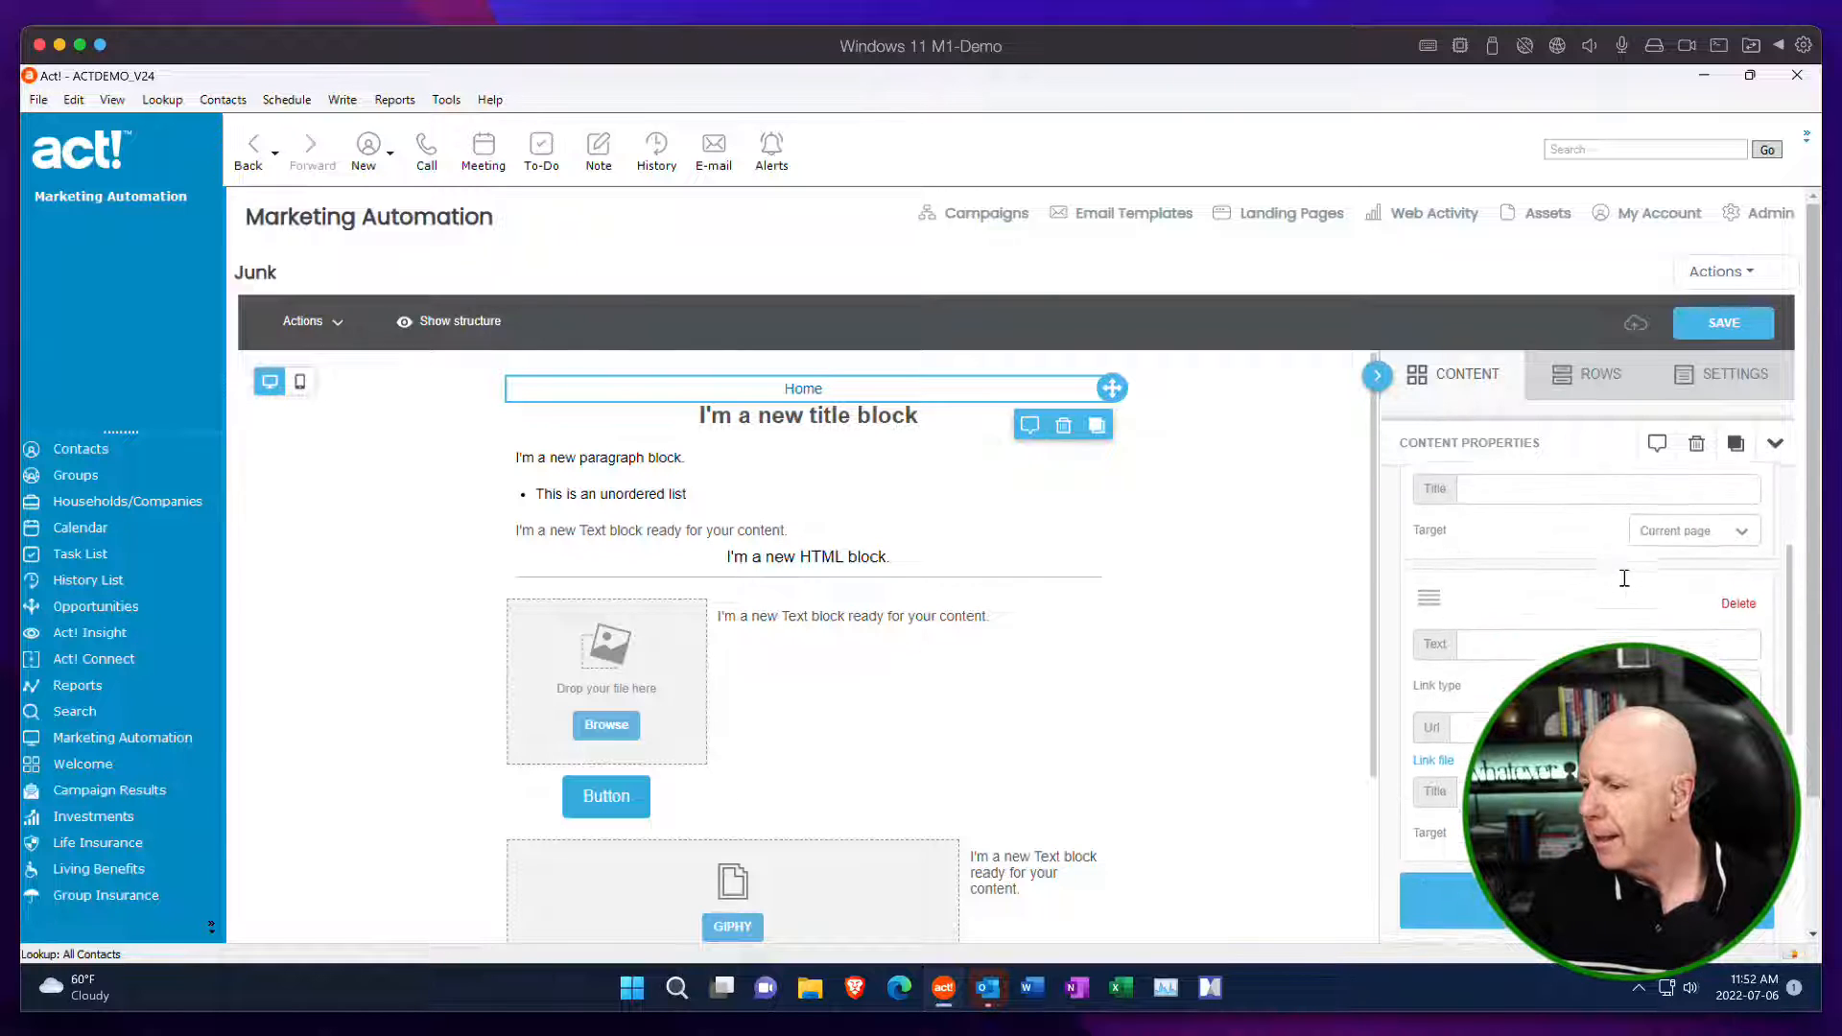
{"action": "left_click", "coordinate": [1545, 655]}
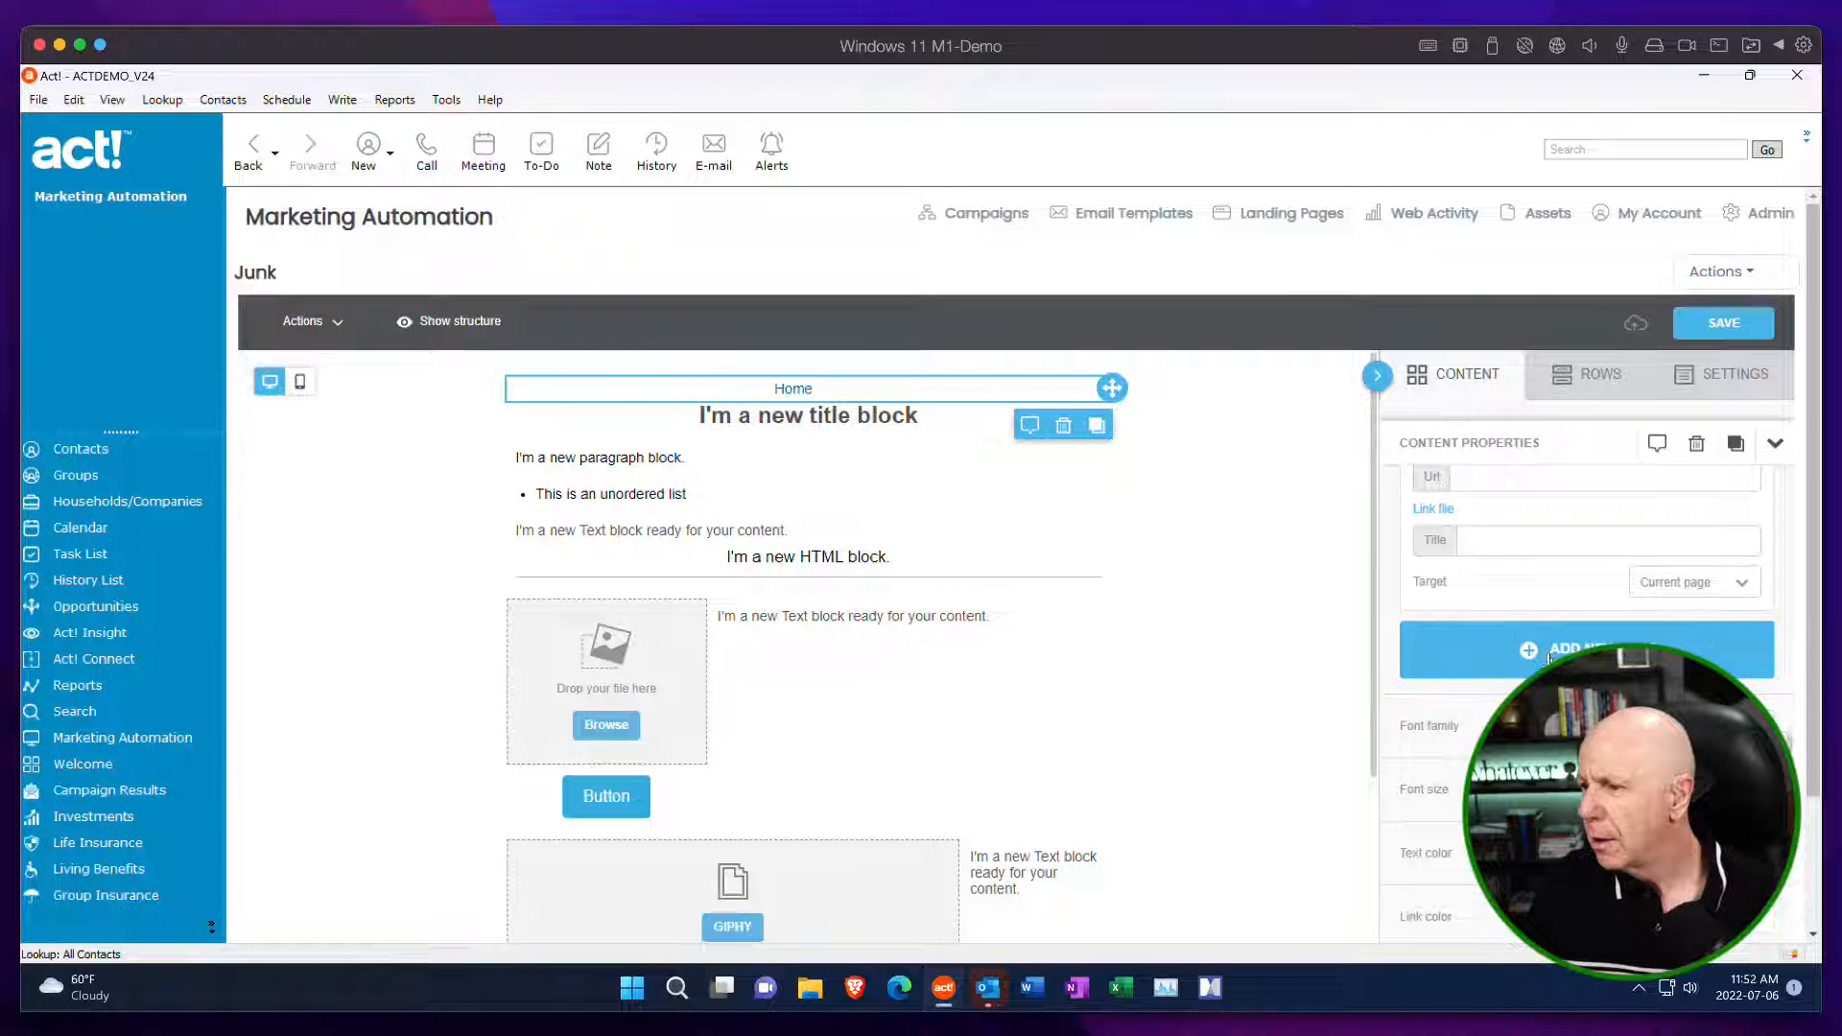
{"action": "left_click", "coordinate": [1538, 656]}
Set the second menu item's text to About Use.
{"action": "scroll", "coordinate": [1529, 674], "scroll_direction": "up", "scroll_amount": 2}
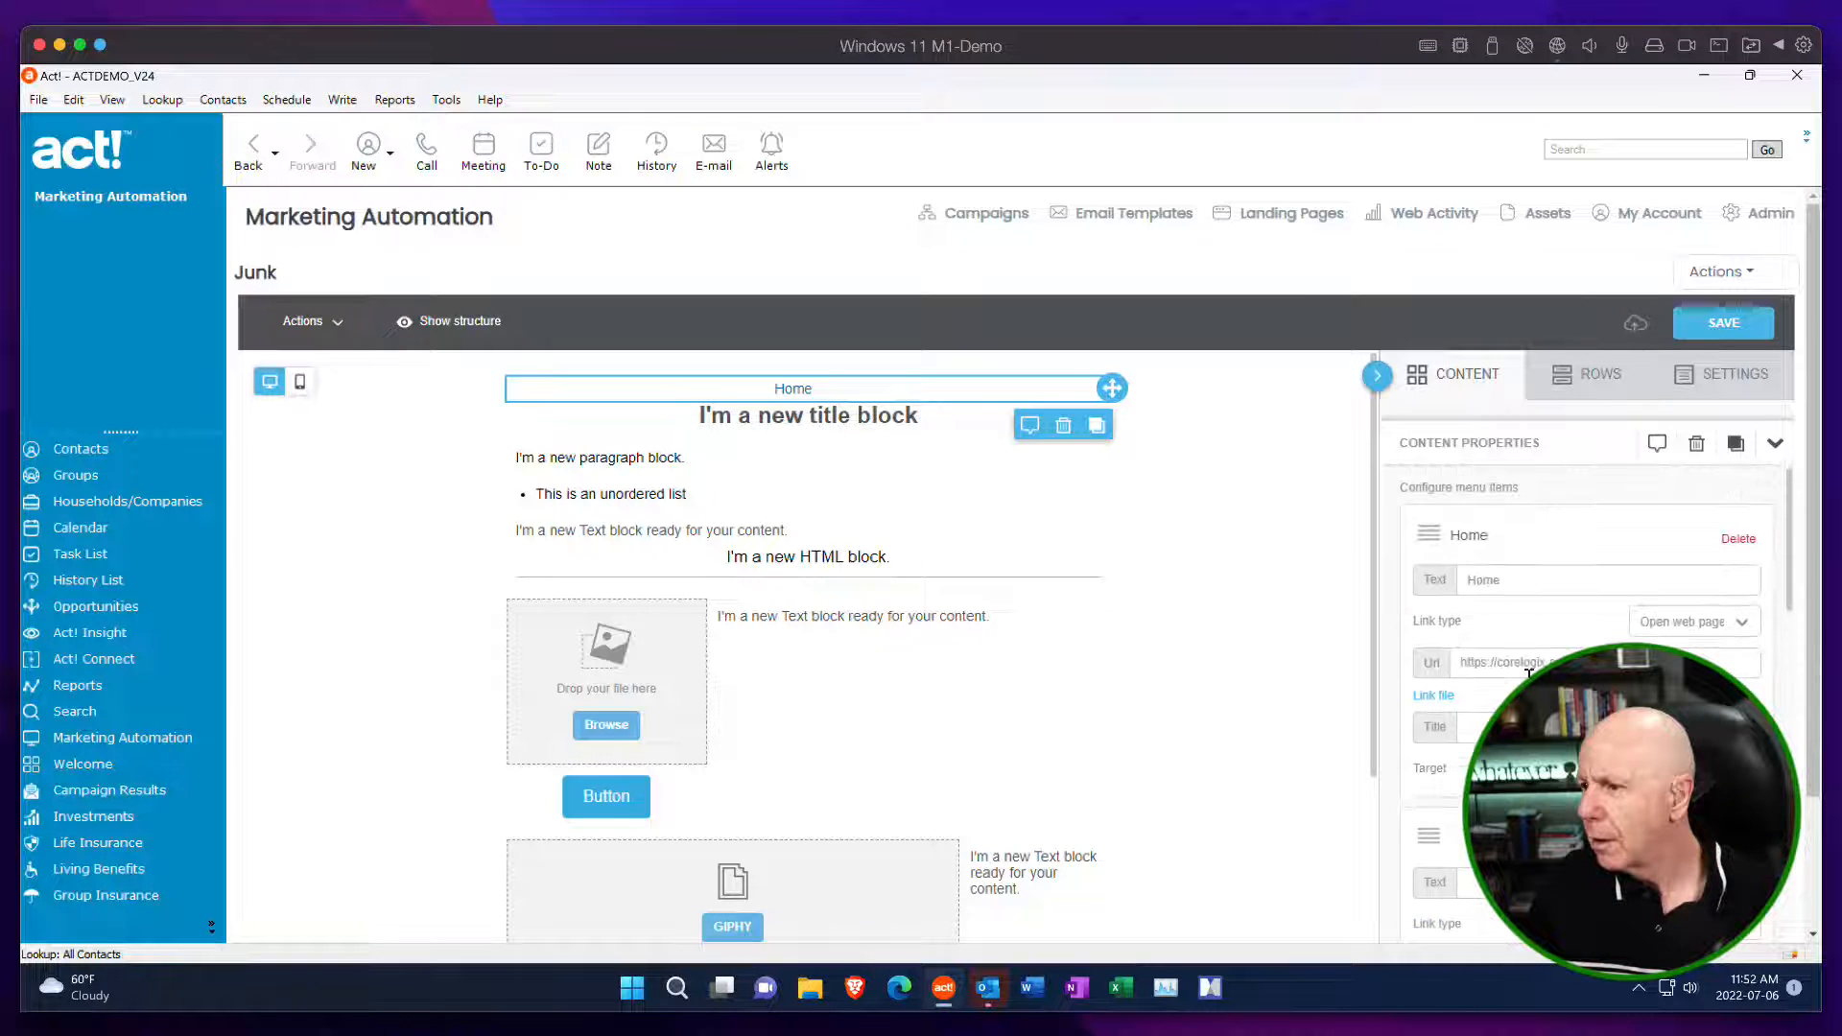
{"action": "scroll", "coordinate": [1529, 675], "scroll_direction": "down", "scroll_amount": 2}
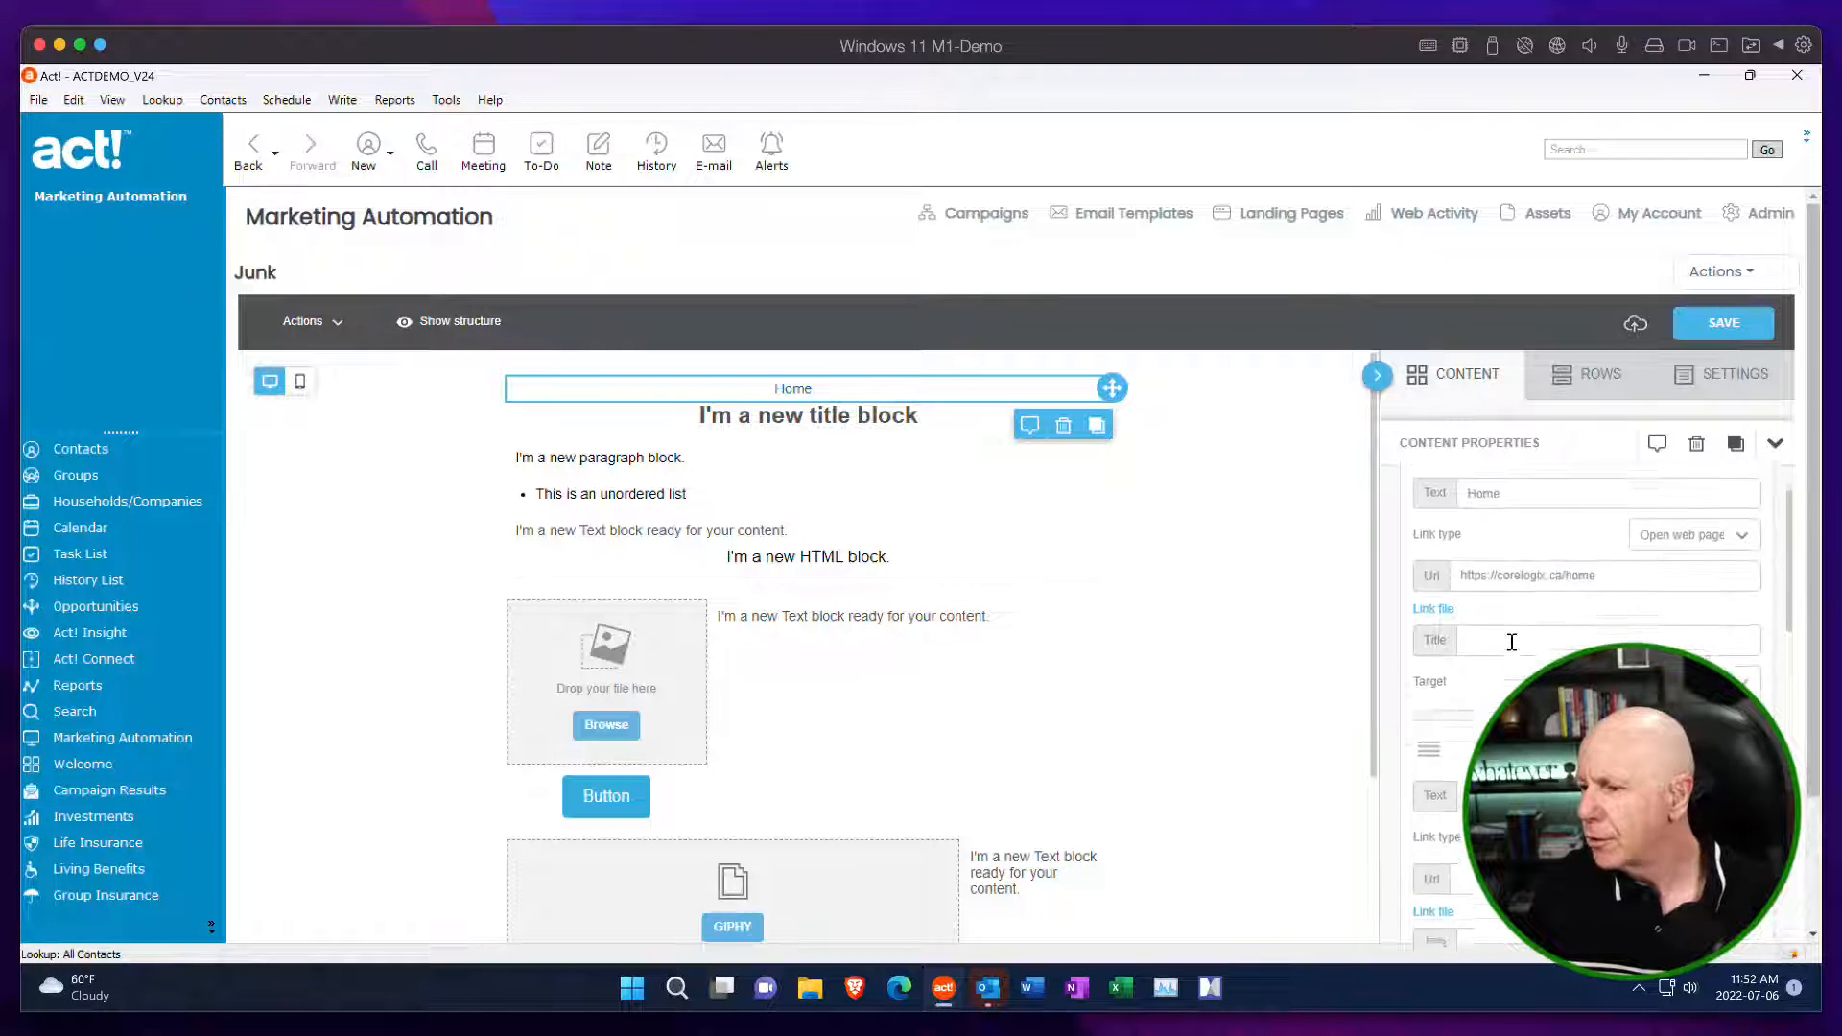
{"action": "left_click", "coordinate": [1498, 703]}
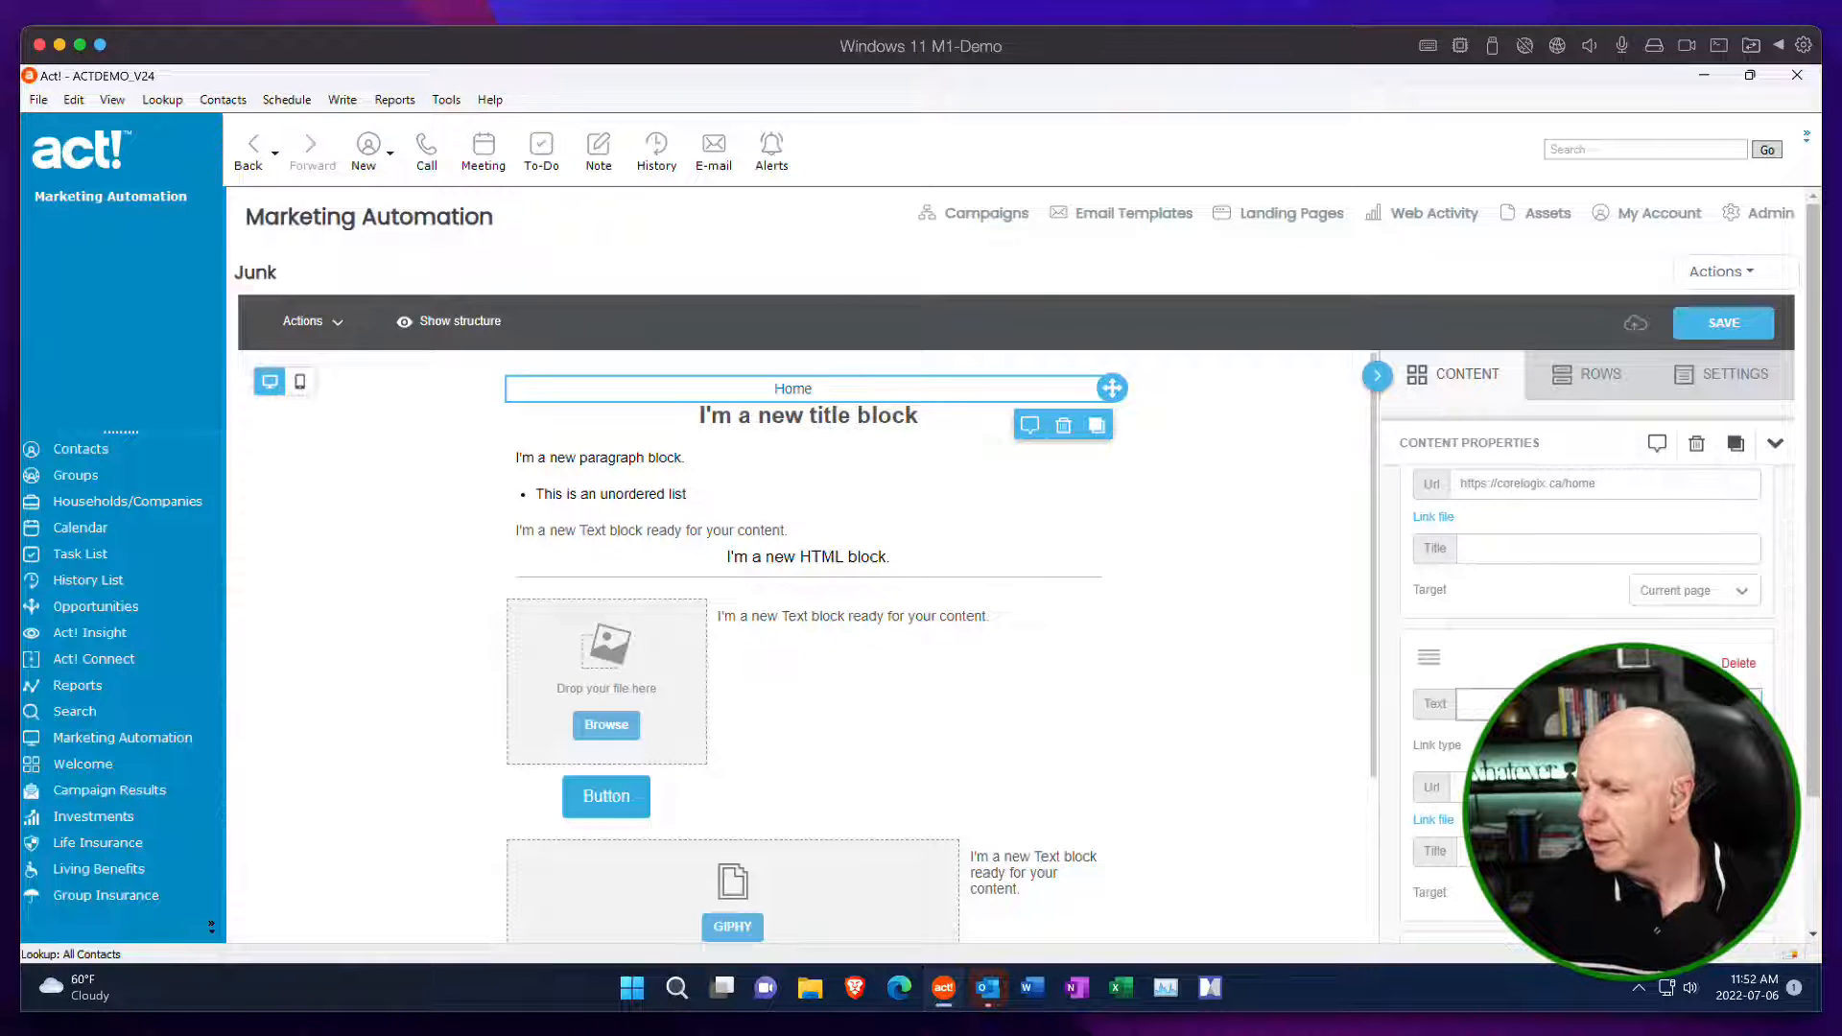
{"action": "type", "text": "About"}
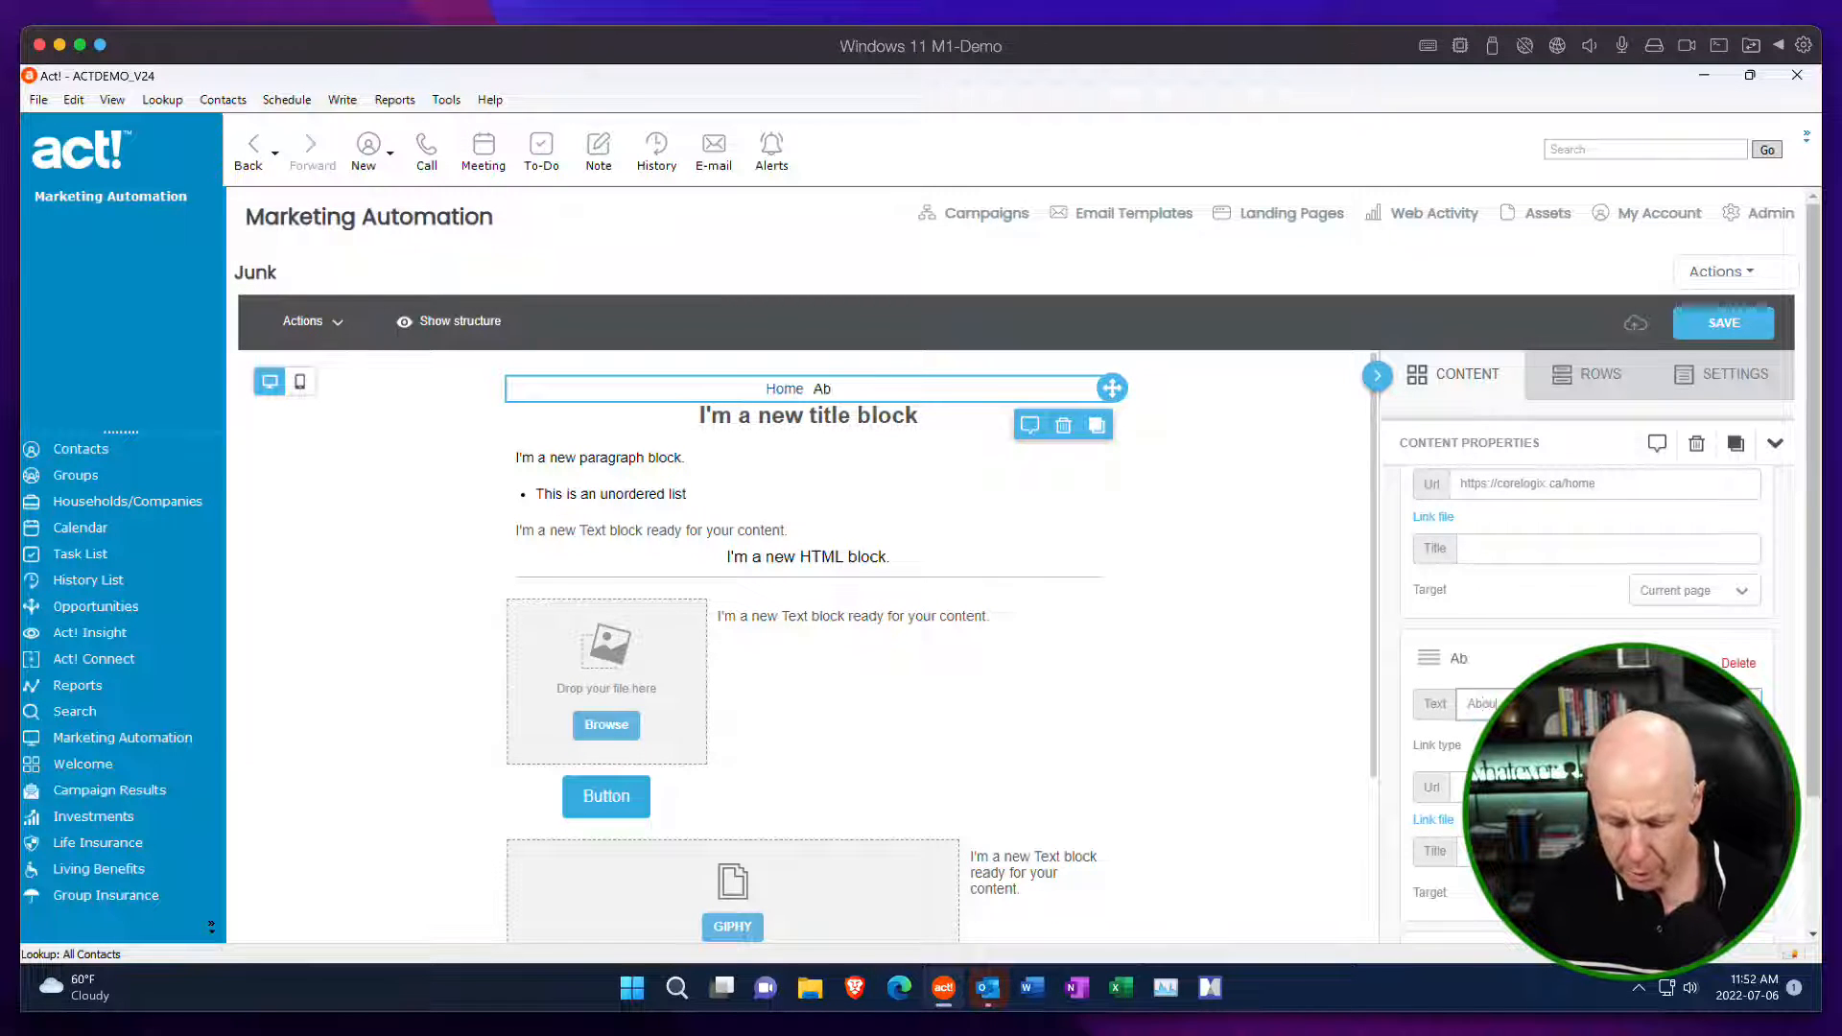
{"action": "type", "text": " Use"}
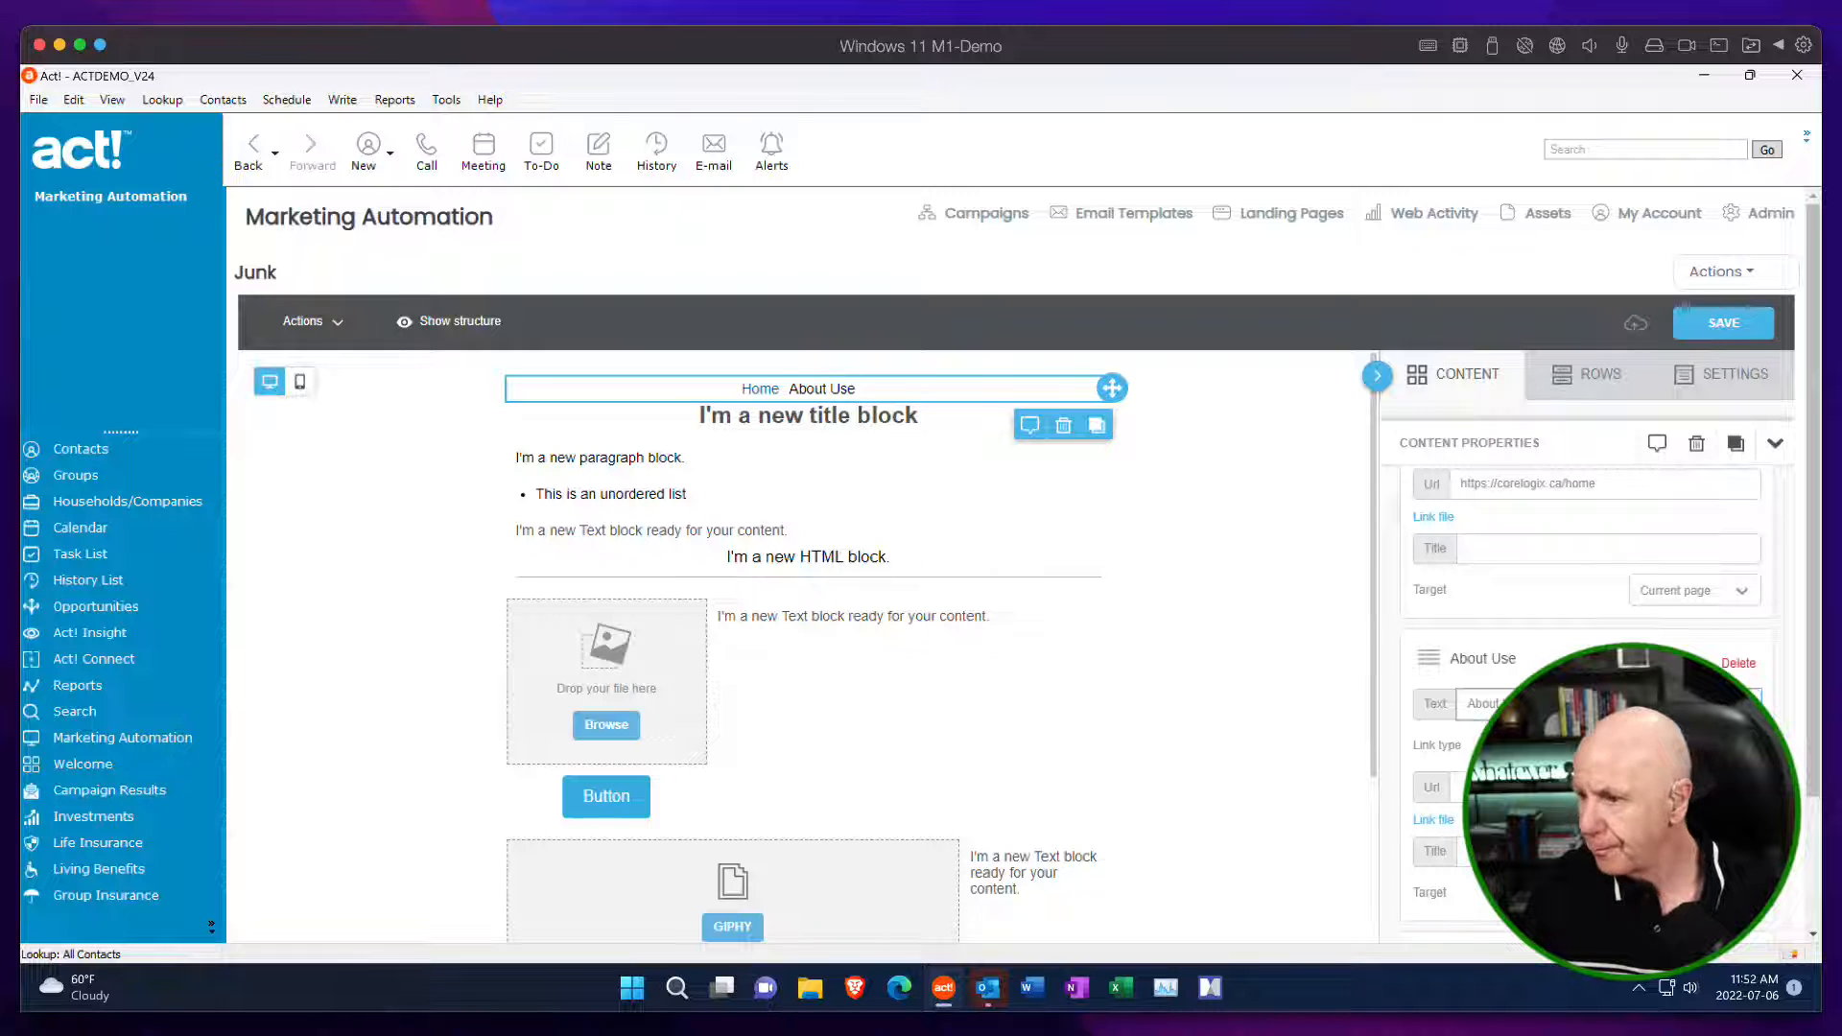
Set the third menu item's text to Products.
{"action": "scroll", "coordinate": [1587, 702], "scroll_direction": "down", "scroll_amount": 3}
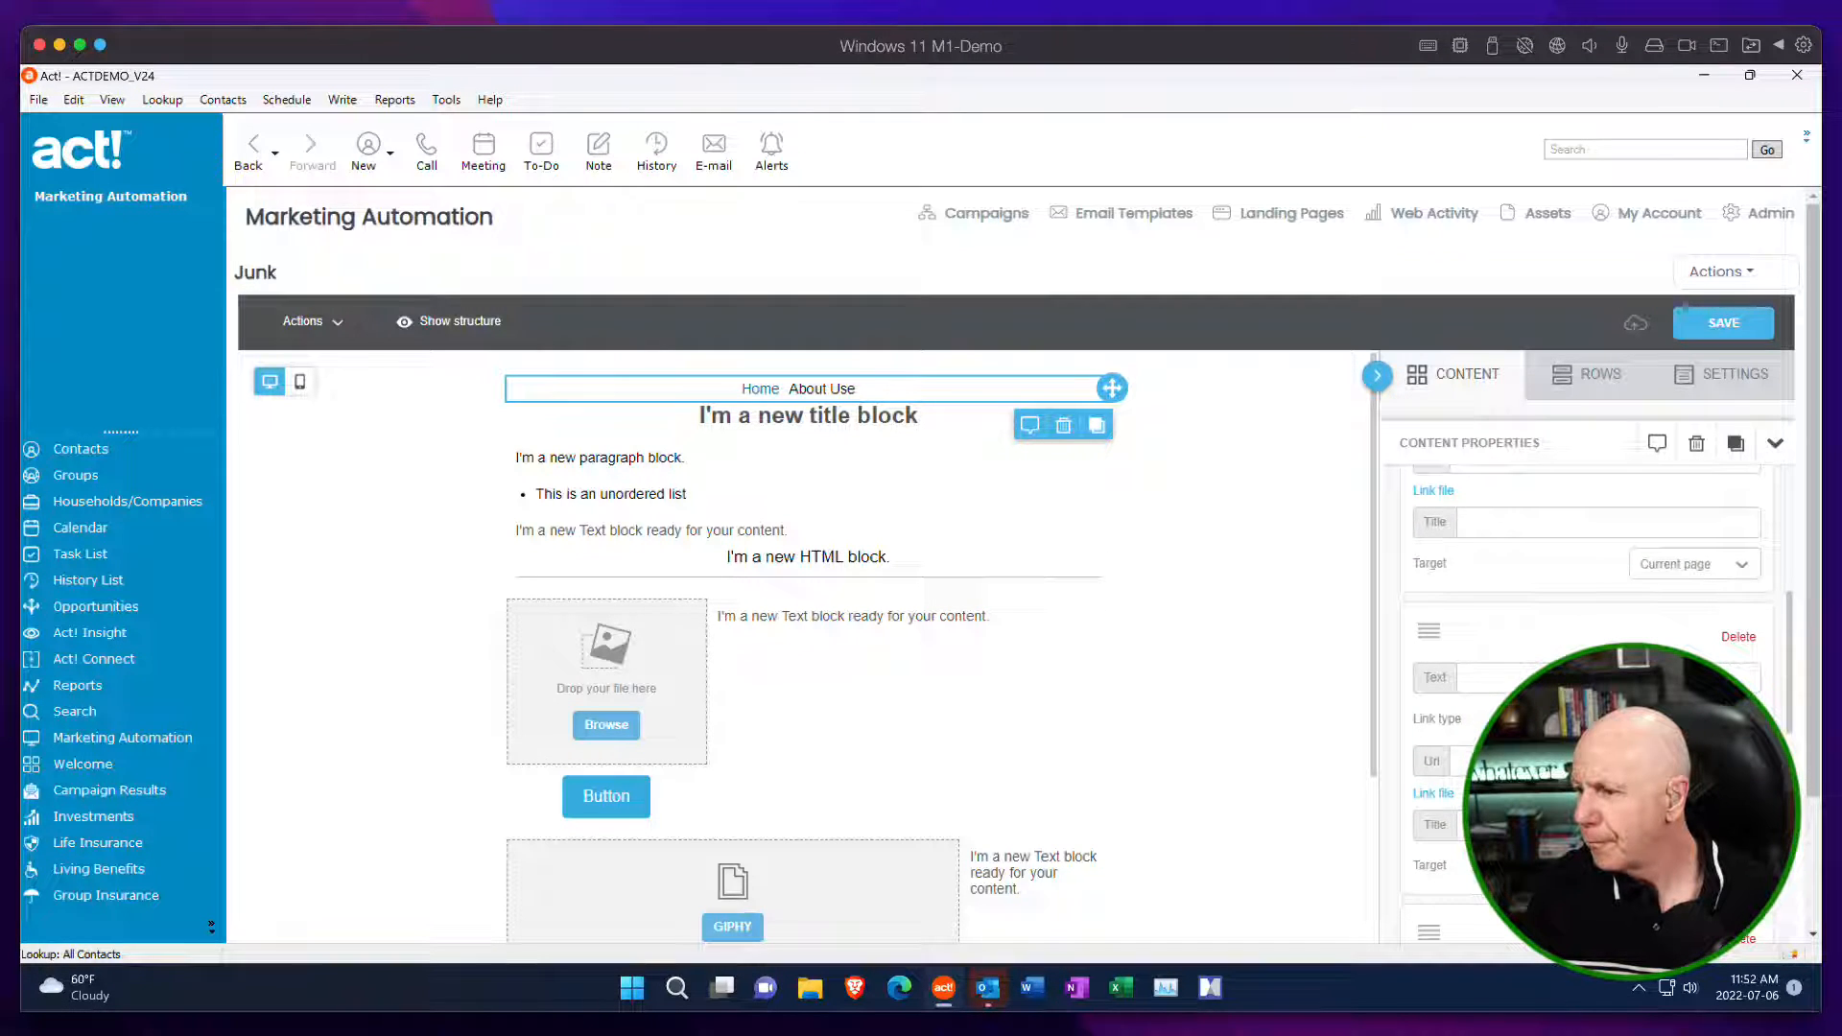
{"action": "scroll", "coordinate": [1545, 633], "scroll_direction": "down", "scroll_amount": 1}
{"action": "left_click", "coordinate": [1527, 621]}
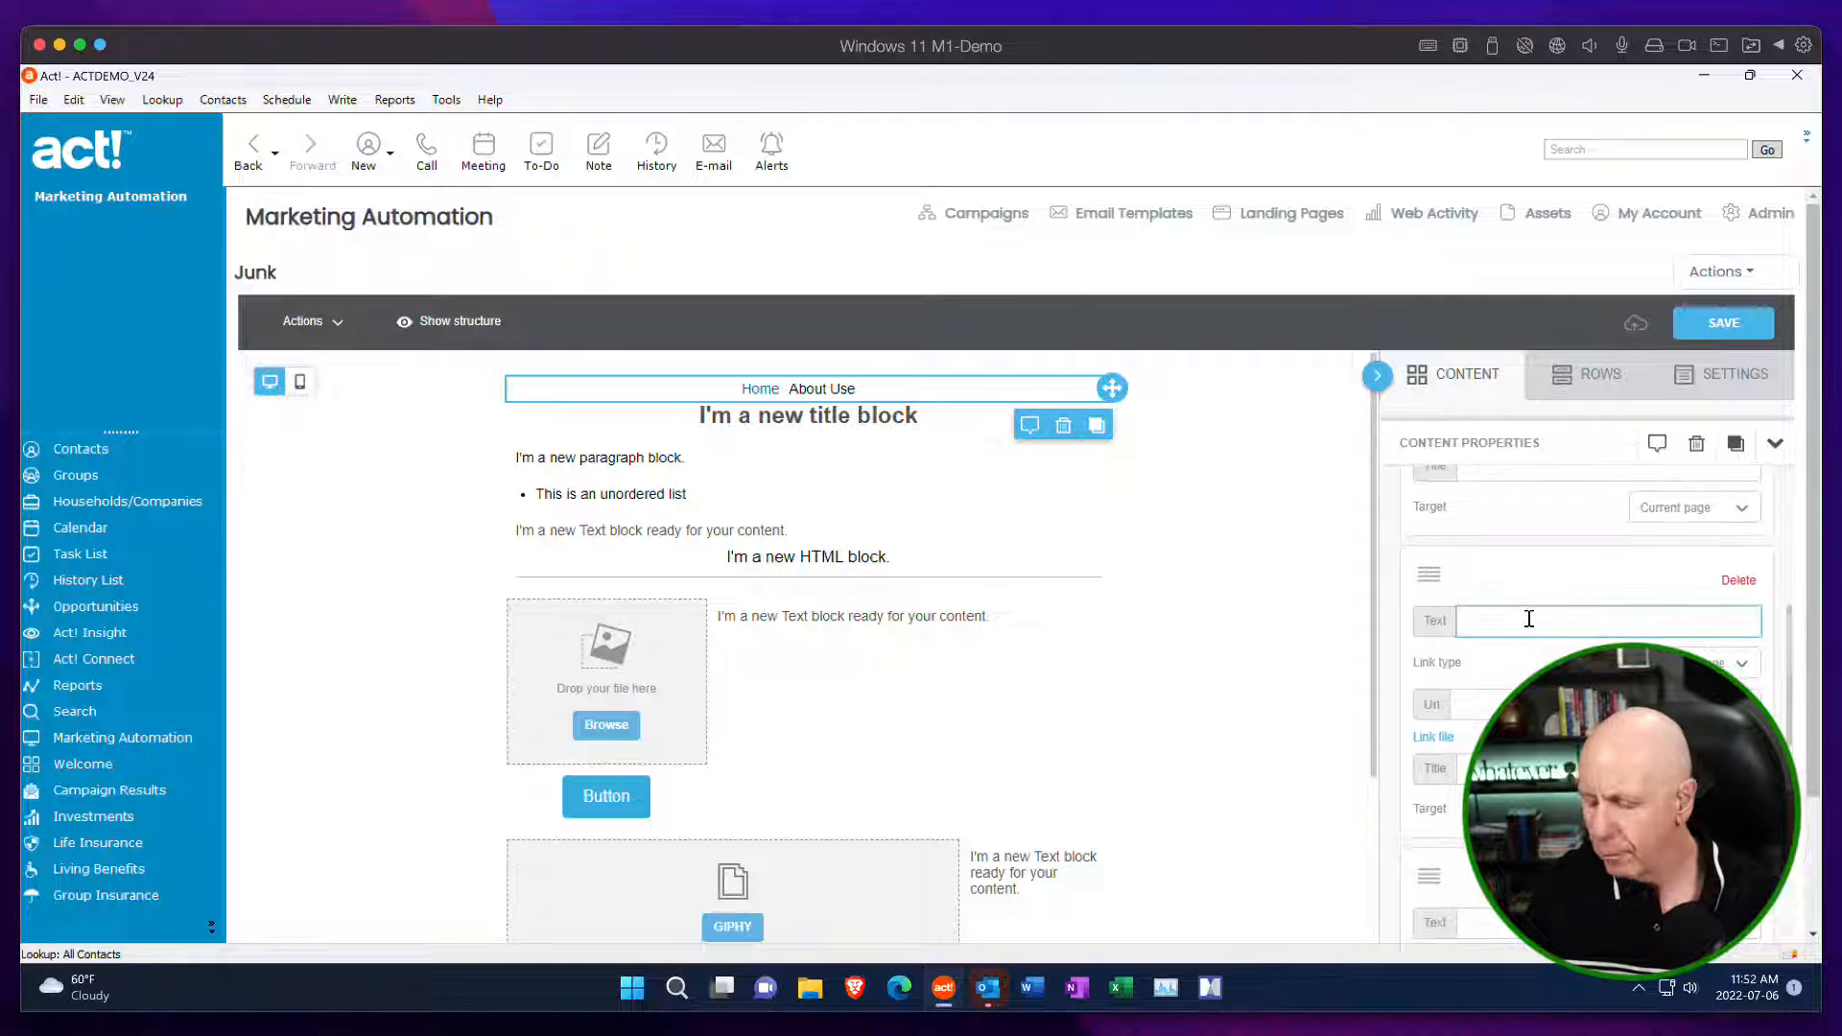
{"action": "type", "text": "Products"}
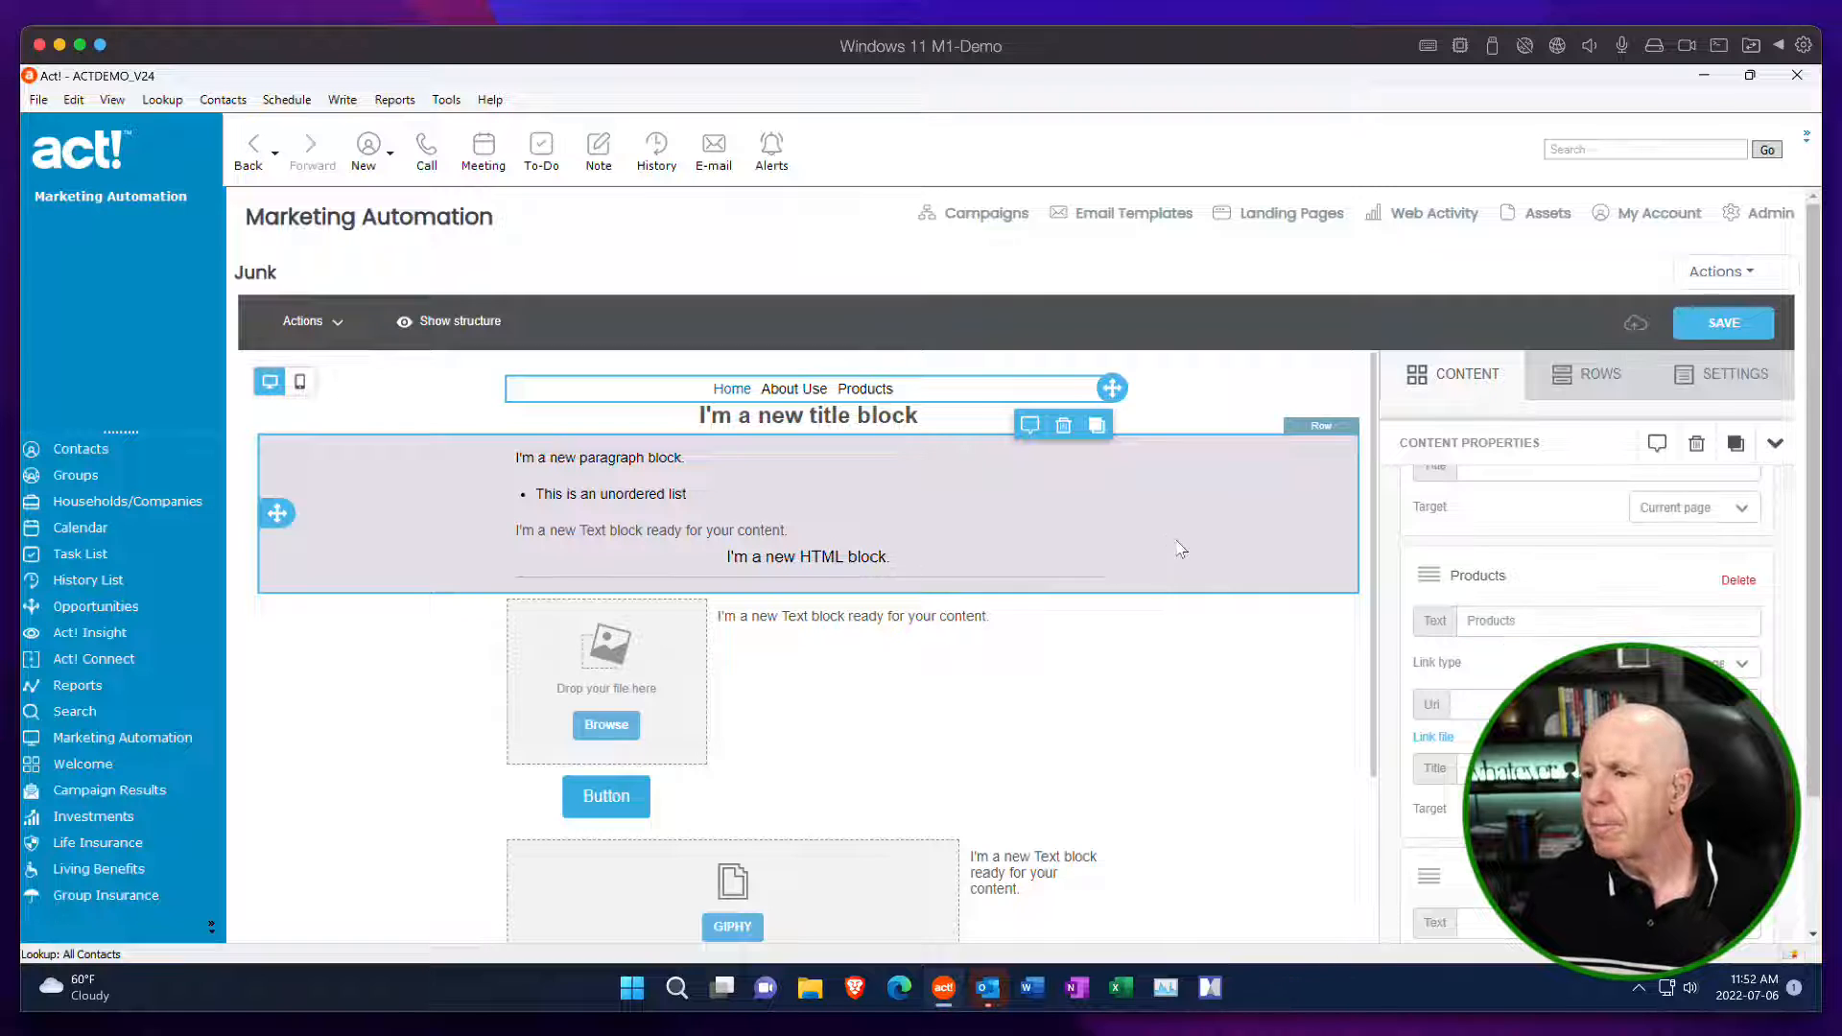
Examine the properties and formatting options of the second row and the title, list, paragraph and text blocks.
{"action": "left_click", "coordinate": [1180, 548]}
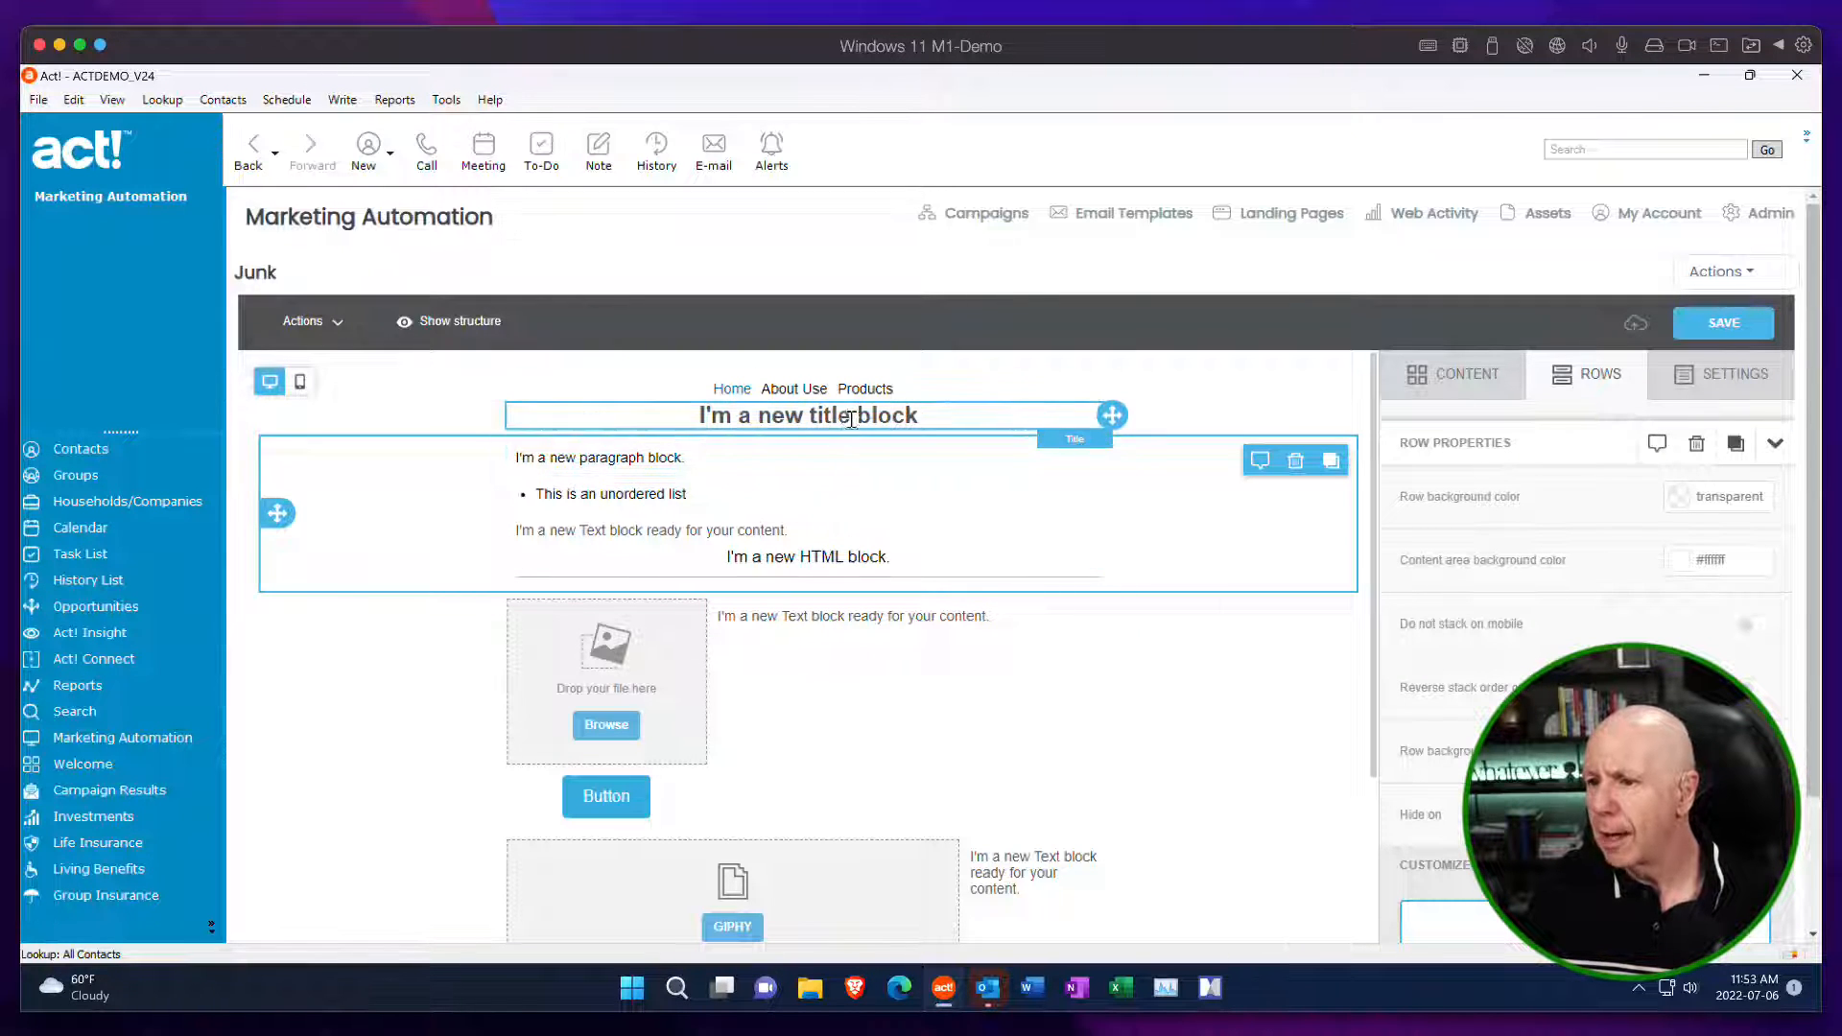
{"action": "left_click", "coordinate": [968, 407]}
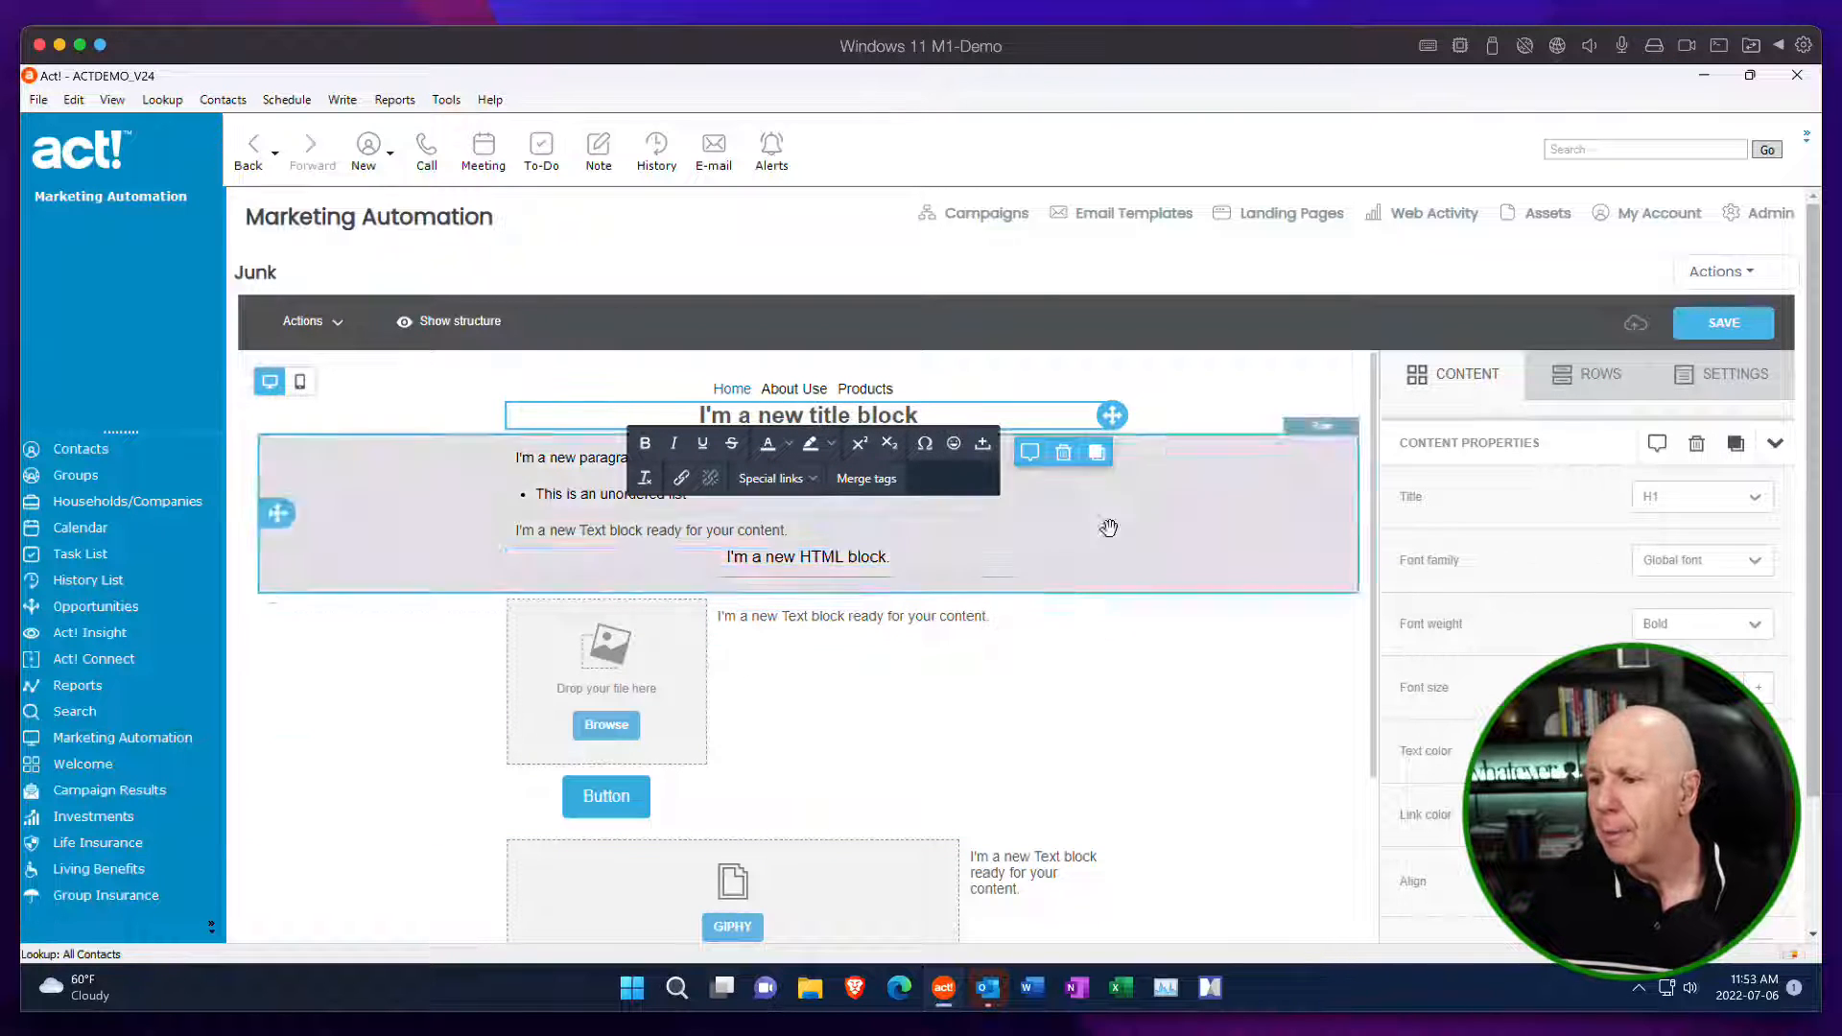
{"action": "left_click", "coordinate": [1275, 502]}
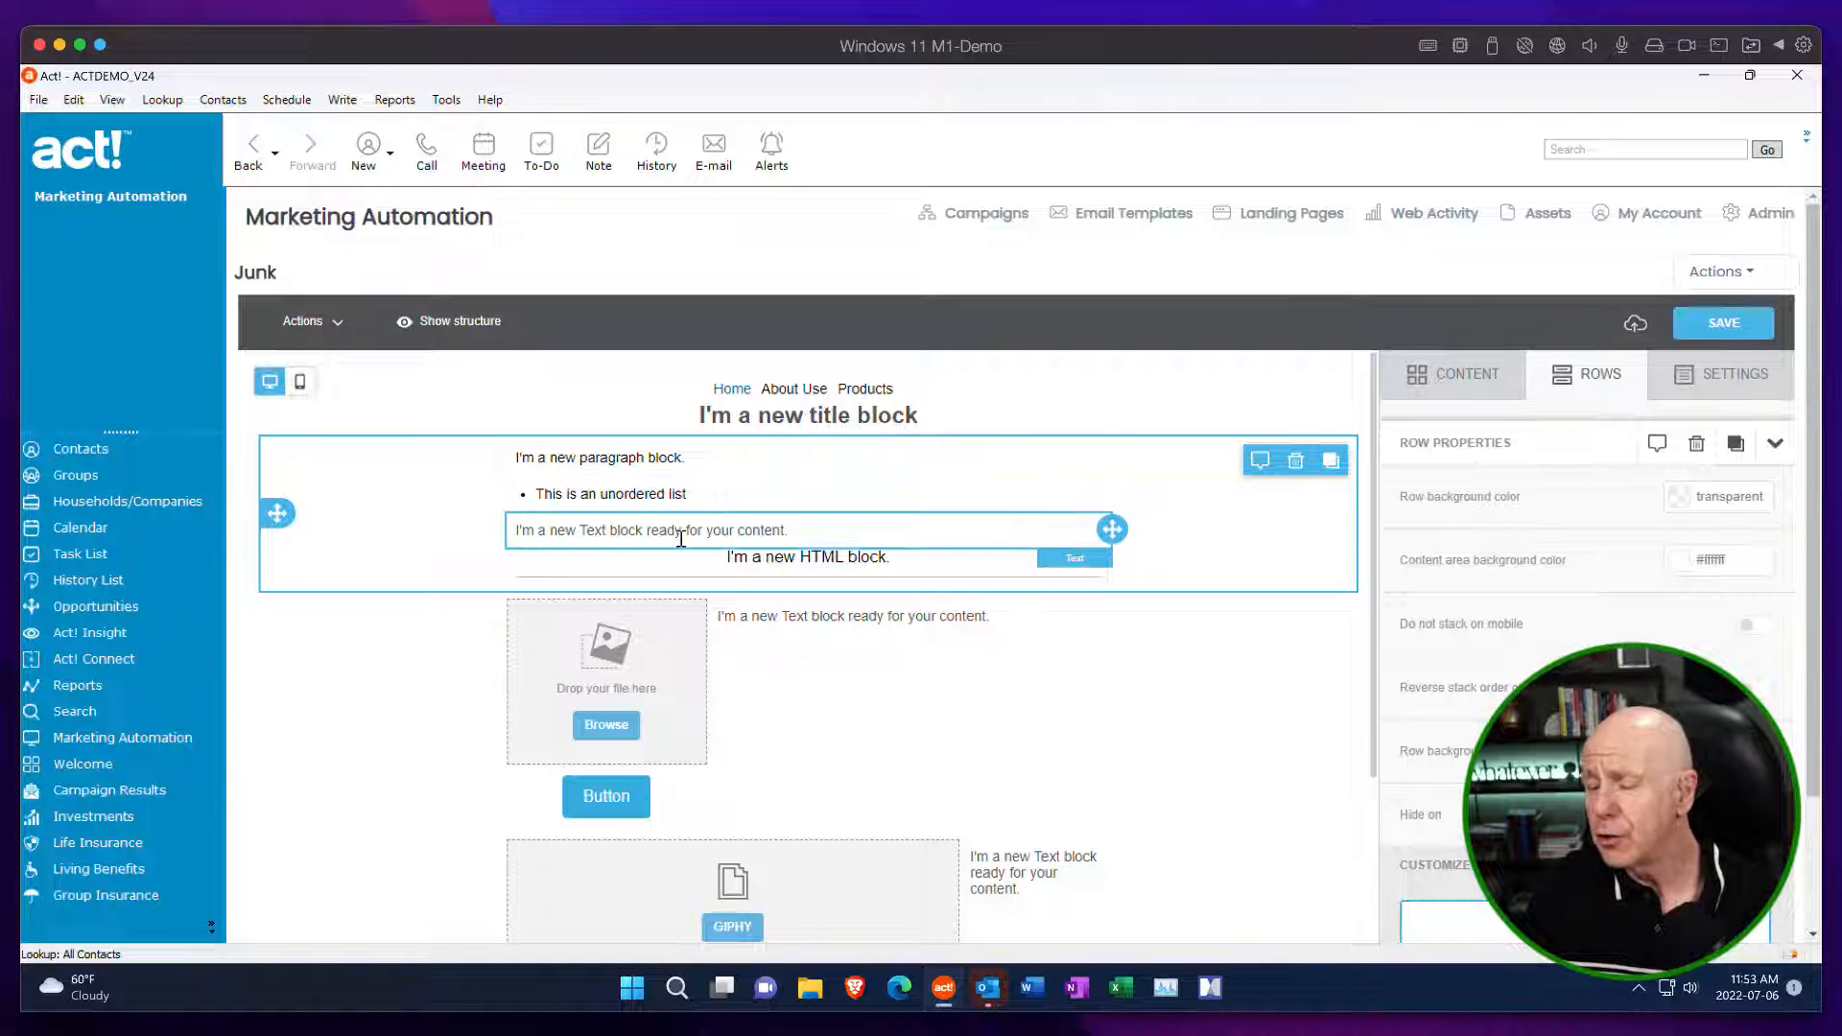
{"action": "left_click", "coordinate": [786, 414]}
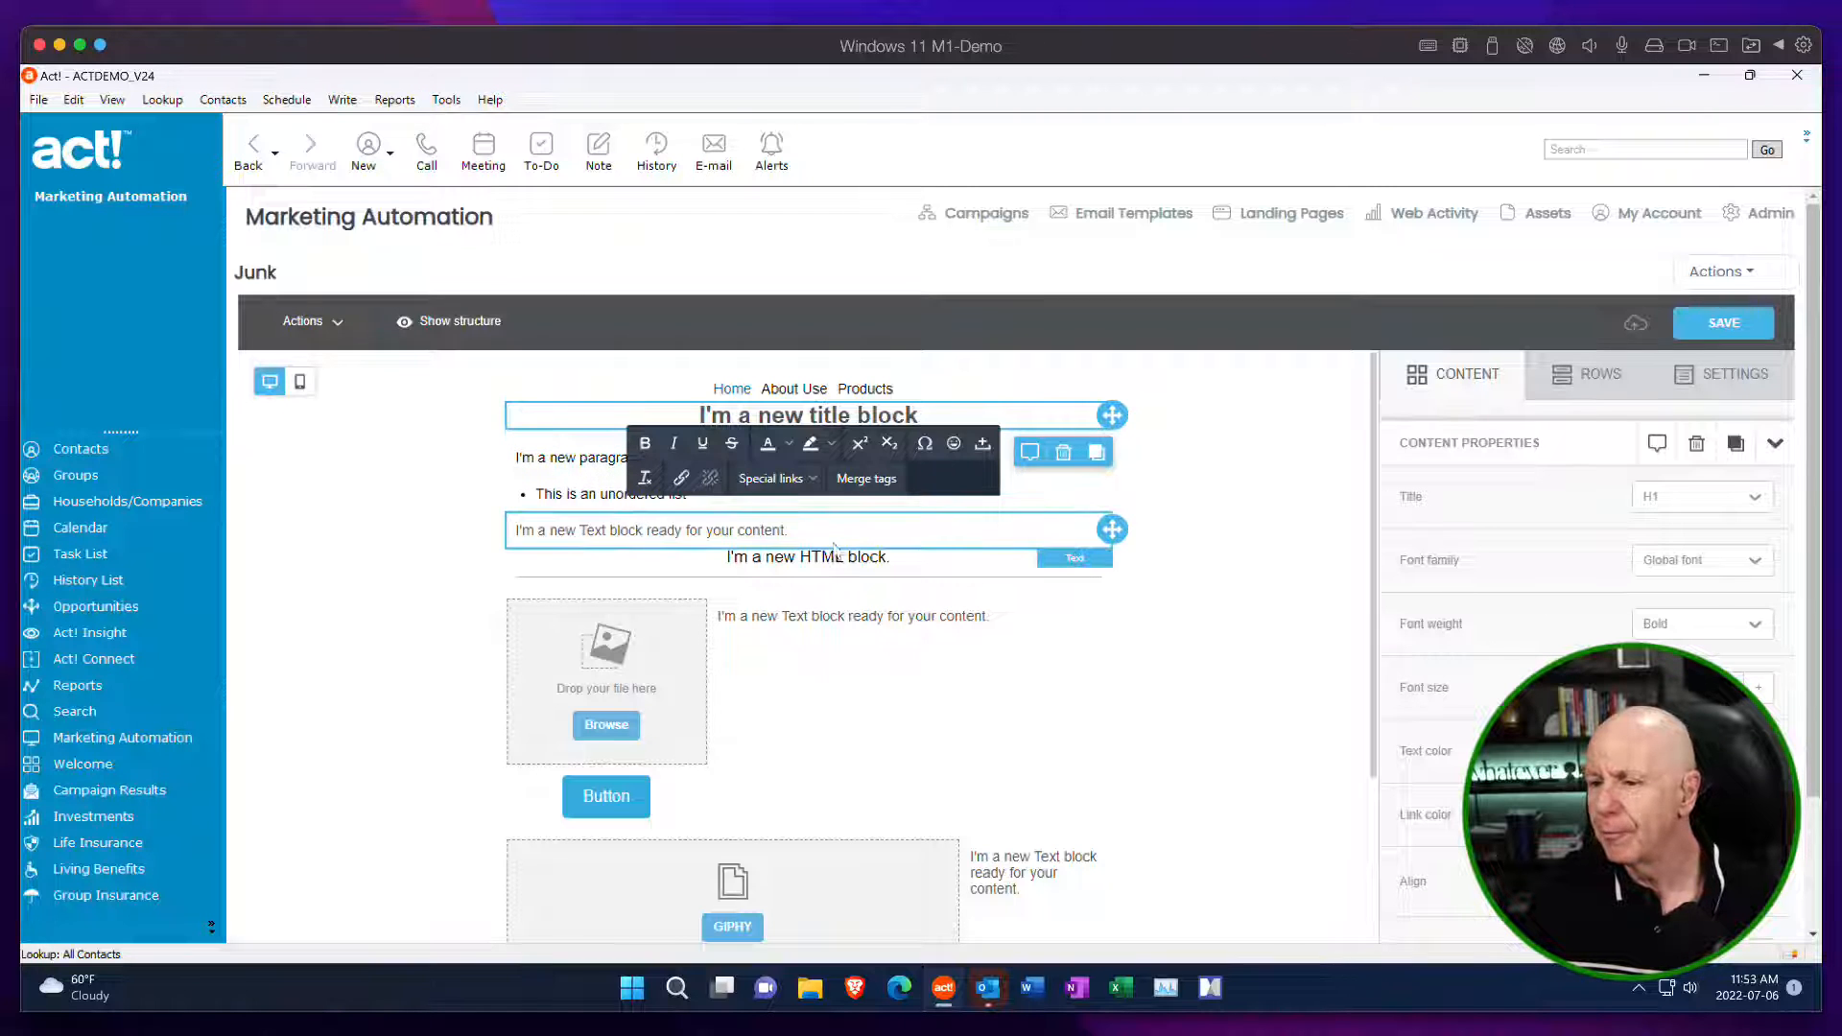
{"action": "left_click", "coordinate": [1084, 489]}
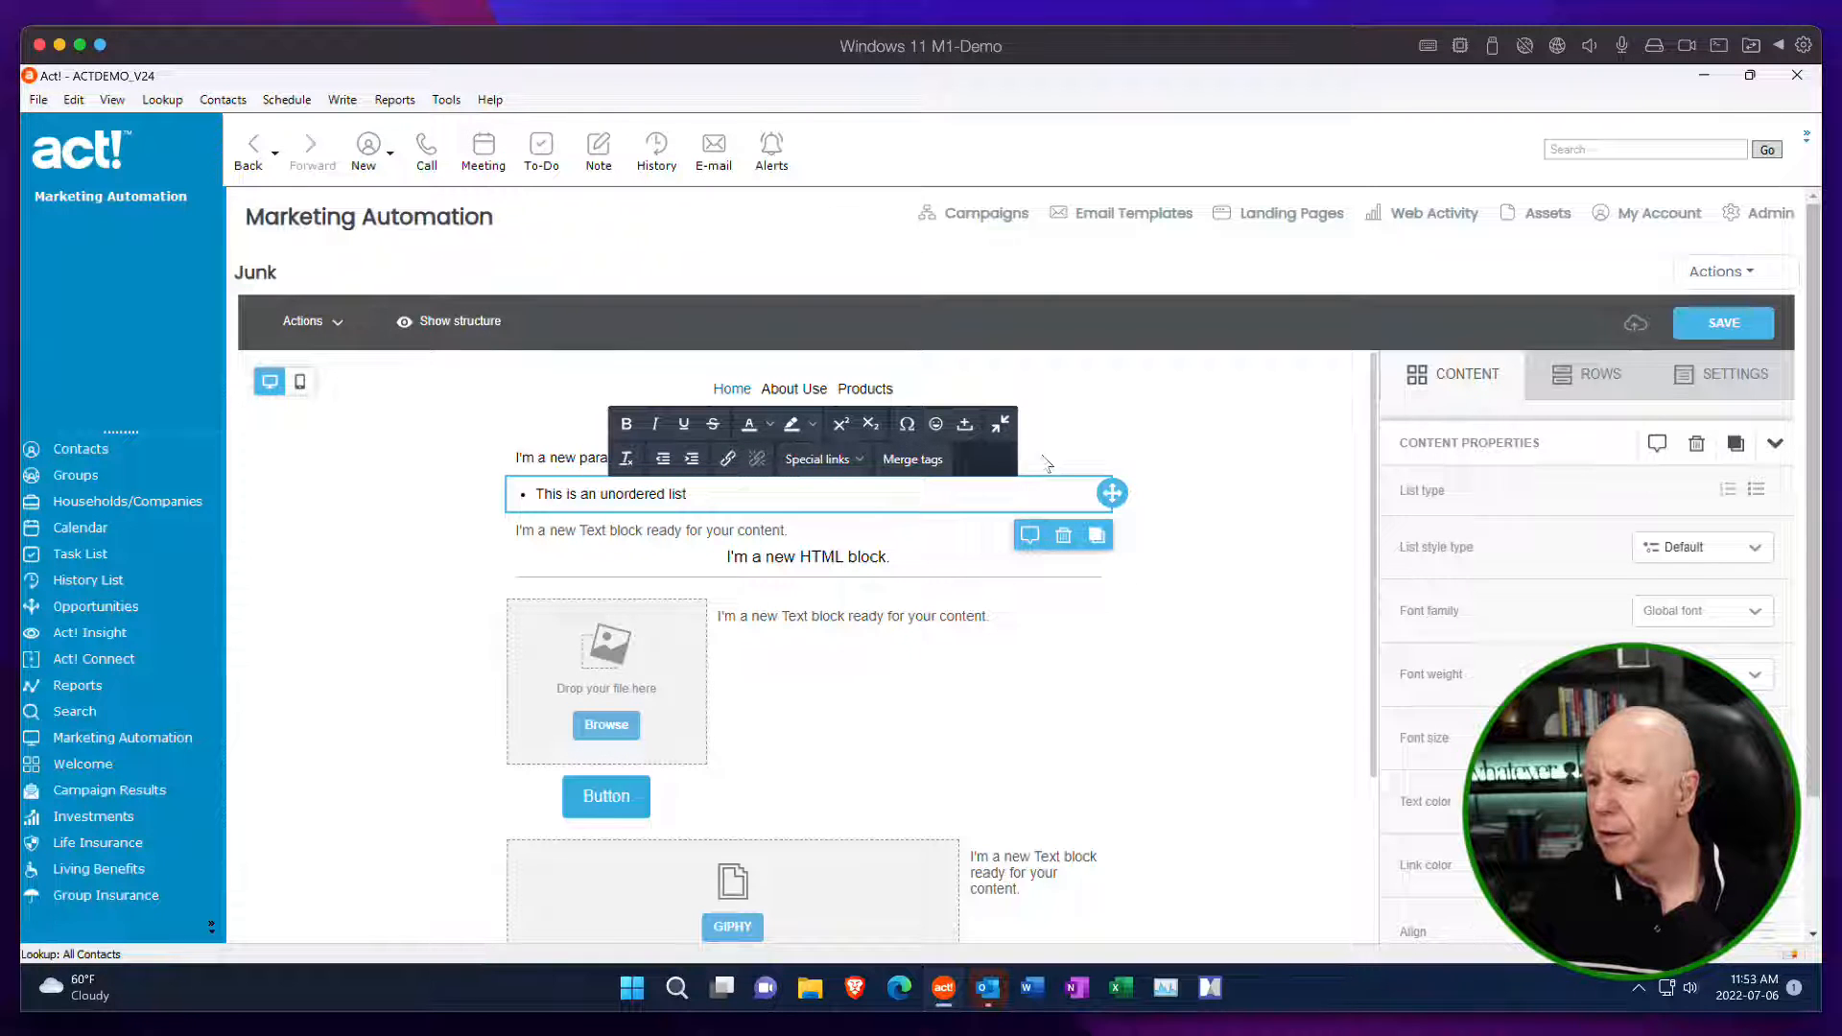
{"action": "left_click", "coordinate": [1293, 478]}
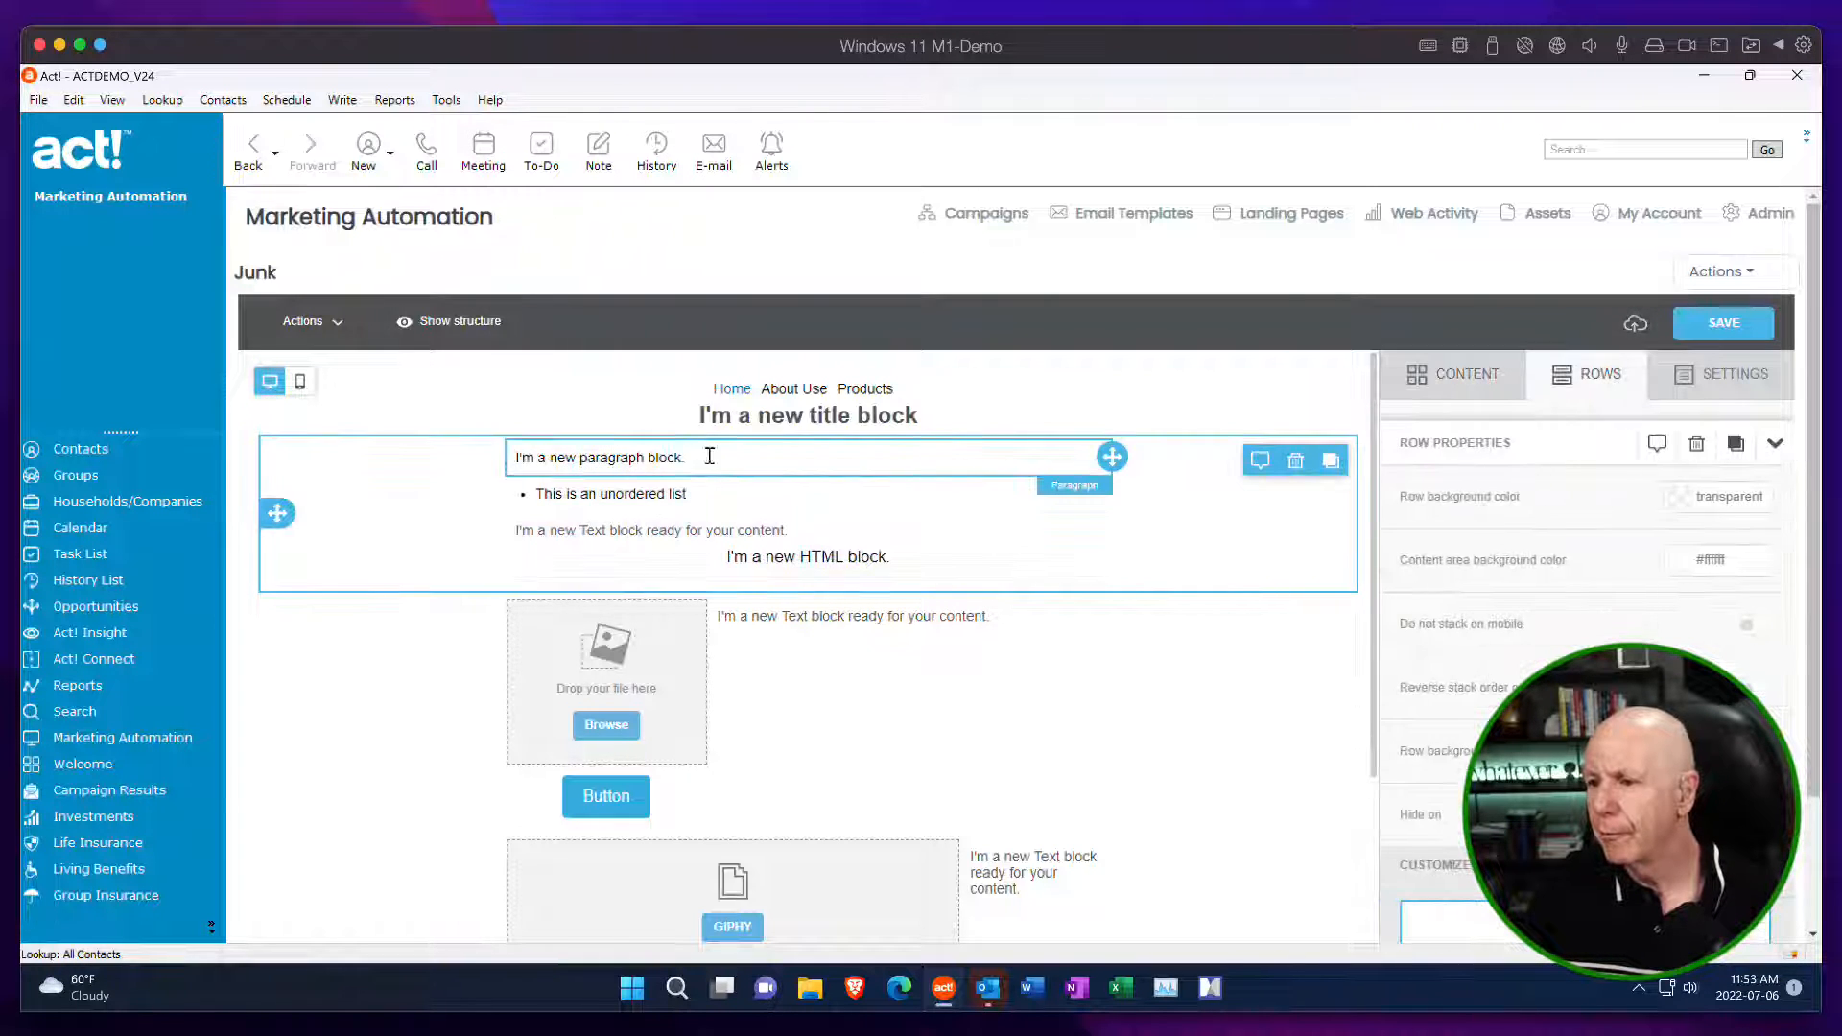
{"action": "left_click", "coordinate": [710, 457]}
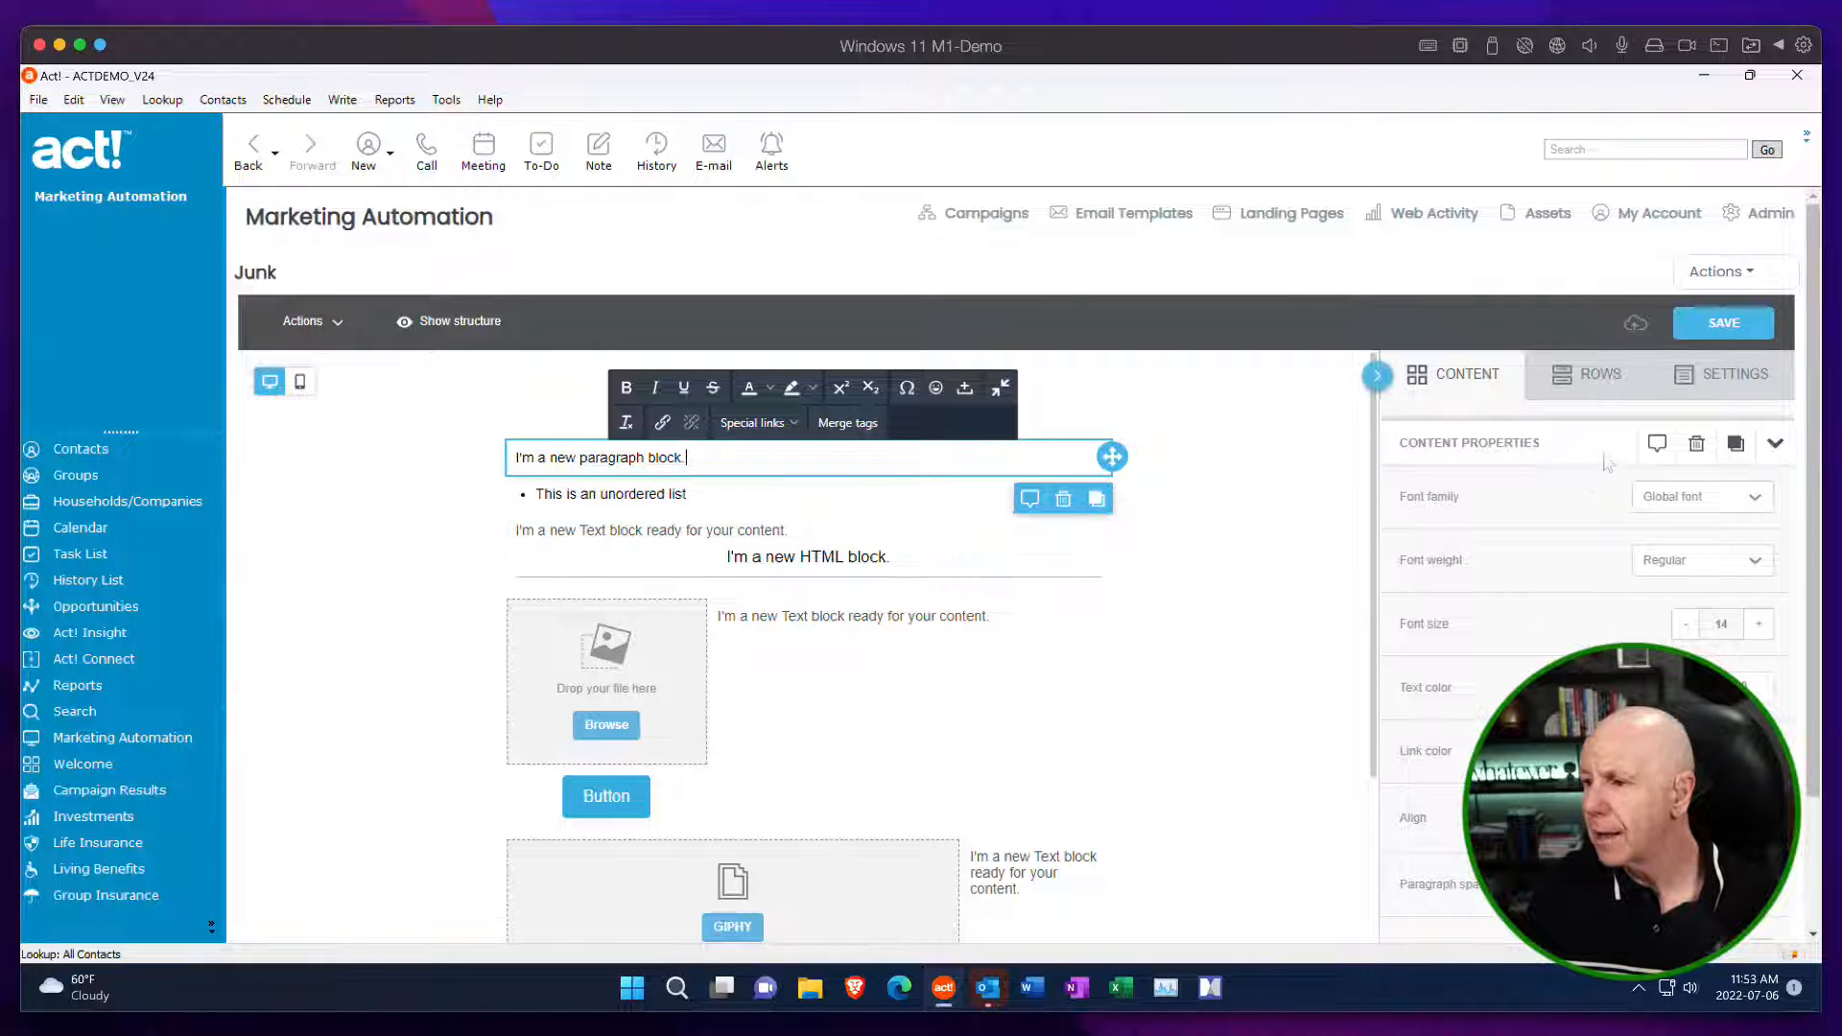
{"action": "left_click", "coordinate": [1482, 374]}
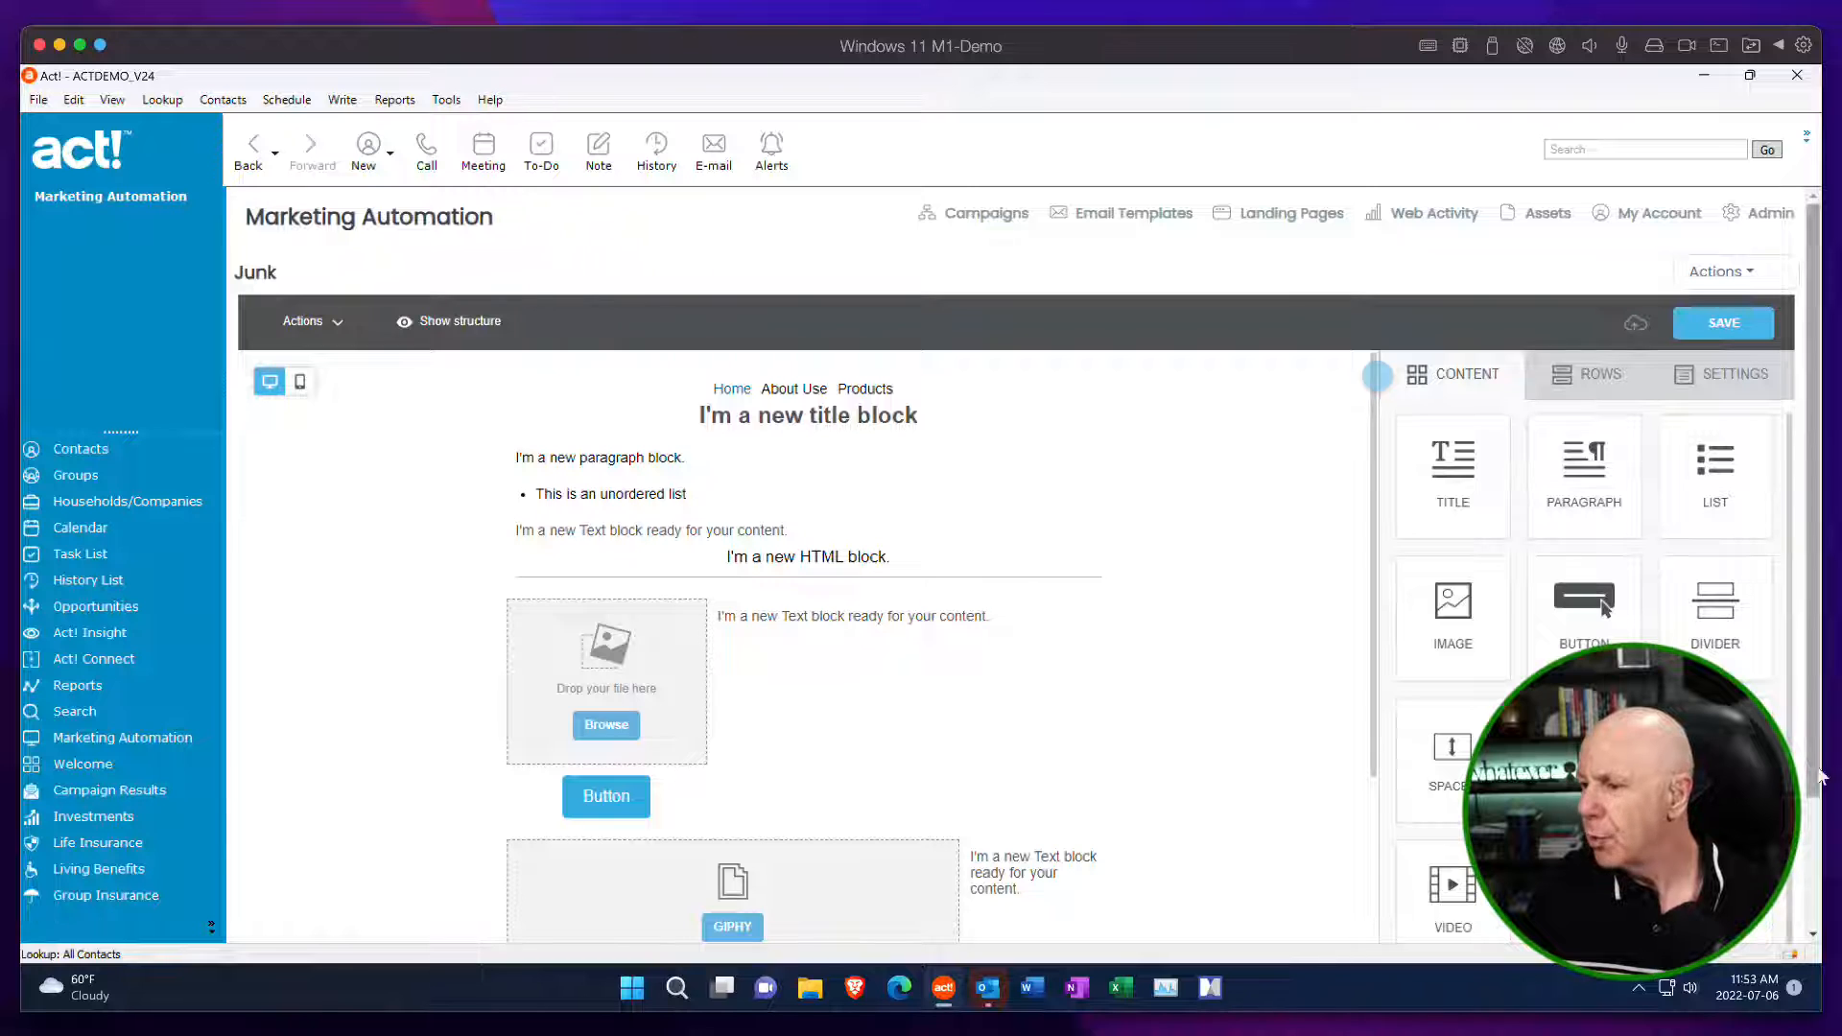
{"action": "scroll", "coordinate": [1818, 758], "scroll_direction": "down", "scroll_amount": 2}
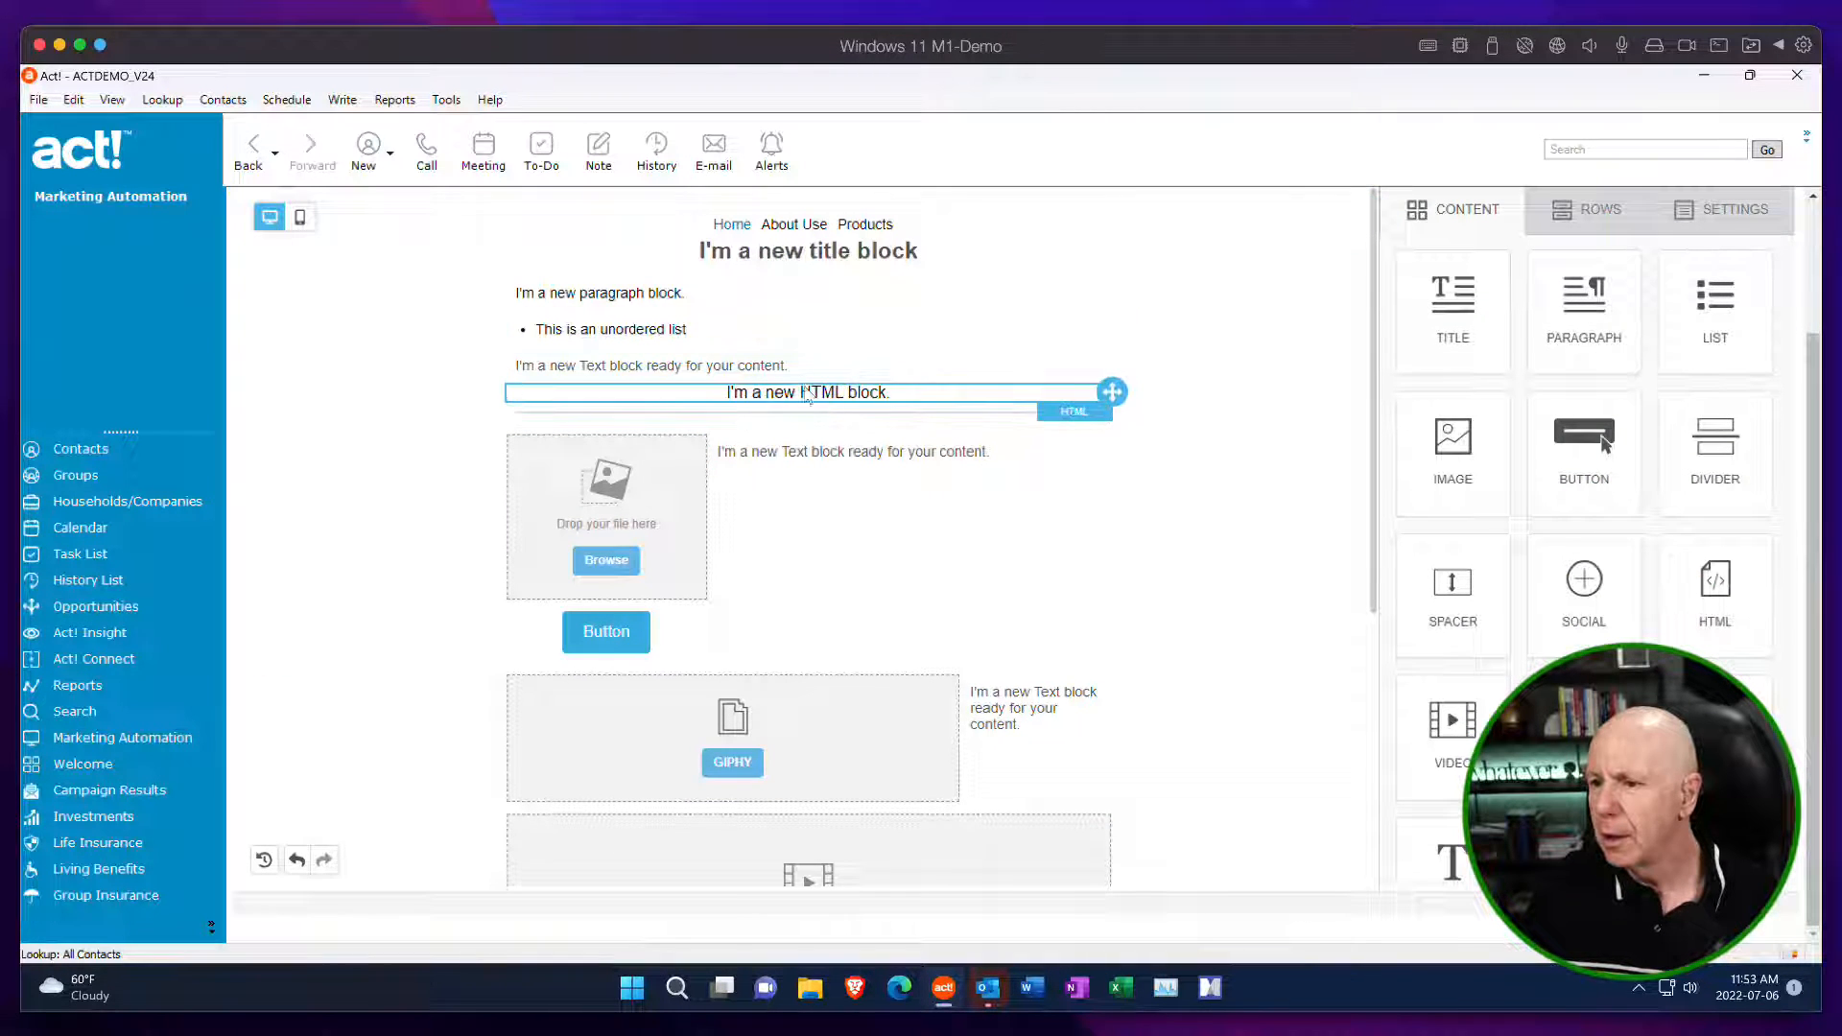
{"action": "left_click", "coordinate": [727, 365]}
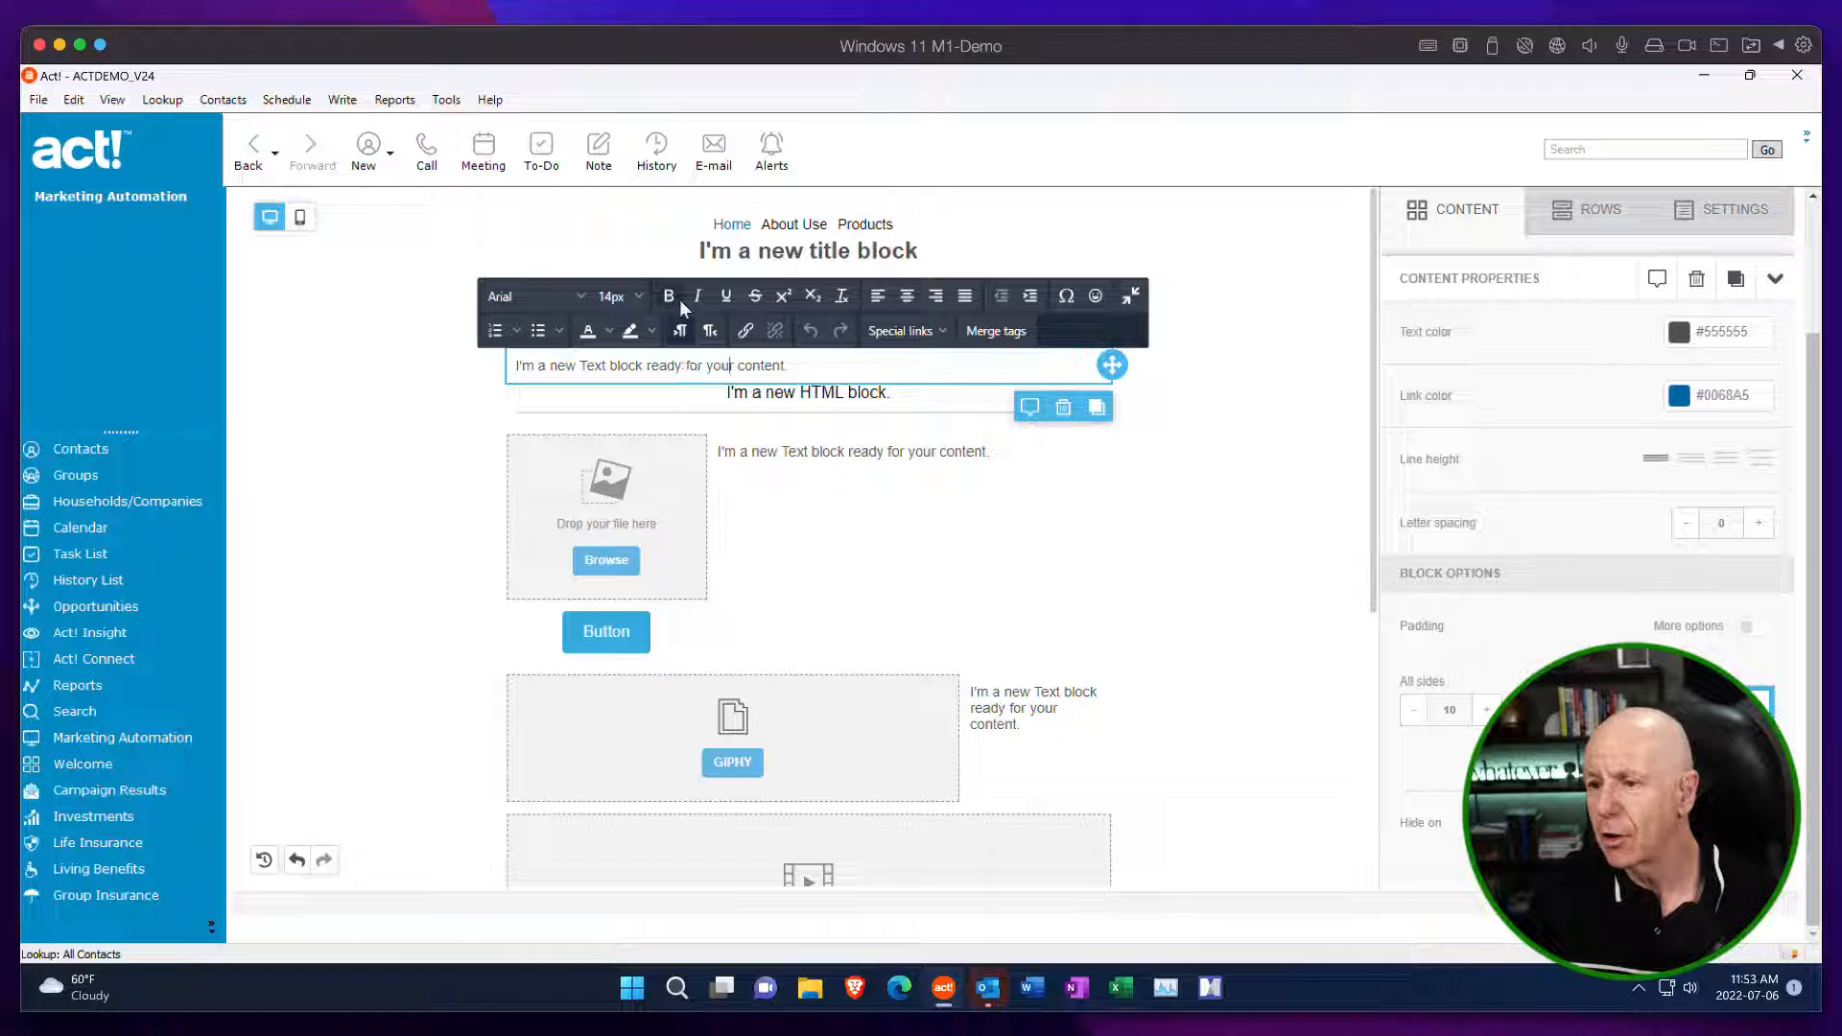
Set the title block's font size to 27.
{"action": "left_click", "coordinate": [799, 251]}
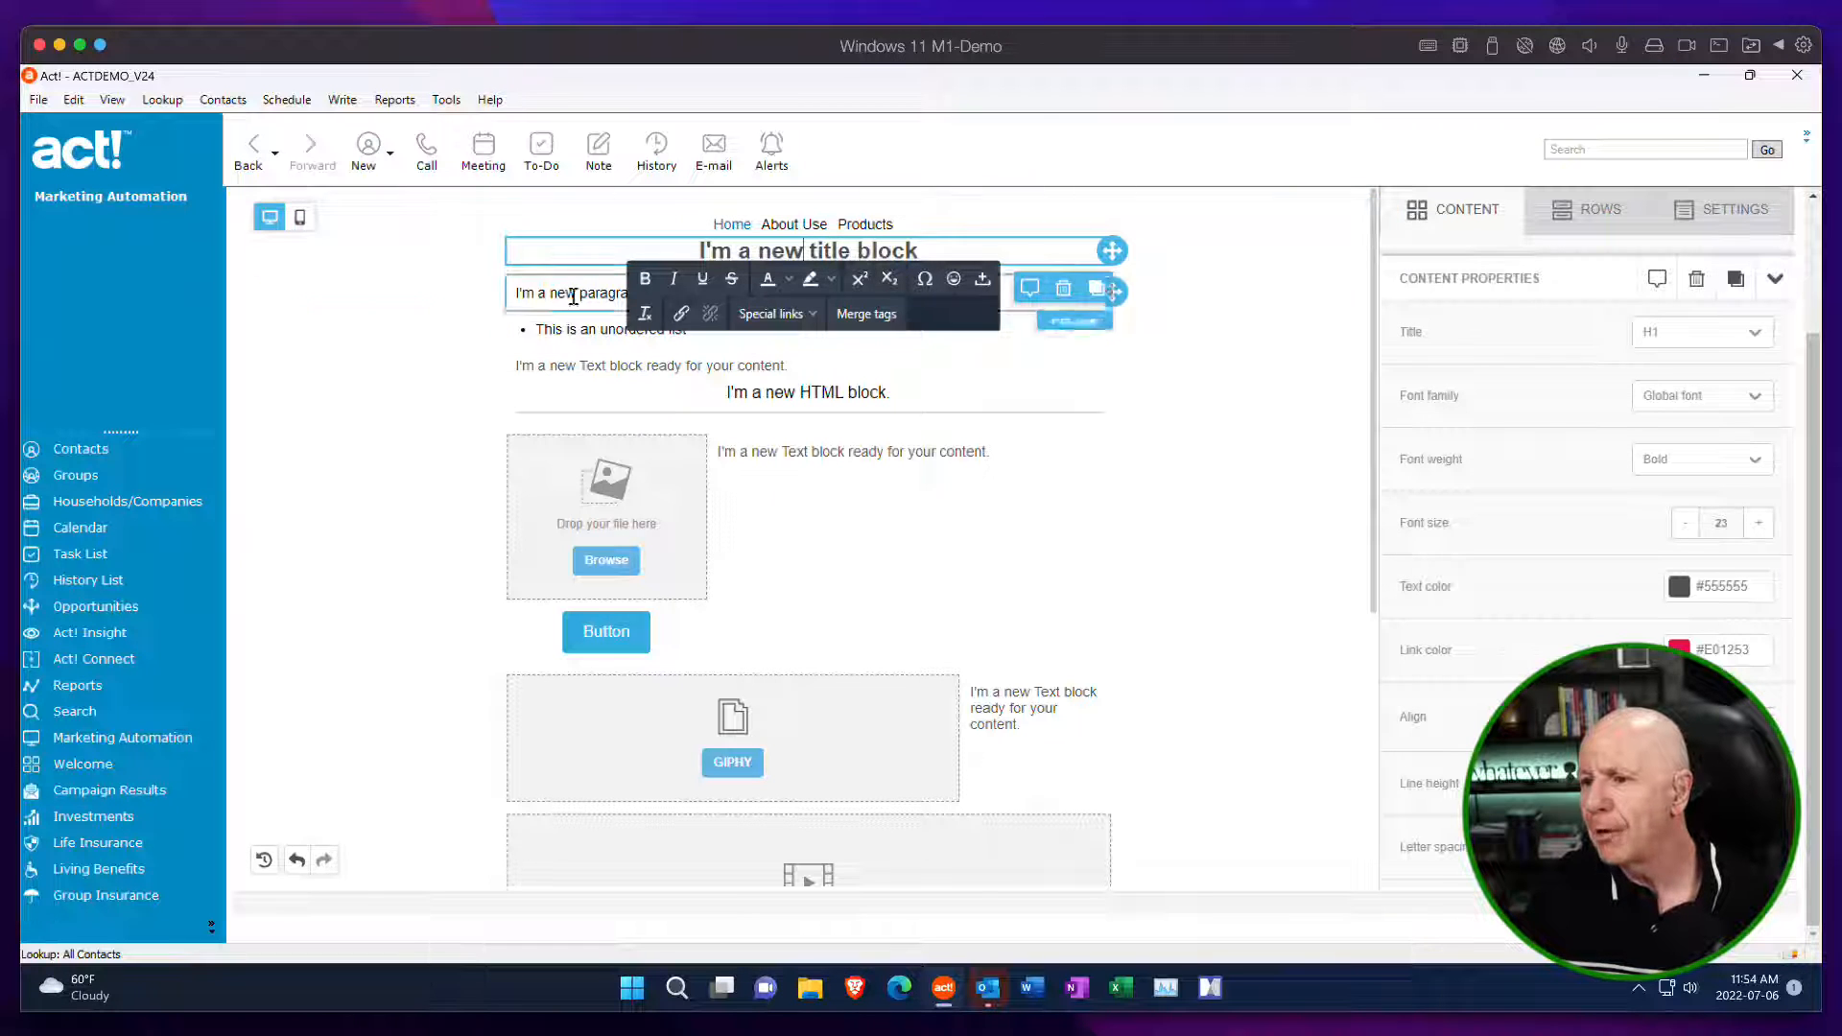
{"action": "left_click", "coordinate": [1758, 523]}
{"action": "left_click", "coordinate": [1758, 523]}
{"action": "left_click", "coordinate": [1758, 523]}
{"action": "left_click", "coordinate": [1758, 523]}
{"action": "left_click", "coordinate": [1759, 523]}
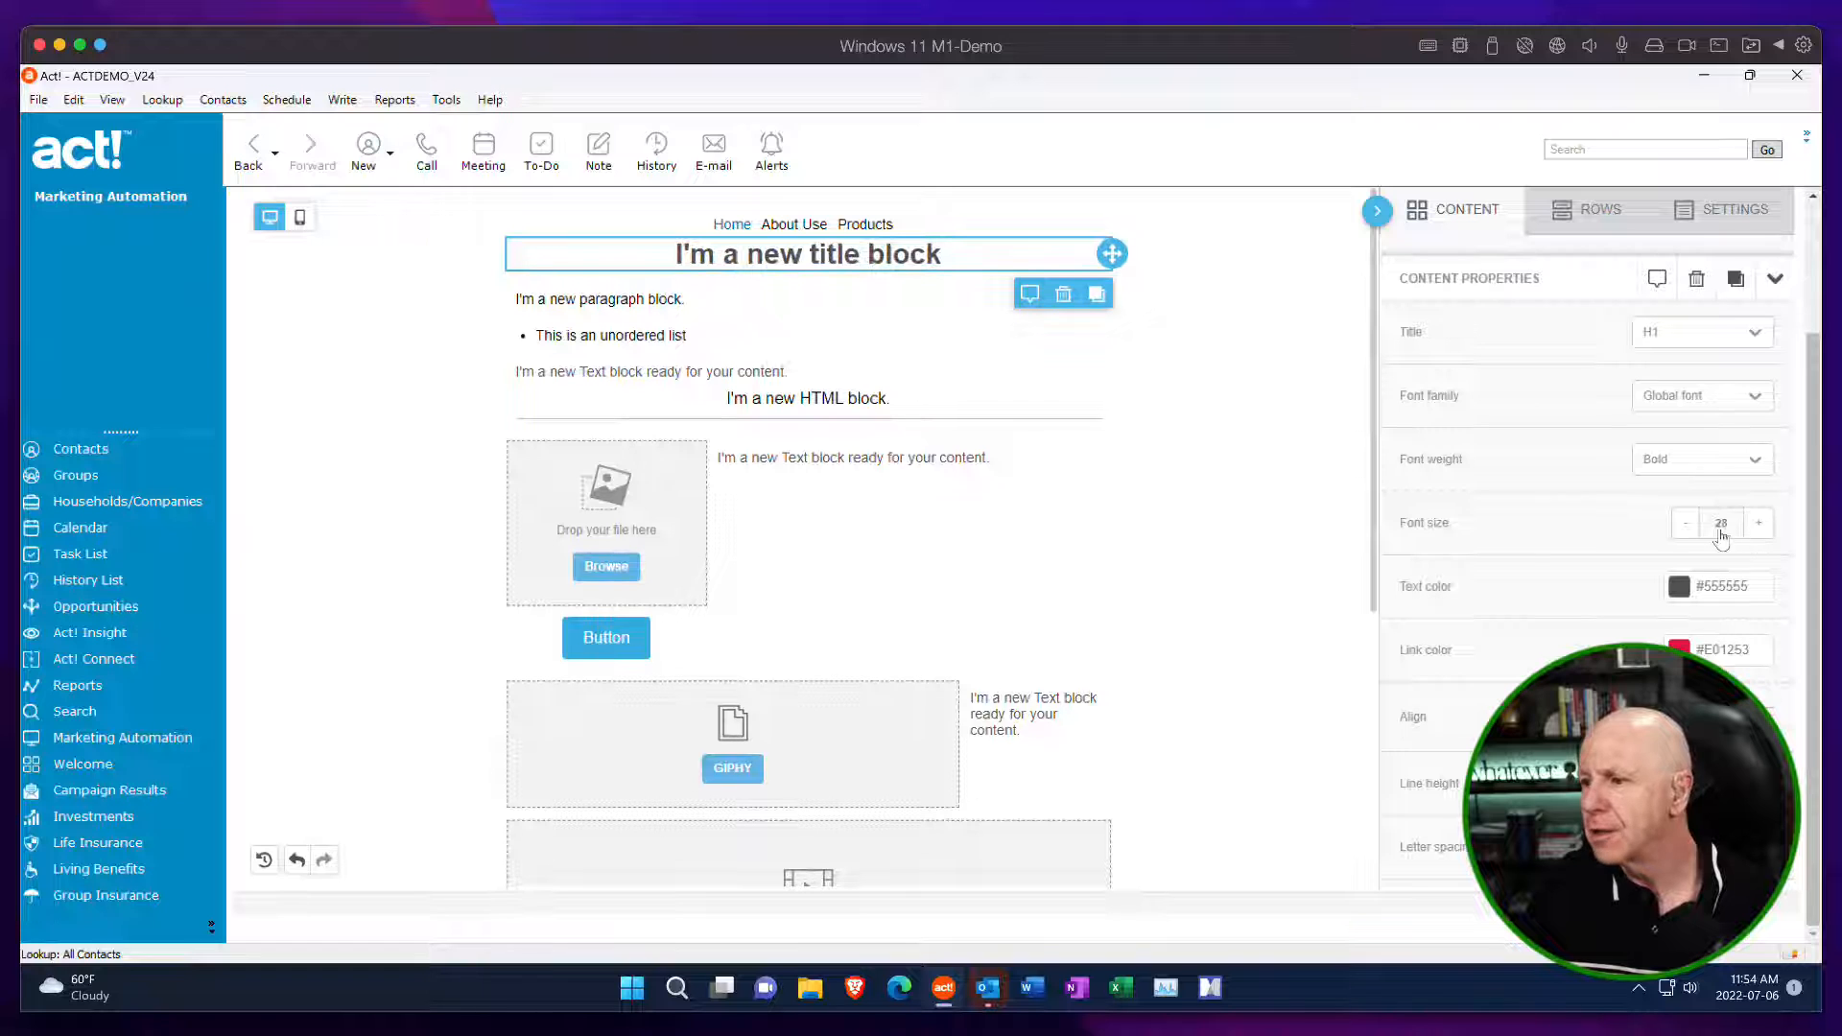
{"action": "left_click", "coordinate": [1685, 523]}
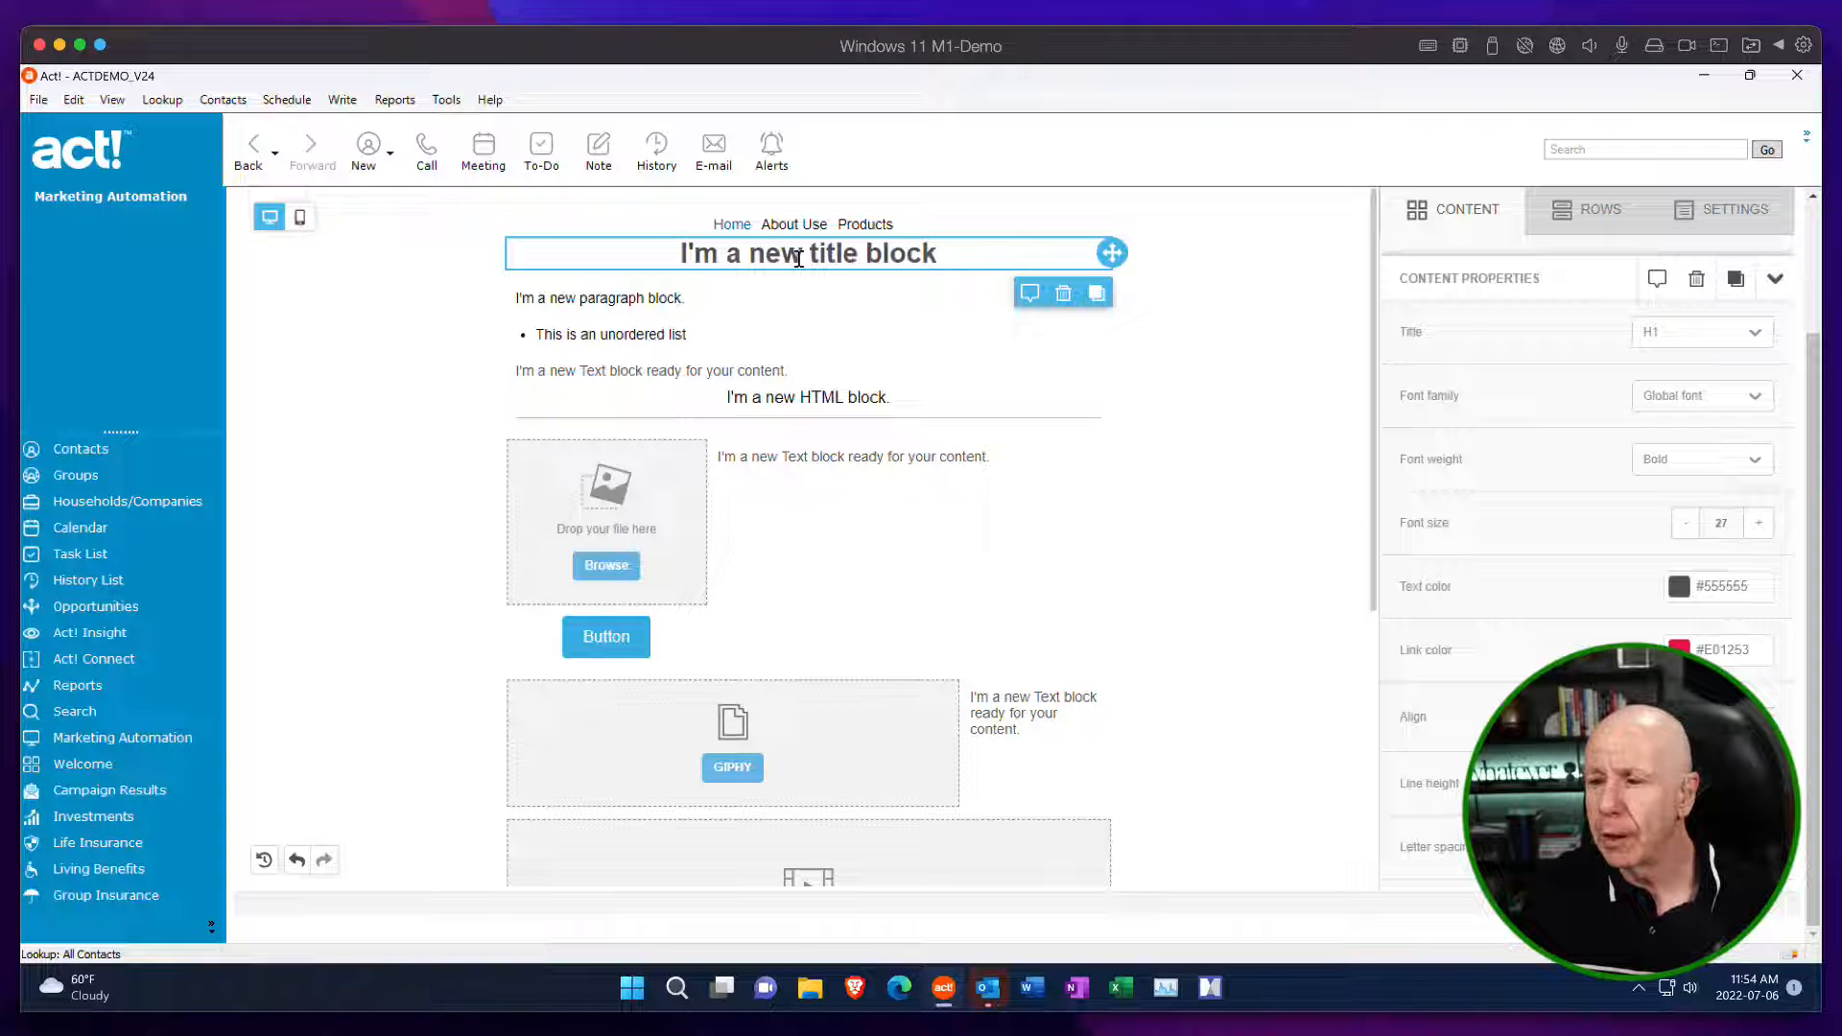
Review the properties of the unordered list, the text block below it, their row and the HTML block's code.
{"action": "left_click", "coordinate": [647, 336]}
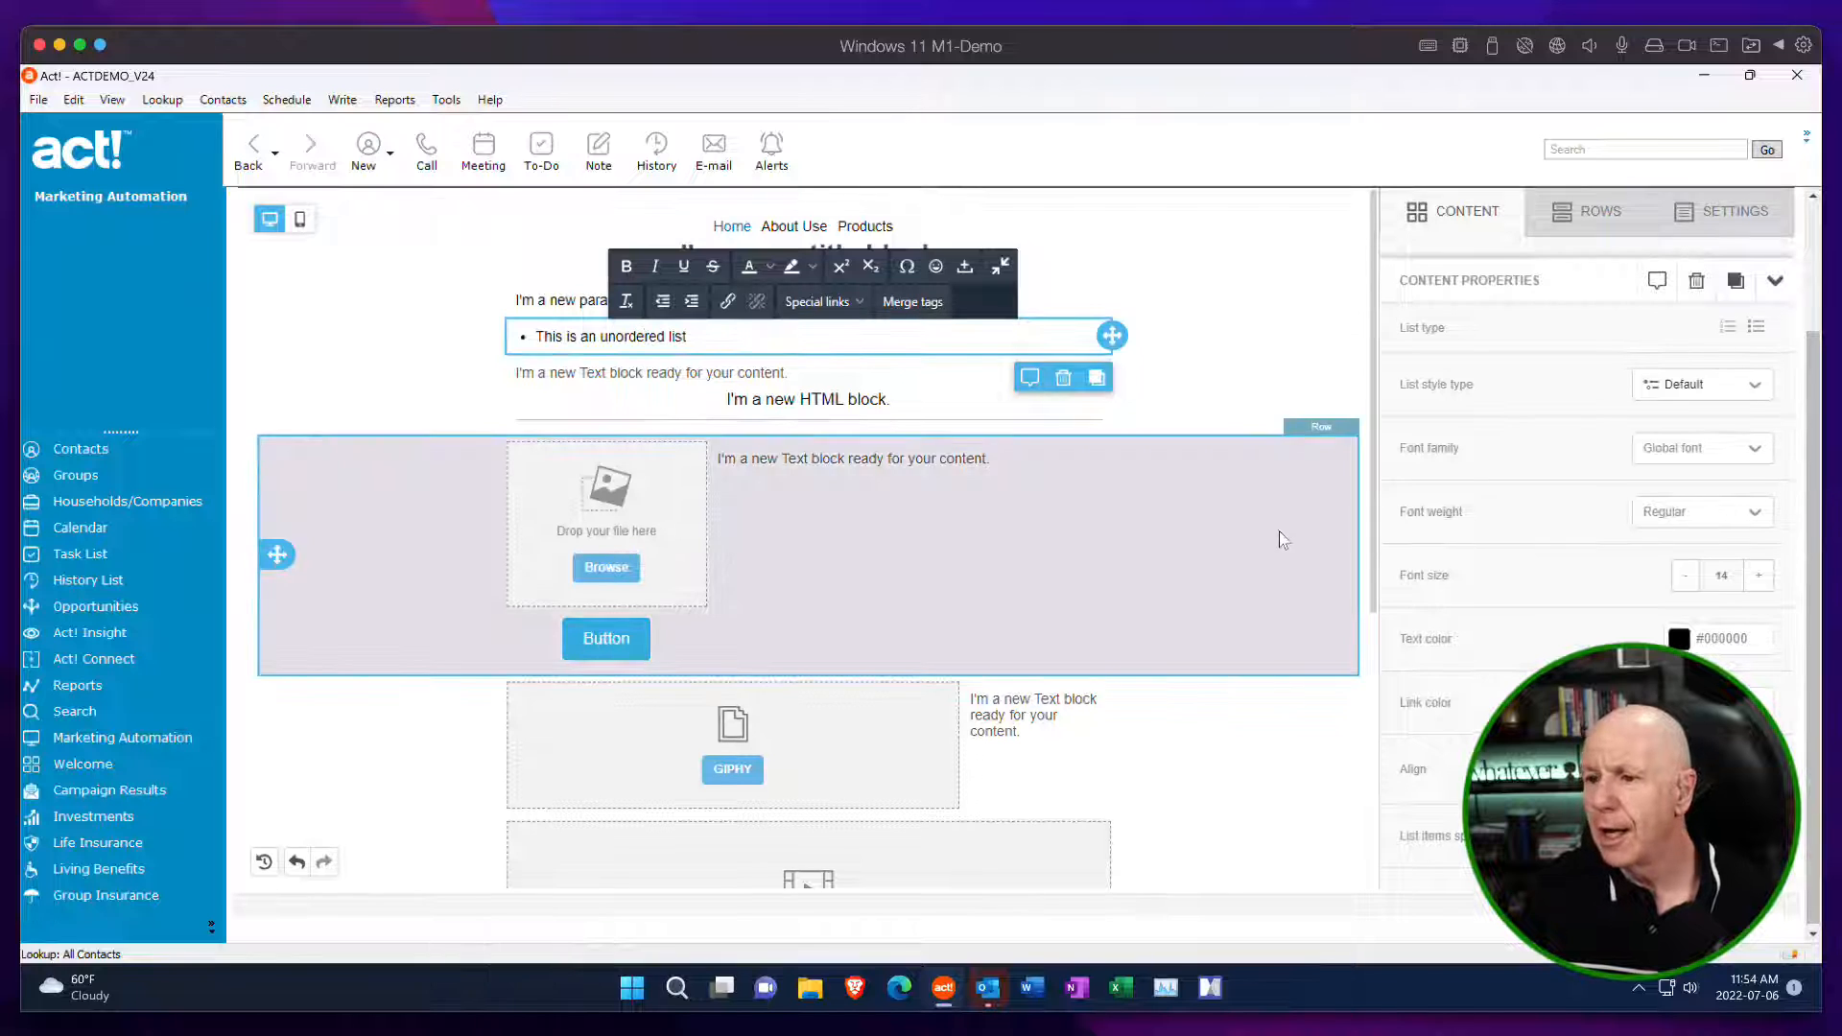
{"action": "left_click", "coordinate": [762, 373]}
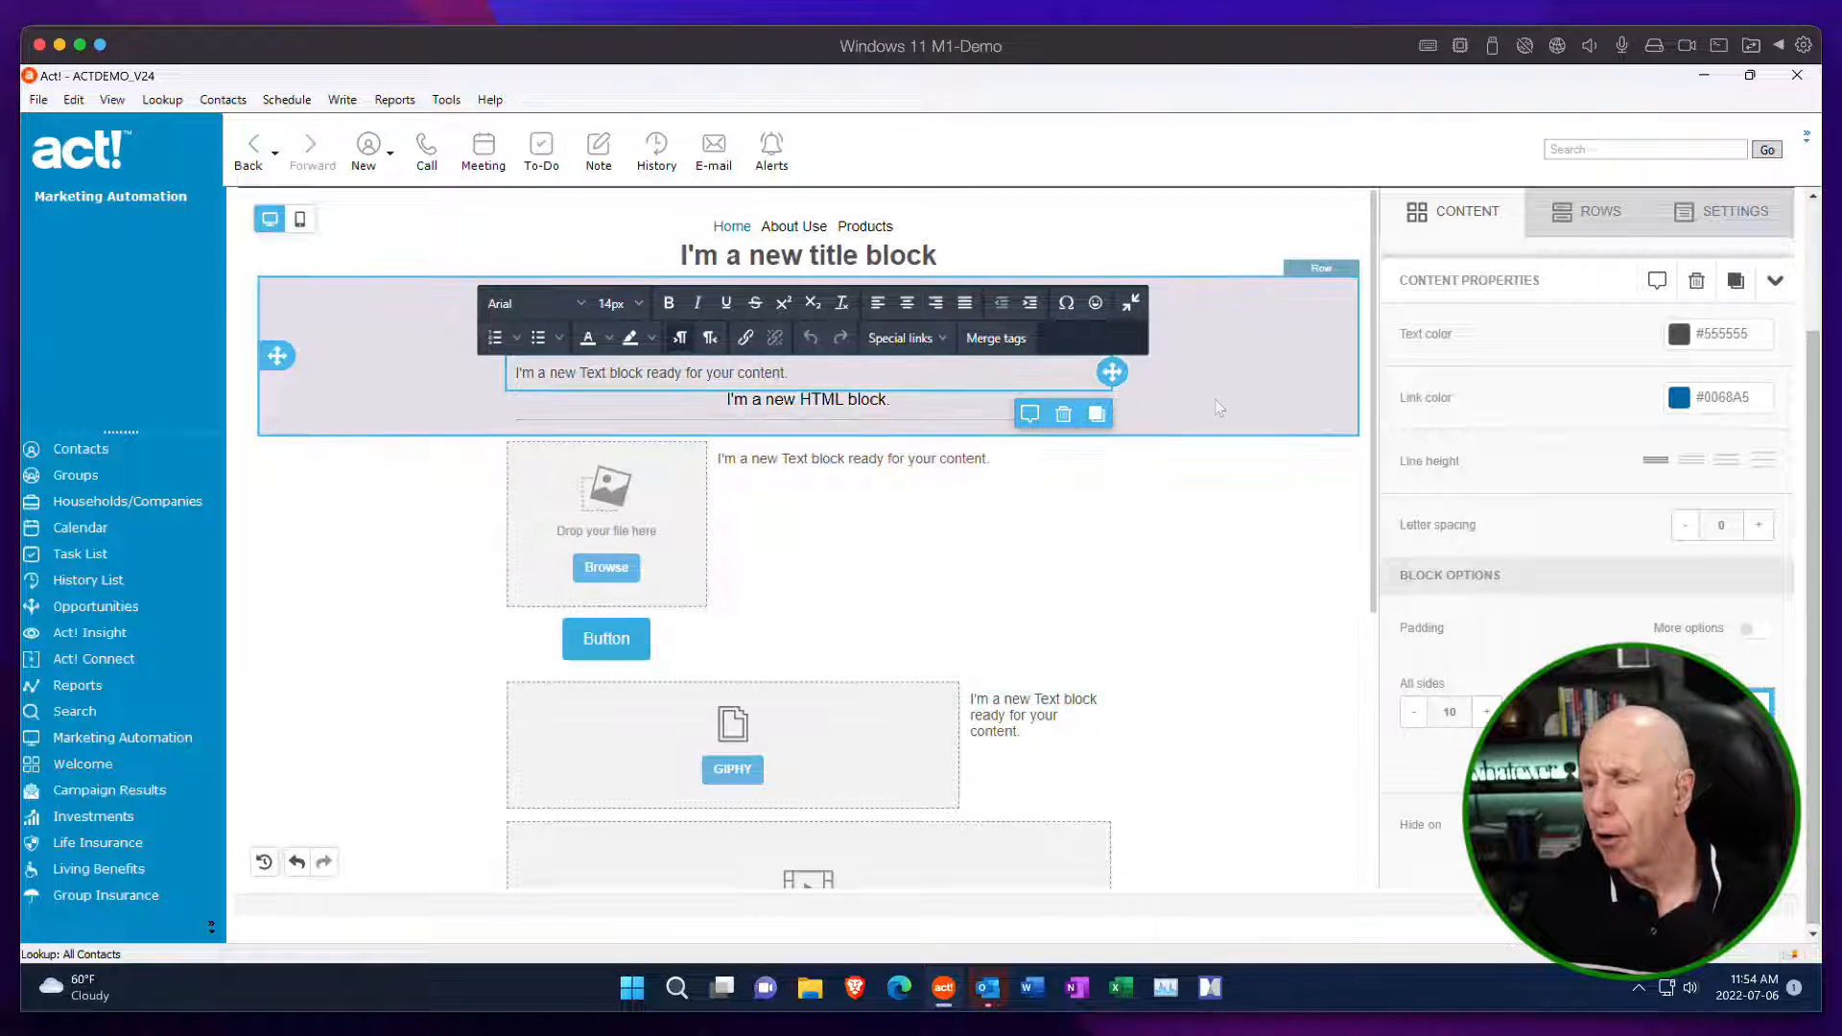
{"action": "left_click", "coordinate": [1216, 393]}
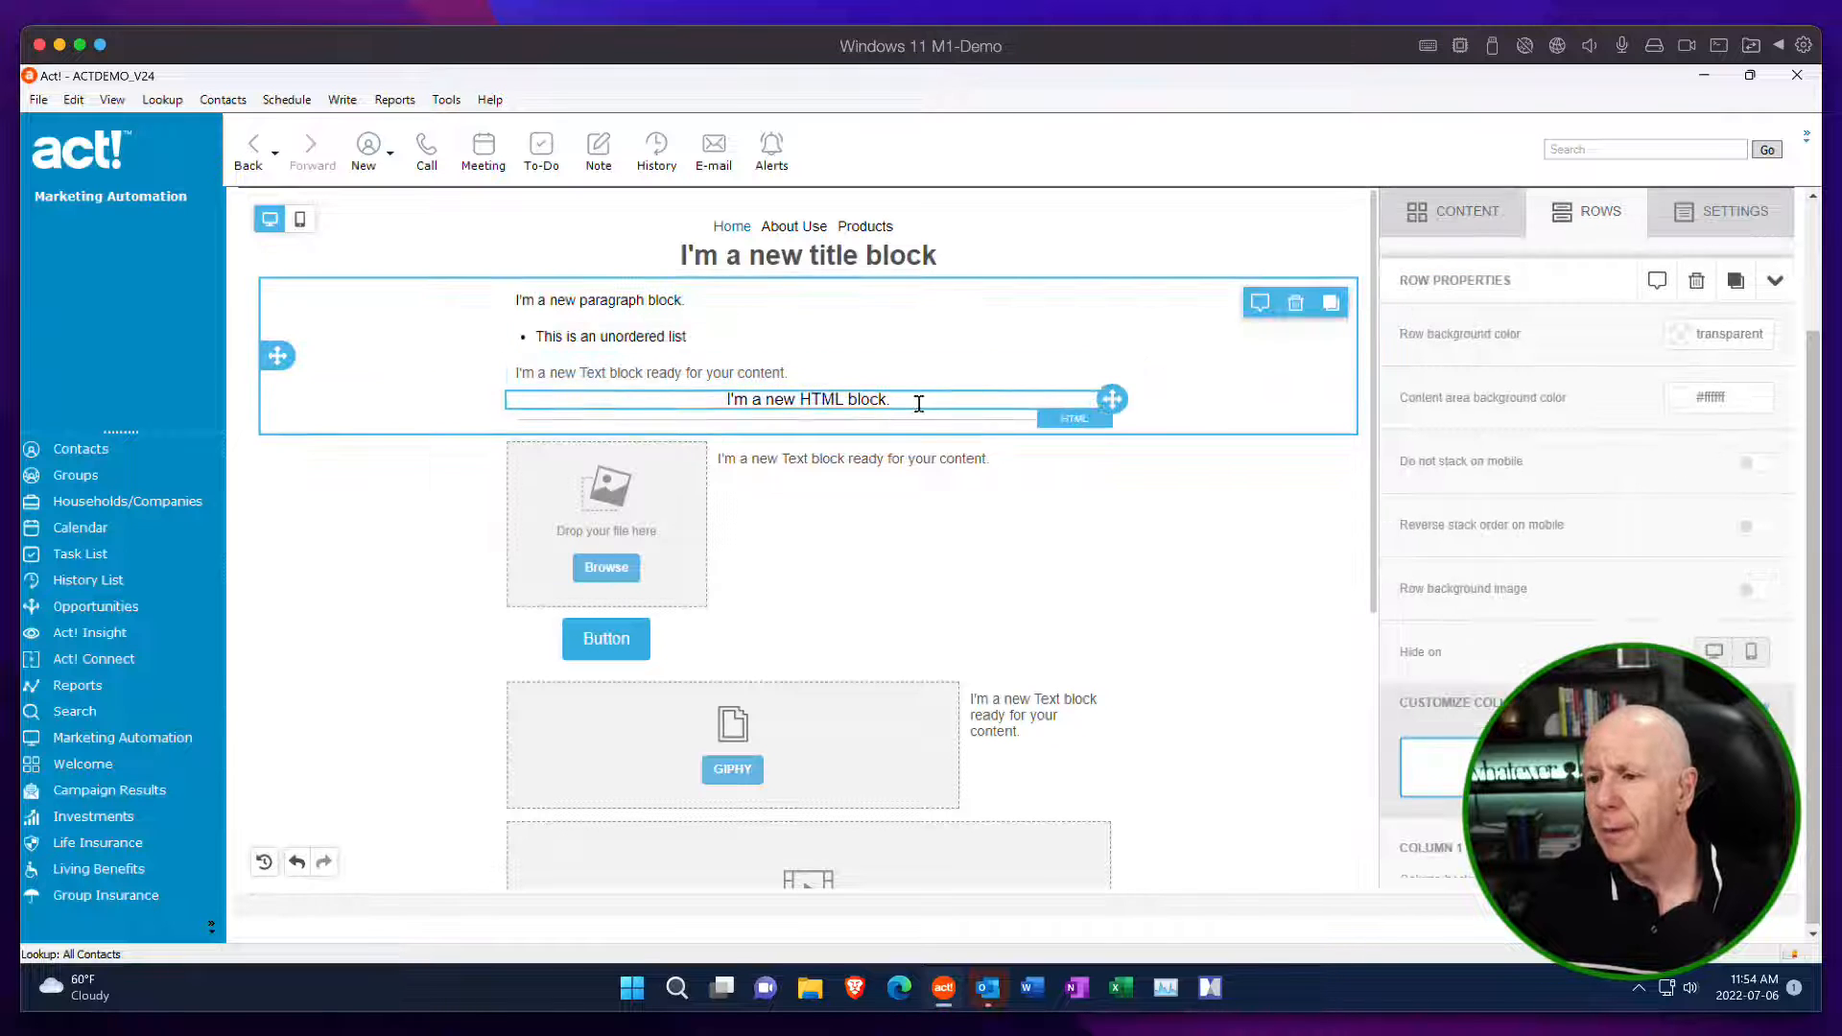
{"action": "left_click", "coordinate": [893, 412]}
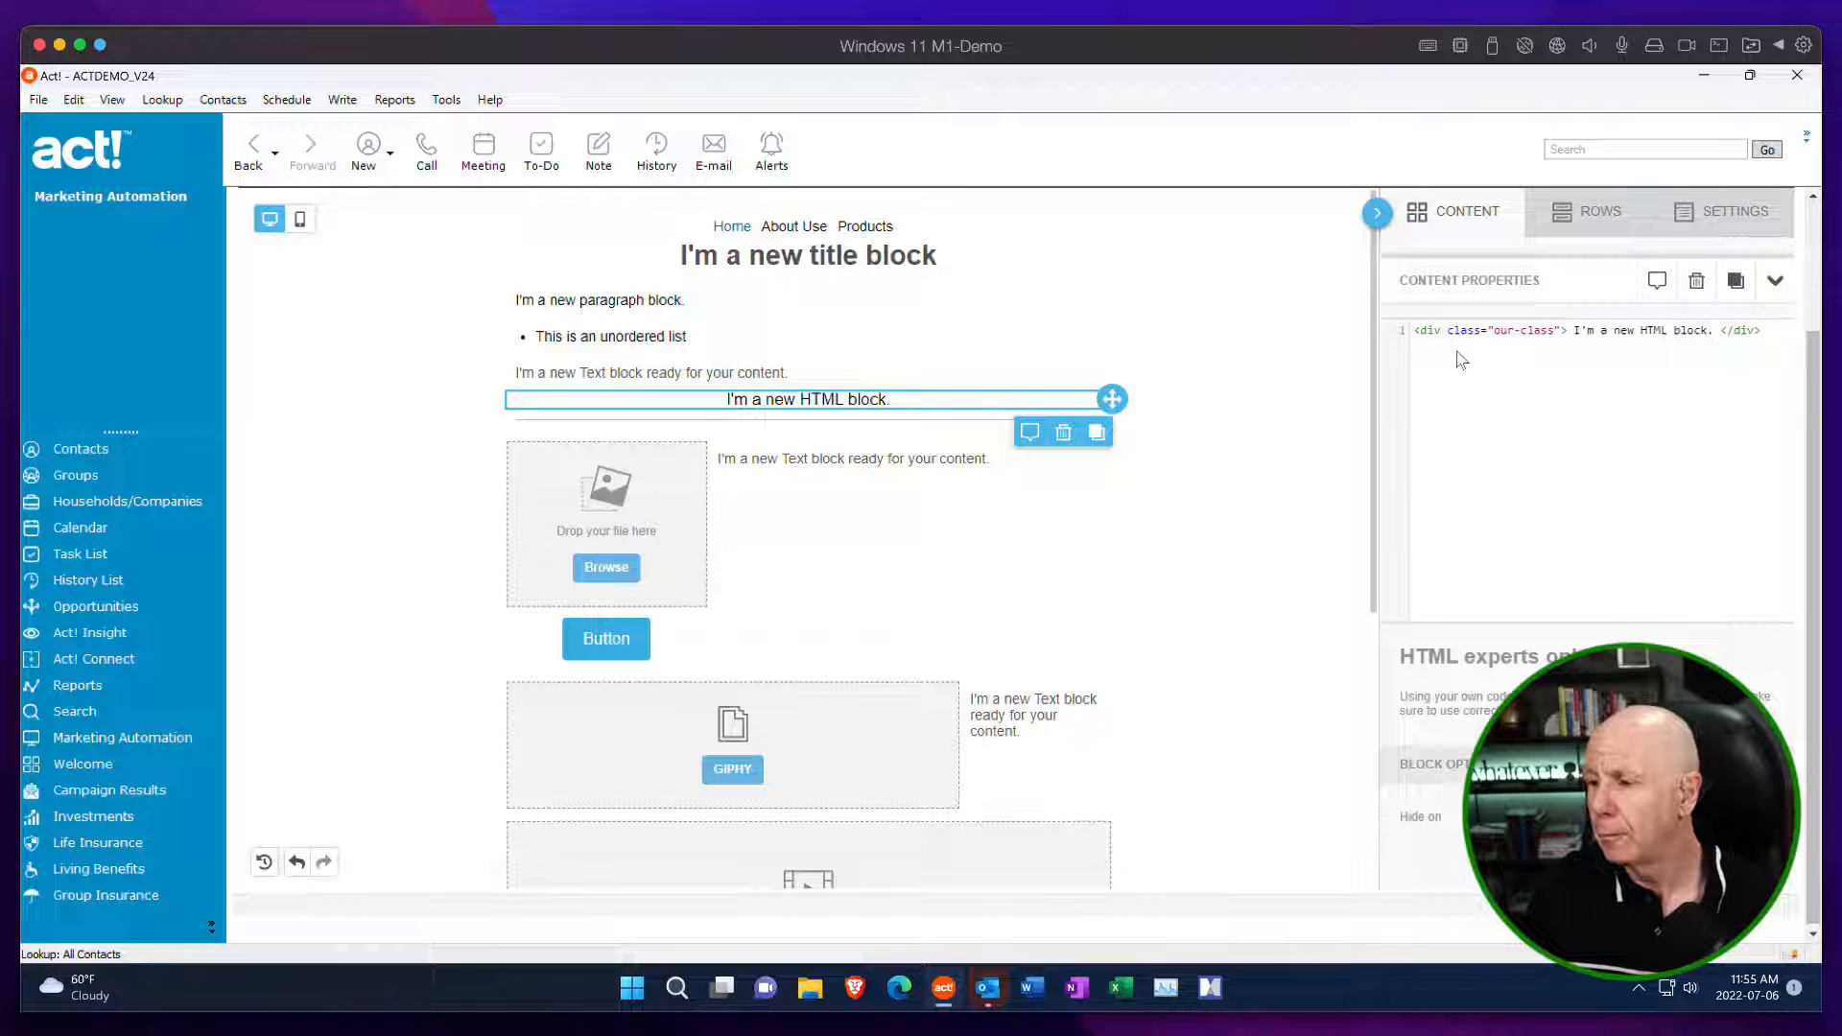
{"action": "scroll", "coordinate": [1685, 497], "scroll_direction": "down", "scroll_amount": 1}
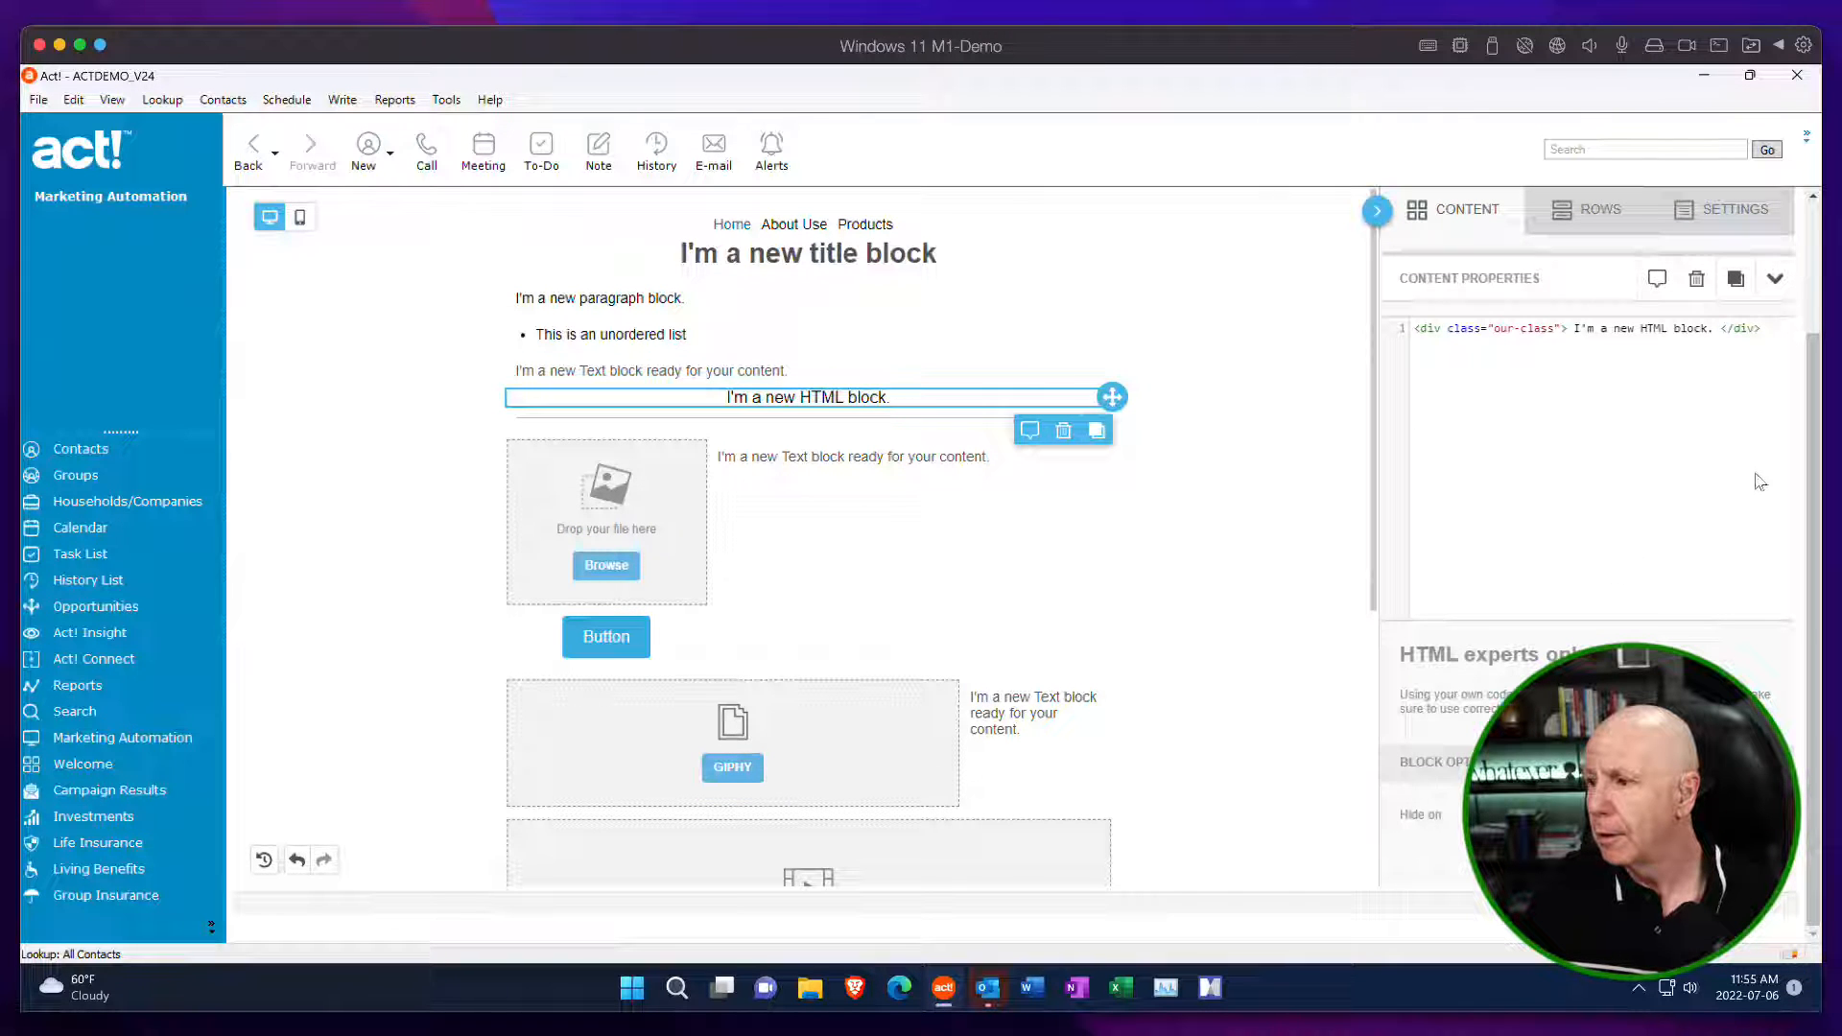
{"action": "mouse_move", "coordinate": [1814, 439]}
{"action": "left_mouse_down"}
{"action": "mouse_move", "coordinate": [1823, 340]}
{"action": "mouse_move", "coordinate": [1816, 451]}
{"action": "left_mouse_up"}
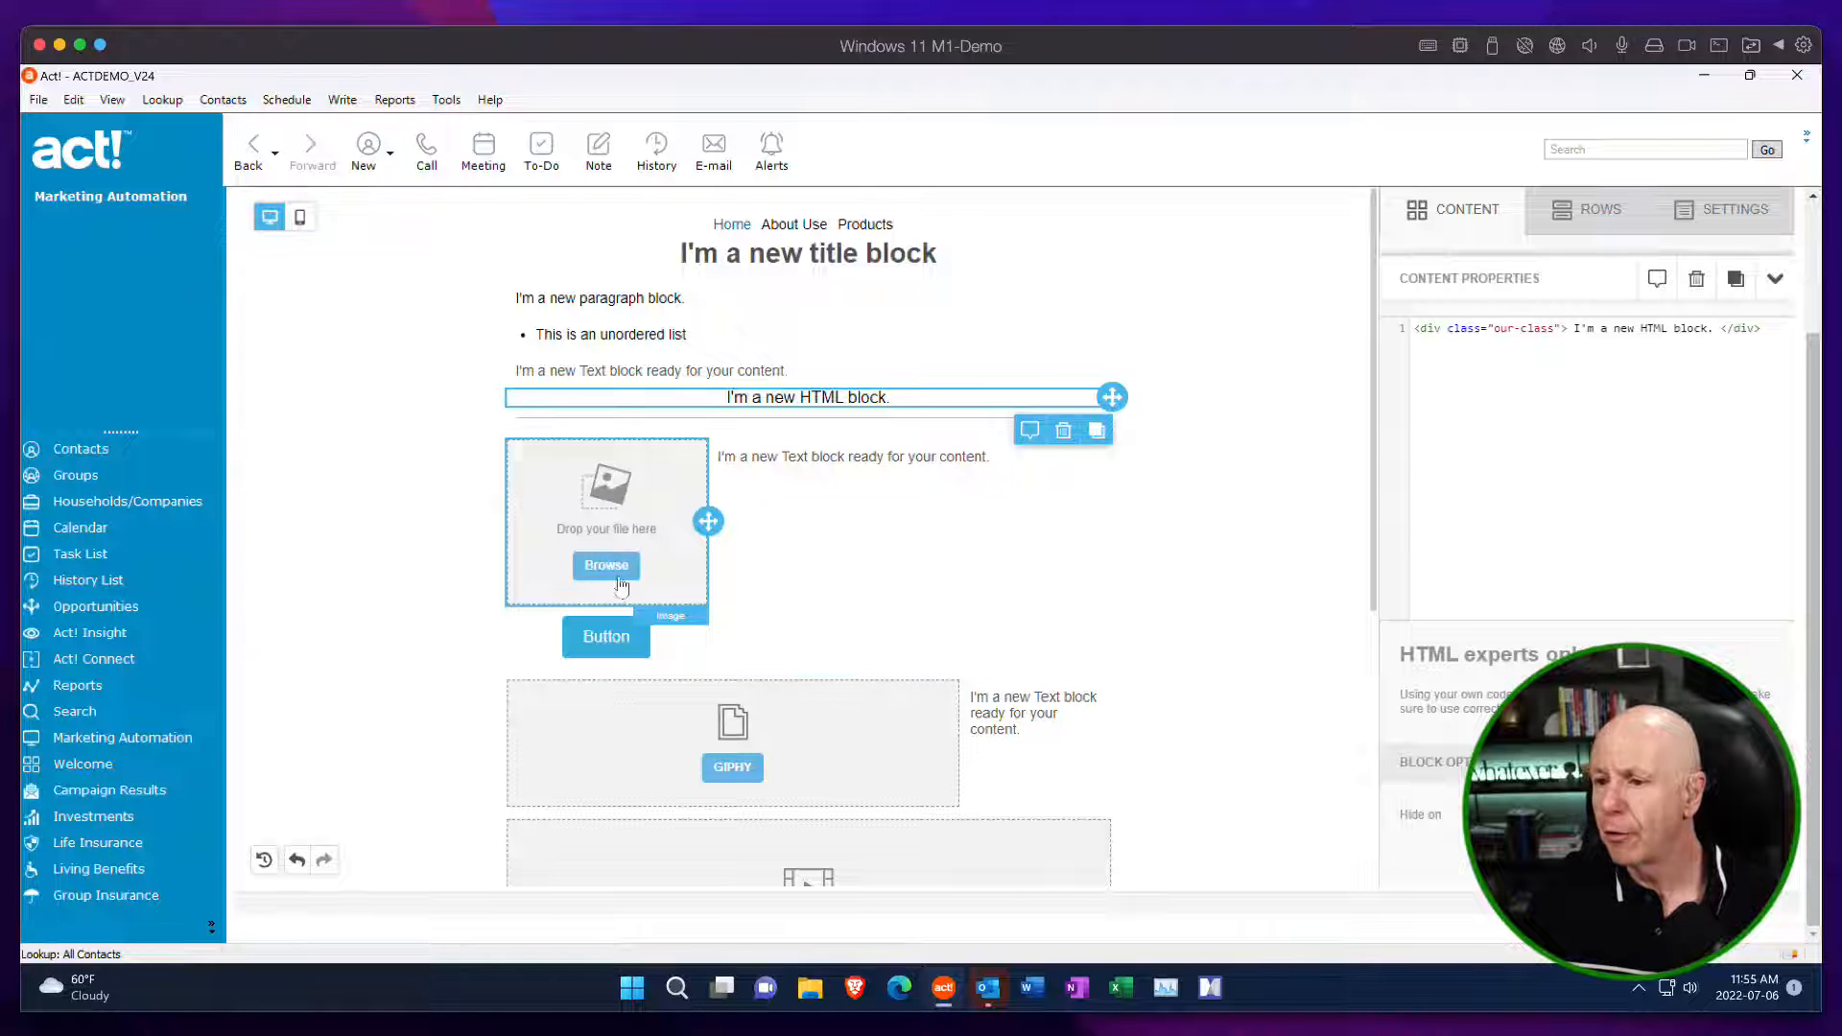
Fill the empty image block with Happy Face Emoji 1.png from the Icons folder.
{"action": "left_click", "coordinate": [868, 455]}
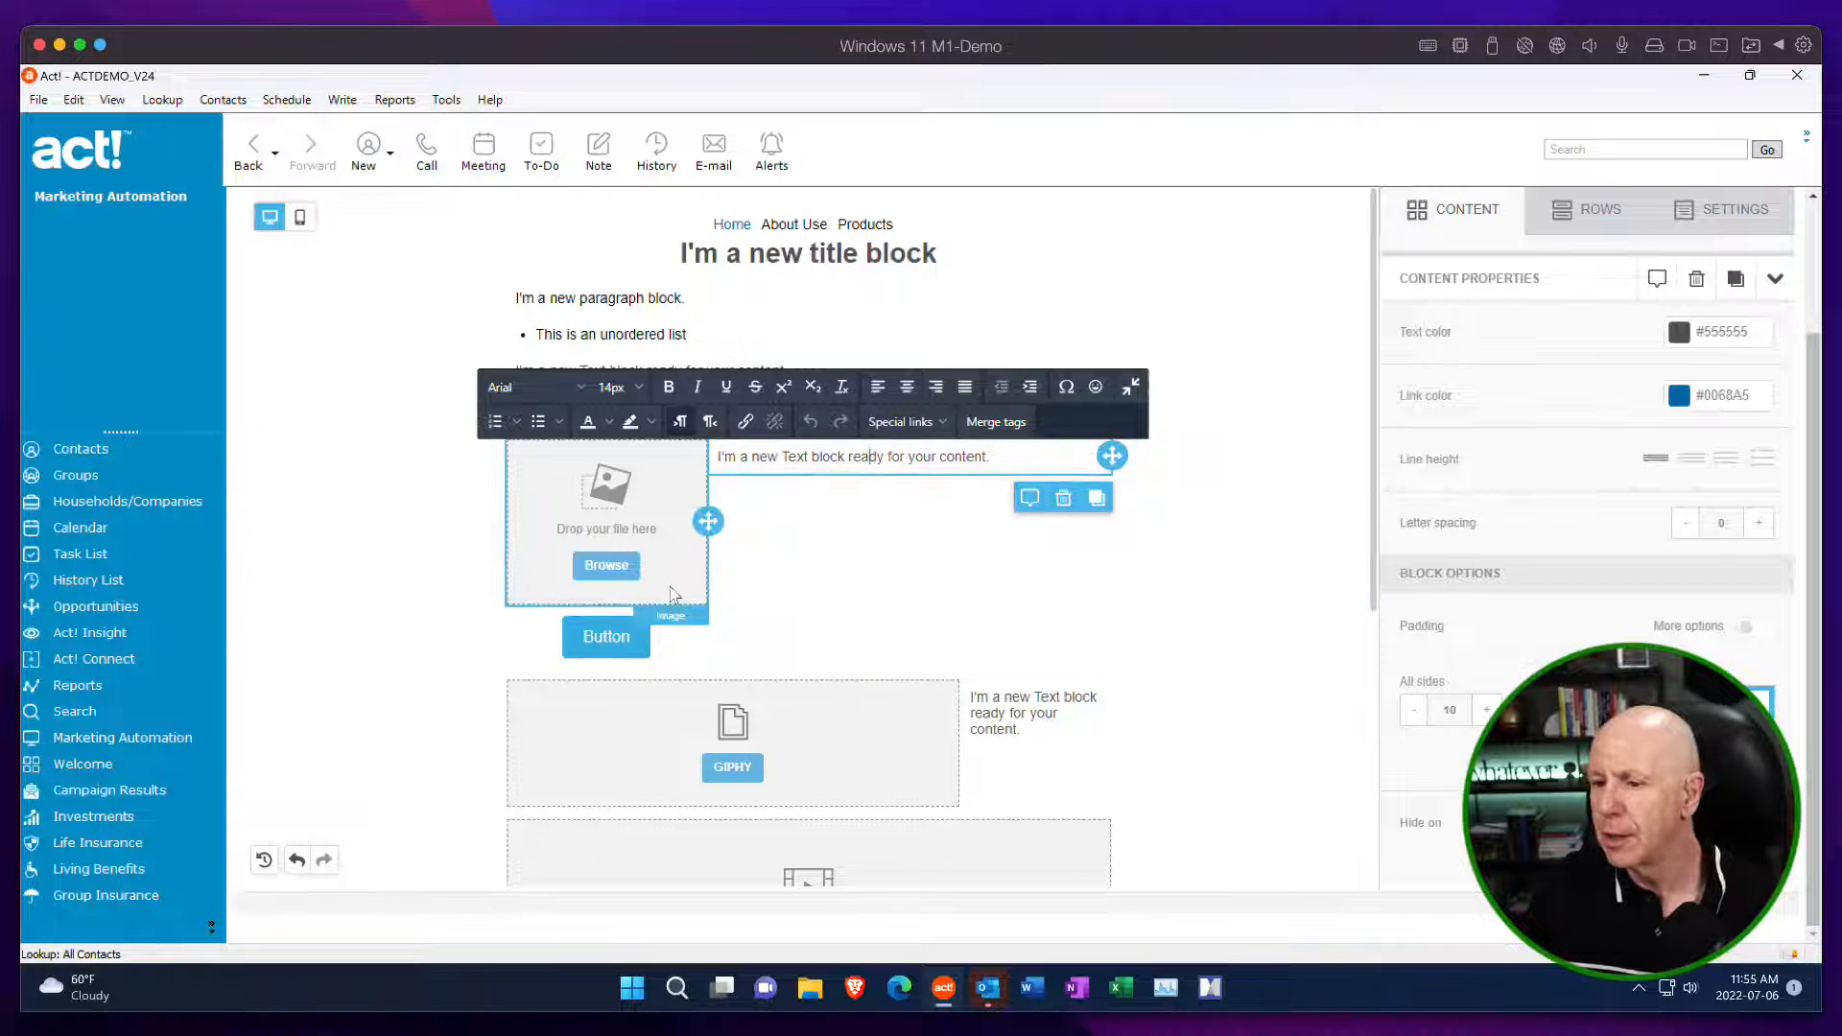
{"action": "left_click", "coordinate": [620, 568]}
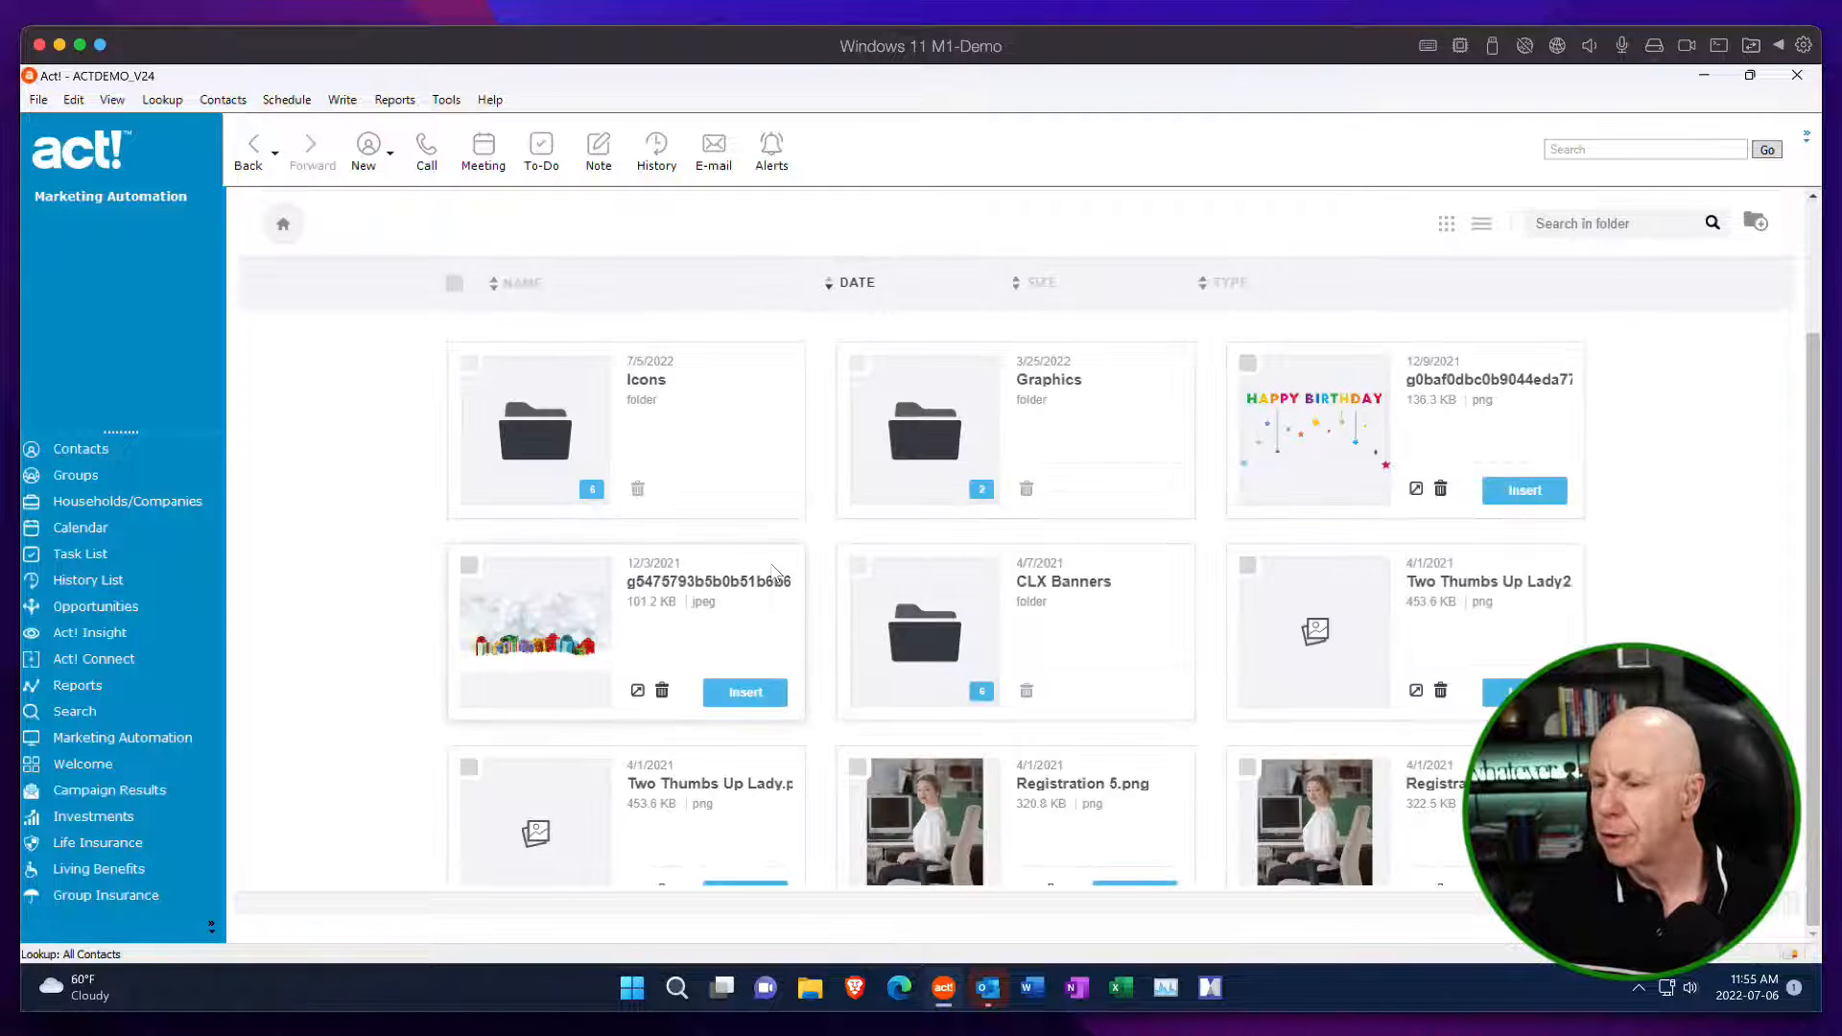
{"action": "left_click", "coordinate": [566, 432]}
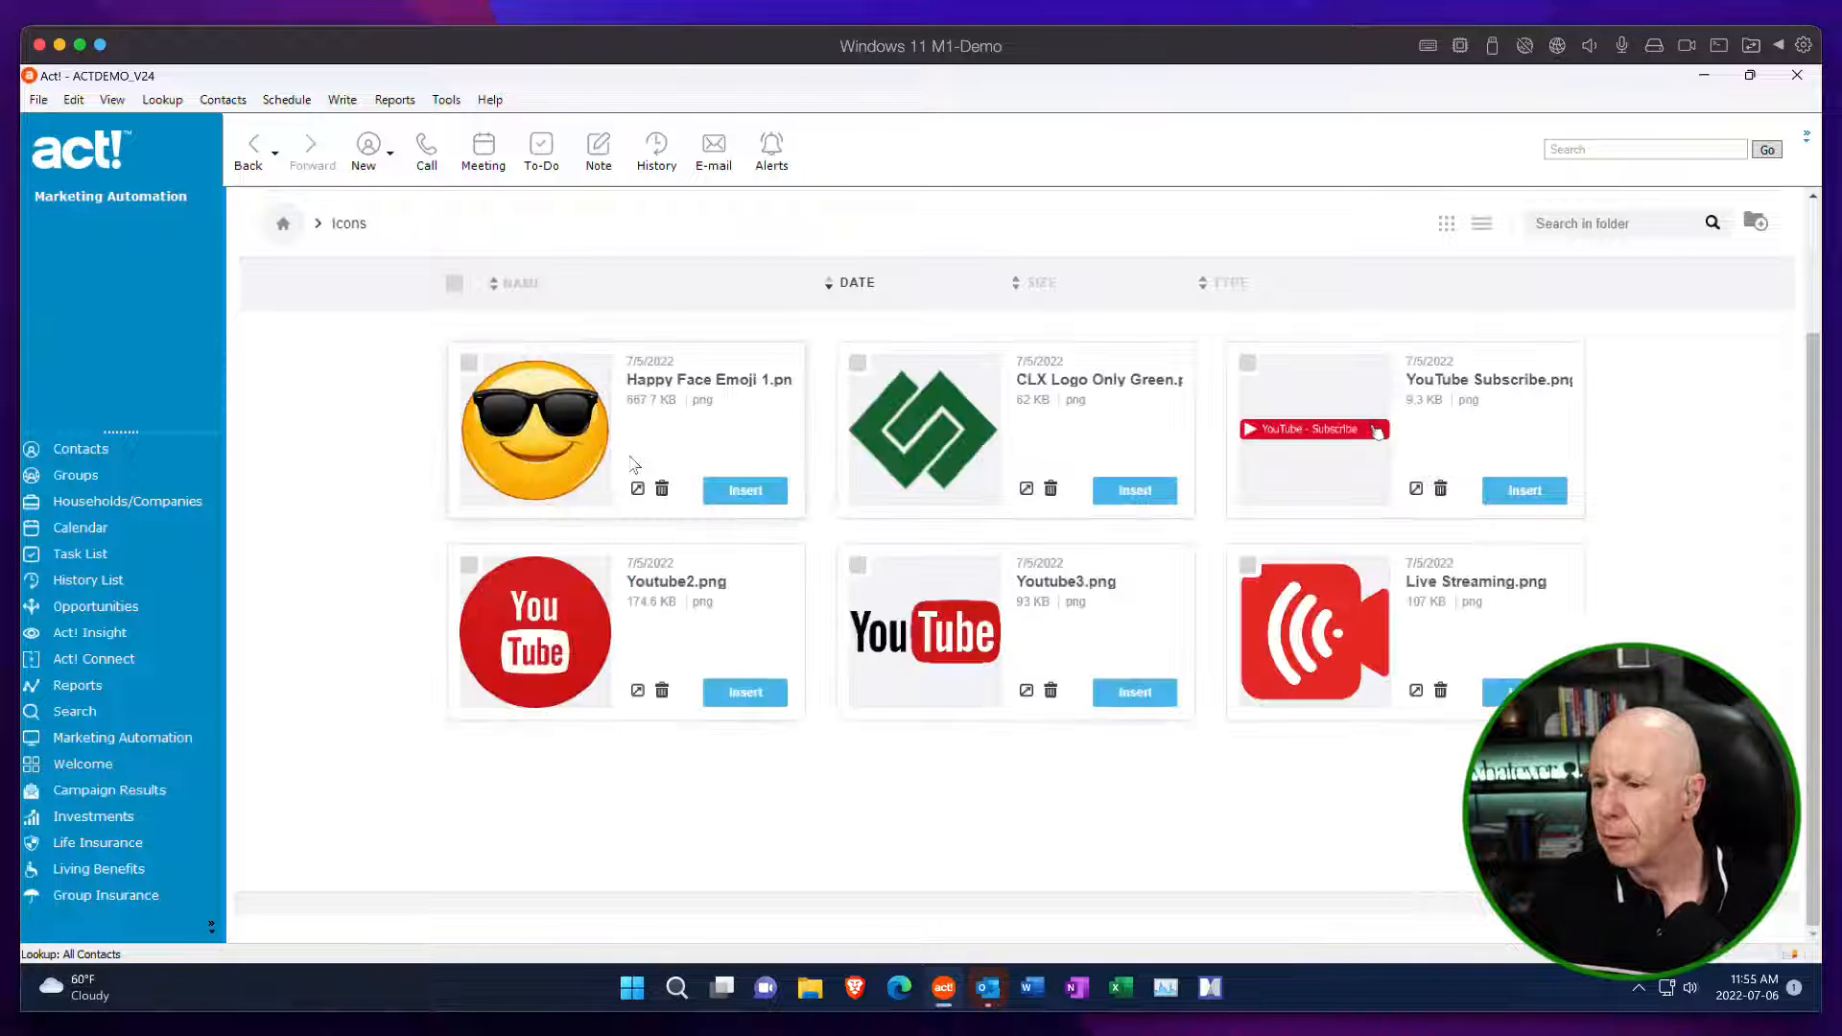
{"action": "left_click", "coordinate": [745, 492]}
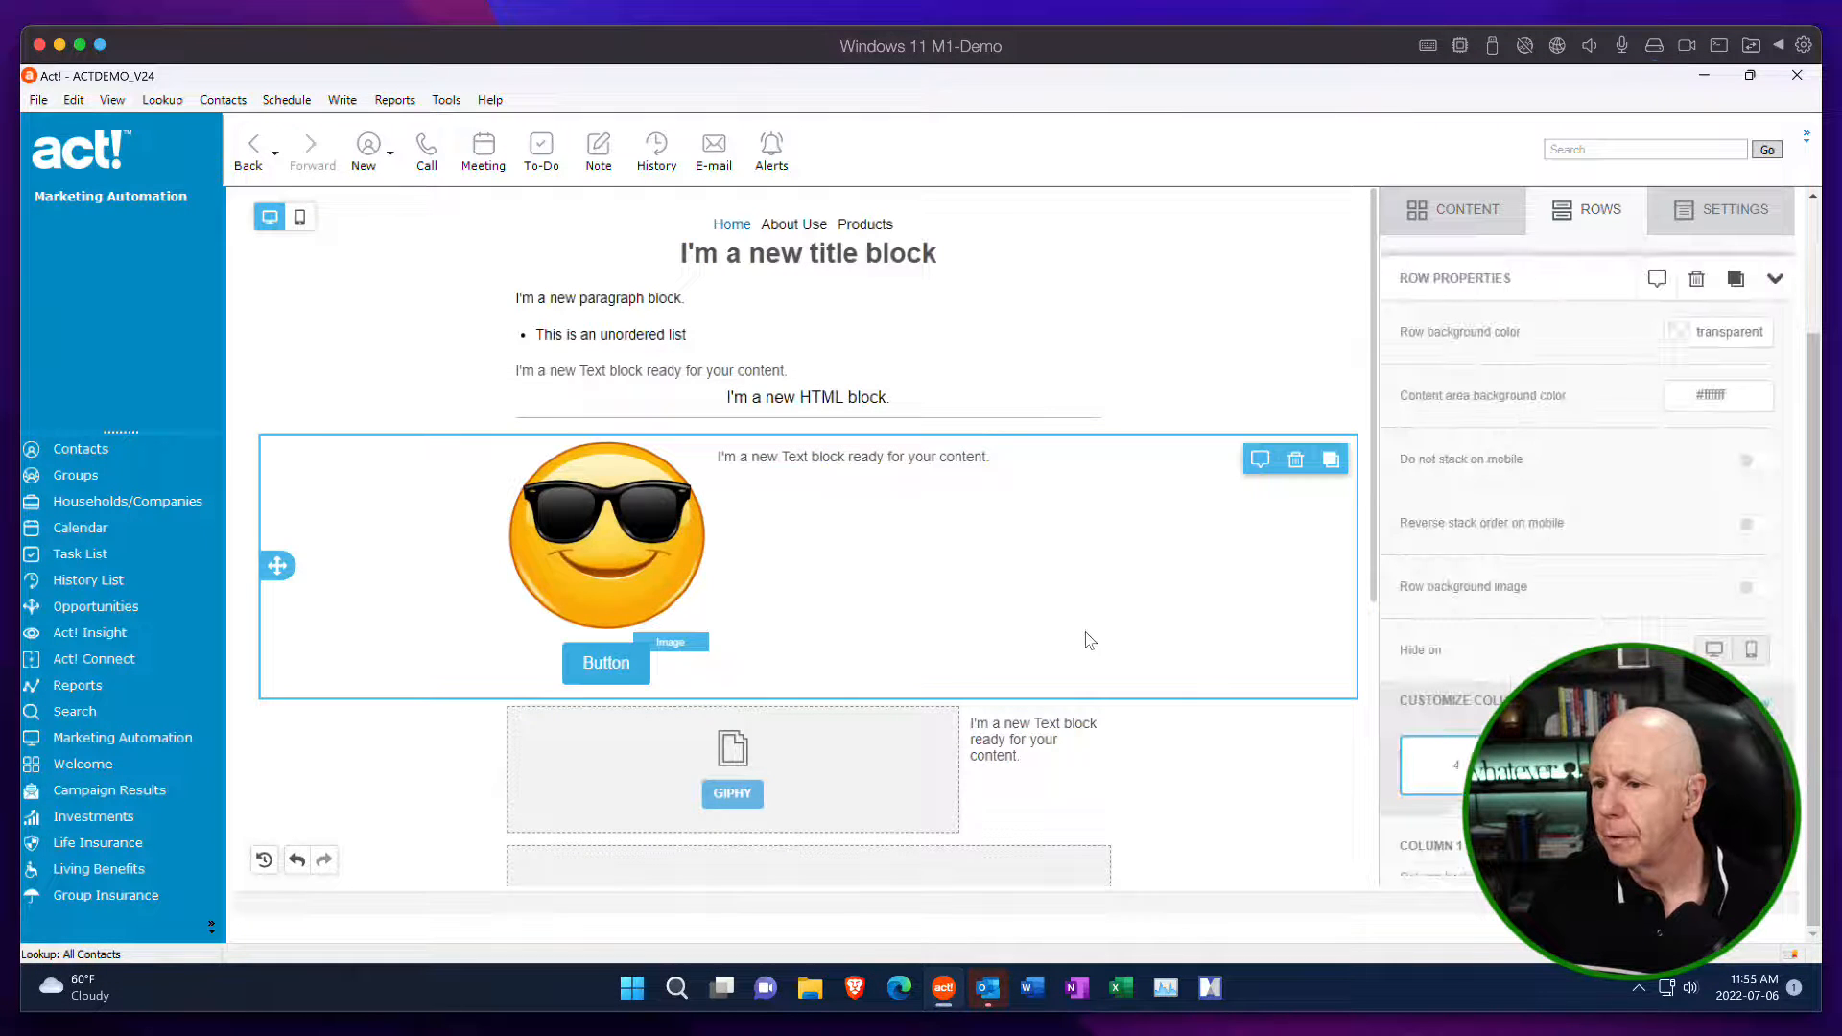
Turn off auto width for the emoji image, set its width to 65%, and try the alignments, ending on centre.
{"action": "left_click", "coordinate": [660, 577]}
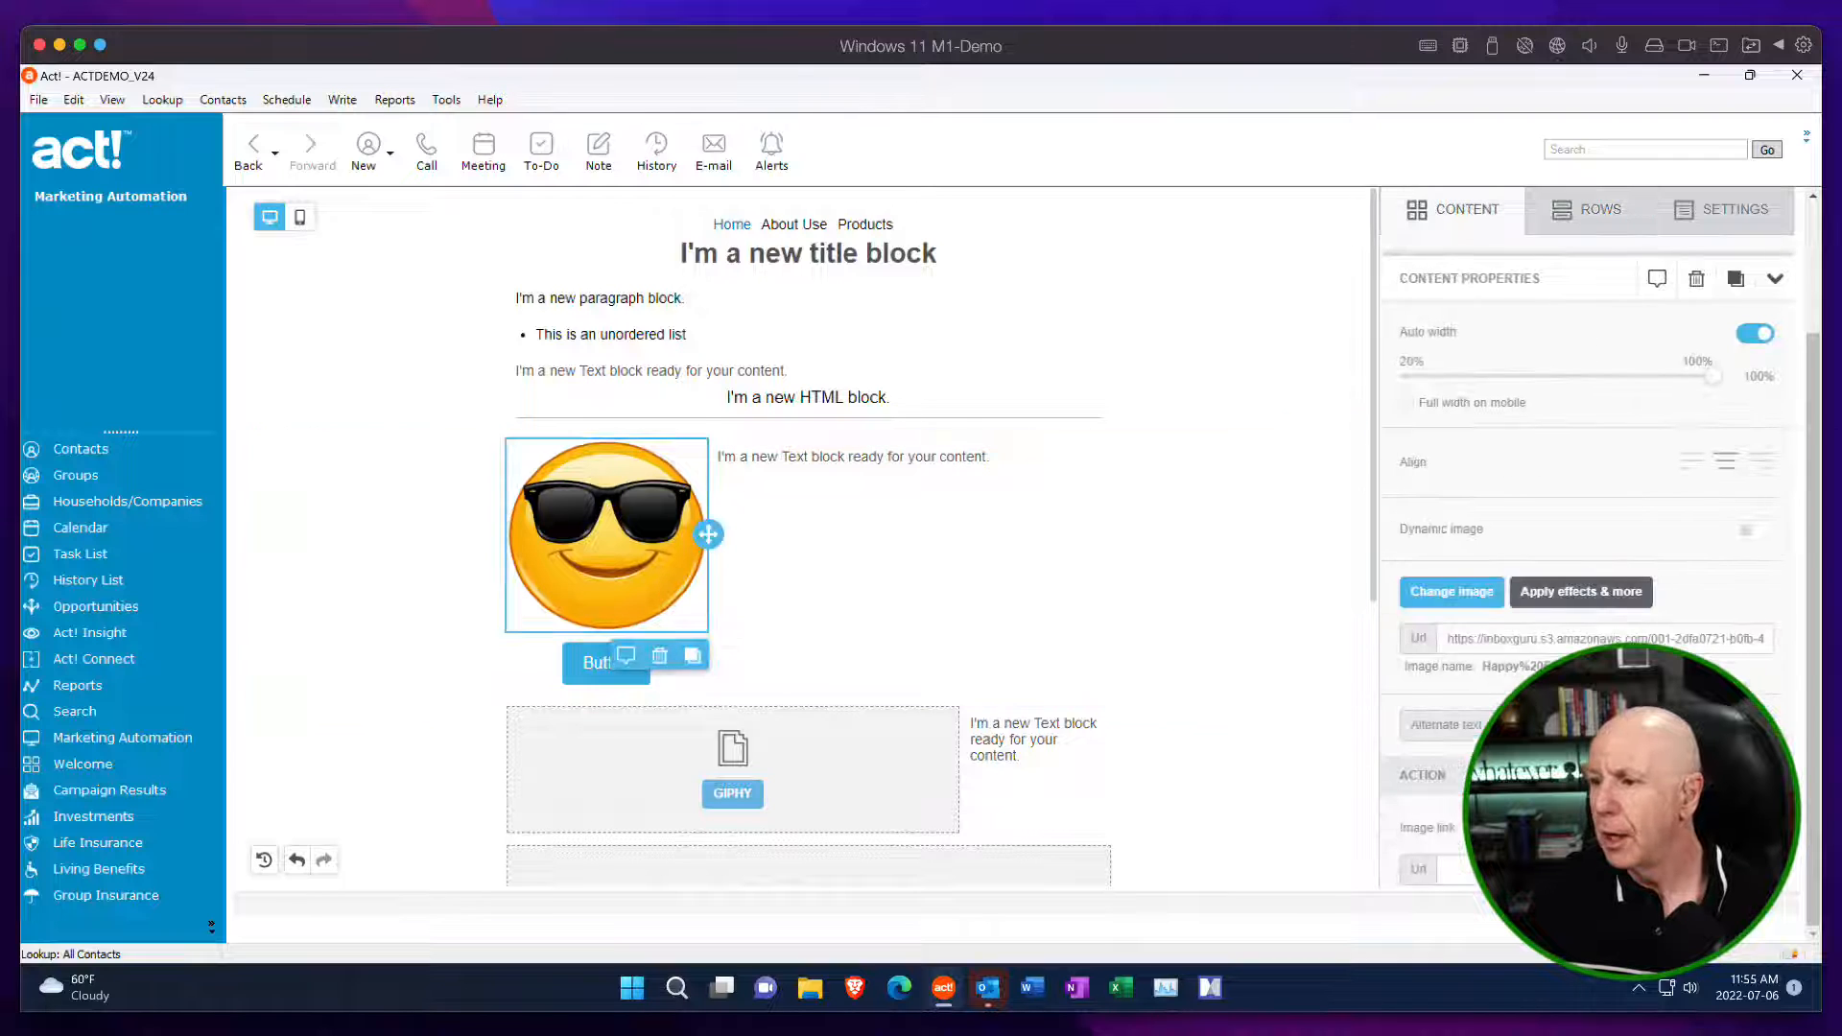
{"action": "left_click", "coordinate": [1757, 339]}
{"action": "left_click_drag", "start_coordinate": [1709, 380], "coordinate": [1574, 387]}
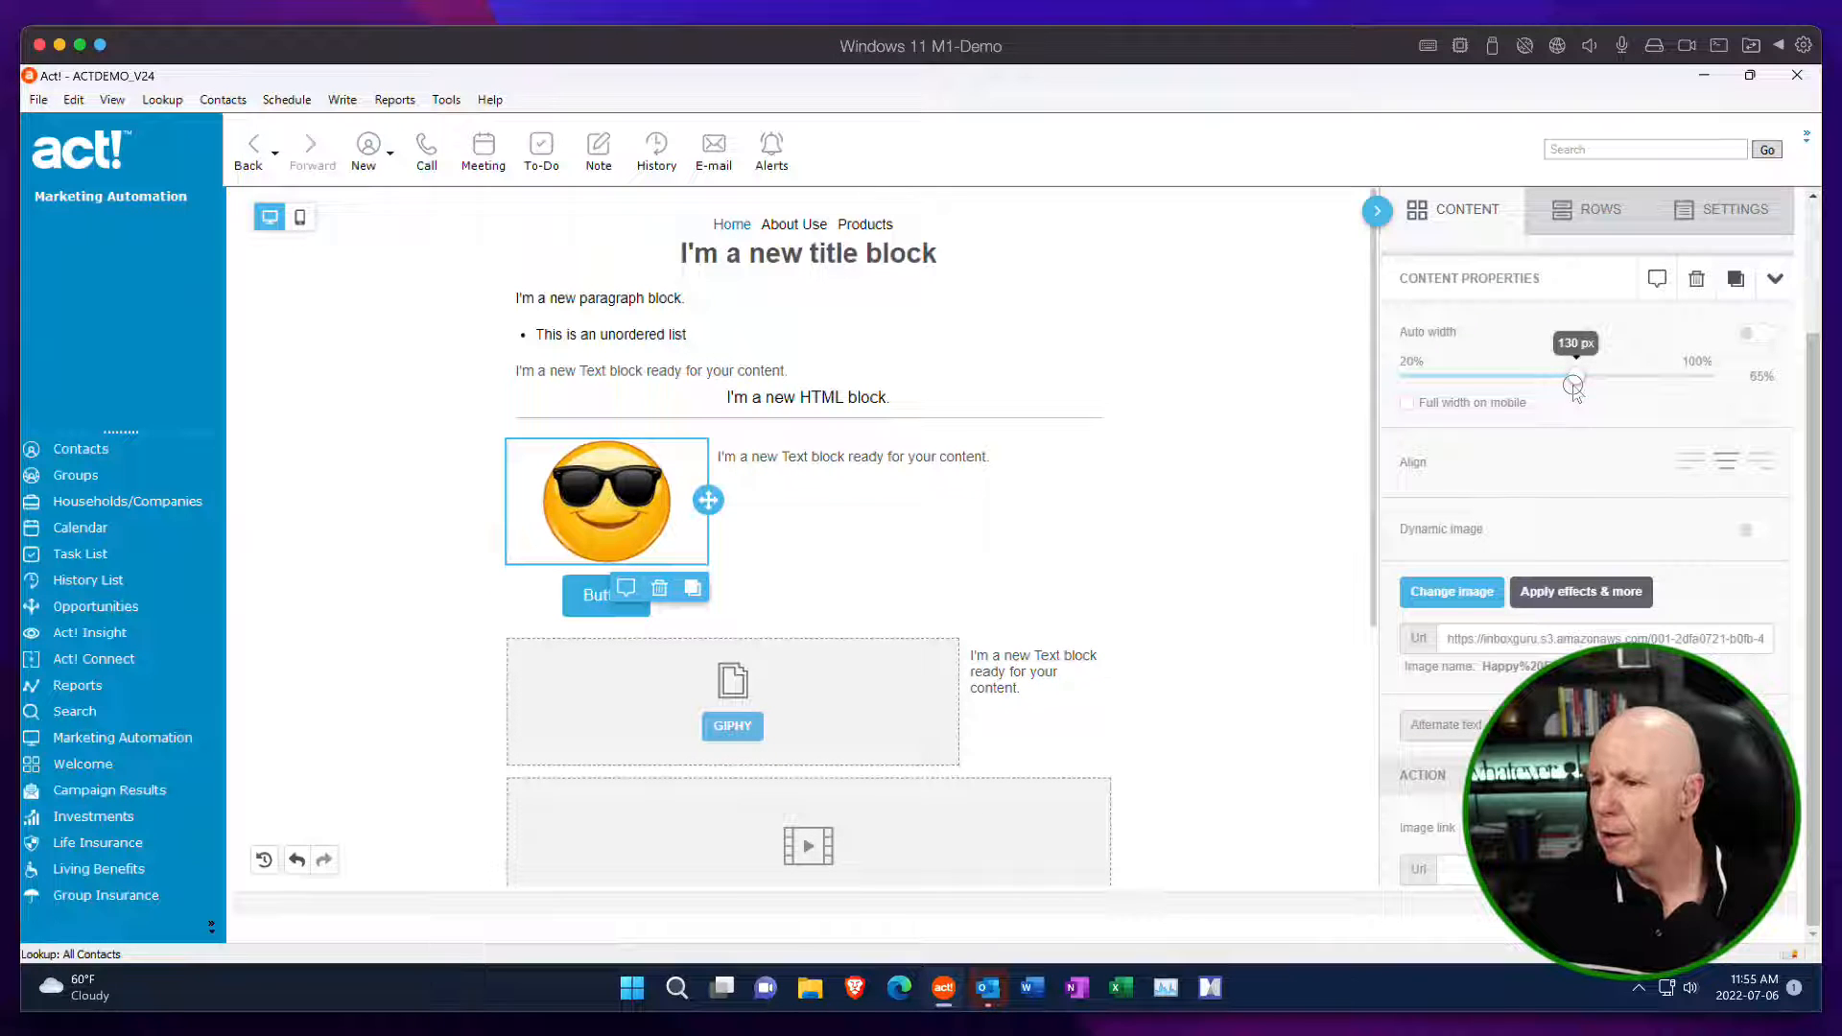
{"action": "left_click", "coordinate": [1690, 464]}
{"action": "left_click", "coordinate": [1761, 470]}
{"action": "left_click", "coordinate": [1730, 468]}
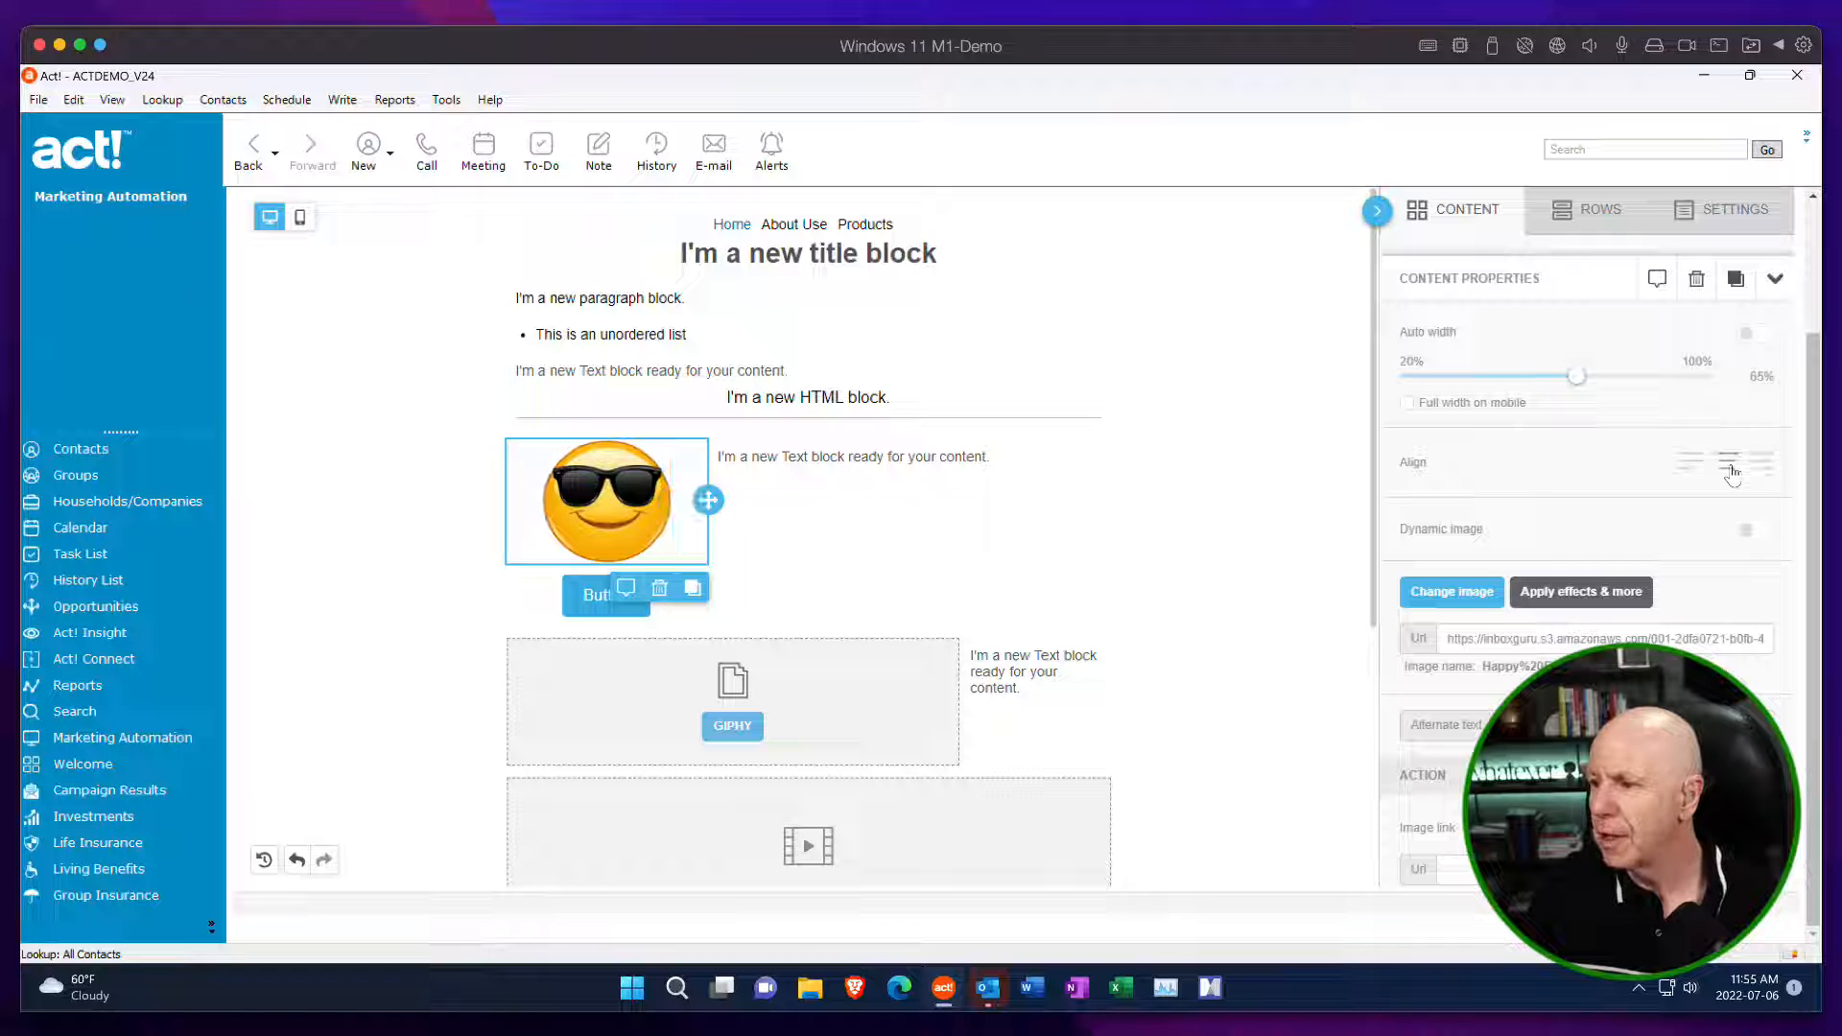
Turn on the emoji image's Dynamic image option to show its URL field, and turn it back off.
{"action": "scroll", "coordinate": [1722, 499], "scroll_direction": "down", "scroll_amount": 3}
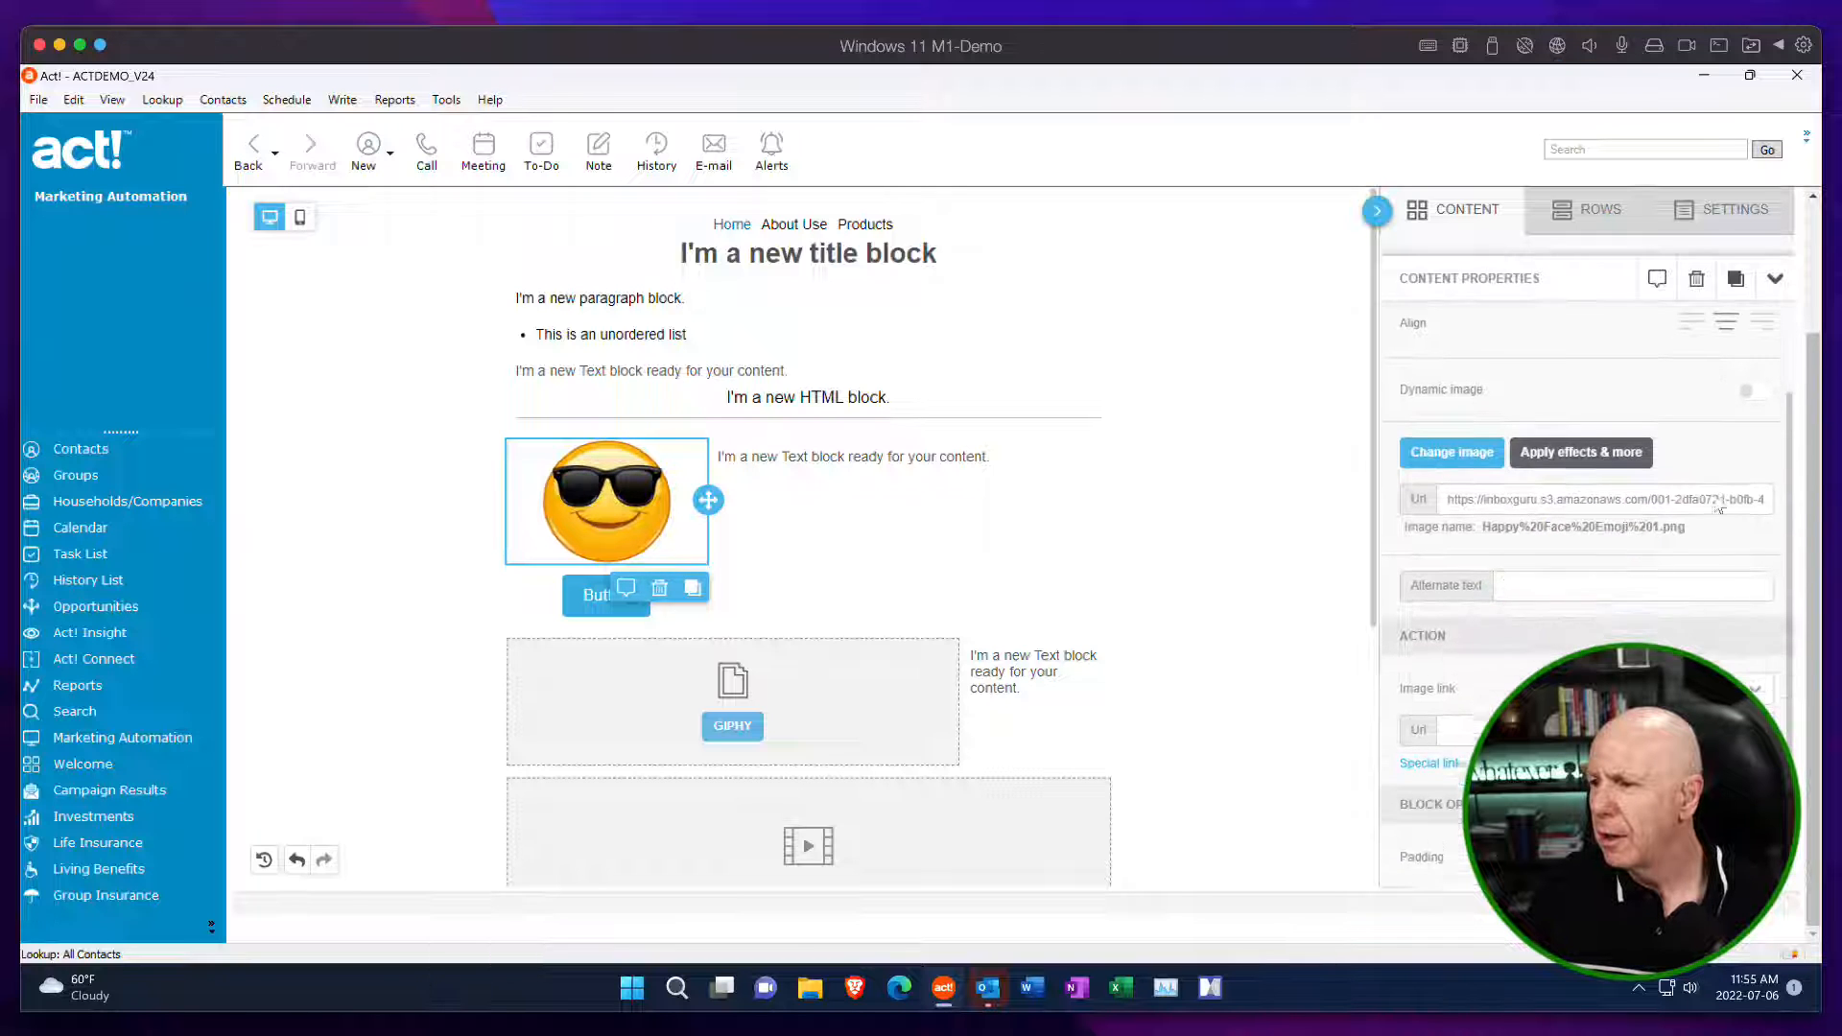
{"action": "left_click", "coordinate": [1751, 379]}
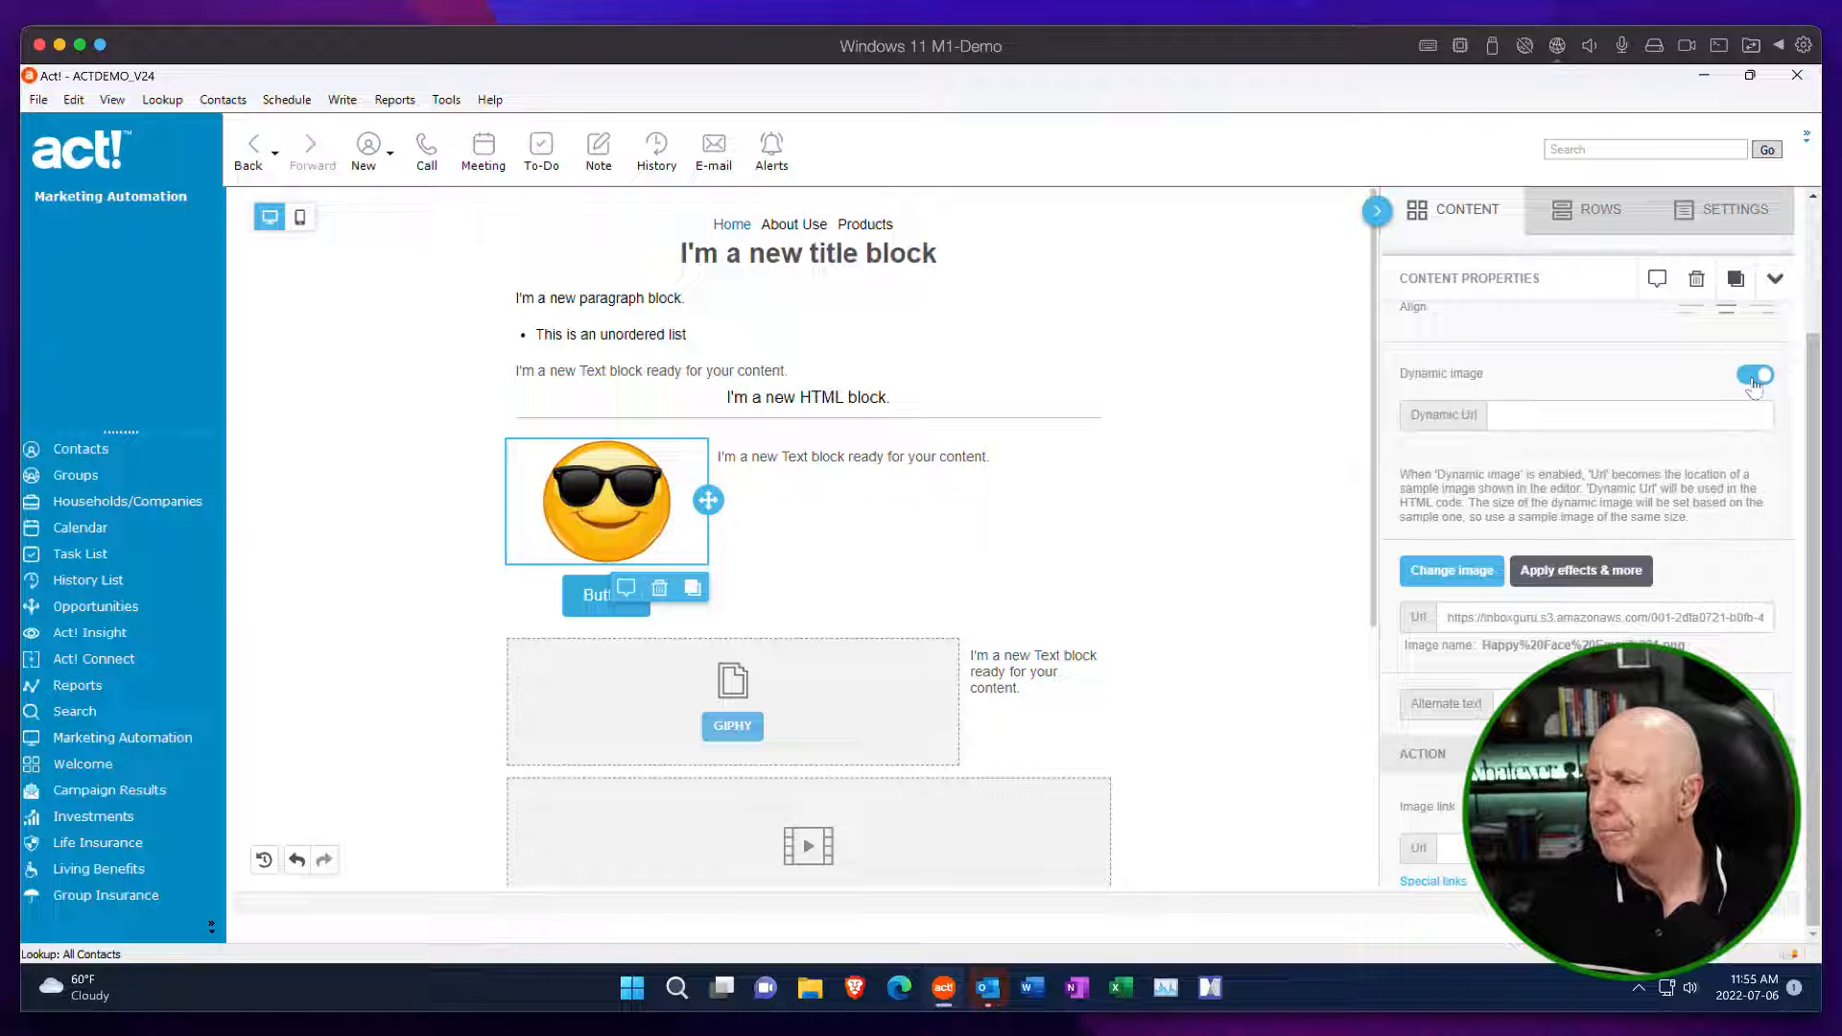
{"action": "left_click", "coordinate": [1752, 376]}
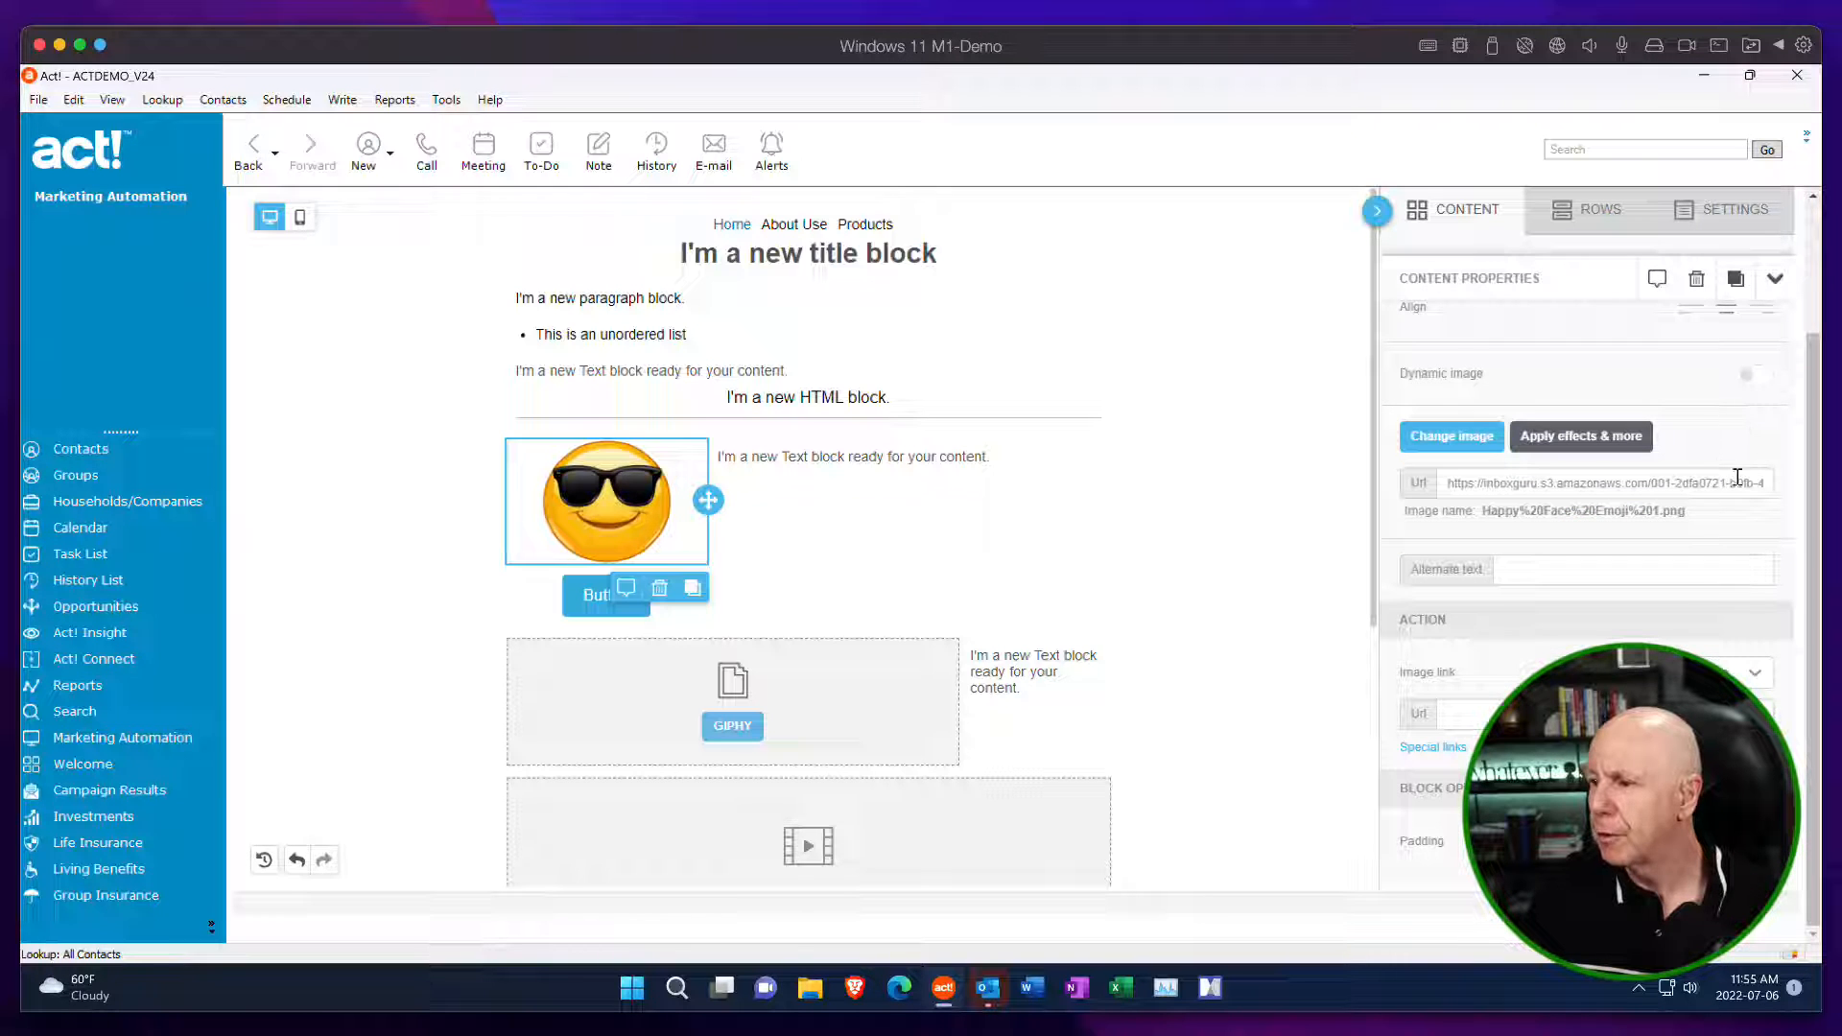
Enable separate padding per side for the emoji image, try a top padding of 45, and return it to 0.
{"action": "scroll", "coordinate": [1674, 520], "scroll_direction": "down", "scroll_amount": 2}
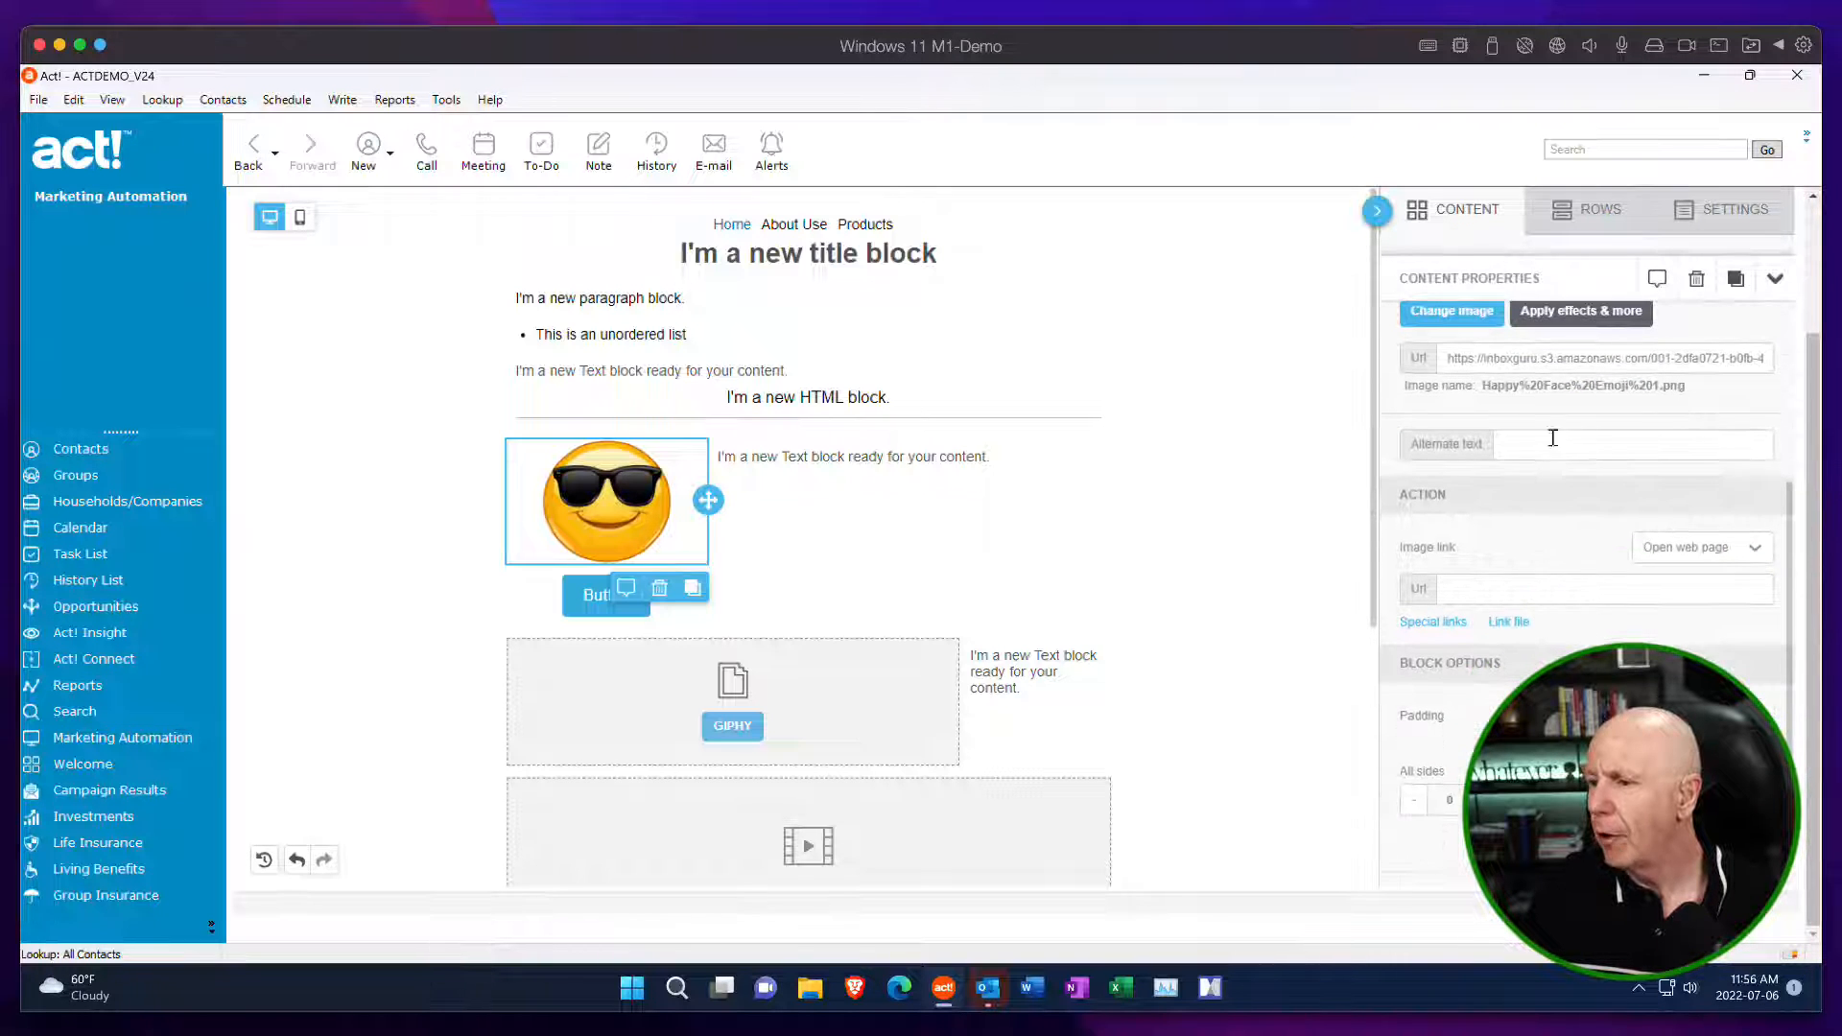
{"action": "scroll", "coordinate": [1649, 516], "scroll_direction": "down", "scroll_amount": 1}
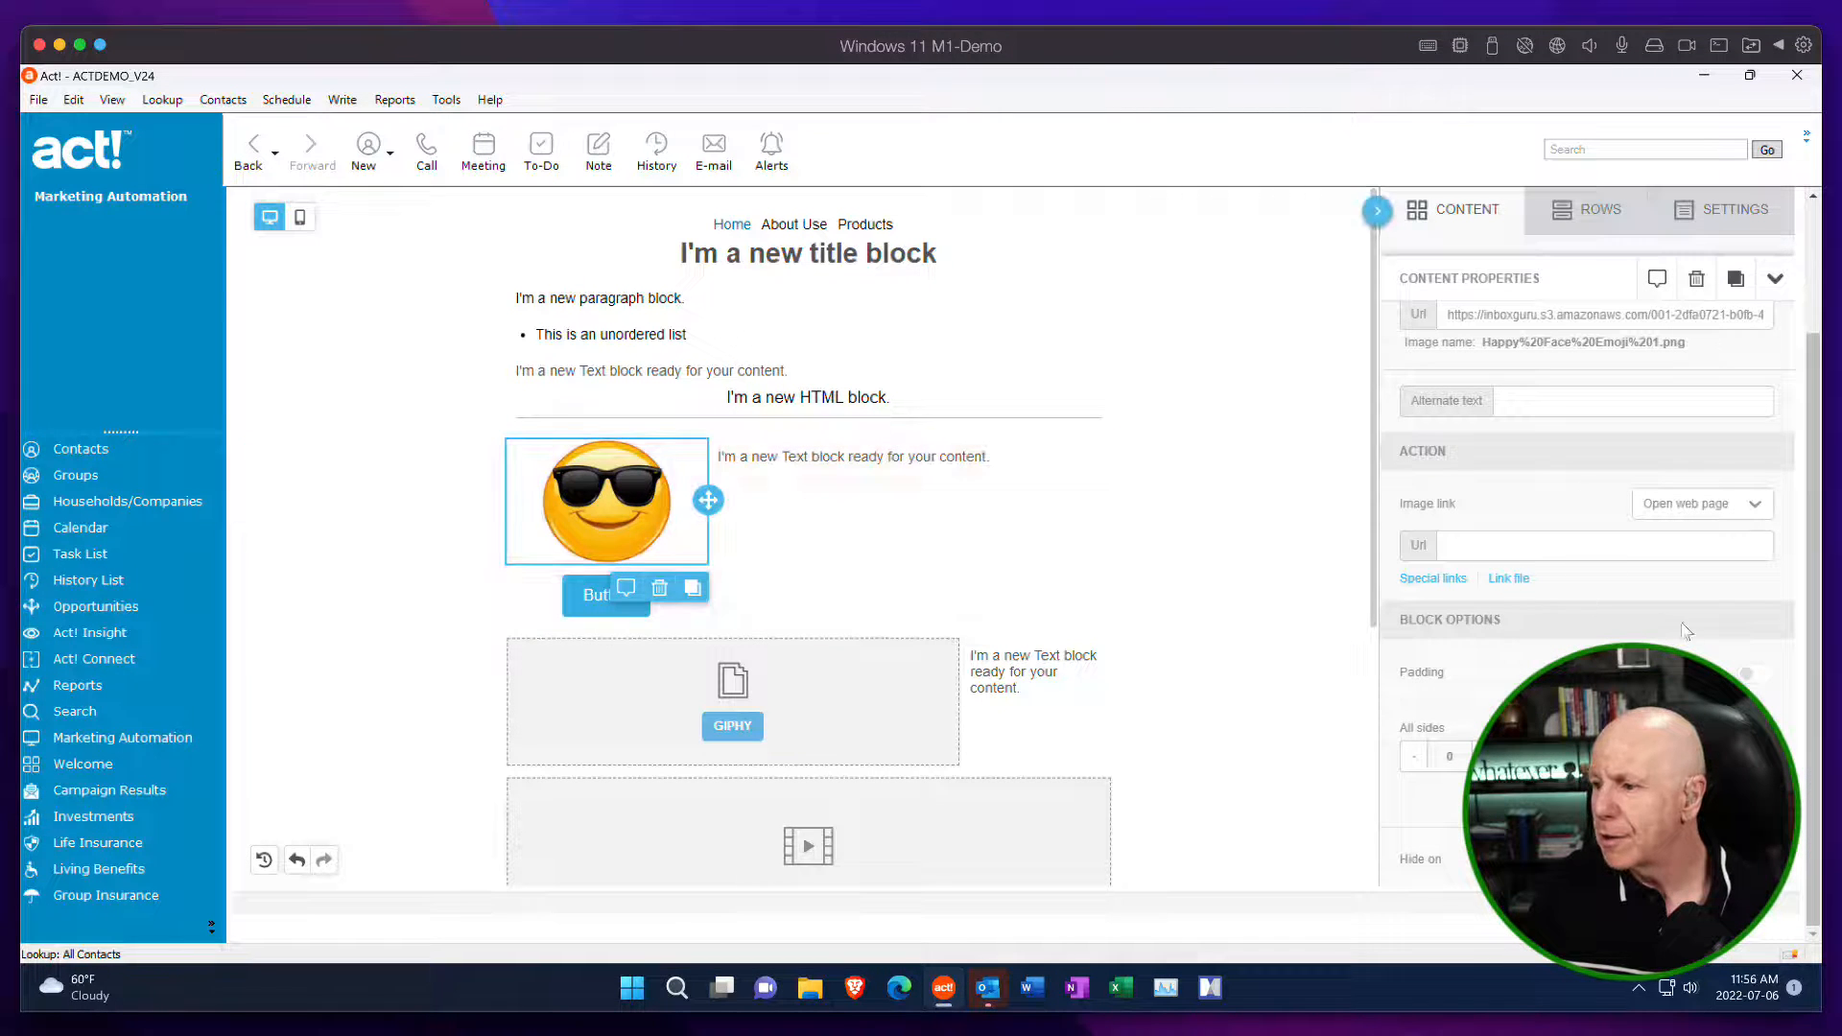
{"action": "left_click", "coordinate": [1759, 678]}
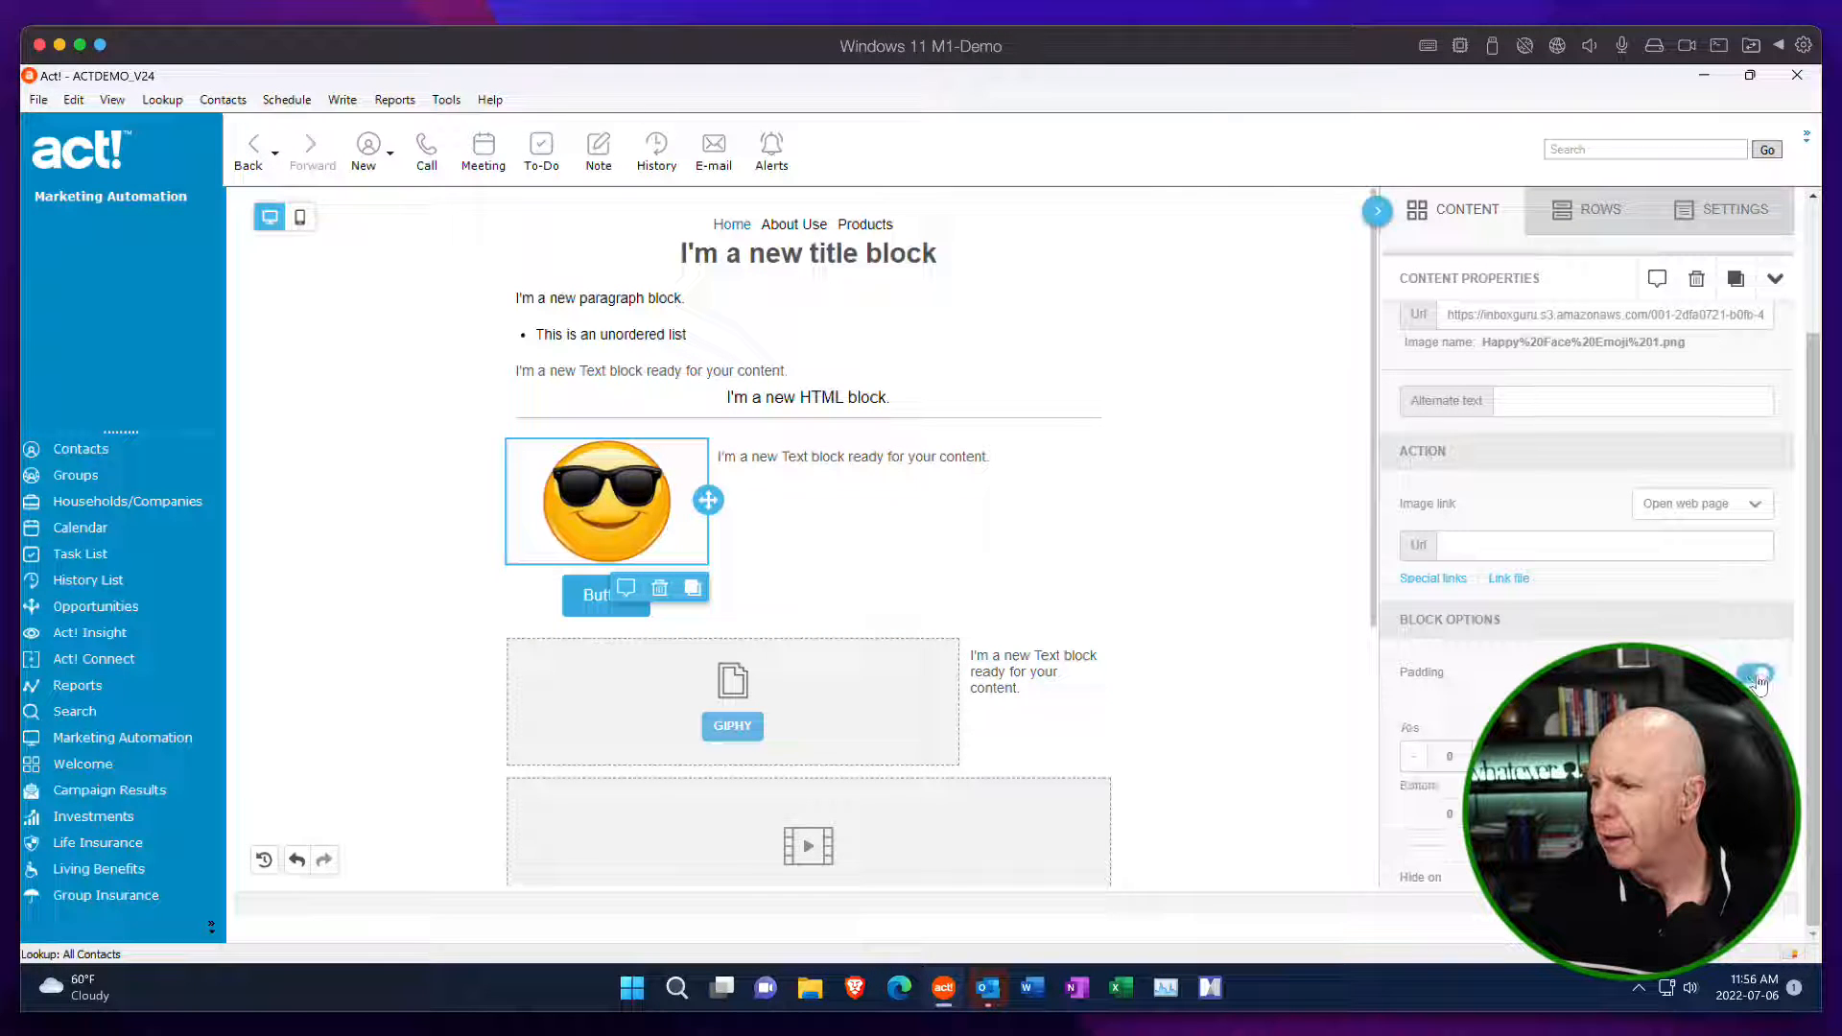
{"action": "left_click", "coordinate": [1485, 757]}
{"action": "left_click", "coordinate": [1485, 757]}
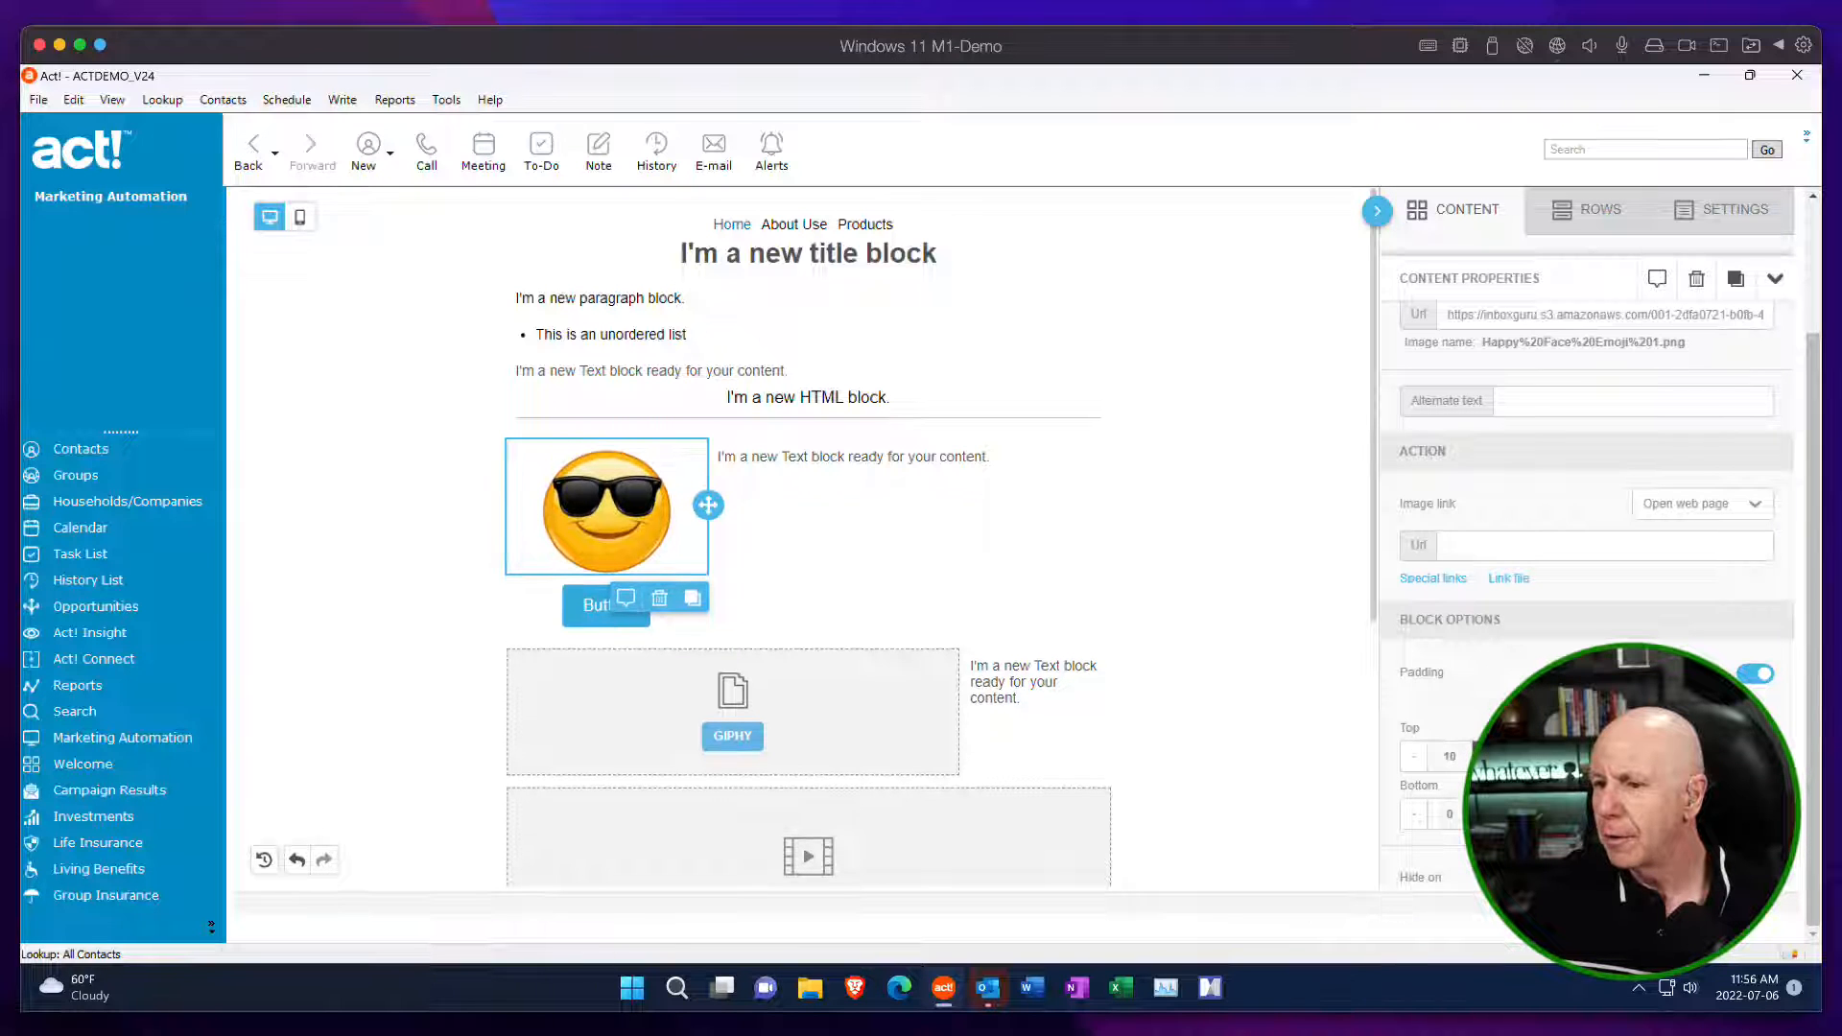
{"action": "left_click", "coordinate": [1485, 756]}
{"action": "left_click", "coordinate": [1485, 757]}
{"action": "left_click", "coordinate": [1485, 757]}
{"action": "left_click", "coordinate": [1485, 757]}
{"action": "left_click", "coordinate": [1485, 757]}
{"action": "left_click", "coordinate": [1485, 757]}
{"action": "left_click", "coordinate": [1484, 757]}
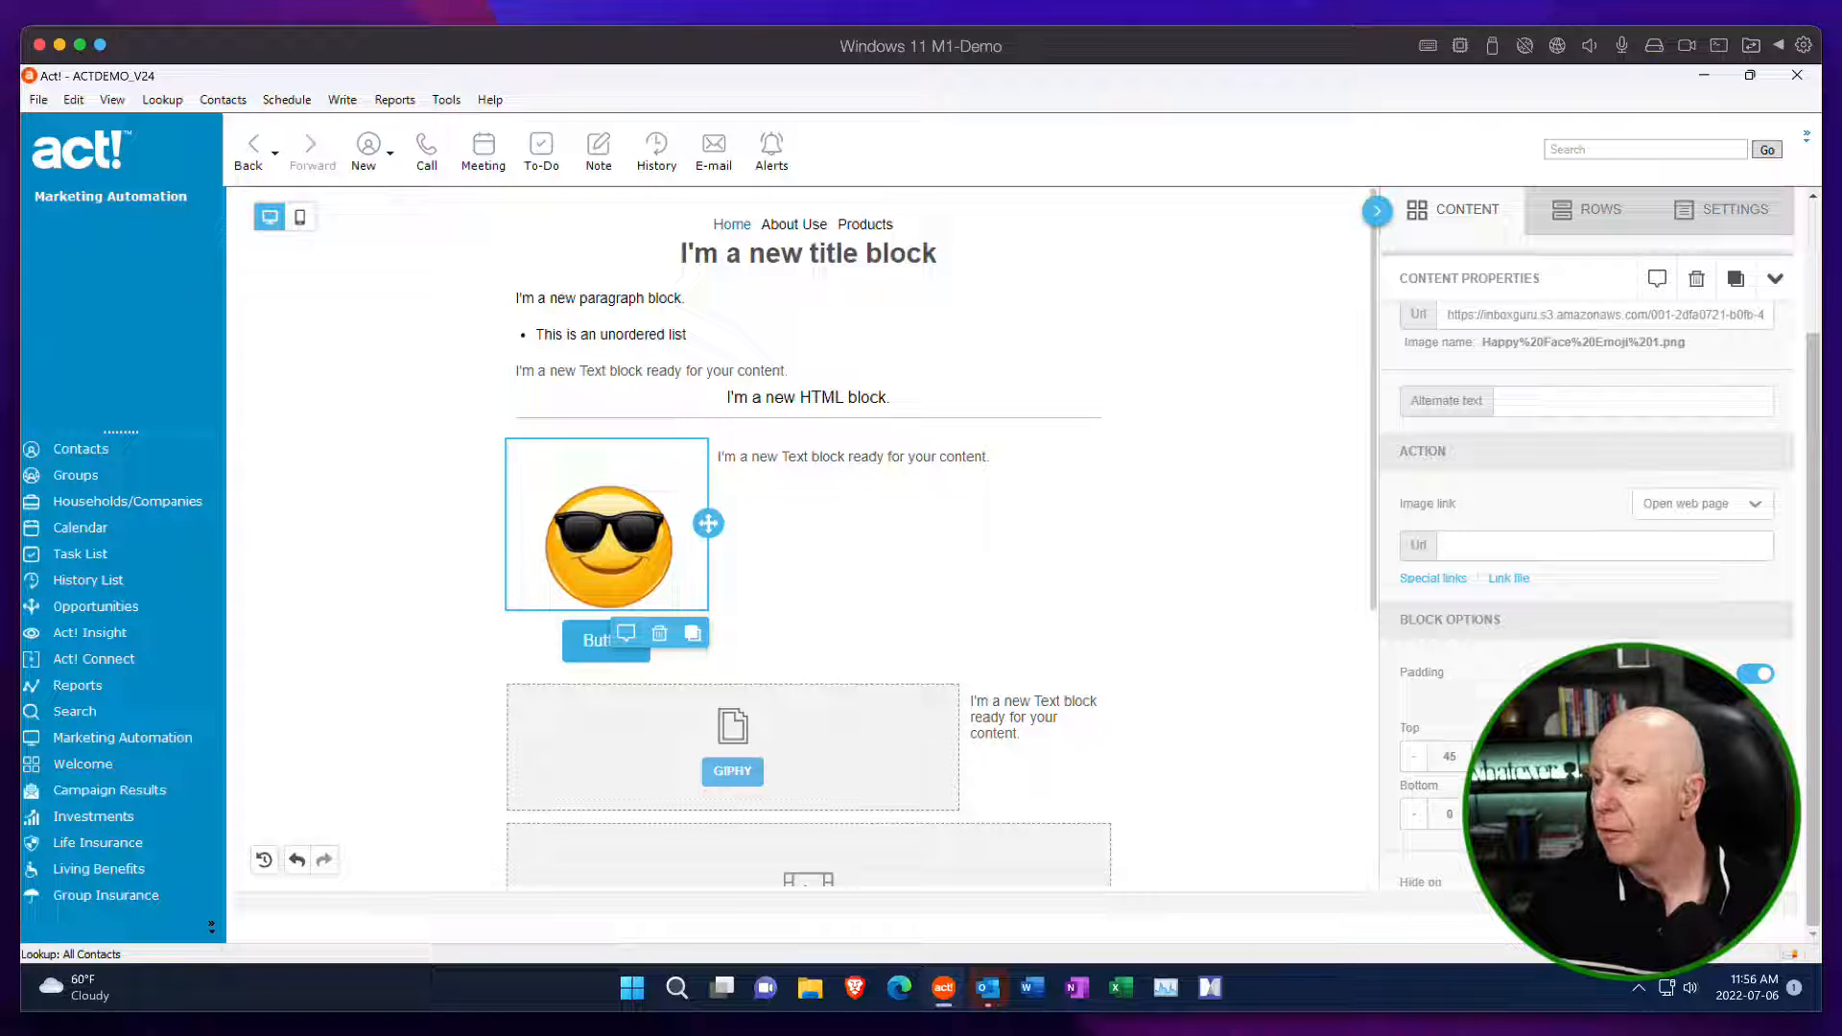
{"action": "left_click", "coordinate": [1414, 758]}
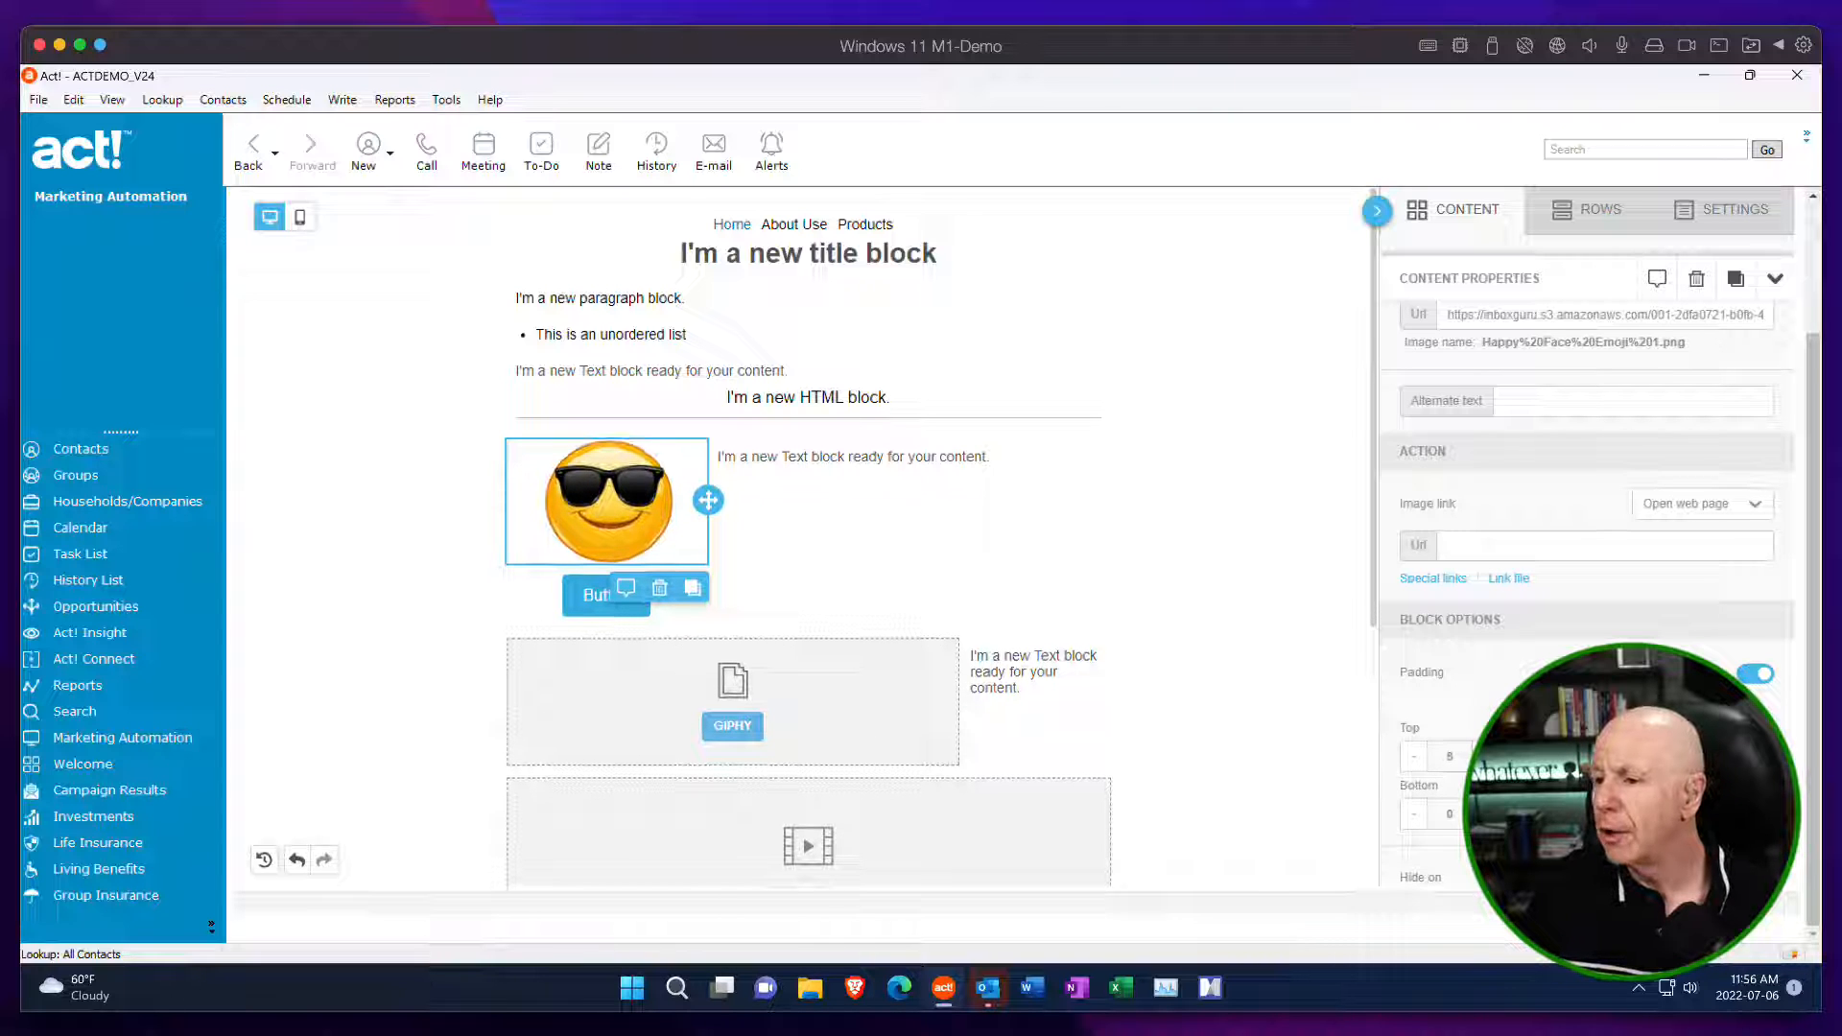
Switch the emoji image's padding back to one value for all sides.
{"action": "left_click", "coordinate": [1760, 681]}
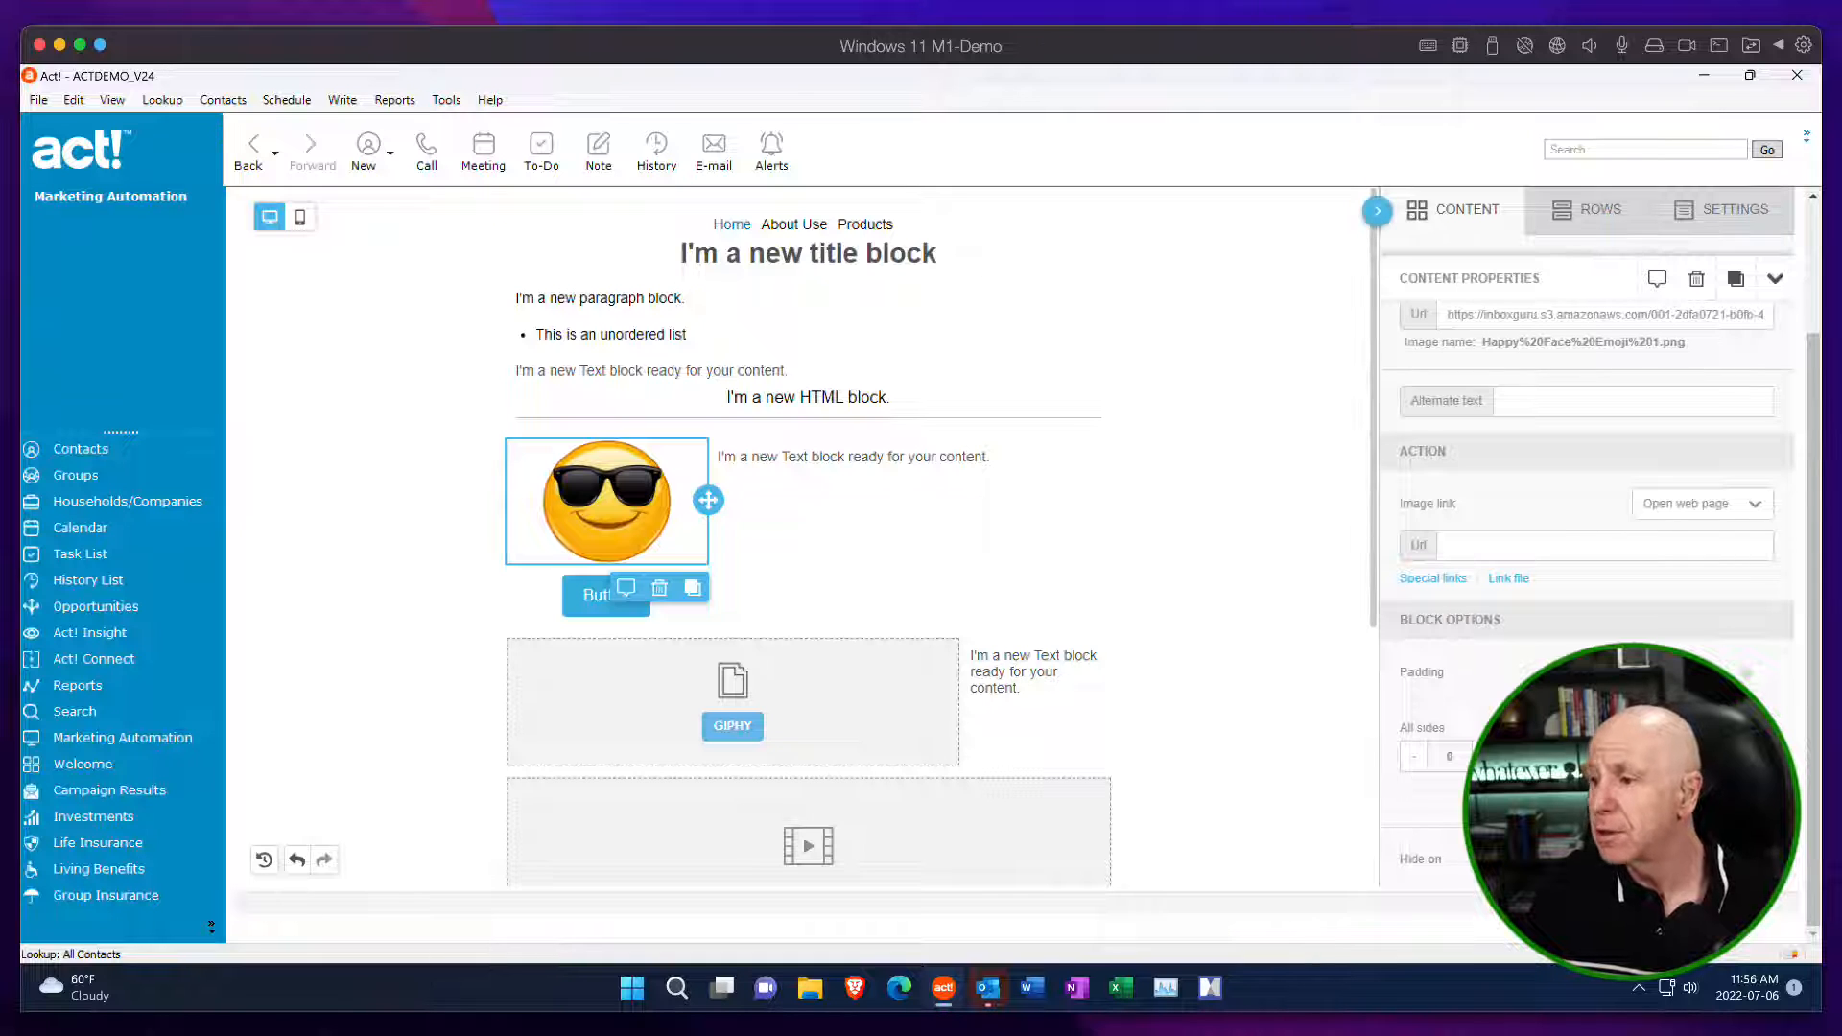
{"action": "scroll", "coordinate": [1515, 643], "scroll_direction": "up", "scroll_amount": 5}
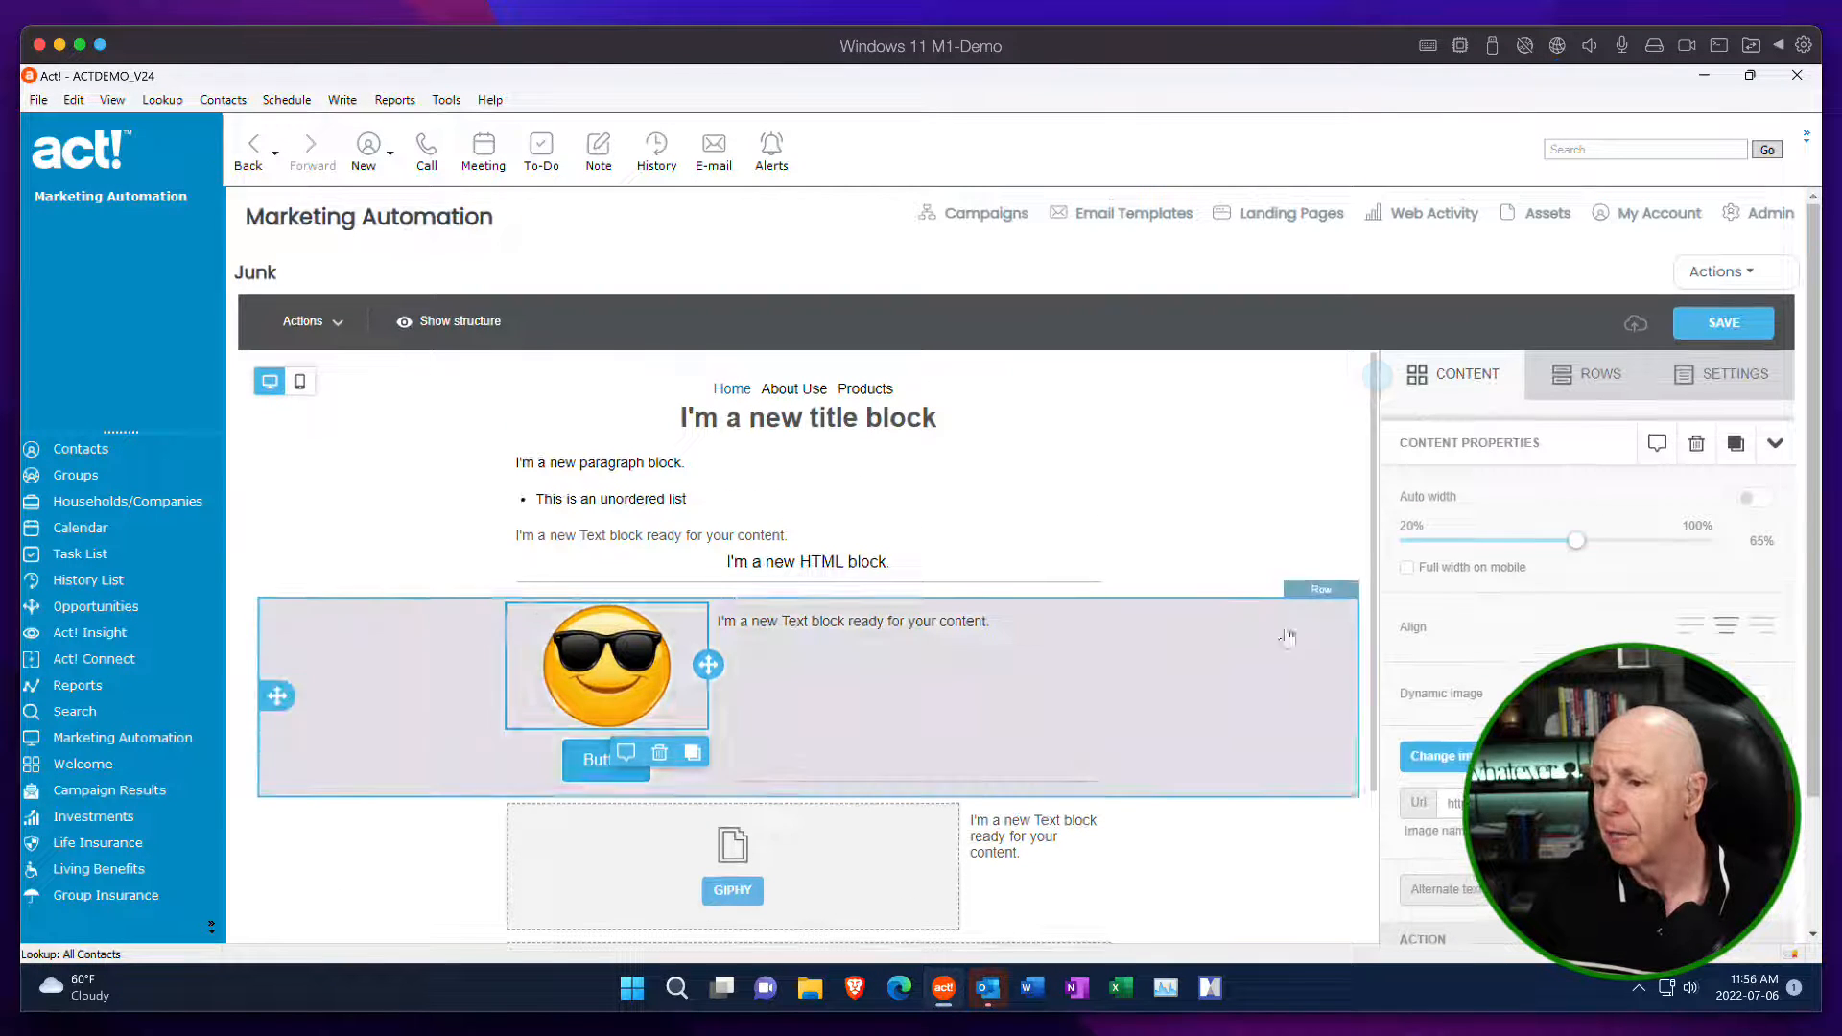
Browse the GIPHY library from the empty GIPHY block and insert the GIF of the baby in the crowd.
{"action": "scroll", "coordinate": [1160, 650], "scroll_direction": "down", "scroll_amount": 3}
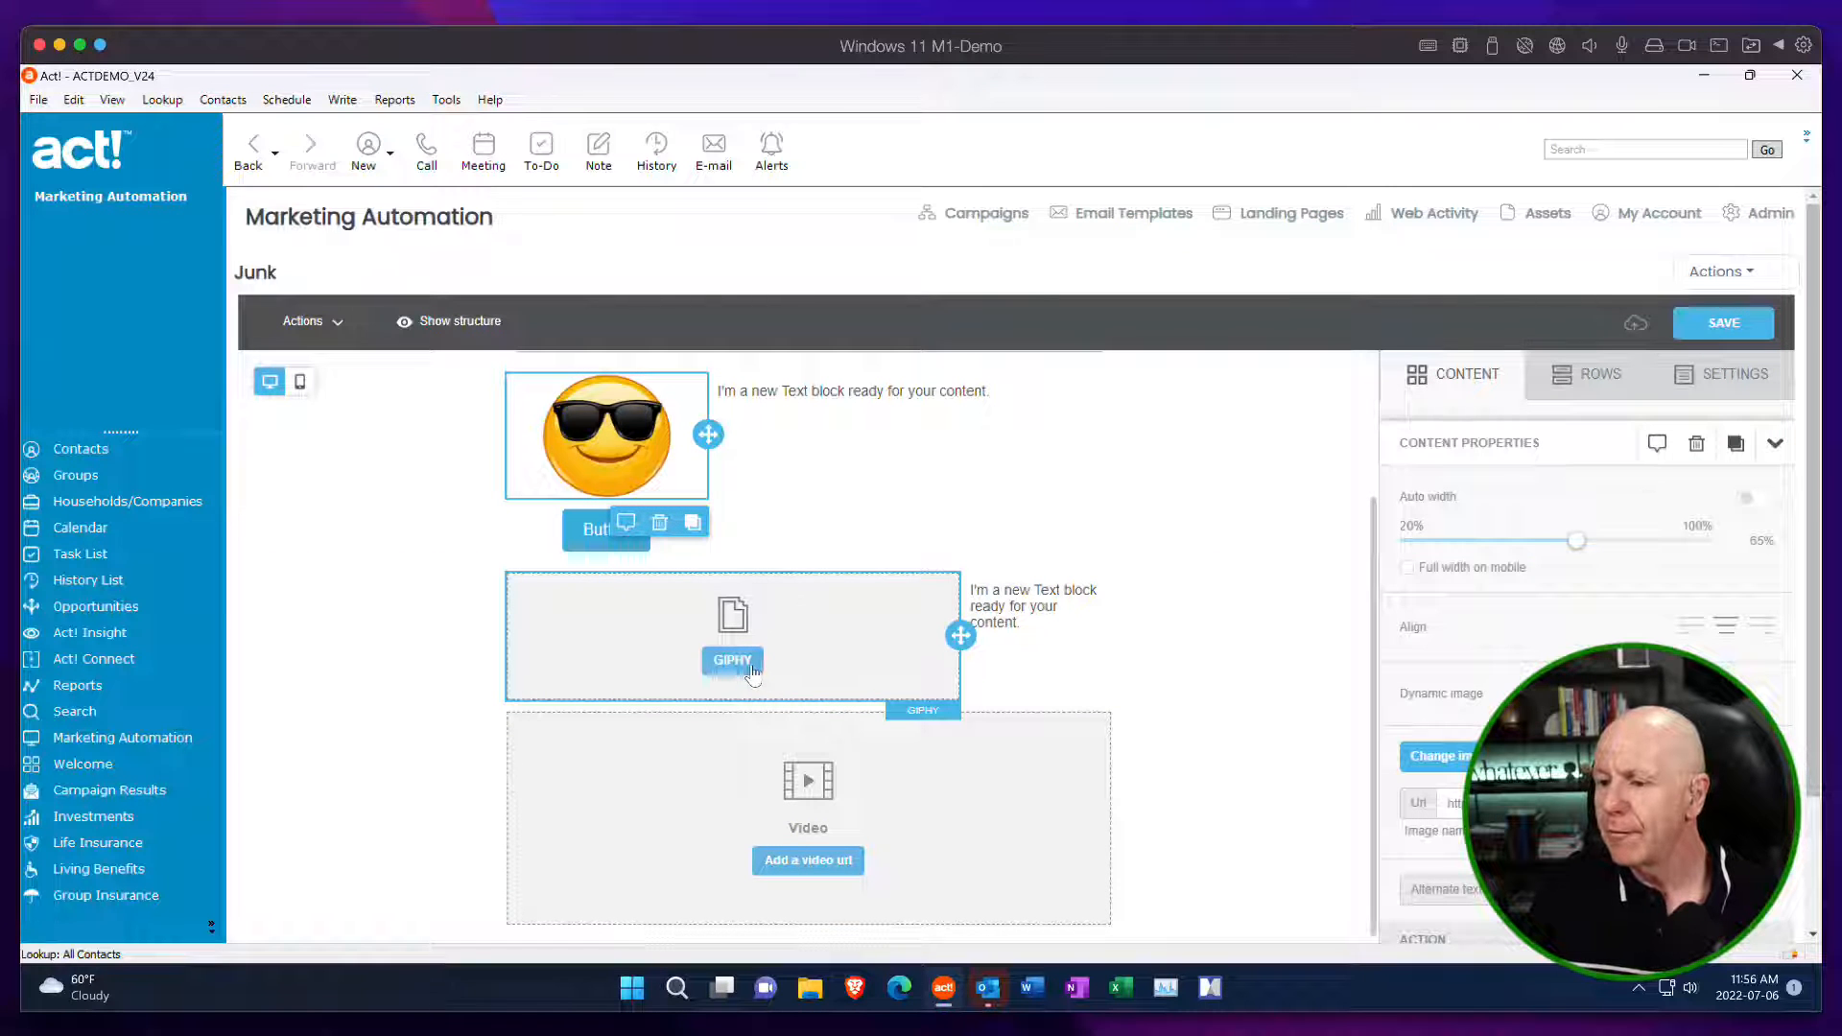
{"action": "left_click", "coordinate": [751, 668]}
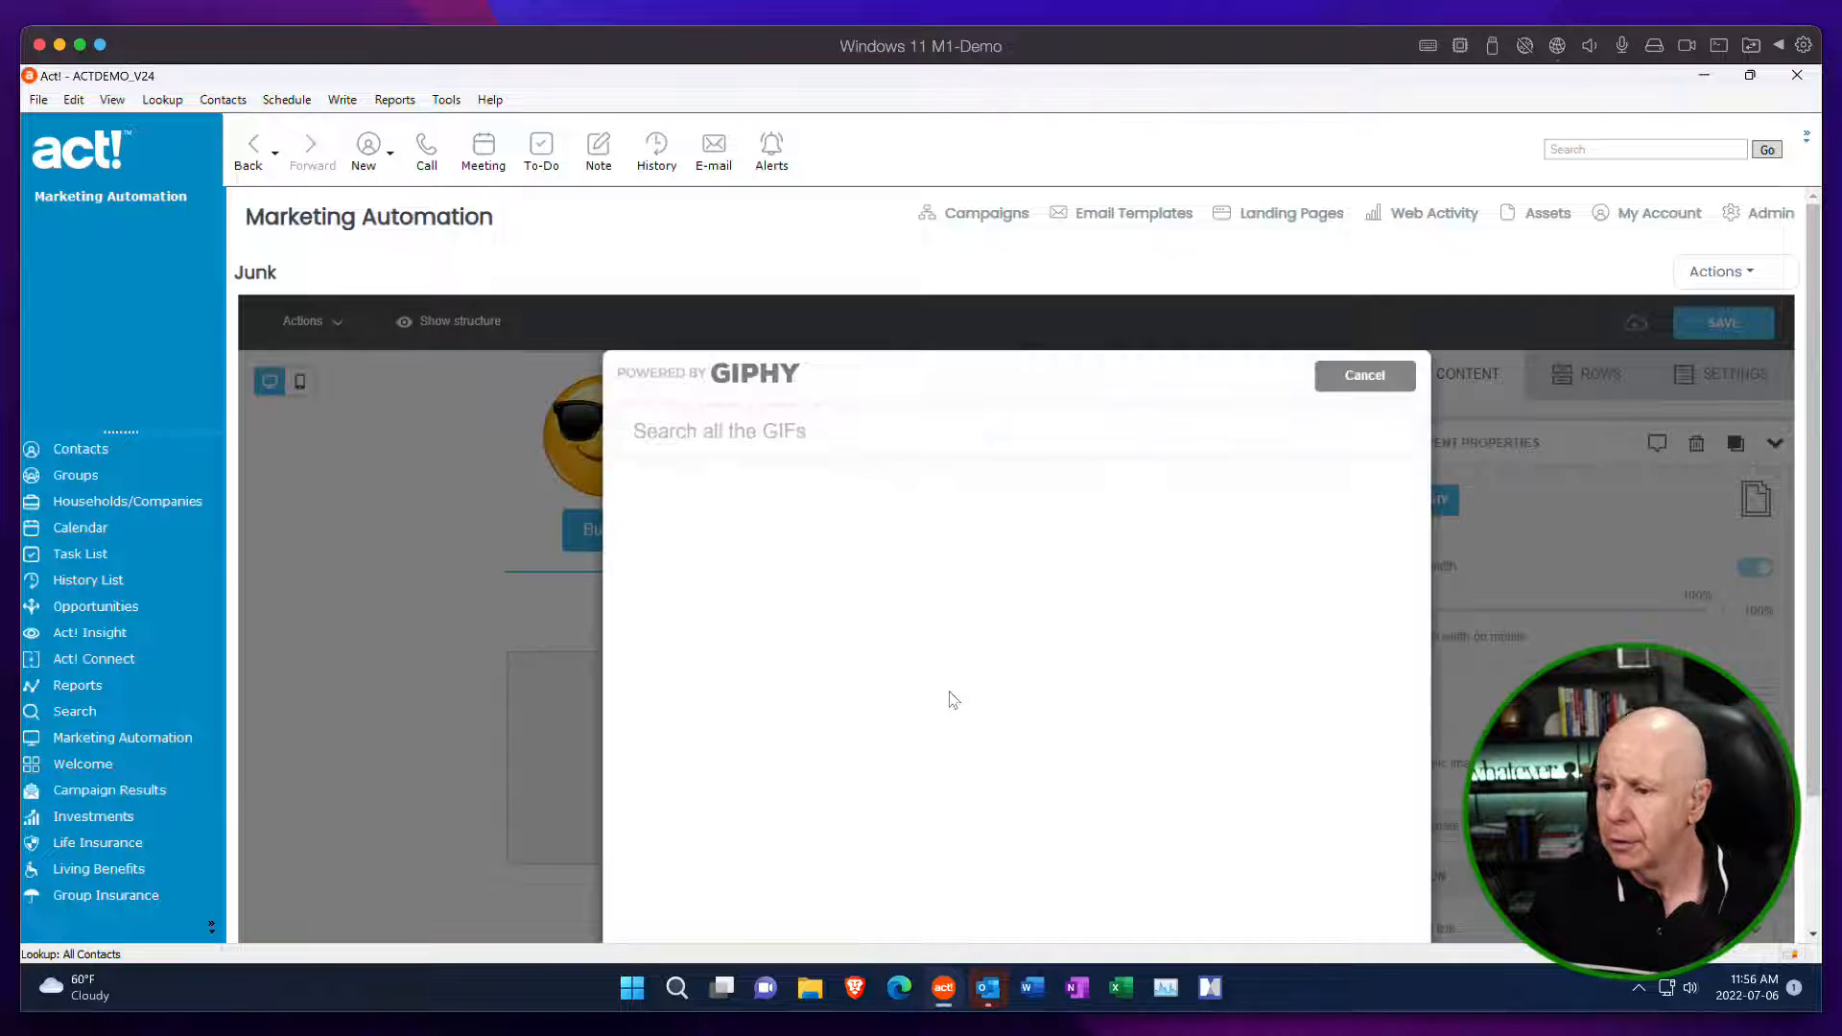
{"action": "left_click_drag", "start_coordinate": [896, 370], "coordinate": [818, 281]}
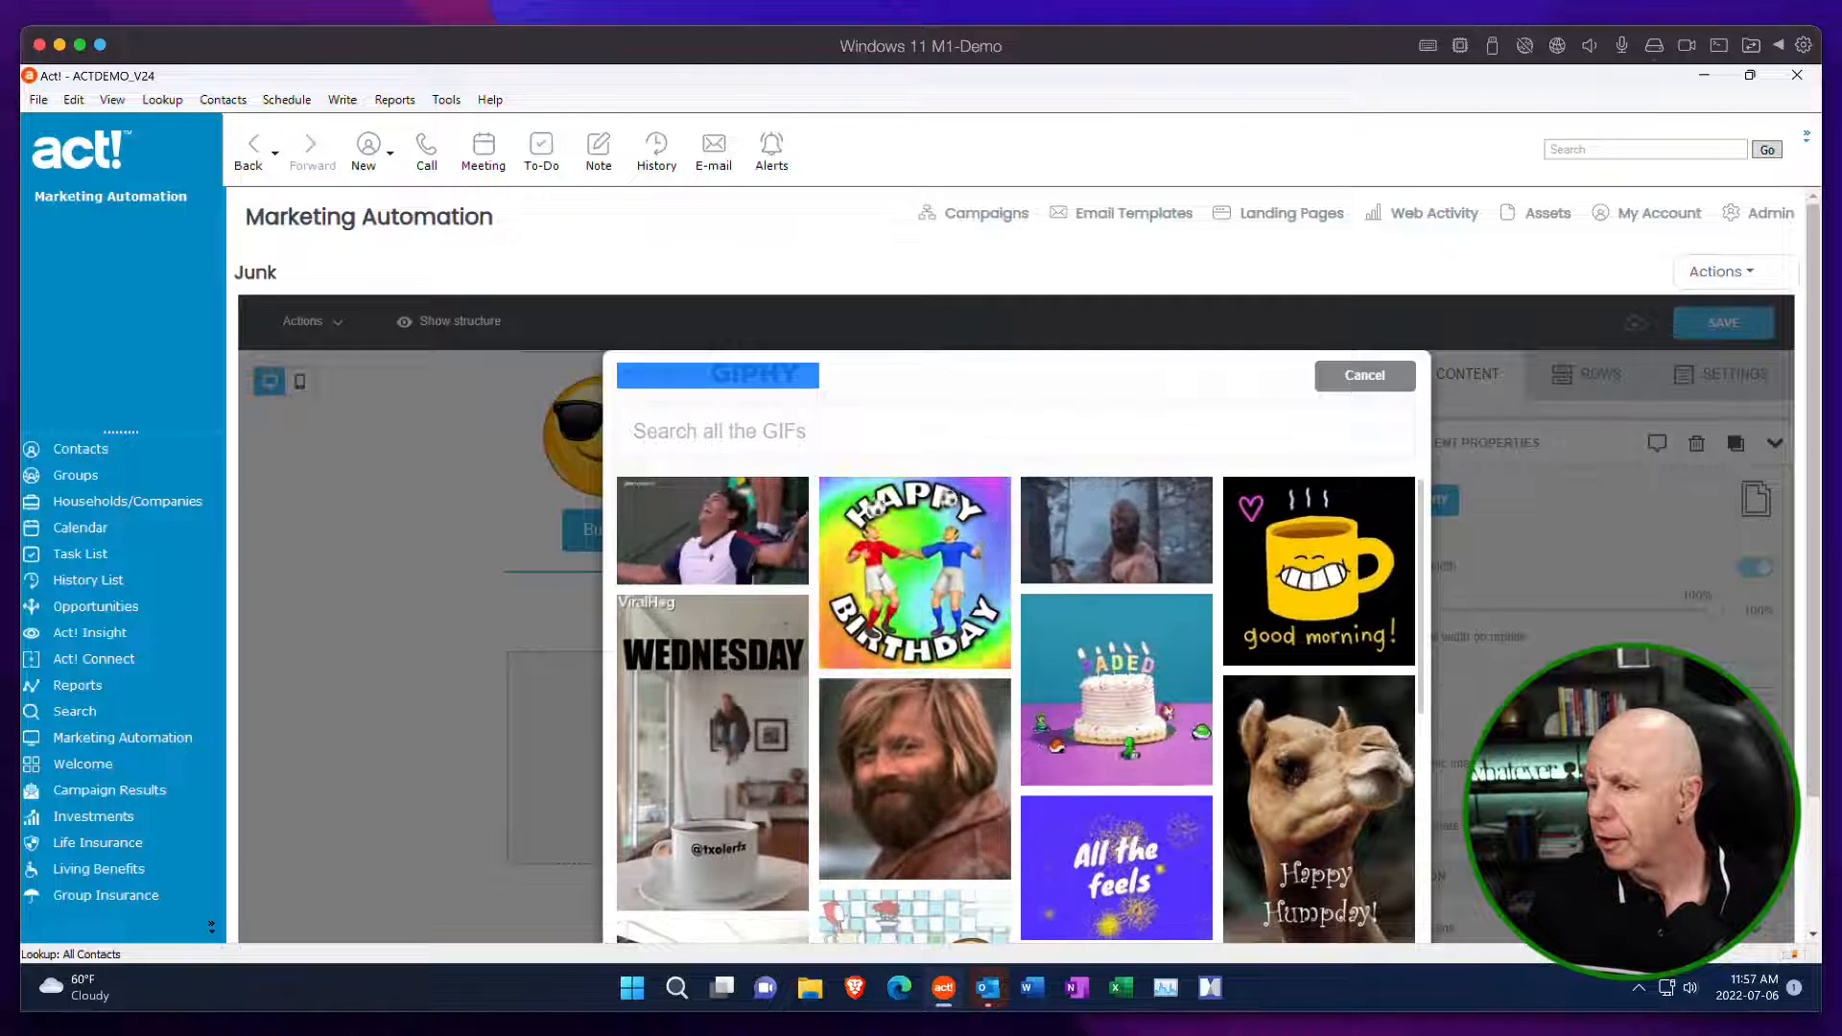
{"action": "scroll", "coordinate": [1816, 652], "scroll_direction": "down", "scroll_amount": 1}
{"action": "scroll", "coordinate": [1816, 688], "scroll_direction": "down", "scroll_amount": 1}
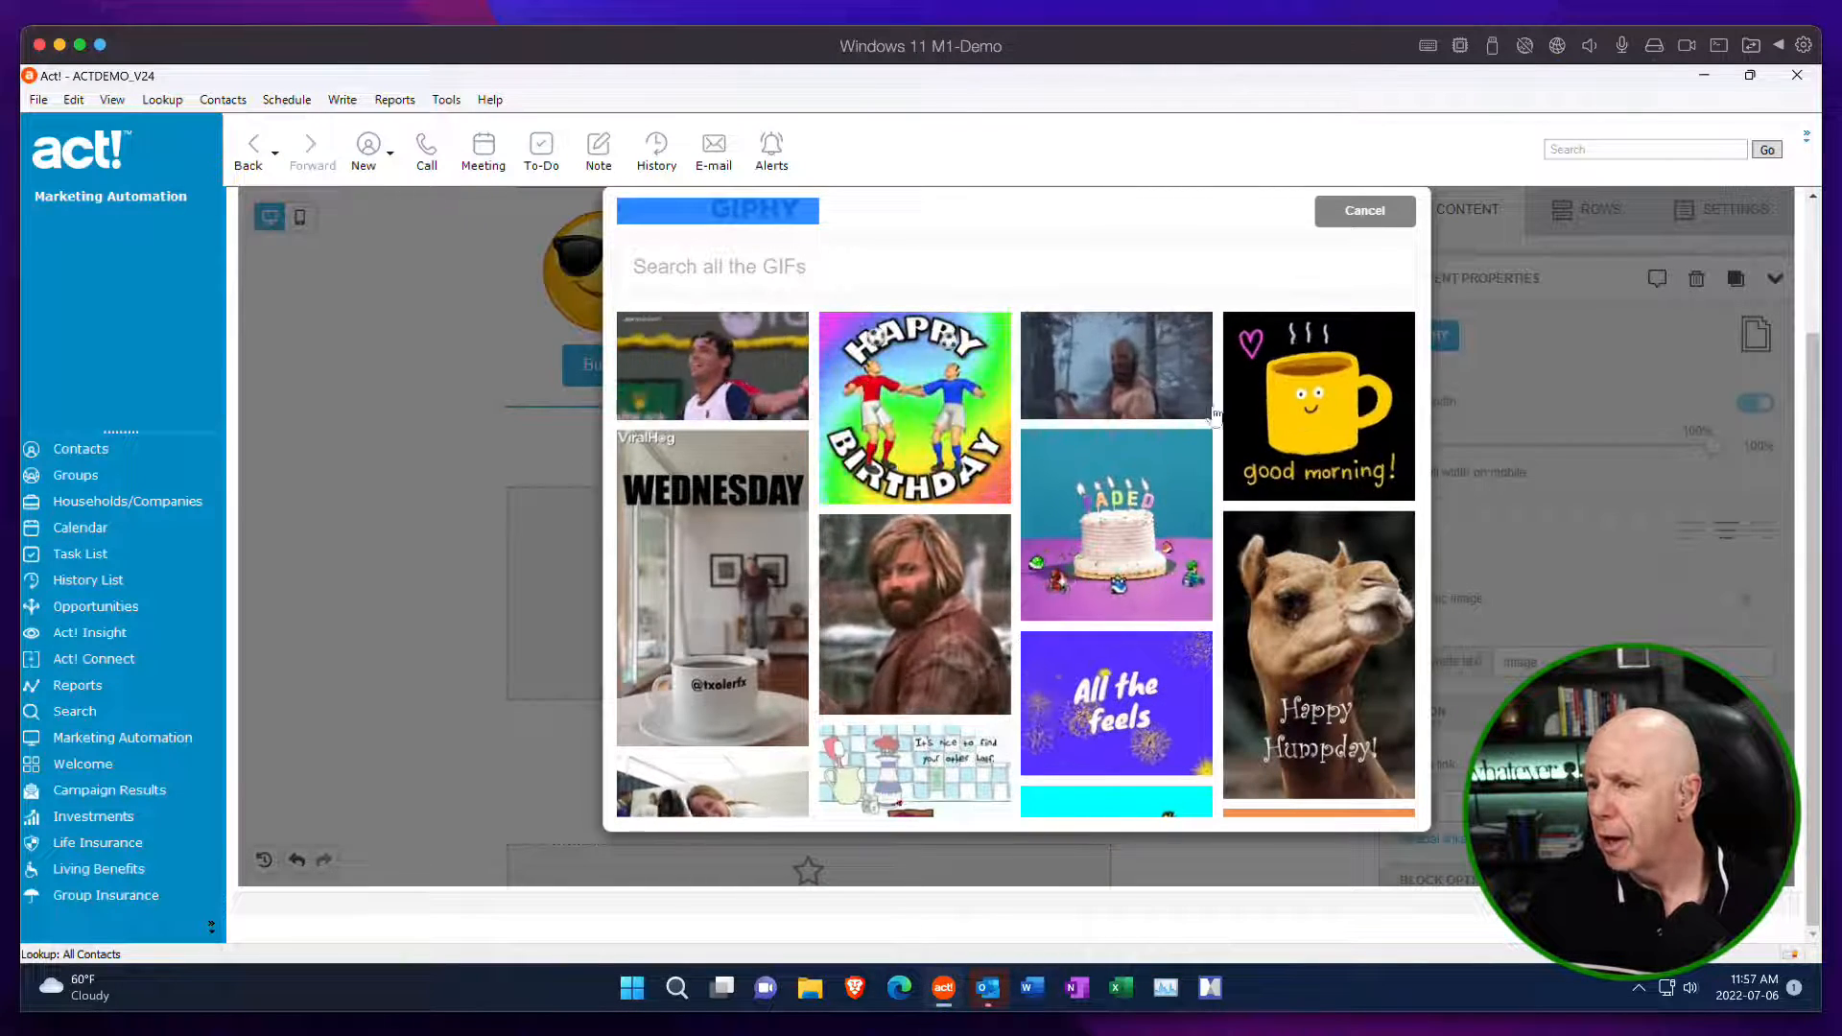
{"action": "left_click", "coordinate": [809, 266]}
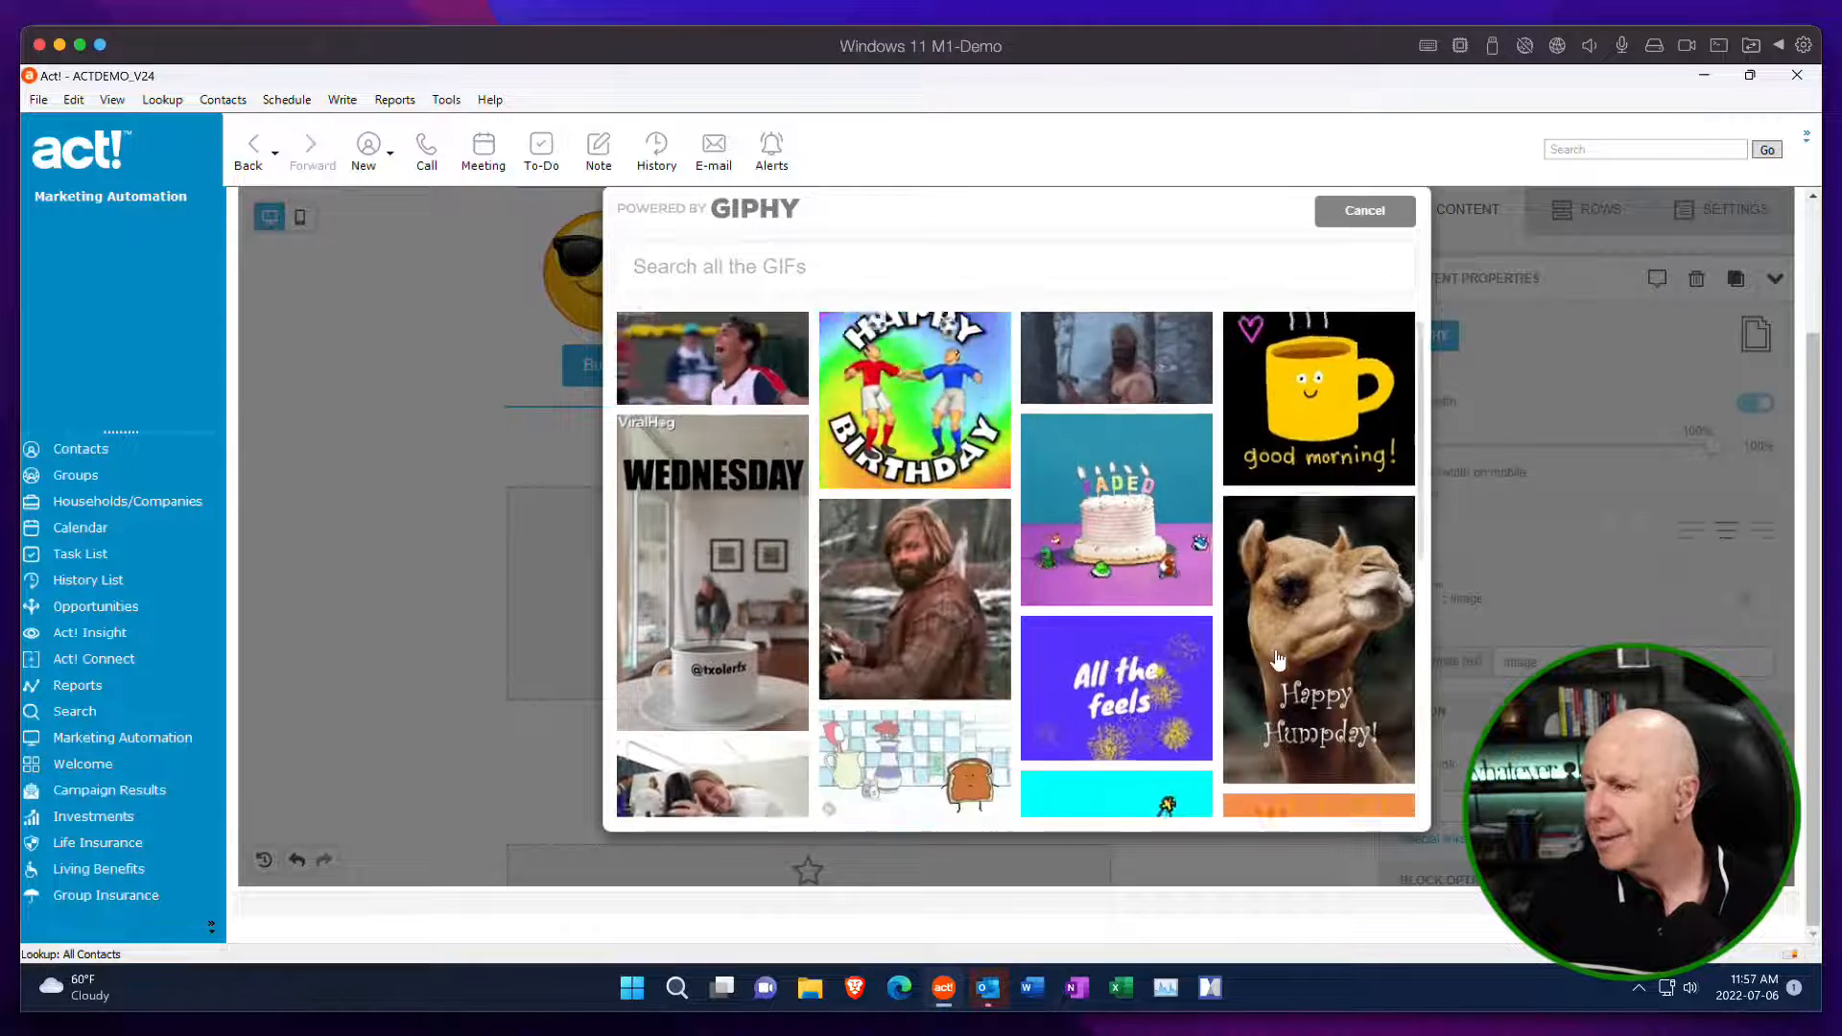
{"action": "scroll", "coordinate": [1278, 660], "scroll_direction": "down", "scroll_amount": 3}
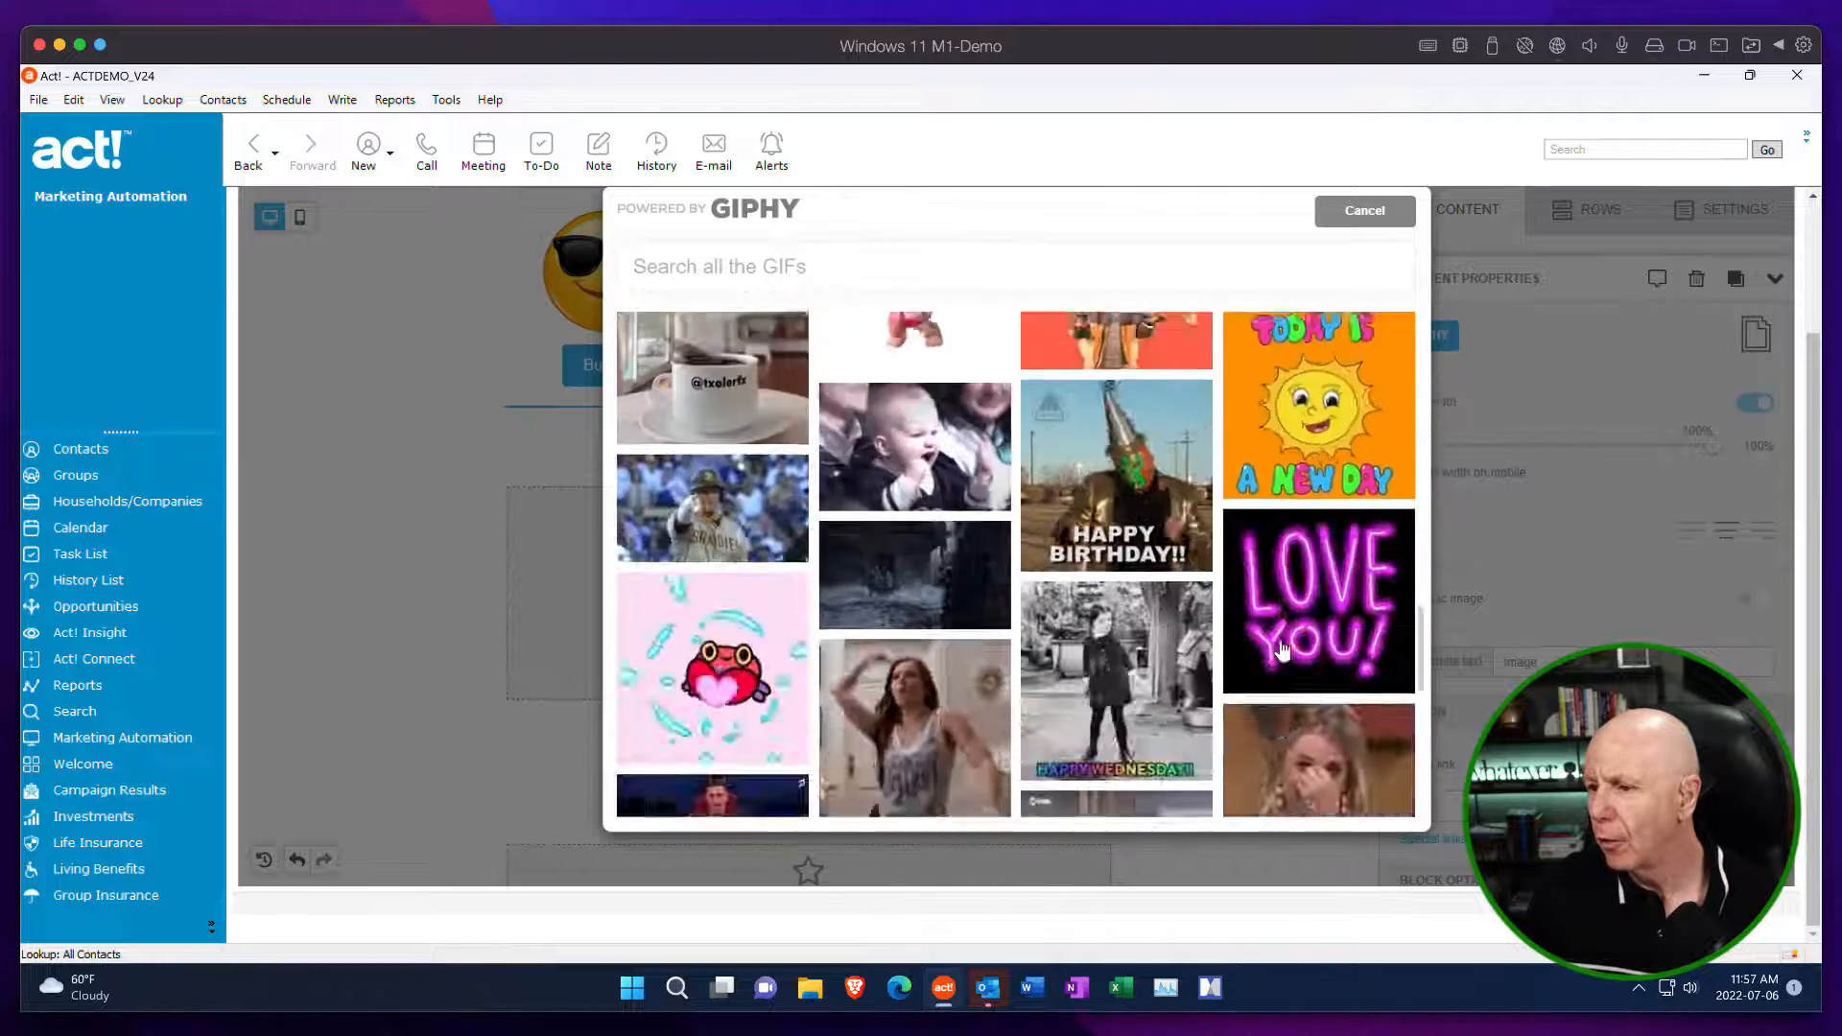
{"action": "scroll", "coordinate": [1283, 651], "scroll_direction": "down", "scroll_amount": 1}
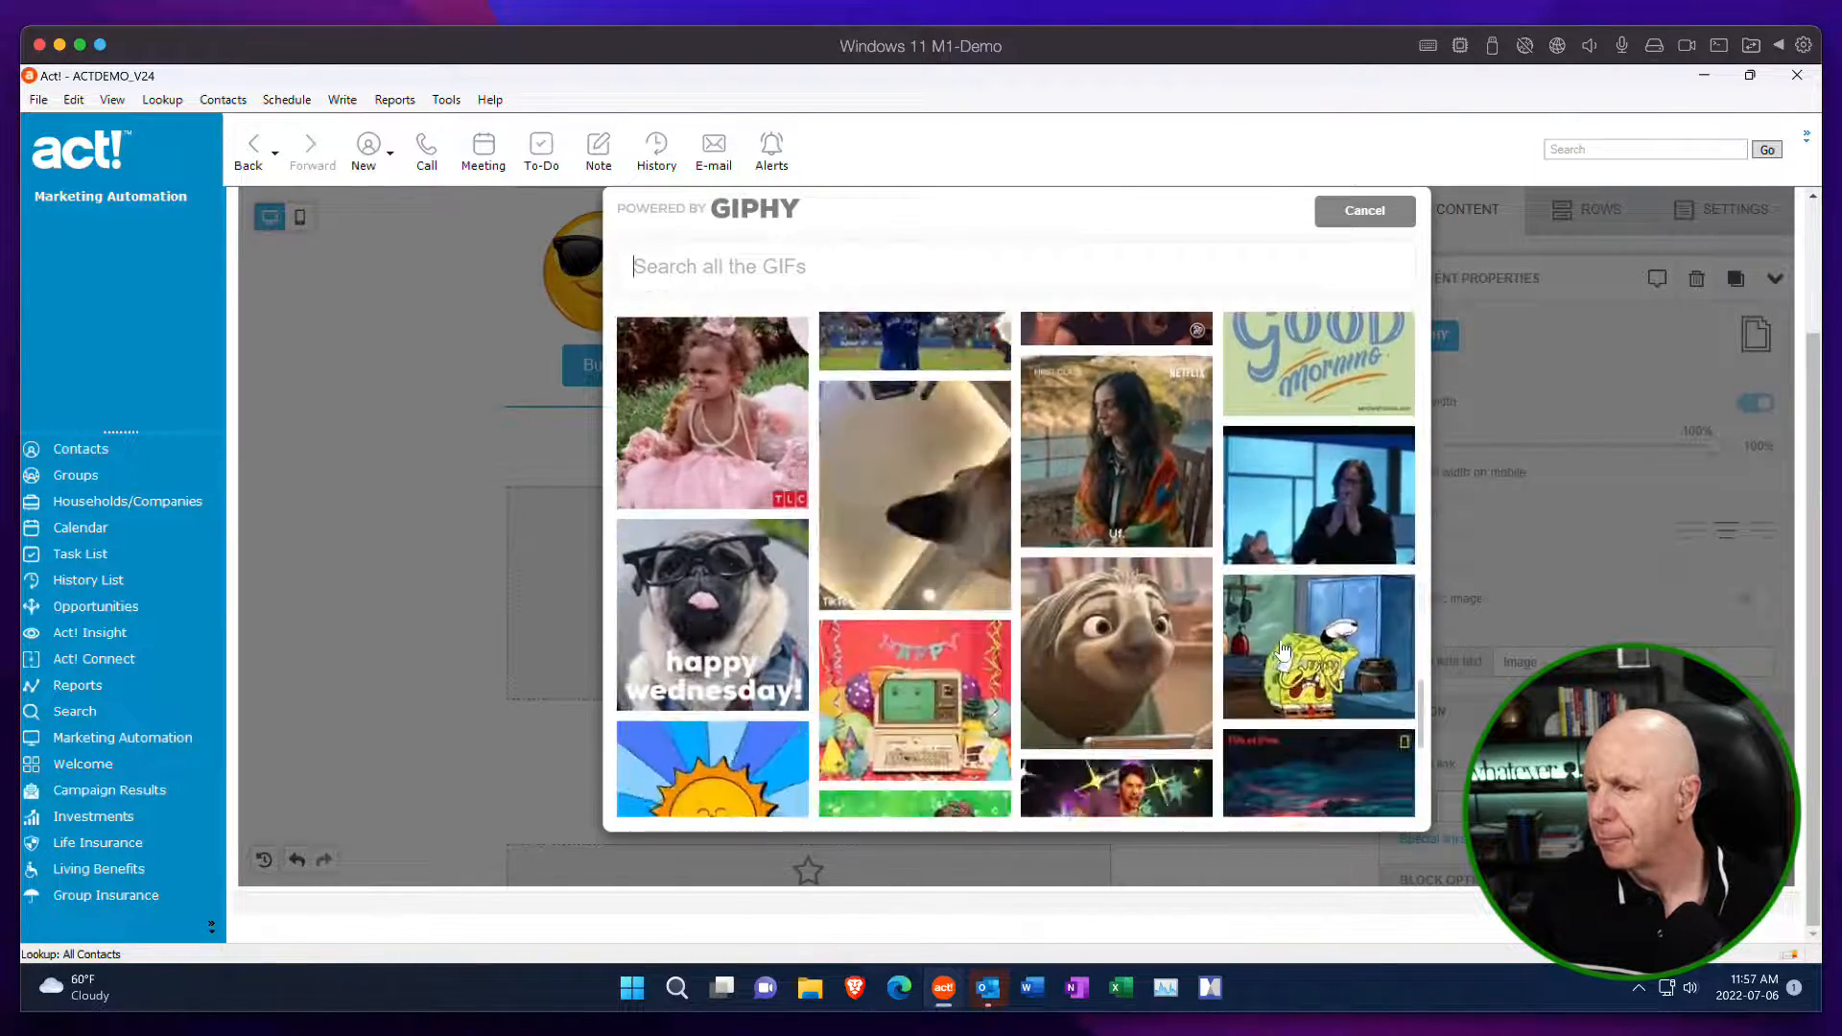
{"action": "scroll", "coordinate": [1283, 651], "scroll_direction": "down", "scroll_amount": 9}
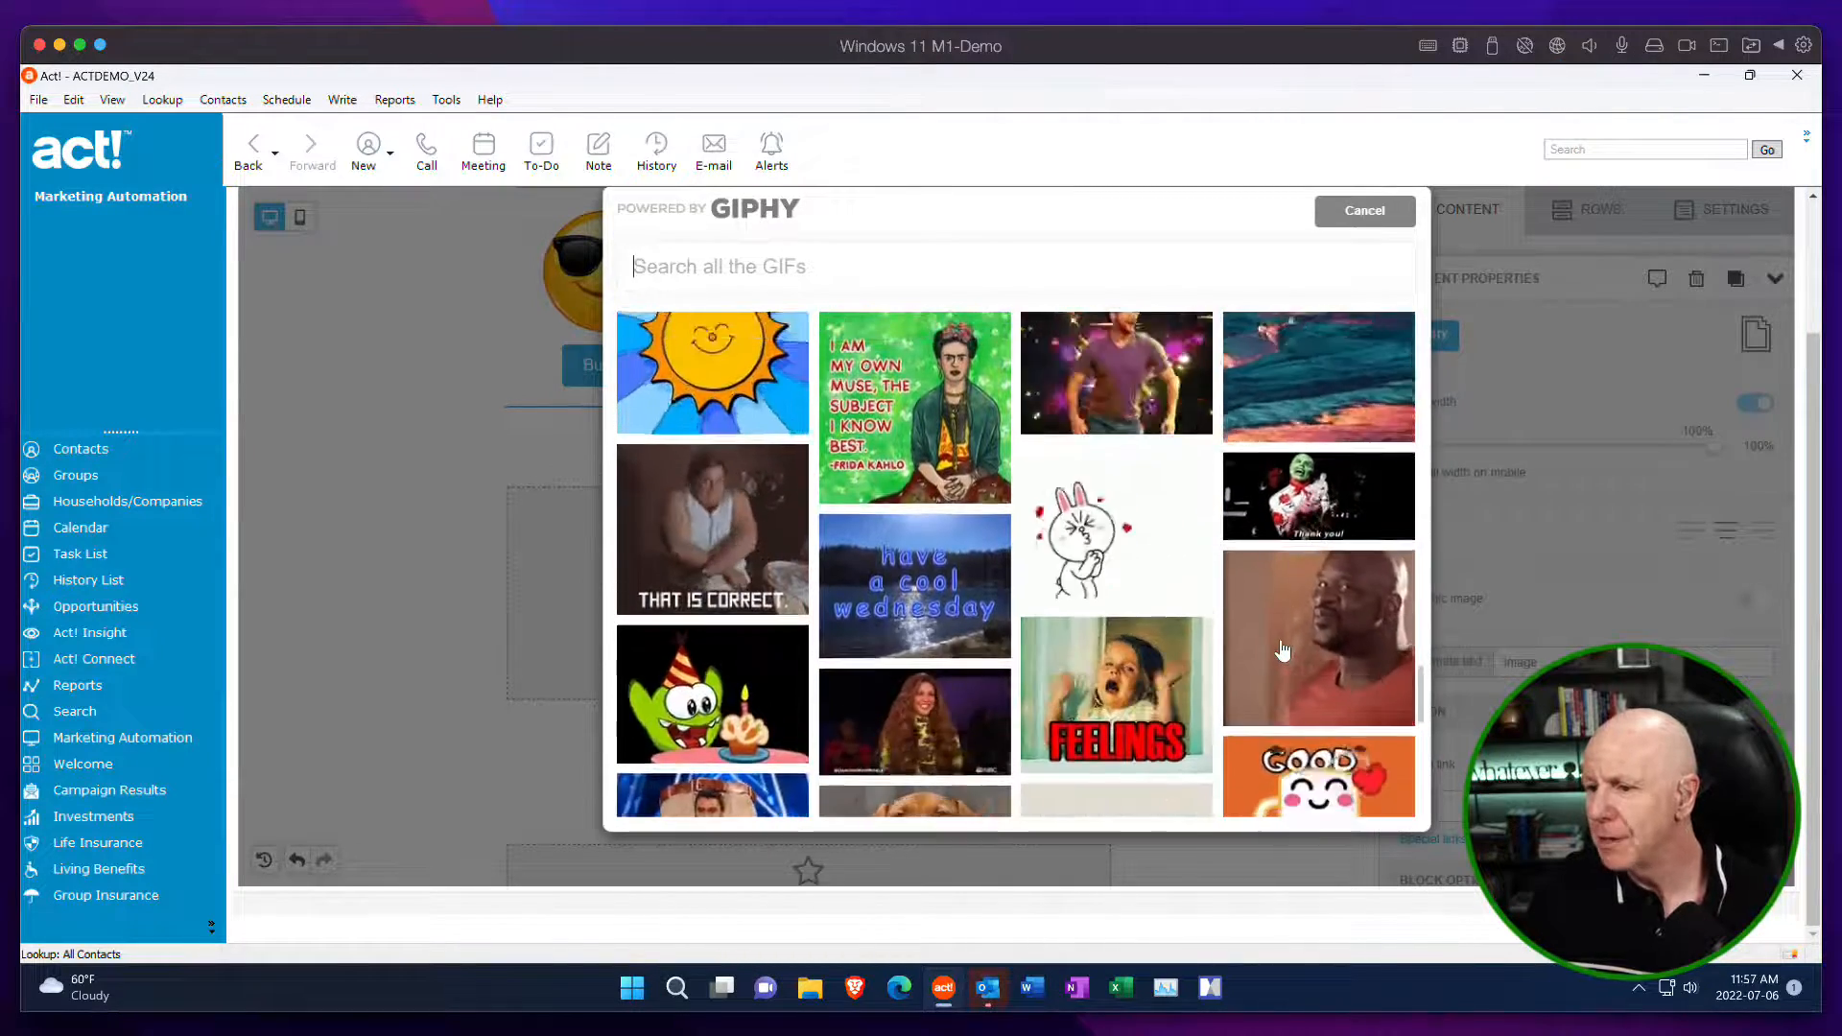
{"action": "scroll", "coordinate": [1283, 650], "scroll_direction": "up", "scroll_amount": 8}
{"action": "scroll", "coordinate": [1283, 650], "scroll_direction": "up", "scroll_amount": 20}
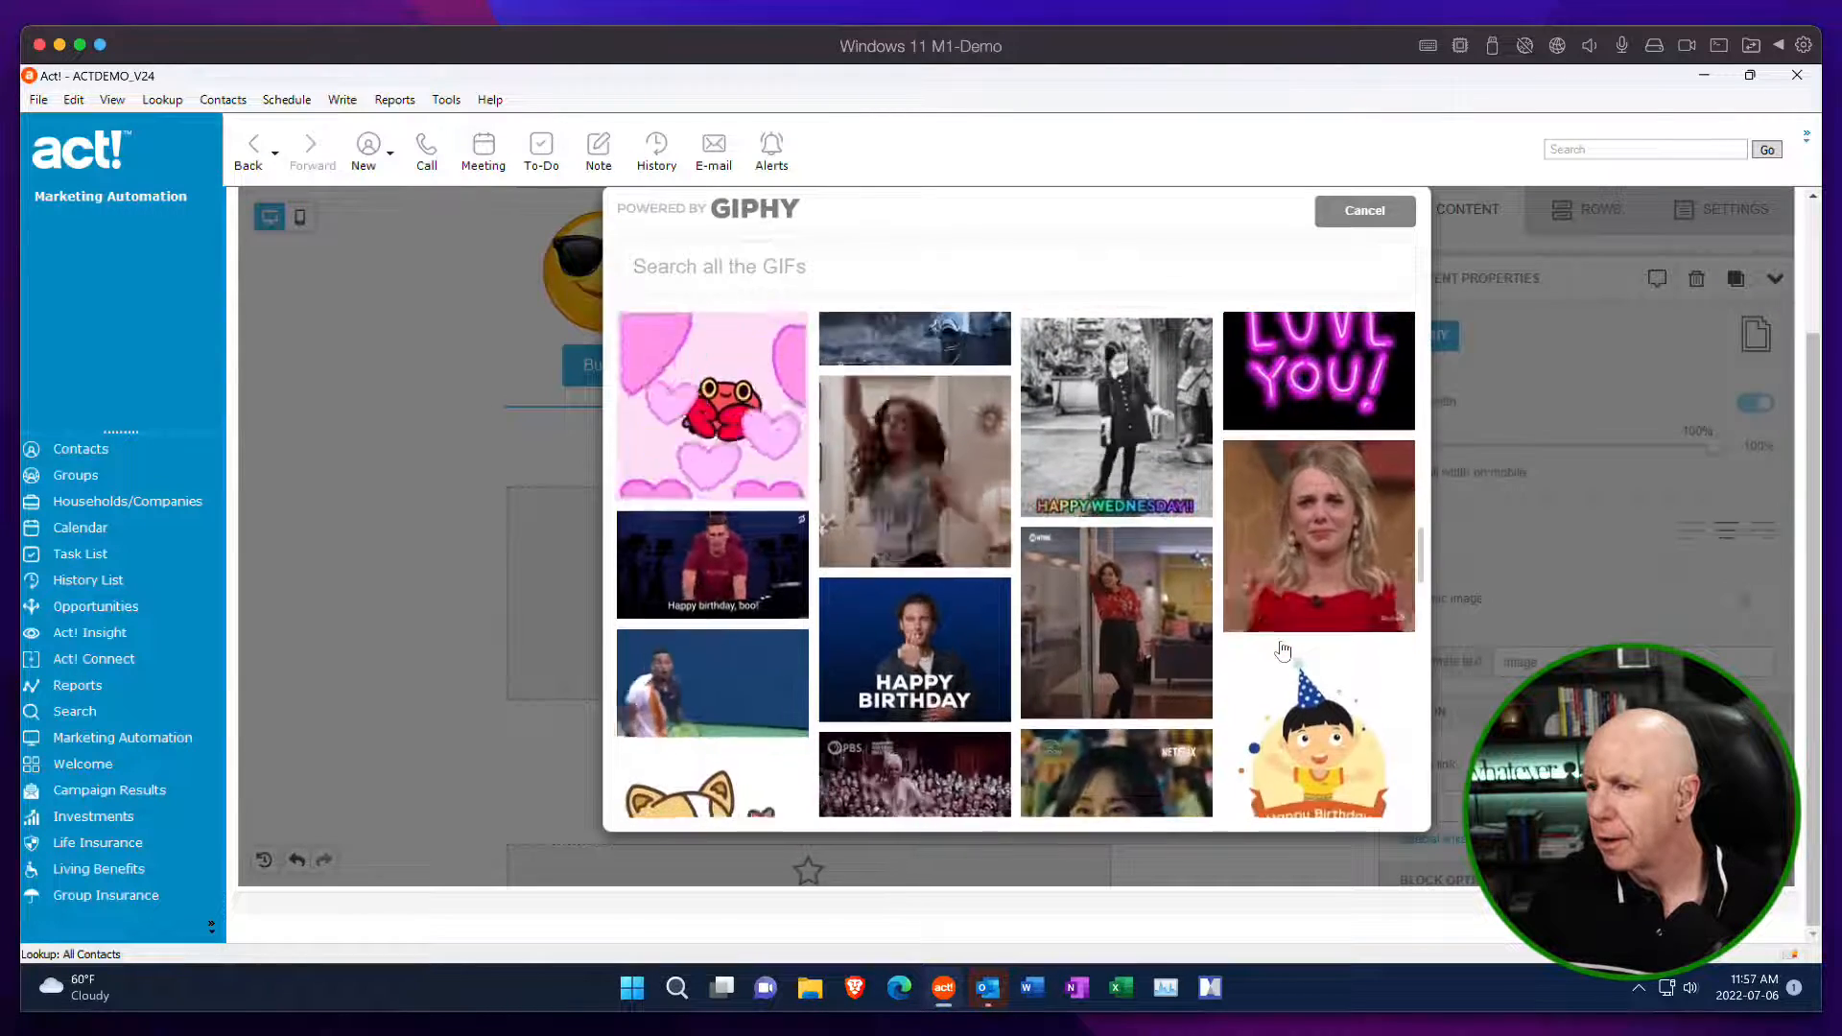
{"action": "scroll", "coordinate": [1282, 650], "scroll_direction": "up", "scroll_amount": 4}
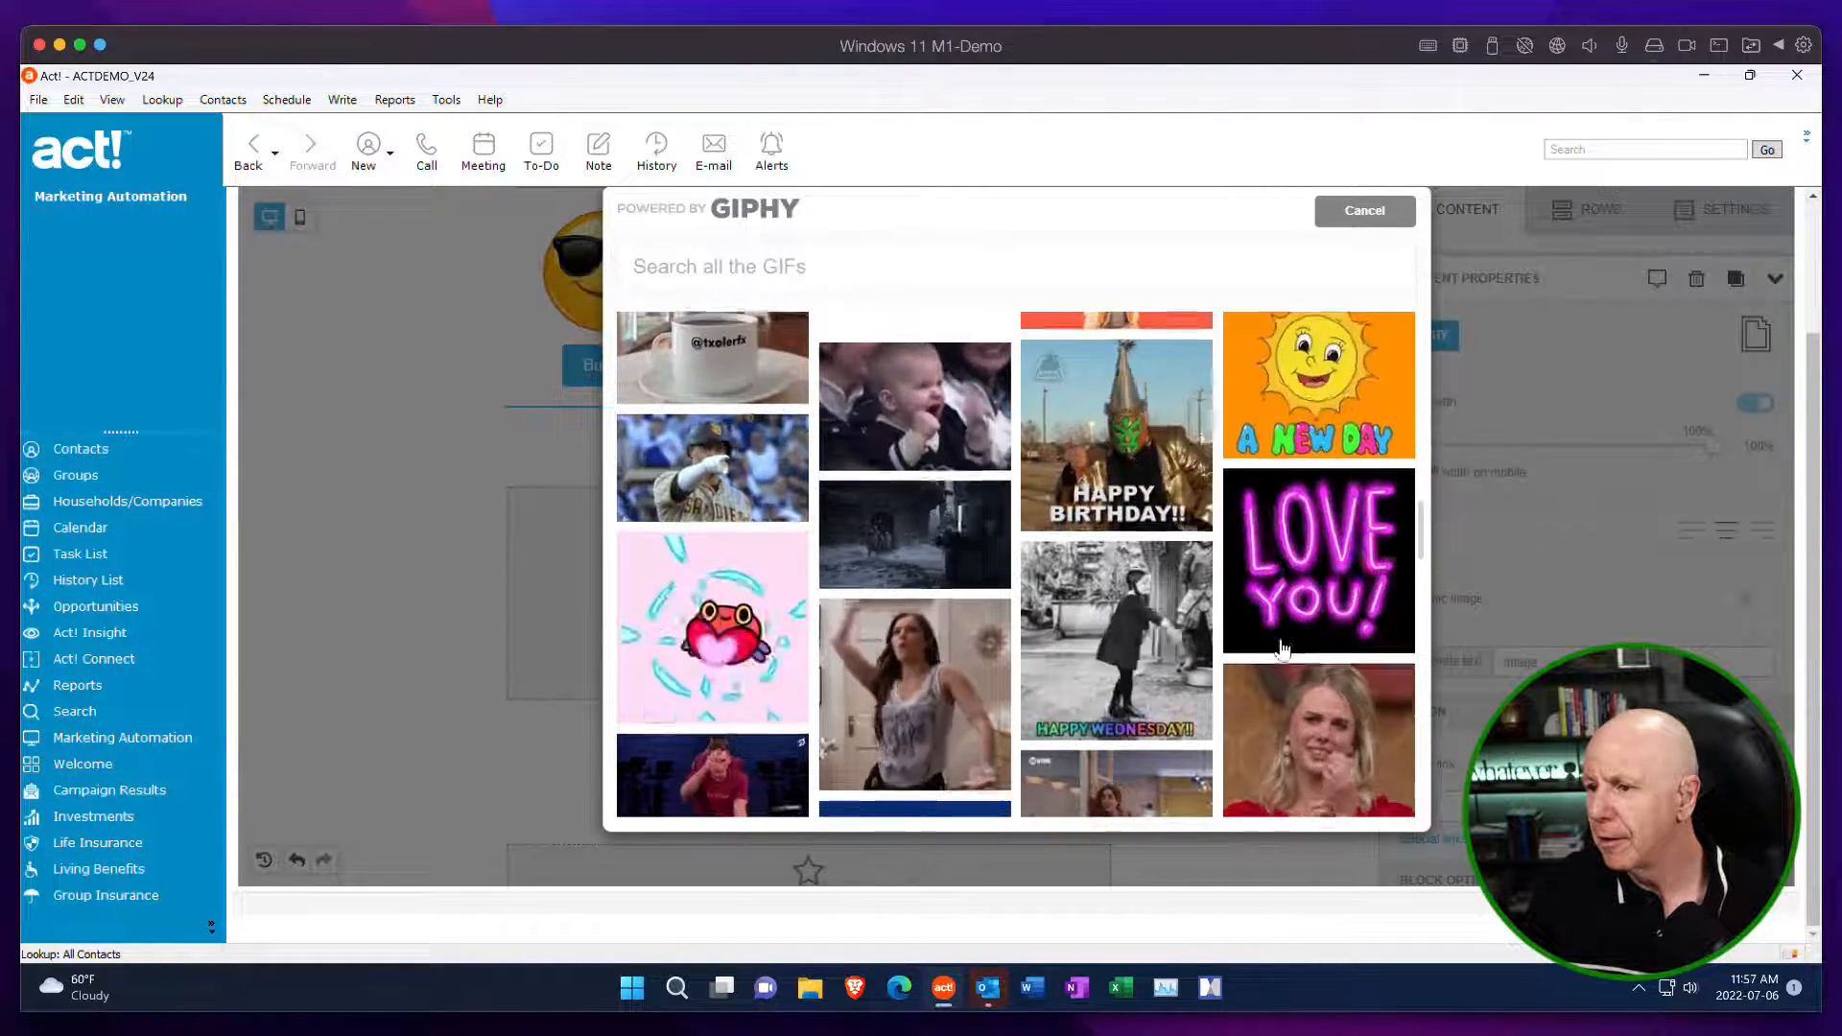
{"action": "scroll", "coordinate": [1282, 651], "scroll_direction": "down", "scroll_amount": 2}
{"action": "scroll", "coordinate": [1283, 650], "scroll_direction": "up", "scroll_amount": 5}
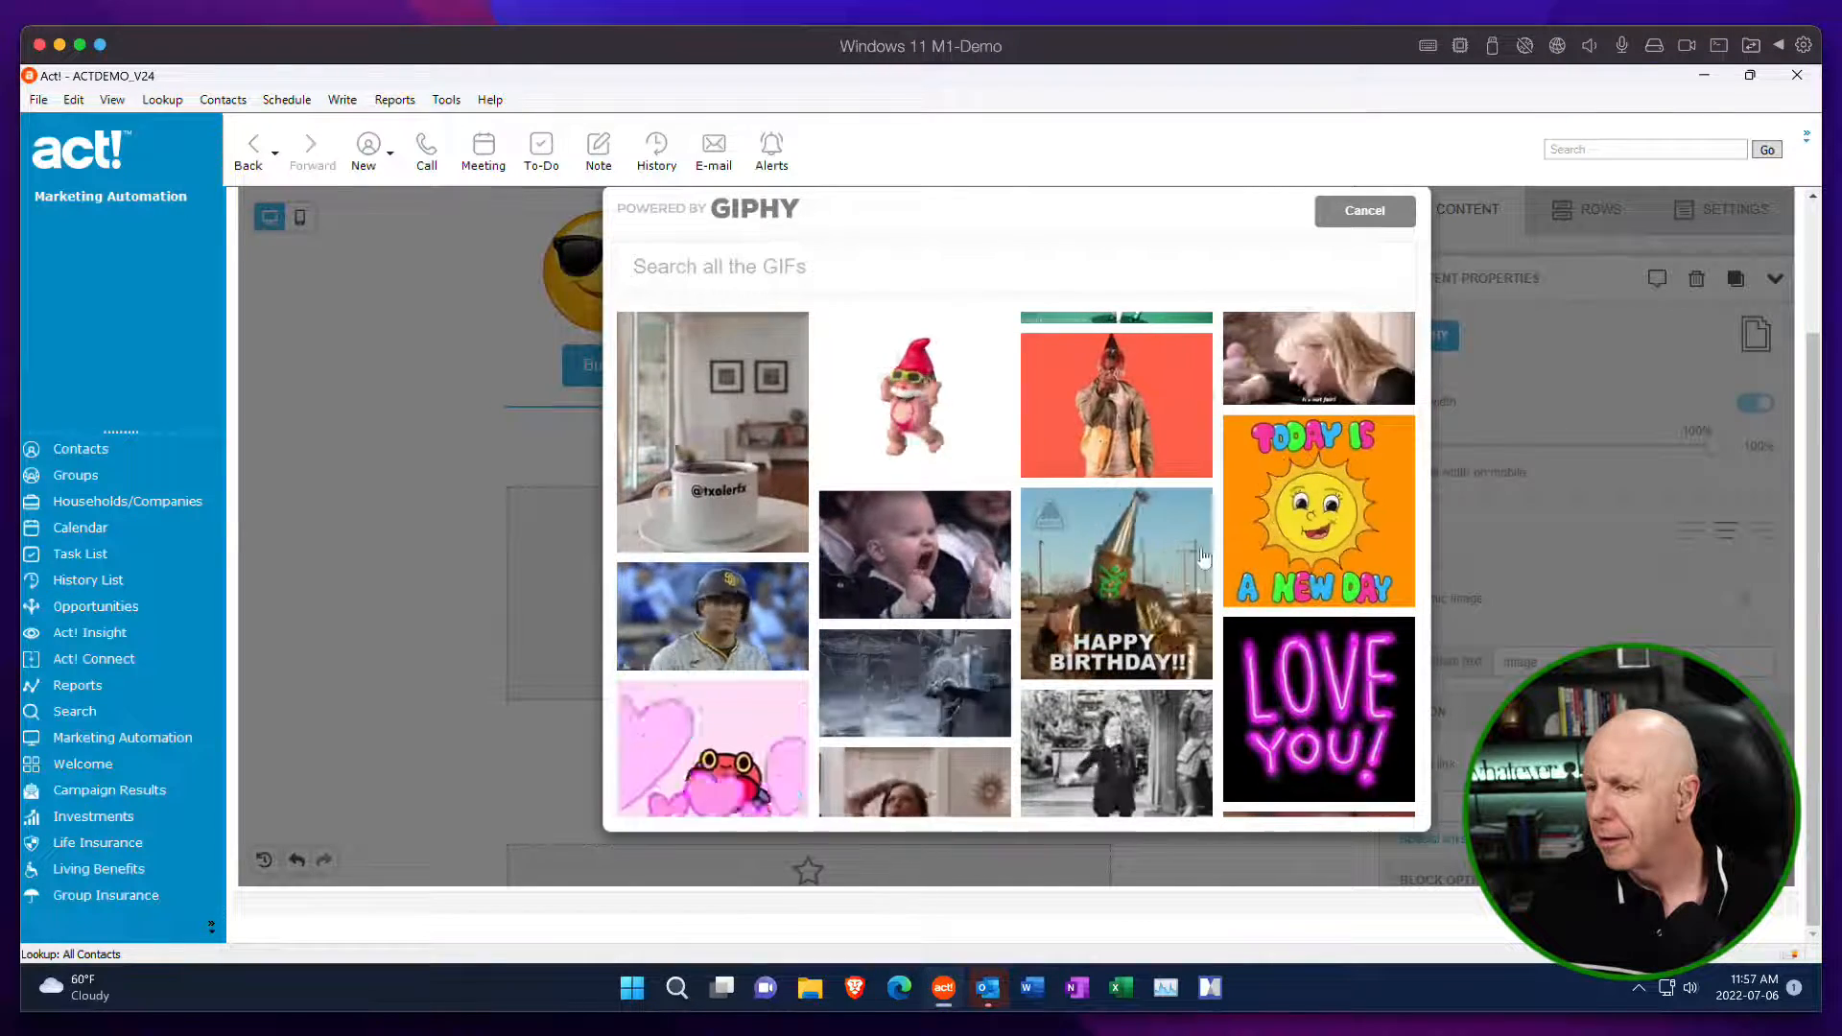
{"action": "left_click", "coordinate": [944, 559]}
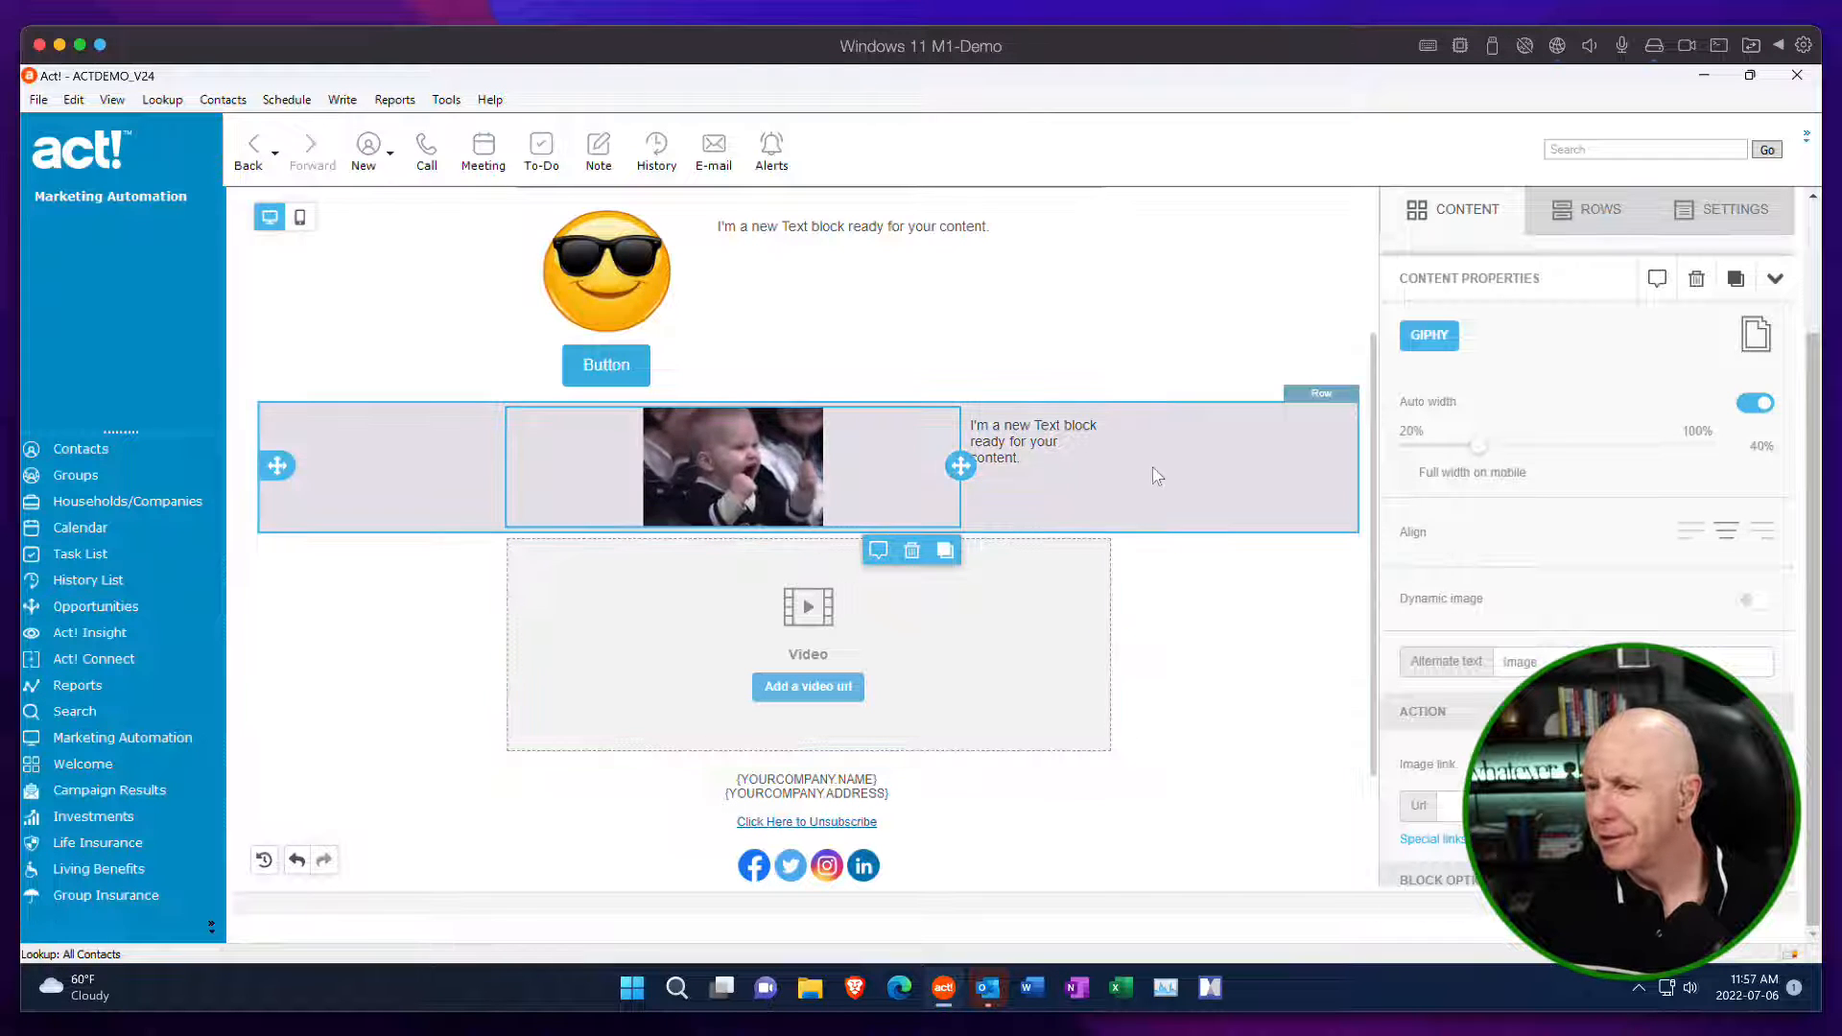
Turn off auto width for the baby GIF, set its width to 45%, try left alignment and return it to centre.
{"action": "left_click", "coordinate": [1757, 404]}
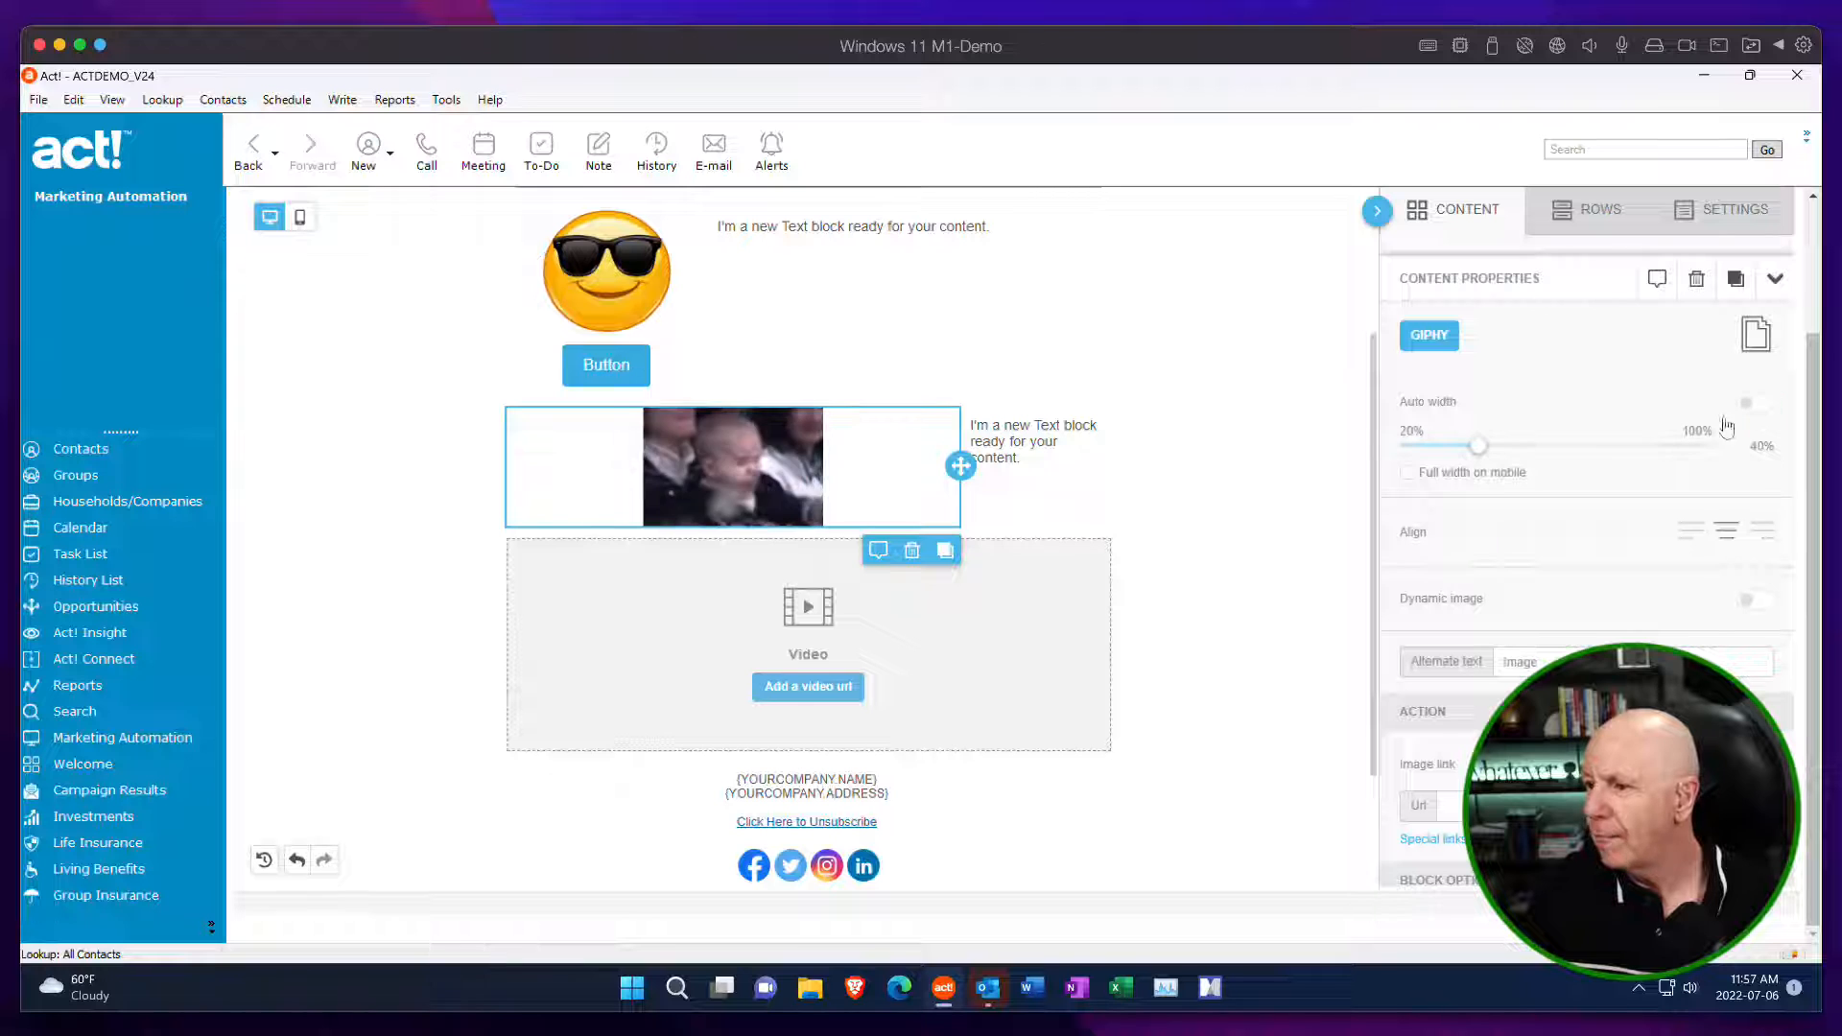
{"action": "mouse_move", "coordinate": [1477, 445]}
{"action": "left_mouse_down"}
{"action": "mouse_move", "coordinate": [1711, 441]}
{"action": "mouse_move", "coordinate": [1498, 445]}
{"action": "left_mouse_up"}
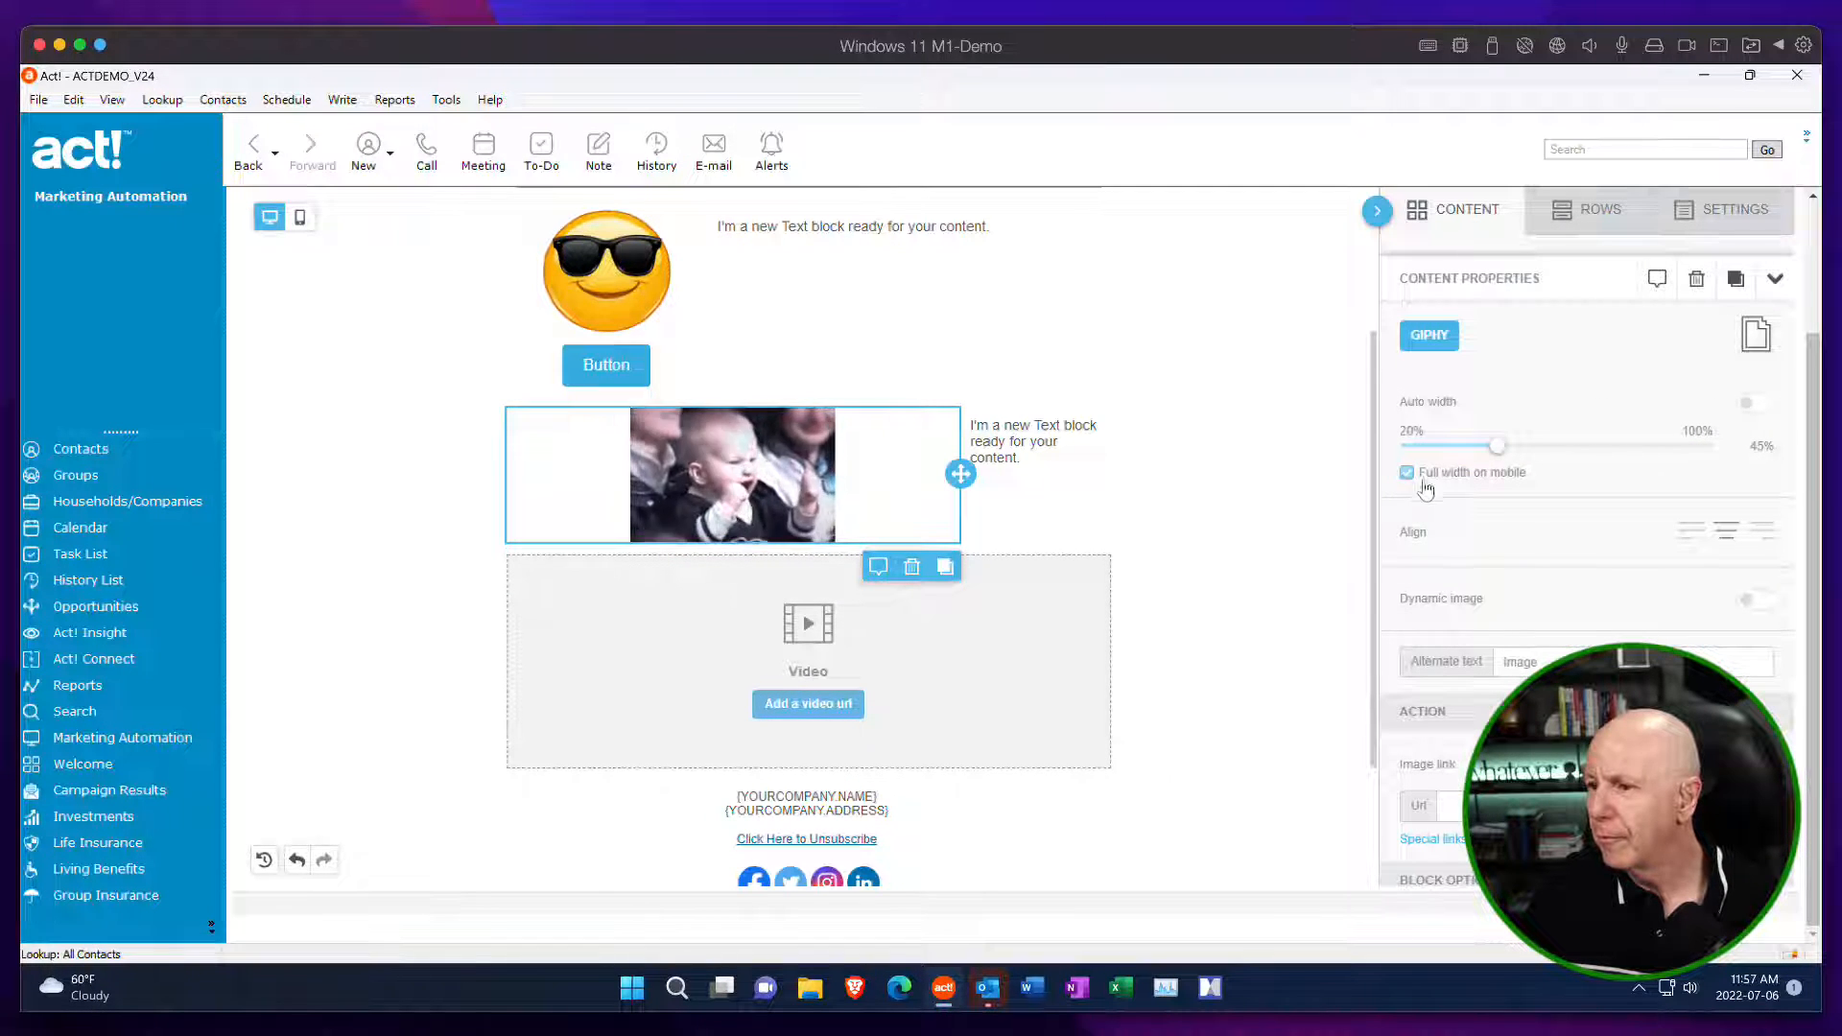
{"action": "left_click", "coordinate": [1696, 537]}
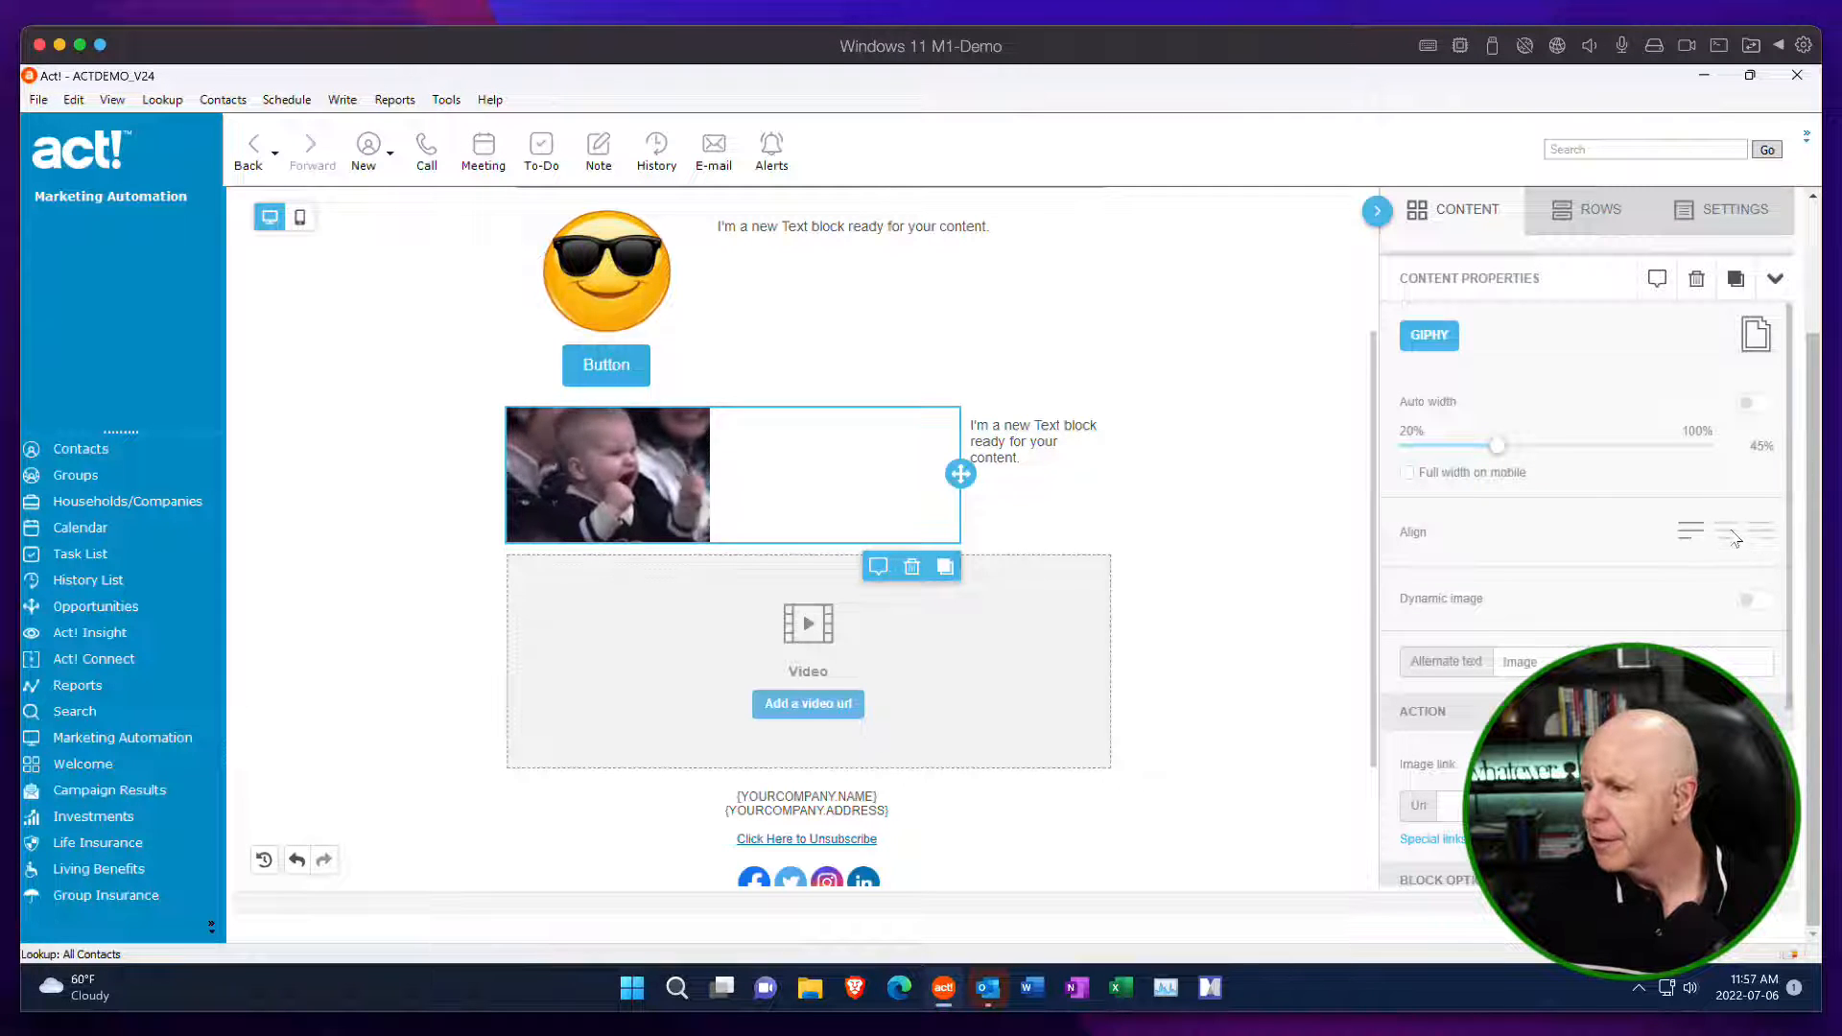
{"action": "left_click", "coordinate": [1728, 535]}
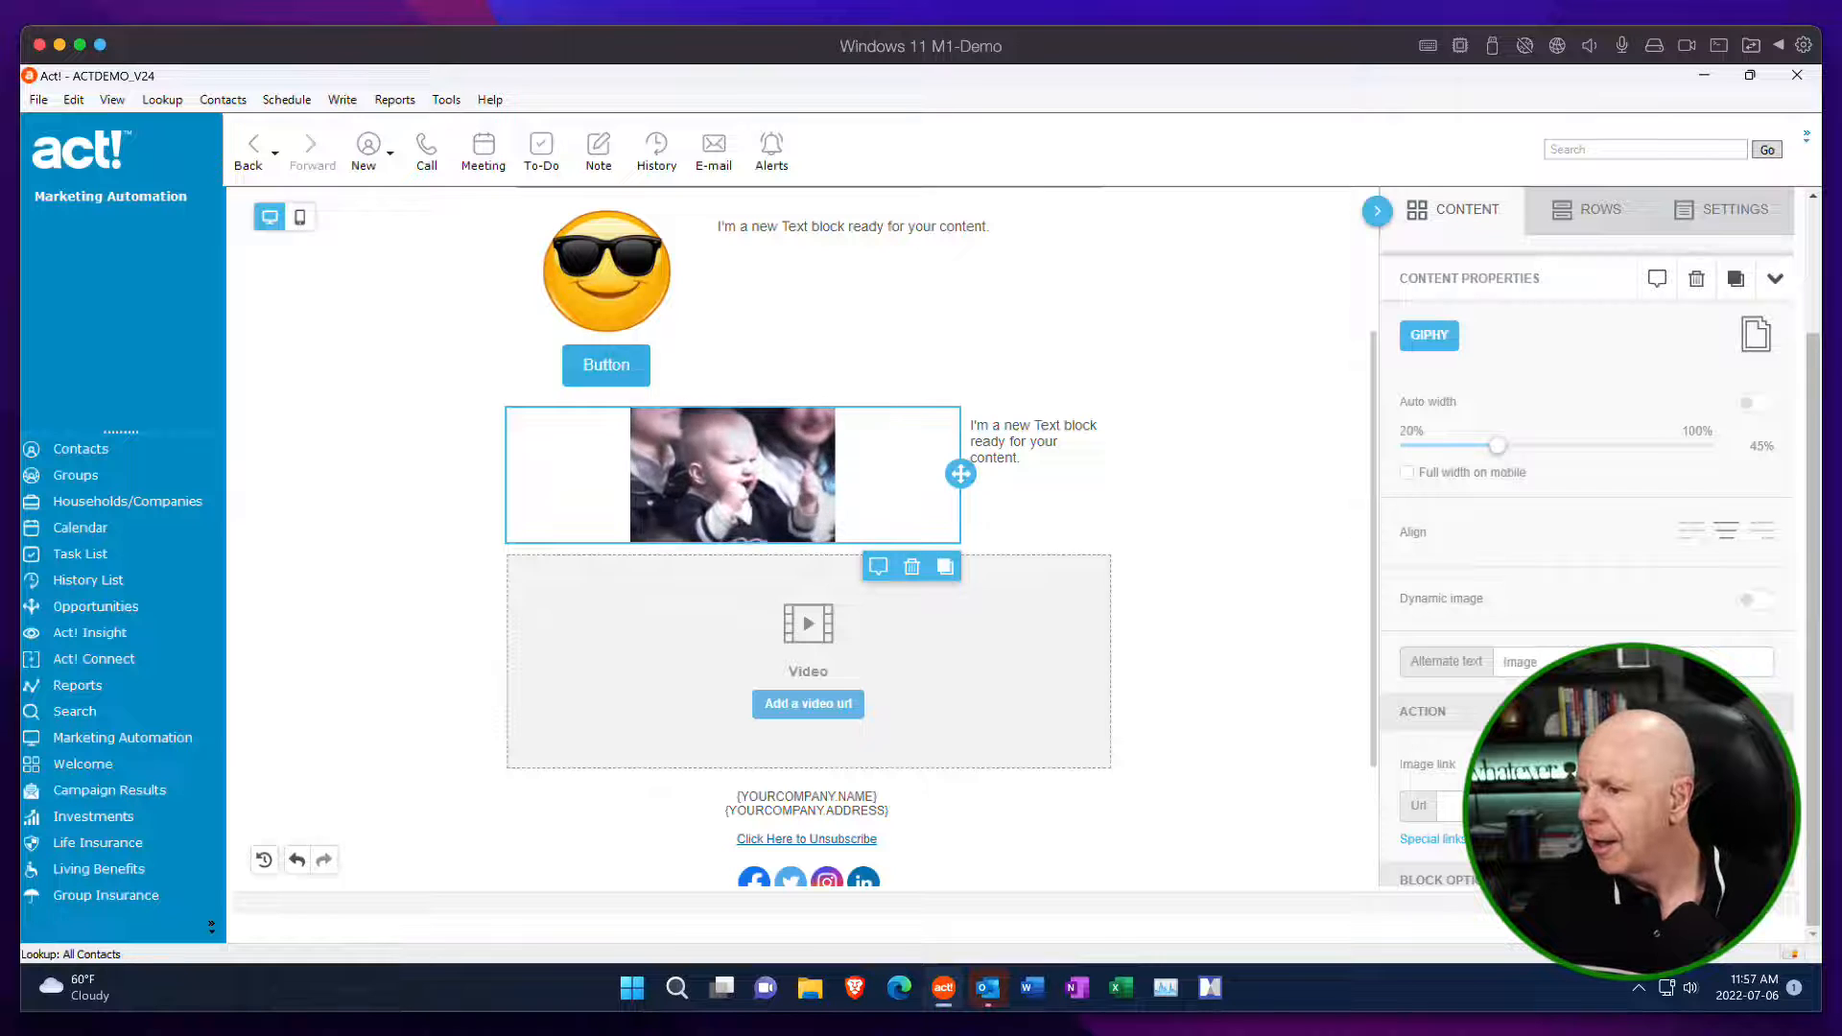
{"action": "scroll", "coordinate": [1509, 563], "scroll_direction": "down", "scroll_amount": 3}
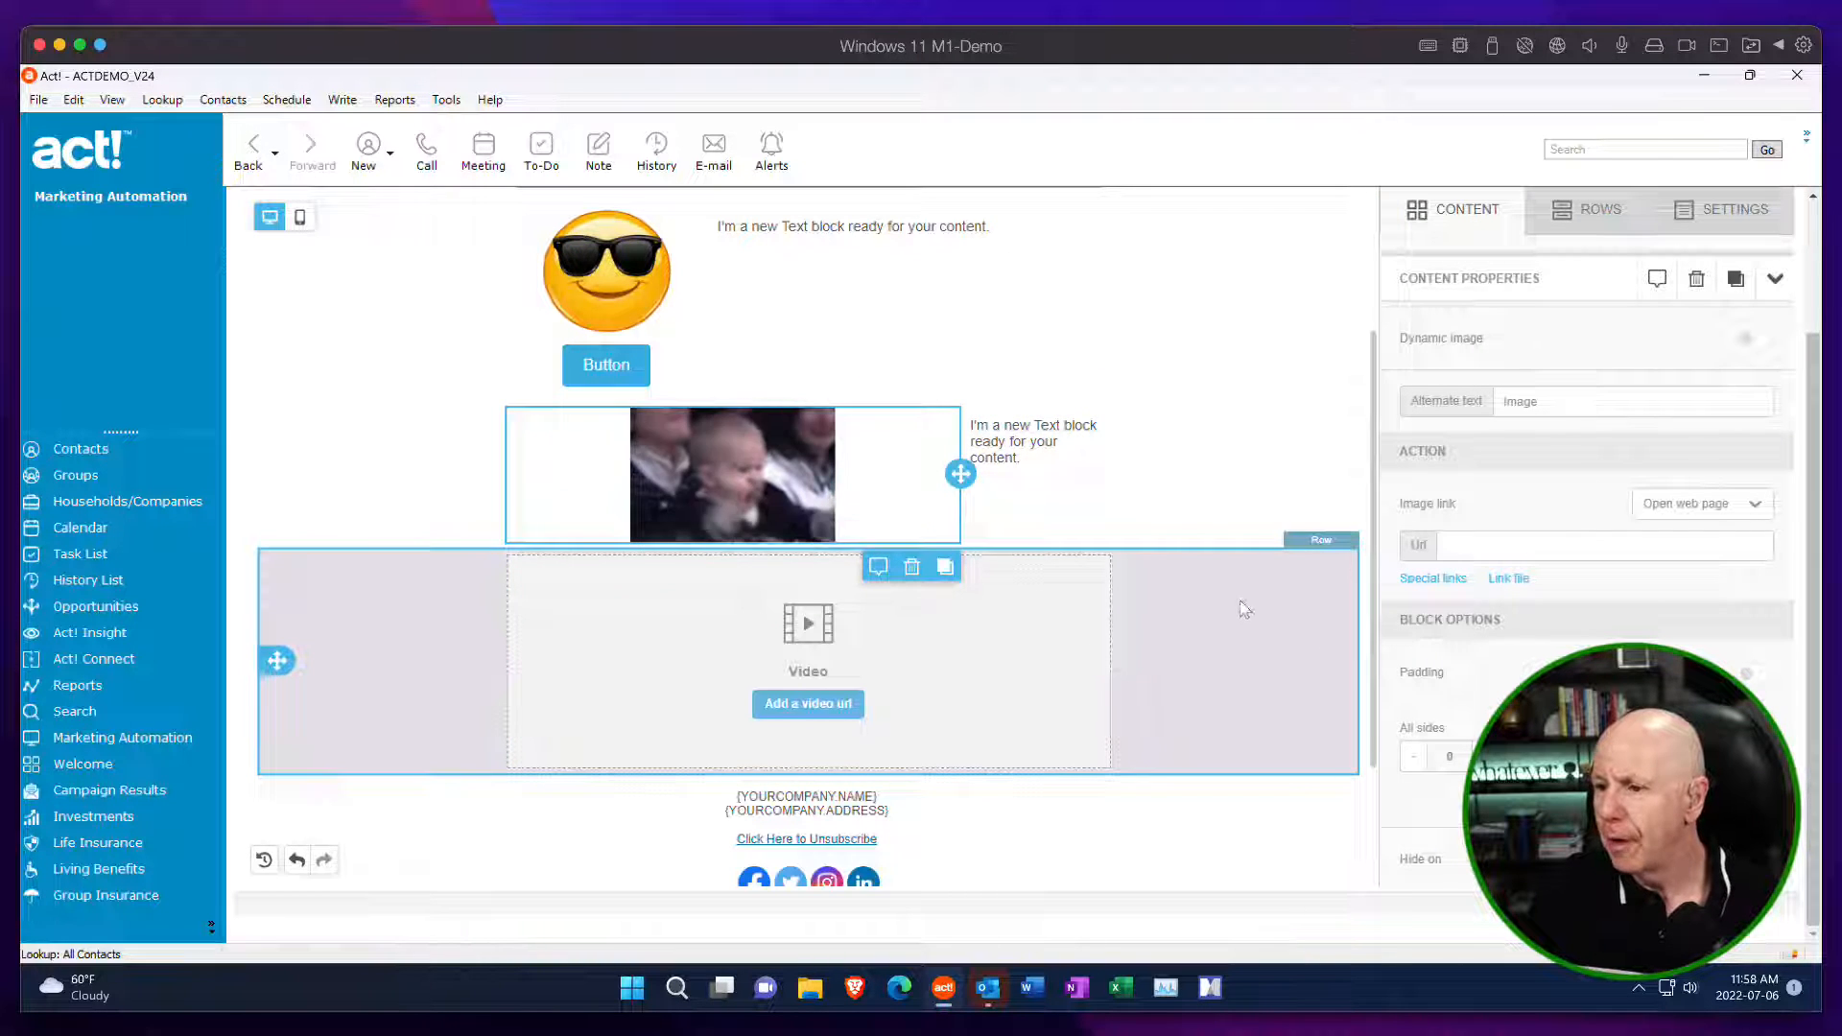
{"action": "scroll", "coordinate": [978, 649], "scroll_direction": "down", "scroll_amount": 3}
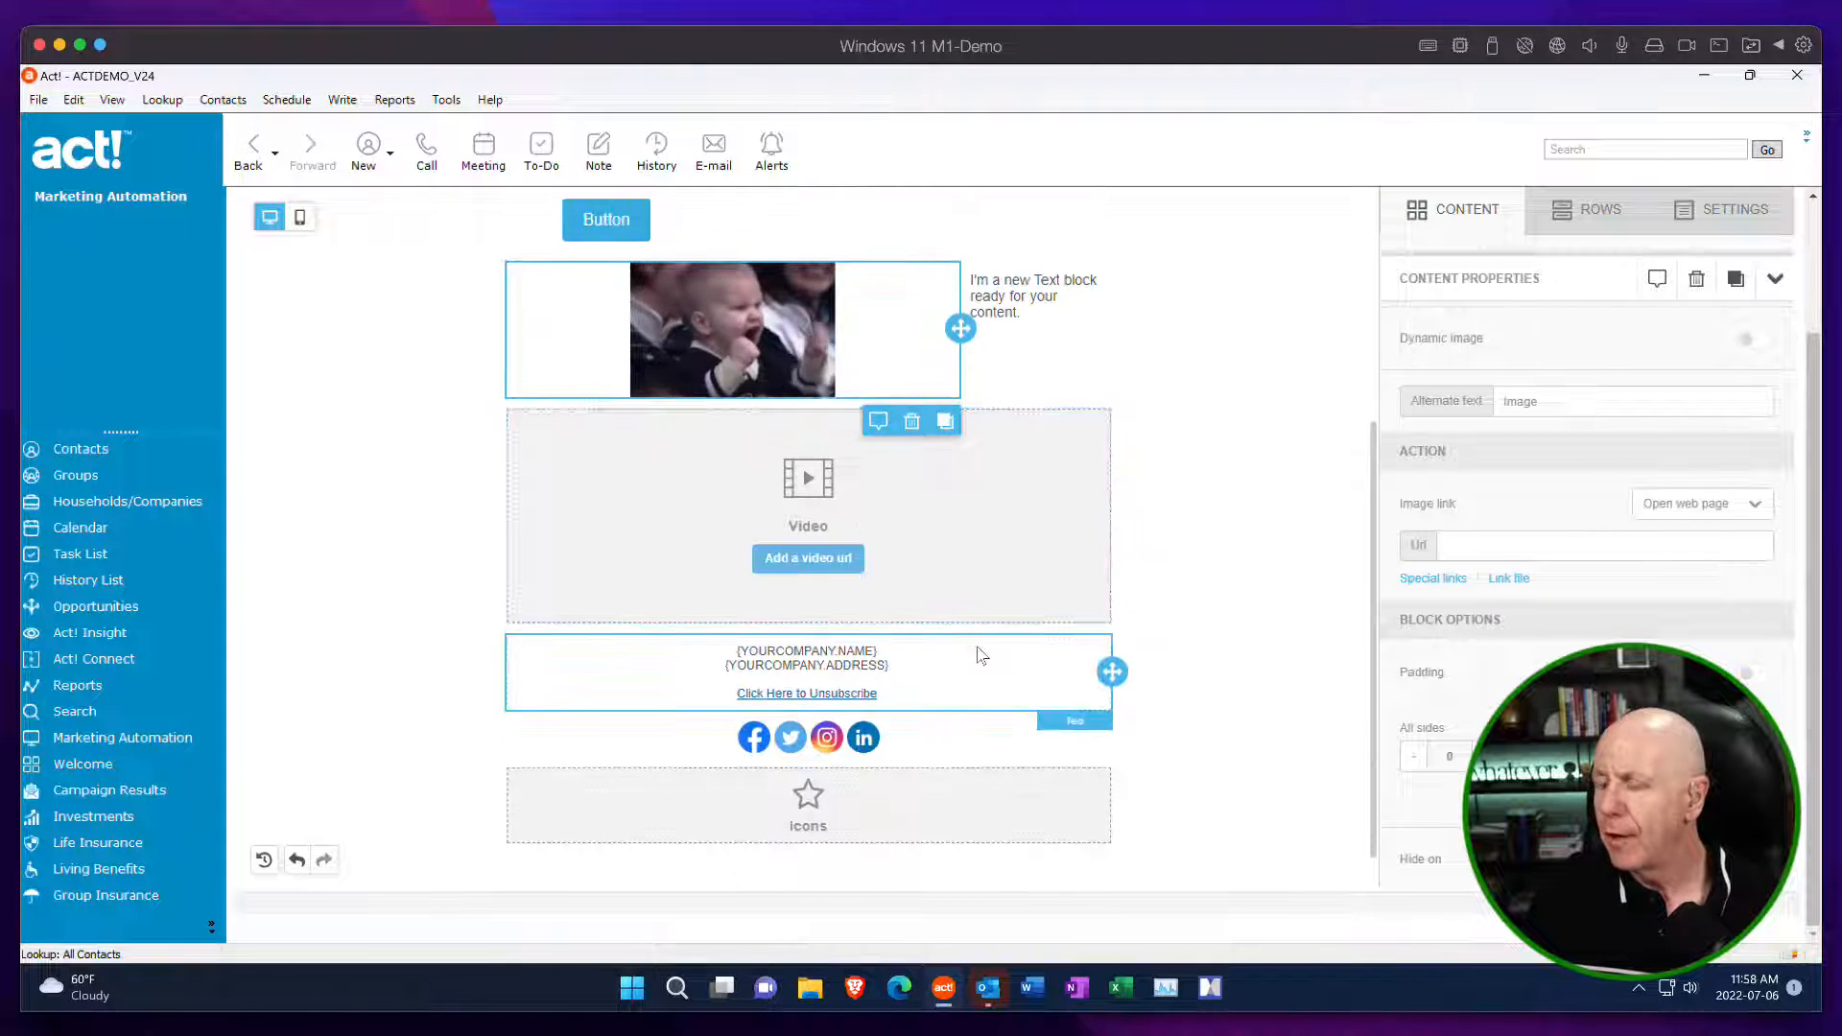
{"action": "left_click", "coordinate": [815, 568]}
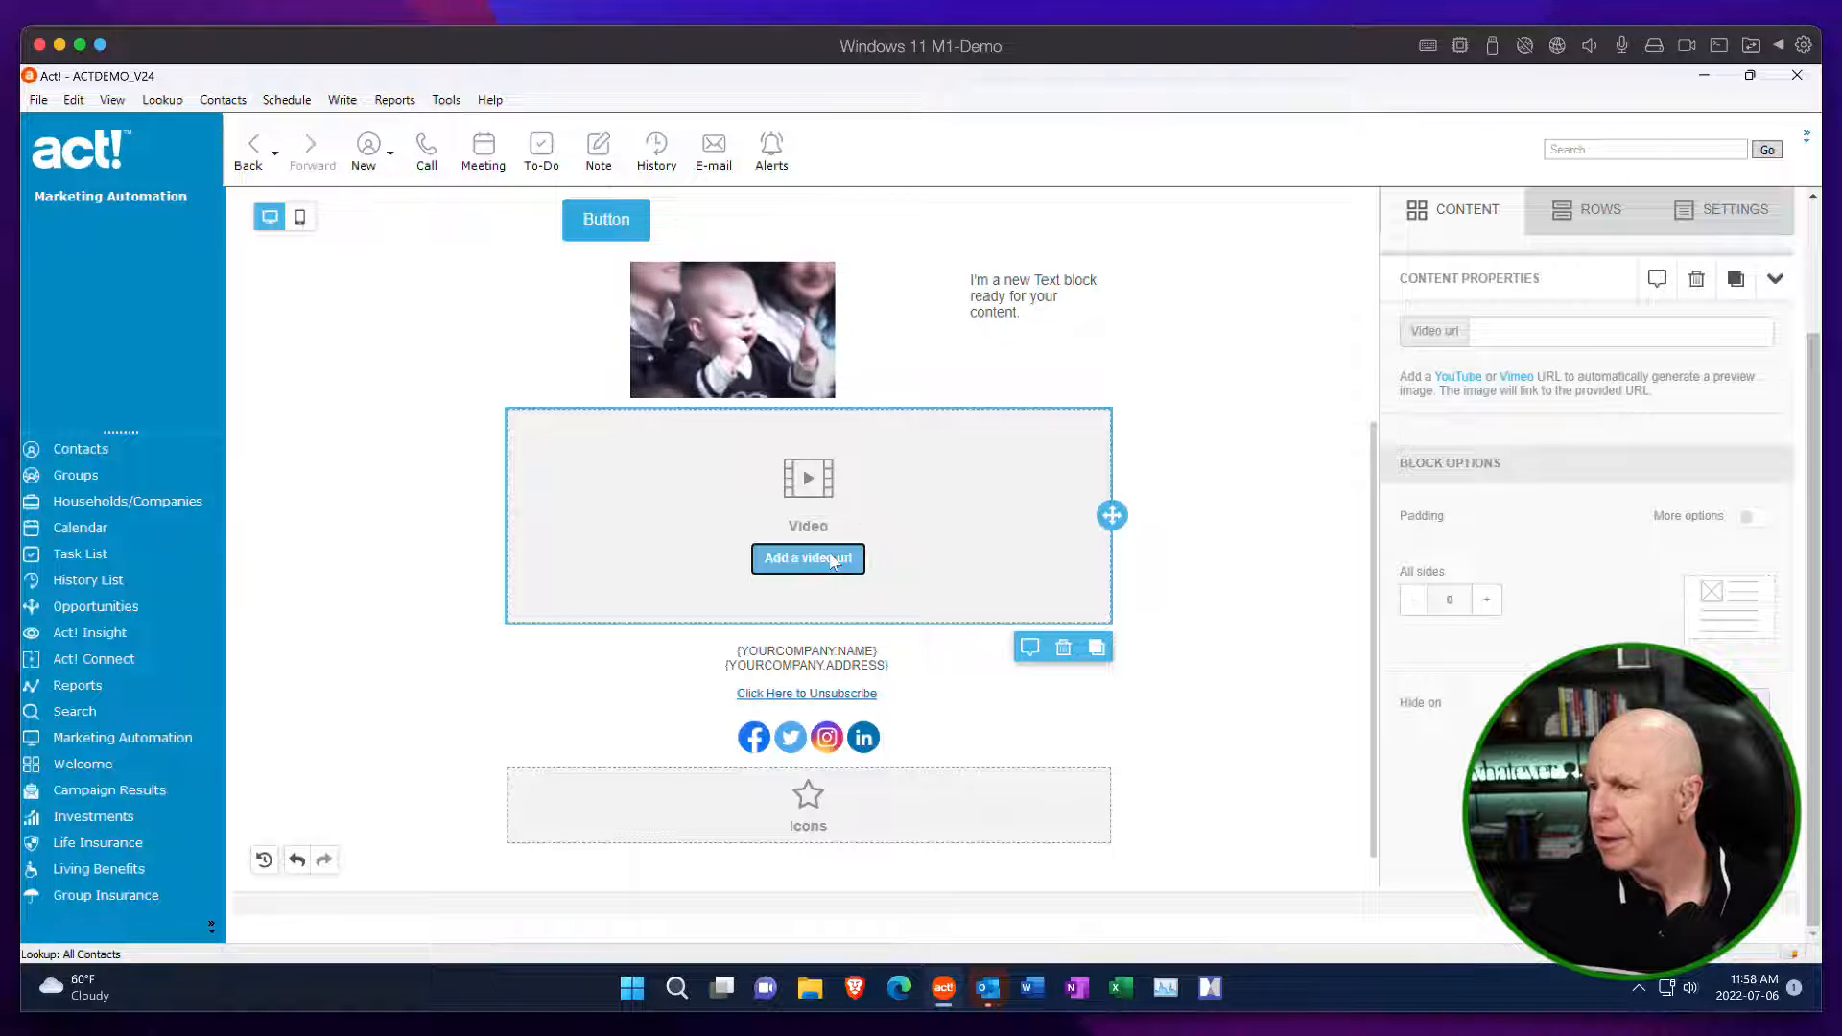
{"action": "scroll", "coordinate": [1540, 319], "scroll_direction": "up", "scroll_amount": 2}
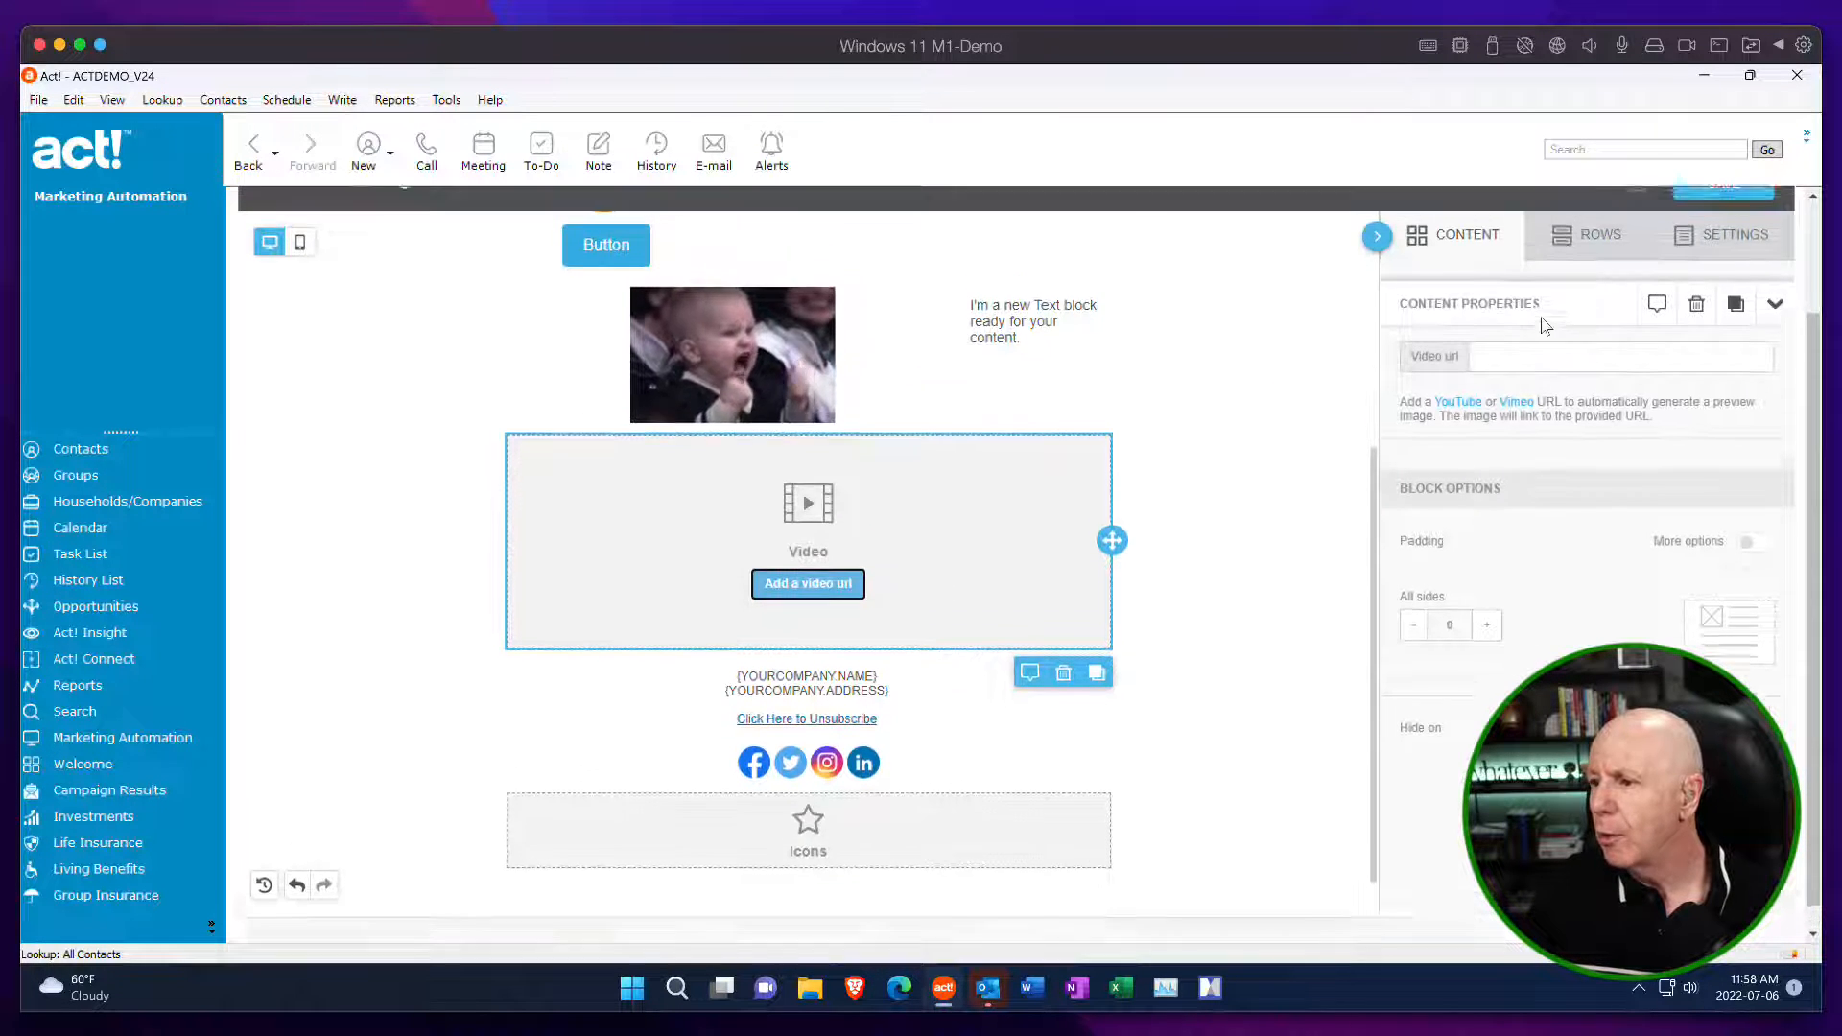
{"action": "scroll", "coordinate": [1541, 319], "scroll_direction": "down", "scroll_amount": 2}
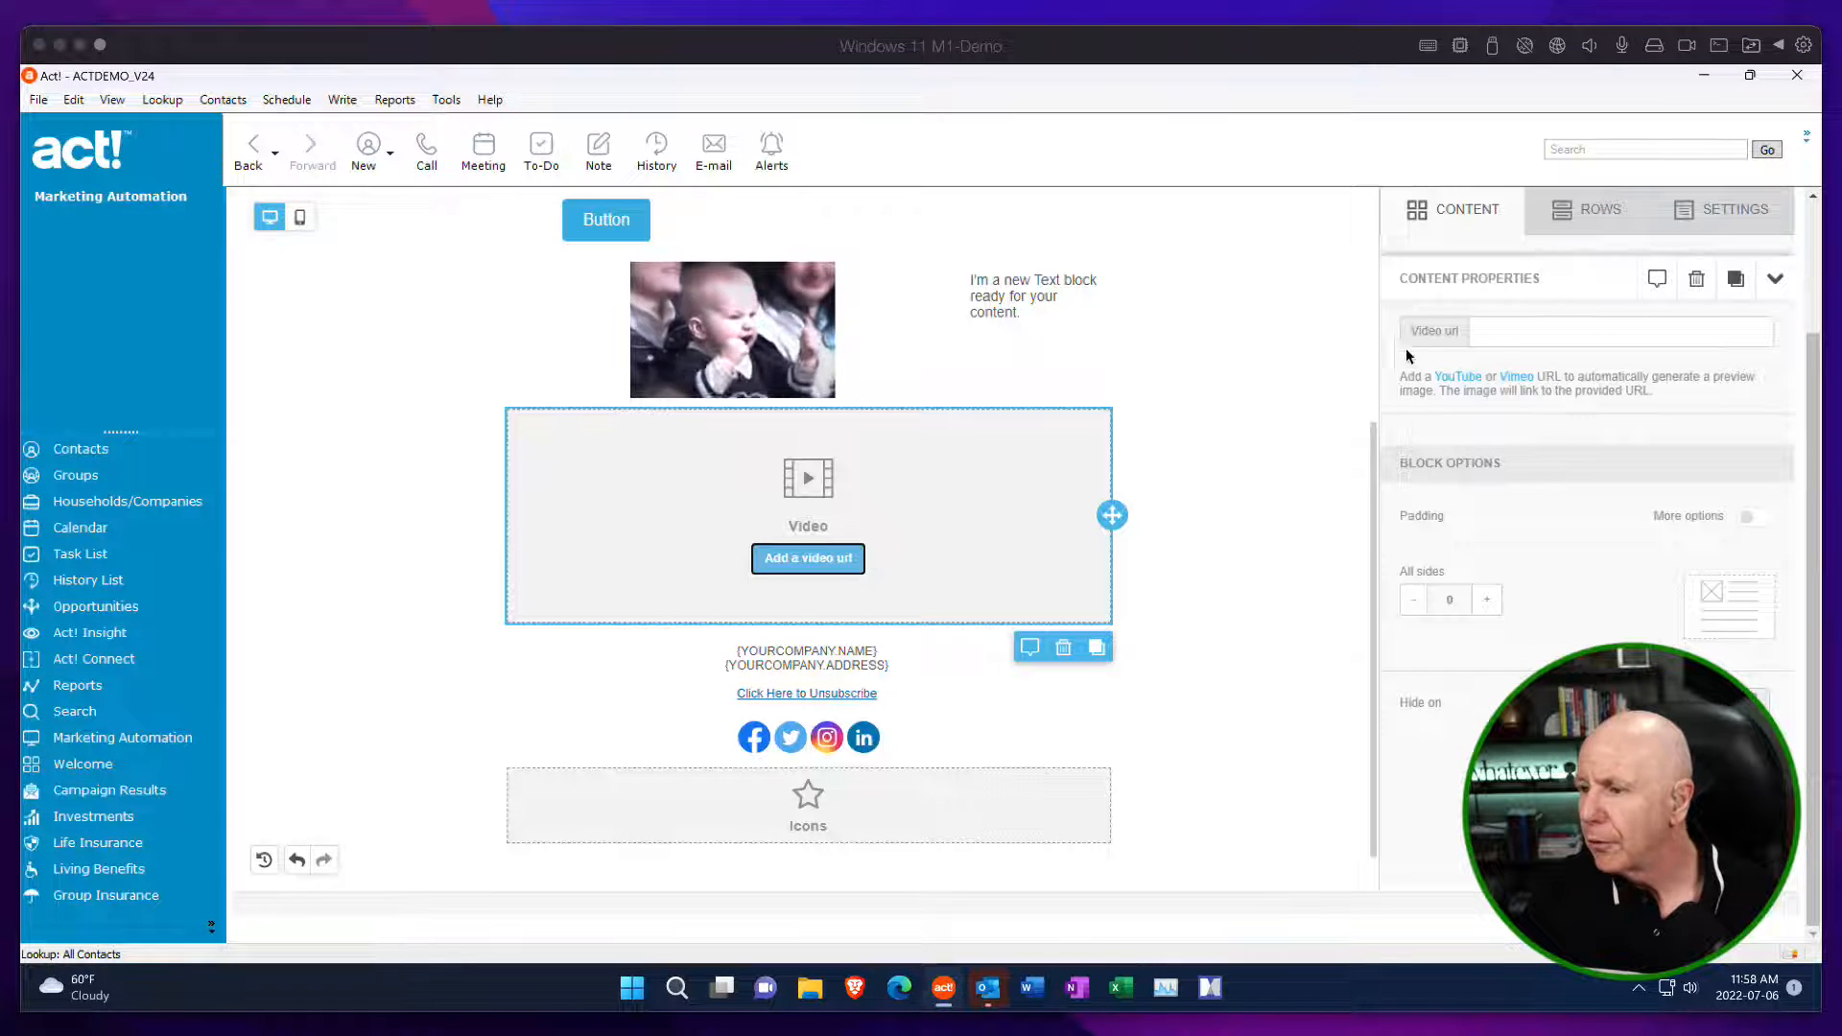
{"action": "left_click", "coordinate": [1502, 335]}
{"action": "type", "text": "https://youtu.be/hy-k_VplpyM"}
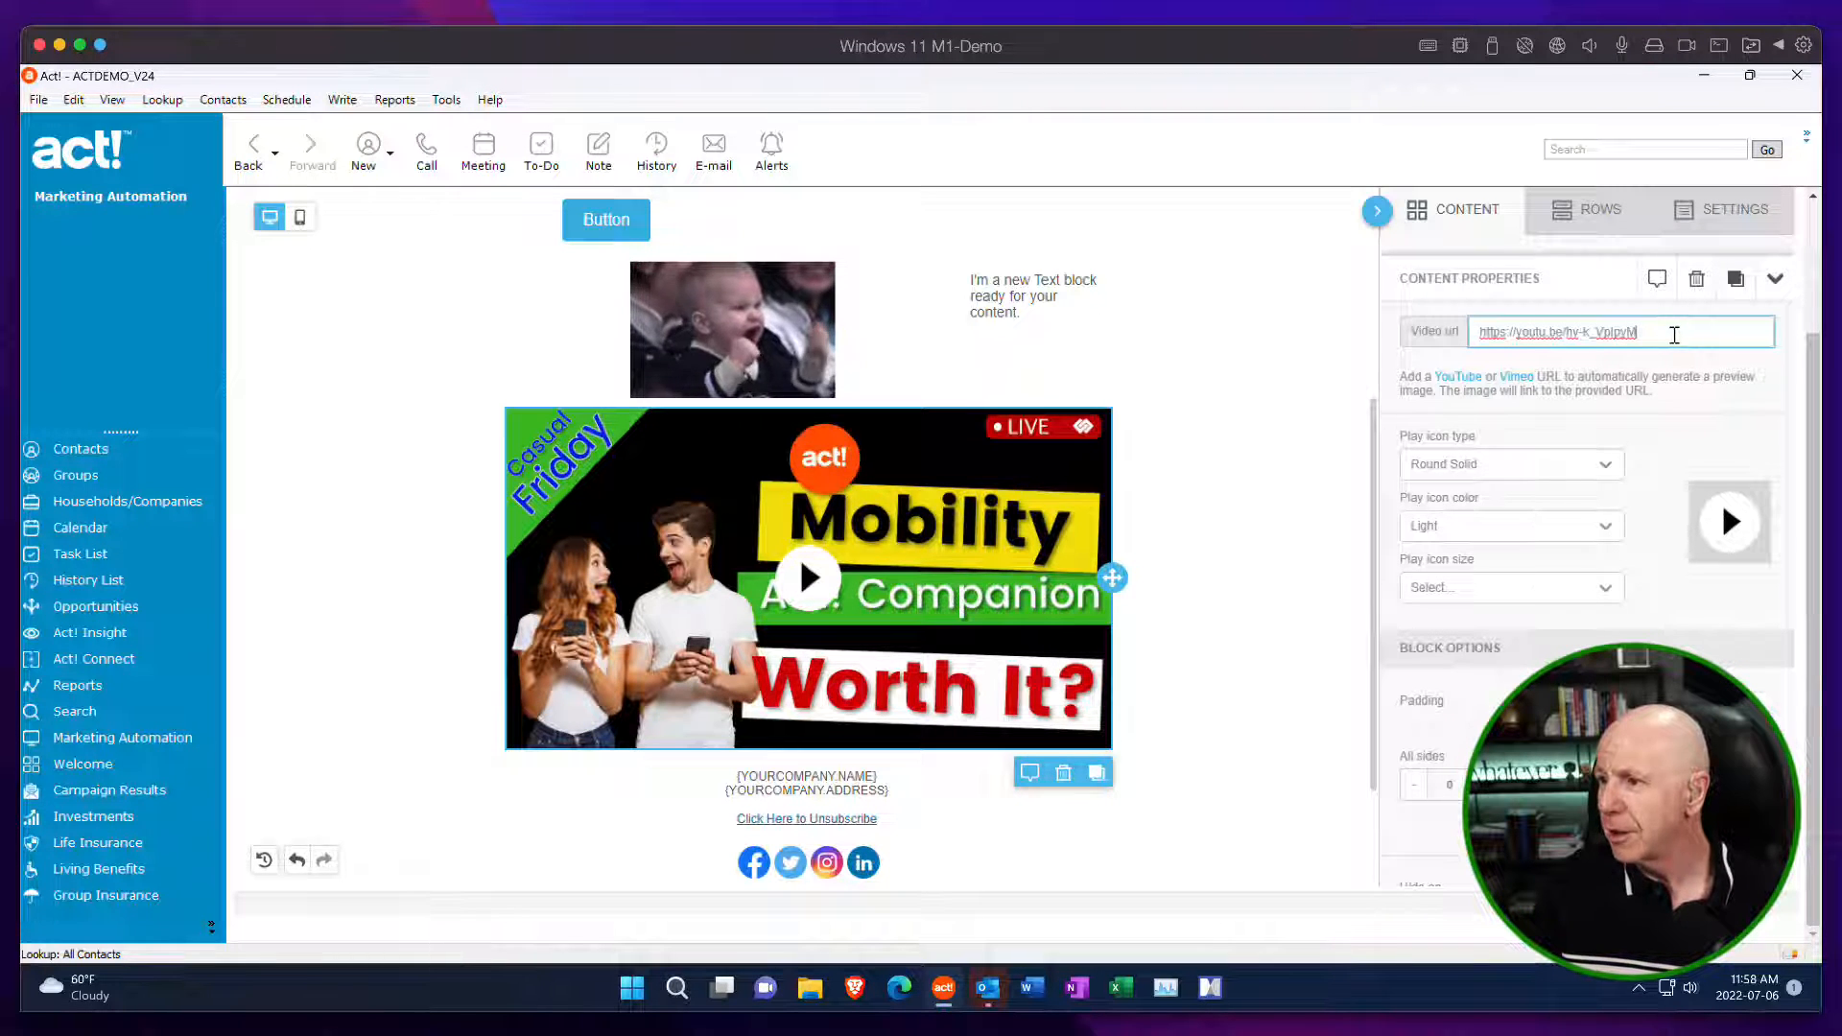
{"action": "type", "text": "autc"}
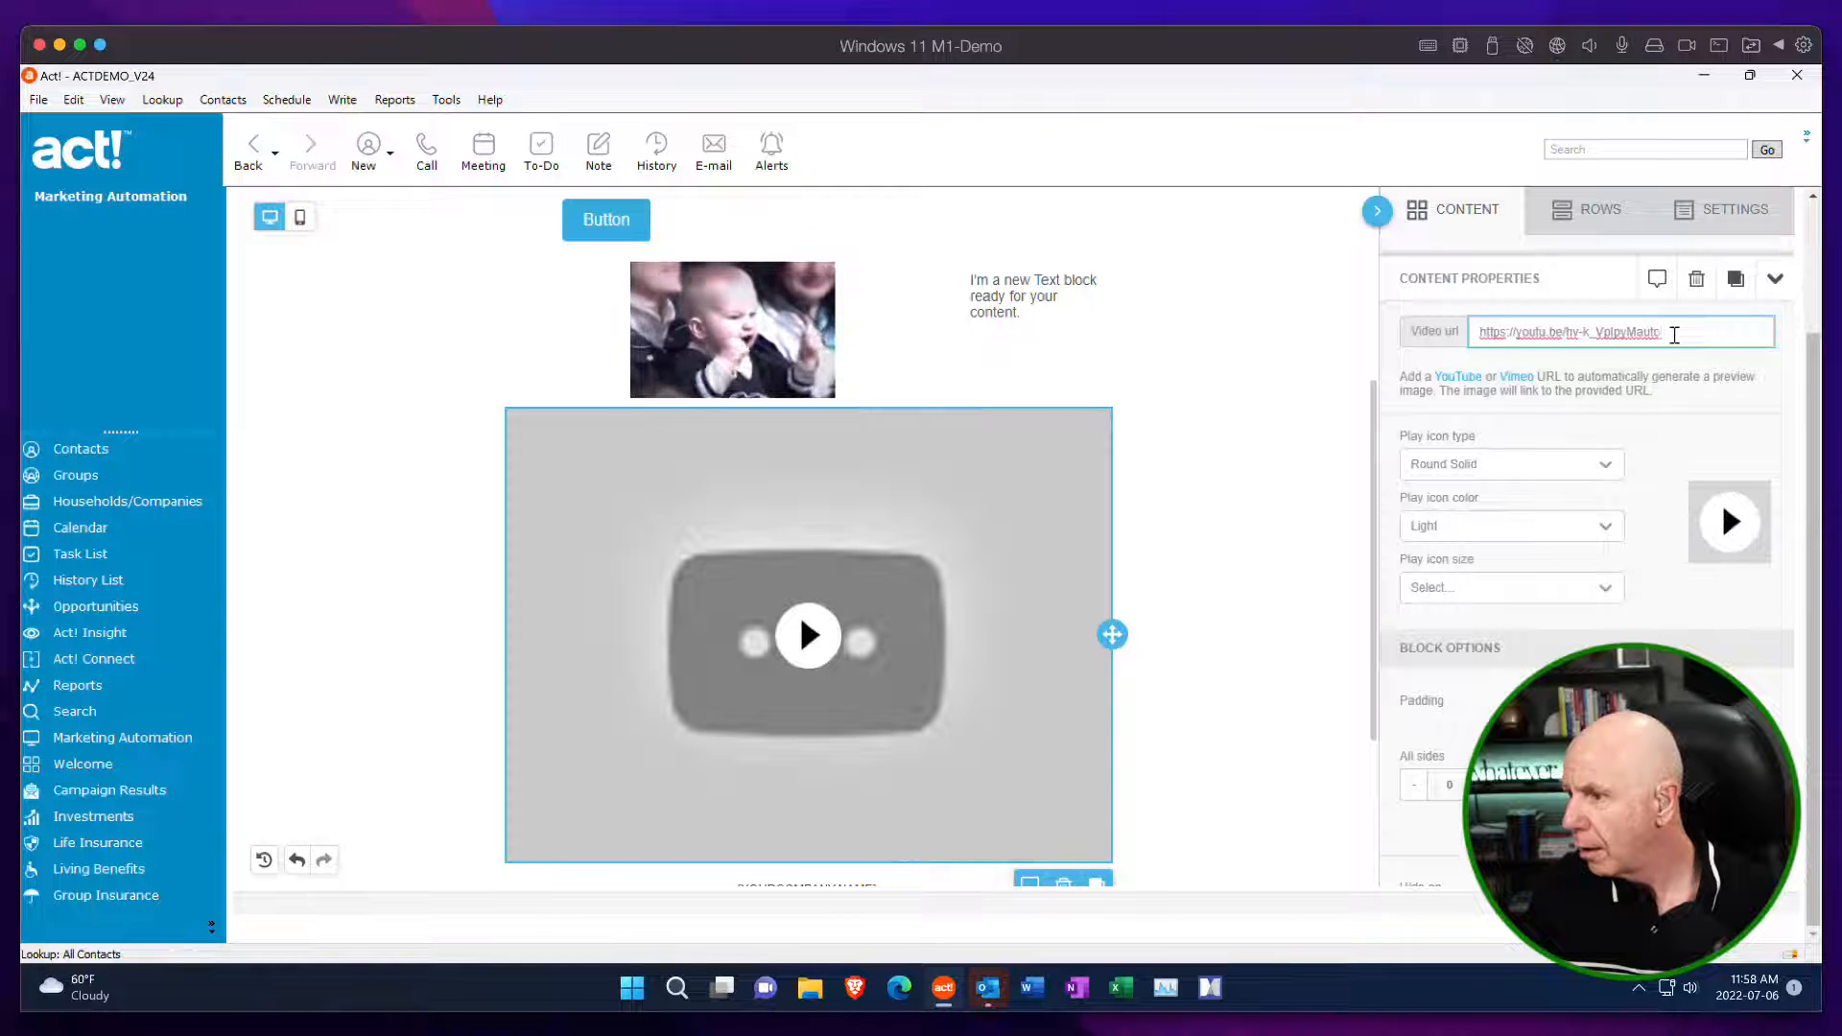
{"action": "key", "text": "BackSpace"}
{"action": "key", "text": "BackSpace"}
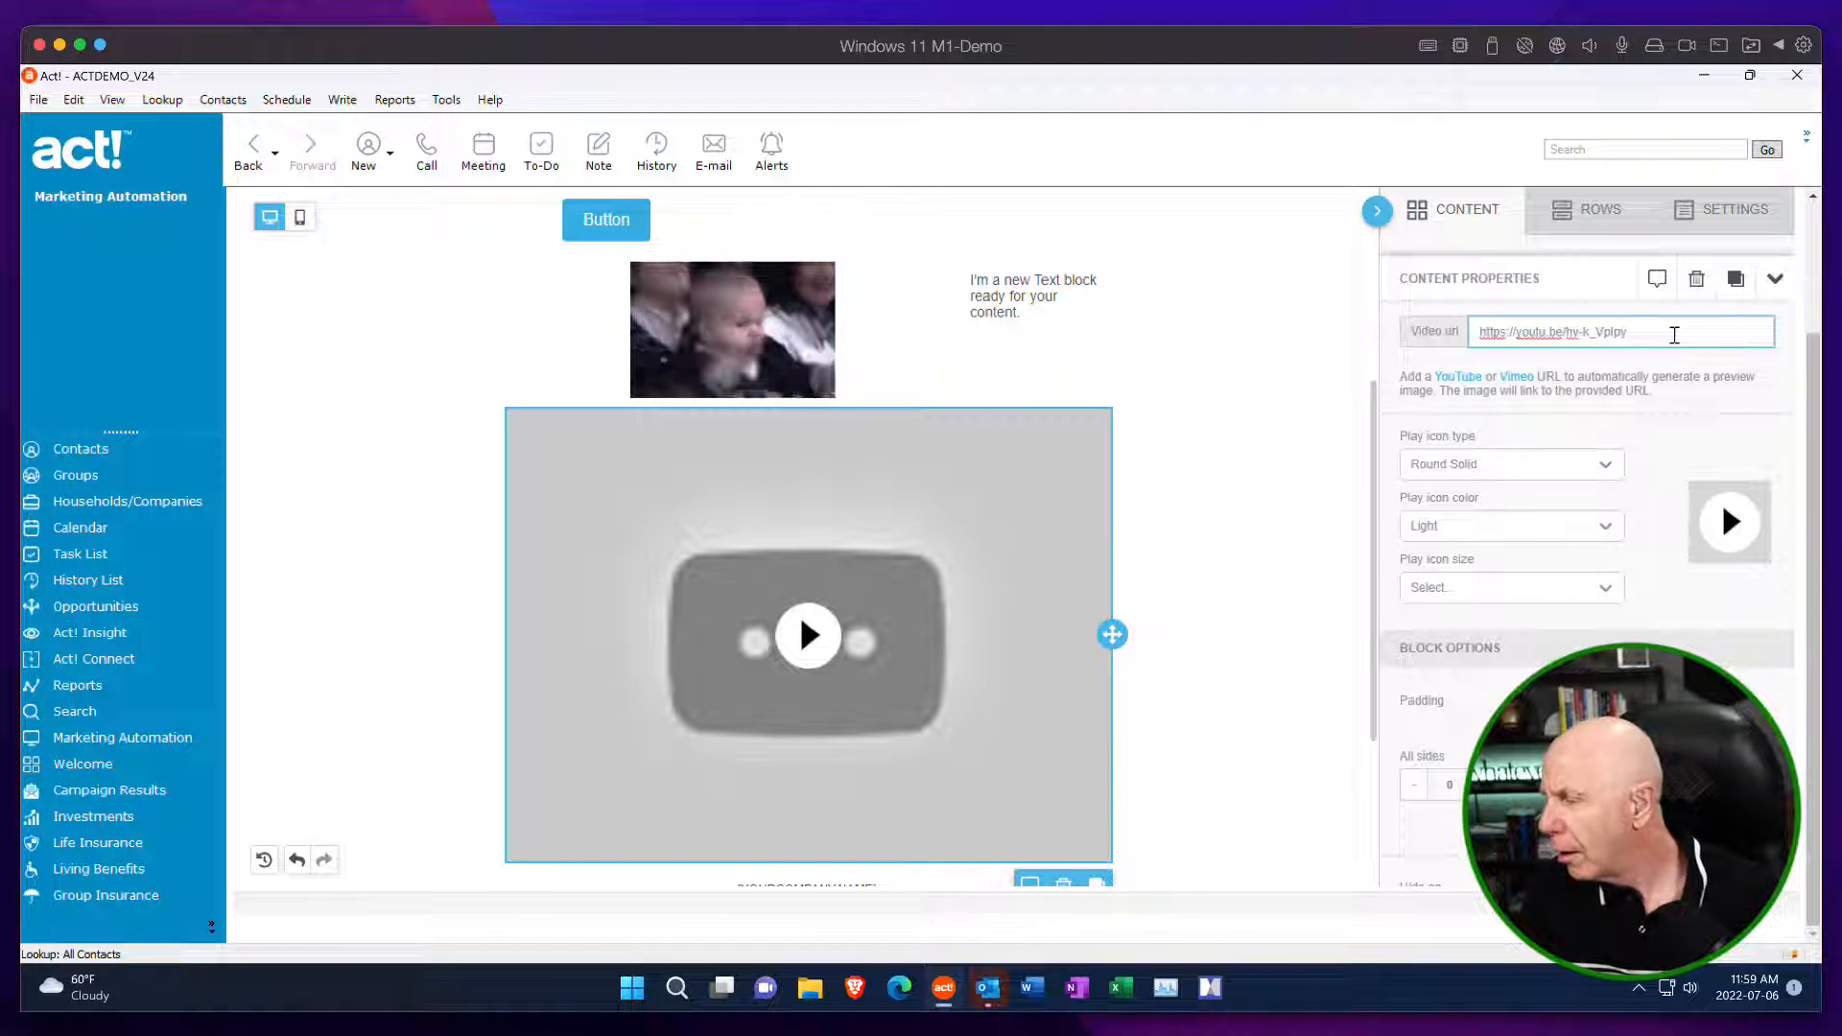
{"action": "left_click_drag", "start_coordinate": [1589, 335], "coordinate": [1395, 334]}
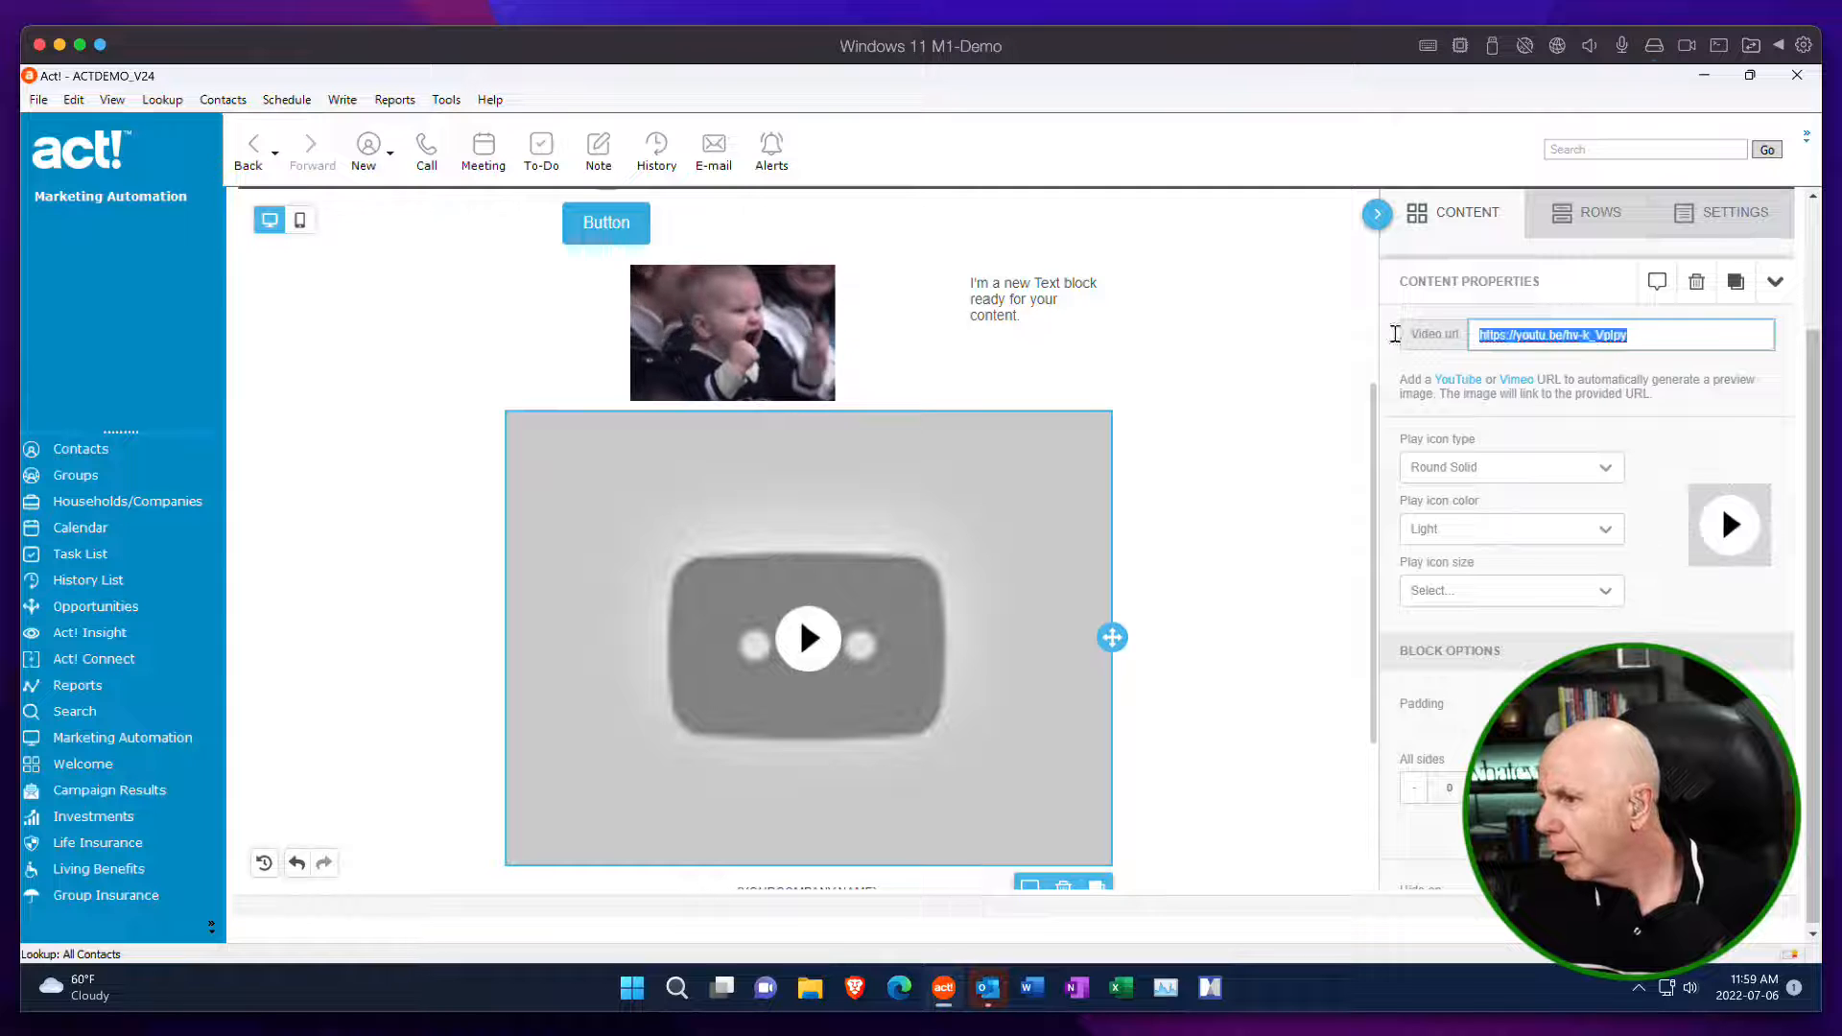
{"action": "key", "text": "BackSpace"}
{"action": "type", "text": "https://youtu.be/hy-k_VpipyM"}
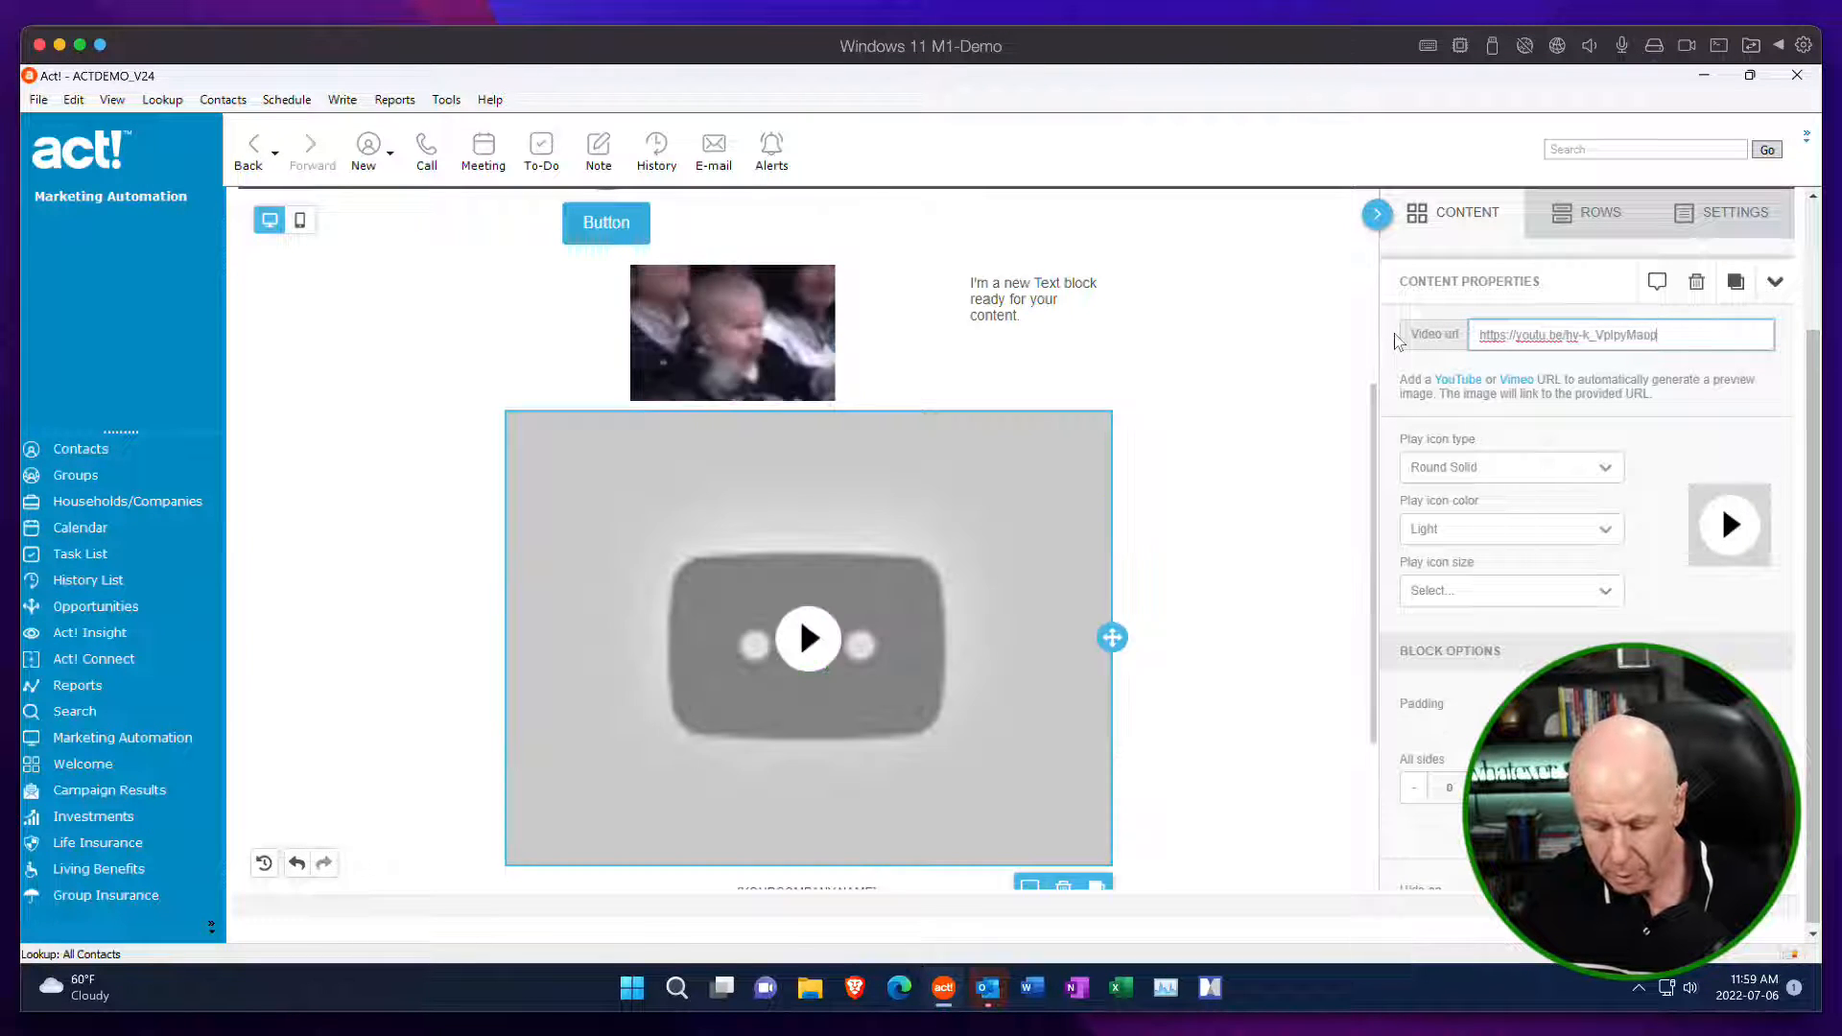
{"action": "key", "text": "BackSpace"}
{"action": "type", "text": "la"}
{"action": "key", "text": "BackSpace"}
{"action": "key", "text": "BackSpace"}
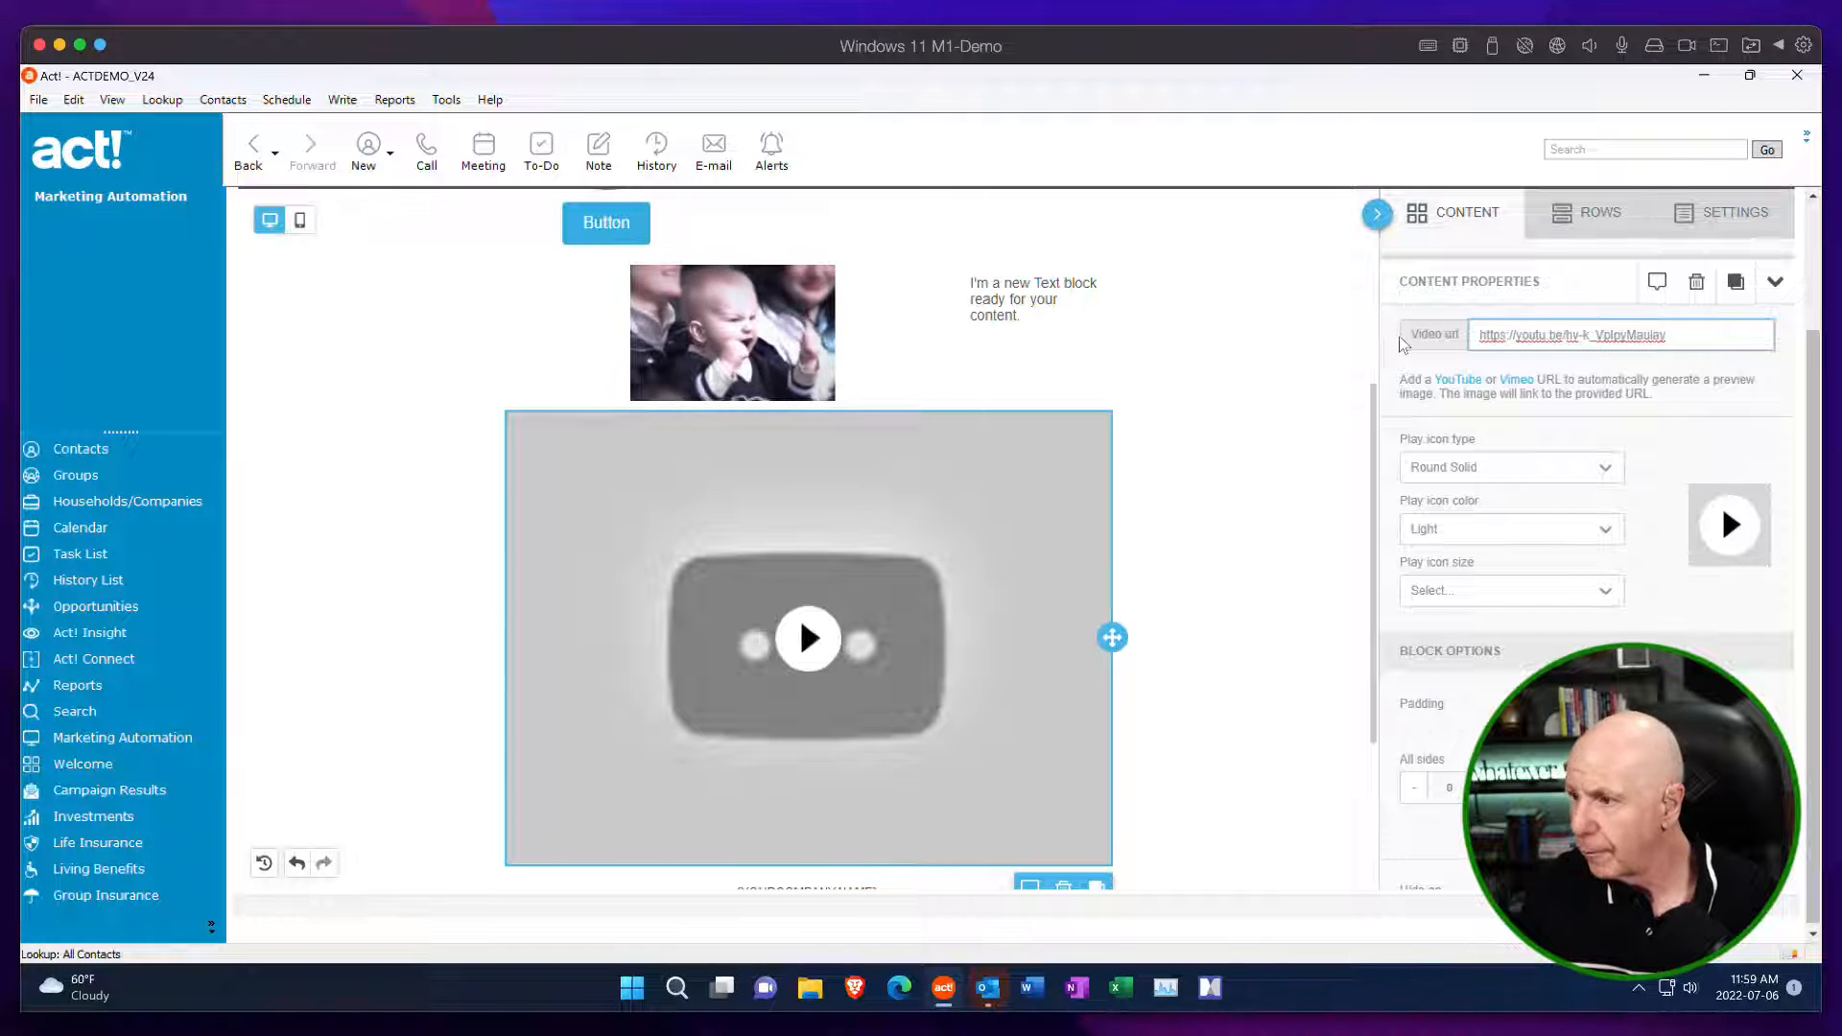
{"action": "left_click_drag", "start_coordinate": [1685, 334], "coordinate": [1445, 336]}
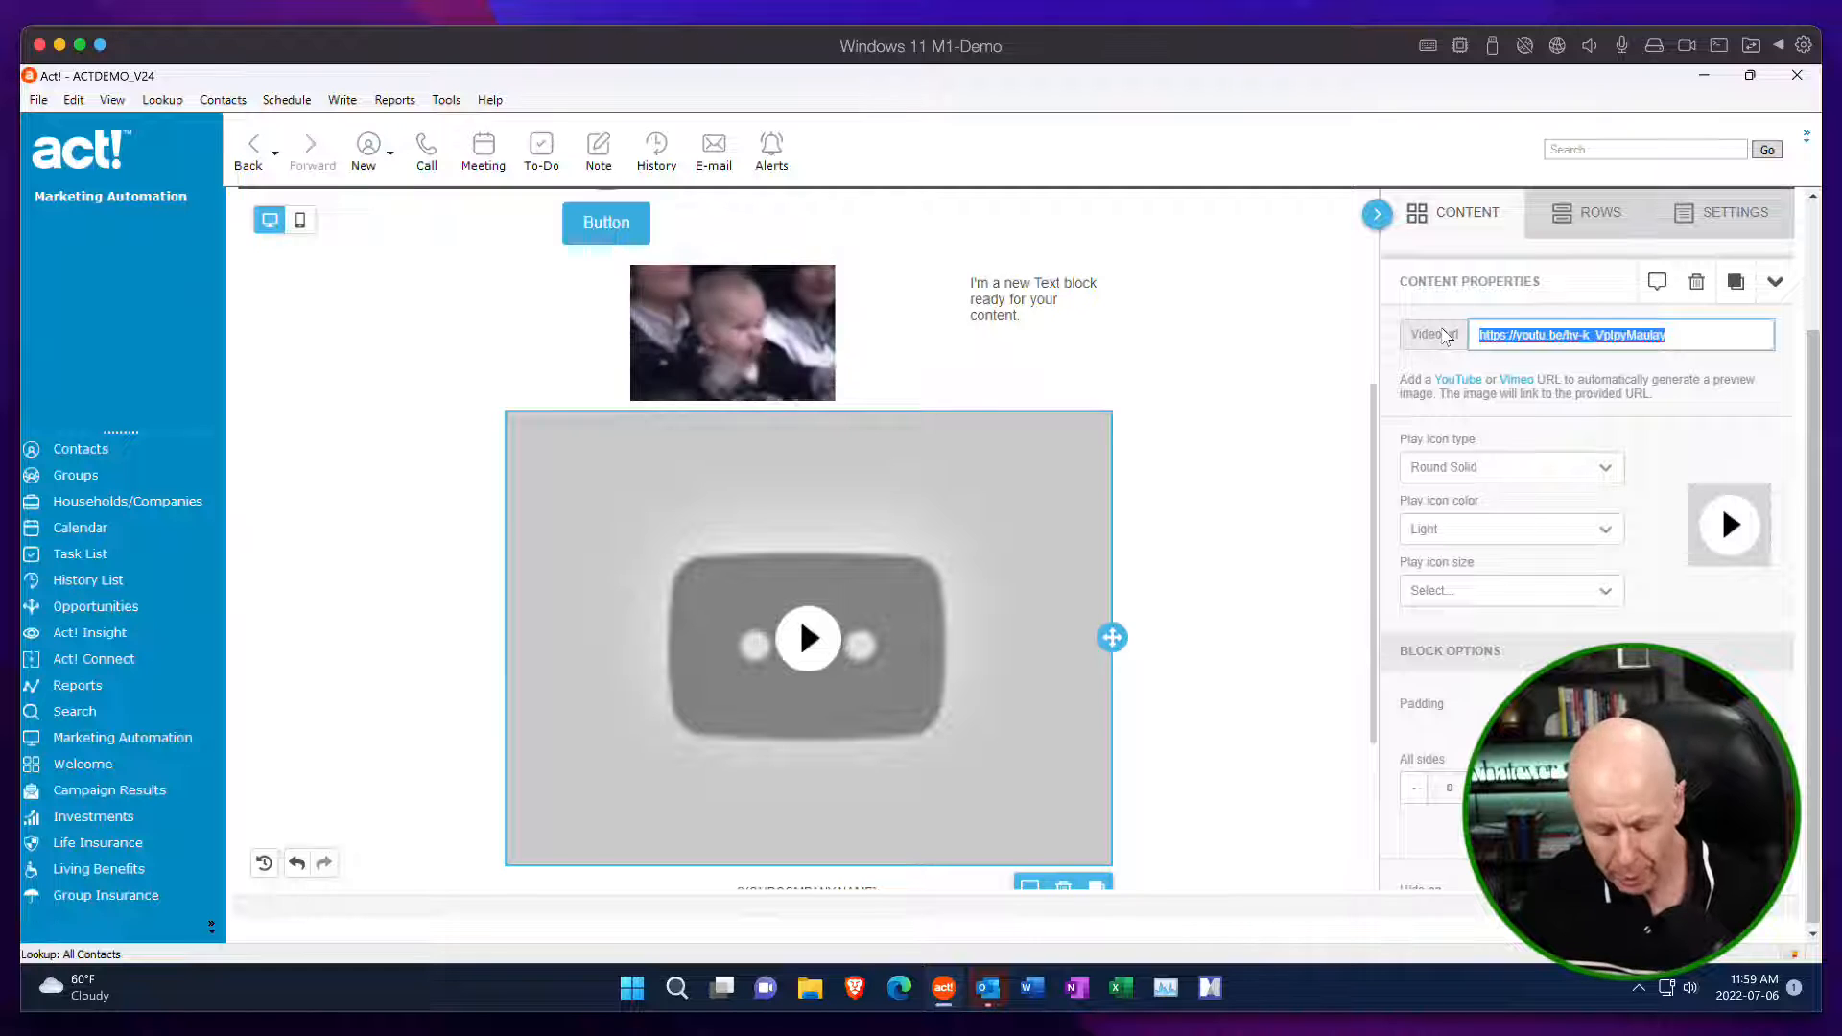
{"action": "type", "text": "https://youtu.be/hv-K_VpIpyM"}
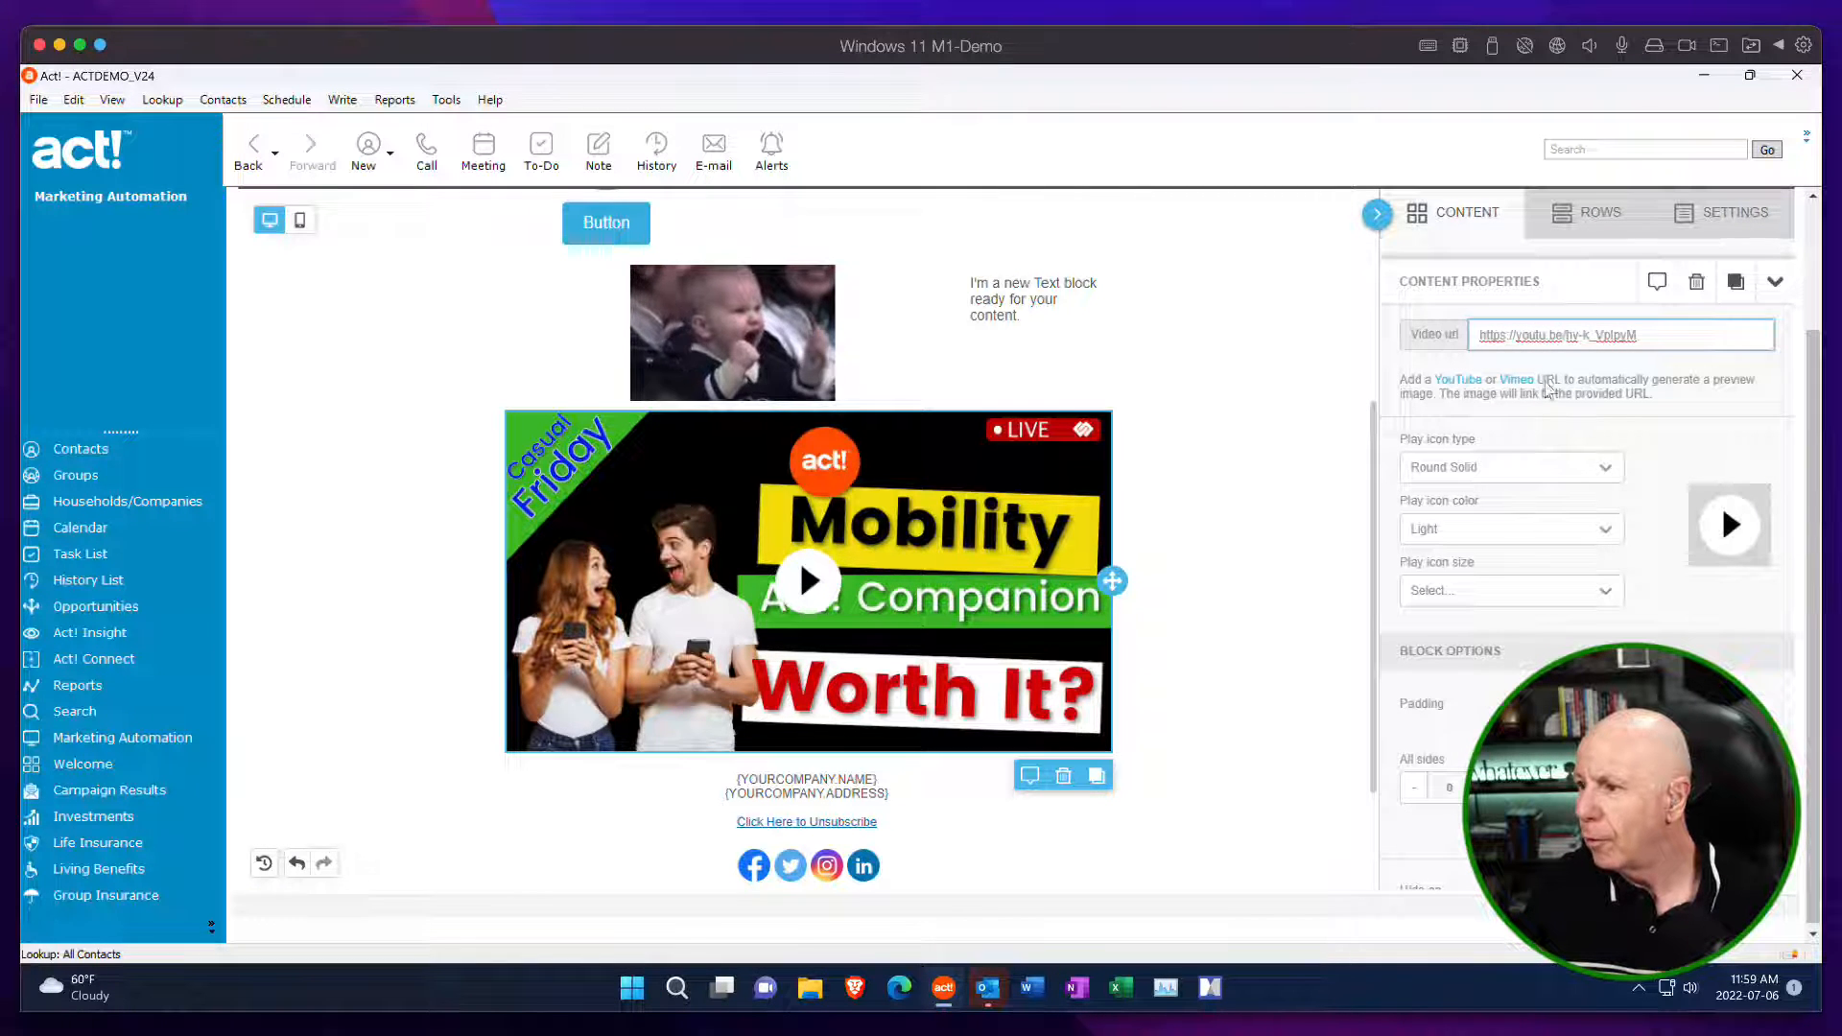
{"action": "scroll", "coordinate": [1552, 427], "scroll_direction": "up", "scroll_amount": 3}
{"action": "scroll", "coordinate": [1588, 455], "scroll_direction": "down", "scroll_amount": 3}
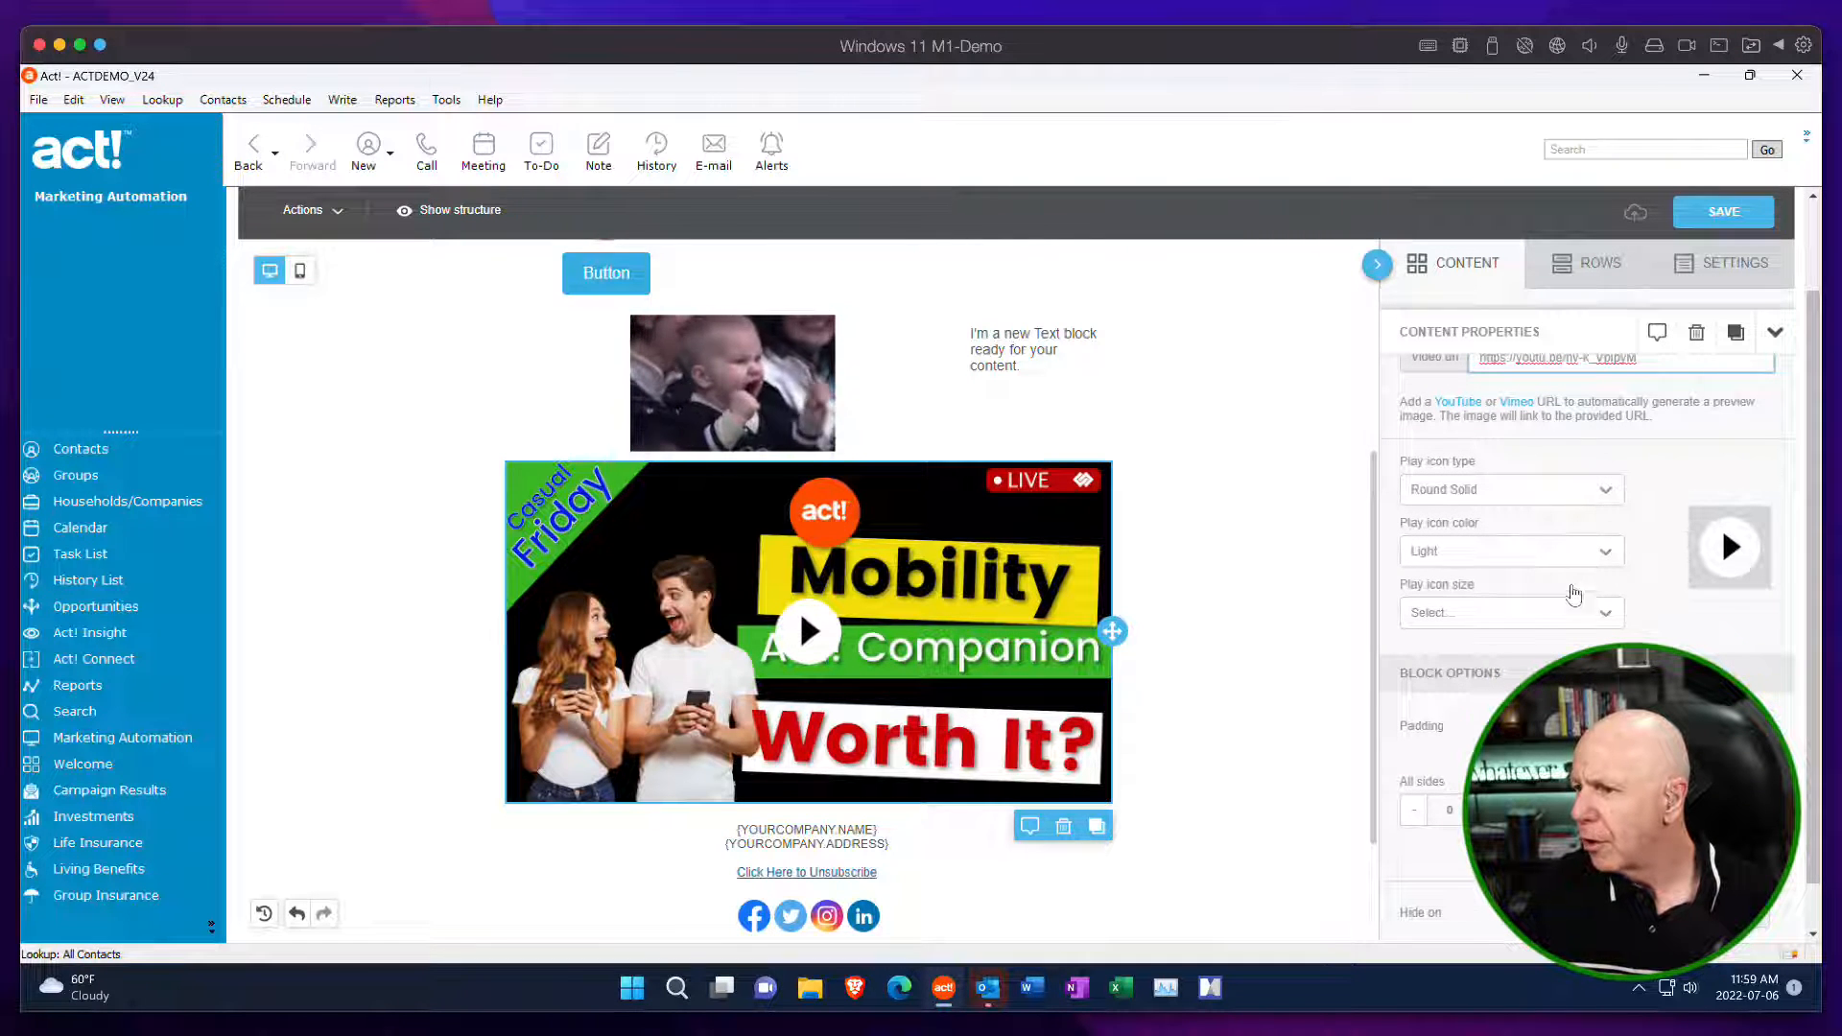
{"action": "scroll", "coordinate": [1027, 562], "scroll_direction": "down", "scroll_amount": 1}
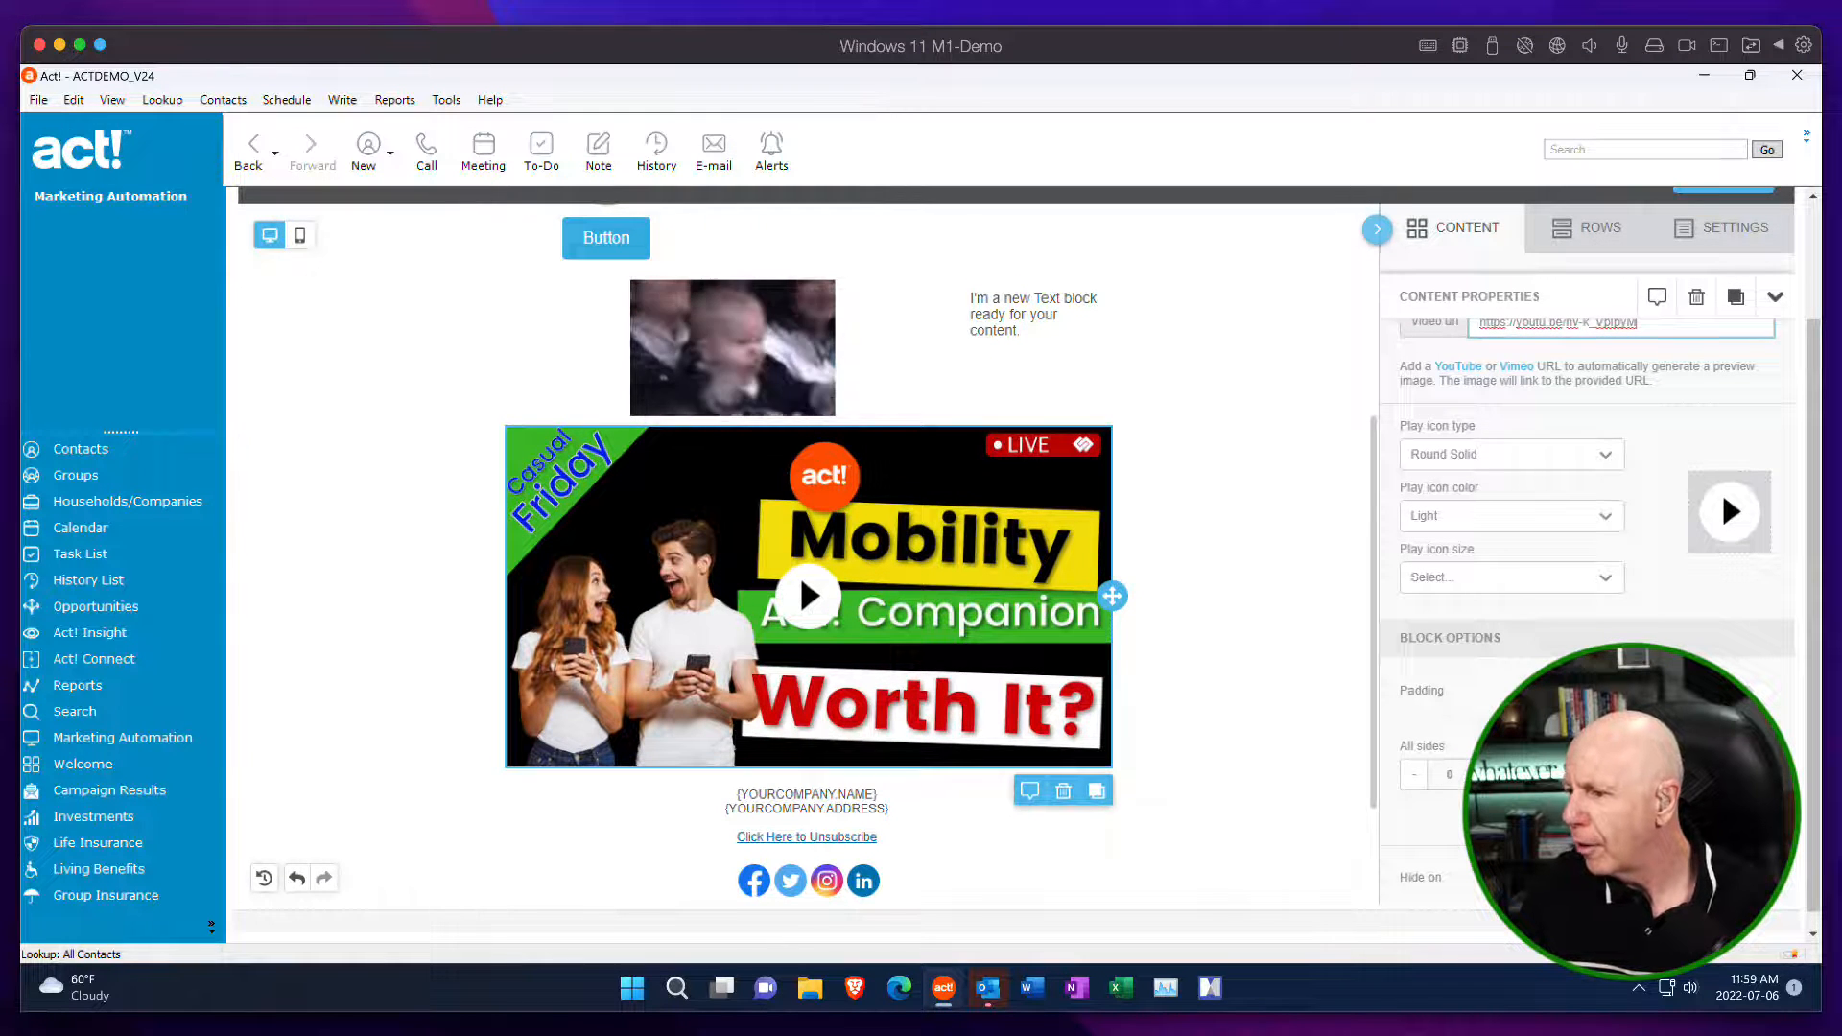
{"action": "scroll", "coordinate": [1628, 415], "scroll_direction": "up", "scroll_amount": 1}
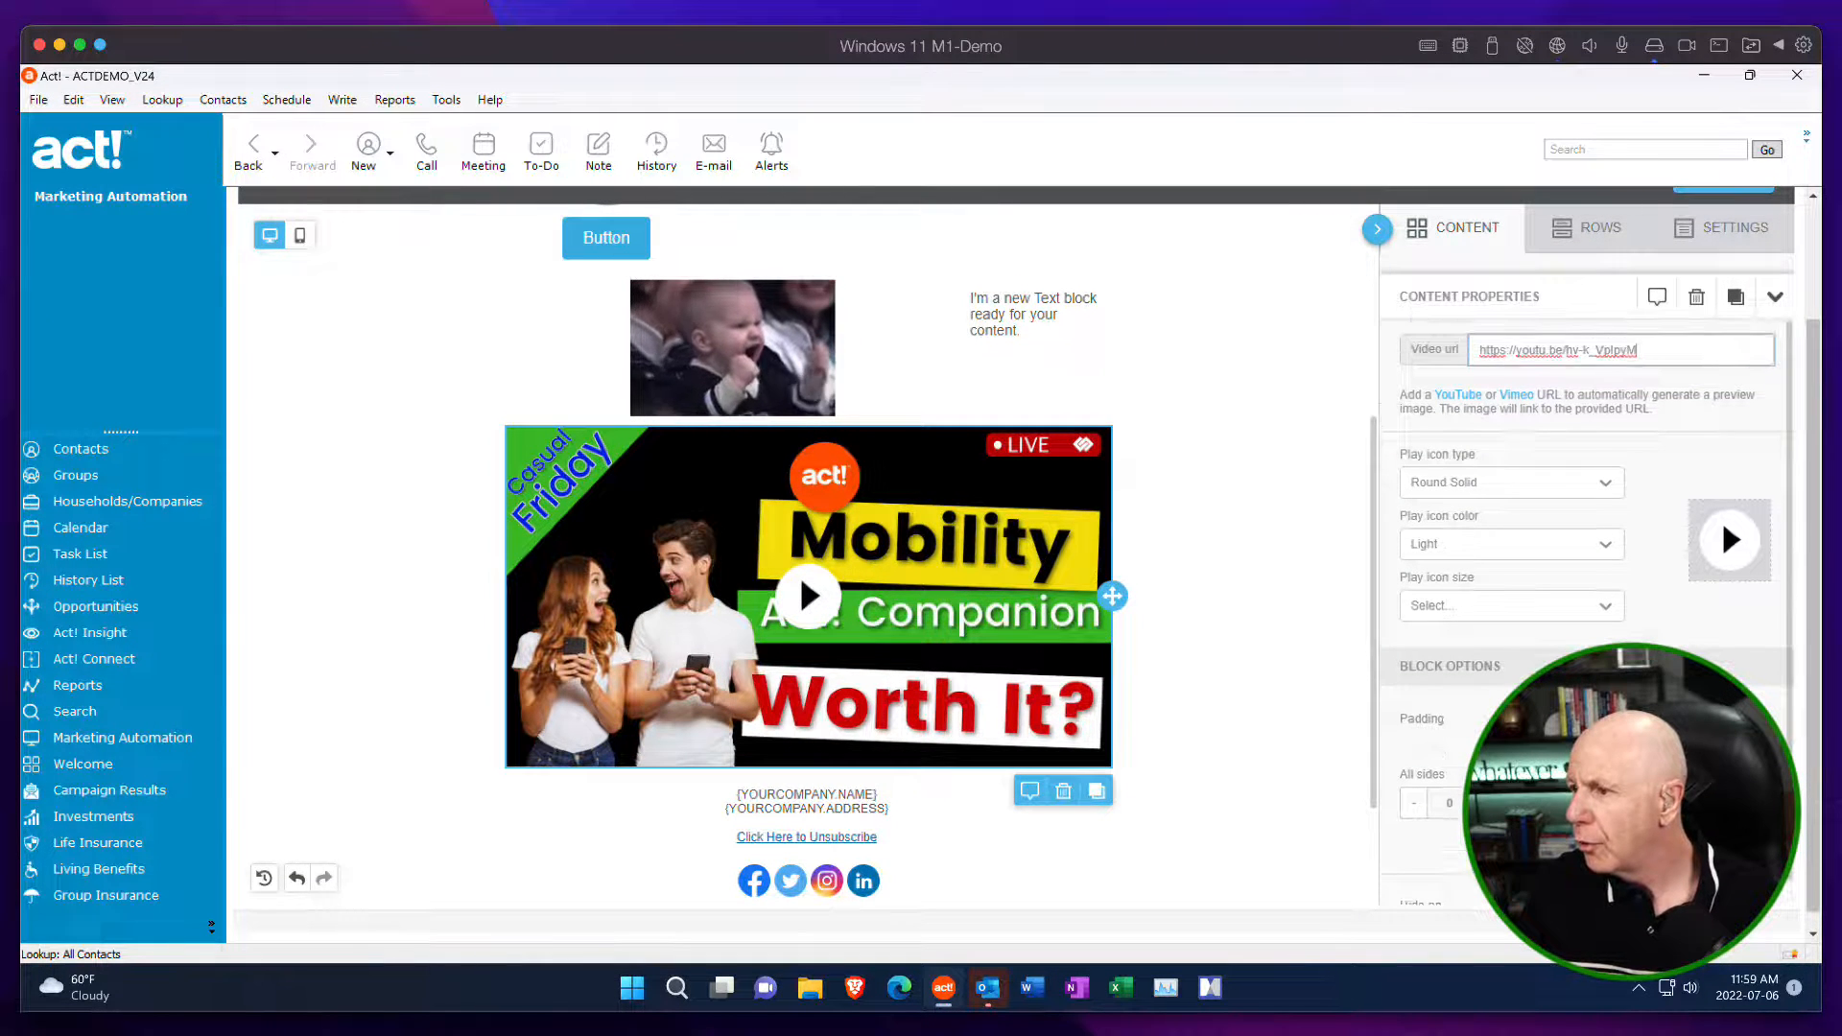
{"action": "scroll", "coordinate": [1628, 422], "scroll_direction": "up", "scroll_amount": 3}
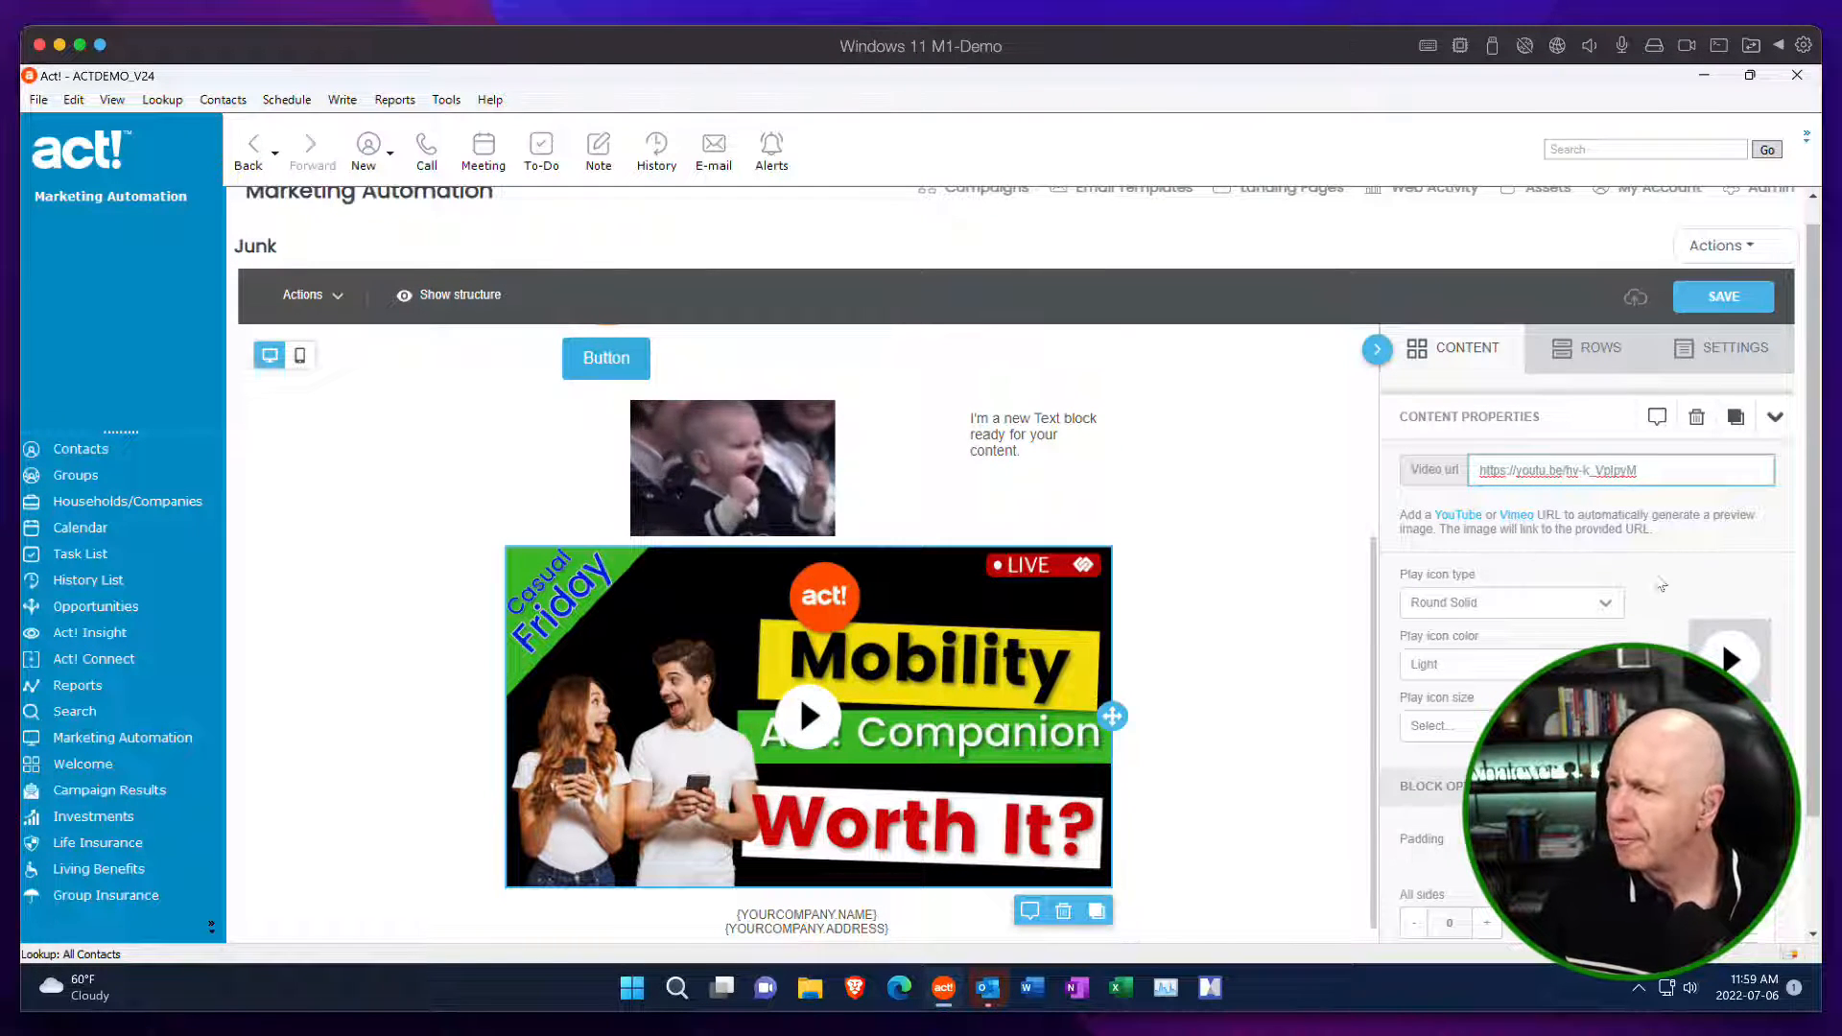
Check the available play icon sizes for the video block without choosing one.
{"action": "scroll", "coordinate": [1677, 515], "scroll_direction": "down", "scroll_amount": 1}
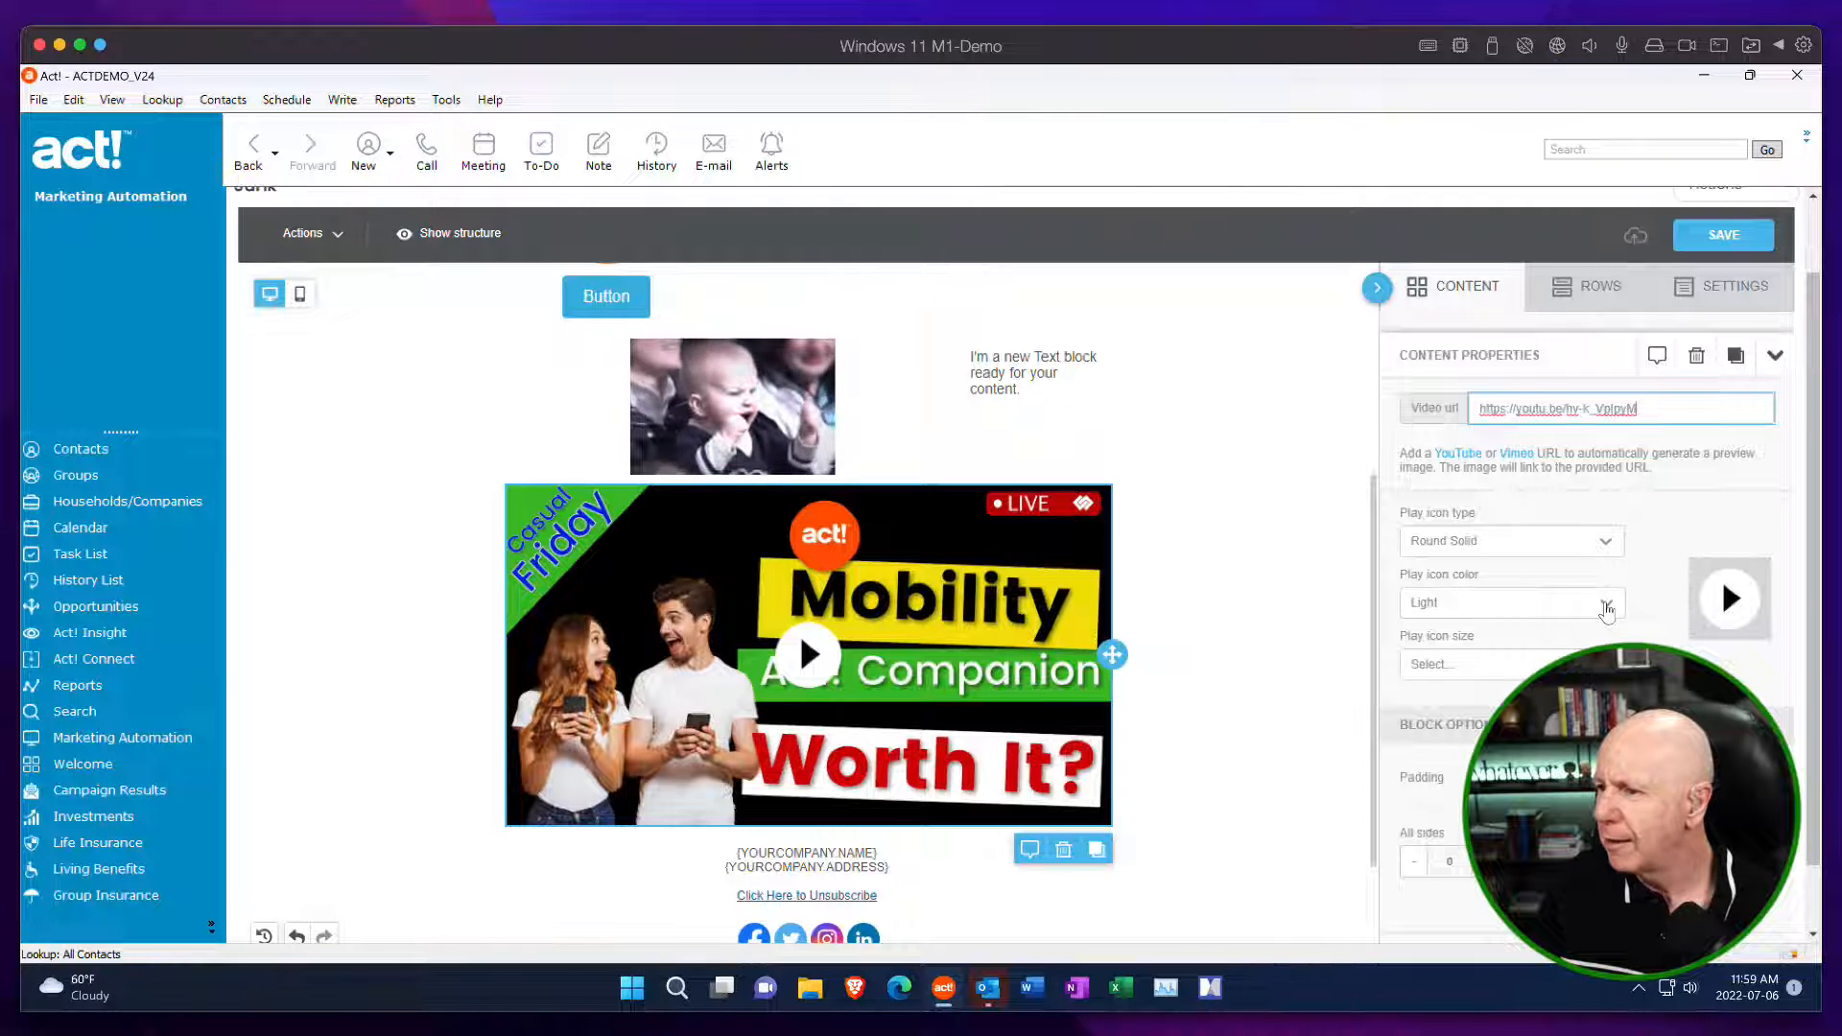
{"action": "left_click", "coordinate": [1605, 664]}
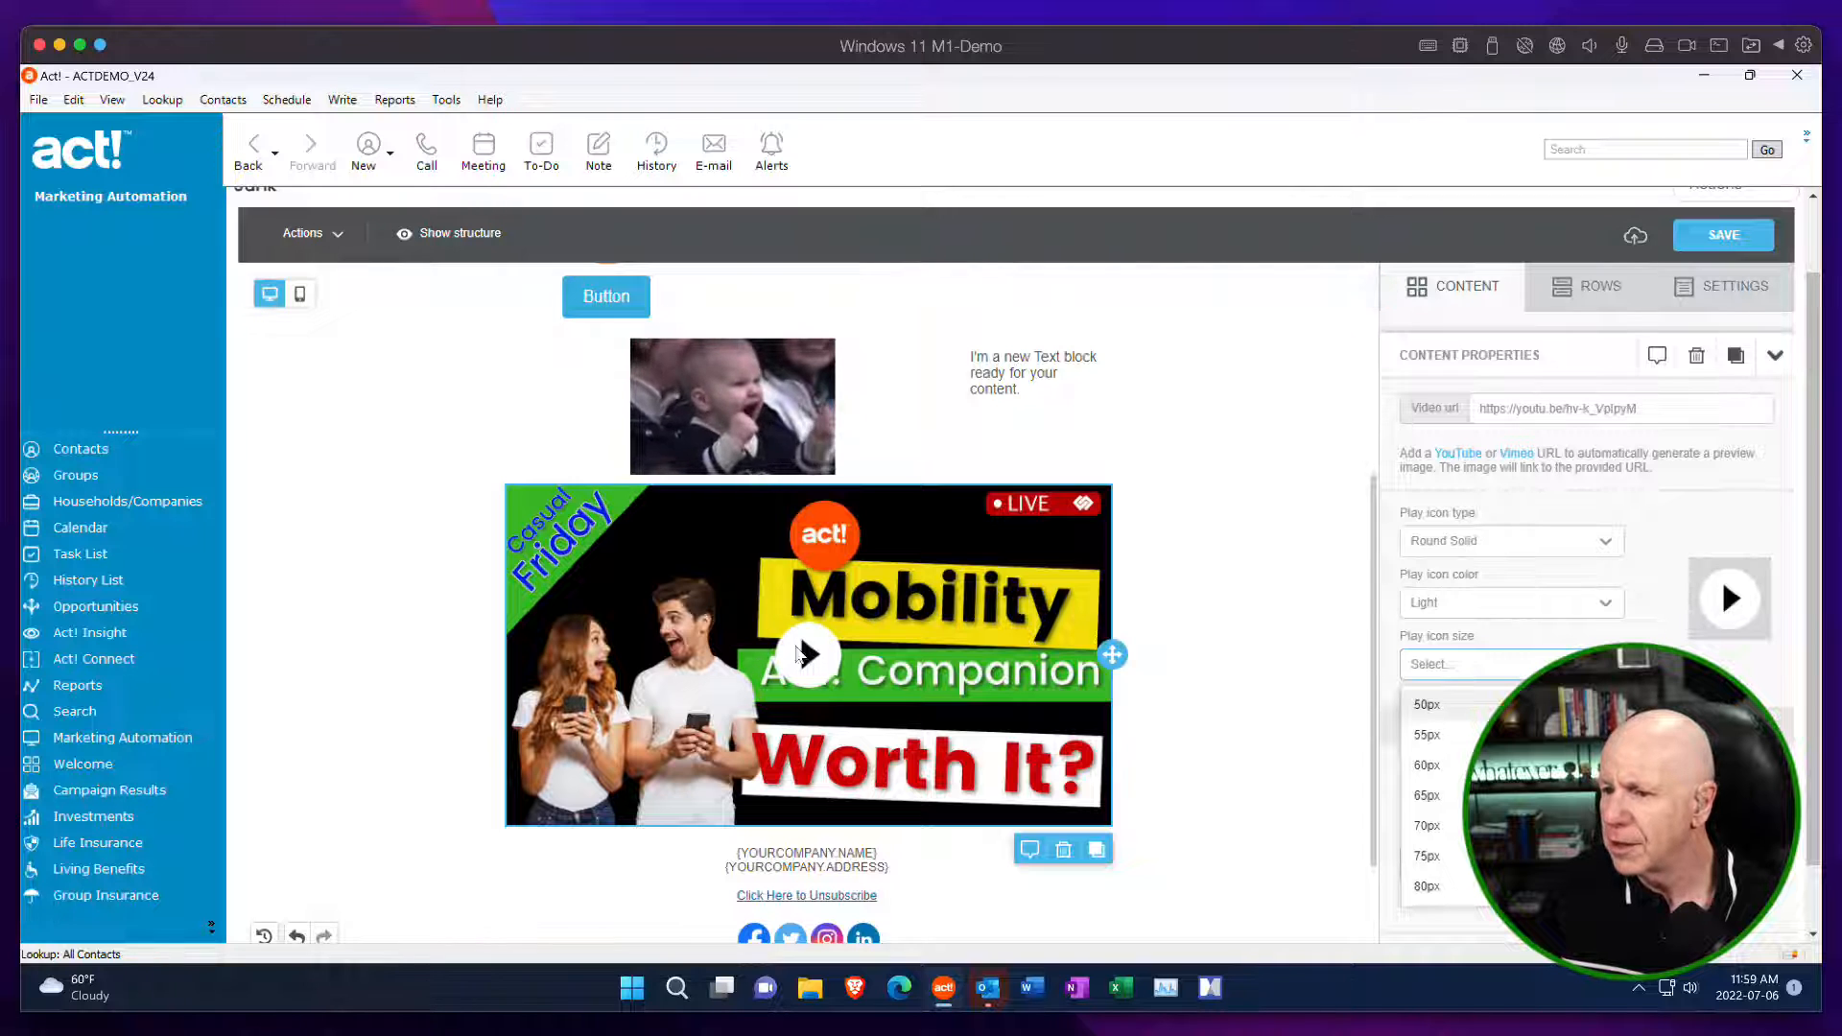
{"action": "left_click", "coordinate": [1477, 671]}
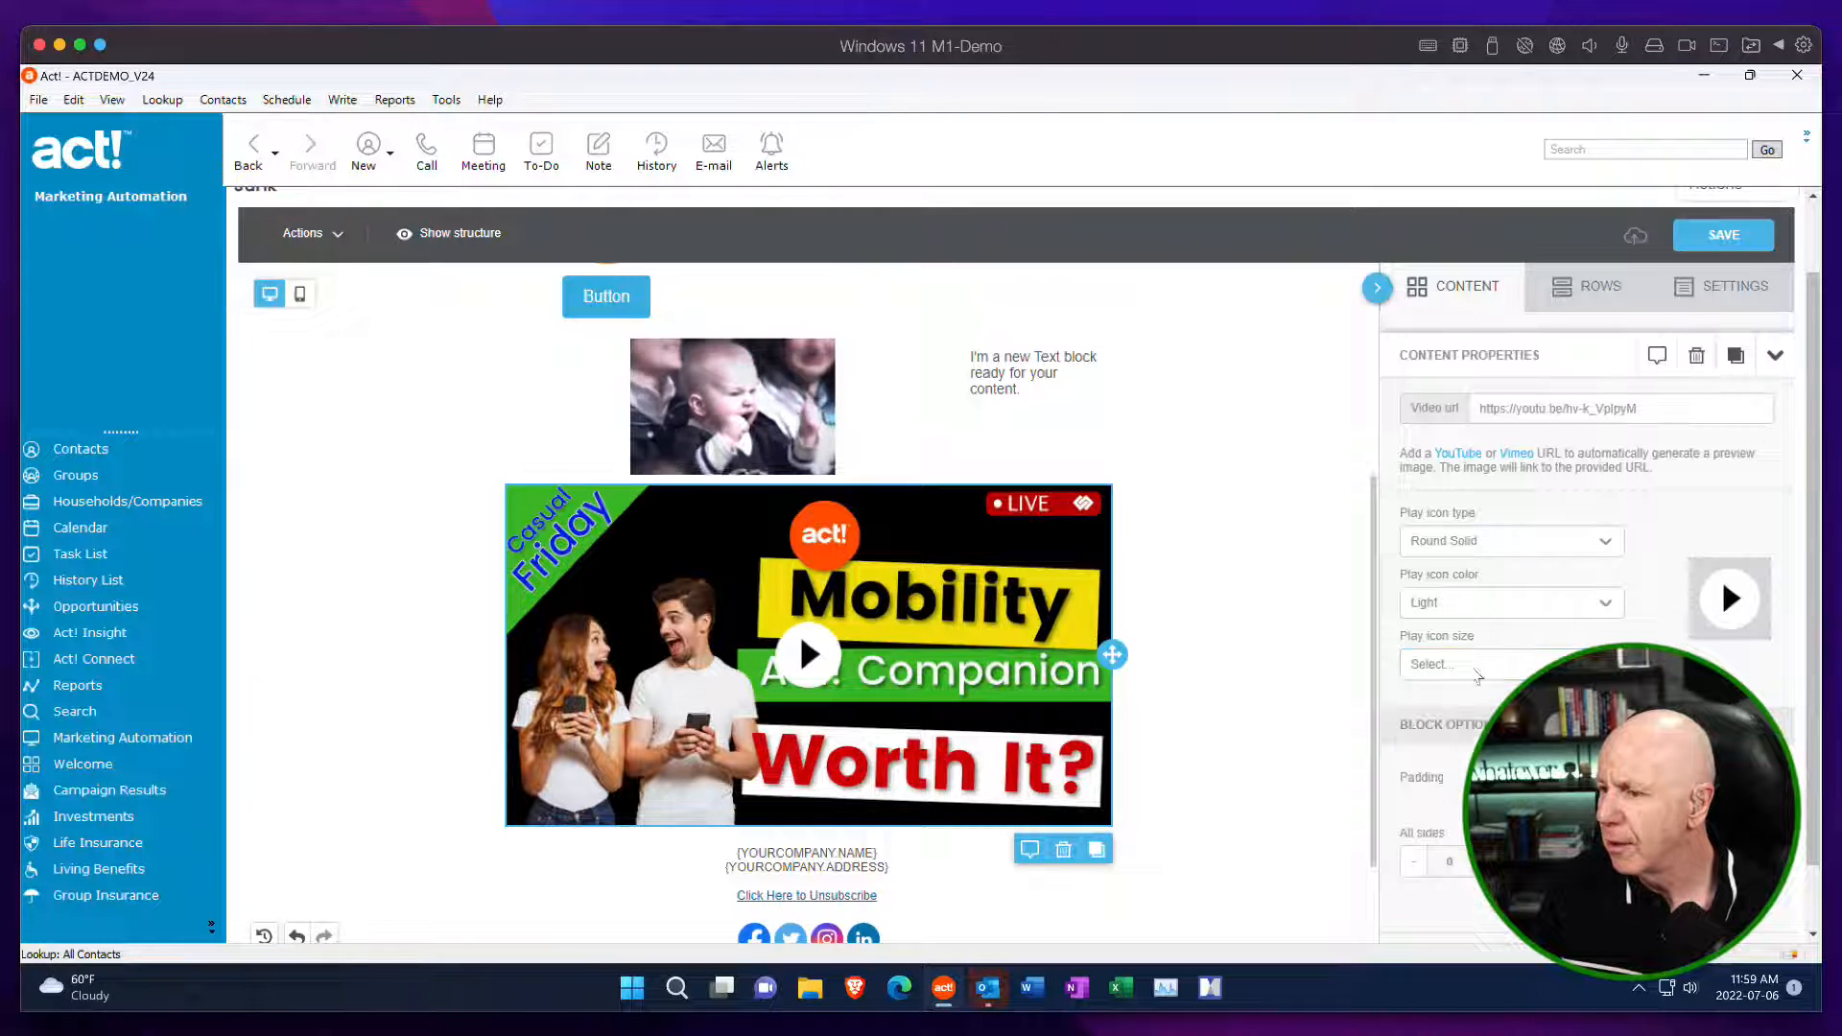
Delete the Twitter icon from the social block below the unsubscribe link and dismiss the lunch reminder.
{"action": "scroll", "coordinate": [1263, 715], "scroll_direction": "down", "scroll_amount": 3}
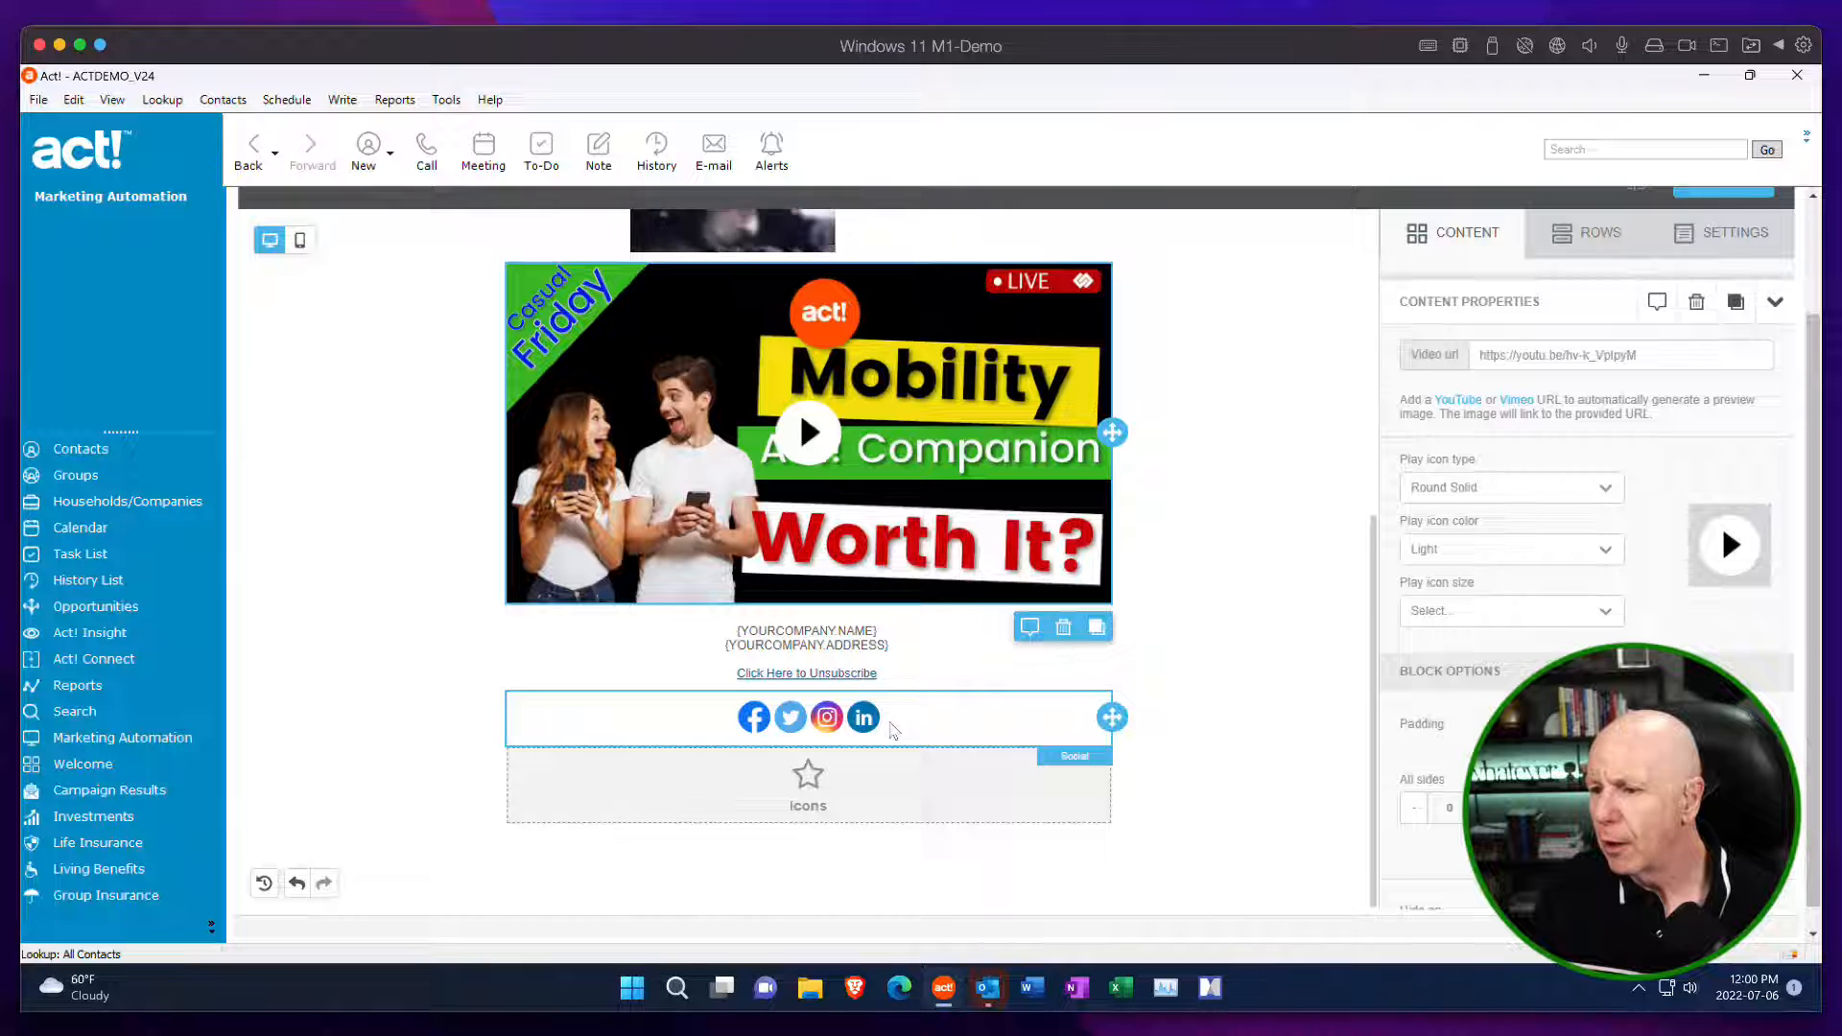
{"action": "left_click", "coordinate": [893, 731]}
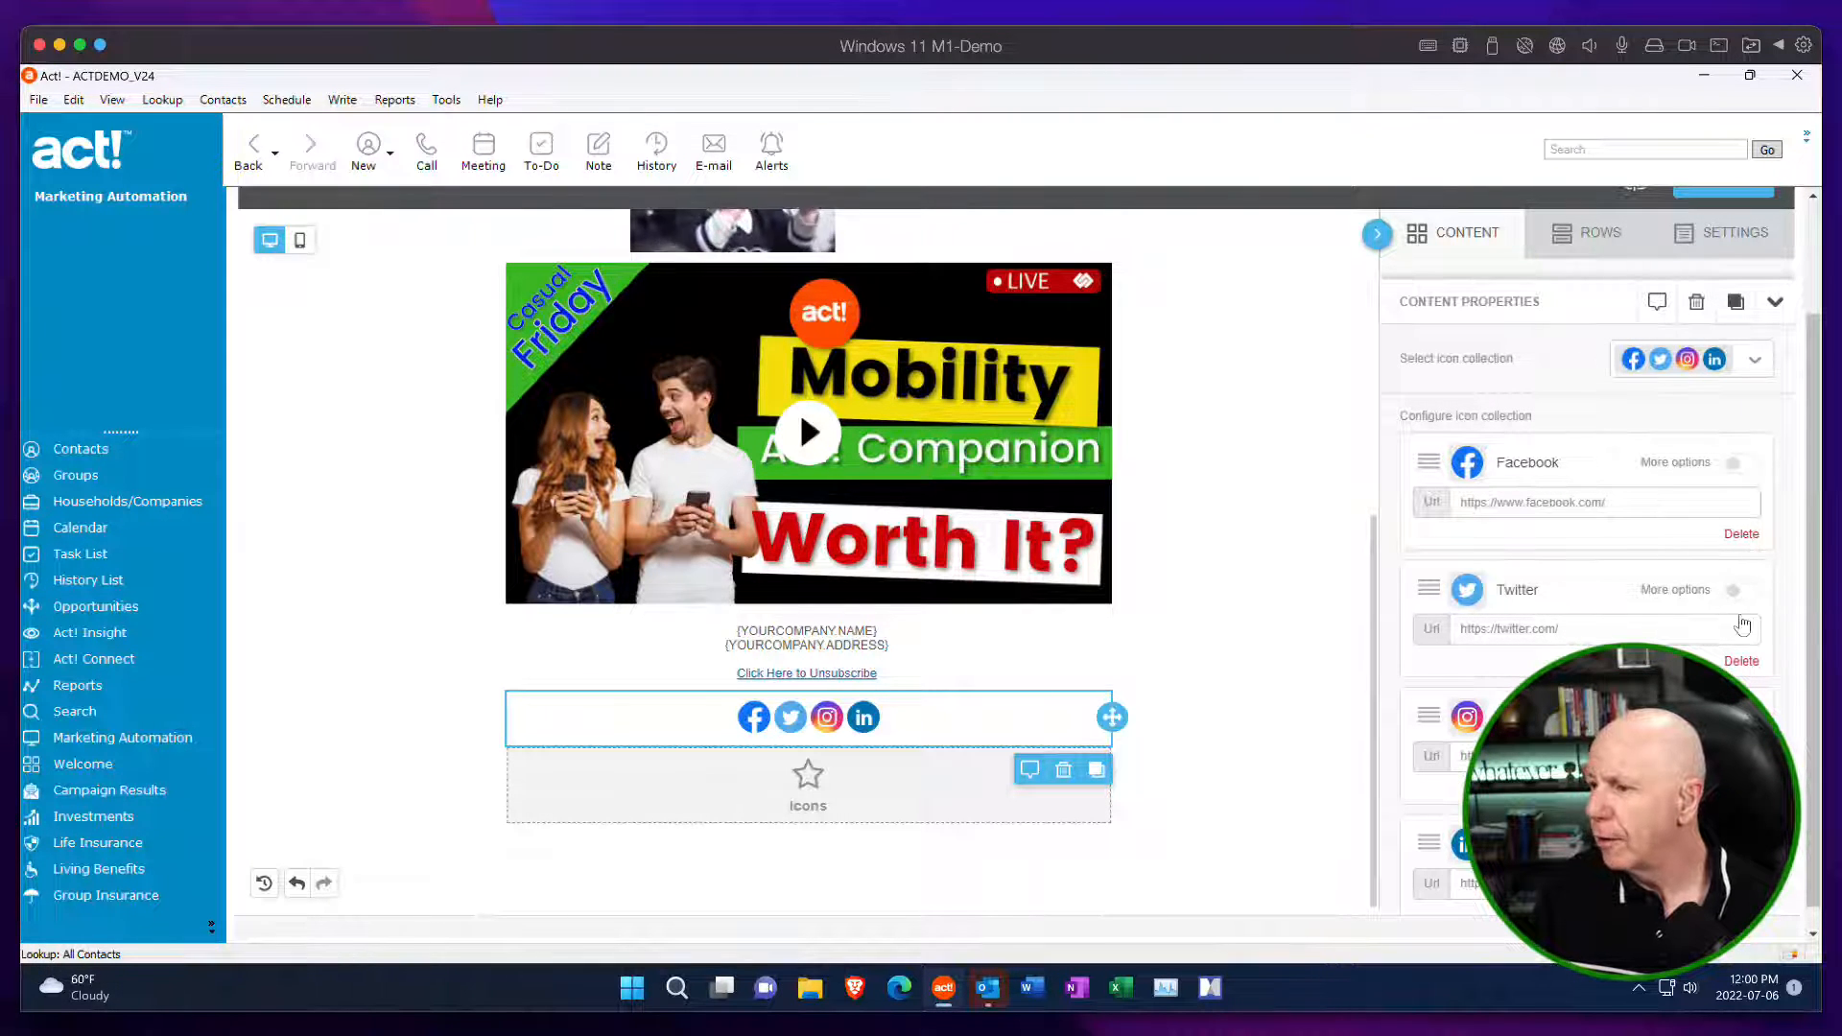
{"action": "left_click", "coordinate": [1741, 660]}
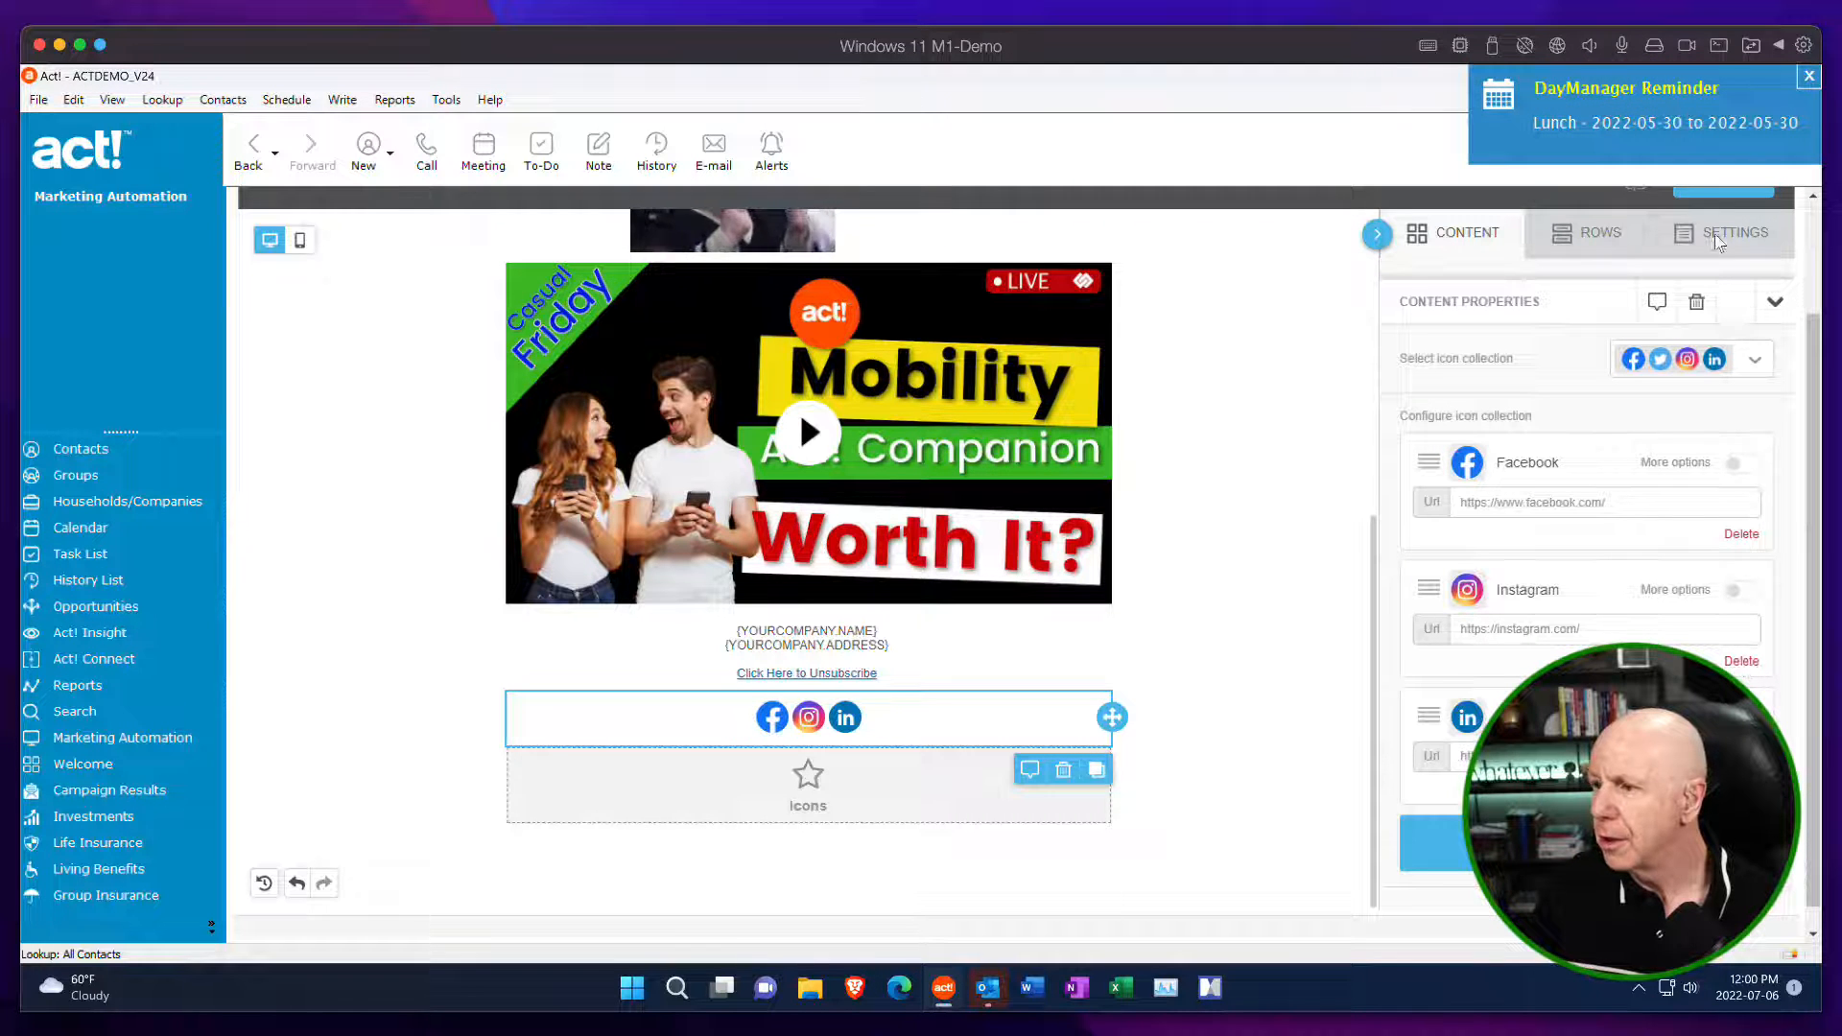
{"action": "left_click", "coordinate": [1808, 76]}
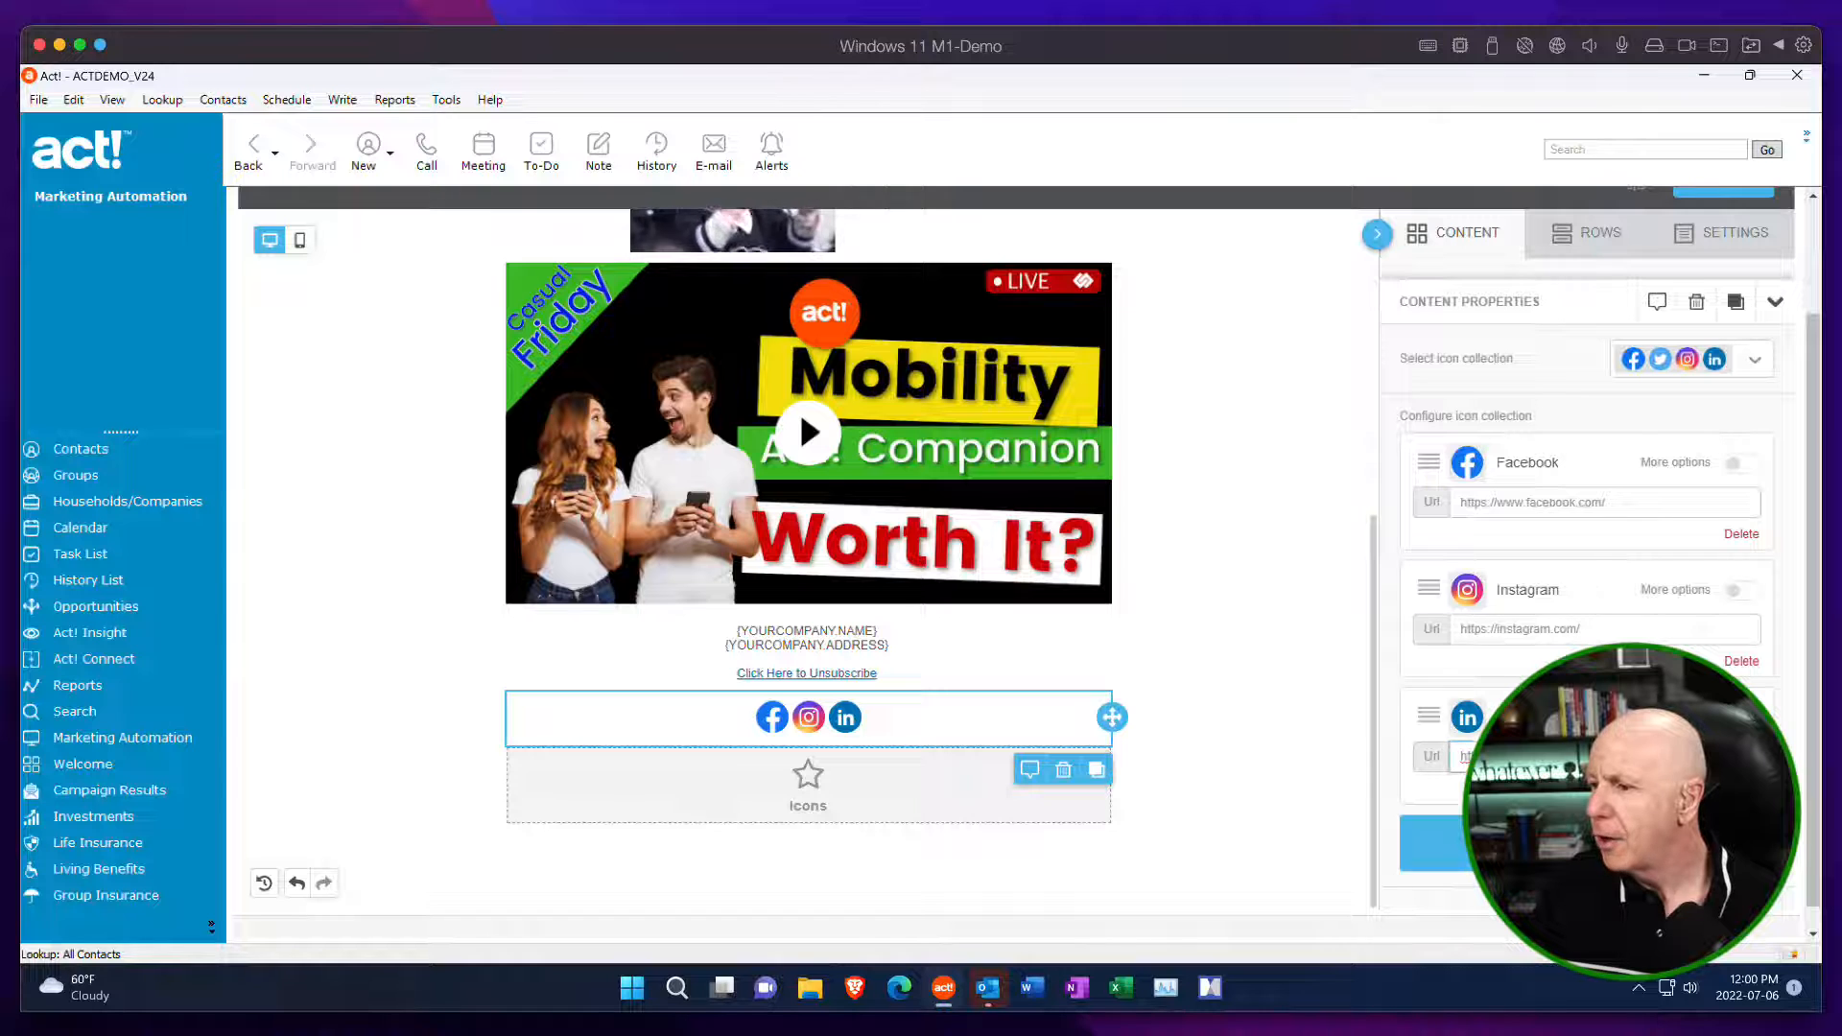
Highlight the LinkedIn and Facebook URLs in the social block's icon settings and look over the remaining settings.
{"action": "left_click_drag", "start_coordinate": [1616, 756], "coordinate": [1369, 755]}
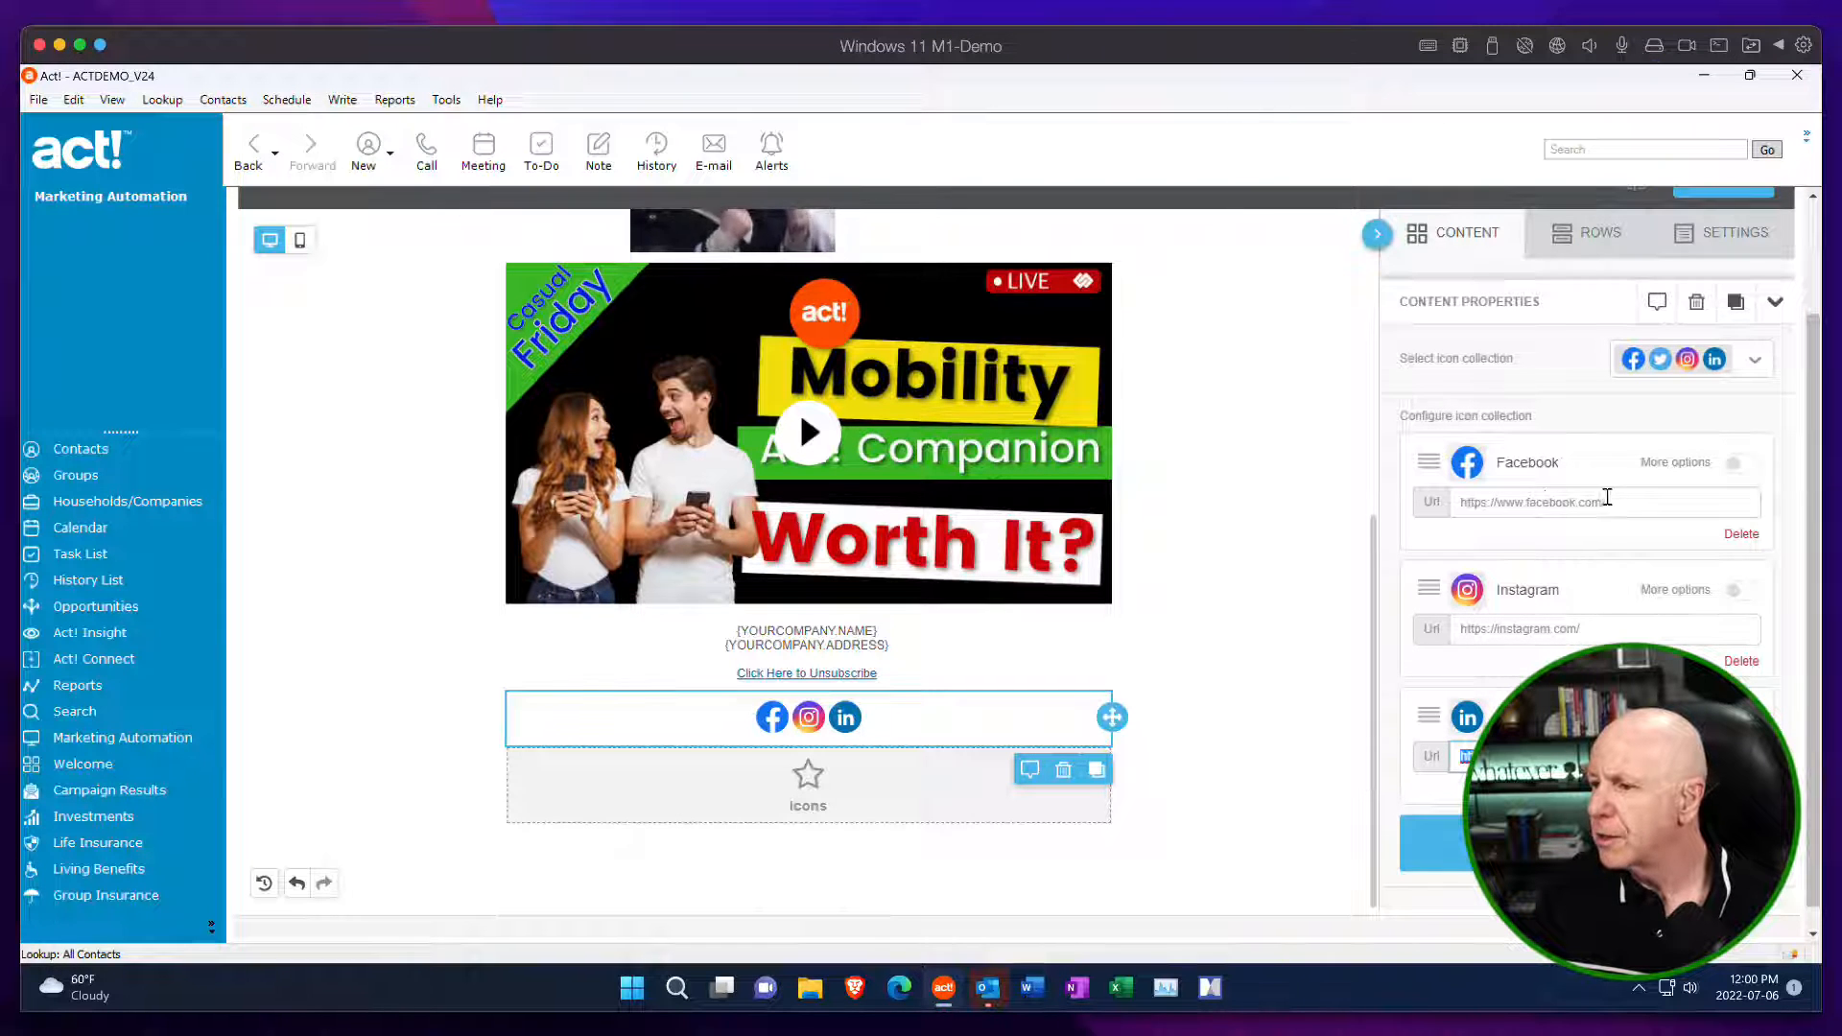
{"action": "left_click_drag", "start_coordinate": [1608, 497], "coordinate": [1429, 495]}
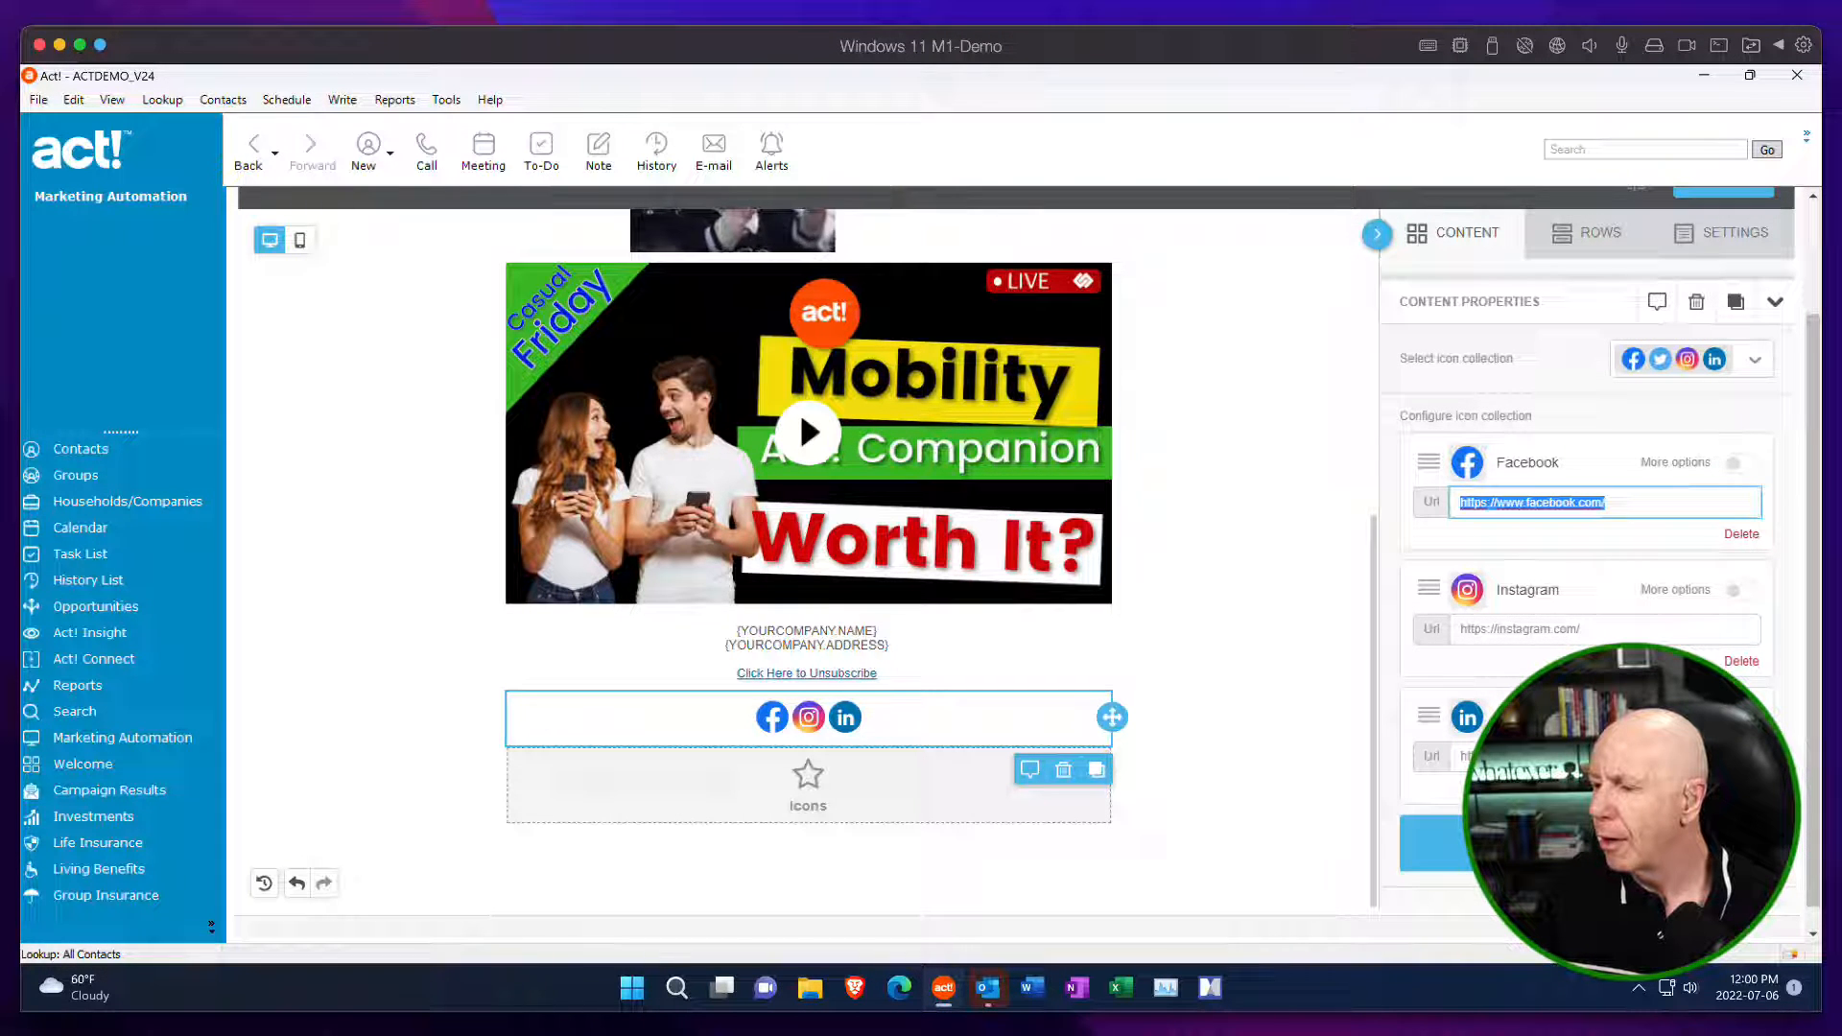
{"action": "scroll", "coordinate": [1582, 575], "scroll_direction": "down", "scroll_amount": 1}
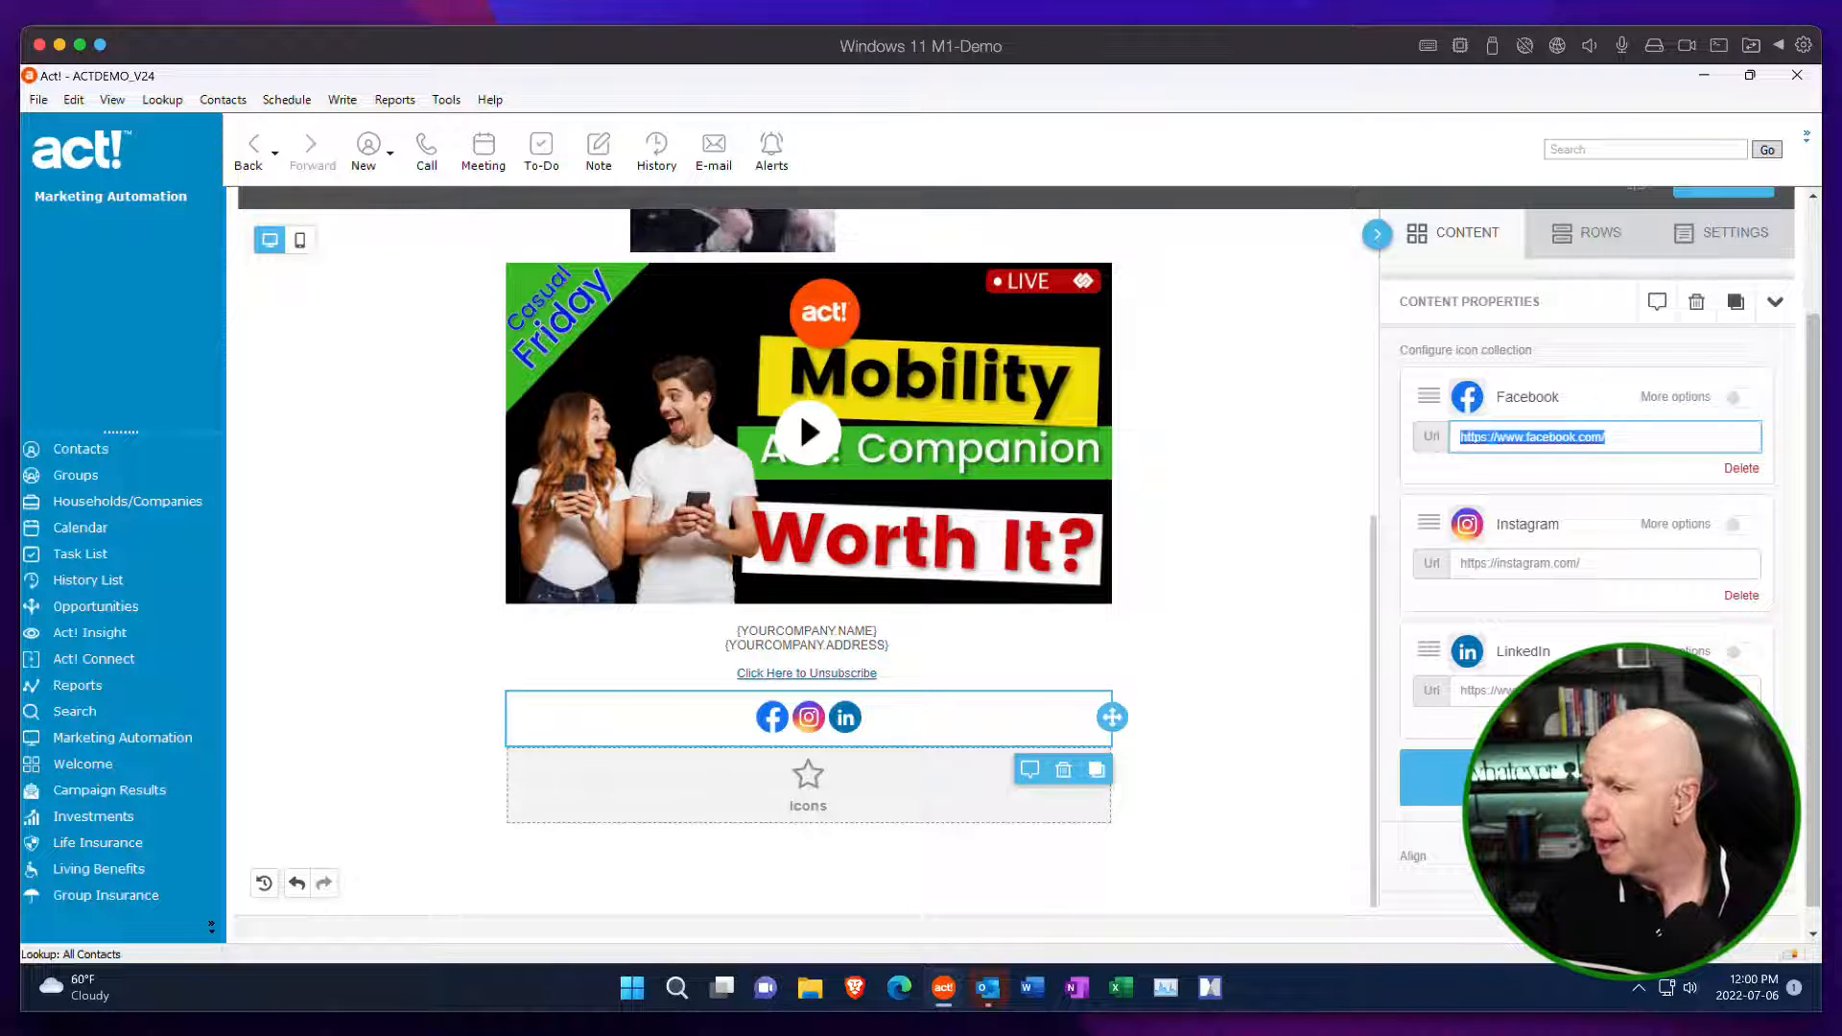
{"action": "scroll", "coordinate": [1760, 437], "scroll_direction": "up", "scroll_amount": 3}
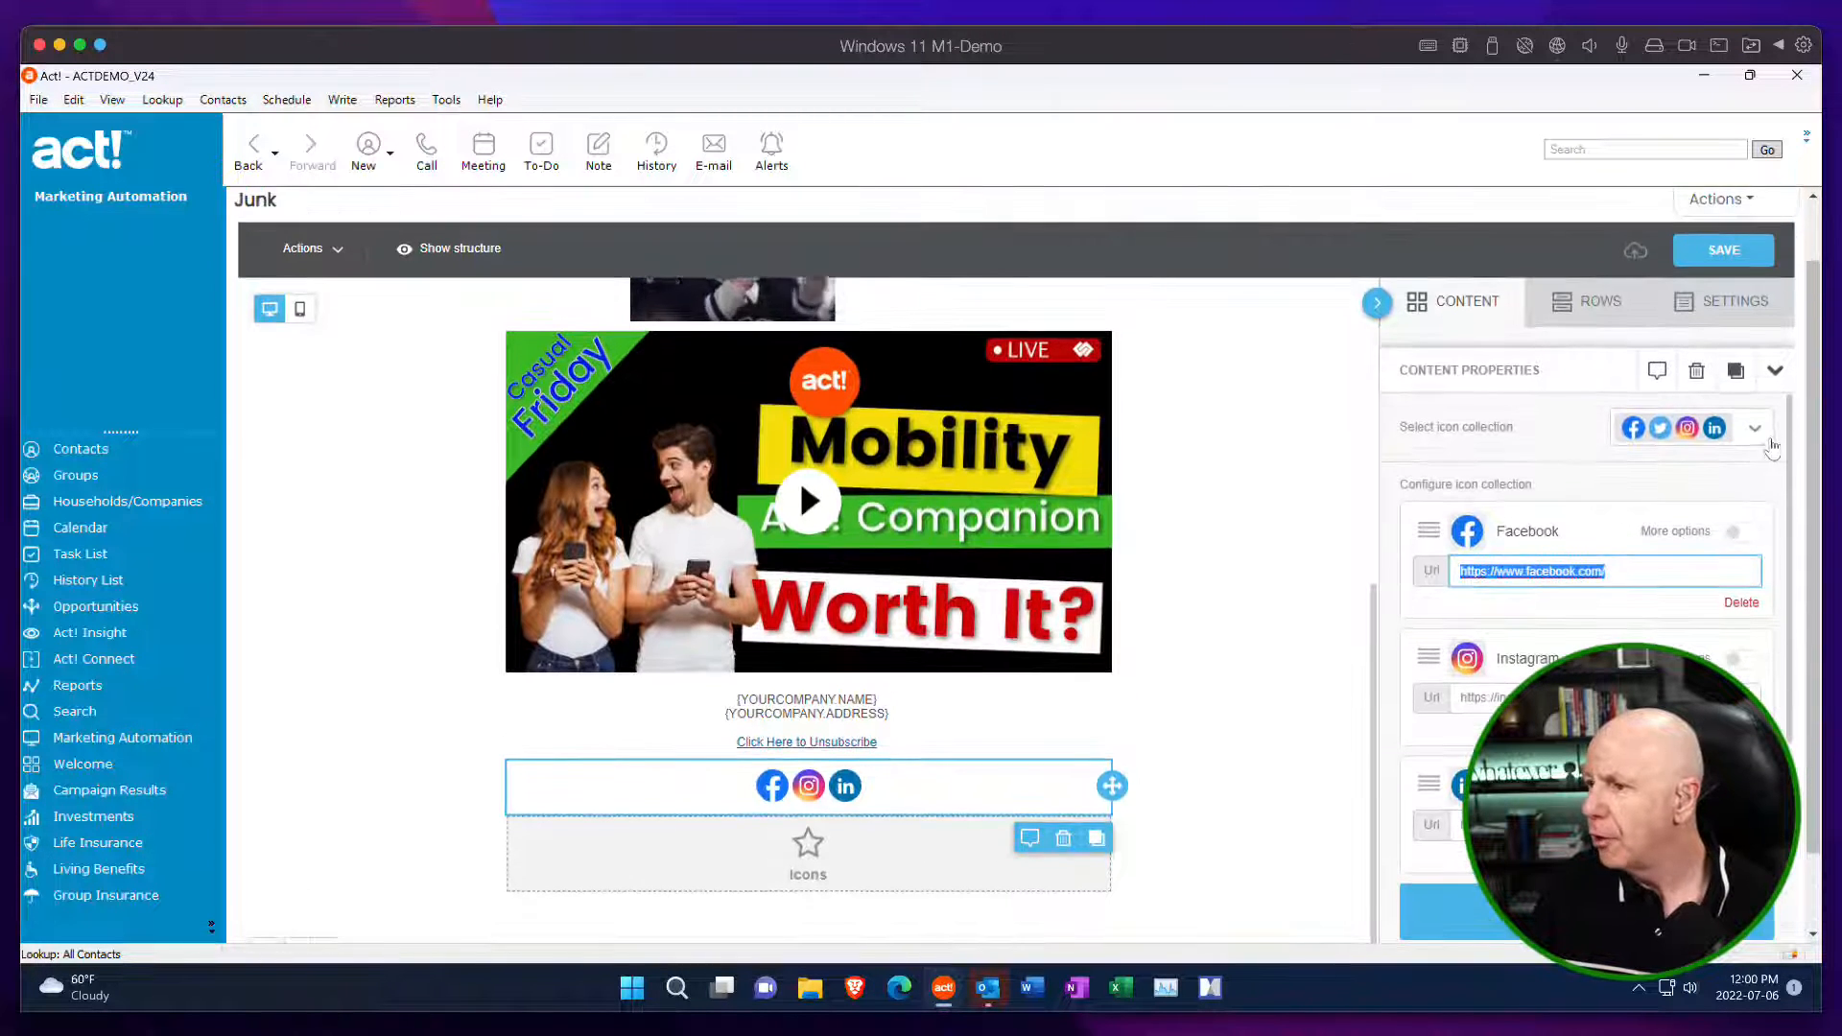
Look through the social icon collections and keep the round full-colour set.
{"action": "left_click", "coordinate": [1759, 431]}
{"action": "scroll", "coordinate": [1765, 522], "scroll_direction": "down", "scroll_amount": 2}
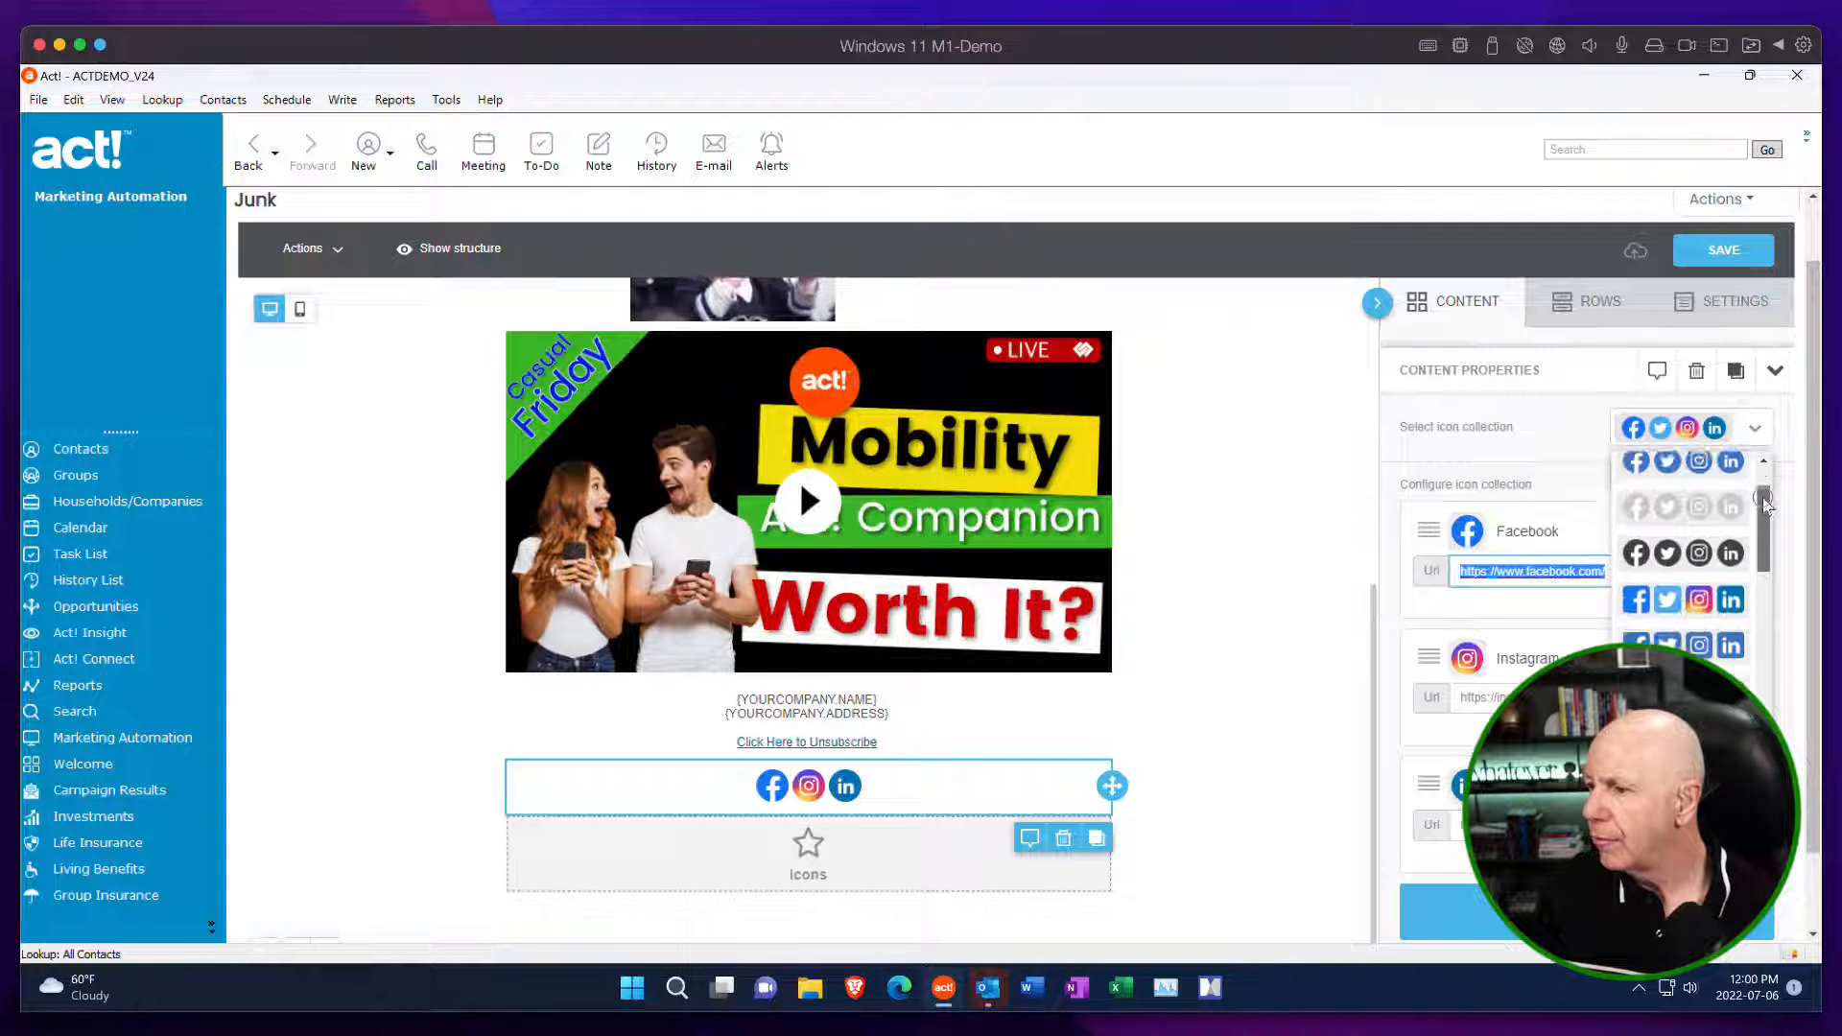
{"action": "left_click_drag", "start_coordinate": [1765, 526], "coordinate": [1758, 428]}
{"action": "left_click", "coordinate": [1555, 413]}
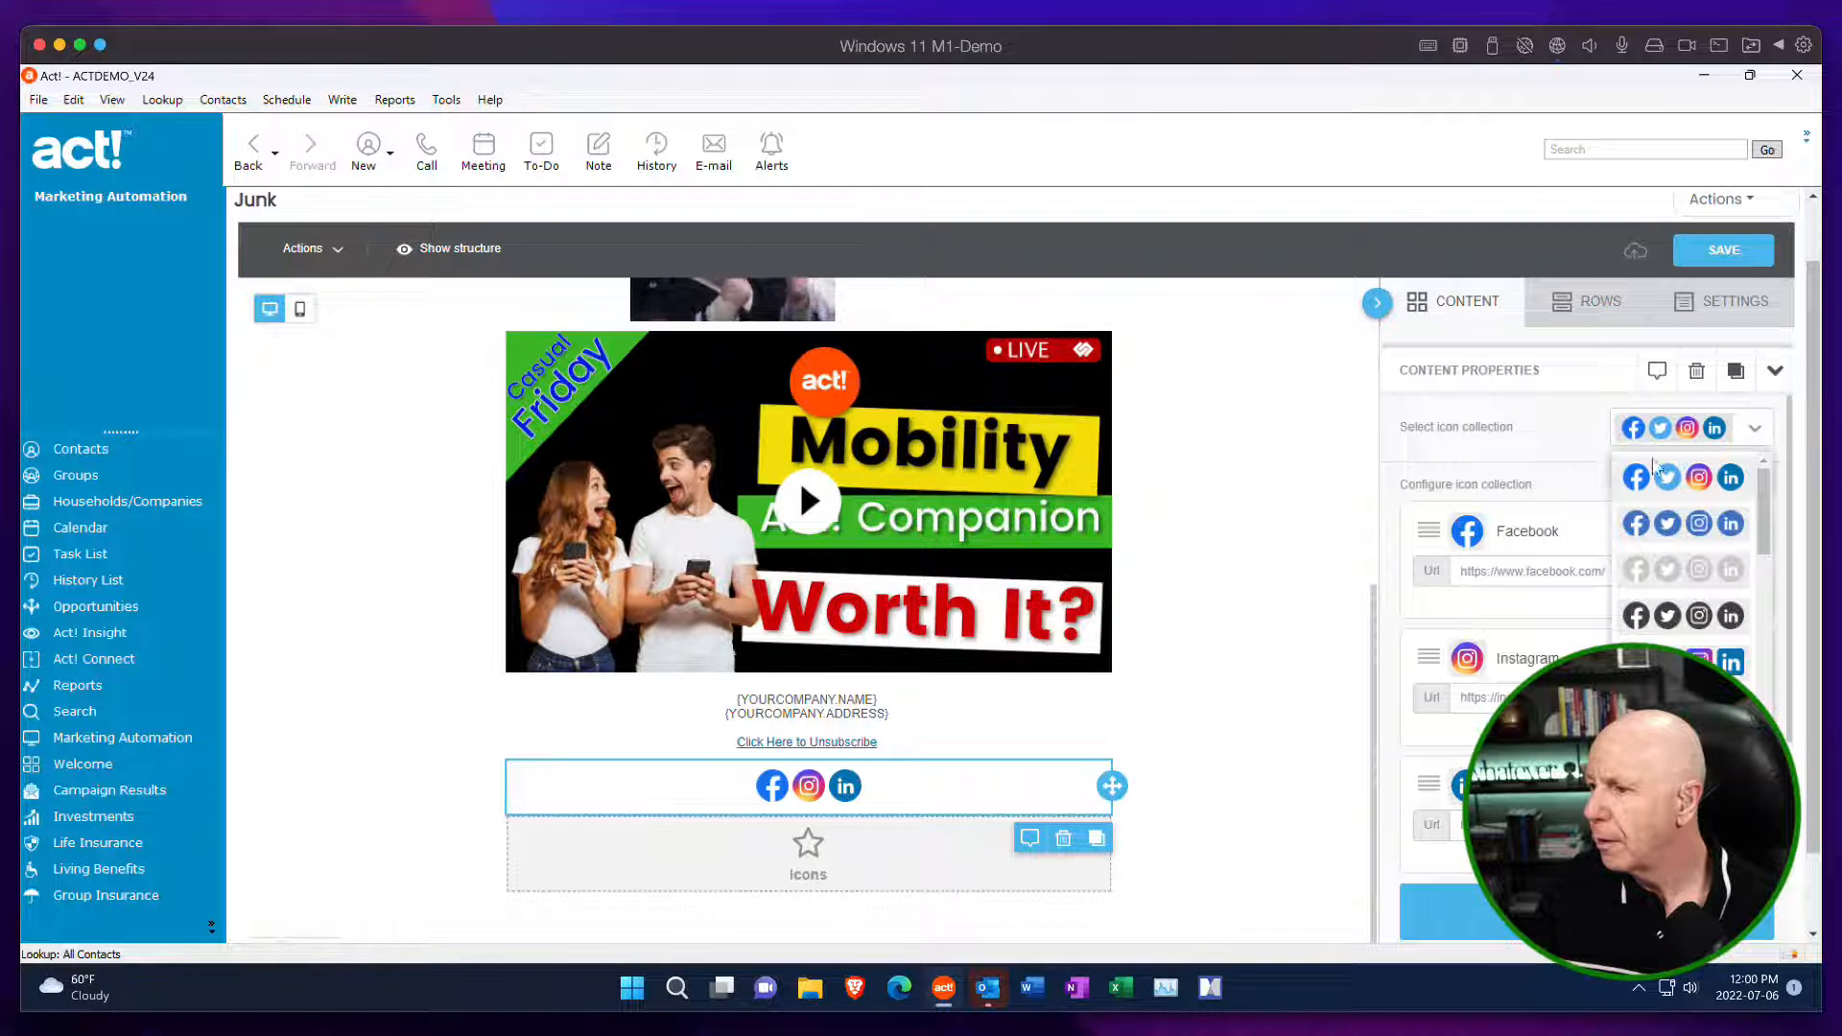
{"action": "left_click", "coordinate": [1692, 480]}
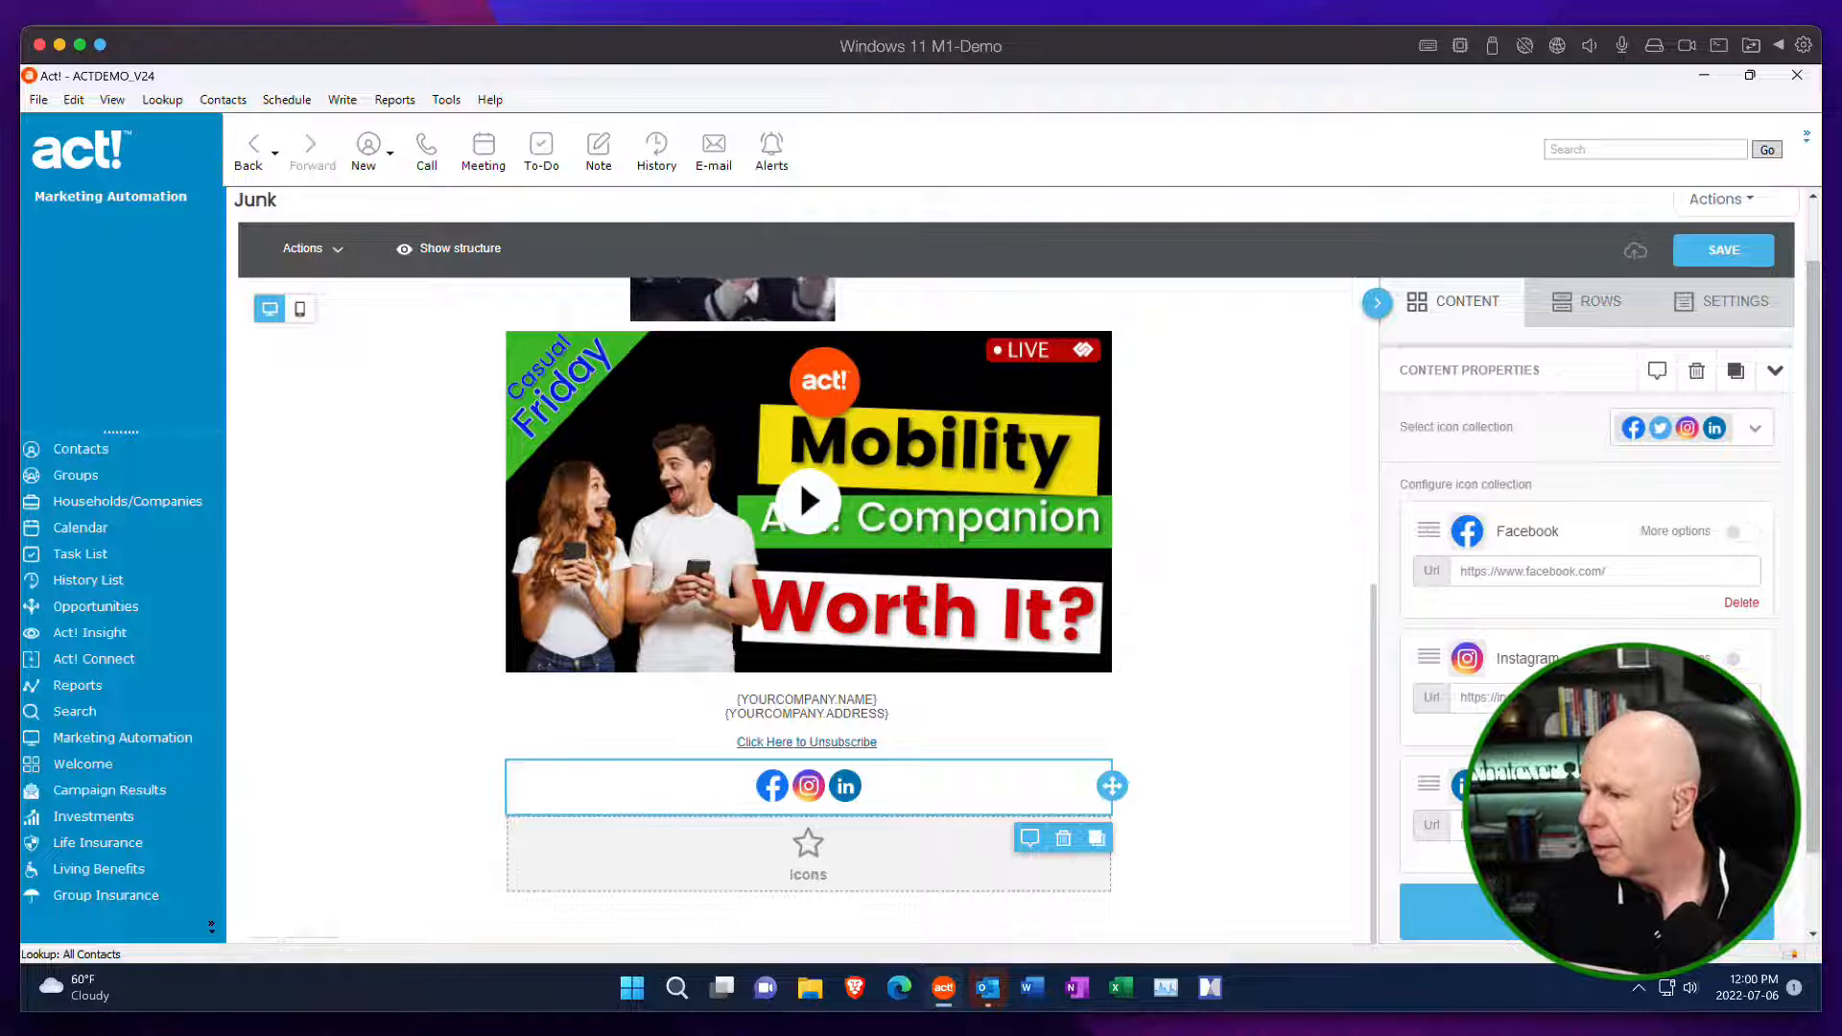
Add a YouTube icon to the social block's icon collection.
{"action": "left_click", "coordinate": [1587, 912]}
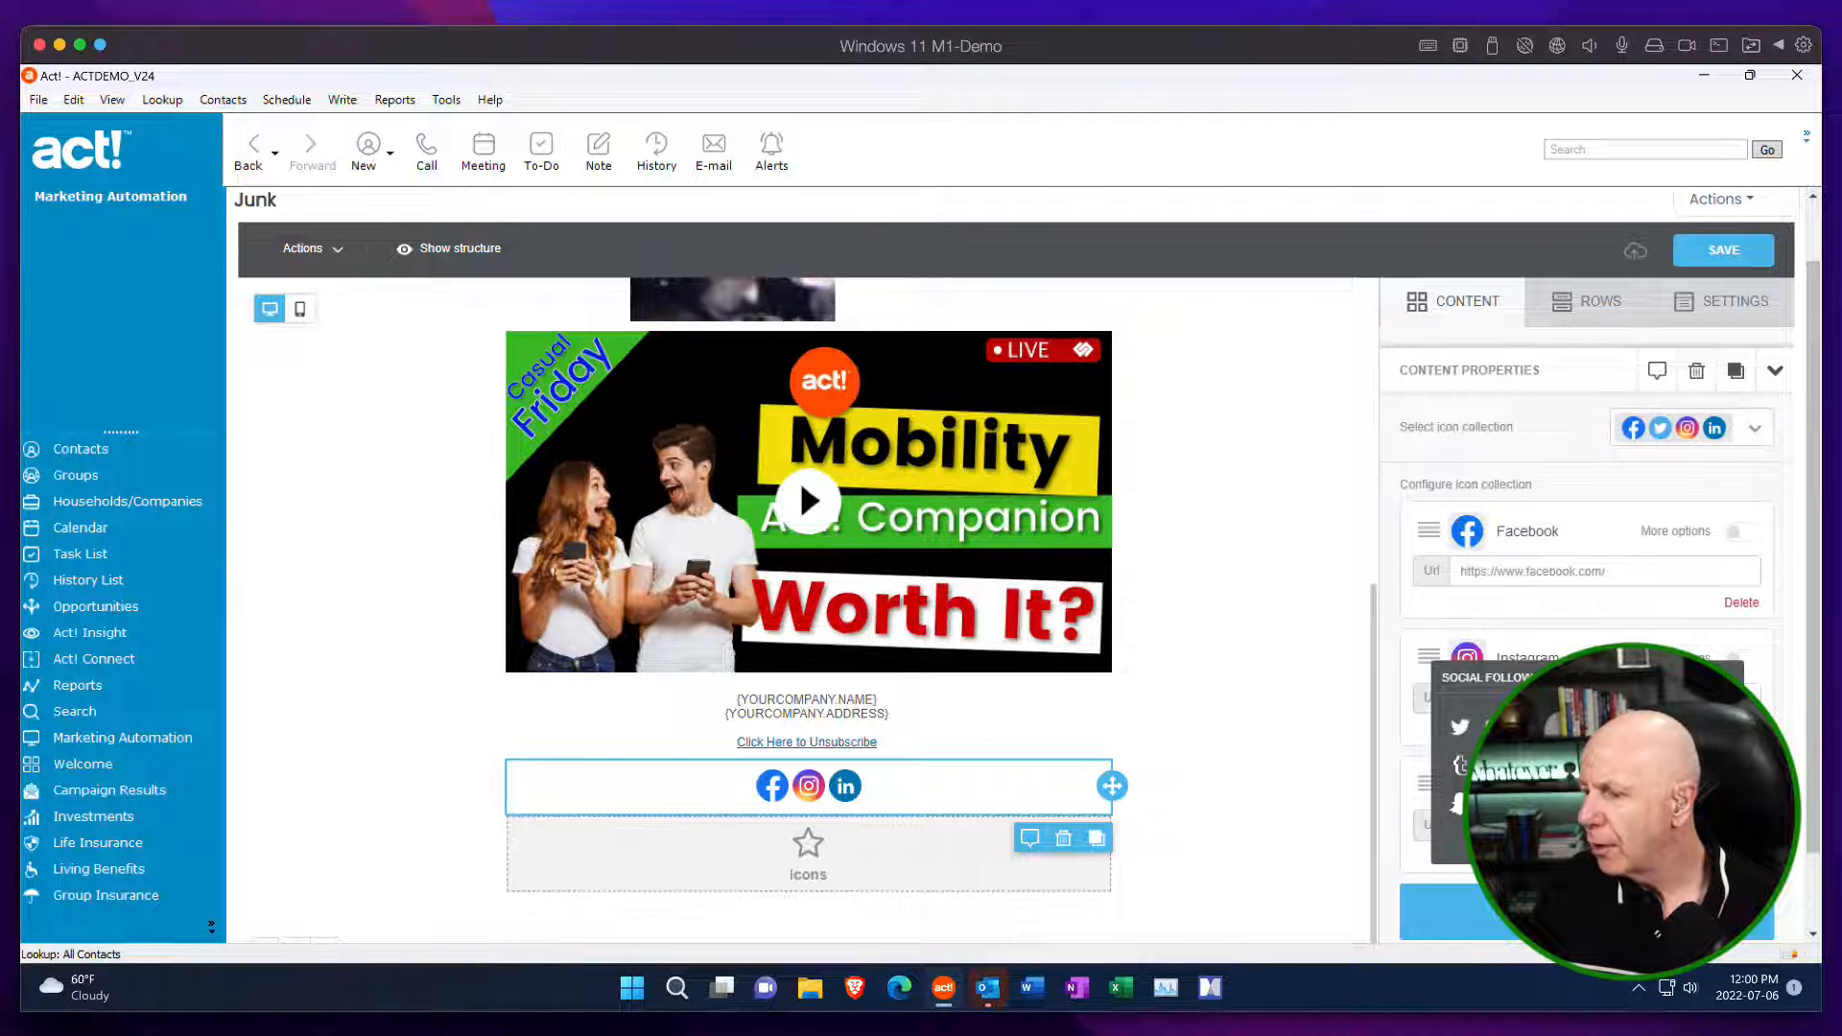
{"action": "left_click", "coordinate": [1578, 728]}
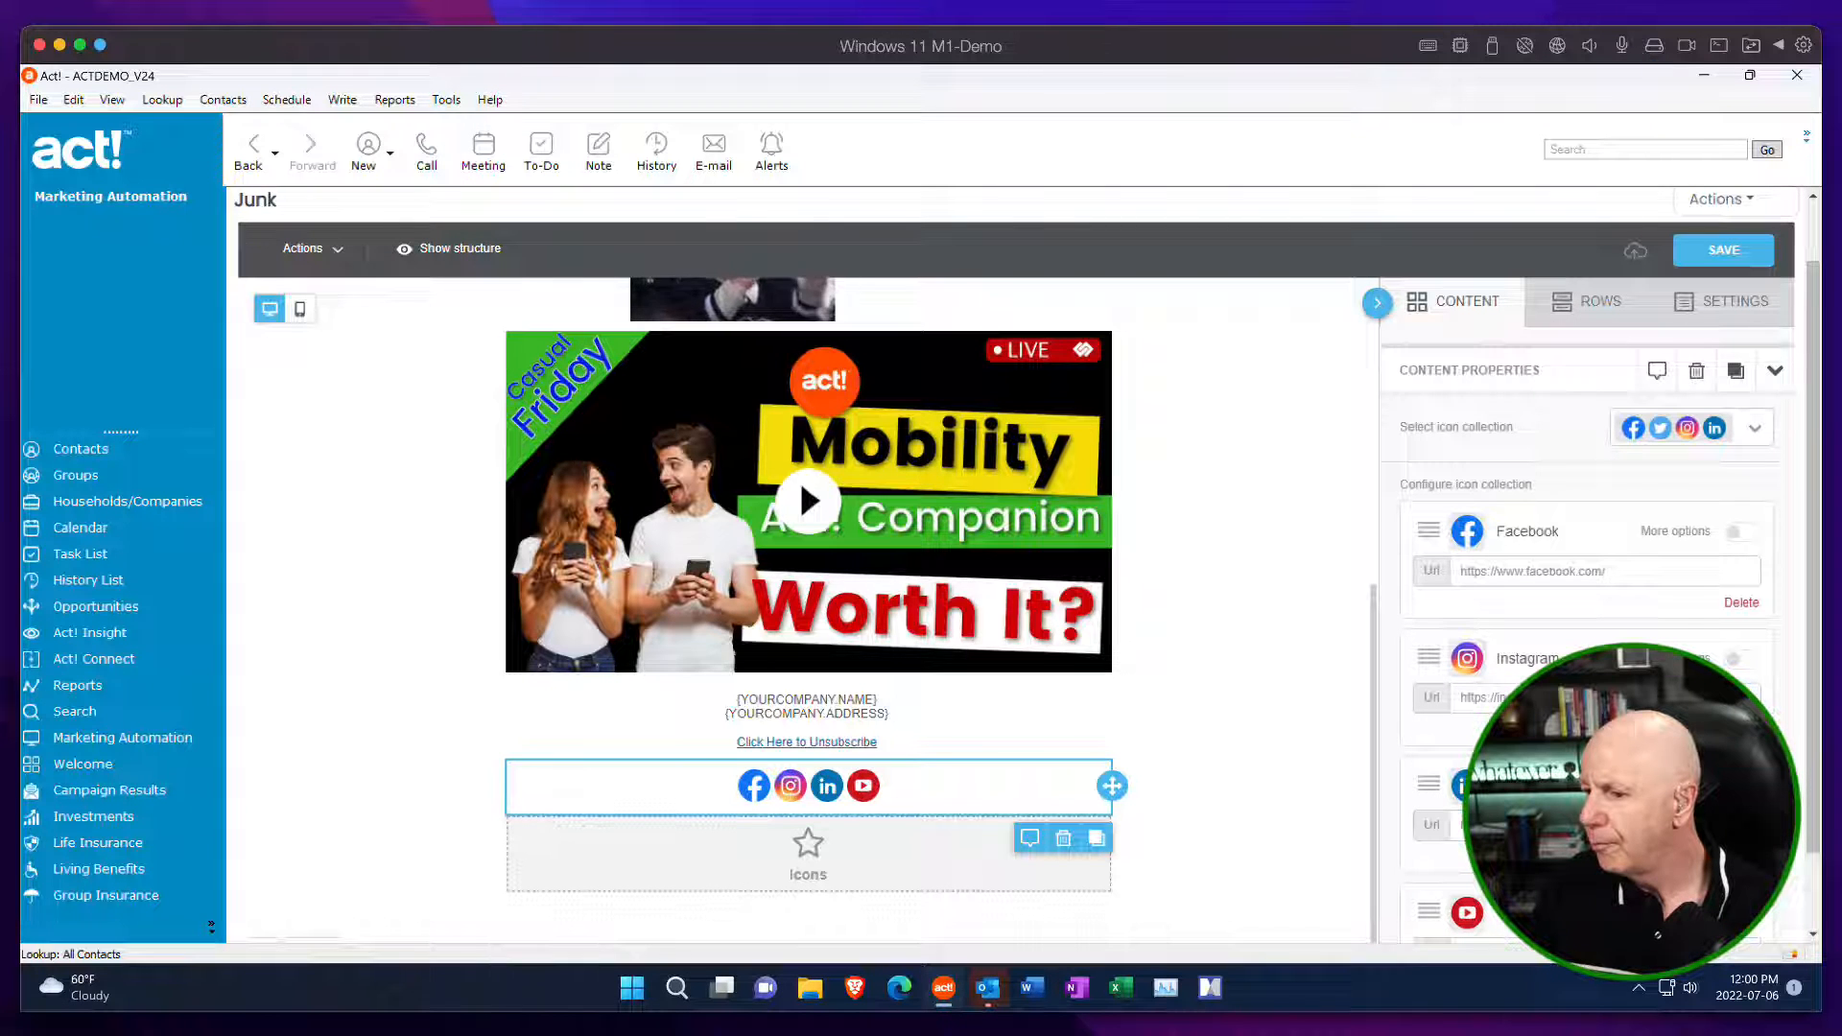
{"action": "scroll", "coordinate": [1551, 521], "scroll_direction": "down", "scroll_amount": 6}
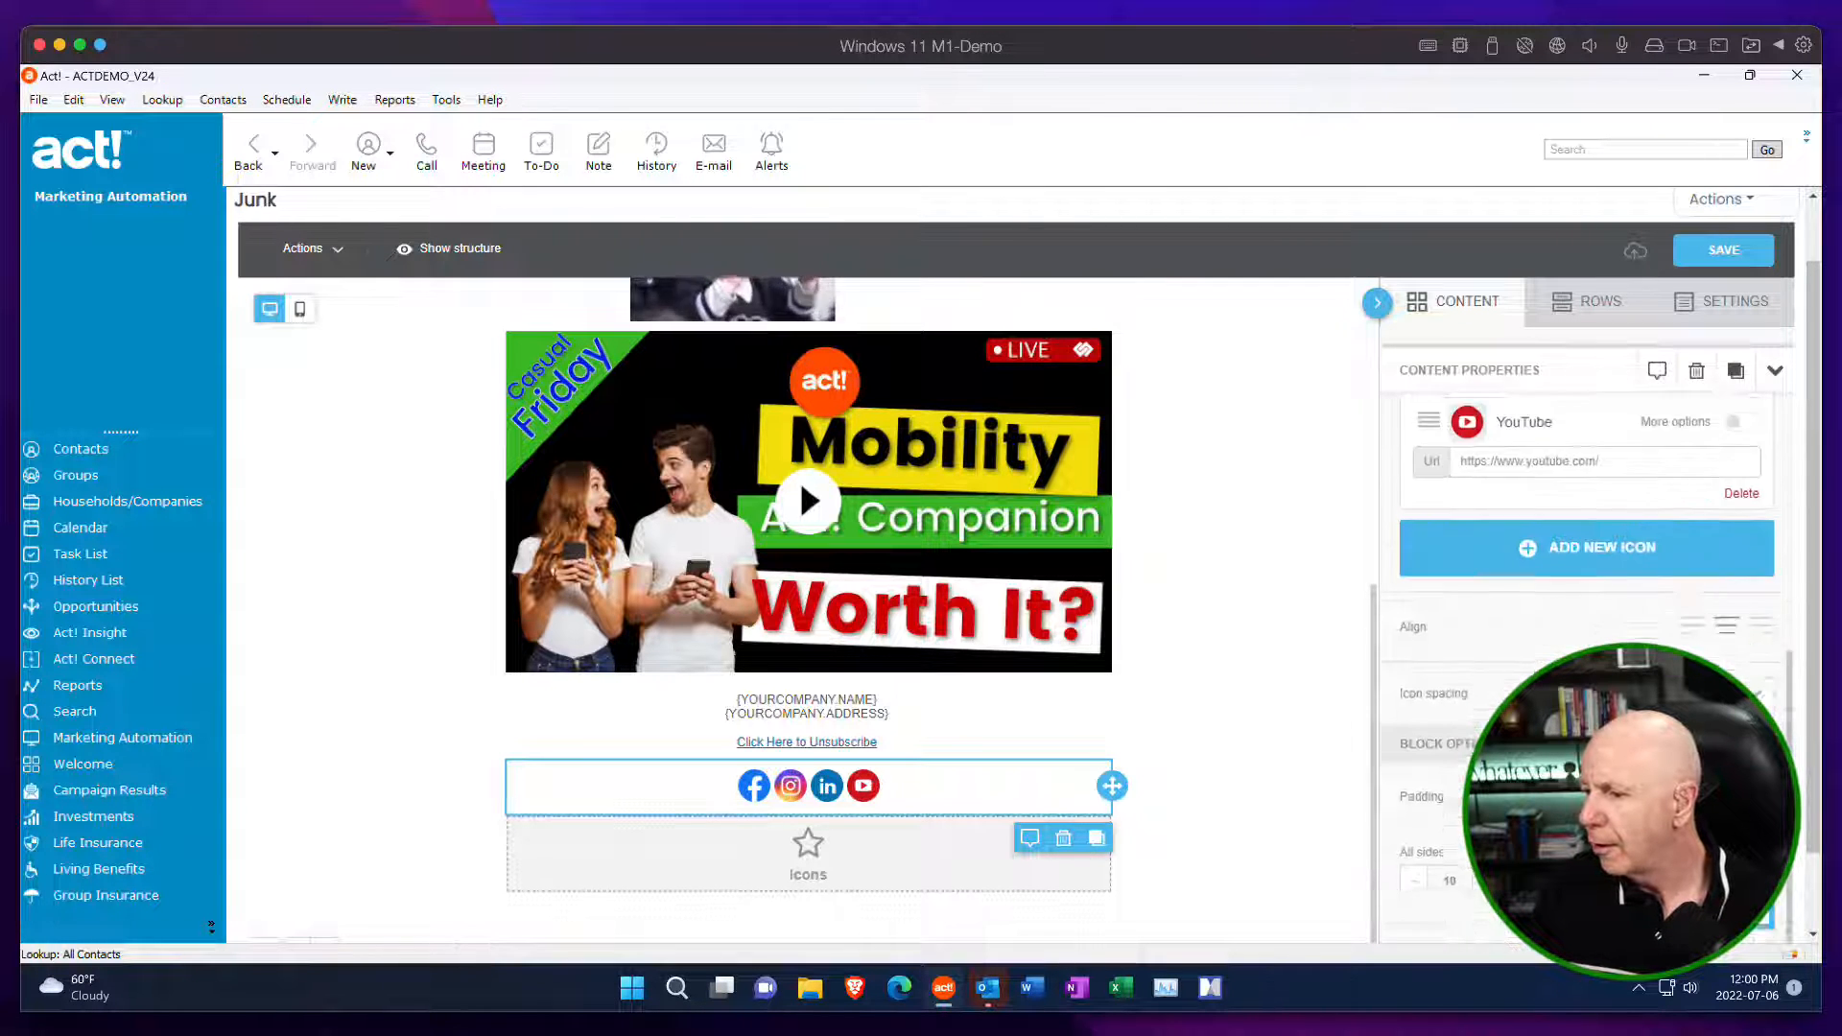
Review the other social follow icons that can be added to the social block, adding none.
{"action": "left_click", "coordinate": [1547, 513]}
{"action": "scroll", "coordinate": [1546, 479], "scroll_direction": "down", "scroll_amount": 1}
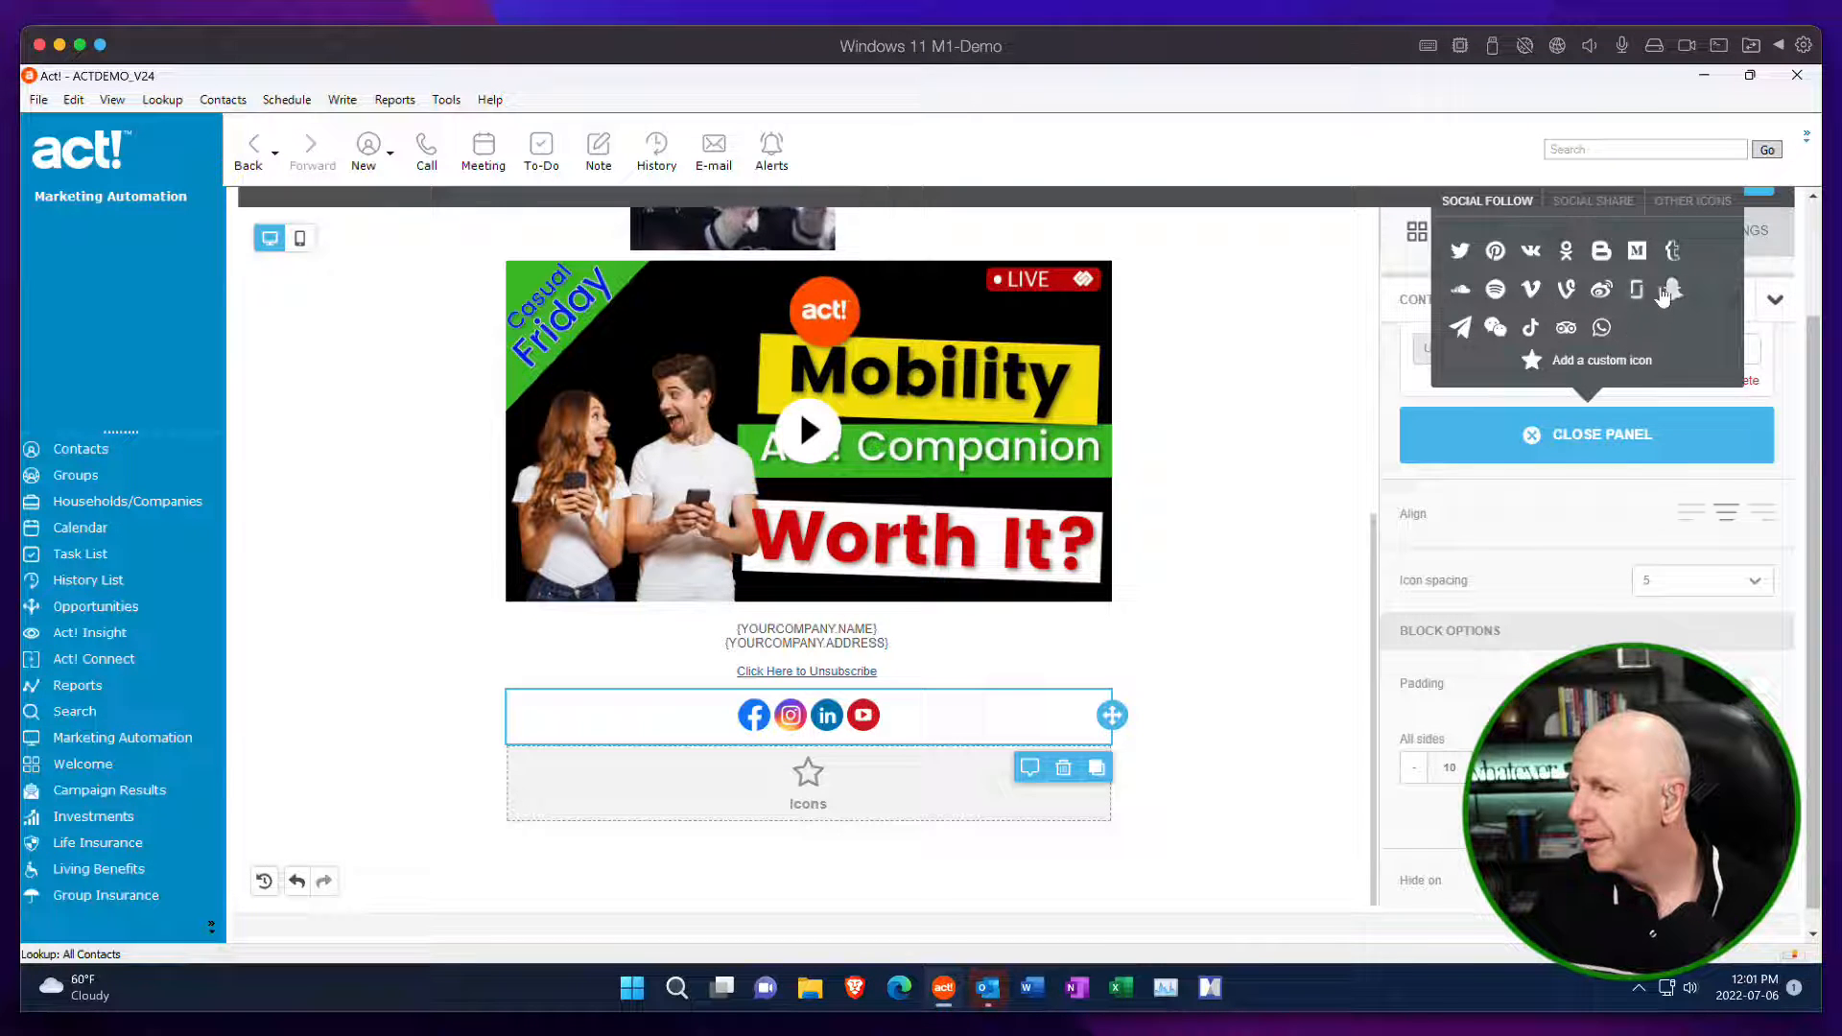
{"action": "scroll", "coordinate": [1577, 515], "scroll_direction": "up", "scroll_amount": 4}
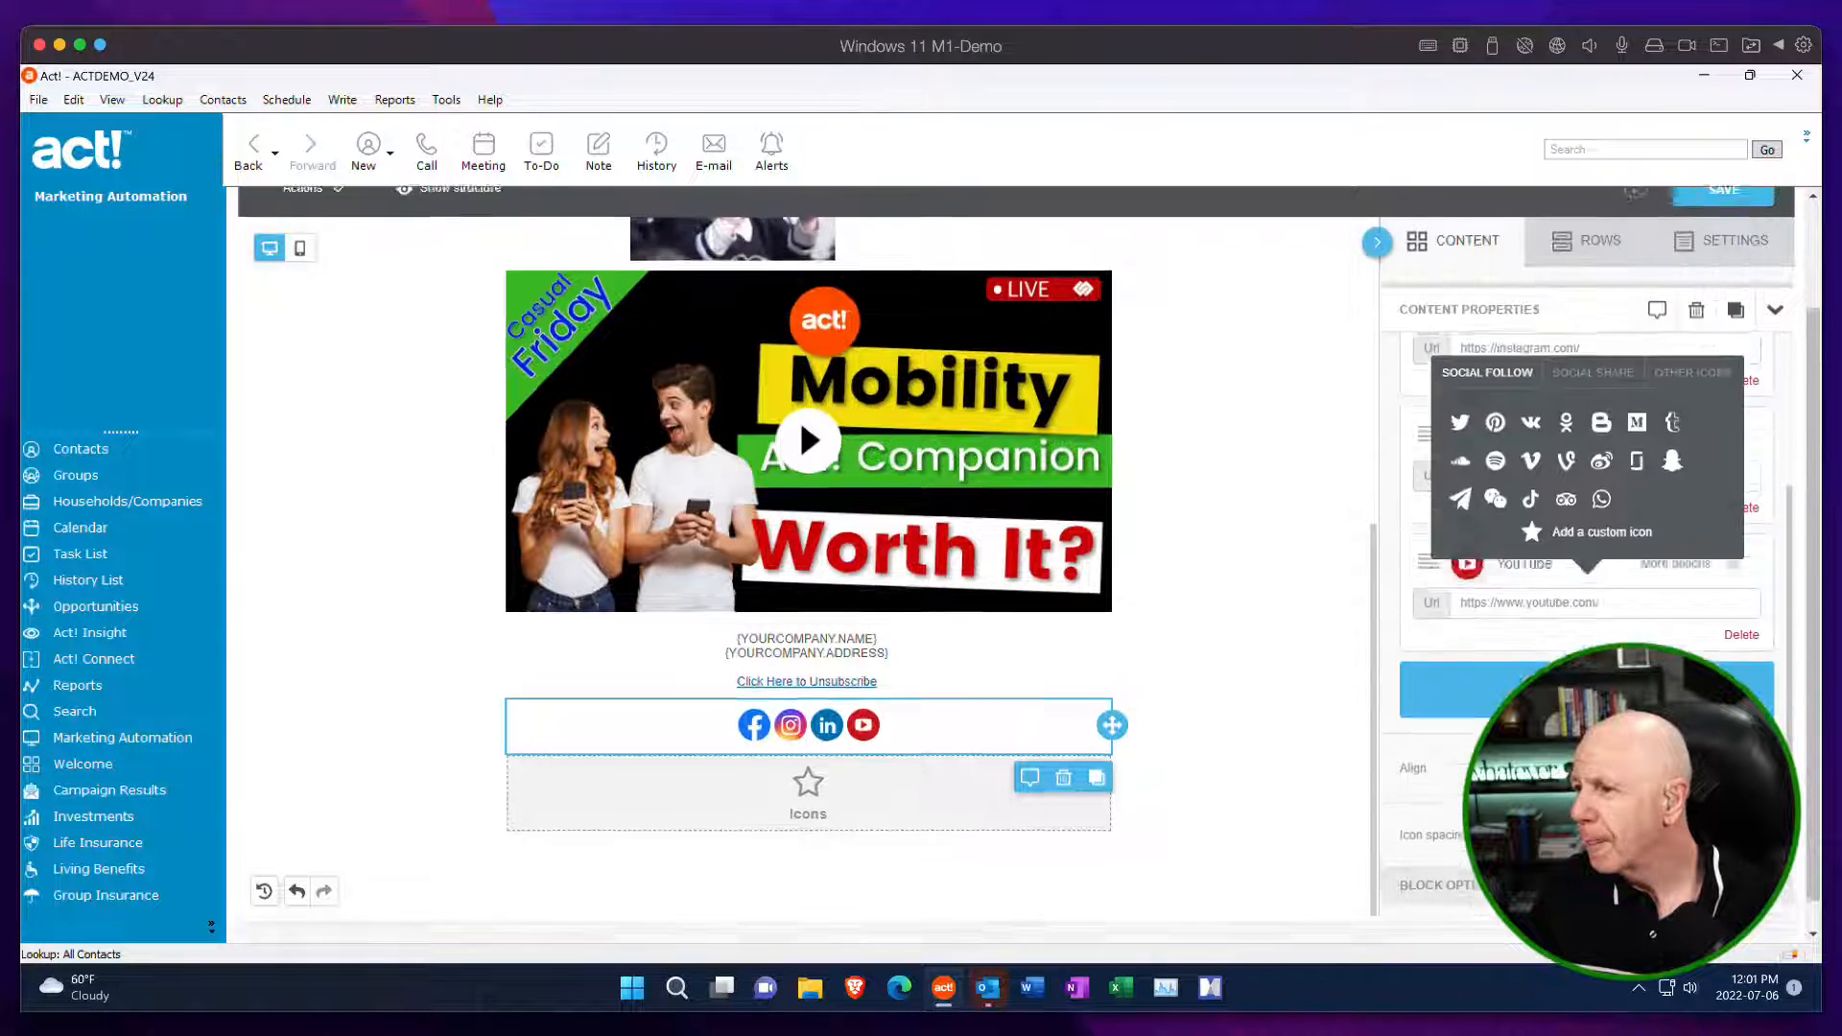
{"action": "left_click", "coordinate": [1154, 626]}
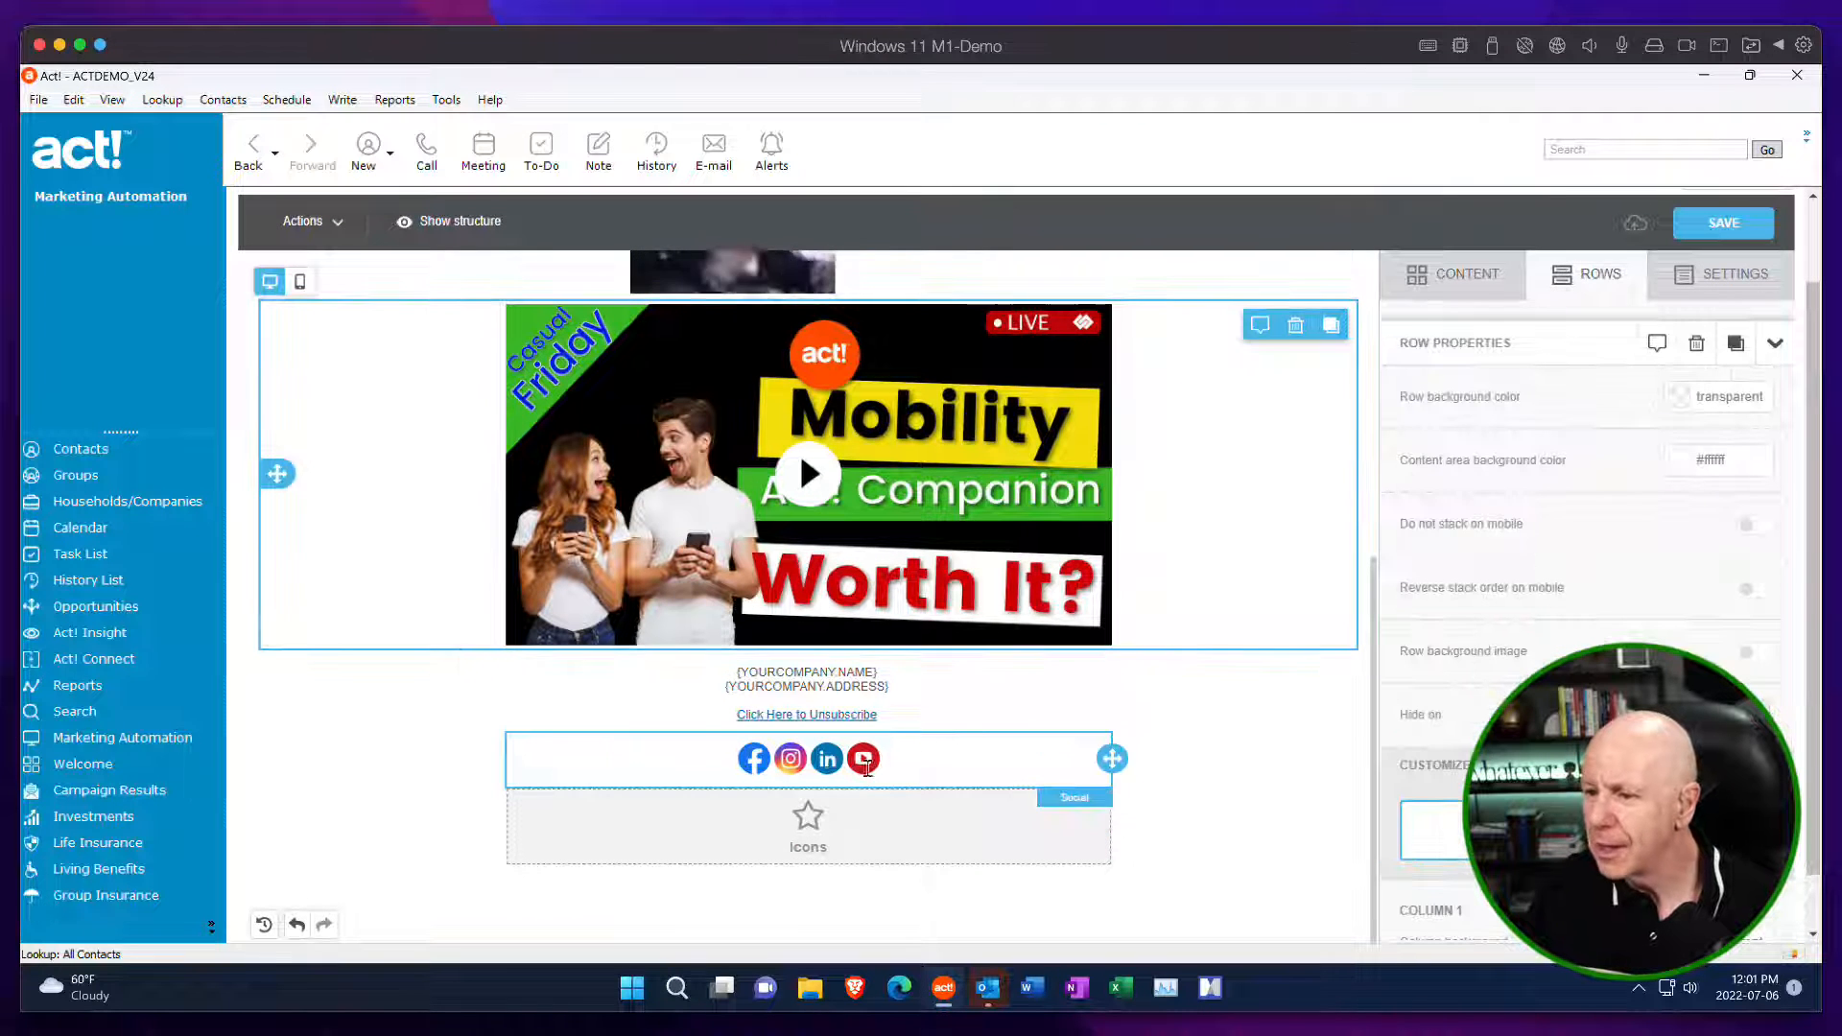
Open the properties of the empty Icons block below the social icons.
{"action": "left_click", "coordinate": [825, 837]}
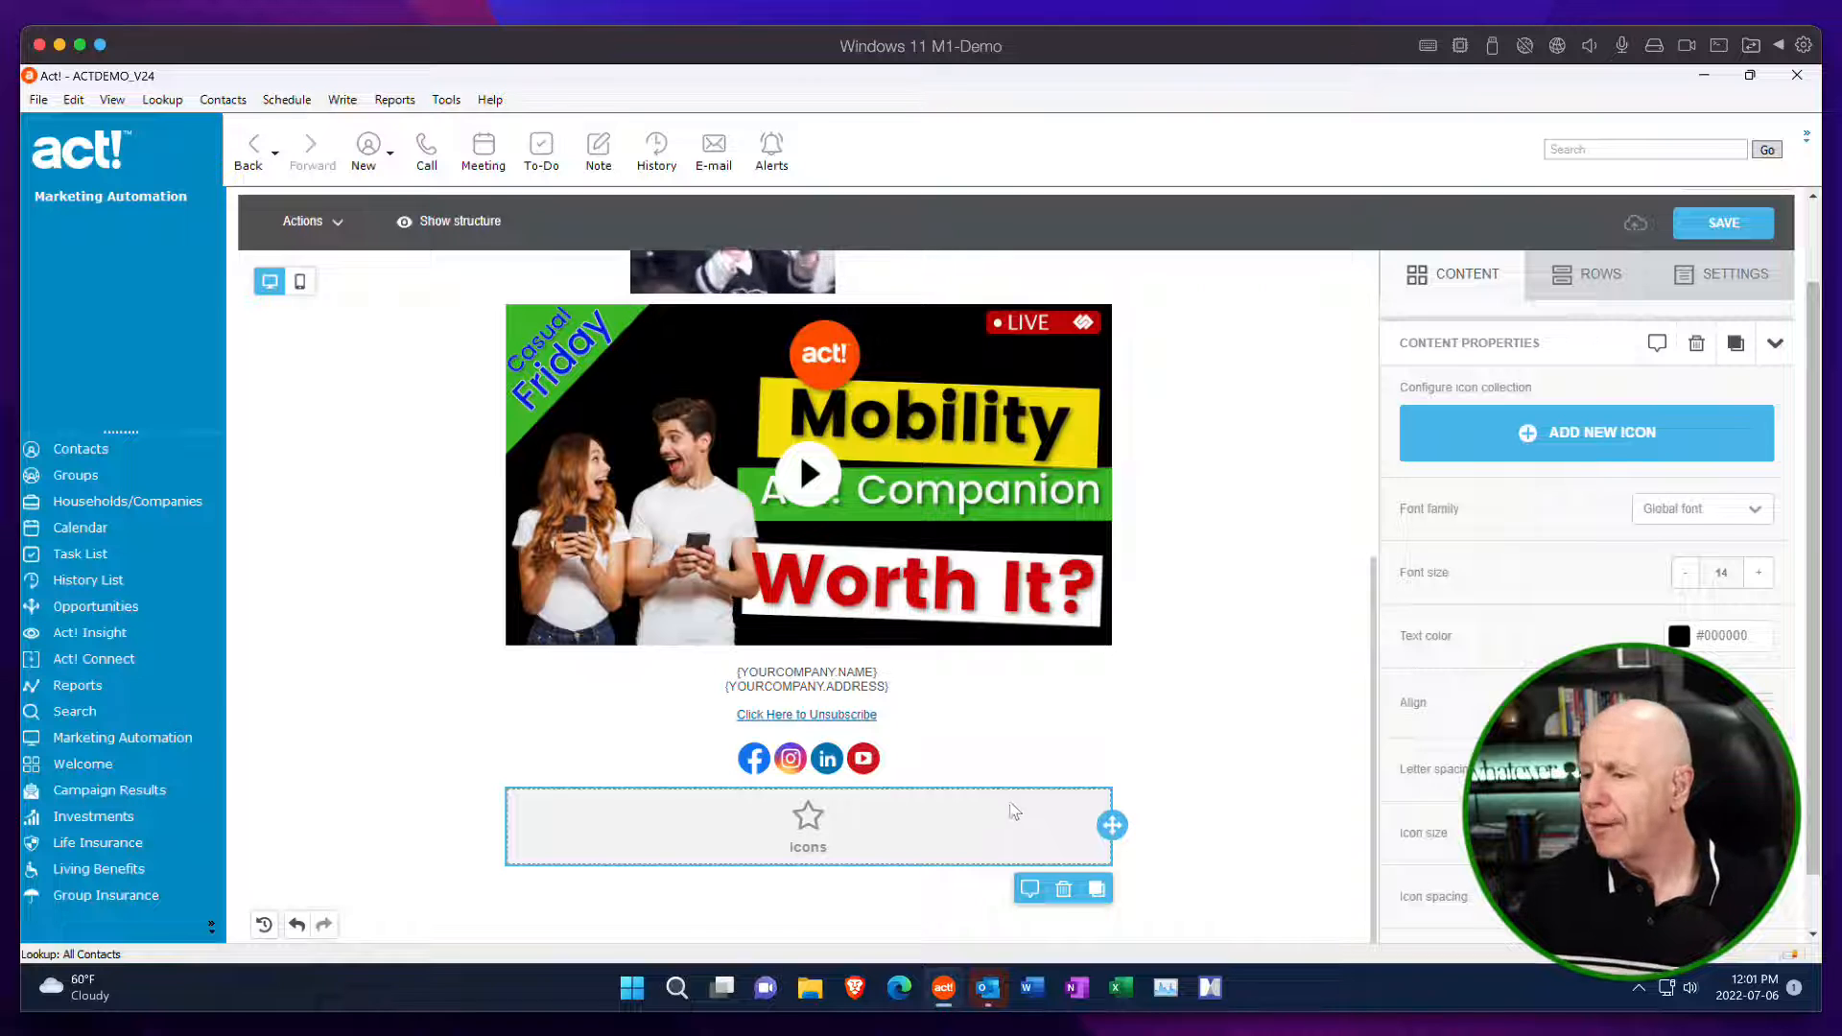
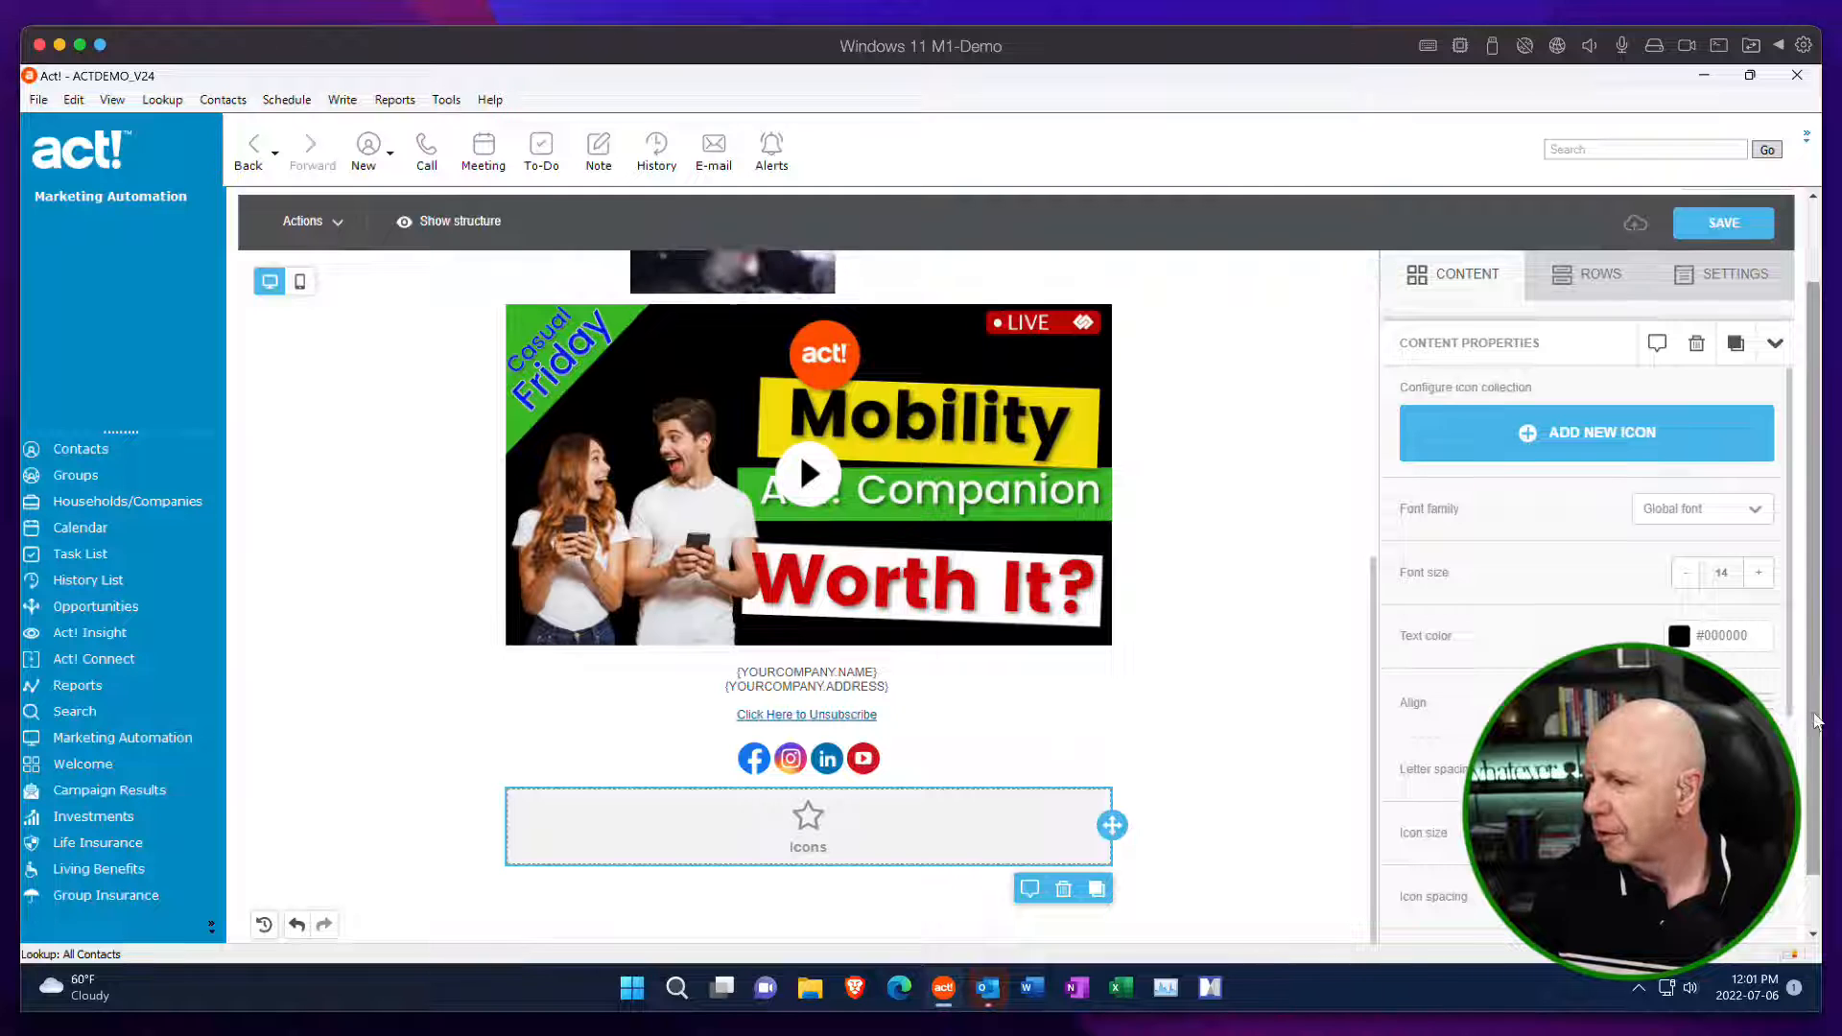
Add a new icon to the Icons block and use YouTube Subscribe.png from the Icons folder as its image.
{"action": "scroll", "coordinate": [1825, 775], "scroll_direction": "down", "scroll_amount": 1}
{"action": "scroll", "coordinate": [1826, 797], "scroll_direction": "up", "scroll_amount": 3}
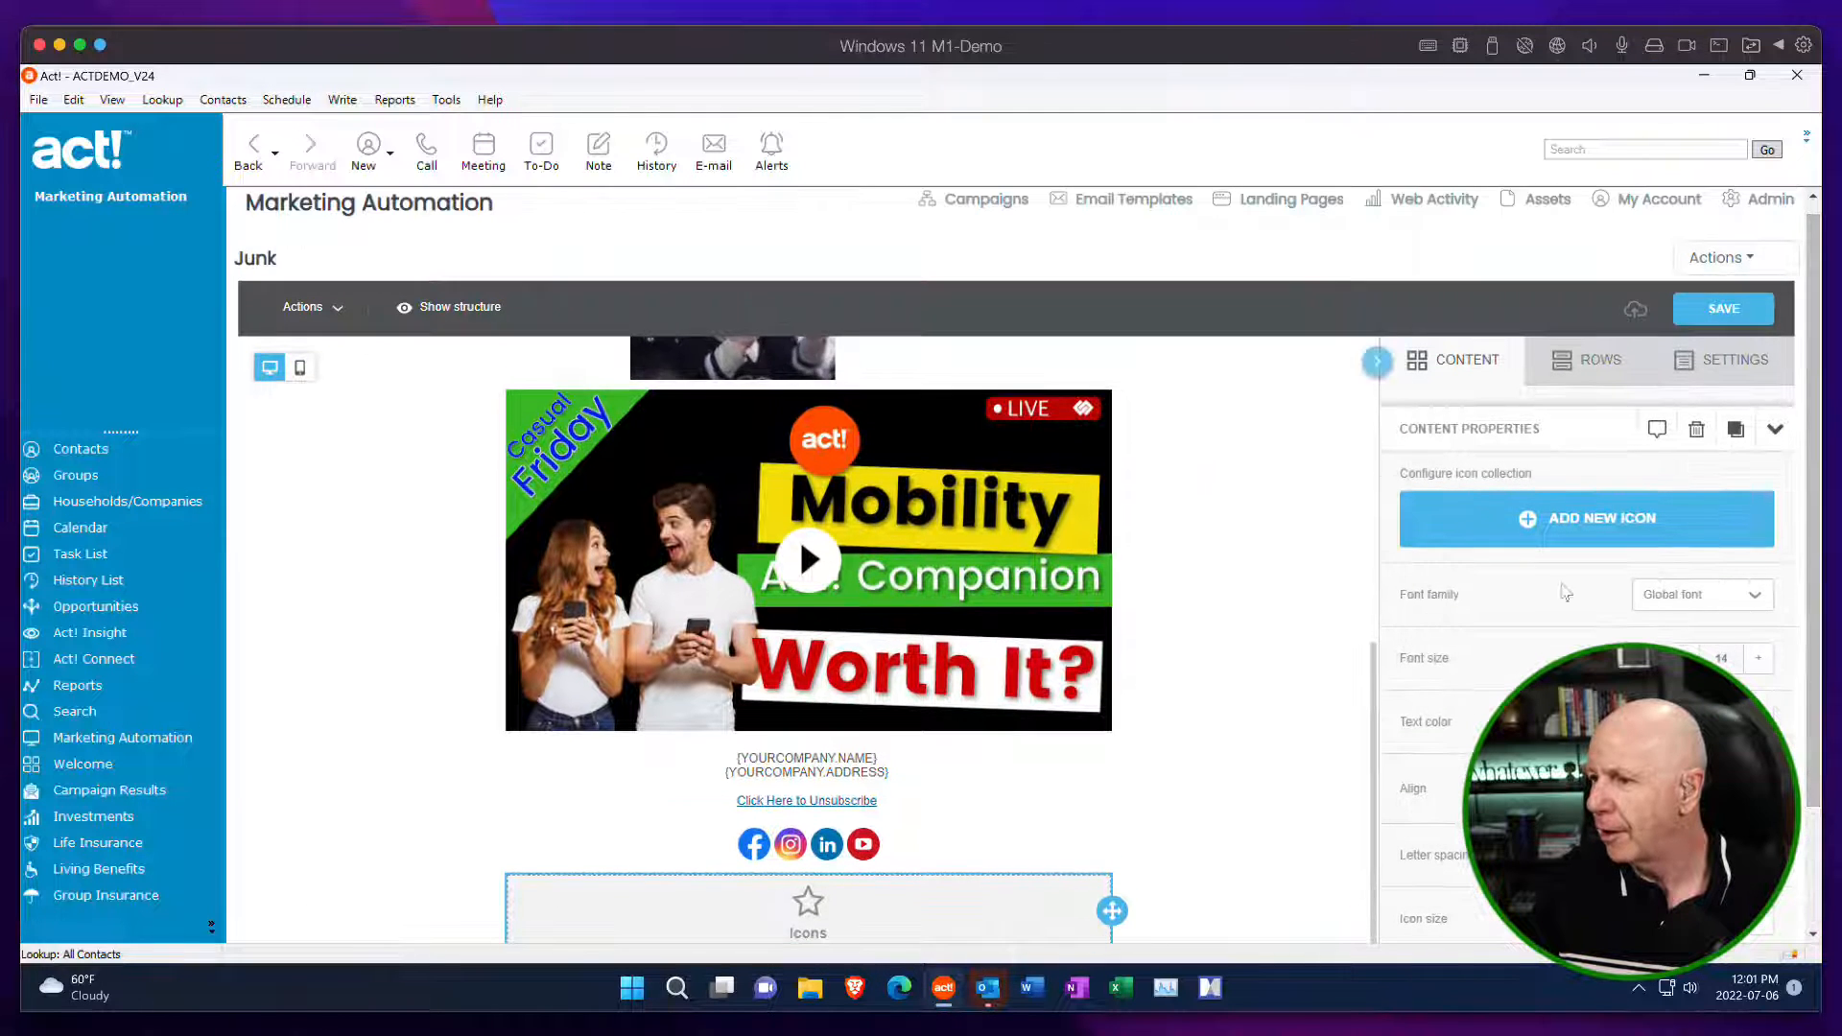
{"action": "left_click", "coordinate": [1524, 523]}
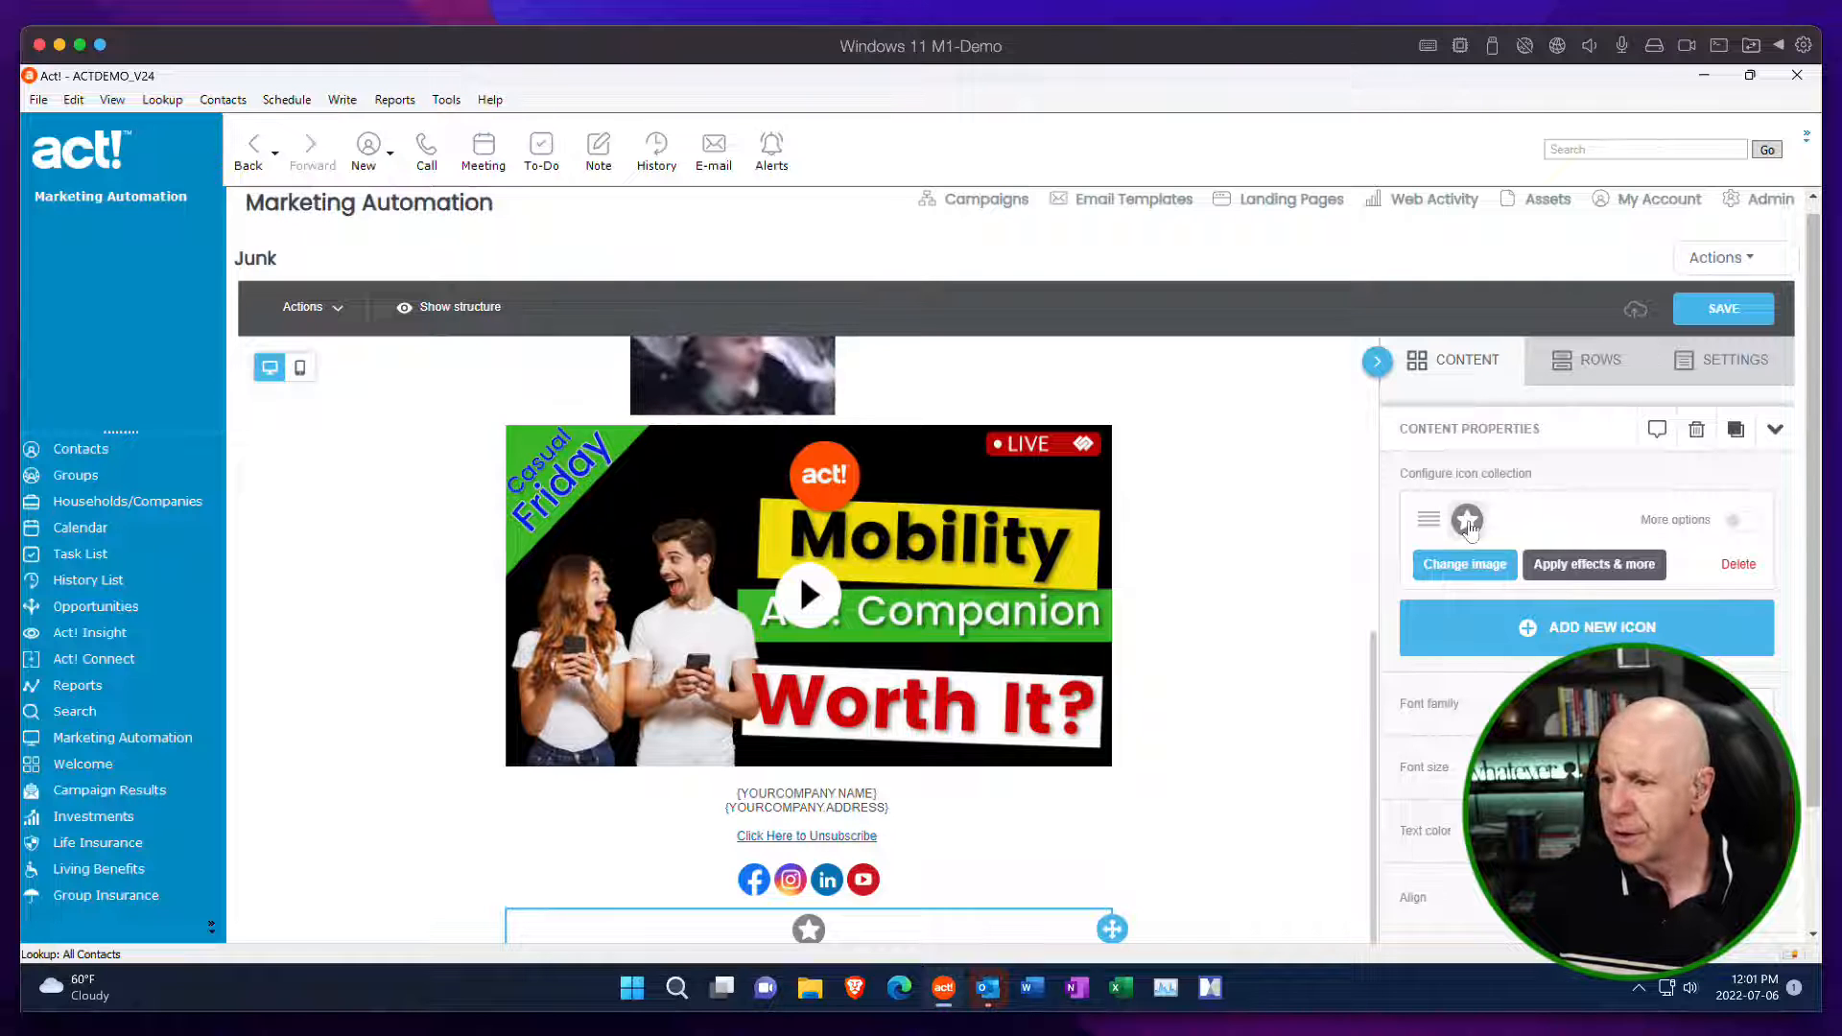
{"action": "left_click", "coordinate": [1492, 575]}
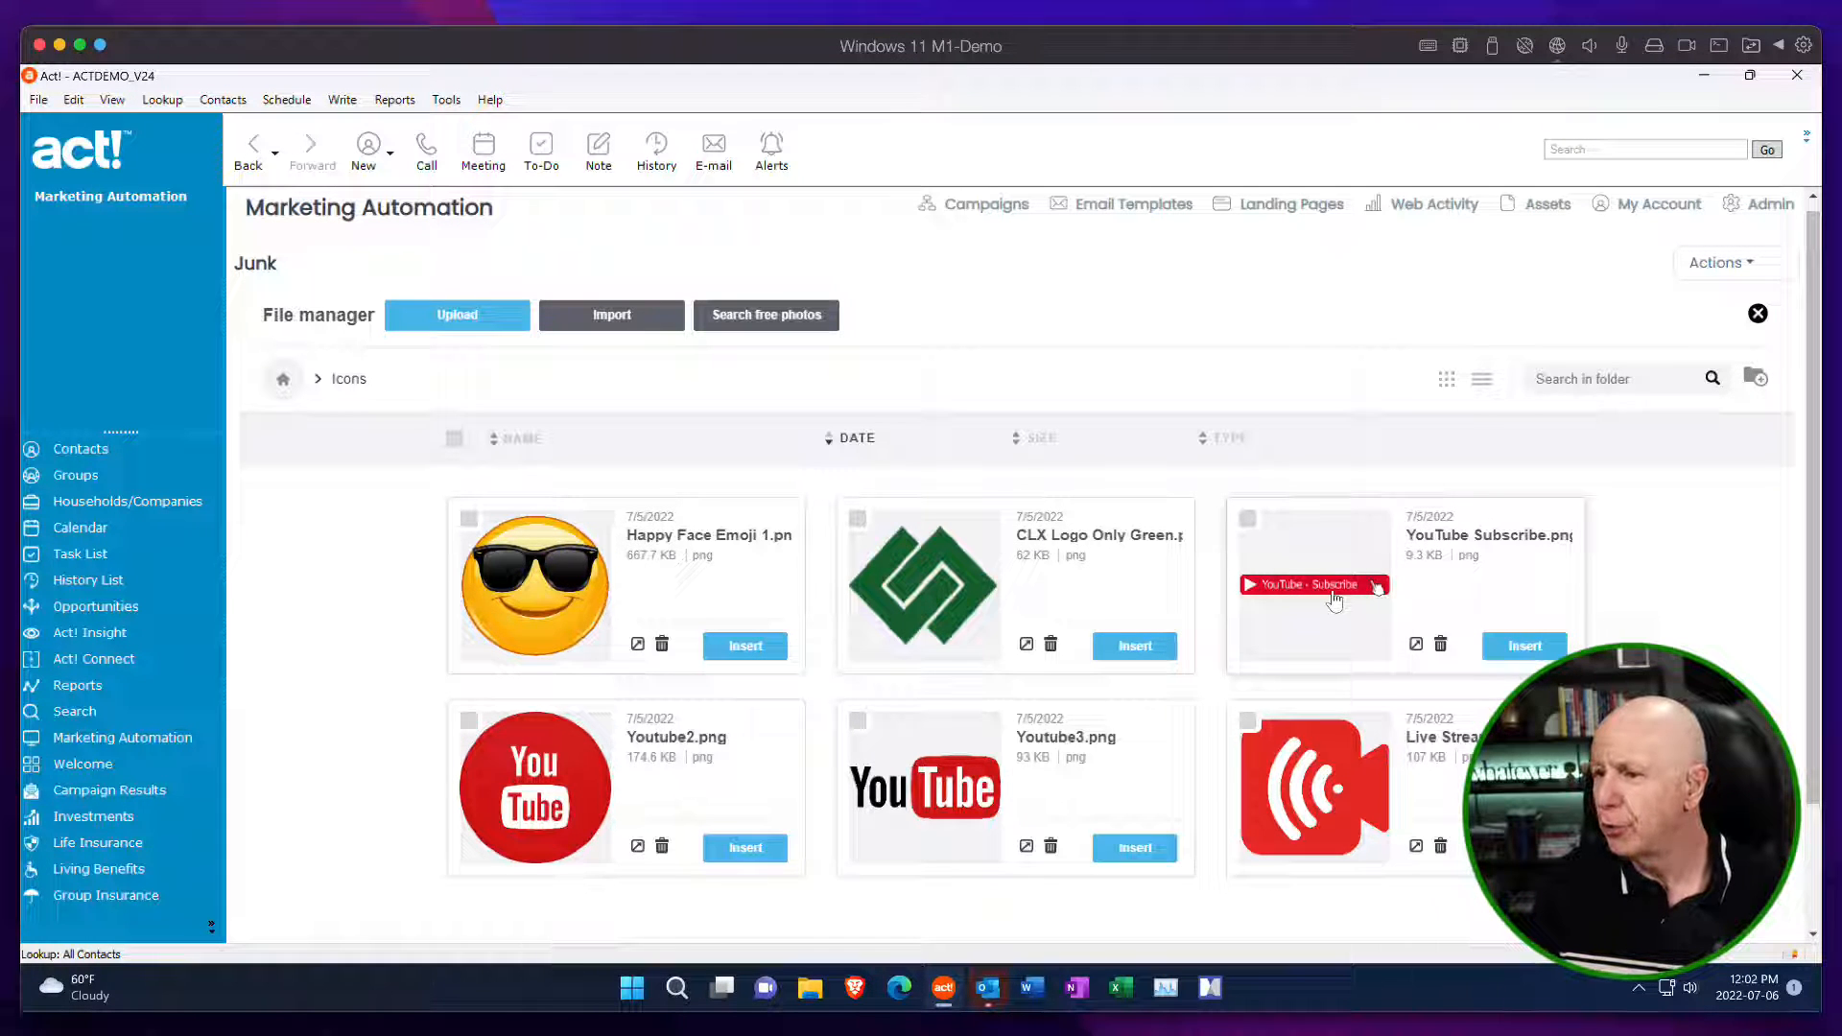
{"action": "left_click", "coordinate": [1522, 646]}
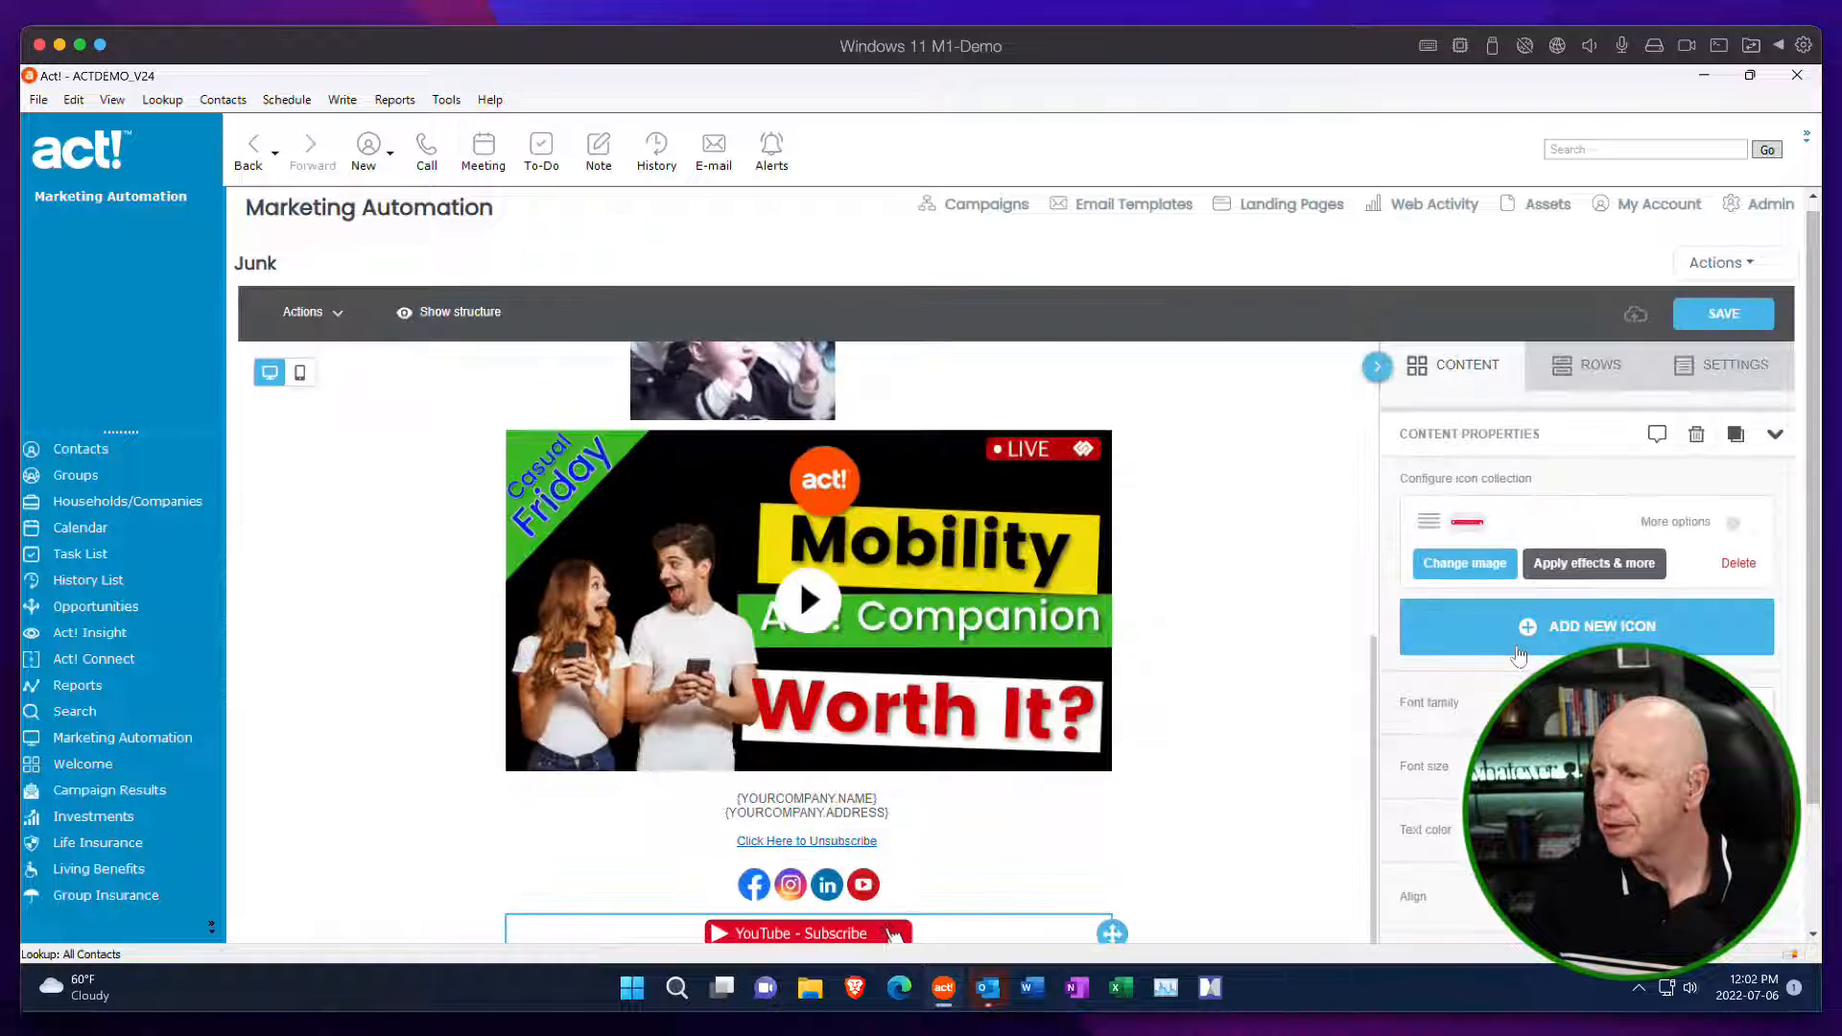
Examine the Icons block's font, text colour, alignment, letter spacing, icon size and padding settings.
{"action": "scroll", "coordinate": [1174, 631], "scroll_direction": "down", "scroll_amount": 1}
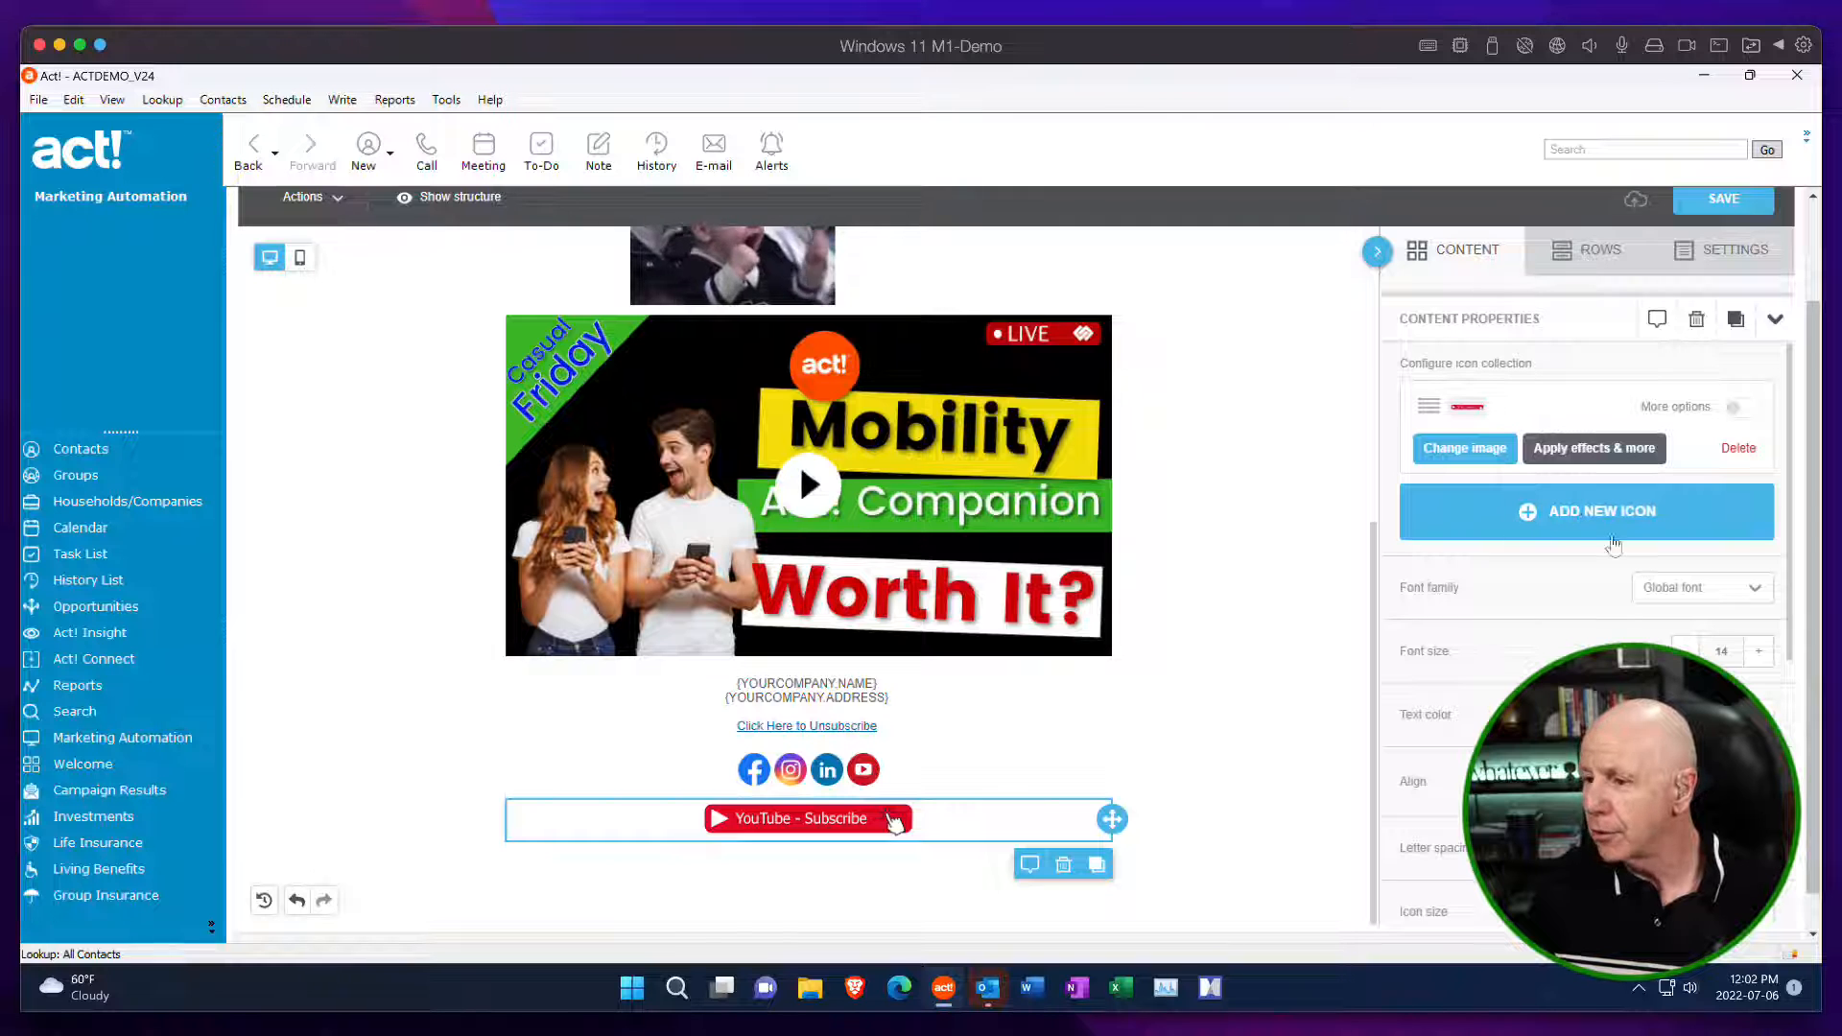
{"action": "scroll", "coordinate": [1593, 585], "scroll_direction": "down", "scroll_amount": 1}
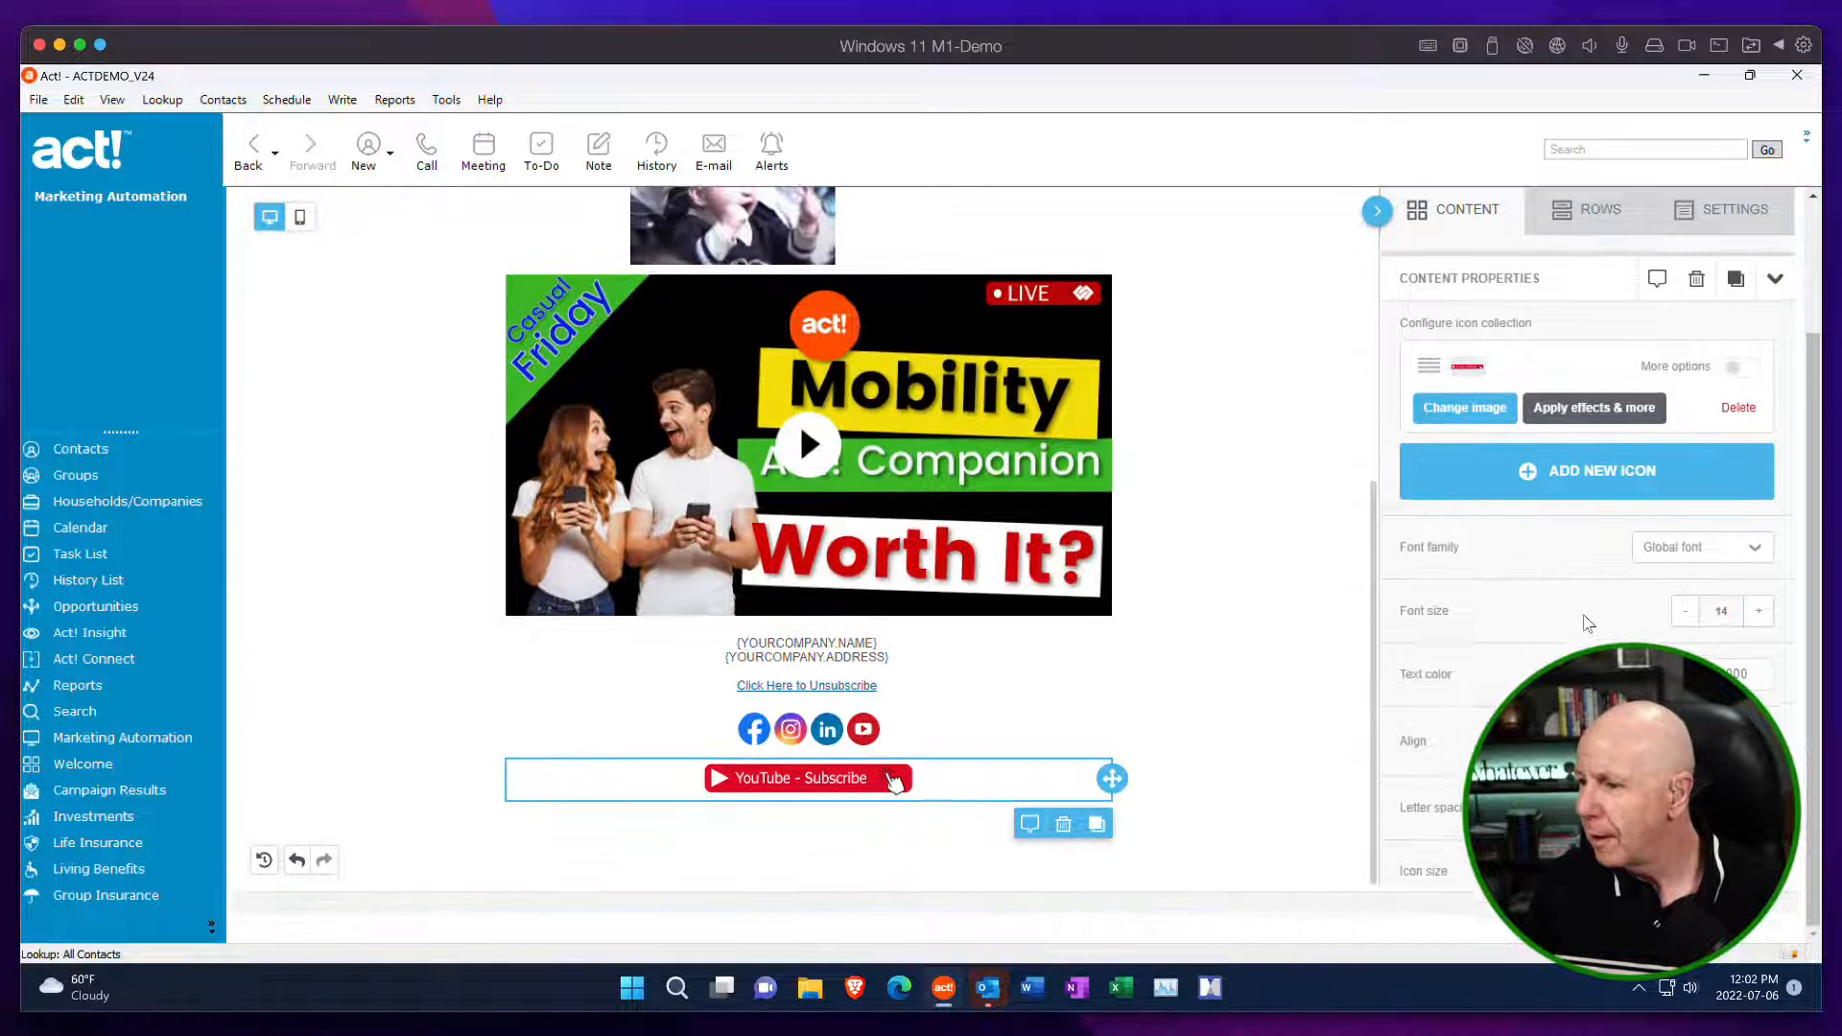
{"action": "scroll", "coordinate": [1582, 621], "scroll_direction": "up", "scroll_amount": 3}
{"action": "scroll", "coordinate": [1583, 622], "scroll_direction": "down", "scroll_amount": 3}
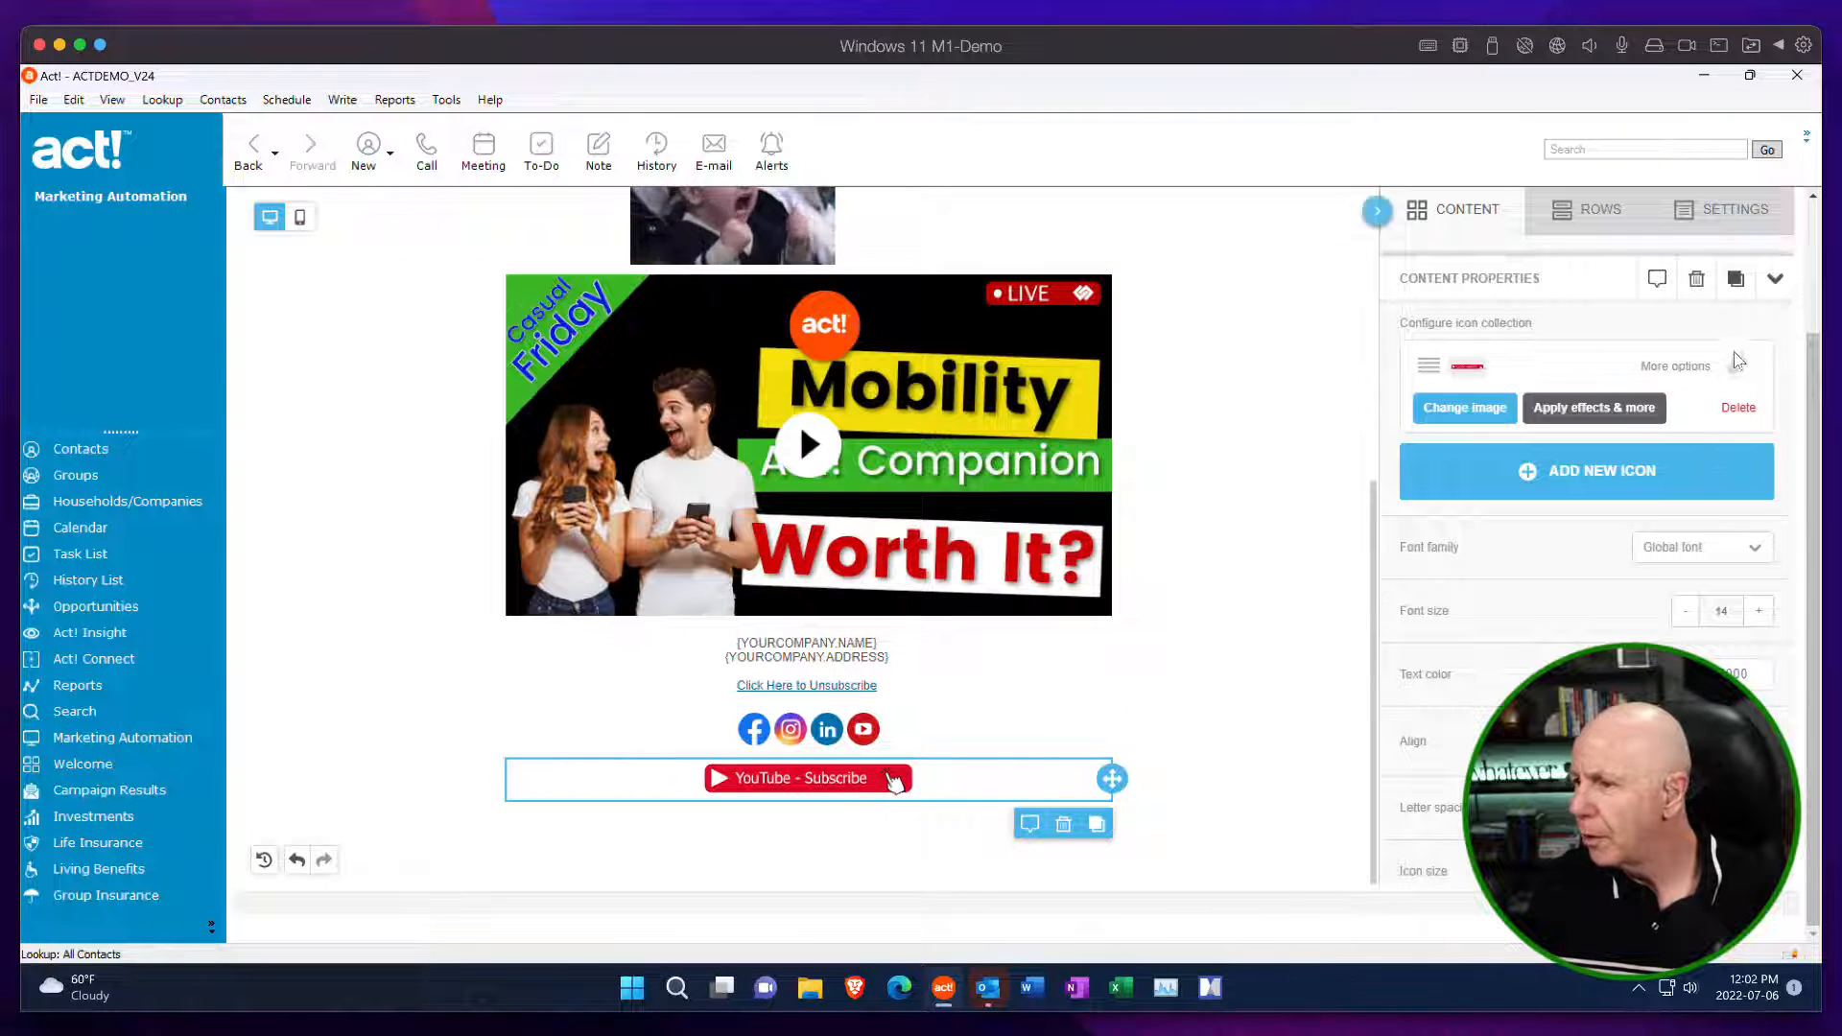
{"action": "scroll", "coordinate": [1659, 566], "scroll_direction": "down", "scroll_amount": 2}
{"action": "scroll", "coordinate": [1659, 559], "scroll_direction": "down", "scroll_amount": 4}
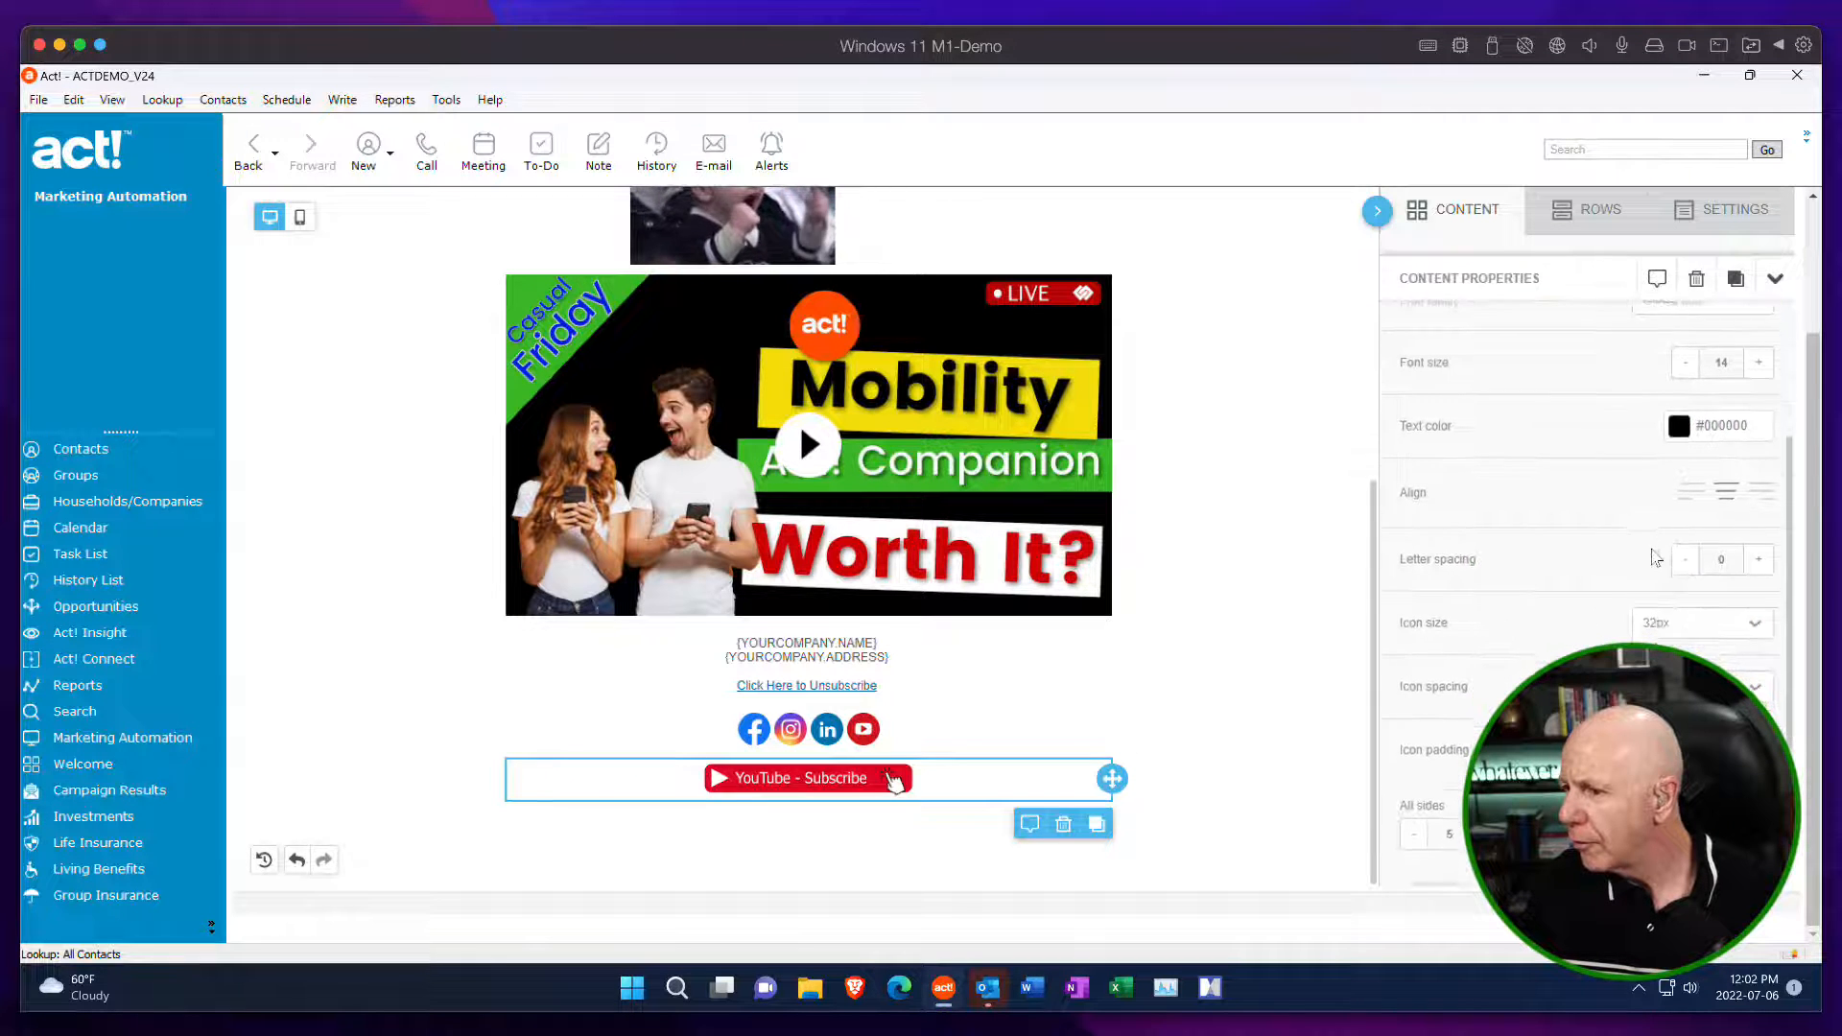
{"action": "scroll", "coordinate": [1654, 559], "scroll_direction": "up", "scroll_amount": 5}
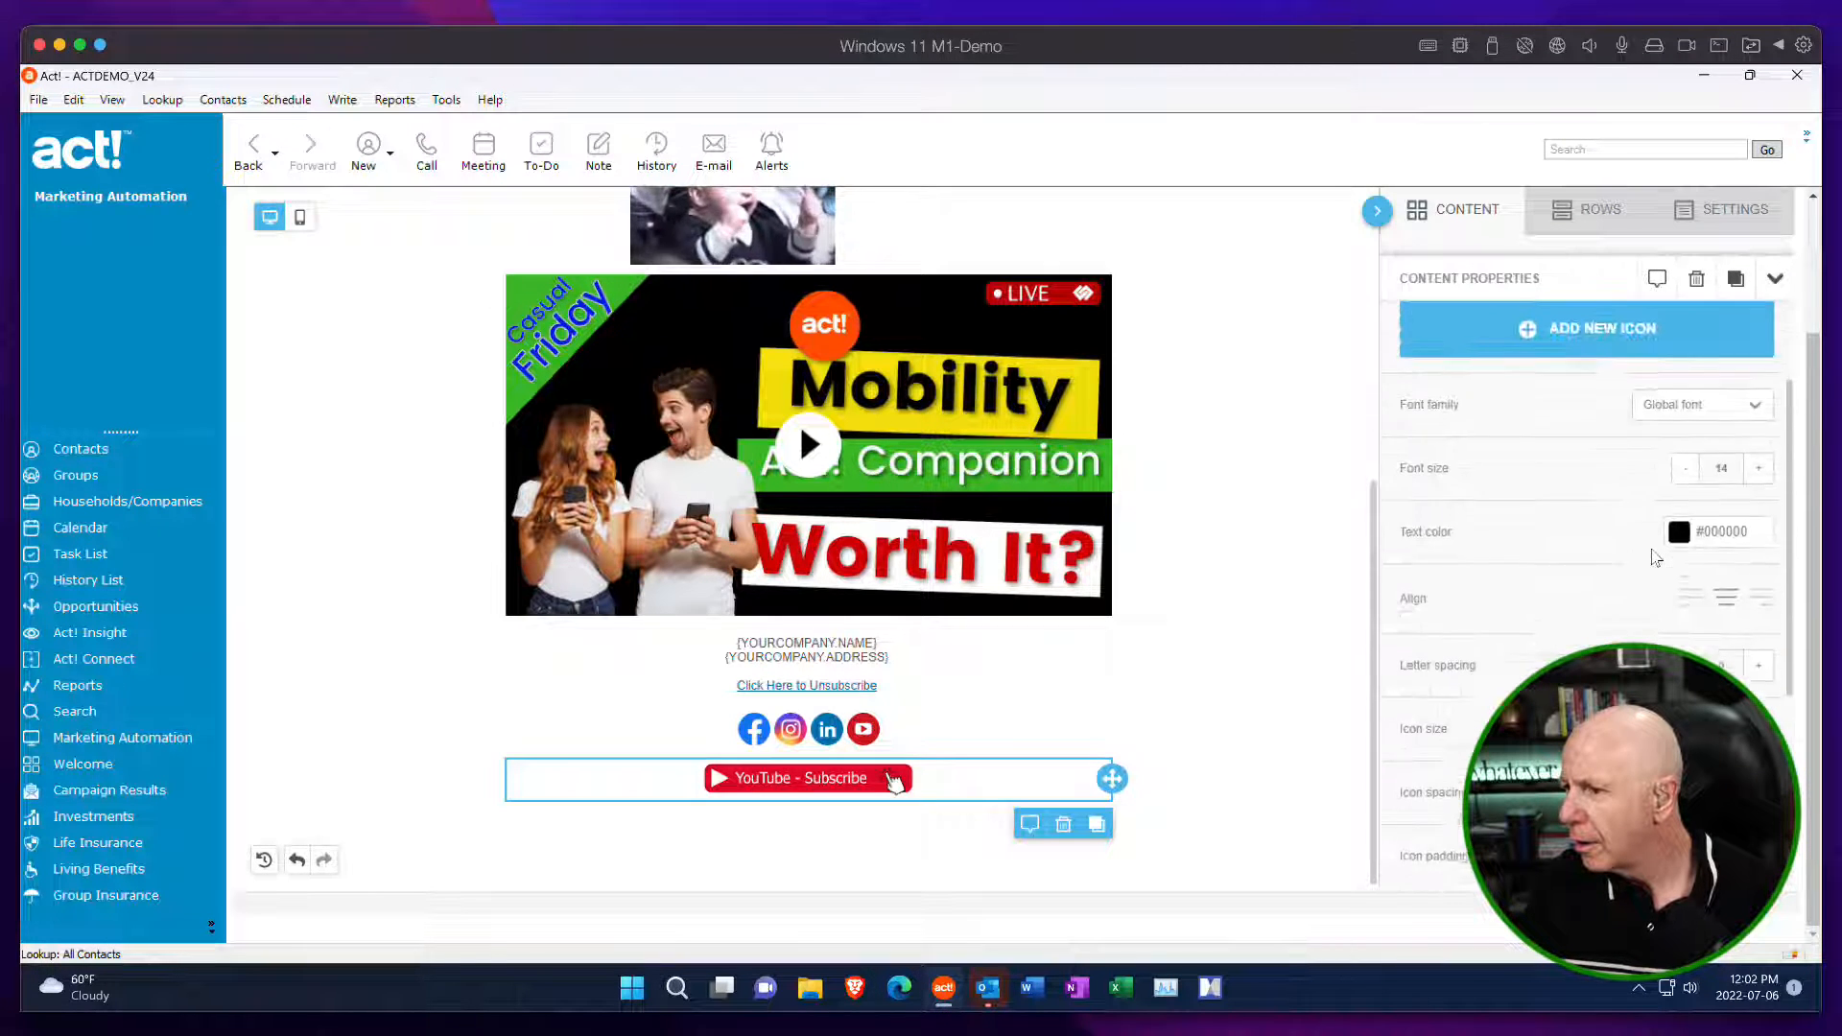
{"action": "scroll", "coordinate": [1654, 558], "scroll_direction": "up", "scroll_amount": 4}
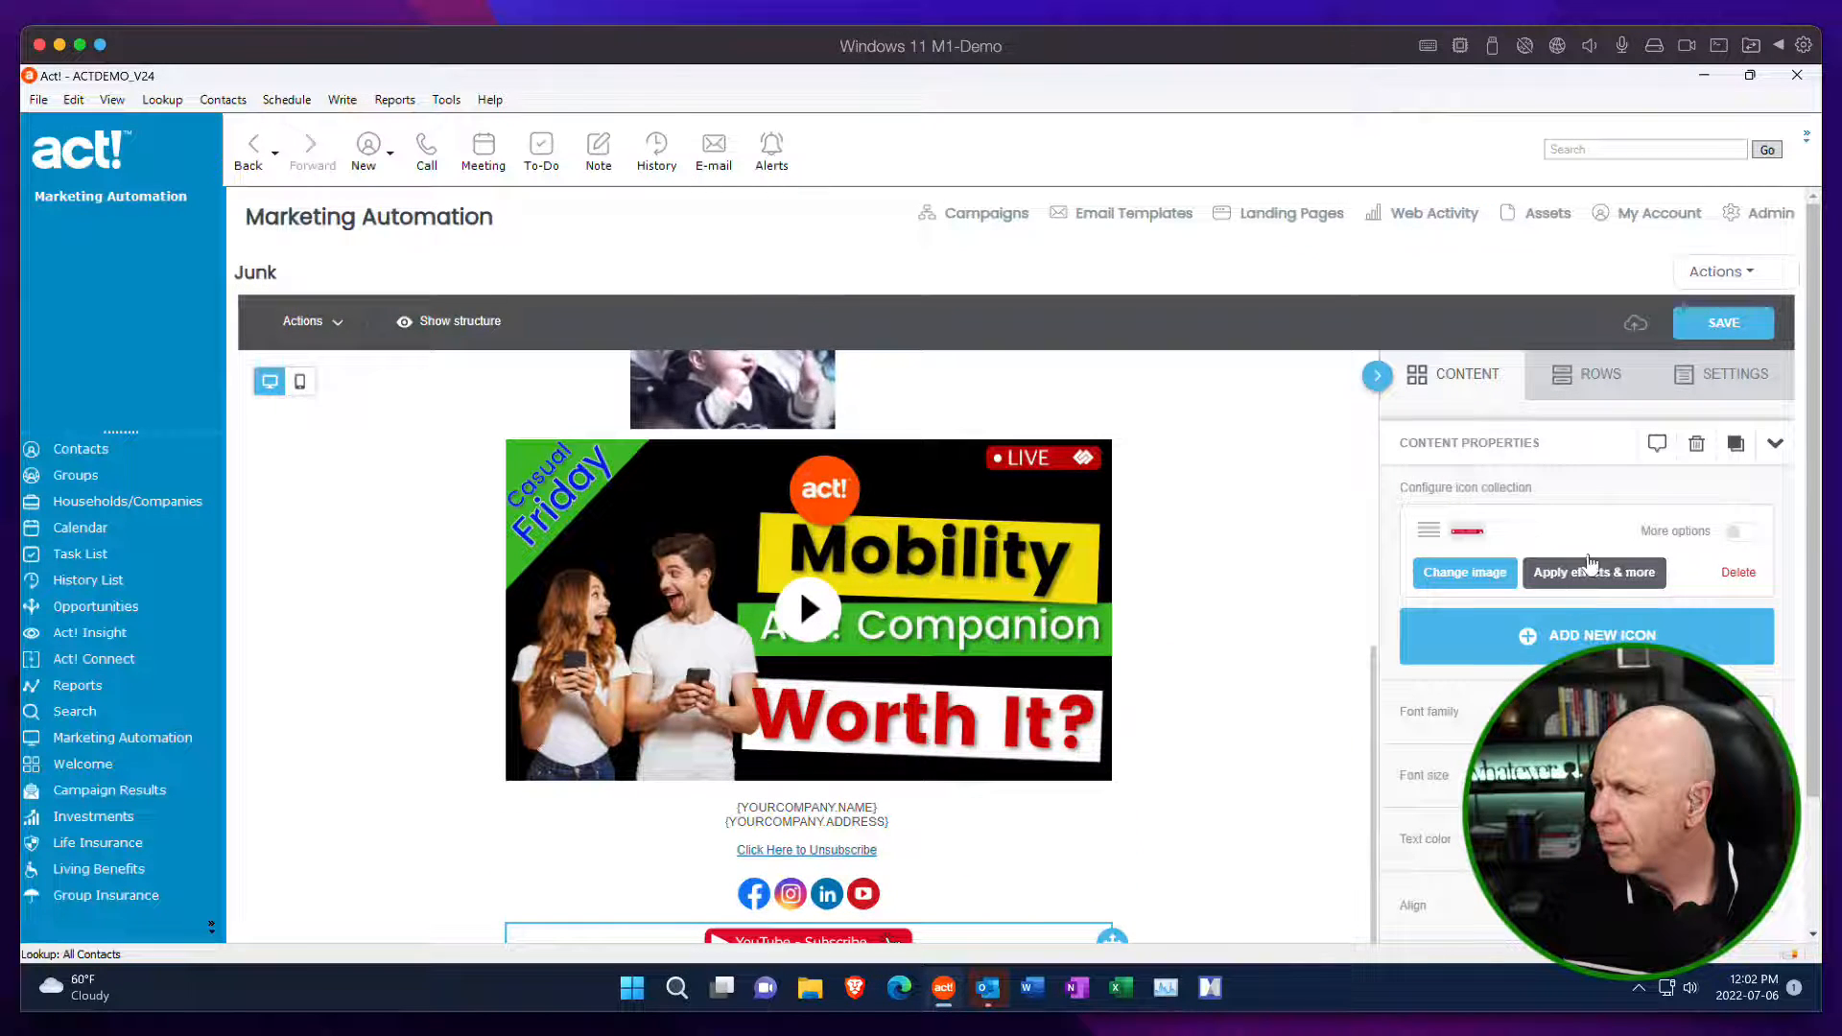
Expand the YouTube Subscribe icon's additional options and paste the YouTube channel address as its web page link.
{"action": "left_click", "coordinate": [1739, 537]}
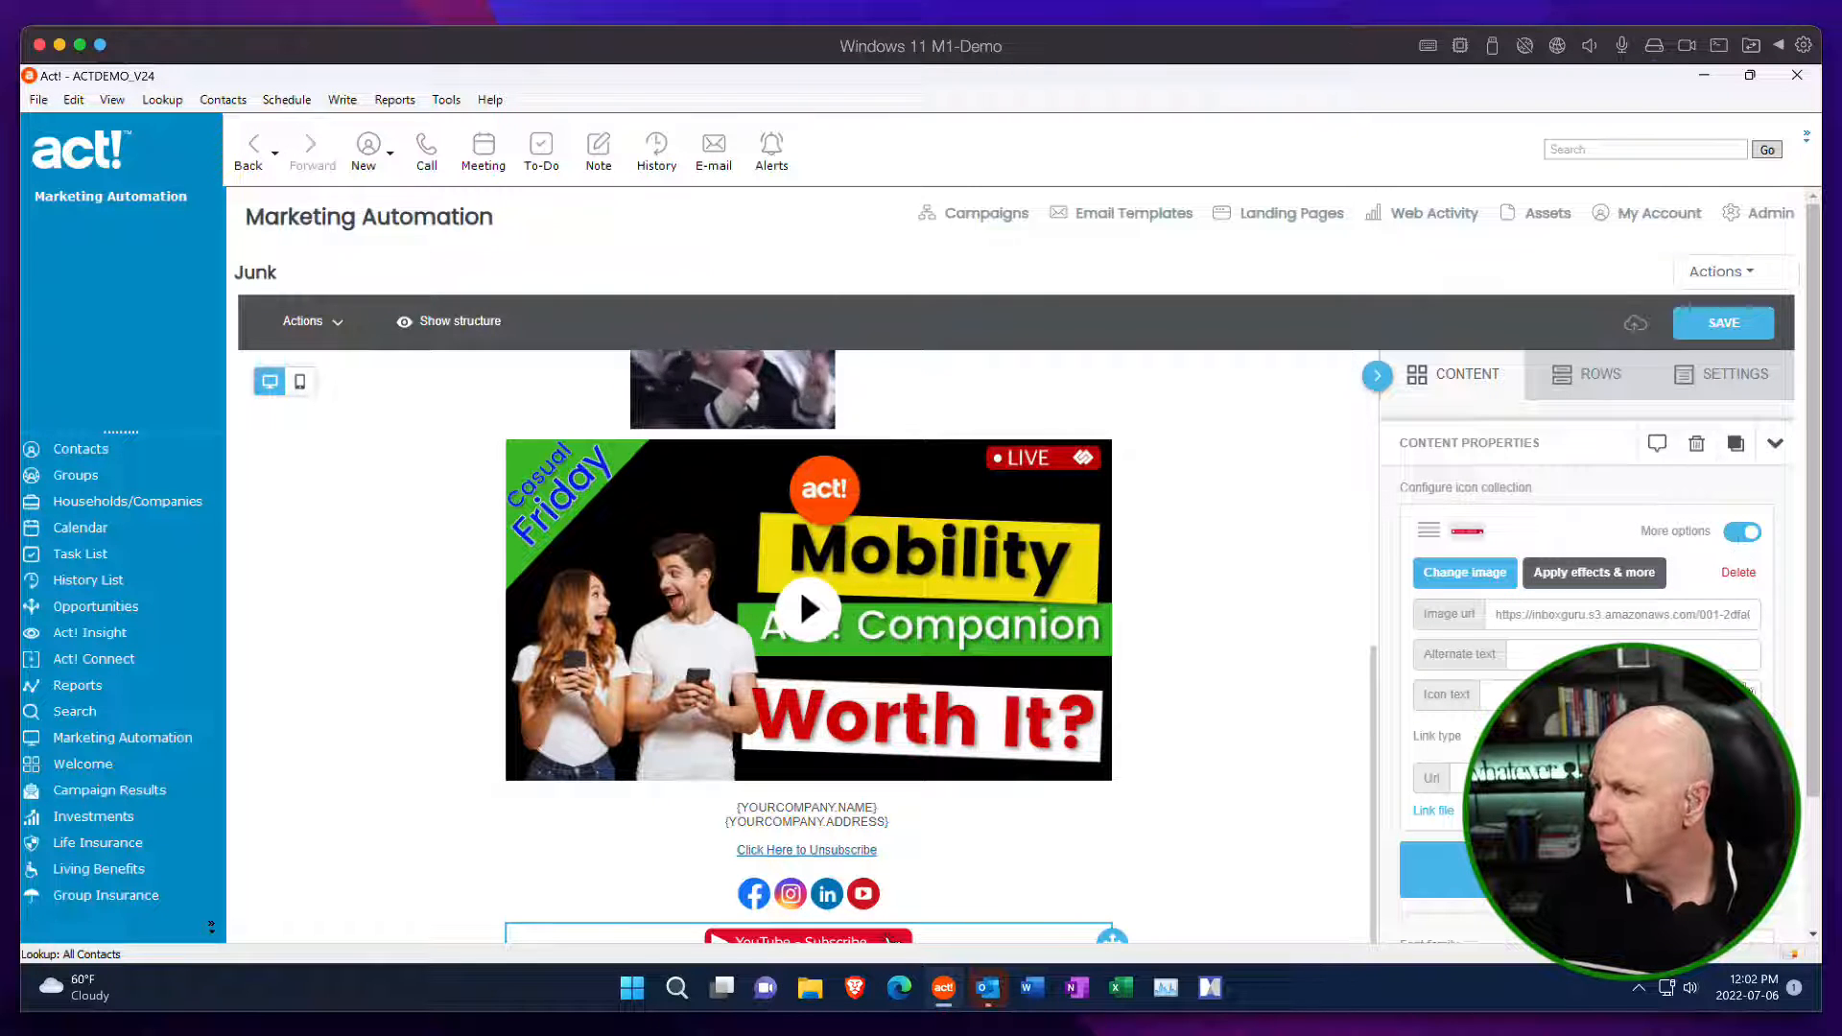
{"action": "left_click", "coordinate": [1745, 538]}
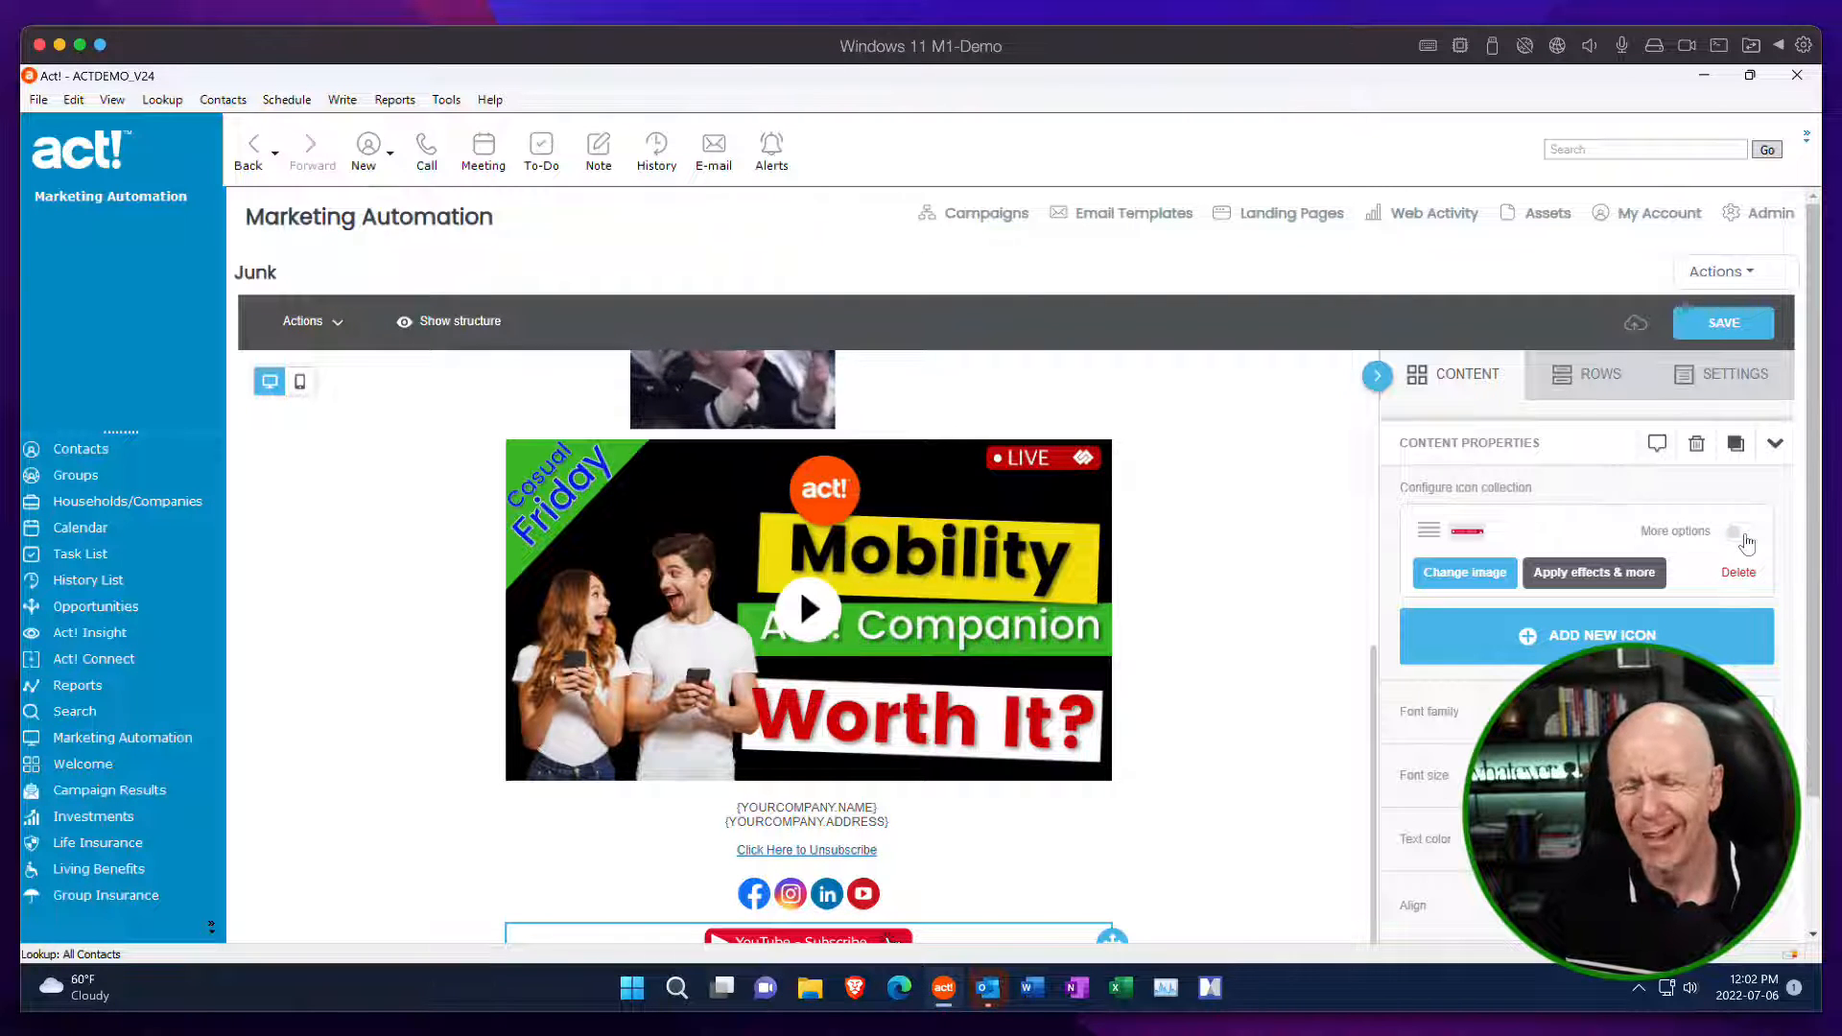
{"action": "left_click", "coordinate": [1742, 533]}
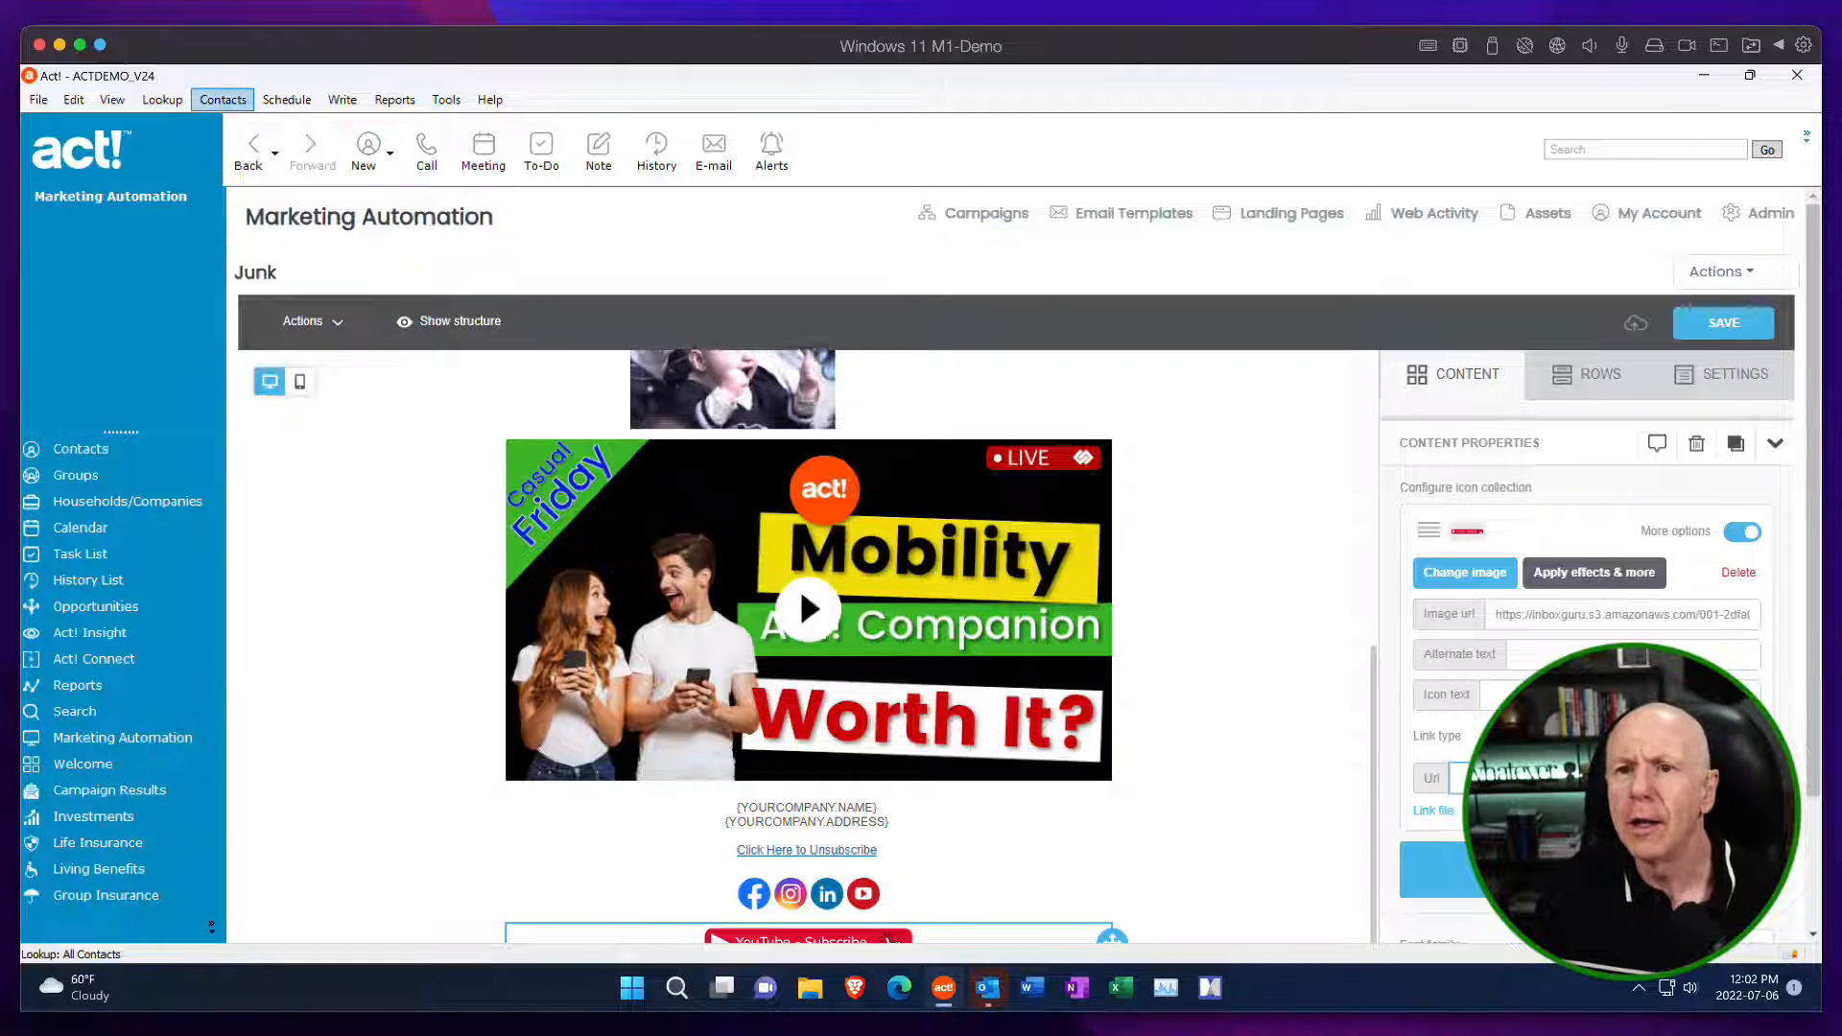
{"action": "key", "text": "super+Tab"}
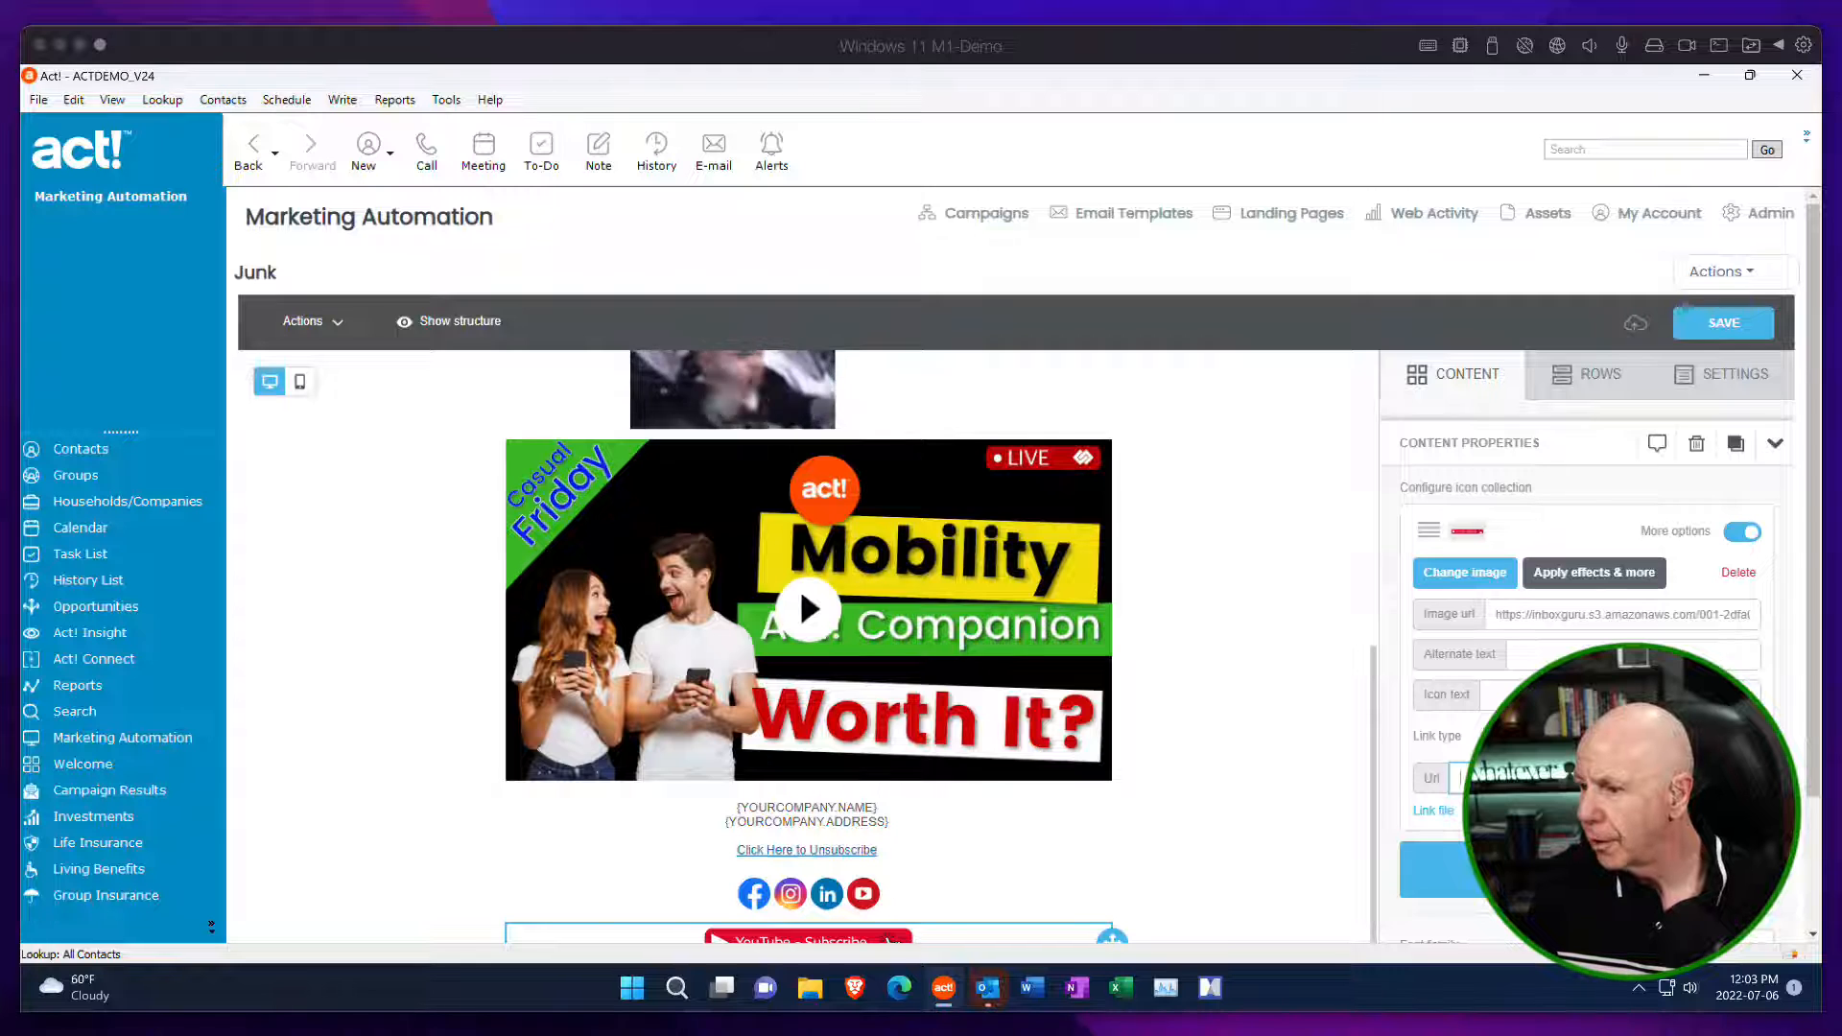
{"action": "left_click", "coordinate": [1573, 778]}
{"action": "key", "text": "ctrl+v"}
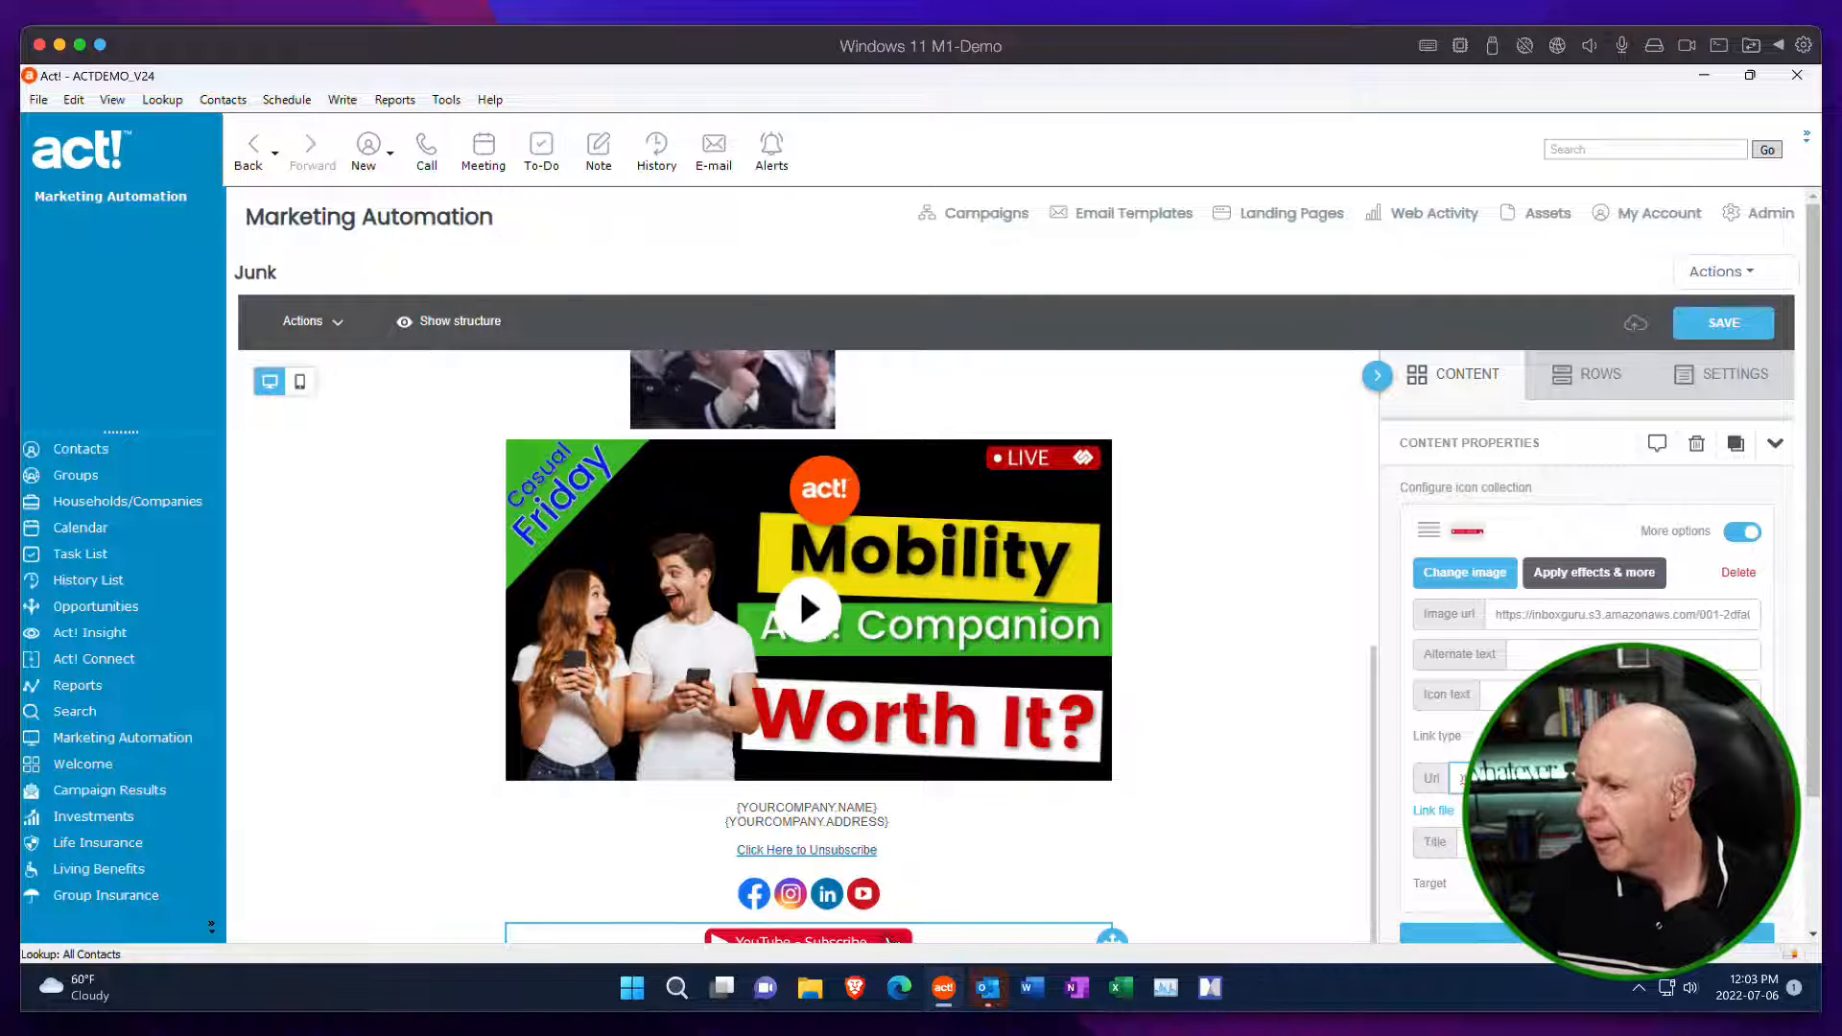
{"action": "scroll", "coordinate": [1573, 778], "scroll_direction": "down", "scroll_amount": 1}
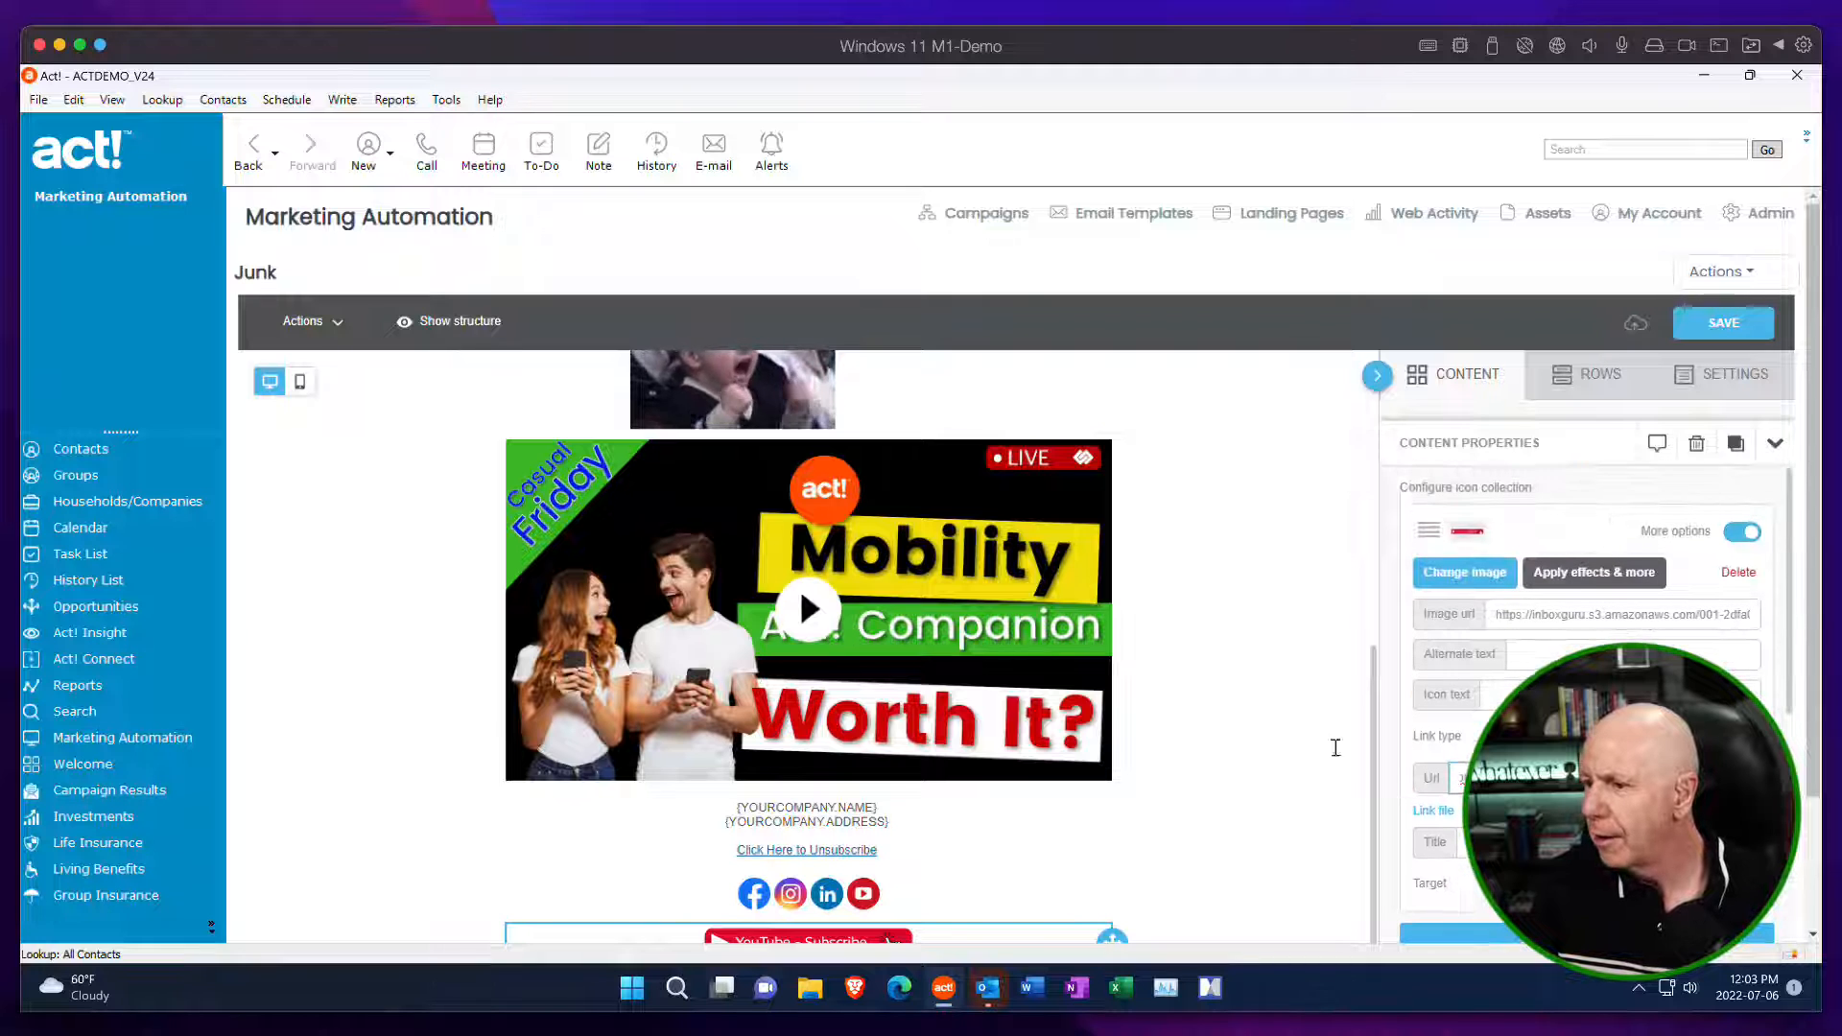
{"action": "scroll", "coordinate": [943, 788], "scroll_direction": "down", "scroll_amount": 1}
{"action": "scroll", "coordinate": [944, 789], "scroll_direction": "down", "scroll_amount": 1}
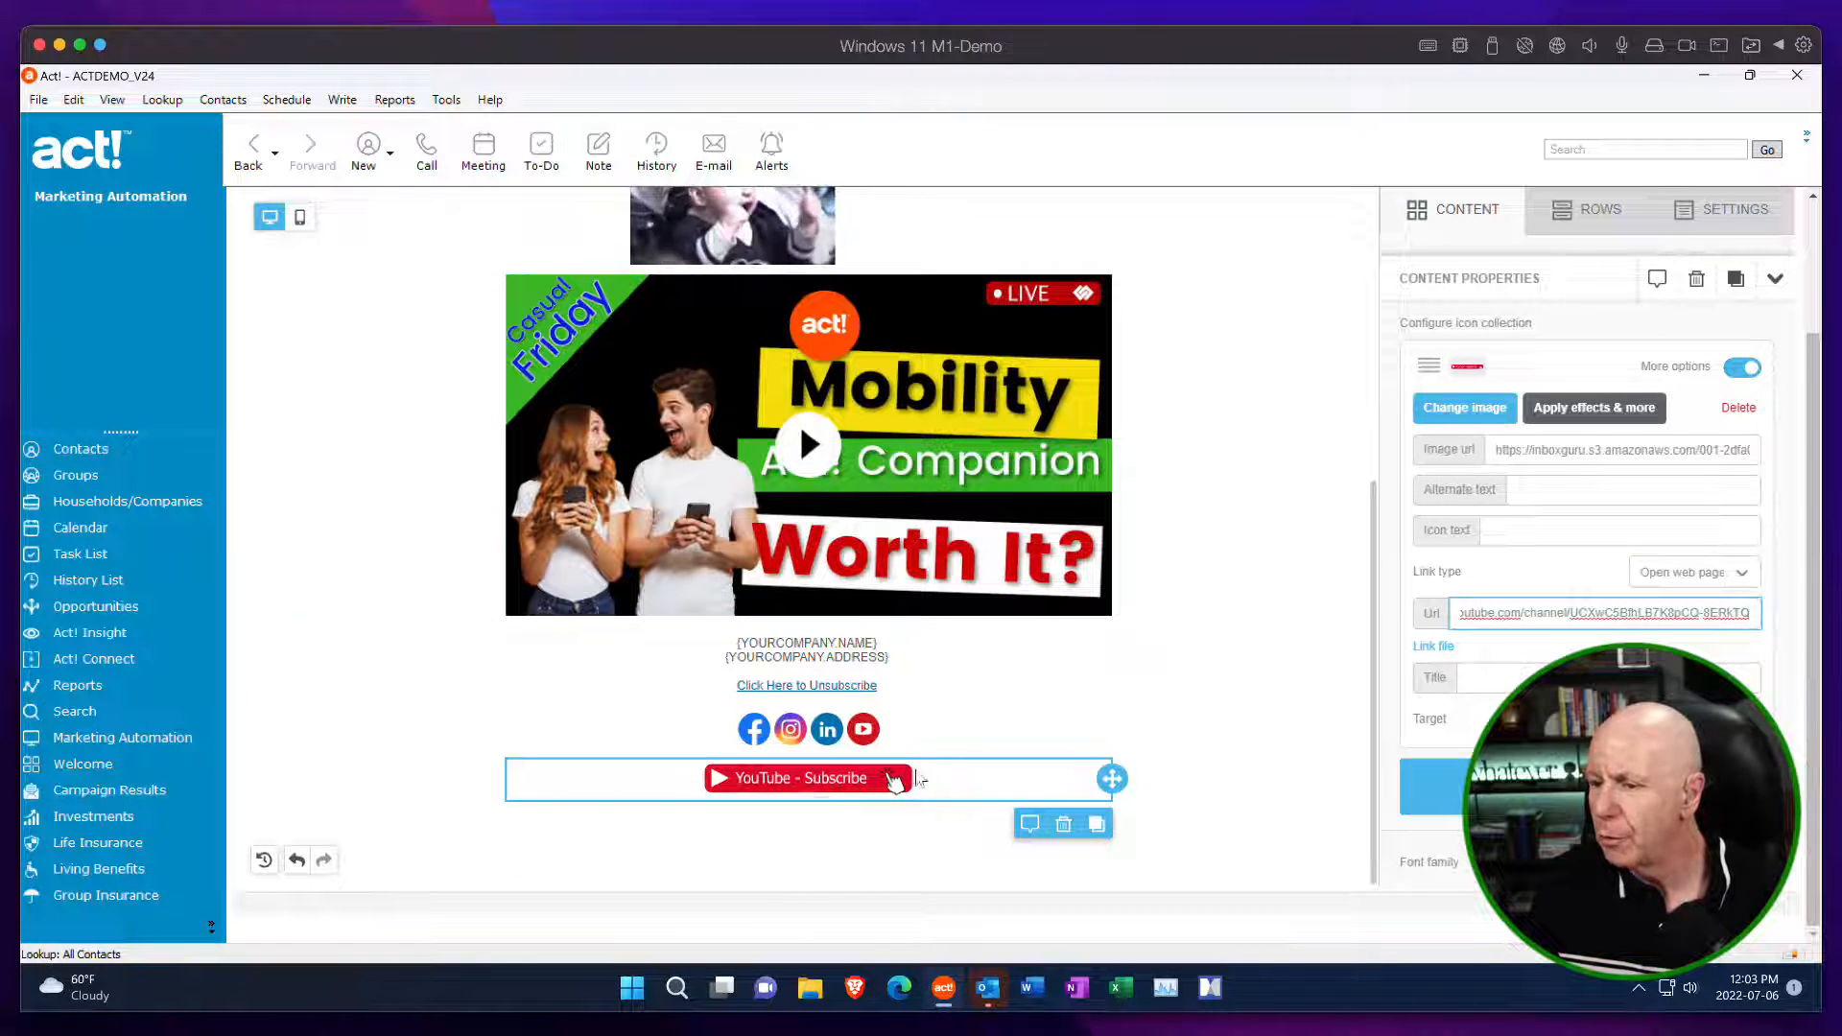
{"action": "left_click", "coordinate": [1333, 355]}
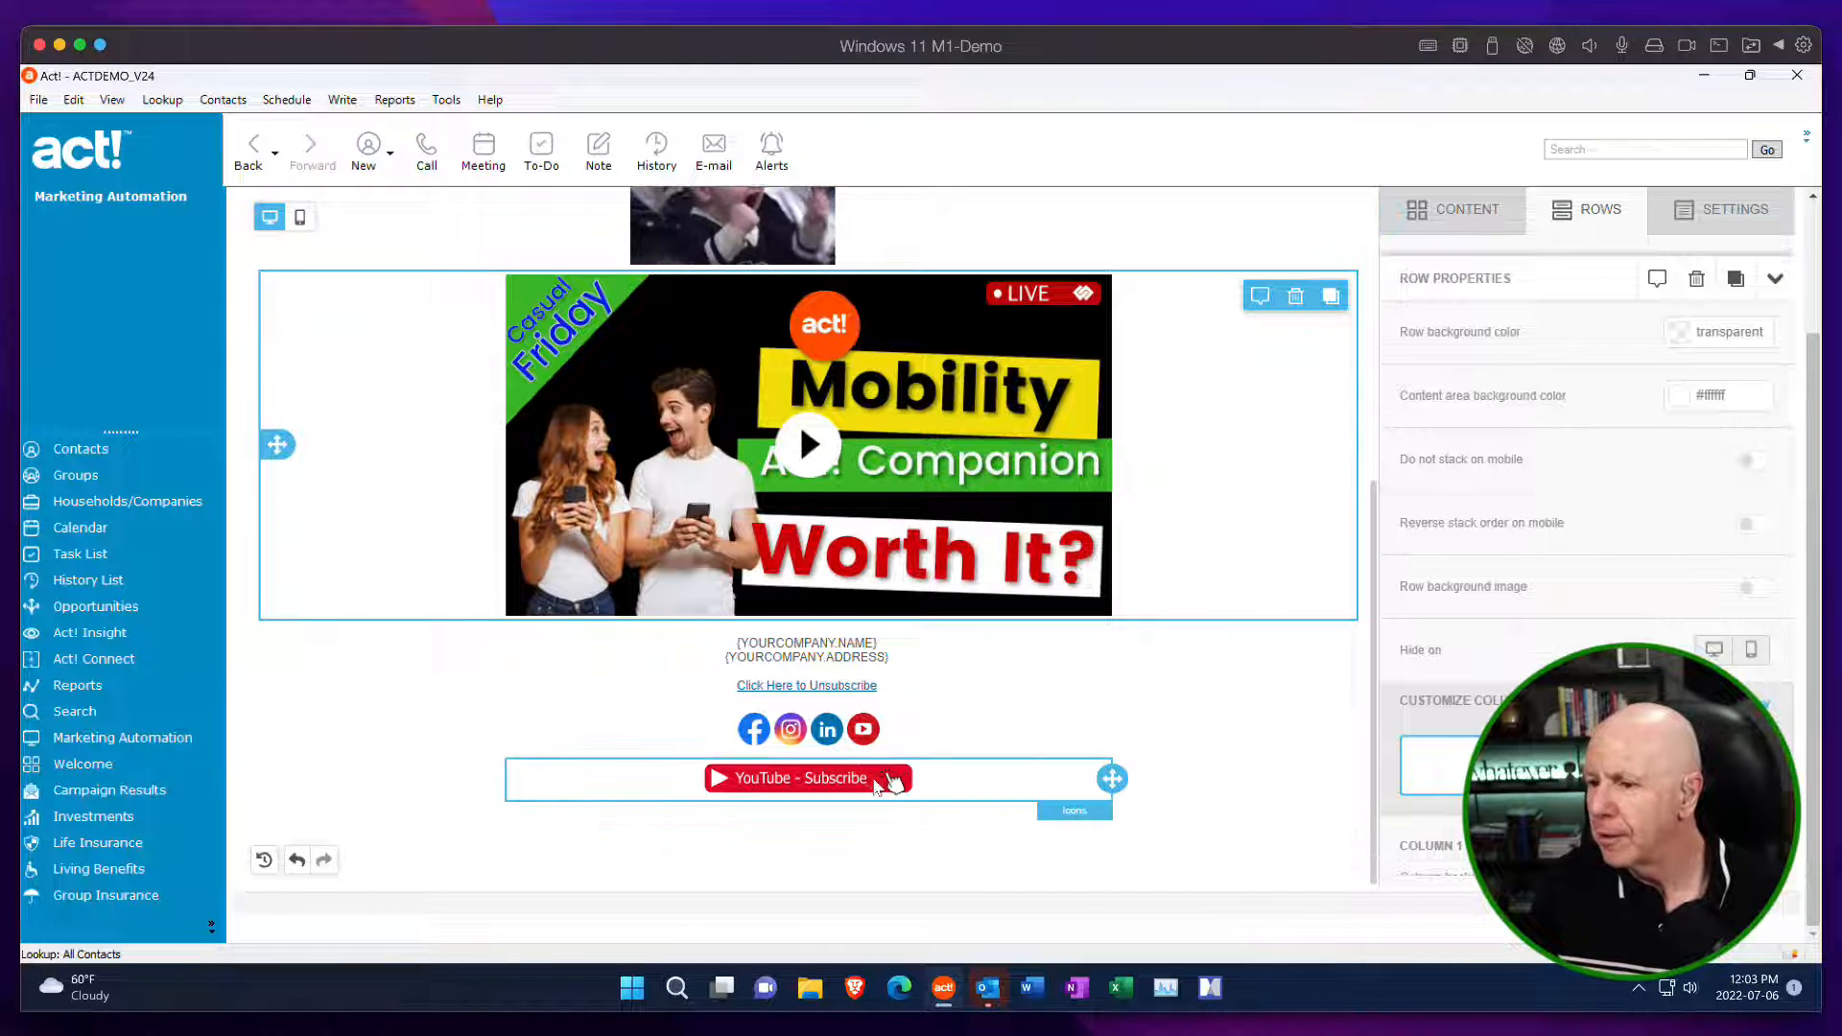
Add a second icon to the Icons block using CLX Logo Only Green.png and expand its additional options.
{"action": "left_click", "coordinate": [939, 789]}
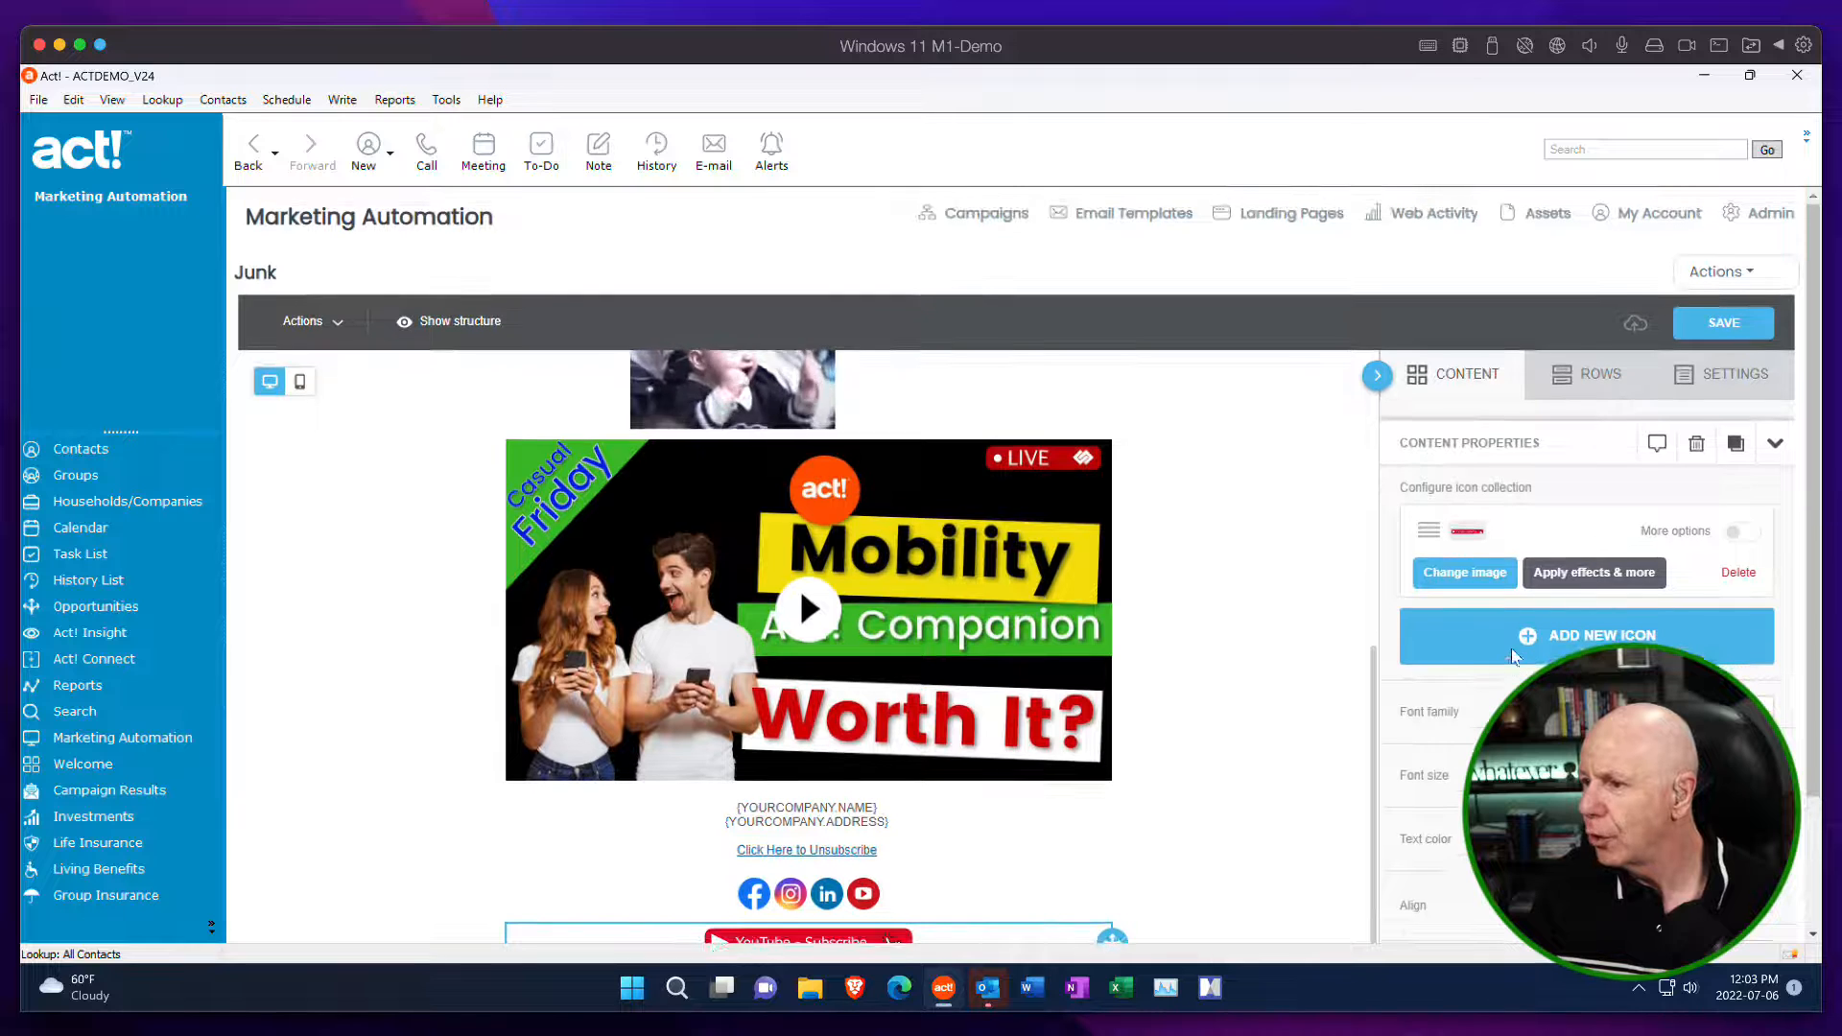
{"action": "left_click", "coordinate": [1526, 633]}
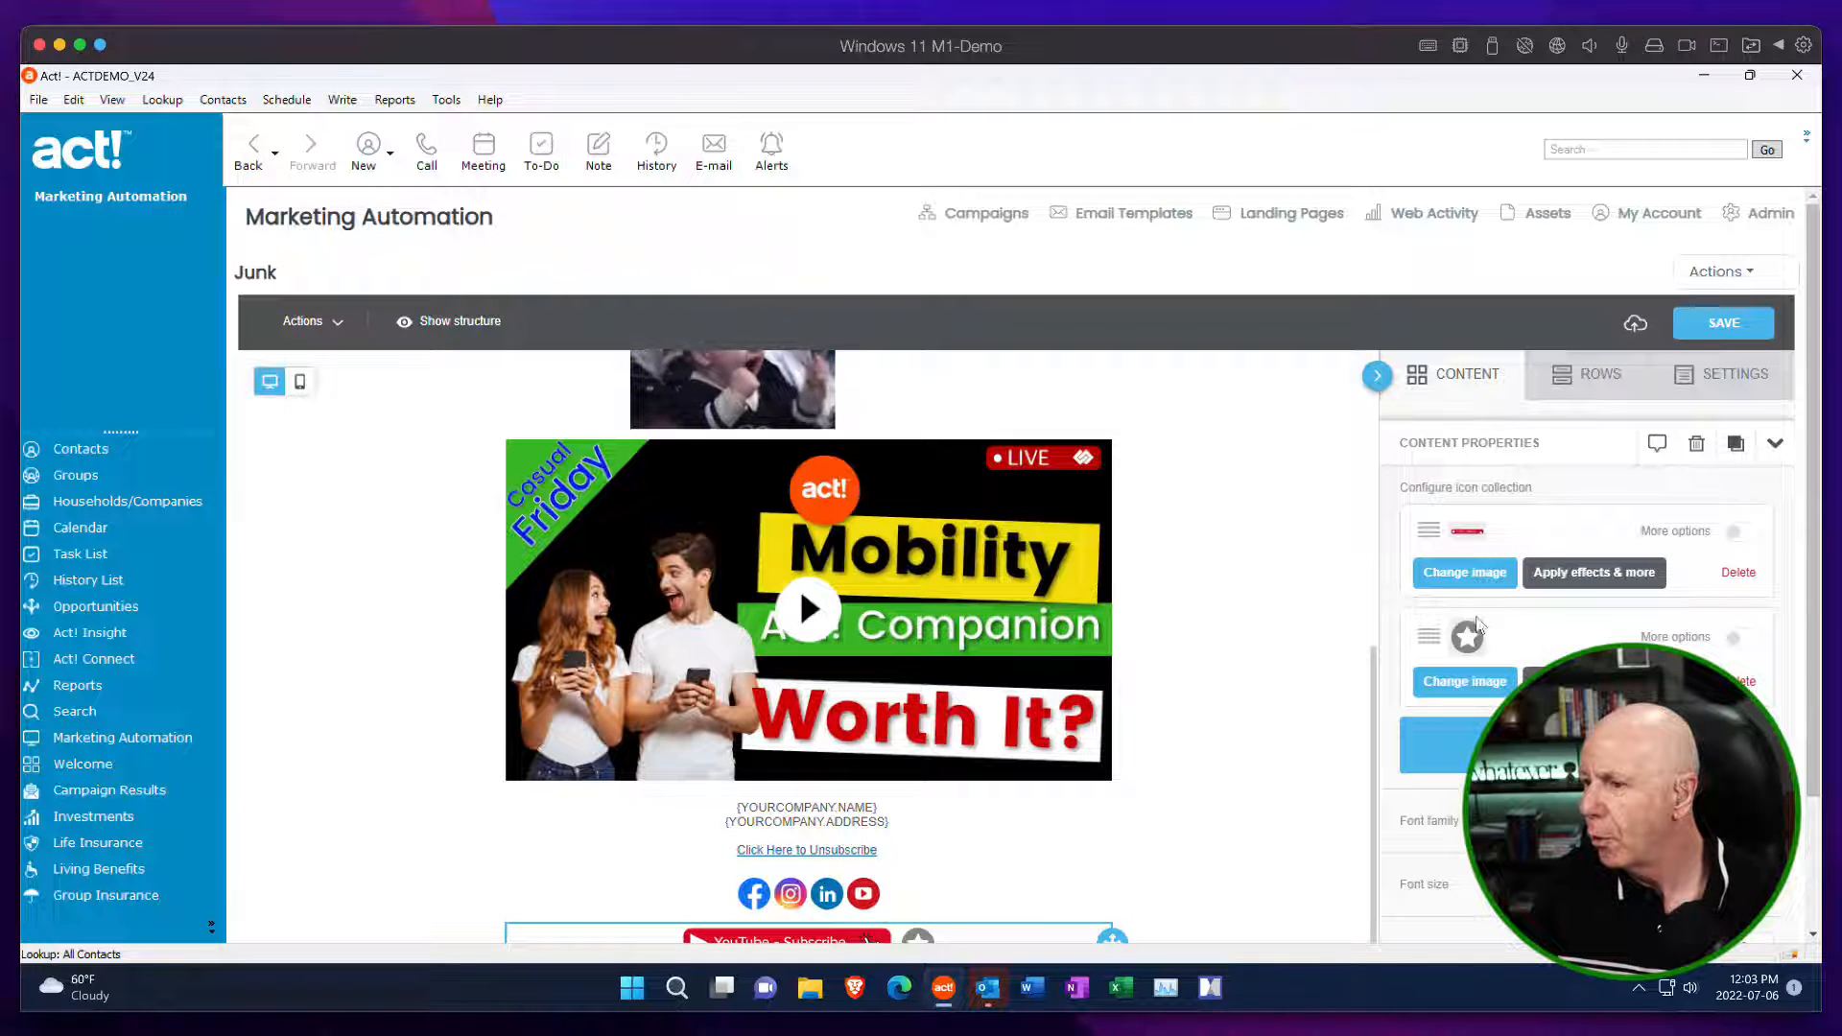
{"action": "left_click", "coordinate": [1465, 681]}
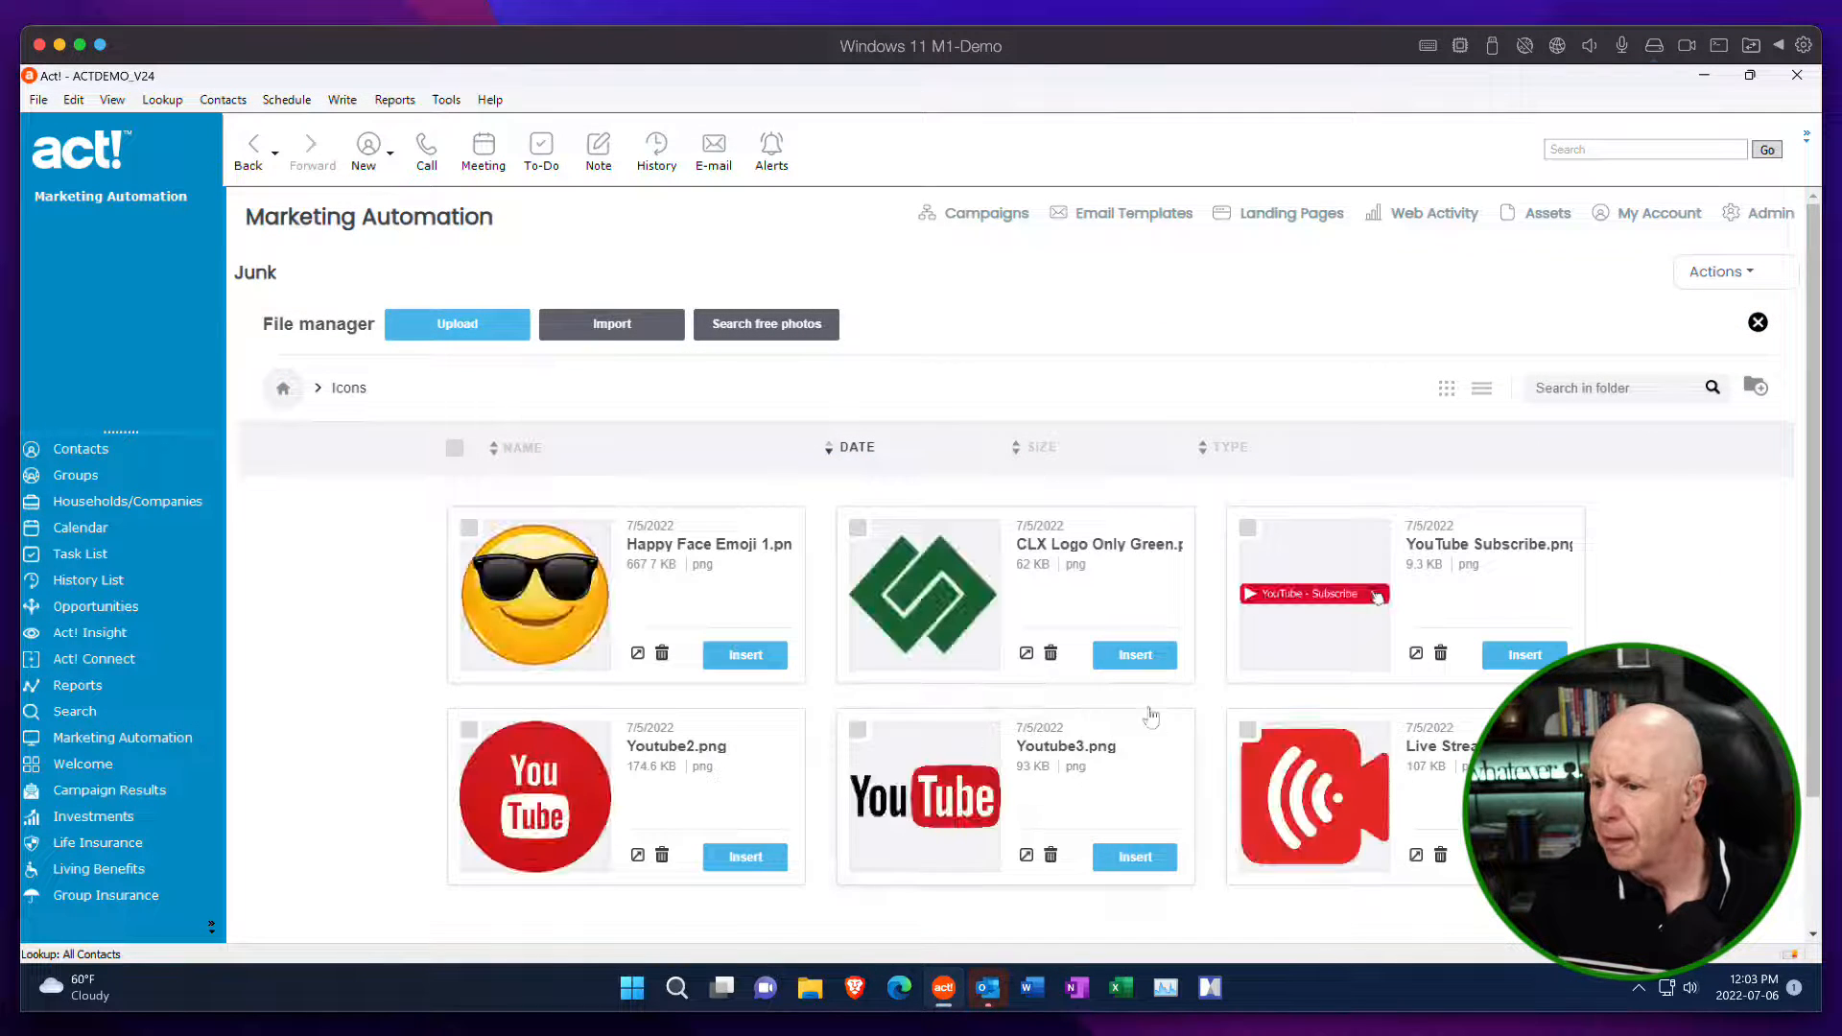
{"action": "left_click", "coordinate": [1132, 654]}
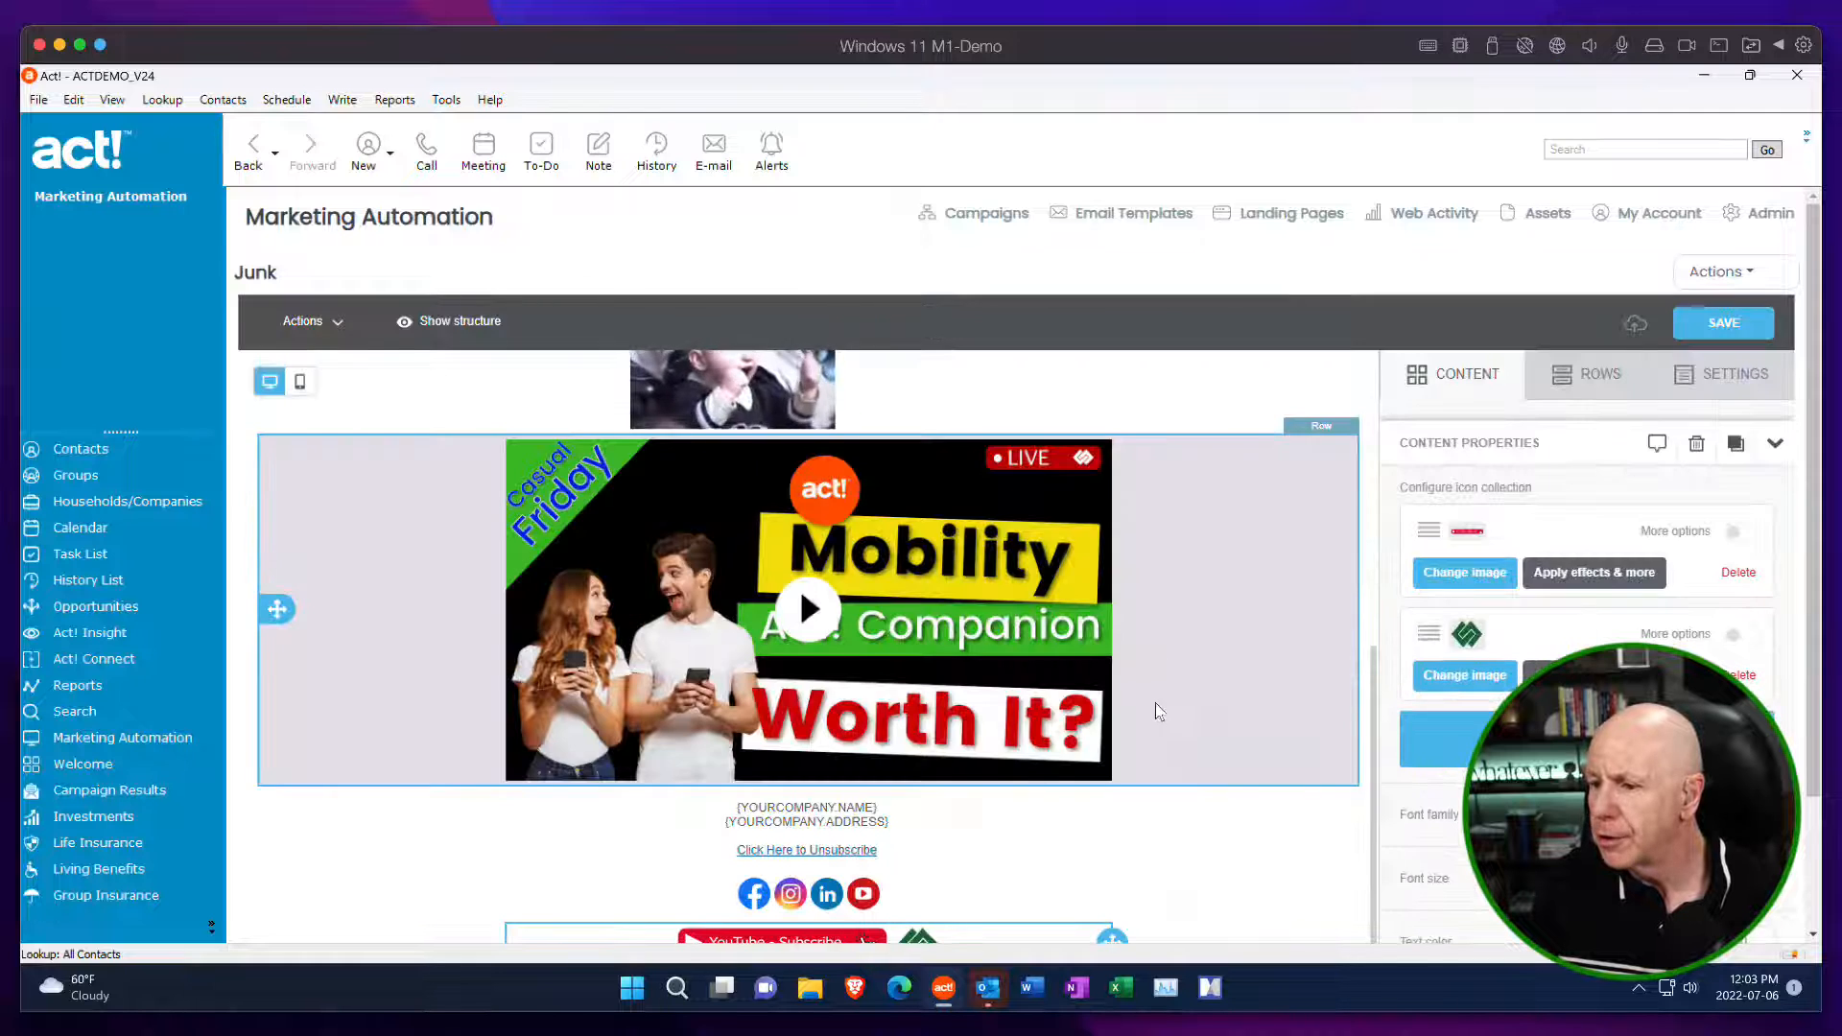
{"action": "scroll", "coordinate": [1155, 700], "scroll_direction": "down", "scroll_amount": 3}
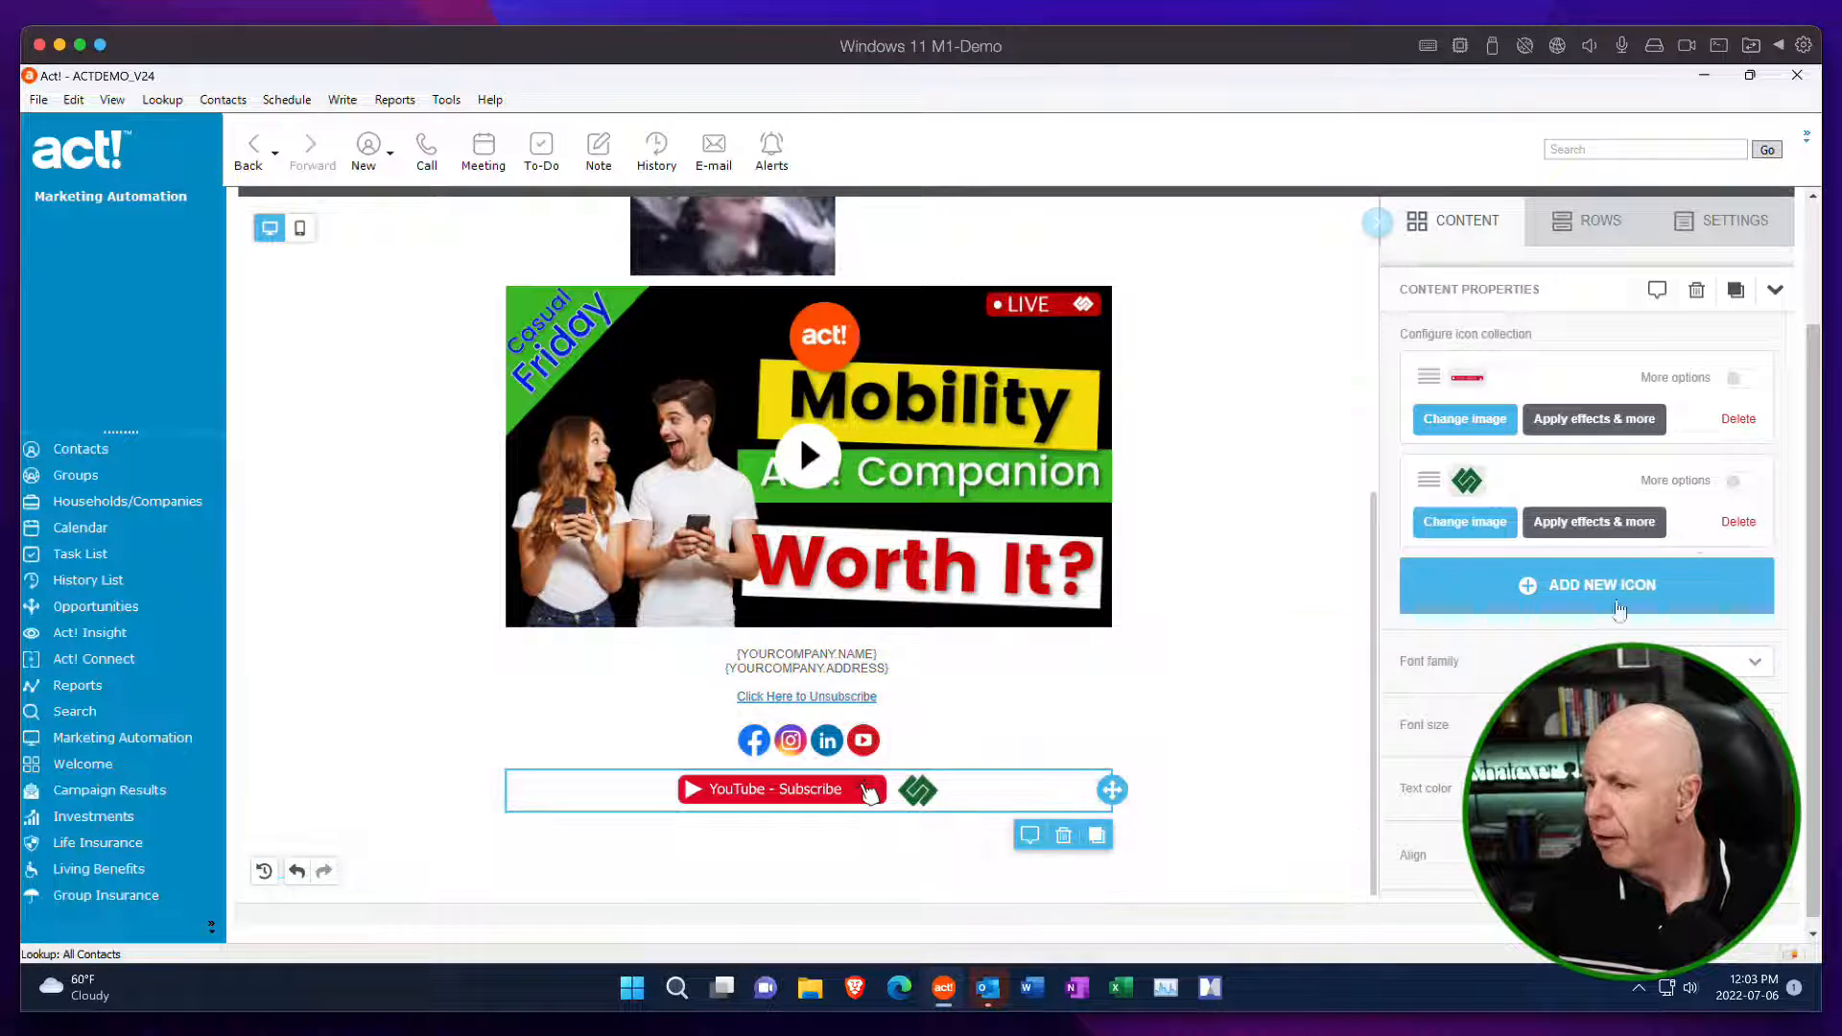
{"action": "scroll", "coordinate": [1753, 509], "scroll_direction": "up", "scroll_amount": 1}
{"action": "left_click", "coordinate": [1740, 495]}
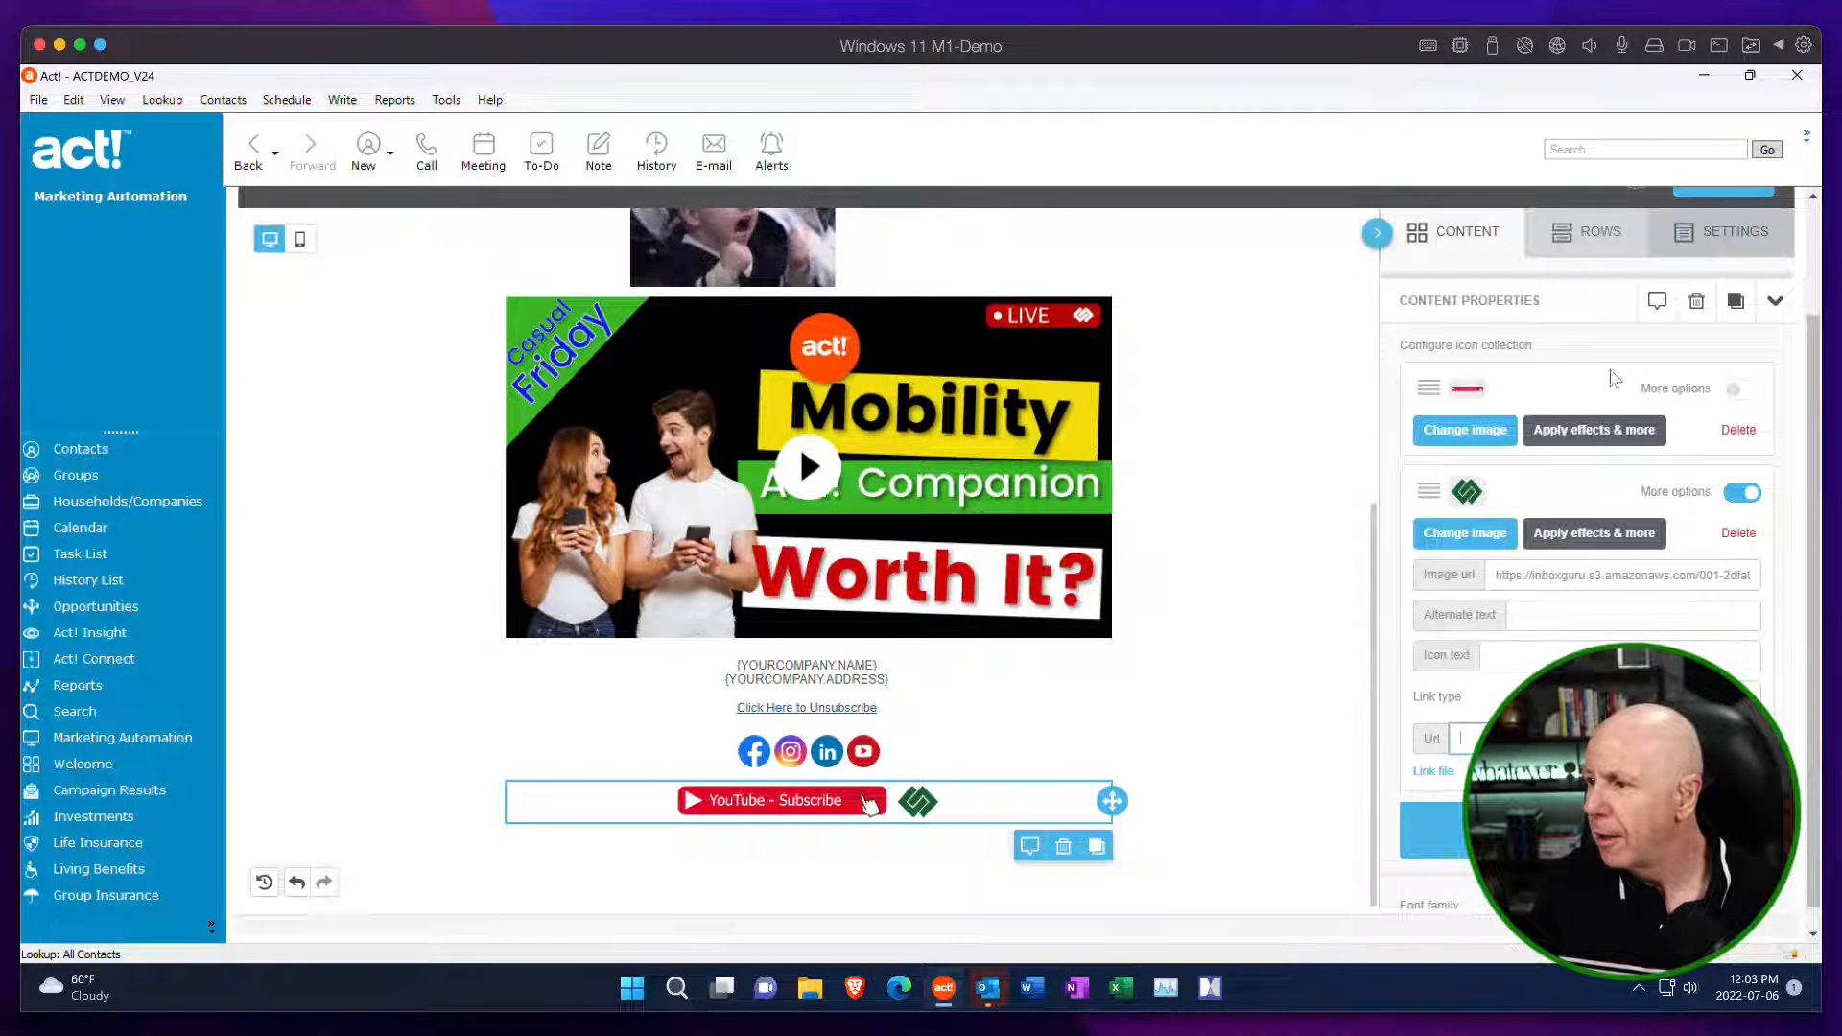
Look over the template's available actions and review the whole Junk layout from the menu block to the icons.
{"action": "scroll", "coordinate": [1765, 383], "scroll_direction": "up", "scroll_amount": 3}
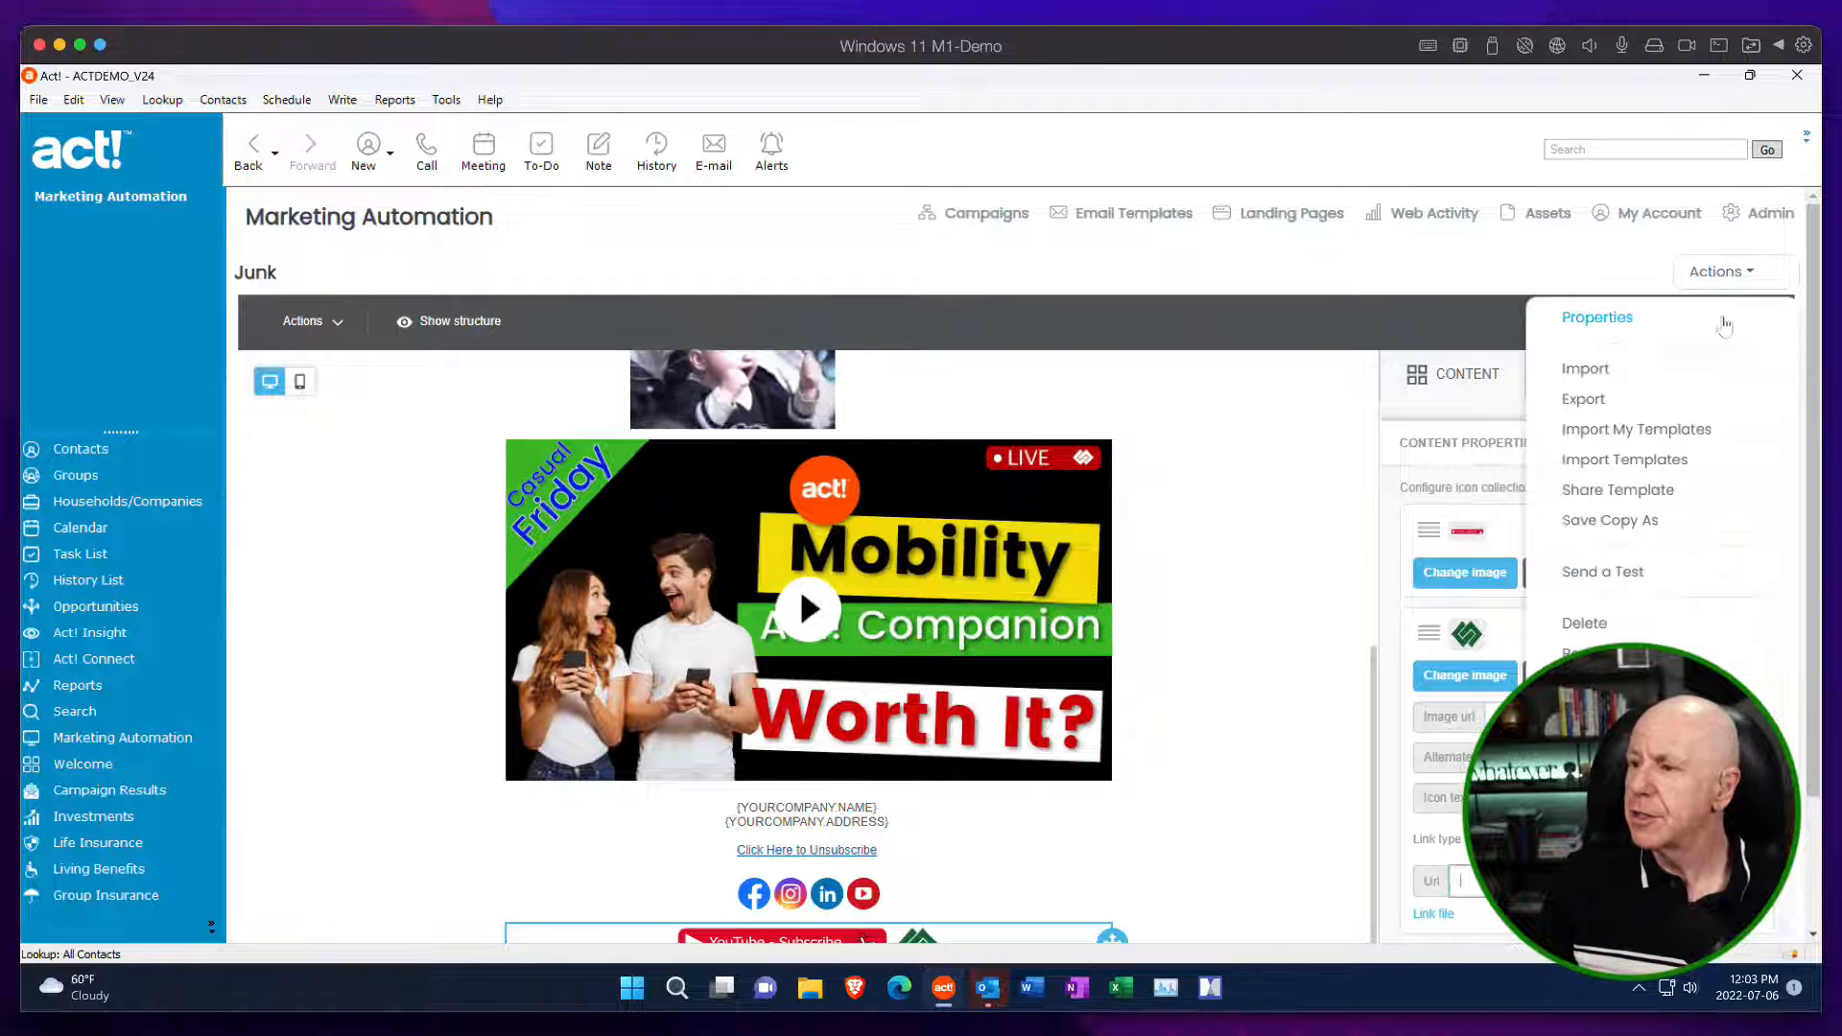
{"action": "left_click", "coordinate": [1721, 326]}
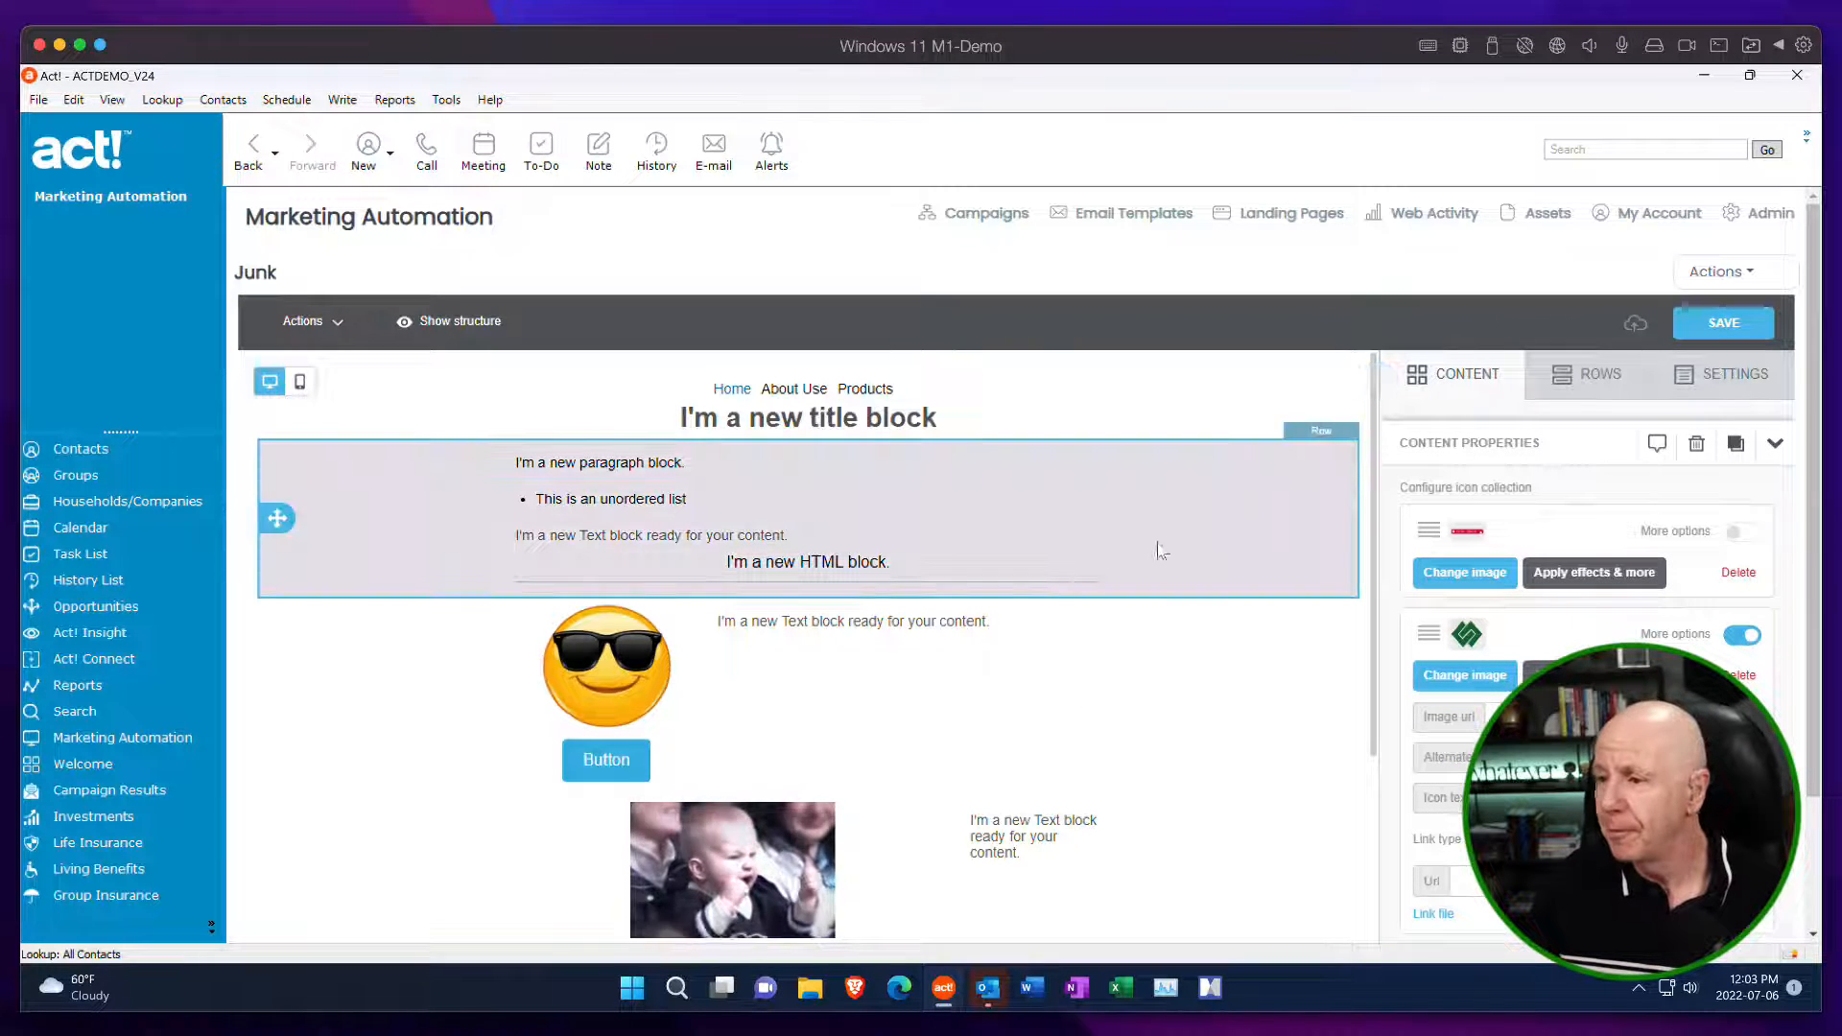
{"action": "scroll", "coordinate": [1173, 522], "scroll_direction": "down", "scroll_amount": 1}
{"action": "scroll", "coordinate": [1180, 523], "scroll_direction": "down", "scroll_amount": 2}
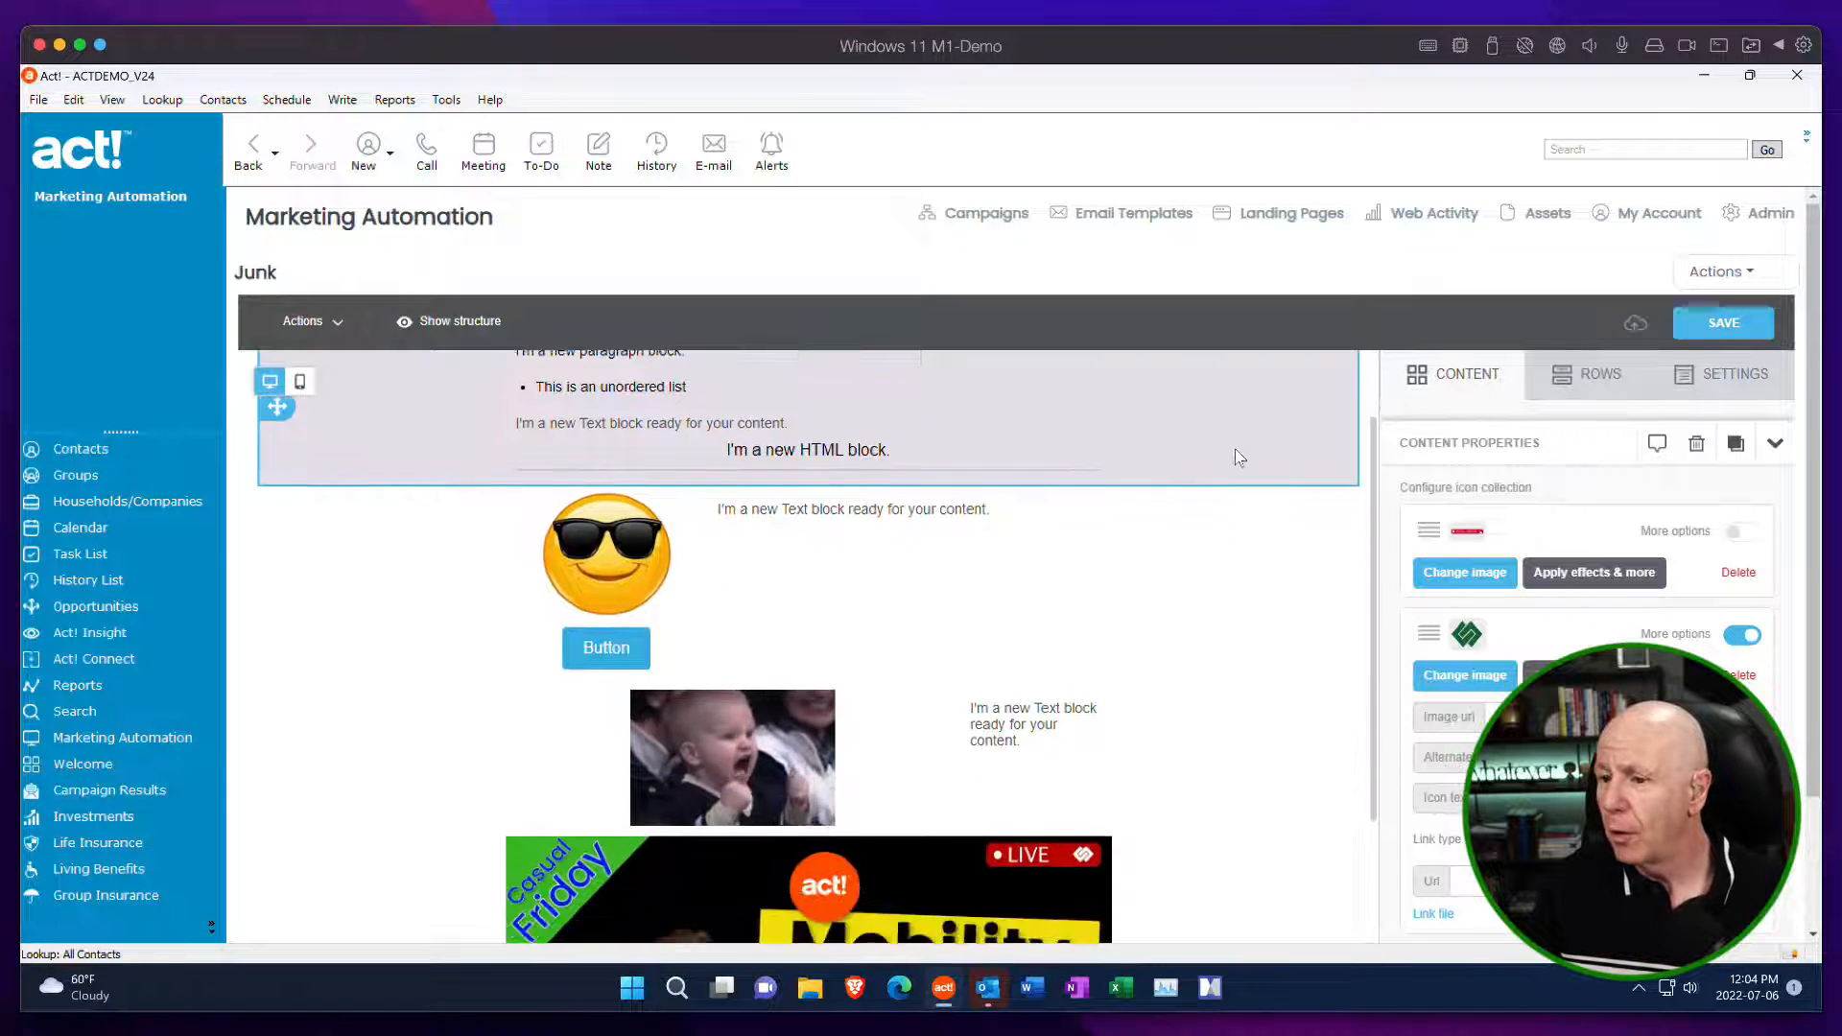
{"action": "scroll", "coordinate": [1304, 484], "scroll_direction": "down", "scroll_amount": 5}
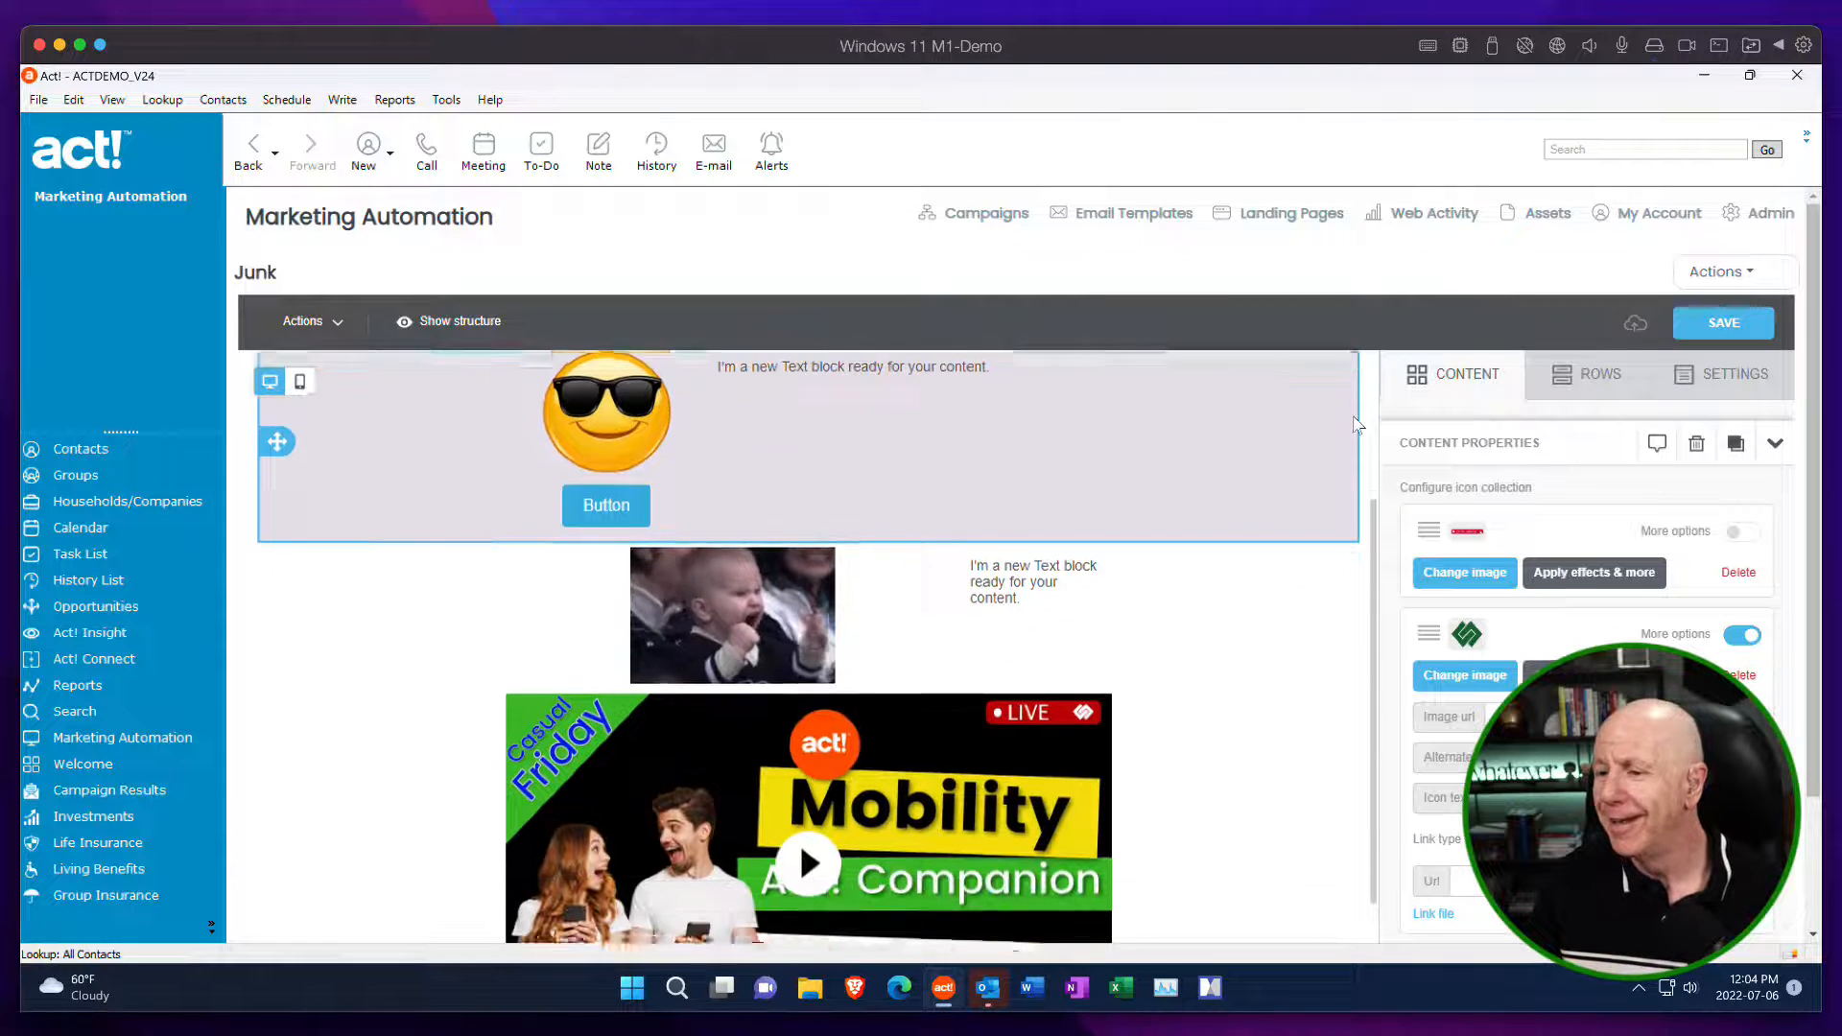
{"action": "scroll", "coordinate": [1372, 537], "scroll_direction": "down", "scroll_amount": 3}
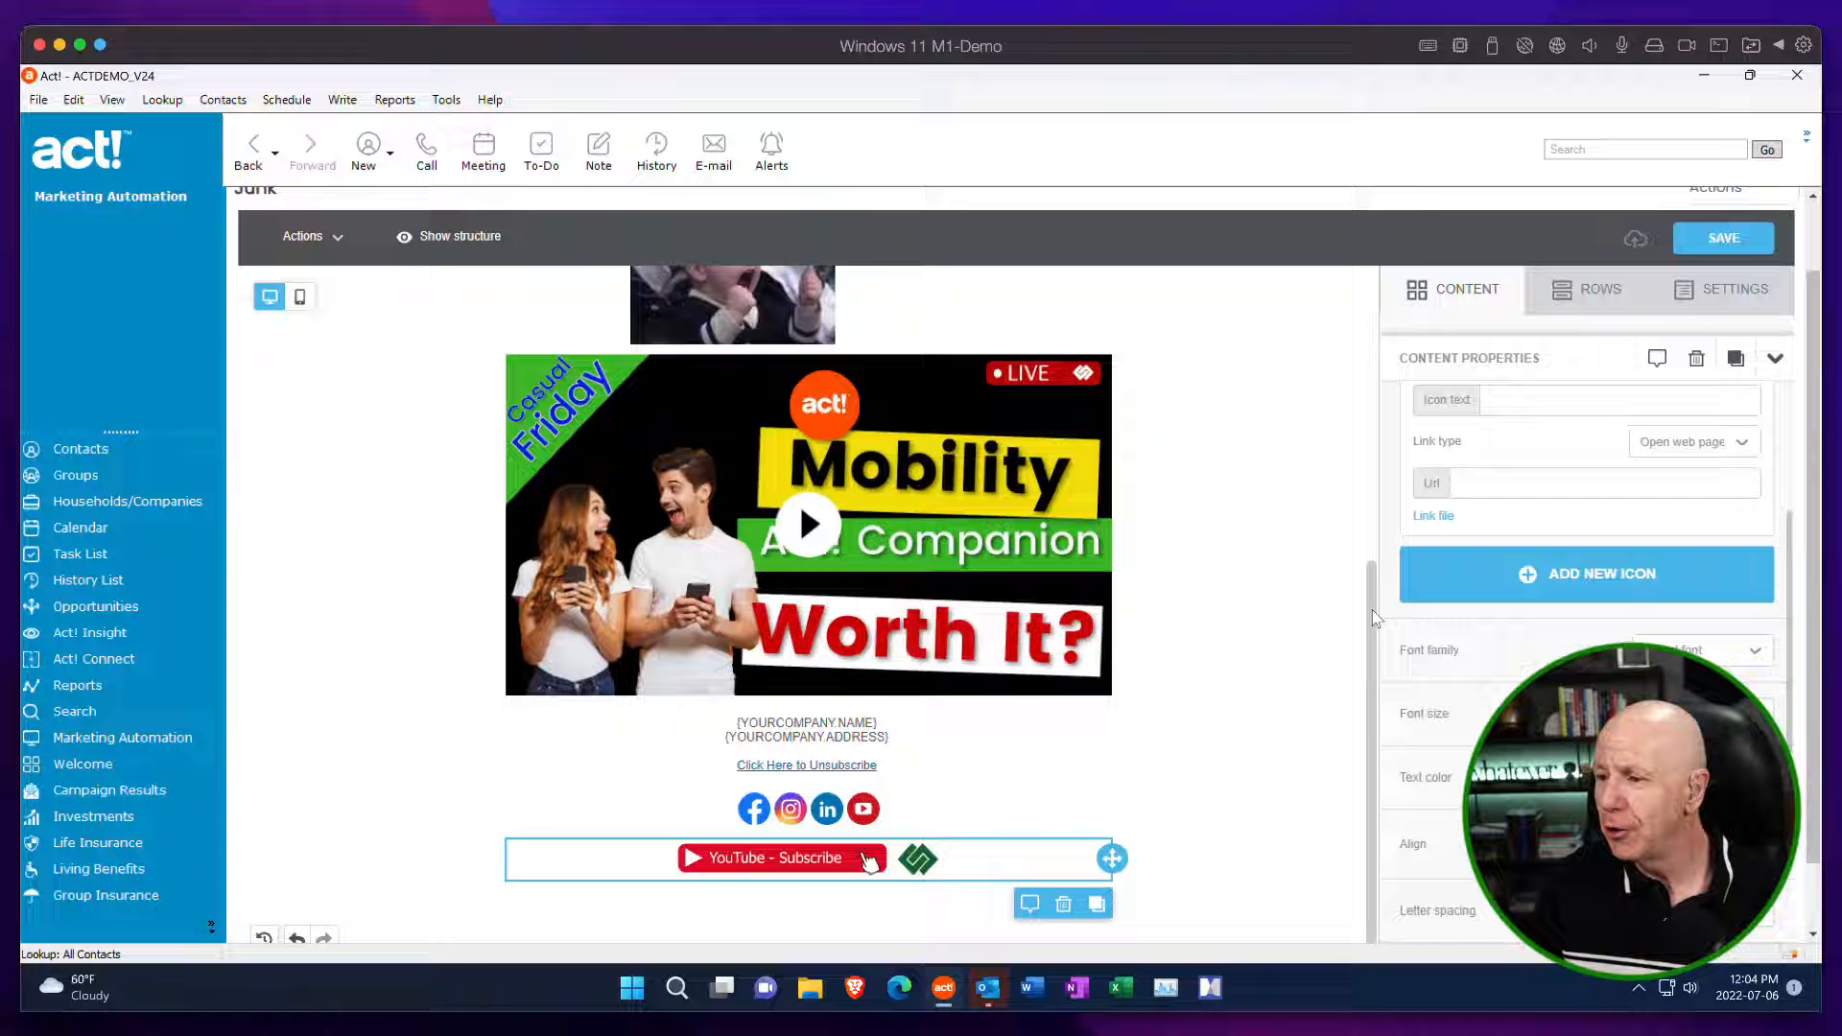
{"action": "left_click_drag", "start_coordinate": [1374, 616], "coordinate": [1402, 269]}
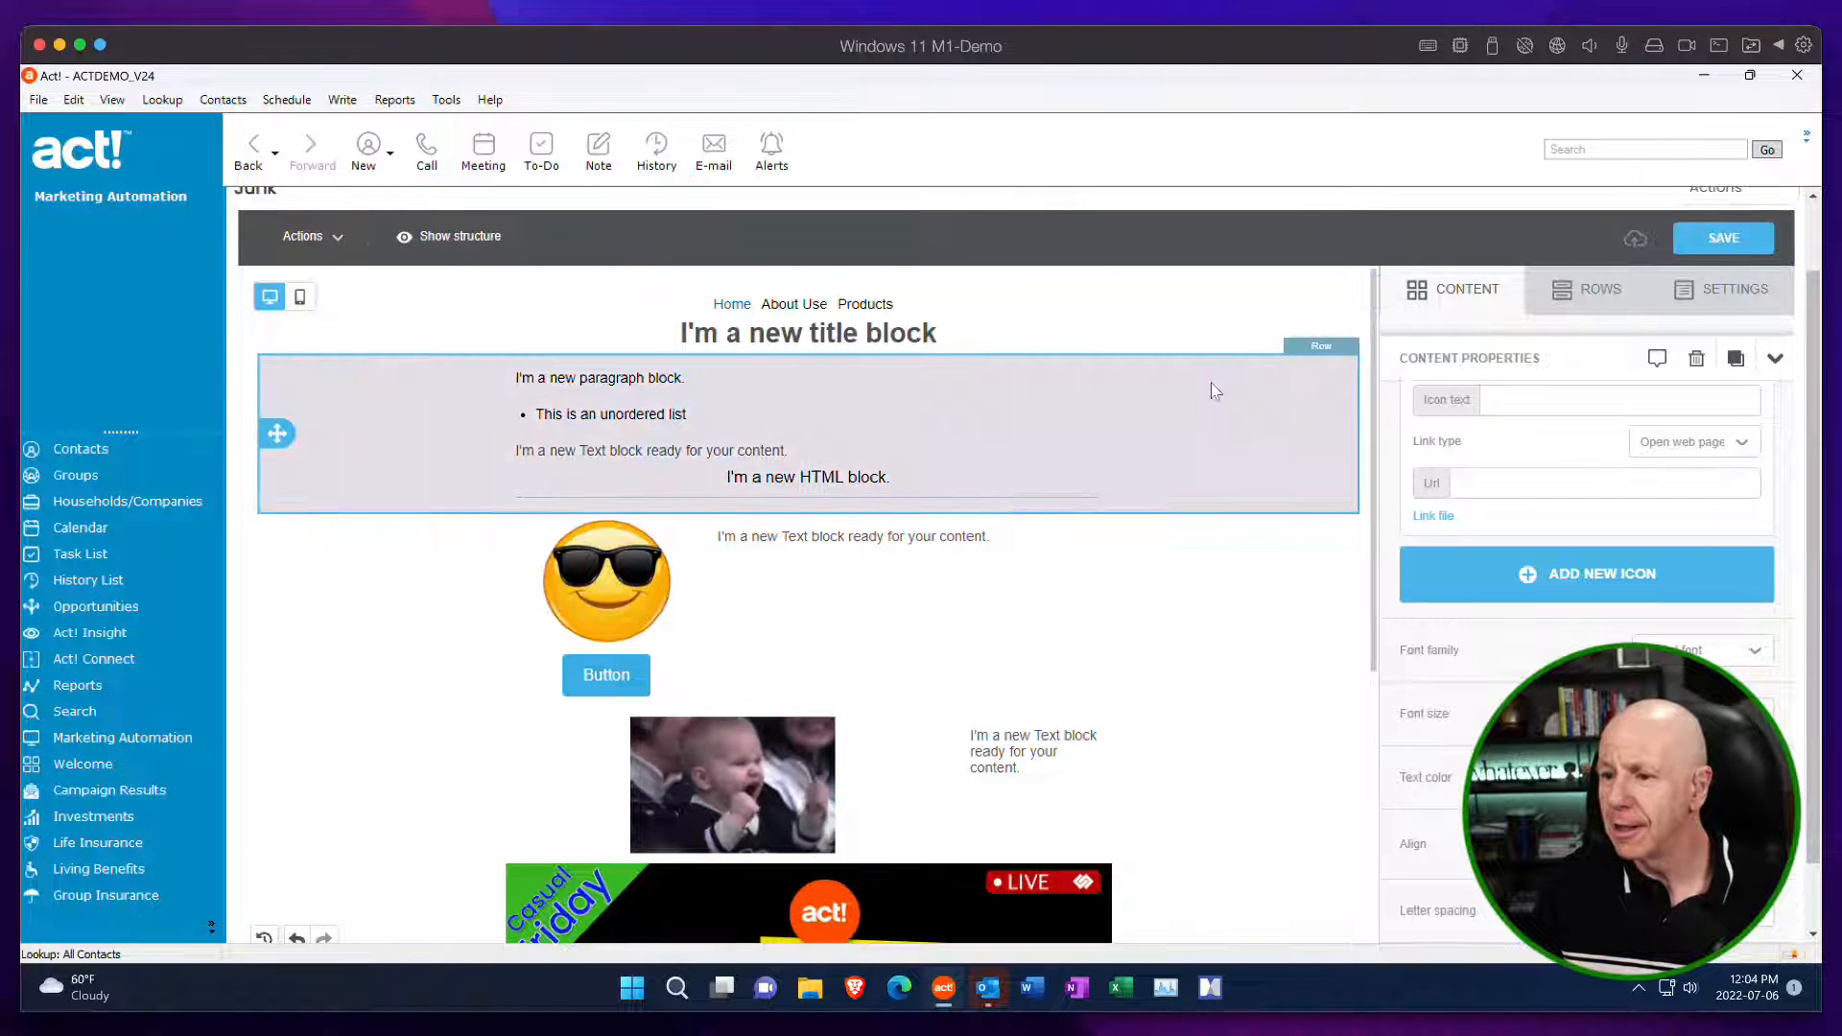
{"action": "scroll", "coordinate": [1209, 381], "scroll_direction": "up", "scroll_amount": 2}
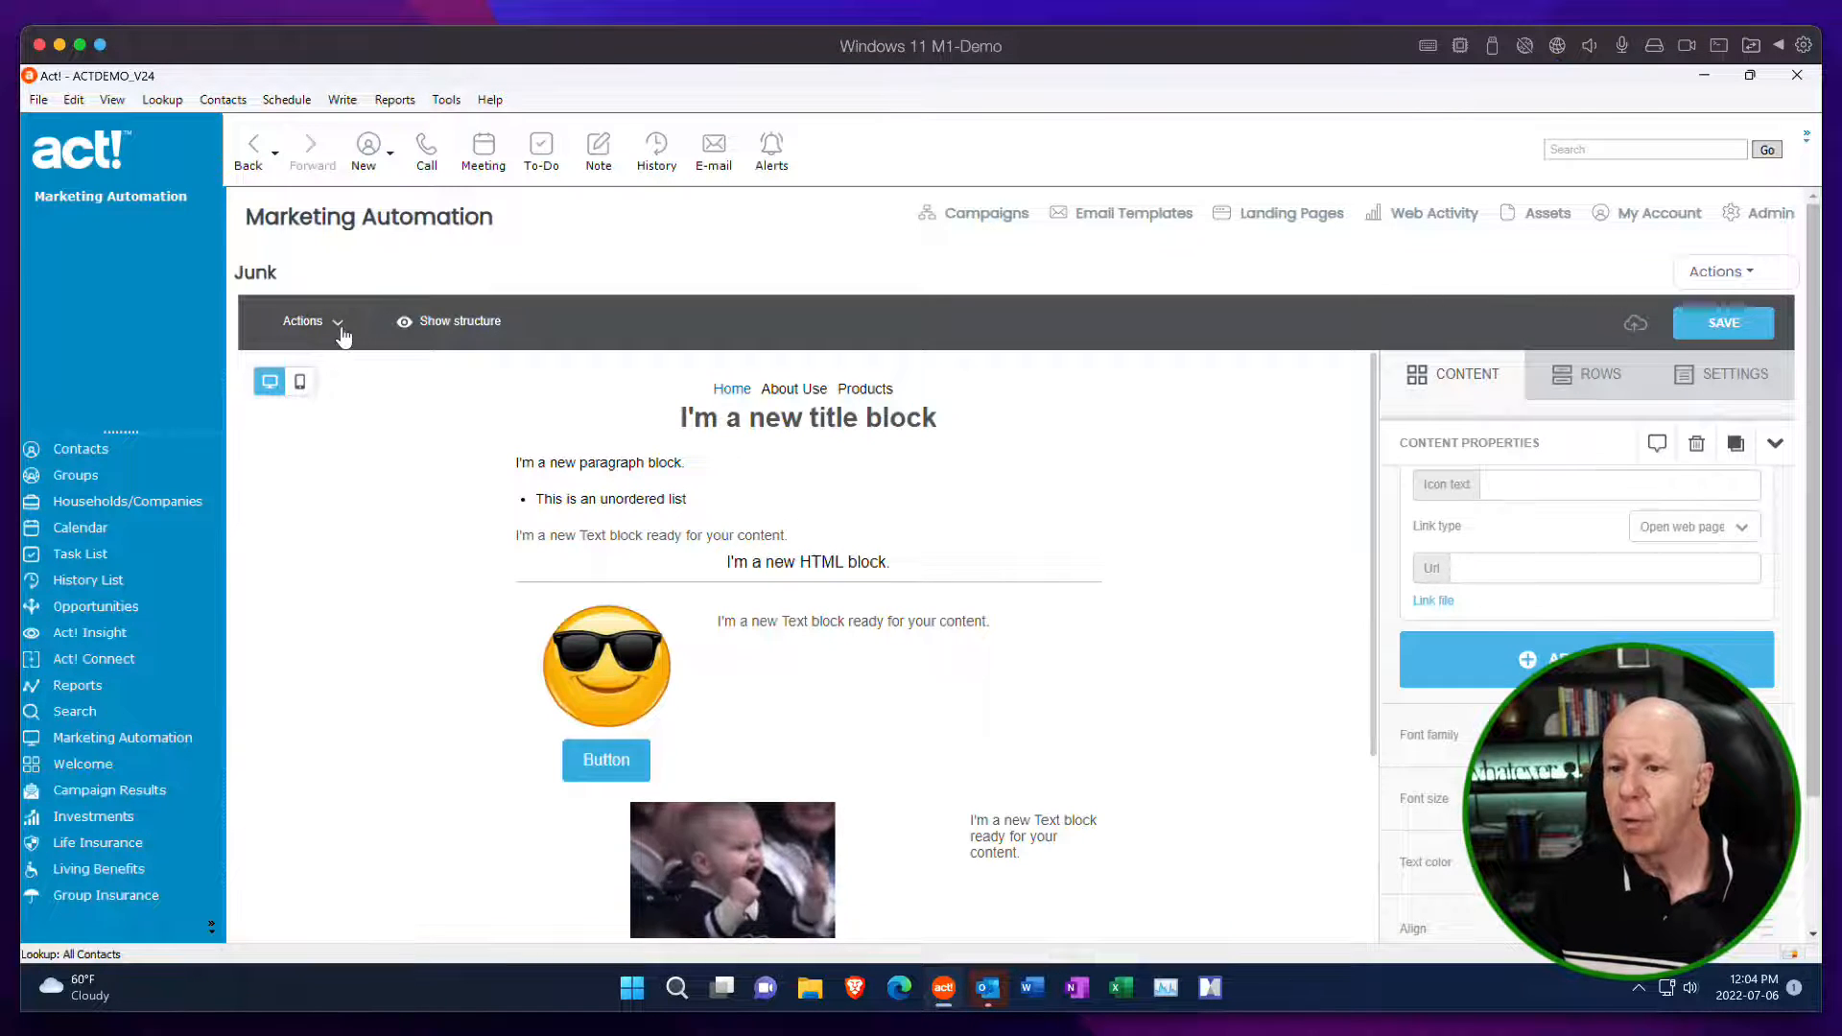
{"action": "left_click", "coordinate": [1715, 271]}
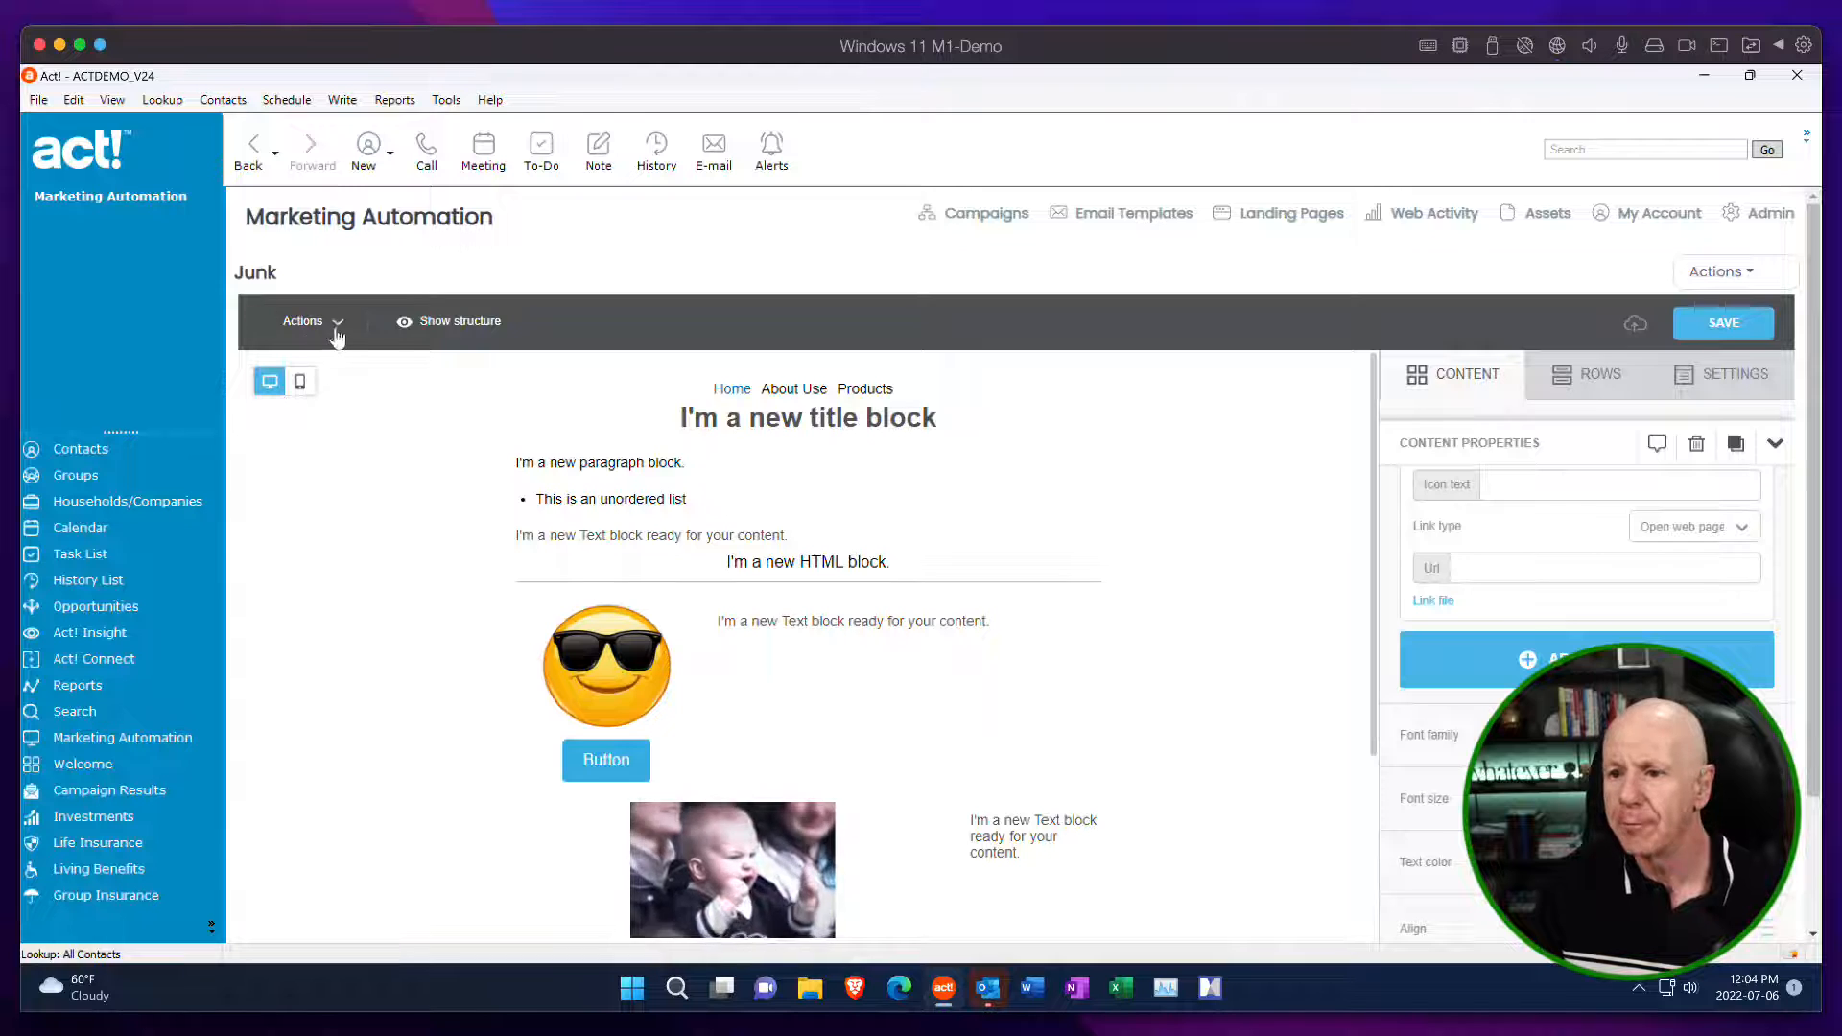
Preview the template in desktop mode and look through its content down to the icons.
{"action": "left_click", "coordinate": [335, 326]}
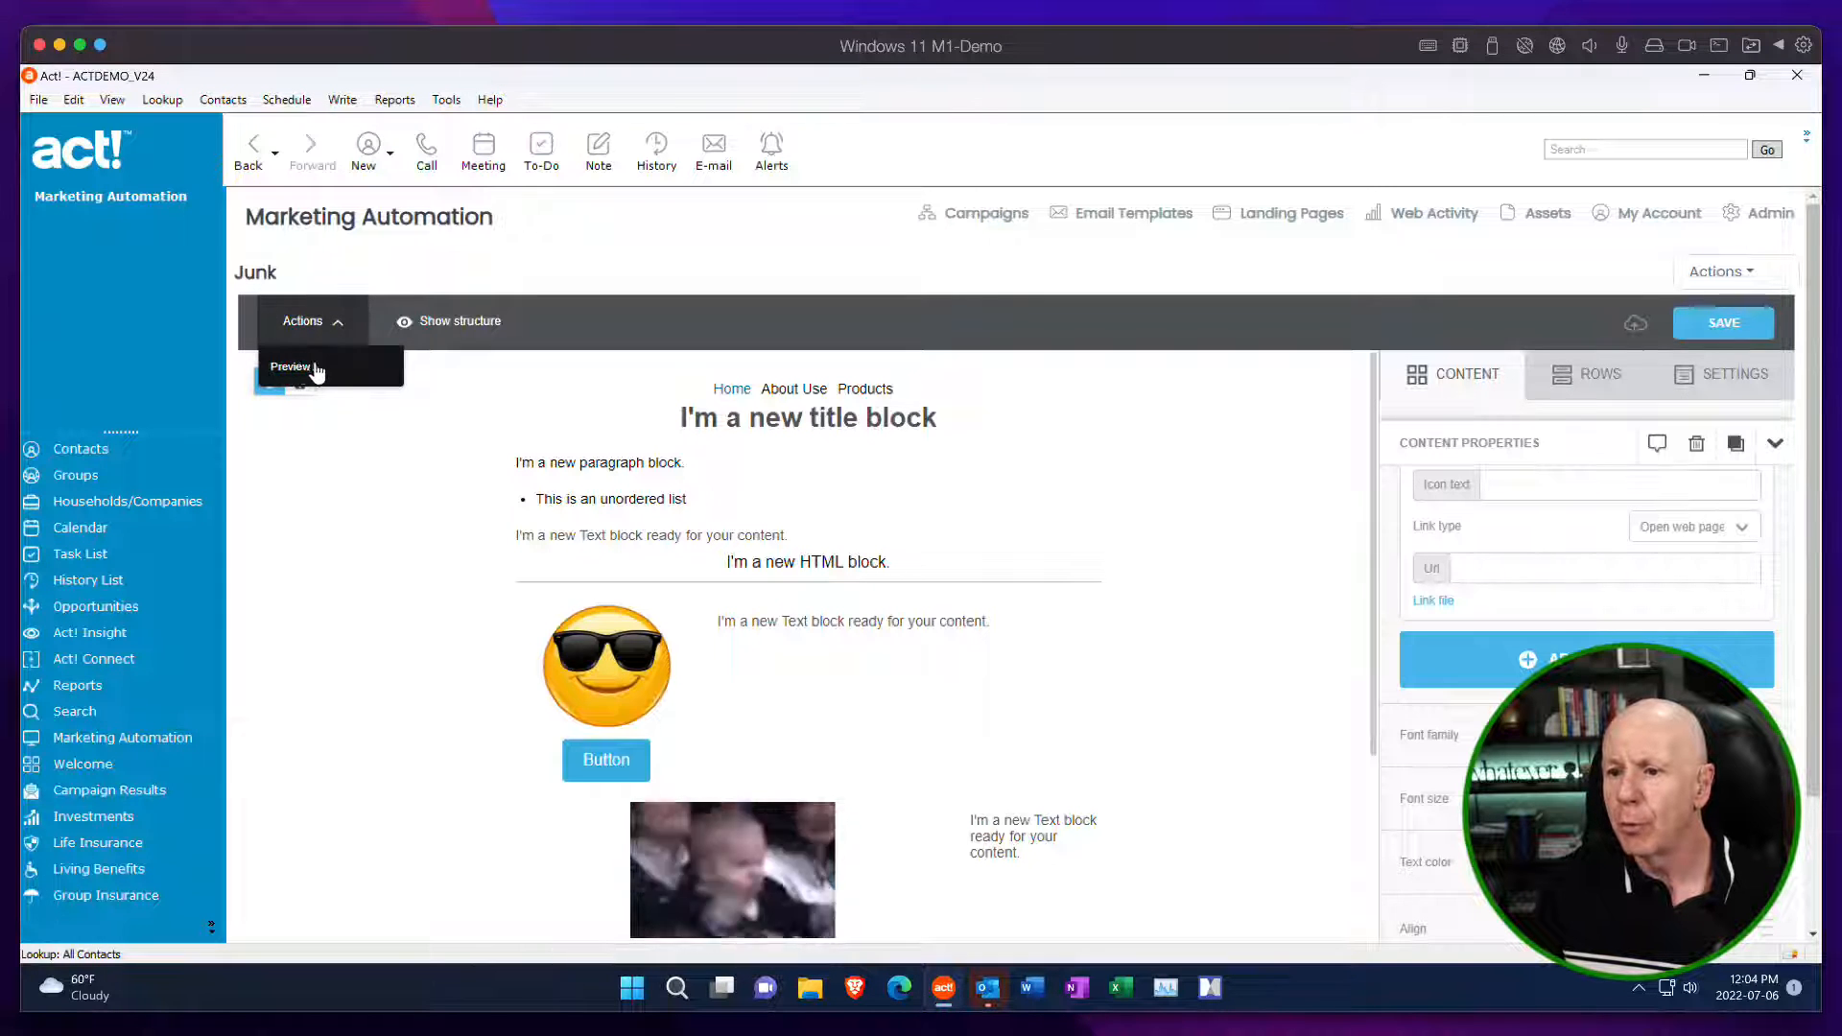
{"action": "left_click", "coordinate": [313, 372]}
{"action": "scroll", "coordinate": [633, 470], "scroll_direction": "down", "scroll_amount": 3}
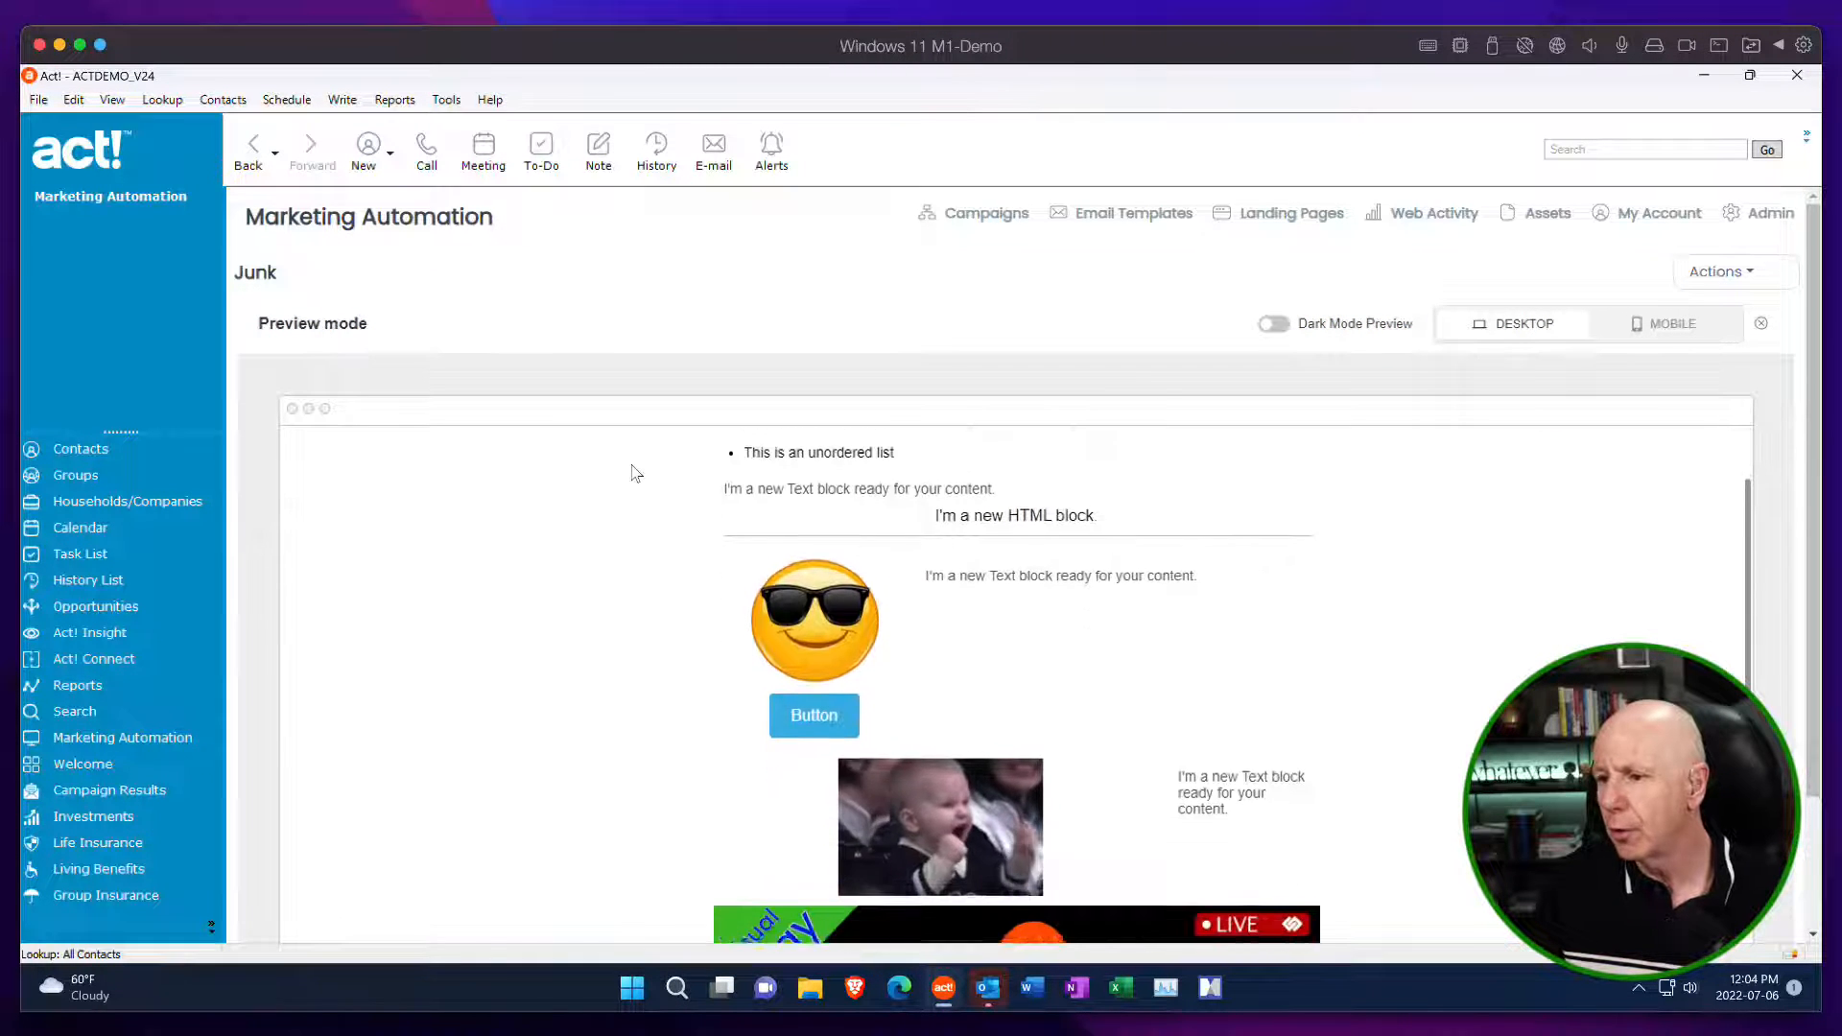
{"action": "scroll", "coordinate": [632, 462], "scroll_direction": "down", "scroll_amount": 5}
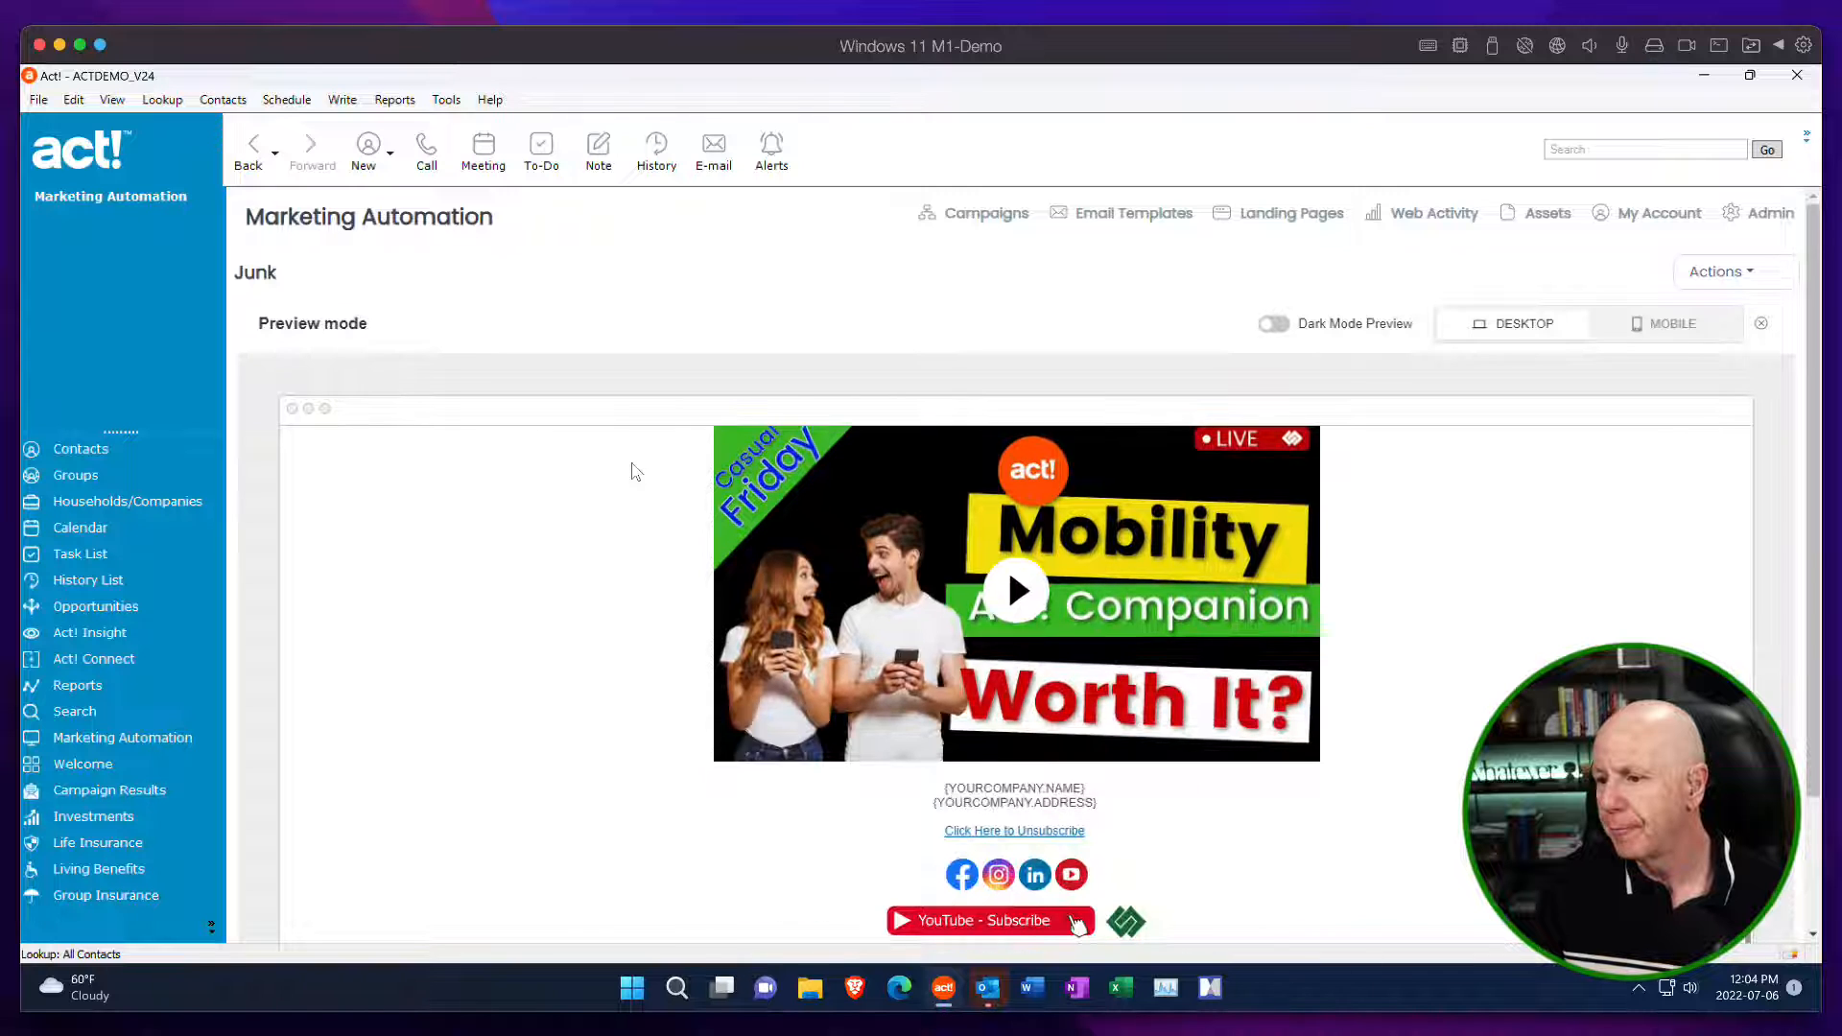
Leave the Junk template's preview and return to the email templates list.
{"action": "scroll", "coordinate": [632, 462], "scroll_direction": "up", "scroll_amount": 10}
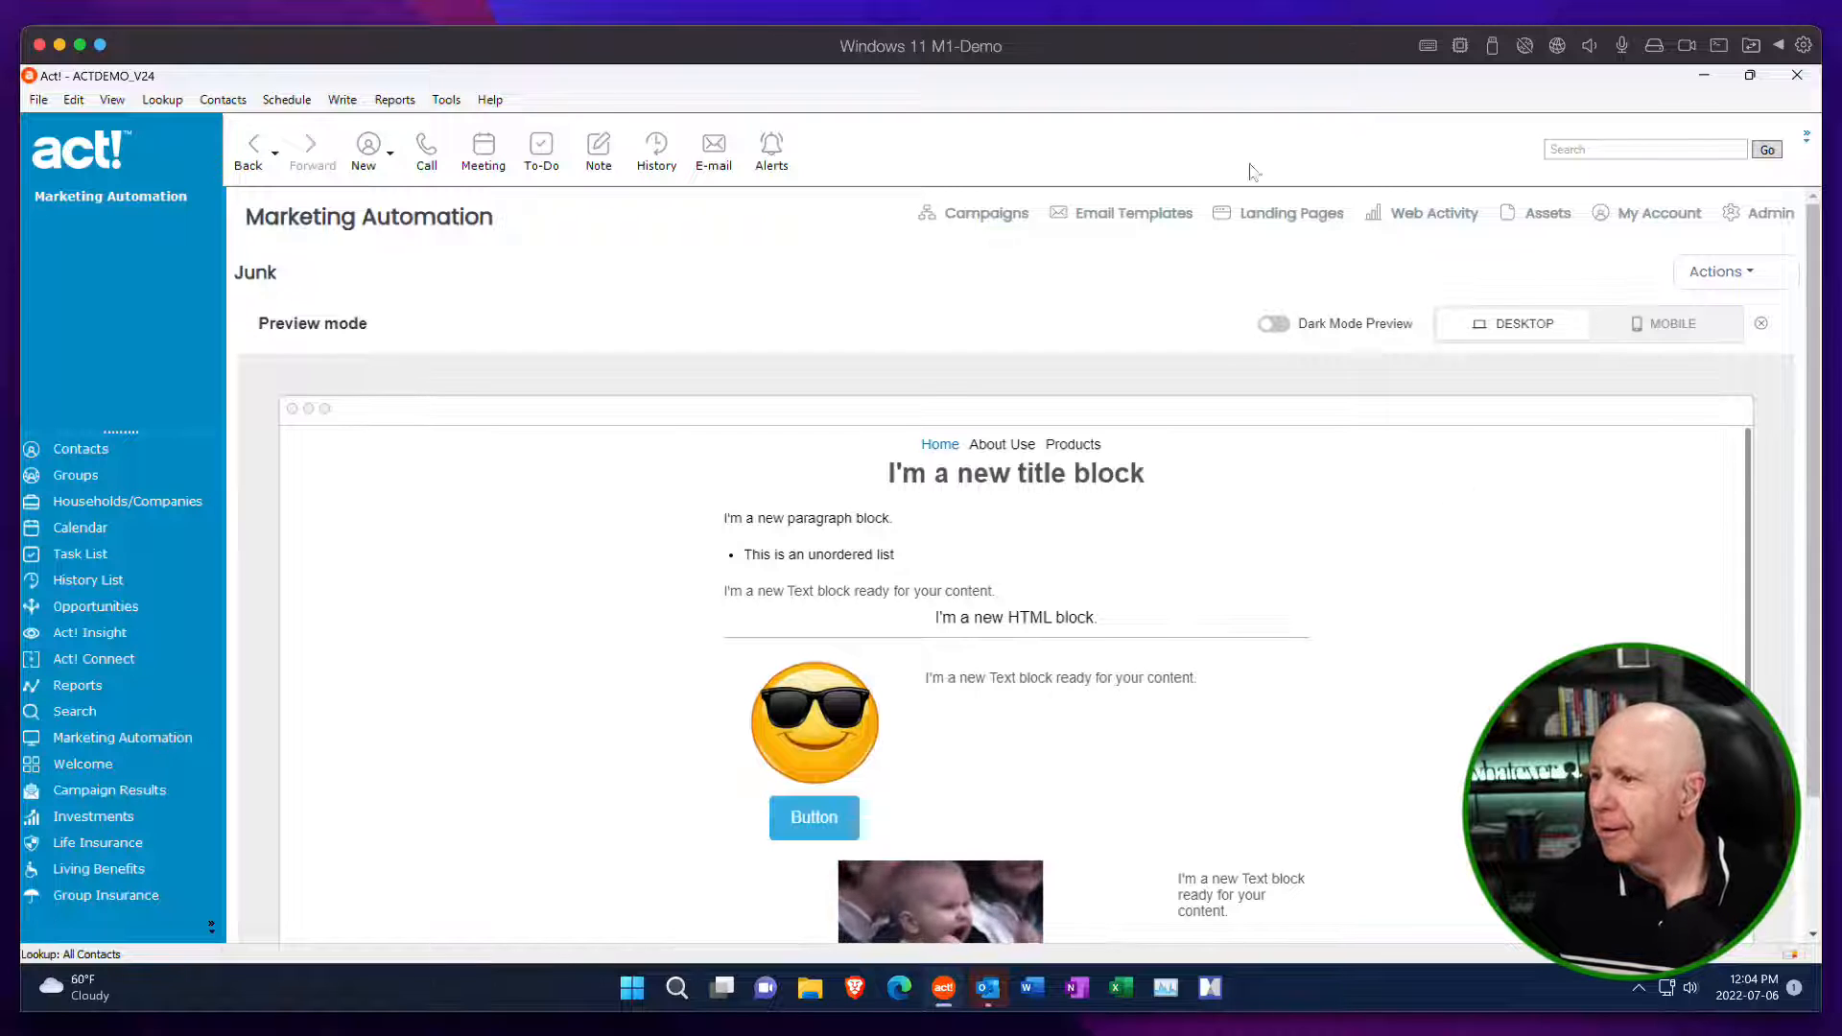
{"action": "left_click", "coordinate": [1706, 270]}
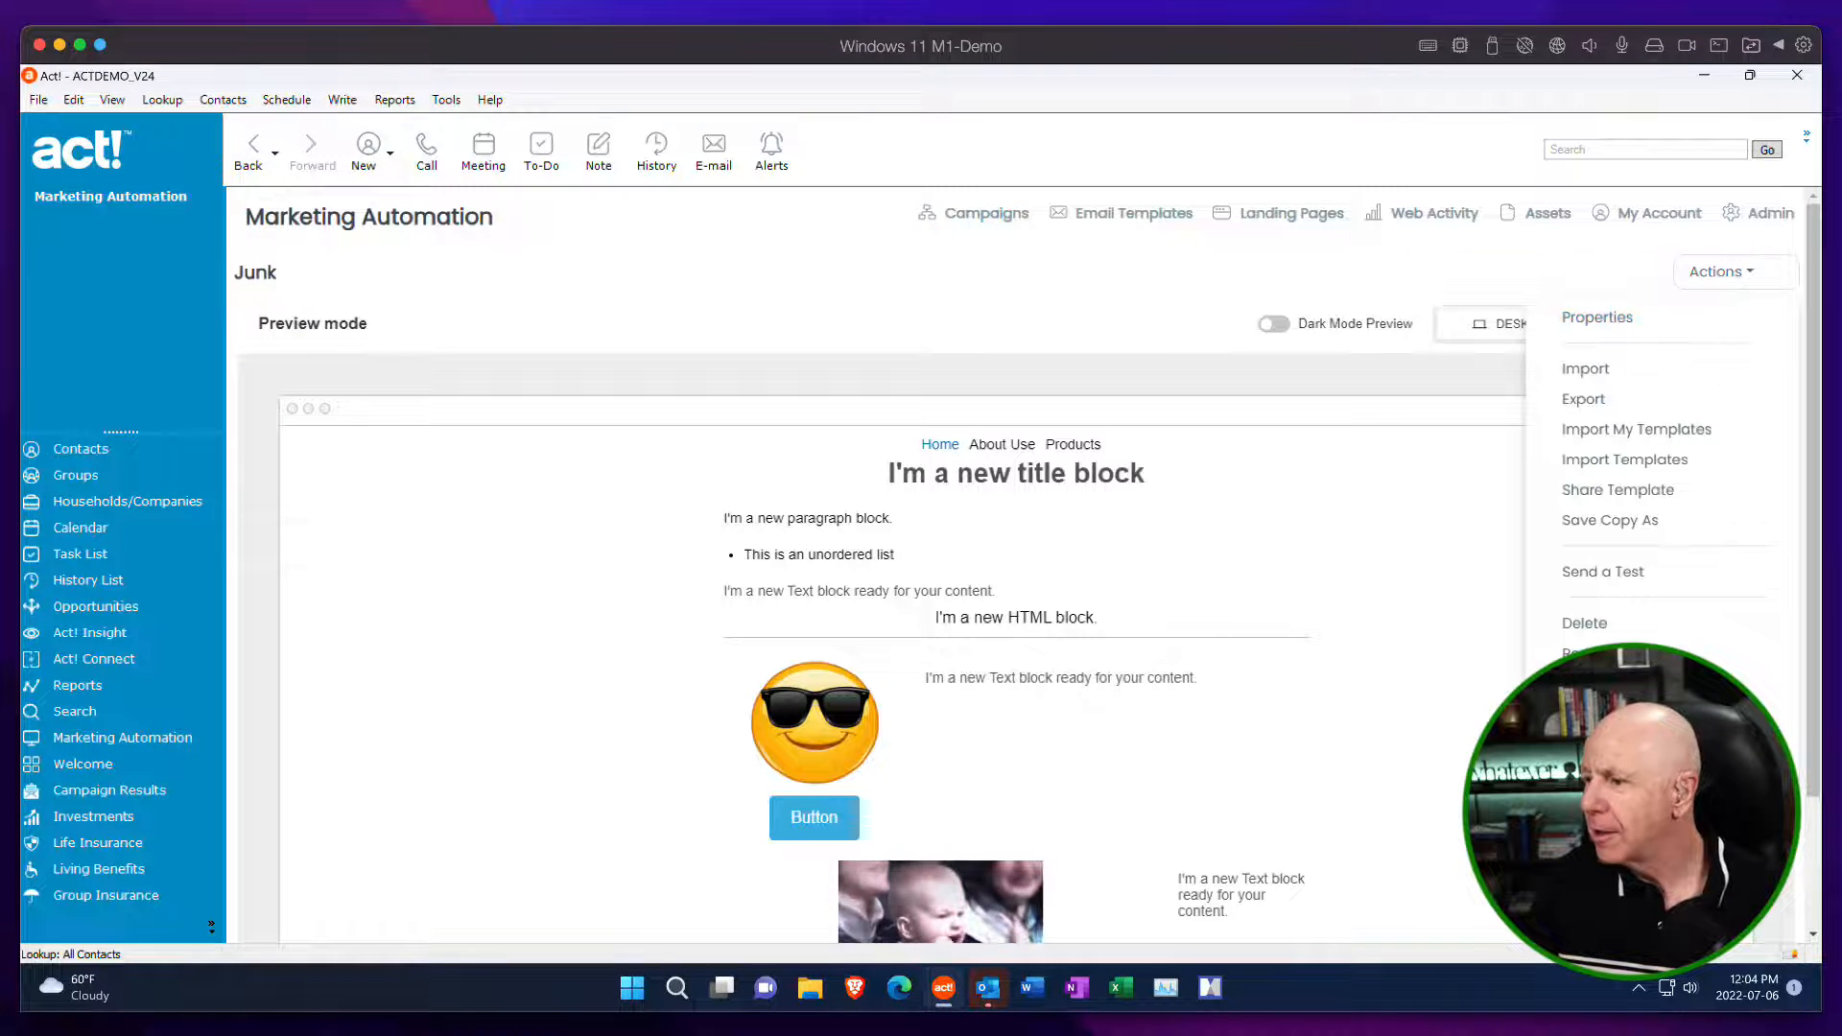
{"action": "left_click", "coordinate": [1584, 655]}
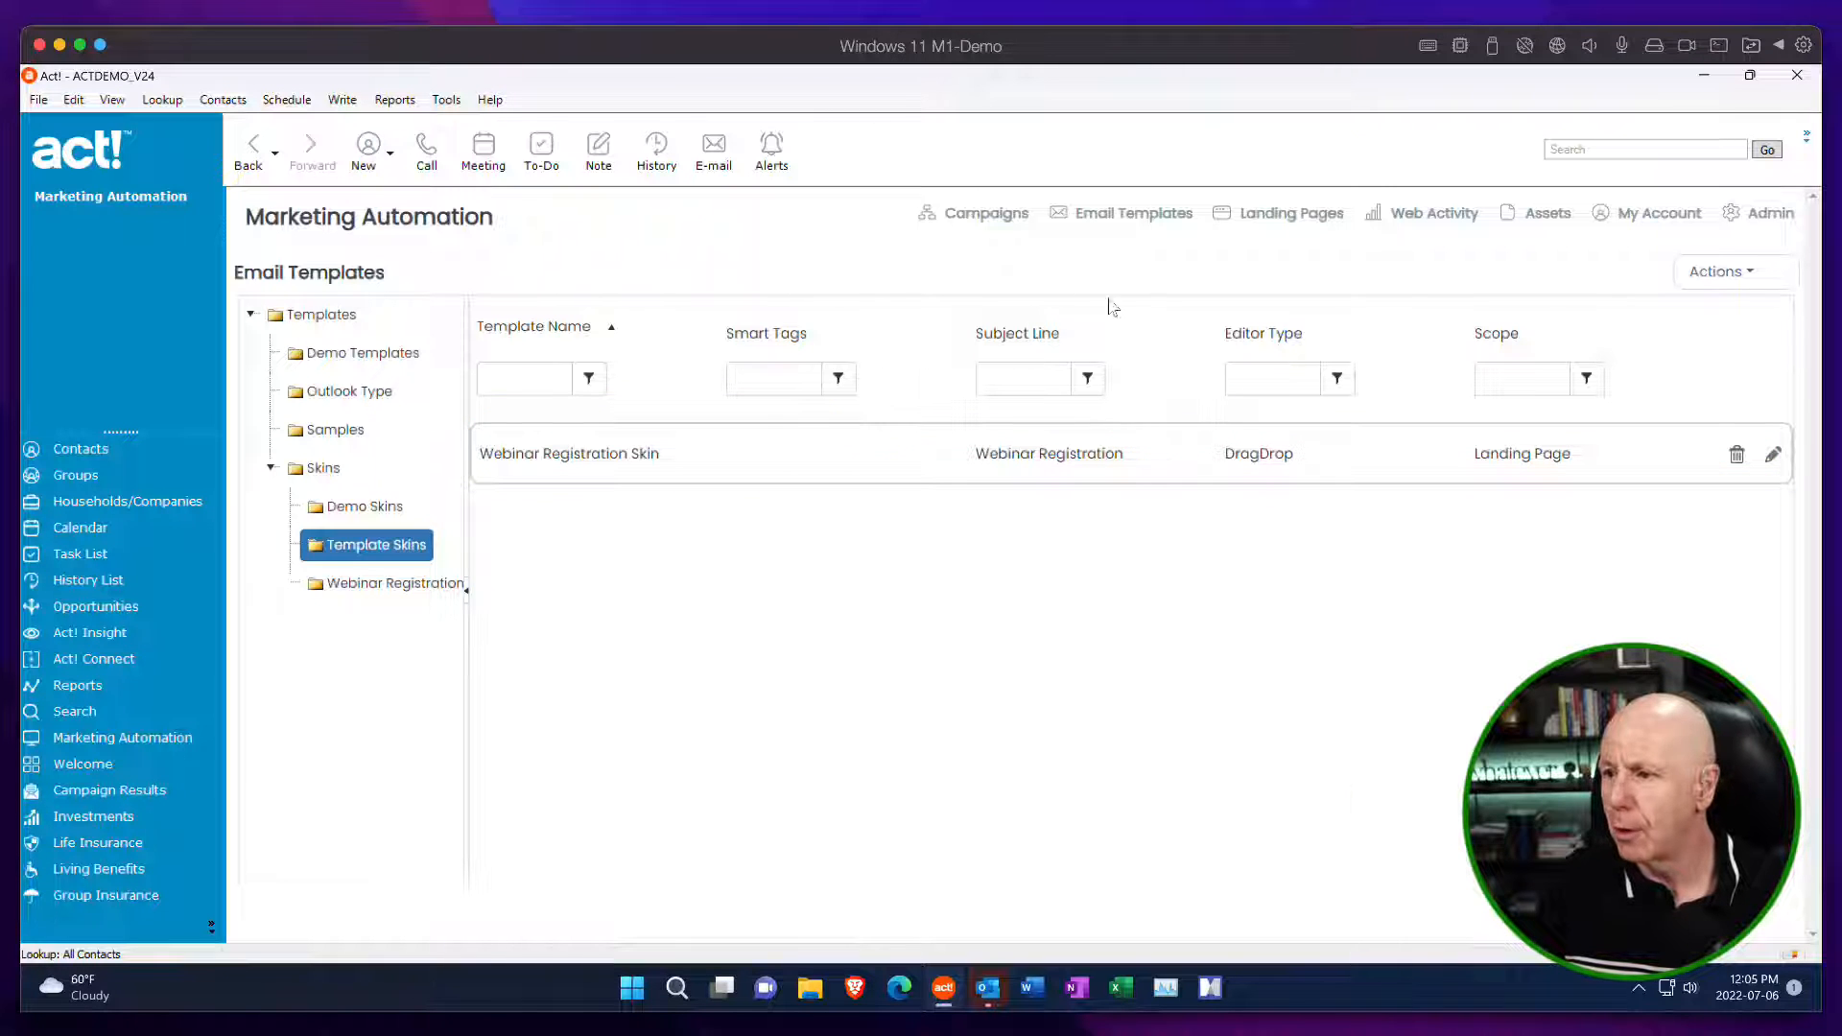
Start a new template in the Template Skins folder based on the Blank Landing Page.
{"action": "left_click", "coordinate": [1680, 280]}
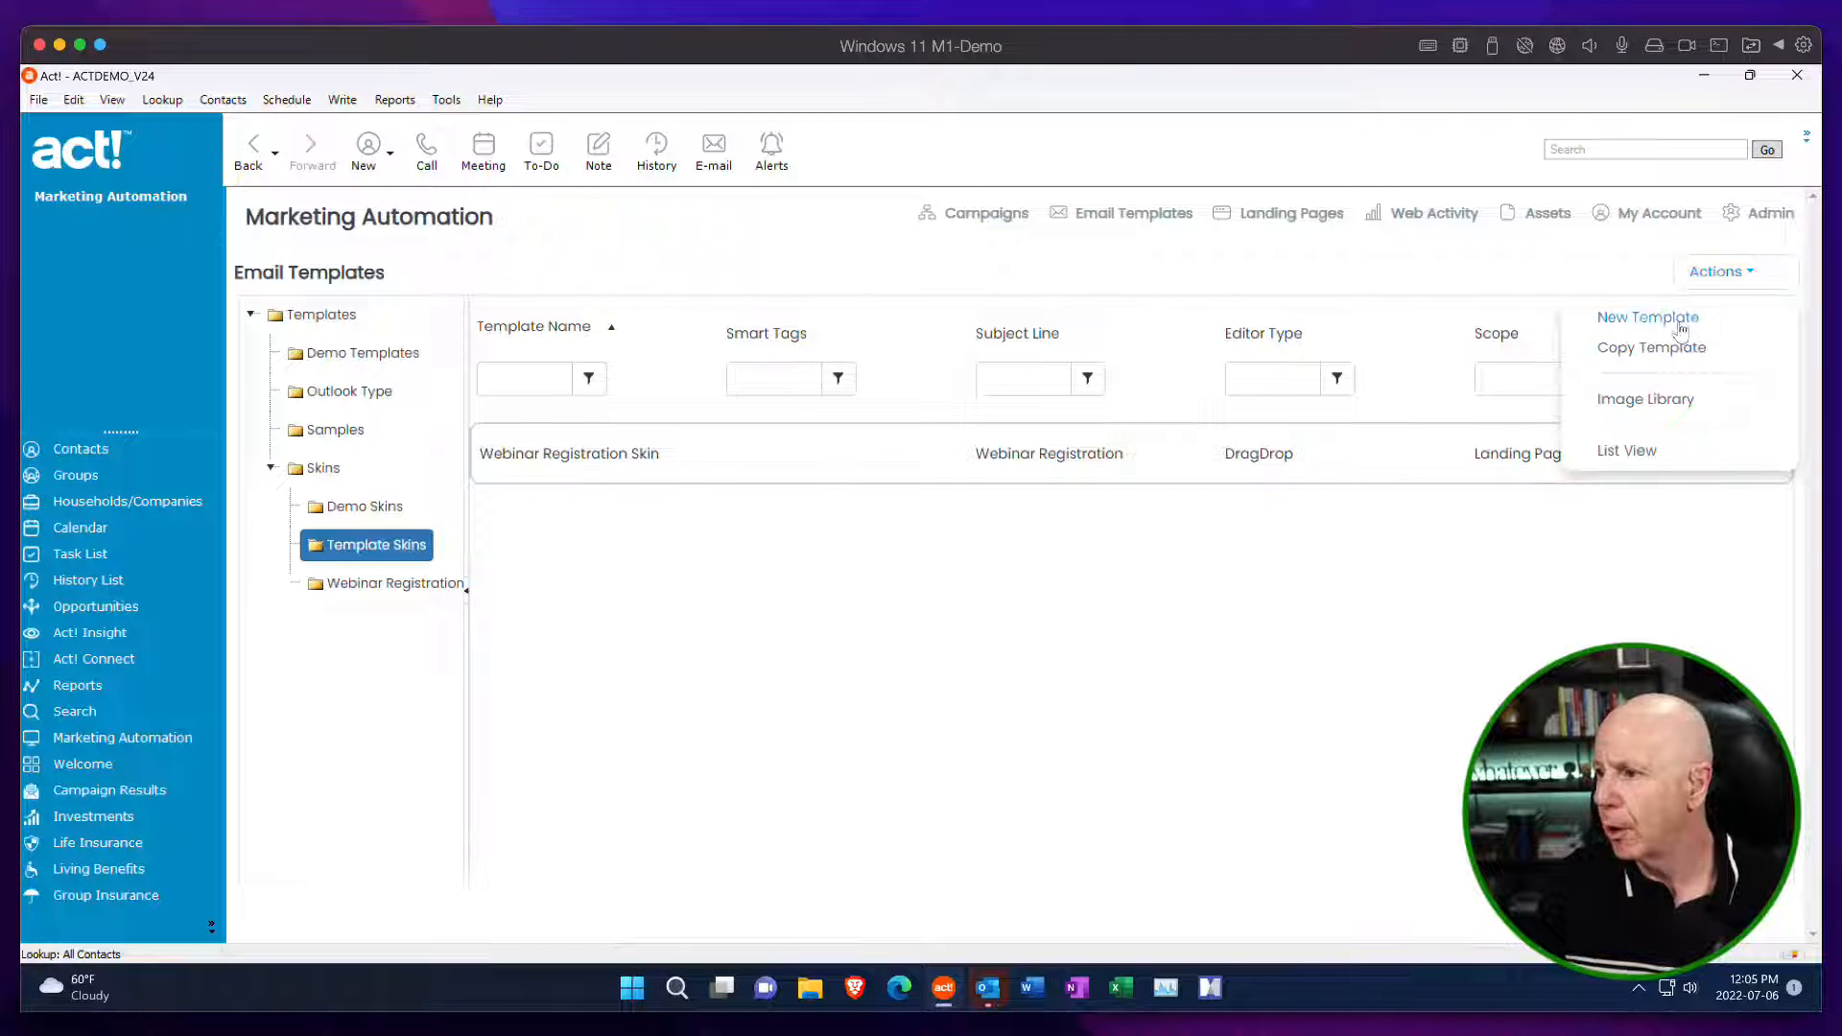
{"action": "left_click", "coordinate": [1679, 319]}
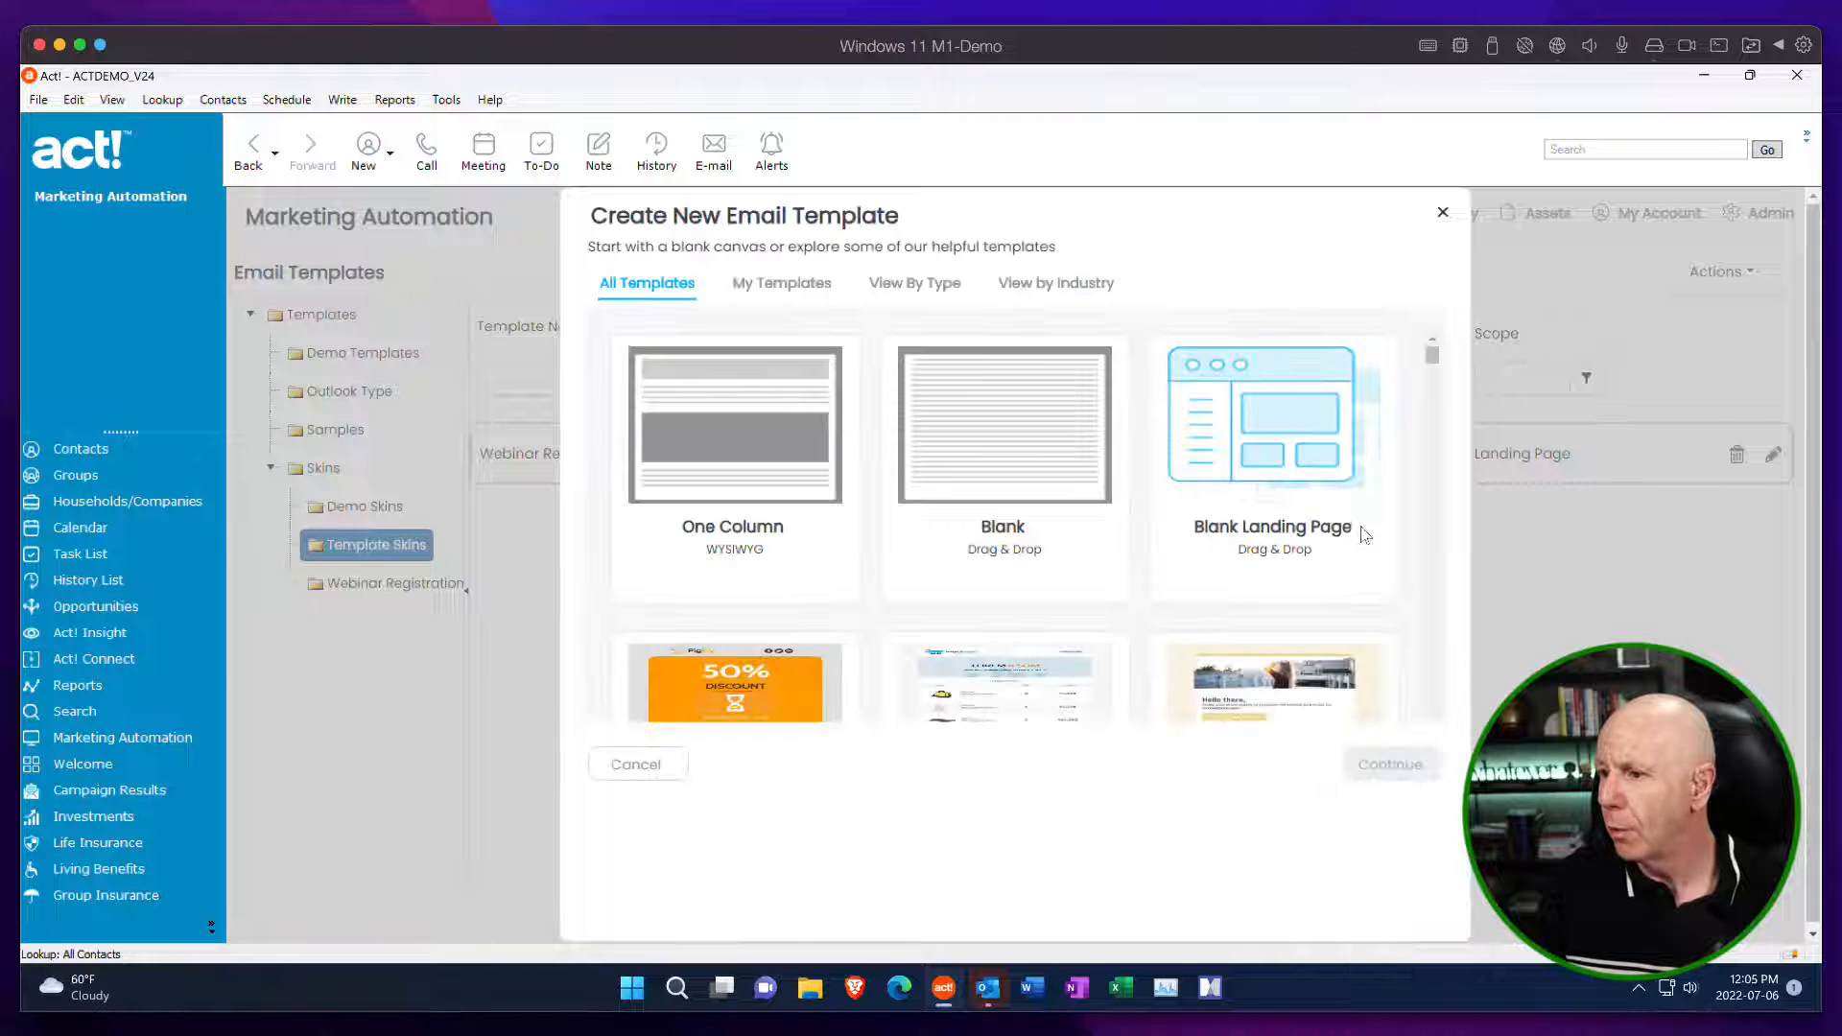
{"action": "left_click", "coordinate": [1268, 417]}
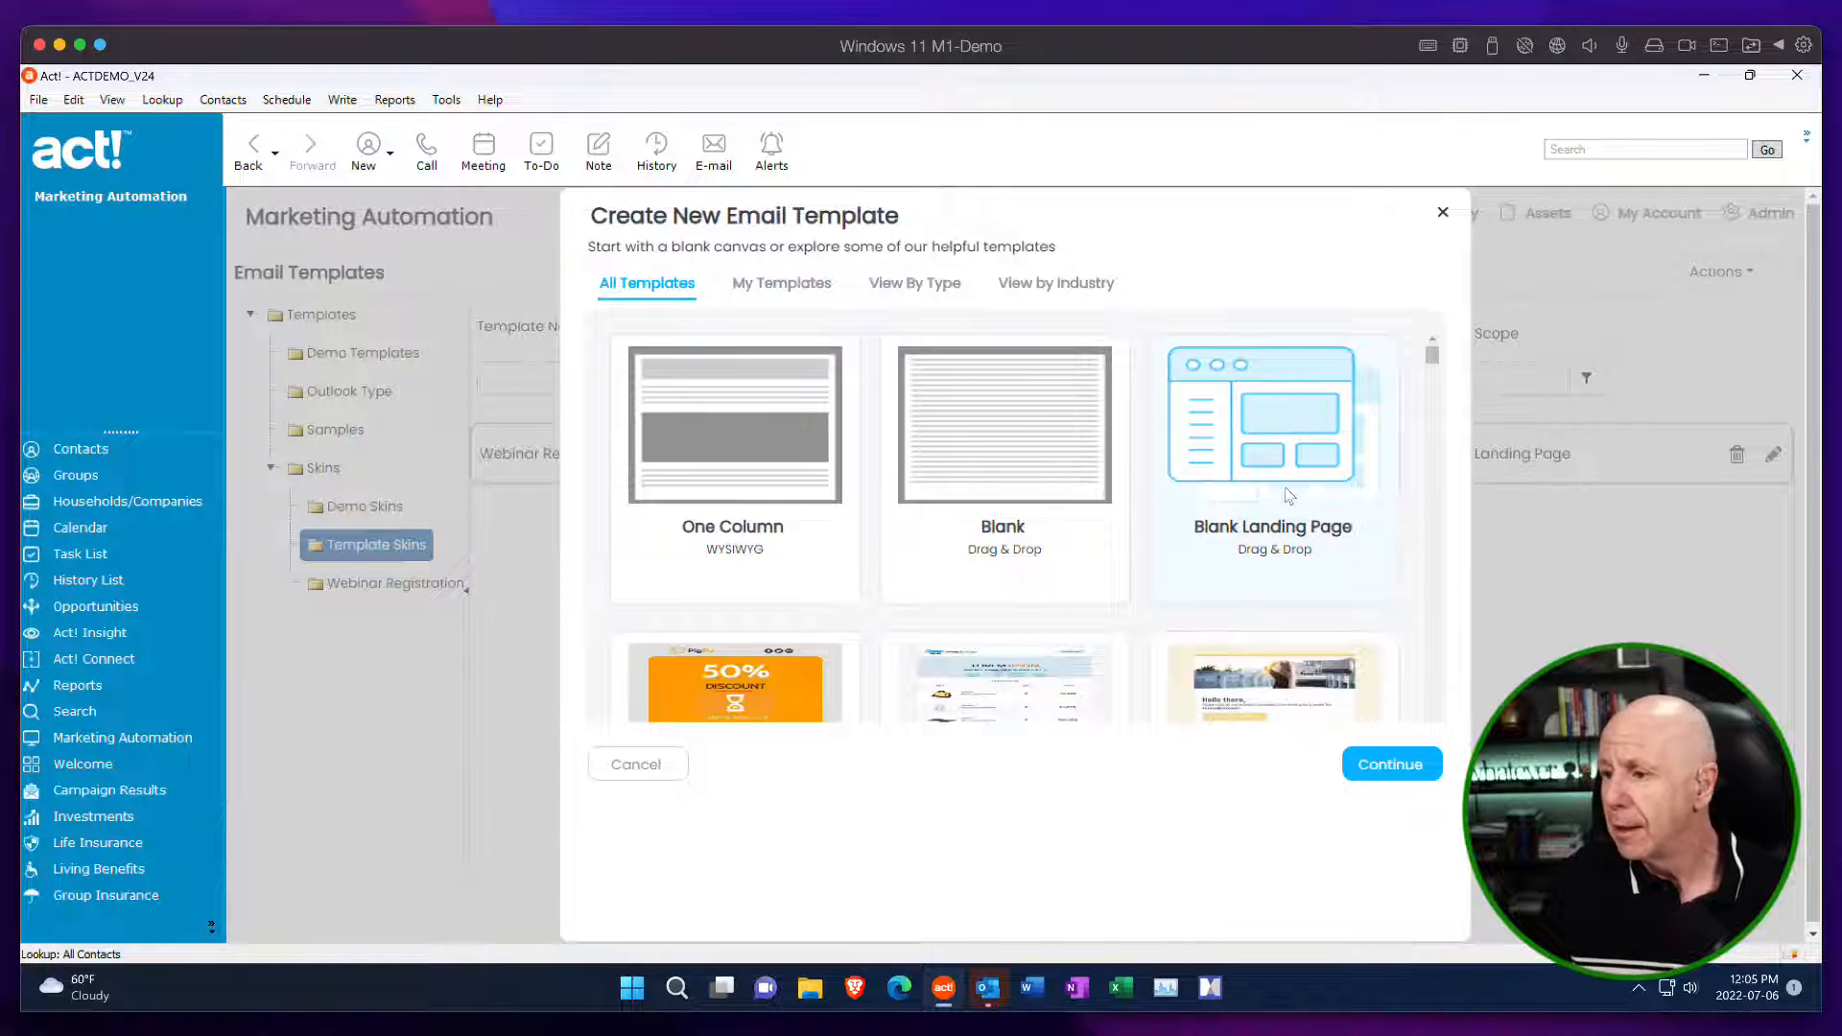
{"action": "left_click", "coordinate": [1401, 765]}
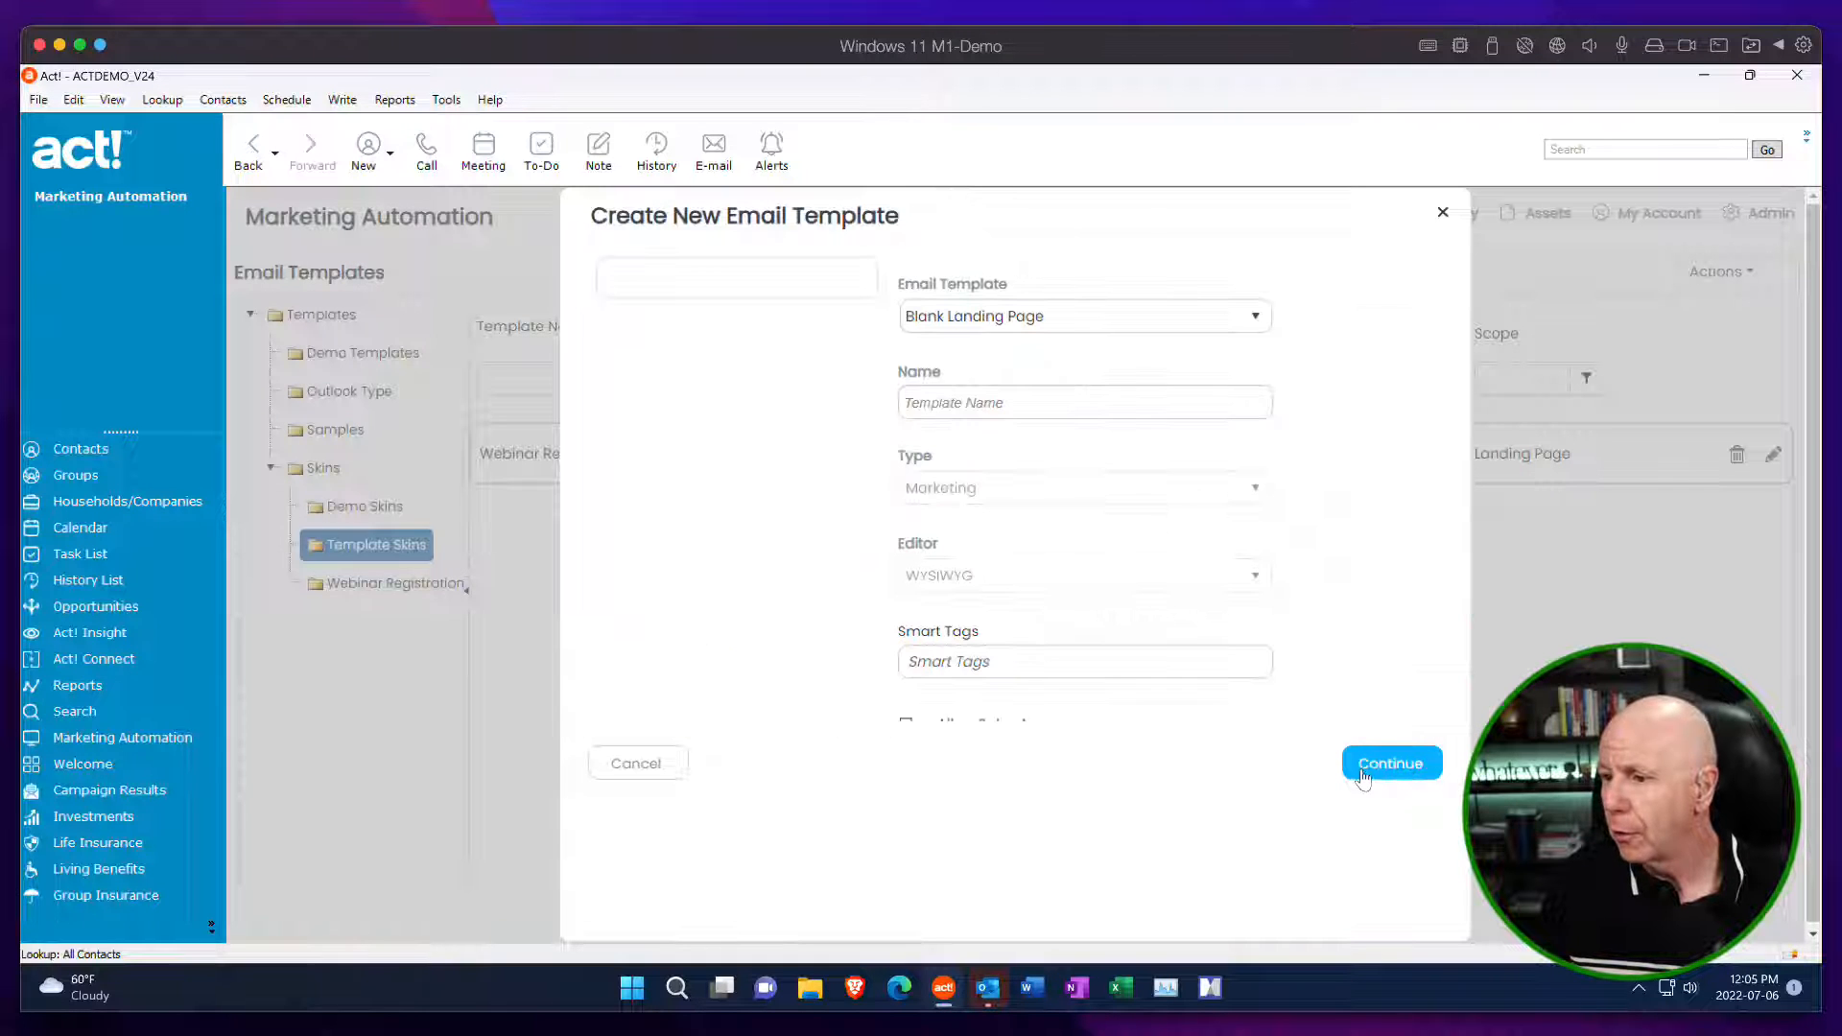
Name the new landing page template Skin - Demo Unsubscribe and save it to open the editor.
{"action": "left_click", "coordinate": [931, 402]}
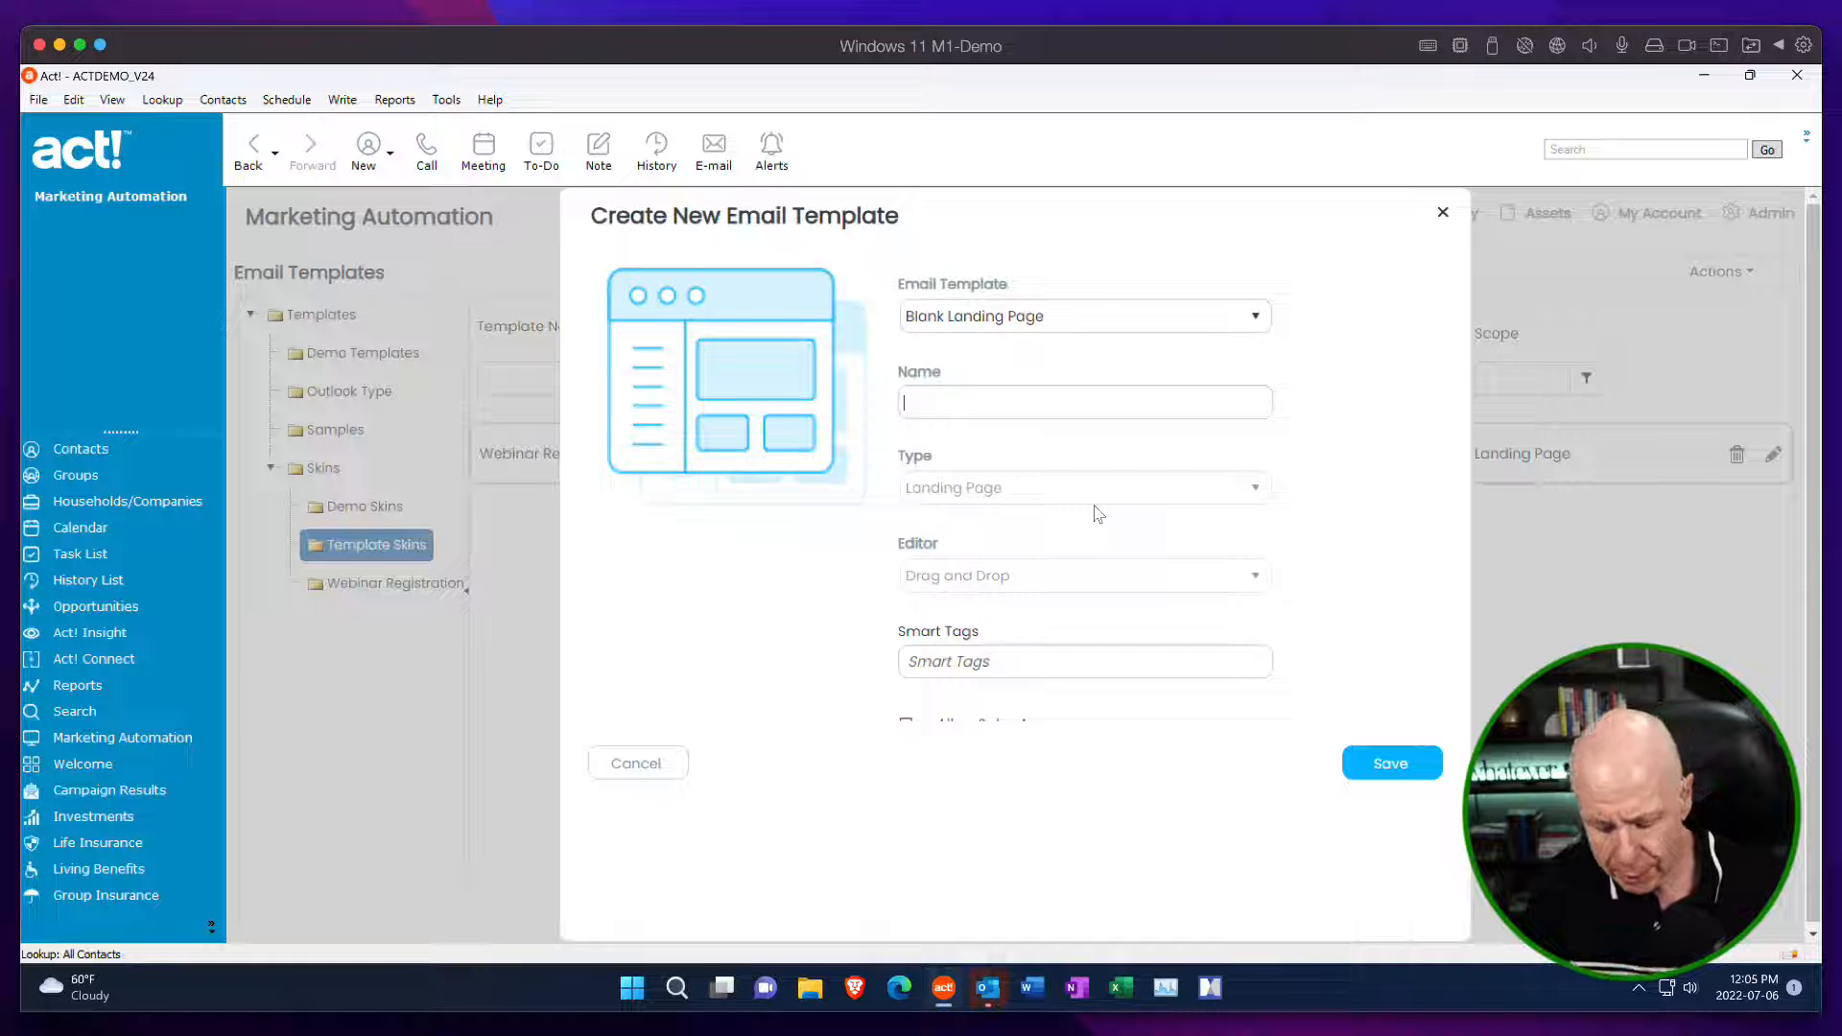
{"action": "type", "text": "Skin"}
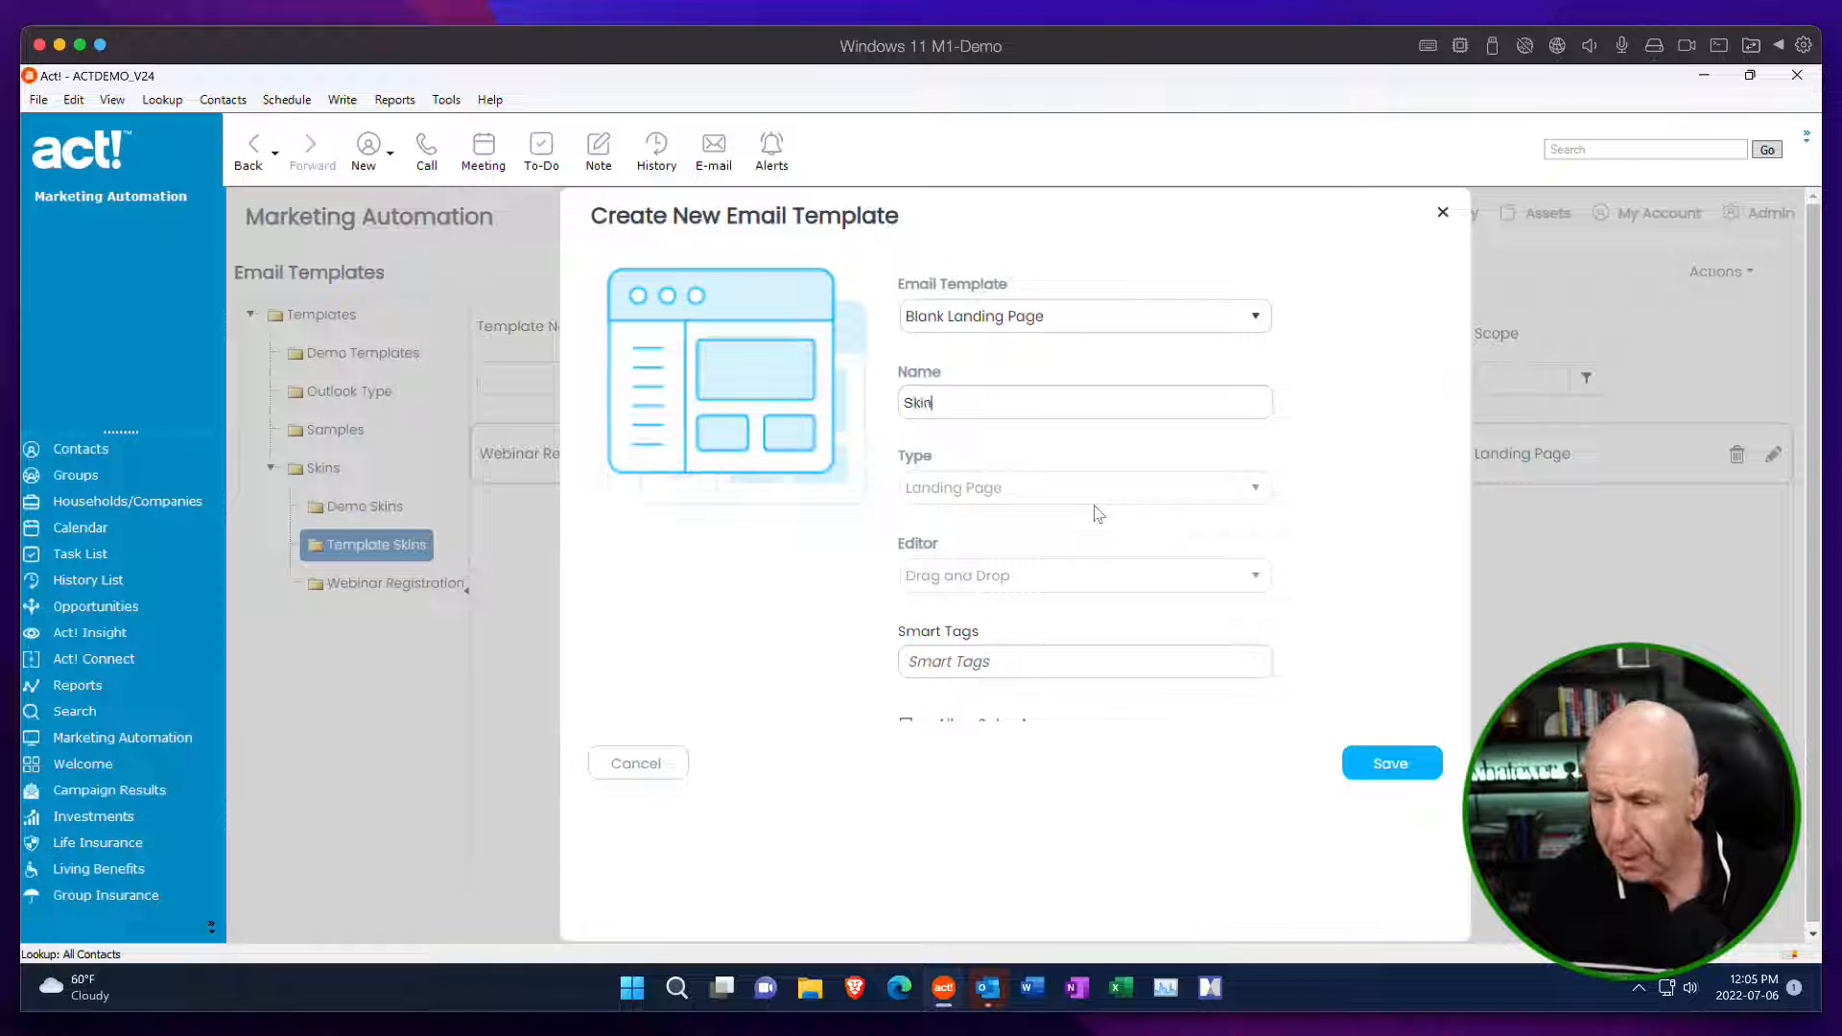
{"action": "type", "text": " -"}
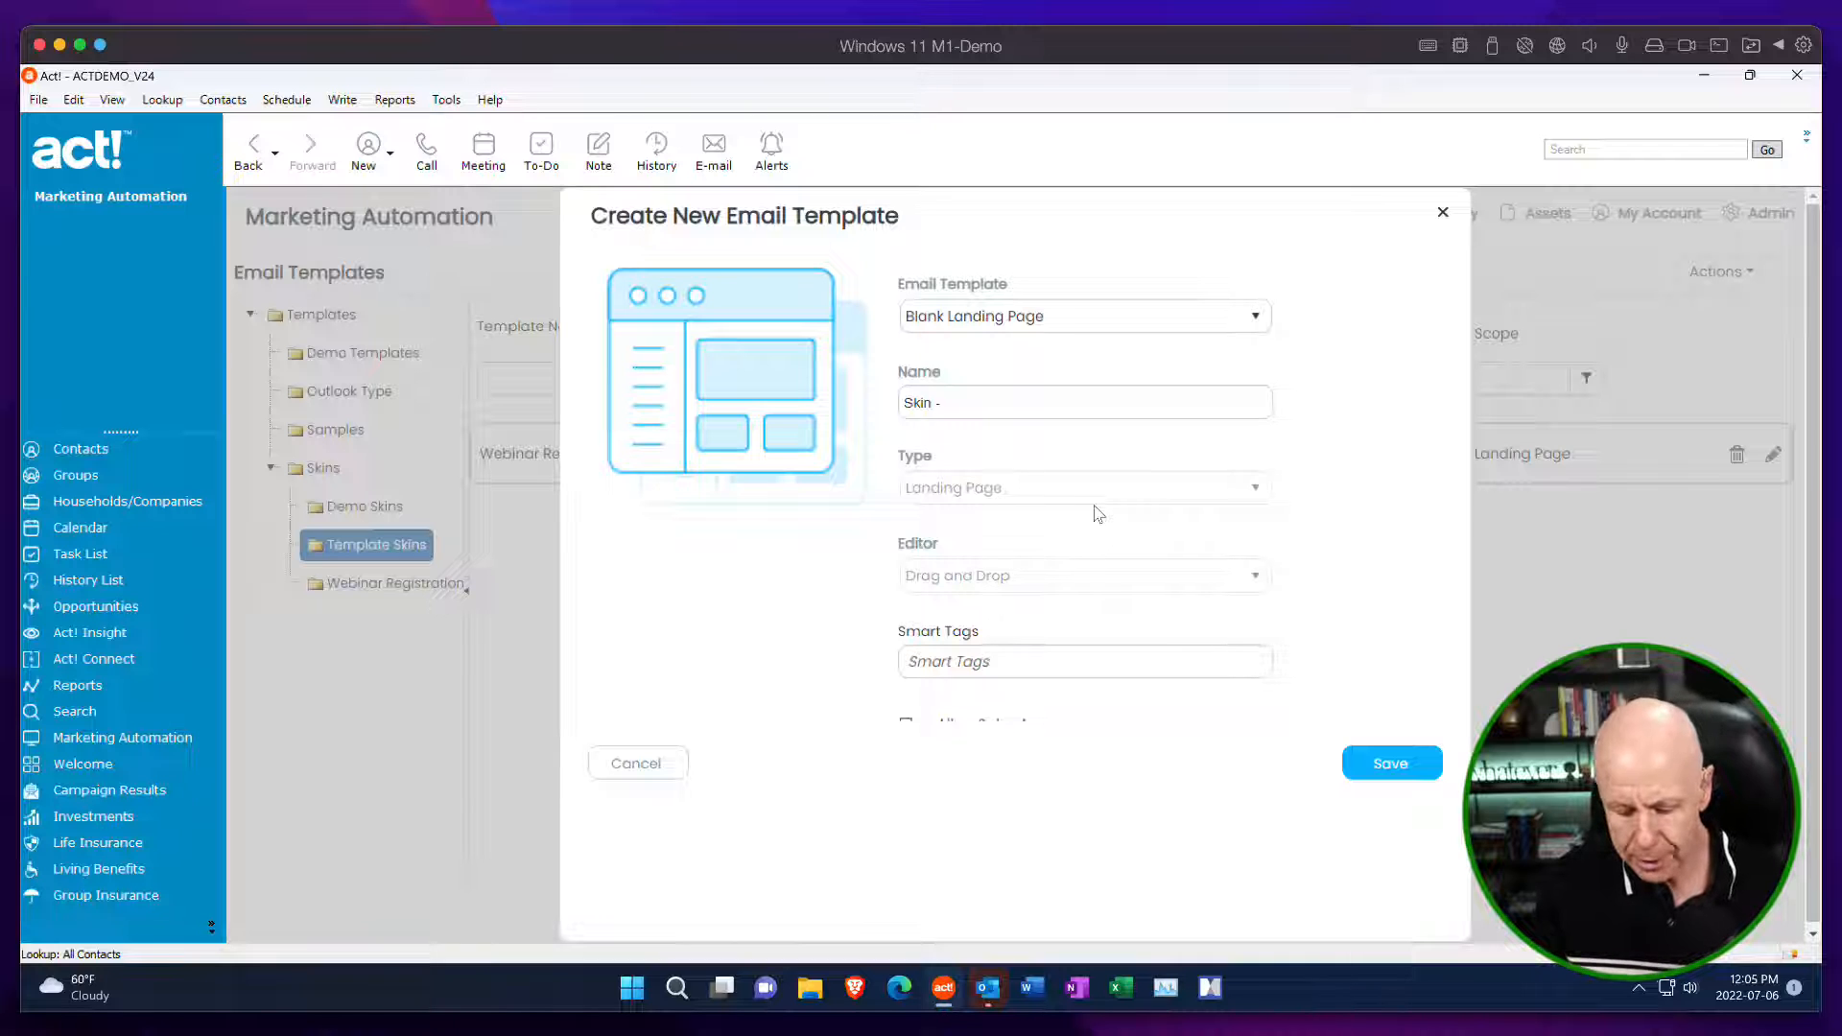
{"action": "type", "text": " Dem"}
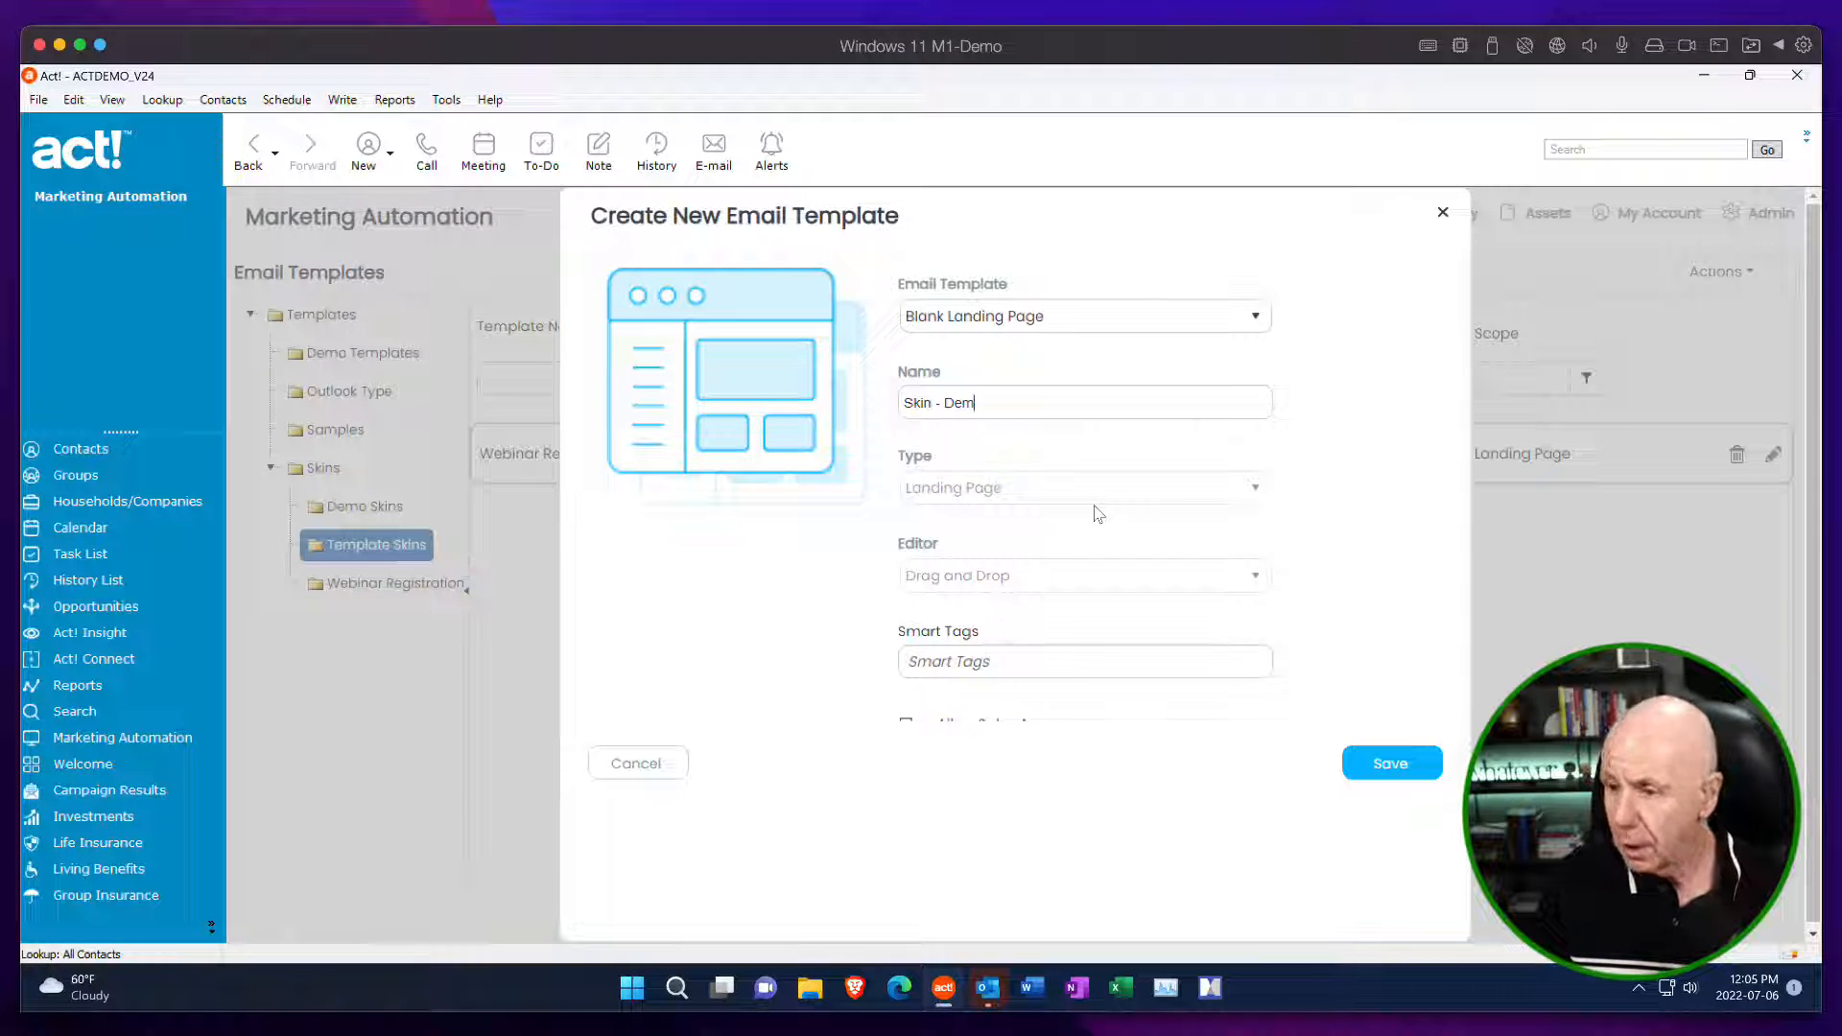
{"action": "type", "text": "0 Unsubsc"}
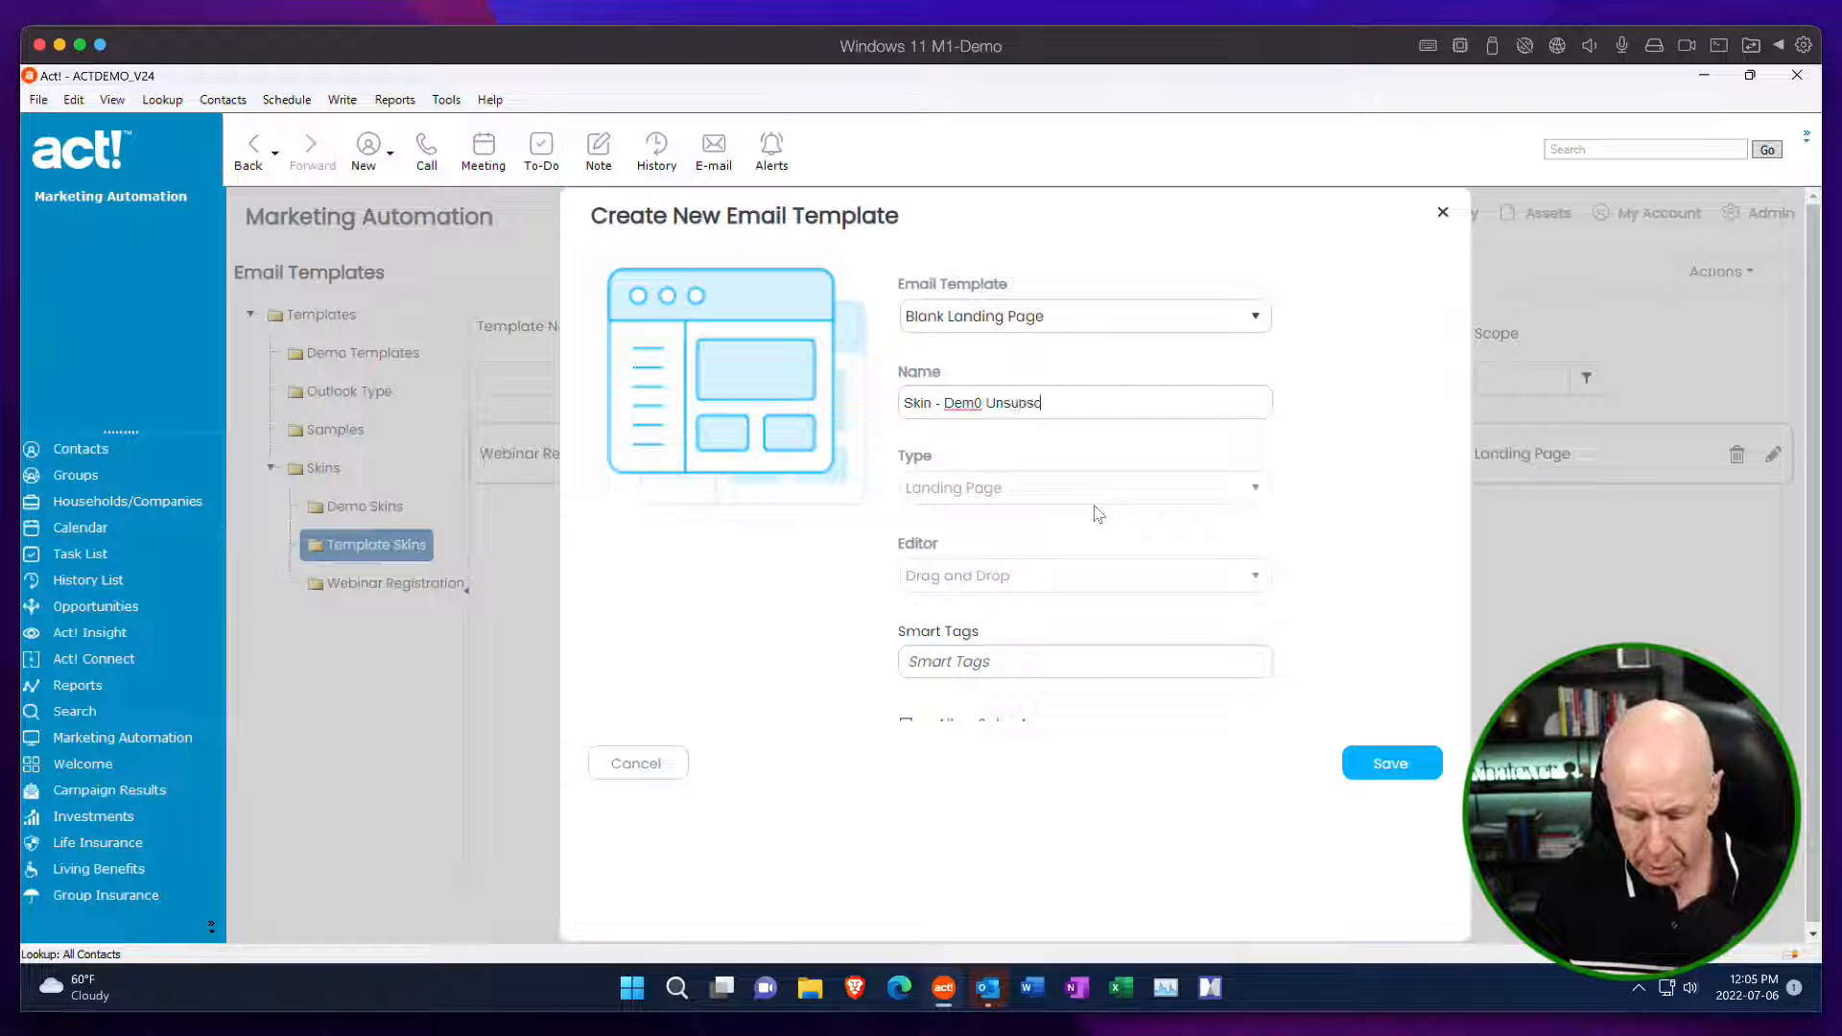
{"action": "type", "text": "ribe"}
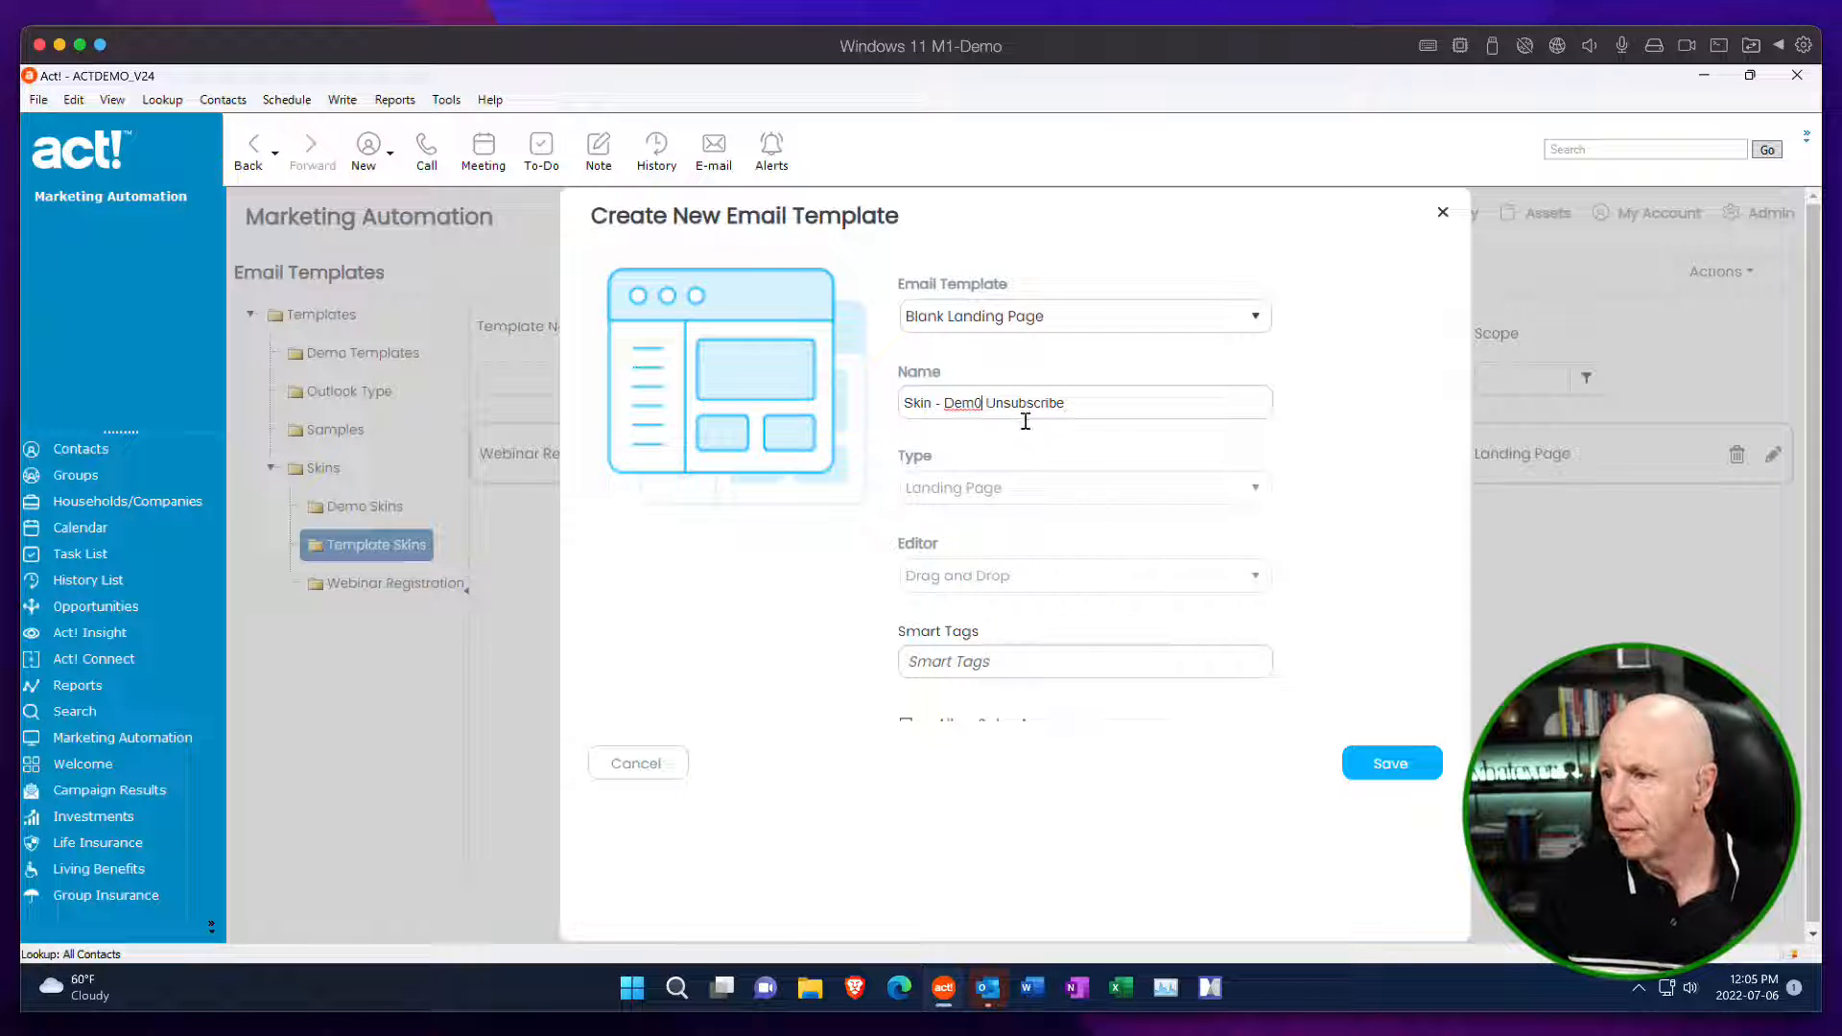
{"action": "key", "text": "BackSpace"}
{"action": "type", "text": "o"}
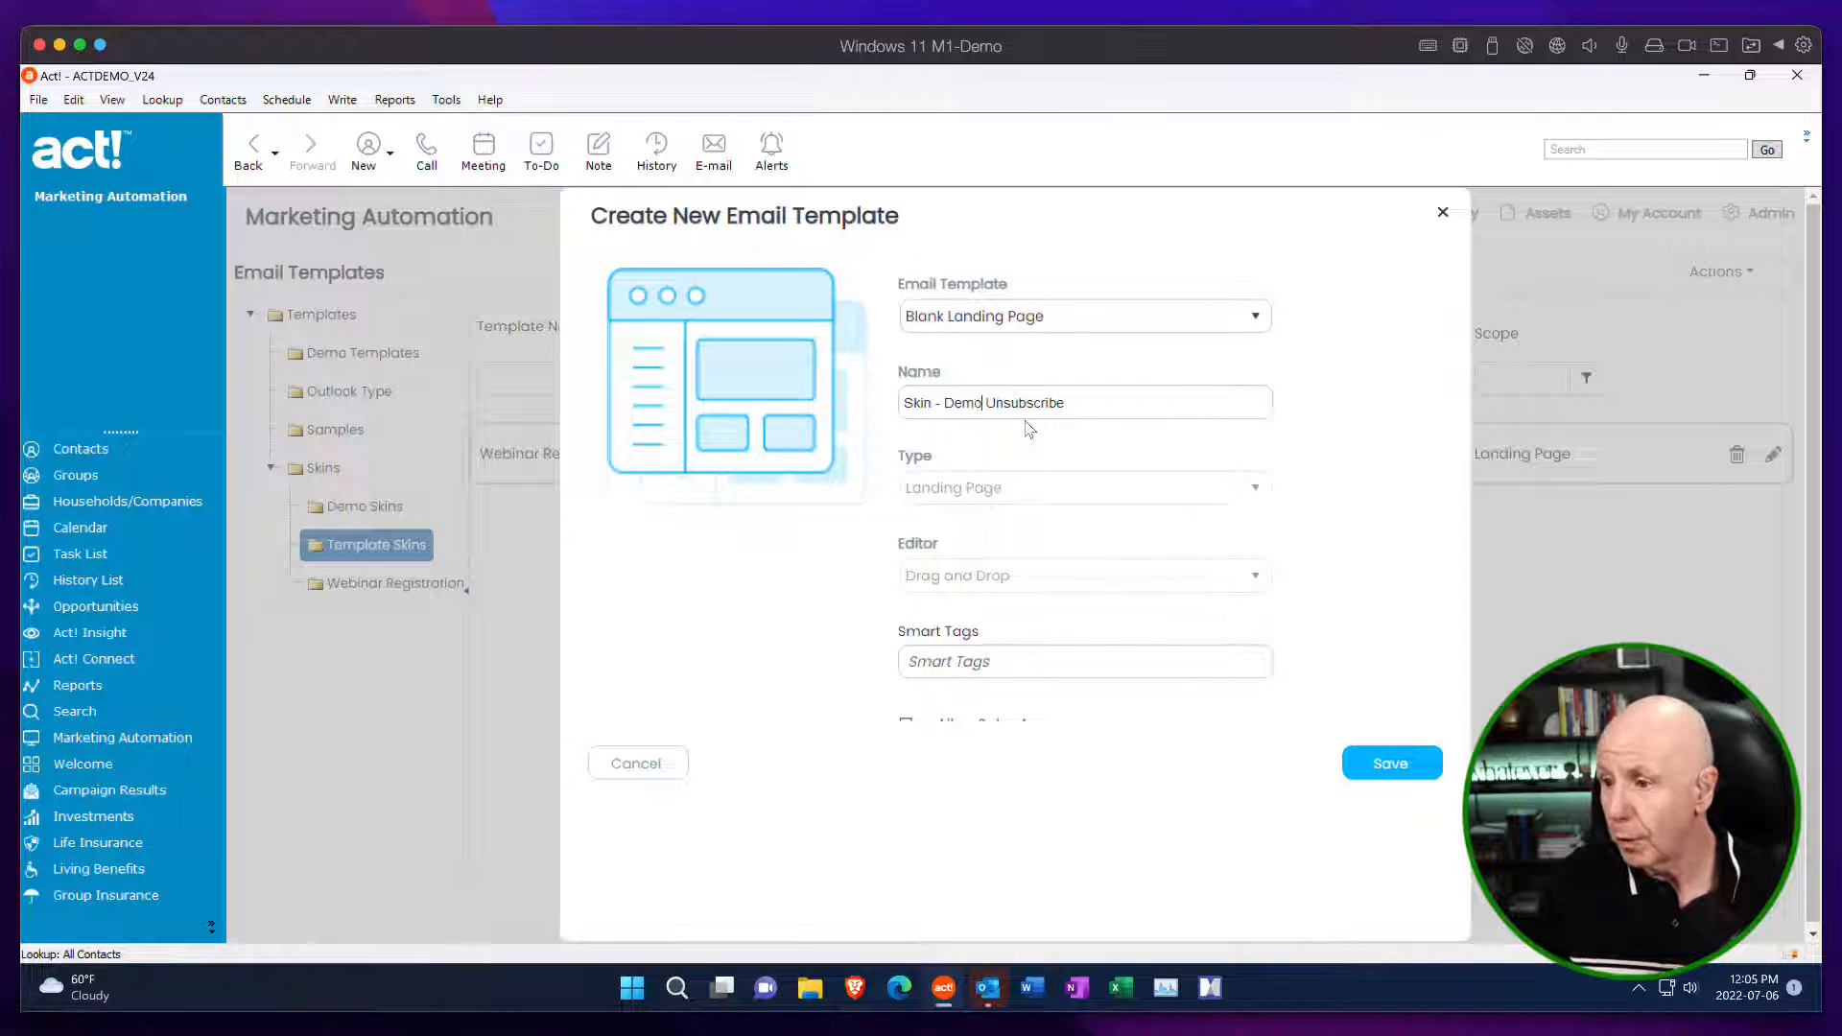
{"action": "left_click", "coordinate": [1392, 765]}
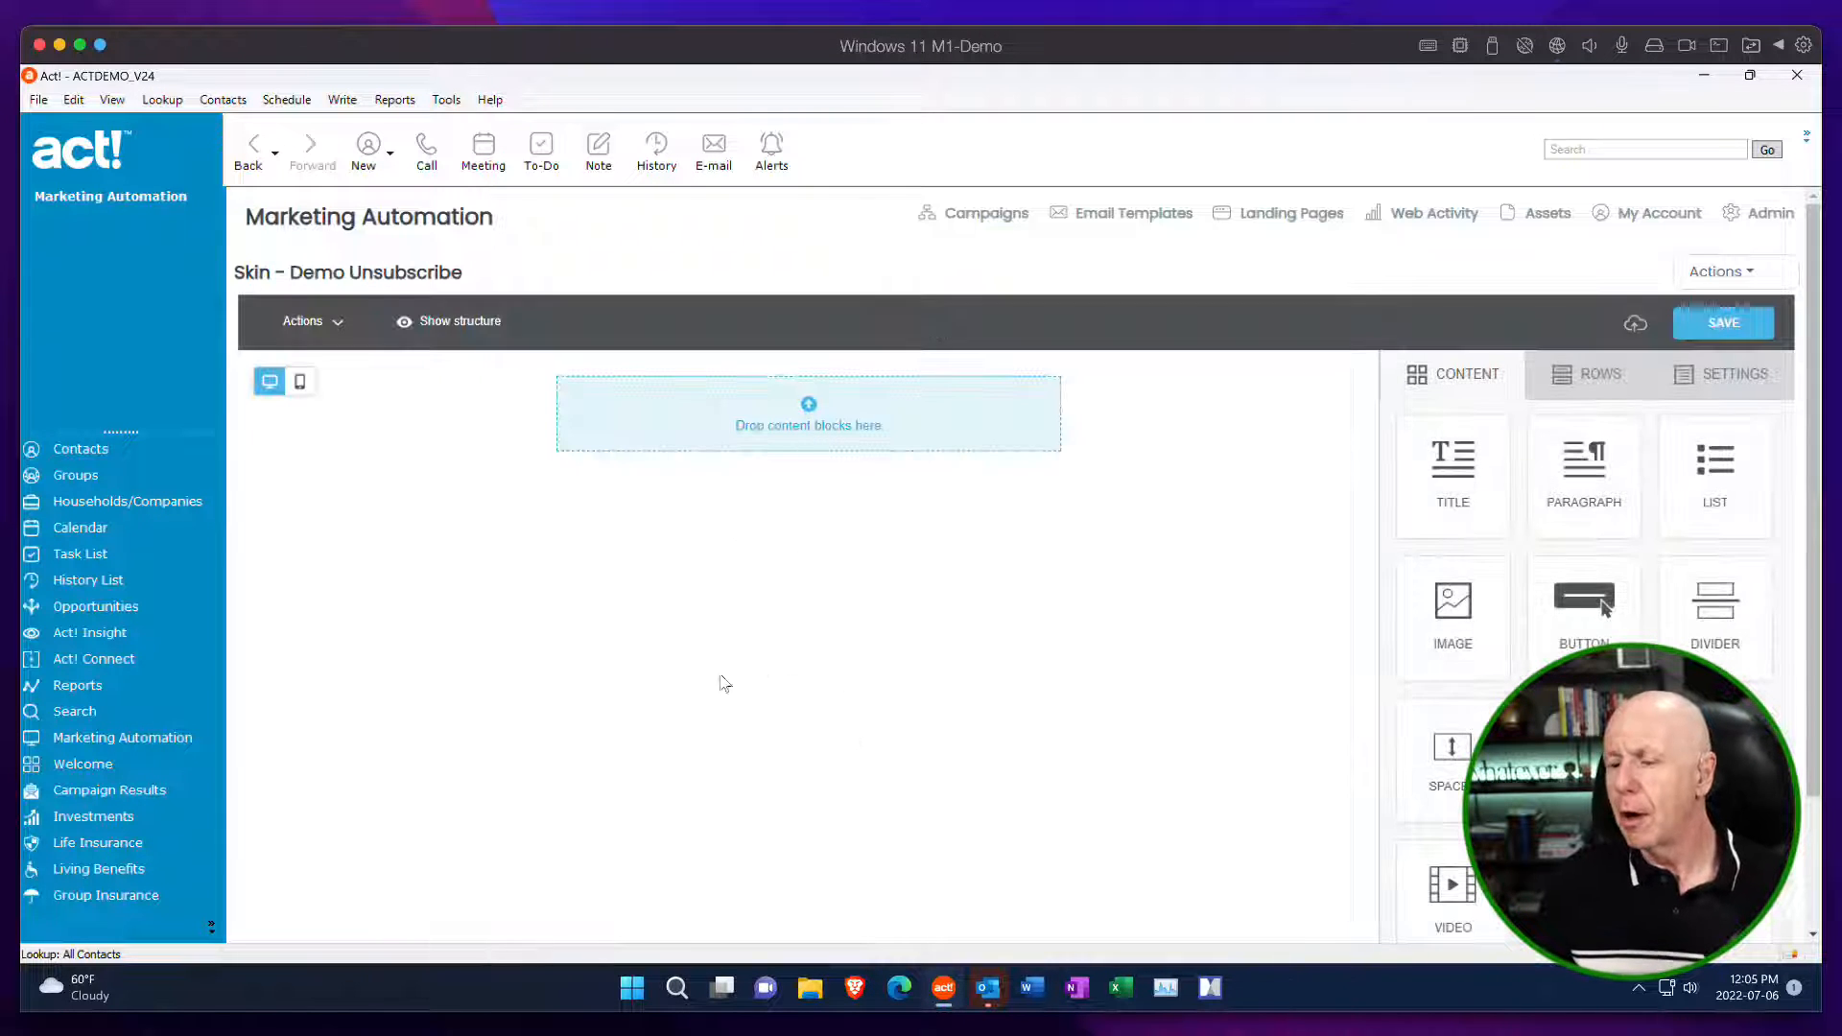
Look over the actions available for the landing page template, including Publish.
{"action": "left_click", "coordinate": [1744, 273]}
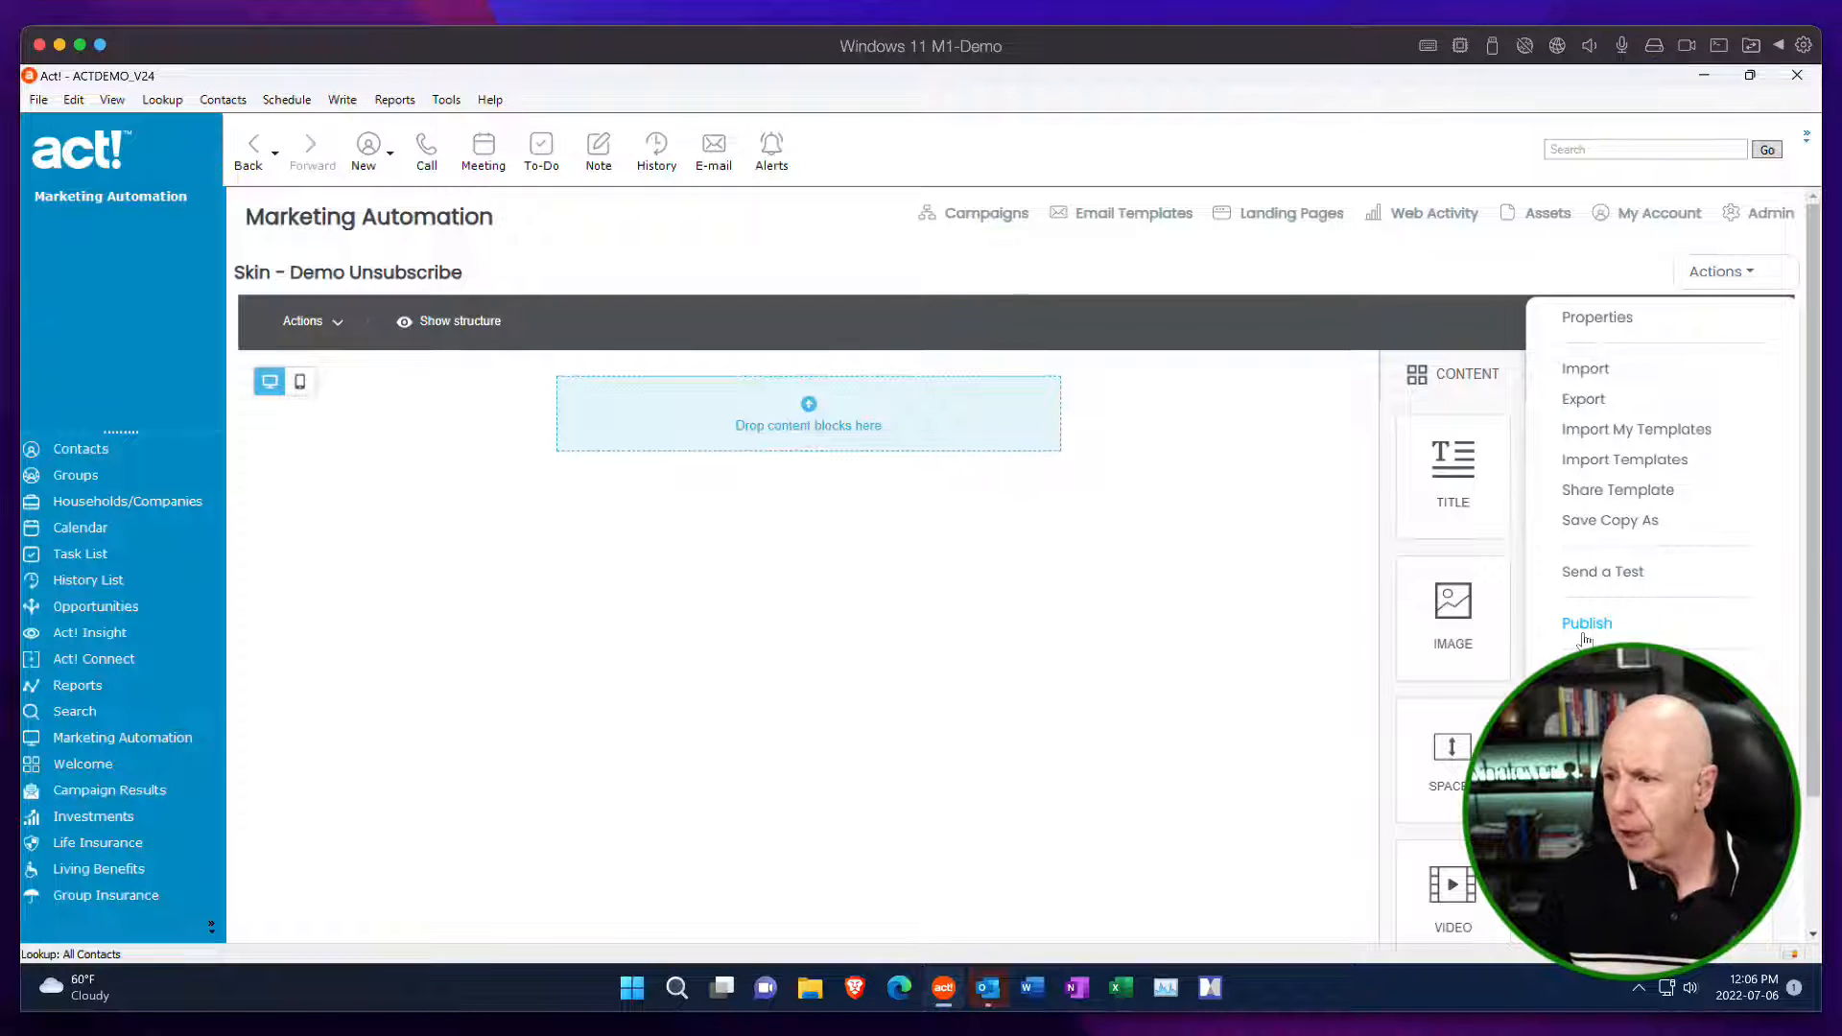
{"action": "left_click", "coordinate": [1200, 534]}
{"action": "left_click", "coordinate": [1717, 271]}
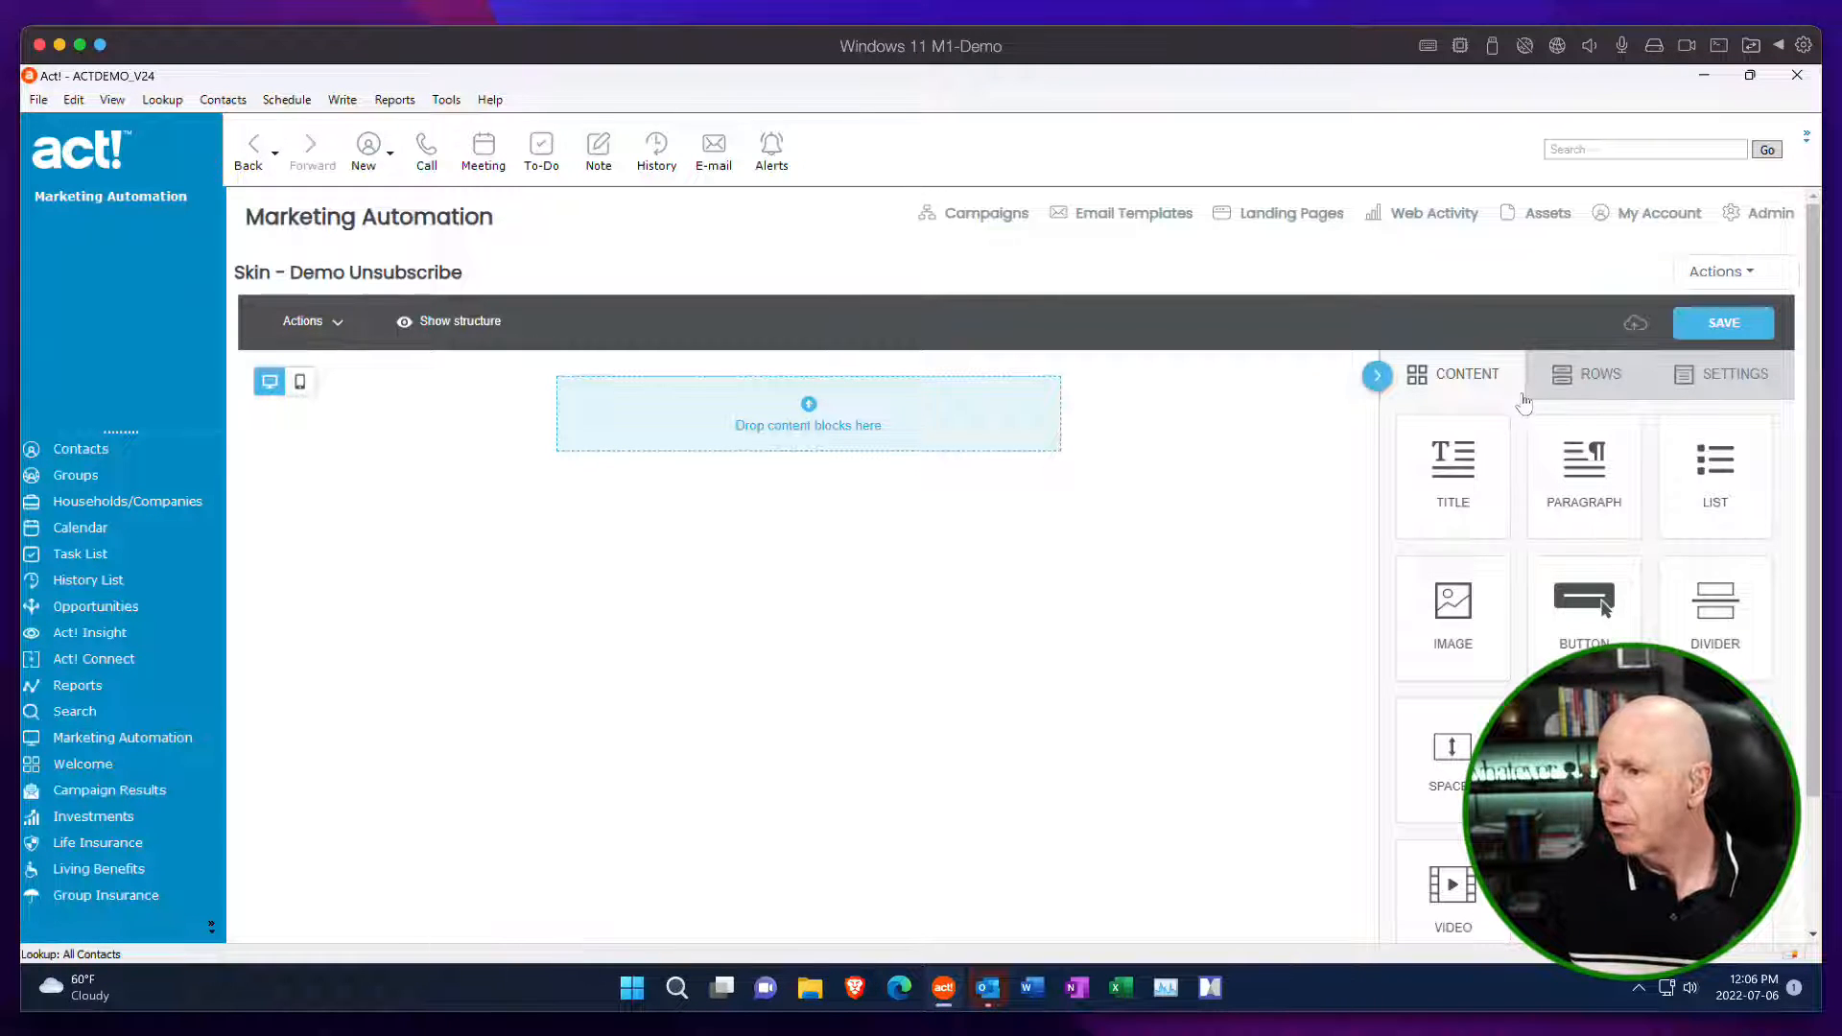
Set the content area width to 605px and add two single-column rows below the existing one.
{"action": "left_click", "coordinate": [1707, 384]}
{"action": "left_click_drag", "start_coordinate": [1417, 509], "coordinate": [1510, 504]}
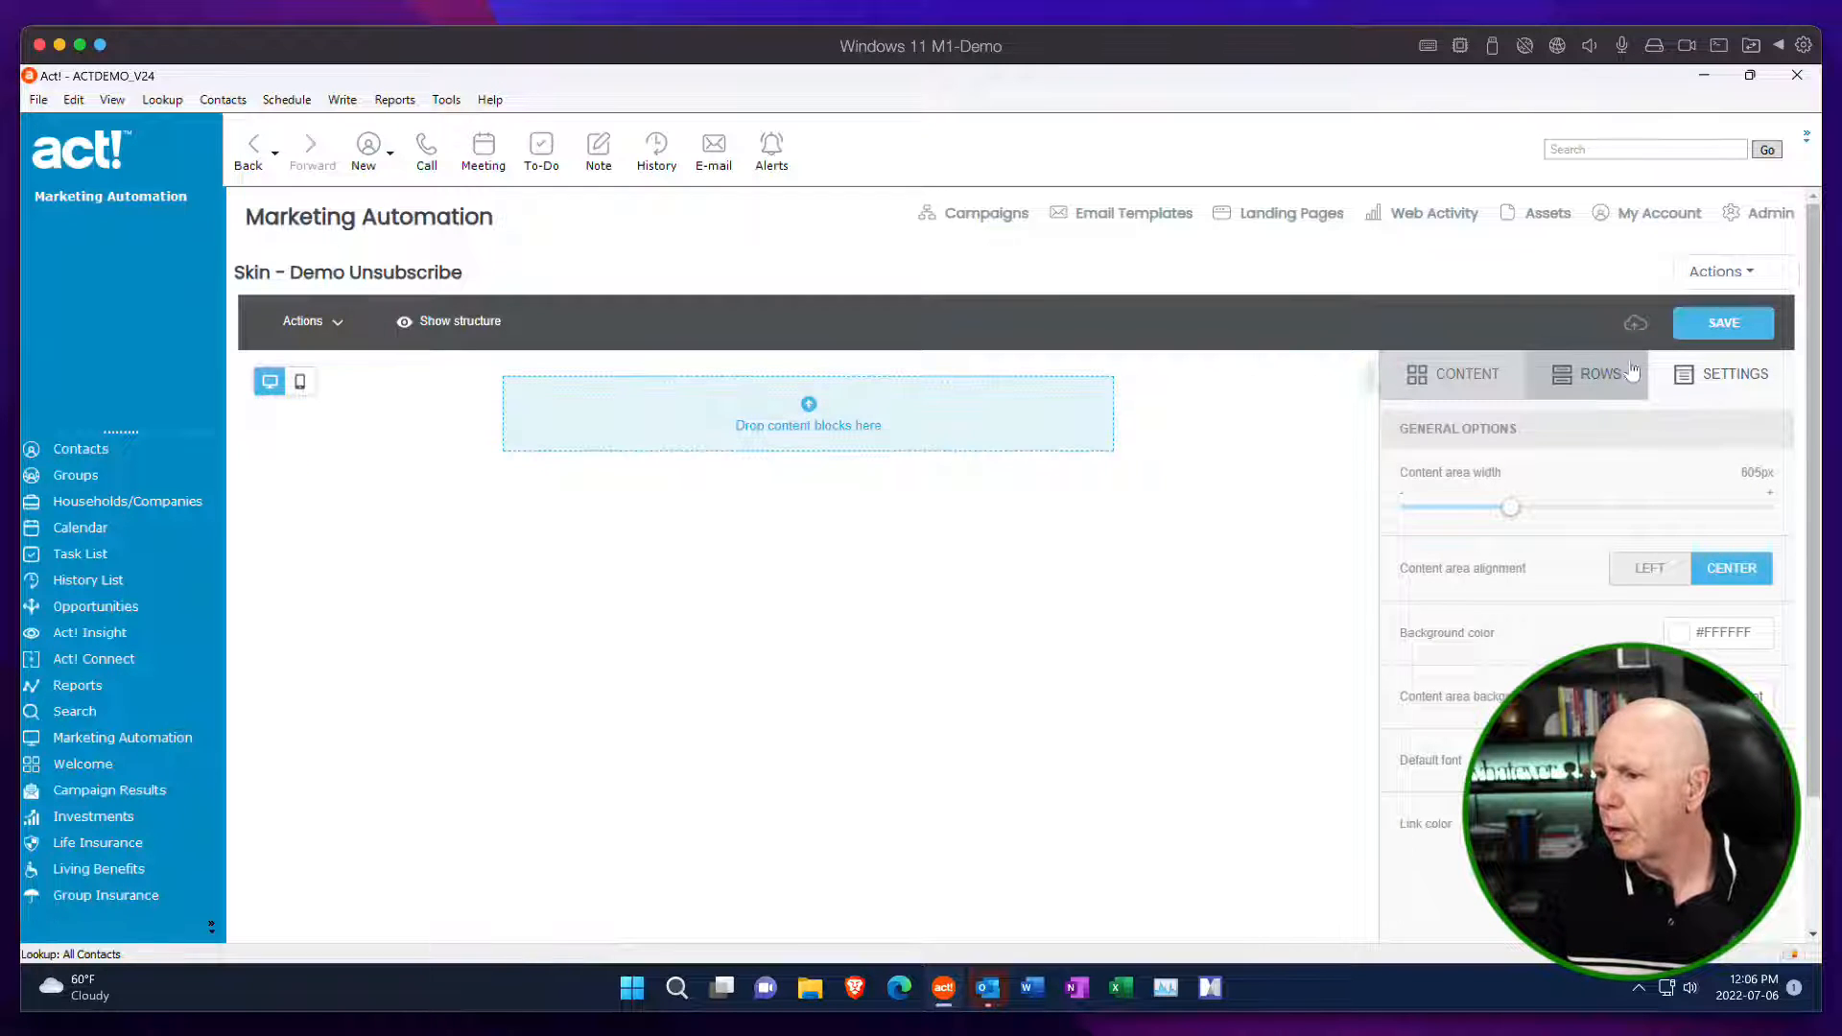
{"action": "left_click", "coordinate": [1587, 374]}
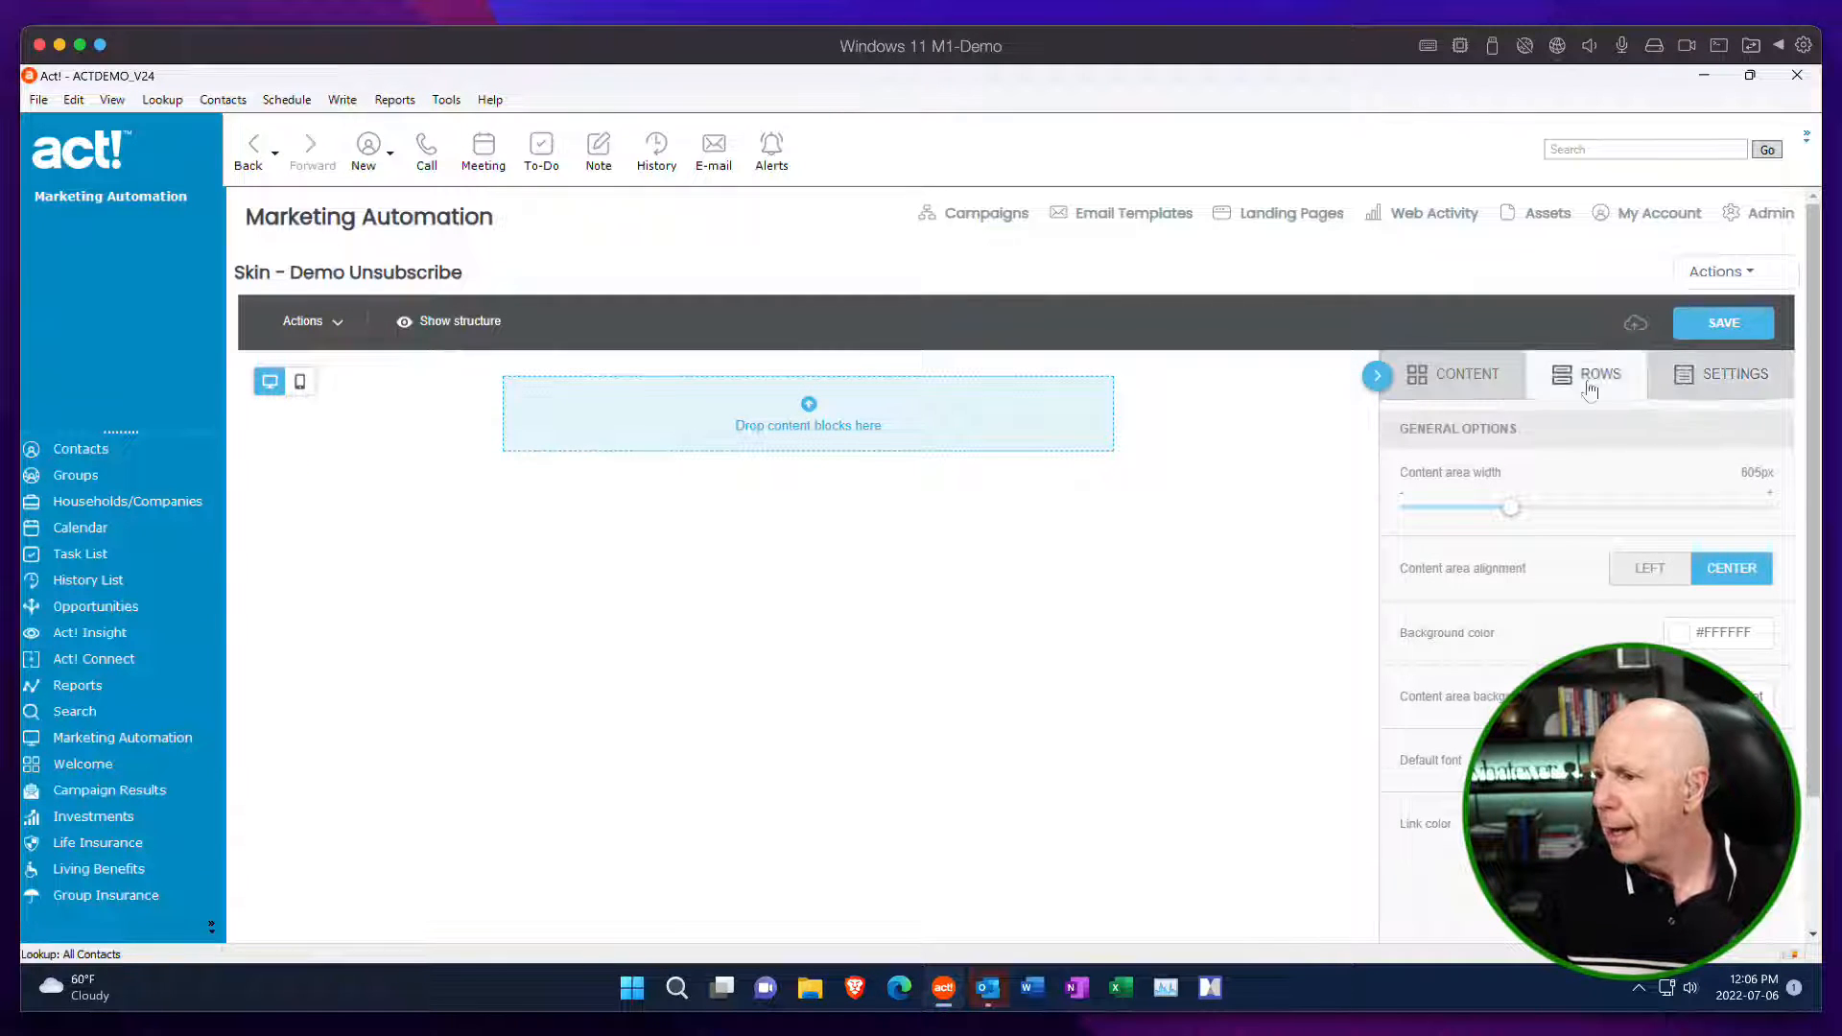
{"action": "left_click_drag", "start_coordinate": [1513, 461], "coordinate": [760, 457]}
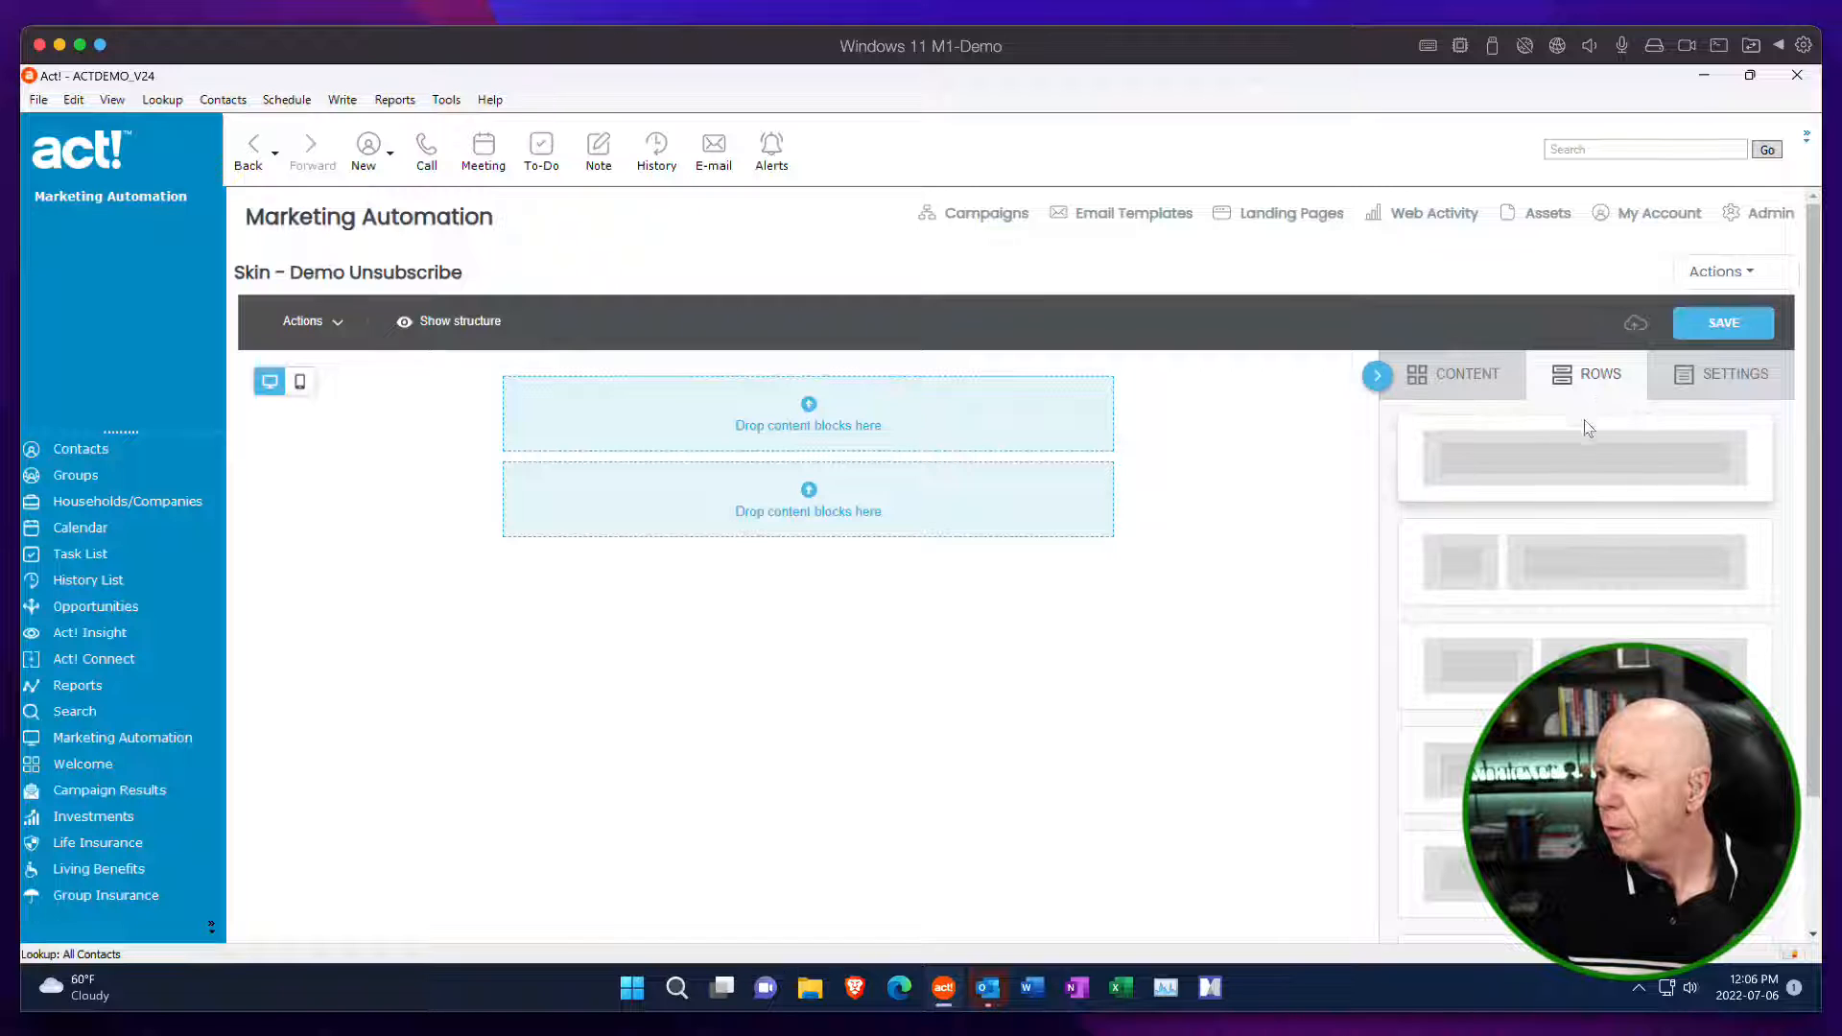
{"action": "left_click_drag", "start_coordinate": [1587, 427], "coordinate": [963, 538]}
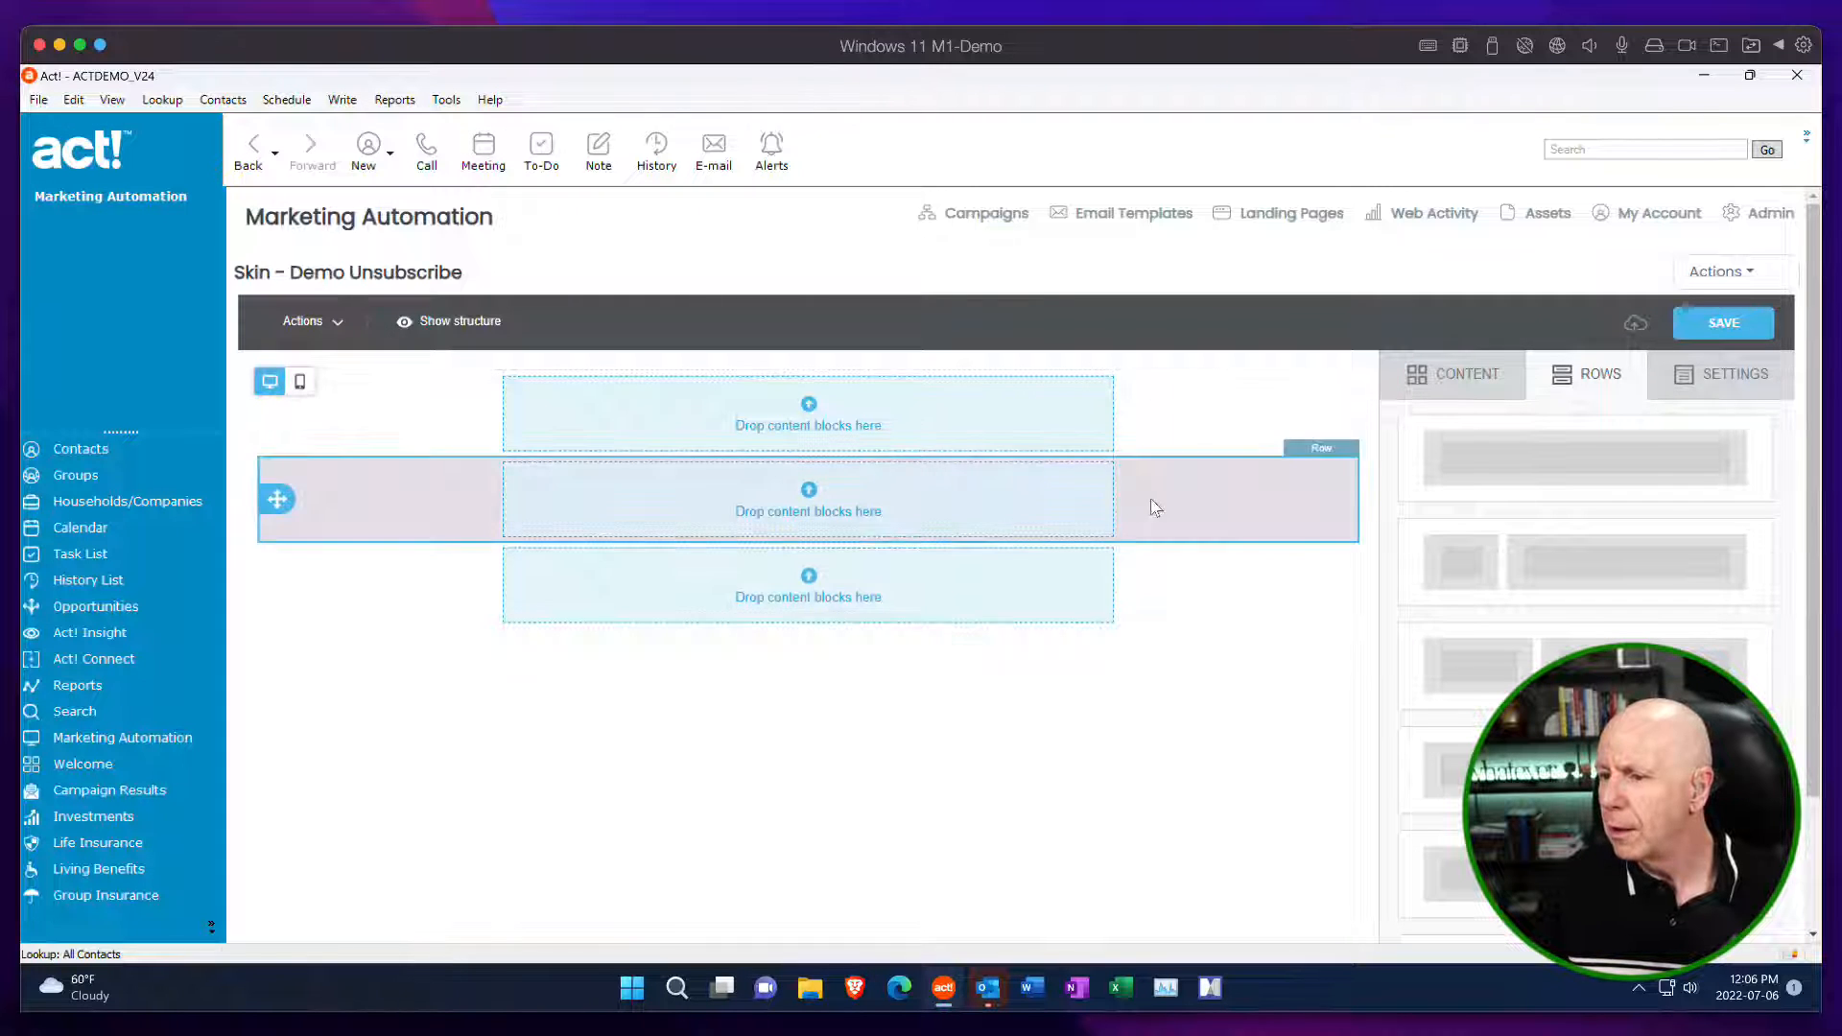
Add an Image block to the first row and insert Email Preferences 4 from the CLX Banners folder.
{"action": "left_click", "coordinate": [1450, 382]}
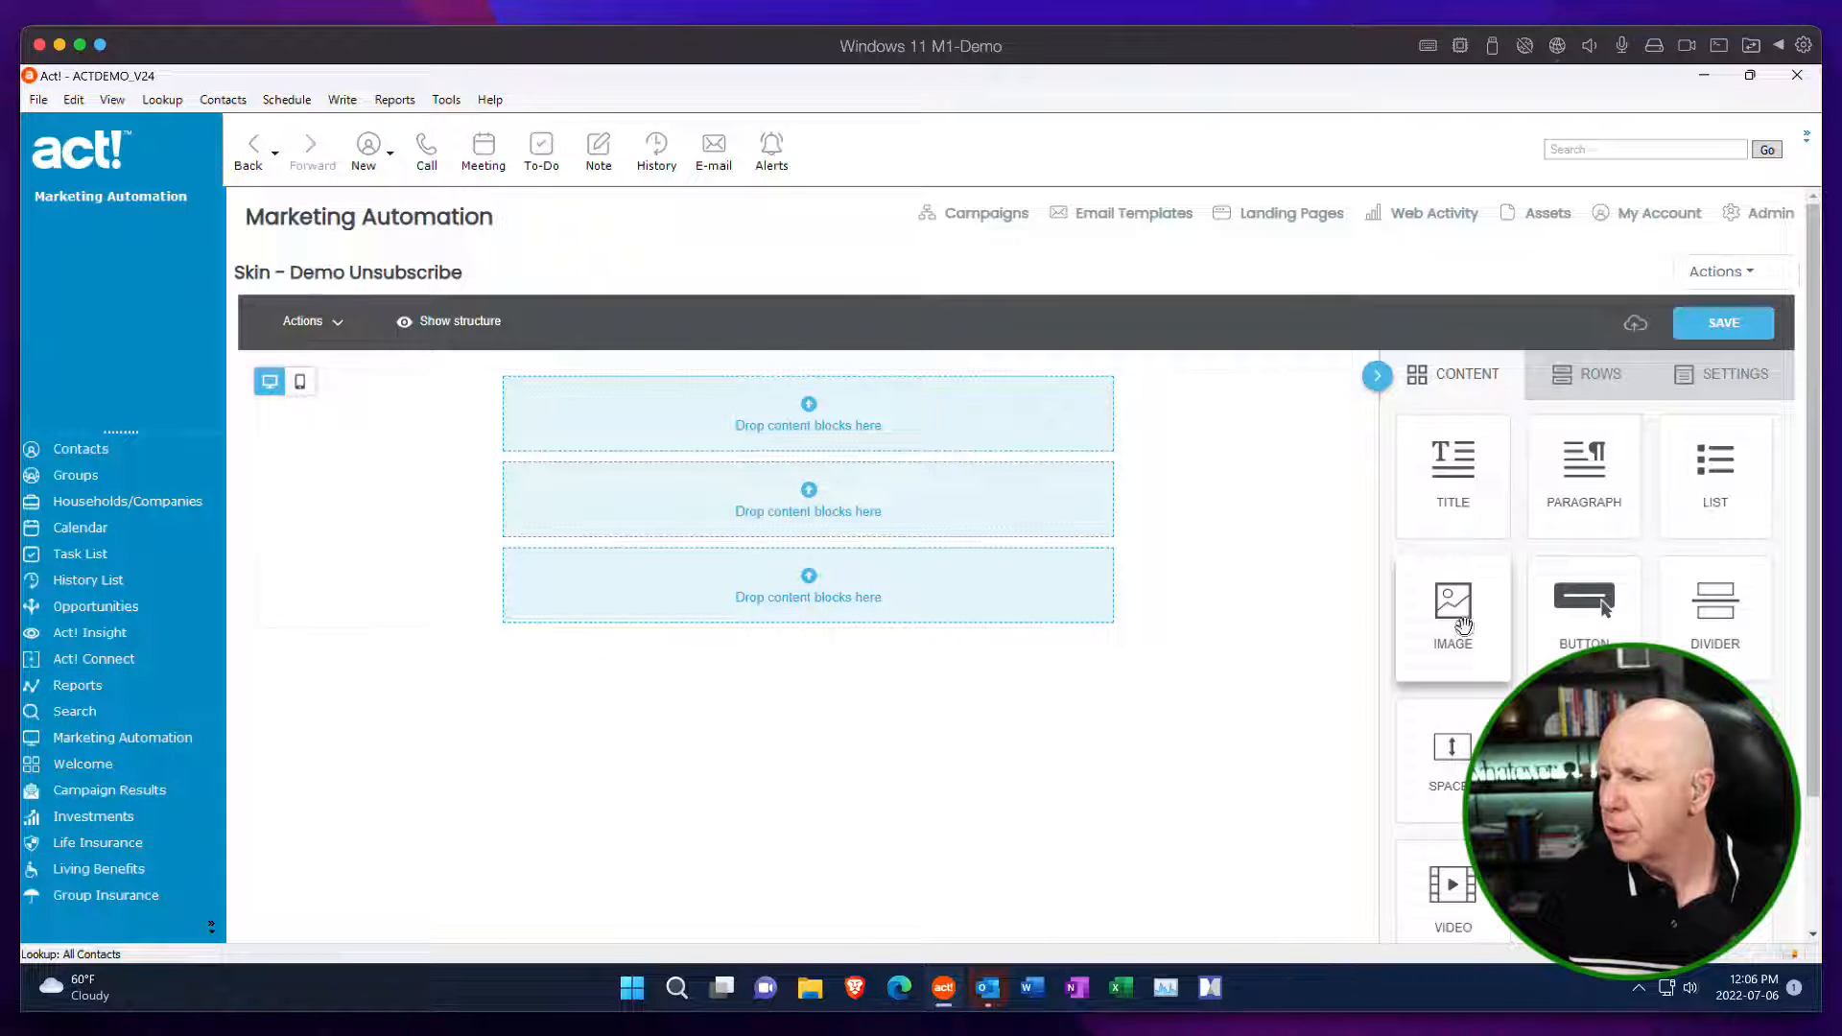
{"action": "left_click_drag", "start_coordinate": [1463, 626], "coordinate": [906, 464]}
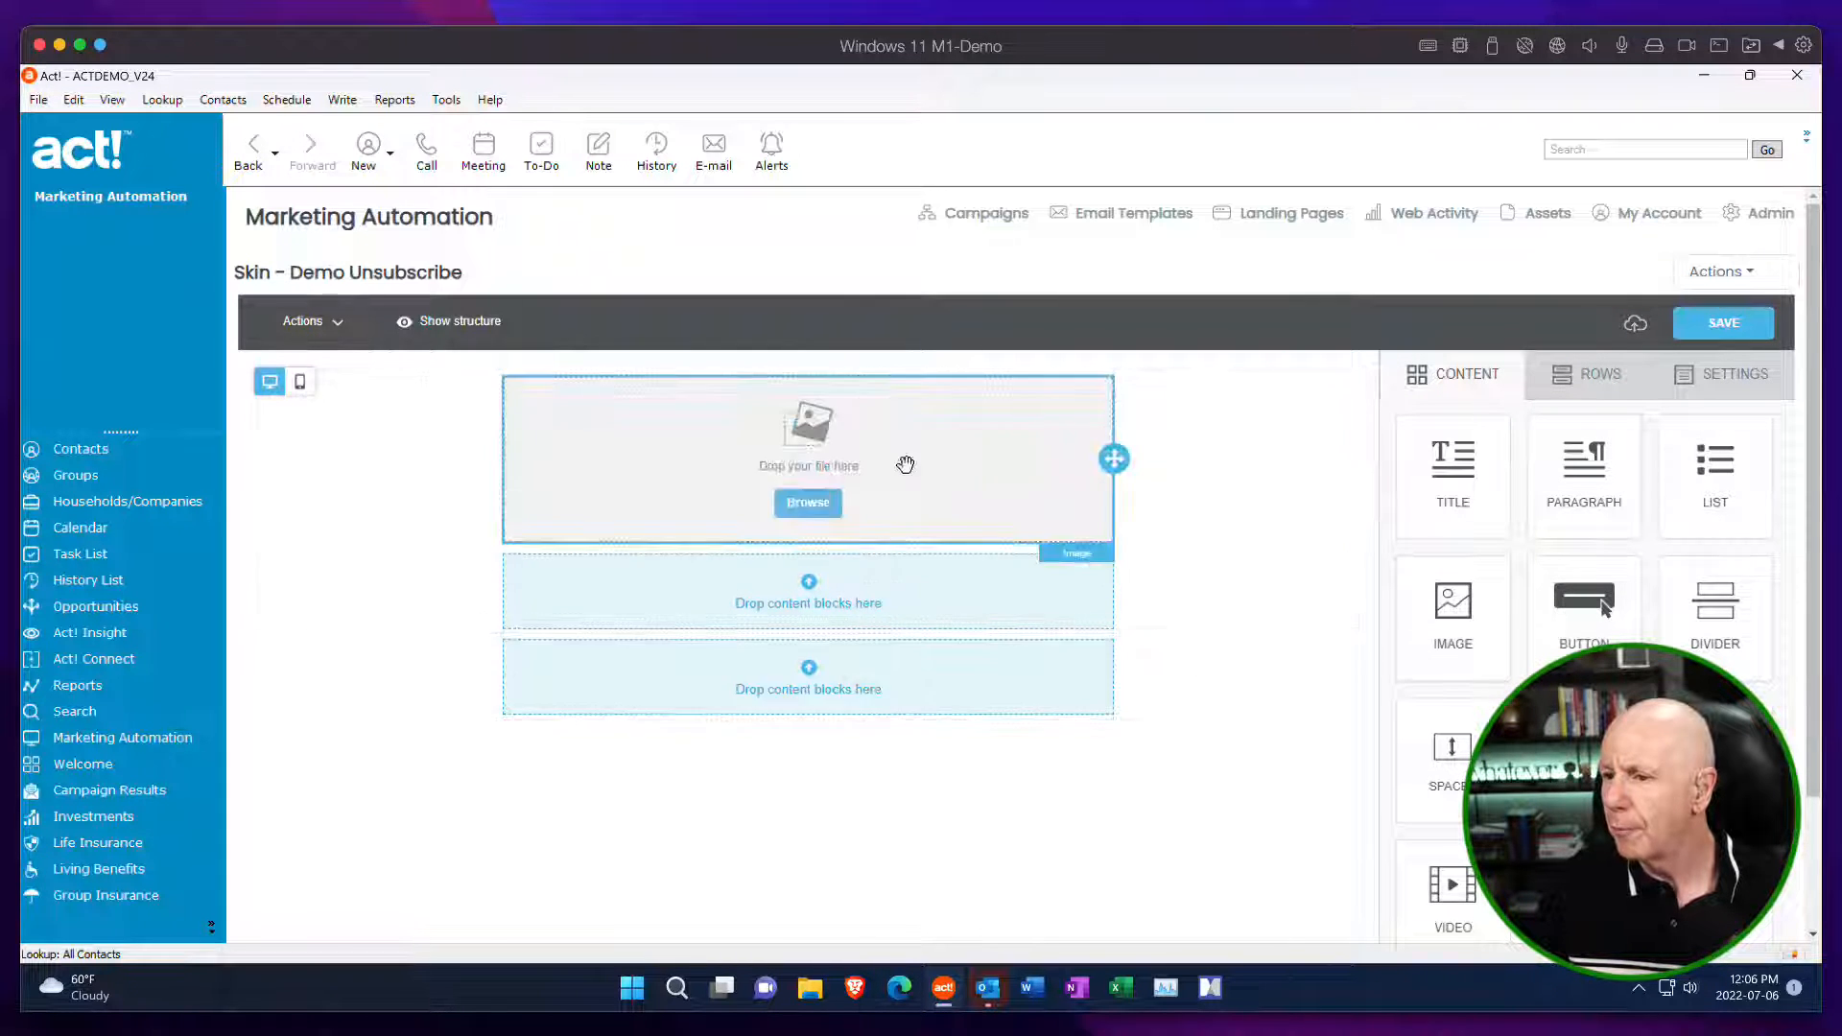
{"action": "left_click", "coordinate": [833, 503]}
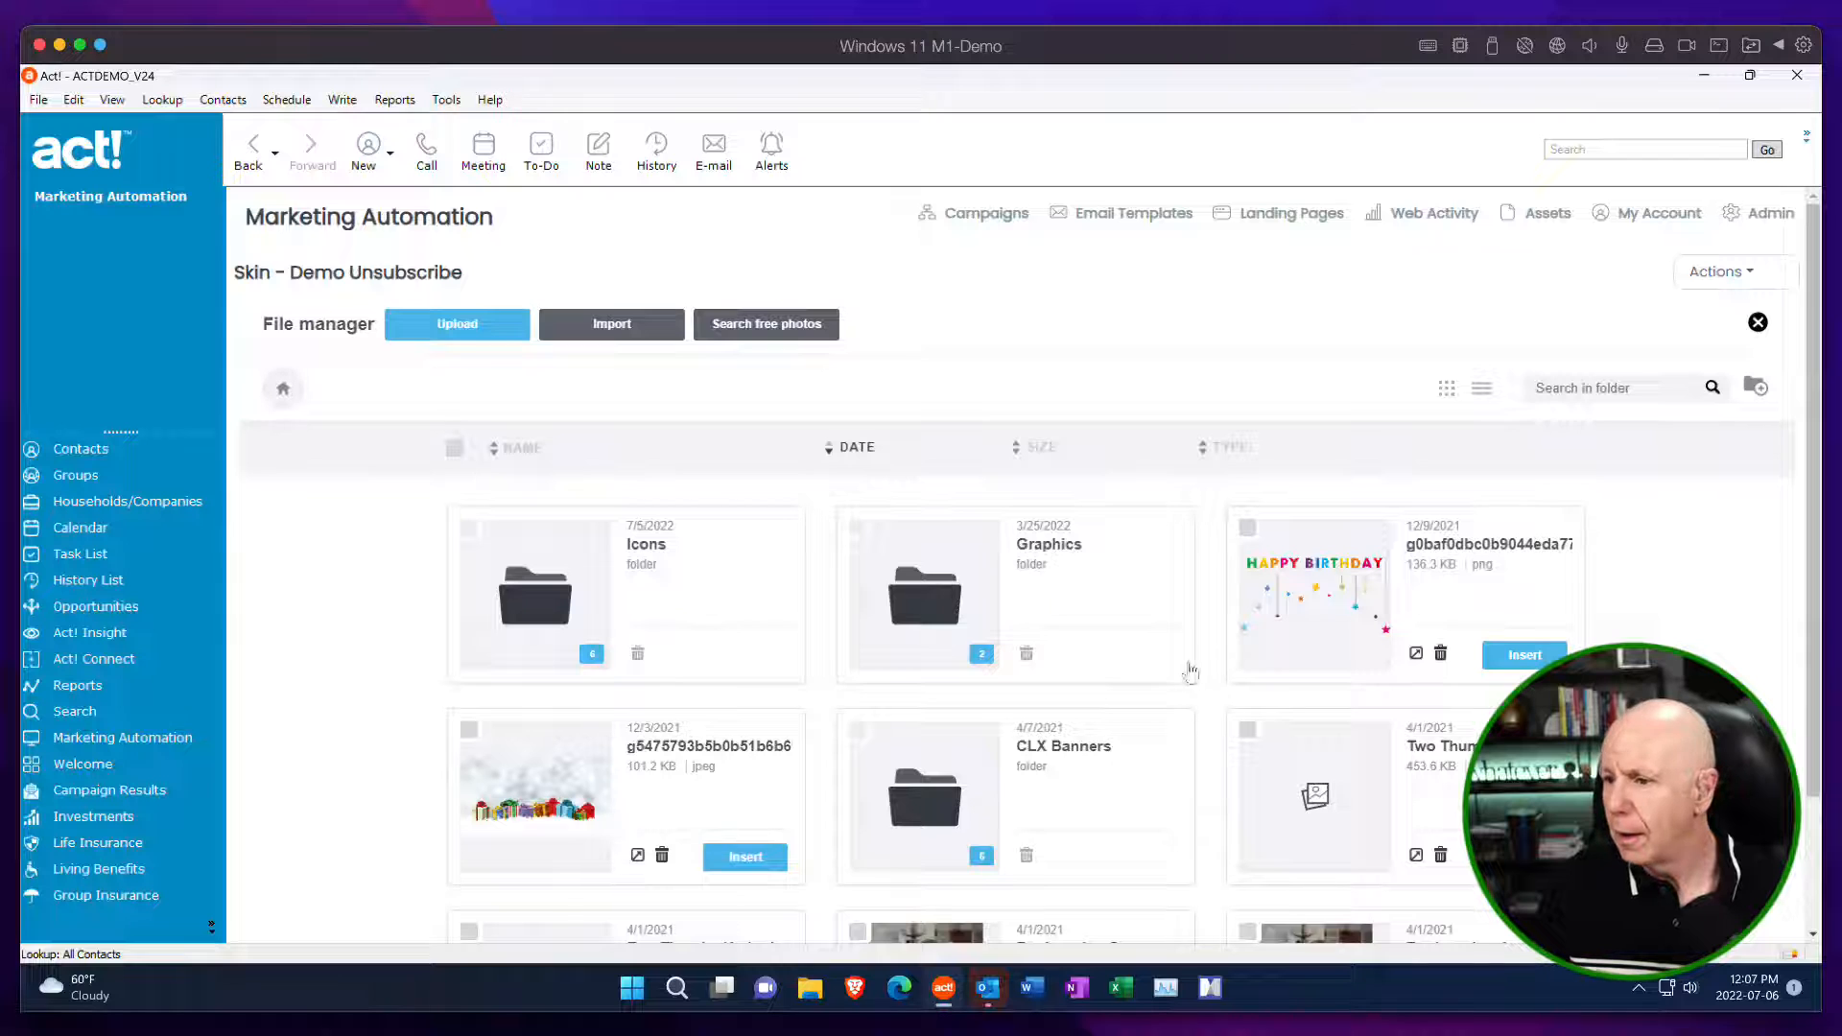
{"action": "left_click", "coordinate": [973, 592]}
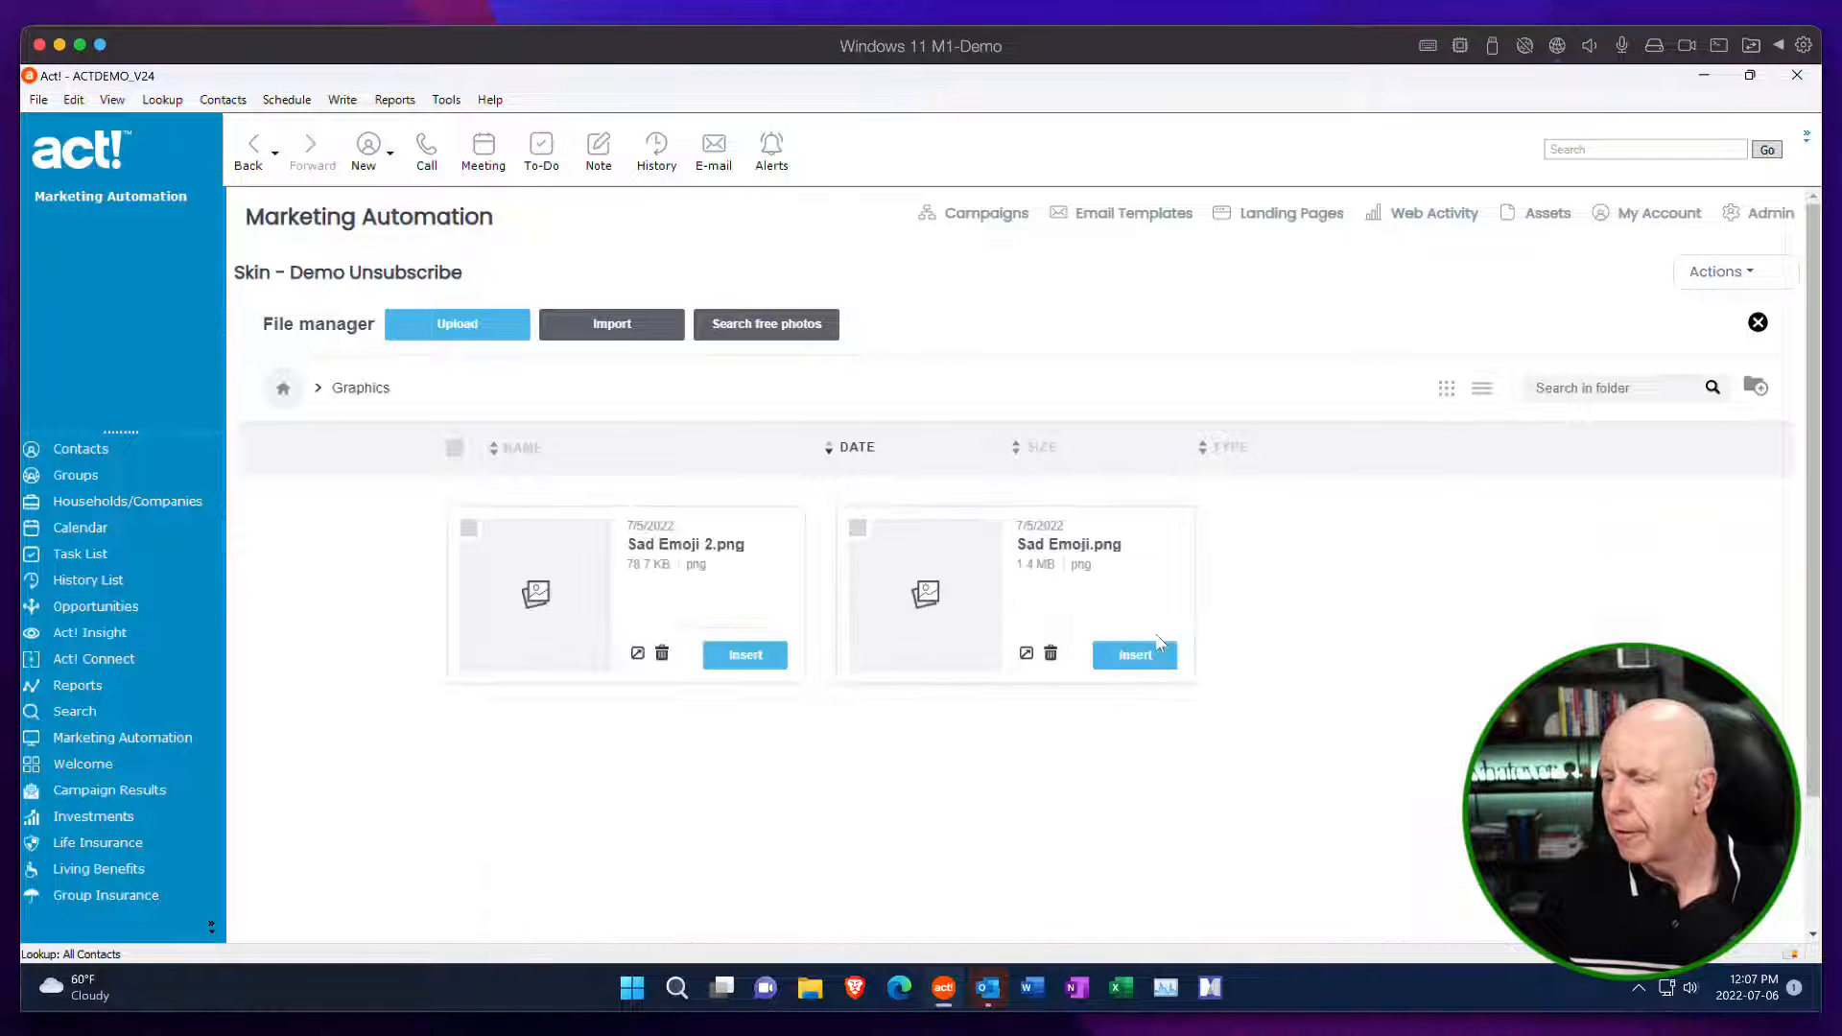
{"action": "left_click", "coordinate": [282, 389]}
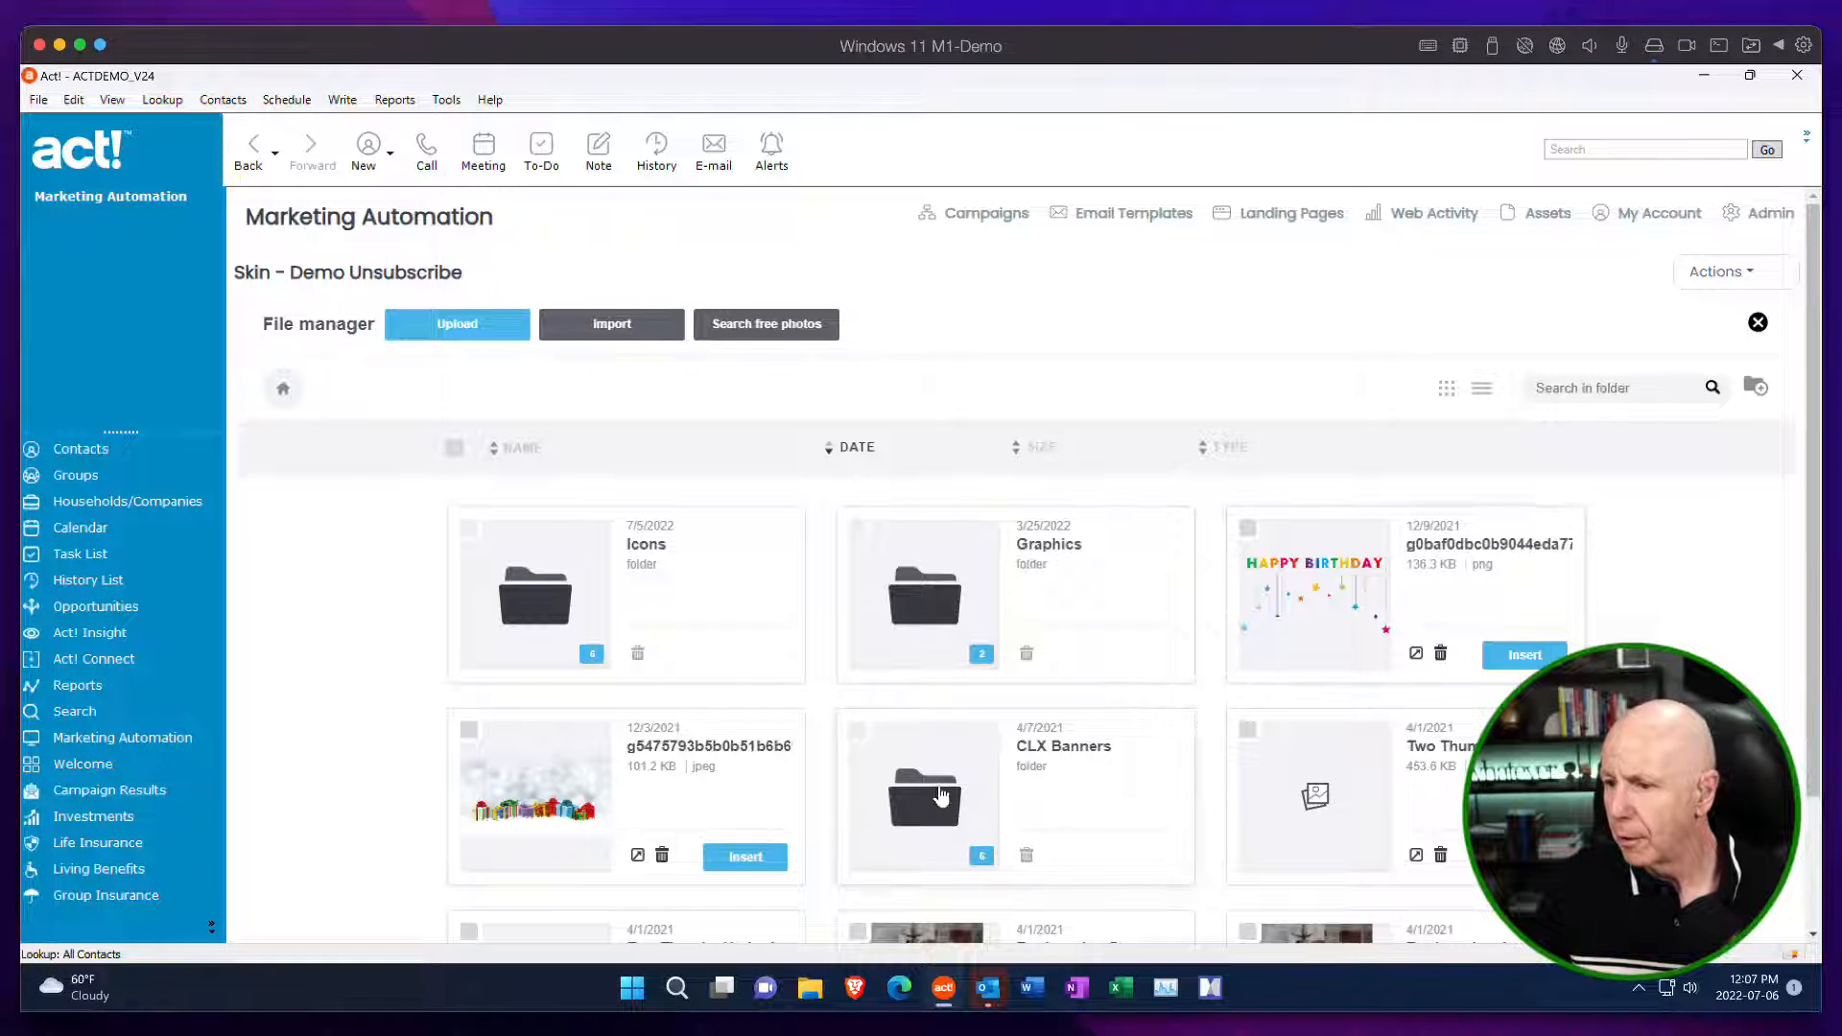
{"action": "left_click", "coordinate": [942, 793]}
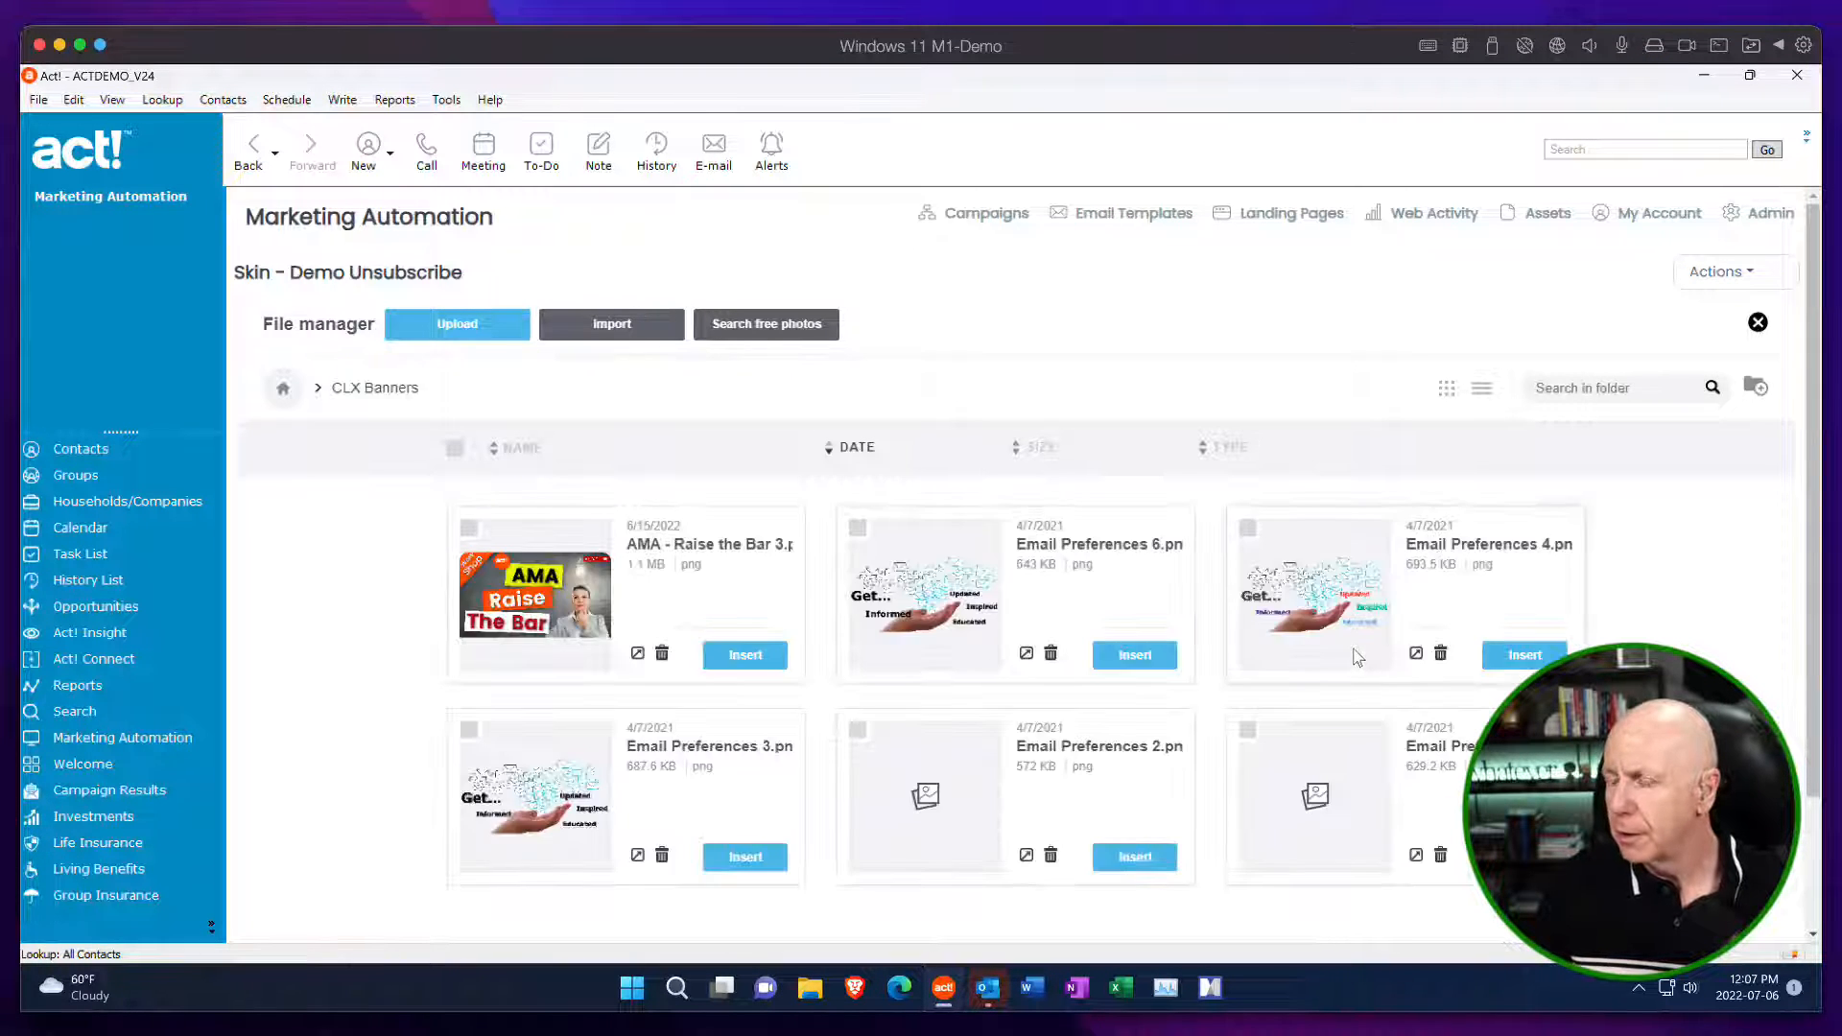
{"action": "left_click", "coordinate": [1525, 656]}
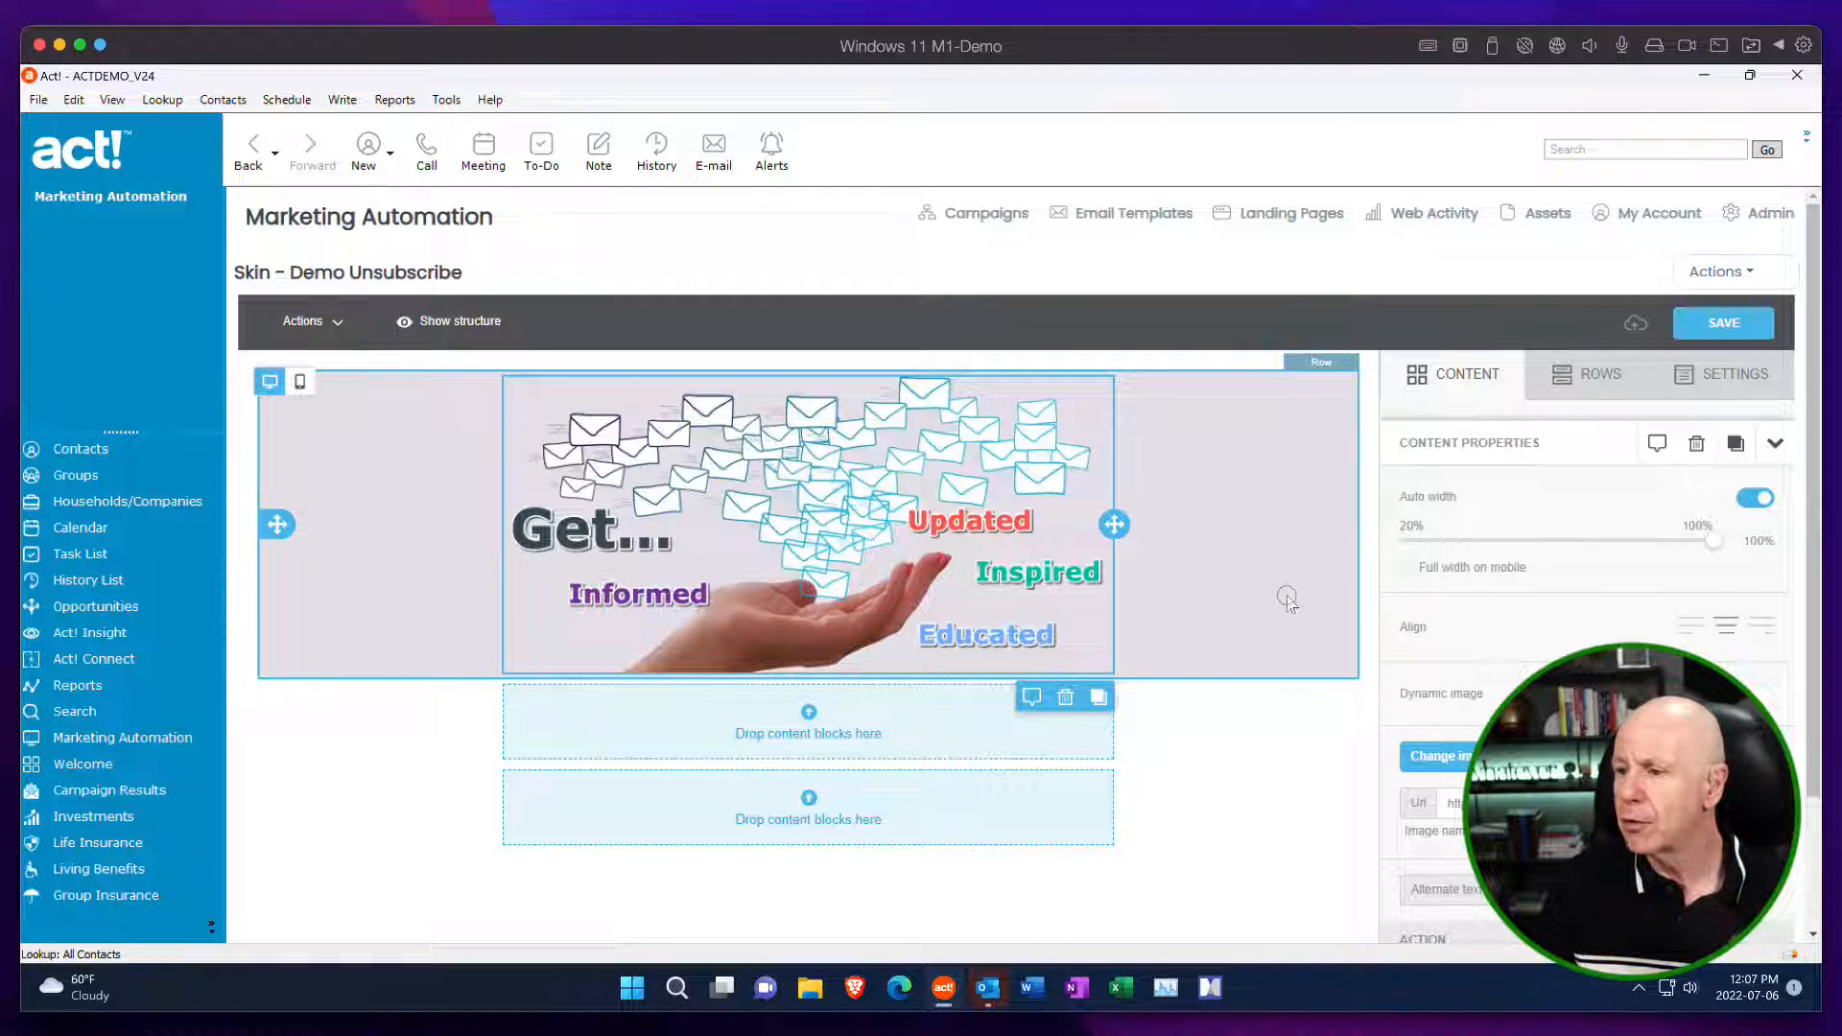
Review the row properties of the banner image's row, including background and mobile stacking options.
{"action": "left_click", "coordinate": [1274, 451]}
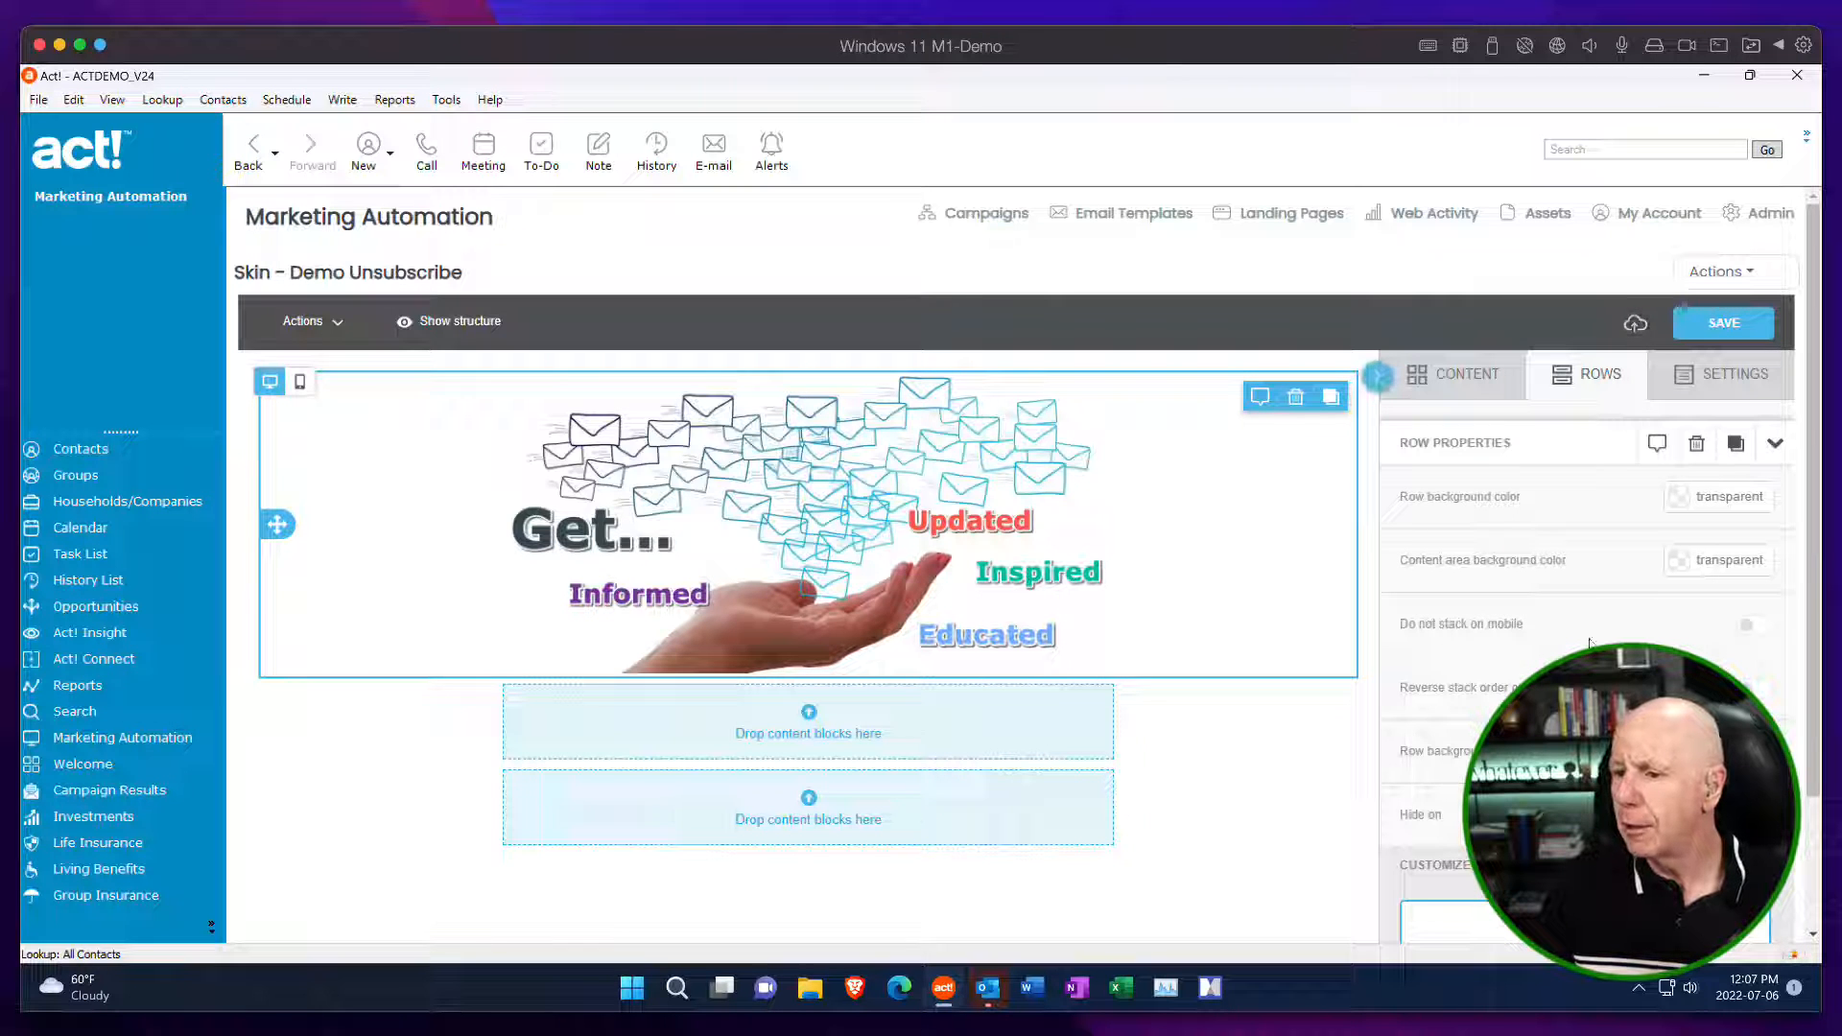
{"action": "scroll", "coordinate": [1516, 561], "scroll_direction": "down", "scroll_amount": 2}
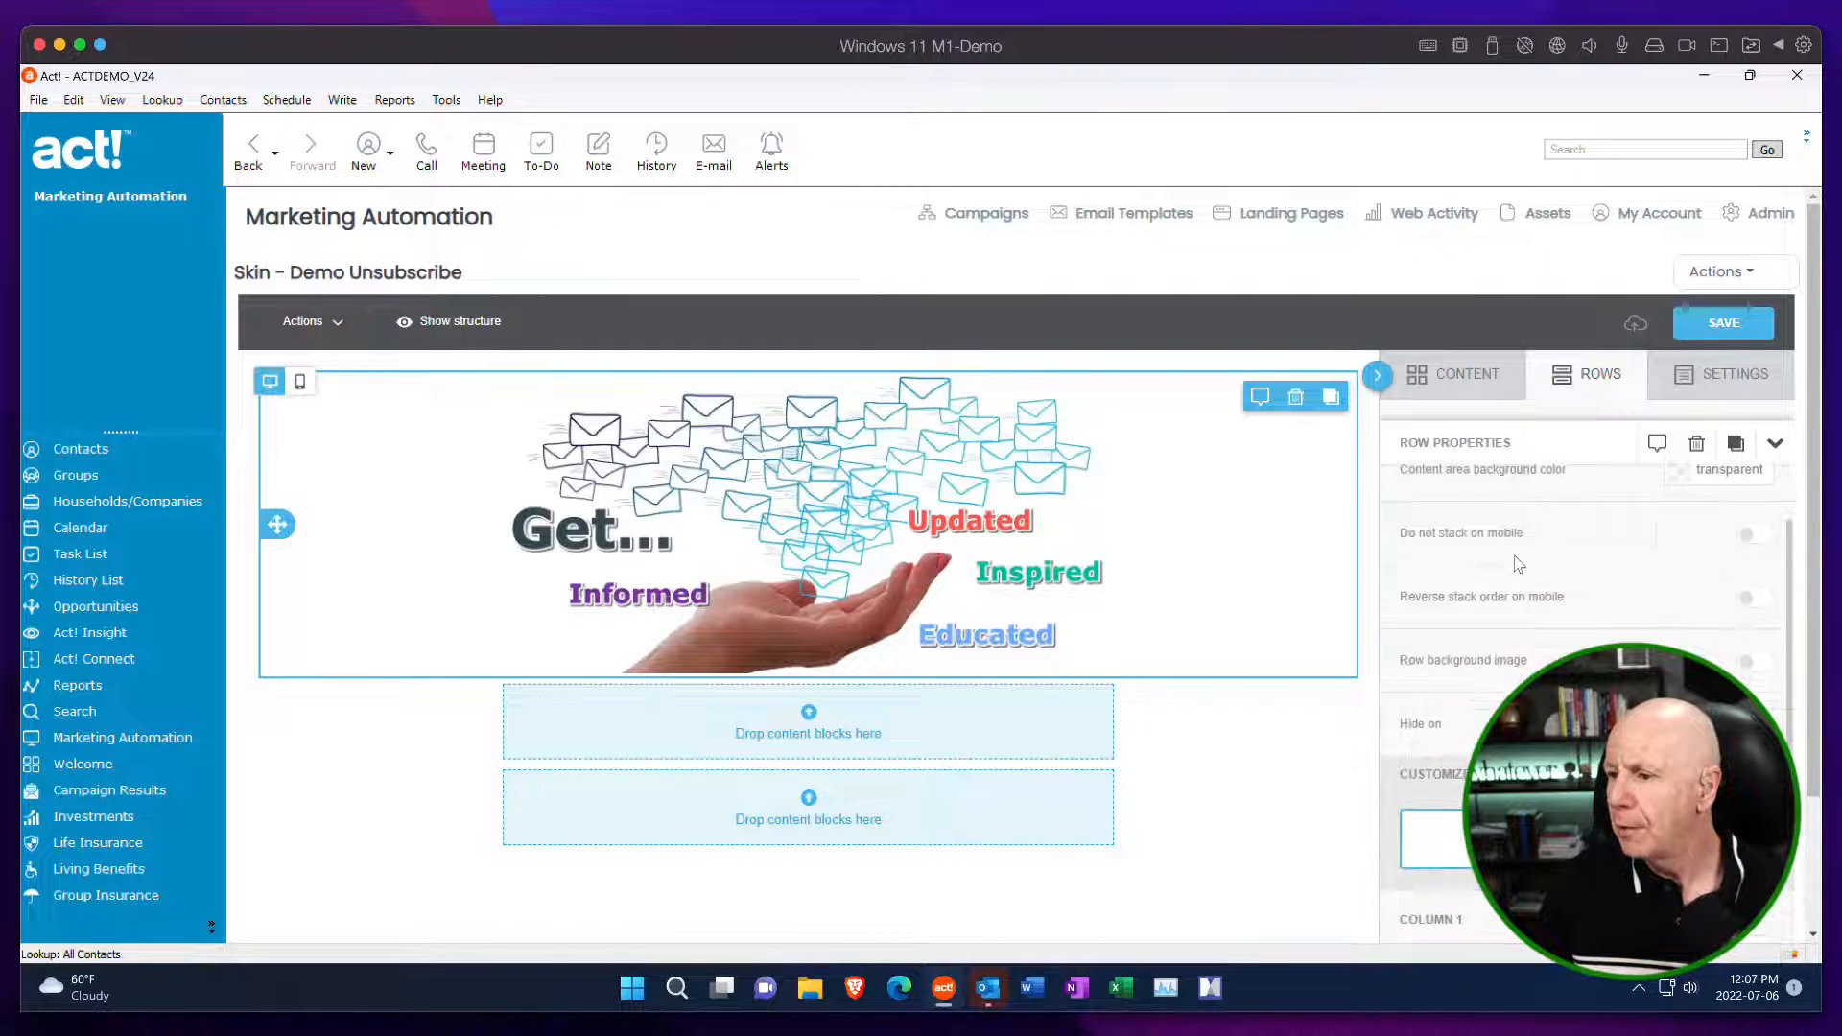
{"action": "scroll", "coordinate": [1516, 562], "scroll_direction": "up", "scroll_amount": 2}
{"action": "left_click", "coordinate": [1461, 374]}
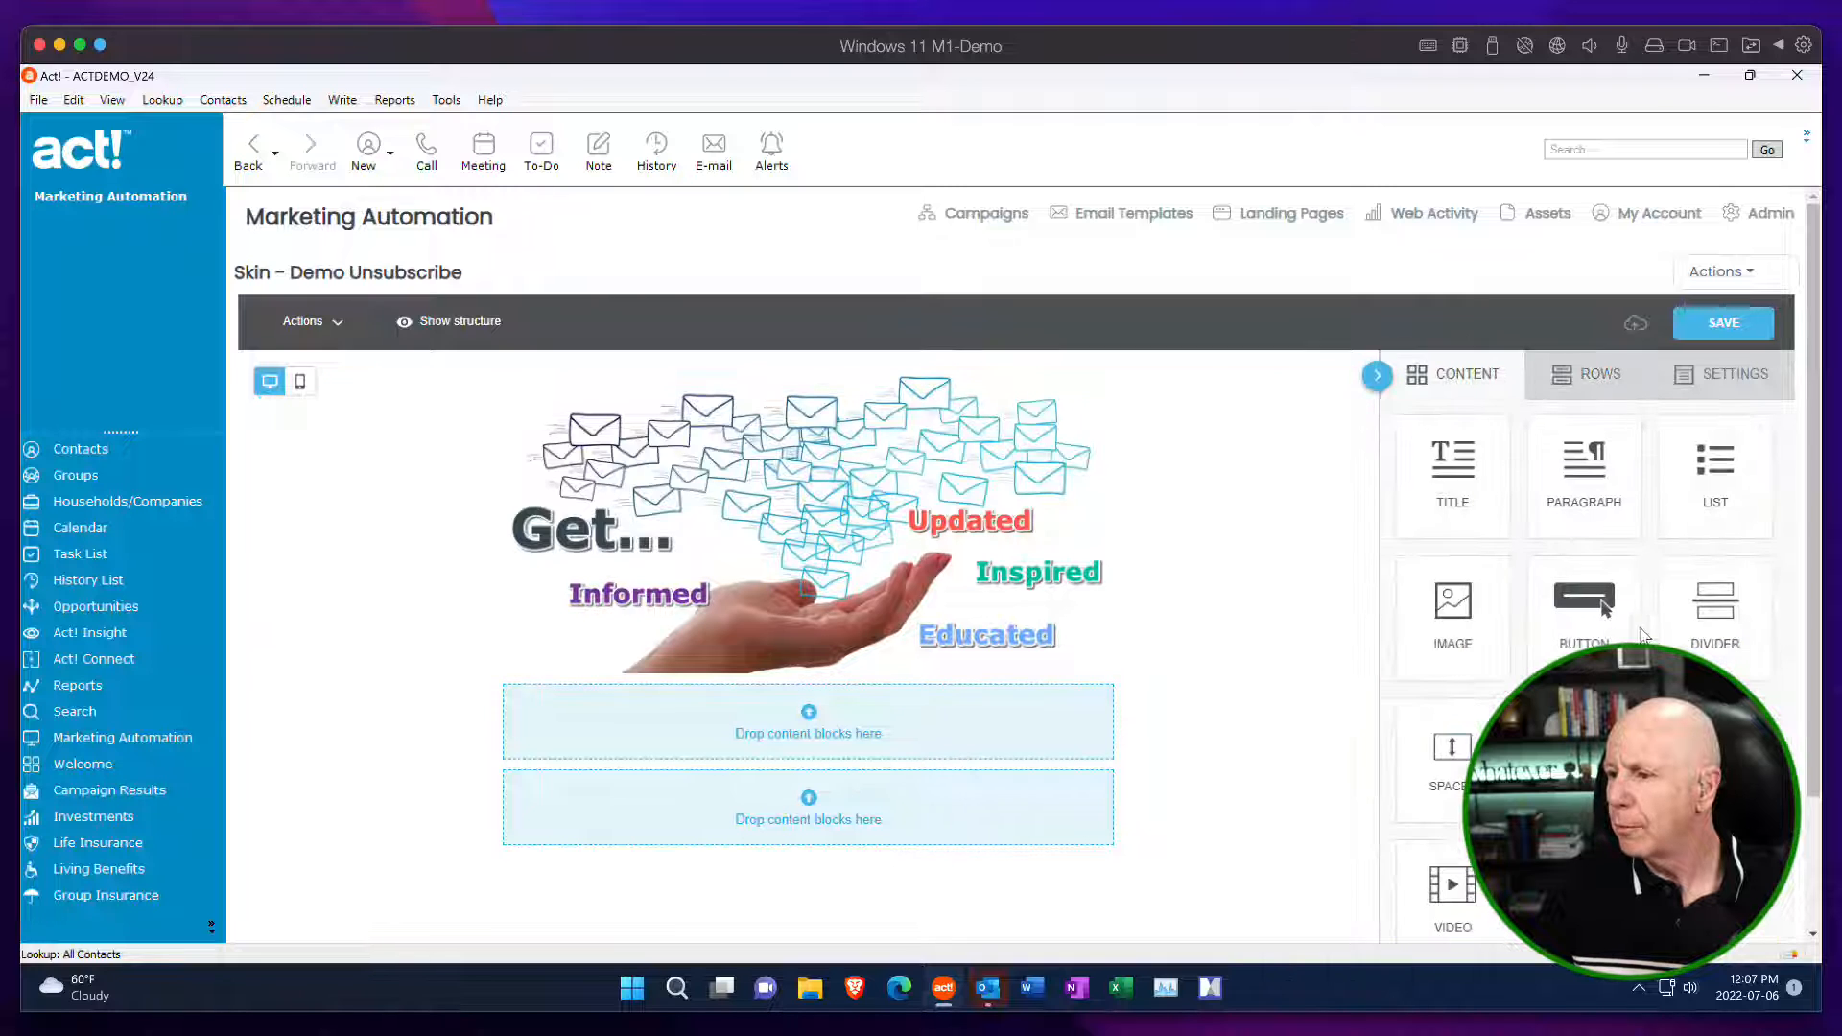
{"action": "left_click_drag", "start_coordinate": [1442, 477], "coordinate": [814, 747]}
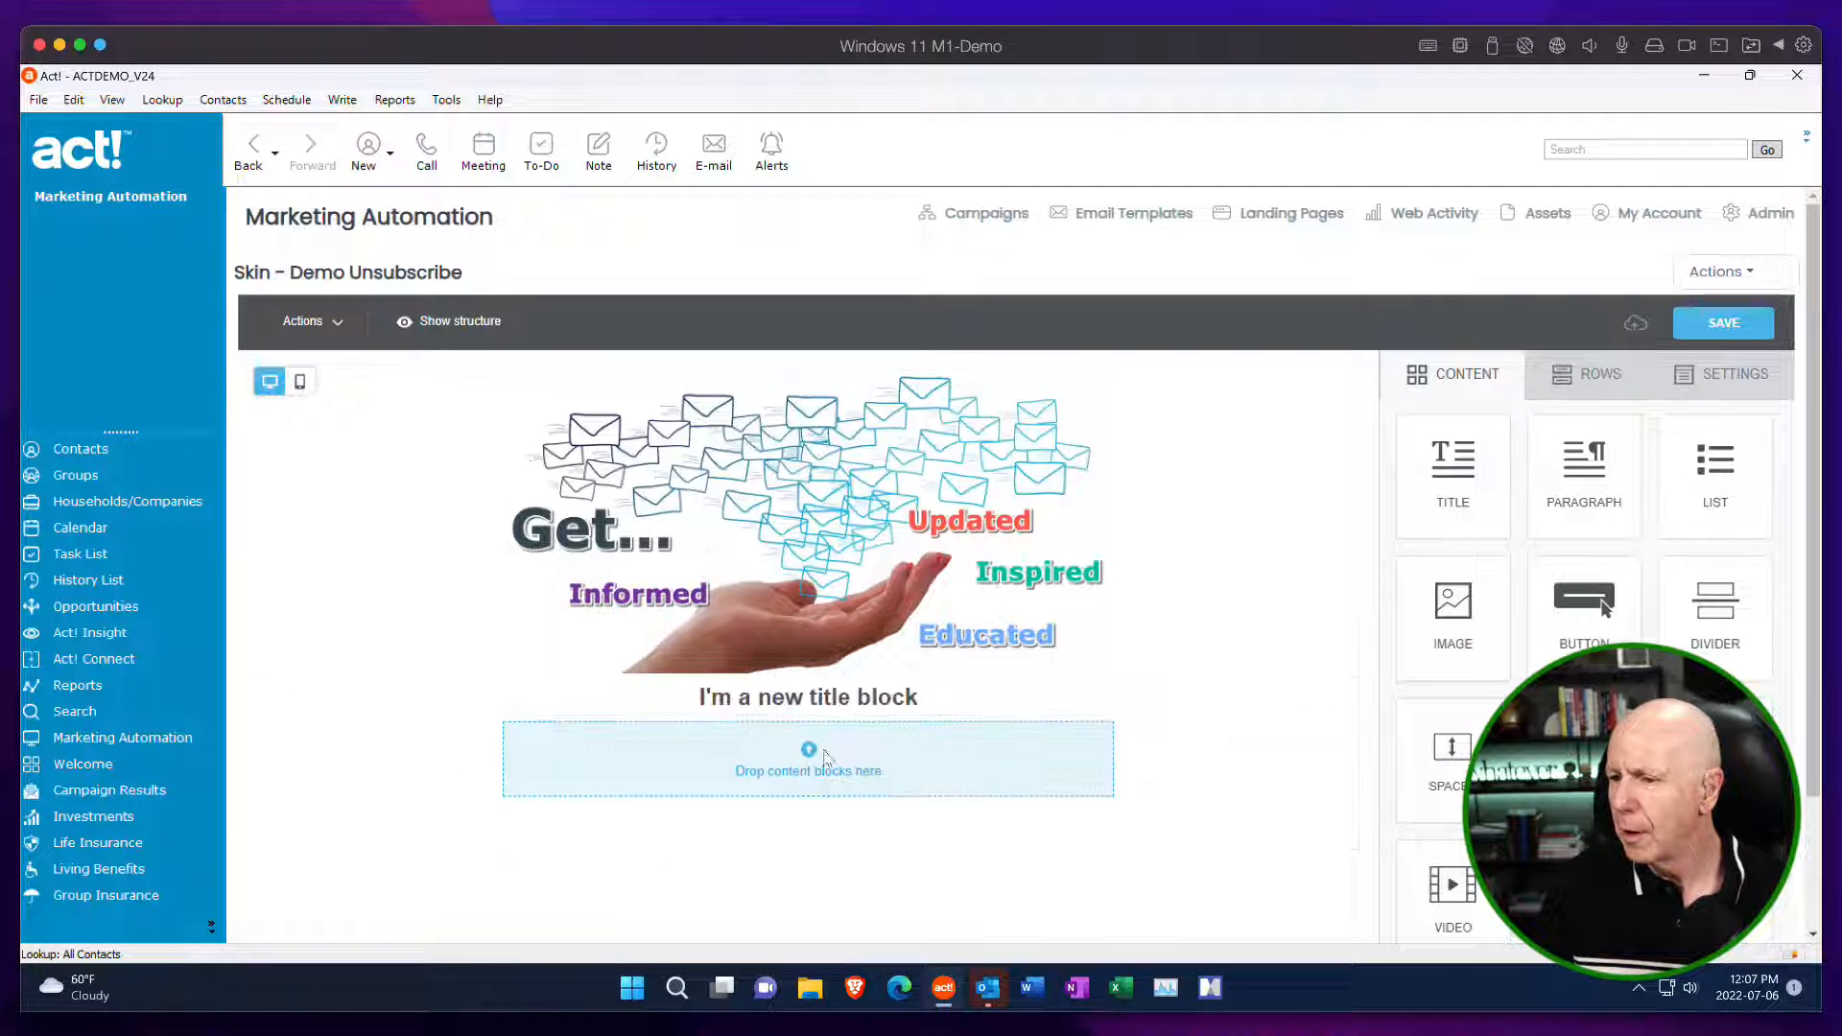
{"action": "left_click", "coordinate": [948, 705]}
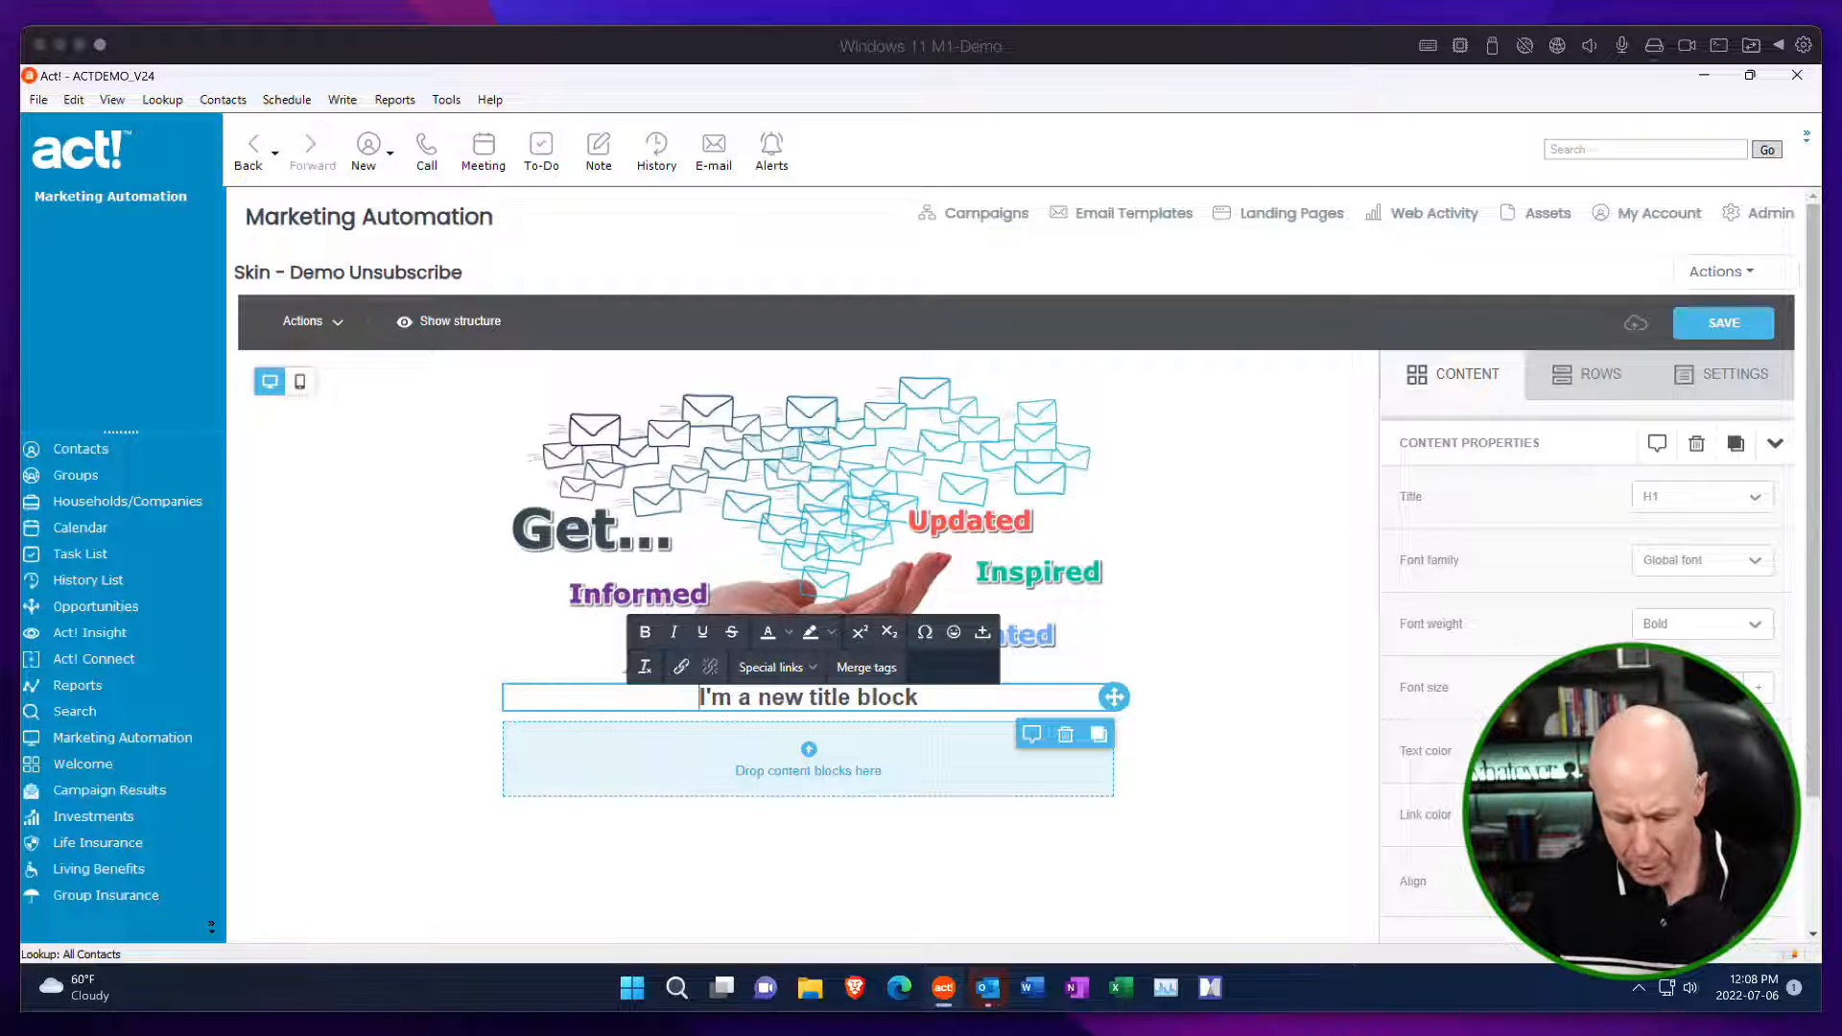
{"action": "left_click", "coordinate": [933, 700]}
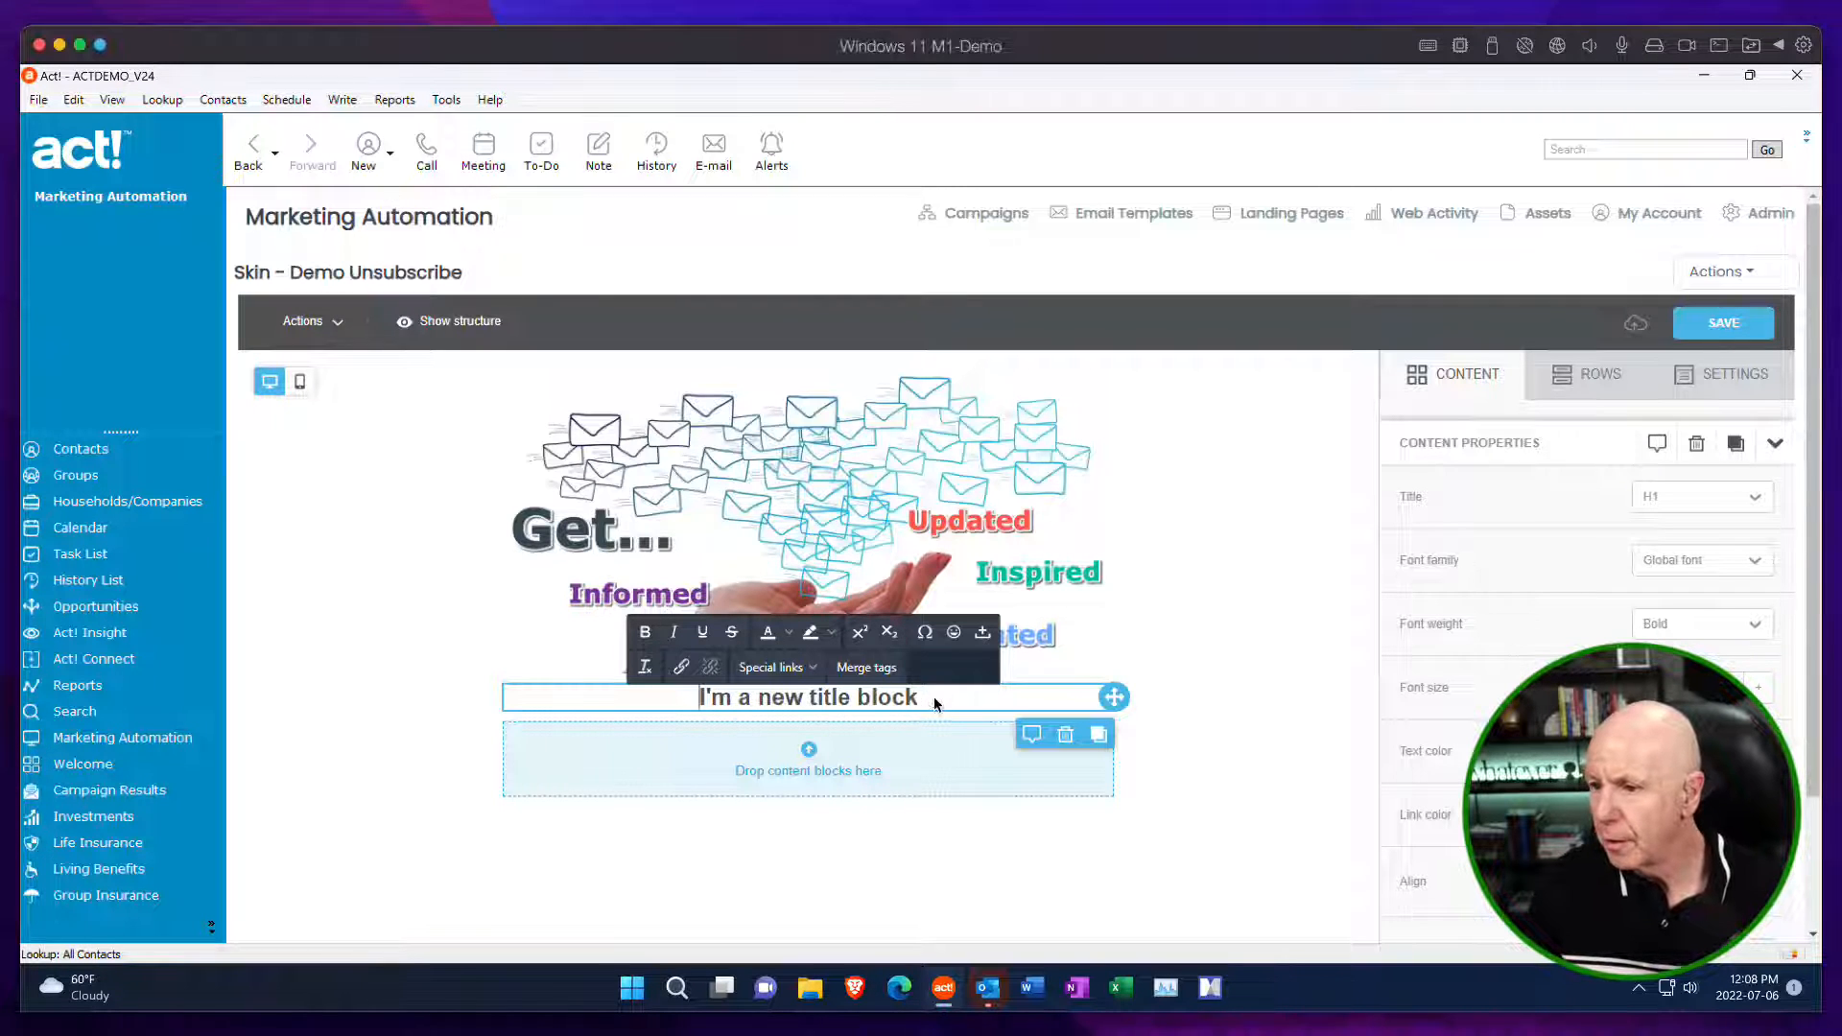
{"action": "left_click_drag", "start_coordinate": [933, 699], "coordinate": [699, 695]}
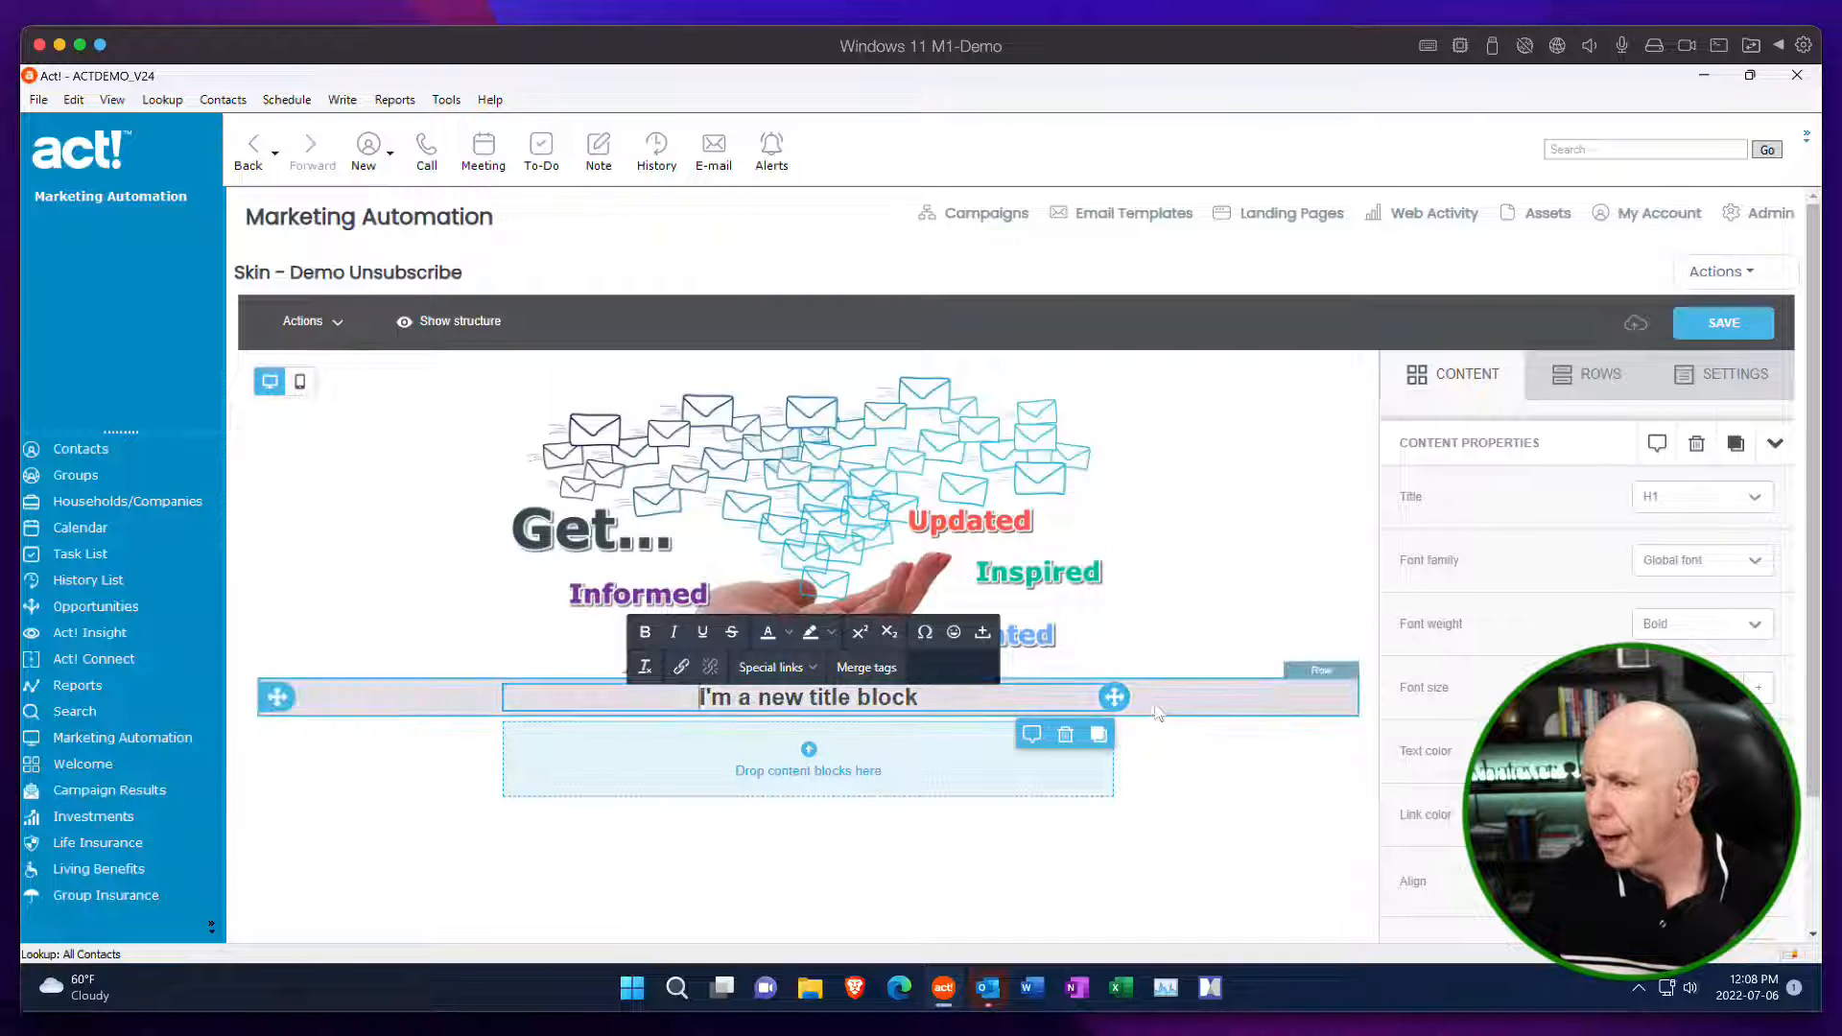
{"action": "left_click", "coordinate": [1158, 712]}
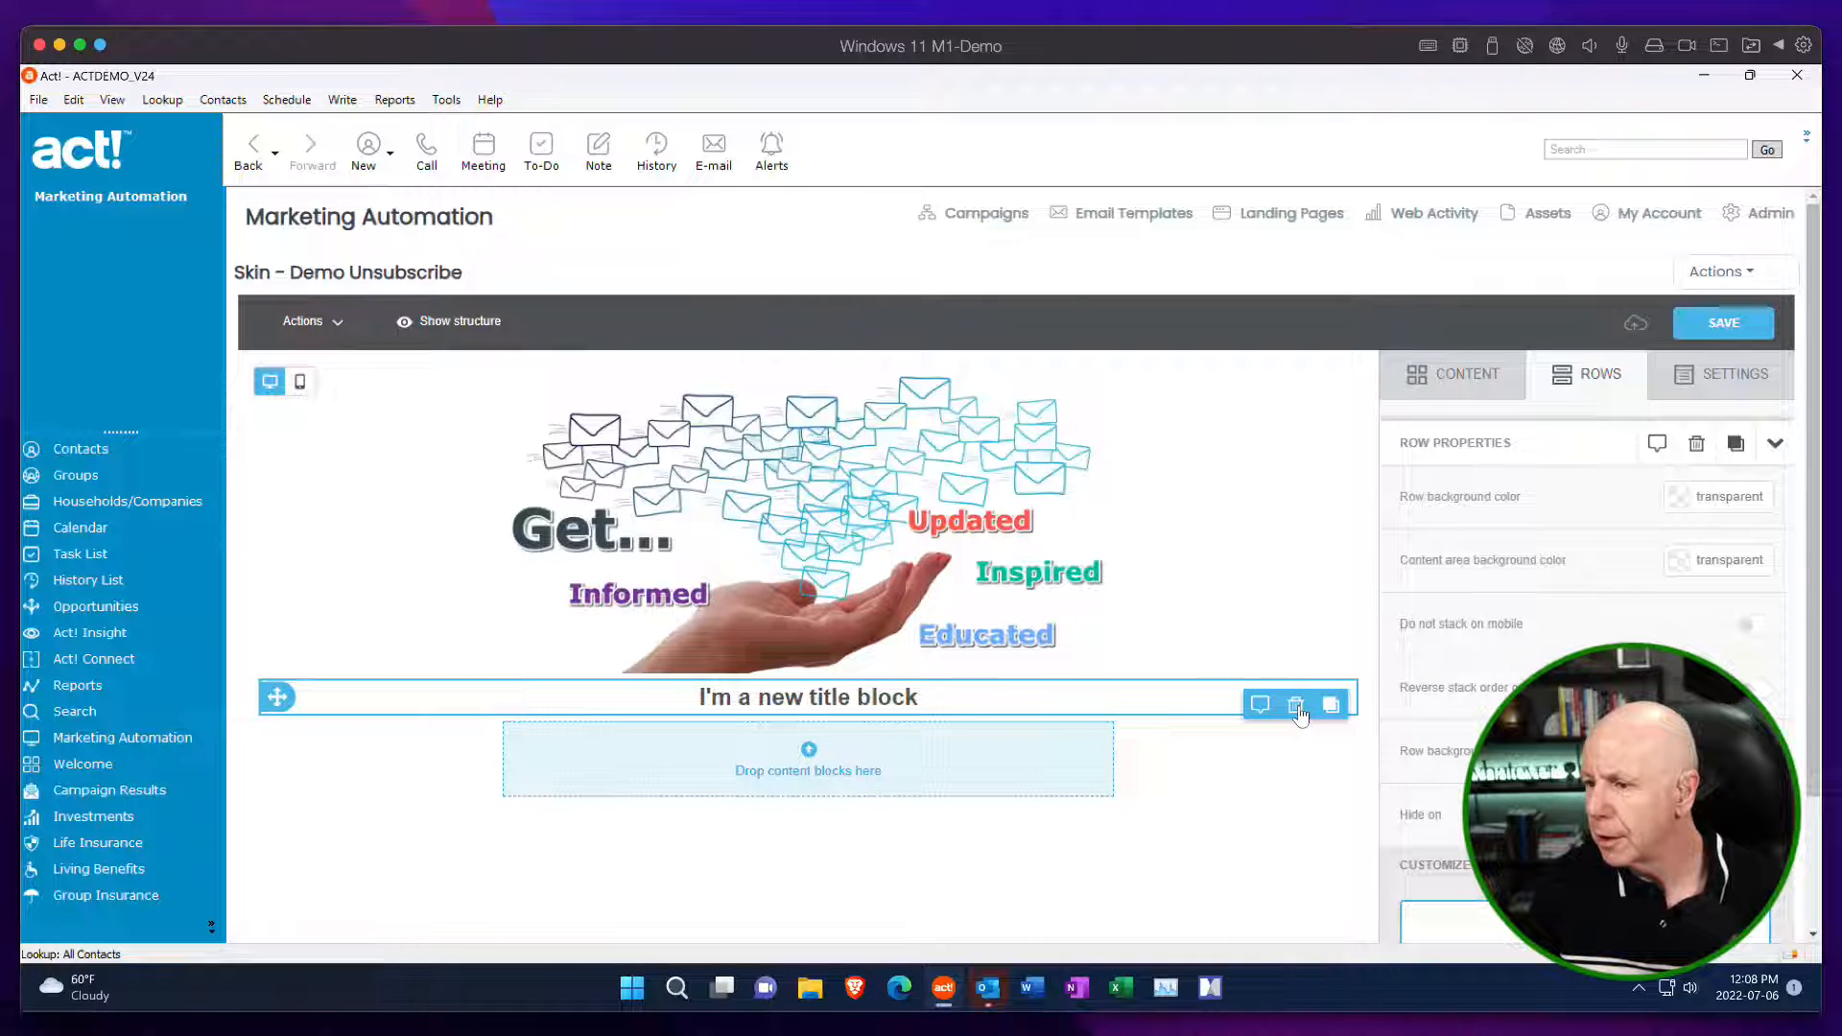
{"action": "left_click", "coordinate": [1297, 707]}
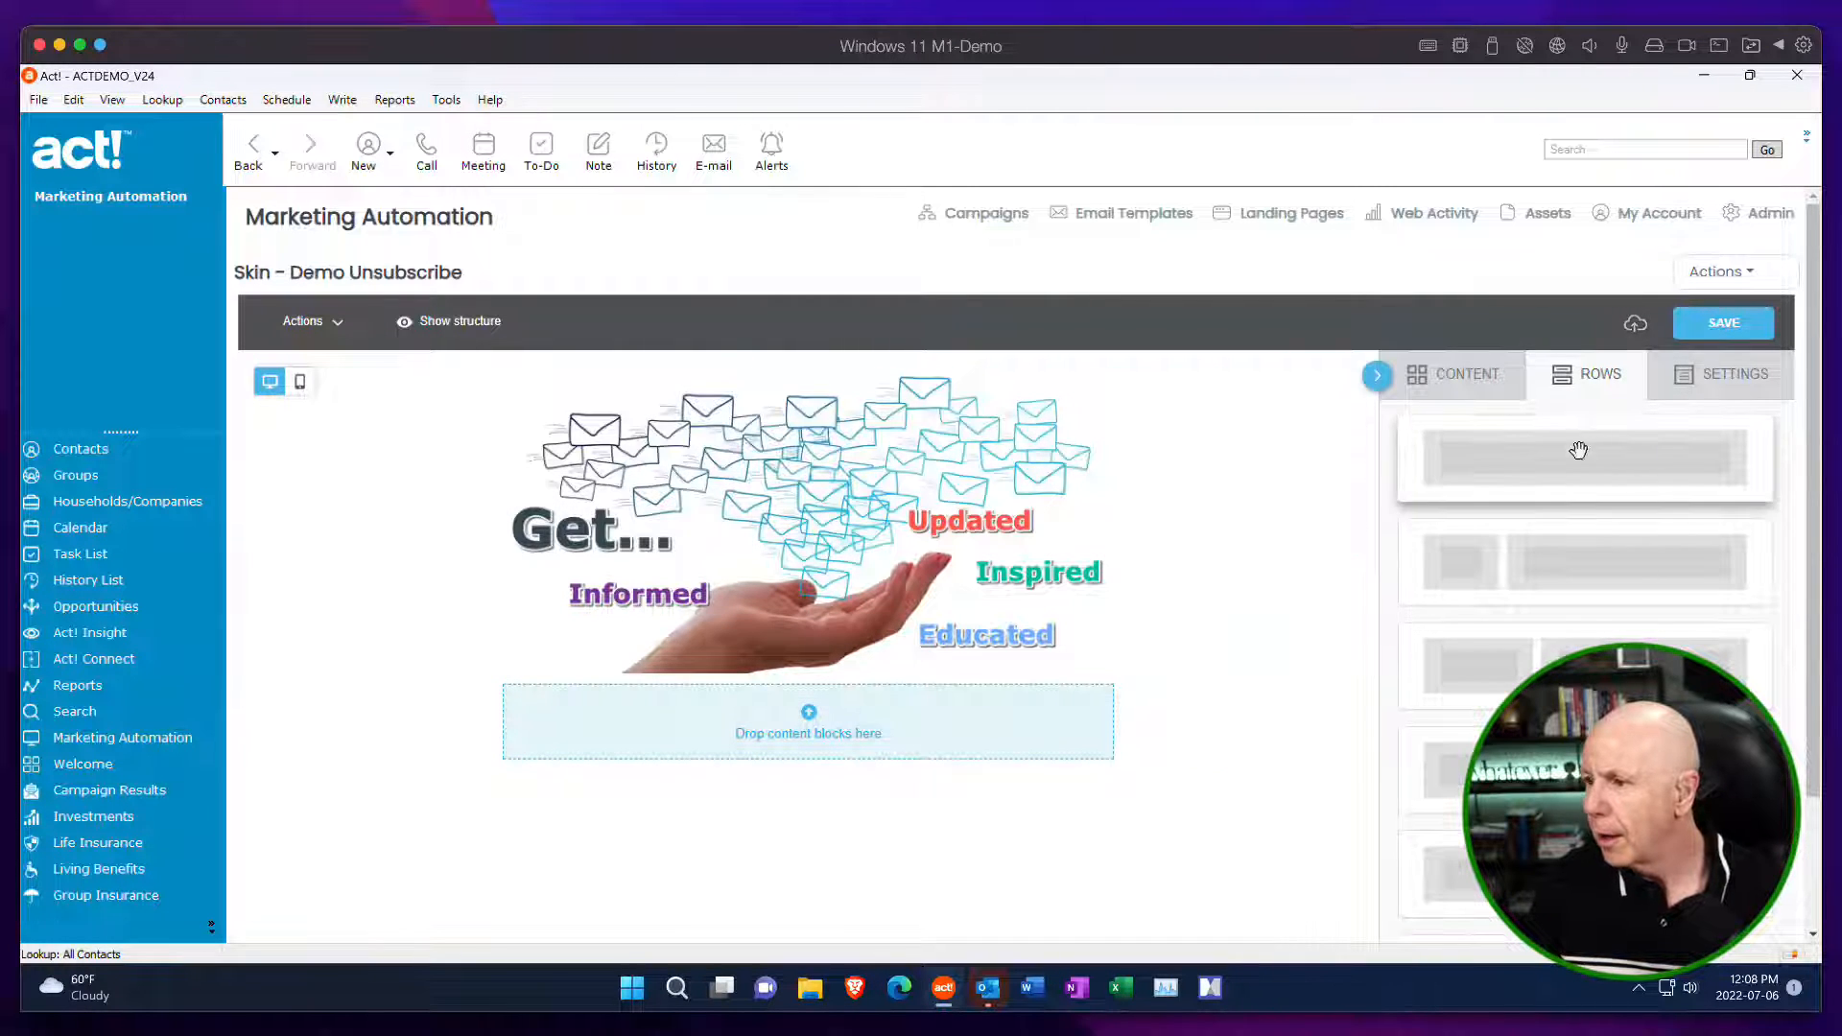
{"action": "left_click_drag", "start_coordinate": [1578, 450], "coordinate": [826, 708]}
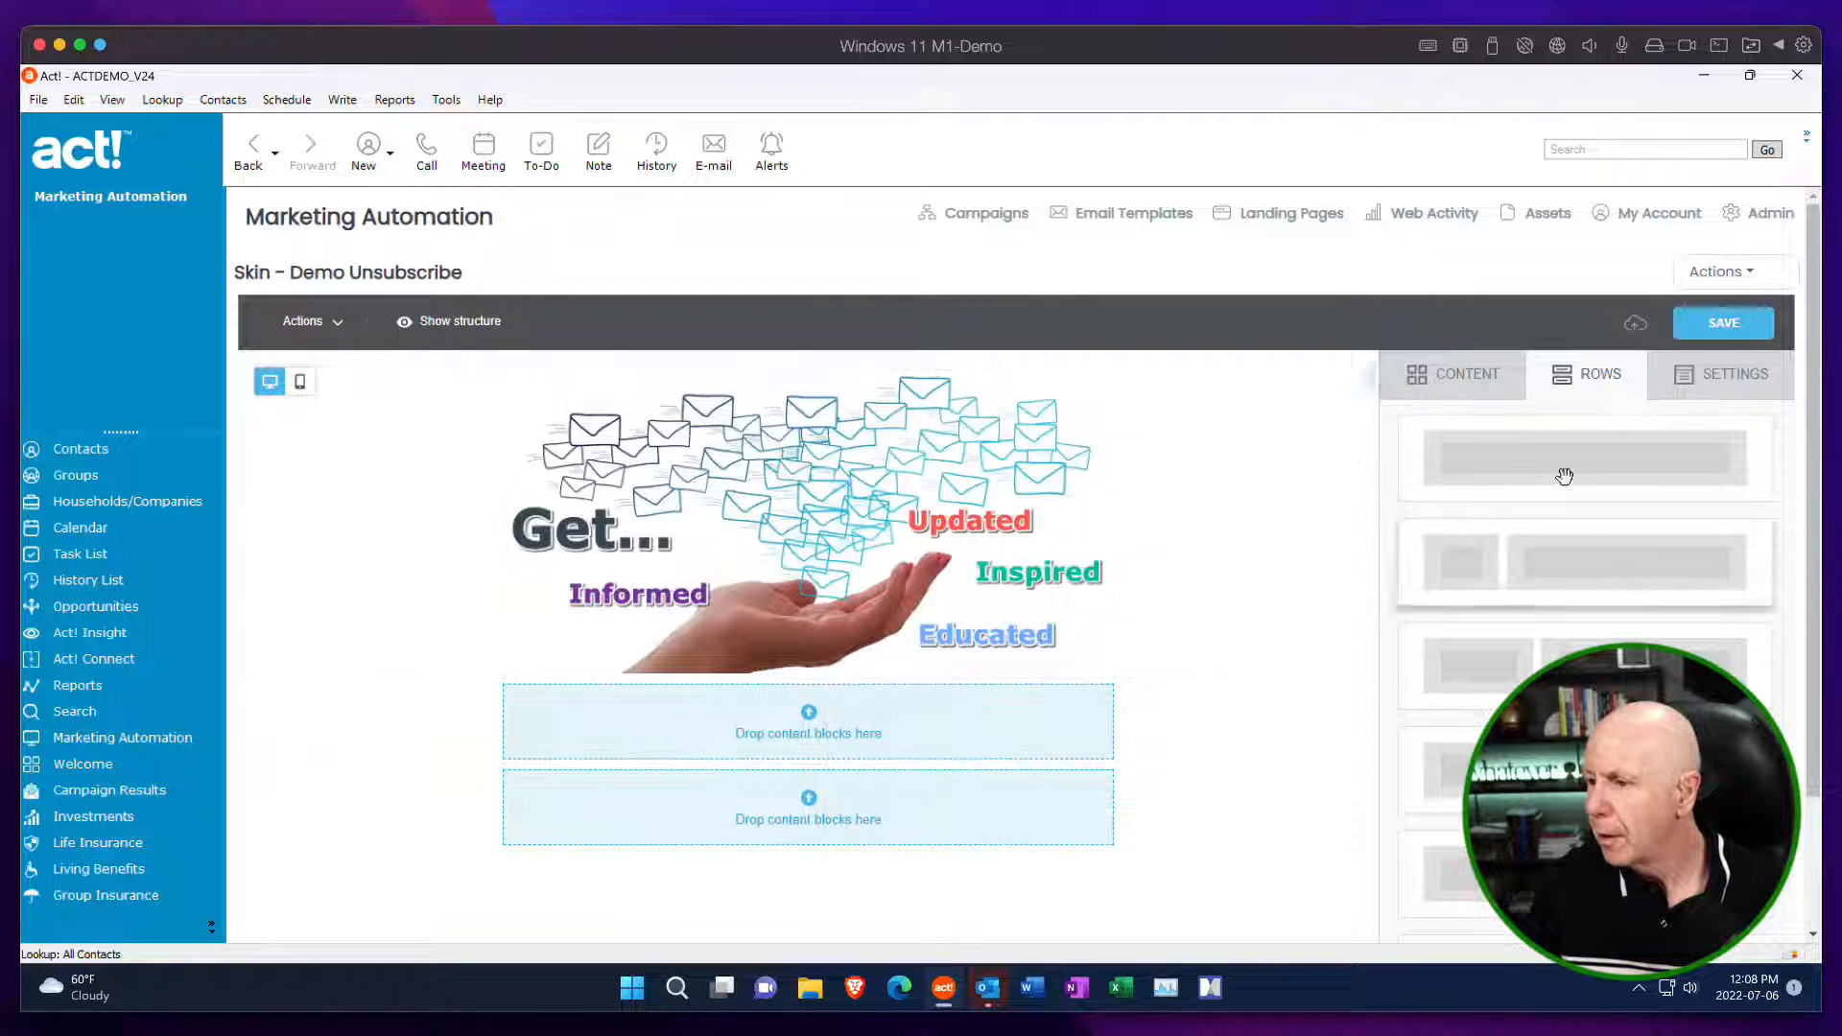
Add a Text block to the row below the banner reading "Unsubscribe from the mailing lists you're not interested in.".
{"action": "left_click", "coordinate": [1466, 376]}
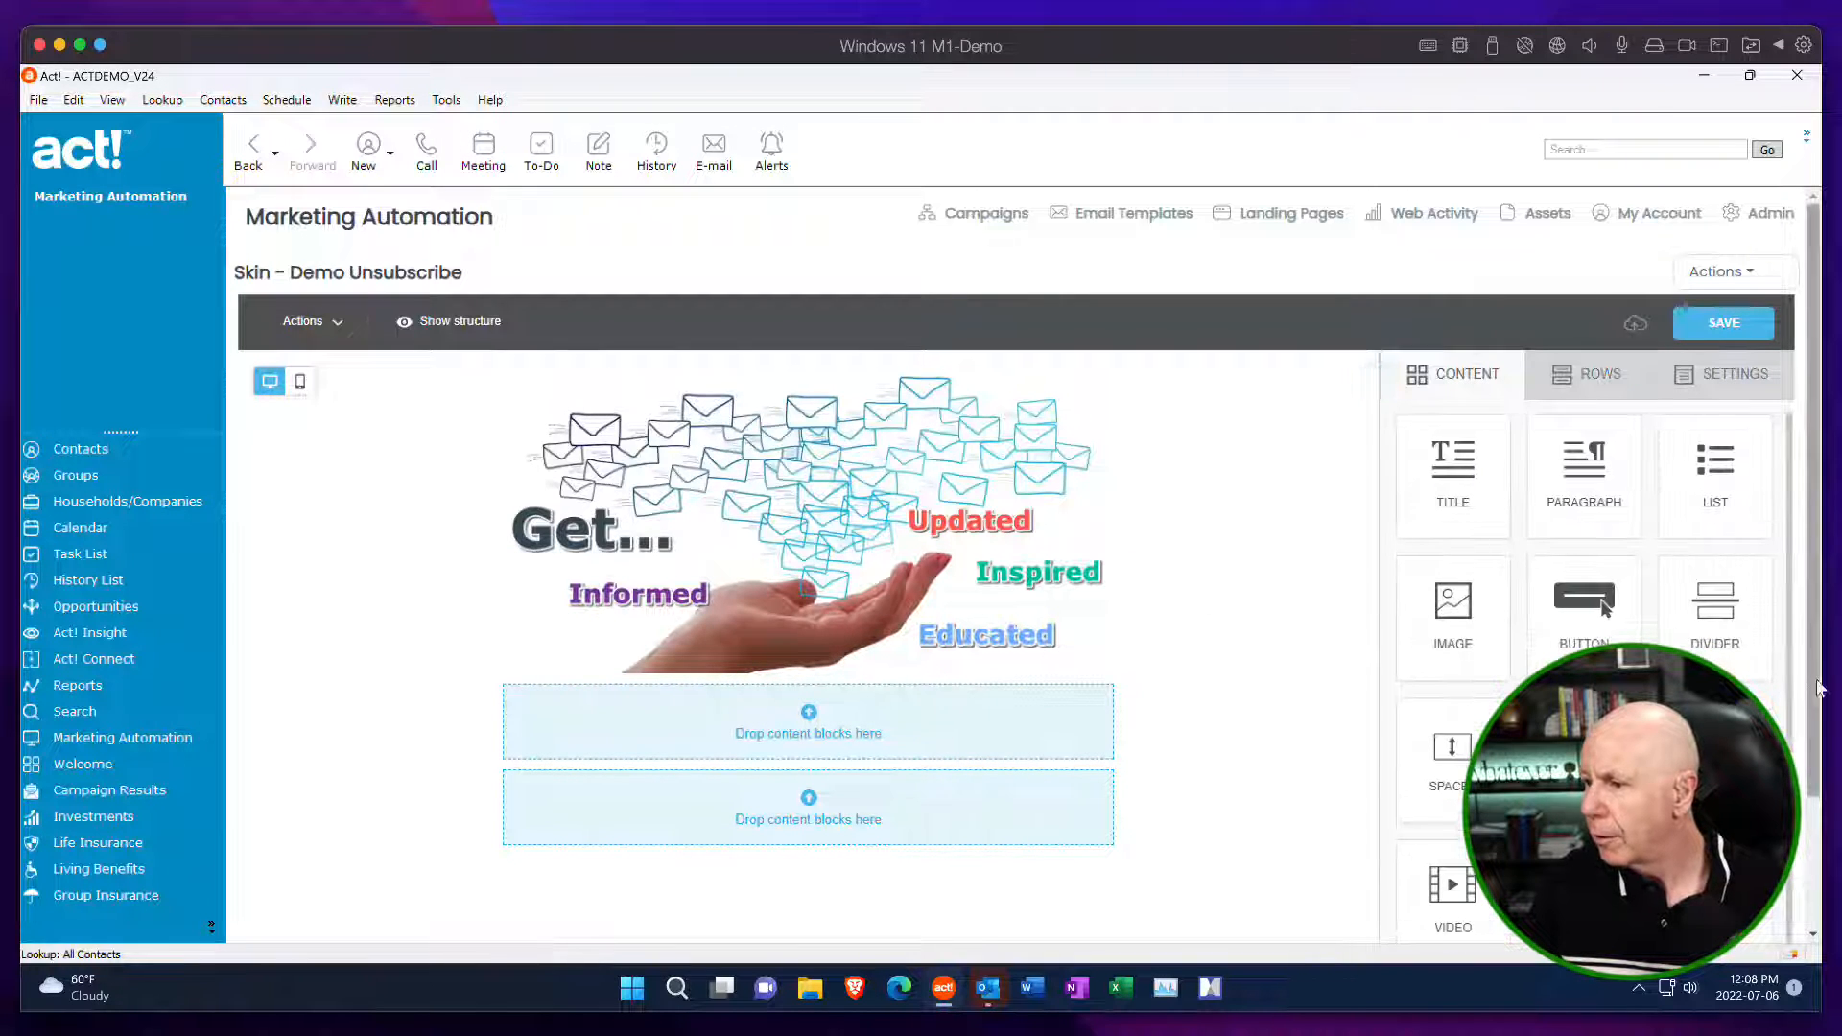
{"action": "scroll", "coordinate": [1816, 687], "scroll_direction": "down", "scroll_amount": 2}
{"action": "mouse_move", "coordinate": [1451, 854]}
{"action": "left_mouse_down"}
{"action": "mouse_move", "coordinate": [1175, 743]}
{"action": "mouse_move", "coordinate": [832, 569]}
{"action": "left_mouse_up"}
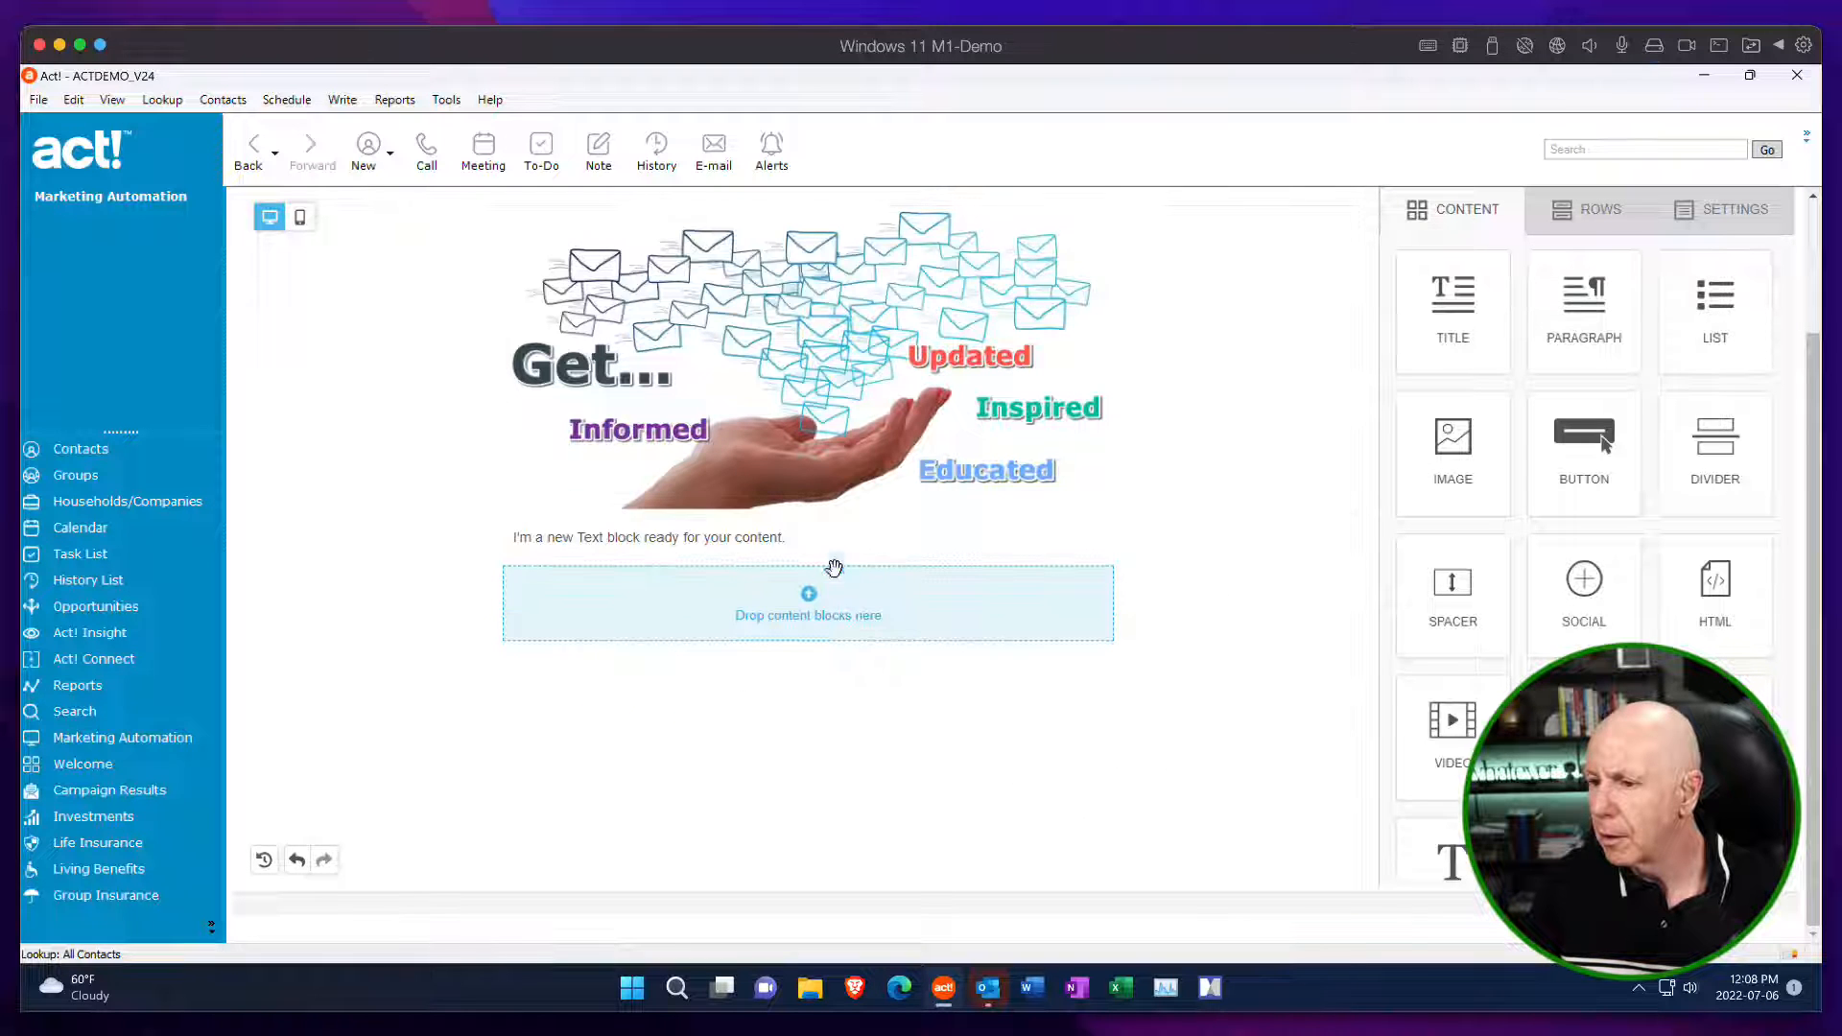
{"action": "triple_click", "coordinate": [645, 525]}
{"action": "type", "text": "Unsubscribe from the mailing lists you're not interested in."}
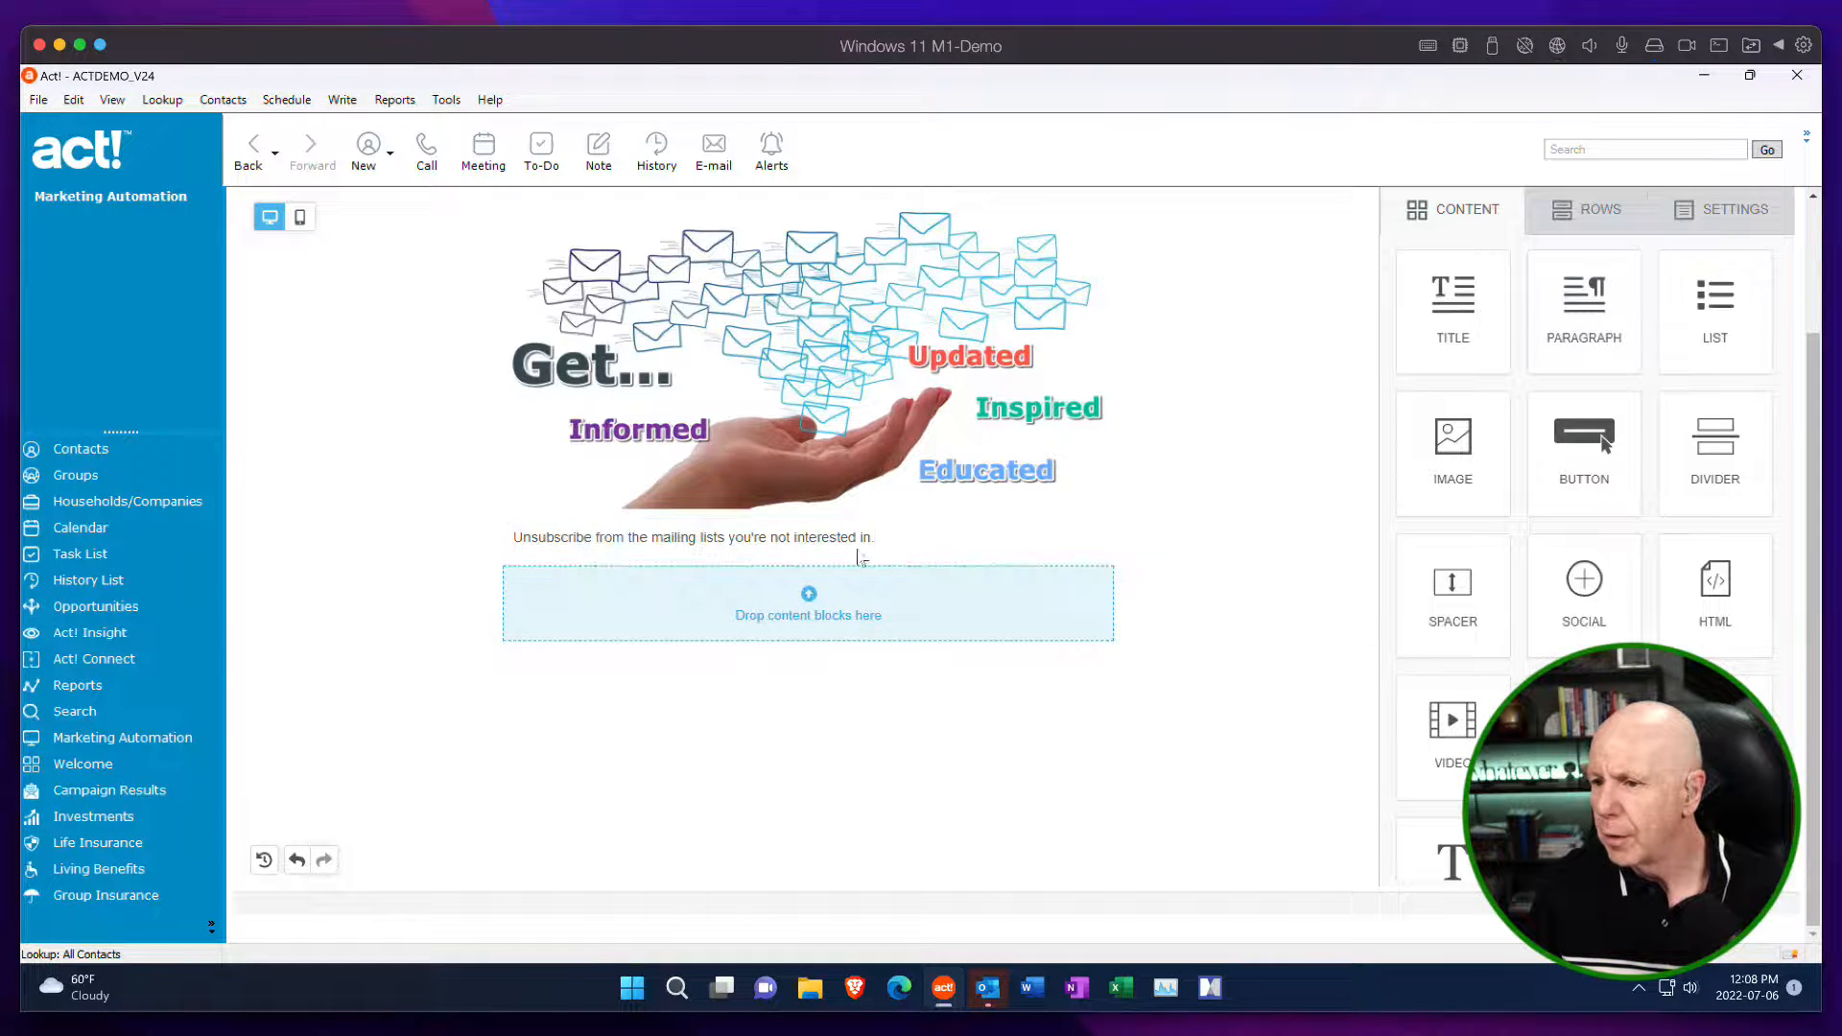
Make the unsubscribe sentence bold and set its font size to 16px.
{"action": "left_click", "coordinate": [889, 542]}
{"action": "left_click_drag", "start_coordinate": [902, 538], "coordinate": [505, 535]}
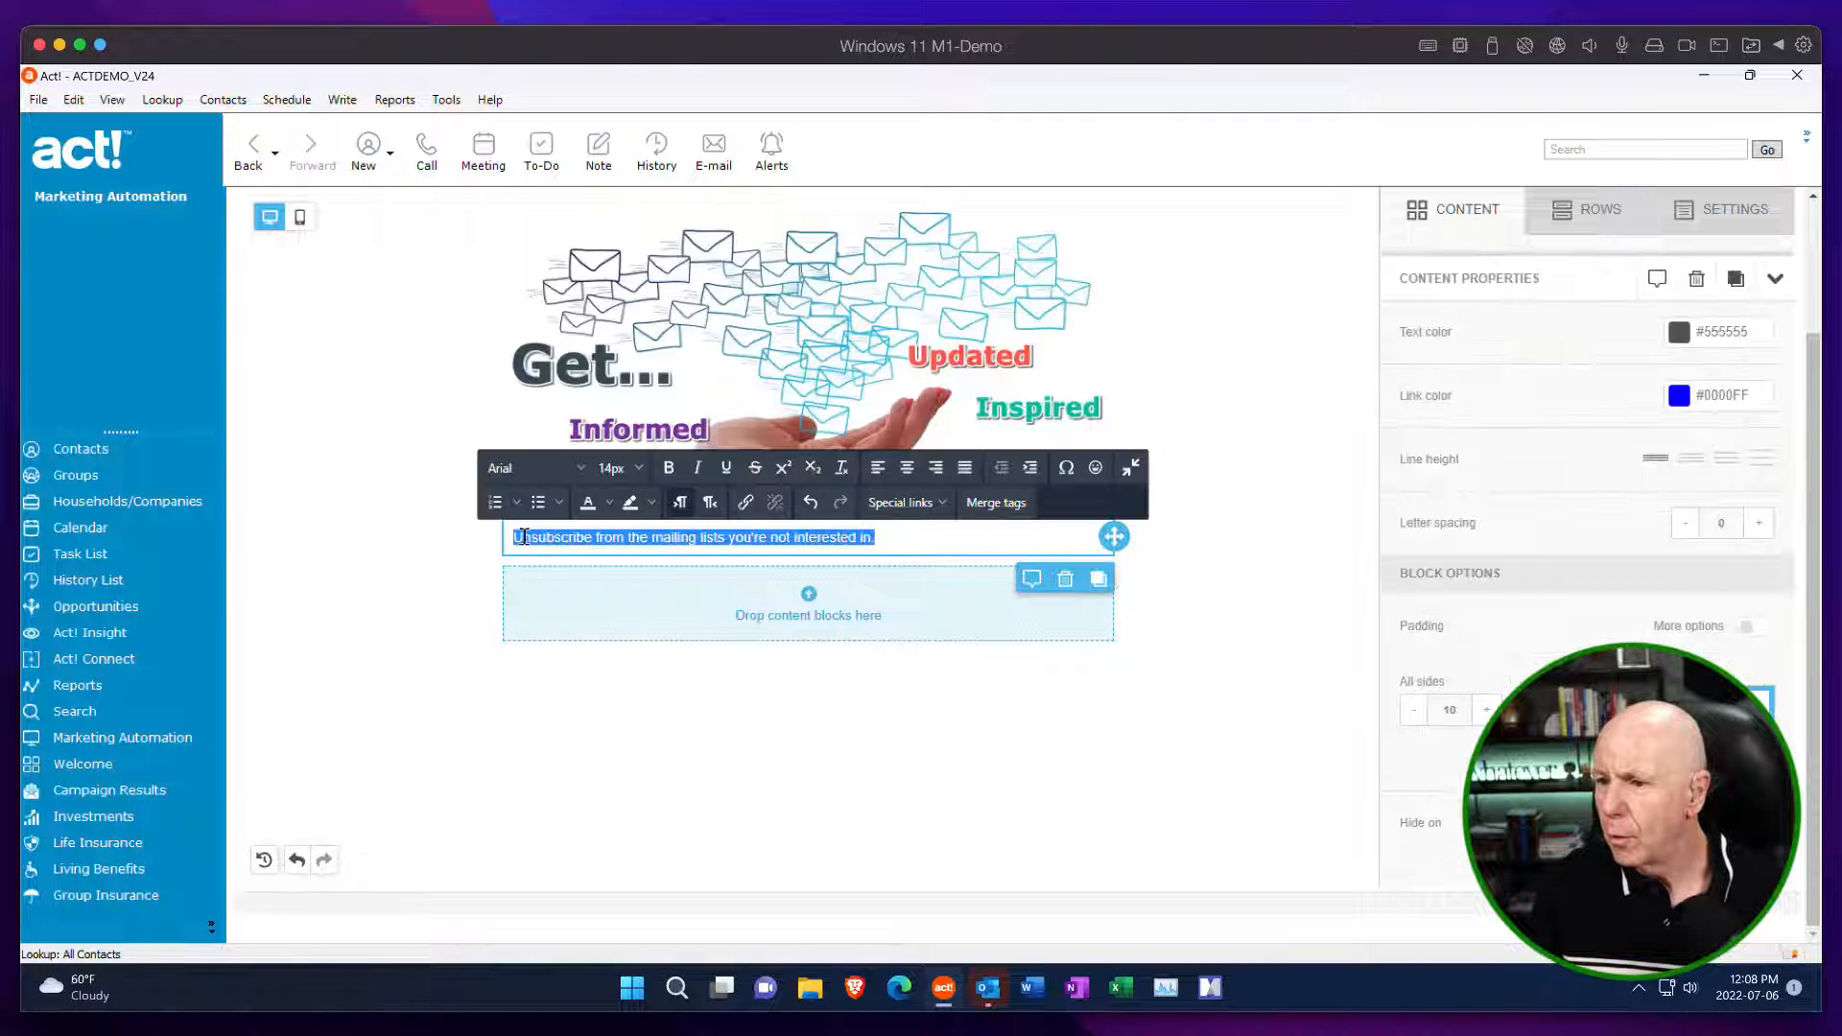
{"action": "left_click", "coordinate": [669, 467]}
{"action": "left_click", "coordinate": [633, 474]}
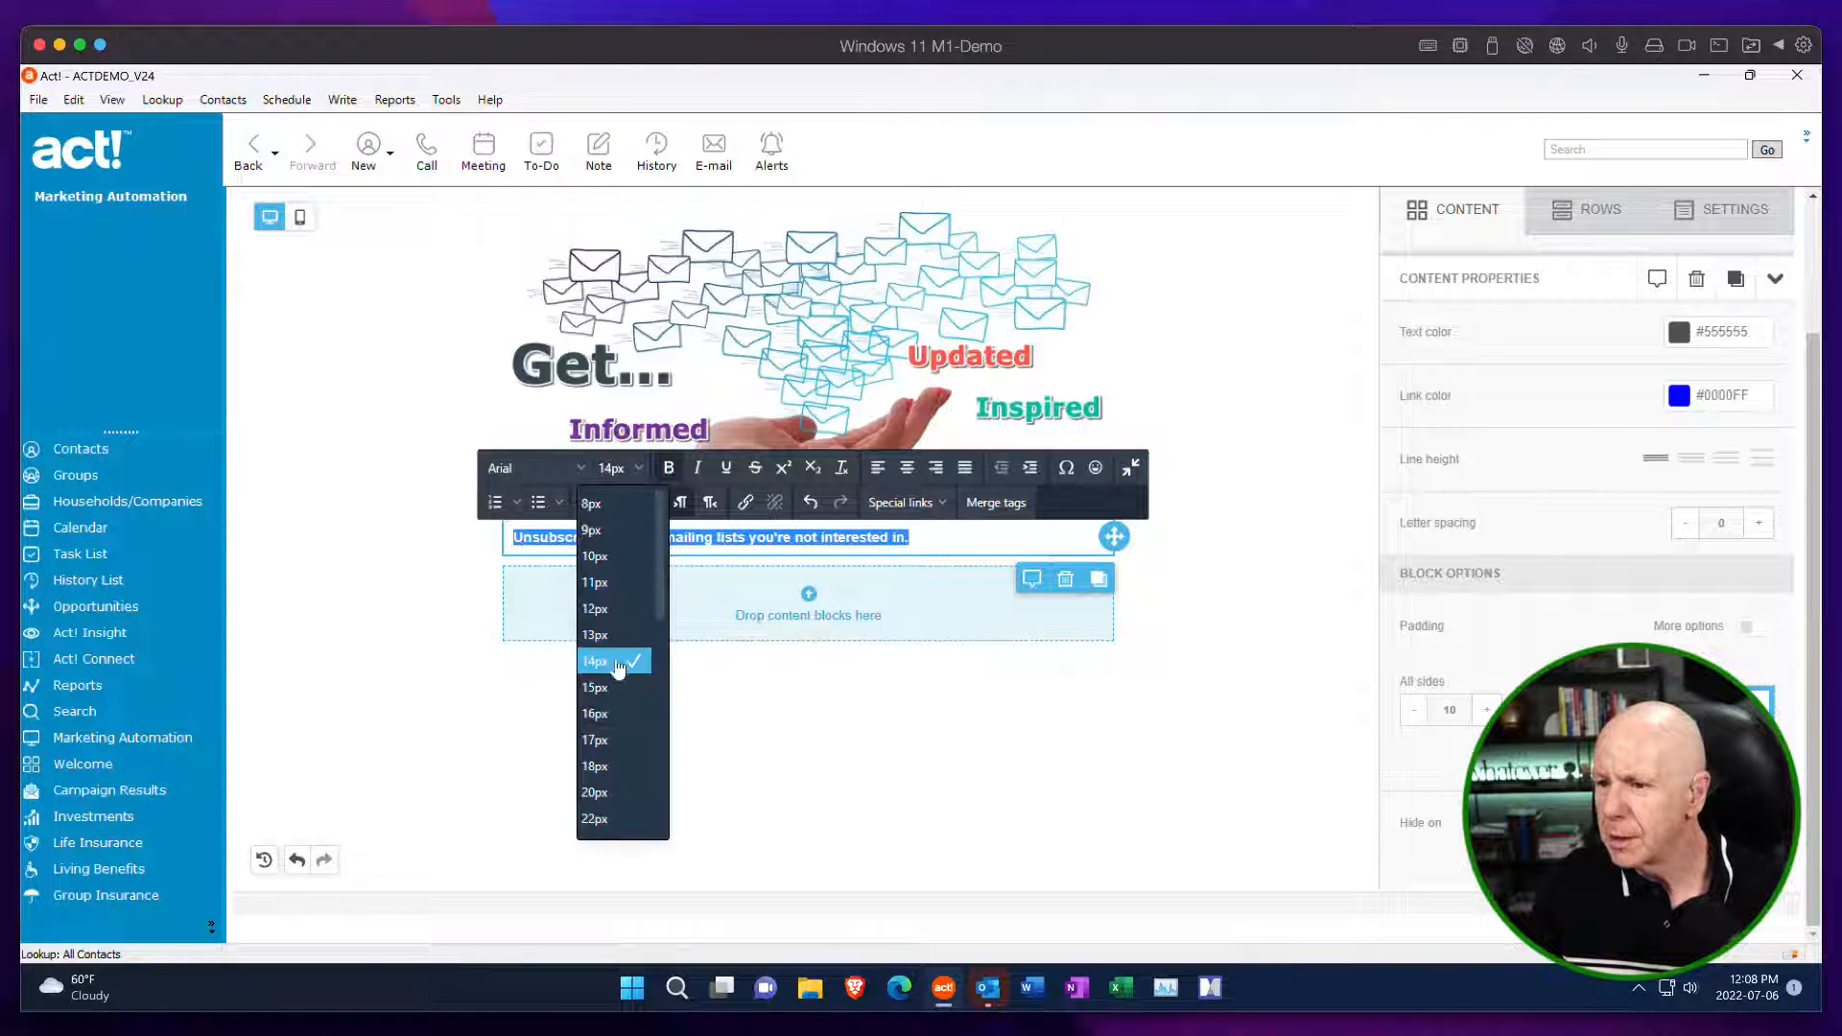
{"action": "left_click", "coordinate": [612, 714]}
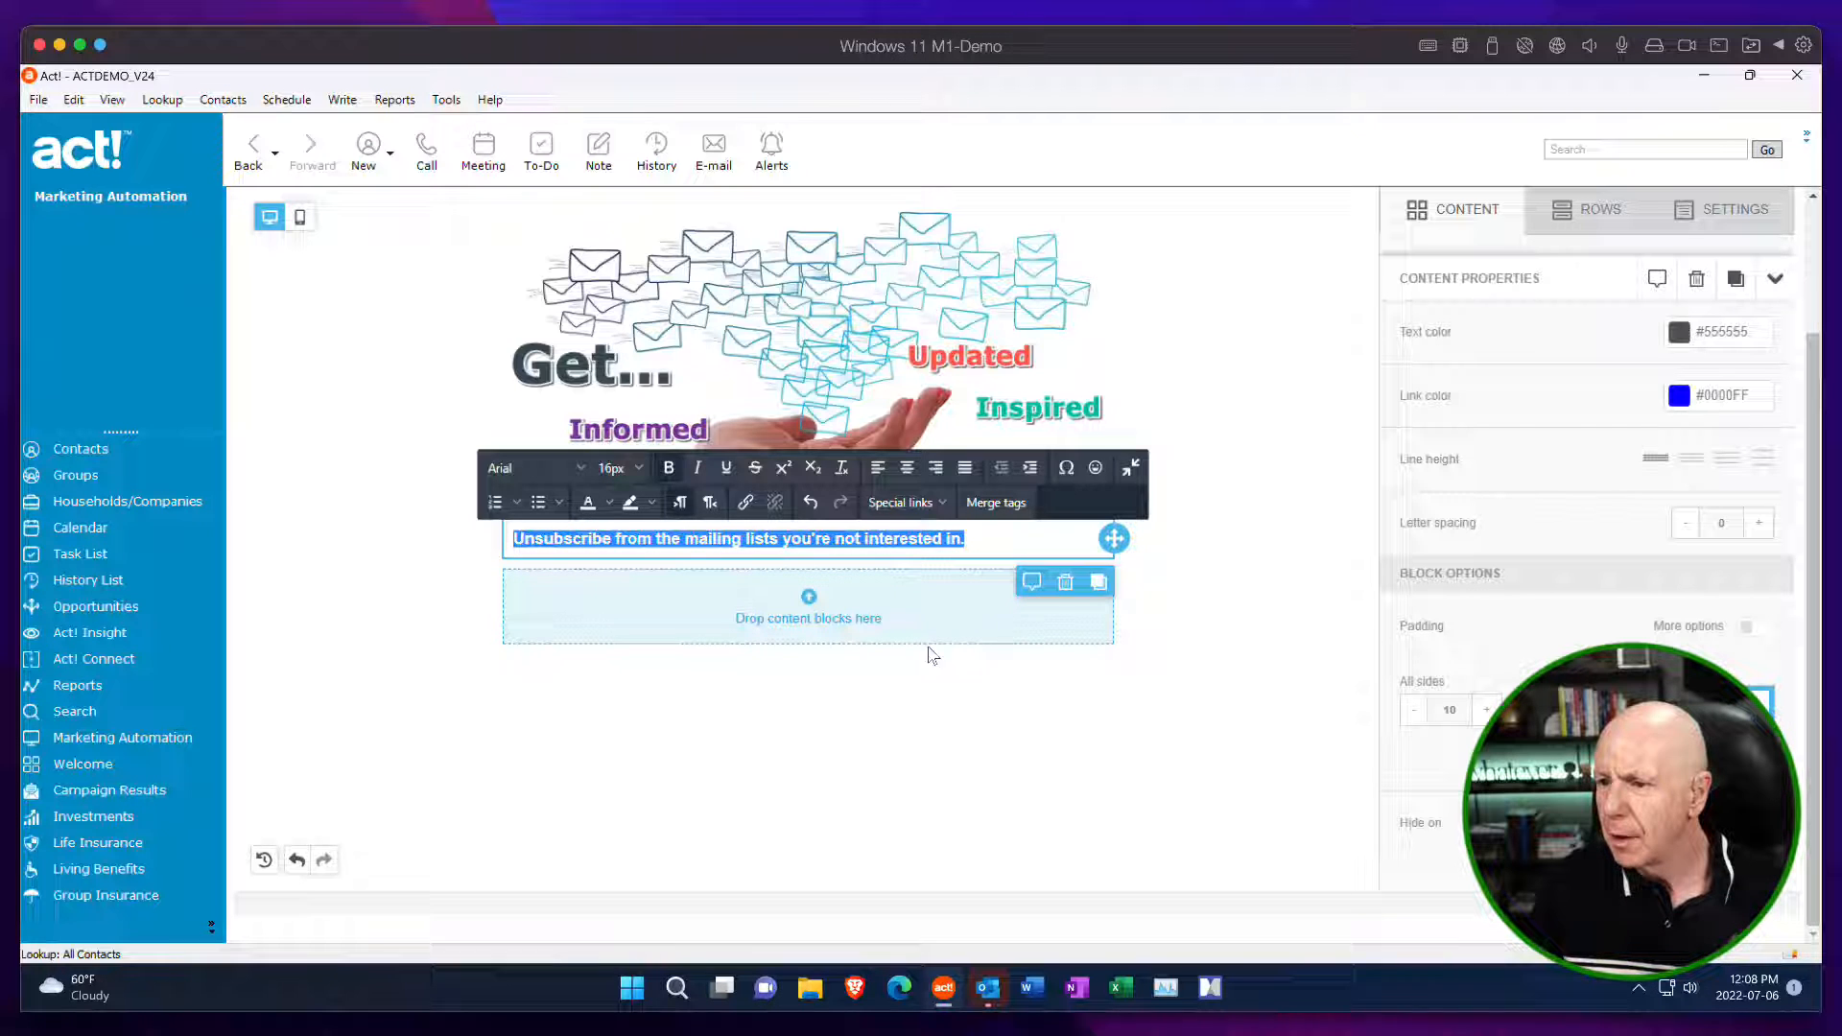
{"action": "left_click", "coordinate": [989, 721]}
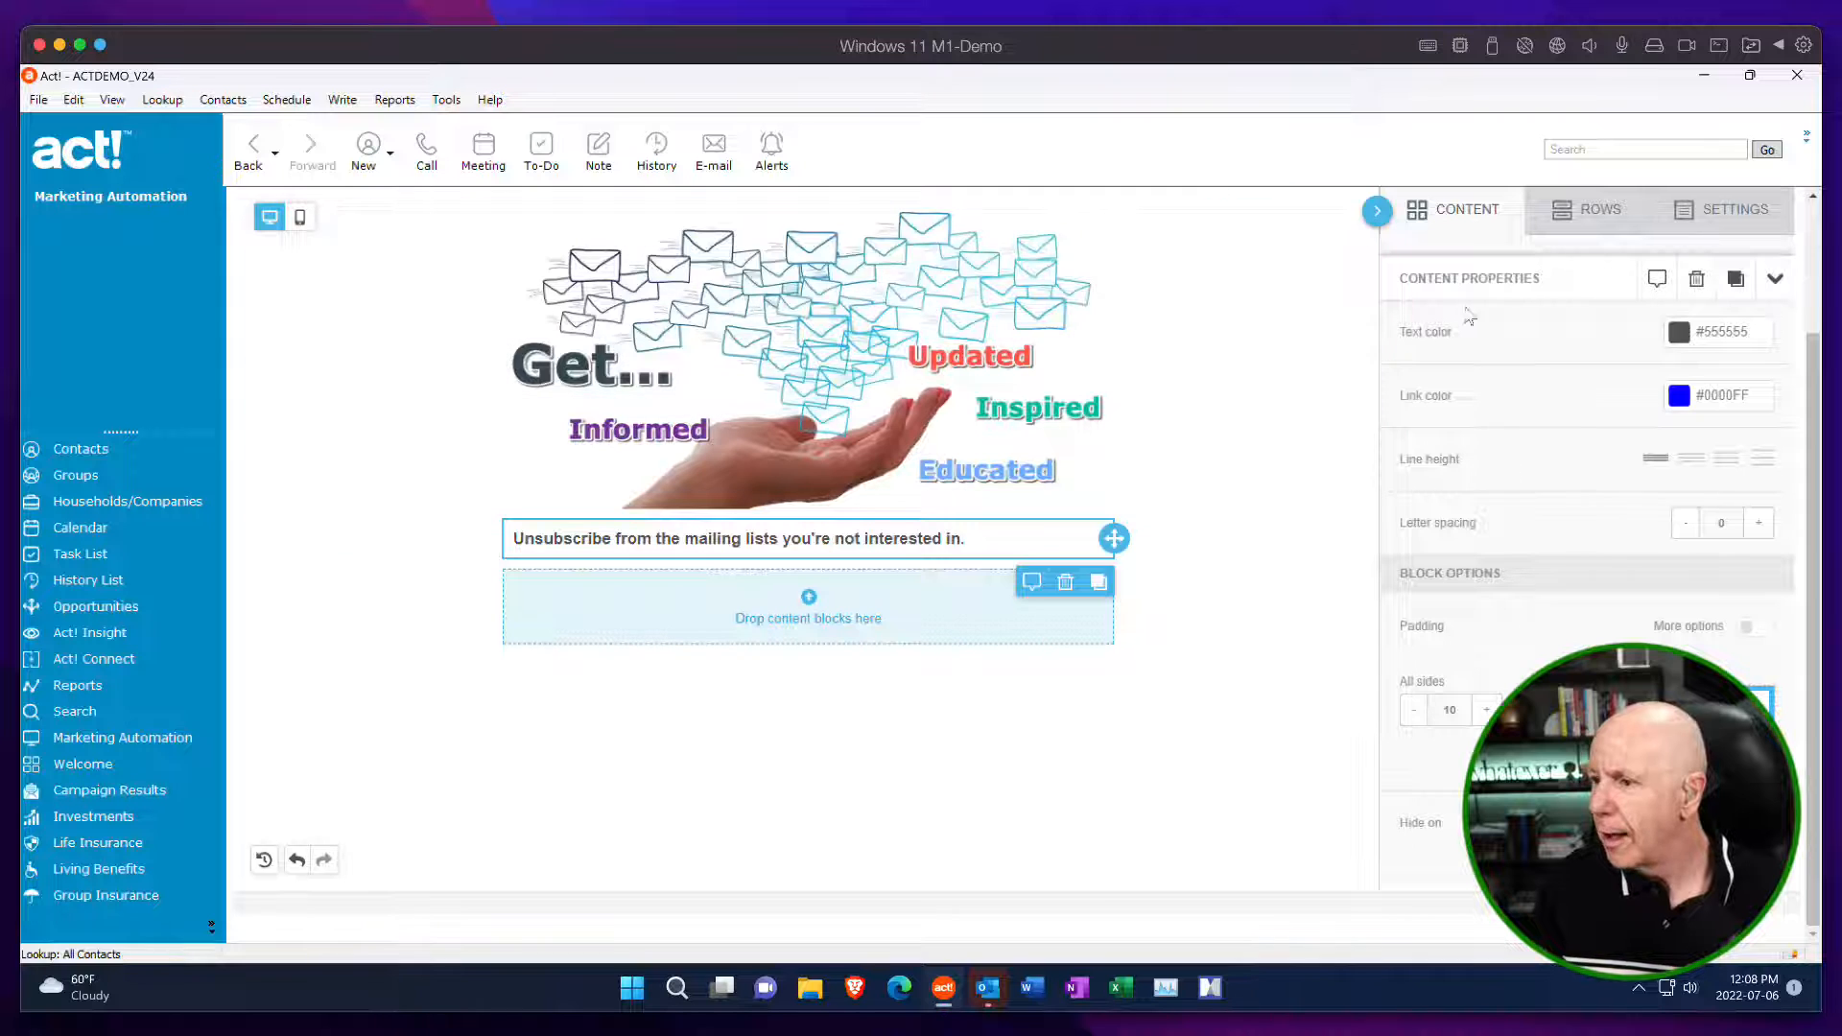
Add a second Text block below the unsubscribe sentence and replace its placeholder text with the Form merge tag.
{"action": "left_click", "coordinate": [1460, 221]}
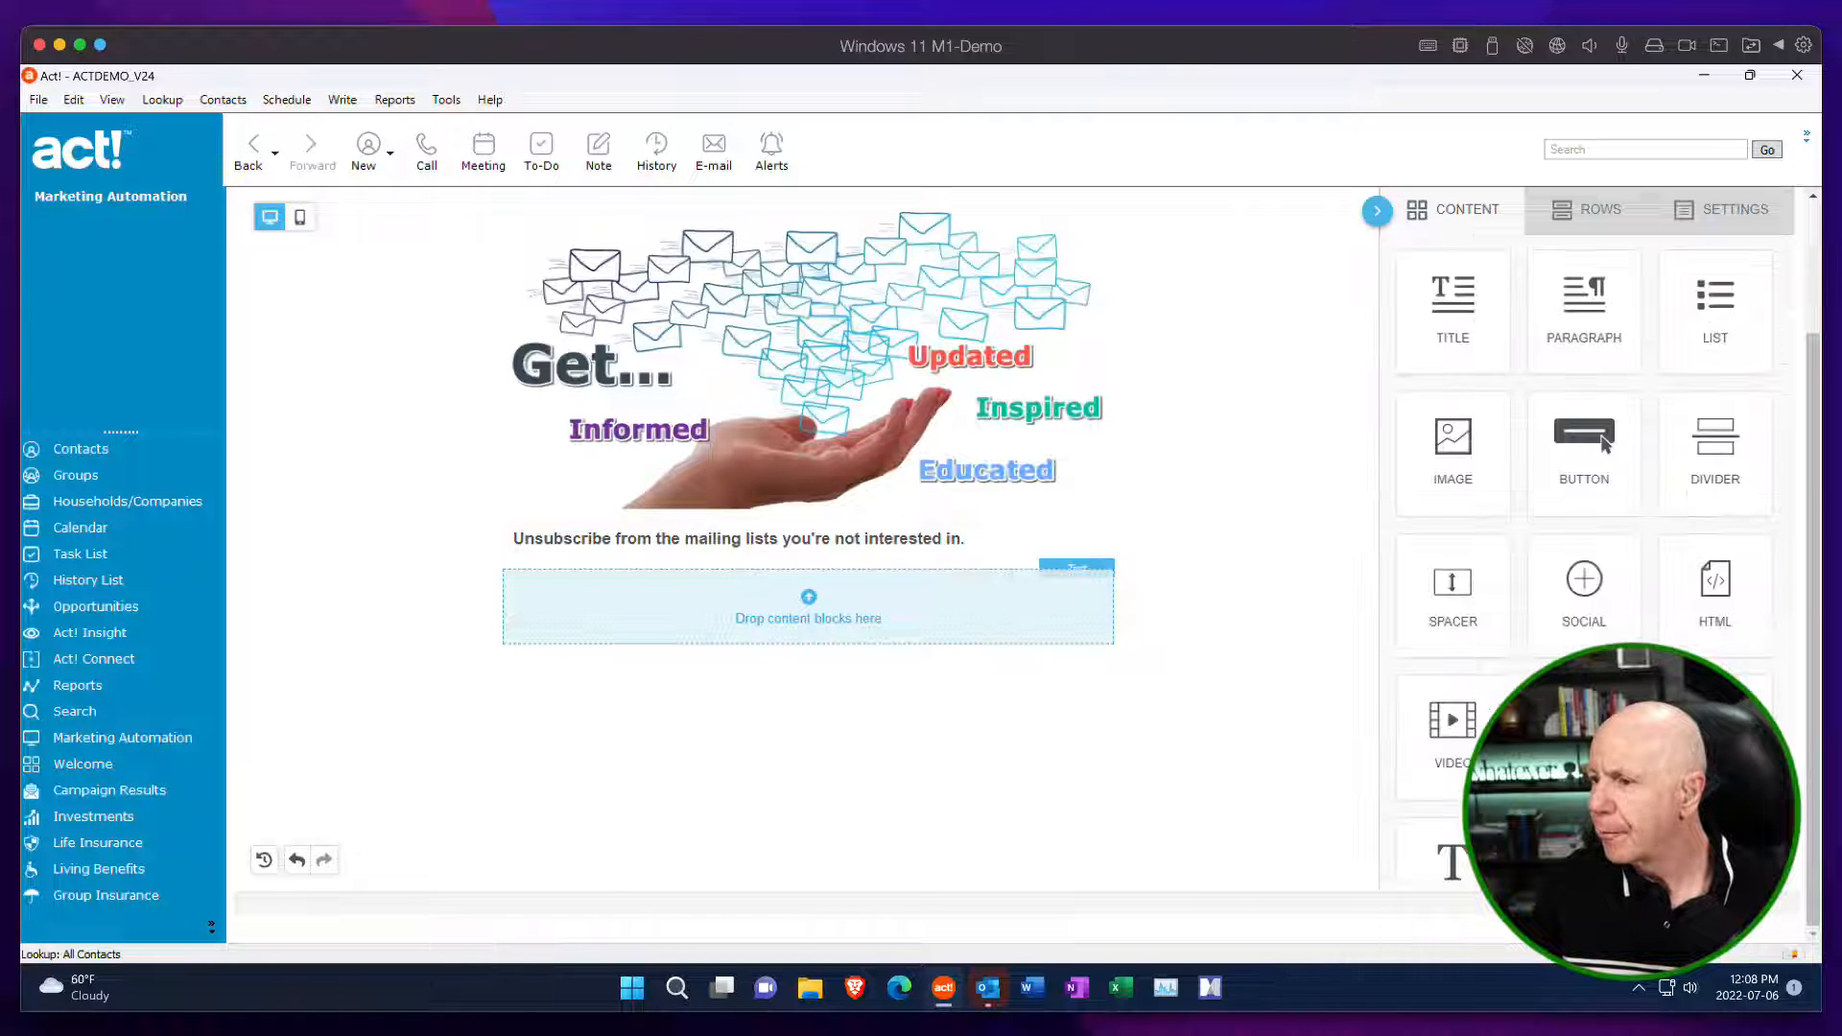
{"action": "left_click_drag", "start_coordinate": [1458, 863], "coordinate": [488, 562]}
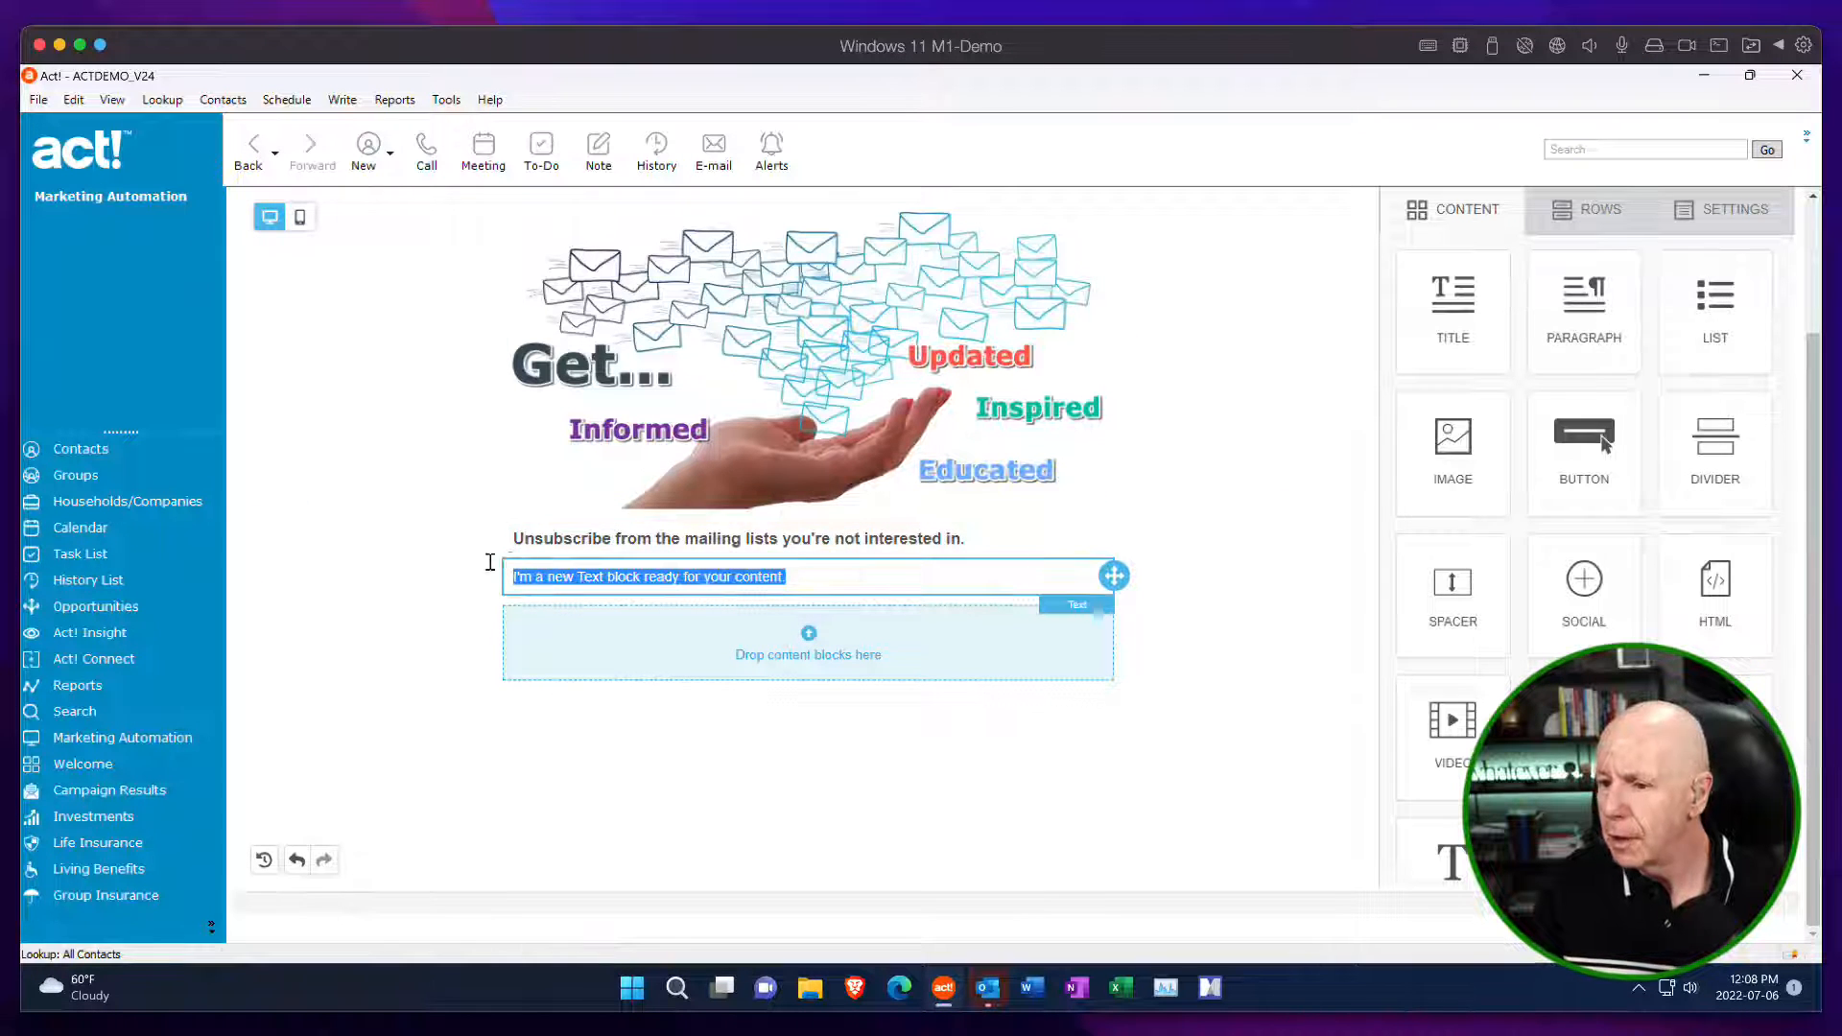
{"action": "key", "text": "BackSpace"}
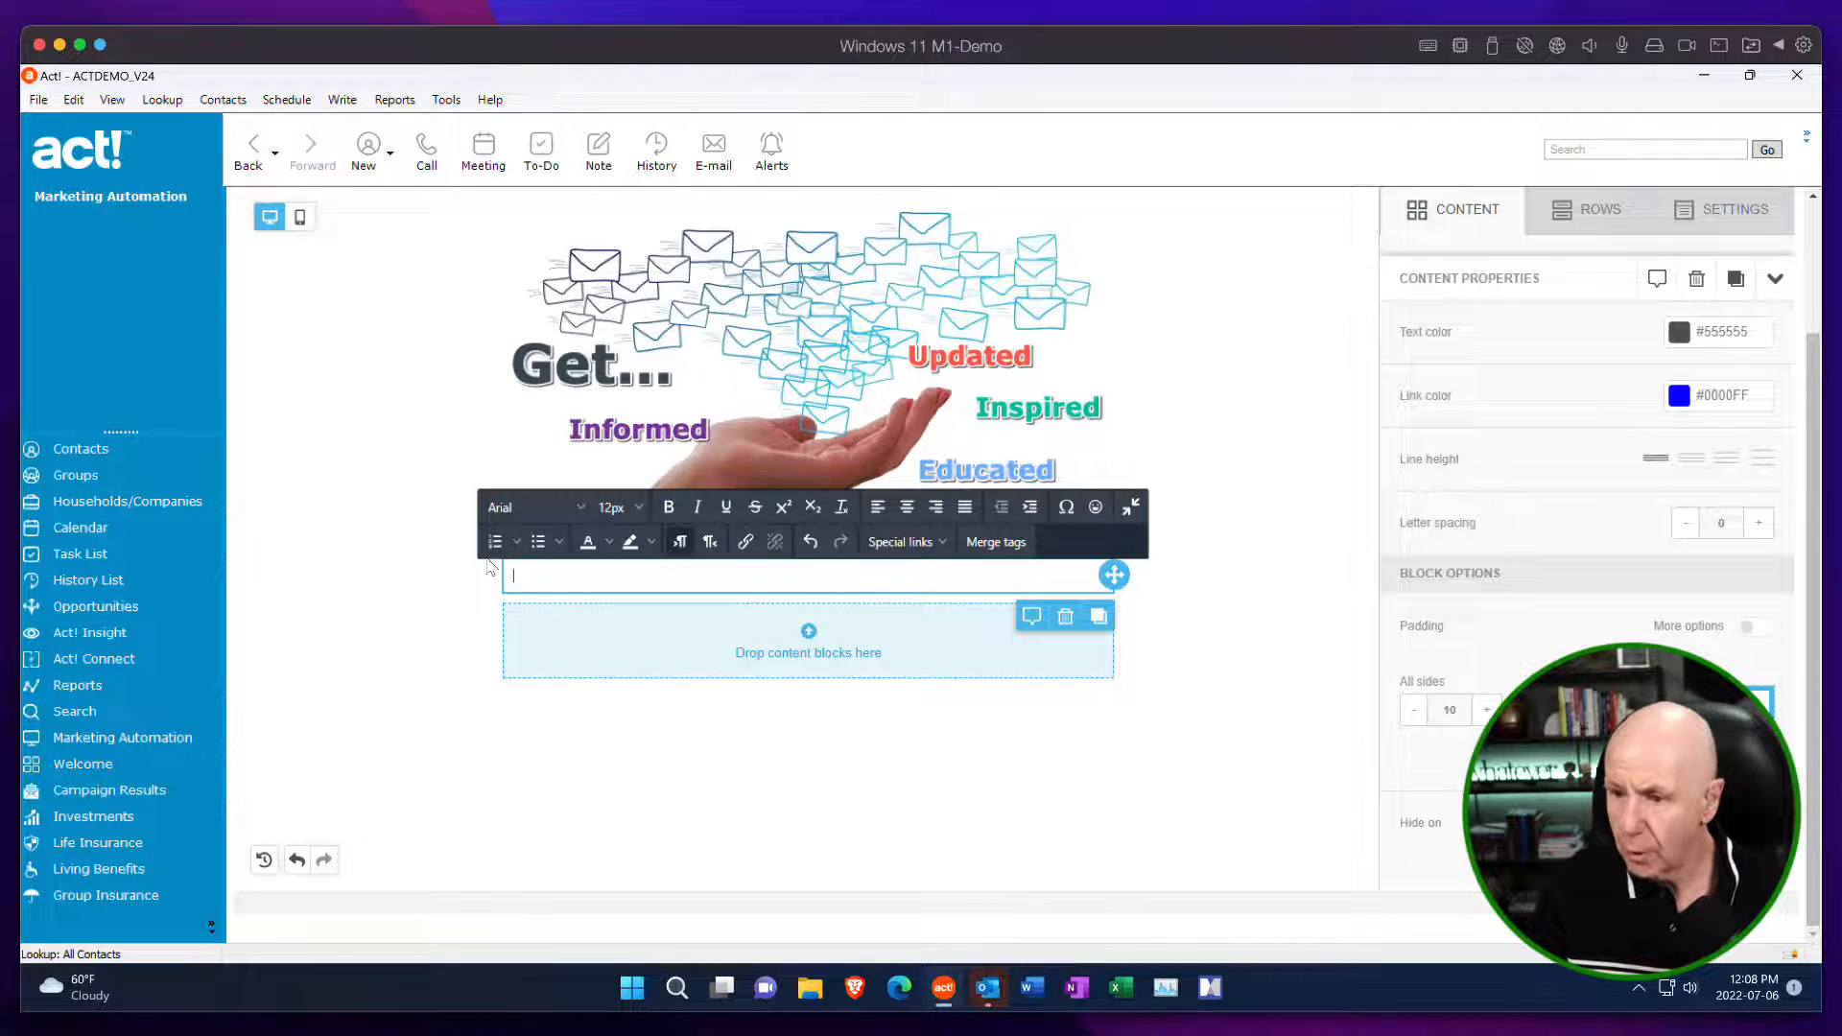
{"action": "left_click", "coordinate": [943, 543]}
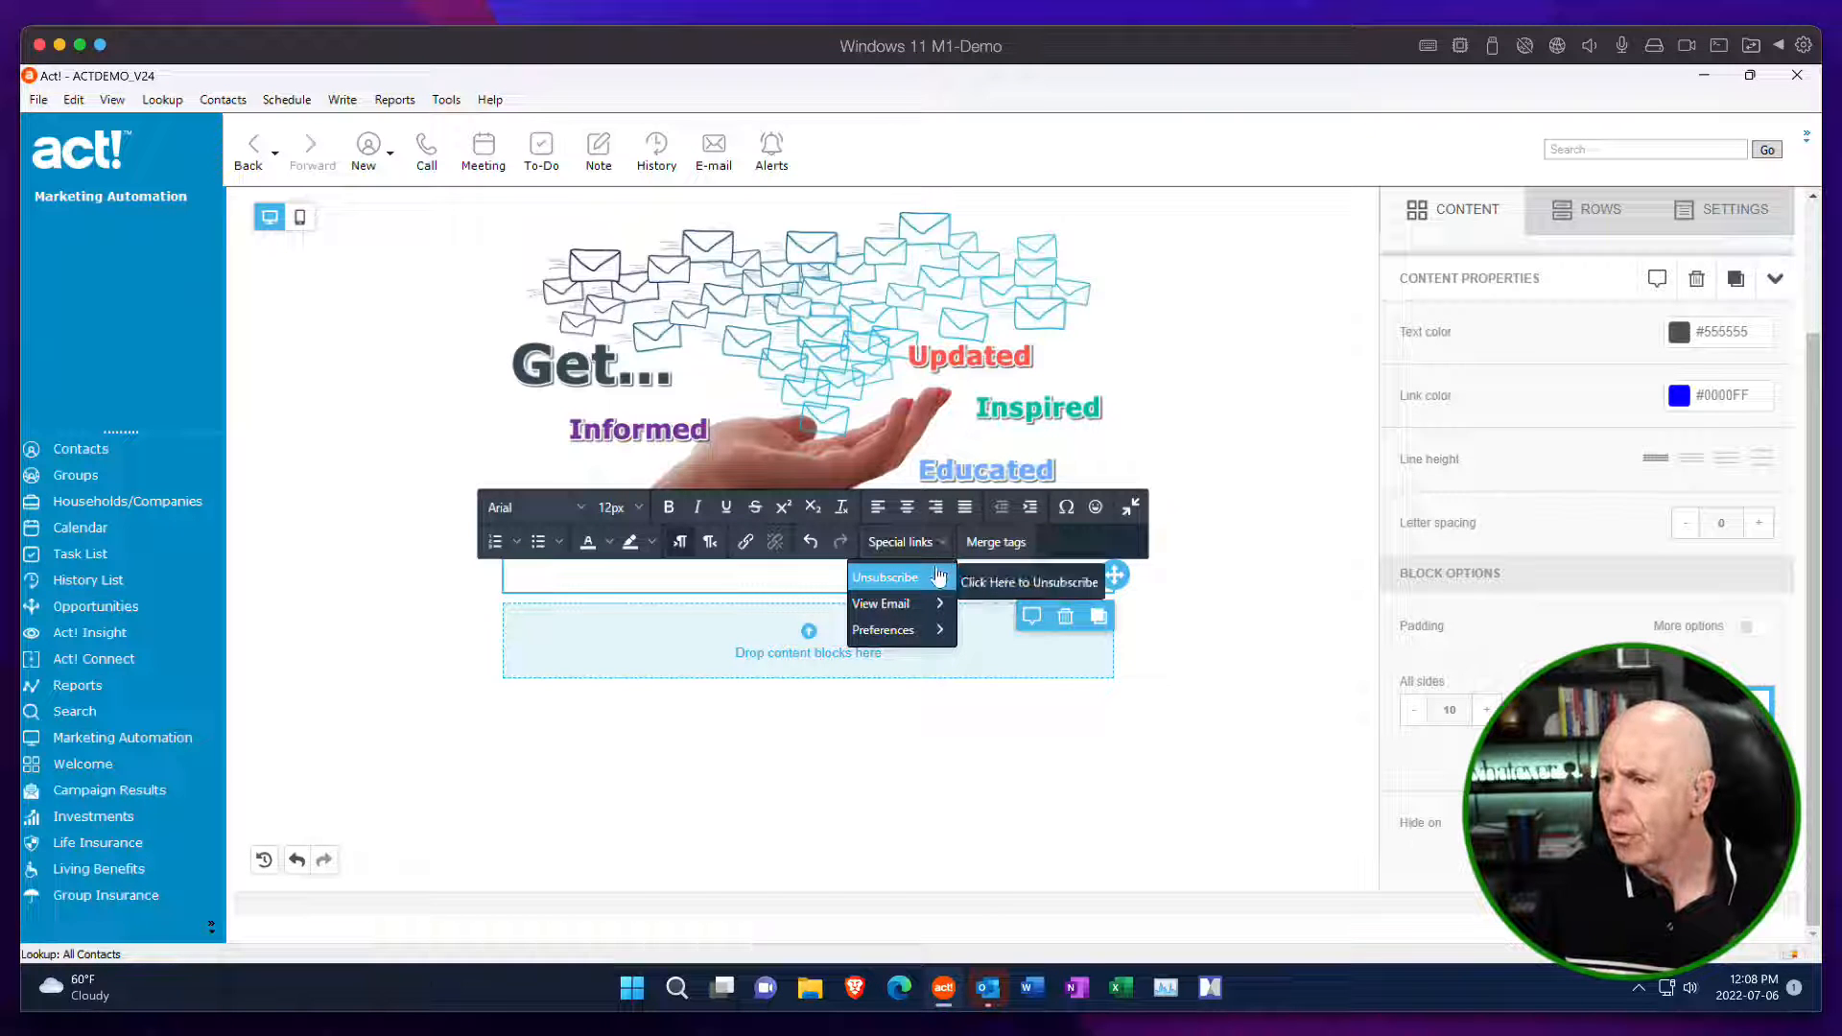
{"action": "mouse_move", "coordinate": [926, 608]}
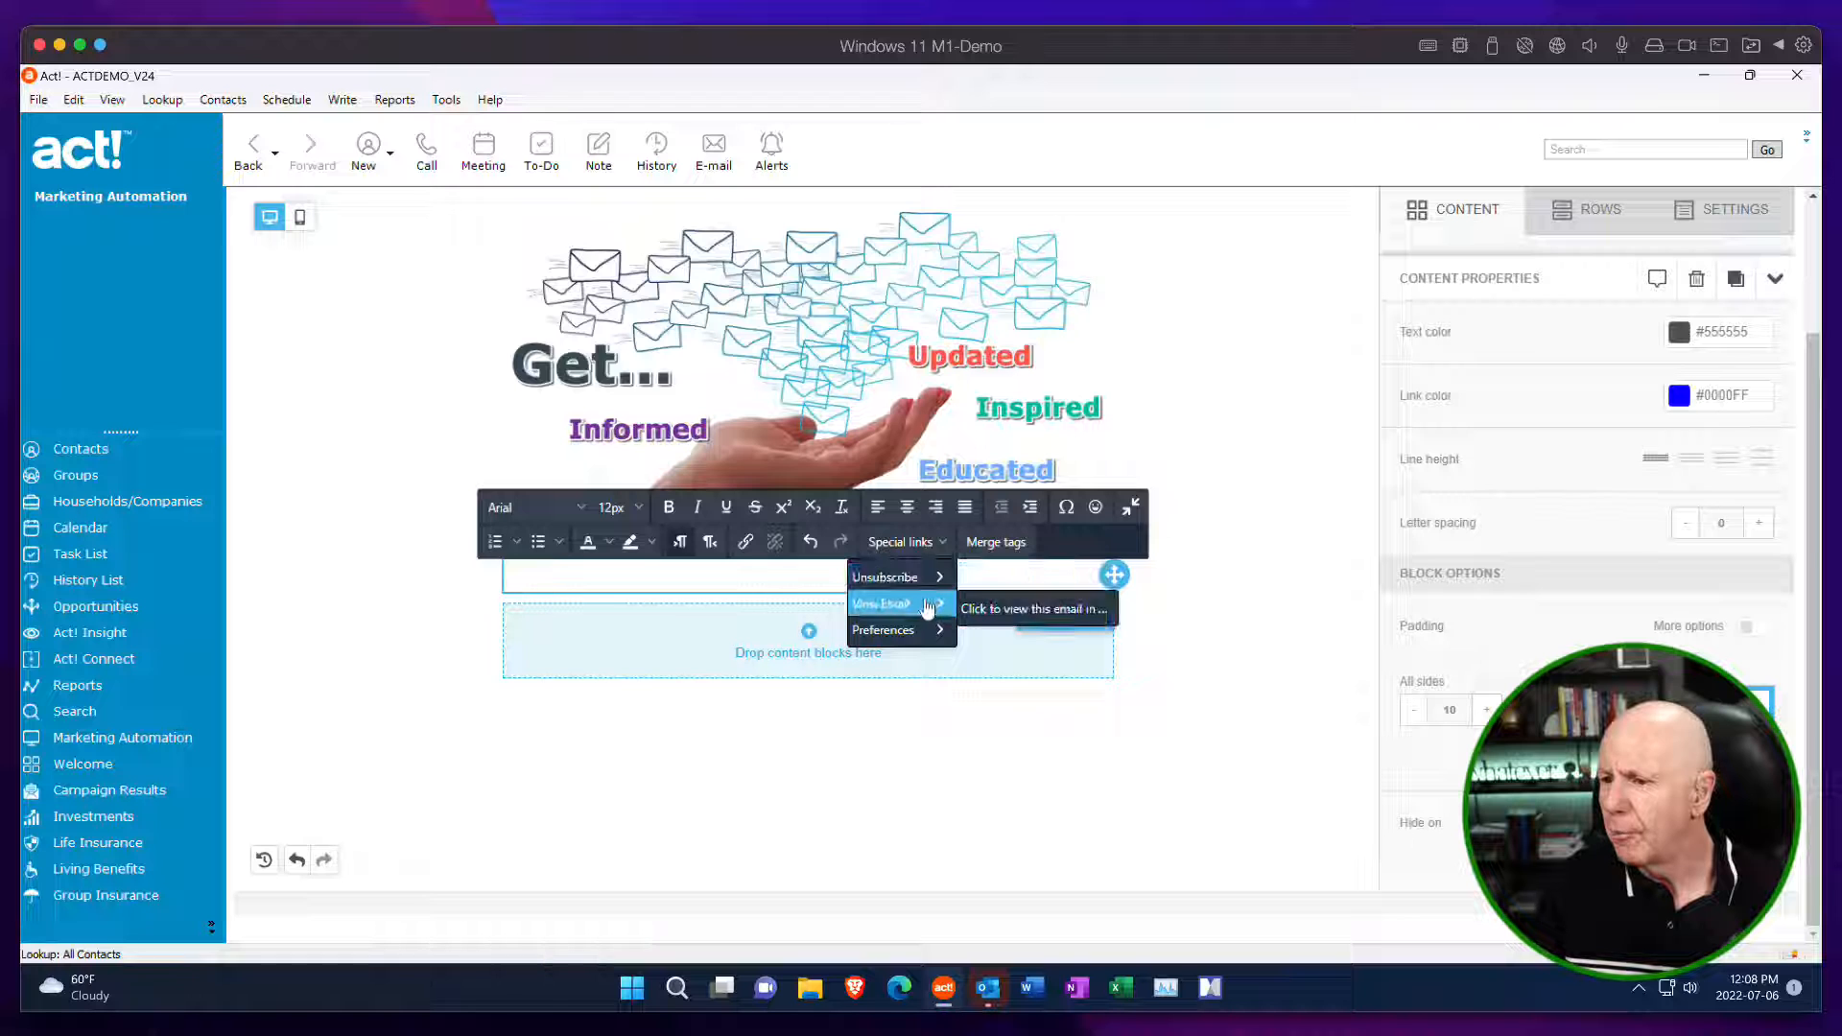
{"action": "left_click", "coordinate": [993, 541]}
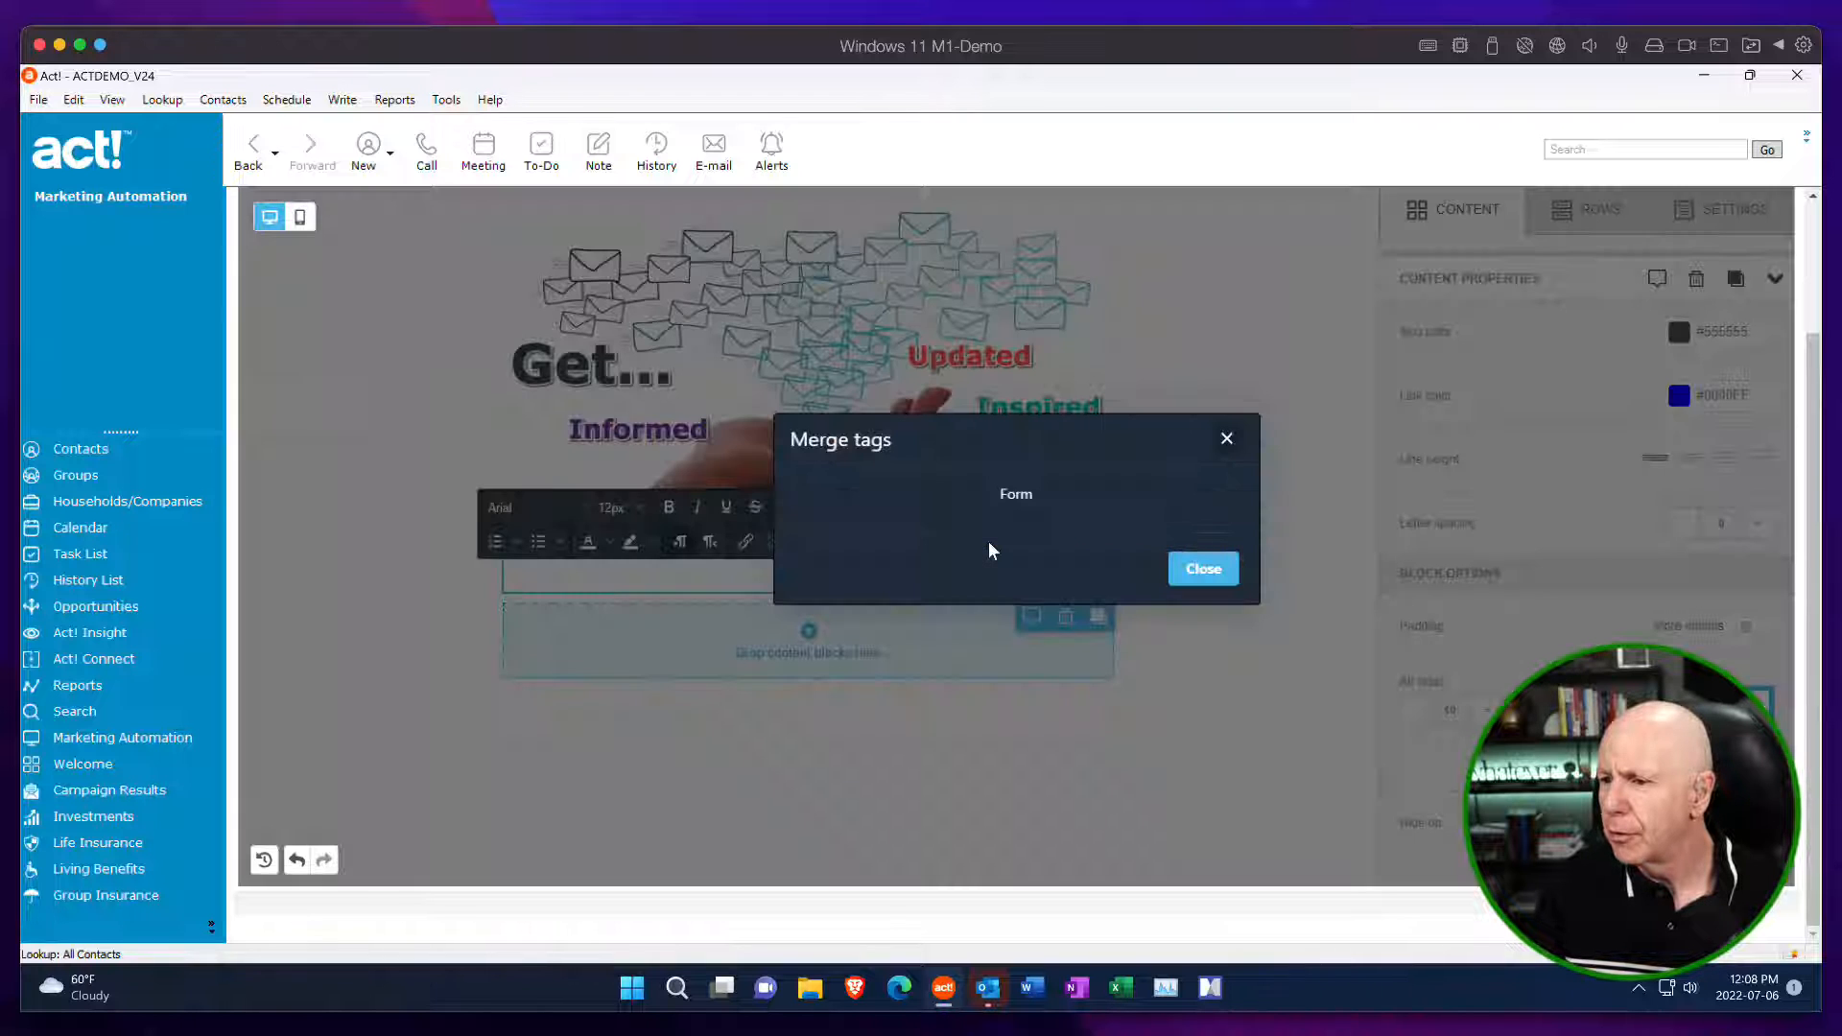
{"action": "left_click", "coordinate": [1032, 498]}
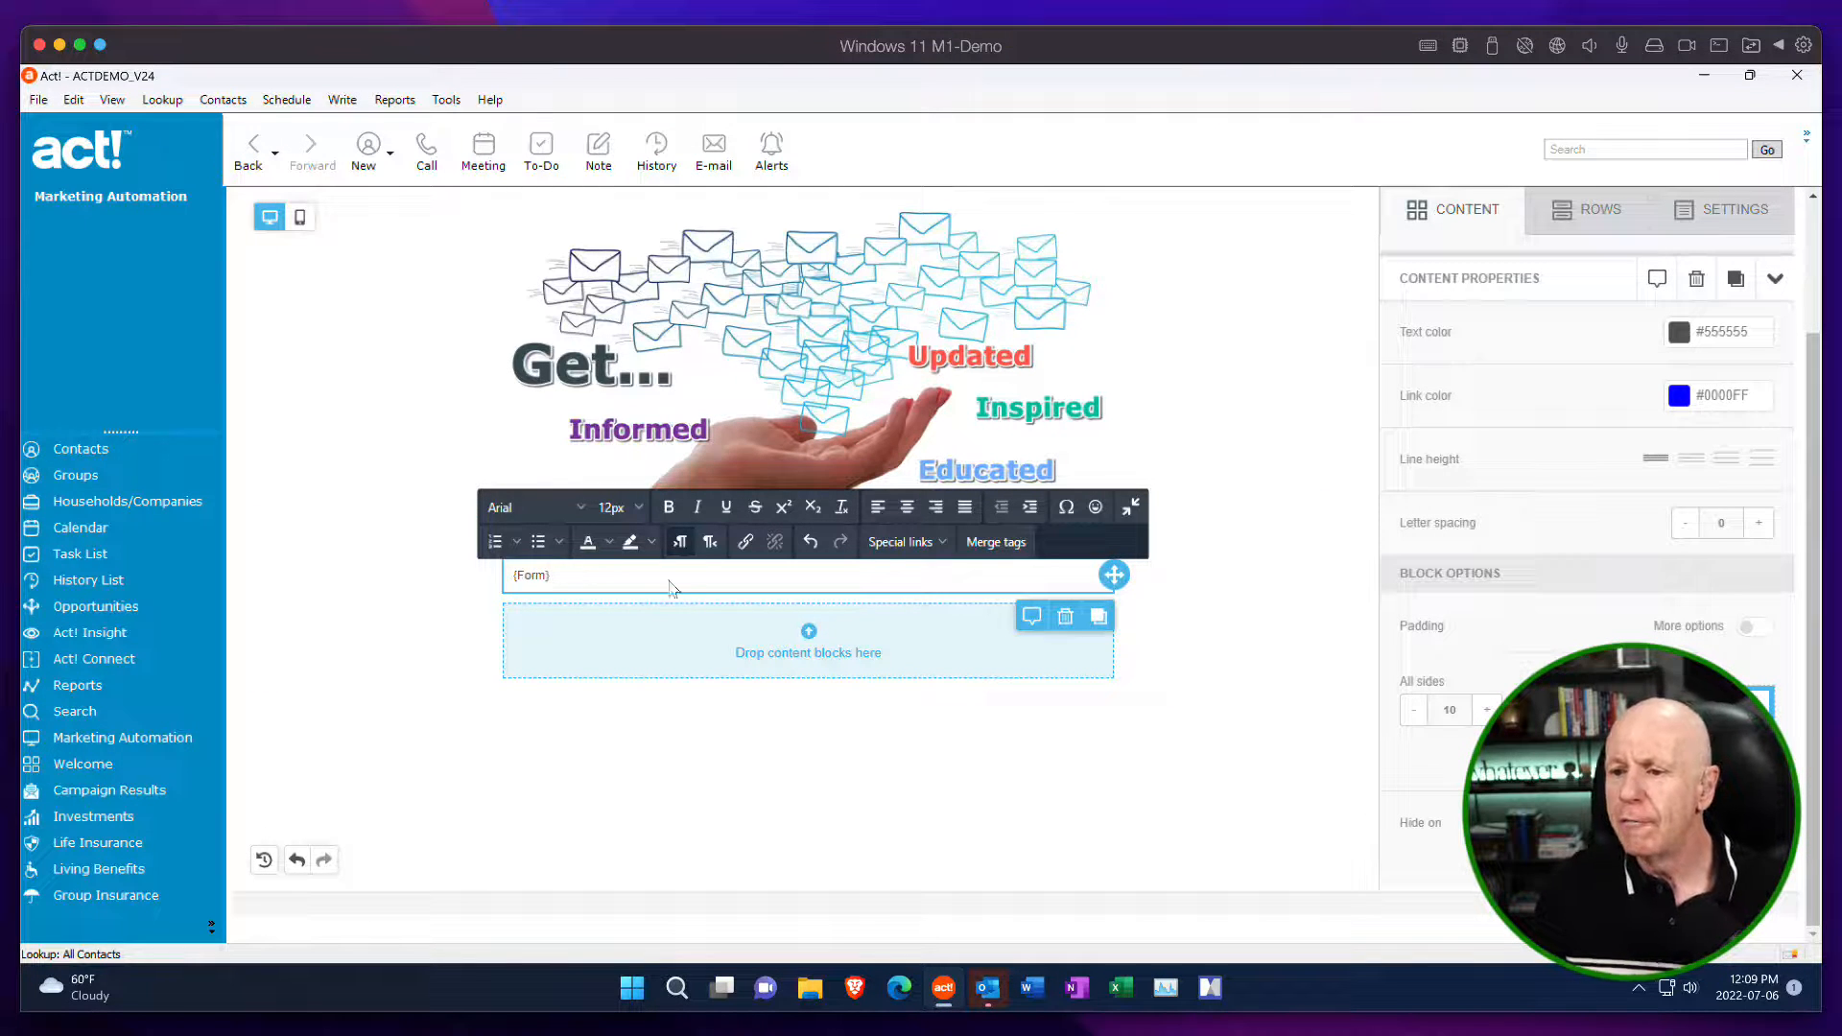
{"action": "left_click", "coordinate": [996, 543]}
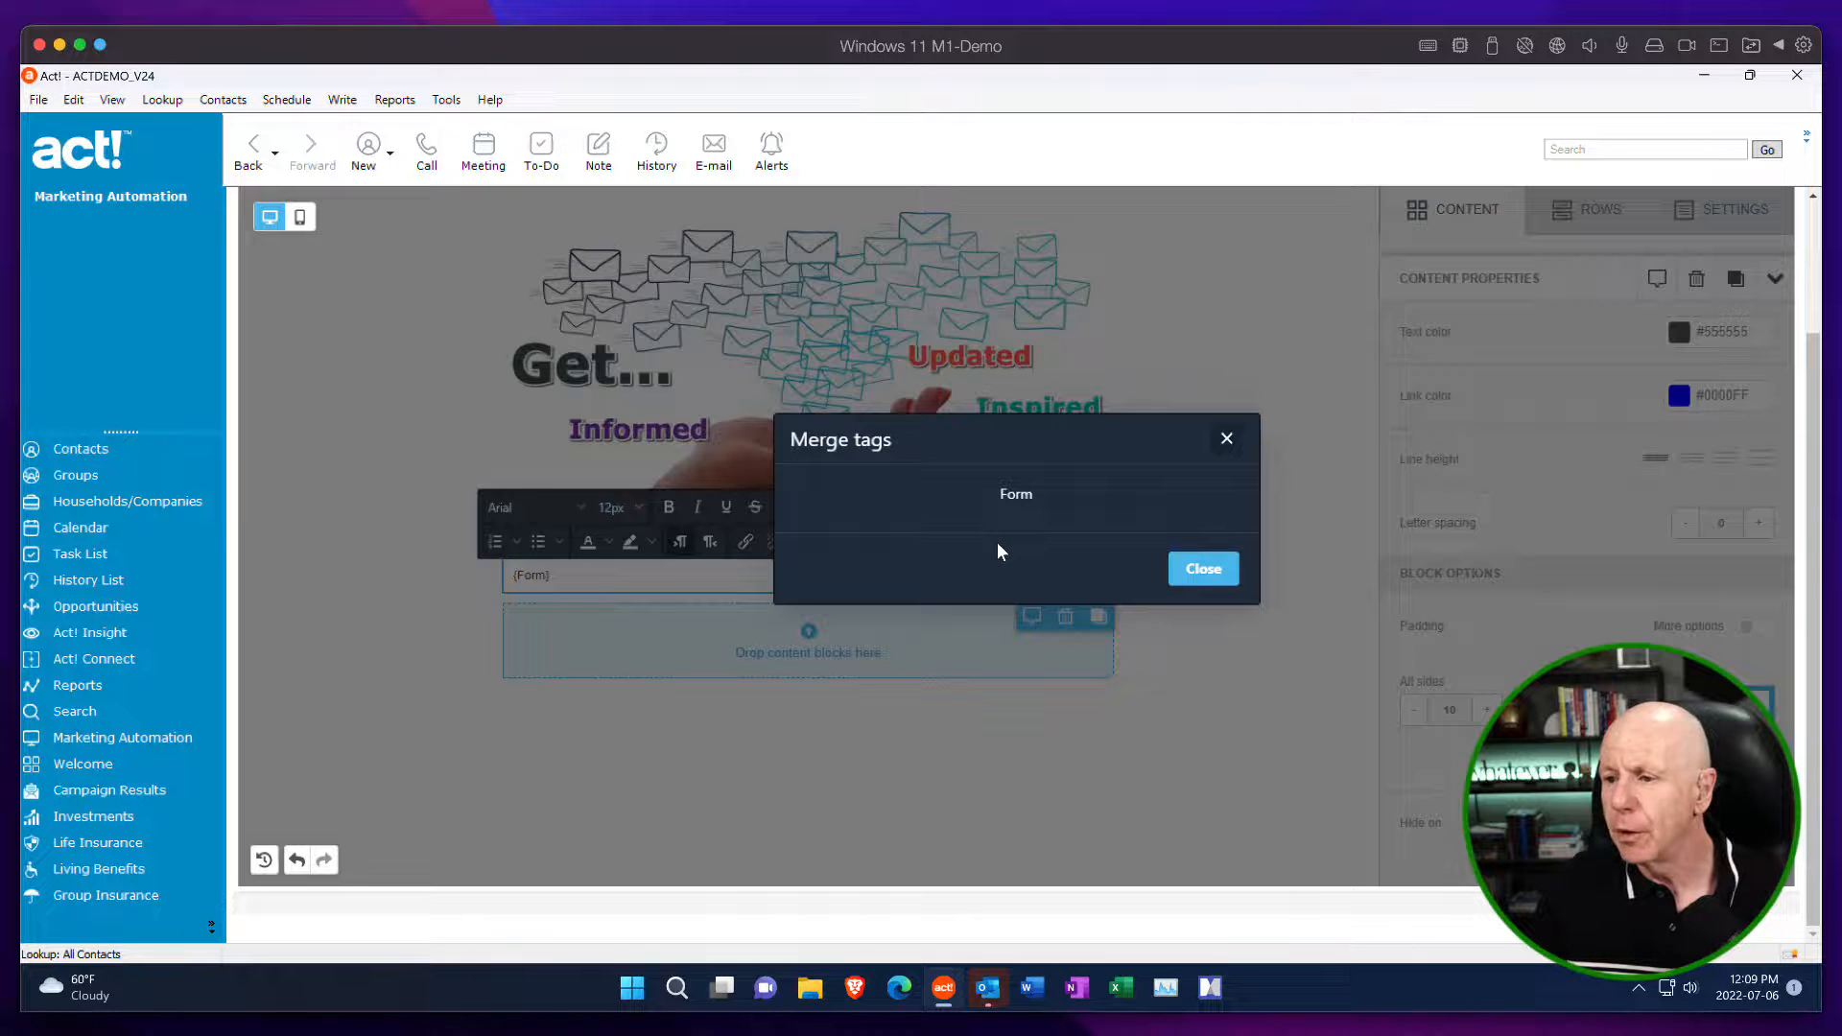
{"action": "left_click", "coordinate": [1226, 439]}
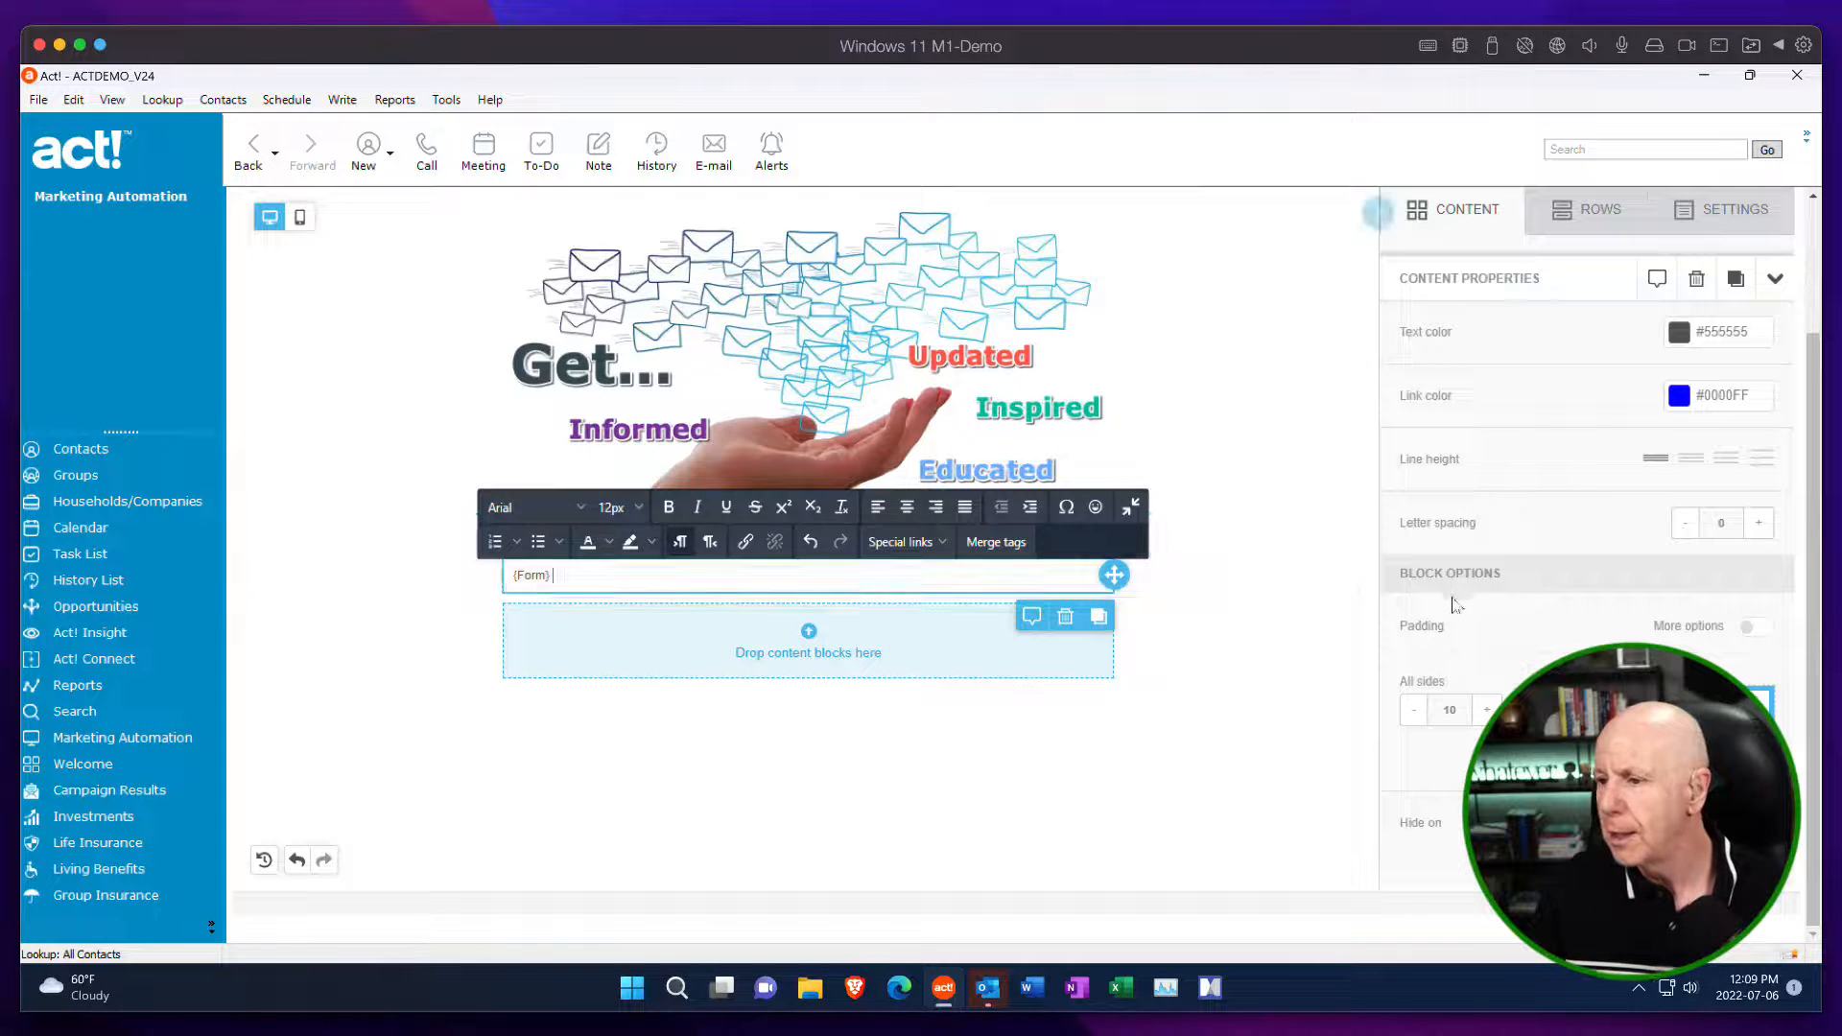
Set the text color of the unsubscribe sentence's block to black.
{"action": "left_click", "coordinate": [1447, 220]}
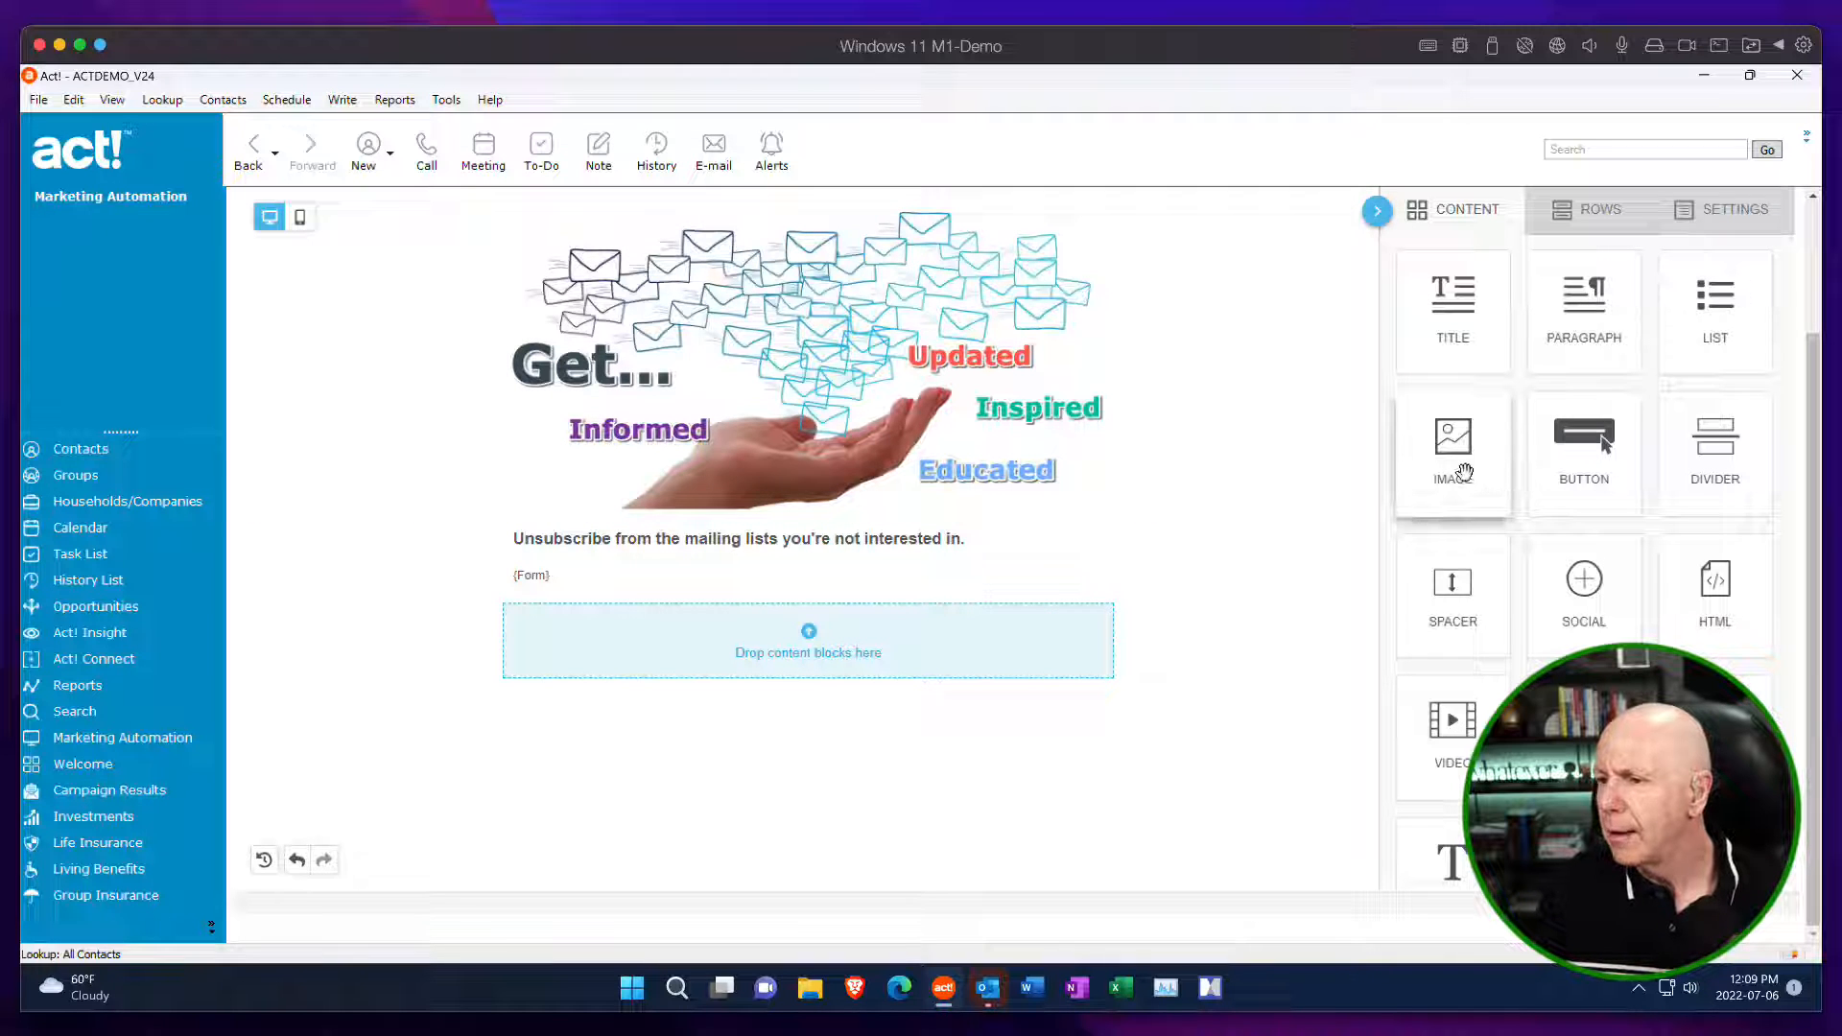
{"action": "left_click", "coordinate": [988, 539]}
{"action": "mouse_move", "coordinate": [971, 539]}
{"action": "left_mouse_down"}
{"action": "mouse_move", "coordinate": [782, 537]}
{"action": "mouse_move", "coordinate": [969, 537]}
{"action": "left_mouse_up"}
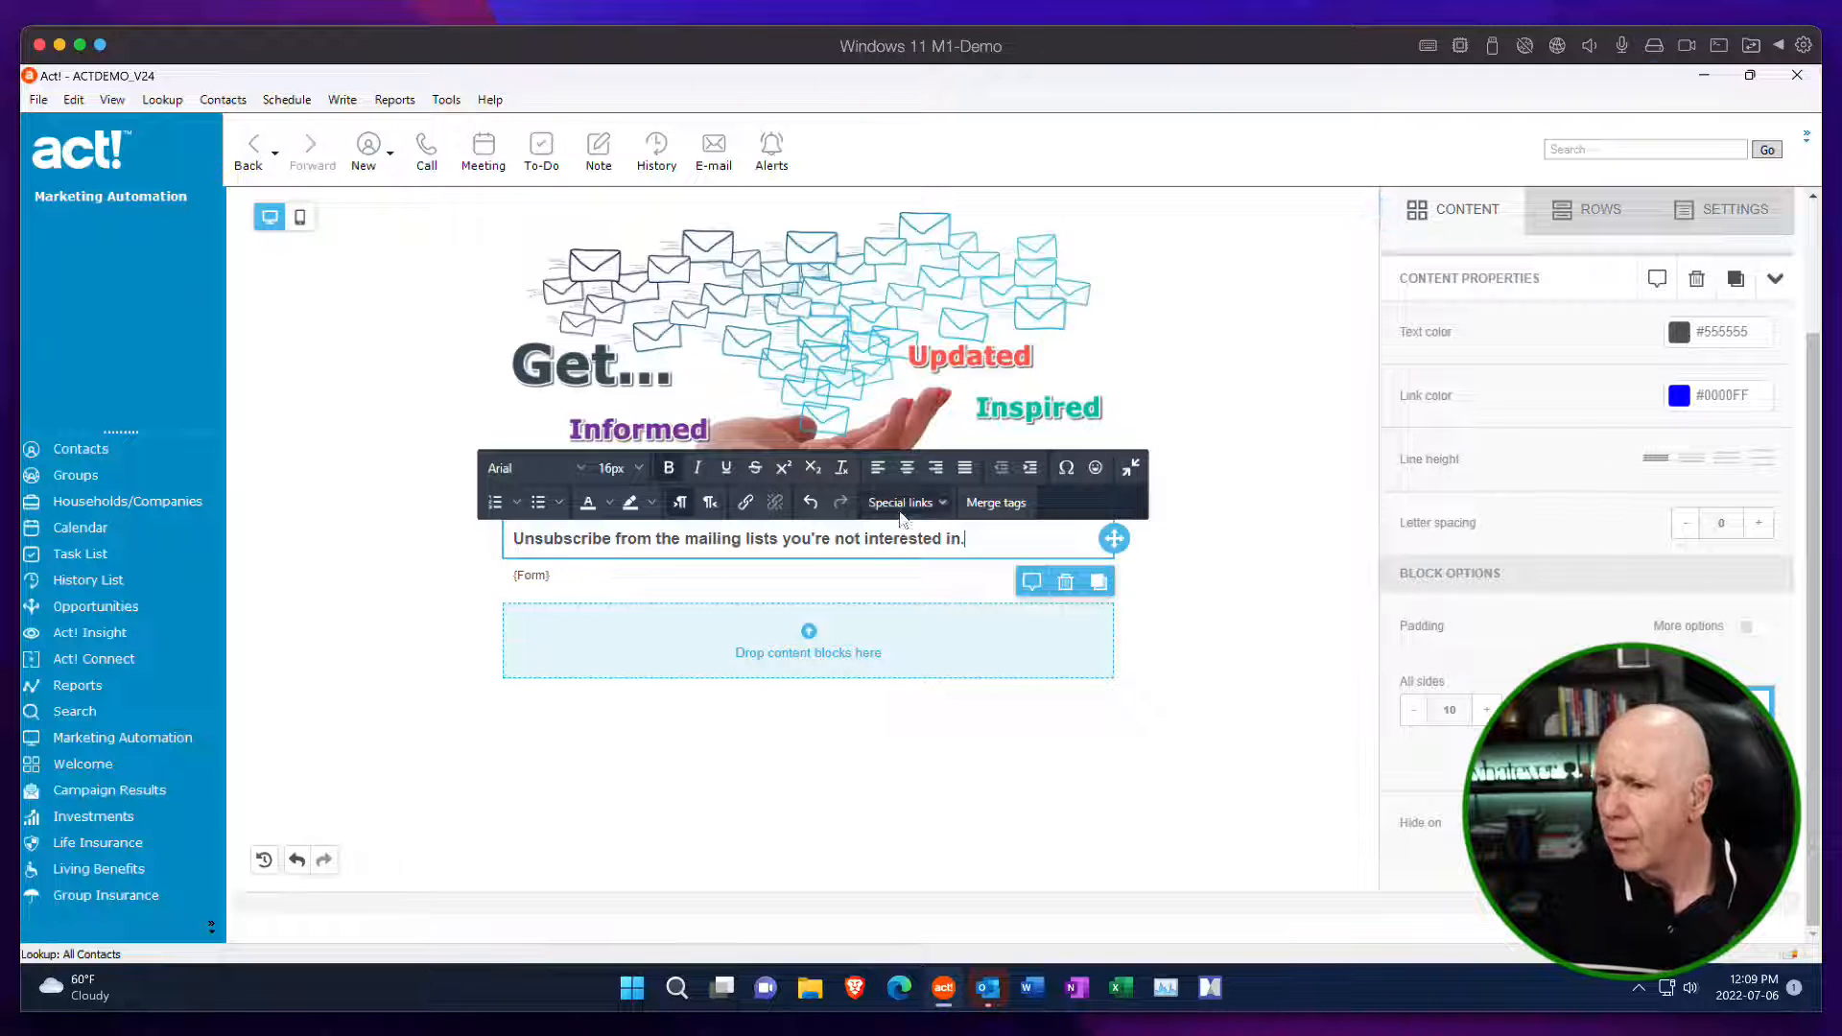
{"action": "left_click", "coordinate": [1678, 333]}
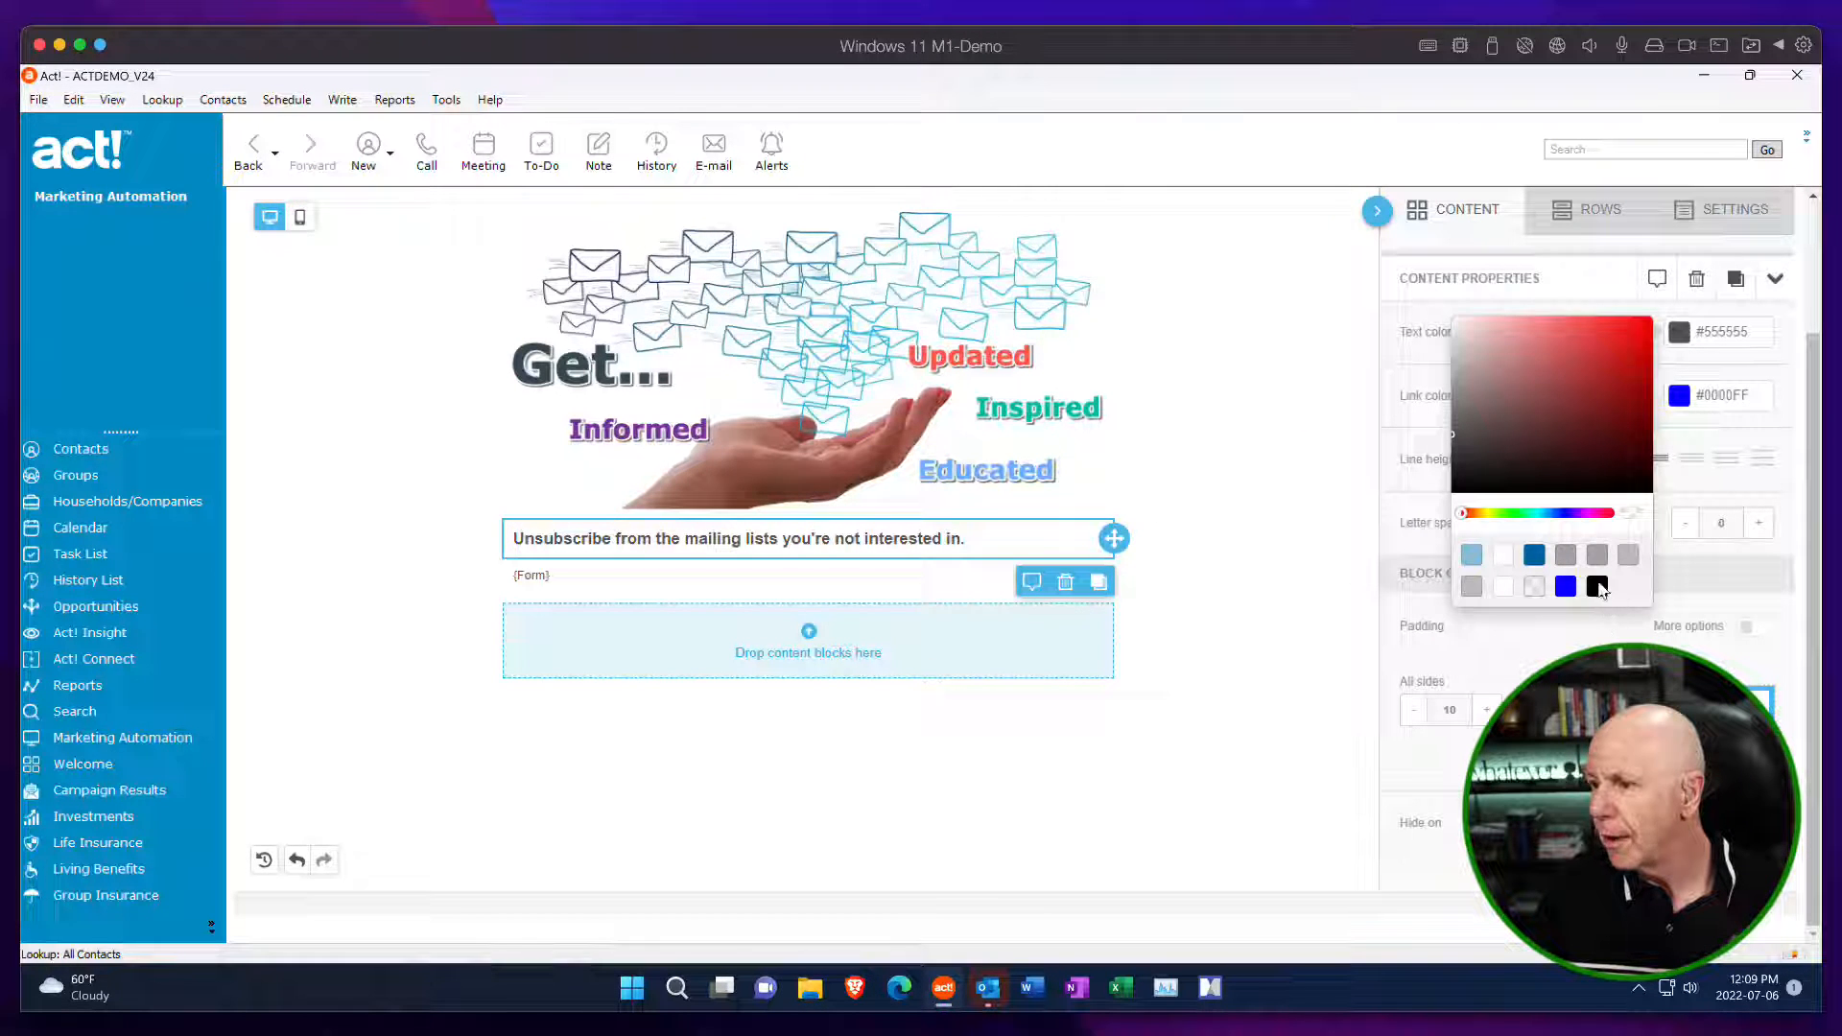
{"action": "left_click", "coordinate": [1596, 585]}
{"action": "left_click", "coordinate": [1218, 568]}
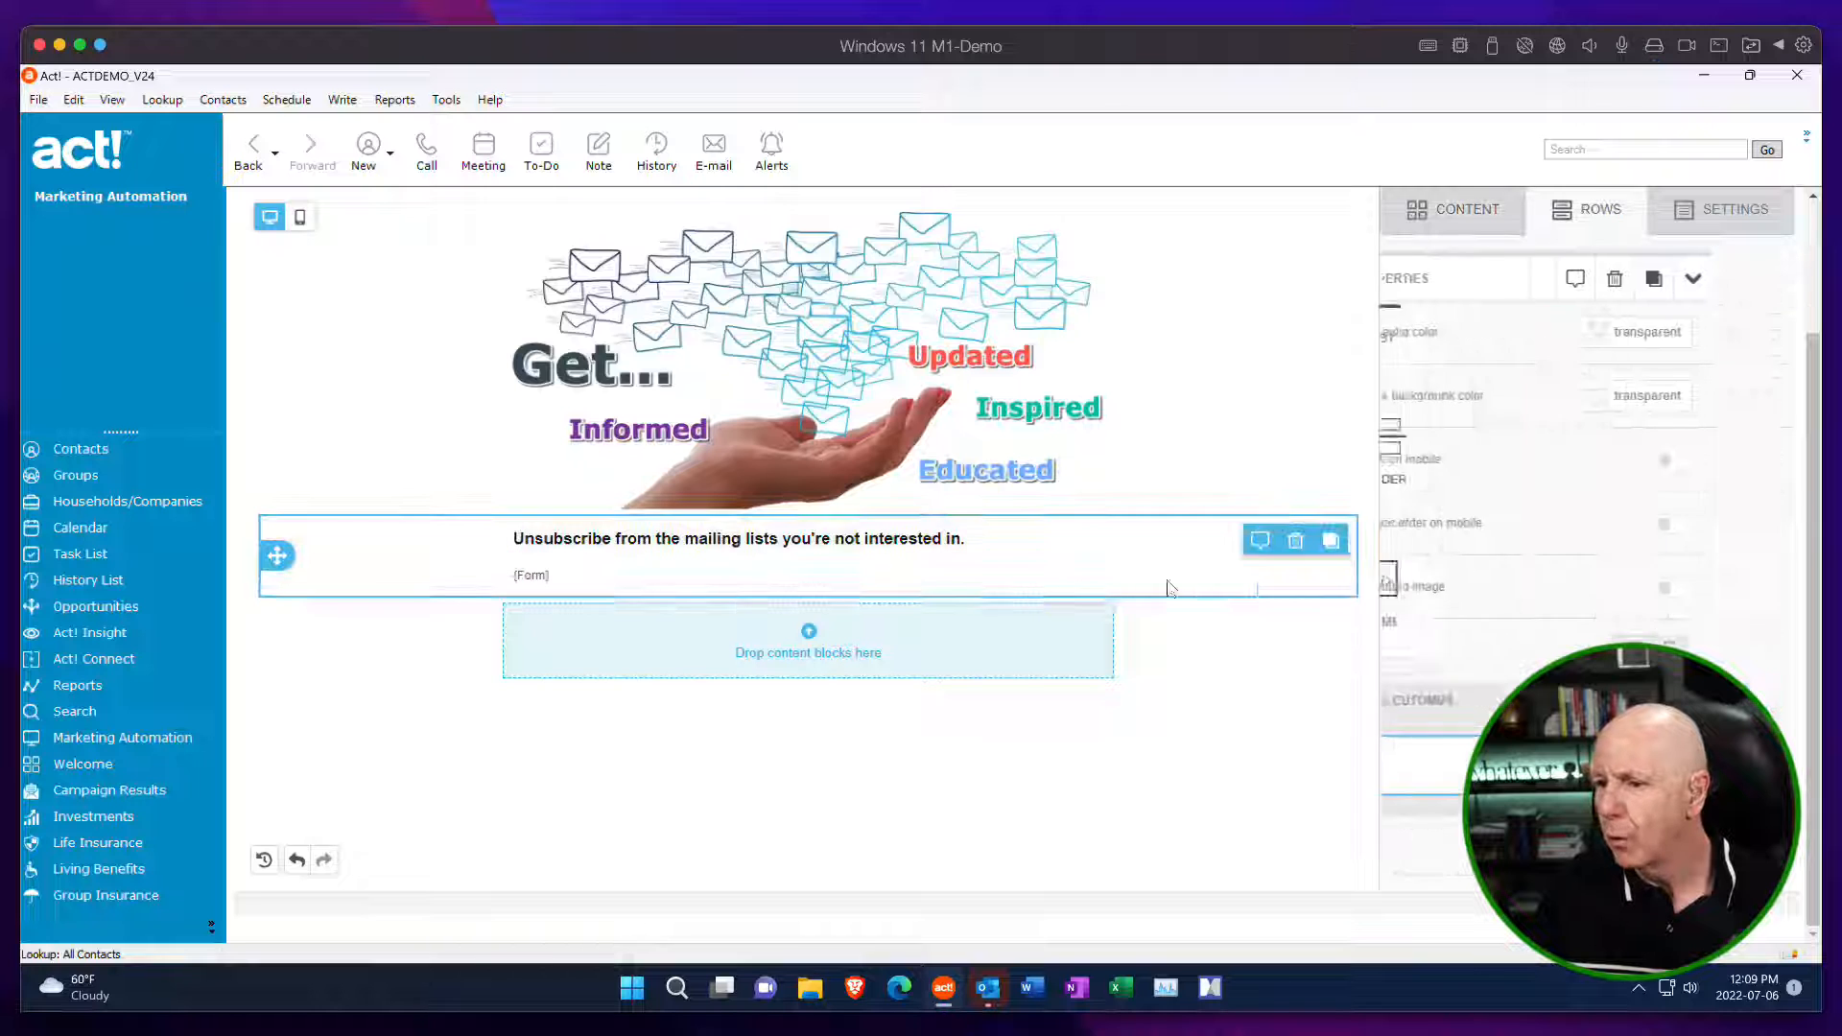
Set the text color of the Form merge tag's block to black (#000000).
{"action": "left_click", "coordinate": [1053, 540]}
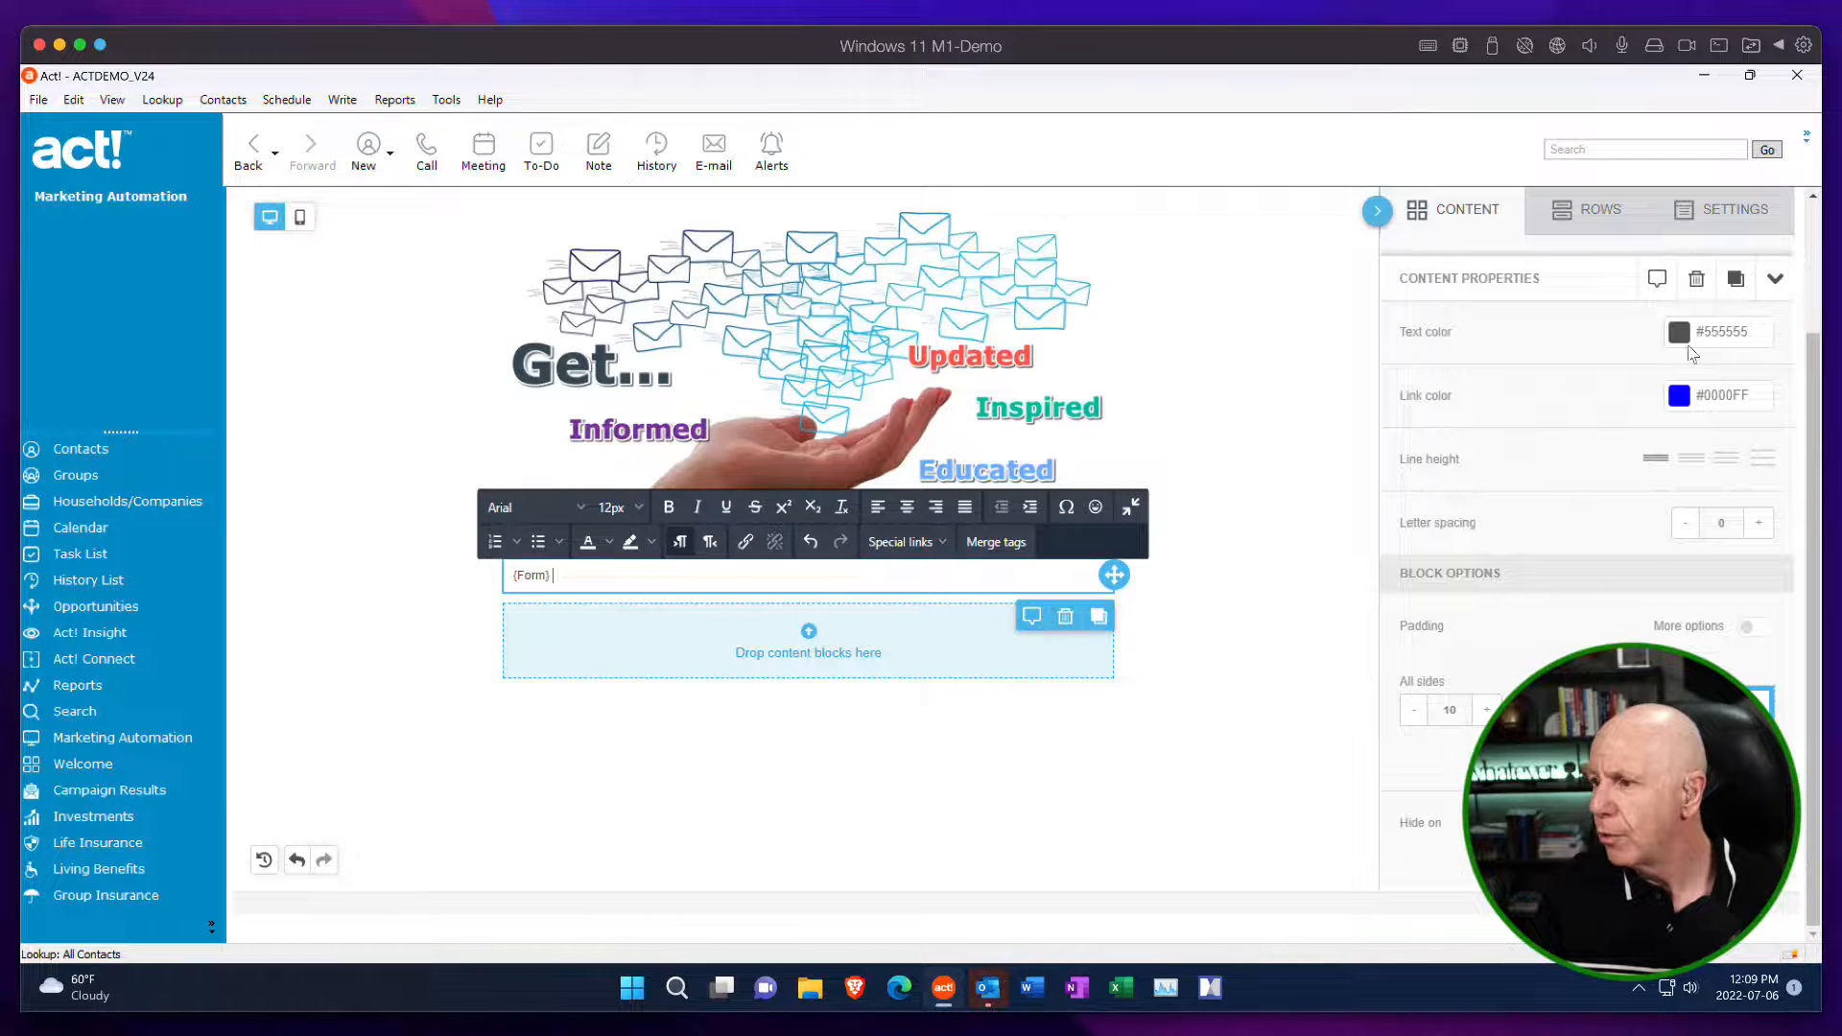
{"action": "left_click", "coordinate": [1679, 332]}
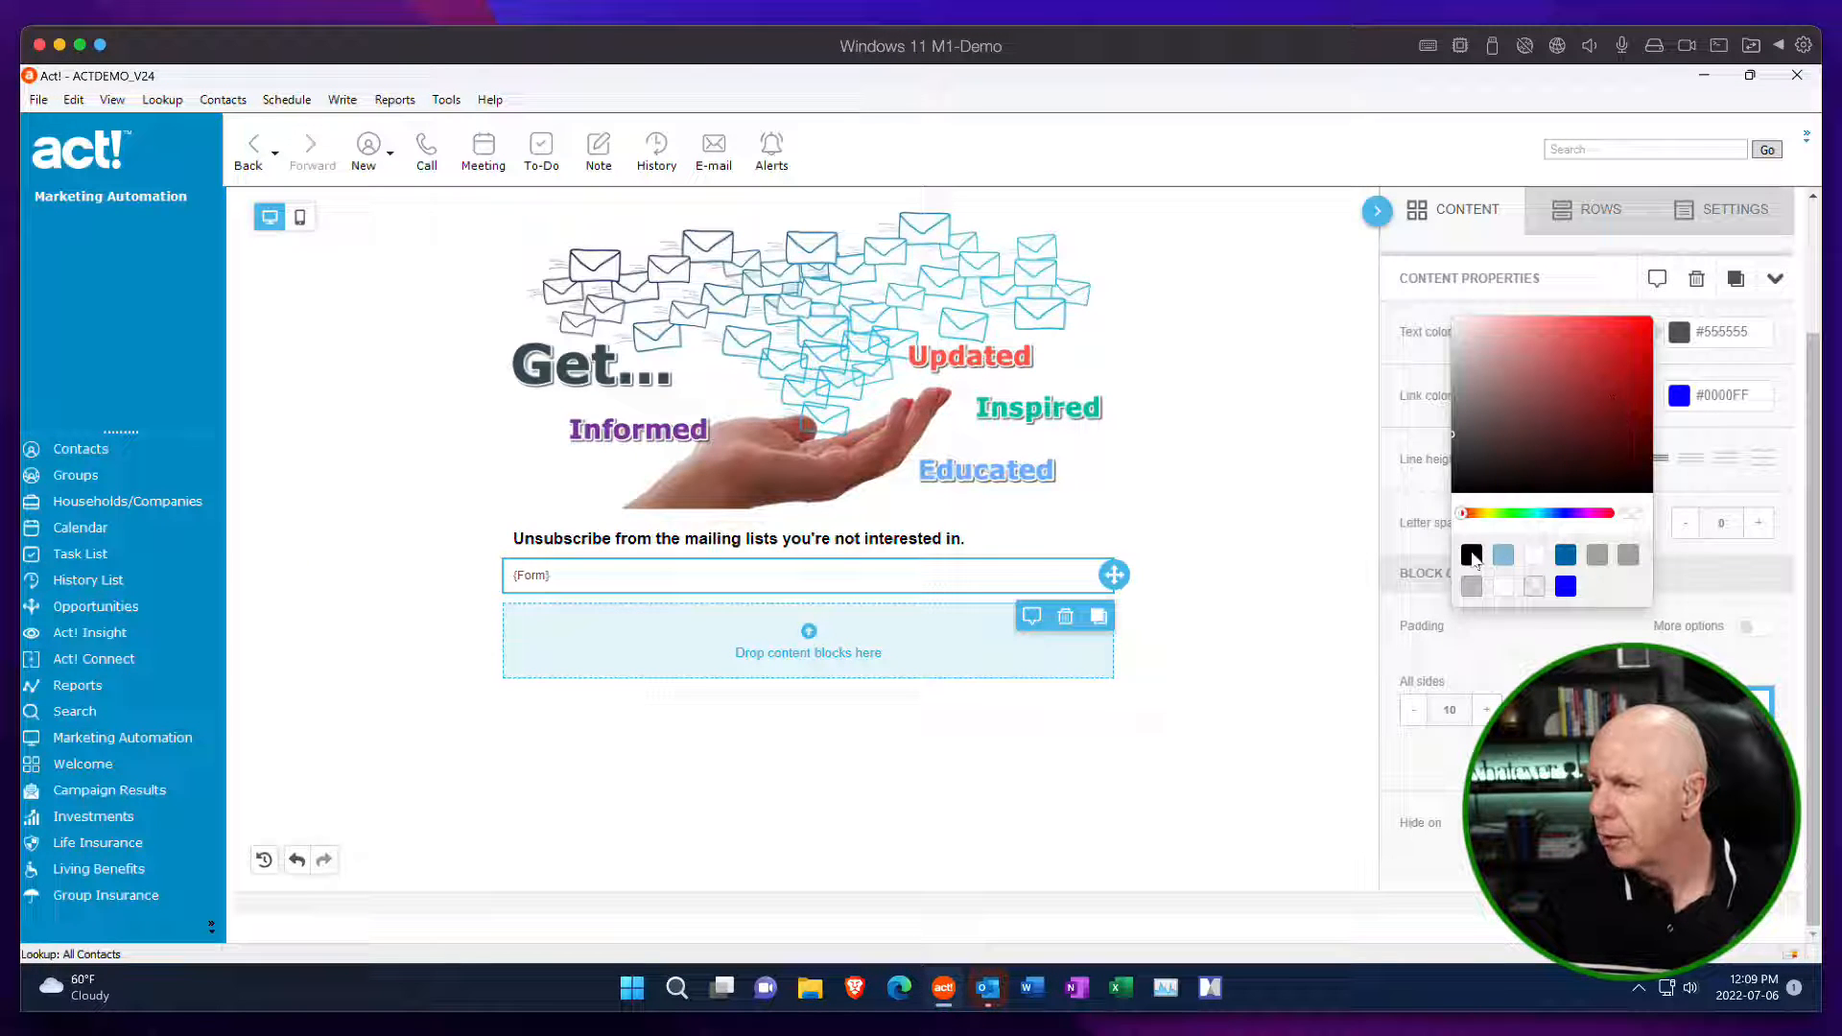
{"action": "left_click", "coordinate": [1472, 557]}
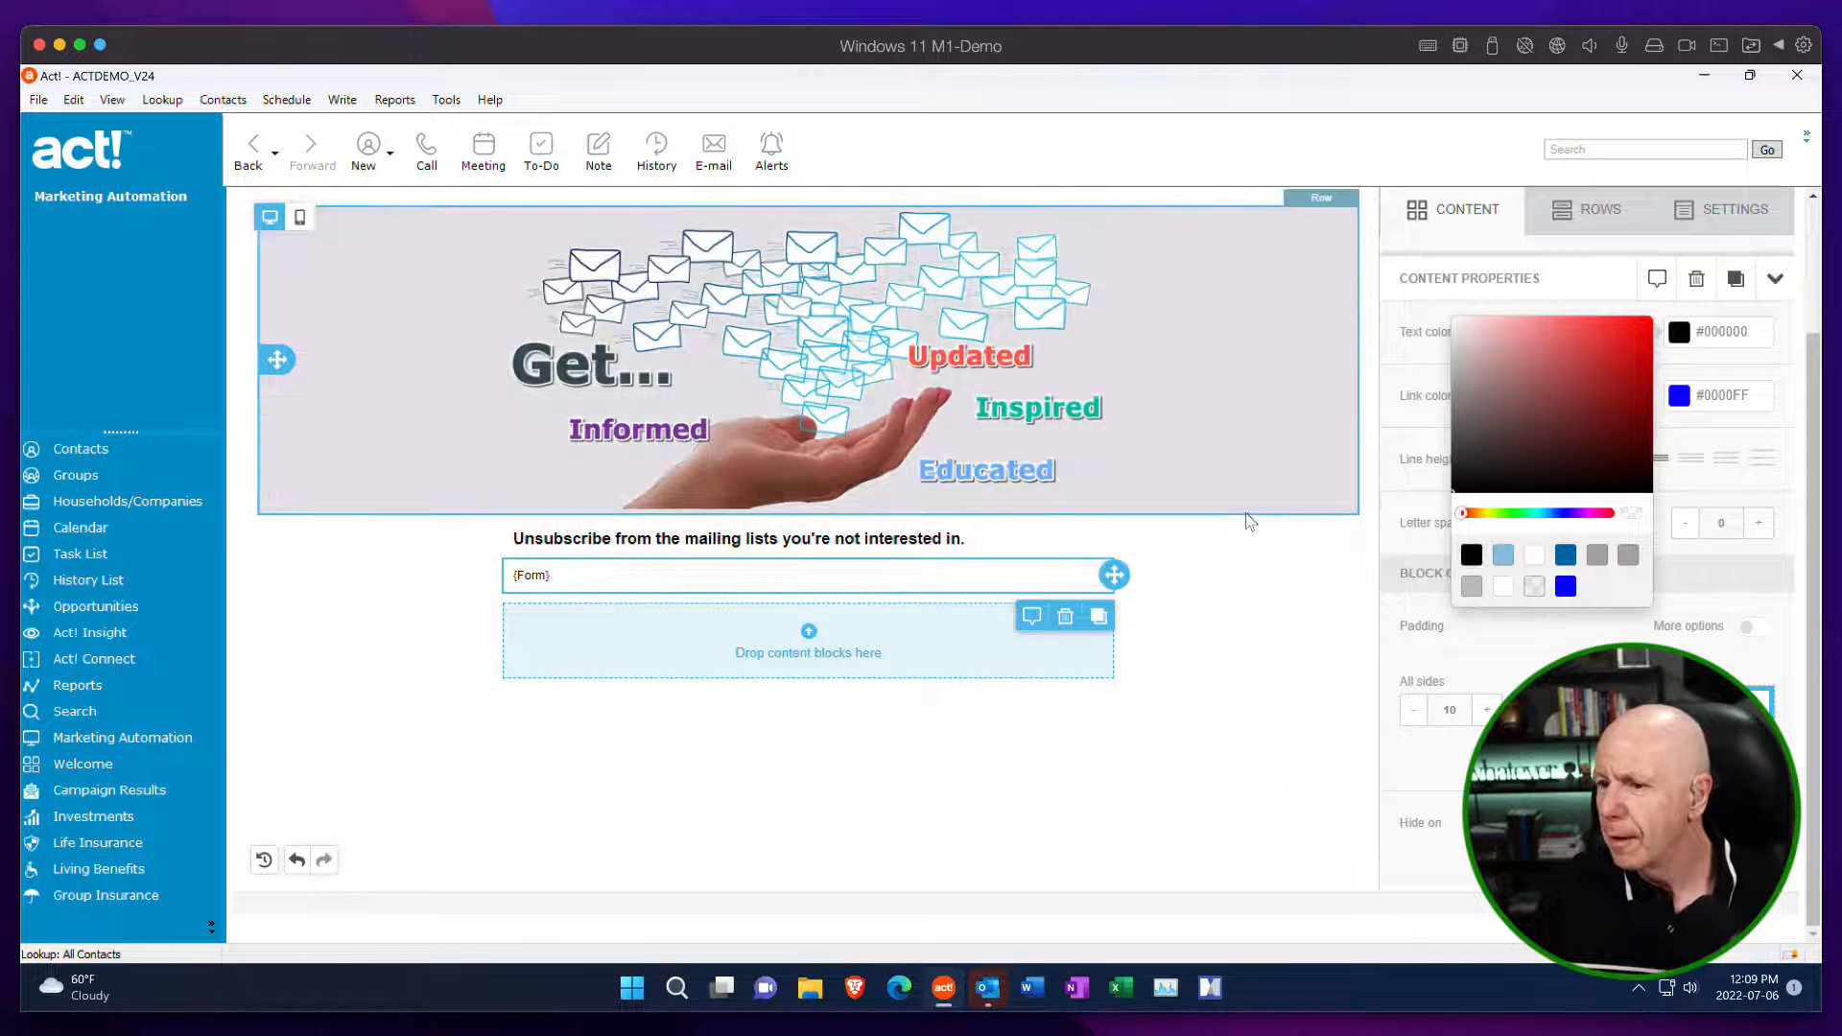
{"action": "left_click", "coordinate": [1249, 520]}
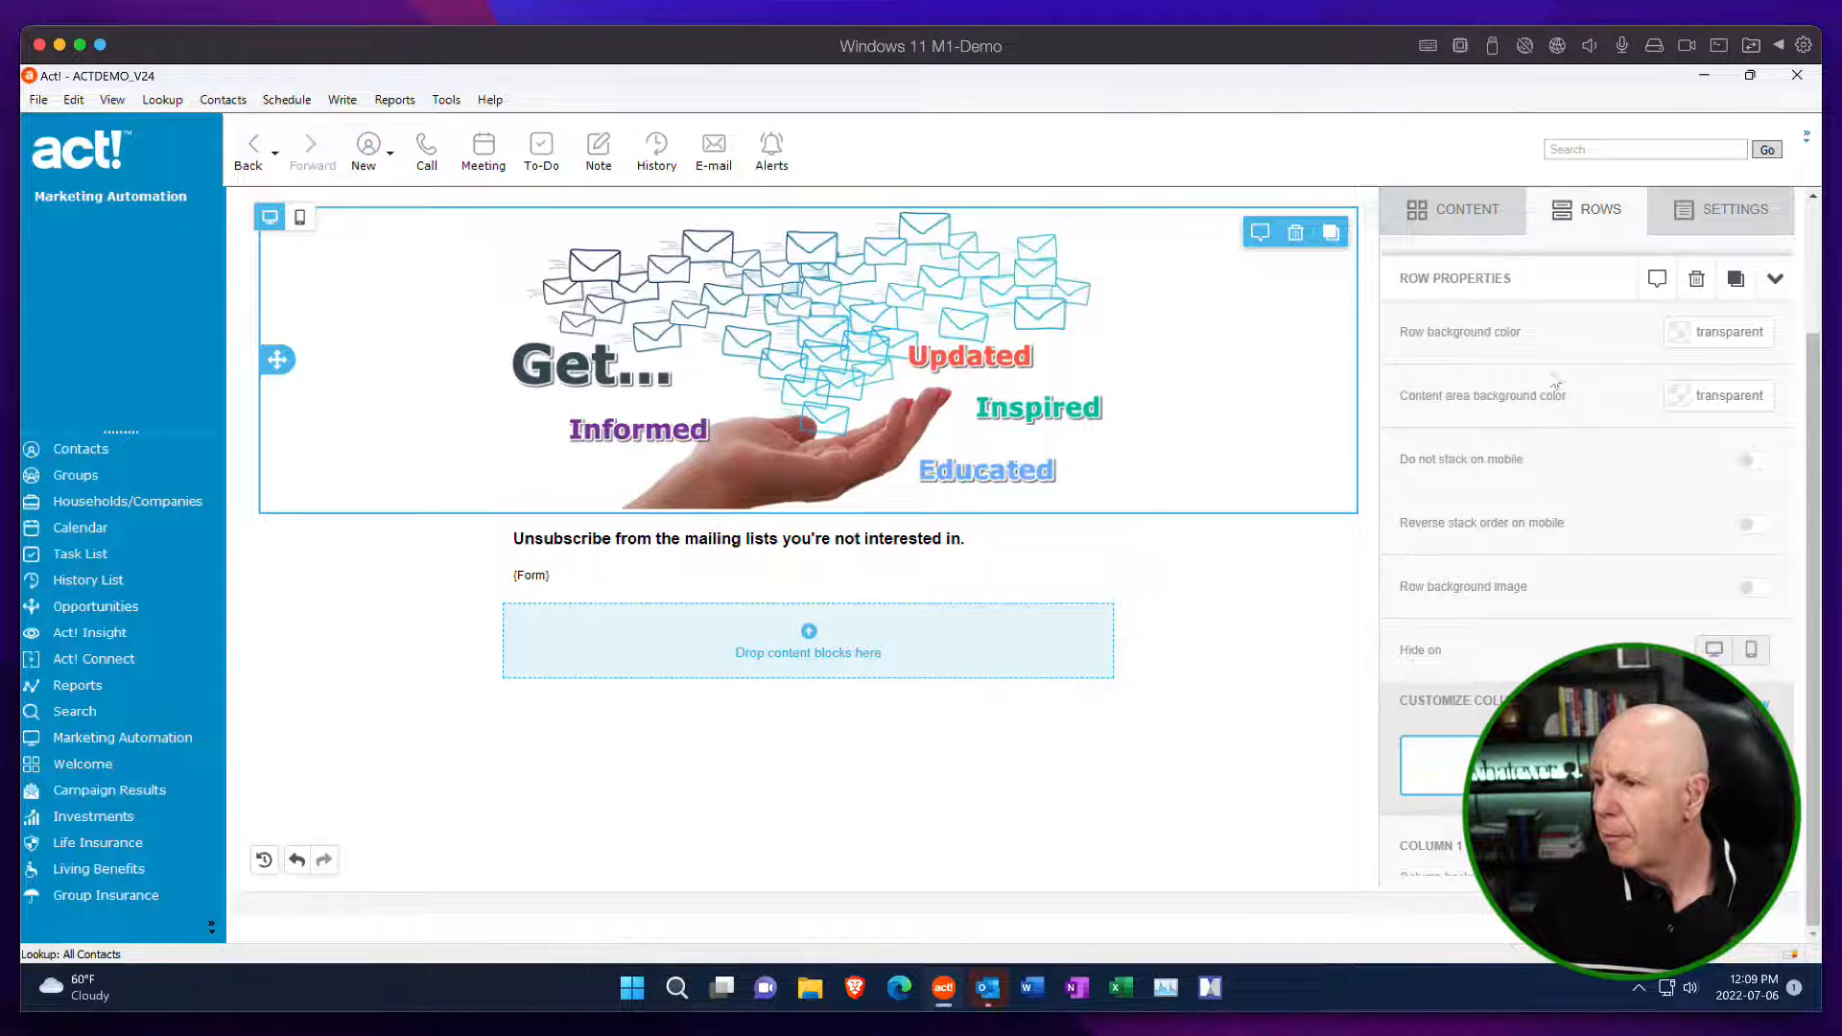
Add an Image block in the empty row below the Form merge tag, search the files for clx and insert the CLX Logo NEW Green image.
{"action": "left_click", "coordinate": [1465, 208]}
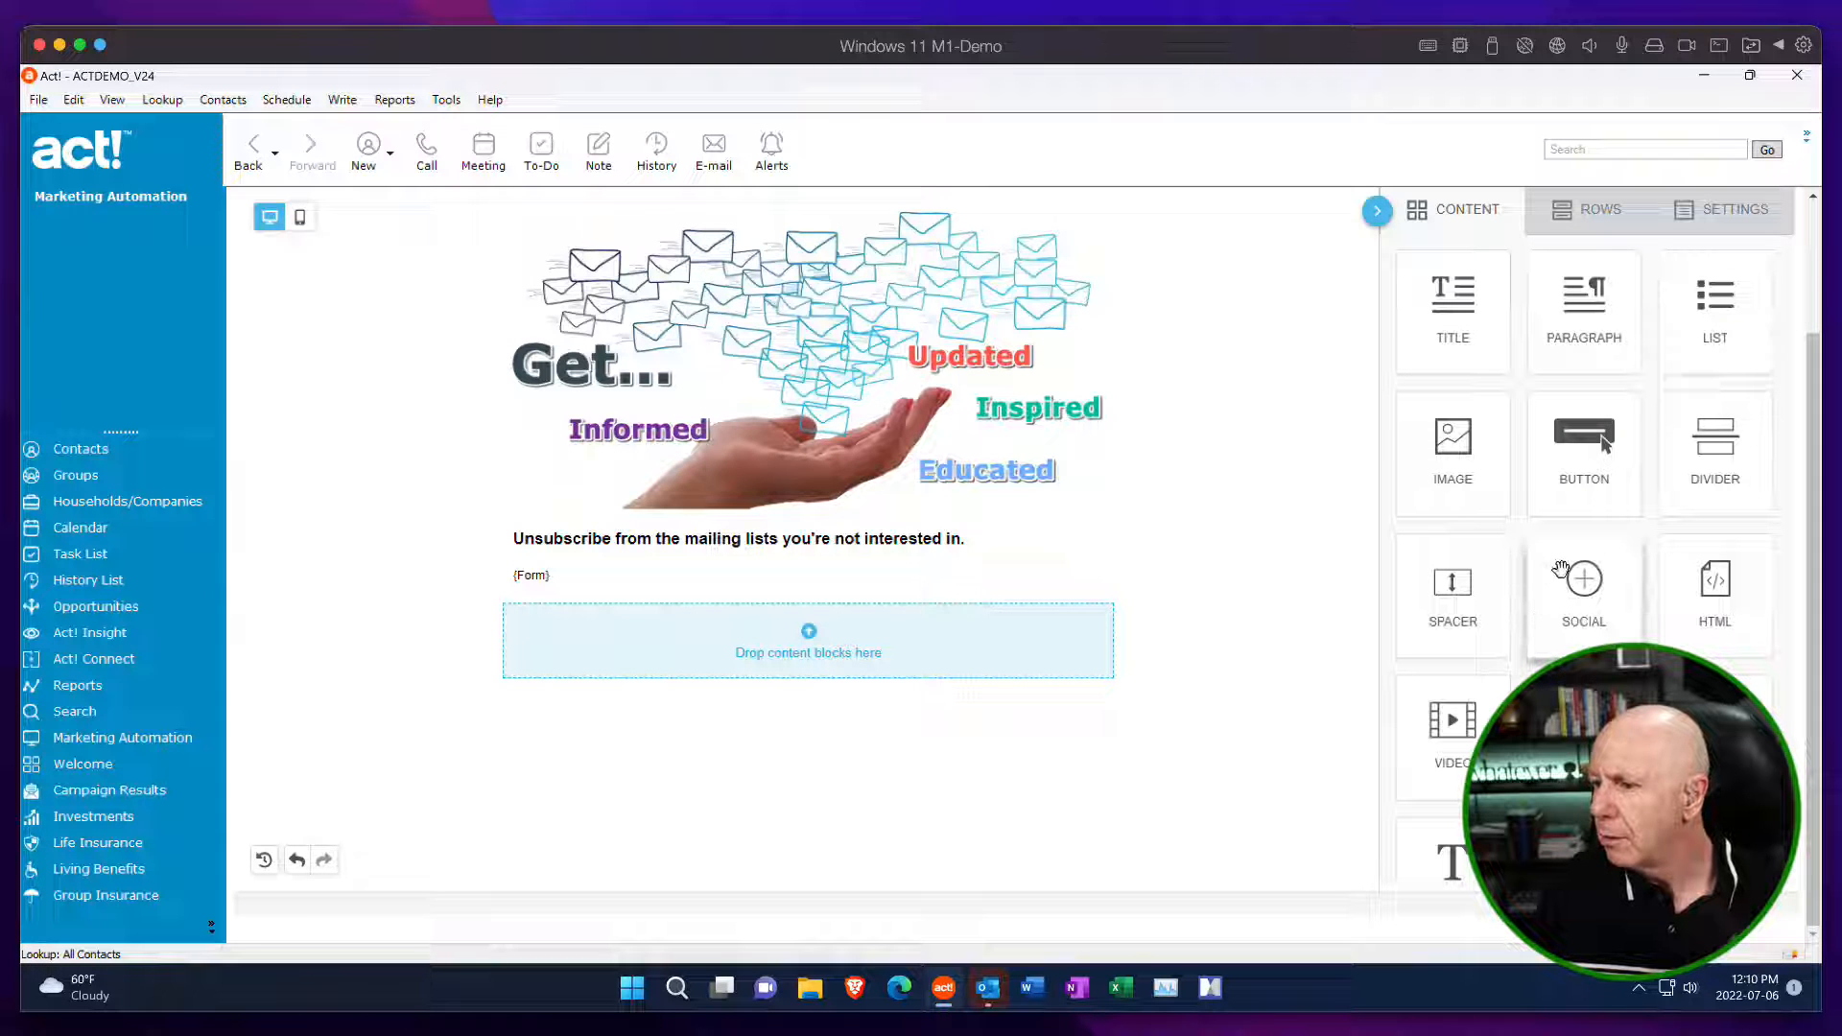
{"action": "mouse_move", "coordinate": [1450, 466]}
{"action": "left_mouse_down"}
{"action": "mouse_move", "coordinate": [1179, 633]}
{"action": "mouse_move", "coordinate": [950, 670]}
{"action": "left_mouse_up"}
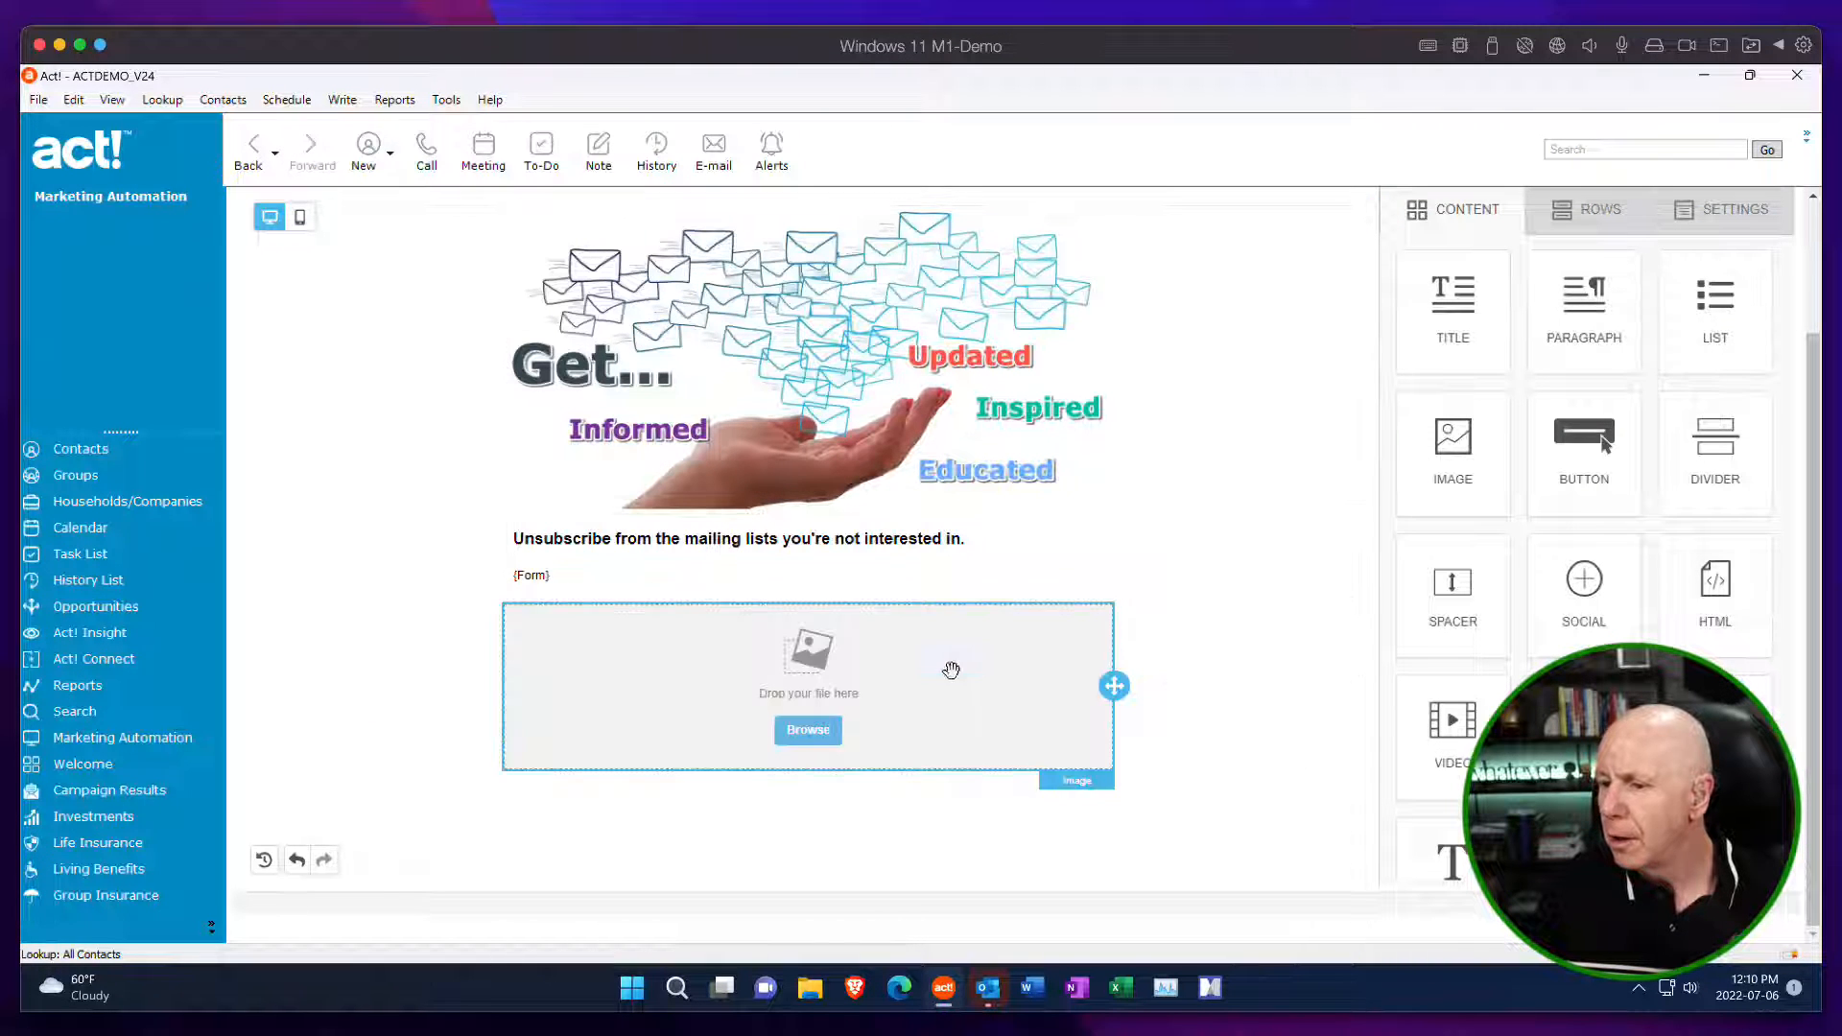
{"action": "left_click", "coordinate": [803, 734]}
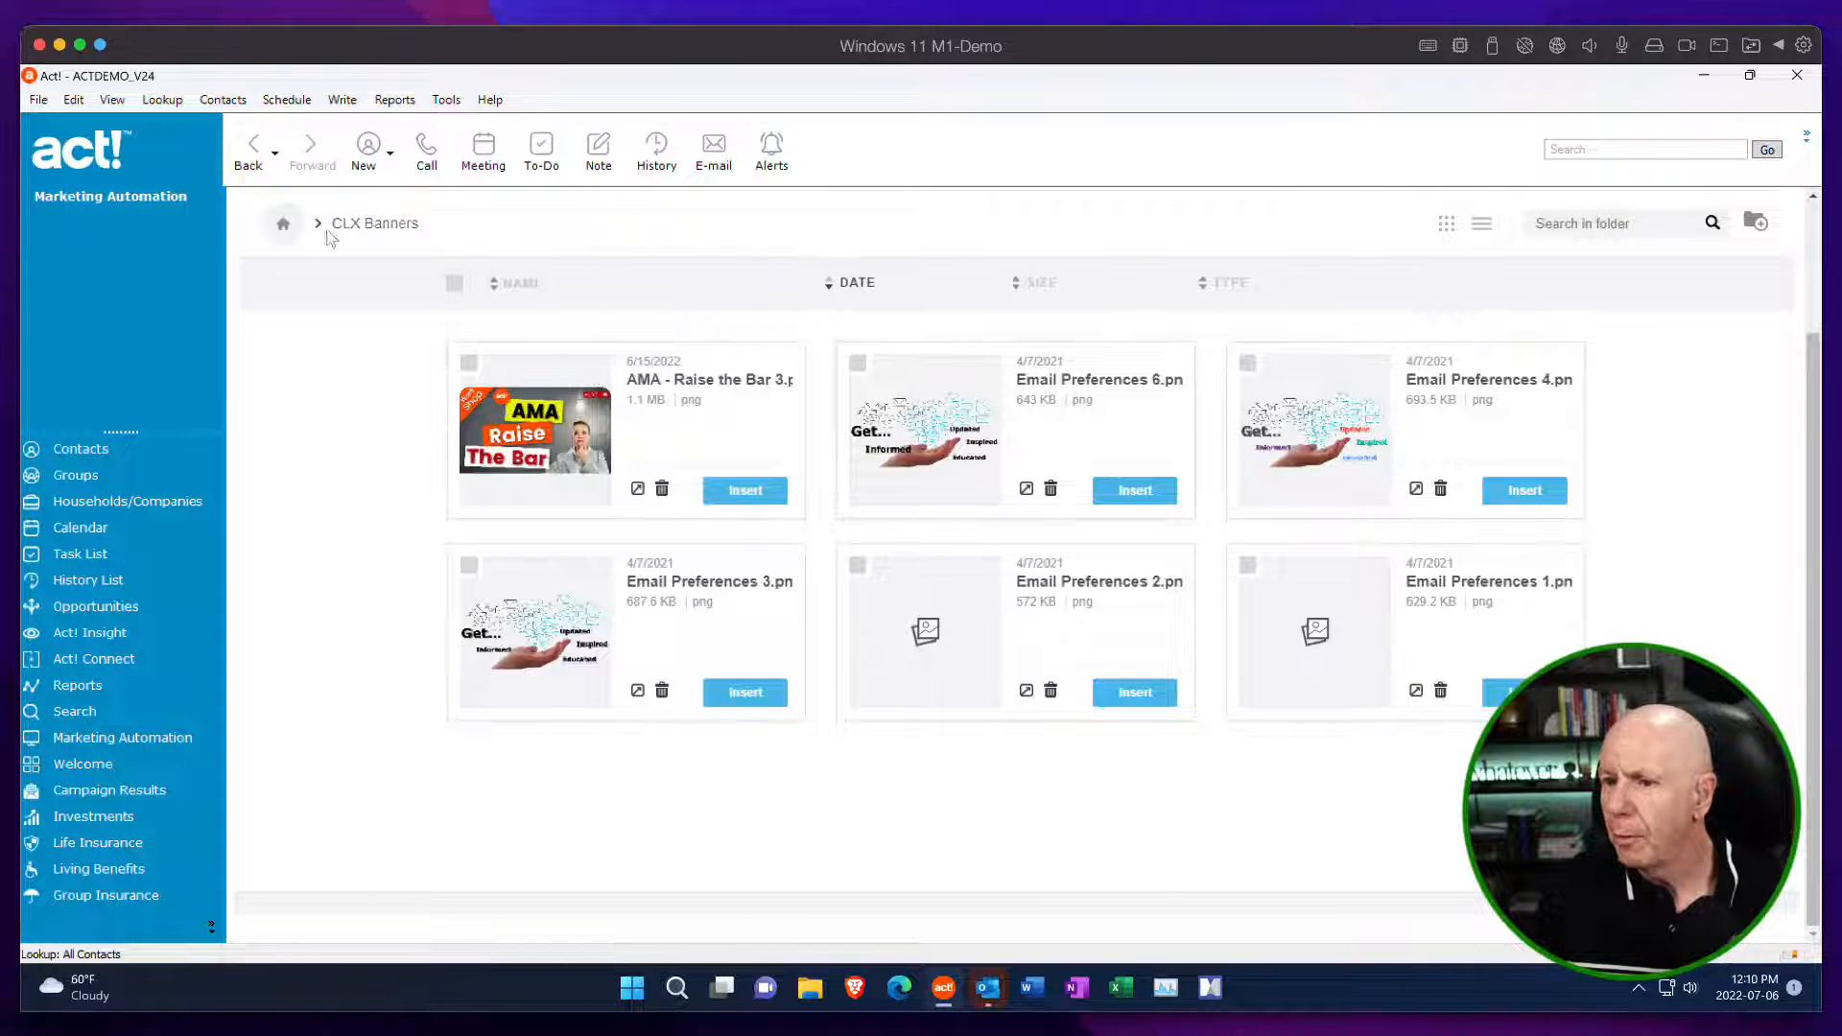
{"action": "left_click", "coordinate": [286, 230]}
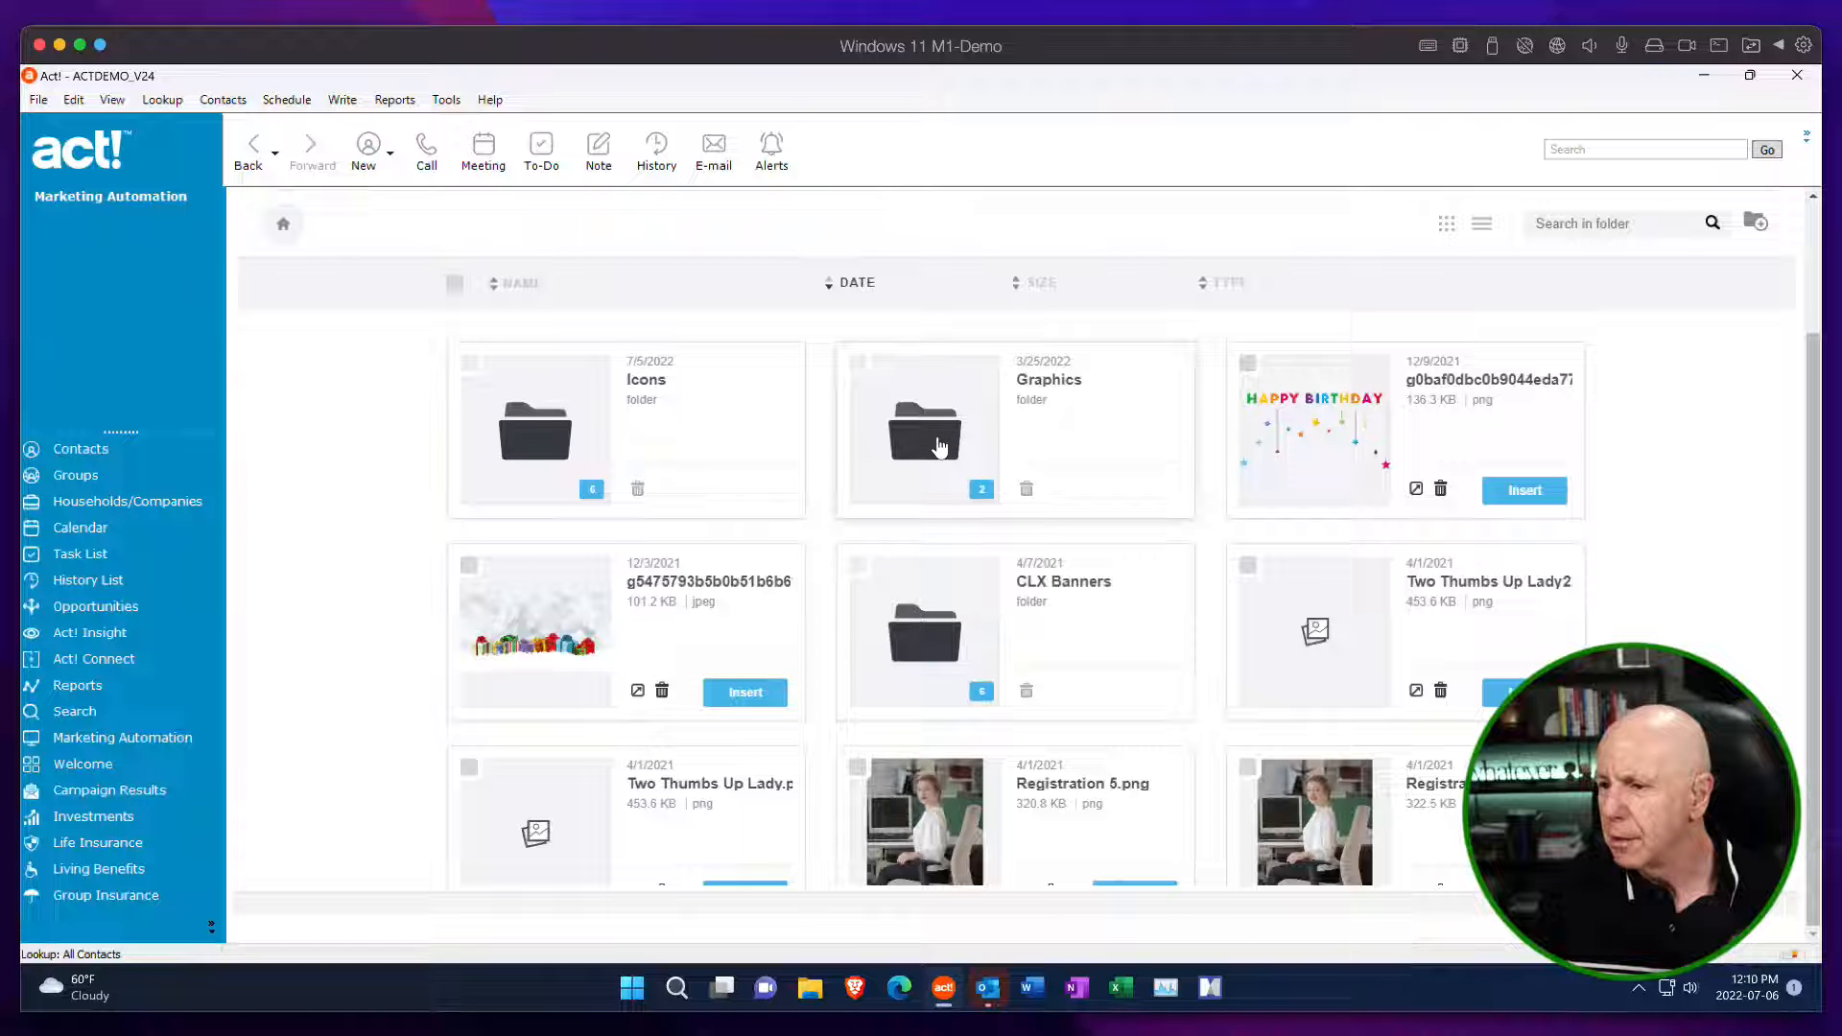
{"action": "left_click", "coordinate": [1559, 219]}
{"action": "type", "text": "clx"}
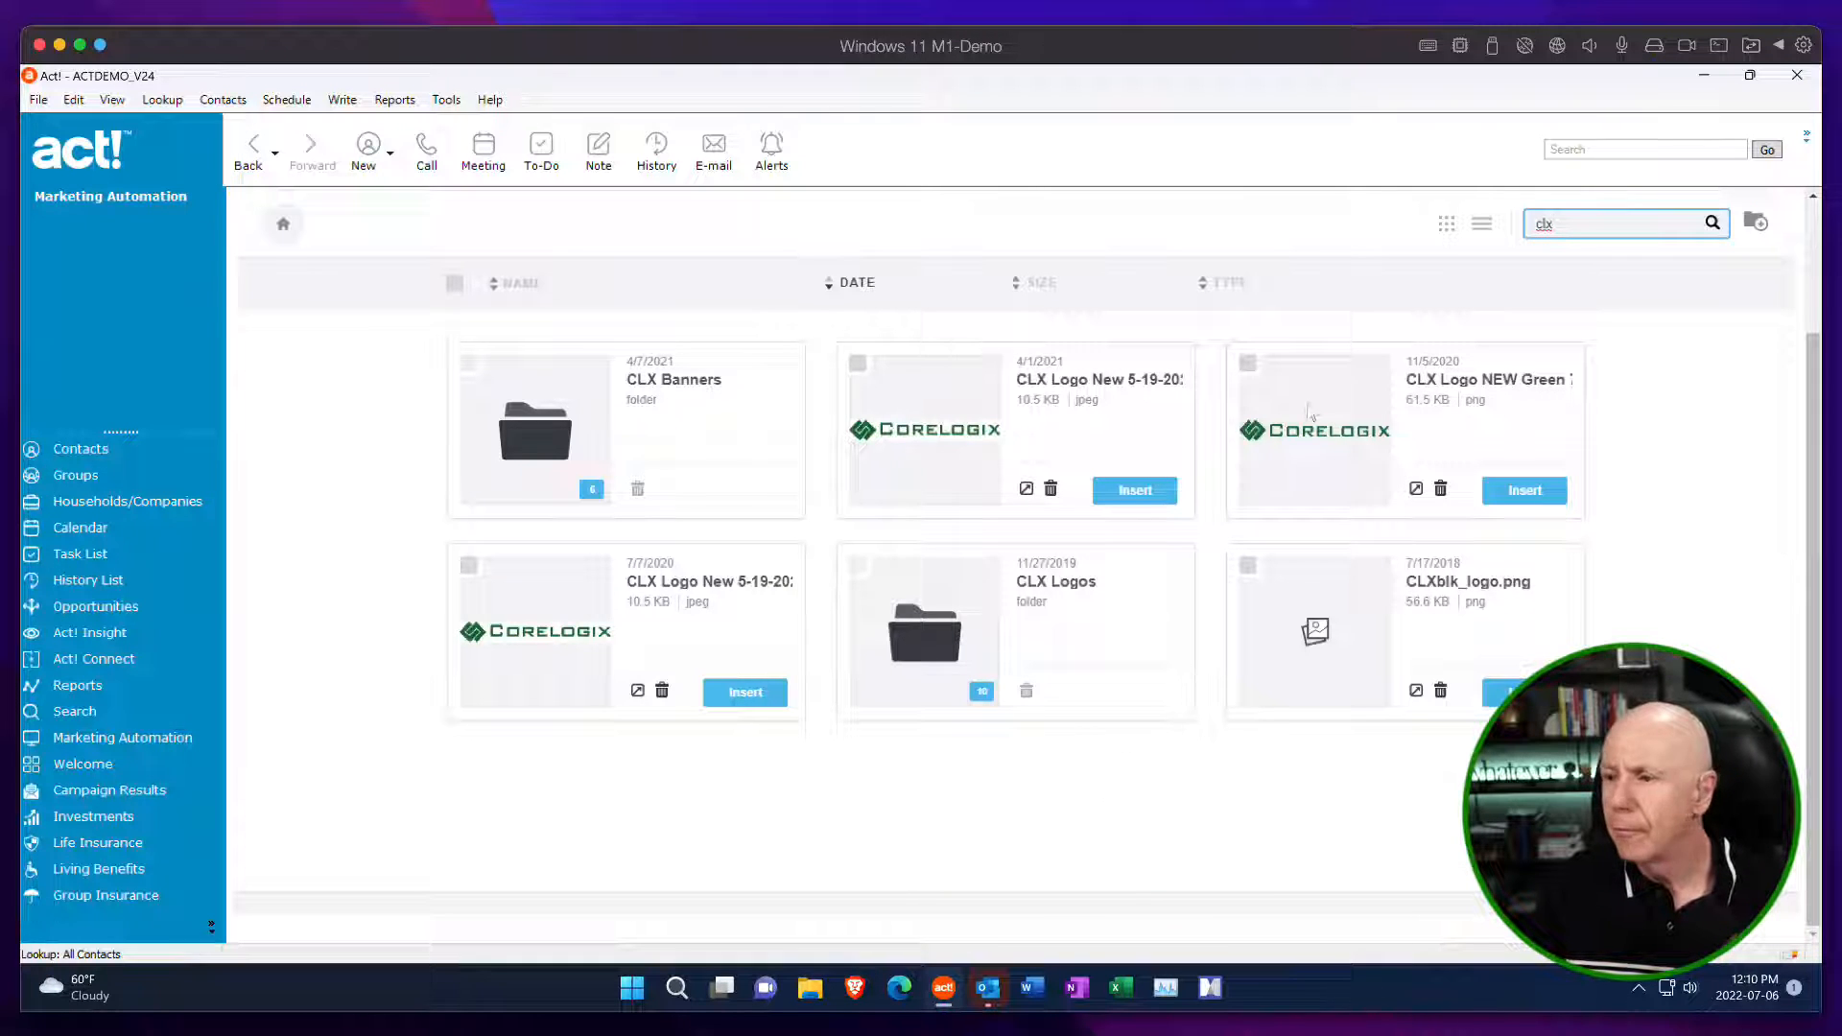
{"action": "left_click", "coordinate": [1530, 497]}
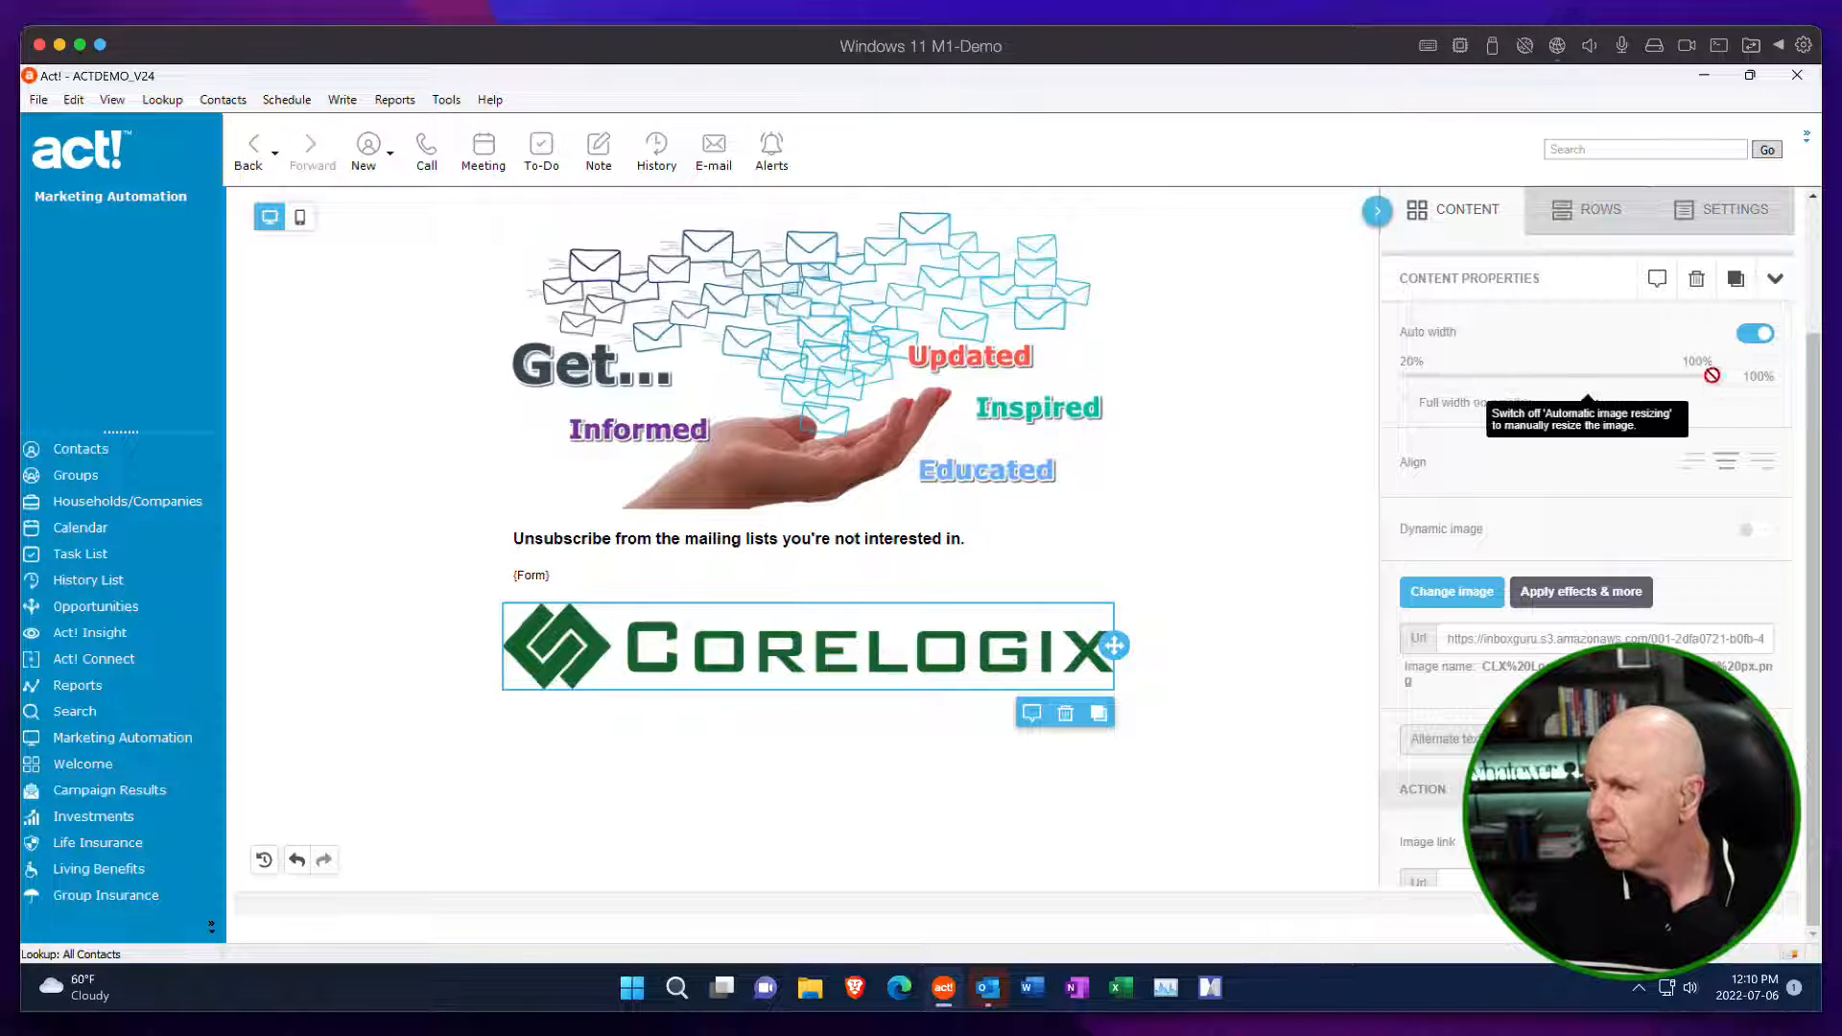
Turn off auto width for the Corelogix logo and reduce its width to 45%.
{"action": "left_click", "coordinate": [1757, 336]}
{"action": "left_click_drag", "start_coordinate": [1712, 376], "coordinate": [1505, 387]}
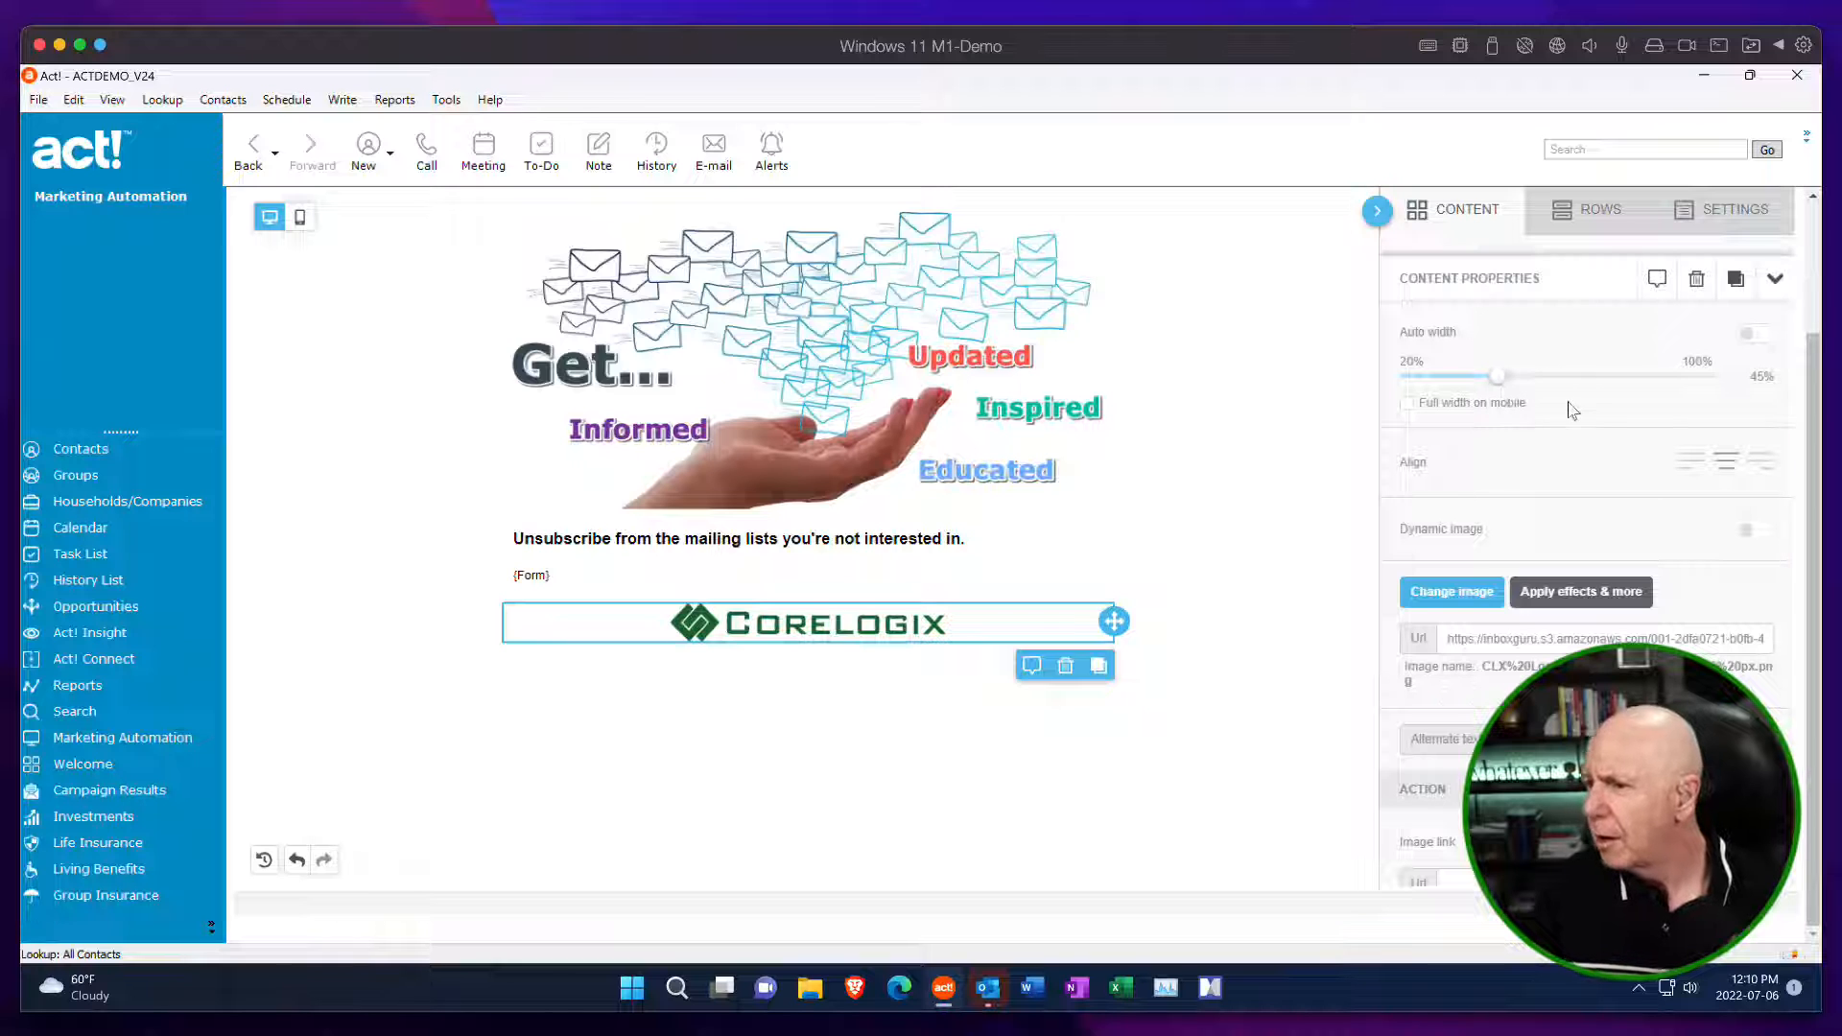
{"action": "left_click", "coordinate": [1458, 210]}
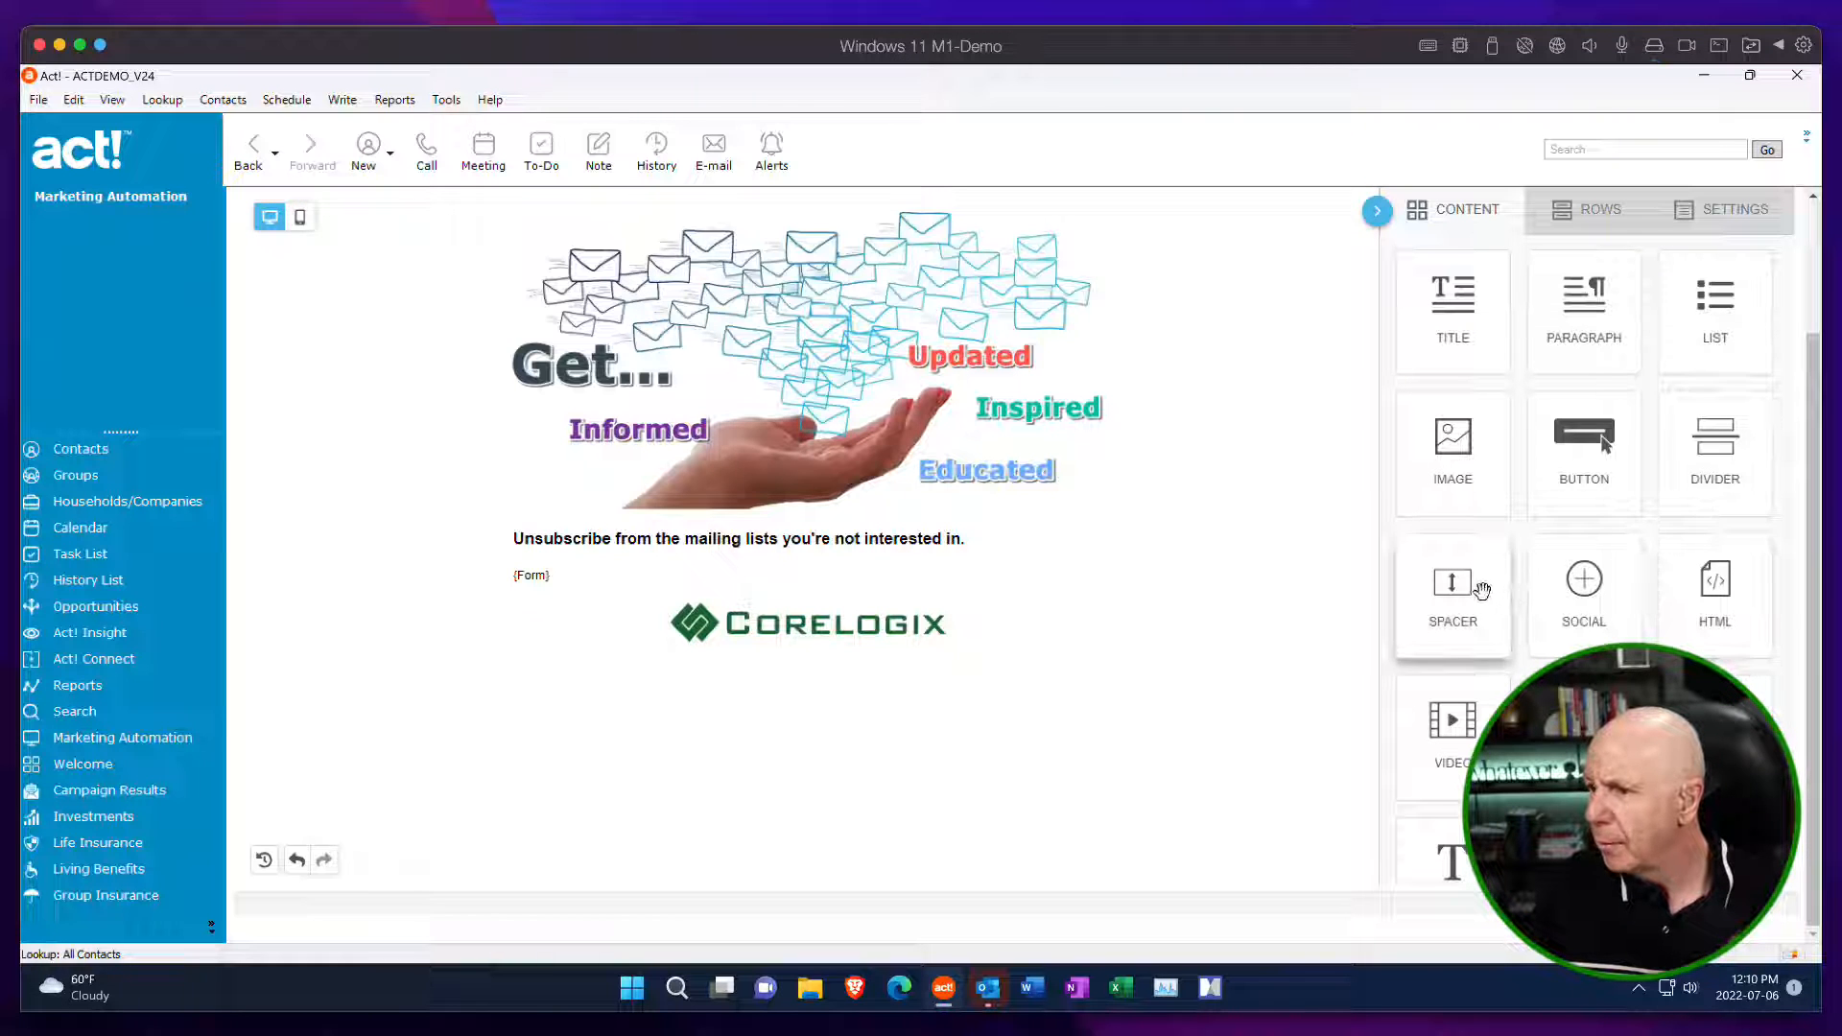
{"action": "left_click_drag", "start_coordinate": [1482, 590], "coordinate": [849, 660]}
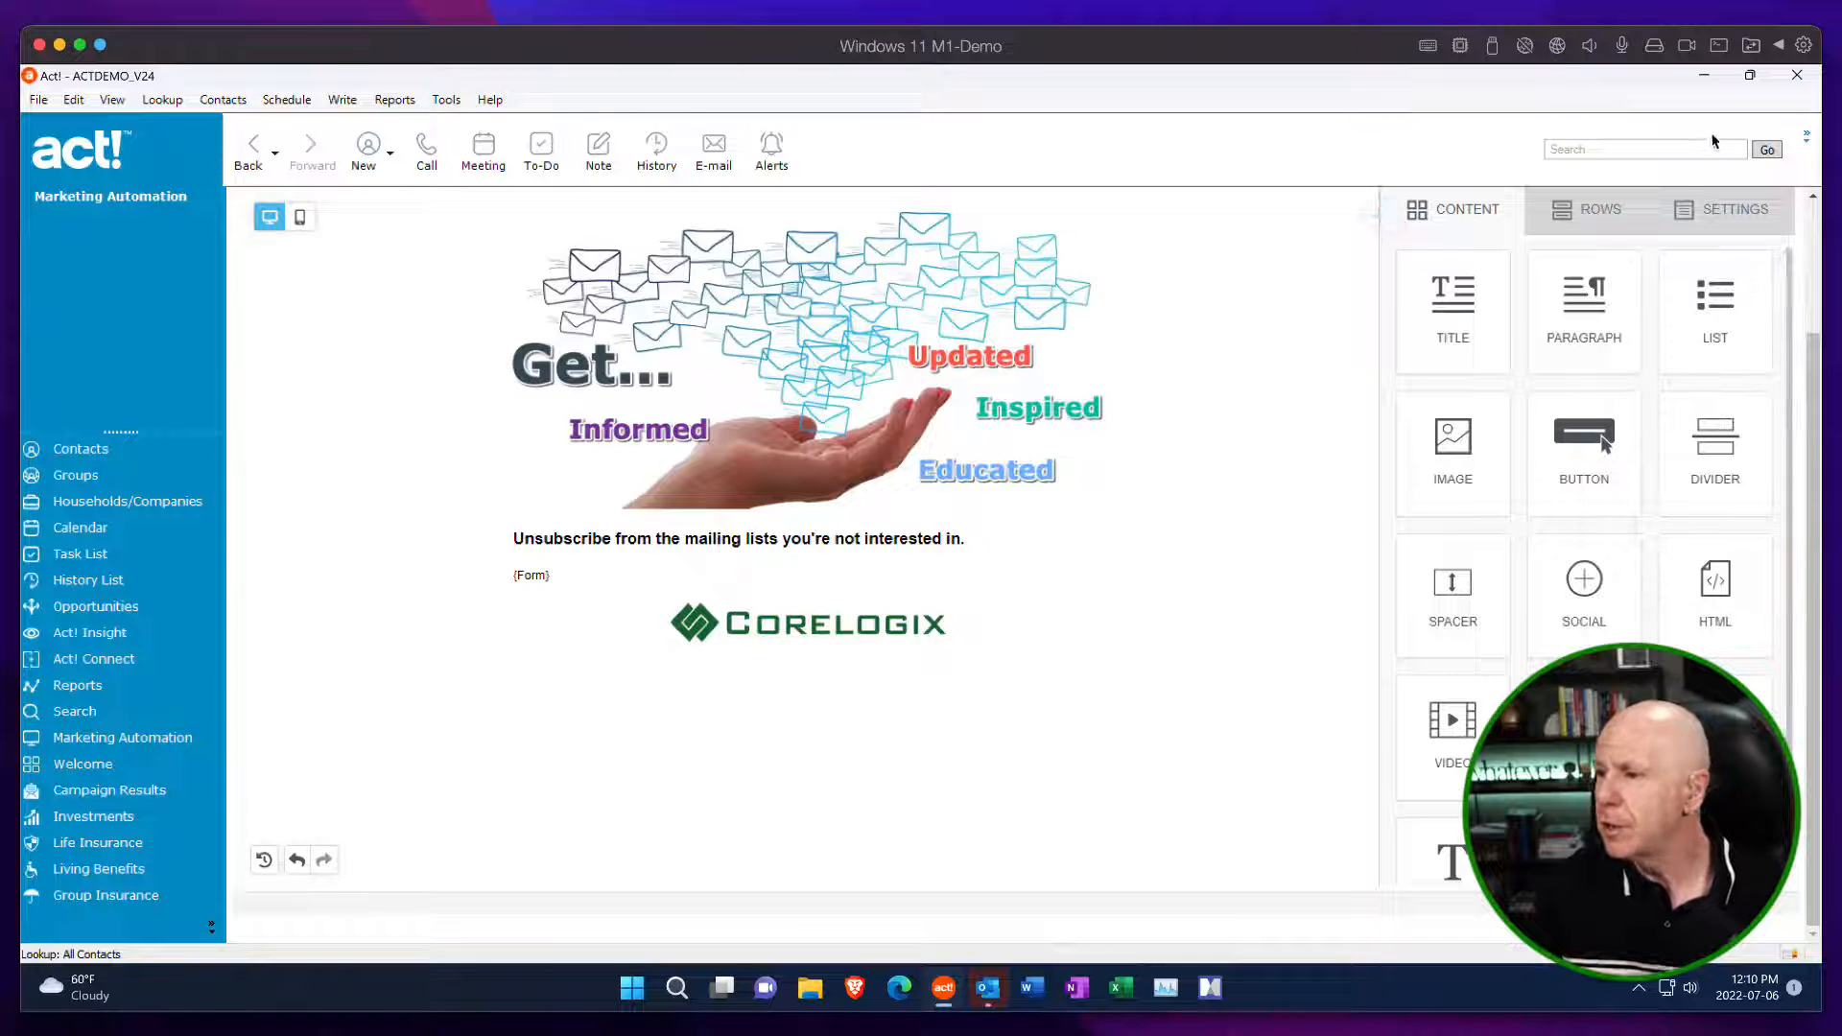
Save the Skin - Demo Unsubscribe template and publish it as a landing page.
{"action": "scroll", "coordinate": [1669, 326], "scroll_direction": "up", "scroll_amount": 3}
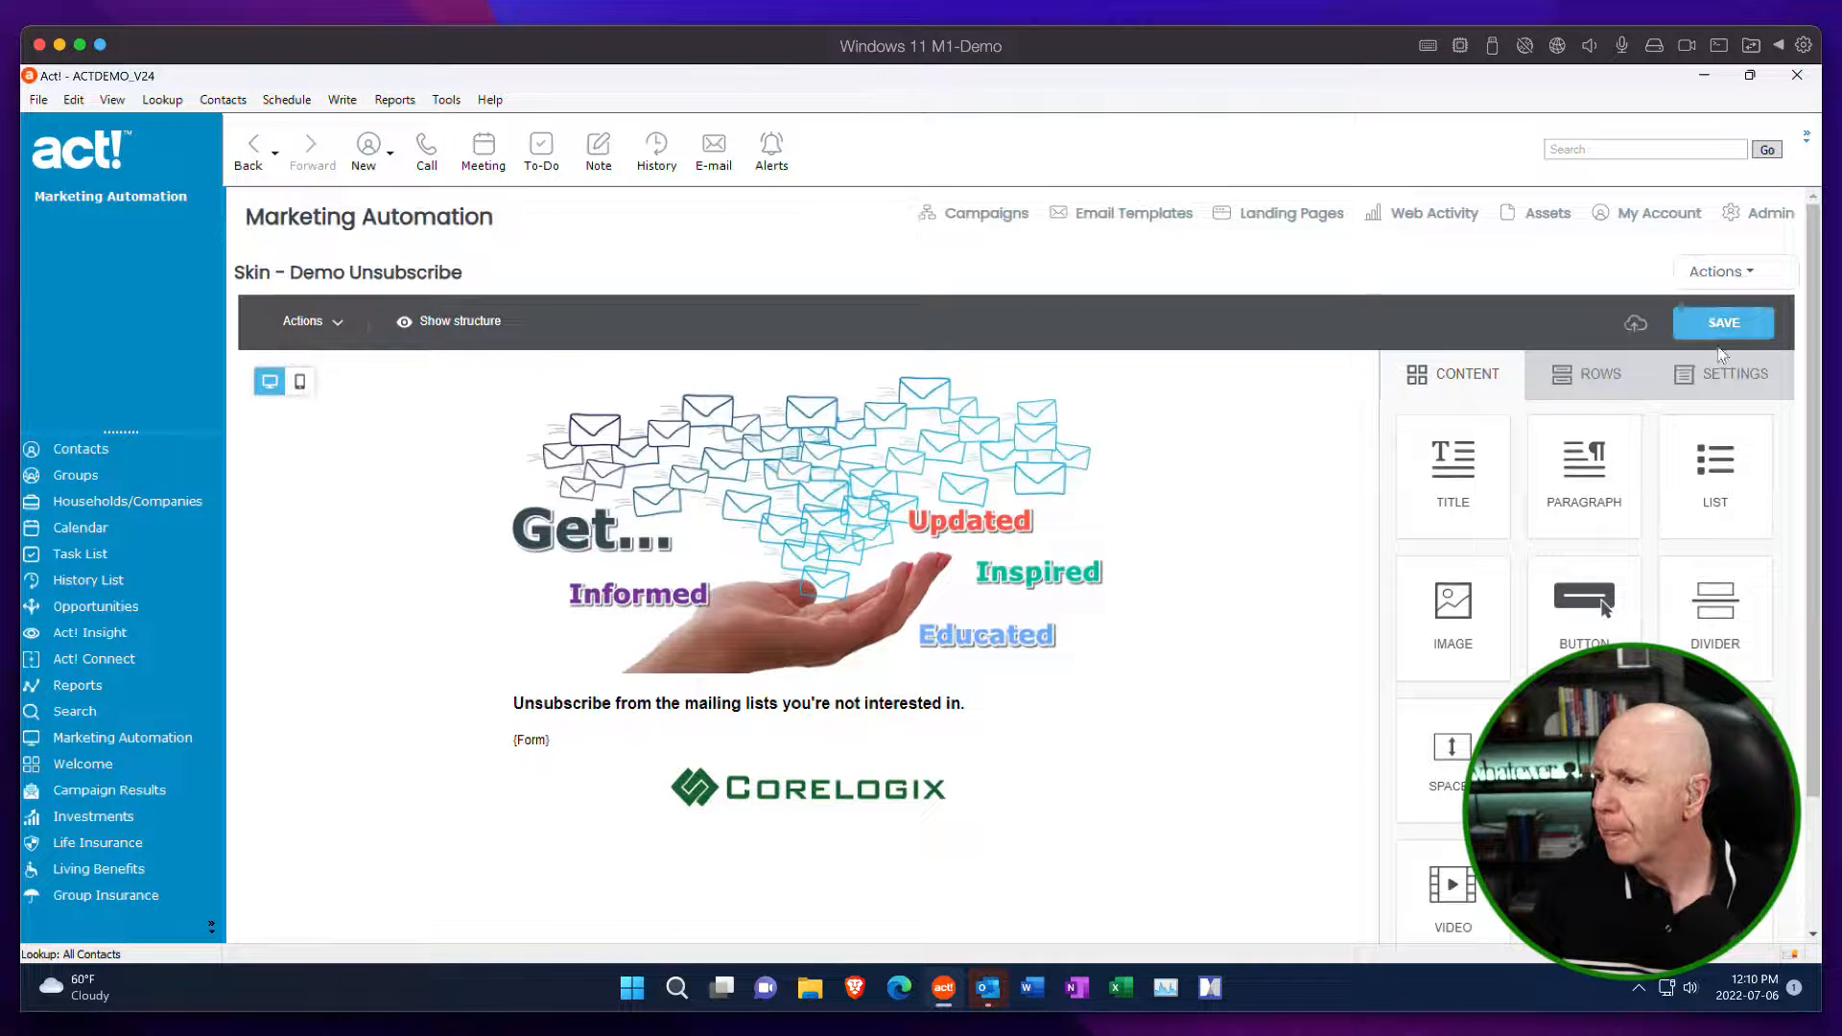
{"action": "left_click", "coordinate": [1720, 328]}
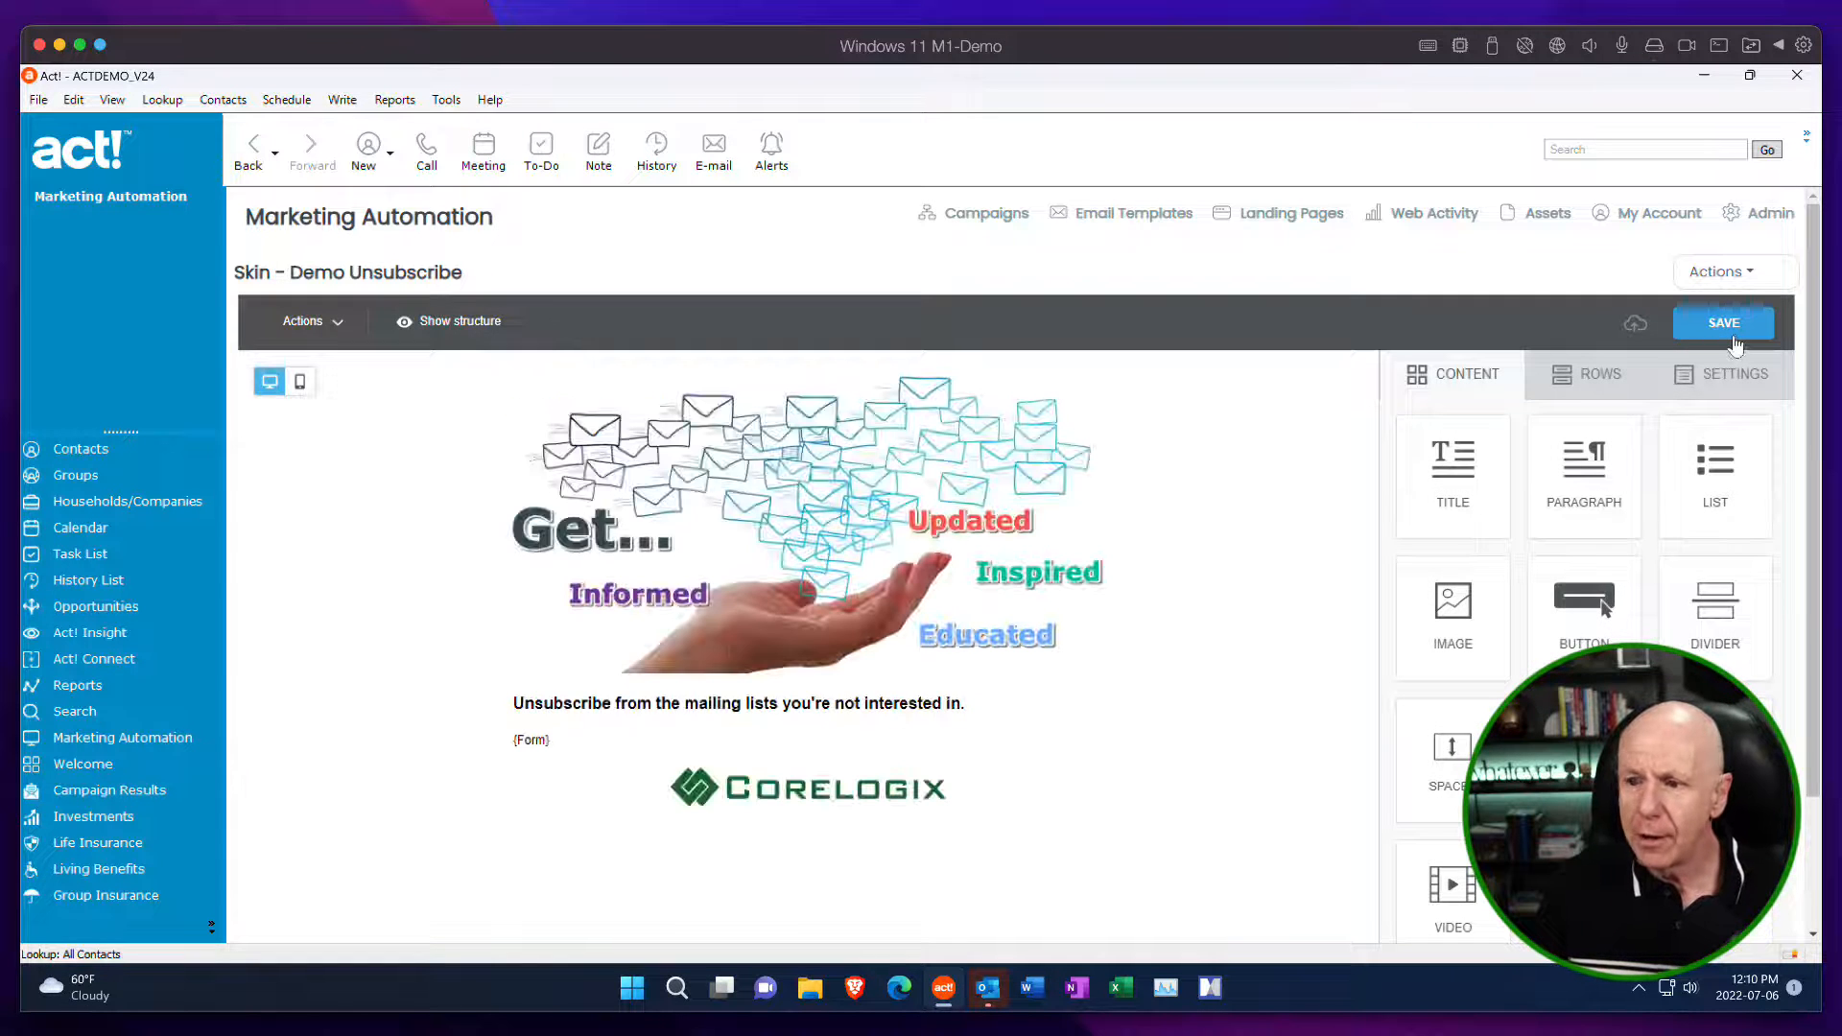
{"action": "left_click", "coordinate": [1722, 272]}
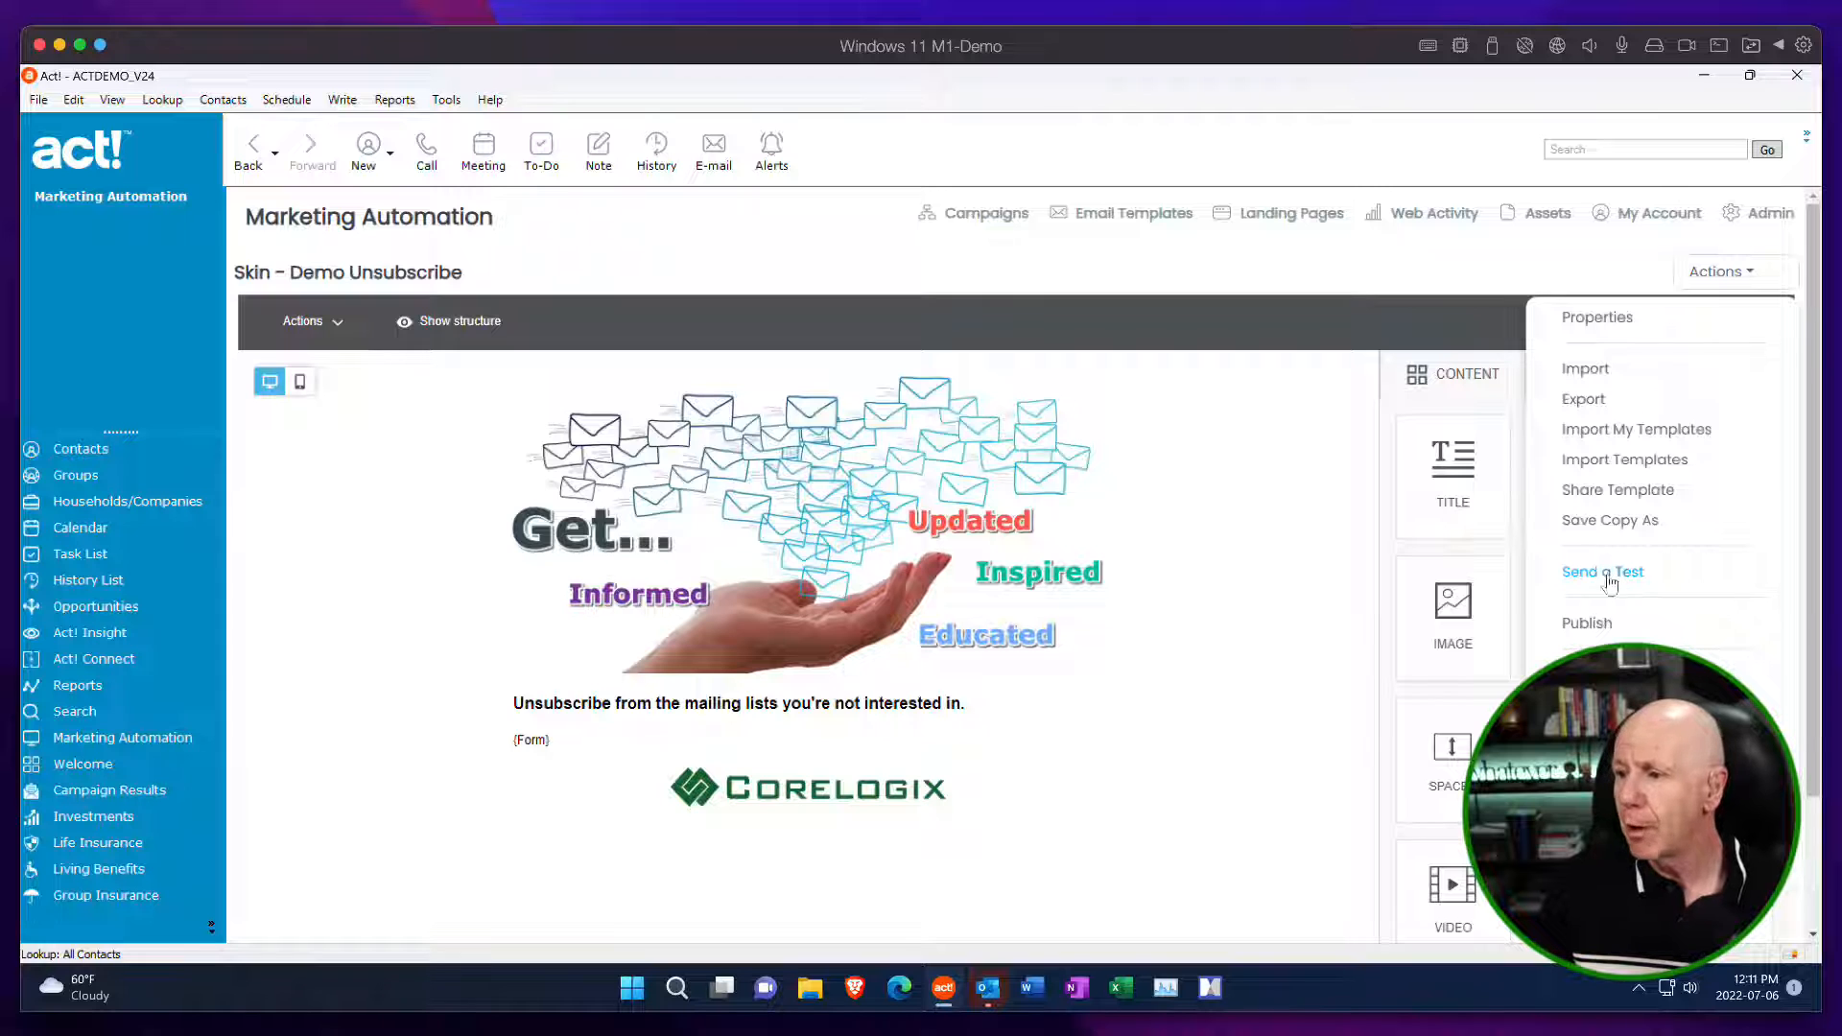
{"action": "left_click", "coordinate": [1597, 624]}
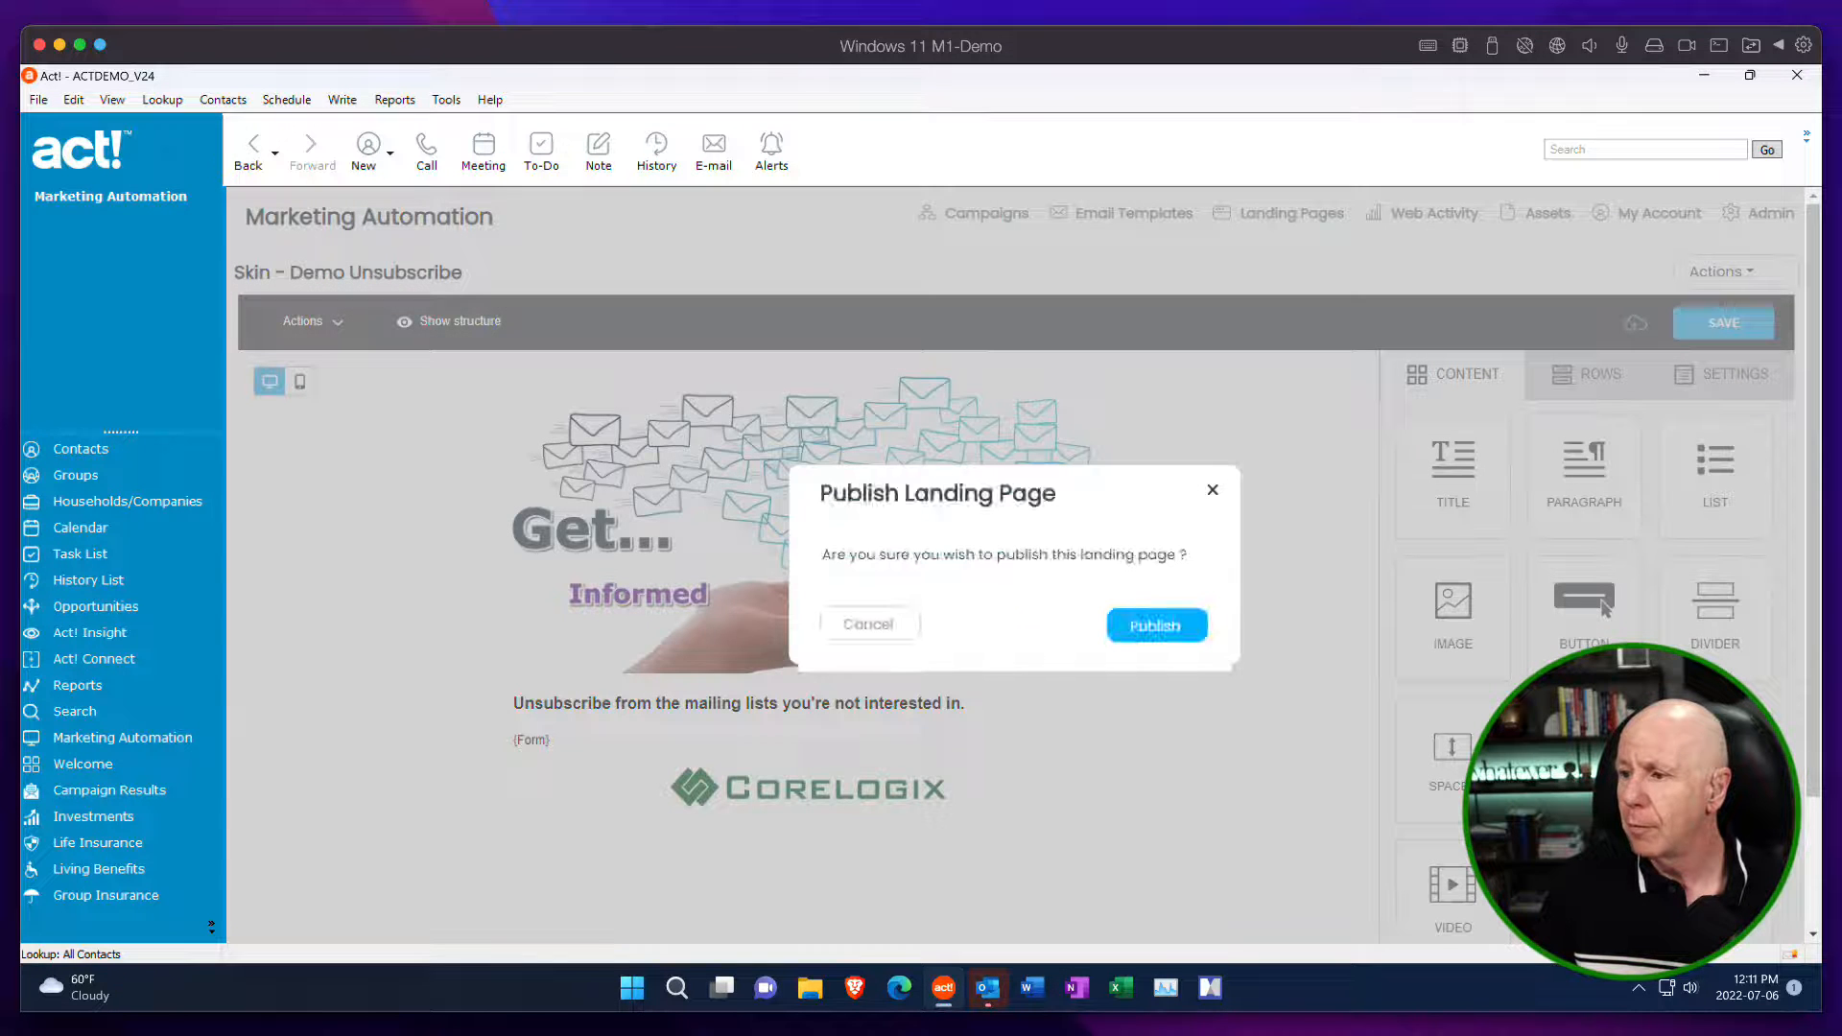
{"action": "left_click", "coordinate": [1175, 635]}
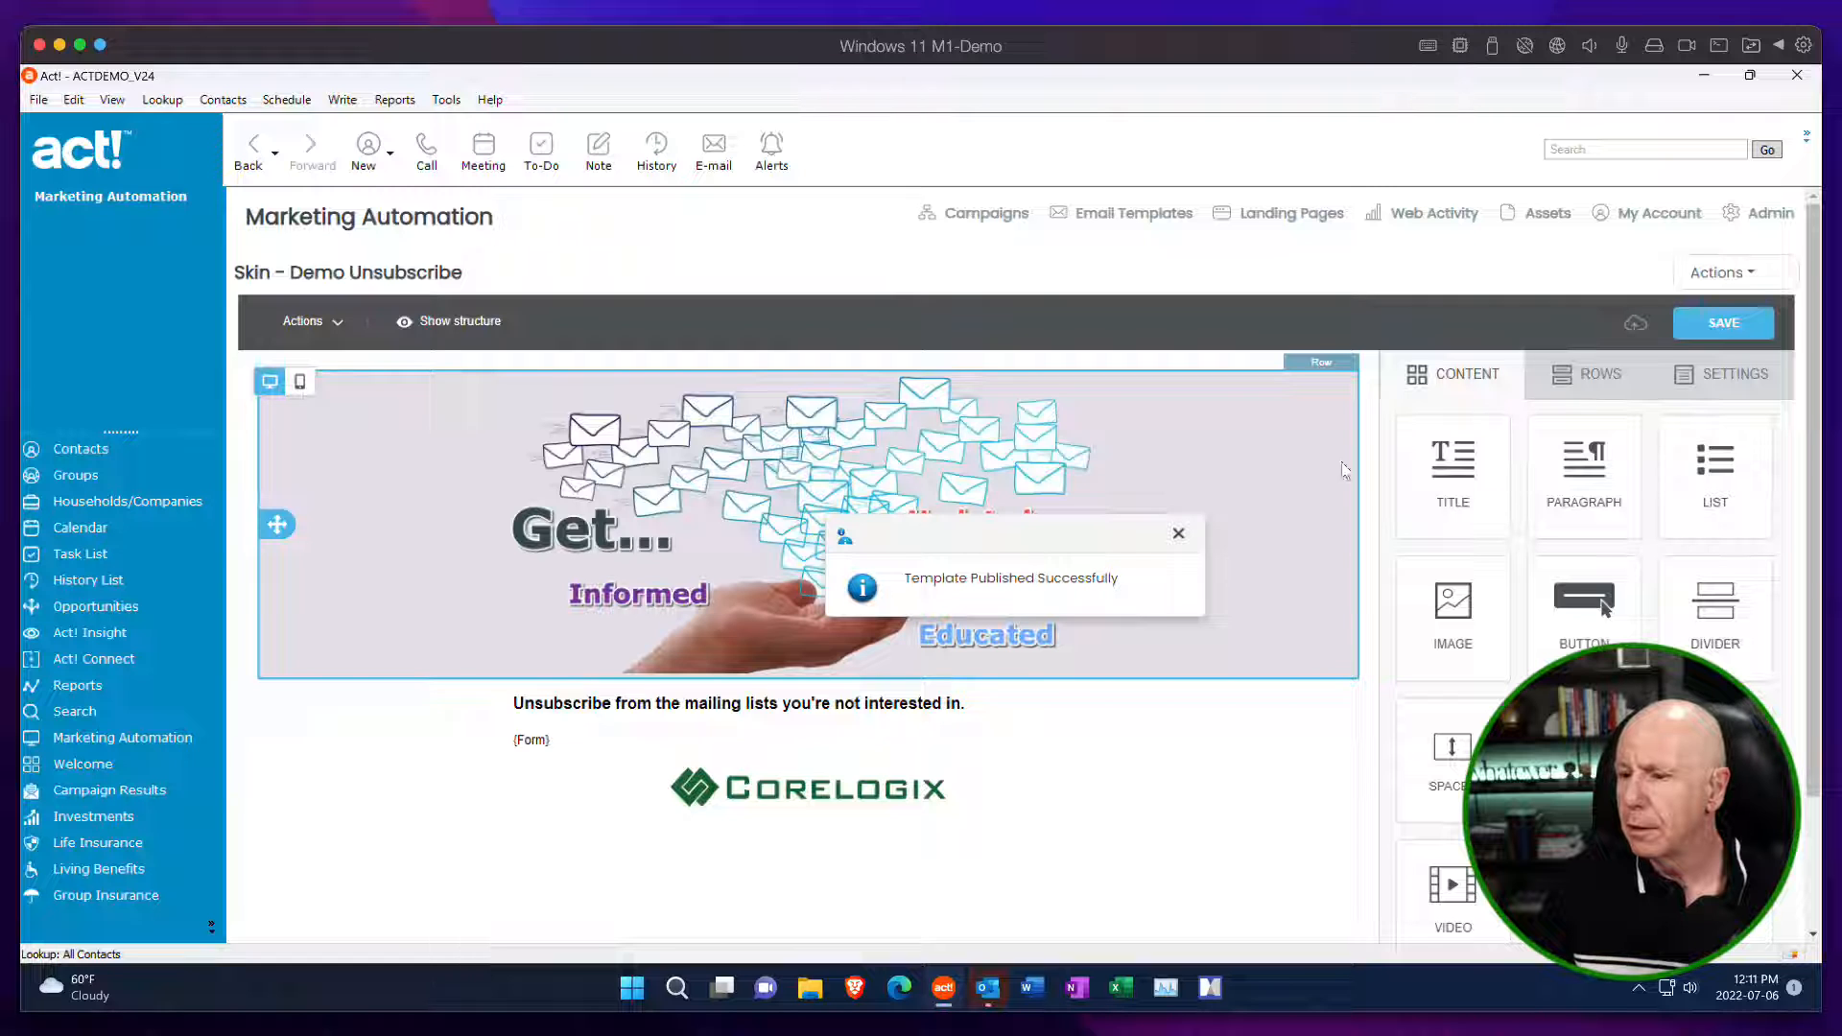
{"action": "left_click", "coordinate": [1719, 274]}
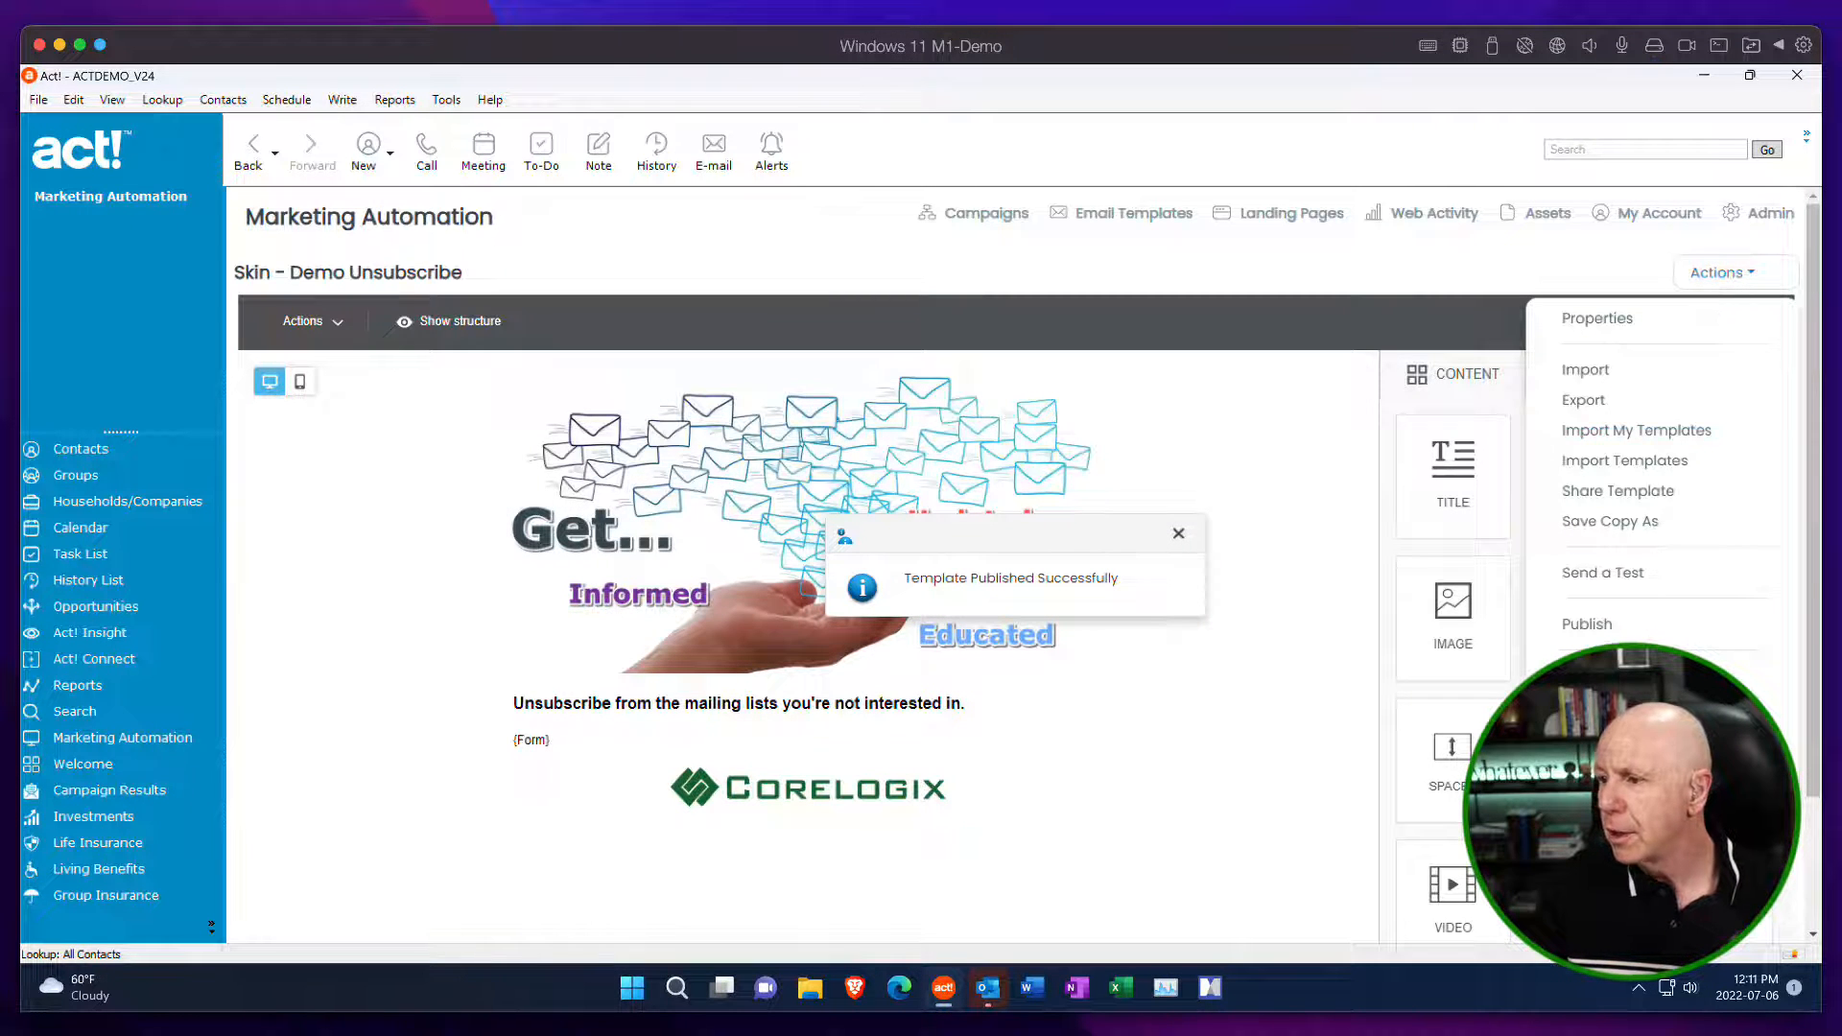
{"action": "left_click", "coordinate": [1725, 276]}
{"action": "left_click", "coordinate": [1736, 286]}
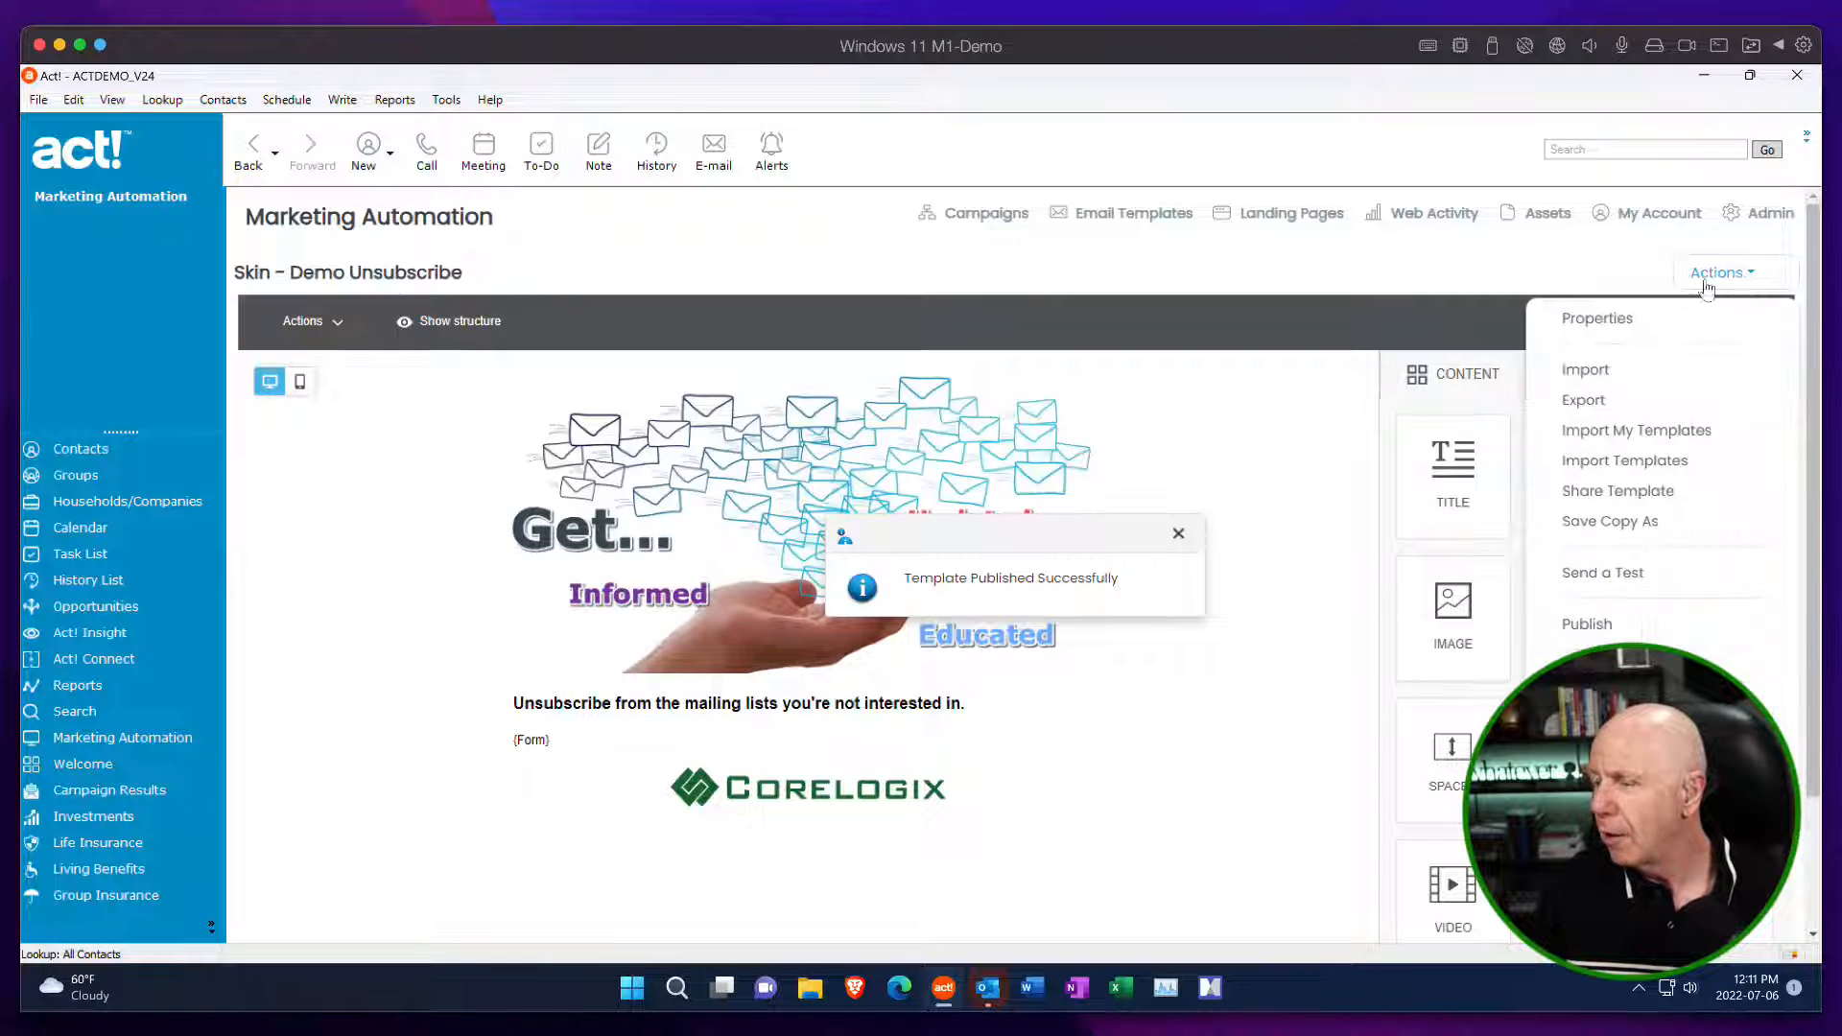
{"action": "left_click", "coordinate": [1734, 284]}
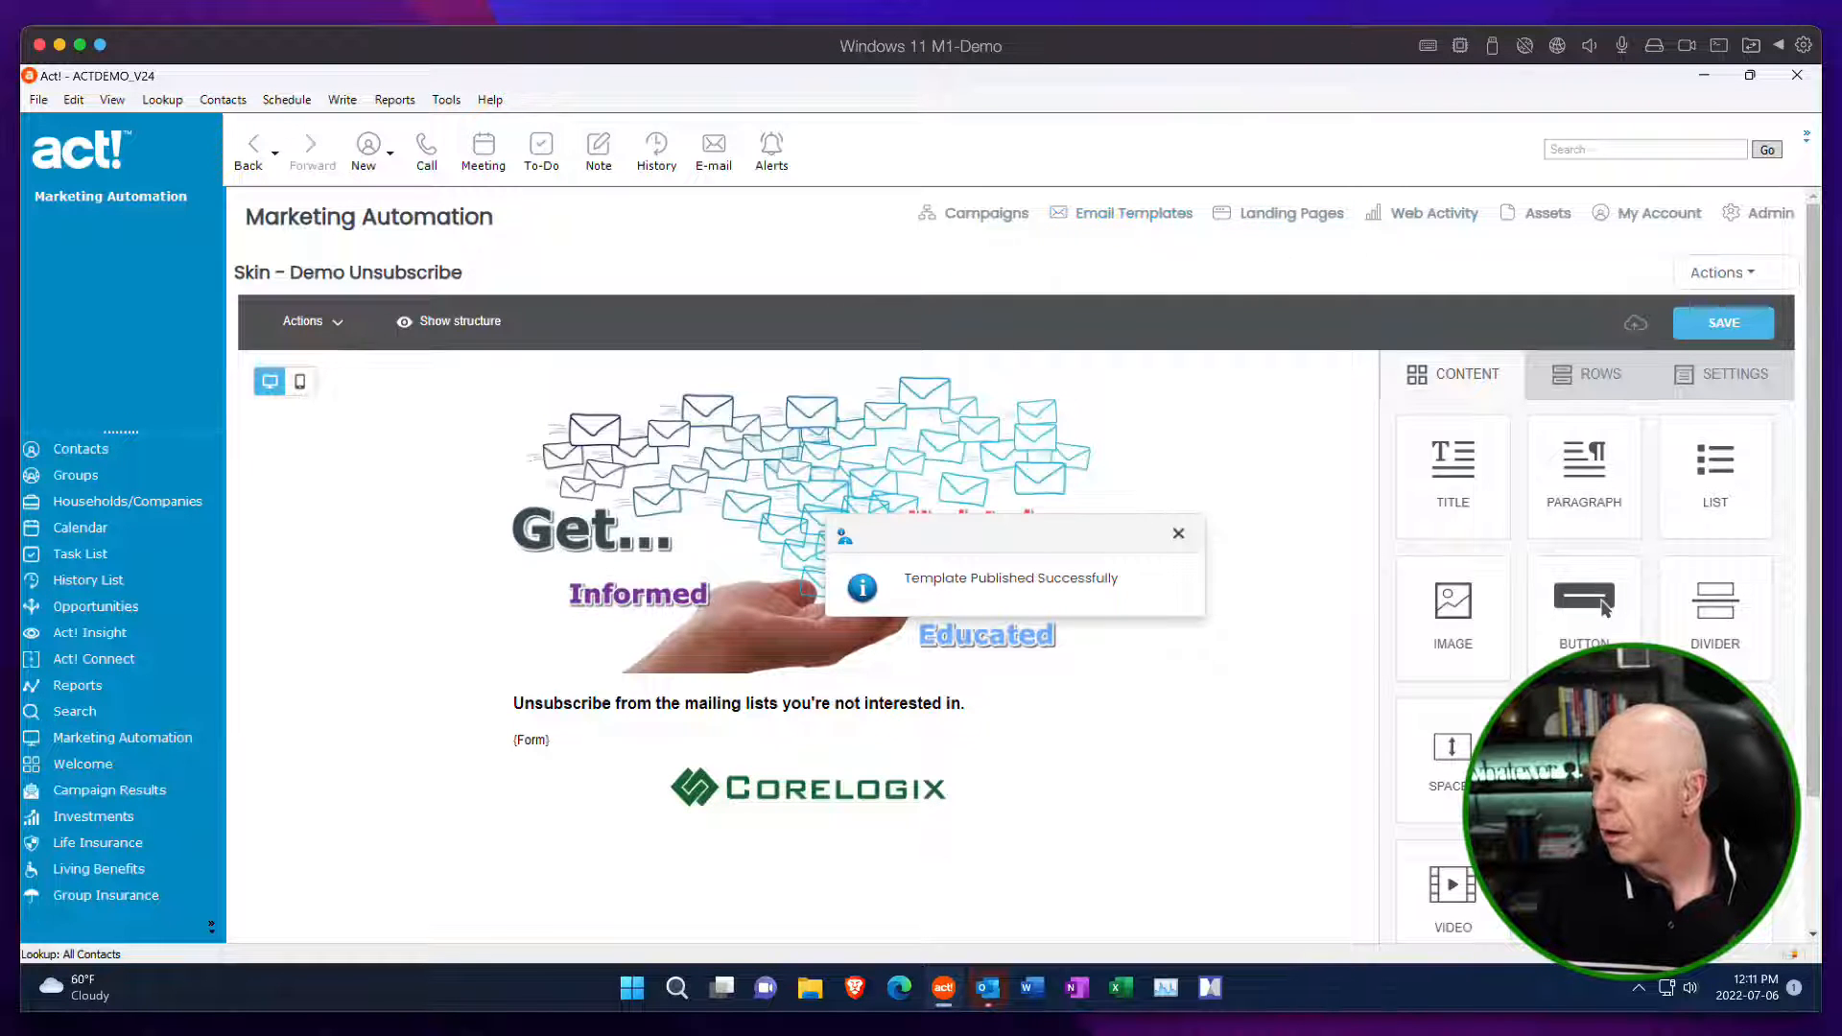
Open the DEMO Unsubscribe or Change Email Preferences page for editing from the Subscription Management - Preference Center.
{"action": "left_click", "coordinate": [1771, 215]}
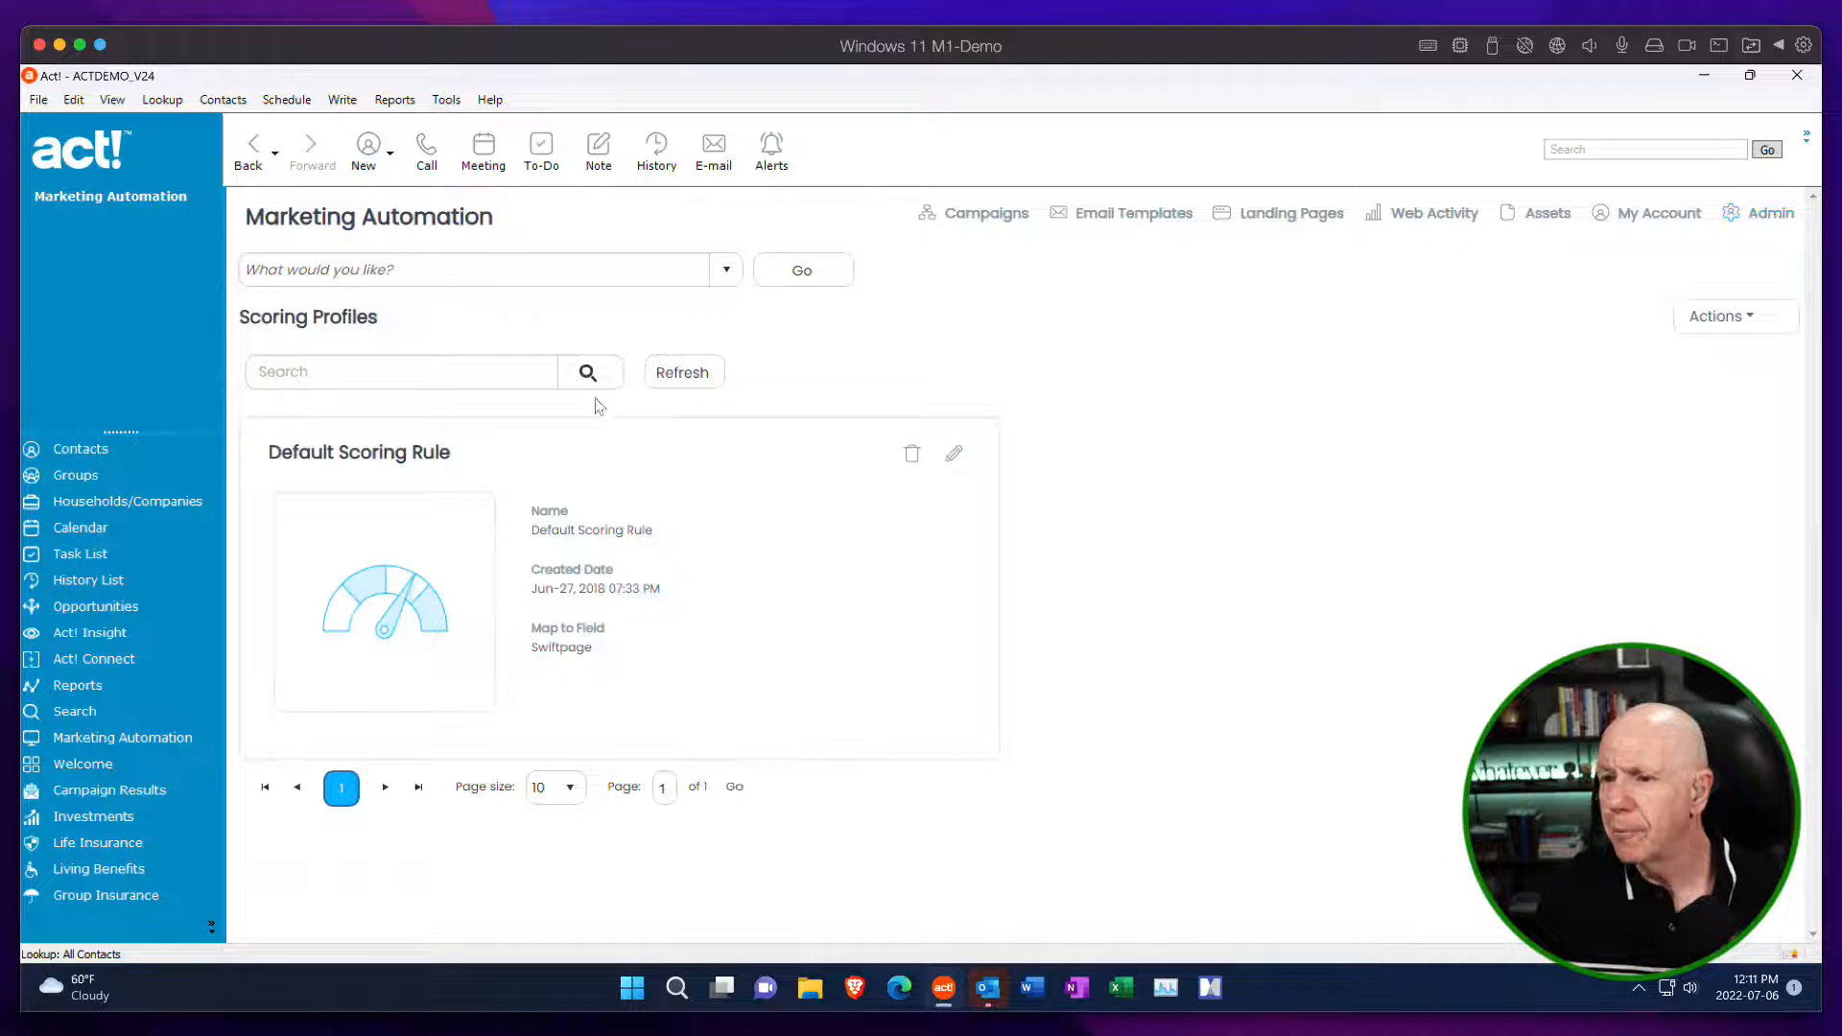
{"action": "left_click", "coordinate": [726, 271]}
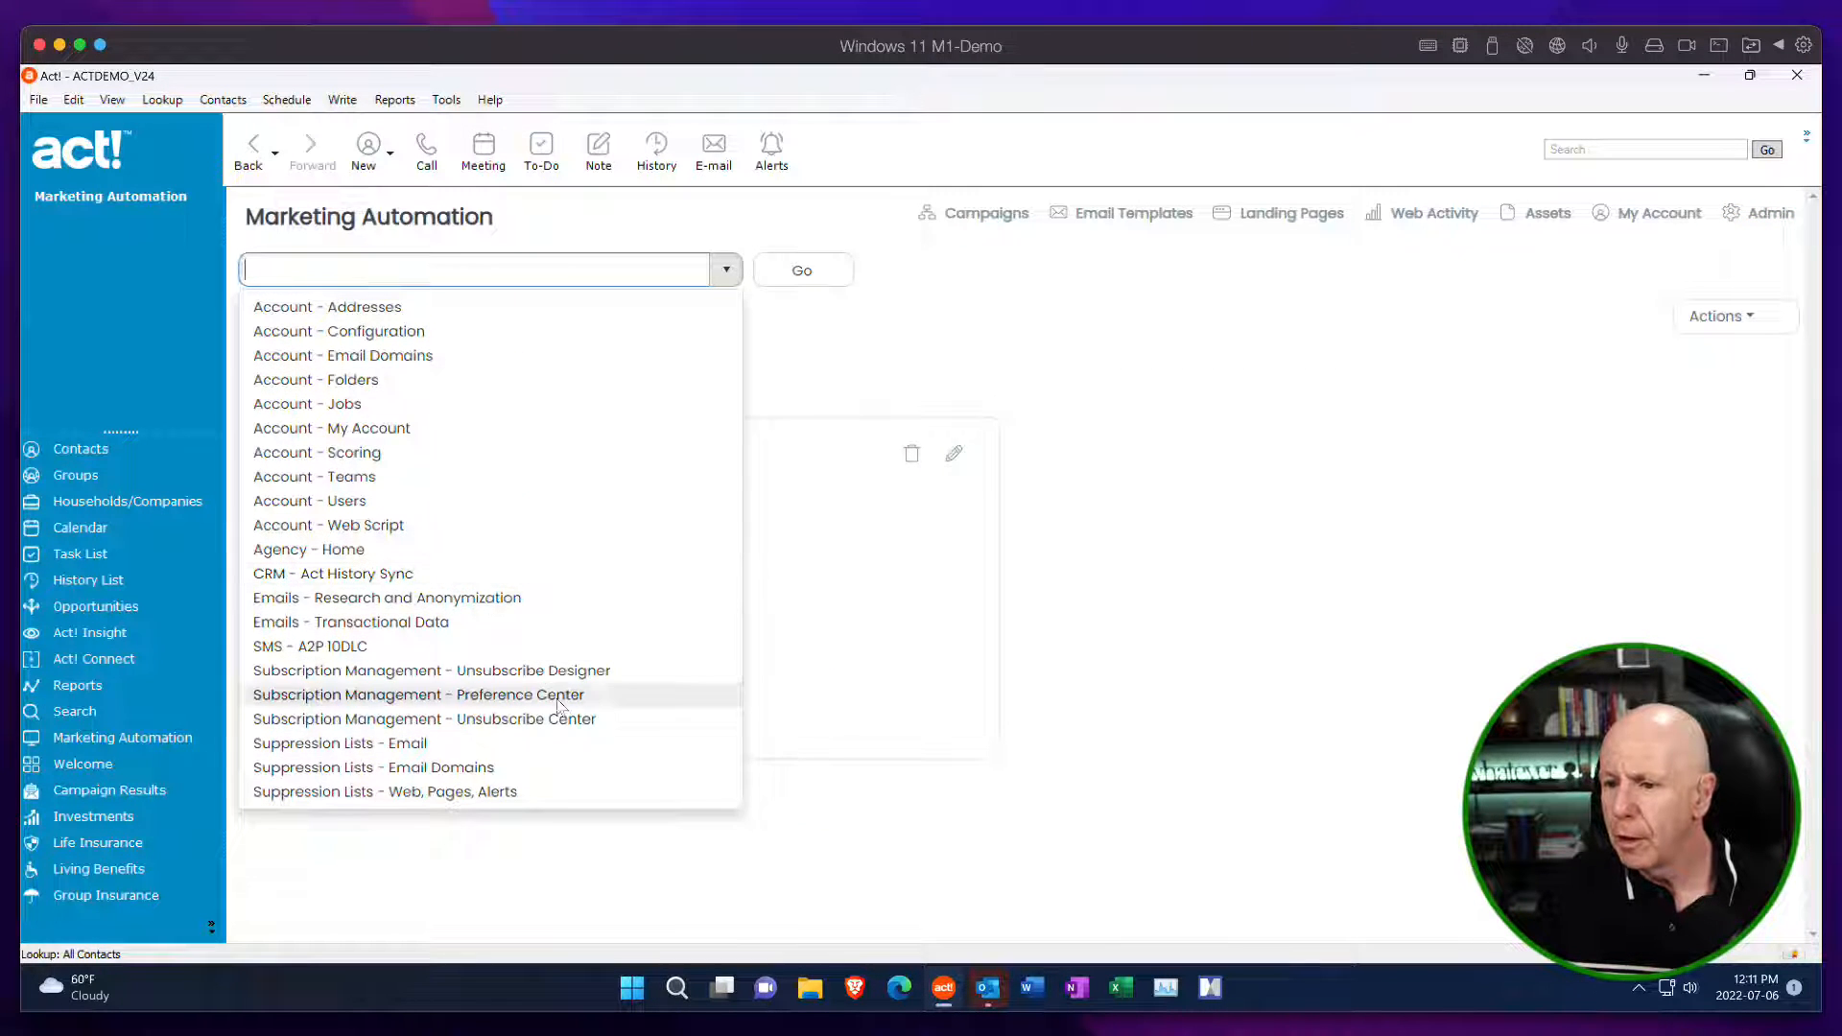
{"action": "left_click", "coordinate": [528, 694]}
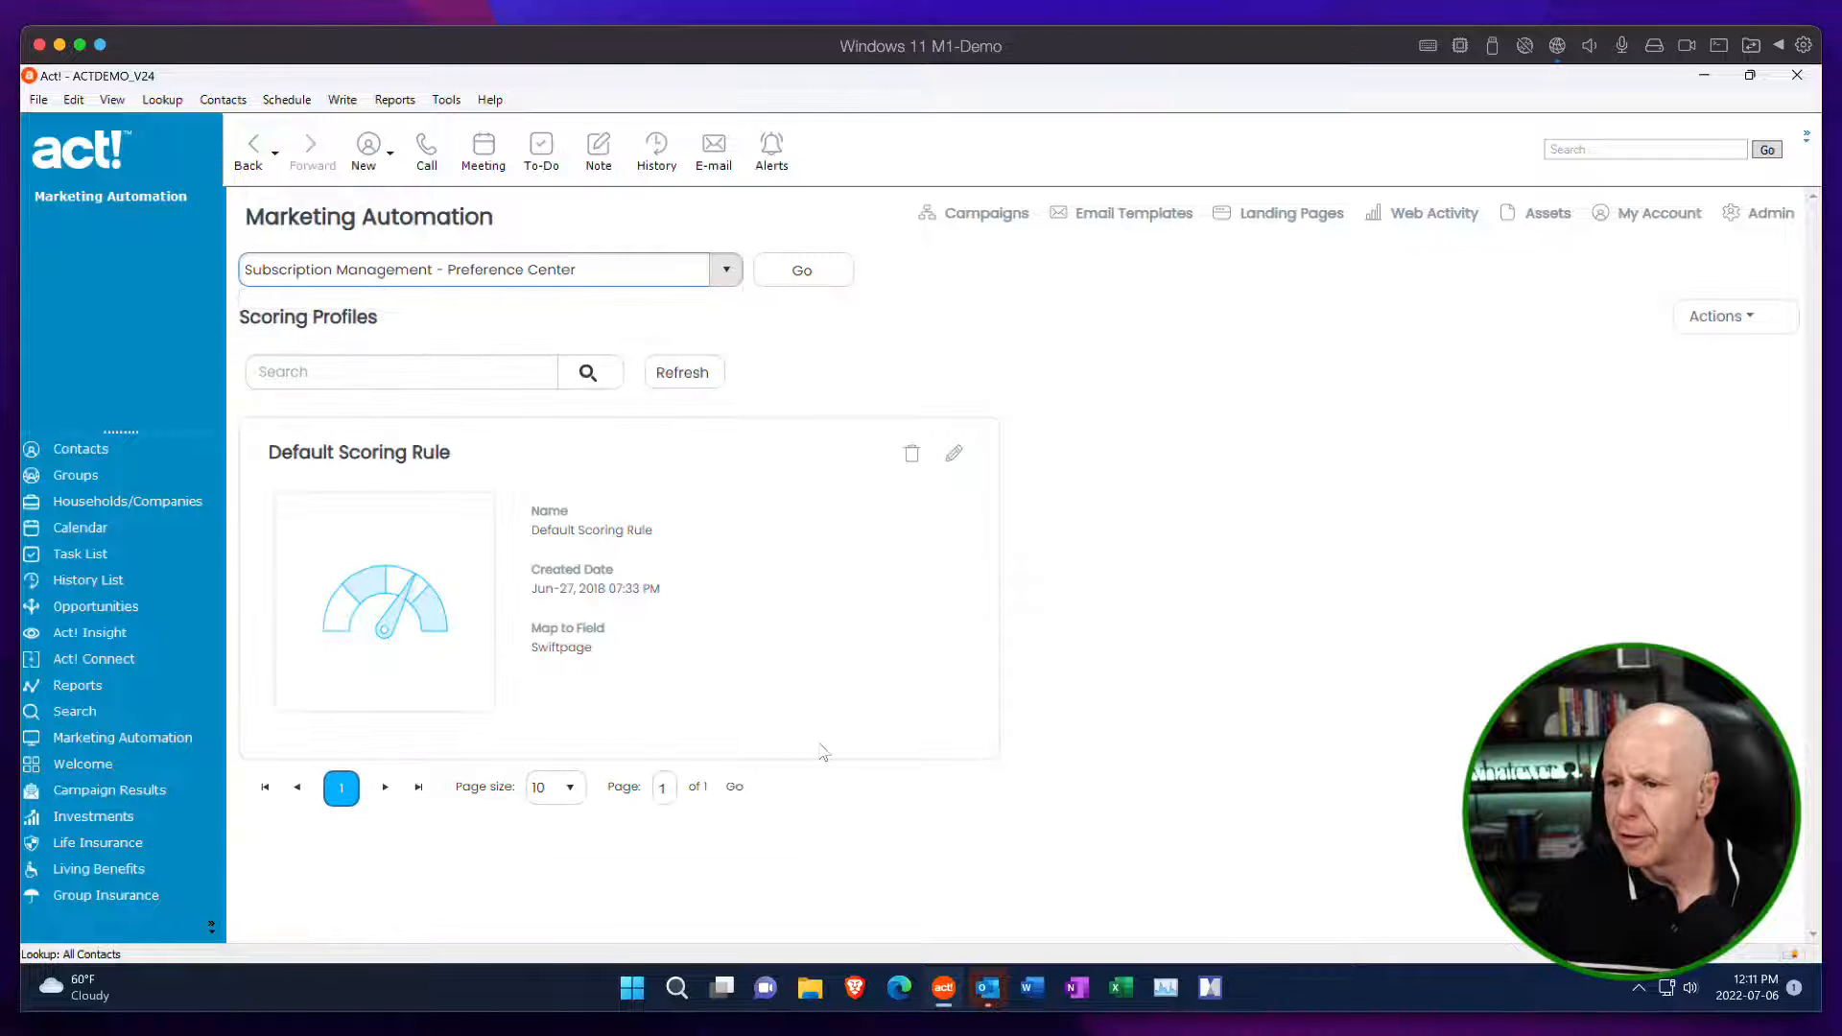
{"action": "left_click", "coordinate": [836, 269]}
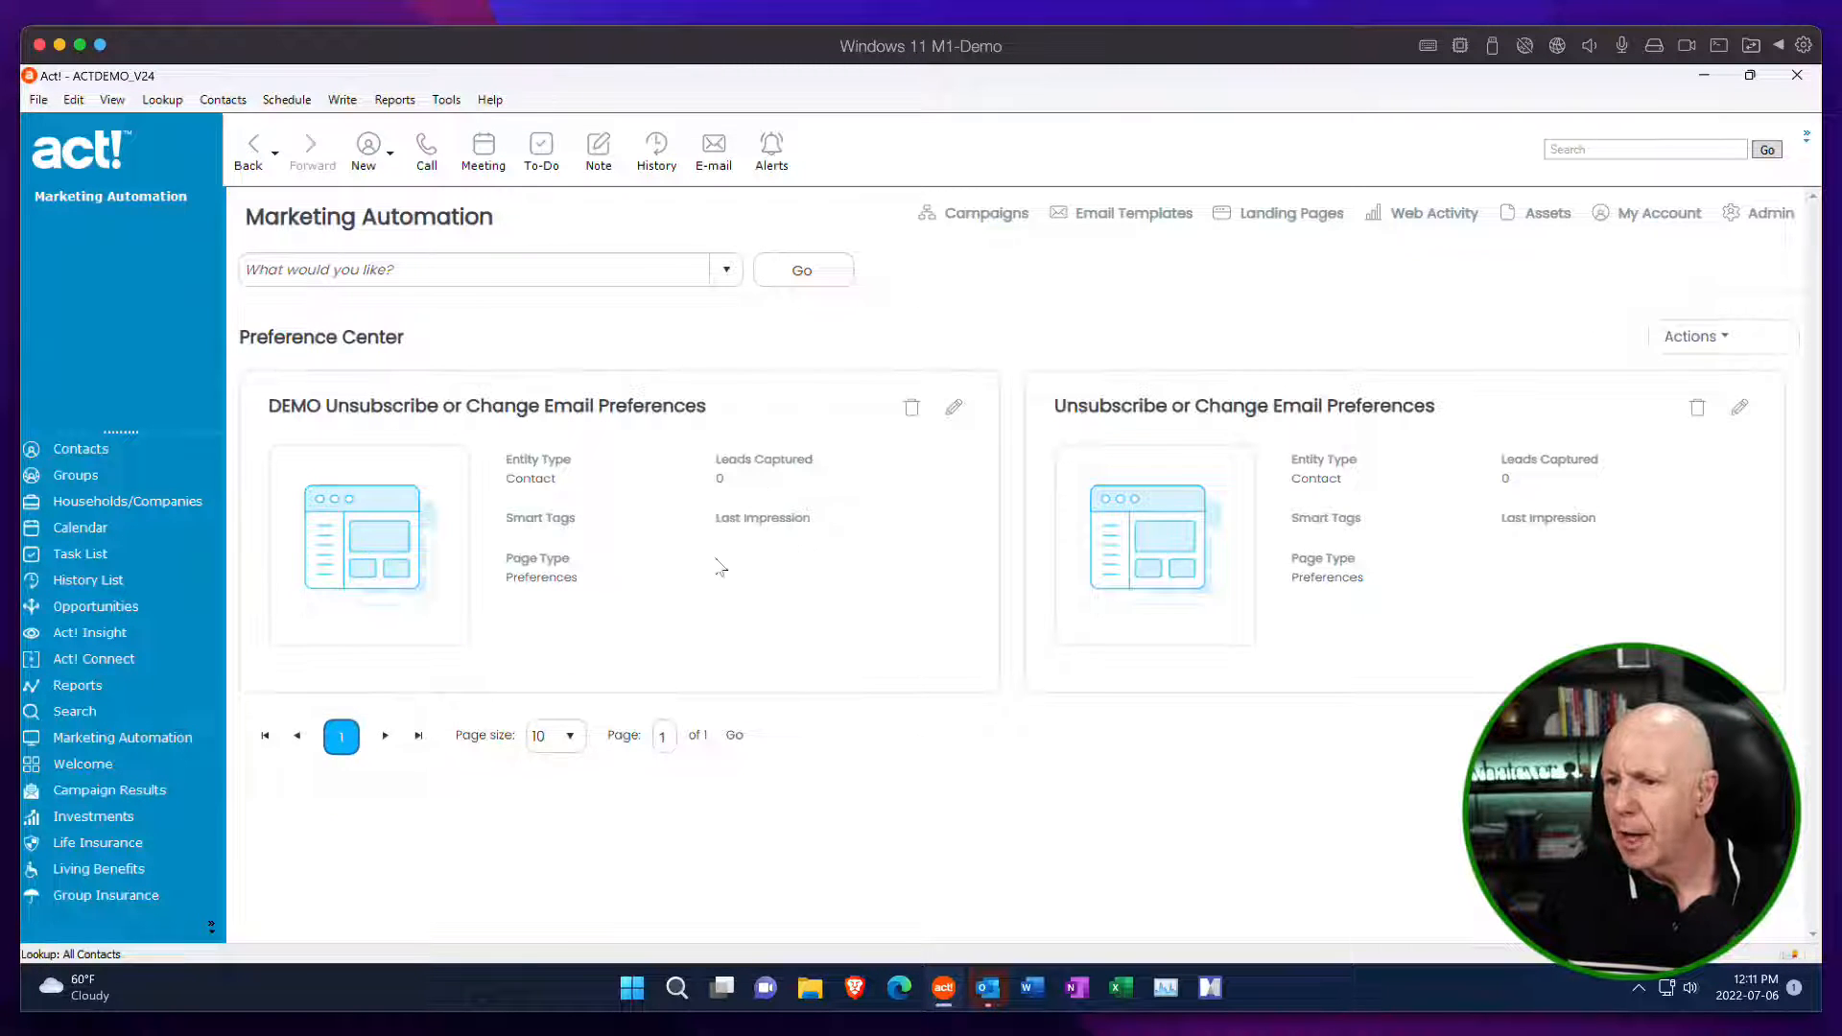
{"action": "left_click", "coordinate": [954, 410]}
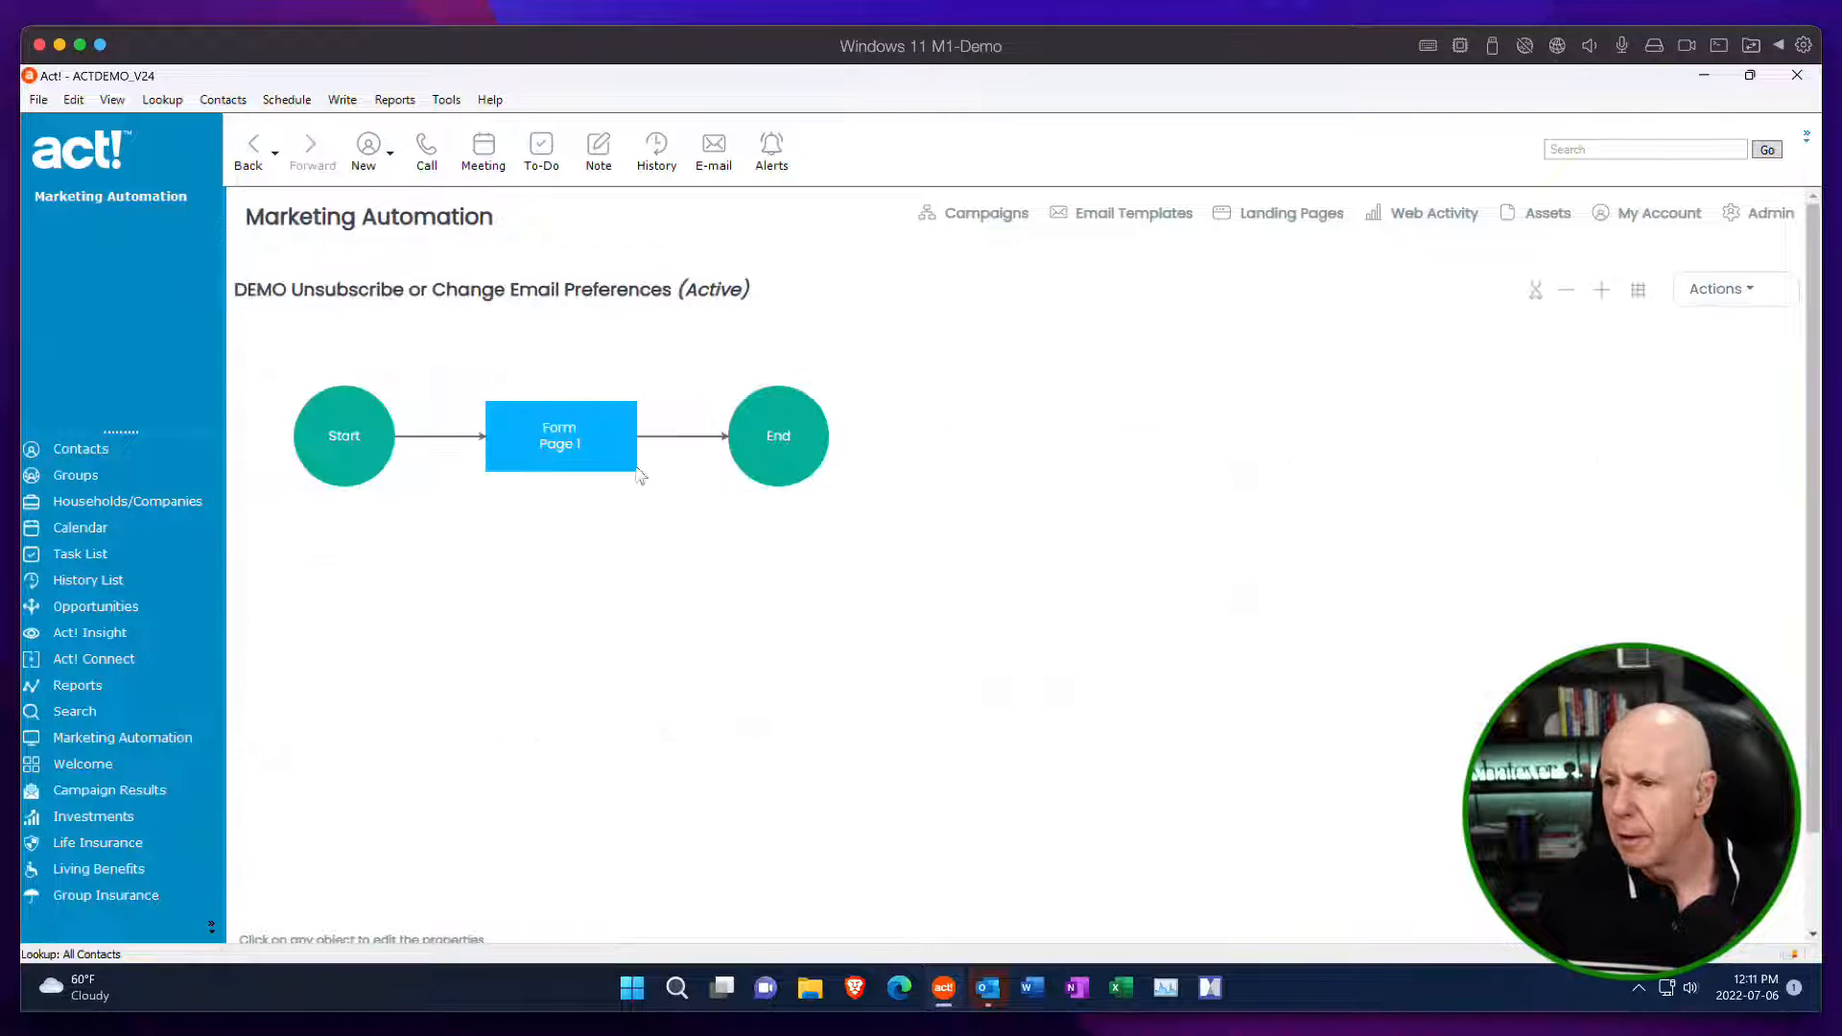
{"action": "left_click", "coordinate": [603, 465]}
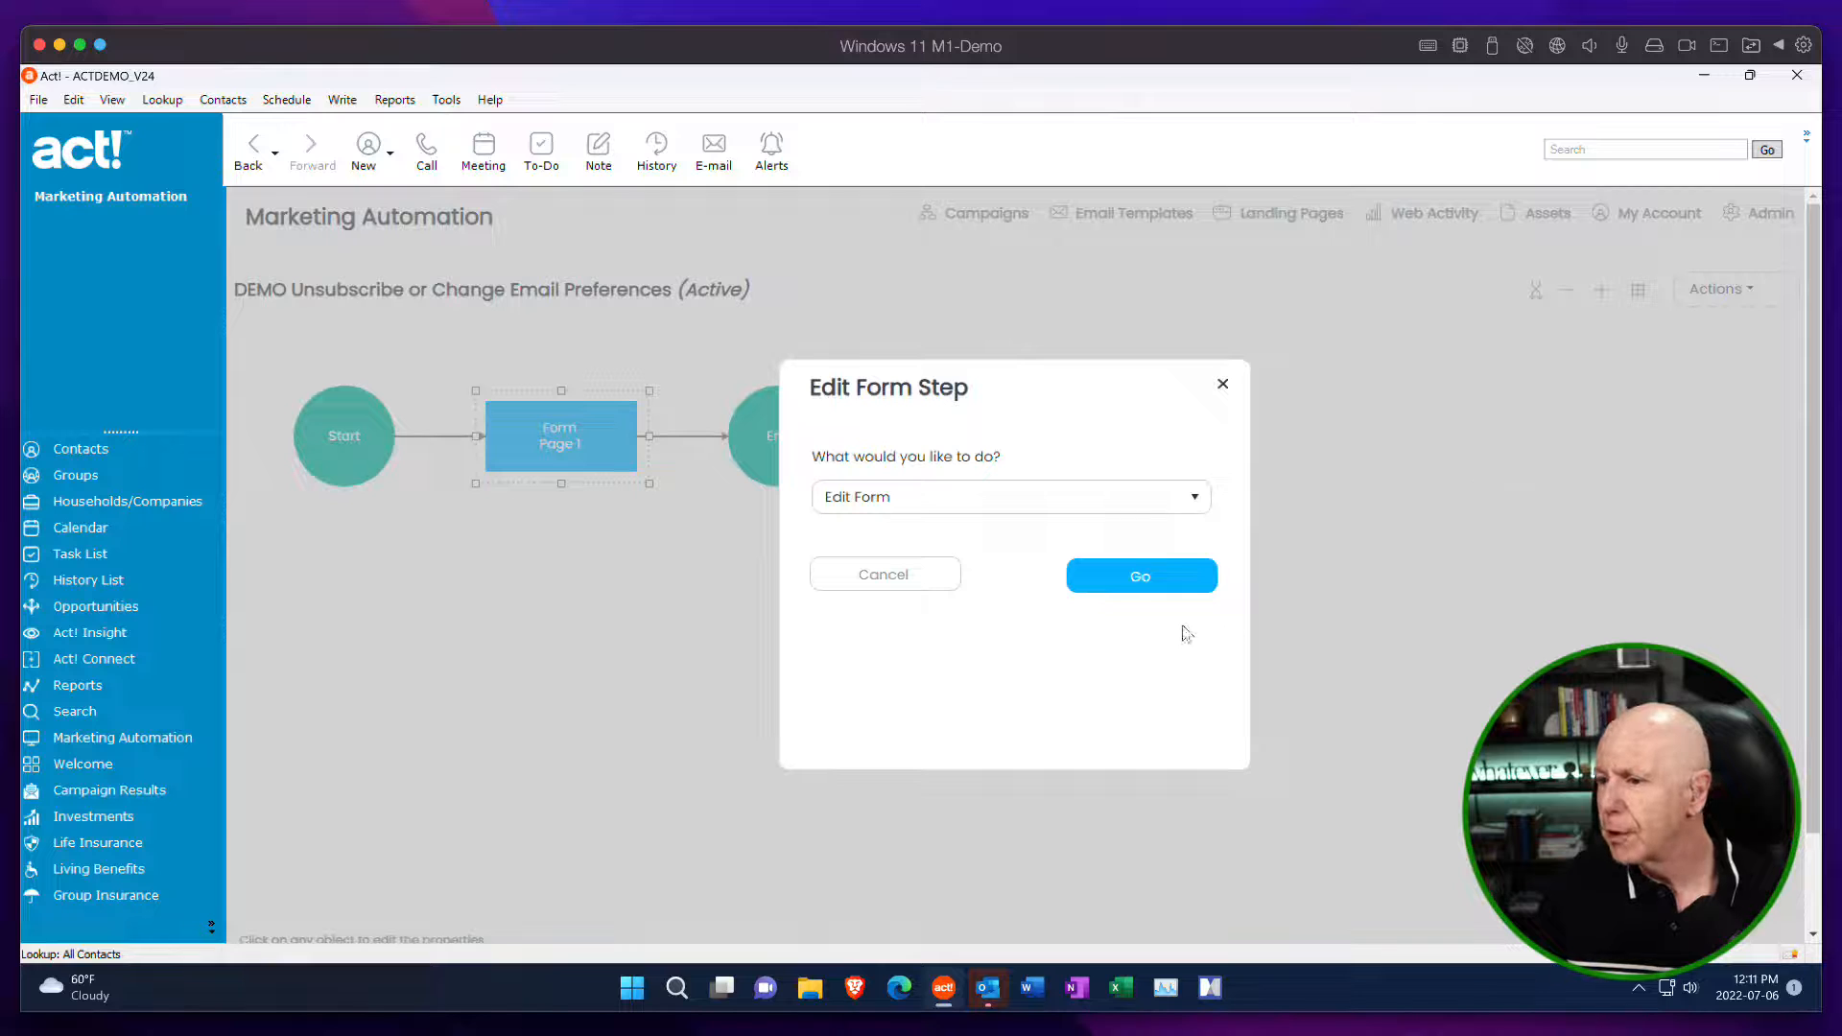
{"action": "left_click", "coordinate": [945, 576]}
Set the skin in the page's properties to Skin - Demo Unsubscribe and save the properties.
{"action": "left_click", "coordinate": [1724, 290]}
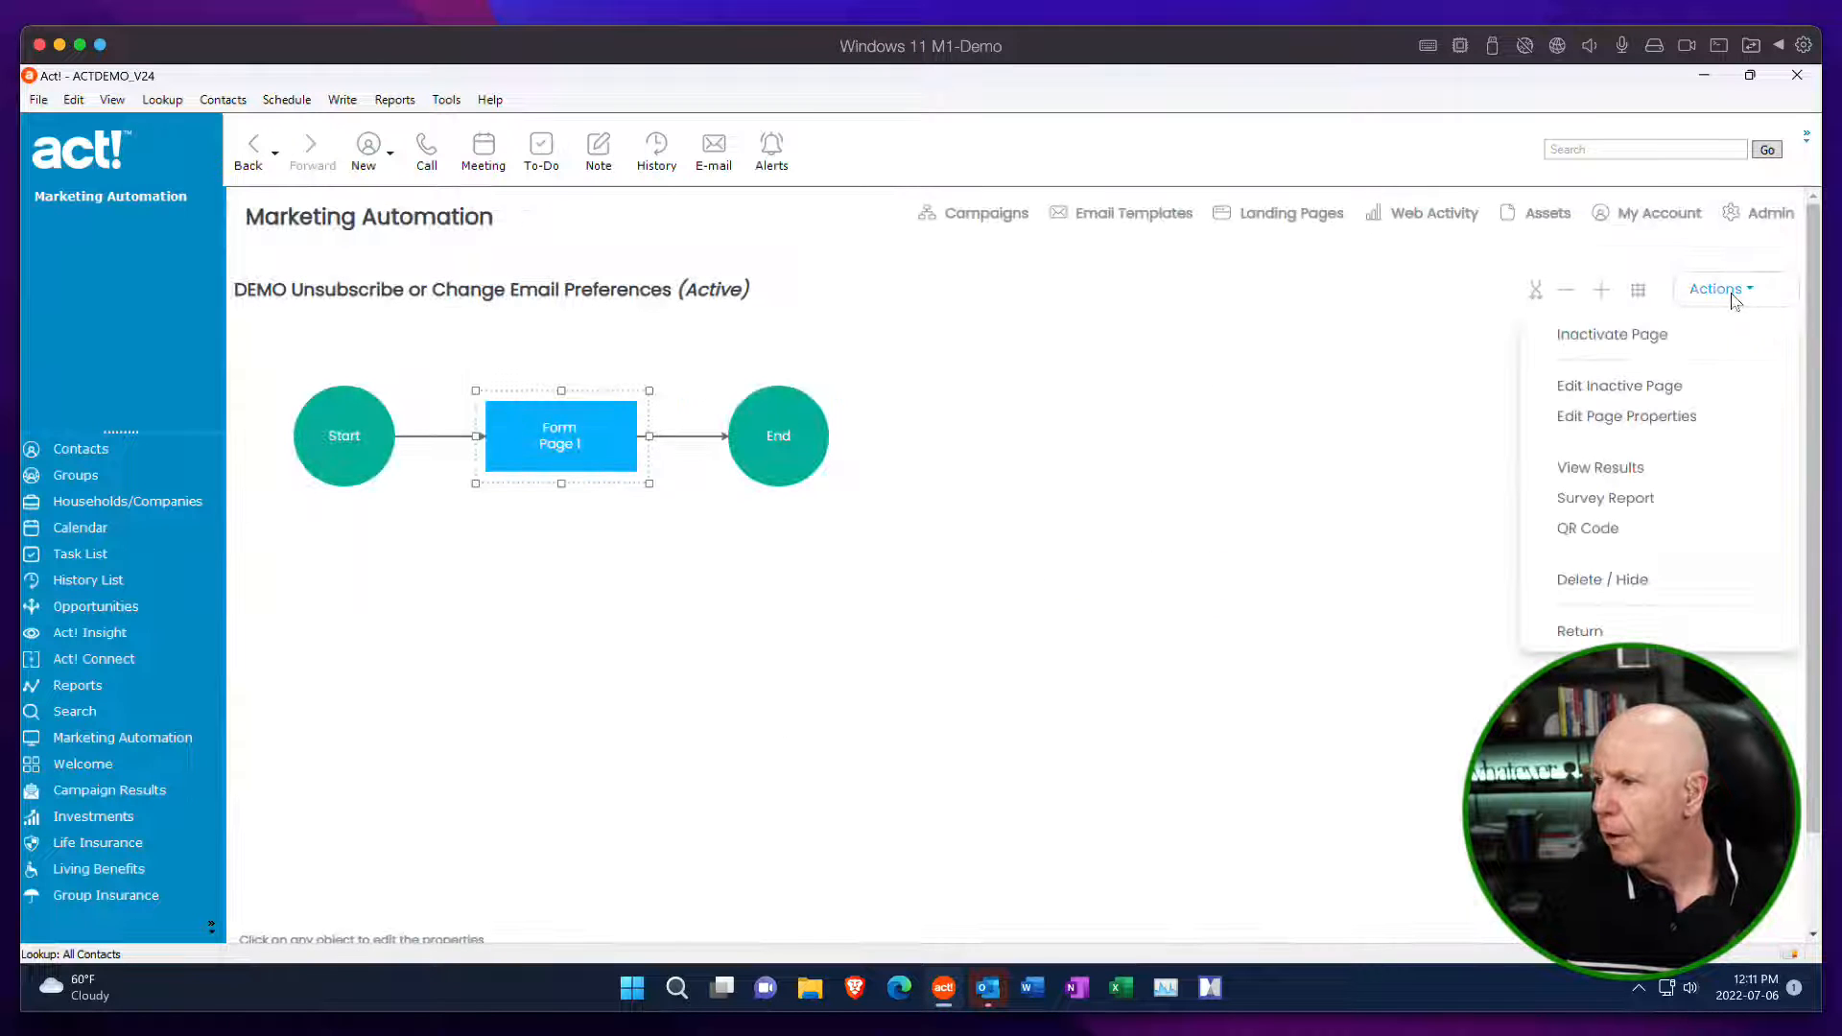
{"action": "left_click", "coordinate": [1662, 432]}
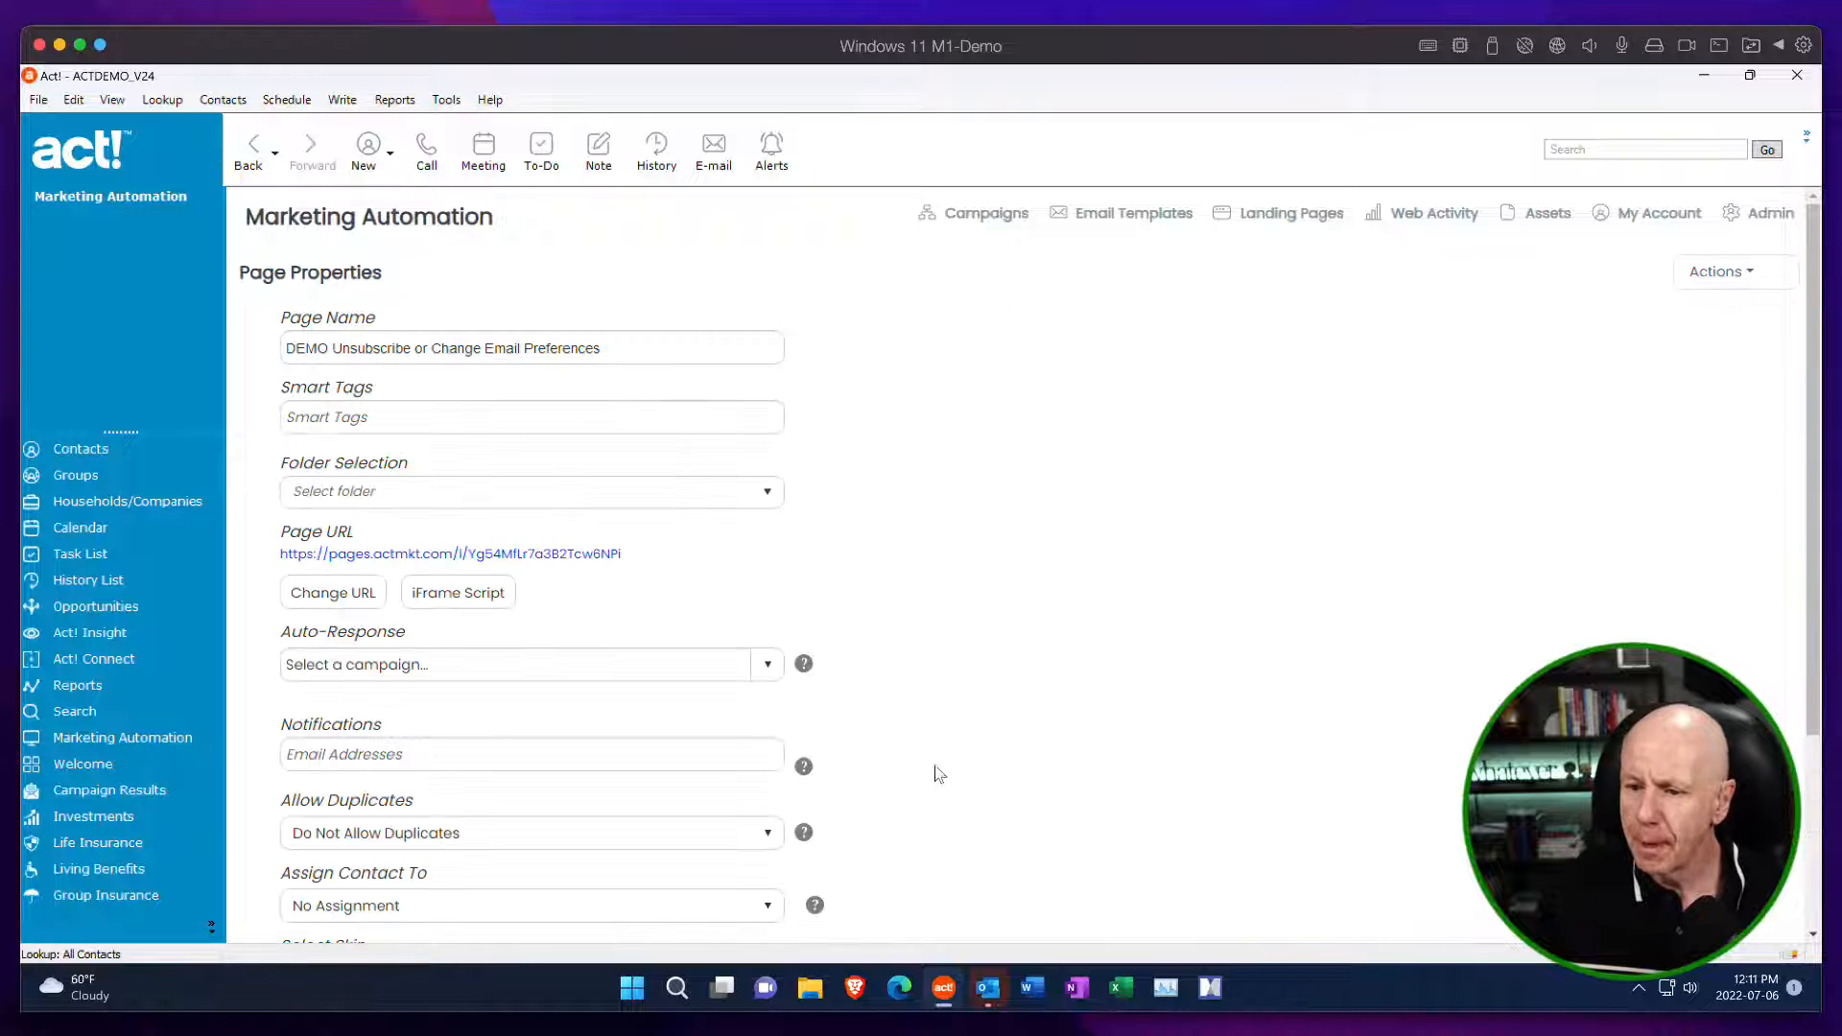
{"action": "scroll", "coordinate": [938, 774], "scroll_direction": "down", "scroll_amount": 3}
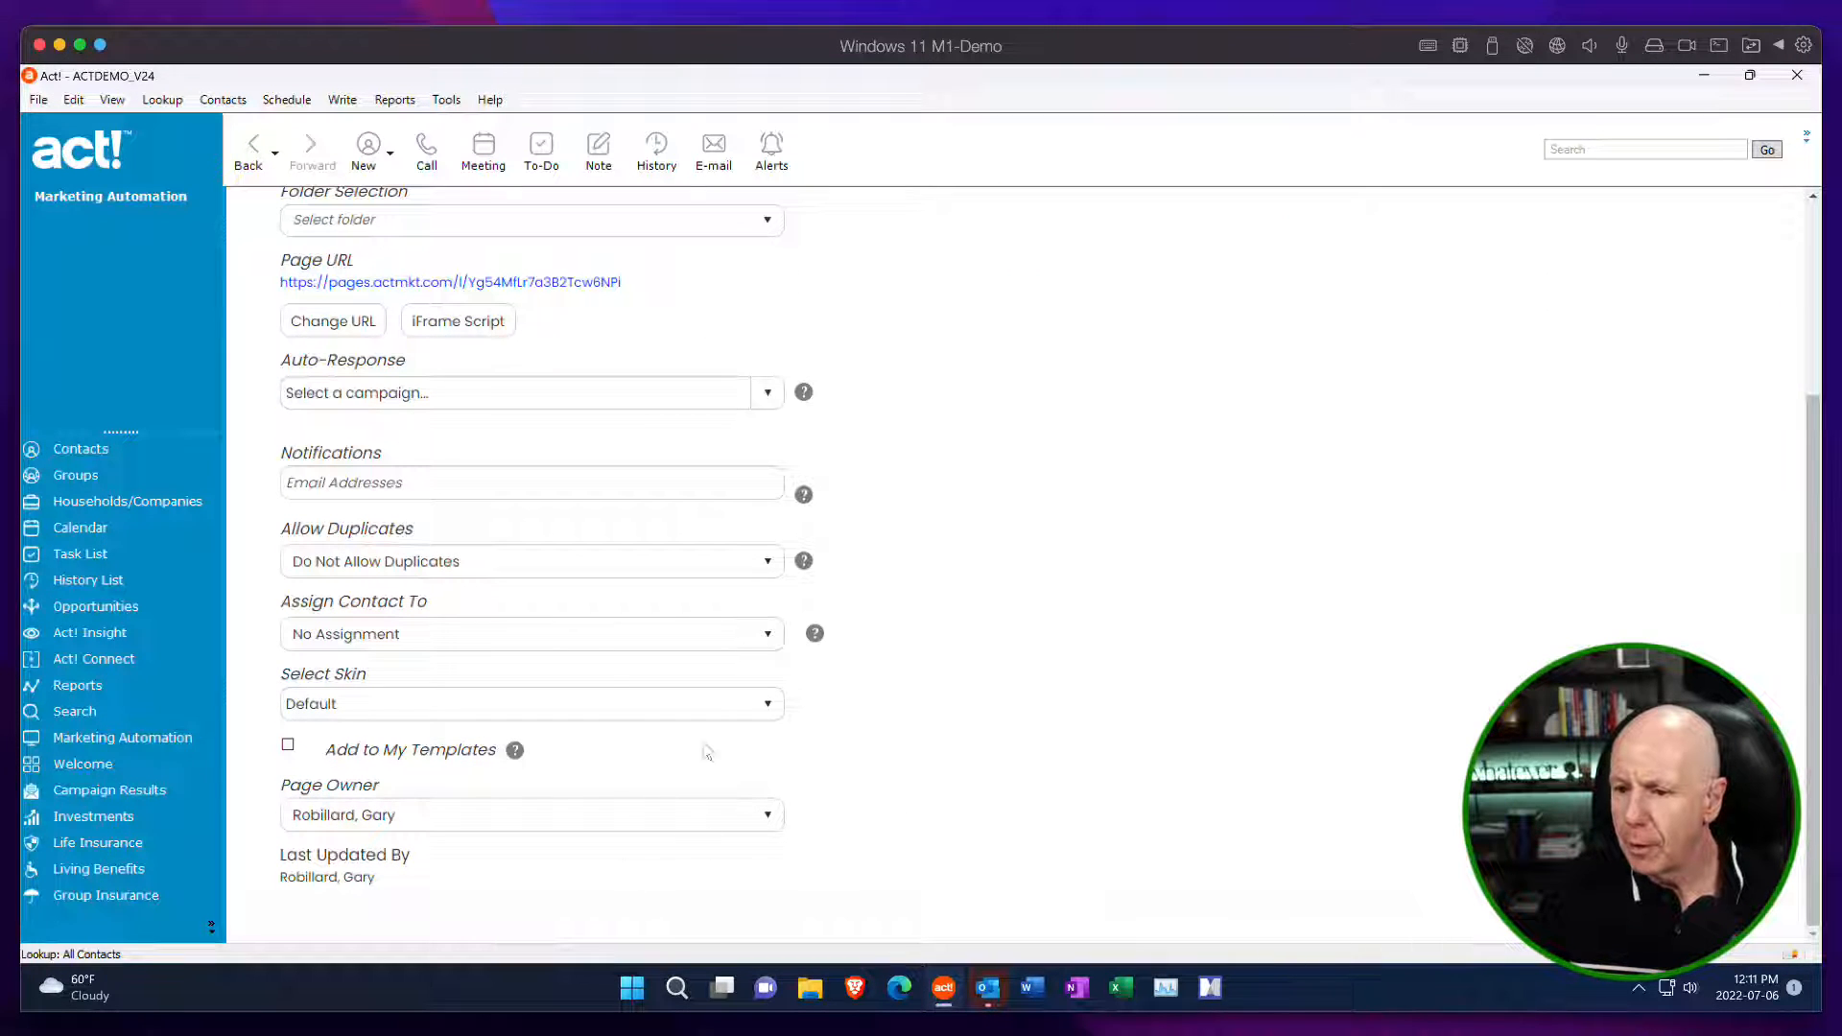
{"action": "left_click", "coordinate": [768, 706]}
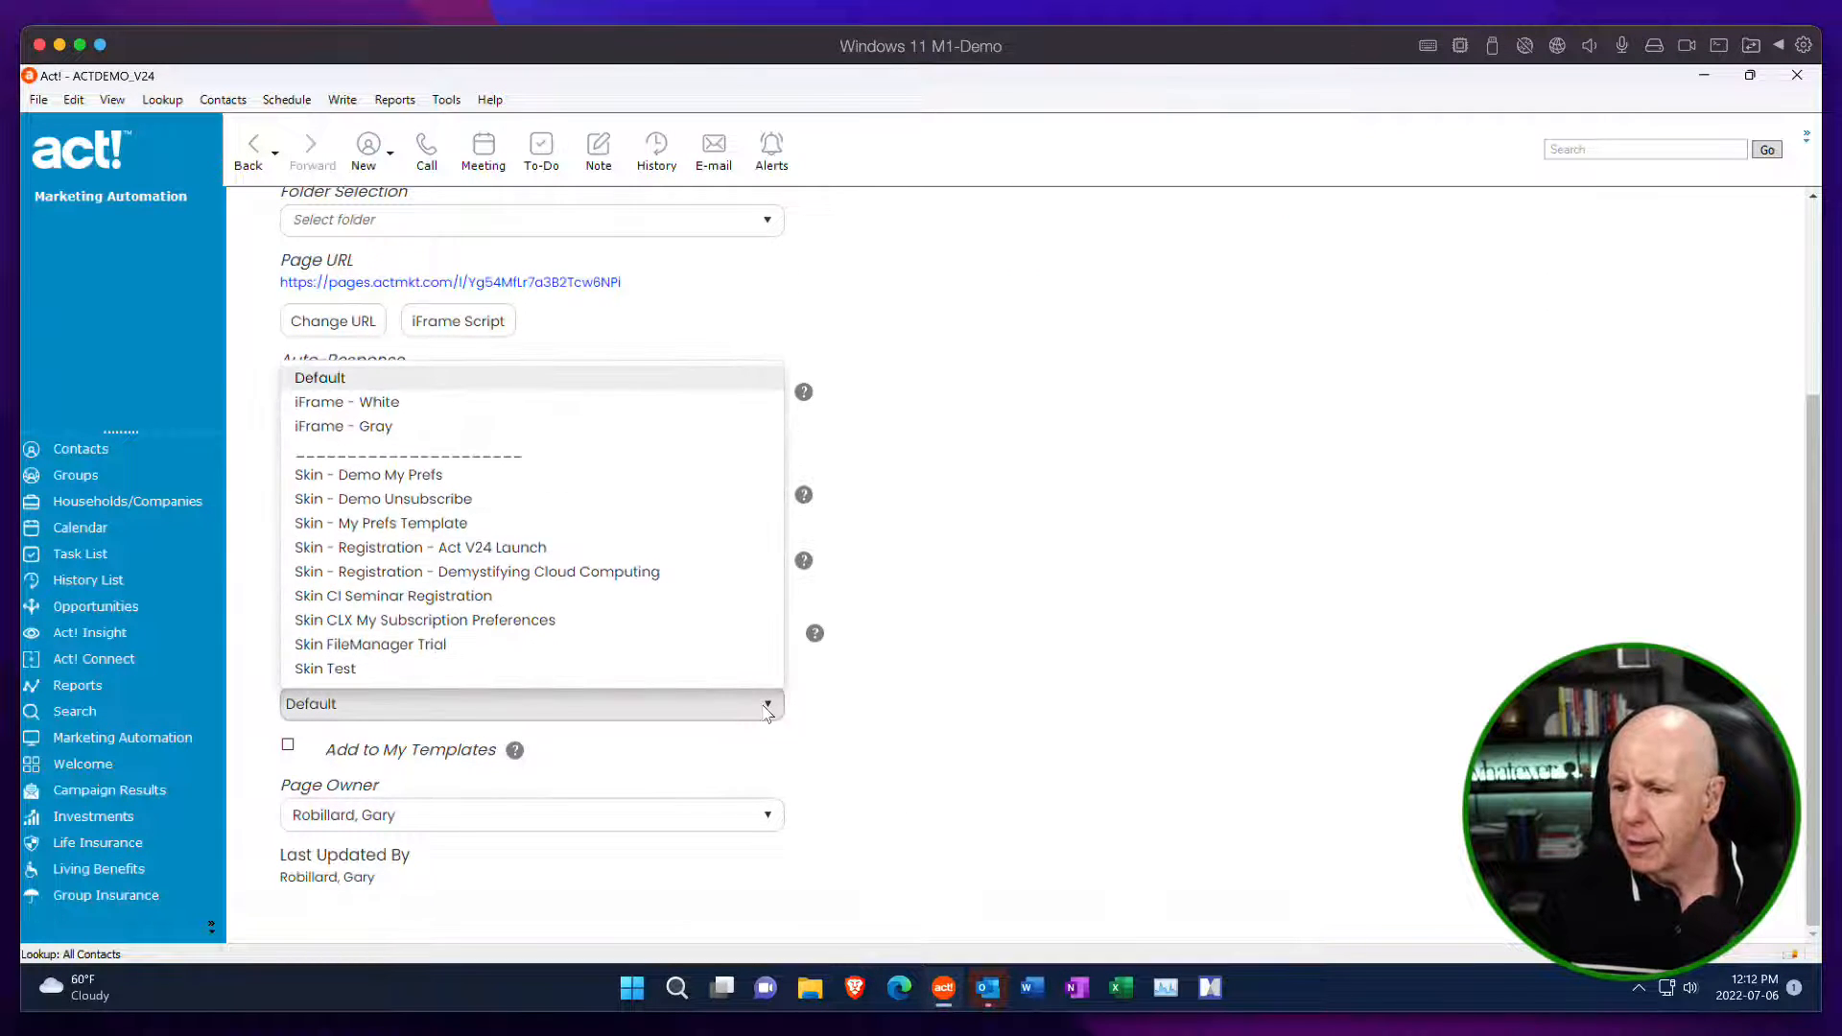
{"action": "left_click", "coordinate": [428, 500]}
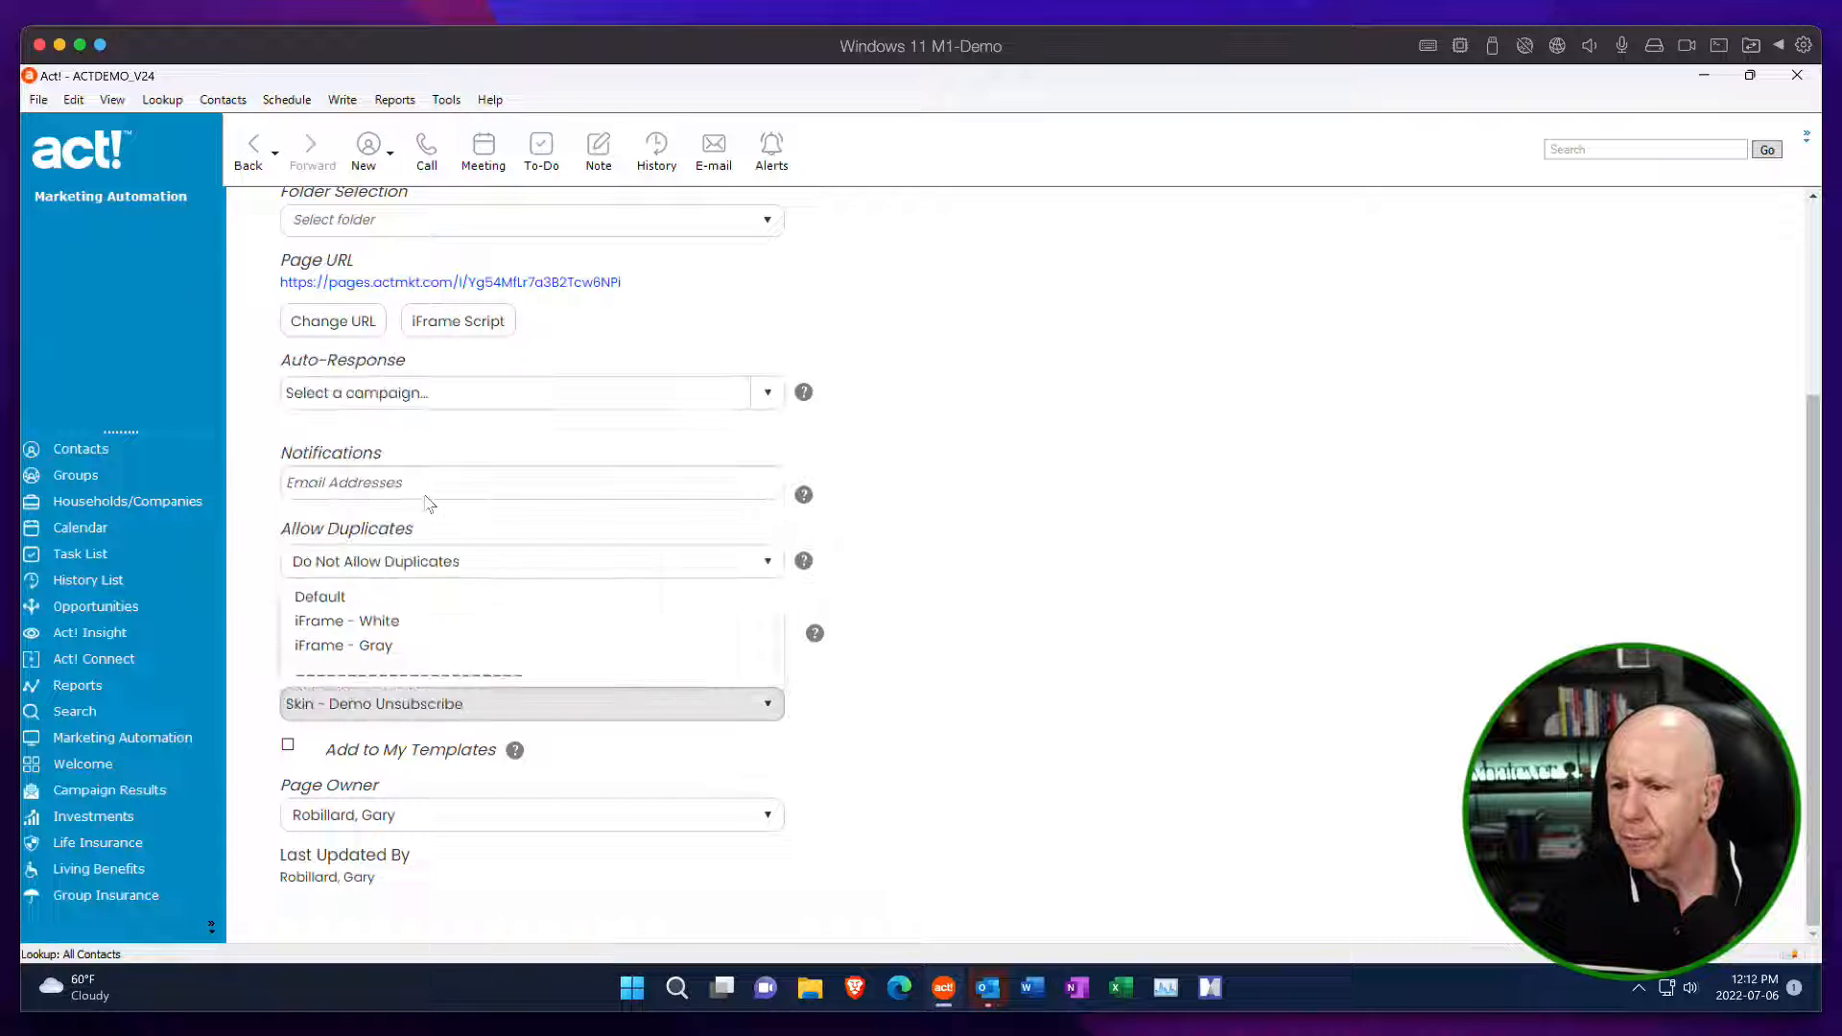
{"action": "scroll", "coordinate": [1701, 390], "scroll_direction": "up", "scroll_amount": 5}
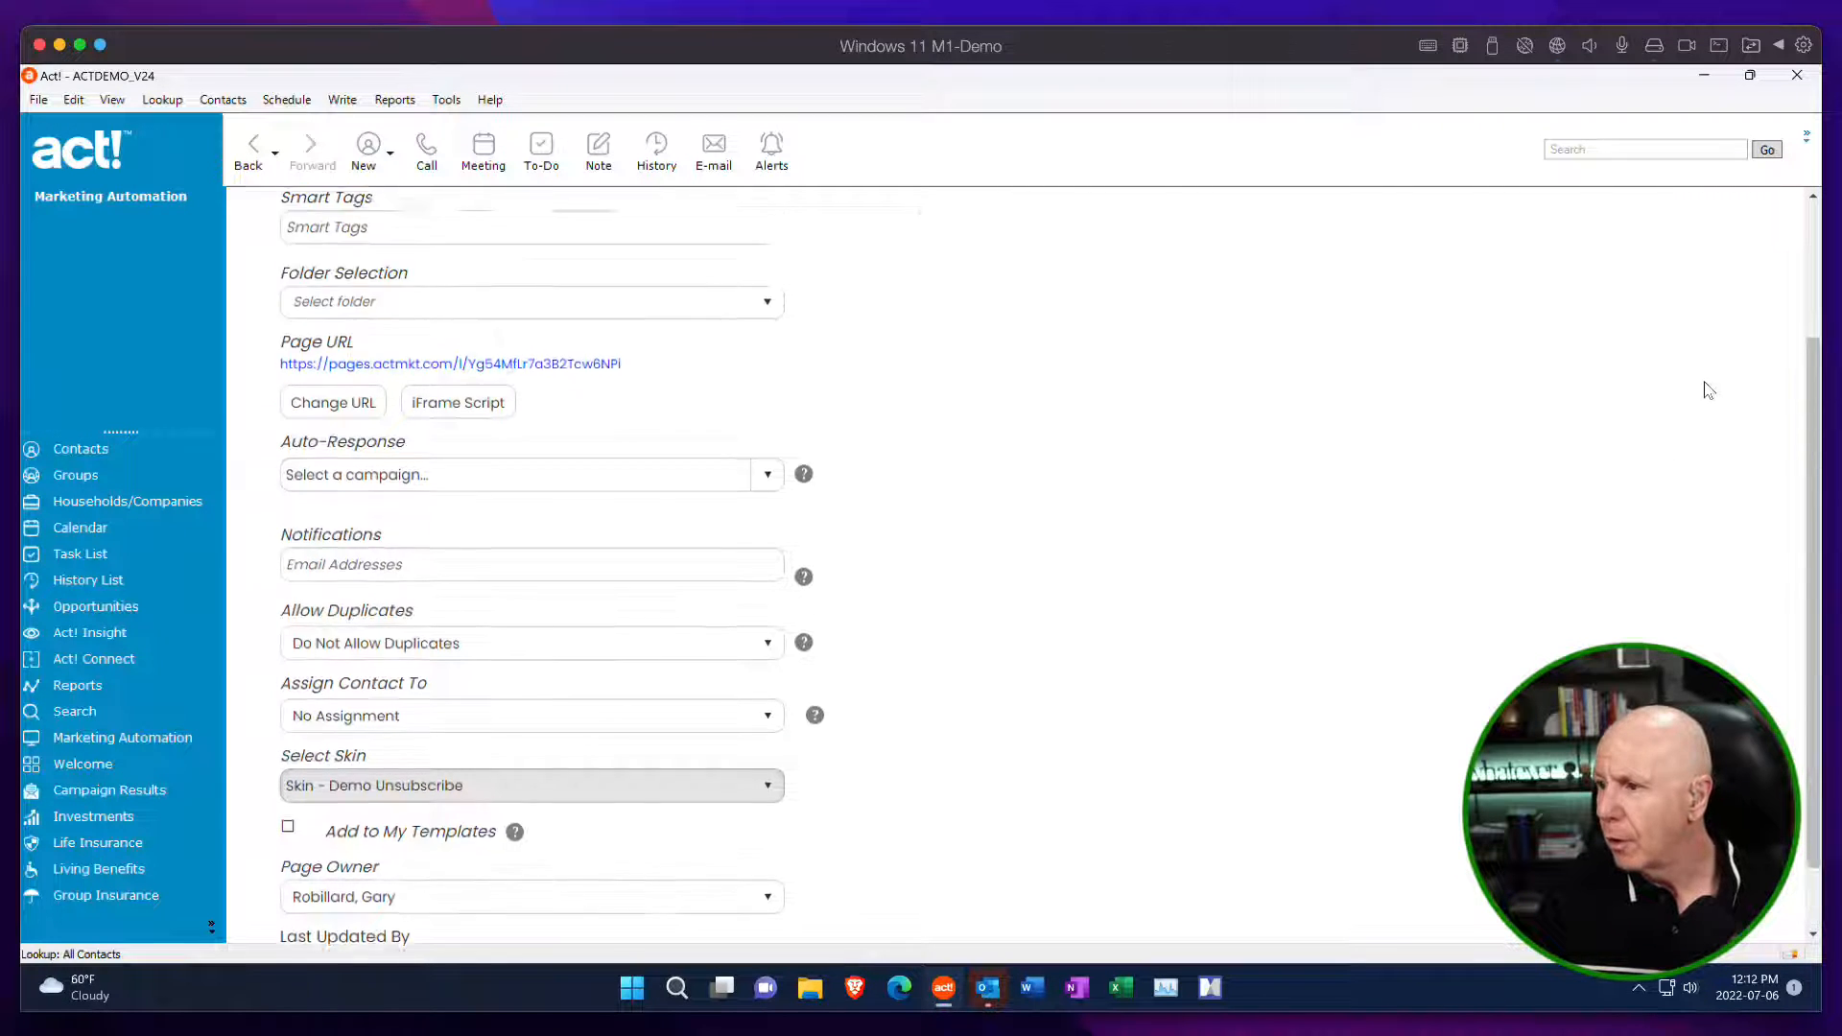
{"action": "left_click", "coordinate": [1722, 272]}
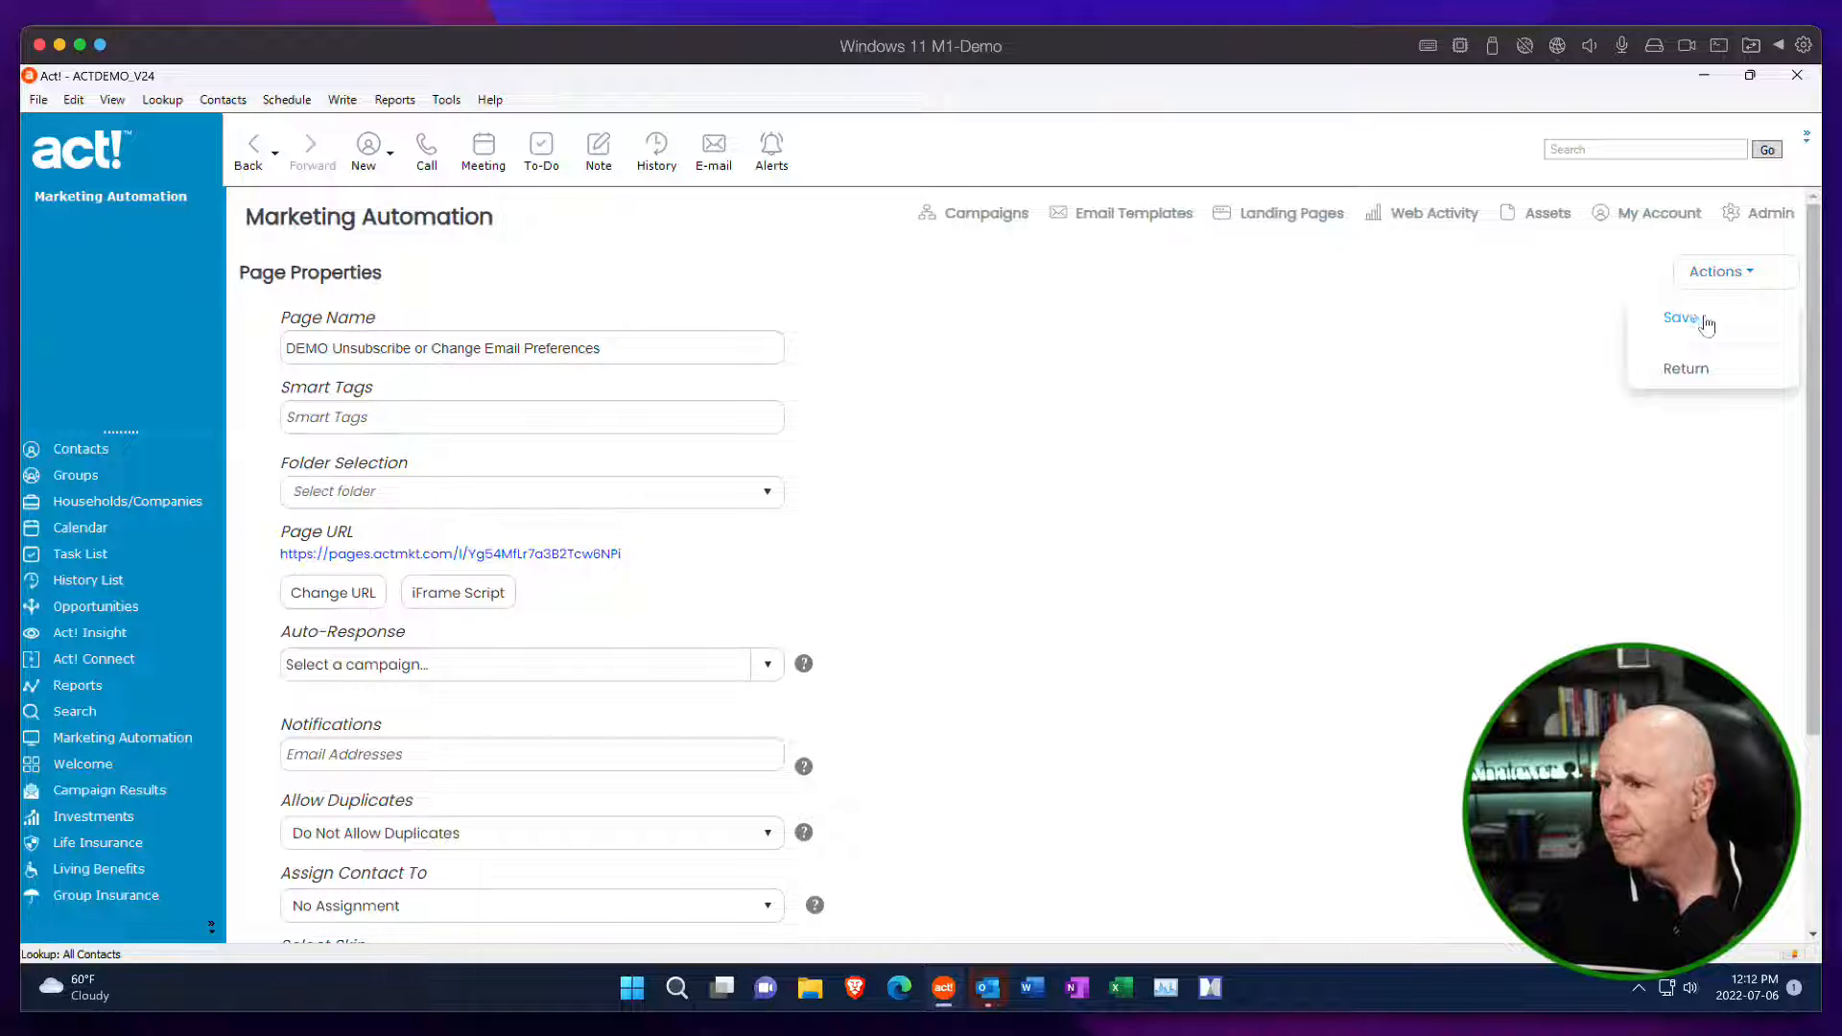
{"action": "left_click", "coordinate": [1705, 318]}
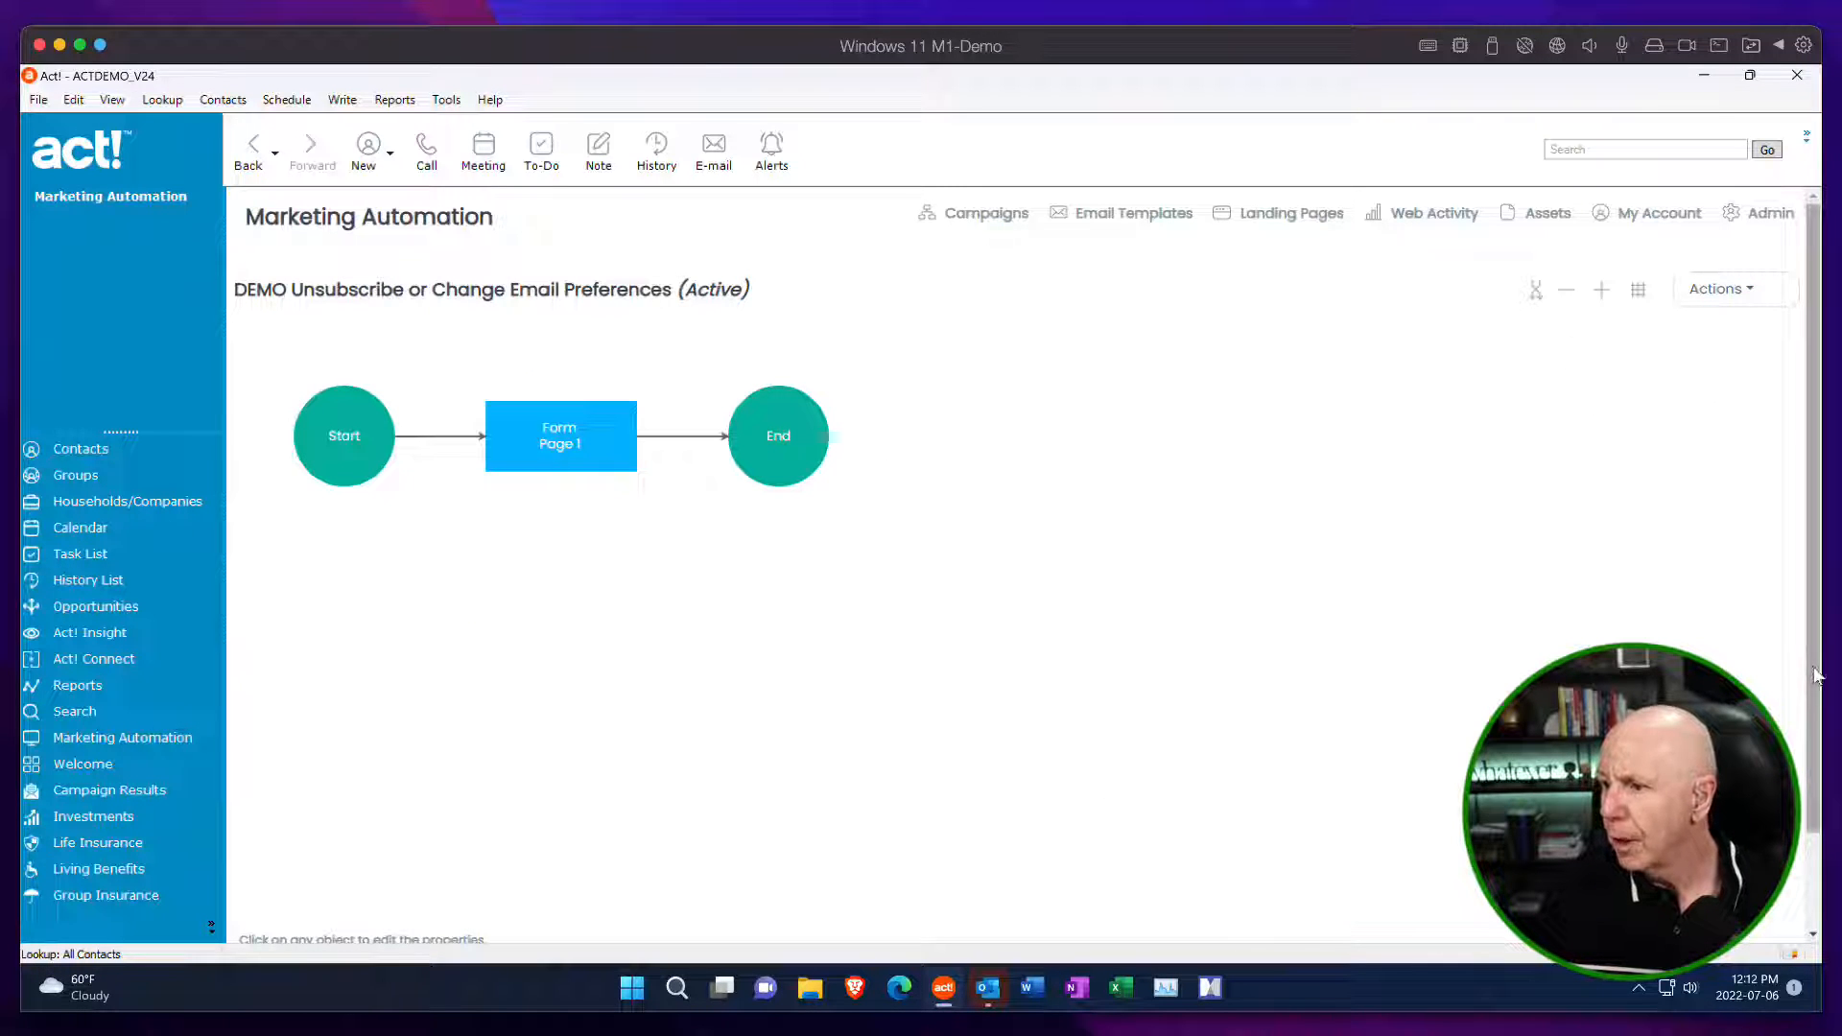
Open the live page from its URL and review the skinned form from the banner down to the footer logo.
{"action": "left_click_drag", "start_coordinate": [1816, 676], "coordinate": [1825, 794]}
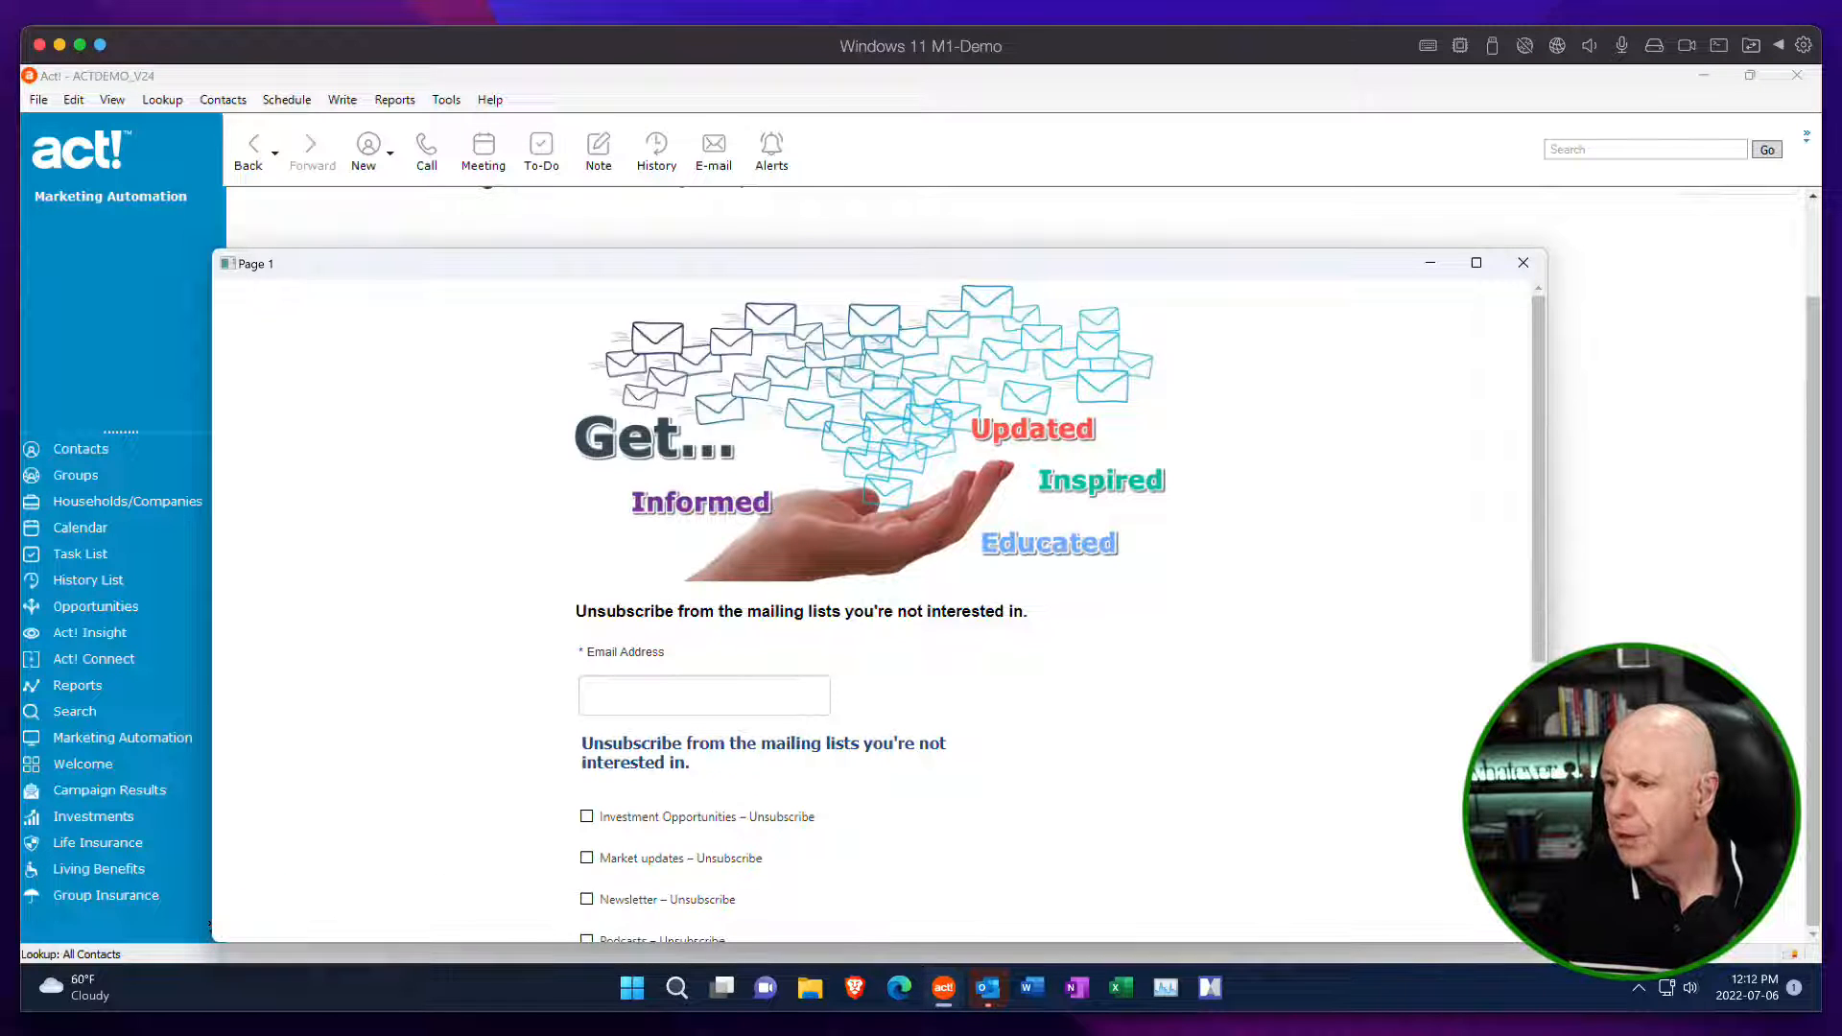
{"action": "left_click_drag", "start_coordinate": [1096, 285], "coordinate": [1062, 149]}
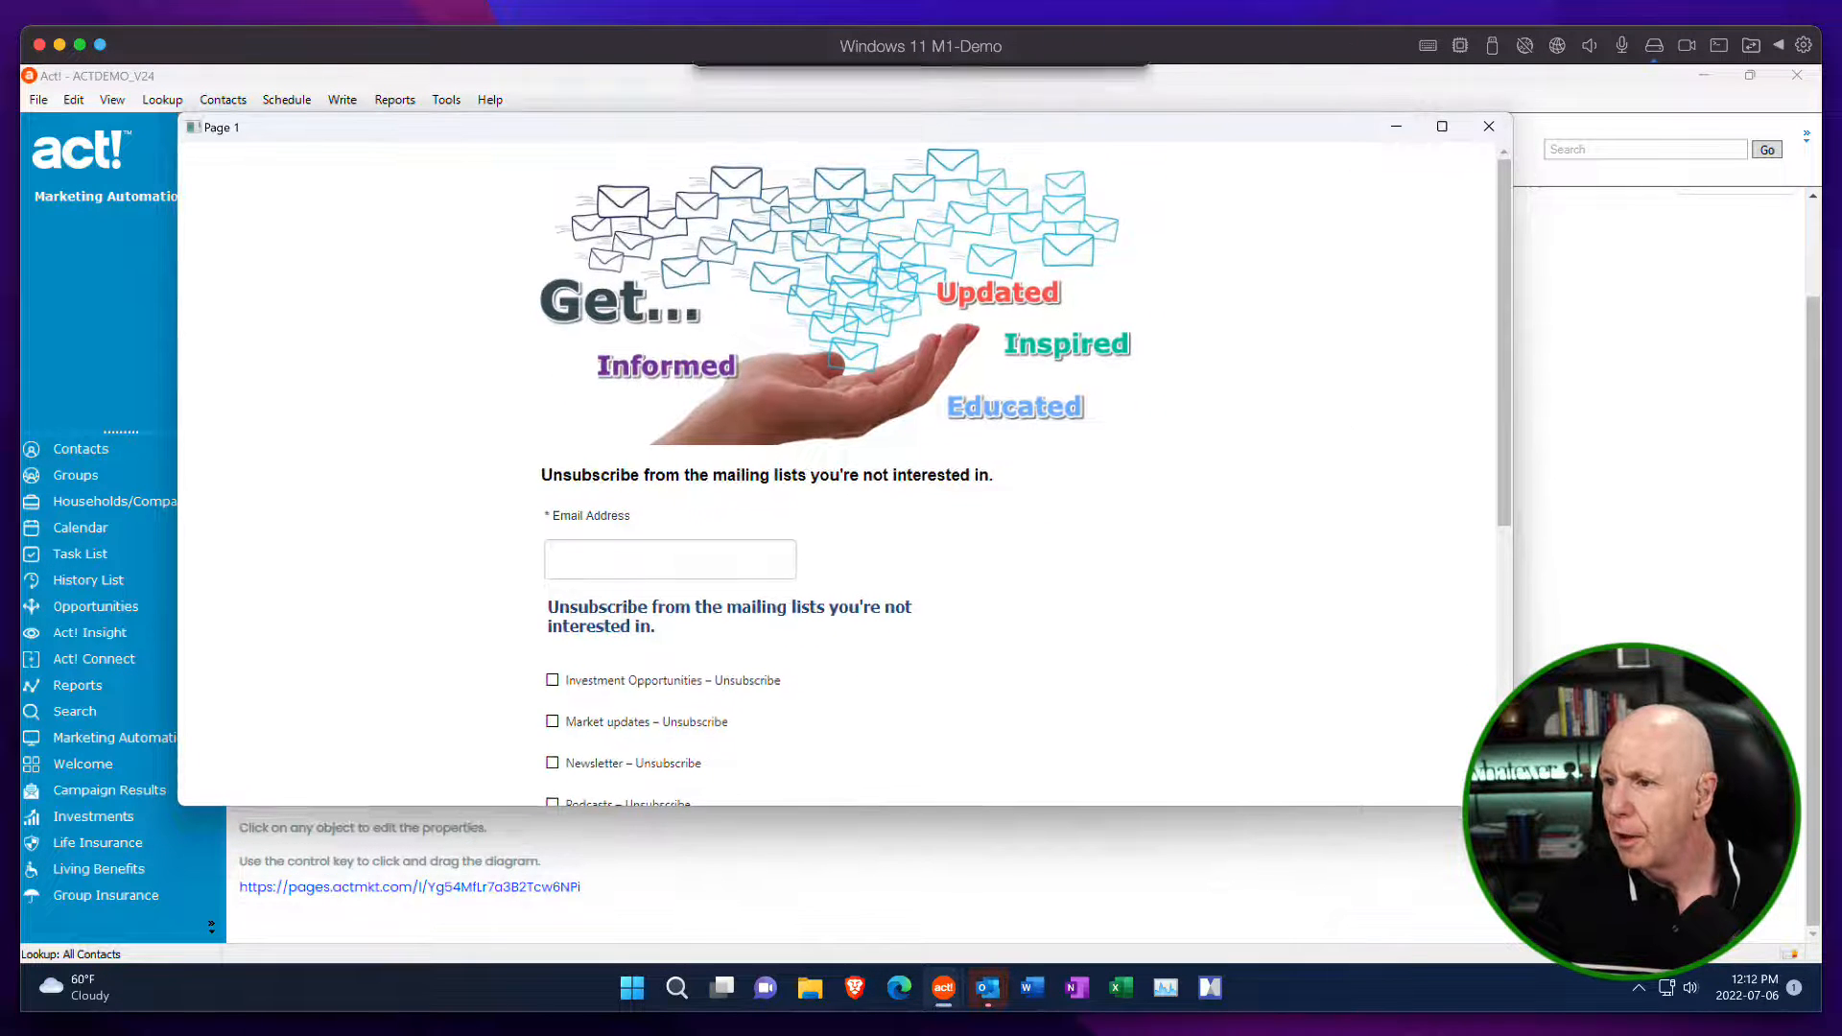
{"action": "left_click_drag", "start_coordinate": [1509, 428], "coordinate": [1504, 689]}
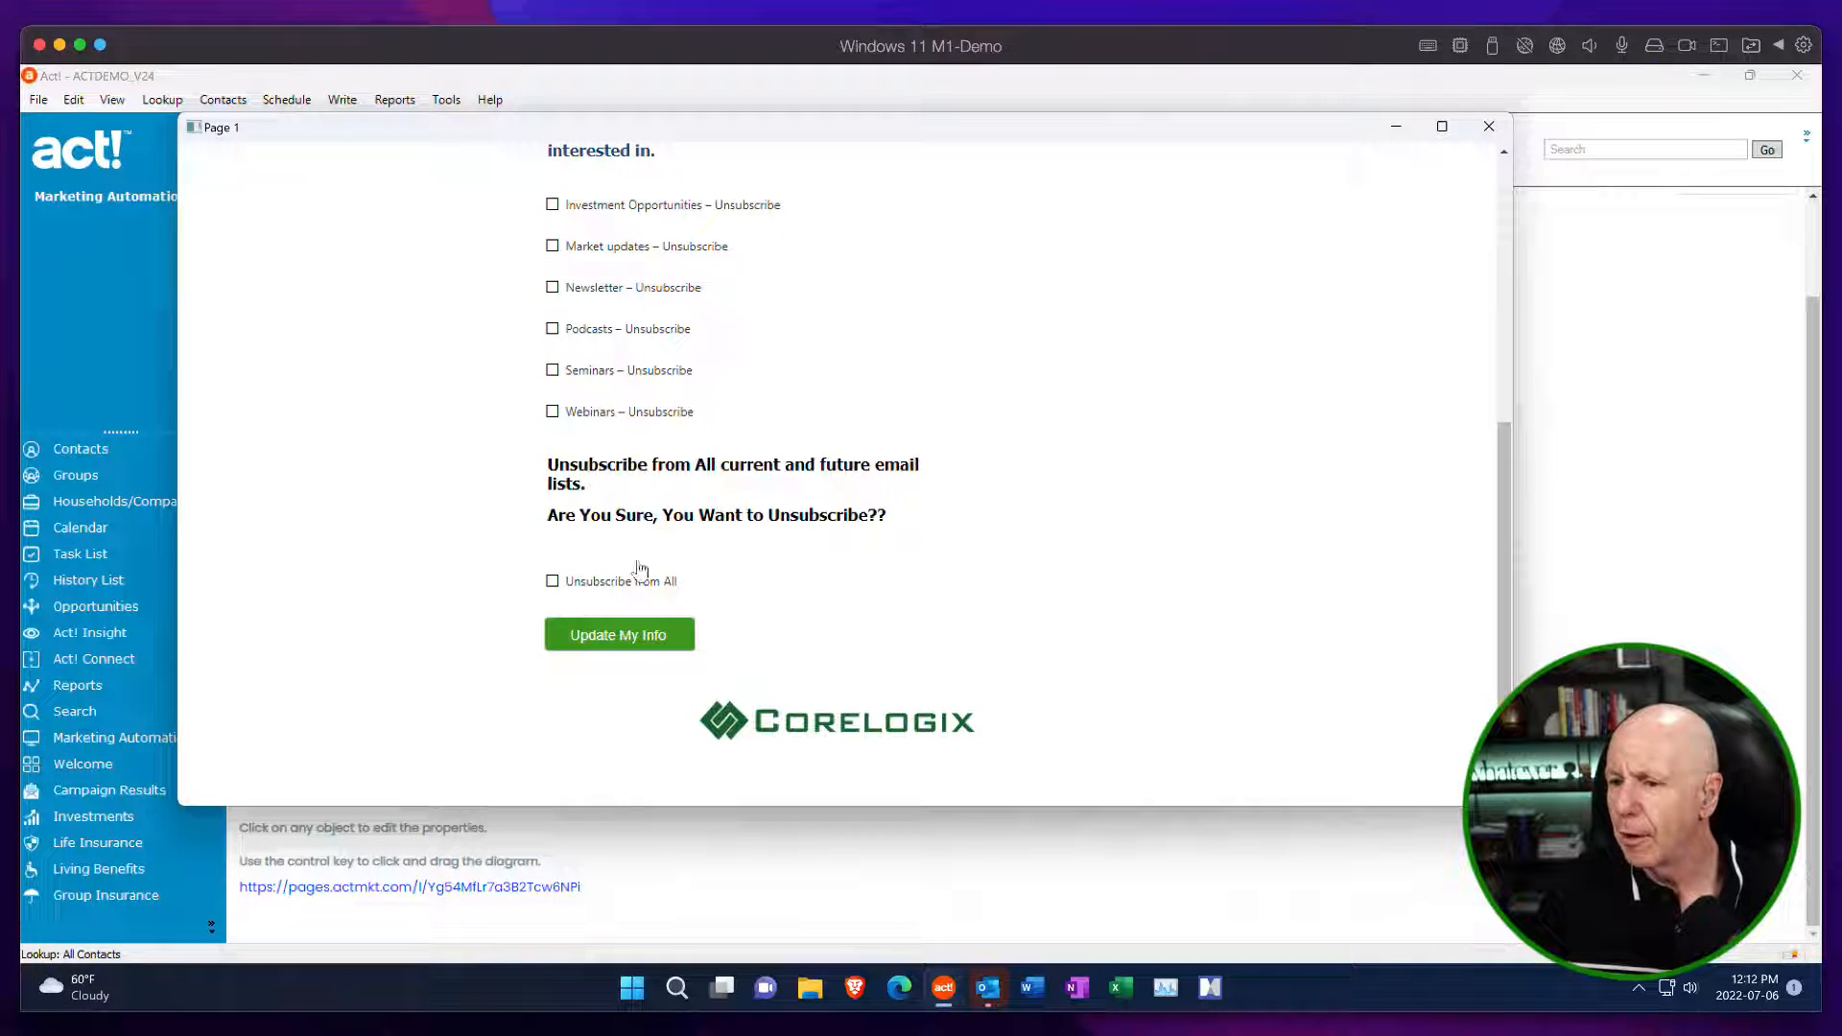
{"action": "left_click_drag", "start_coordinate": [1502, 492], "coordinate": [1497, 384]}
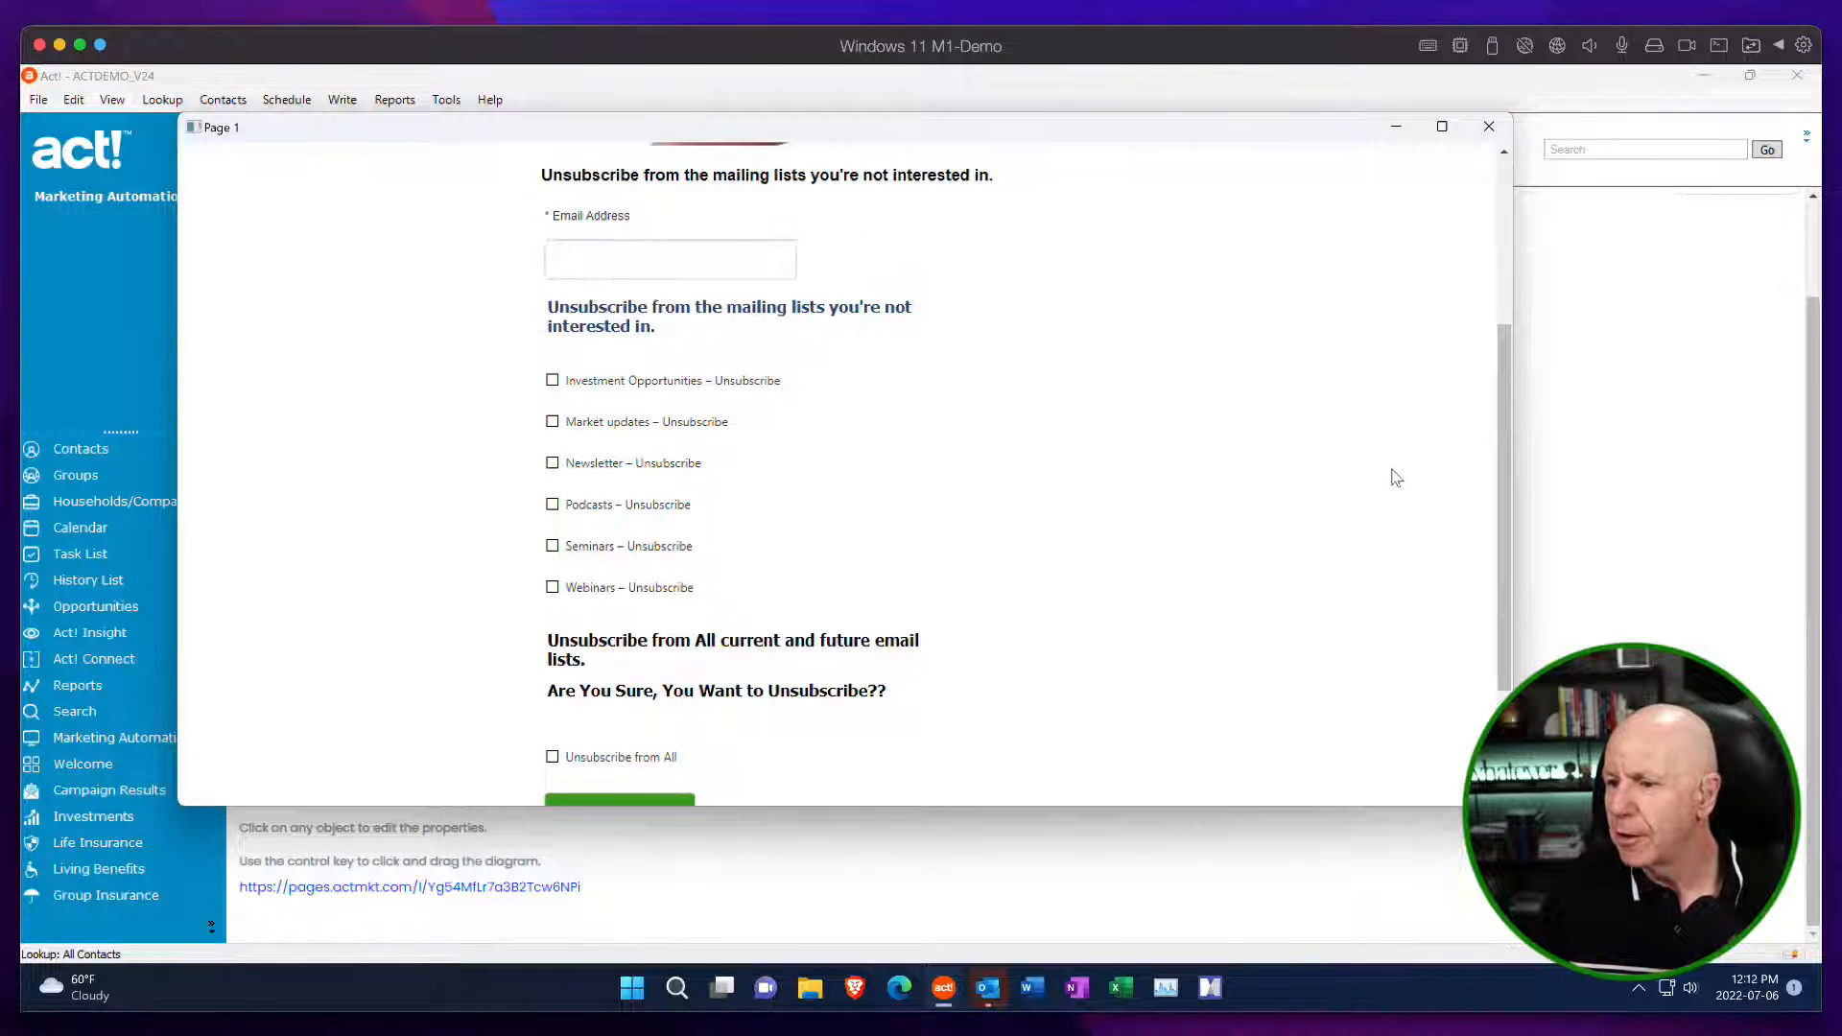
Review the skinned unsubscribe page again, from the banner and mailing list checkboxes to the footer logo, and close it.
{"action": "mouse_move", "coordinate": [1506, 466]}
{"action": "left_mouse_down"}
{"action": "mouse_move", "coordinate": [1493, 294]}
{"action": "mouse_move", "coordinate": [1487, 347]}
{"action": "mouse_move", "coordinate": [1471, 308]}
{"action": "mouse_move", "coordinate": [1480, 447]}
{"action": "left_mouse_up"}
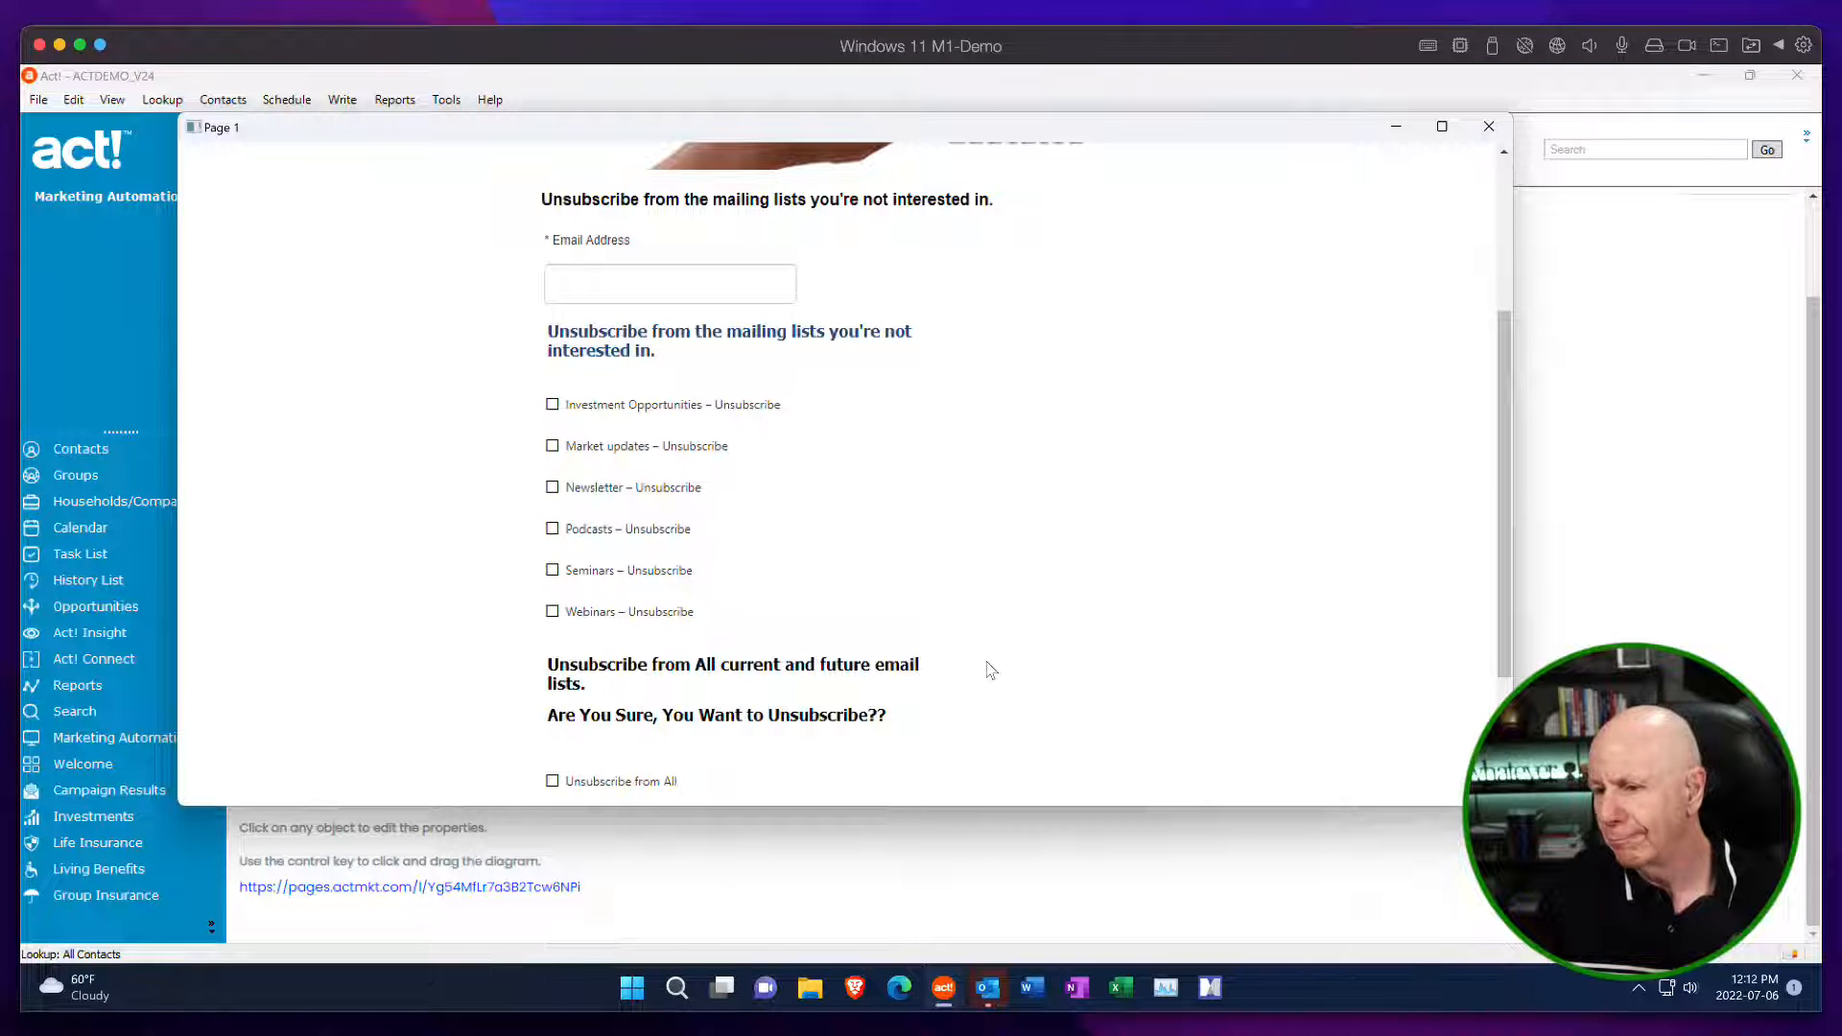
{"action": "left_click_drag", "start_coordinate": [1498, 625], "coordinate": [1509, 446]}
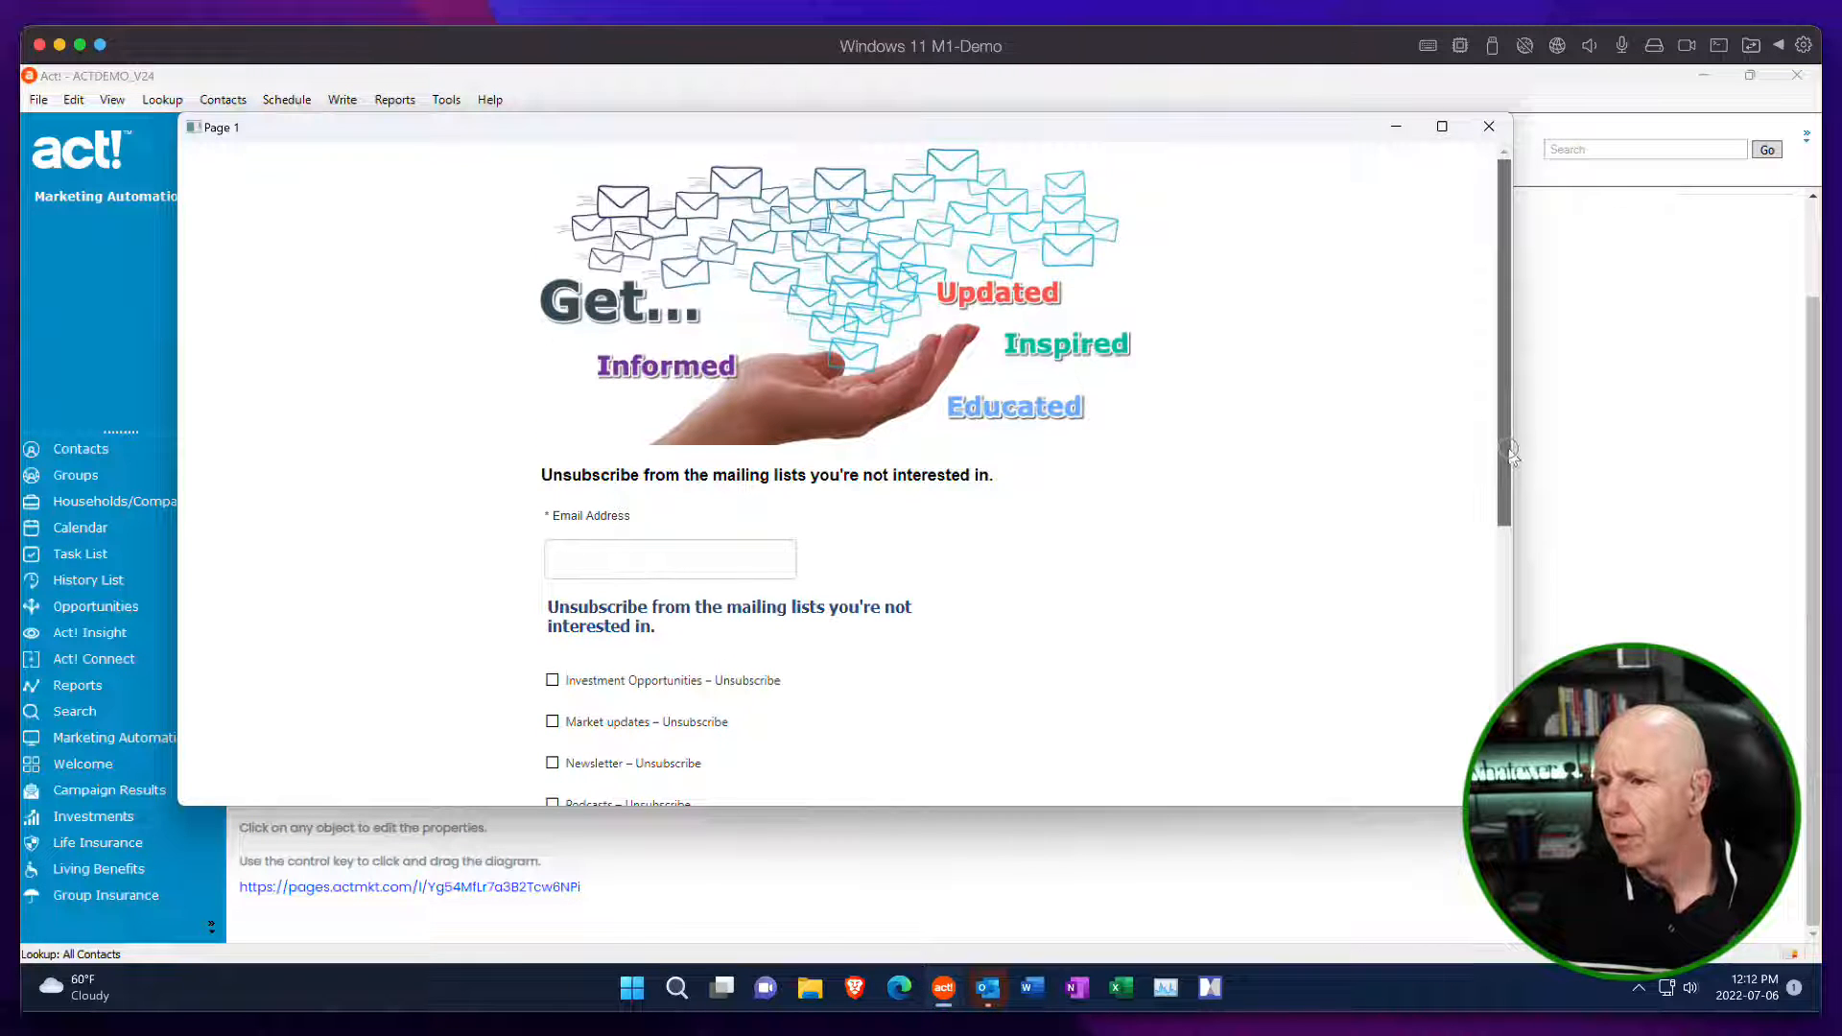
{"action": "scroll", "coordinate": [977, 383], "scroll_direction": "down", "scroll_amount": 5}
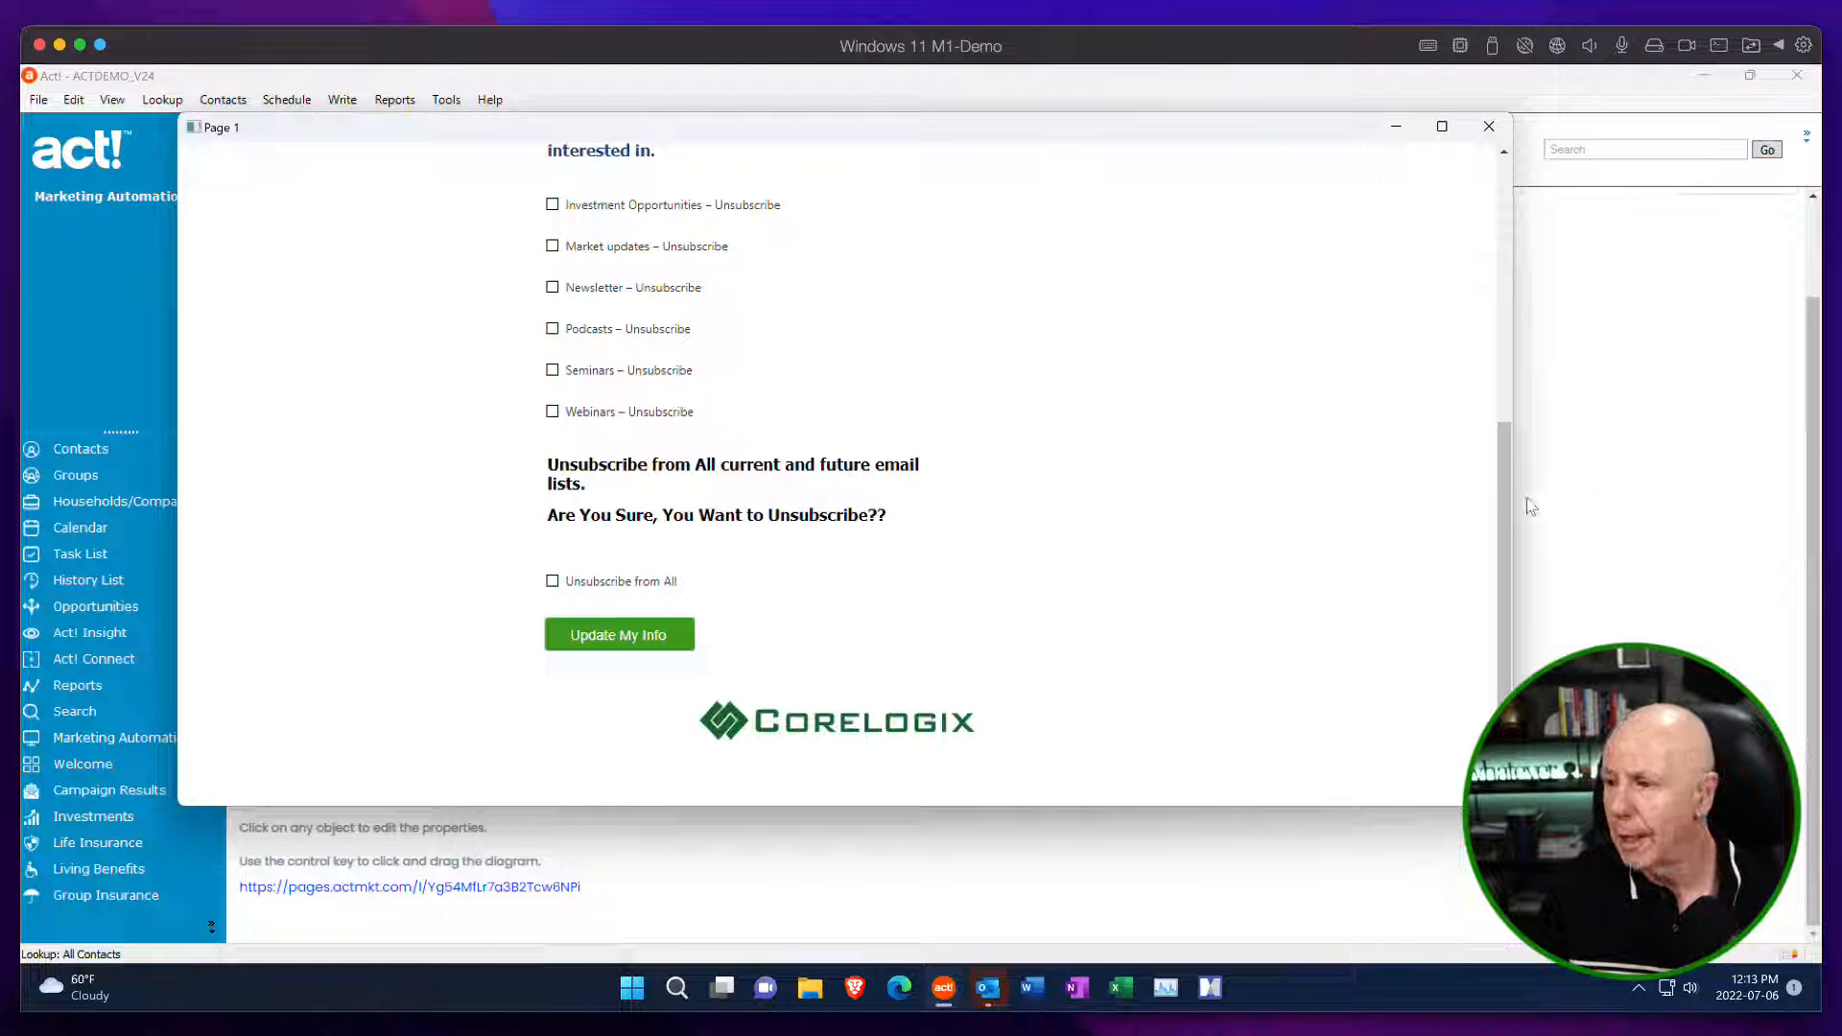
{"action": "left_click_drag", "start_coordinate": [1506, 508], "coordinate": [1516, 483]}
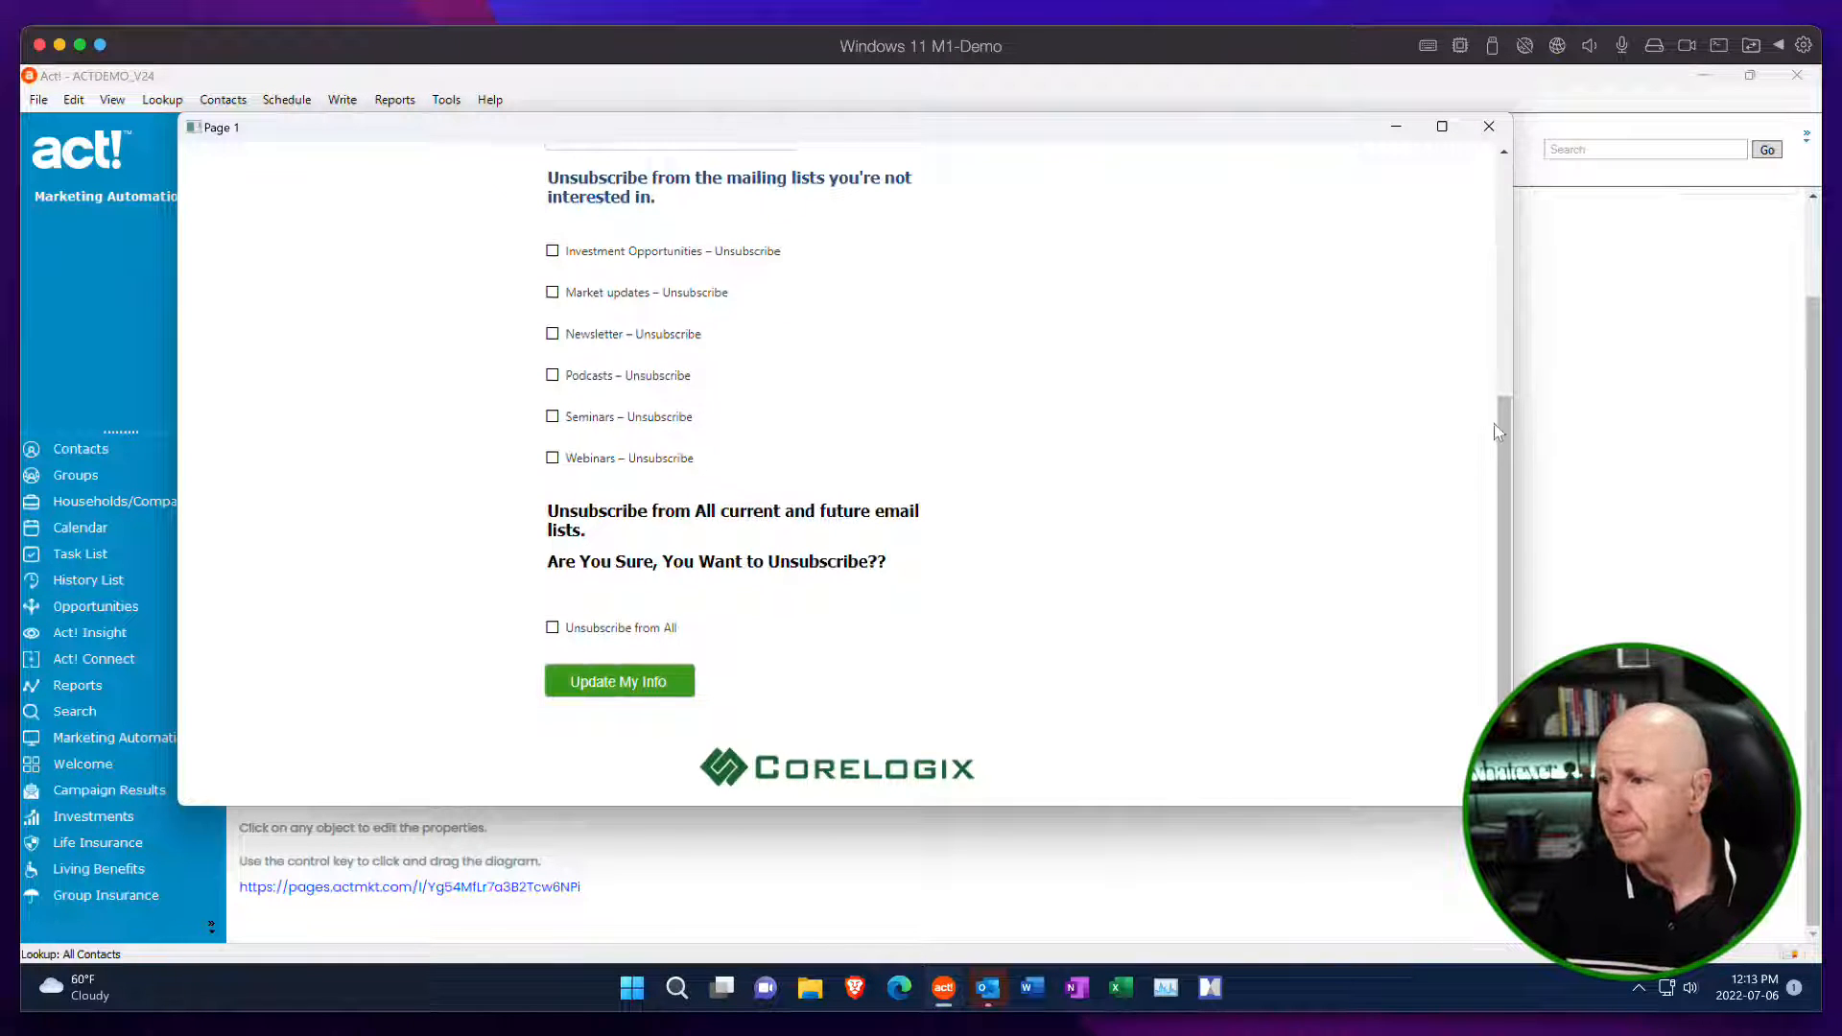
{"action": "left_click_drag", "start_coordinate": [1493, 423], "coordinate": [1502, 154]}
{"action": "left_click", "coordinate": [1489, 125]}
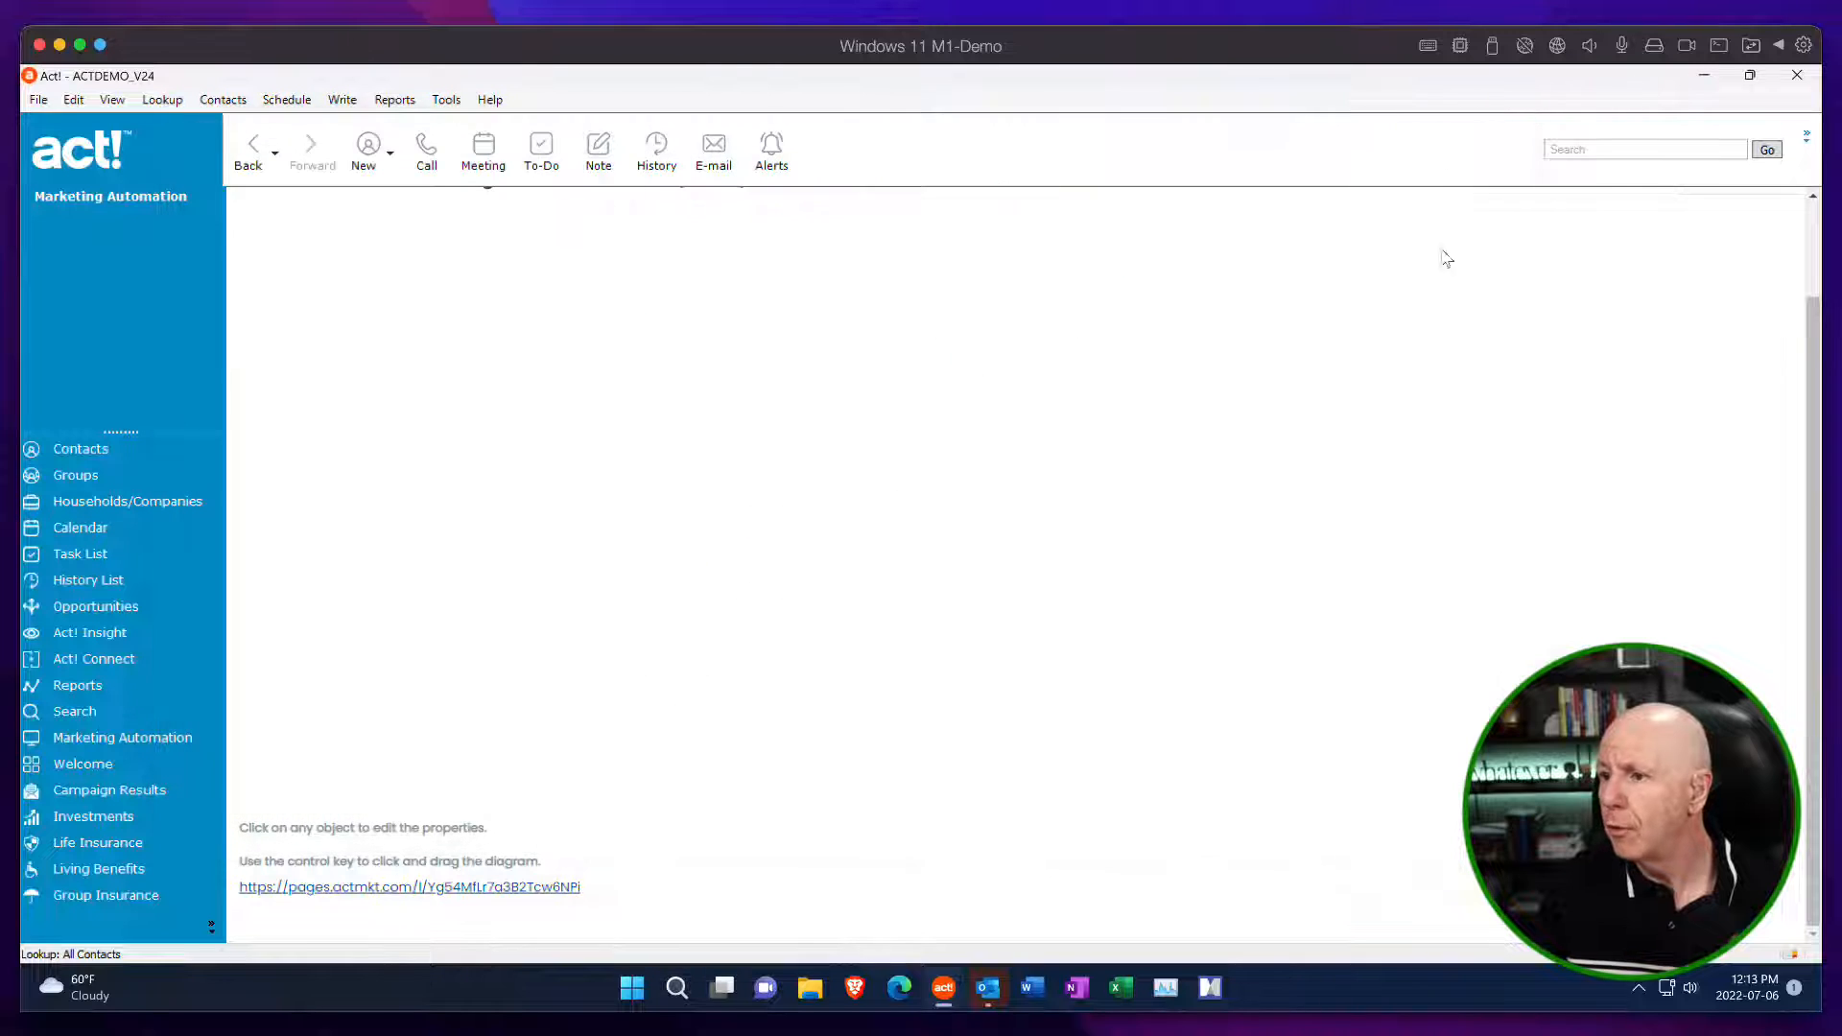
Try to reopen Marketing Automation after switching to the contact records, and close Act!
{"action": "left_click", "coordinate": [84, 449]}
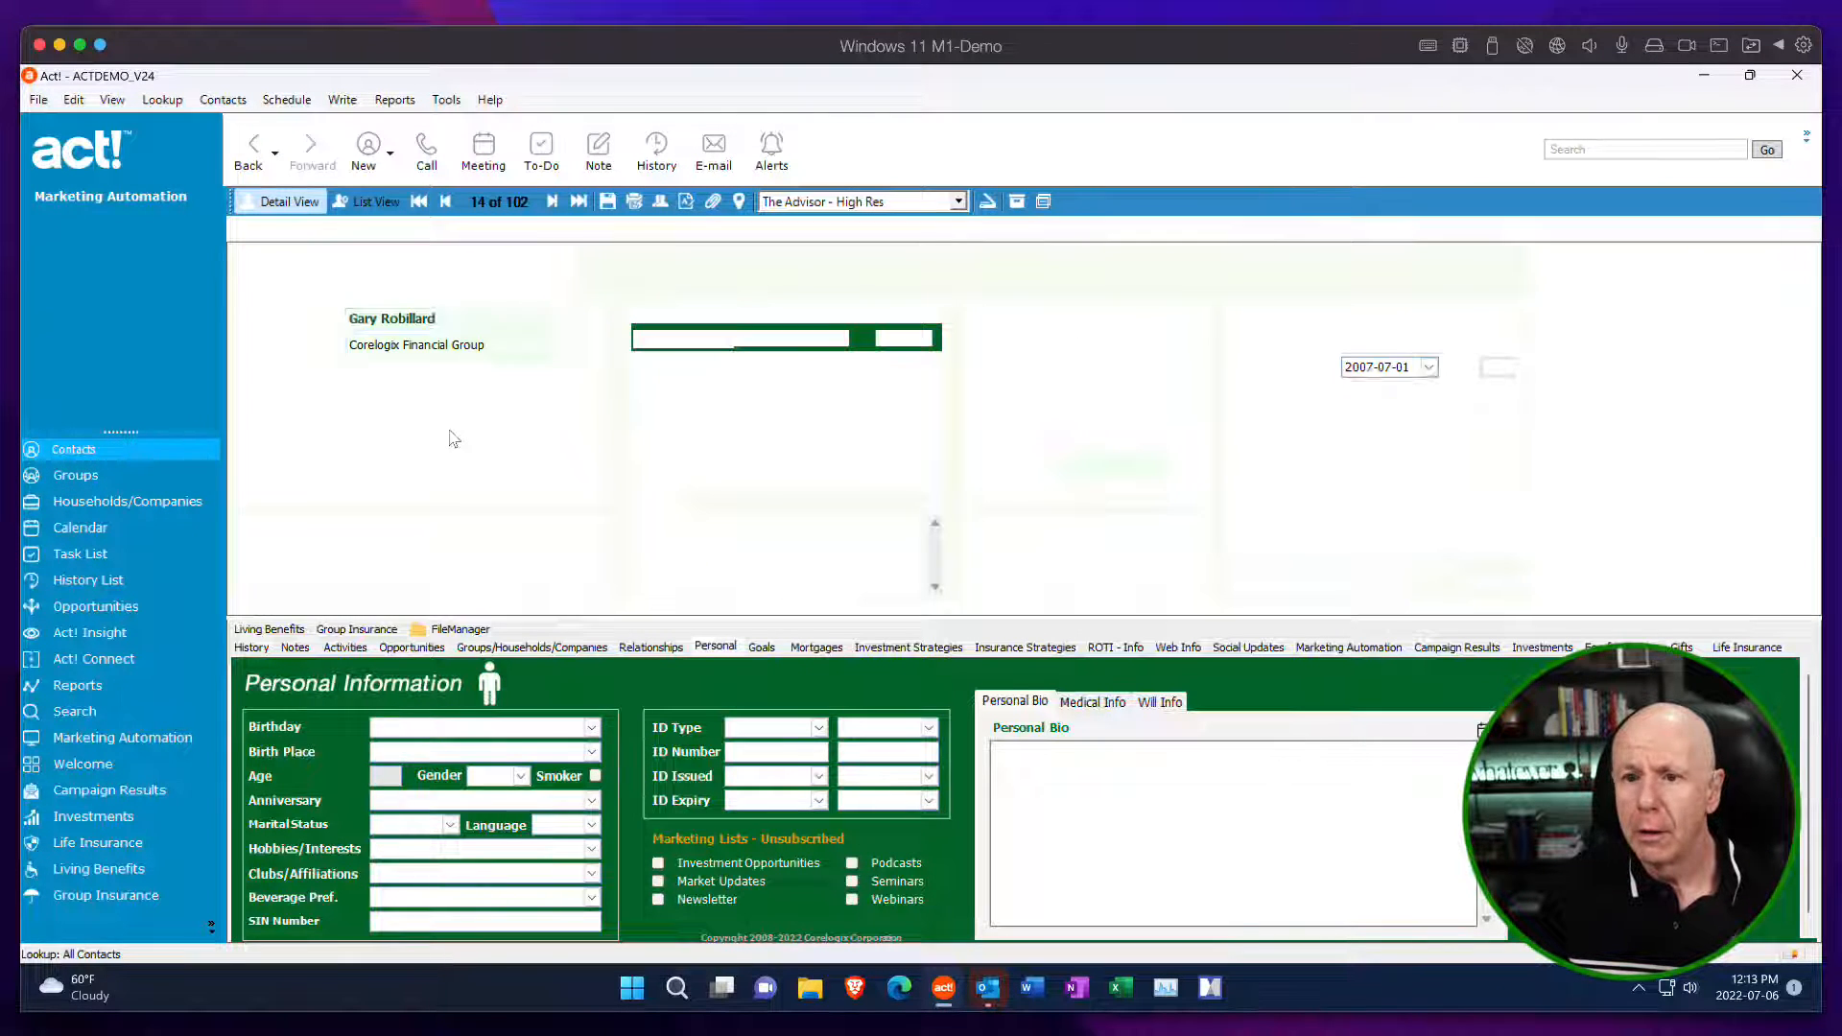
{"action": "left_click", "coordinate": [135, 744]}
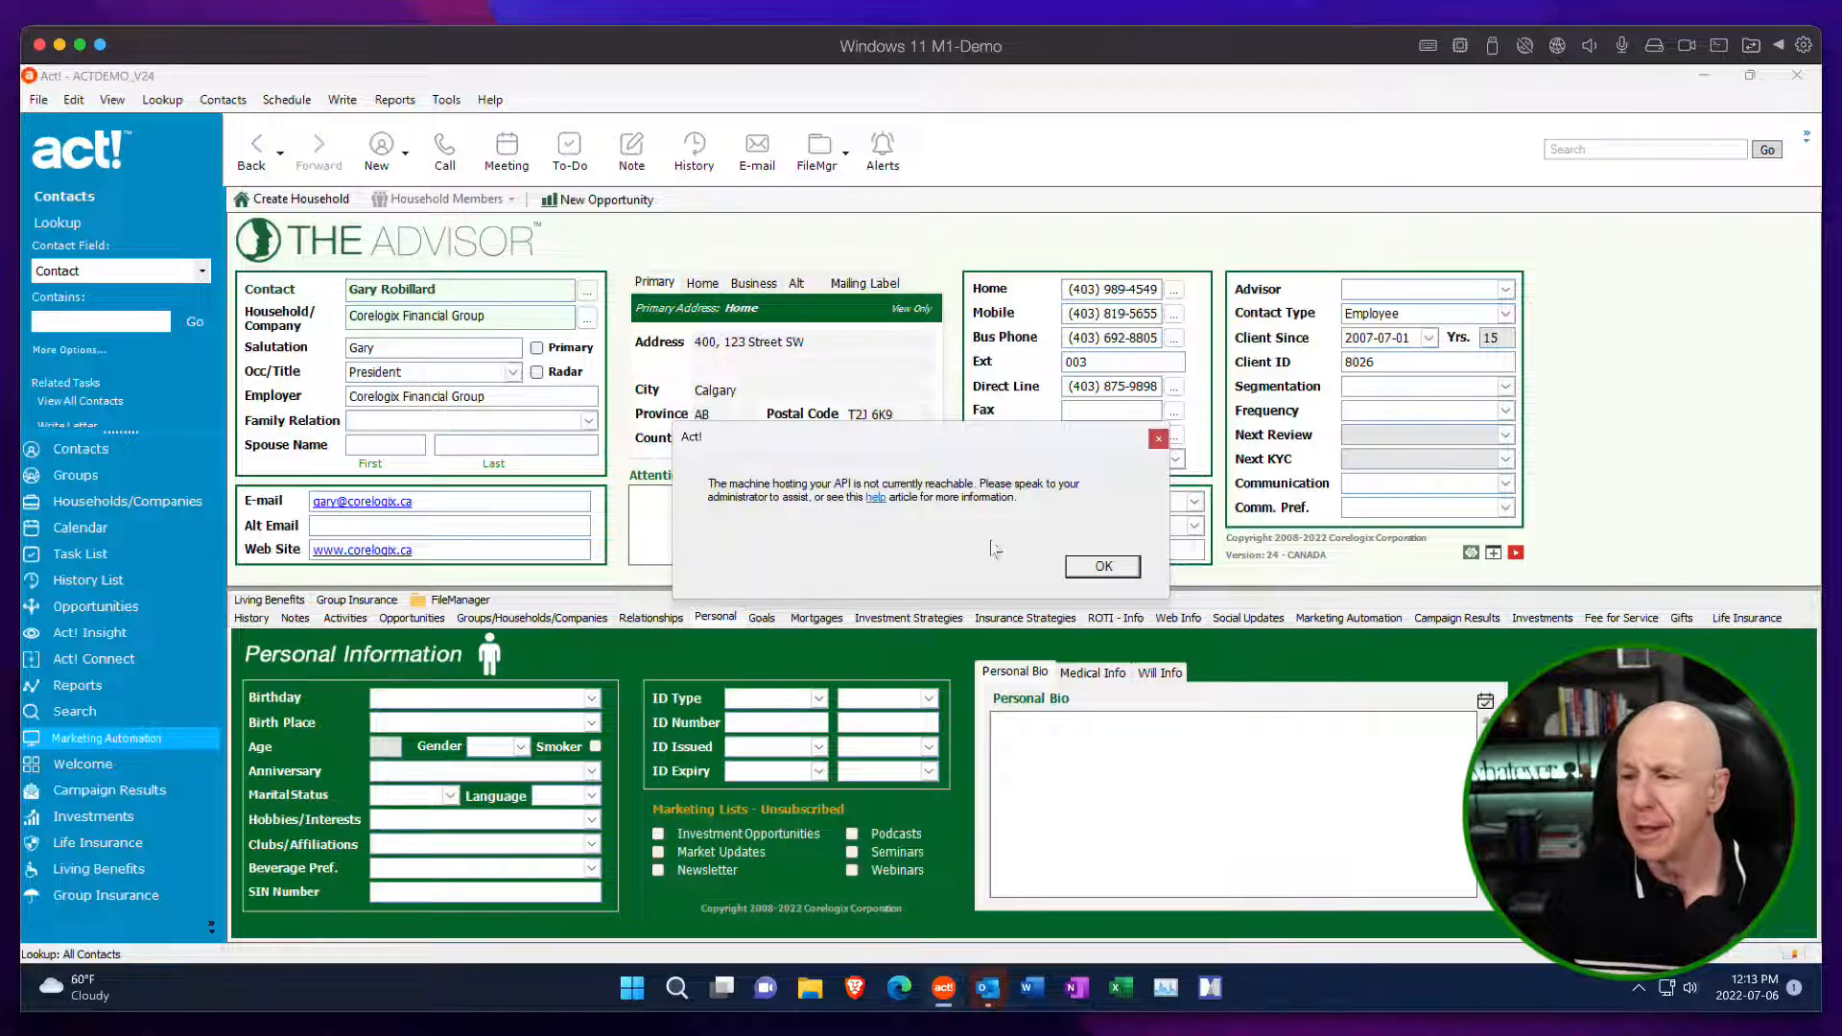
{"action": "left_click", "coordinate": [1103, 566]}
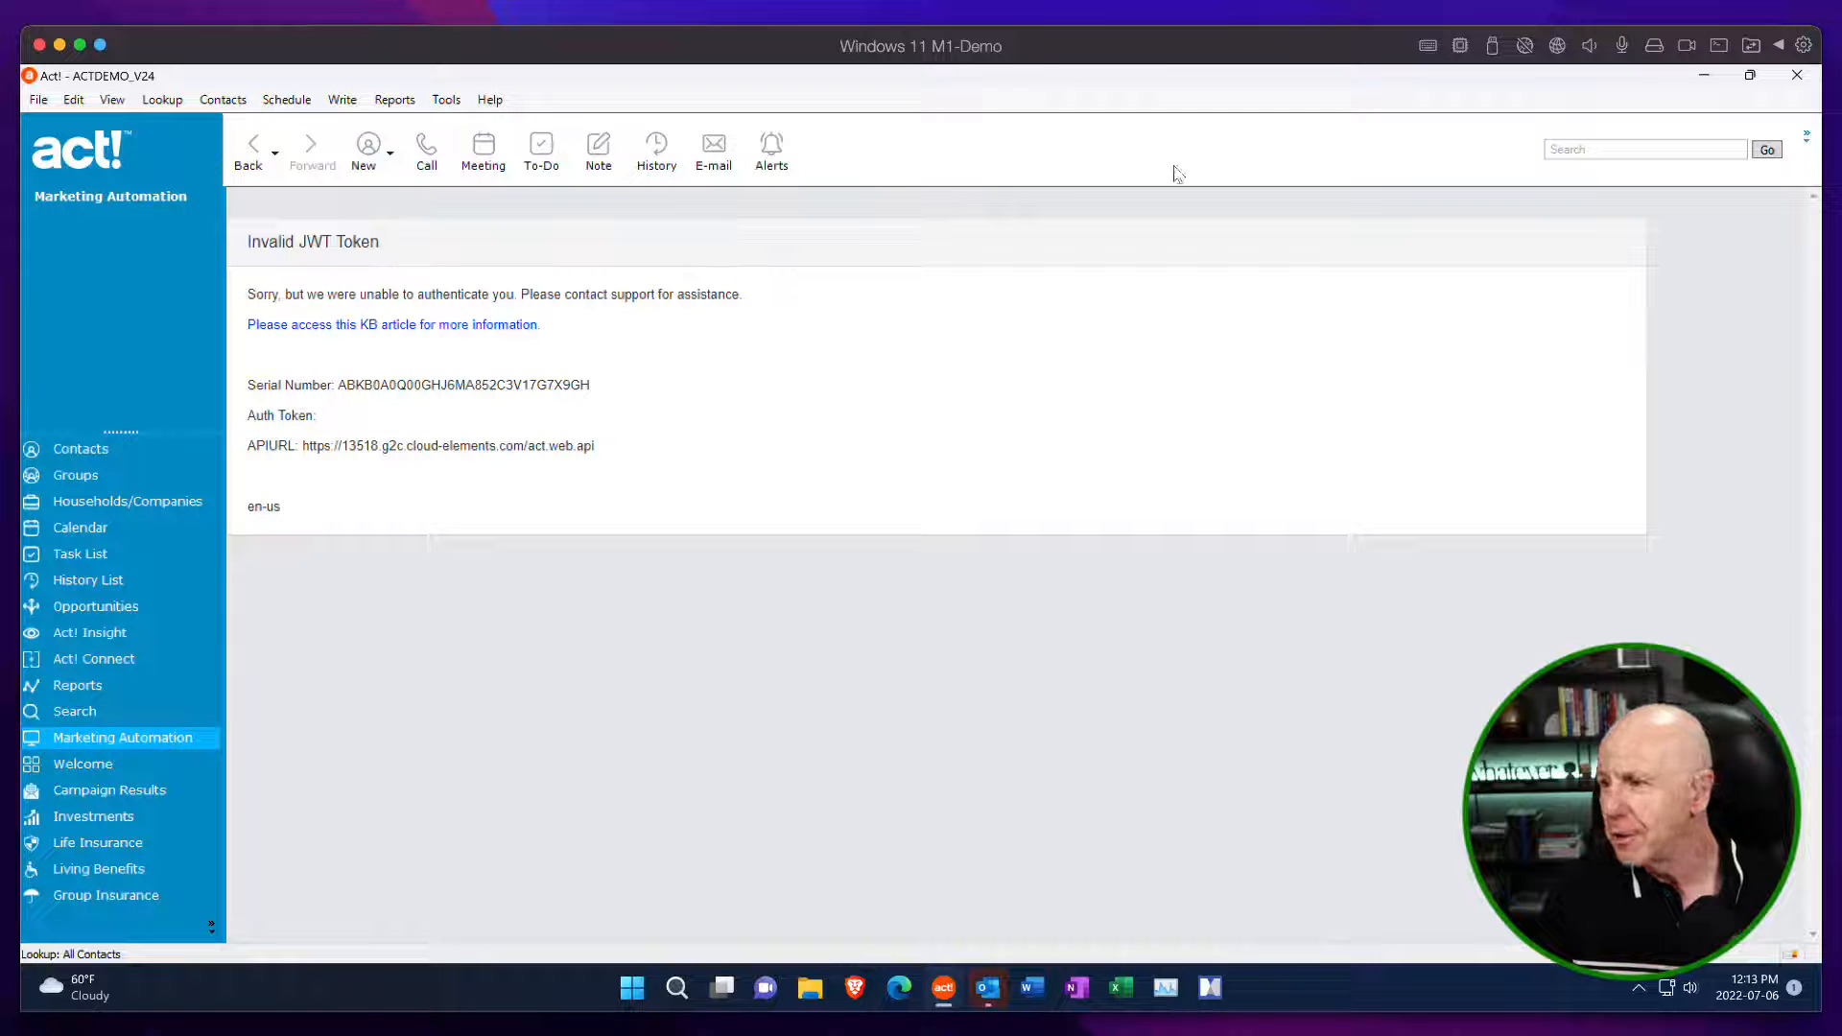
{"action": "left_click", "coordinate": [1796, 74]}
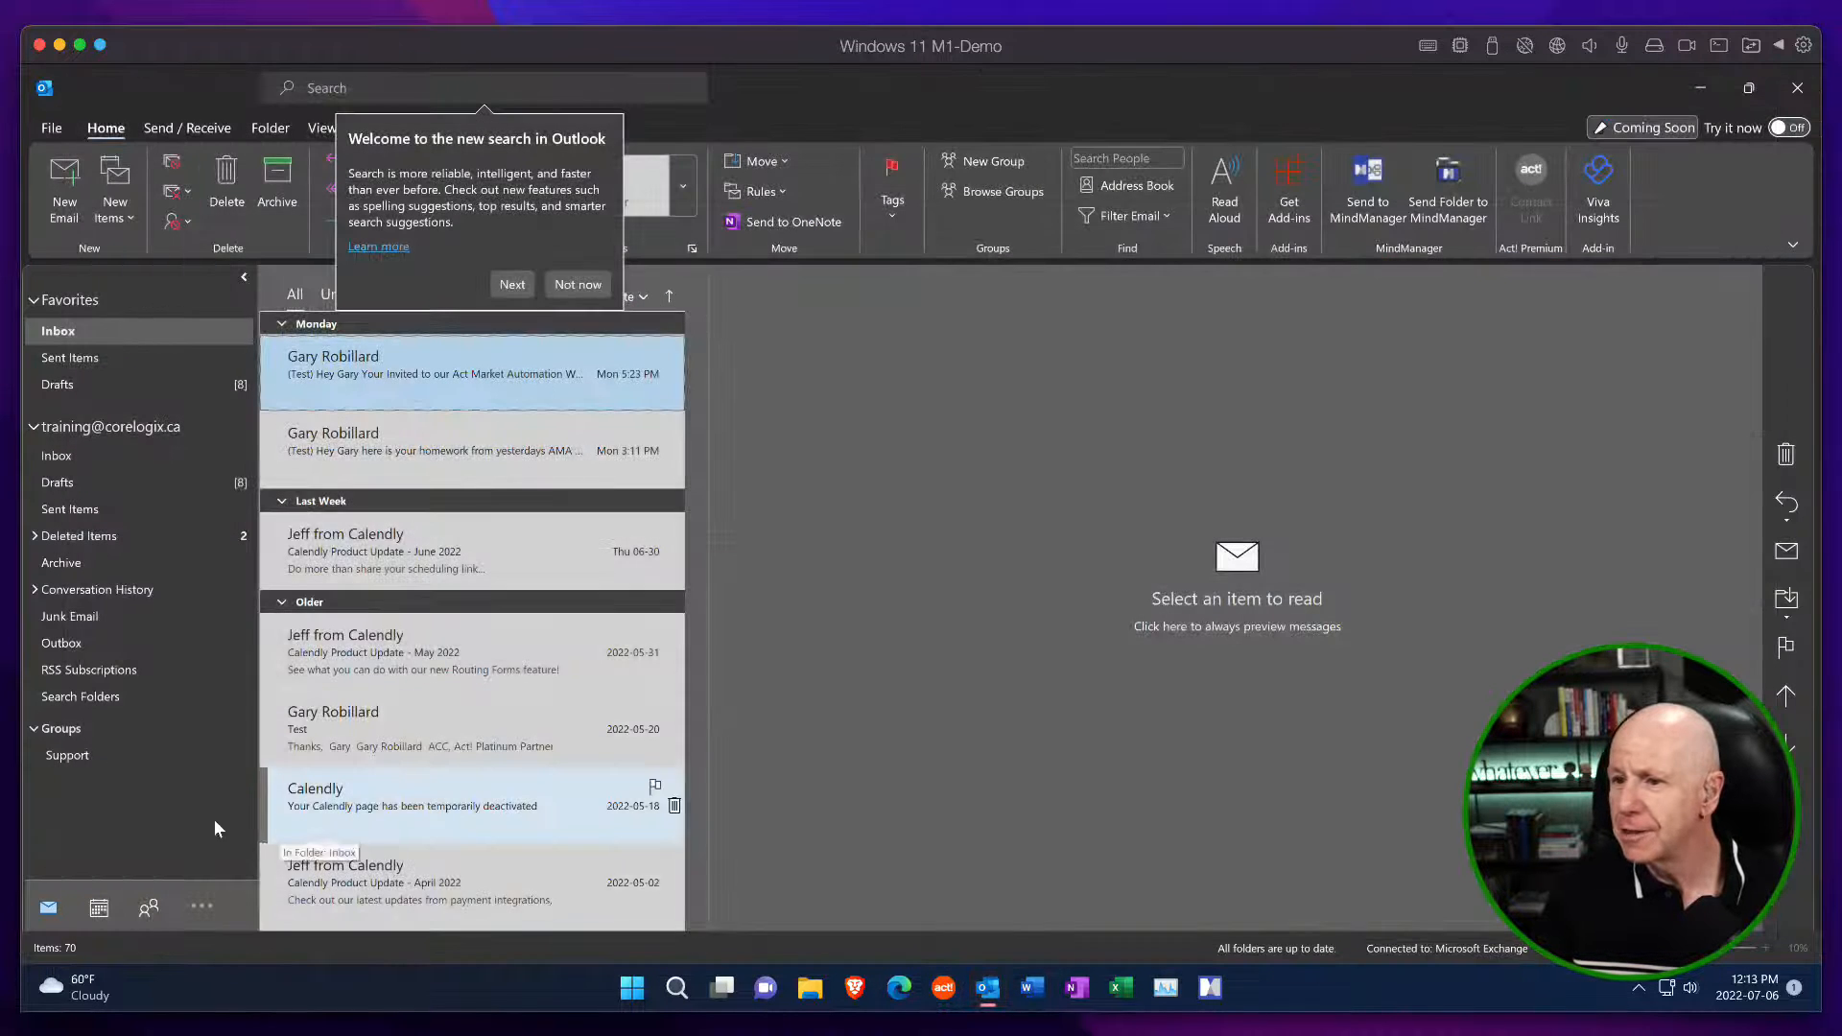
Dismiss the introduction to the new search in Outlook.
{"action": "left_click", "coordinate": [461, 500]}
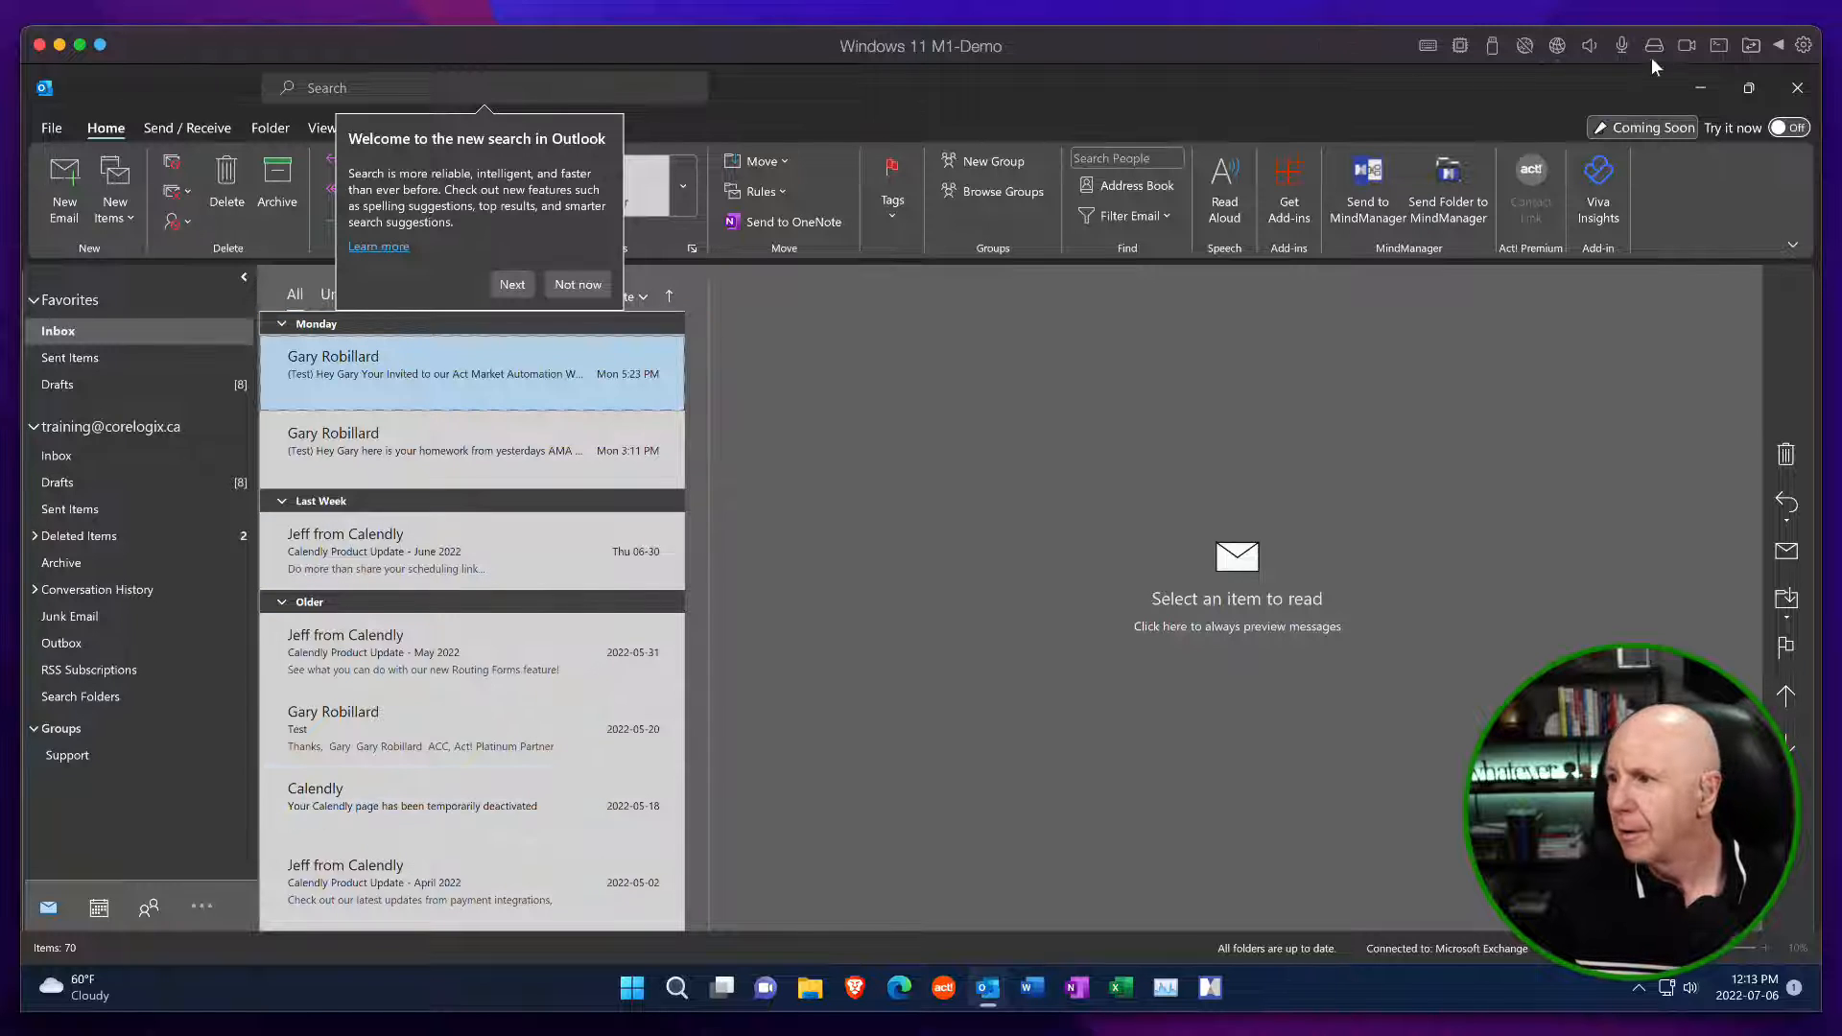
{"action": "left_click", "coordinate": [59, 45]}
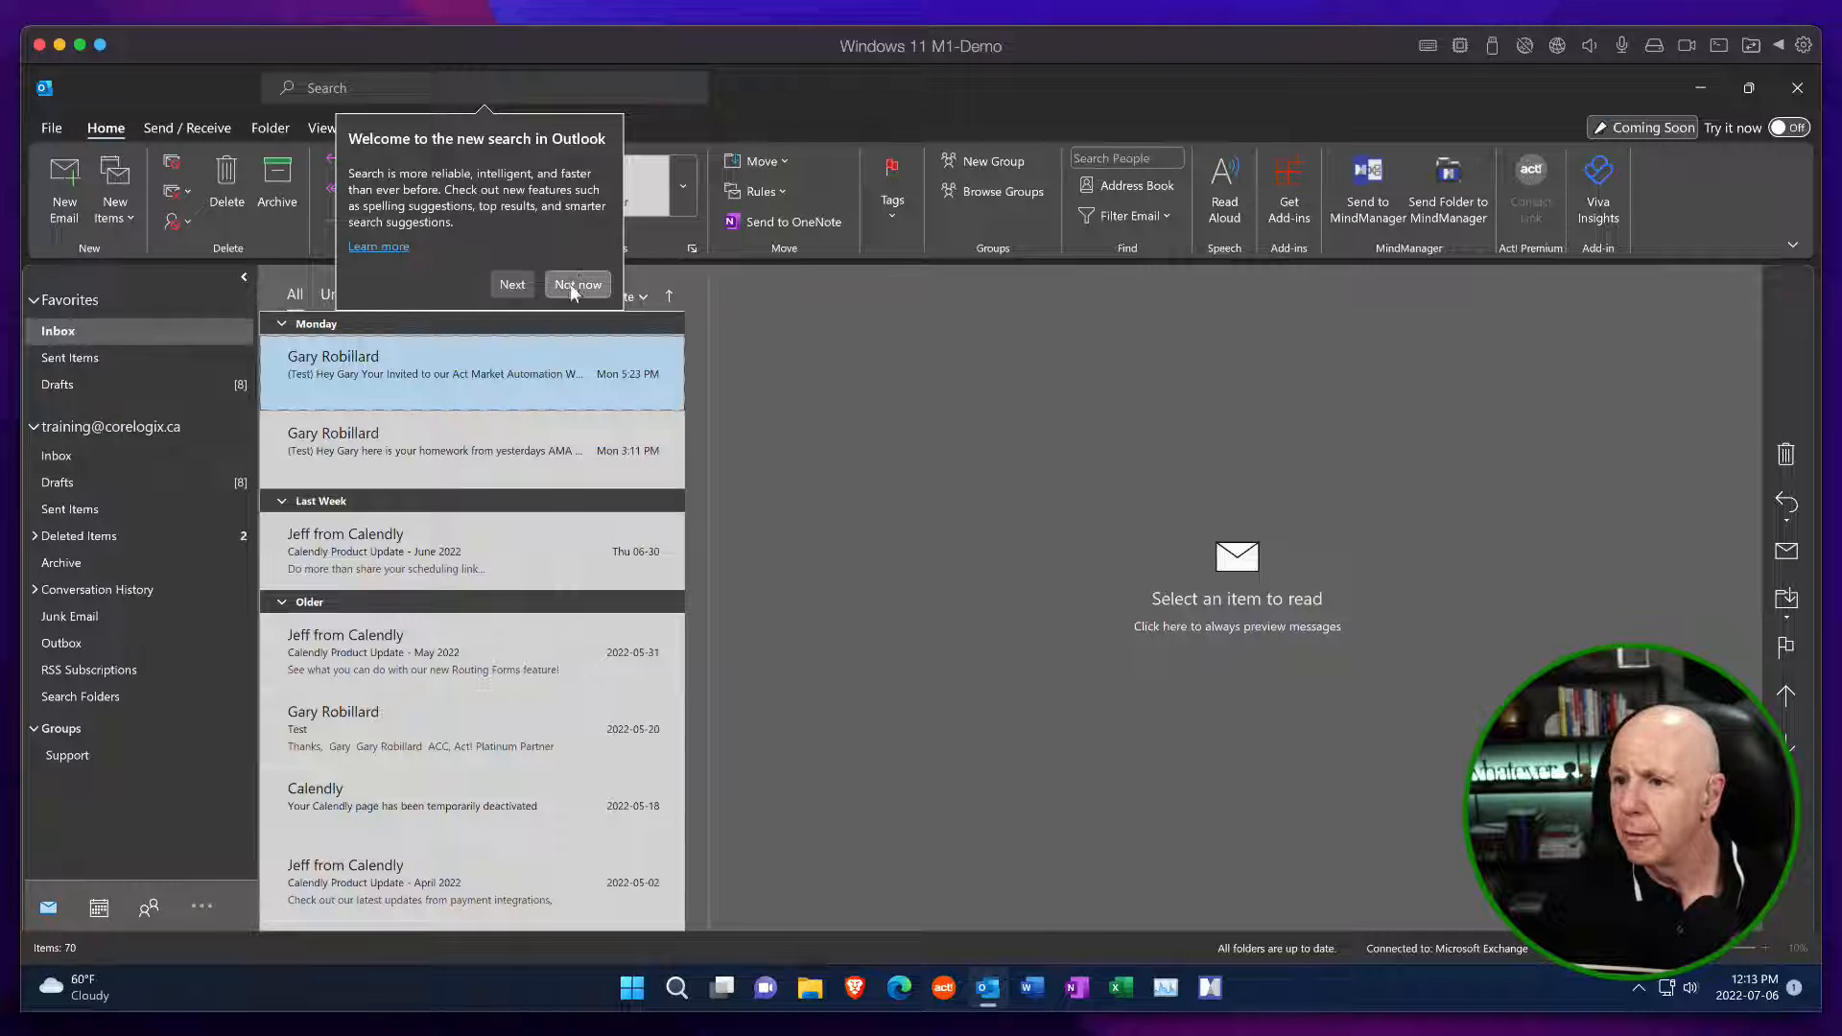
{"action": "left_click", "coordinate": [581, 284]}
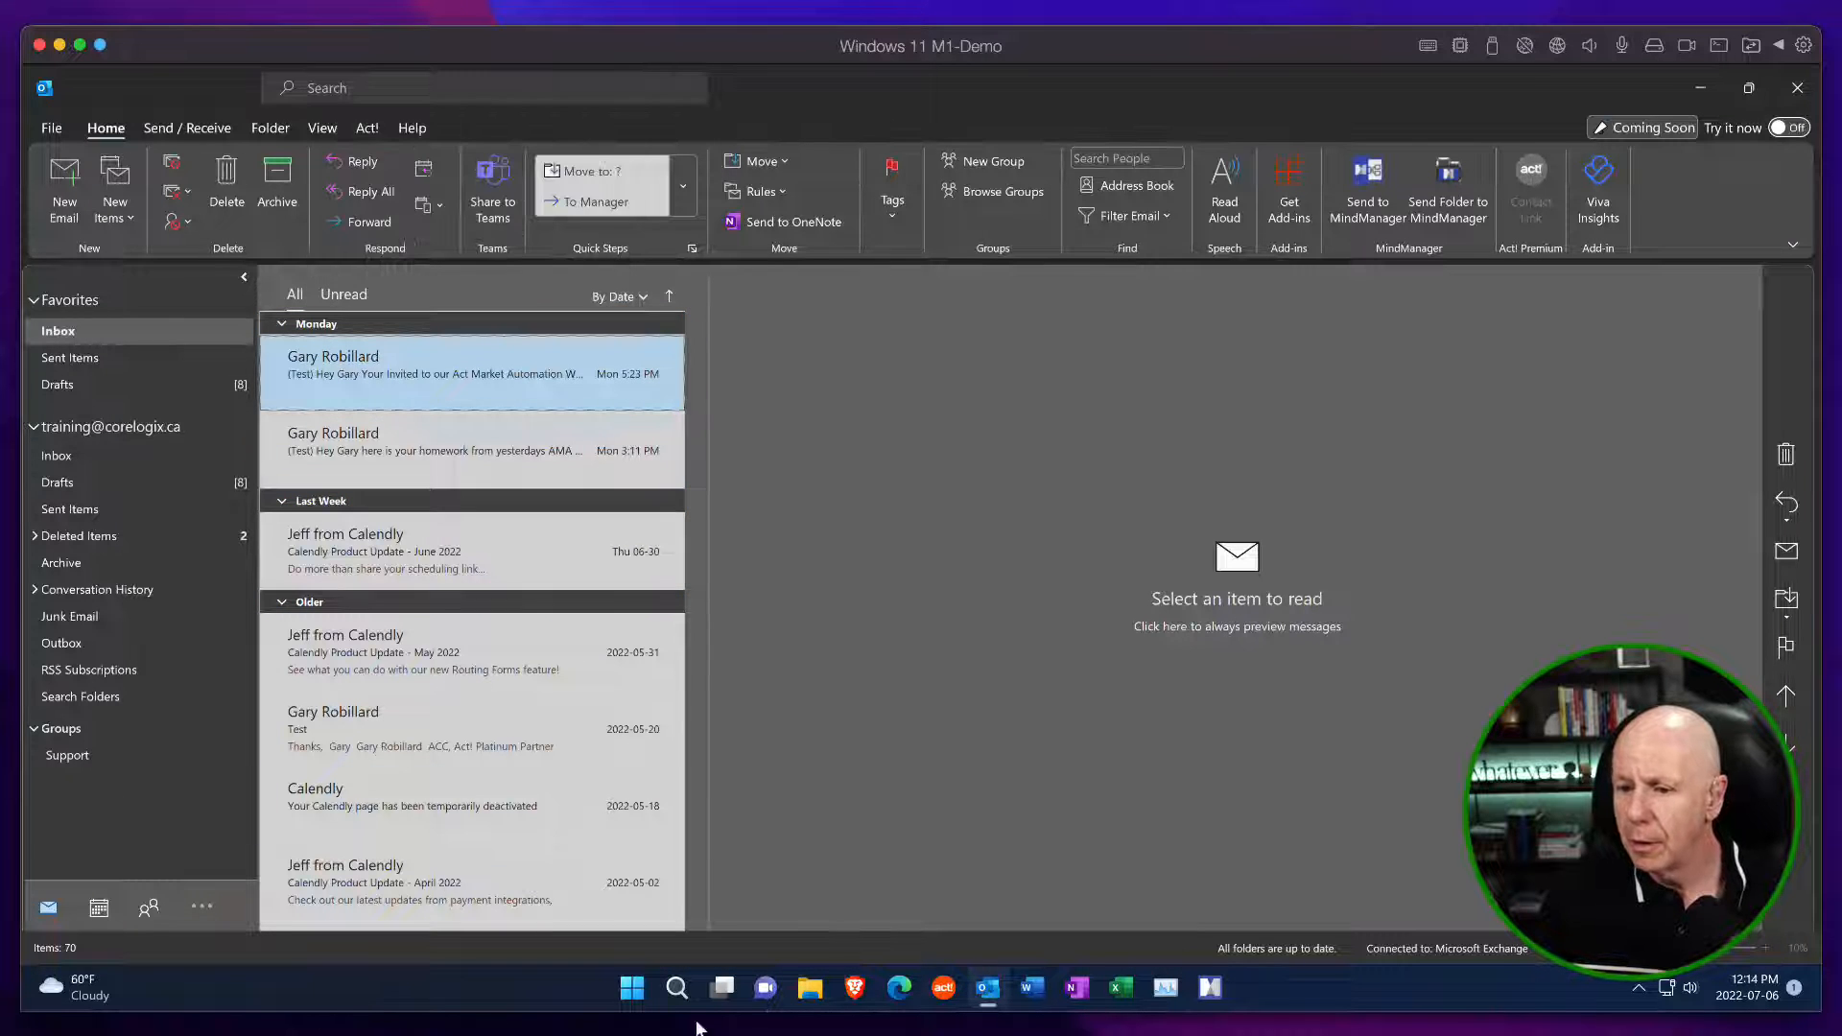
Restart Act!, log on to the ACTDEMO_V24 database with the remembered credentials, and open Marketing Automation.
{"action": "left_click", "coordinate": [944, 987]}
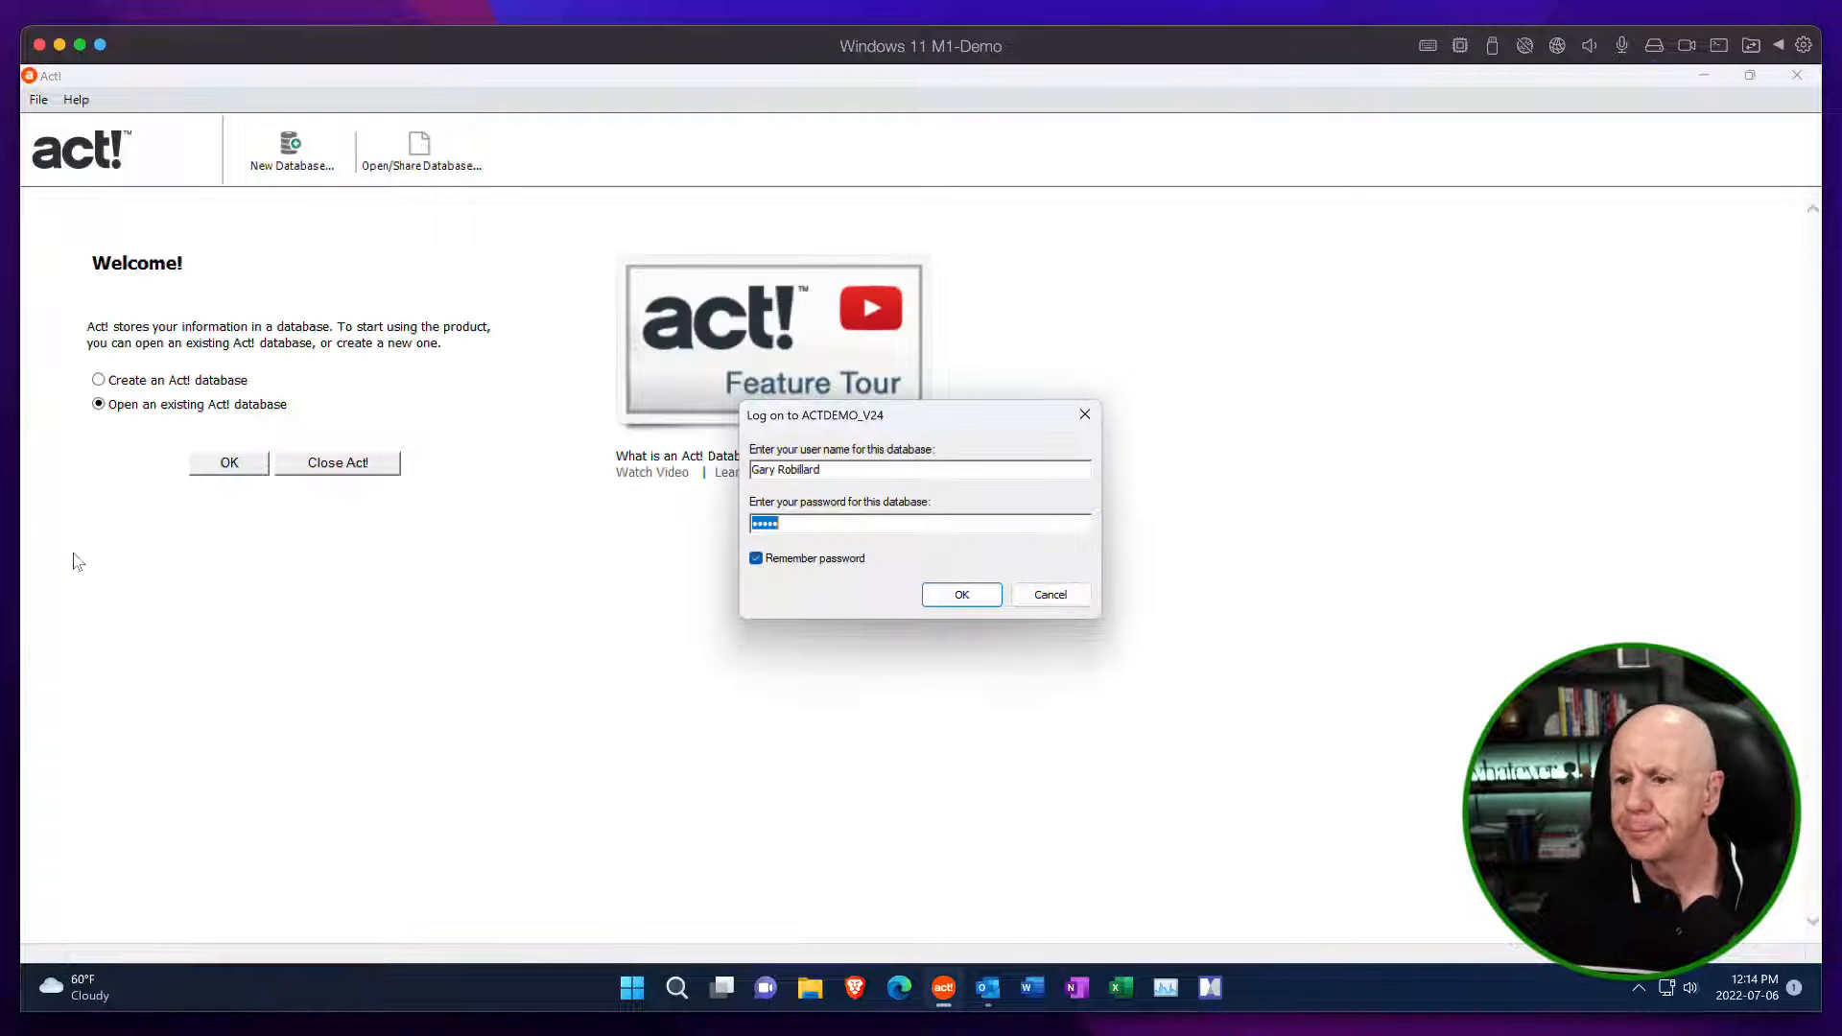
{"action": "left_click", "coordinate": [952, 592]}
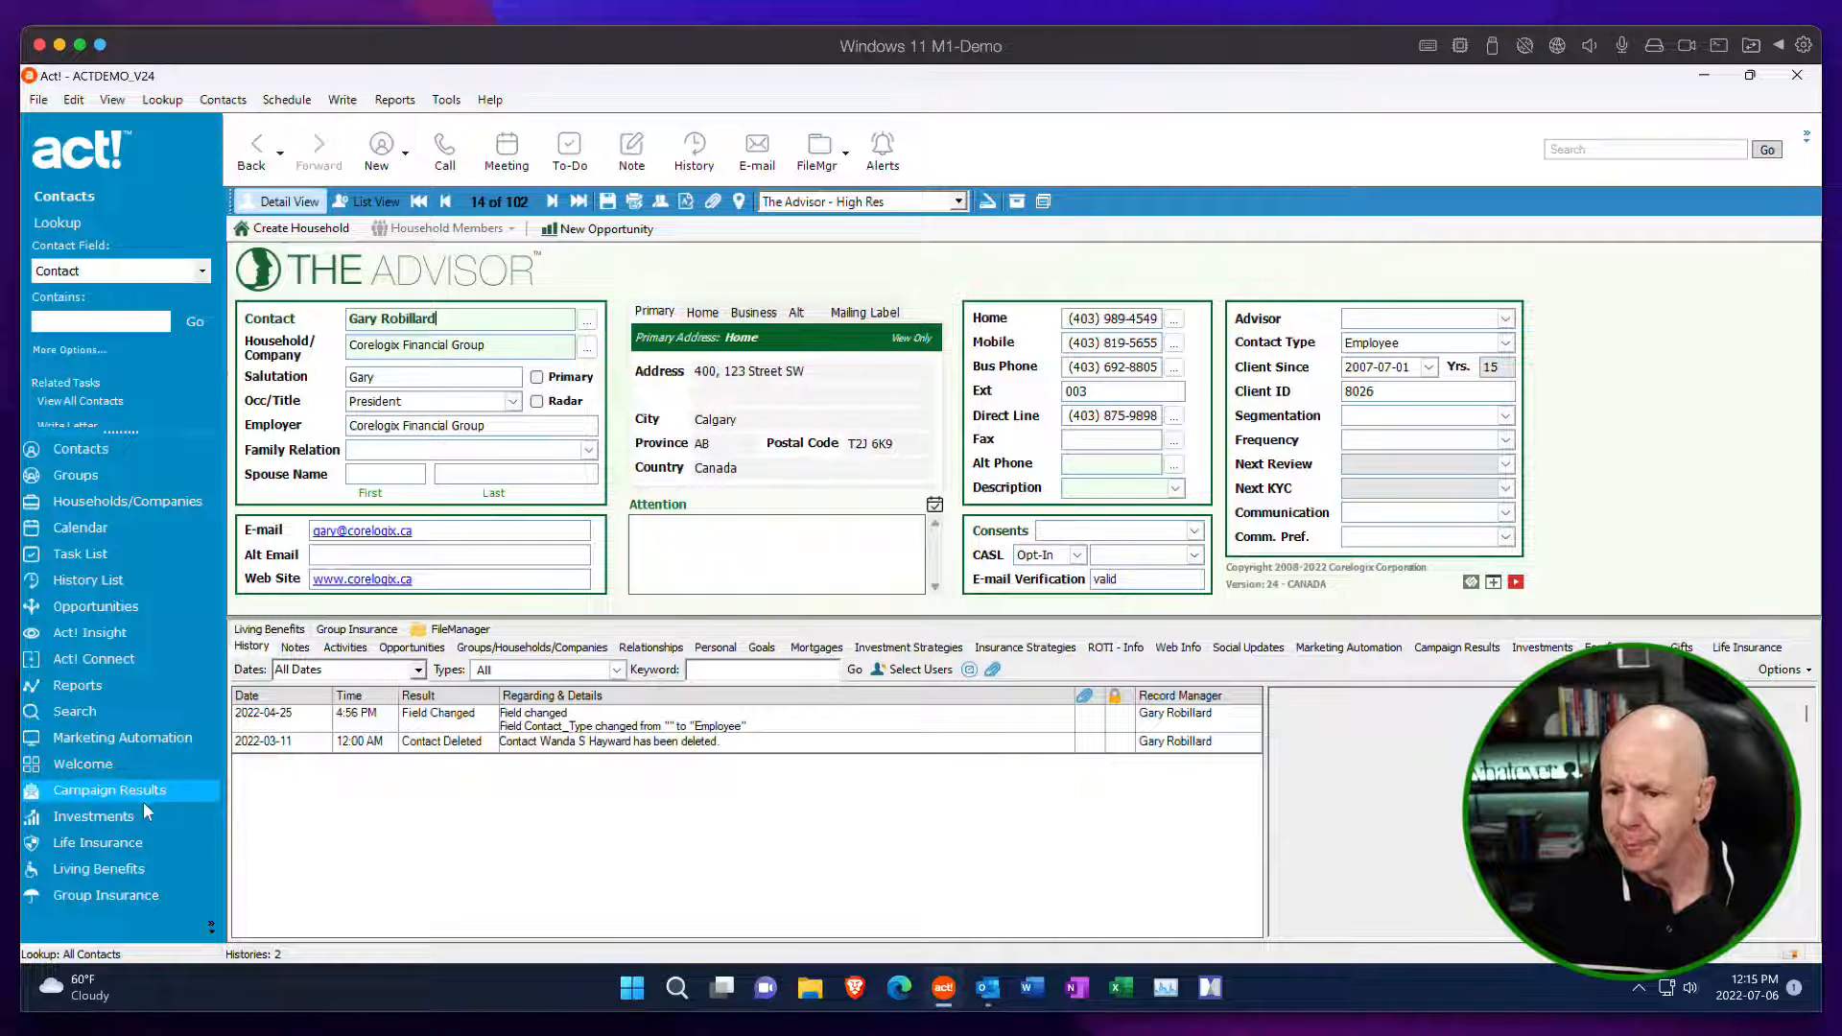
{"action": "left_click", "coordinate": [130, 742]}
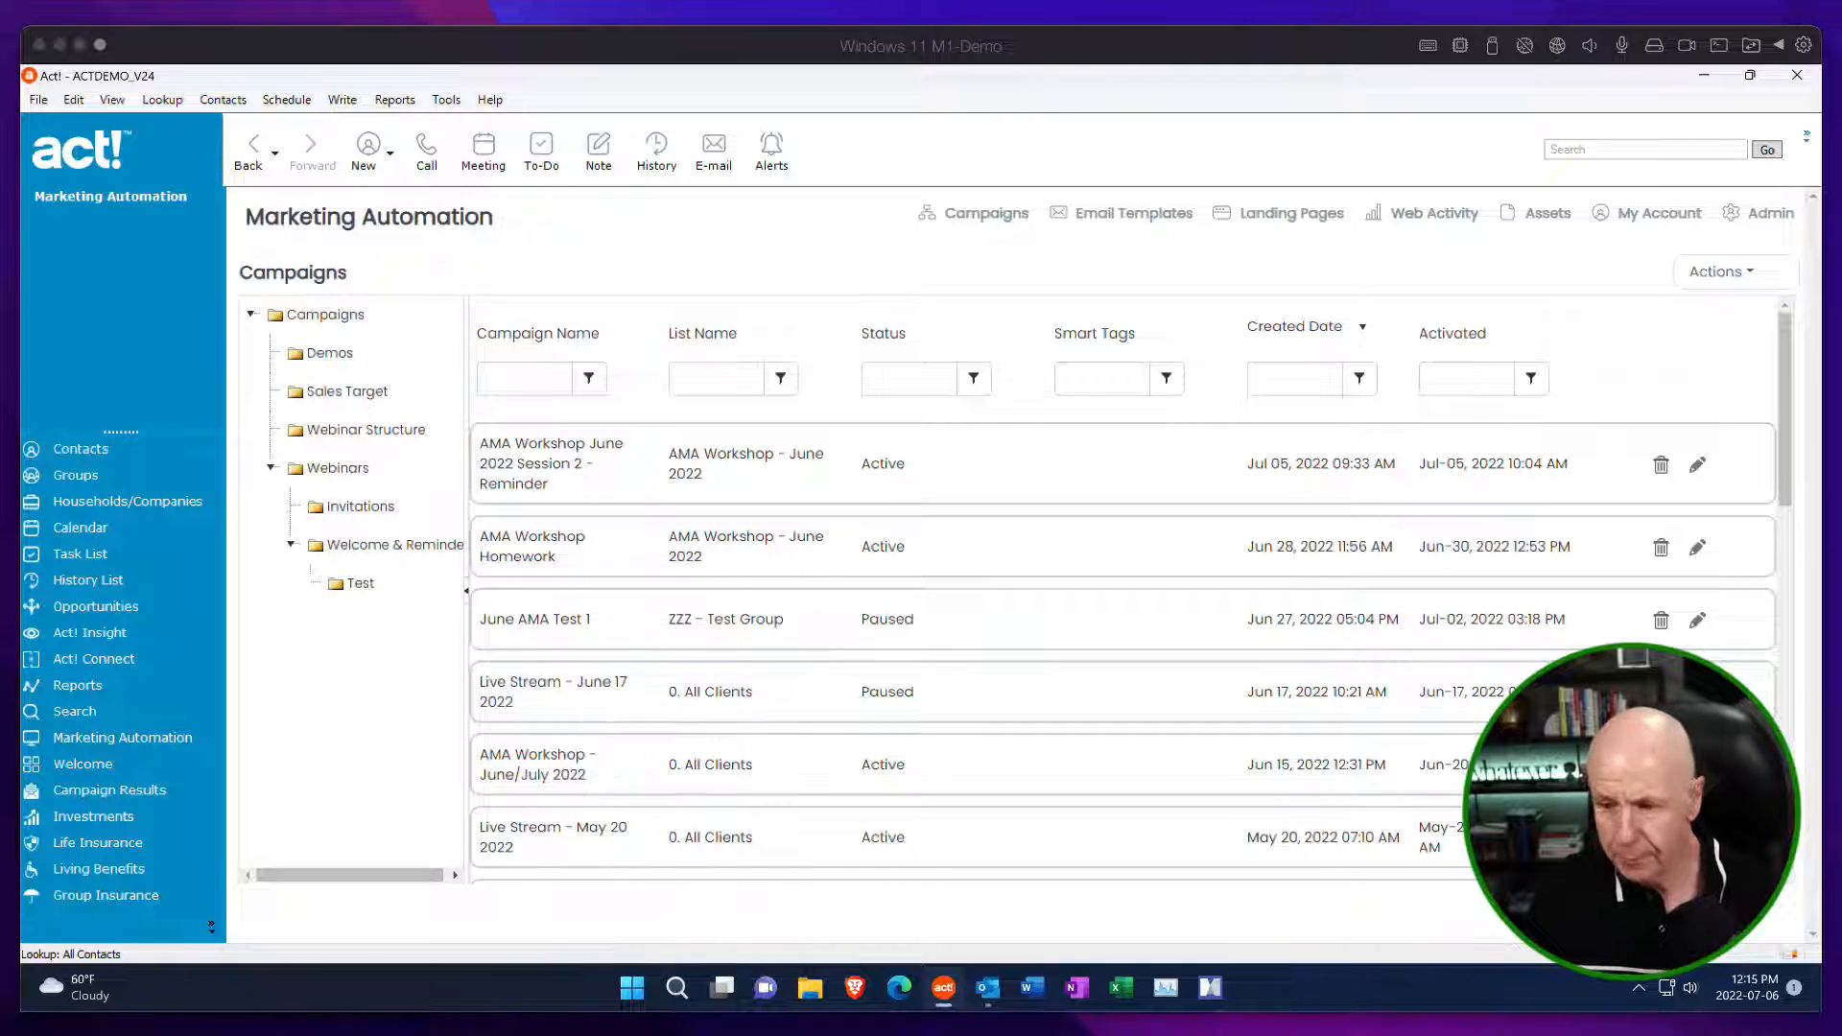
{"action": "left_click", "coordinate": [1727, 273]}
{"action": "left_click", "coordinate": [1713, 317]}
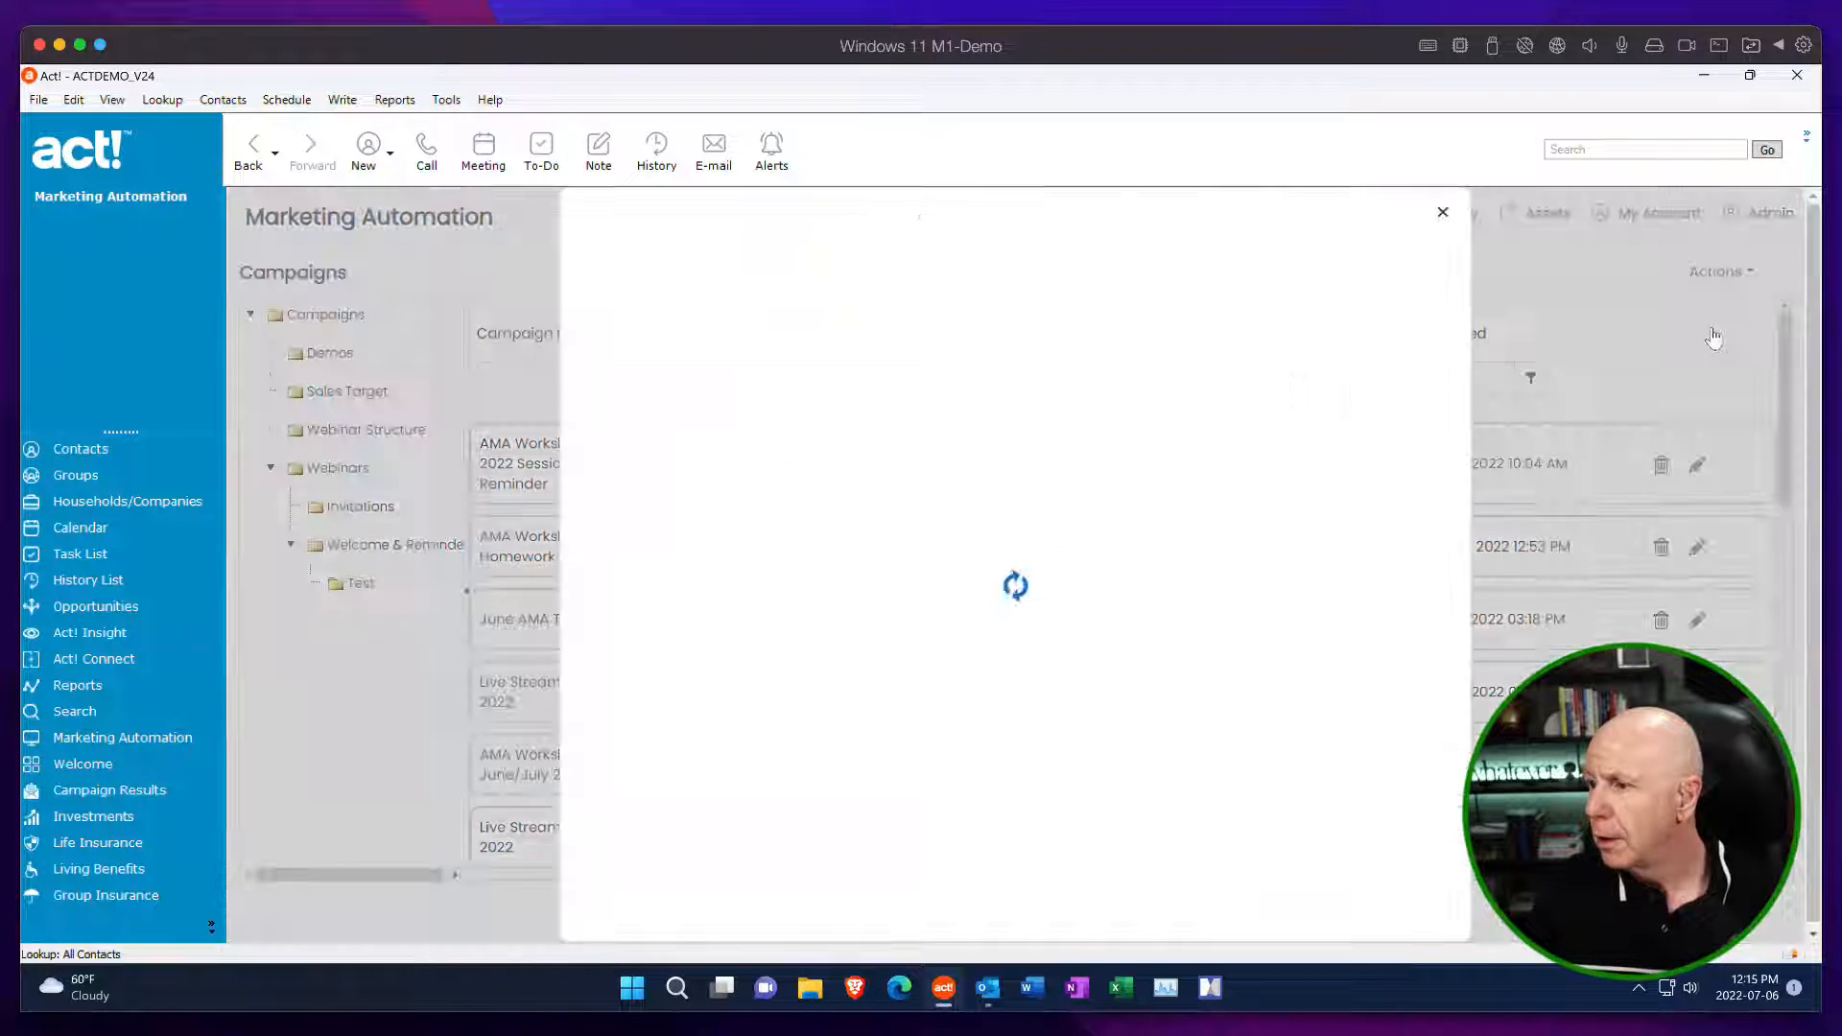
{"action": "left_click", "coordinate": [1456, 216]}
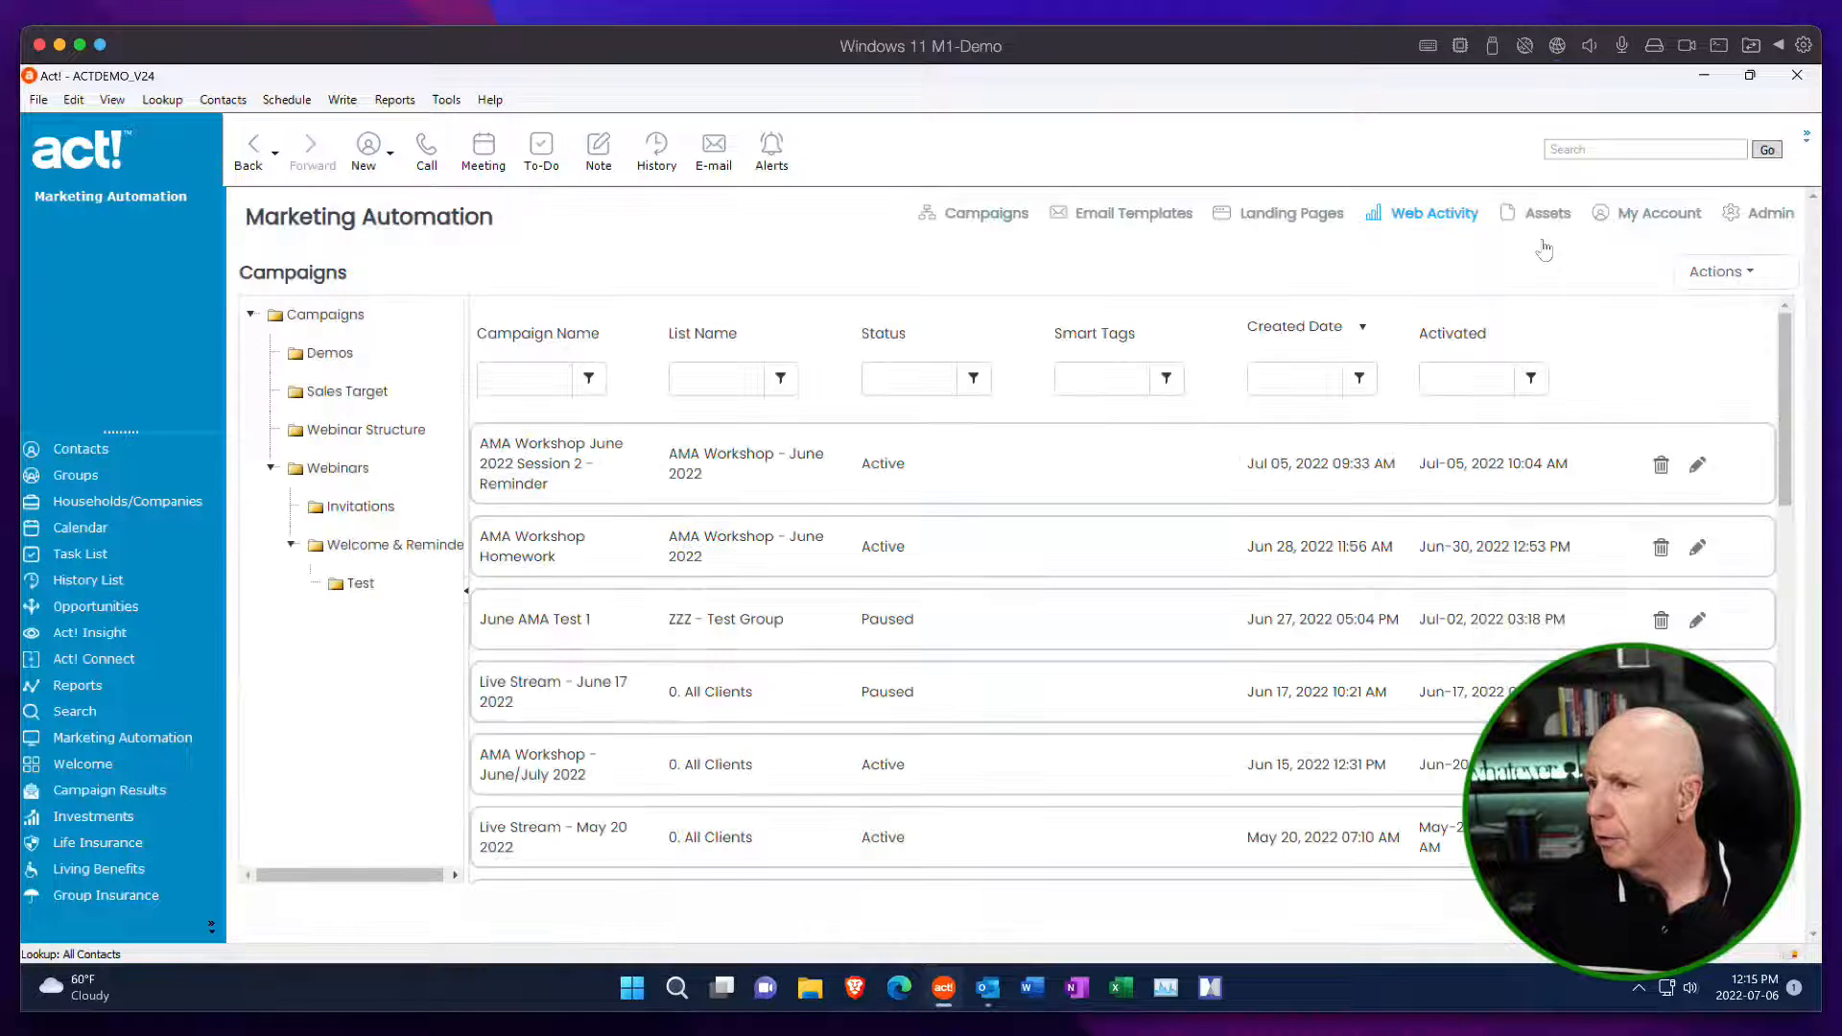
Start a new email template from the Blank drag-and-drop layout in the Email Templates area.
{"action": "left_click", "coordinate": [1203, 230]}
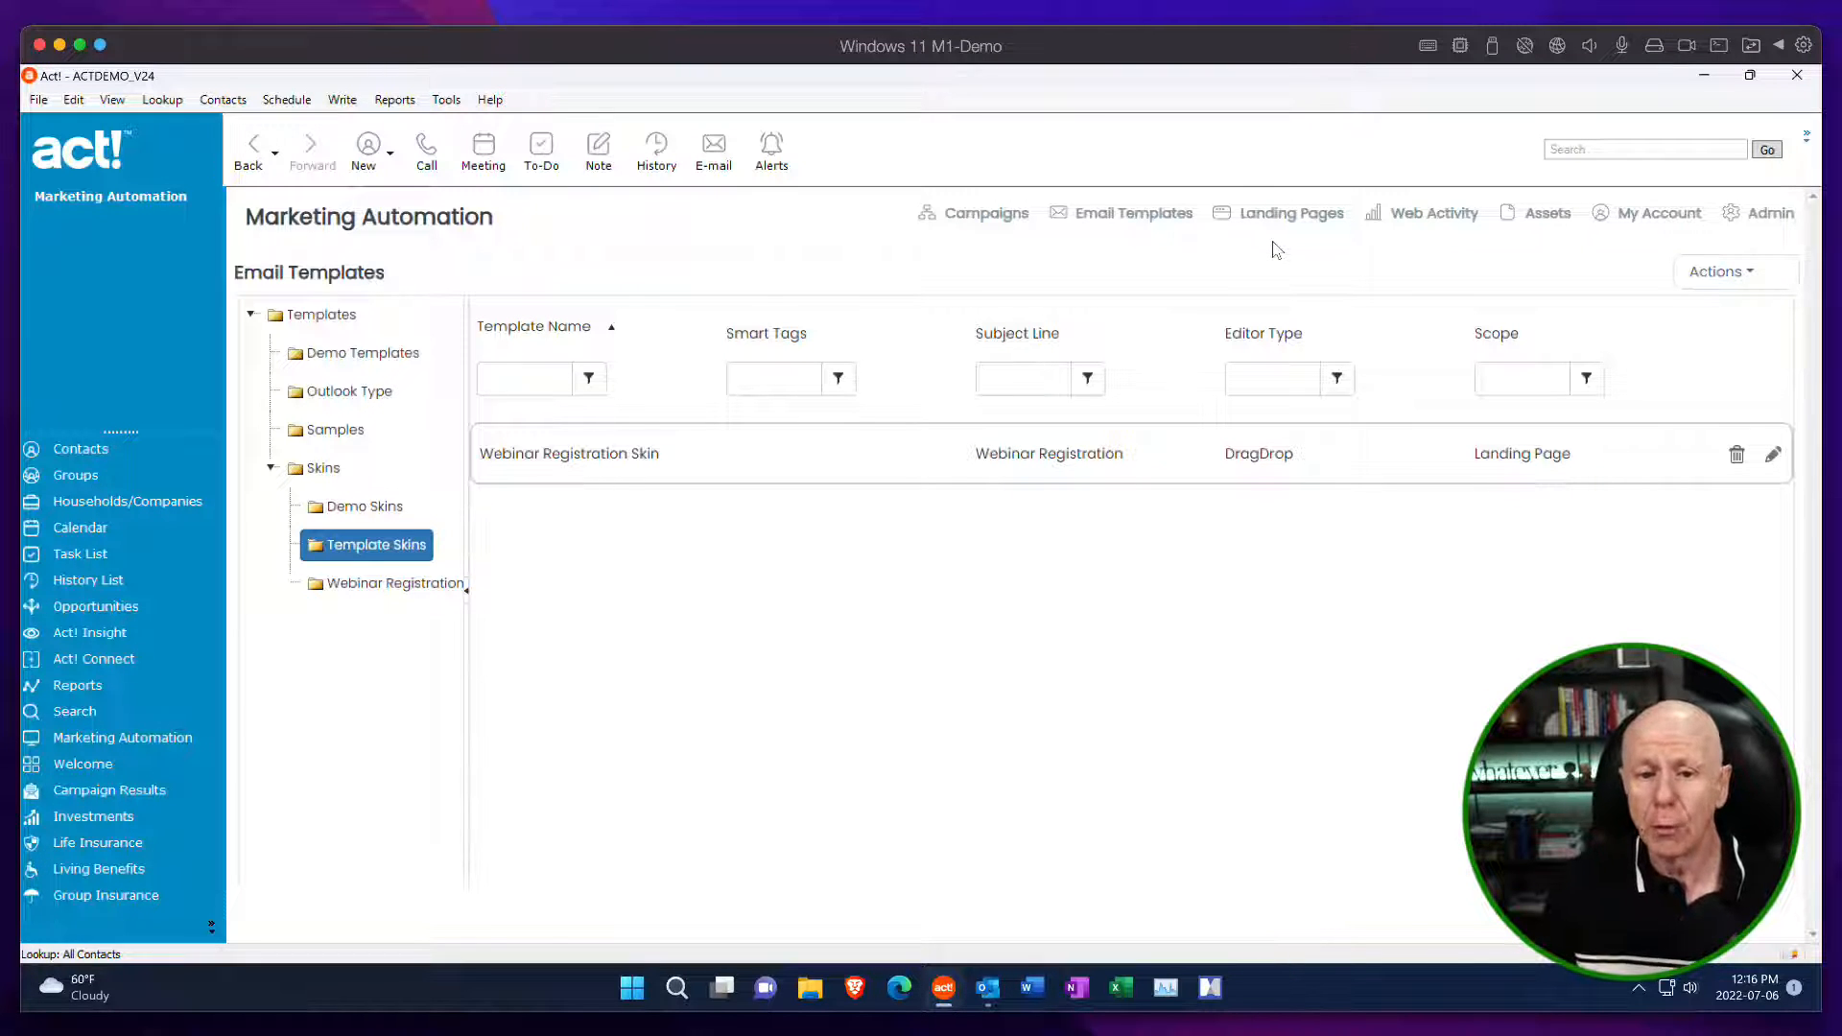
{"action": "left_click", "coordinate": [1715, 273]}
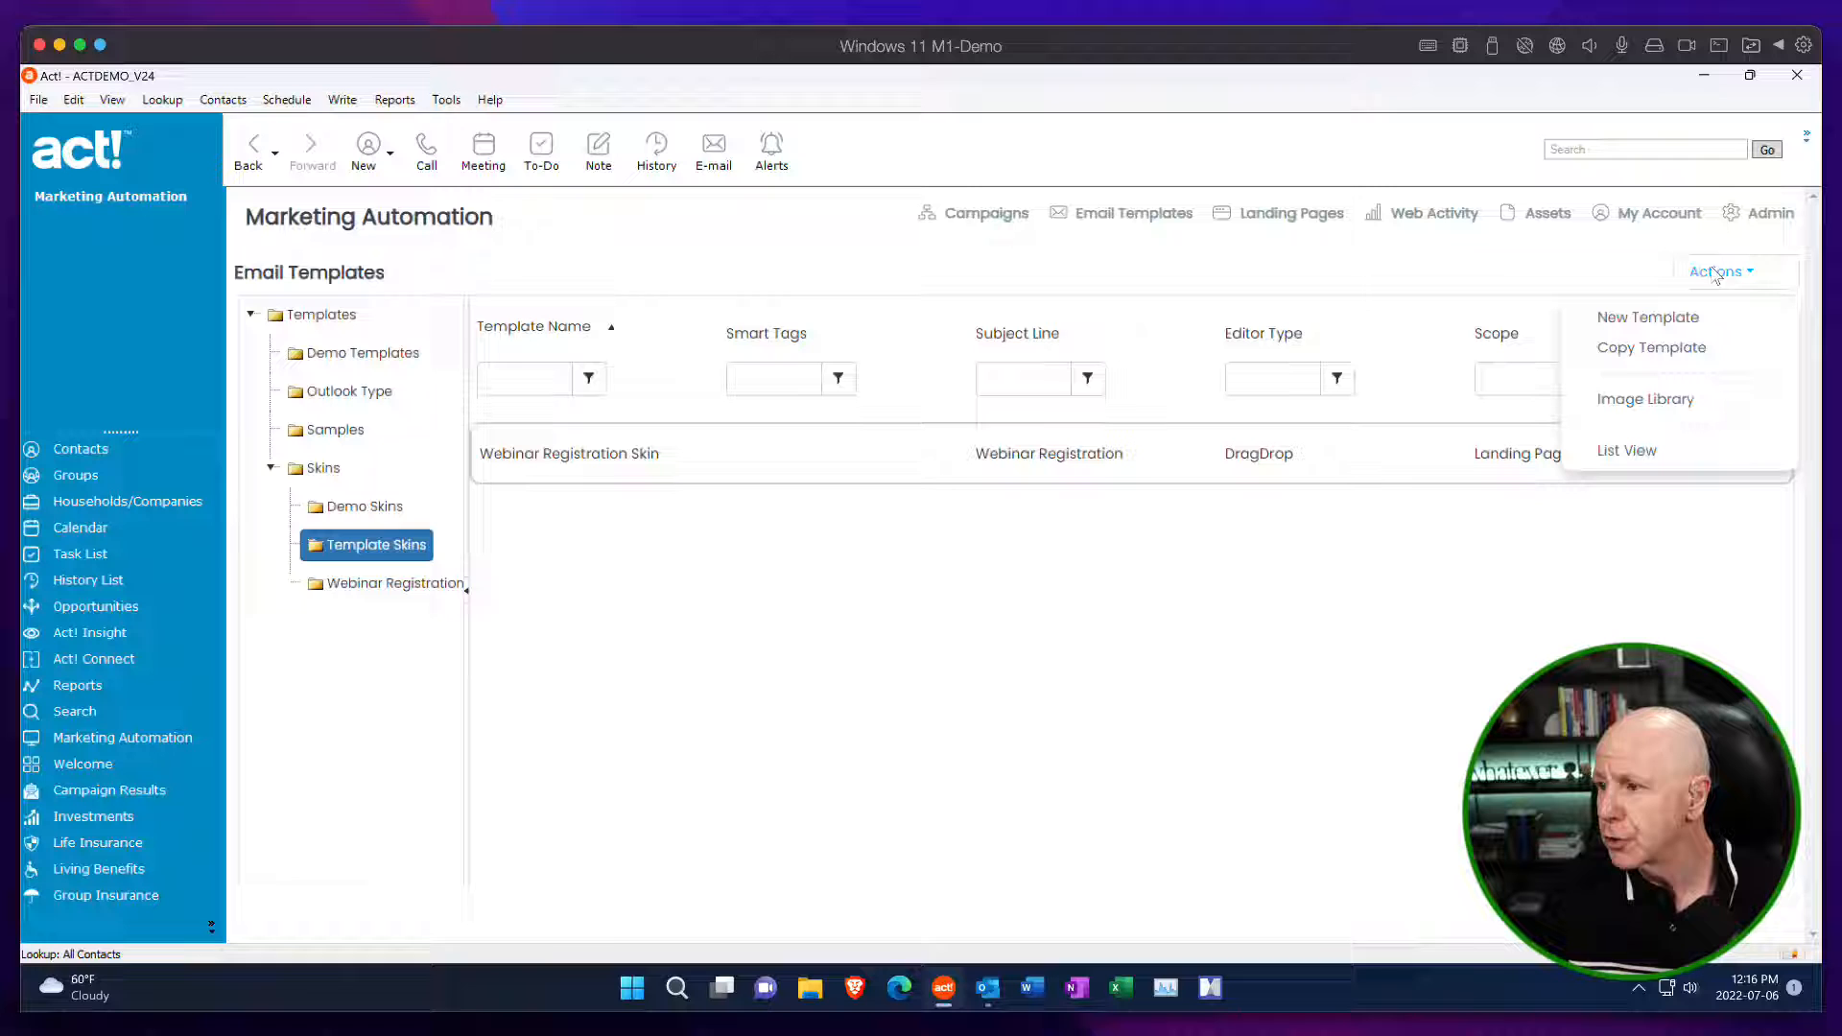
{"action": "left_click", "coordinate": [1677, 318]}
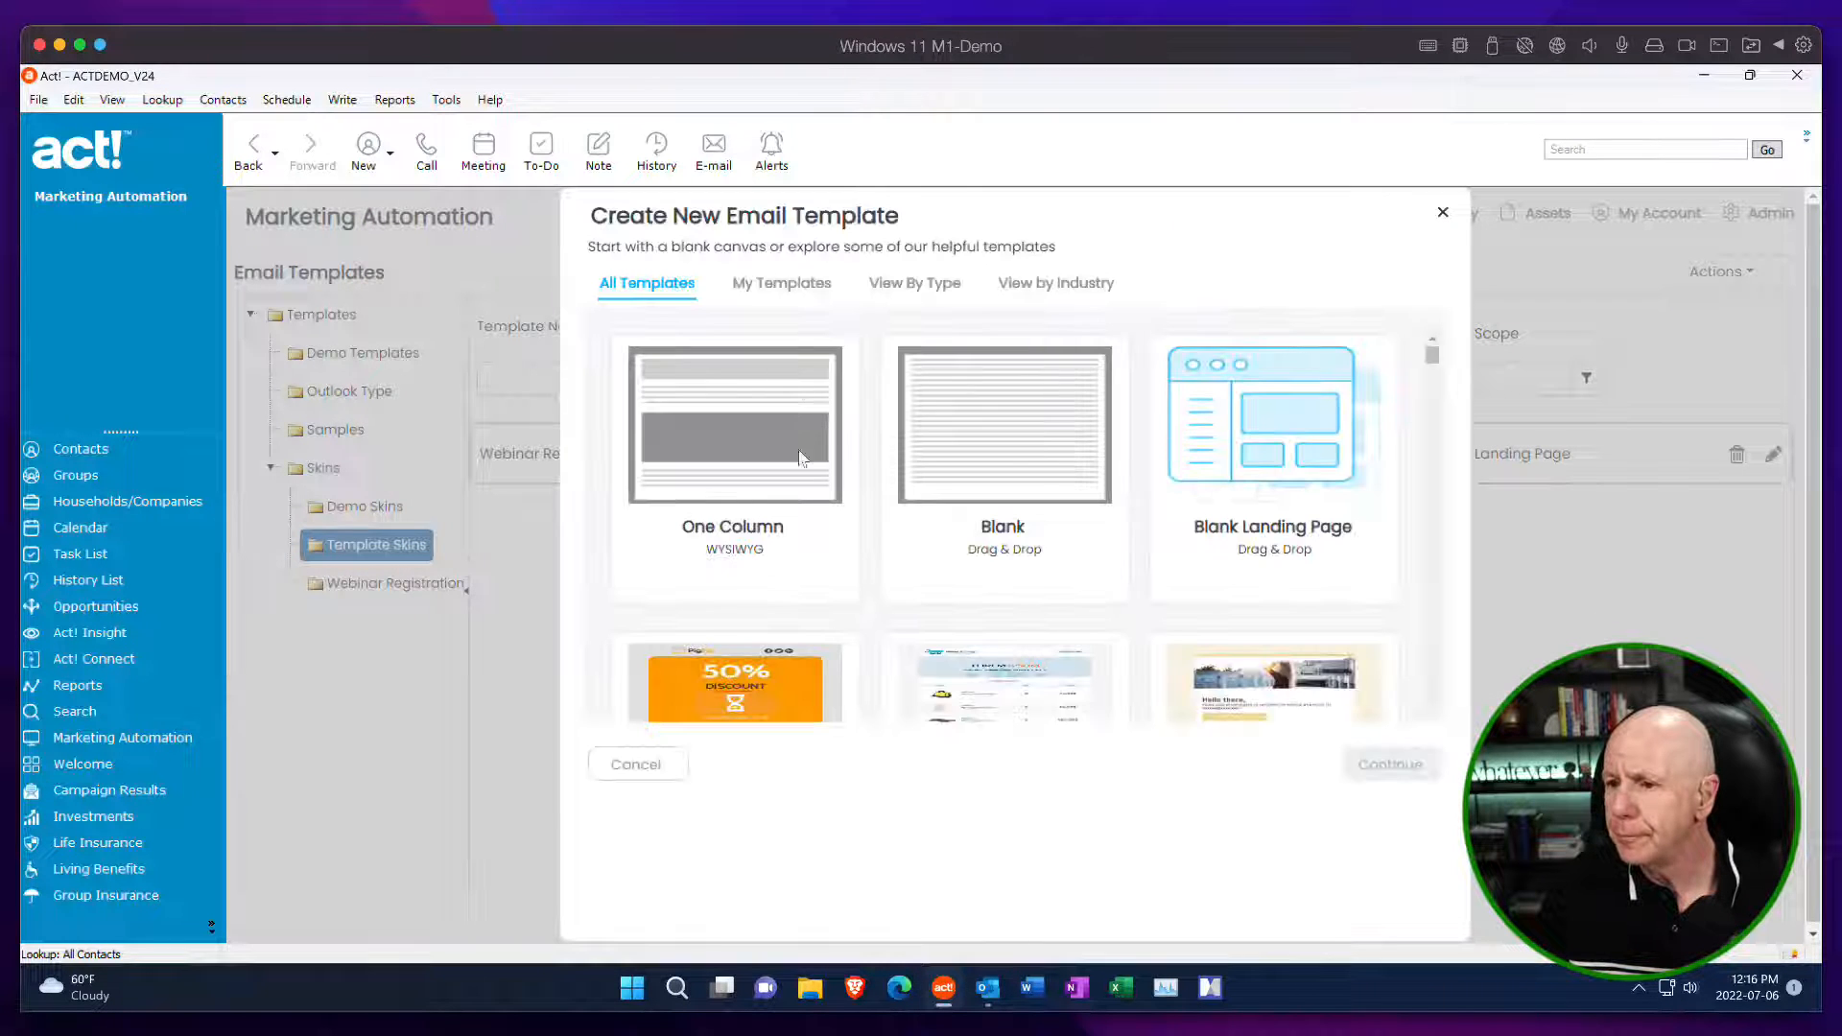
{"action": "left_click", "coordinate": [1003, 451]}
{"action": "left_click", "coordinate": [1377, 760]}
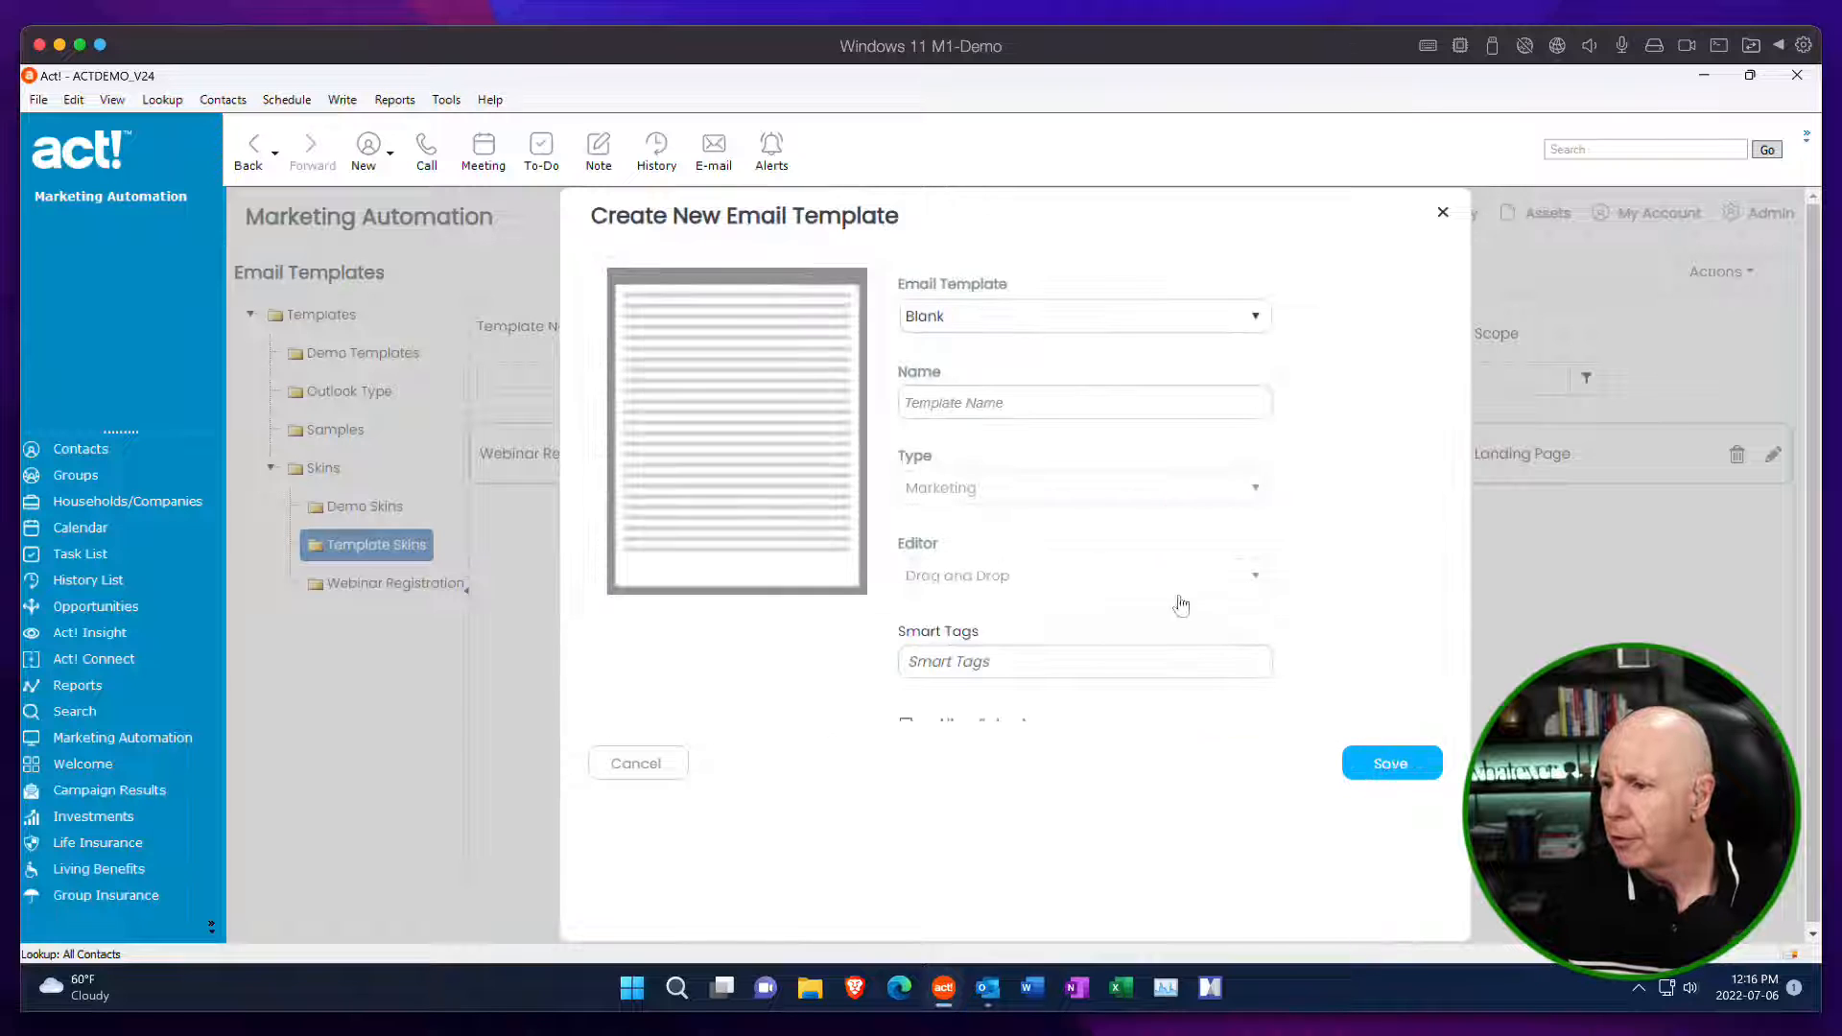
Name the new blank email template Demo July 6 Outlook and save it.
{"action": "left_click", "coordinate": [988, 404]}
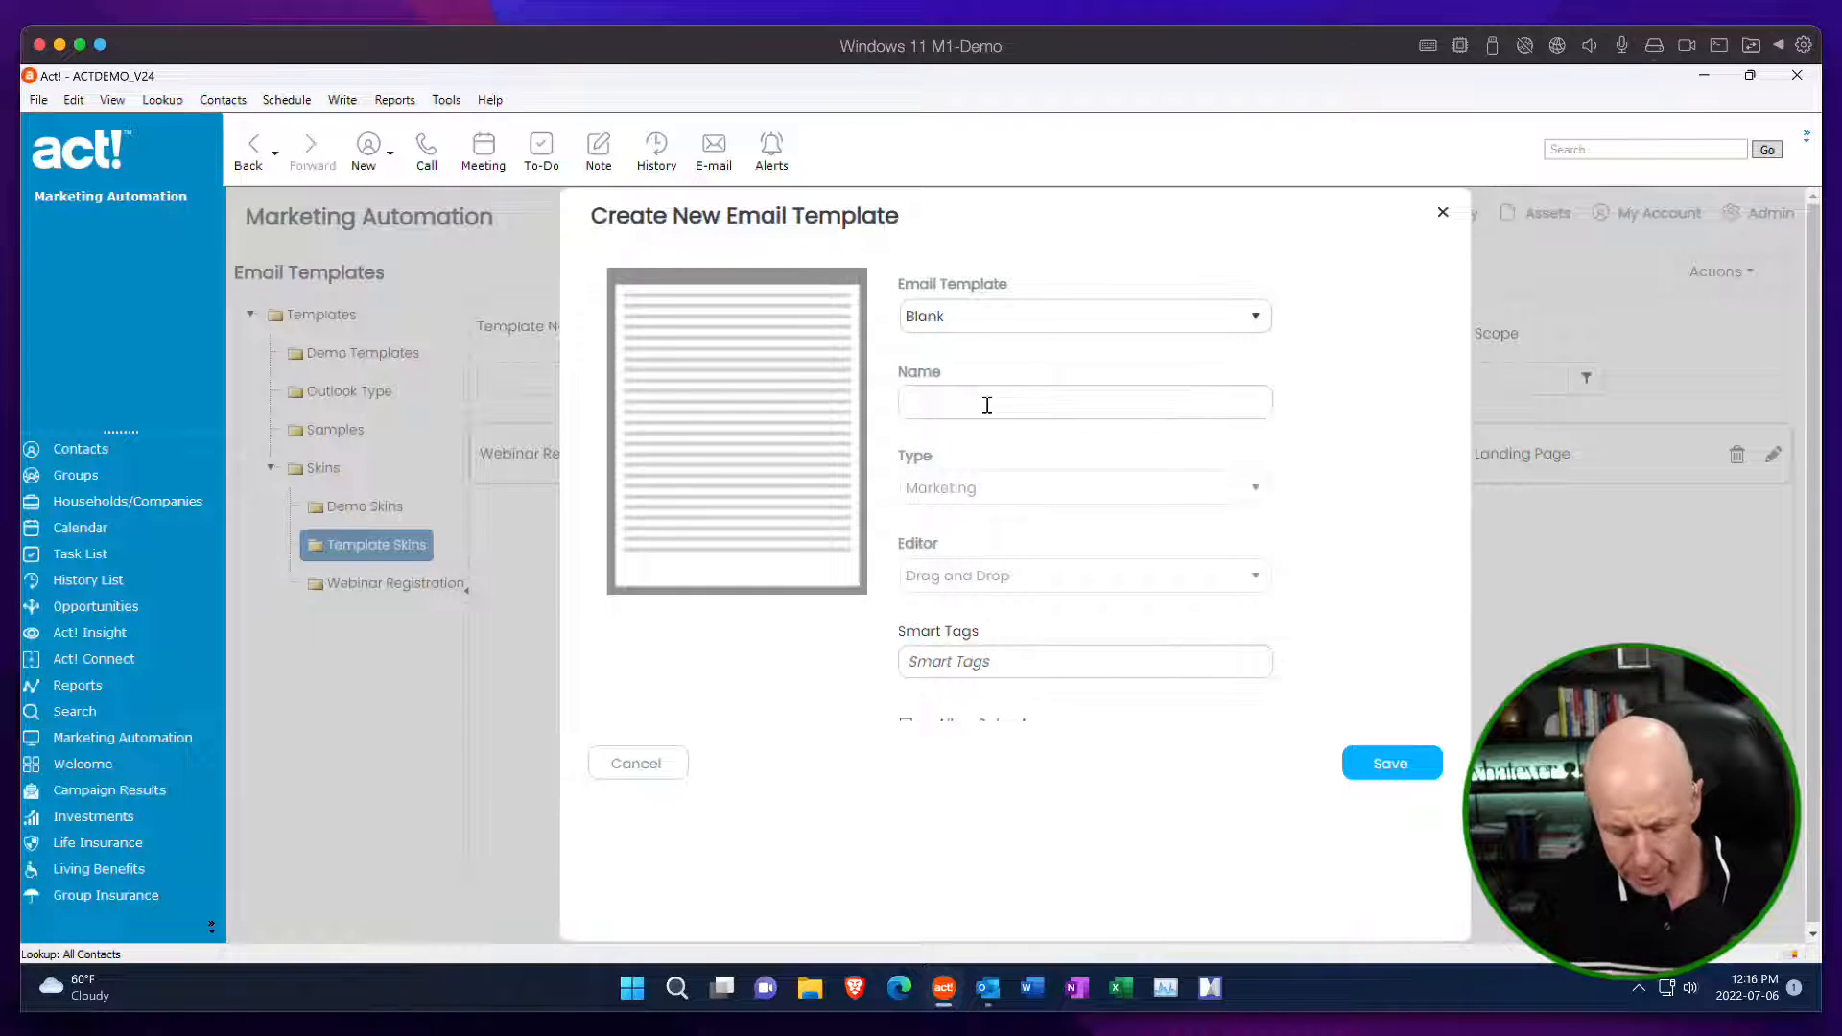
{"action": "type", "text": "Demo"}
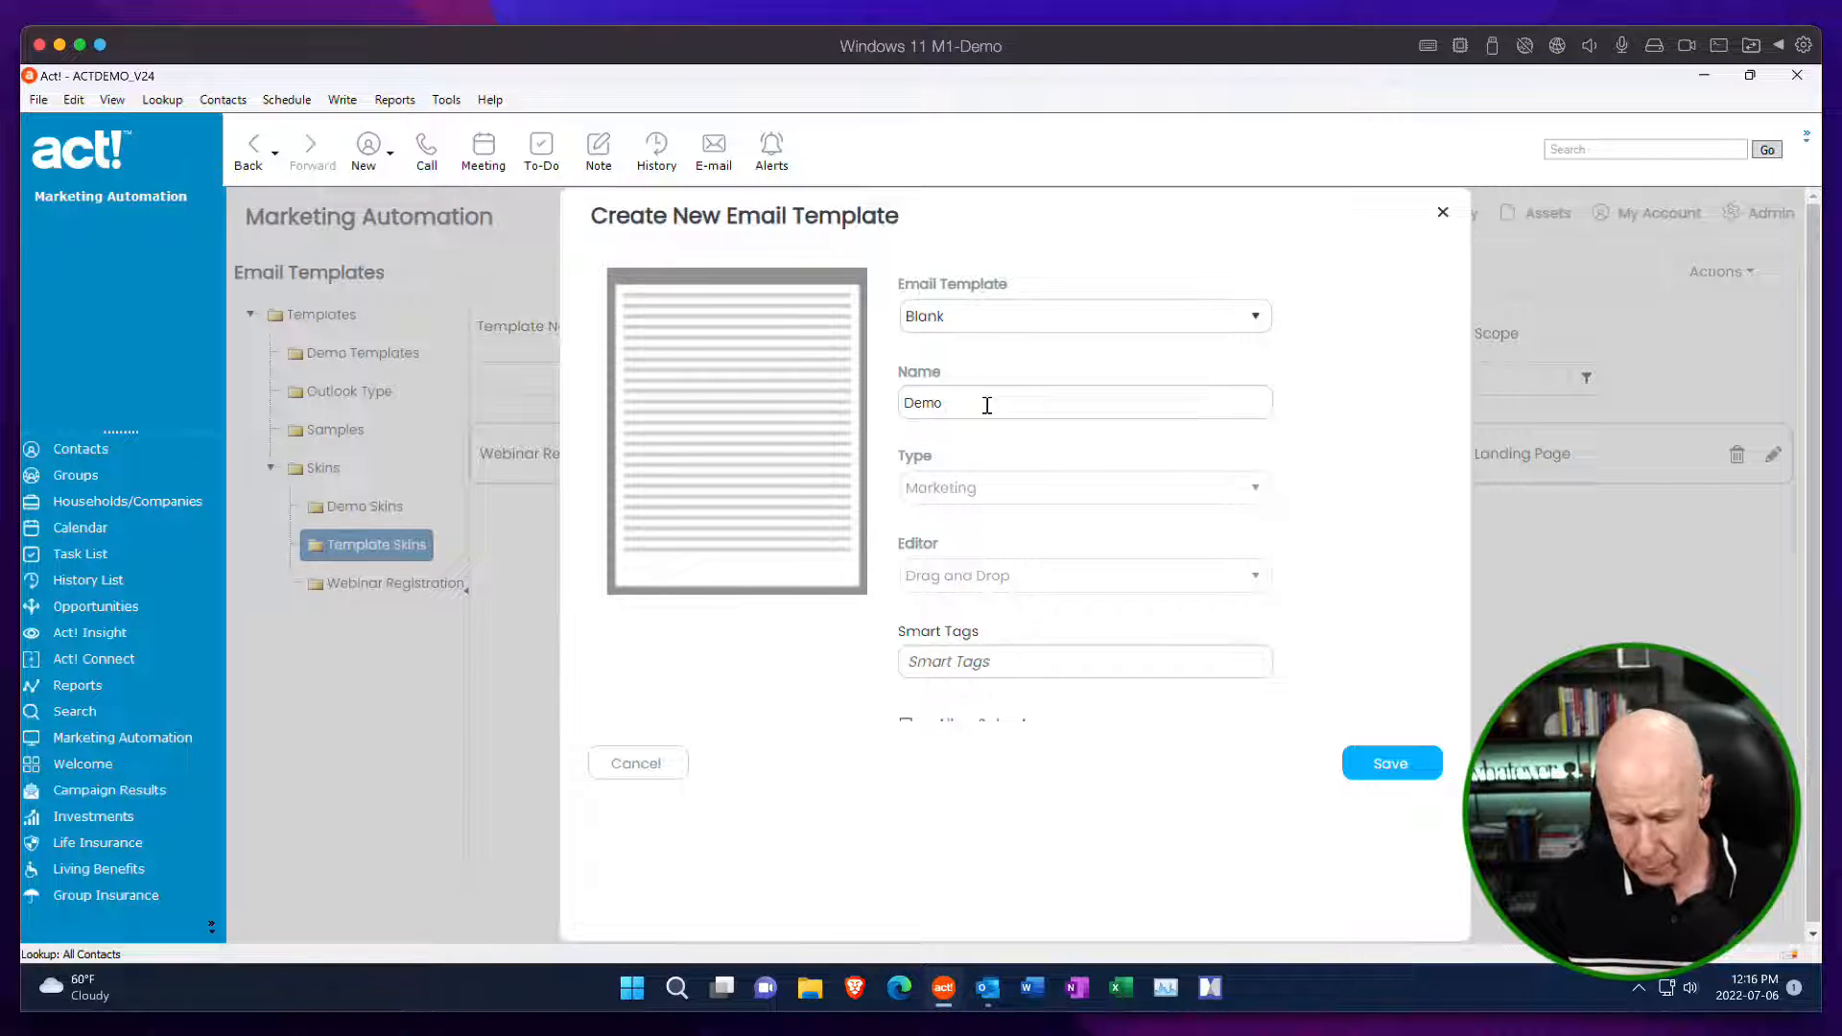
{"action": "type", "text": "July "}
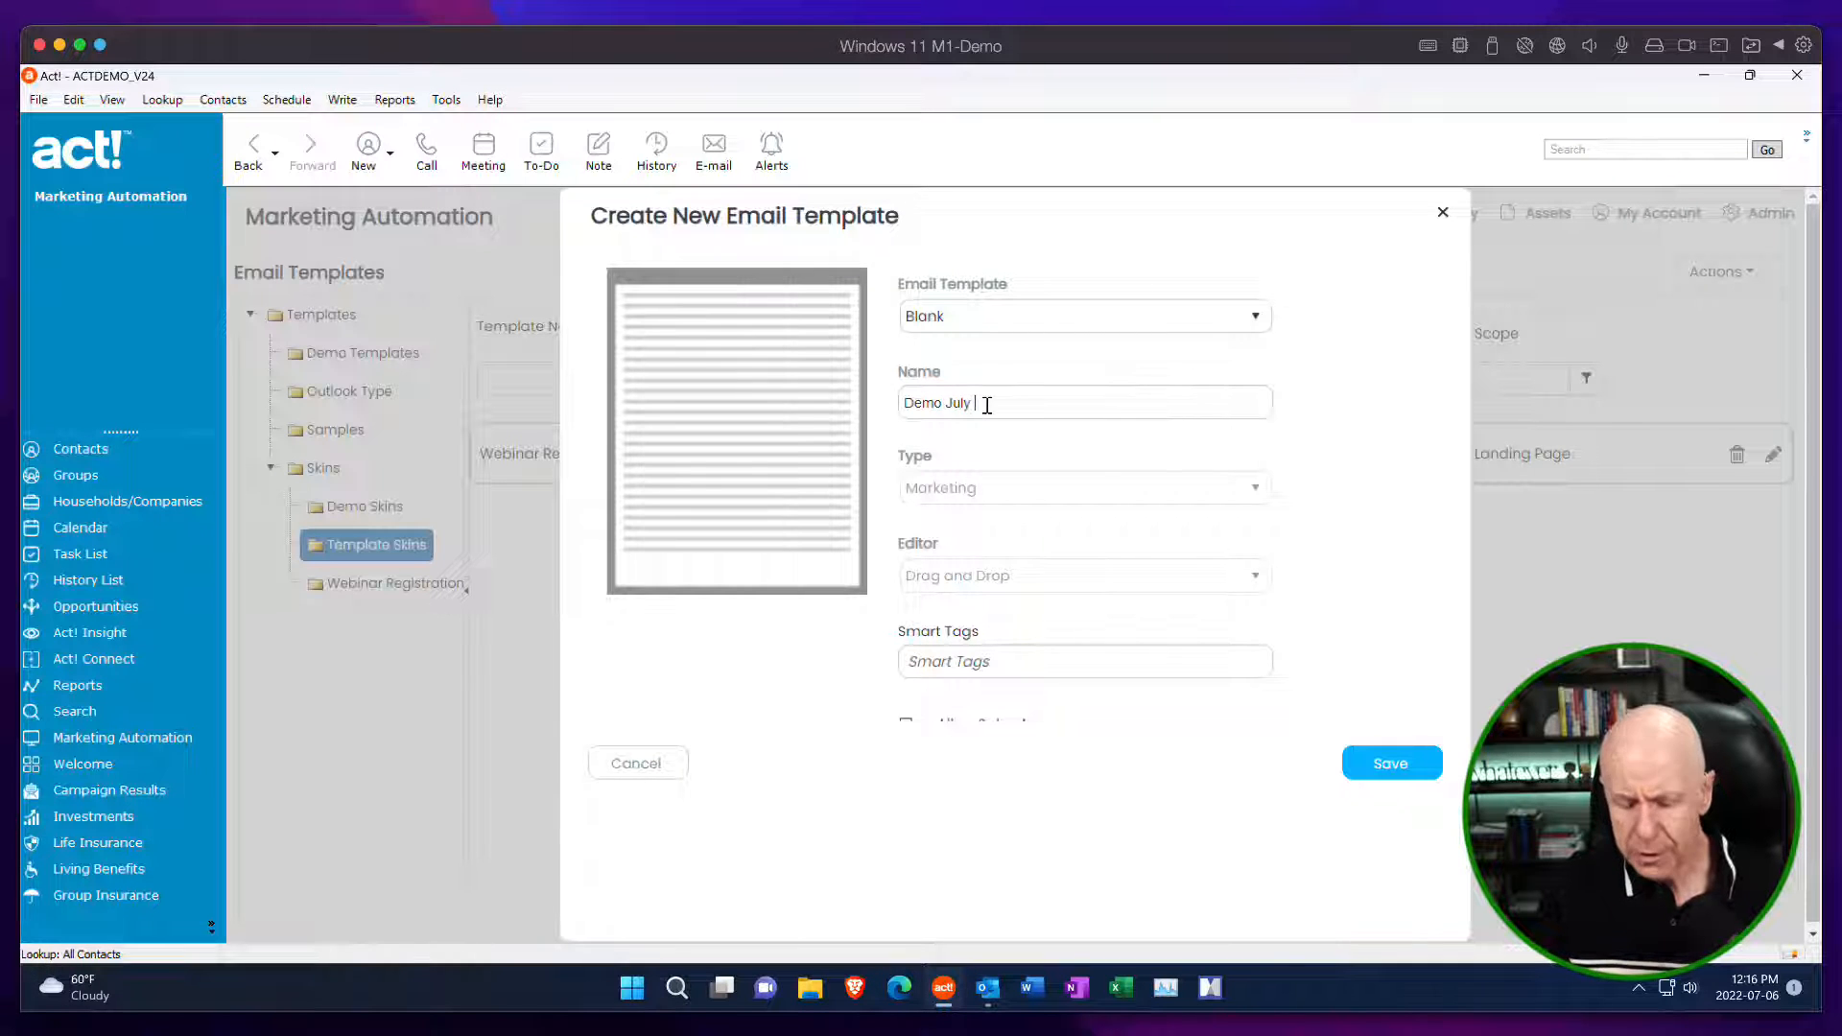
{"action": "type", "text": "6"}
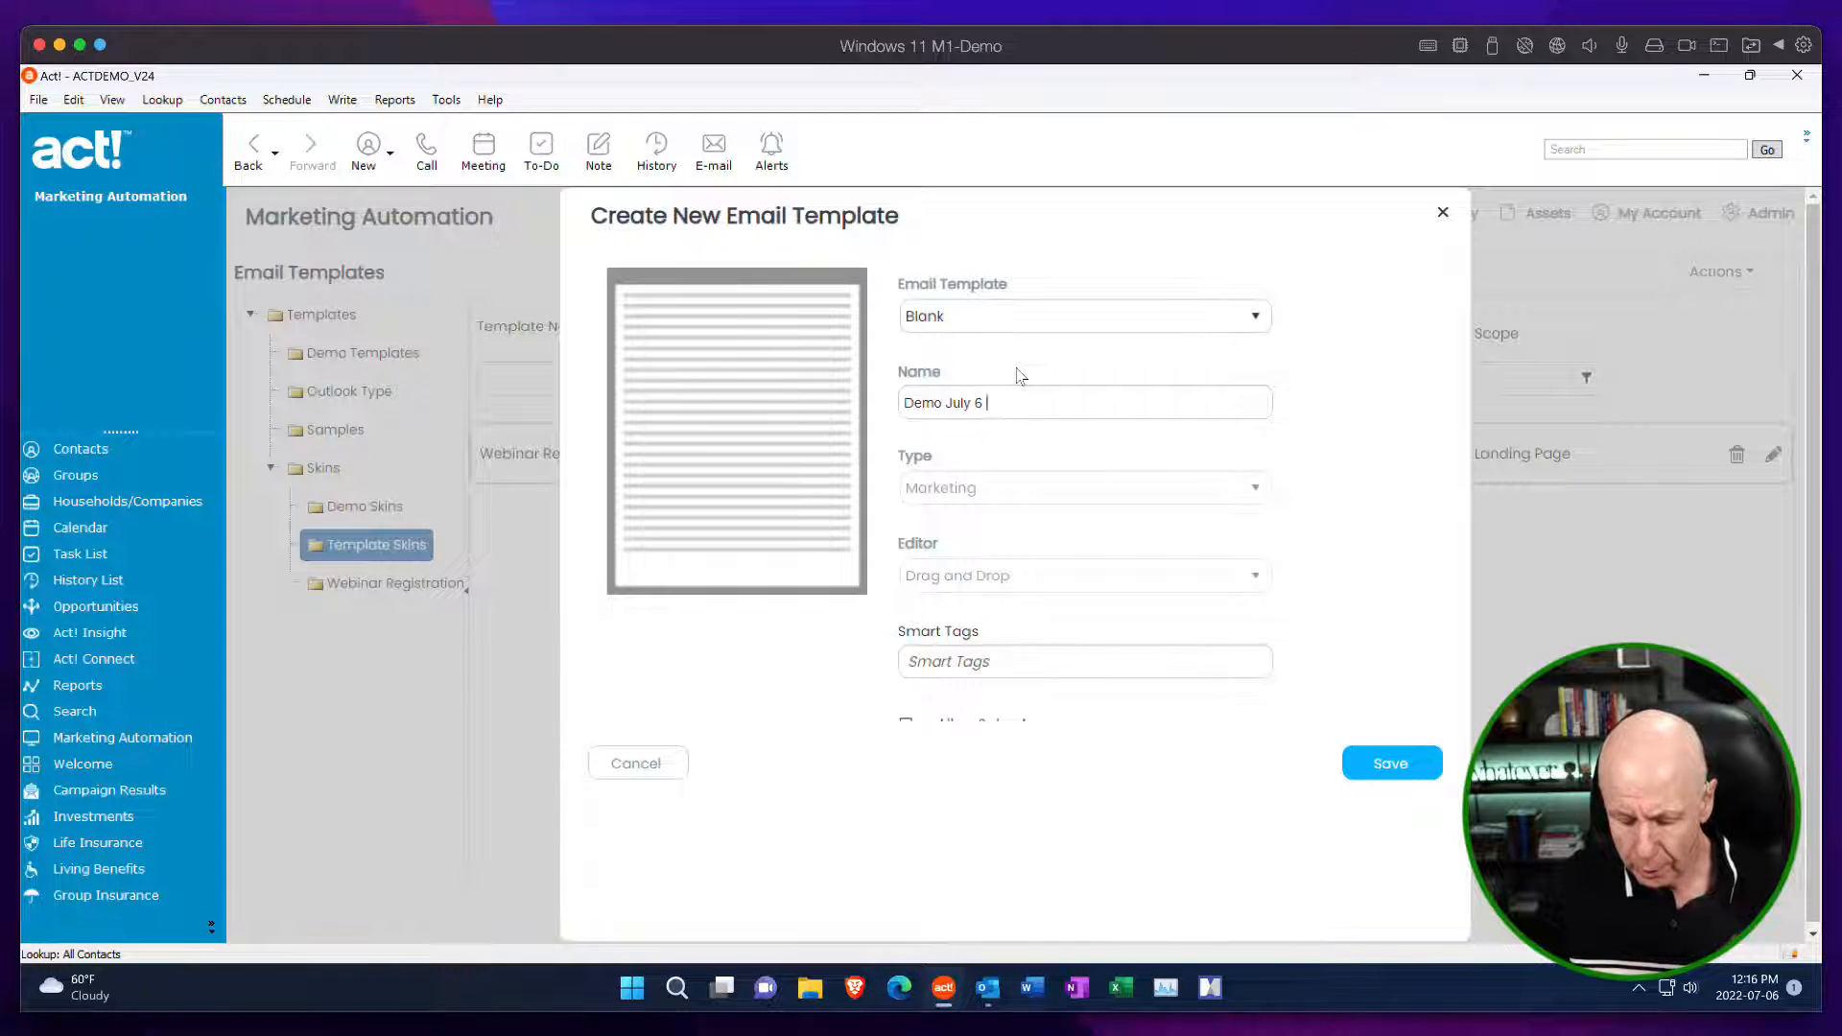
{"action": "type", "text": " Outlook"}
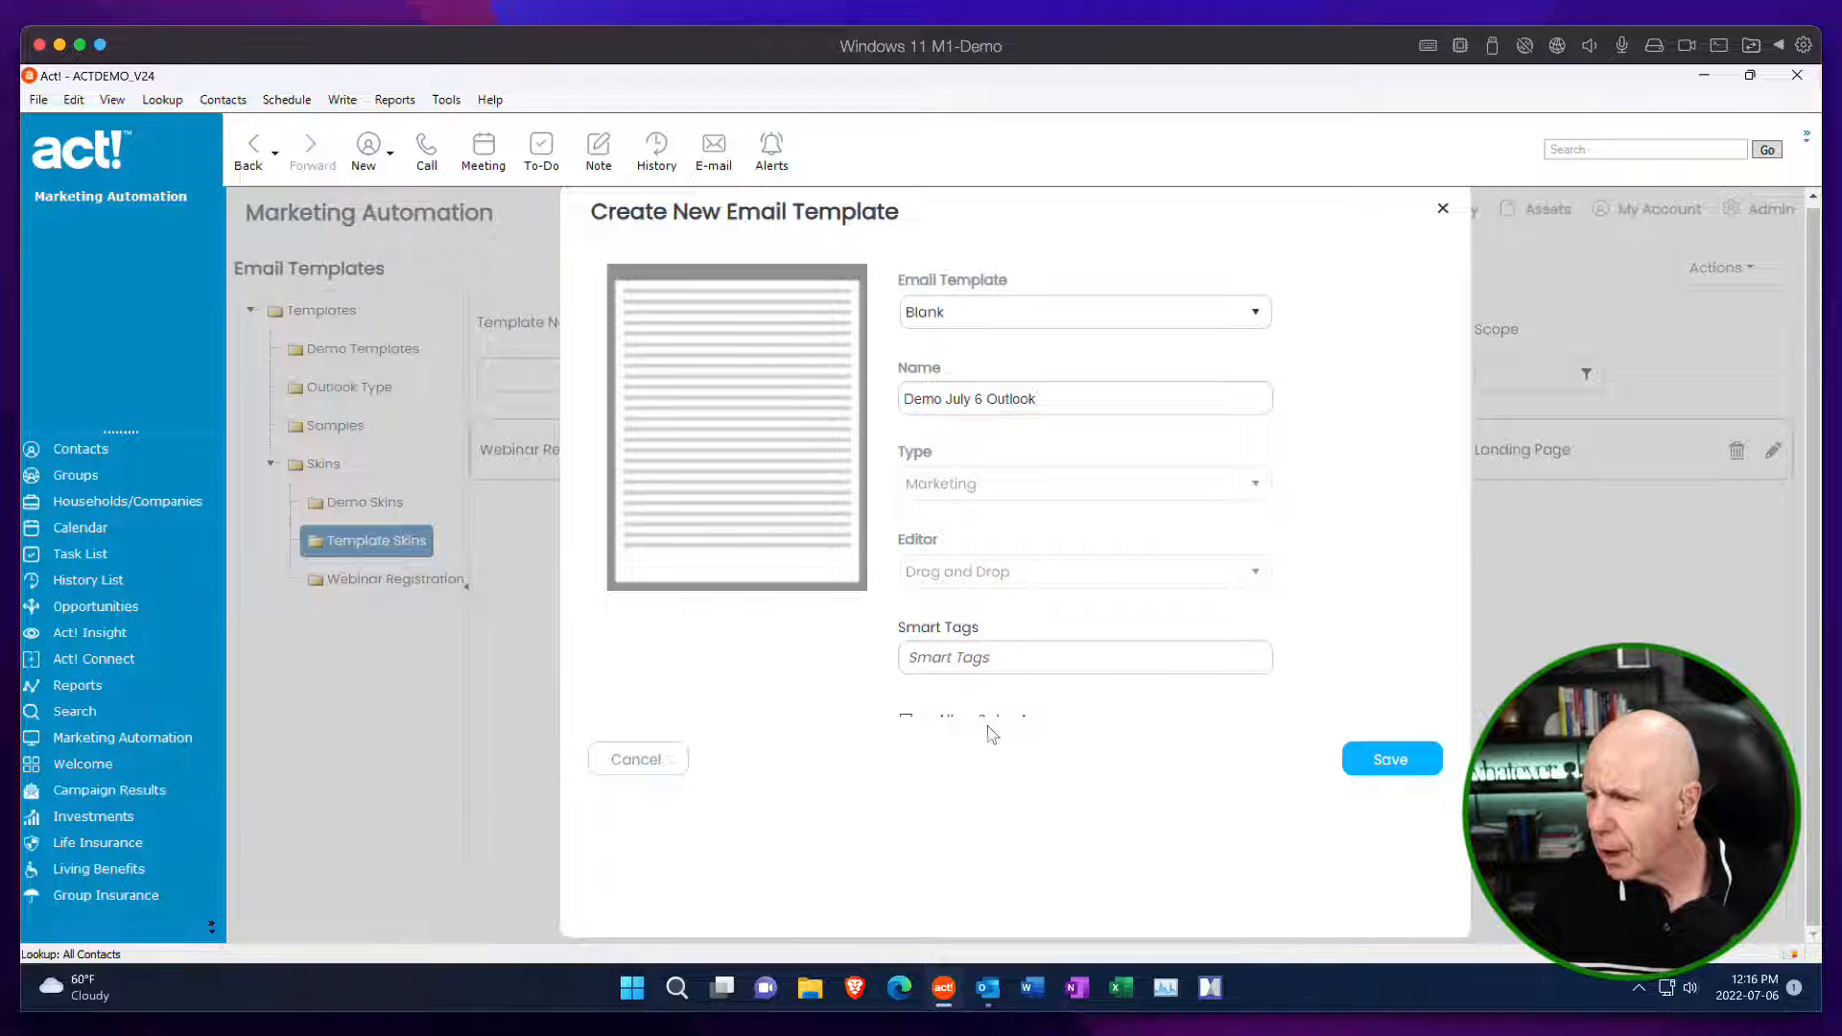
{"action": "left_click", "coordinate": [1402, 767]}
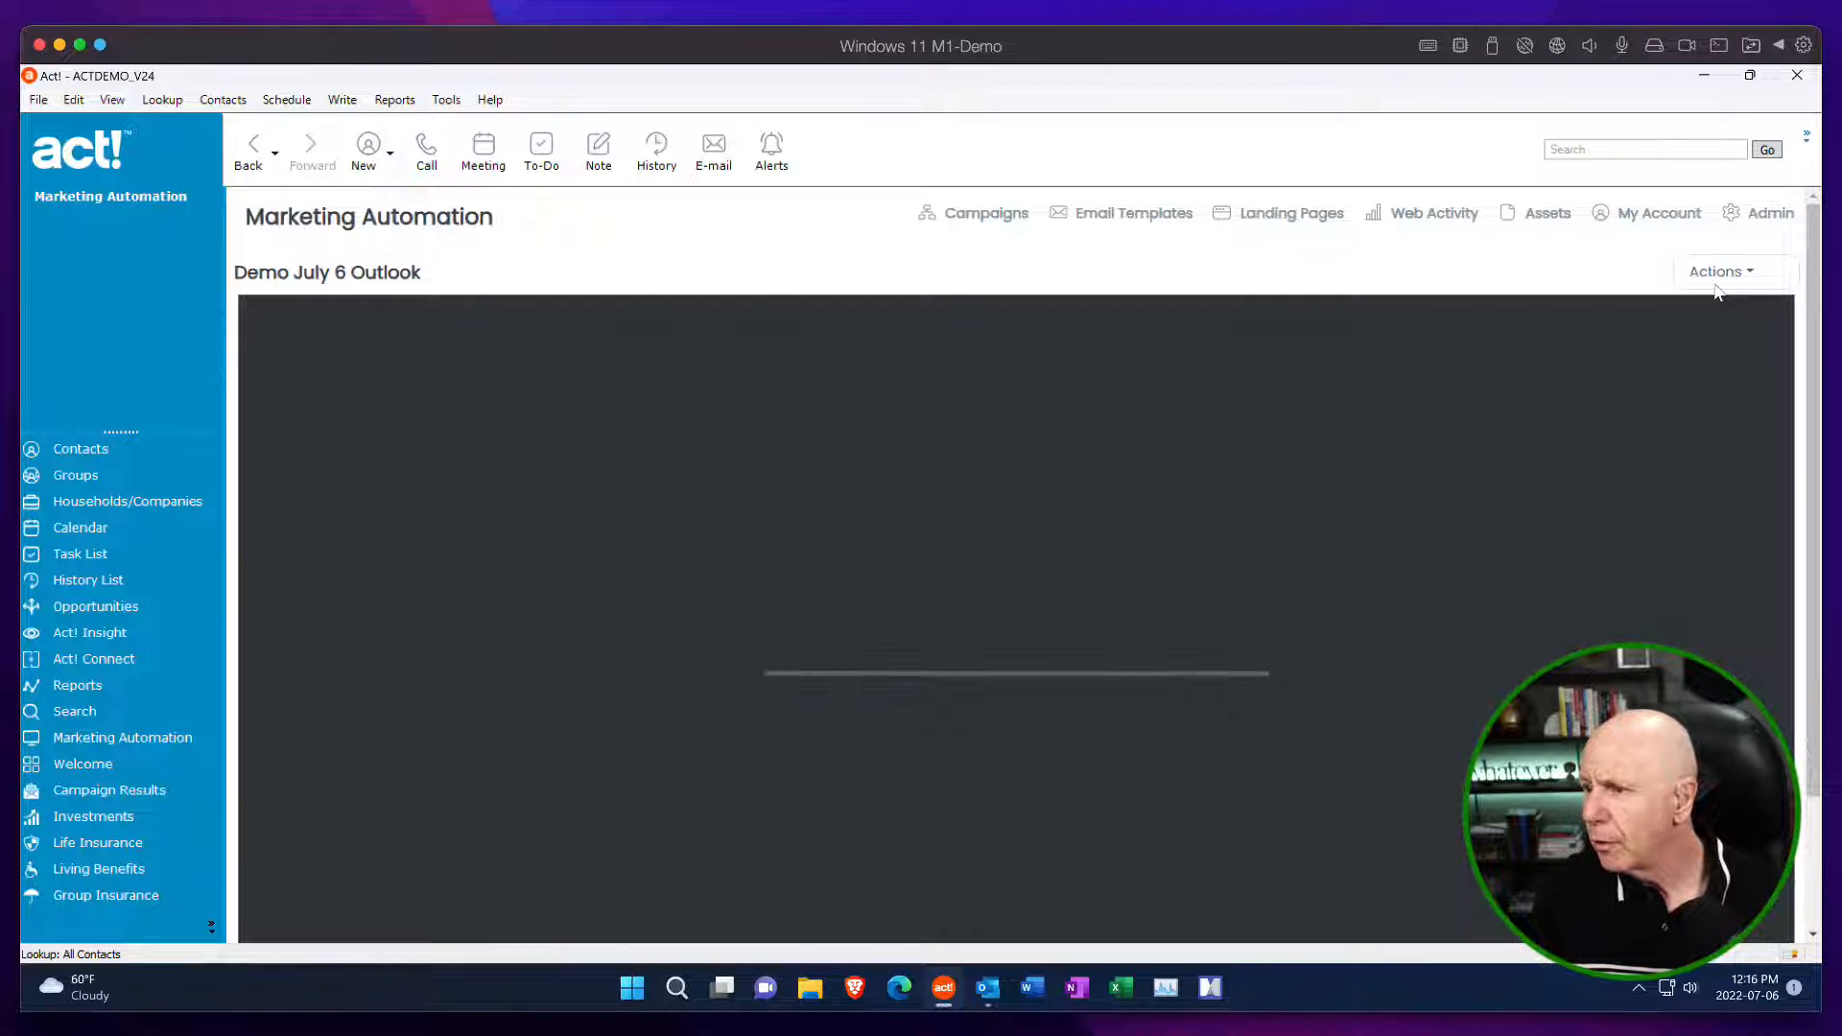
Assign the Demo July 6 Outlook template to the Demo Templates folder in its properties and update them.
{"action": "left_click", "coordinate": [1717, 278]}
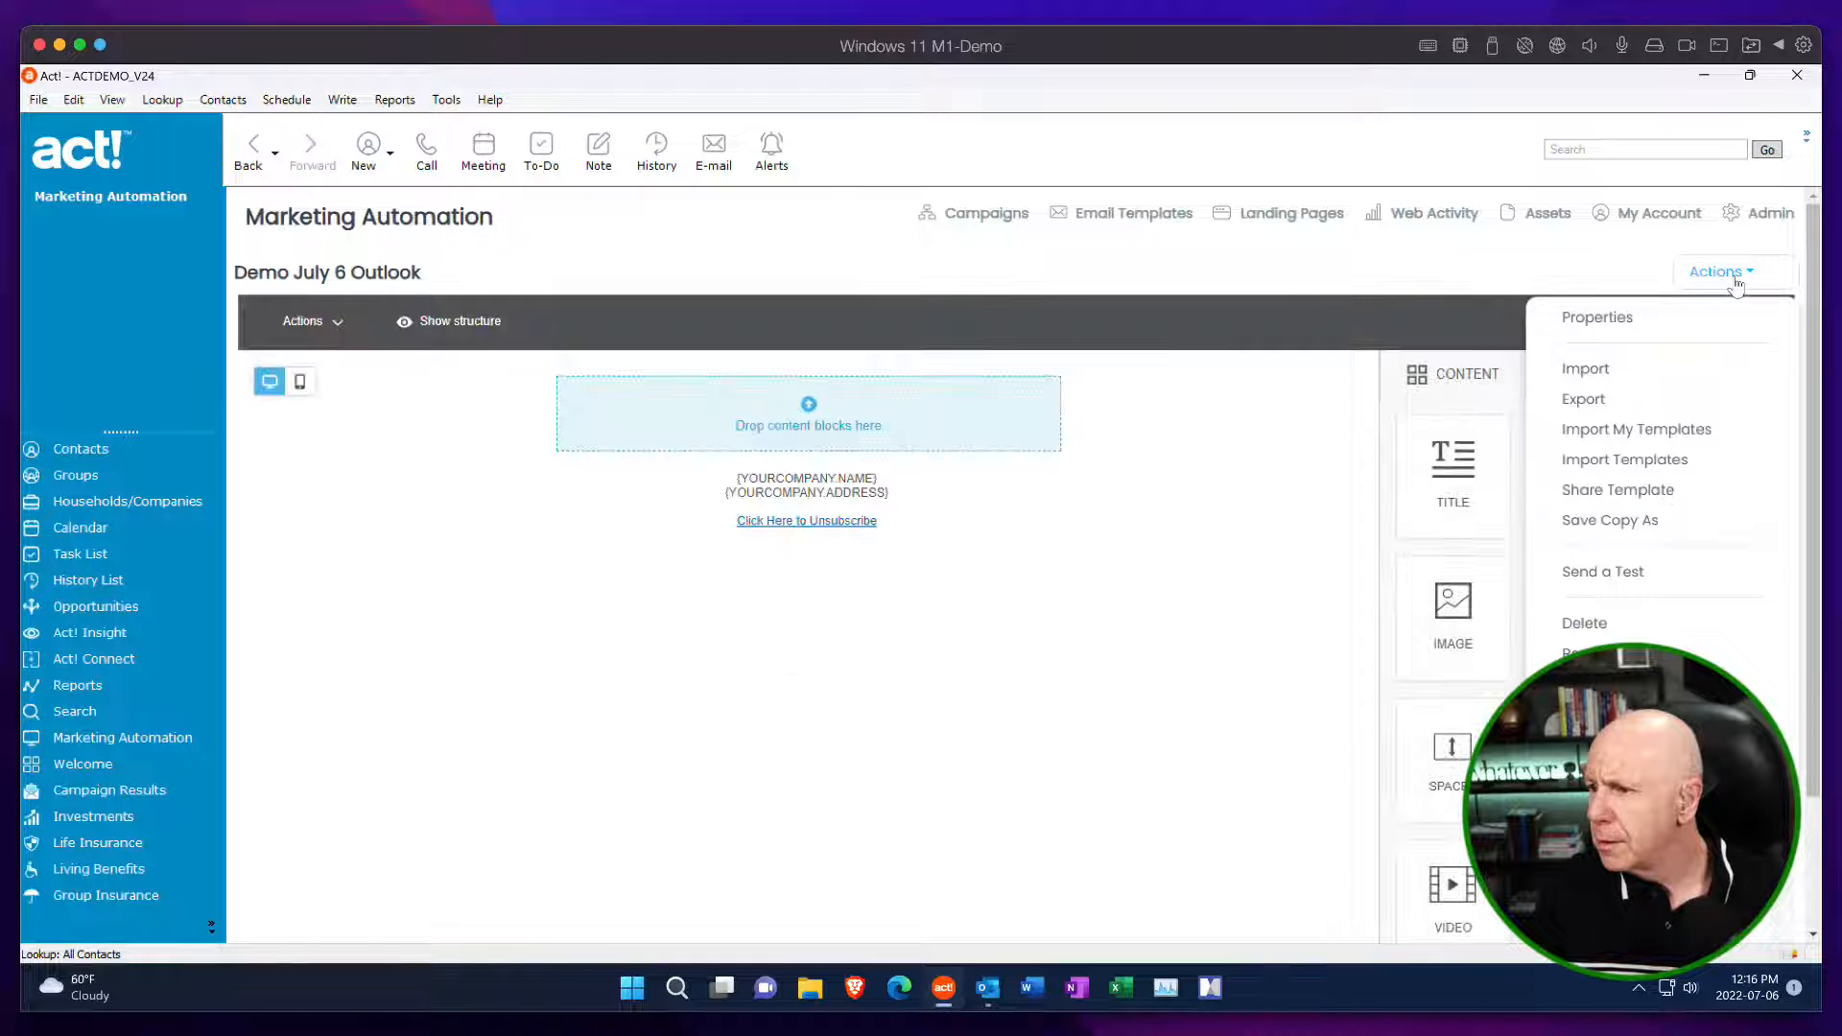
{"action": "left_click", "coordinate": [1621, 322]}
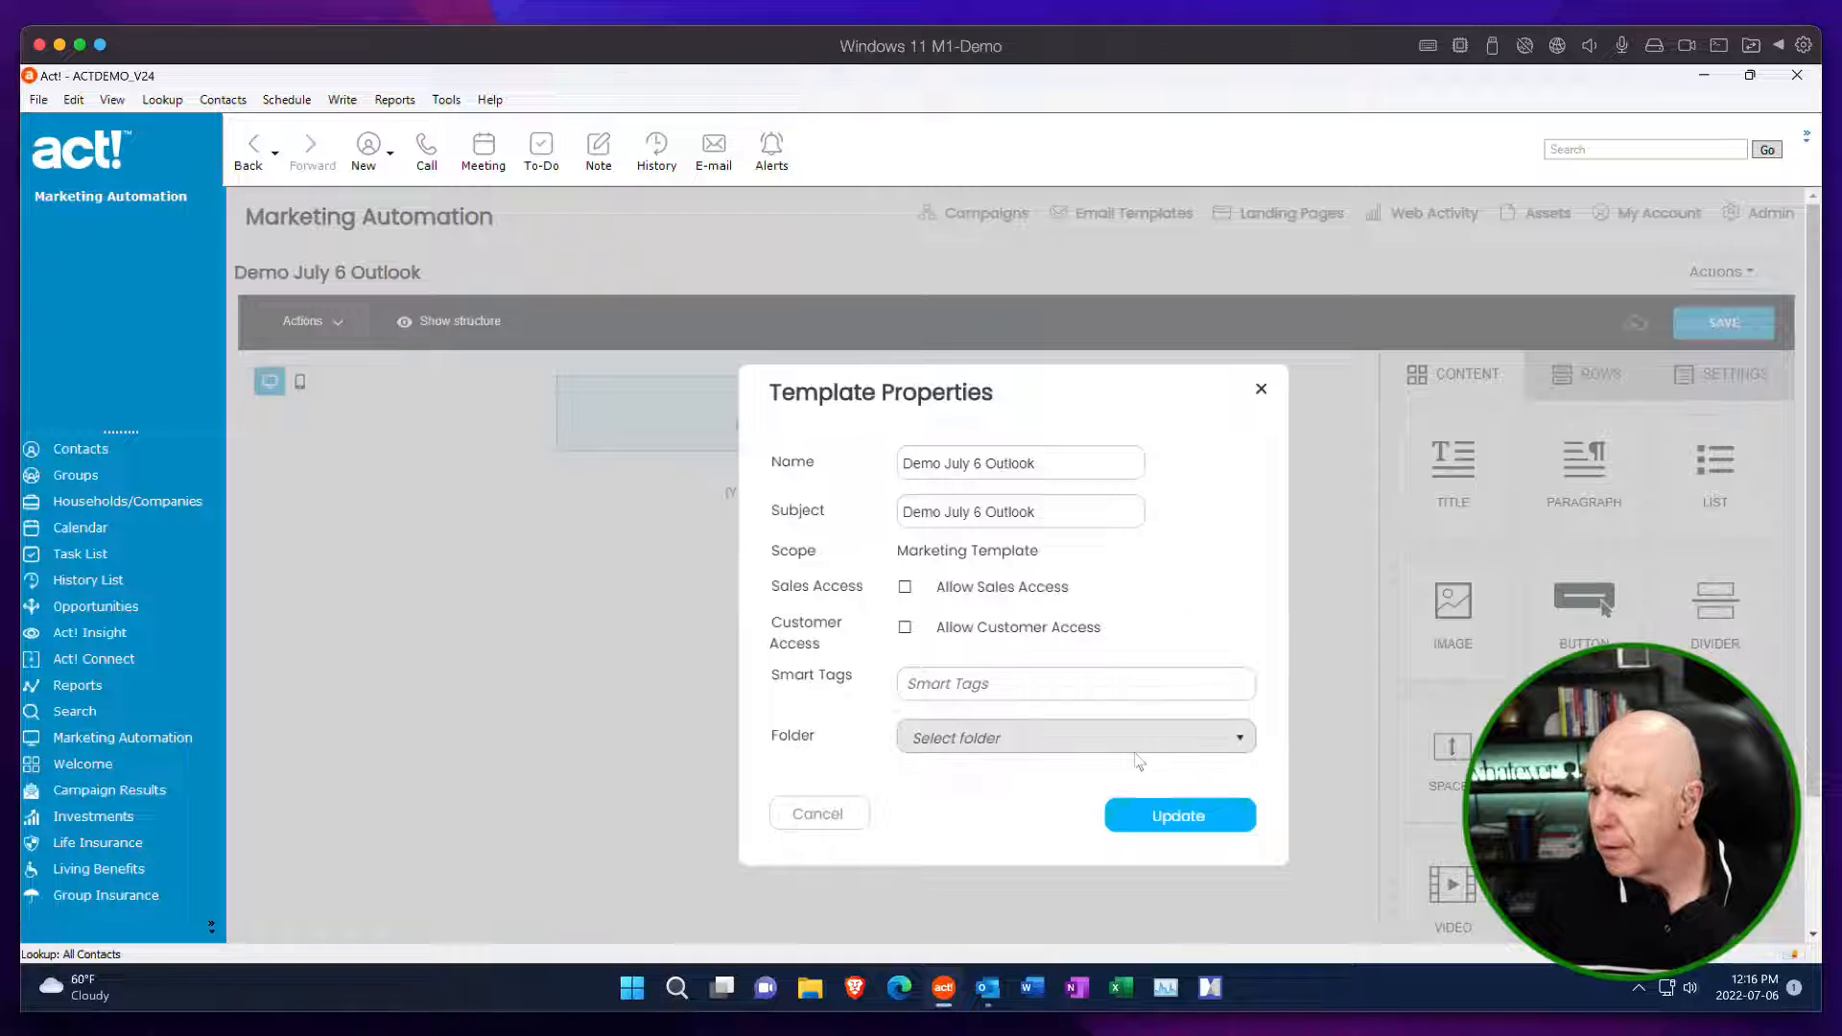
{"action": "left_click", "coordinate": [1232, 747]}
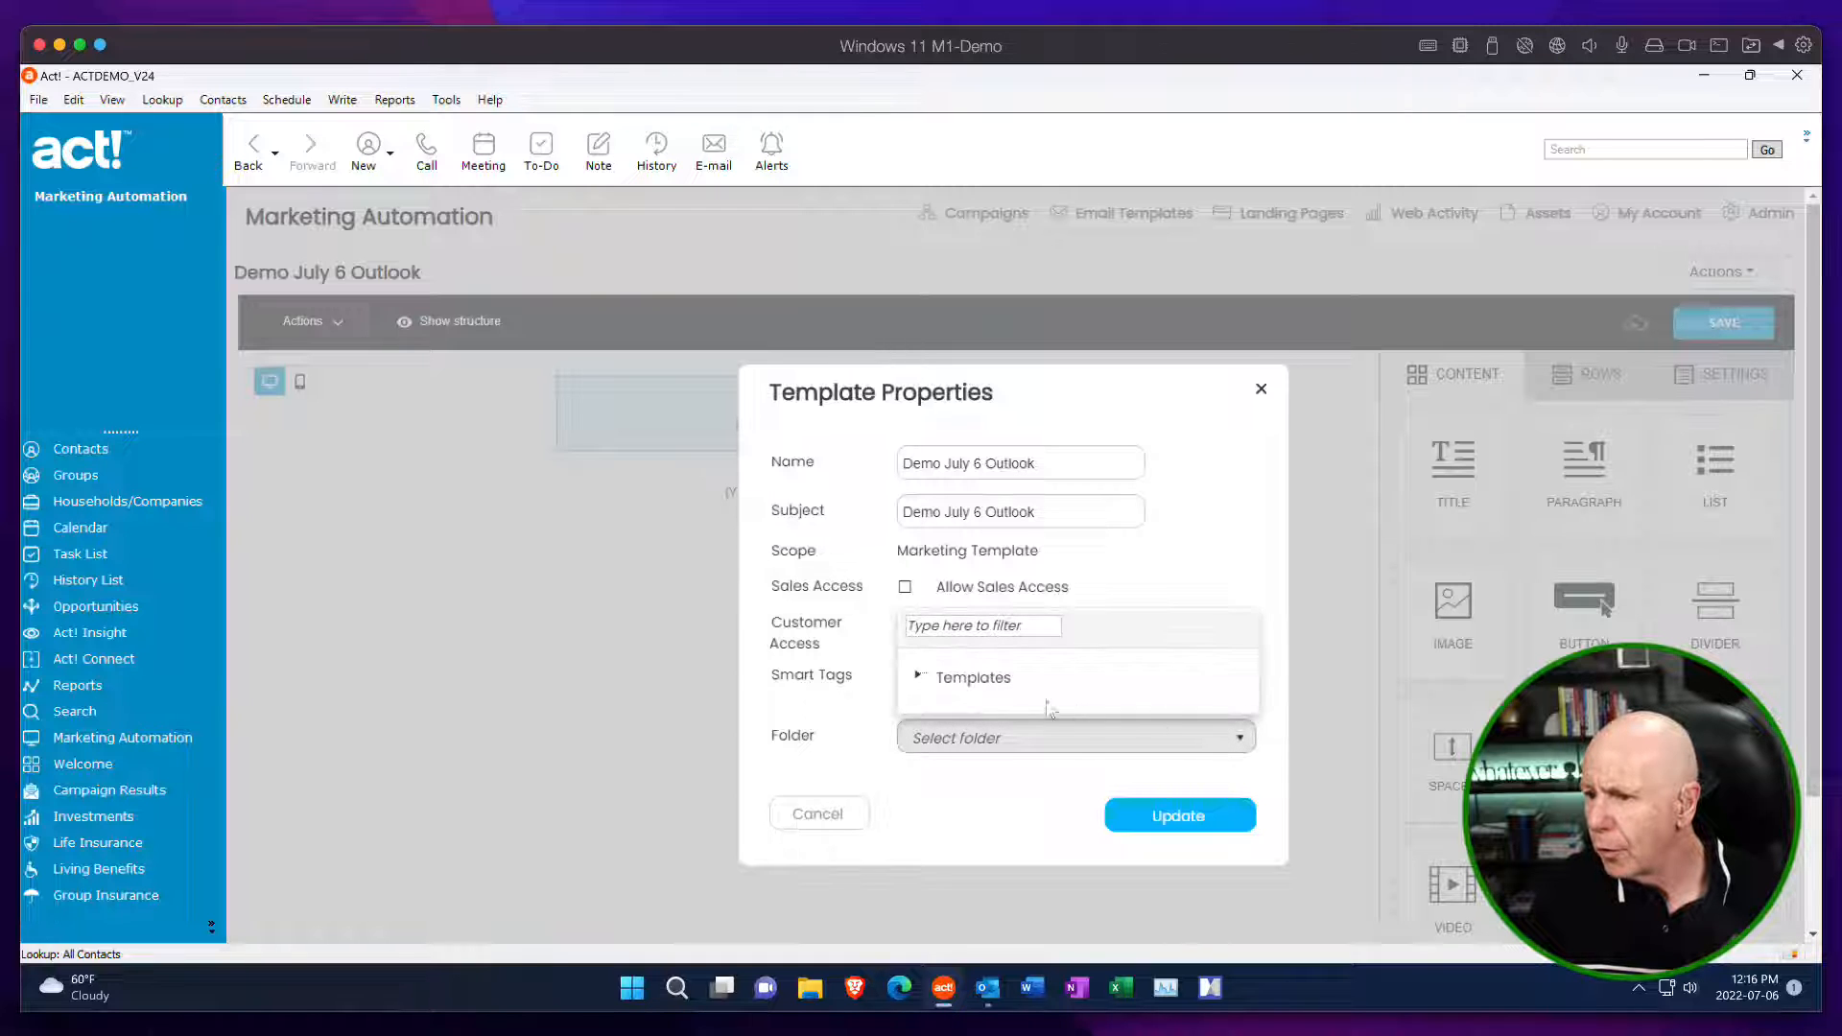
{"action": "left_click", "coordinate": [917, 677]}
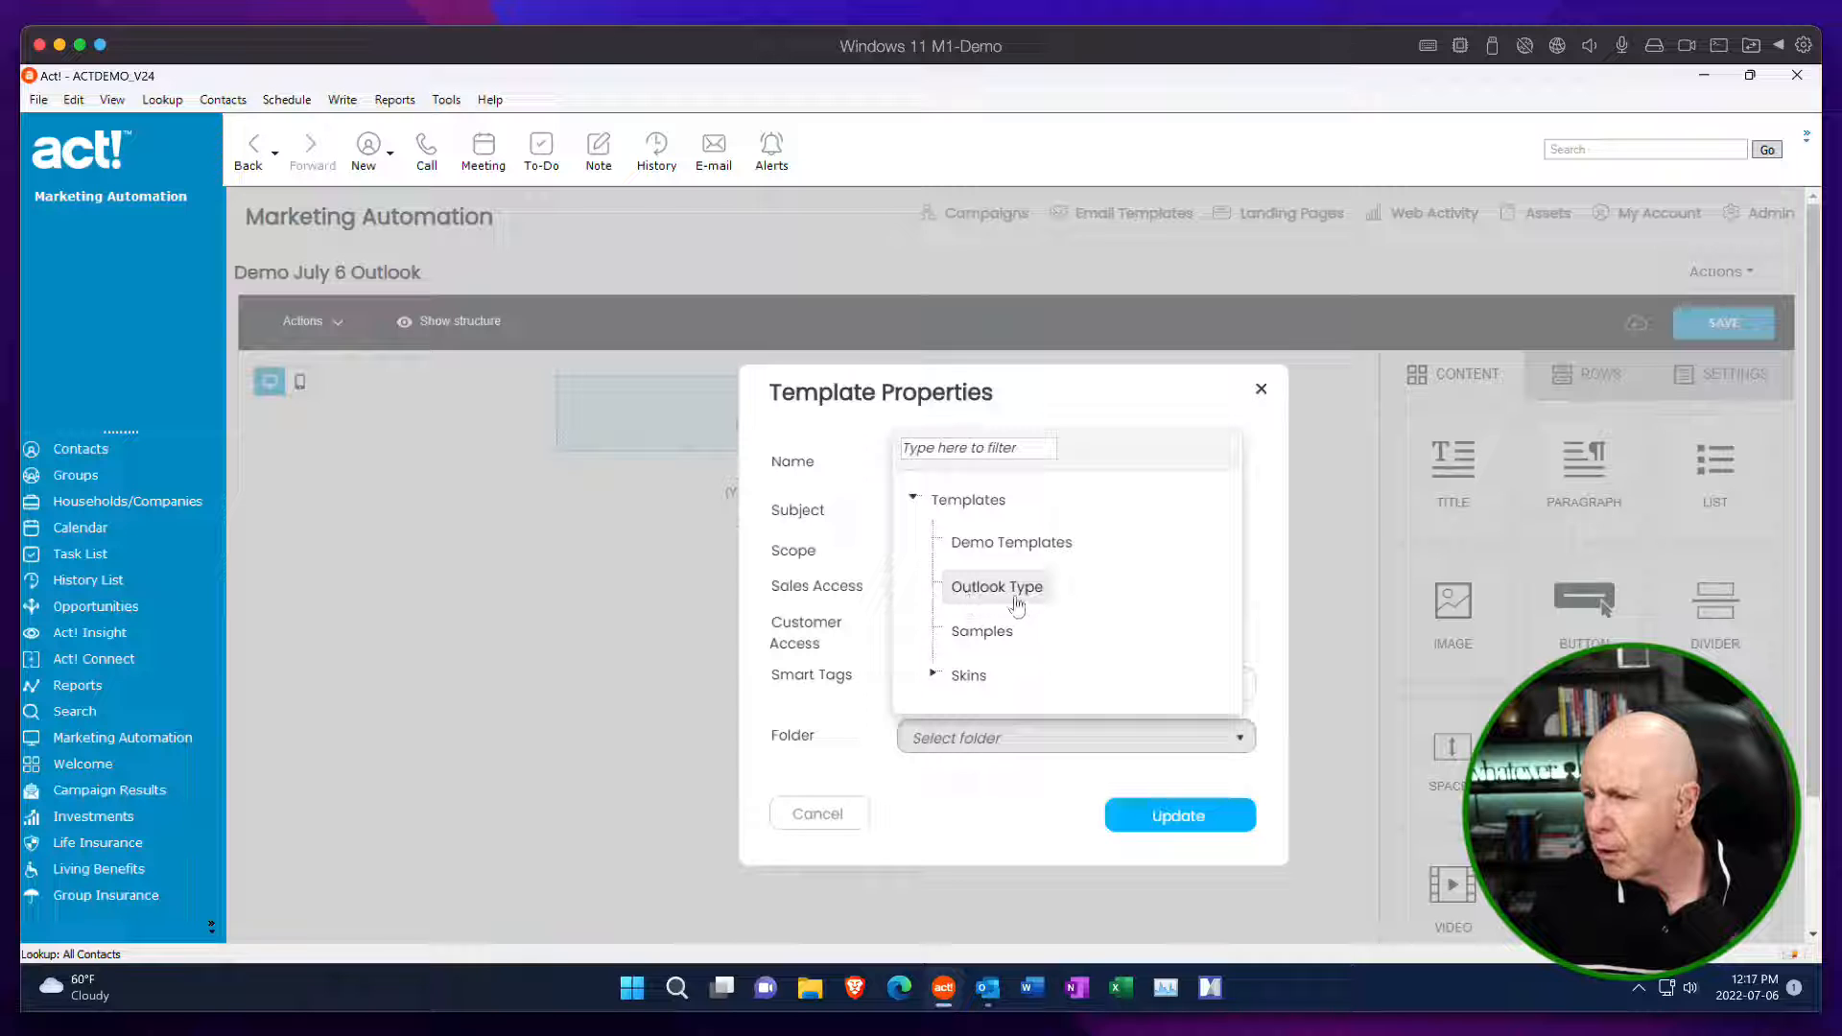
{"action": "left_click", "coordinate": [1005, 562]}
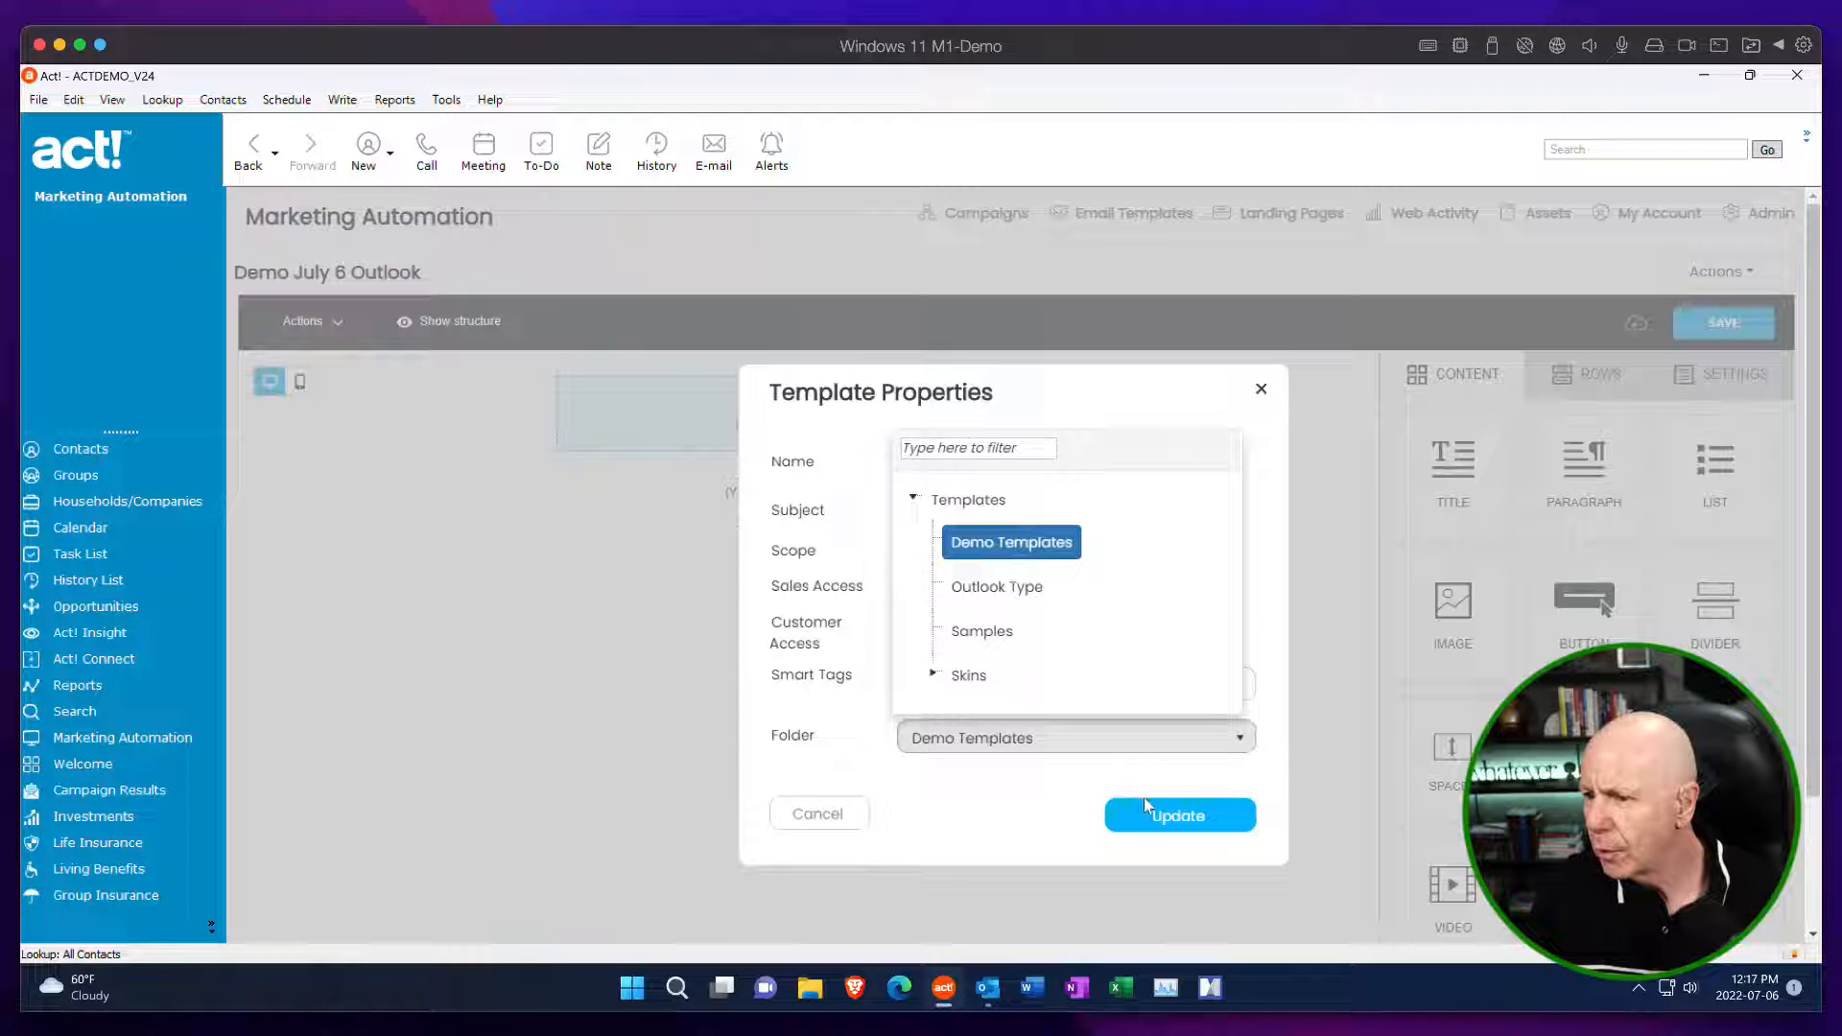
{"action": "left_click", "coordinate": [1166, 820]}
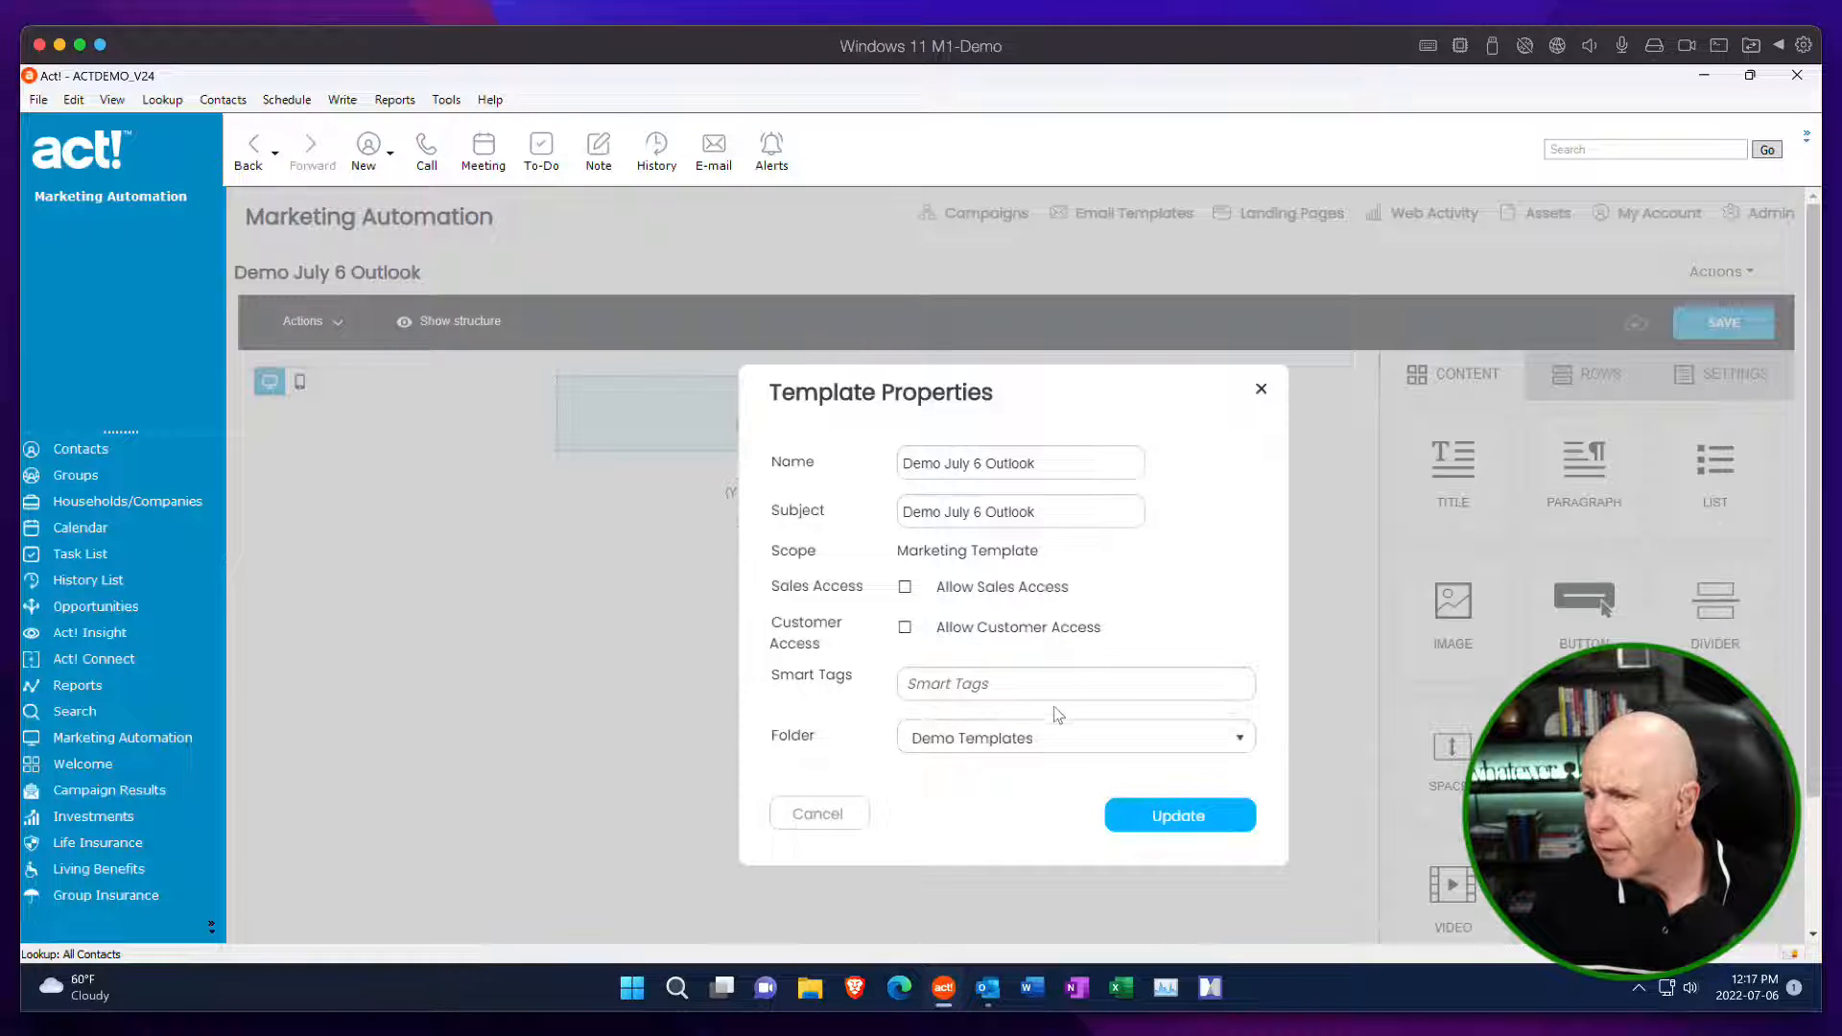
{"action": "left_click", "coordinate": [1237, 815]}
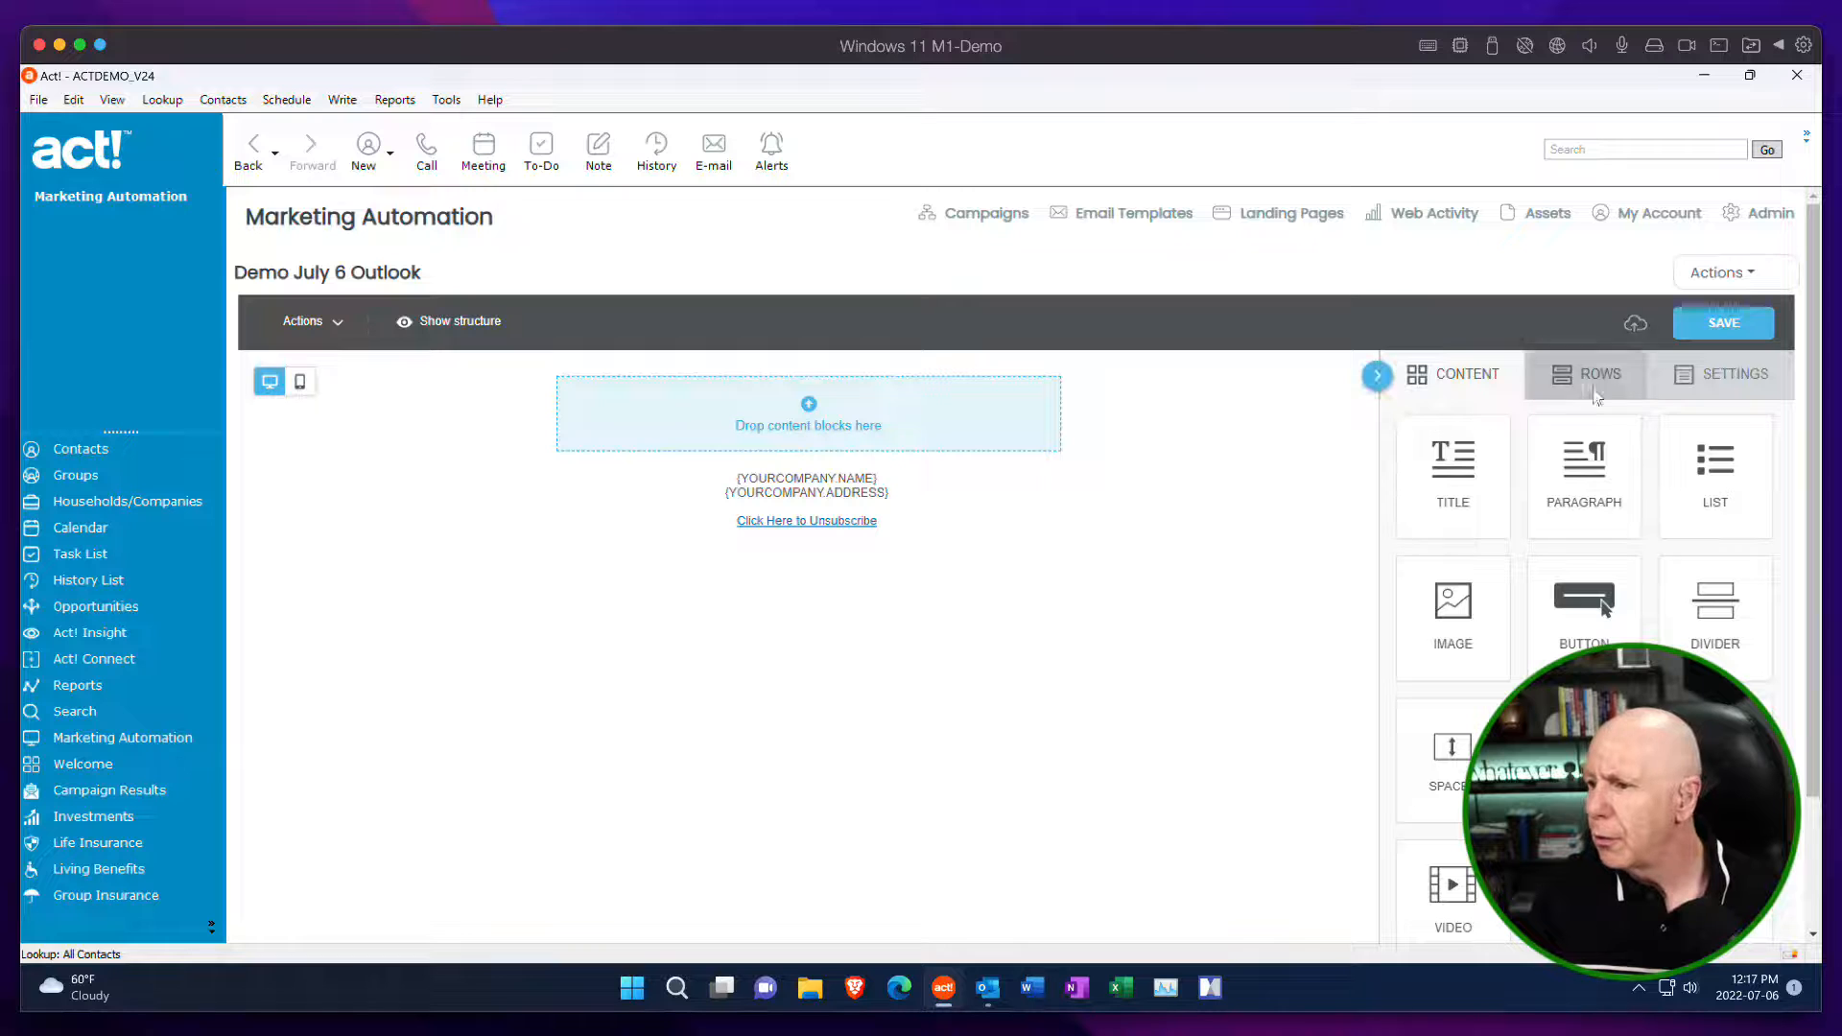
Set the content area width to 600px, and add a full-width row and a narrow-plus-wide two-column row above the footer.
{"action": "left_click", "coordinate": [1717, 385]}
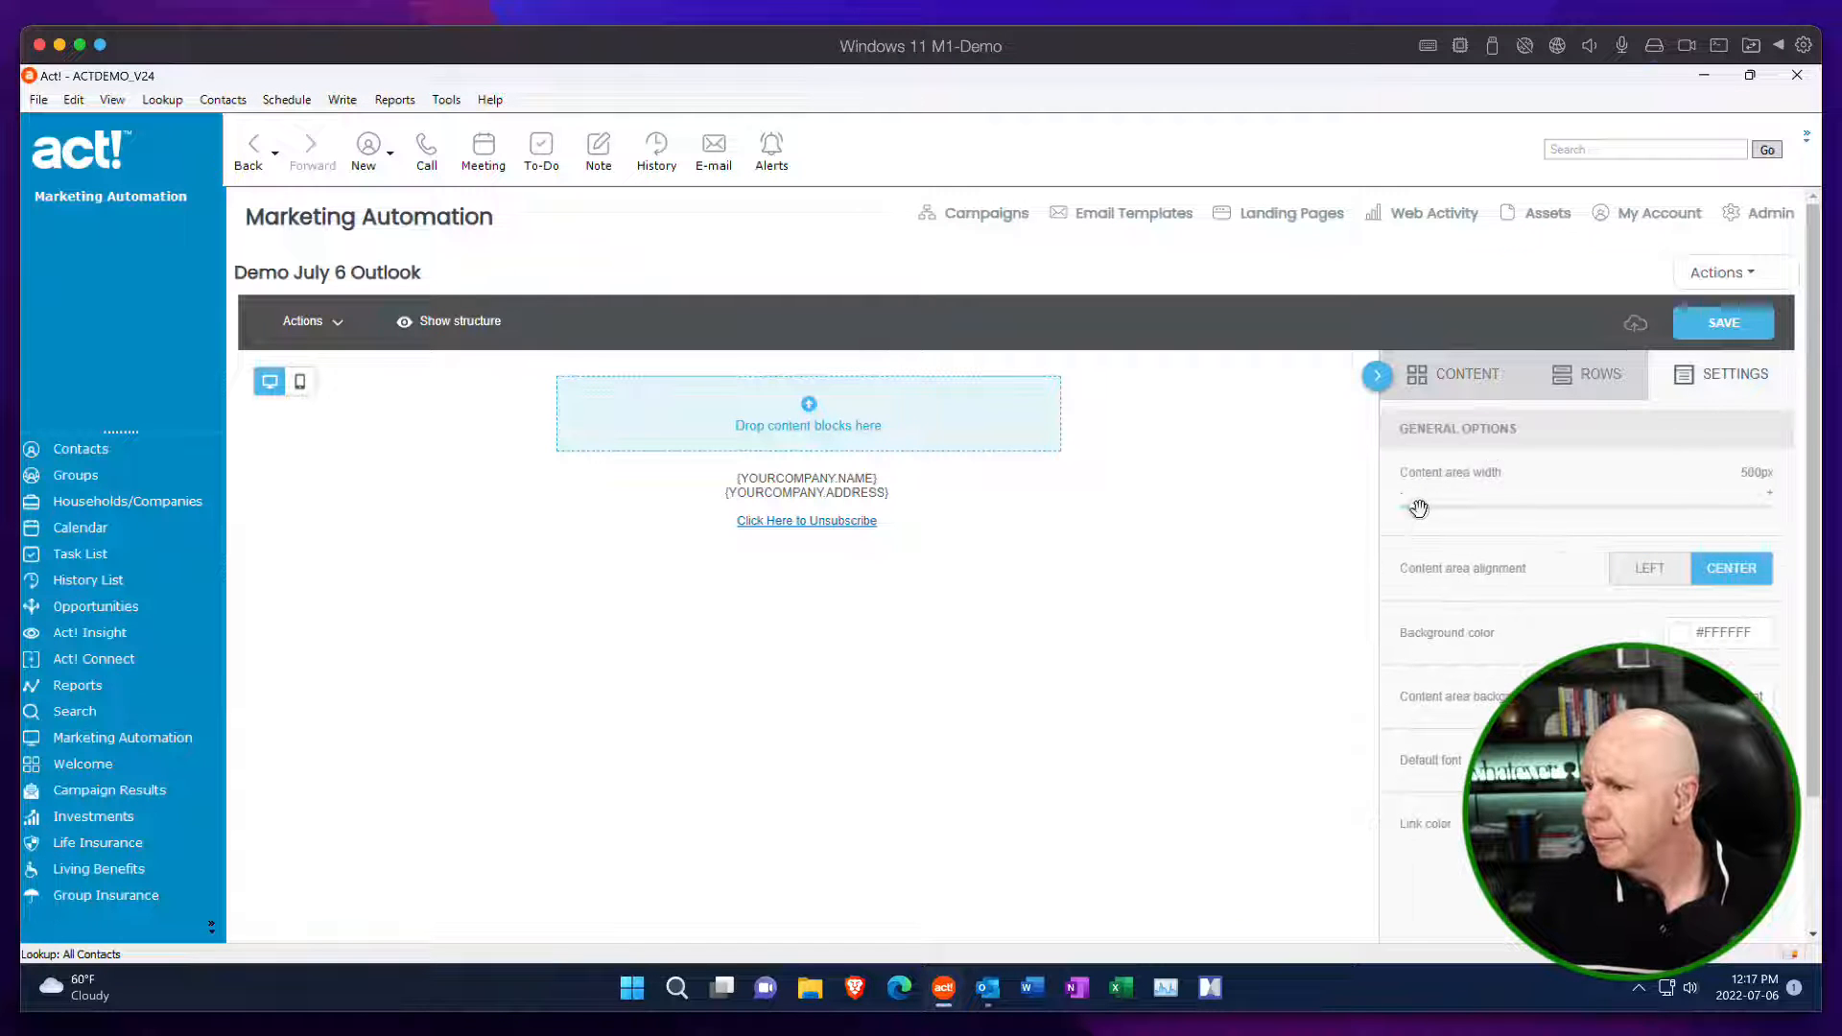
{"action": "left_click_drag", "start_coordinate": [1418, 508], "coordinate": [1510, 507]}
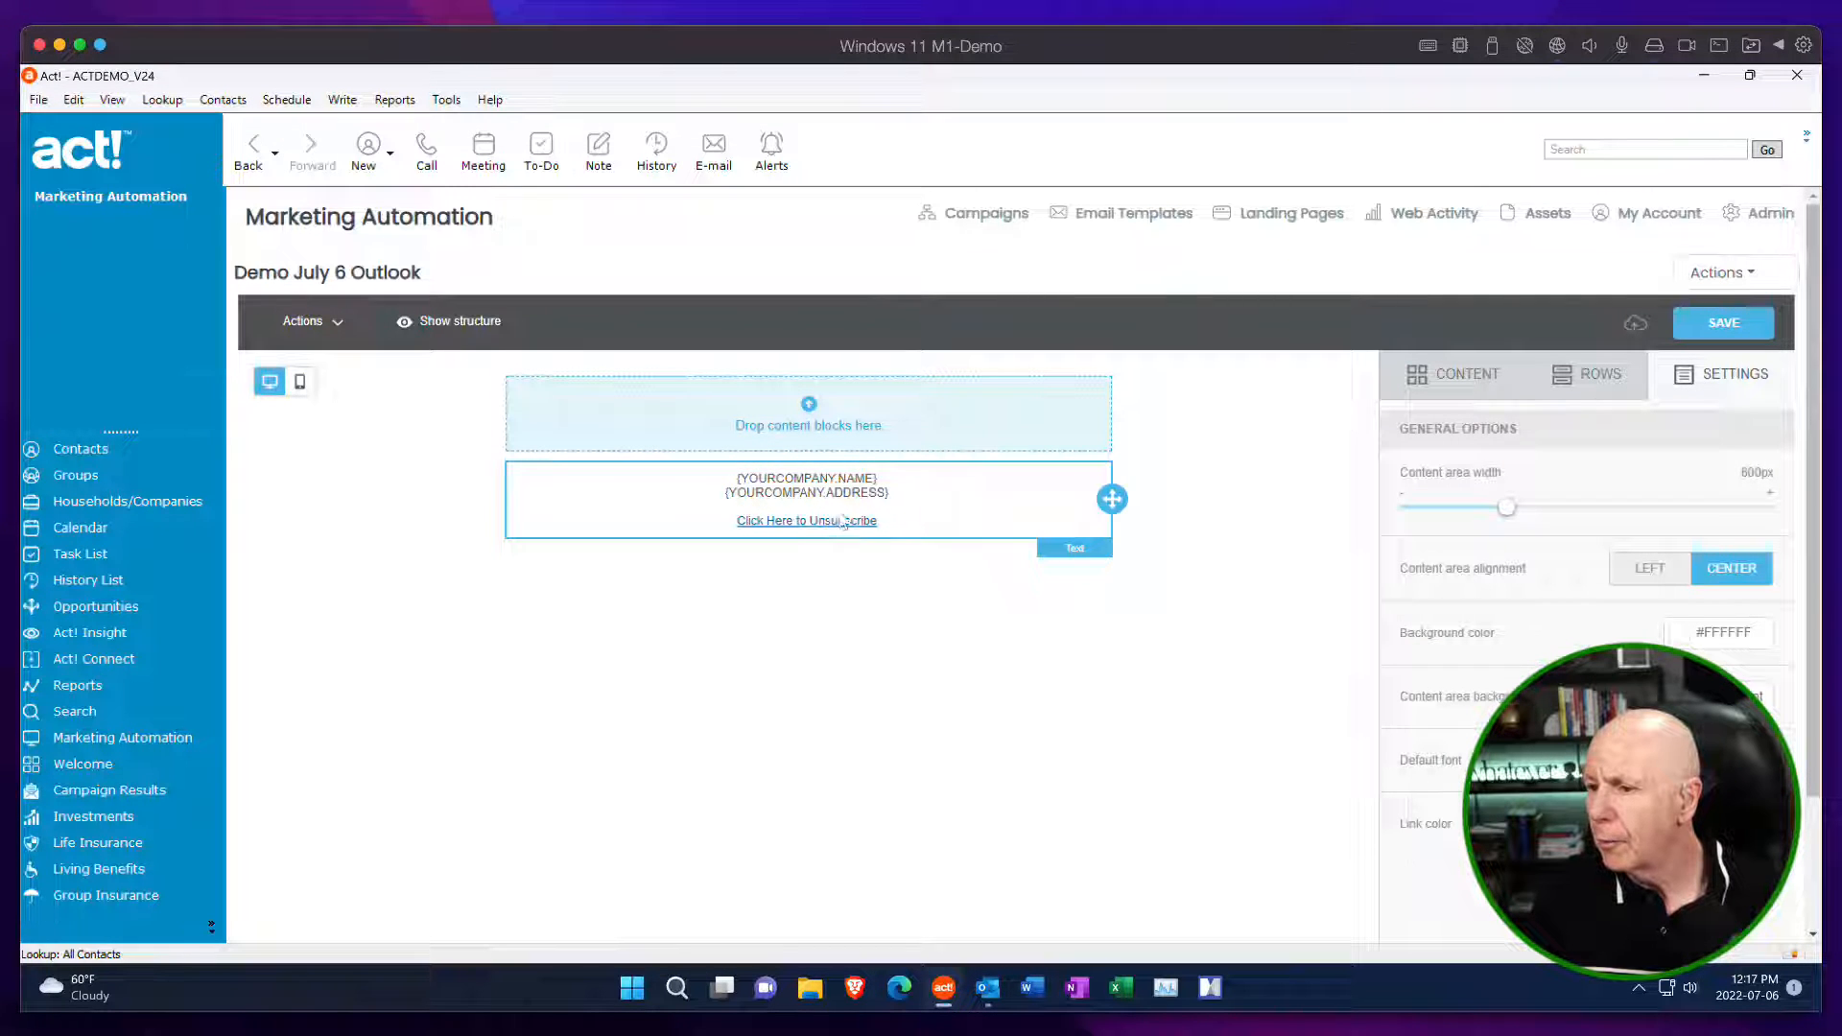
{"action": "left_click", "coordinate": [1604, 372]}
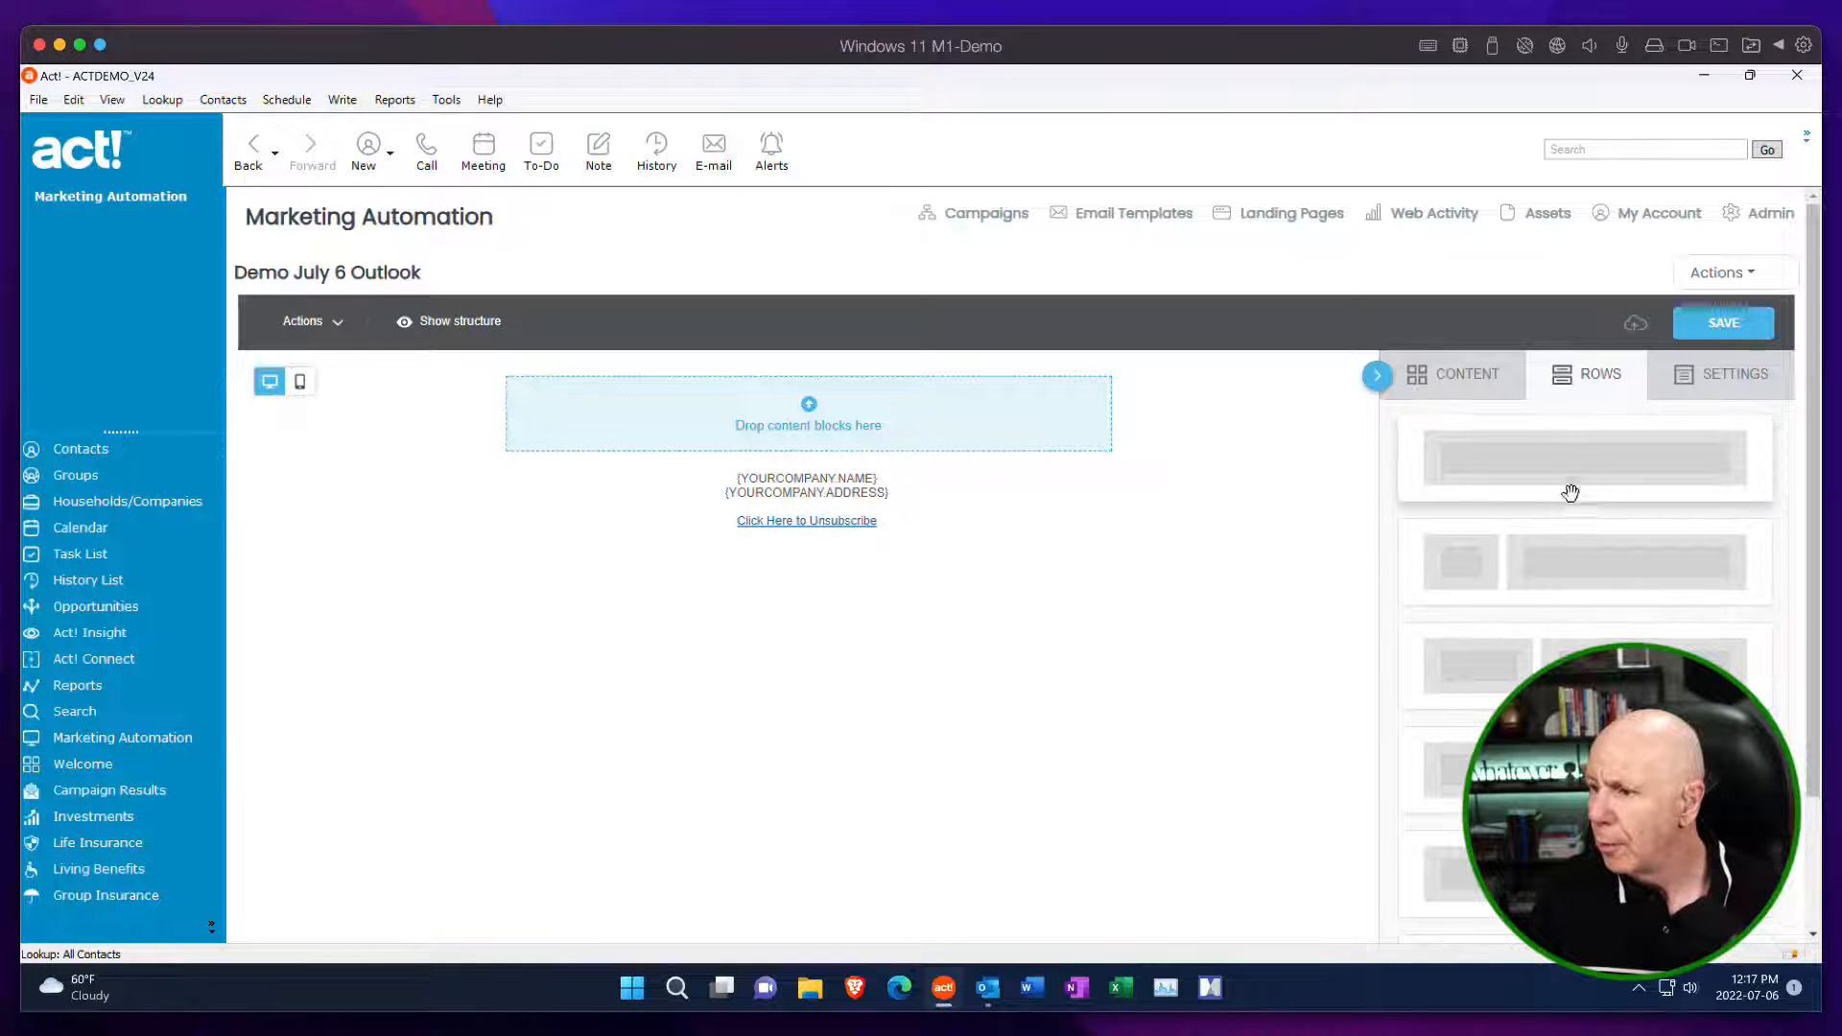
{"action": "left_click_drag", "start_coordinate": [1570, 493], "coordinate": [956, 473]}
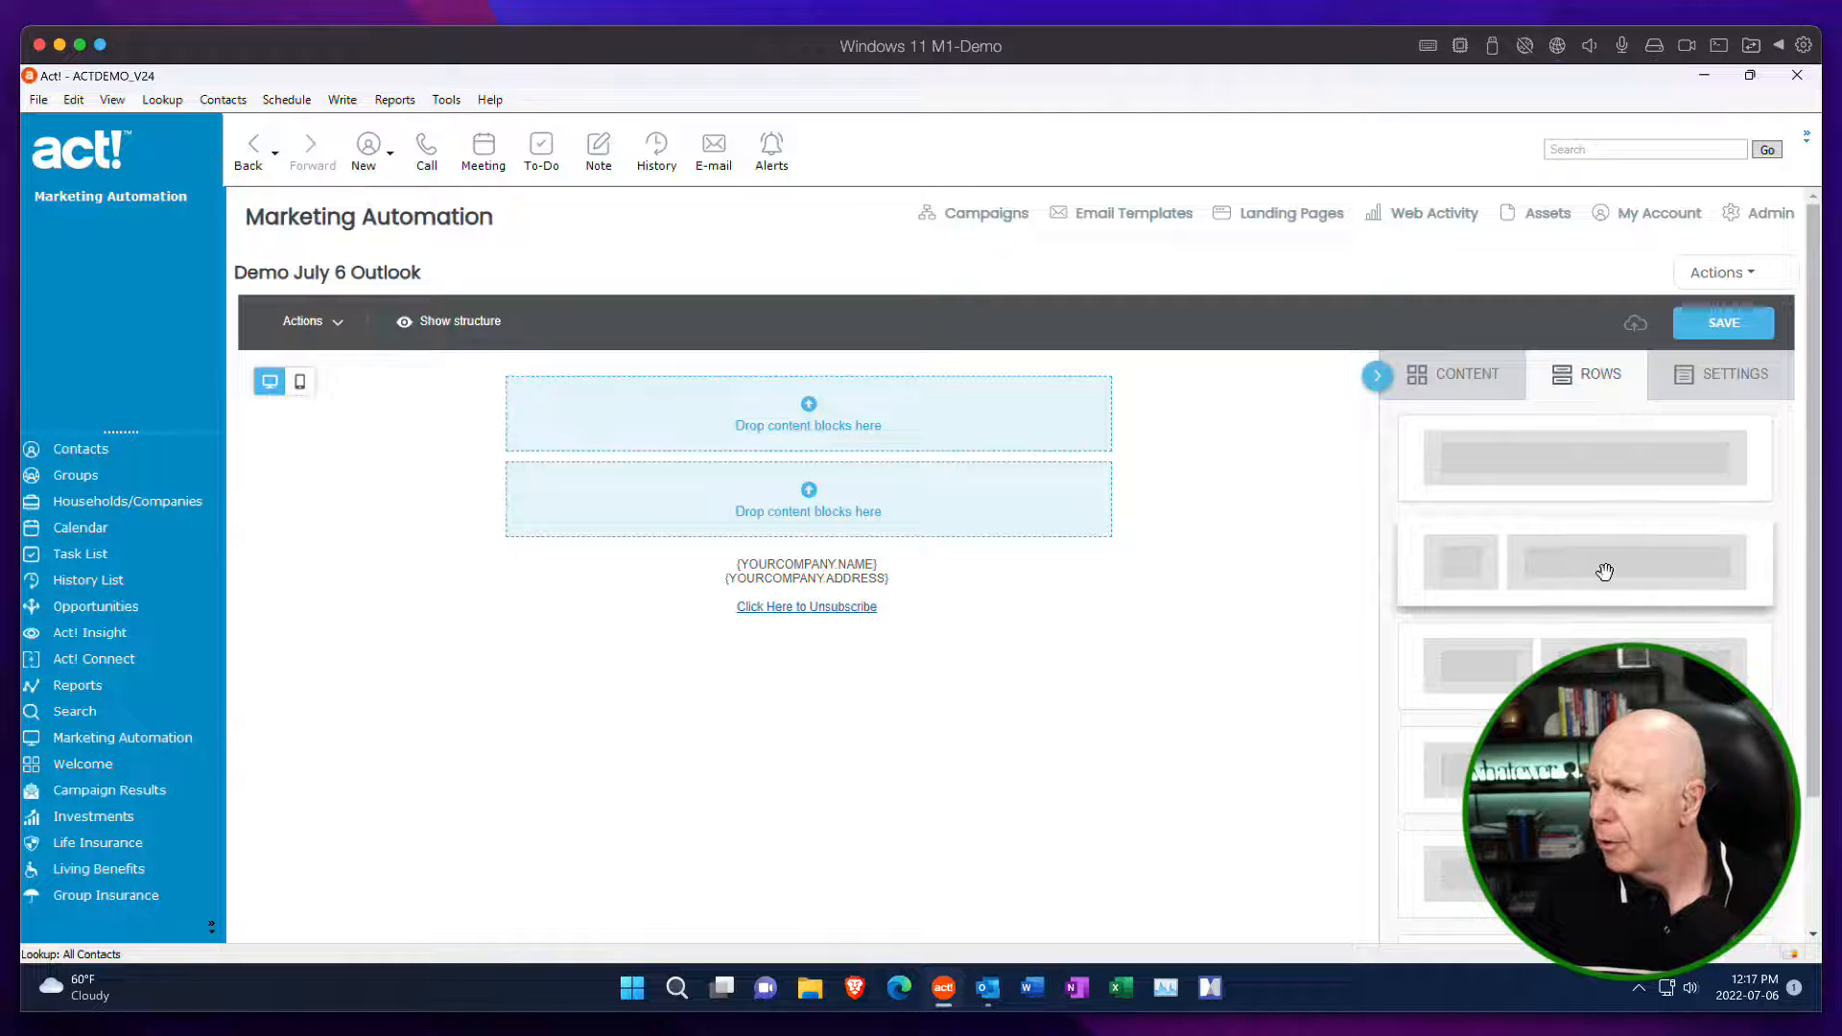
{"action": "left_click_drag", "start_coordinate": [1603, 572], "coordinate": [1036, 551]}
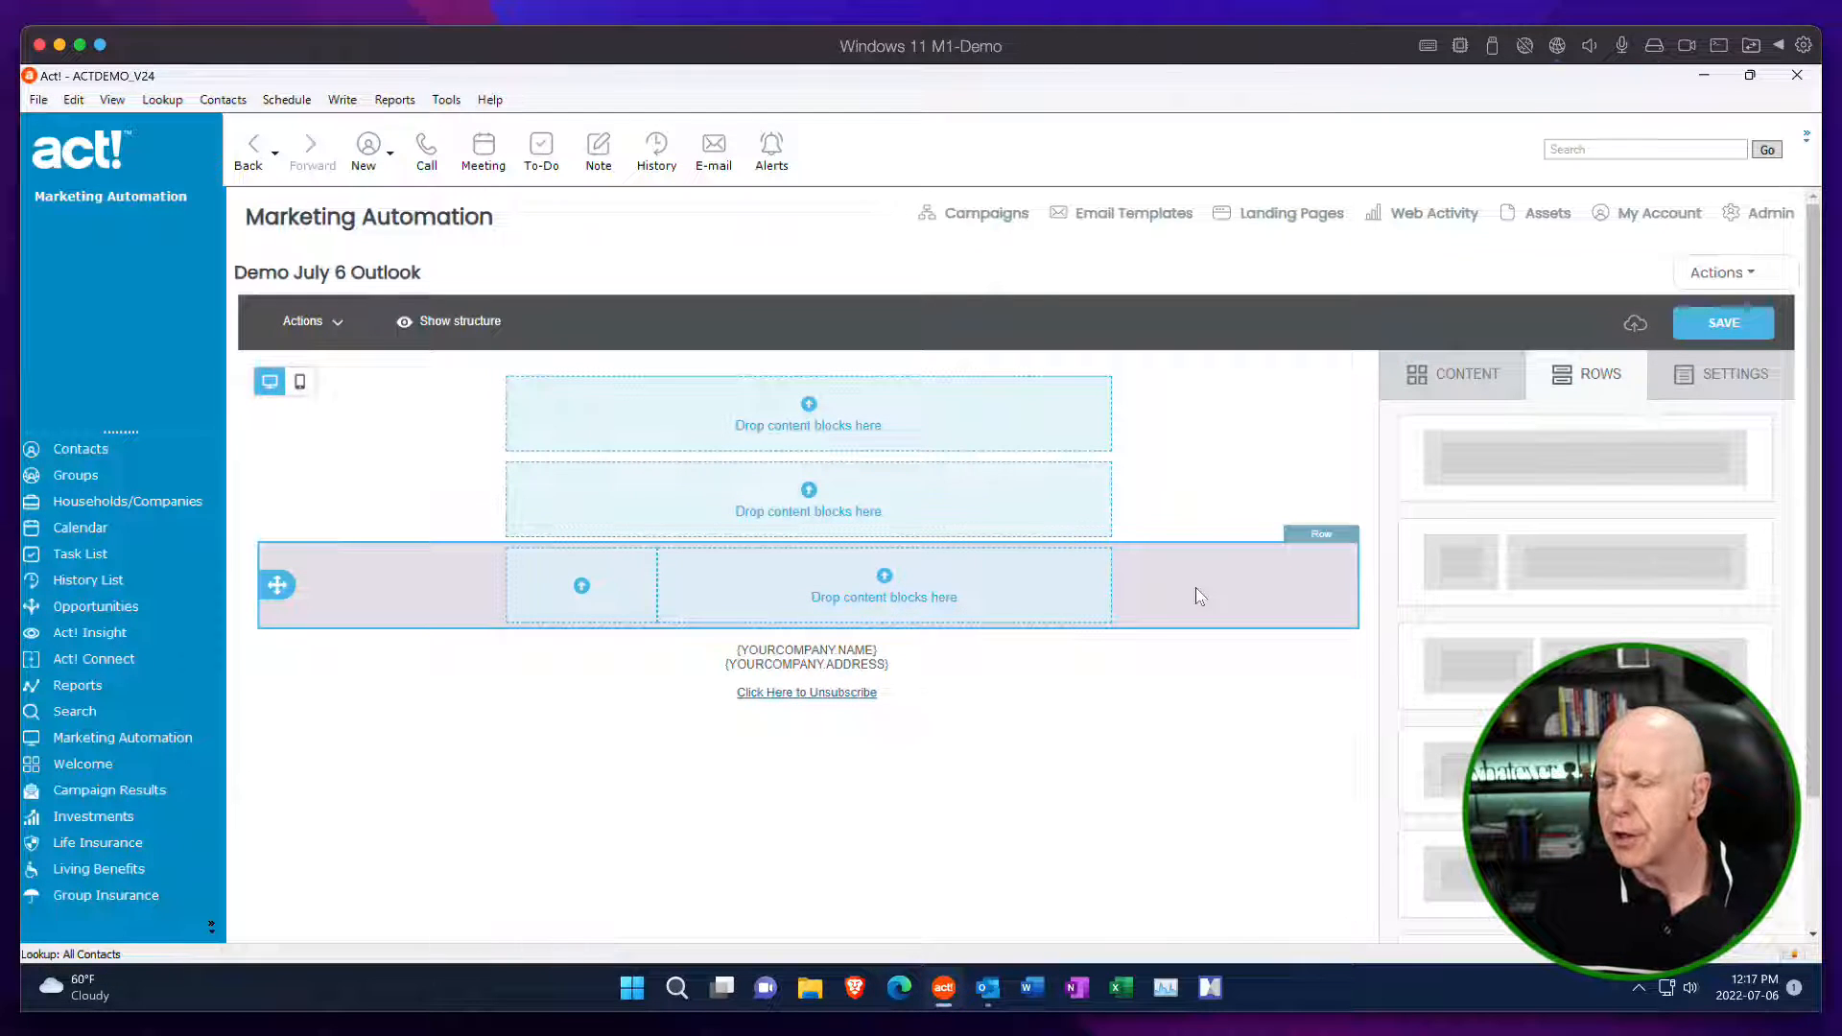
Add text blocks to both full-width rows and the wide column, and an image block to the narrow column.
{"action": "left_click", "coordinate": [850, 408]}
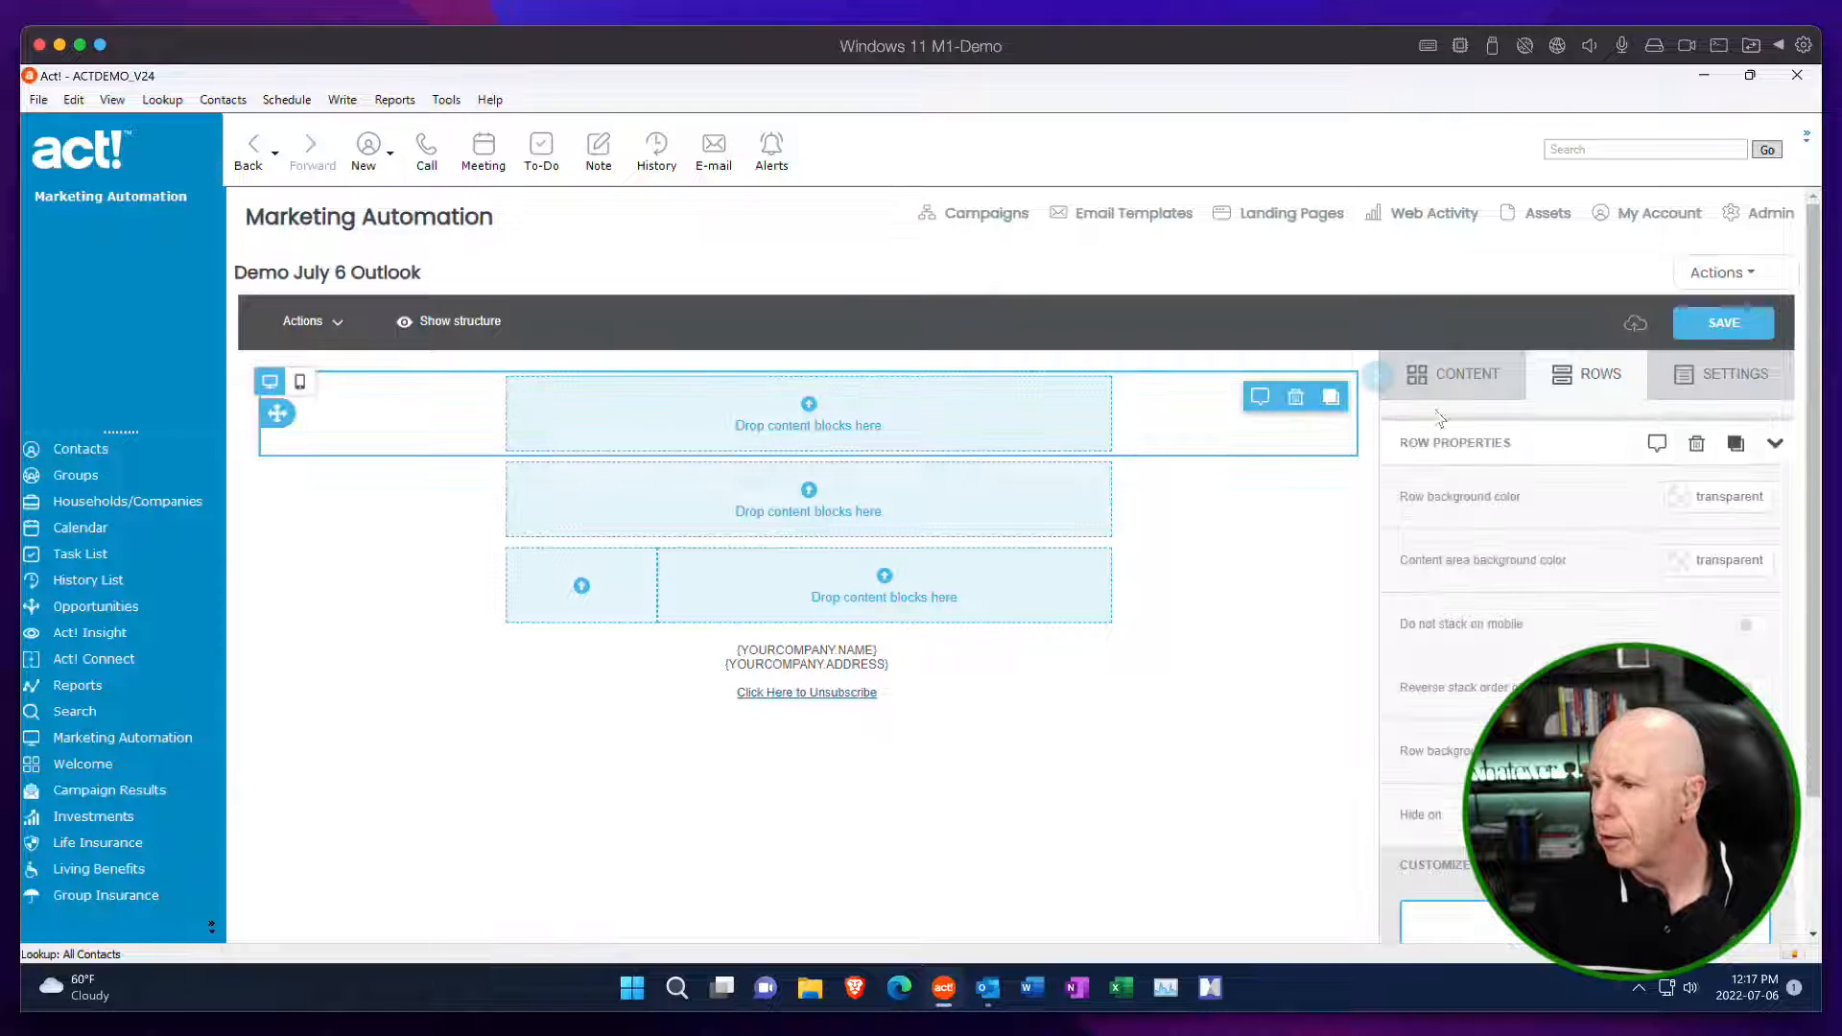
{"action": "left_click", "coordinate": [1453, 374]}
{"action": "scroll", "coordinate": [1582, 672], "scroll_direction": "down", "scroll_amount": 1}
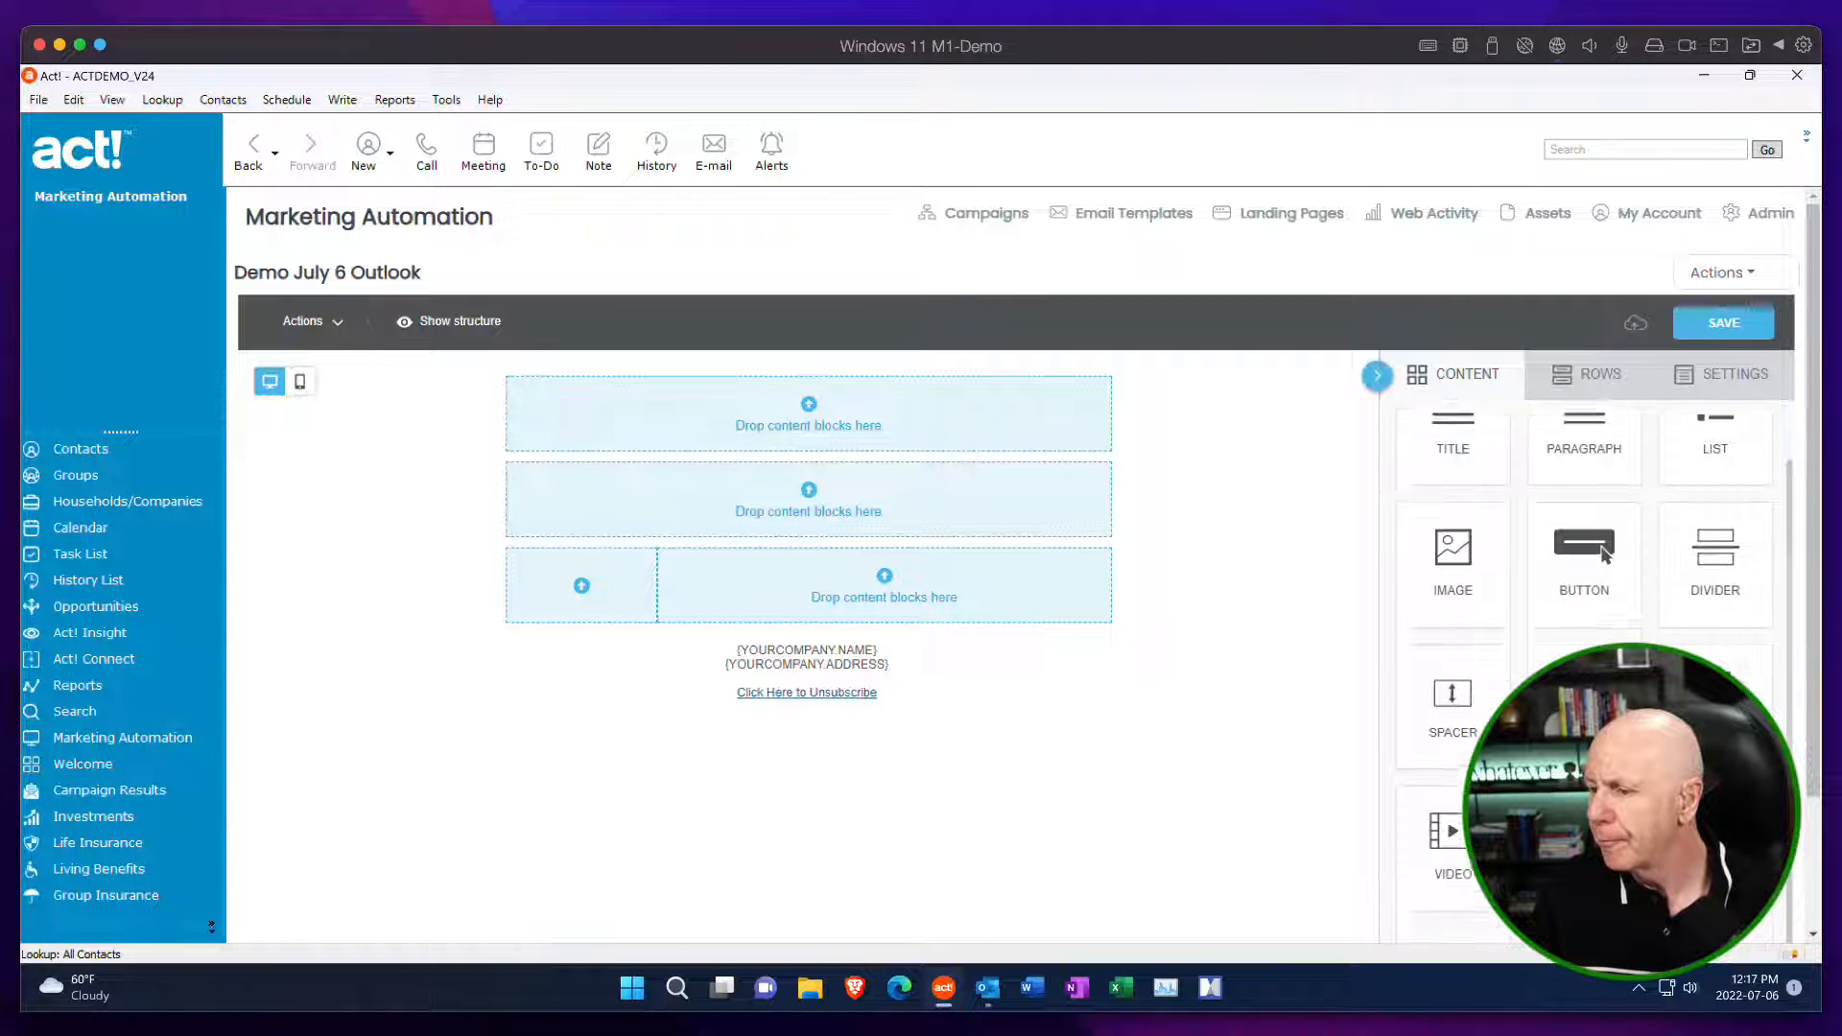
{"action": "scroll", "coordinate": [1605, 534], "scroll_direction": "down", "scroll_amount": 2}
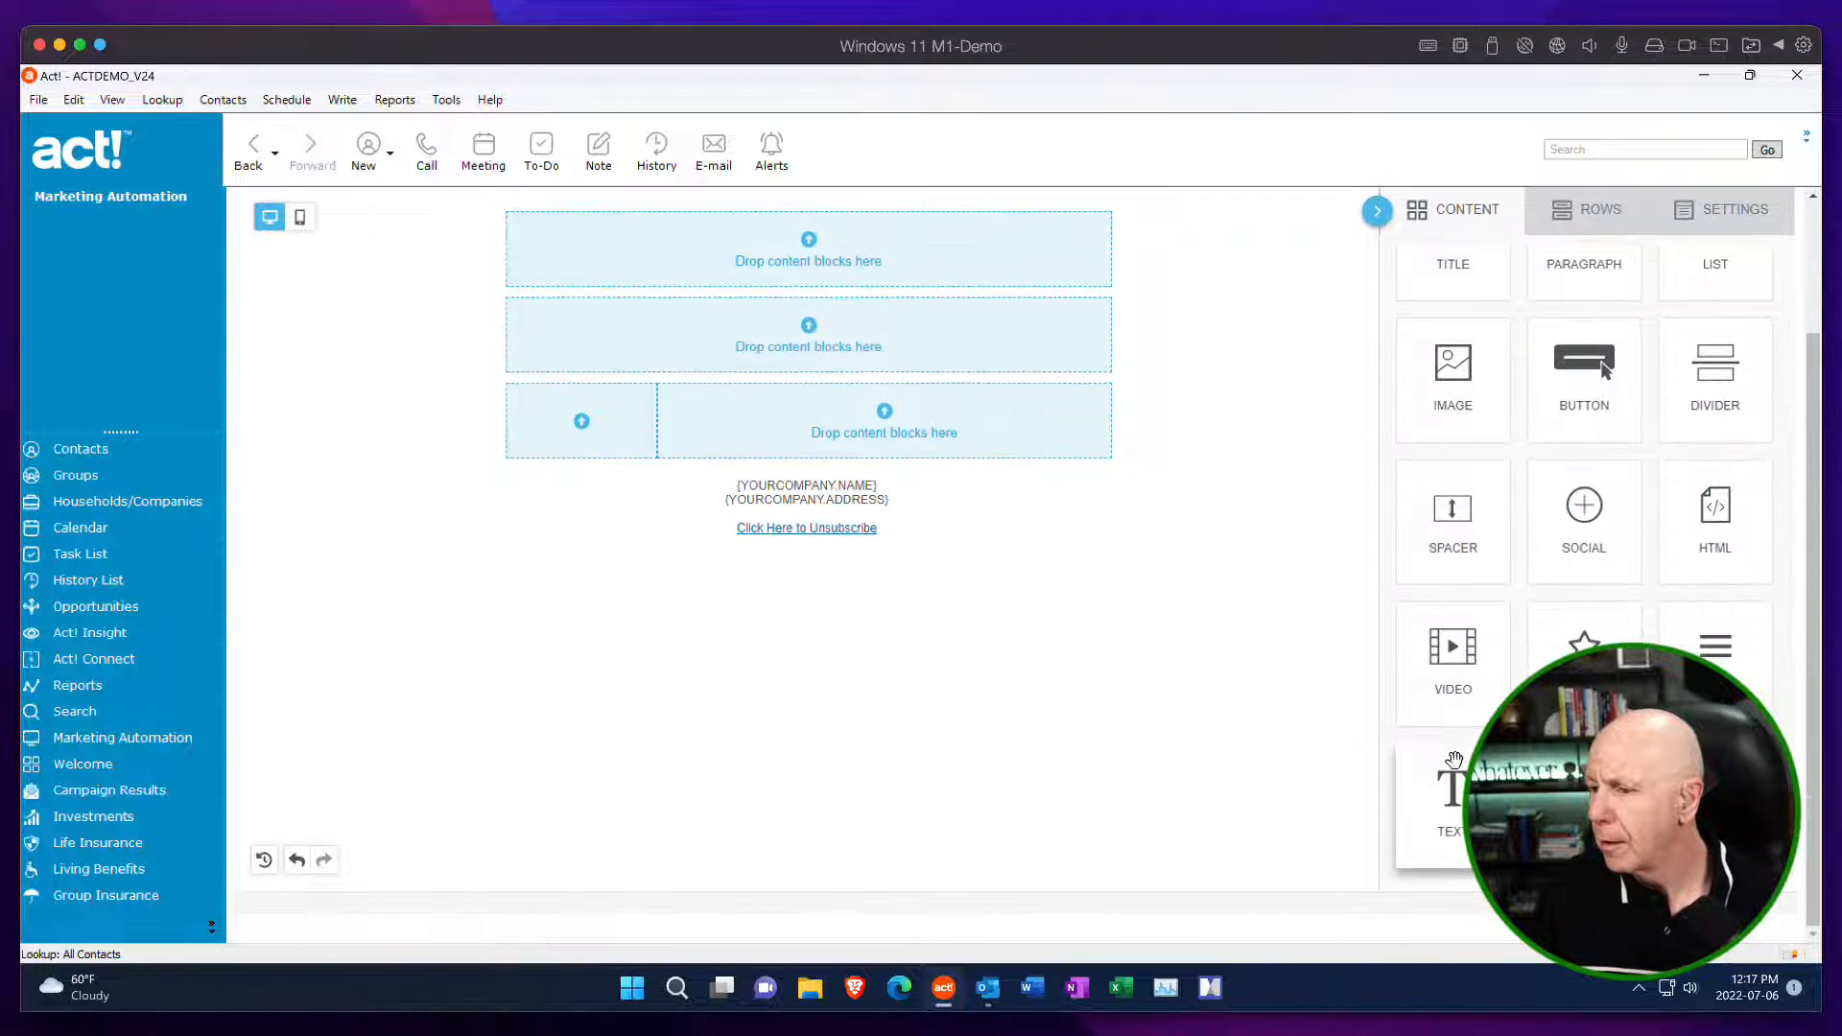
{"action": "left_click_drag", "start_coordinate": [1453, 762], "coordinate": [809, 299]}
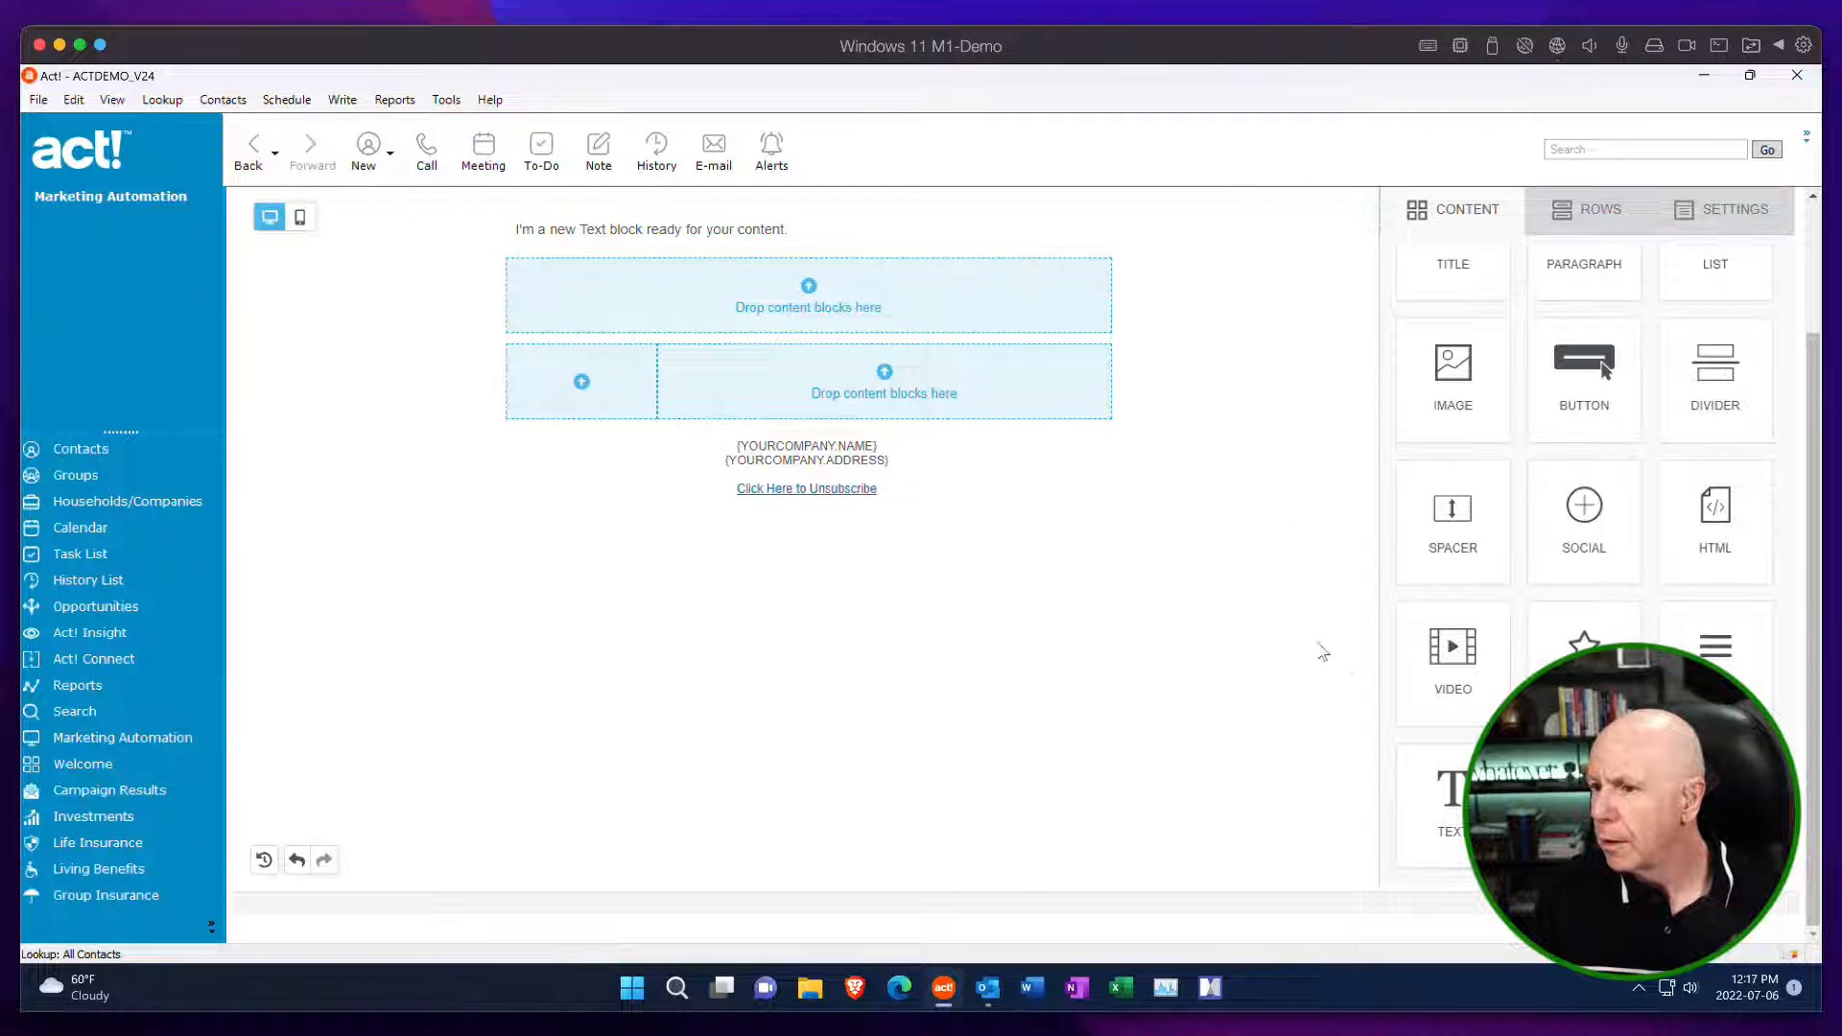
{"action": "left_click_drag", "start_coordinate": [1454, 792], "coordinate": [808, 324]}
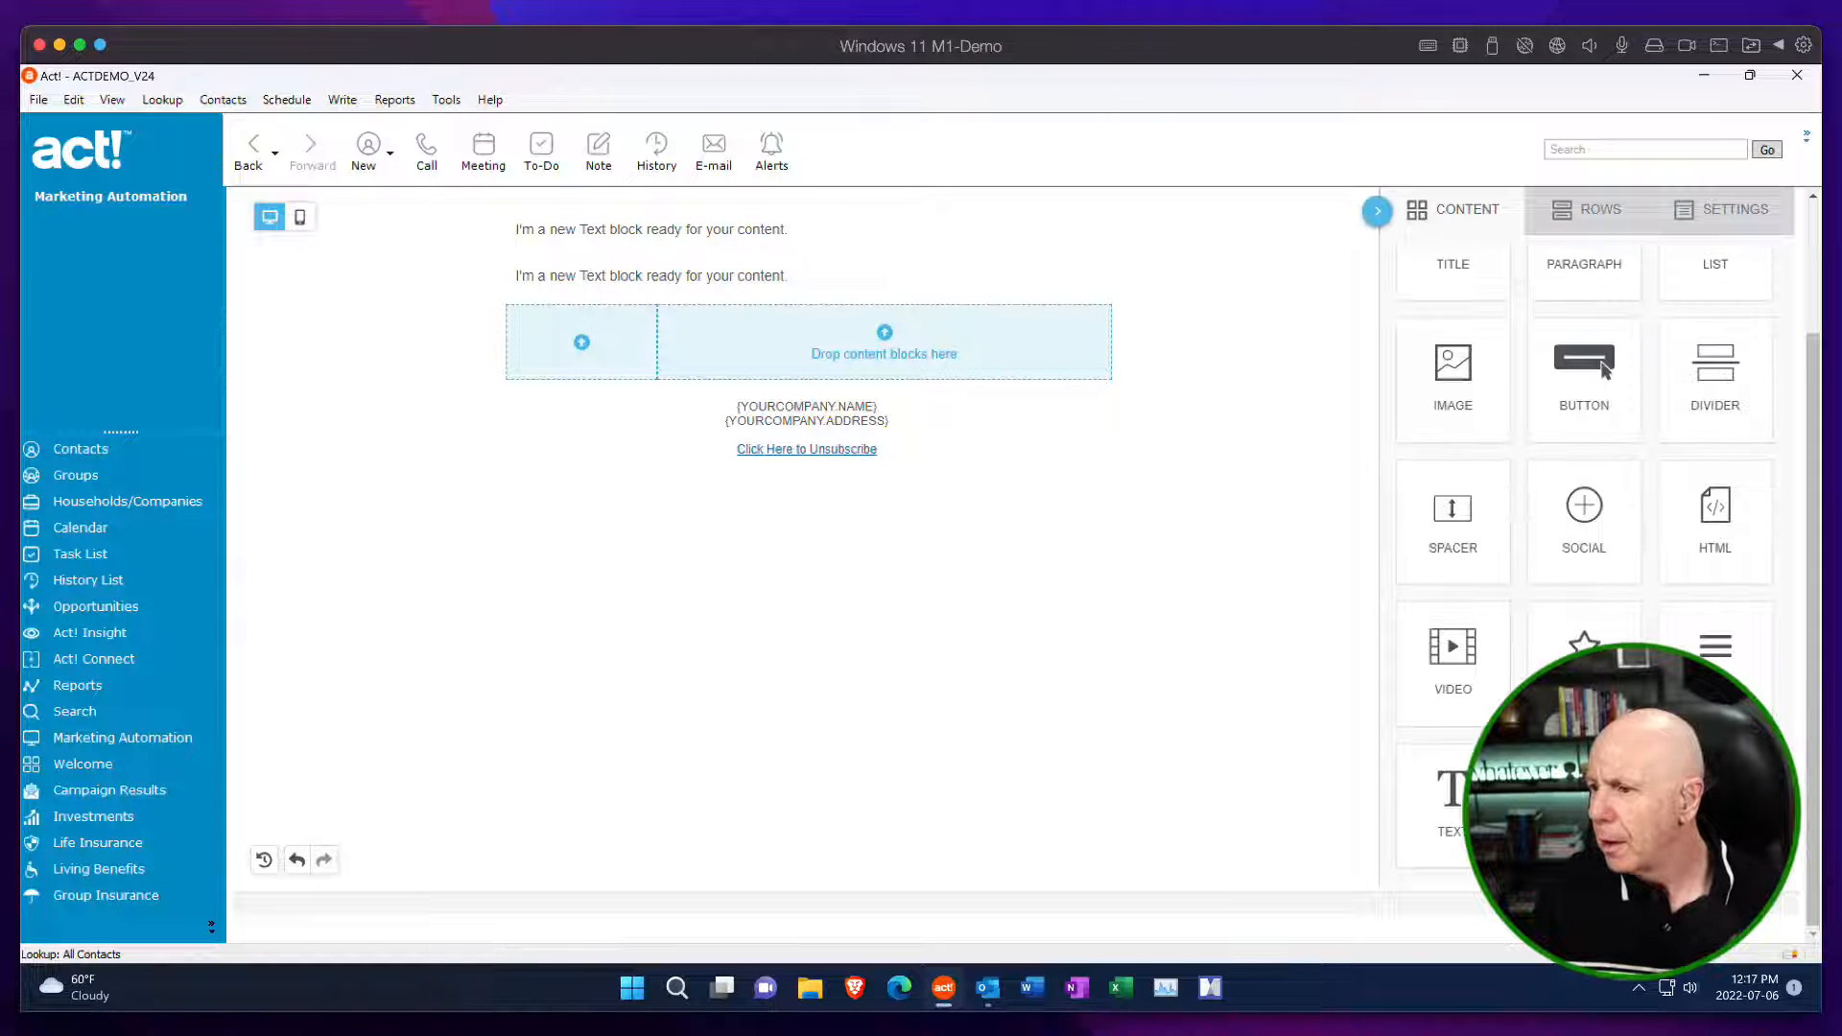
{"action": "left_click_drag", "start_coordinate": [1439, 806], "coordinate": [777, 366]}
{"action": "left_click_drag", "start_coordinate": [1452, 374], "coordinate": [564, 363]}
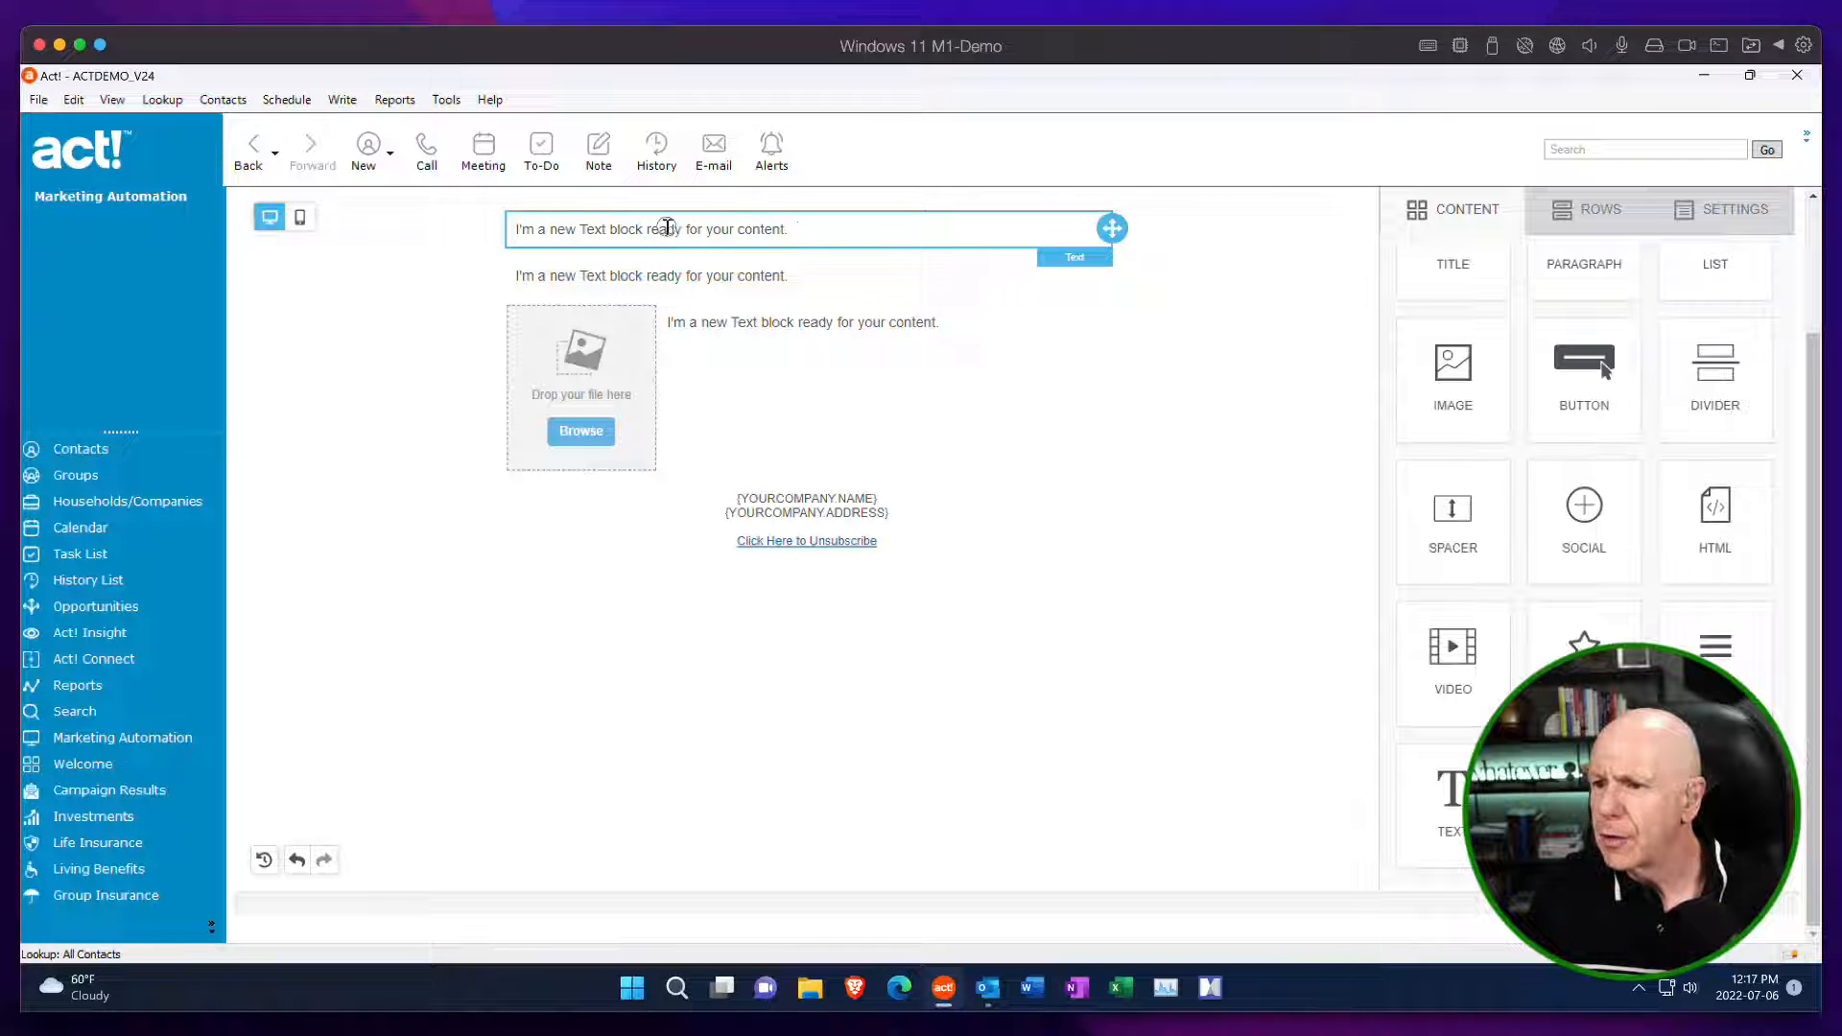
Replace the placeholder in the first text block with the greeting "Hi".
{"action": "left_click_drag", "start_coordinate": [789, 230], "coordinate": [512, 223]}
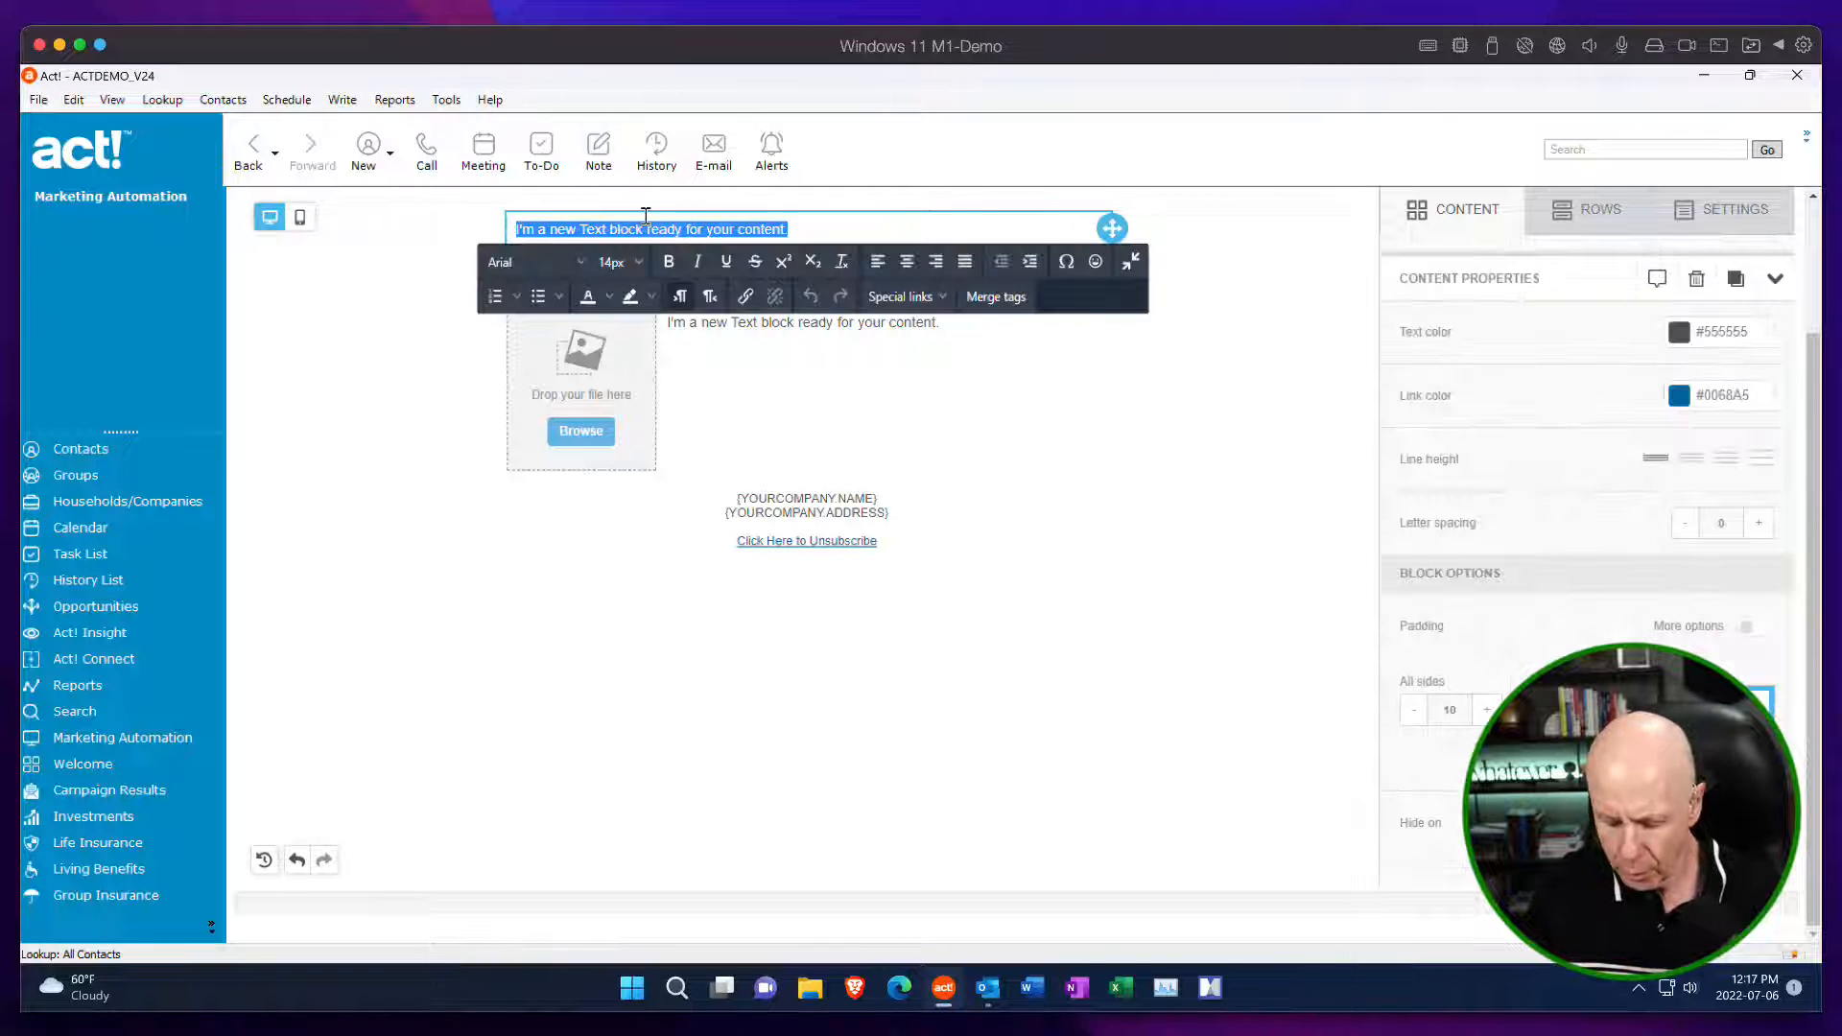
{"action": "type", "text": "Hi"}
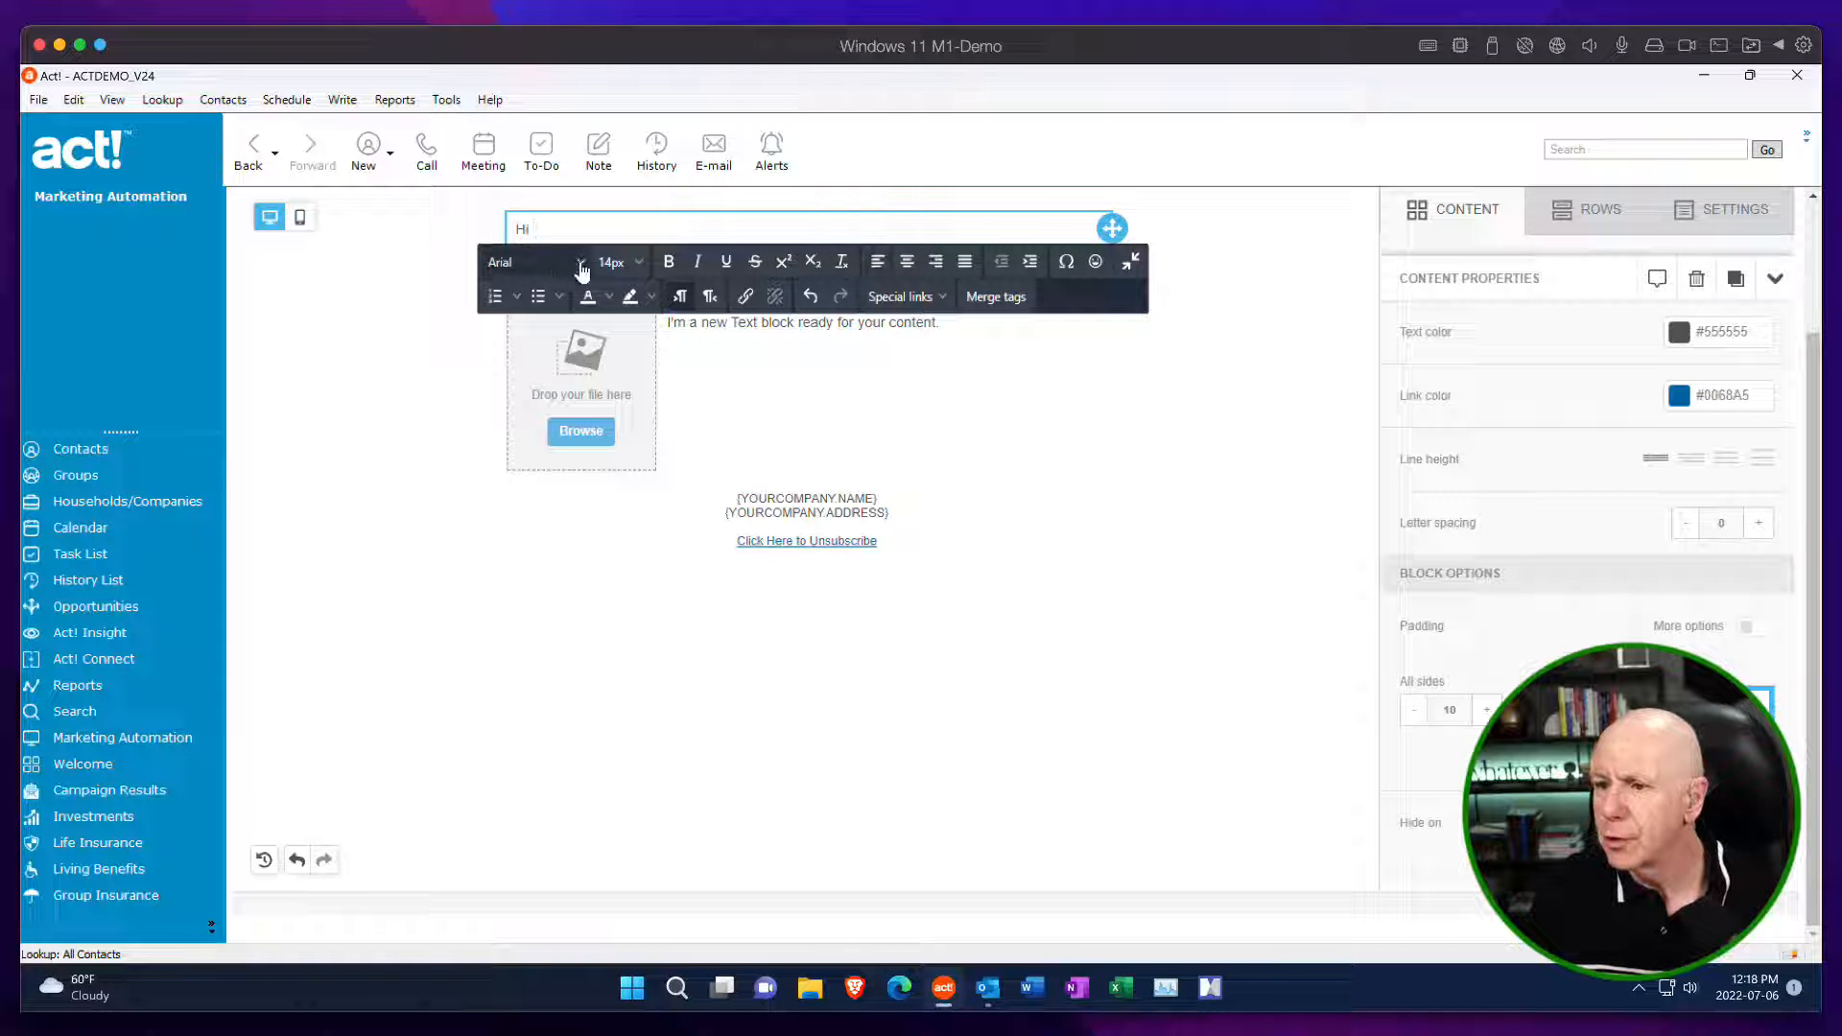
{"action": "left_click", "coordinate": [1001, 303]}
{"action": "left_click", "coordinate": [1003, 308]}
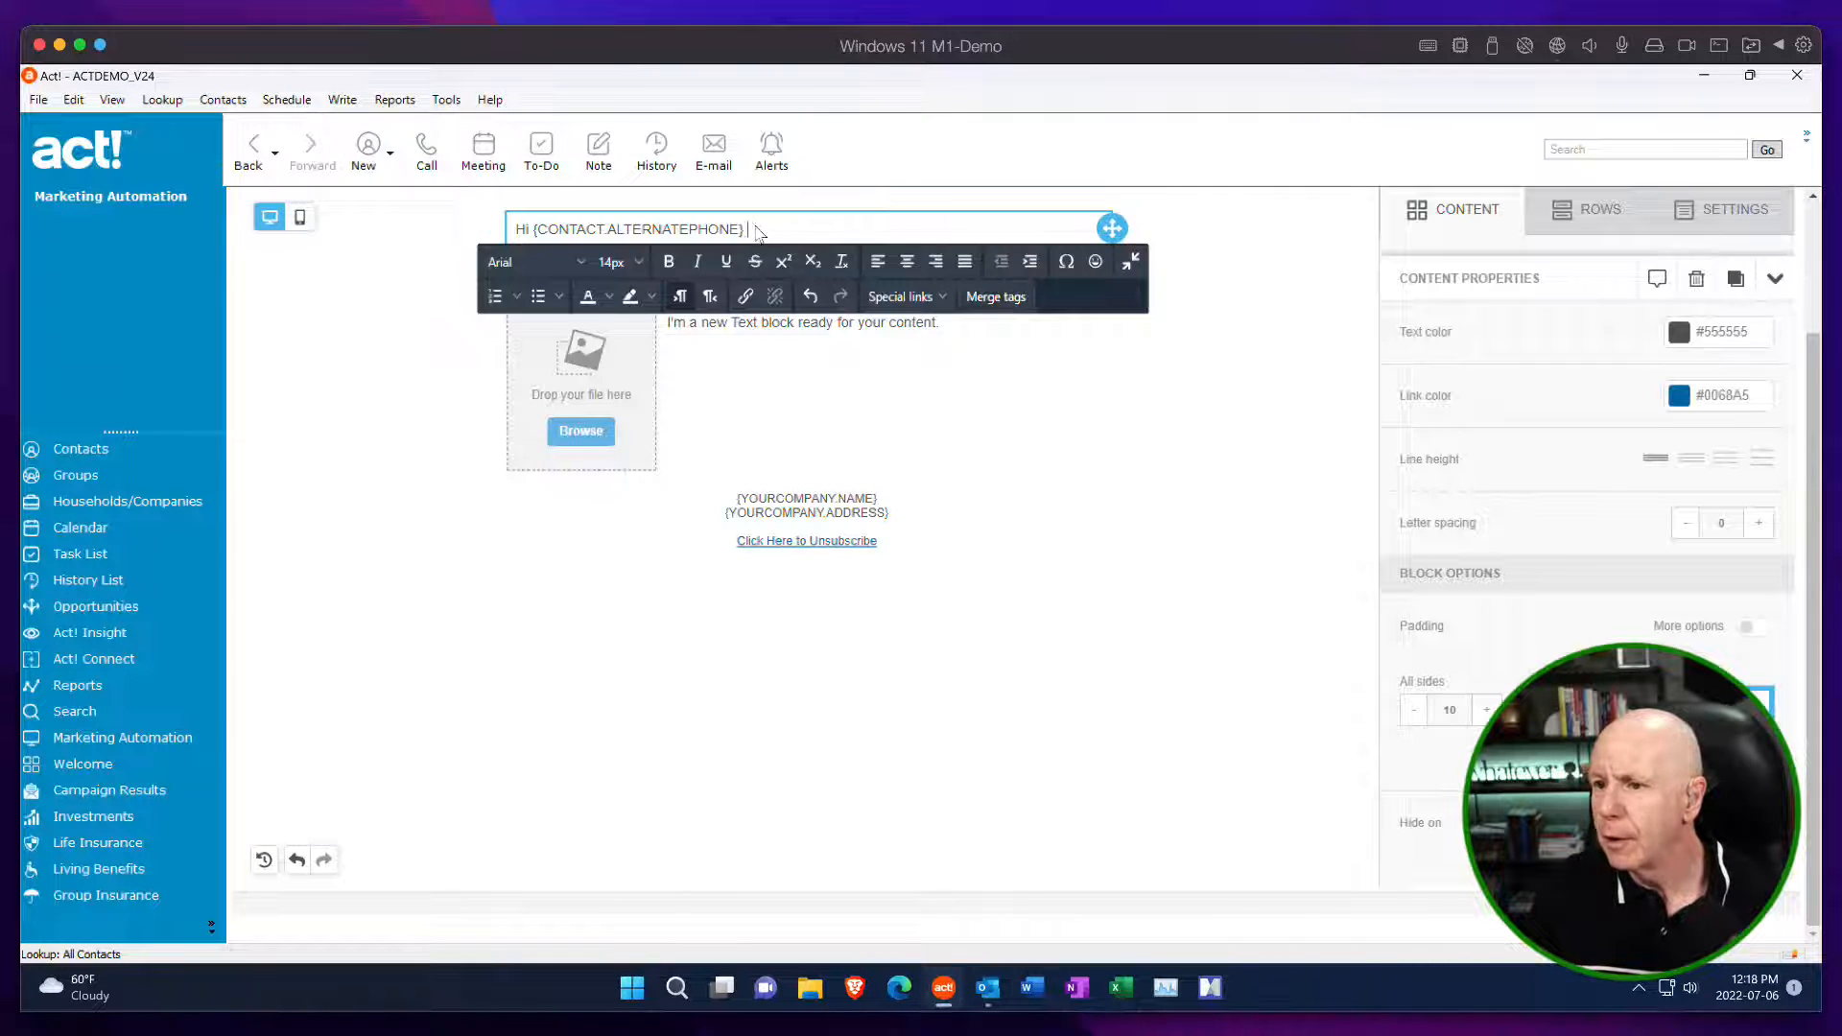
{"action": "left_click_drag", "start_coordinate": [748, 229], "coordinate": [530, 223]}
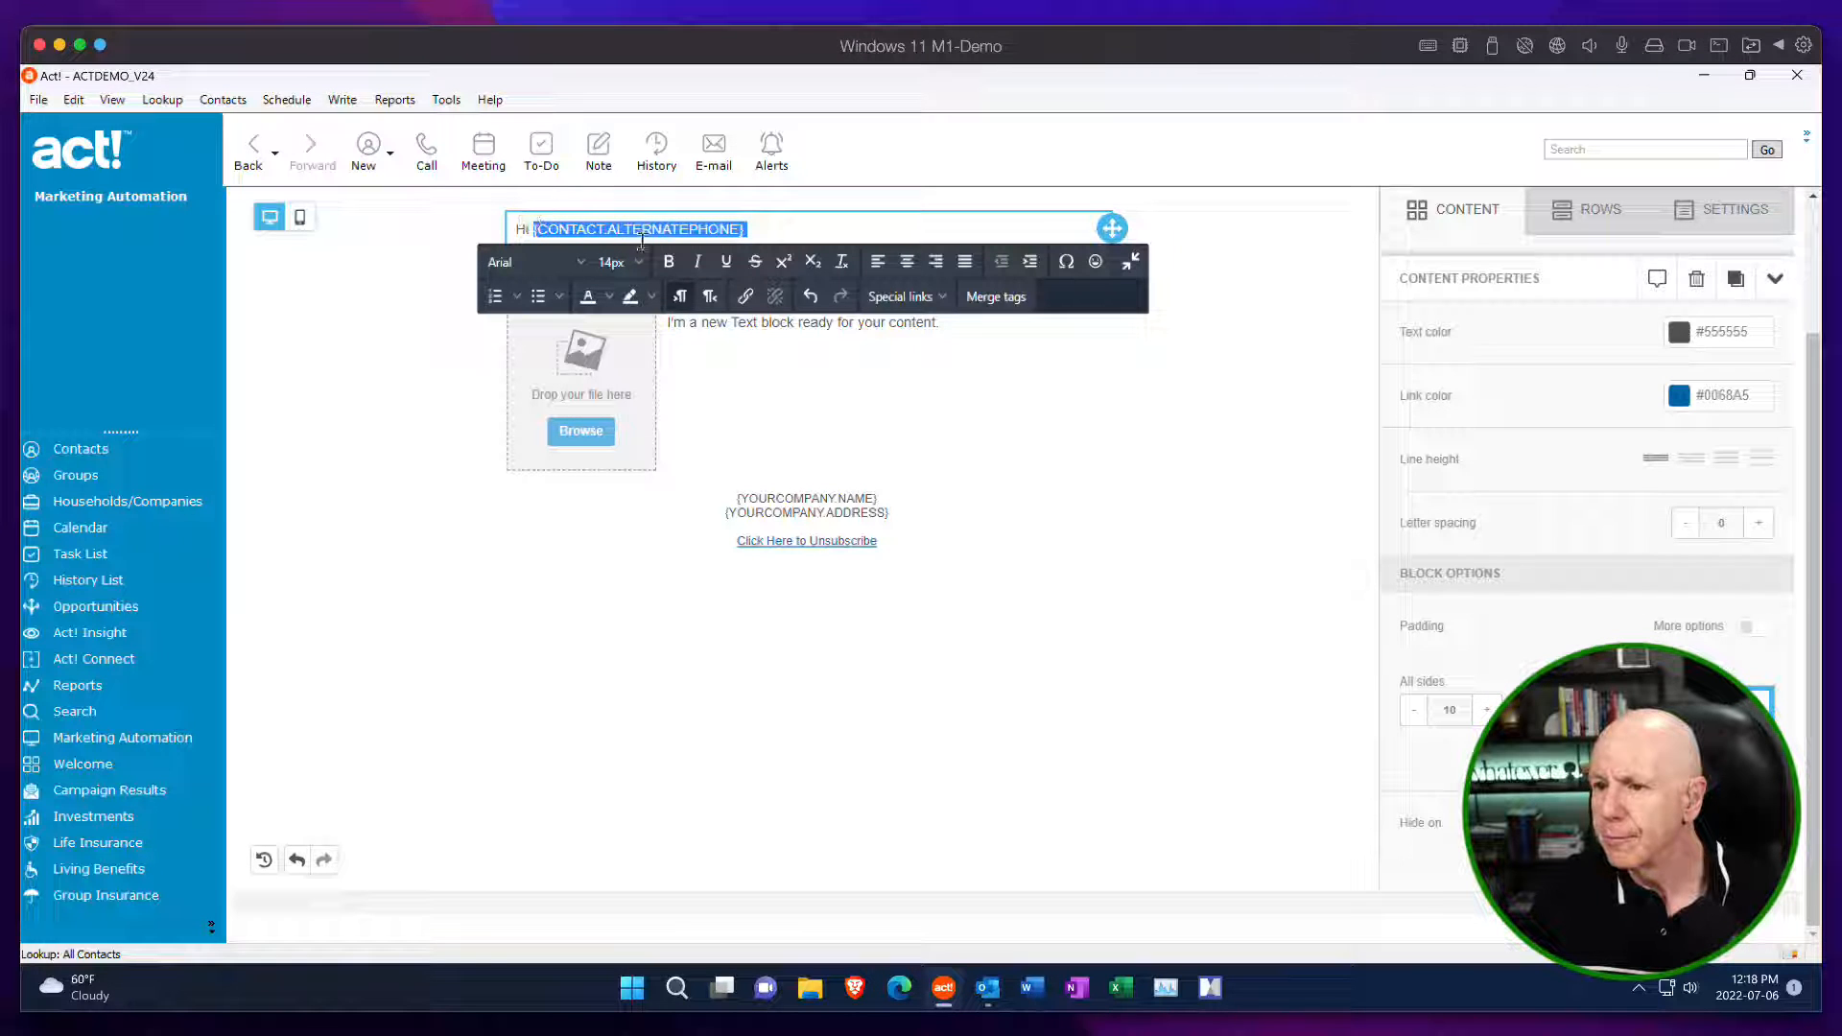
{"action": "key", "text": "BackSpace"}
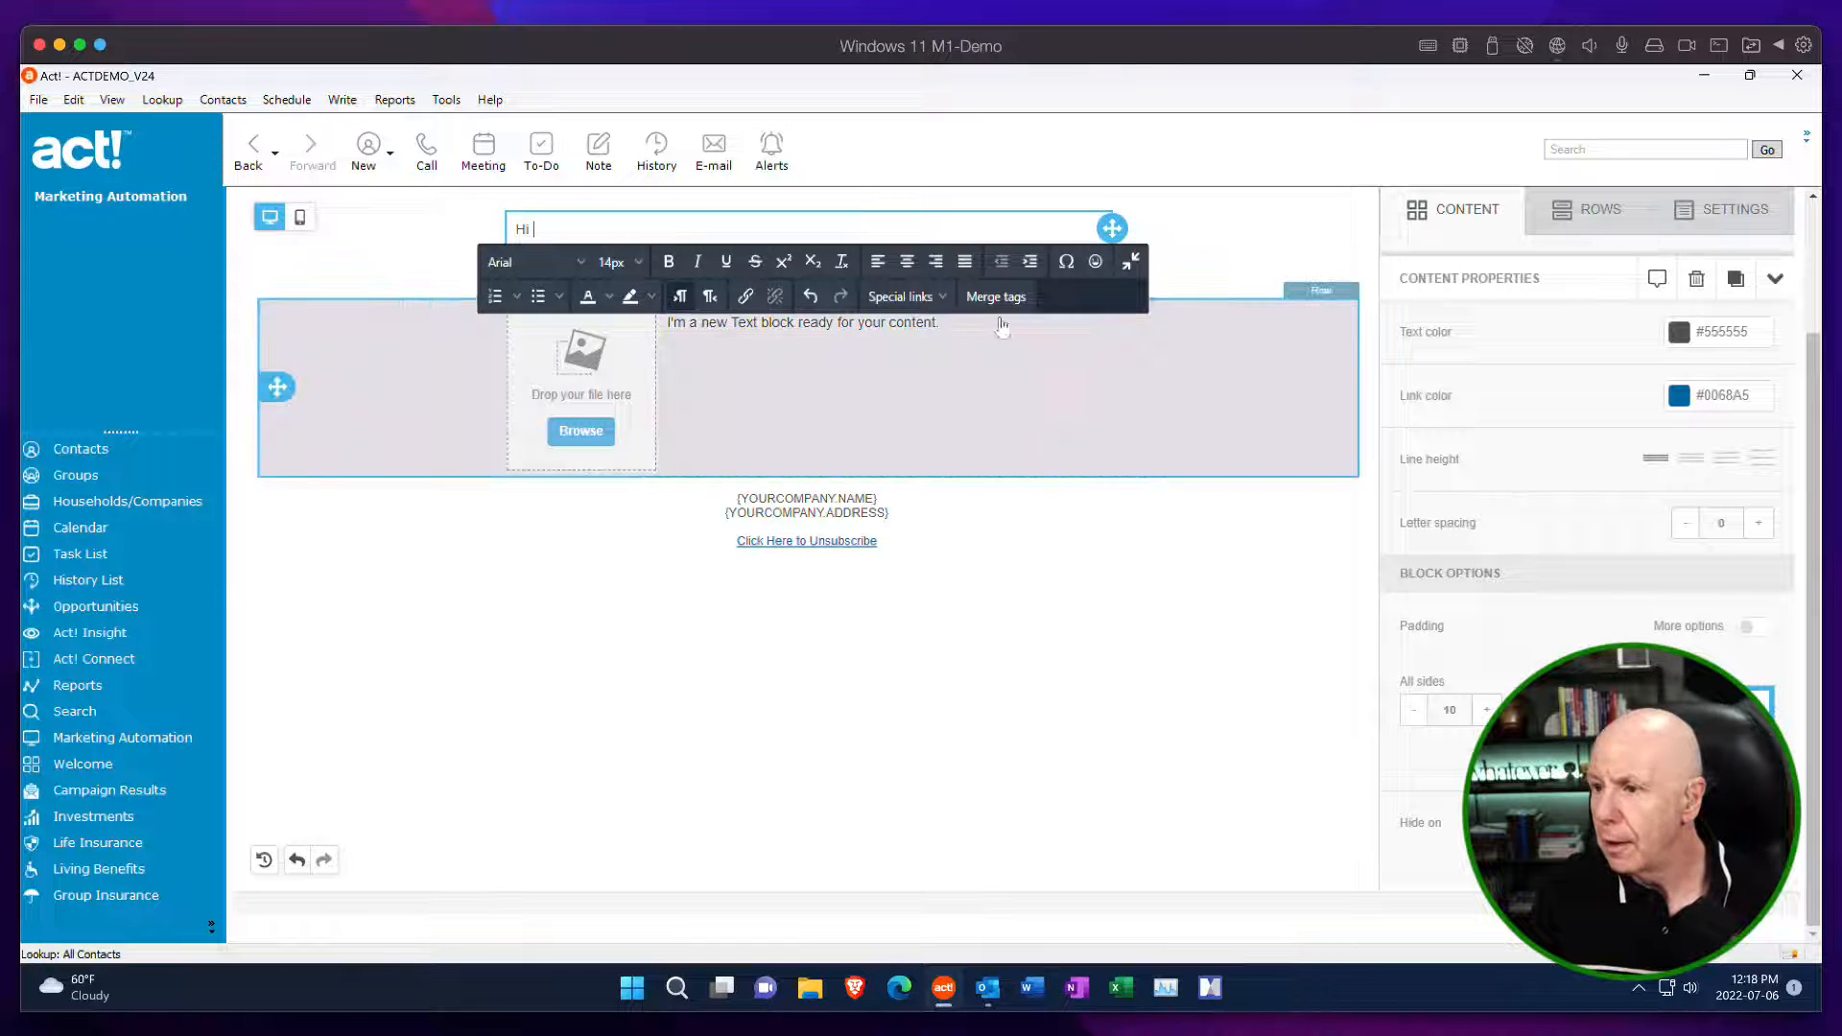
Insert the salutation merge tag after "Hi" in the first text block and end the greeting with a comma.
{"action": "left_click", "coordinate": [997, 299]}
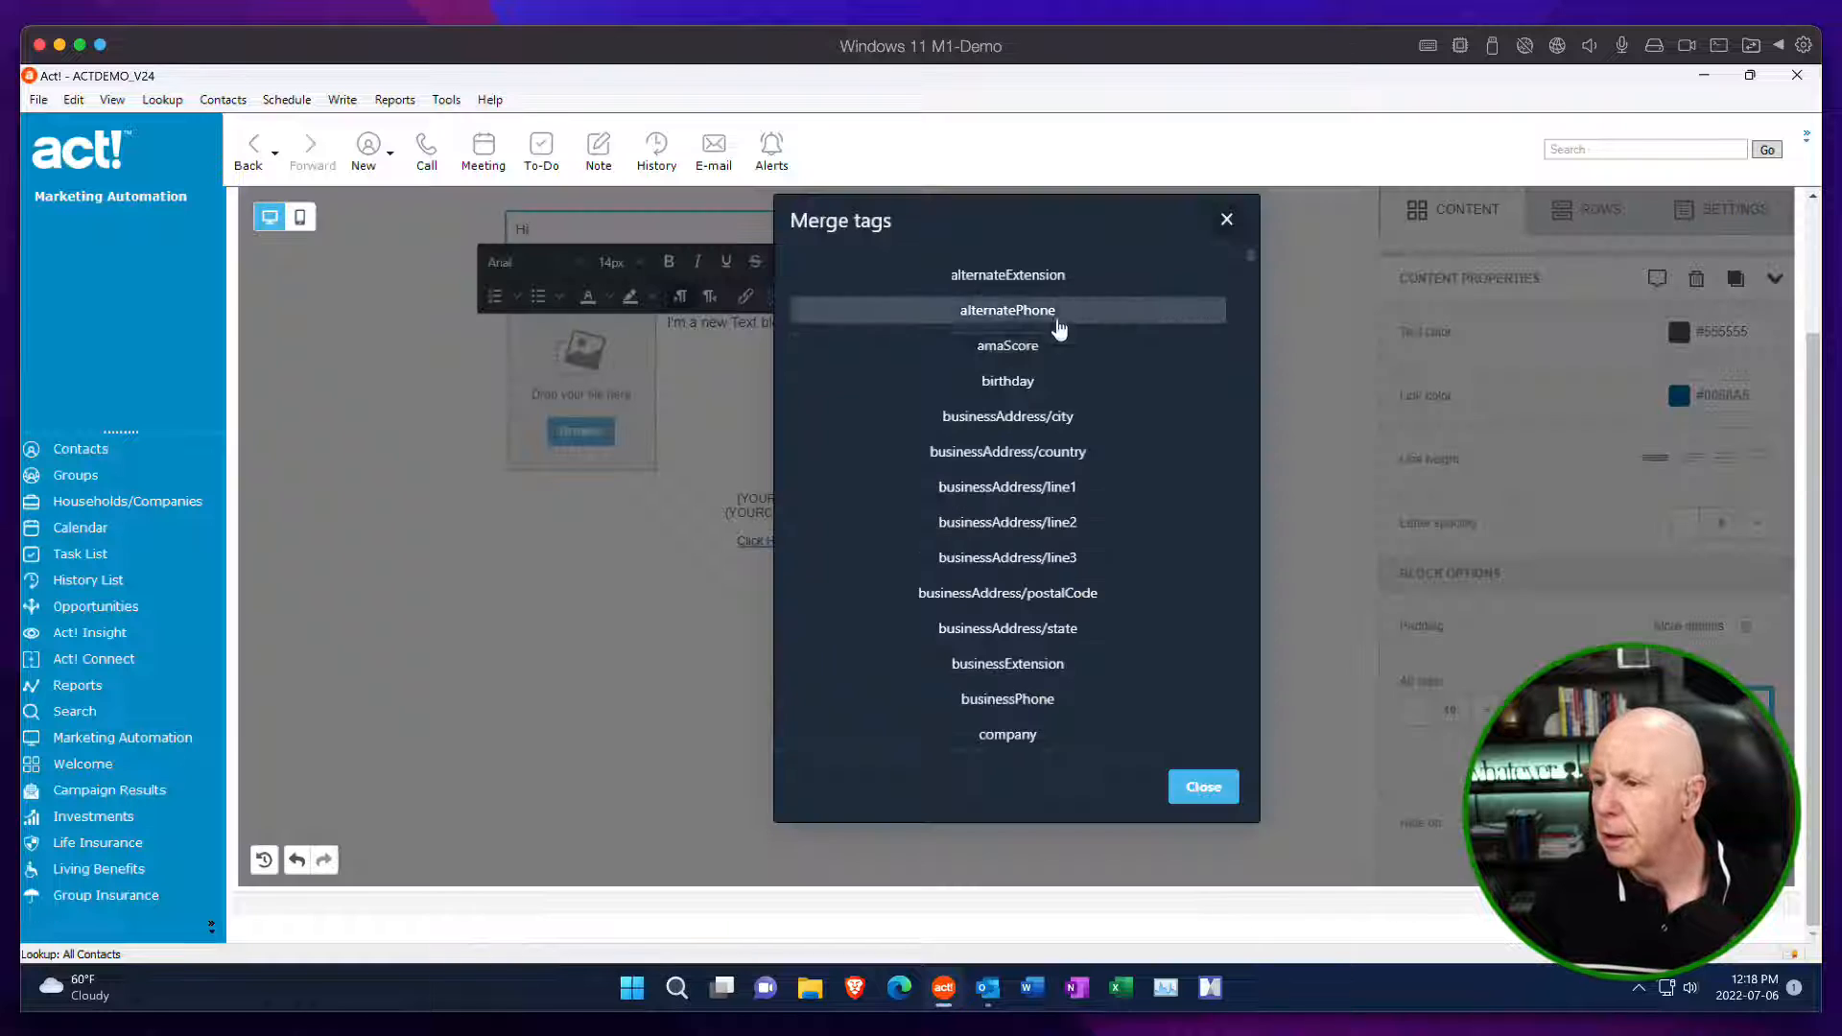
{"action": "left_click_drag", "start_coordinate": [1250, 263], "coordinate": [1239, 753]}
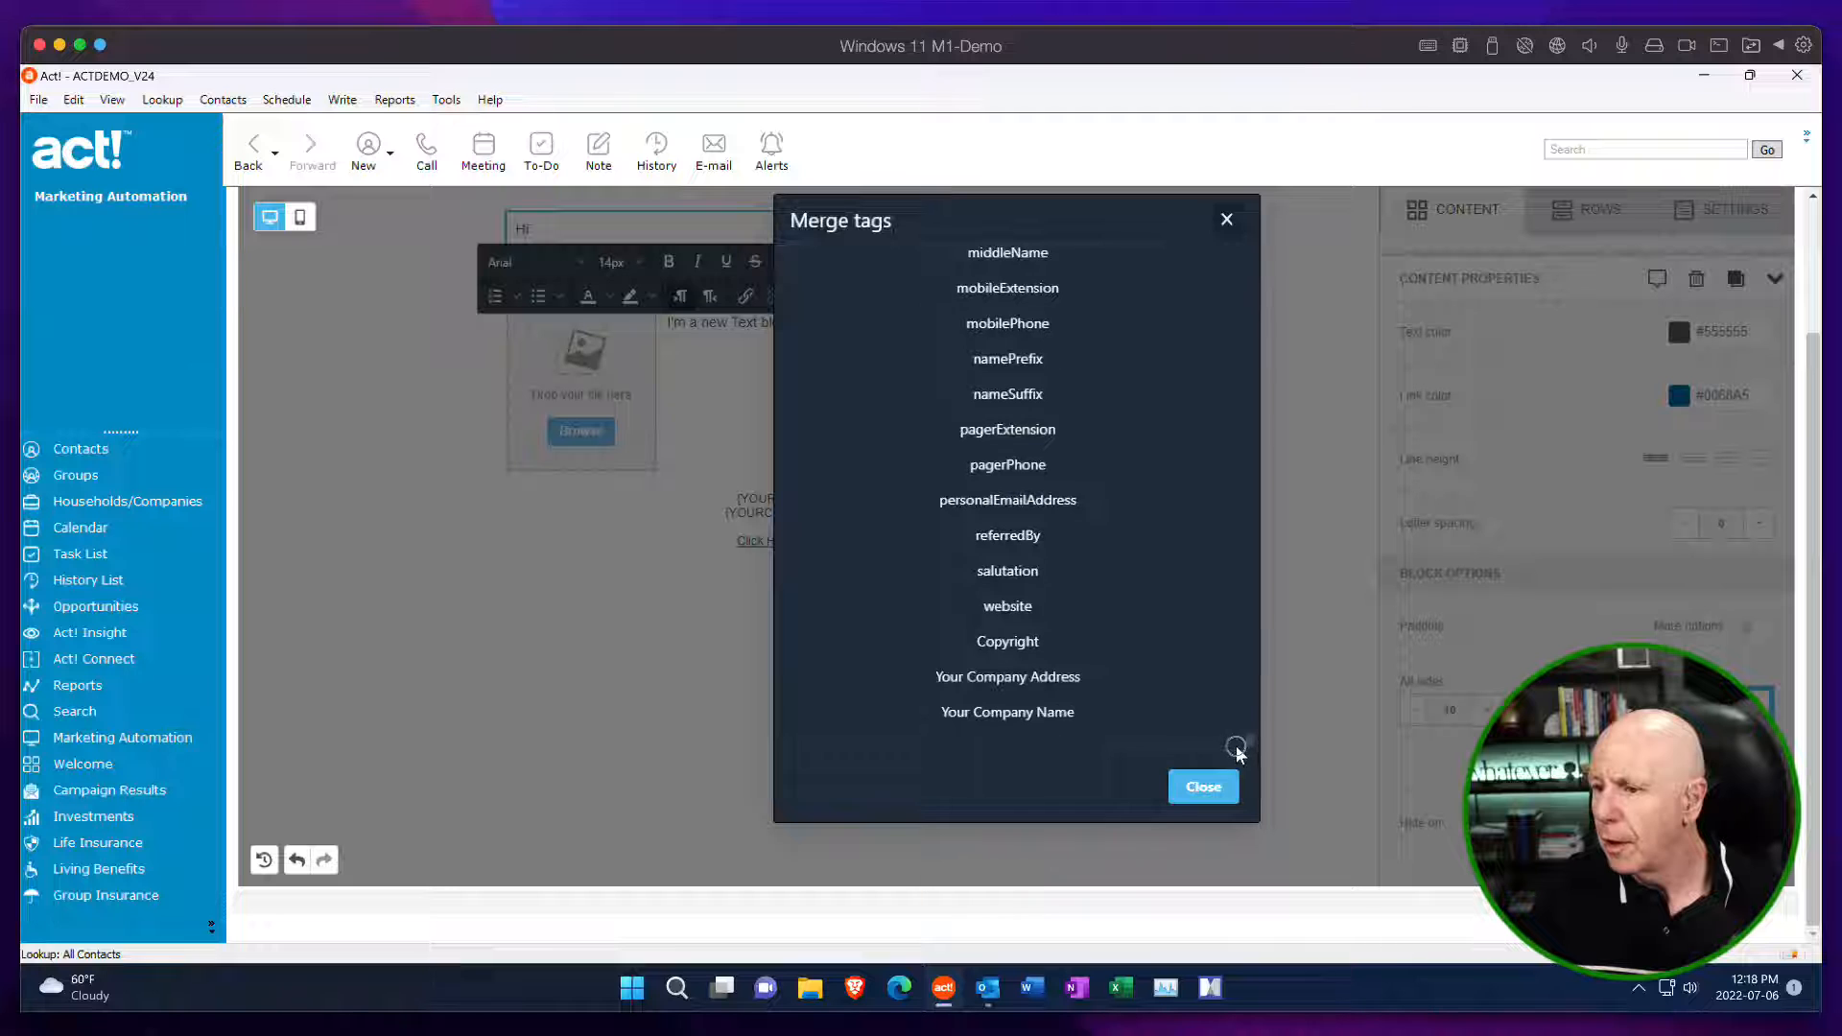
{"action": "left_click", "coordinate": [1007, 573]}
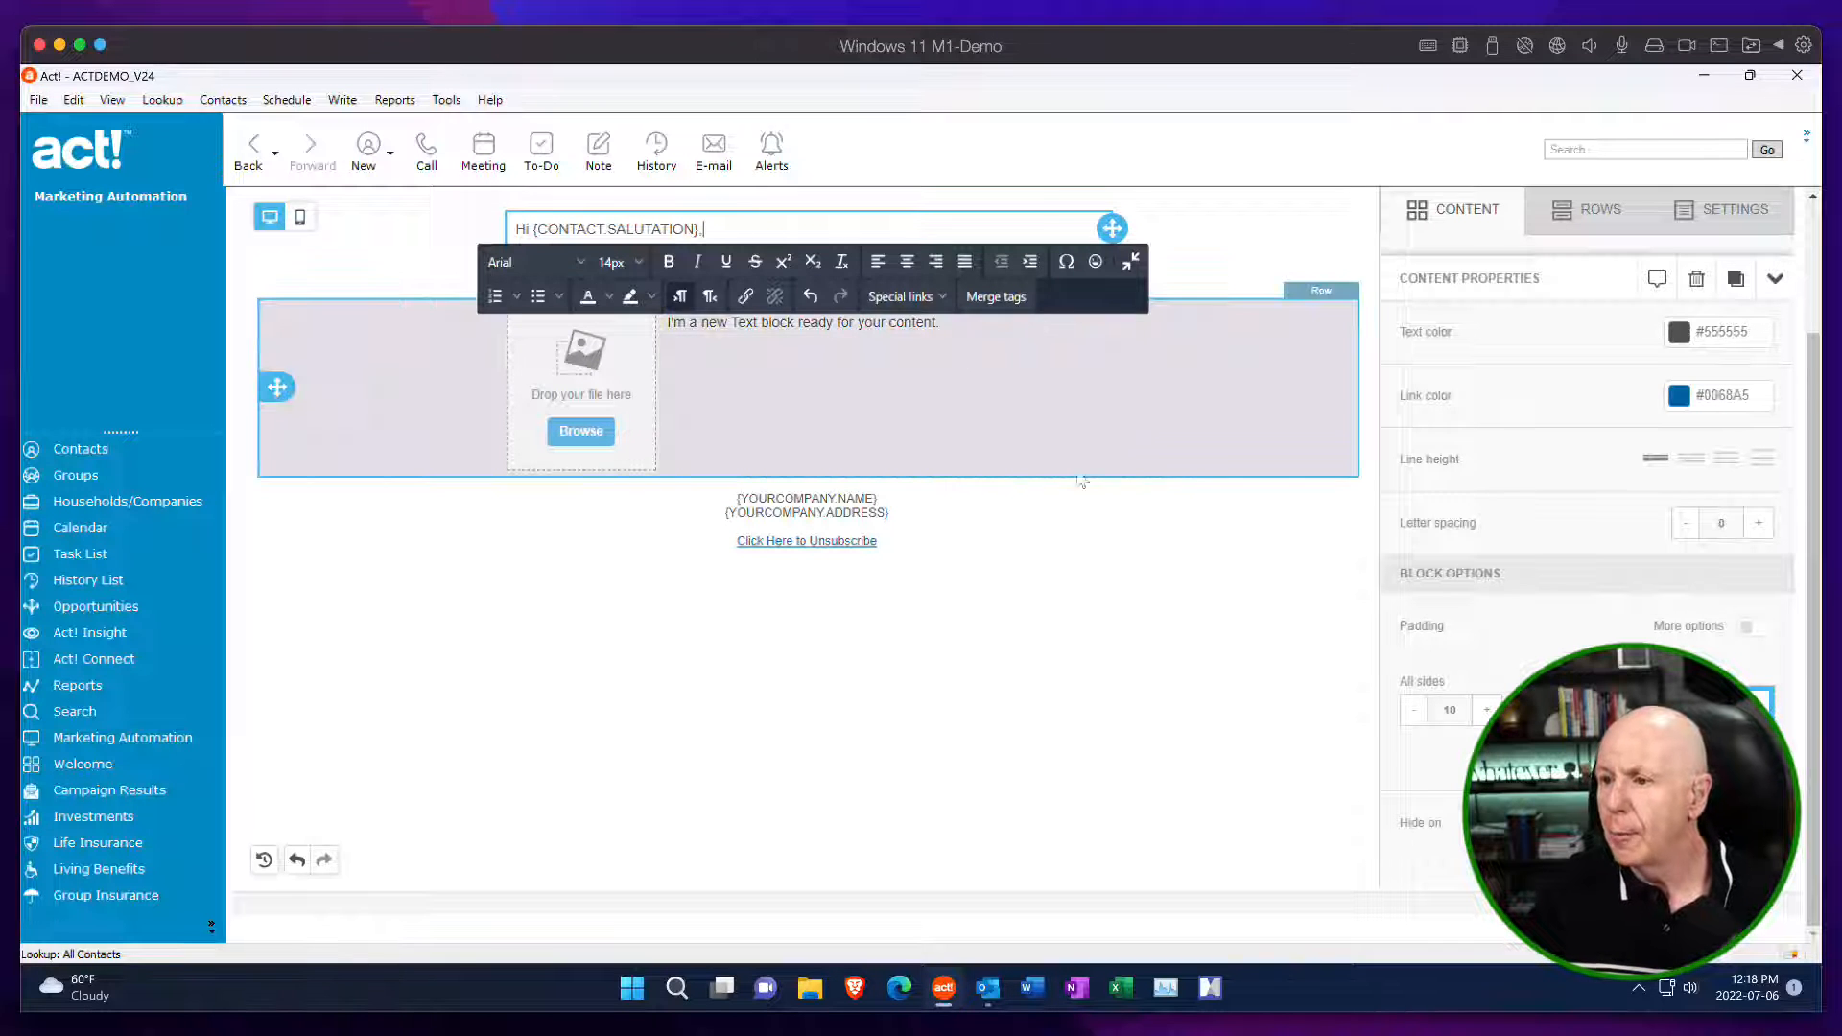
{"action": "left_click", "coordinate": [1058, 435]}
Replace the placeholder in the second text block with "(Body of email)".
{"action": "left_click_drag", "start_coordinate": [804, 277], "coordinate": [508, 275]}
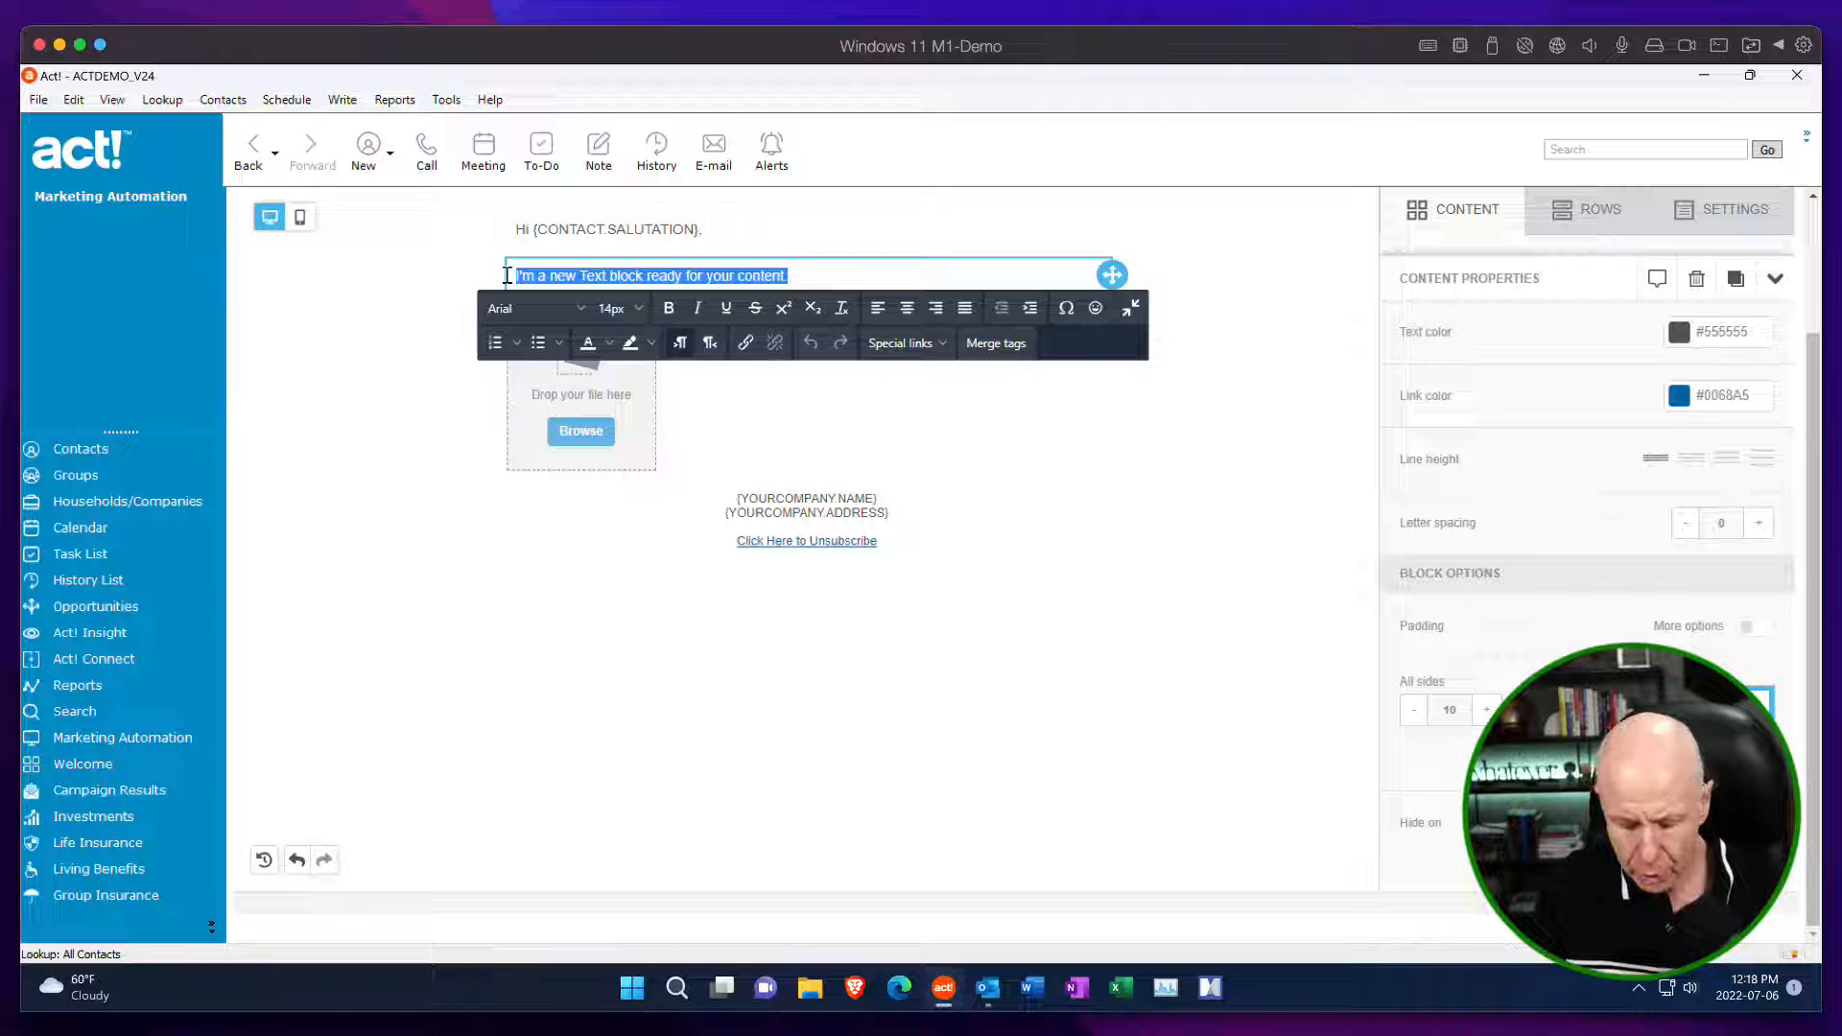
{"action": "type", "text": "Body "}
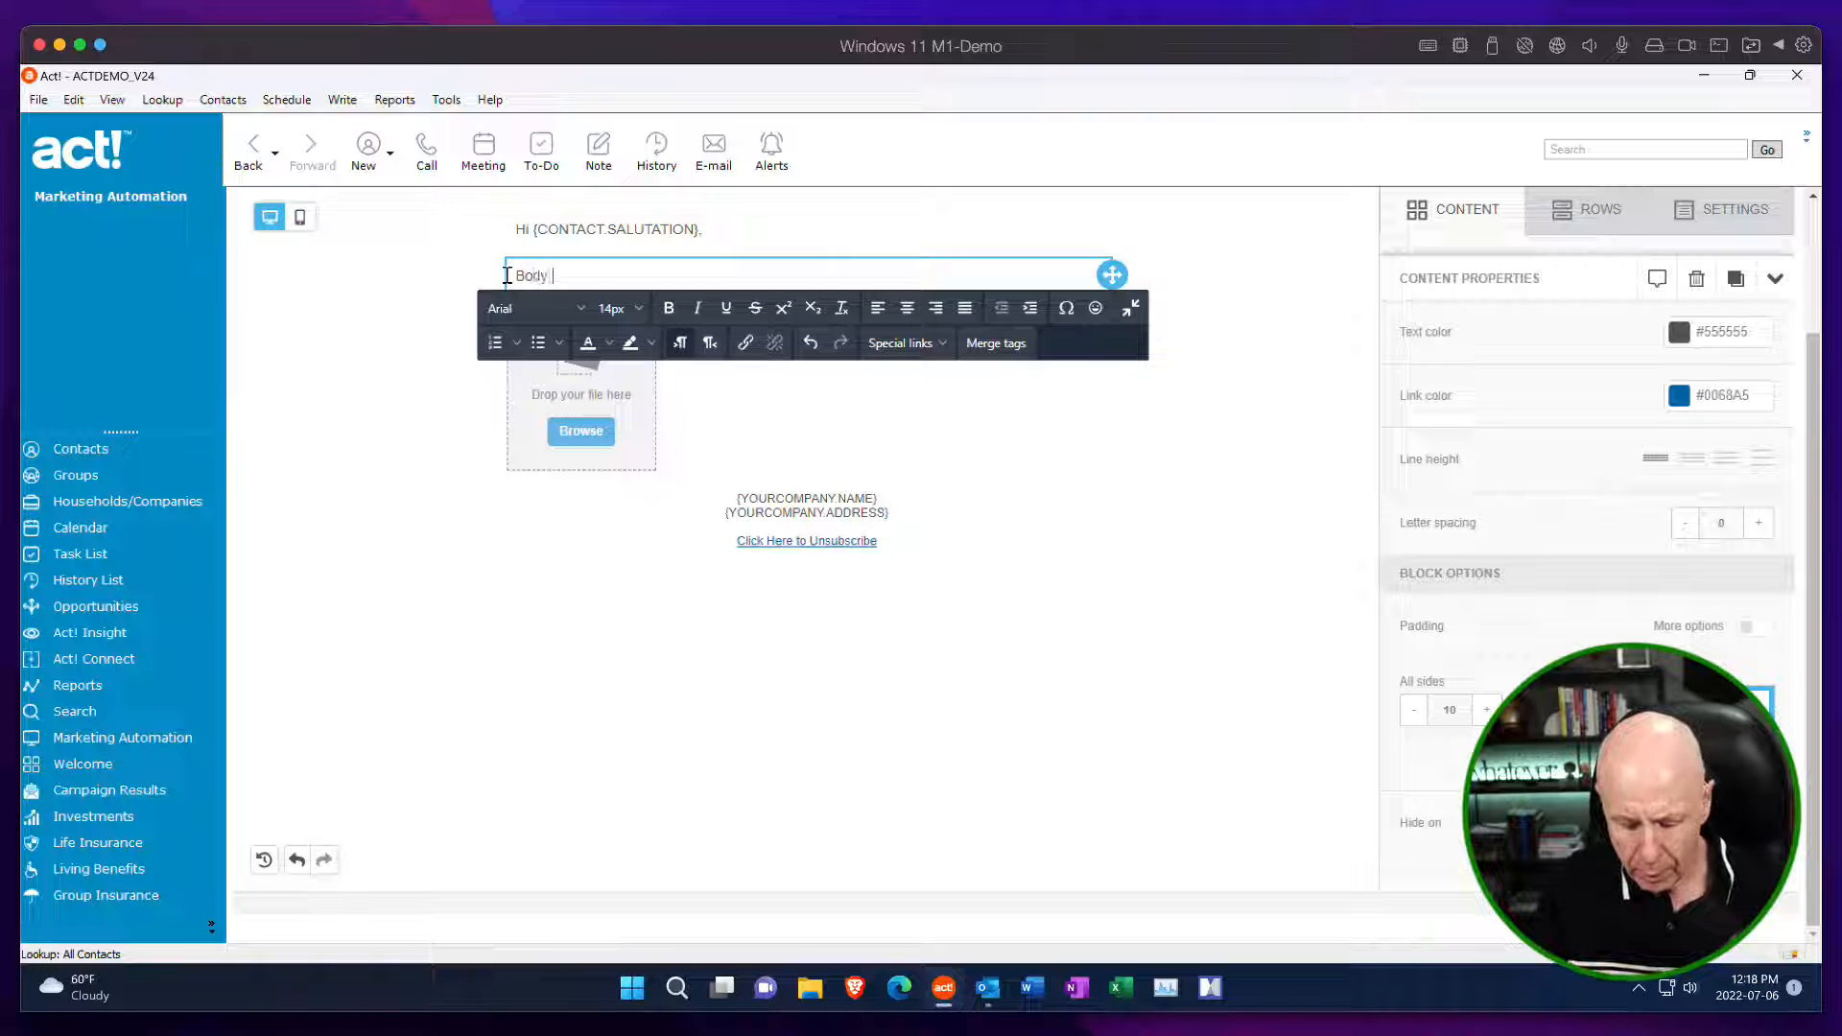
{"action": "type", "text": "of email"}
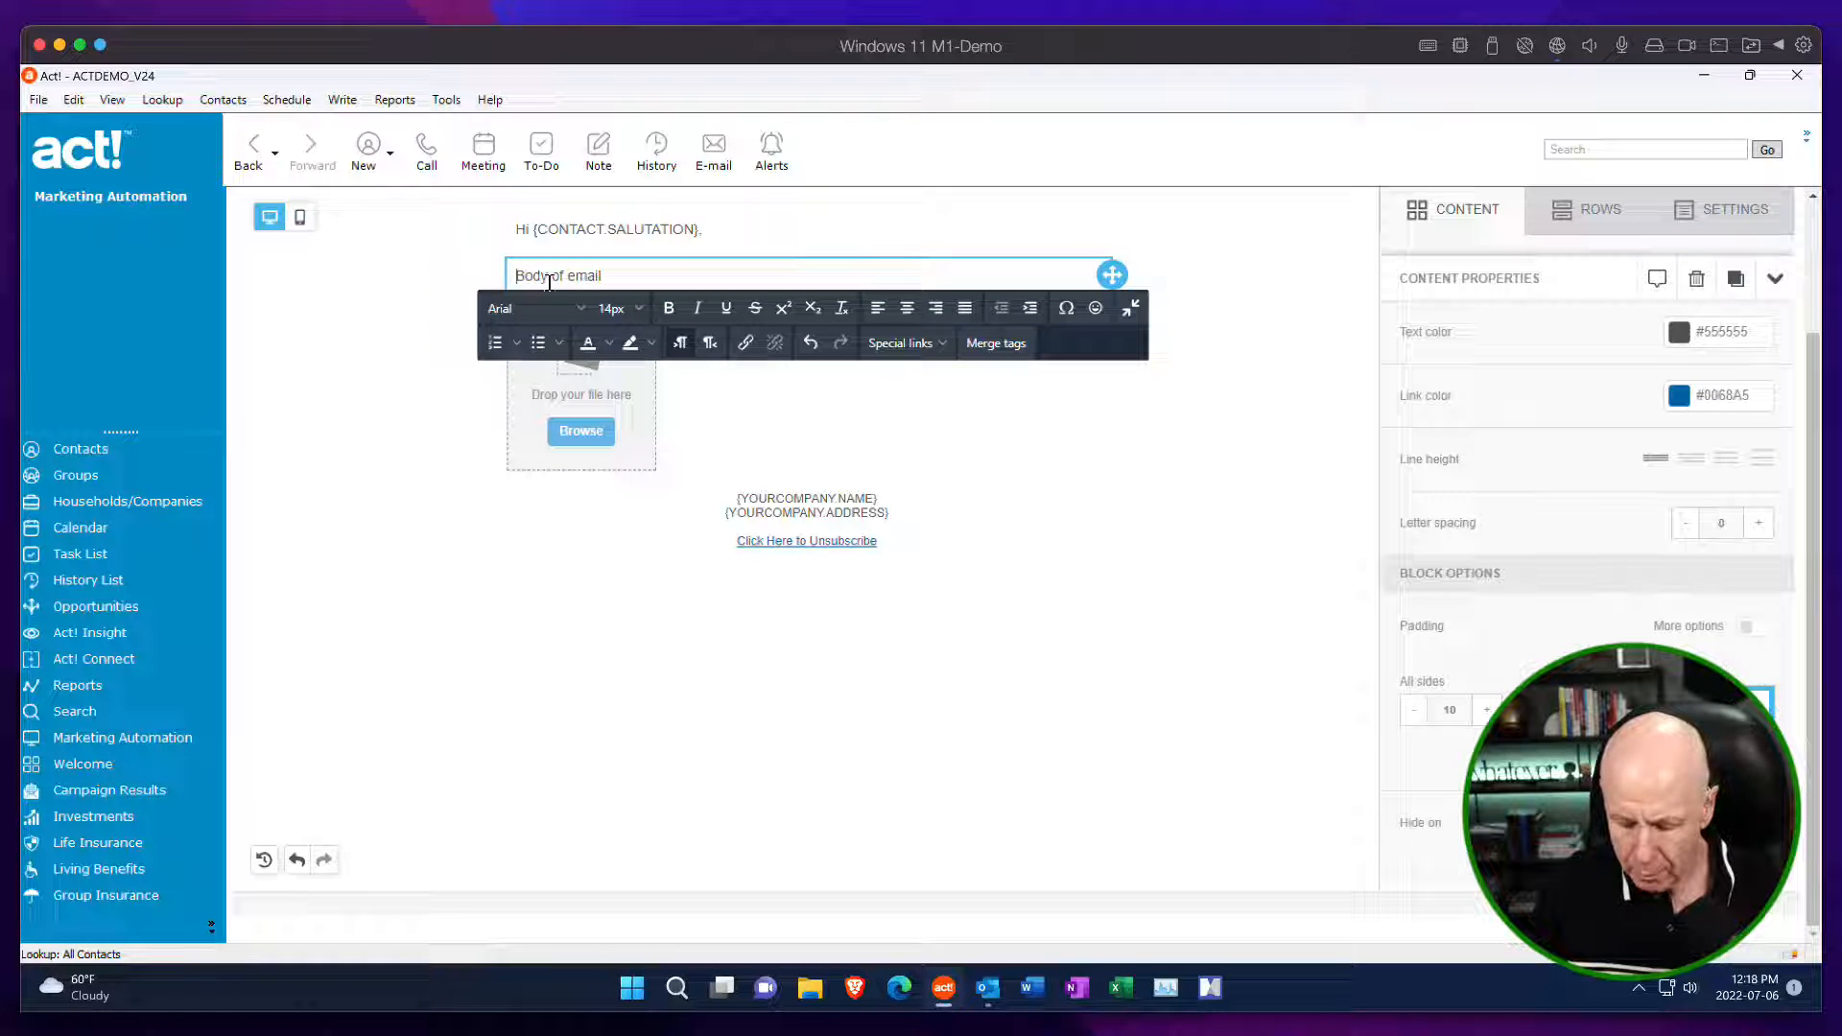
{"action": "key", "text": "Home"}
{"action": "type", "text": "("}
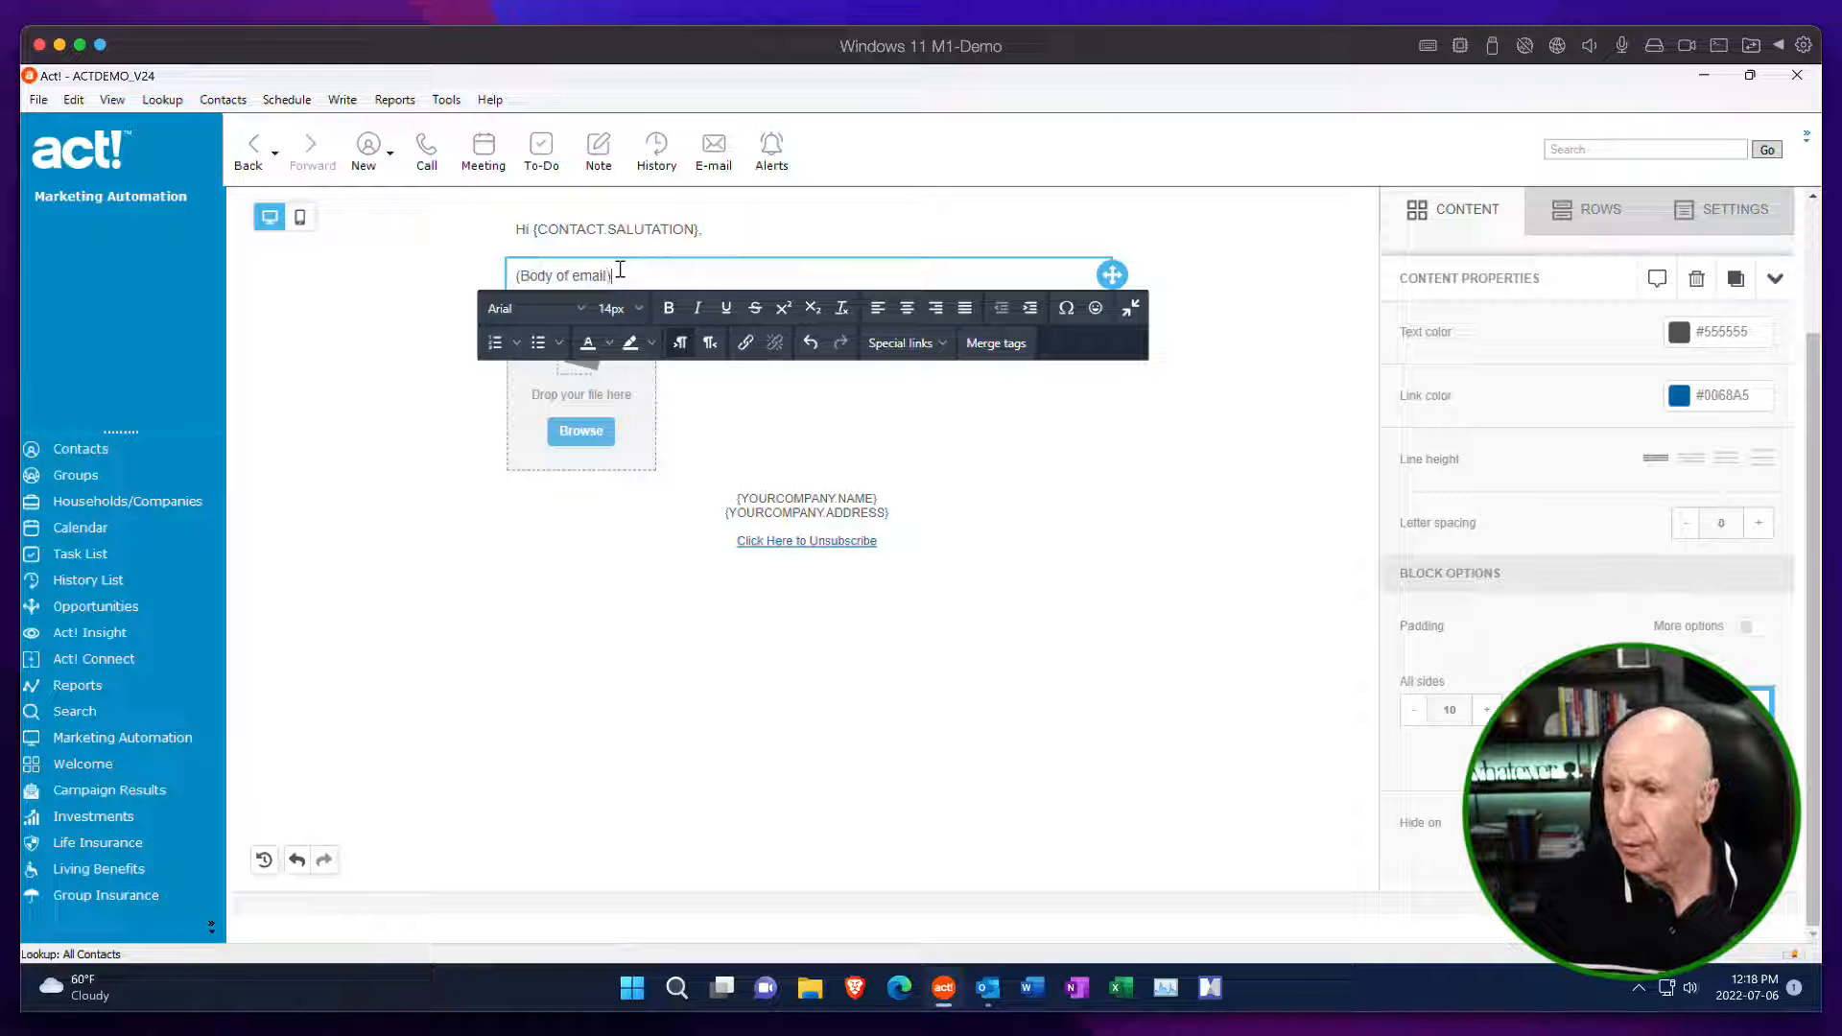
Set the text color of the greeting block to black, #000000.
{"action": "left_click", "coordinate": [904, 238]}
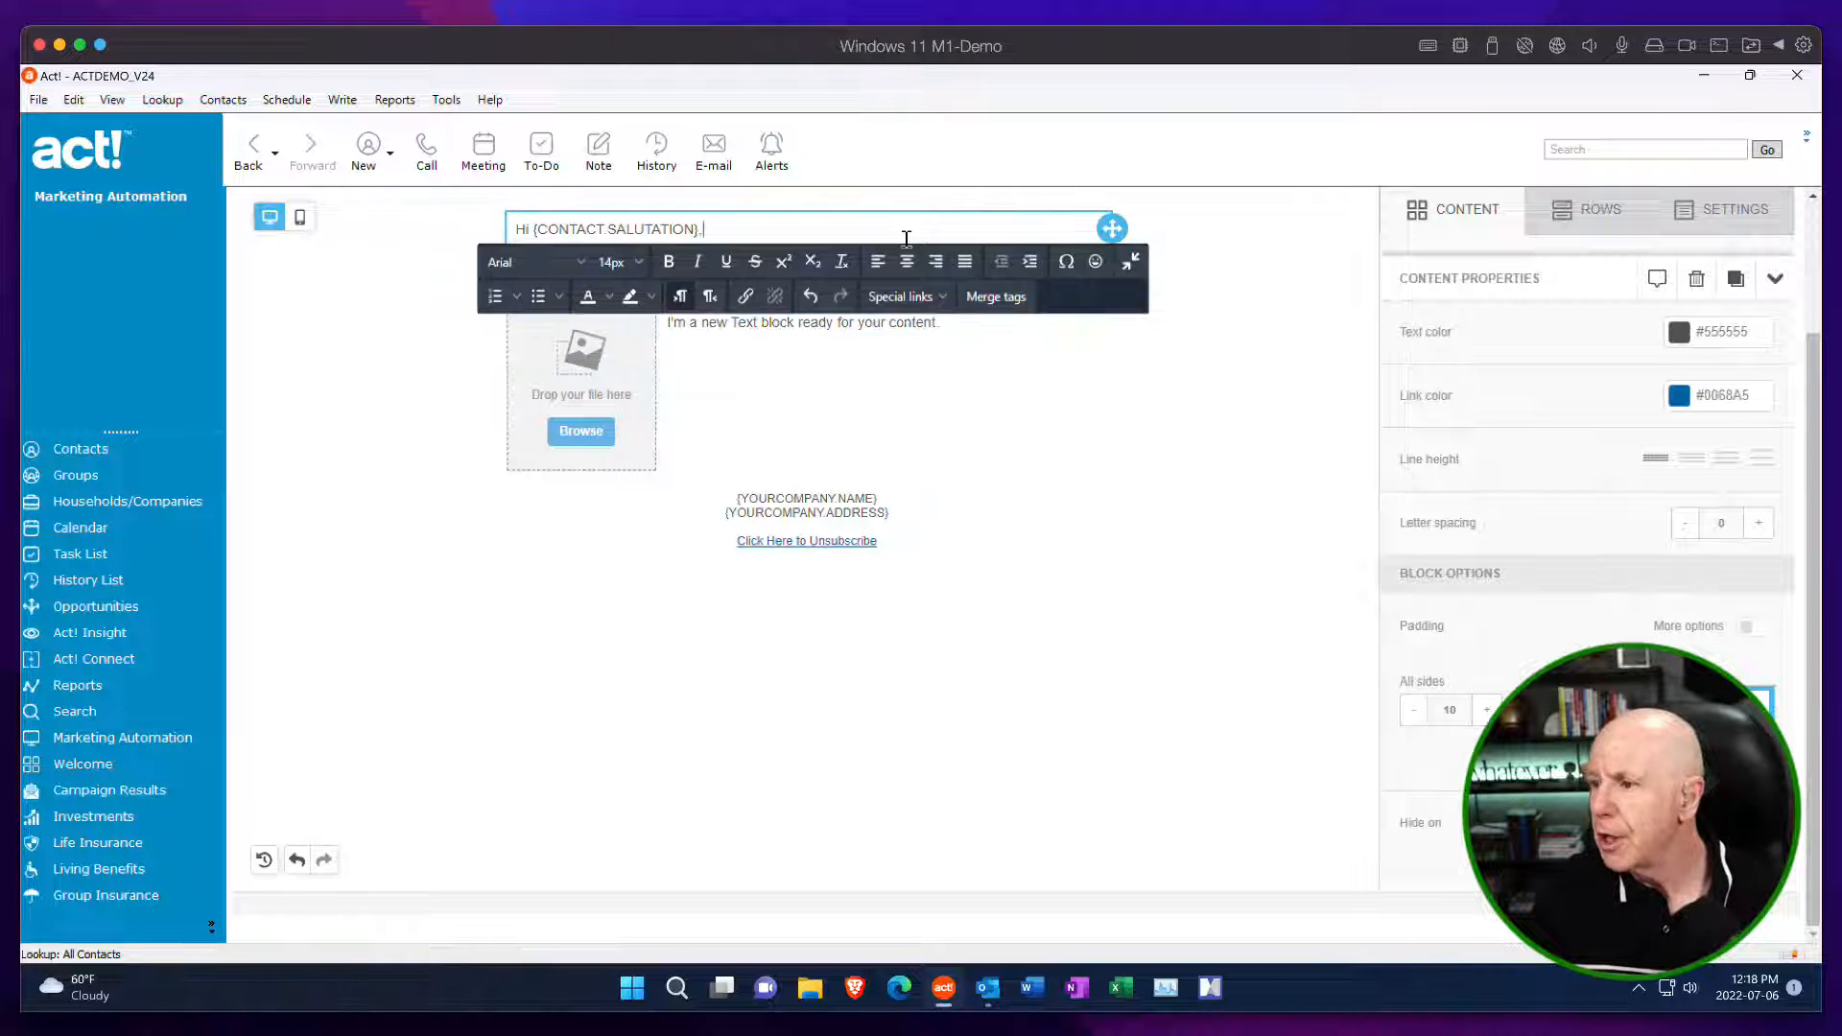
{"action": "left_click", "coordinate": [1680, 333]}
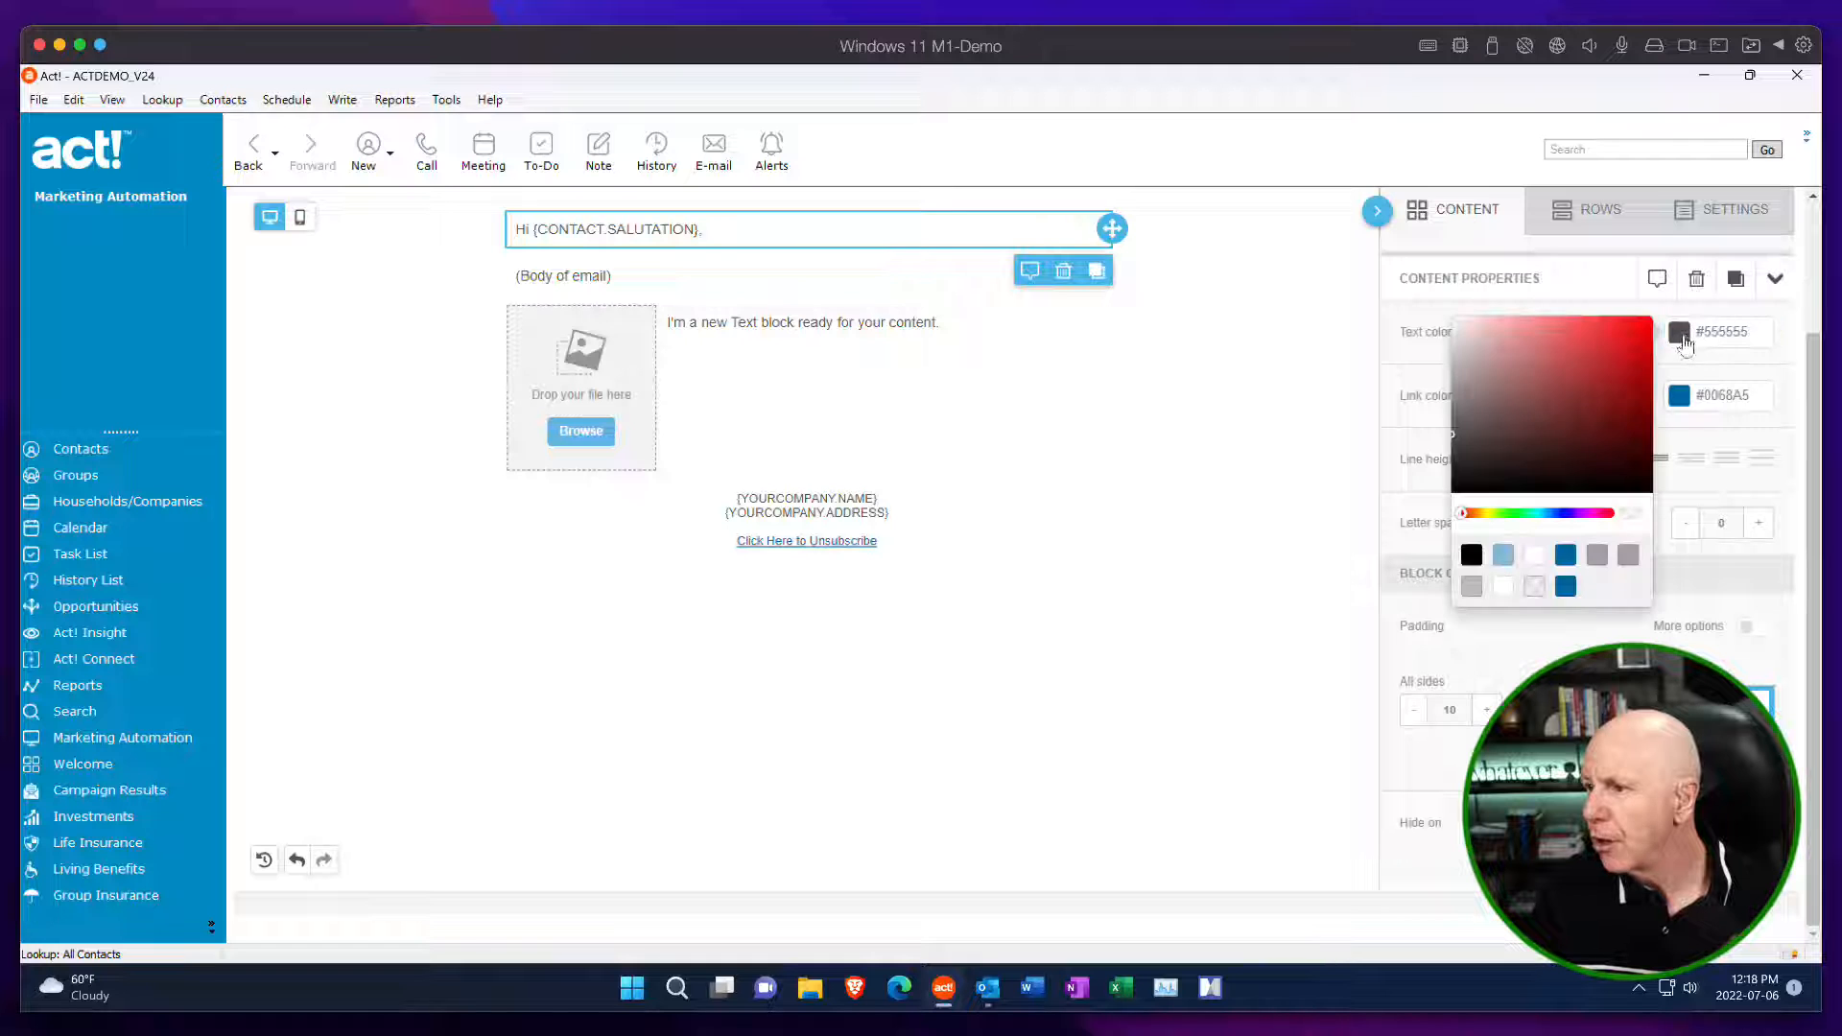
{"action": "left_click", "coordinate": [1480, 558]}
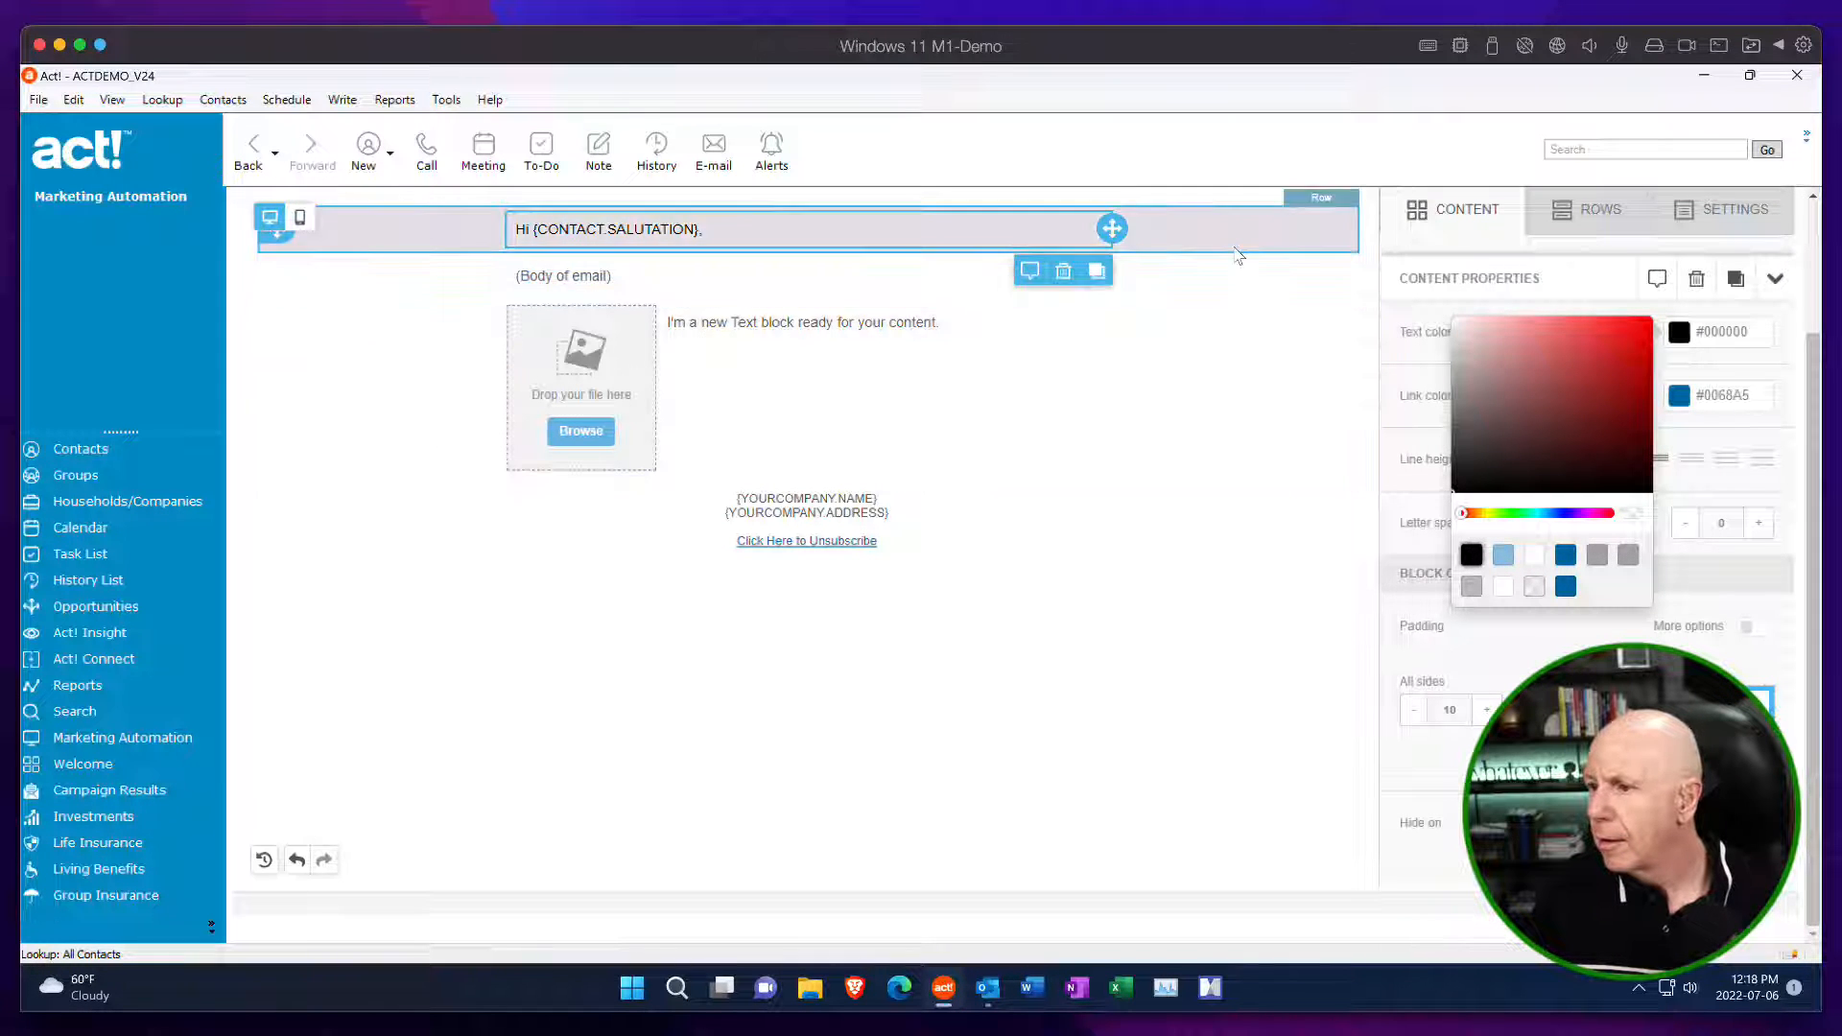
Set the "(Body of email)" block's text color to black, #000000, and its line height to the second-tightest option.
{"action": "left_click", "coordinate": [973, 276]}
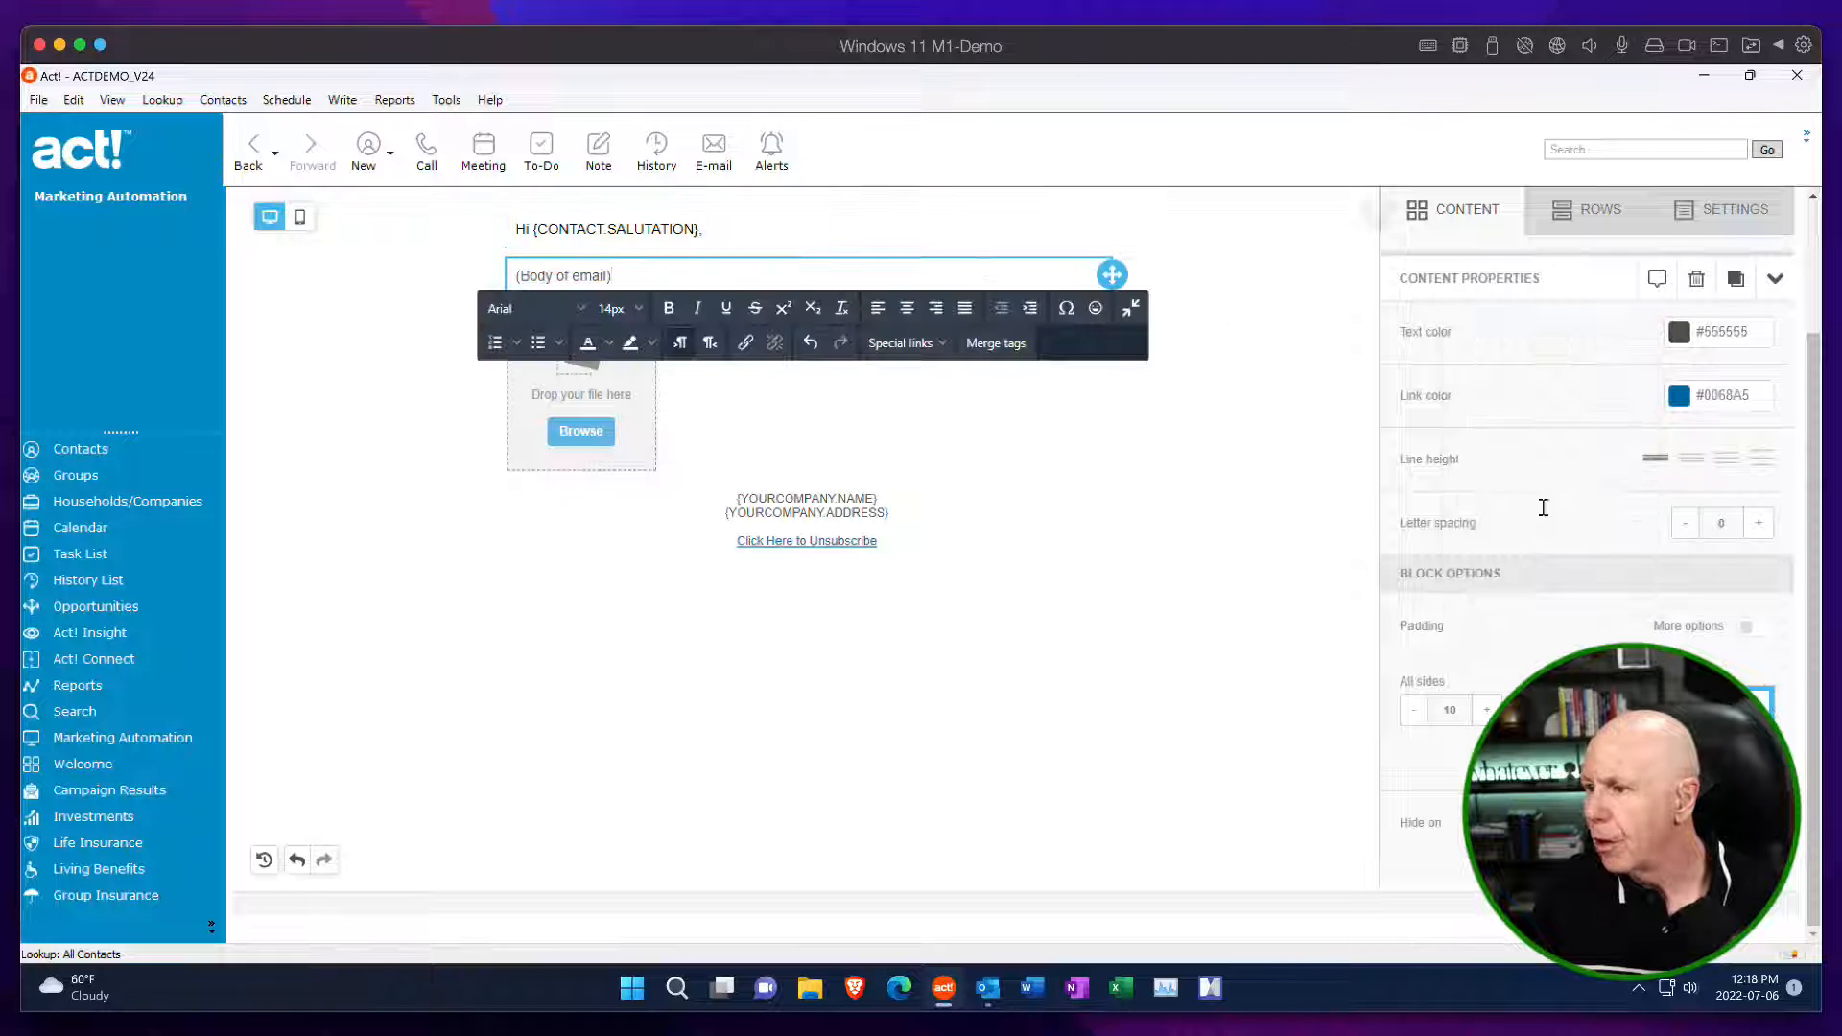
{"action": "left_click", "coordinate": [1678, 333]}
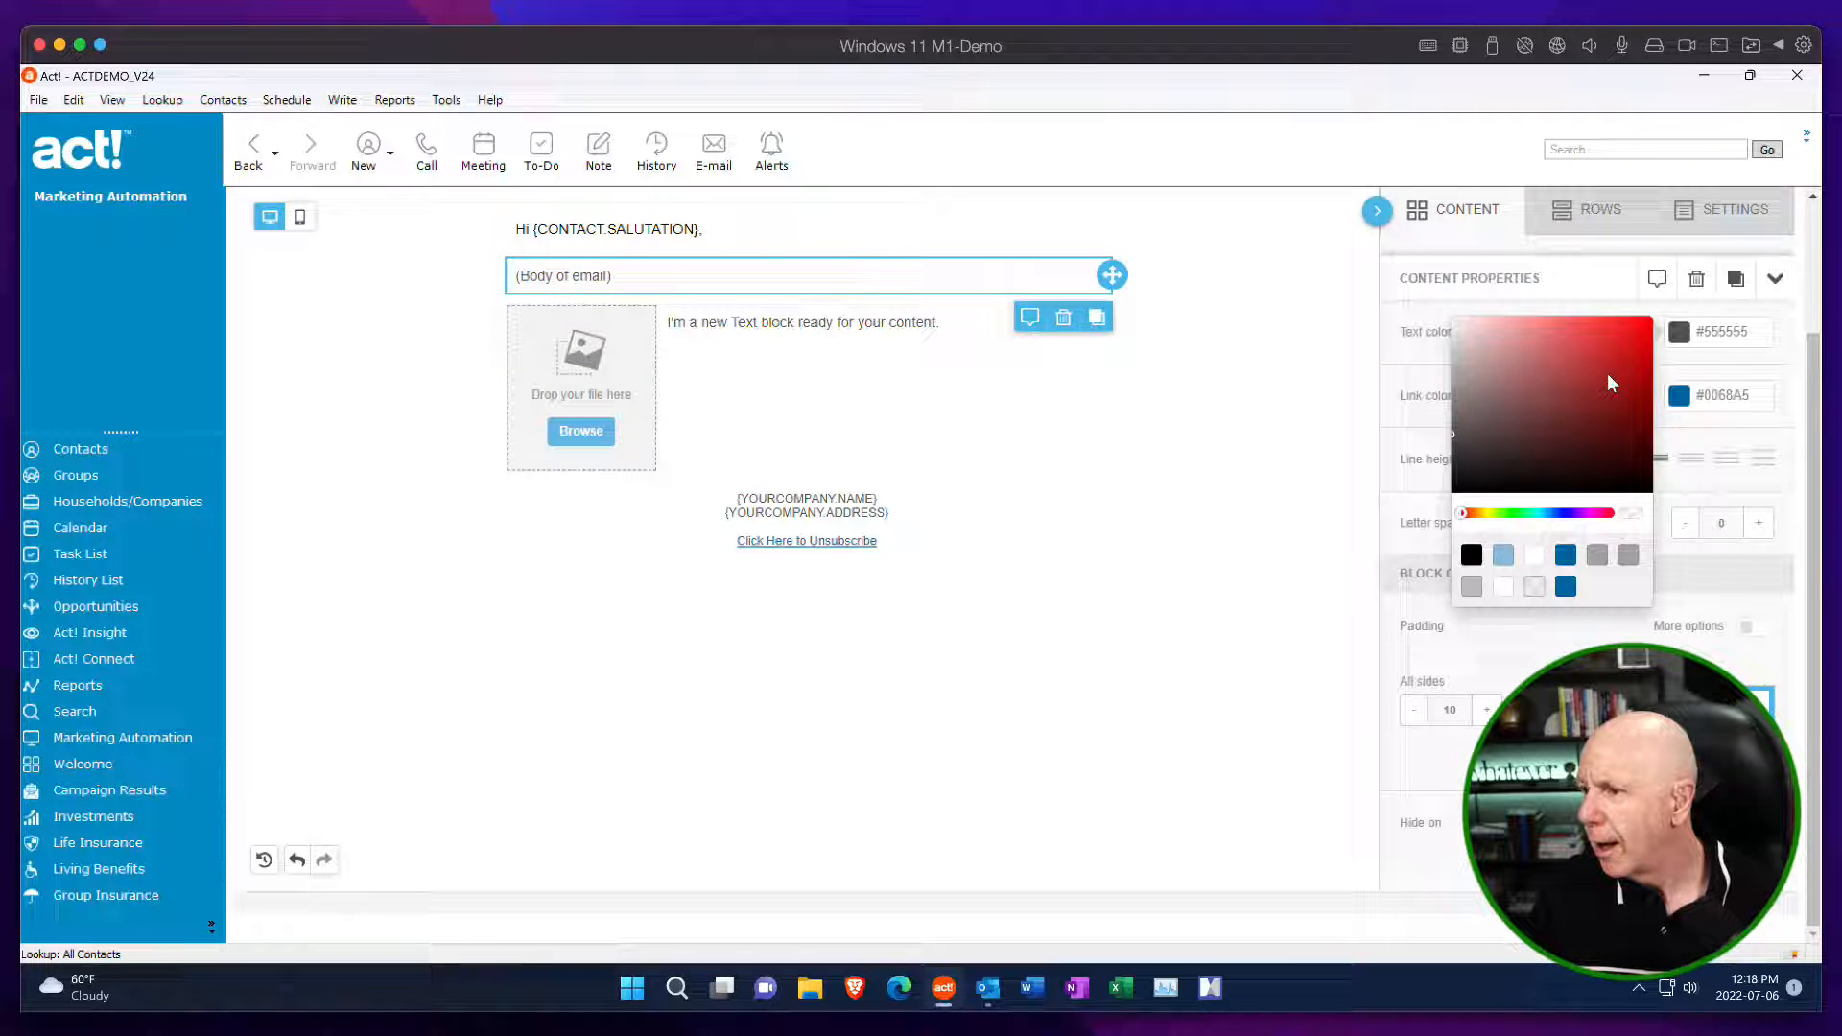
{"action": "left_click", "coordinate": [1474, 557]}
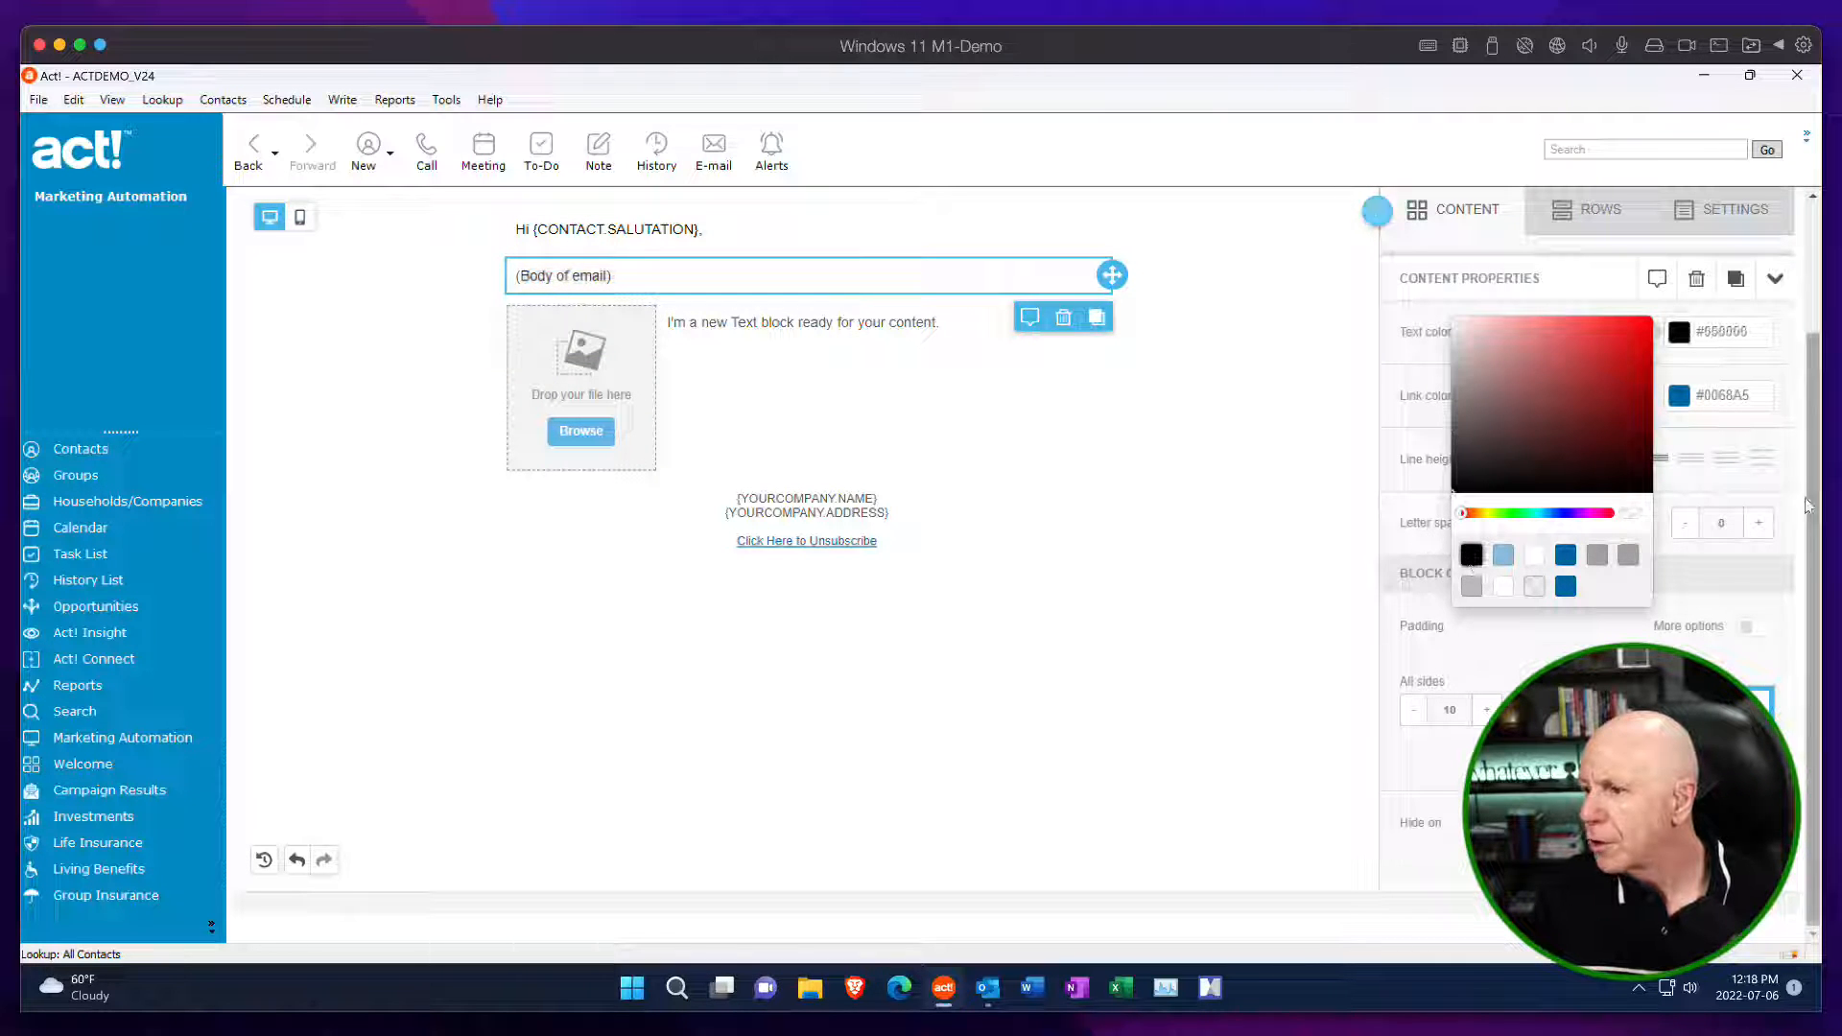
{"action": "left_click", "coordinate": [1723, 479]}
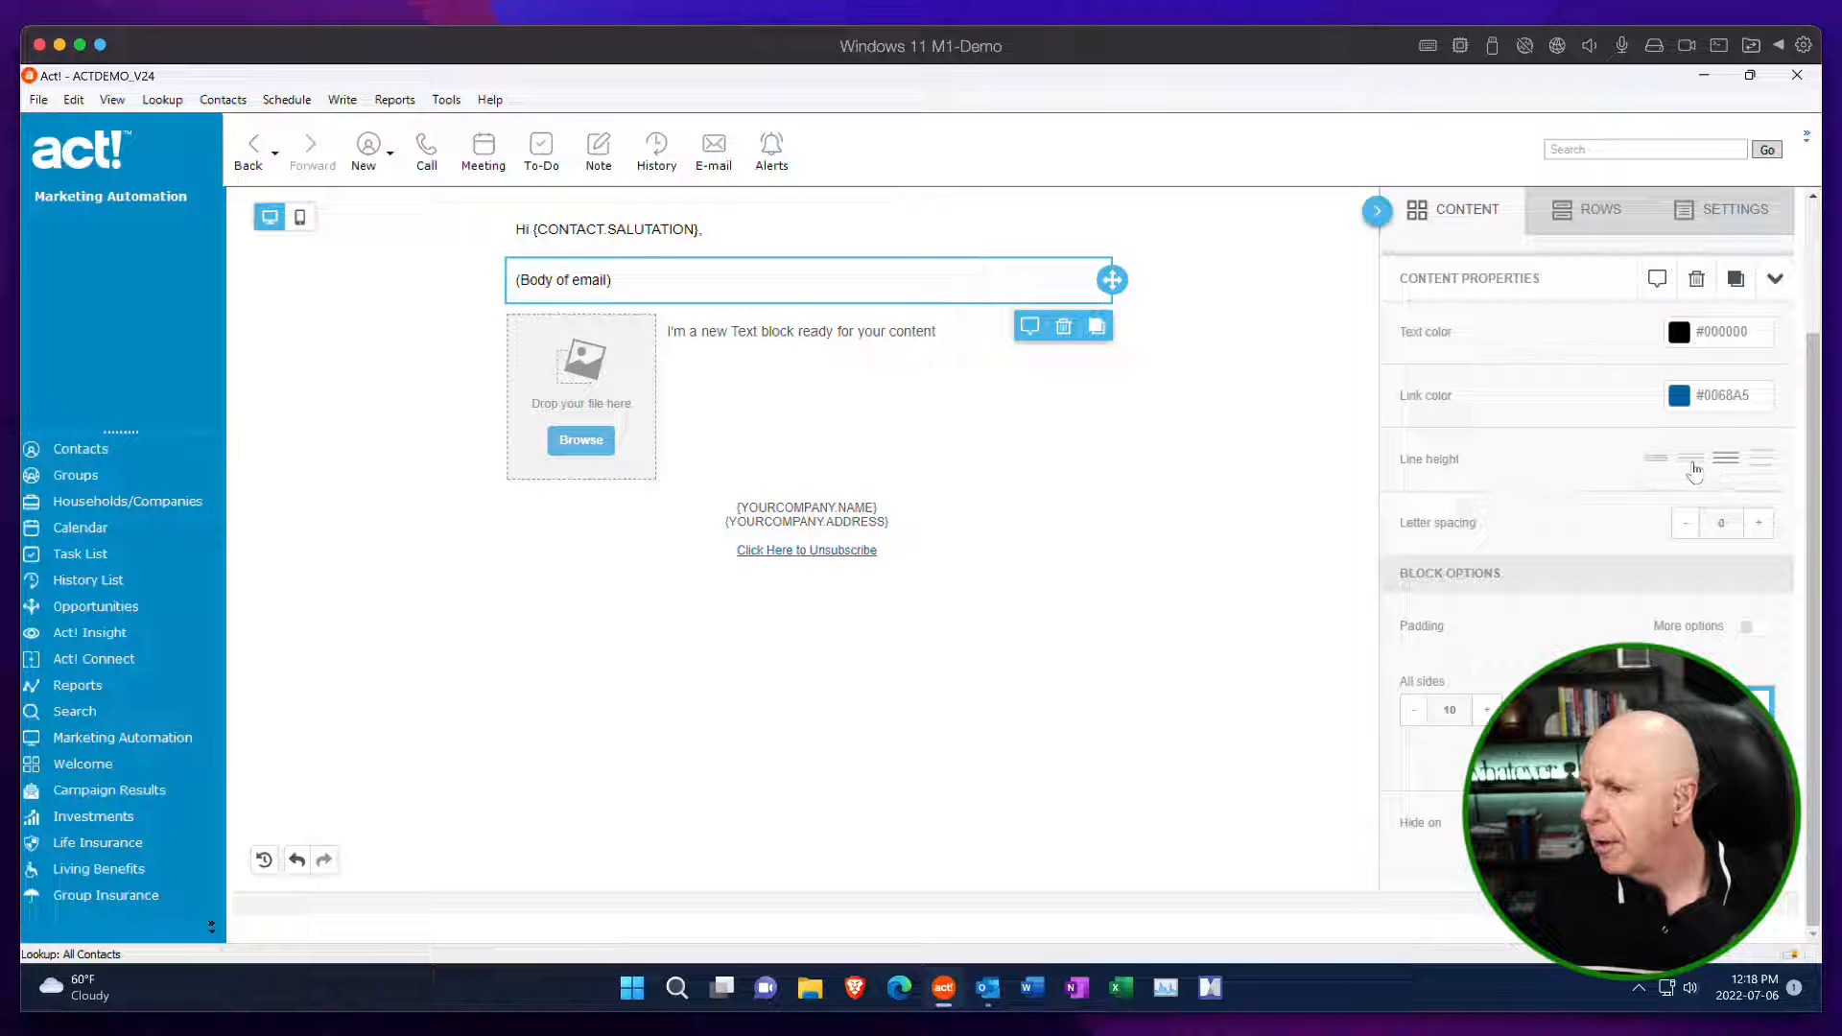
{"action": "left_click", "coordinate": [1693, 468]}
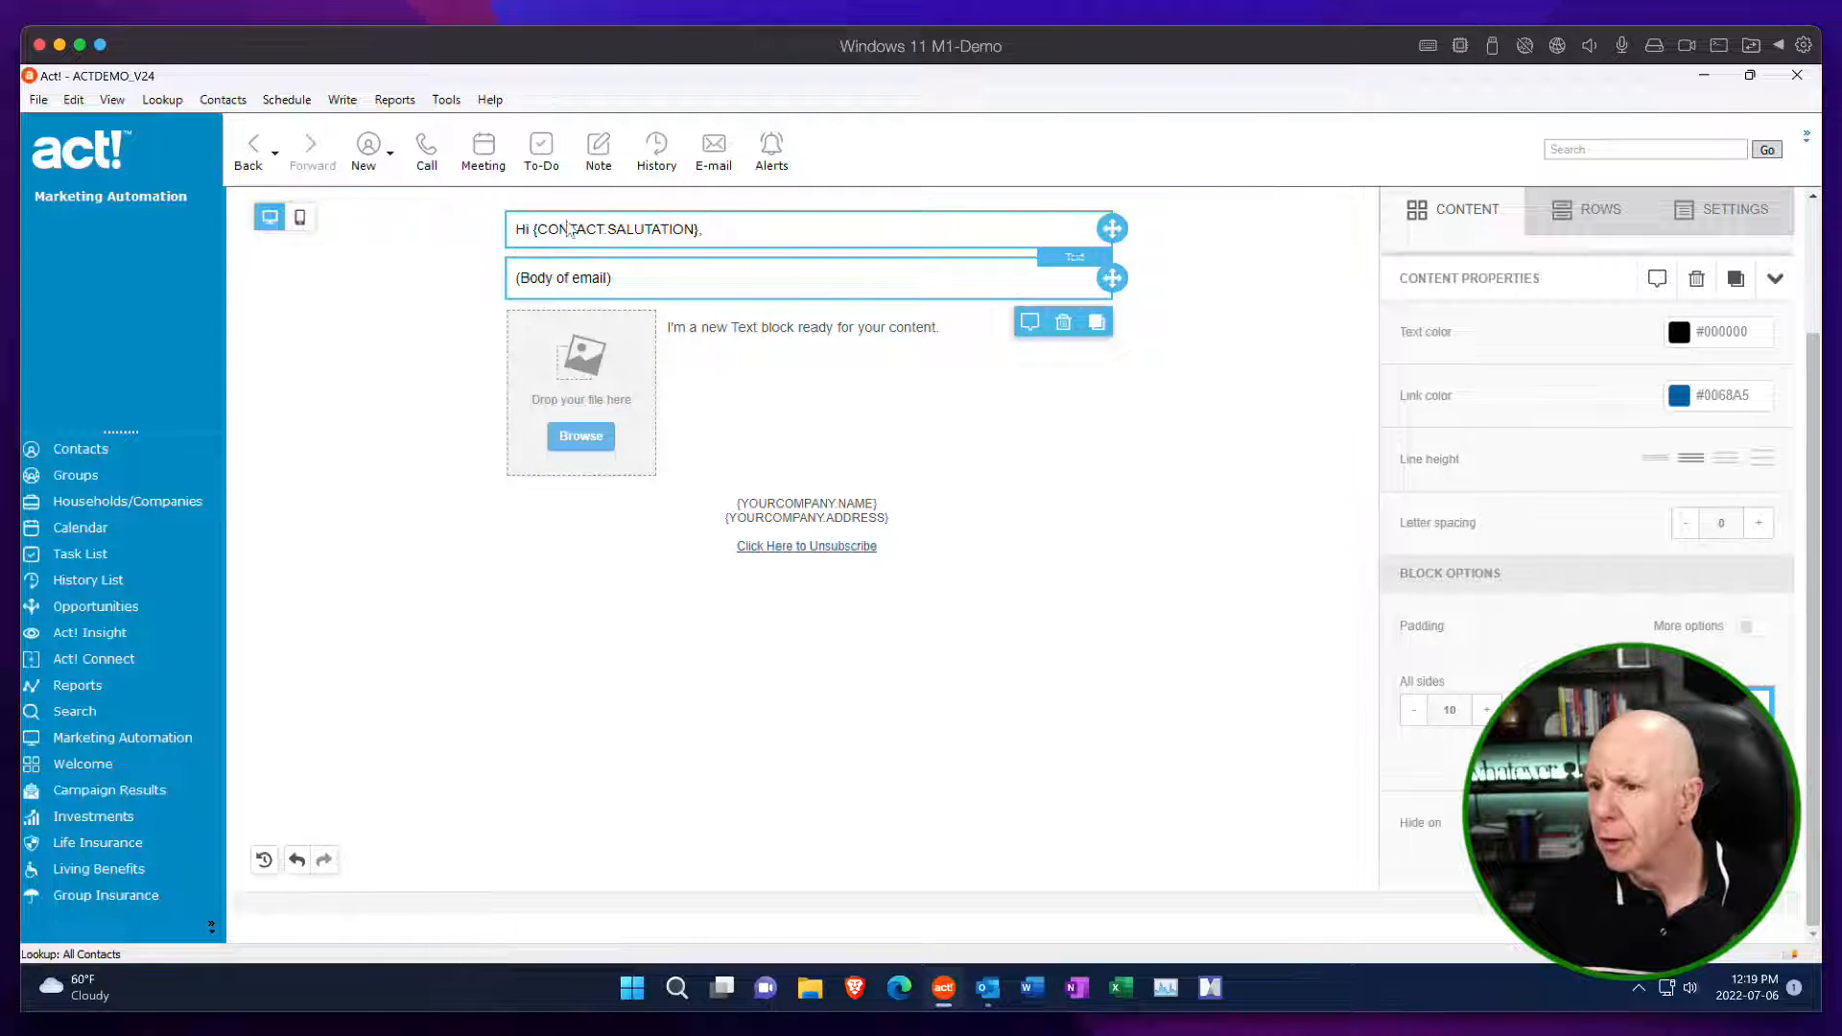
Set the font size of the "Hi {CONTACT.SALUTATION}," greeting text to 16px.
{"action": "left_click_drag", "start_coordinate": [702, 226], "coordinate": [512, 228]}
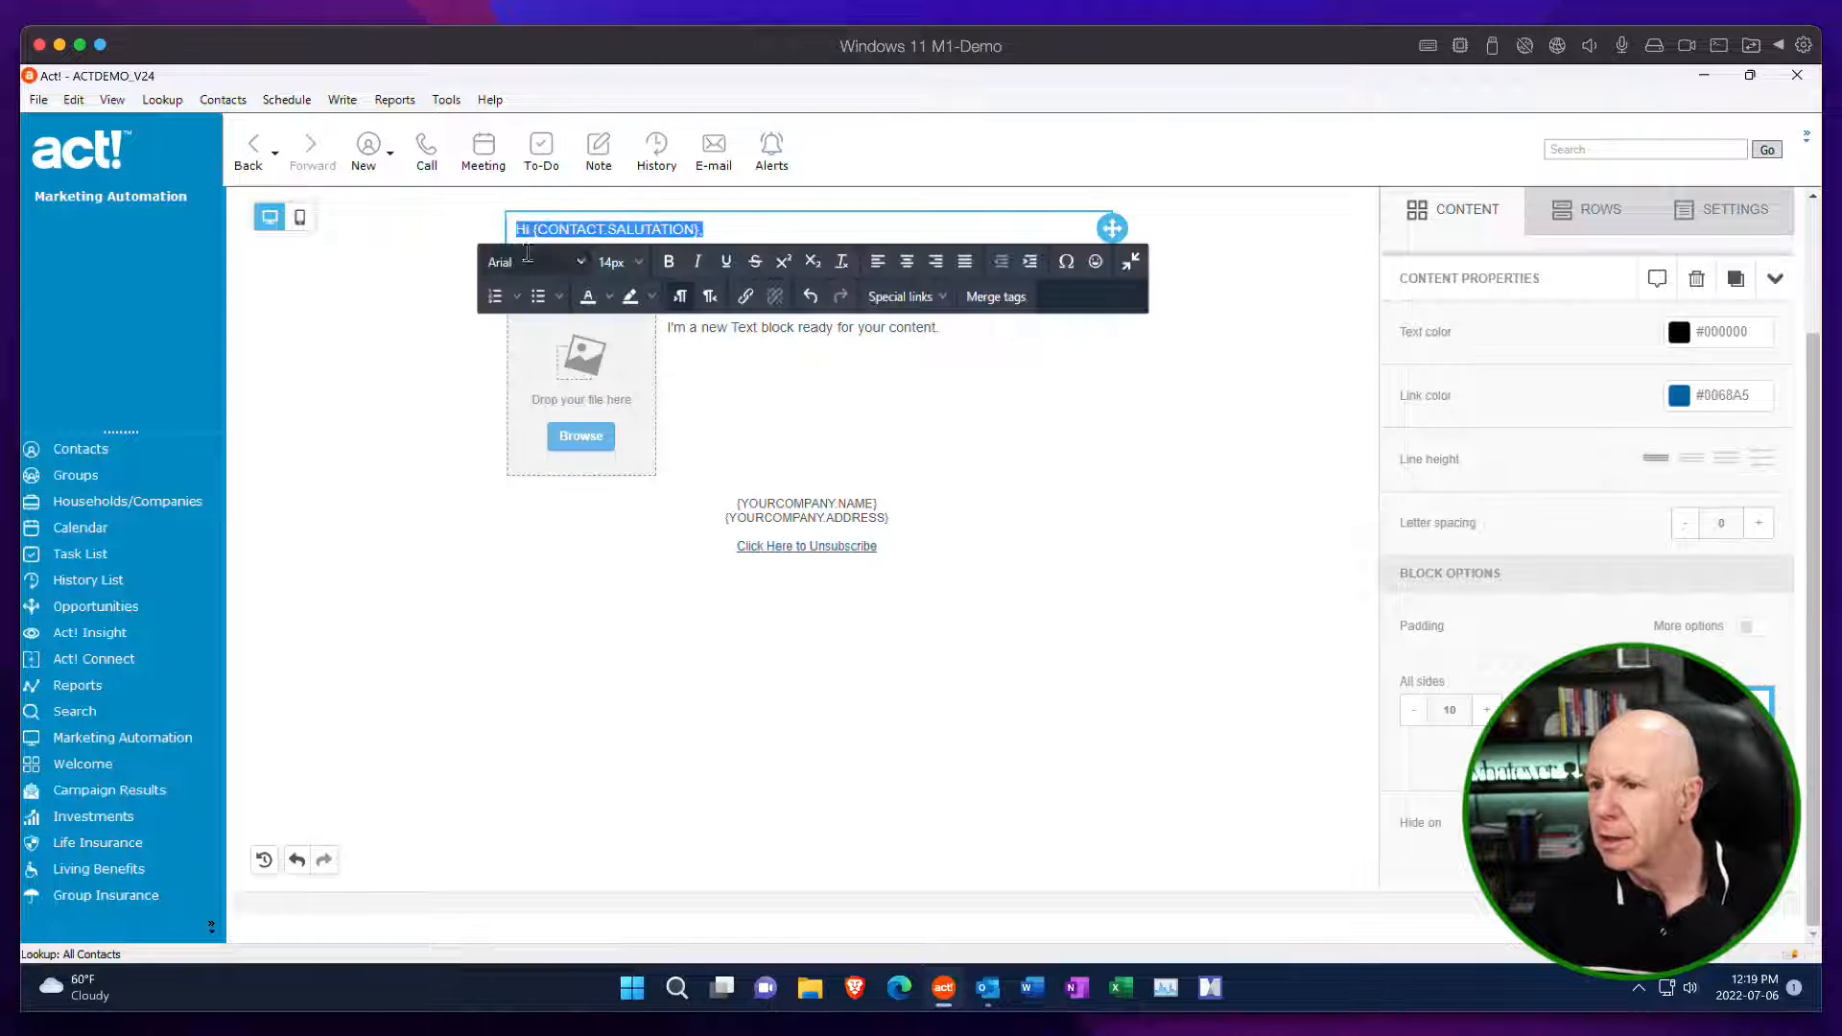
{"action": "left_click", "coordinate": [639, 271]}
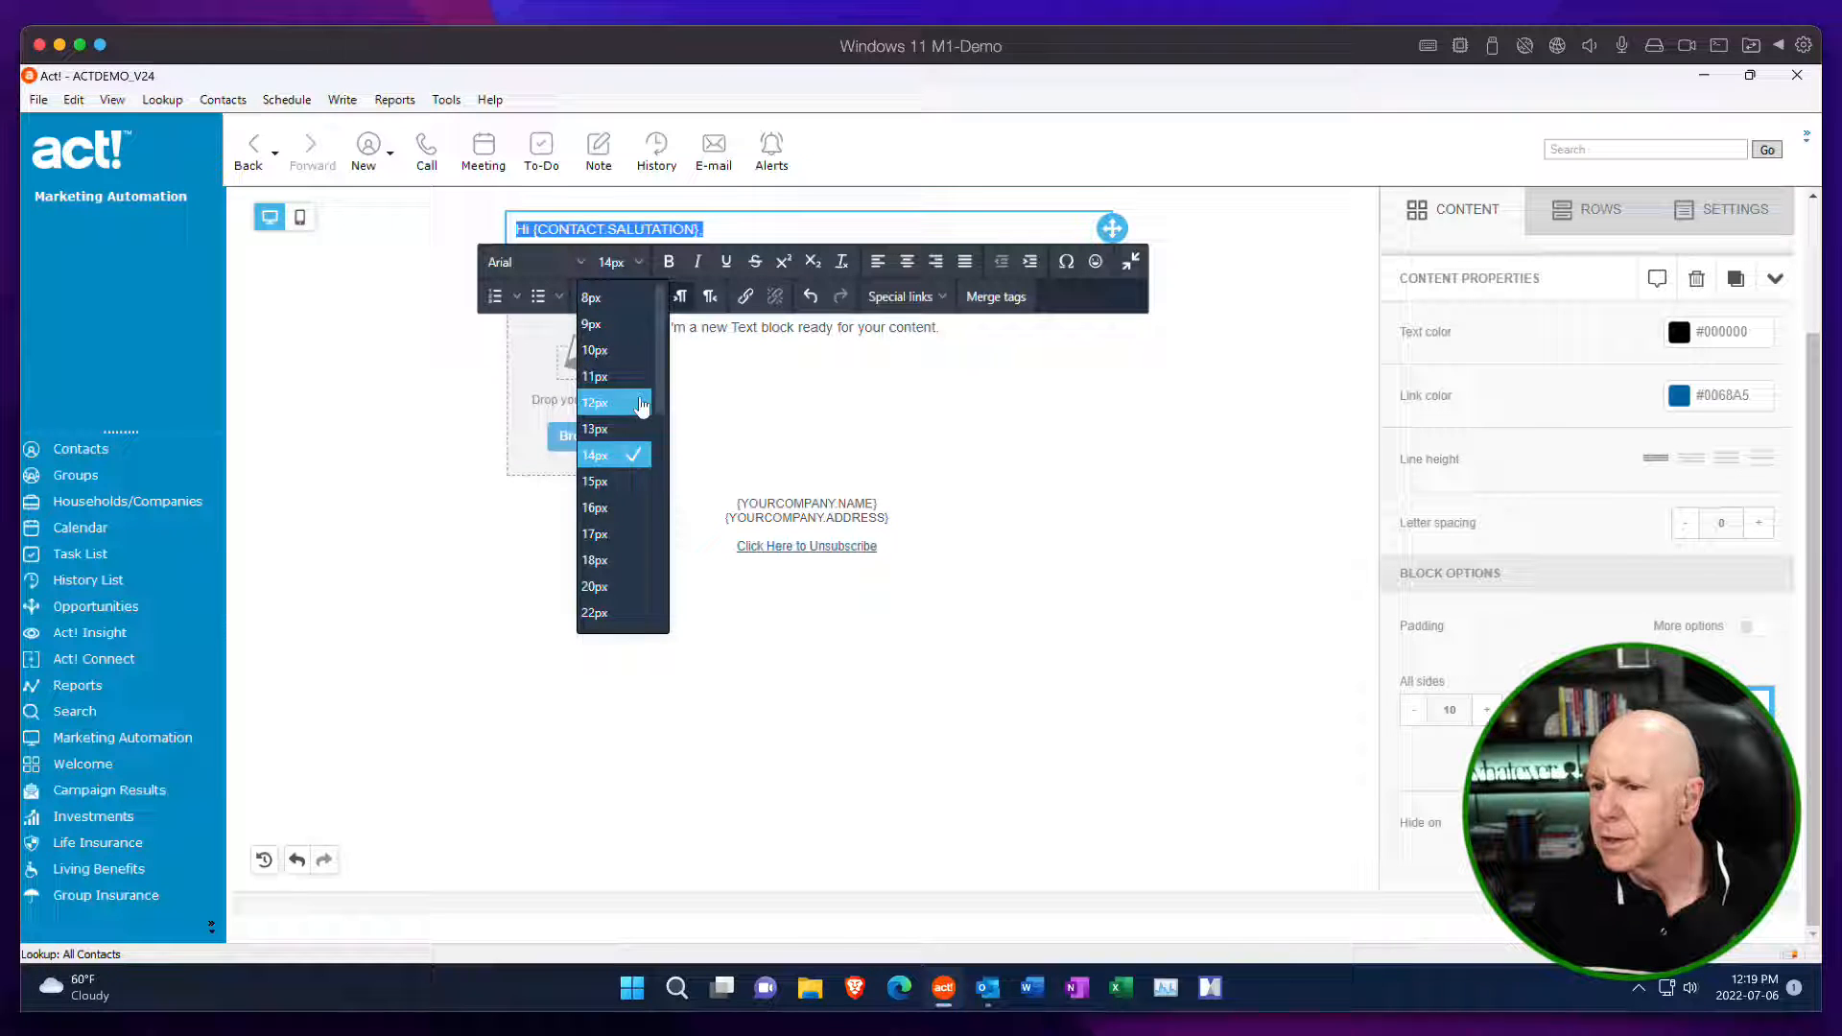
{"action": "left_click", "coordinate": [626, 509]}
{"action": "left_click", "coordinate": [807, 338]}
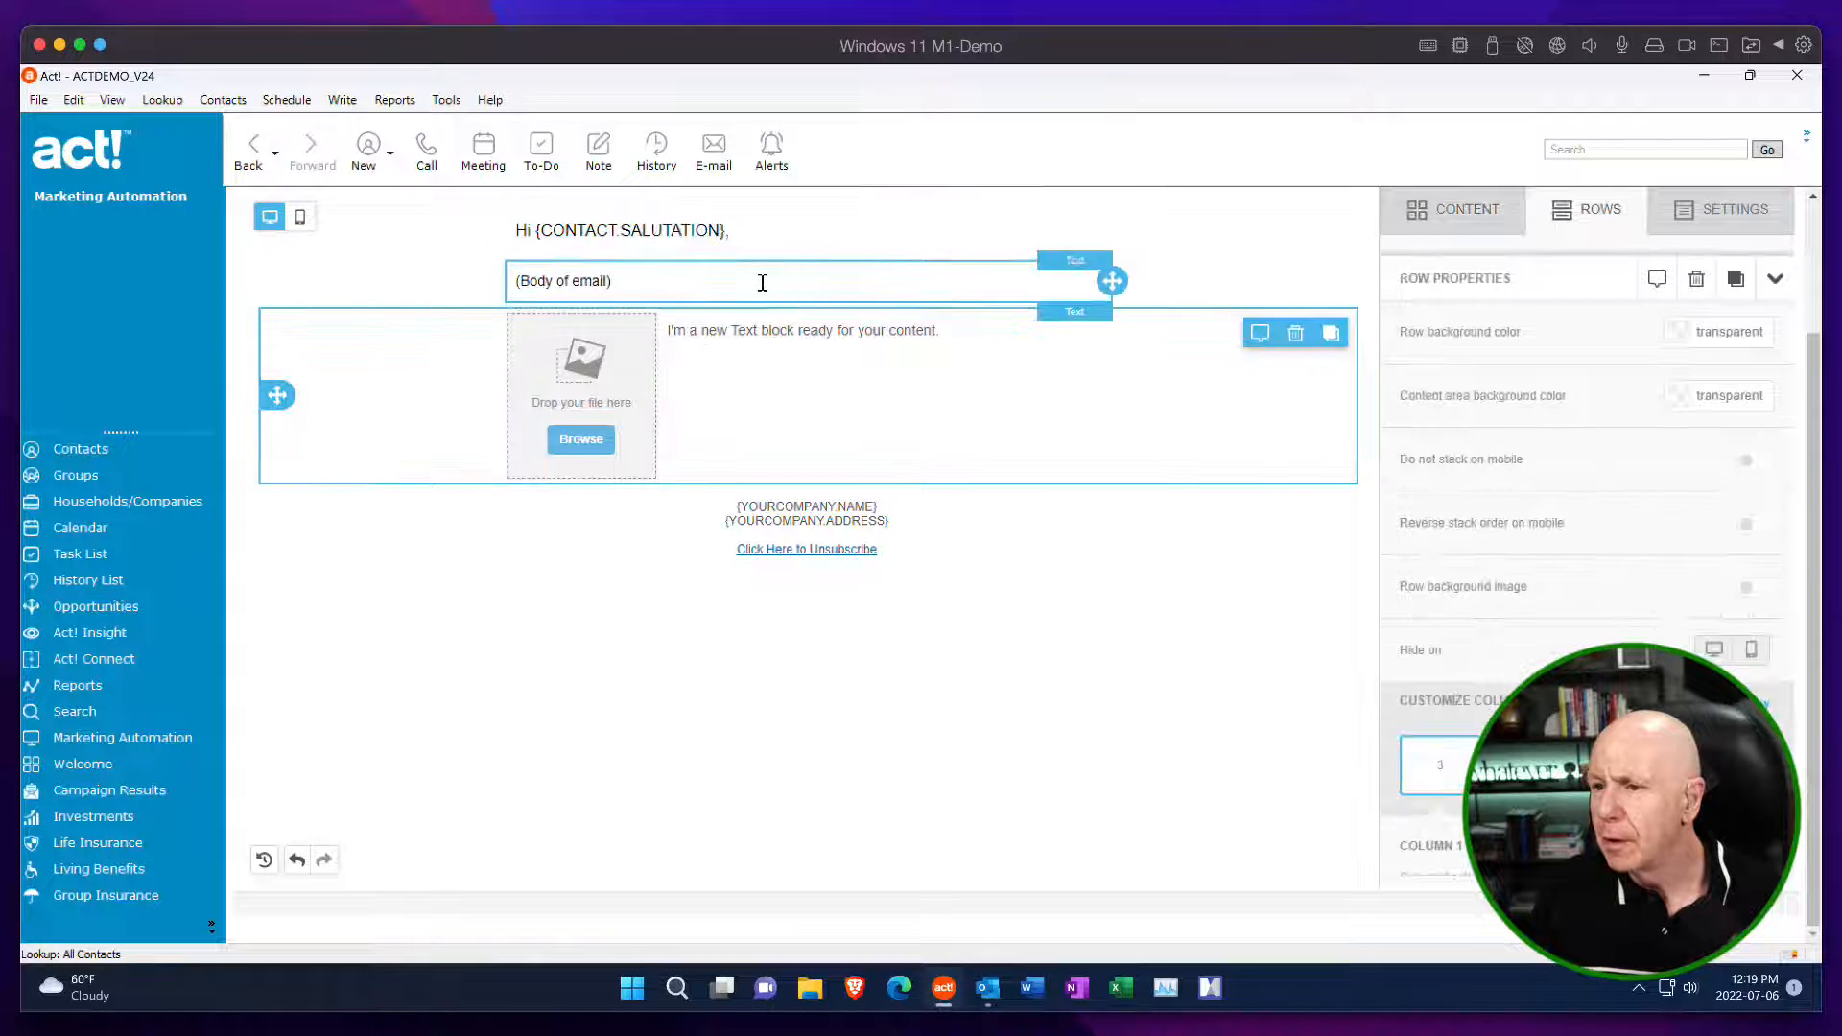
Set the font size of the "(Body of email)" text to 16px.
{"action": "left_click_drag", "start_coordinate": [758, 283], "coordinate": [509, 272]}
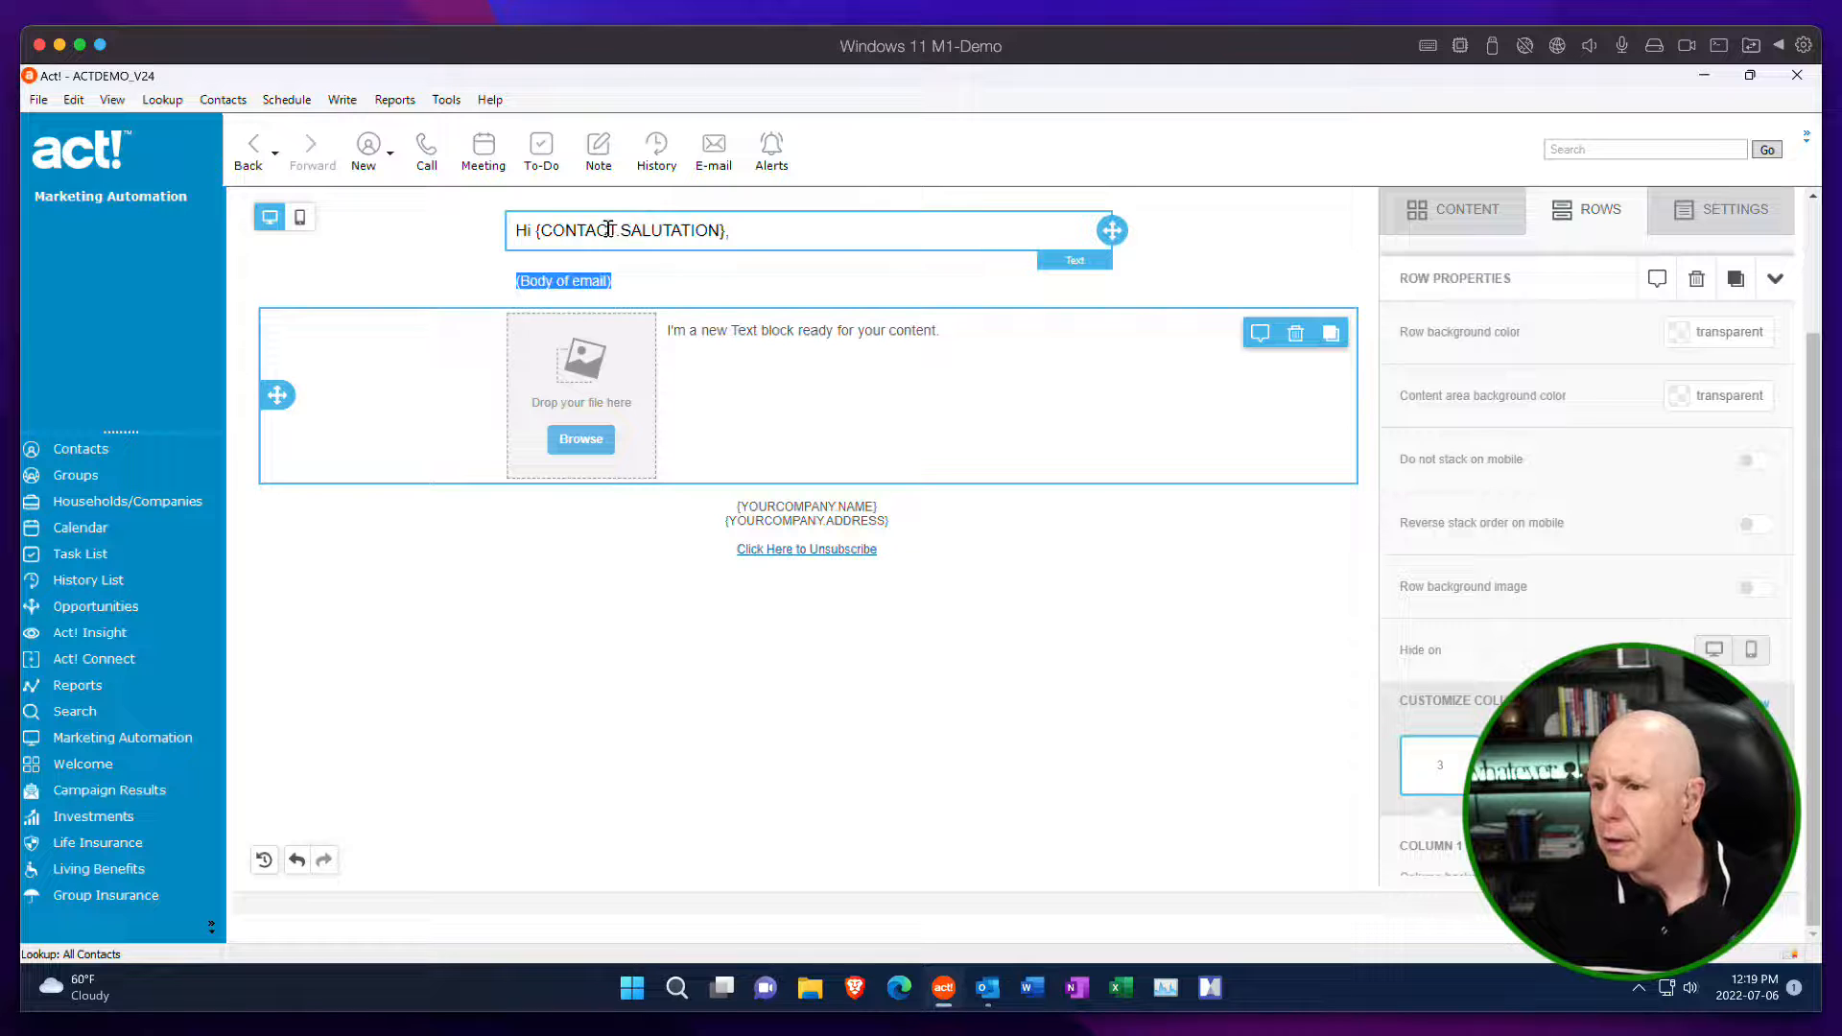
{"action": "left_click", "coordinate": [654, 281]}
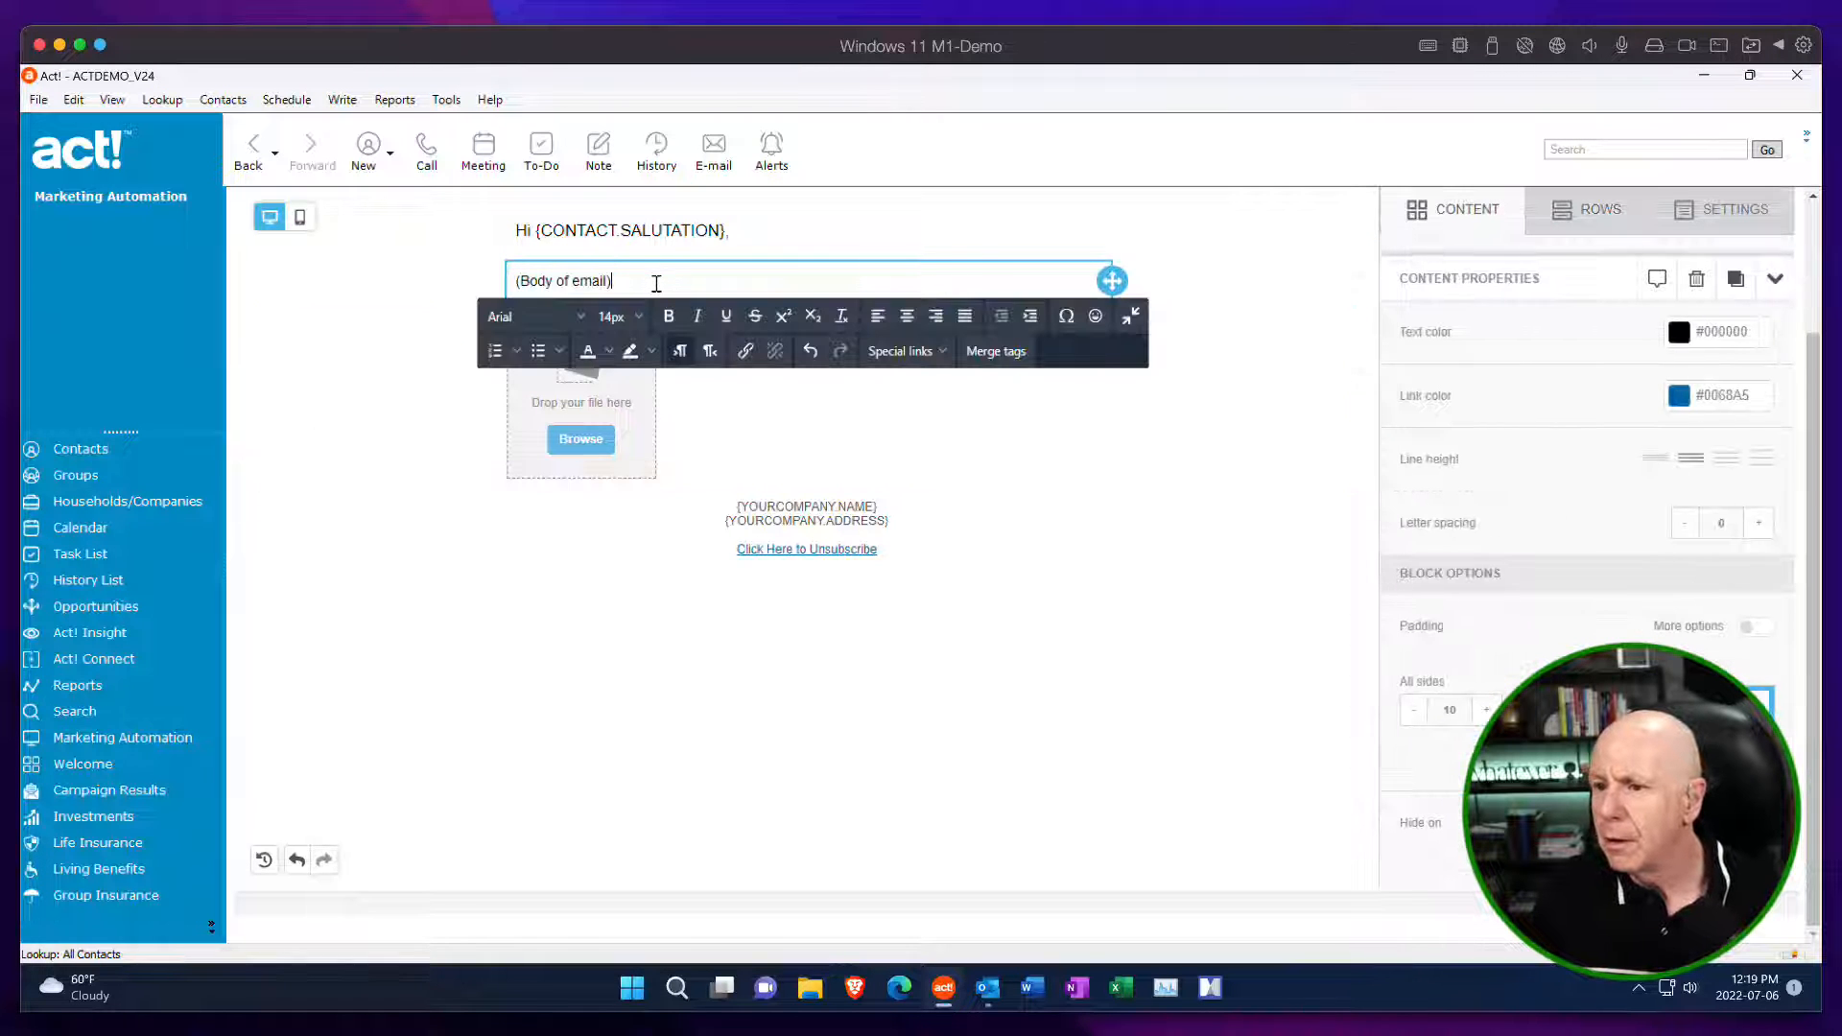
{"action": "left_click_drag", "start_coordinate": [654, 281], "coordinate": [527, 279]}
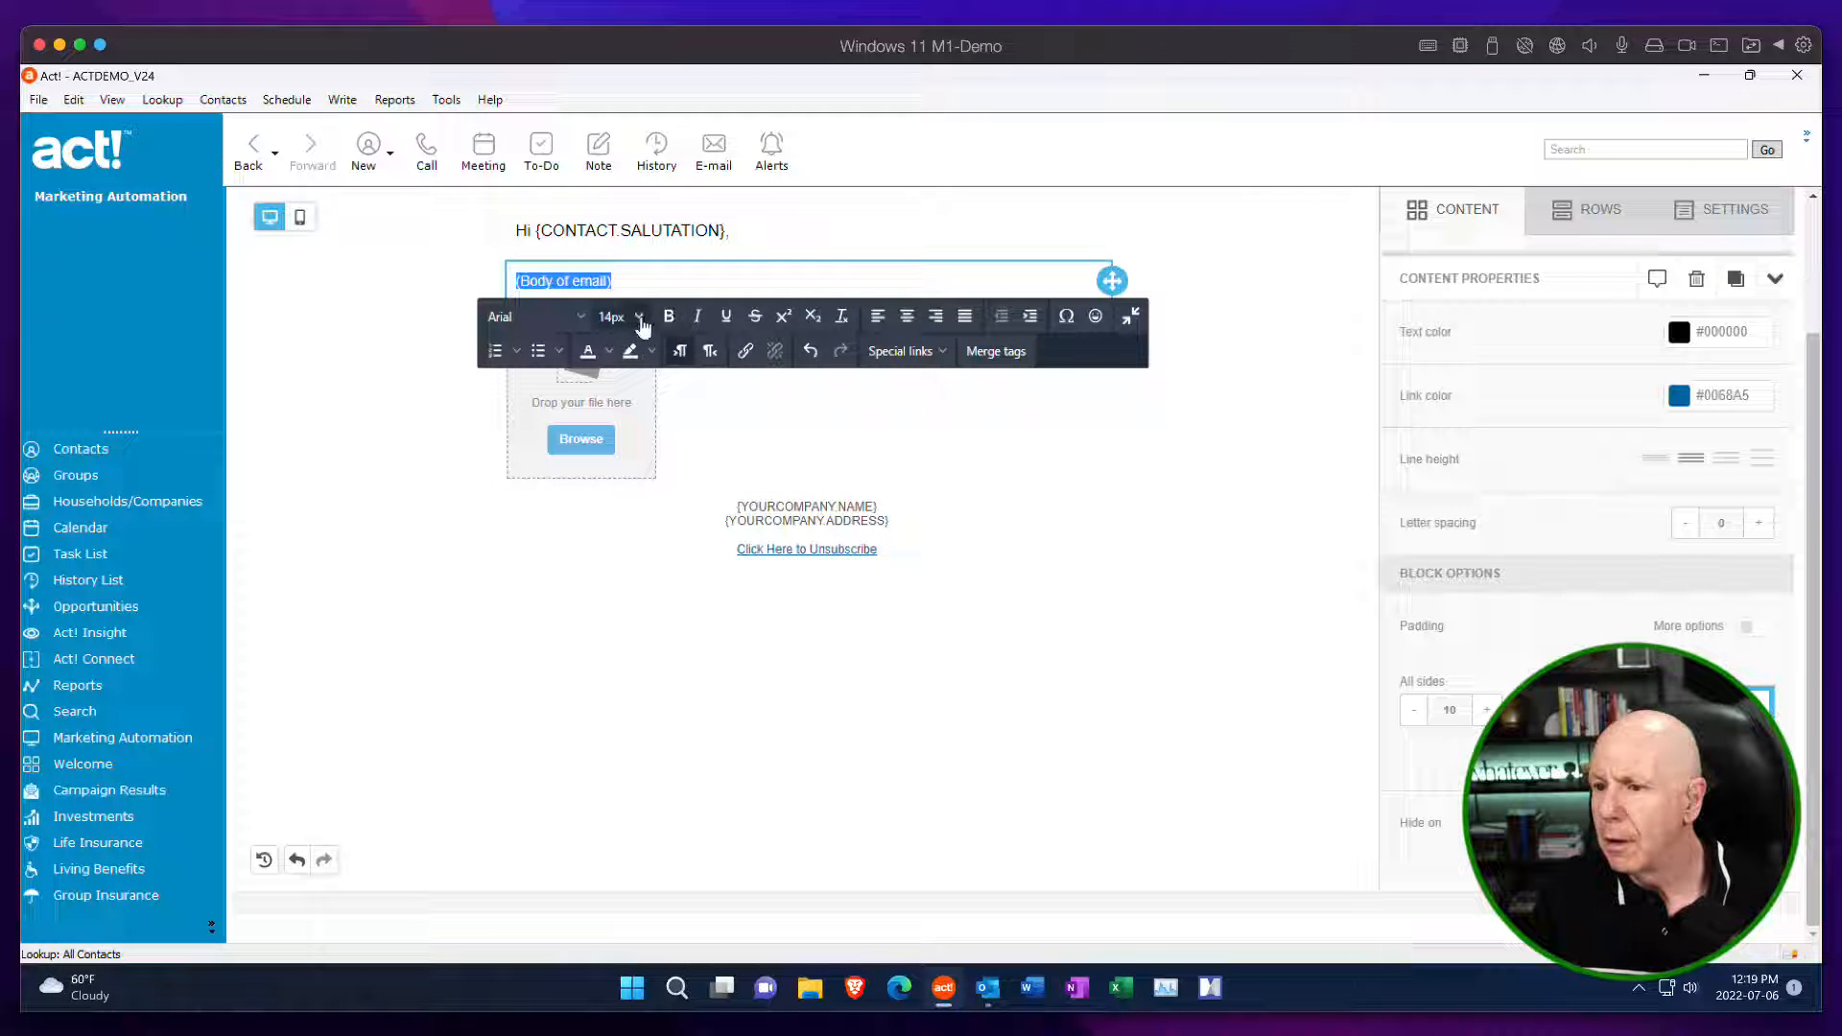
{"action": "left_click", "coordinate": [621, 317]}
{"action": "left_click", "coordinate": [603, 562]}
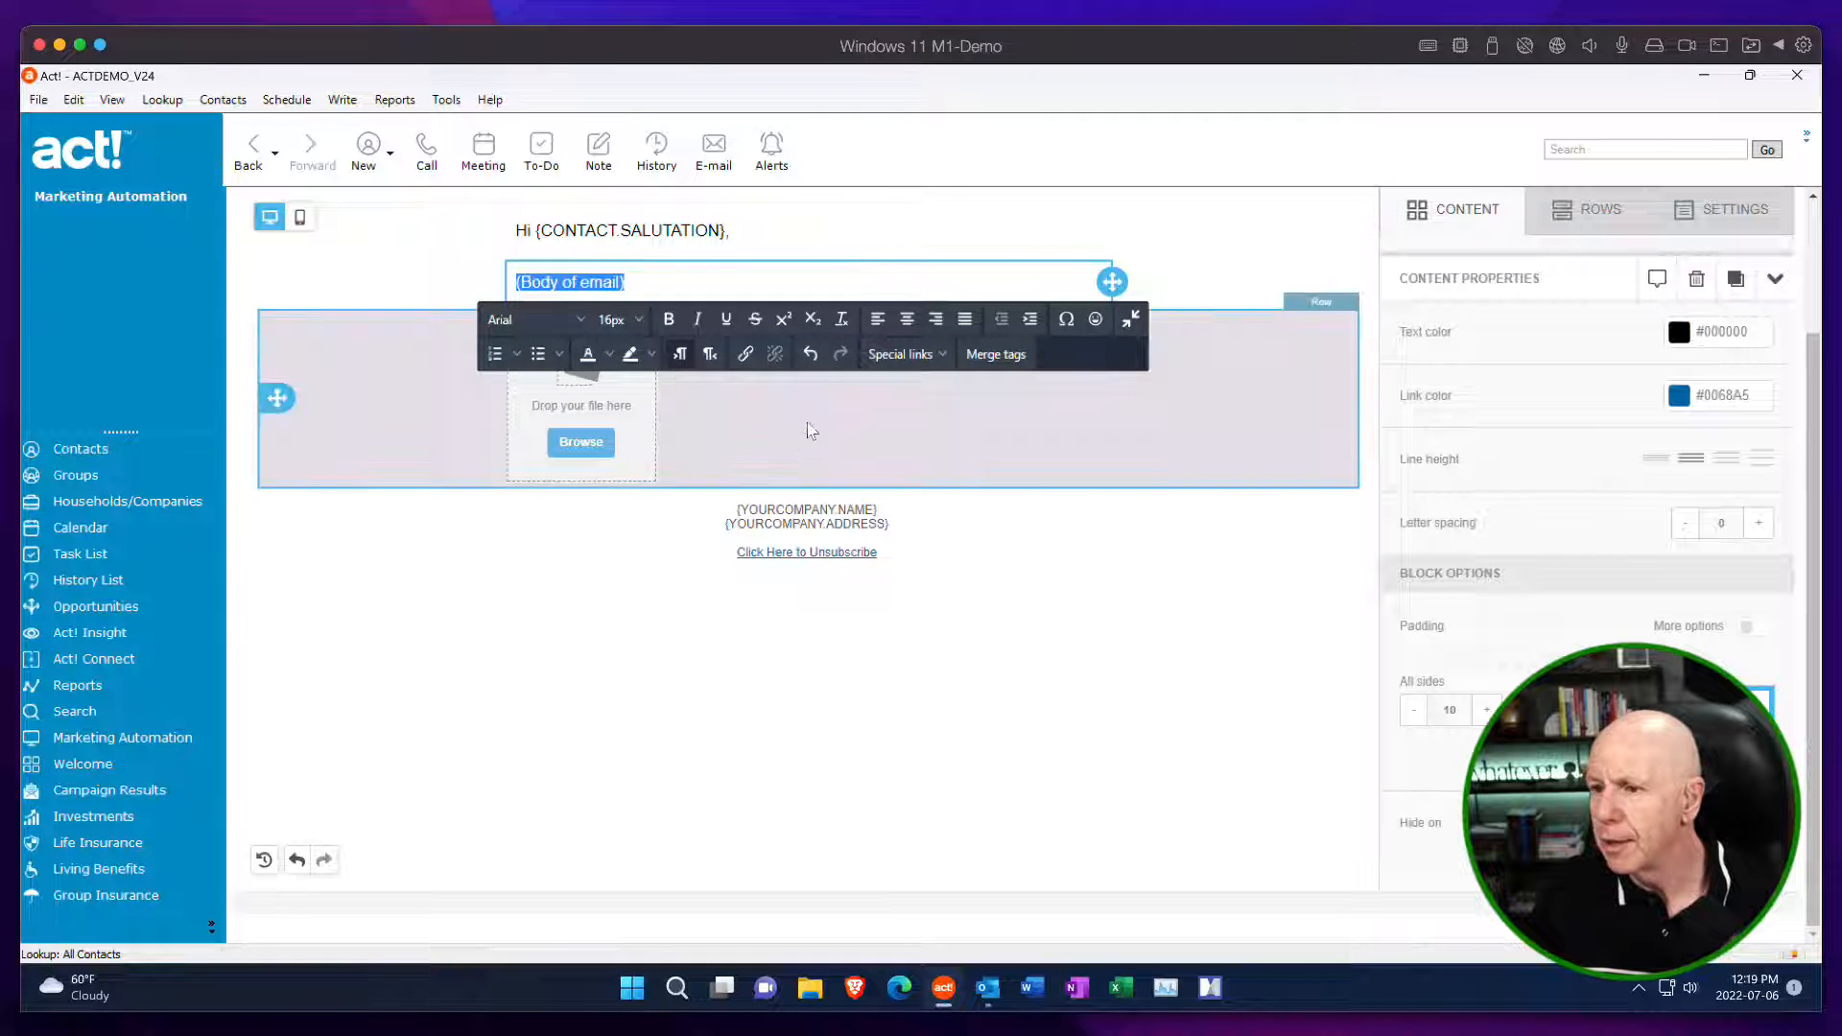
{"action": "left_click", "coordinate": [816, 428]}
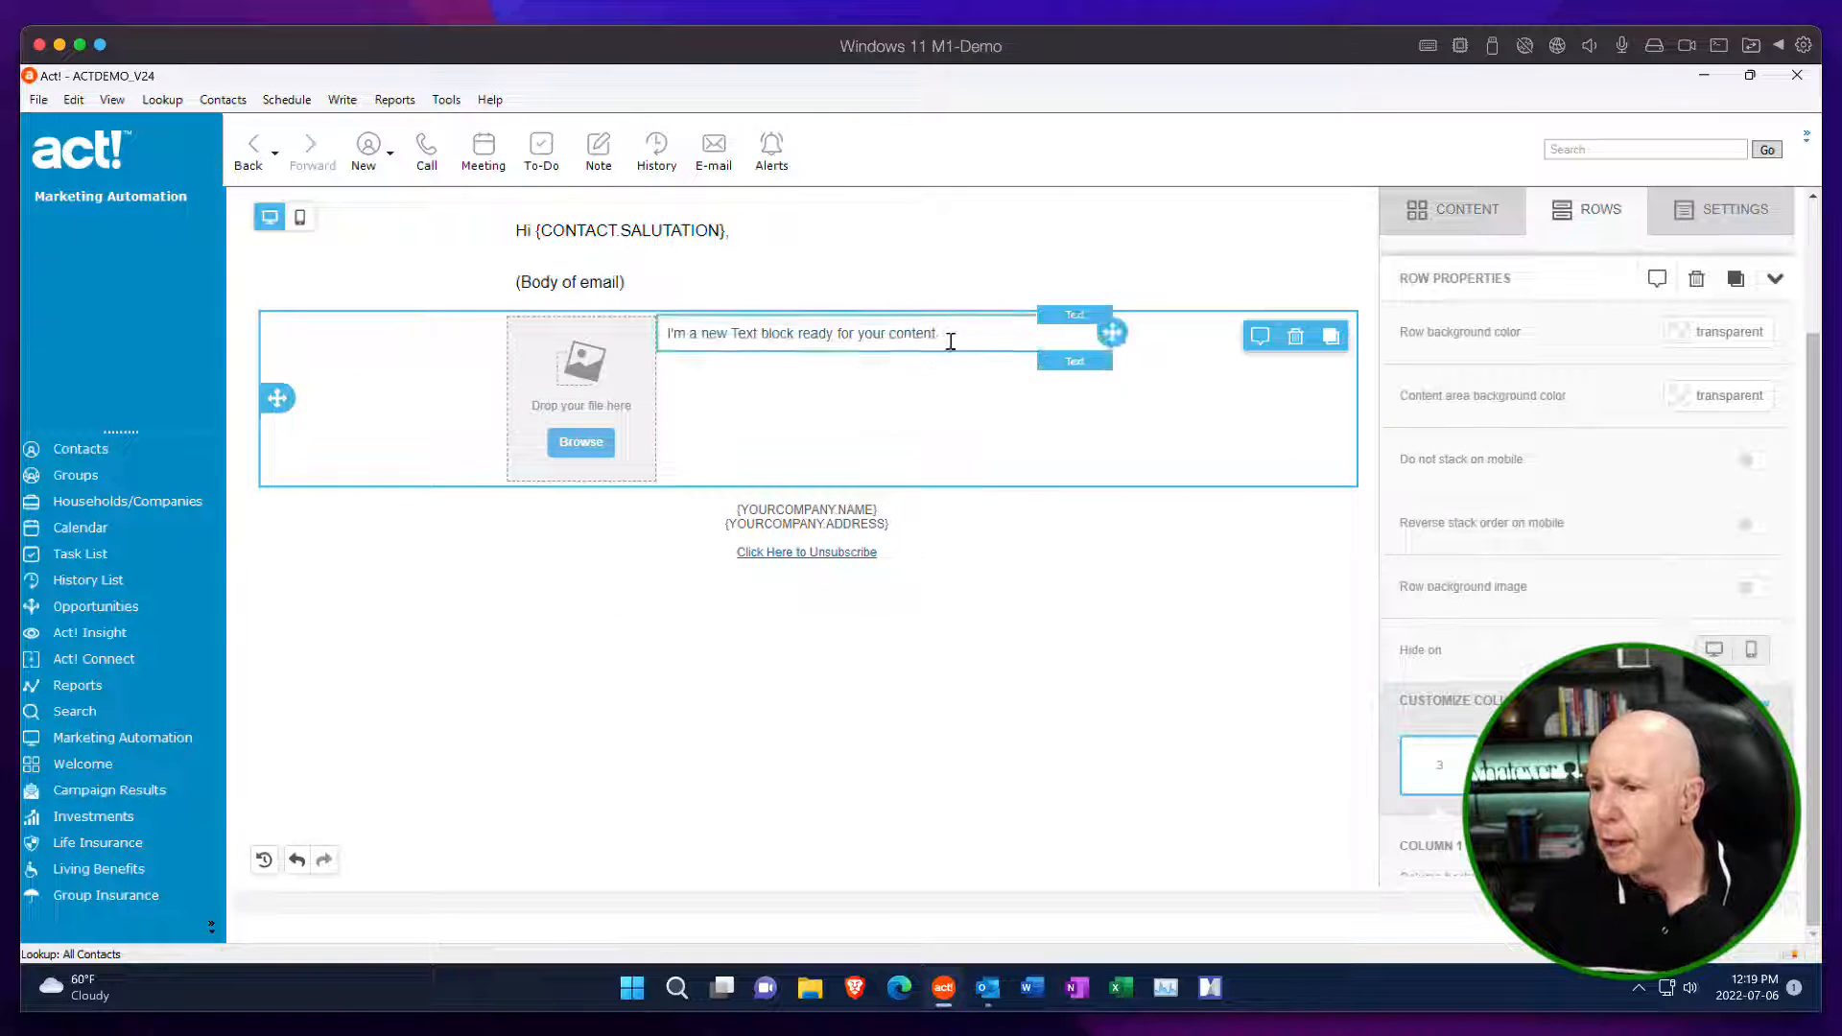
Replace the placeholder in the text block beside the image with the copied signature, from "Thanks," to "CRM Strategic Solutions".
{"action": "left_click_drag", "start_coordinate": [949, 342], "coordinate": [656, 332]}
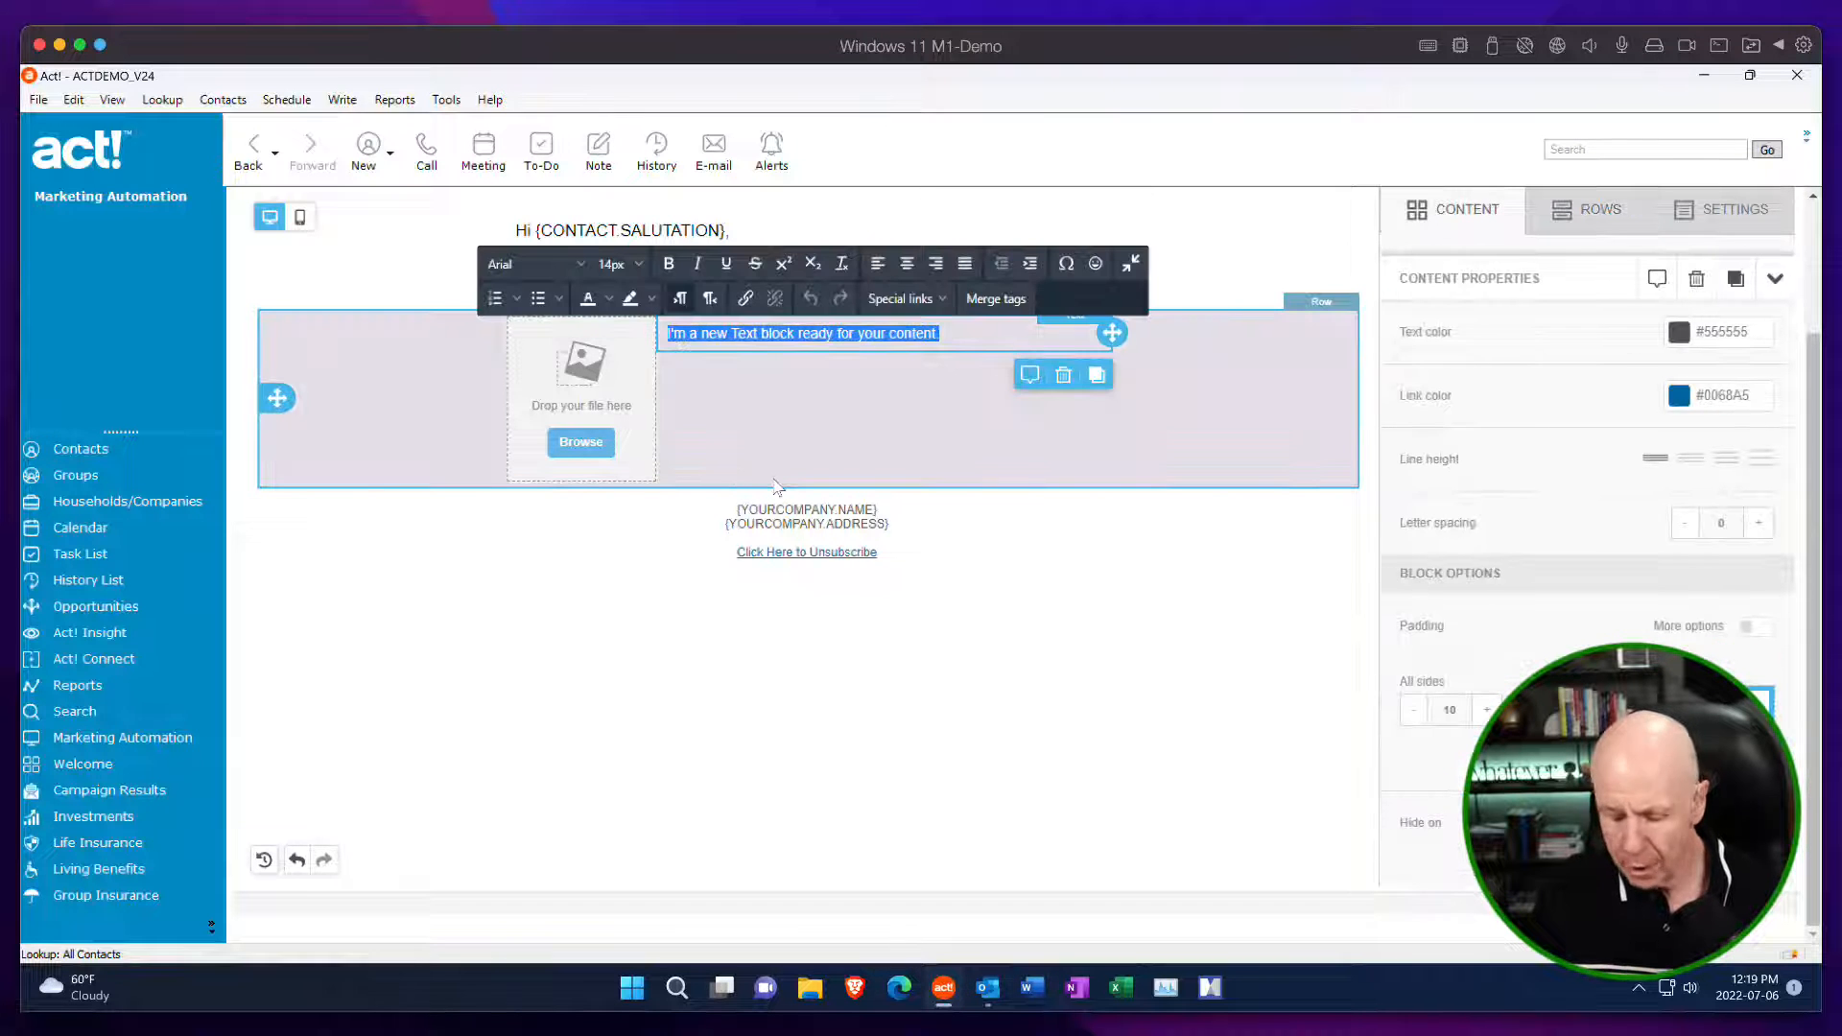
{"action": "key", "text": "ctrl+v"}
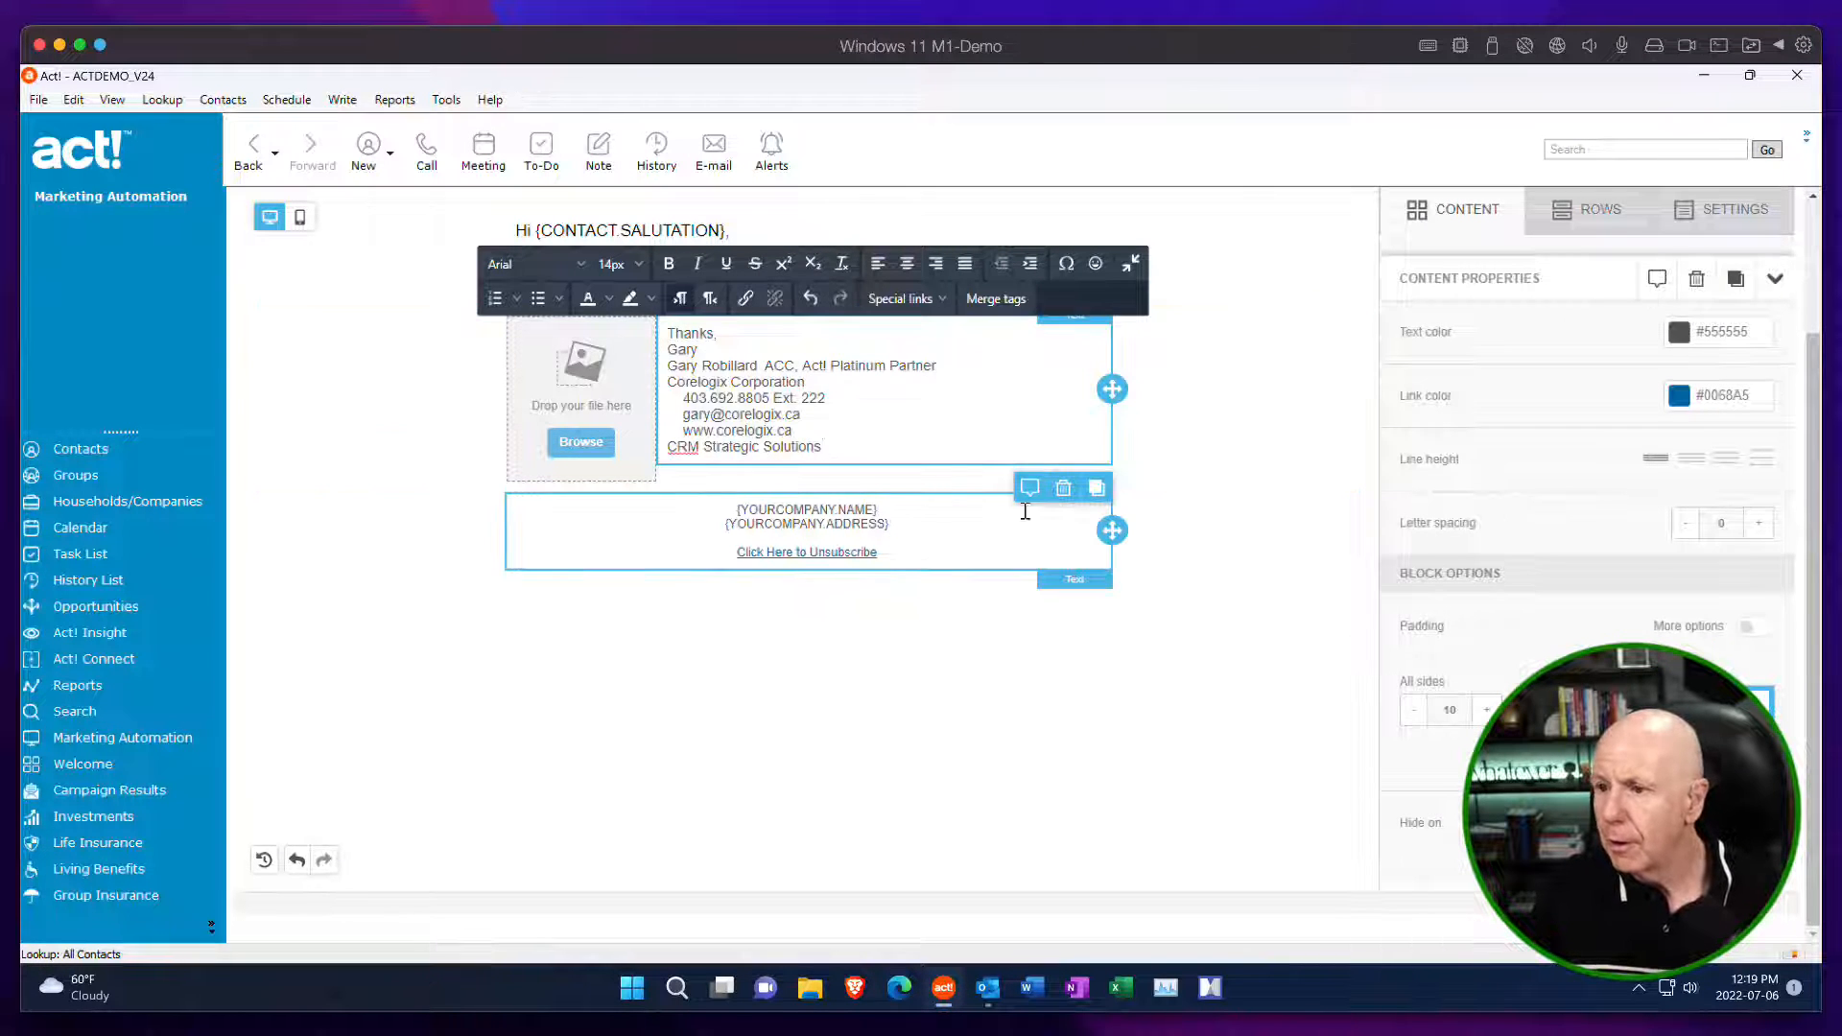
{"action": "left_click", "coordinate": [1302, 423]}
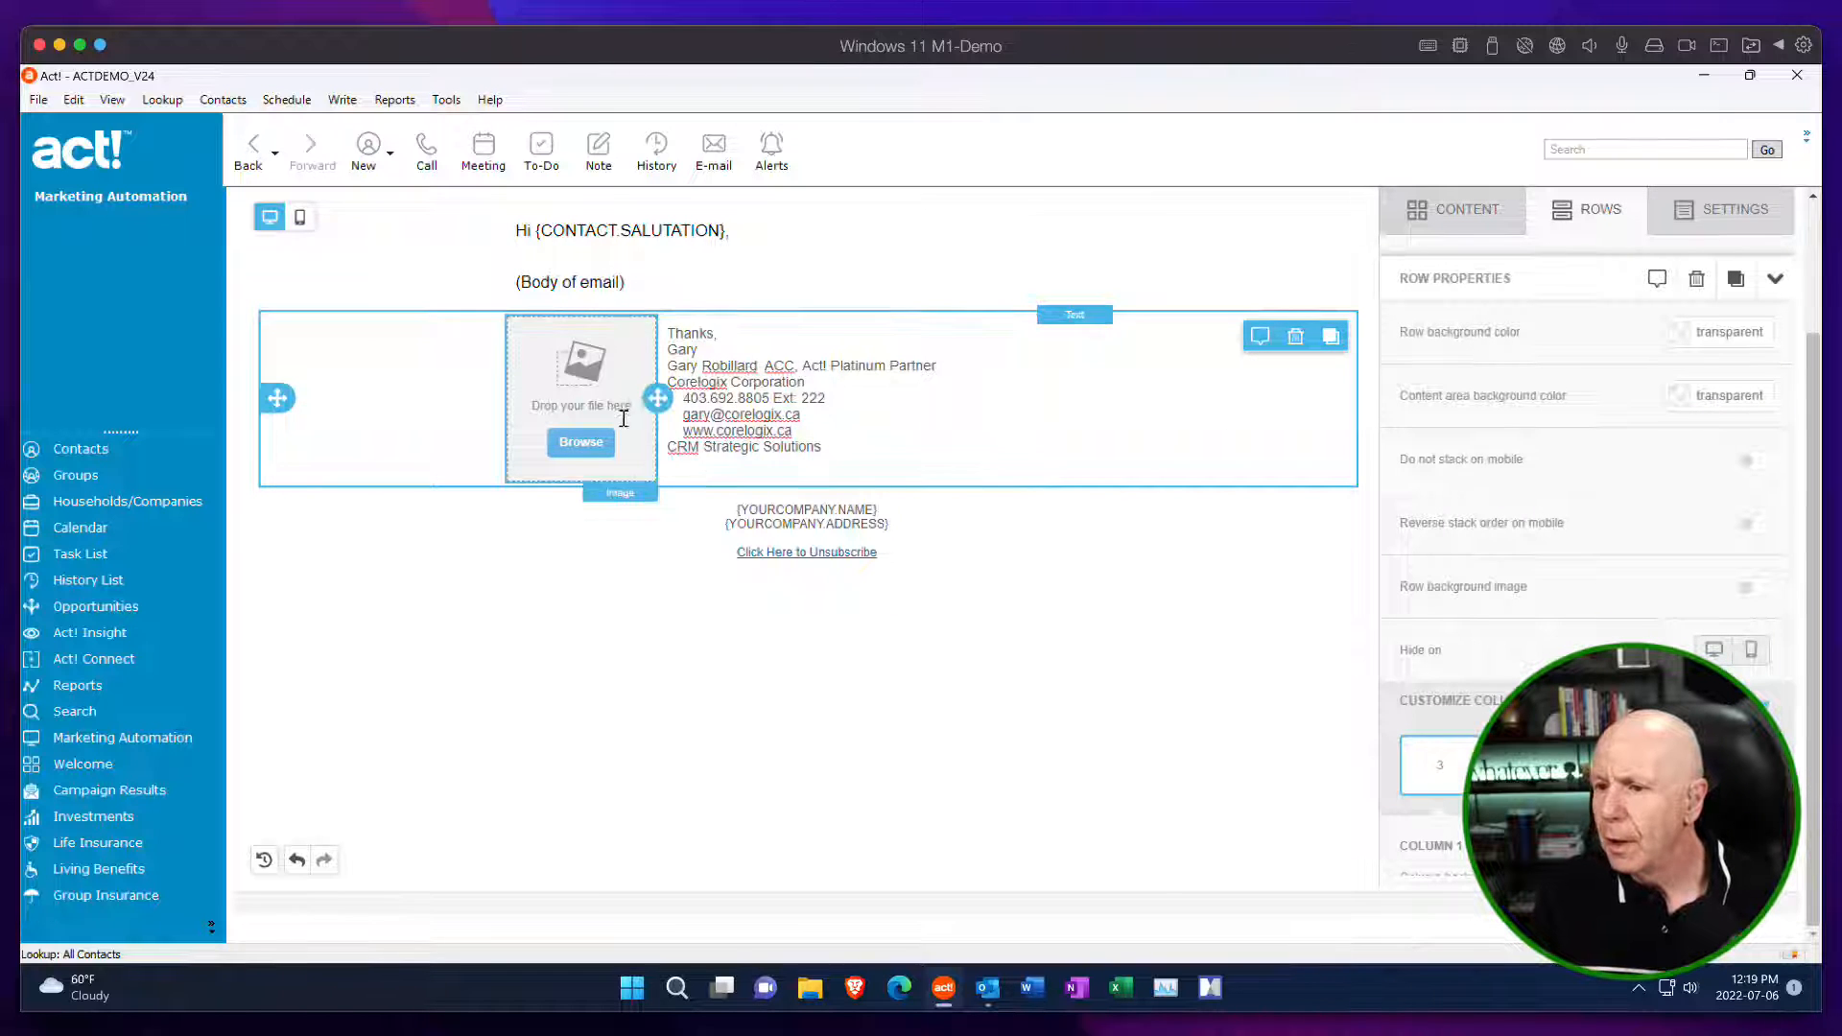
Insert the Happy Face Emoji 1.png image from the Icons folder into the image block and set its width to 70% without auto width.
{"action": "left_click", "coordinate": [591, 447]}
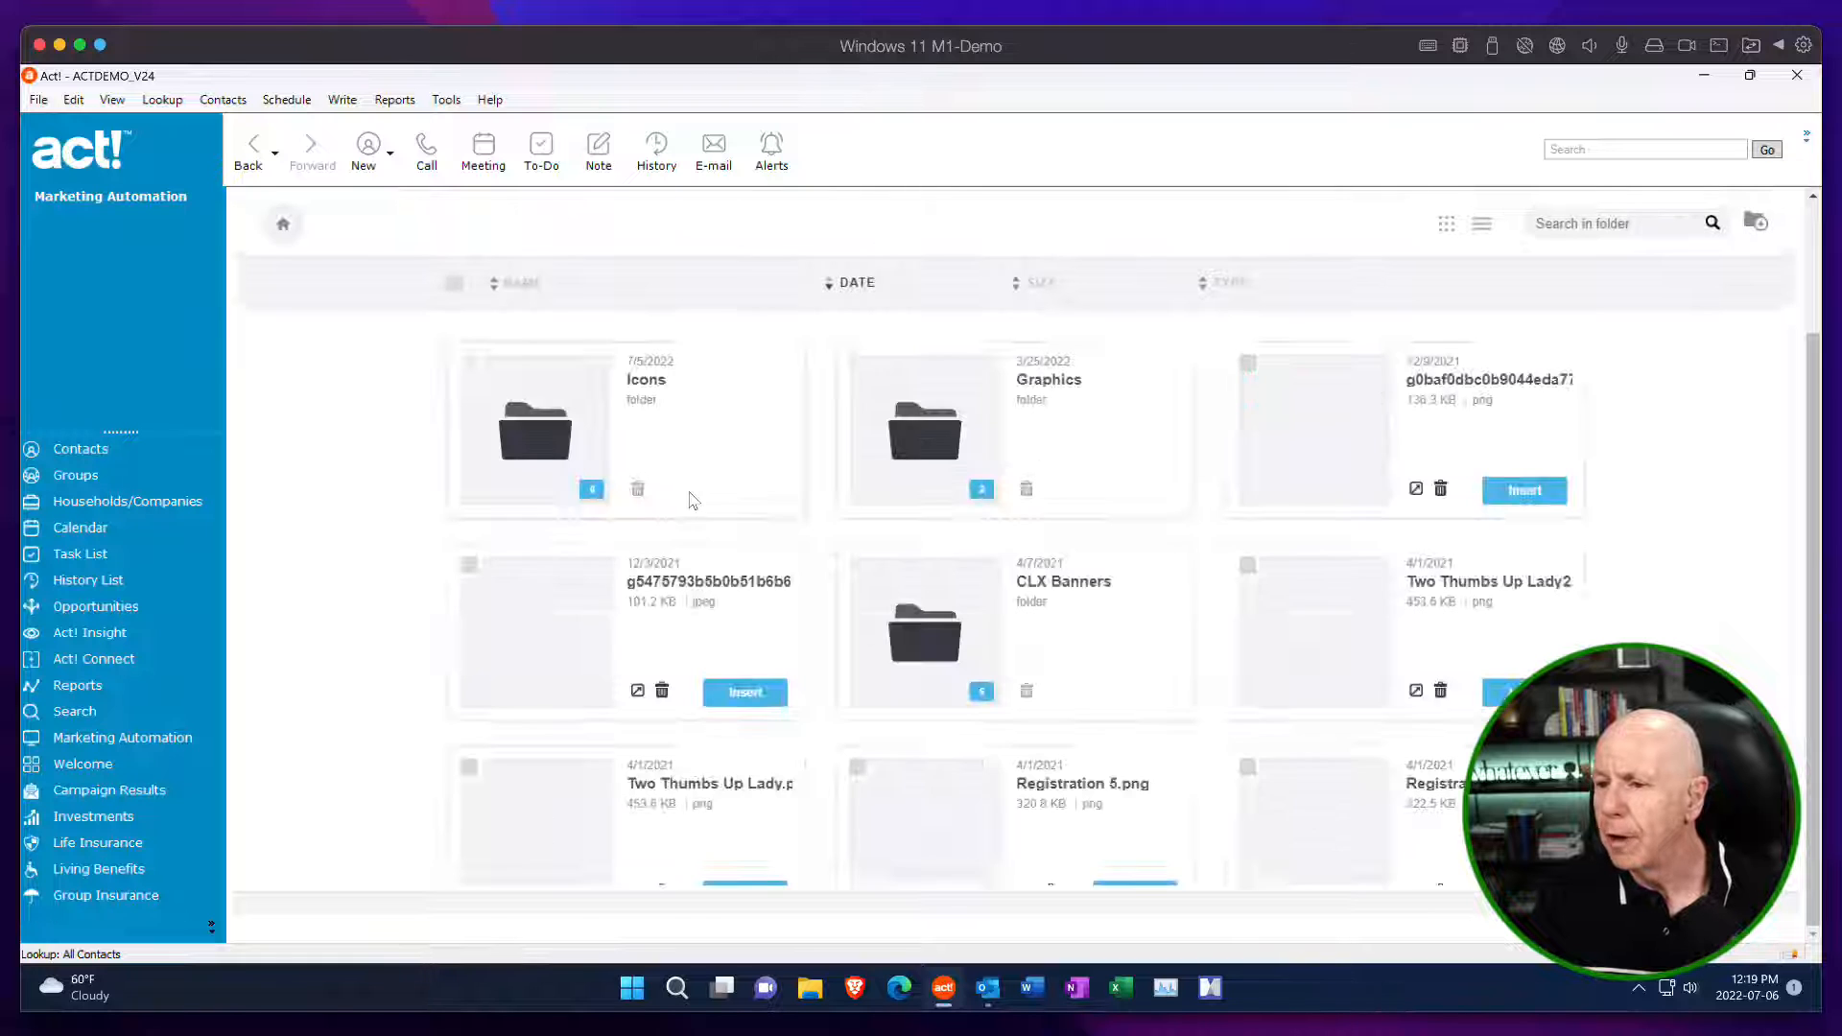
{"action": "left_click", "coordinate": [564, 435]}
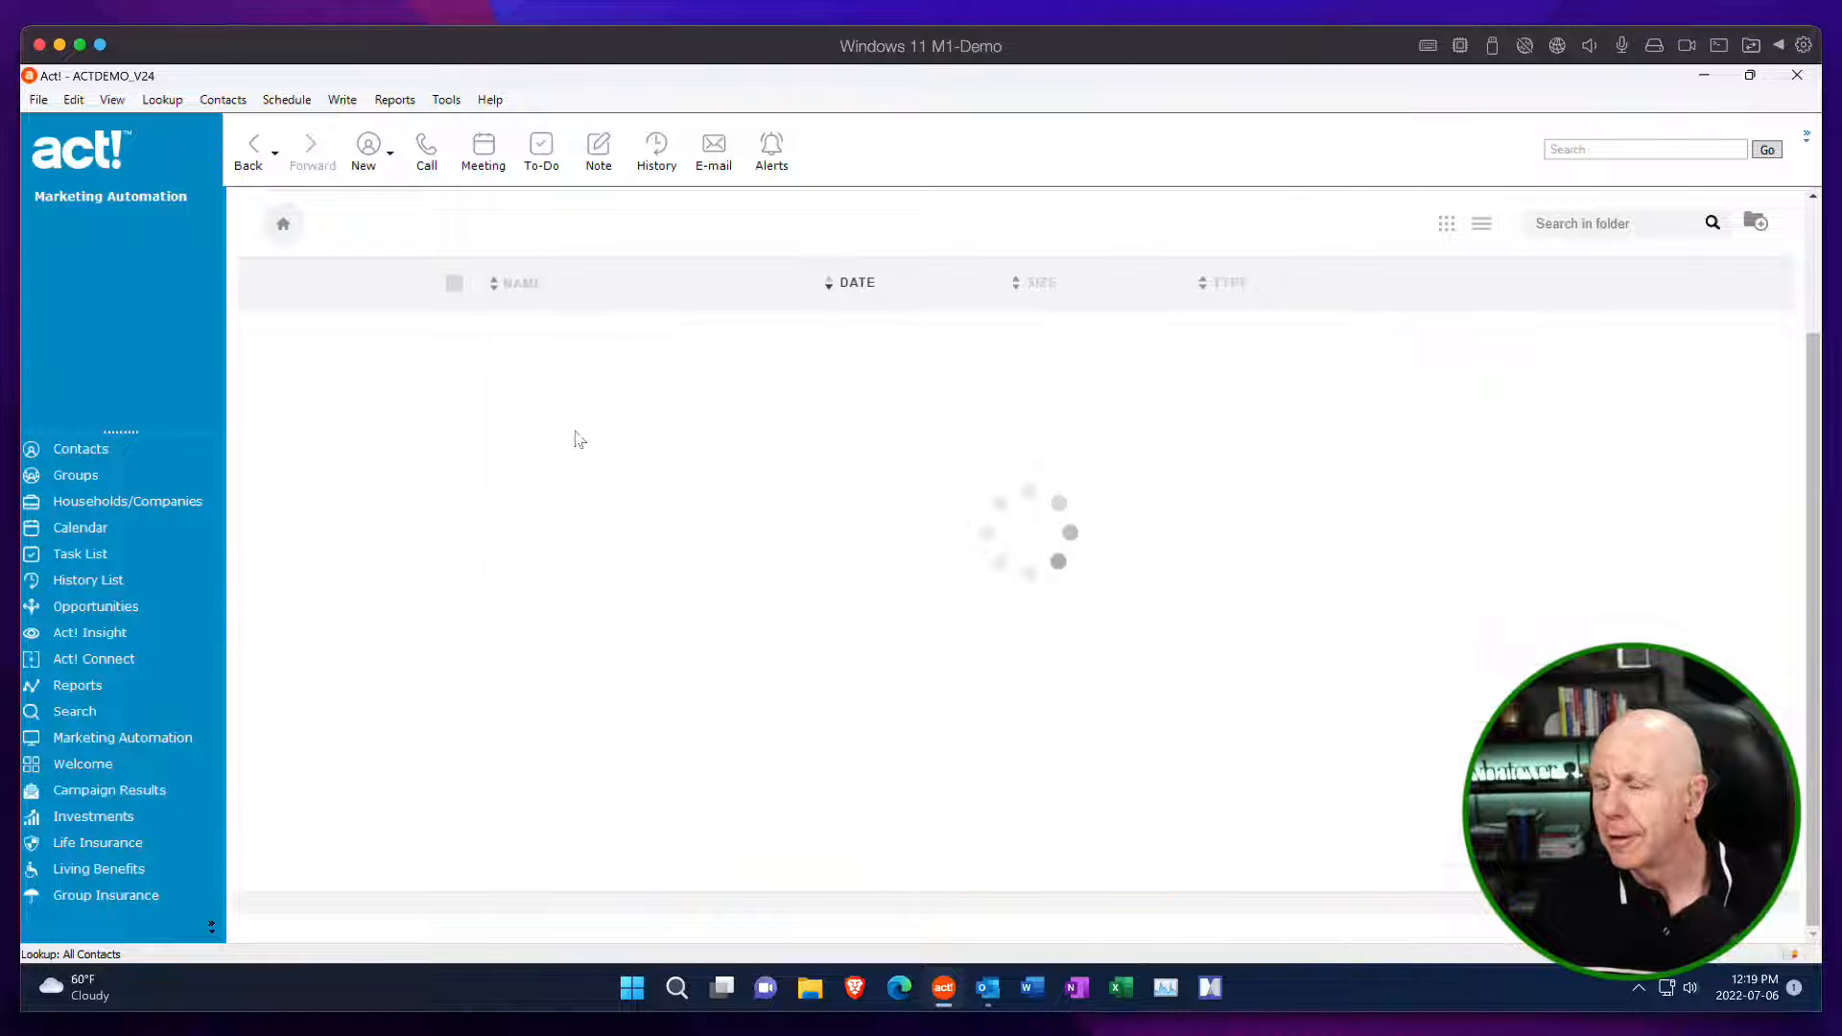
{"action": "left_click", "coordinate": [725, 497]}
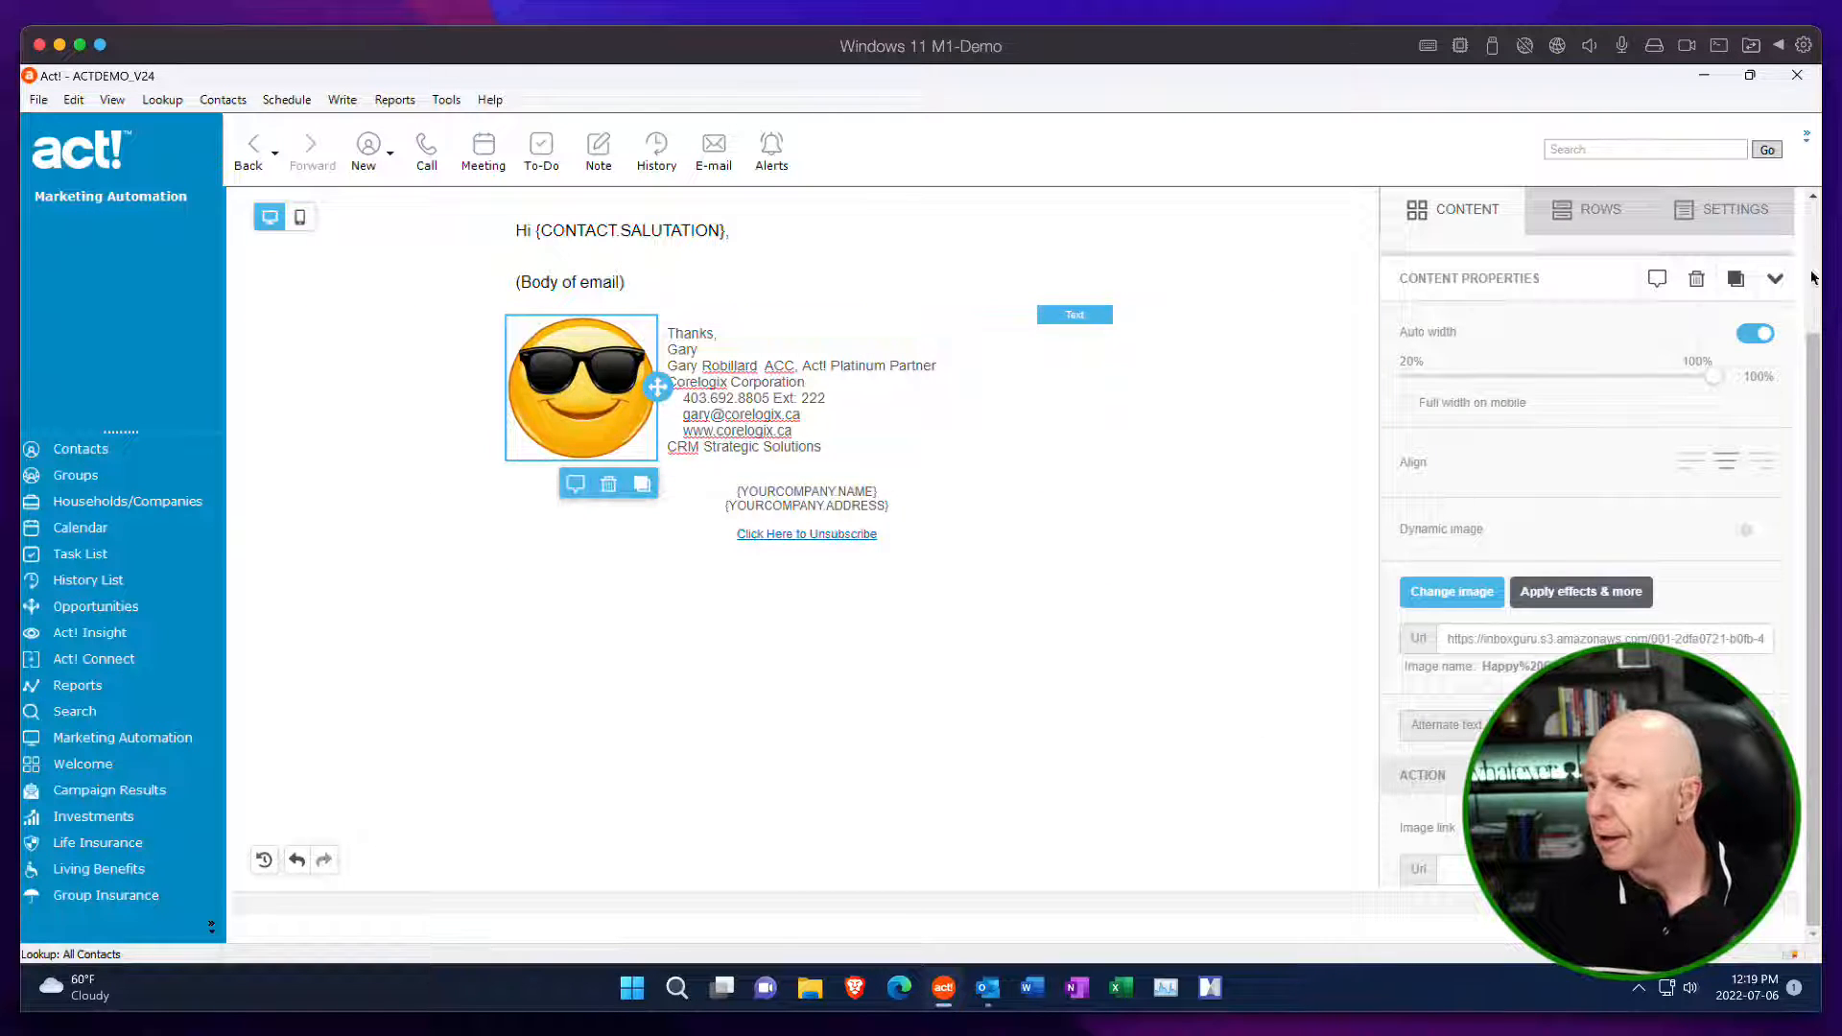
{"action": "left_click", "coordinate": [1755, 333]}
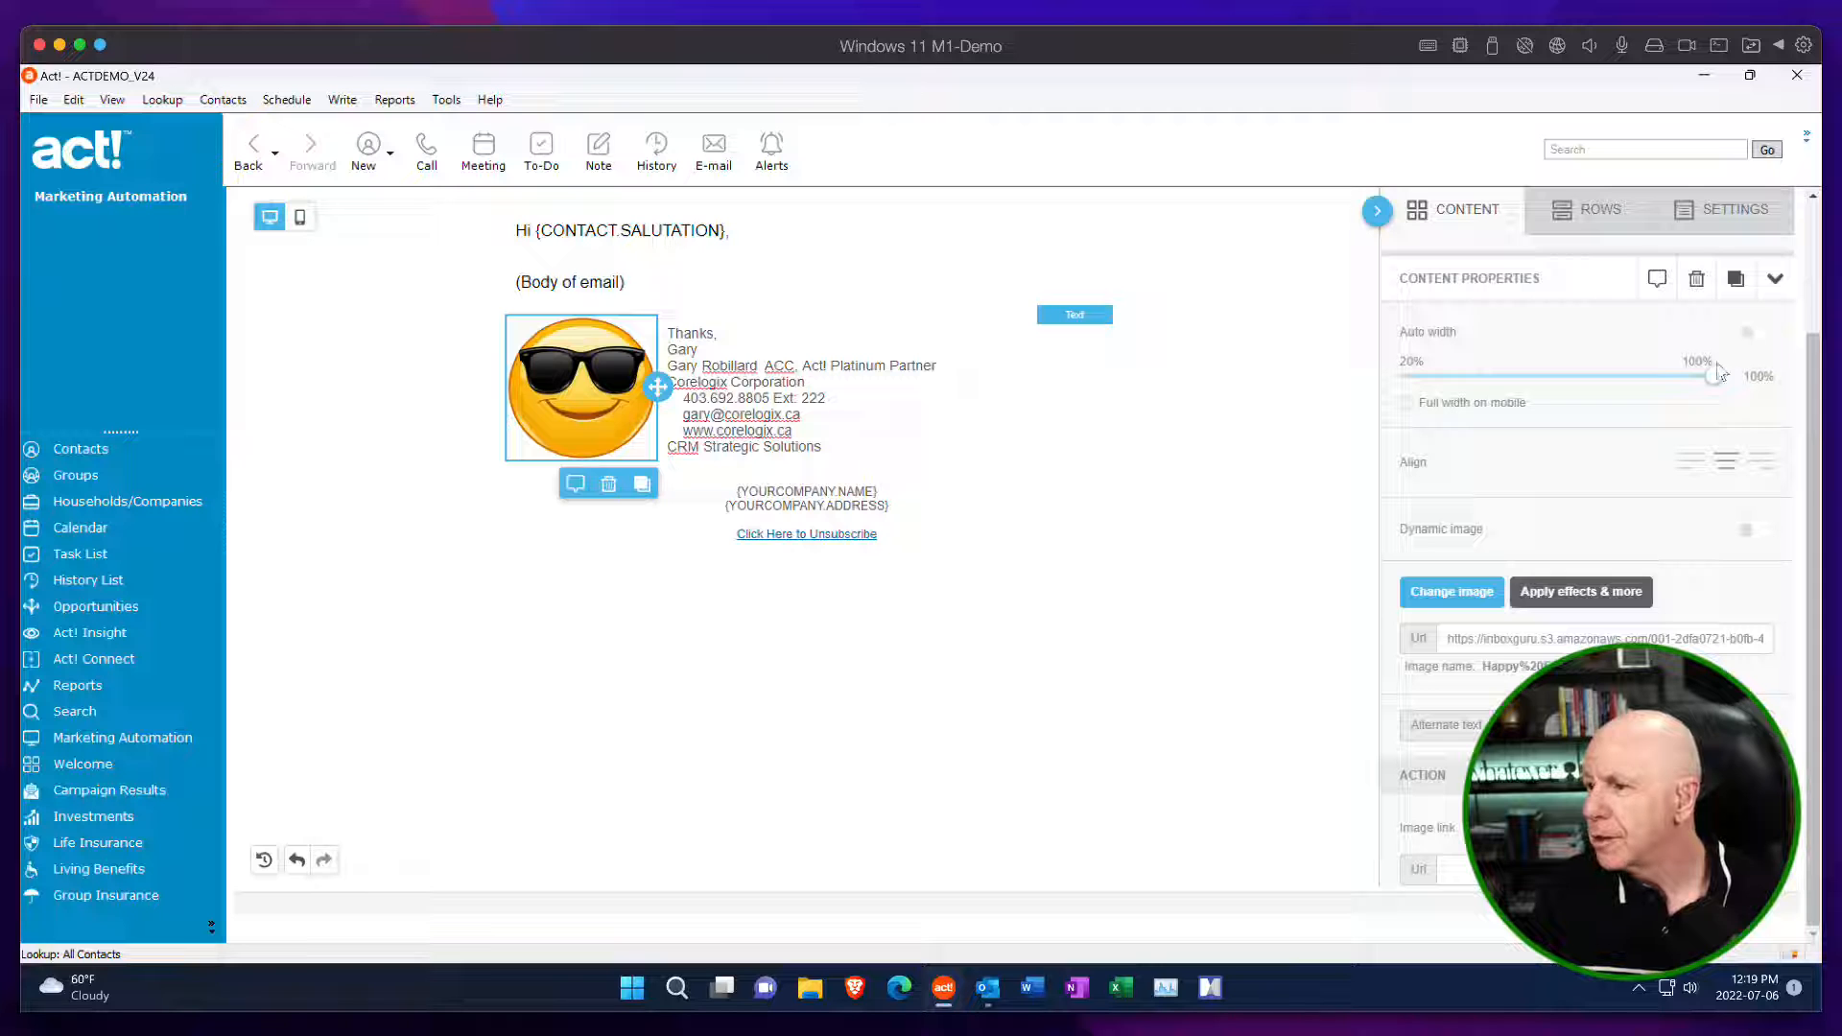
{"action": "left_click_drag", "start_coordinate": [1712, 378], "coordinate": [1587, 375]}
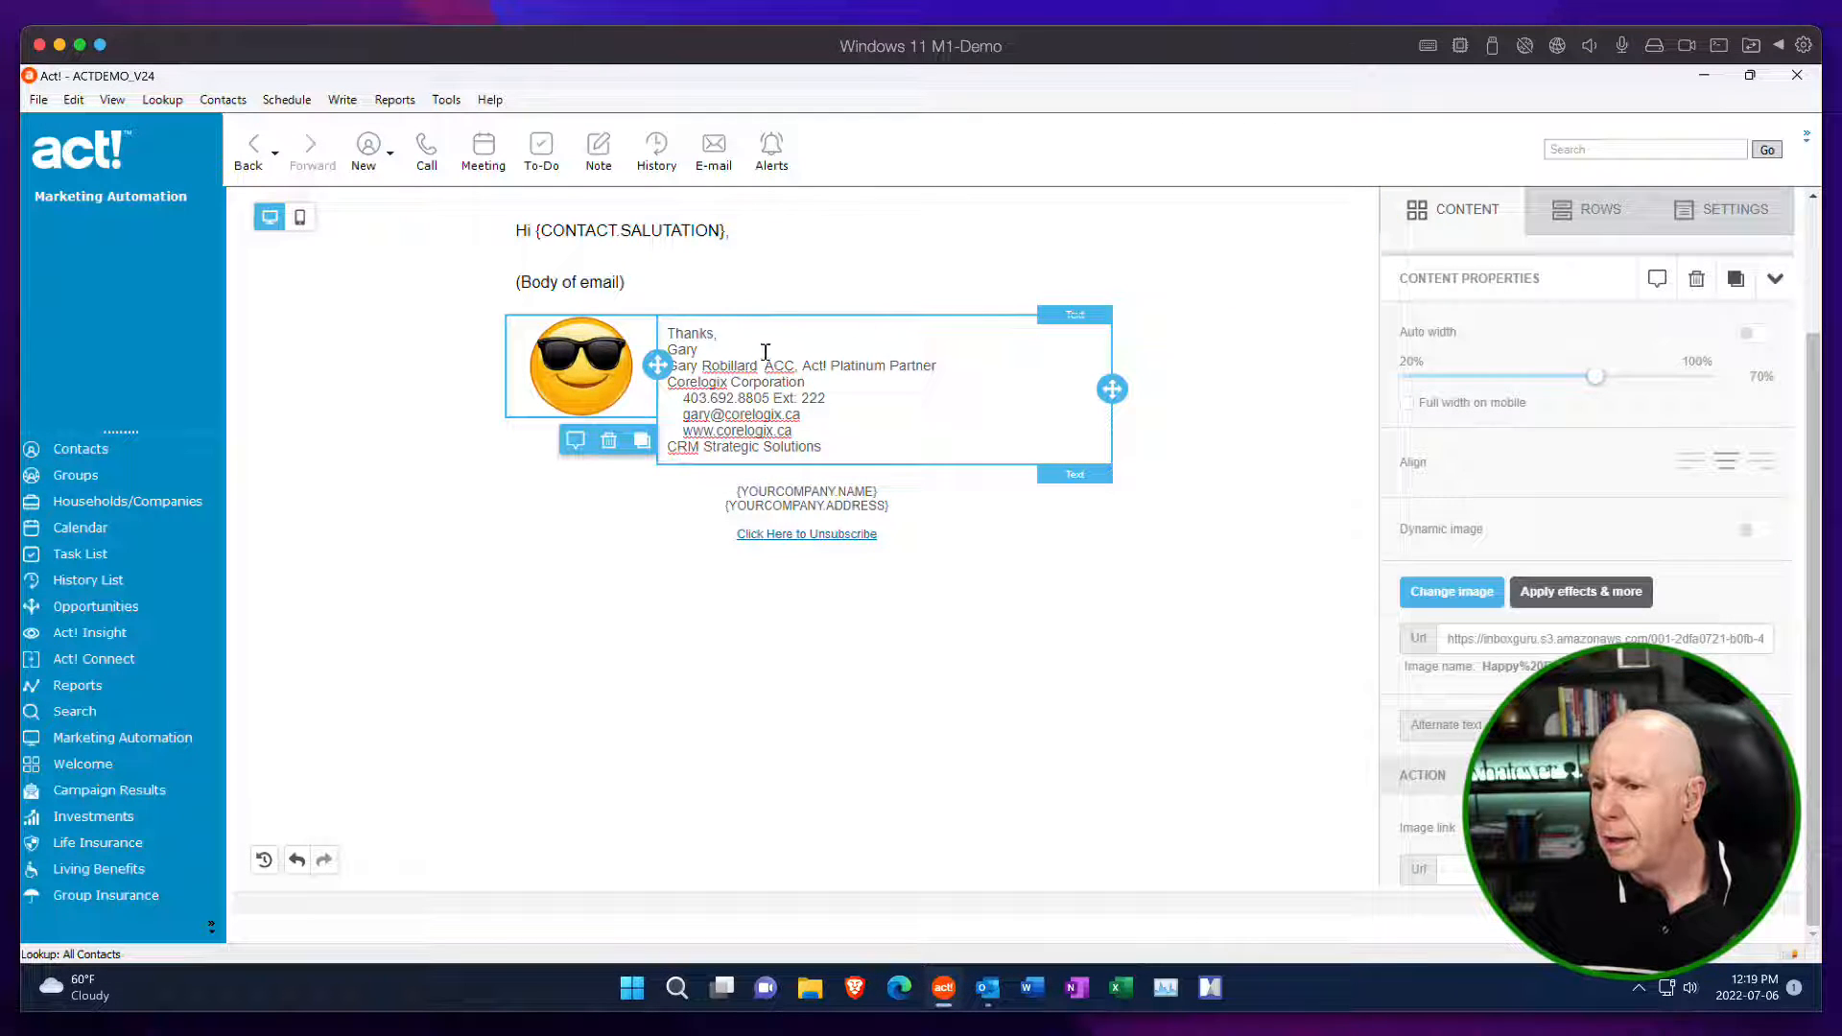
Add a blank line in the signature between the sign-off first name and the full name and title line.
{"action": "left_click", "coordinate": [758, 358]}
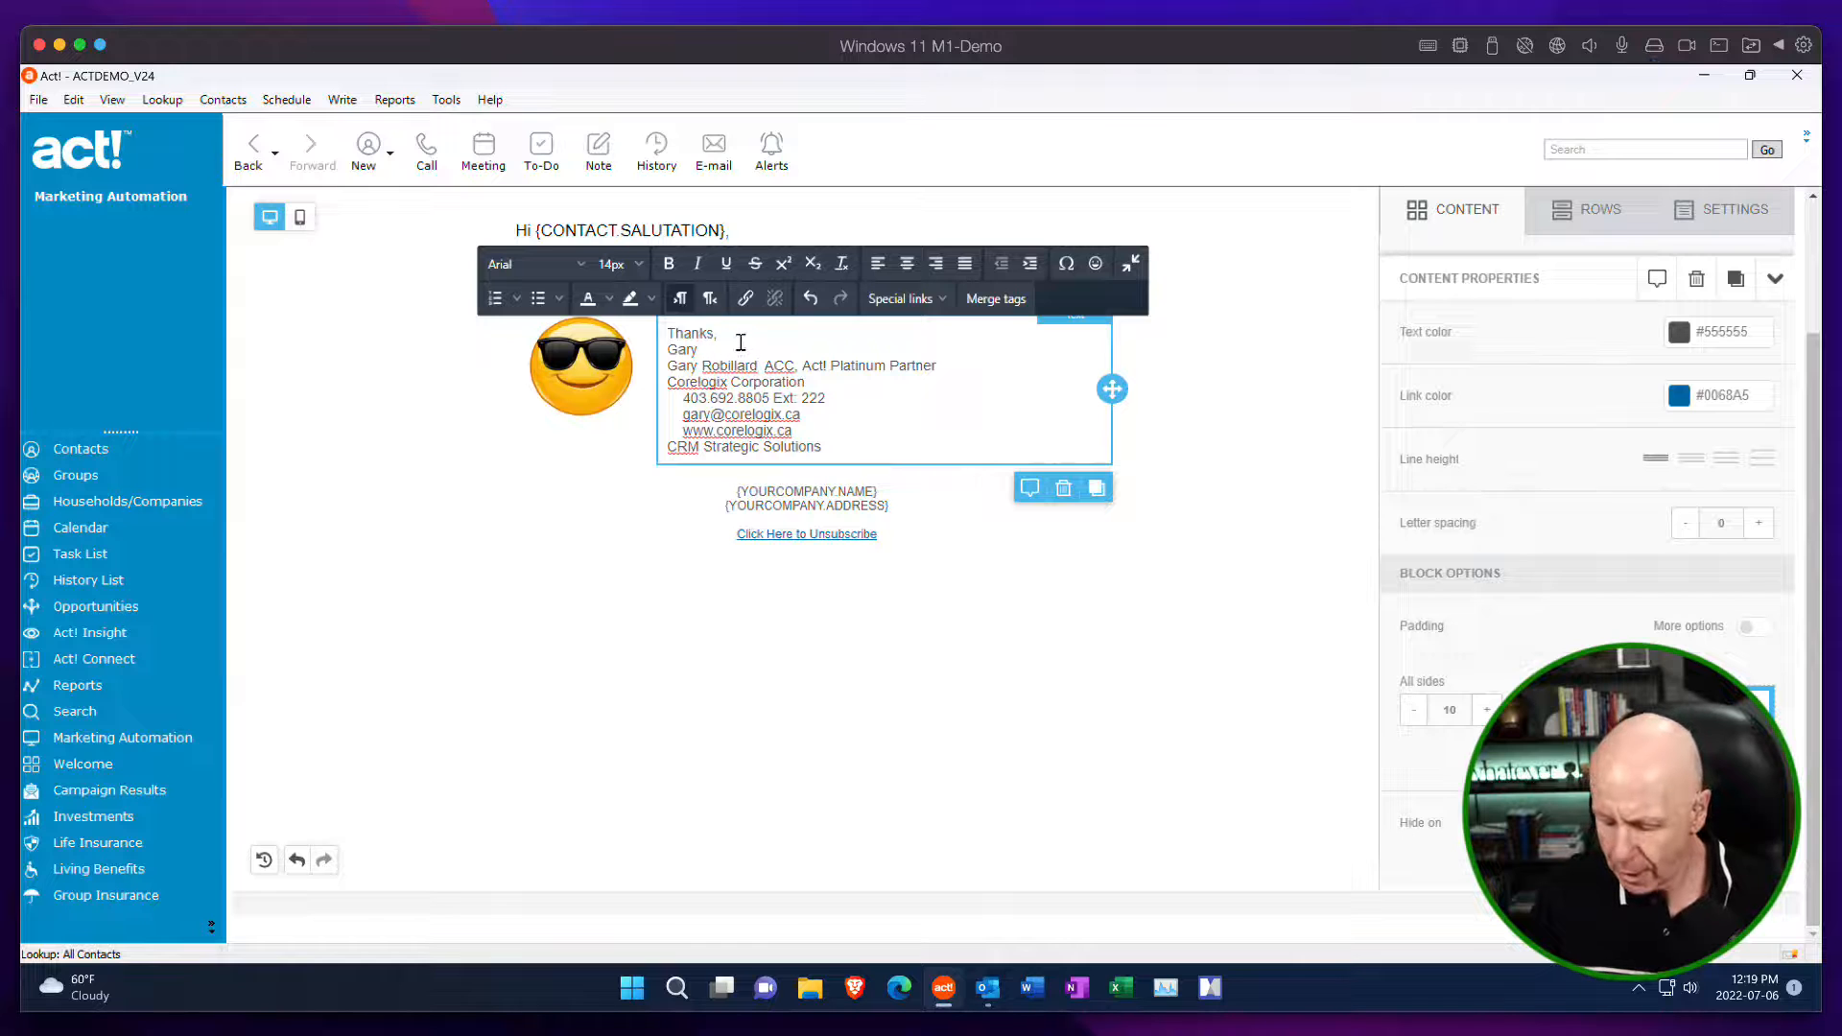
{"action": "key", "text": "Return"}
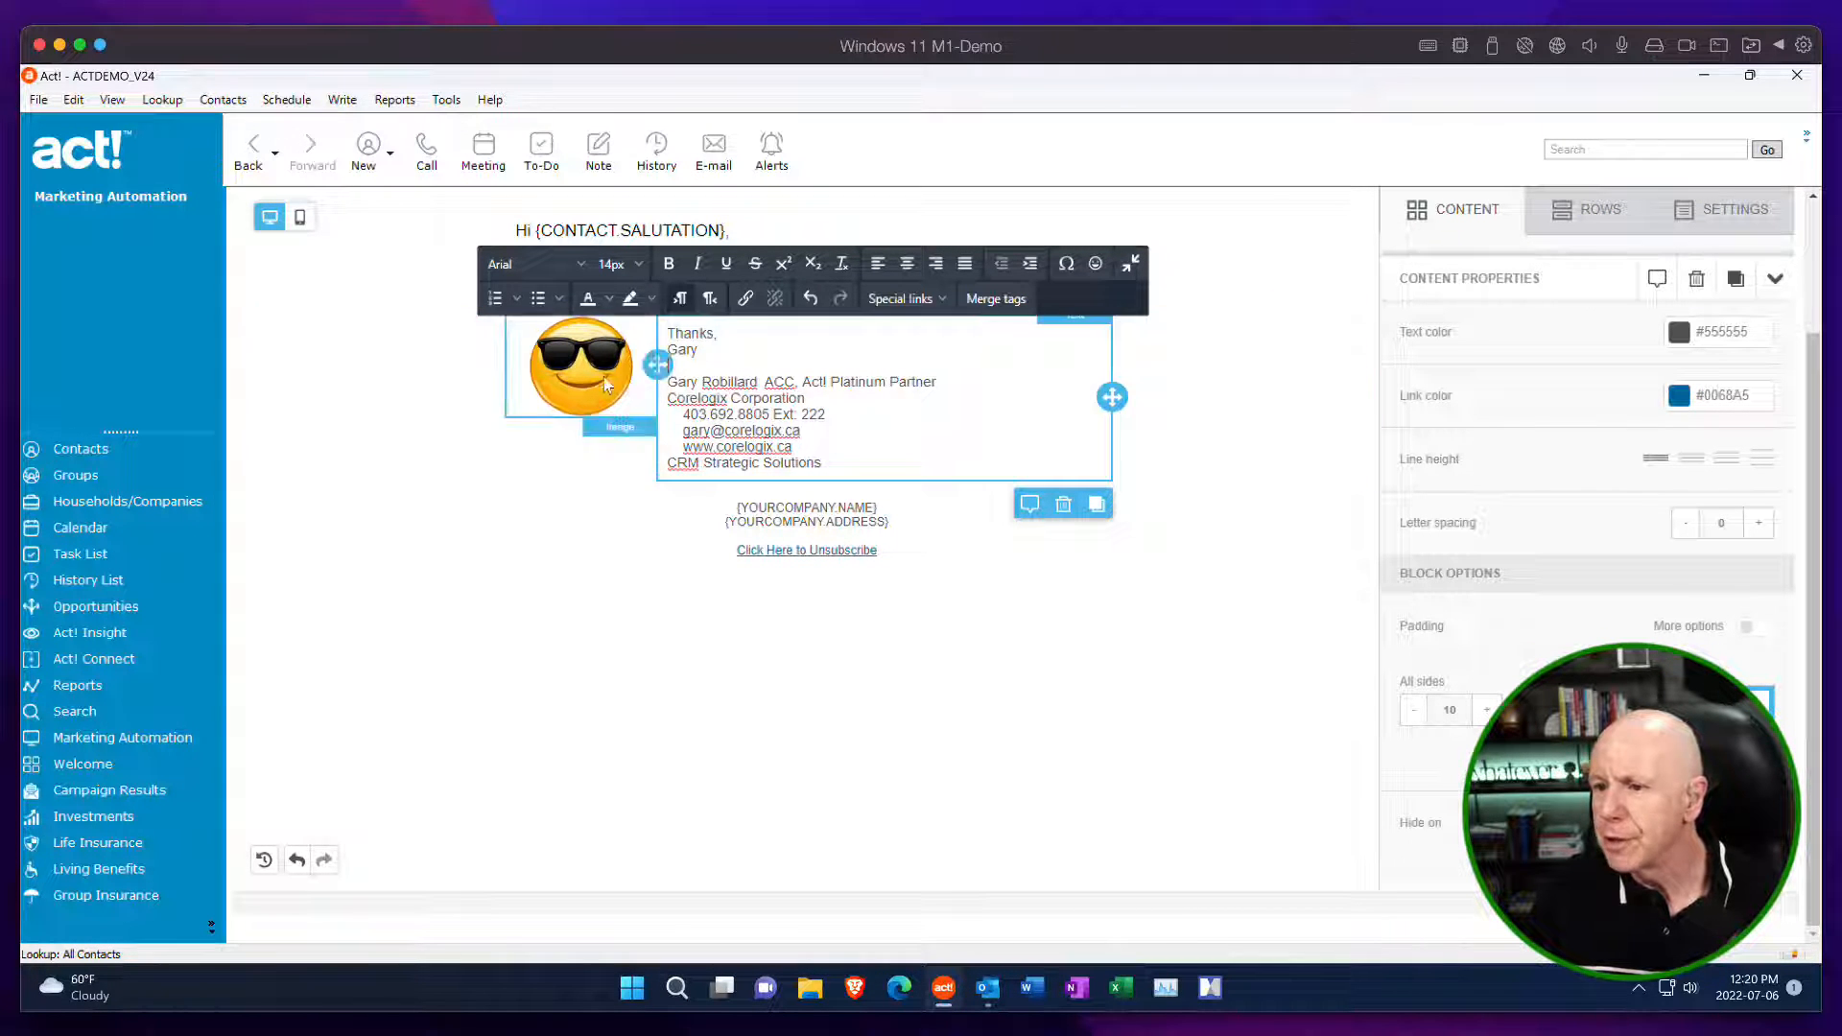
Enable individual side padding for the emoji image and set its top padding to 55.
{"action": "left_click", "coordinate": [596, 384]}
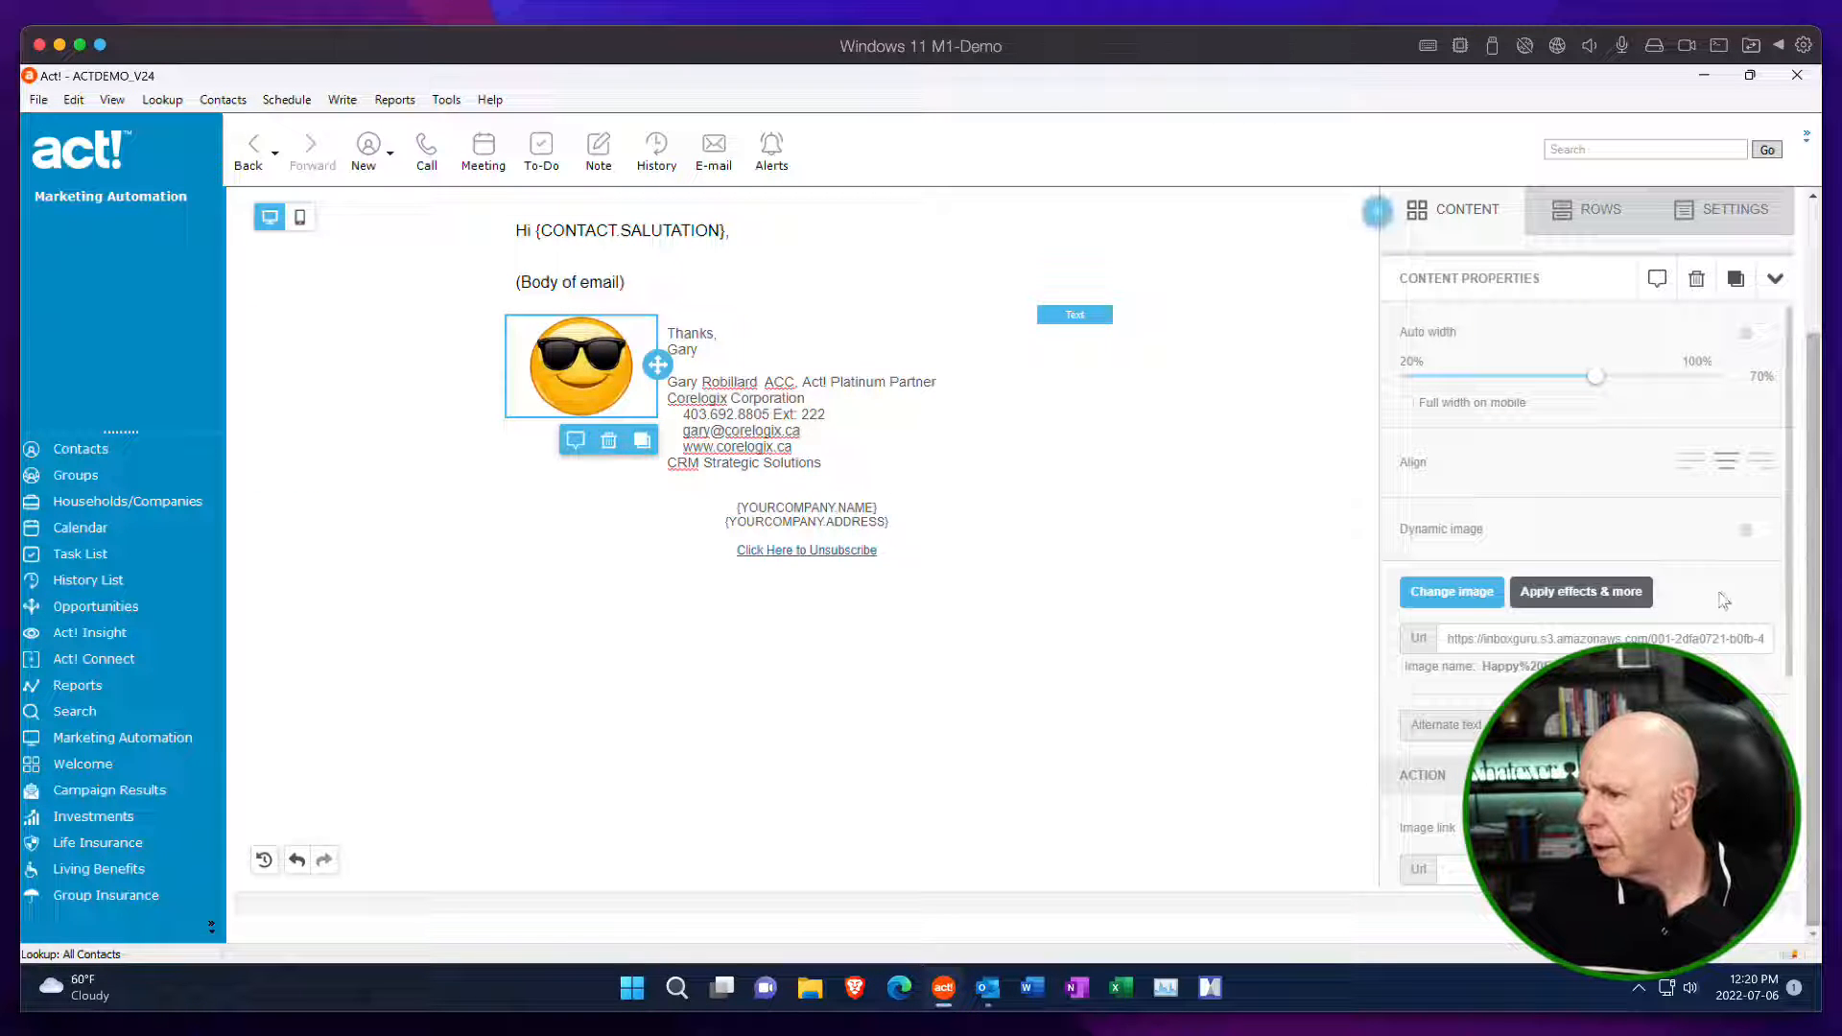
{"action": "scroll", "coordinate": [1720, 597], "scroll_direction": "down", "scroll_amount": 3}
{"action": "scroll", "coordinate": [1720, 596], "scroll_direction": "down", "scroll_amount": 1}
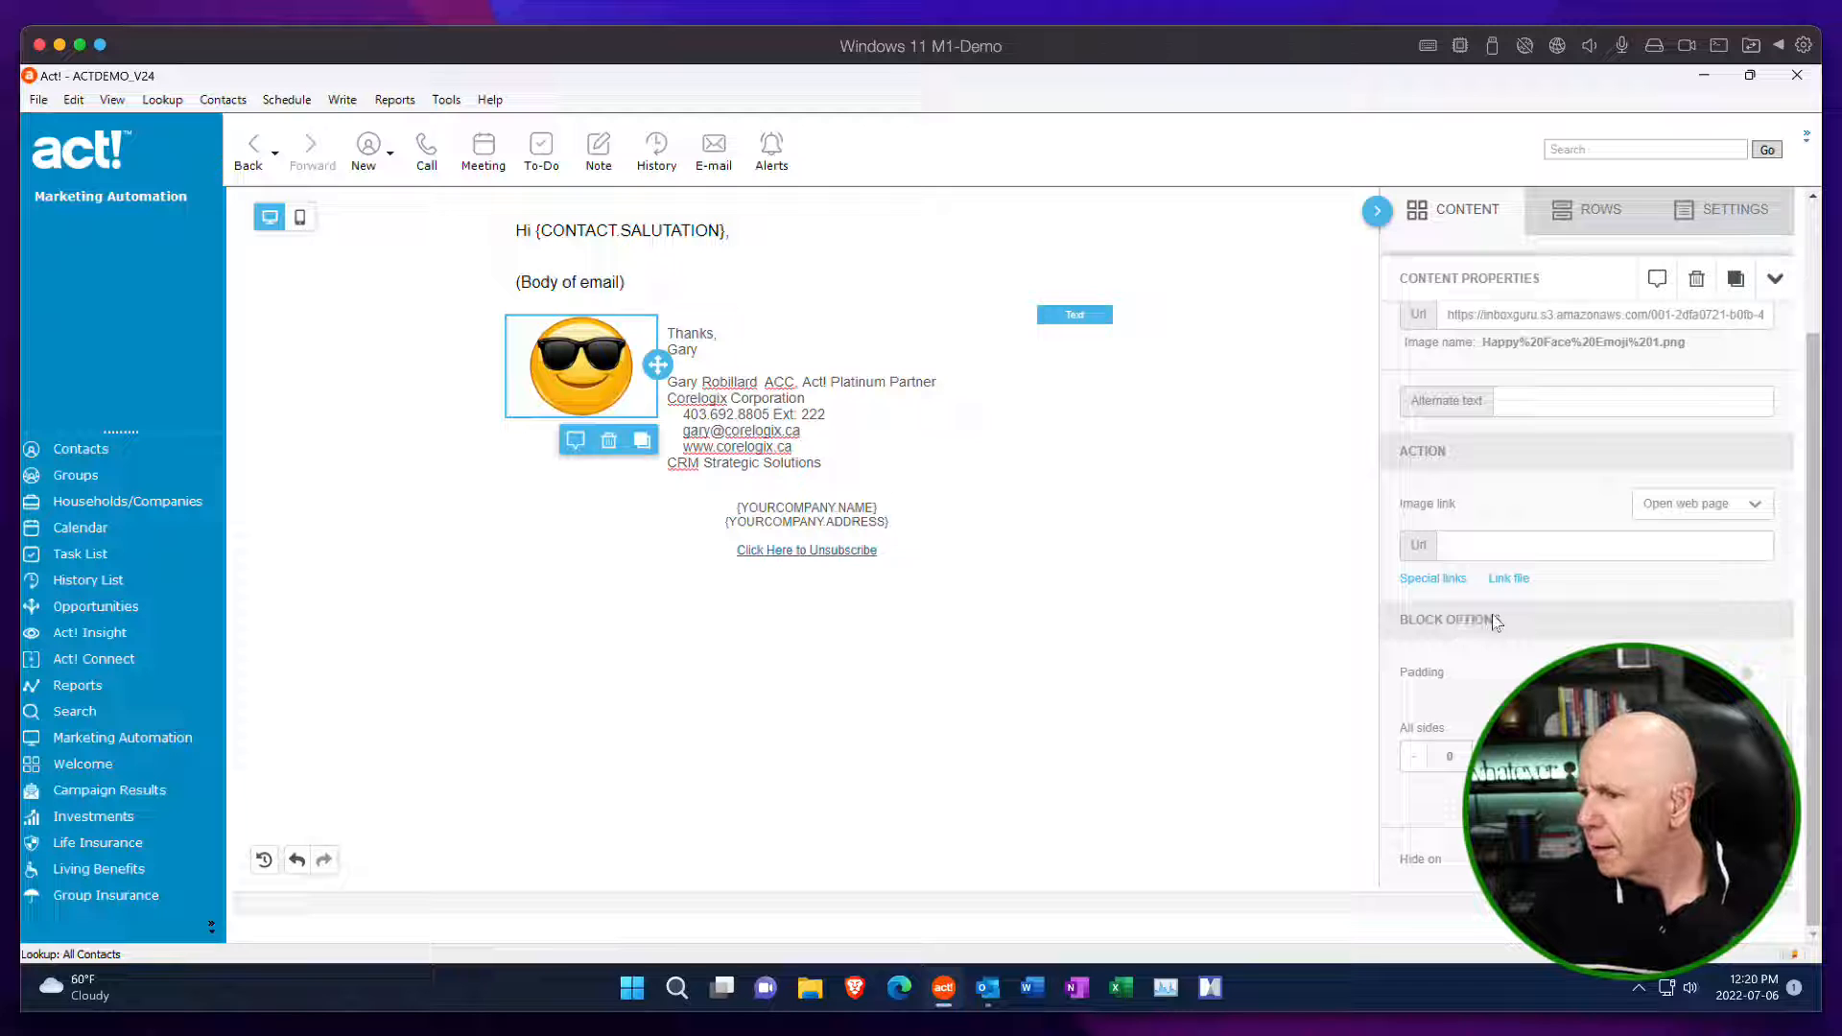
{"action": "left_click", "coordinate": [1747, 677]}
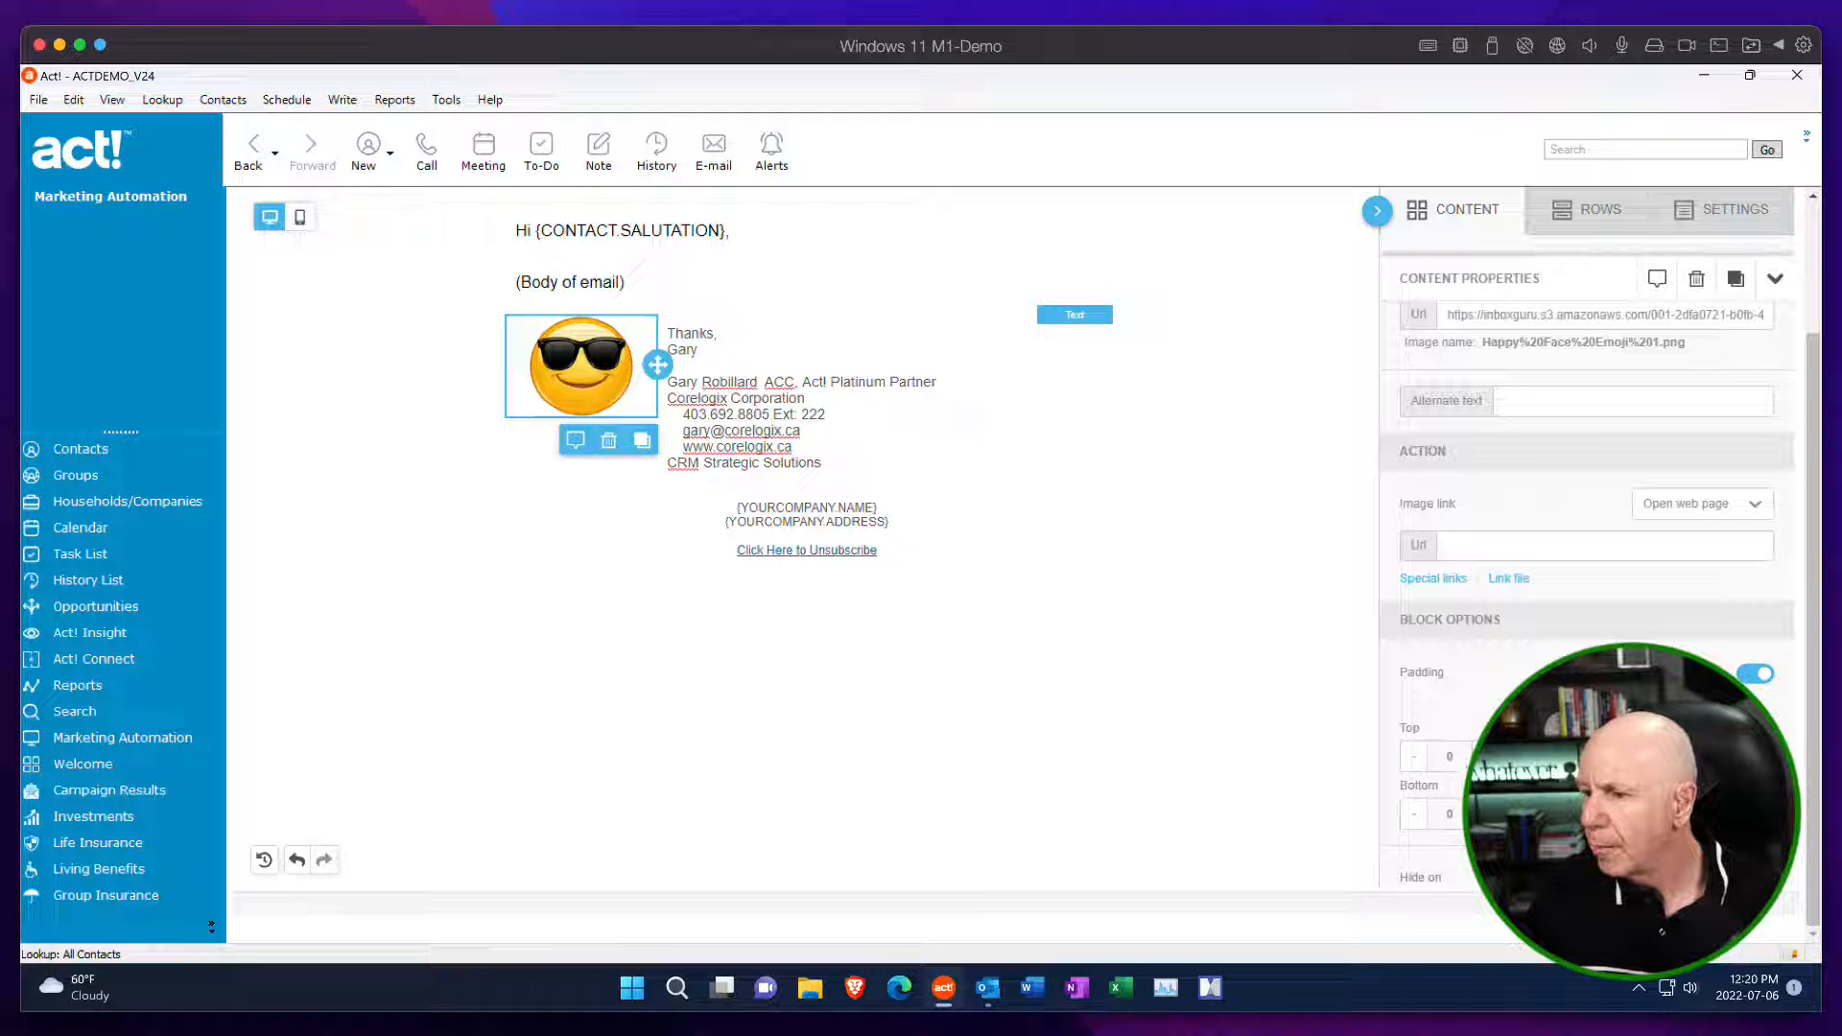
{"action": "left_click", "coordinate": [1486, 756]}
{"action": "left_click", "coordinate": [1486, 756]}
{"action": "left_click", "coordinate": [1485, 757]}
{"action": "left_click", "coordinate": [1486, 757]}
{"action": "left_click", "coordinate": [1486, 757]}
{"action": "left_click", "coordinate": [1486, 757]}
{"action": "left_click", "coordinate": [1486, 757]}
{"action": "left_click", "coordinate": [1486, 757]}
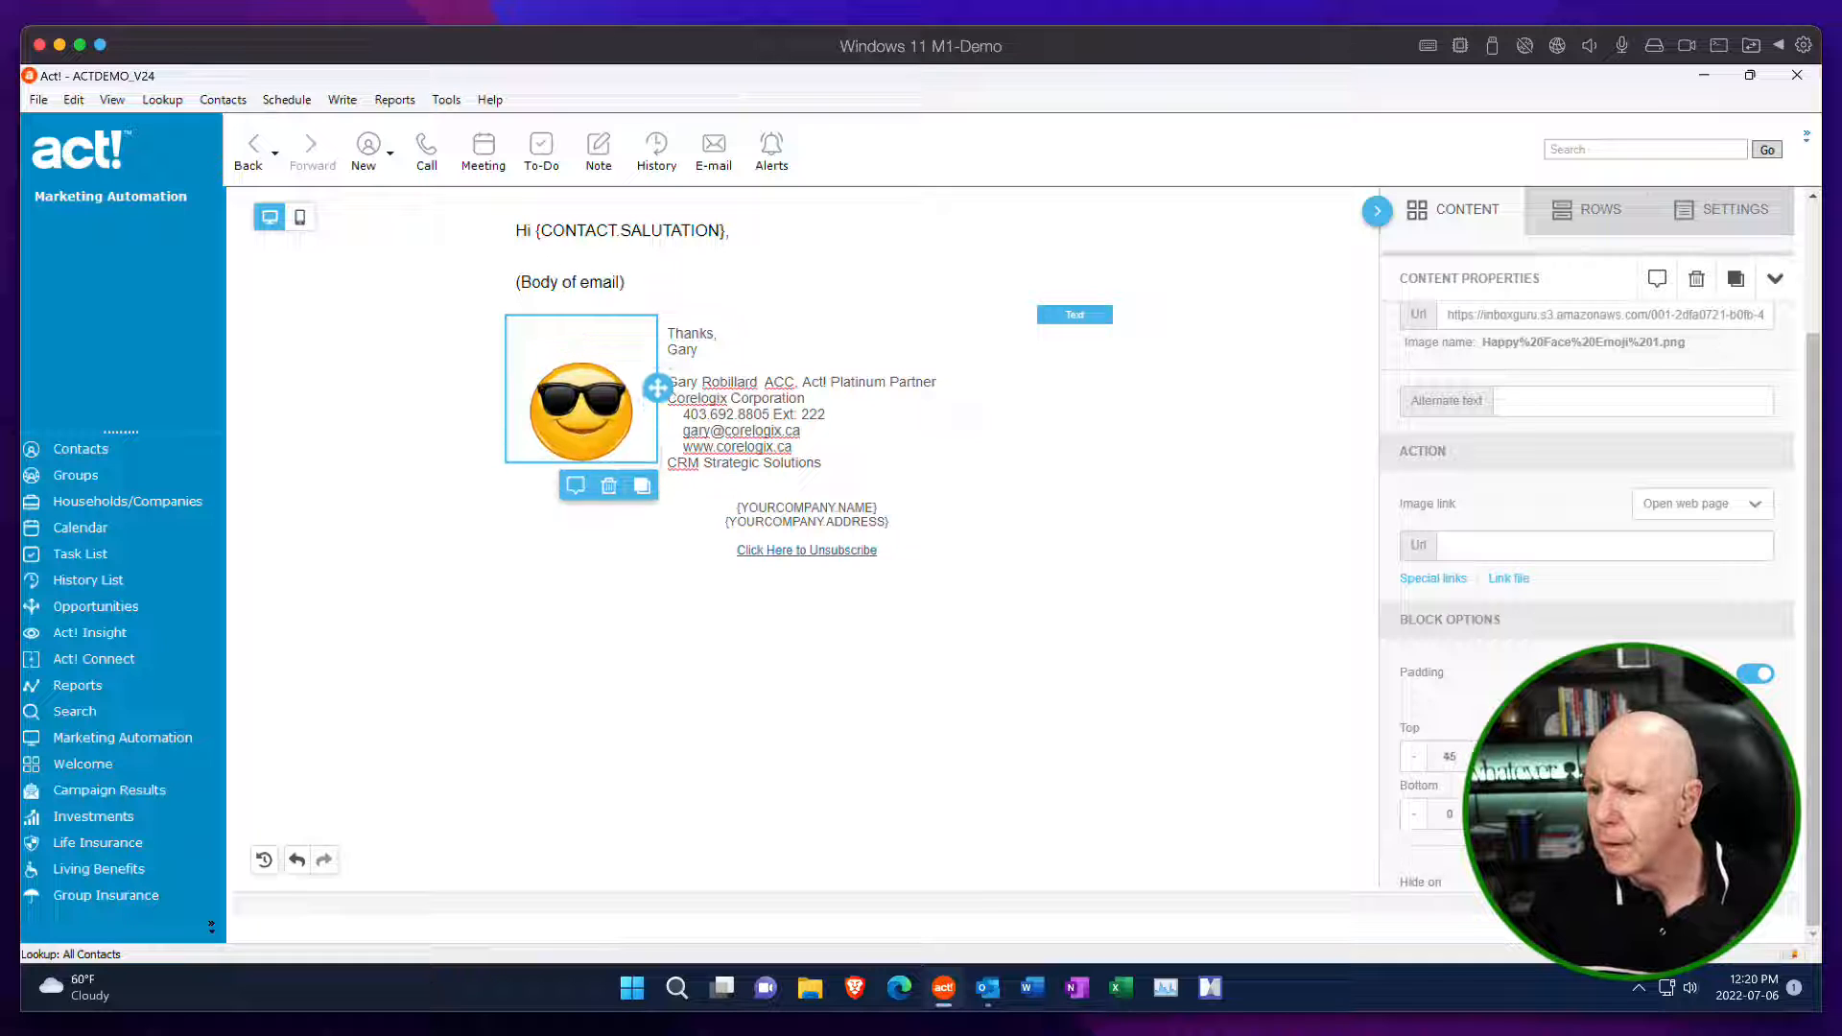
{"action": "left_click", "coordinate": [1485, 757]}
{"action": "left_click", "coordinate": [1485, 757]}
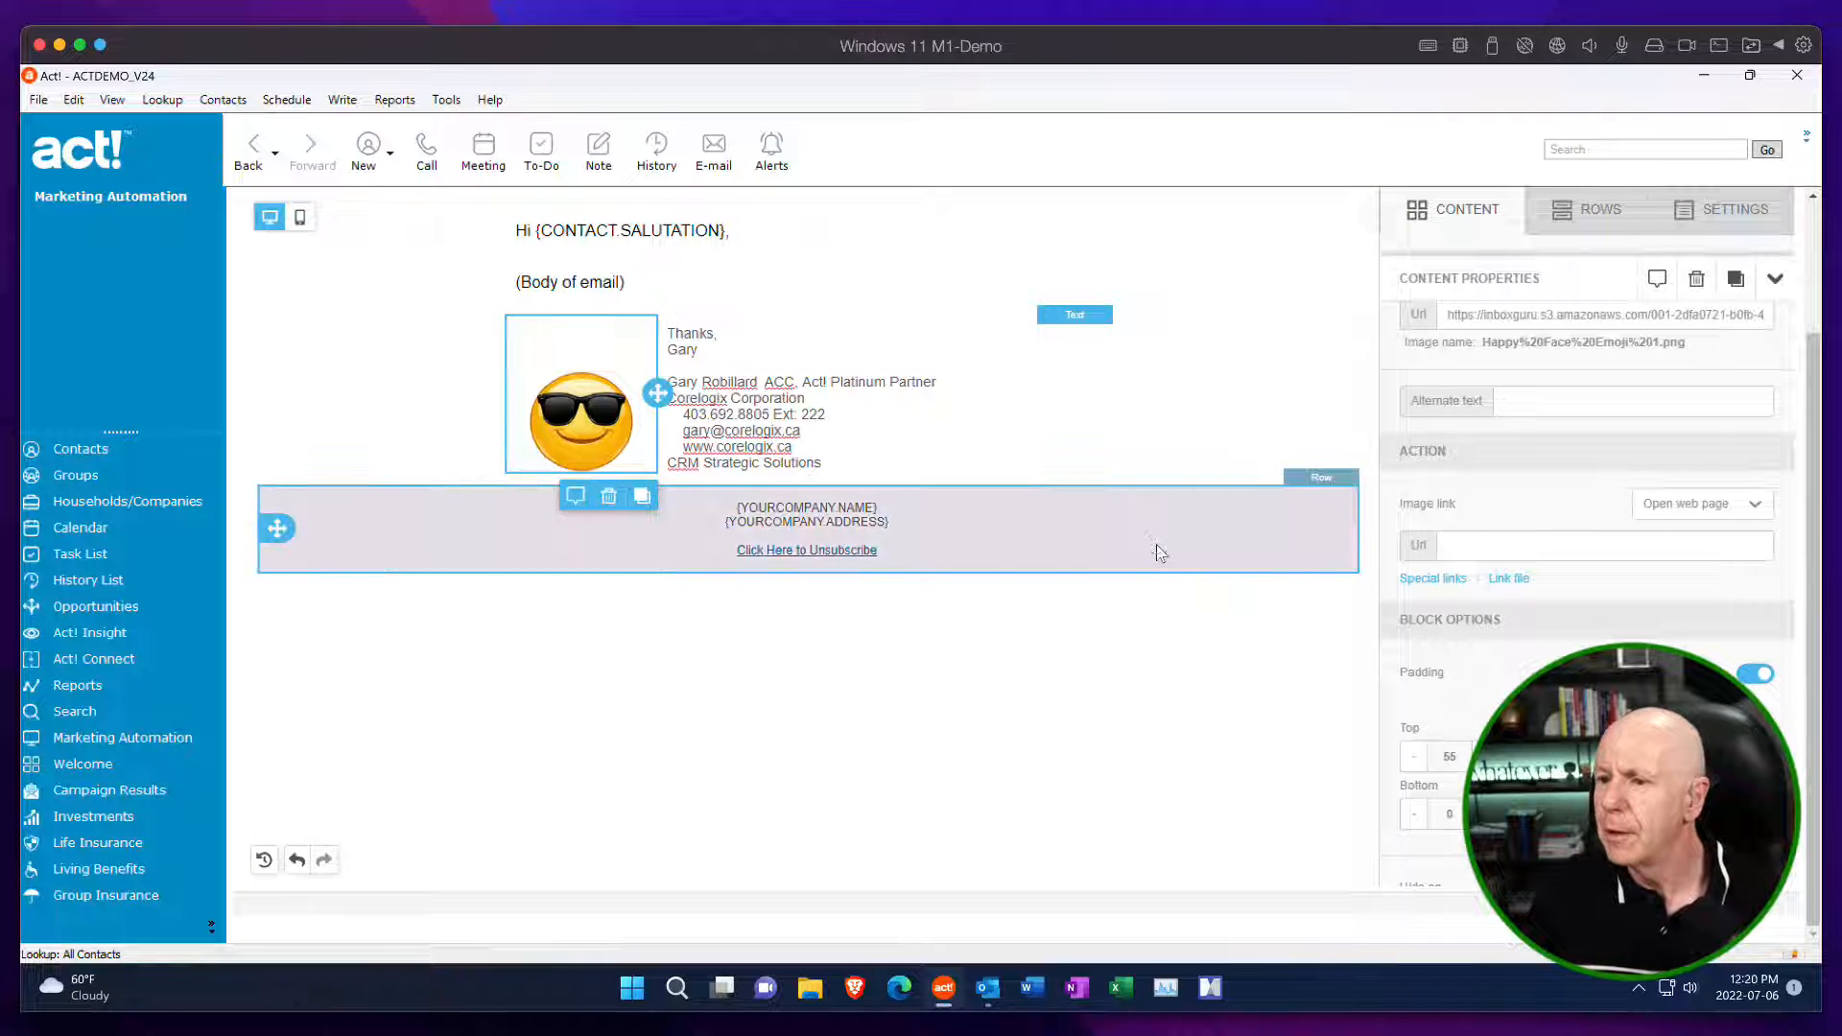
{"action": "left_click", "coordinate": [1160, 555]}
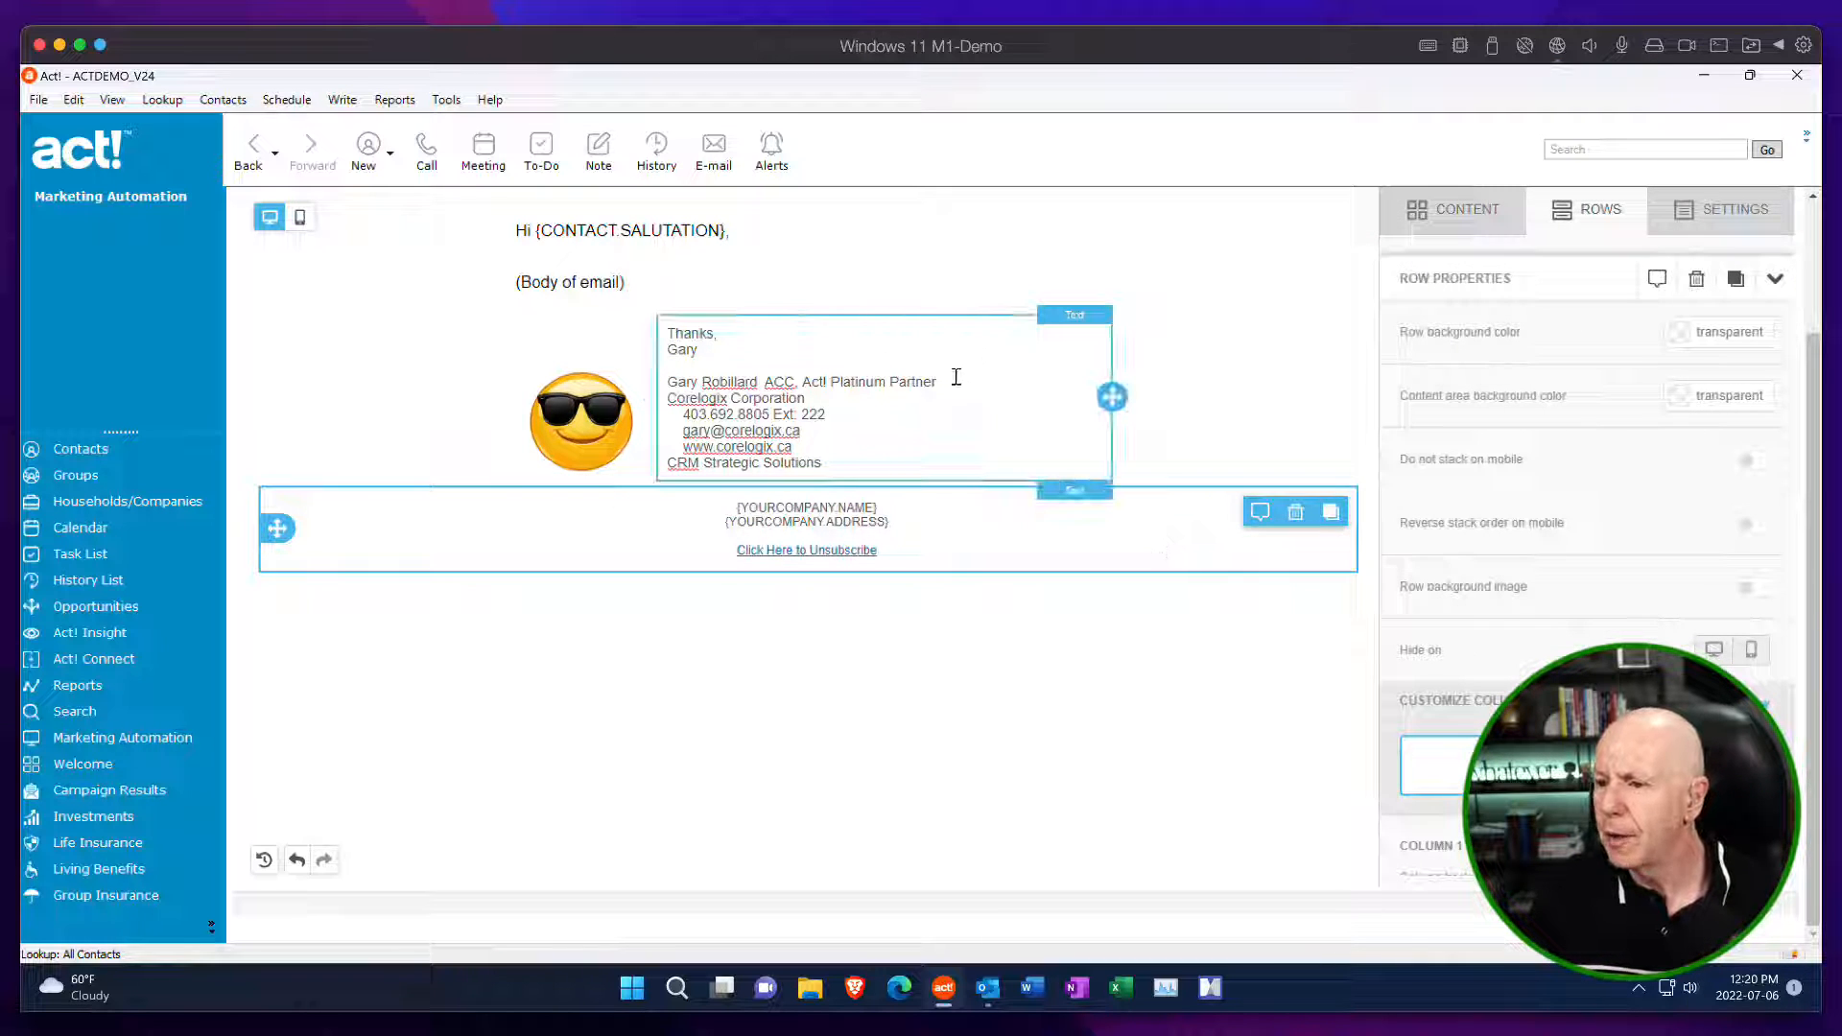
Set the text color of the signature block to black, #000000.
{"action": "left_click_drag", "start_coordinate": [956, 377], "coordinate": [663, 381]}
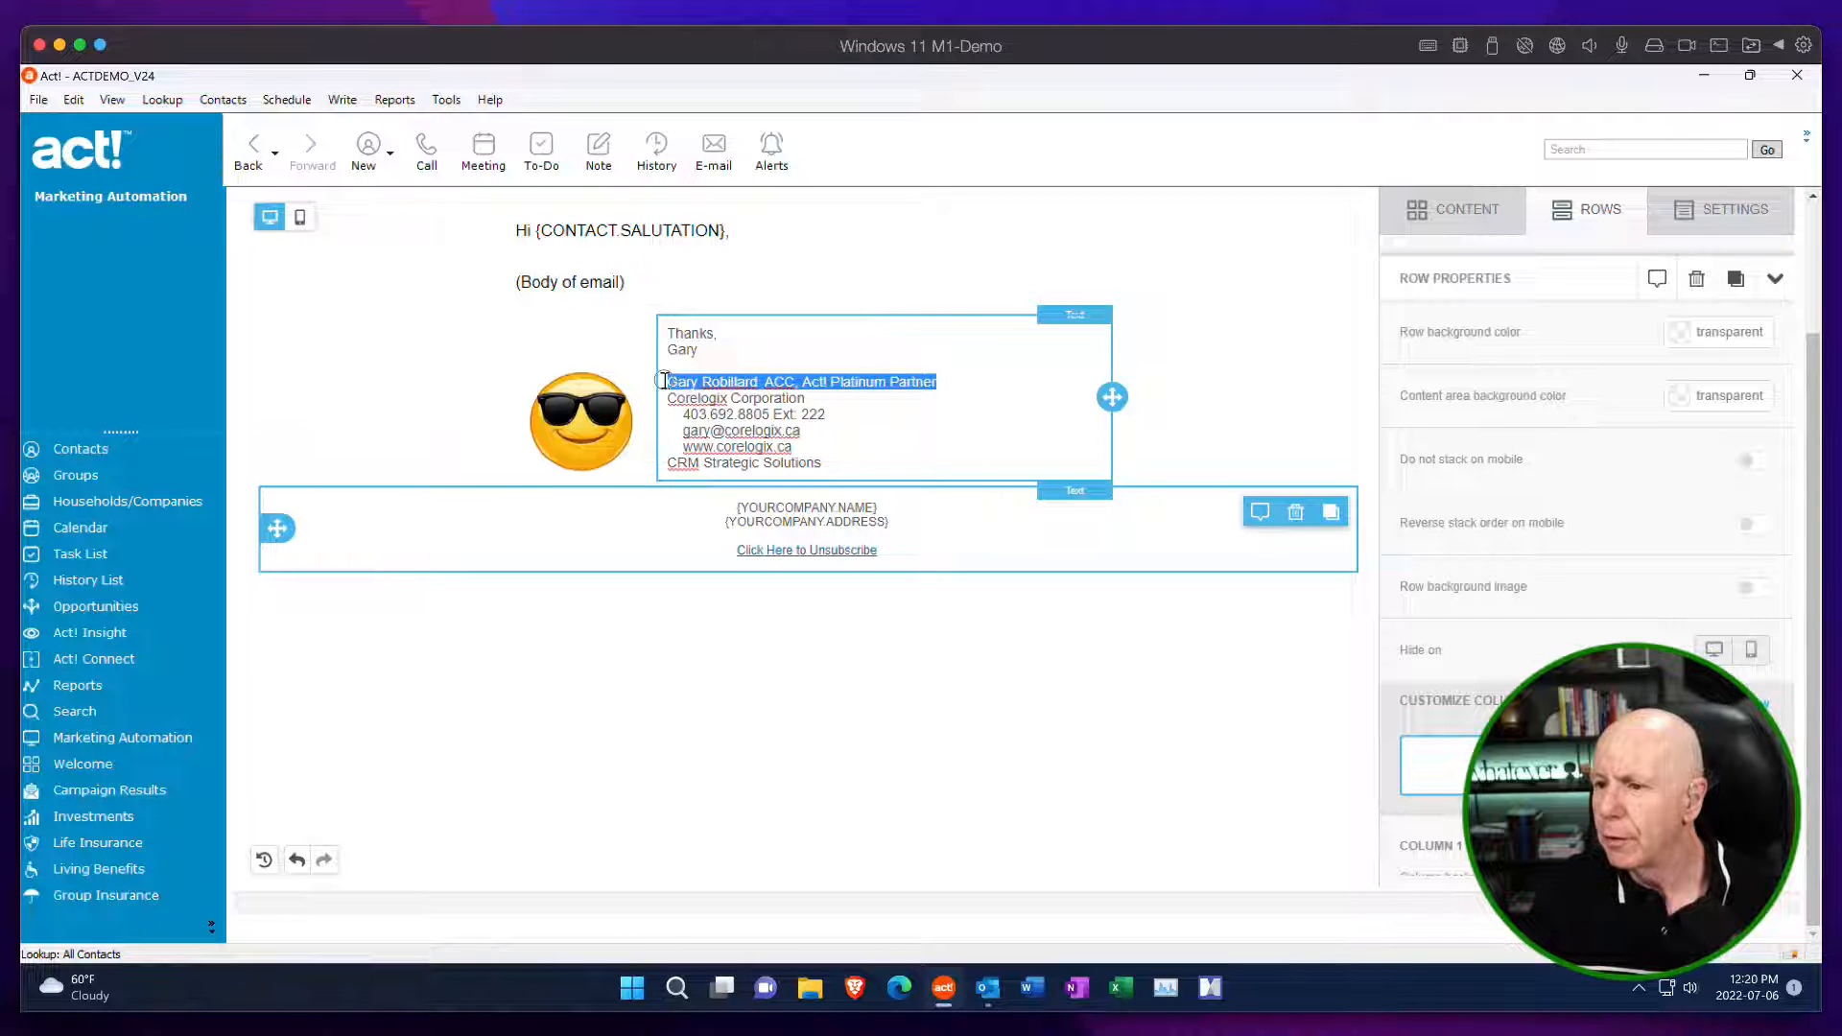
{"action": "left_click", "coordinate": [1679, 334]}
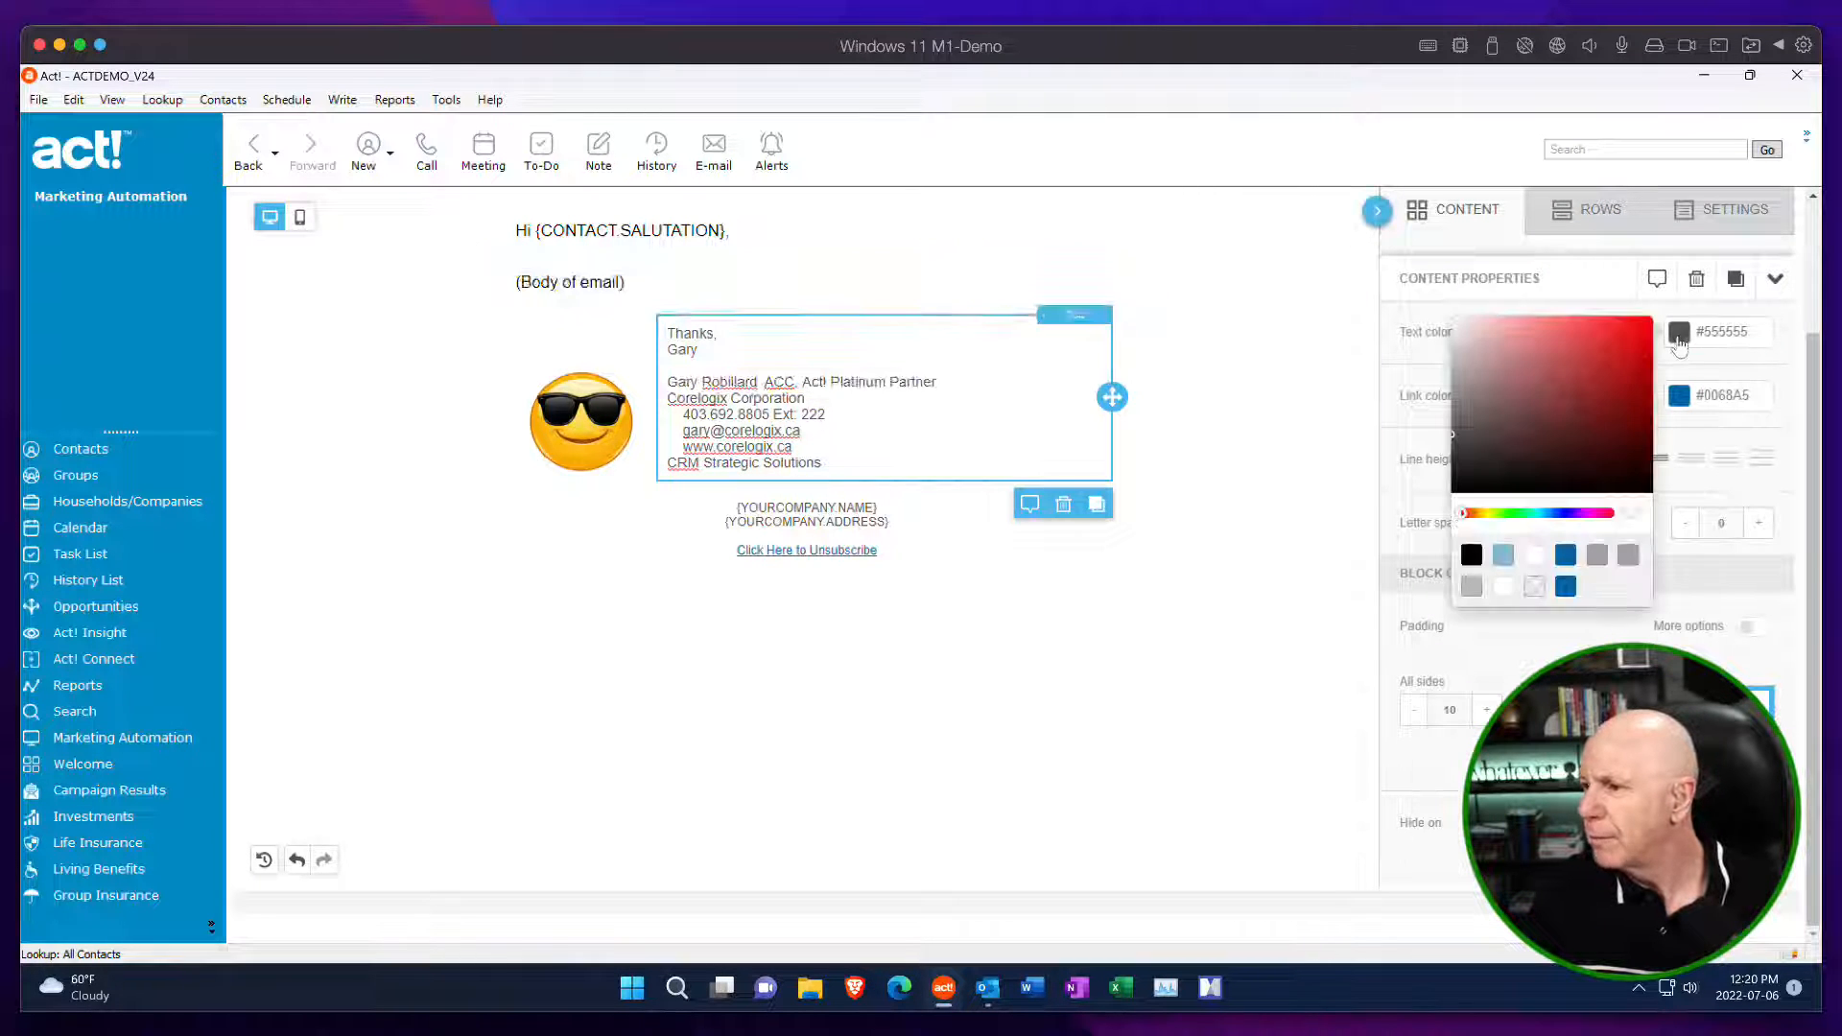
{"action": "left_click", "coordinate": [1471, 555]}
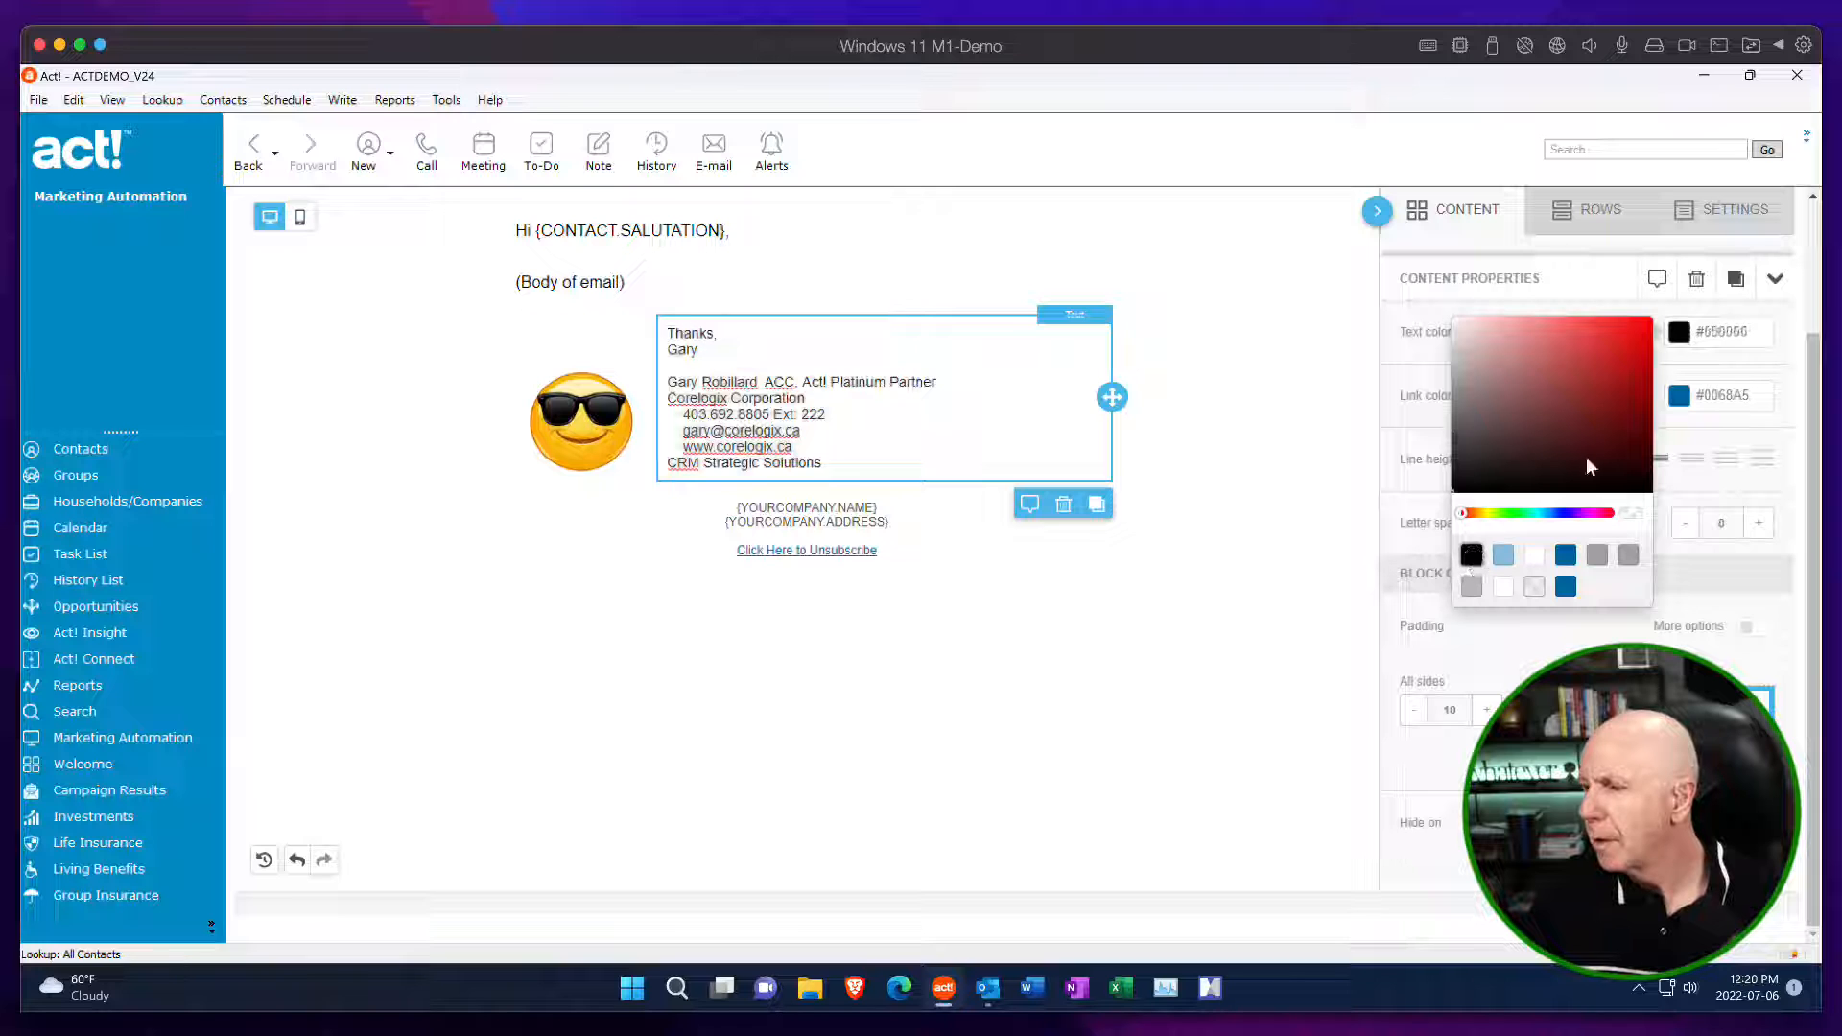
{"action": "left_click", "coordinate": [1759, 220]}
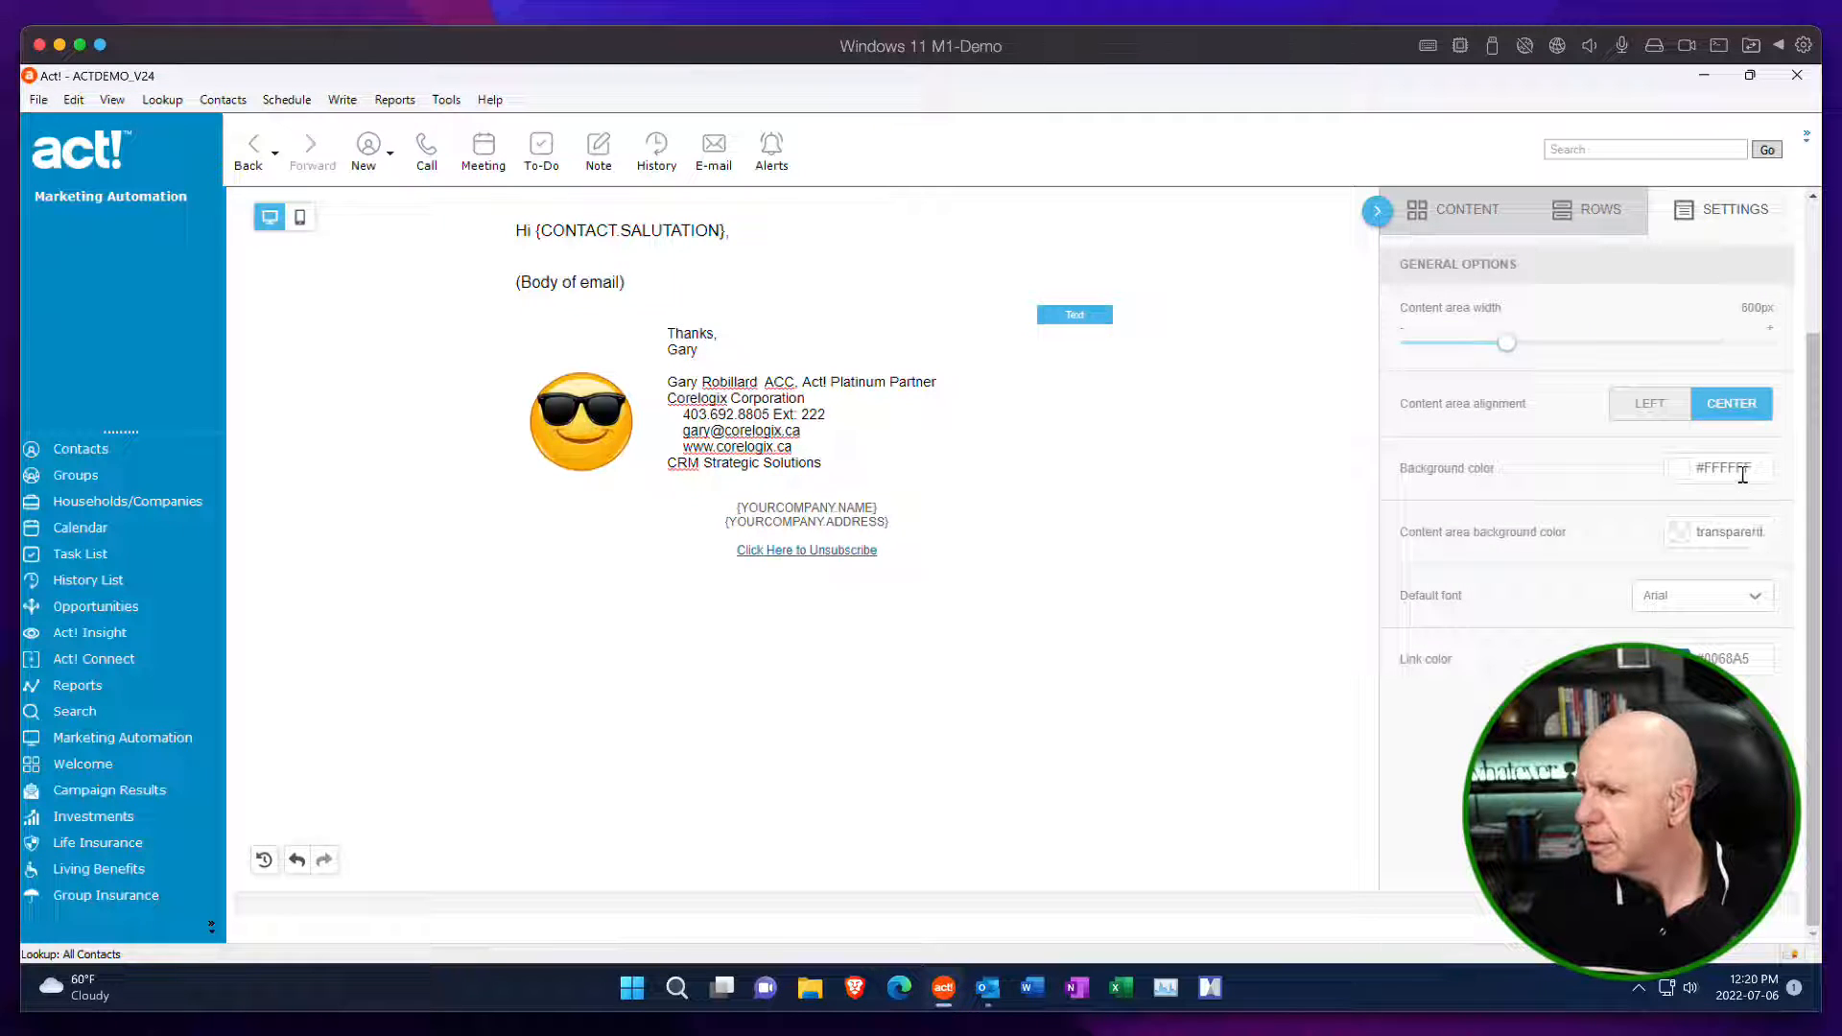
{"action": "left_click", "coordinate": [1588, 217]}
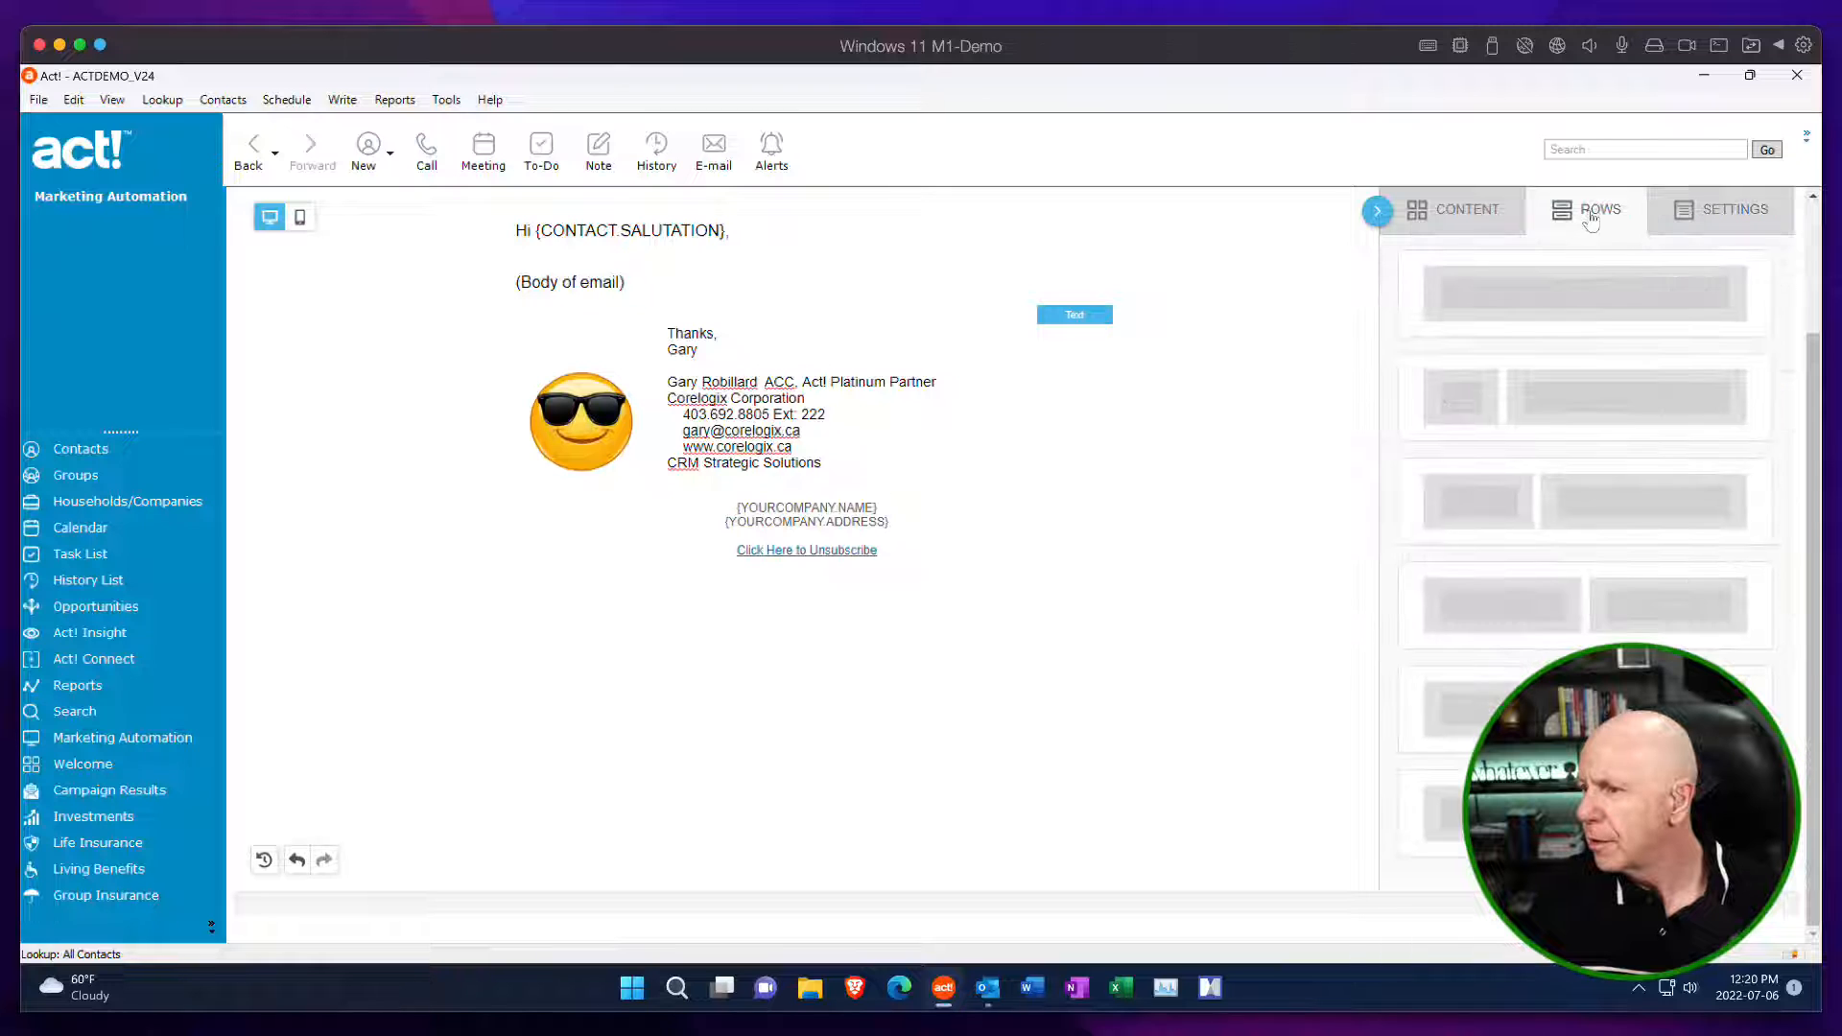
{"action": "left_click", "coordinate": [1493, 217]}
Make the signature's full name and title line, the "Corelogix Corporation" line and the "CRM Strategic Solutions" line bold.
{"action": "left_click", "coordinate": [944, 451]}
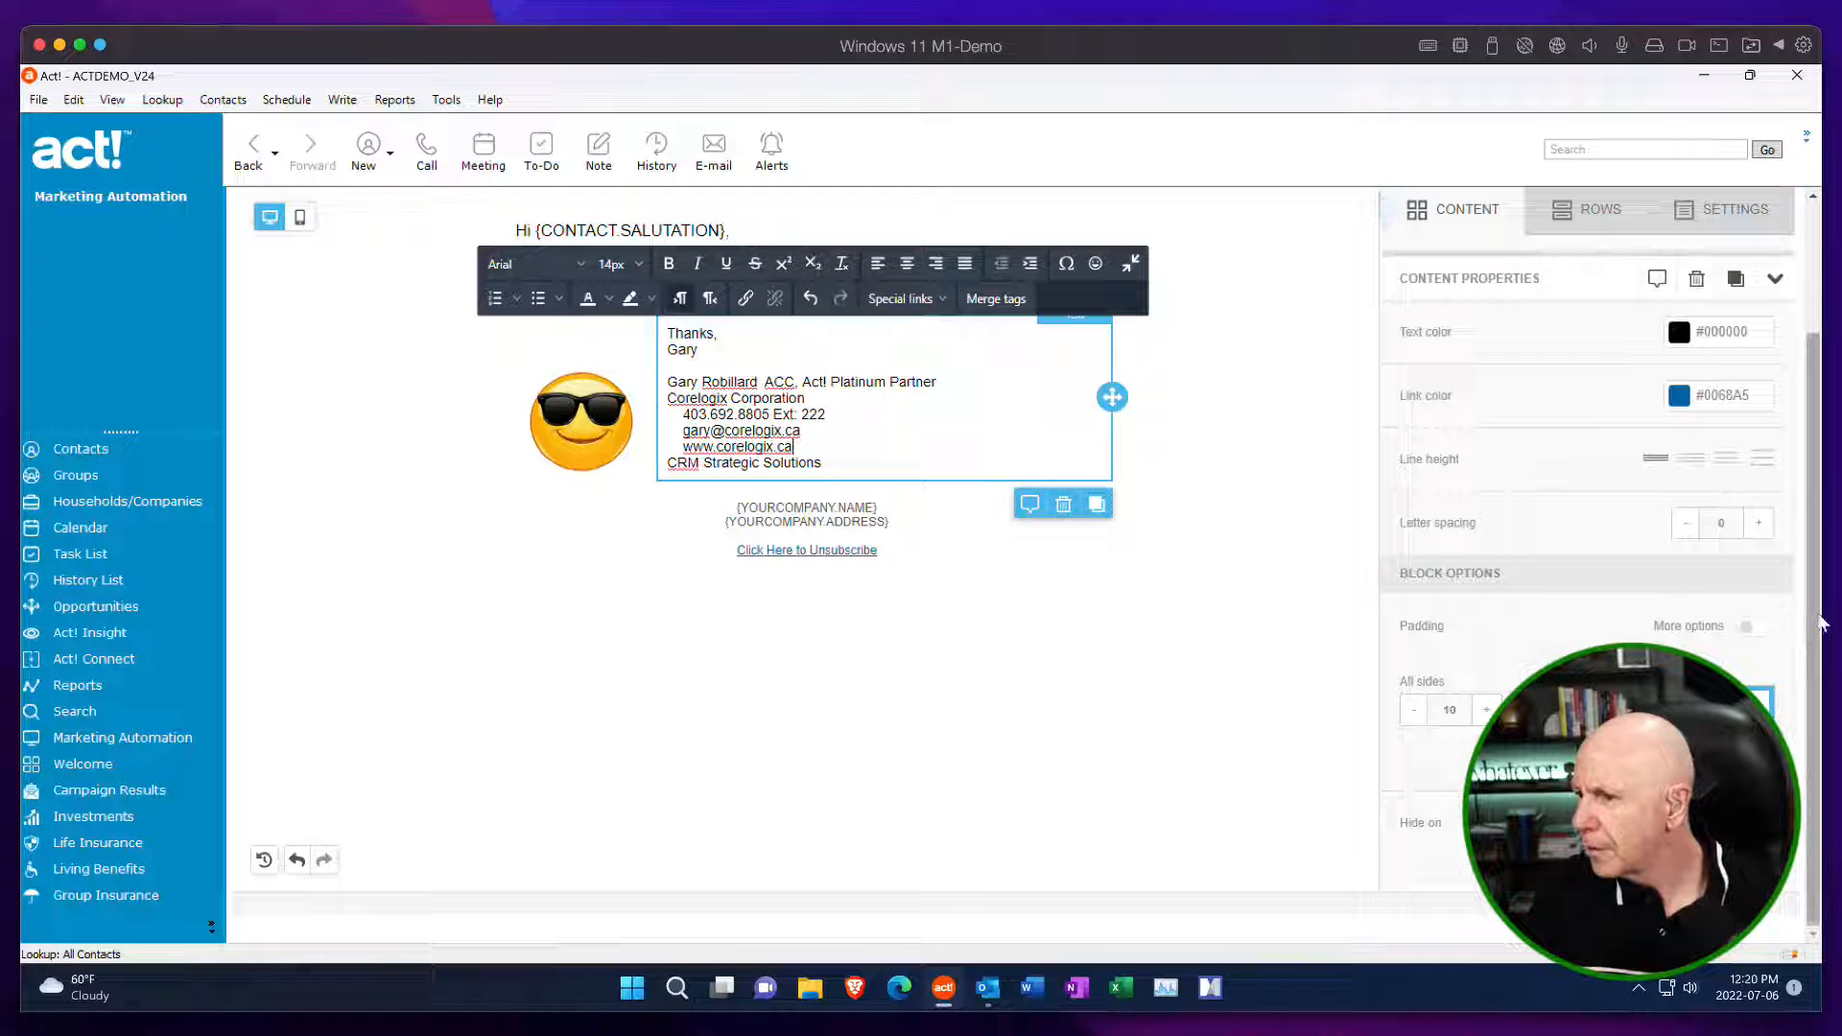
{"action": "scroll", "coordinate": [1799, 635], "scroll_direction": "up", "scroll_amount": 2}
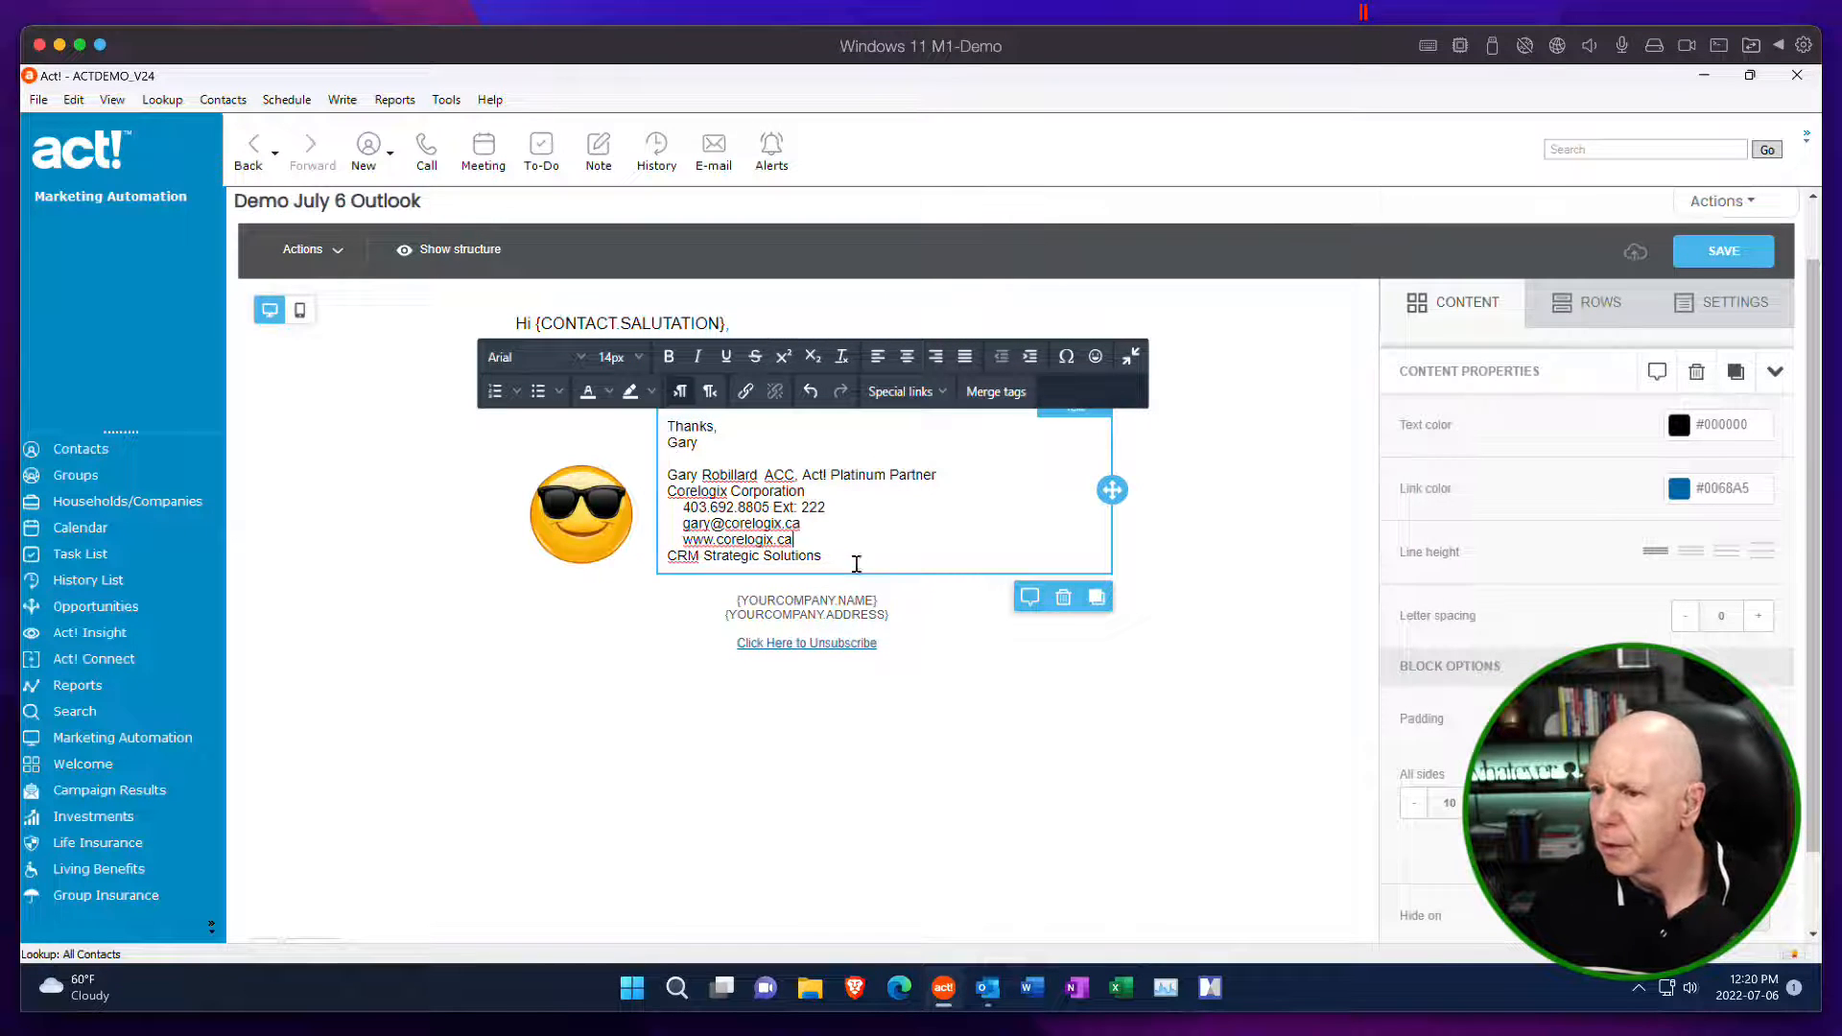
{"action": "mouse_move", "coordinate": [856, 563]}
{"action": "left_mouse_down"}
{"action": "mouse_move", "coordinate": [667, 504]}
{"action": "mouse_move", "coordinate": [625, 412]}
{"action": "mouse_move", "coordinate": [653, 447]}
{"action": "mouse_move", "coordinate": [657, 426]}
{"action": "left_mouse_up"}
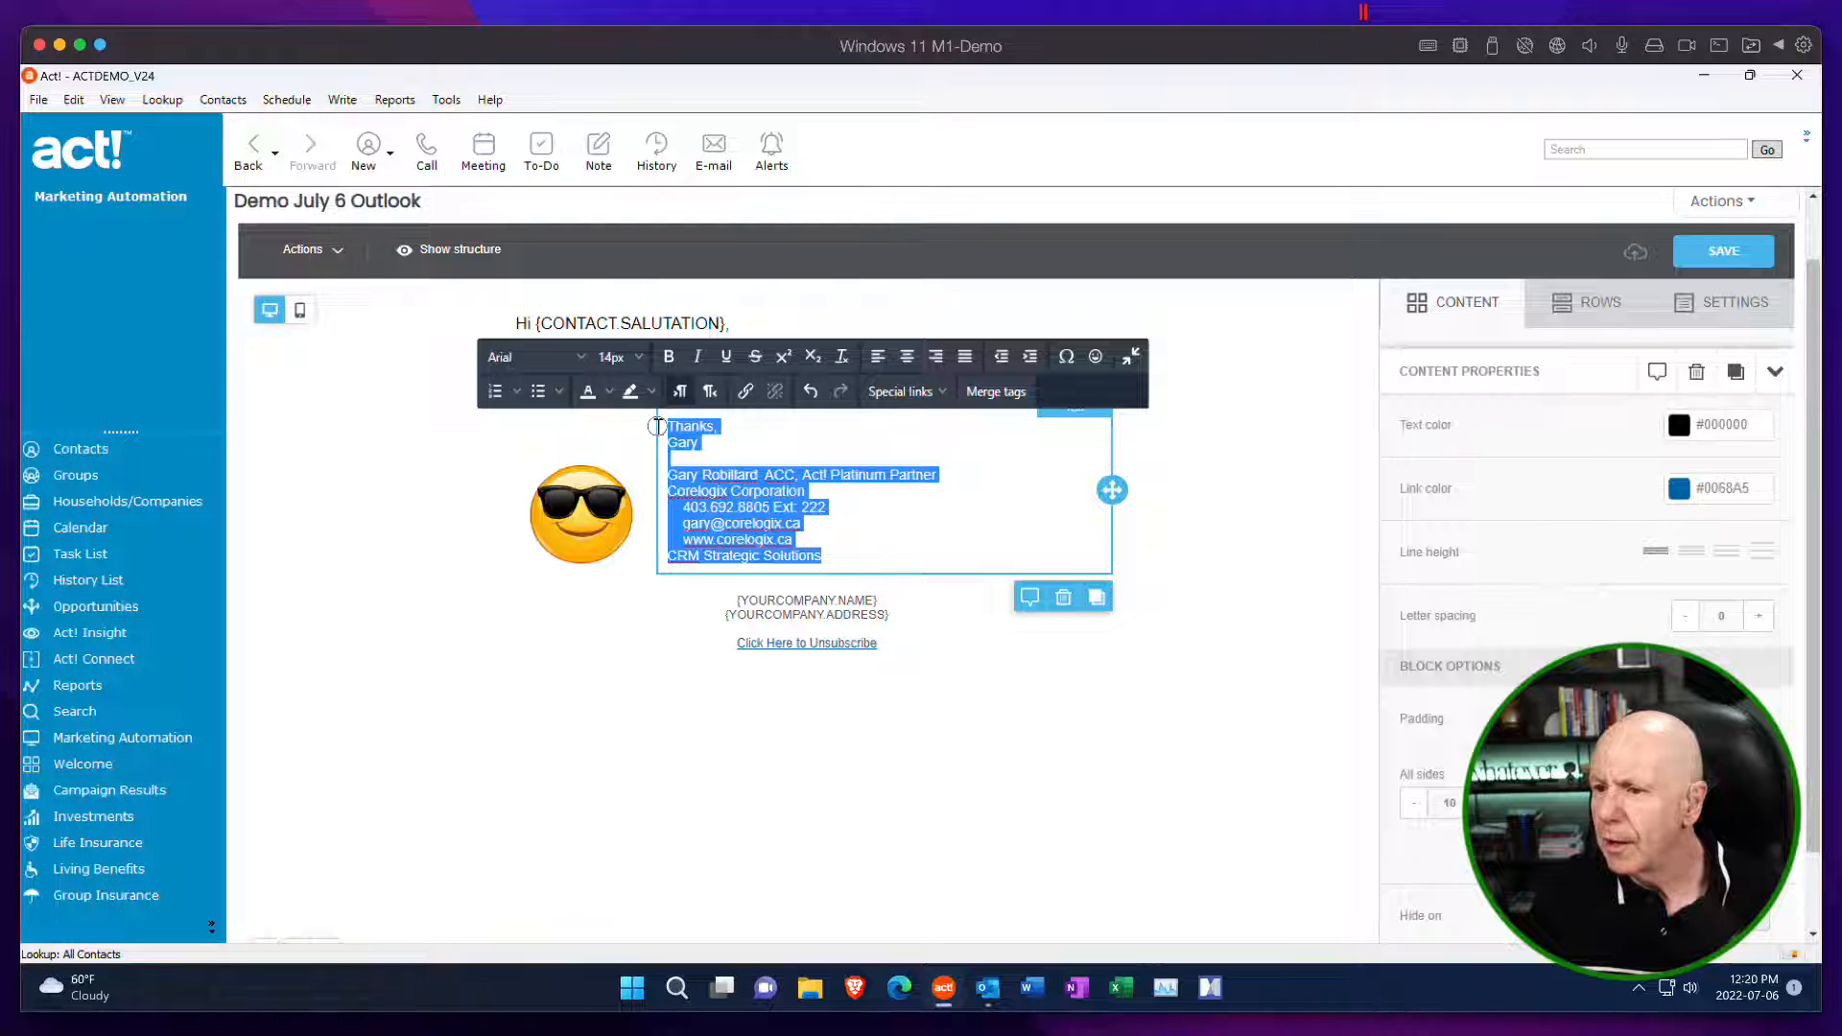
{"action": "left_click", "coordinate": [708, 440]}
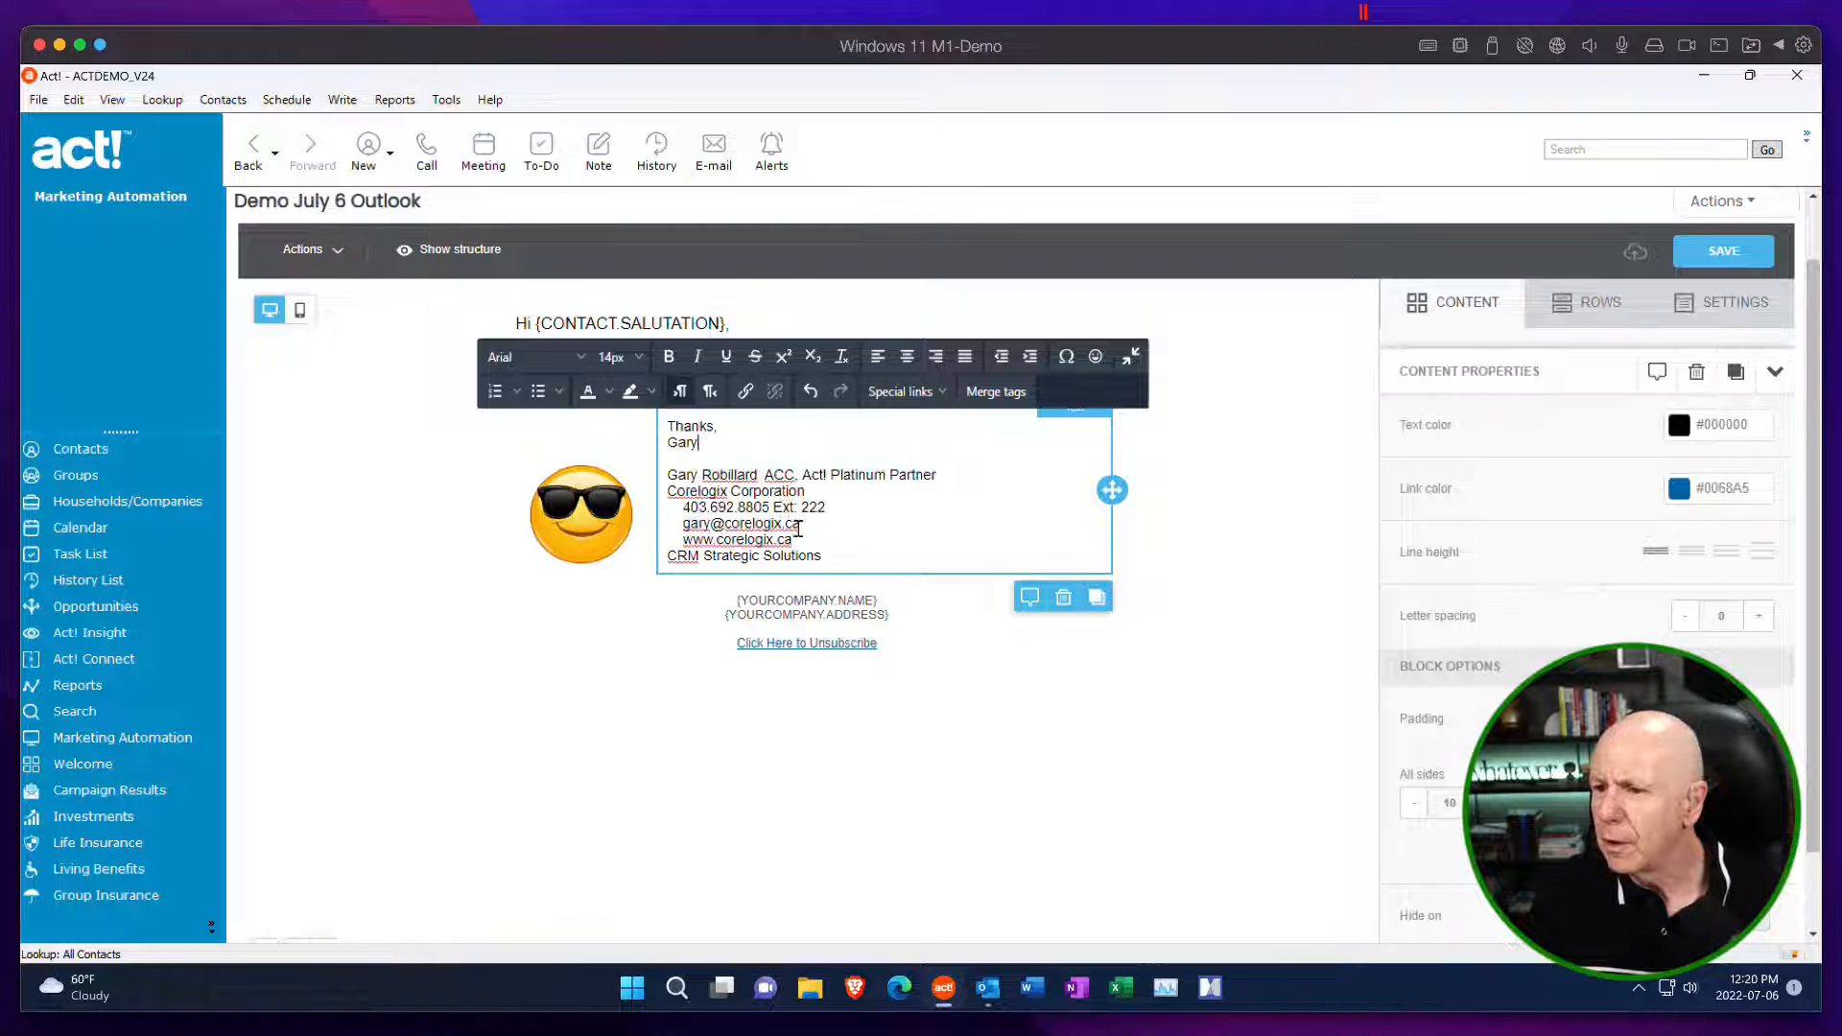
{"action": "left_click_drag", "start_coordinate": [805, 491], "coordinate": [662, 475]}
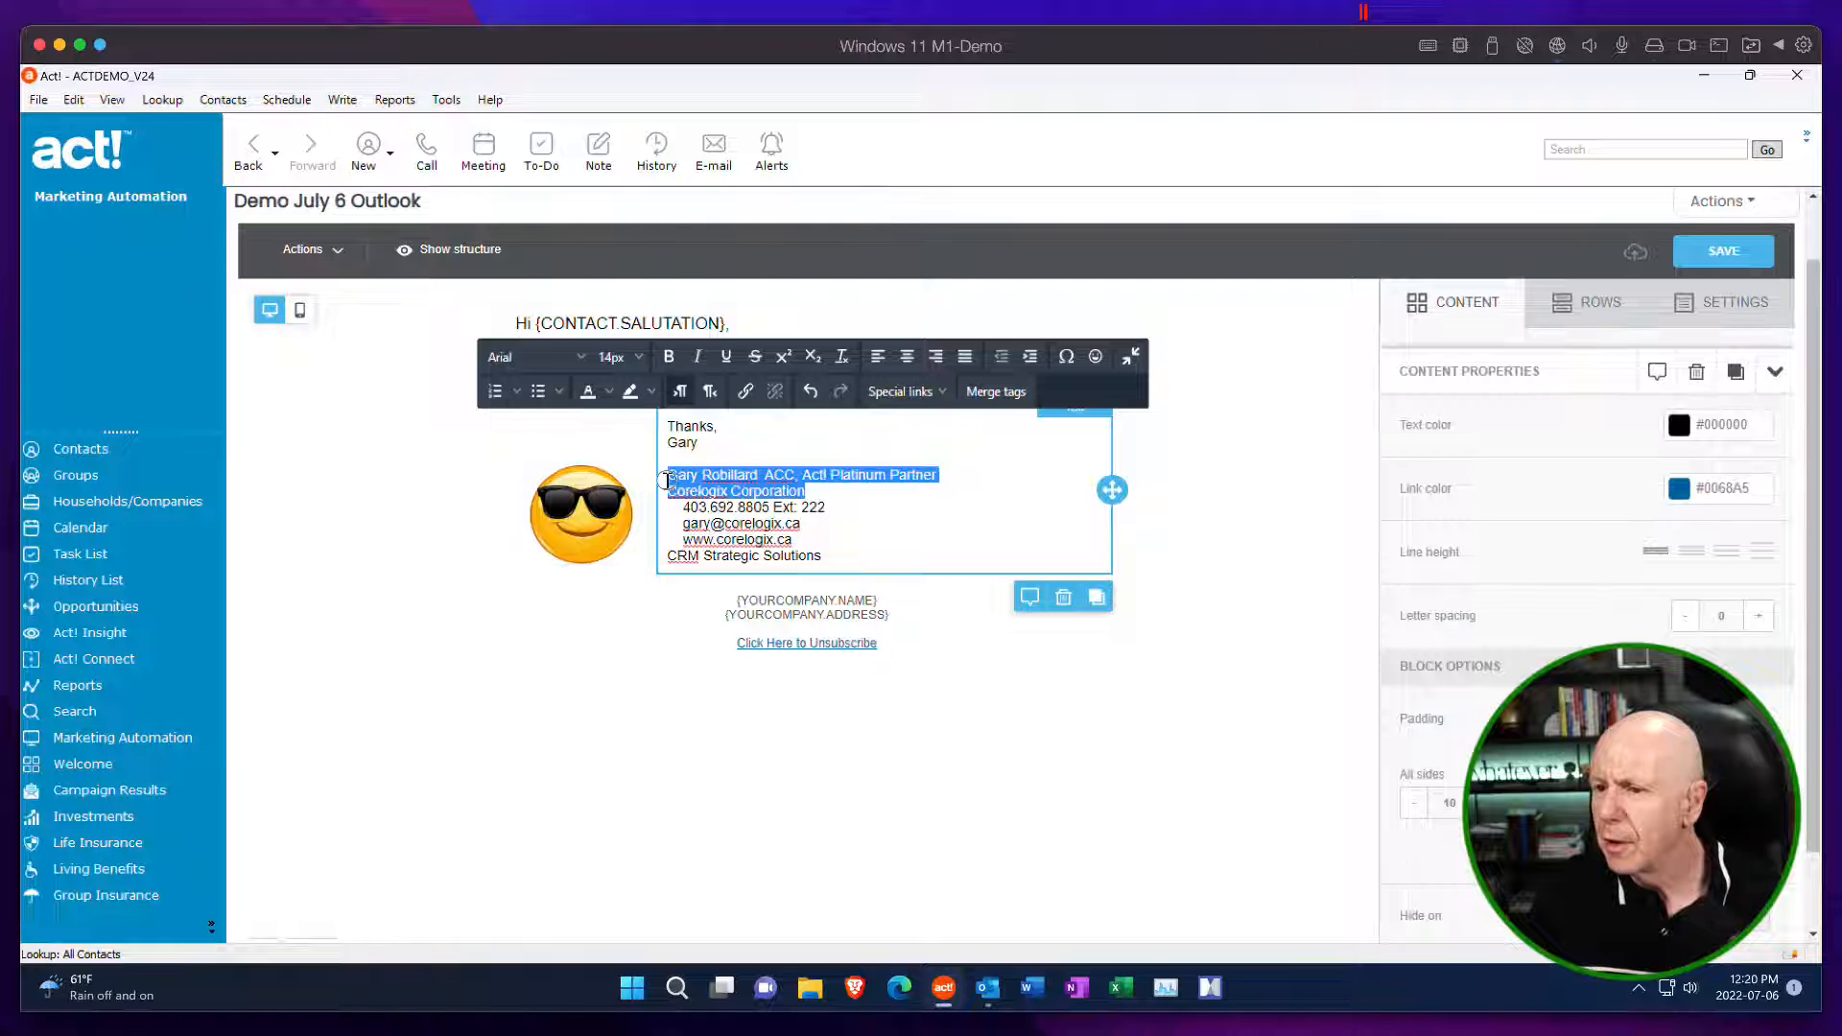
{"action": "left_click", "coordinate": [669, 356]}
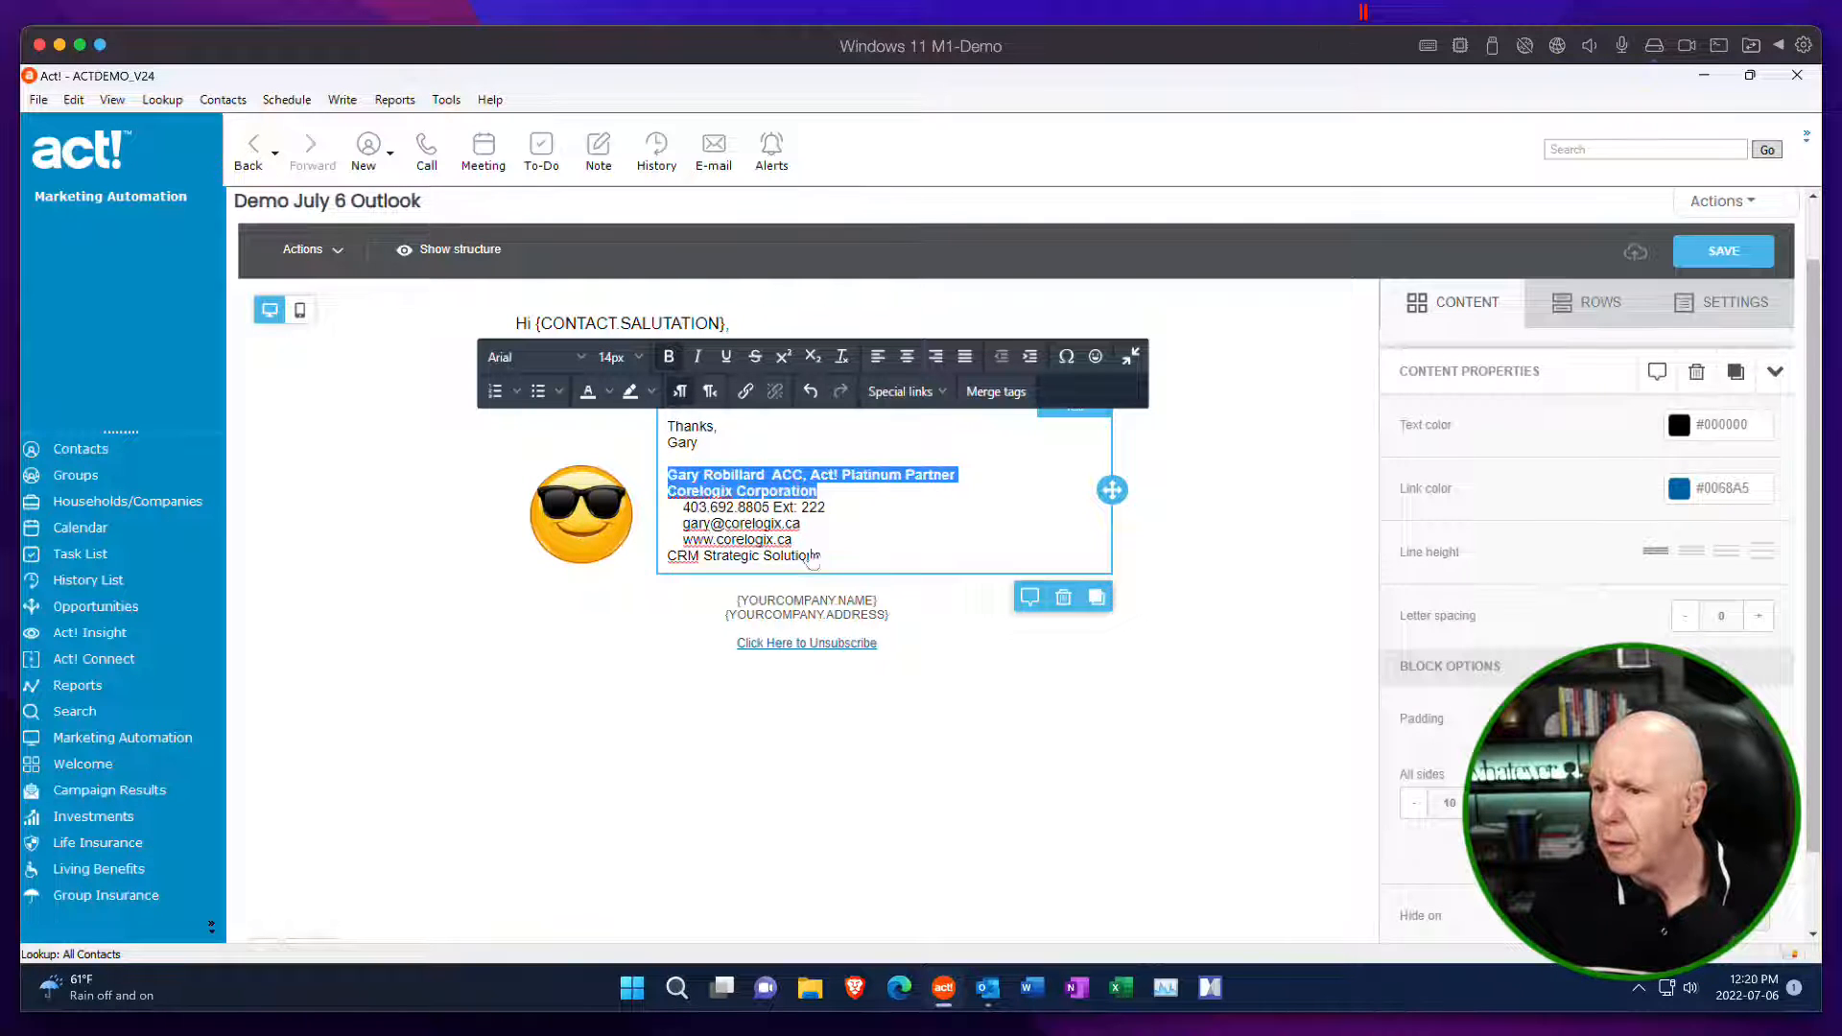
{"action": "left_click_drag", "start_coordinate": [822, 557], "coordinate": [667, 556]}
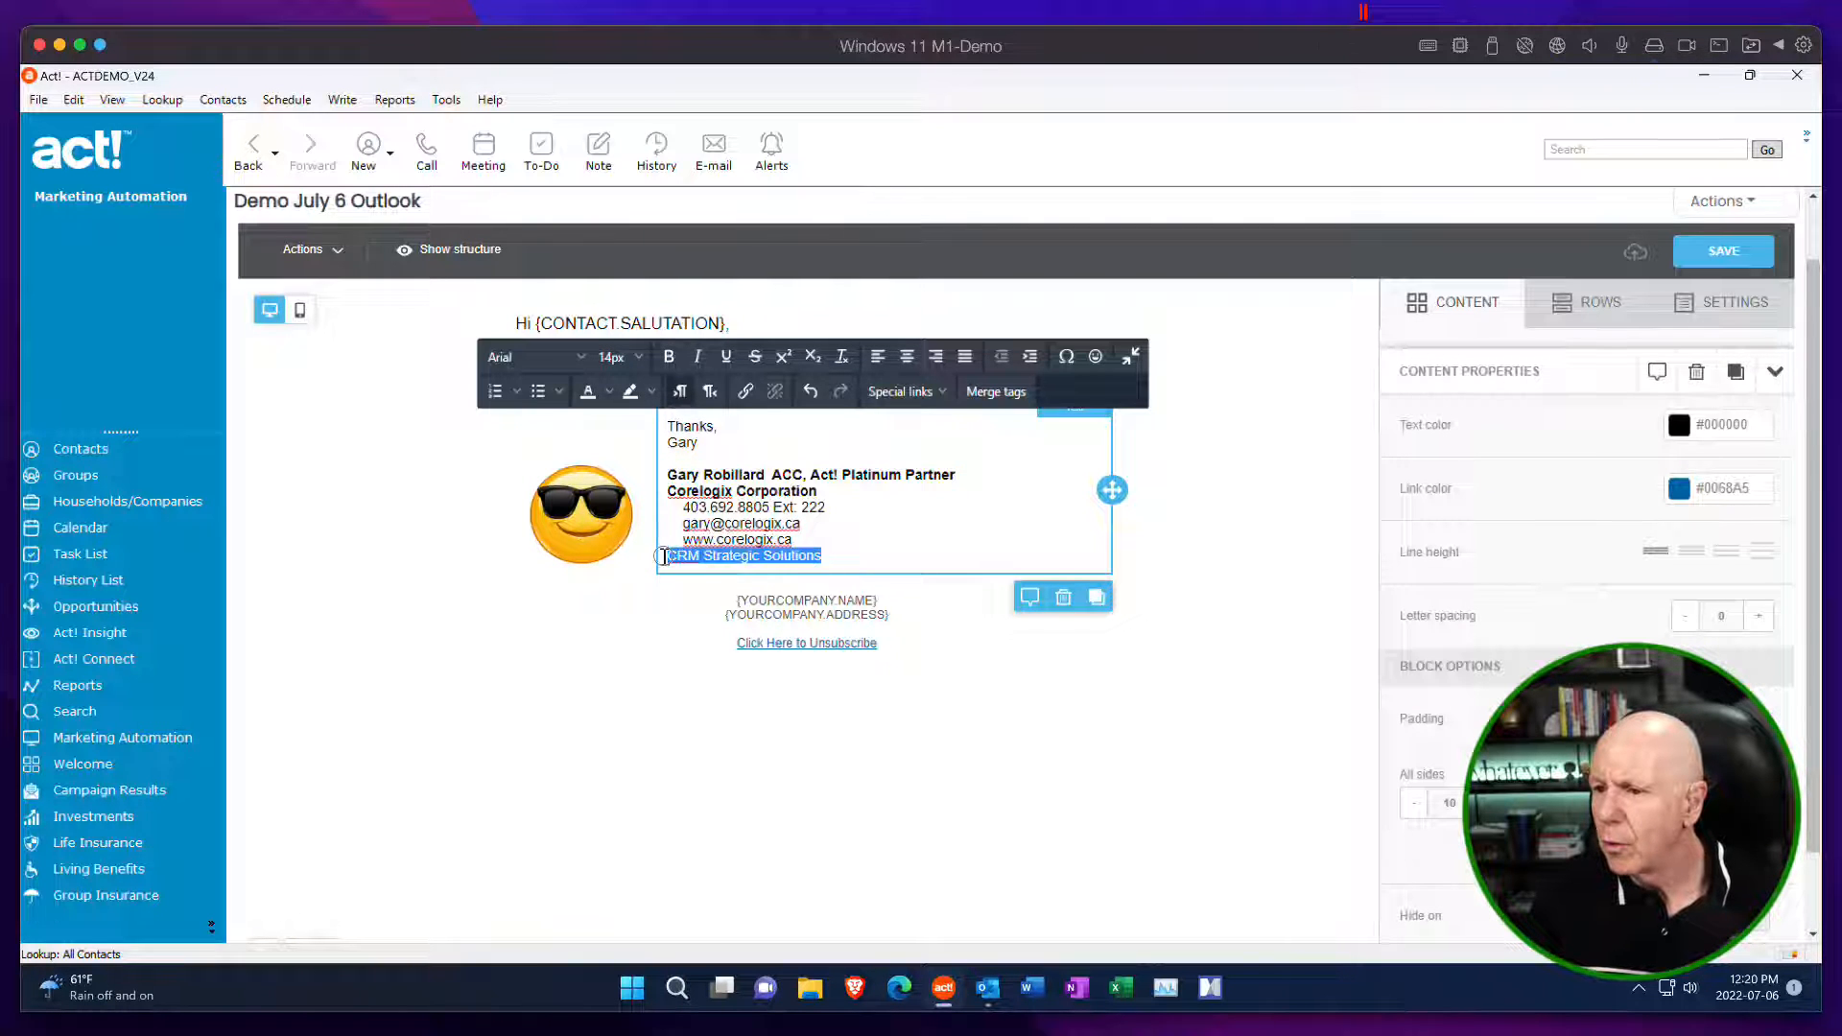
{"action": "left_click", "coordinate": [669, 356]}
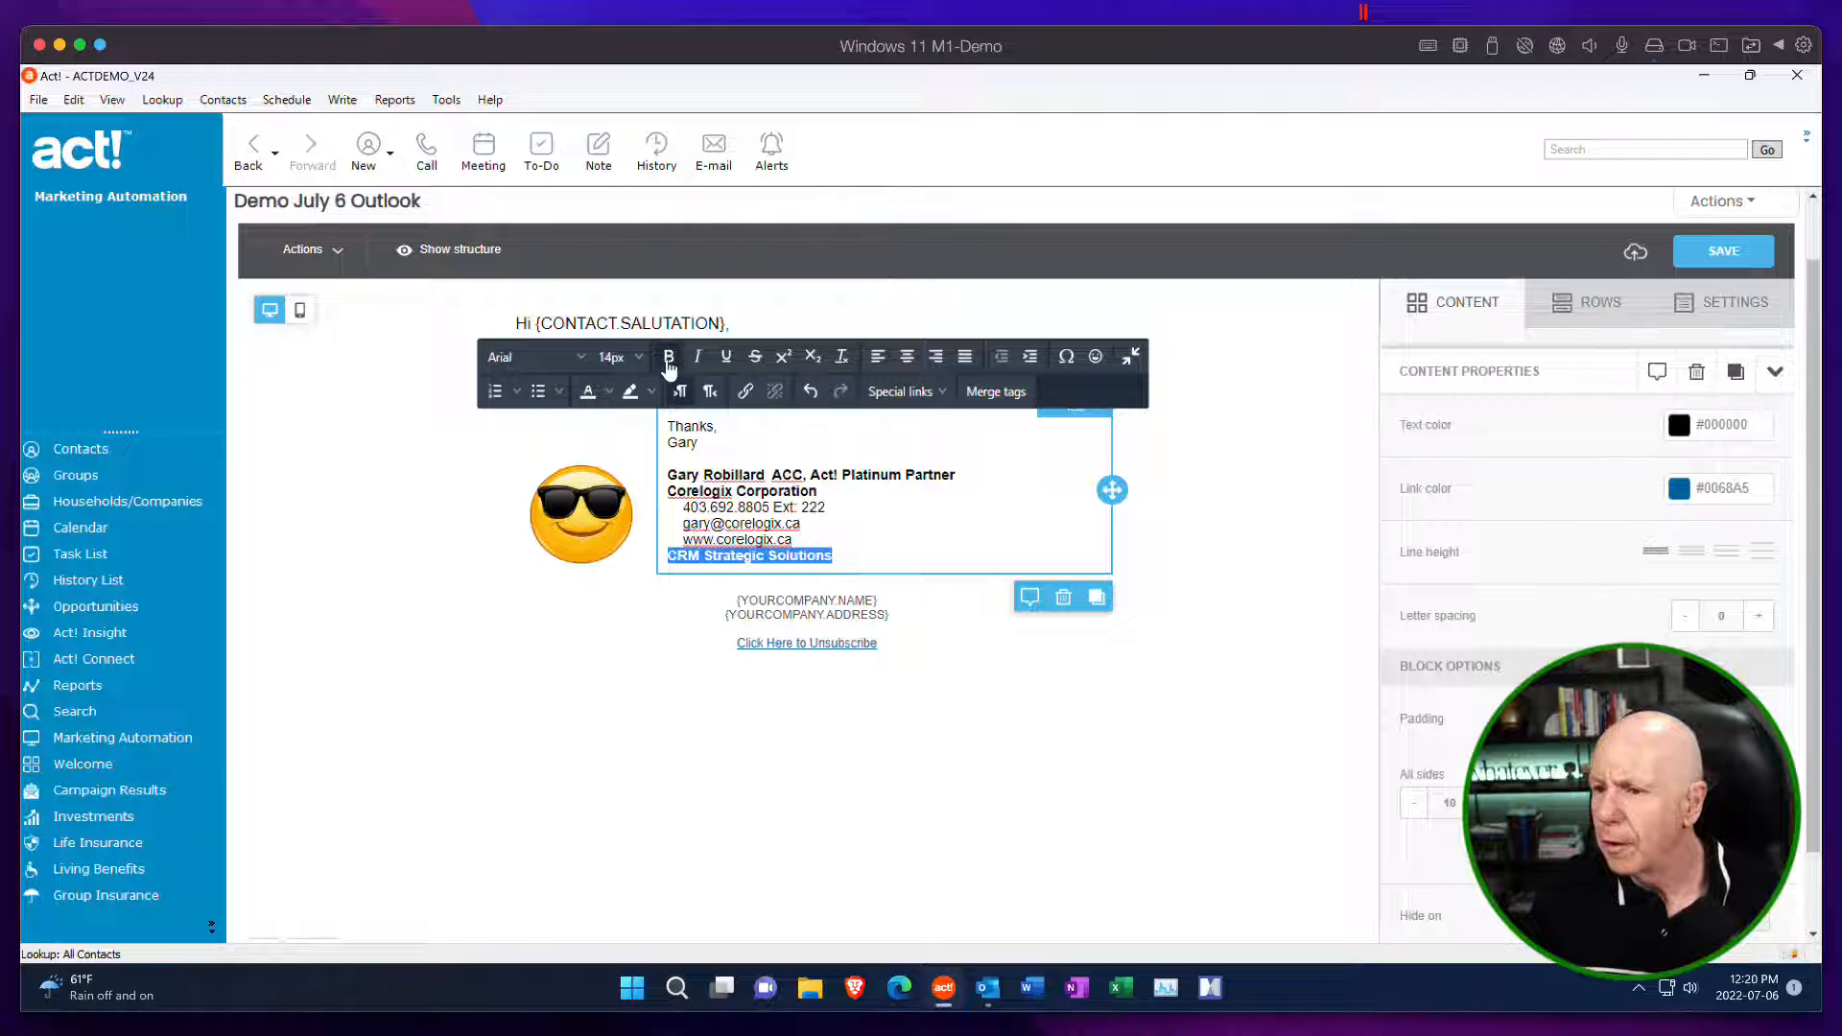
Set the font size of the entire signature text, from "Thanks," through "CRM Strategic Solutions", to 16px.
{"action": "mouse_move", "coordinate": [827, 557]}
{"action": "left_mouse_down"}
{"action": "mouse_move", "coordinate": [758, 535]}
{"action": "mouse_move", "coordinate": [837, 553]}
{"action": "mouse_move", "coordinate": [671, 451]}
{"action": "mouse_move", "coordinate": [662, 424]}
{"action": "left_mouse_up"}
{"action": "left_click", "coordinate": [880, 552]}
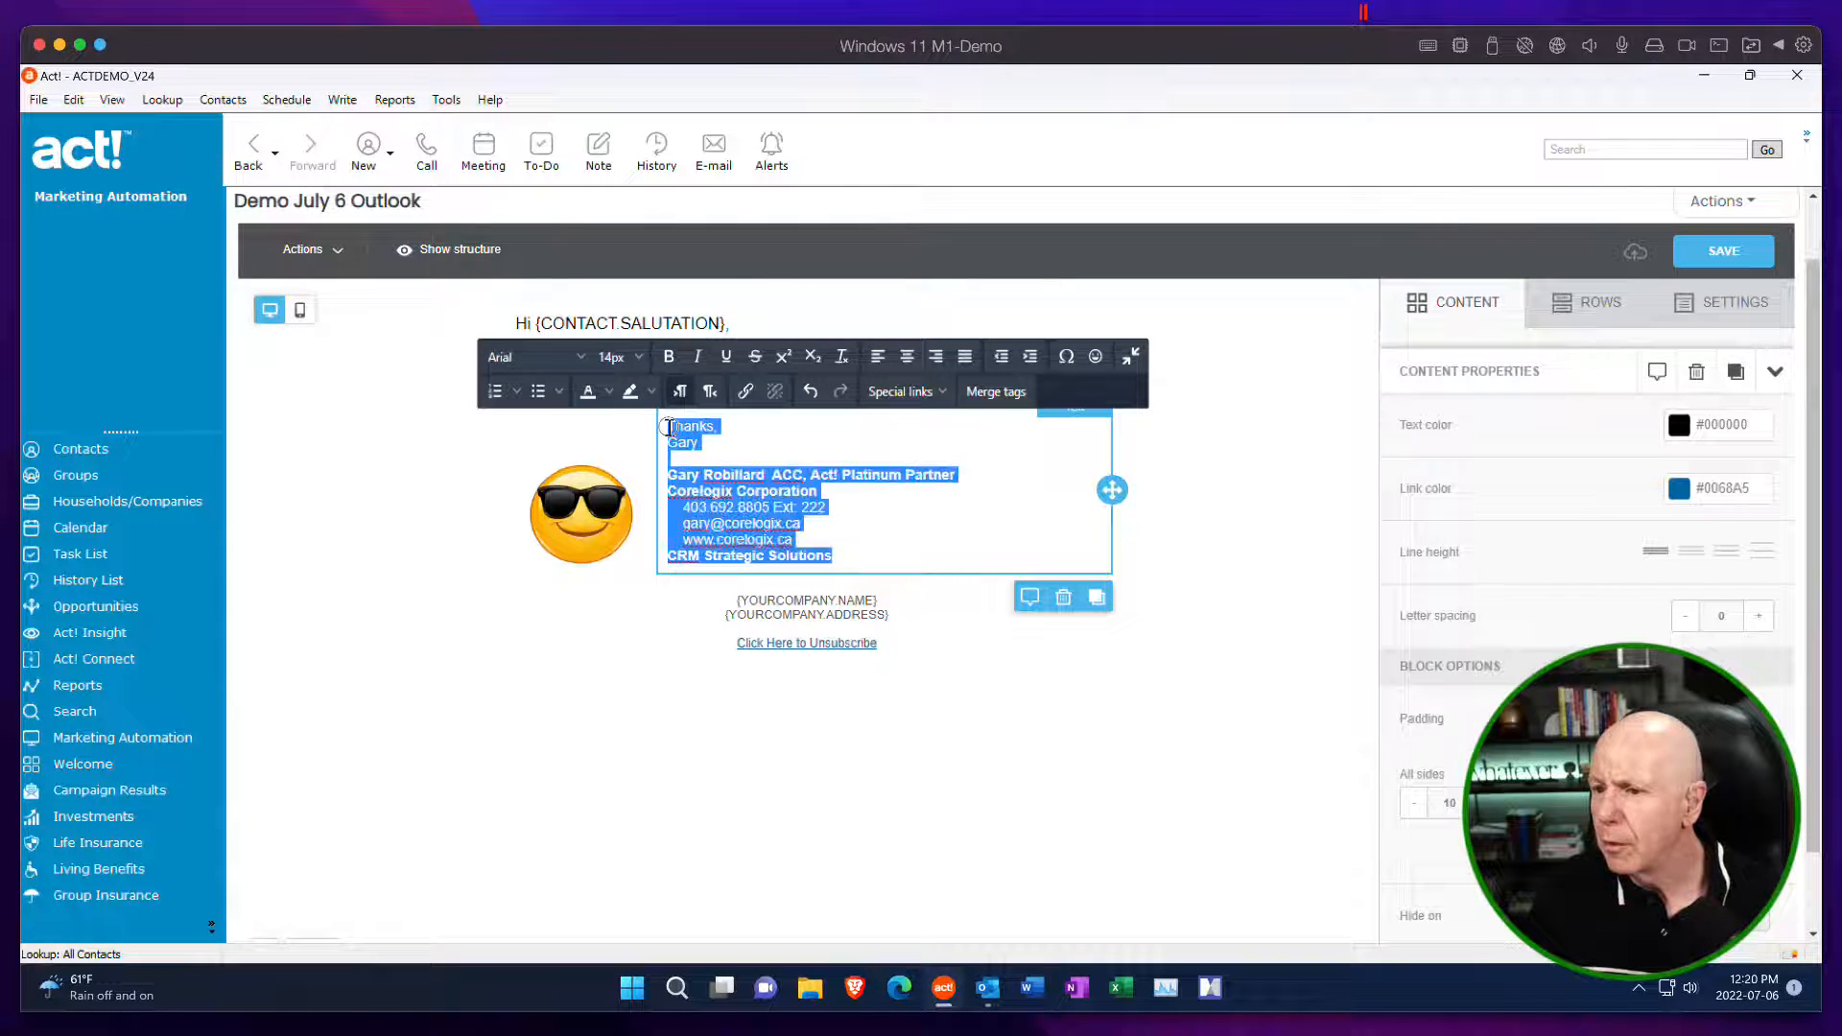
{"action": "left_click", "coordinate": [637, 358]}
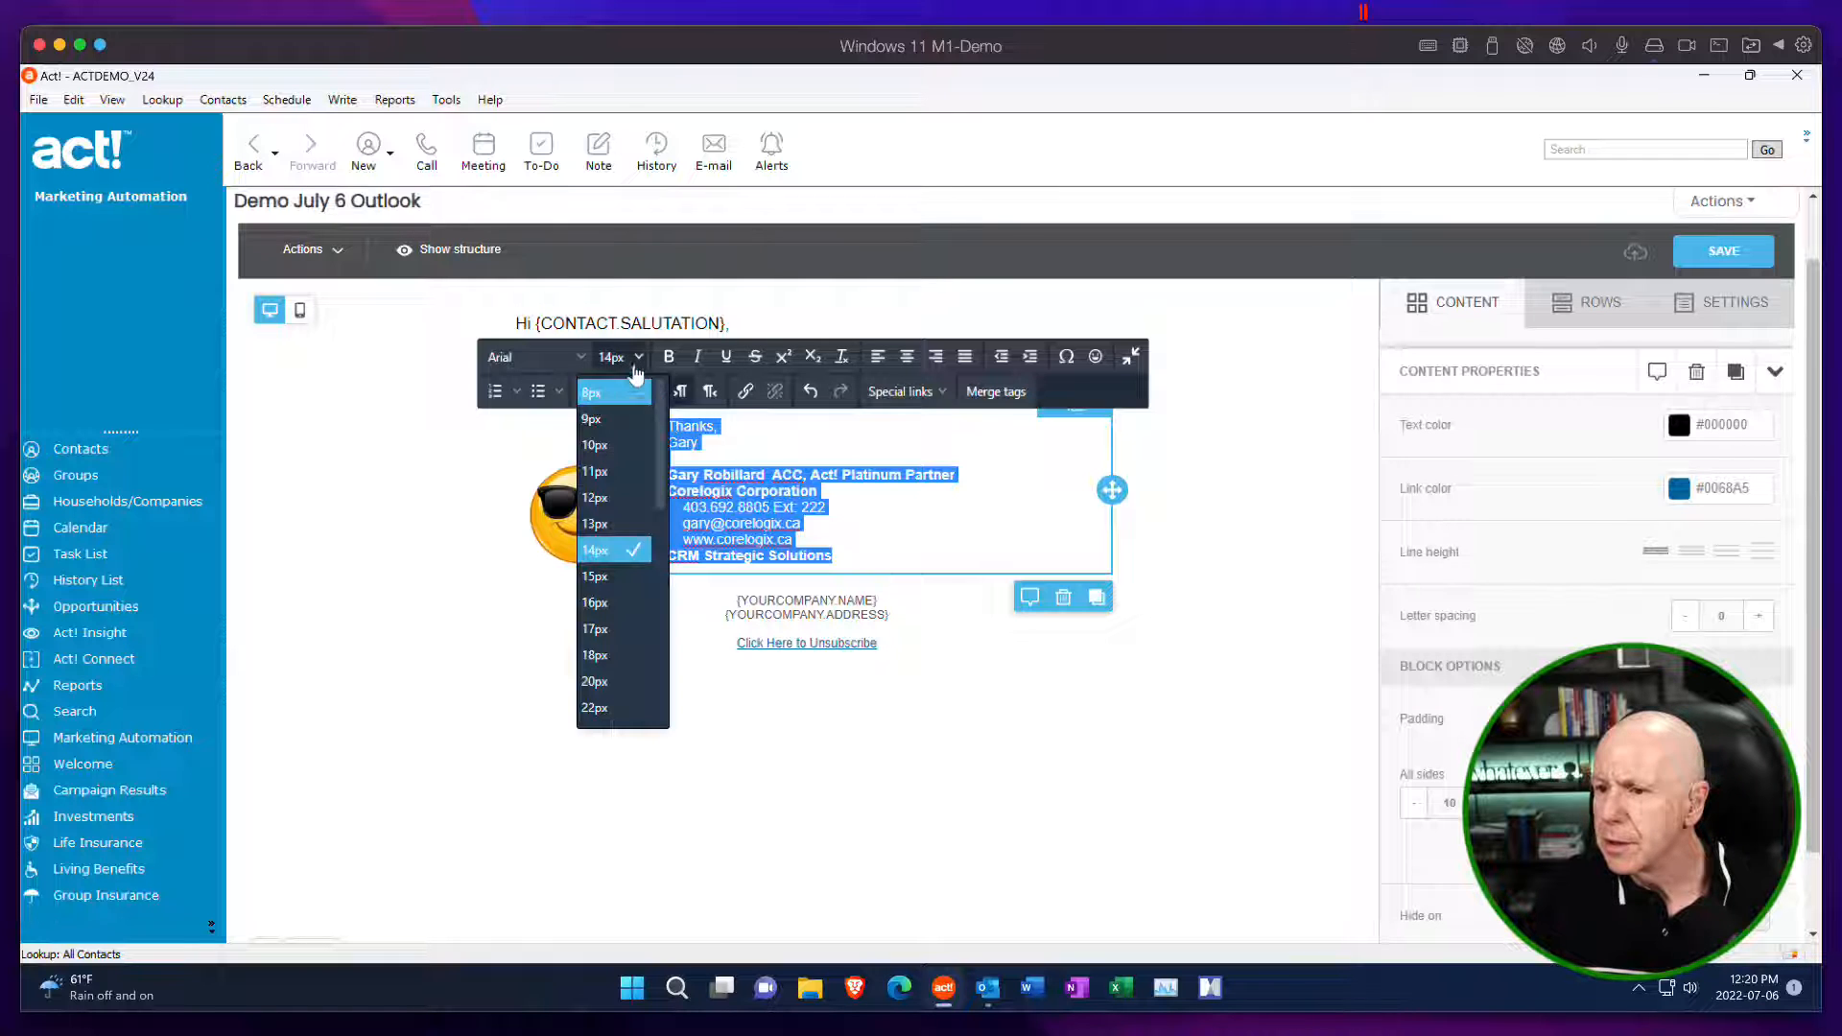
{"action": "left_click", "coordinate": [628, 602]}
{"action": "left_click", "coordinate": [884, 588]}
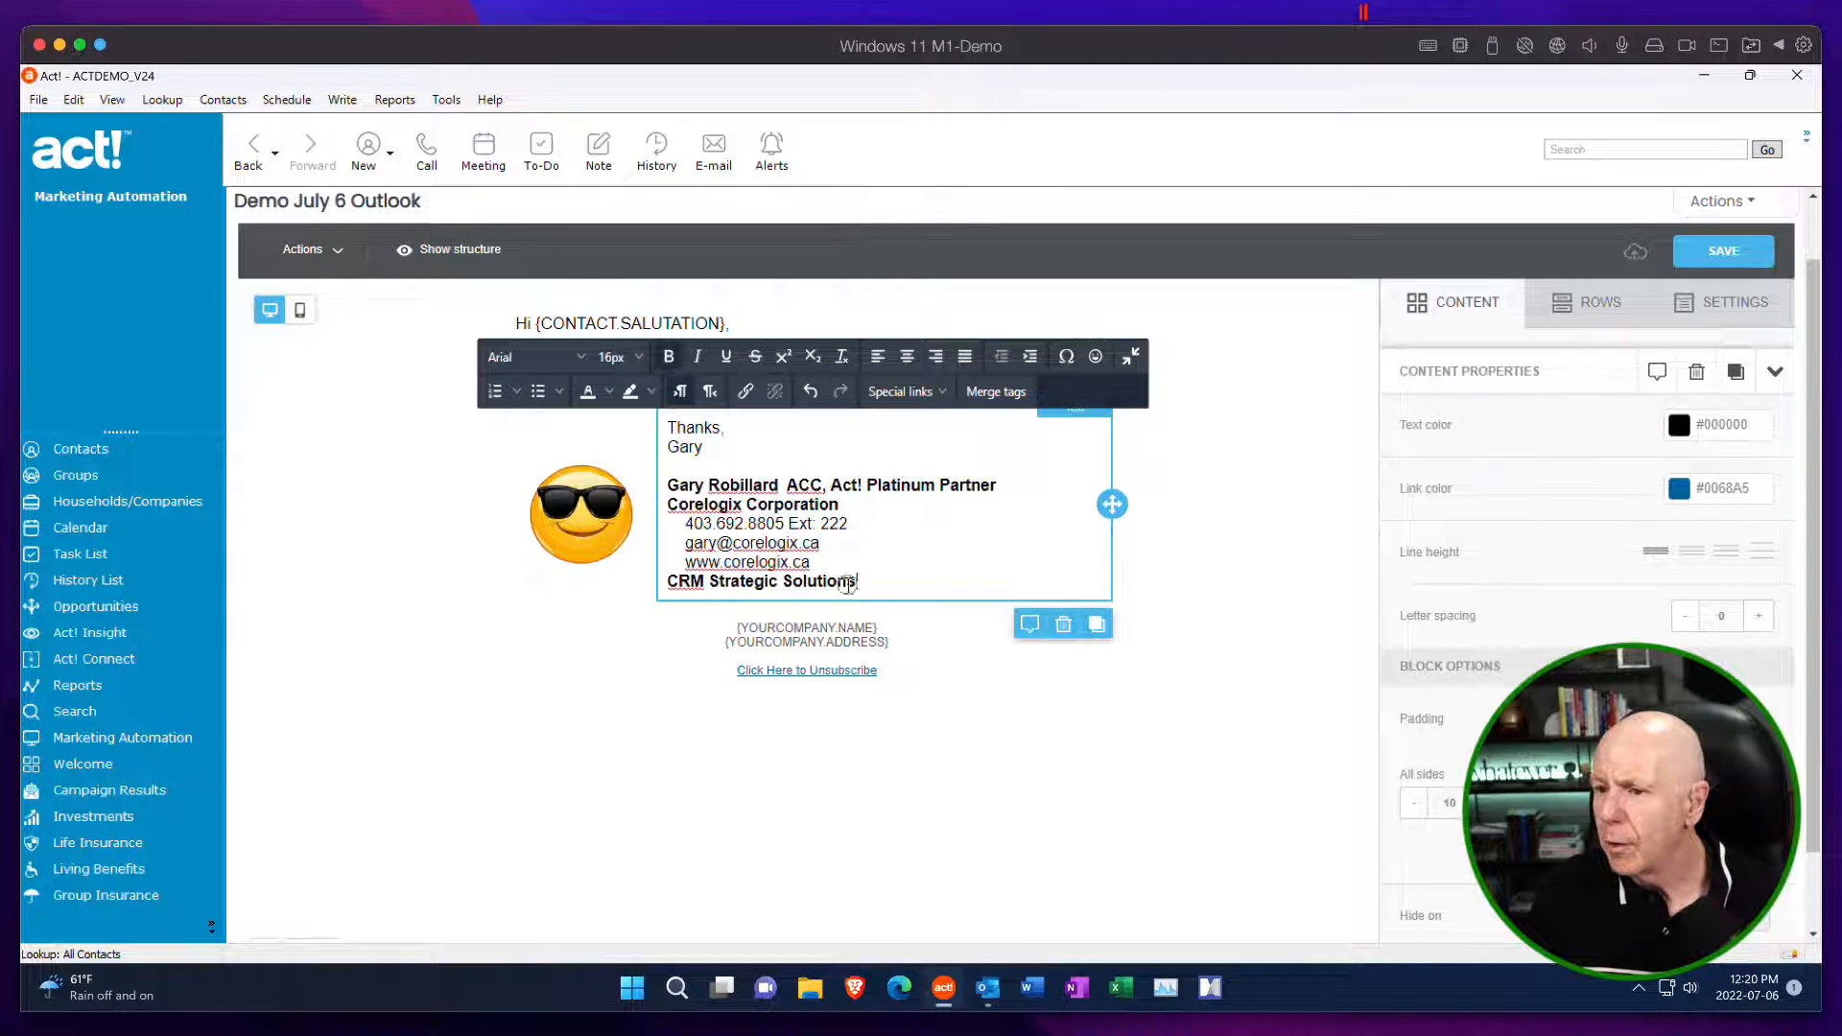
Color the signature's "CRM Strategic Solutions" line green with the custom hex color 186532.
{"action": "left_click_drag", "start_coordinate": [847, 583], "coordinate": [667, 581]}
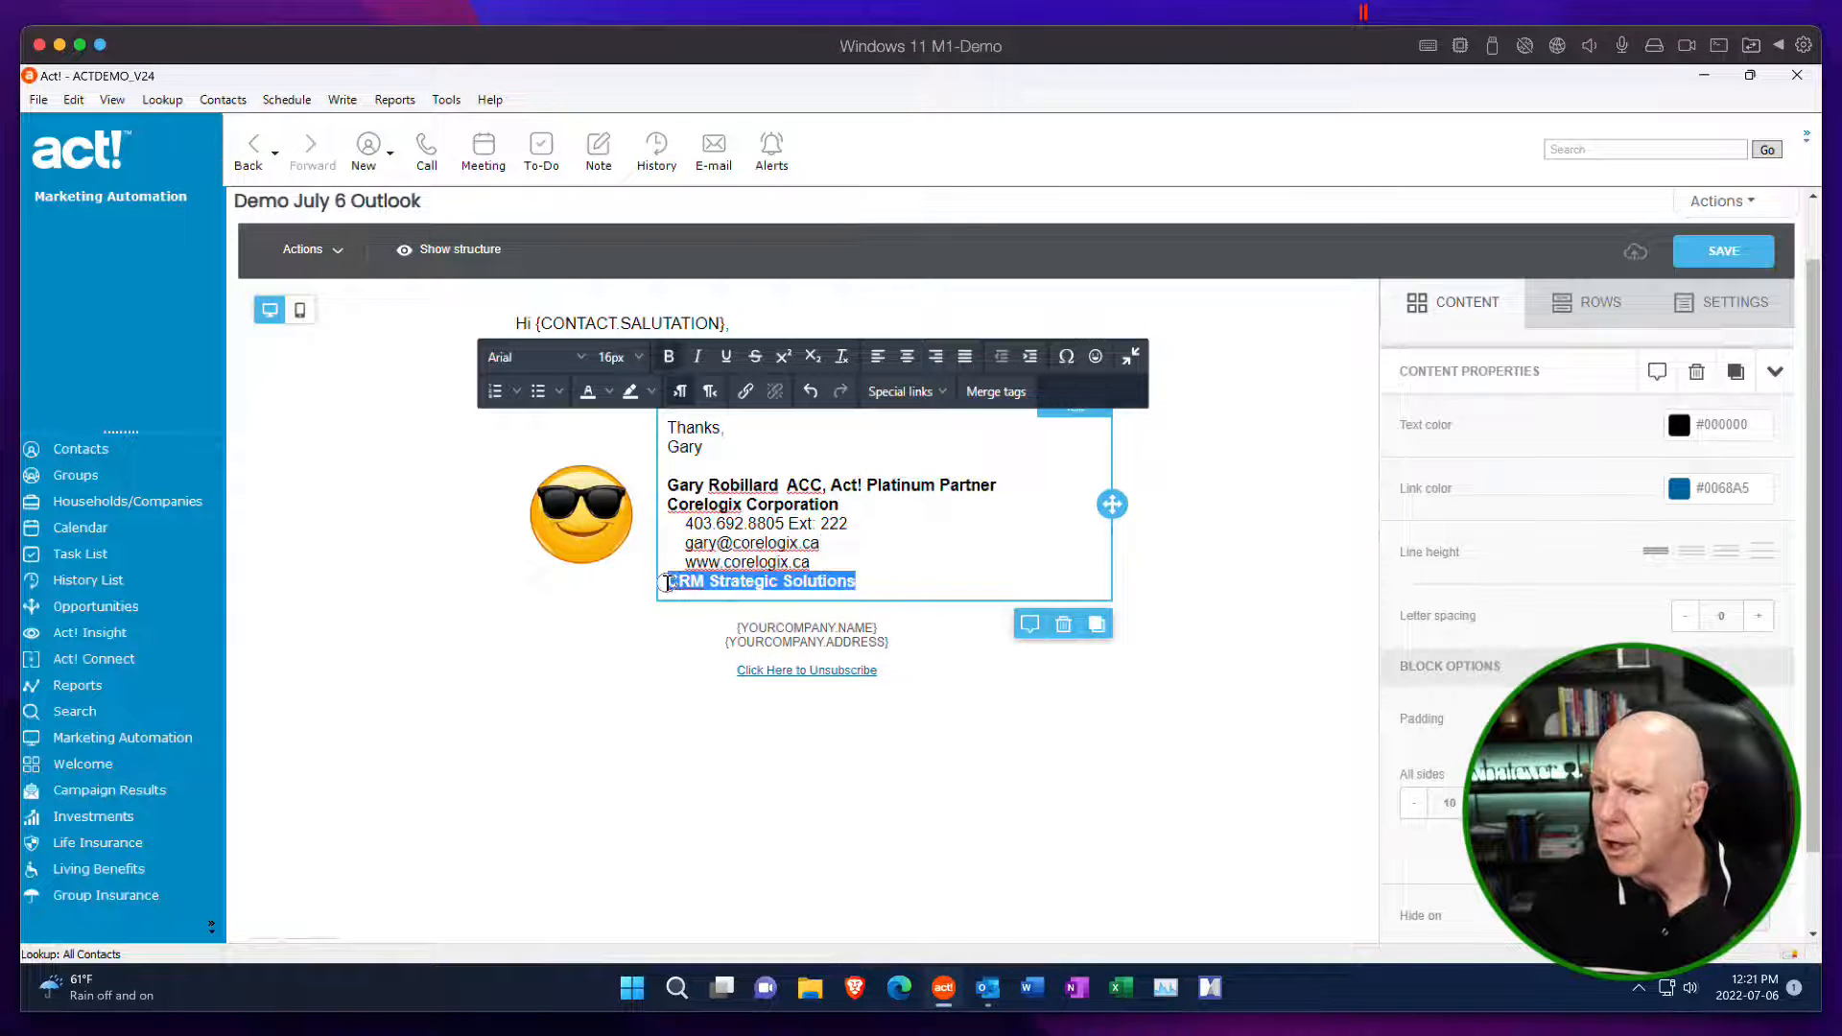
{"action": "left_click", "coordinate": [609, 399]}
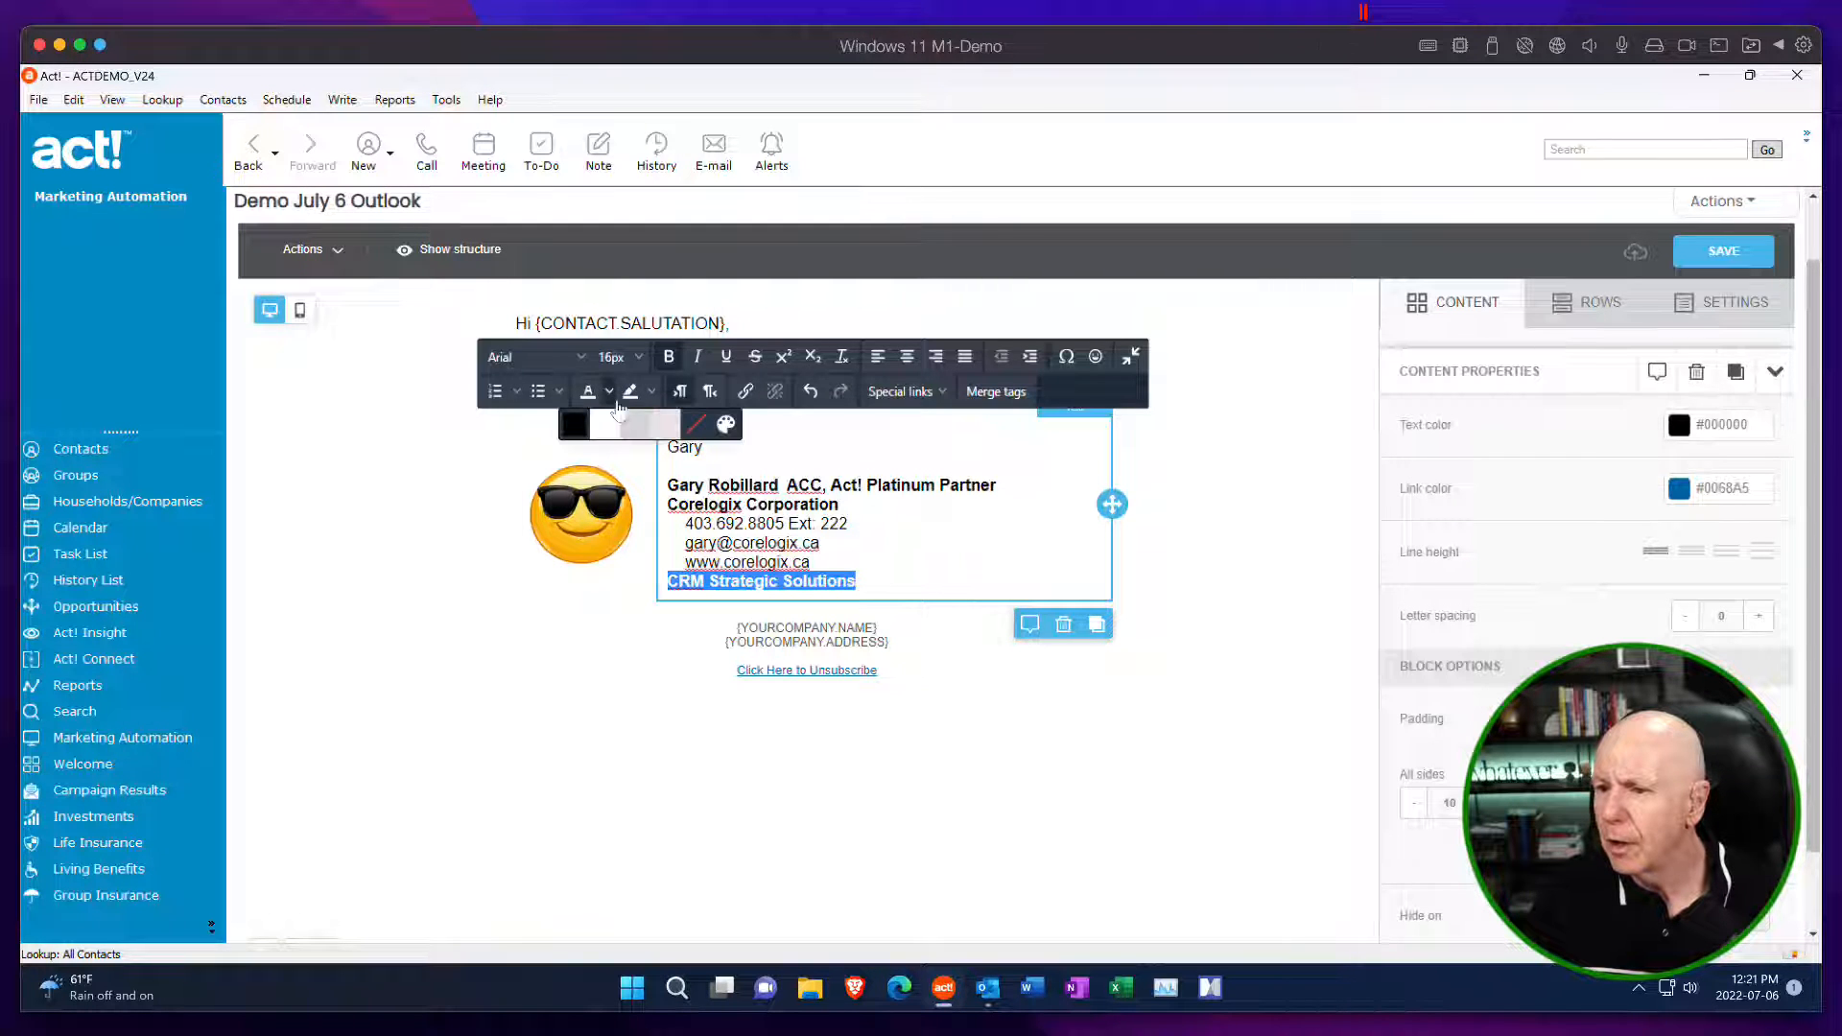
{"action": "left_click", "coordinate": [733, 436]}
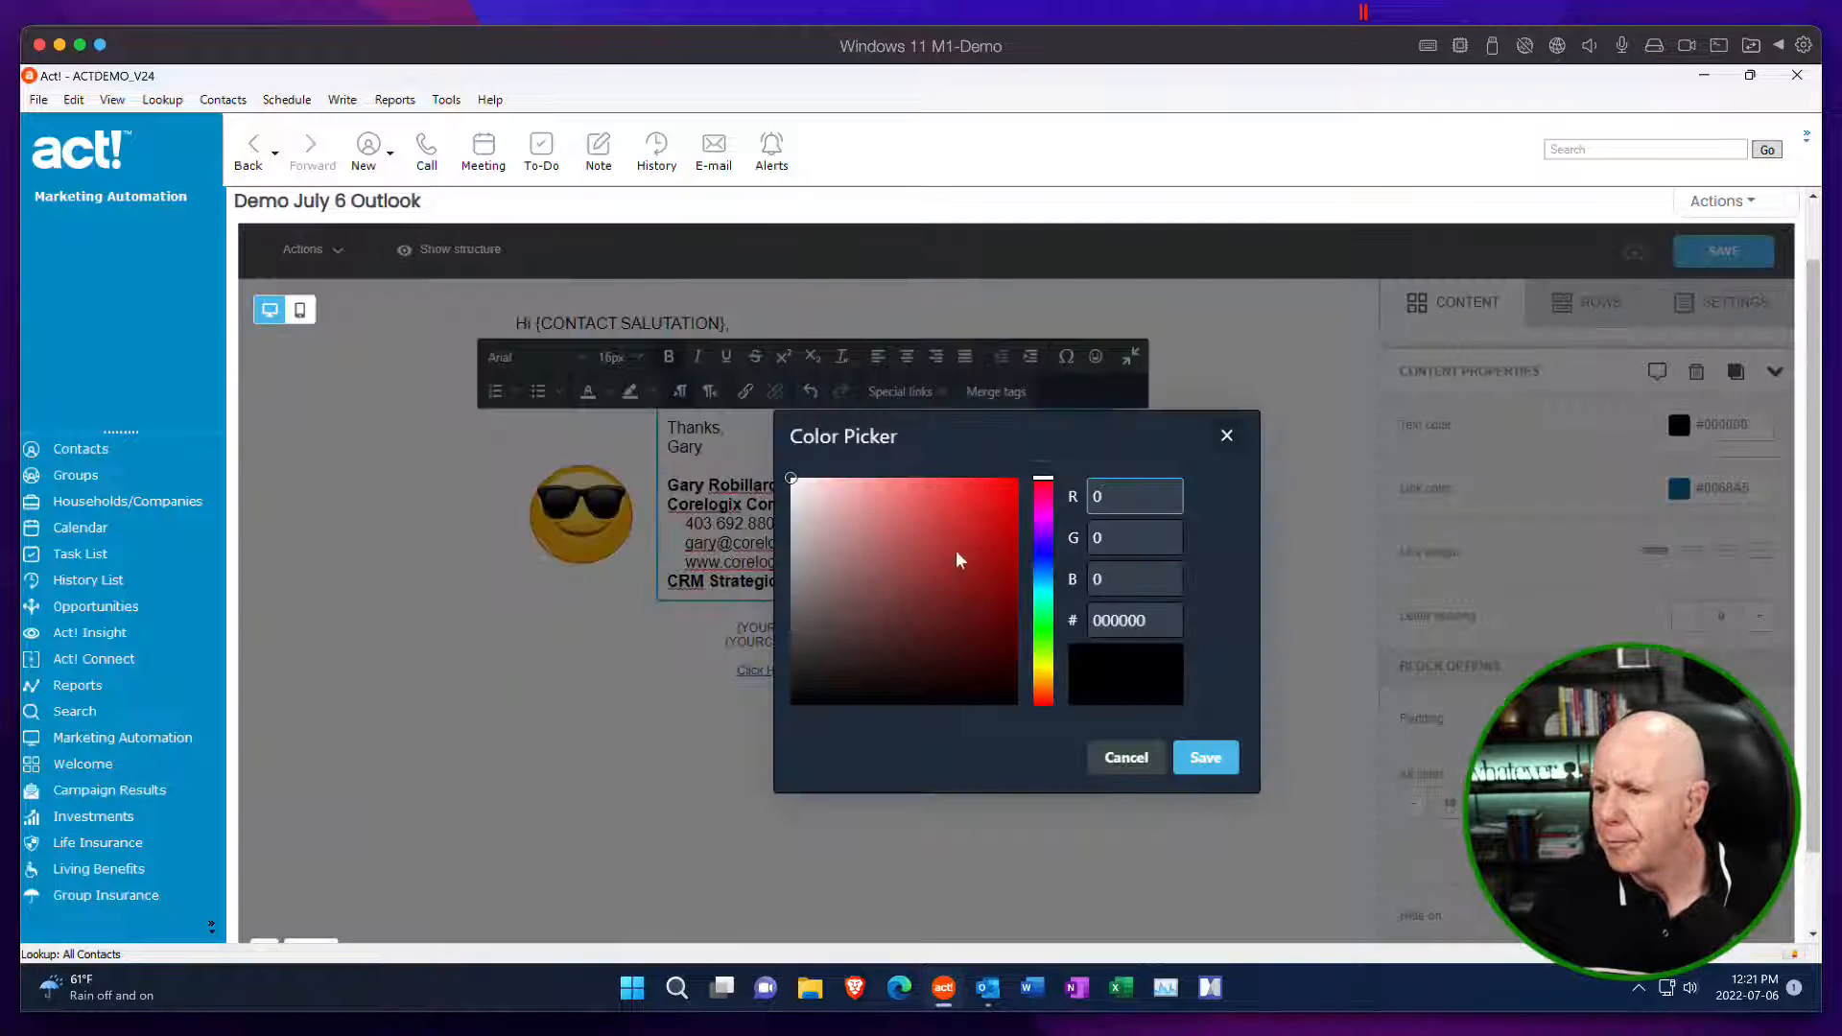
{"action": "left_click", "coordinate": [1152, 621]}
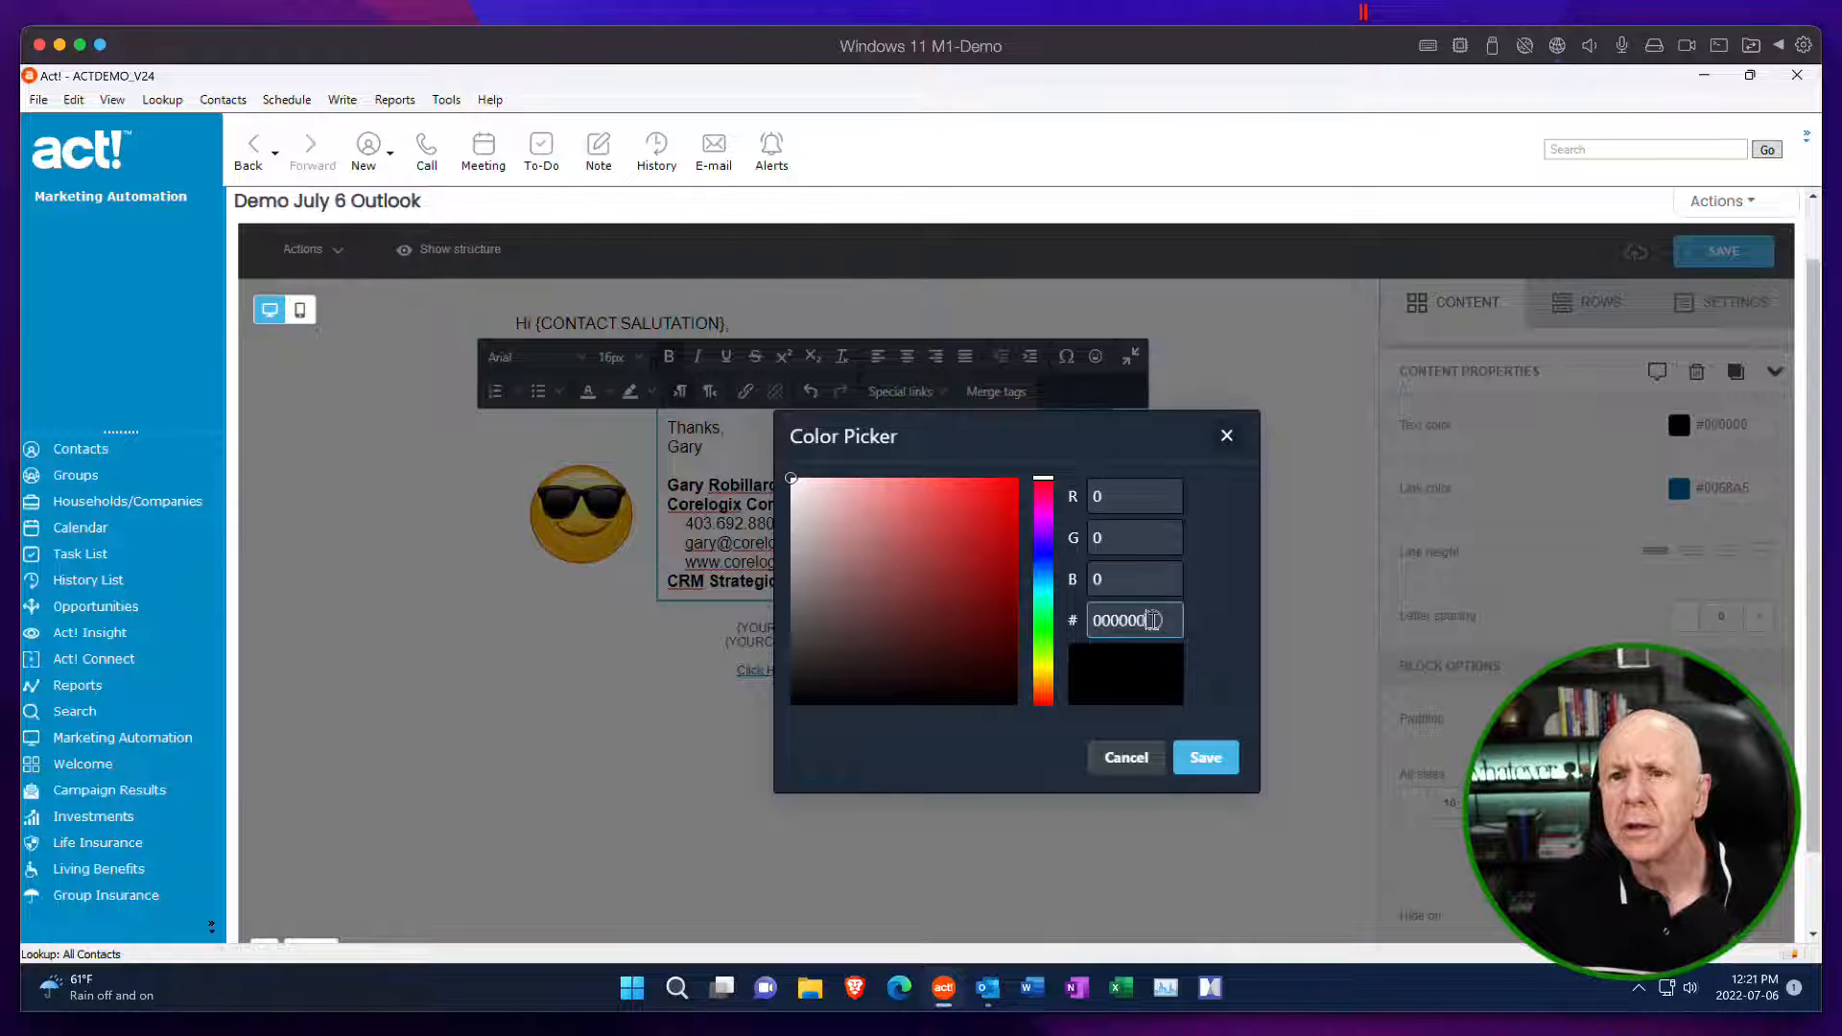
{"action": "left_click_drag", "start_coordinate": [1152, 621], "coordinate": [1099, 623]}
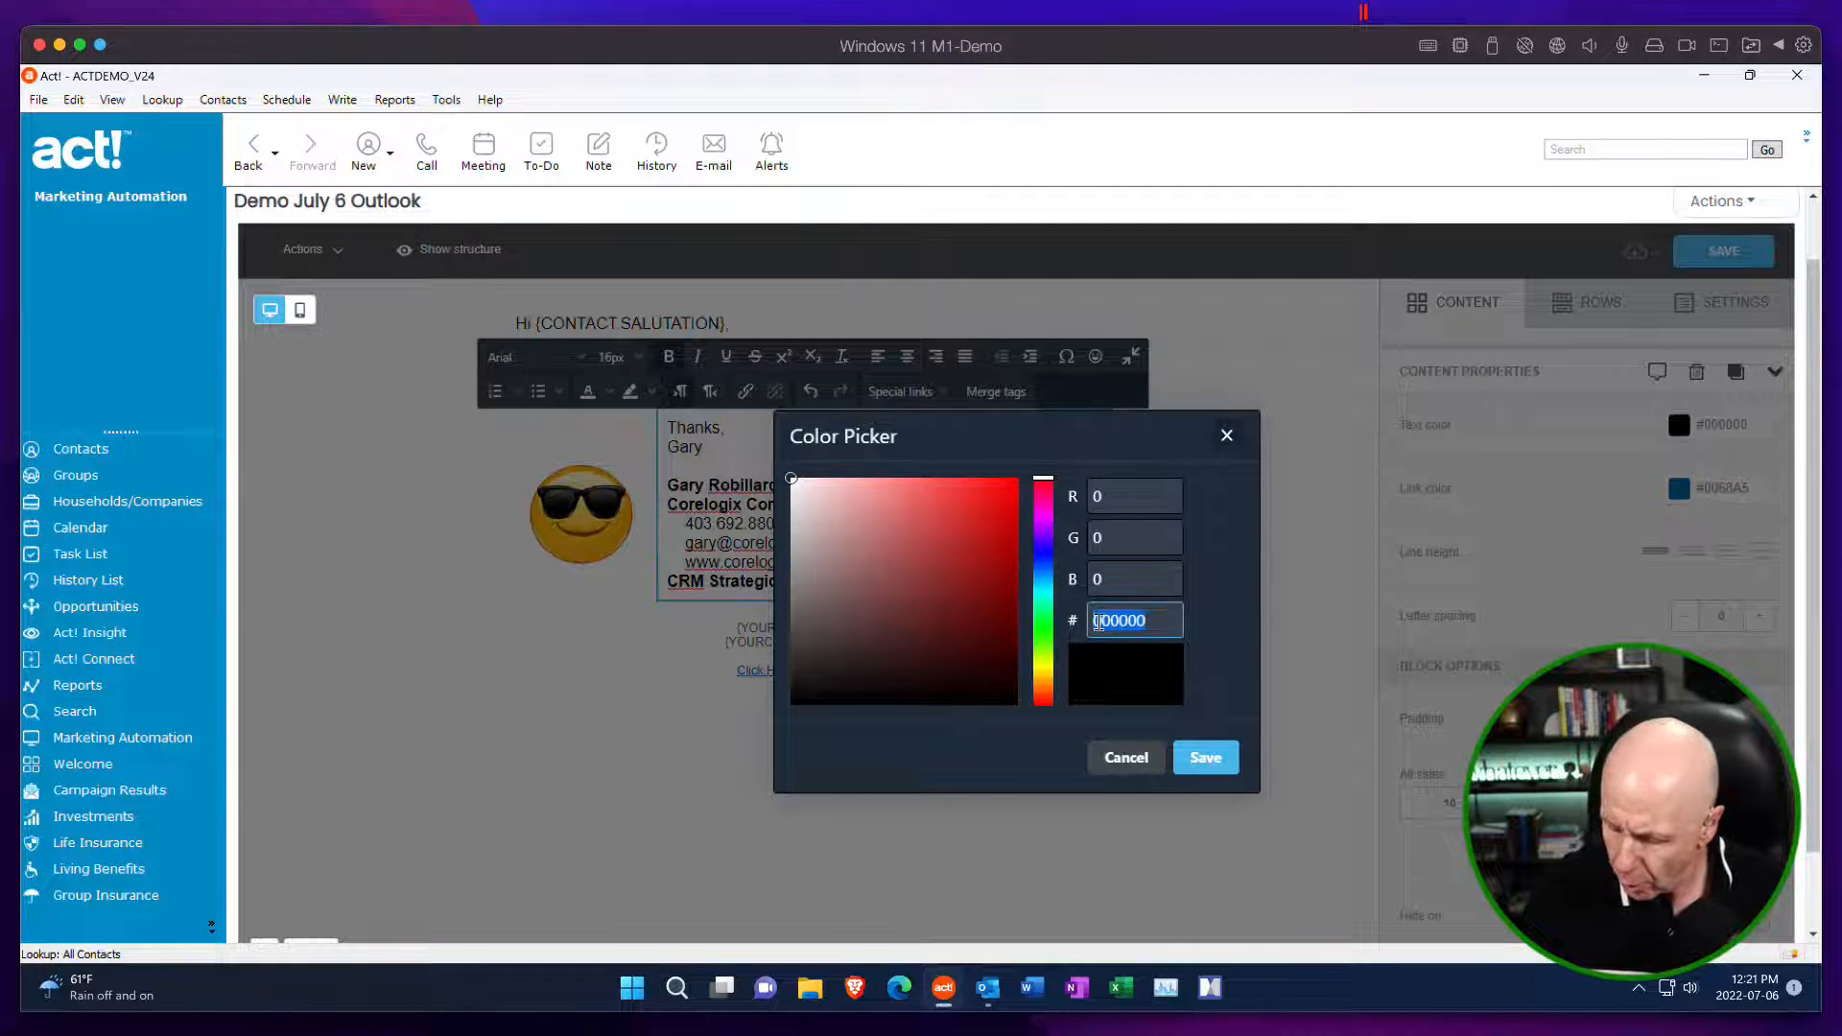
{"action": "type", "text": "1865"}
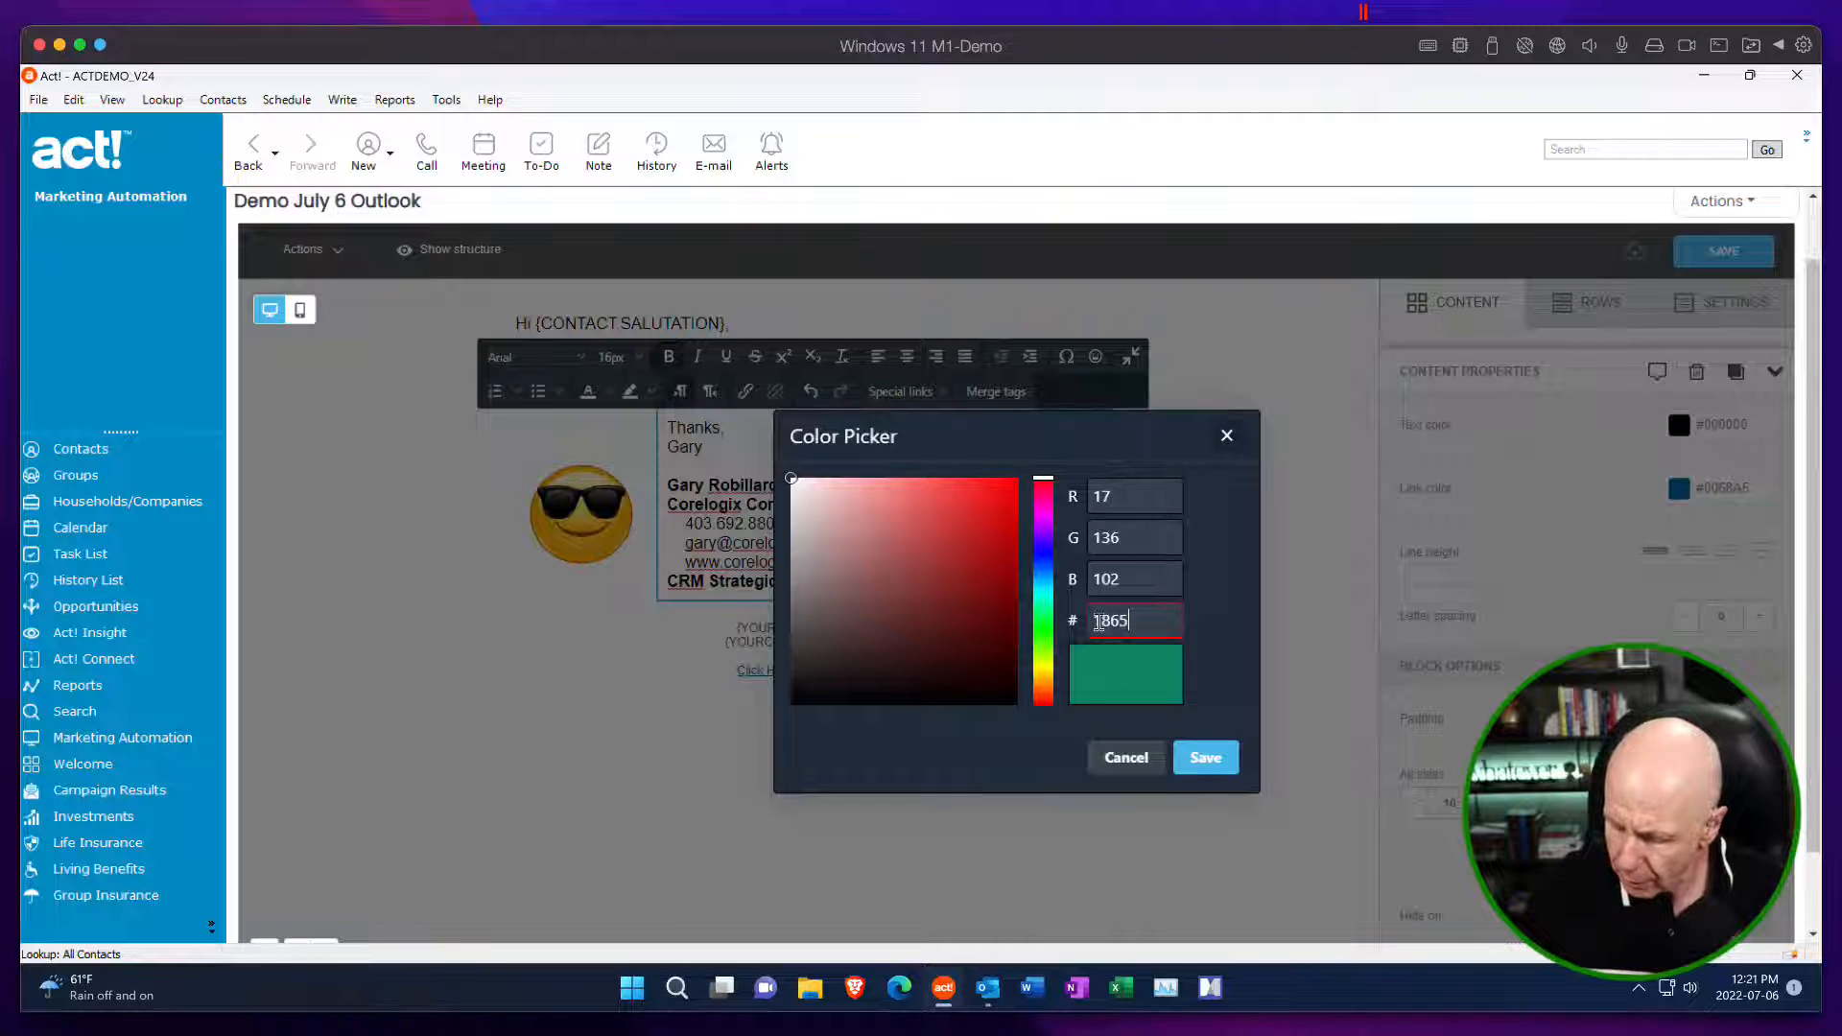
{"action": "type", "text": "32"}
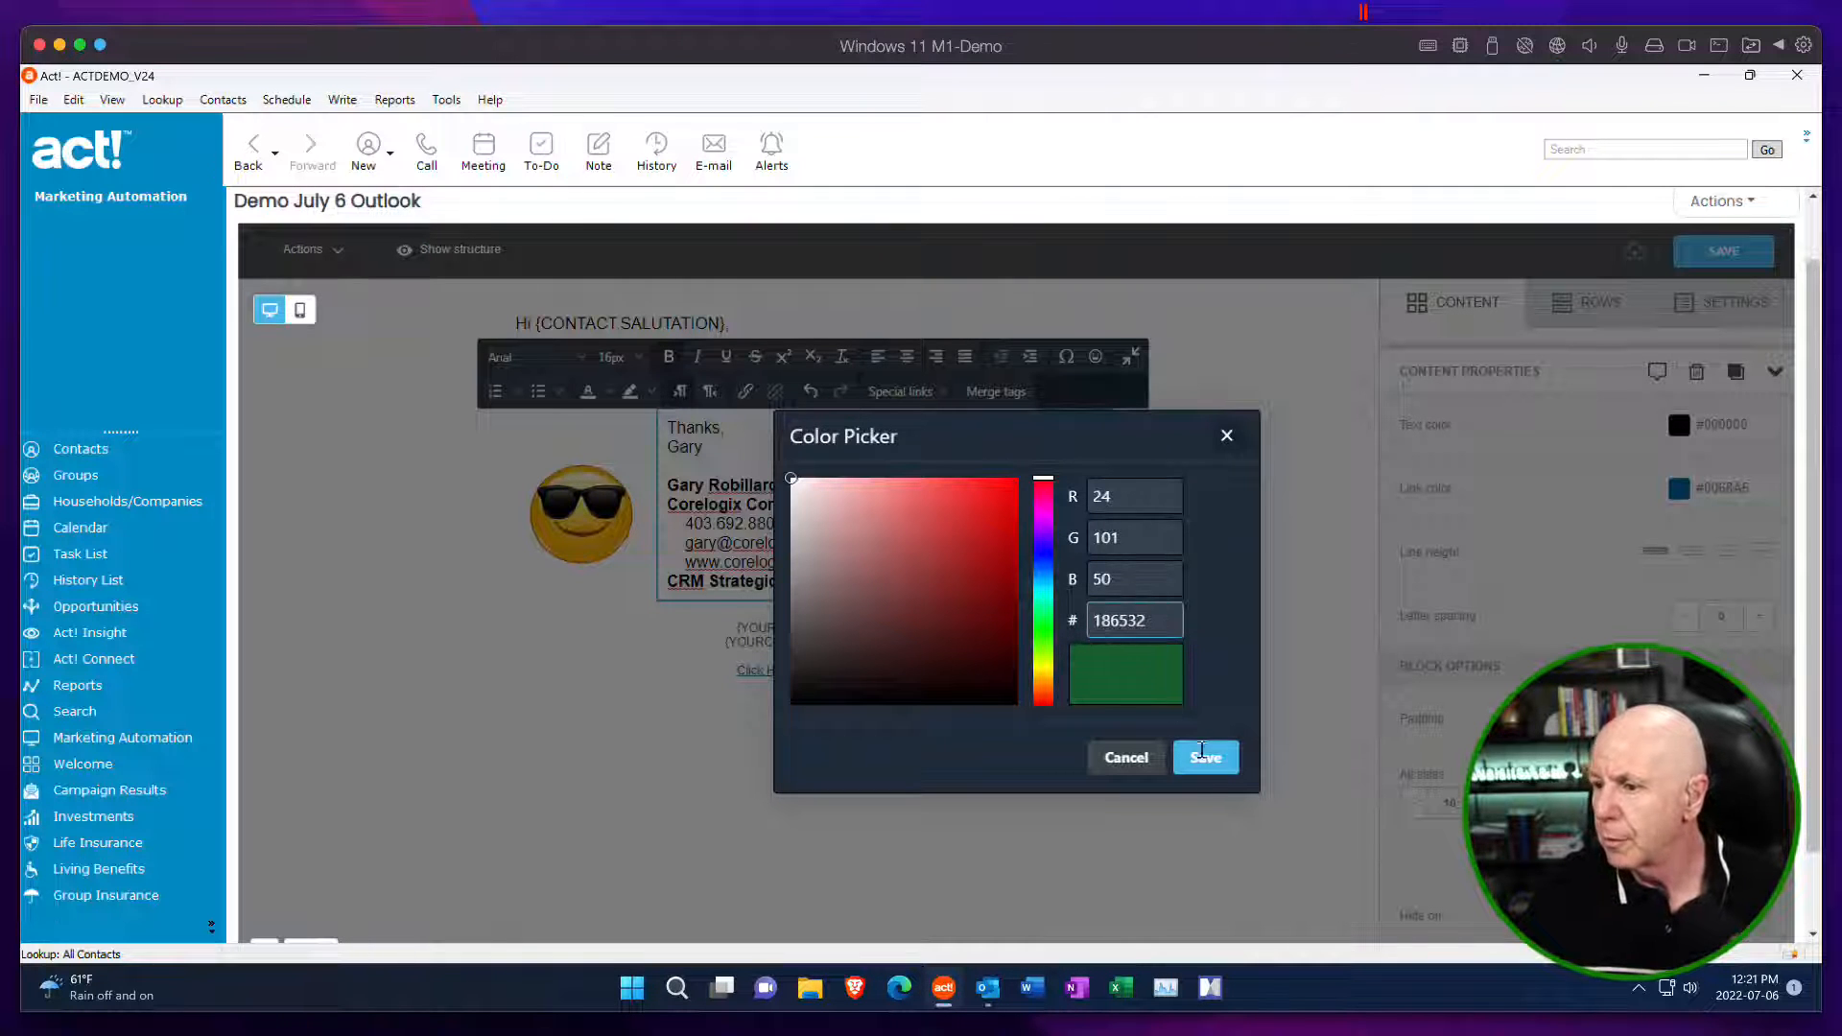
{"action": "left_click", "coordinate": [1205, 756]}
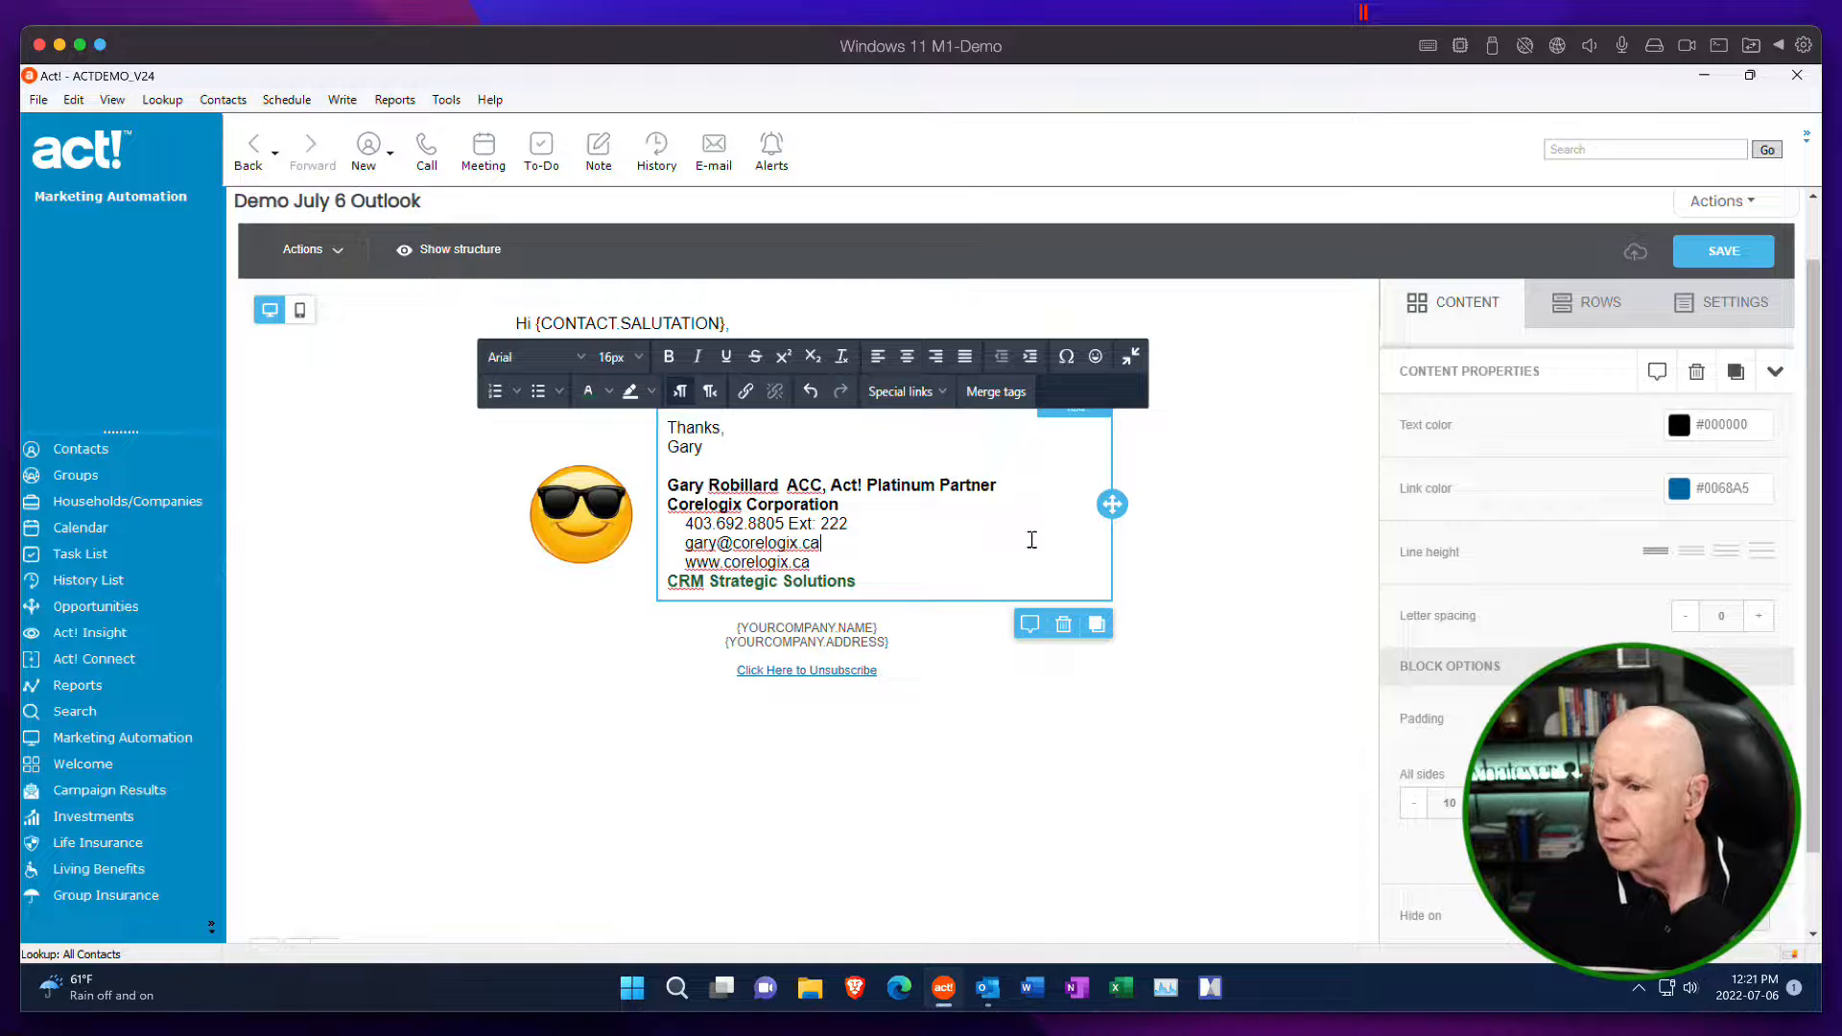
Apply the same custom green to the signature's "Corelogix Corporation" line.
{"action": "left_click_drag", "start_coordinate": [841, 504], "coordinate": [666, 507]}
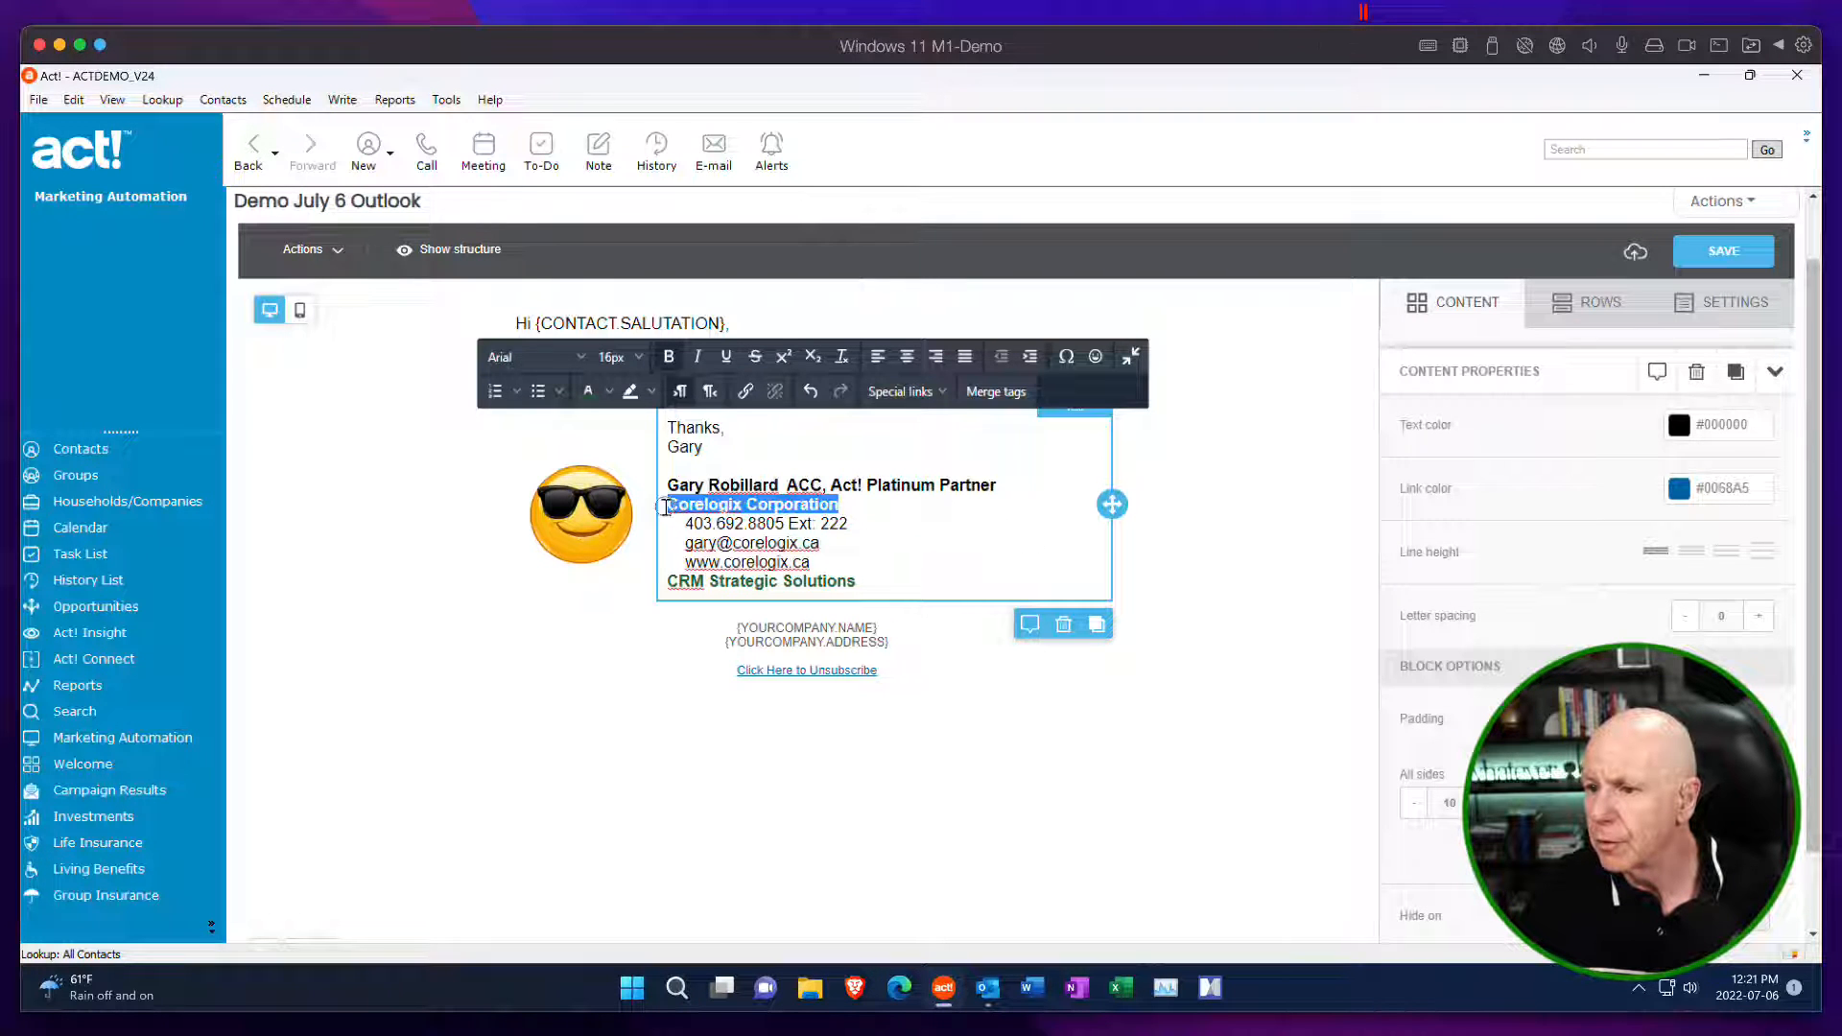
{"action": "left_click", "coordinate": [610, 393]}
{"action": "left_click", "coordinate": [634, 423]}
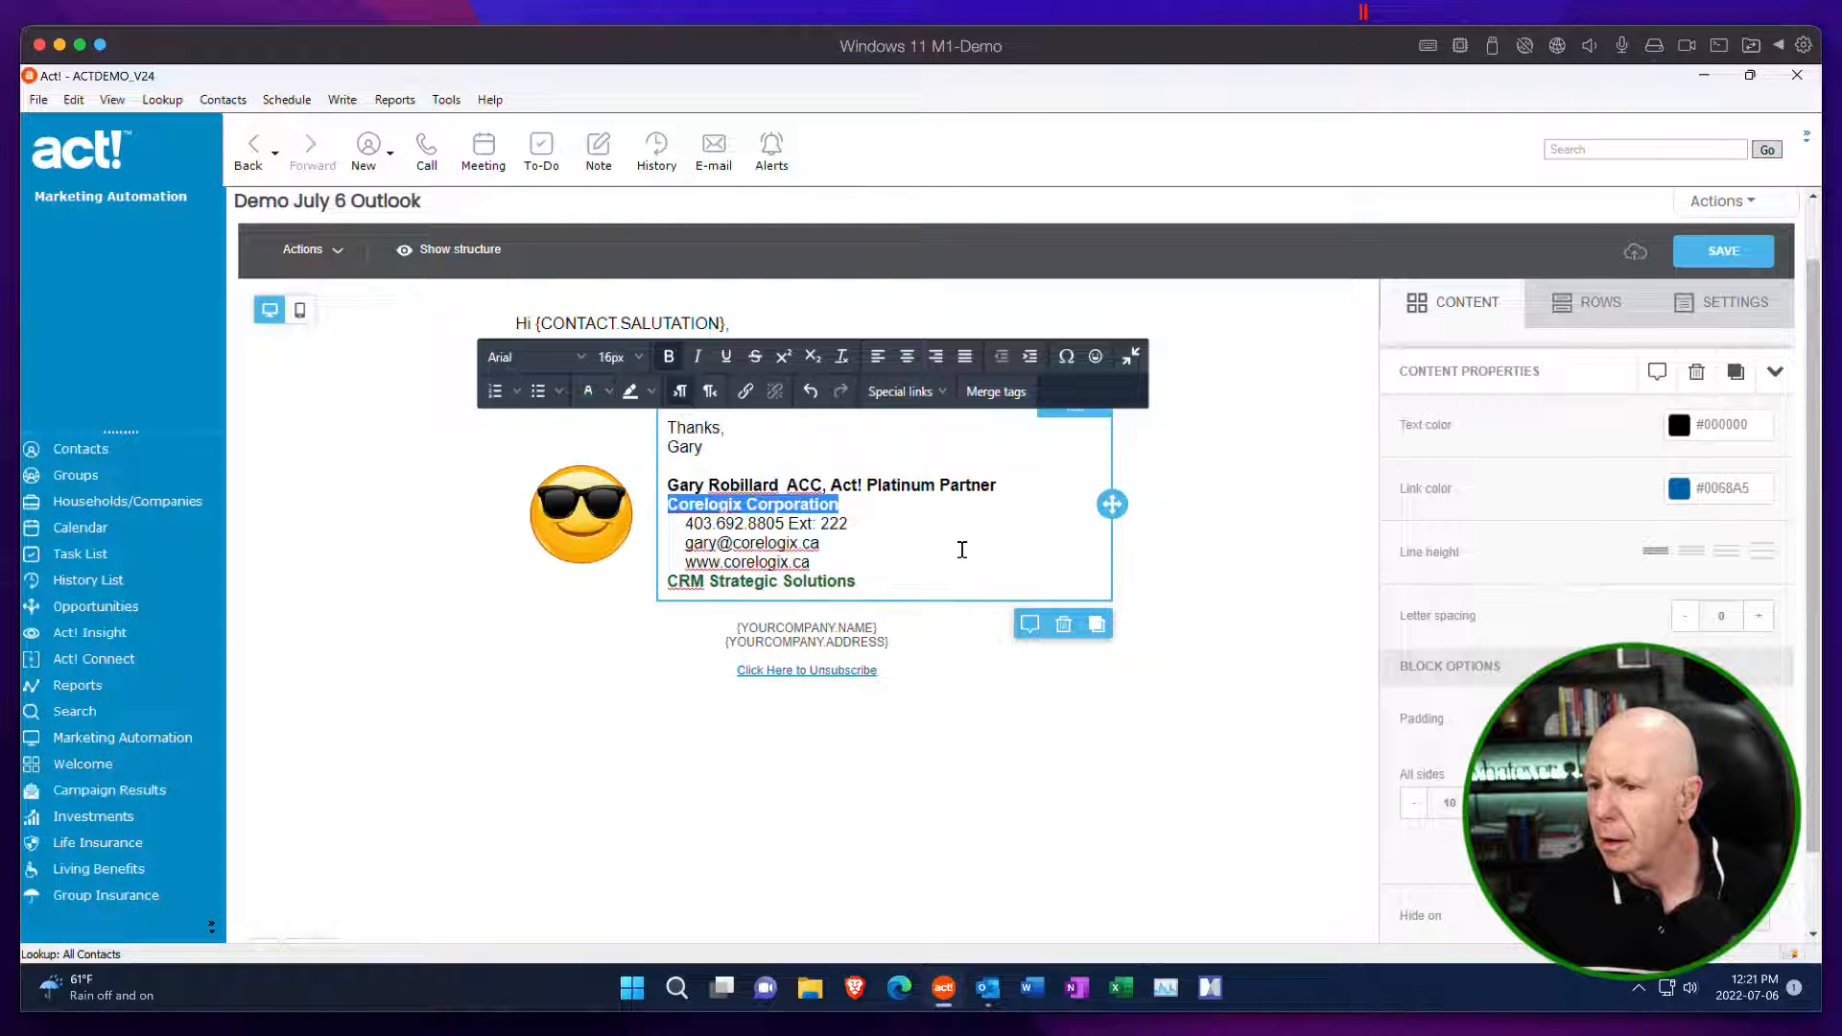
{"action": "left_click", "coordinate": [962, 547]}
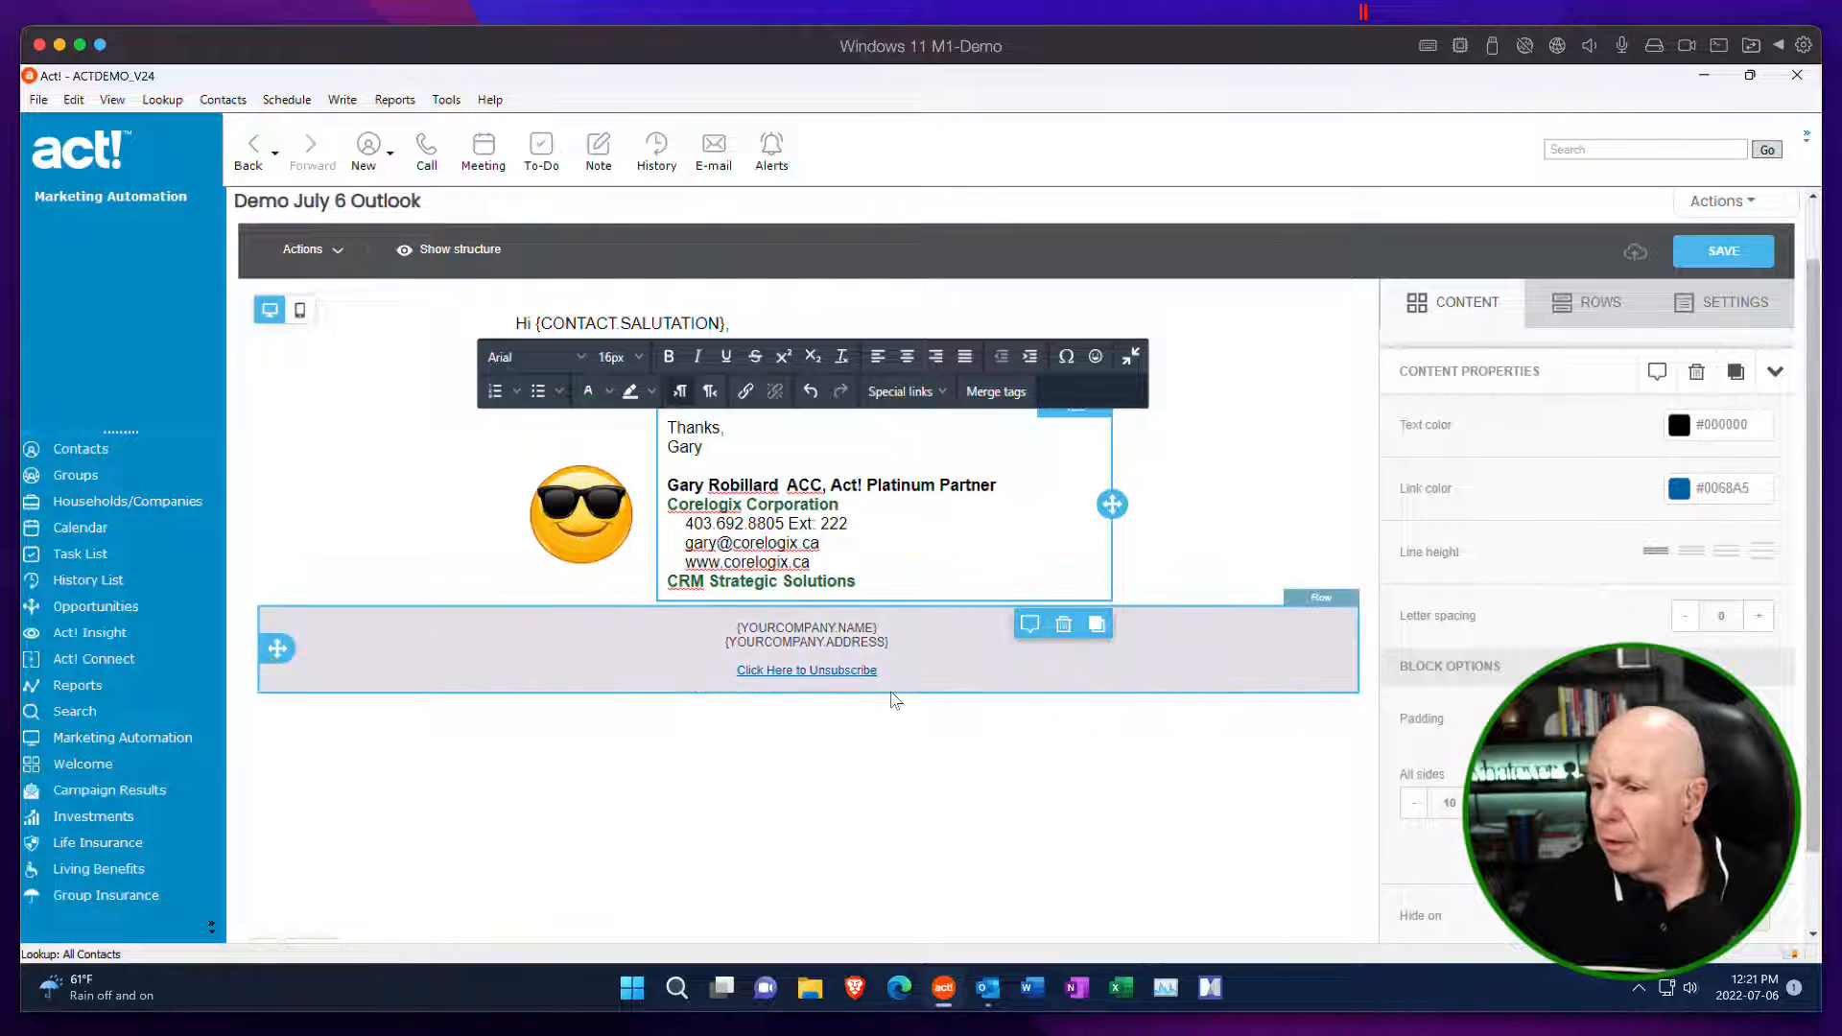
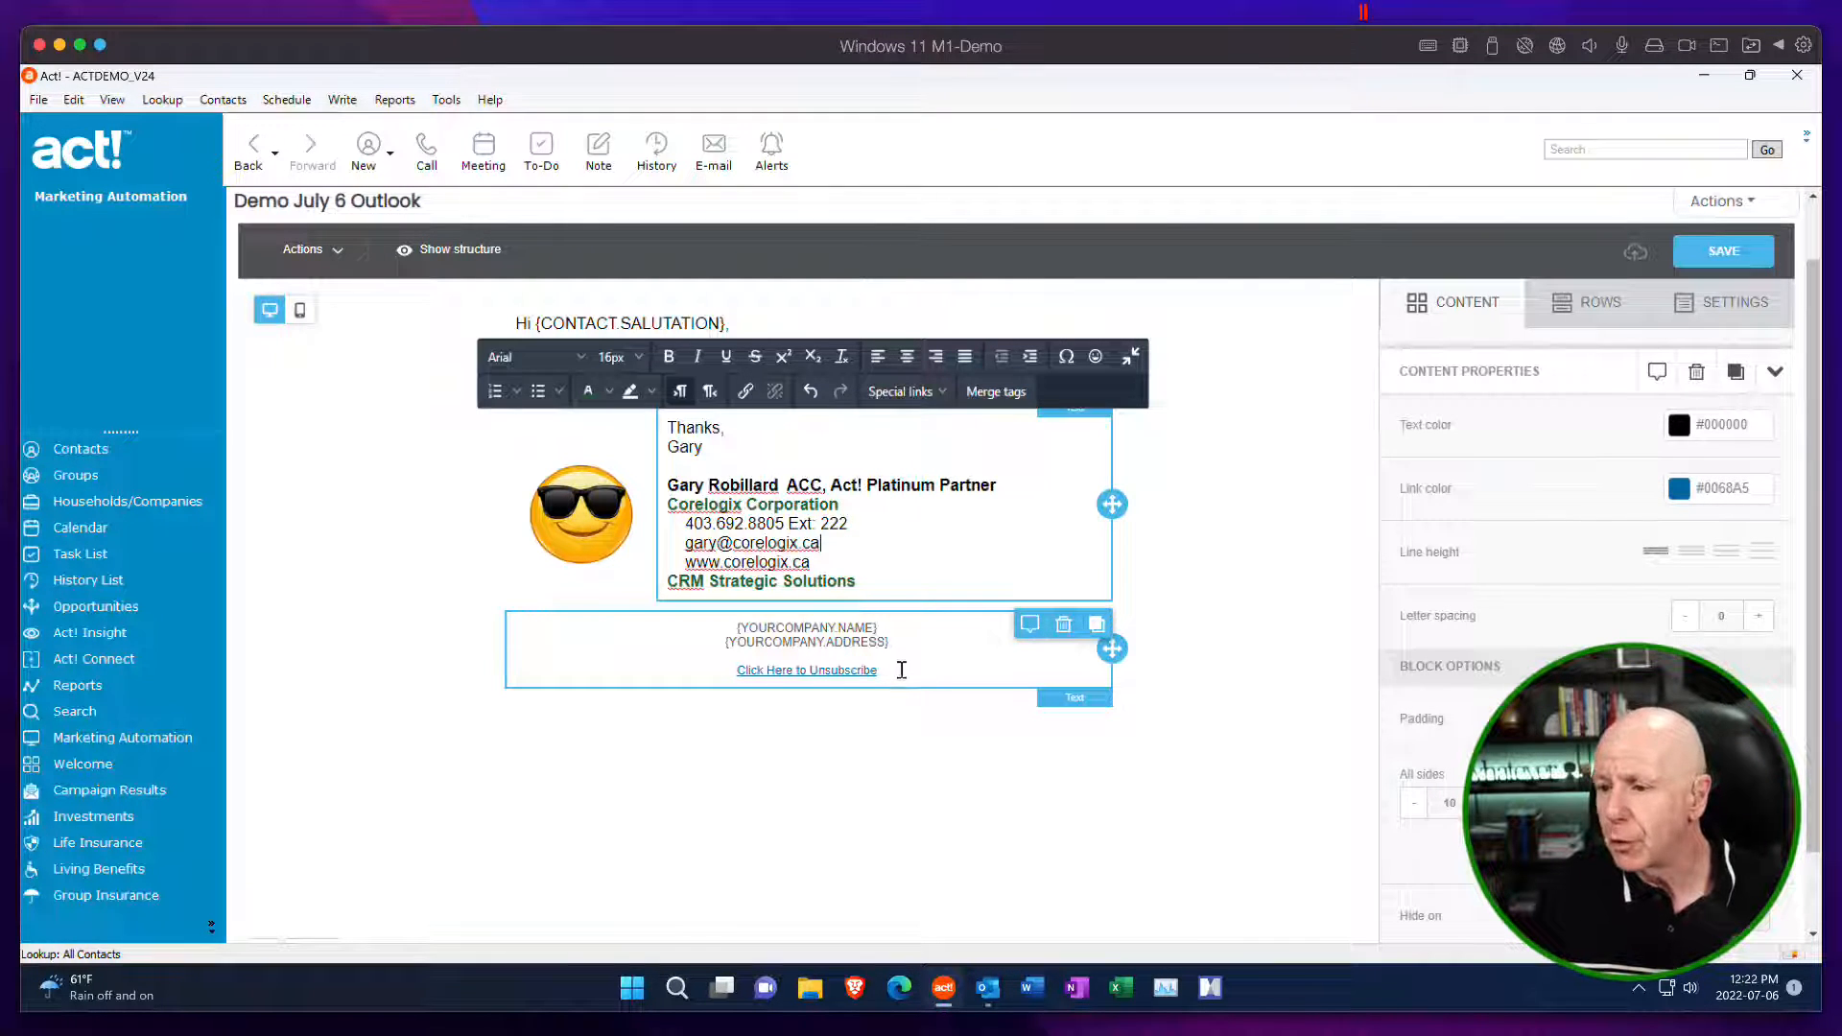
Replace the footer's "Click Here to Unsubscribe" link with the "DEMO Unsubscribe or Change Email Preferences" special link.
{"action": "left_click_drag", "start_coordinate": [901, 671], "coordinate": [723, 678]}
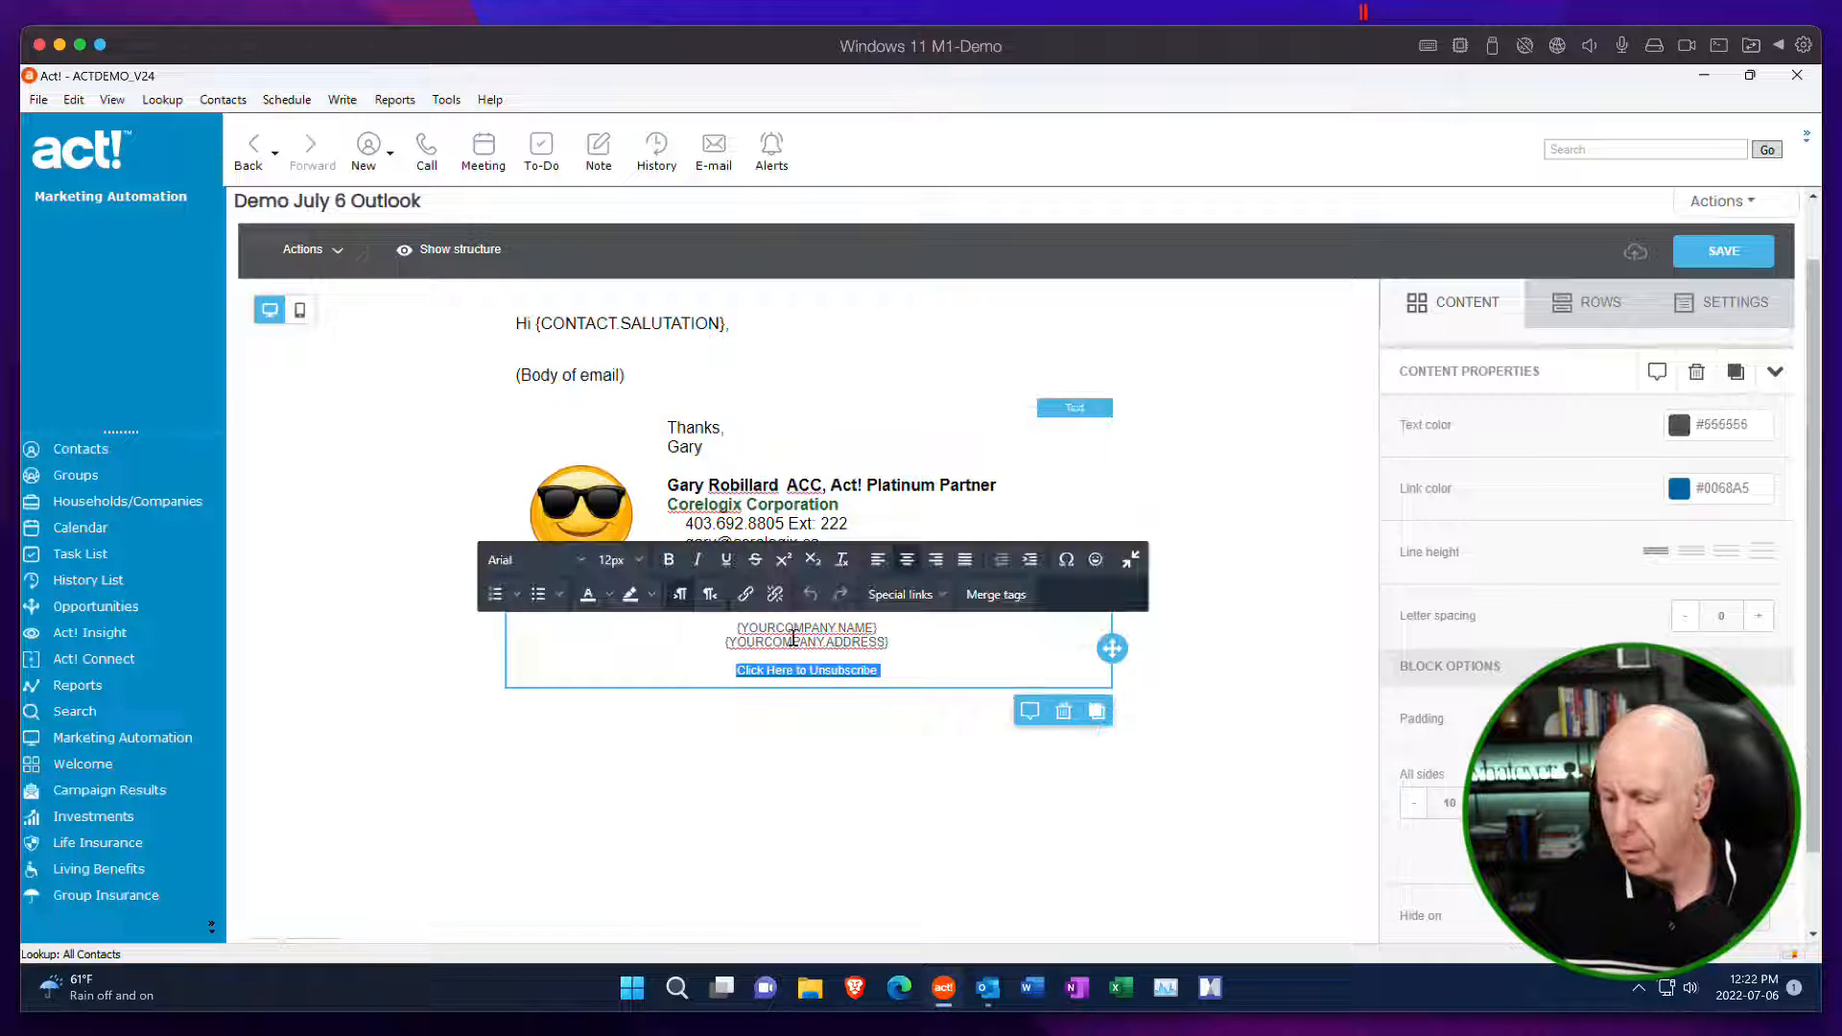
{"action": "key", "text": "Delete"}
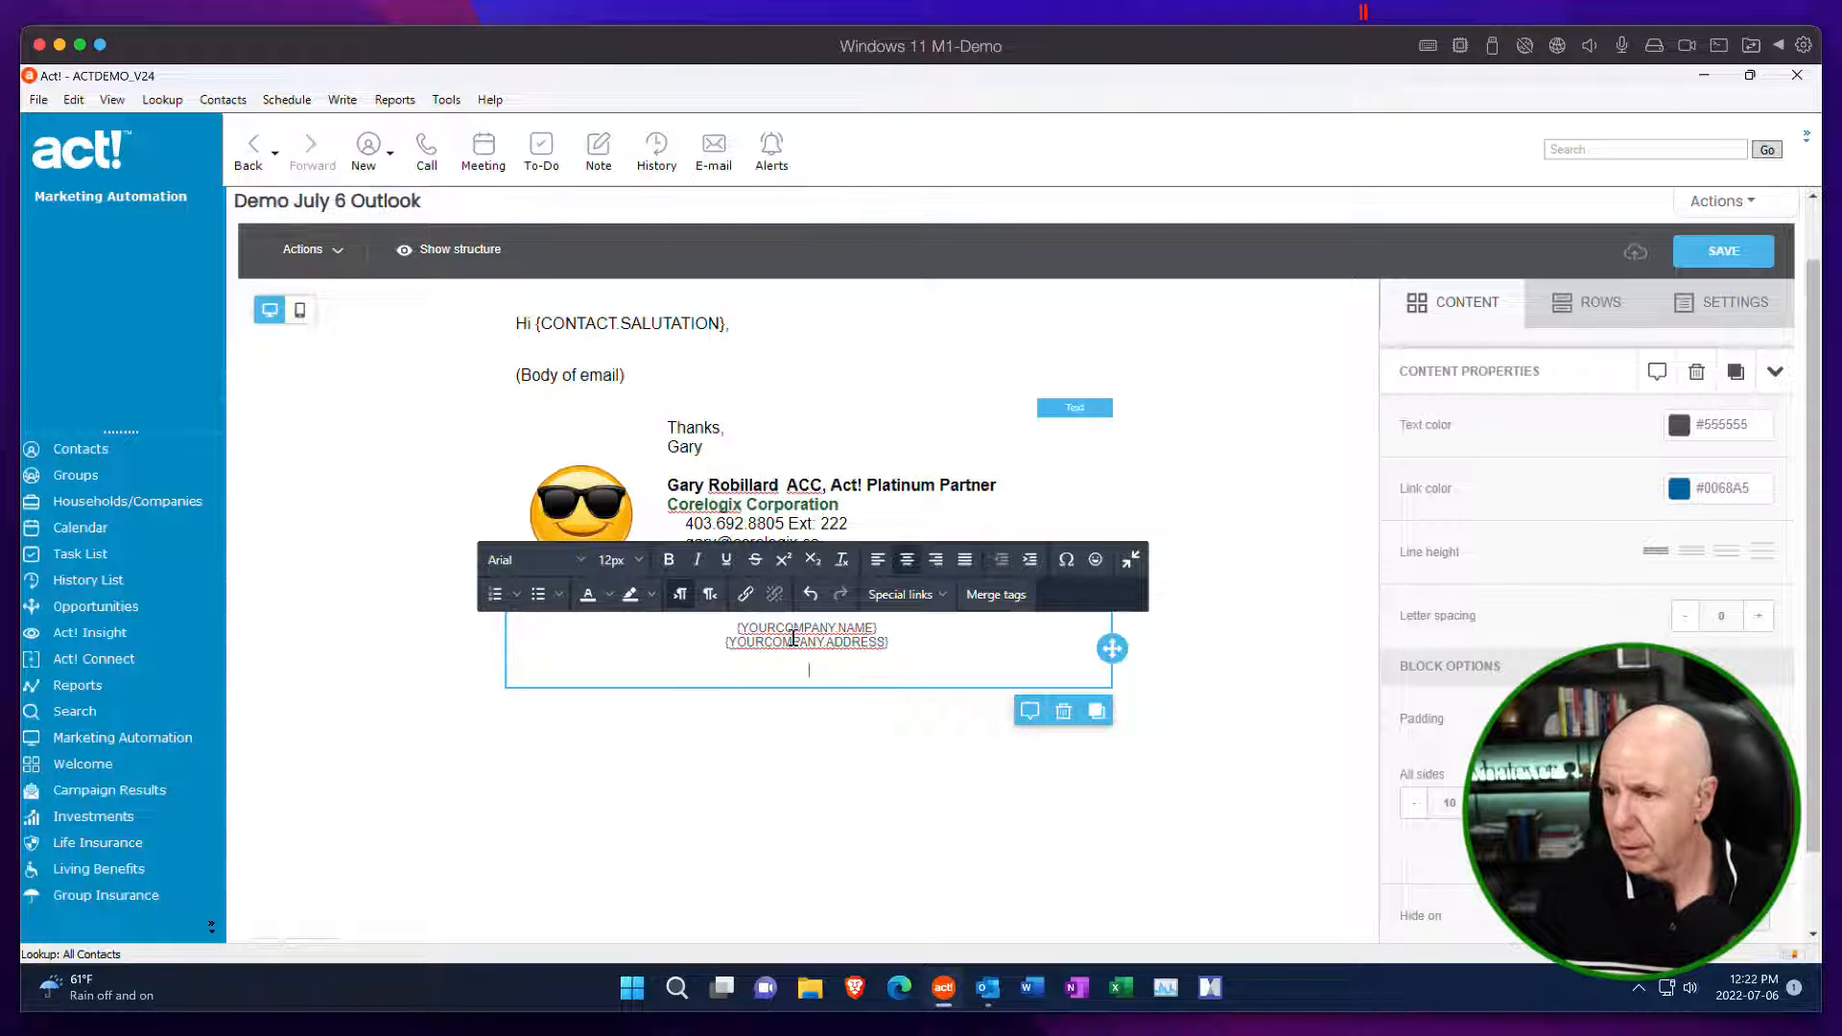
{"action": "left_click", "coordinate": [941, 595]}
{"action": "mouse_move", "coordinate": [913, 685]}
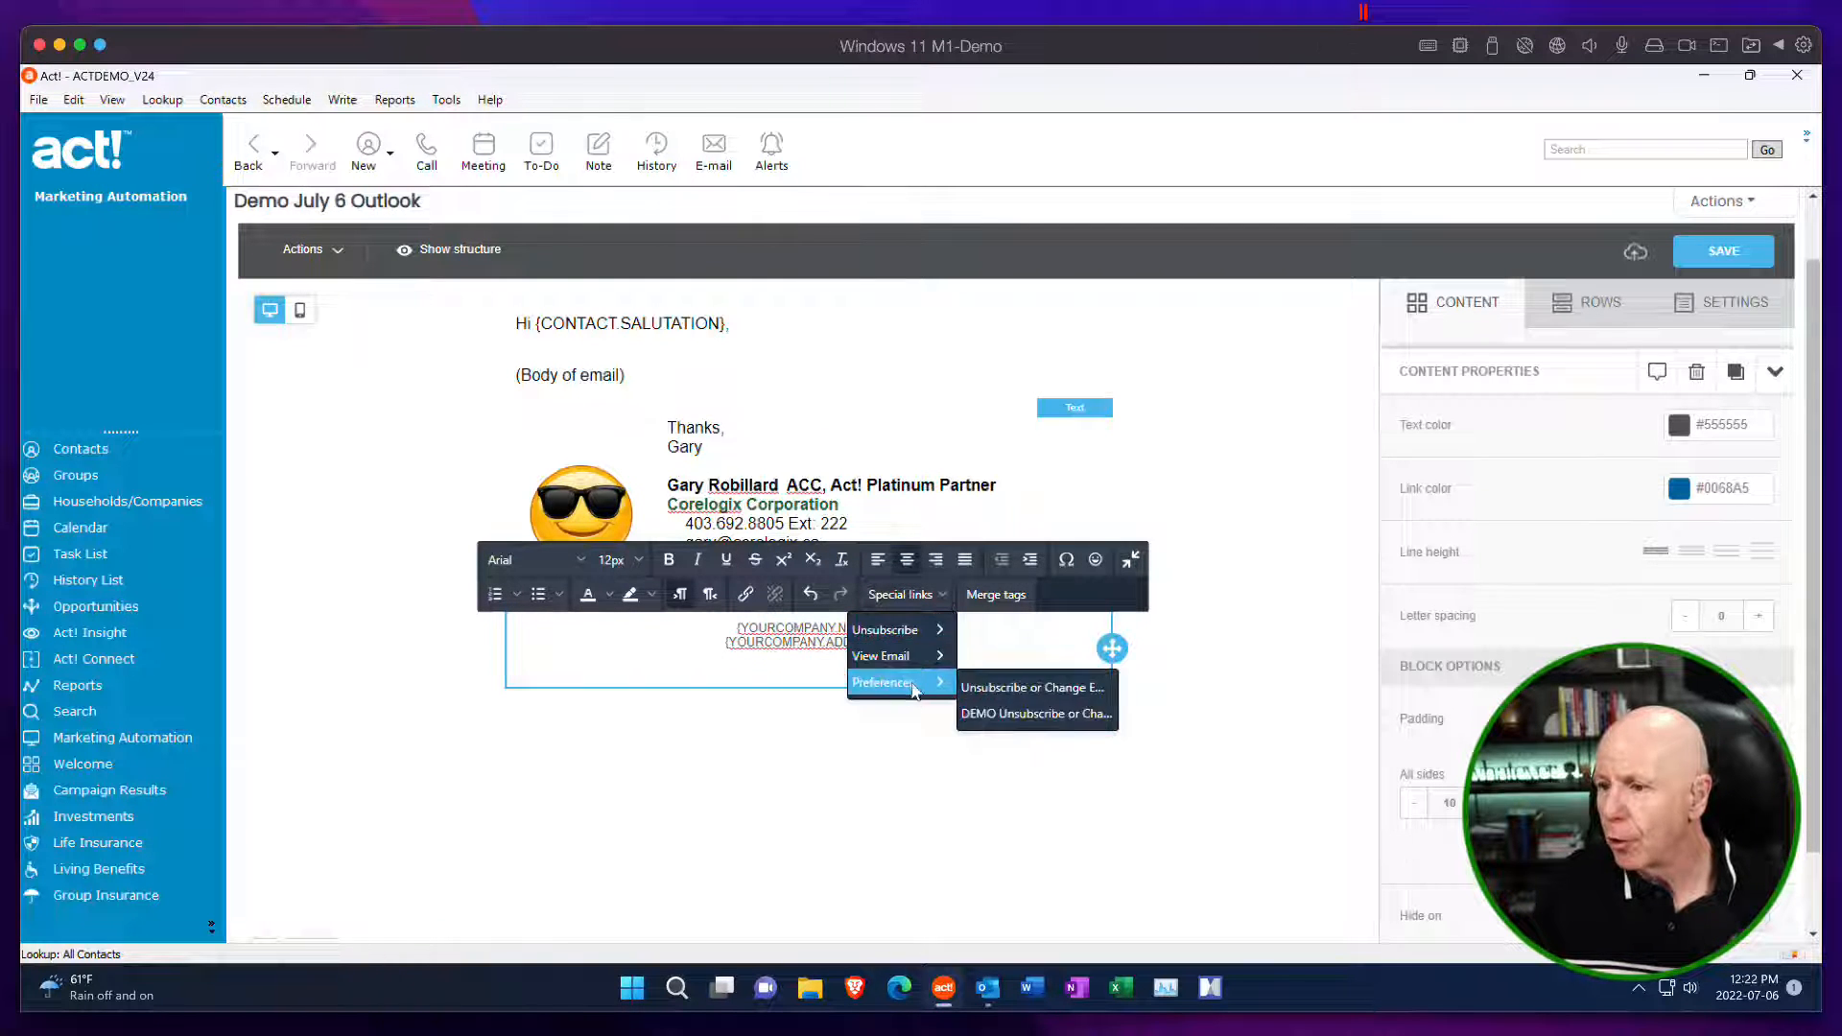
{"action": "left_click", "coordinate": [1044, 714]}
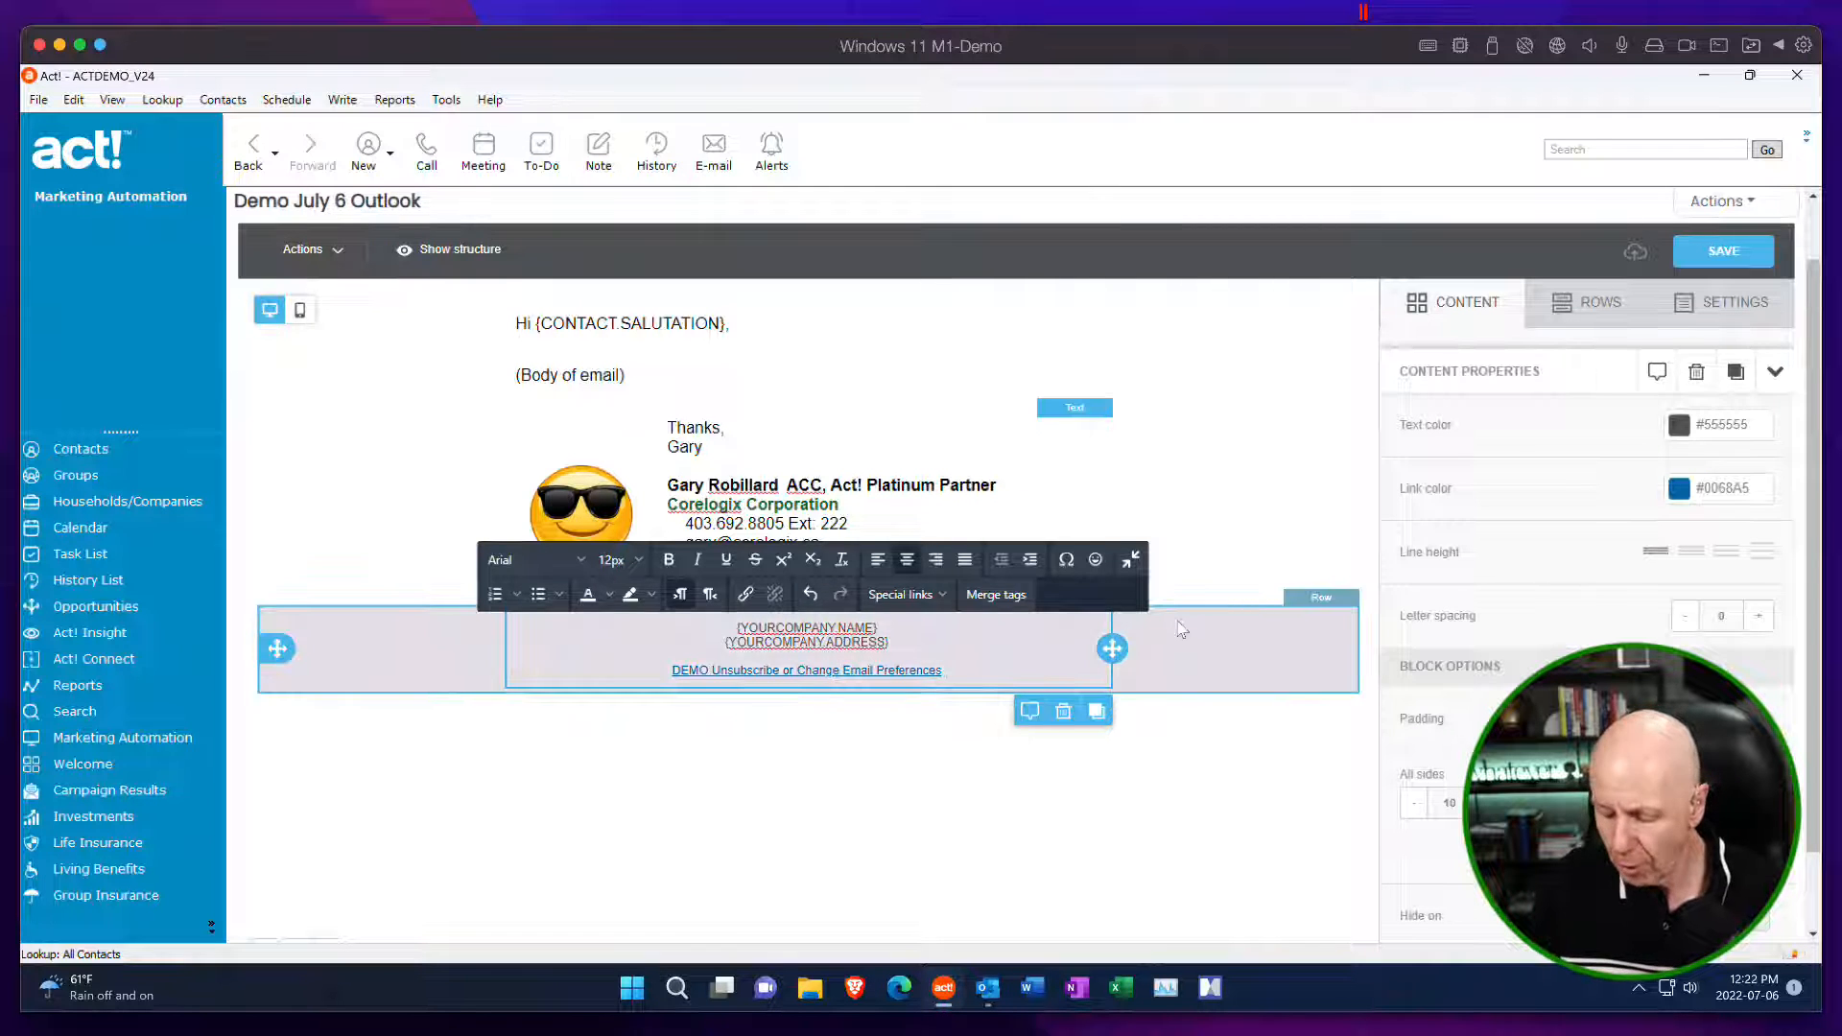
Shorten the footer preferences link's text to "Unsubscribe".
{"action": "key", "text": "BackSpace"}
{"action": "key", "text": "BackSpace"}
{"action": "key", "text": "BackSpace"}
{"action": "key", "text": "BackSpace"}
{"action": "key", "text": "BackSpace"}
{"action": "key", "text": "BackSpace"}
{"action": "key", "text": "BackSpace"}
{"action": "key", "text": "BackSpace"}
{"action": "key", "text": "BackSpace"}
{"action": "key", "text": "BackSpace"}
{"action": "key", "text": "BackSpace"}
{"action": "key", "text": "BackSpace"}
{"action": "key", "text": "BackSpace"}
{"action": "key", "text": "BackSpace"}
{"action": "key", "text": "BackSpace"}
{"action": "key", "text": "BackSpace"}
{"action": "key", "text": "BackSpace"}
{"action": "key", "text": "BackSpace"}
{"action": "key", "text": "BackSpace"}
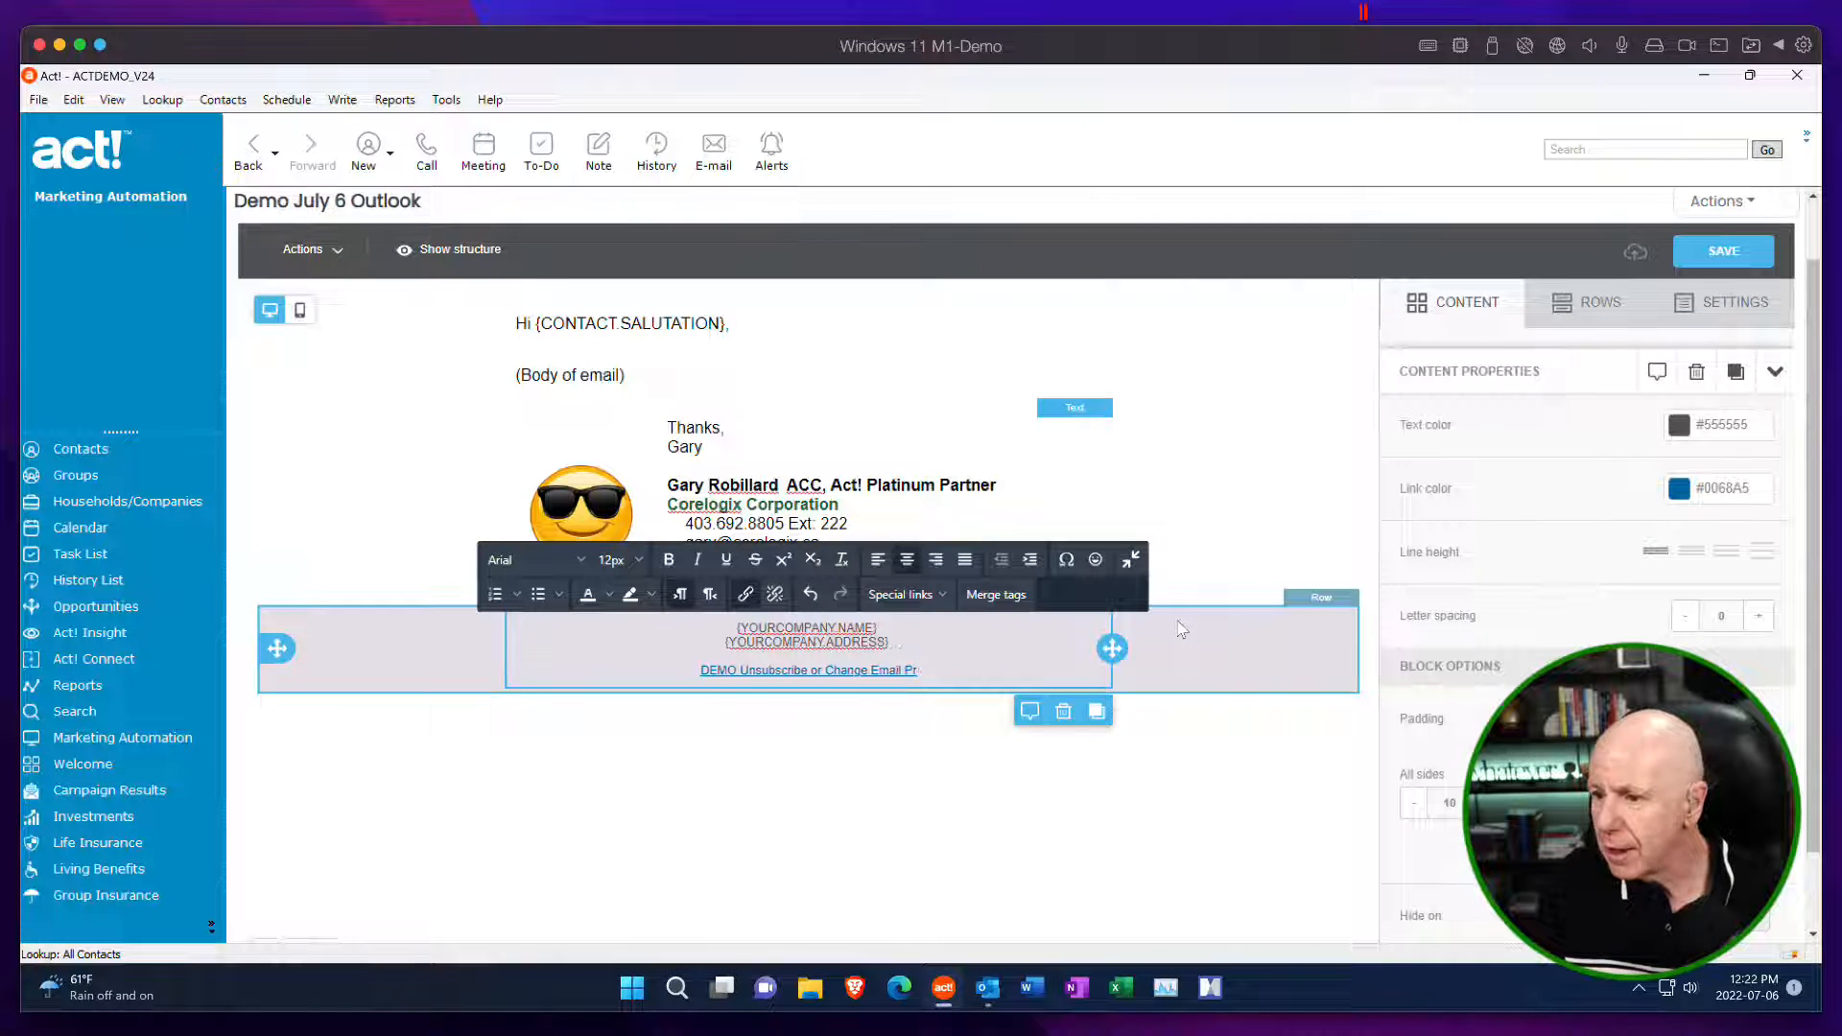
{"action": "key", "text": "BackSpace"}
{"action": "key", "text": "BackSpace"}
{"action": "key", "text": "BackSpace"}
{"action": "key", "text": "BackSpace"}
{"action": "key", "text": "BackSpace"}
{"action": "key", "text": "BackSpace"}
{"action": "key", "text": "BackSpace"}
{"action": "key", "text": "BackSpace"}
{"action": "key", "text": "BackSpace"}
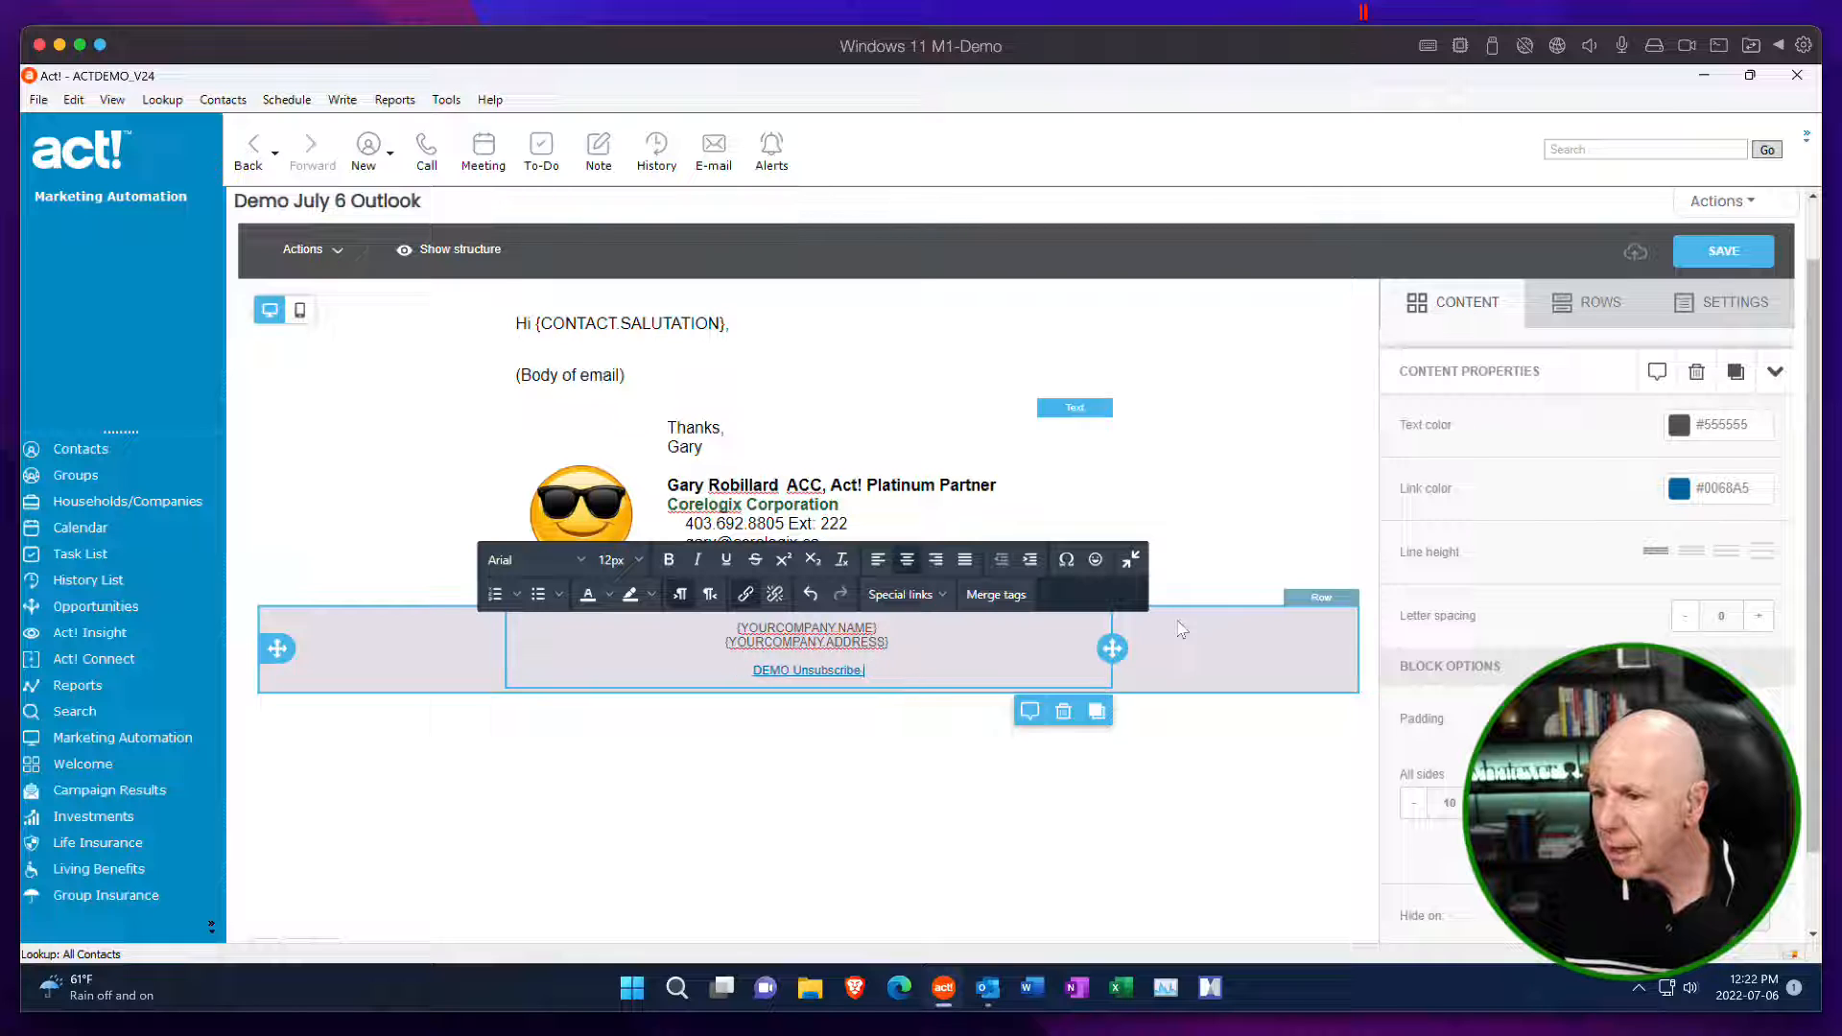
{"action": "key", "text": "BackSpace"}
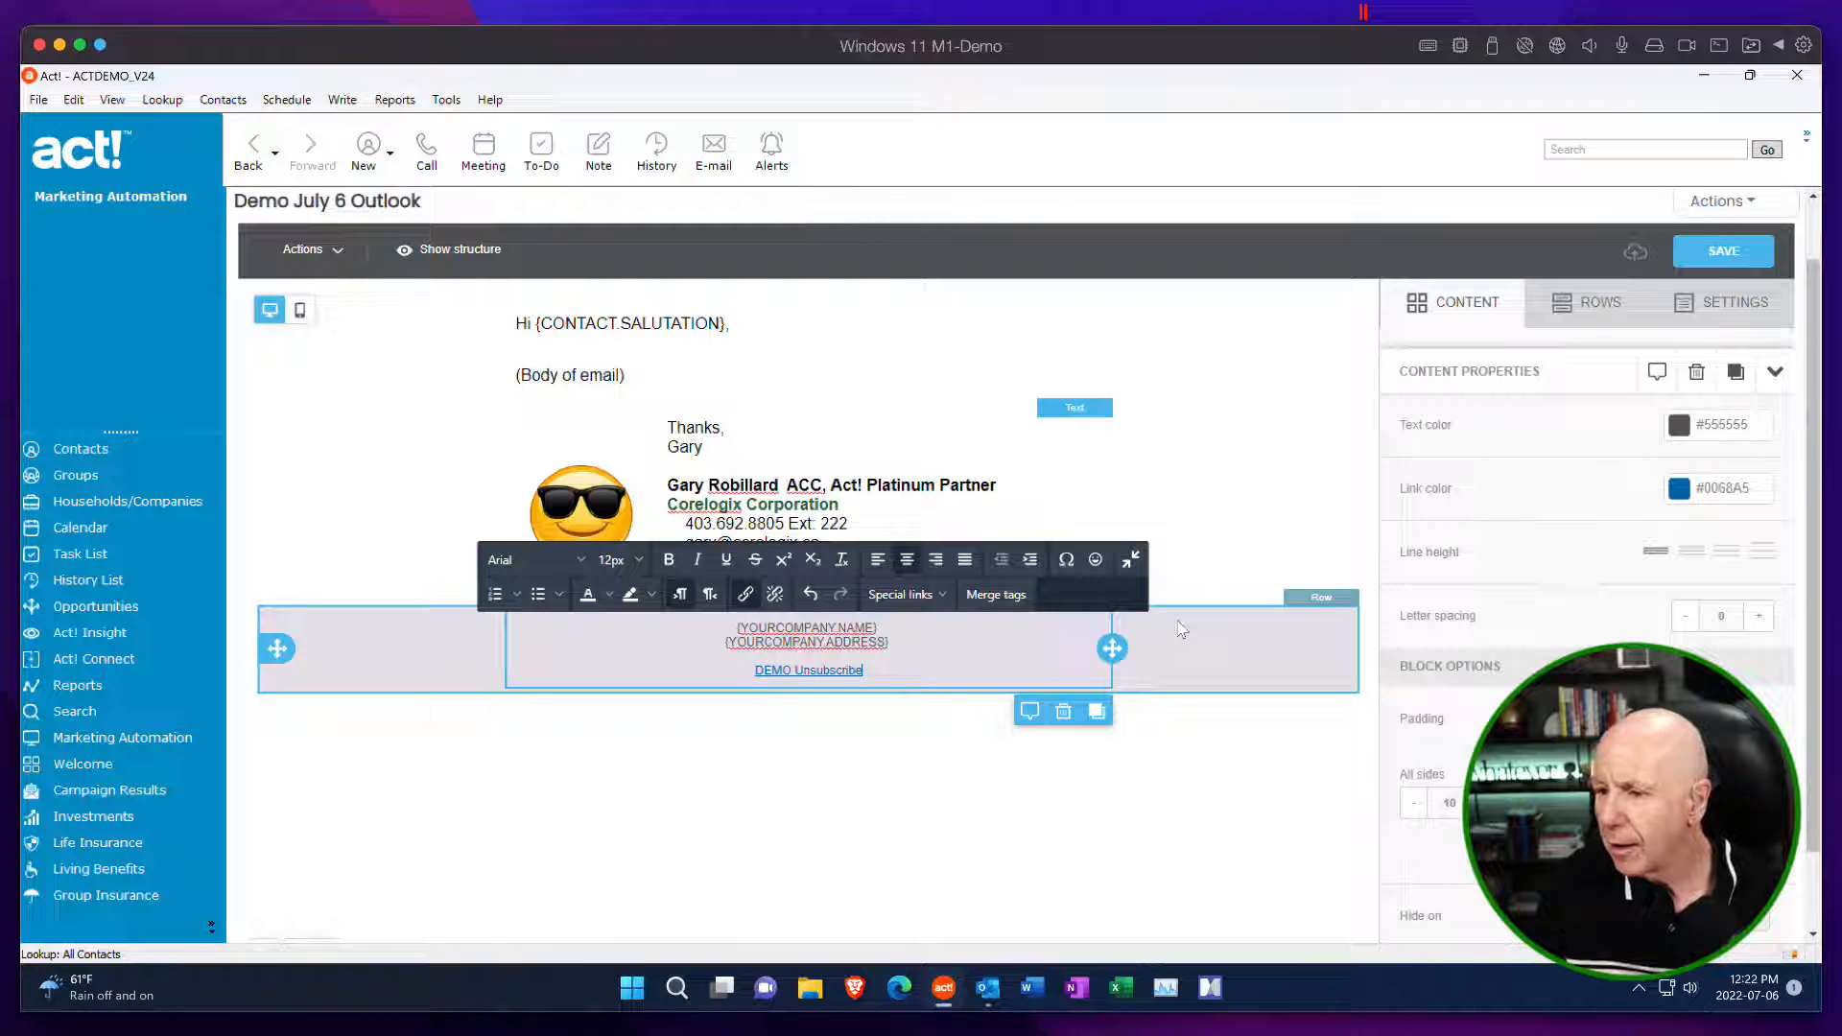
{"action": "left_click", "coordinate": [739, 673]}
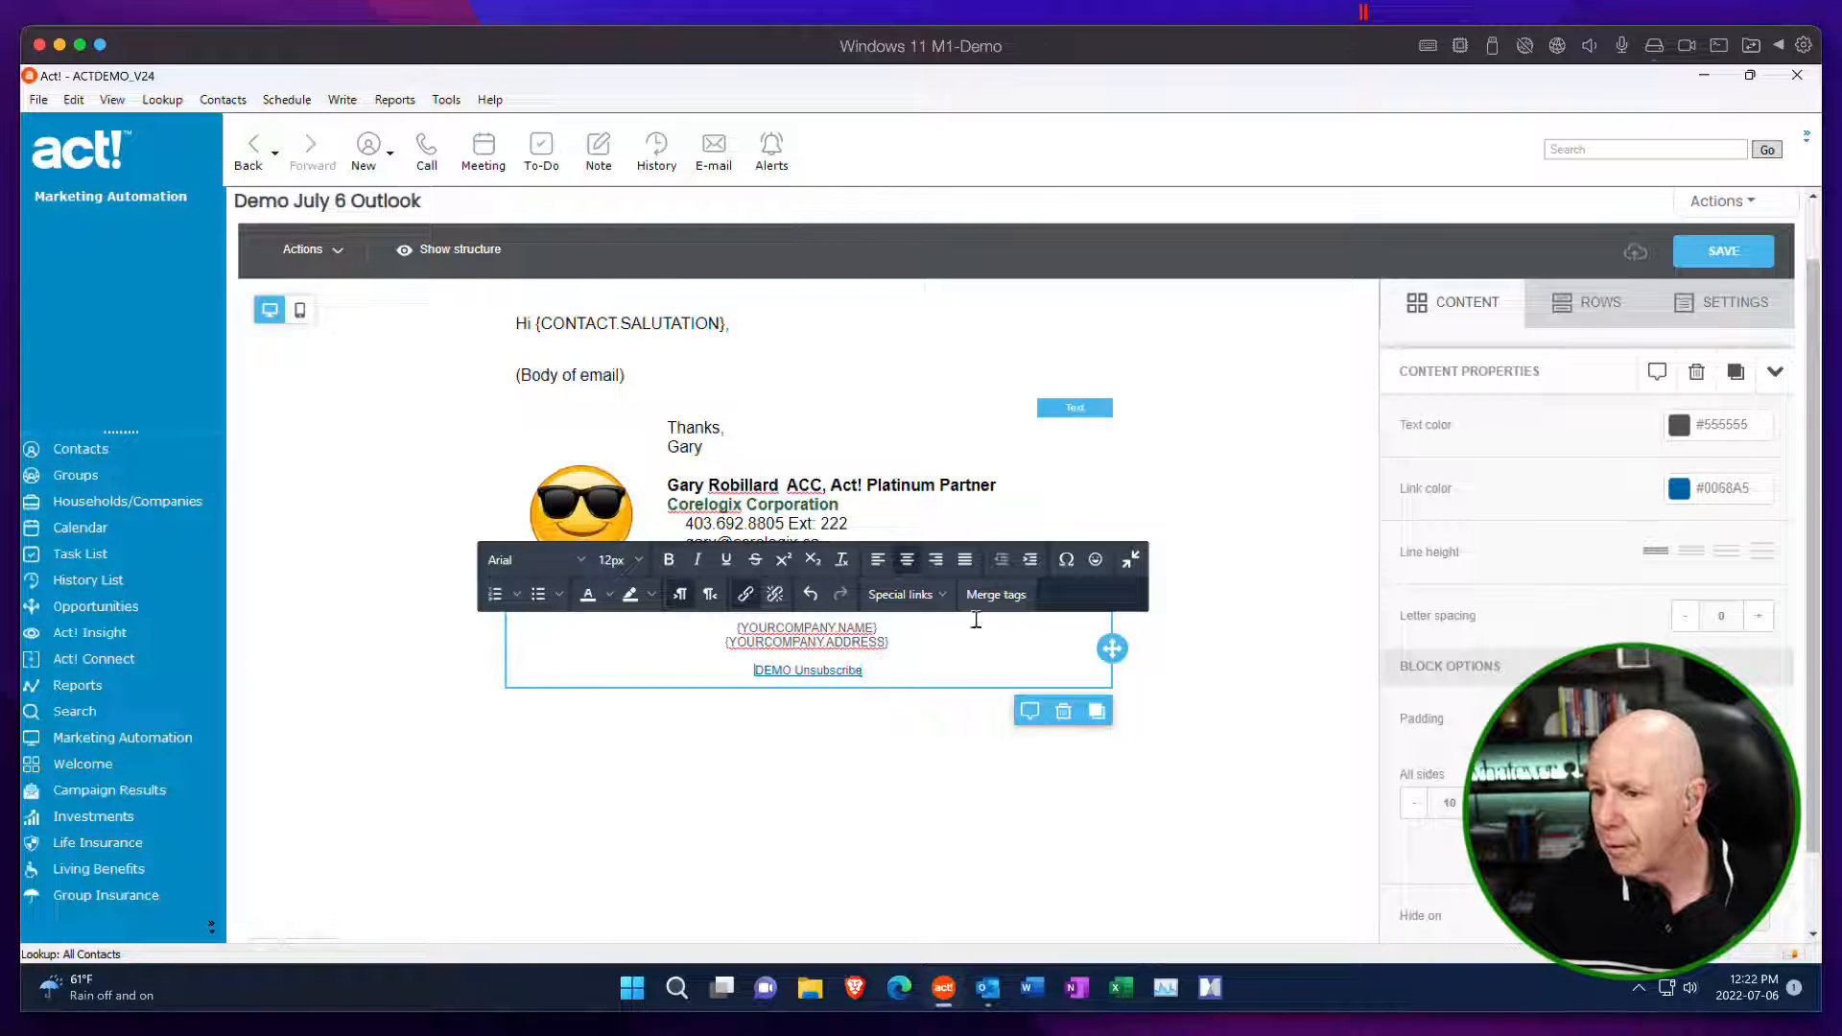
{"action": "key", "text": "Delete"}
{"action": "key", "text": "Delete"}
{"action": "key", "text": "Delete"}
{"action": "key", "text": "Delete"}
{"action": "key", "text": "Delete"}
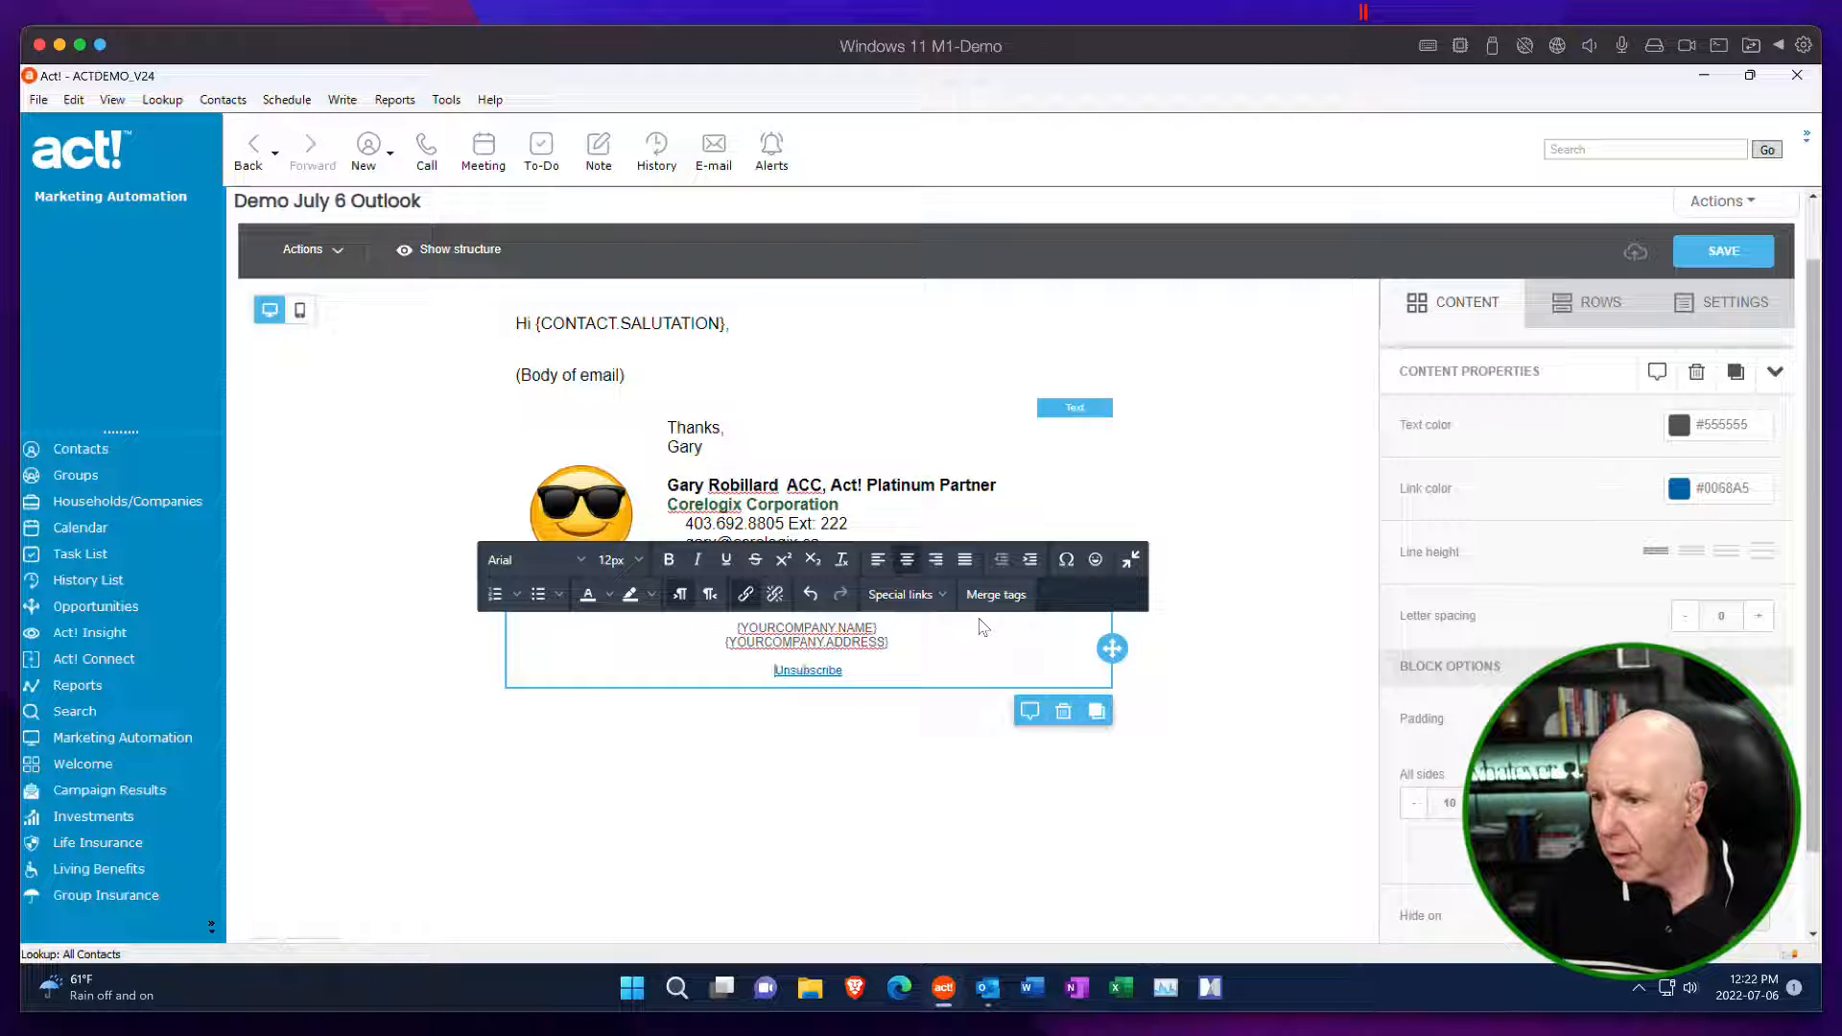
{"action": "left_click", "coordinate": [915, 783]}
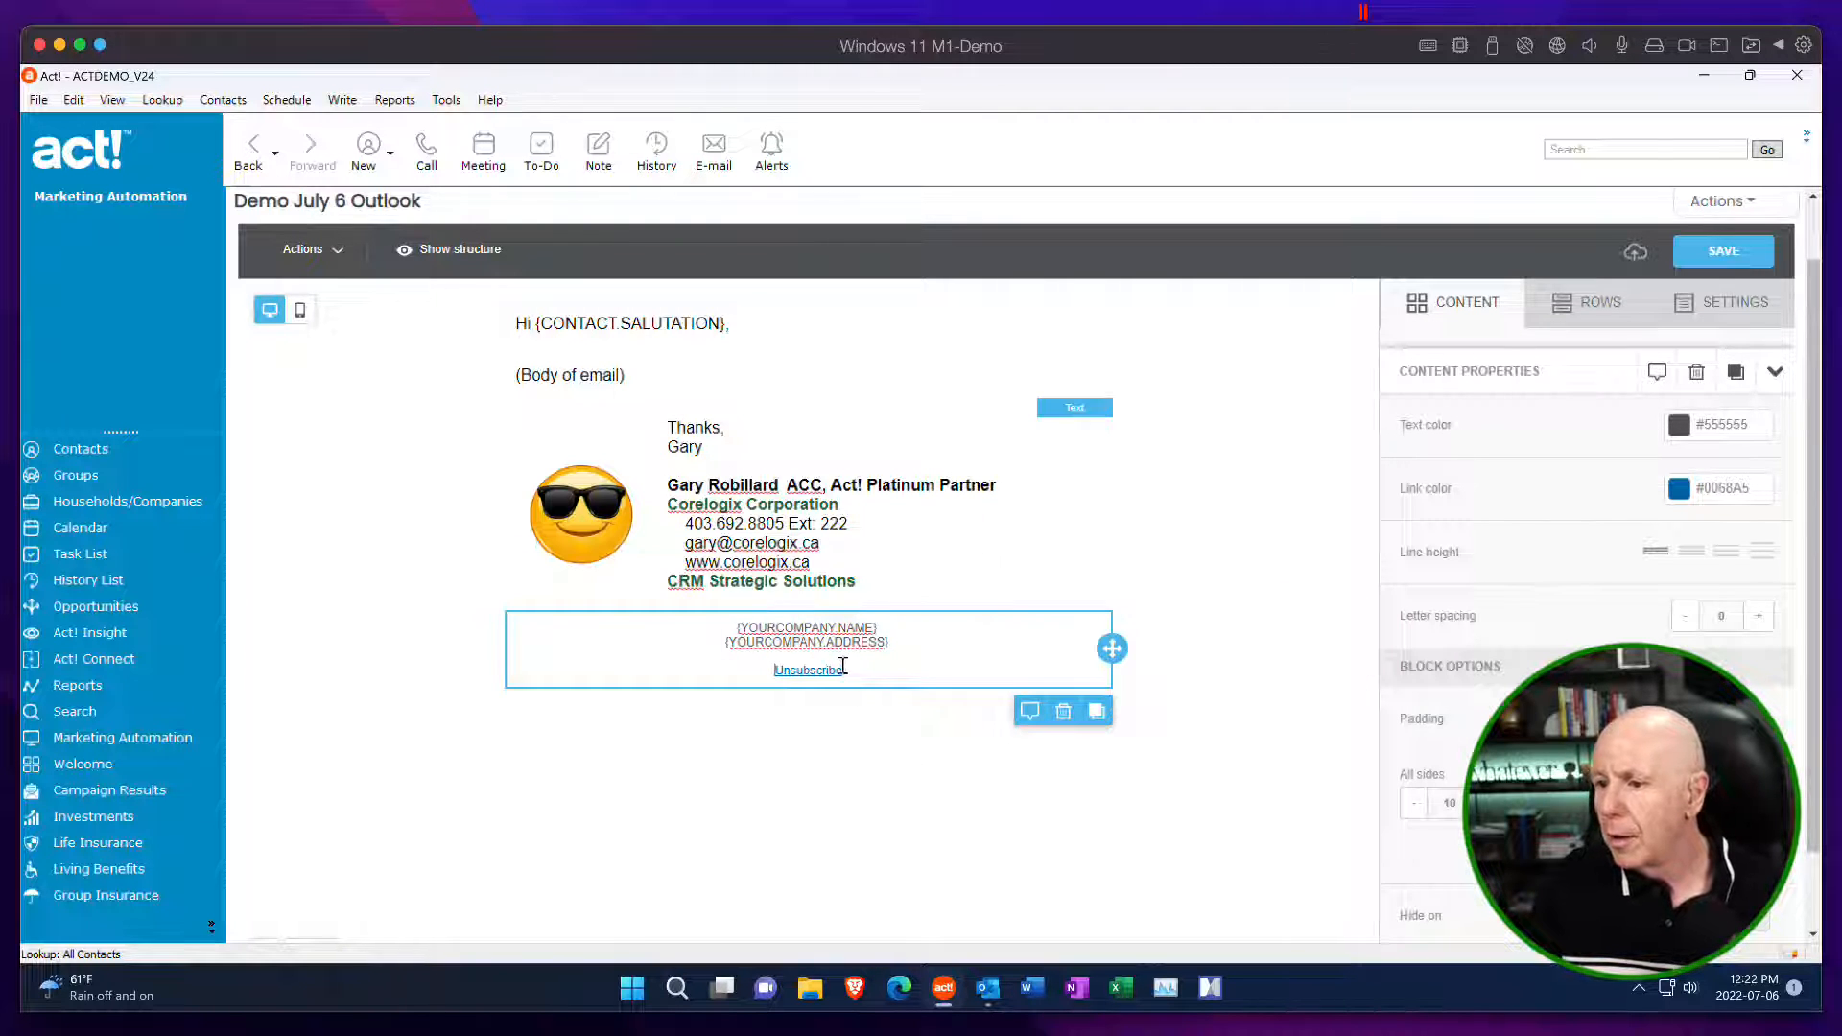
Set the font size of the footer's company details and unsubscribe link to 10px, and save the template.
{"action": "left_click_drag", "start_coordinate": [842, 670], "coordinate": [811, 671]}
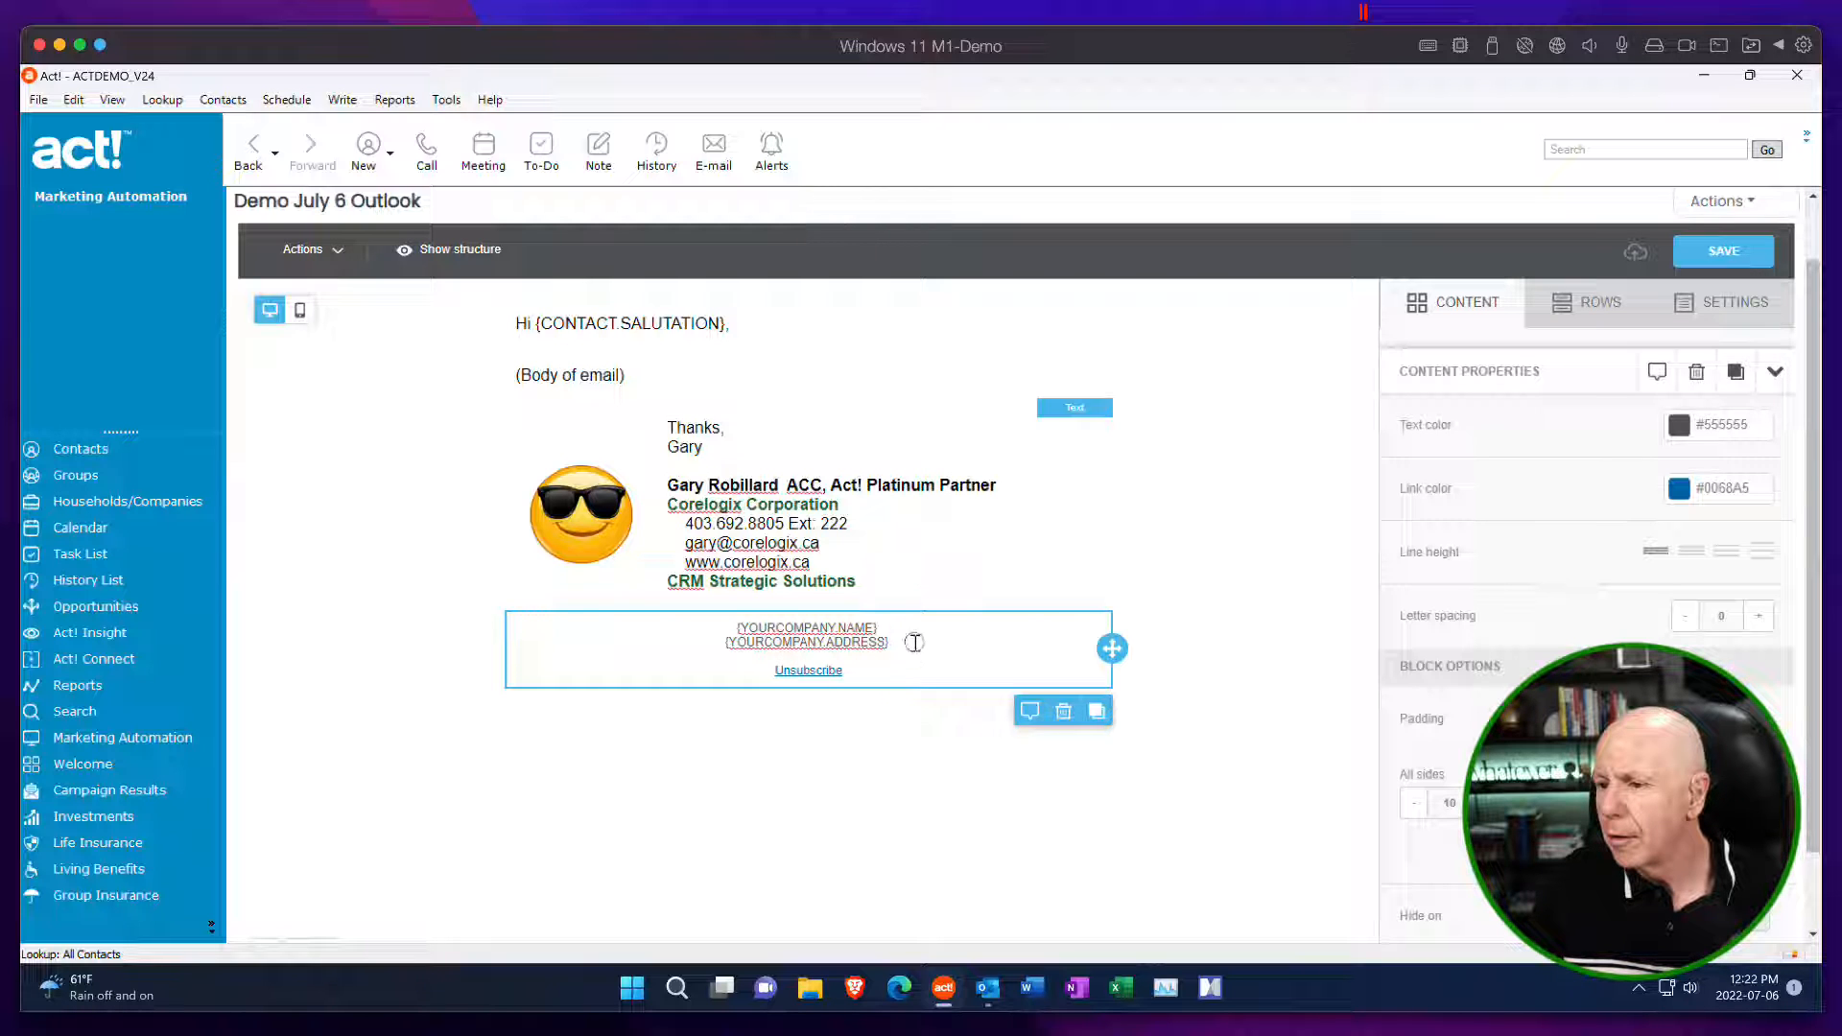
{"action": "left_click", "coordinate": [871, 576]}
{"action": "left_click", "coordinate": [890, 656]}
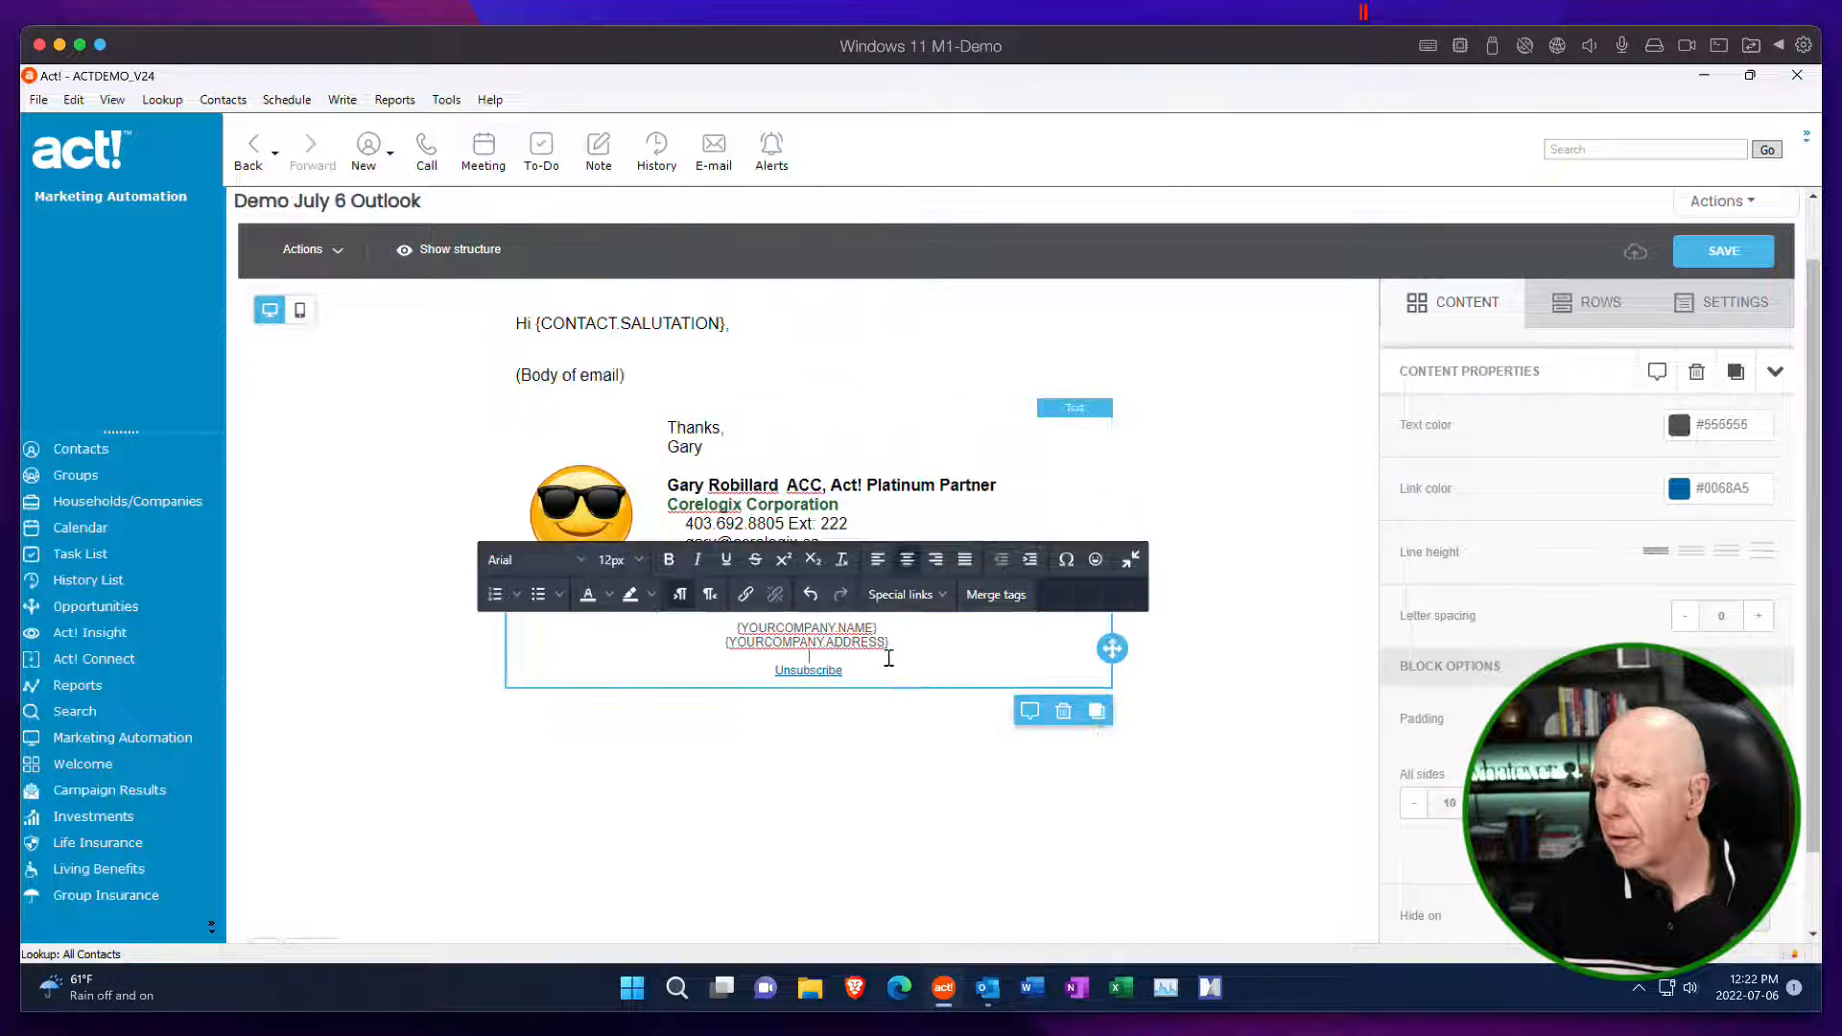
{"action": "left_click_drag", "start_coordinate": [890, 659], "coordinate": [905, 685]}
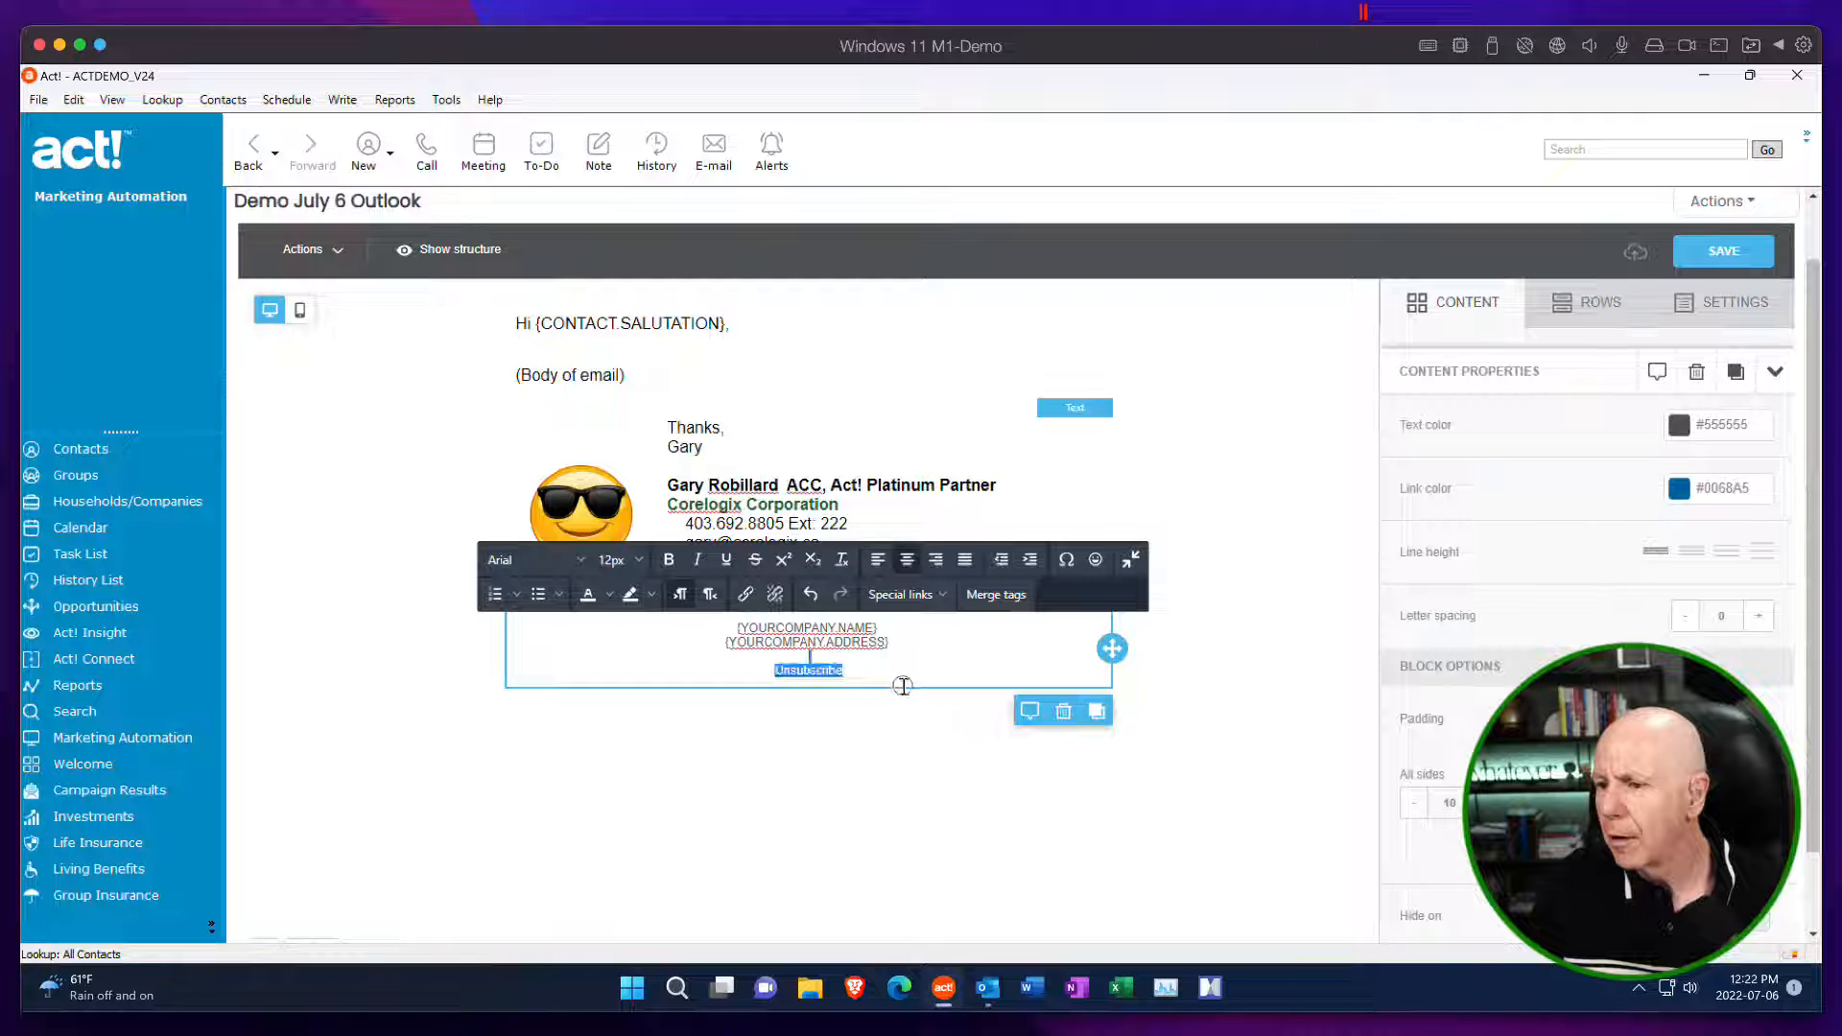
{"action": "left_click", "coordinate": [638, 561]}
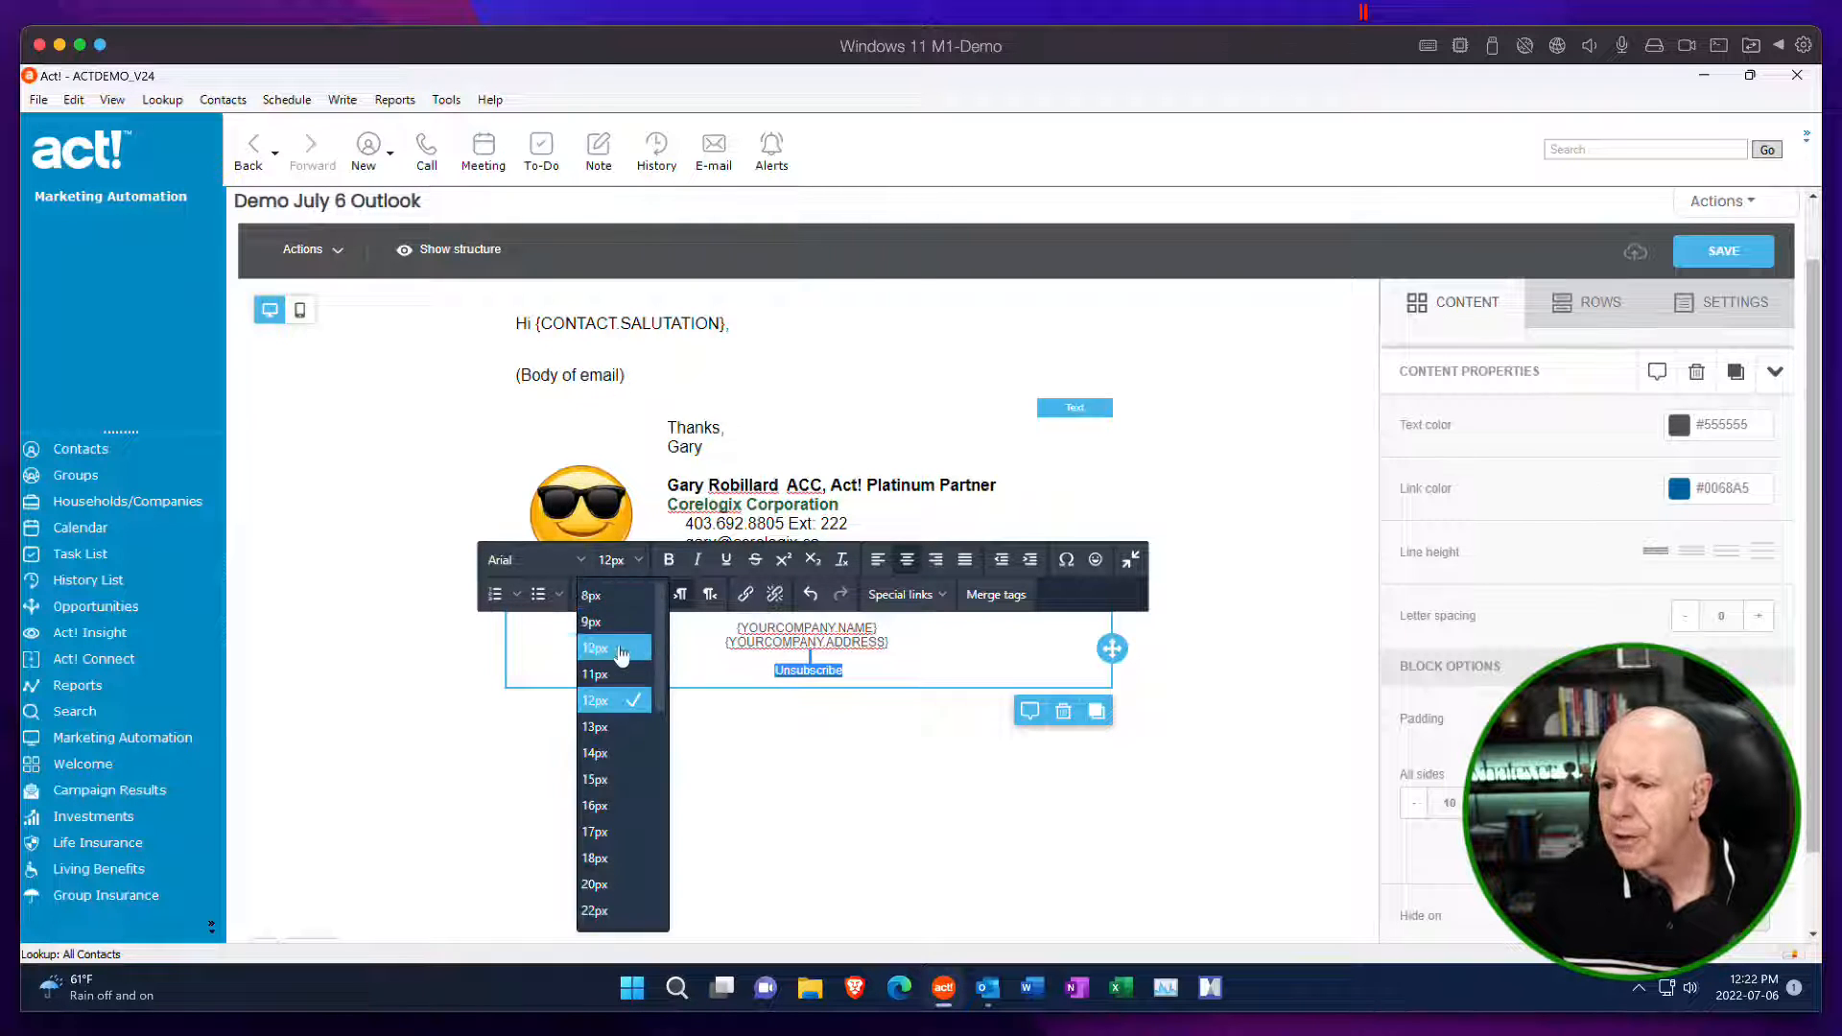
{"action": "left_click", "coordinate": [597, 648]}
{"action": "left_click", "coordinate": [910, 755]}
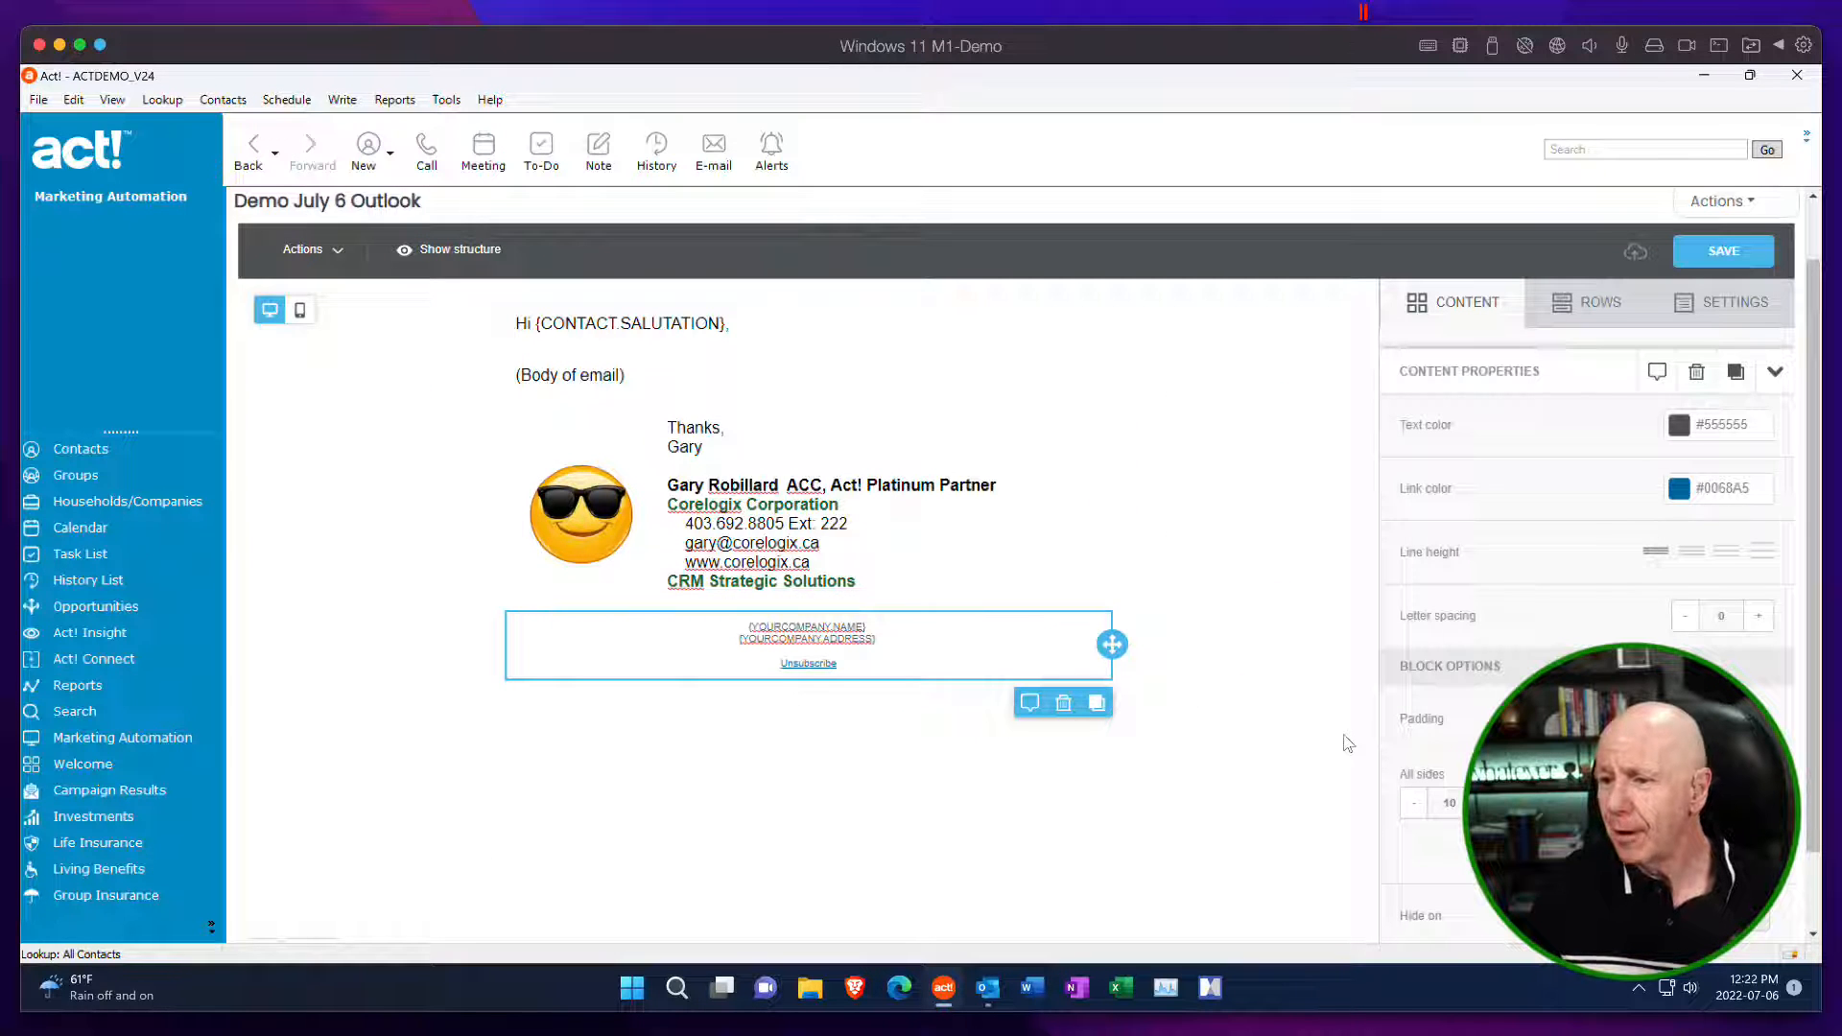
{"action": "left_click", "coordinate": [1716, 253]}
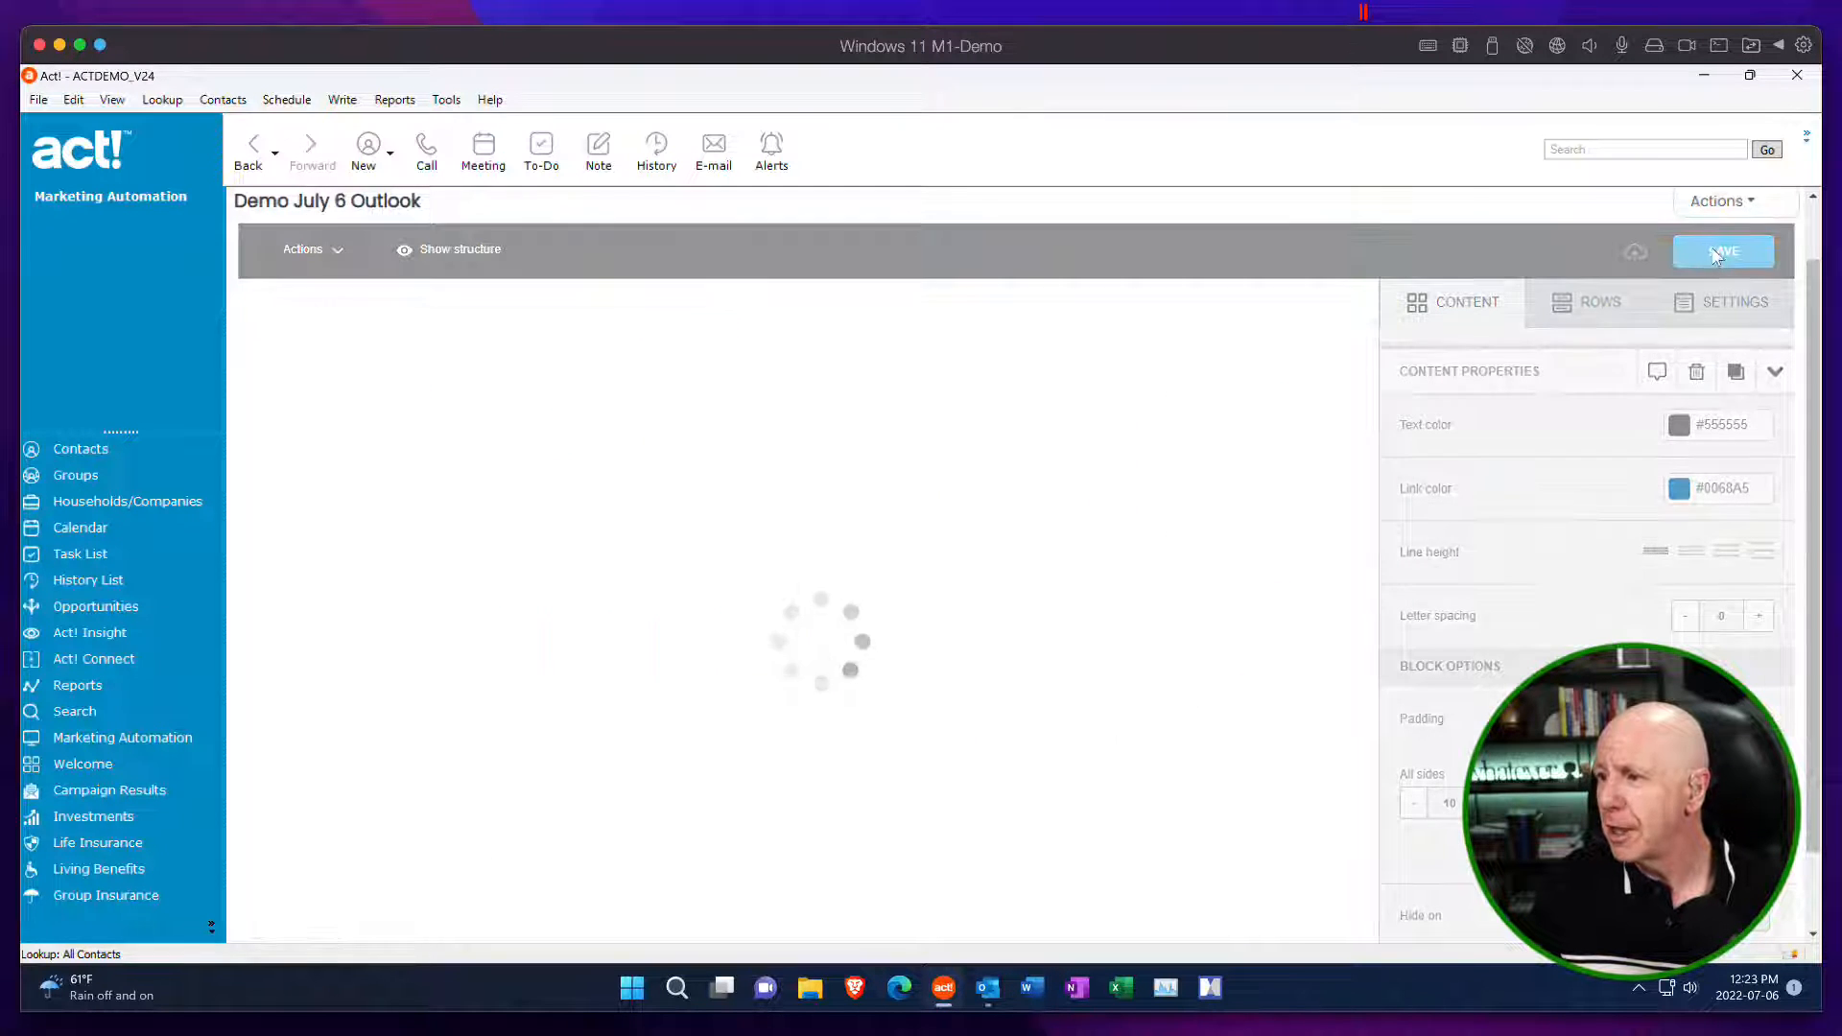
{"action": "left_click", "coordinate": [1752, 207]}
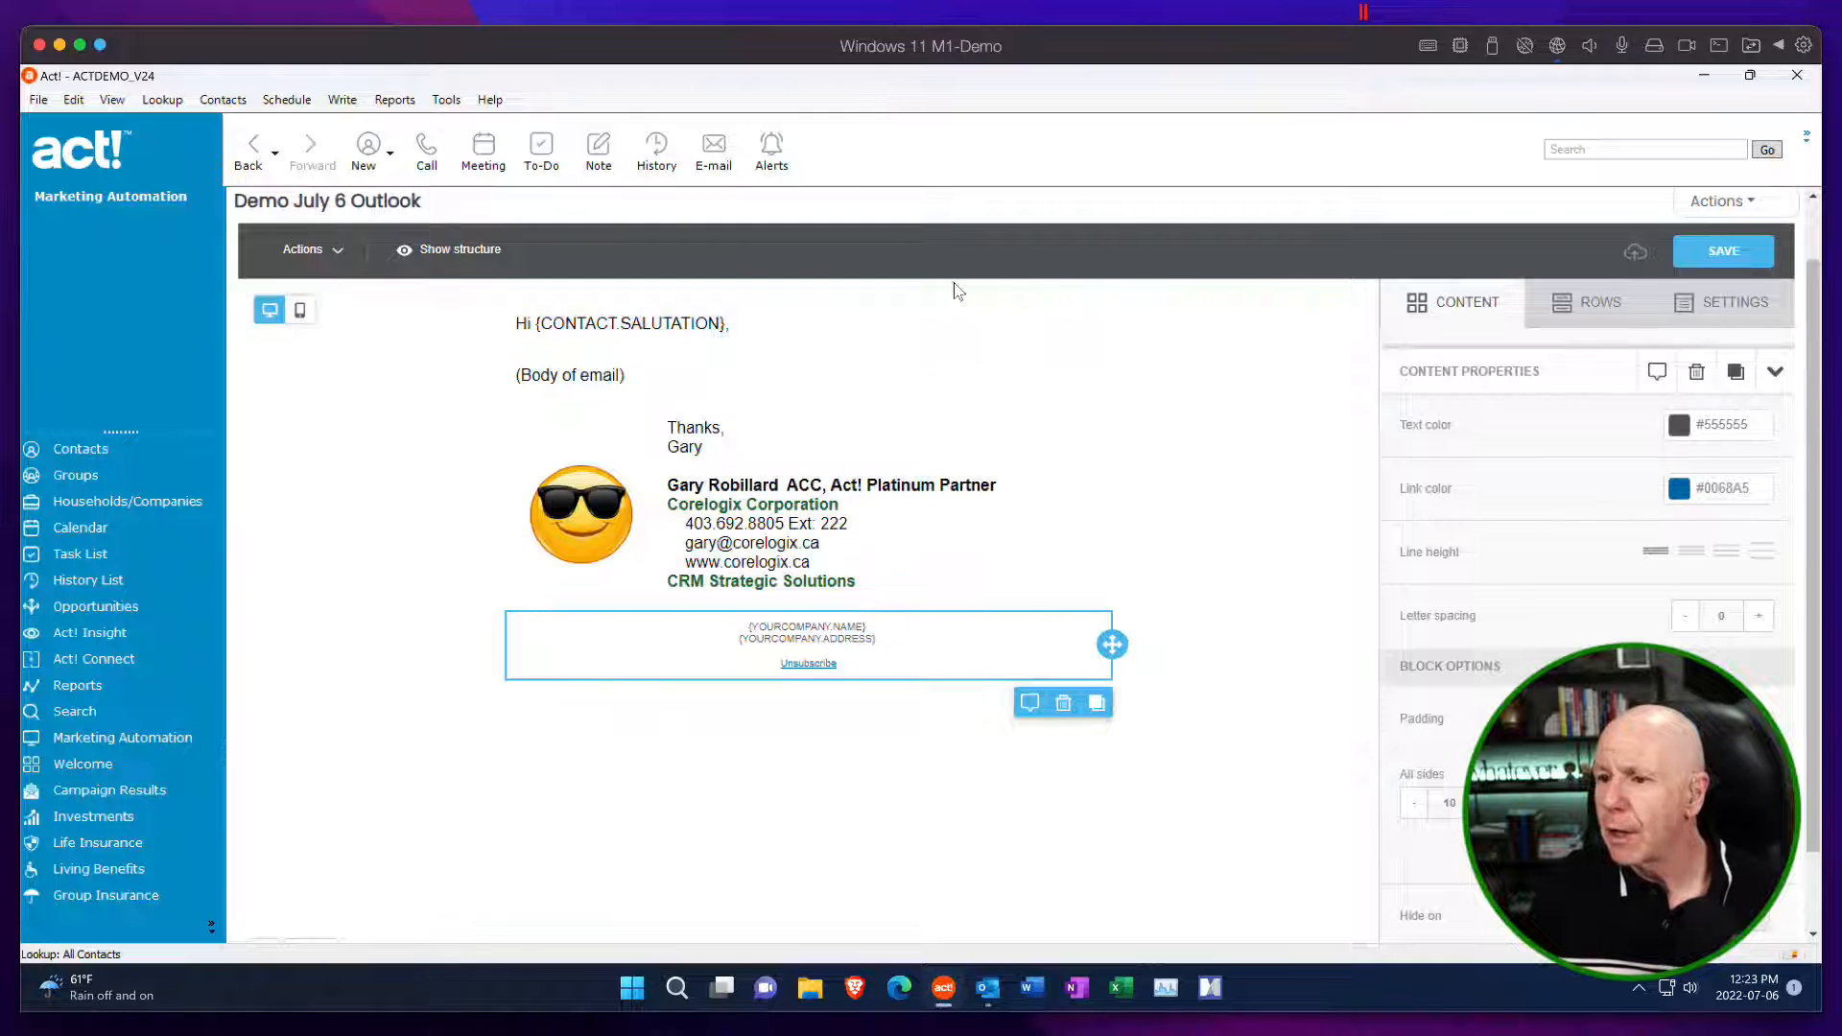
Copy the greeting line "Hi {CONTACT.SALUTATION}," into the template's Subject property, update the properties and save the template.
{"action": "left_click_drag", "start_coordinate": [772, 324], "coordinate": [508, 328]}
{"action": "key", "text": "ctrl+c"}
{"action": "left_click", "coordinate": [777, 320]}
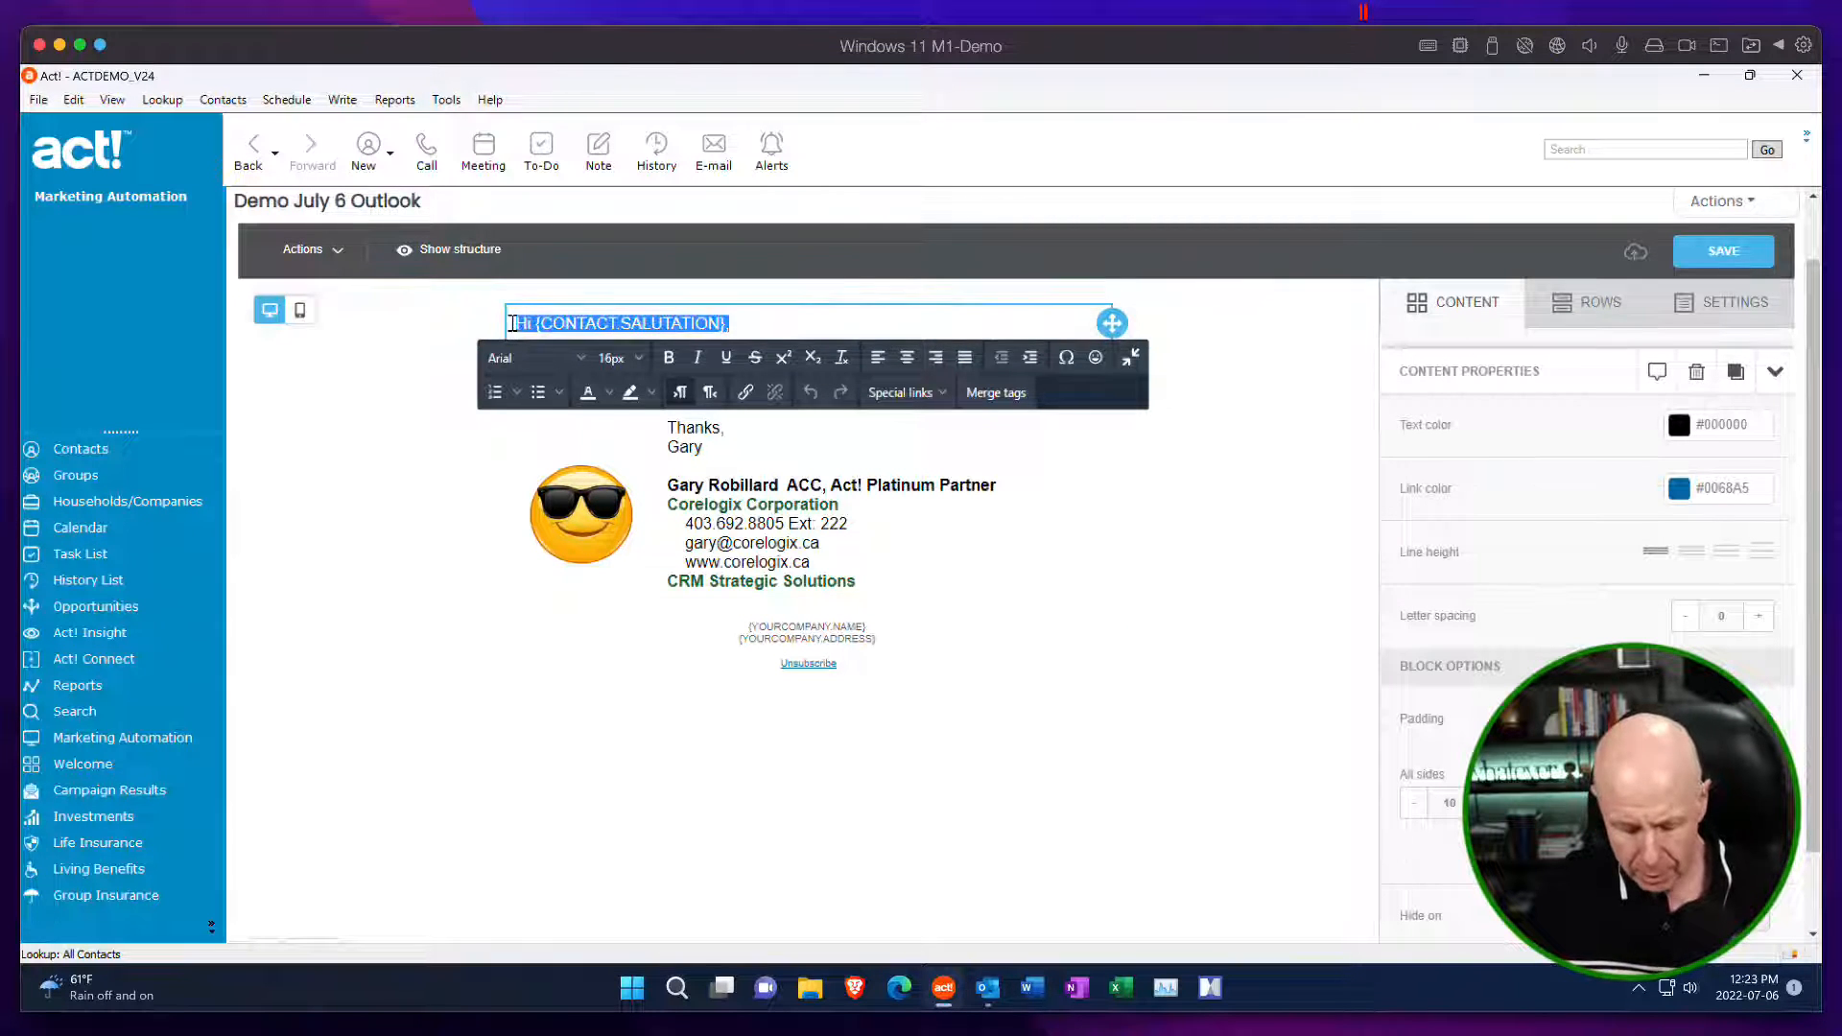
{"action": "left_click", "coordinate": [1716, 203]}
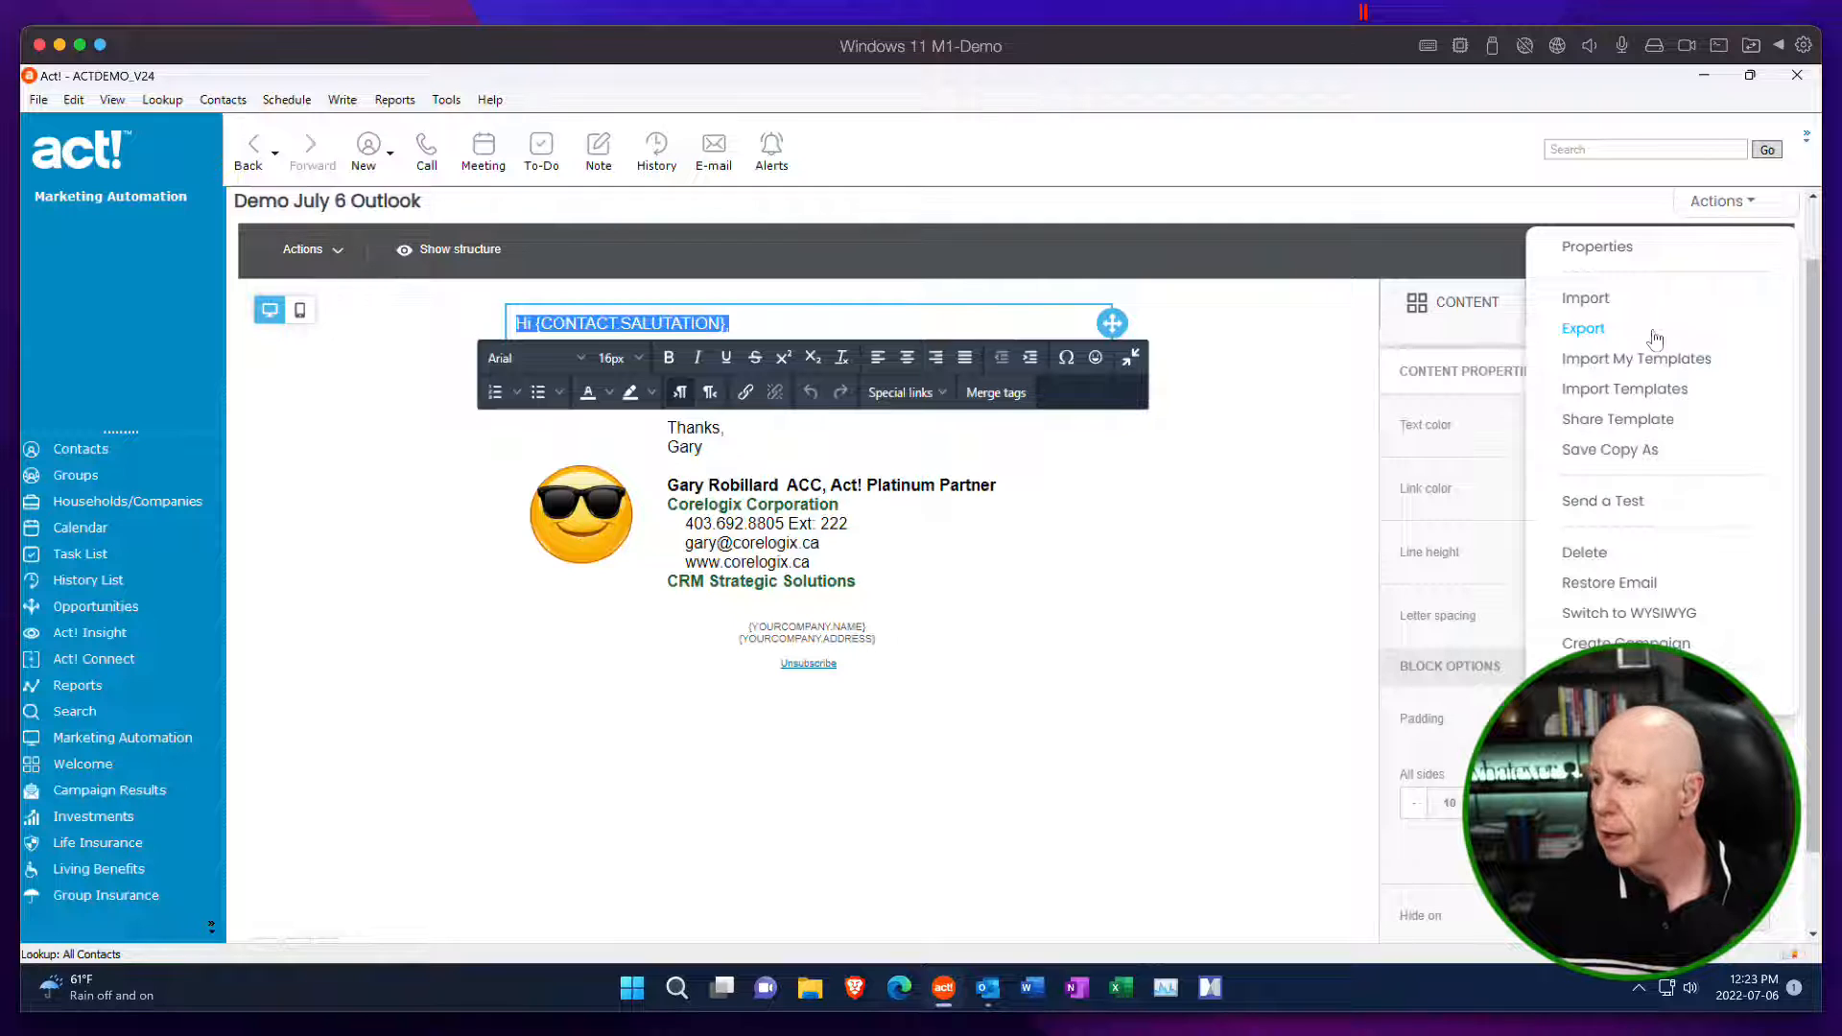
{"action": "left_click", "coordinate": [1620, 252]}
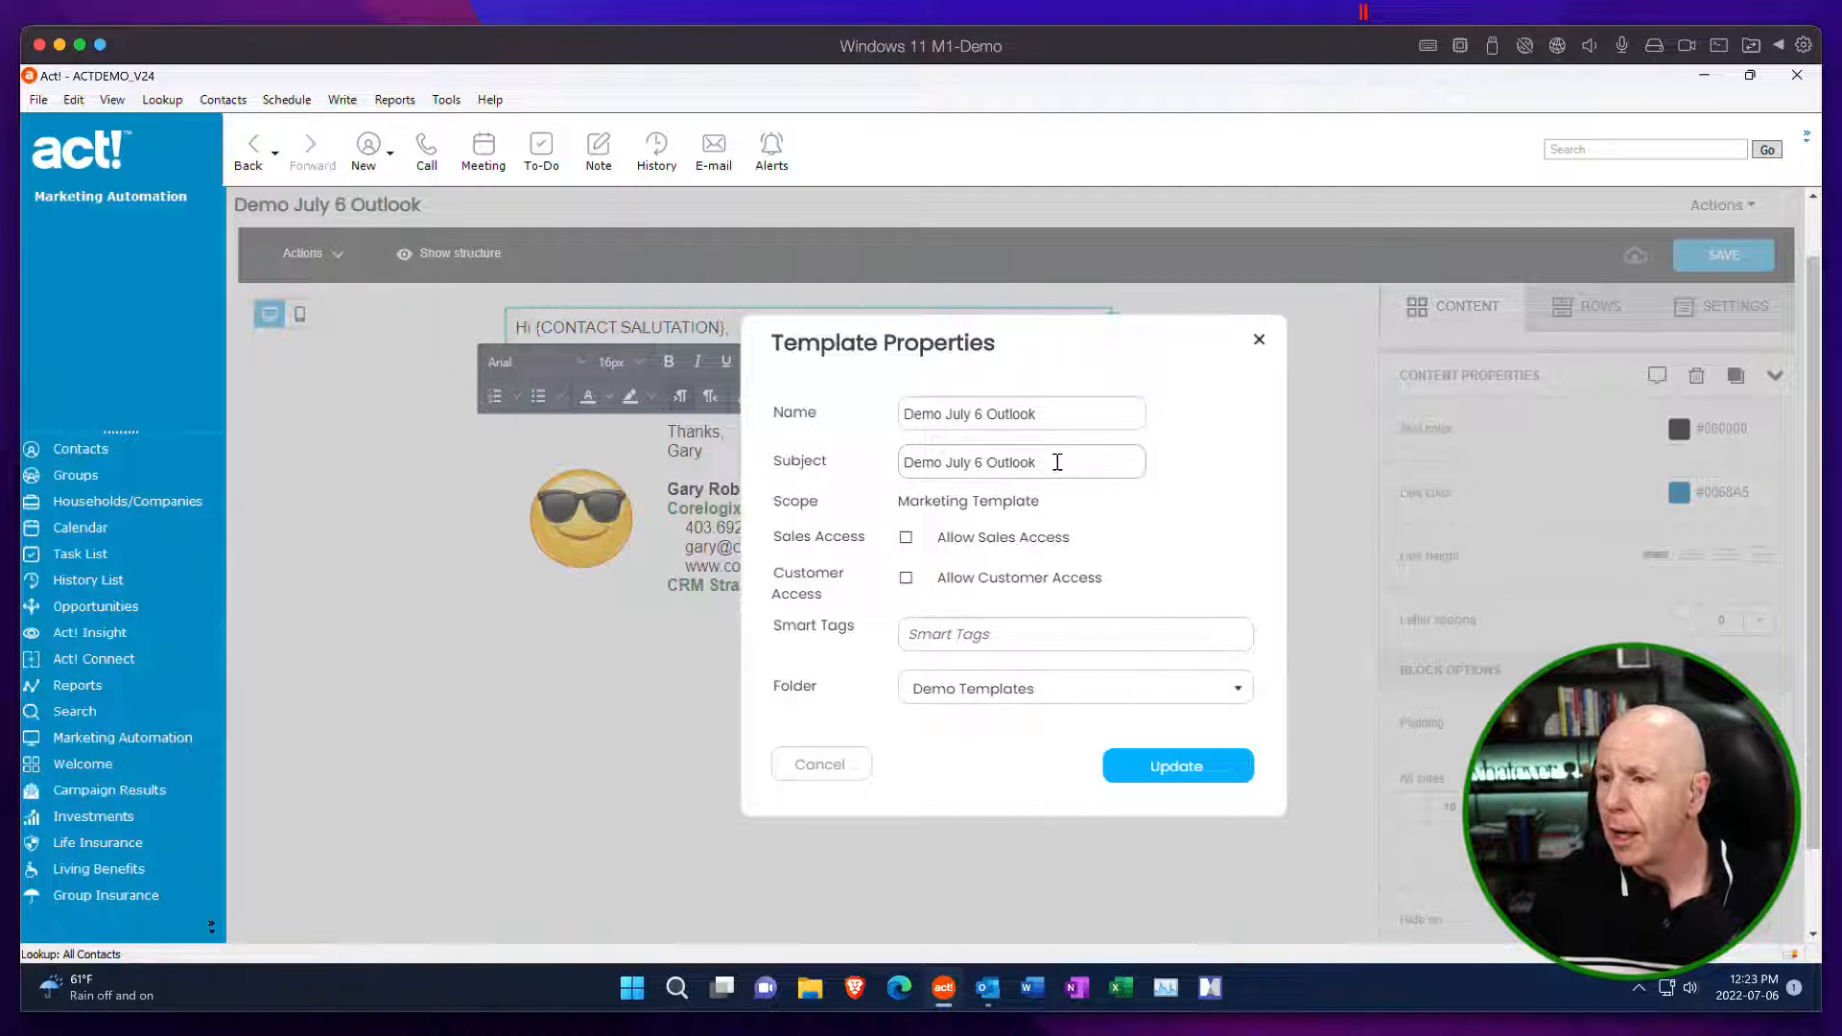
{"action": "left_click_drag", "start_coordinate": [1056, 461], "coordinate": [844, 464]}
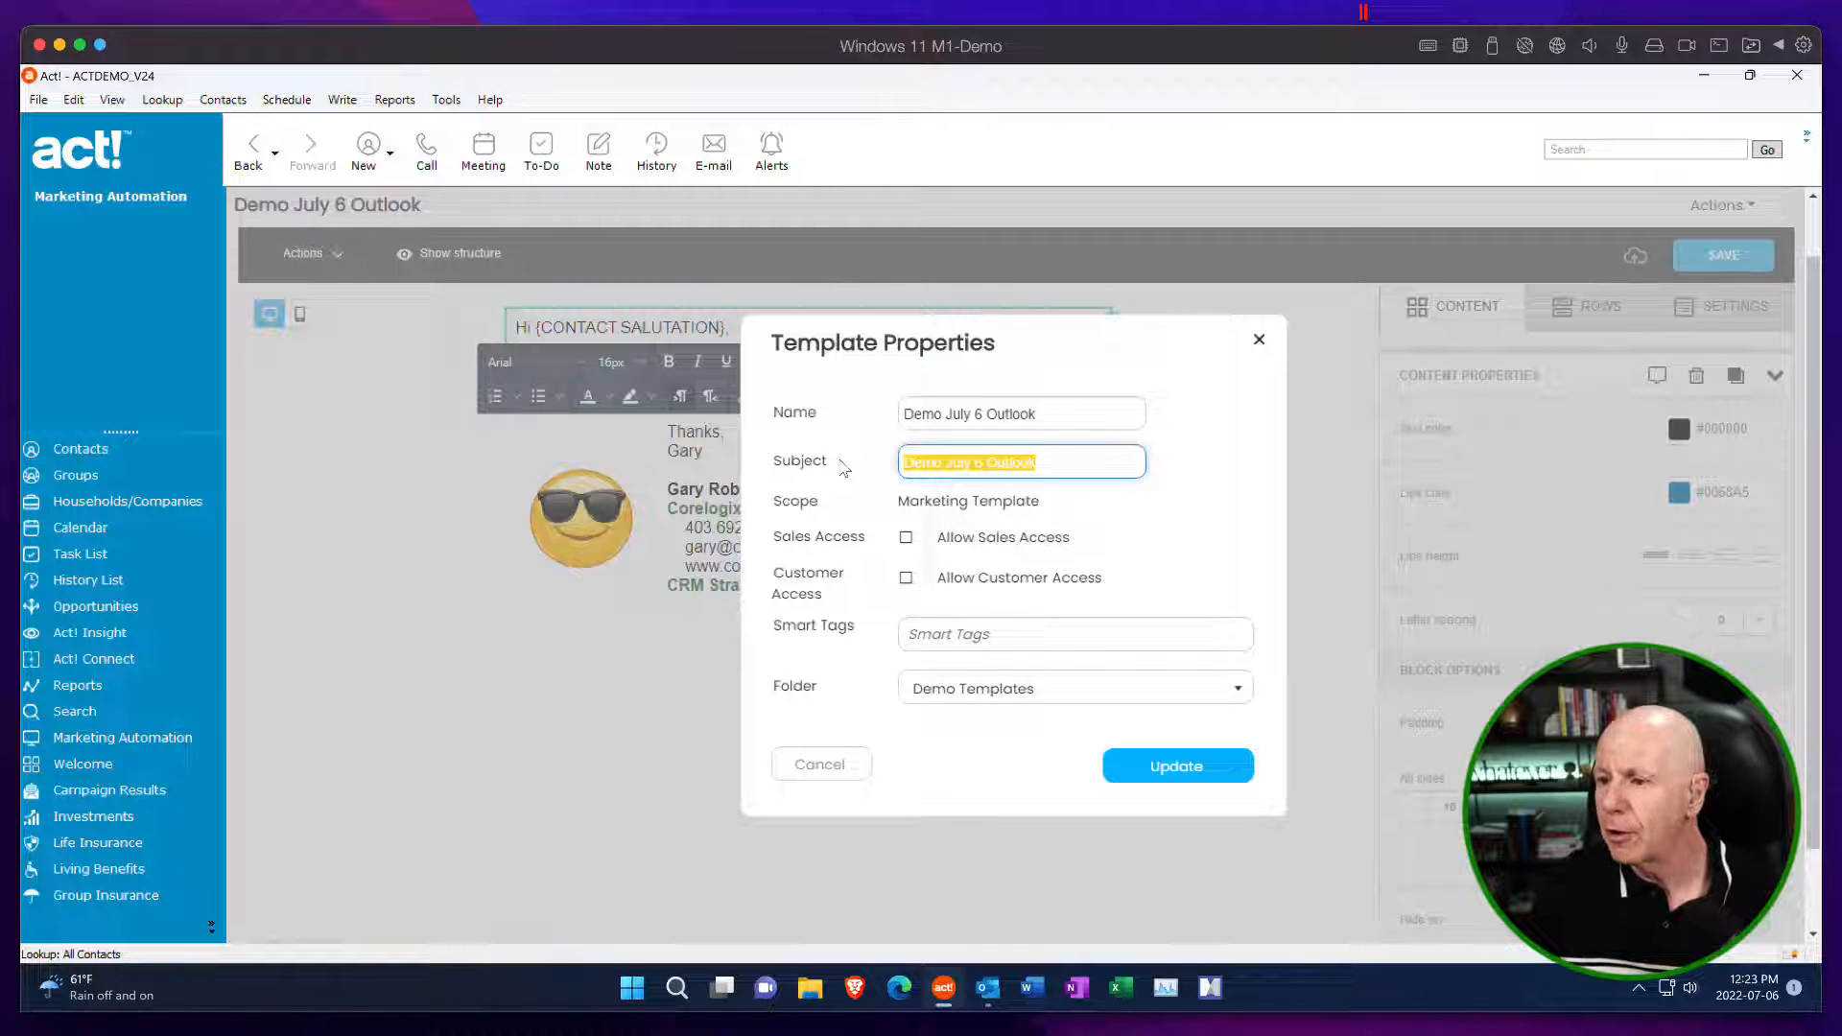
{"action": "key", "text": "ctrl+v"}
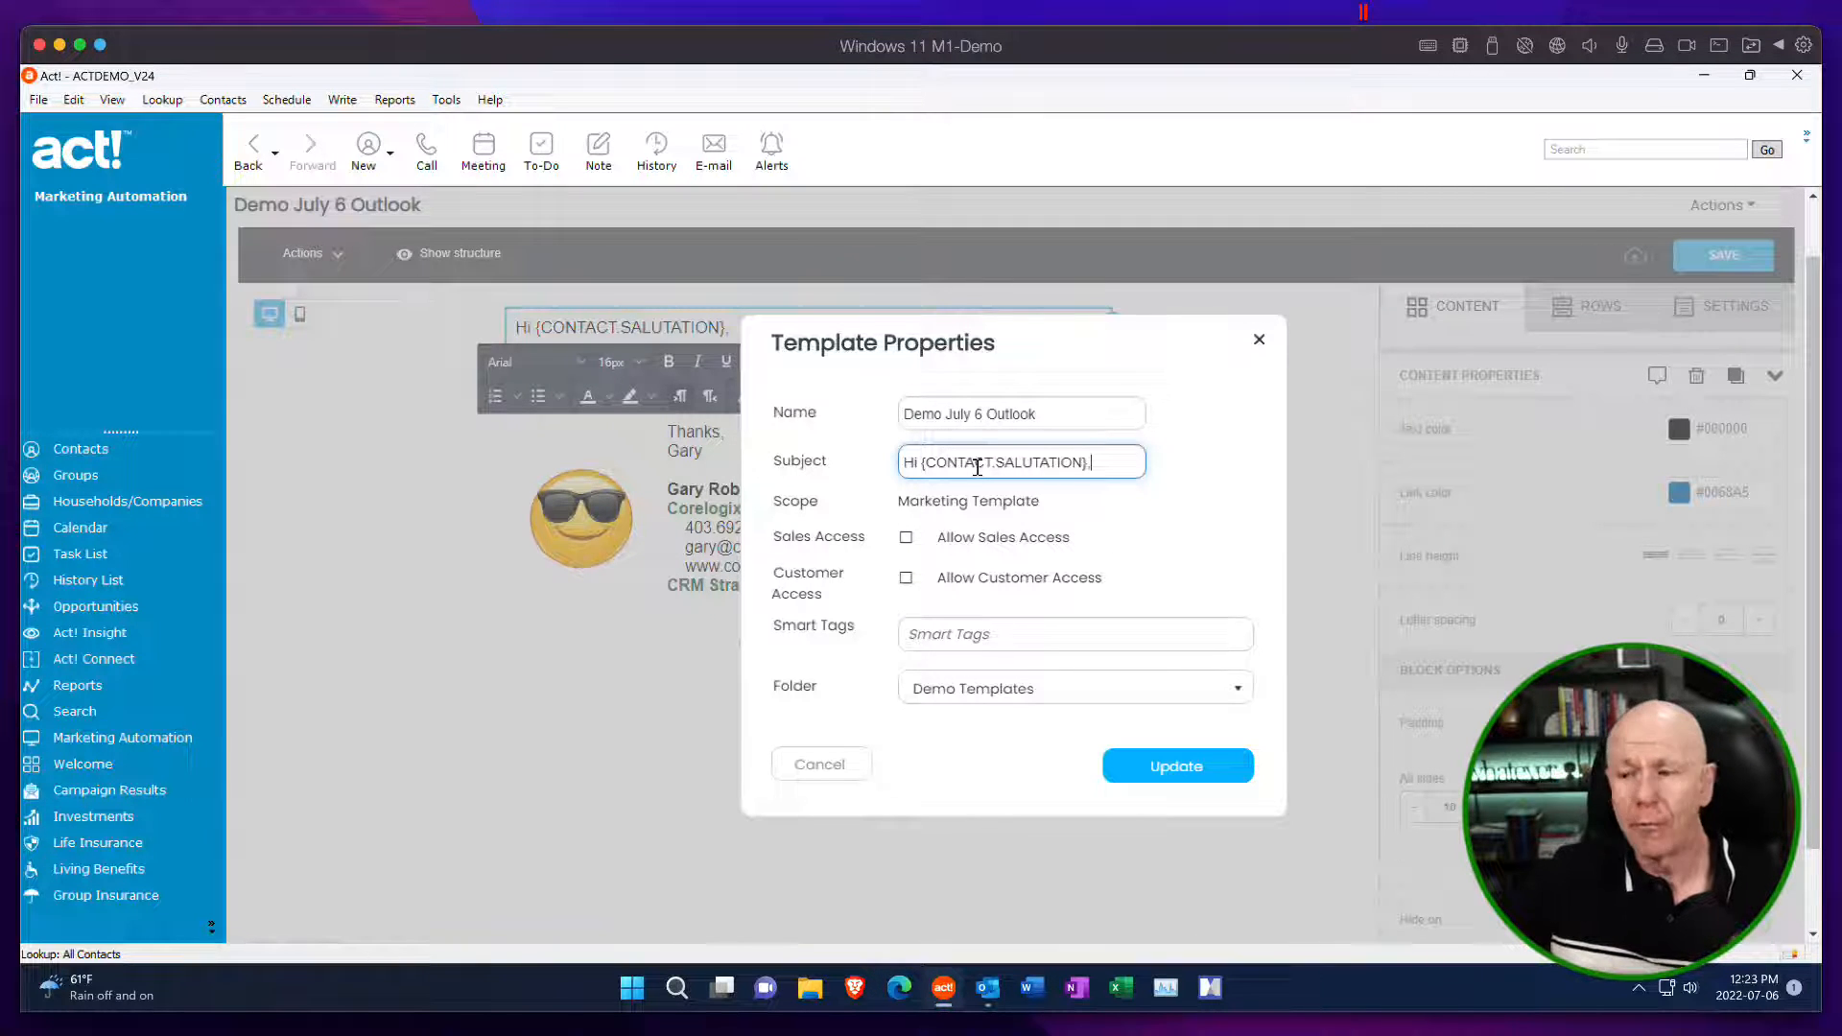
{"action": "left_click", "coordinate": [1172, 768]}
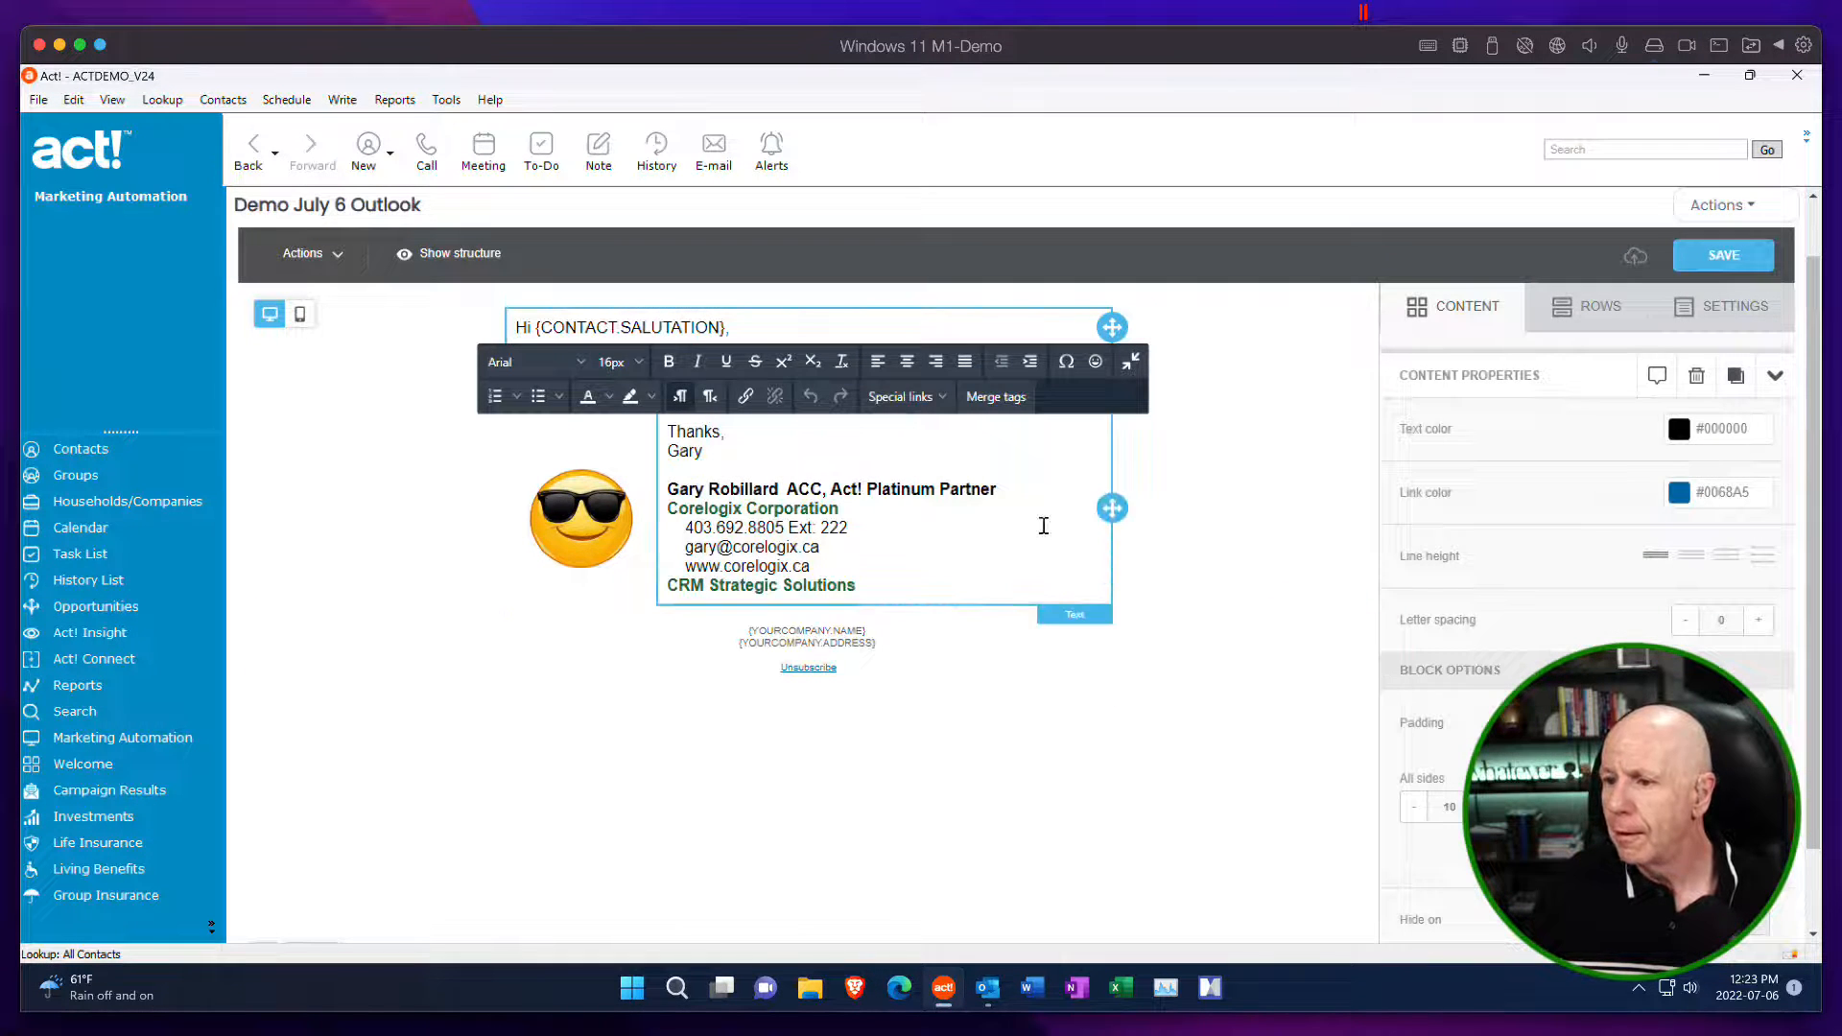
{"action": "left_click", "coordinate": [1310, 335]}
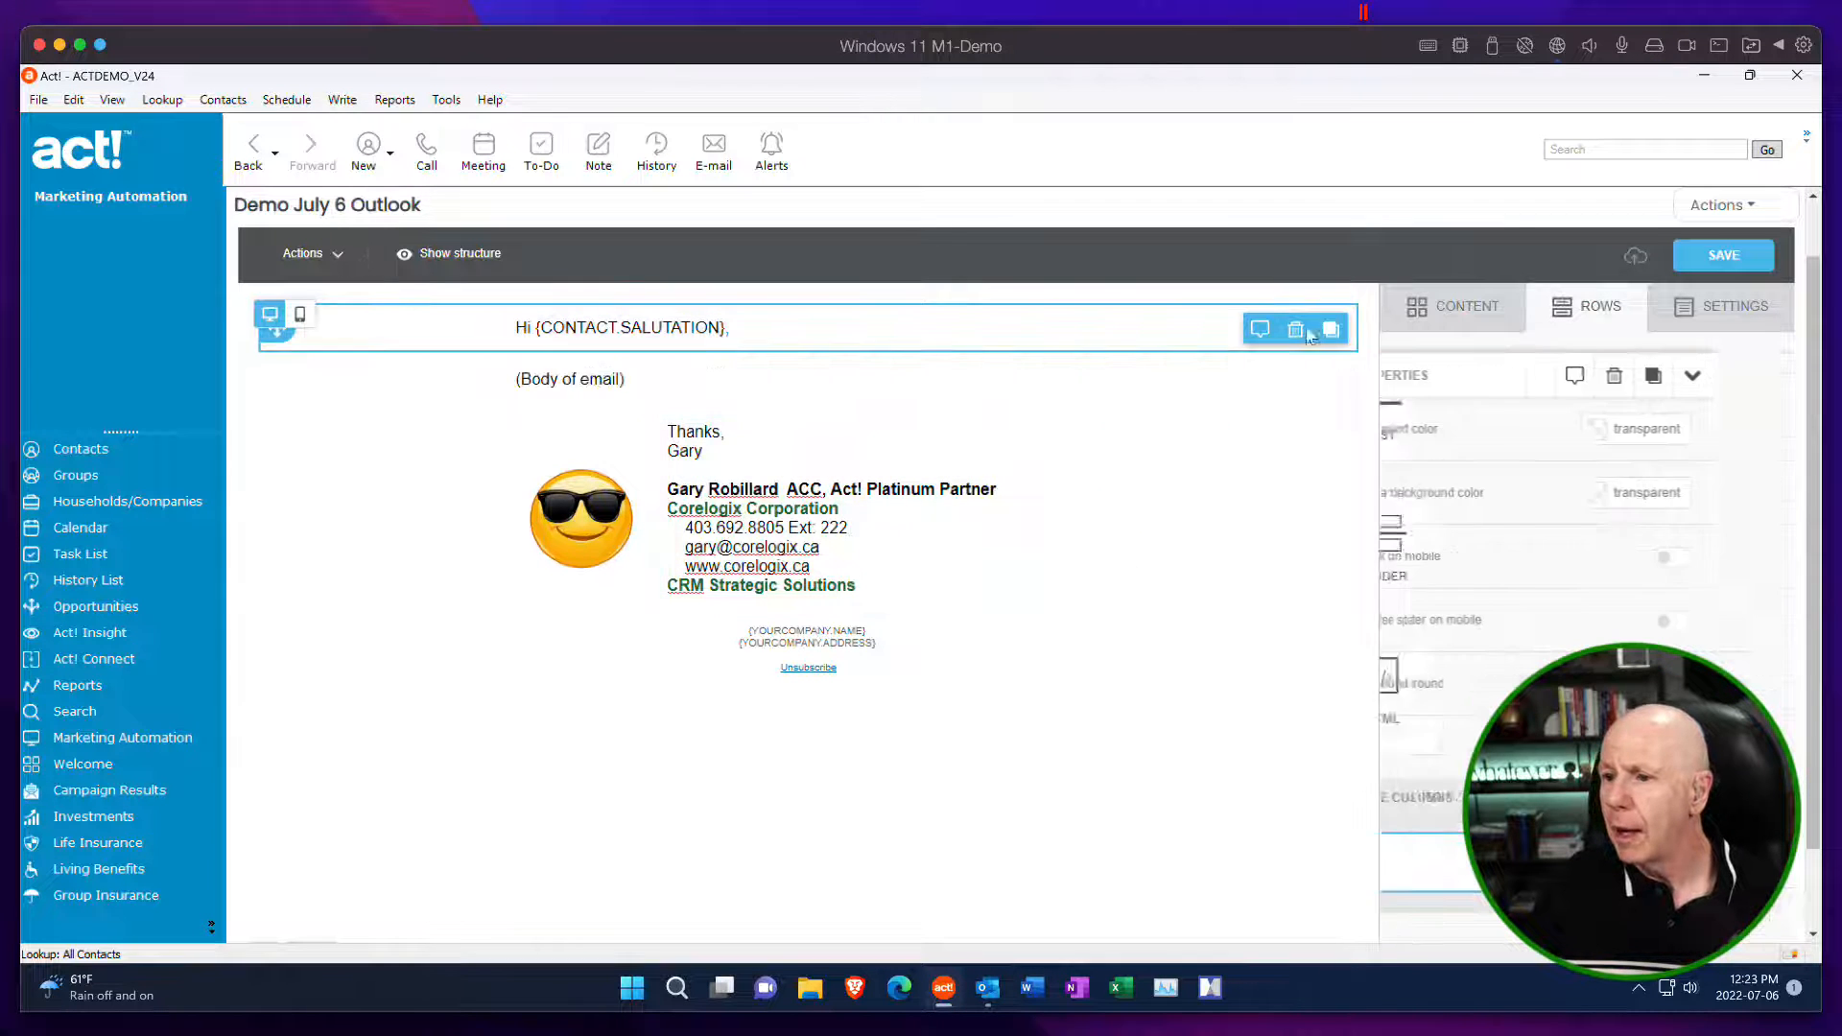
{"action": "left_click", "coordinate": [1702, 257]}
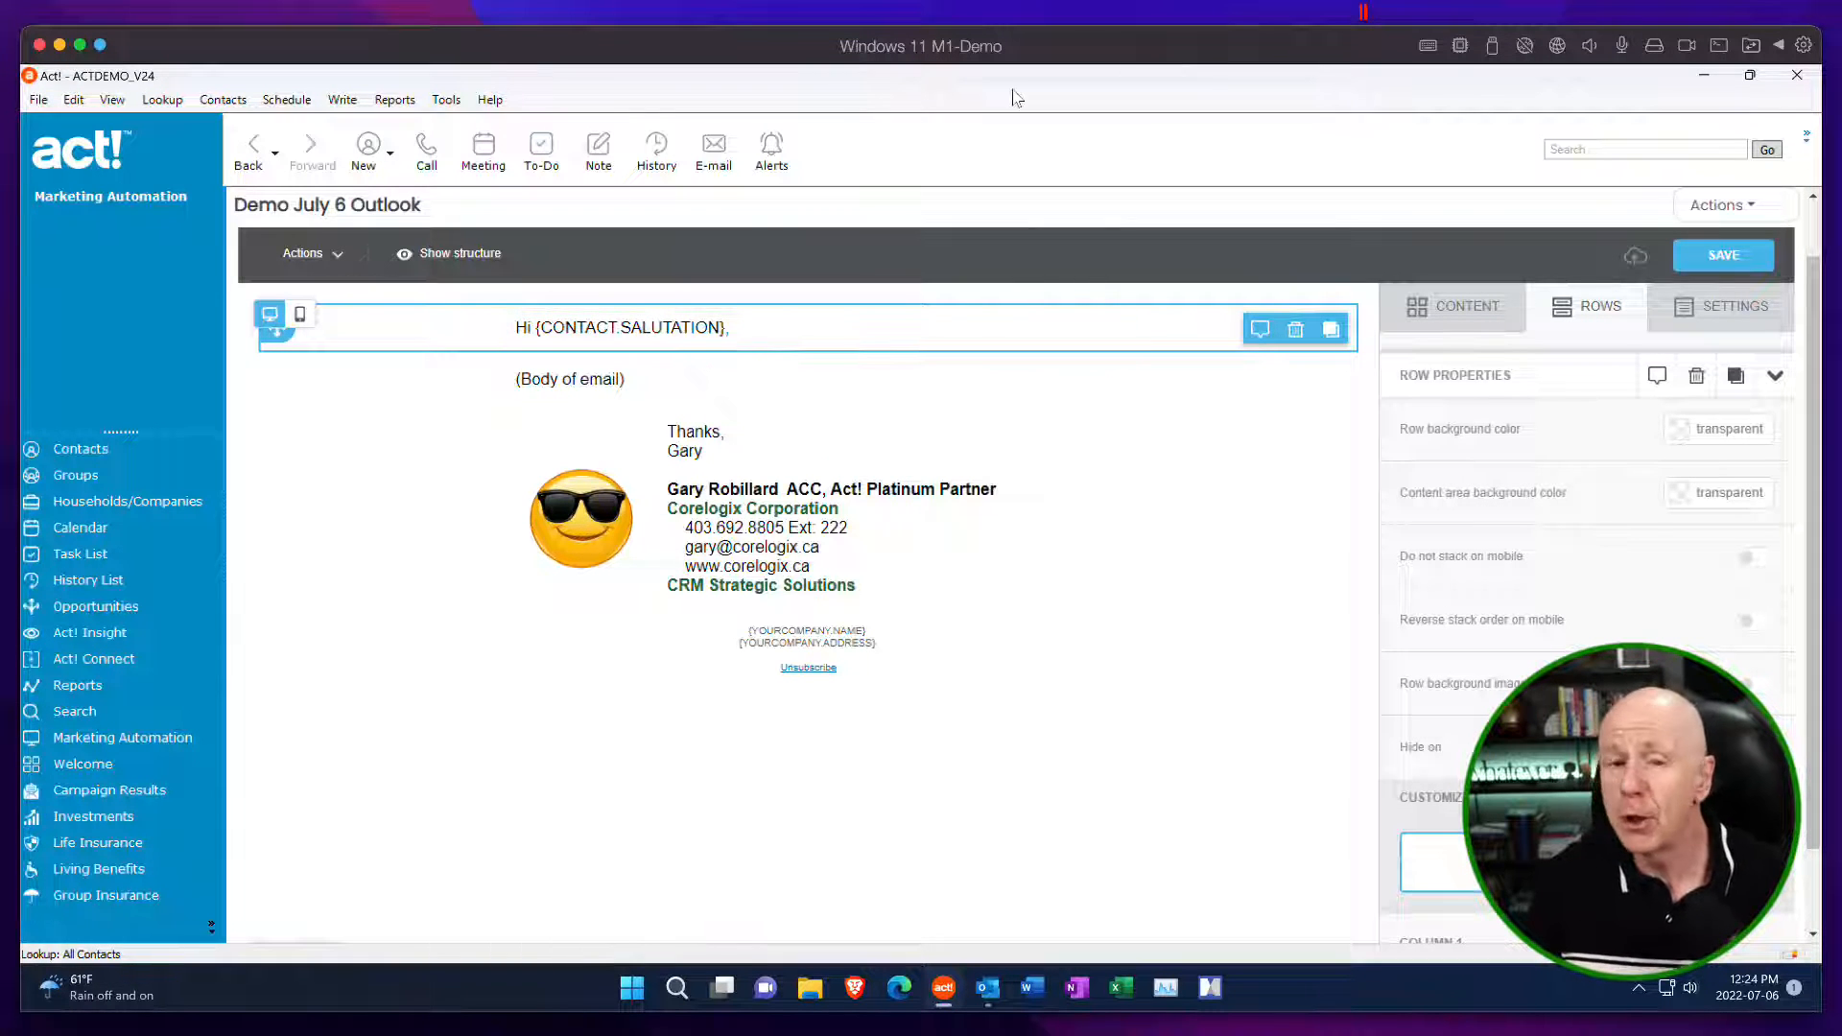
Exit the Demo July 6 Outlook template and return to the email templates list.
{"action": "left_click", "coordinate": [1748, 212]}
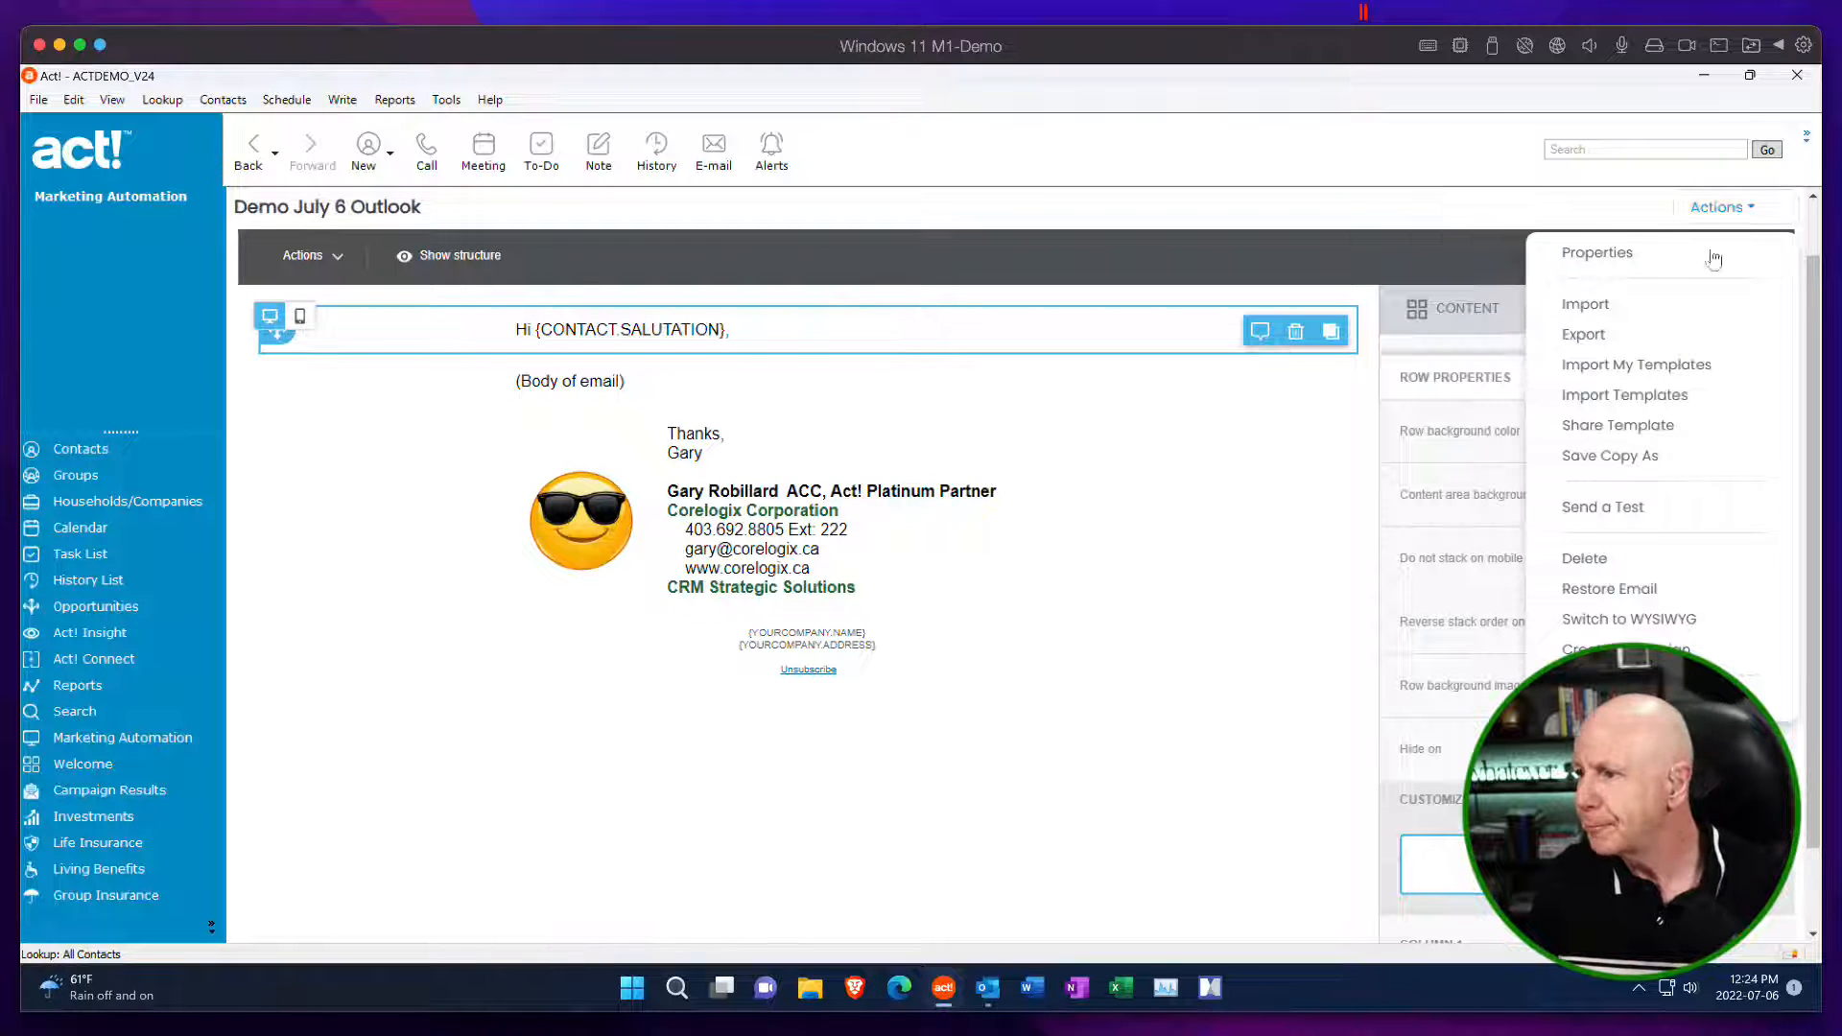
{"action": "scroll", "coordinate": [1270, 666], "scroll_direction": "down", "scroll_amount": 1}
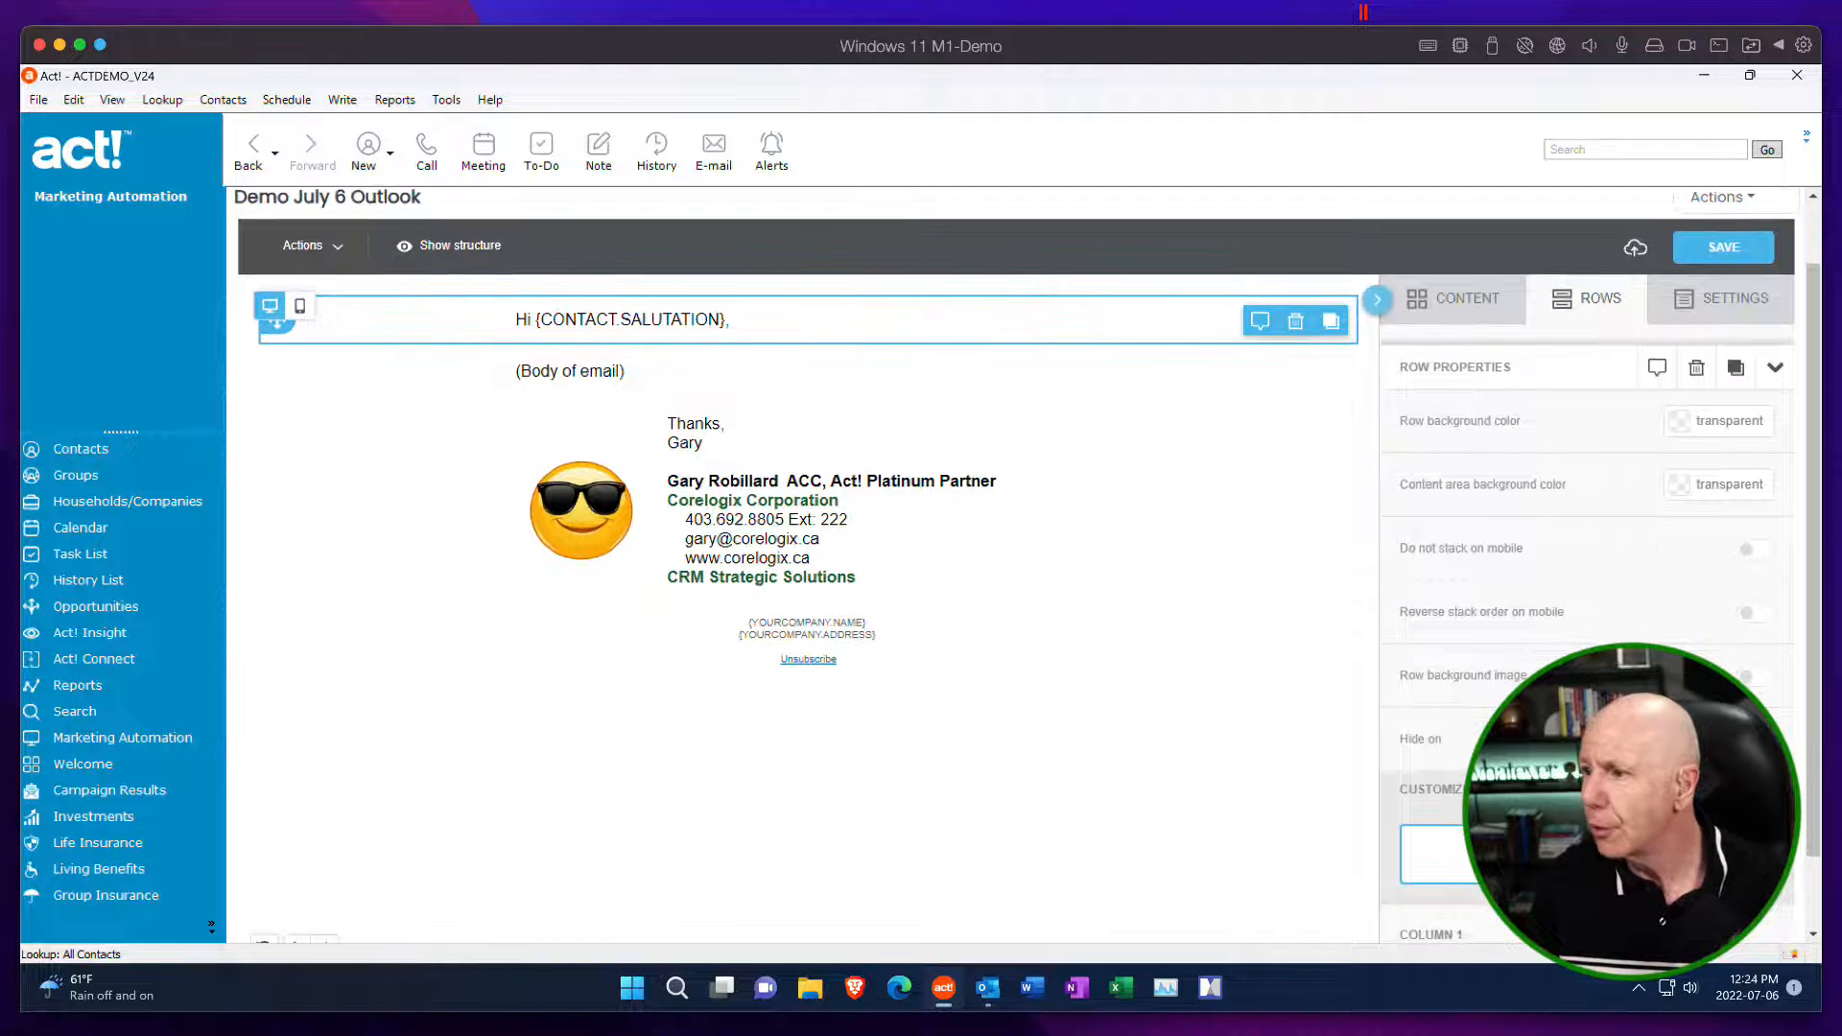
{"action": "left_click", "coordinate": [1755, 204]}
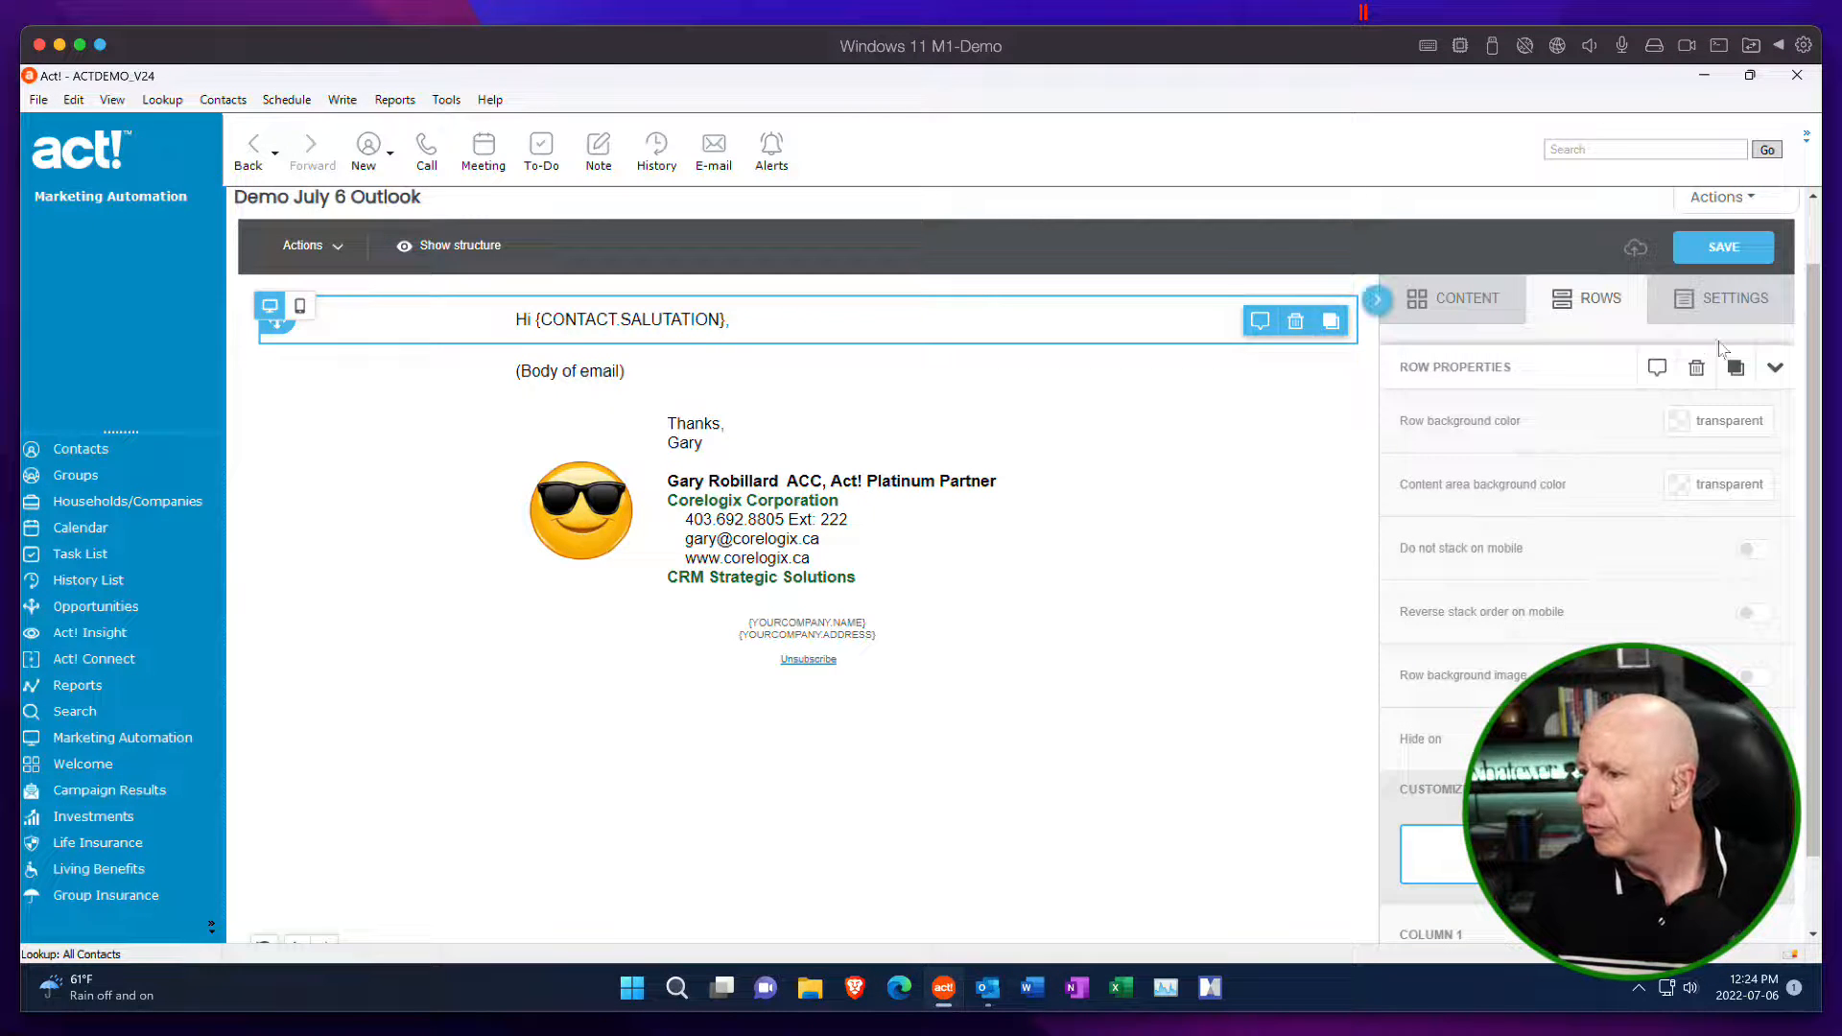
{"action": "left_click", "coordinate": [1719, 198]}
{"action": "left_click", "coordinate": [1579, 690]}
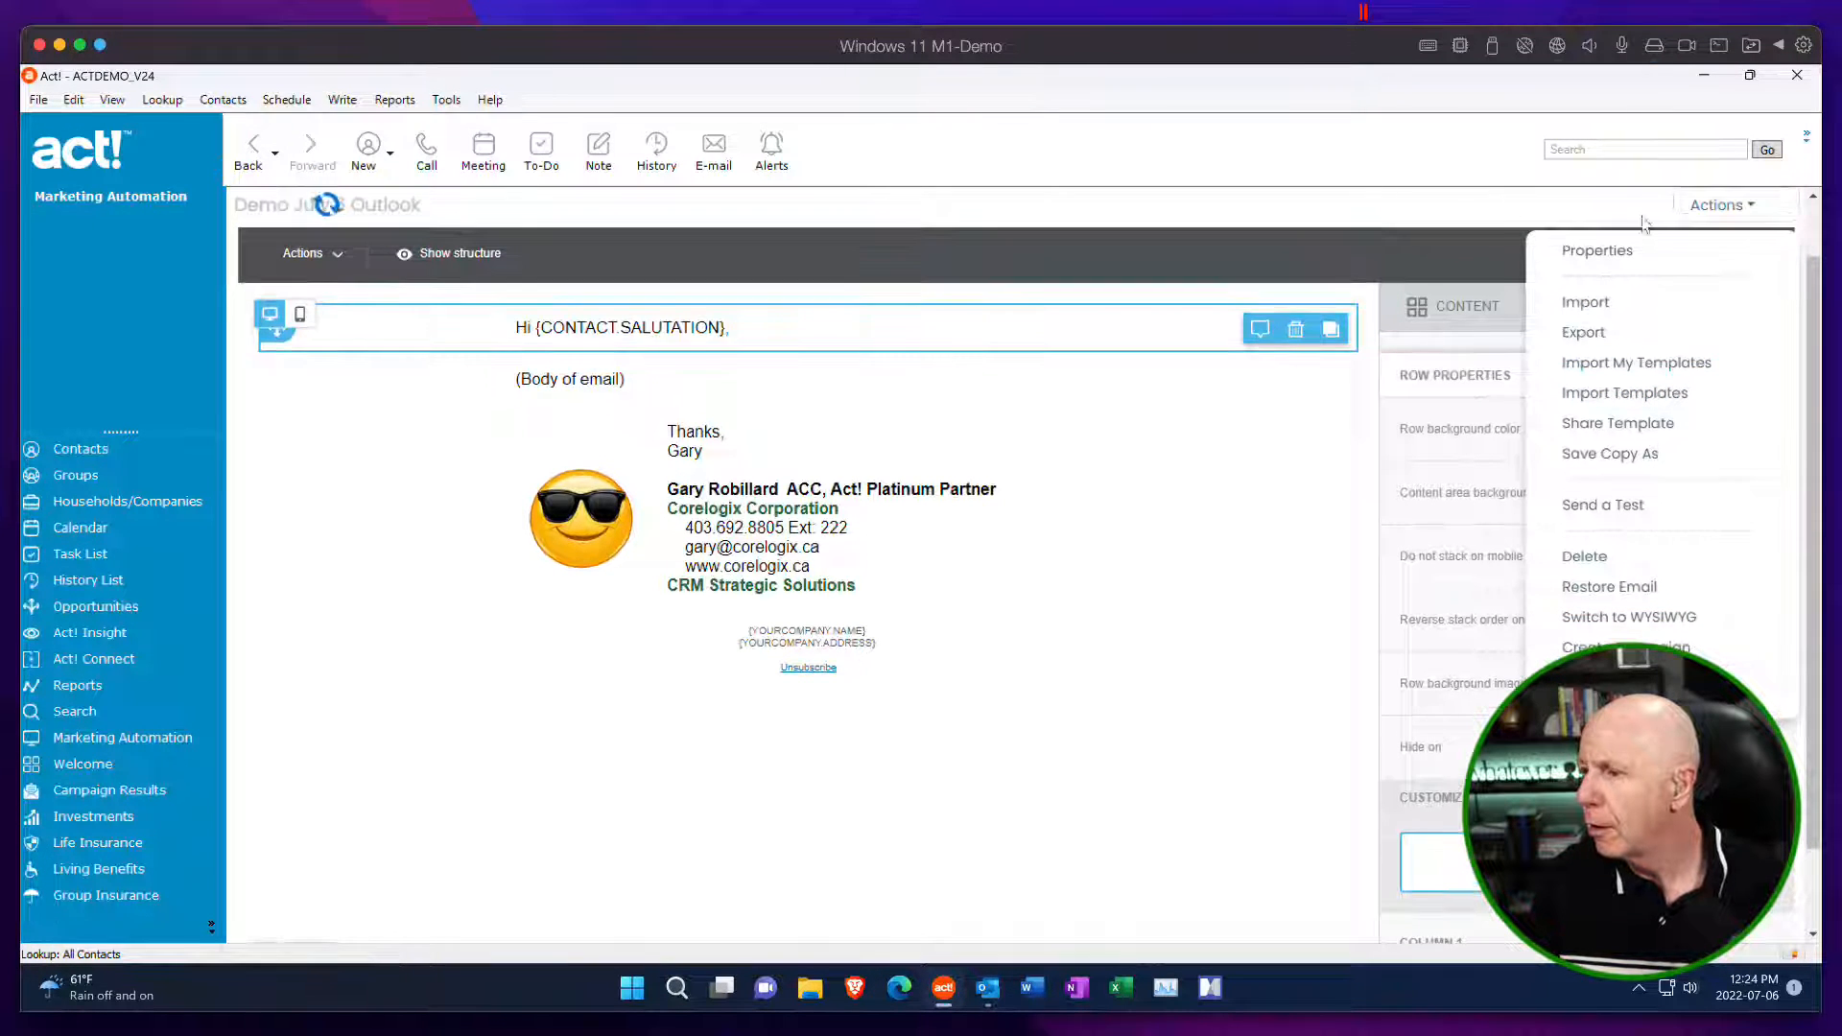
Start creating a new email template and choose the Blank drag-and-drop design.
{"action": "left_click", "coordinate": [1715, 271]}
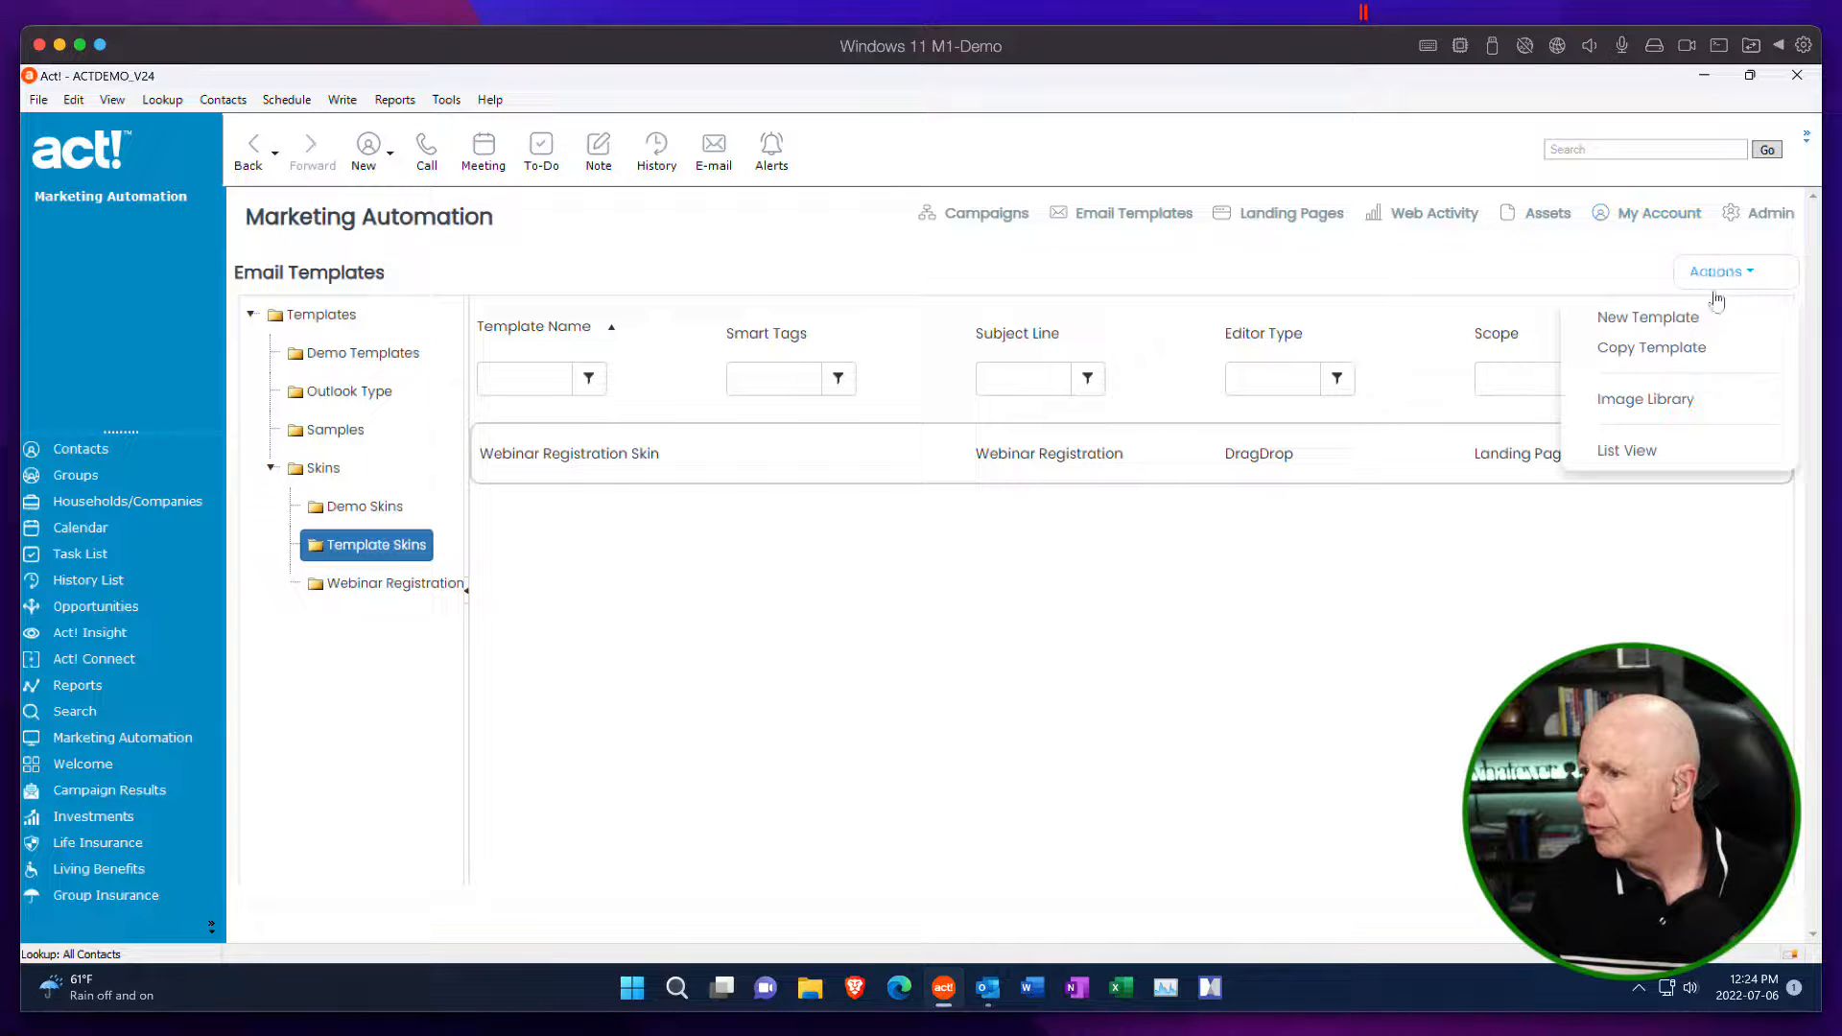
{"action": "left_click", "coordinate": [1650, 319]}
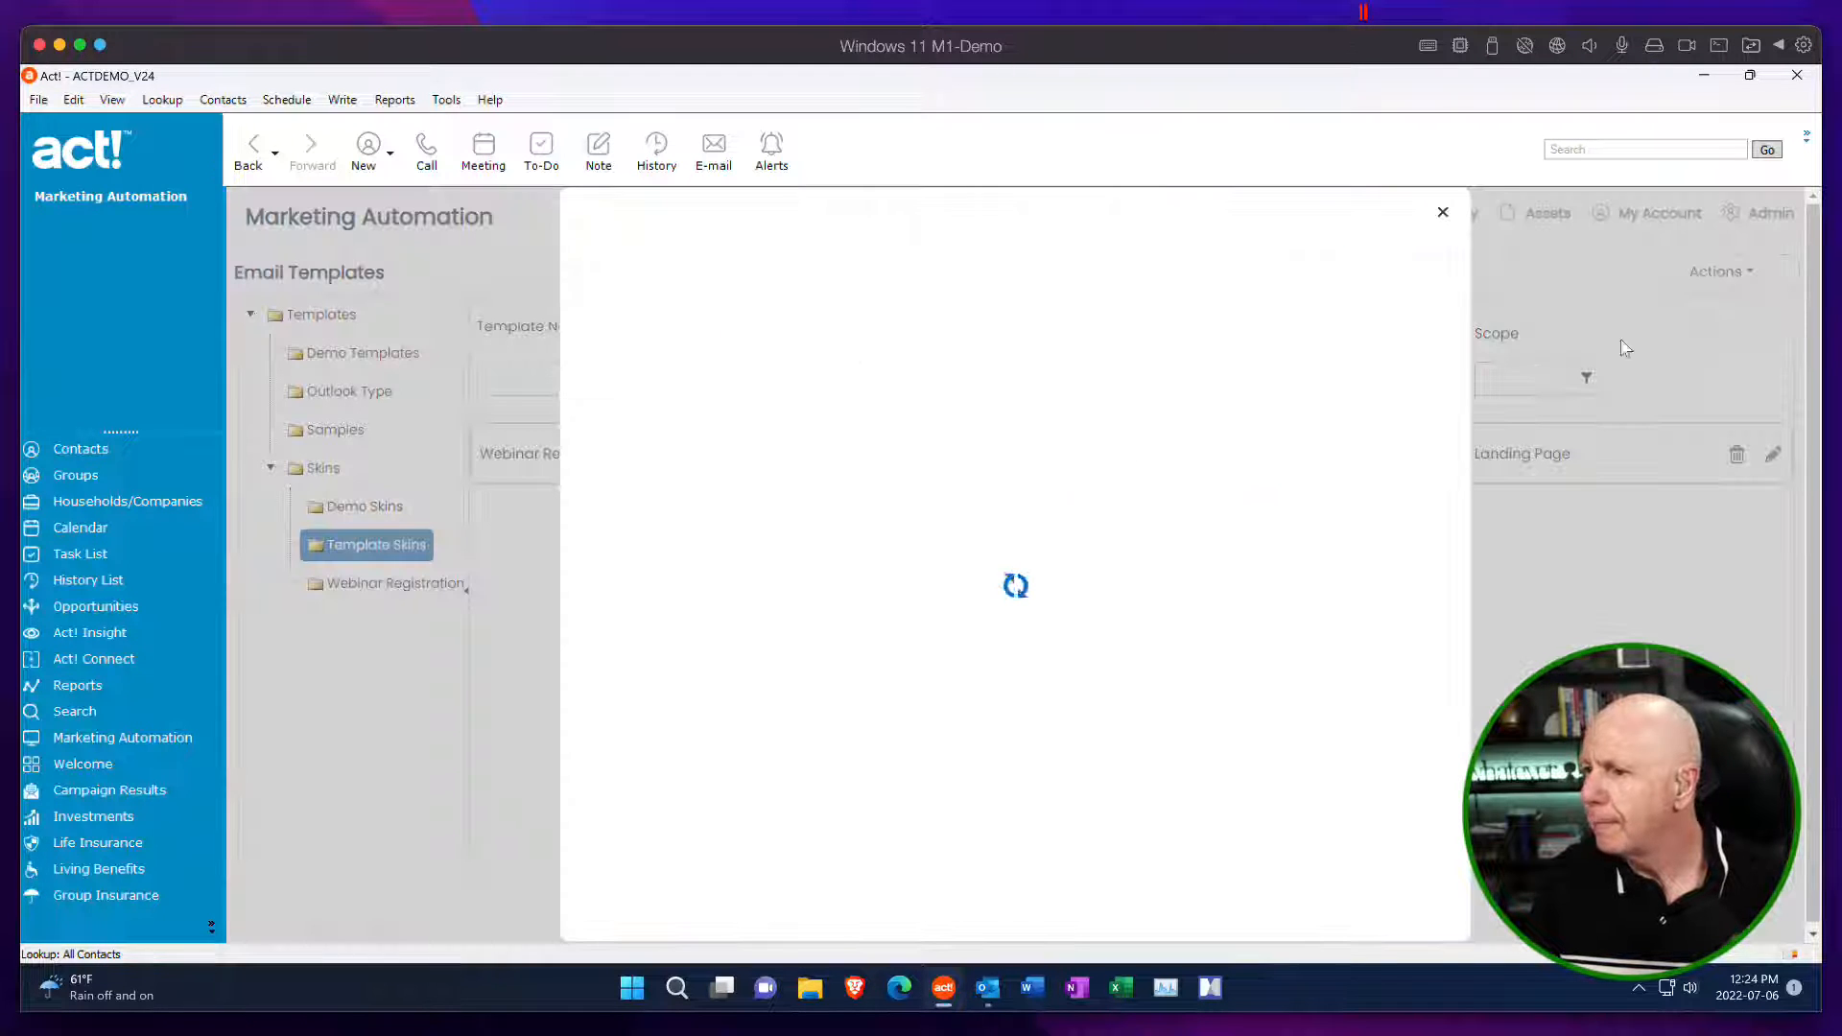
{"action": "left_click", "coordinate": [1023, 453]}
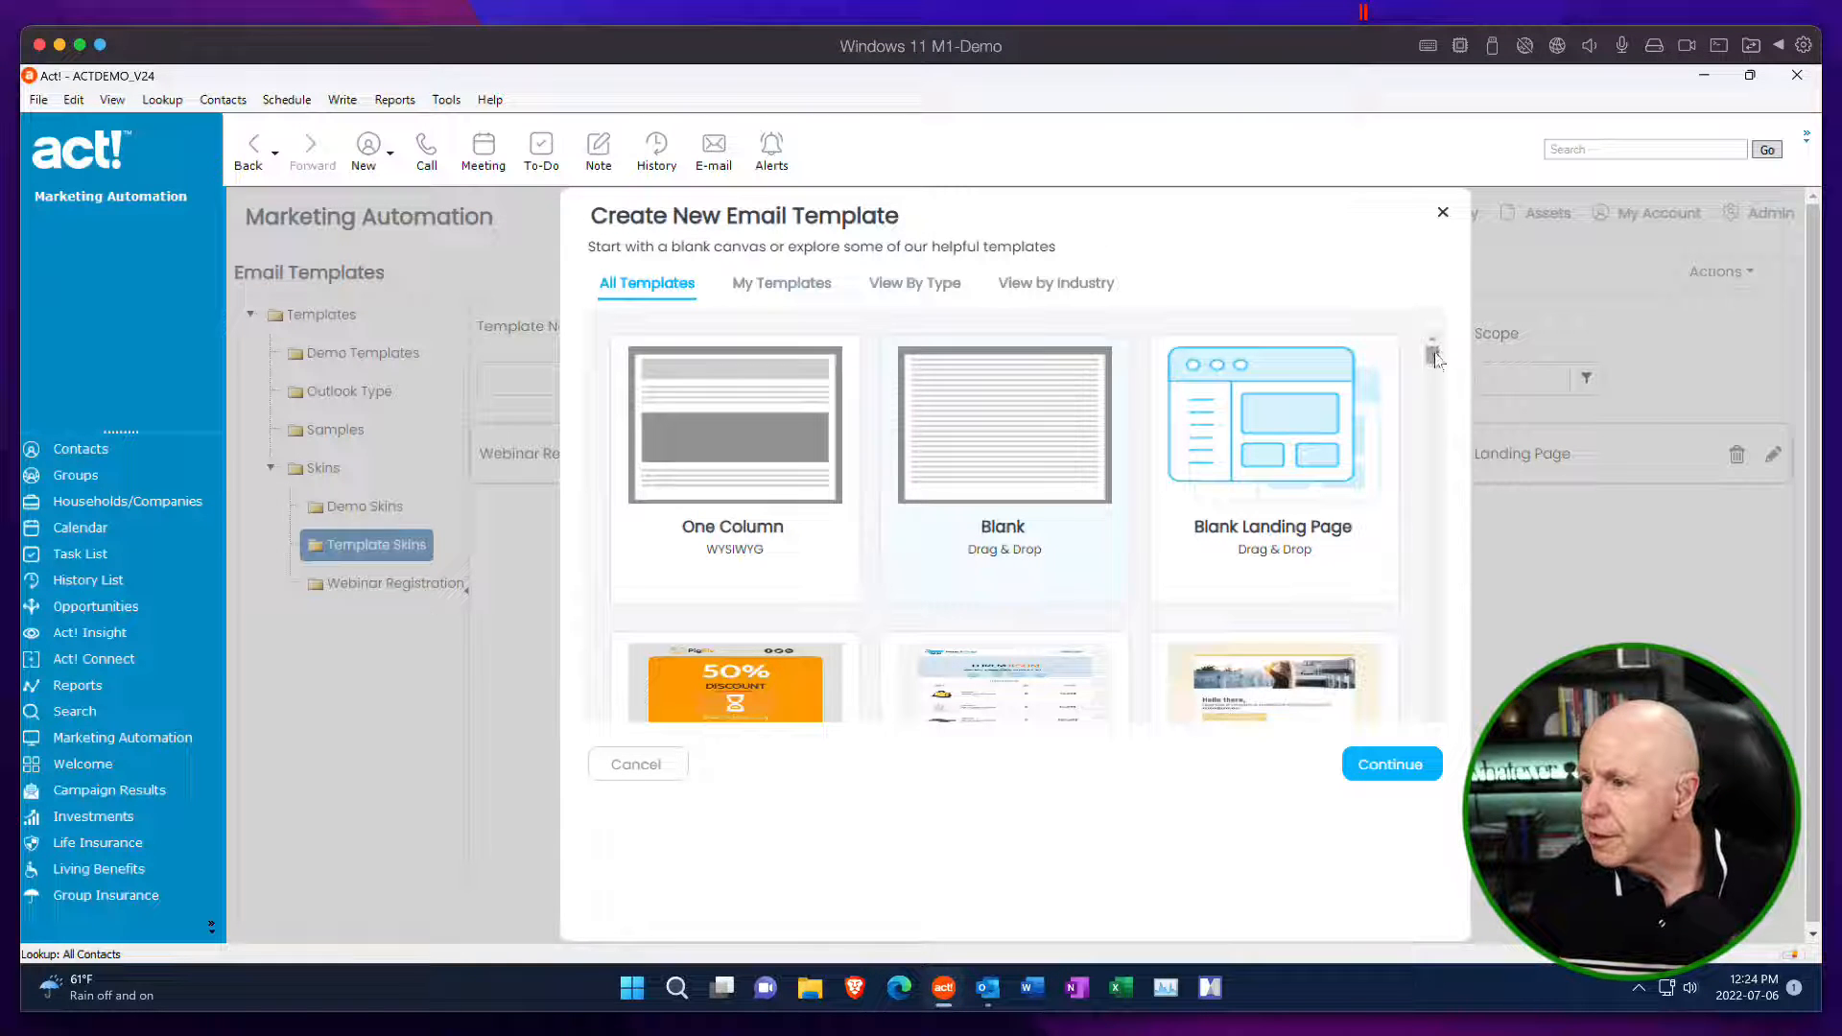
Examine the available starting designs by type, by industry including Financial Services, and among the saved own templates.
{"action": "mouse_move", "coordinate": [1432, 355]}
{"action": "left_mouse_down"}
{"action": "mouse_move", "coordinate": [1443, 734]}
{"action": "mouse_move", "coordinate": [1436, 351]}
{"action": "left_mouse_up"}
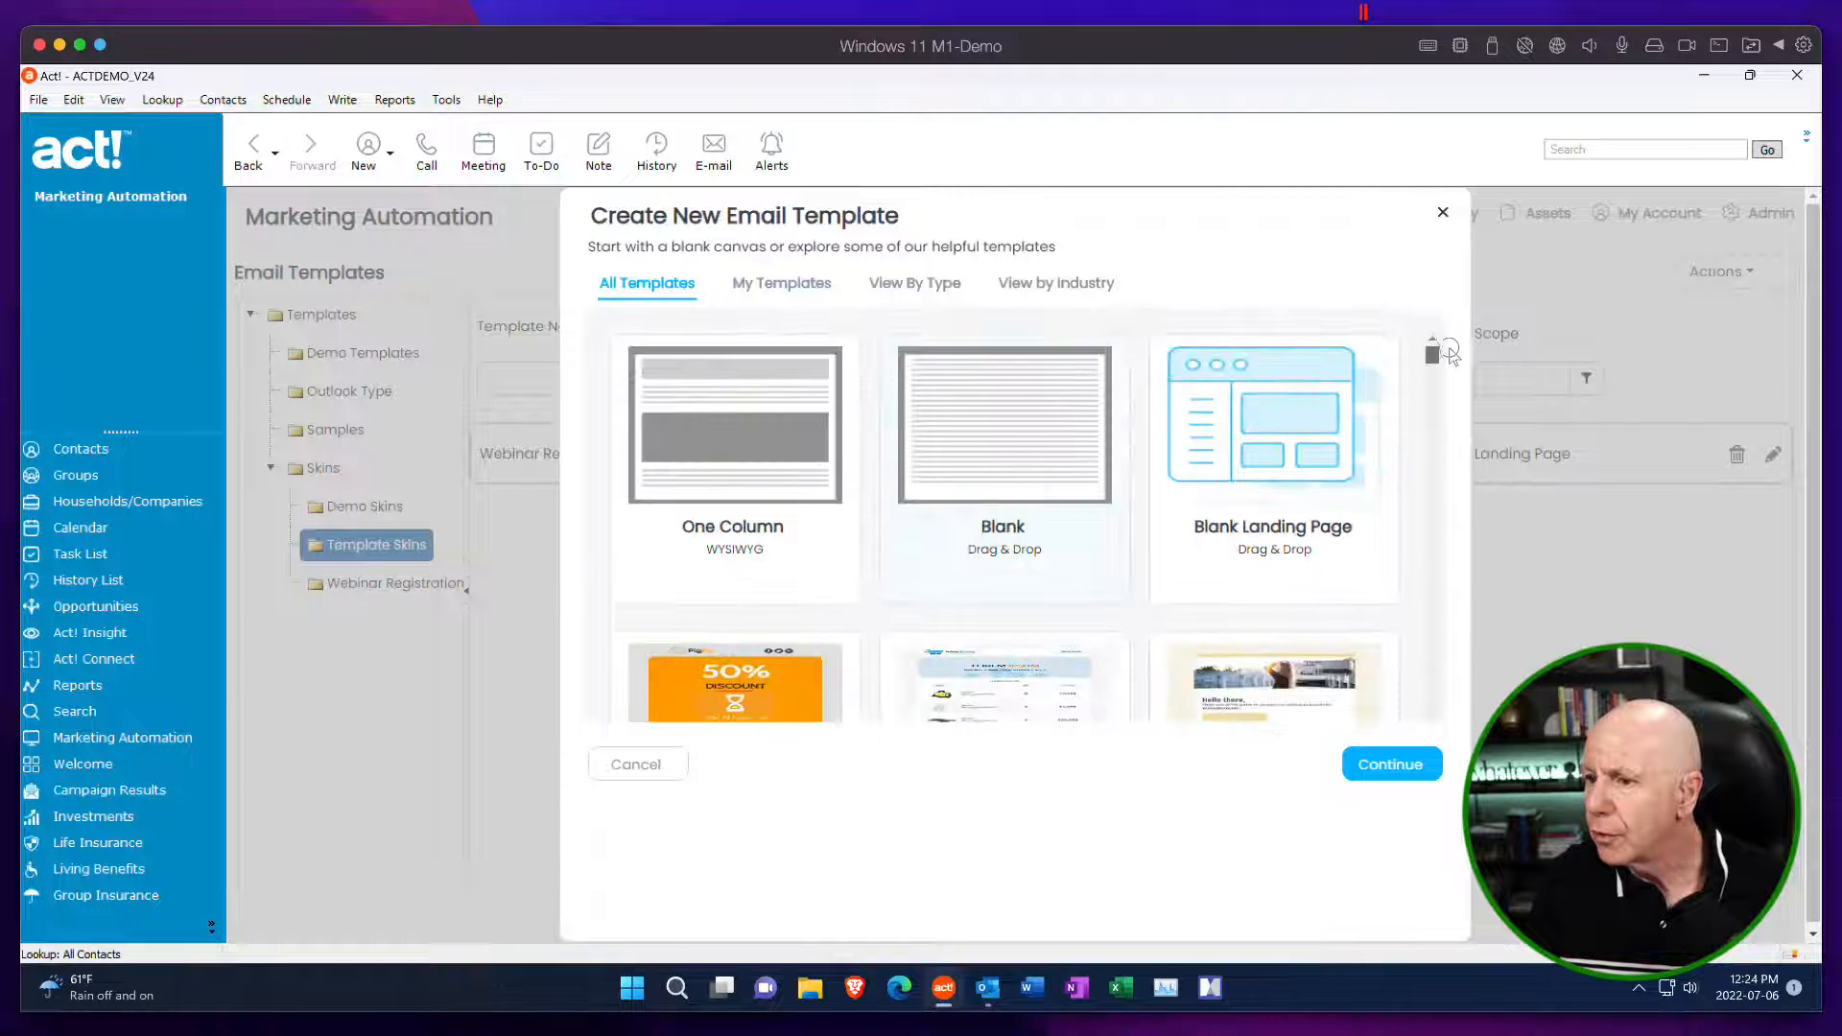
{"action": "left_click", "coordinate": [908, 294]}
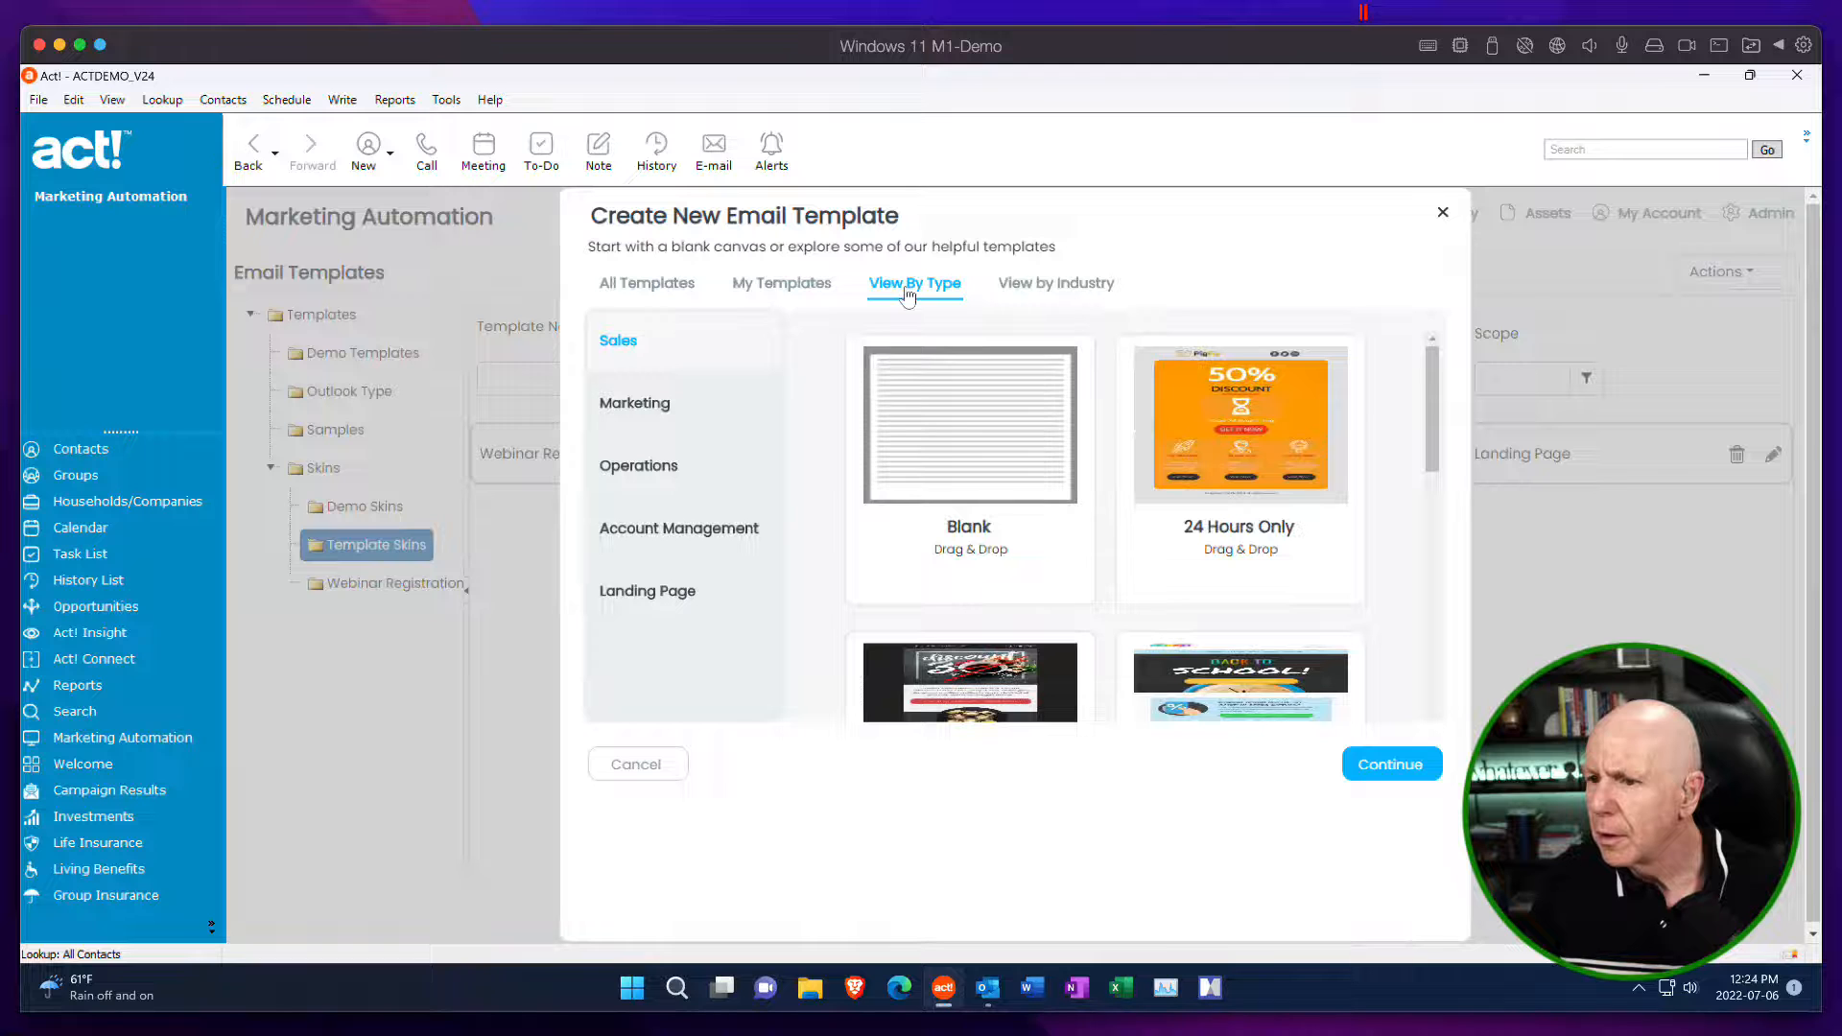
{"action": "left_click", "coordinate": [1019, 291]}
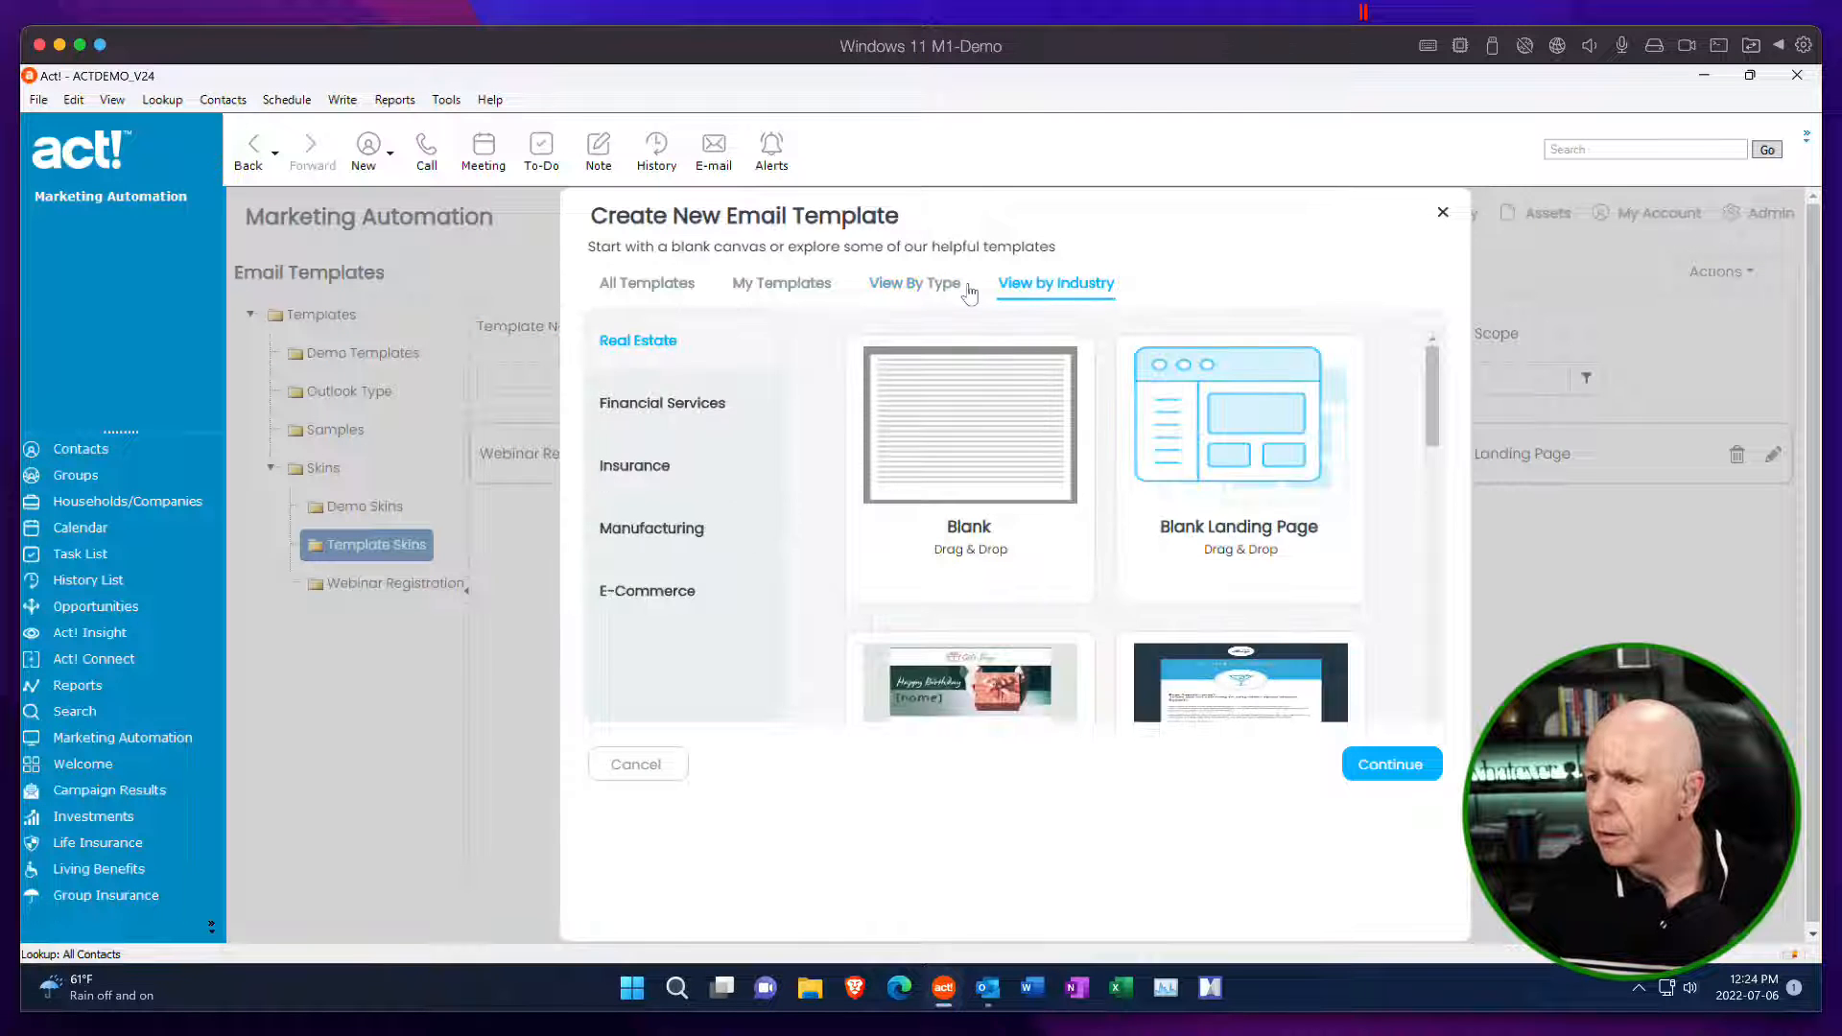
{"action": "left_click", "coordinate": [950, 292]}
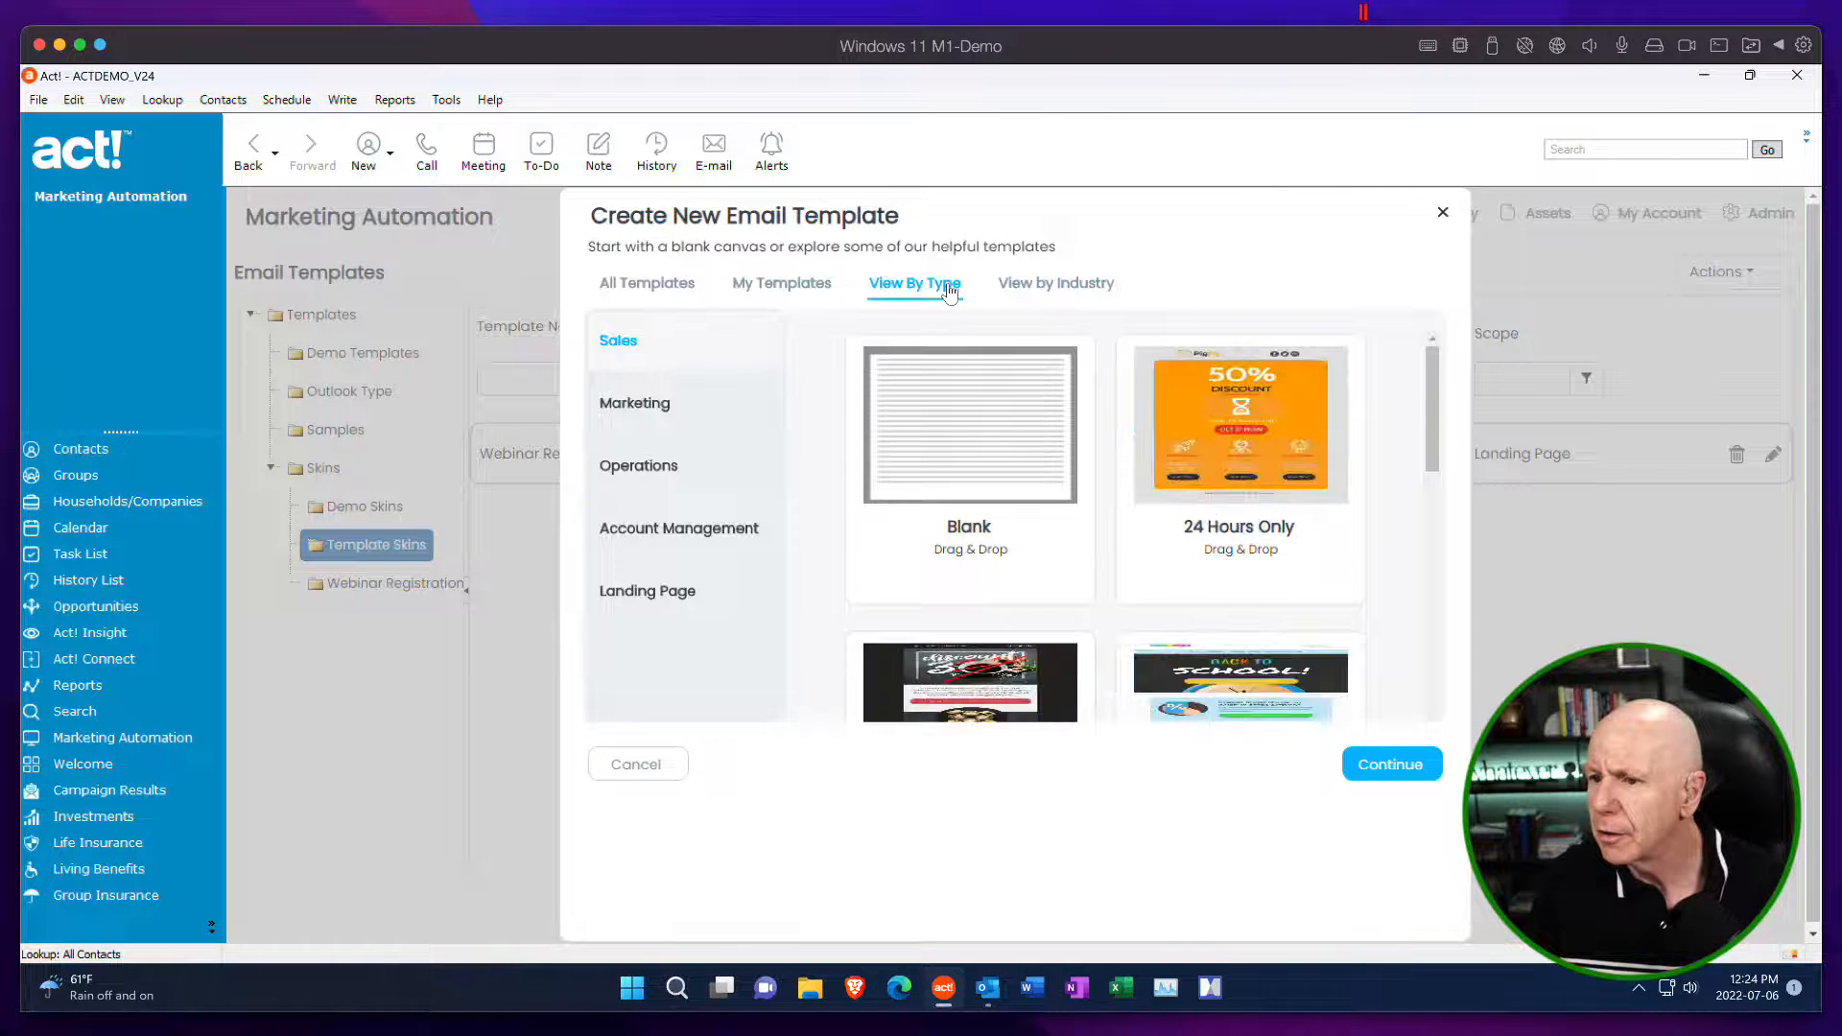
{"action": "left_click", "coordinate": [1012, 288]}
{"action": "left_click", "coordinate": [710, 405]}
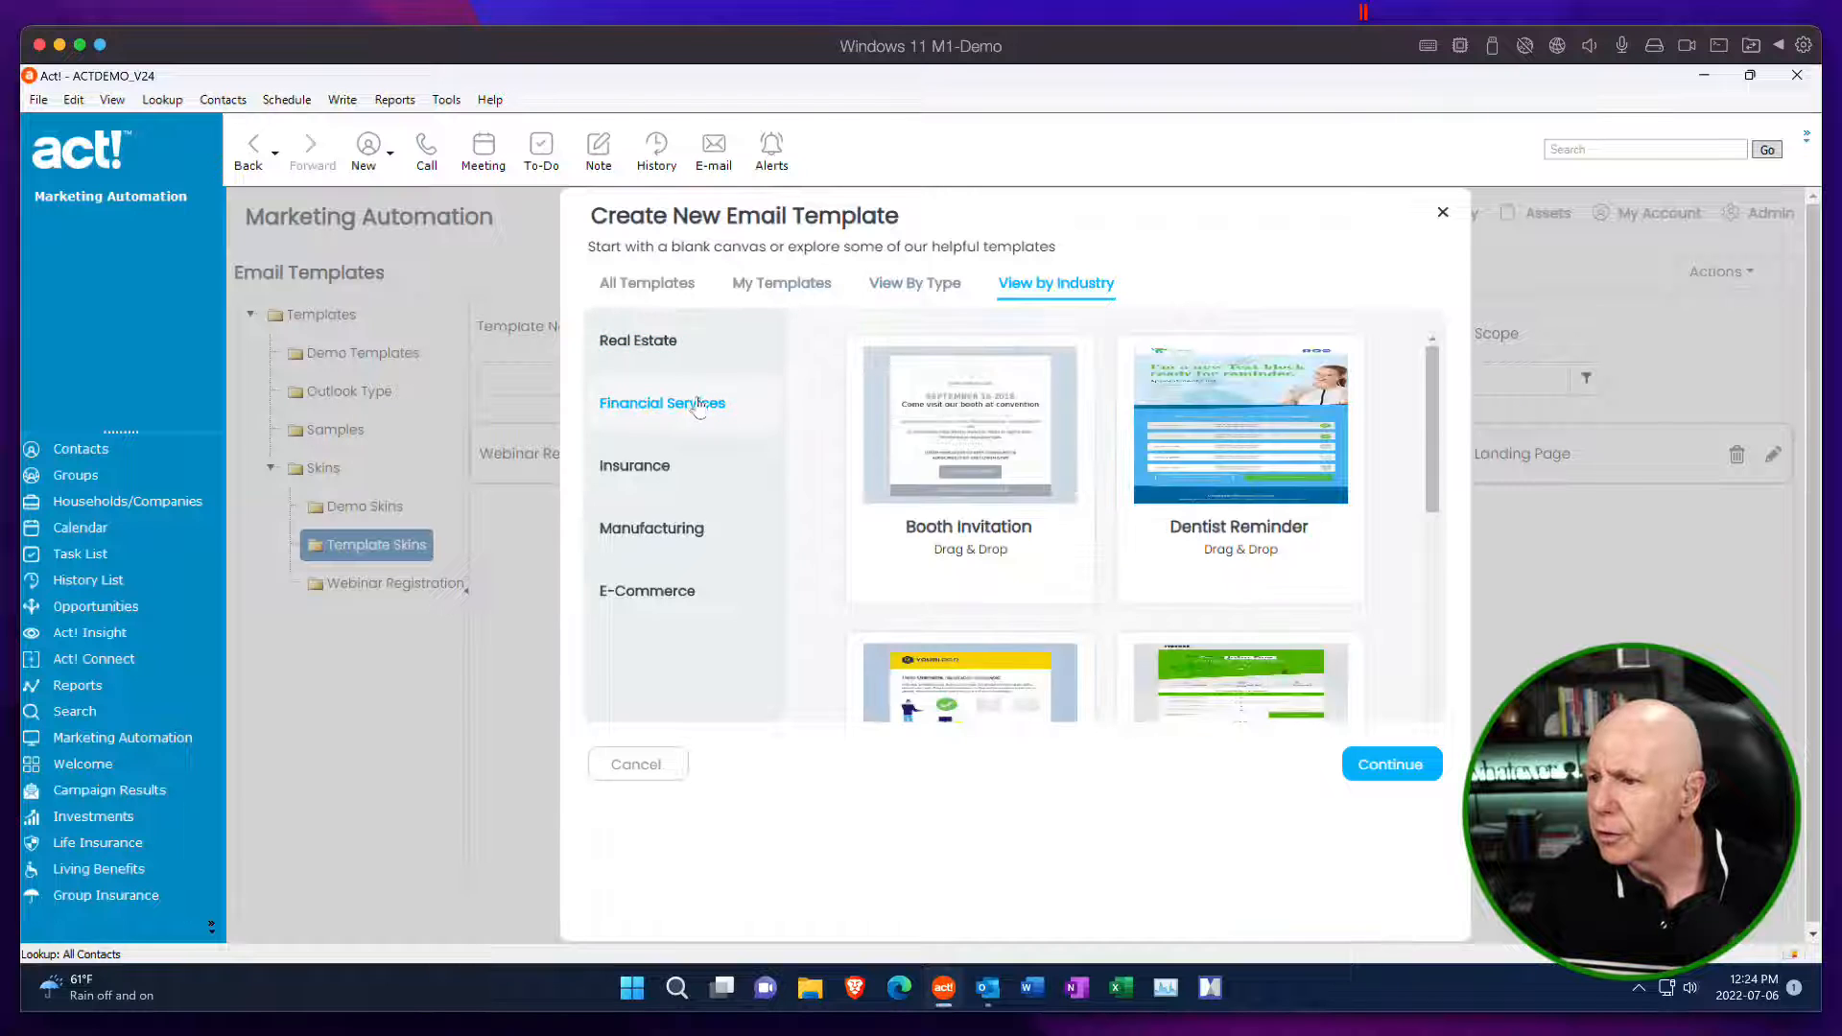
{"action": "left_click_drag", "start_coordinate": [1432, 465], "coordinate": [1421, 413]}
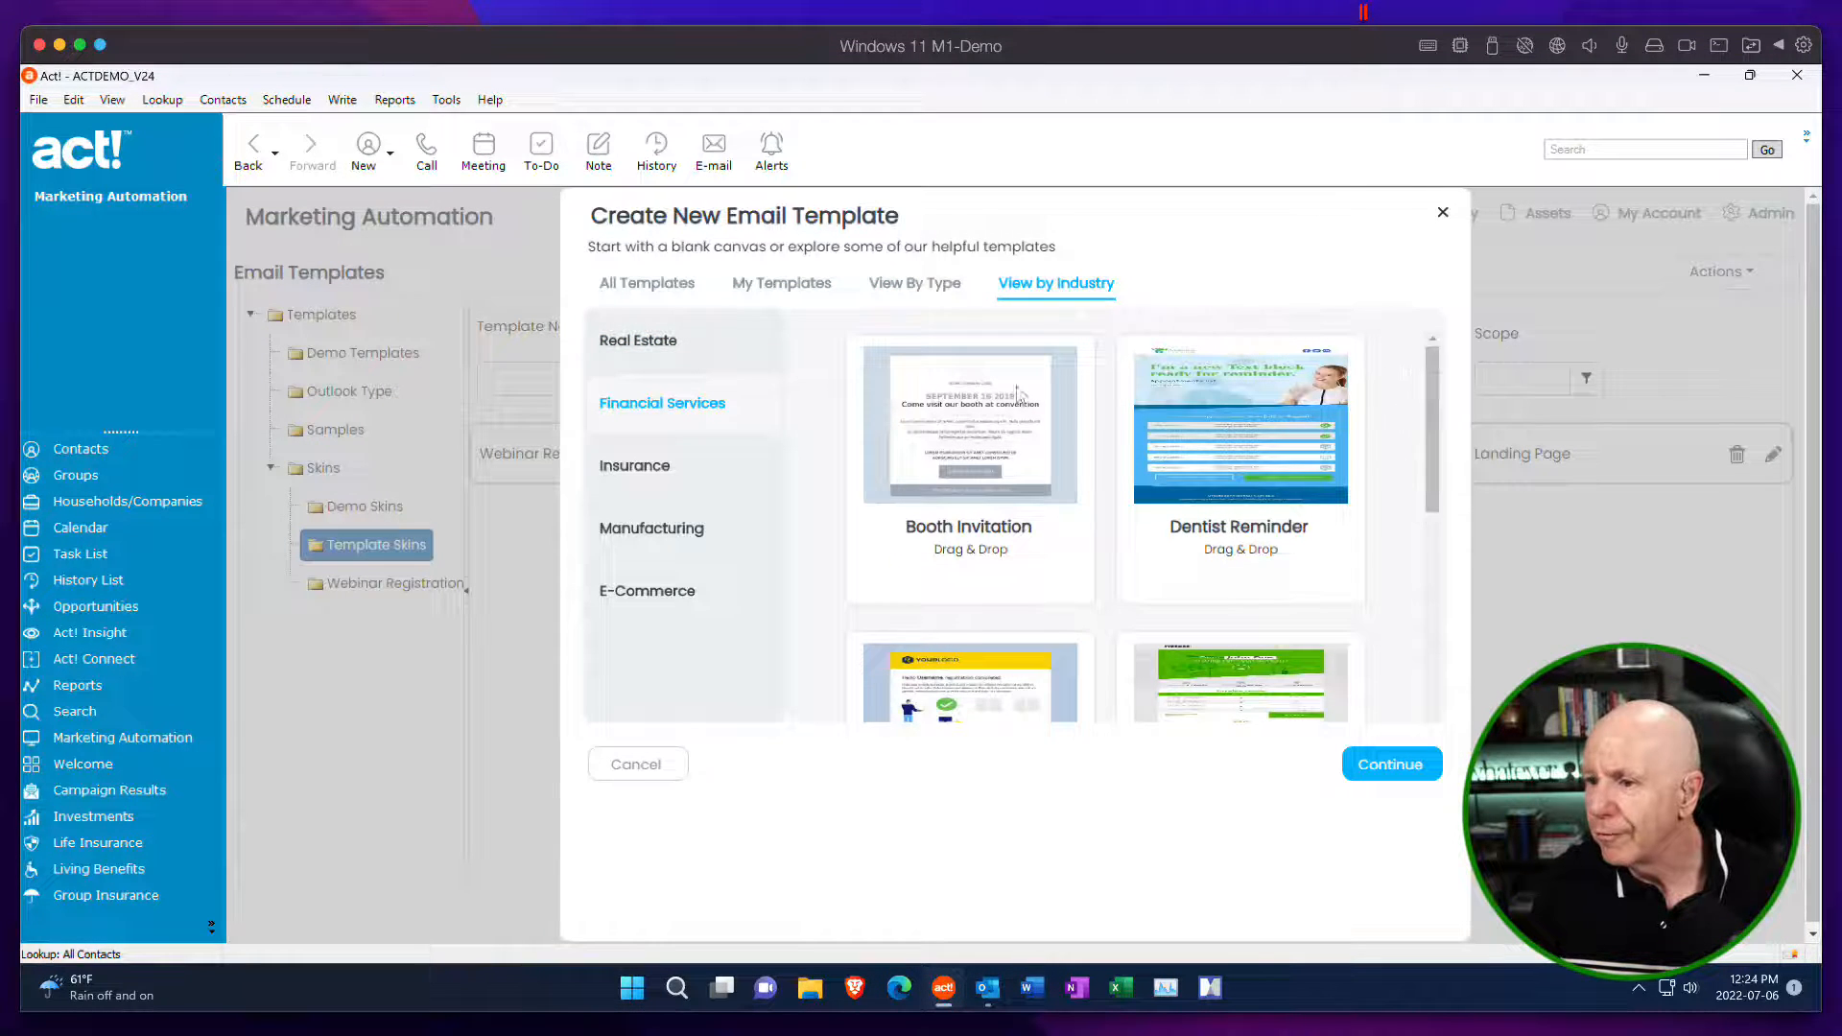
{"action": "left_click", "coordinate": [931, 286]}
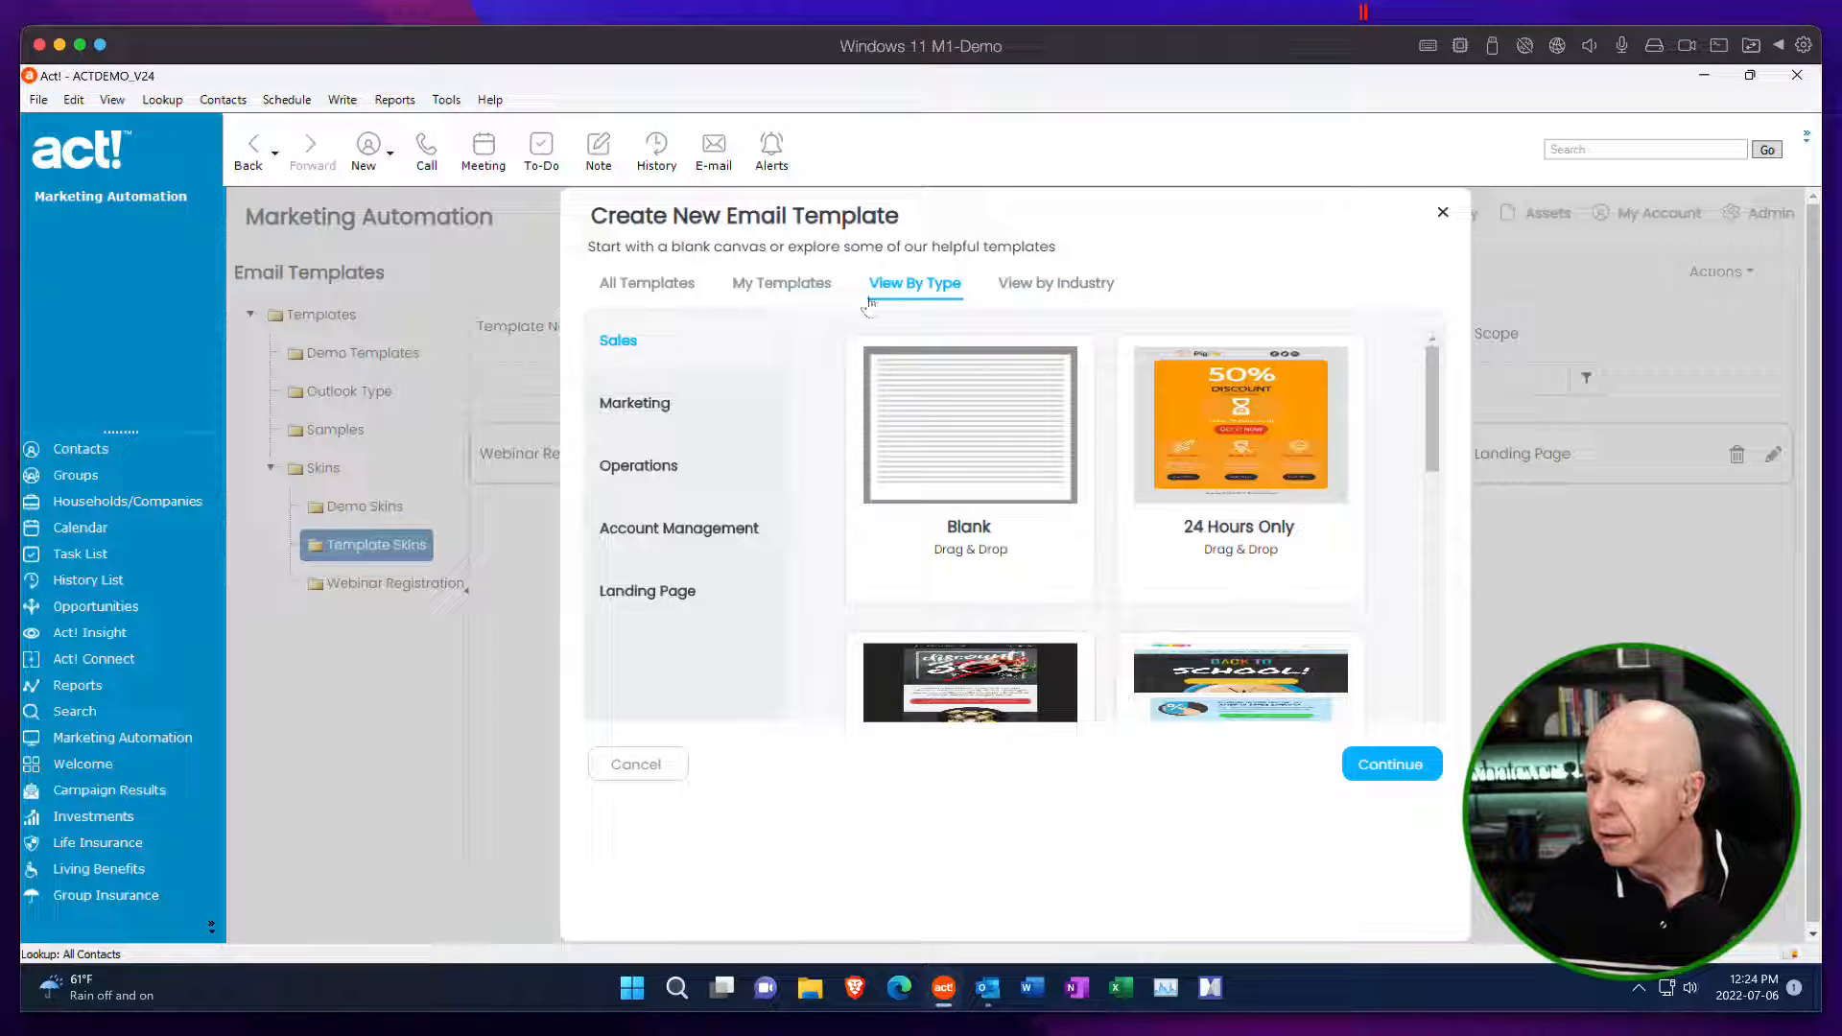
{"action": "left_click", "coordinate": [785, 284]}
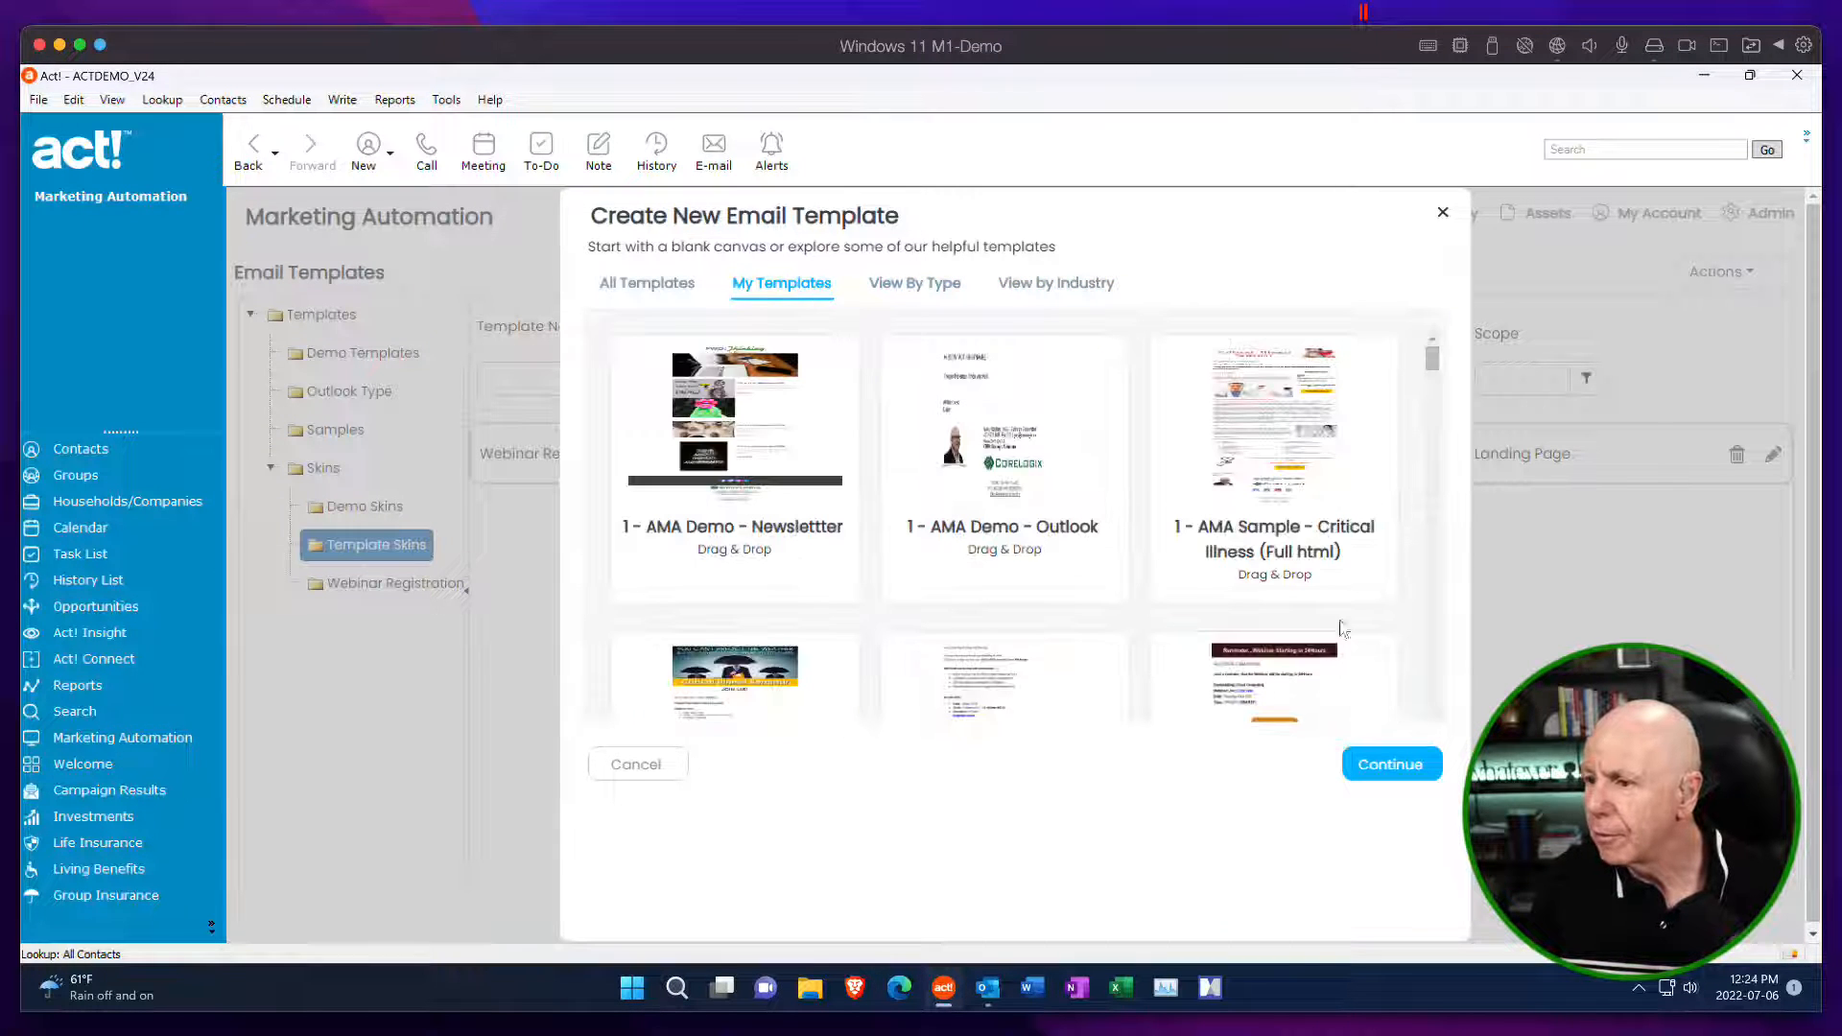
Continue with the Blank design, name the new template "Demo Newsletter July 6" and save it.
{"action": "left_click", "coordinate": [653, 284]}
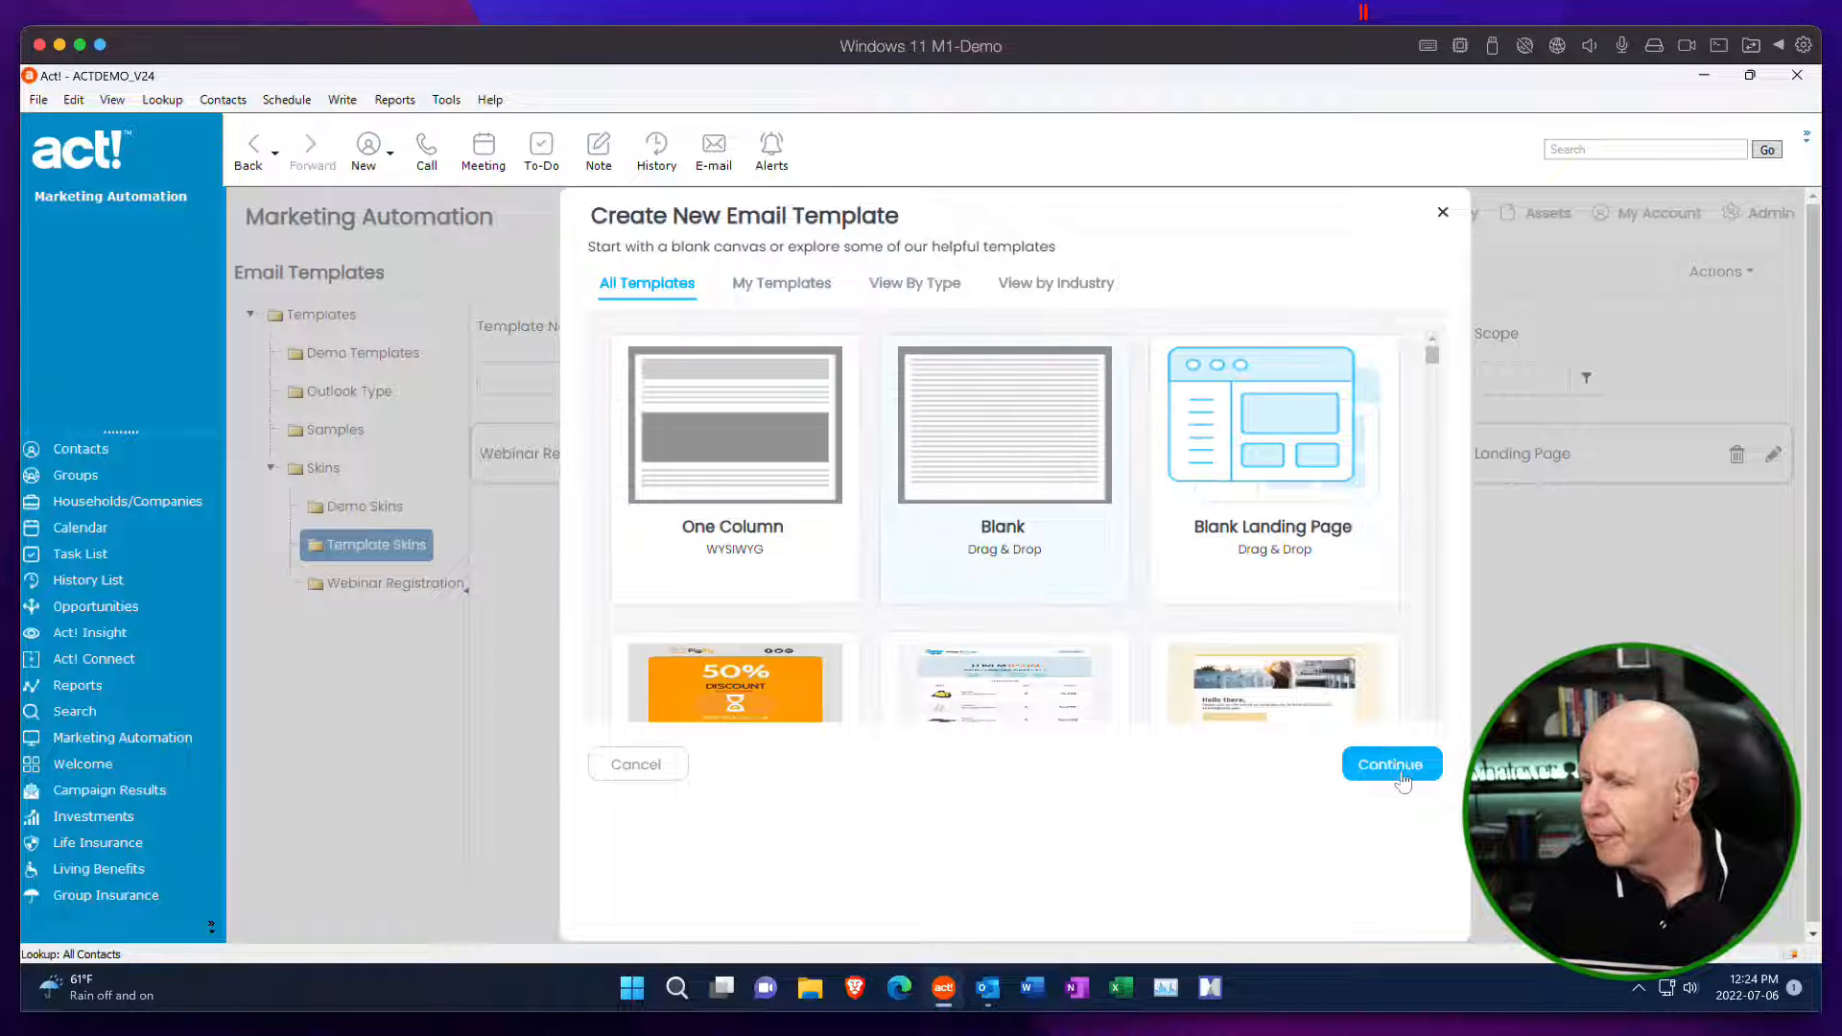
{"action": "left_click", "coordinate": [1396, 765]}
{"action": "left_click", "coordinate": [998, 404]}
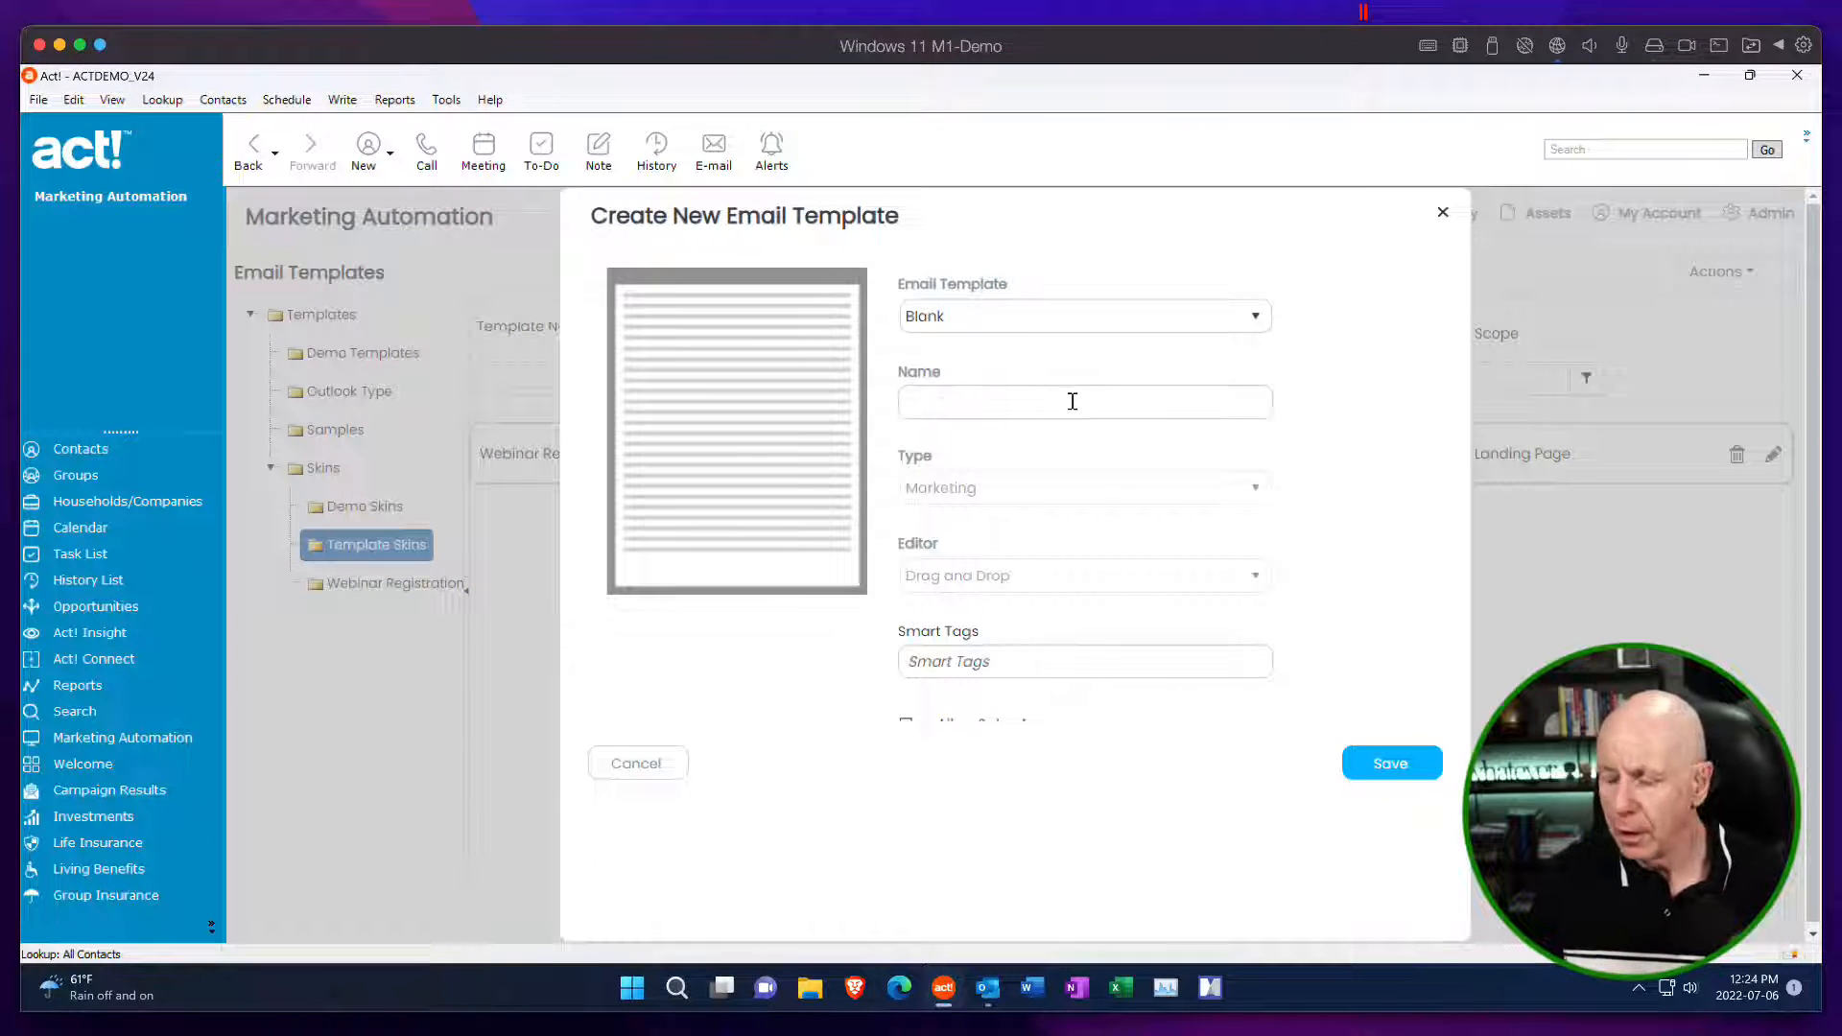
{"action": "type", "text": "Dmow "}
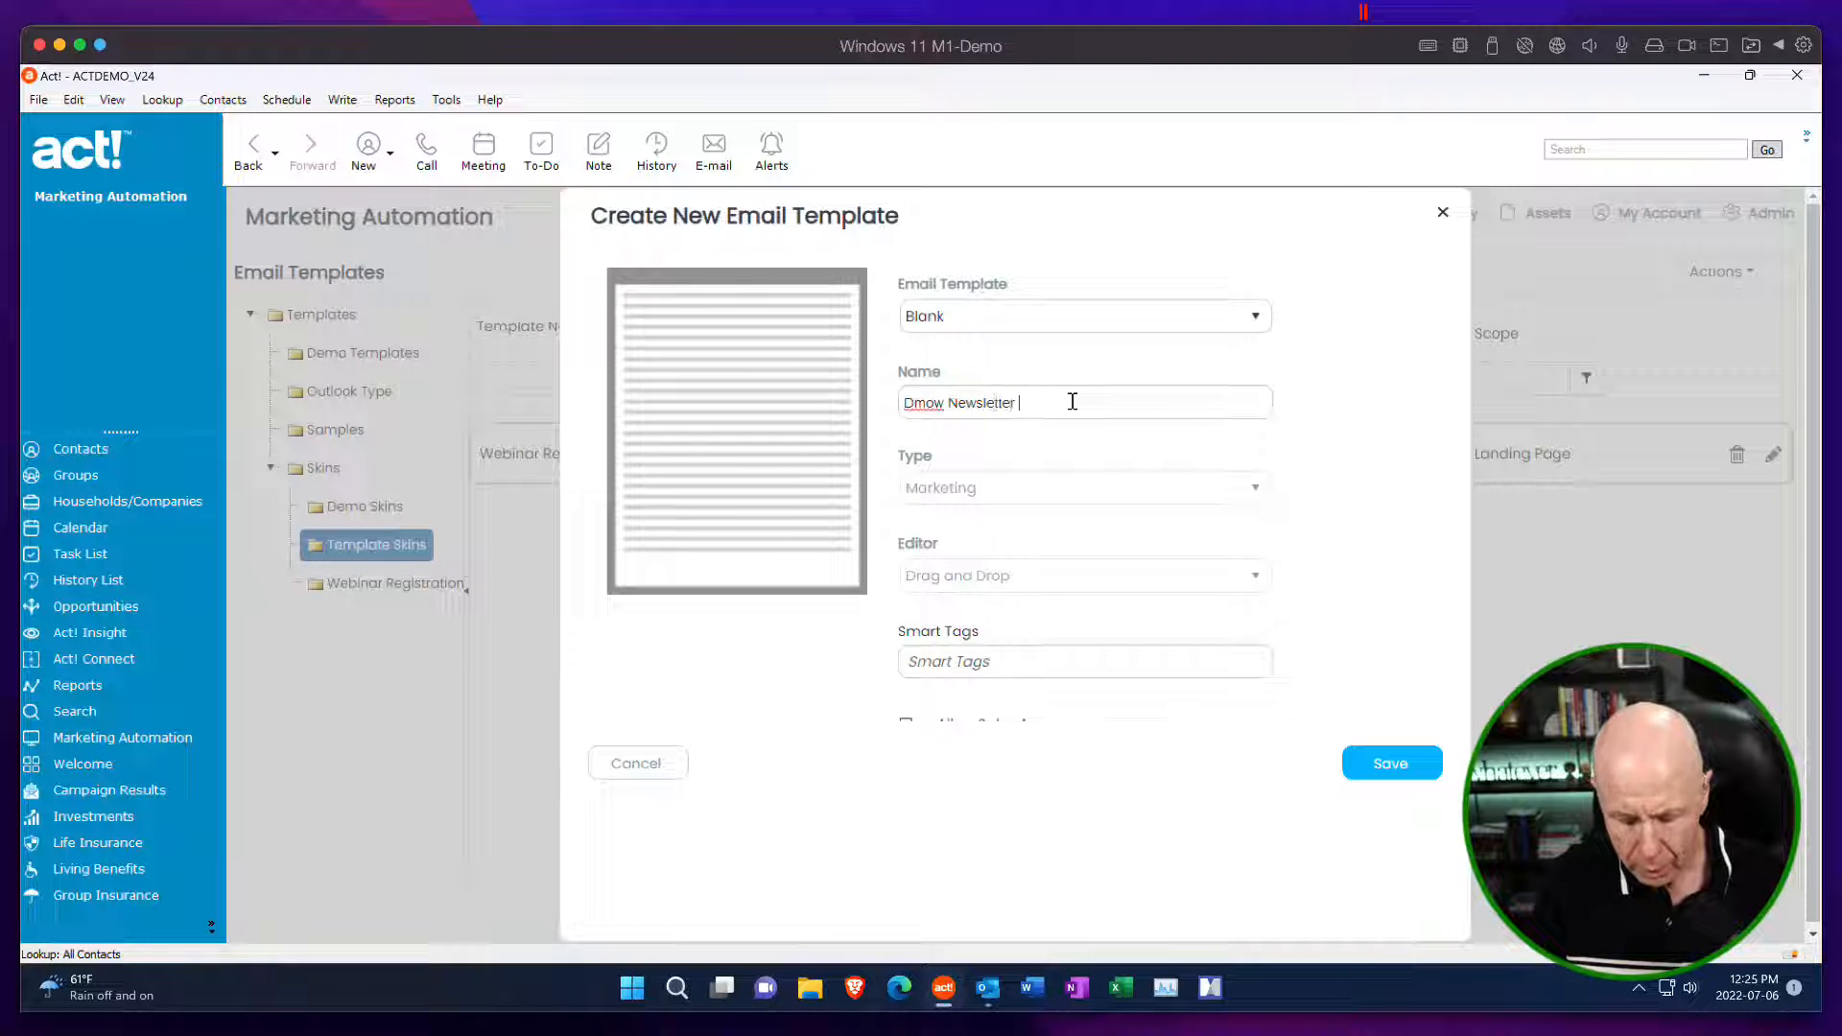
{"action": "type", "text": "Newsletter July 6"}
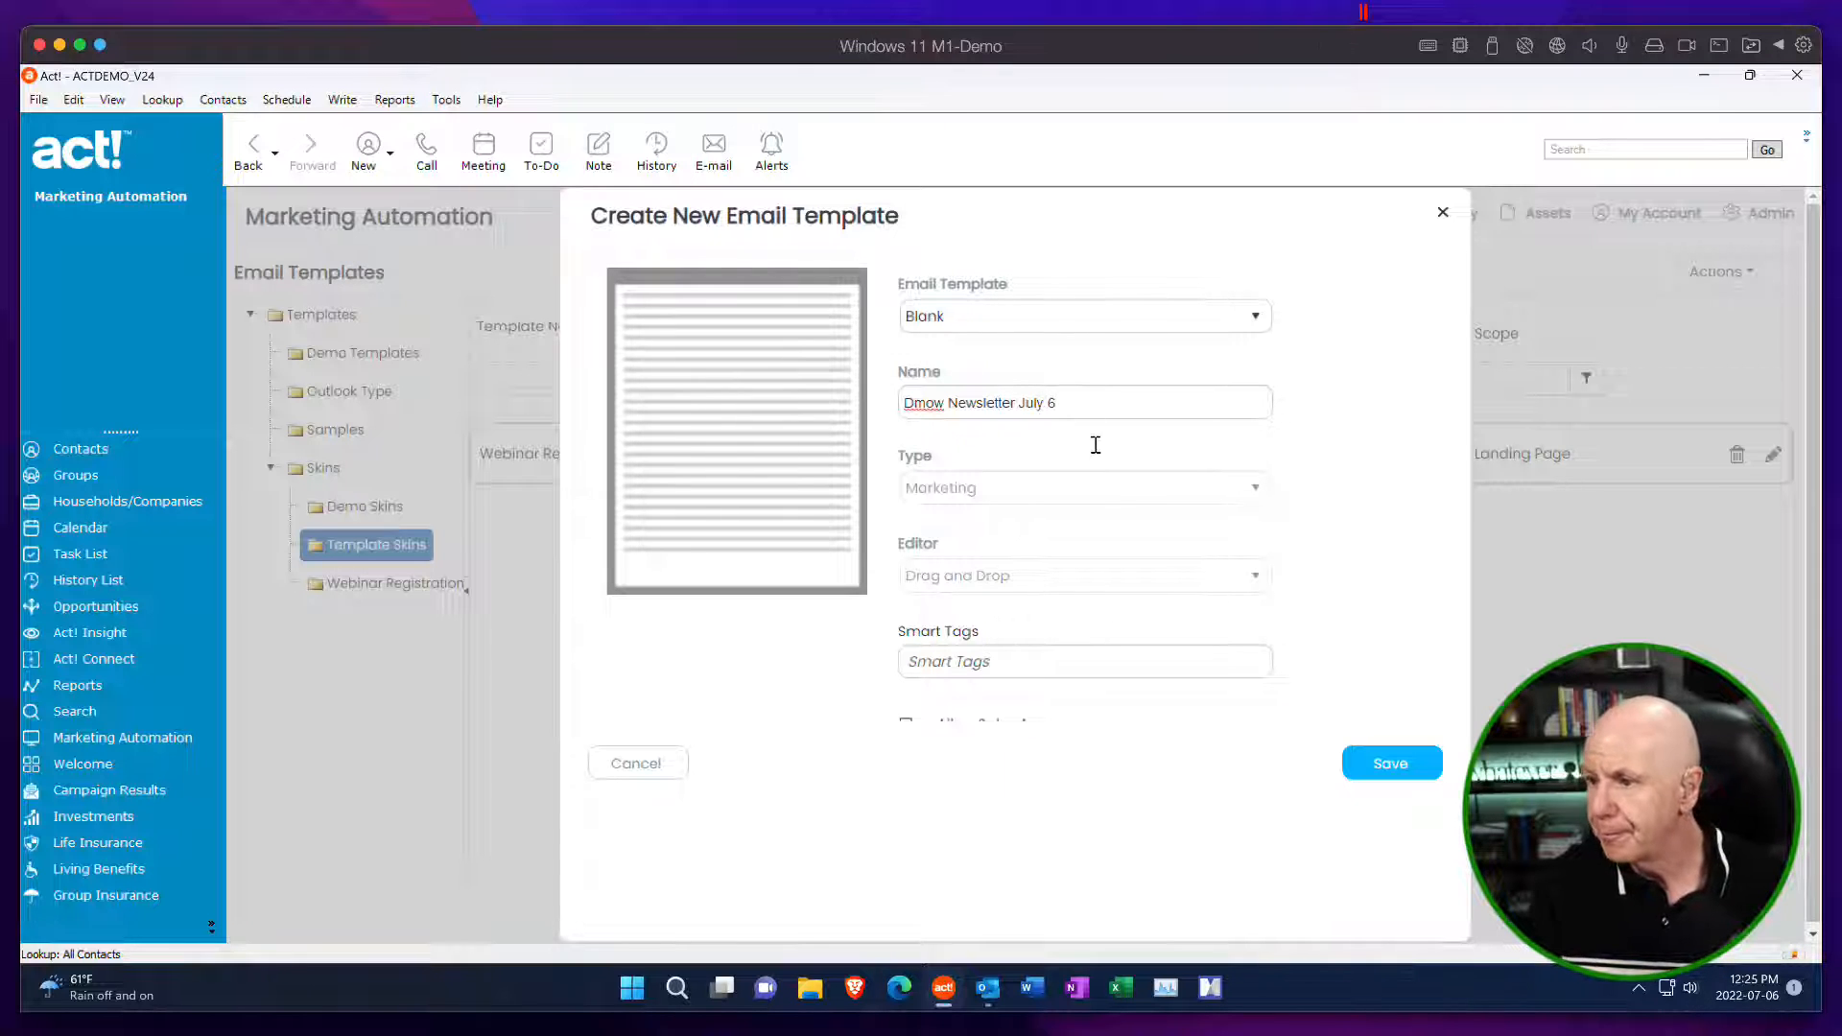
{"action": "left_click", "coordinate": [925, 402]}
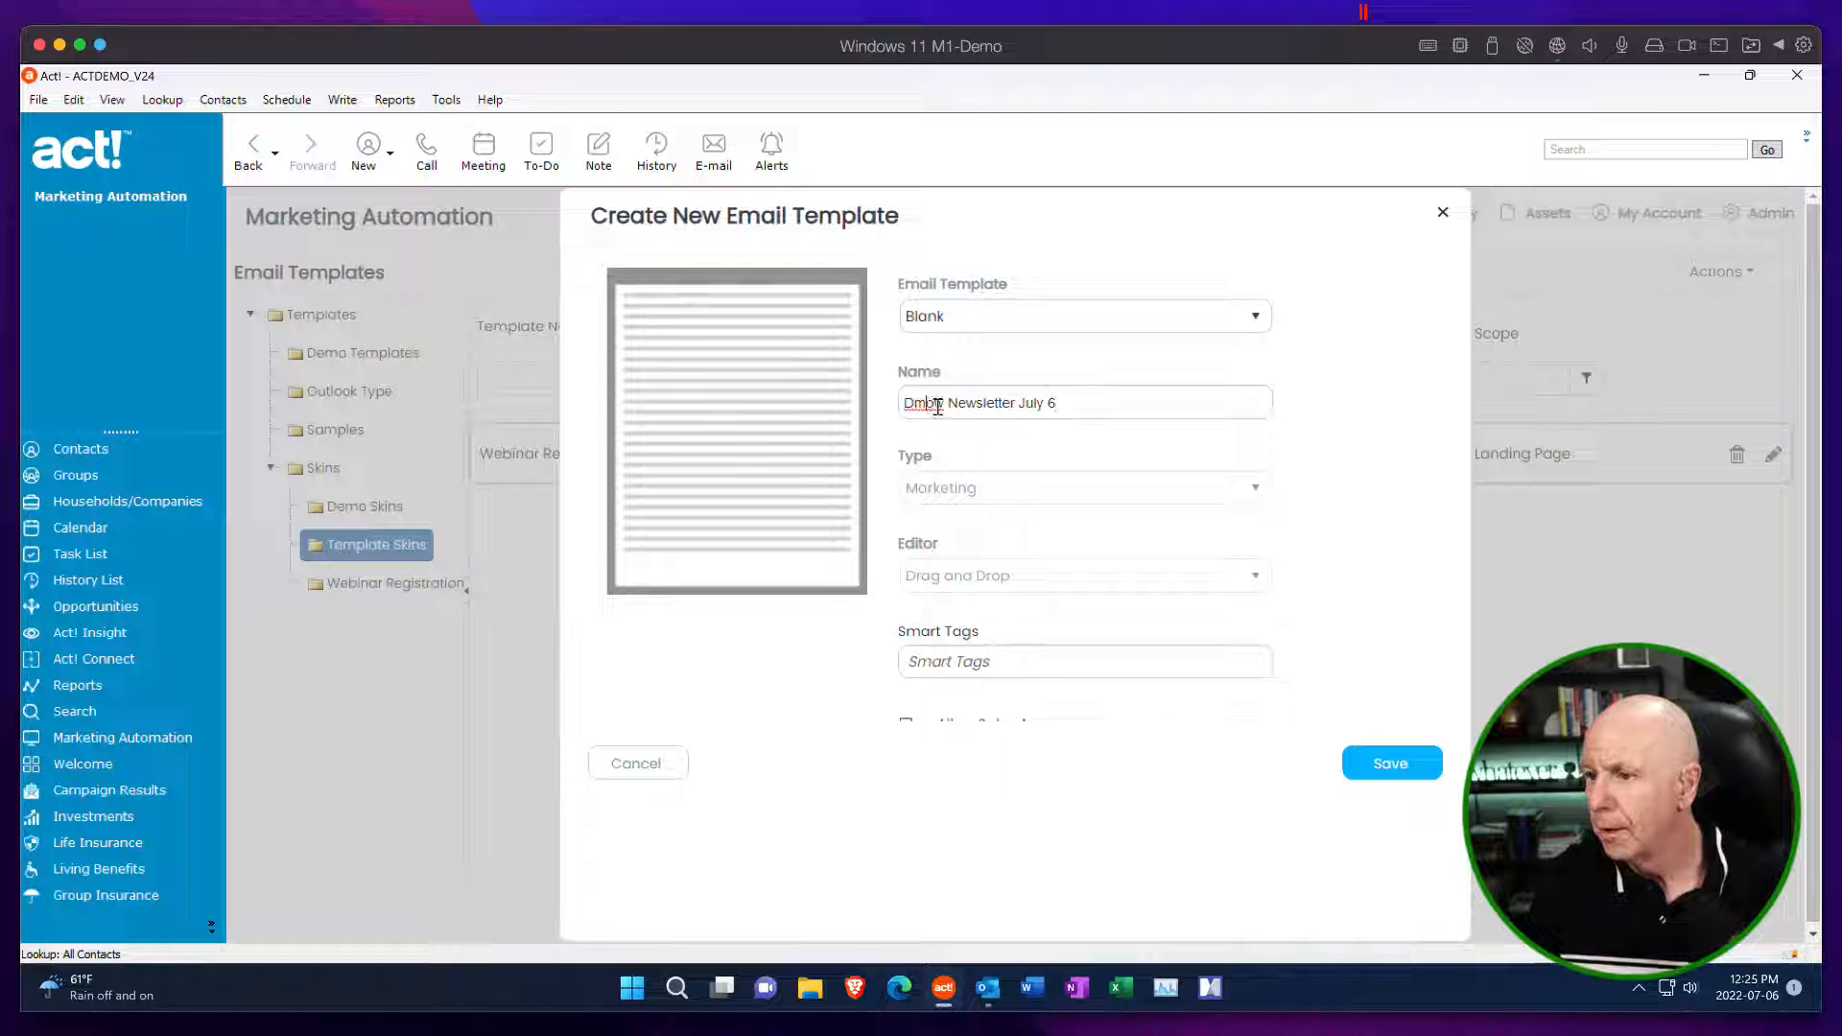
{"action": "left_click_drag", "start_coordinate": [932, 404], "coordinate": [900, 403]}
{"action": "type", "text": "Demo"}
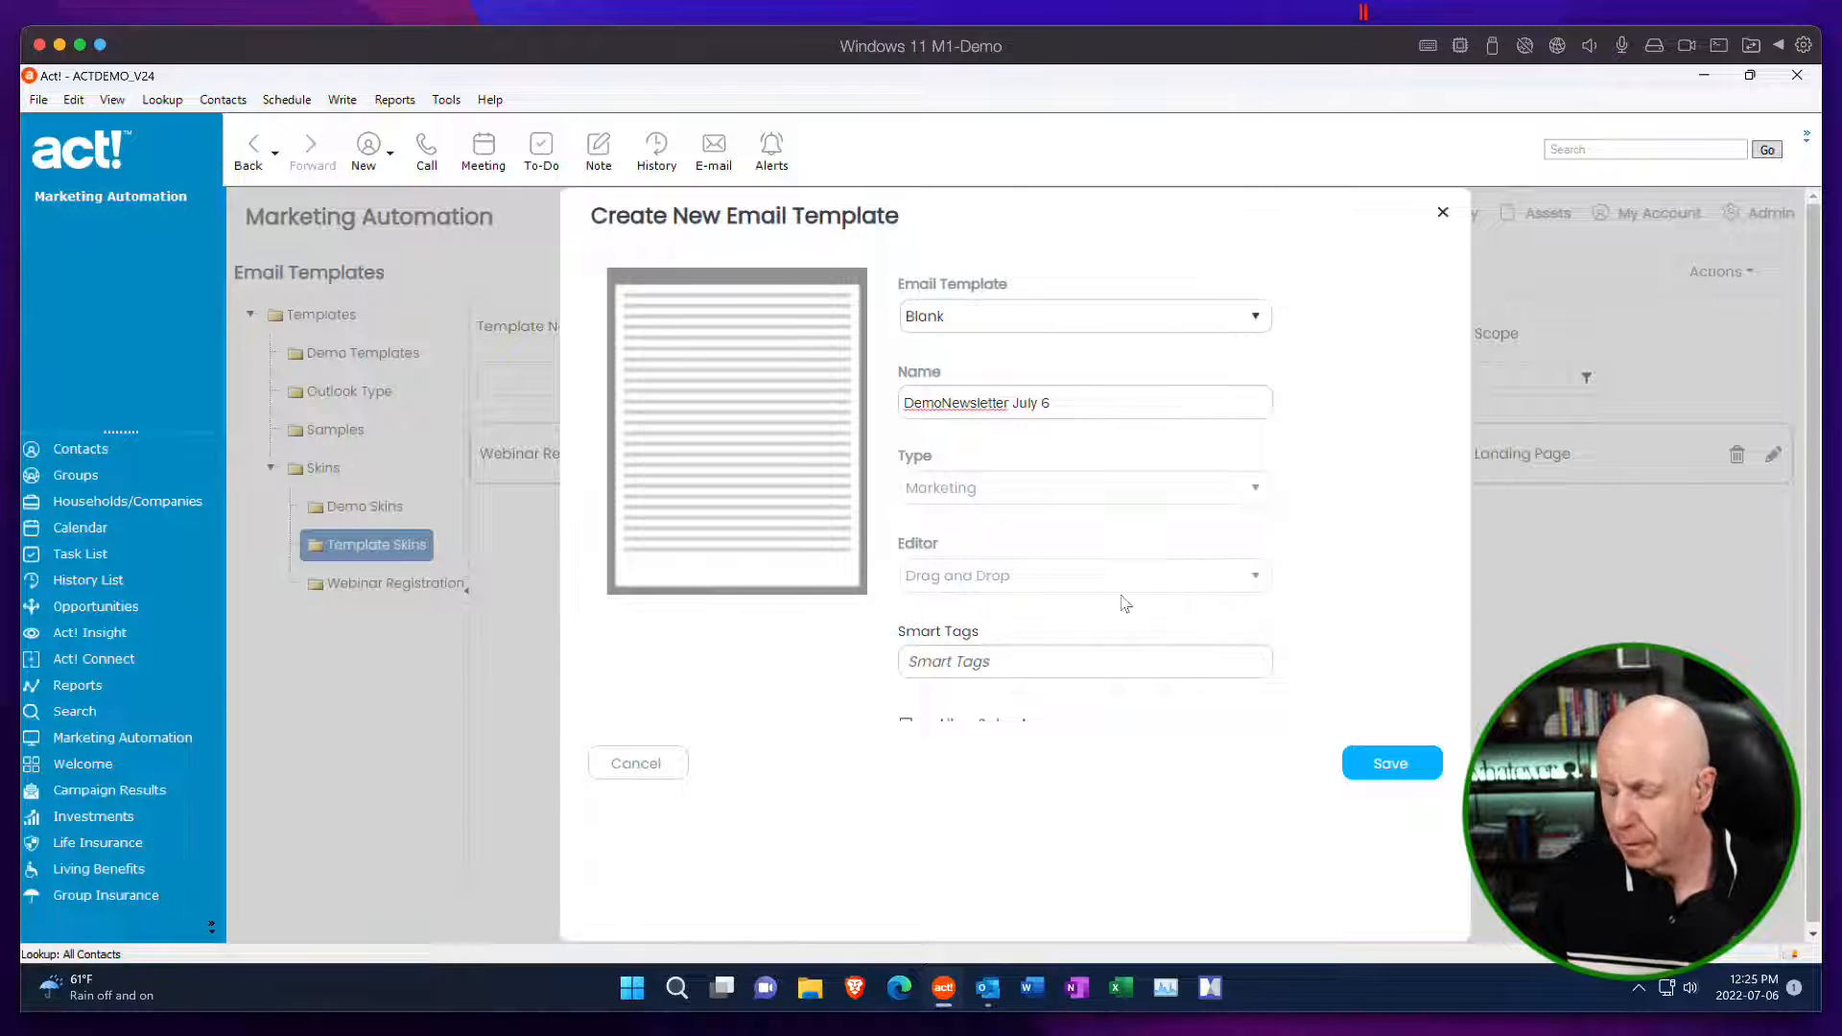
{"action": "left_click", "coordinate": [1376, 777]}
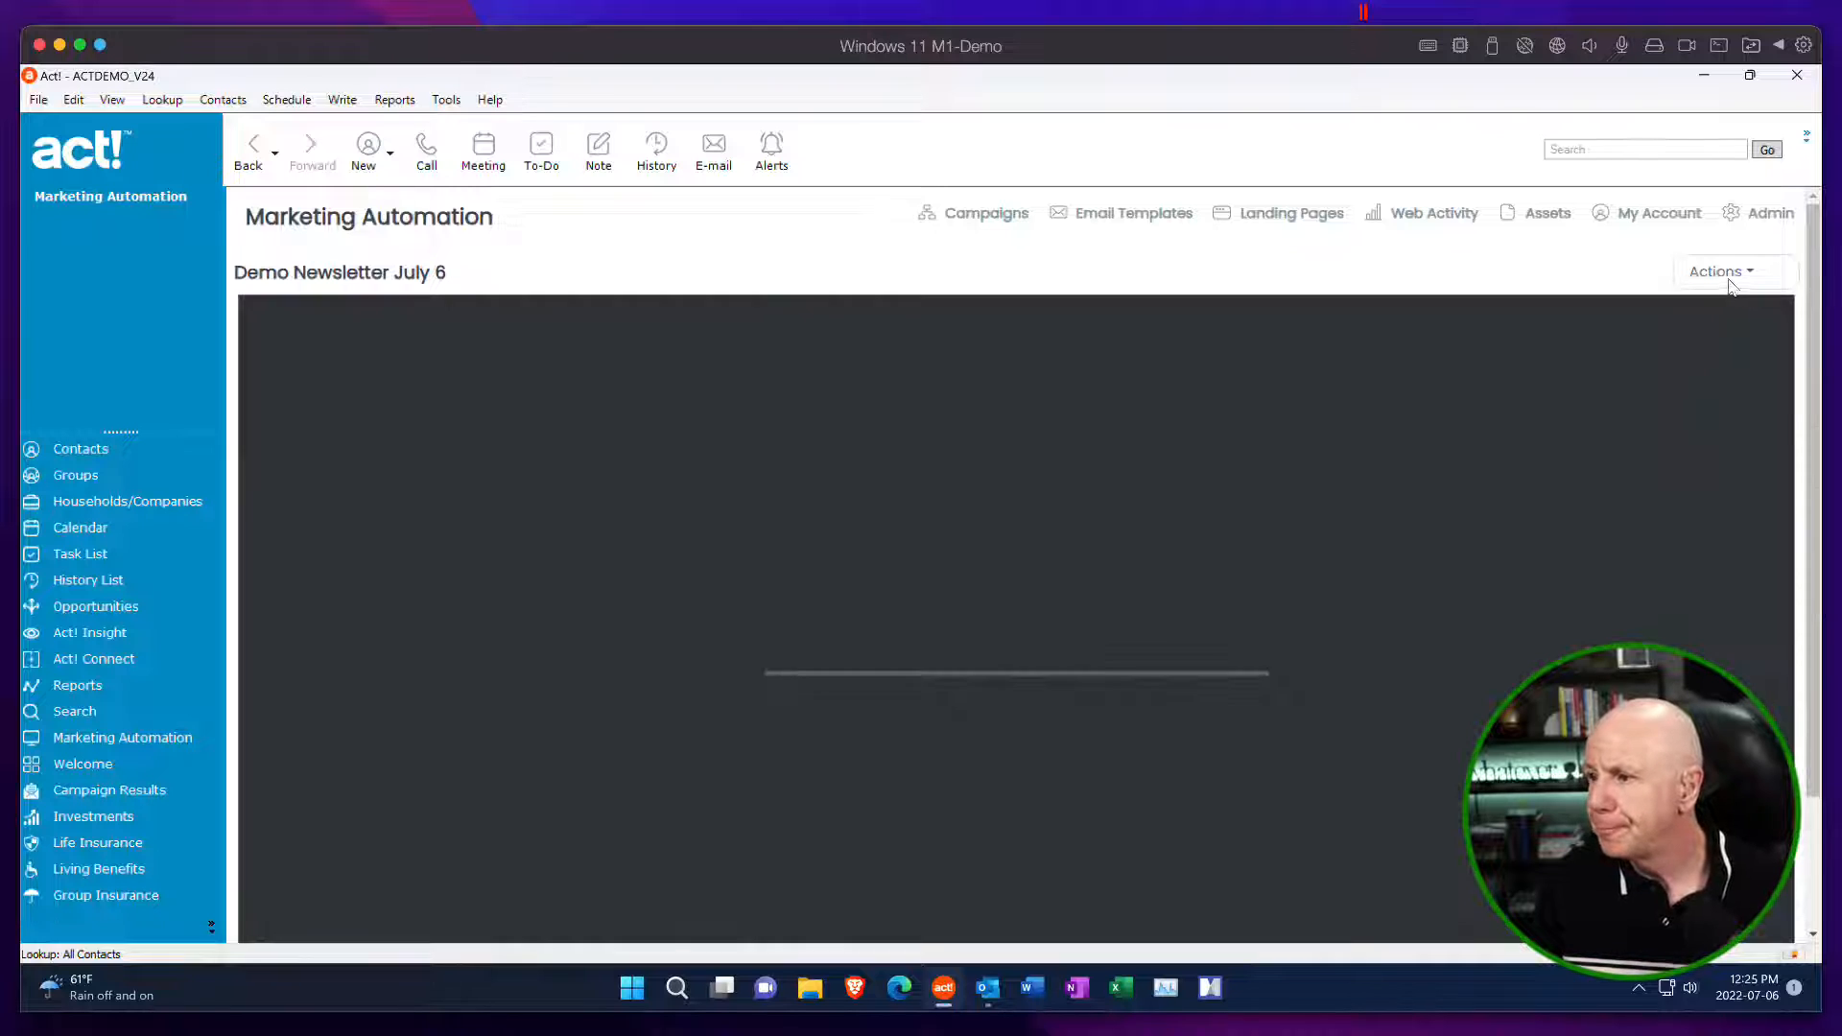
Search the system templates for "newsletter" and import the one called Newsletter into the new template.
{"action": "left_click", "coordinate": [1735, 278]}
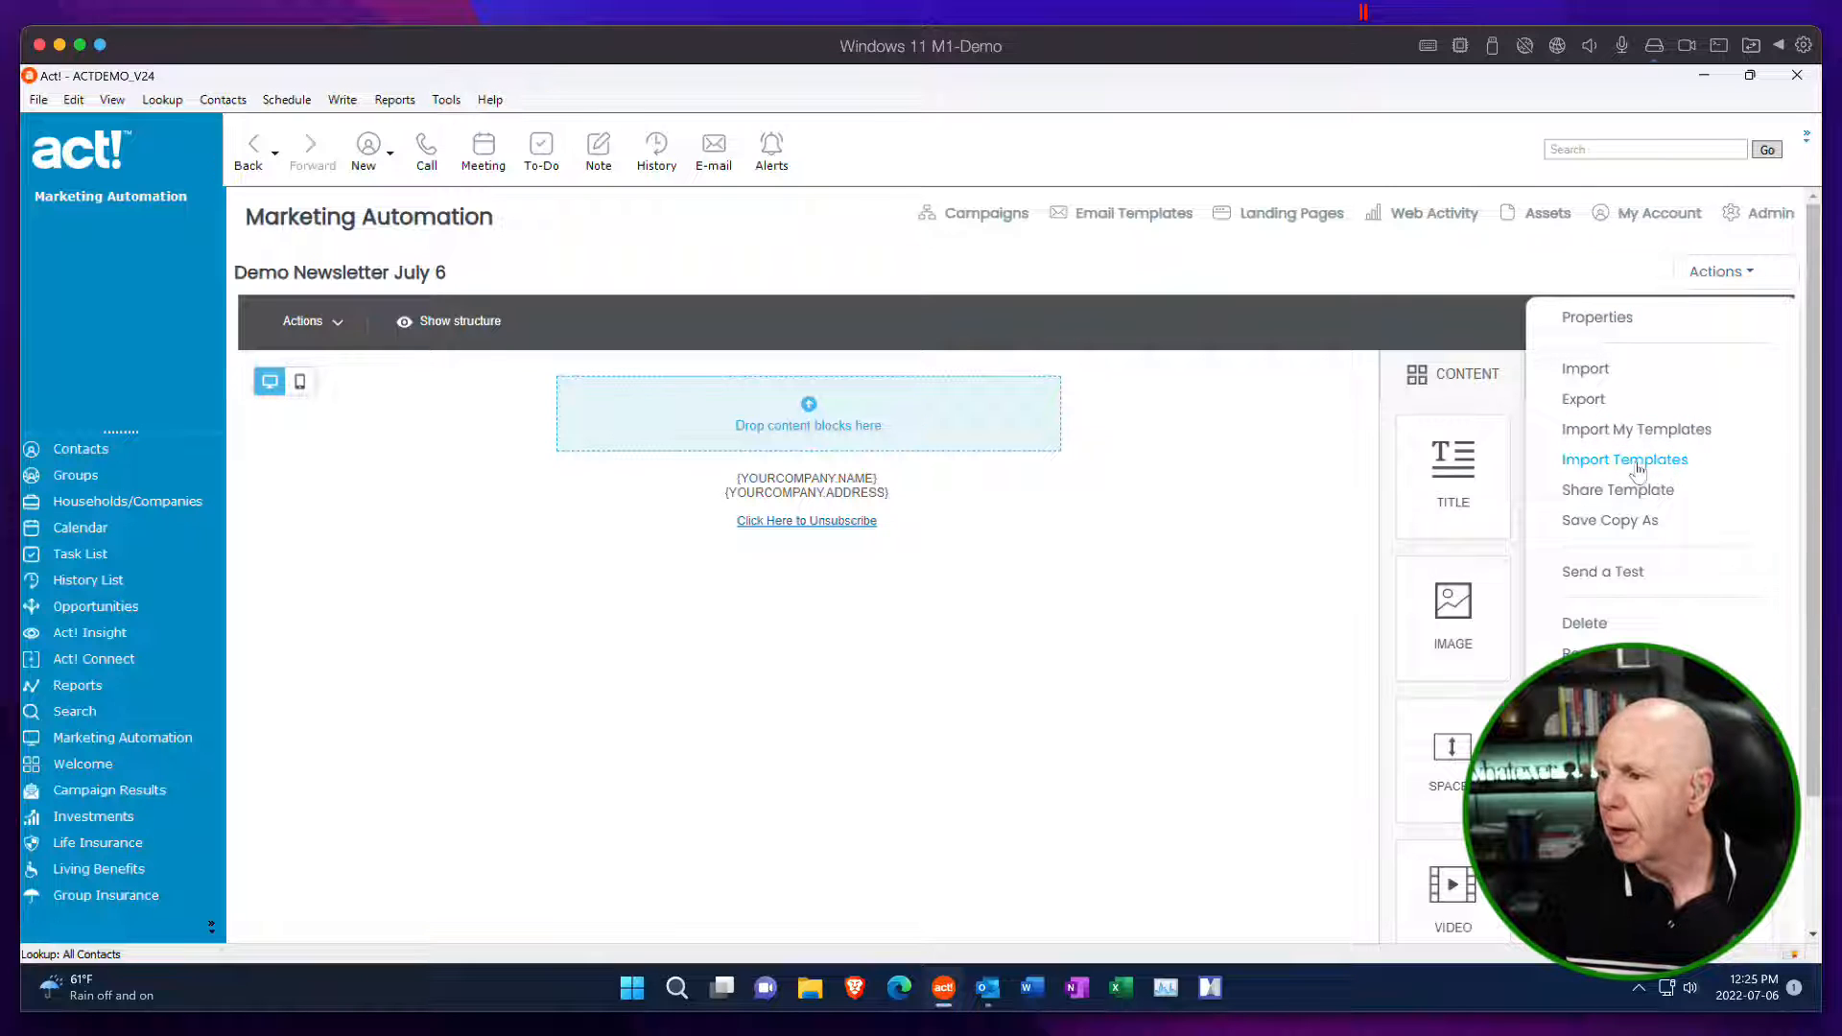
{"action": "left_click", "coordinate": [1688, 439]}
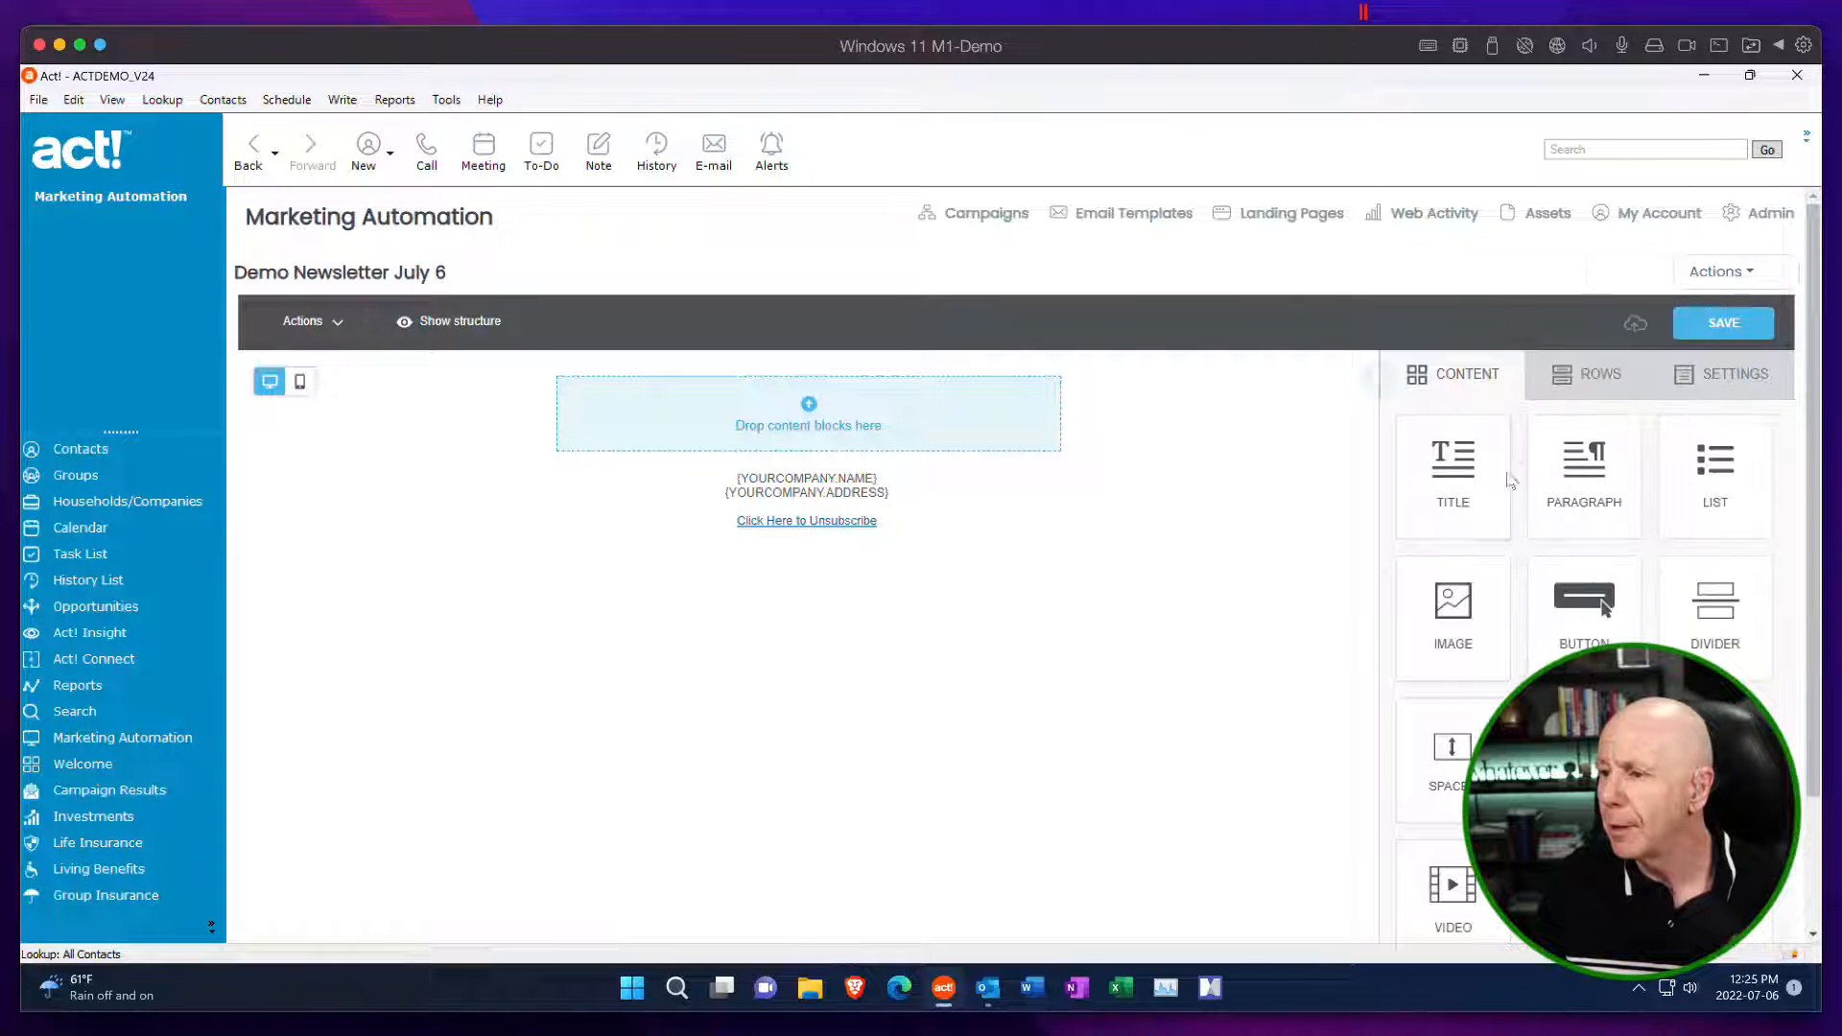
{"action": "left_click", "coordinate": [1736, 273]}
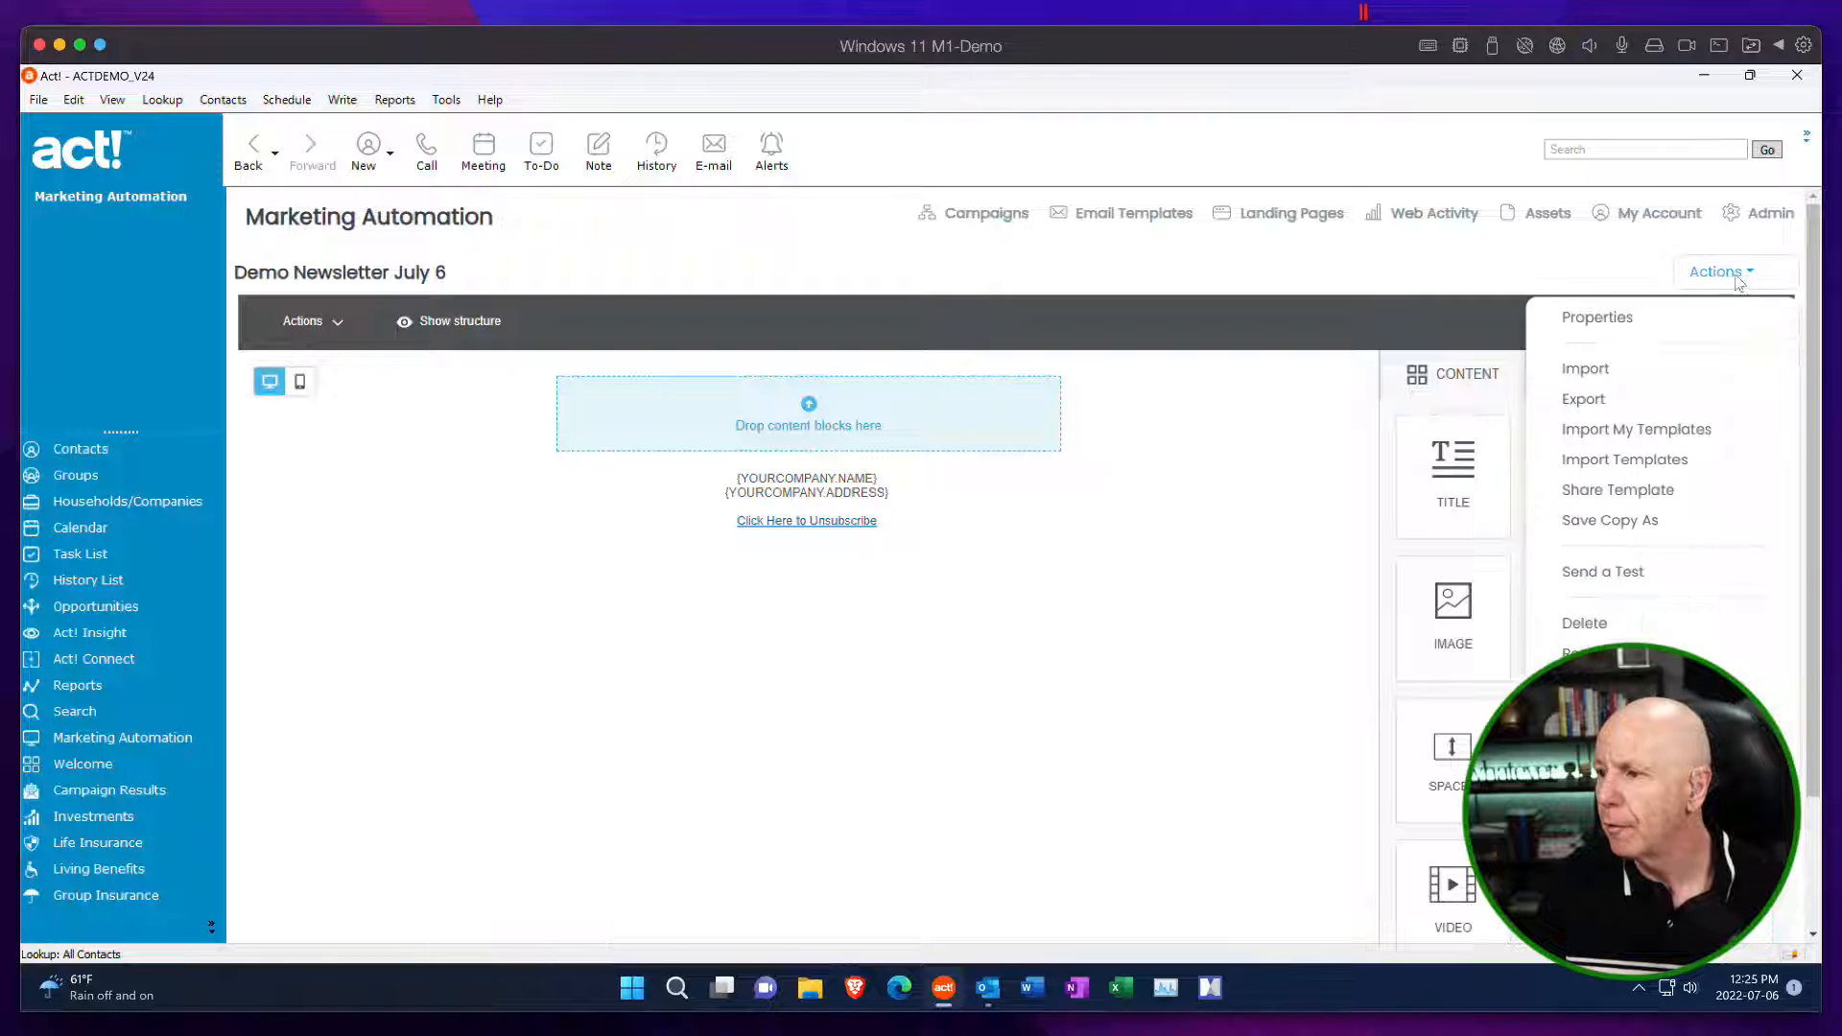
{"action": "left_click", "coordinate": [1666, 464]}
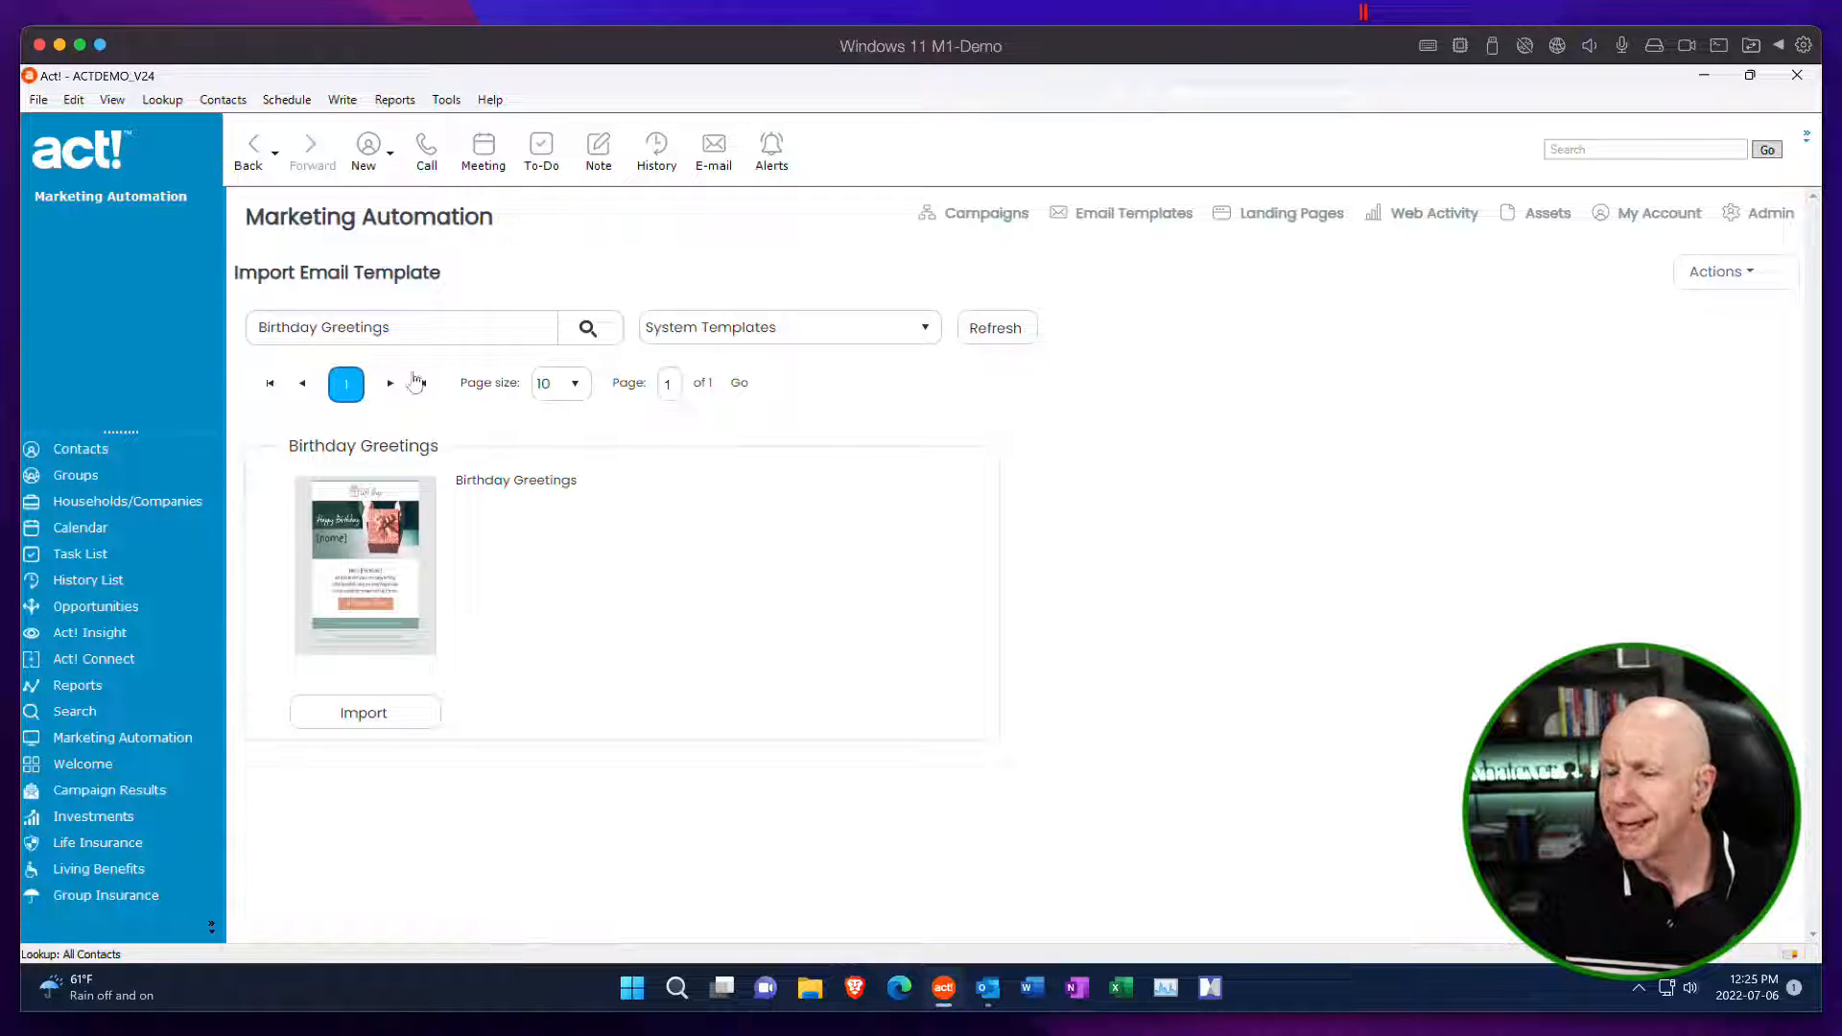
{"action": "left_click_drag", "start_coordinate": [422, 333], "coordinate": [226, 319]}
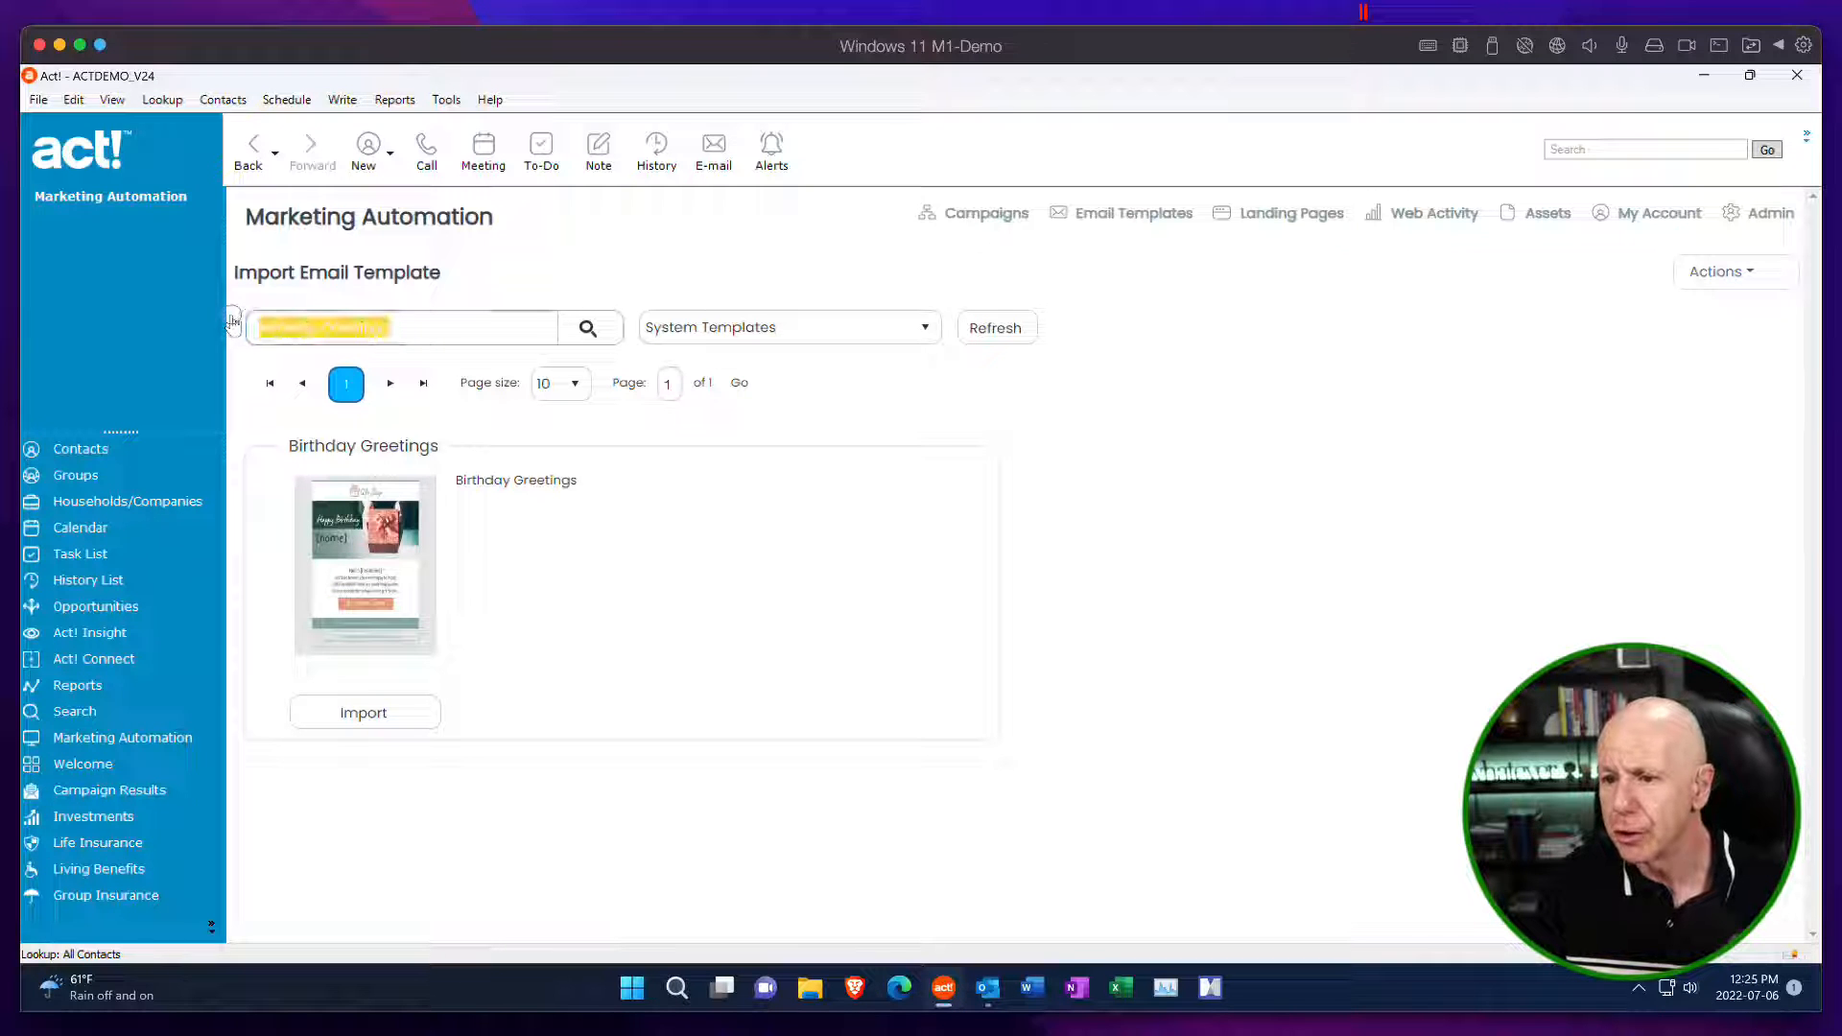
{"action": "type", "text": "newsletter"}
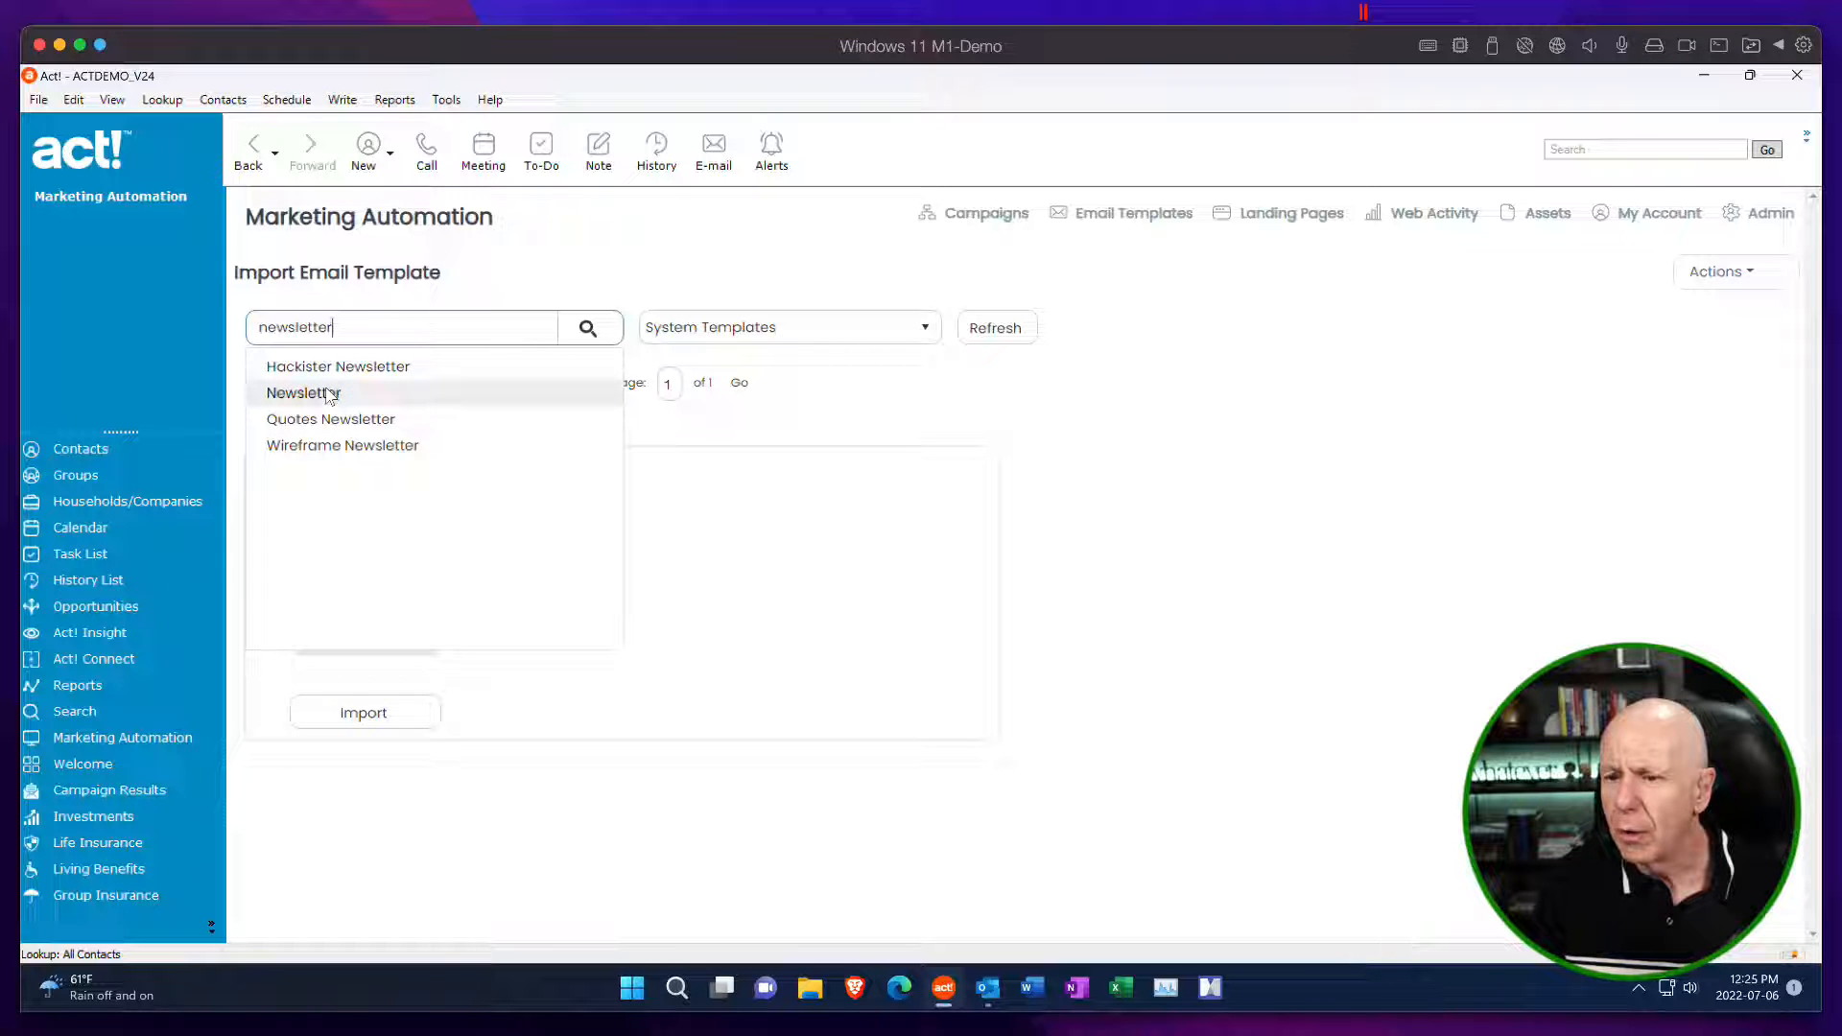
{"action": "left_click", "coordinate": [331, 401]}
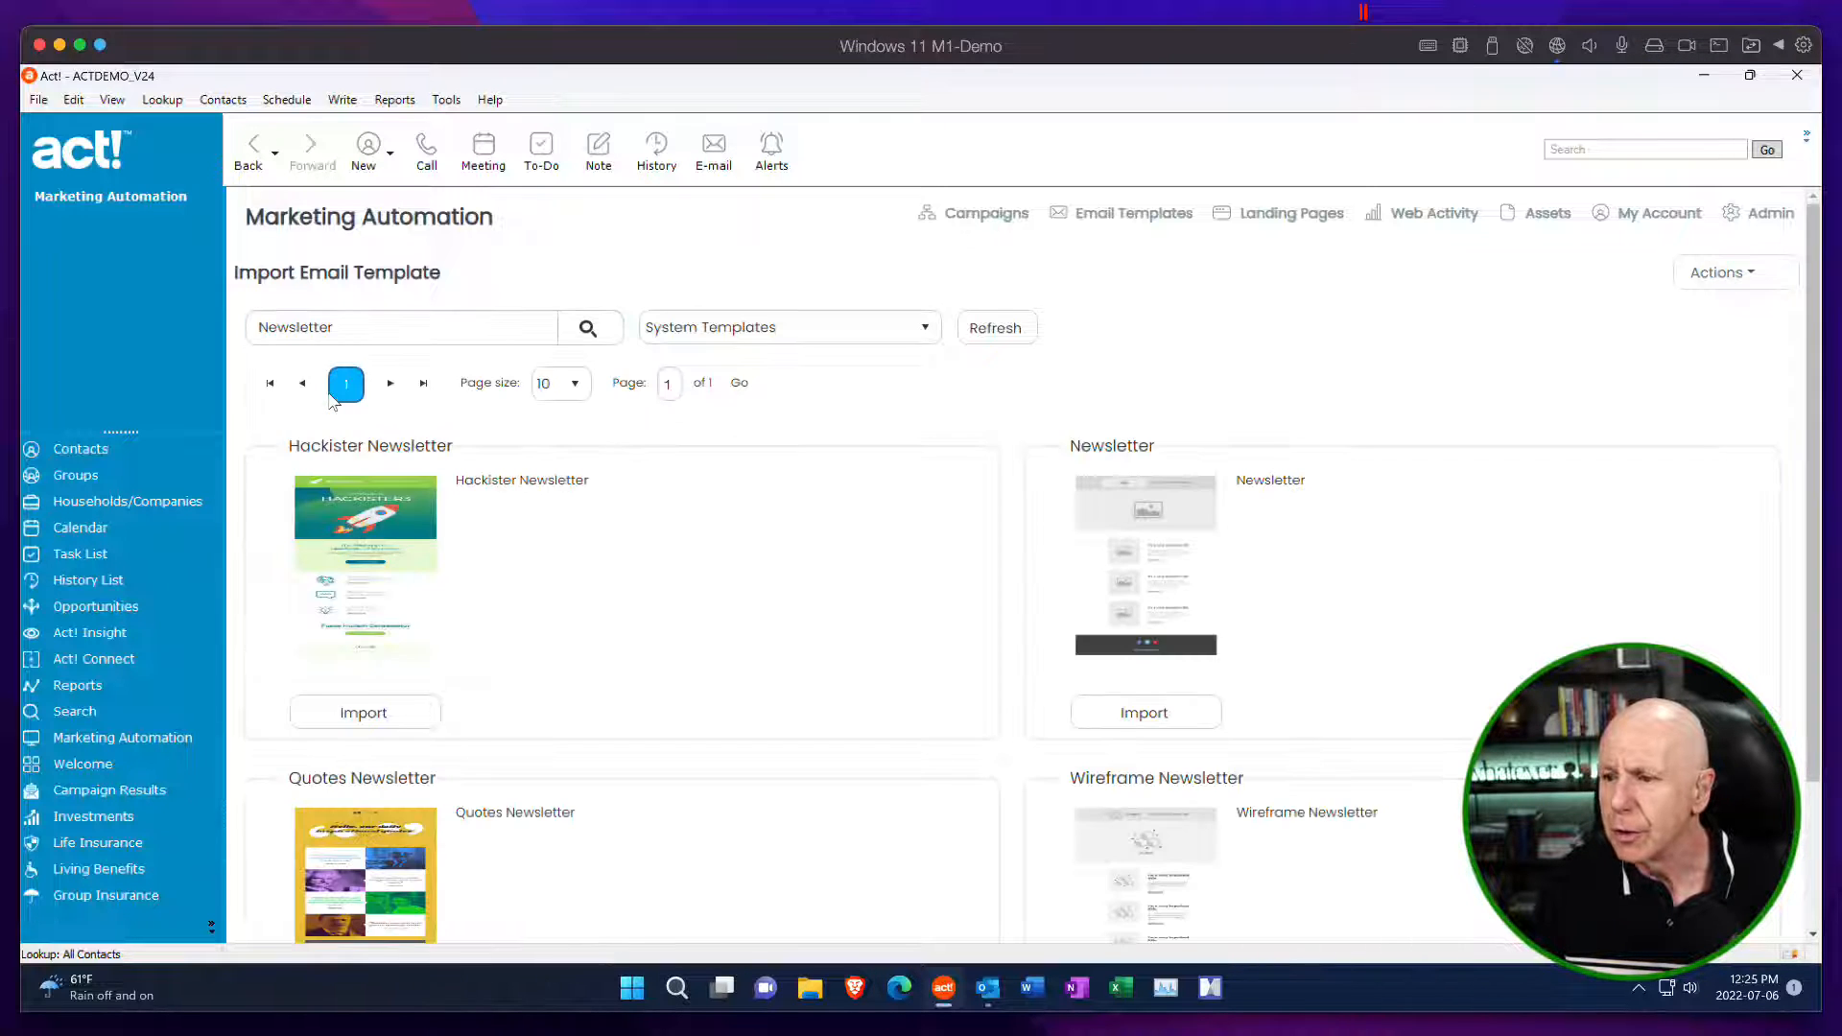
{"action": "scroll", "coordinate": [1474, 703], "scroll_direction": "down", "scroll_amount": 2}
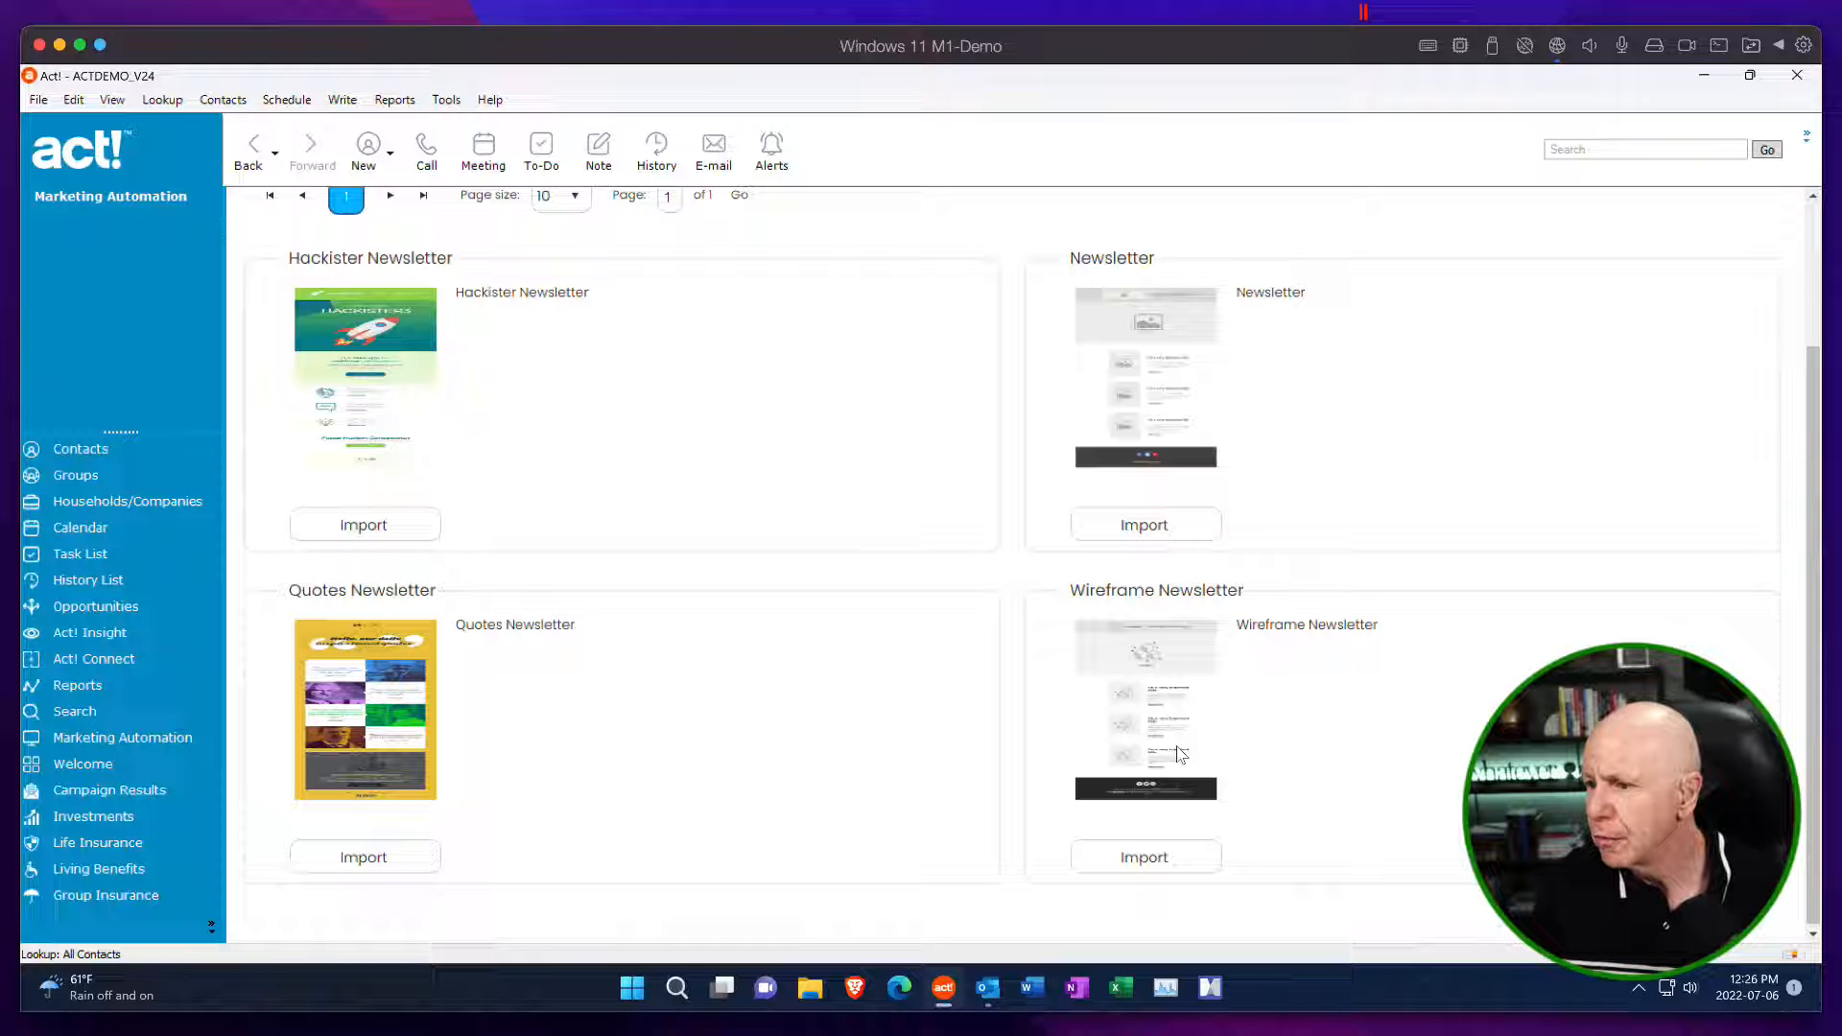
{"action": "left_click", "coordinate": [1144, 527]}
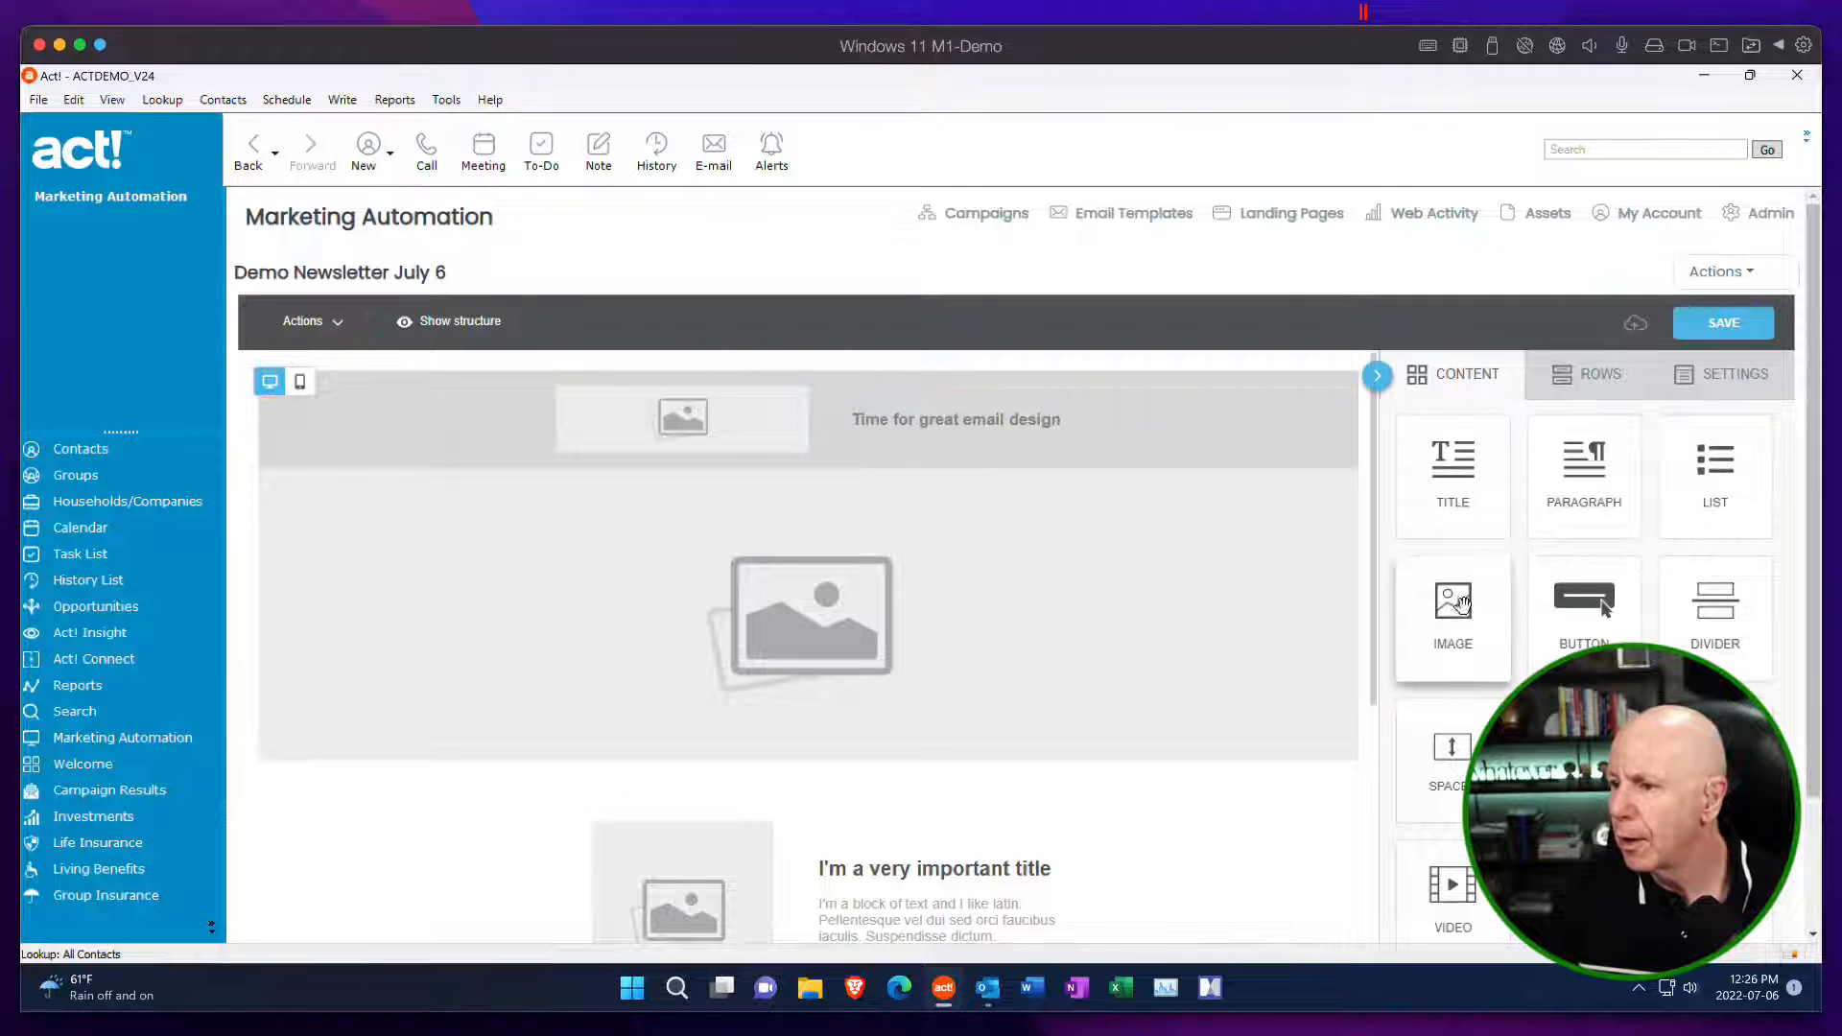
Insert an image block beneath the logo placeholder in the header row, and delete that block.
{"action": "left_click_drag", "start_coordinate": [1452, 611], "coordinate": [735, 447]}
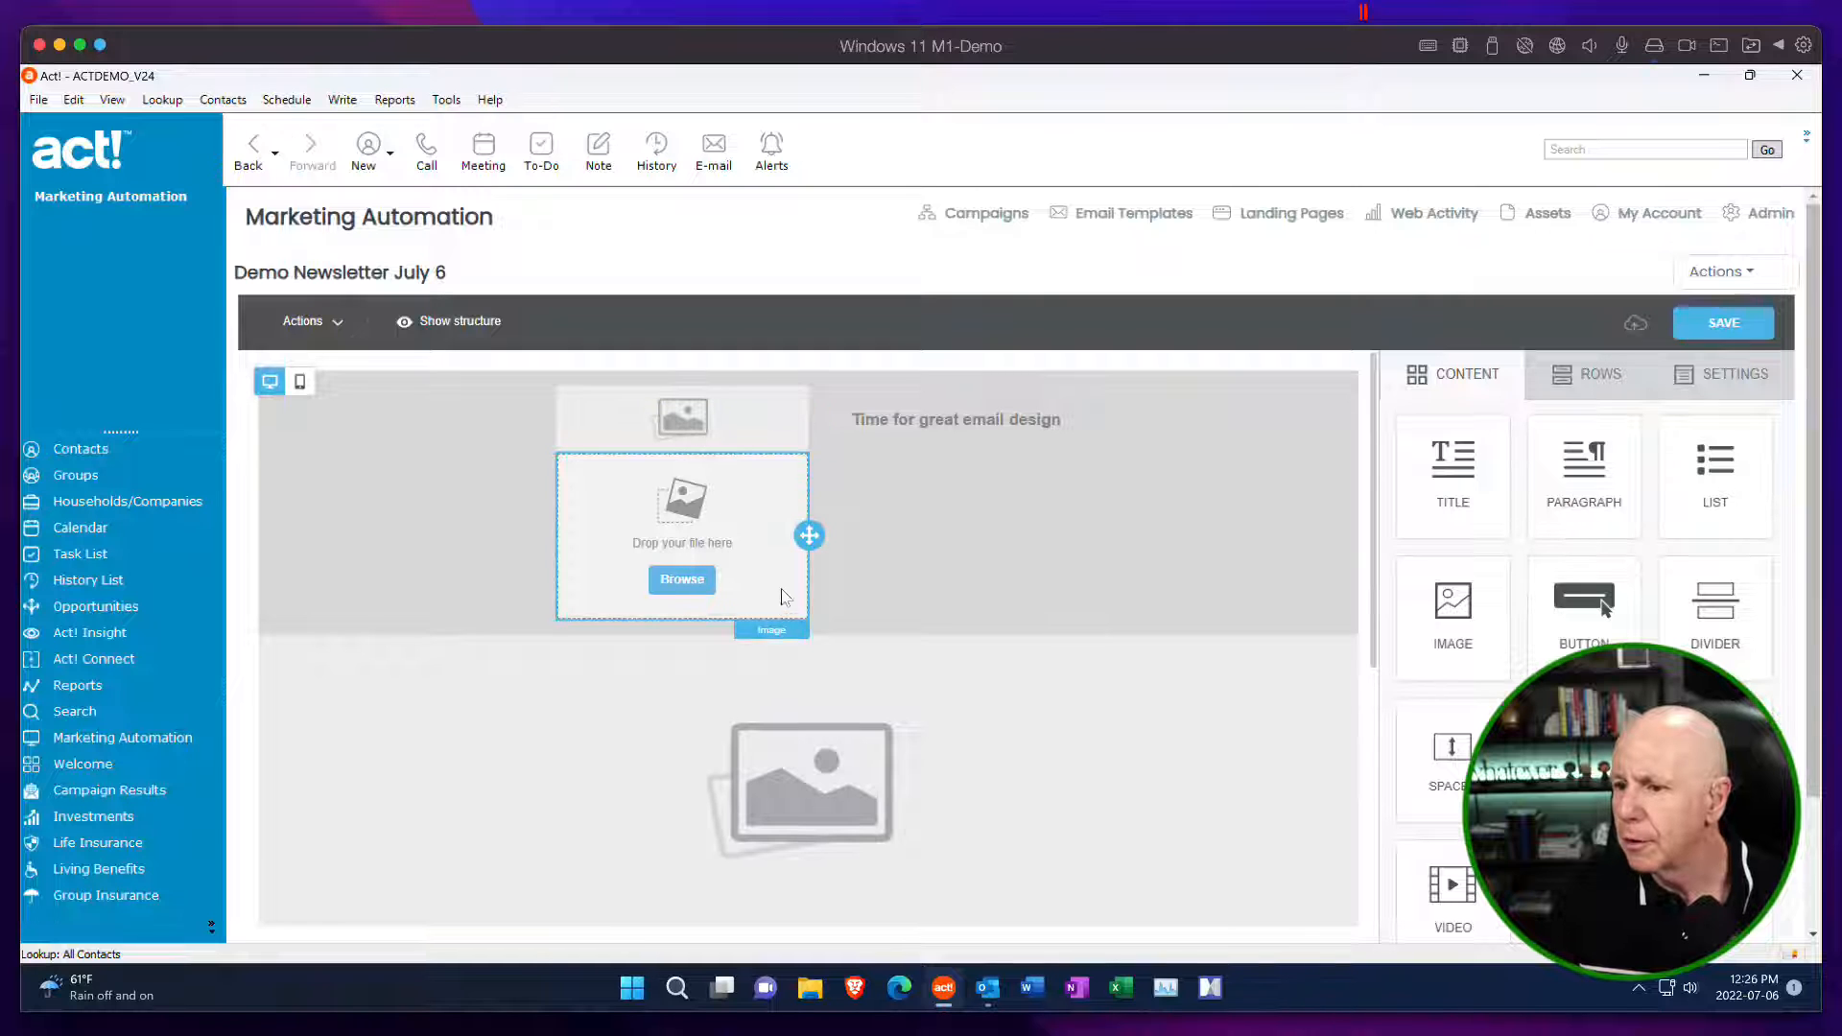
{"action": "left_click", "coordinate": [805, 607]}
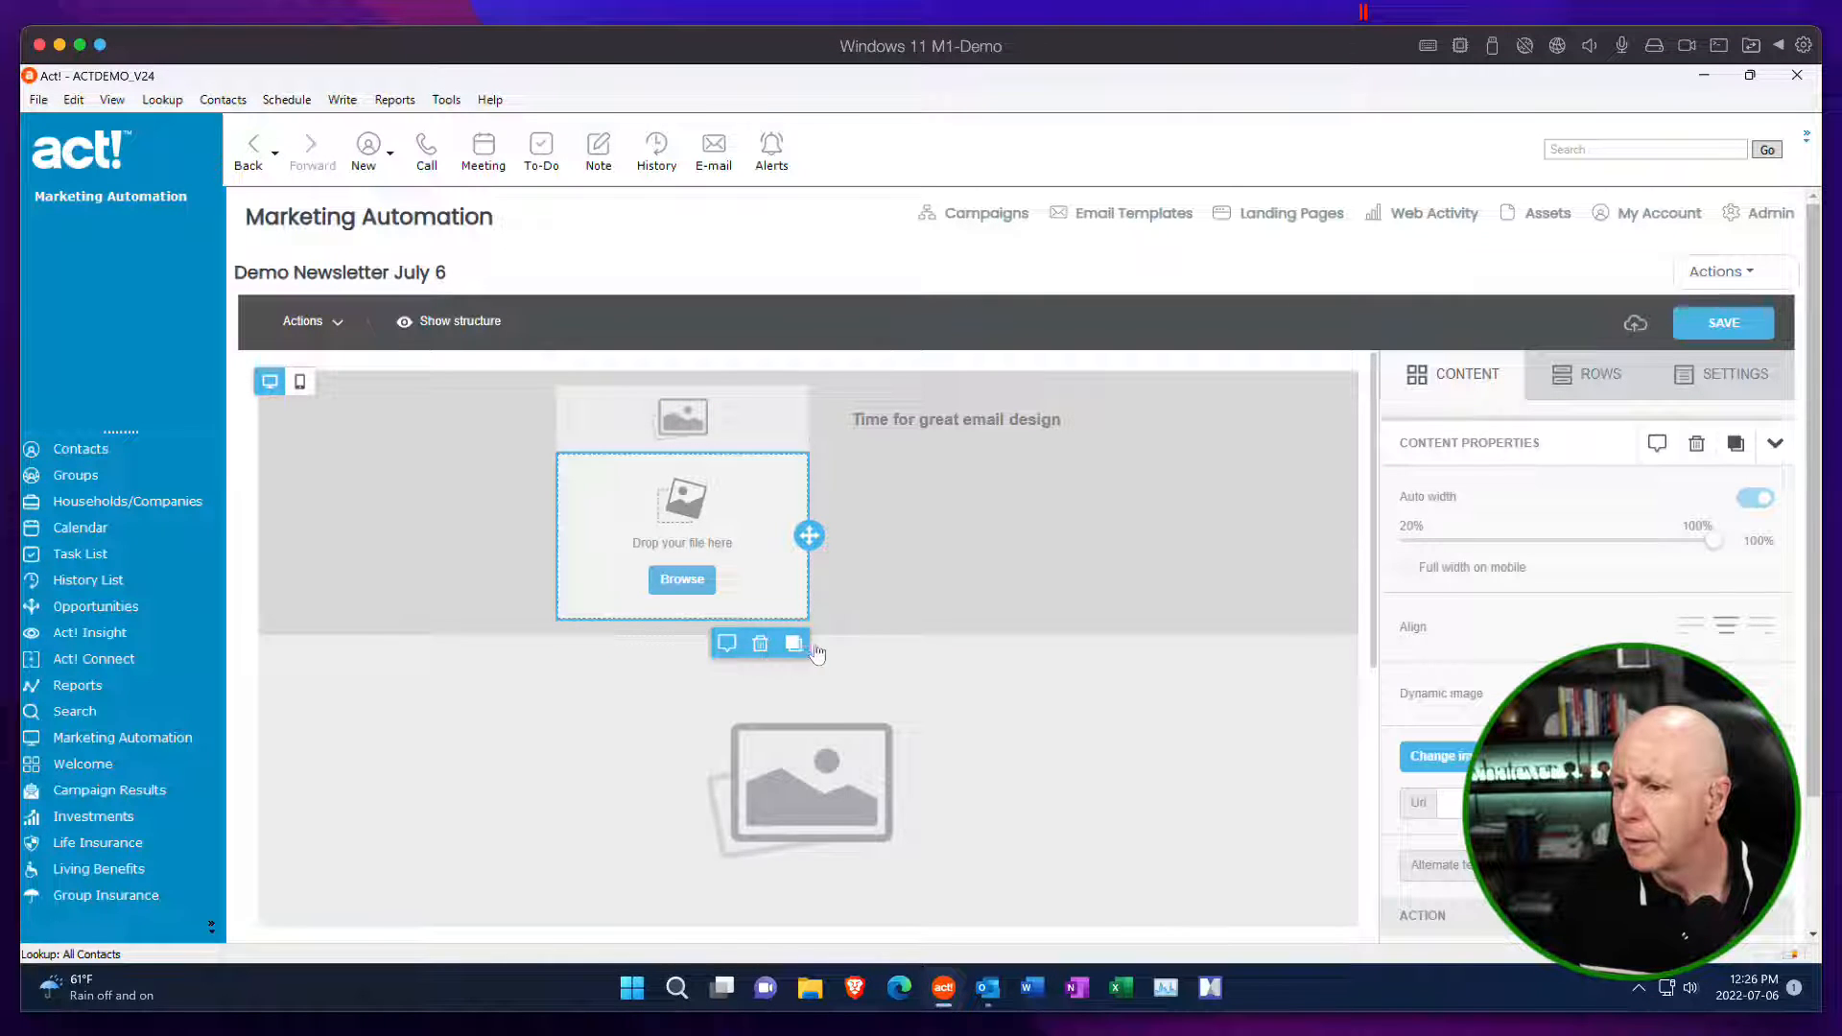
{"action": "left_click", "coordinate": [762, 644]}
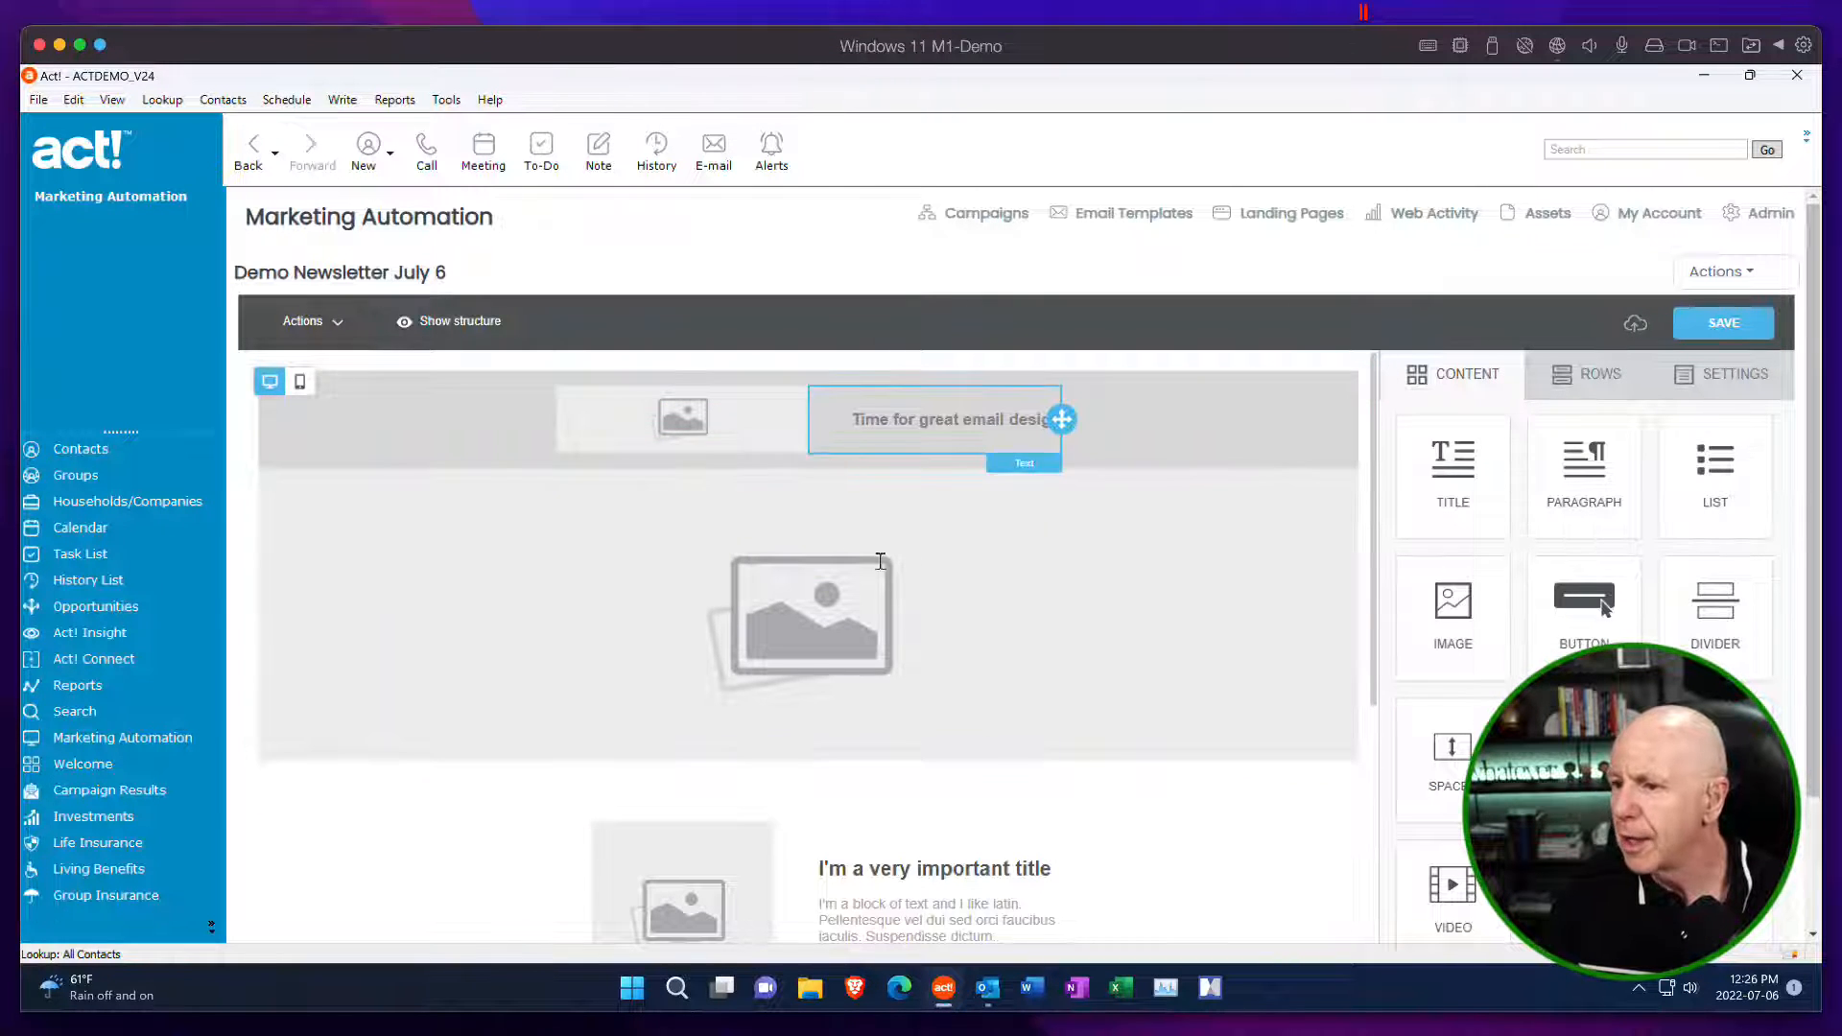
Replace the first article's placeholder image with the piggy-bank savings illustration found by searching the free photos for "financial".
{"action": "left_click_drag", "start_coordinate": [1369, 664], "coordinate": [1378, 869]}
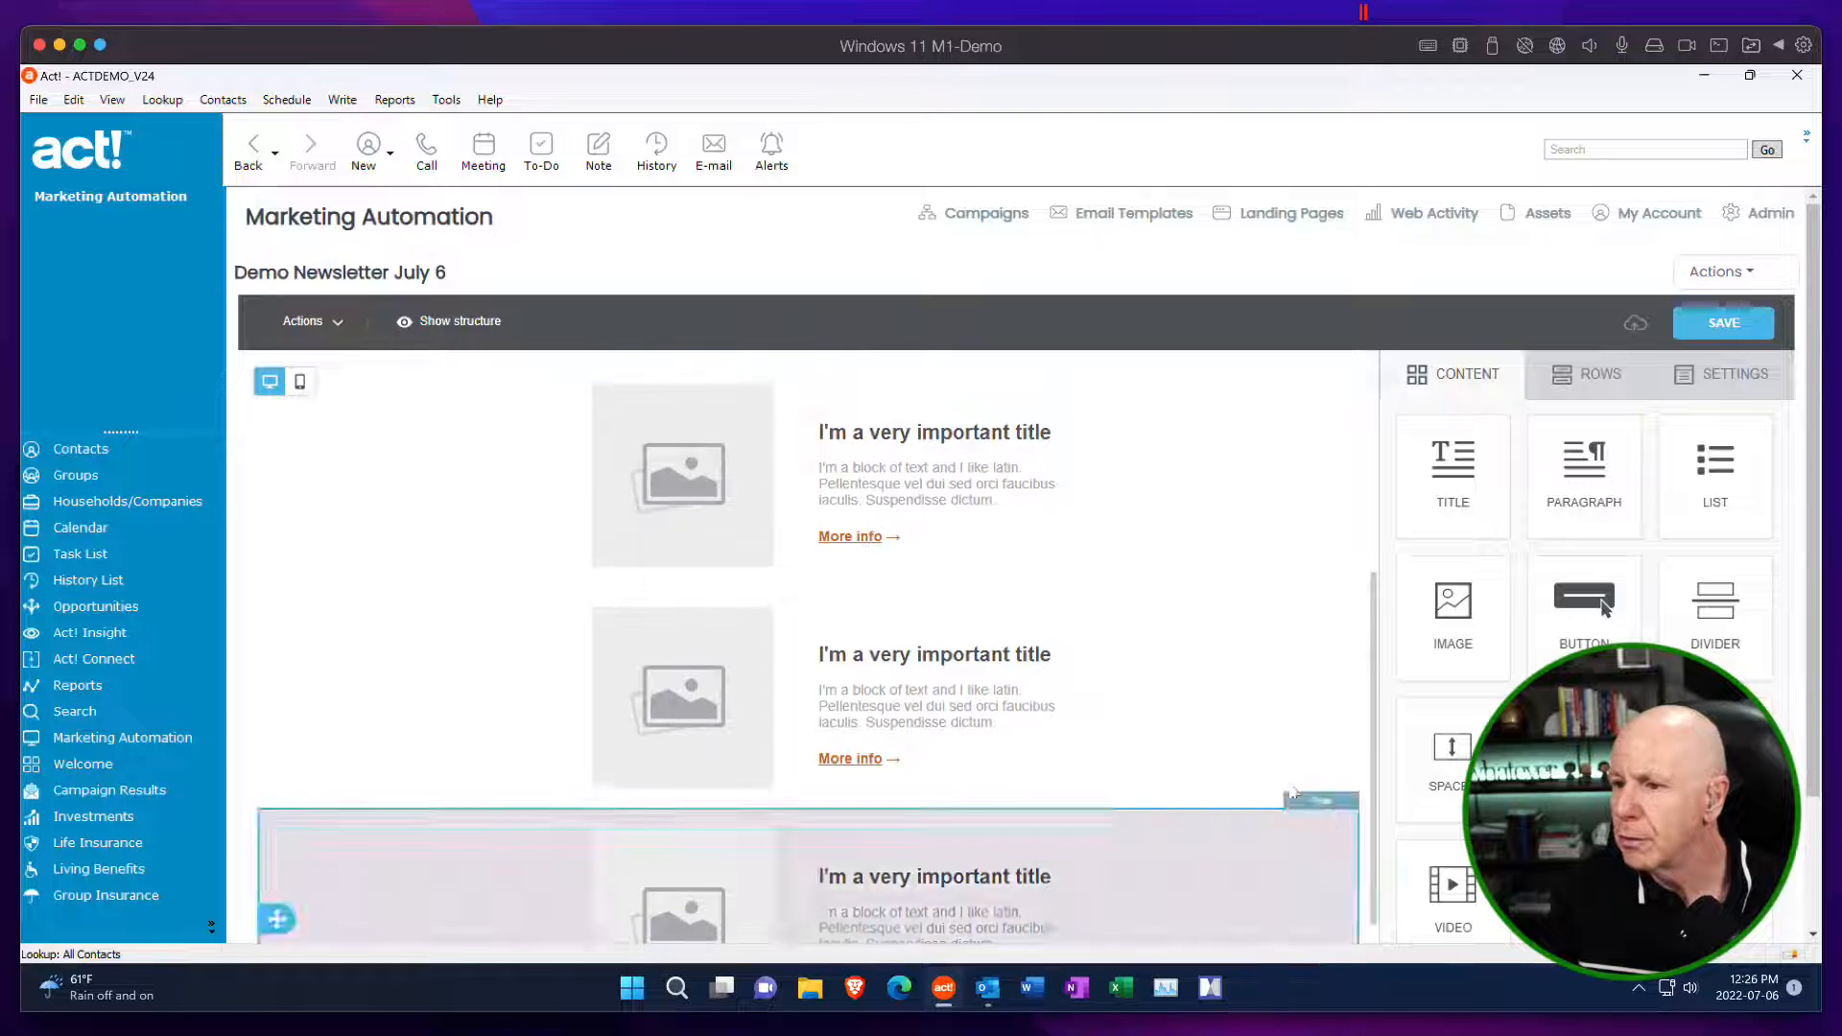
{"action": "left_click", "coordinate": [685, 502]}
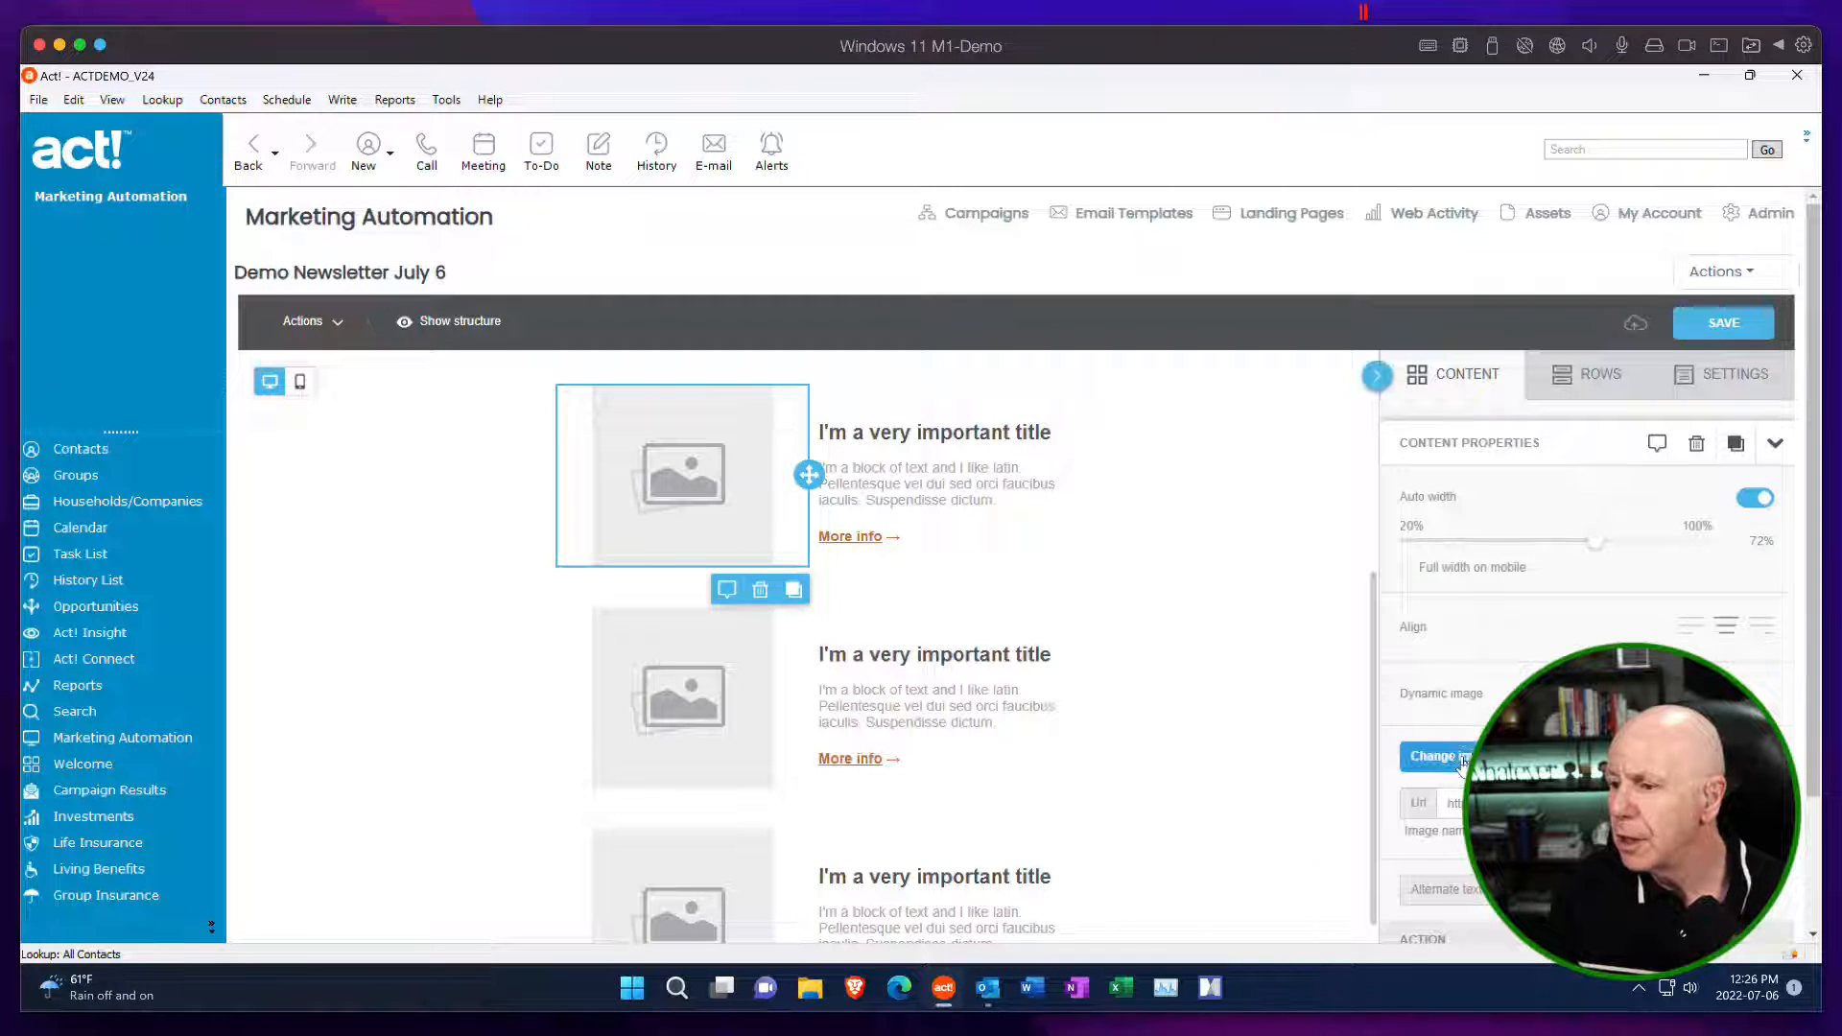
{"action": "left_click", "coordinate": [1439, 757]}
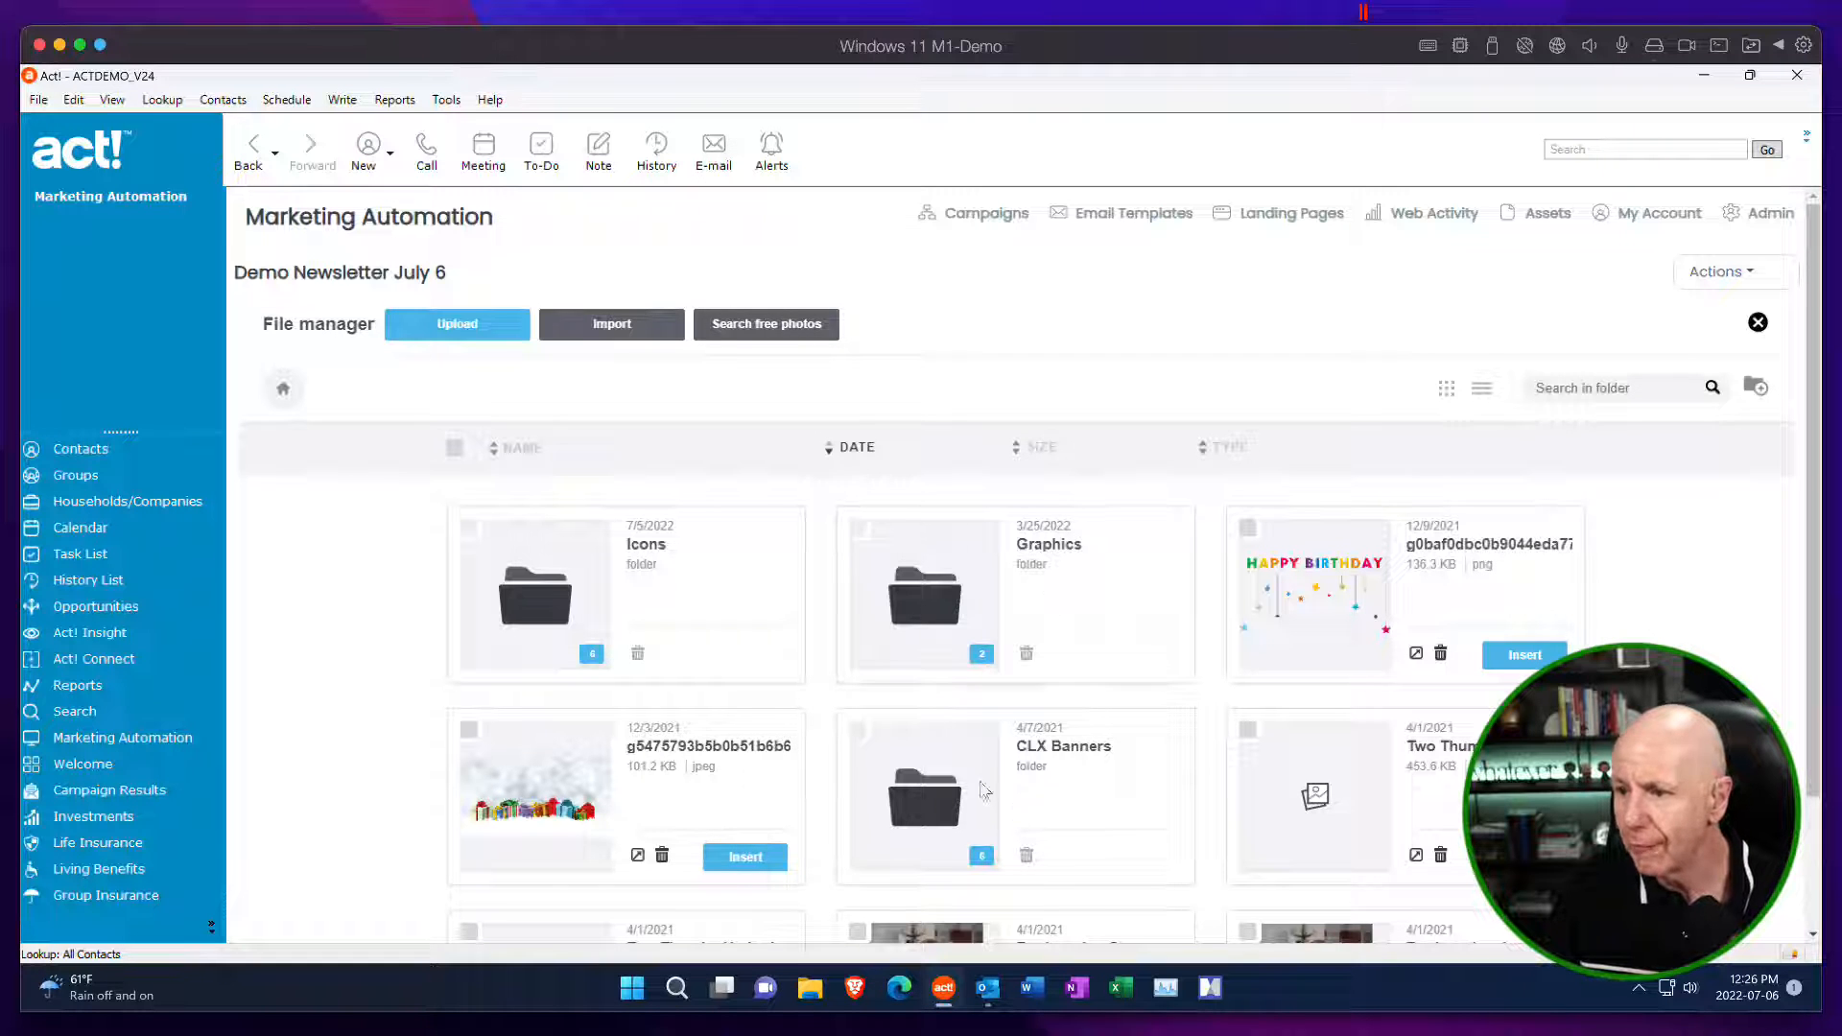
{"action": "left_click", "coordinate": [757, 327]}
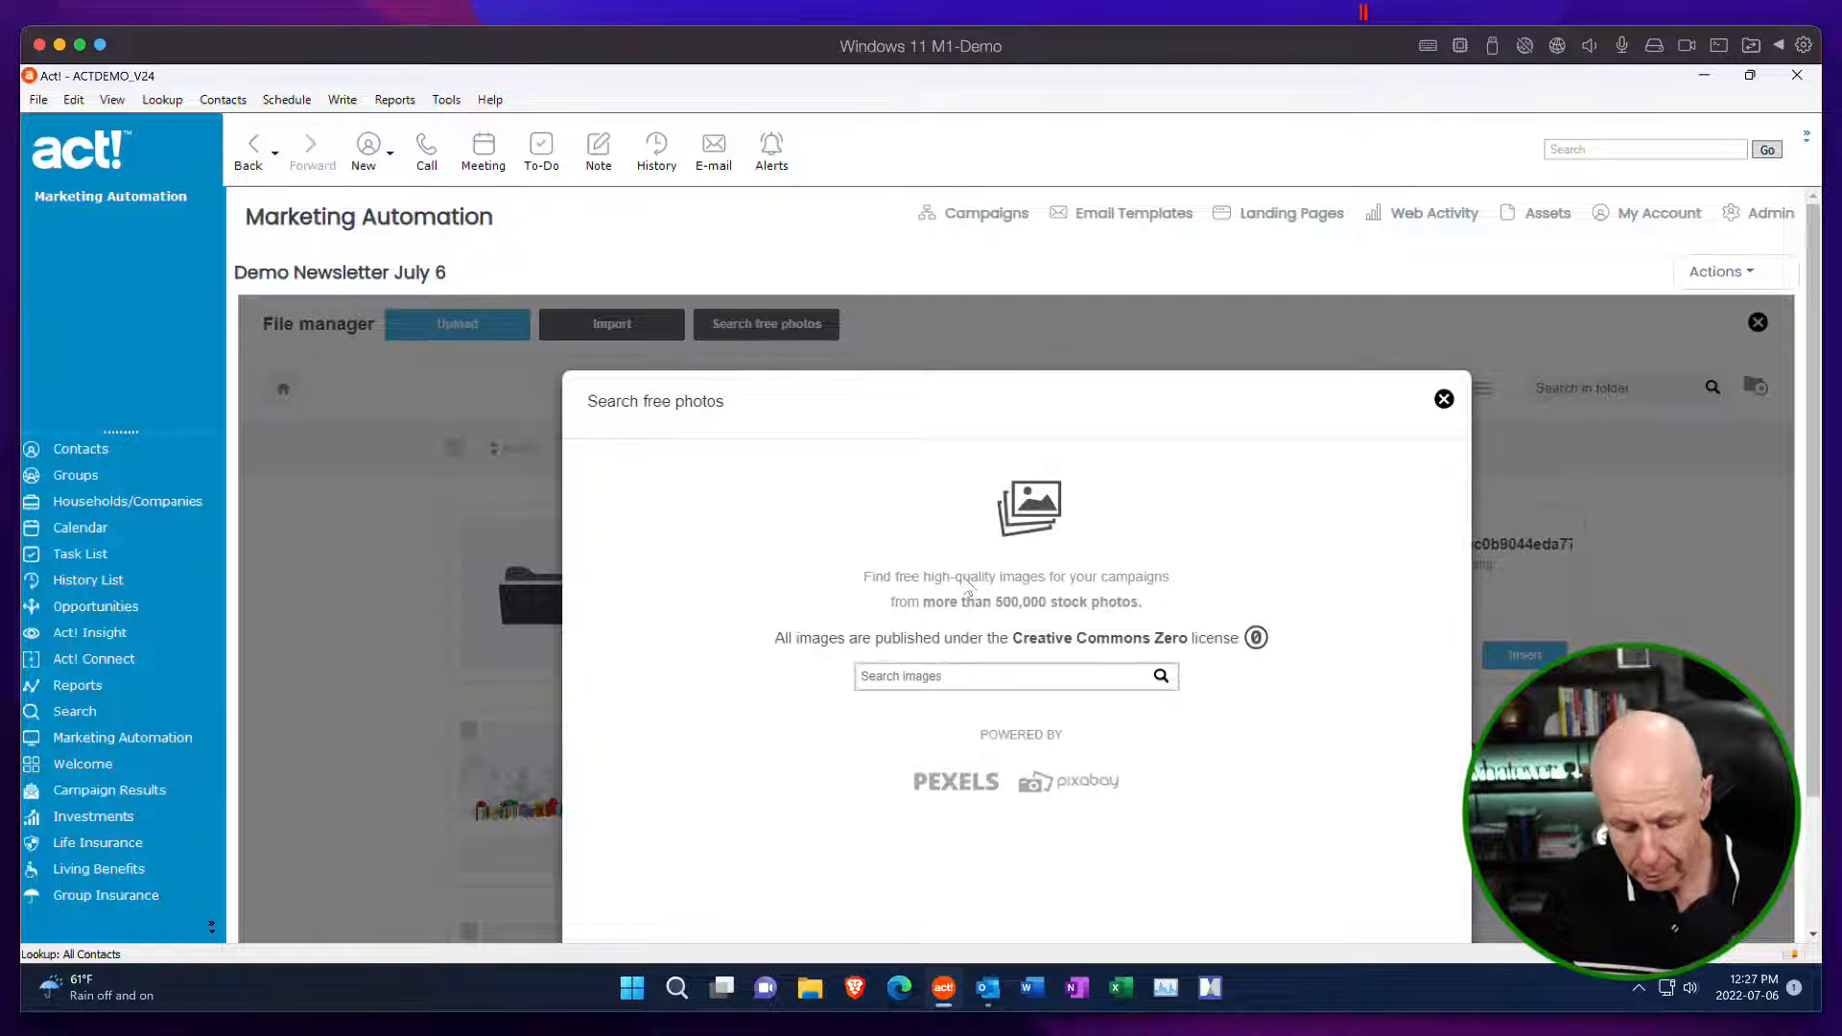
{"action": "type", "text": "f"}
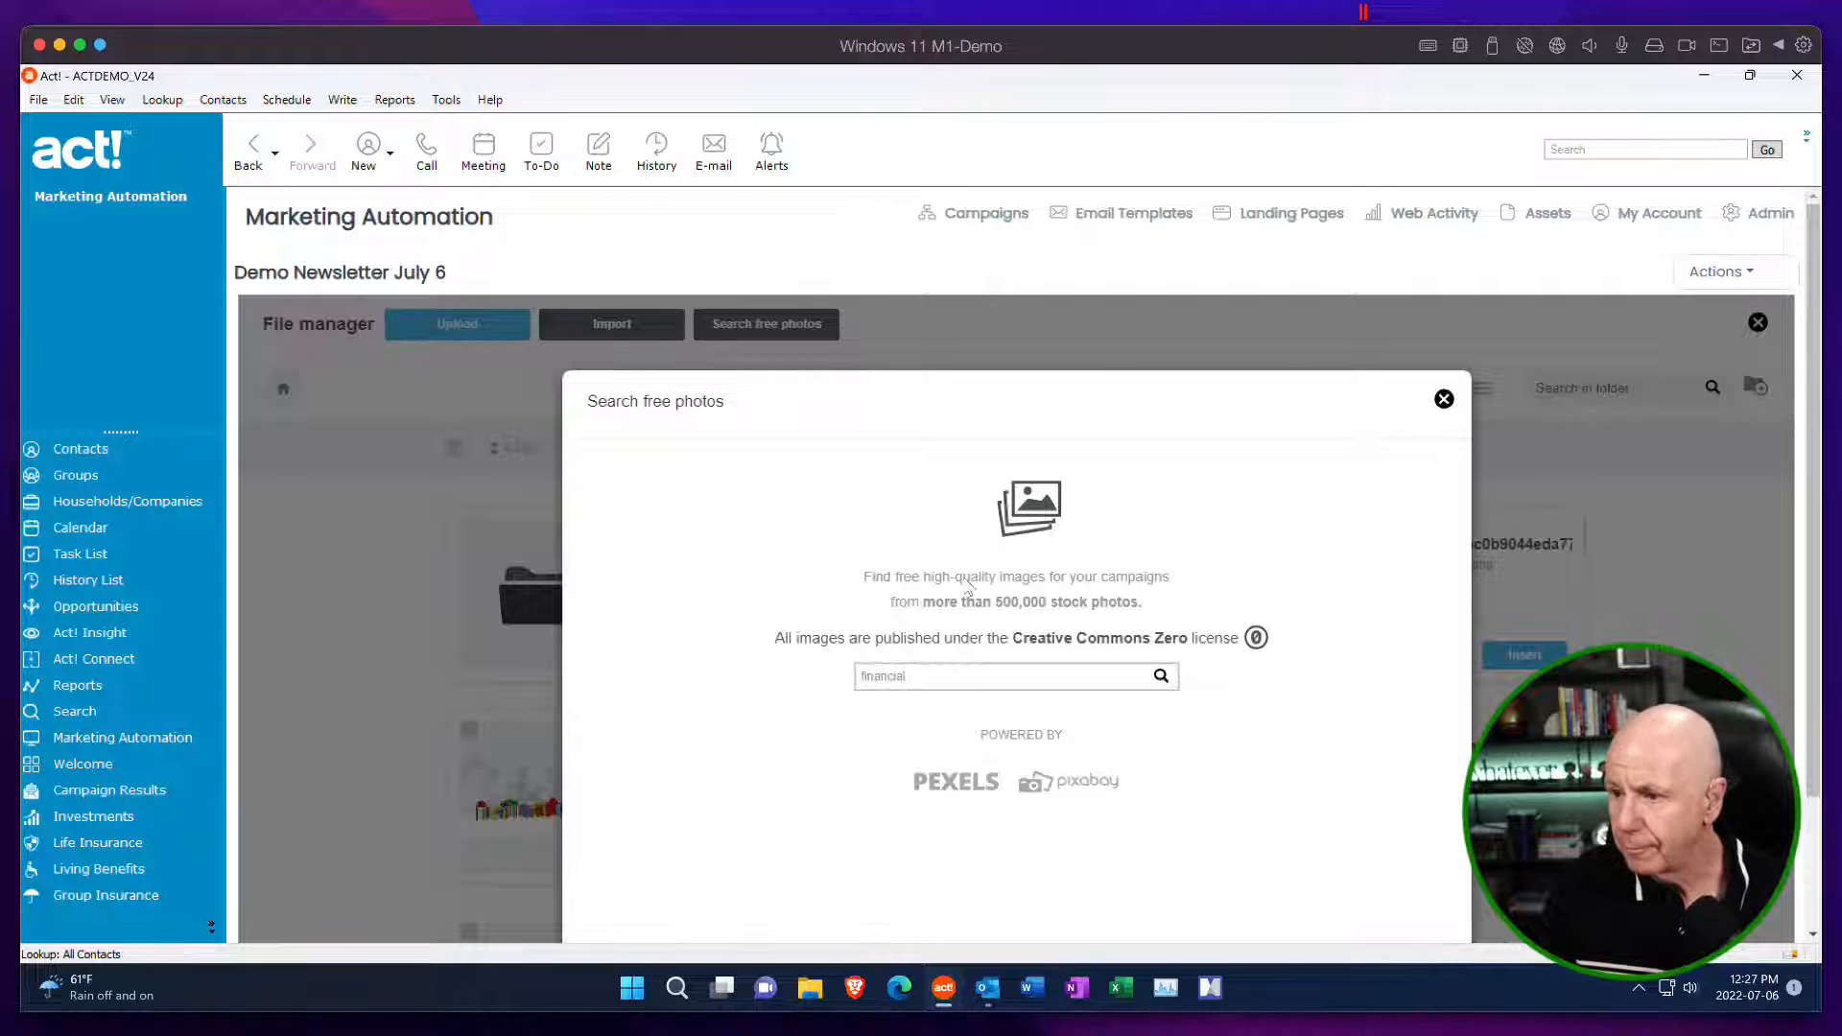
{"action": "type", "text": "inancial"}
{"action": "key", "text": "Return"}
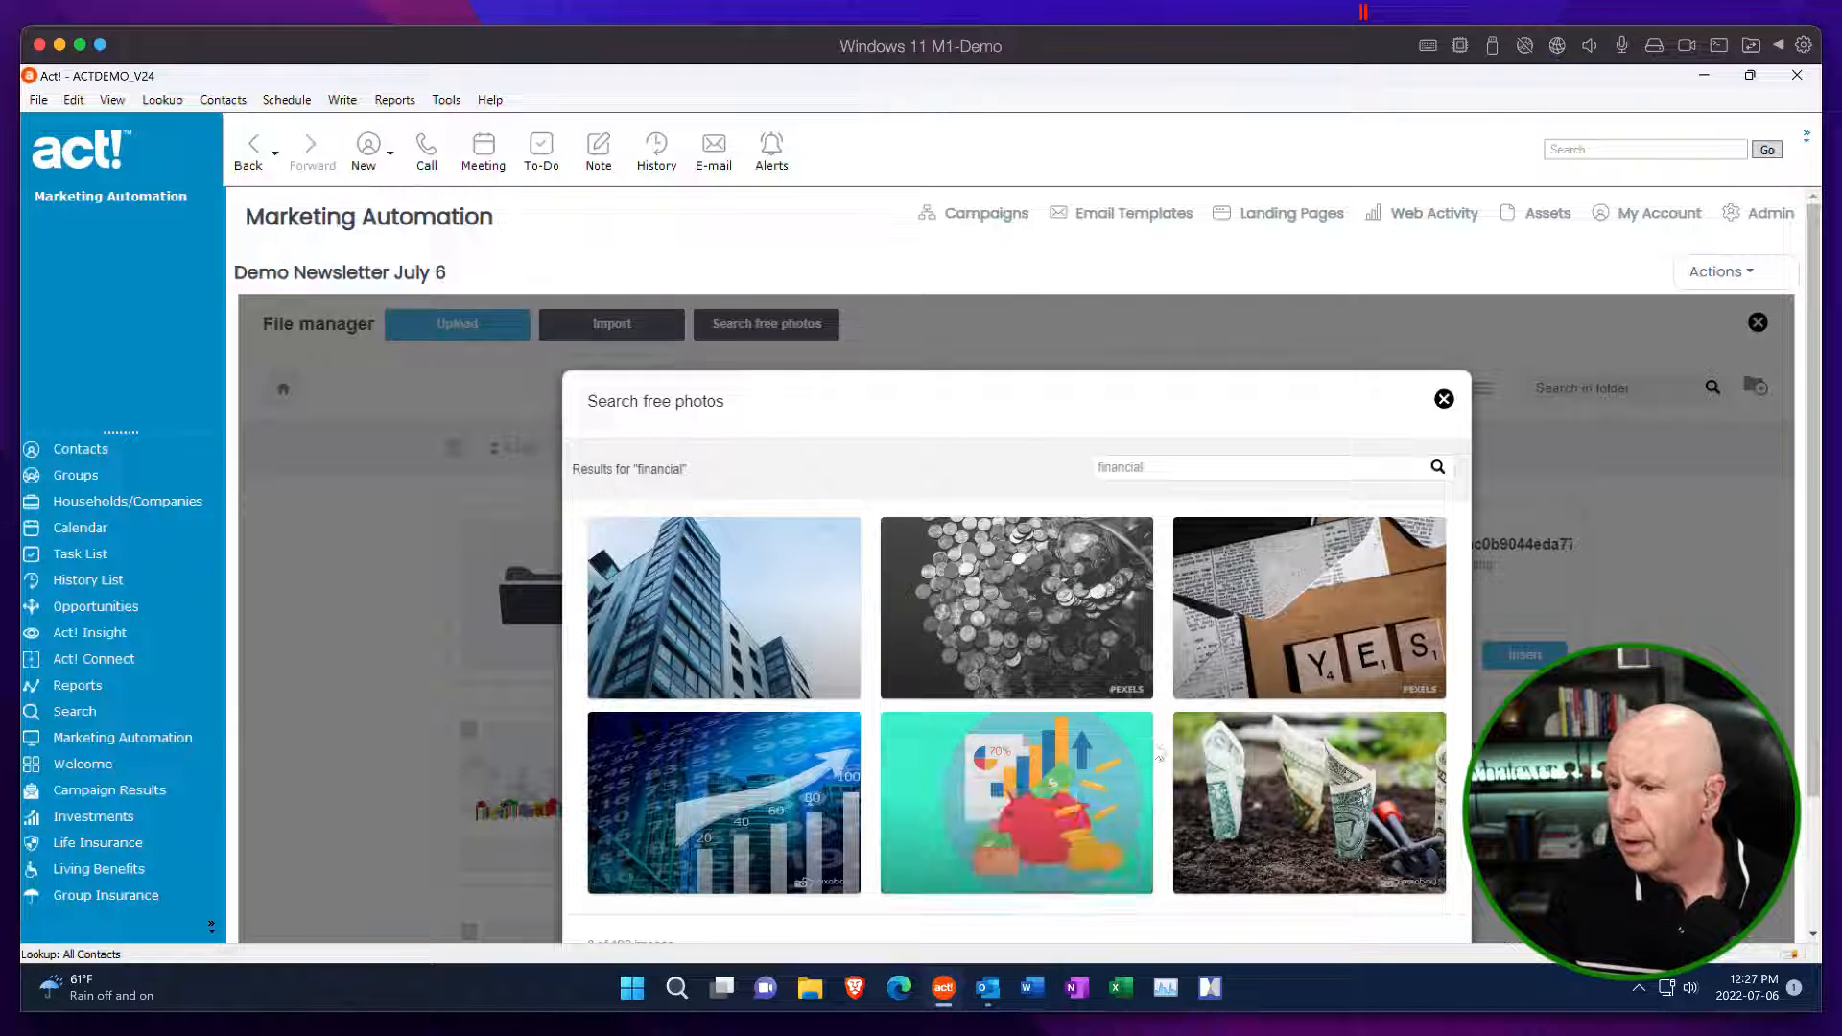
{"action": "left_click", "coordinate": [1053, 815]}
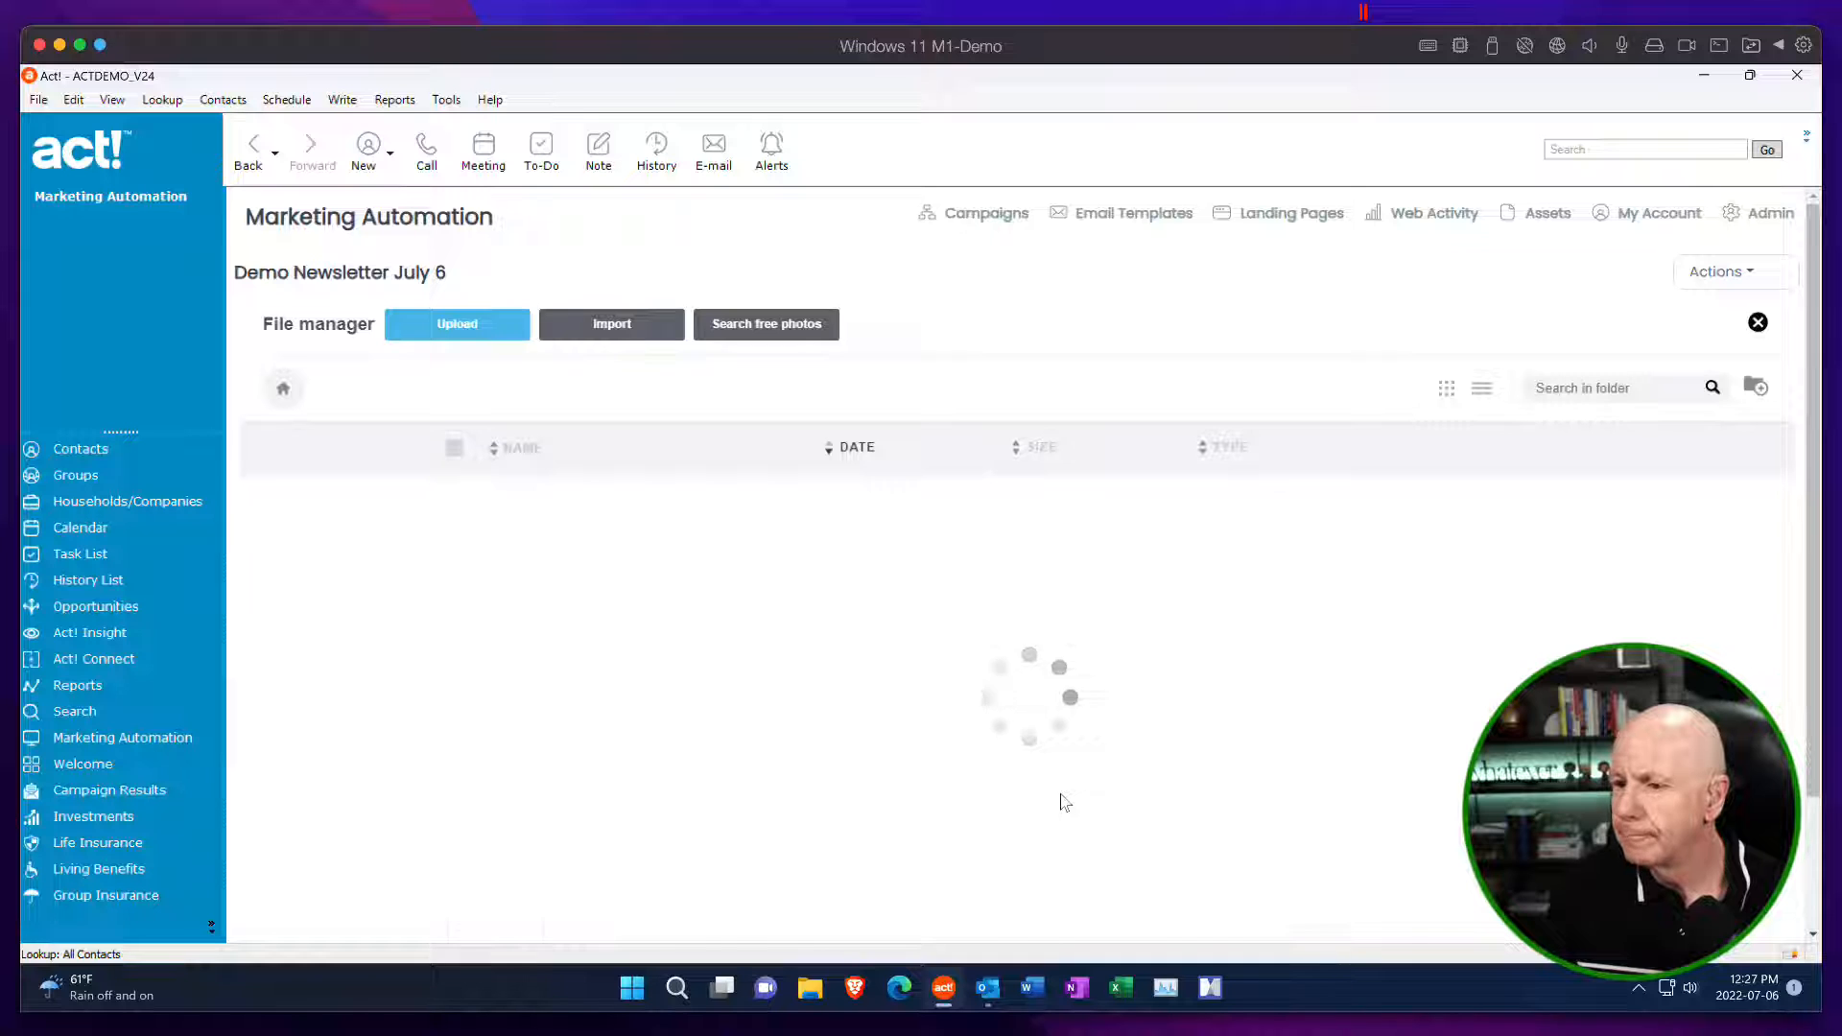
{"action": "left_click", "coordinate": [753, 656]}
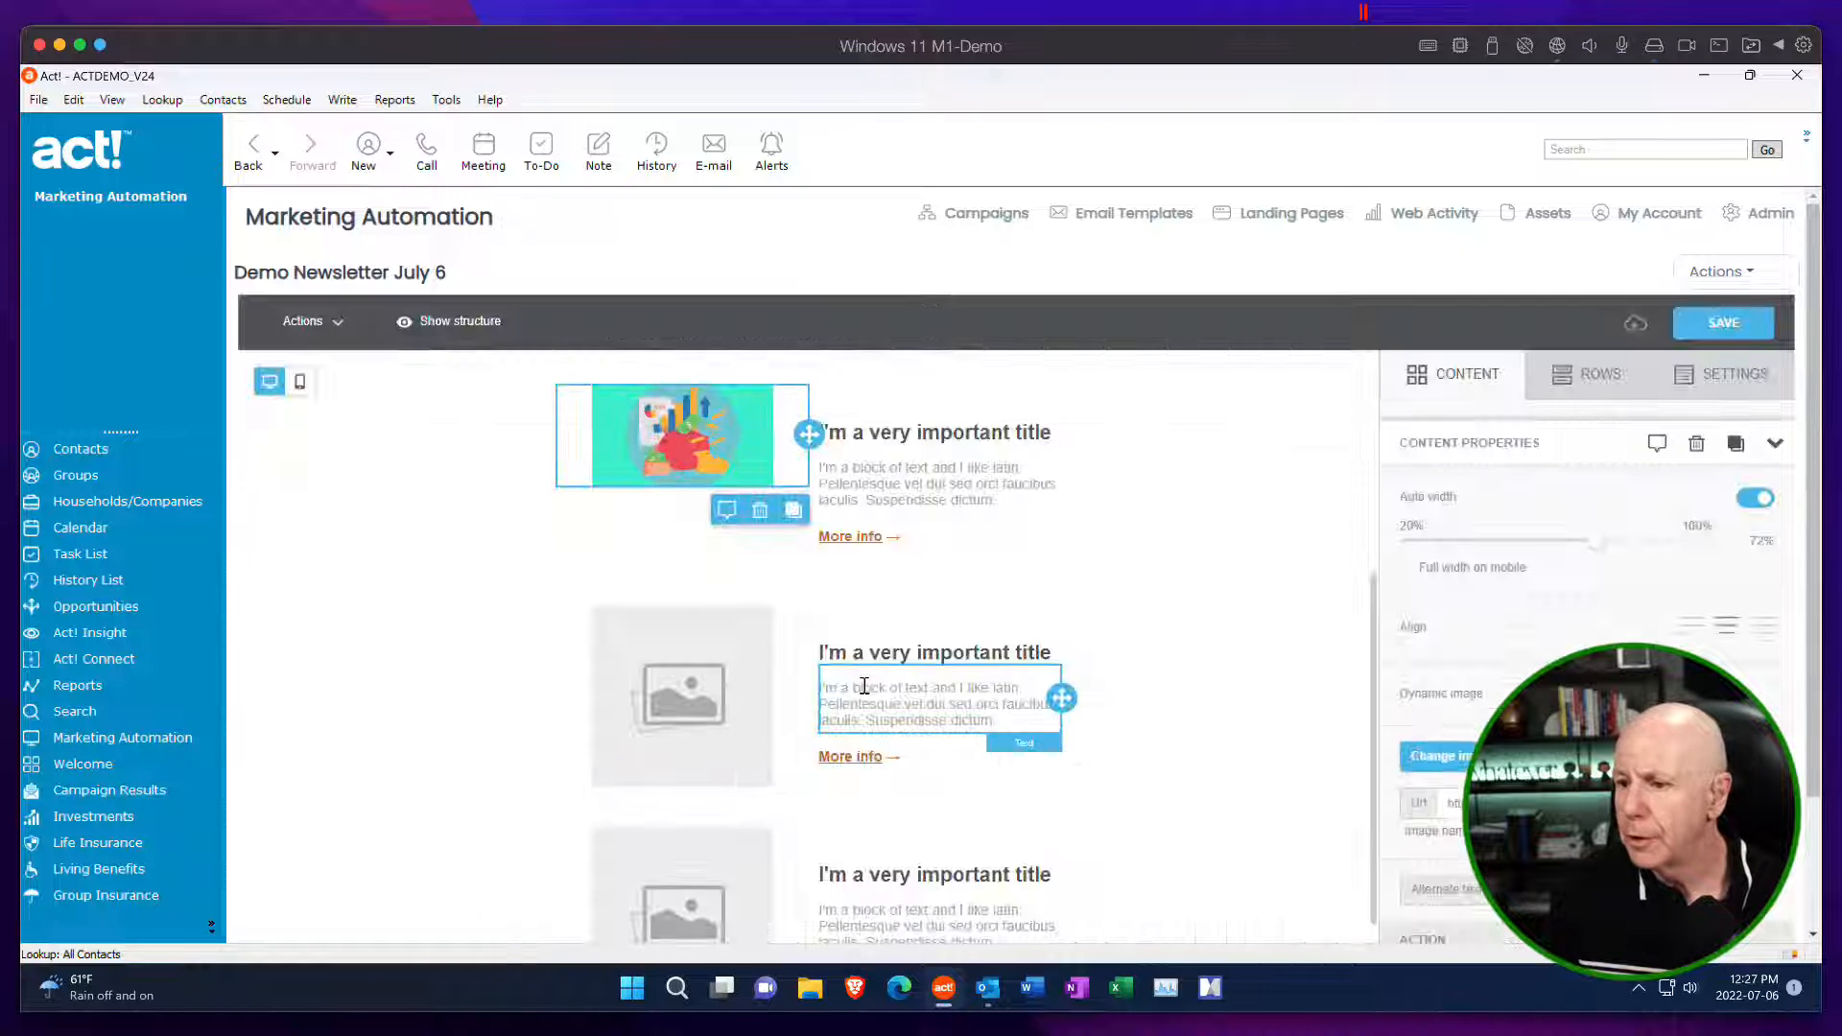
Turn off automatic width for the piggy-bank image, keep its width at 100%, and open its image link URL for editing.
{"action": "scroll", "coordinate": [1117, 595], "scroll_direction": "up", "scroll_amount": 1}
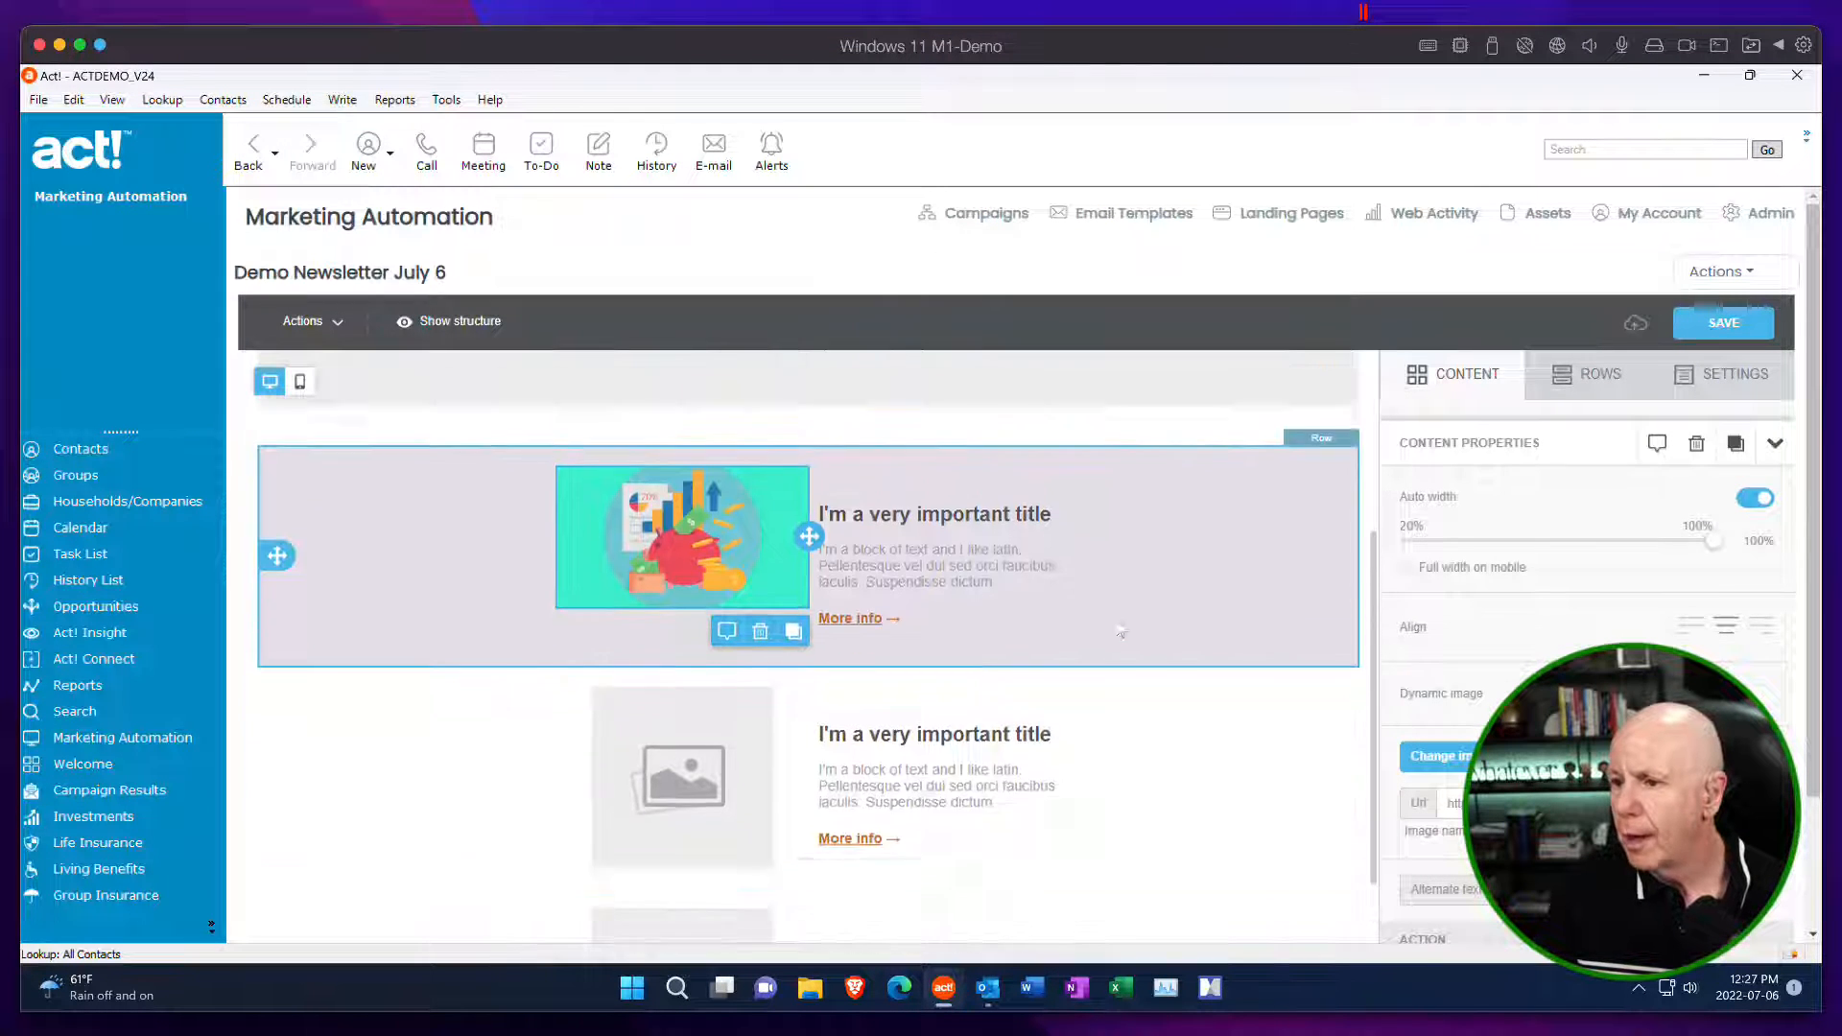
{"action": "scroll", "coordinate": [1121, 631], "scroll_direction": "up", "scroll_amount": 1}
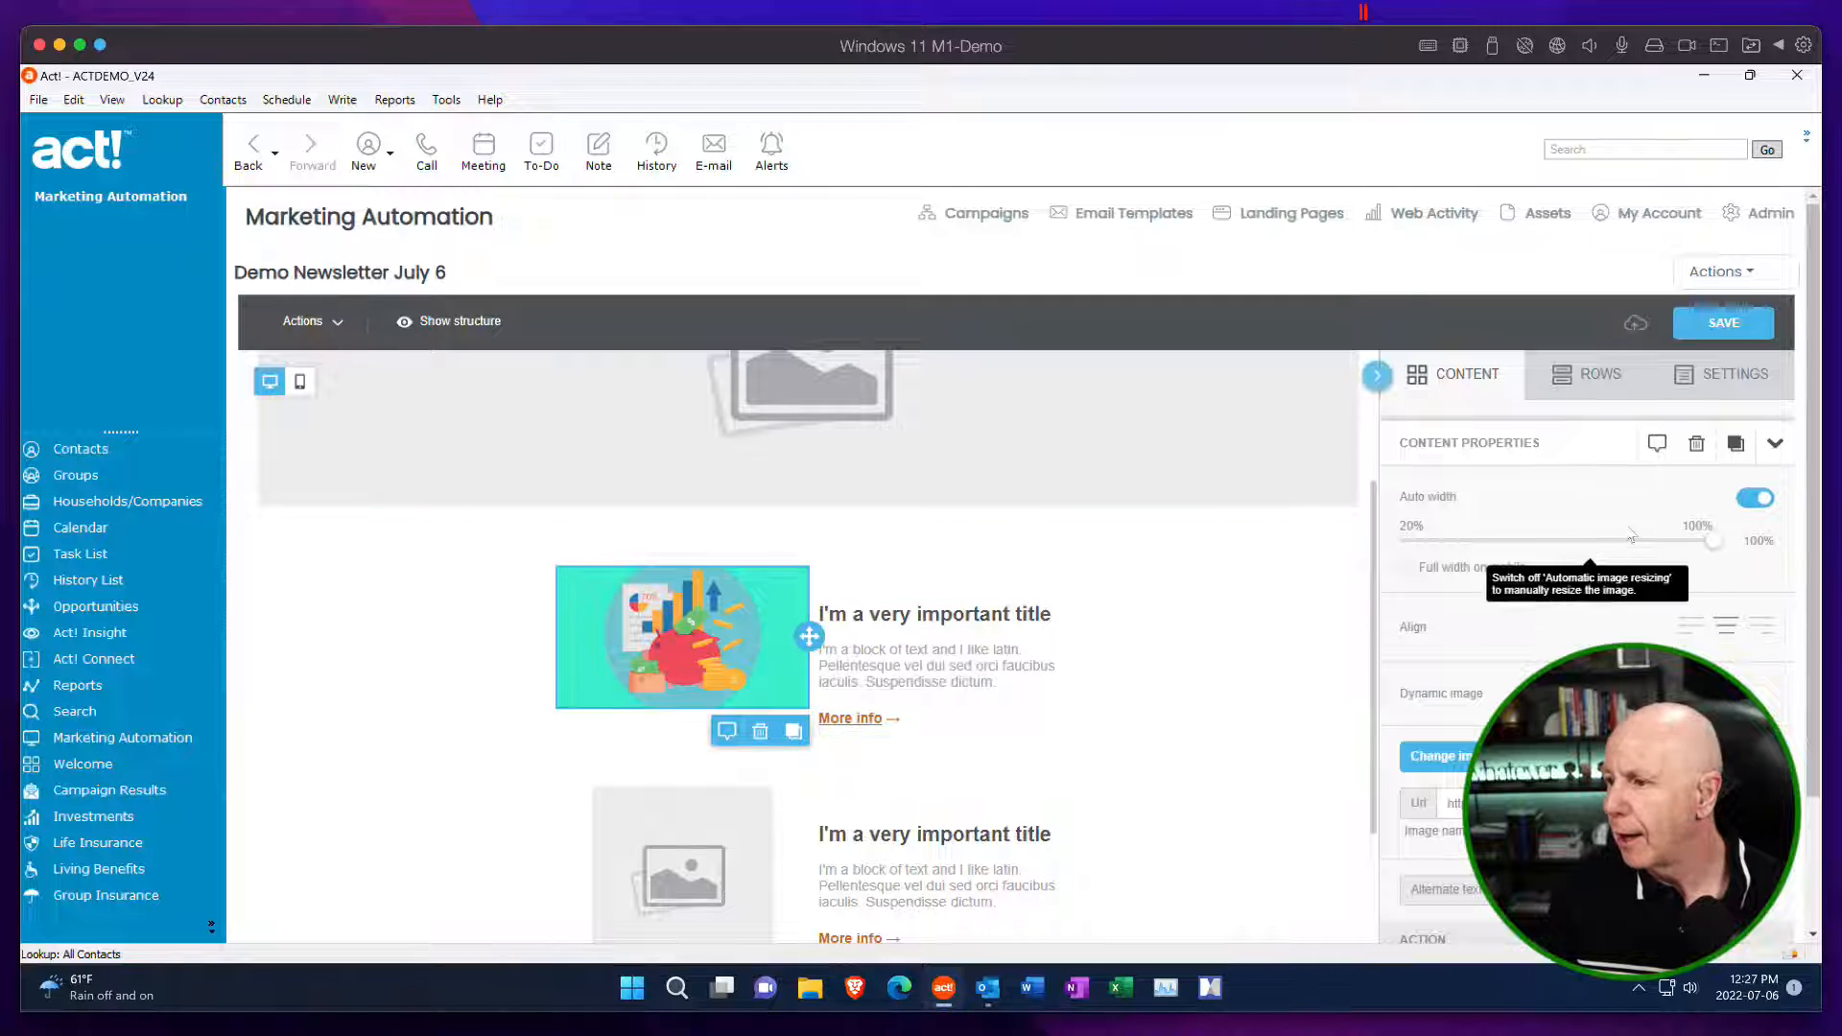
{"action": "left_click", "coordinate": [1761, 501]}
{"action": "mouse_move", "coordinate": [1713, 540]}
{"action": "left_mouse_down"}
{"action": "mouse_move", "coordinate": [1616, 540]}
{"action": "mouse_move", "coordinate": [1715, 537]}
{"action": "left_mouse_up"}
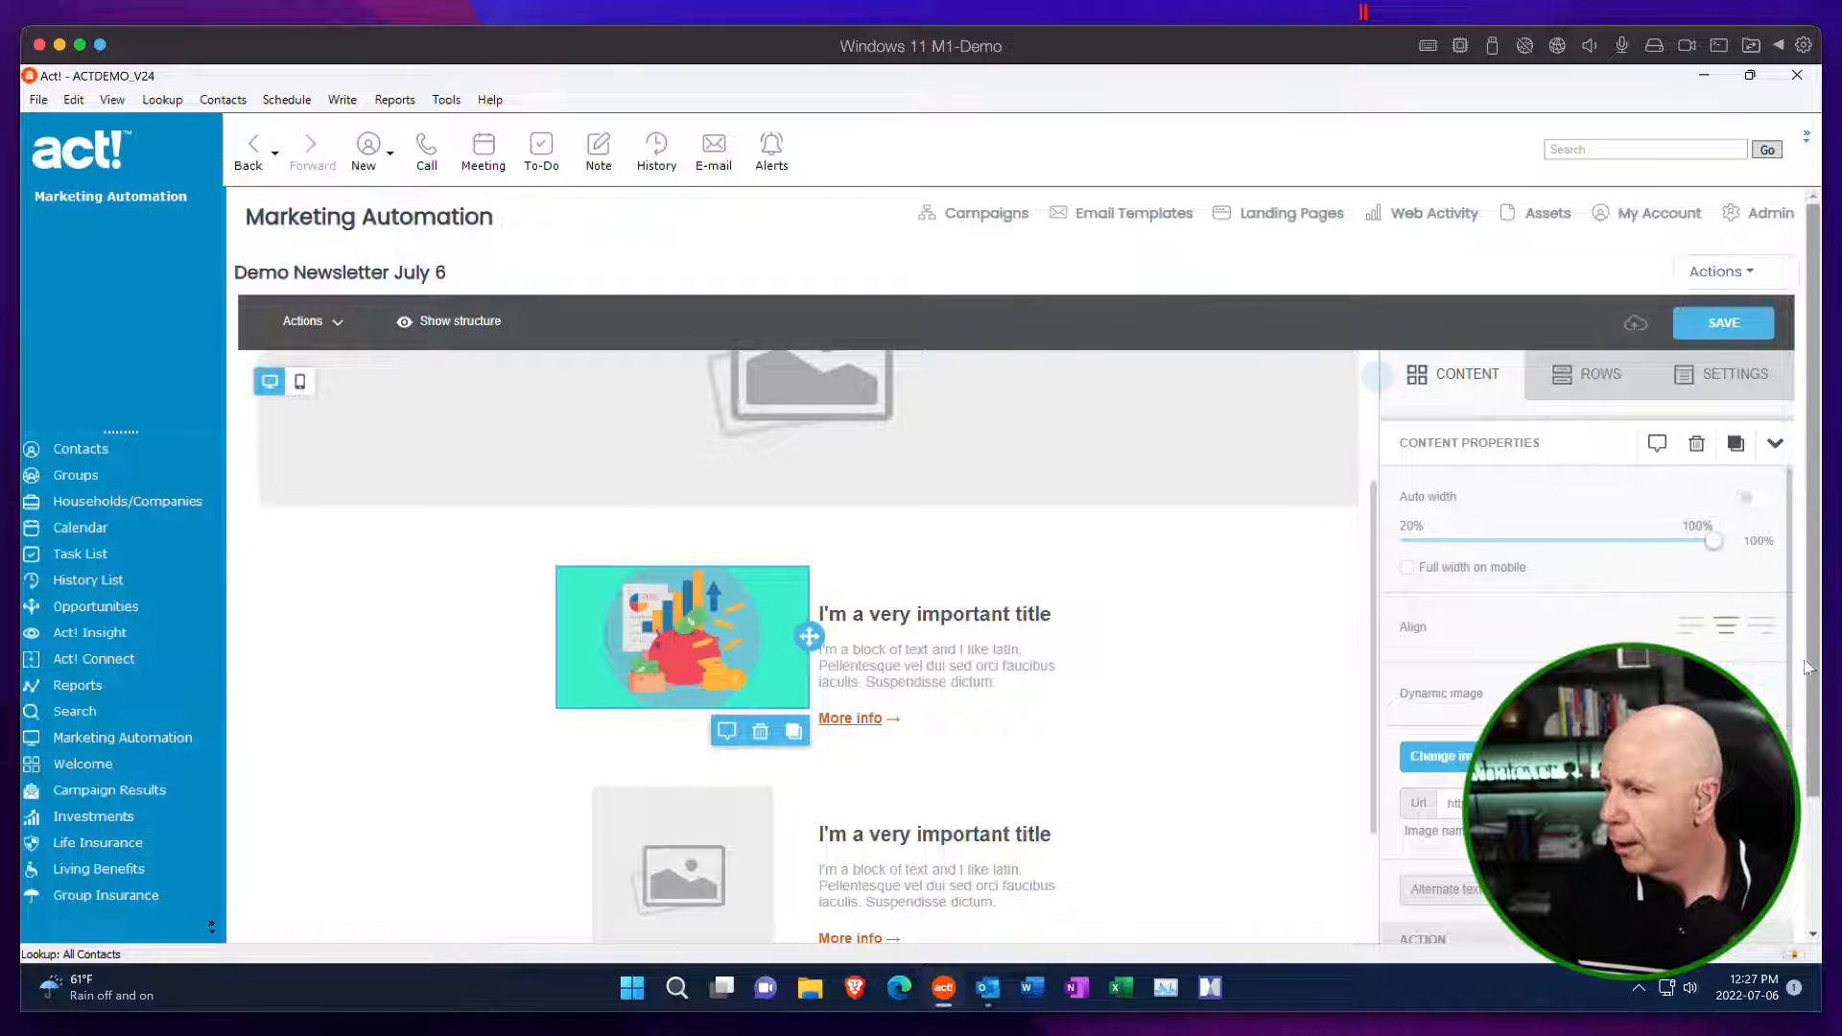
{"action": "scroll", "coordinate": [1820, 743], "scroll_direction": "down", "scroll_amount": 1}
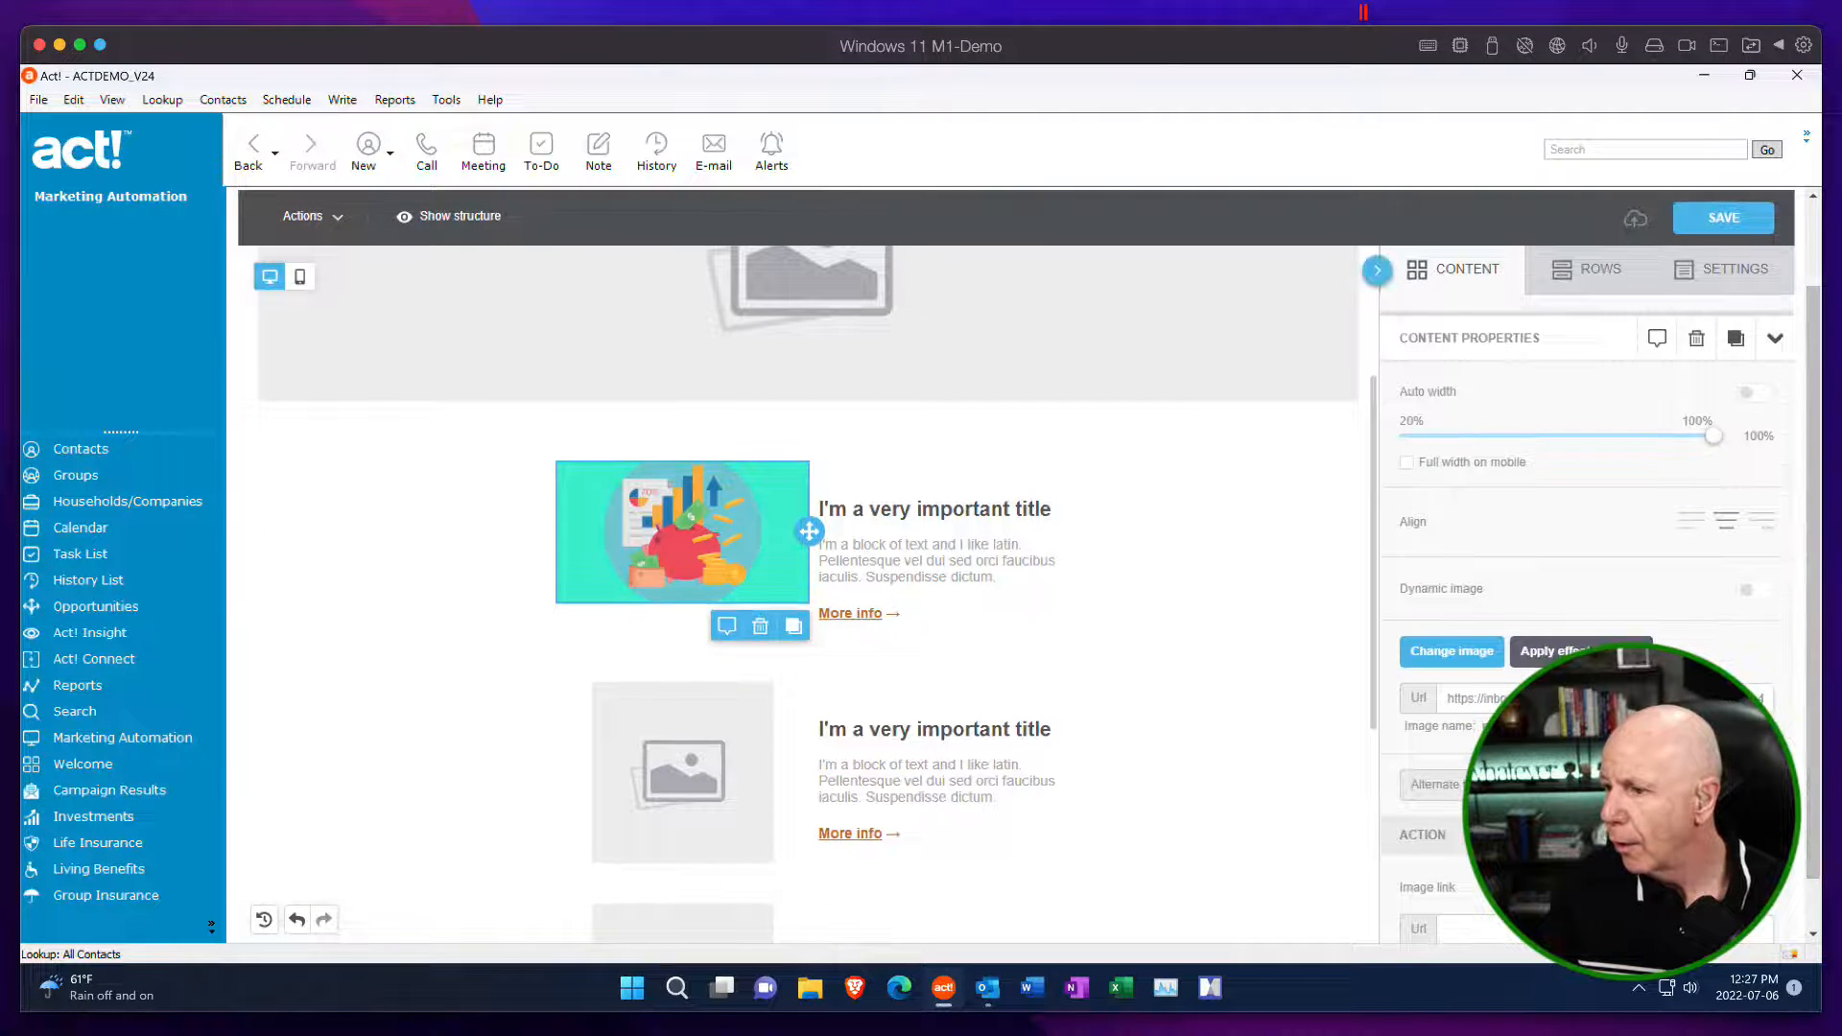
{"action": "scroll", "coordinate": [1464, 638], "scroll_direction": "down", "scroll_amount": 1}
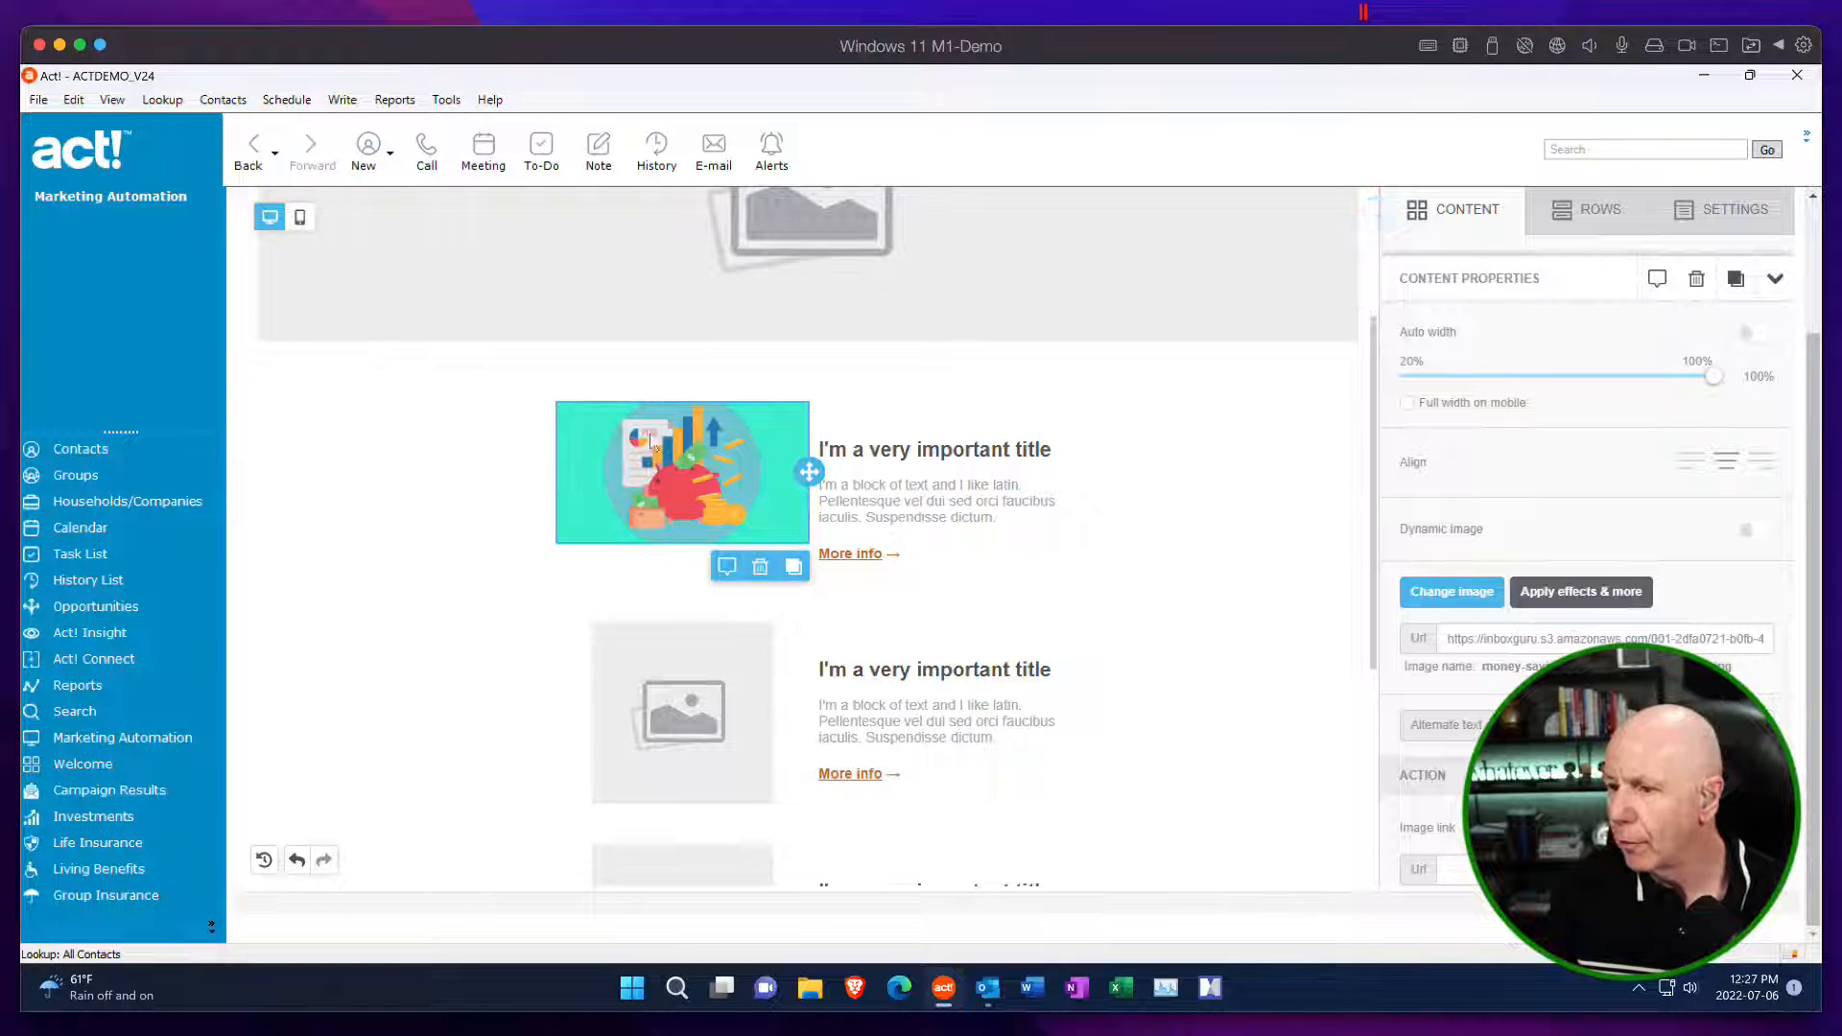
{"action": "left_click", "coordinate": [1447, 870]}
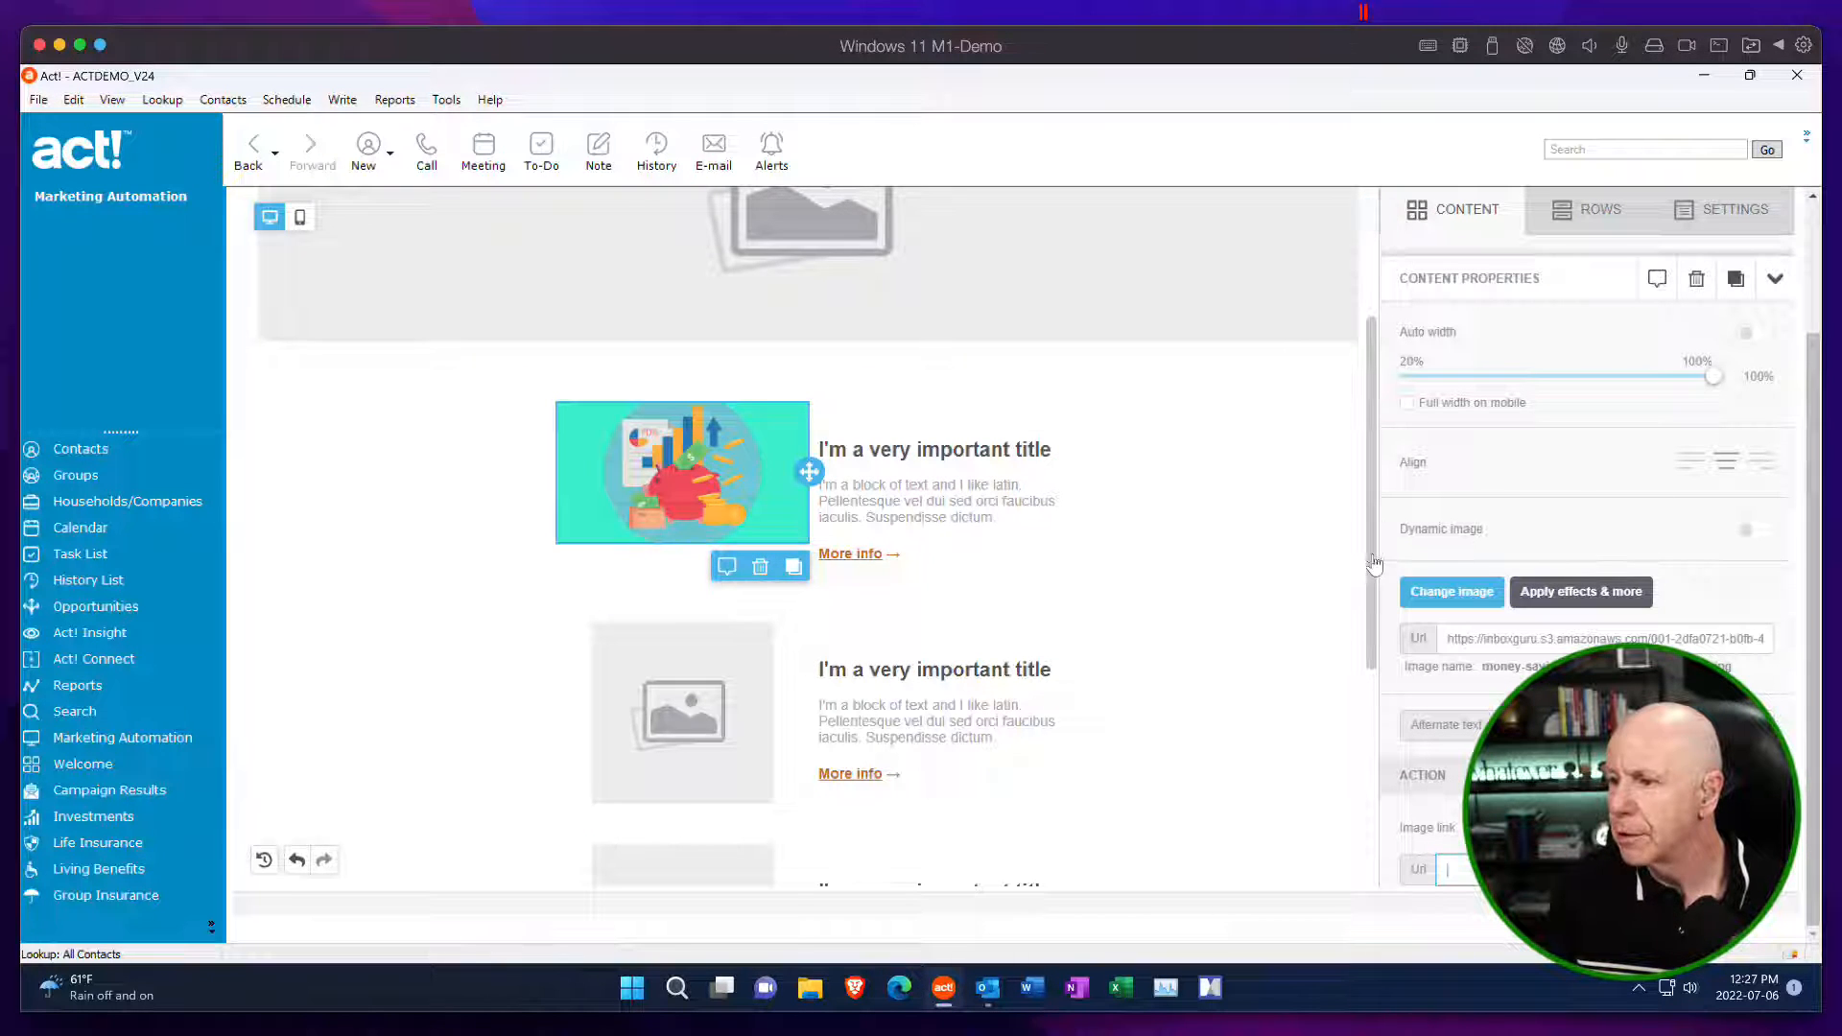
Change the background color of the row holding the large placeholder image to a light blue.
{"action": "left_click_drag", "start_coordinate": [1375, 564], "coordinate": [1395, 314]}
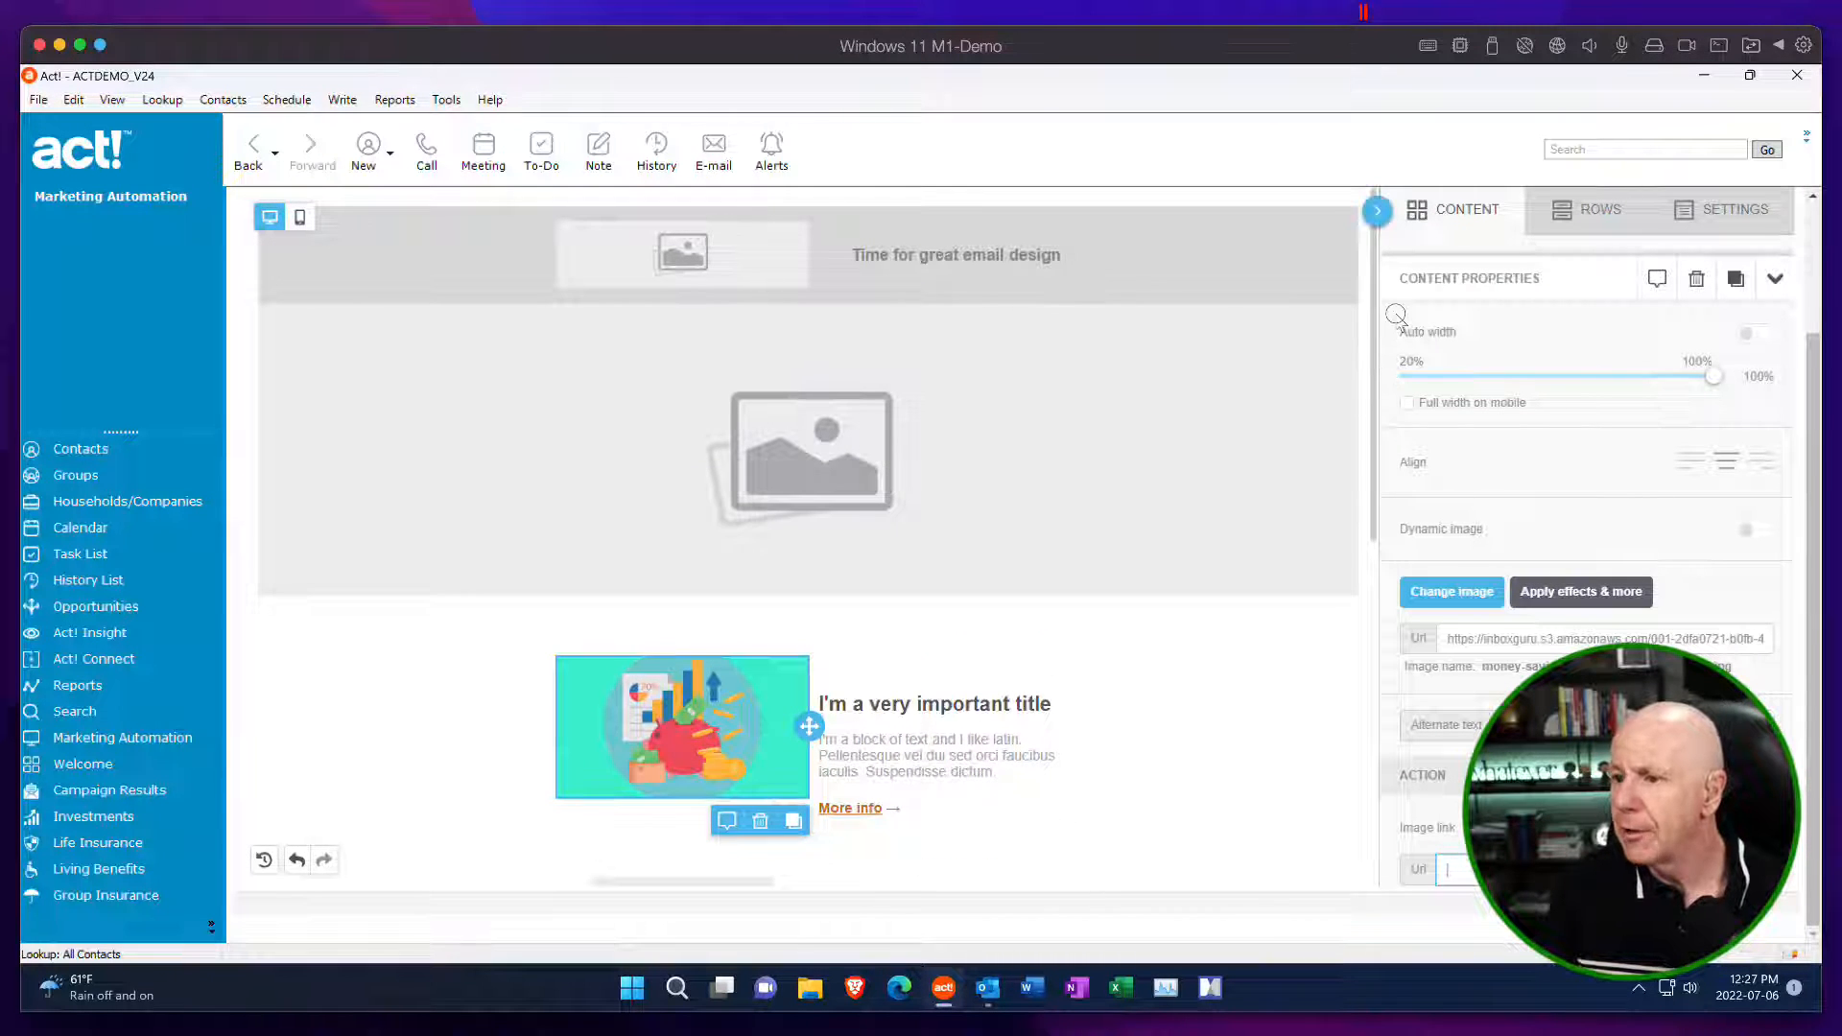
{"action": "left_click", "coordinate": [1214, 393]}
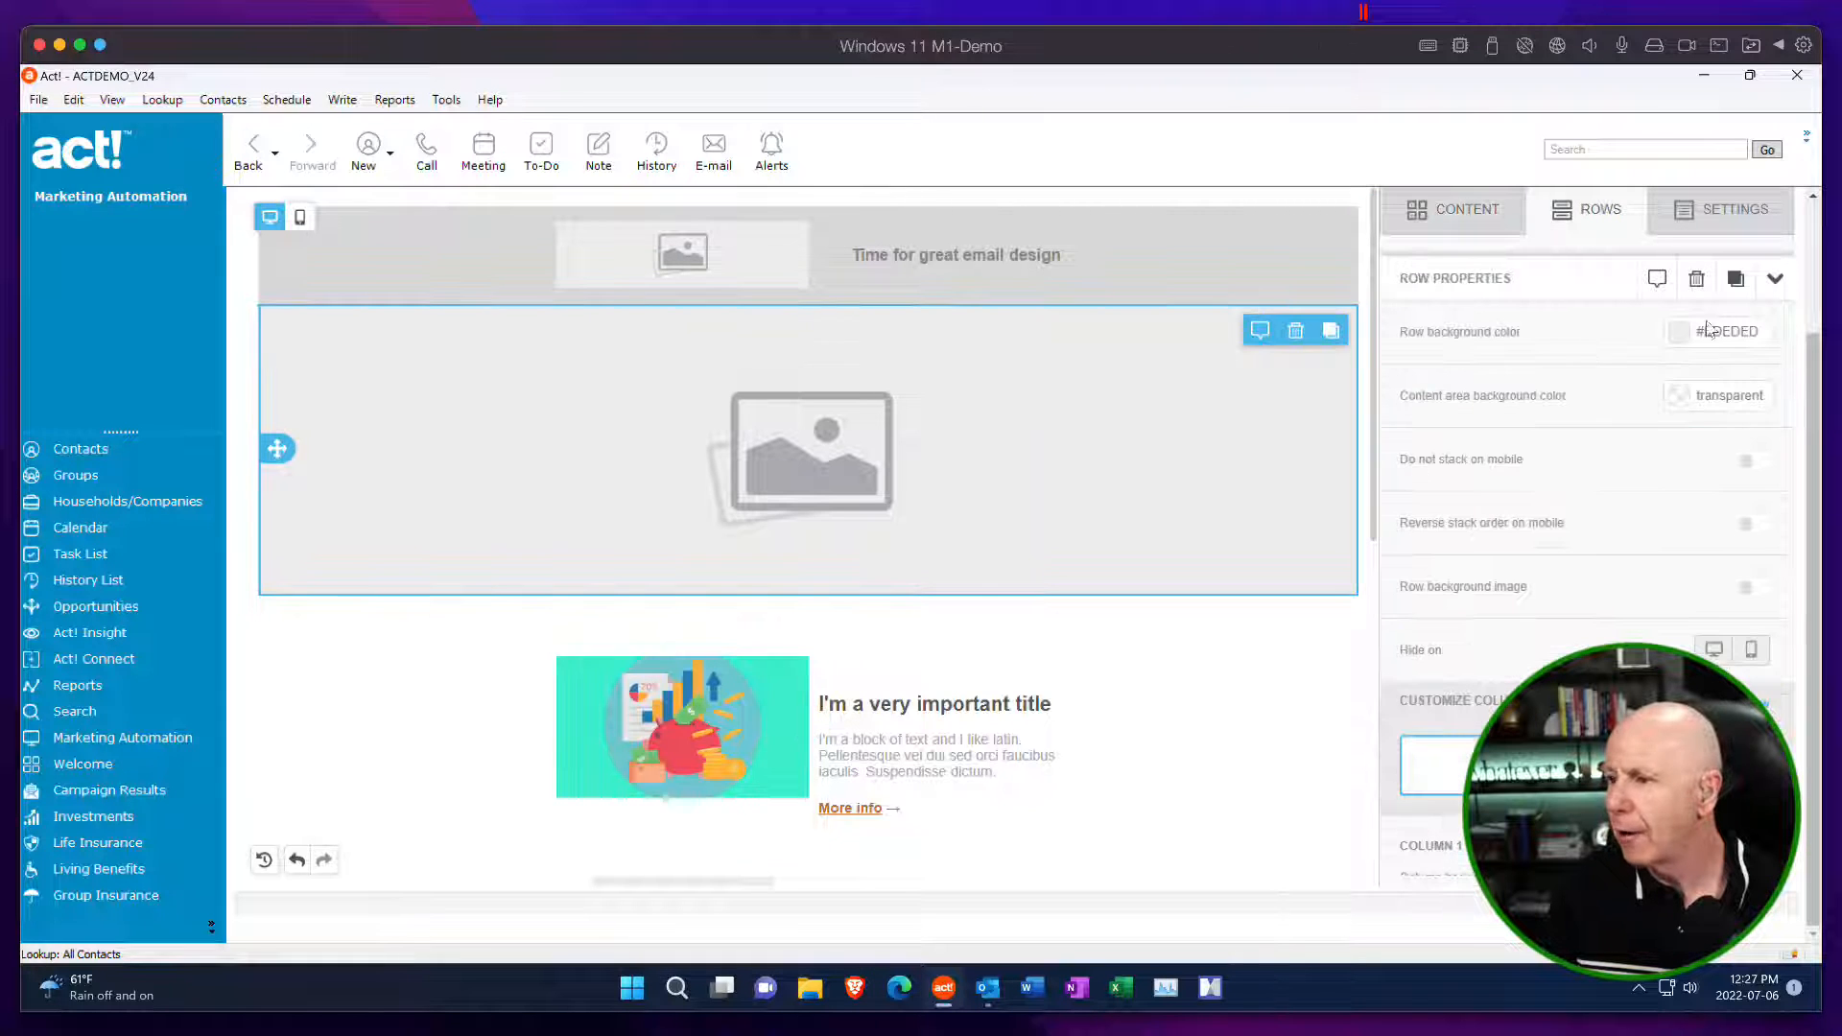
{"action": "left_click", "coordinate": [1678, 331]}
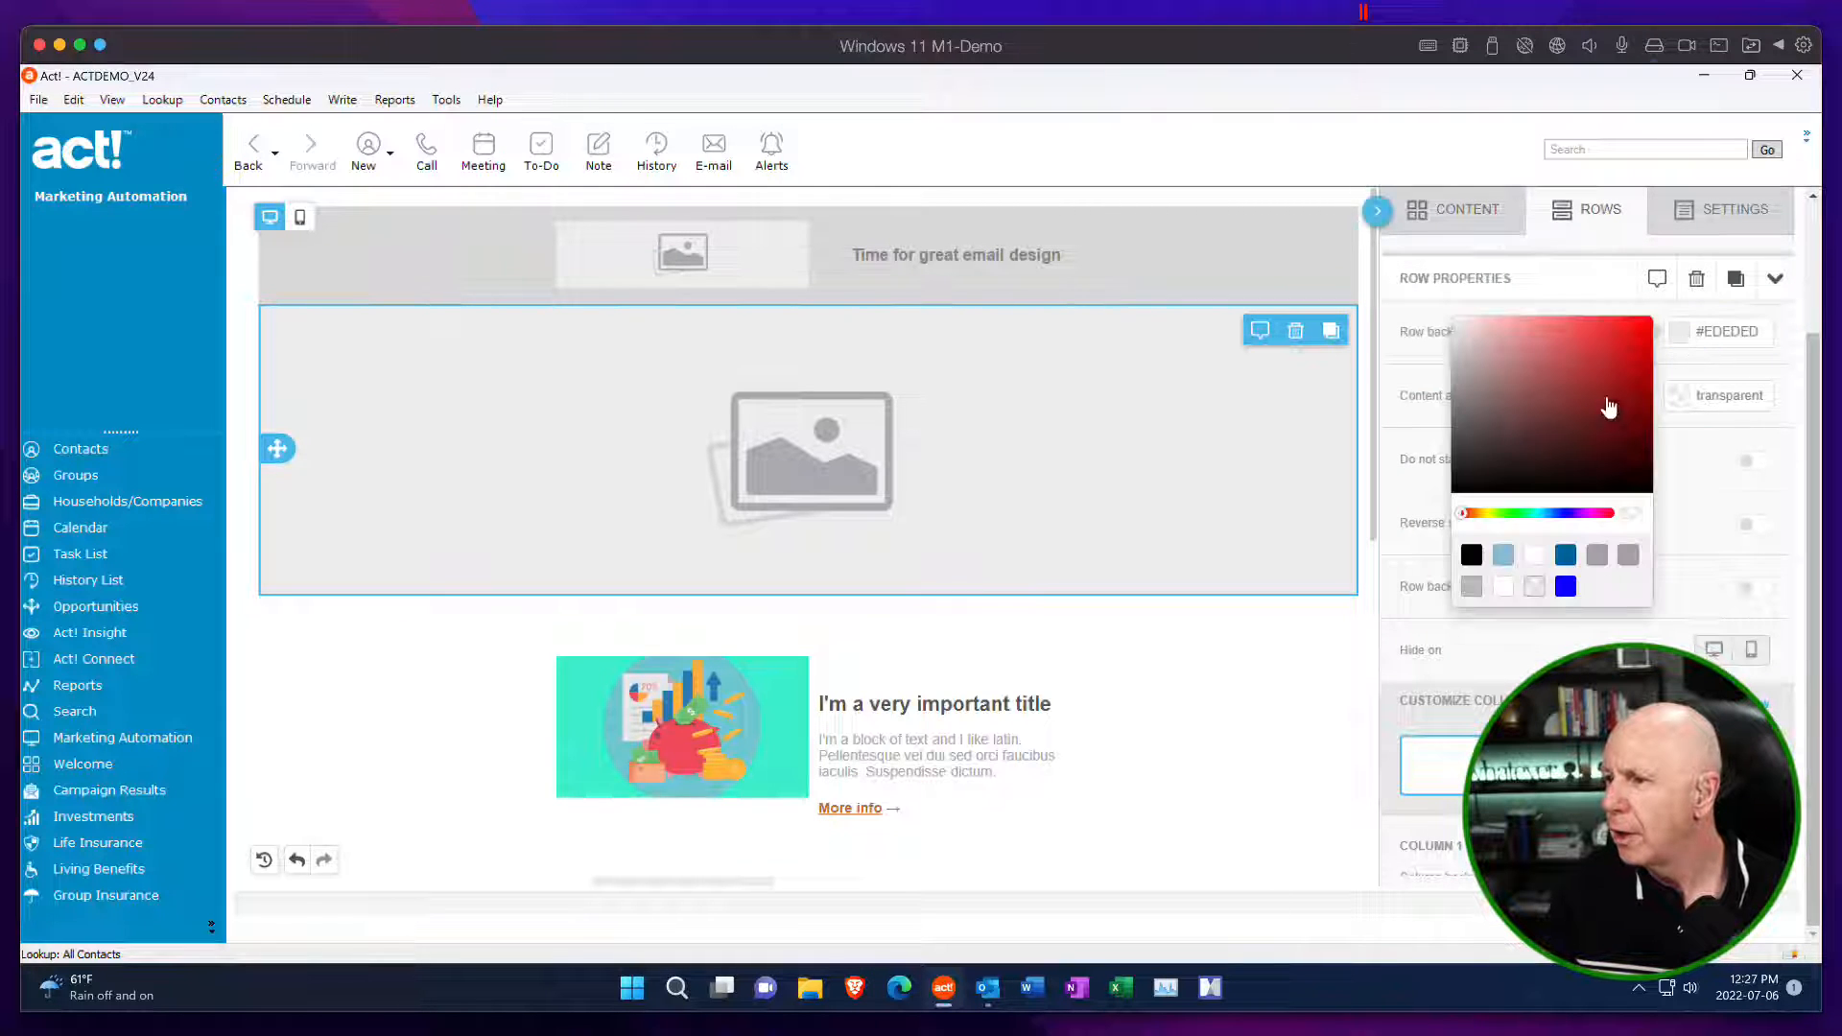
{"action": "left_click", "coordinate": [1503, 373]}
{"action": "left_click", "coordinate": [1549, 386]}
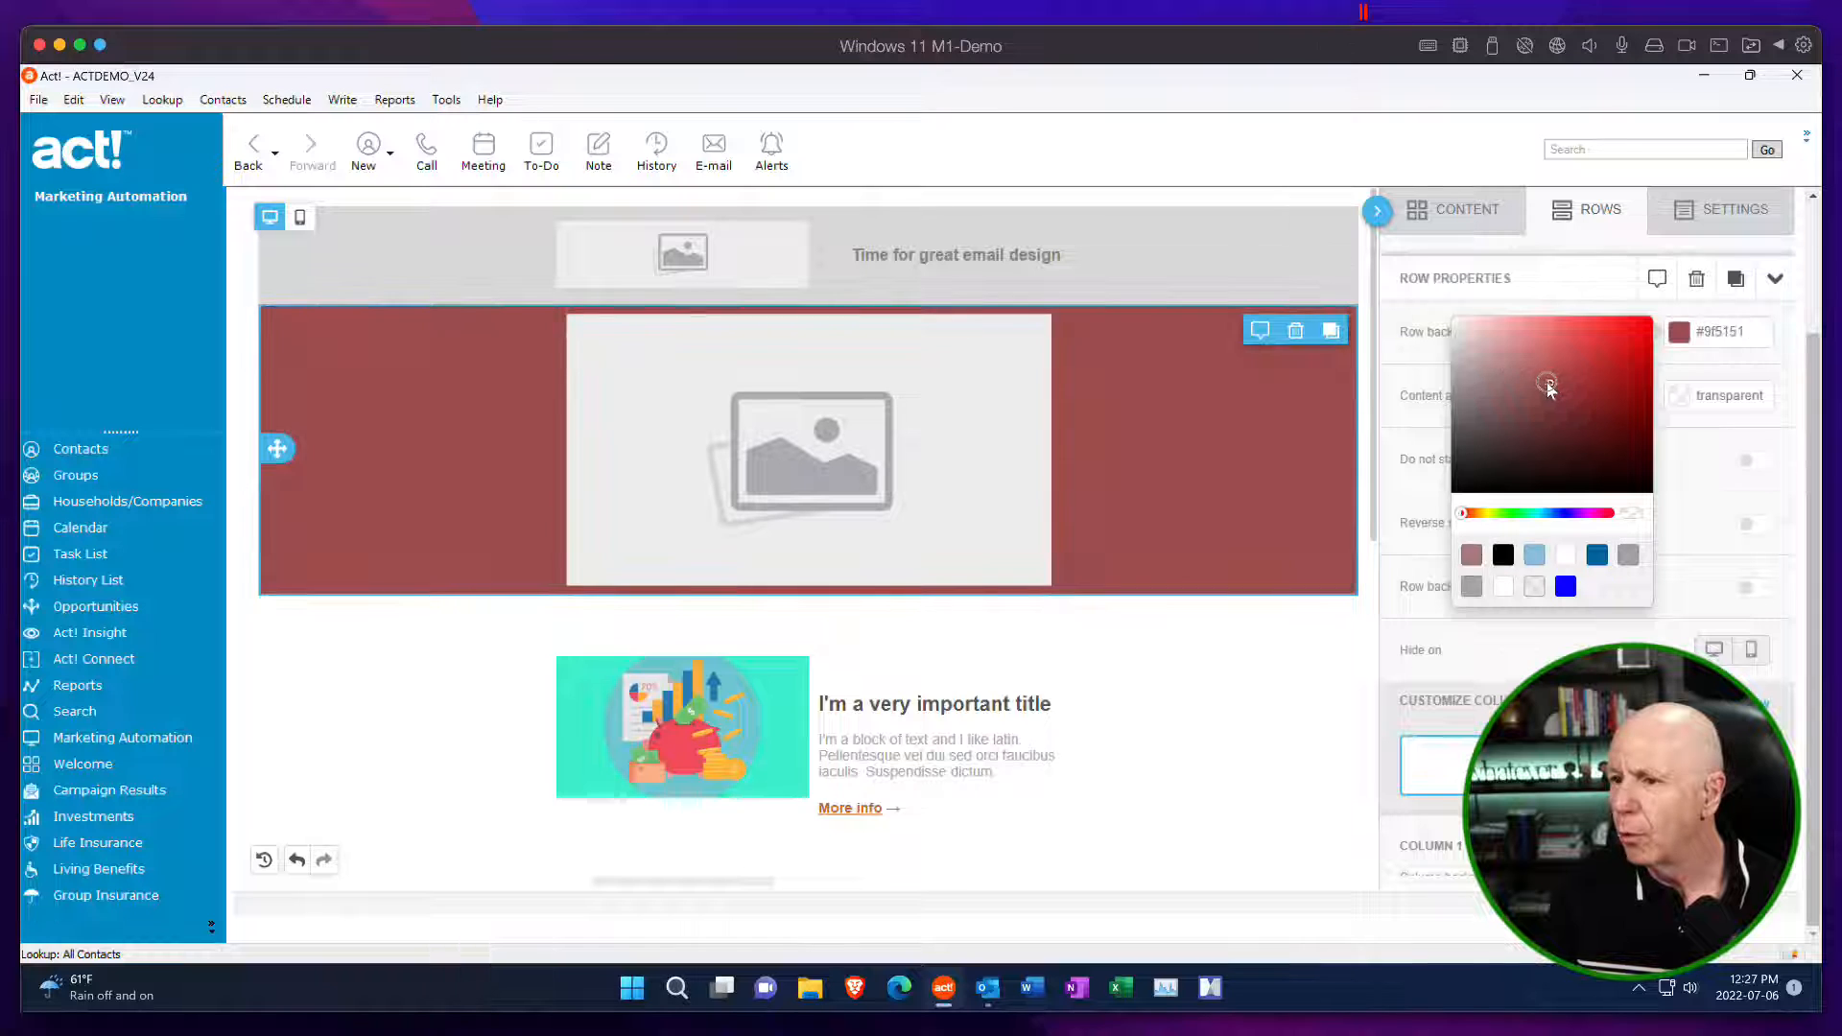
{"action": "left_click", "coordinate": [1545, 386]}
{"action": "left_click", "coordinate": [1531, 388]}
{"action": "left_click", "coordinate": [1515, 396]}
{"action": "mouse_move", "coordinate": [1515, 396]}
{"action": "left_mouse_down"}
{"action": "mouse_move", "coordinate": [1473, 428]}
{"action": "mouse_move", "coordinate": [1475, 329]}
{"action": "mouse_move", "coordinate": [1497, 325]}
{"action": "left_mouse_up"}
{"action": "left_click", "coordinate": [1557, 513]}
Apply the same light blue as the background color of the header row with the logo placeholder.
{"action": "left_click", "coordinate": [1201, 288]}
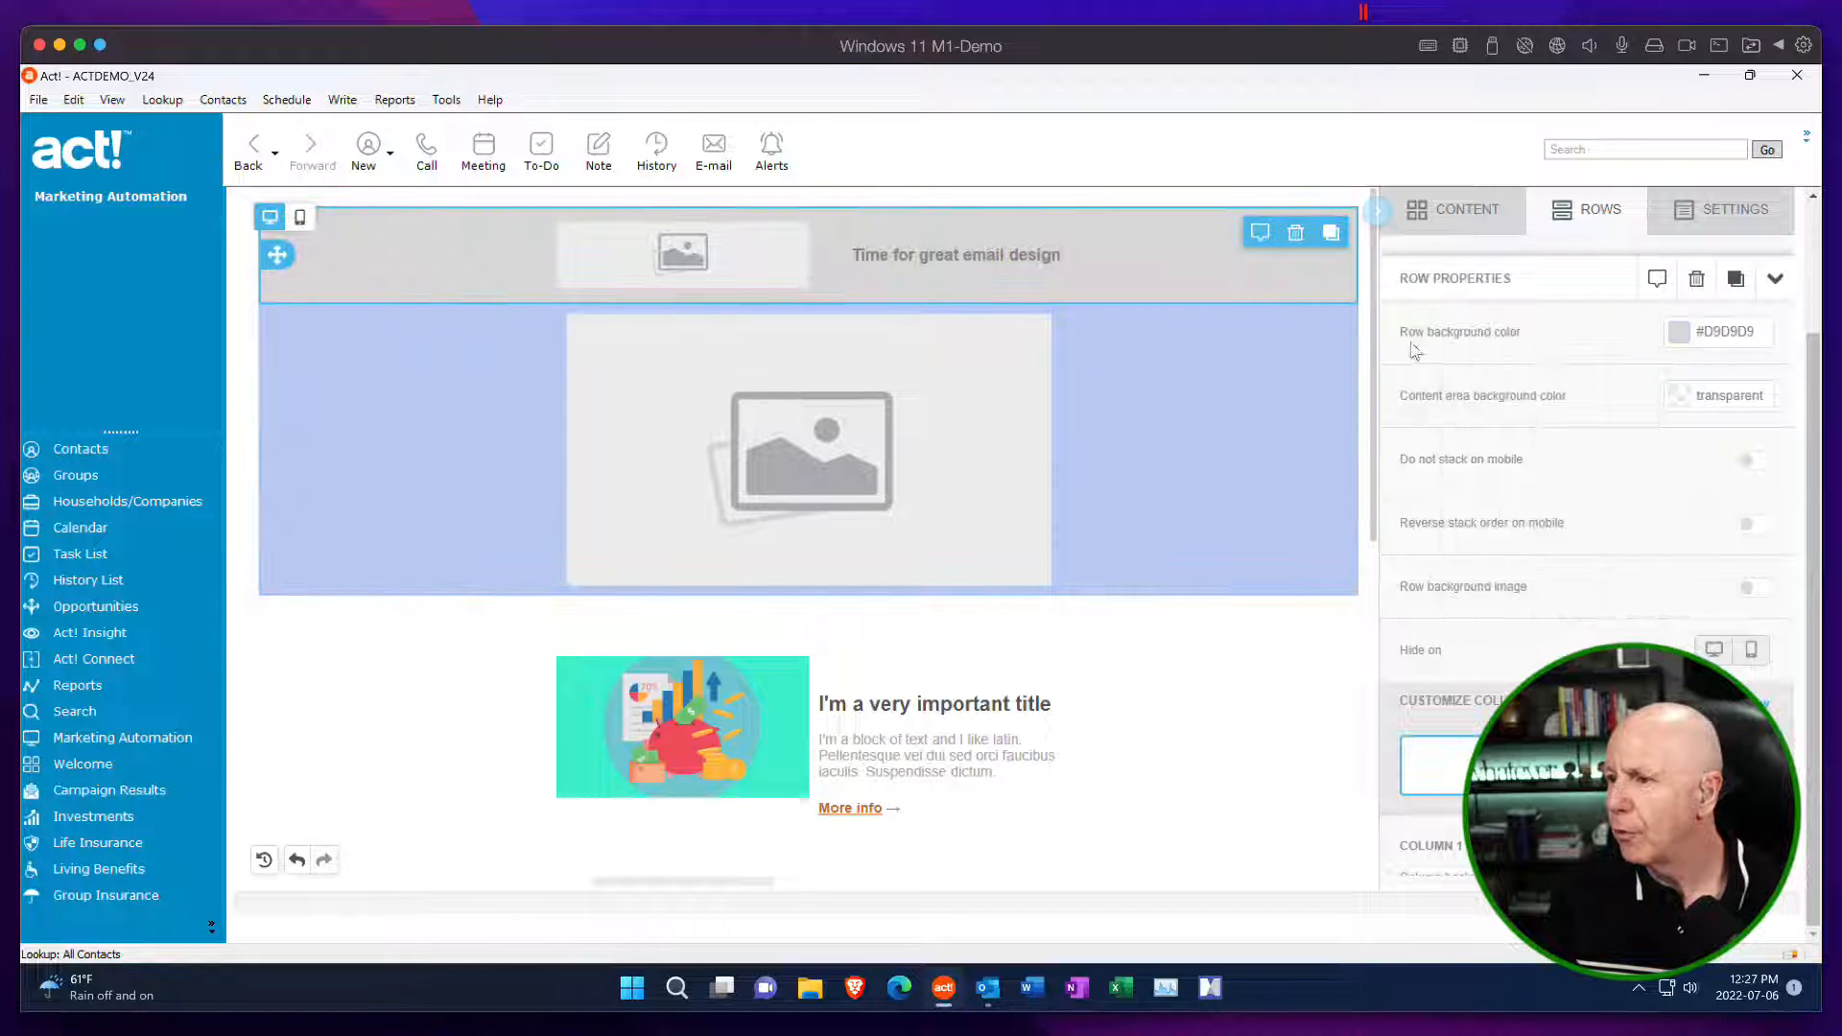
{"action": "left_click", "coordinate": [1680, 331]}
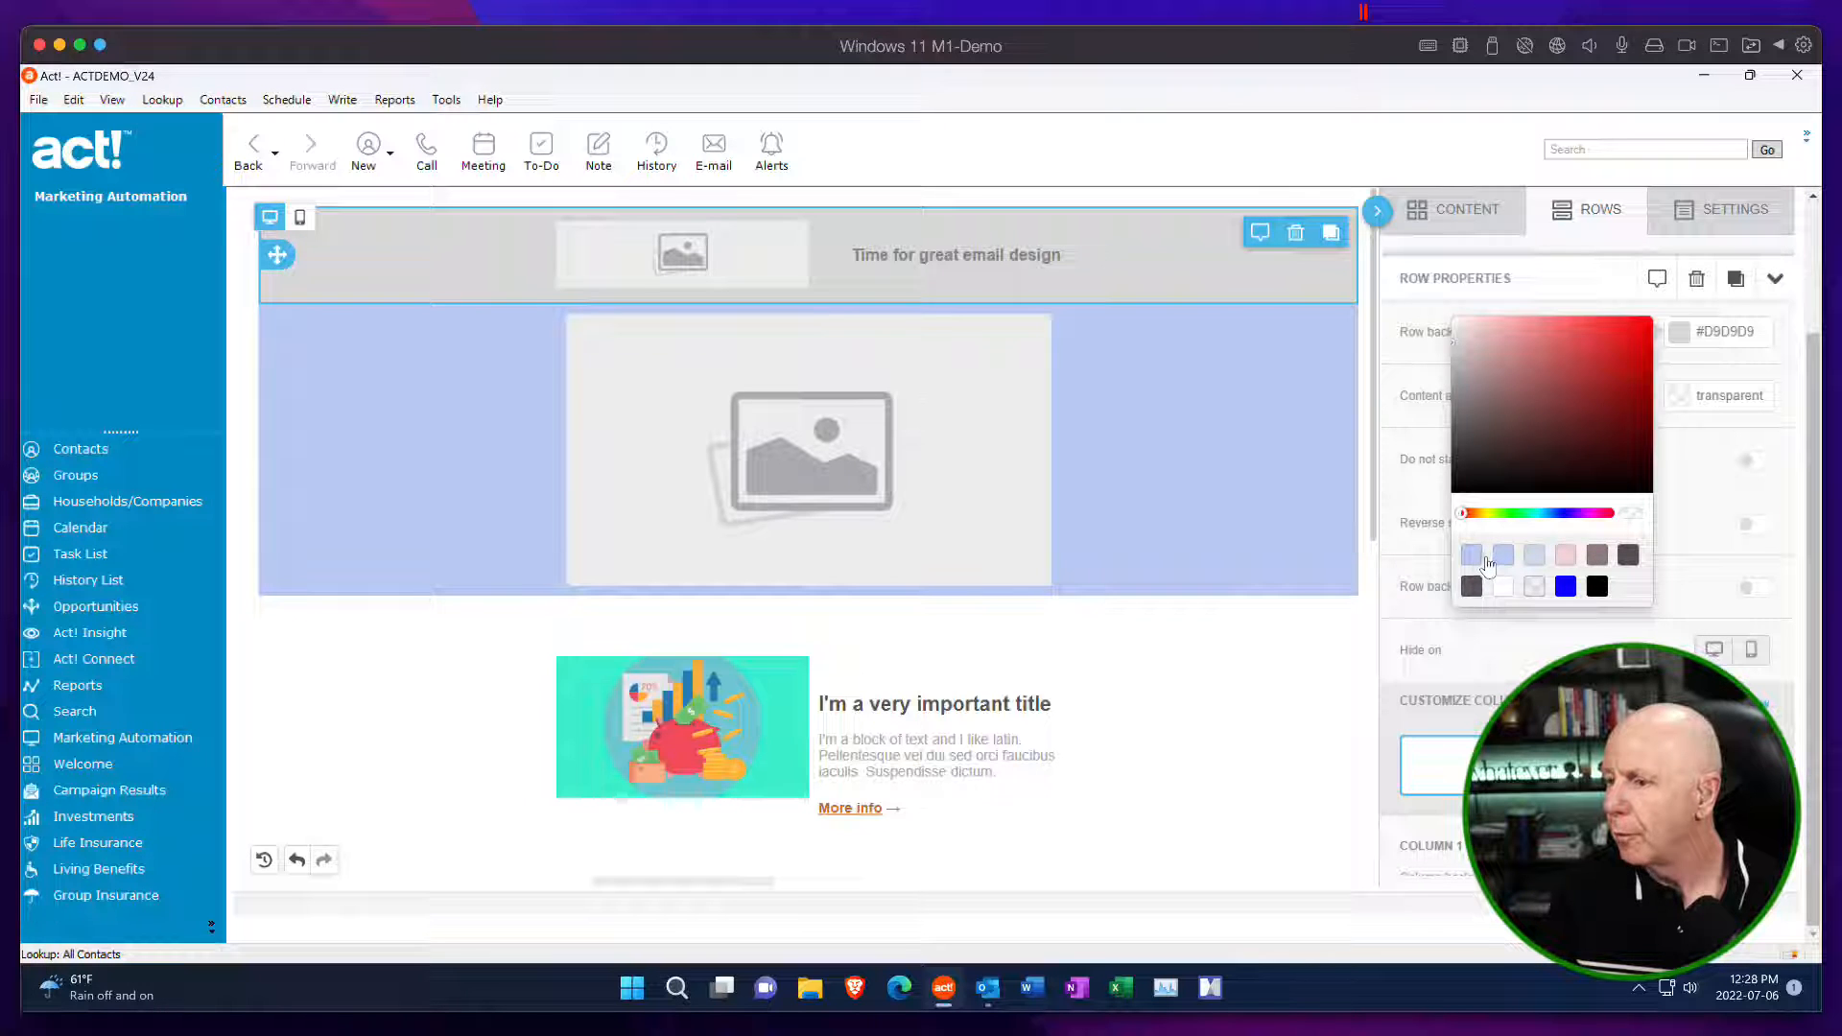
{"action": "left_click", "coordinate": [1502, 558]}
{"action": "left_click", "coordinate": [1157, 846]}
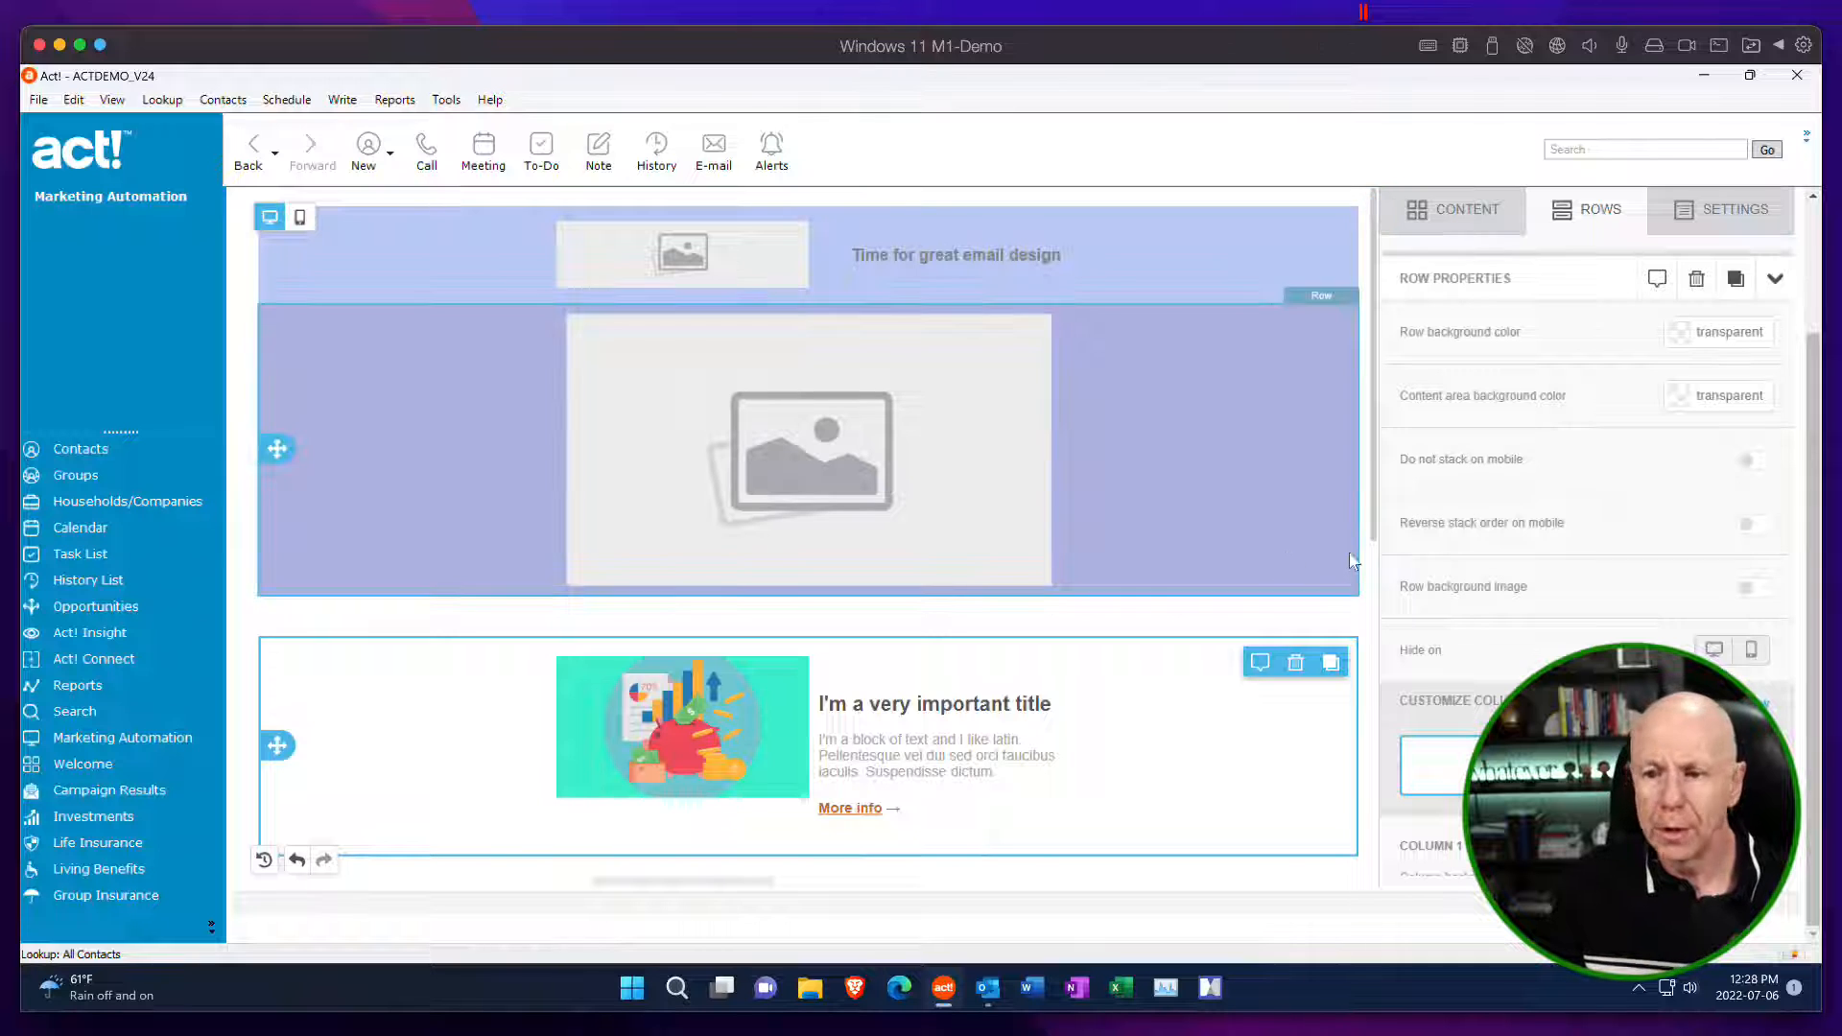
Set the background color of the social media icons row near the end of the email to light blue #bccbf5.
{"action": "left_click_drag", "start_coordinate": [1372, 405], "coordinate": [1401, 753]}
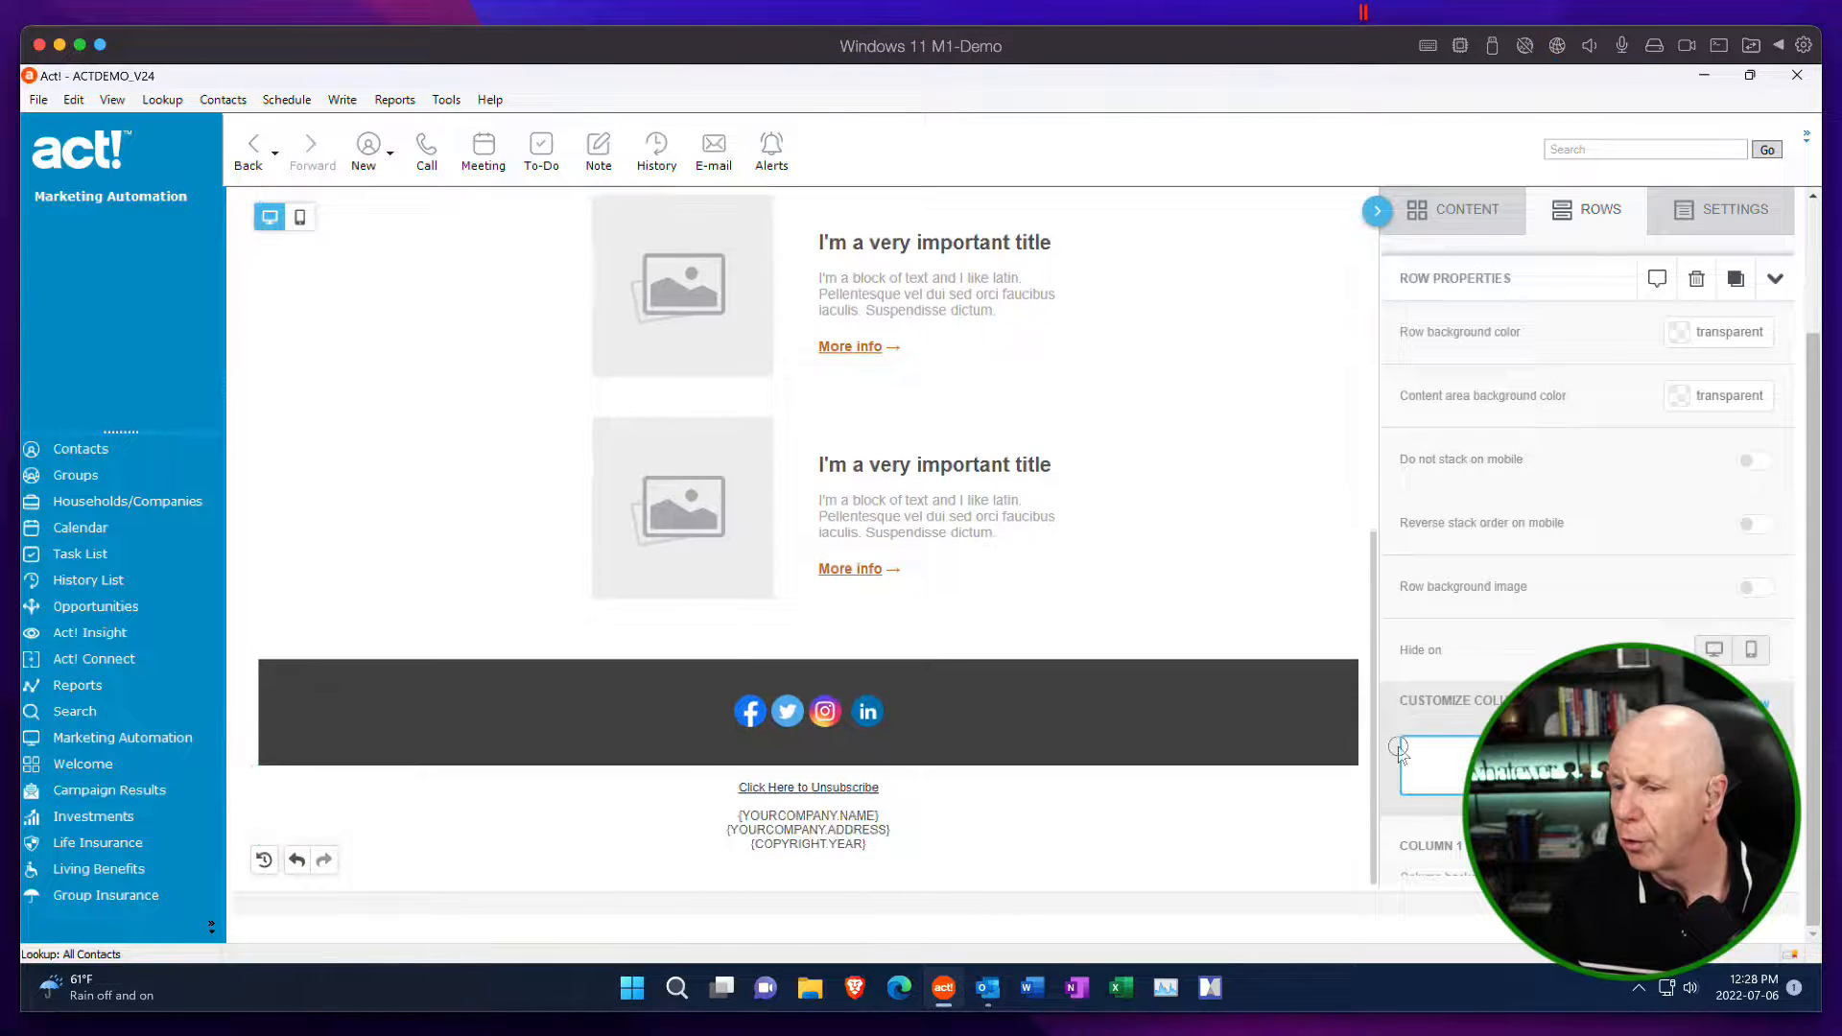
{"action": "left_click", "coordinate": [1135, 725]}
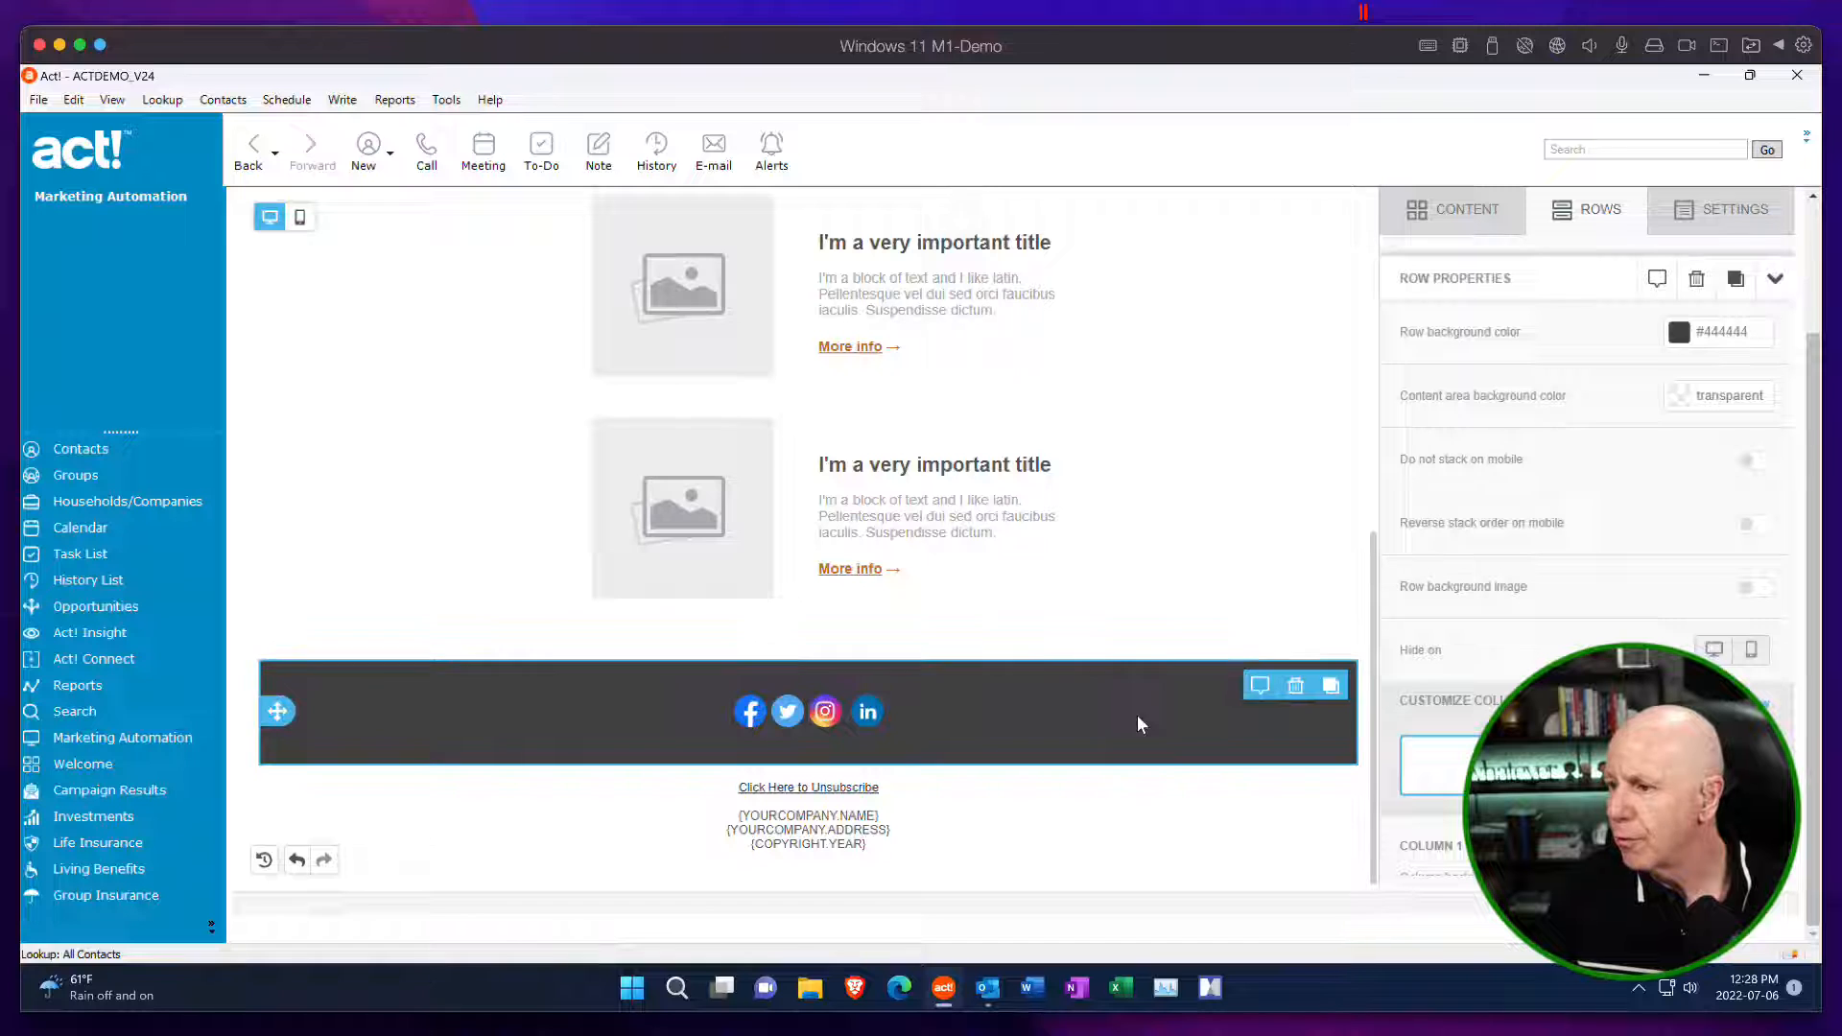
{"action": "left_click", "coordinate": [1681, 332]}
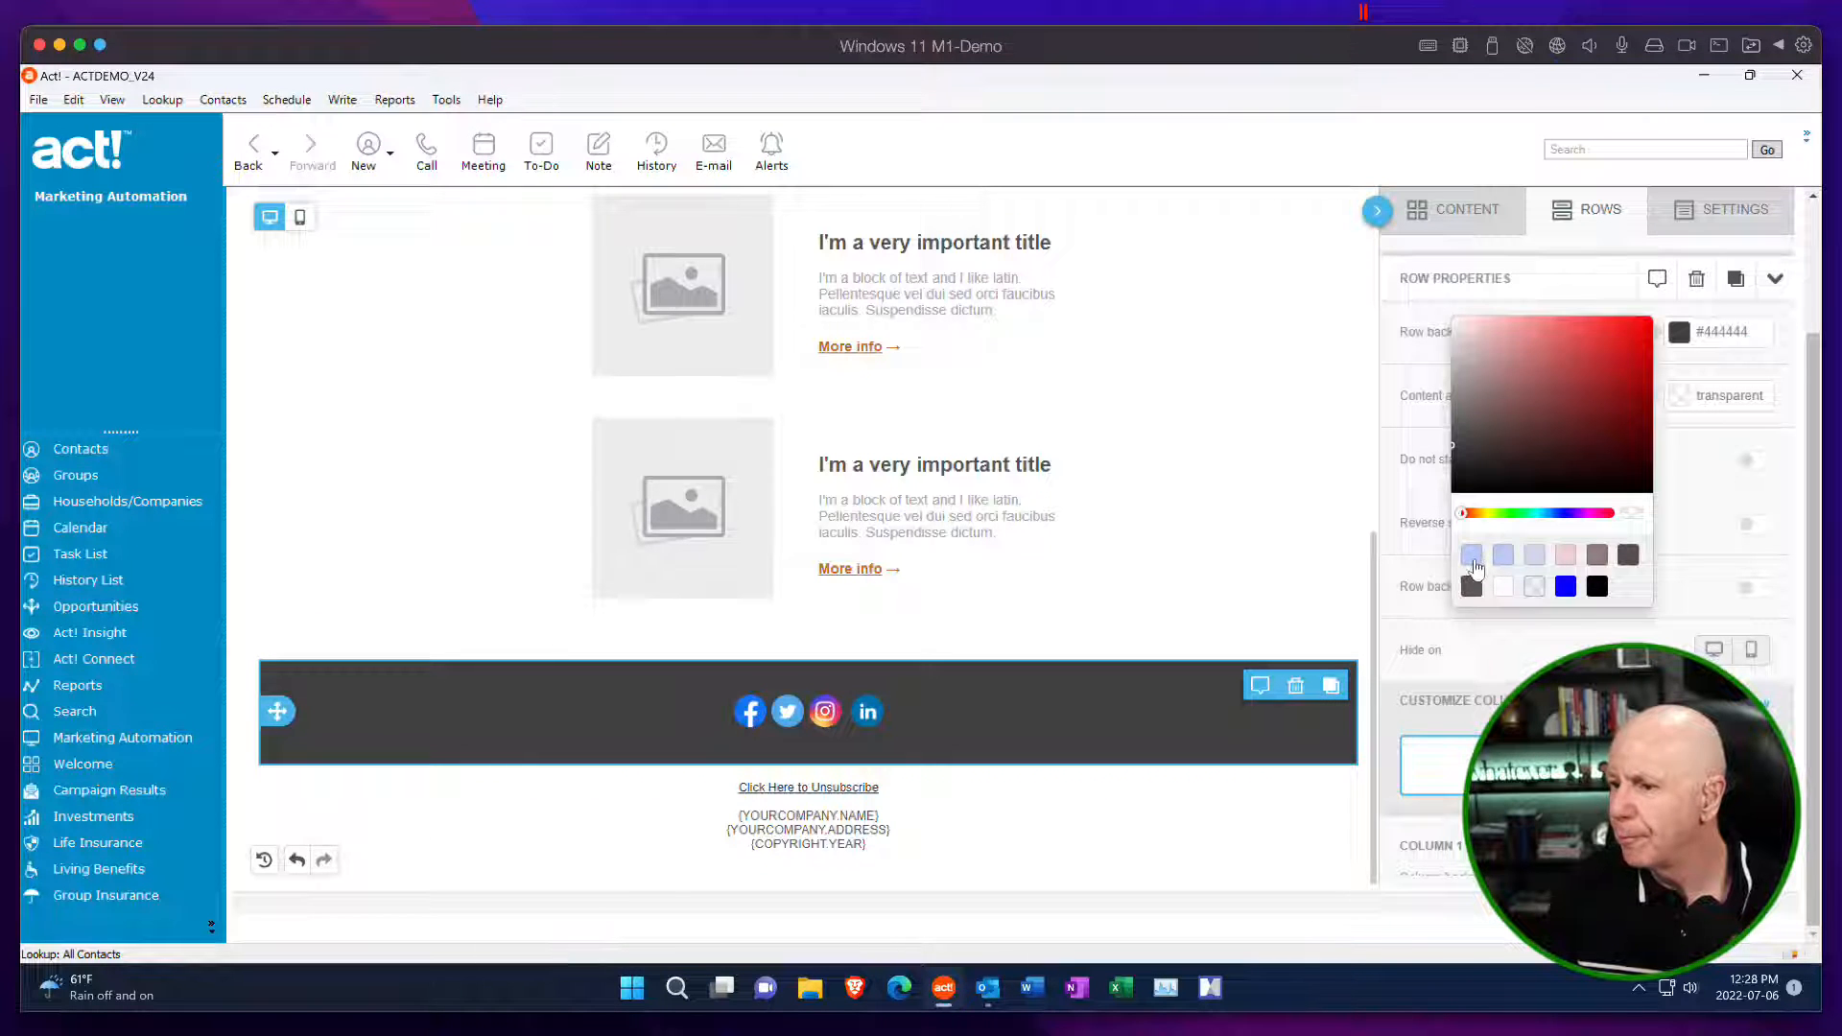
{"action": "left_click", "coordinate": [1503, 558]}
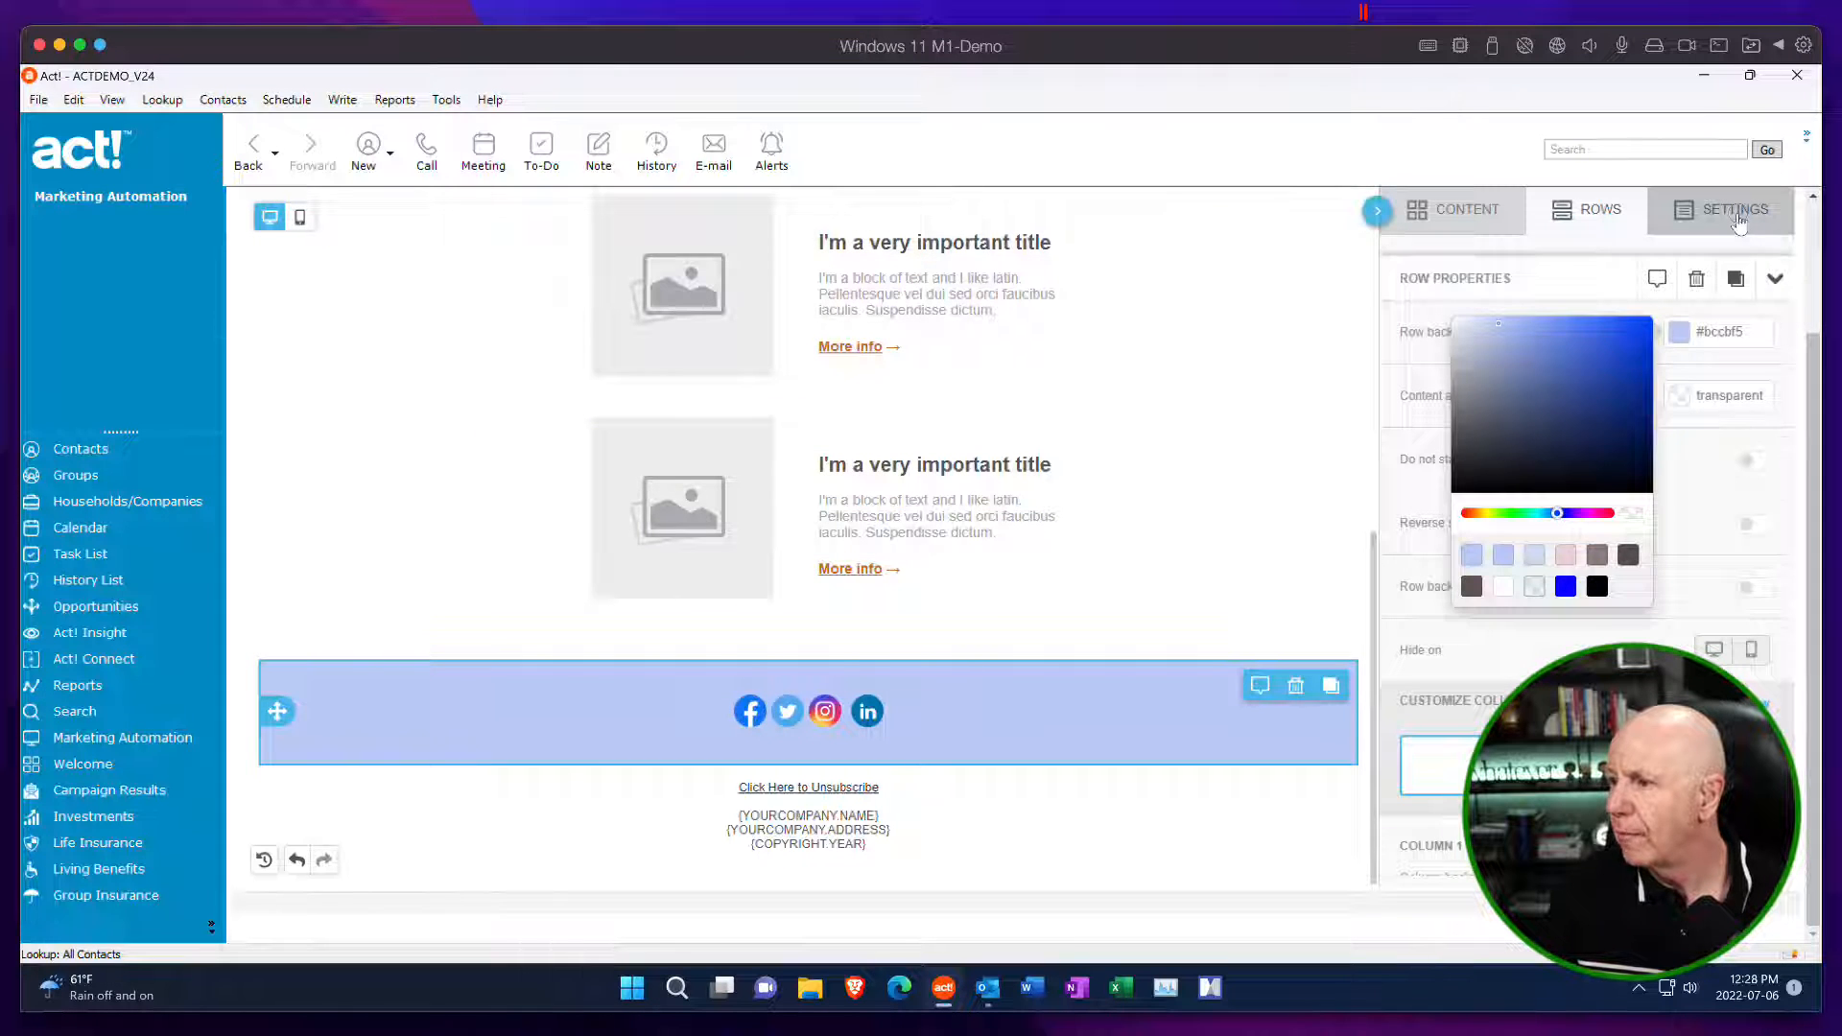
Set the general background color of the whole email to #bccbf5.
{"action": "left_click", "coordinate": [1736, 217]}
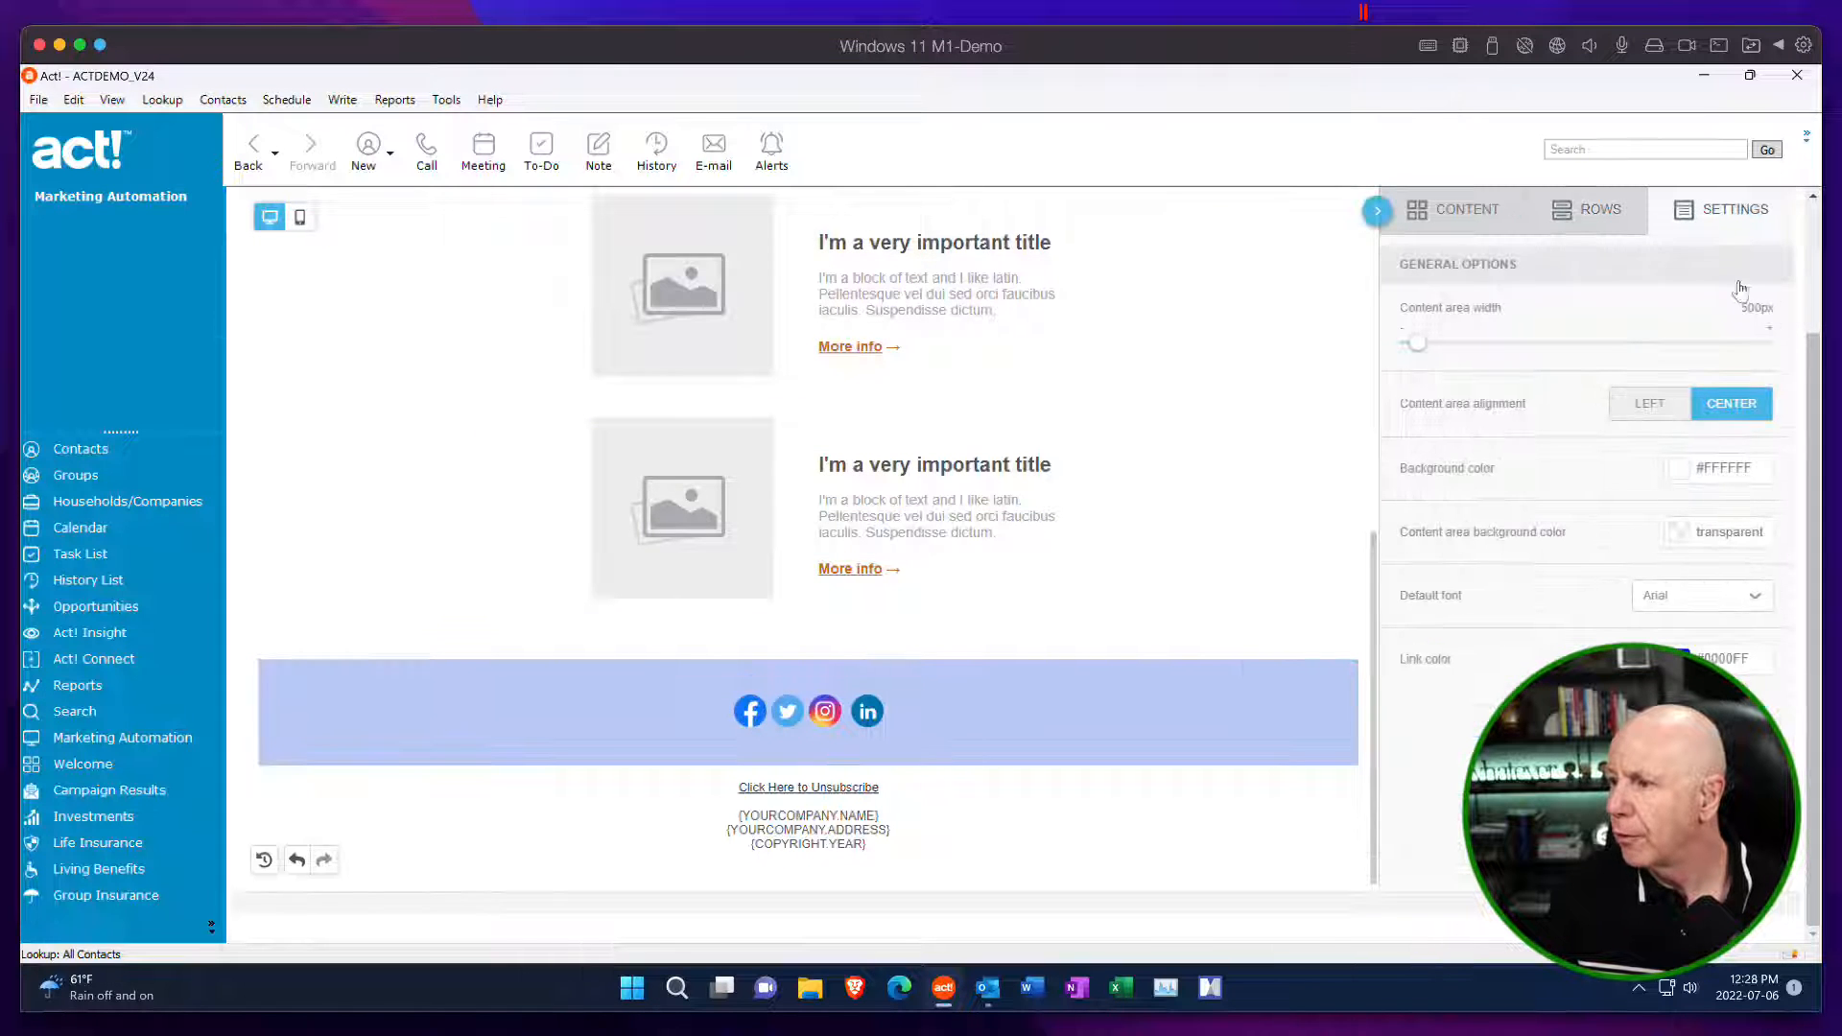
{"action": "left_click", "coordinate": [1696, 470]}
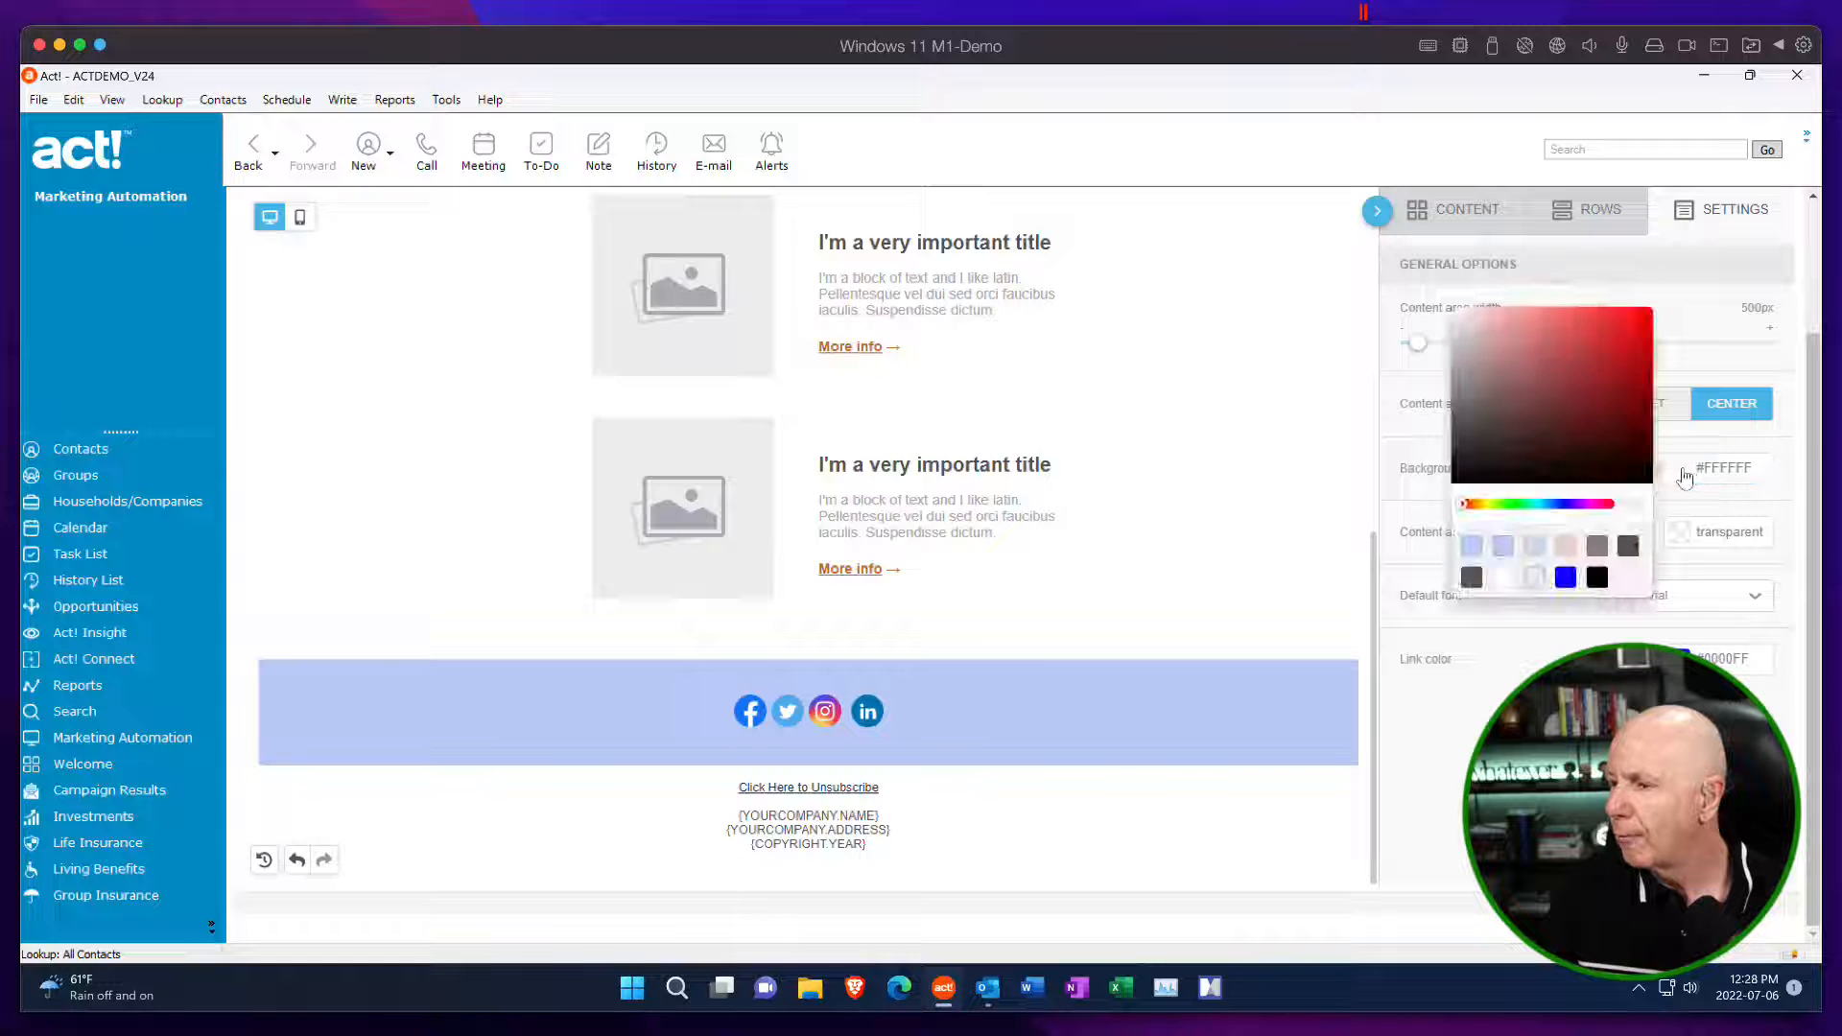
{"action": "left_click", "coordinate": [1472, 548]}
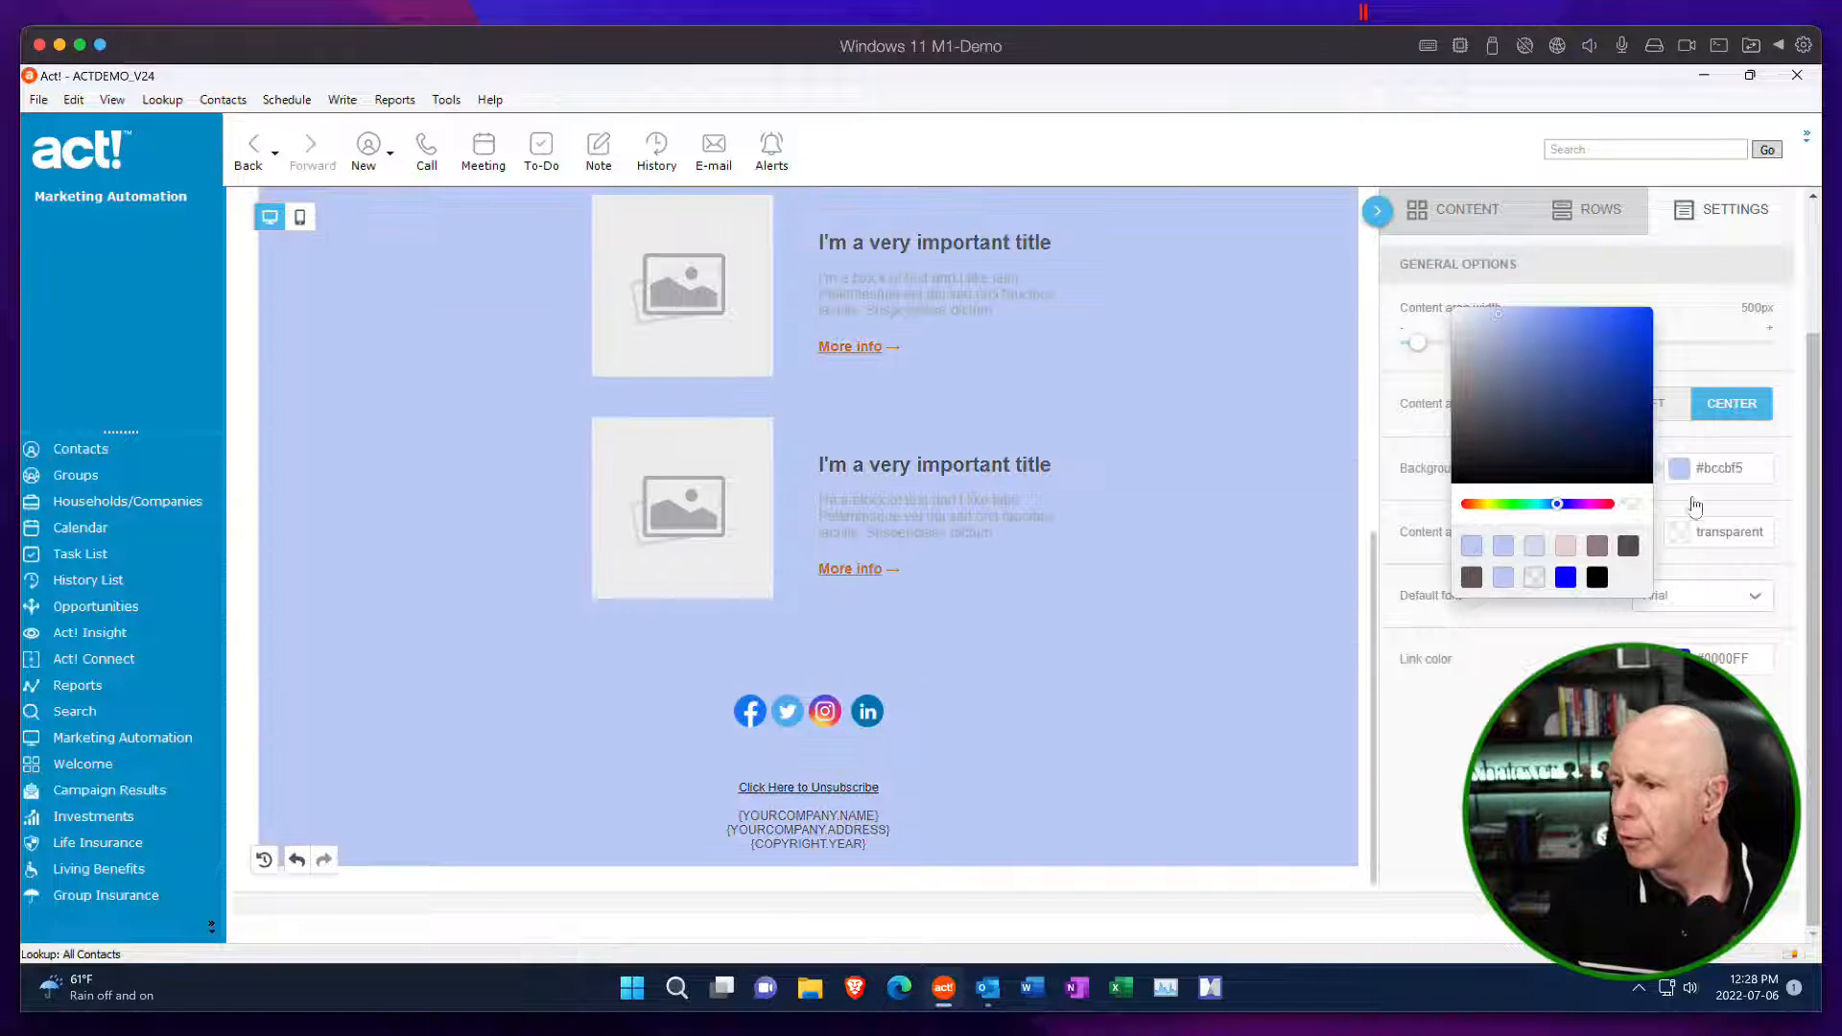
Preview the newsletter template in the desktop layout and in the mobile layout.
{"action": "scroll", "coordinate": [1346, 511], "scroll_direction": "up", "scroll_amount": 5}
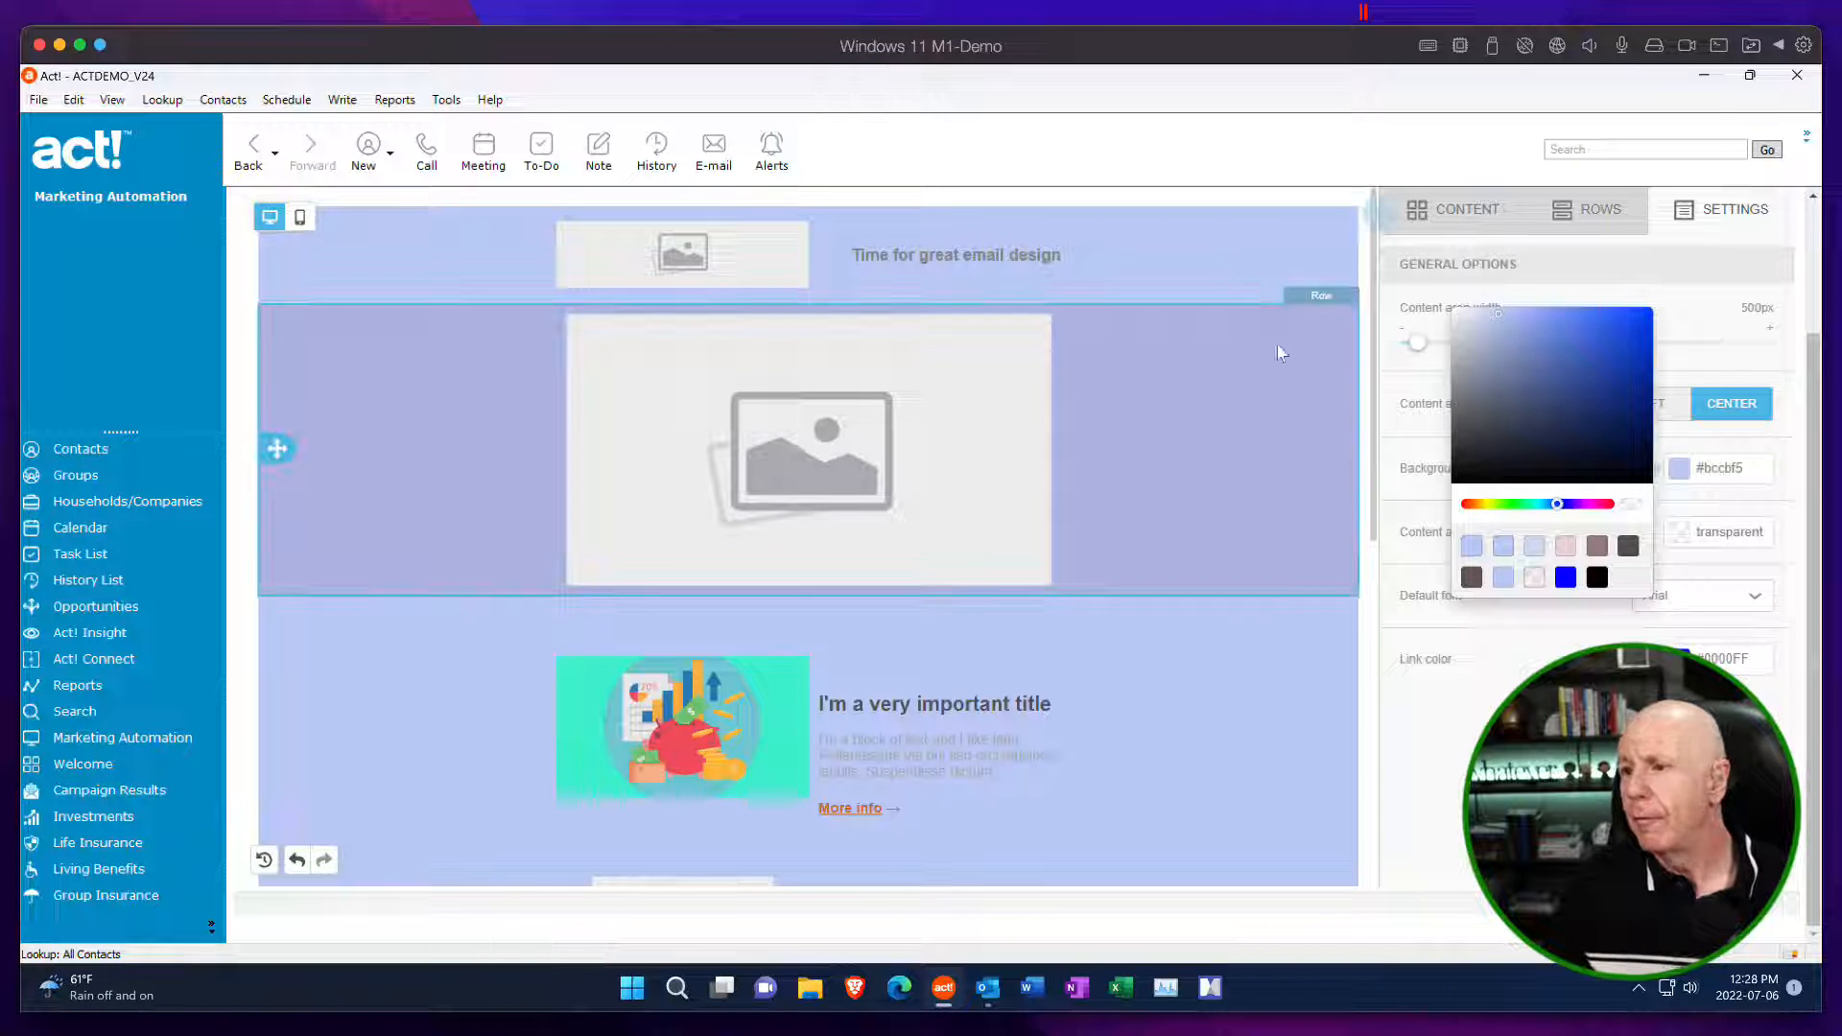
{"action": "scroll", "coordinate": [1245, 296], "scroll_direction": "up", "scroll_amount": 2}
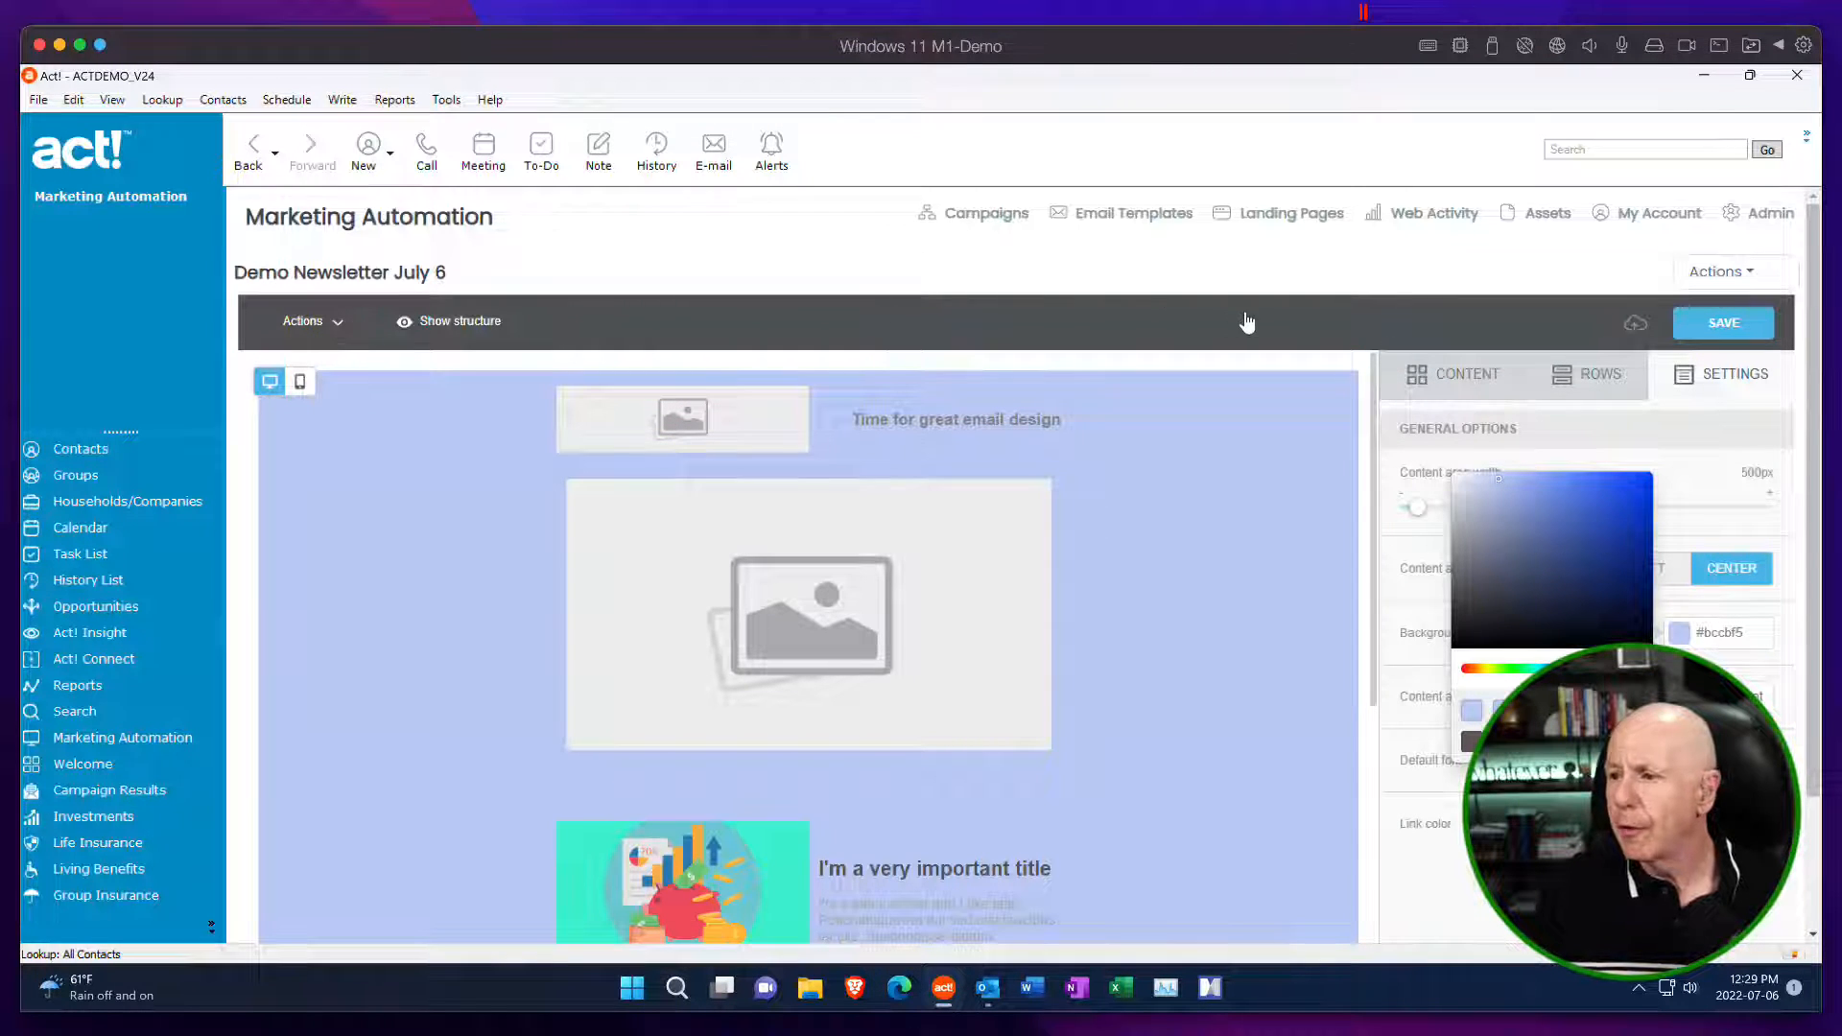
{"action": "left_click", "coordinate": [339, 326]}
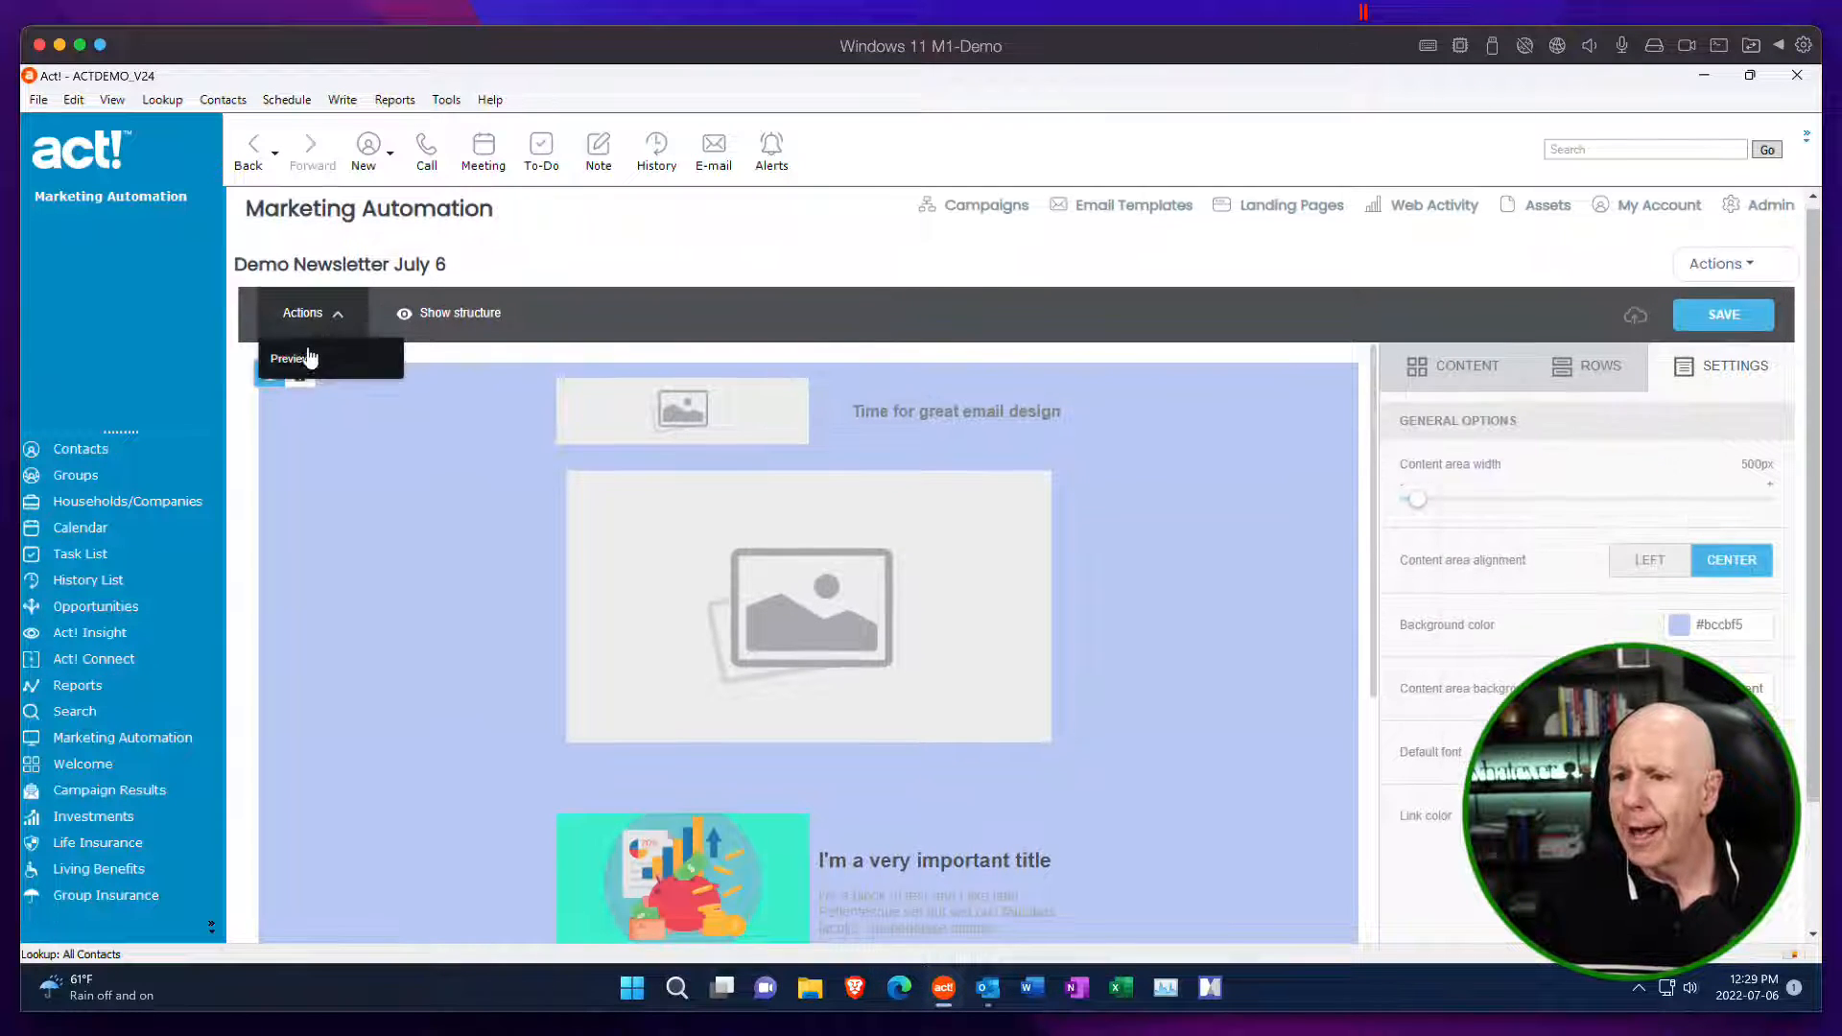
{"action": "left_click", "coordinate": [317, 359]}
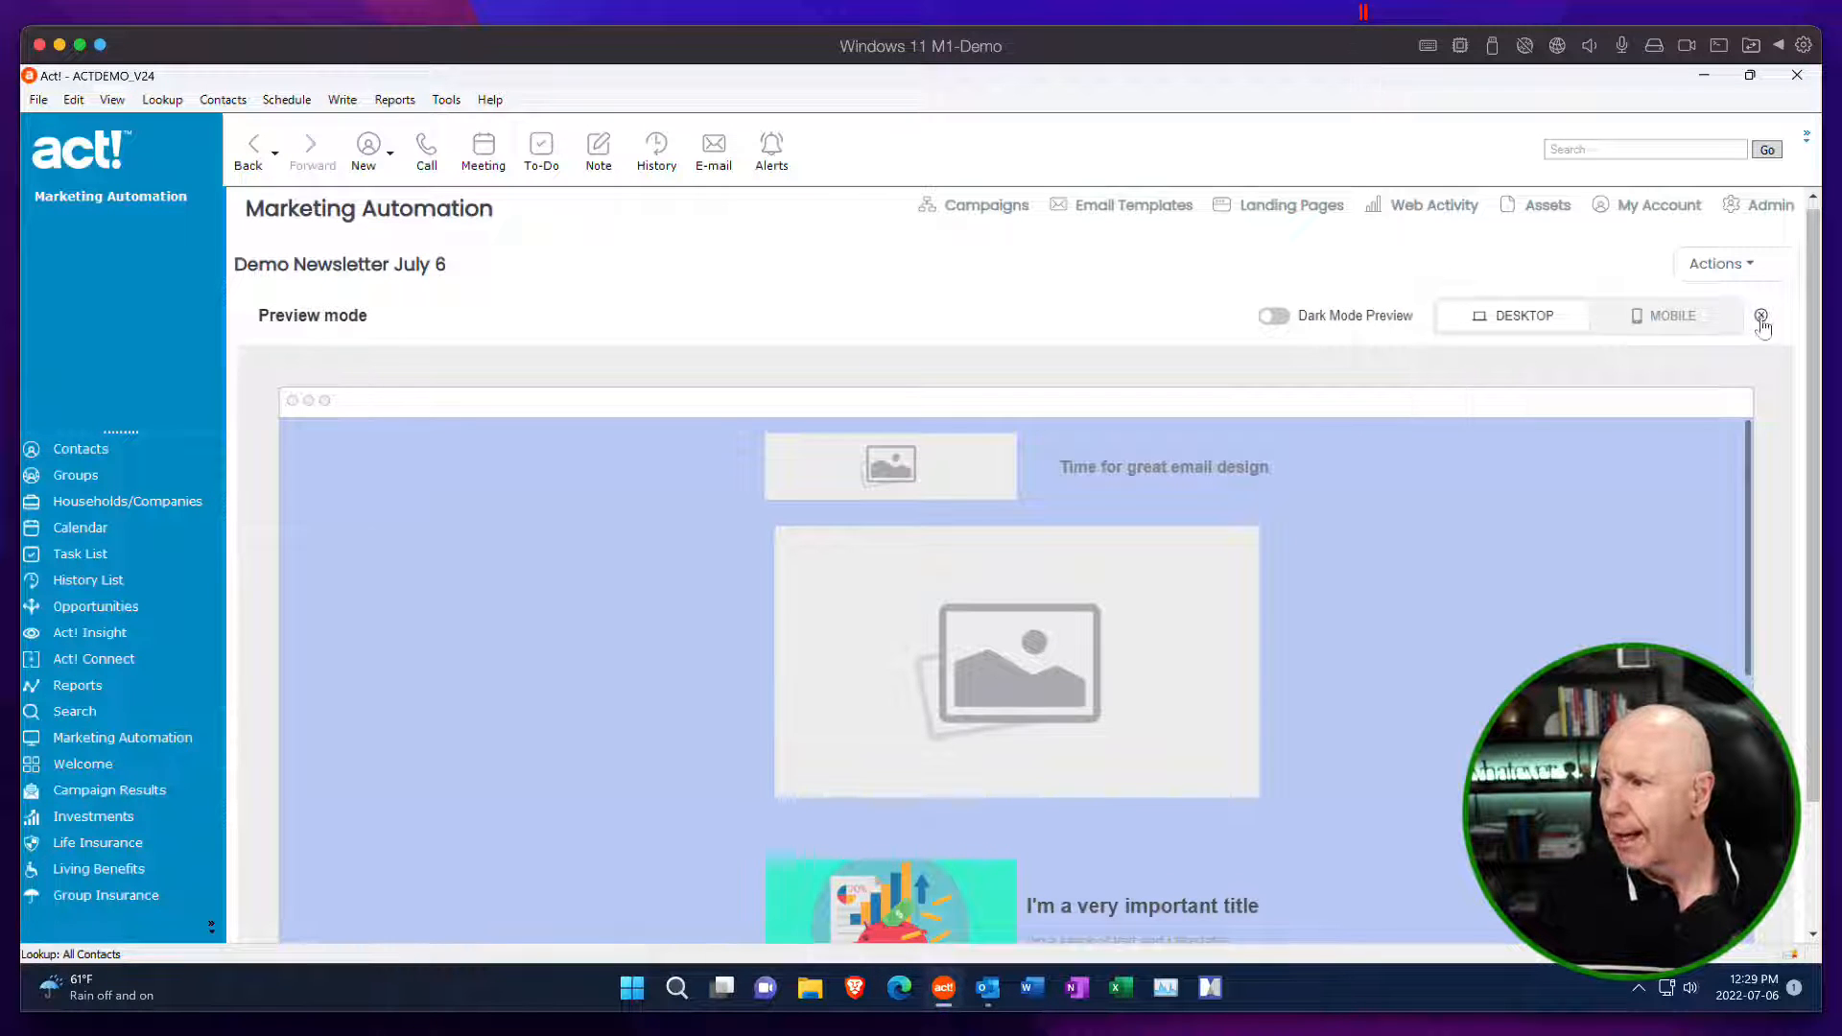
{"action": "left_click", "coordinate": [1681, 320]}
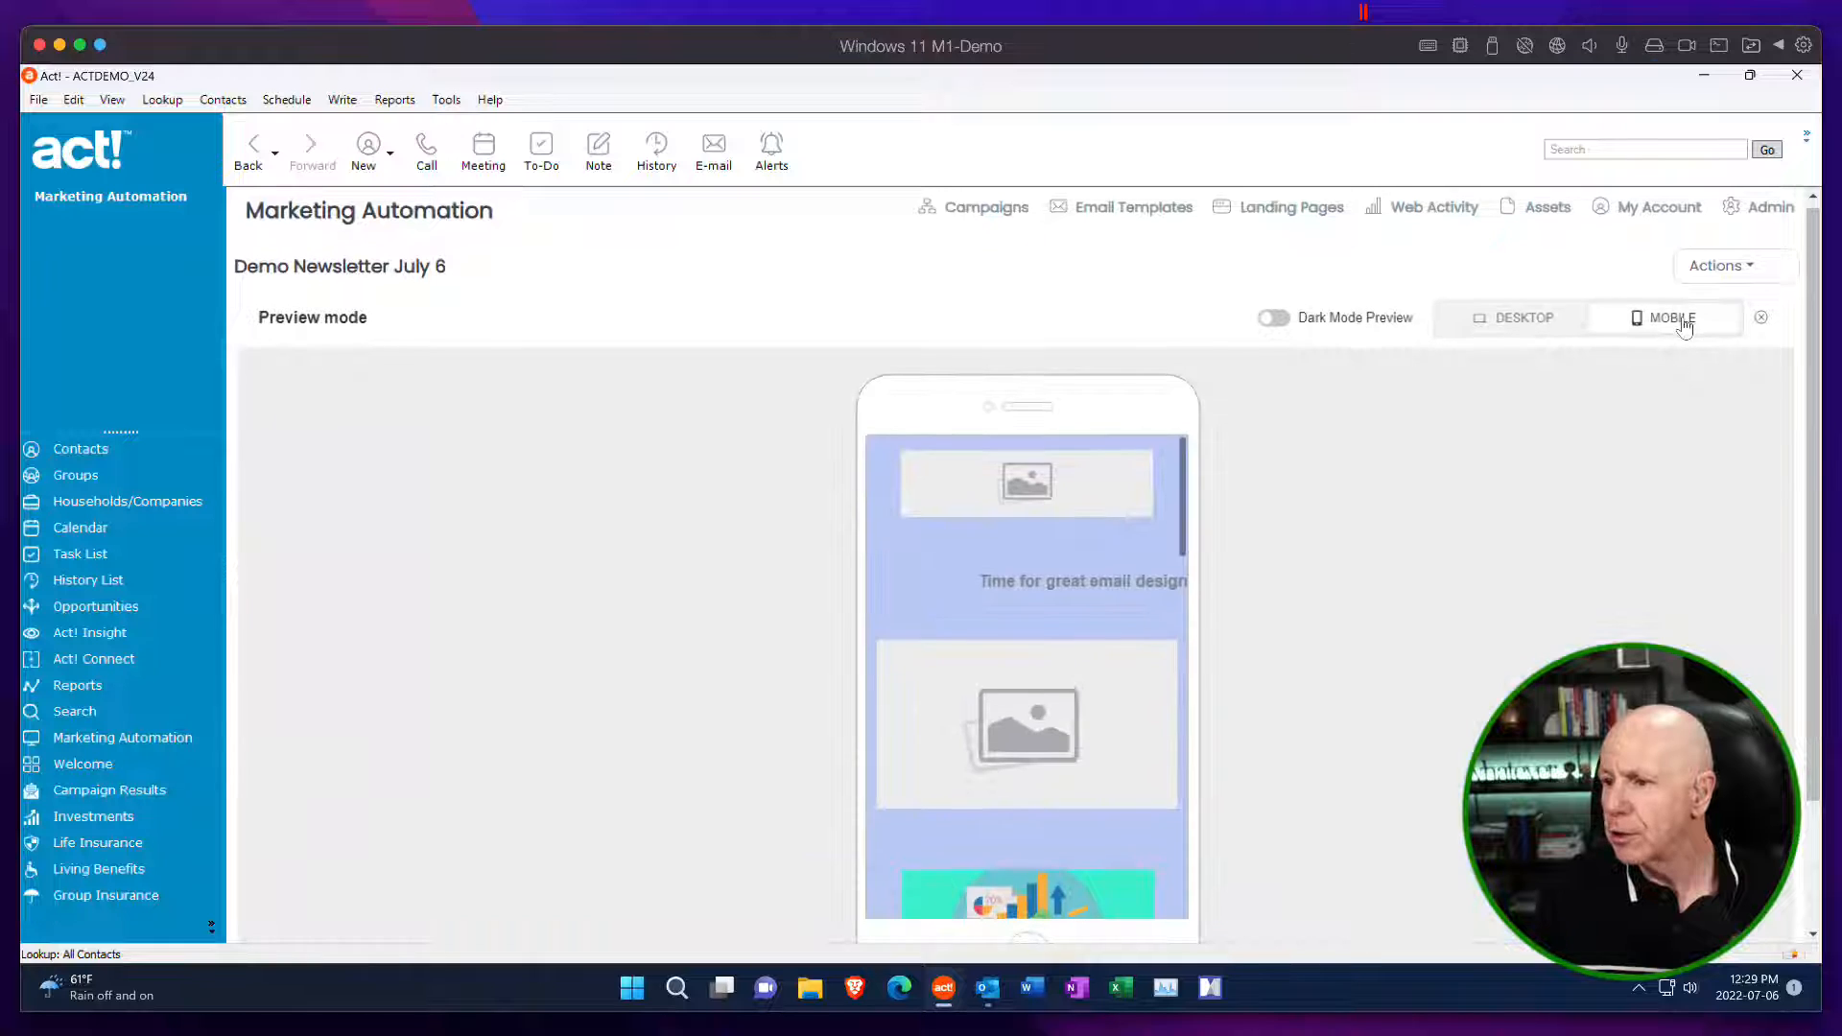
{"action": "scroll", "coordinate": [1678, 400], "scroll_direction": "down", "scroll_amount": 2}
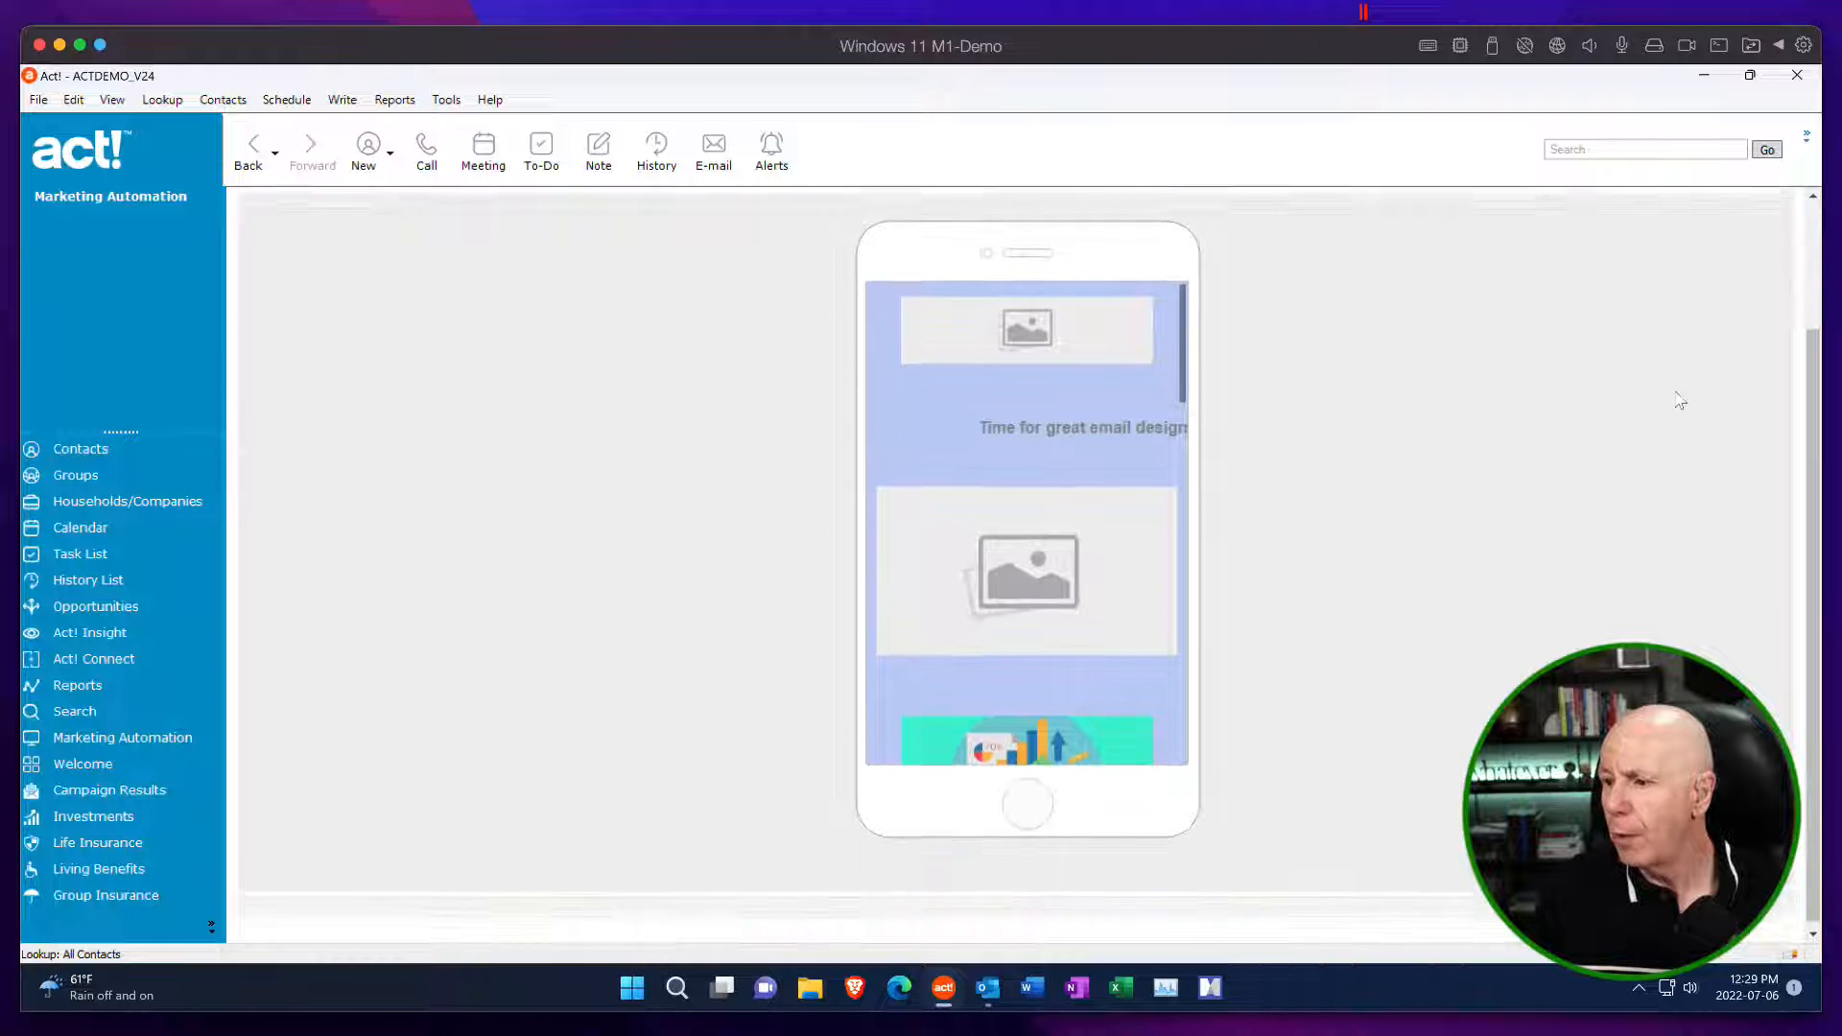
{"action": "scroll", "coordinate": [1679, 400], "scroll_direction": "up", "scroll_amount": 2}
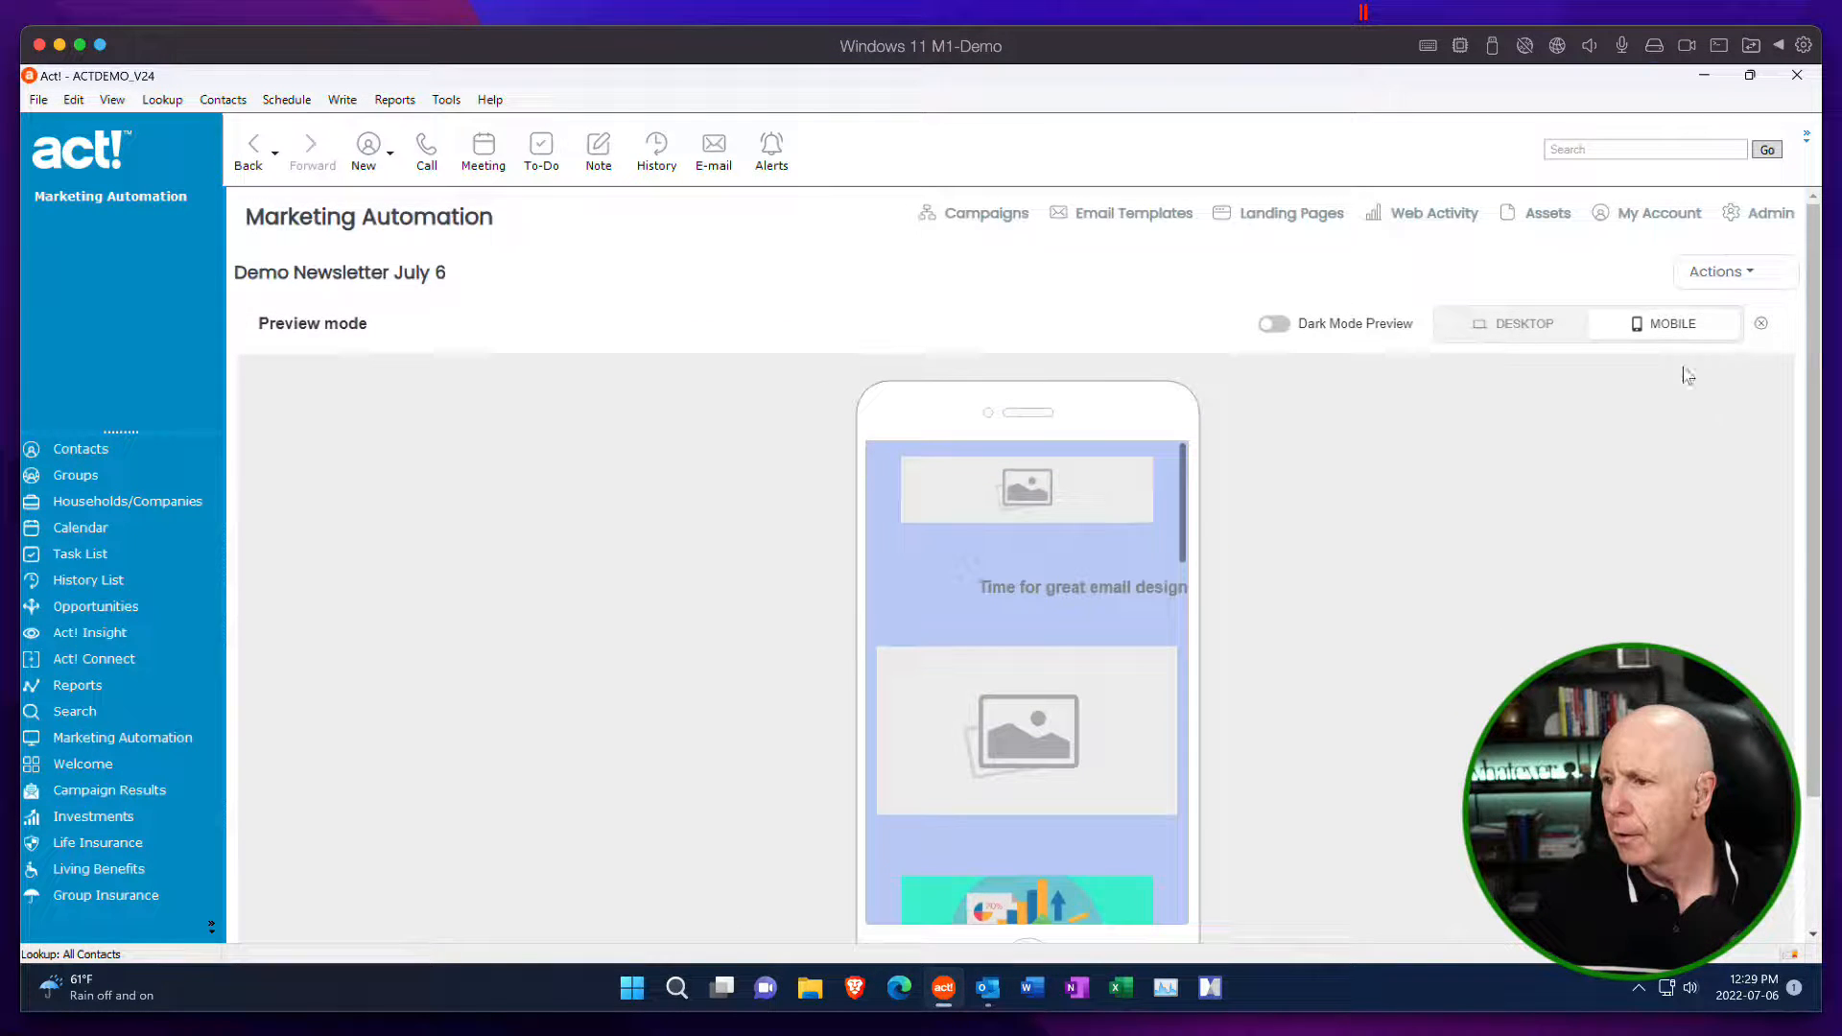
Return the newsletter preview to the desktop layout and leave preview mode.
{"action": "left_click", "coordinate": [1525, 329]}
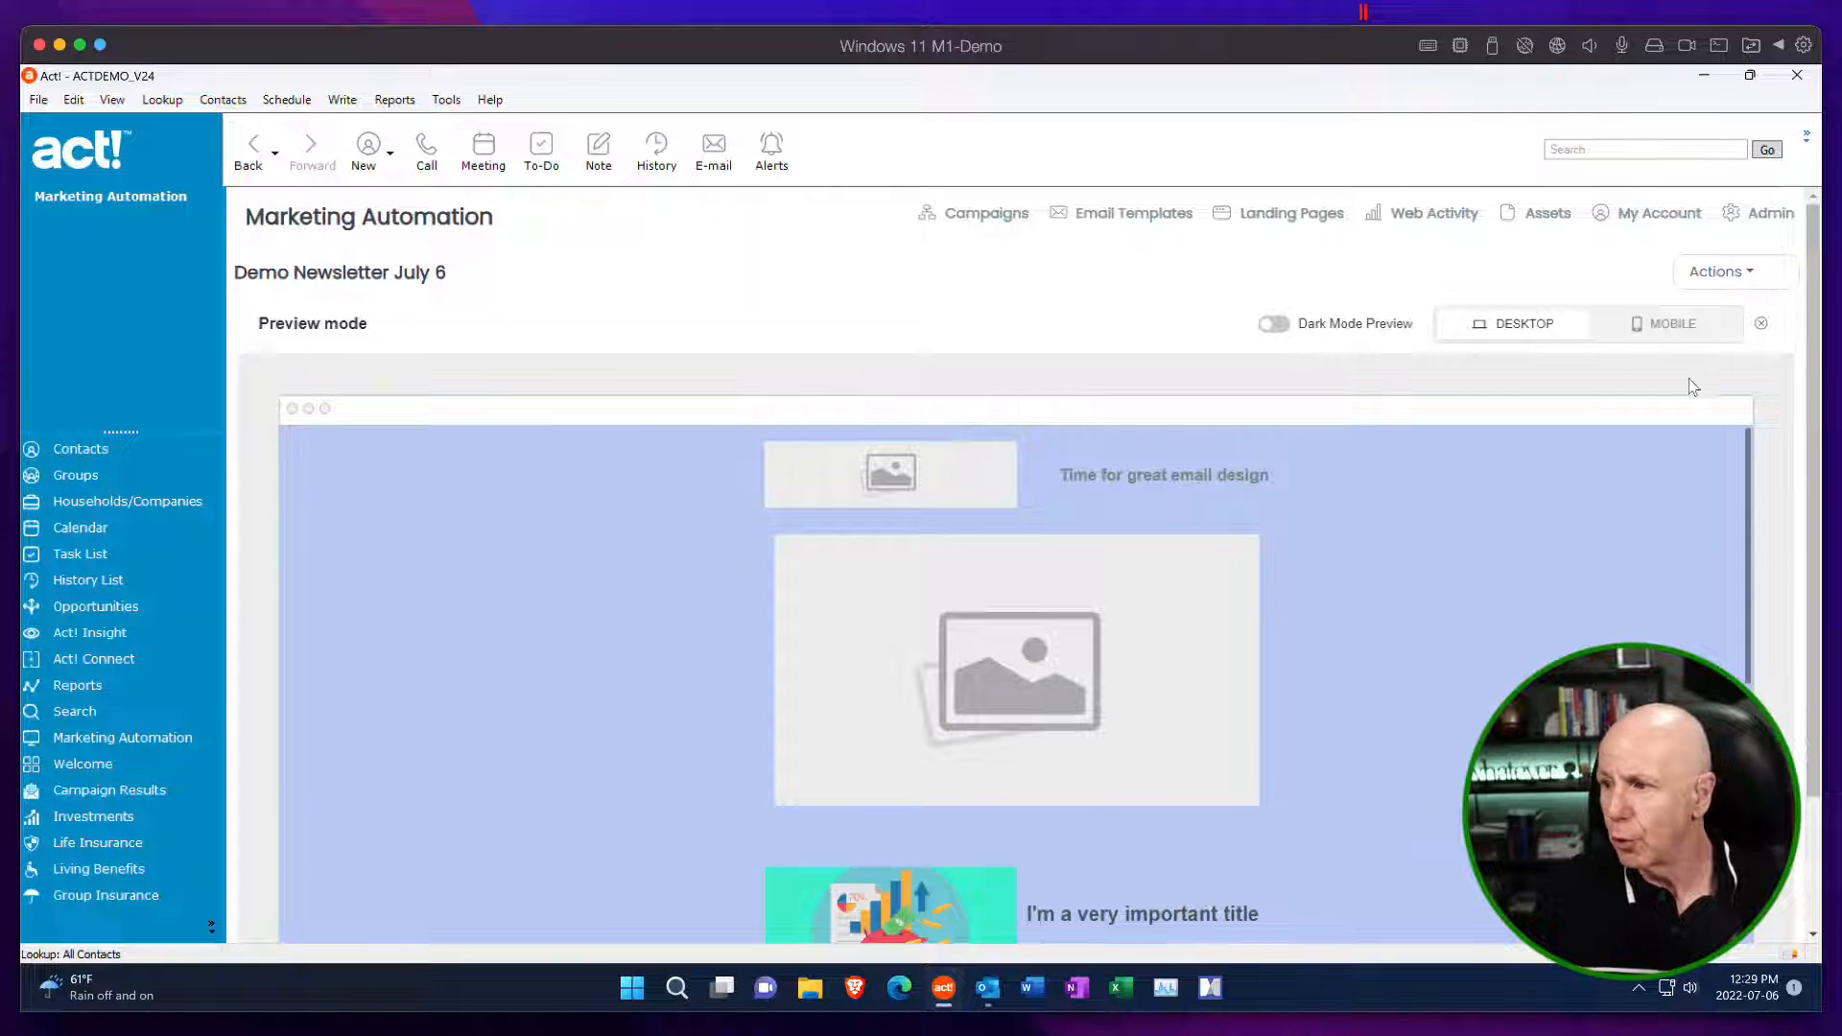
{"action": "left_click", "coordinate": [1762, 326]}
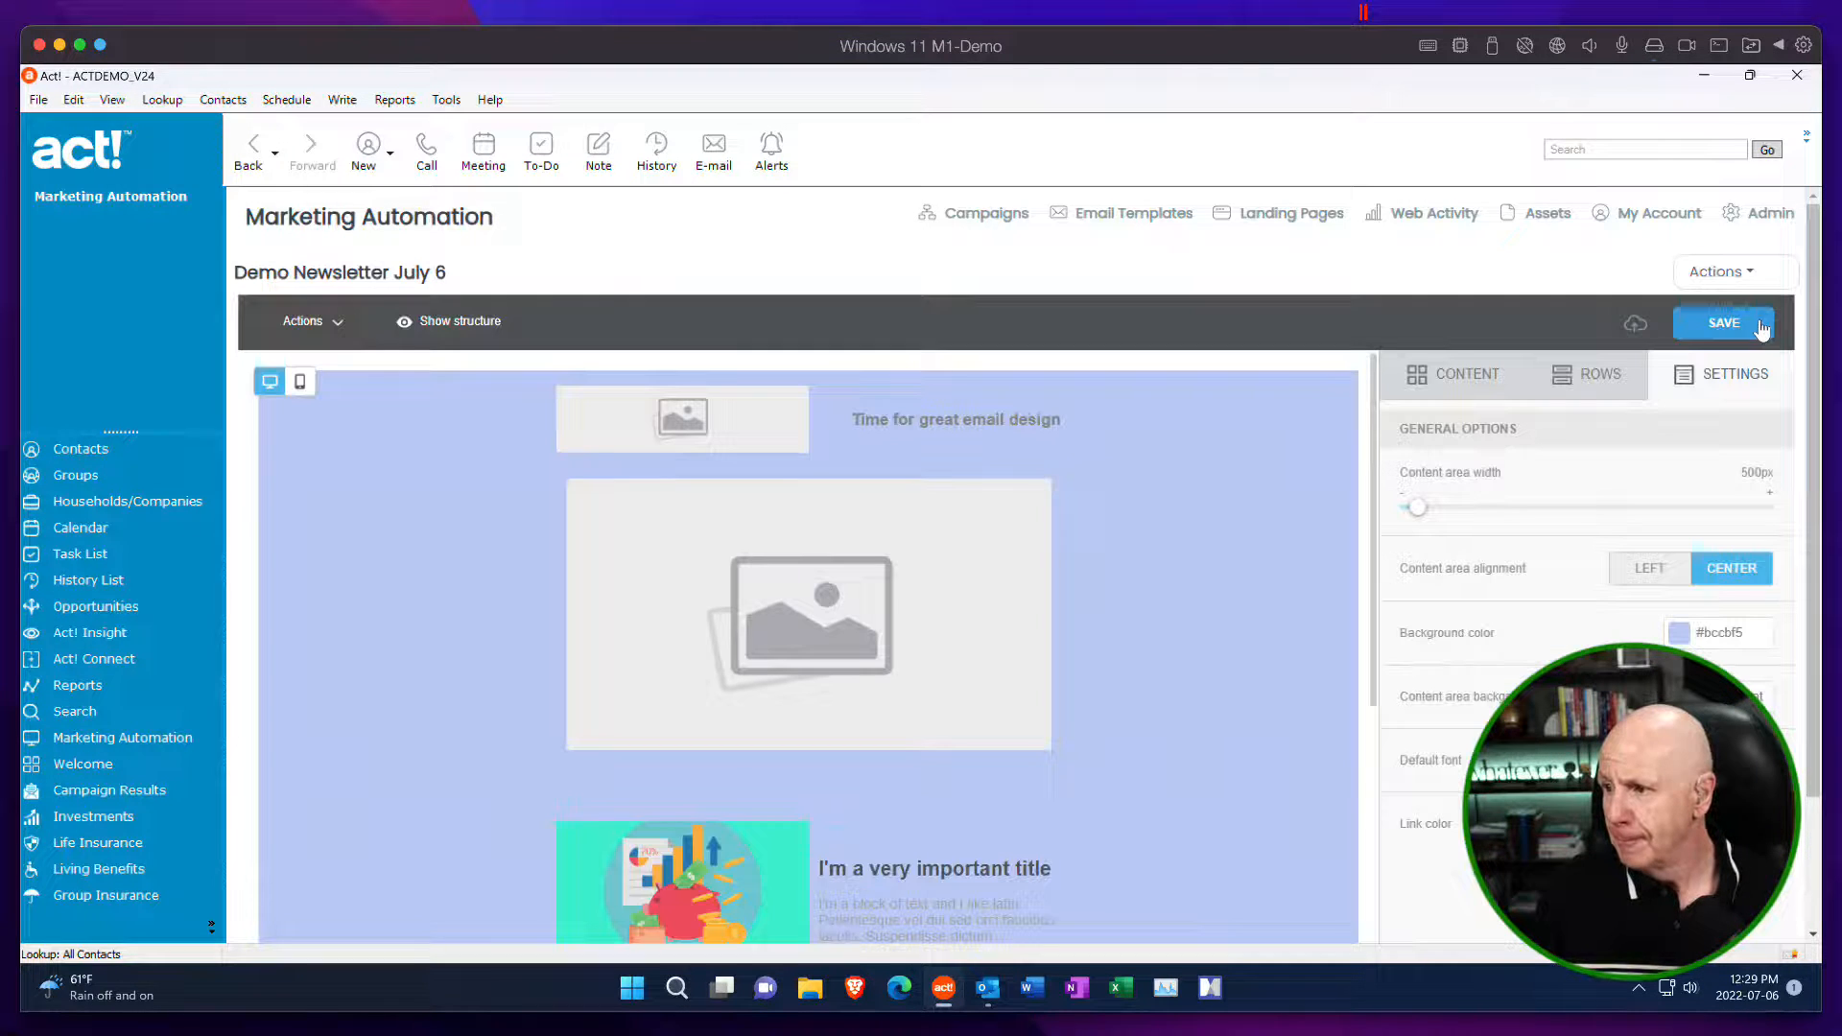
Show the structure outlines of the newsletter layout and hide them again.
{"action": "left_click", "coordinate": [423, 327]}
{"action": "left_click", "coordinate": [429, 327]}
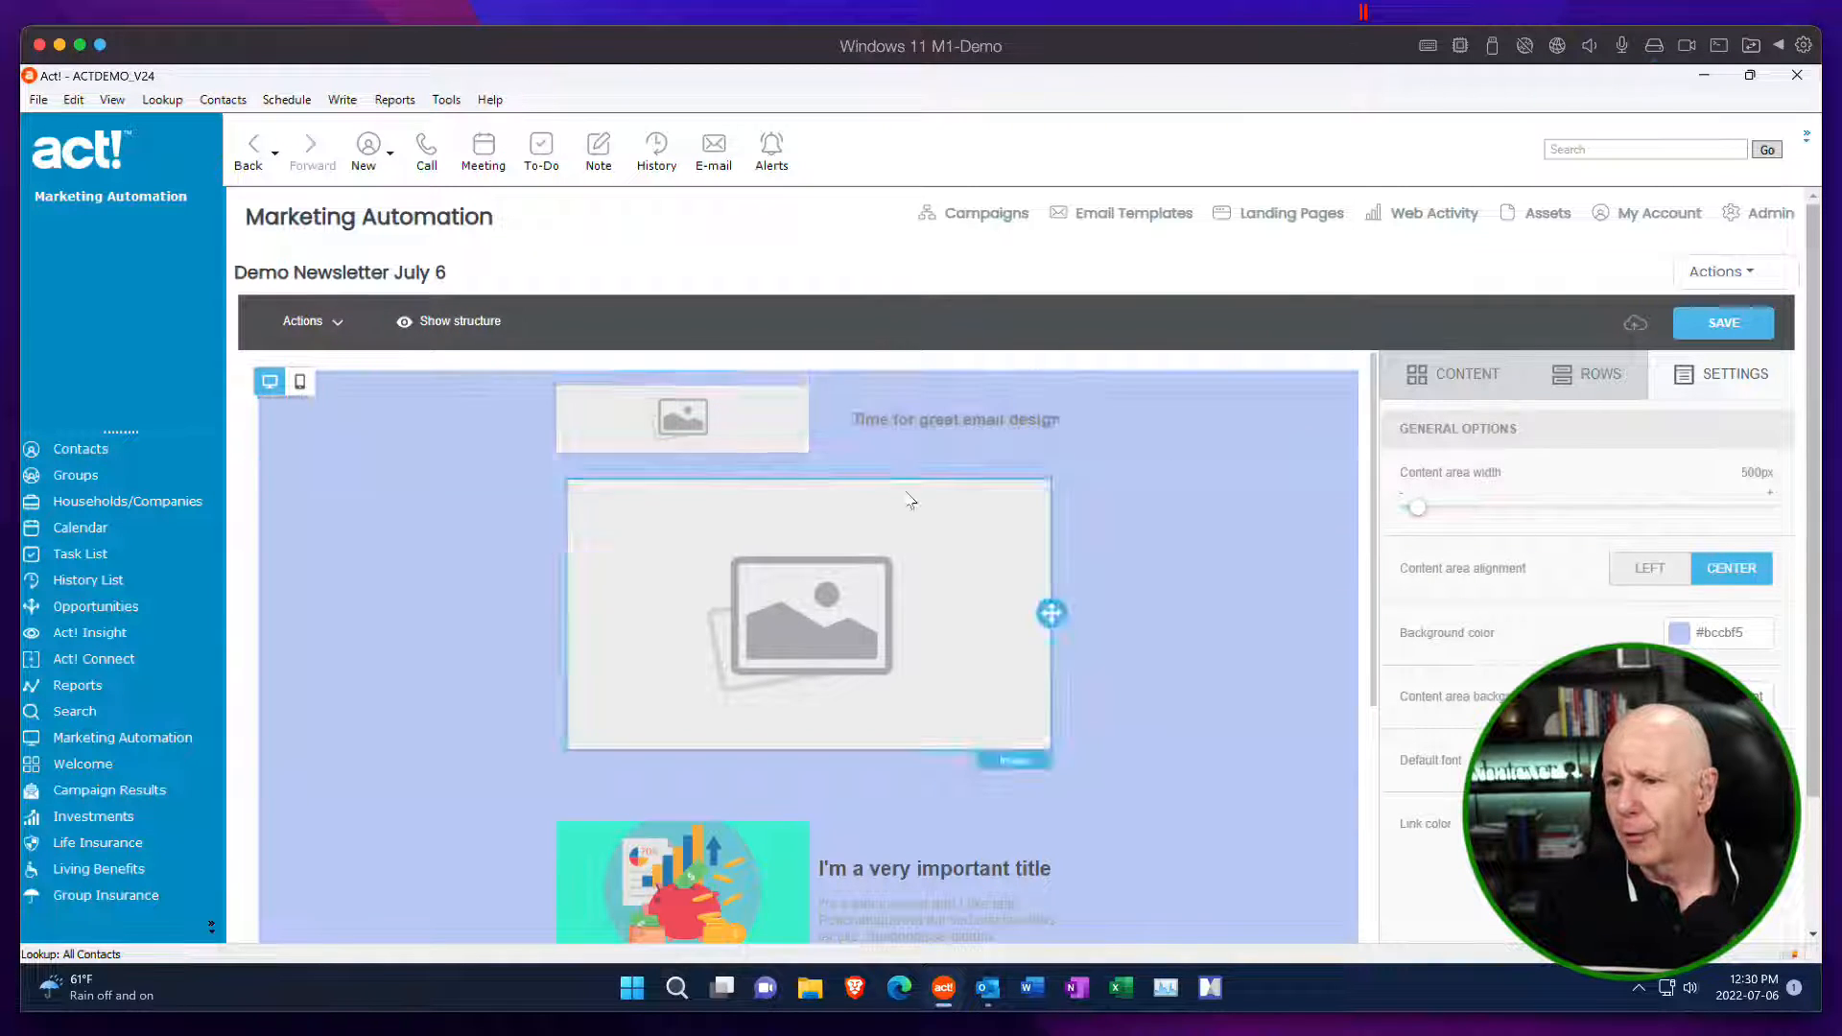
{"action": "left_click", "coordinate": [406, 329]}
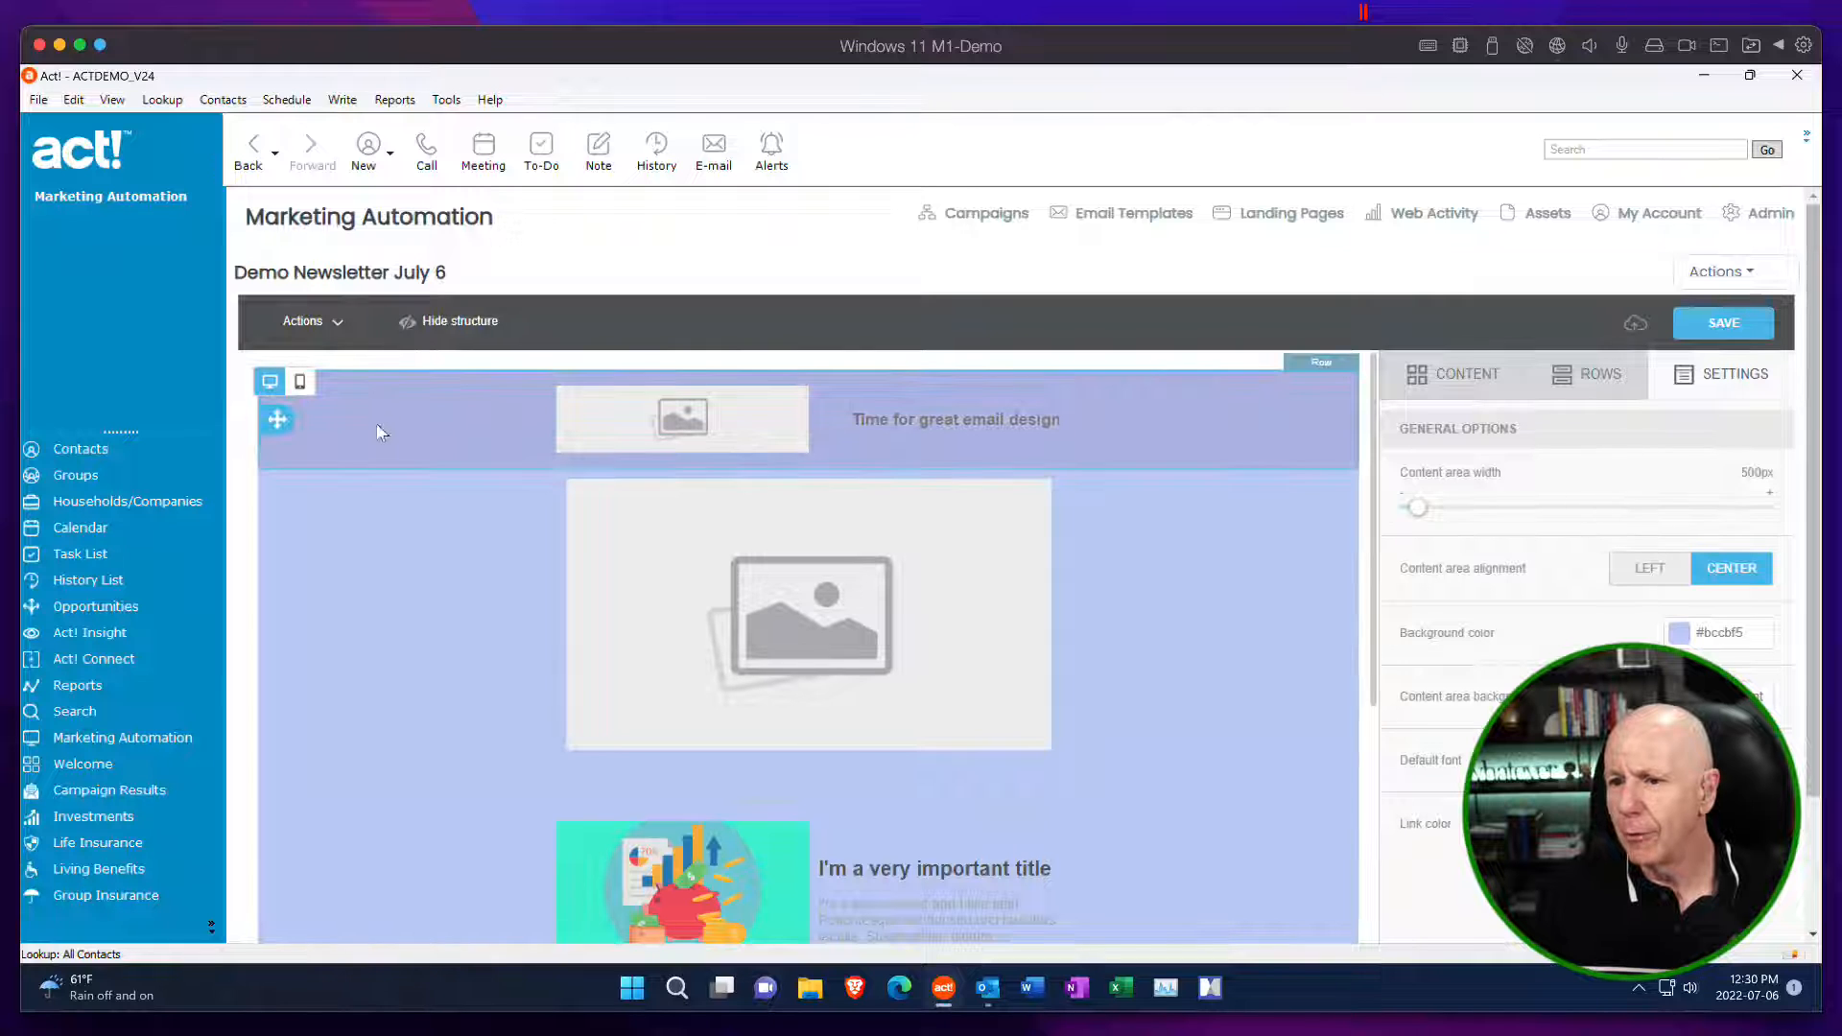
{"action": "left_click", "coordinate": [410, 325]}
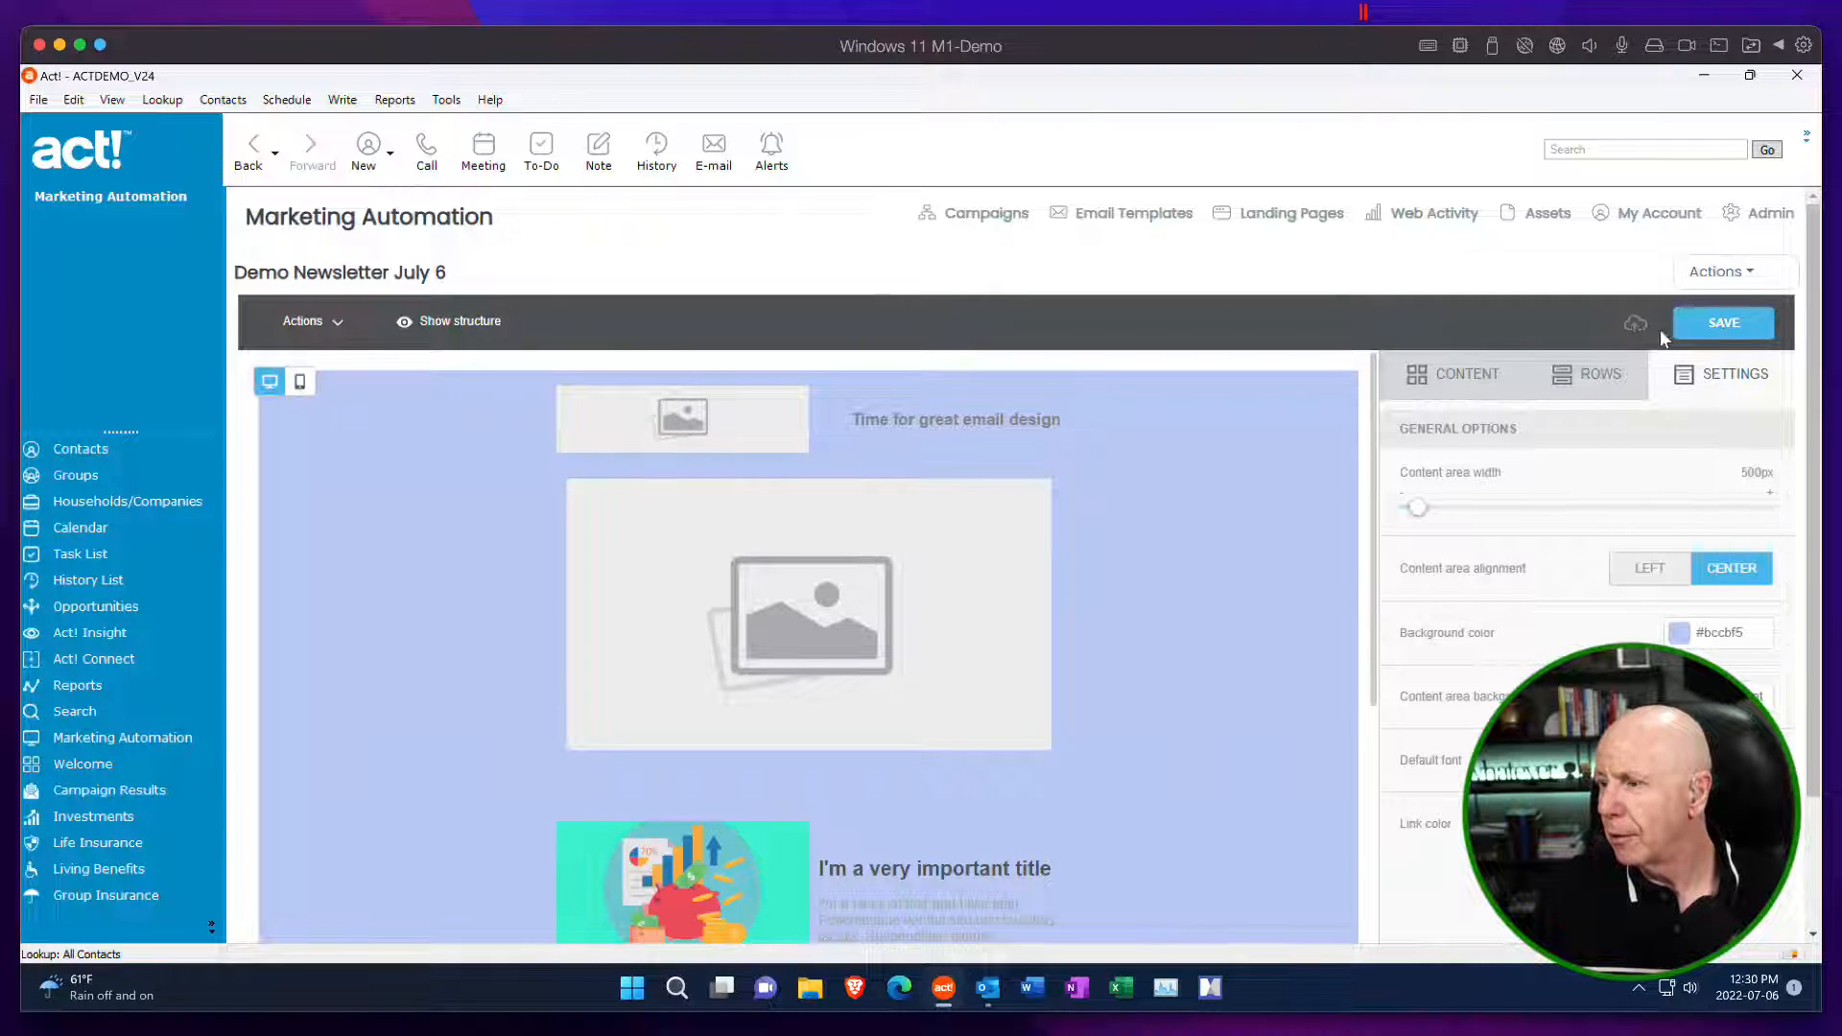
Save the newsletter template and look through the actions available for it.
{"action": "left_click", "coordinate": [1738, 331]}
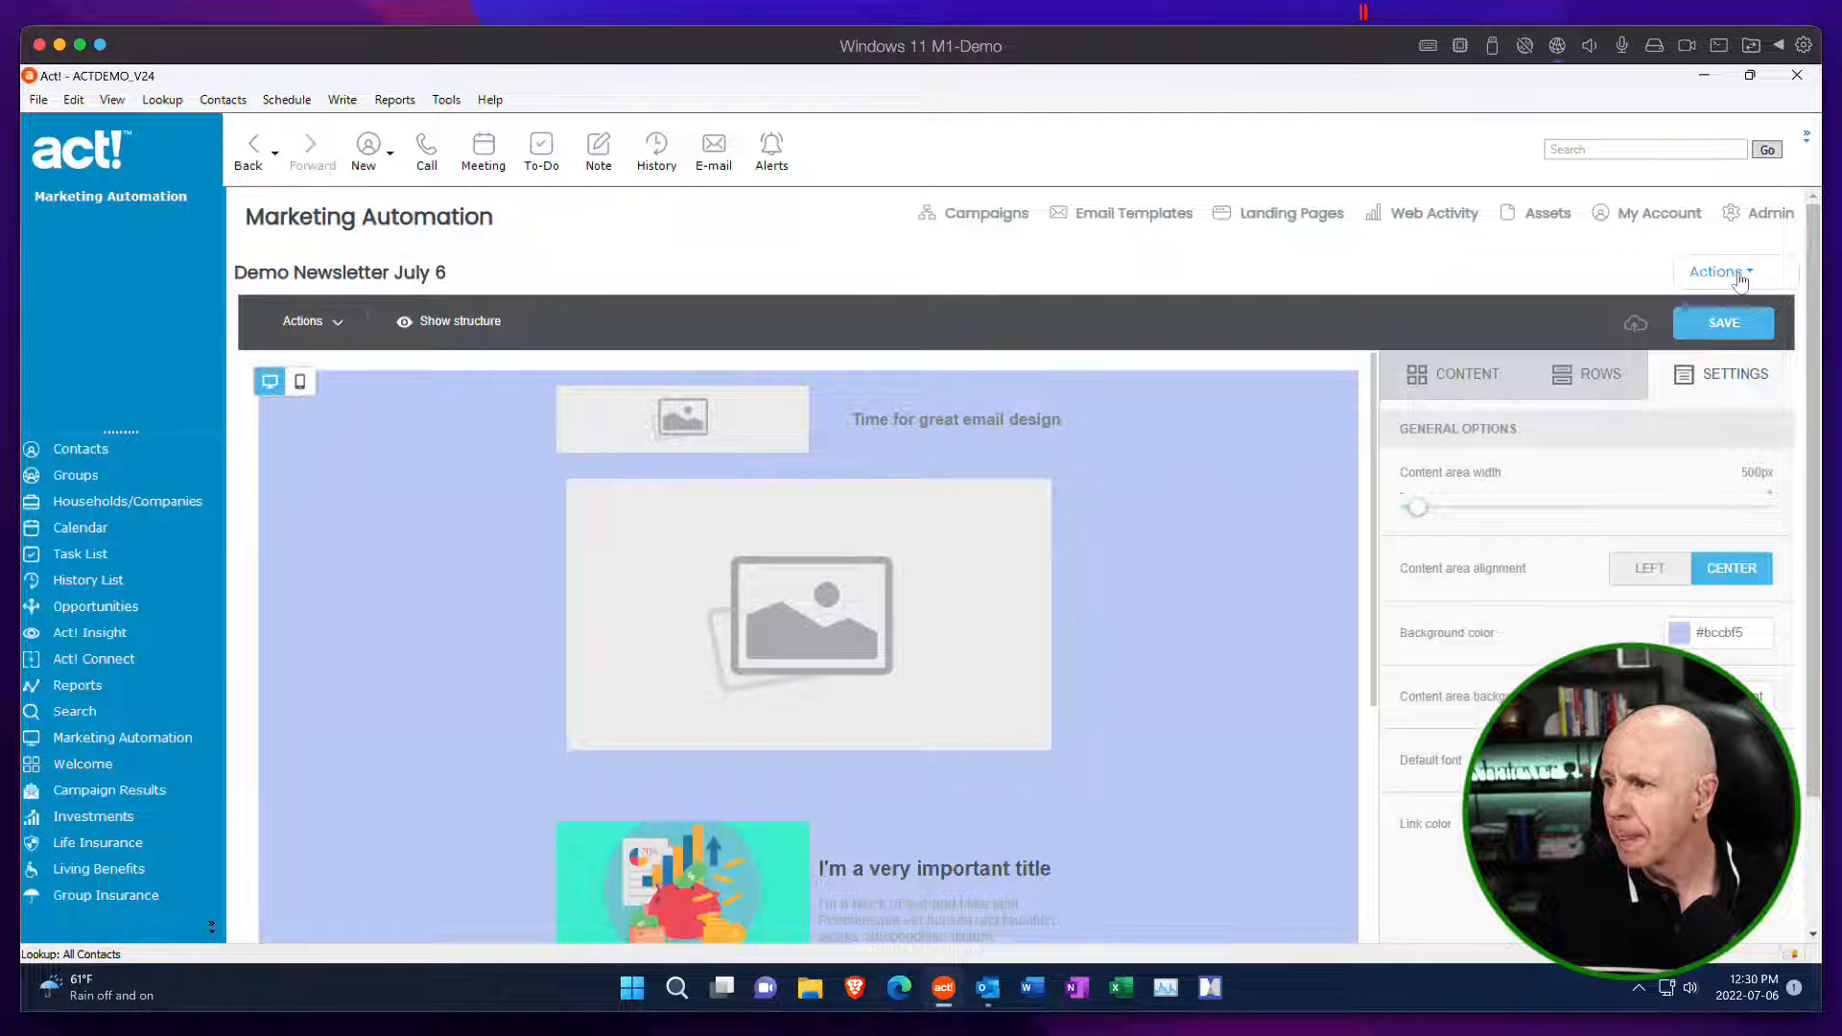
{"action": "left_click", "coordinate": [1739, 274]}
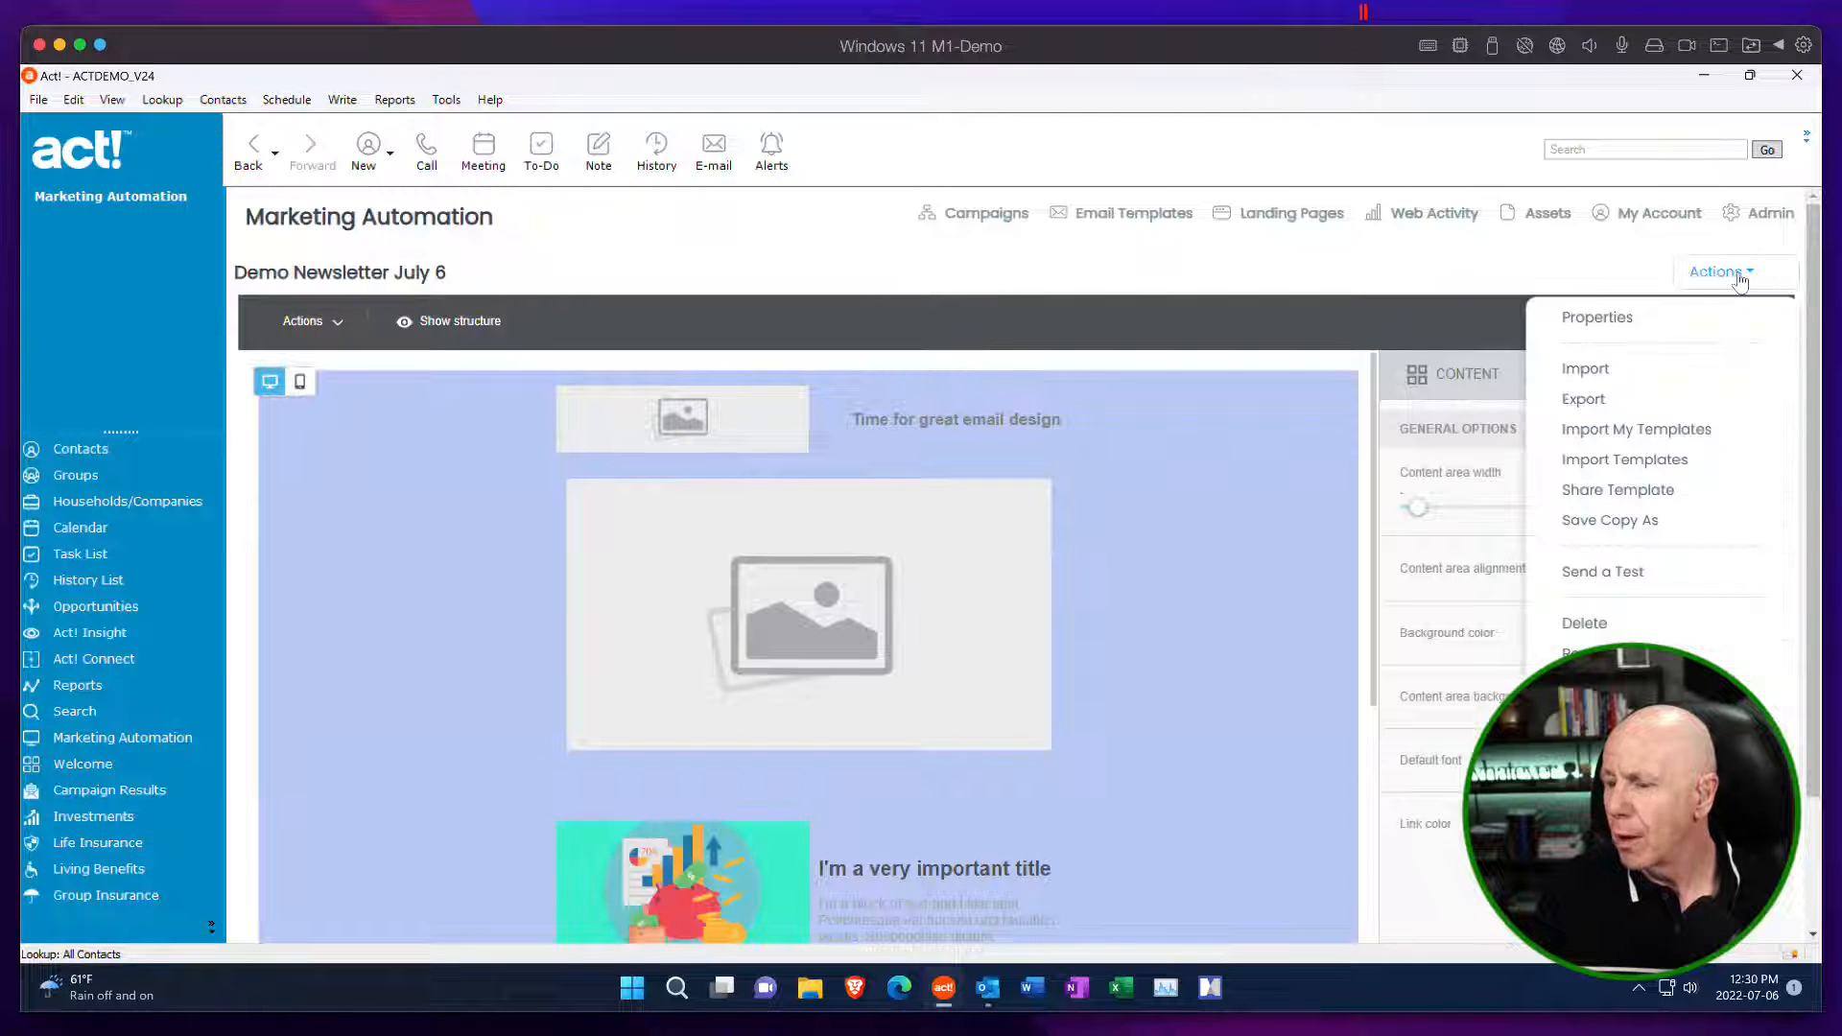
{"action": "left_click", "coordinate": [1717, 273]}
{"action": "left_click", "coordinate": [1717, 274]}
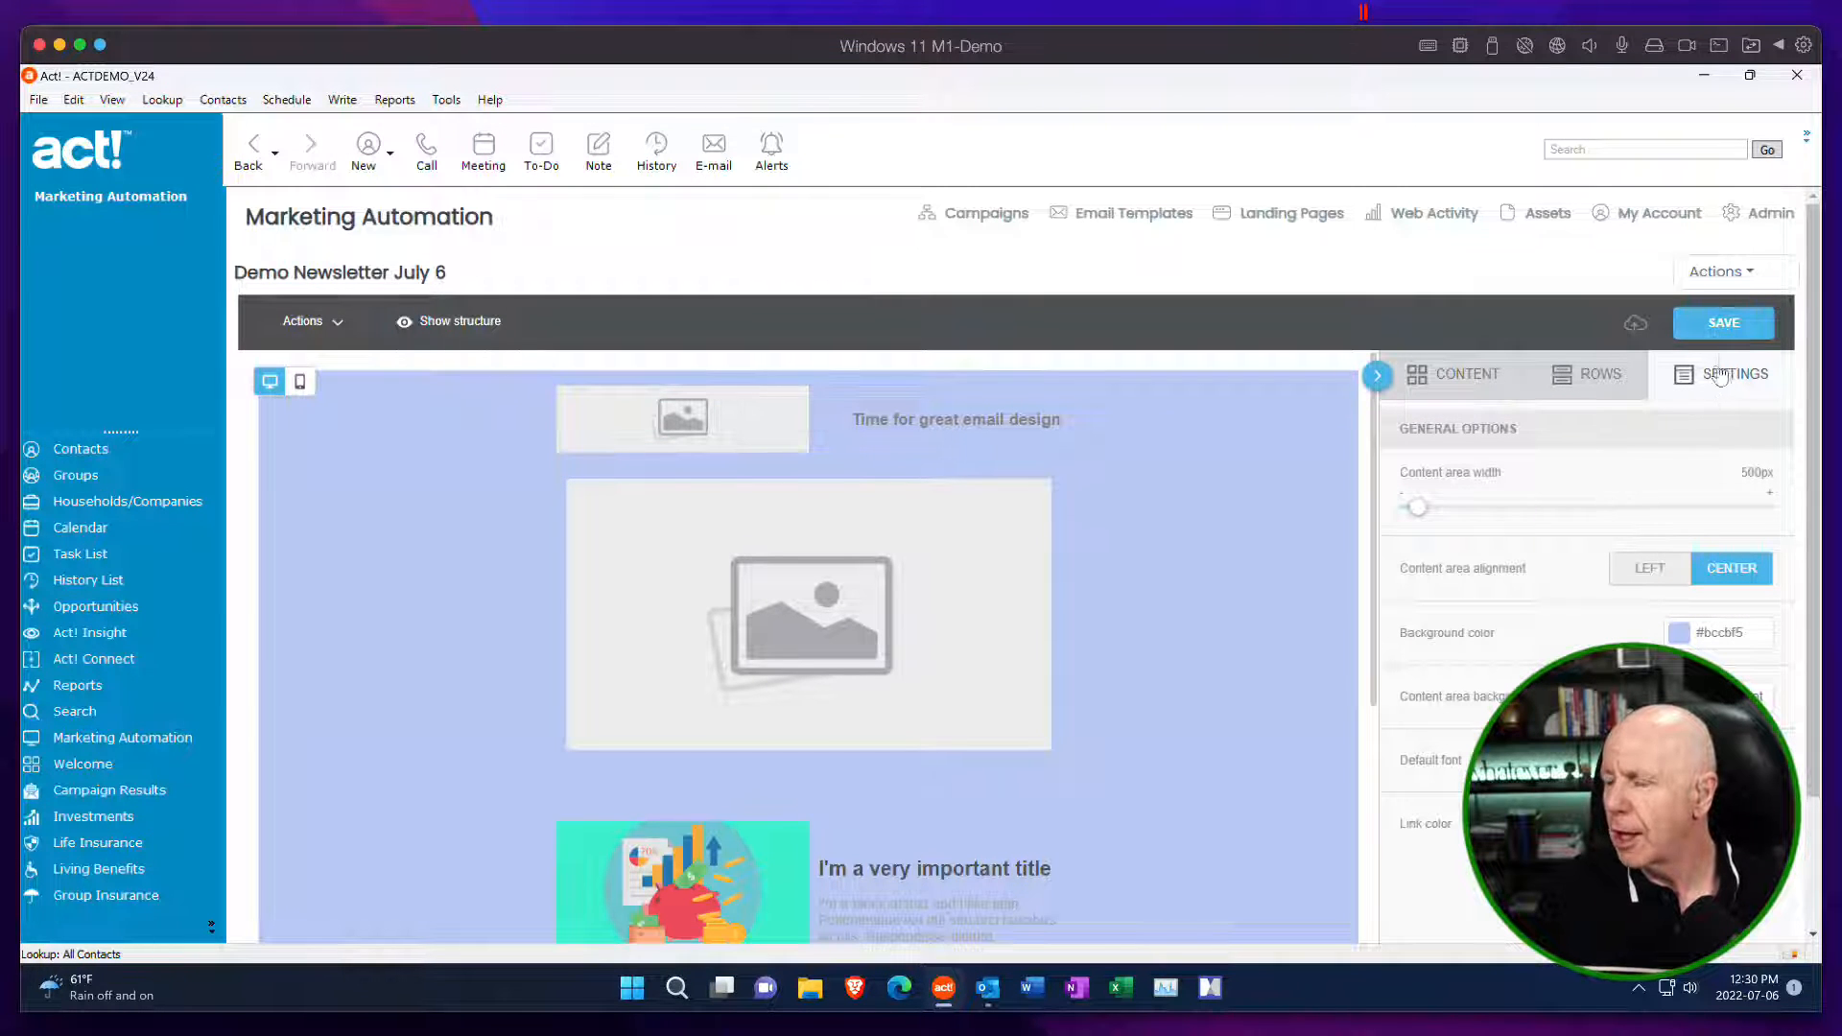
Start a test send of the newsletter, remove the plus tag from the recipient's email address and add a new line below it.
{"action": "left_click", "coordinate": [1718, 274]}
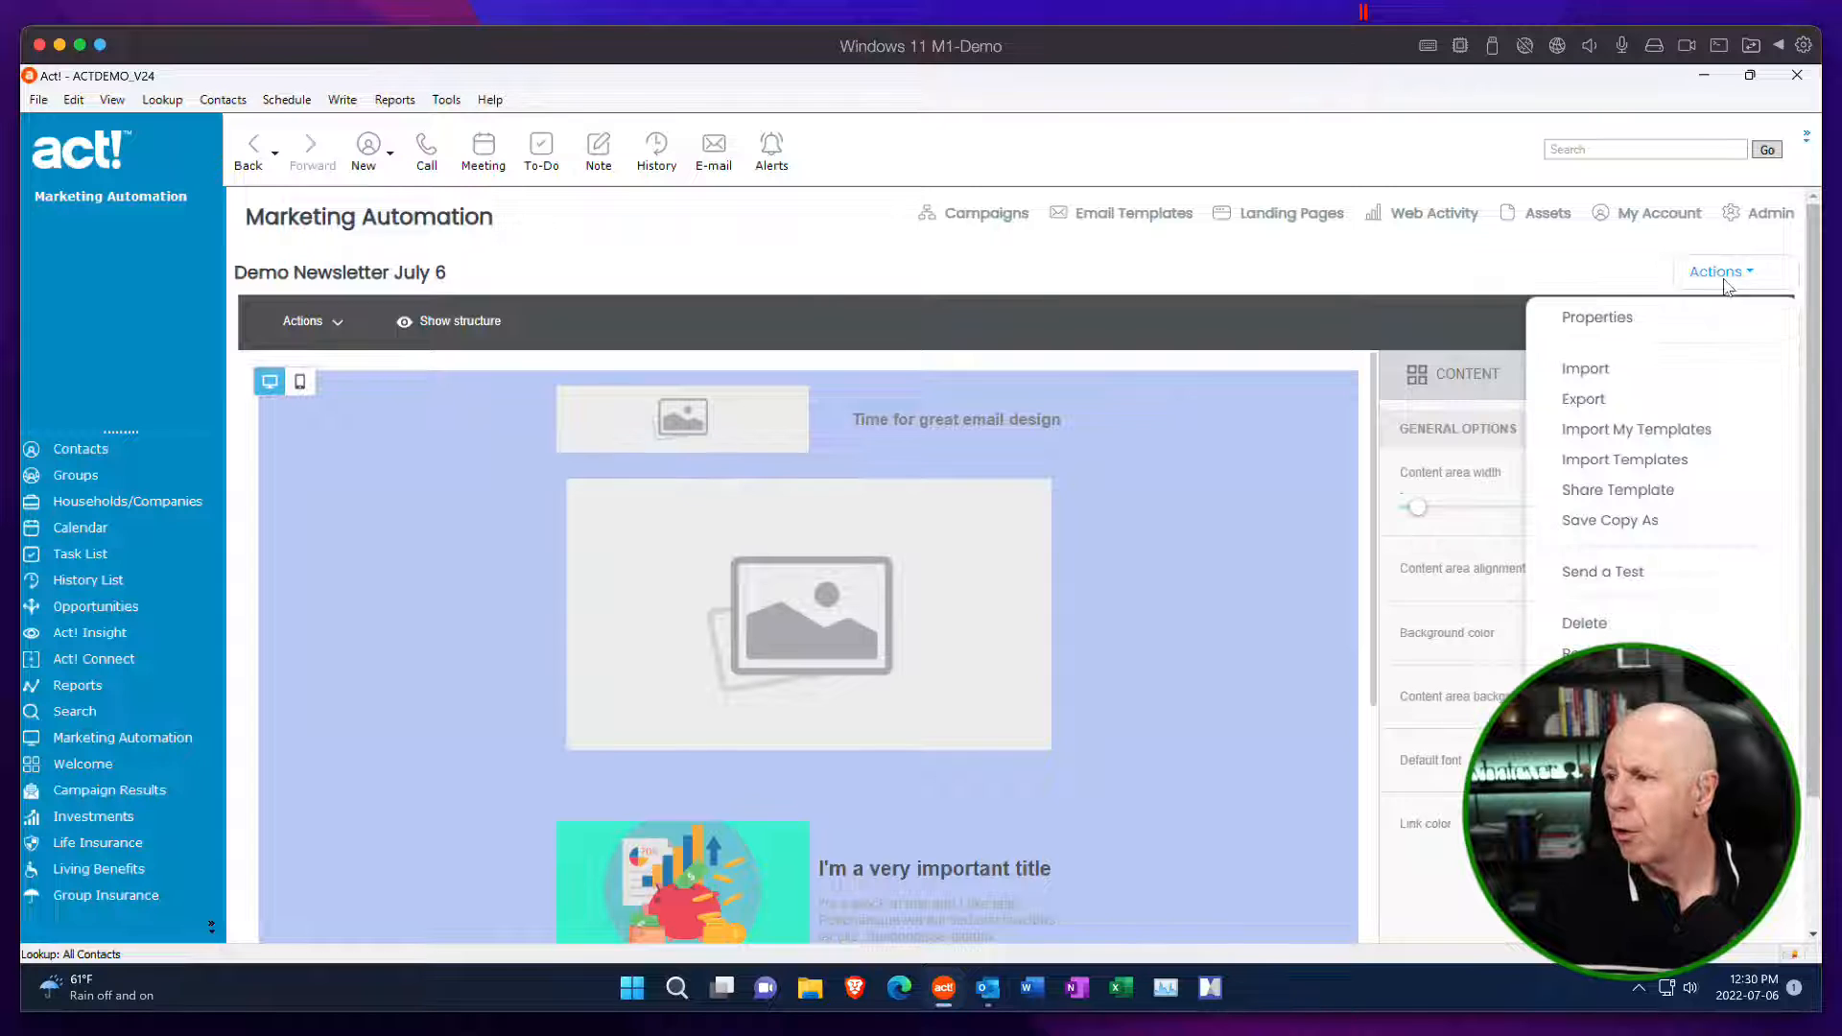
{"action": "left_click", "coordinate": [1622, 578]}
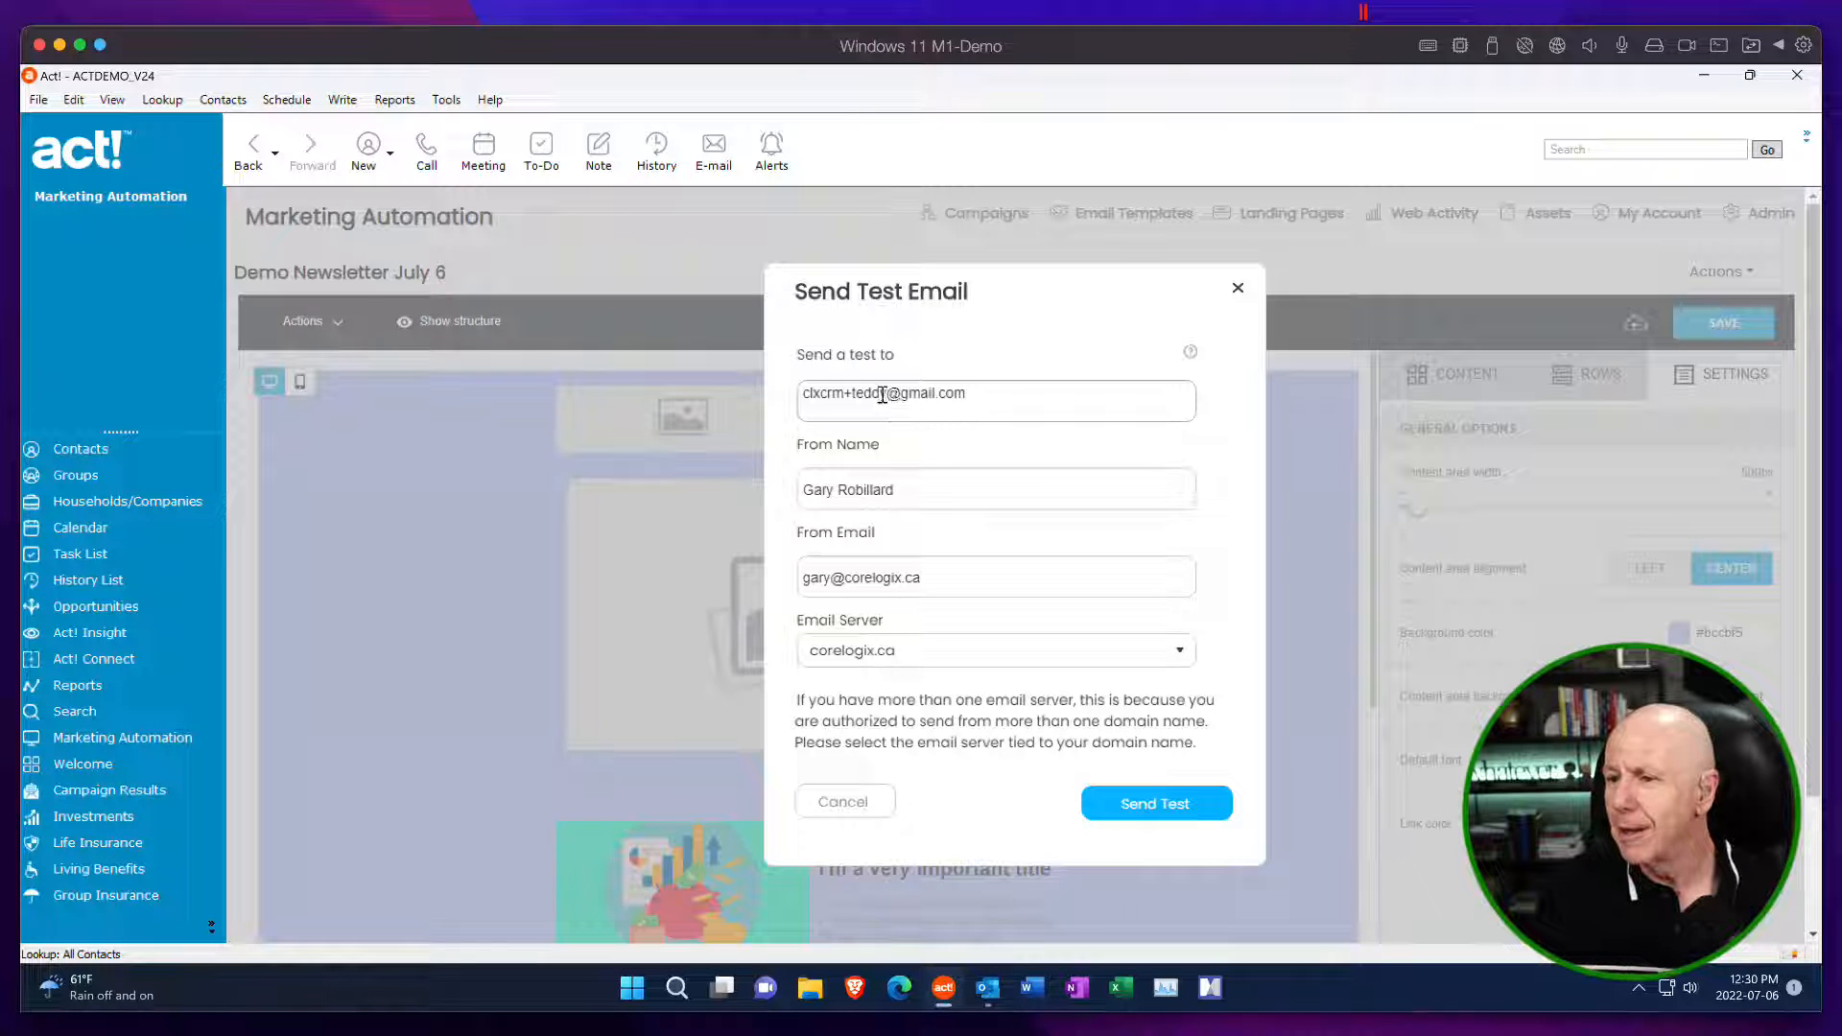
{"action": "left_click_drag", "start_coordinate": [882, 394], "coordinate": [856, 393]}
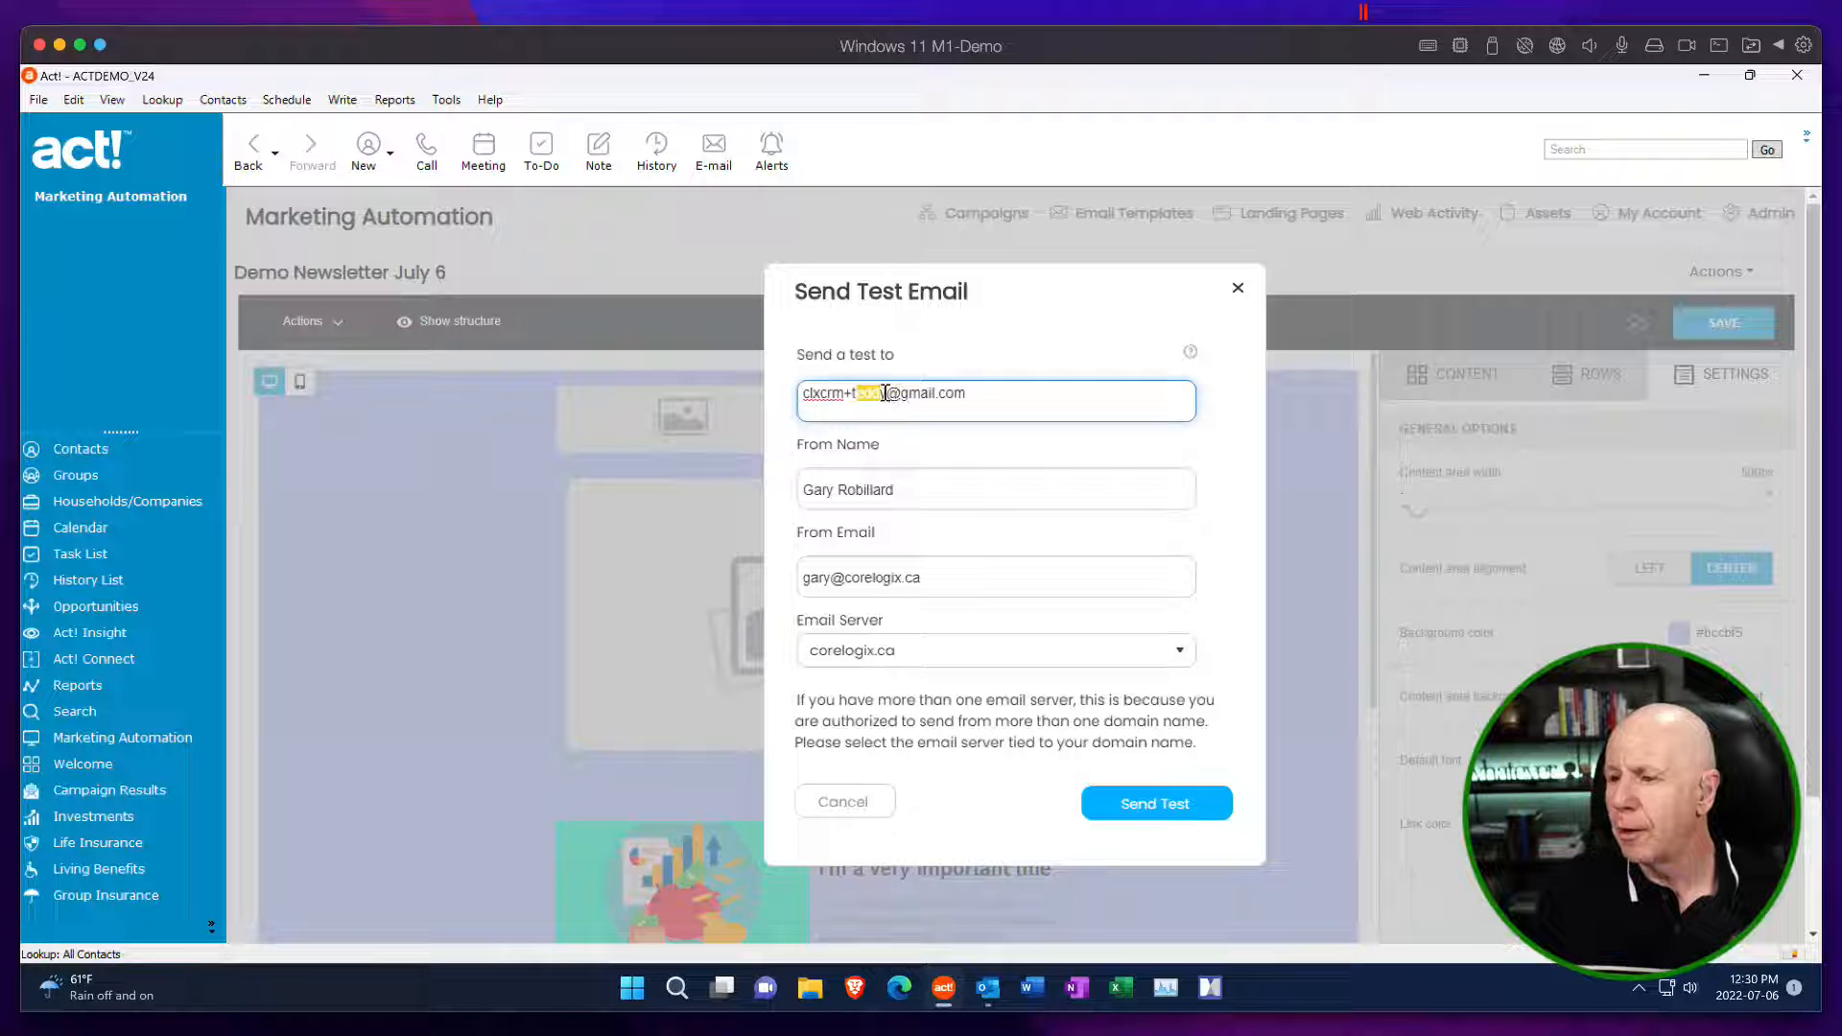
{"action": "left_click", "coordinate": [884, 394]}
{"action": "key", "text": "BackSpace"}
{"action": "key", "text": "BackSpace"}
{"action": "key", "text": "BackSpace"}
{"action": "key", "text": "BackSpace"}
{"action": "key", "text": "BackSpace"}
{"action": "key", "text": "BackSpace"}
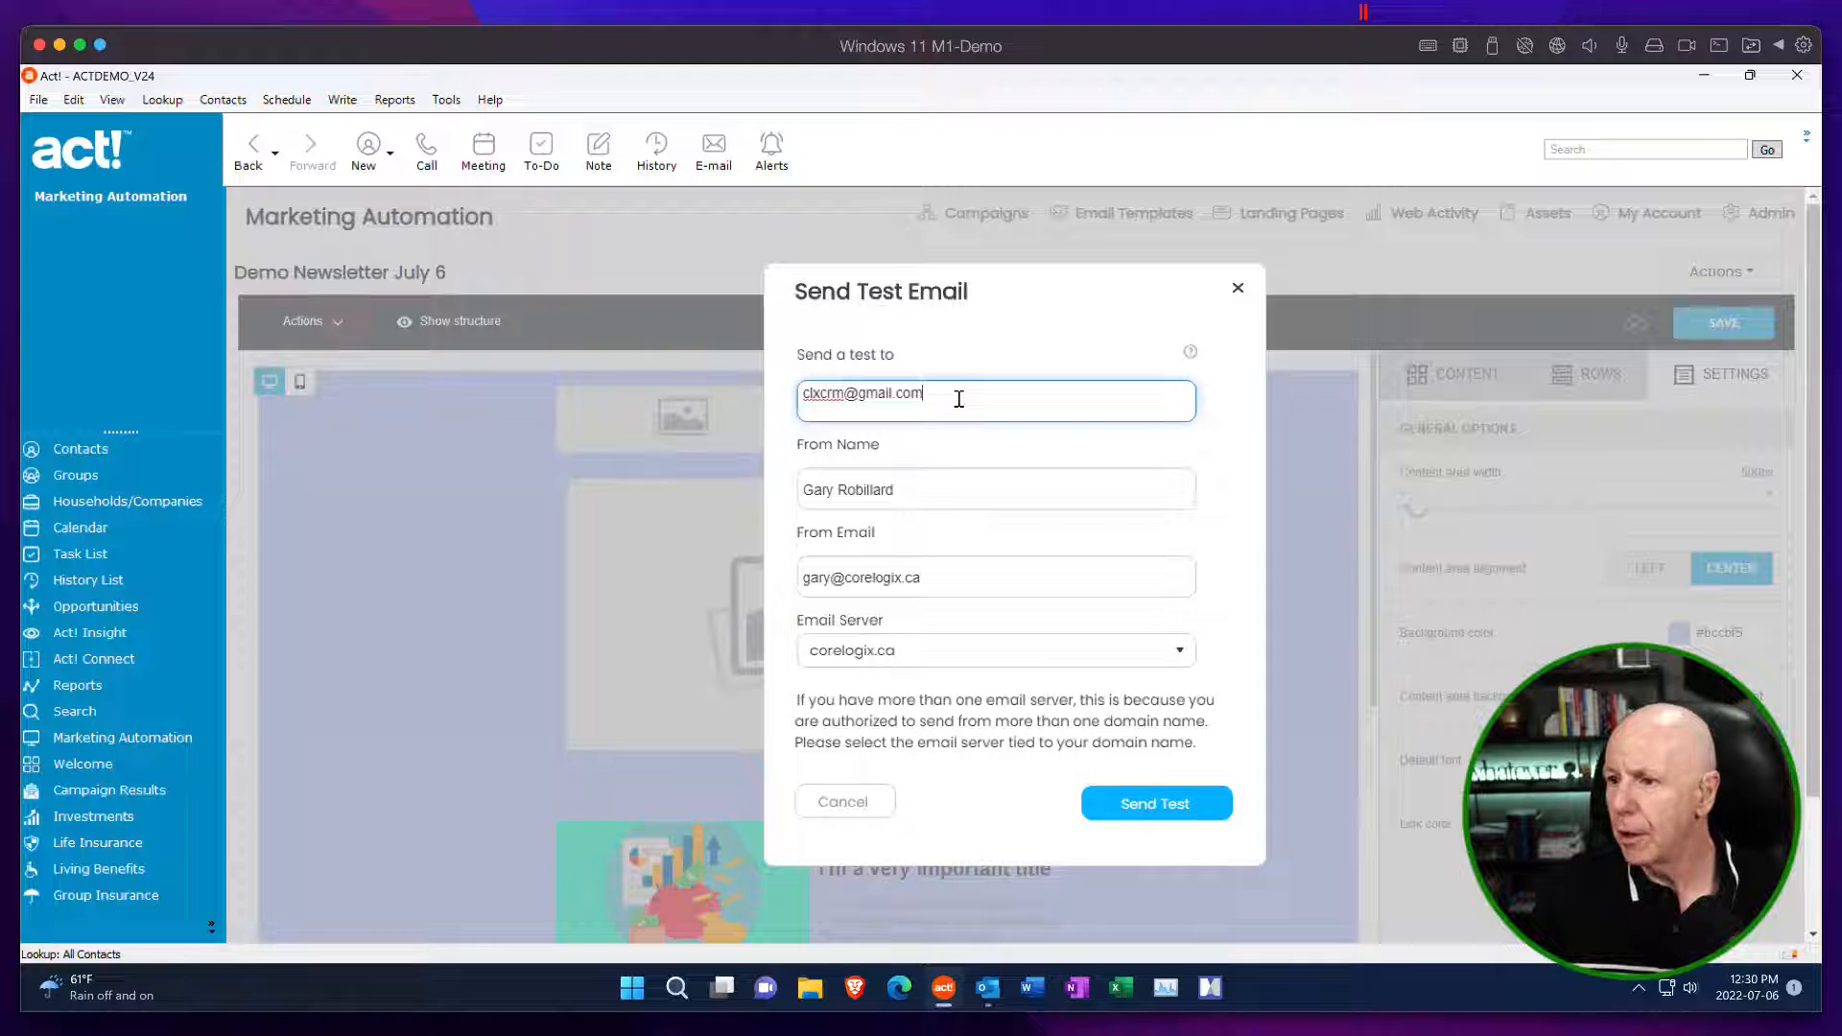
{"action": "key", "text": "Return"}
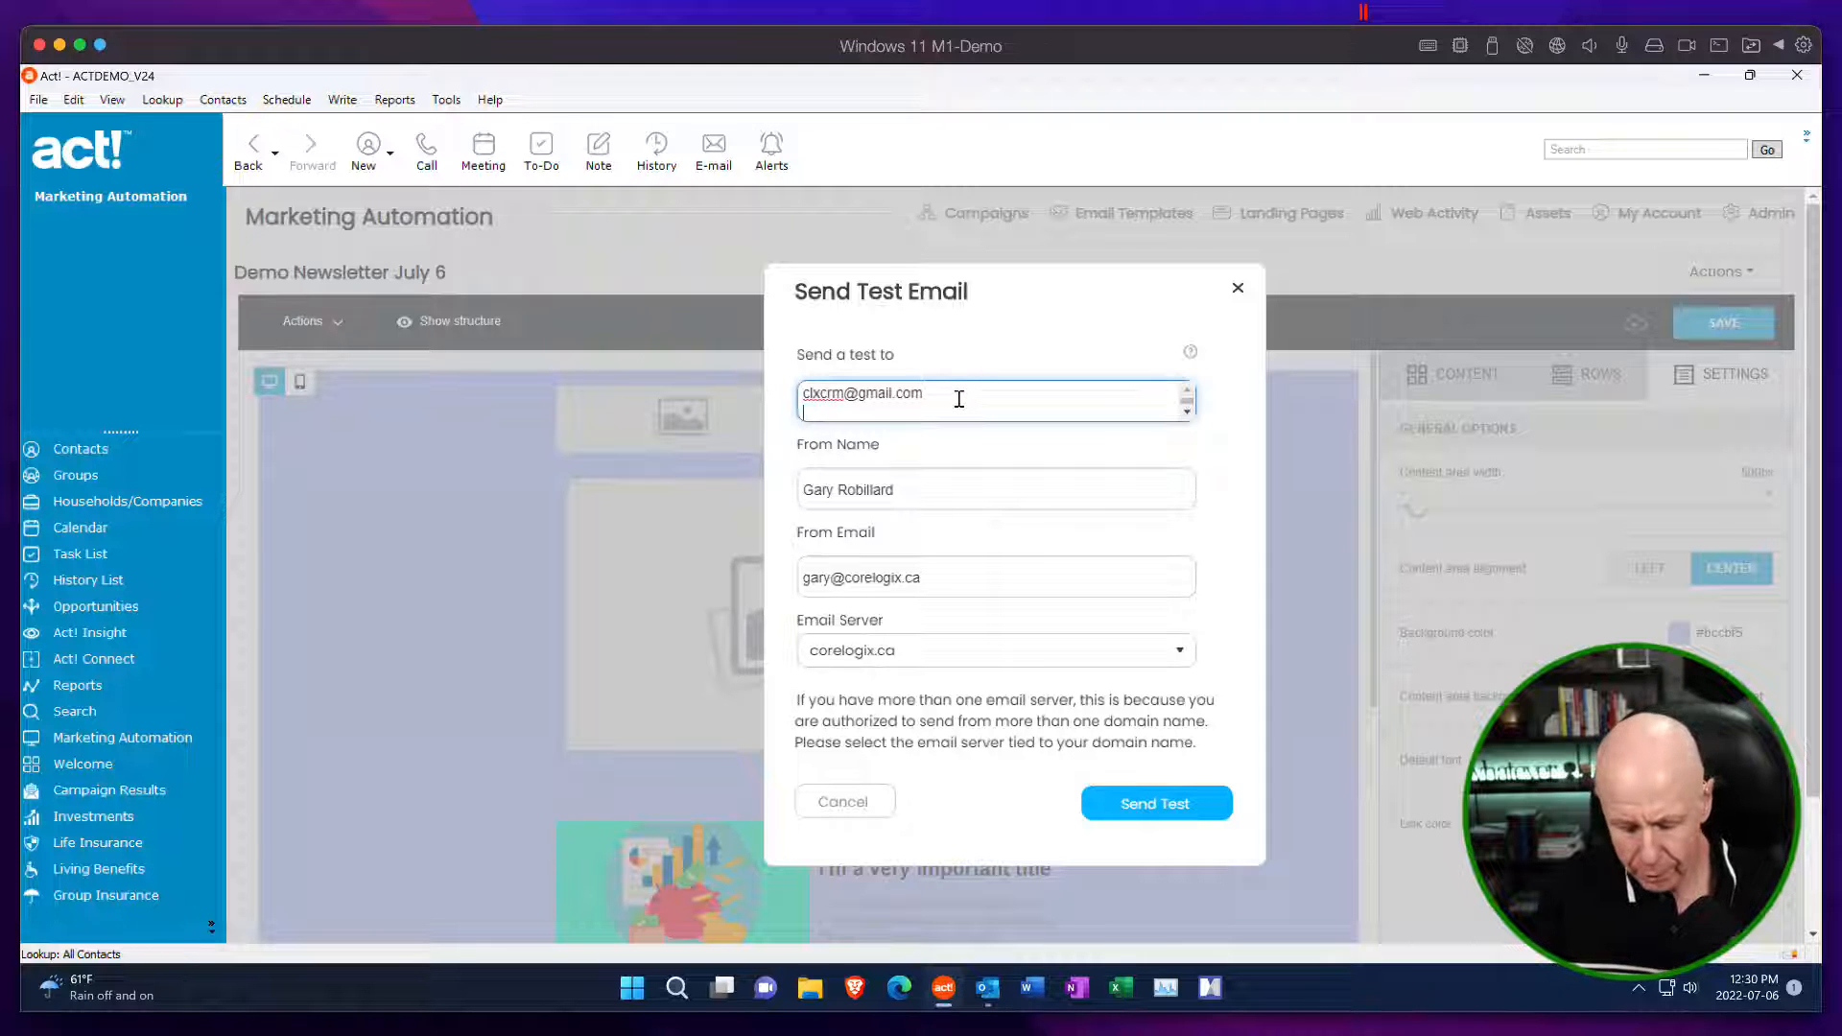
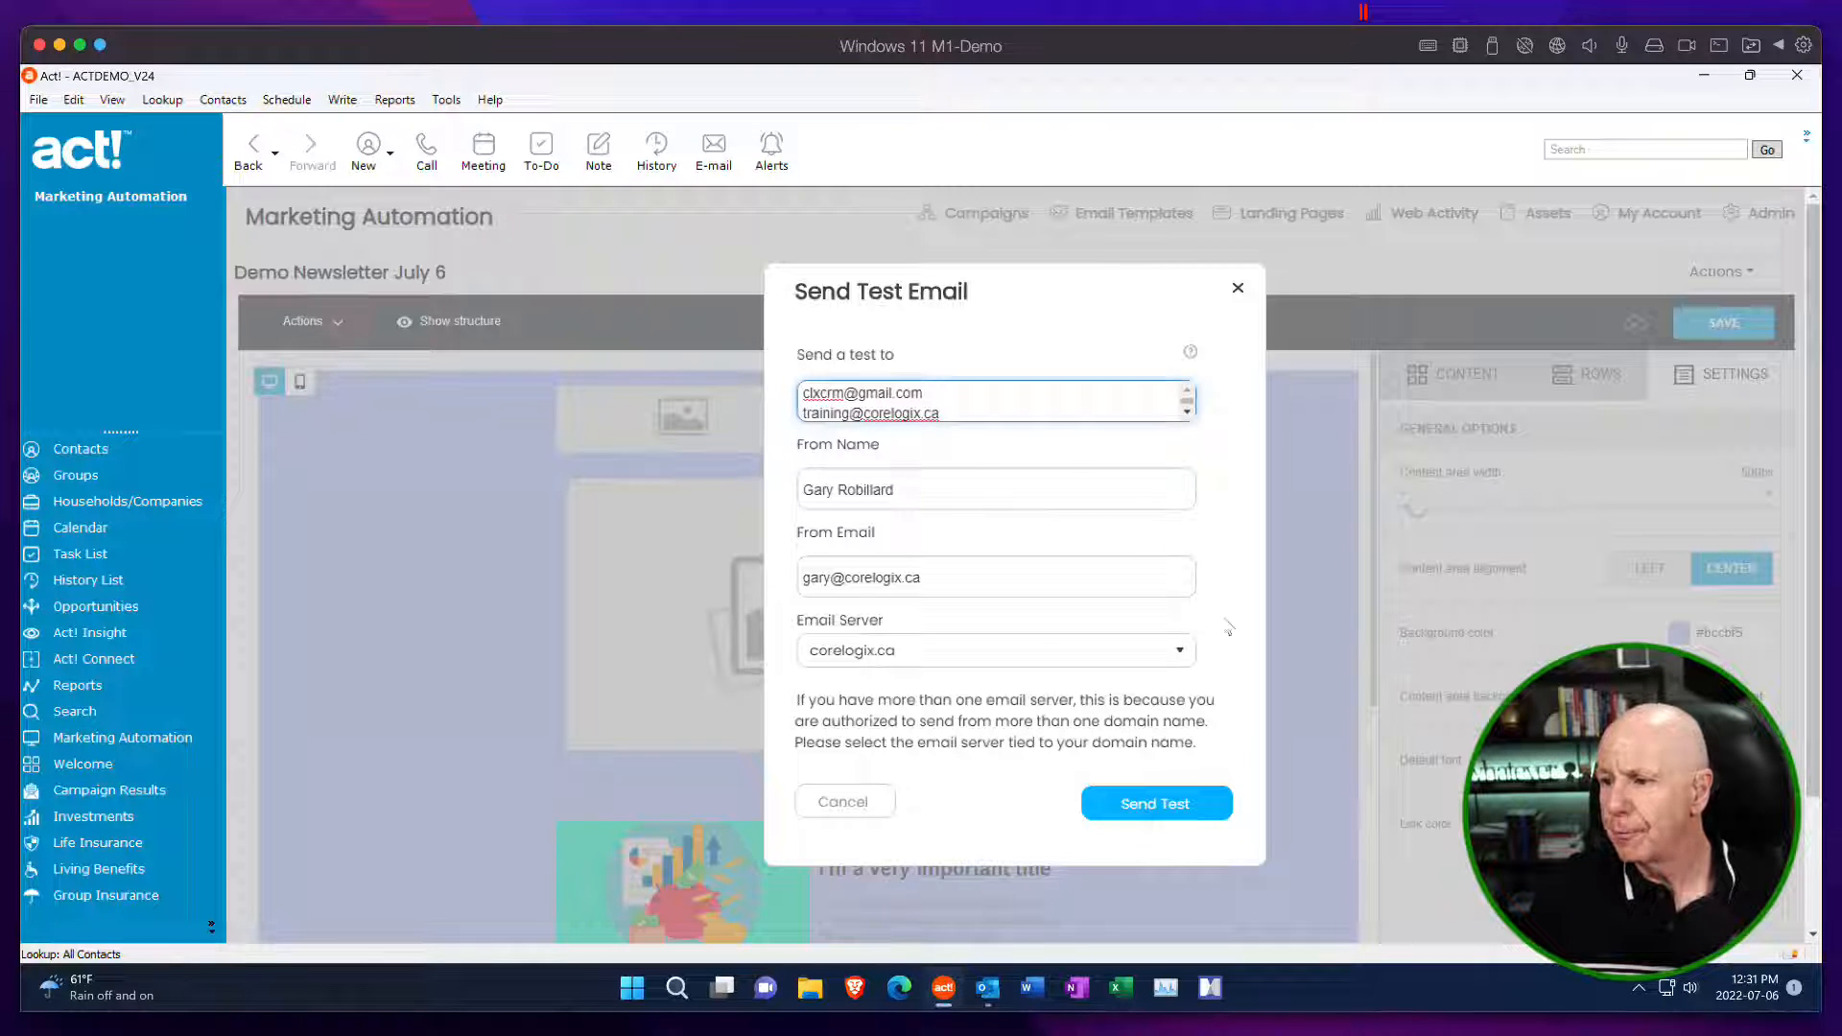
Enter the training e-mail address as the second test recipient and close the test email dialog without sending.
{"action": "left_click", "coordinate": [1237, 288]}
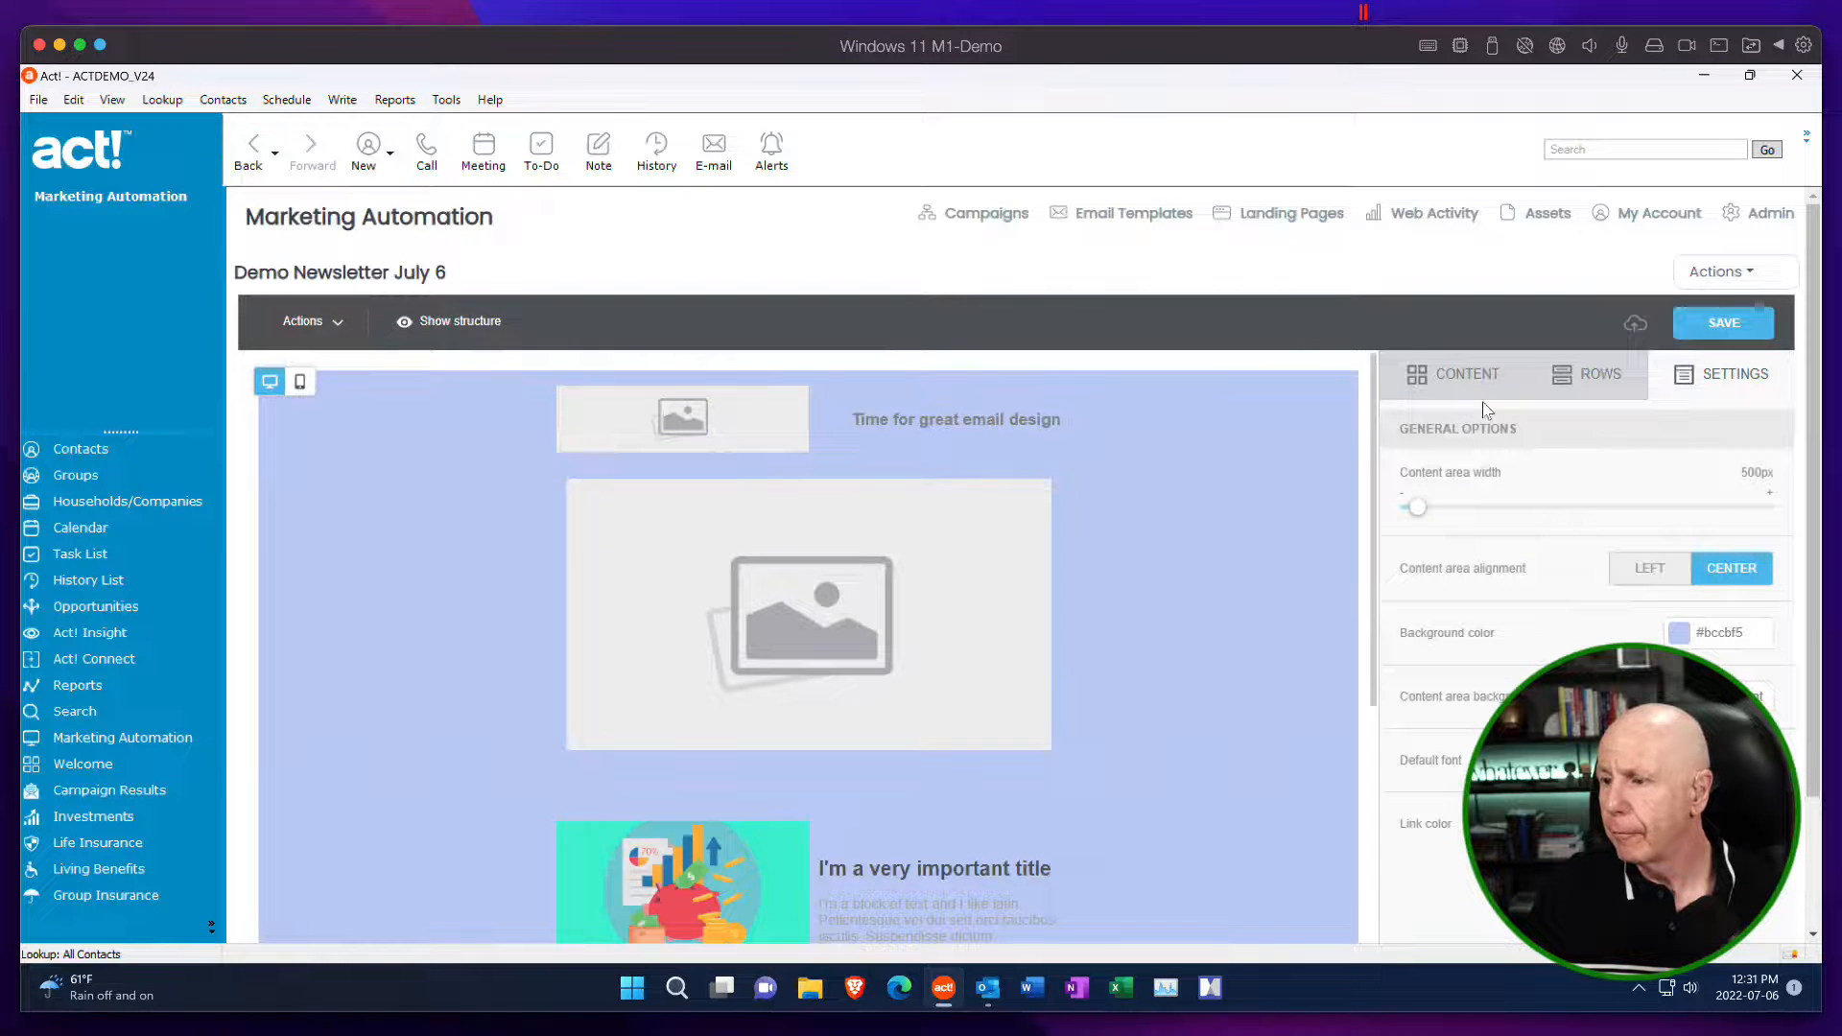